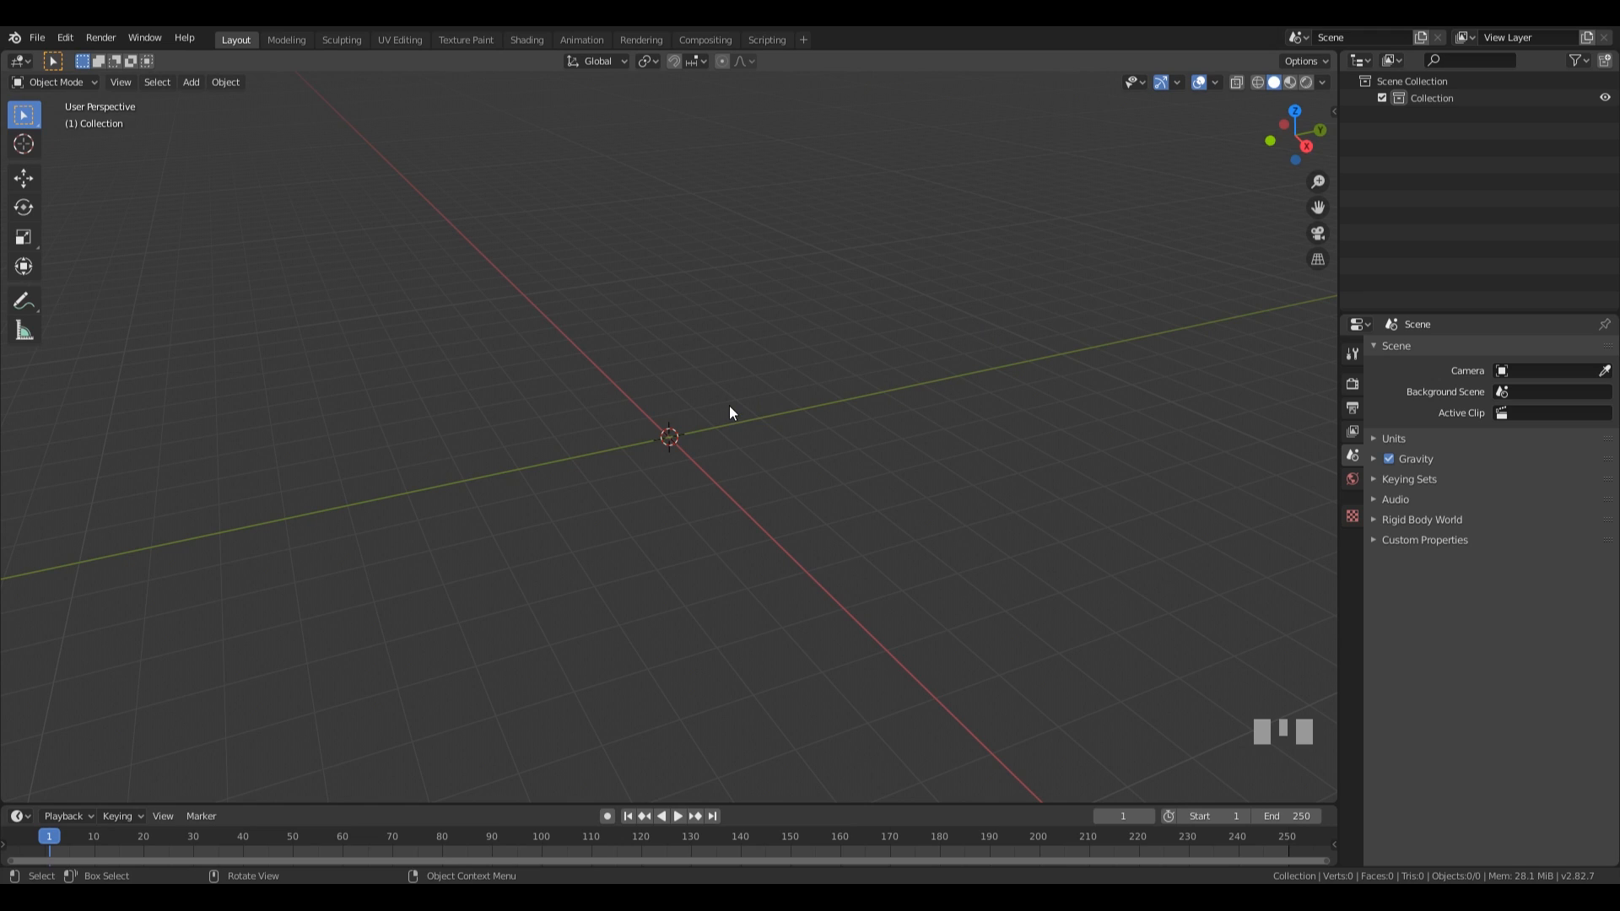
Add a plane mesh at the origin and scale its geometry by 3 in Edit Mode.
{"action": "key", "text": "shift+a"}
{"action": "mouse_move", "coordinate": [729, 407]}
{"action": "left_click", "coordinate": [817, 405]}
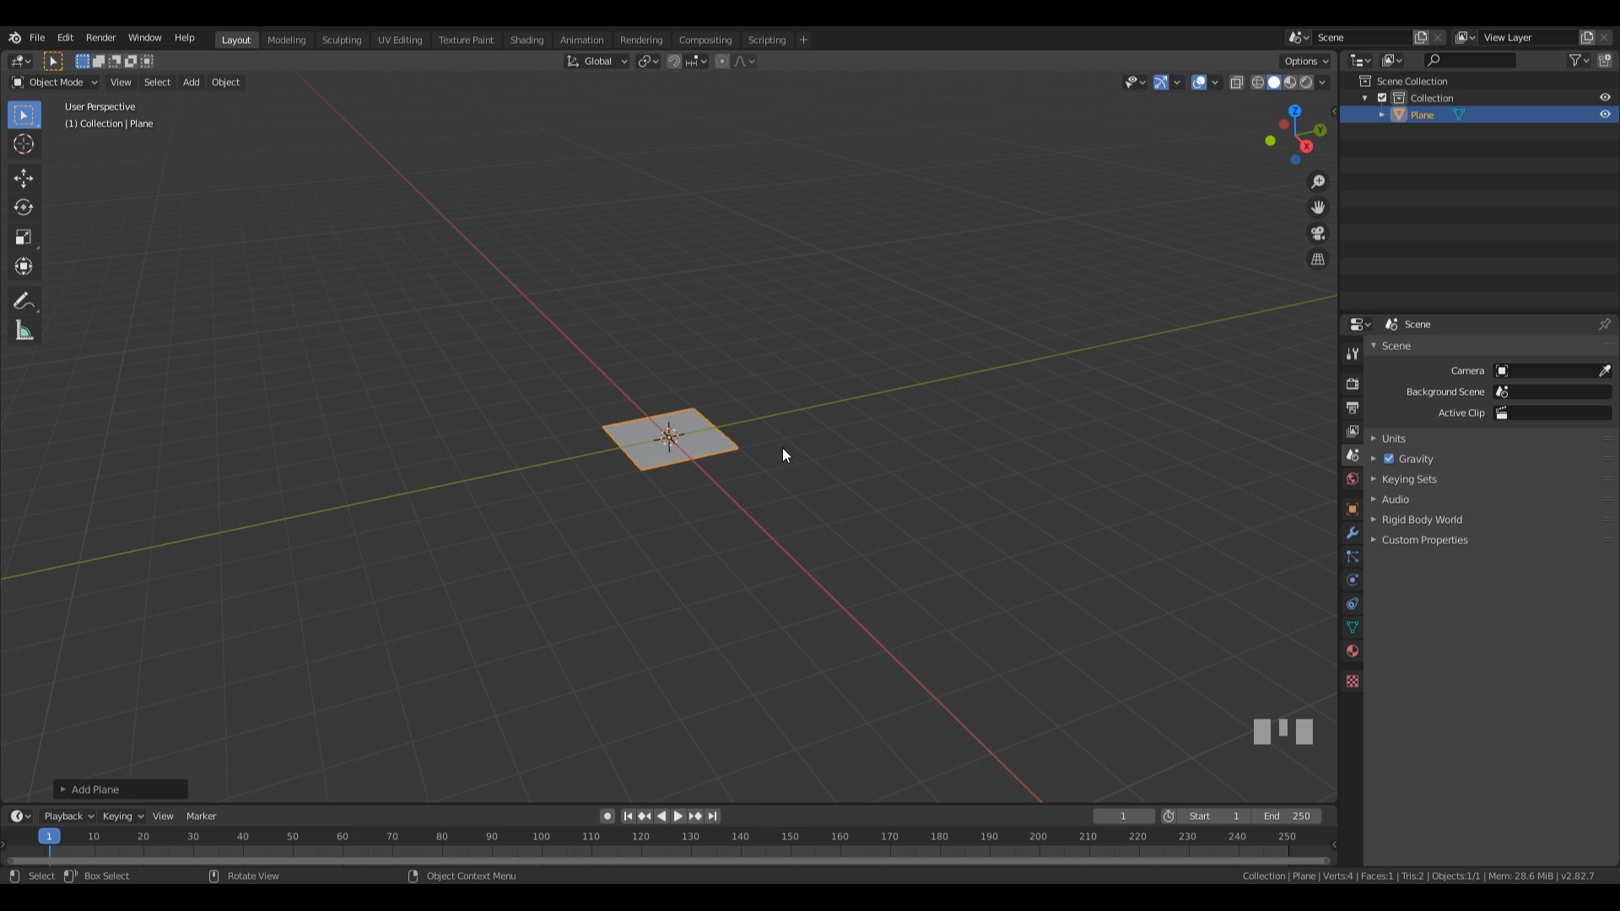
{"action": "key", "text": "Tab"}
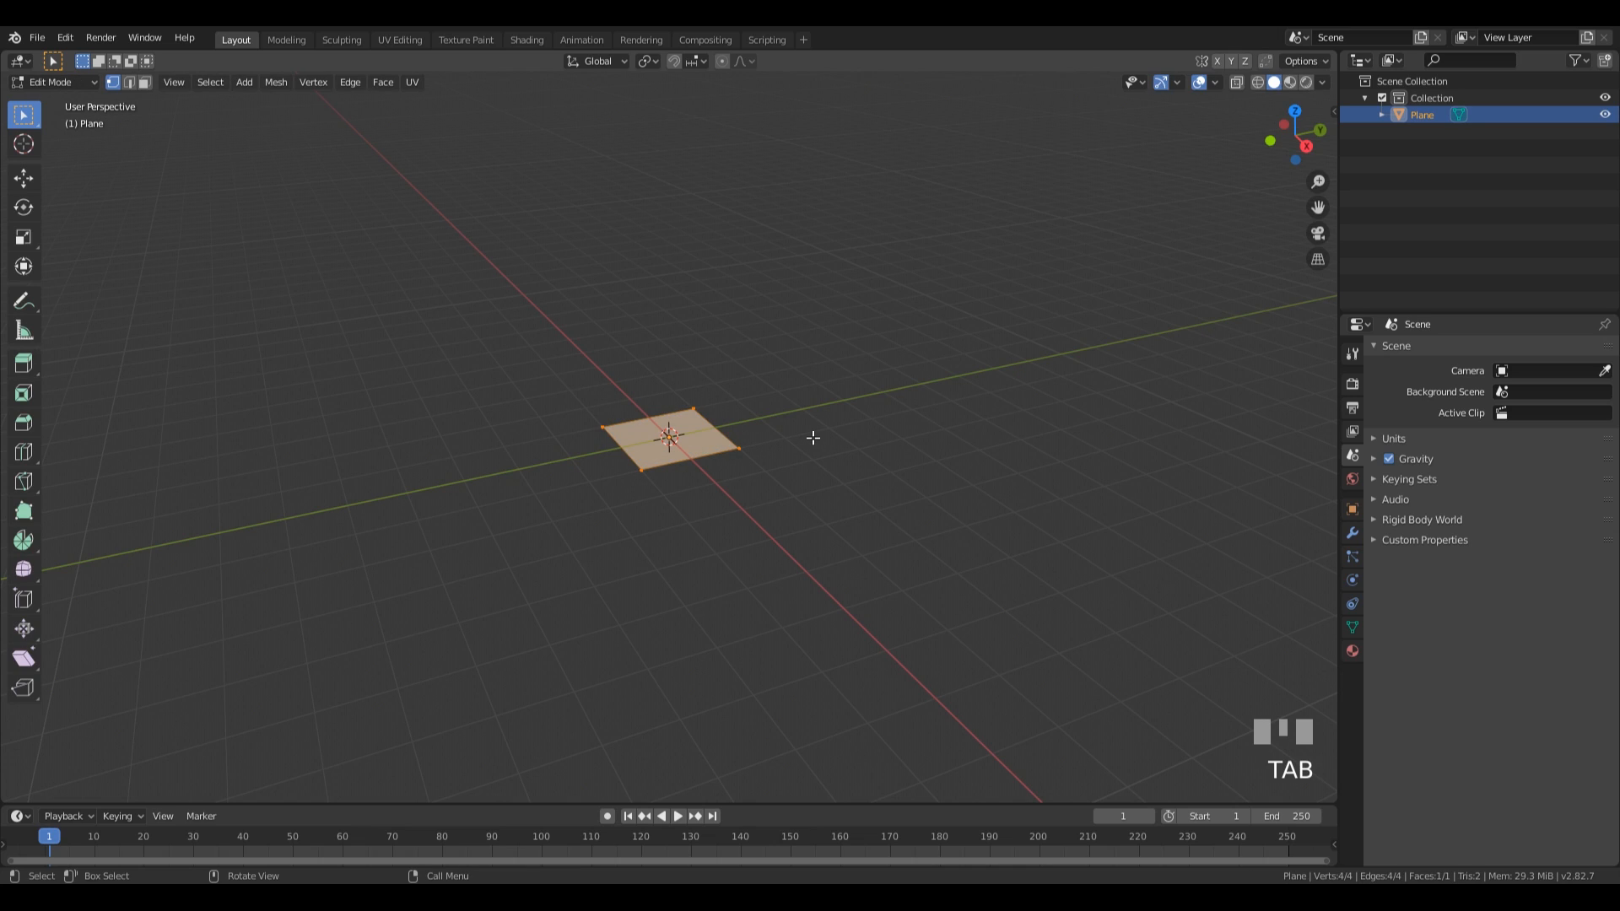
{"action": "key", "text": "s"}
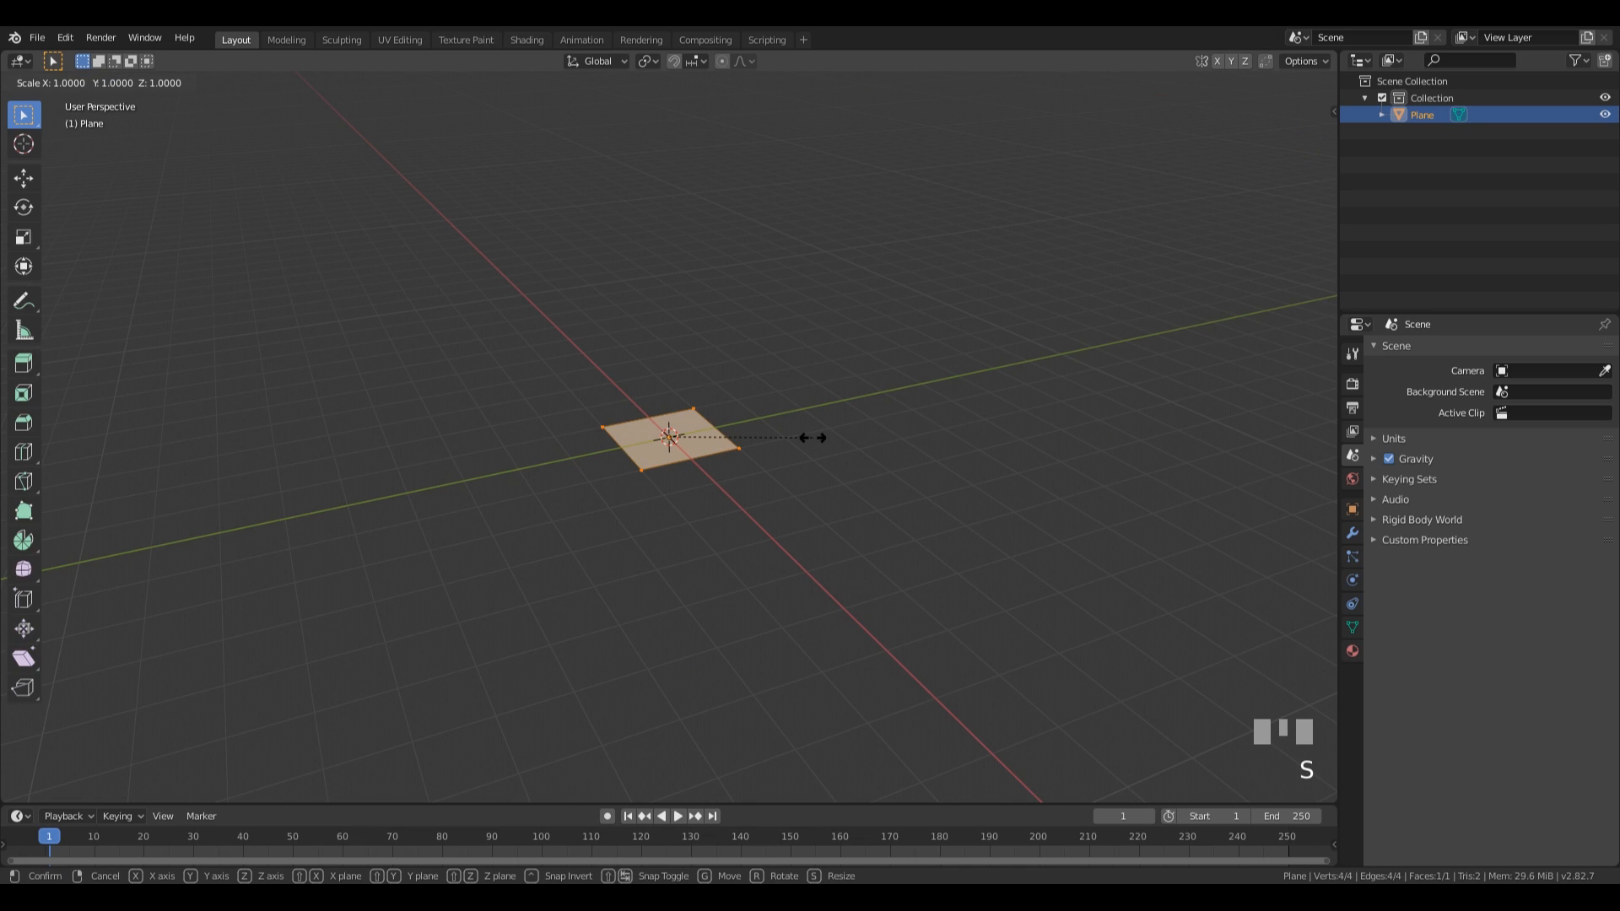
{"action": "key", "text": "3"}
{"action": "key", "text": "KP_Enter"}
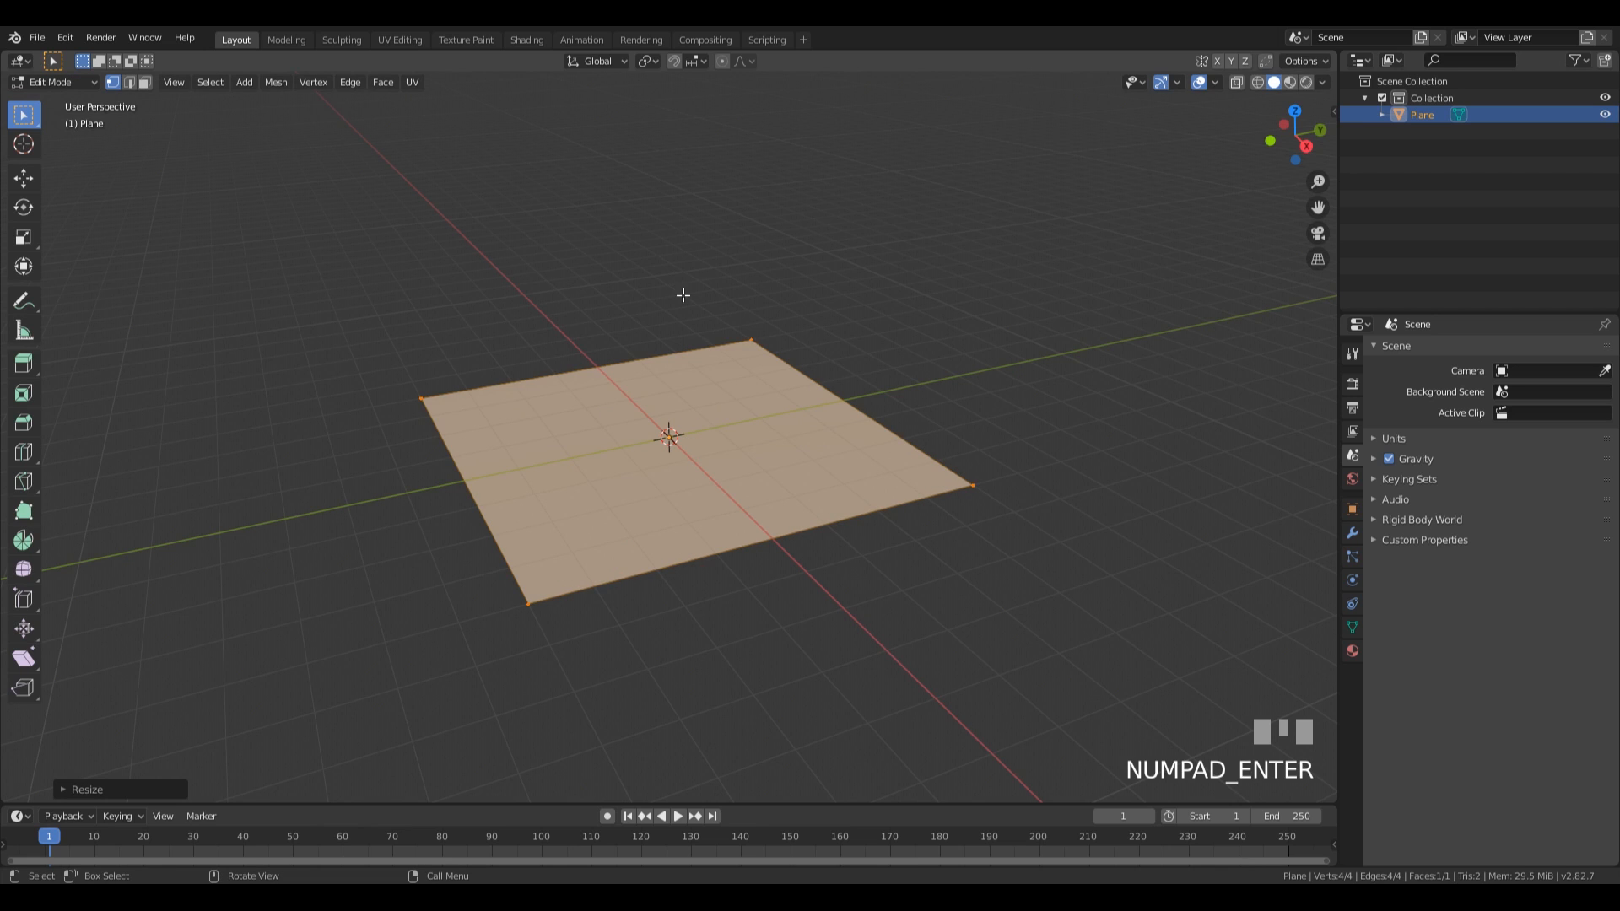
Extrude the plane's two adjoining rear edges 8 m along the global Z axis to form two walls.
{"action": "middle_click_drag", "start_coordinate": [883, 384], "coordinate": [786, 417]}
{"action": "key", "text": "2"}
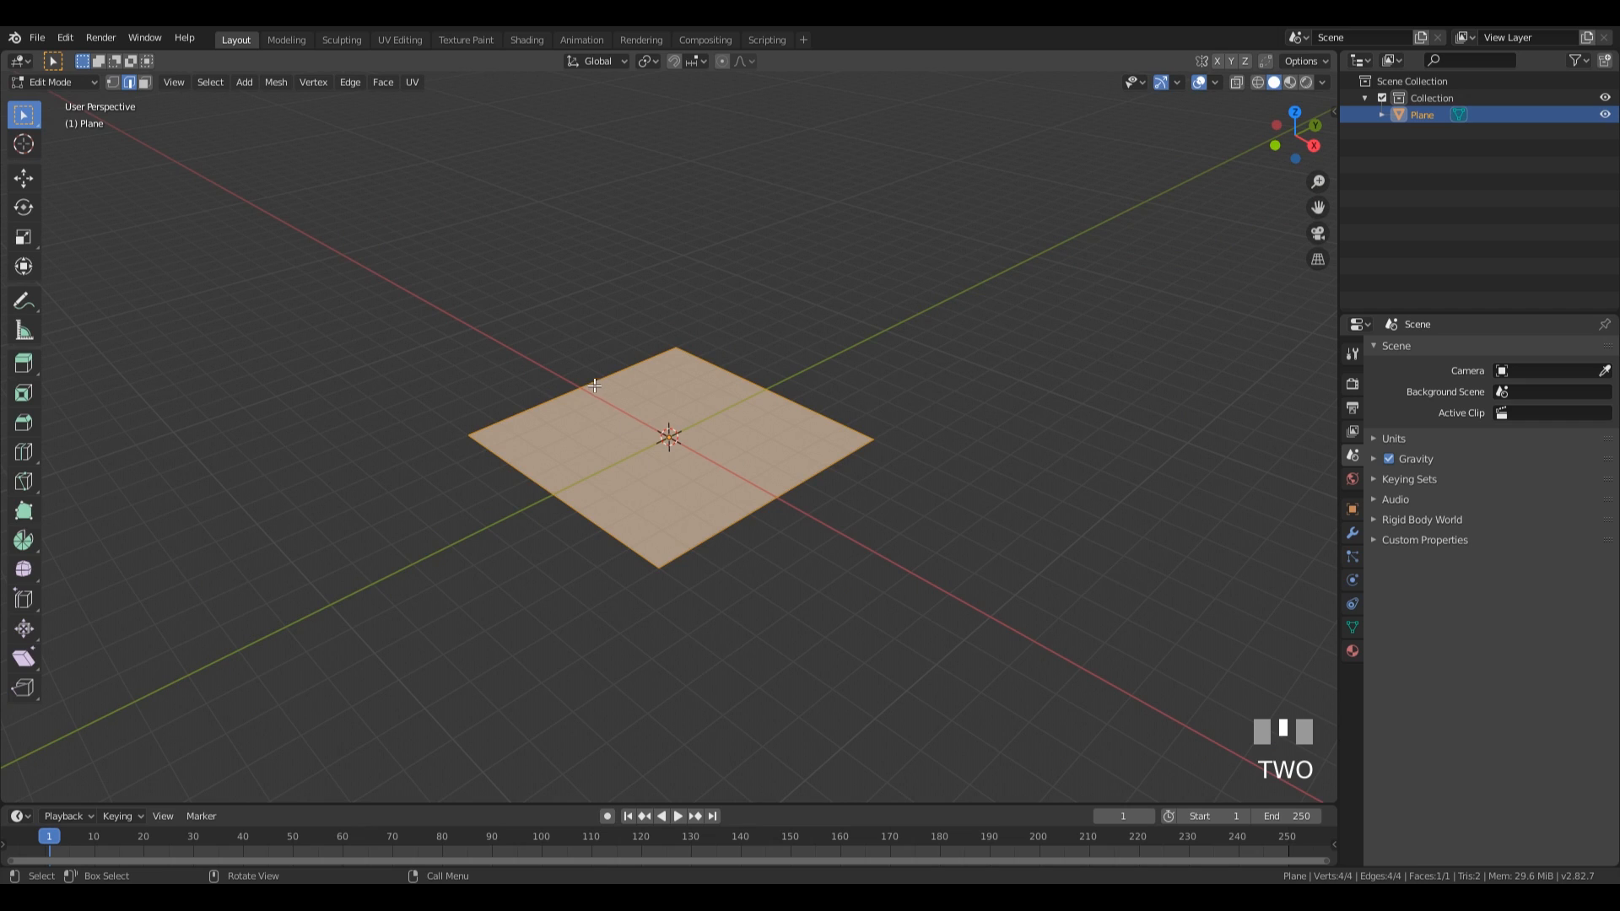
{"action": "left_click", "coordinate": [585, 442]}
{"action": "left_click", "coordinate": [744, 362], "text": "shift"}
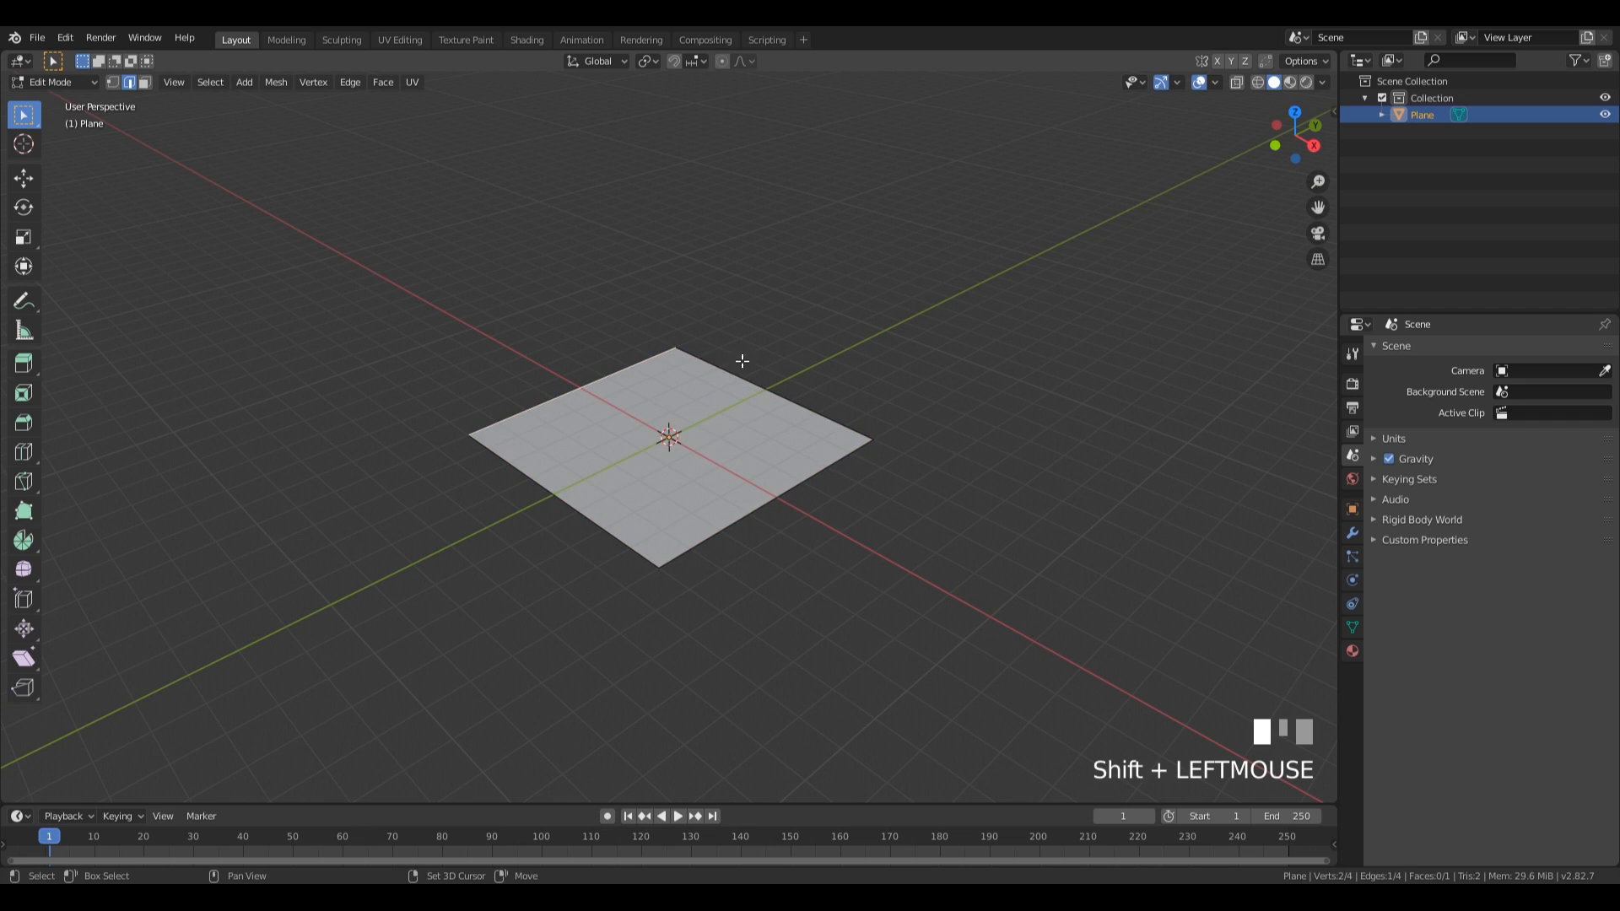
{"action": "key", "text": "e"}
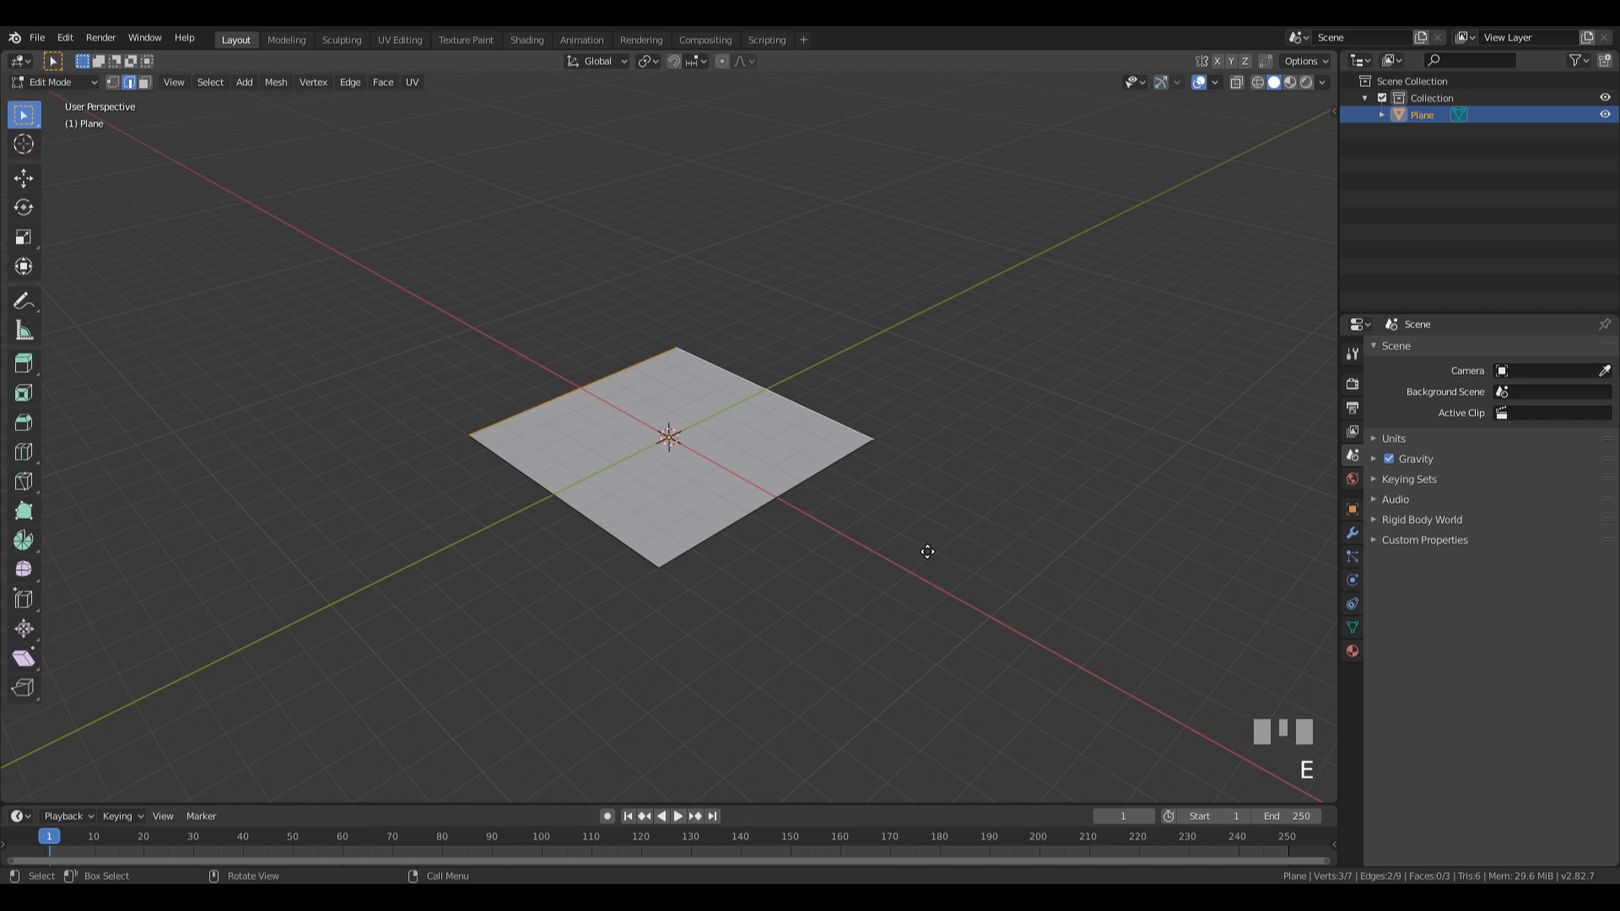
{"action": "key", "text": "z"}
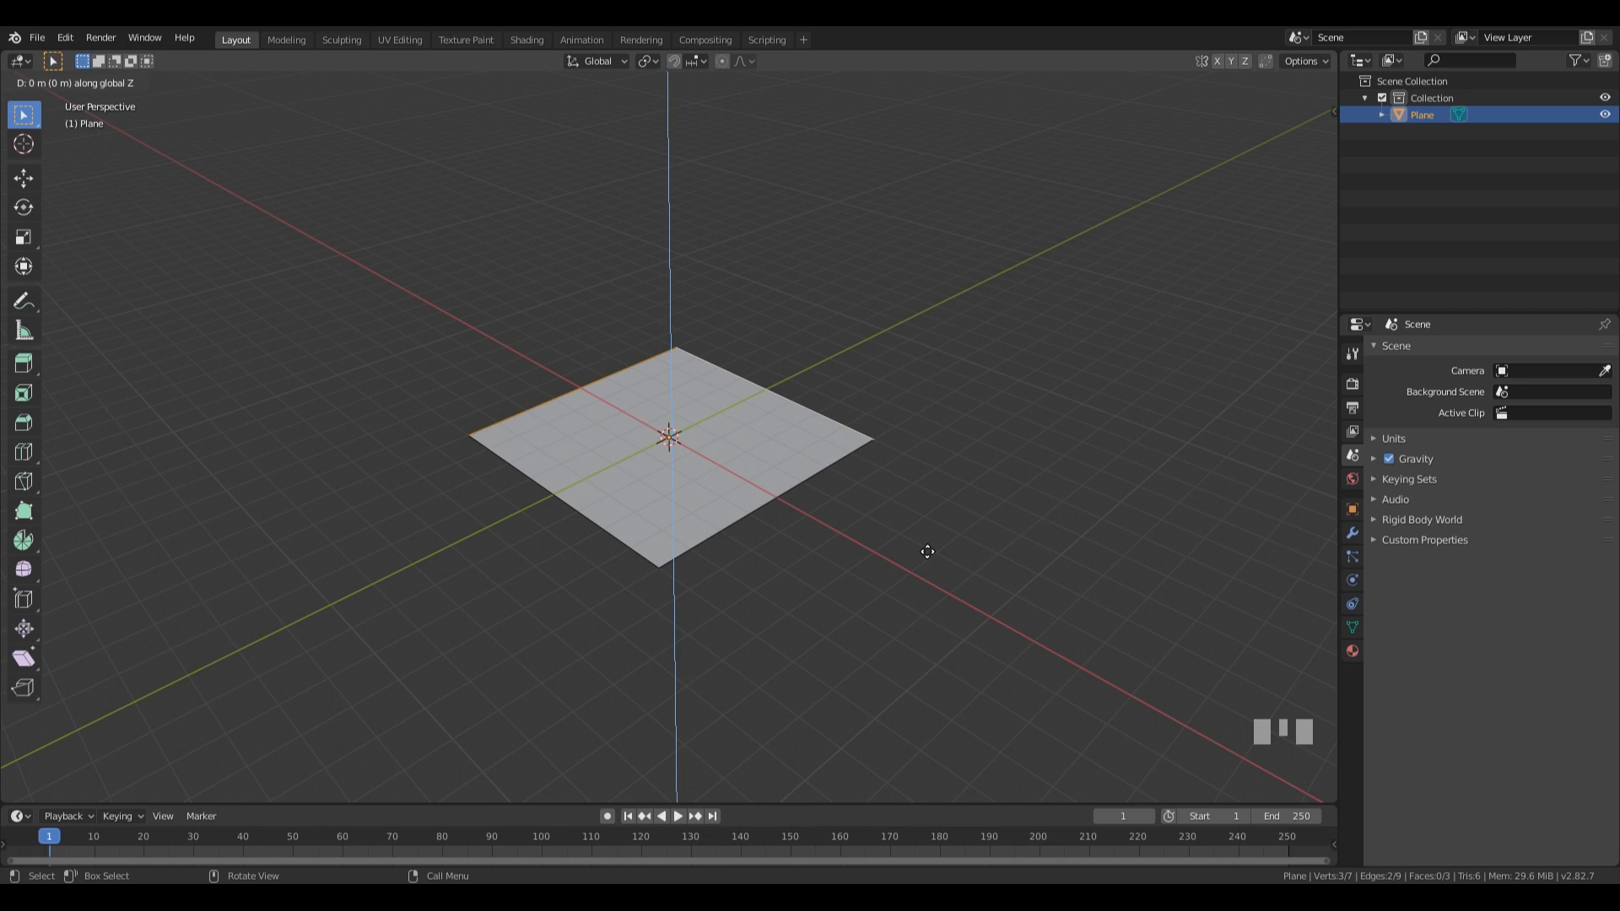
{"action": "type", "text": "6"}
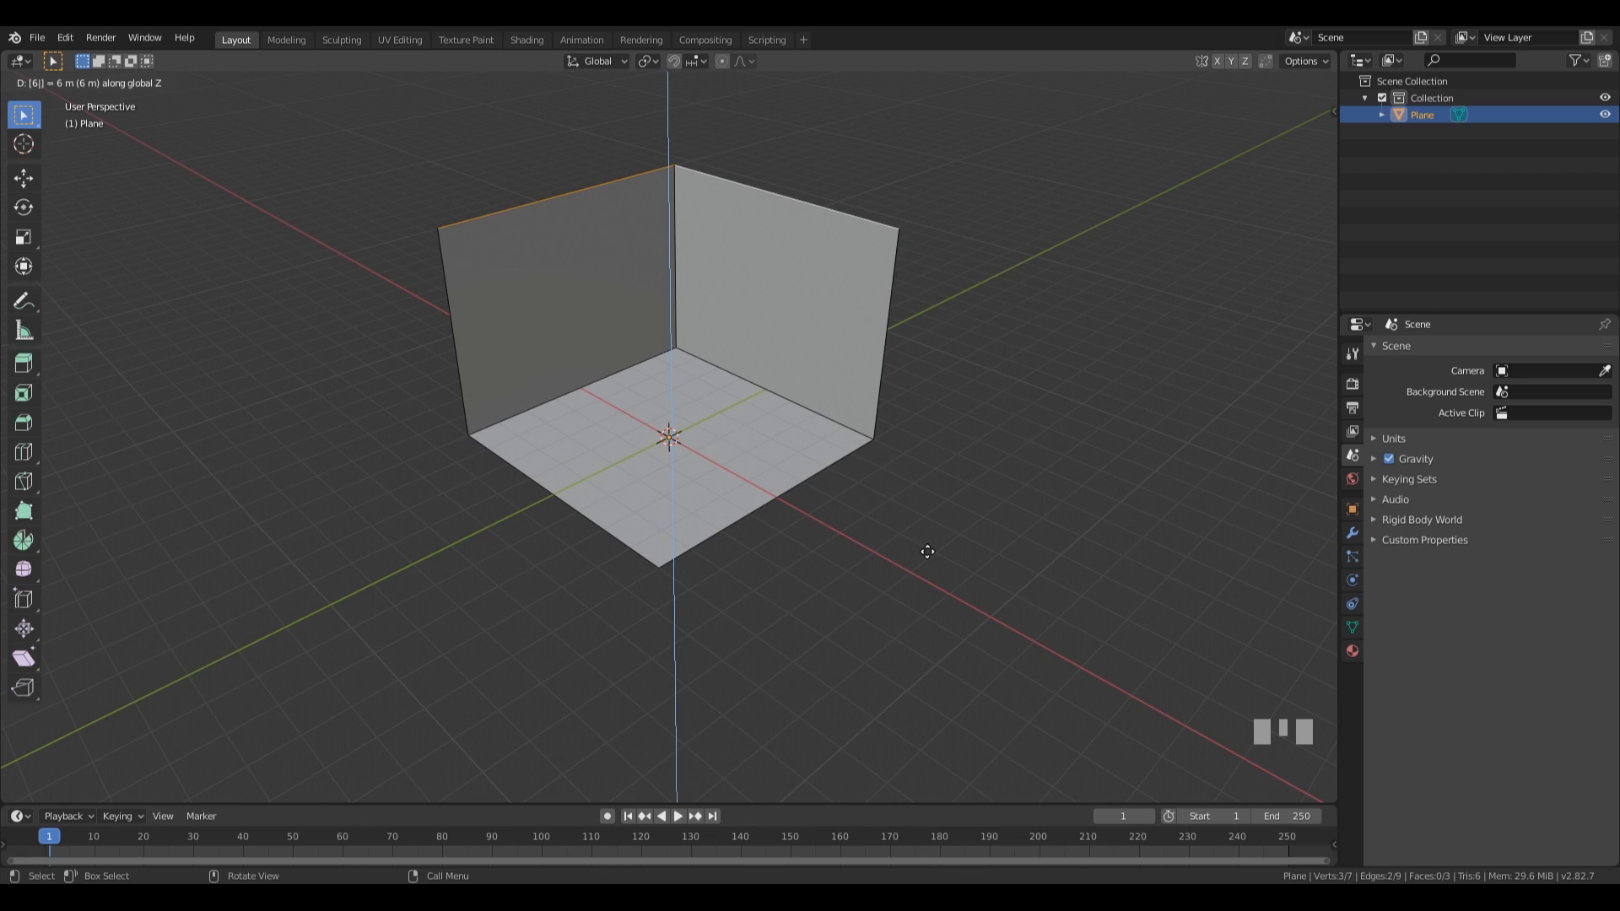
{"action": "key", "text": "BackSpace"}
{"action": "type", "text": "8"}
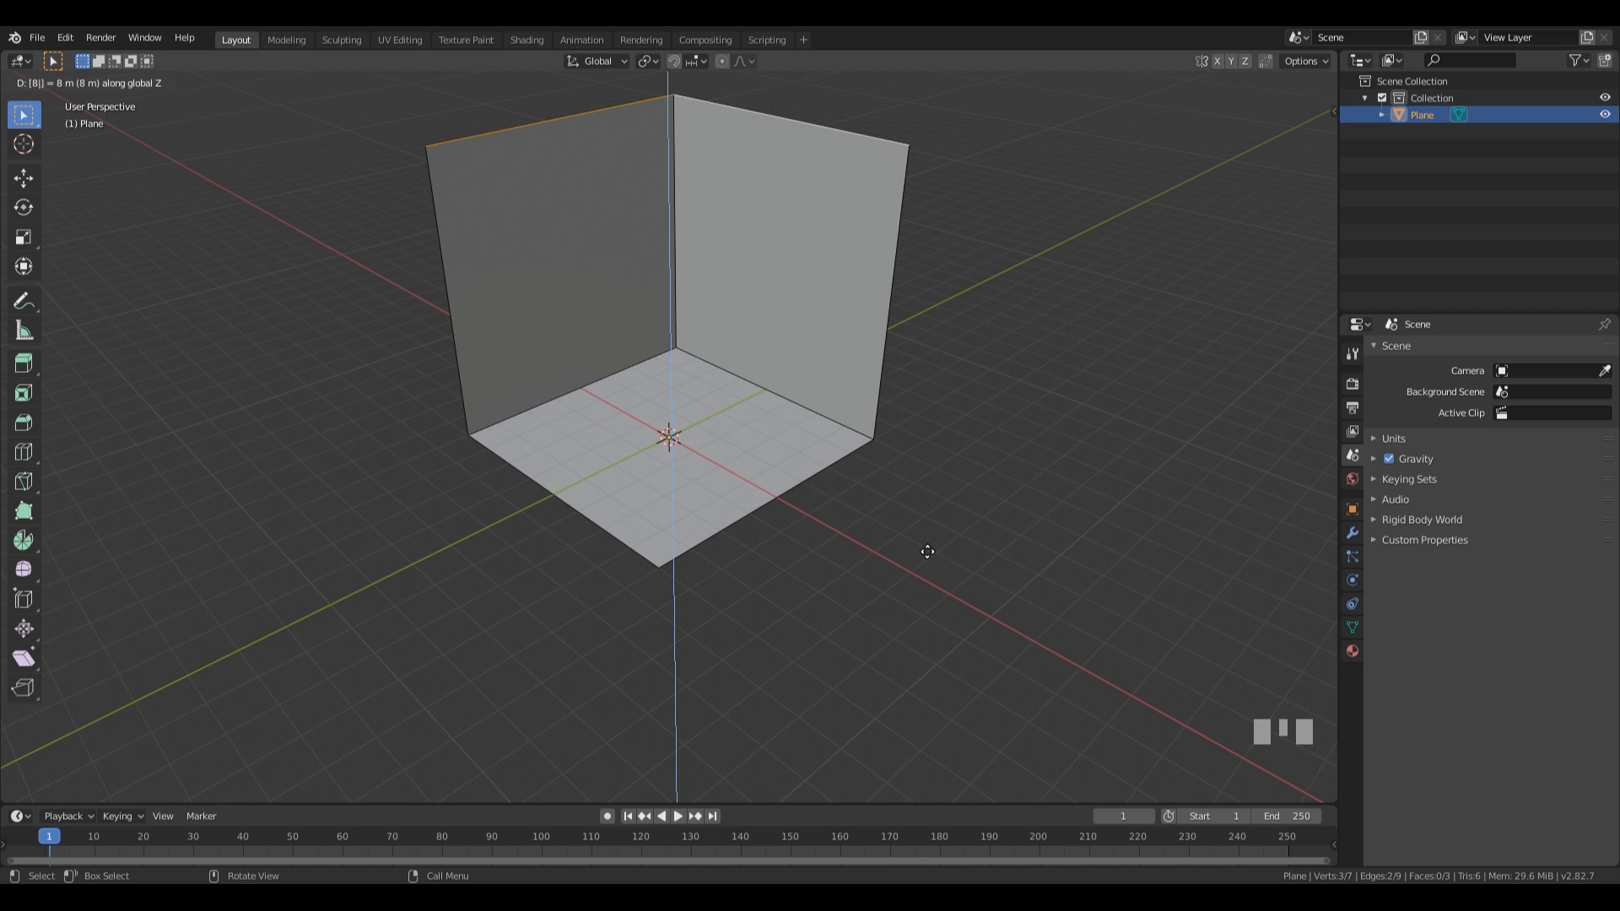
{"action": "key", "text": "KP_Enter"}
Lower the top edges of both walls by 1 m along the Z axis.
{"action": "middle_click_drag", "start_coordinate": [865, 273], "coordinate": [936, 286]}
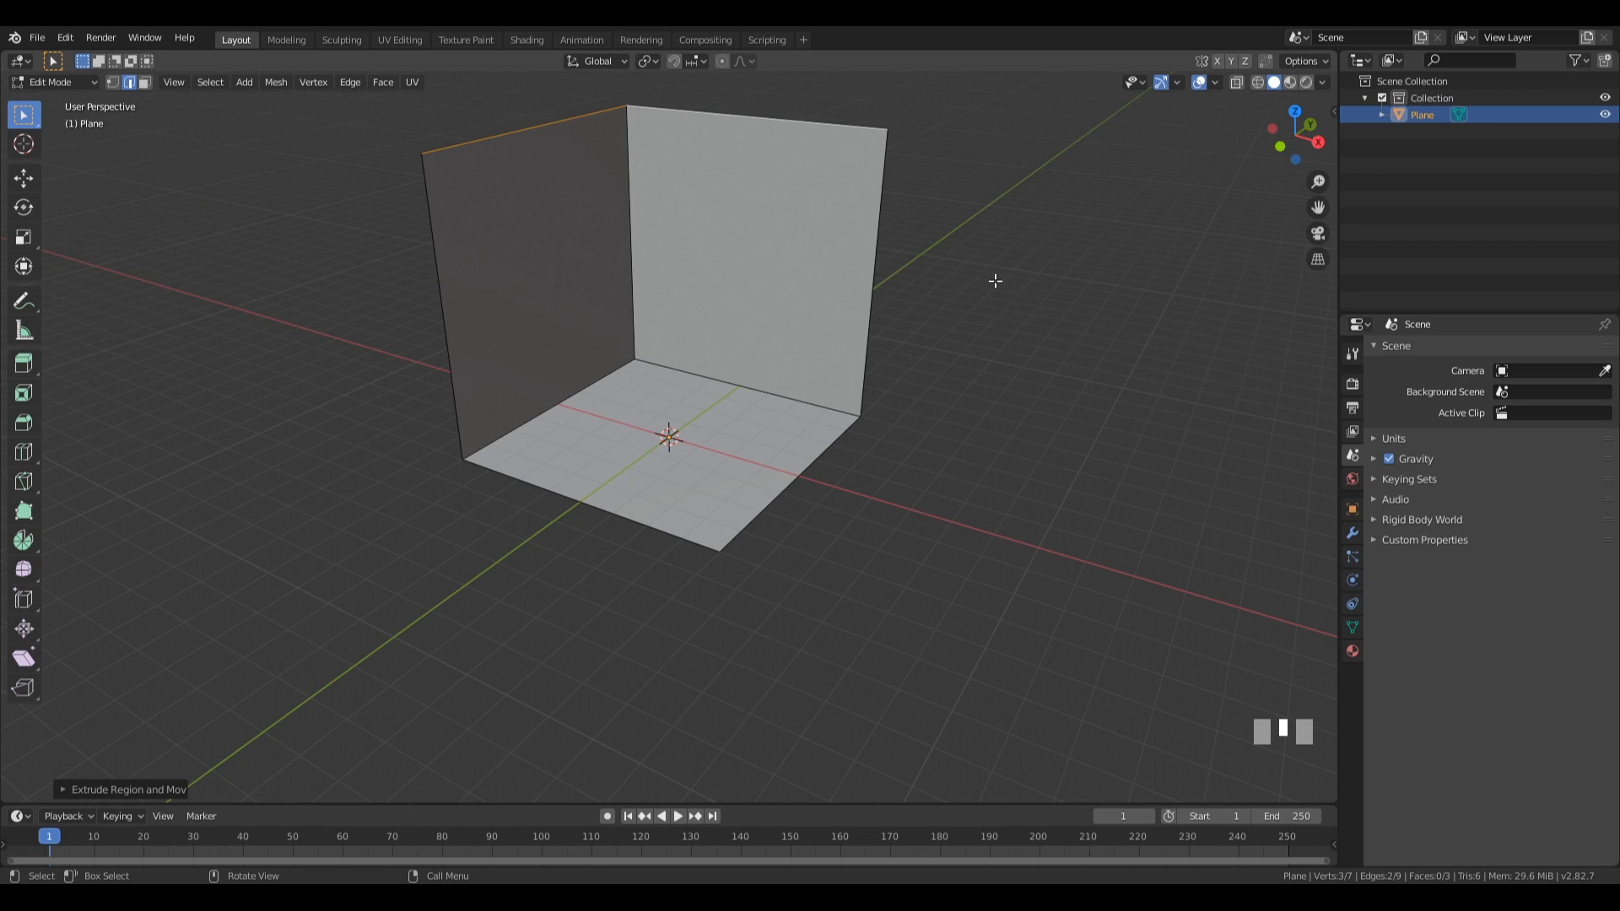
{"action": "type", "text": "g"}
{"action": "type", "text": "z-1"}
{"action": "key", "text": "KP_Enter"}
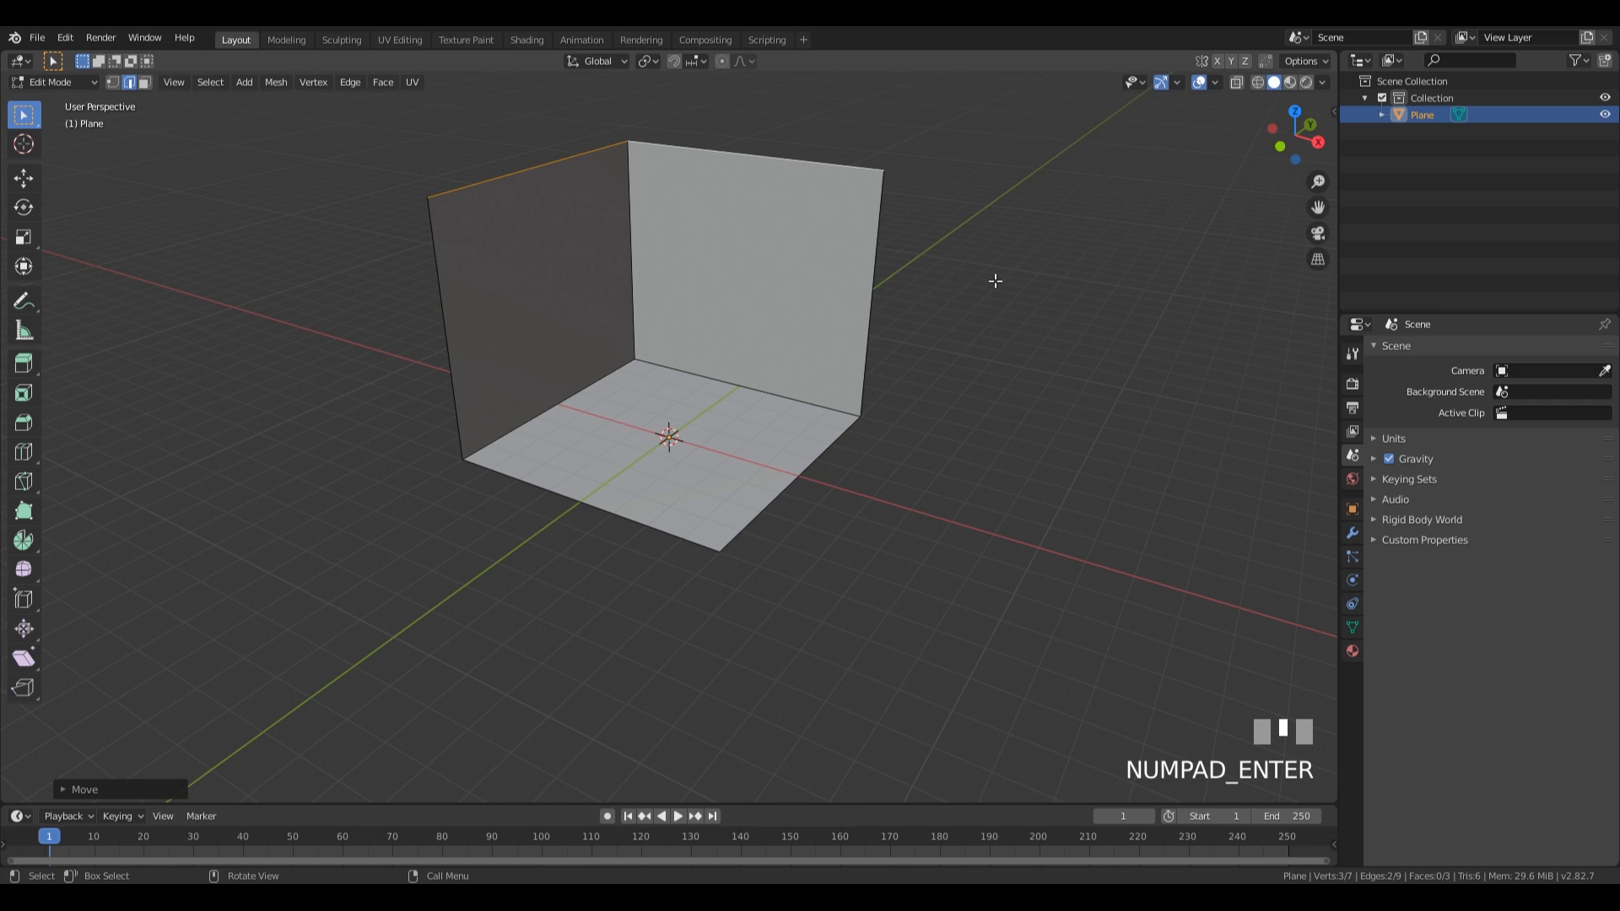
Return to Object Mode and create a GameIsocam camera with the Create IsoCam add-on.
{"action": "middle_click_drag", "start_coordinate": [996, 280], "coordinate": [987, 337], "text": "shift"}
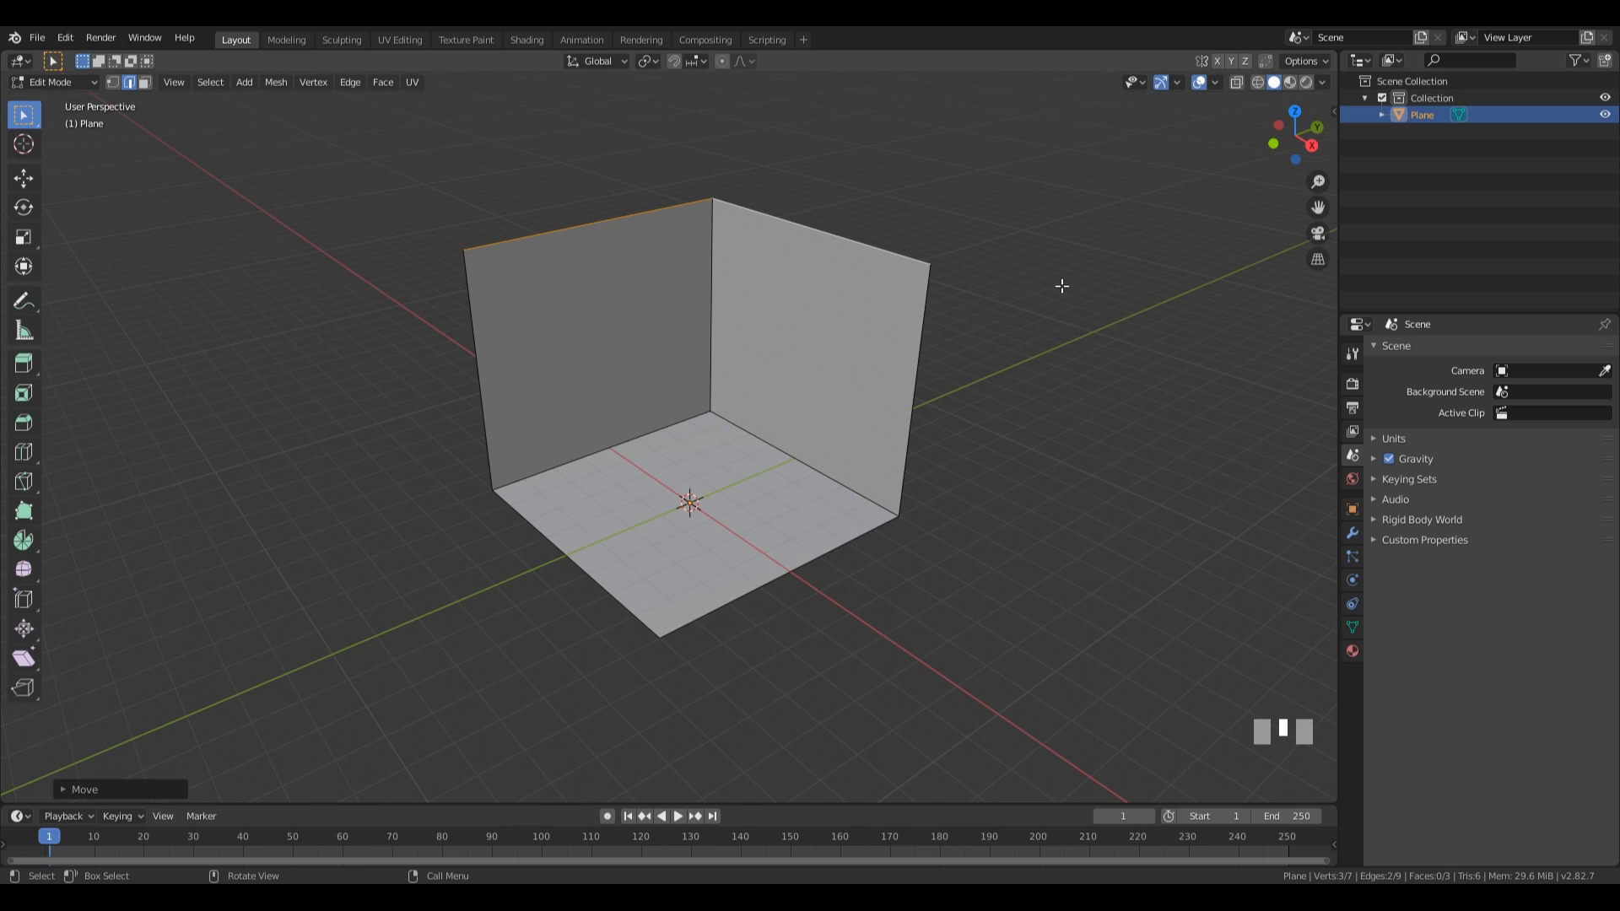
{"action": "key", "text": "n"}
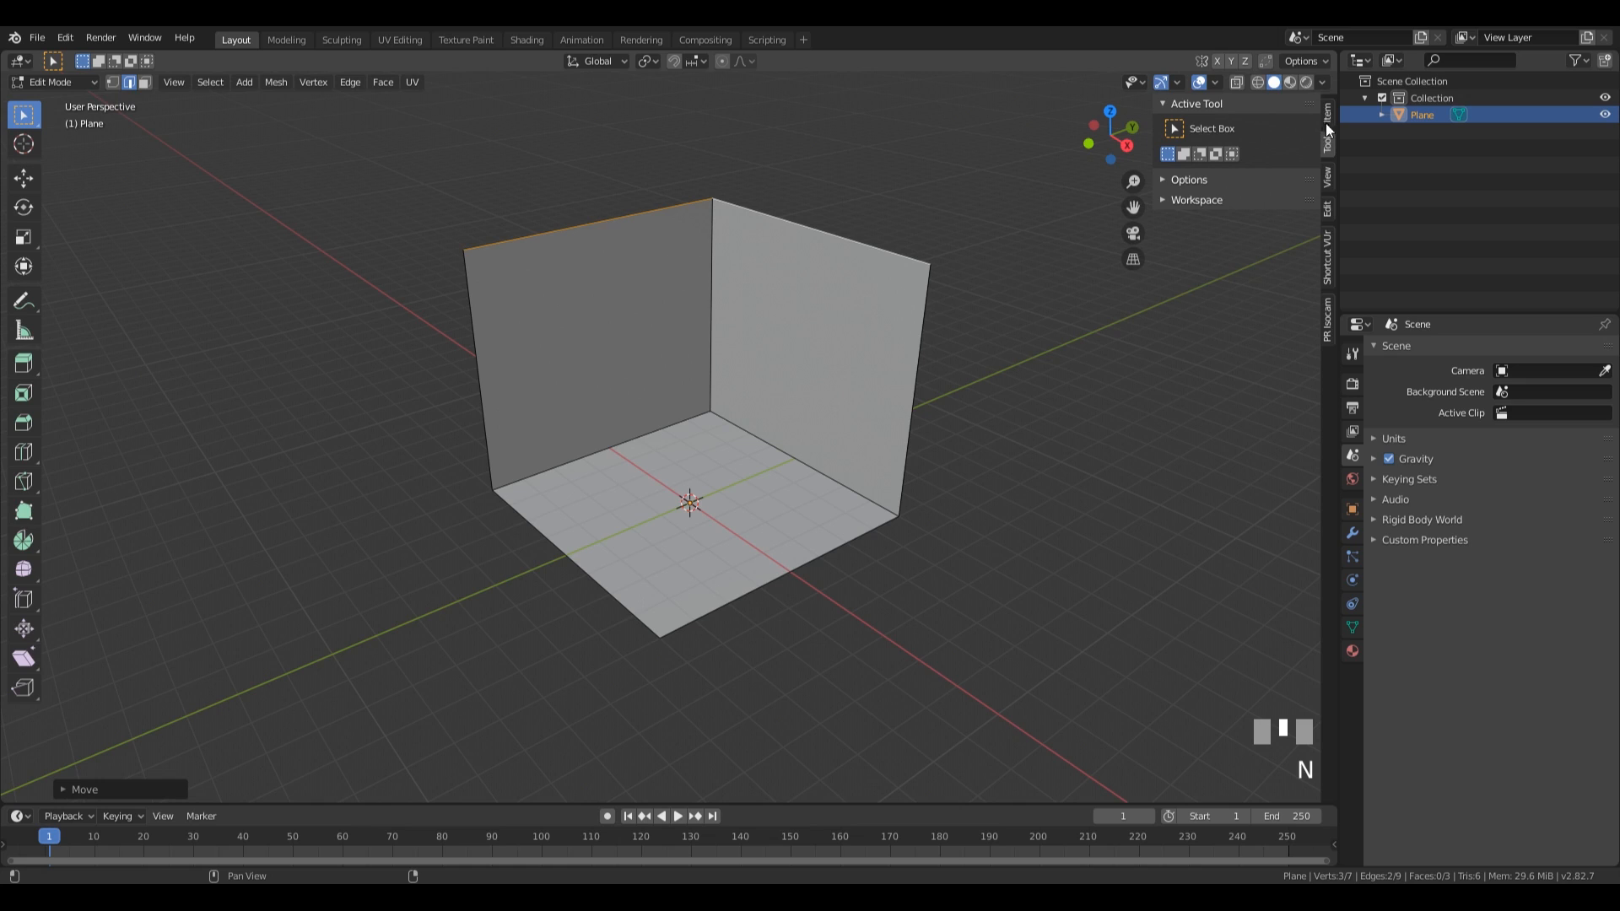
{"action": "left_click", "coordinate": [1327, 316]}
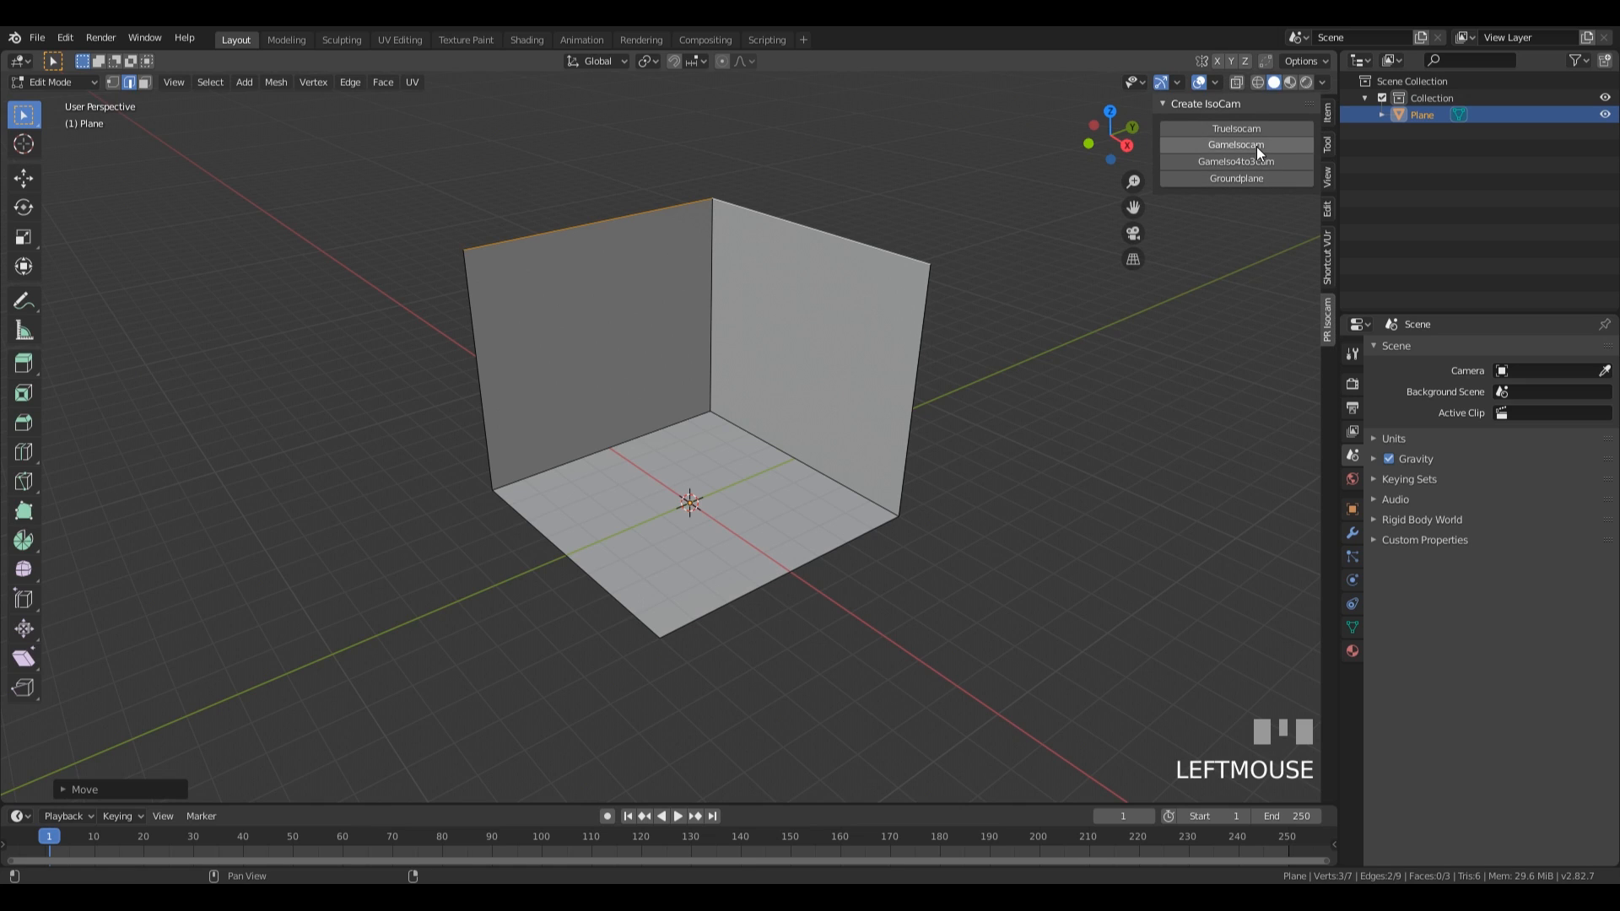
{"action": "key", "text": "Tab"}
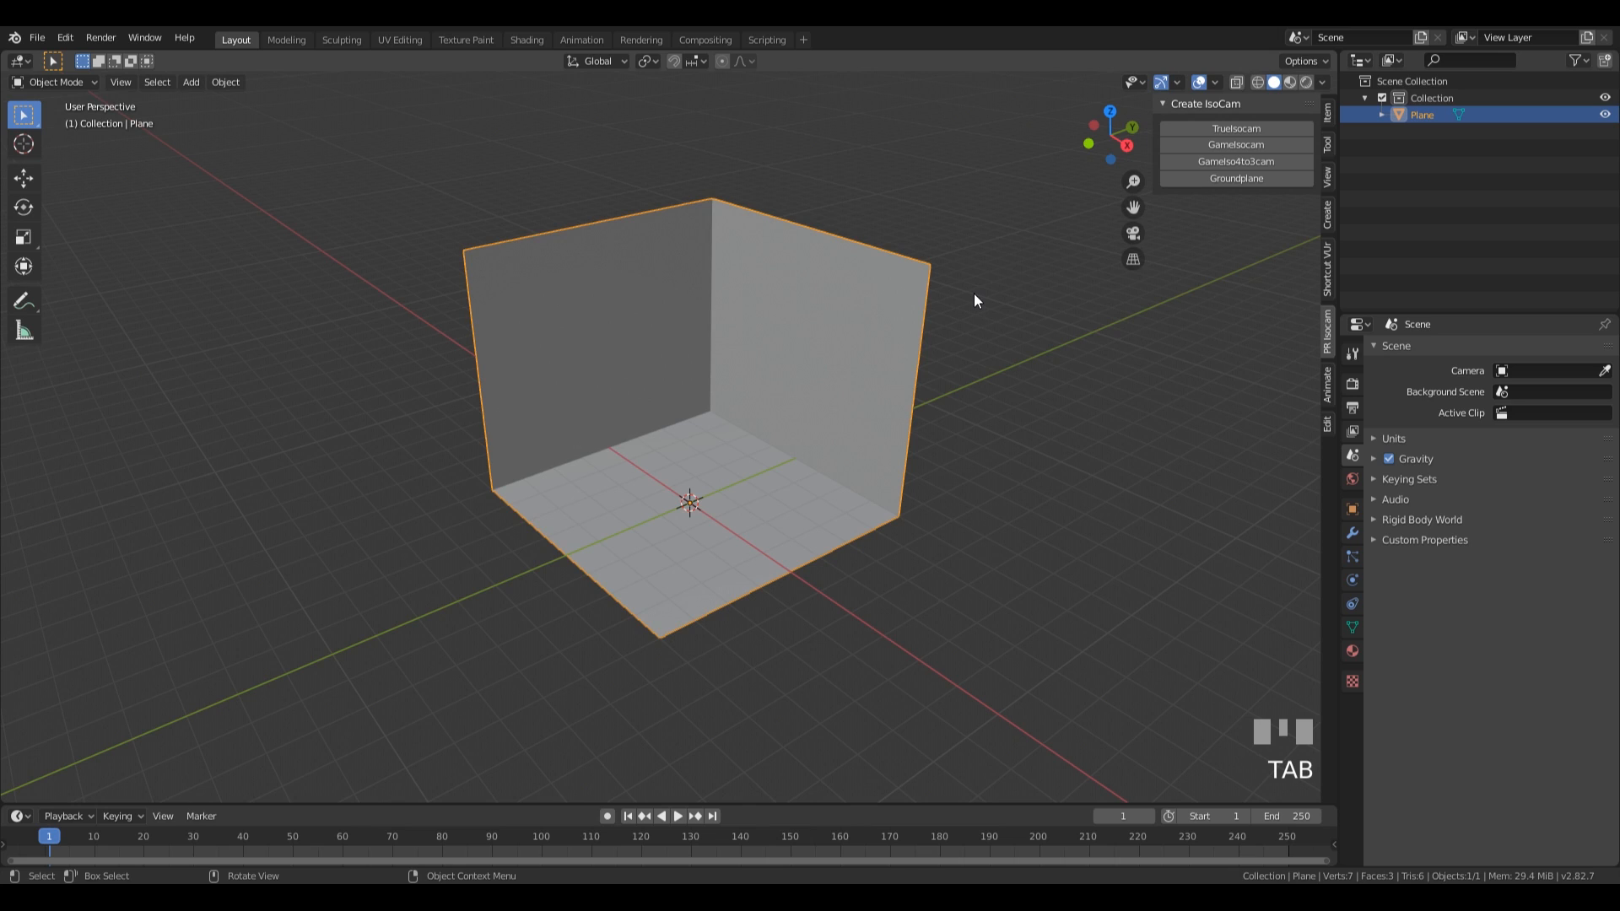
{"action": "left_click", "coordinate": [1259, 145]}
Set the render output resolution to 1600 by 1200 px.
{"action": "left_click", "coordinate": [1353, 384]}
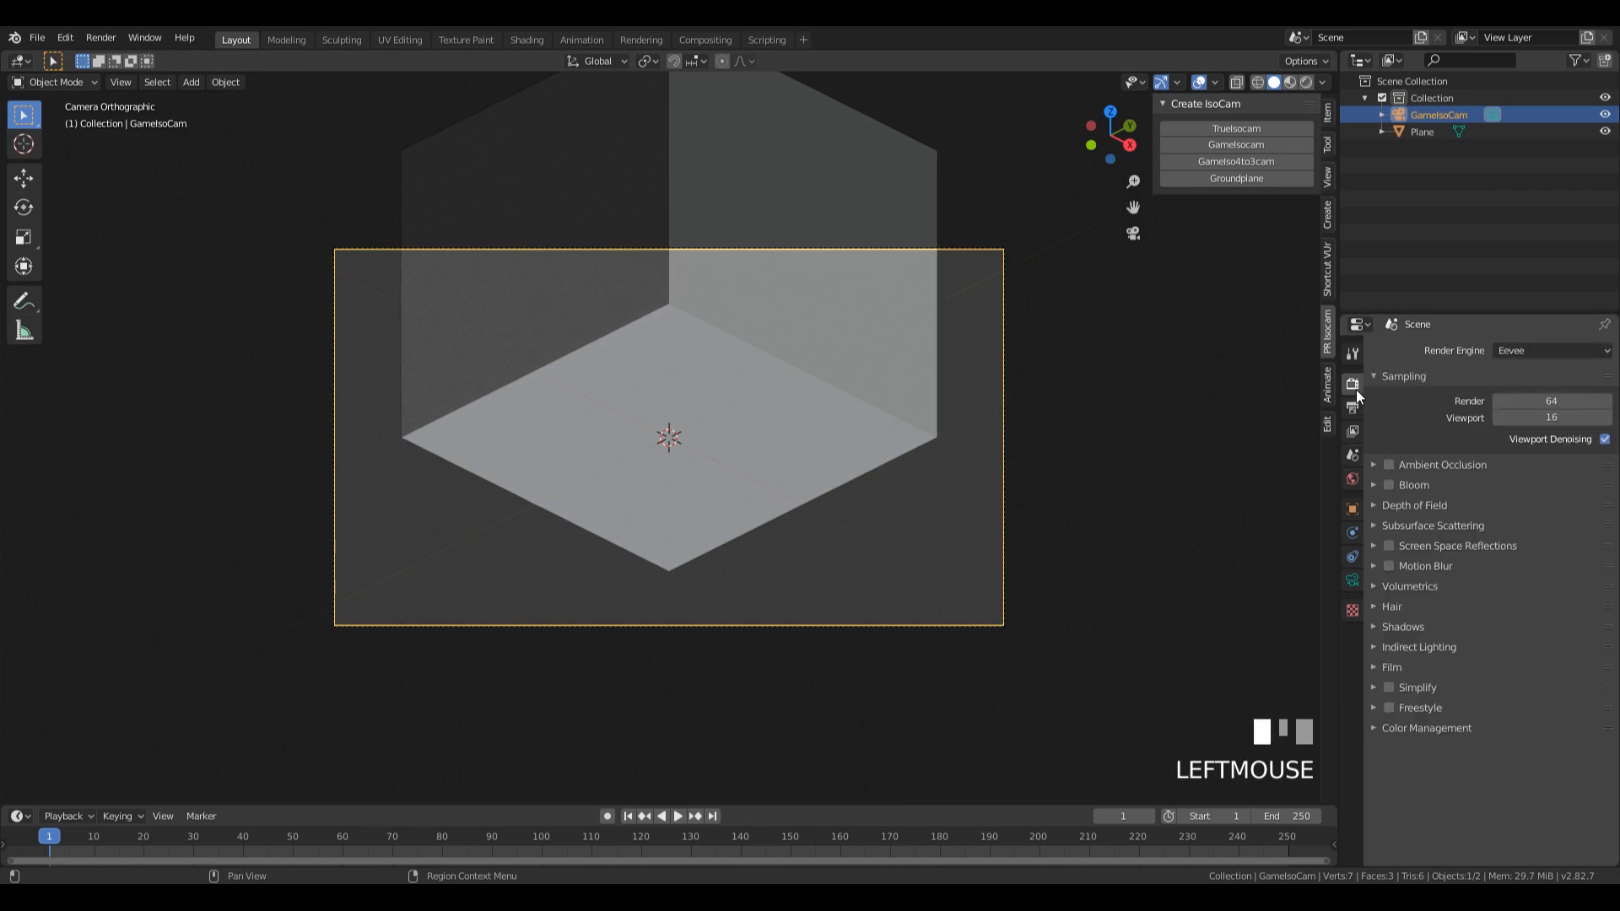
{"action": "left_click", "coordinate": [1353, 409]}
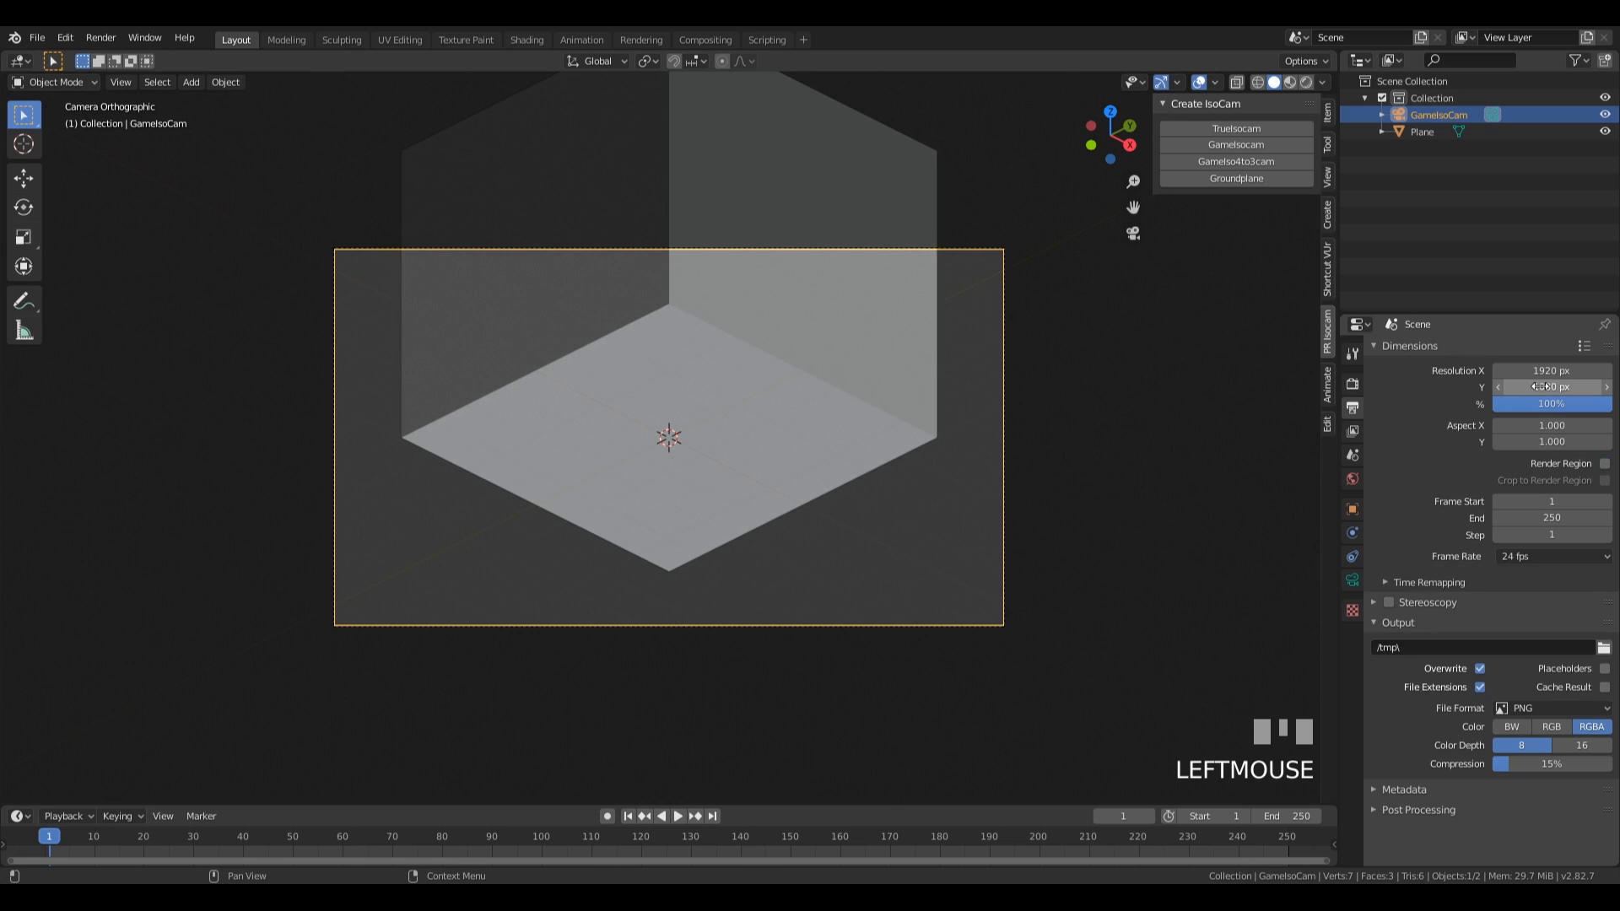
{"action": "left_click", "coordinate": [1553, 371]}
{"action": "type", "text": "1600"}
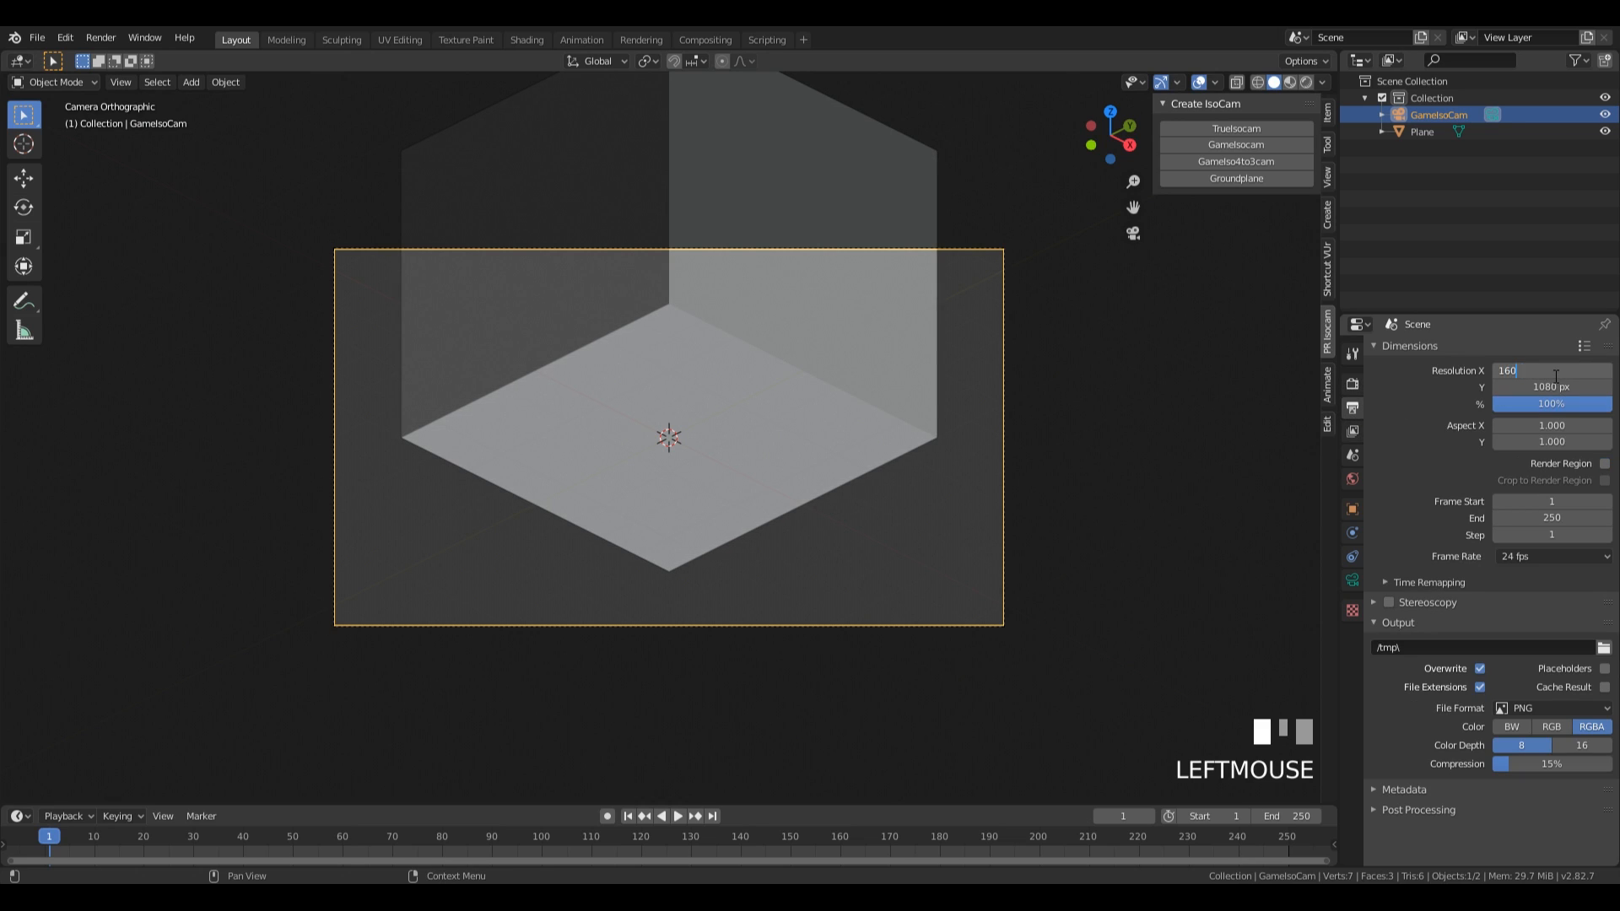
{"action": "key", "text": "Tab"}
{"action": "type", "text": "1200"}
{"action": "key", "text": "KP_Enter"}
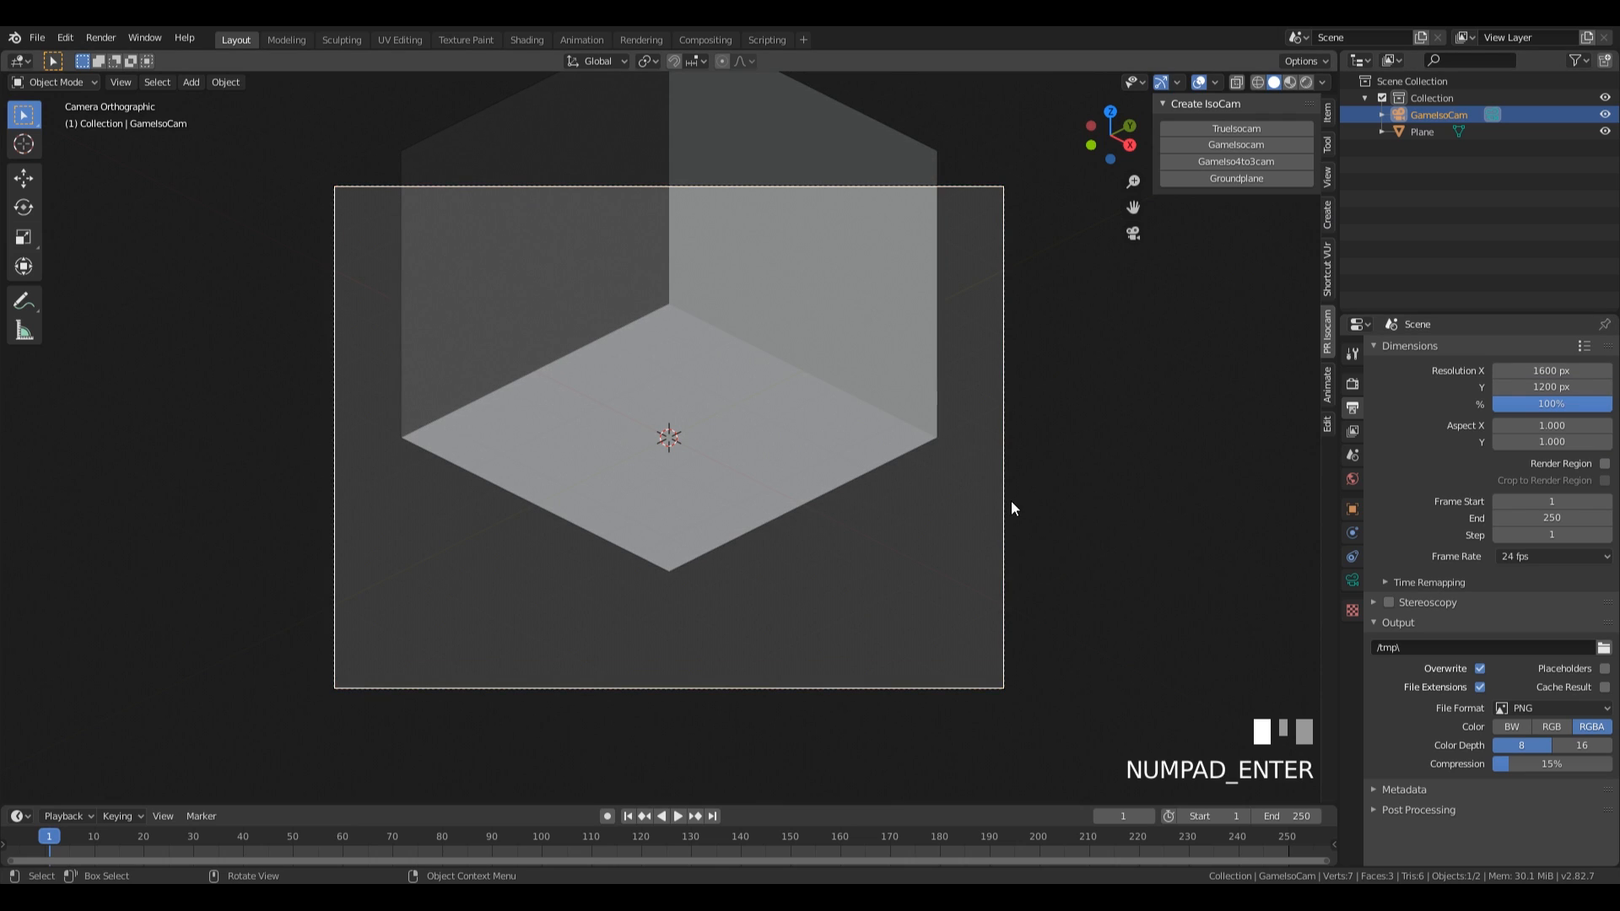
Move the isometric camera up about 3.5 m along the global Z axis to centre the room in the frame.
{"action": "key", "text": "g"}
{"action": "key", "text": "z"}
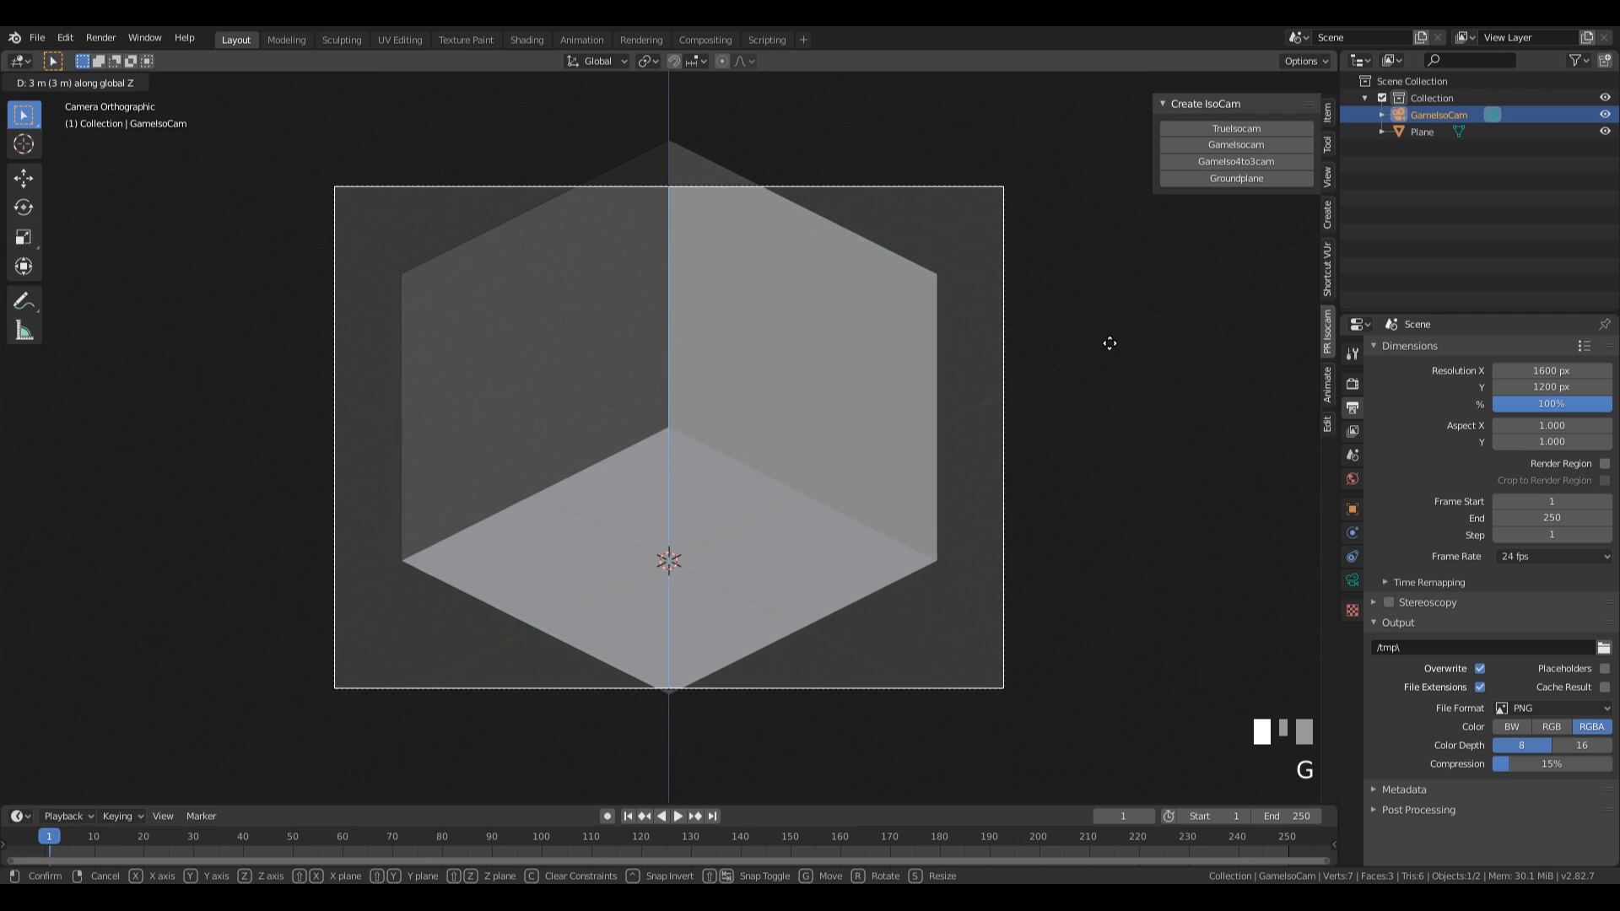
{"action": "left_click", "coordinate": [1138, 206], "text": "ctrl+shift"}
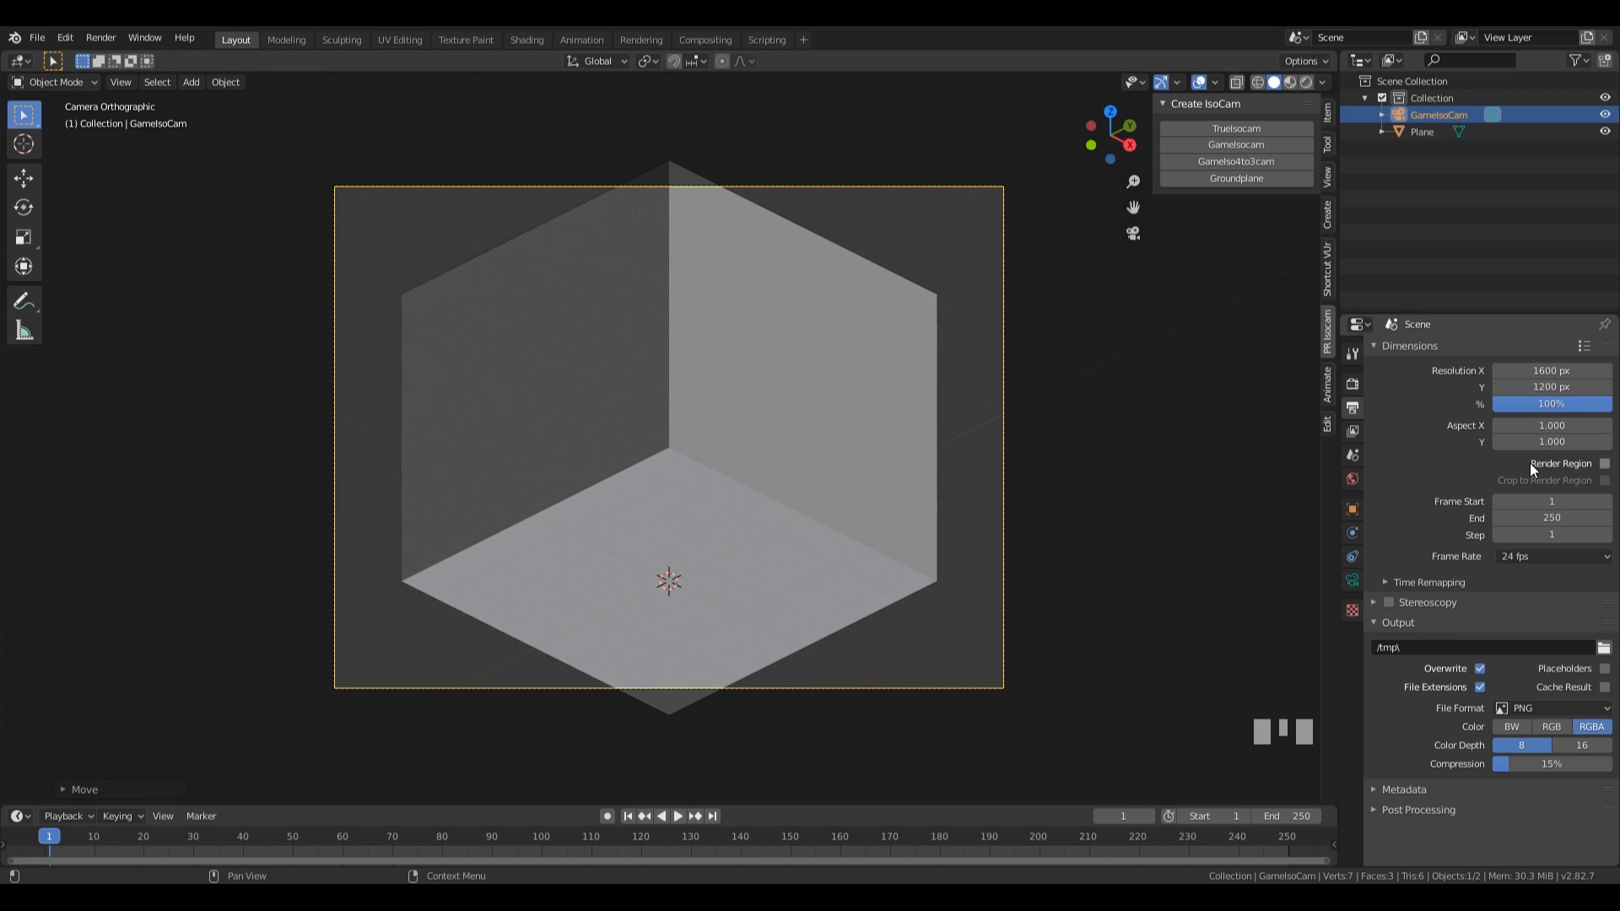
Widen the camera's framing by trying an orthographic scale of 16 and settling on 18.
{"action": "left_click", "coordinate": [1352, 581]}
{"action": "left_click", "coordinate": [1534, 428]}
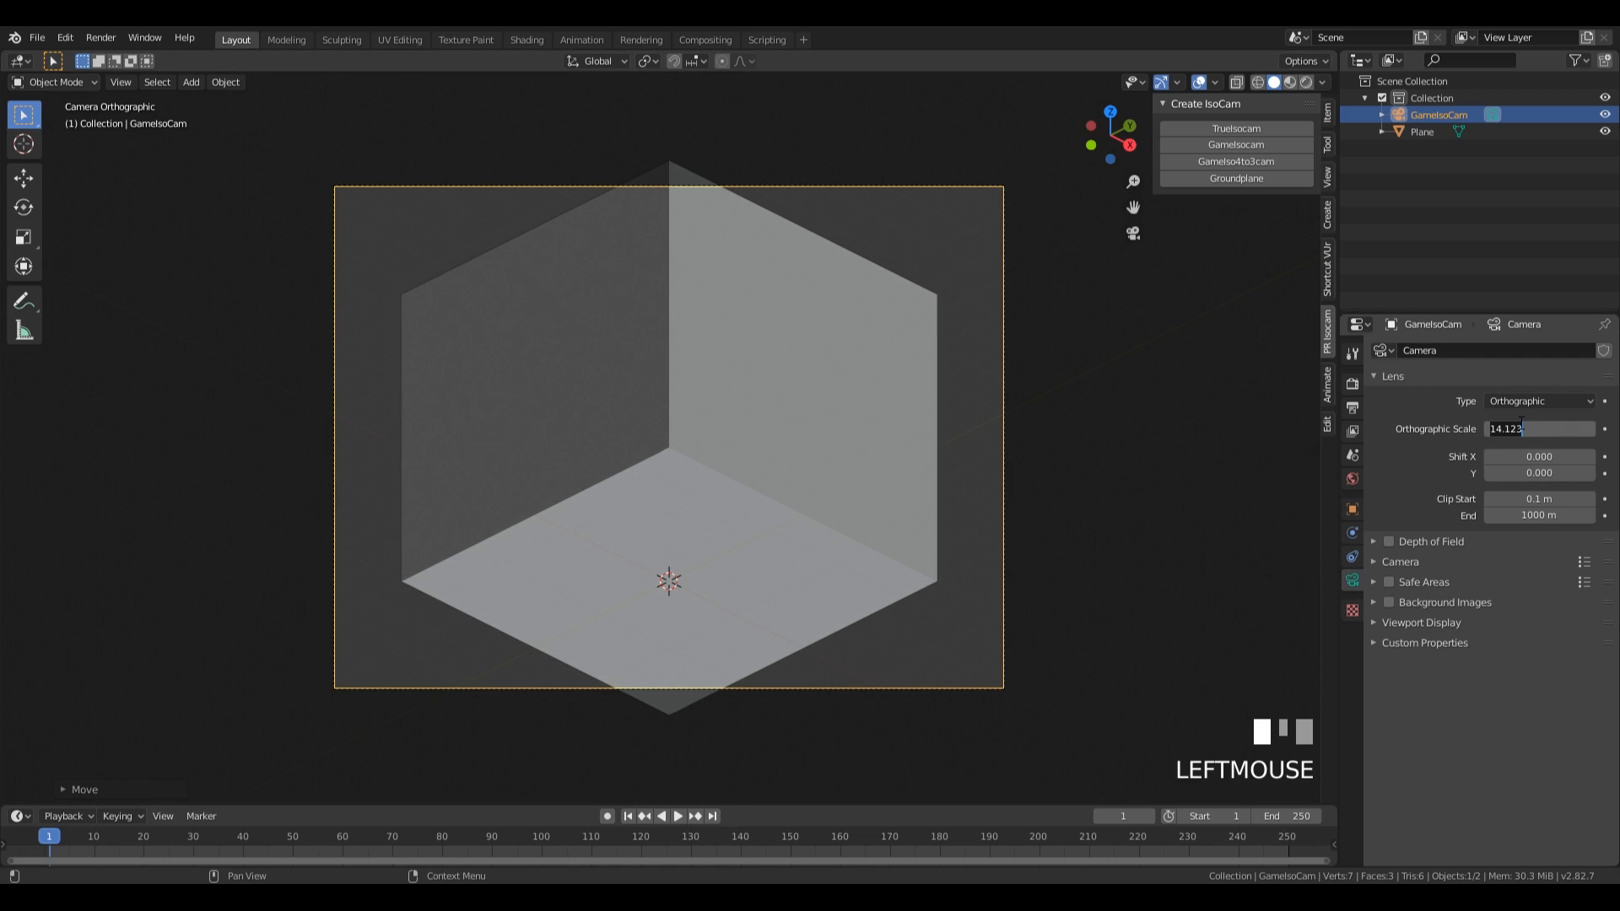
{"action": "type", "text": "16"}
{"action": "key", "text": "KP_Enter"}
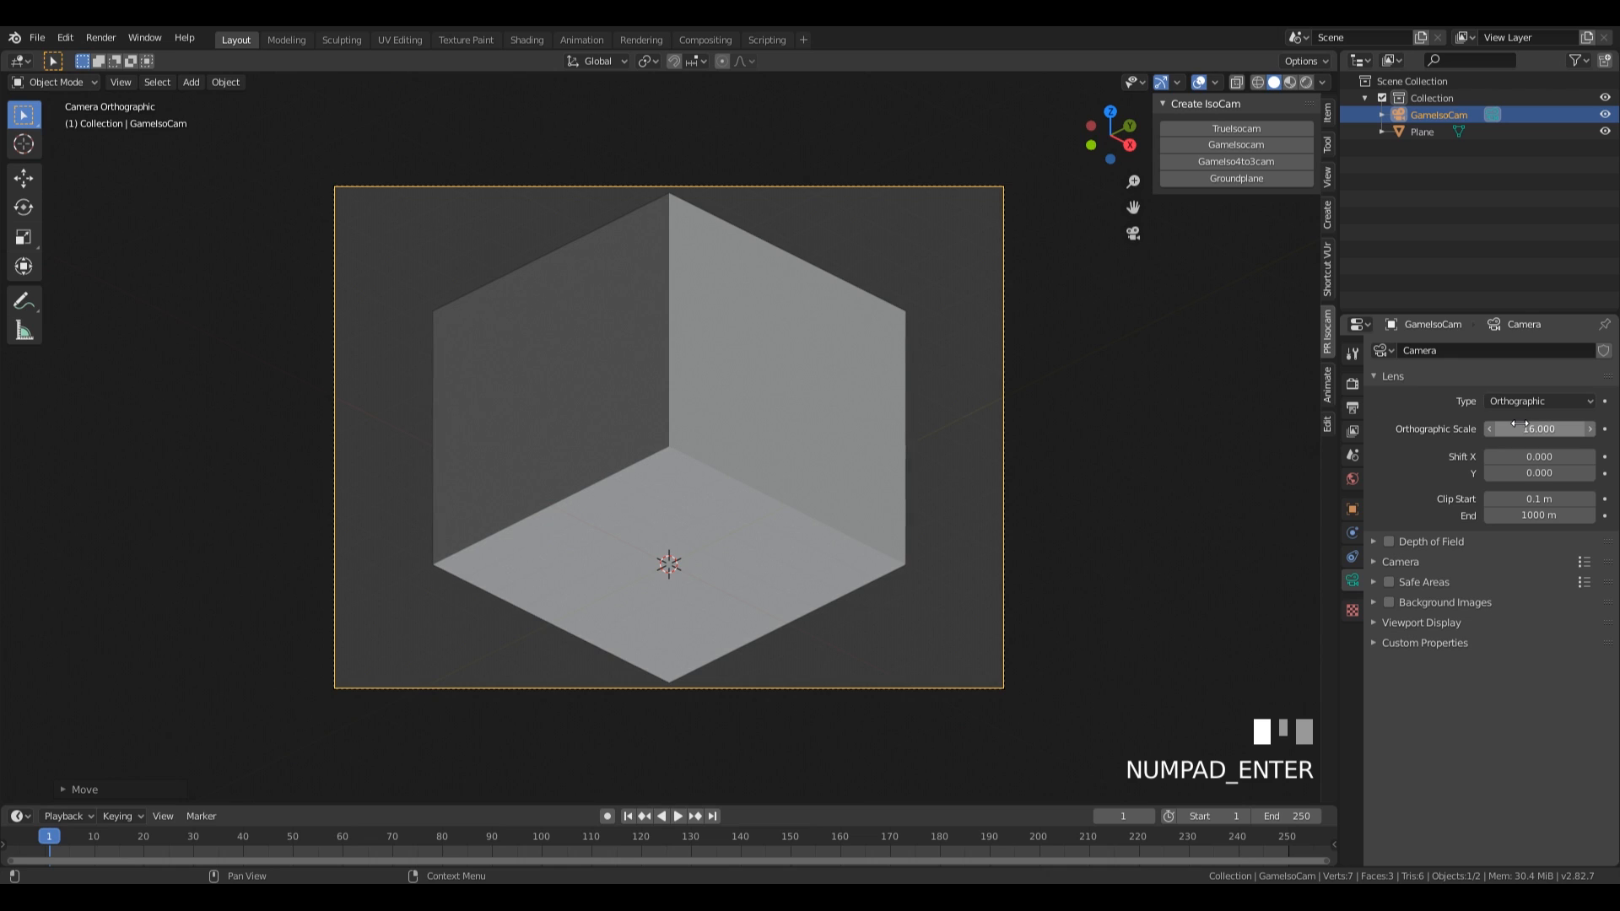
{"action": "left_click", "coordinate": [1520, 427]}
{"action": "type", "text": "18"}
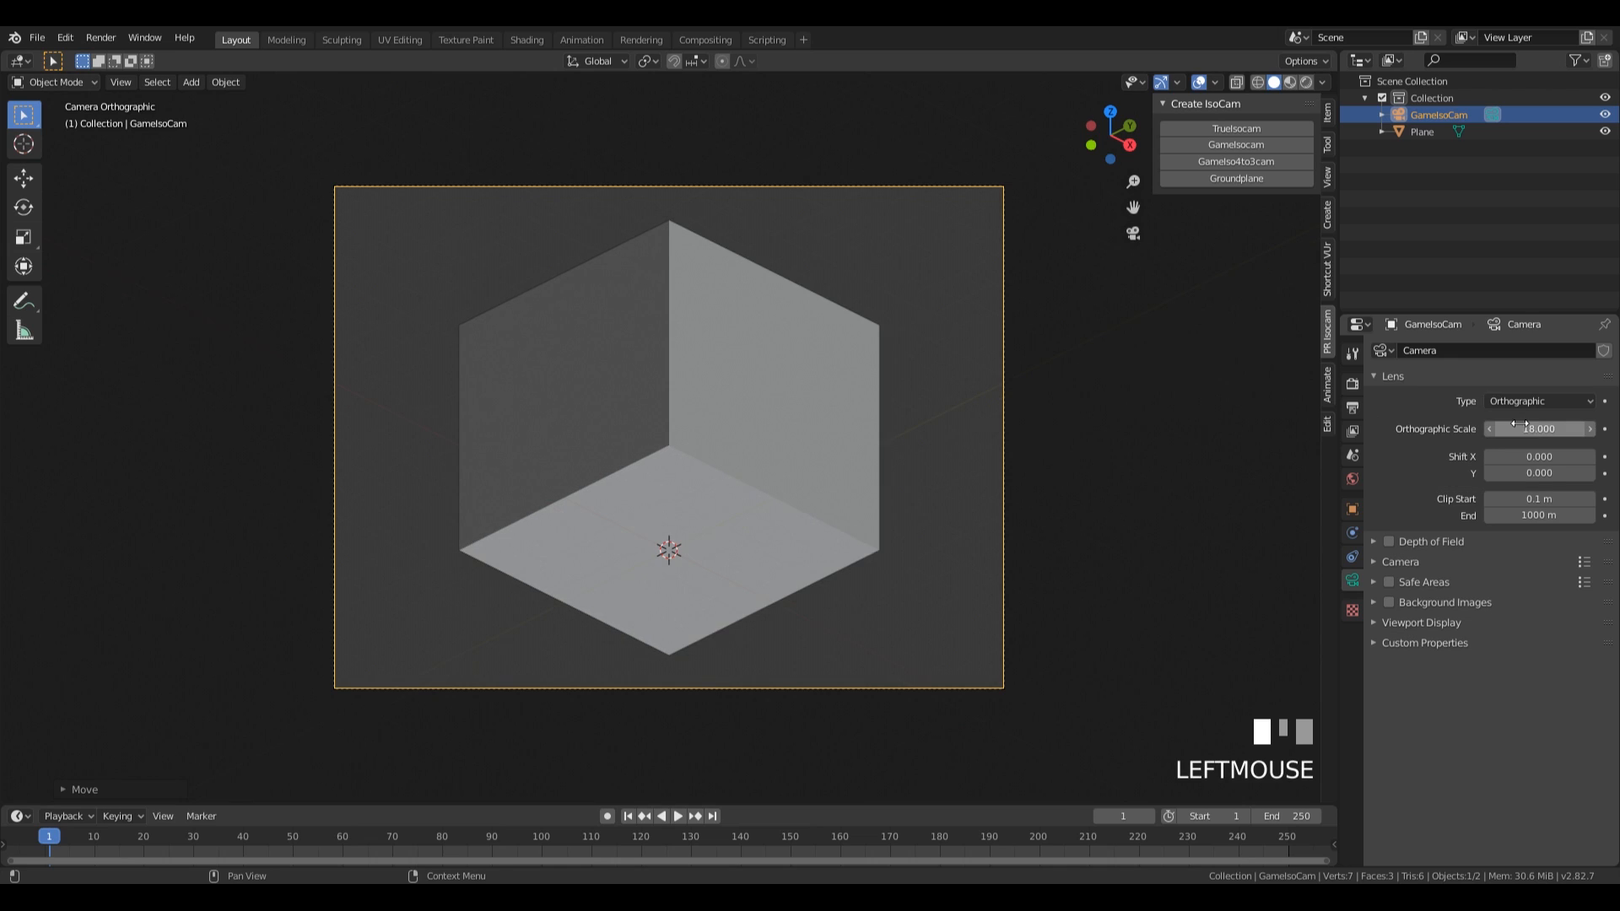
{"action": "key", "text": "KP_Enter"}
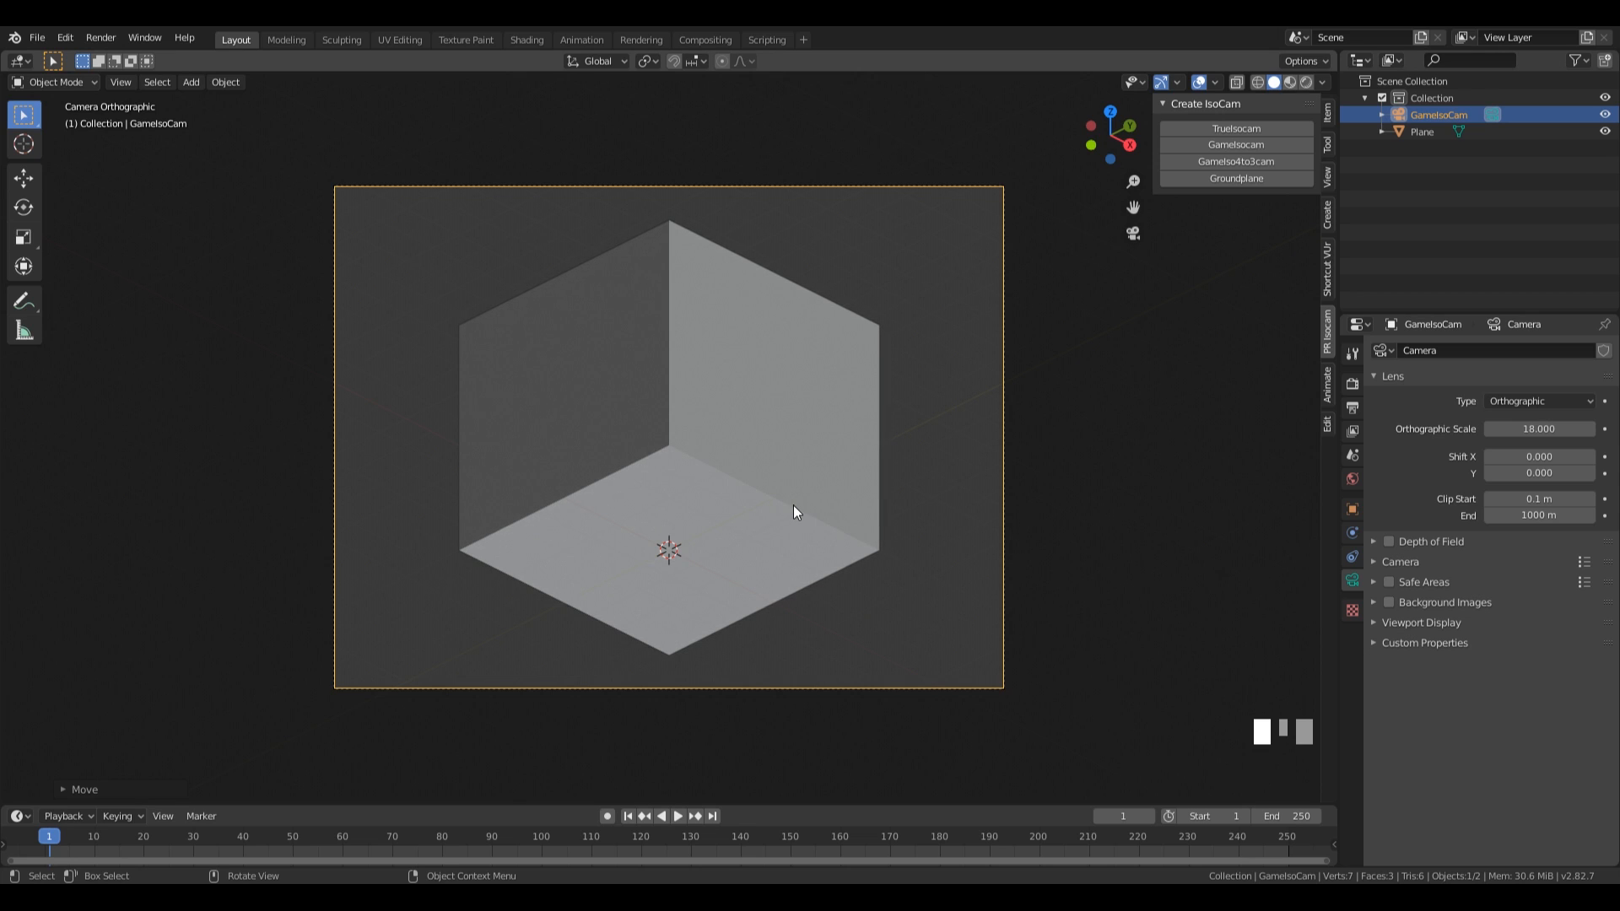
Extrude all faces of the room mesh along their normals by -0.3 m with even thickness on.
{"action": "middle_click_drag", "start_coordinate": [825, 501], "coordinate": [918, 433]}
{"action": "scroll", "coordinate": [918, 433], "scroll_direction": "up", "scroll_amount": 3}
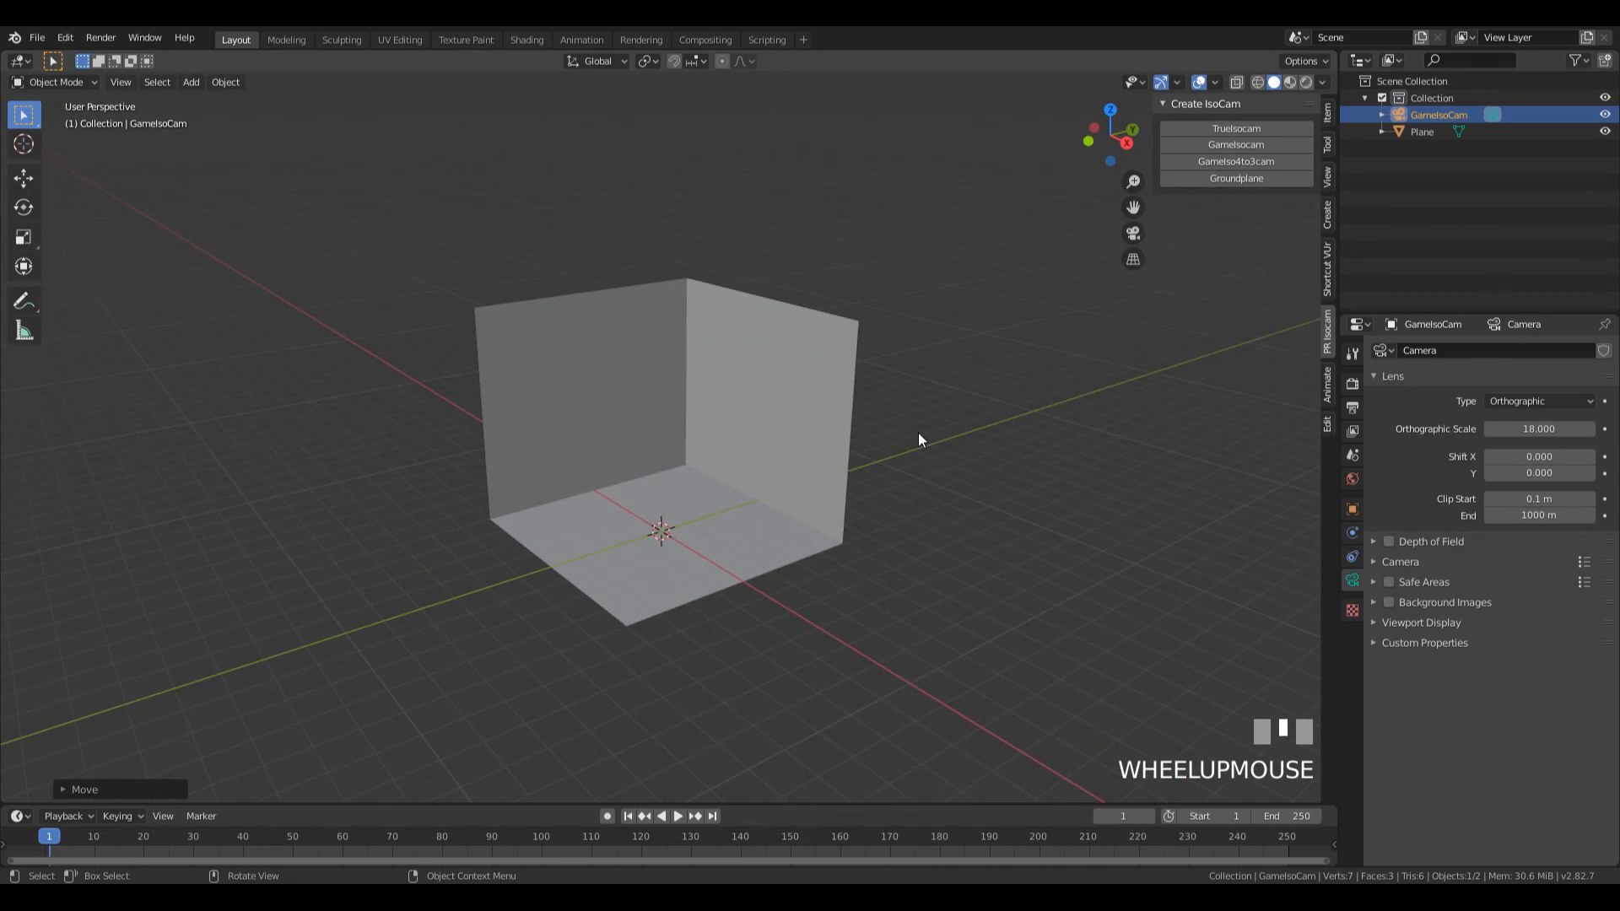
{"action": "left_click", "coordinate": [832, 436]}
{"action": "middle_click_drag", "start_coordinate": [1012, 450], "coordinate": [1020, 390], "text": "shift"}
{"action": "key", "text": "Tab"}
{"action": "key", "text": "a"}
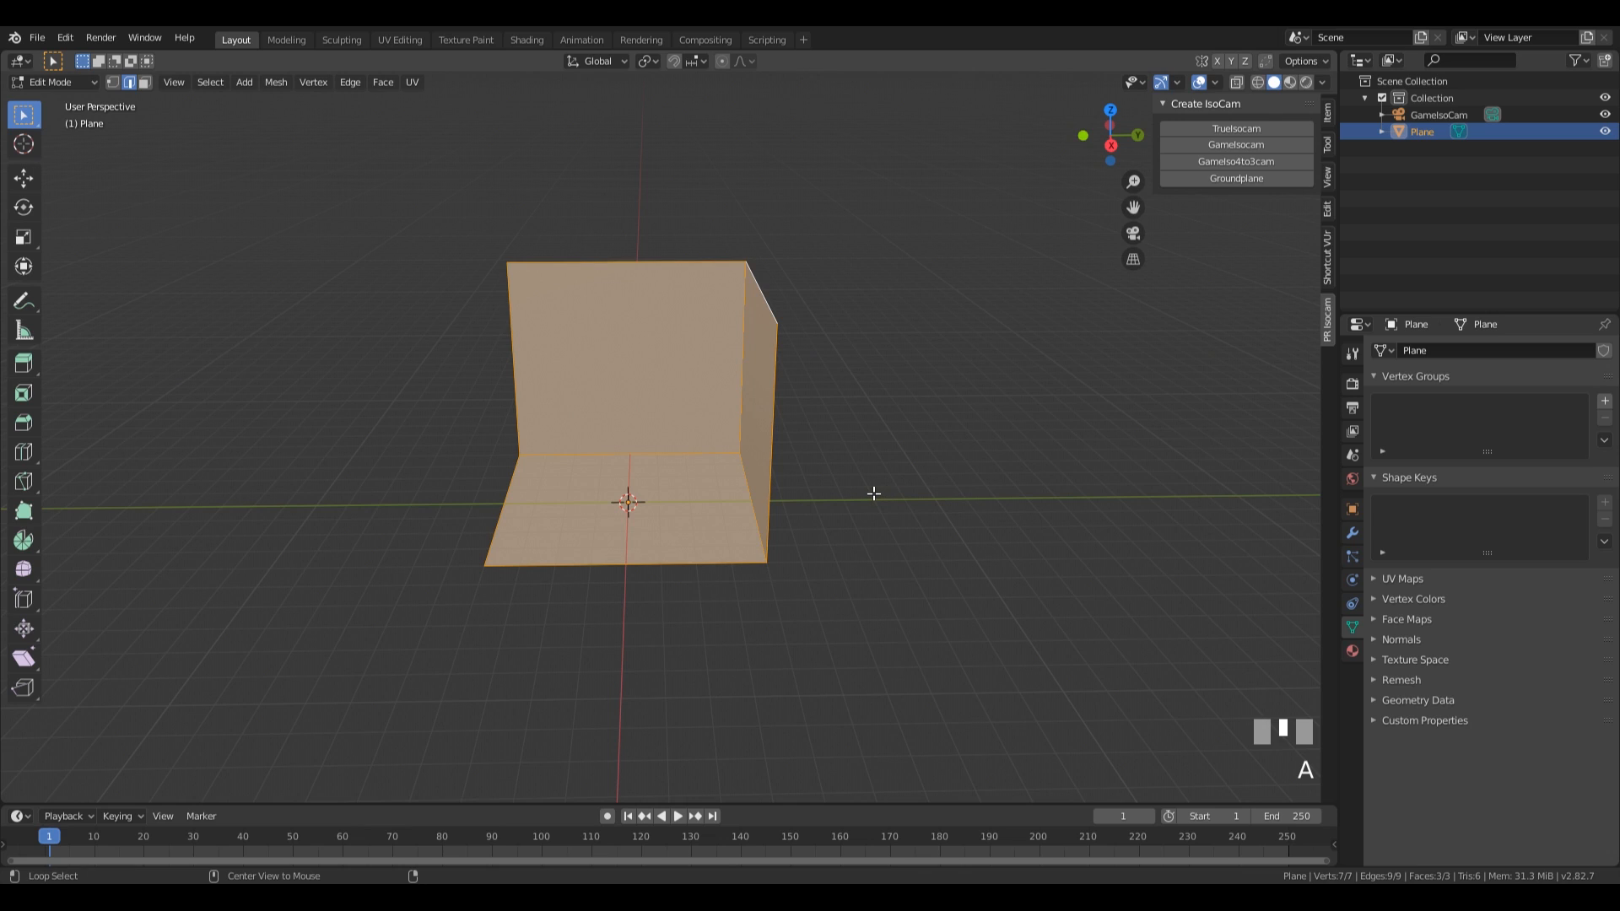
{"action": "key", "text": "alt+e"}
{"action": "left_click", "coordinate": [828, 513]}
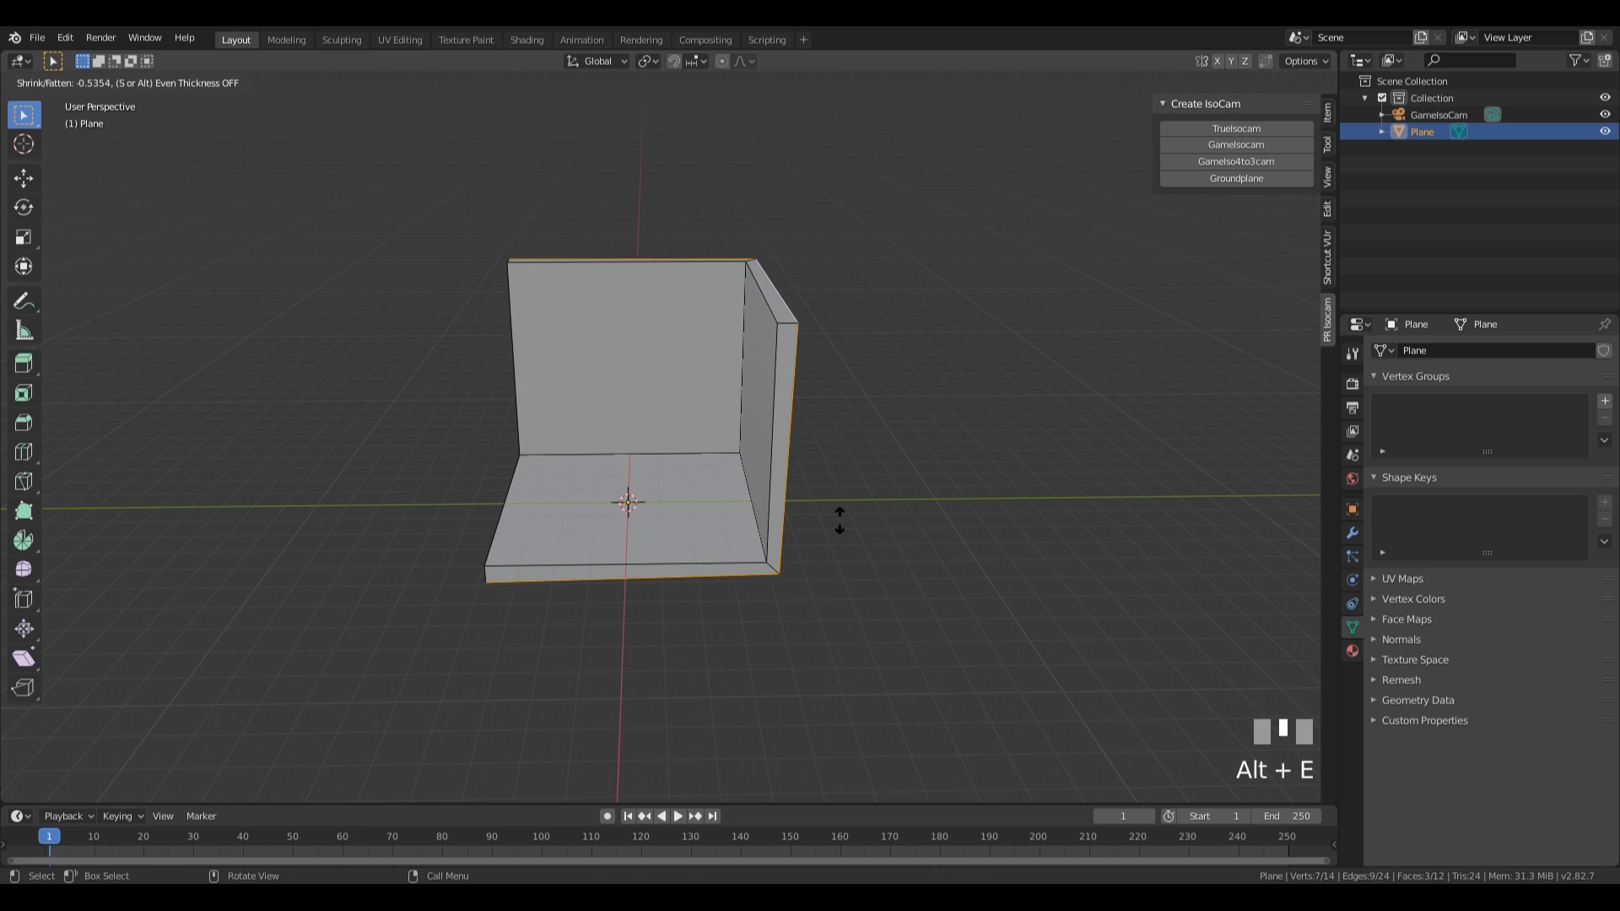
{"action": "key", "text": "s"}
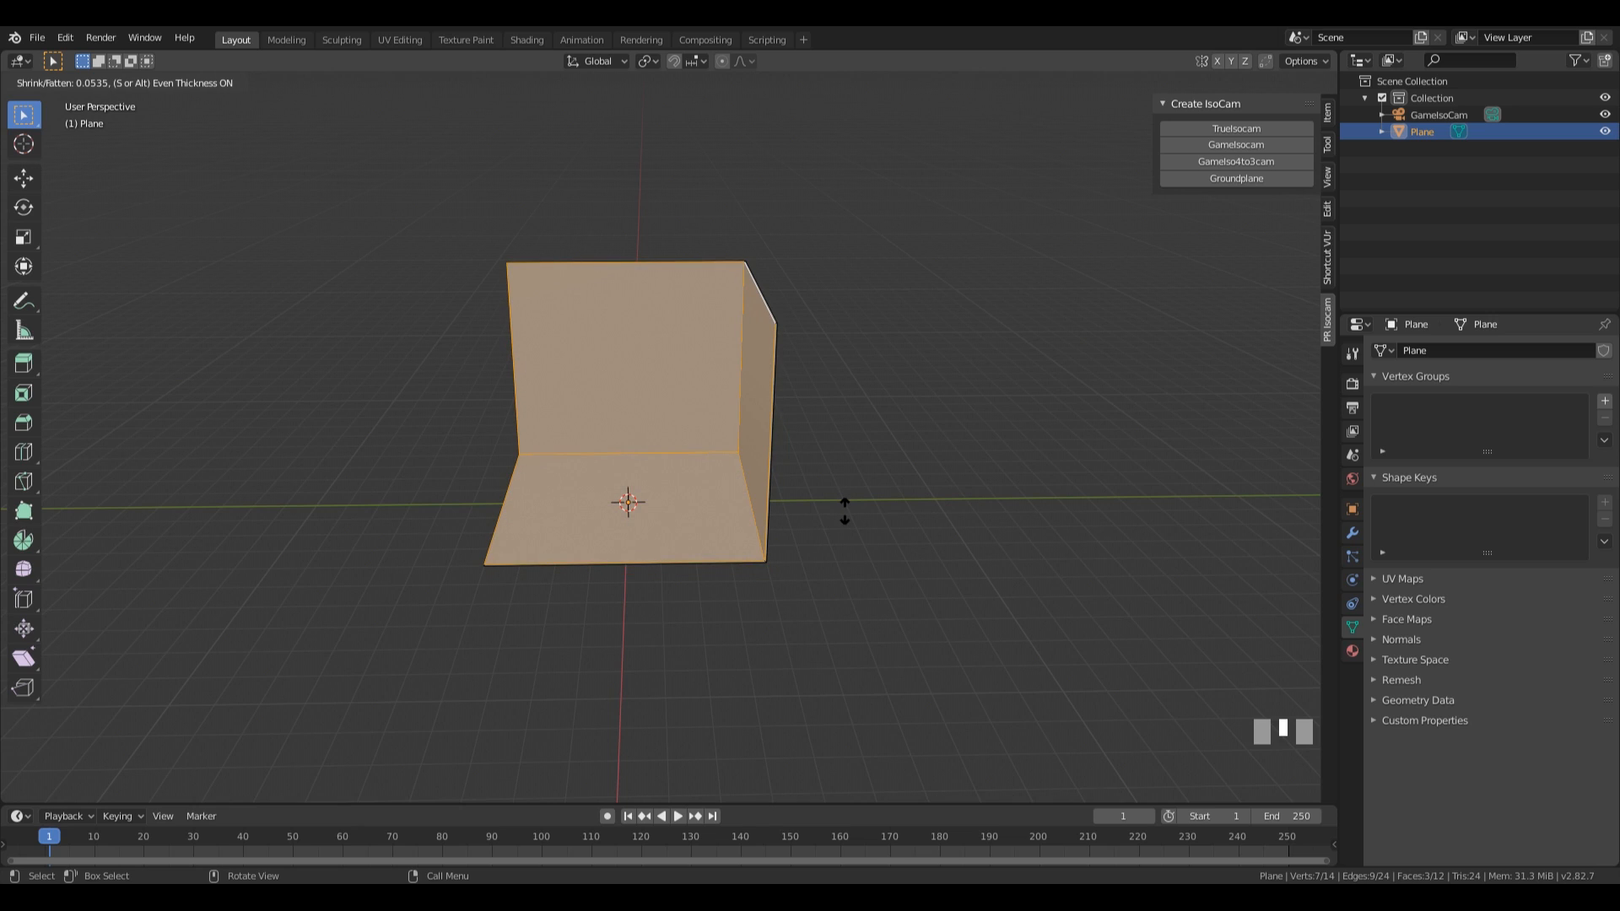
{"action": "type", "text": ".3"}
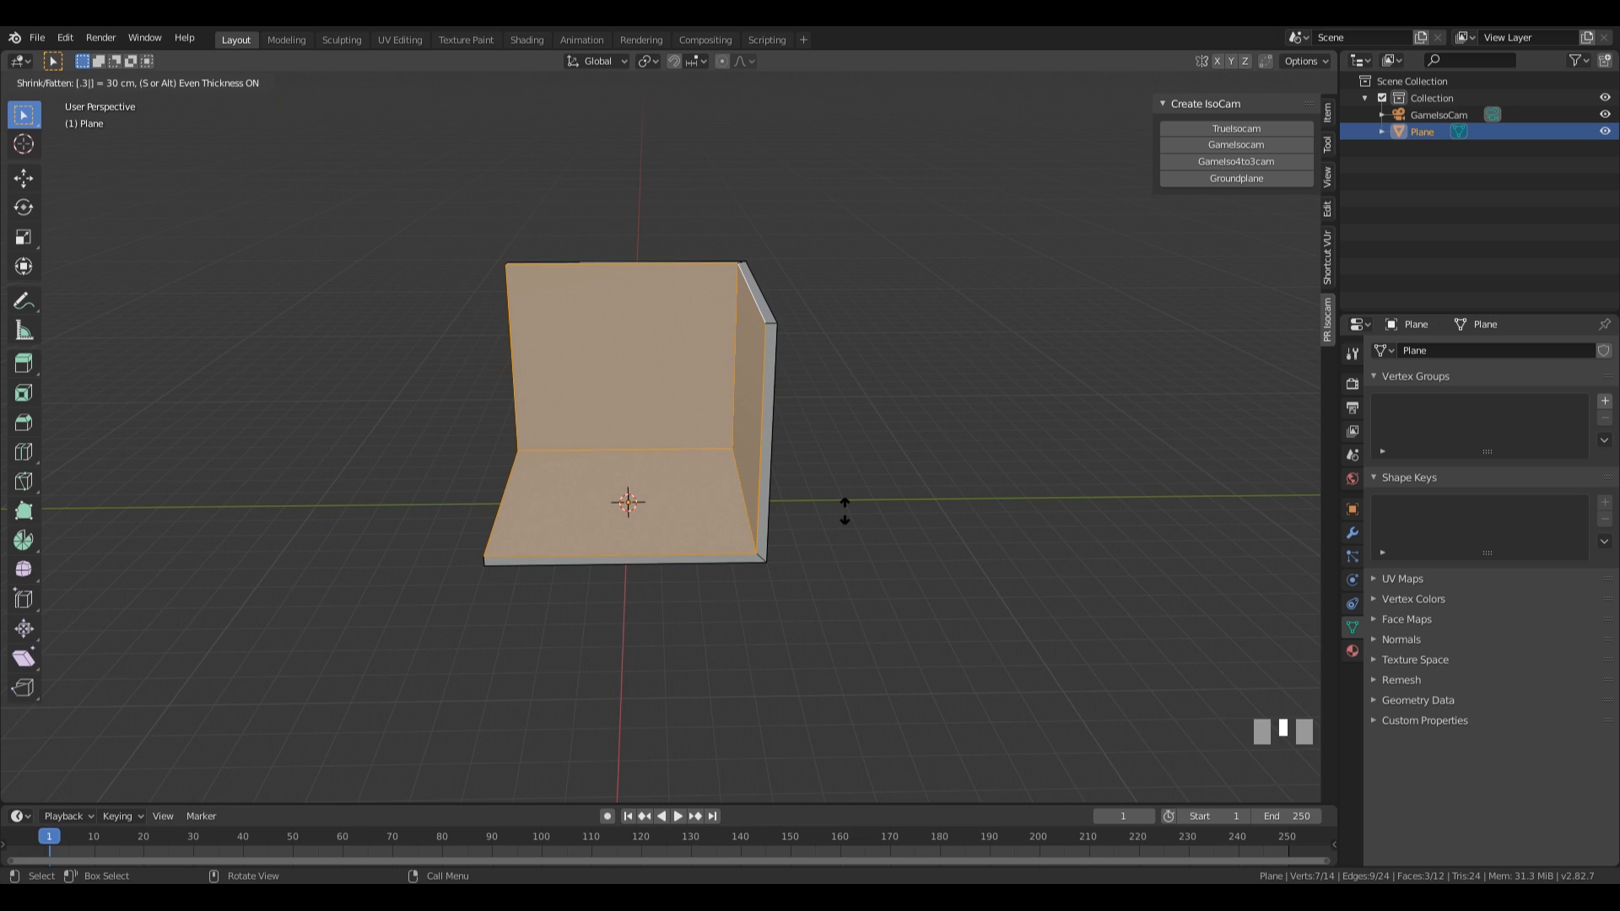
{"action": "key", "text": "minus"}
{"action": "key", "text": "KP_Enter"}
Turn on the display of face normals for the room mesh in the viewport overlays.
{"action": "middle_click_drag", "start_coordinate": [846, 477], "coordinate": [853, 368]}
{"action": "scroll", "coordinate": [954, 434], "scroll_direction": "up", "scroll_amount": 2}
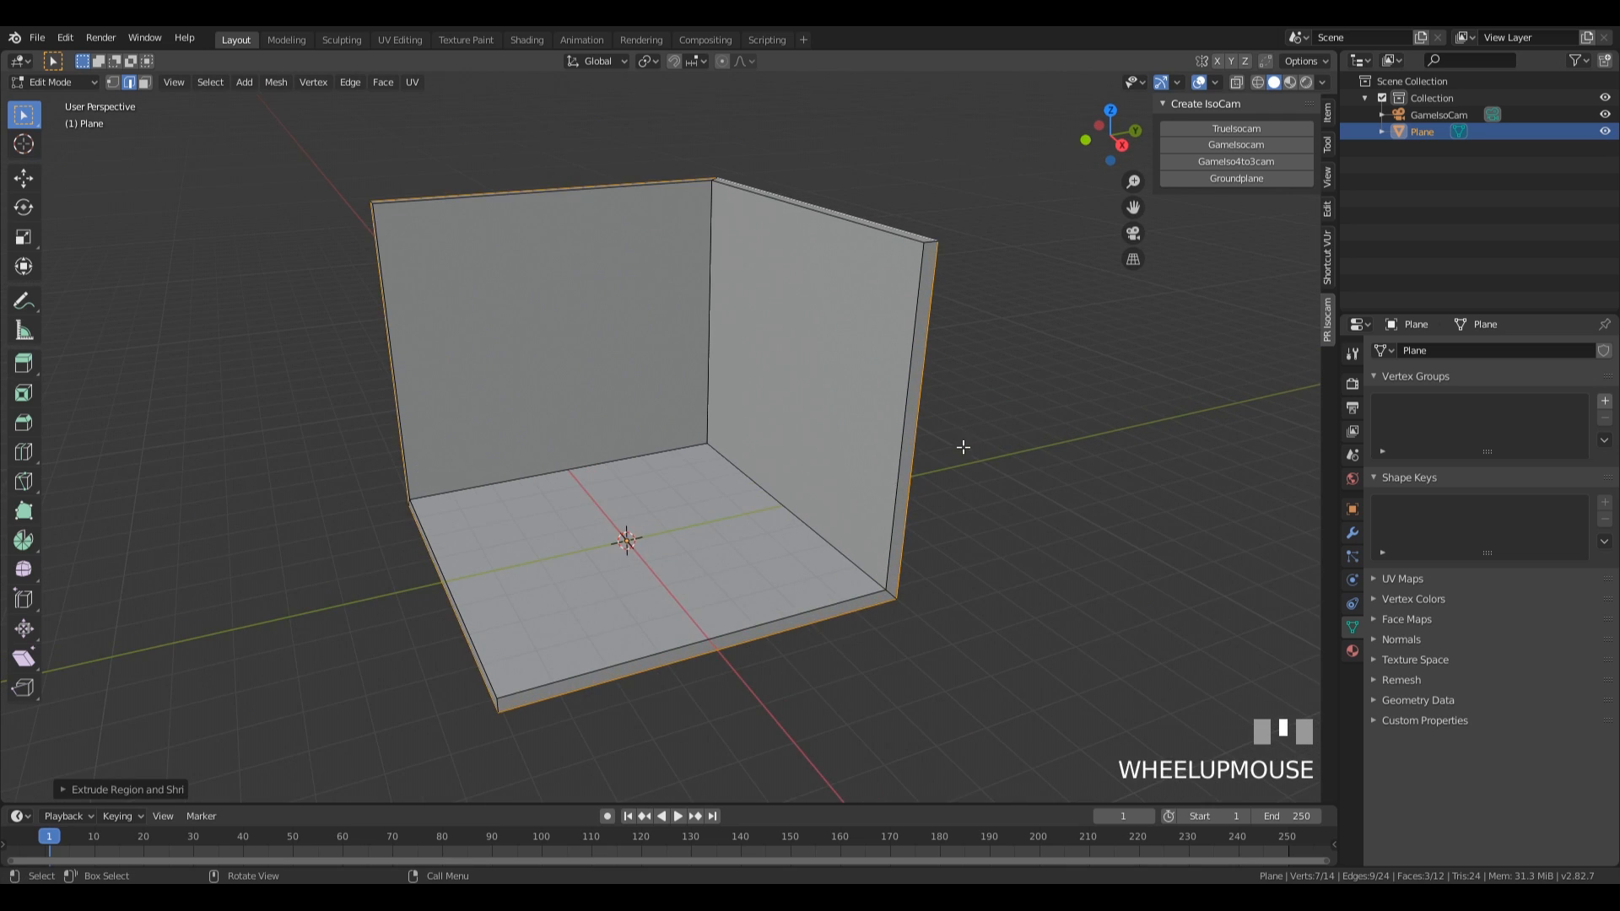
{"action": "middle_click_drag", "start_coordinate": [958, 448], "coordinate": [980, 448], "text": "shift"}
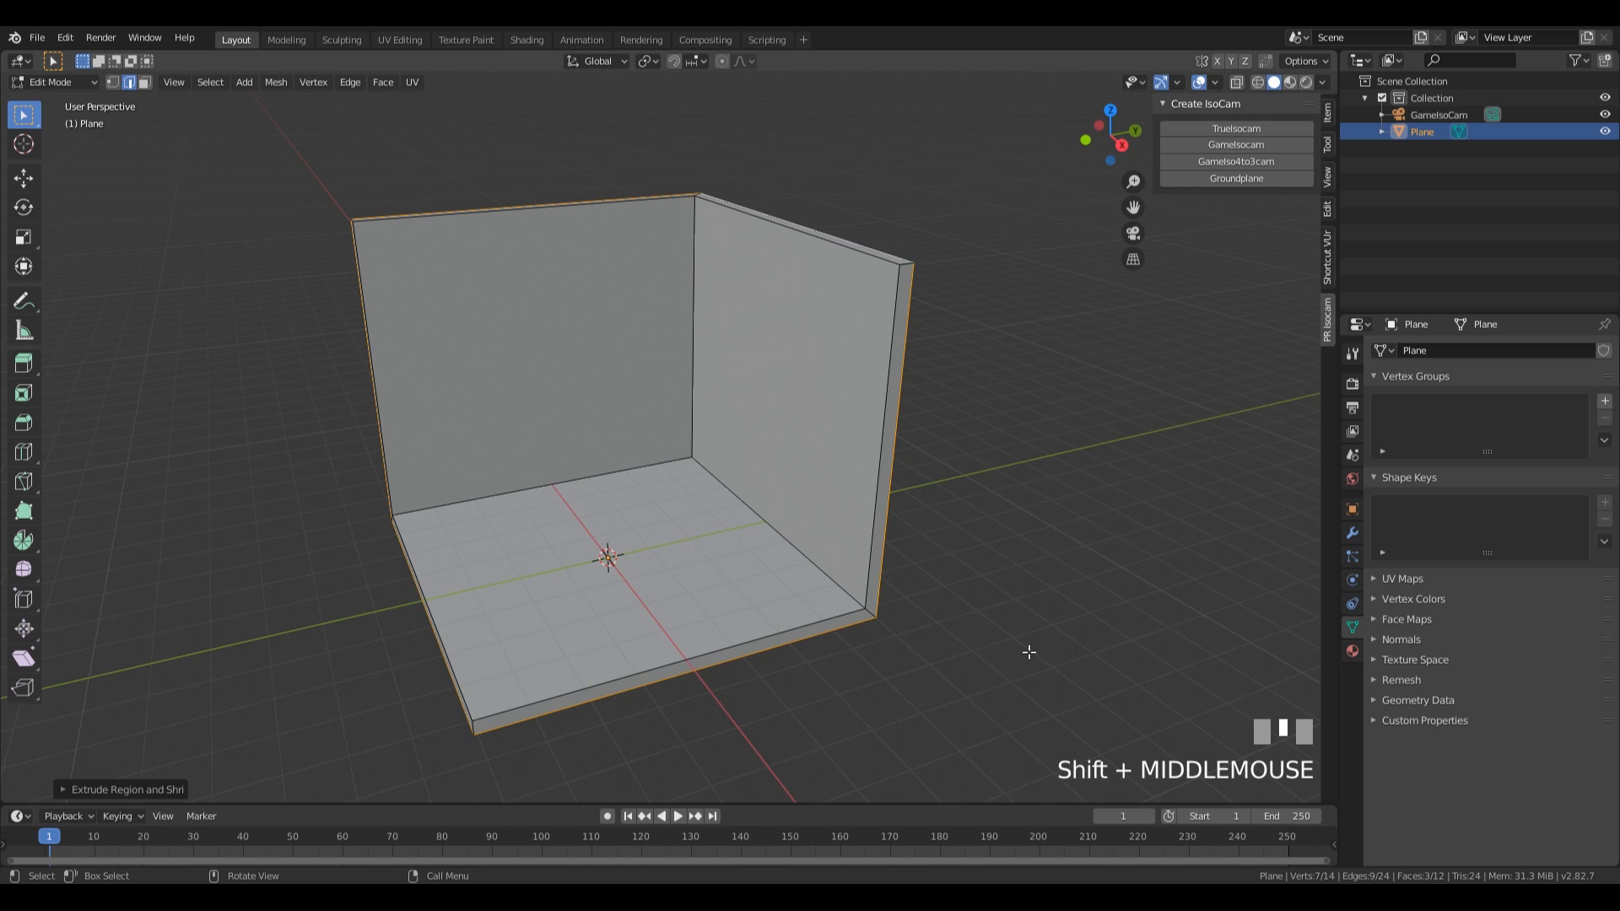
{"action": "key", "text": "Tab"}
{"action": "key", "text": "Tab"}
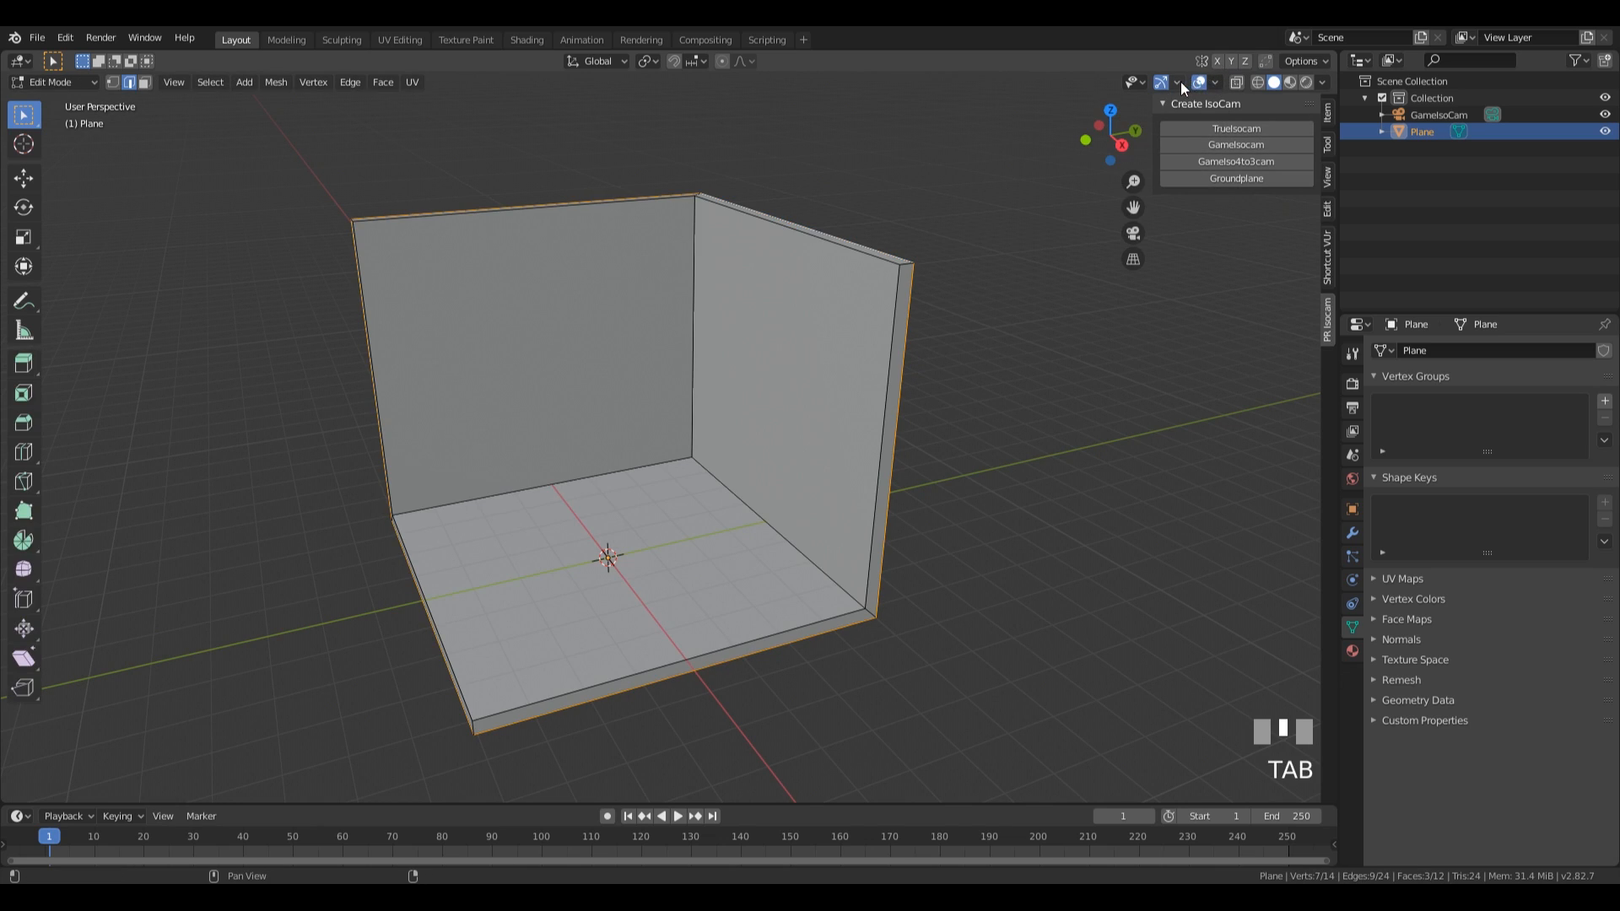
{"action": "left_click", "coordinate": [1215, 82]}
{"action": "left_click", "coordinate": [1215, 84]}
{"action": "left_click", "coordinate": [1214, 84]}
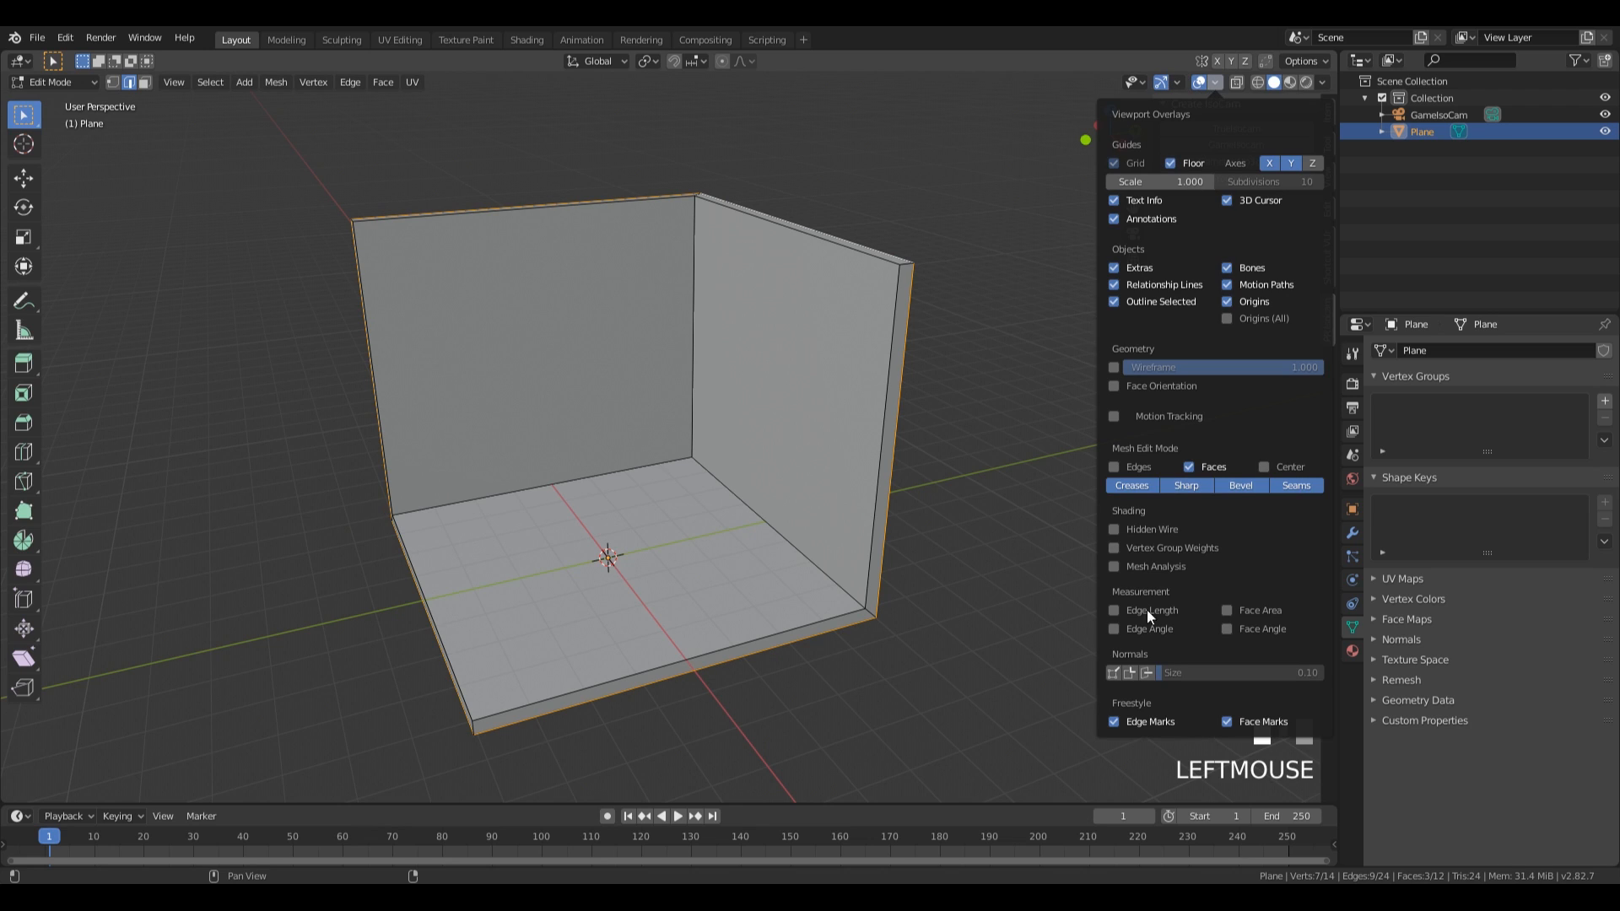
{"action": "left_click", "coordinate": [1146, 672]}
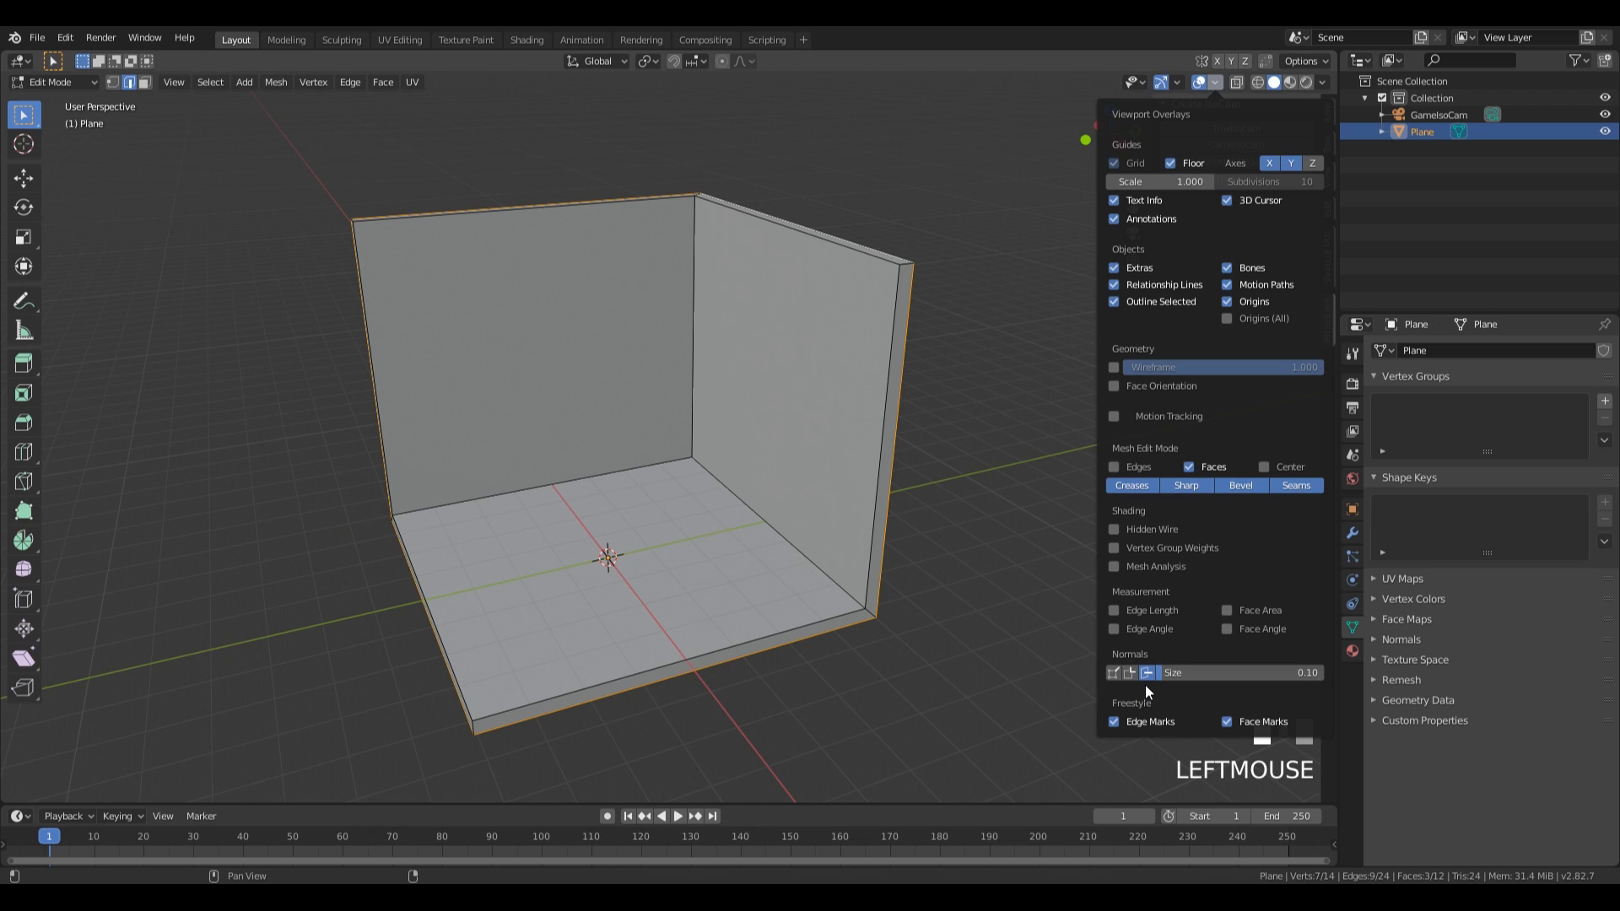
Recalculate the normals of all faces of the room mesh to the outside and return to Object Mode.
{"action": "middle_click_drag", "start_coordinate": [1013, 472], "coordinate": [920, 403]}
{"action": "key", "text": "a"}
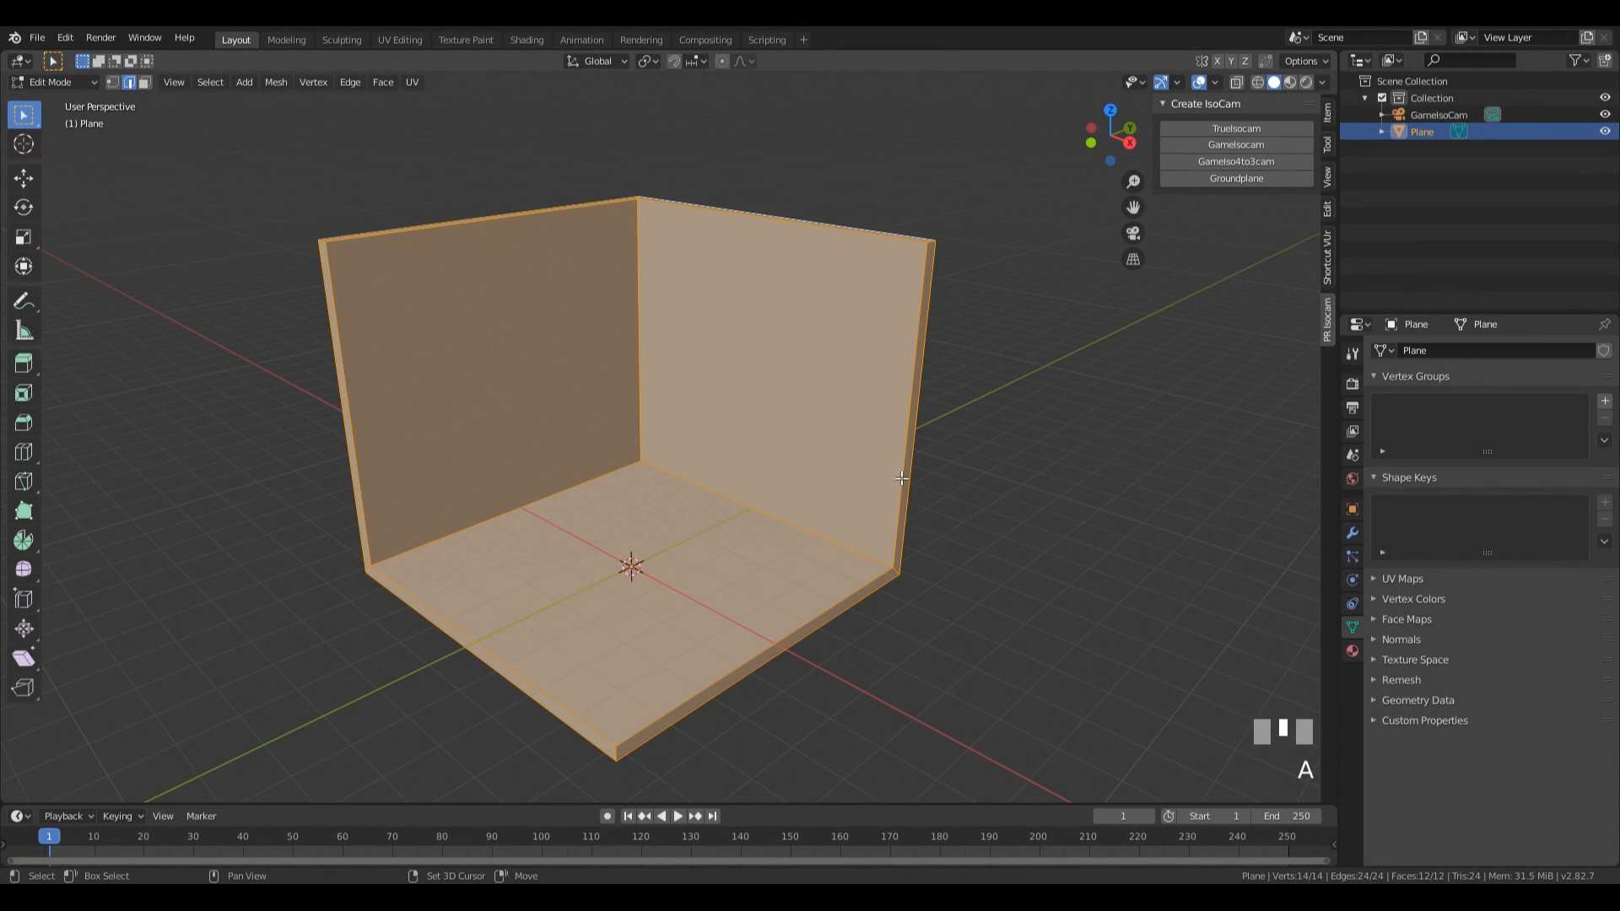
{"action": "key", "text": "shift+n"}
{"action": "middle_click_drag", "start_coordinate": [1066, 419], "coordinate": [928, 405]}
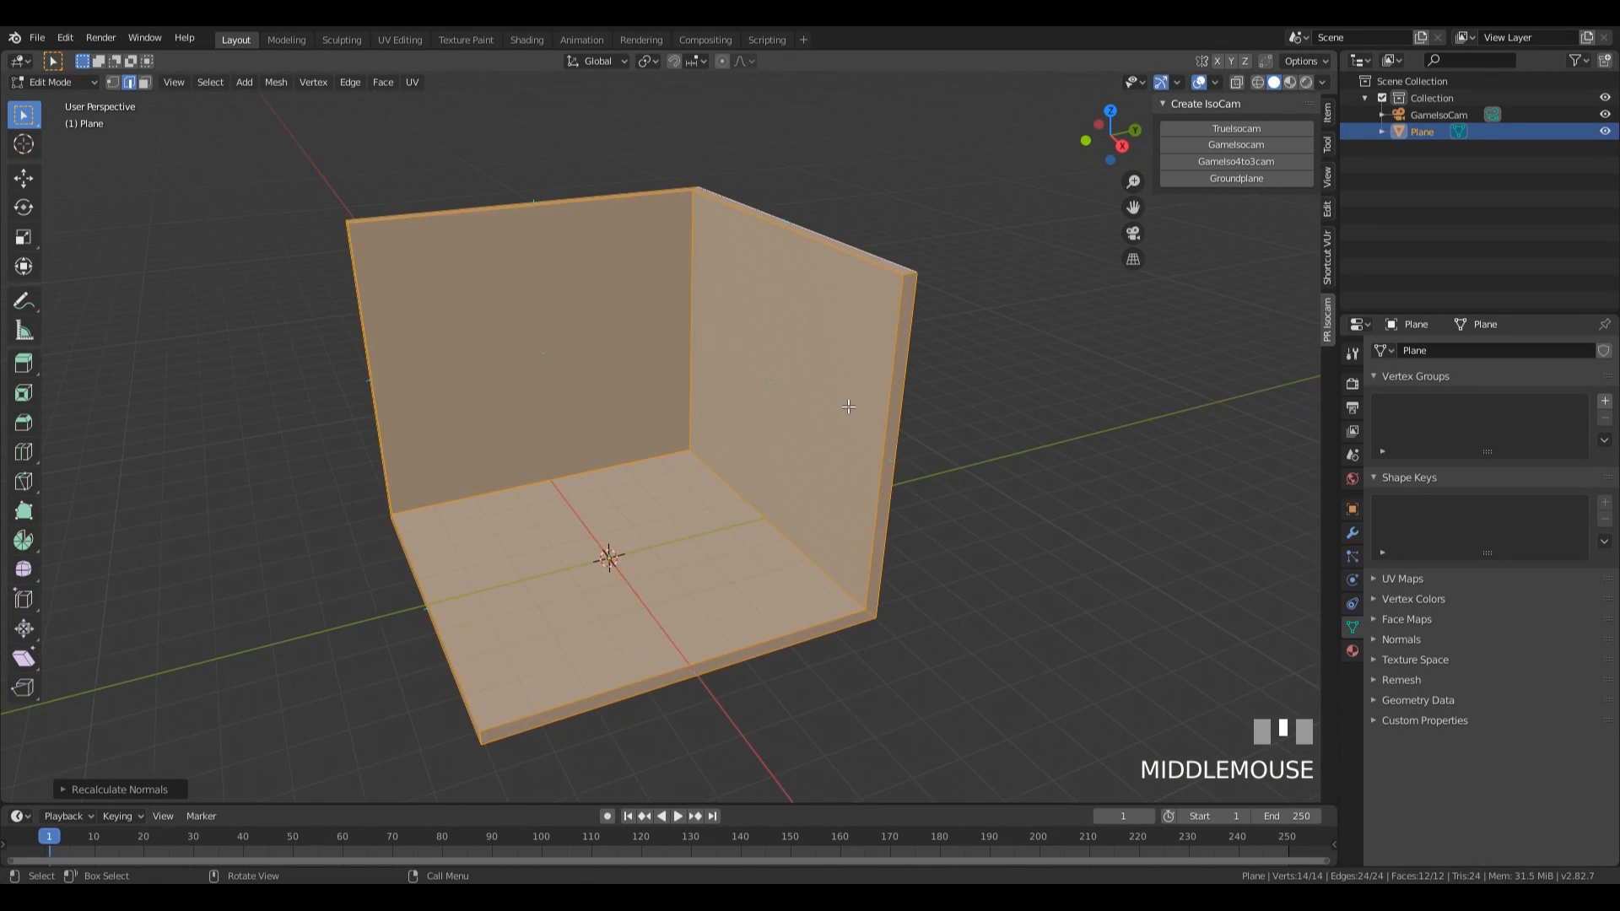
{"action": "scroll", "coordinate": [928, 392], "scroll_direction": "up", "scroll_amount": 4}
{"action": "scroll", "coordinate": [708, 448], "scroll_direction": "down", "scroll_amount": 2}
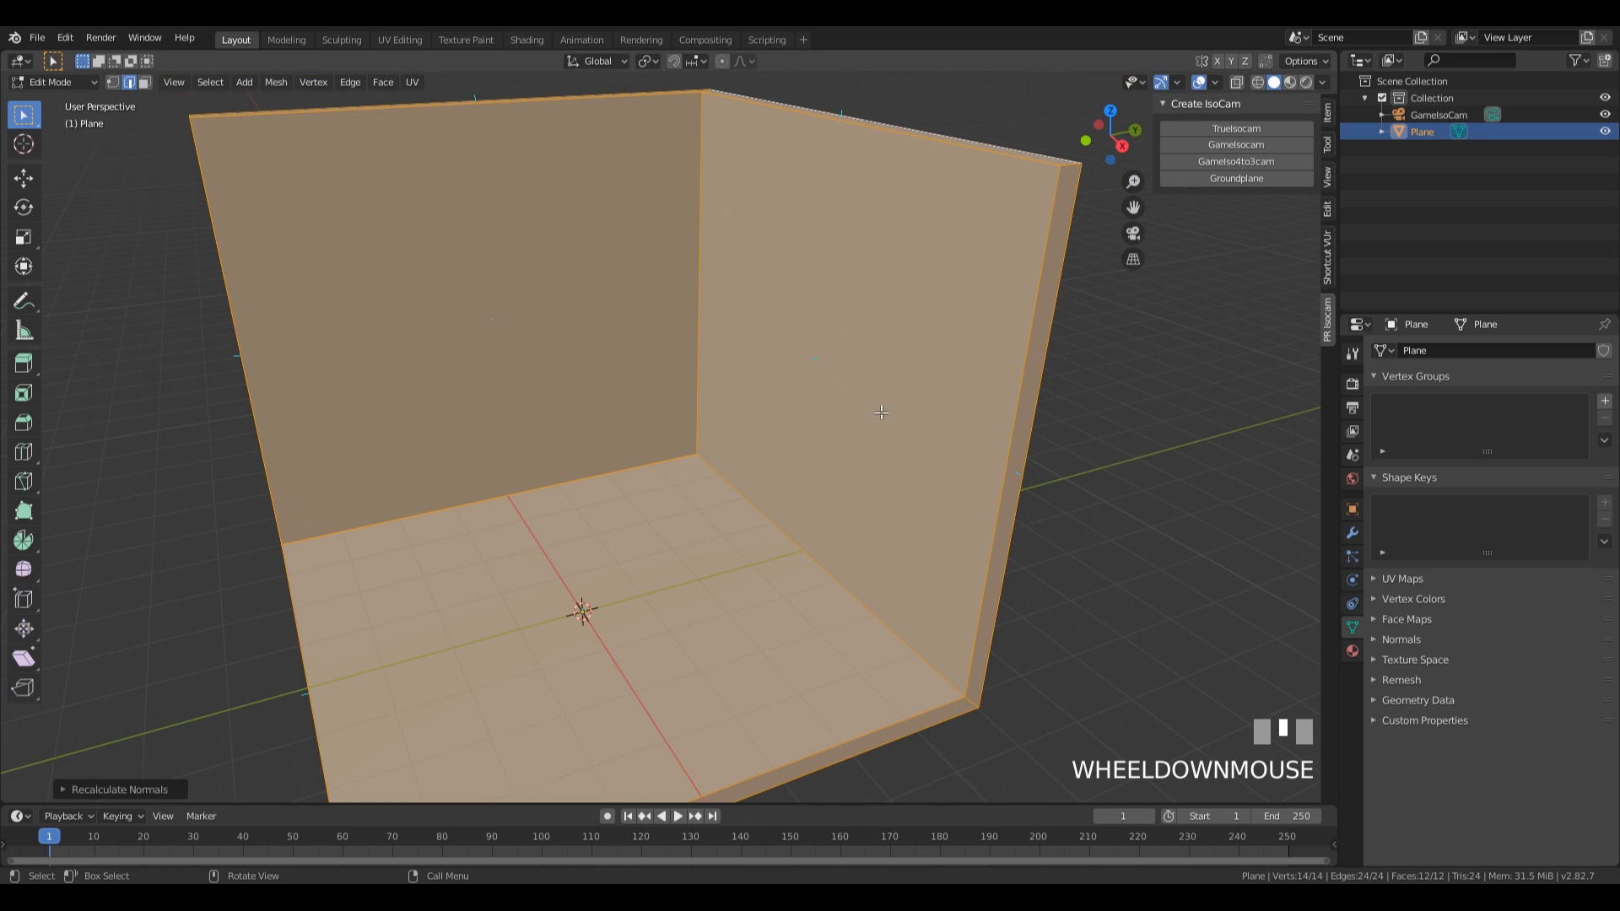
{"action": "scroll", "coordinate": [882, 412], "scroll_direction": "down", "scroll_amount": 2}
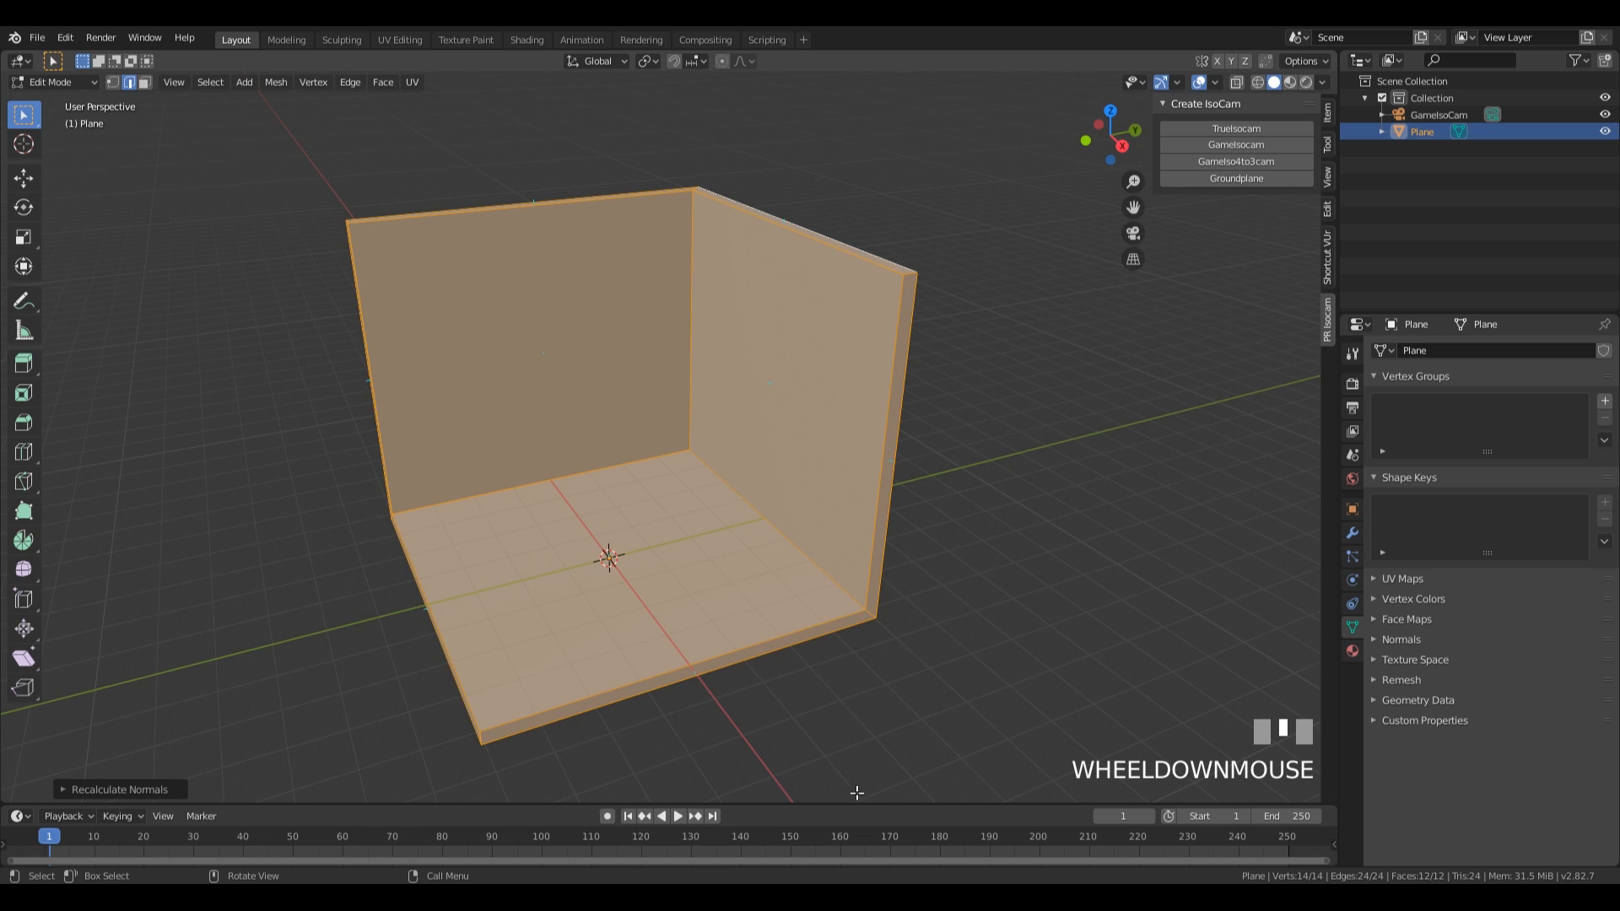
{"action": "key", "text": "Tab"}
{"action": "middle_click_drag", "start_coordinate": [832, 383], "coordinate": [633, 353]}
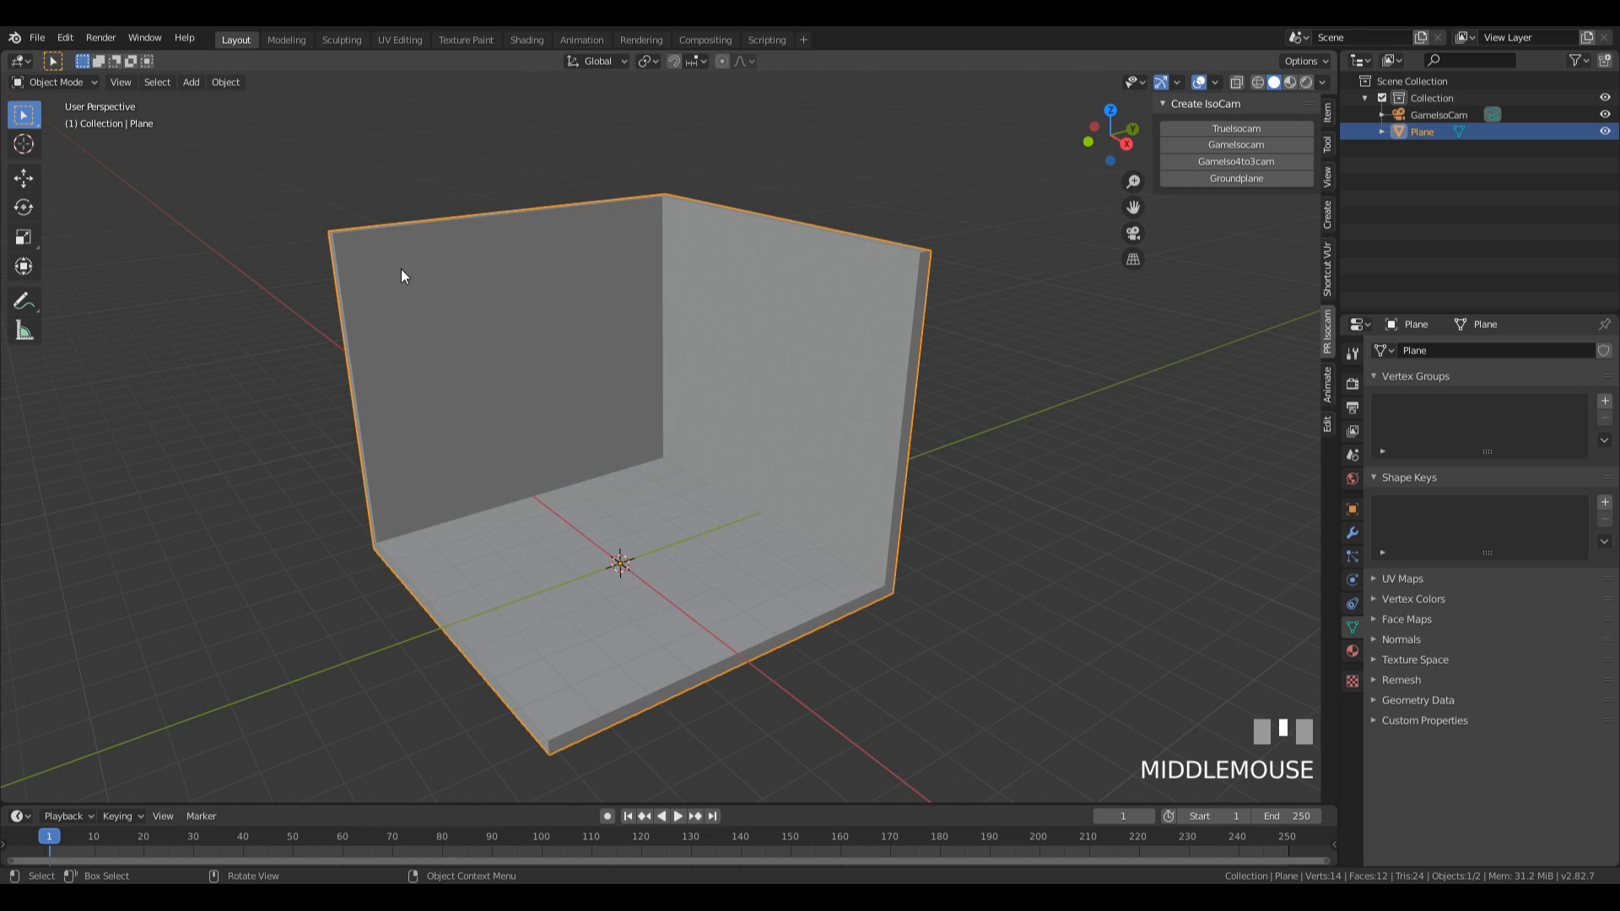
{"action": "middle_click_drag", "start_coordinate": [716, 264], "coordinate": [347, 294]}
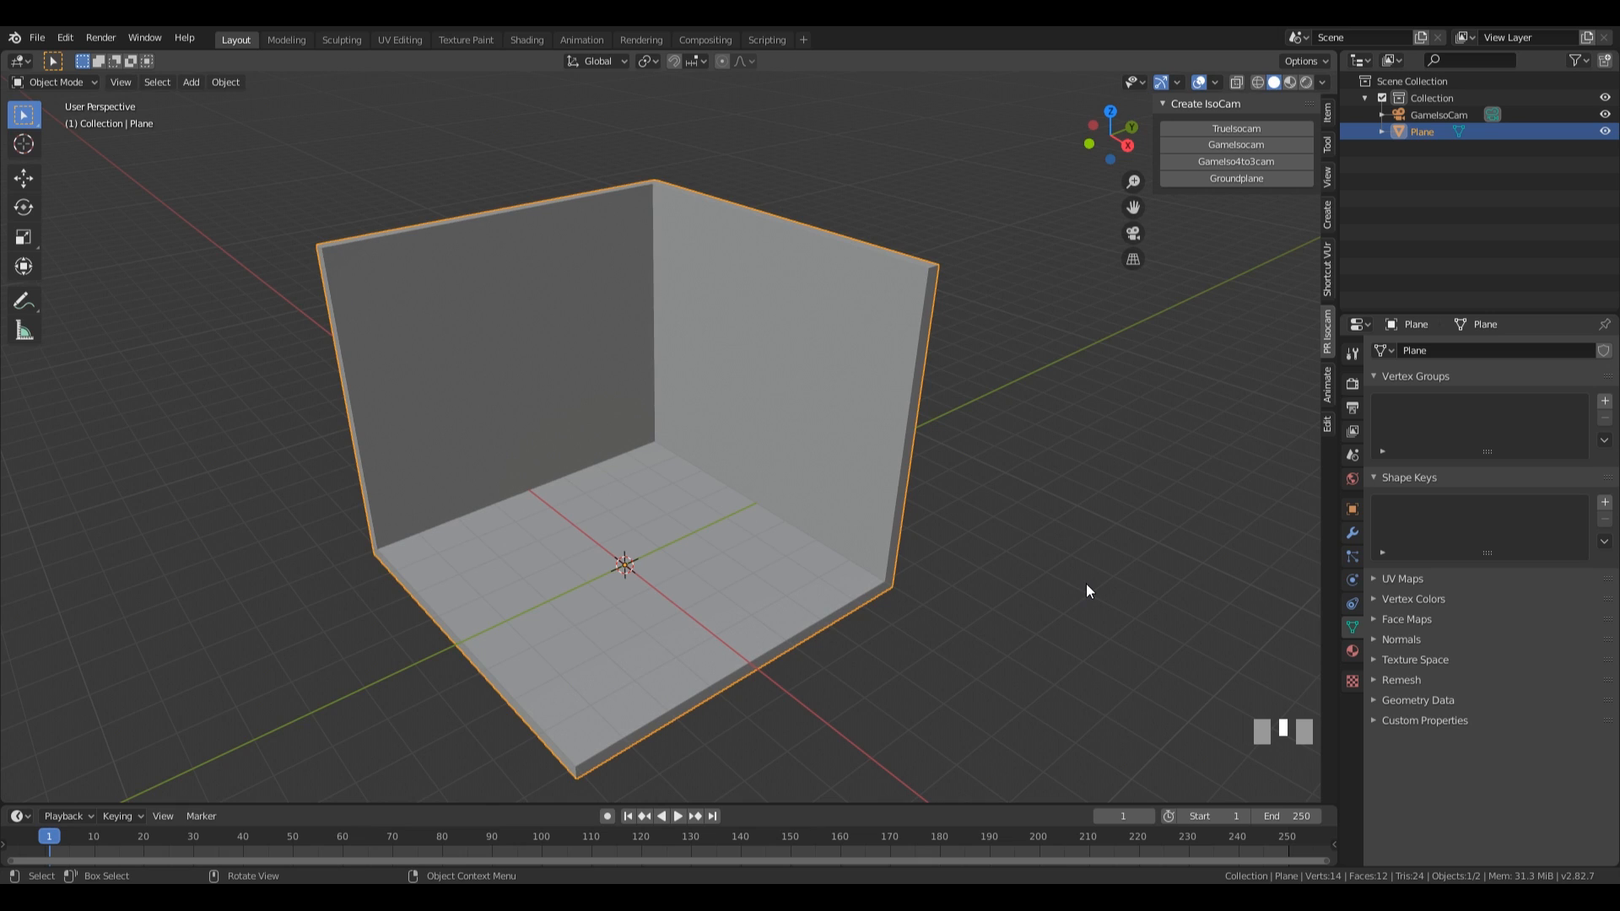
Duplicate the inner top edge of the wall on the negative X side and separate the copy into its own object.
{"action": "key", "text": "Tab"}
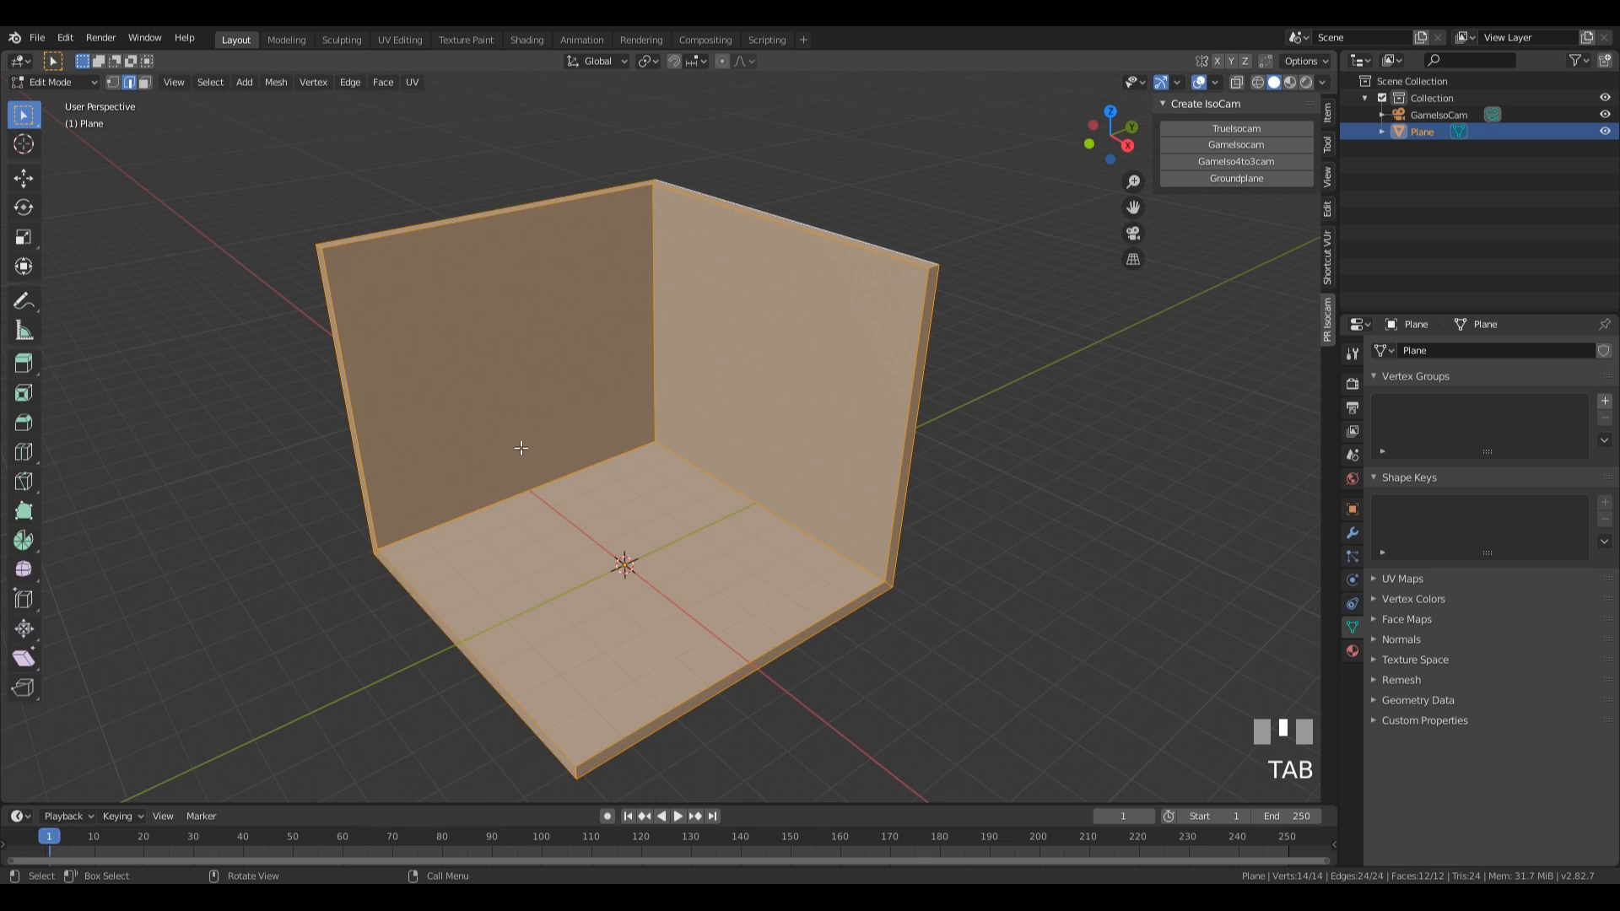
{"action": "left_click", "coordinate": [448, 332]}
{"action": "key", "text": "2"}
{"action": "left_click", "coordinate": [375, 237]}
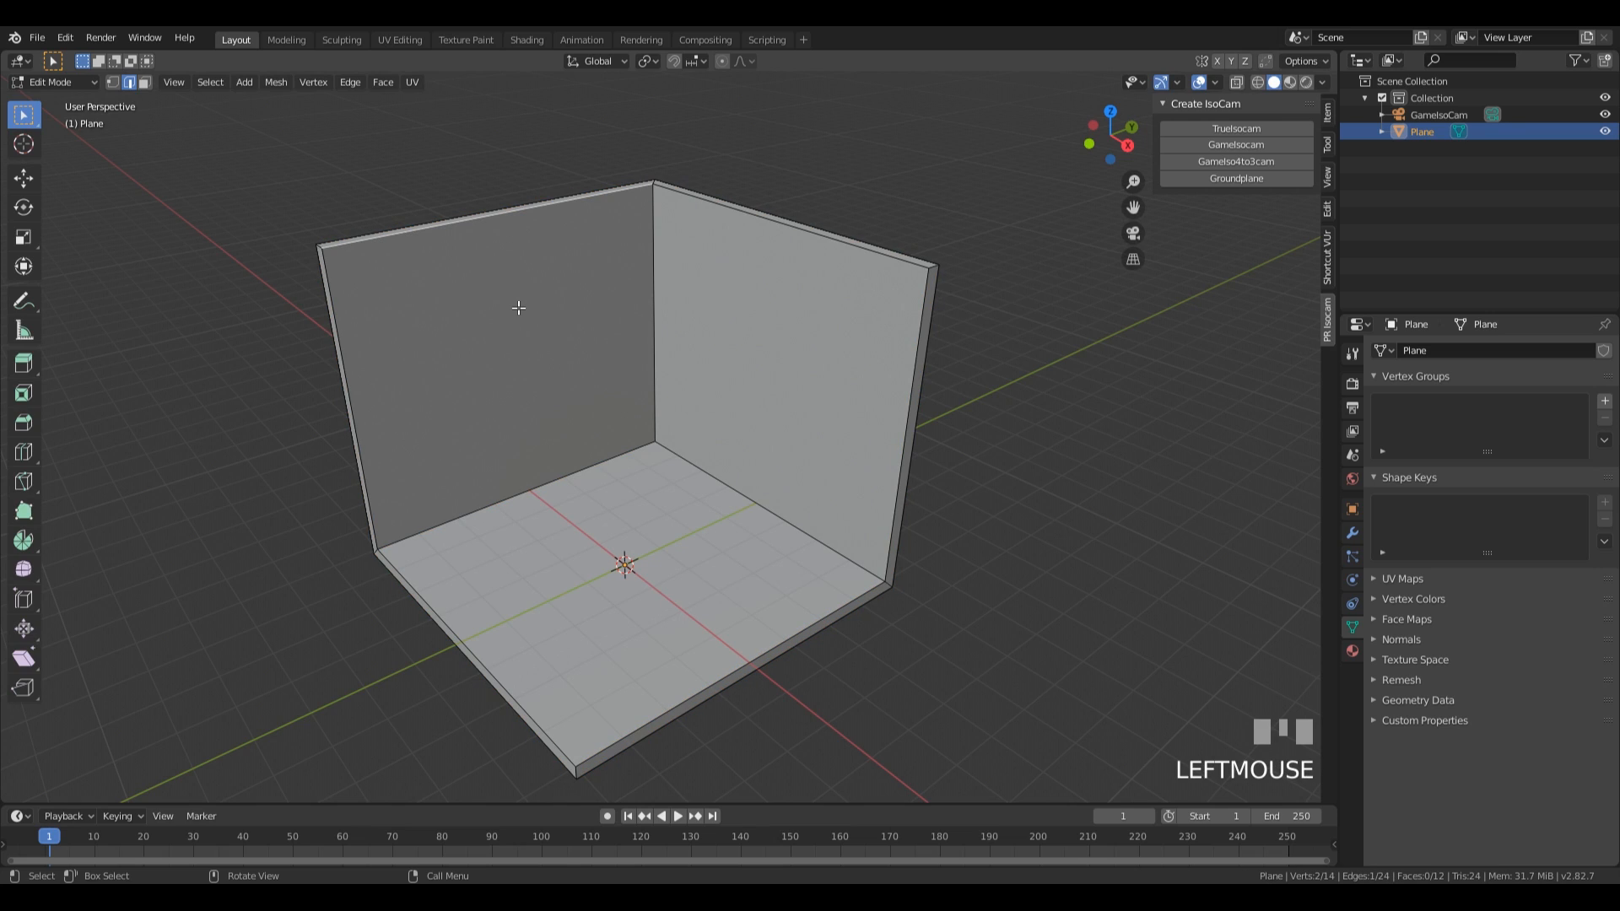
{"action": "key", "text": "shift+d"}
{"action": "key", "text": "Return"}
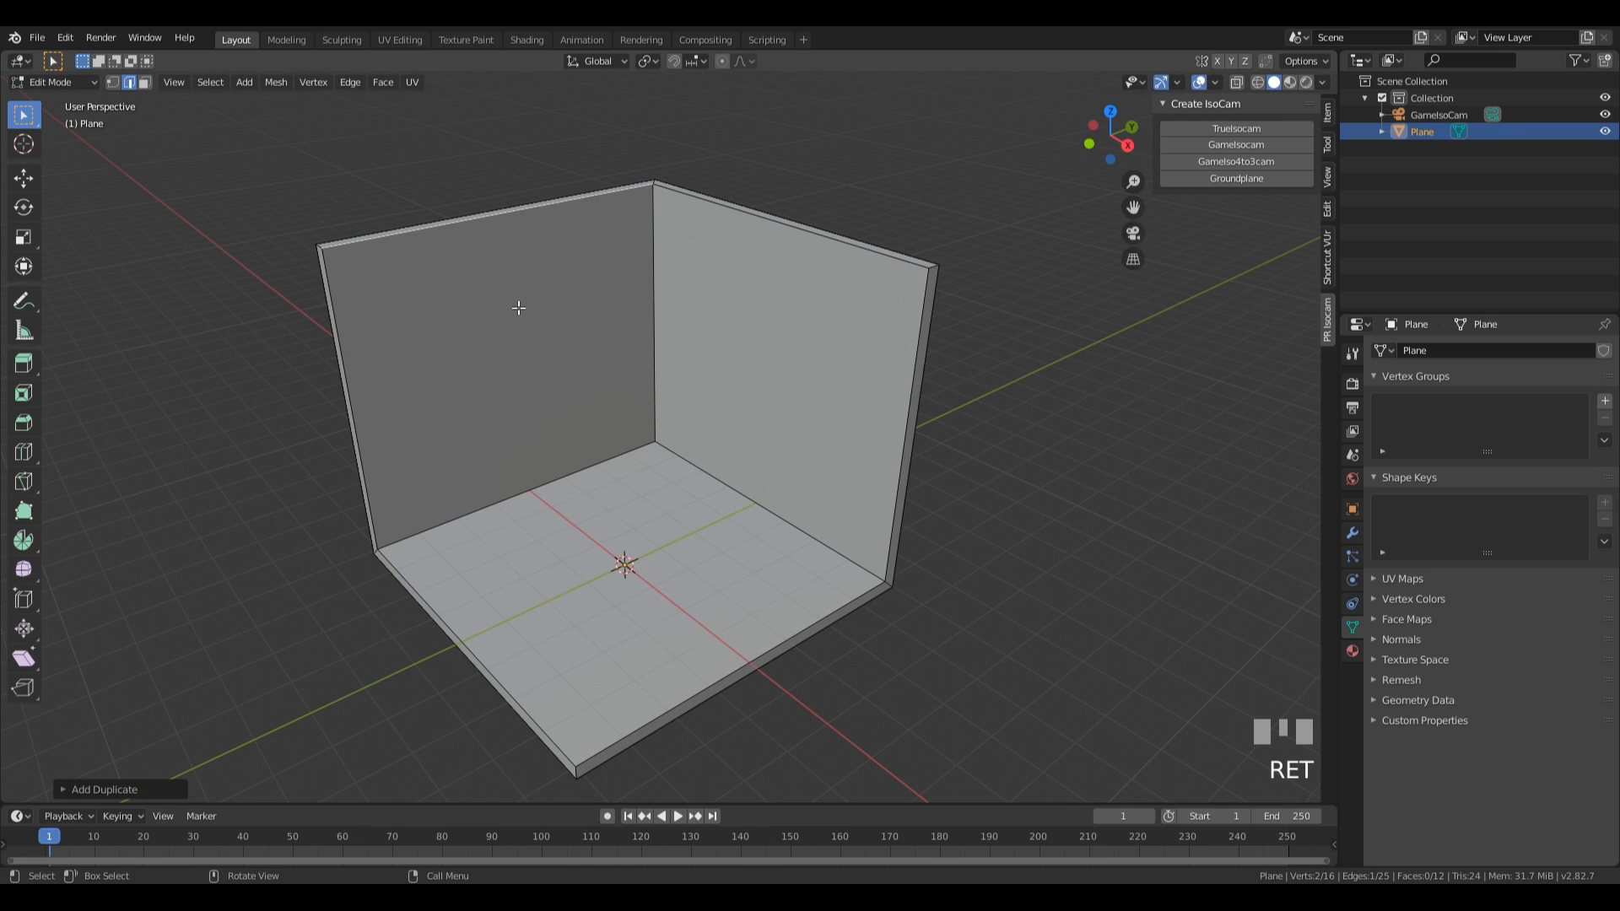
{"action": "key", "text": "p"}
{"action": "key", "text": "Return"}
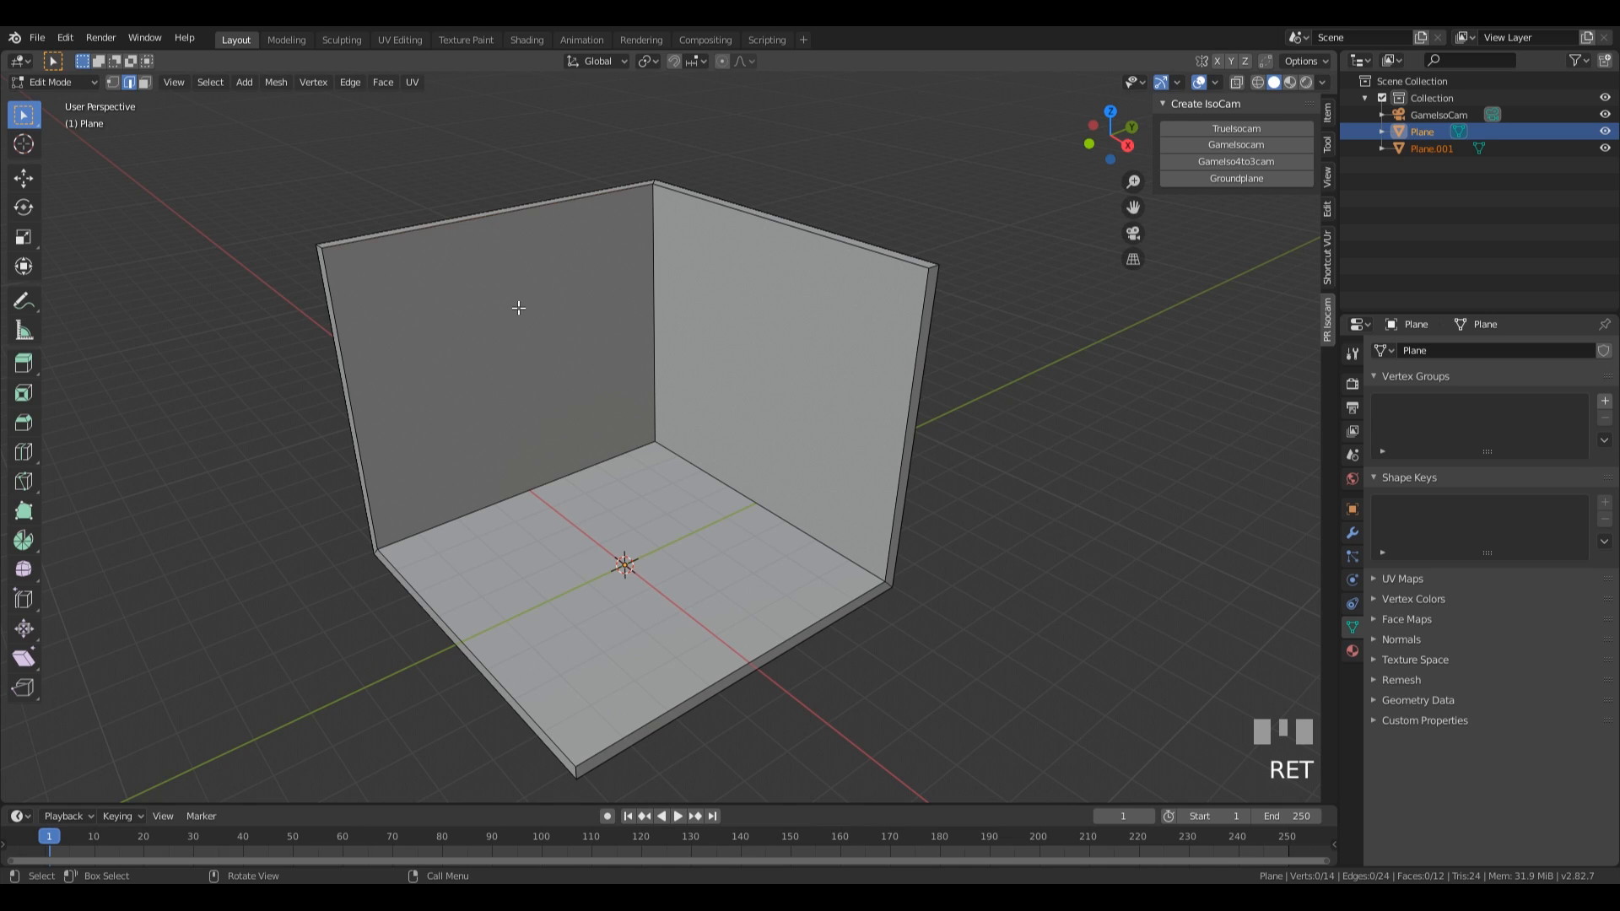
{"action": "key", "text": "Tab"}
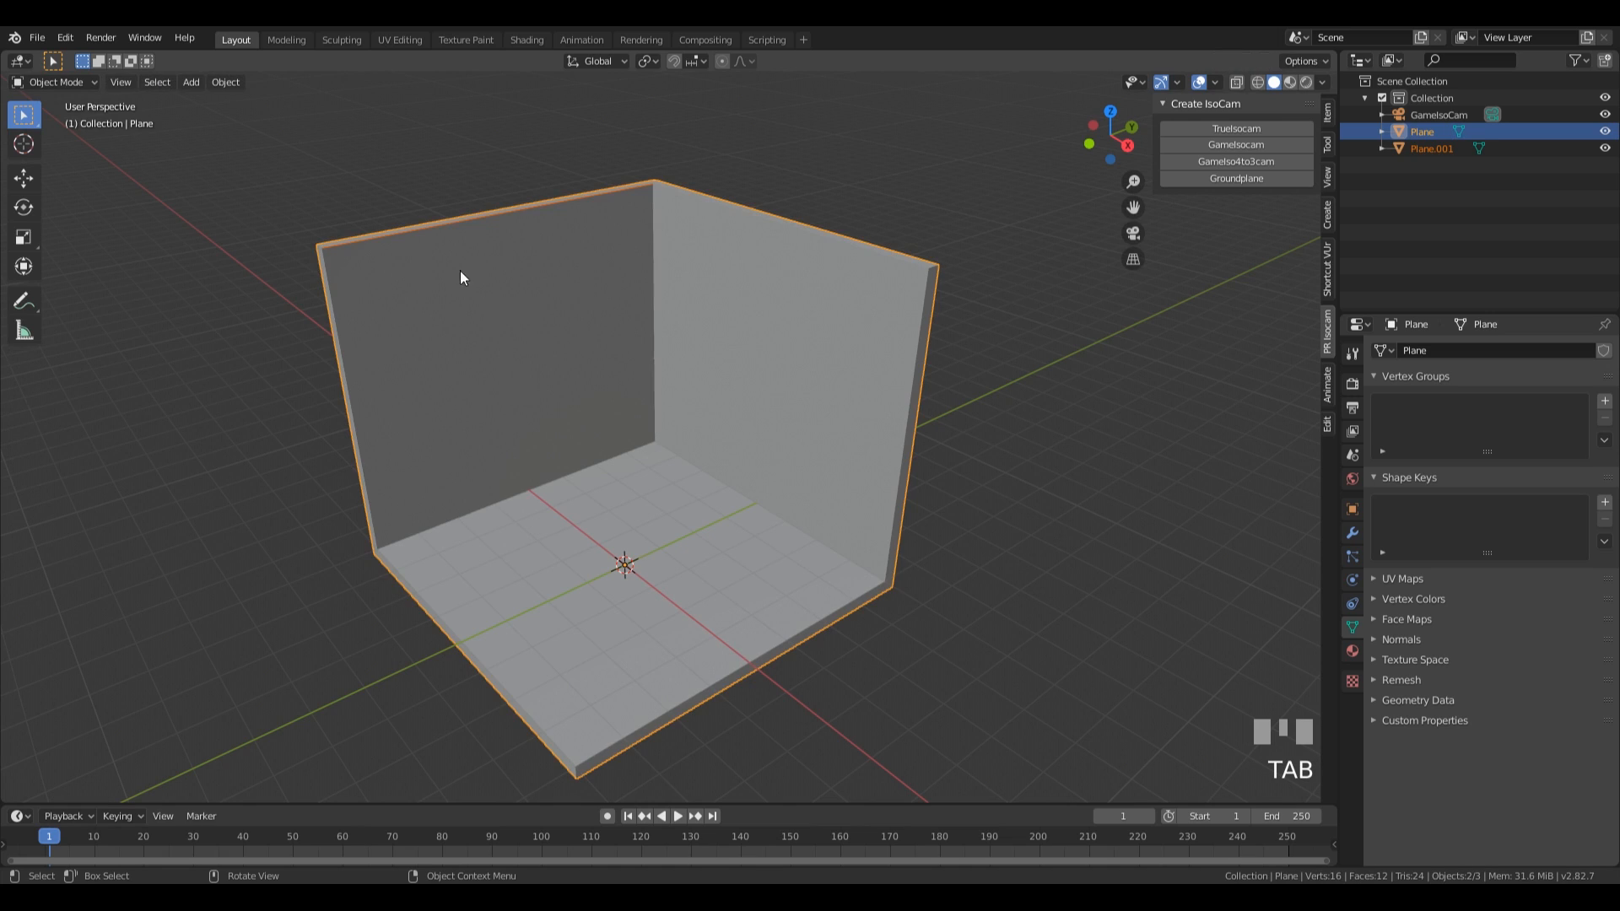
Move the separated edge about 0.43 m along the global X axis, away from the wall into the room.
{"action": "left_click", "coordinate": [397, 241]}
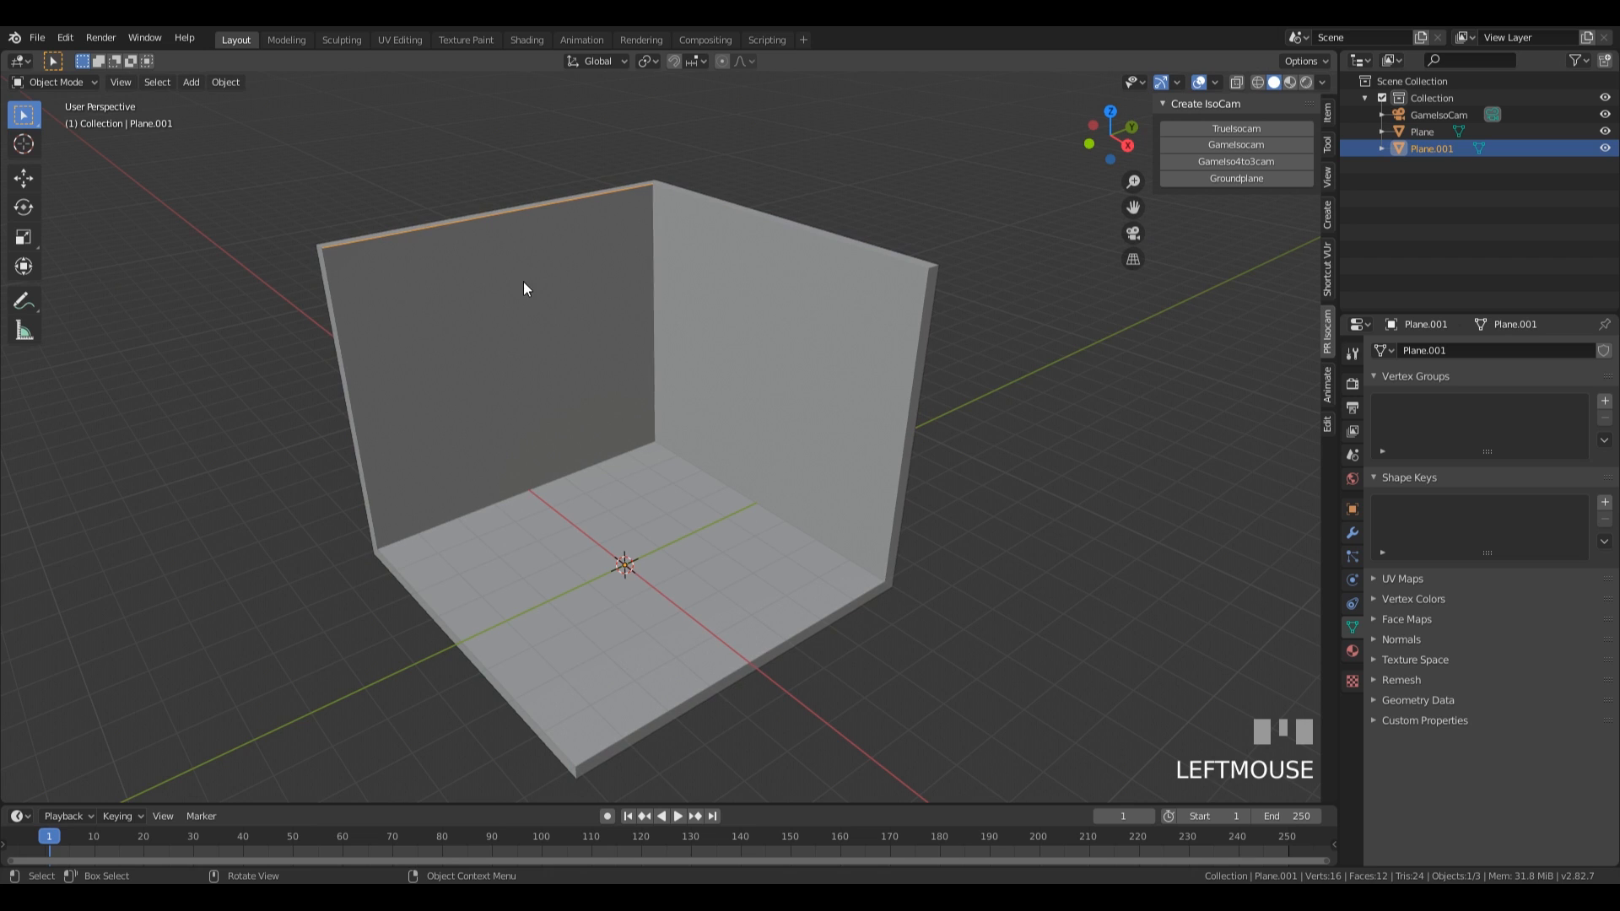
{"action": "key", "text": "Tab"}
{"action": "left_click", "coordinate": [582, 266]}
{"action": "middle_click_drag", "start_coordinate": [572, 264], "coordinate": [631, 264]}
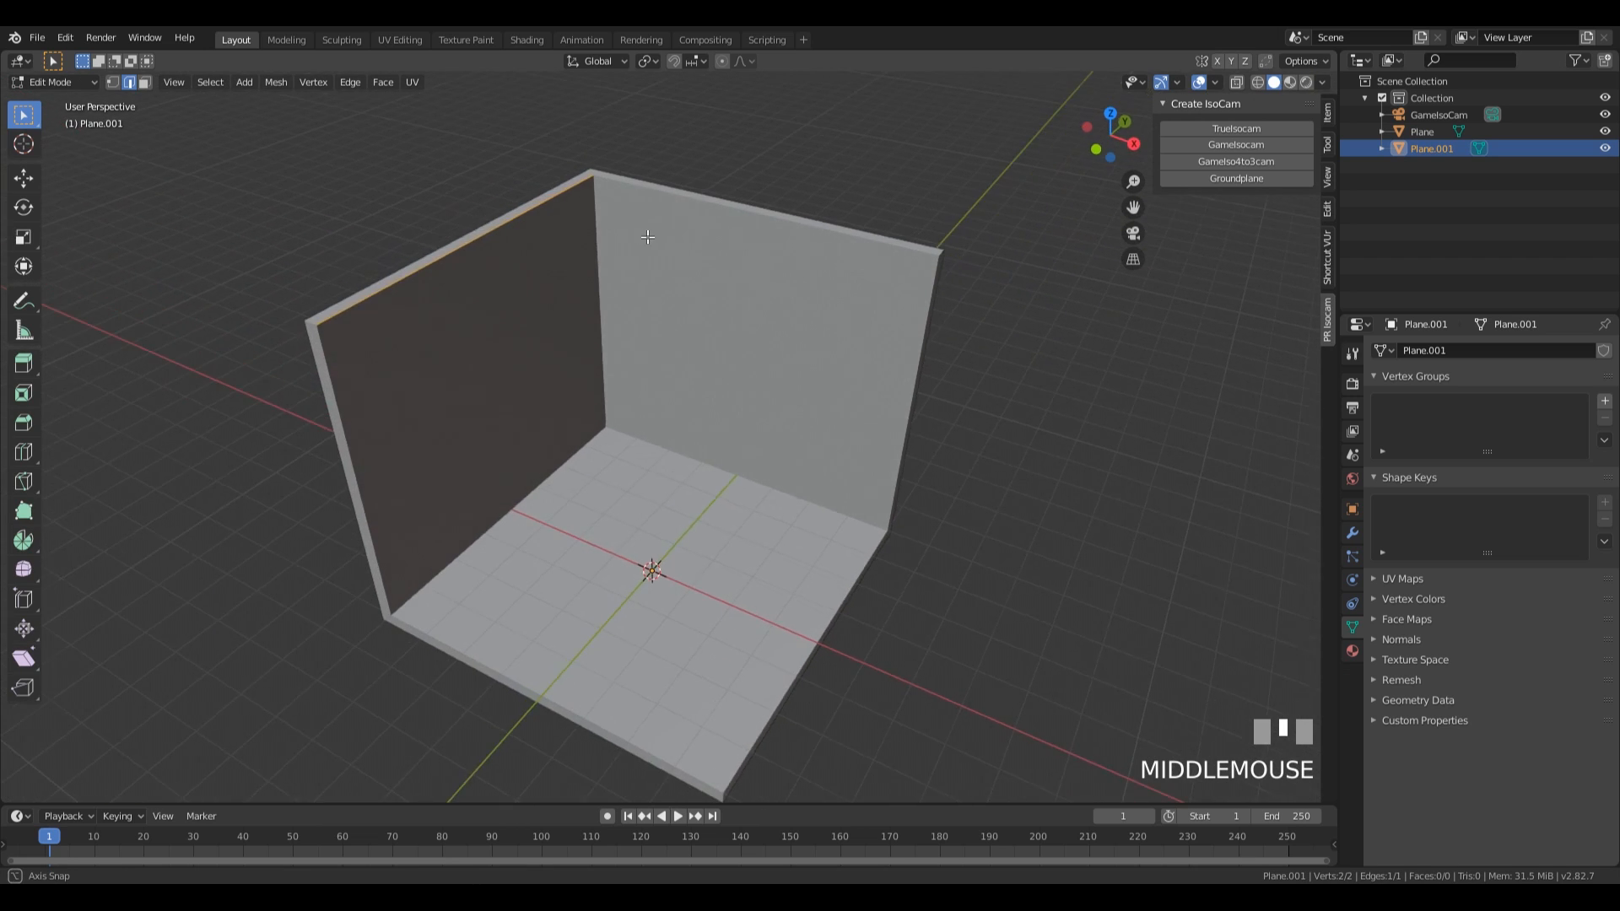
{"action": "scroll", "coordinate": [502, 264], "scroll_direction": "up", "scroll_amount": 3}
{"action": "middle_click_drag", "start_coordinate": [503, 264], "coordinate": [746, 288], "text": "shift"}
{"action": "scroll", "coordinate": [651, 287], "scroll_direction": "down", "scroll_amount": 3}
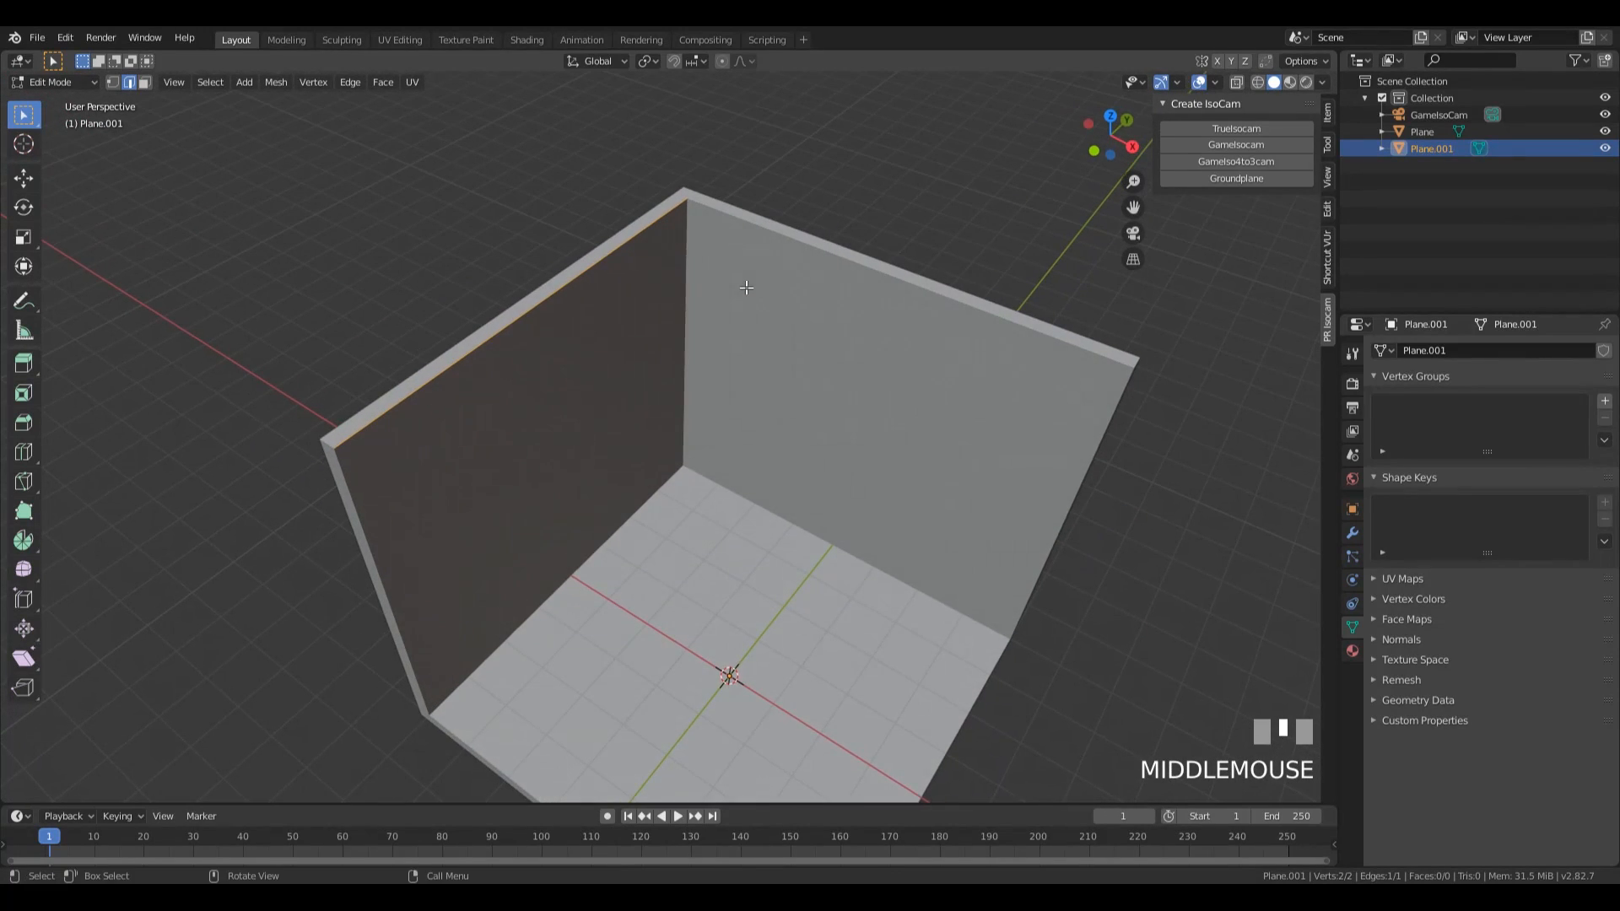
{"action": "key", "text": "g"}
{"action": "key", "text": "x"}
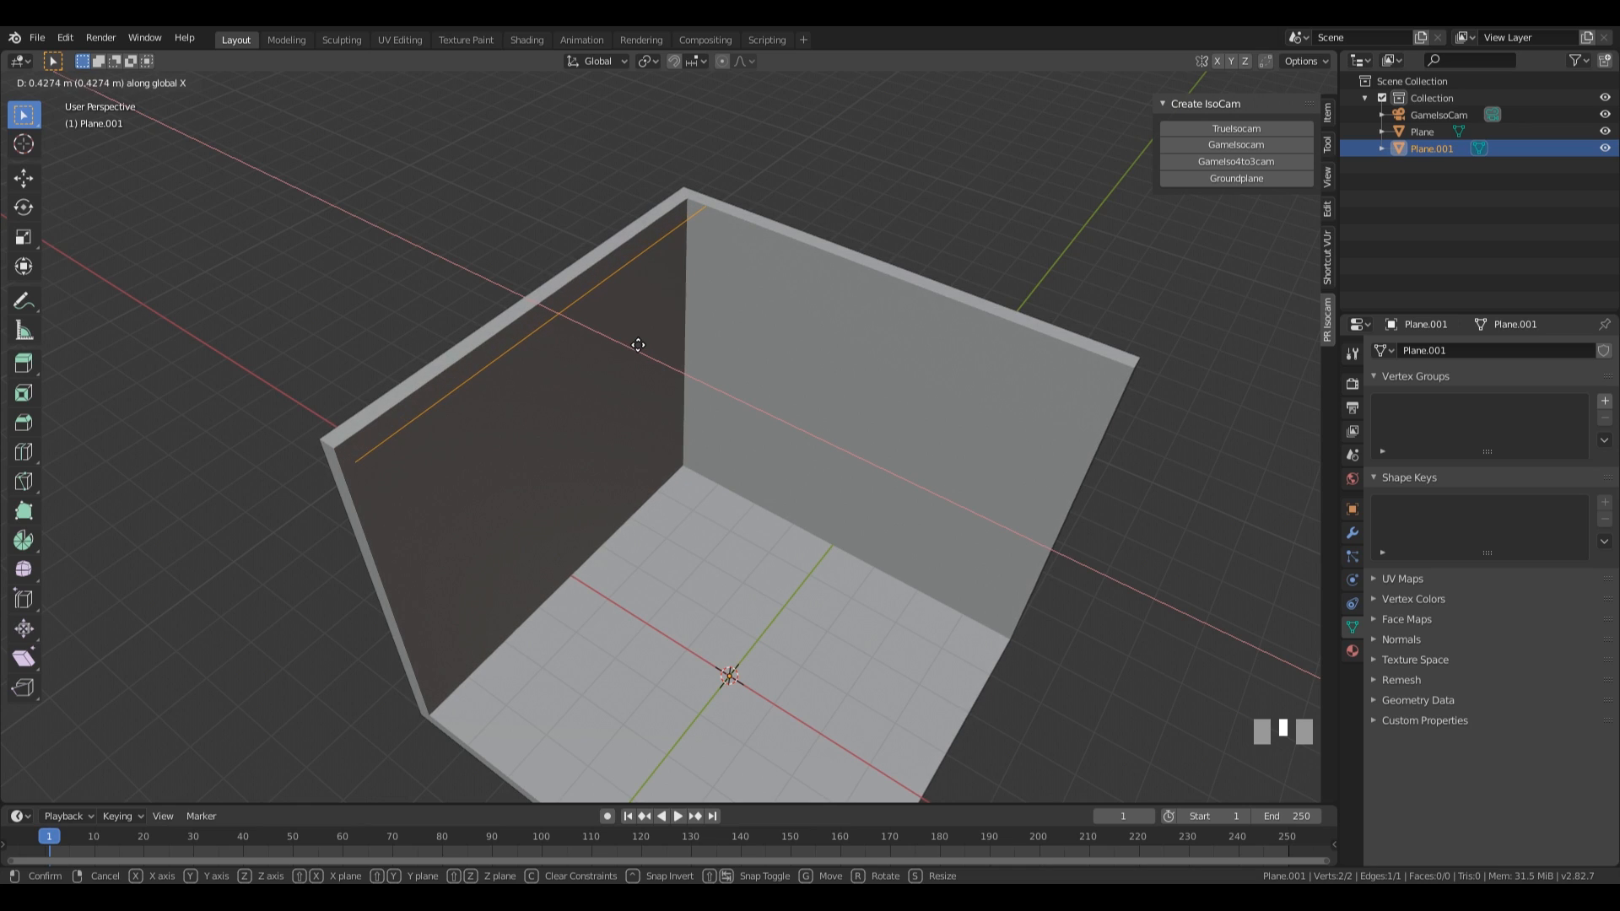
{"action": "left_click", "coordinate": [637, 345]}
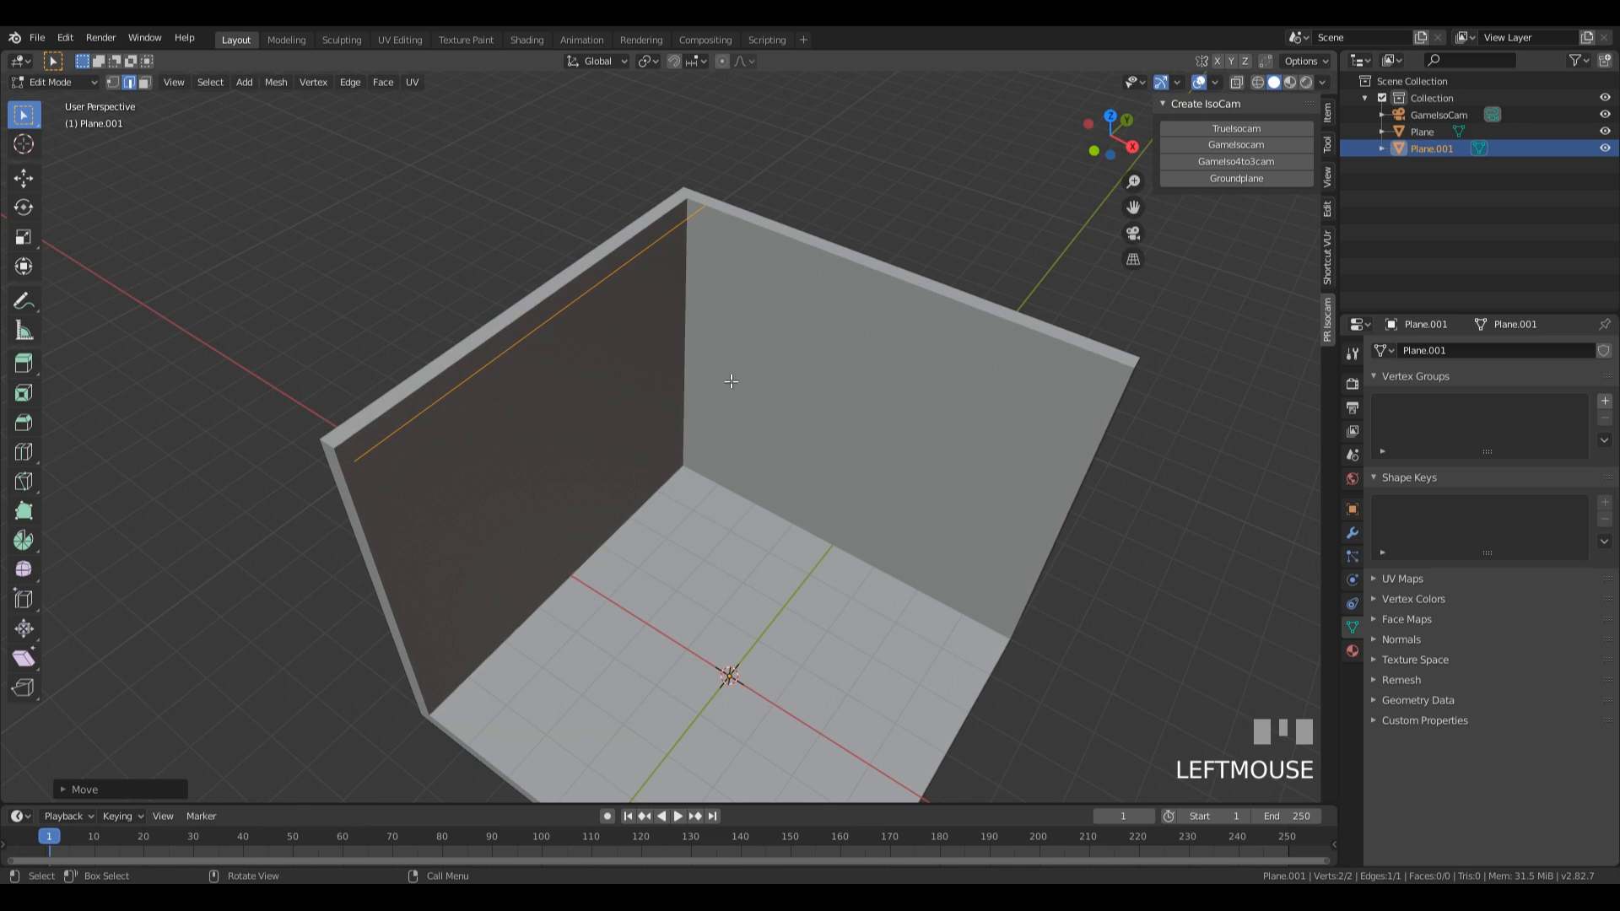
Slide the edge's vertex at the wall corner along the edge by a factor of about 0.035, away from the adjoining wall.
{"action": "key", "text": "1"}
{"action": "left_click", "coordinate": [714, 213]}
{"action": "middle_click_drag", "start_coordinate": [962, 275], "coordinate": [962, 355]}
{"action": "key", "text": "g"}
{"action": "key", "text": "g"}
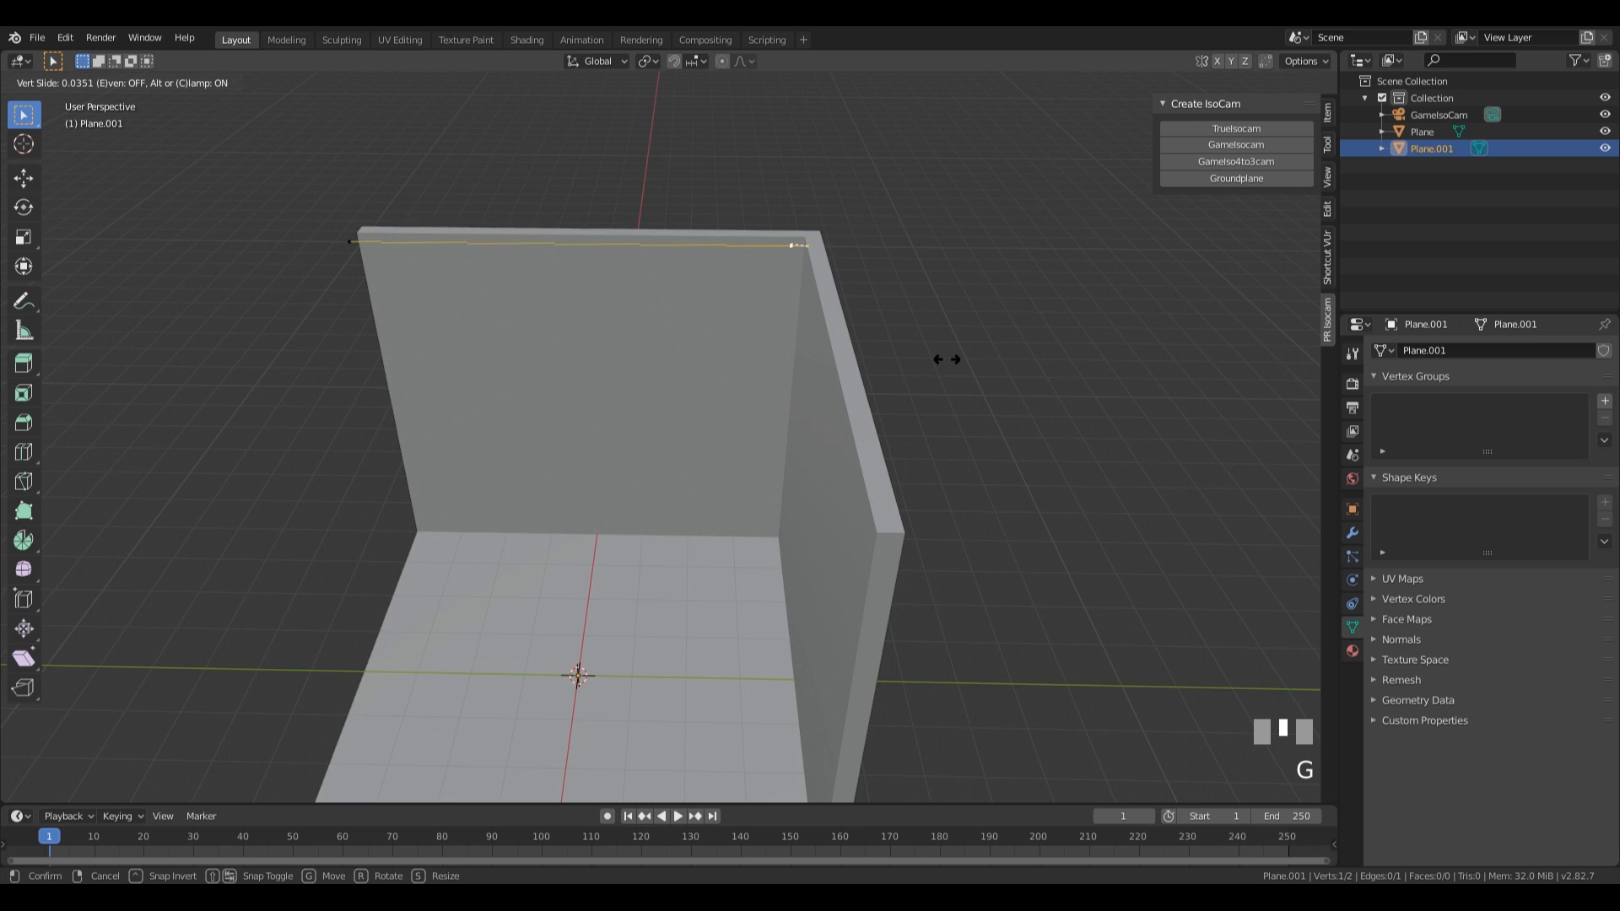
{"action": "left_click", "coordinate": [947, 360]}
{"action": "mouse_move", "coordinate": [947, 359]}
{"action": "middle_mouse_down"}
{"action": "mouse_move", "coordinate": [893, 372]}
{"action": "mouse_move", "coordinate": [916, 358]}
{"action": "middle_mouse_up"}
In top view, extrude the corner vertex along the global X axis to just short of the adjoining wall's far end.
{"action": "key", "text": "KP_7"}
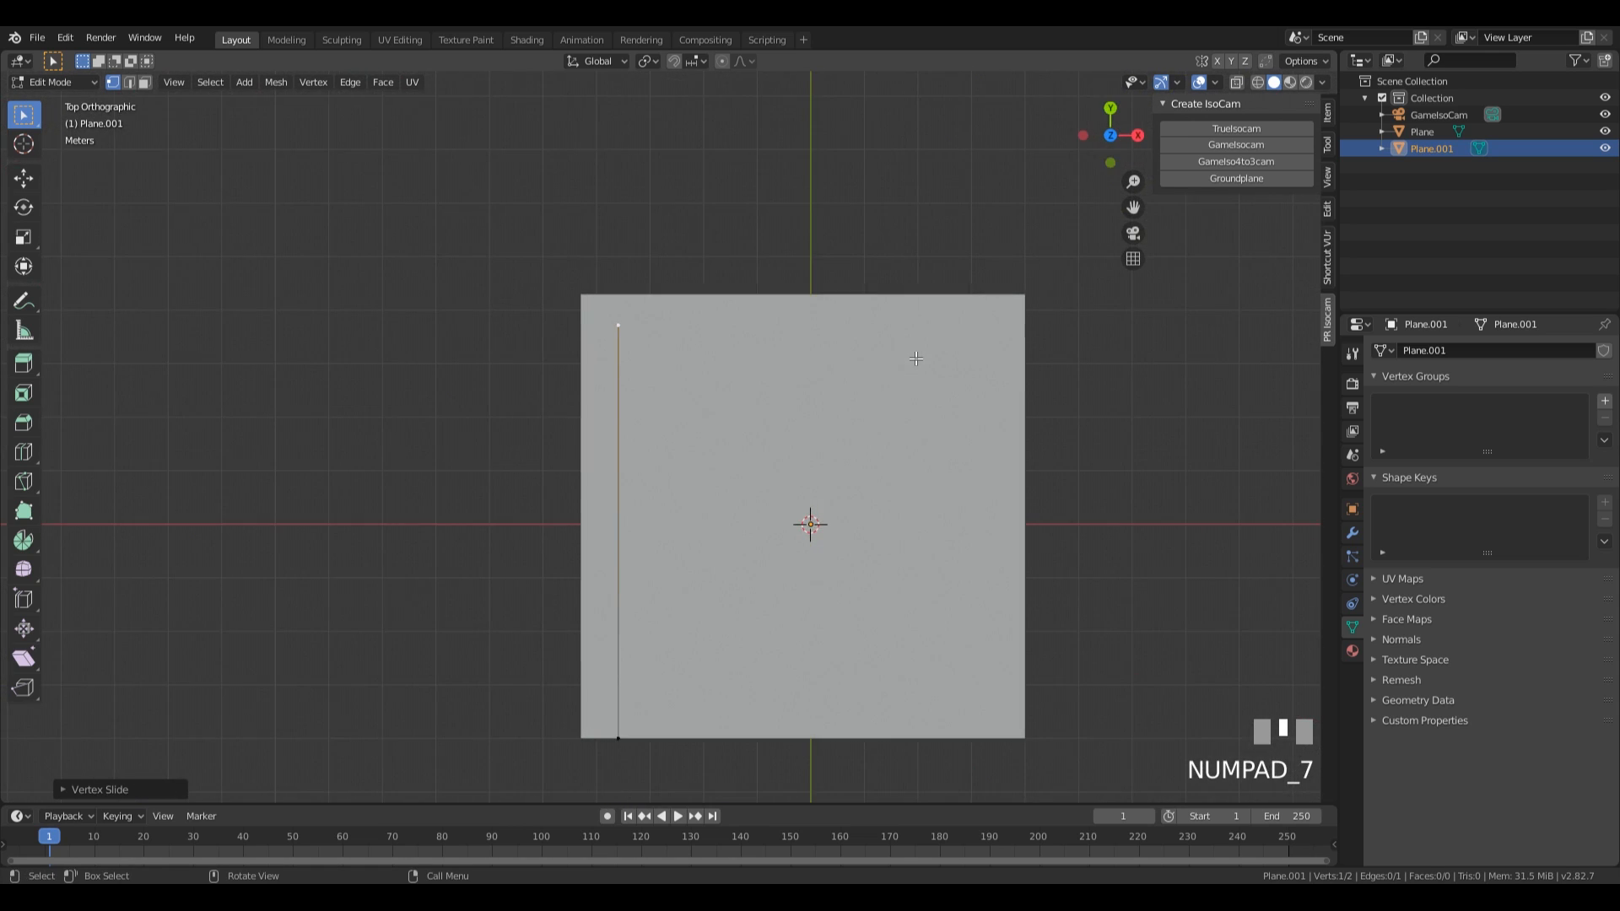
{"action": "key", "text": "e"}
{"action": "key", "text": "x"}
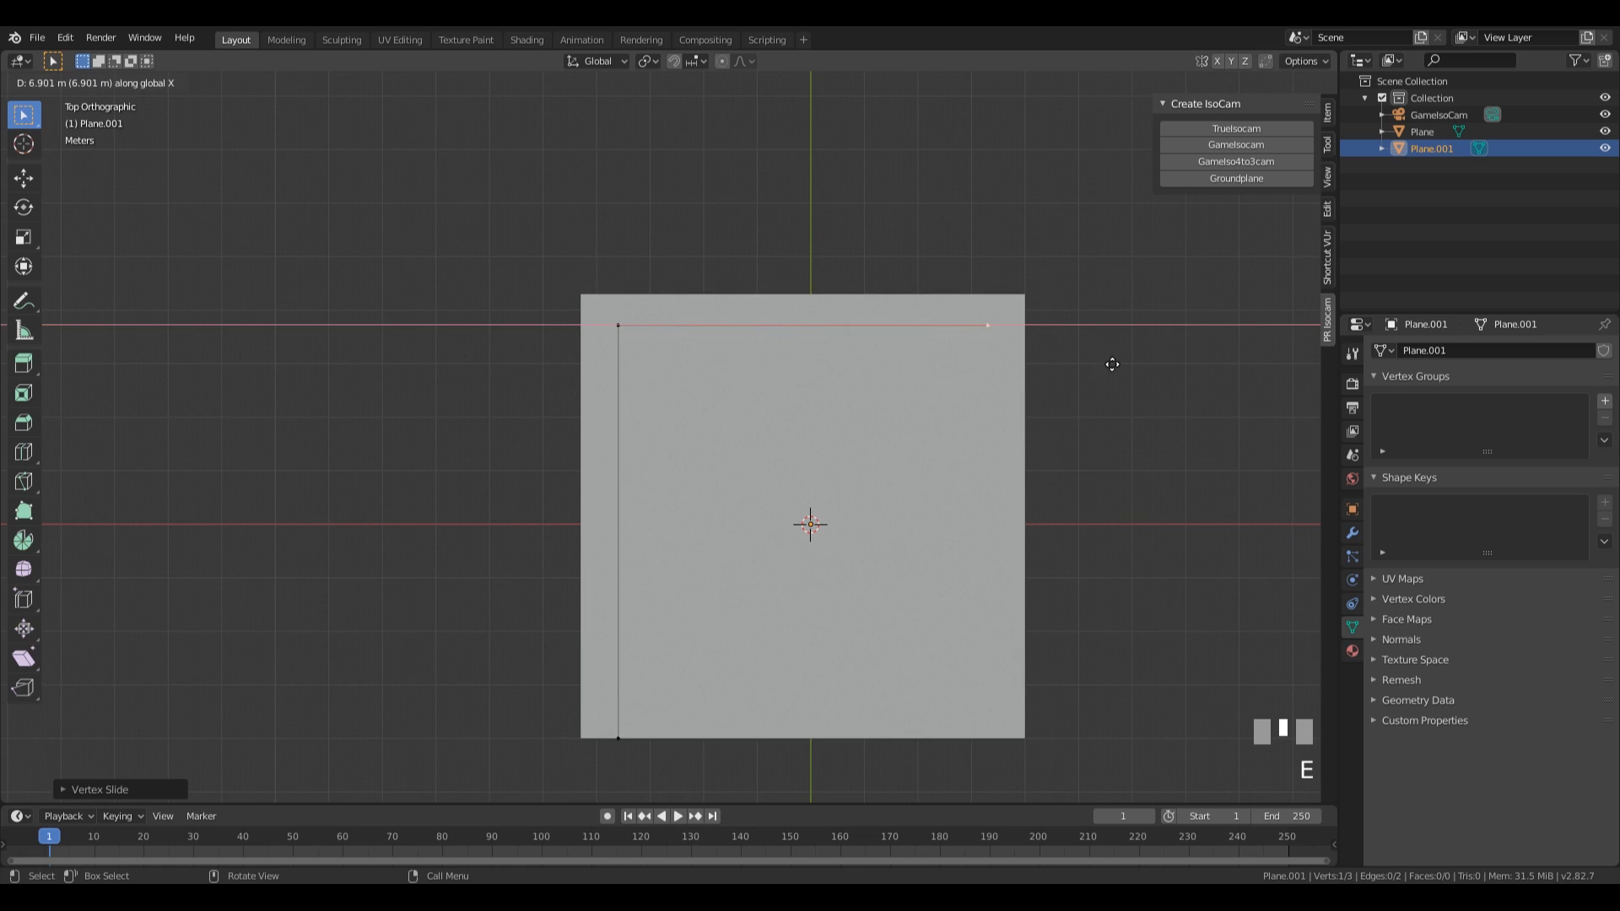
{"action": "left_click", "coordinate": [1132, 367]}
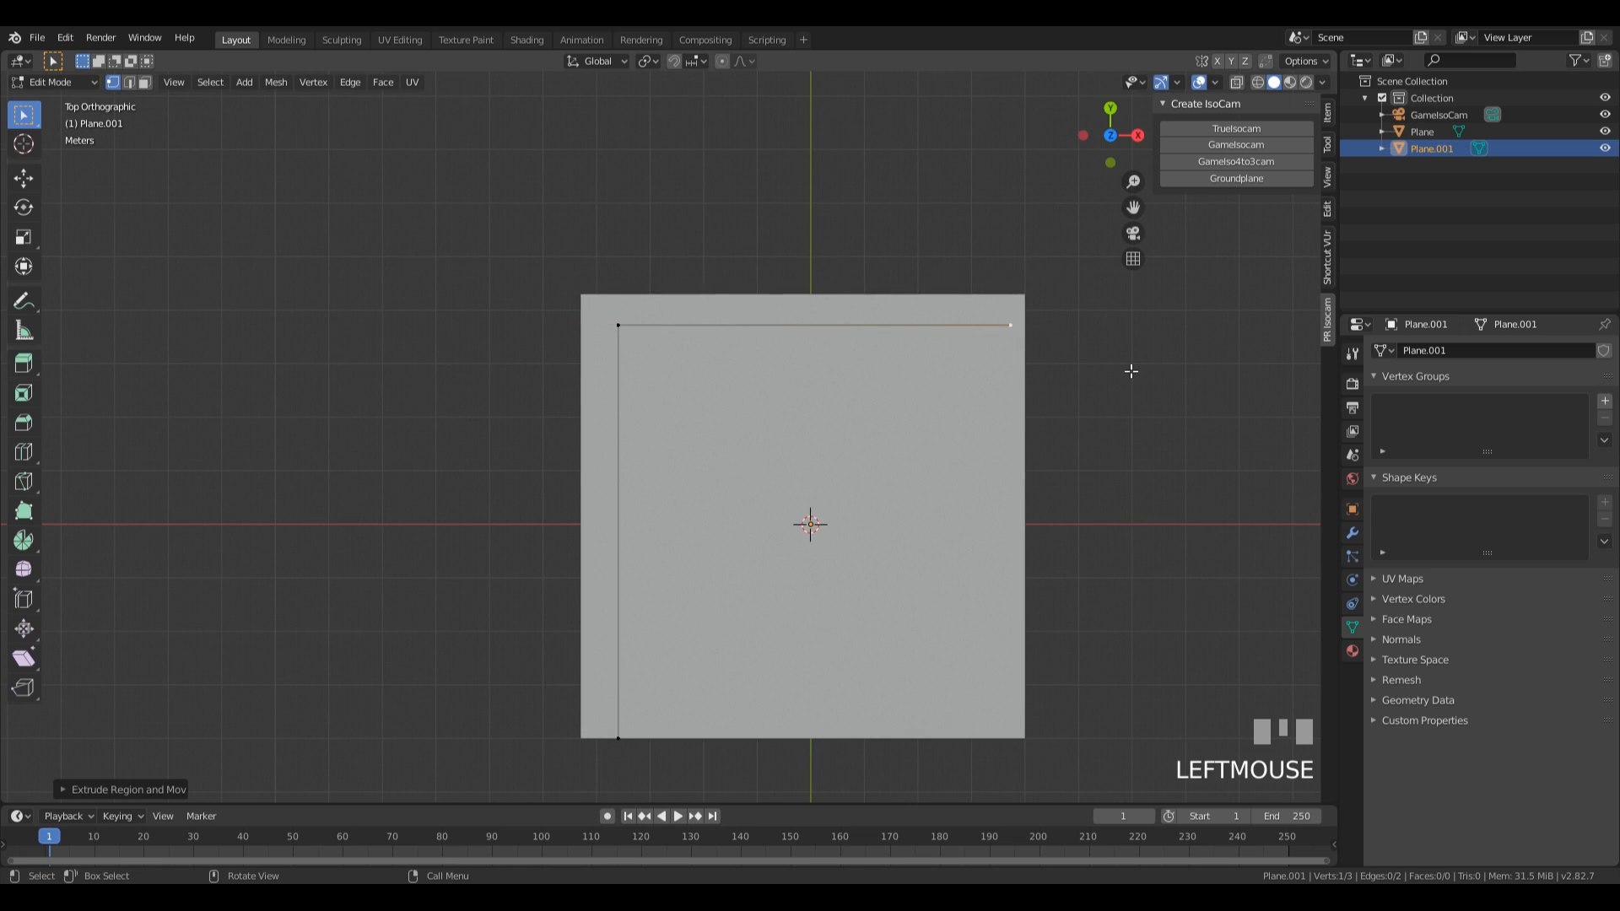
Change the snapping target type and snap the extruded end vertex about 0.27 m along X to the wall's outer end.
{"action": "left_click", "coordinate": [696, 61]}
{"action": "left_click", "coordinate": [657, 145]}
{"action": "key", "text": "g"}
{"action": "key", "text": "x"}
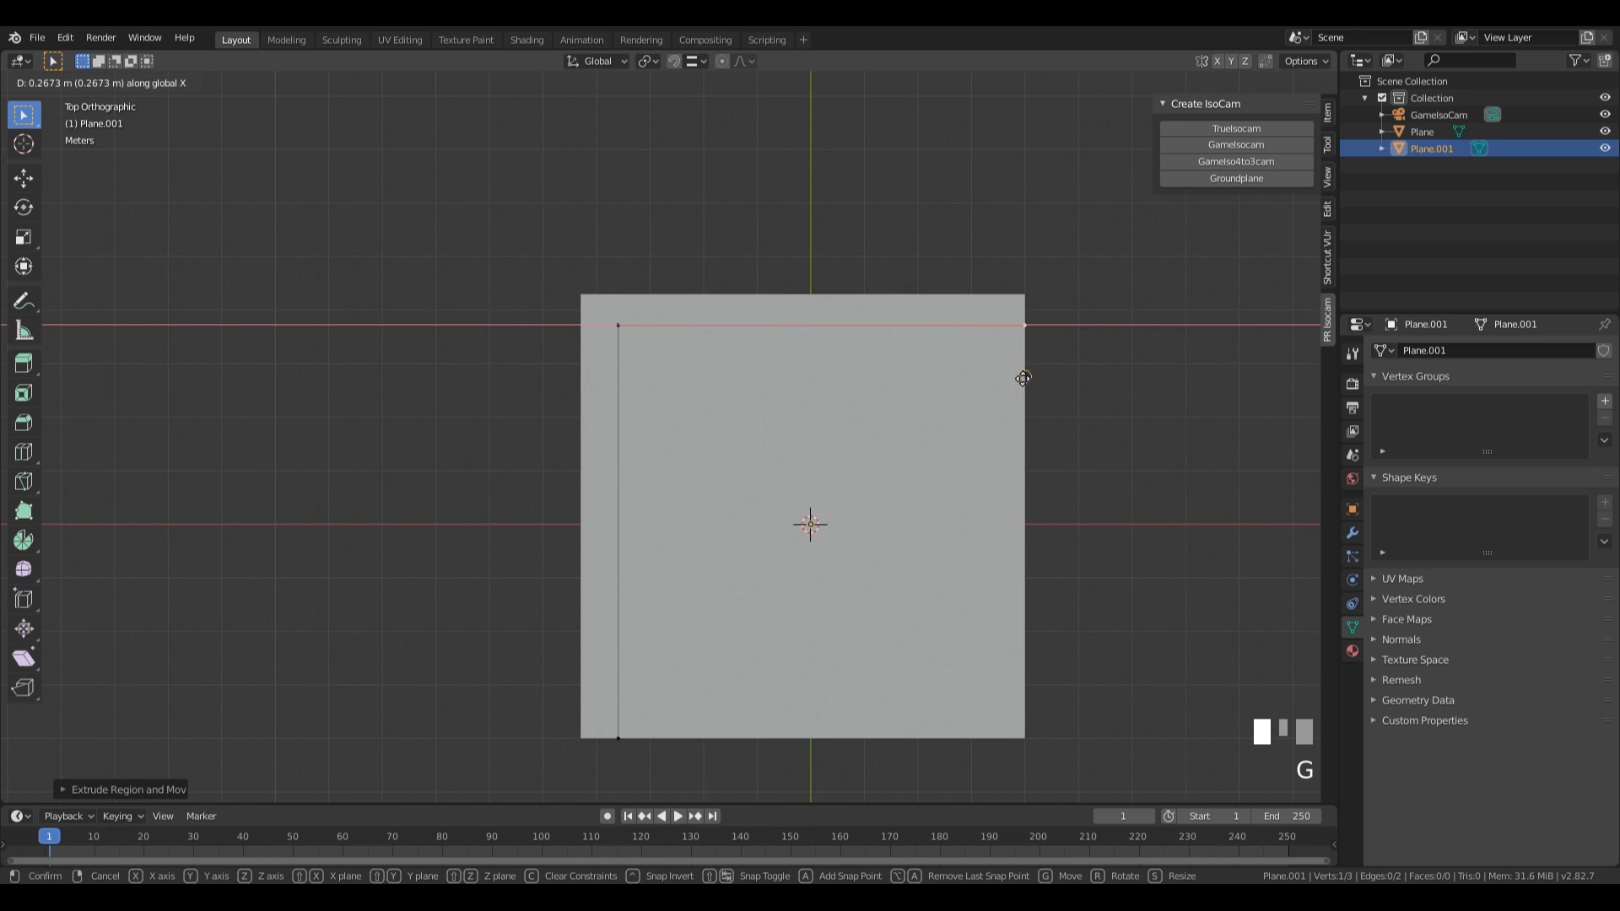
{"action": "left_click", "coordinate": [1026, 361], "text": "ctrl"}
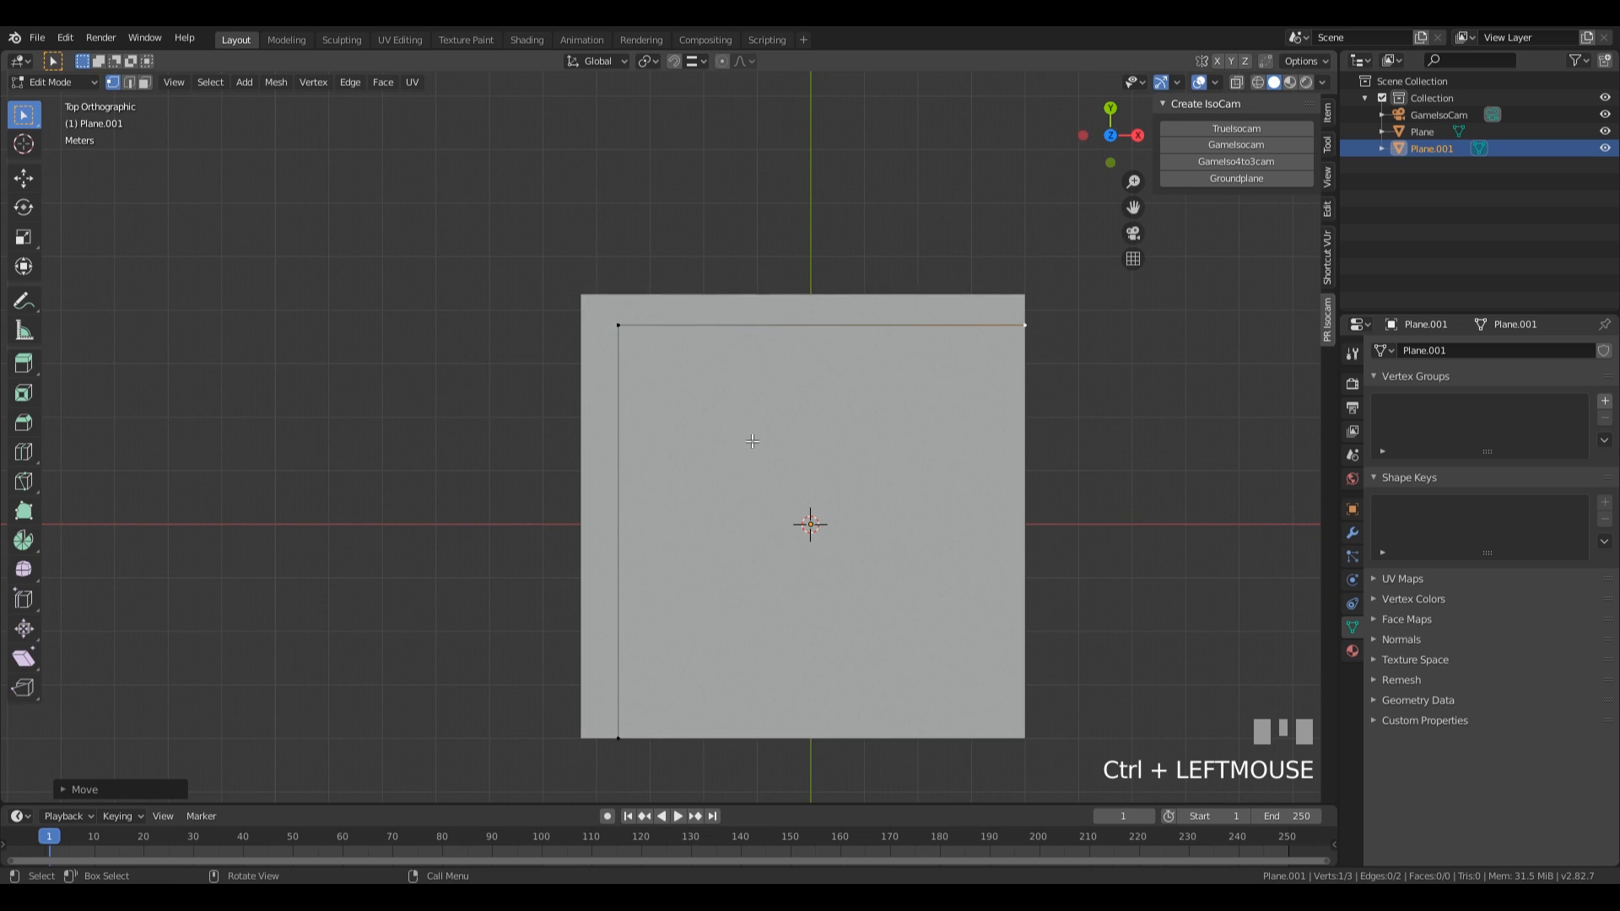
In wireframe shading, move the two vertices of the extruded segment about -0.2 m along the global Y axis.
{"action": "key", "text": "z"}
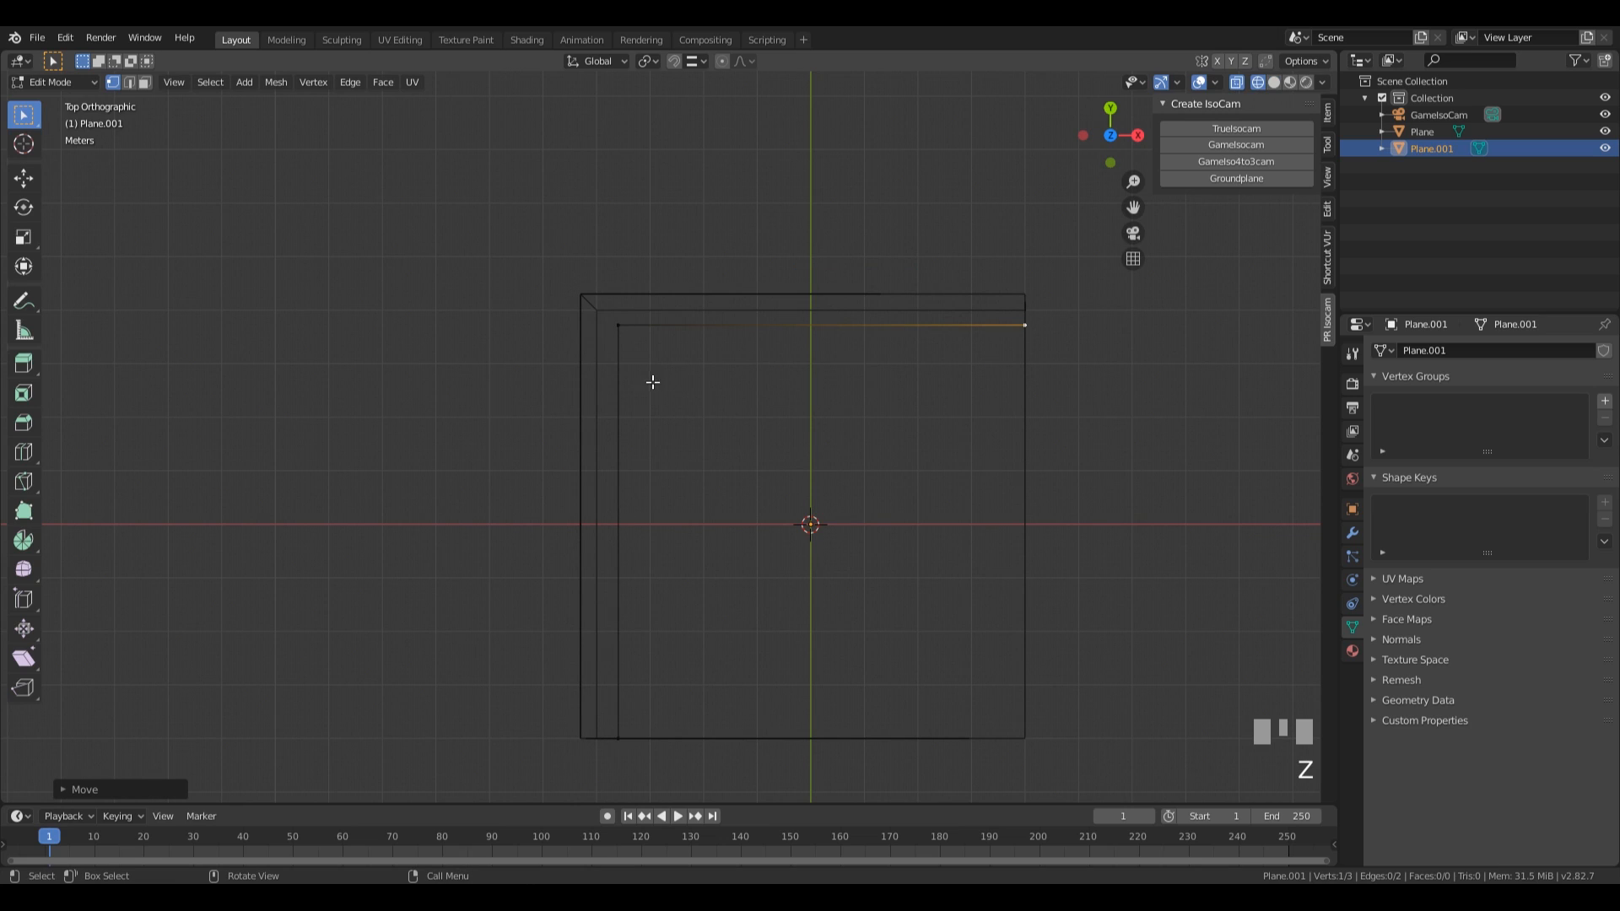
{"action": "left_click_drag", "start_coordinate": [501, 270], "coordinate": [1048, 379]}
{"action": "key", "text": "g"}
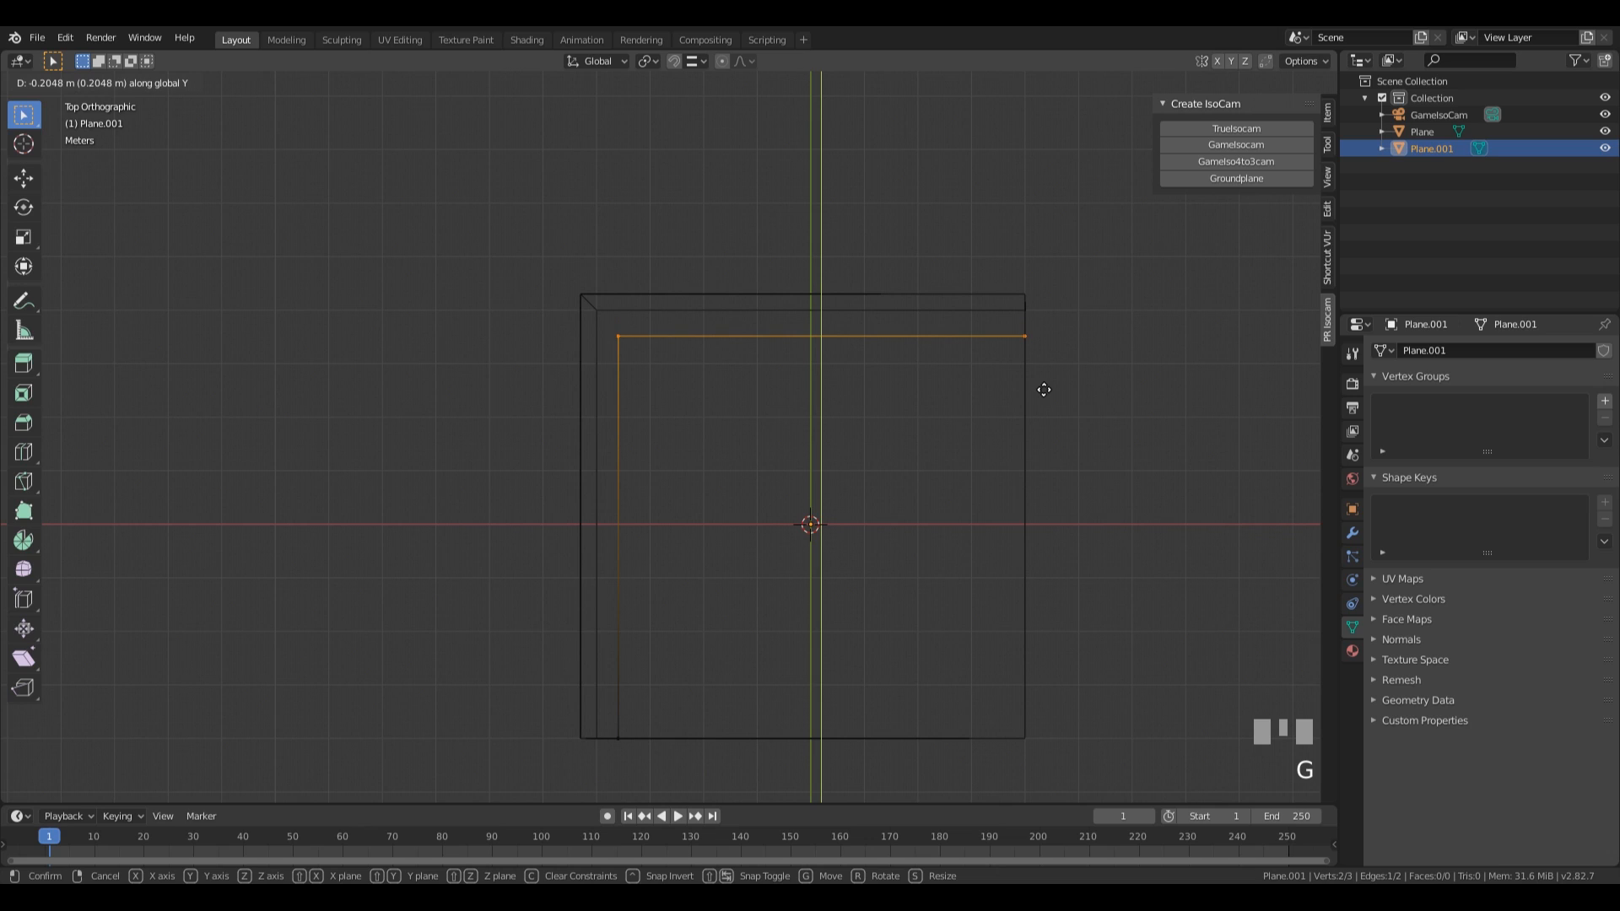
{"action": "left_click", "coordinate": [1043, 387]}
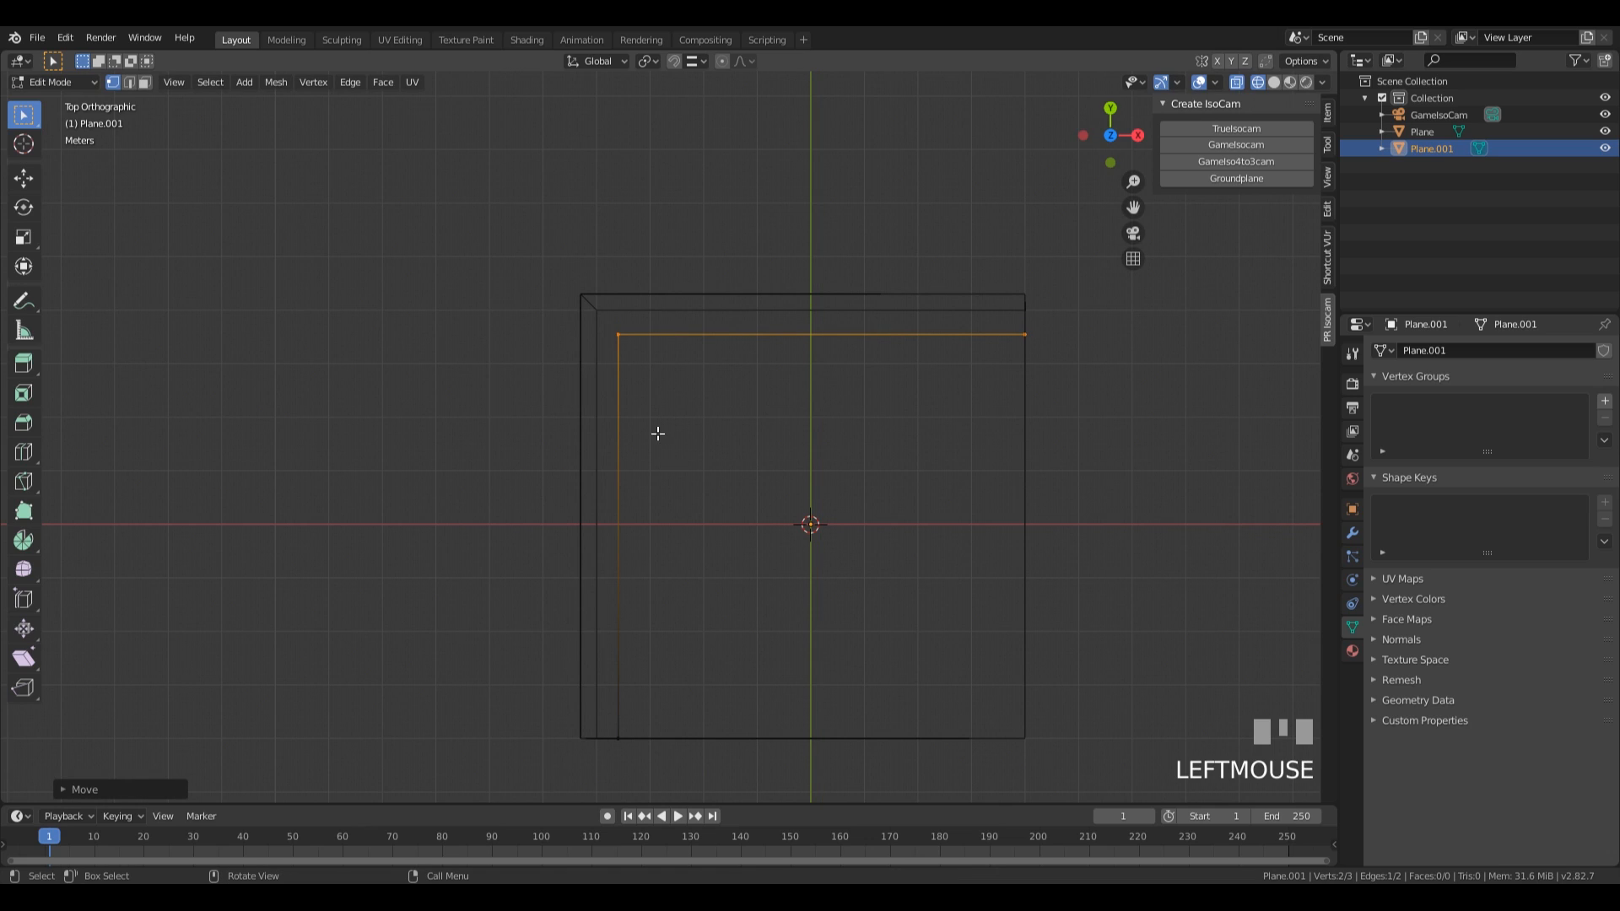
Round the path's corner vertex with a vertex-only bevel about 0.45 m wide with 4 segments.
{"action": "left_click", "coordinate": [617, 335]}
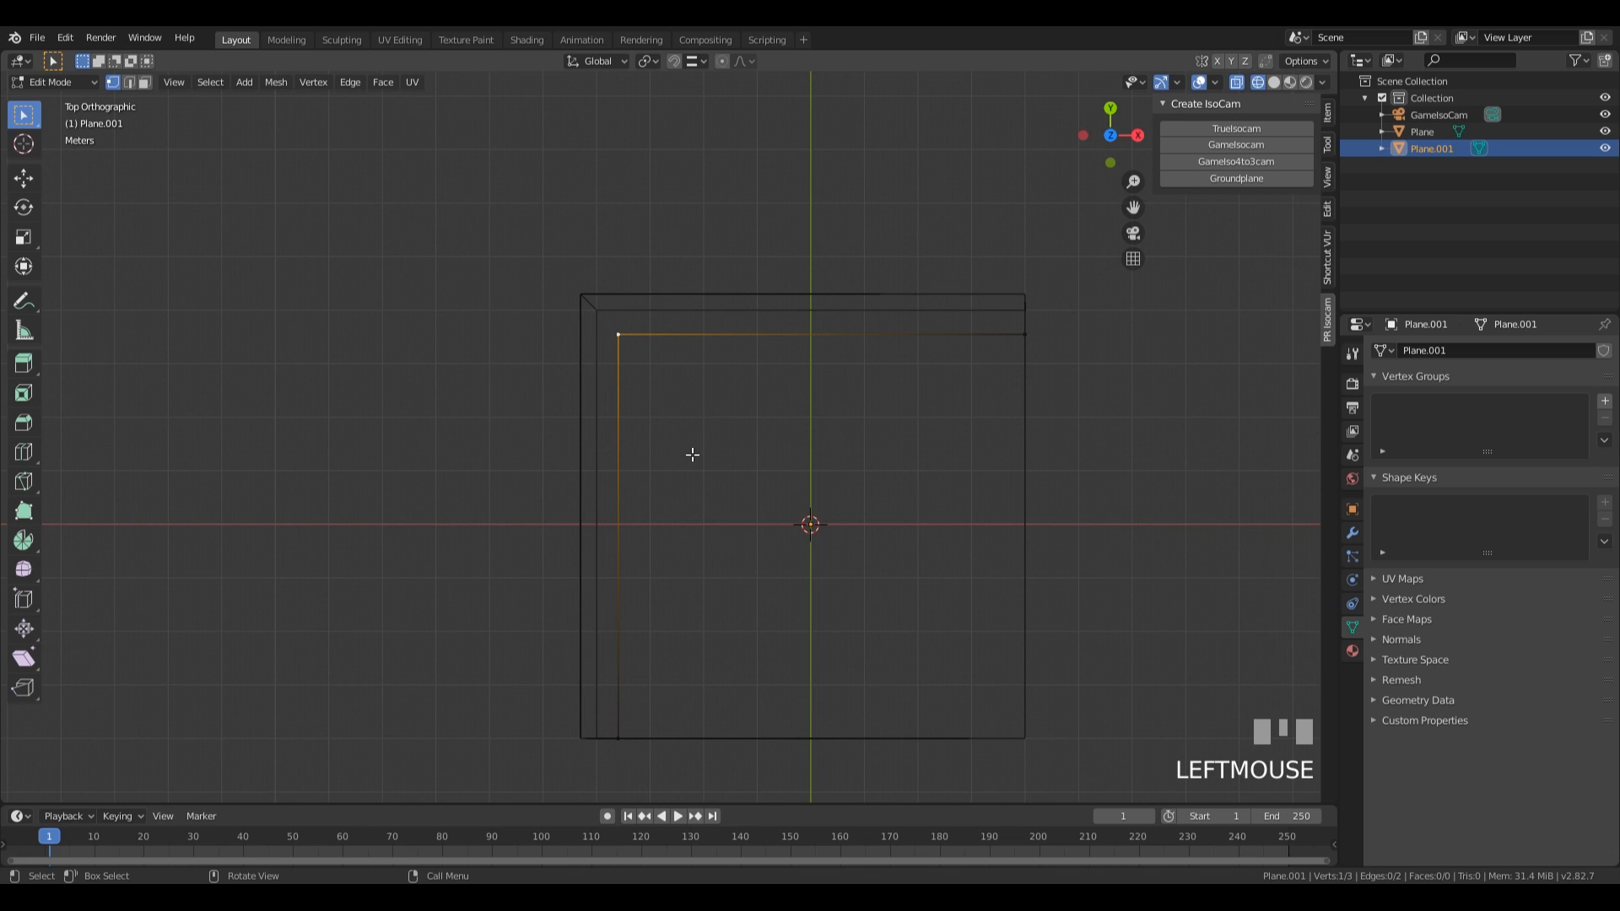
{"action": "key", "text": "ctrl+b"}
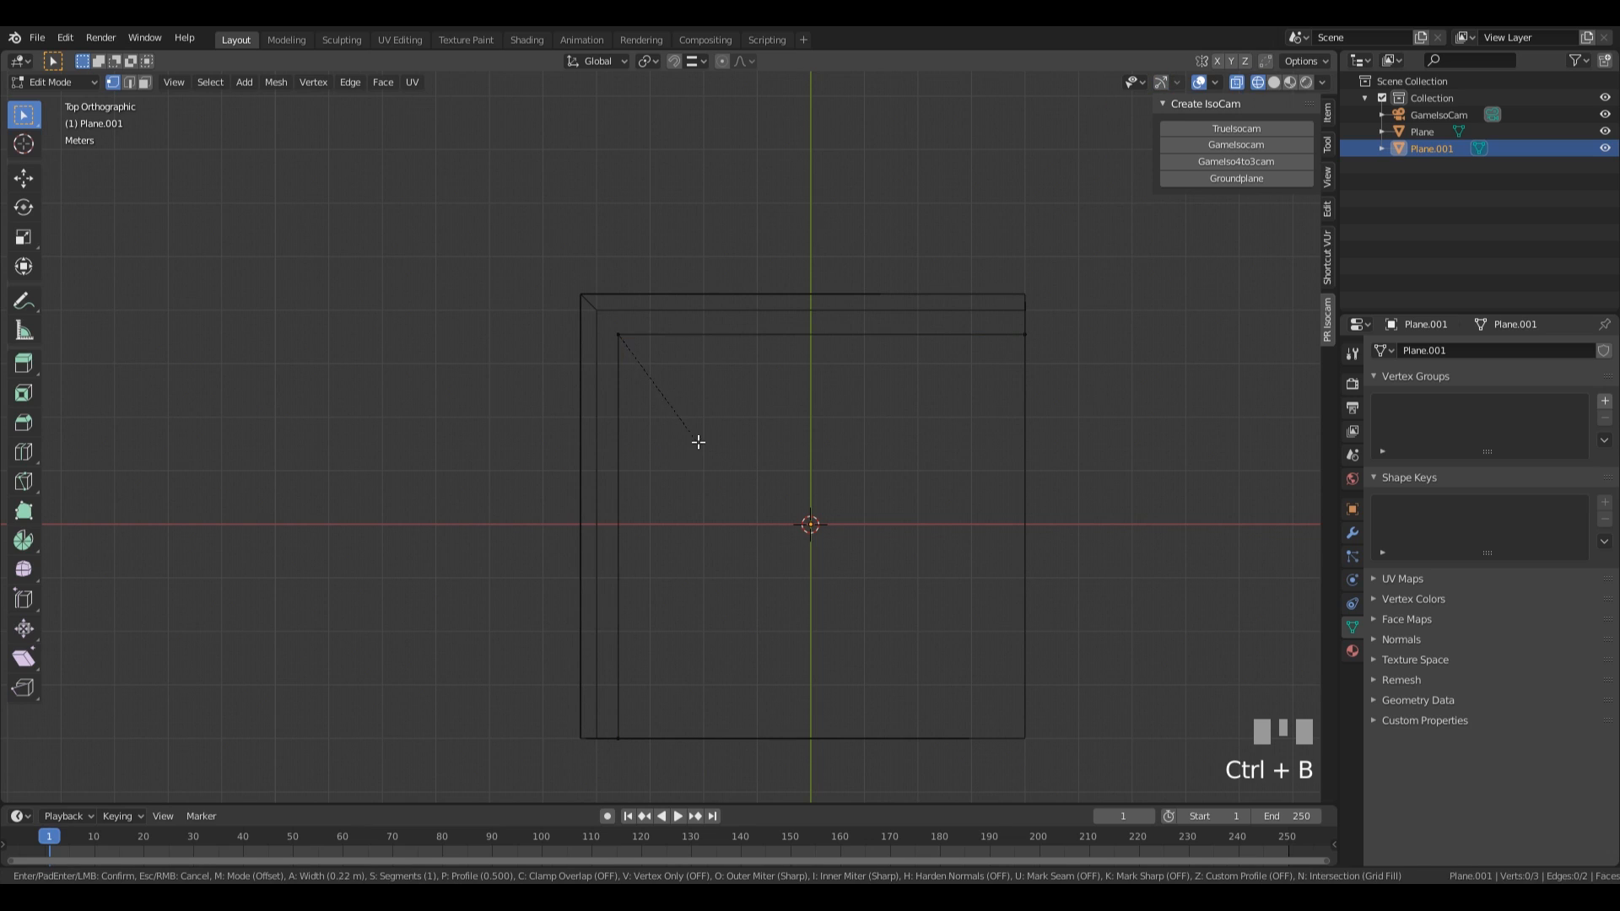
{"action": "key", "text": "v"}
{"action": "scroll", "coordinate": [707, 448], "scroll_direction": "up", "scroll_amount": 1}
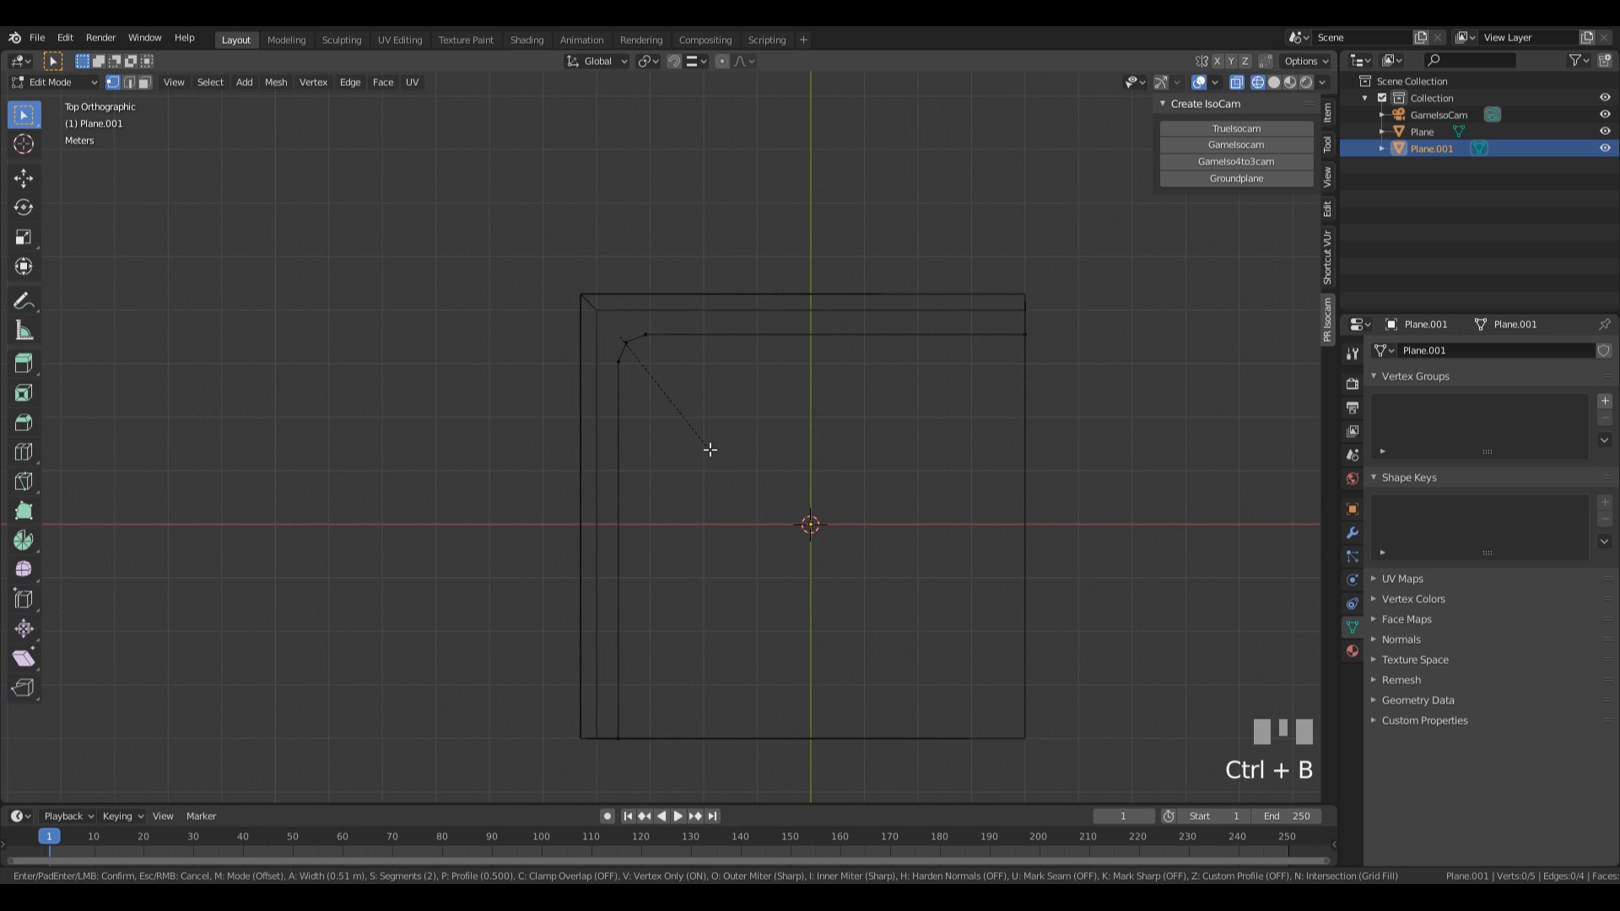
{"action": "scroll", "coordinate": [709, 449], "scroll_direction": "up", "scroll_amount": 1}
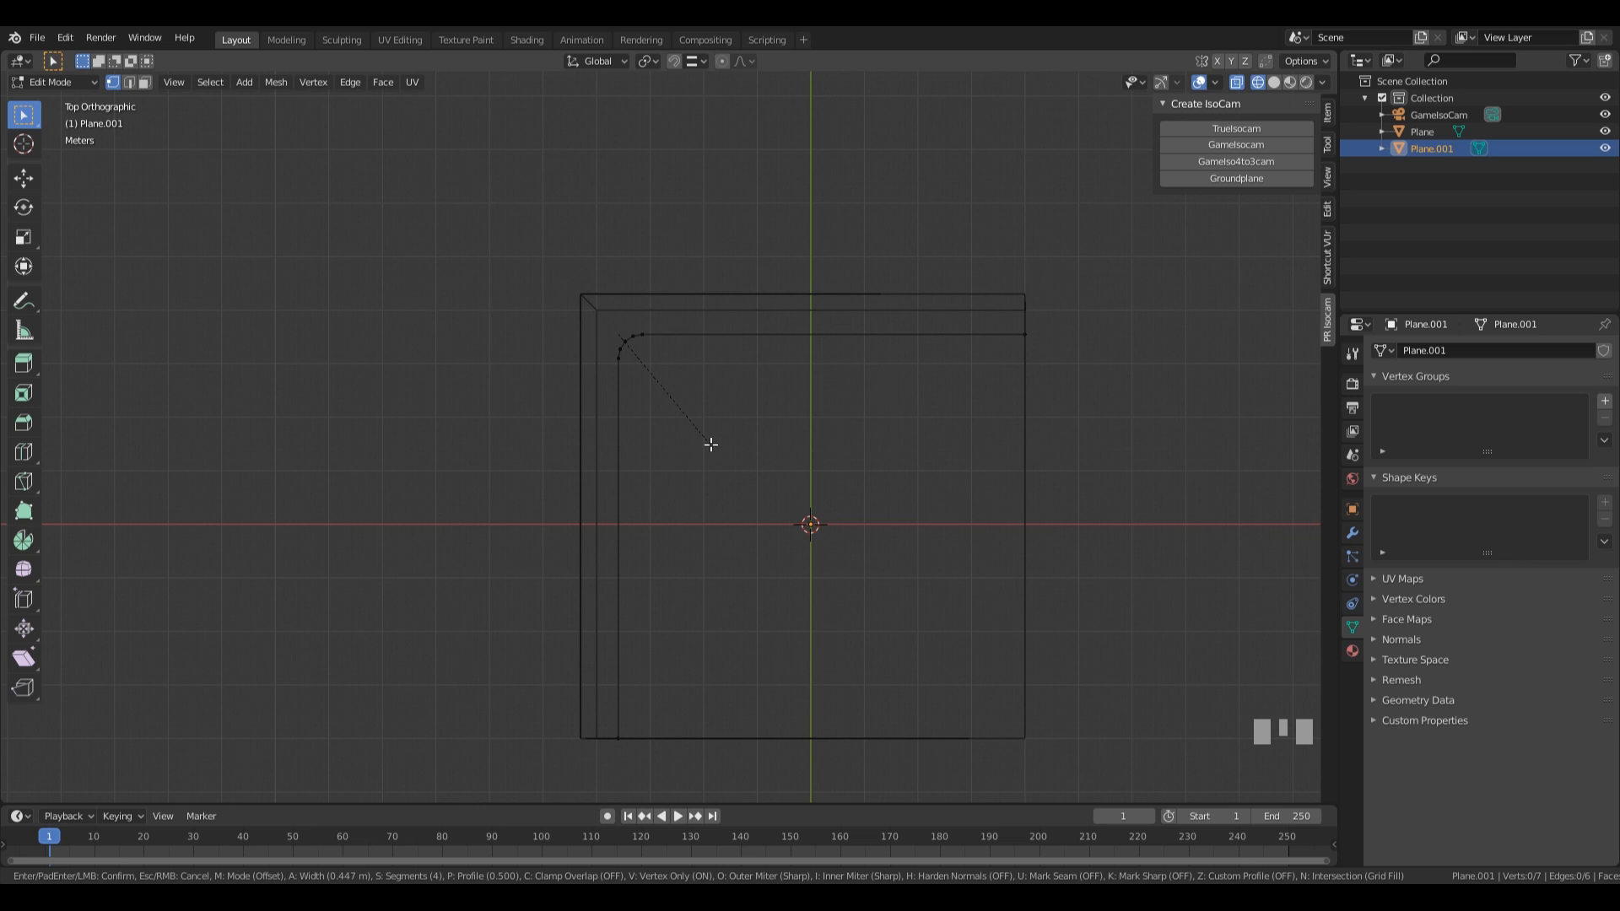
{"action": "left_click", "coordinate": [711, 444]}
{"action": "middle_click_drag", "start_coordinate": [940, 586], "coordinate": [856, 475]}
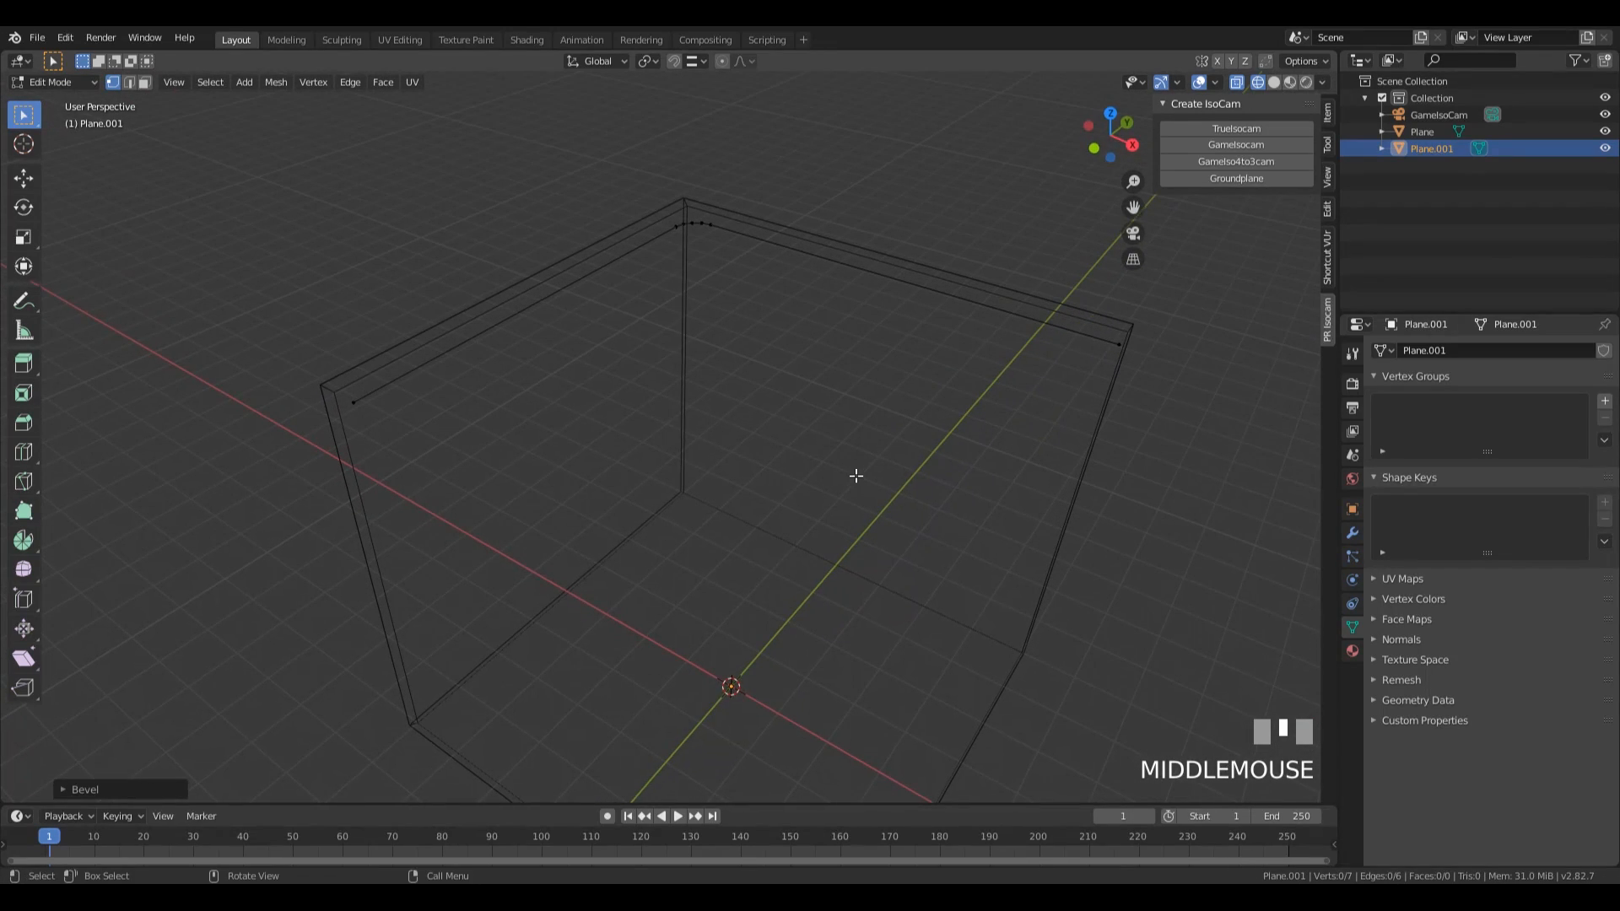
Leave mesh editing and convert the rounded L-shaped path object from a mesh to a curve.
{"action": "key", "text": "Tab"}
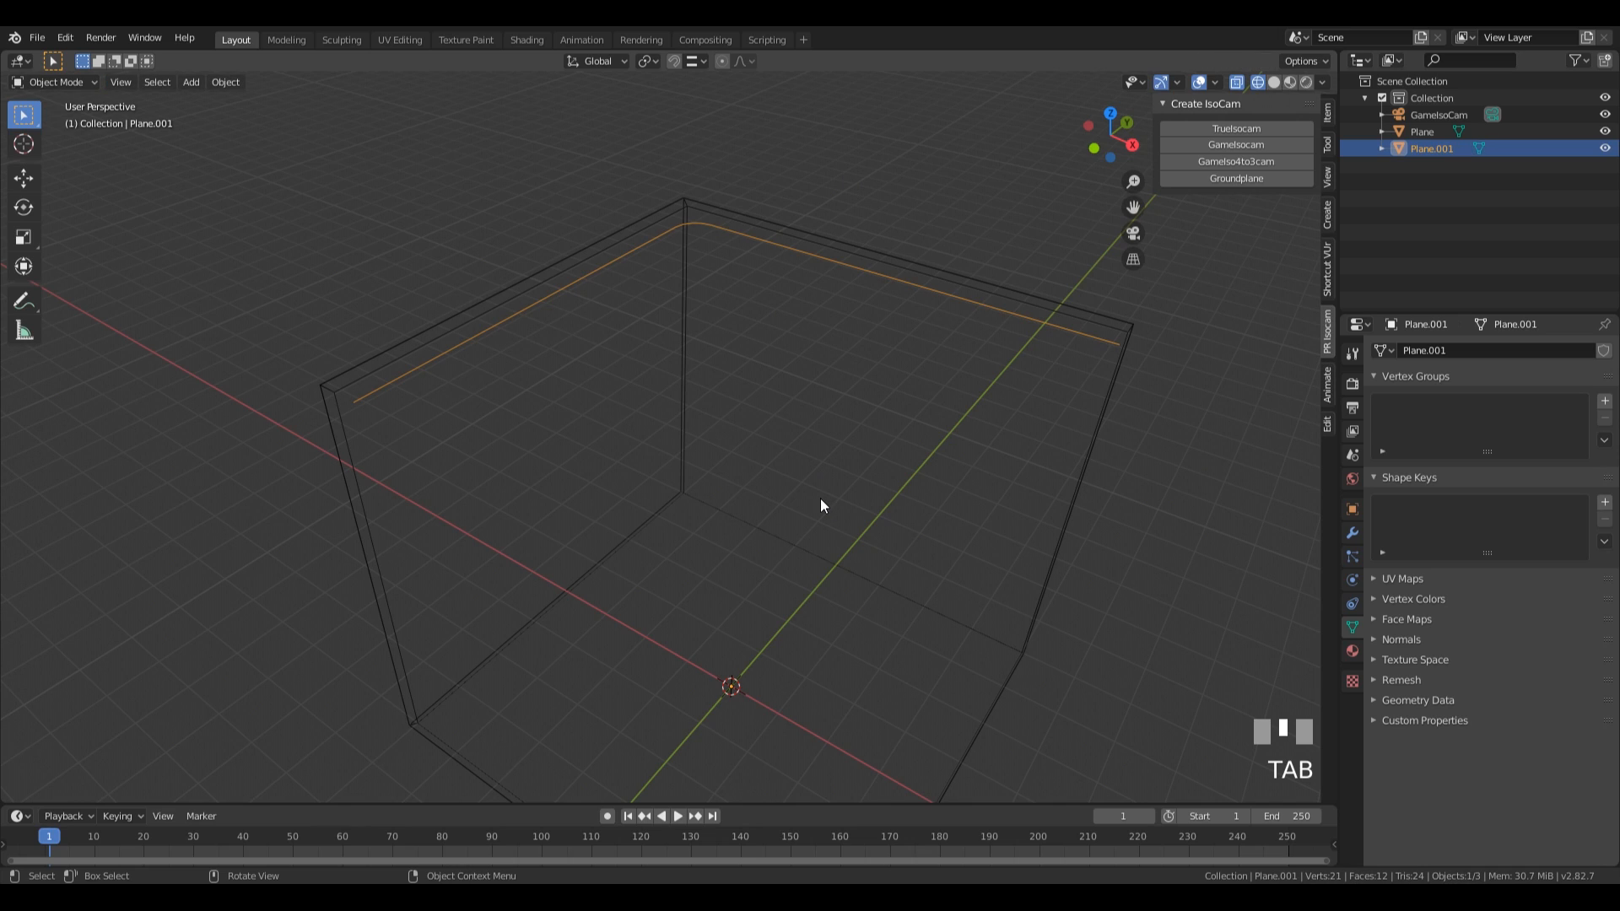
{"action": "left_click", "coordinate": [221, 84]}
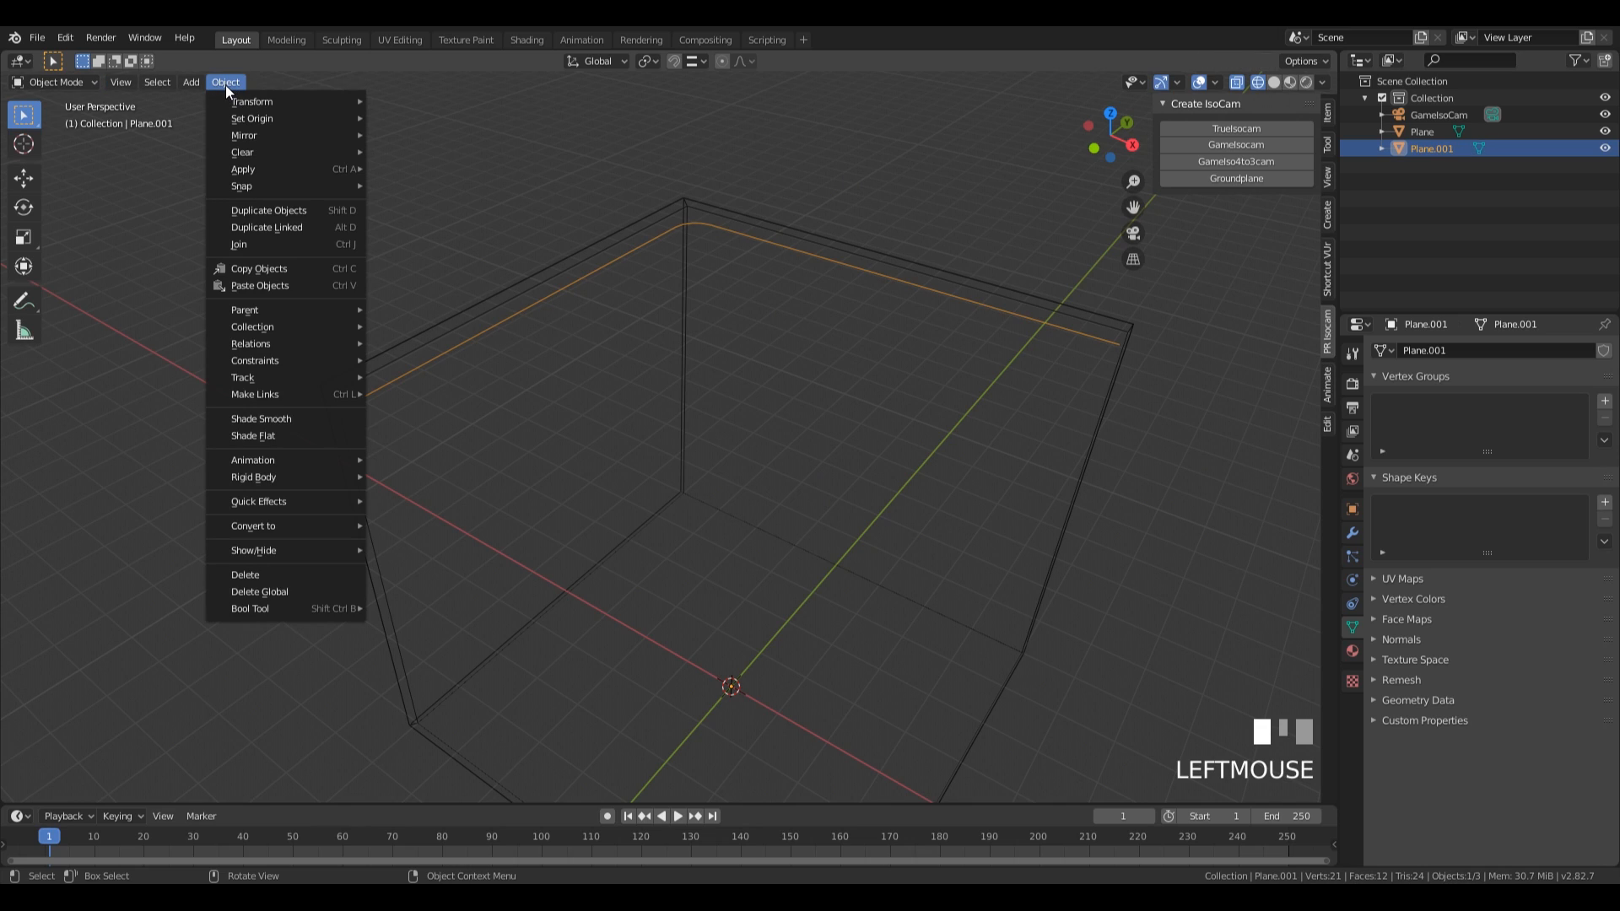
{"action": "mouse_move", "coordinate": [341, 531]}
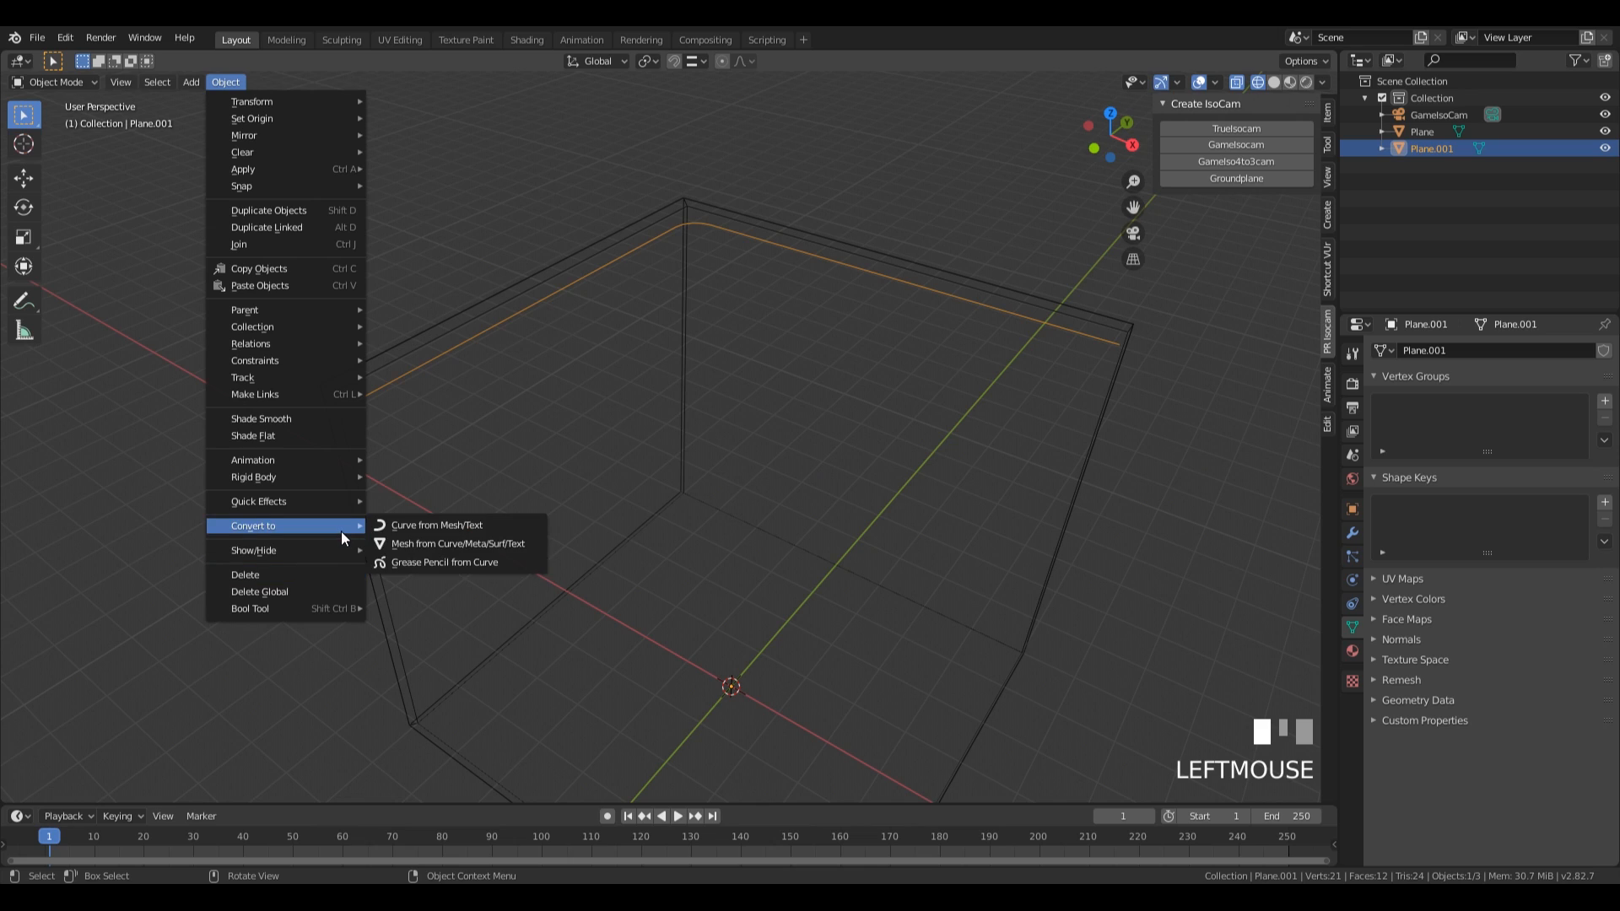
{"action": "right_click", "coordinate": [476, 532]}
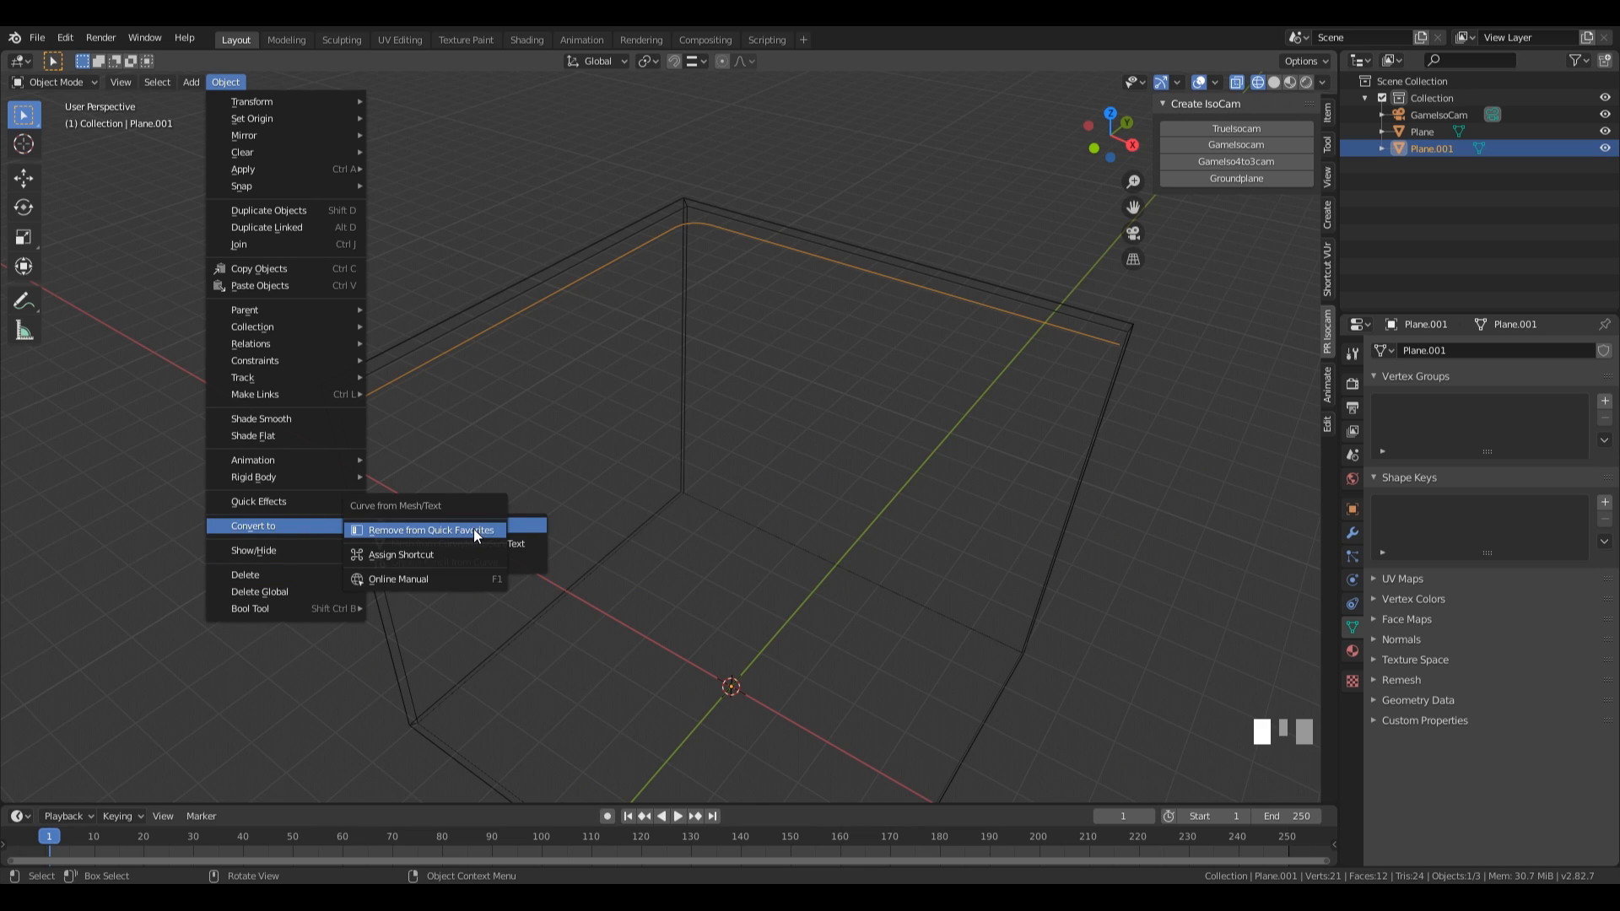
{"action": "key", "text": "q"}
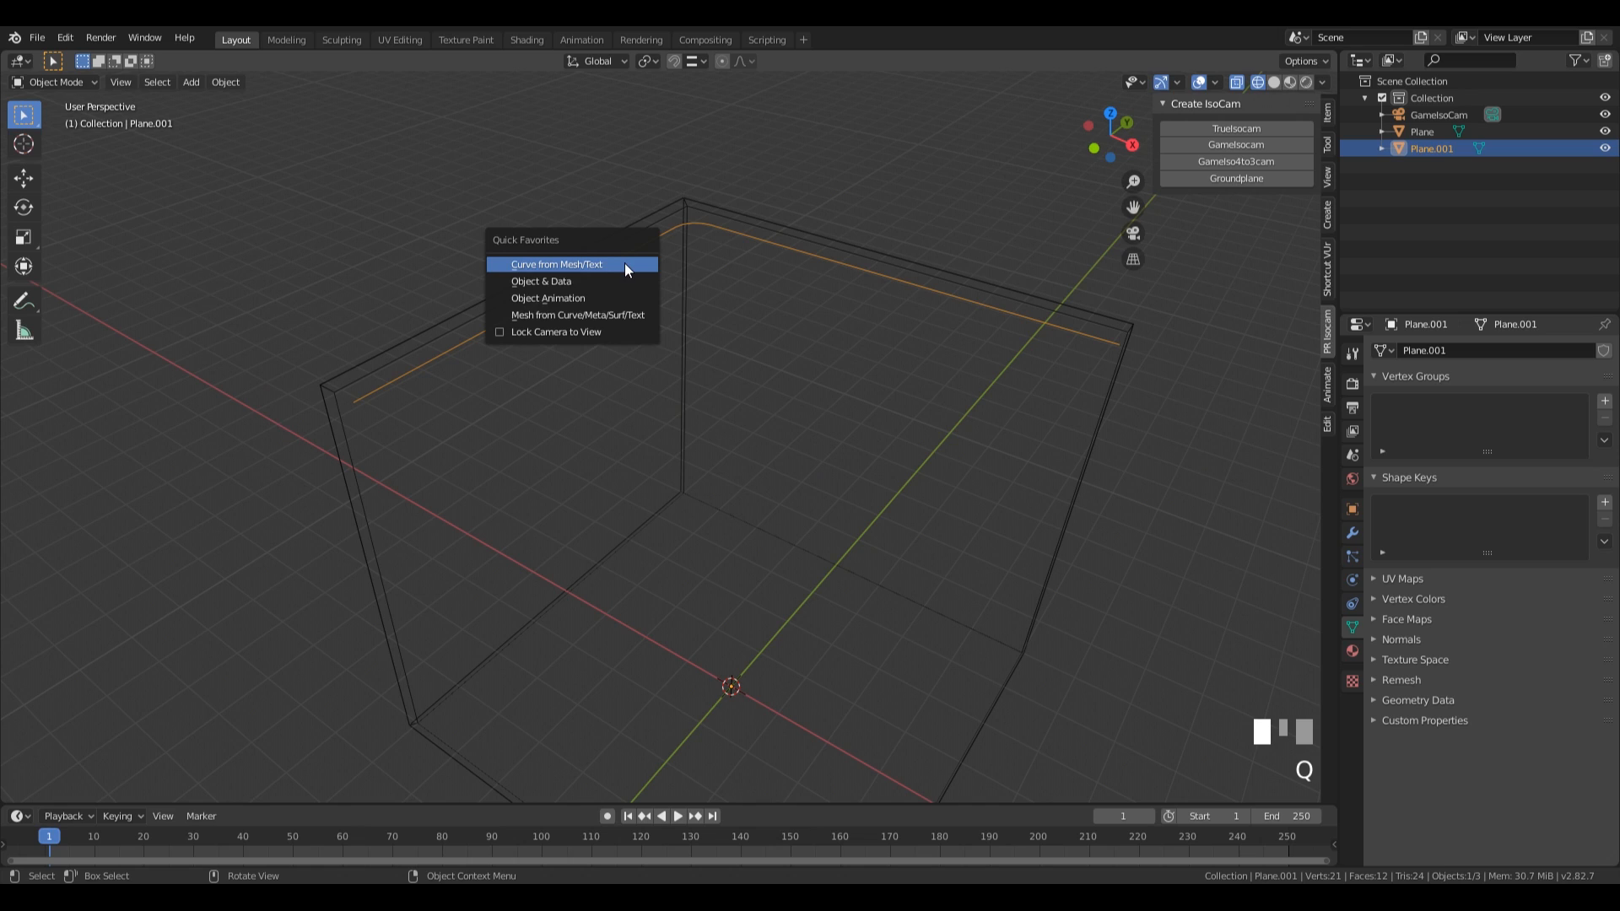
{"action": "left_click", "coordinate": [548, 264]}
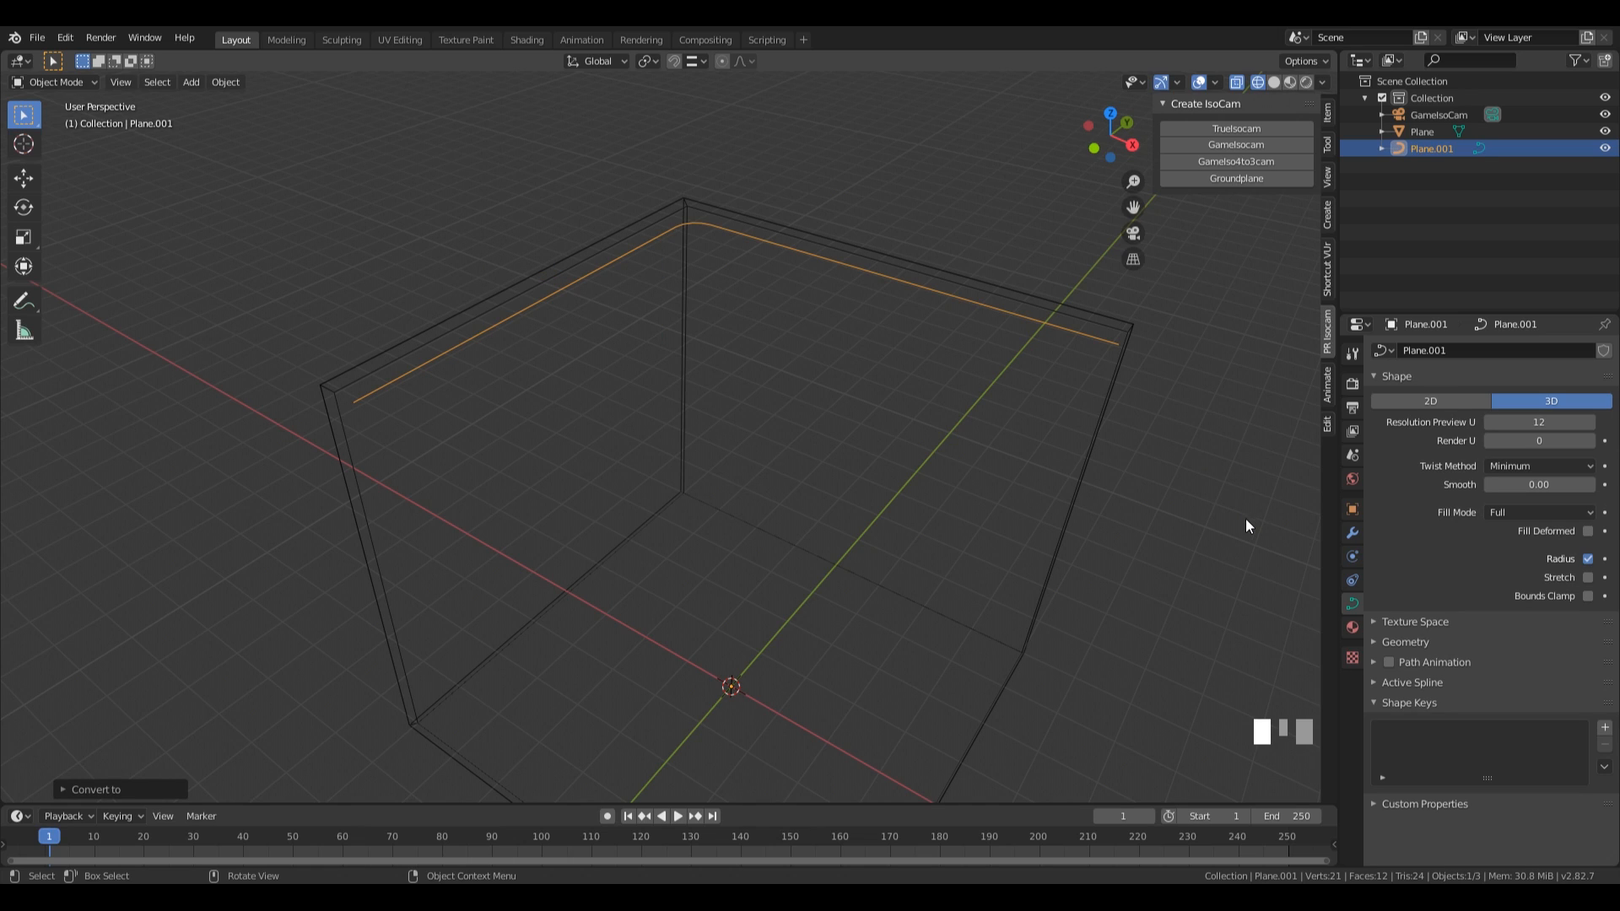
Give the curve a bevel depth of 0.19 m and show the scene in solid shading.
{"action": "scroll", "coordinate": [1404, 544], "scroll_direction": "down", "scroll_amount": 1}
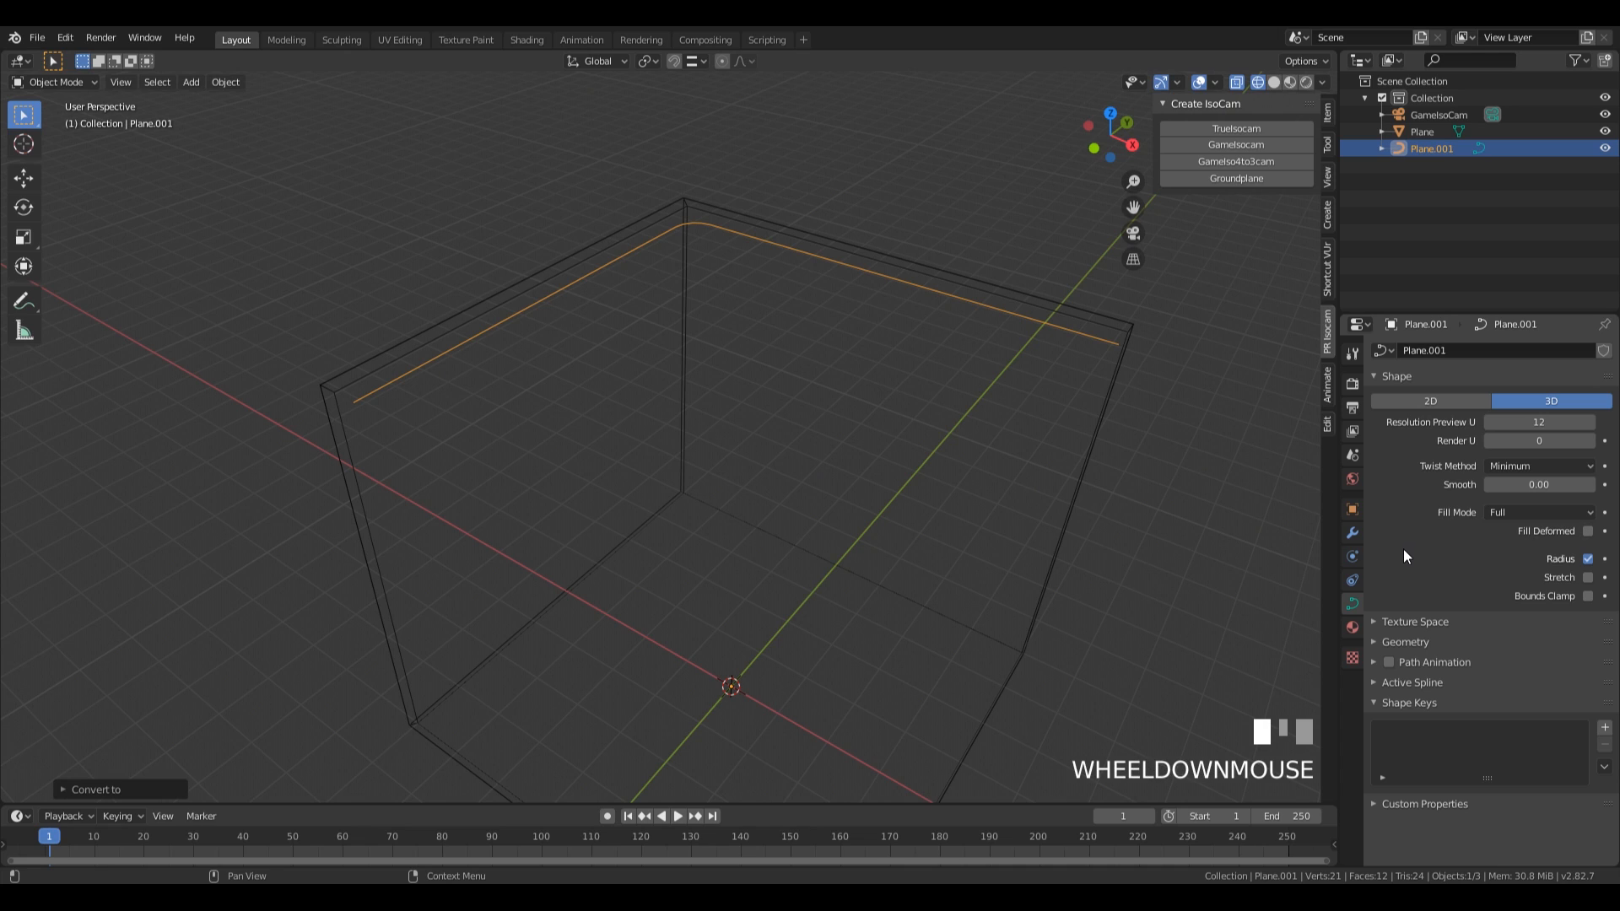
{"action": "left_click", "coordinate": [1405, 641]}
{"action": "scroll", "coordinate": [1474, 576], "scroll_direction": "down", "scroll_amount": 5}
{"action": "left_click_drag", "start_coordinate": [1537, 570], "coordinate": [1567, 570]}
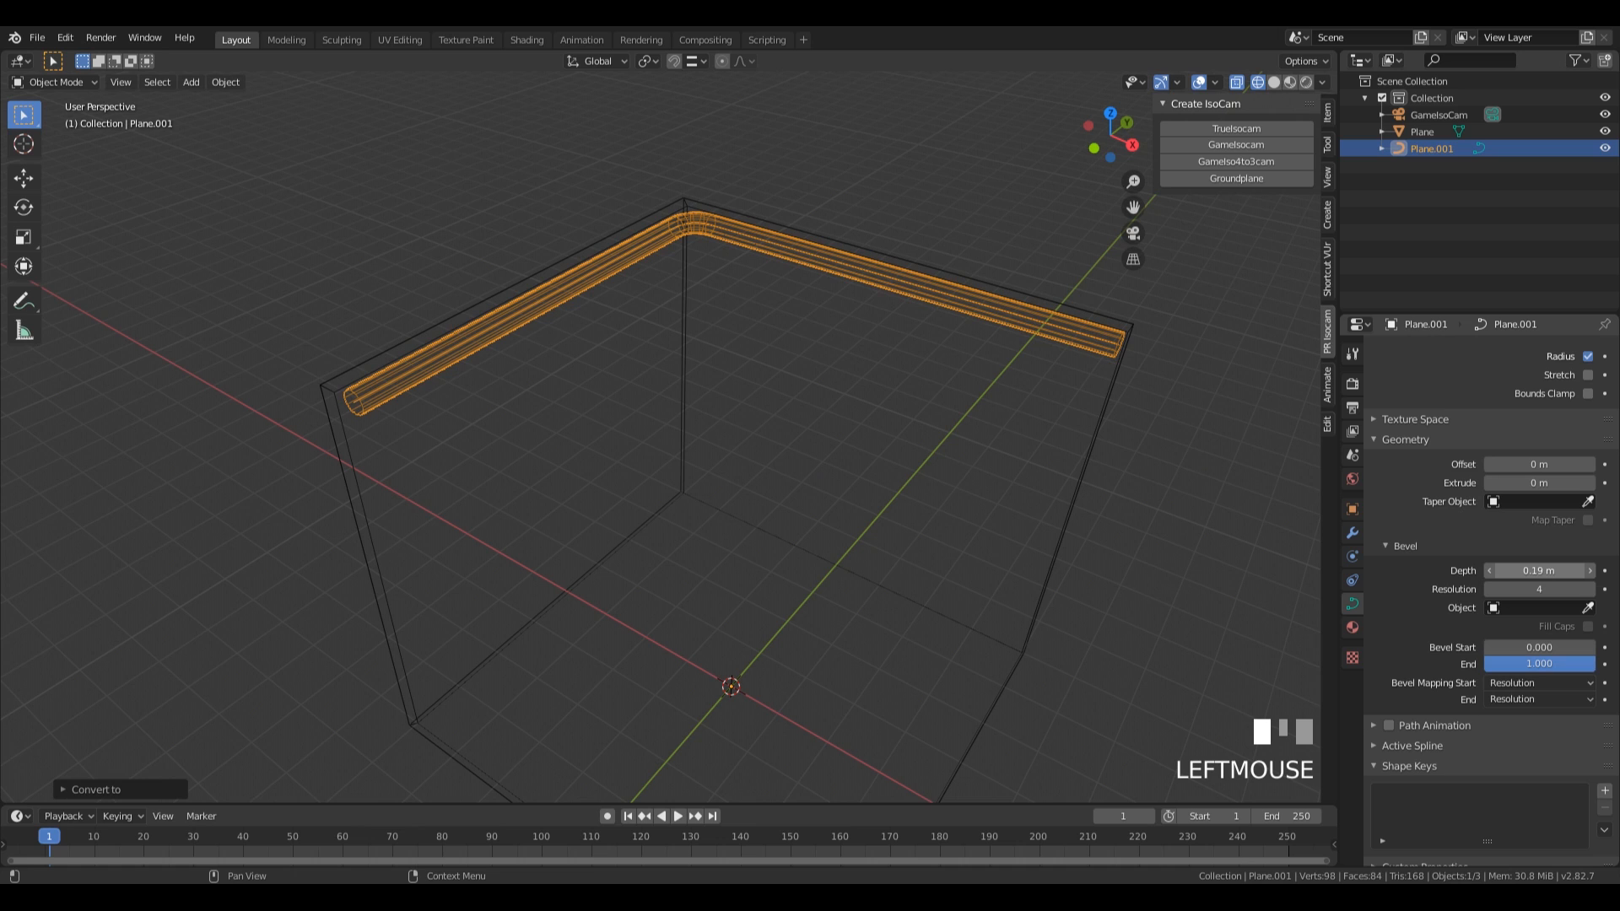
{"action": "key", "text": "z"}
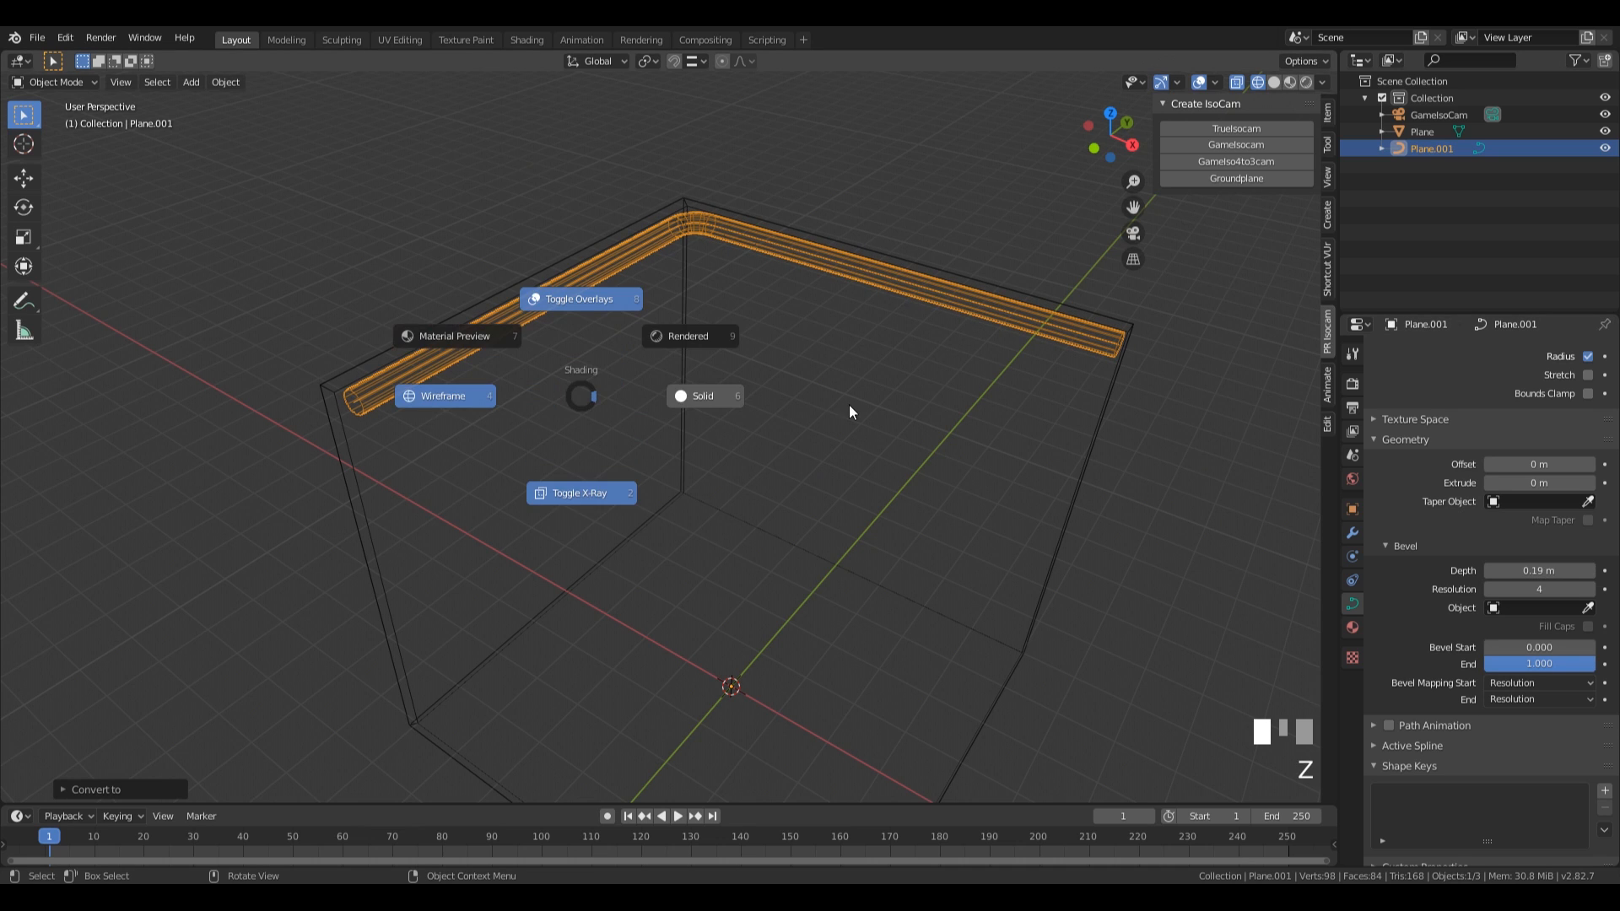
{"action": "left_click", "coordinate": [847, 405]}
{"action": "mouse_move", "coordinate": [761, 418]}
{"action": "middle_mouse_down"}
{"action": "mouse_move", "coordinate": [641, 416]}
{"action": "mouse_move", "coordinate": [593, 436]}
{"action": "mouse_move", "coordinate": [663, 449]}
{"action": "middle_mouse_up"}
{"action": "scroll", "coordinate": [595, 433], "scroll_direction": "up", "scroll_amount": 3}
{"action": "scroll", "coordinate": [668, 454], "scroll_direction": "down", "scroll_amount": 5}
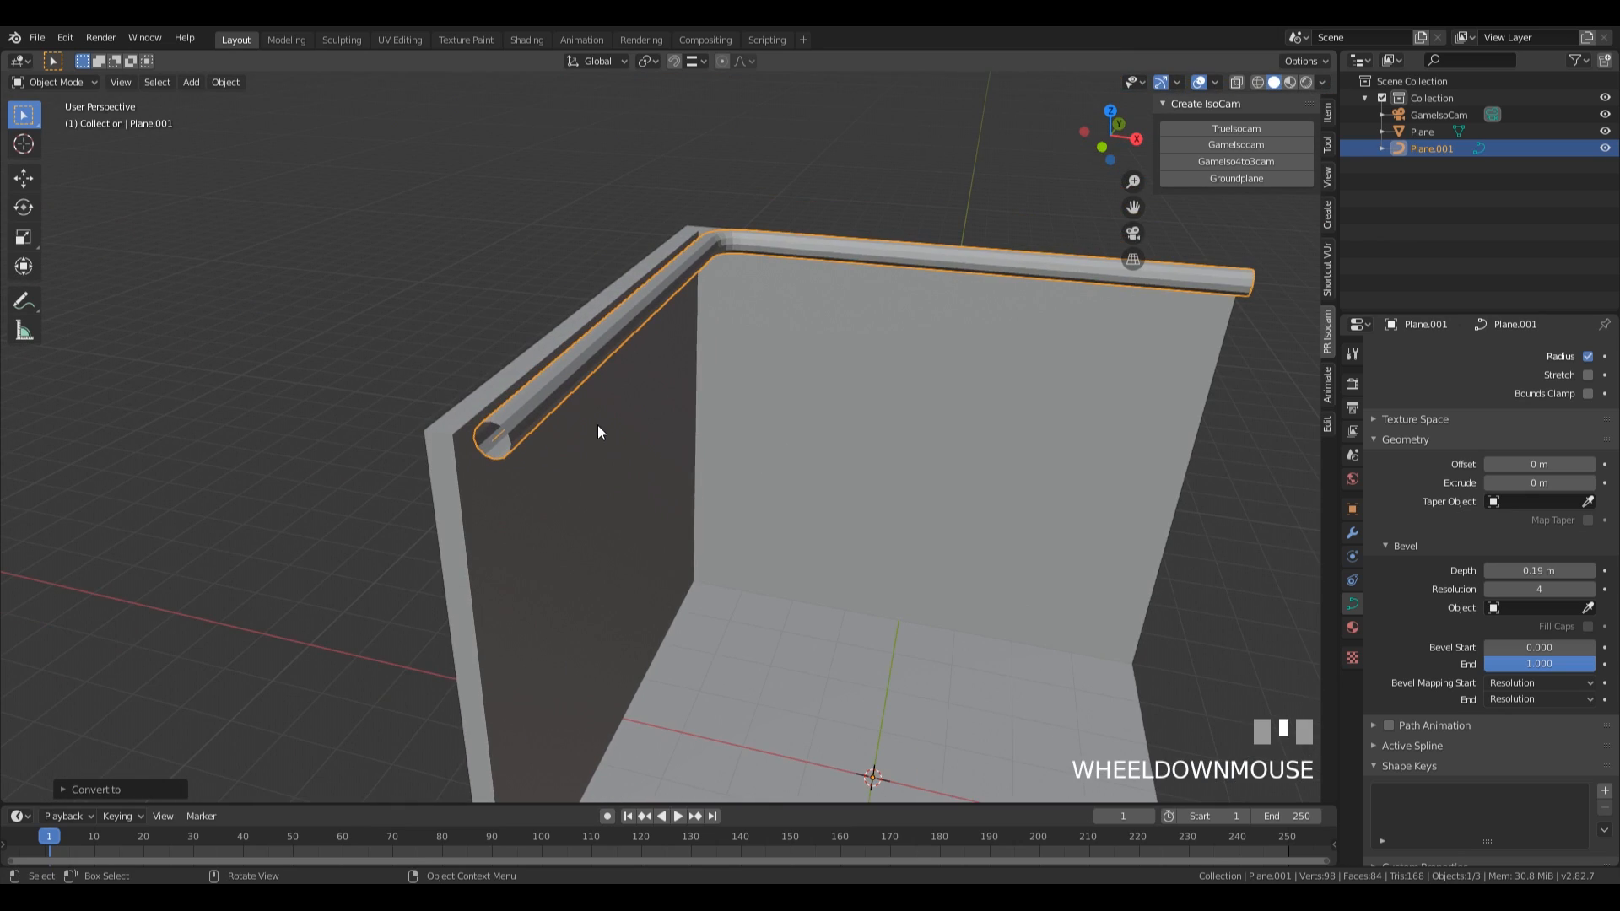
Set the pipe curve's bevel resolution to 3 and its bevel depth to 0.244 m.
{"action": "scroll", "coordinate": [896, 289], "scroll_direction": "up", "scroll_amount": 4}
{"action": "middle_click_drag", "start_coordinate": [896, 288], "coordinate": [940, 303]}
{"action": "scroll", "coordinate": [824, 307], "scroll_direction": "down", "scroll_amount": 2}
{"action": "middle_click_drag", "start_coordinate": [824, 307], "coordinate": [751, 366]}
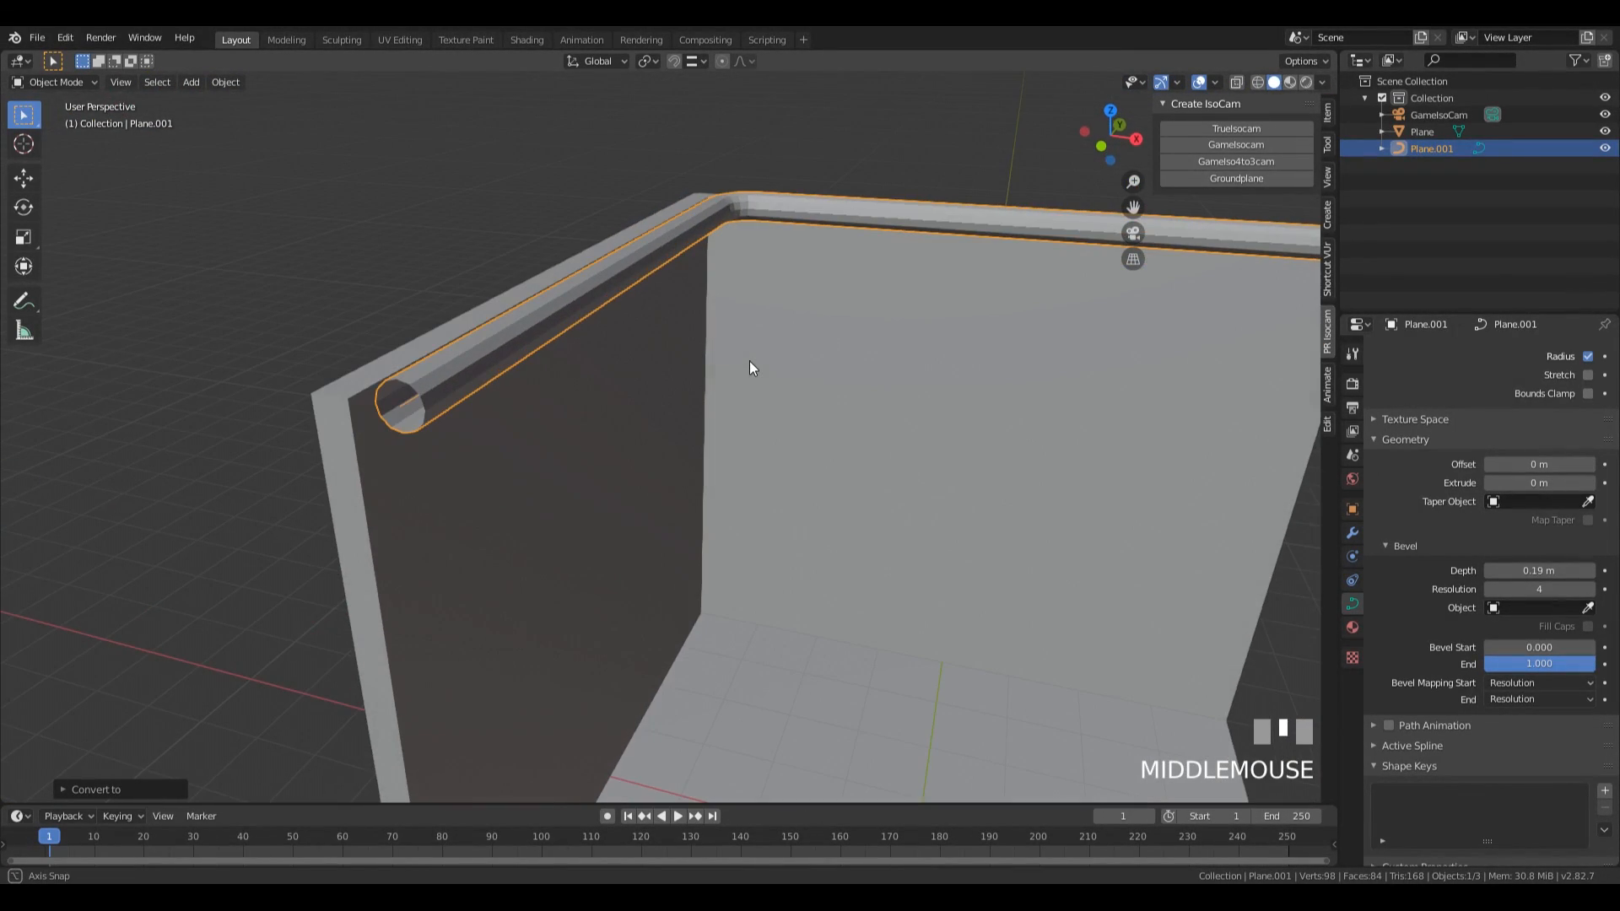
{"action": "left_click", "coordinate": [1491, 588]}
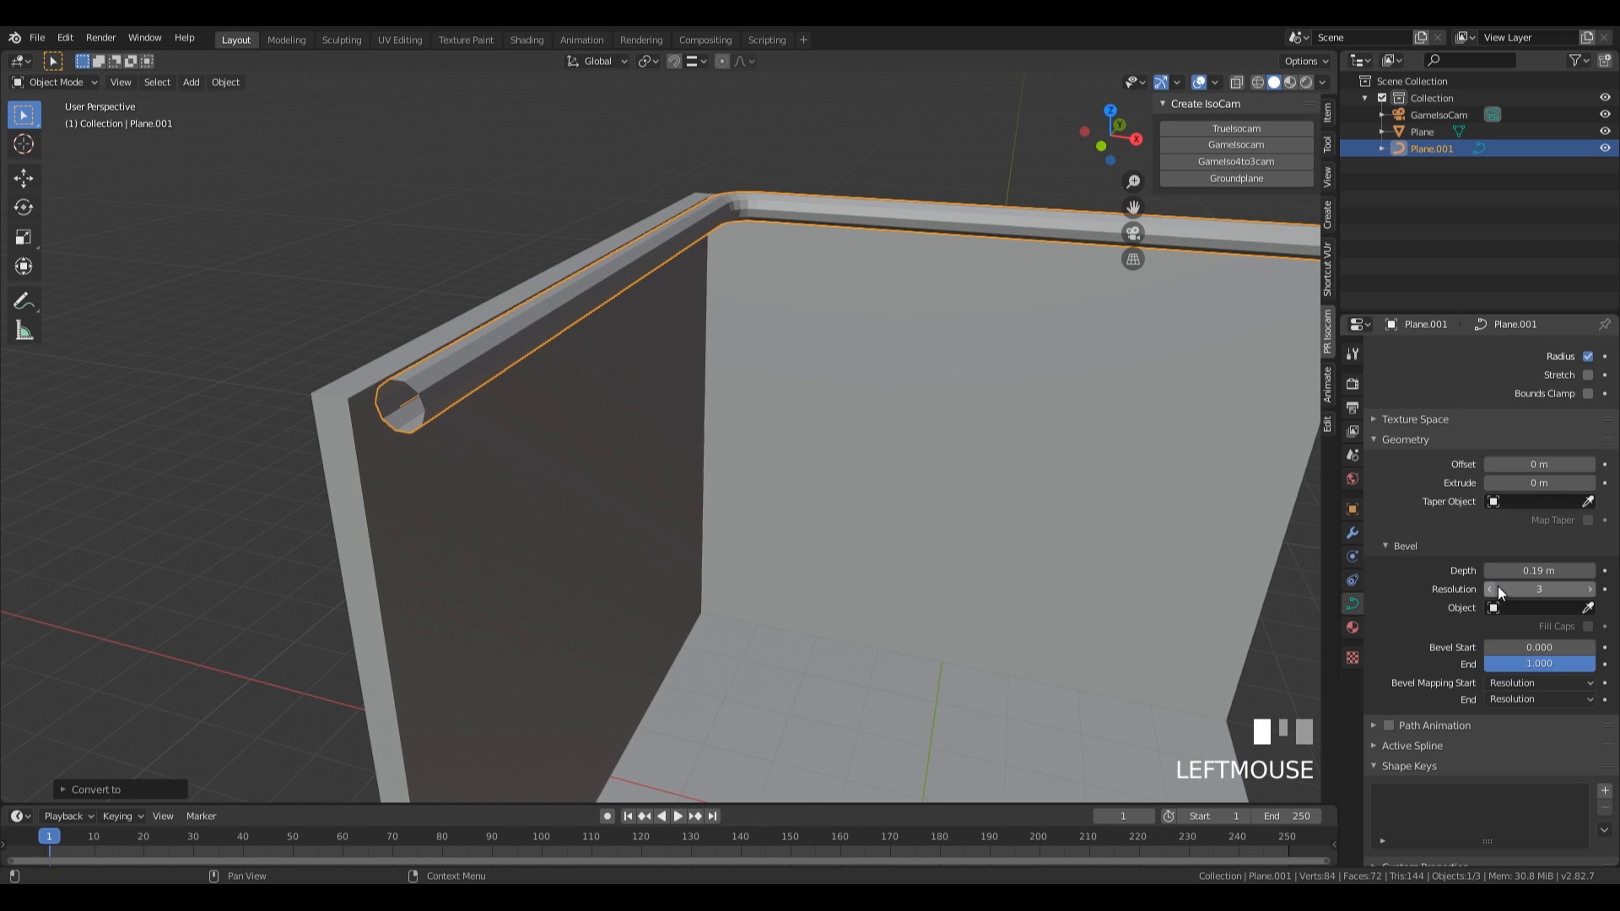
{"action": "left_click_drag", "start_coordinate": [1538, 571], "coordinate": [1557, 572], "text": "shift"}
{"action": "middle_click_drag", "start_coordinate": [932, 427], "coordinate": [823, 361]}
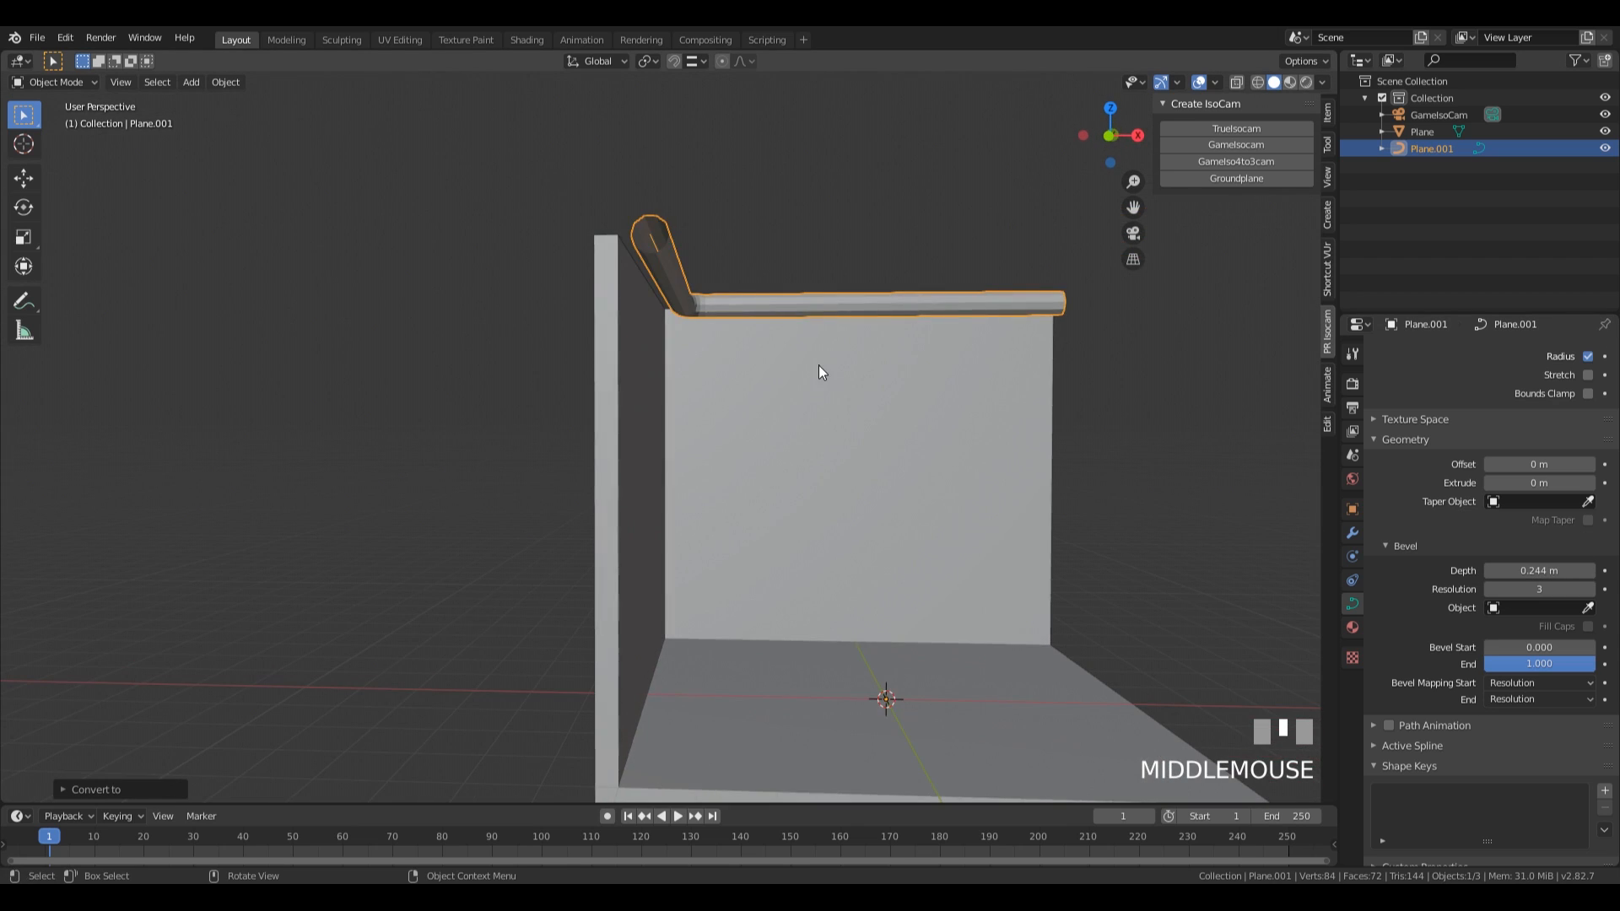
{"action": "middle_click_drag", "start_coordinate": [906, 407], "coordinate": [884, 384]}
{"action": "middle_click_drag", "start_coordinate": [683, 307], "coordinate": [747, 381]}
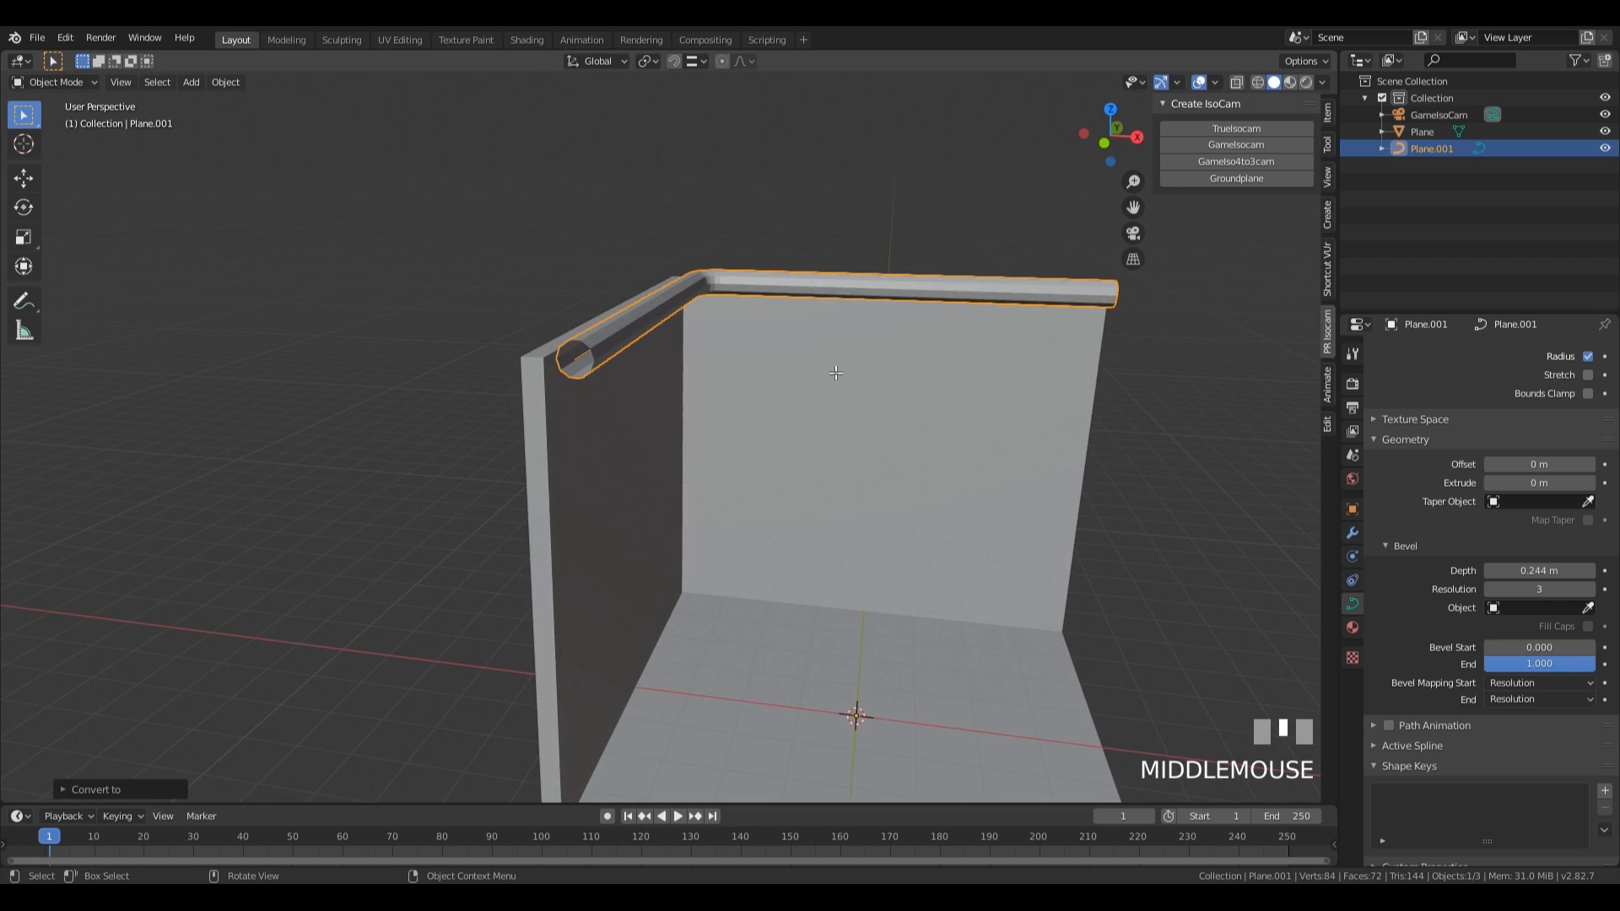
Move all control points of the pipe curve about -0.5 m along the global Z axis.
{"action": "key", "text": "Tab"}
{"action": "key", "text": "a"}
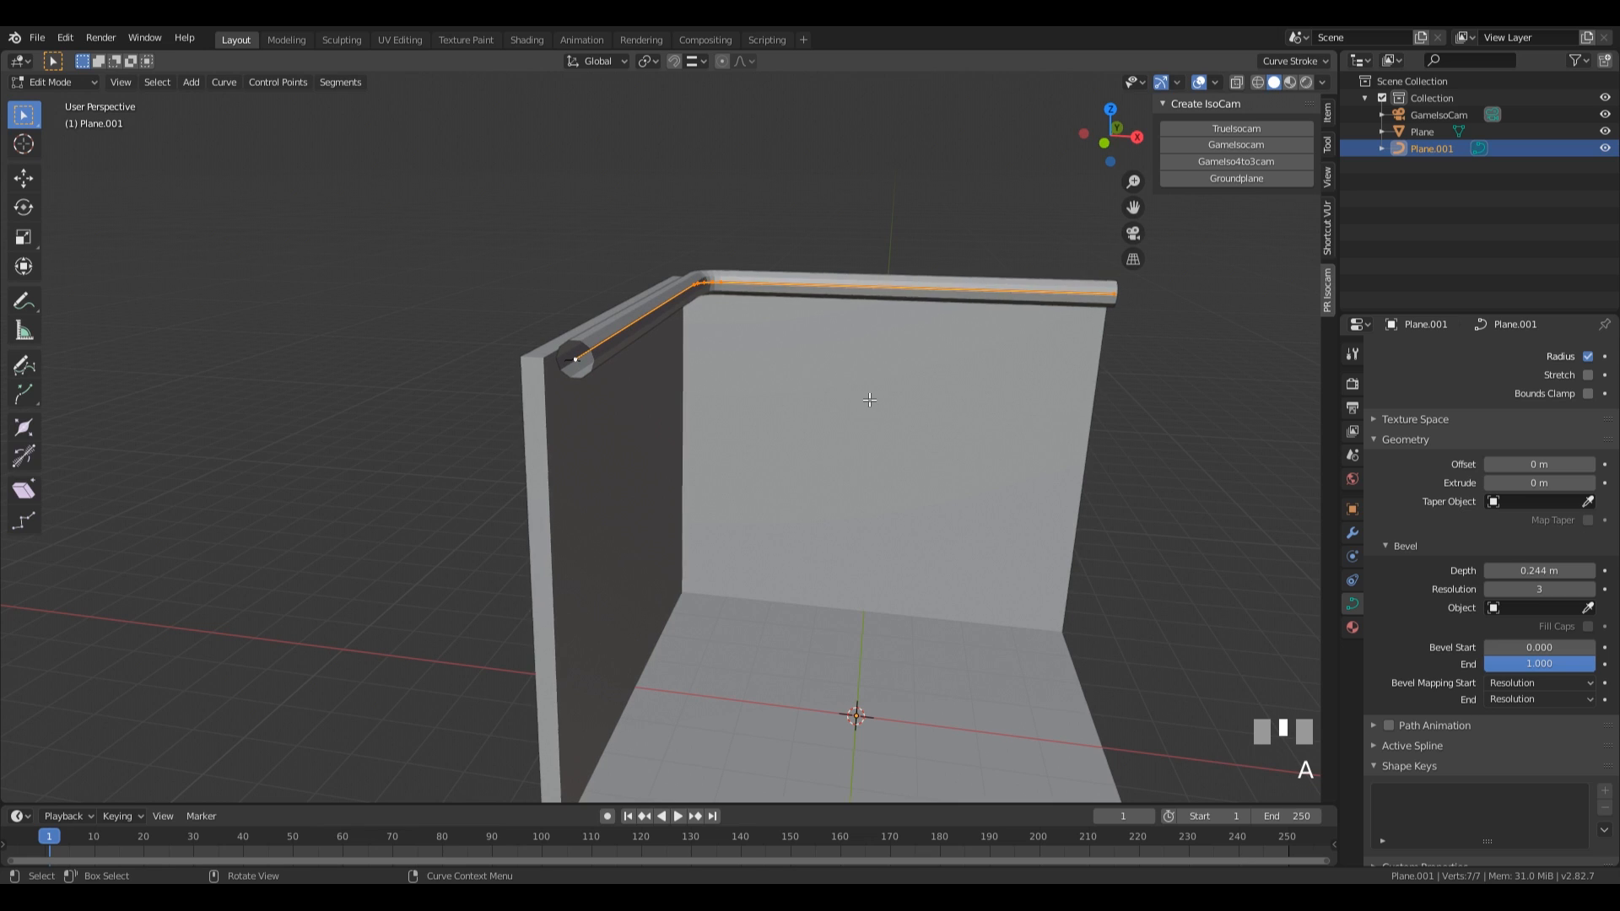
{"action": "key", "text": "g"}
{"action": "key", "text": "z"}
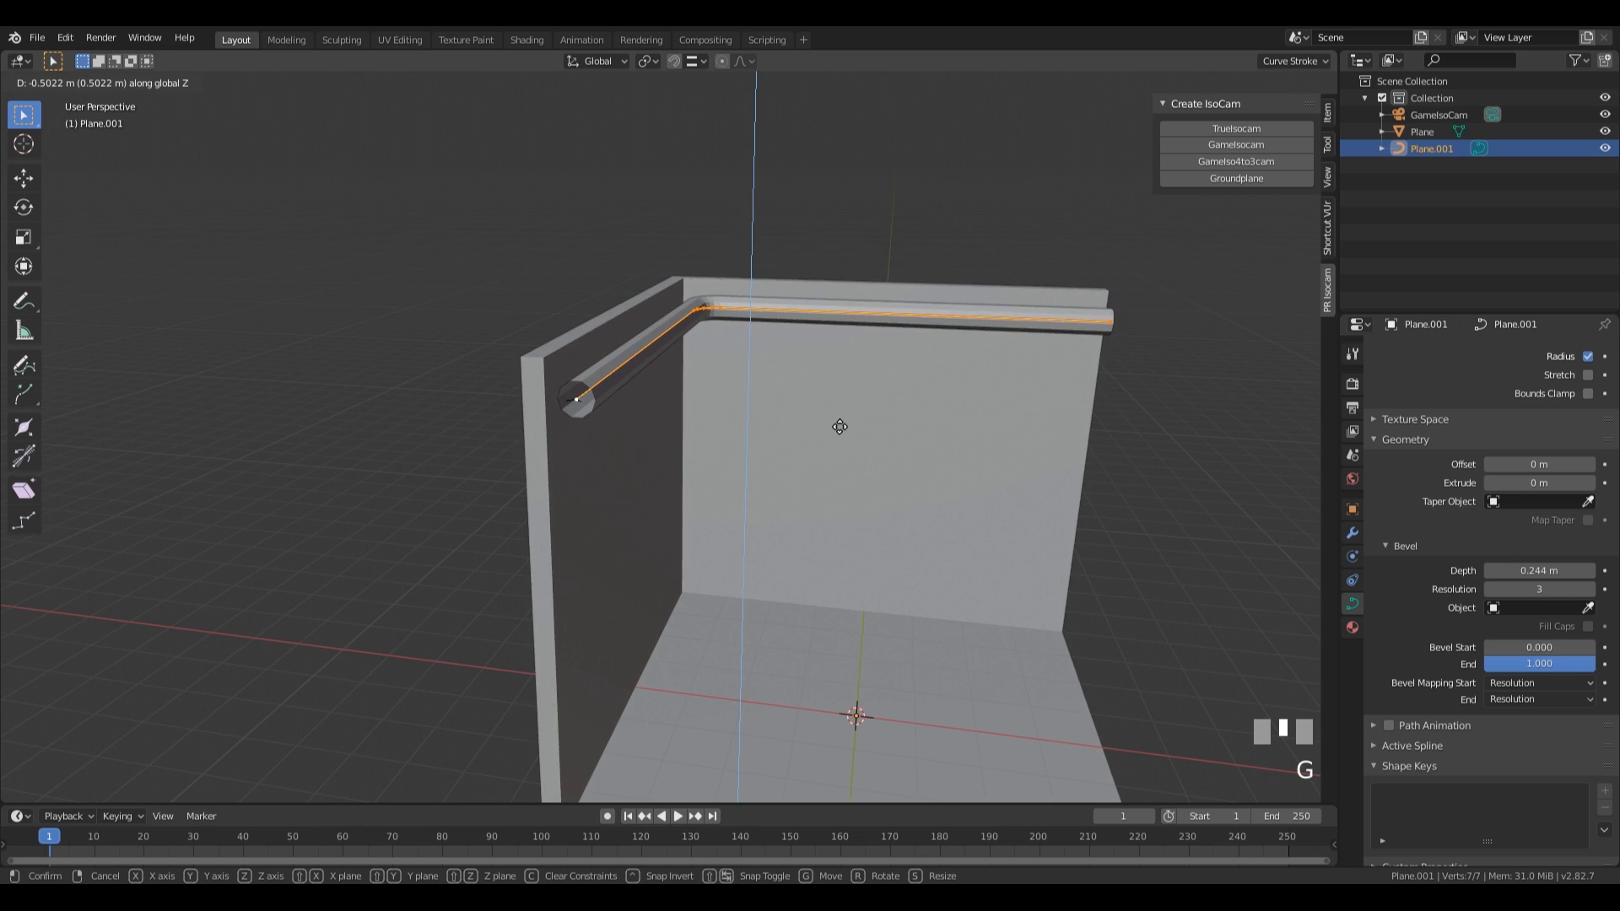
{"action": "left_click", "coordinate": [839, 427]}
{"action": "middle_click_drag", "start_coordinate": [1182, 495], "coordinate": [652, 438]}
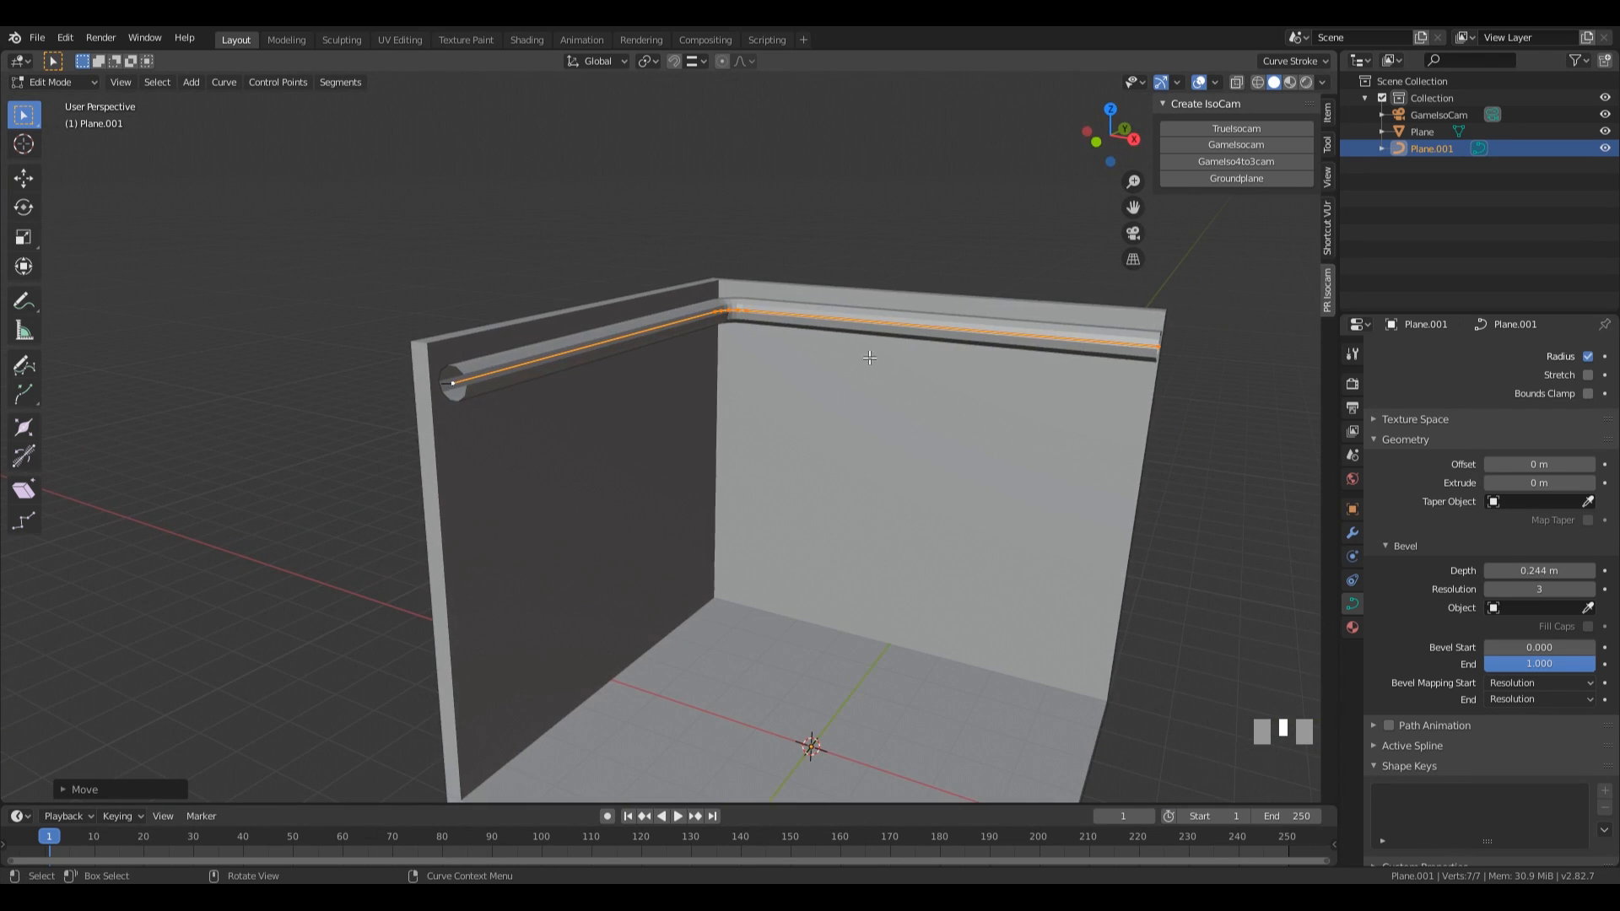
Duplicate the pipe's control points about -0.58 m along the global Z axis to form a second pipe below.
{"action": "key", "text": "shift+d"}
{"action": "key", "text": "z"}
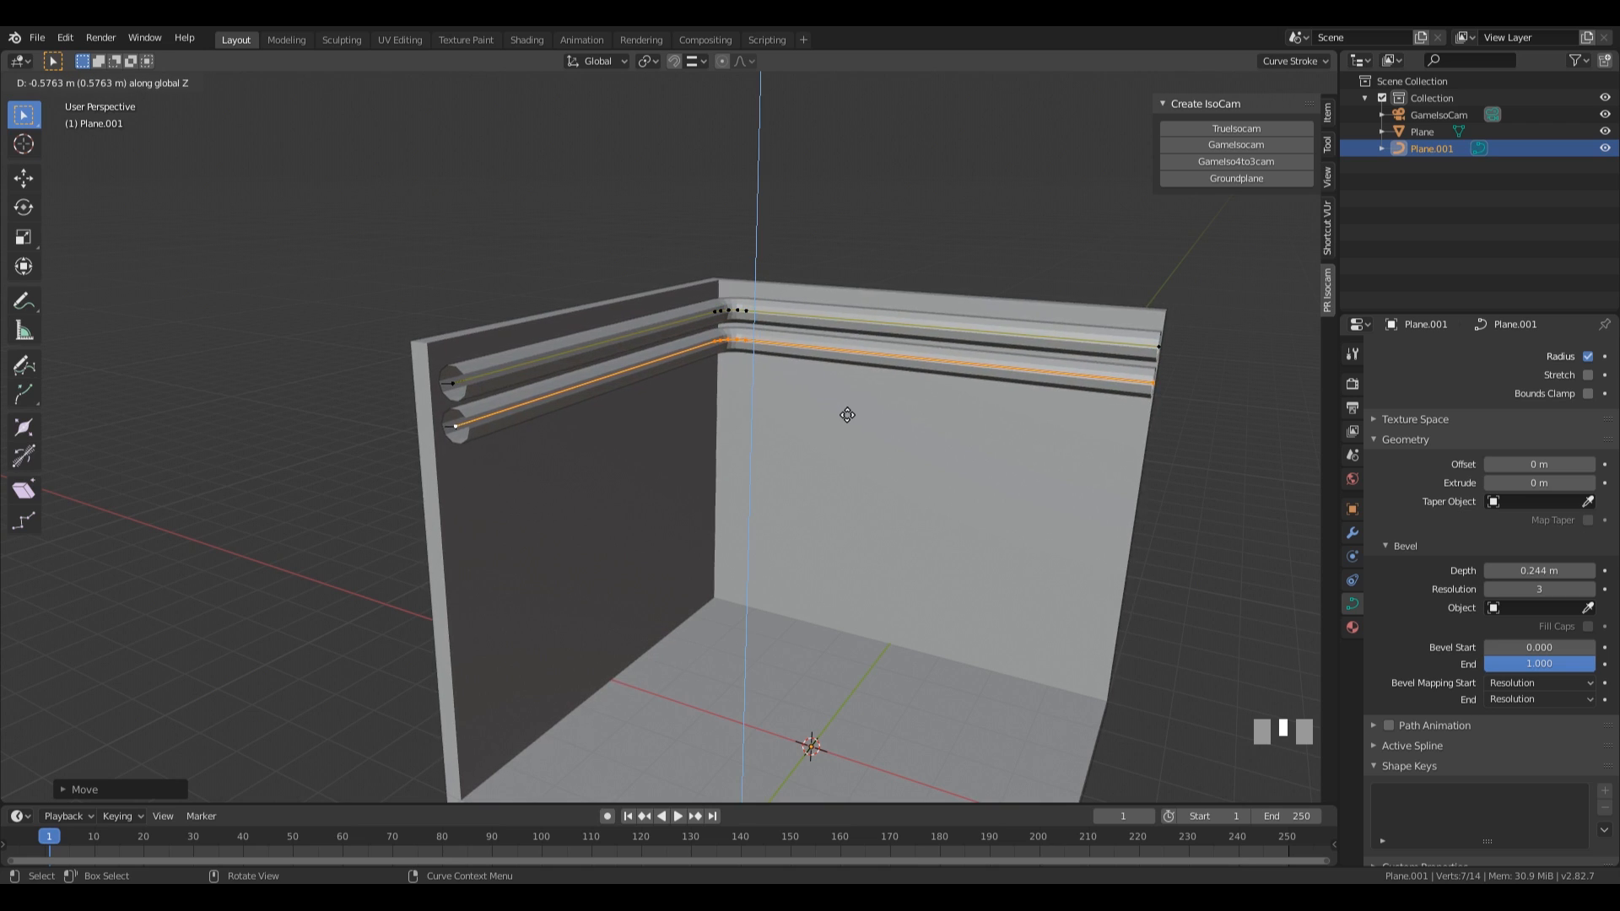
{"action": "left_click", "coordinate": [847, 415]}
{"action": "middle_click_drag", "start_coordinate": [847, 415], "coordinate": [713, 453]}
{"action": "middle_click_drag", "start_coordinate": [852, 428], "coordinate": [855, 477]}
{"action": "scroll", "coordinate": [856, 529], "scroll_direction": "up", "scroll_amount": 1}
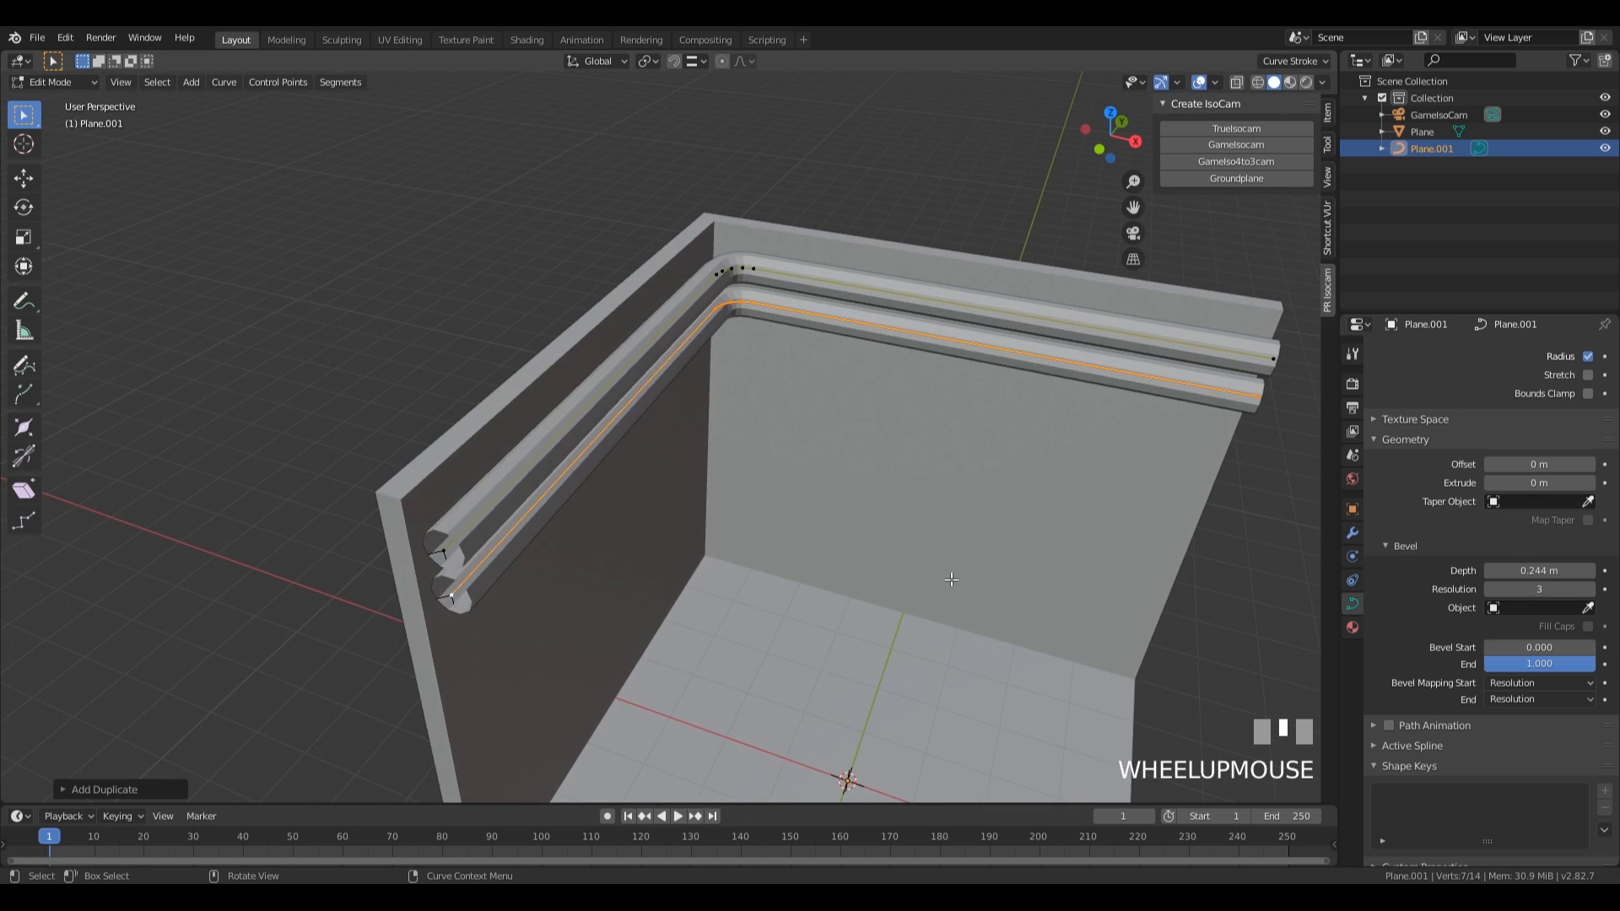
Shrink the radius of the lower pipe by a factor of about 0.57 and return to Object Mode.
{"action": "key", "text": "alt+s"}
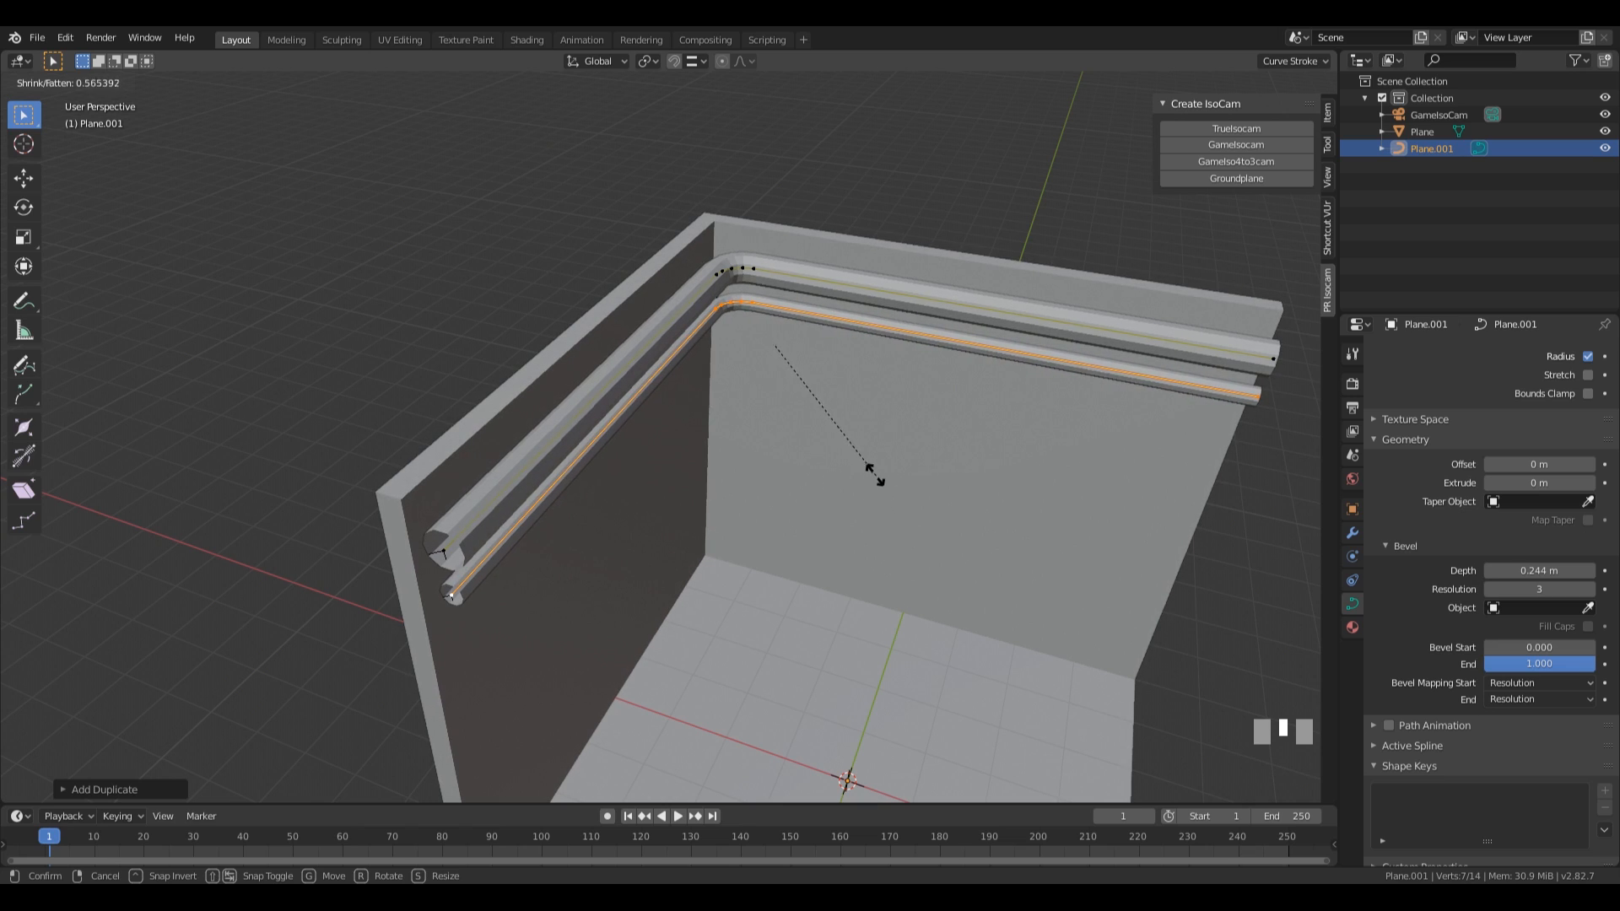
{"action": "left_click", "coordinate": [868, 471]}
{"action": "key", "text": "Tab"}
Try a bevel depth of 0.274 m on both pipes and undo the change.
{"action": "mouse_move", "coordinate": [1537, 576]}
{"action": "left_mouse_down"}
{"action": "mouse_move", "coordinate": [1603, 576]}
{"action": "mouse_move", "coordinate": [1569, 575]}
{"action": "left_mouse_up"}
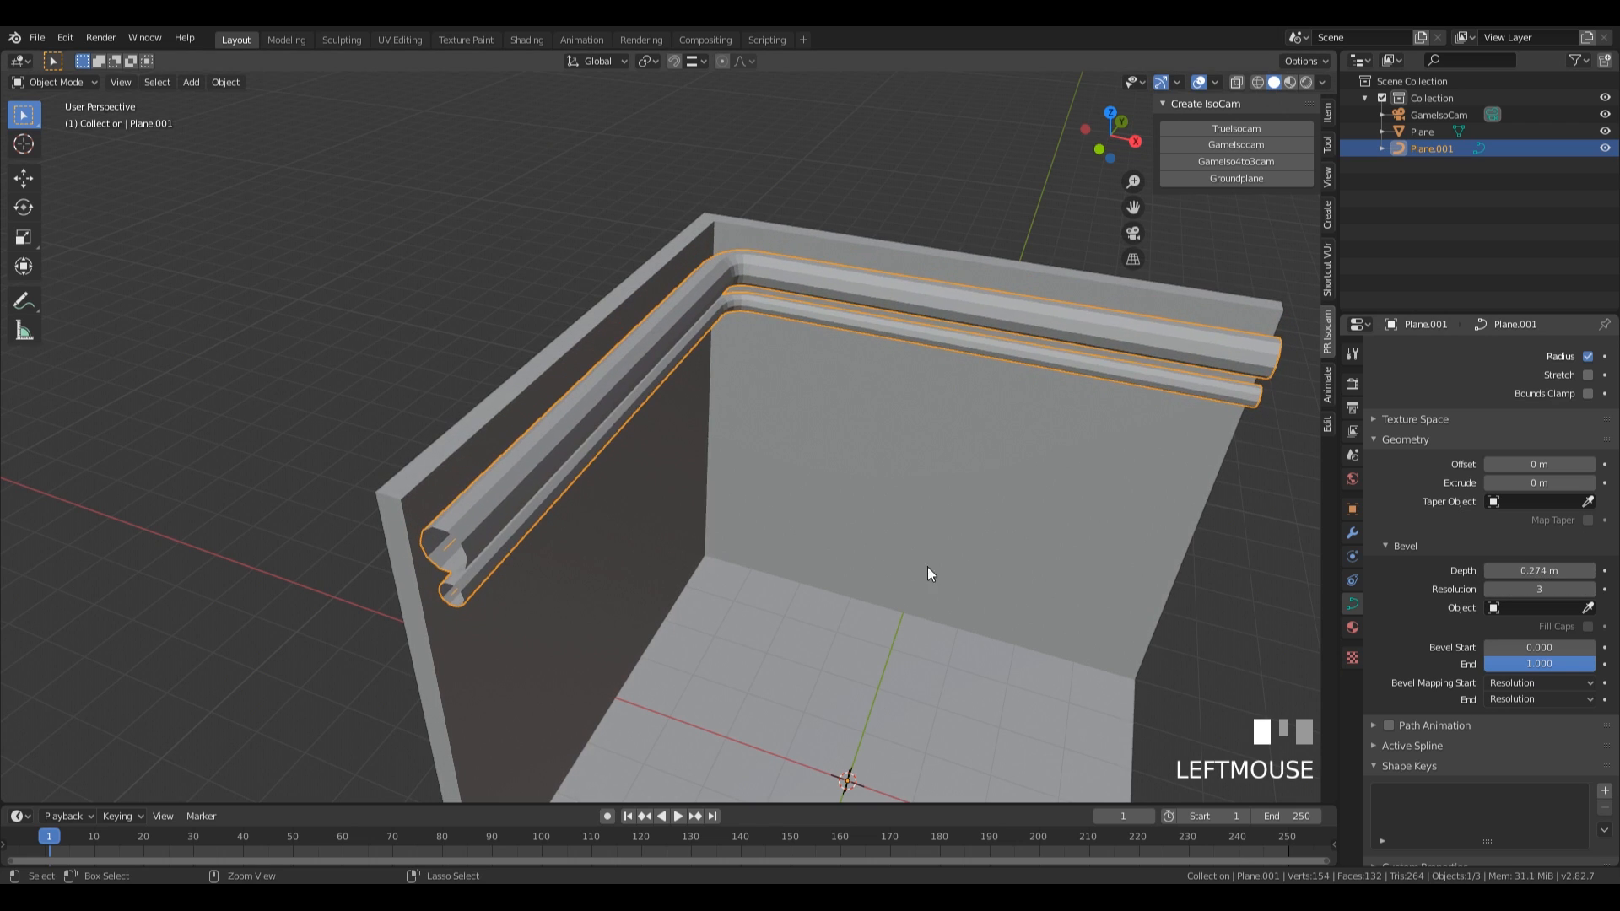
{"action": "key", "text": "ctrl+z"}
{"action": "key", "text": "Tab"}
{"action": "middle_click_drag", "start_coordinate": [791, 609], "coordinate": [712, 582]}
{"action": "key", "text": "Tab"}
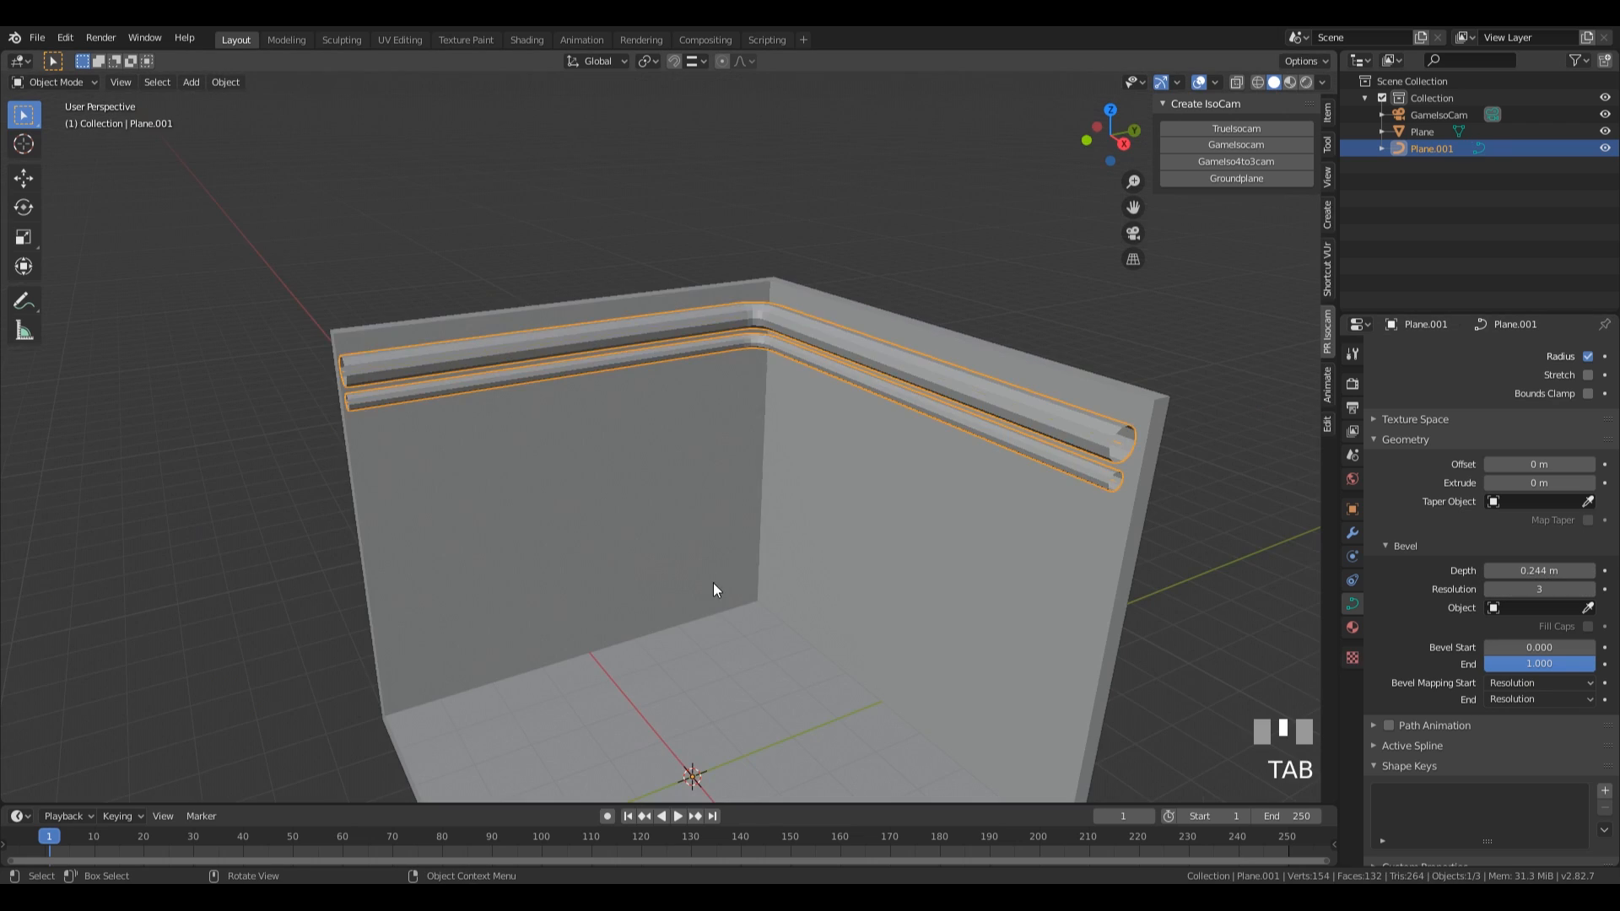
Duplicate the vertical inner corner edge between the two walls in place and separate it into its own object.
{"action": "left_click", "coordinate": [717, 568]}
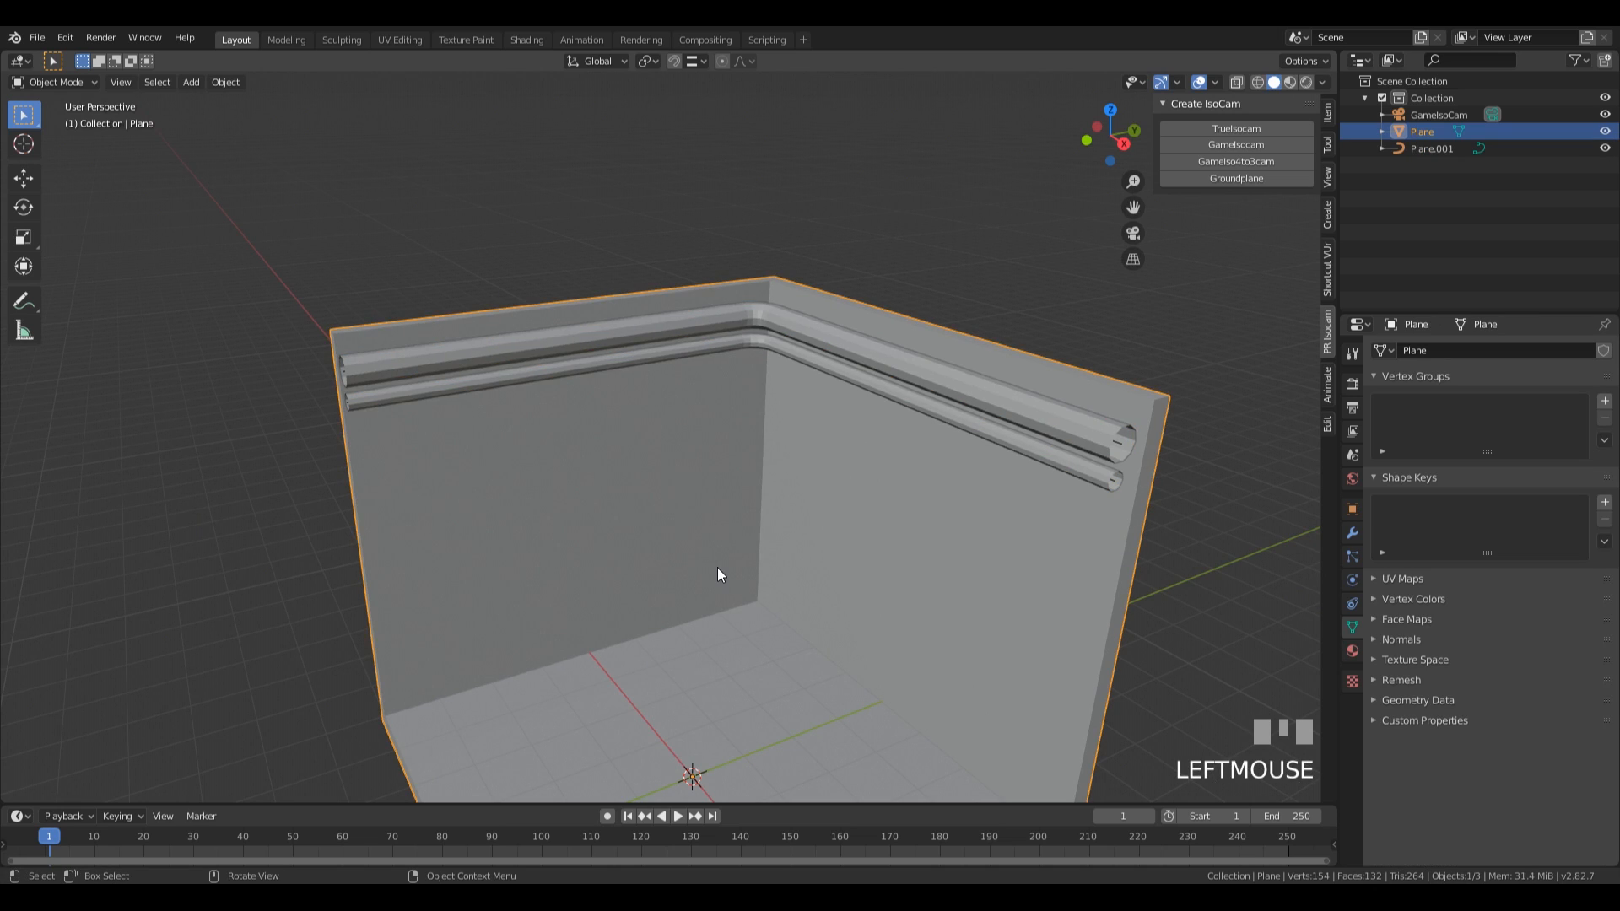
{"action": "key", "text": "Tab"}
{"action": "key", "text": "2"}
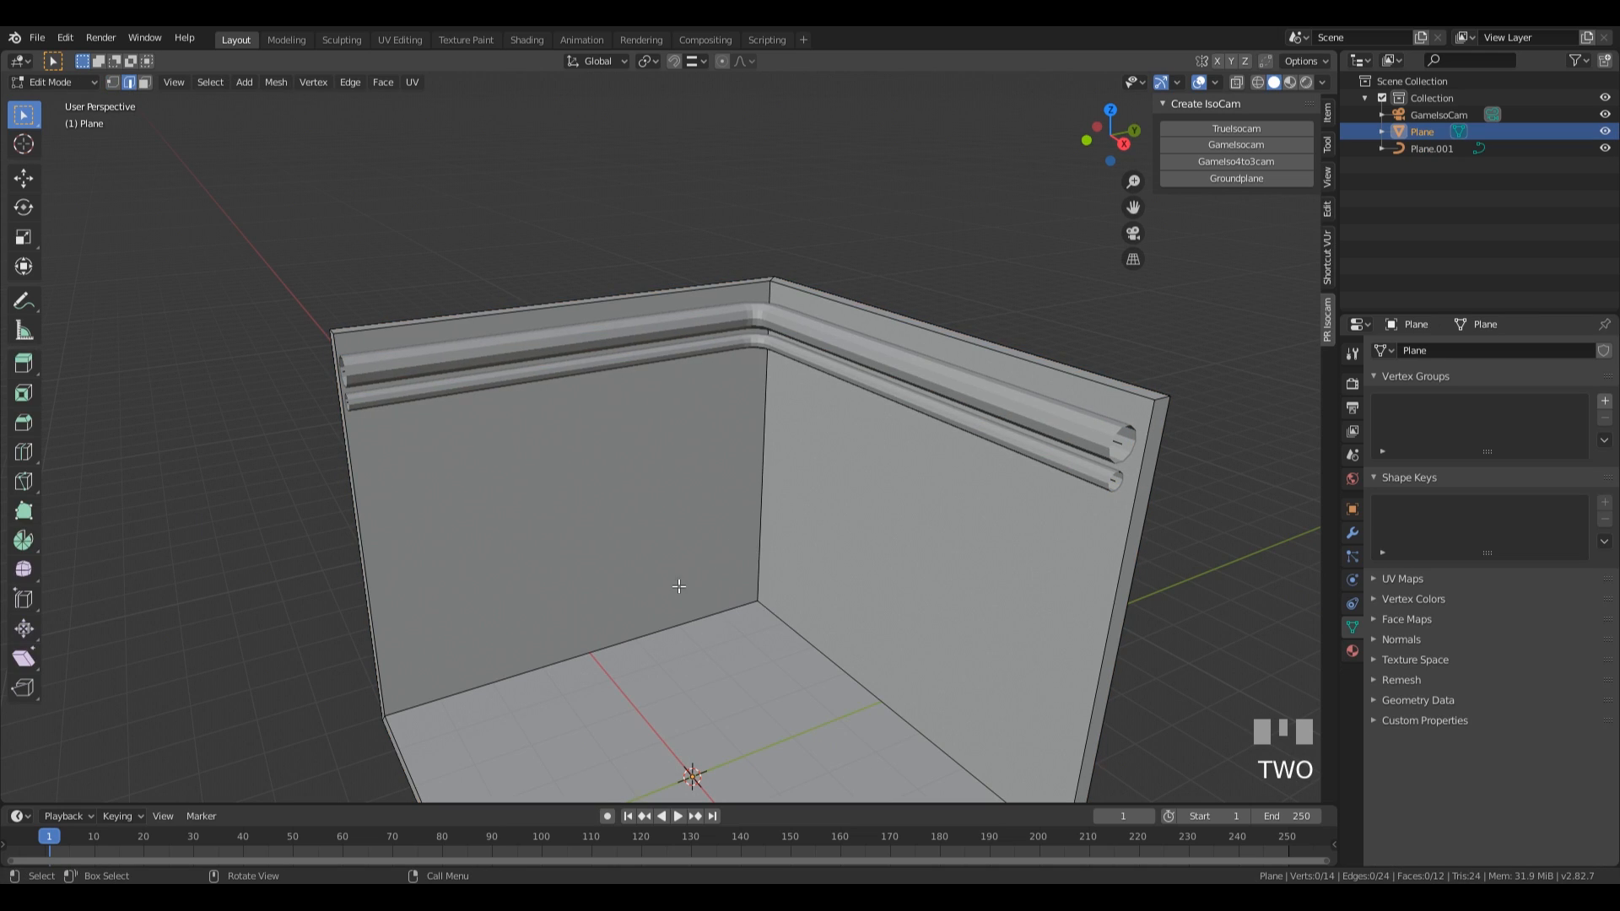
{"action": "left_click", "coordinate": [762, 471]}
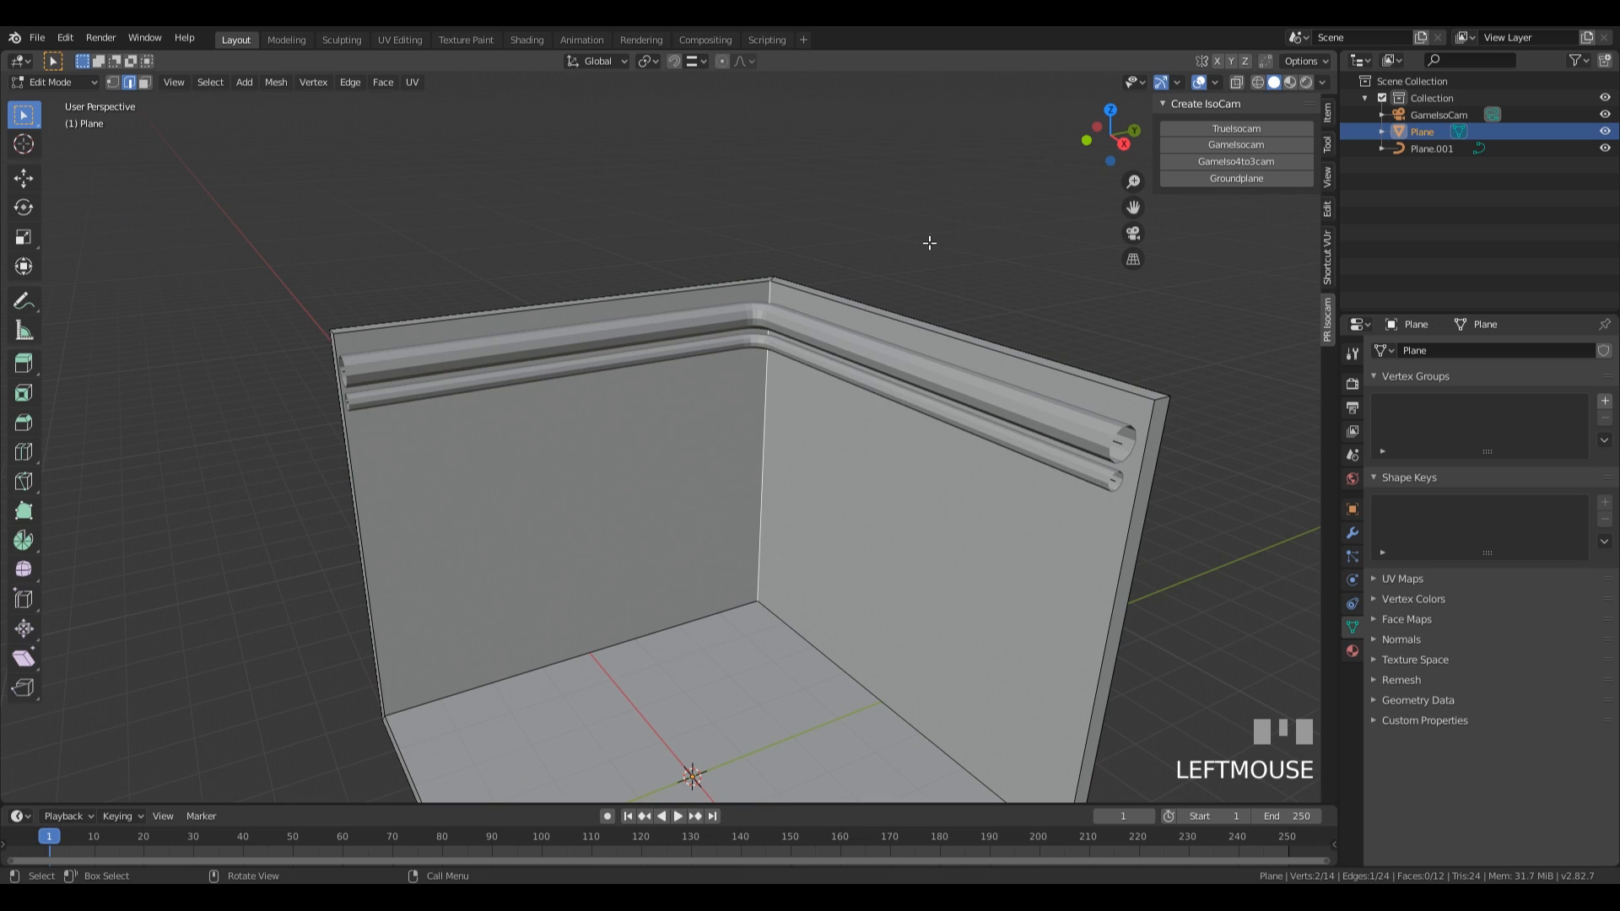
{"action": "key", "text": "shift+d"}
{"action": "key", "text": "Return"}
{"action": "key", "text": "p"}
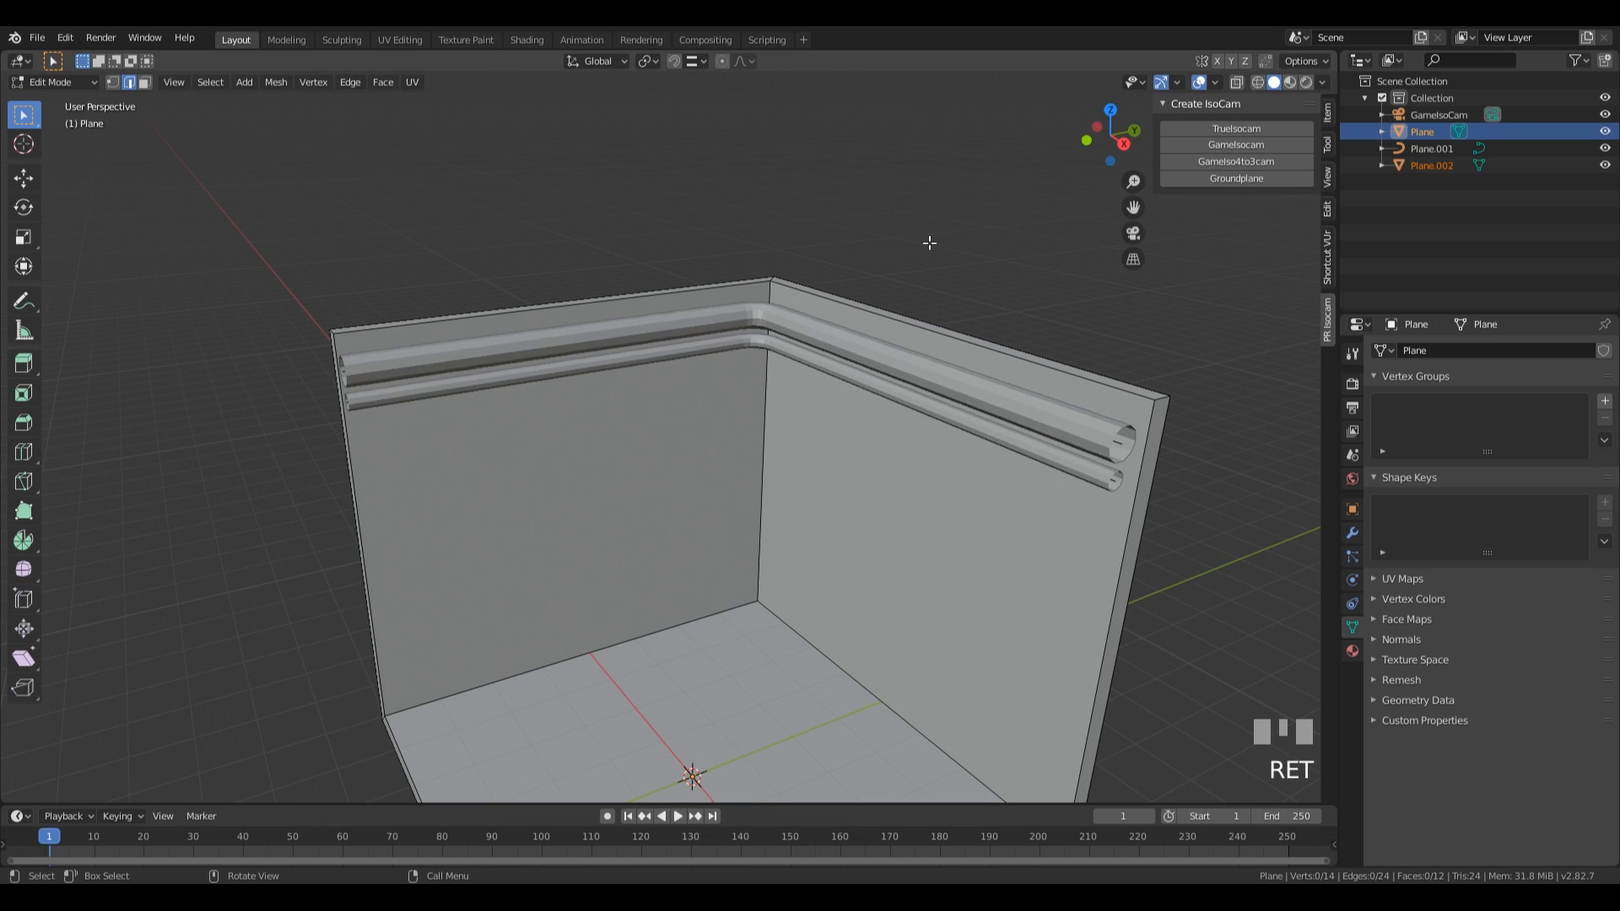
Select the separated corner edge and move it about -2.37 m along the global Y axis in Edit Mode.
{"action": "key", "text": "Tab"}
{"action": "left_click", "coordinate": [763, 390]}
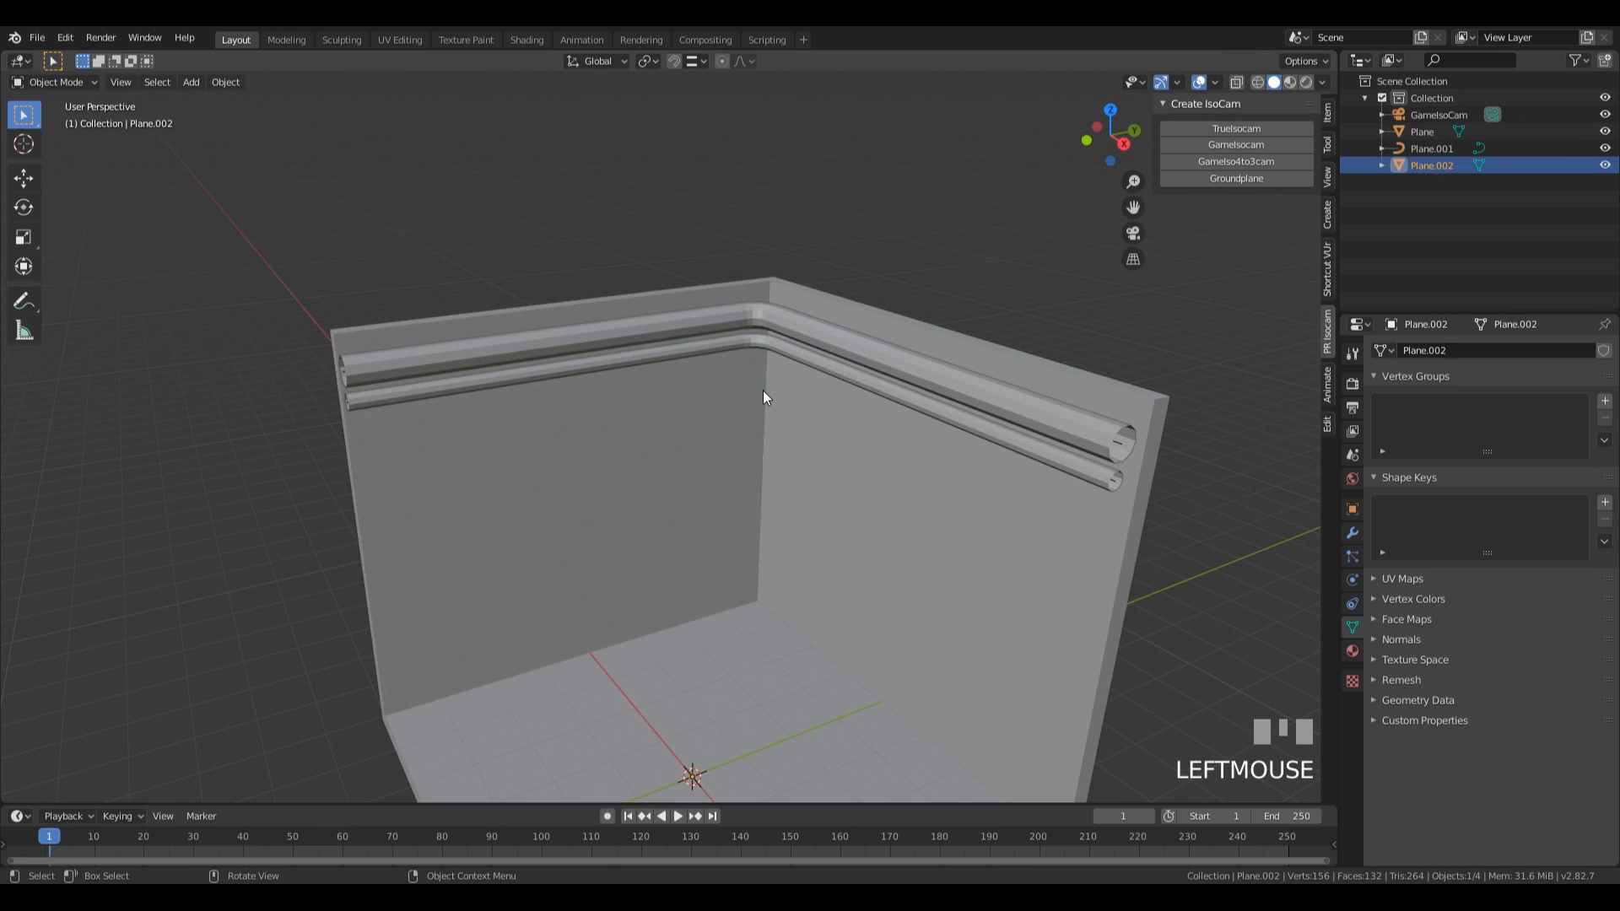
{"action": "key", "text": "Tab"}
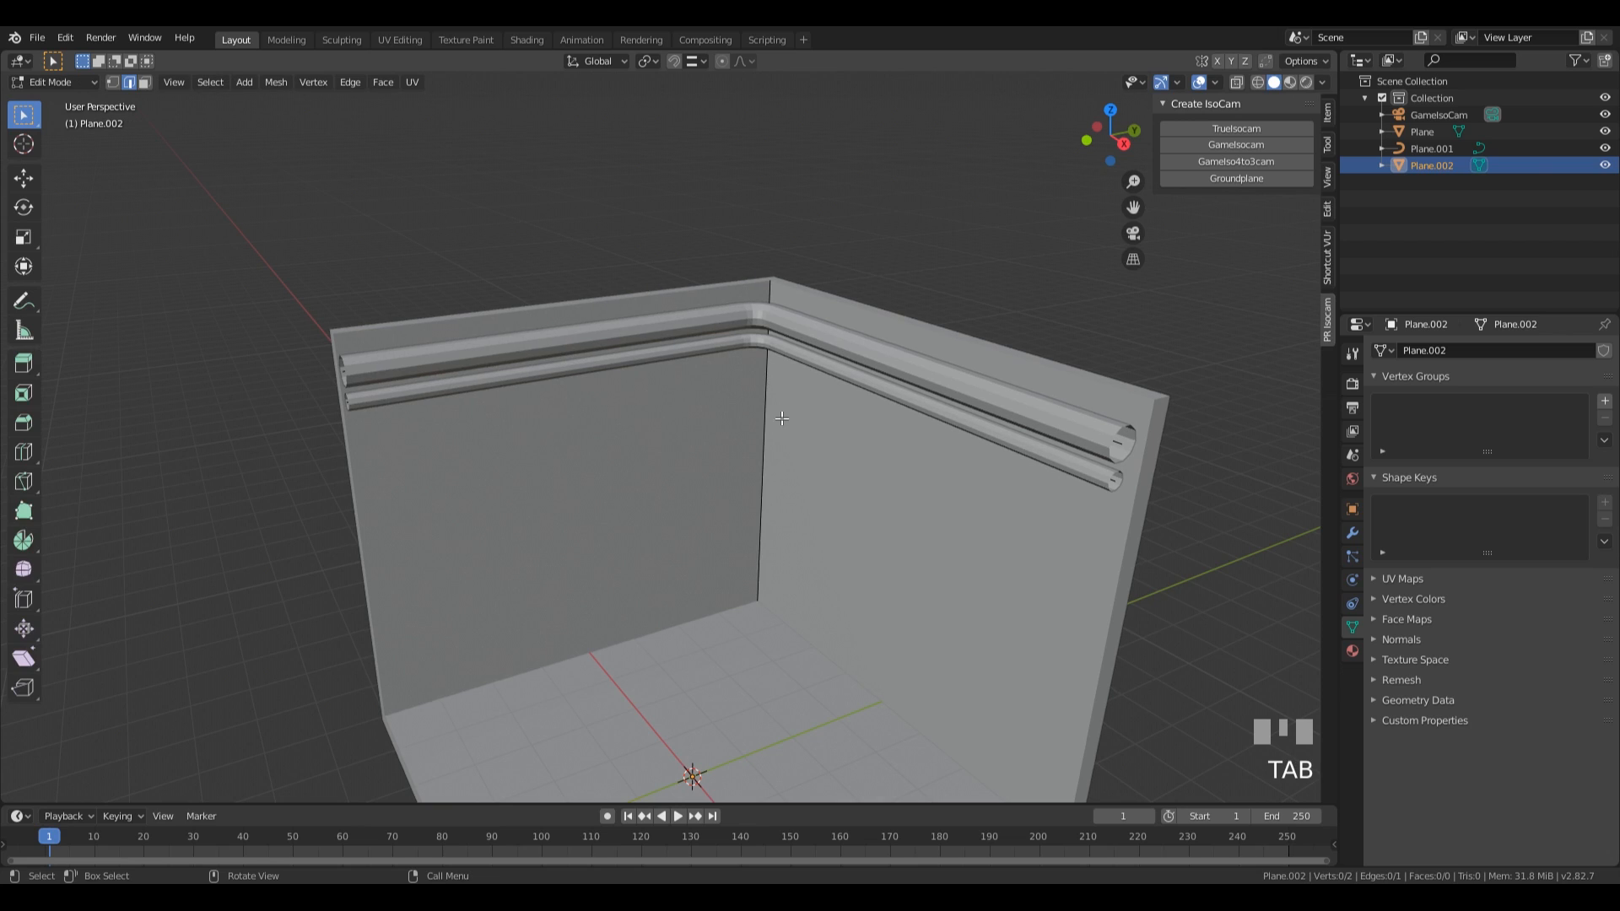
{"action": "key", "text": "a"}
{"action": "key", "text": "g"}
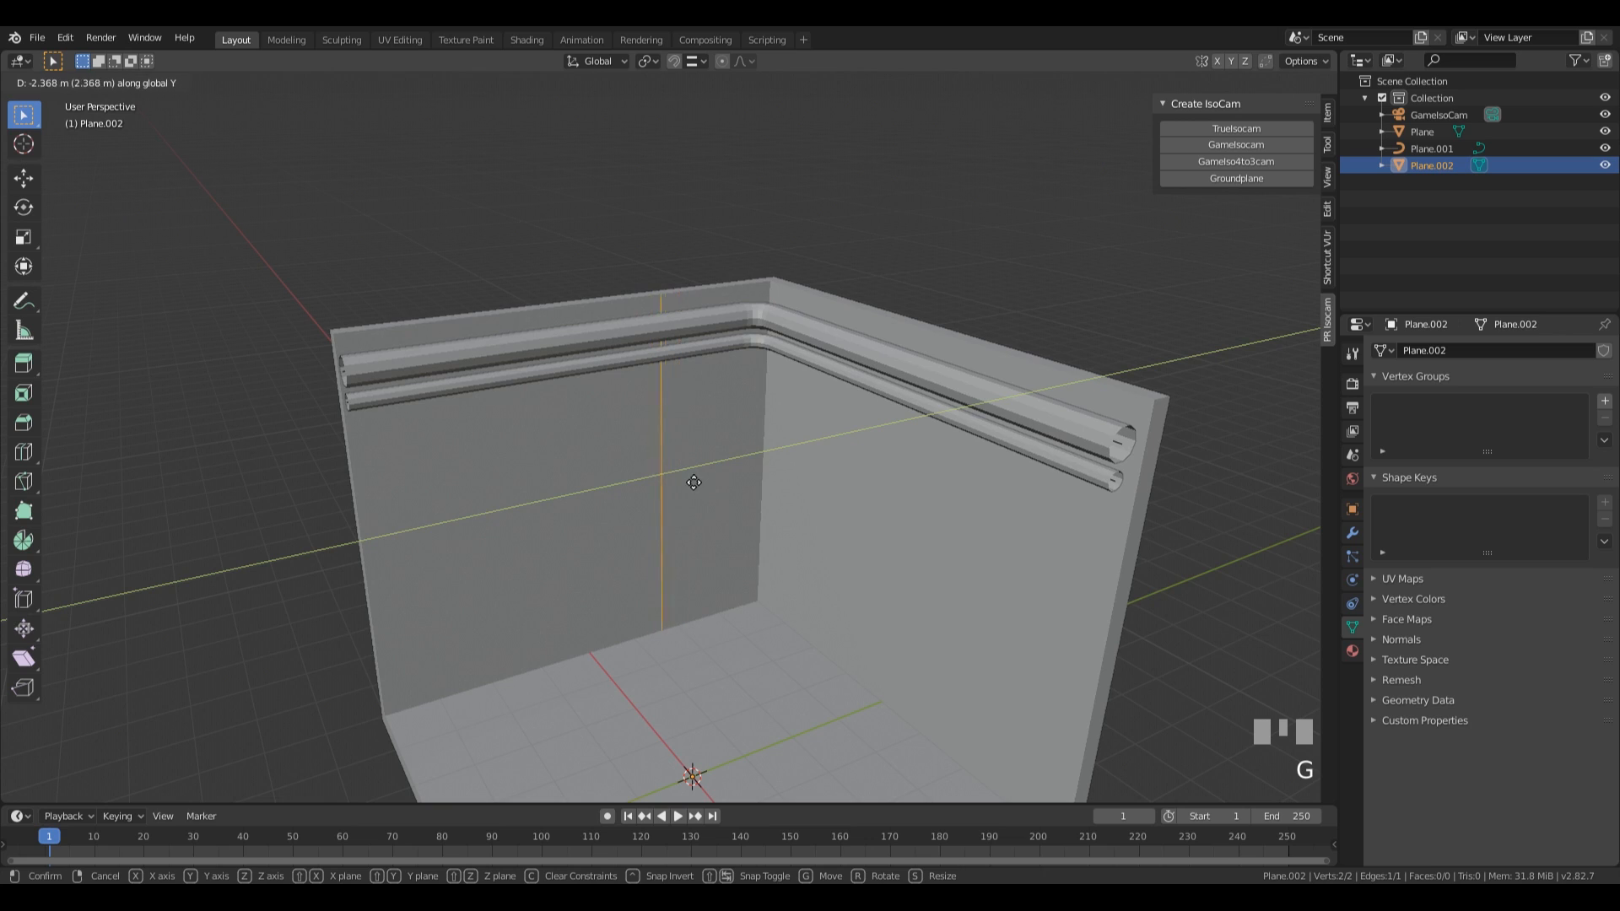
{"action": "left_click", "coordinate": [697, 474]}
Duplicate the vertical edge about -0.59 m along the global Y axis and bring the copy about 0.3 m back toward the original.
{"action": "key", "text": "shift+d"}
{"action": "key", "text": "y"}
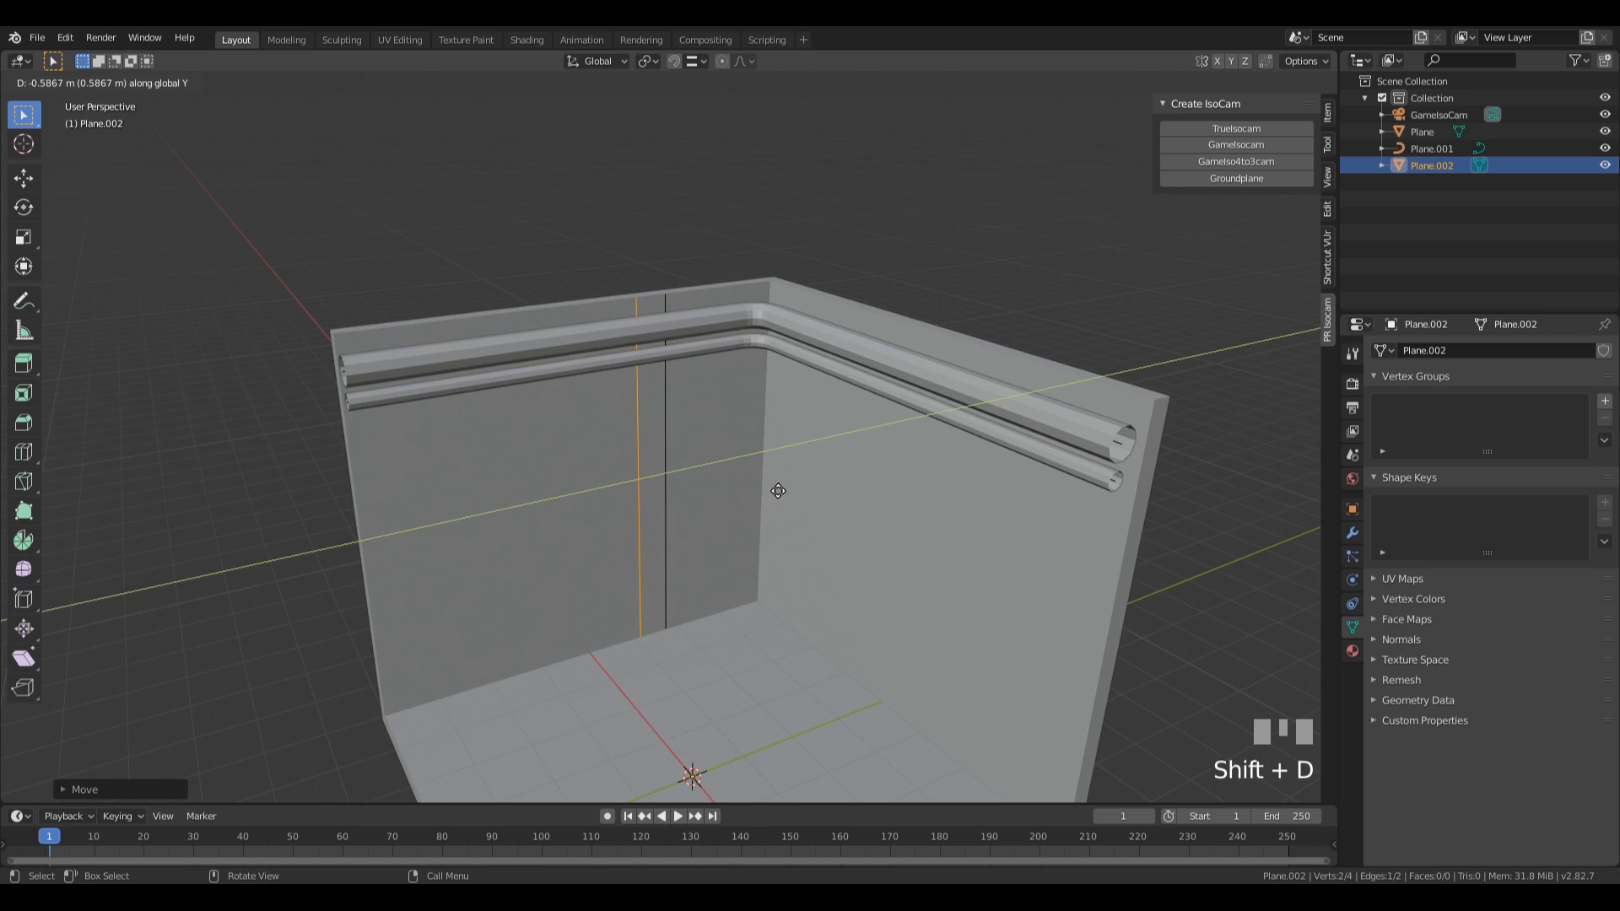
{"action": "left_click", "coordinate": [771, 489]}
{"action": "middle_click_drag", "start_coordinate": [771, 489], "coordinate": [653, 555]}
{"action": "key", "text": "g"}
{"action": "key", "text": "y"}
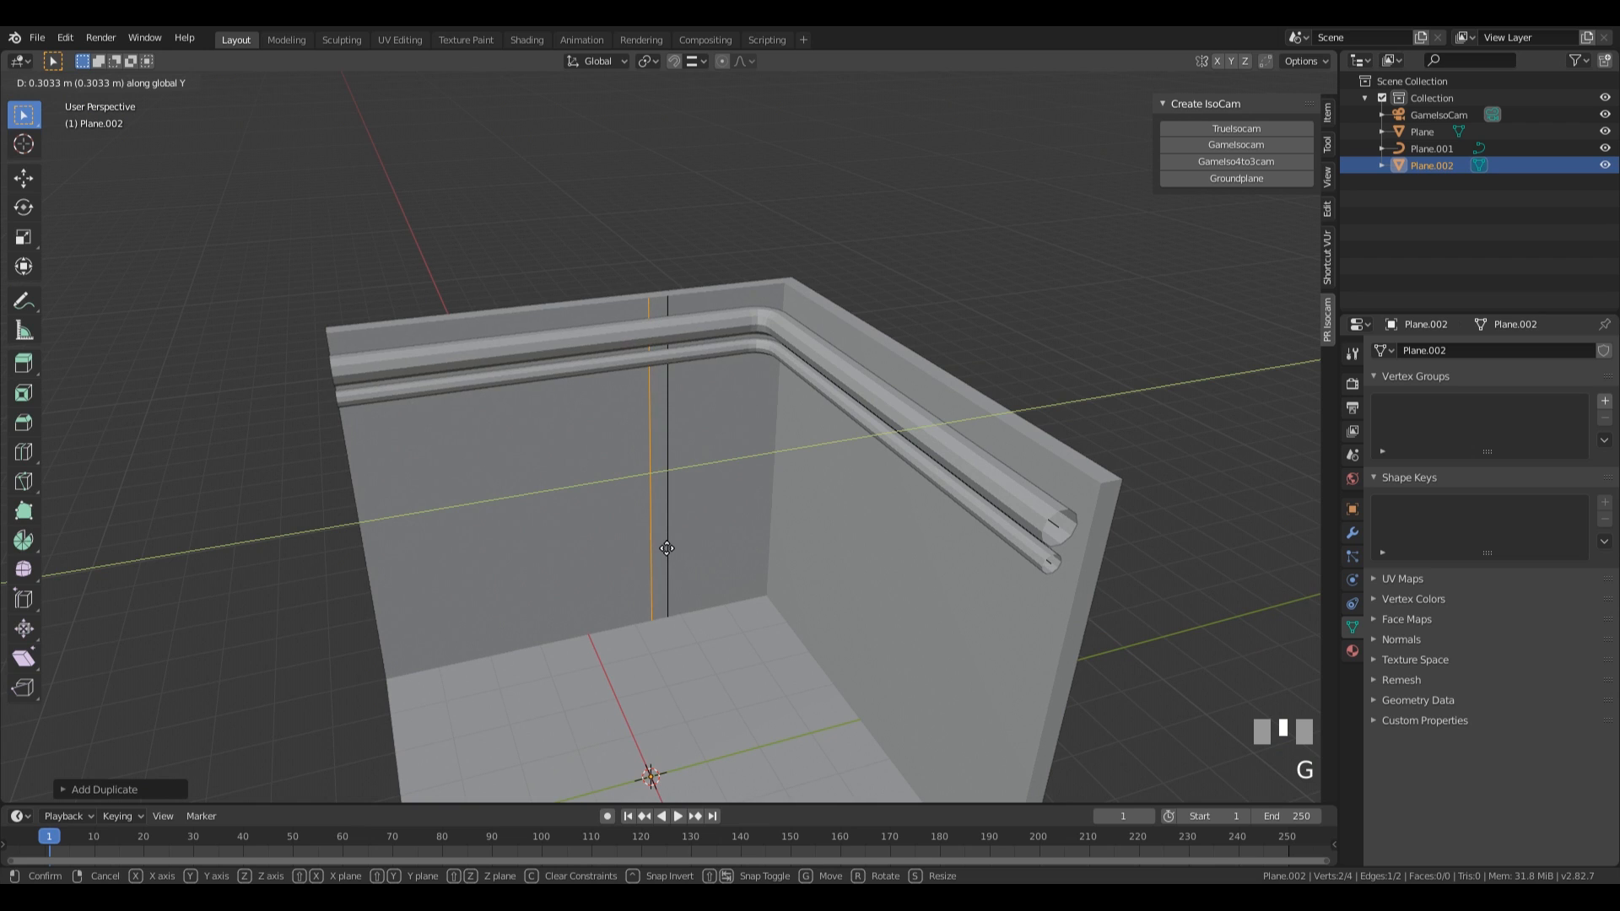
{"action": "left_click", "coordinate": [665, 548]}
Convert the two vertical edges to a curve with a bevel depth of 0.126 m and a resolution of 2.
{"action": "middle_click_drag", "start_coordinate": [665, 548], "coordinate": [729, 545]}
{"action": "key", "text": "Tab"}
{"action": "key", "text": "q"}
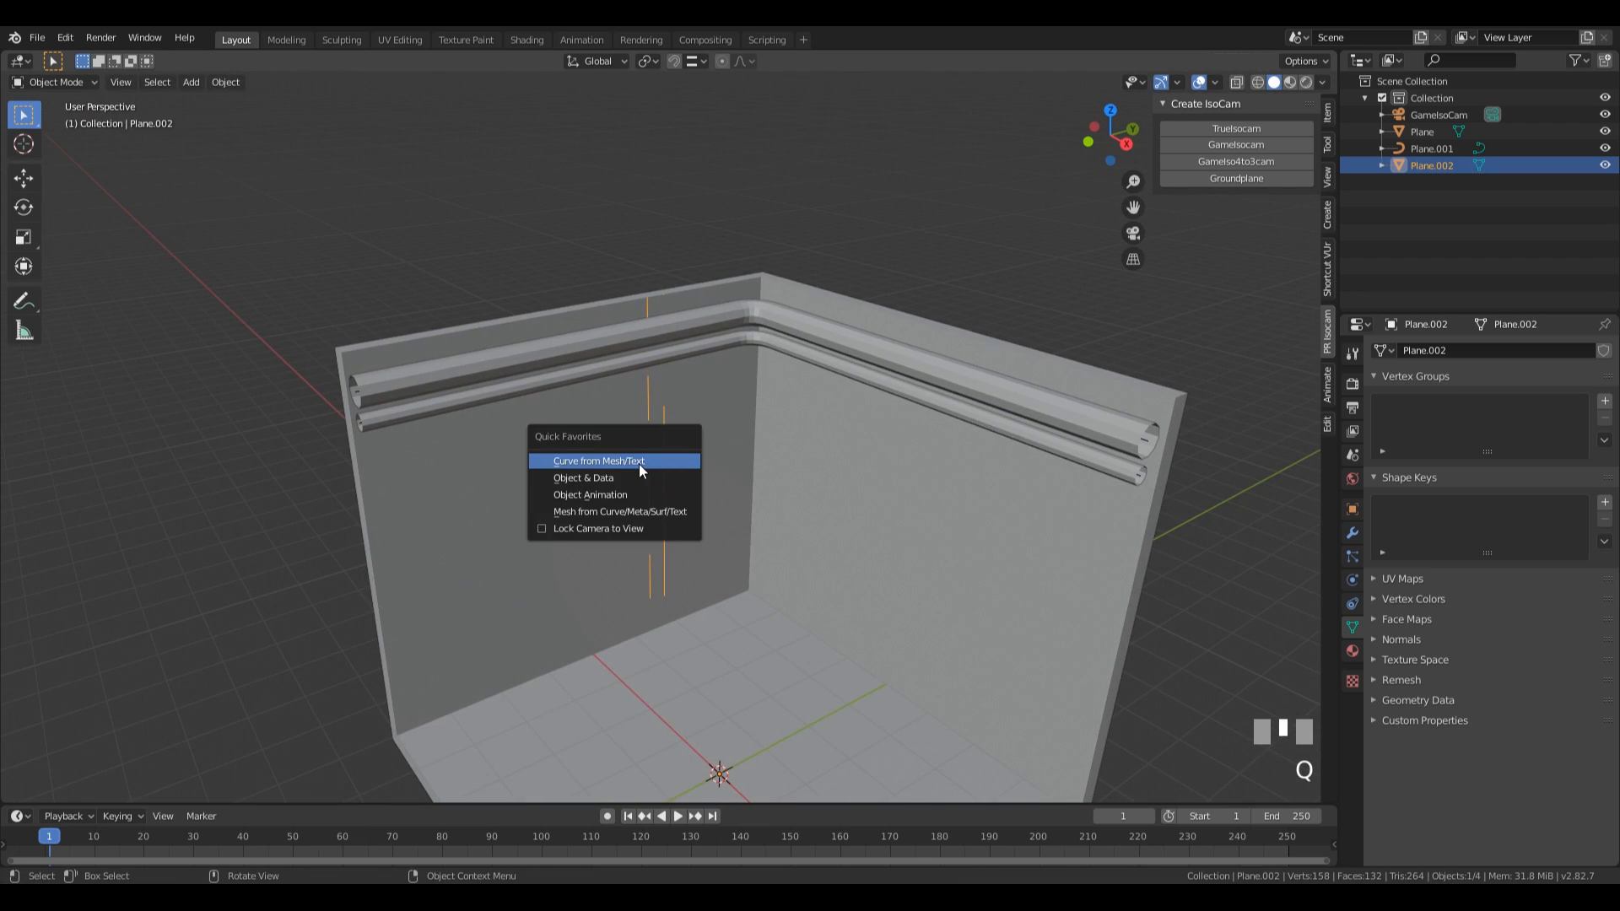
{"action": "left_click", "coordinate": [640, 462]}
{"action": "left_click_drag", "start_coordinate": [1538, 772], "coordinate": [1591, 773]}
{"action": "left_click", "coordinate": [1489, 791]}
{"action": "left_click", "coordinate": [1489, 791]}
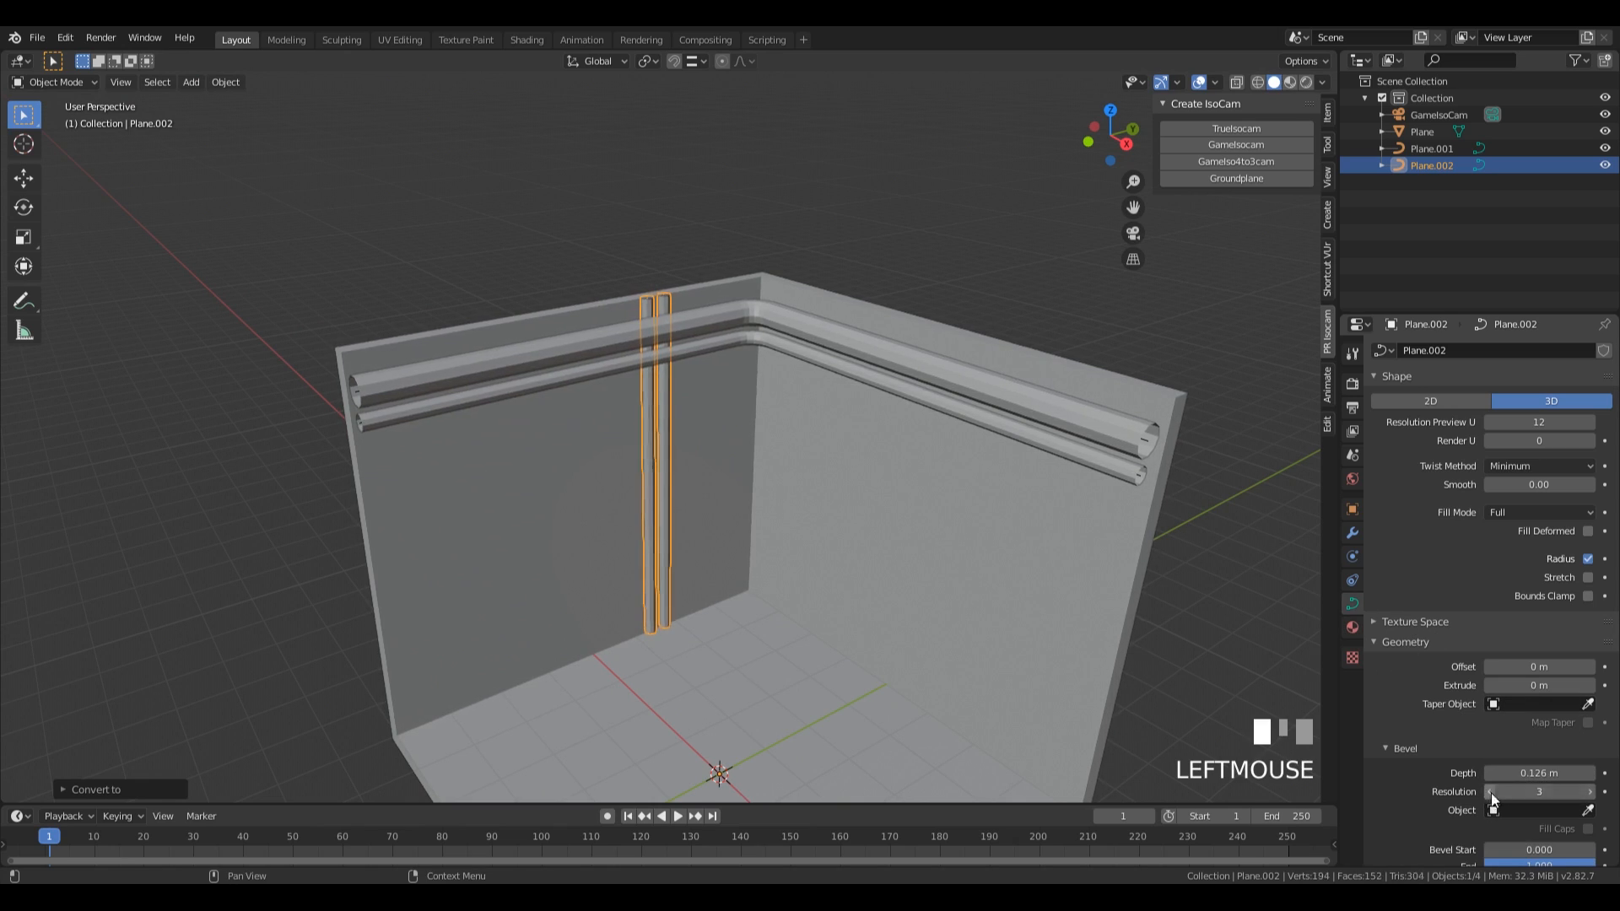
In top wireframe view, move the two vertical pipes along the global X axis until they touch the wall's inner face.
{"action": "middle_click_drag", "start_coordinate": [658, 506], "coordinate": [724, 509]}
{"action": "scroll", "coordinate": [721, 525], "scroll_direction": "up", "scroll_amount": 3}
{"action": "middle_click_drag", "start_coordinate": [759, 362], "coordinate": [705, 442]}
{"action": "key", "text": "KP_7"}
{"action": "key", "text": "z"}
{"action": "middle_click_drag", "start_coordinate": [855, 535], "coordinate": [802, 485], "text": "shift"}
{"action": "scroll", "coordinate": [687, 445], "scroll_direction": "up", "scroll_amount": 2}
{"action": "key", "text": "g"}
{"action": "key", "text": "x"}
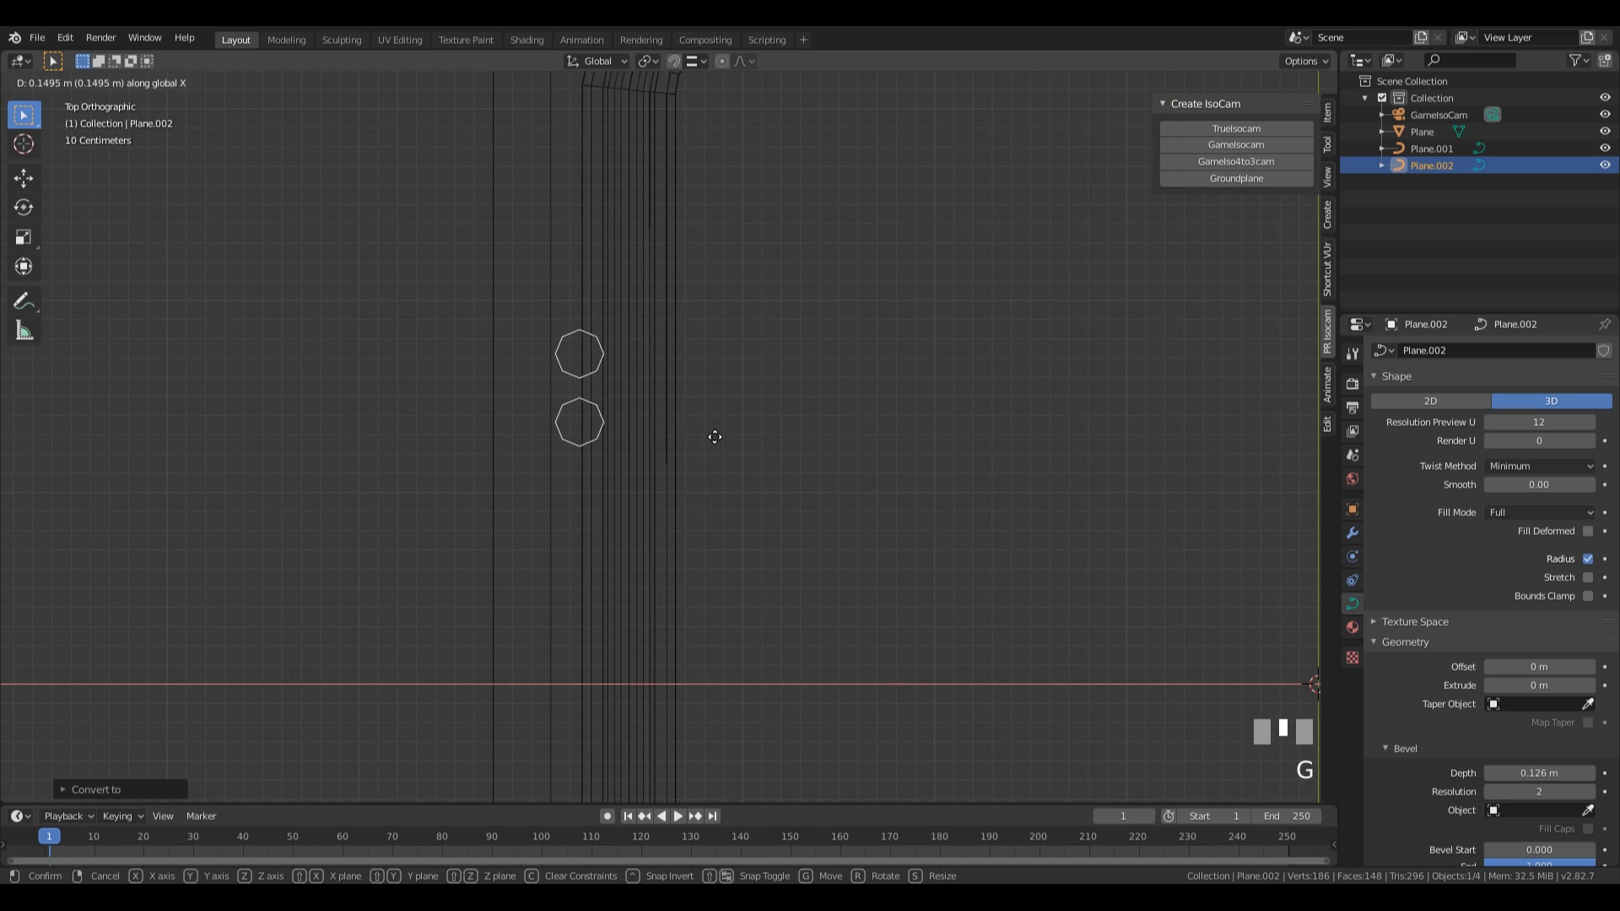
{"action": "left_click", "coordinate": [710, 437]}
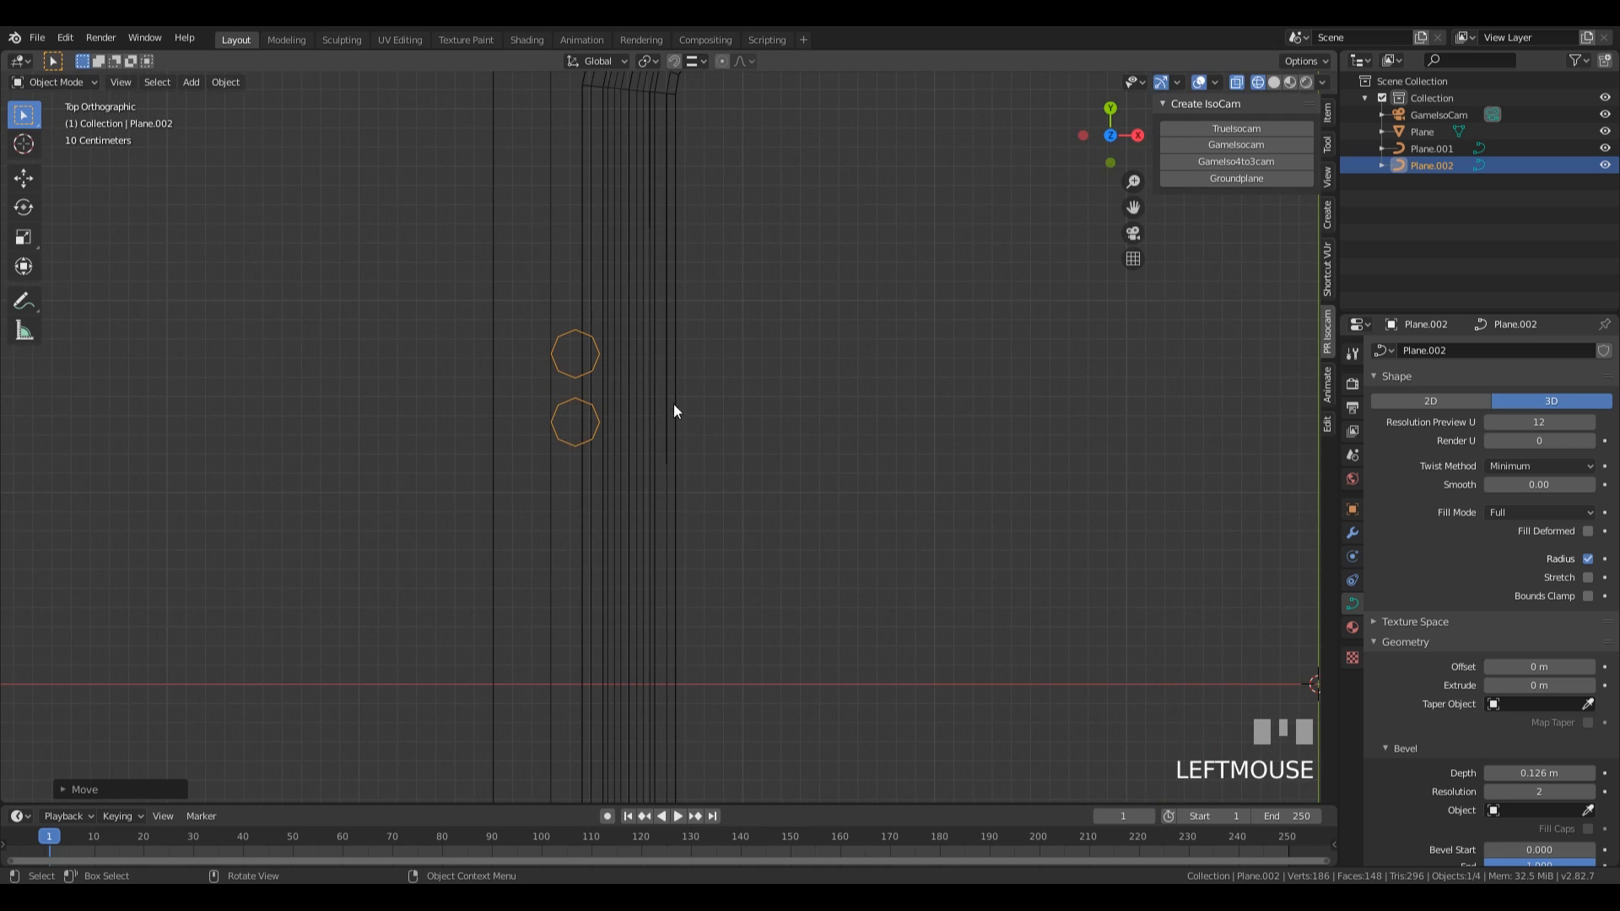
Move the horizontal pipes' curve points, except the far ends along the back wall, about 0.1 m along global X to clear the vertical pipes.
{"action": "left_click", "coordinate": [650, 368]}
{"action": "scroll", "coordinate": [734, 396], "scroll_direction": "down", "scroll_amount": 4}
{"action": "middle_click_drag", "start_coordinate": [722, 401], "coordinate": [771, 422], "text": "shift"}
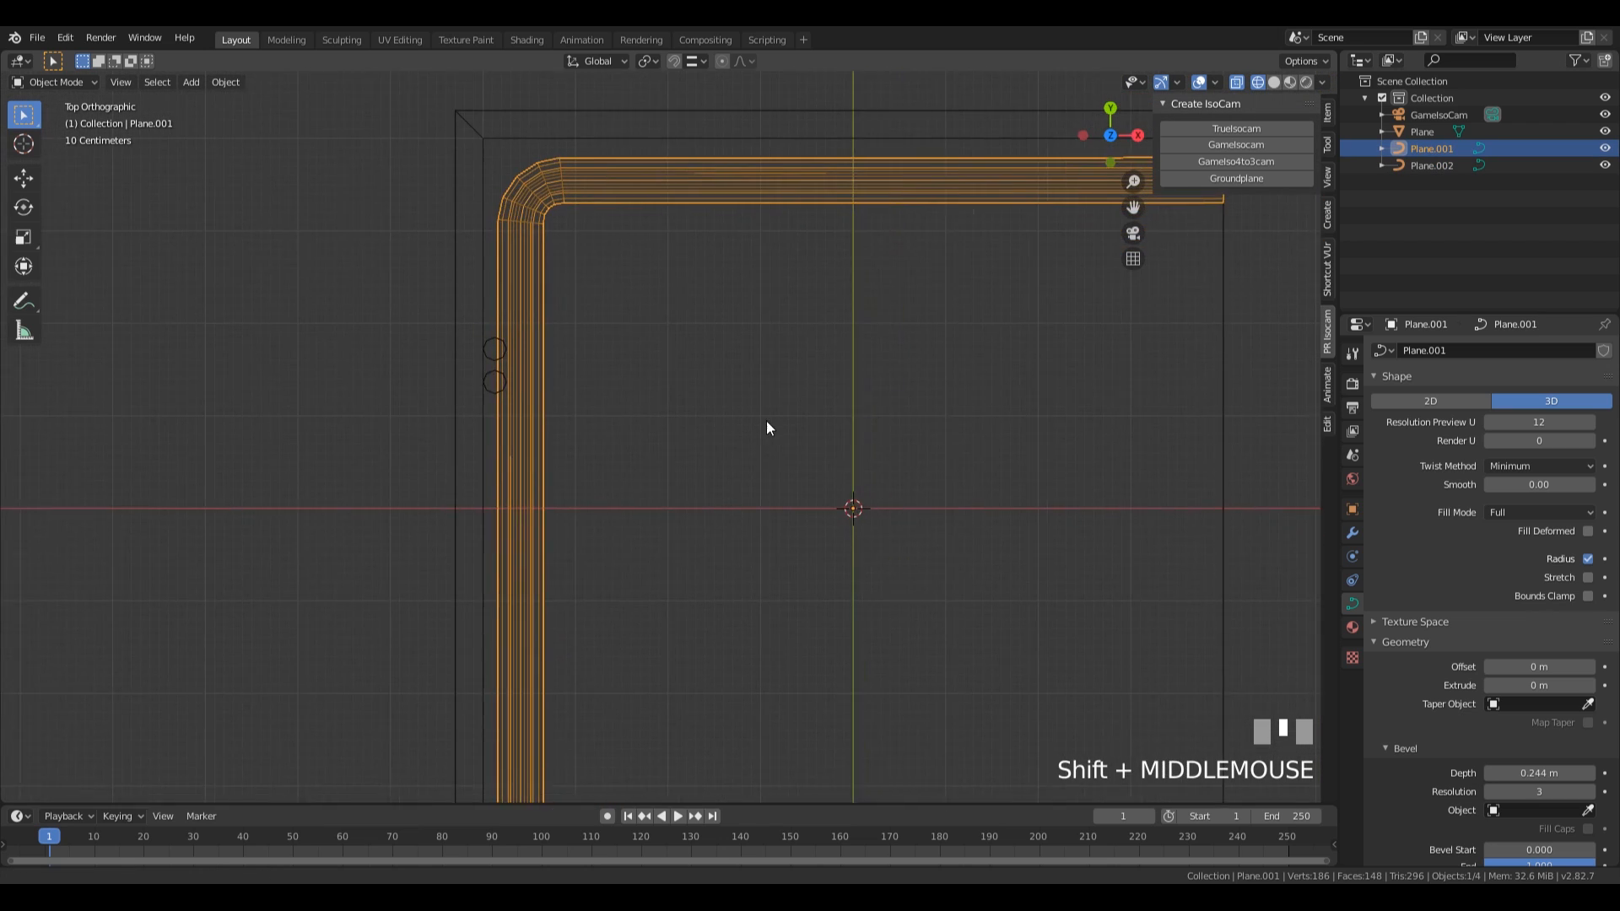
{"action": "scroll", "coordinate": [757, 420], "scroll_direction": "down", "scroll_amount": 3}
{"action": "scroll", "coordinate": [681, 418], "scroll_direction": "down", "scroll_amount": 2}
{"action": "key", "text": "Tab"}
{"action": "left_click_drag", "start_coordinate": [559, 213], "coordinate": [597, 517]}
{"action": "scroll", "coordinate": [650, 510], "scroll_direction": "up", "scroll_amount": 2}
{"action": "middle_click_drag", "start_coordinate": [651, 510], "coordinate": [731, 390], "text": "shift"}
{"action": "key", "text": "g"}
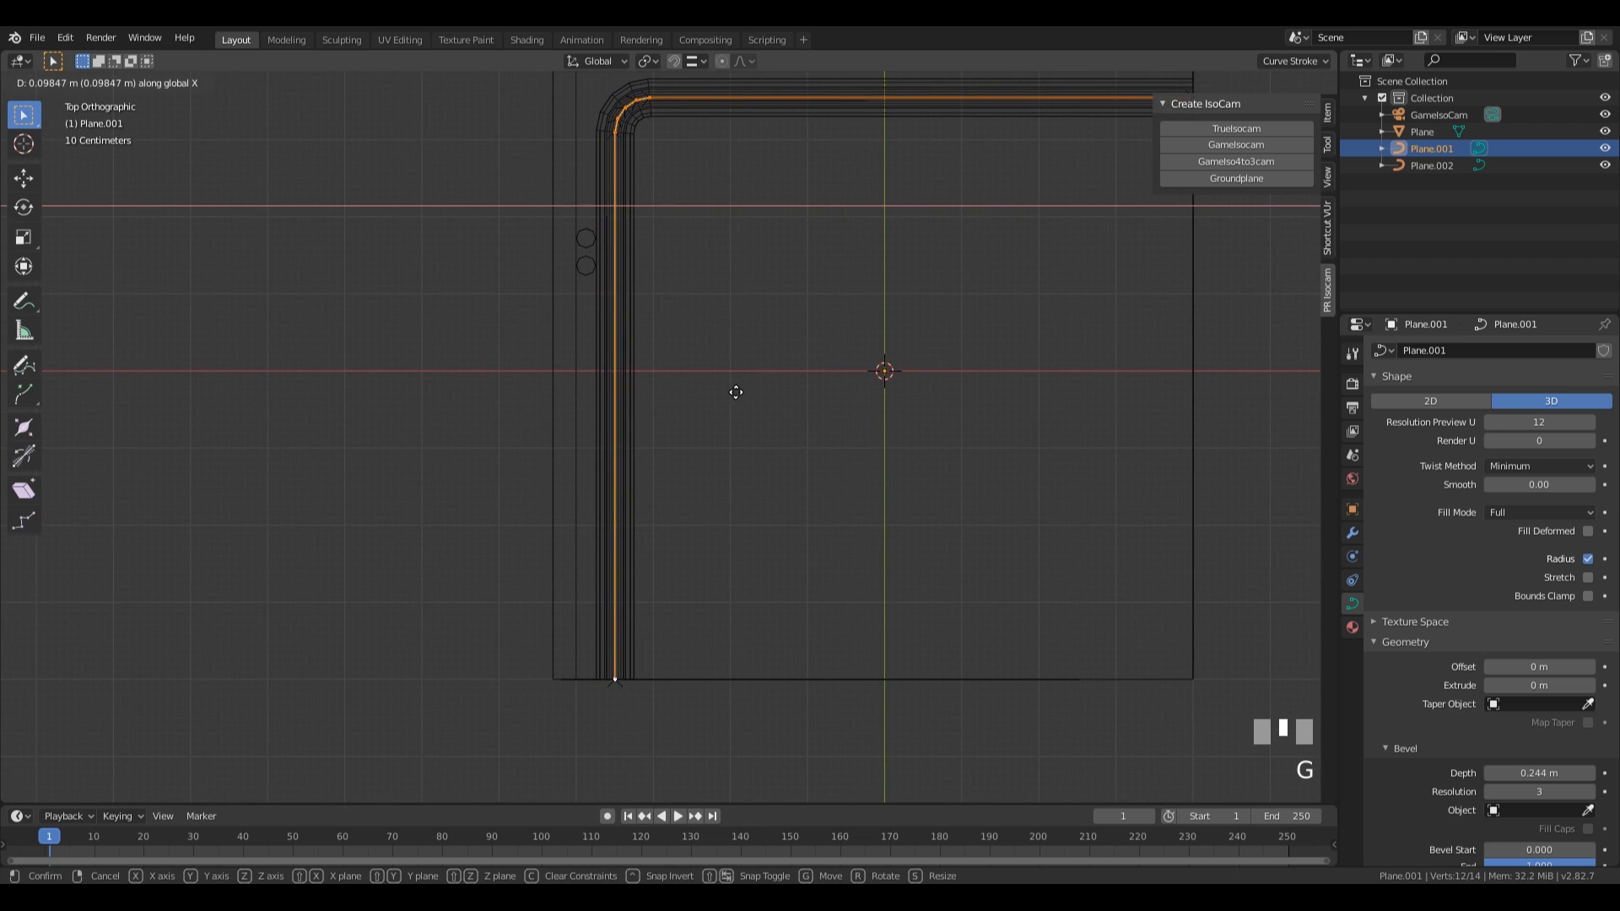
{"action": "left_click", "coordinate": [737, 391]}
{"action": "middle_click_drag", "start_coordinate": [929, 285], "coordinate": [776, 351], "text": "shift"}
{"action": "scroll", "coordinate": [456, 136], "scroll_direction": "down", "scroll_amount": 1, "text": "shift"}
{"action": "left_click_drag", "start_coordinate": [455, 136], "coordinate": [1106, 253]}
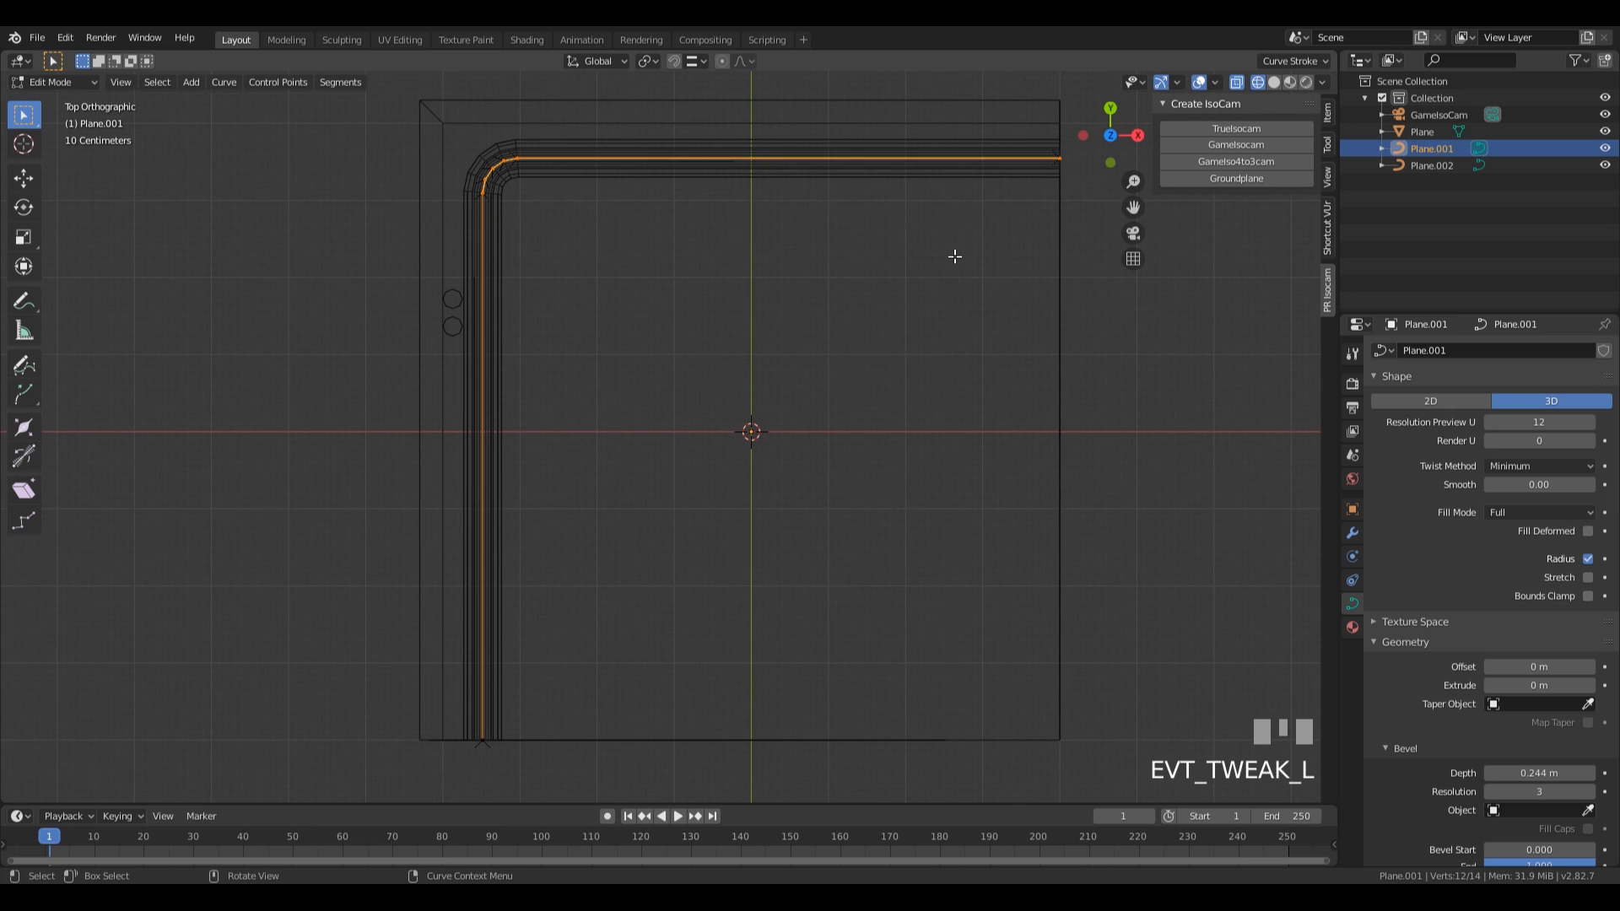
Return the room to solid shading in a perspective view and leave the horizontal pipes' Edit Mode.
{"action": "middle_click_drag", "start_coordinate": [1022, 496], "coordinate": [854, 345]}
{"action": "key", "text": "z"}
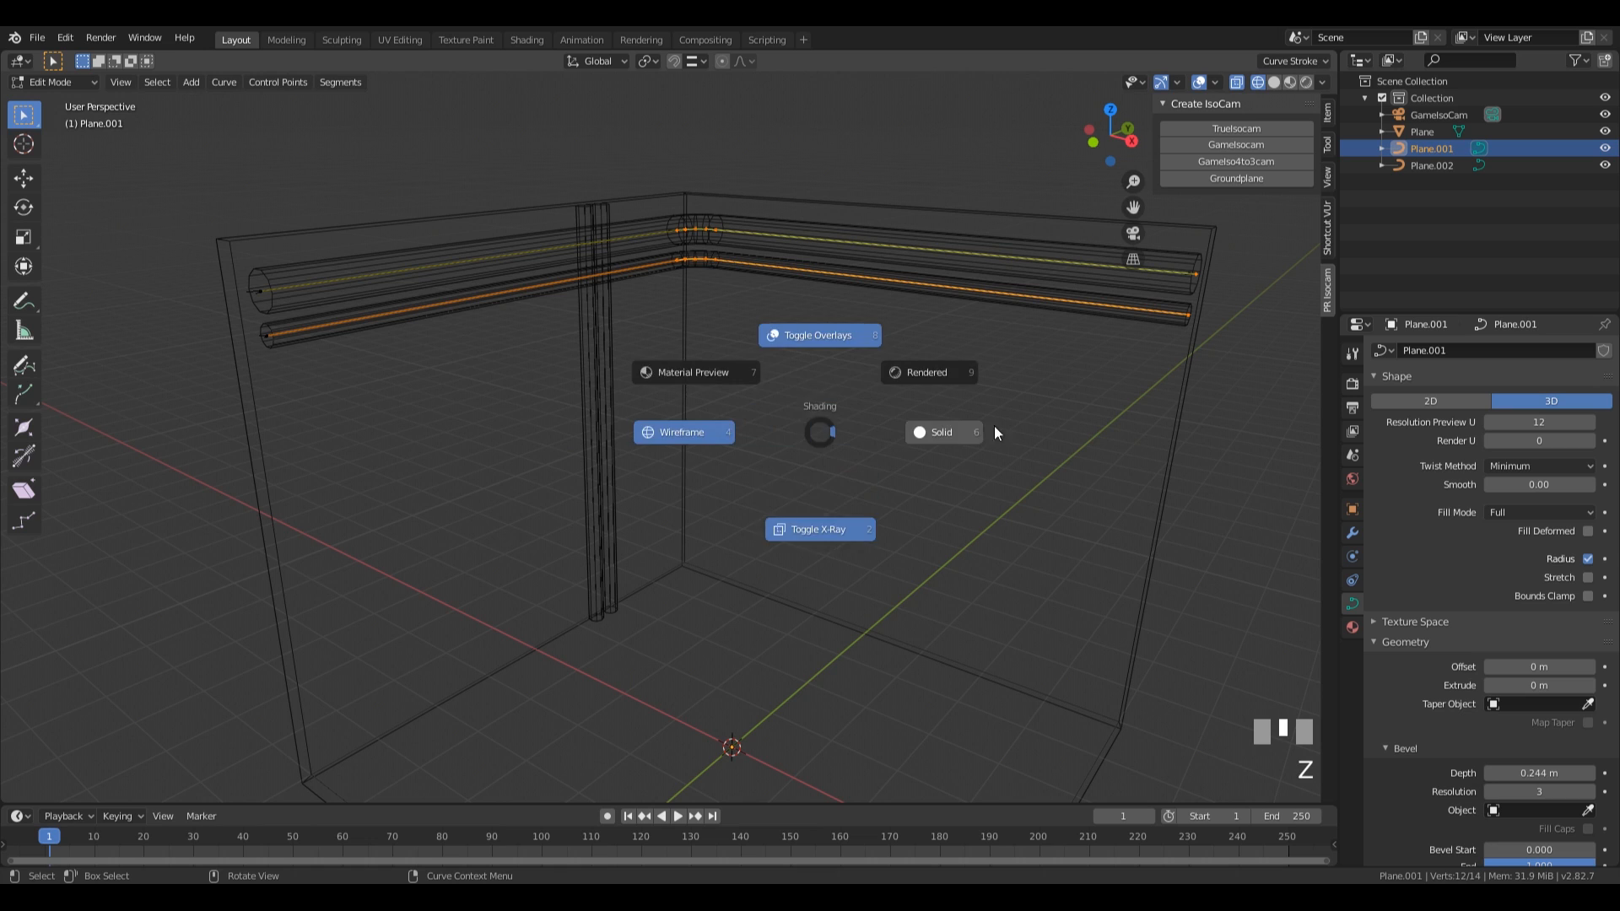
{"action": "left_click", "coordinate": [931, 428]}
{"action": "scroll", "coordinate": [836, 394], "scroll_direction": "down", "scroll_amount": 2}
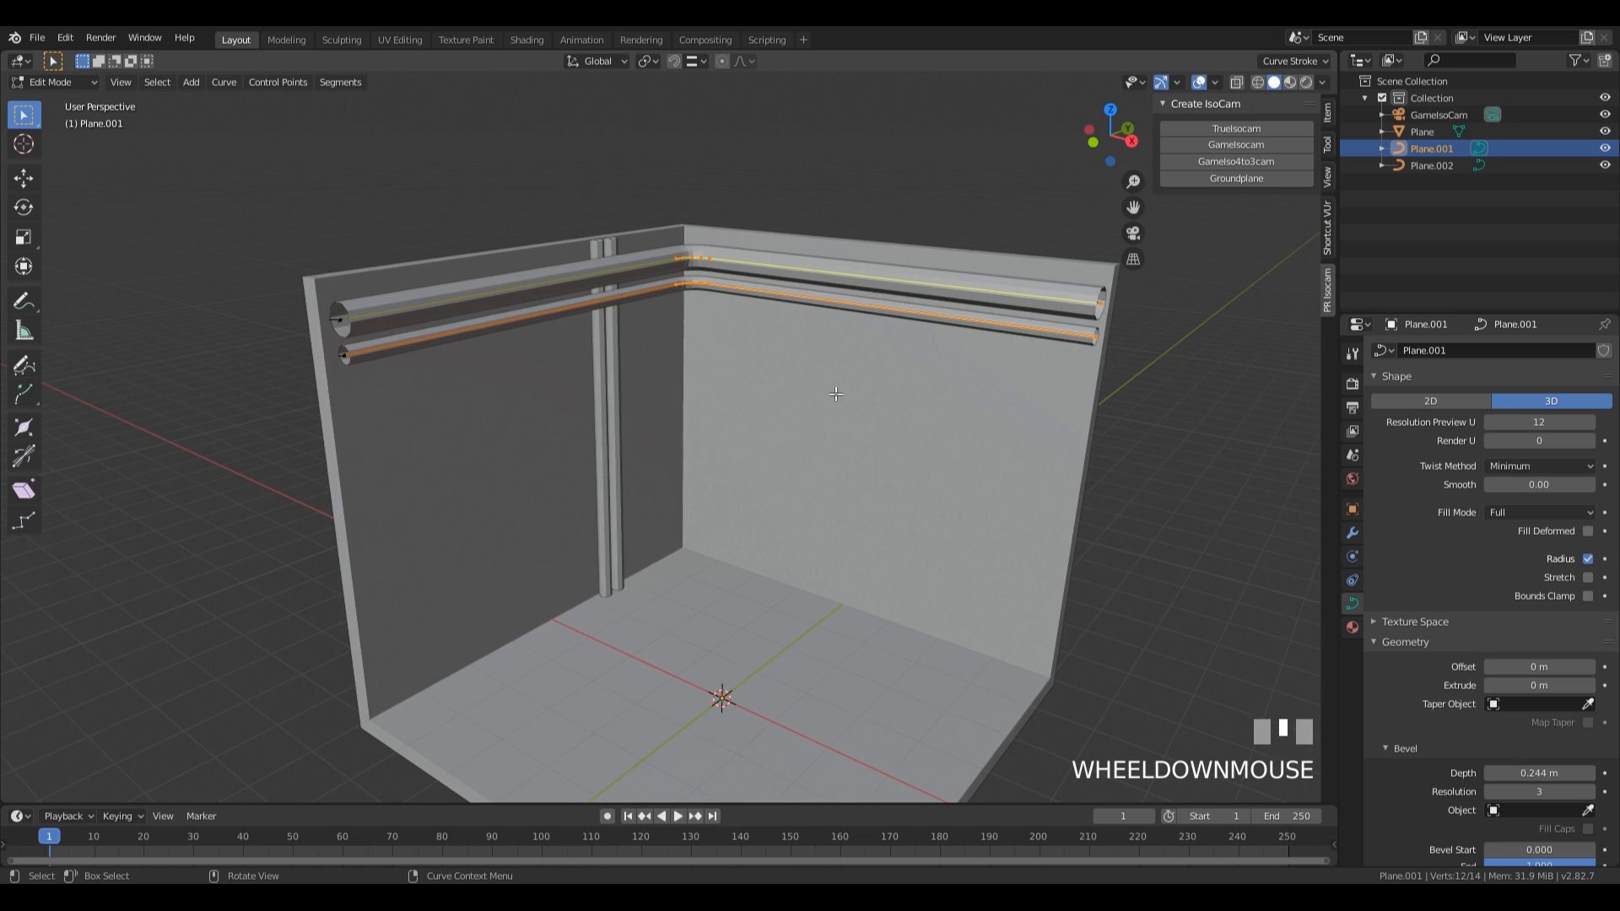
{"action": "key", "text": "Tab"}
{"action": "scroll", "coordinate": [833, 415], "scroll_direction": "down", "scroll_amount": 3}
{"action": "middle_click_drag", "start_coordinate": [832, 415], "coordinate": [937, 371], "text": "shift"}
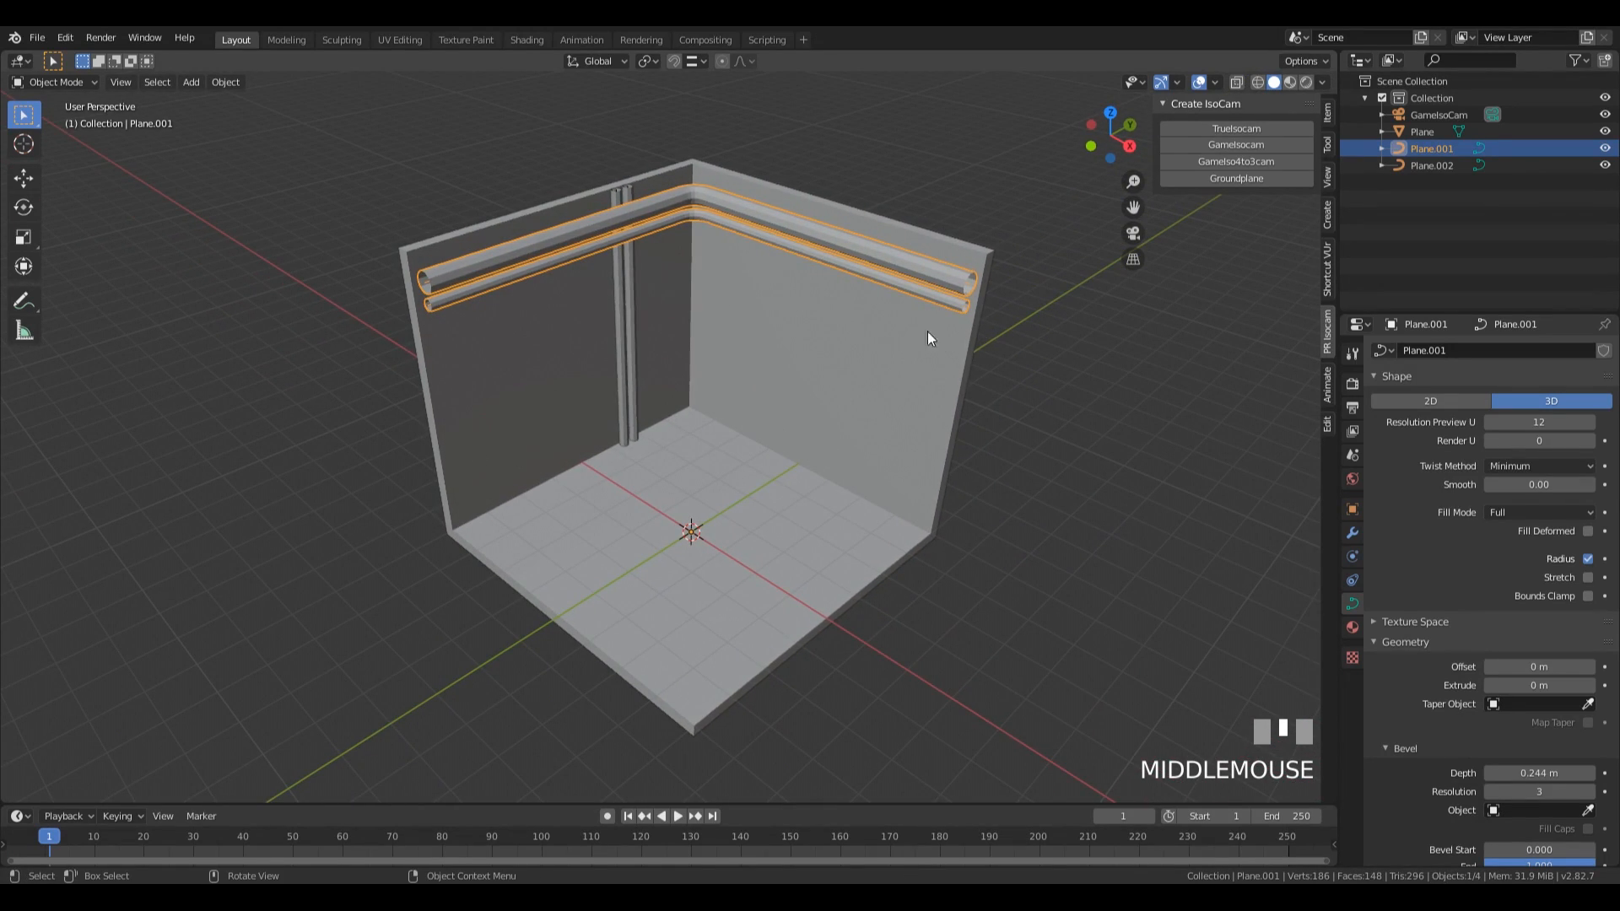
Place the 3D cursor on the floor near the end of the dark side wall and add a plane mesh there.
{"action": "right_click", "coordinate": [549, 536], "text": "shift"}
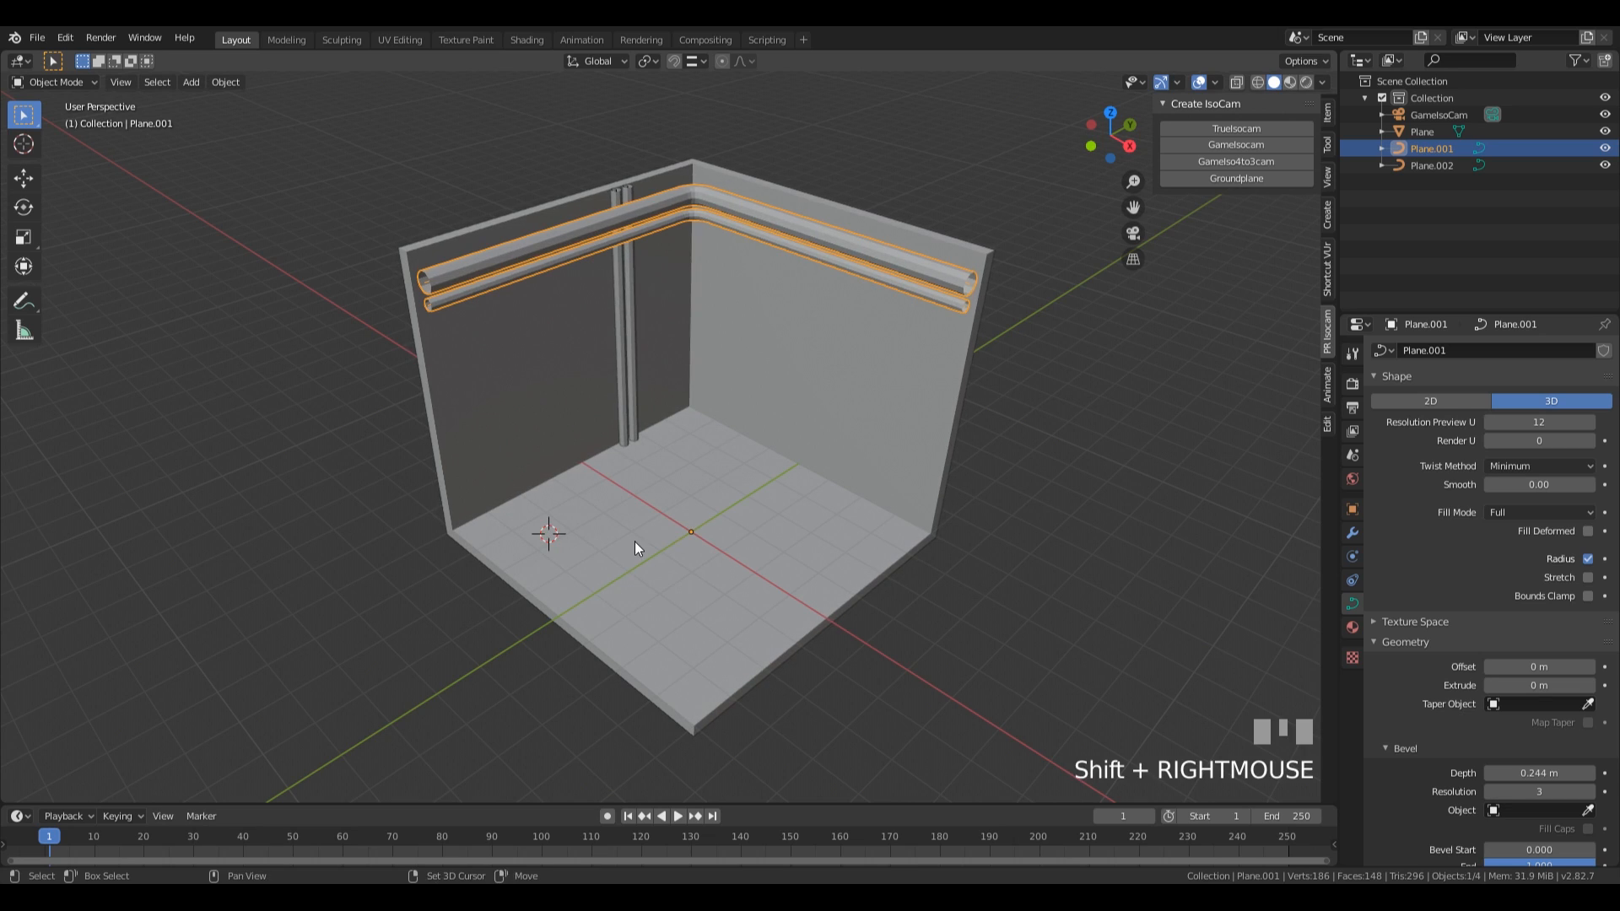
{"action": "key", "text": "shift+a"}
{"action": "mouse_move", "coordinate": [634, 541]}
{"action": "key", "text": "Escape"}
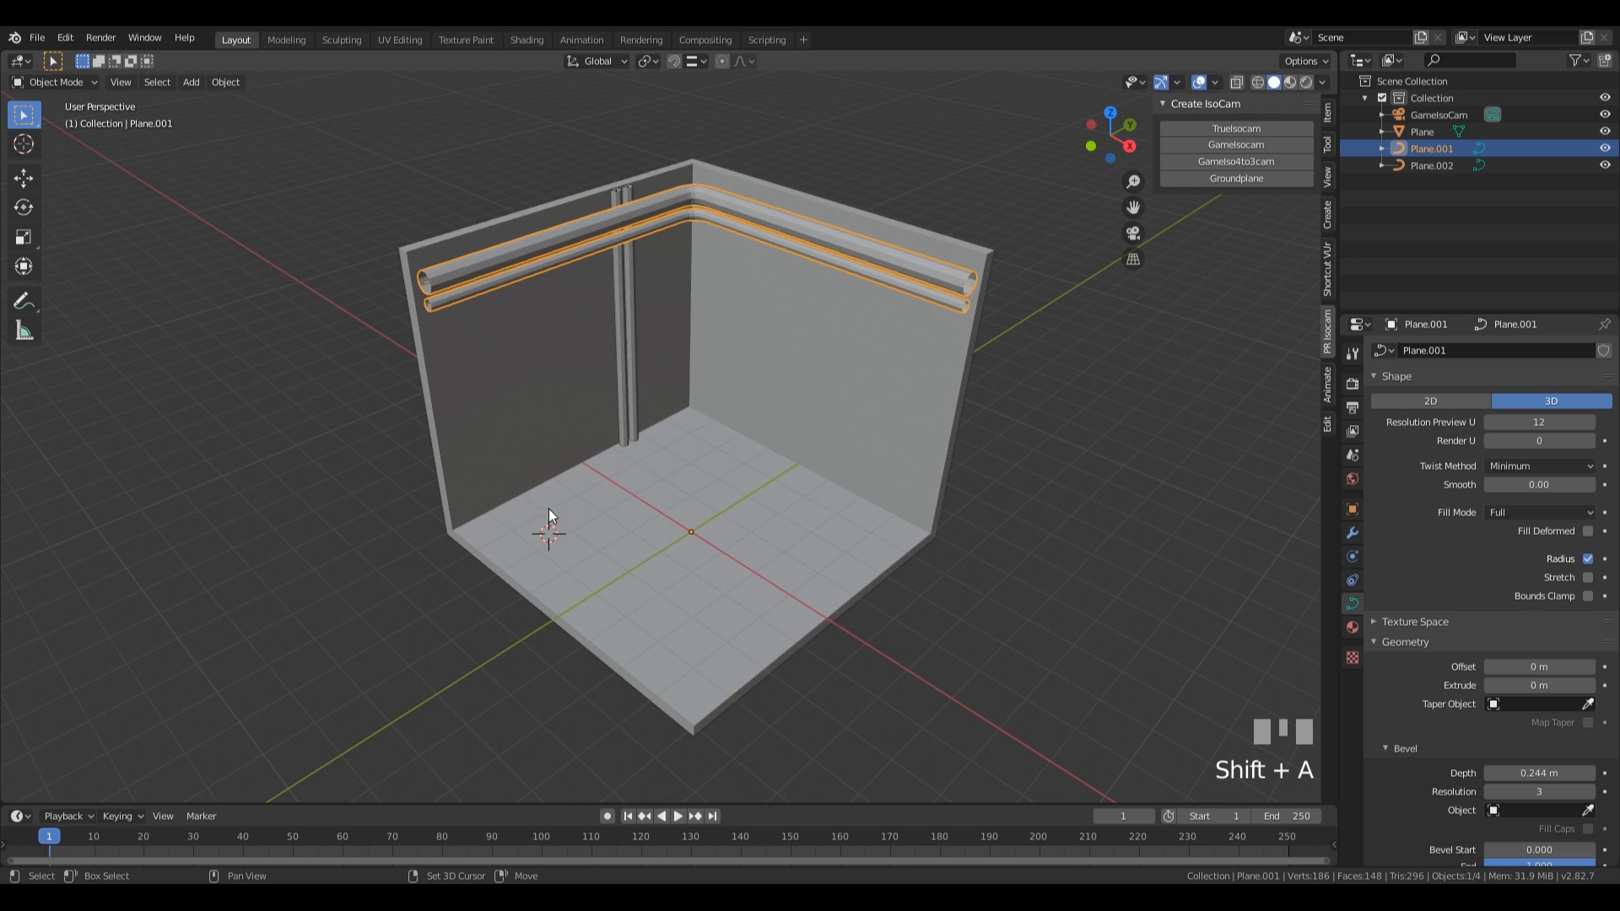
{"action": "key", "text": "shift+a"}
{"action": "mouse_move", "coordinate": [558, 506]}
{"action": "left_click", "coordinate": [638, 97]}
{"action": "middle_click_drag", "start_coordinate": [700, 491], "coordinate": [709, 527]}
Enlarge the new floor plane in Edit Mode by a factor of about 1.3.
{"action": "key", "text": "Tab"}
{"action": "key", "text": "s"}
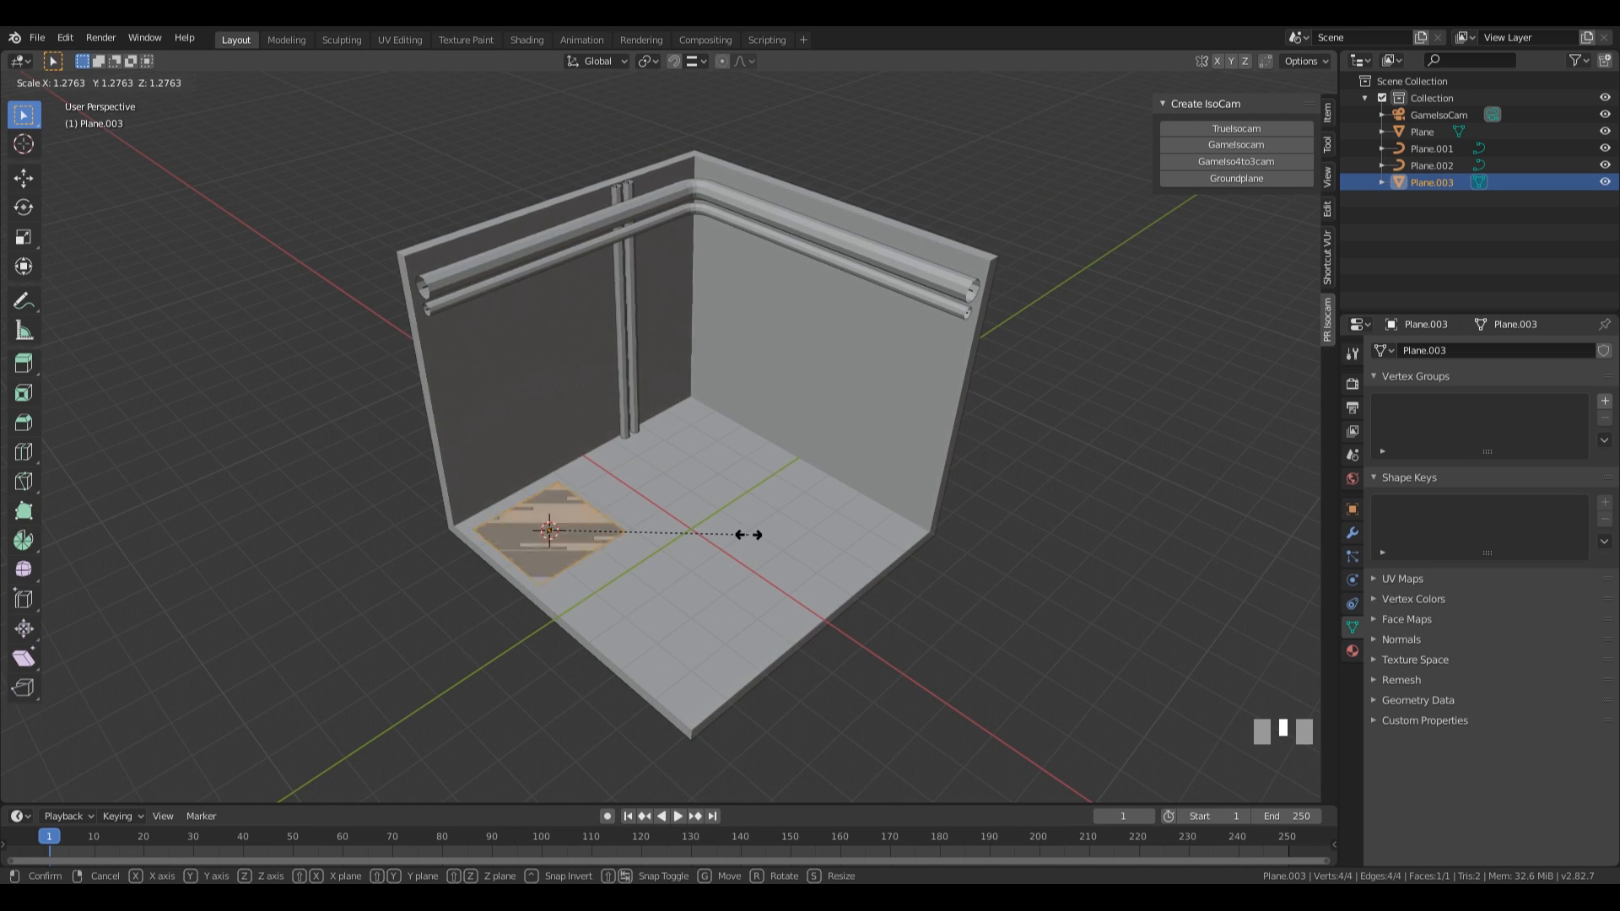
{"action": "left_click", "coordinate": [746, 535]}
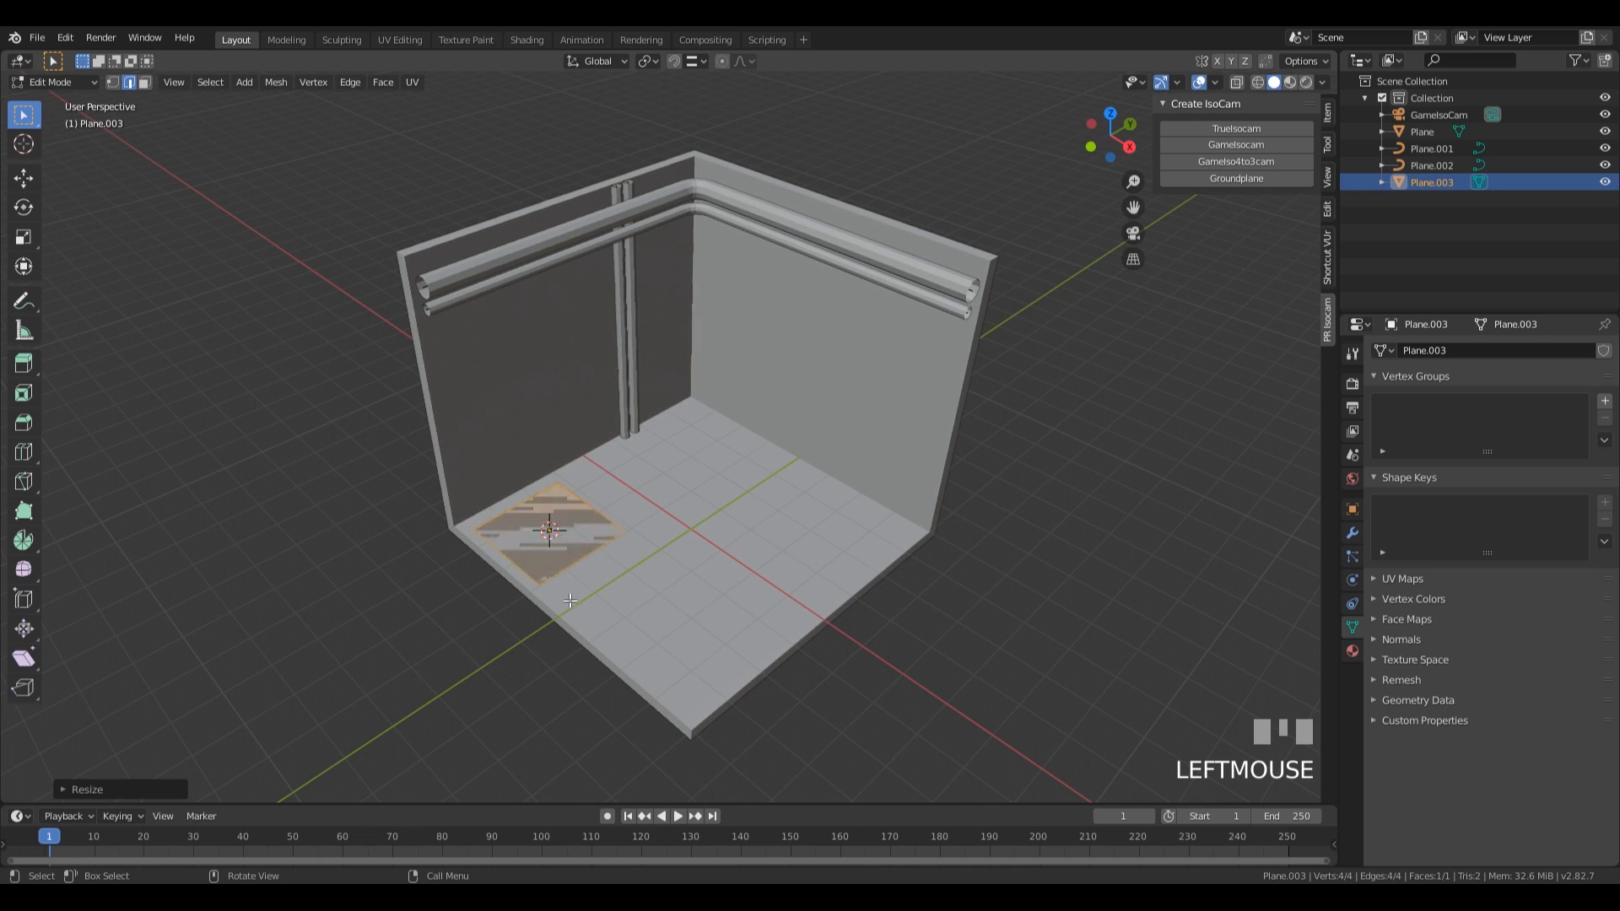
Delete the vertices of the plane's inner edge so that only the opposite edge, nearest the floor's open border, remains.
{"action": "key", "text": "2"}
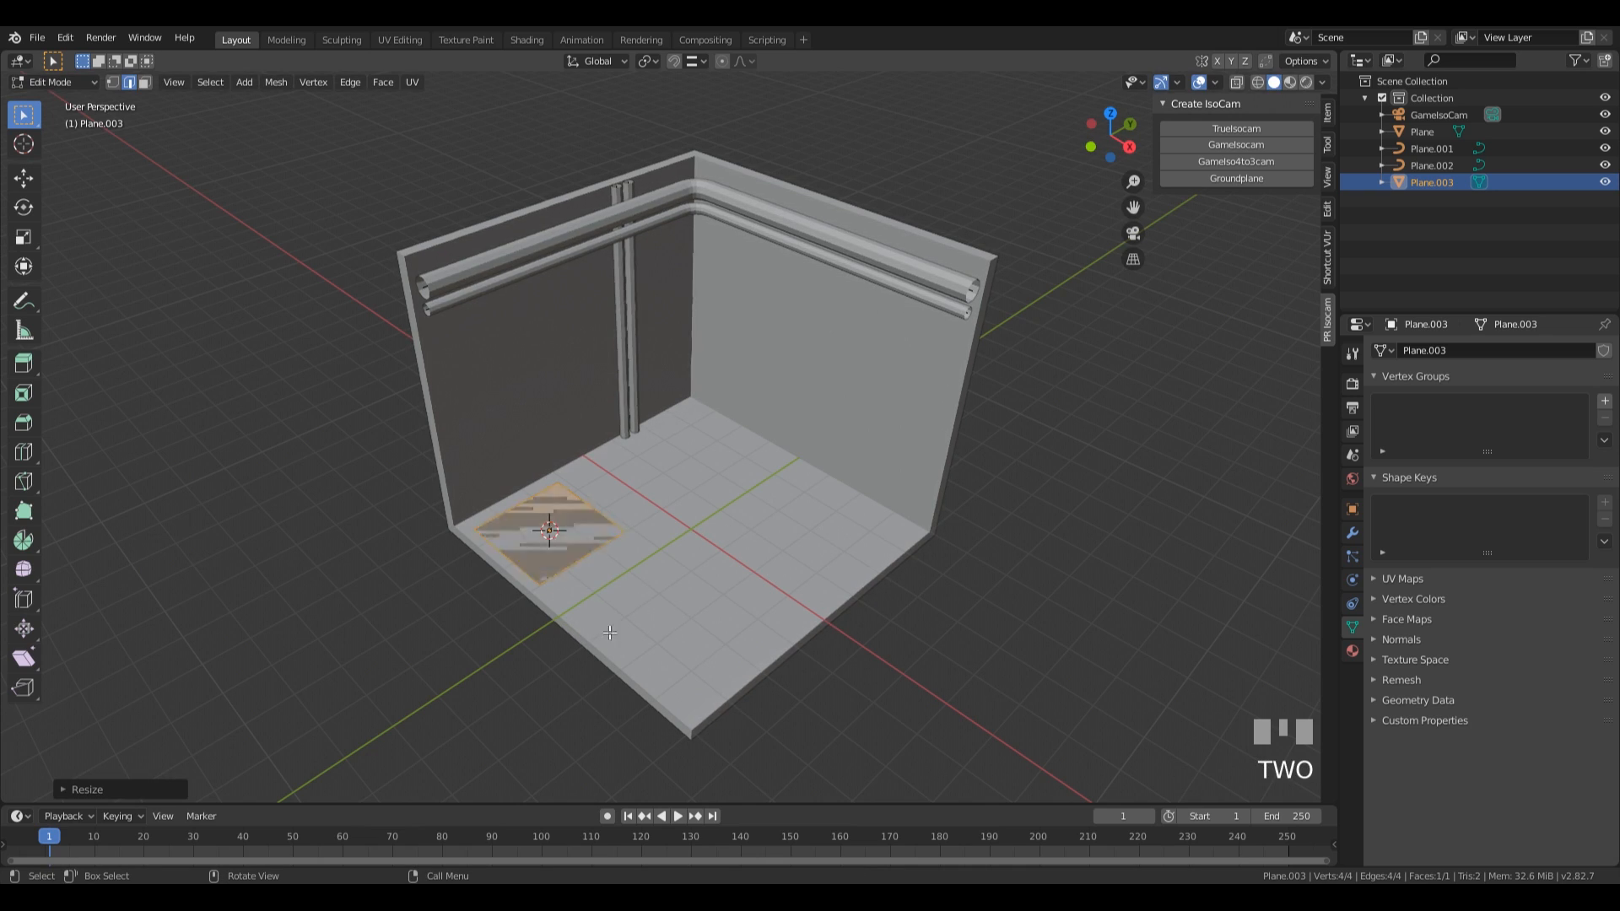
{"action": "left_click", "coordinate": [610, 518]}
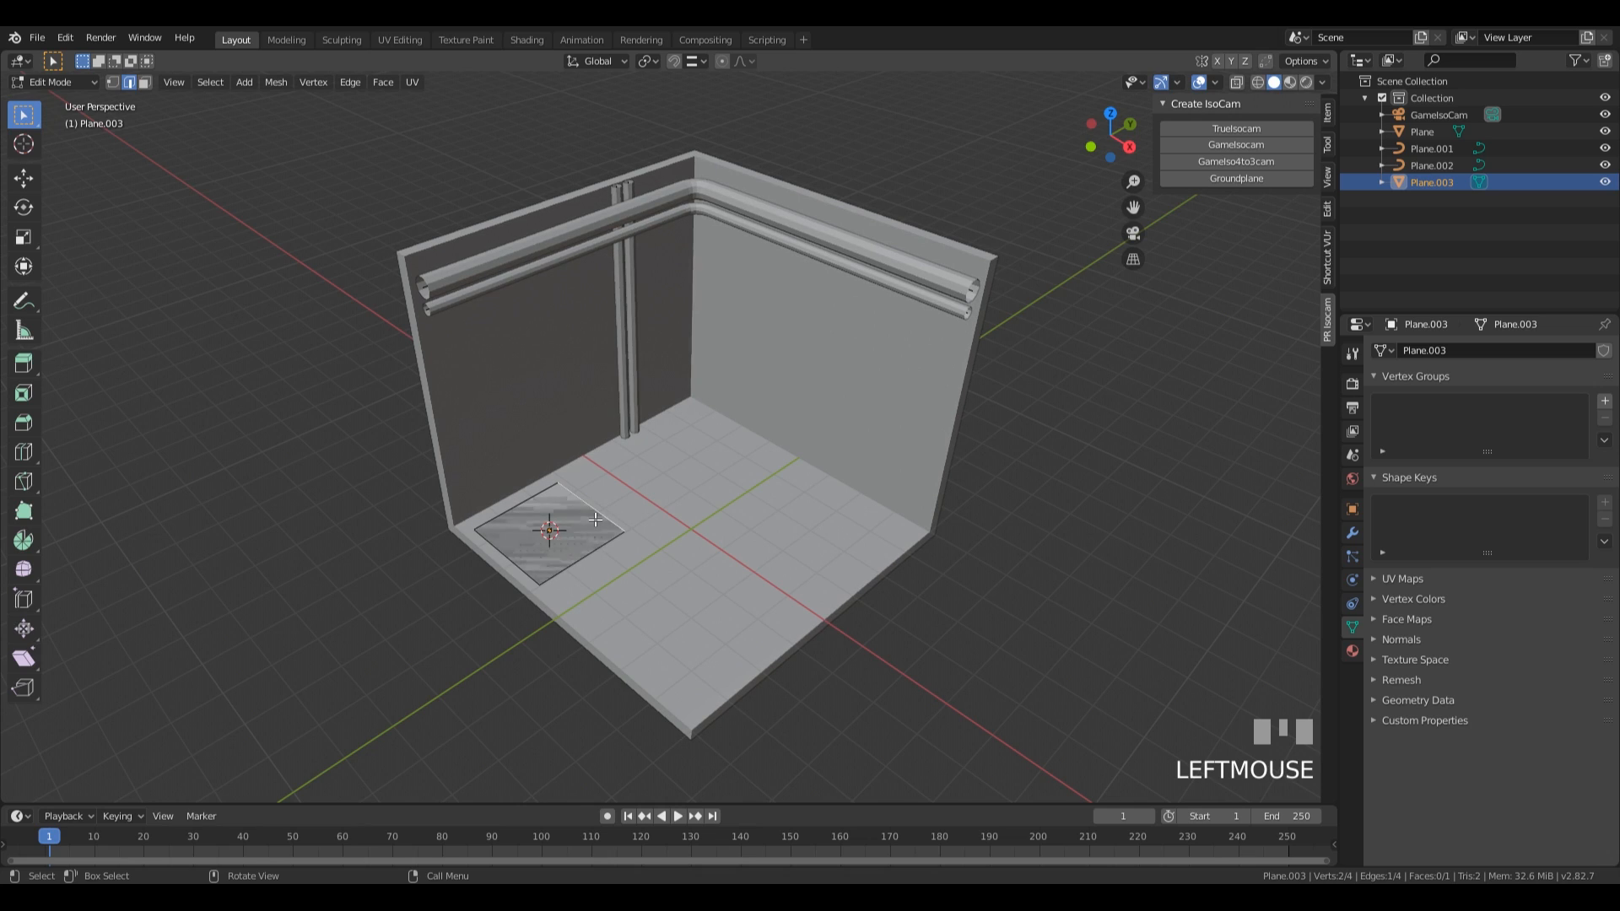
{"action": "key", "text": "x"}
{"action": "left_click", "coordinate": [594, 541]}
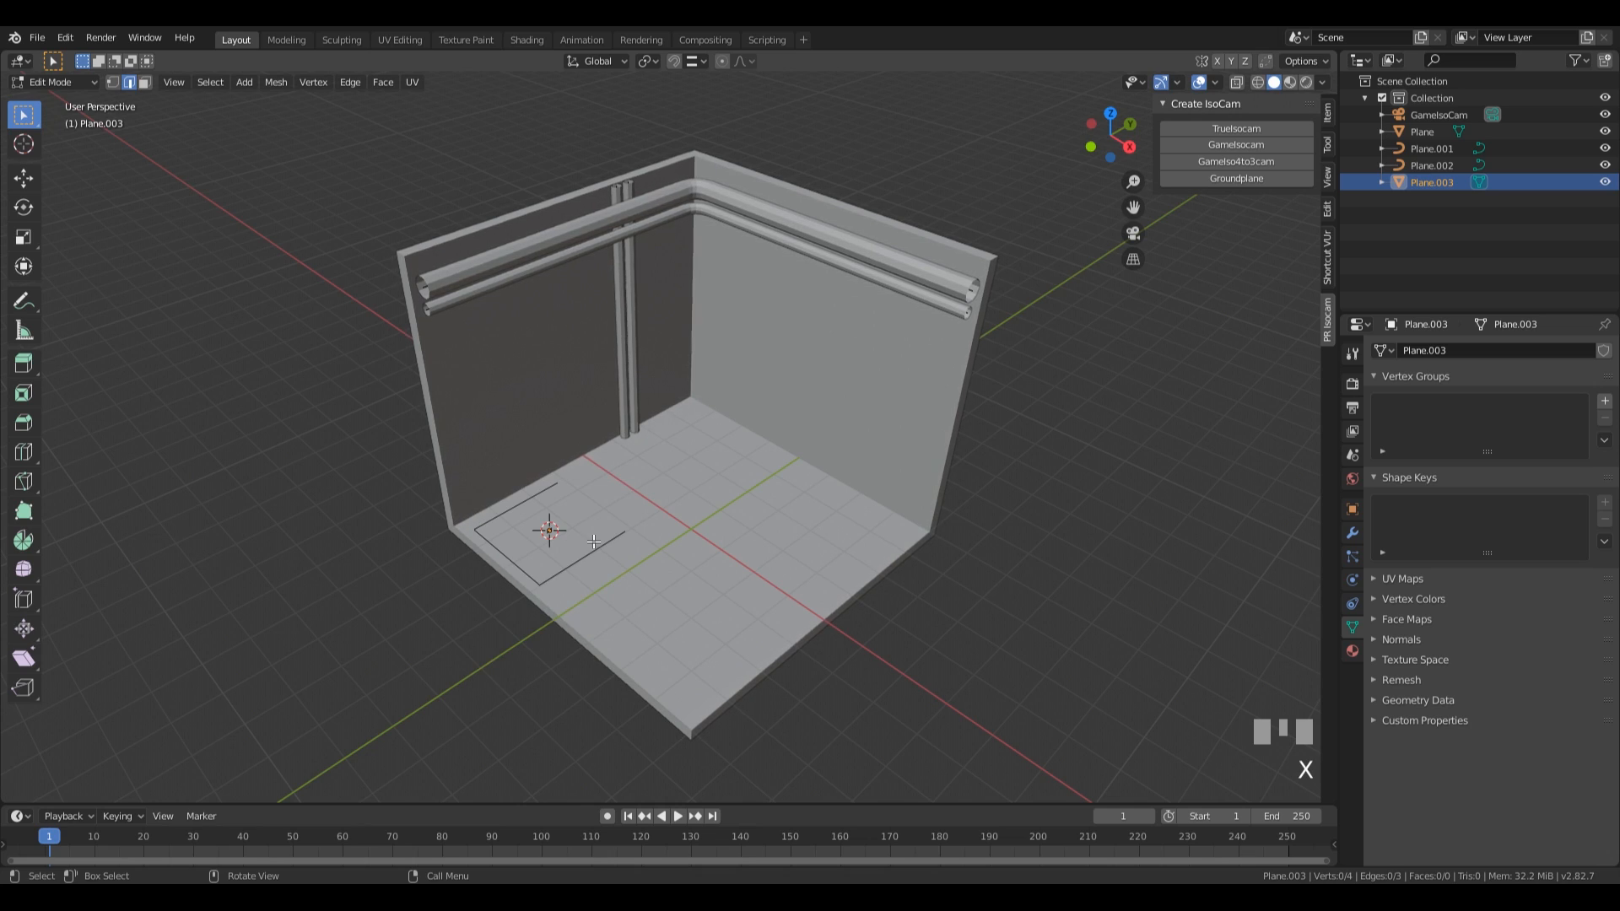
{"action": "key", "text": "ctrl+z"}
{"action": "key", "text": "x"}
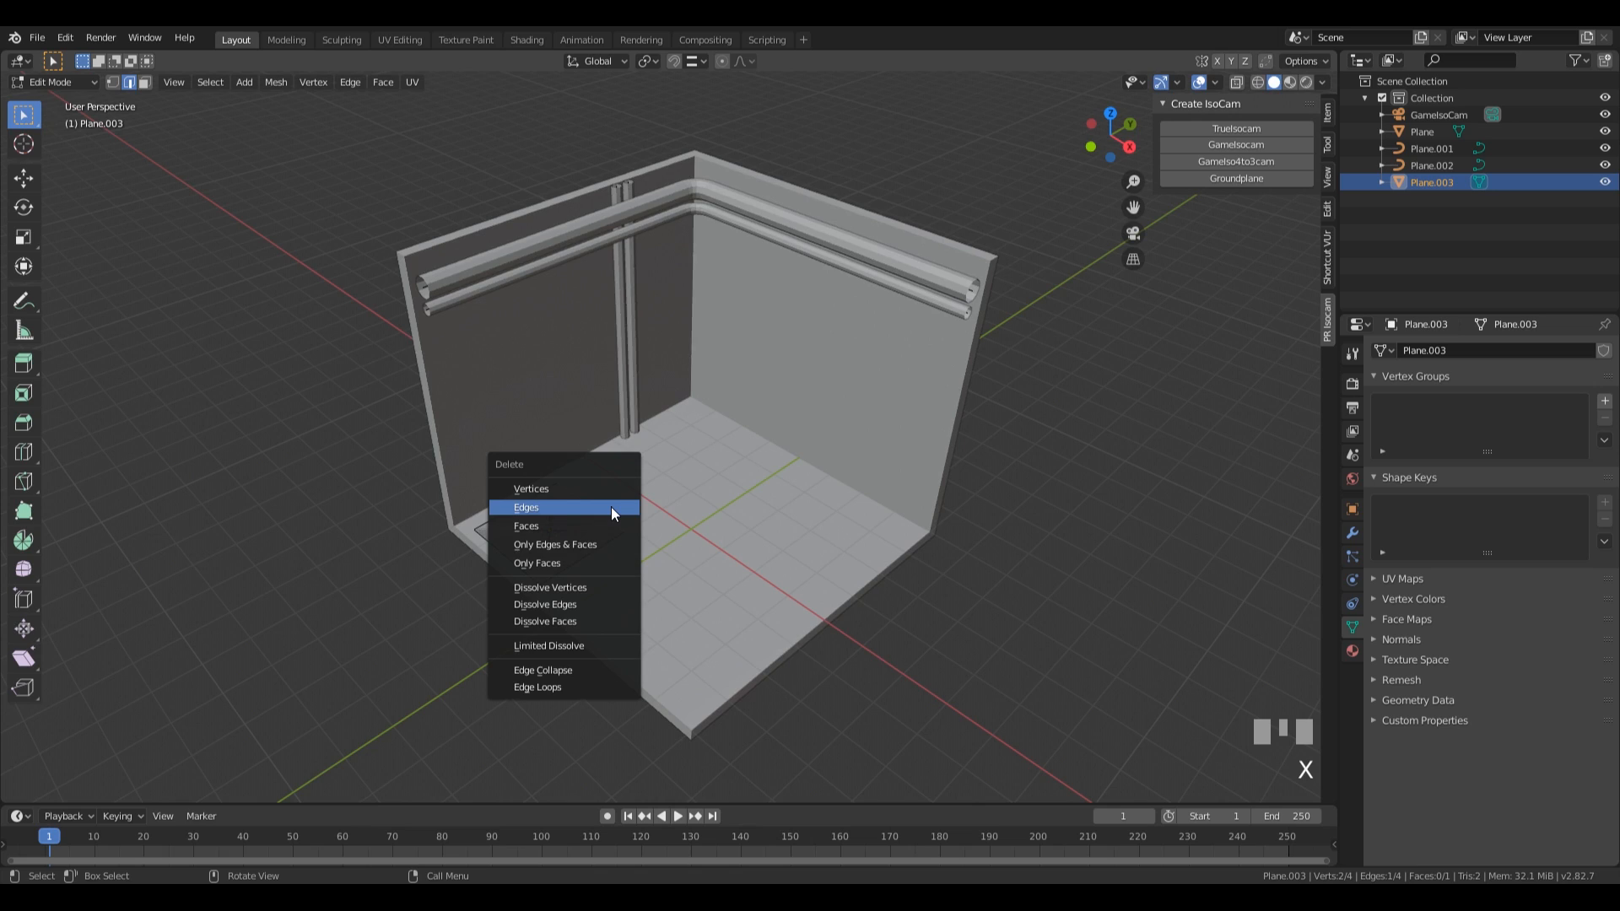
{"action": "left_click", "coordinate": [595, 487]}
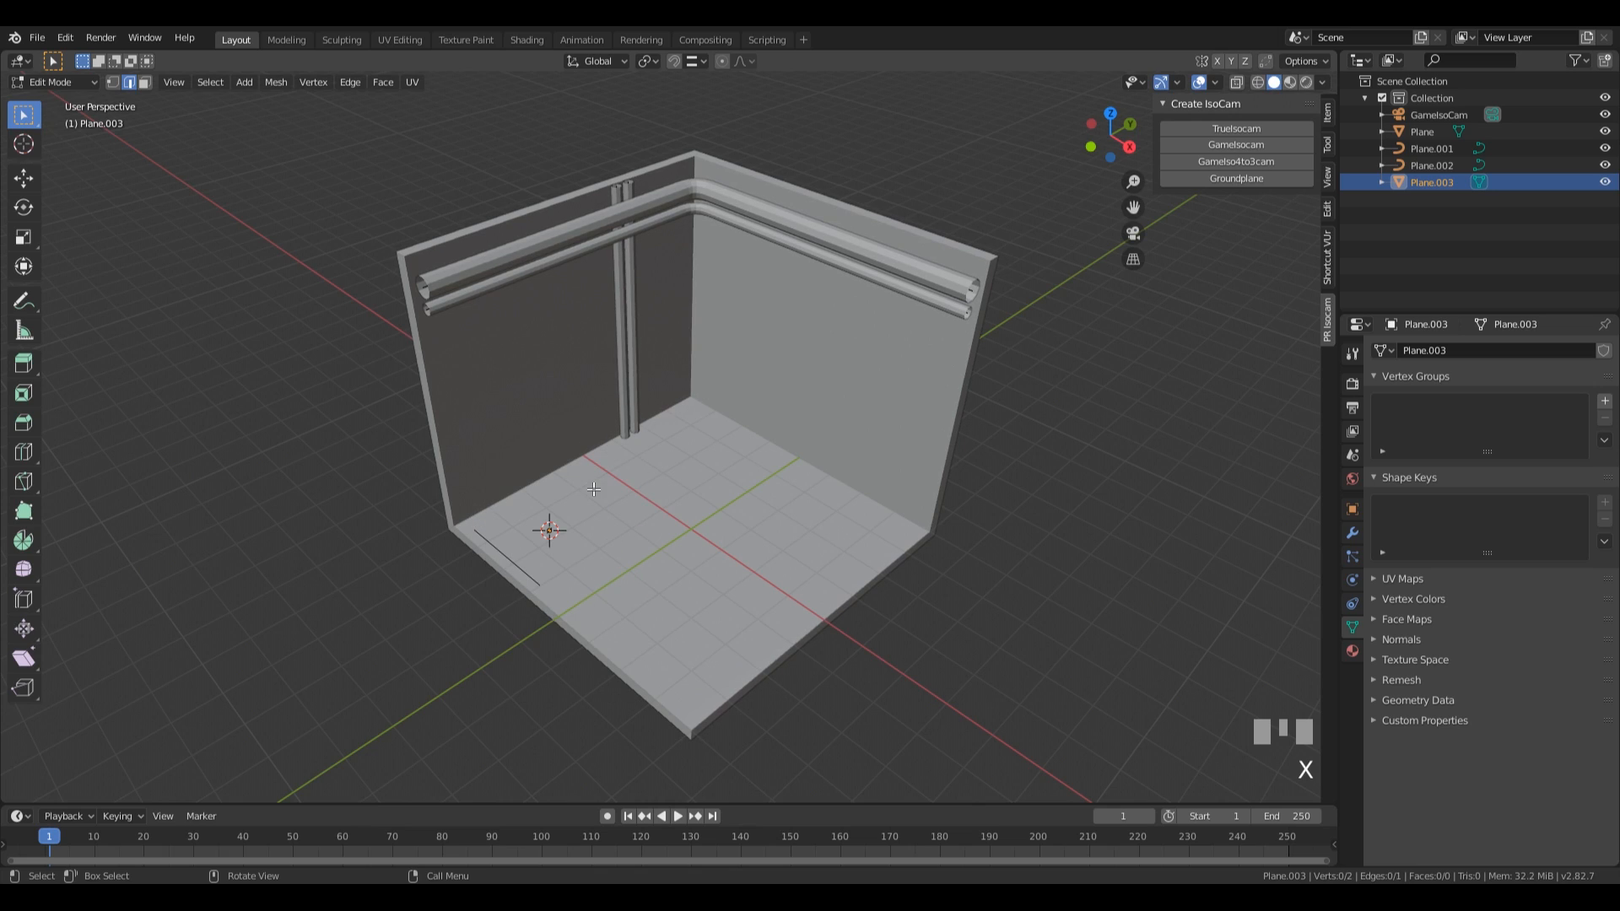
In front wireframe view, extrude the remaining edge's vertex nearest the wall about 5 m up along the global Z axis.
{"action": "left_click", "coordinate": [477, 547]}
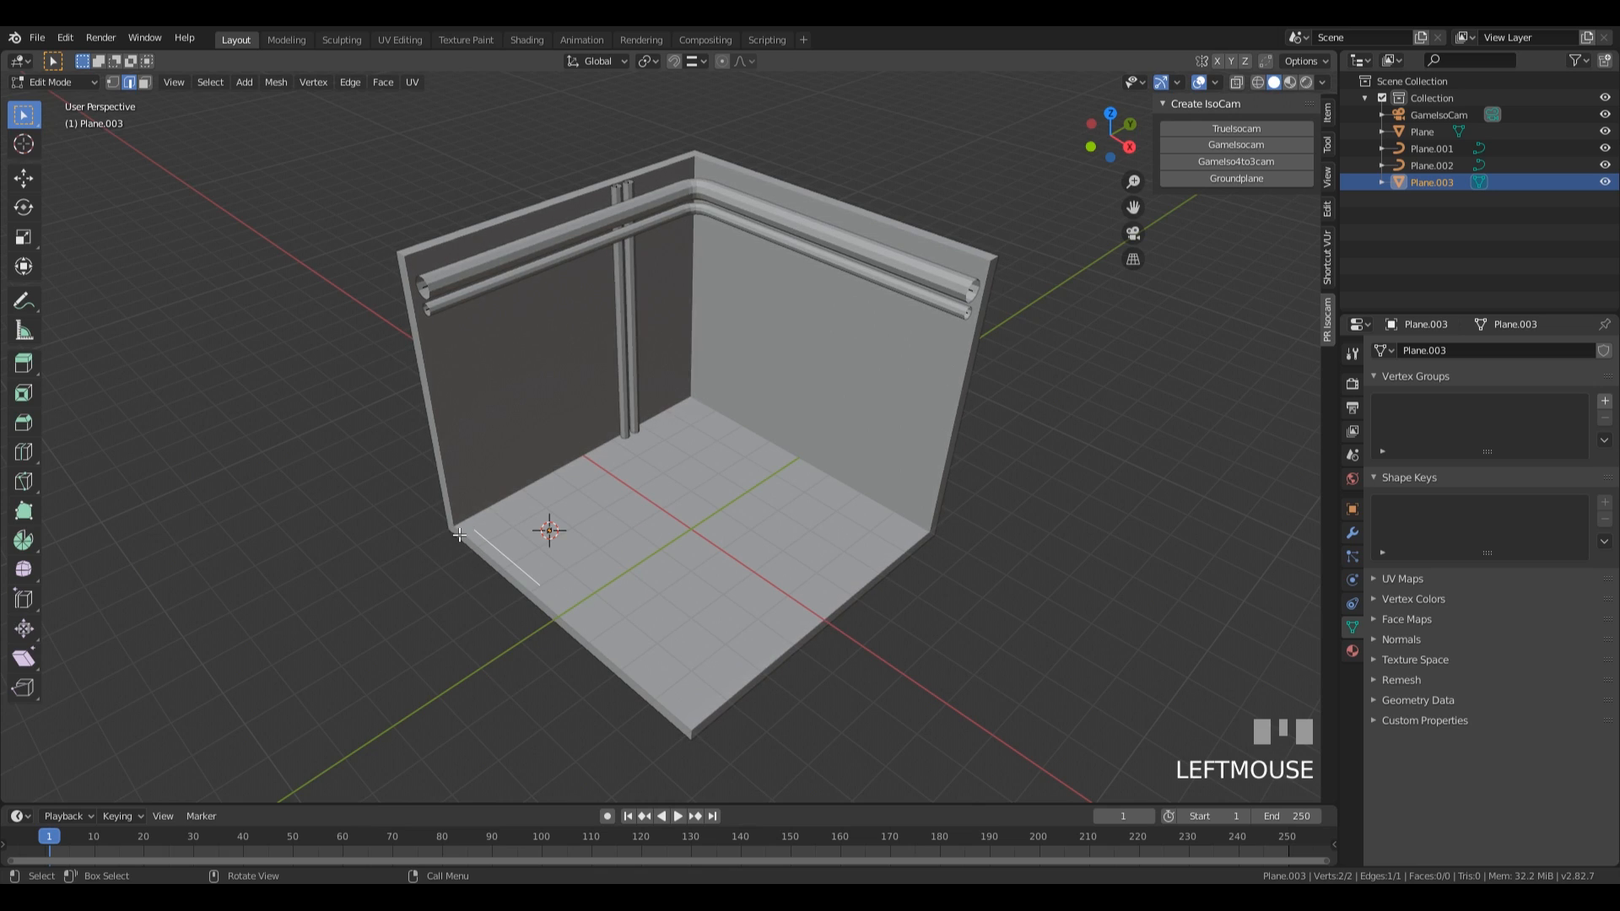
{"action": "key", "text": "KP_1"}
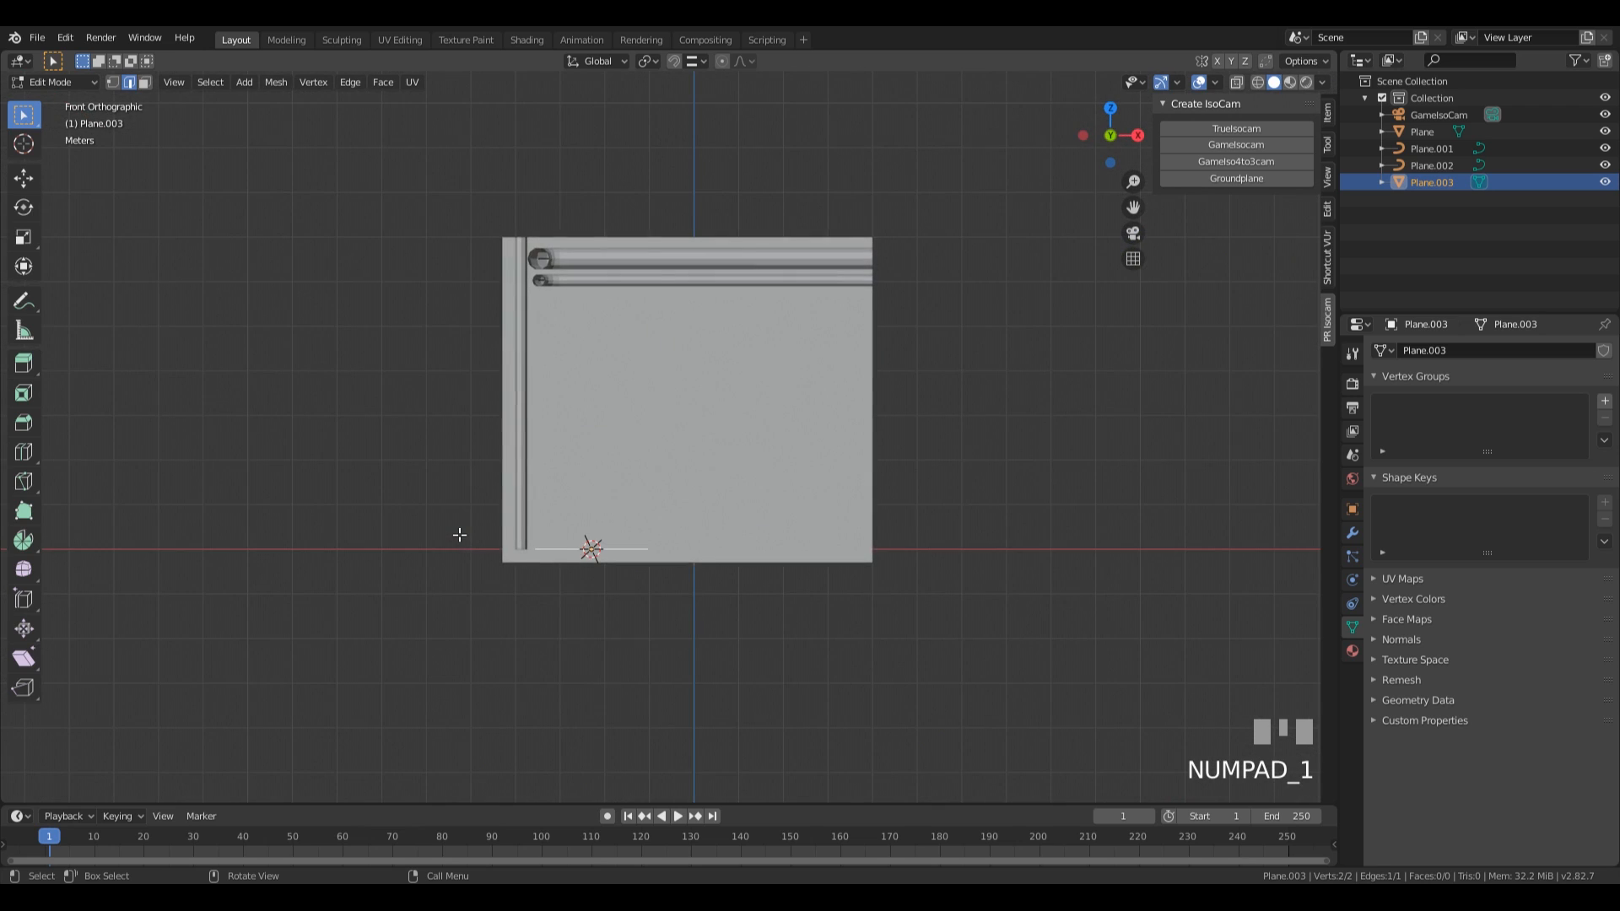
{"action": "scroll", "coordinate": [489, 574], "scroll_direction": "up", "scroll_amount": 3}
{"action": "middle_click_drag", "start_coordinate": [650, 504], "coordinate": [733, 511], "text": "shift"}
{"action": "key", "text": "z"}
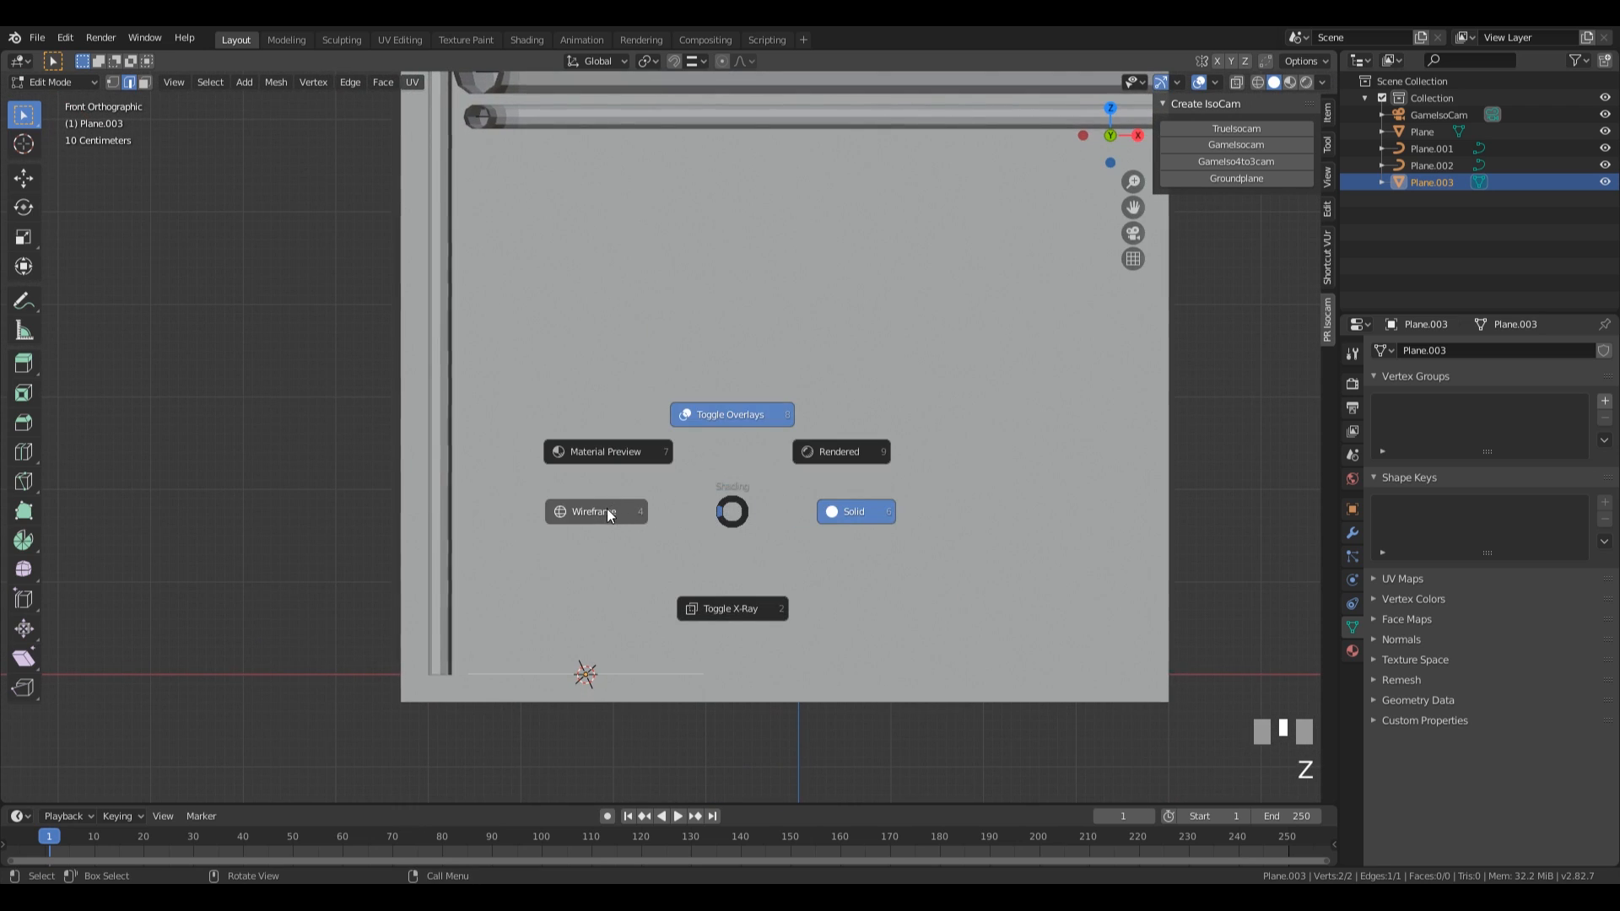
{"action": "key", "text": "1"}
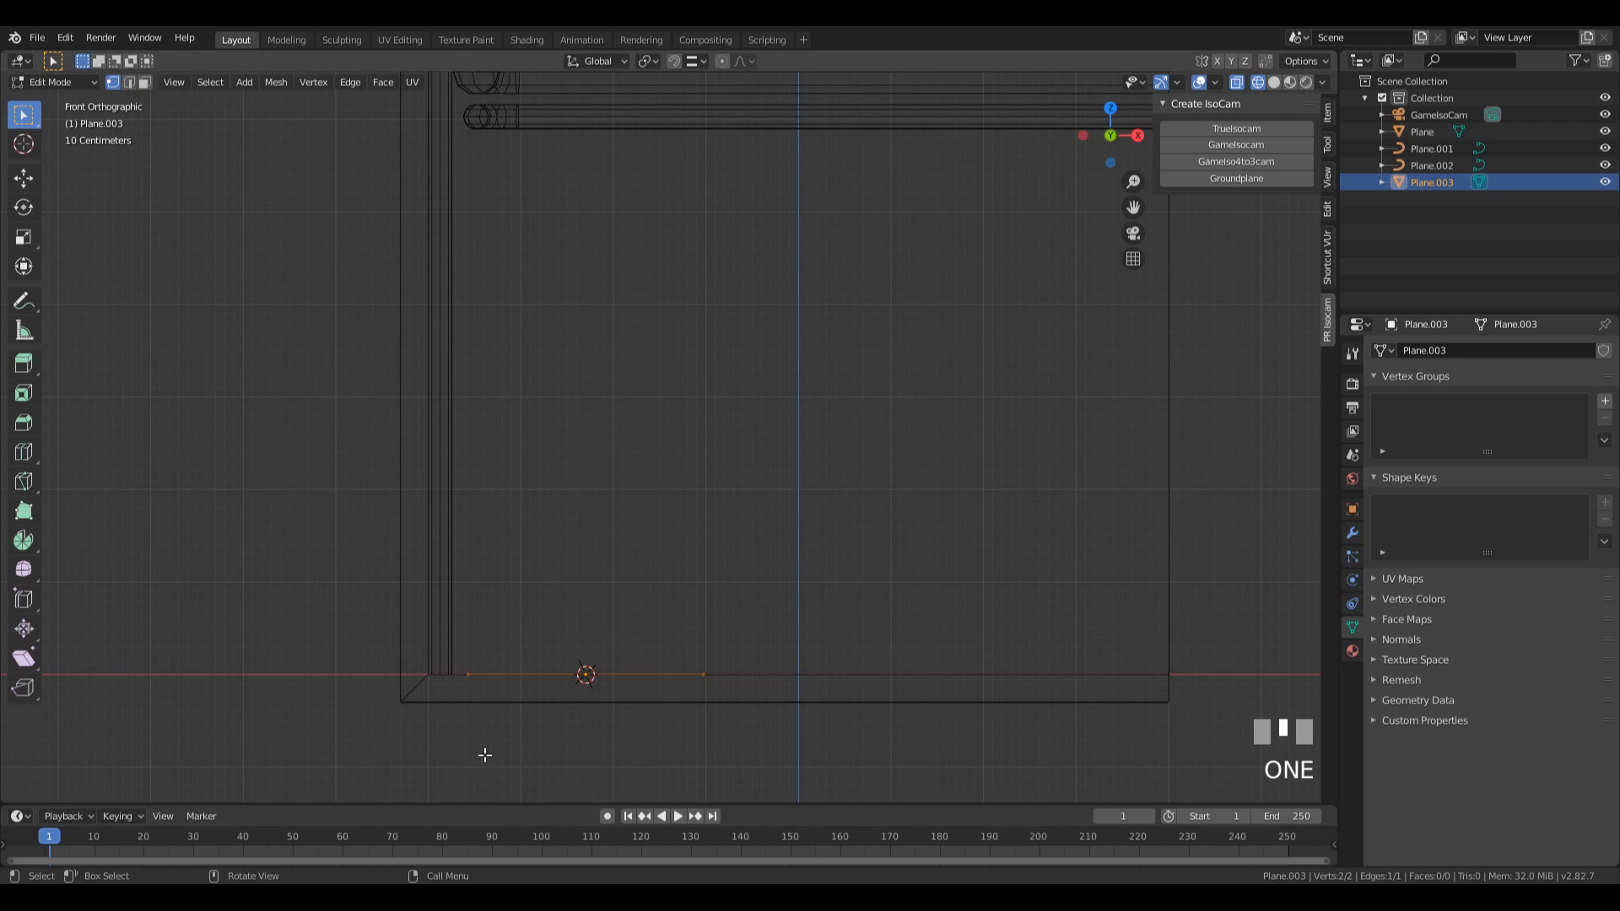
{"action": "middle_click_drag", "start_coordinate": [467, 685], "coordinate": [447, 746], "text": "shift"}
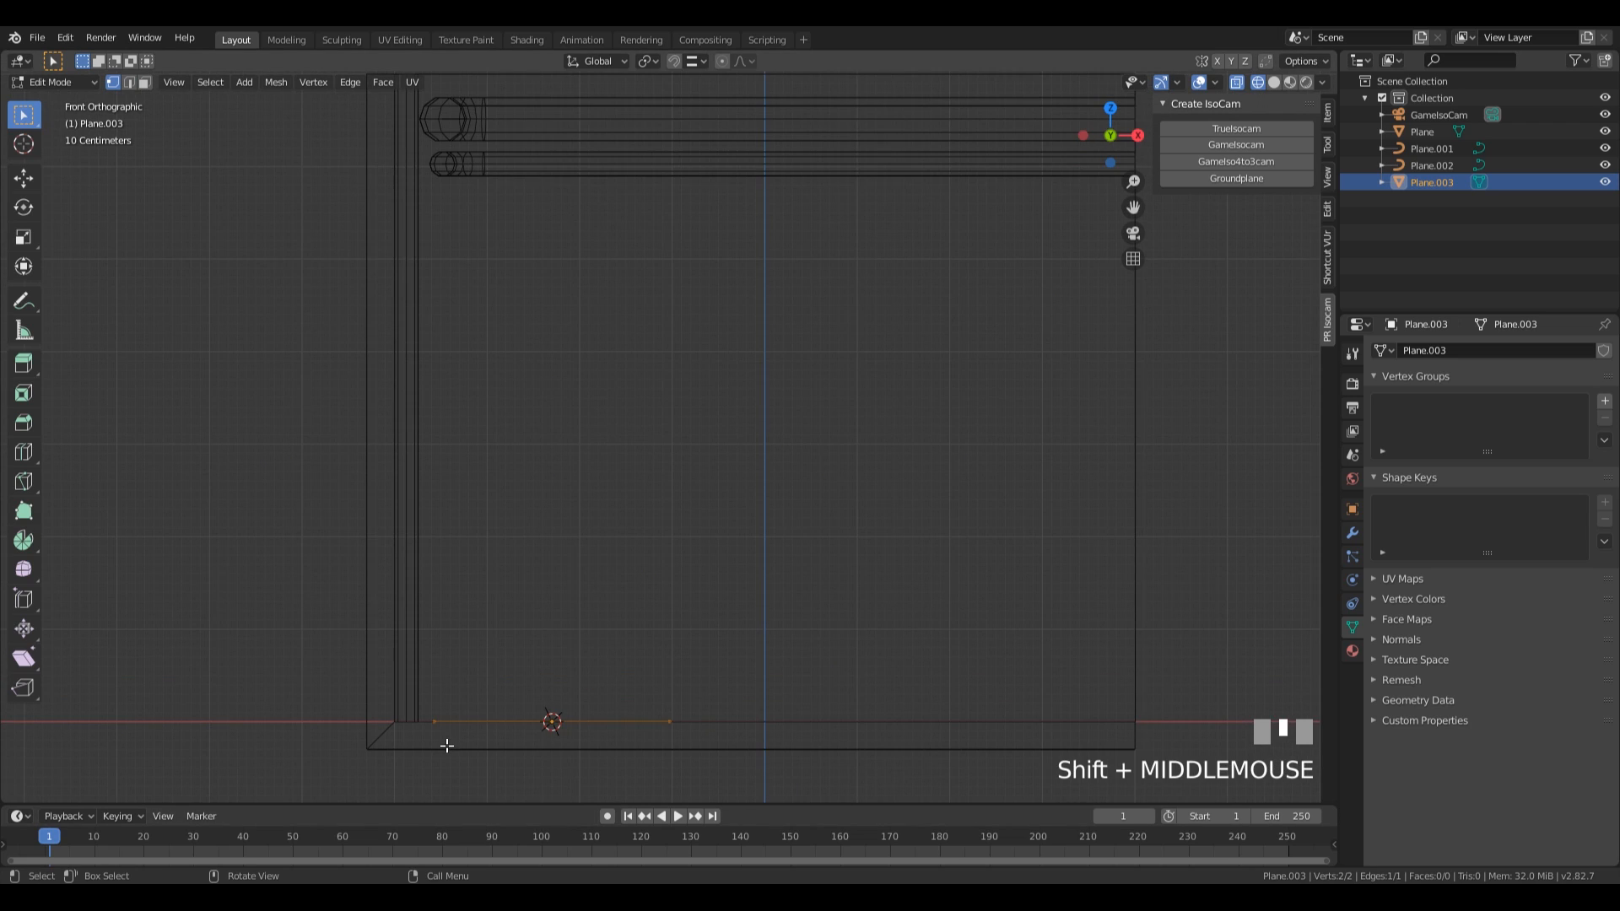
{"action": "left_click", "coordinate": [434, 722]}
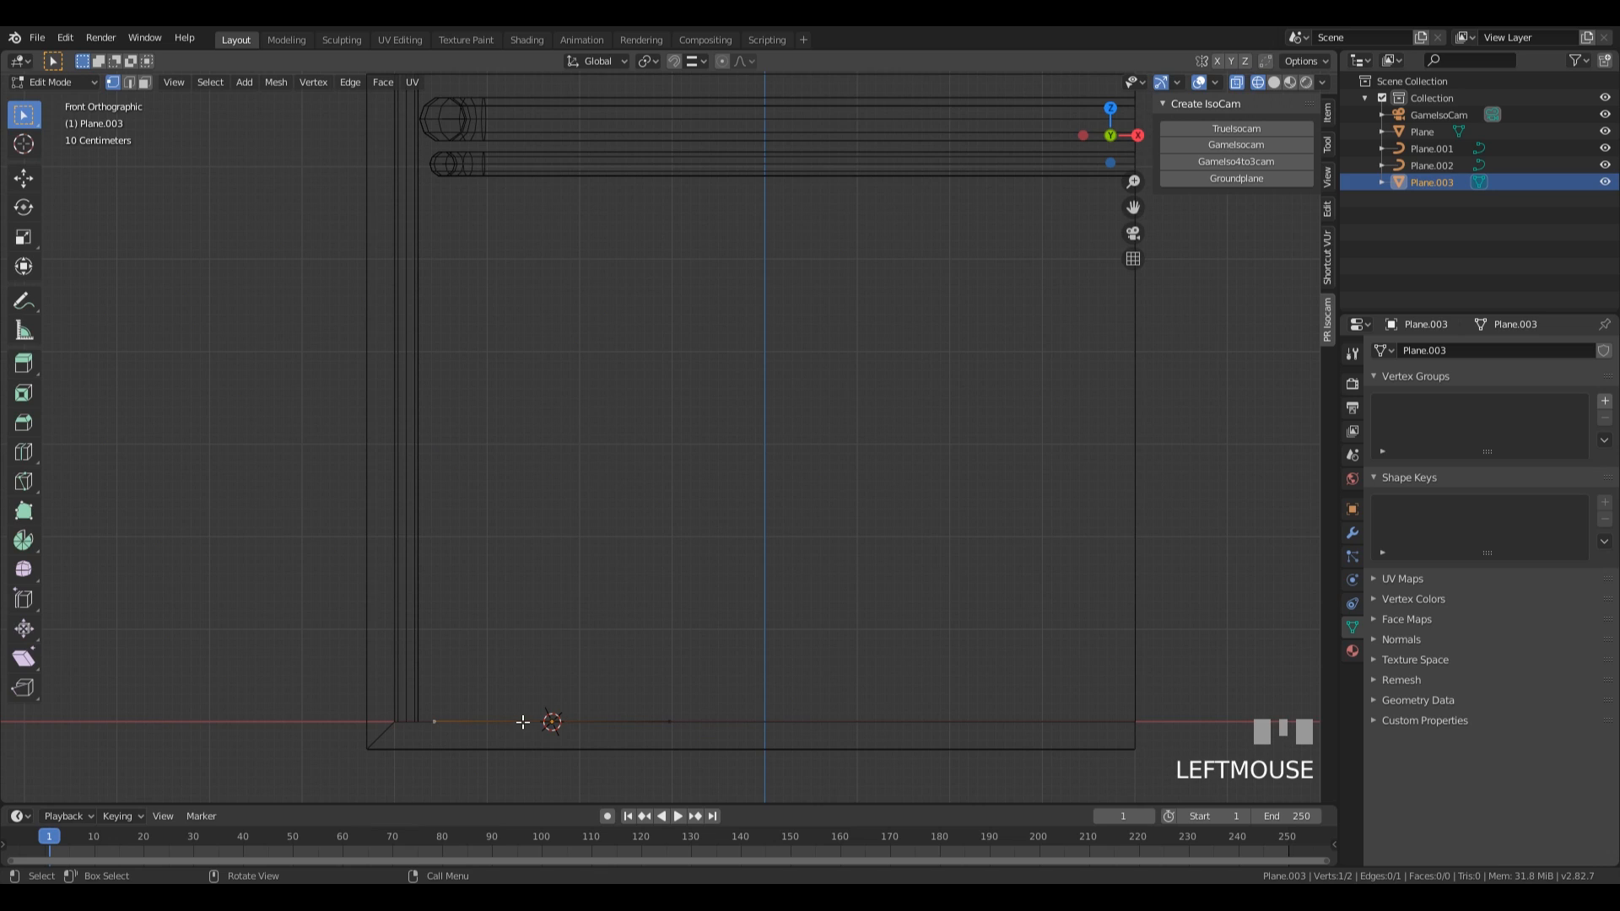
{"action": "key", "text": "e"}
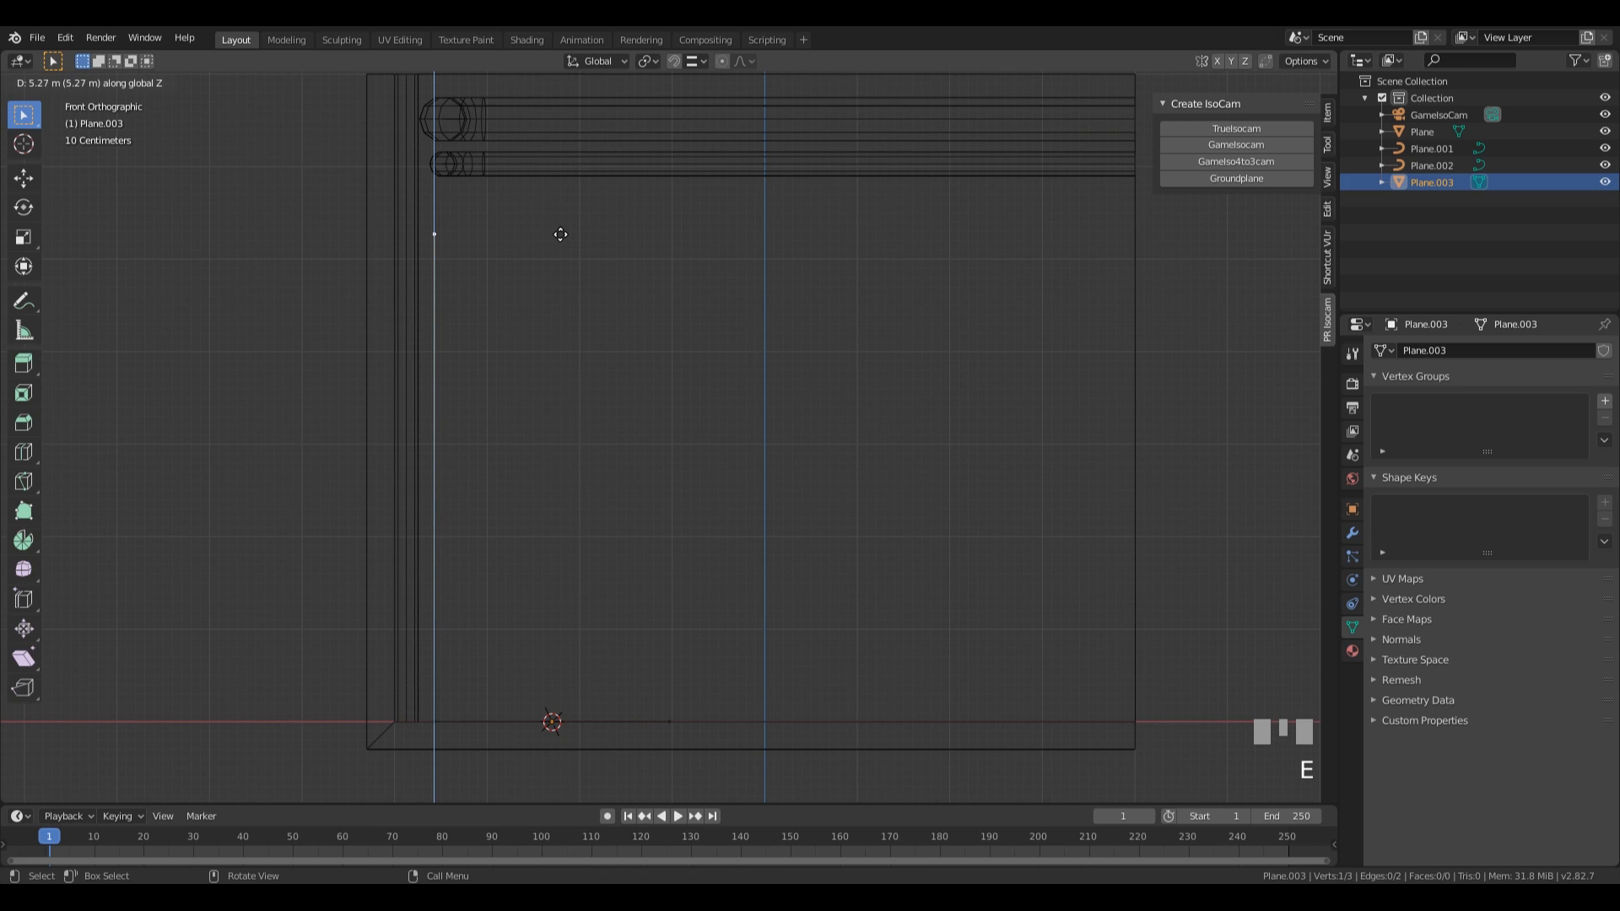
{"action": "left_click", "coordinate": [544, 265]}
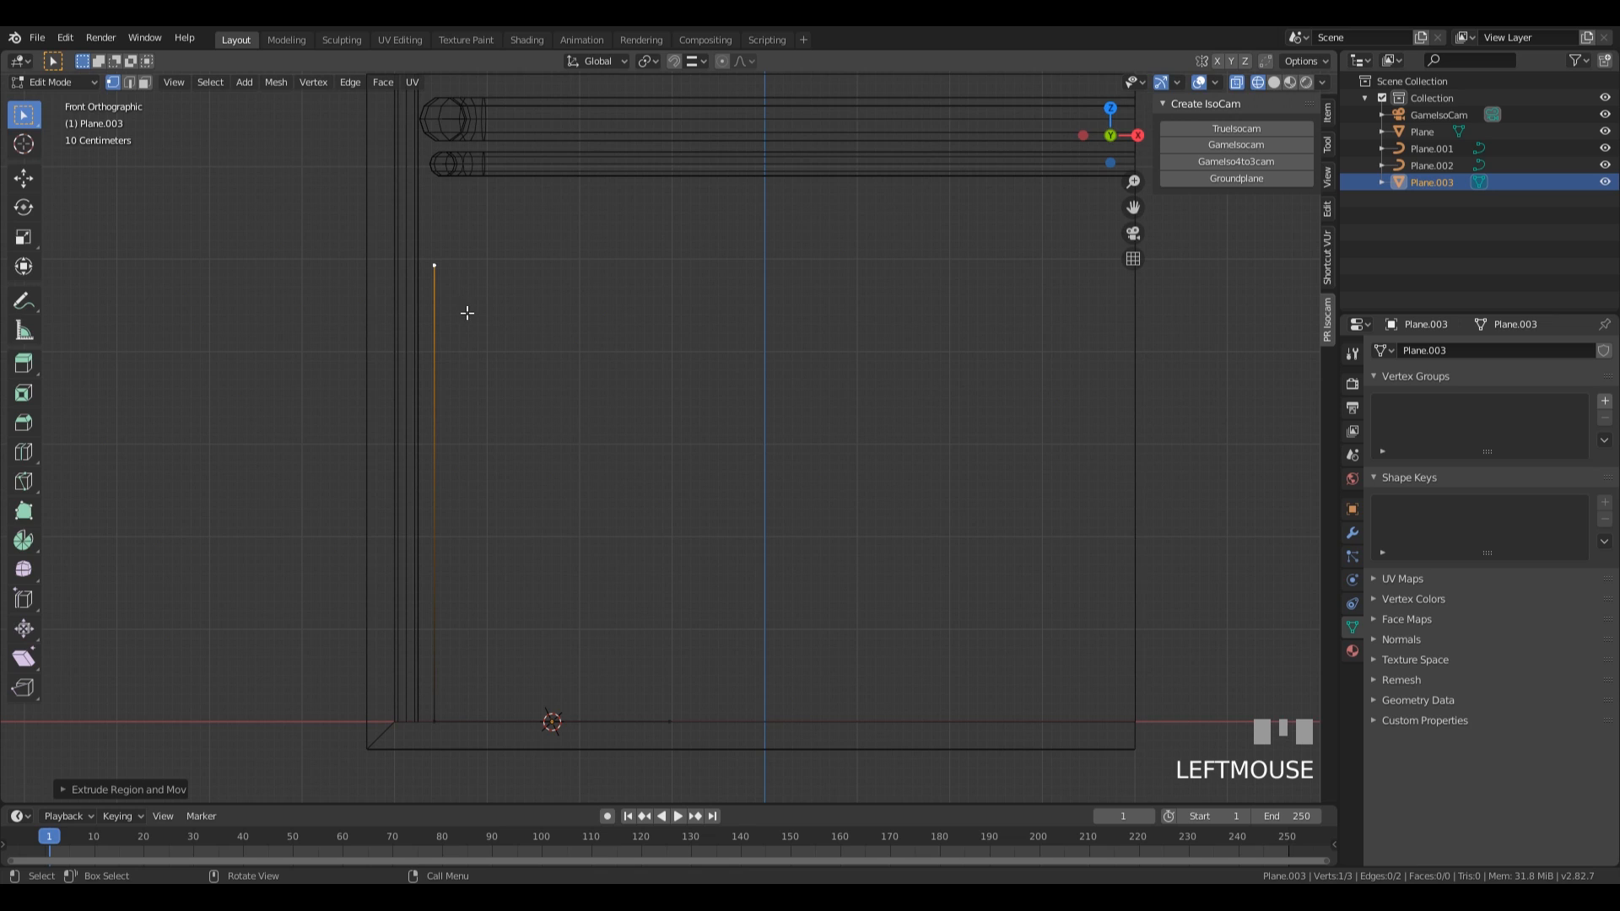
Extrude the top vertex outward, down and back in to outline the upper protrusion of the machine profile.
{"action": "key", "text": "e"}
{"action": "left_click", "coordinate": [603, 268]}
{"action": "key", "text": "e"}
{"action": "left_click", "coordinate": [624, 342]}
{"action": "key", "text": "e"}
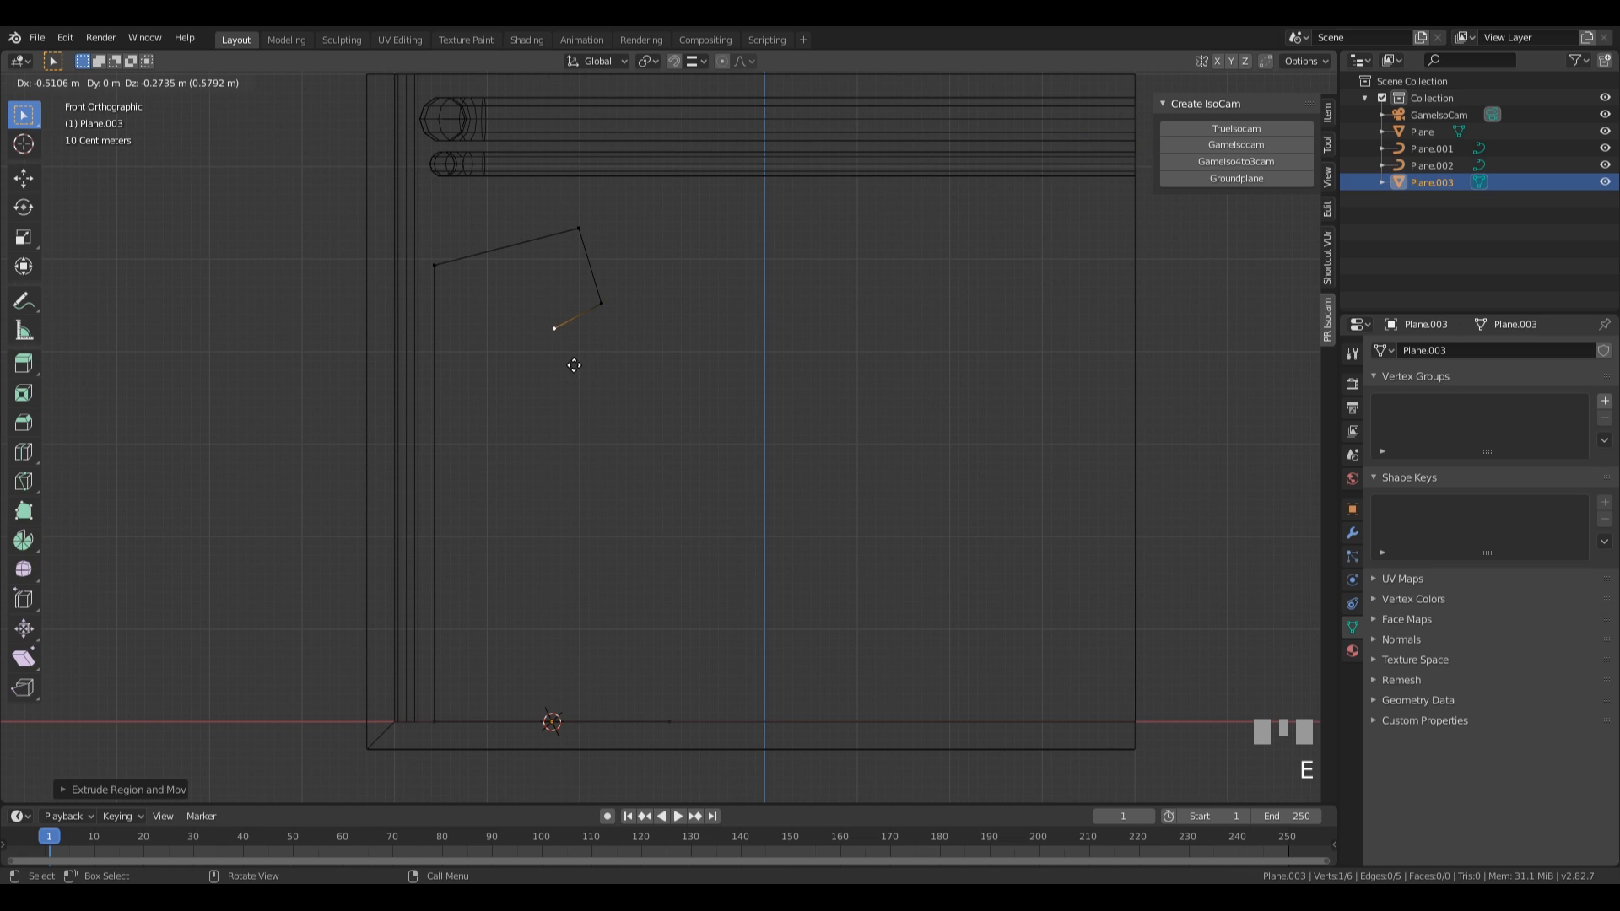
{"action": "left_click", "coordinate": [573, 367]}
Extrude the profile about 1.5 m down in a slanted front, then out, down and back in for the lower protrusion.
{"action": "key", "text": "e"}
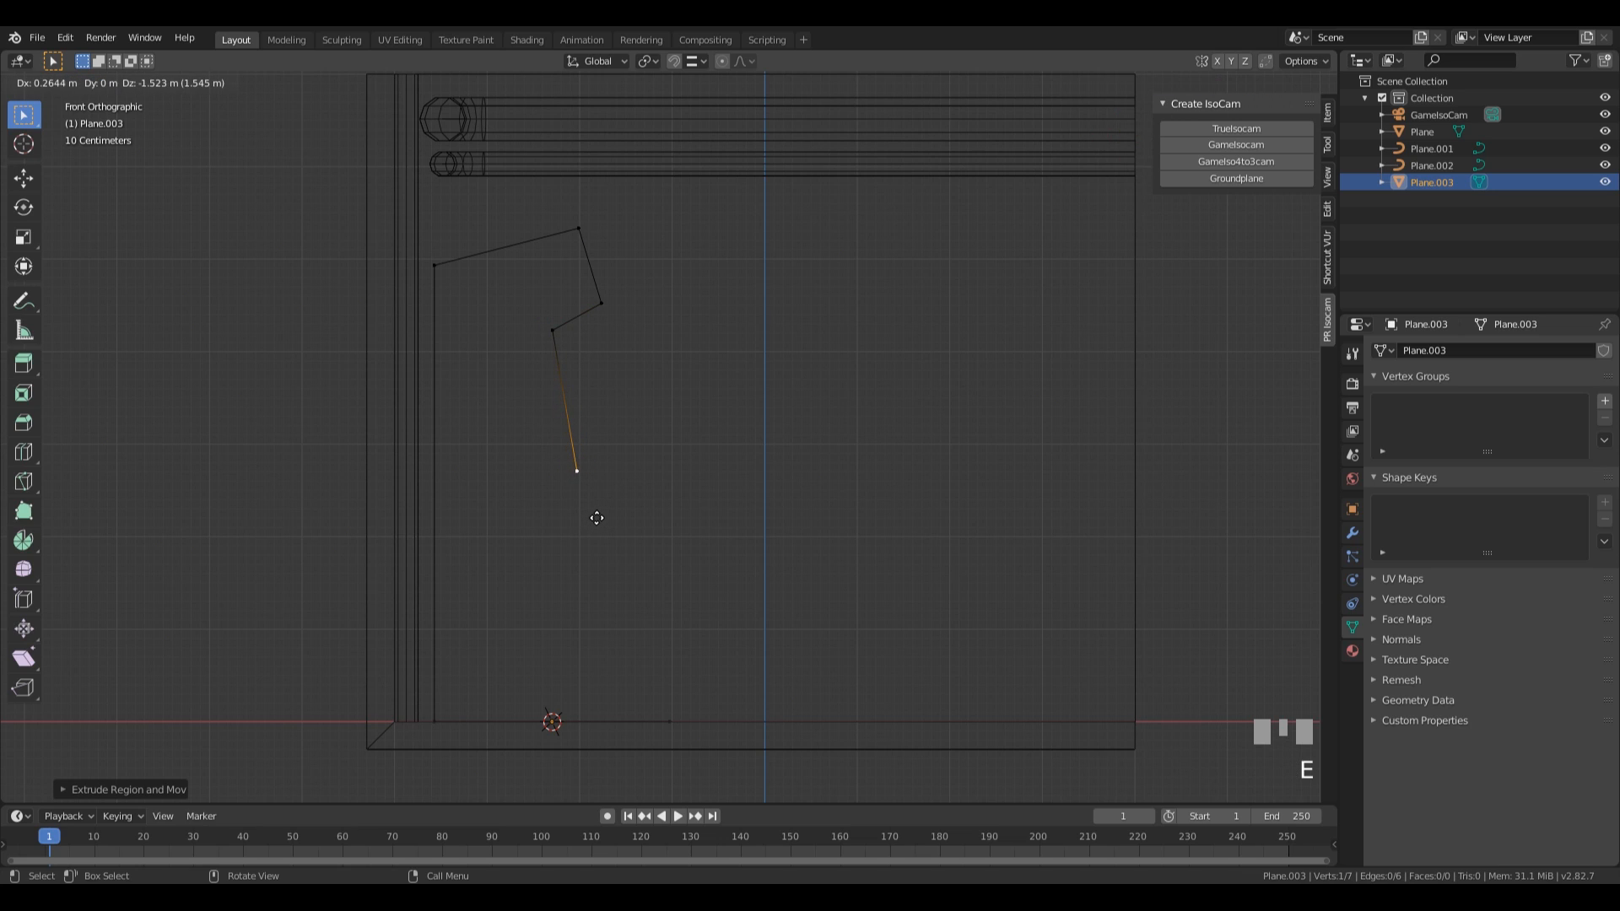
{"action": "left_click", "coordinate": [597, 518]}
{"action": "key", "text": "e"}
{"action": "left_click", "coordinate": [678, 540]}
{"action": "key", "text": "e"}
{"action": "left_click", "coordinate": [659, 638]}
{"action": "key", "text": "e"}
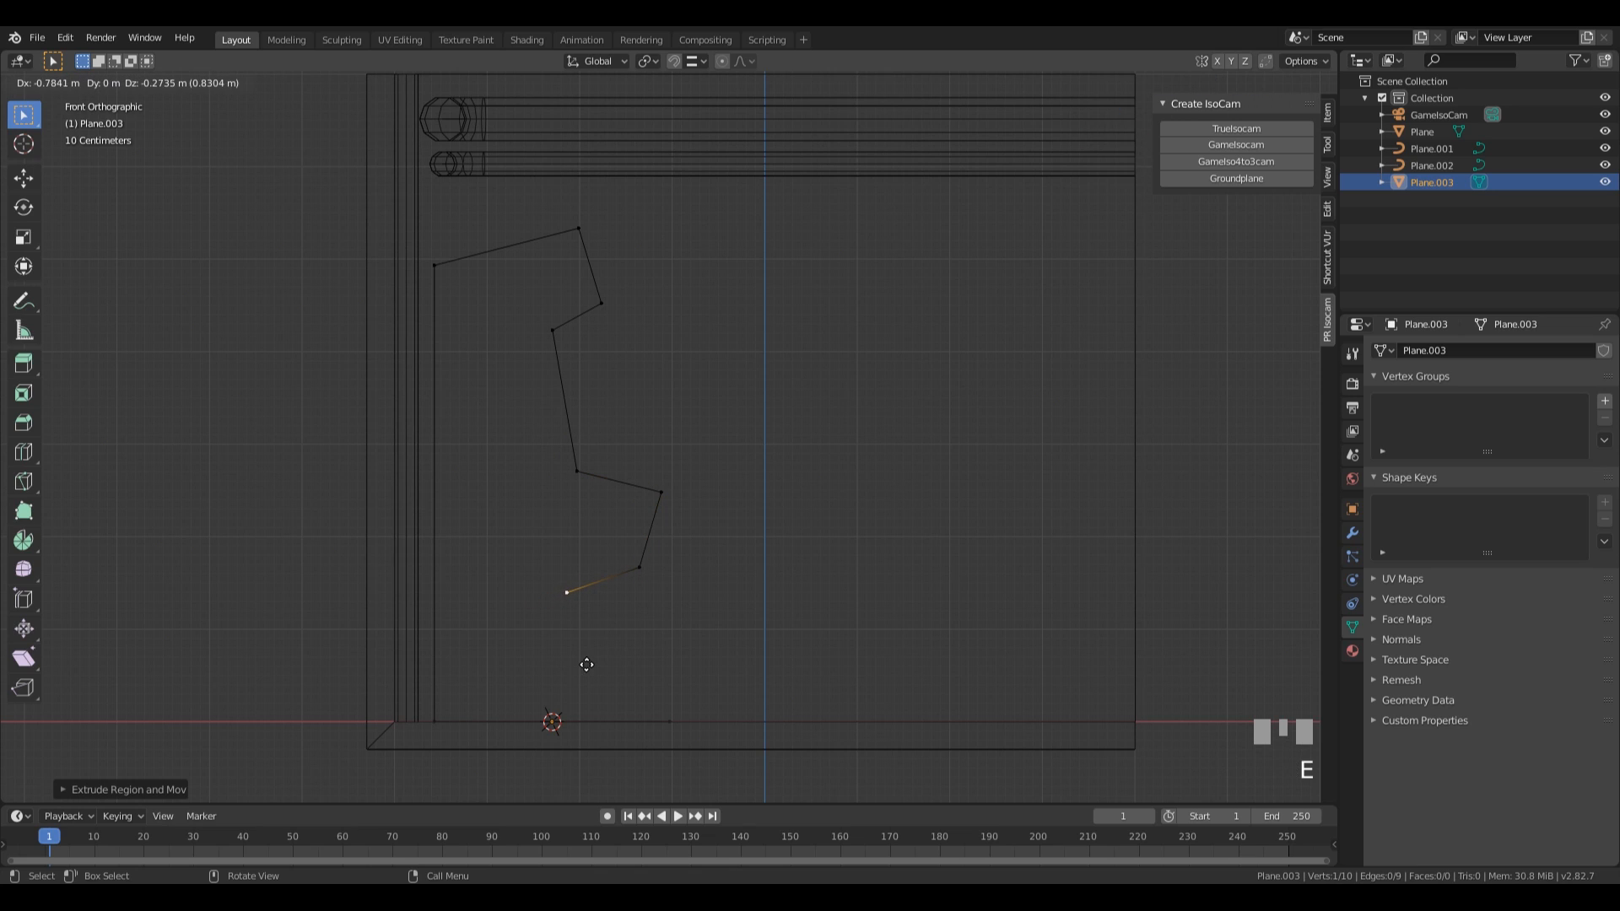
{"action": "left_click", "coordinate": [593, 668]}
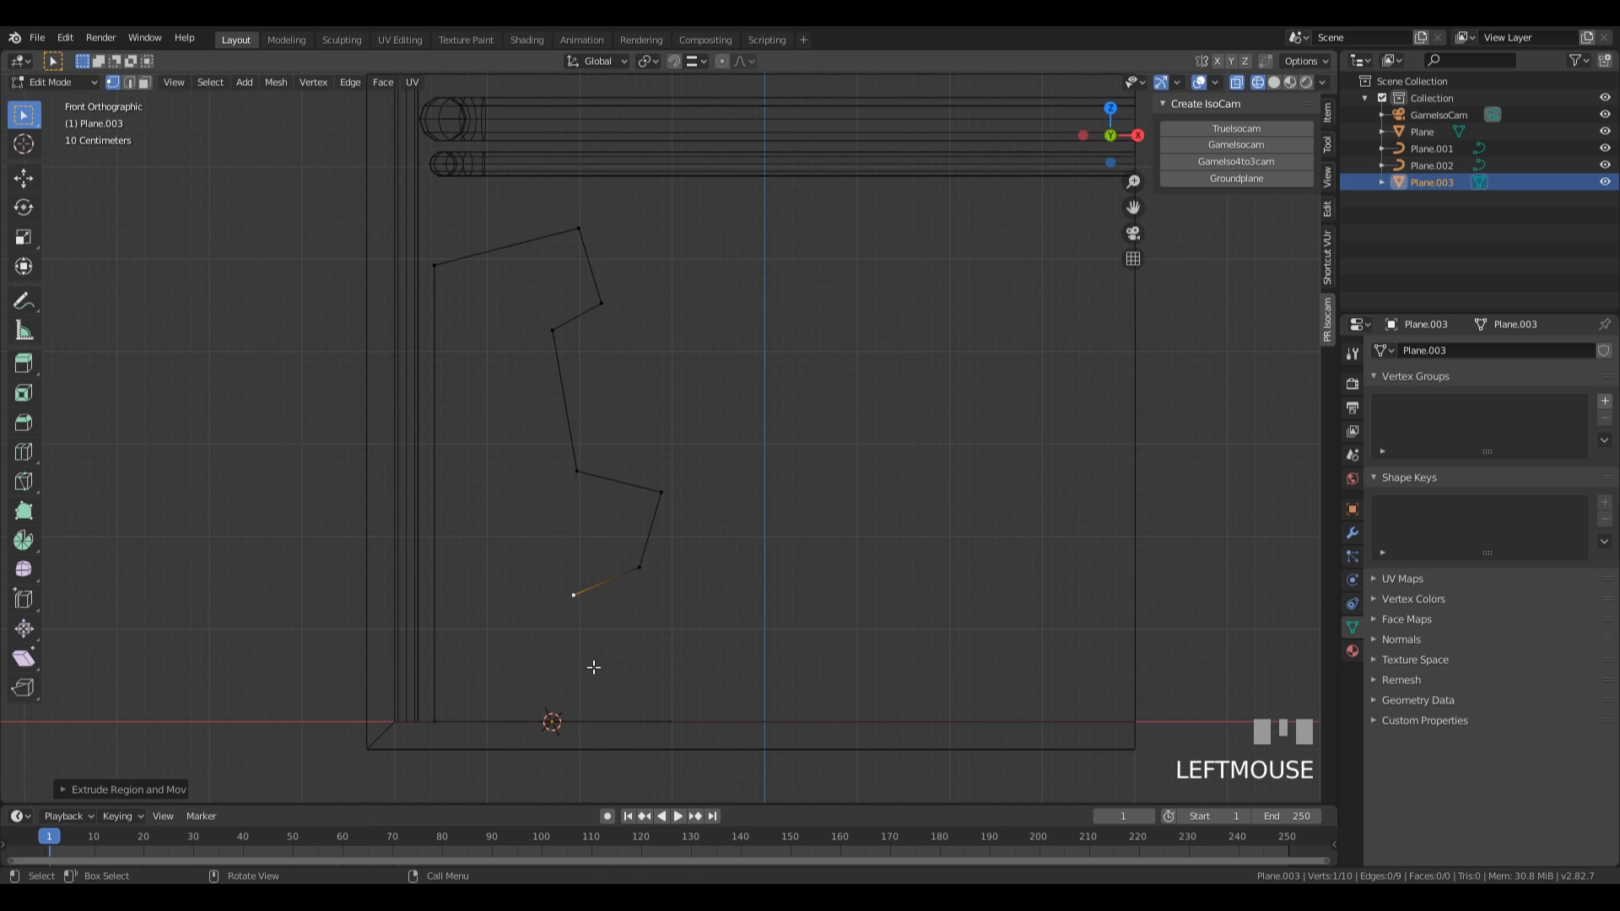
Extrude the profile's end vertex about 1.2 m down along Z and move the floor edge's free vertex about -1.03 m along X beneath it.
{"action": "key", "text": "e"}
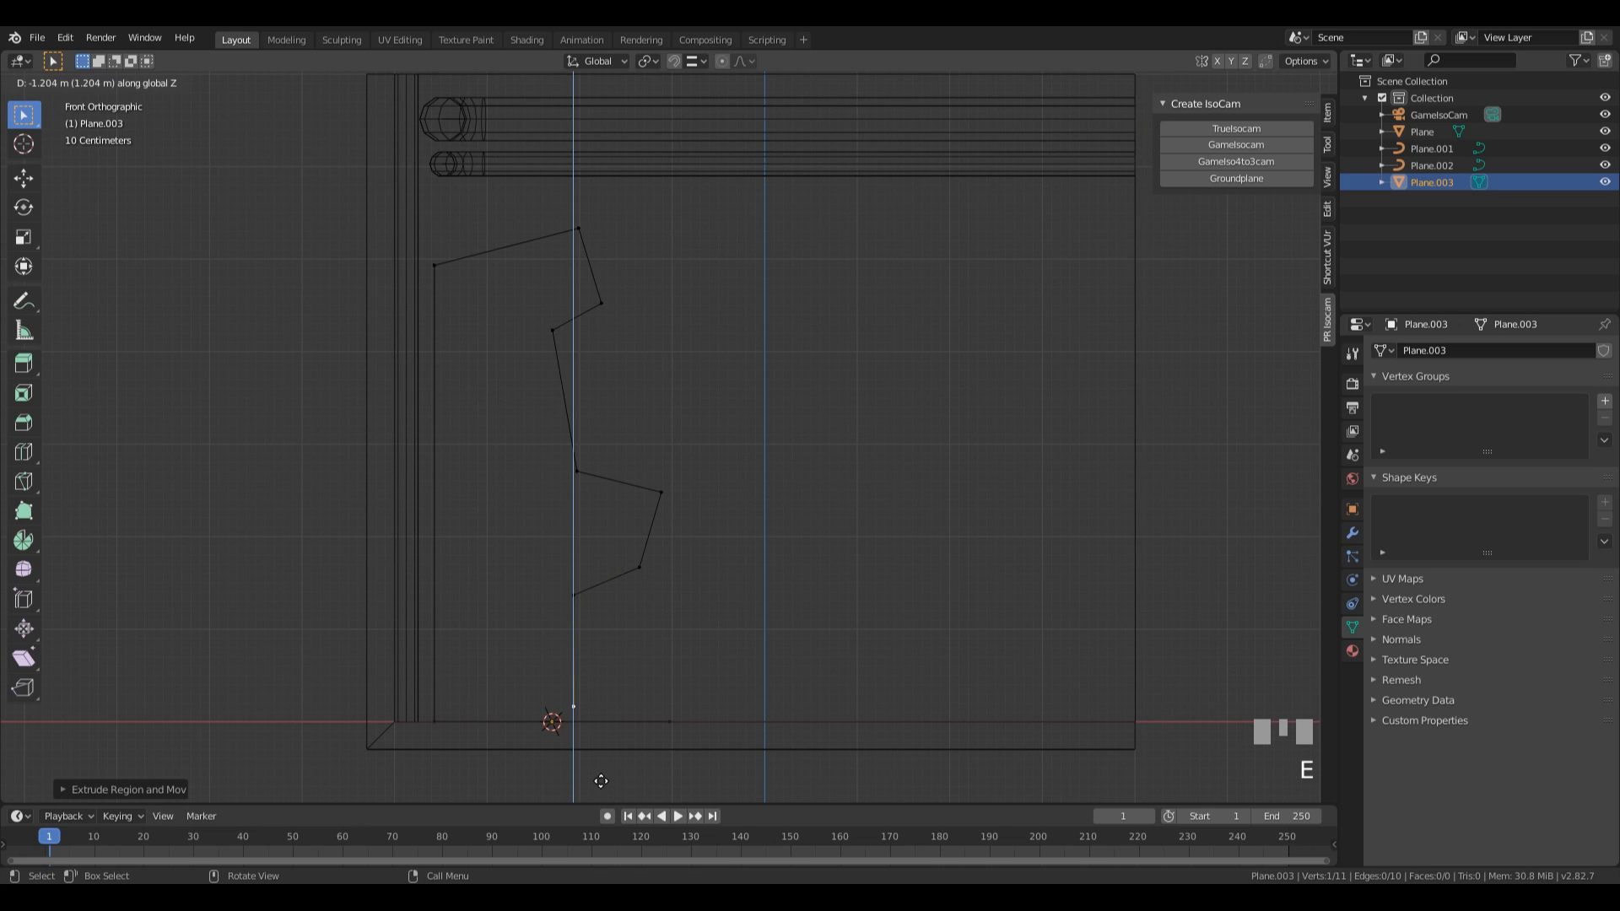
{"action": "left_click", "coordinate": [656, 718]}
{"action": "key", "text": "g"}
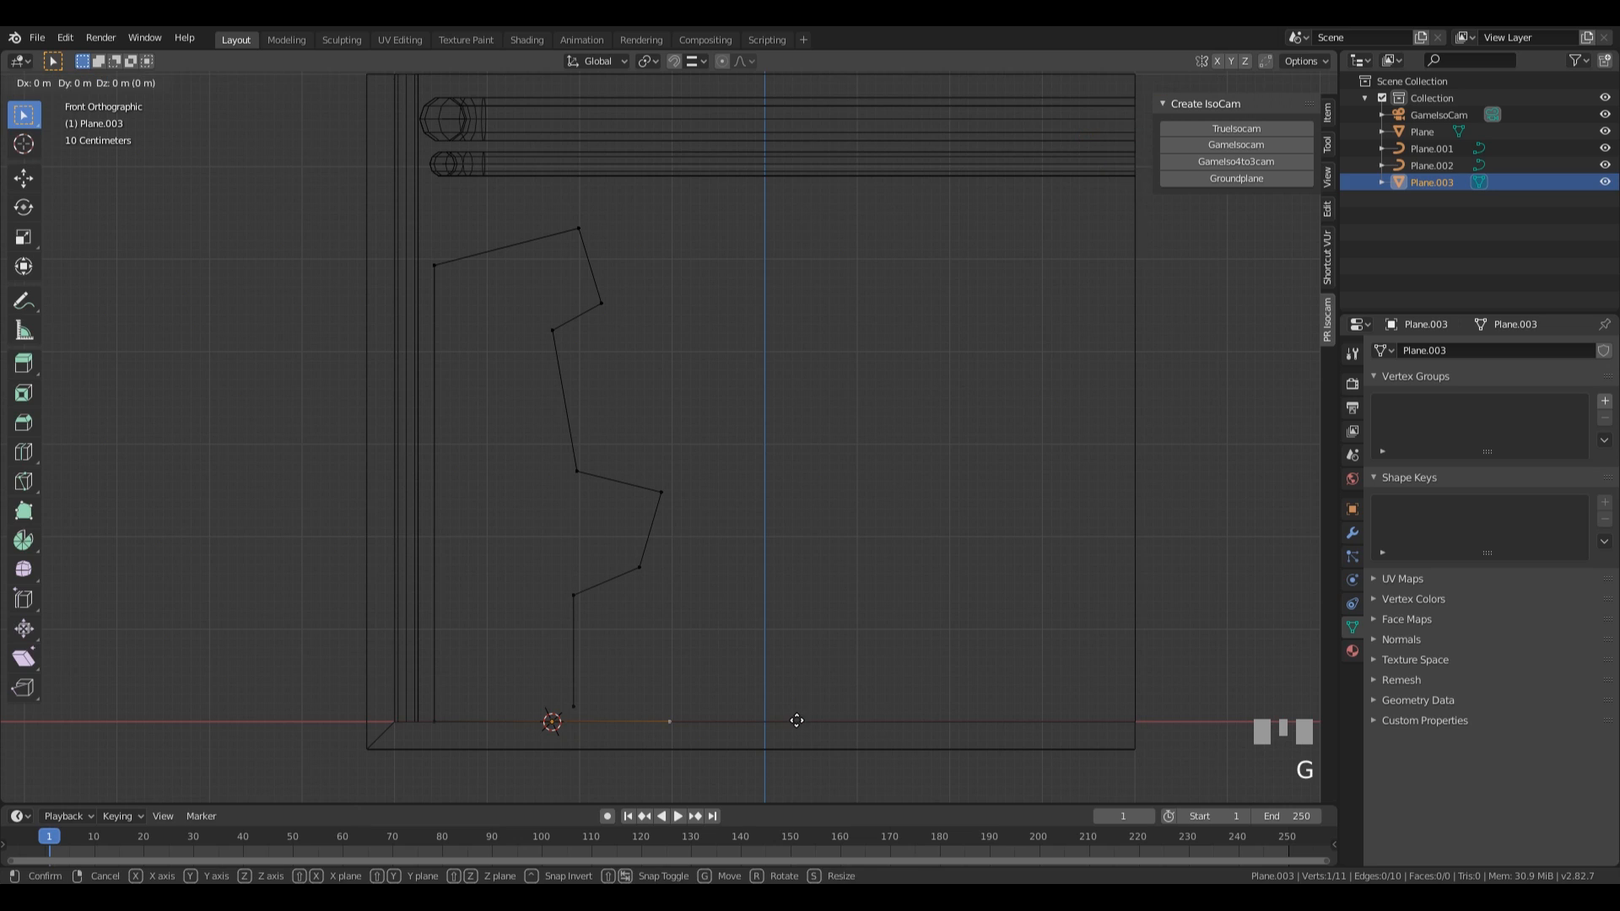
{"action": "key", "text": "x"}
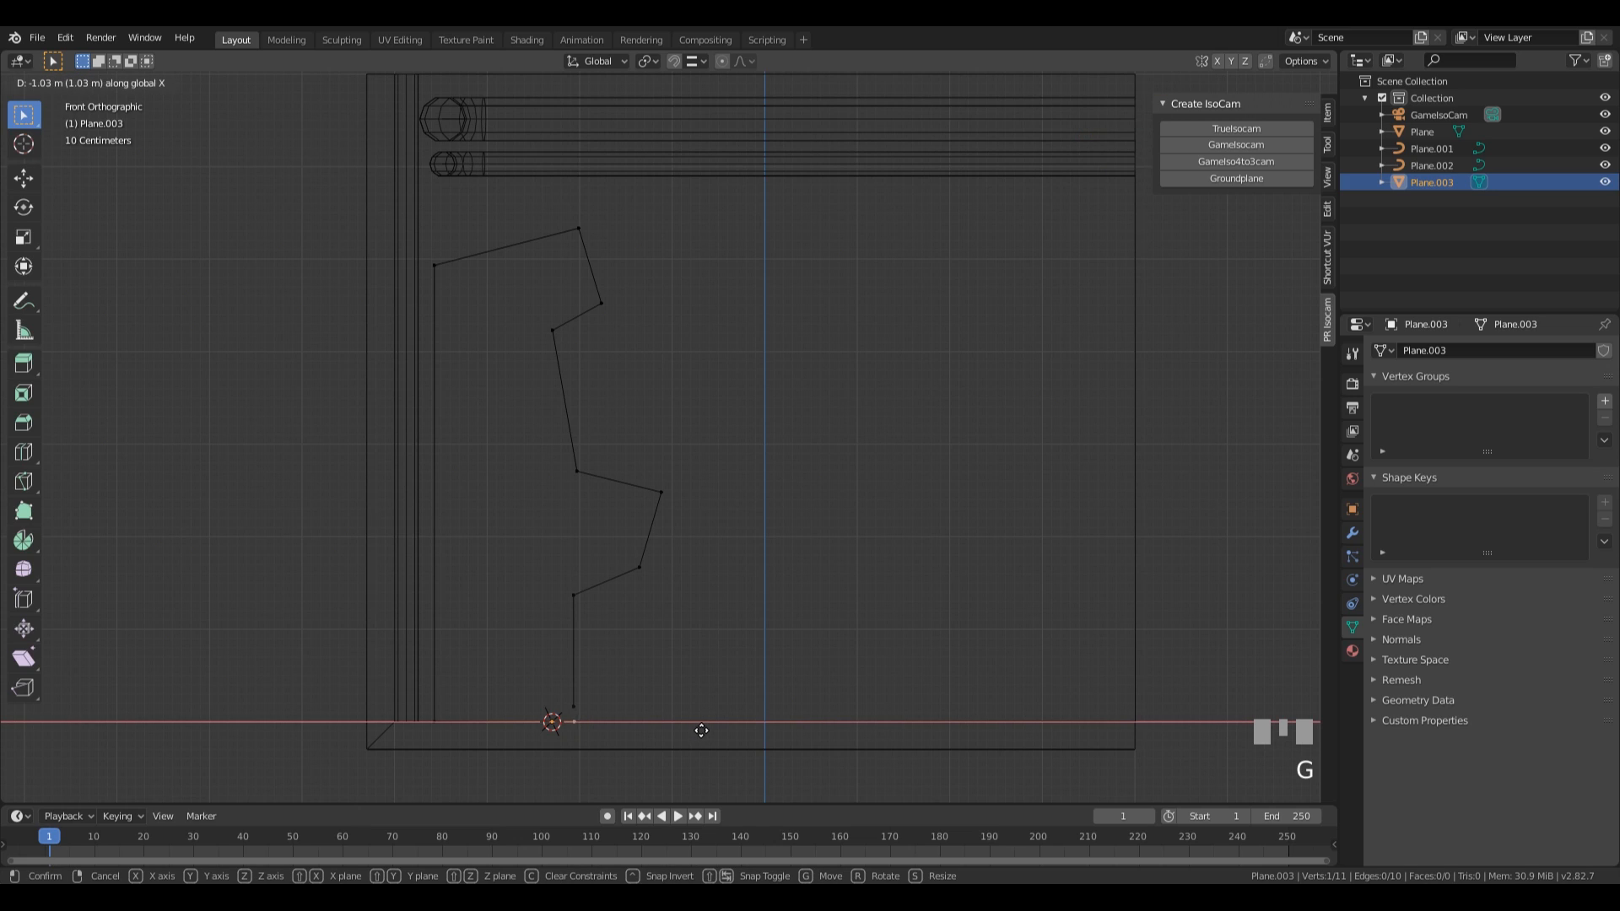
{"action": "left_click", "coordinate": [607, 705]}
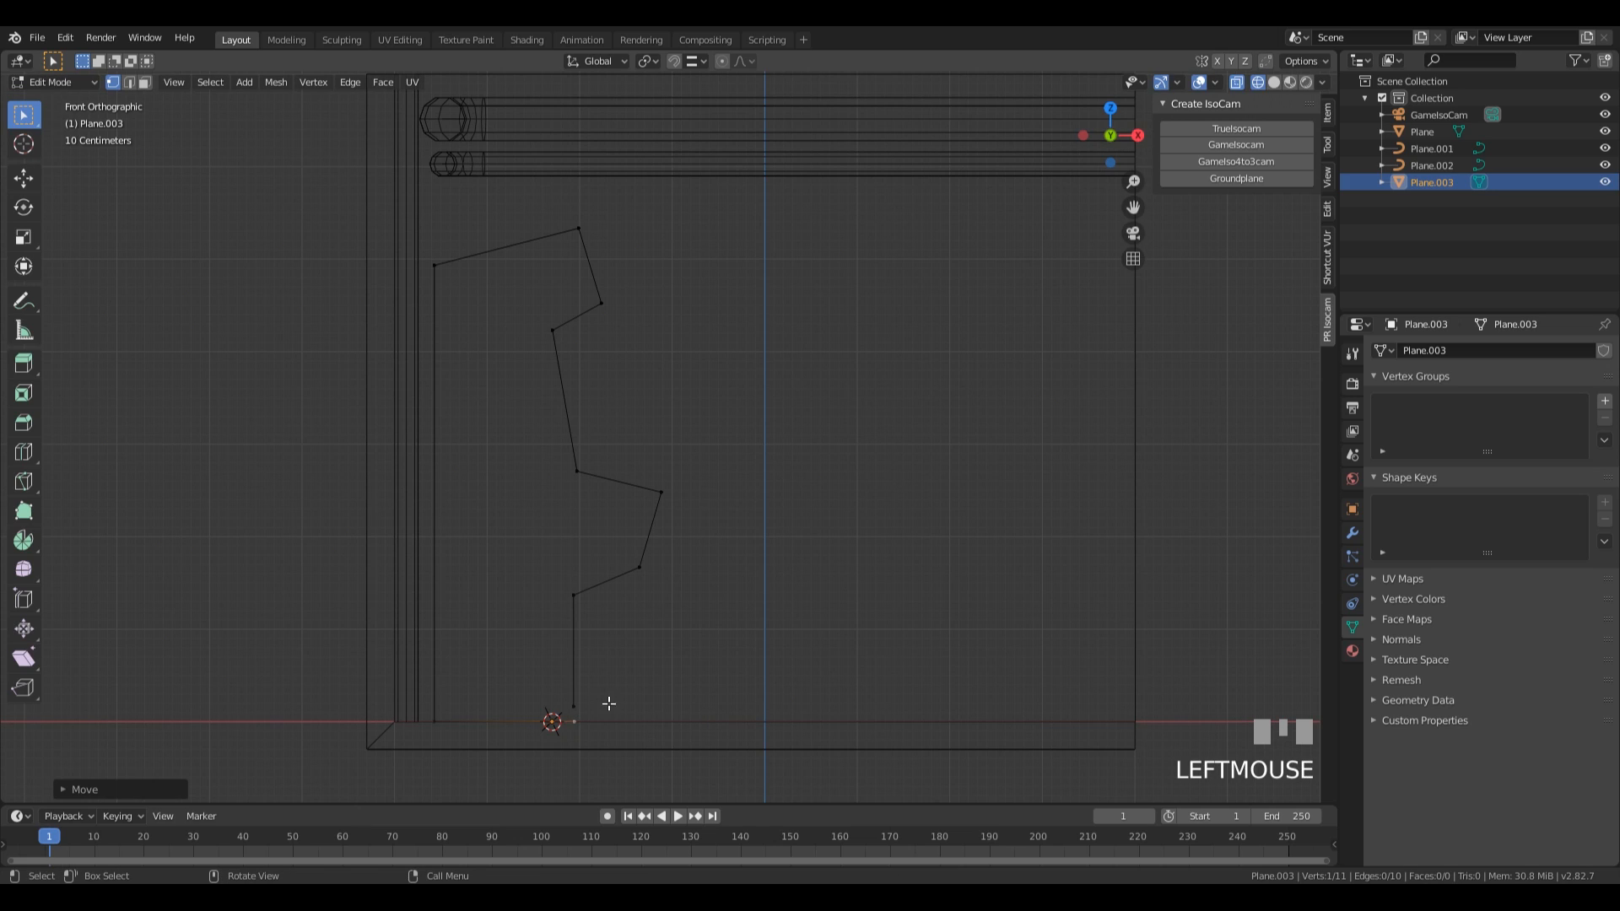
Delete the extra vertex just above the floor and connect the profile's open end to the floor vertex with an edge.
{"action": "key", "text": "x"}
{"action": "left_click", "coordinate": [665, 656]}
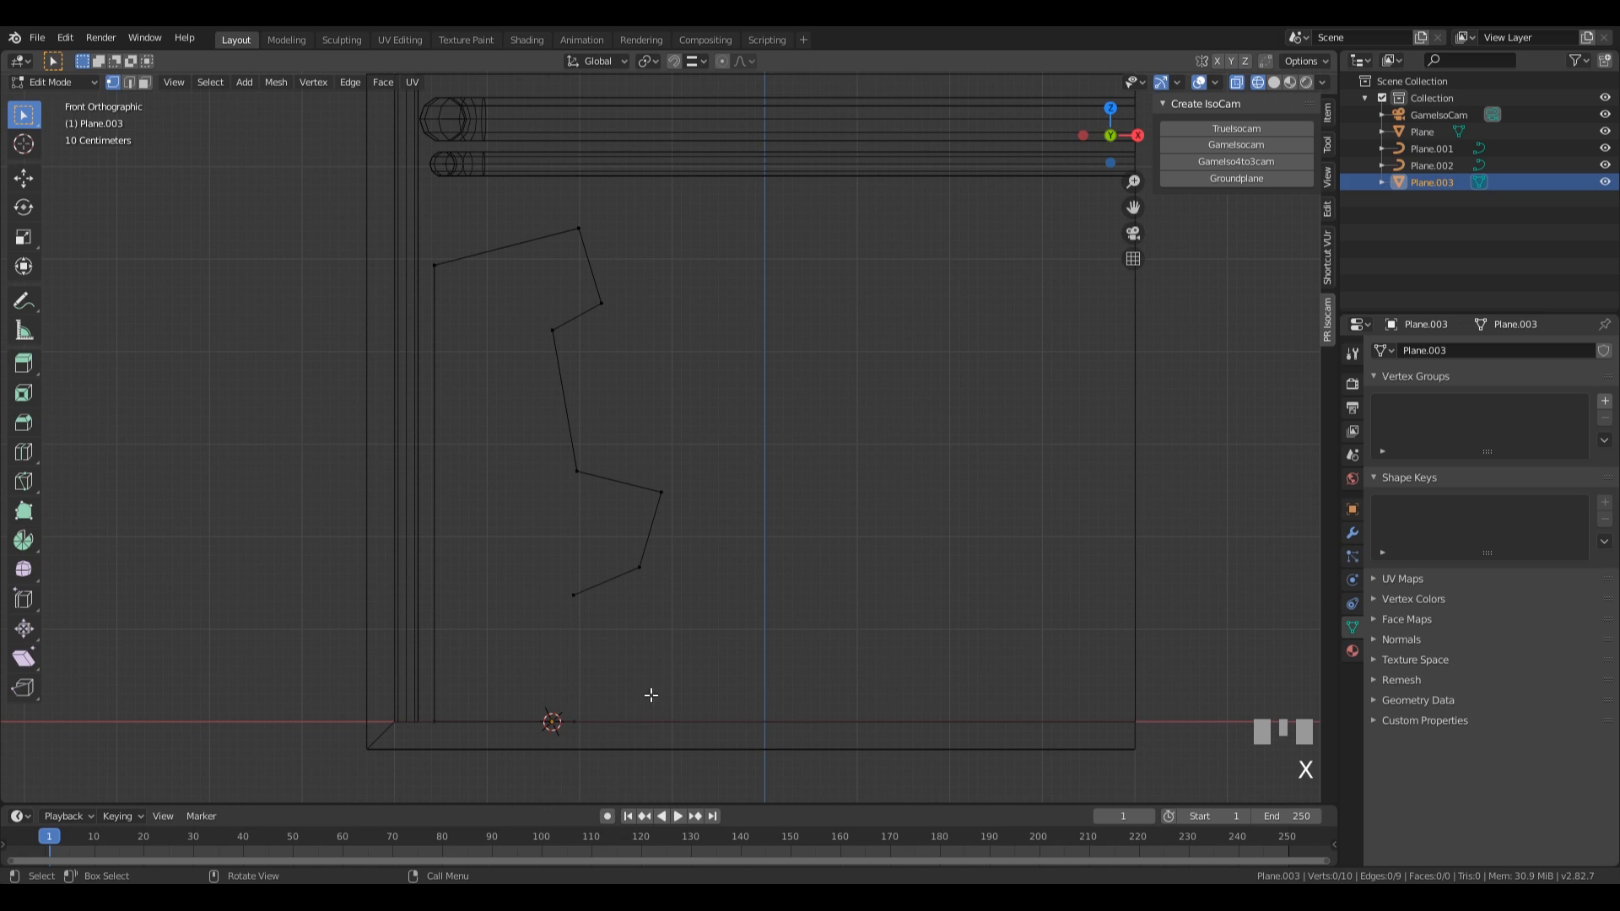
{"action": "left_click", "coordinate": [575, 727], "text": "shift"}
{"action": "key", "text": "f"}
Select both vertices of the profile's lowest front edge and scale them along the global X axis to straighten it vertically.
{"action": "left_click_drag", "start_coordinate": [549, 555], "coordinate": [599, 775]}
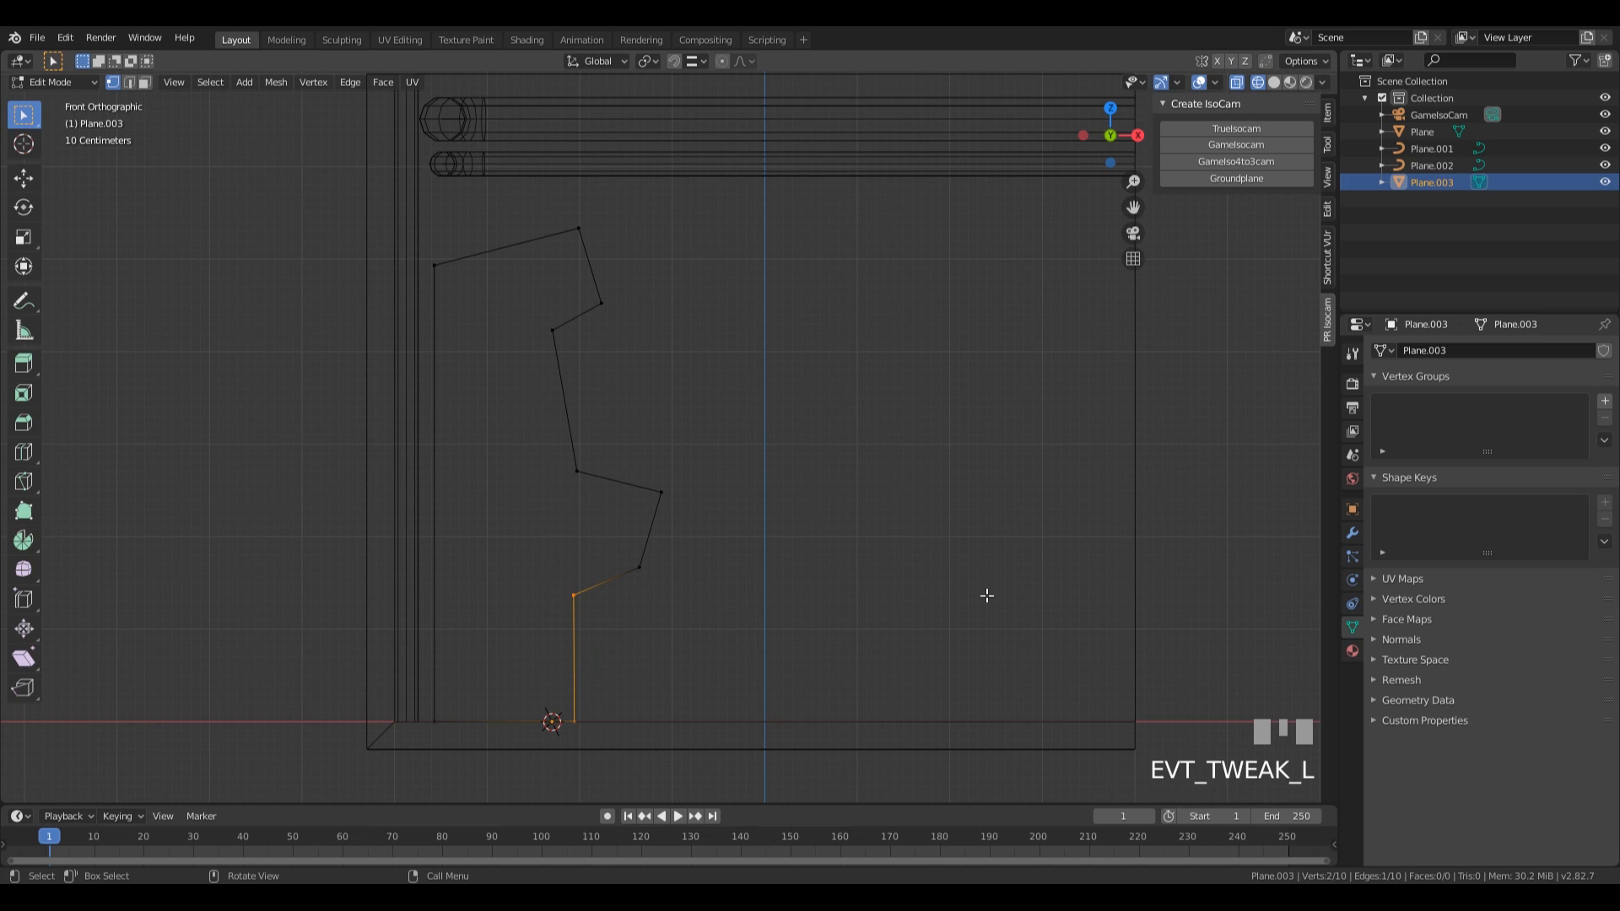
{"action": "key", "text": "s"}
{"action": "key", "text": "x"}
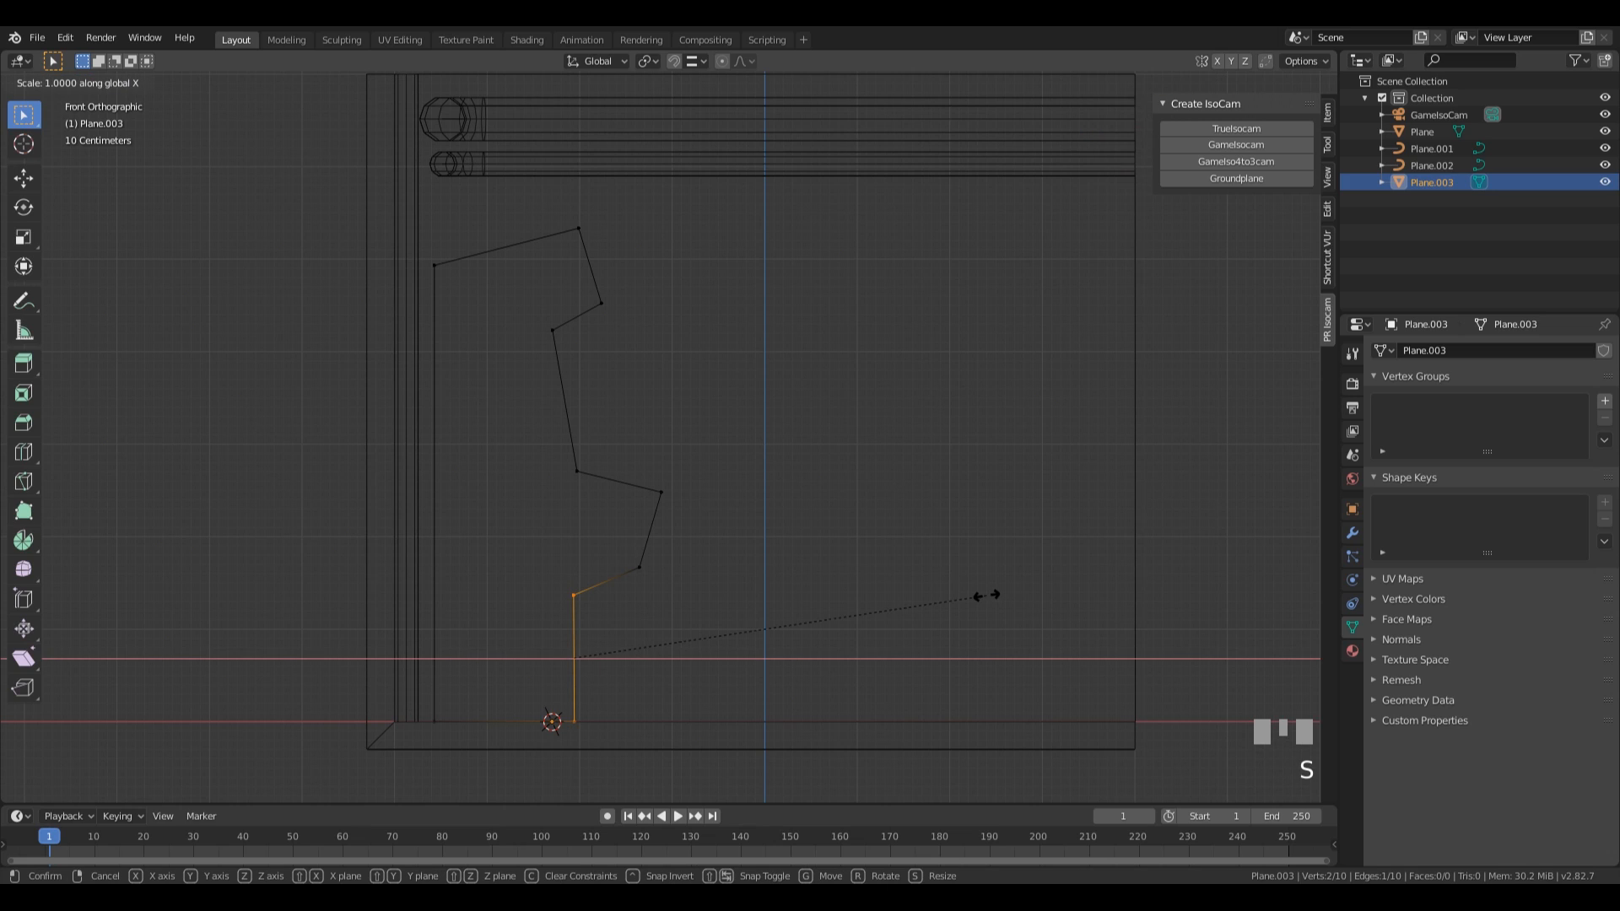
{"action": "key", "text": "KP_Enter"}
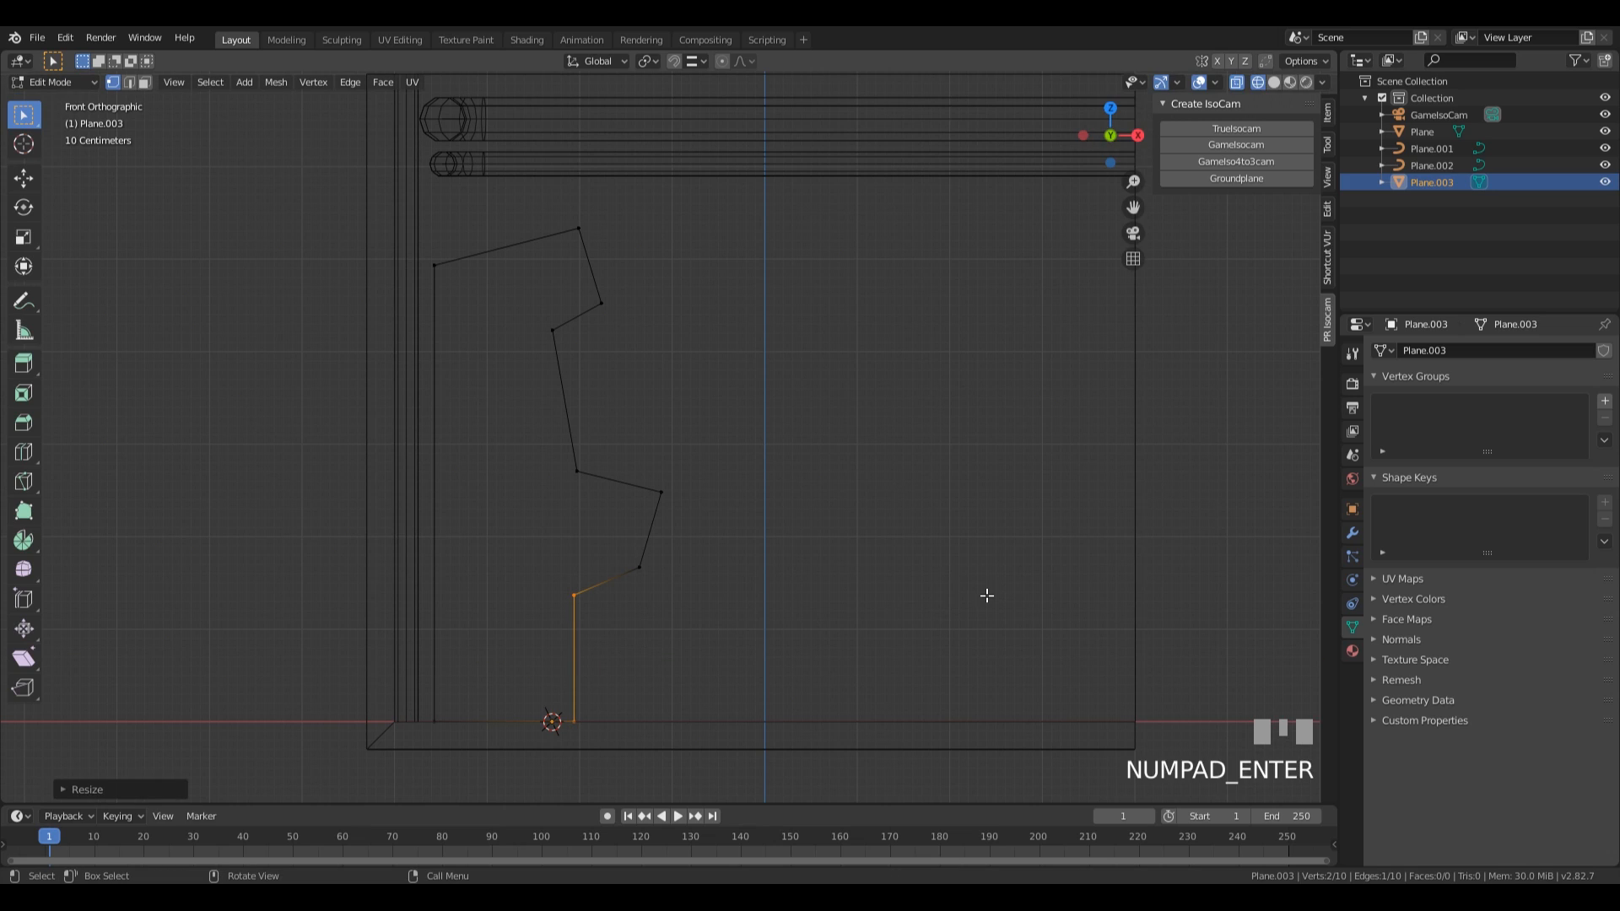
Move the profile's lowest front edge about 0.18 m along X and the lower protrusion's upper edge about 0.02 m up along Z.
{"action": "key", "text": "g"}
{"action": "key", "text": "x"}
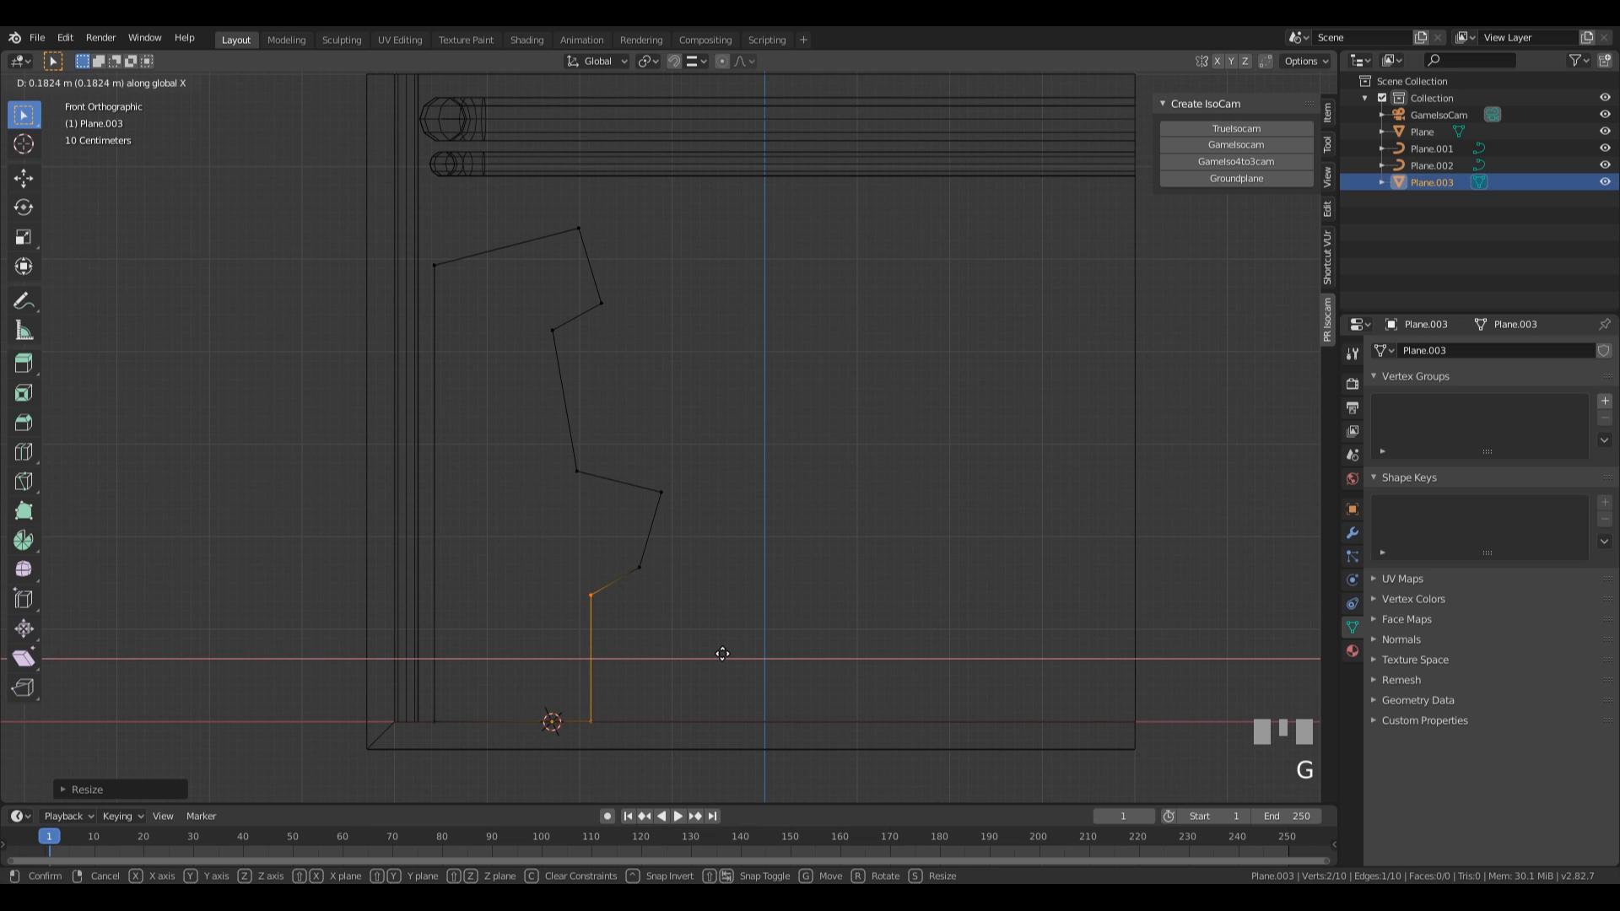
{"action": "left_click", "coordinate": [723, 652]}
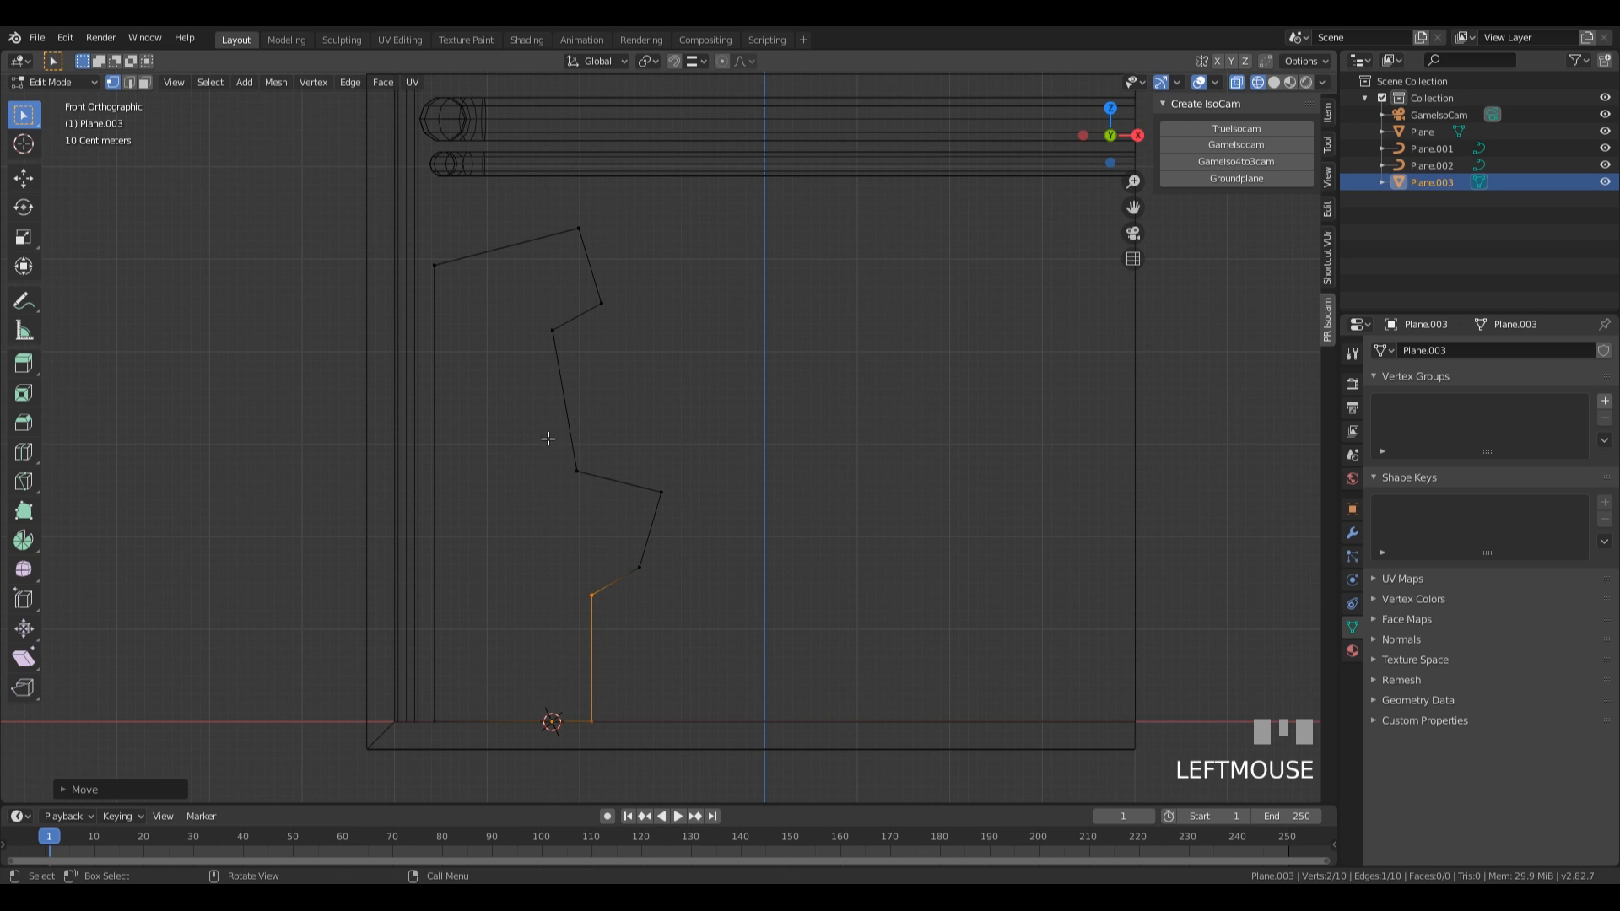
{"action": "left_click_drag", "start_coordinate": [538, 434], "coordinate": [747, 506]}
{"action": "key", "text": "g"}
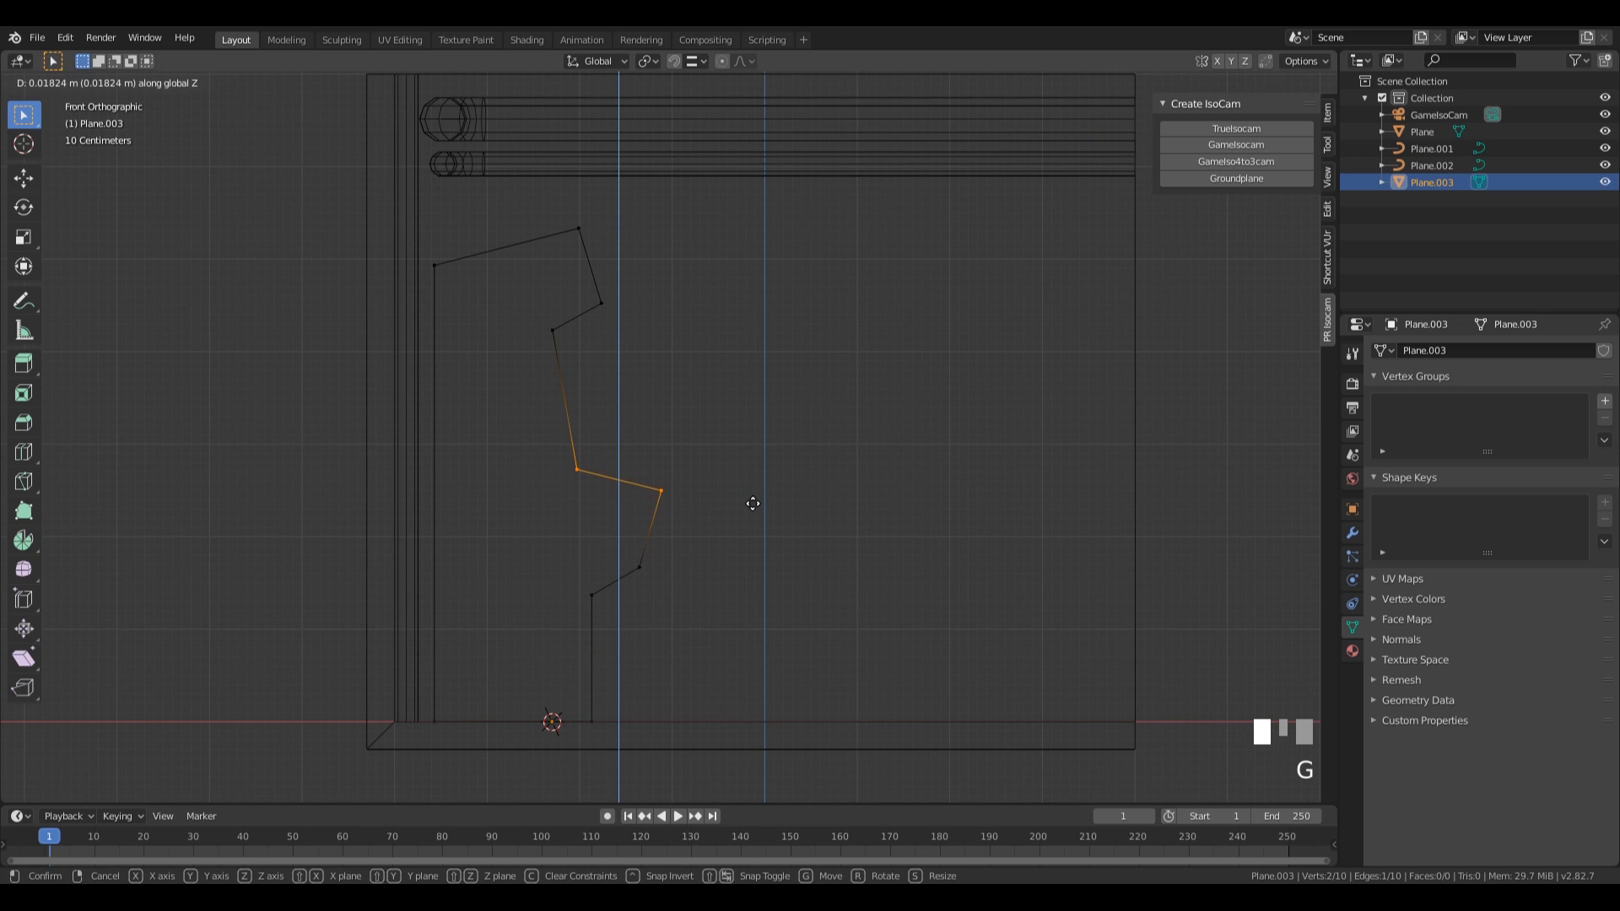
{"action": "left_click", "coordinate": [750, 504]}
Extrude the entire machine profile outline about 2.28 m along the global Y axis.
{"action": "middle_click_drag", "start_coordinate": [750, 504], "coordinate": [786, 491]}
{"action": "scroll", "coordinate": [793, 538], "scroll_direction": "down", "scroll_amount": 5}
{"action": "key", "text": "a"}
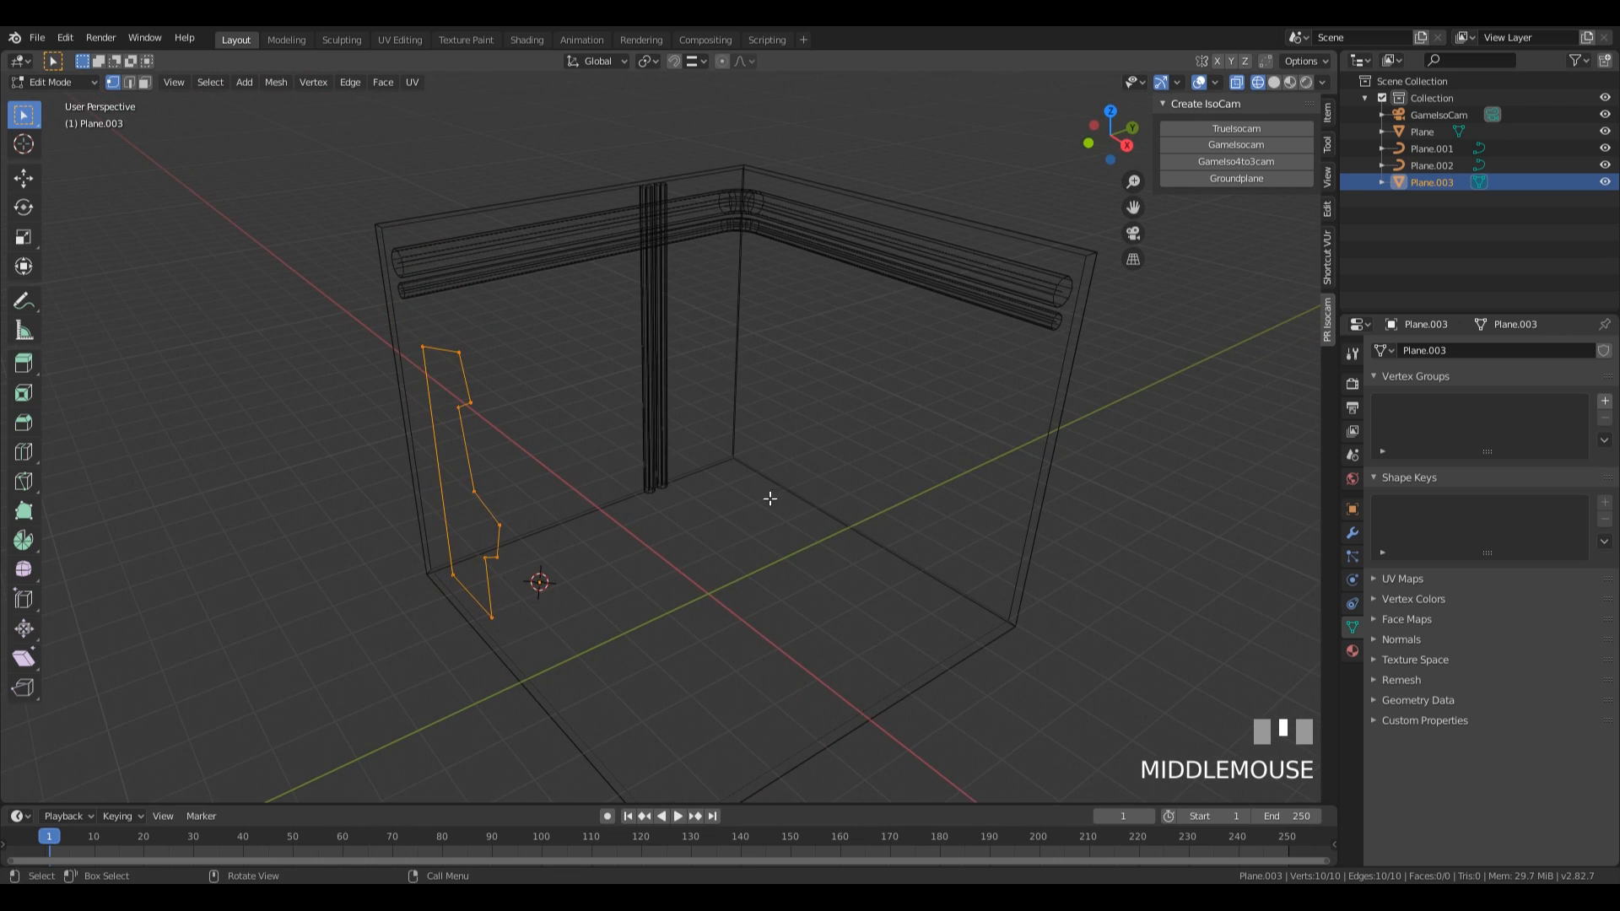
{"action": "key", "text": "e"}
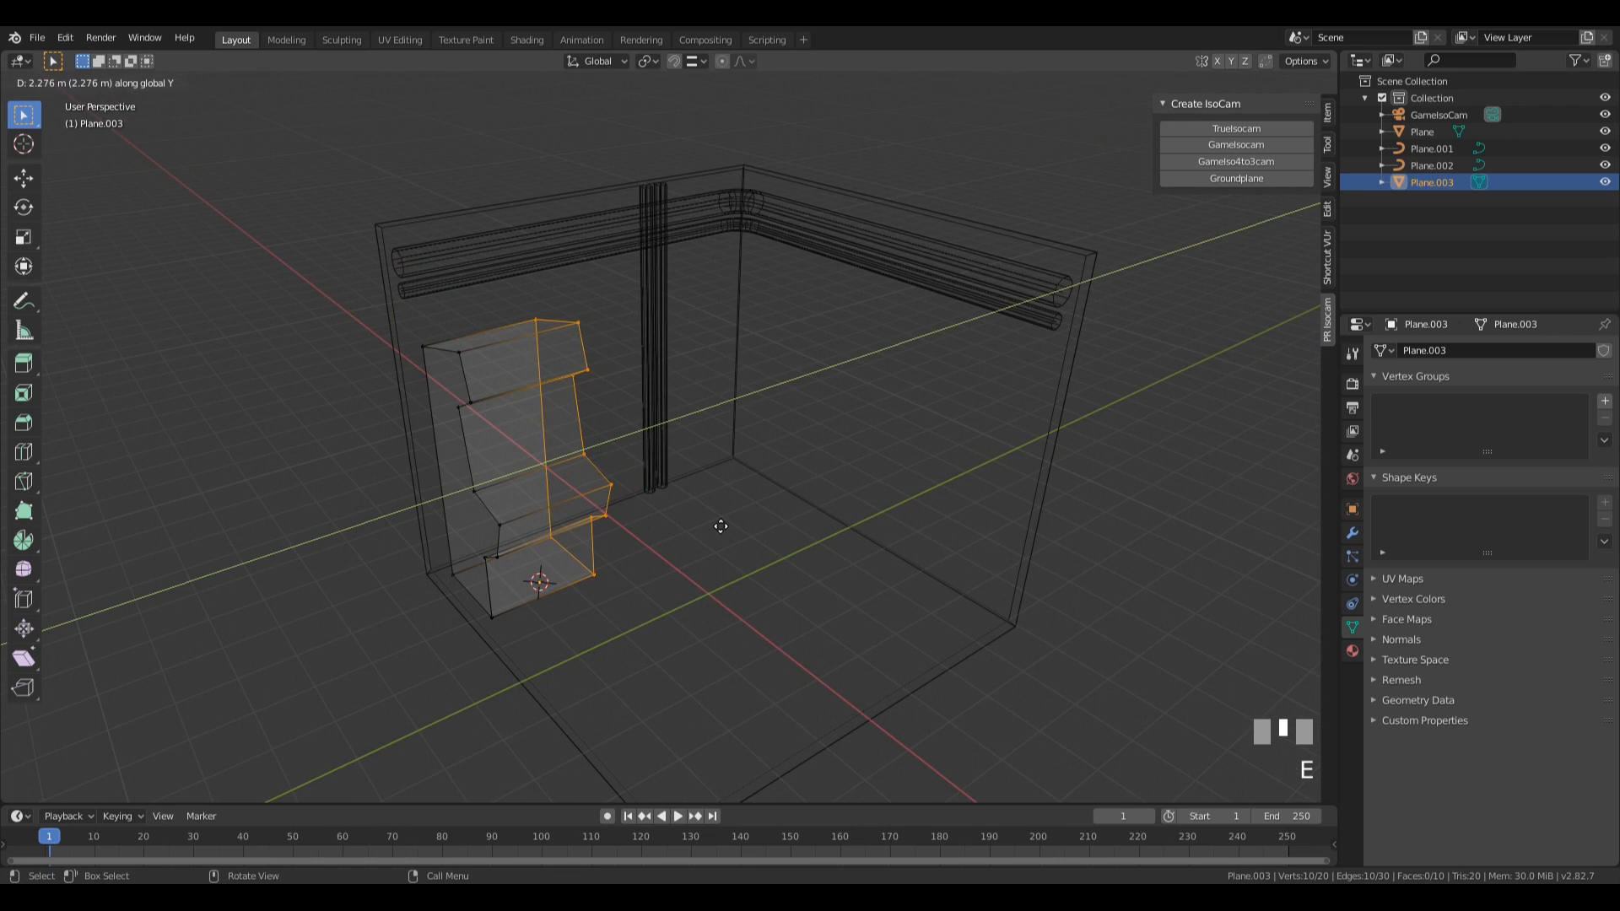
{"action": "left_click", "coordinate": [721, 525]}
{"action": "mouse_move", "coordinate": [720, 525]}
{"action": "middle_mouse_down"}
{"action": "mouse_move", "coordinate": [590, 475]}
{"action": "mouse_move", "coordinate": [460, 527]}
{"action": "mouse_move", "coordinate": [608, 506]}
{"action": "mouse_move", "coordinate": [741, 548]}
{"action": "middle_mouse_up"}
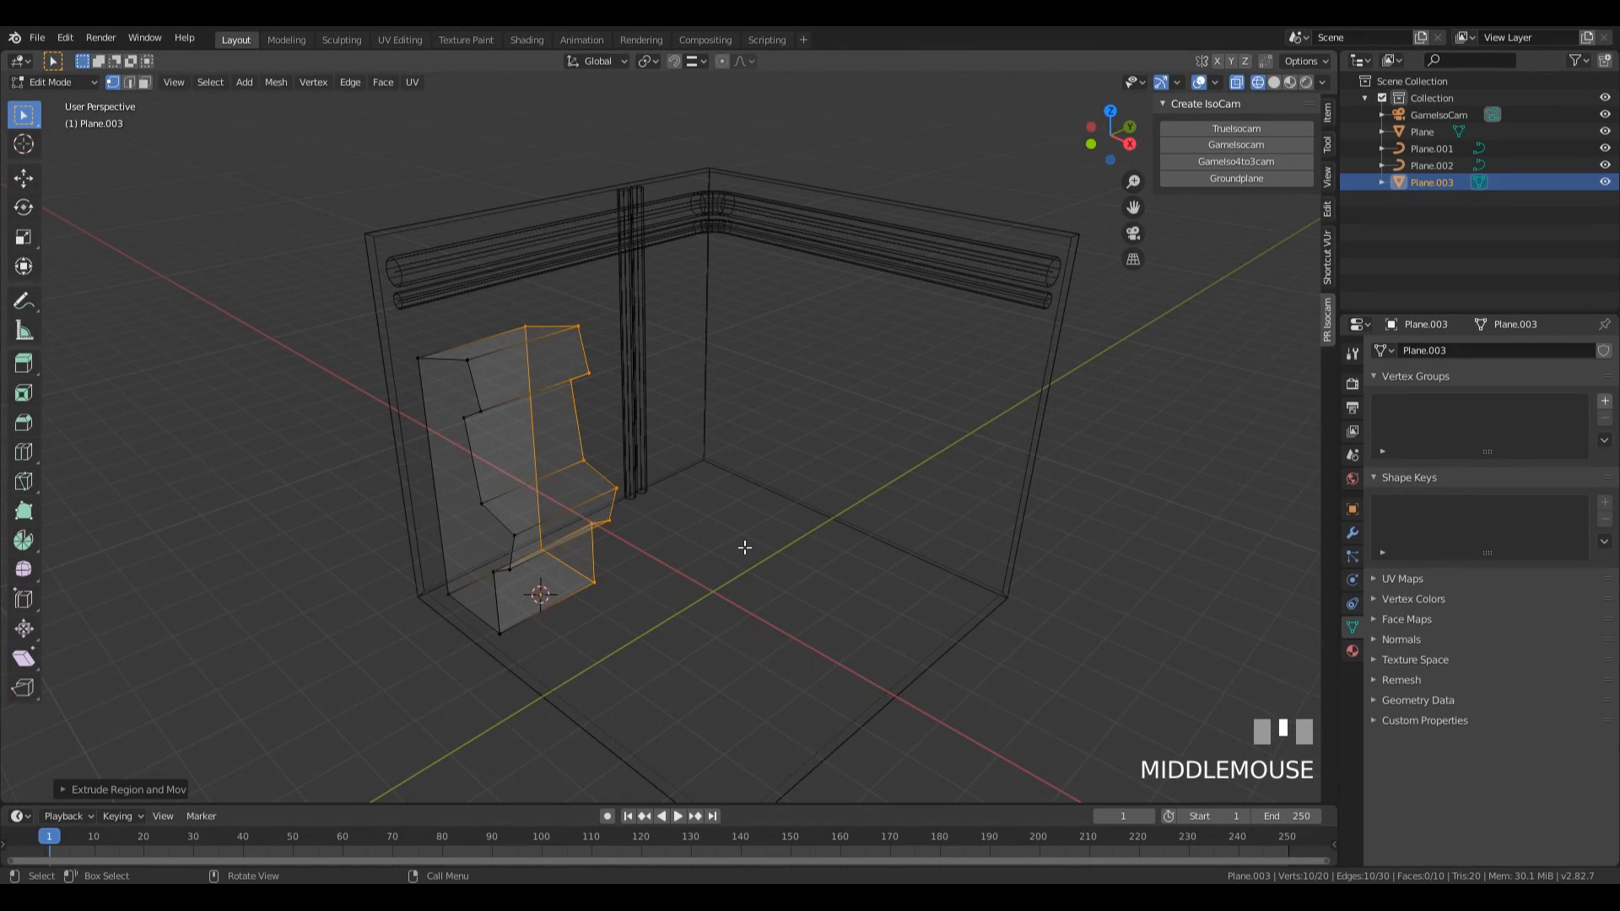
Adjust the whole machine object's size by scaling it up and slightly back down, and apply its scale.
{"action": "key", "text": "Tab"}
{"action": "key", "text": "s"}
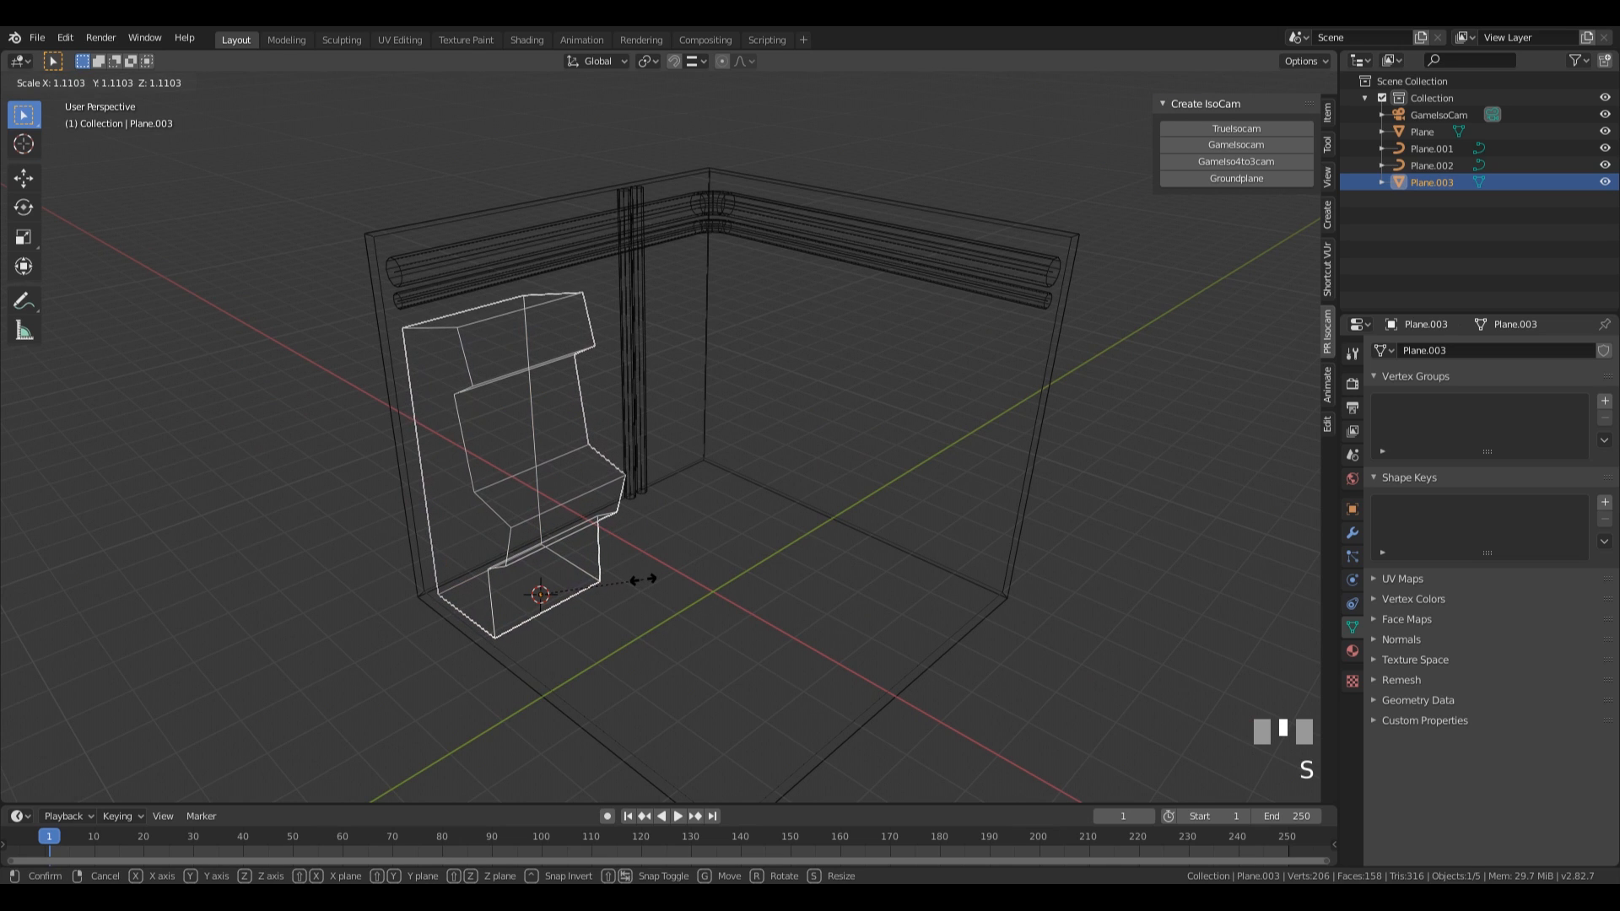
{"action": "left_click", "coordinate": [636, 573]}
{"action": "middle_click_drag", "start_coordinate": [540, 593], "coordinate": [749, 602]}
{"action": "key", "text": "s"}
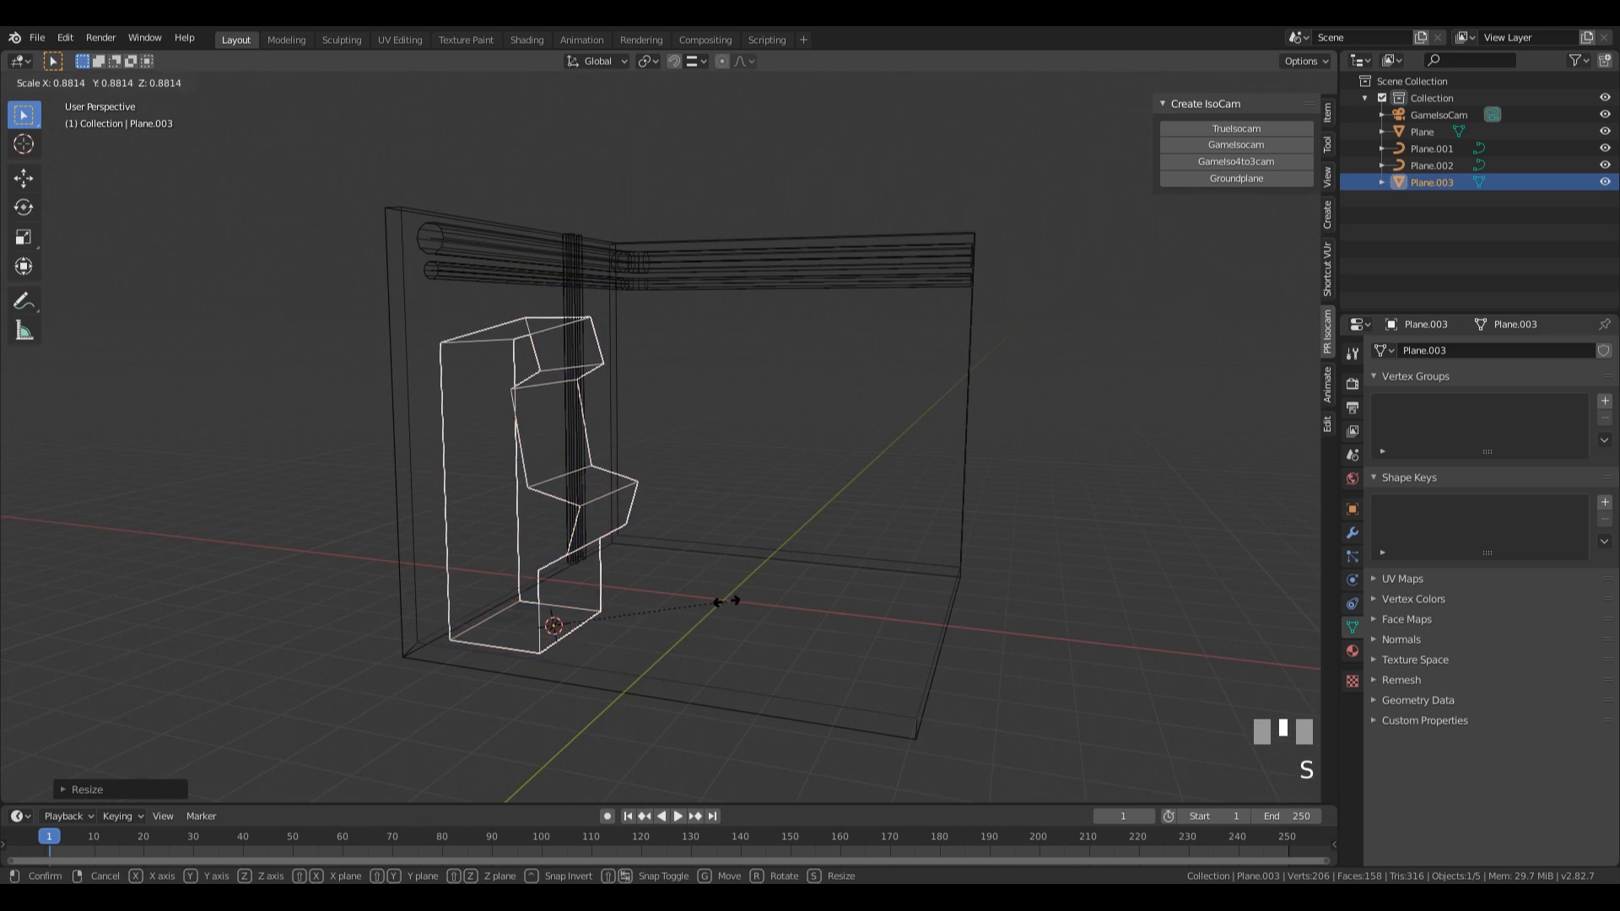
{"action": "left_click", "coordinate": [567, 447]}
{"action": "key", "text": "ctrl+a"}
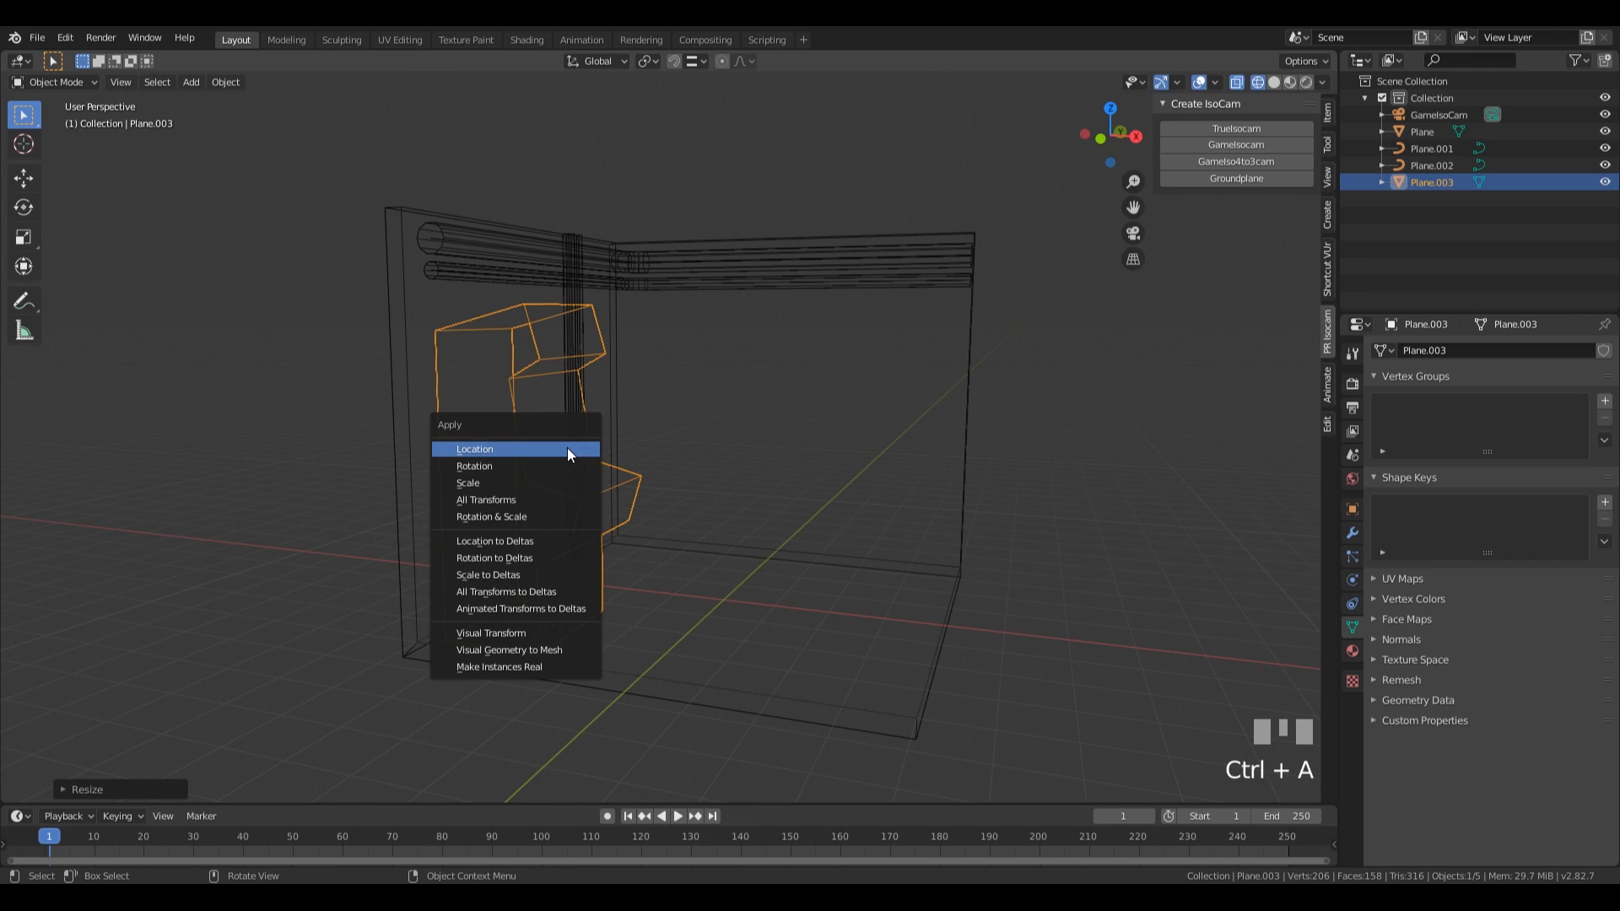
{"action": "left_click", "coordinate": [530, 486]}
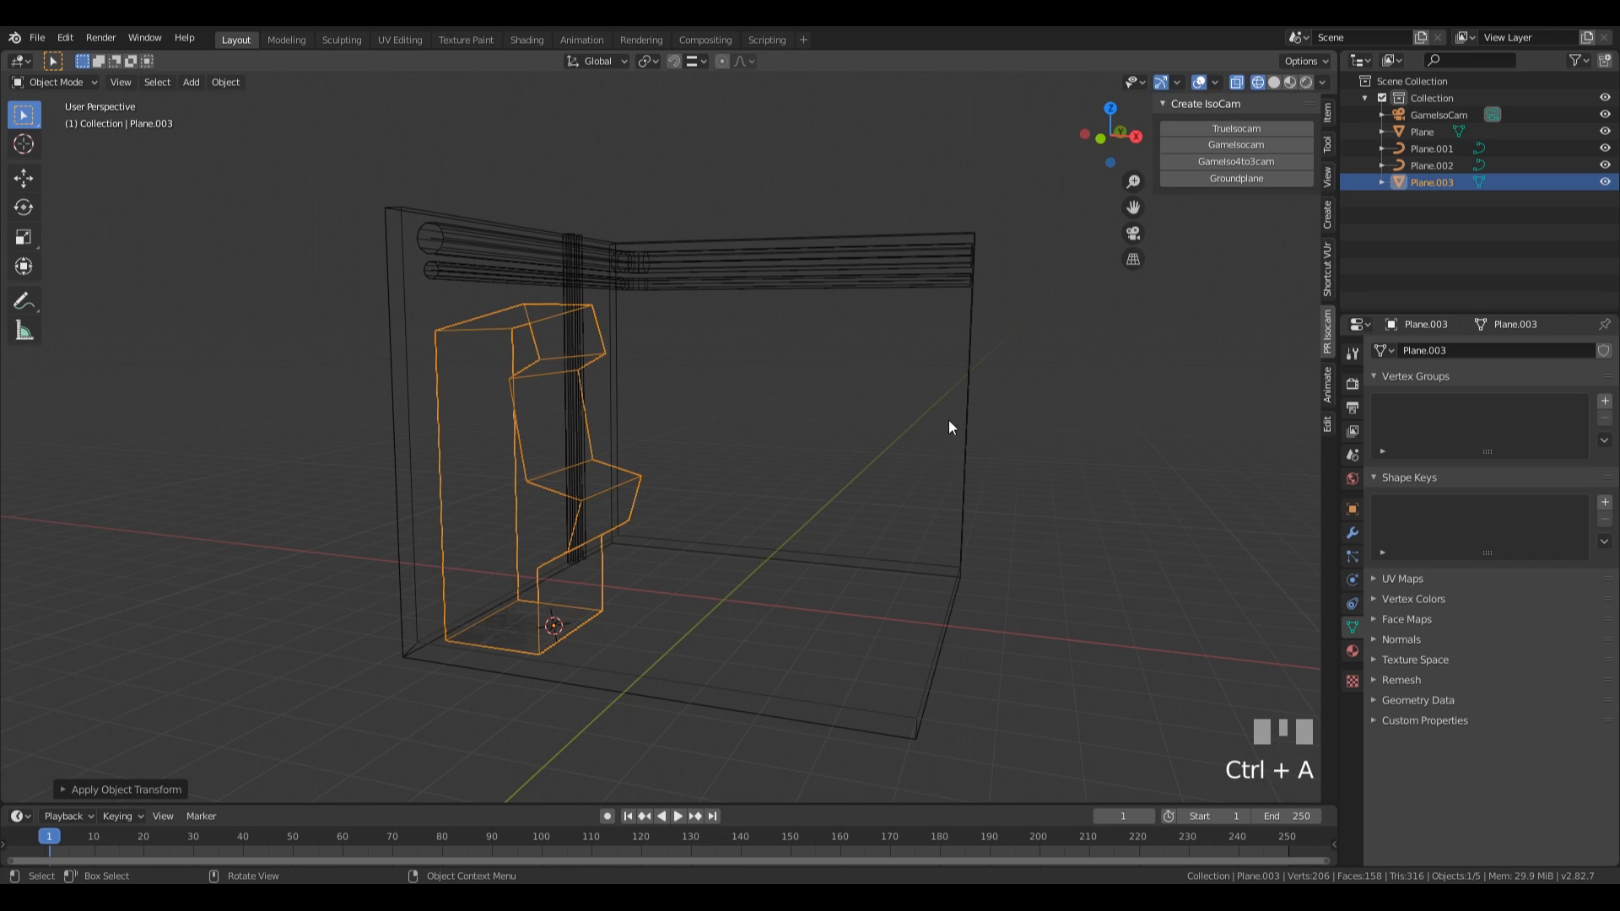
Display the scene in solid shading and enter Edit Mode on the machine.
{"action": "middle_click_drag", "start_coordinate": [952, 435], "coordinate": [889, 452]}
{"action": "key", "text": "z"}
{"action": "left_click", "coordinate": [978, 452]}
{"action": "mouse_move", "coordinate": [933, 503]}
{"action": "middle_mouse_down", "text": "shift"}
{"action": "mouse_move", "coordinate": [727, 496]}
{"action": "mouse_move", "coordinate": [647, 512]}
{"action": "middle_mouse_up", "text": "shift"}
{"action": "key", "text": "Tab"}
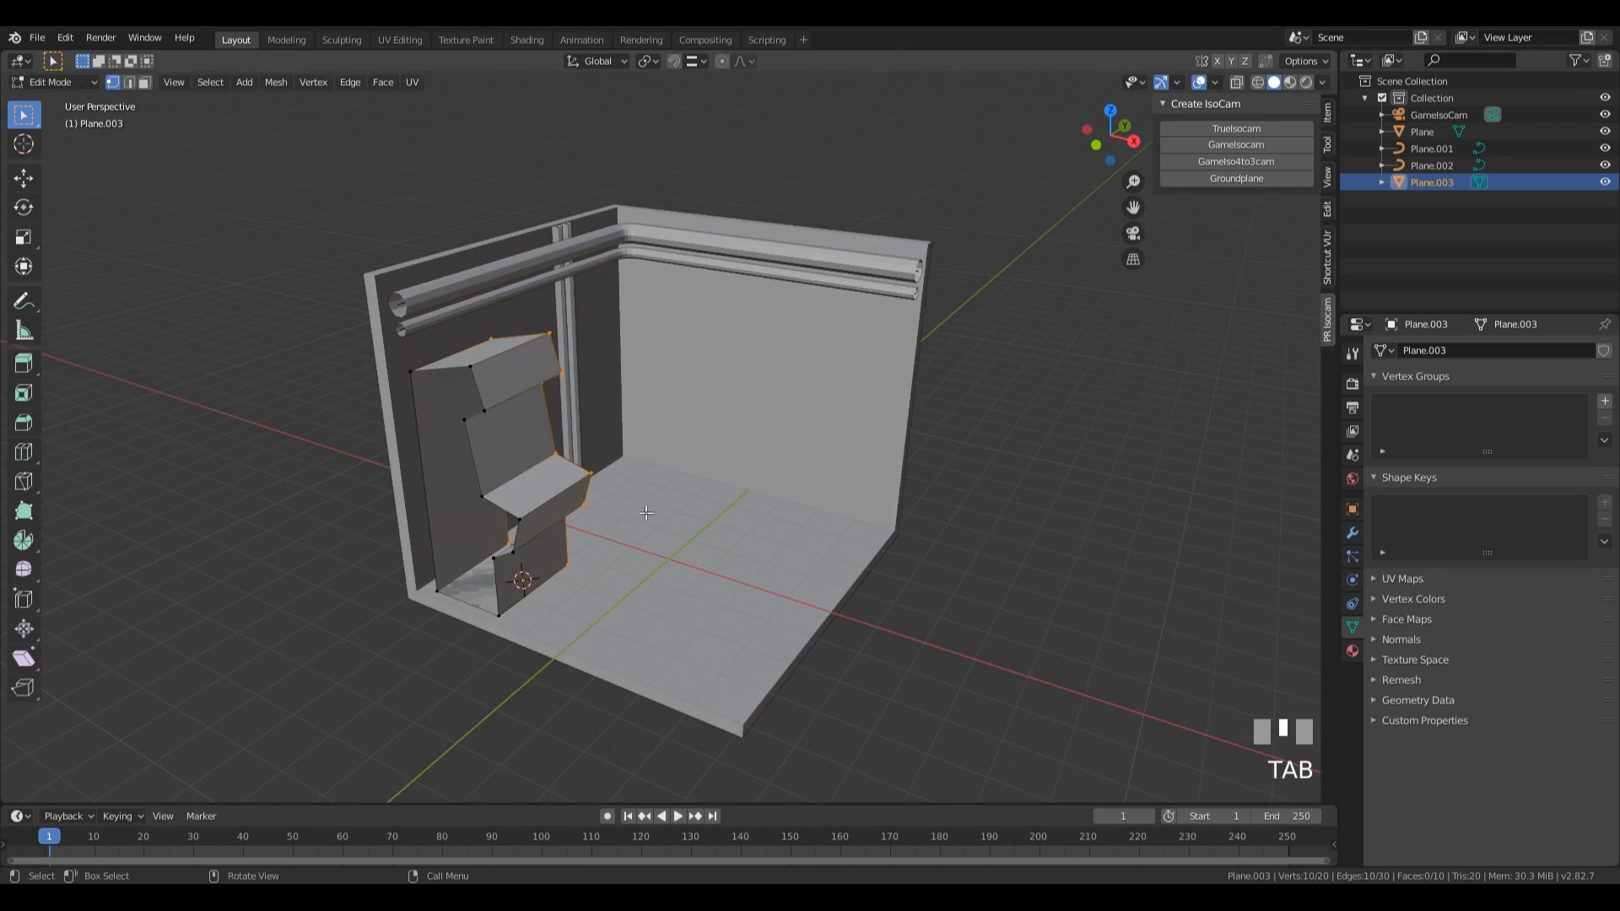
Fill the open outlines on both sides of the machine with faces.
{"action": "middle_click_drag", "start_coordinate": [526, 534], "coordinate": [552, 365]}
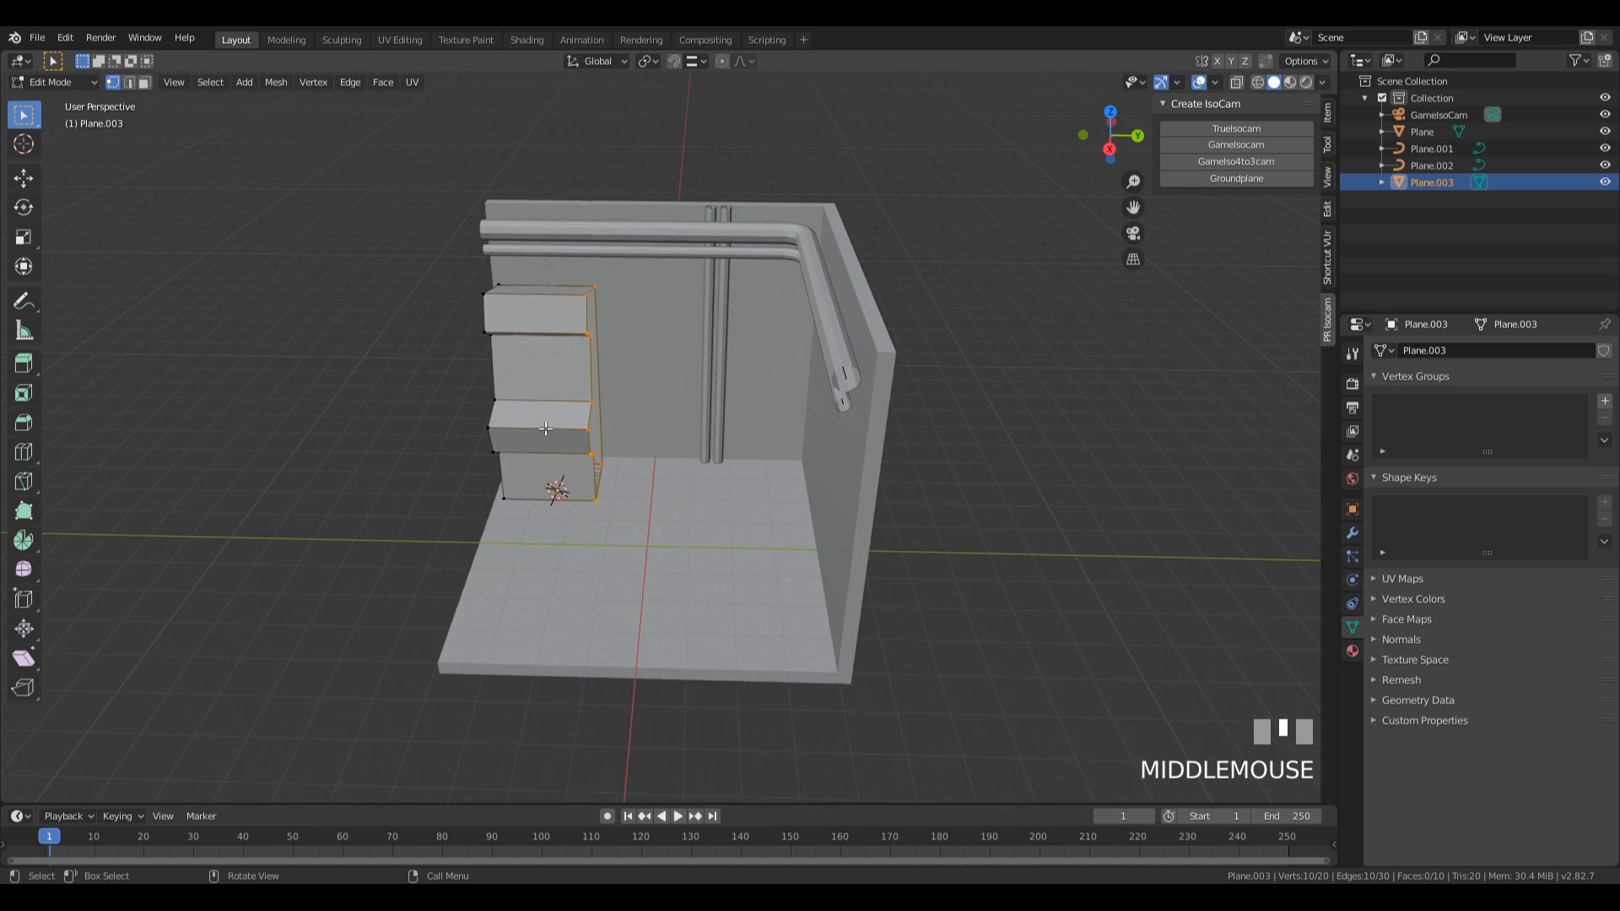
{"action": "middle_click_drag", "start_coordinate": [505, 488], "coordinate": [531, 456]}
{"action": "key", "text": "f"}
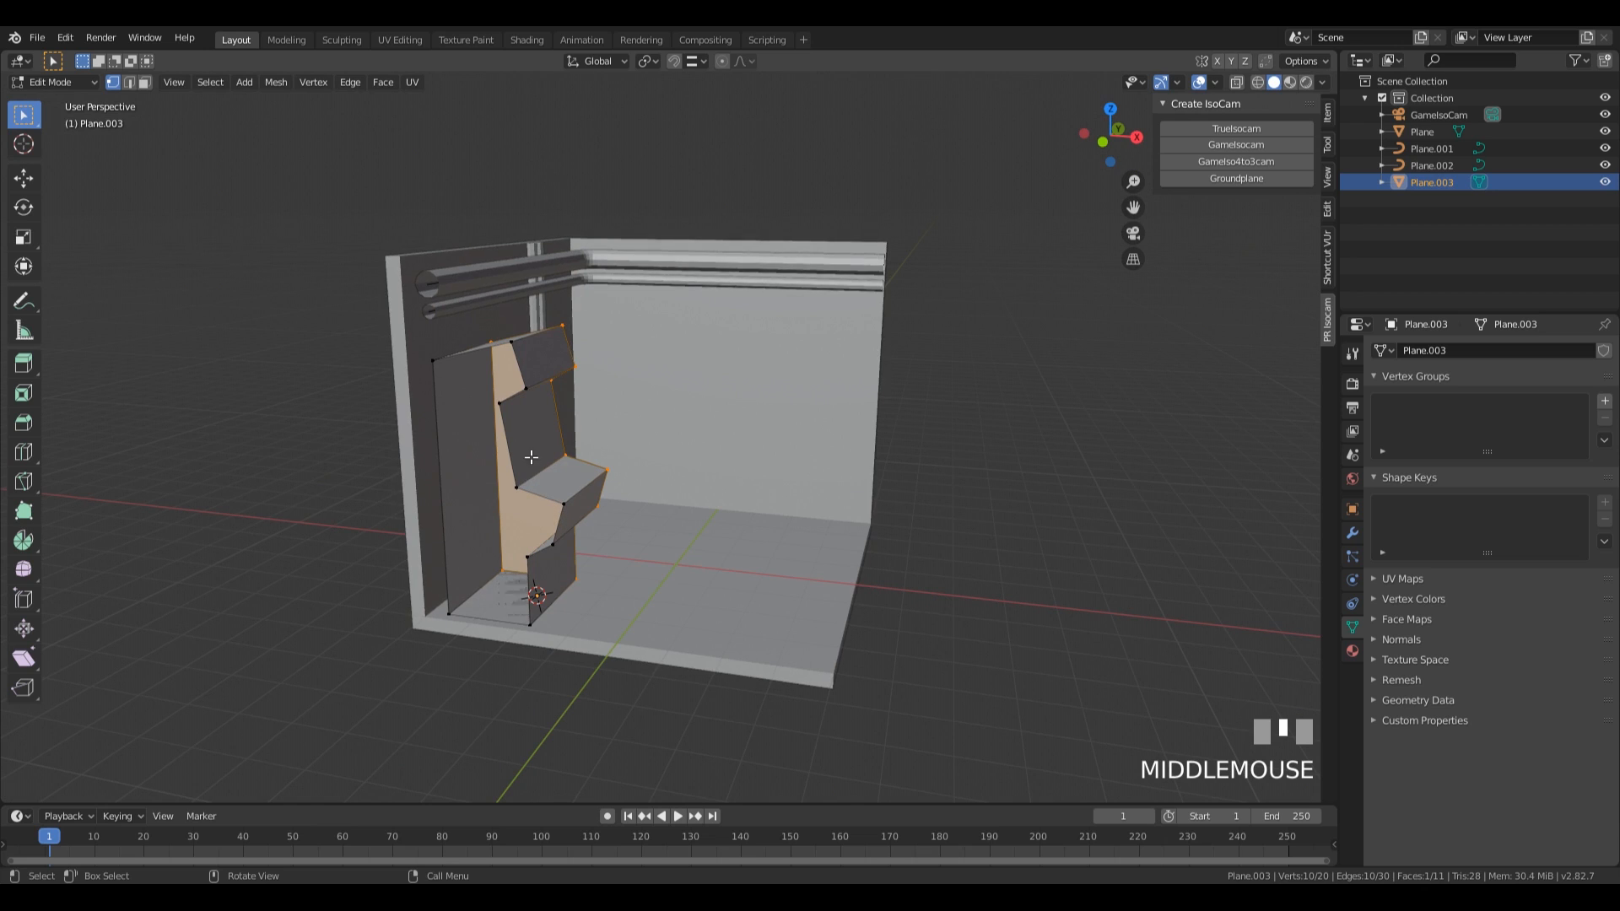
{"action": "left_click", "coordinate": [502, 413], "text": "alt"}
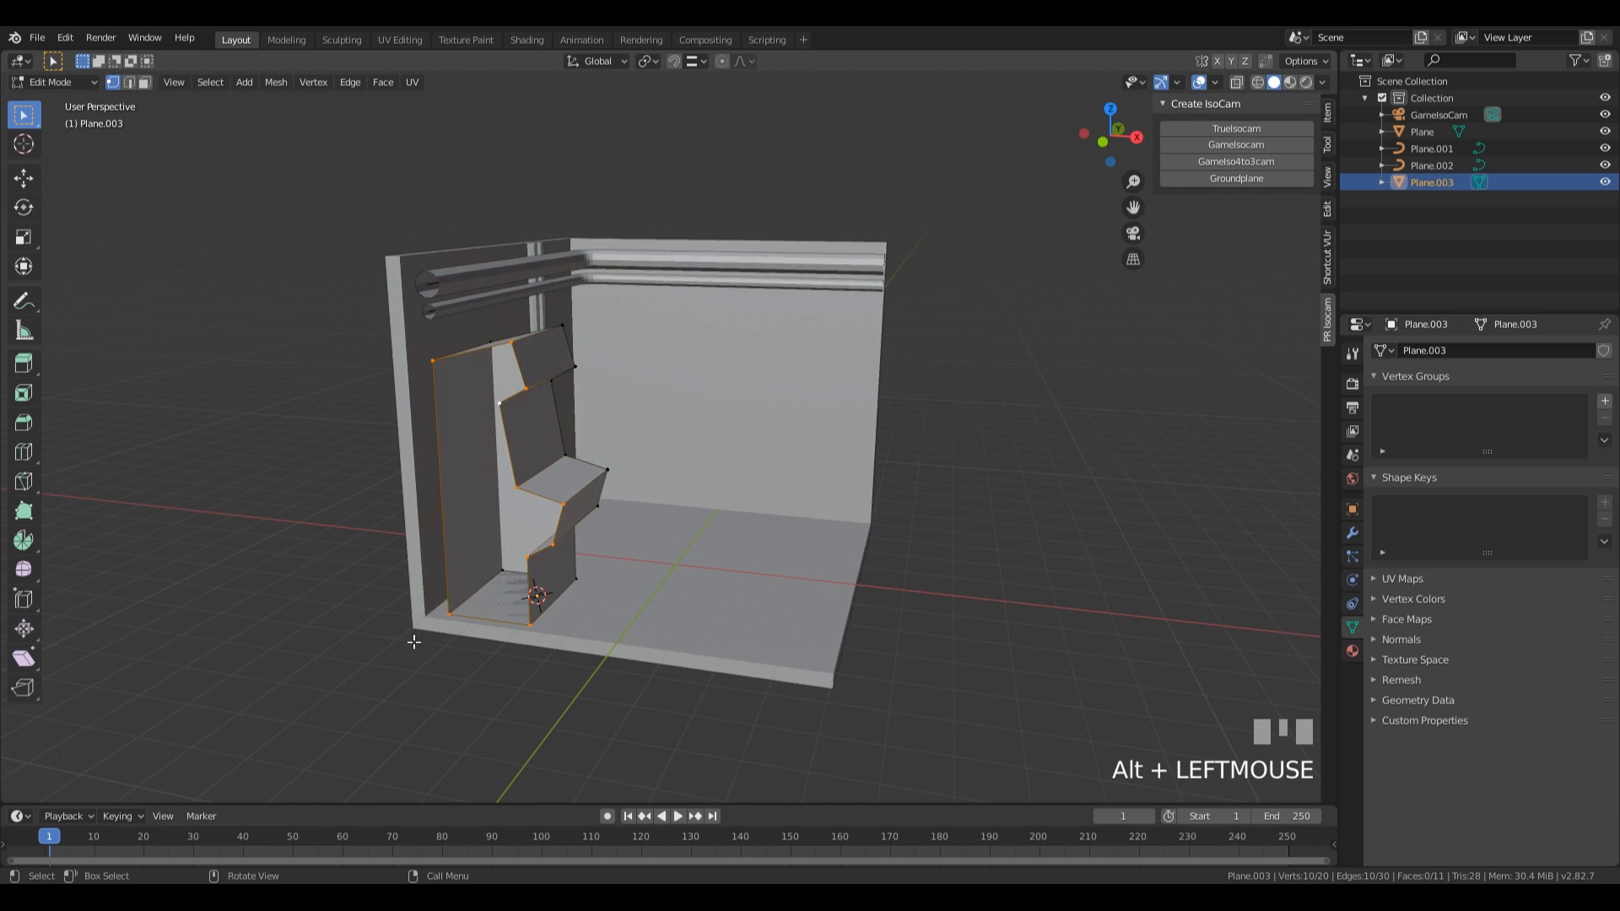
{"action": "key", "text": "f"}
{"action": "middle_click_drag", "start_coordinate": [652, 635], "coordinate": [670, 534]}
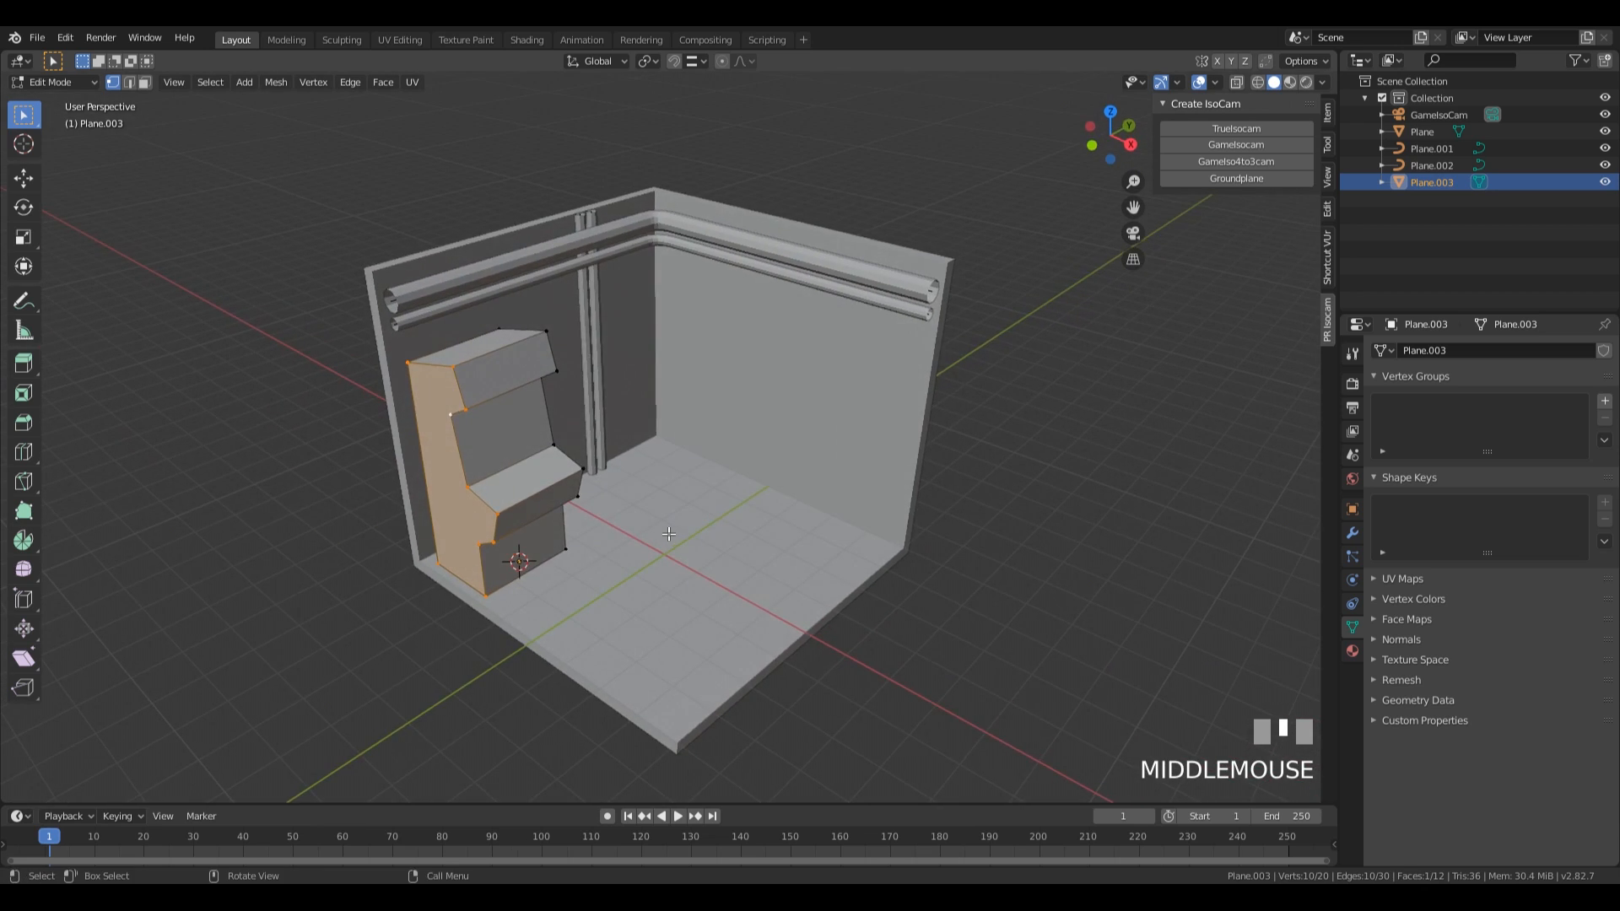
Recalculate the normals of the whole machine mesh to face outside.
{"action": "key", "text": "a"}
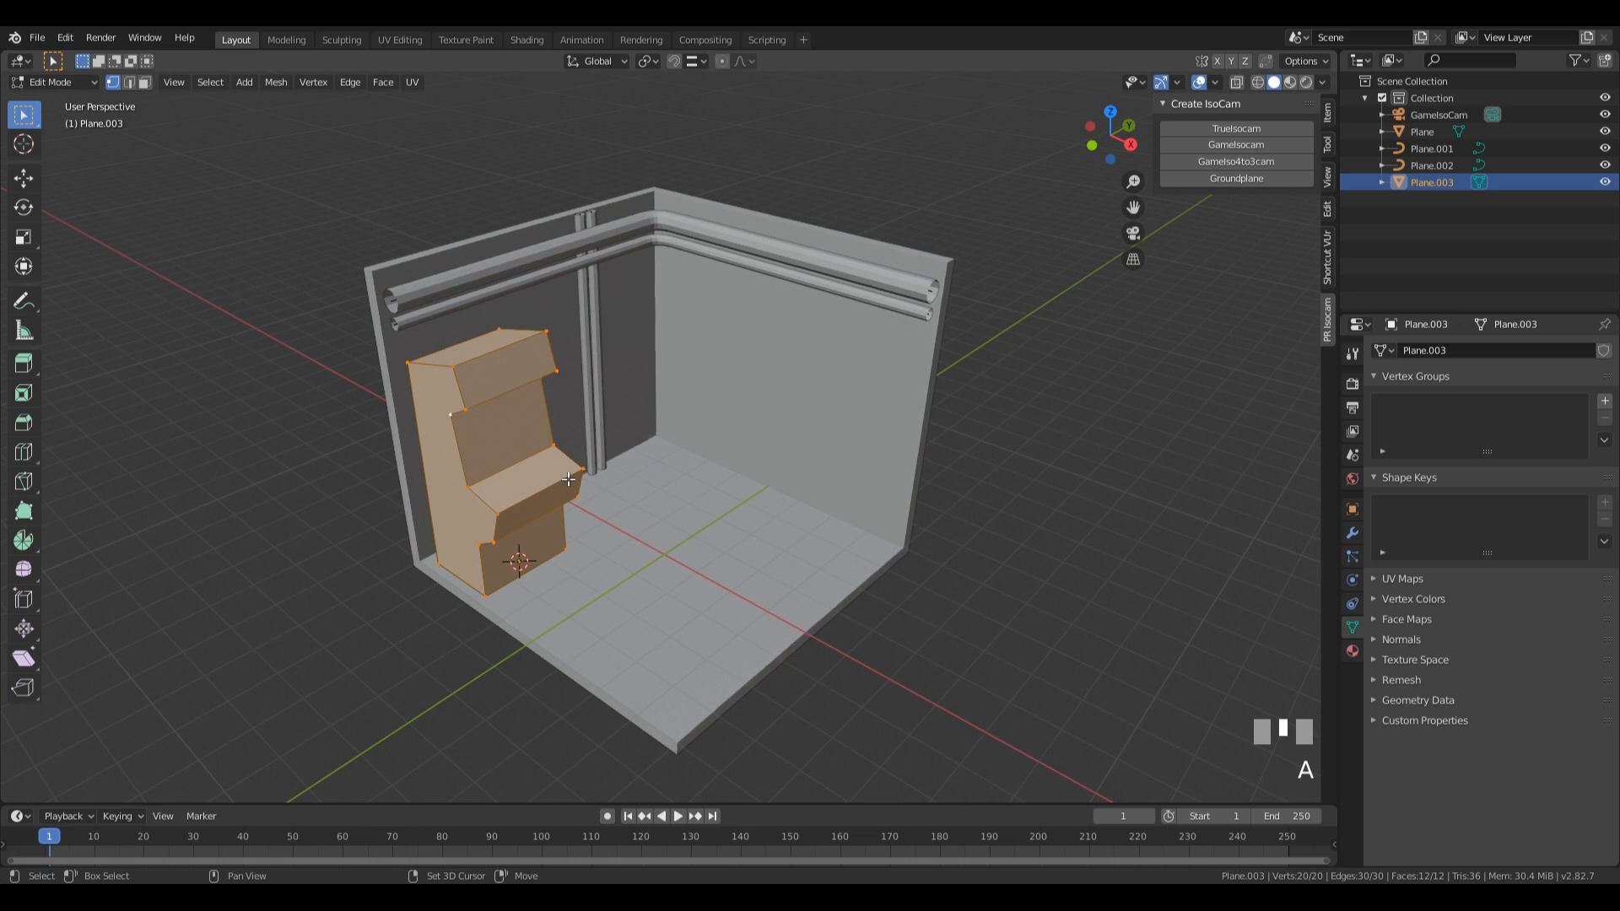
{"action": "key", "text": "shift+n"}
{"action": "middle_click_drag", "start_coordinate": [677, 487], "coordinate": [389, 451], "text": "shift"}
{"action": "scroll", "coordinate": [525, 501], "scroll_direction": "down", "scroll_amount": 1, "text": "shift"}
{"action": "middle_click_drag", "start_coordinate": [510, 444], "coordinate": [520, 442]}
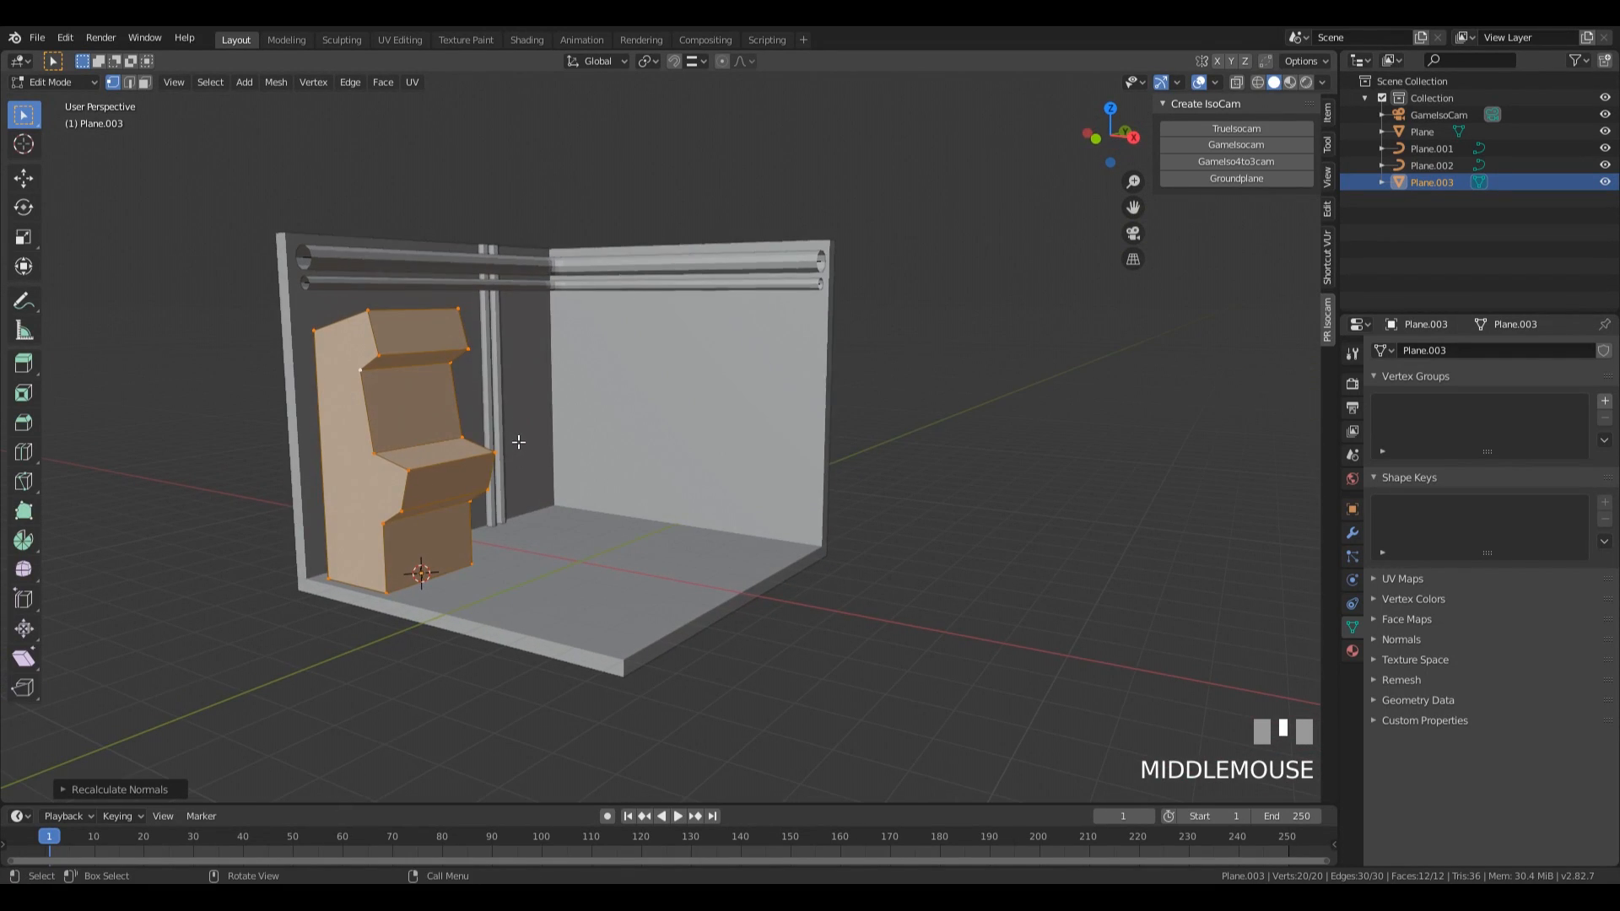
{"action": "scroll", "coordinate": [535, 532], "scroll_direction": "up", "scroll_amount": 2}
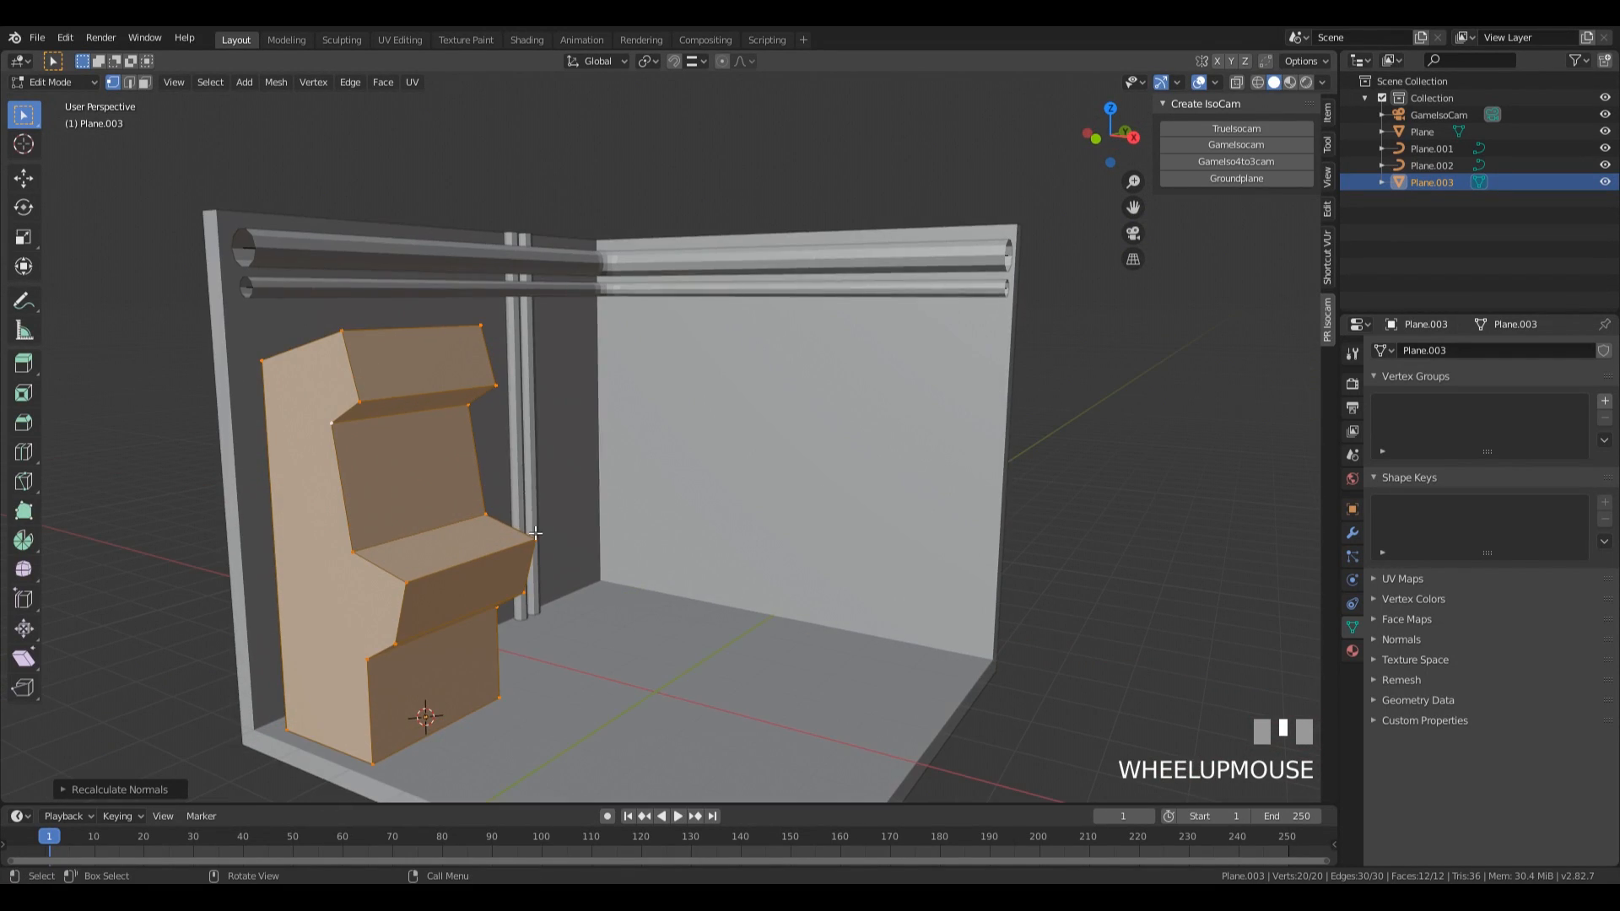
Add two evenly spaced vertical loop cuts around the machine, running down its front without sliding them.
{"action": "key", "text": "KP_Decimal"}
{"action": "middle_click_drag", "start_coordinate": [712, 245], "coordinate": [783, 317]}
{"action": "scroll", "coordinate": [658, 422], "scroll_direction": "down", "scroll_amount": 1}
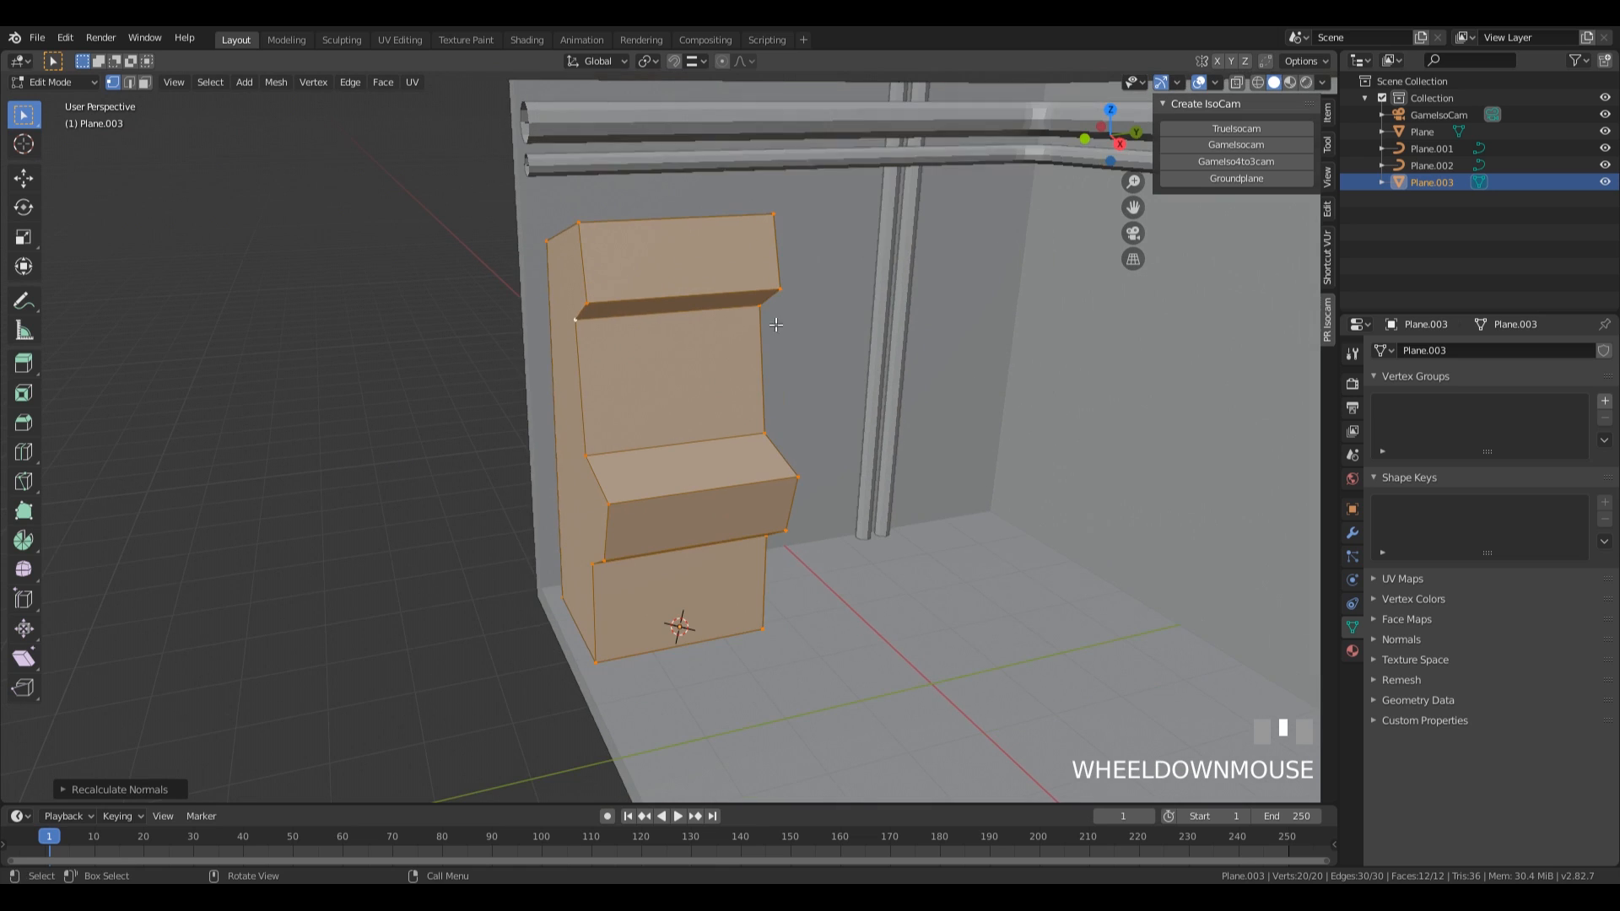
{"action": "middle_click_drag", "start_coordinate": [686, 379], "coordinate": [649, 469]}
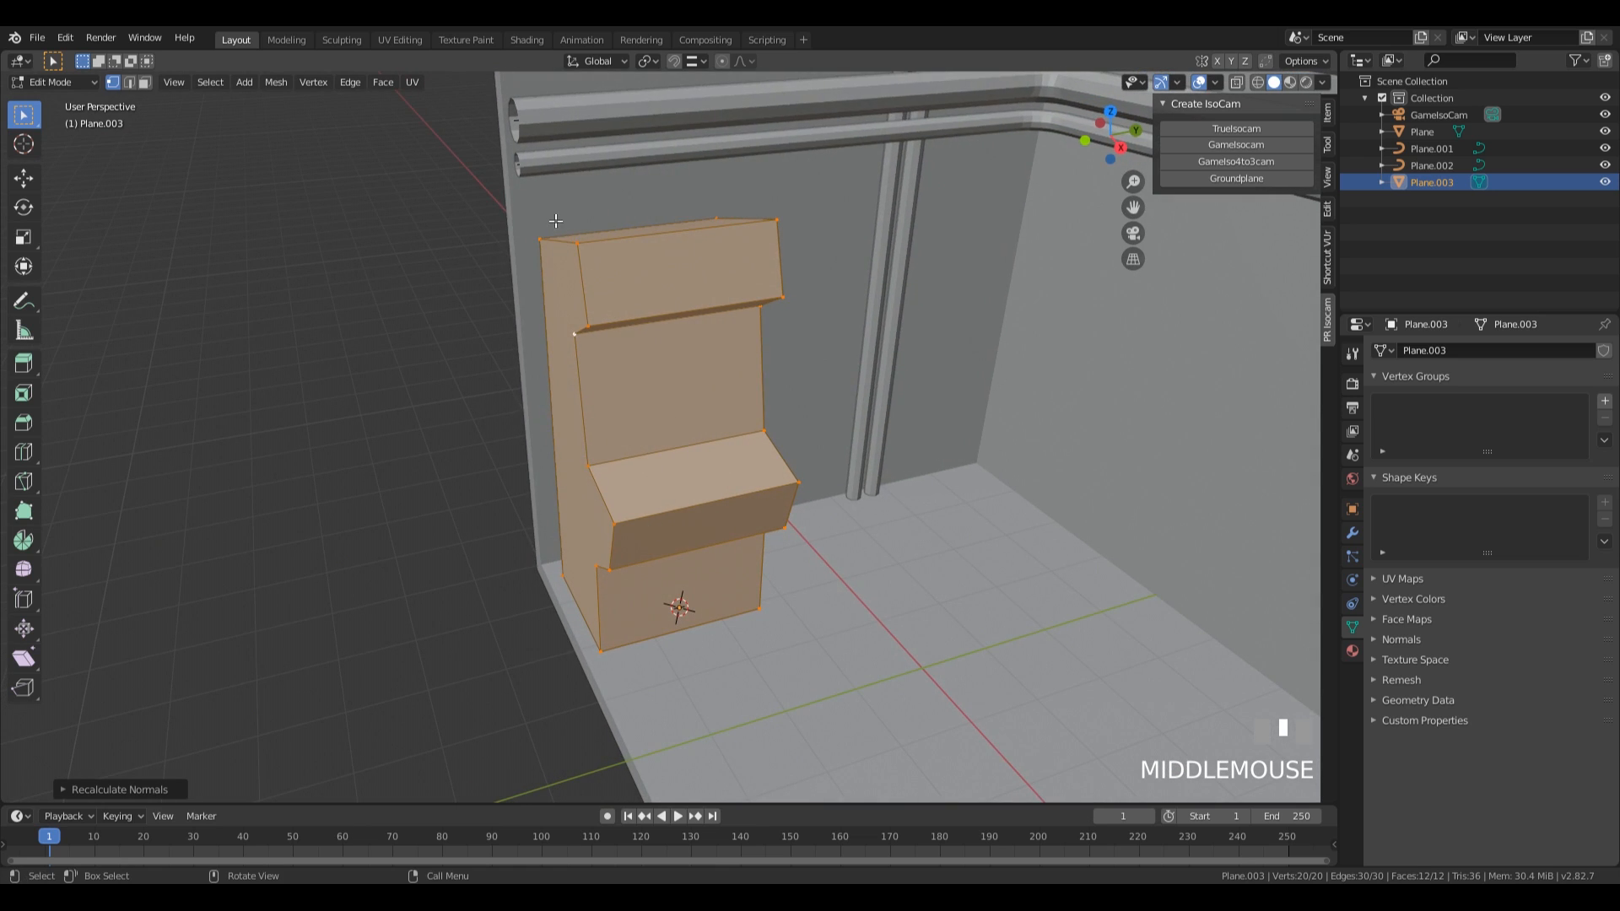
{"action": "middle_click_drag", "start_coordinate": [634, 645], "coordinate": [566, 289]}
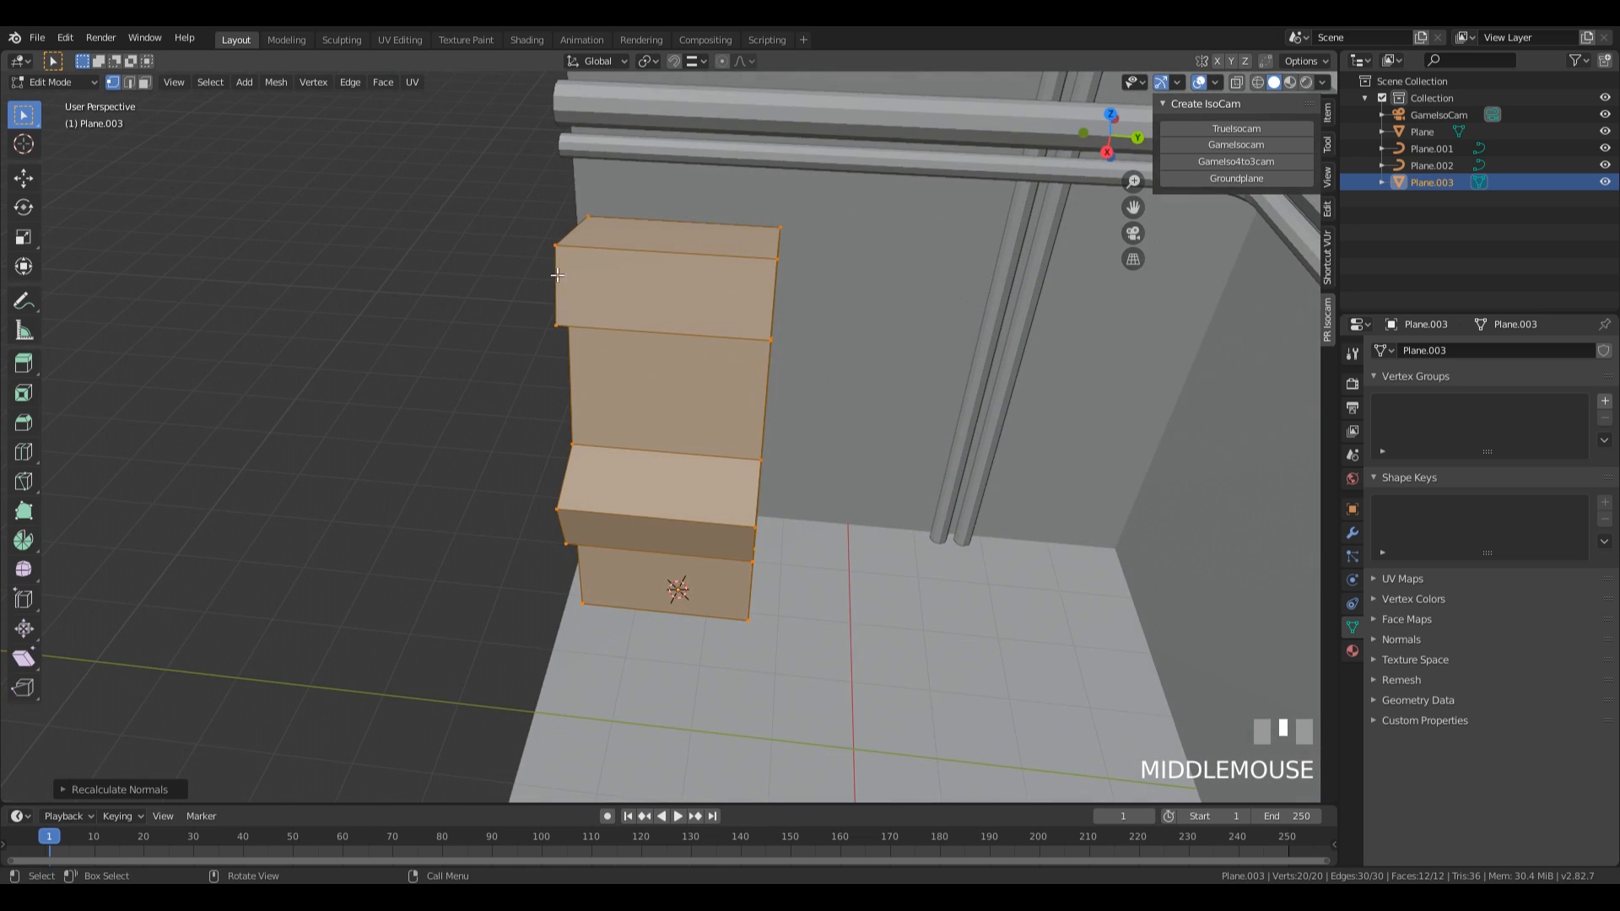
{"action": "middle_click_drag", "start_coordinate": [684, 471], "coordinate": [676, 350]}
{"action": "key", "text": "ctrl+r"}
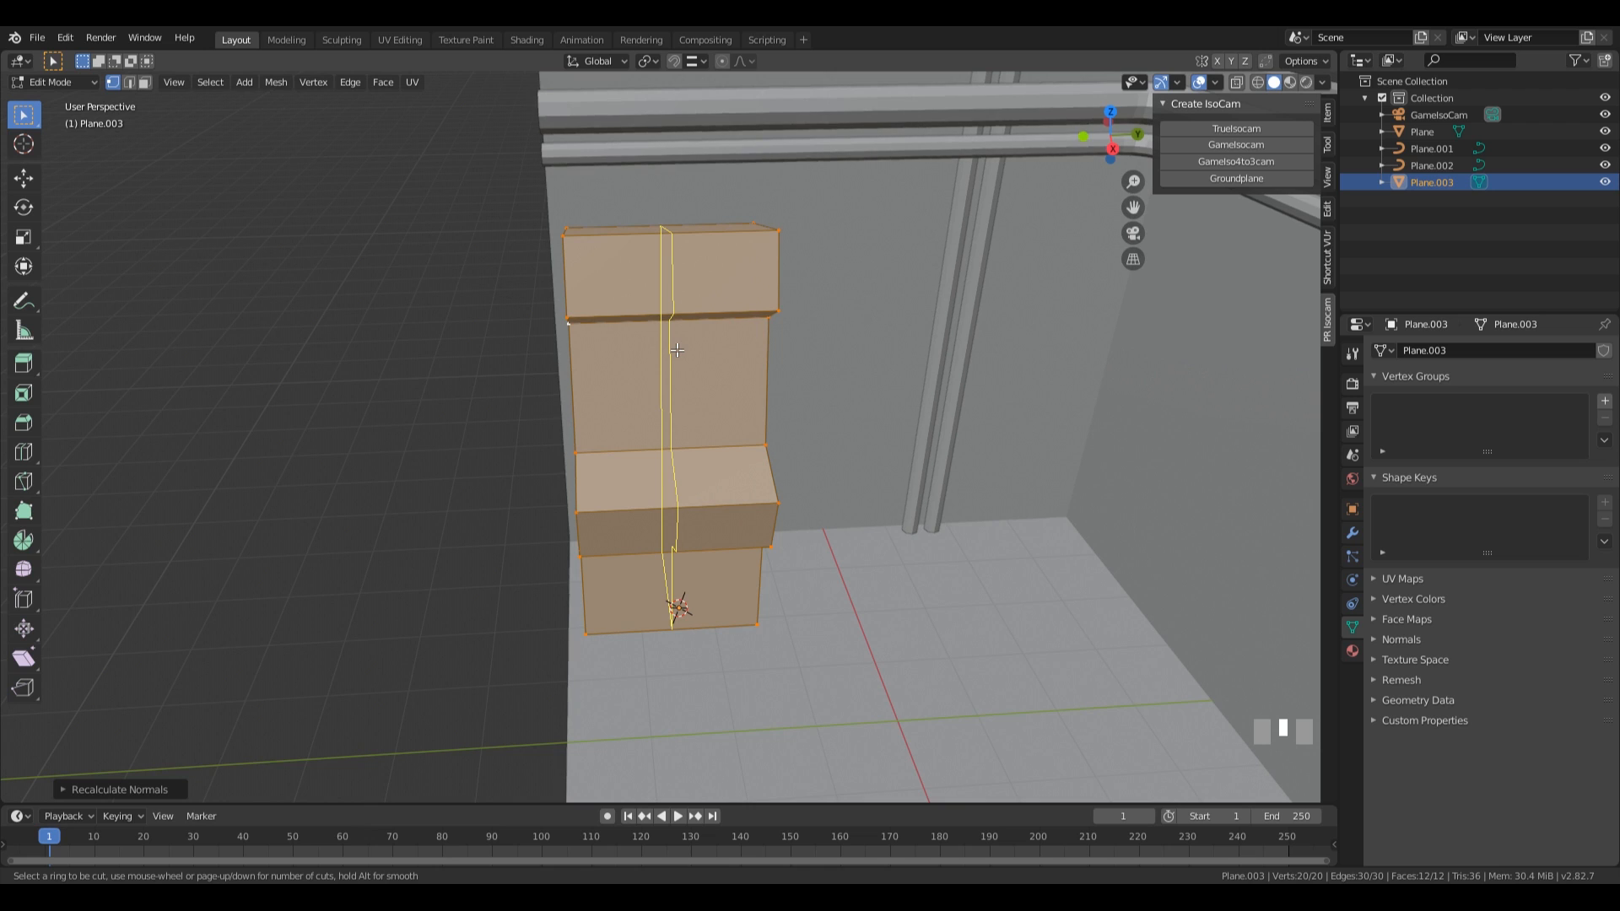
{"action": "scroll", "coordinate": [676, 351], "scroll_direction": "up", "scroll_amount": 1}
{"action": "left_click", "coordinate": [677, 350]}
{"action": "key", "text": "Escape"}
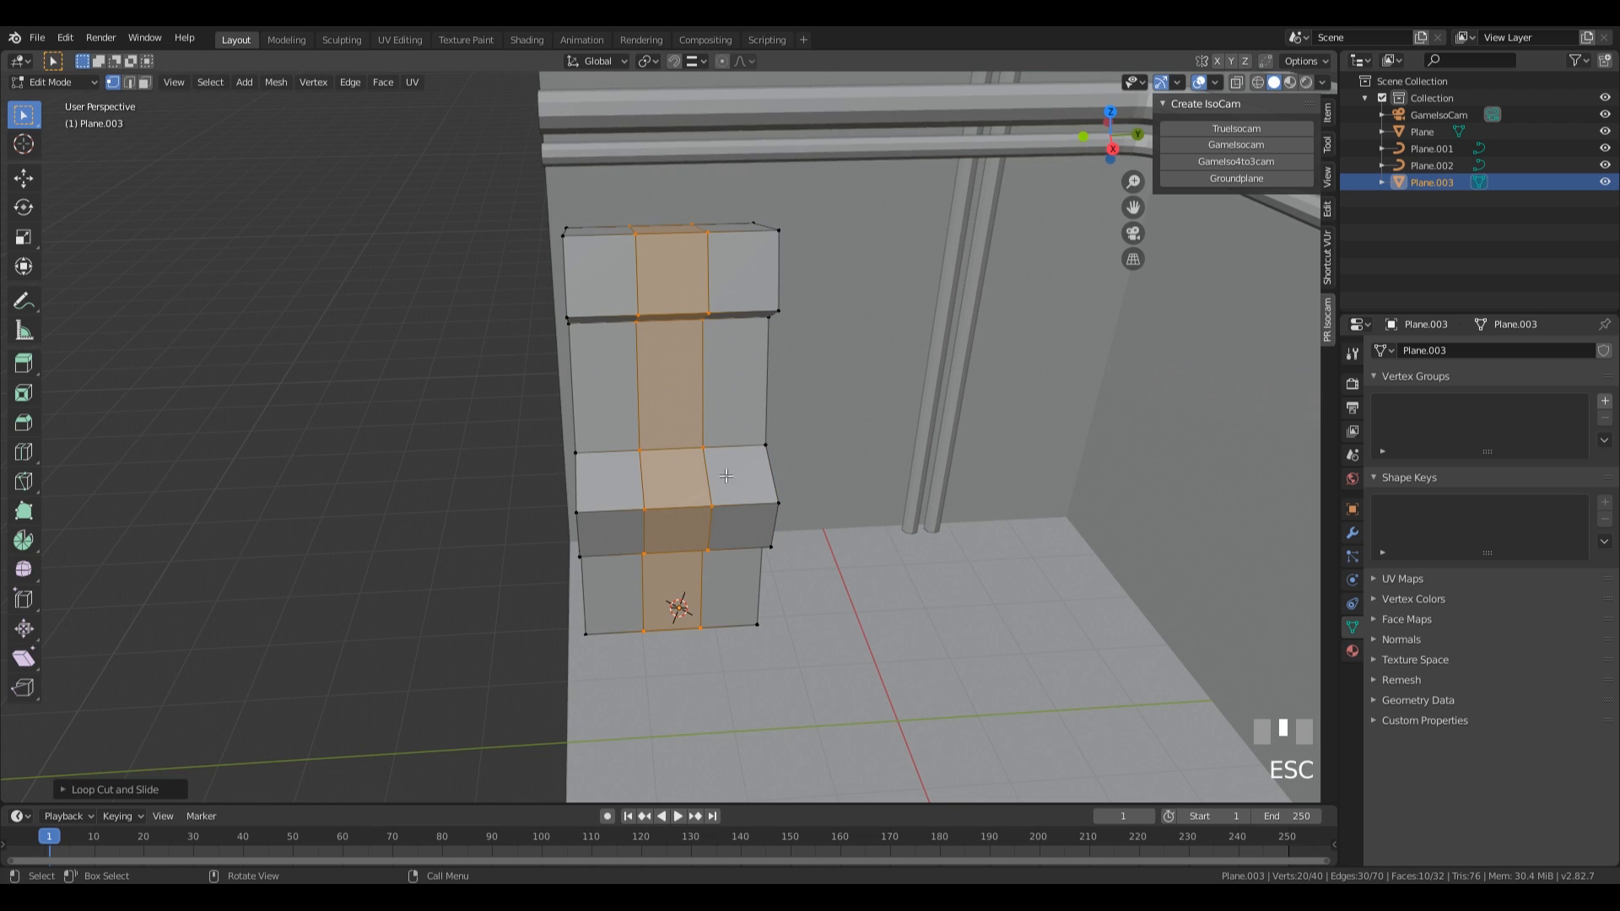
Scale the two new loops apart along global Y by about 2.69 to leave narrow strips at the machine's sides.
{"action": "middle_click_drag", "start_coordinate": [736, 460], "coordinate": [748, 444]}
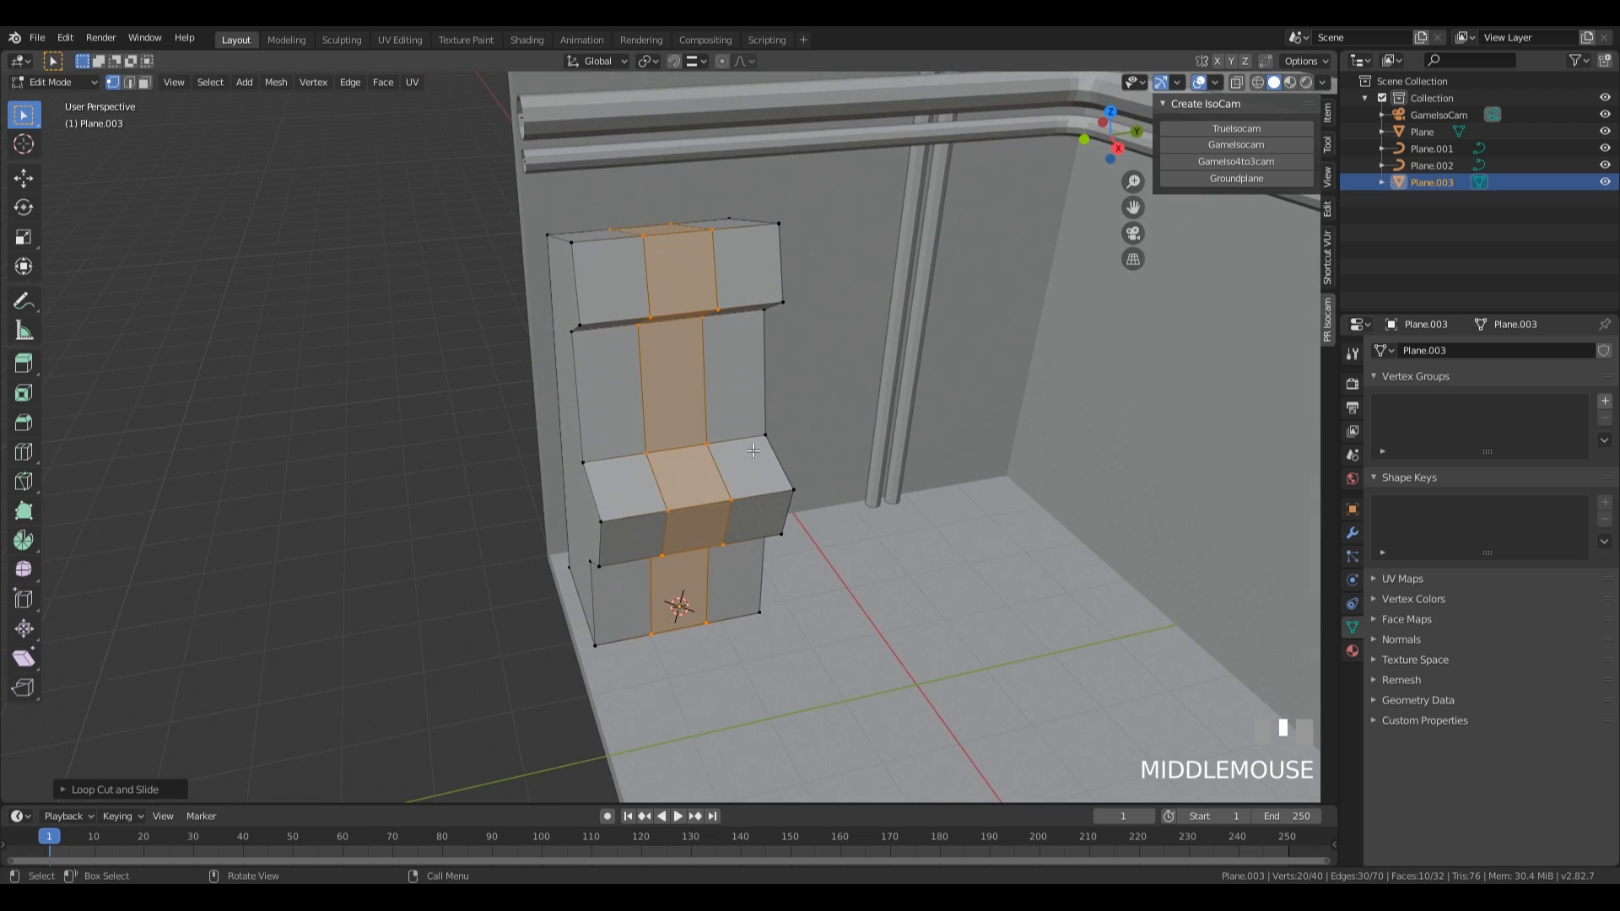
{"action": "key", "text": "s"}
{"action": "key", "text": "y"}
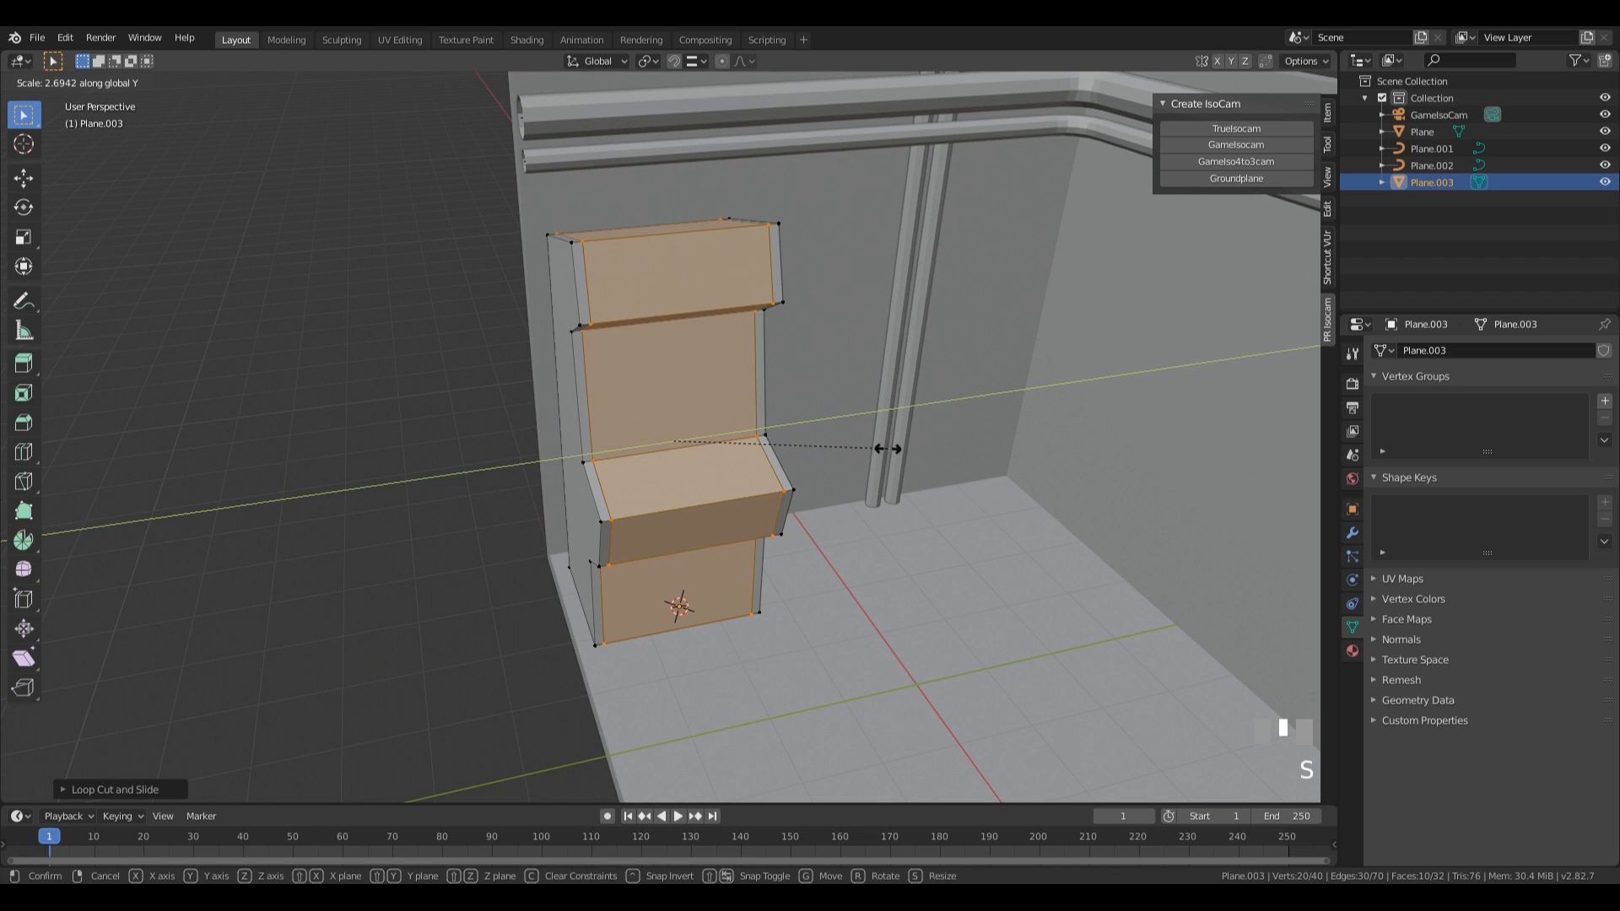
{"action": "left_click", "coordinate": [885, 449]}
{"action": "middle_click_drag", "start_coordinate": [886, 449], "coordinate": [769, 477]}
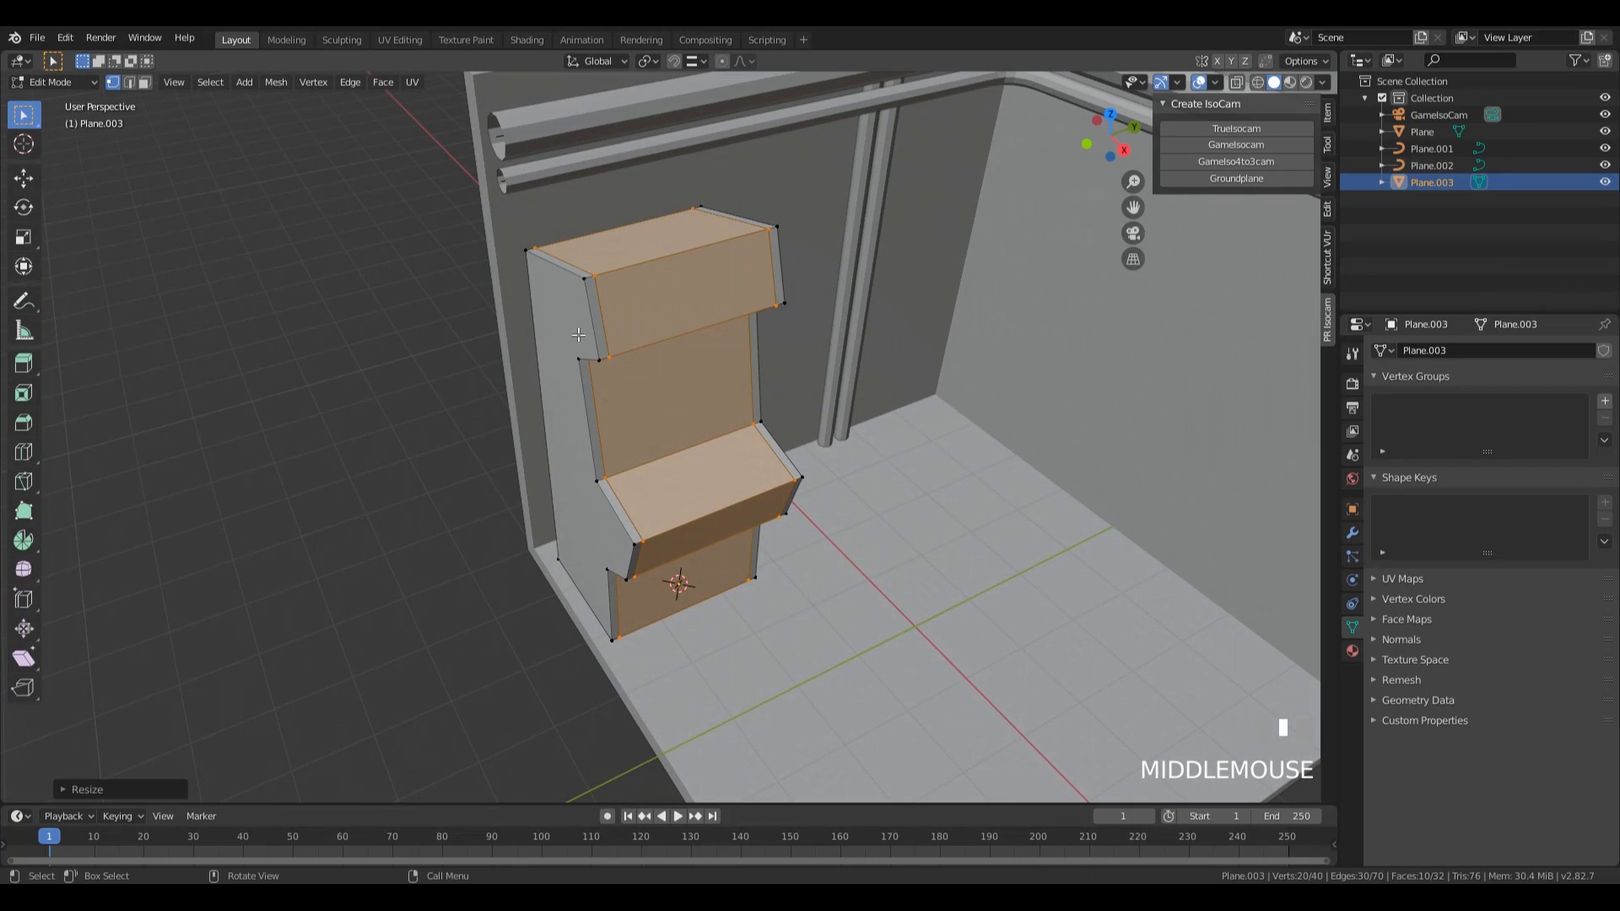
Extrude the narrow front strip faces on both sides of the machine about 0.13 m along their normals with even thickness.
{"action": "key", "text": "3"}
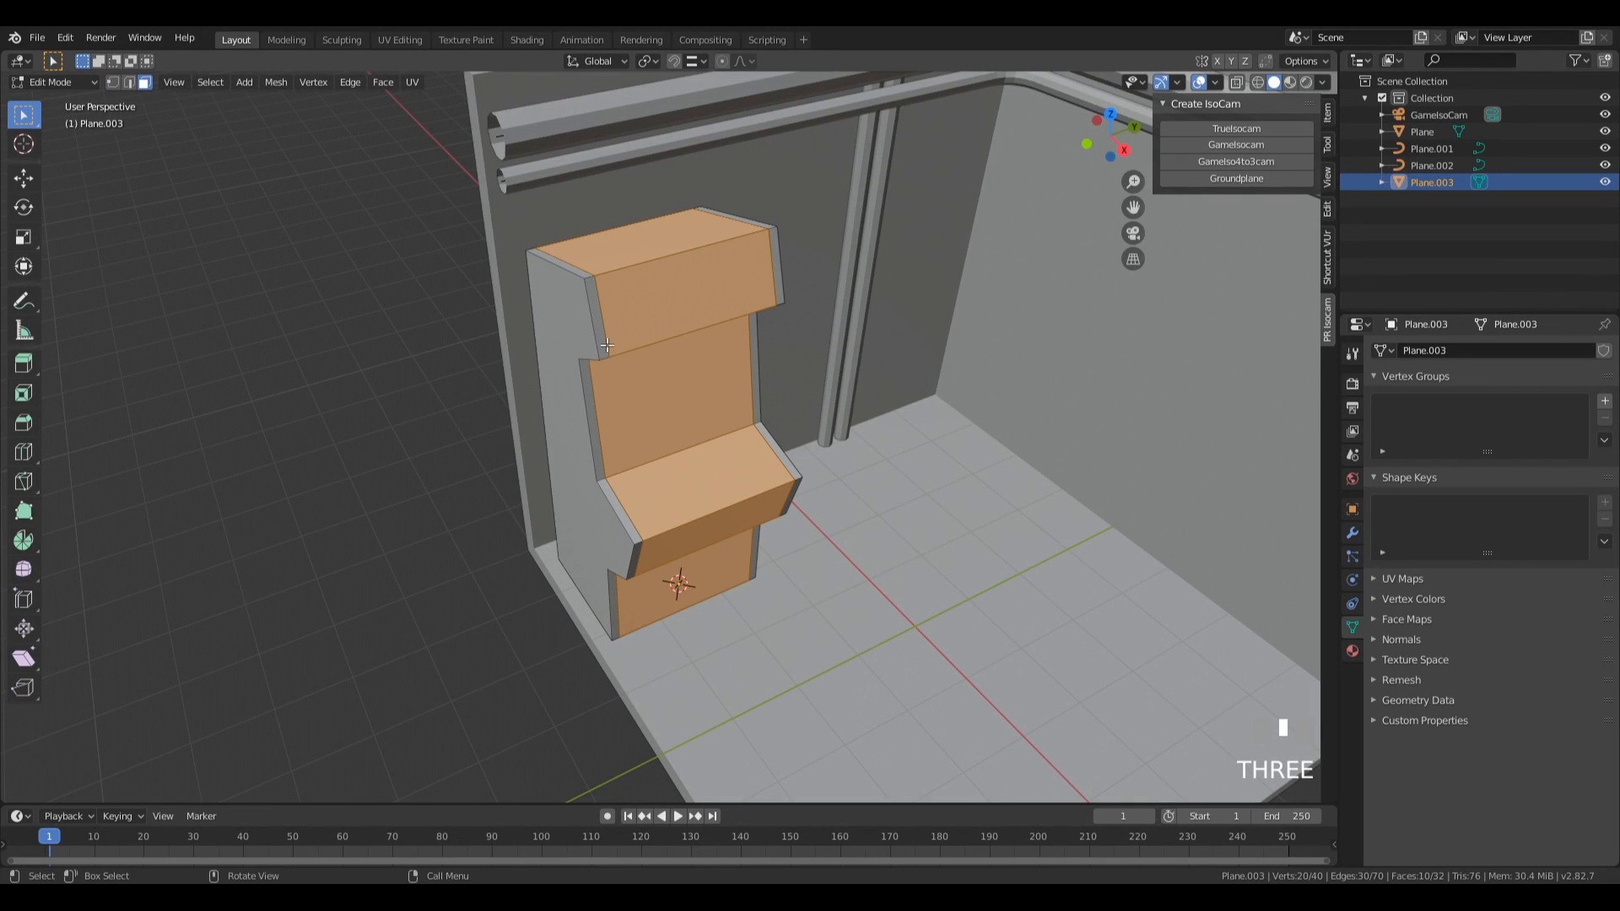
{"action": "left_click", "coordinate": [601, 317]}
{"action": "mouse_move", "coordinate": [600, 316]}
{"action": "middle_mouse_down"}
{"action": "mouse_move", "coordinate": [604, 355]}
{"action": "mouse_move", "coordinate": [601, 312]}
{"action": "middle_mouse_up"}
{"action": "left_click", "coordinate": [600, 311]}
{"action": "left_click", "coordinate": [594, 510], "text": "ctrl"}
{"action": "middle_click_drag", "start_coordinate": [595, 510], "coordinate": [598, 575]}
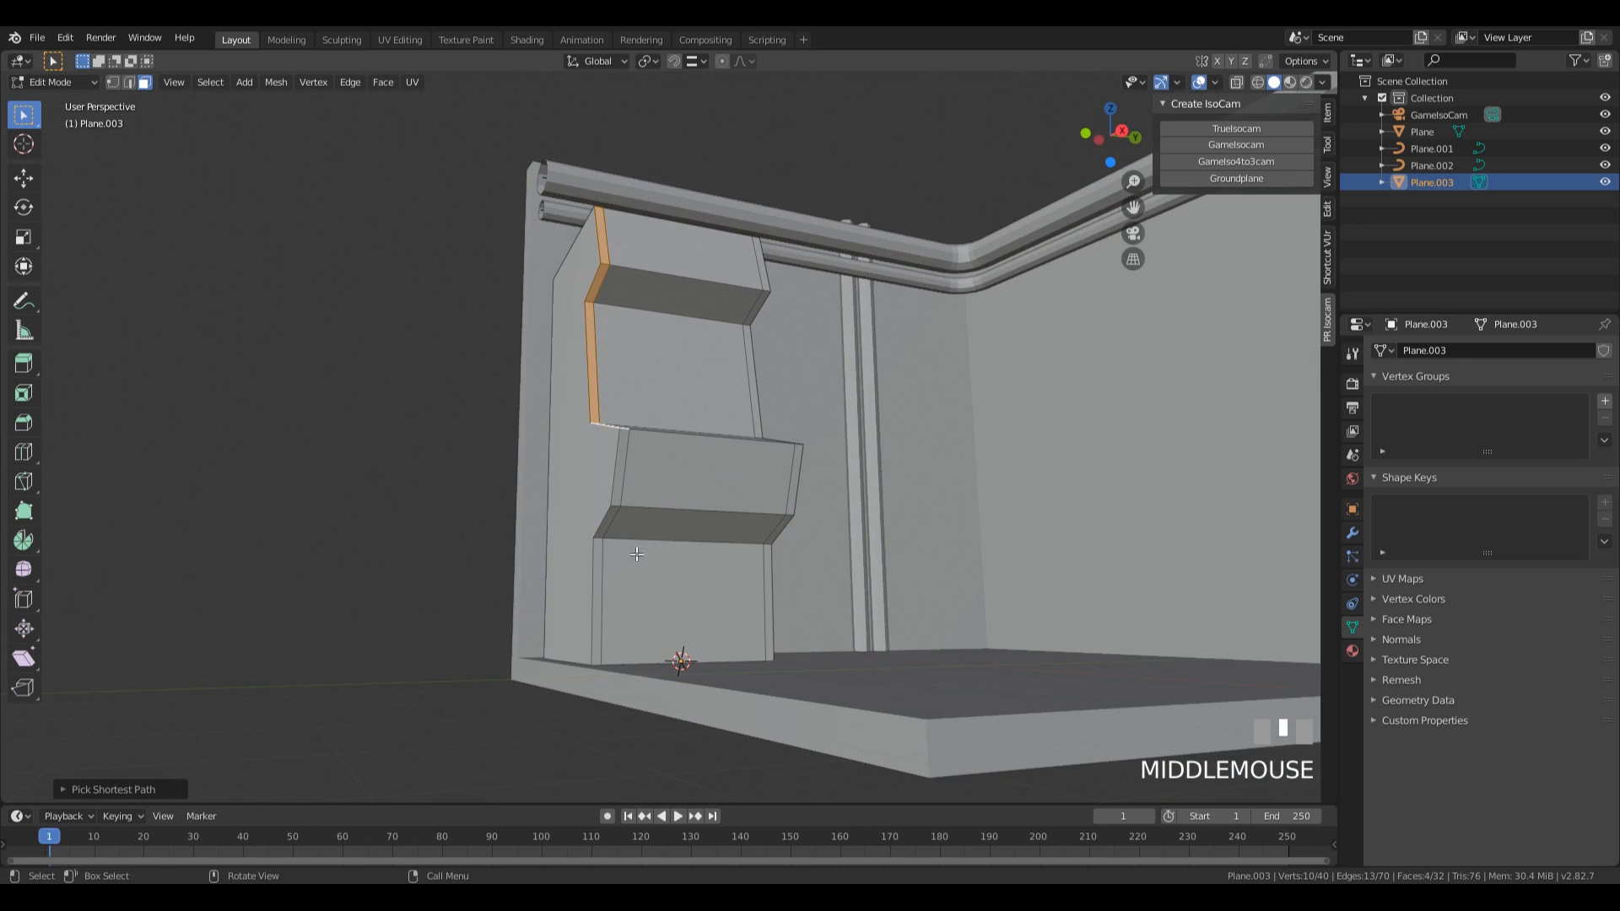
{"action": "left_click", "coordinate": [598, 574], "text": "ctrl"}
{"action": "left_click", "coordinate": [769, 599], "text": "shift"}
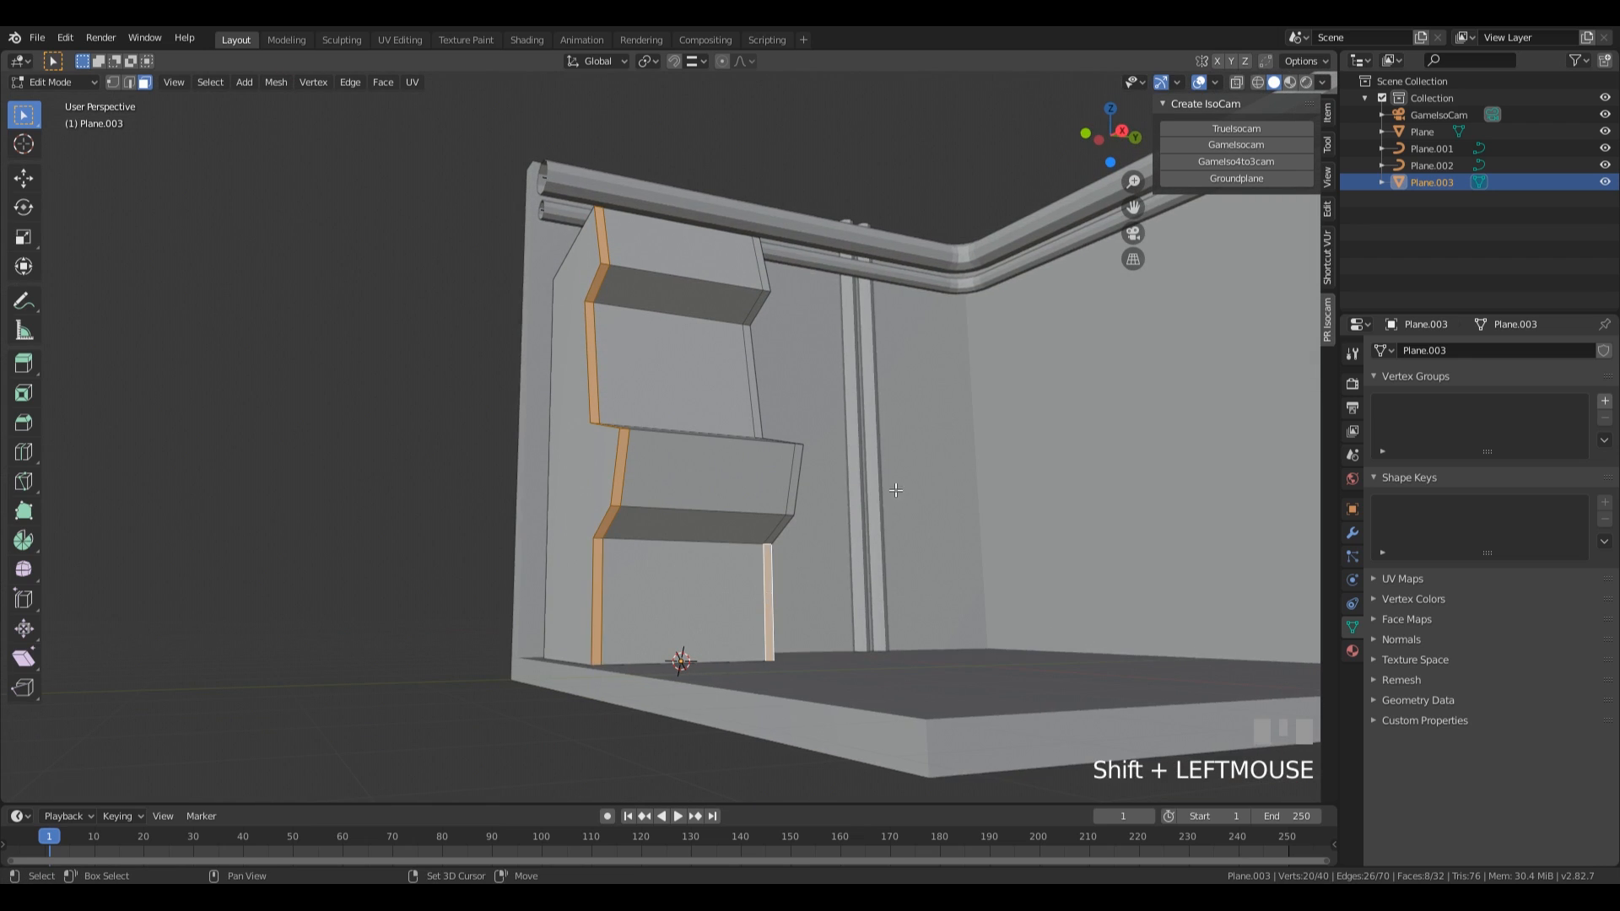
{"action": "middle_click_drag", "start_coordinate": [769, 599], "coordinate": [782, 533]}
{"action": "left_click", "coordinate": [732, 436], "text": "ctrl"}
{"action": "key", "text": "ctrl+z"}
{"action": "left_click", "coordinate": [731, 436], "text": "ctrl"}
{"action": "left_click", "coordinate": [726, 298], "text": "ctrl"}
{"action": "middle_click_drag", "start_coordinate": [726, 298], "coordinate": [785, 539]}
{"action": "key", "text": "alt+e"}
{"action": "left_click", "coordinate": [774, 539]}
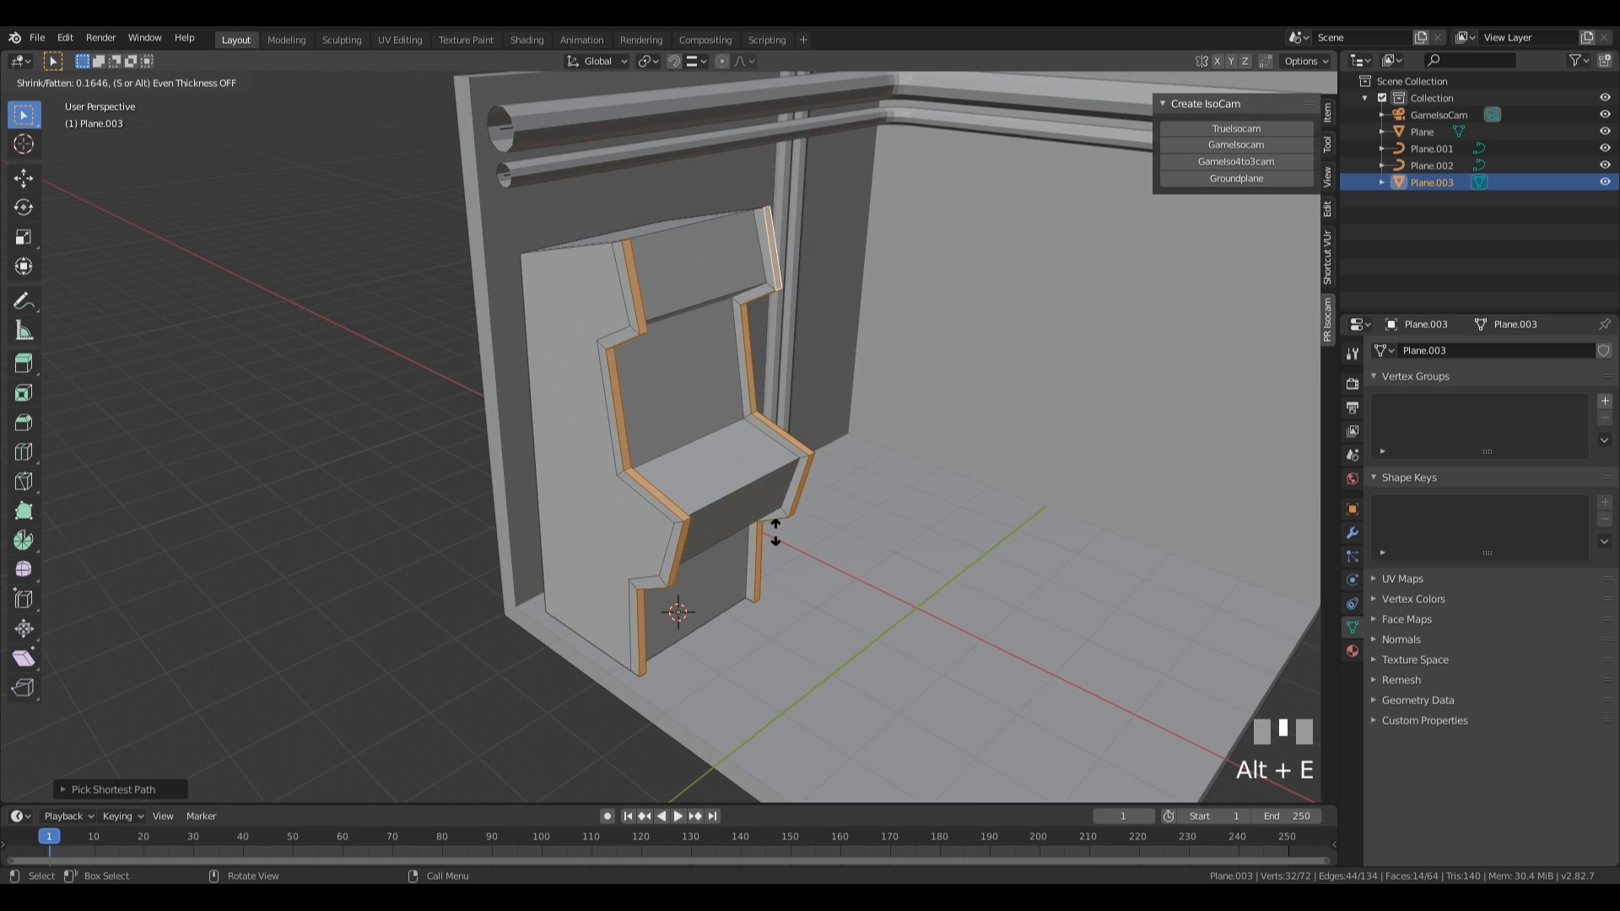
{"action": "key", "text": "s"}
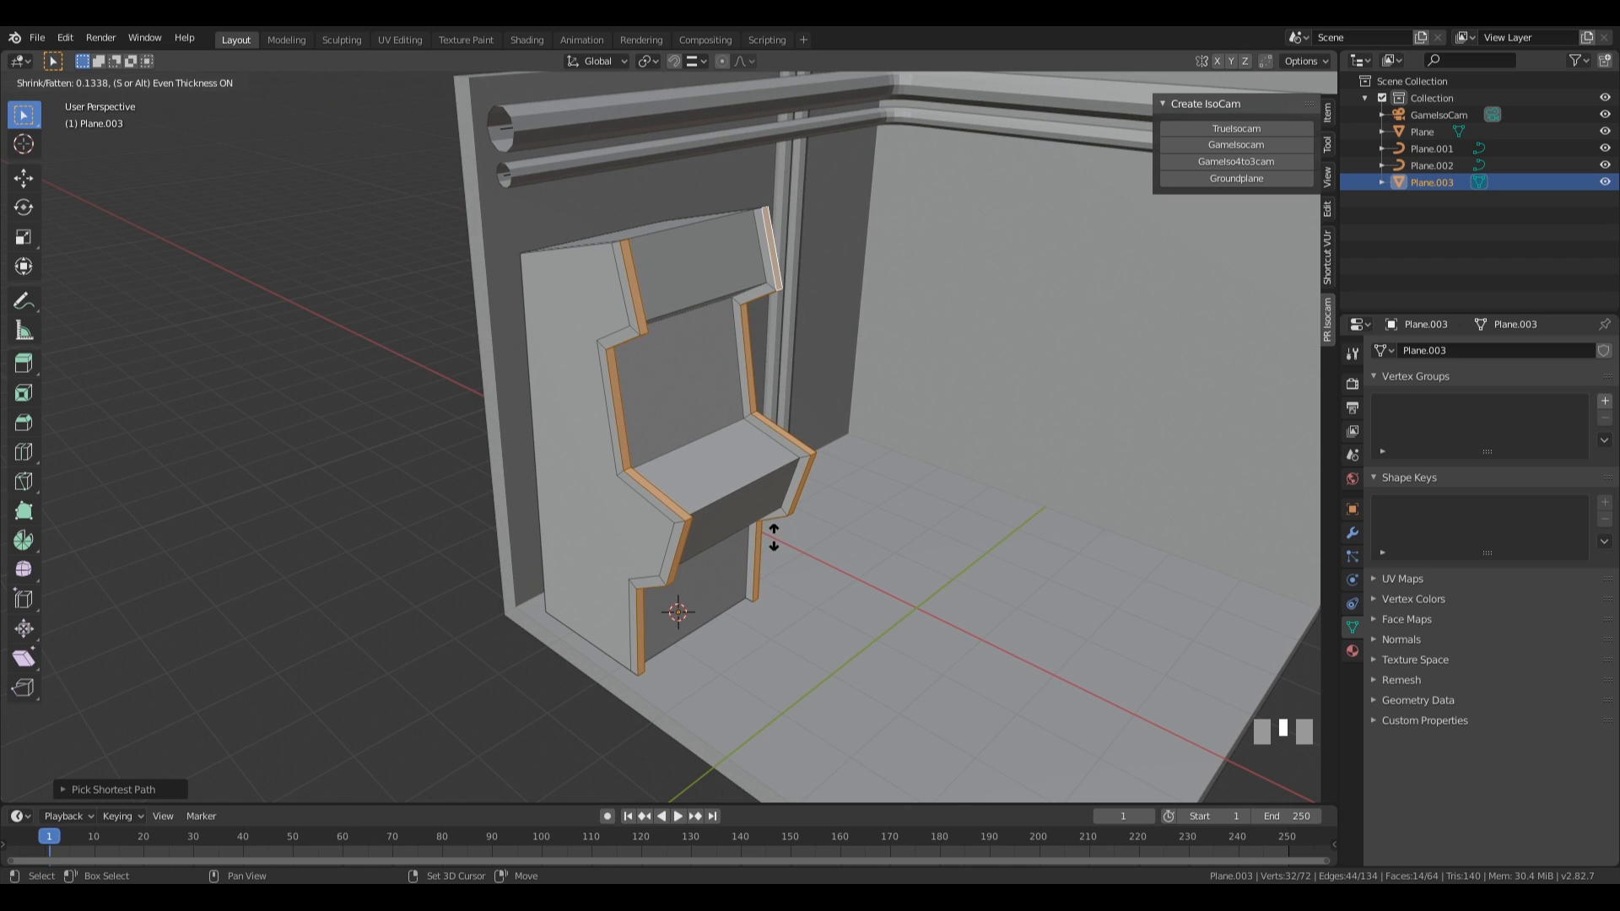
{"action": "left_click", "coordinate": [773, 536], "text": "shift"}
Inset the machine's two large side faces about 0.13 m and extrude them inward along their normals about 0.13 m.
{"action": "middle_click_drag", "start_coordinate": [901, 374], "coordinate": [860, 557]}
{"action": "left_click", "coordinate": [594, 588]}
{"action": "key", "text": "i"}
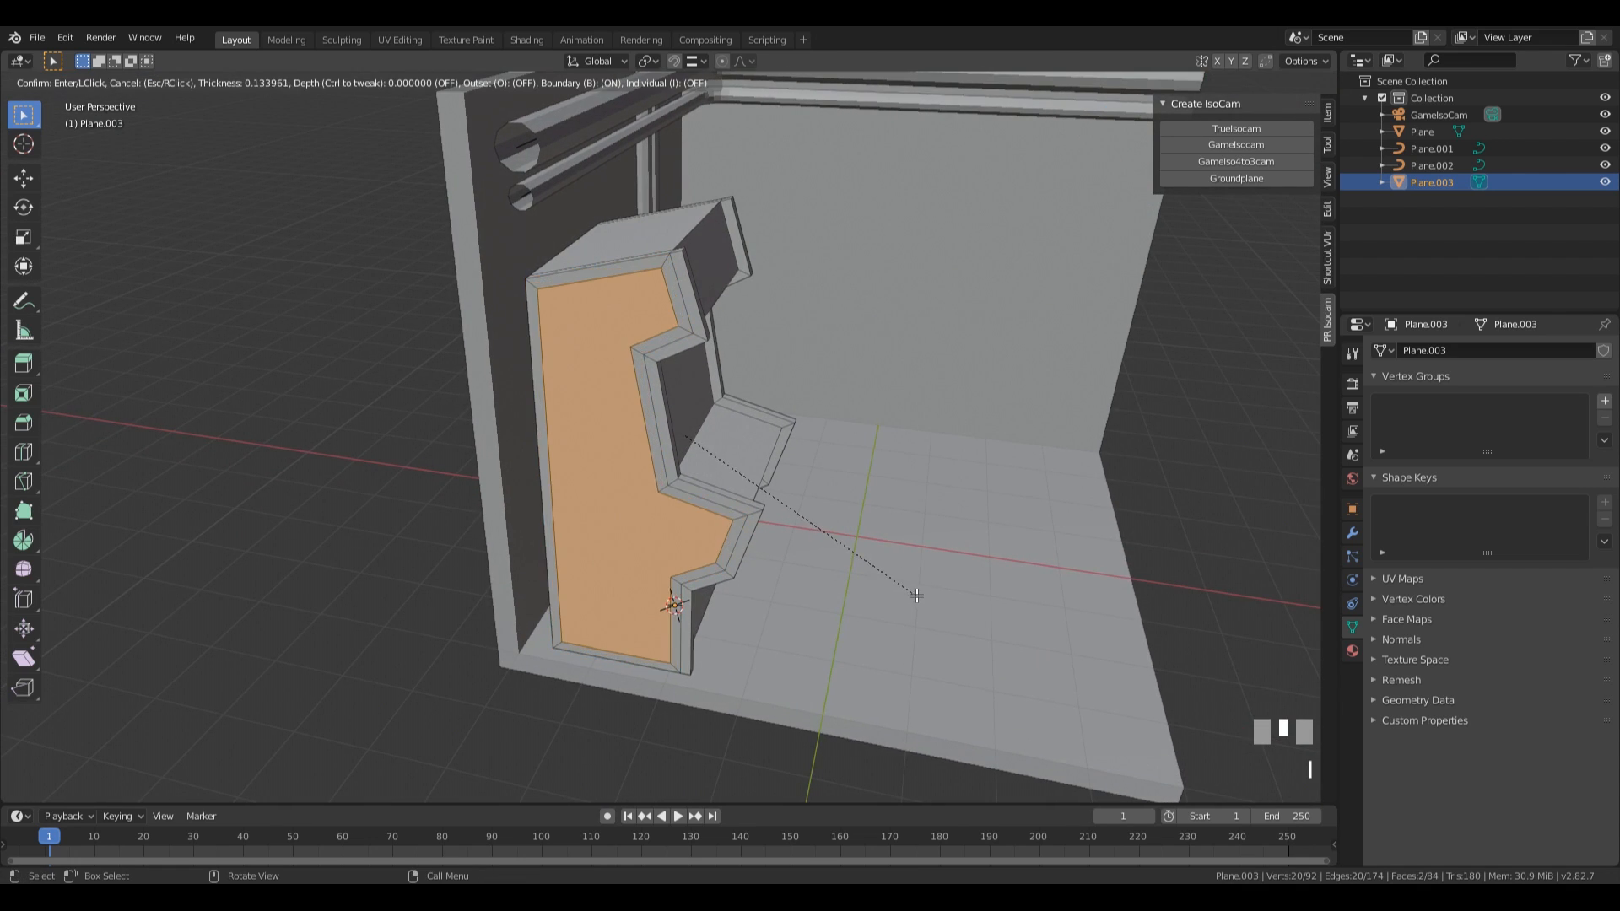
{"action": "left_click", "coordinate": [911, 595]}
{"action": "middle_click_drag", "start_coordinate": [912, 595], "coordinate": [930, 565]}
{"action": "key", "text": "alt+e"}
{"action": "left_click", "coordinate": [929, 565]}
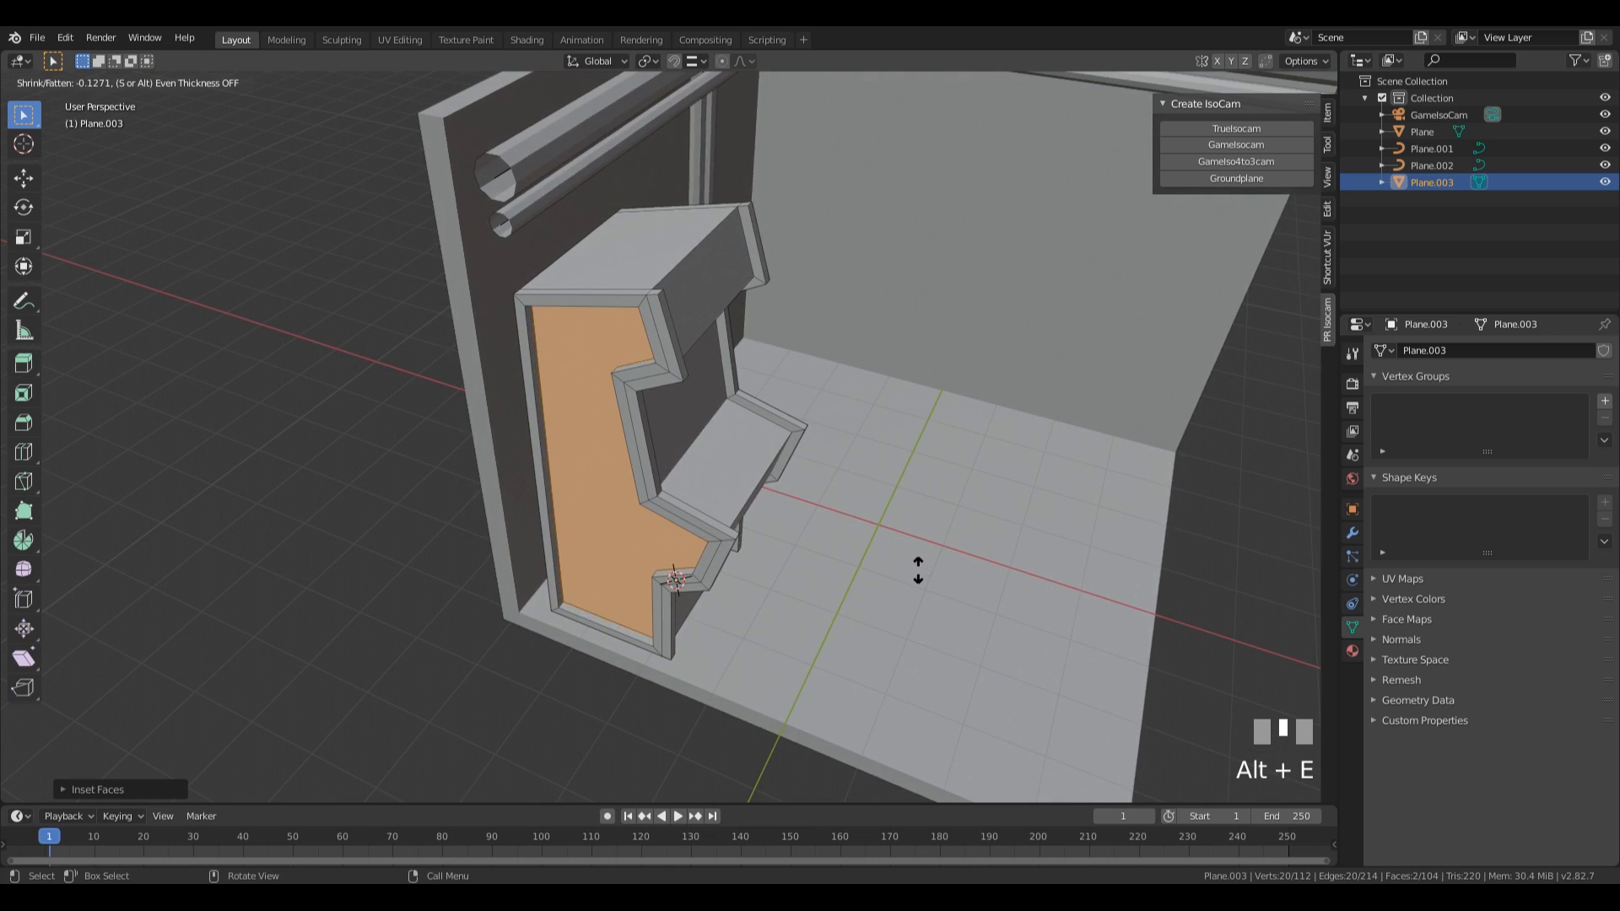
{"action": "left_click", "coordinate": [918, 568]}
Inset the machine's upper sign, screen and lower control-panel front faces together by about 0.11 m.
{"action": "middle_click_drag", "start_coordinate": [1015, 347], "coordinate": [716, 432]}
{"action": "left_click", "coordinate": [690, 299]}
{"action": "middle_click_drag", "start_coordinate": [690, 300], "coordinate": [930, 496]}
{"action": "left_click", "coordinate": [716, 399], "text": "shift"}
{"action": "left_click", "coordinate": [682, 537], "text": "shift"}
{"action": "middle_click_drag", "start_coordinate": [681, 537], "coordinate": [783, 609], "text": "shift"}
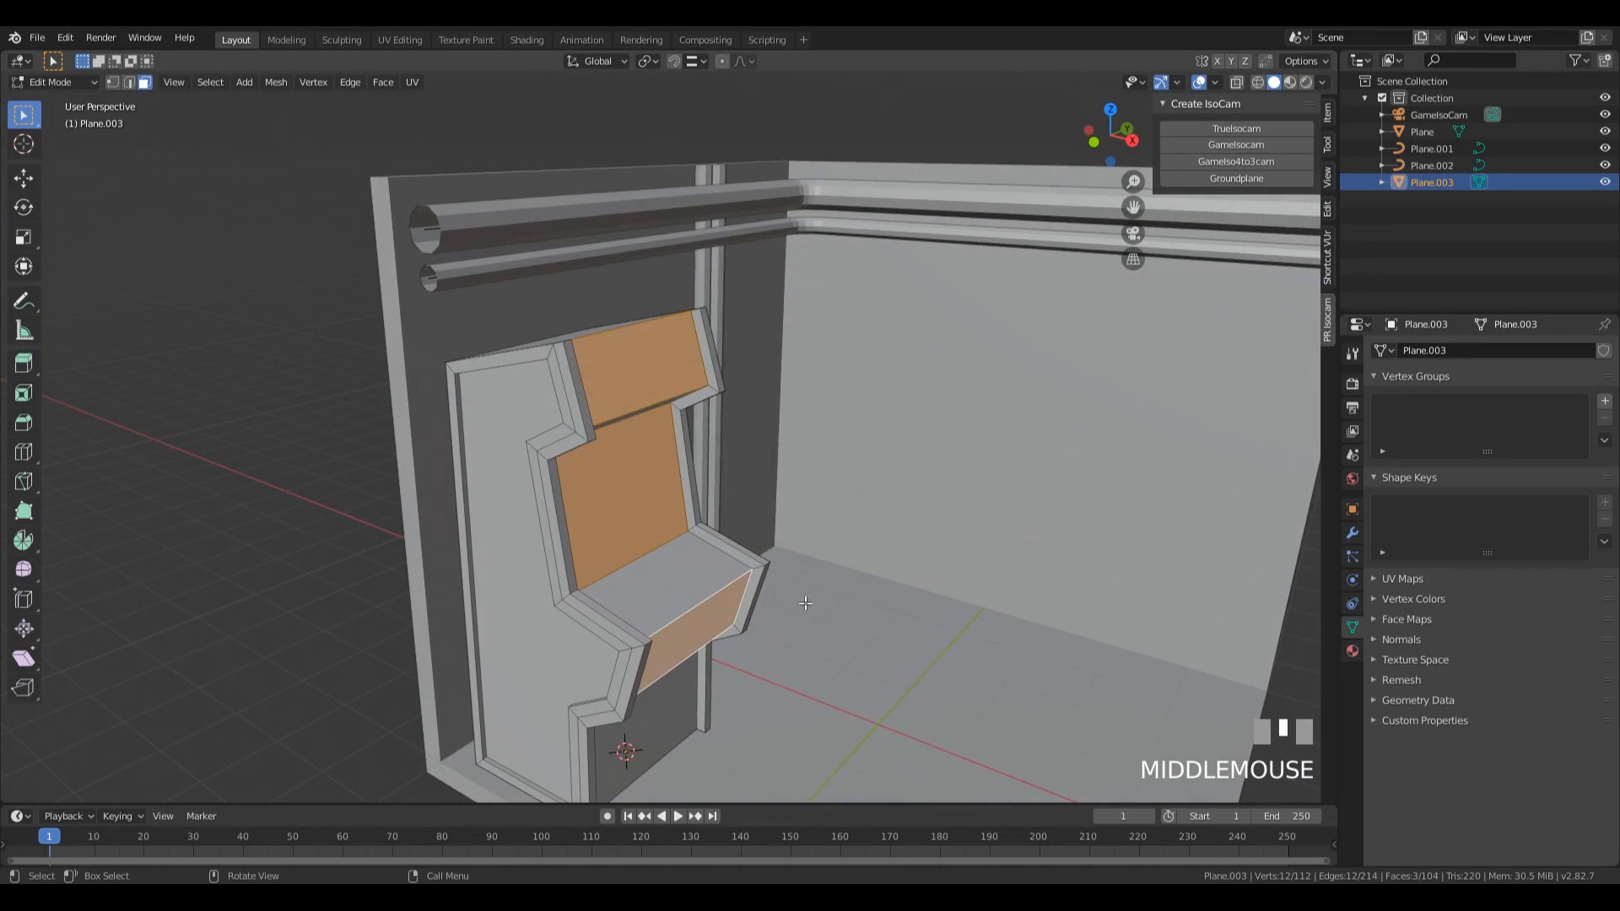
{"action": "middle_click_drag", "start_coordinate": [954, 643], "coordinate": [947, 628]}
{"action": "key", "text": "i"}
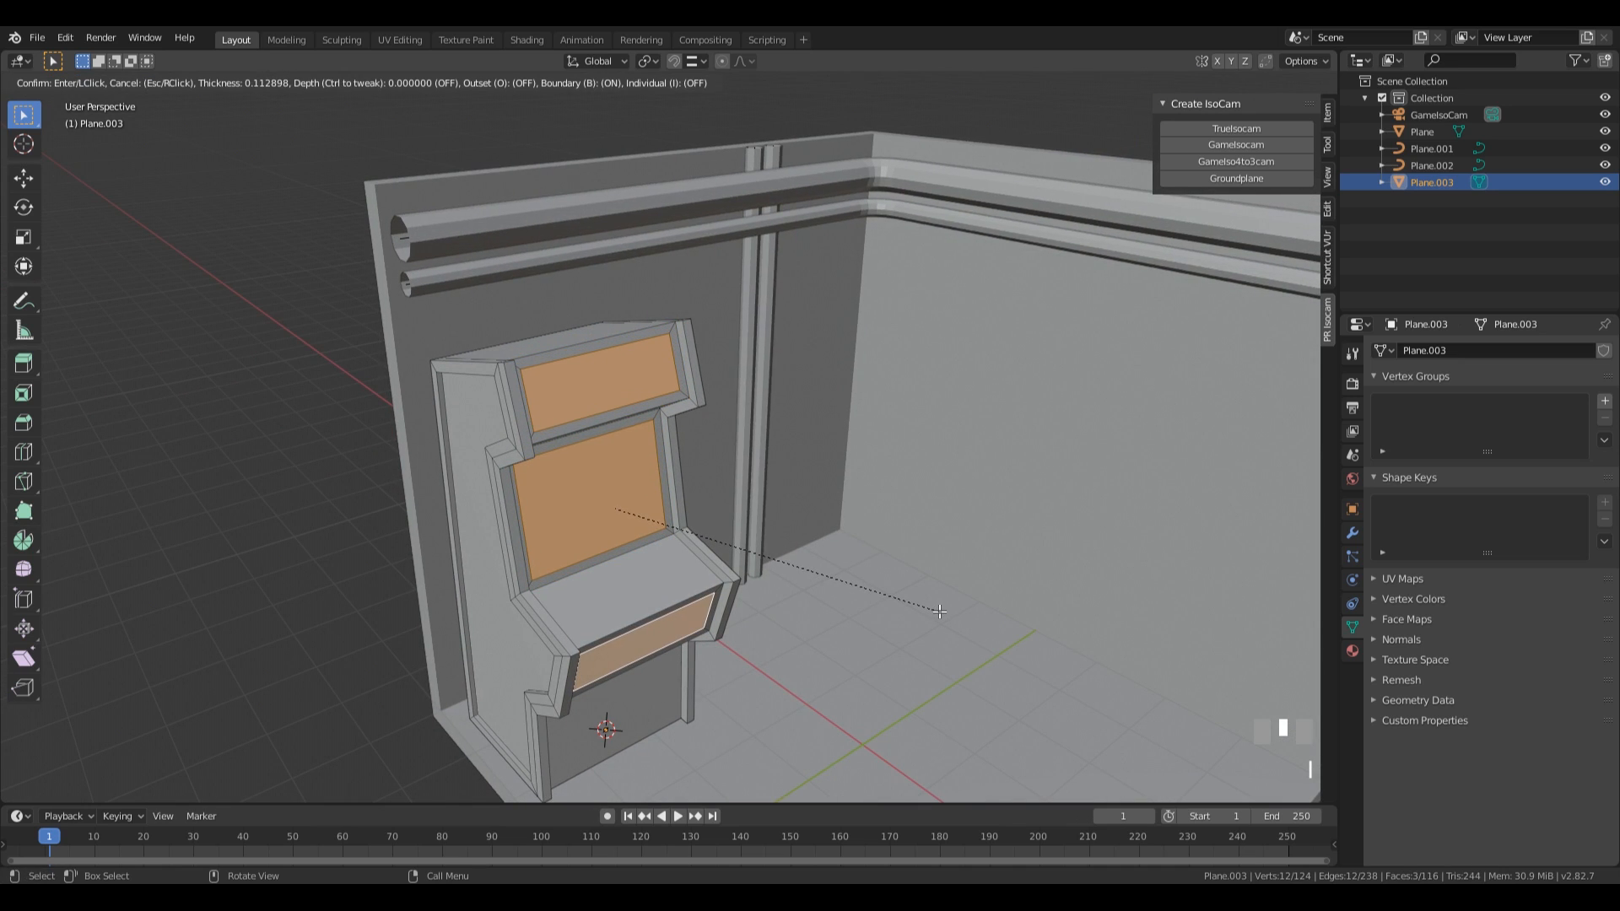
{"action": "left_click", "coordinate": [938, 611]}
Extrude the three inset front faces inward along their normals by about 0.09 m.
{"action": "middle_click_drag", "start_coordinate": [937, 610], "coordinate": [798, 583]}
{"action": "key", "text": "alt+e"}
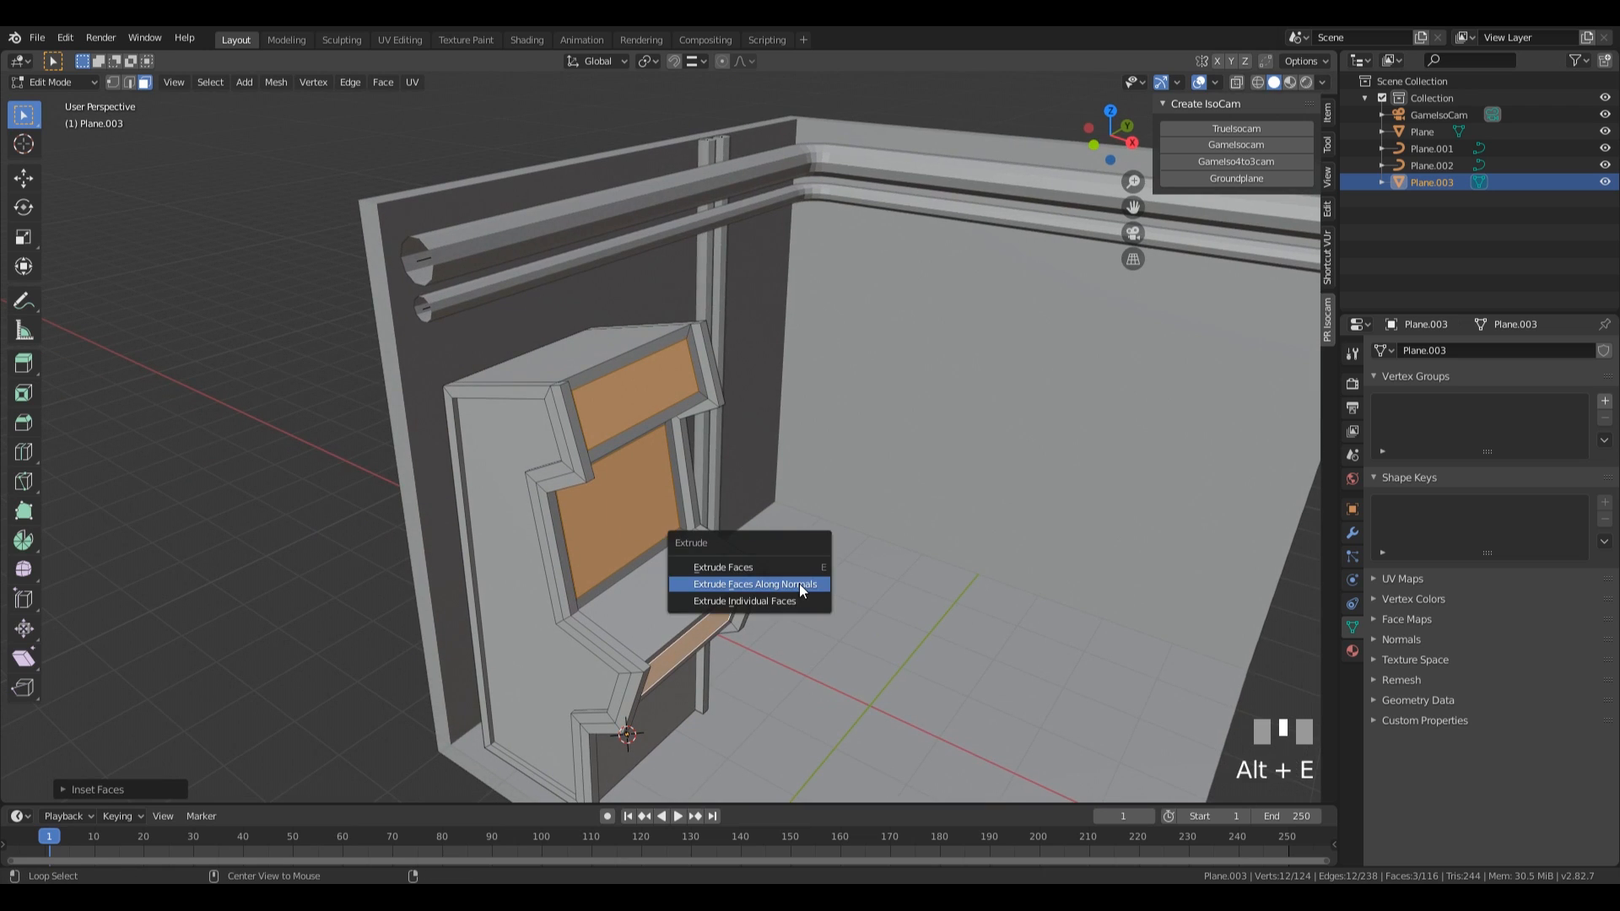
{"action": "left_click", "coordinate": [798, 584]}
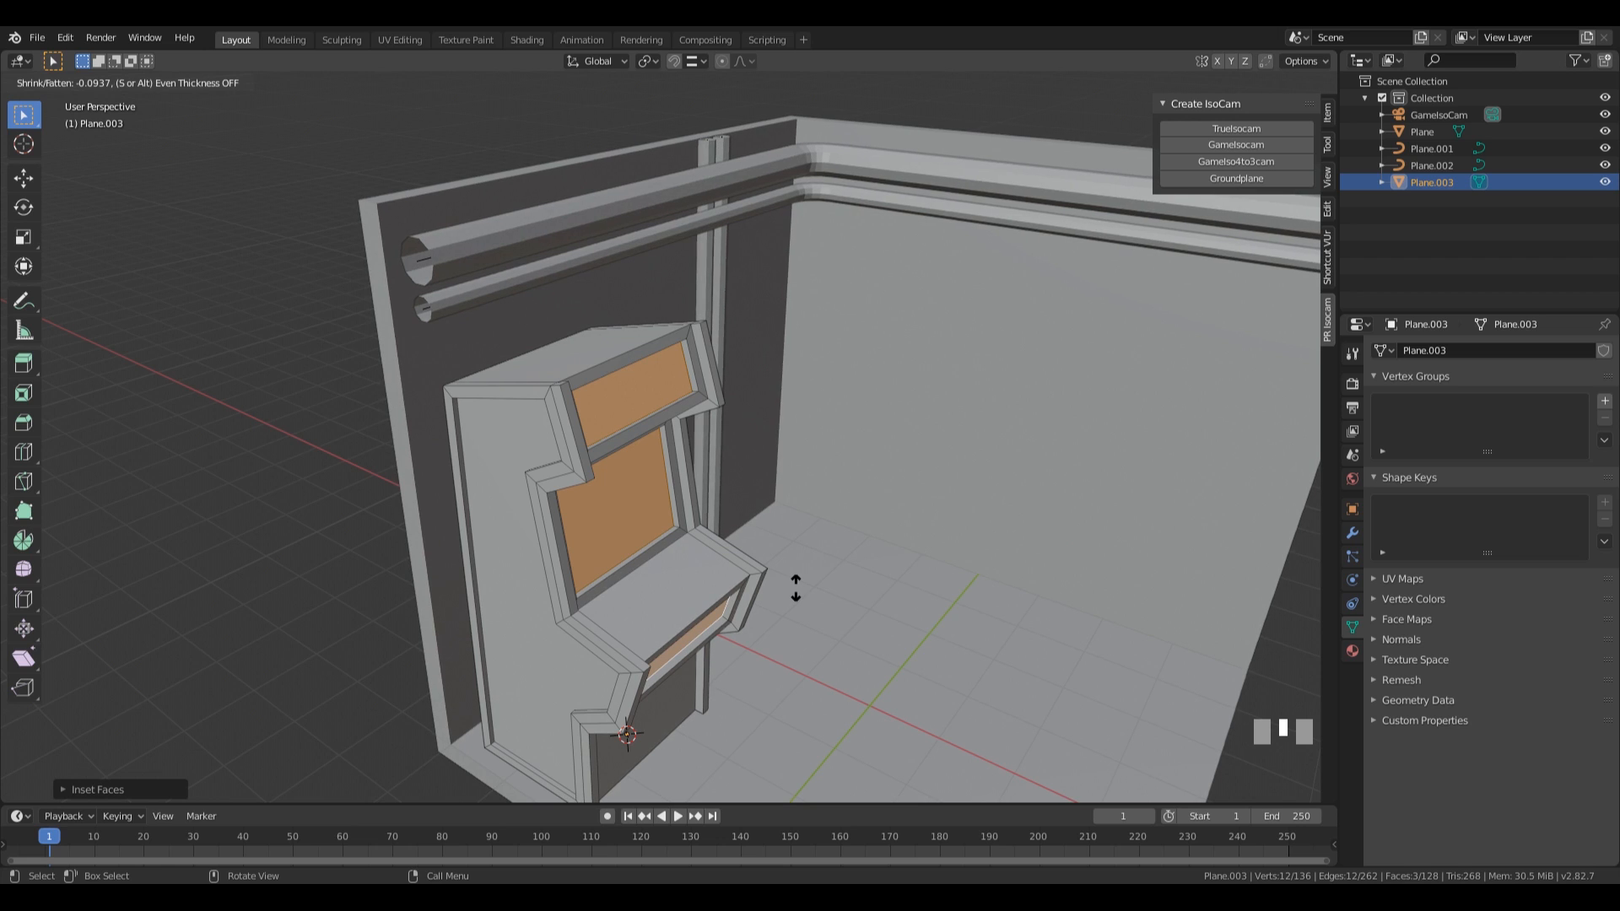
{"action": "left_click", "coordinate": [796, 582]}
Select the recessed screen face, grow the selection to its surrounding side faces, and scale them down together.
{"action": "middle_click_drag", "start_coordinate": [795, 582], "coordinate": [835, 517]}
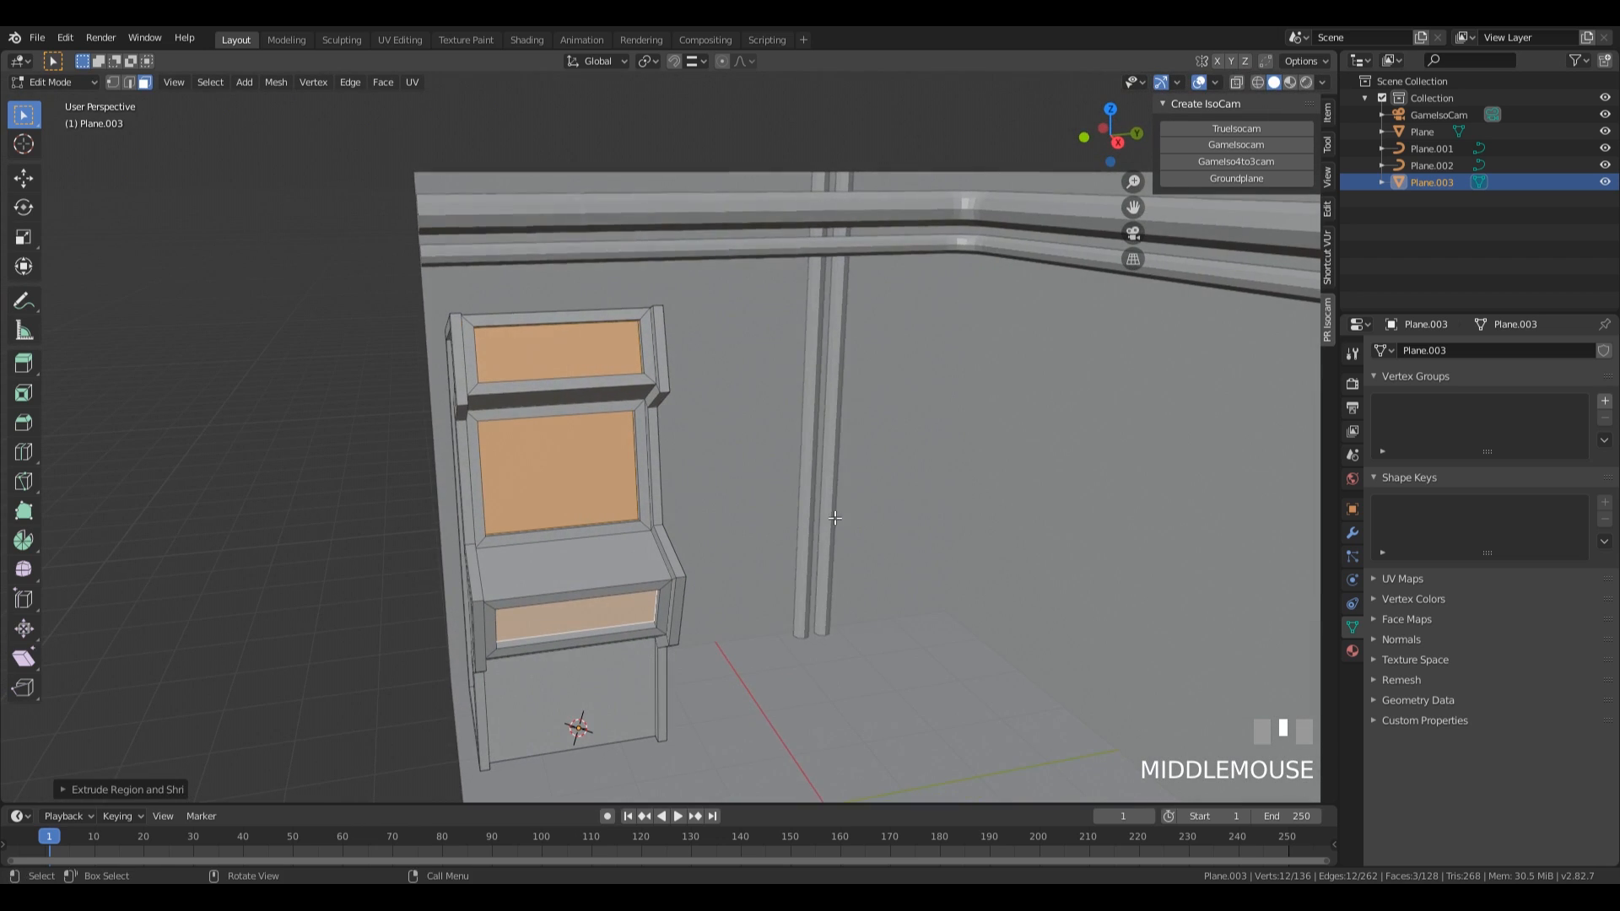
{"action": "left_click", "coordinate": [554, 475]}
{"action": "middle_click_drag", "start_coordinate": [555, 475], "coordinate": [646, 506], "text": "shift"}
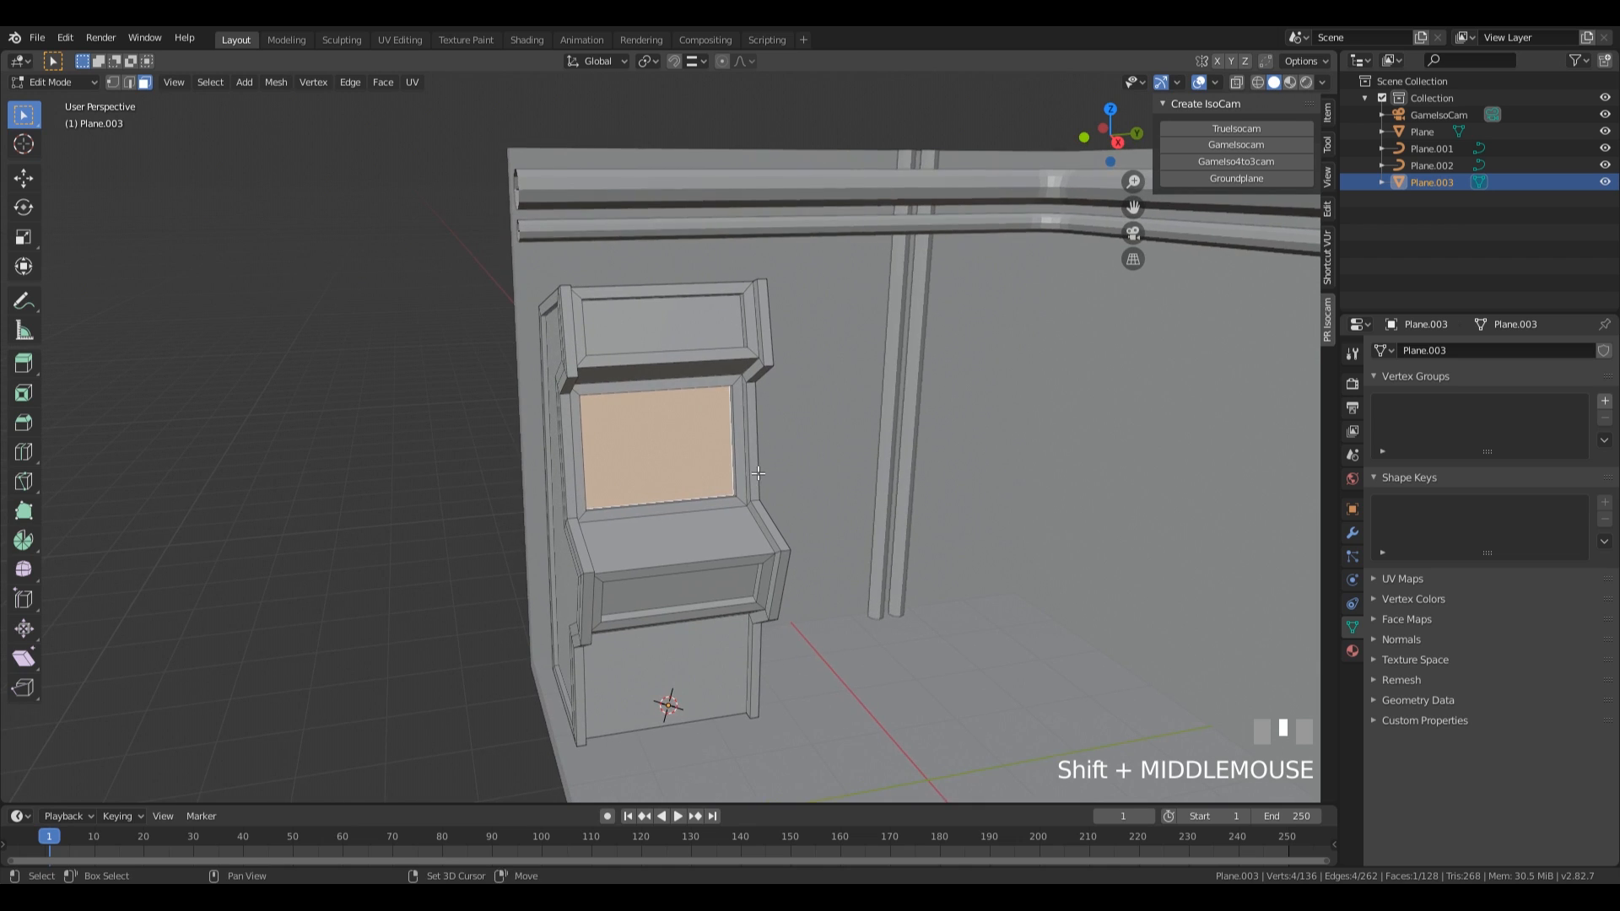
{"action": "scroll", "coordinate": [931, 469], "scroll_direction": "up", "scroll_amount": 3}
{"action": "key", "text": "ctrl+KP_Add"}
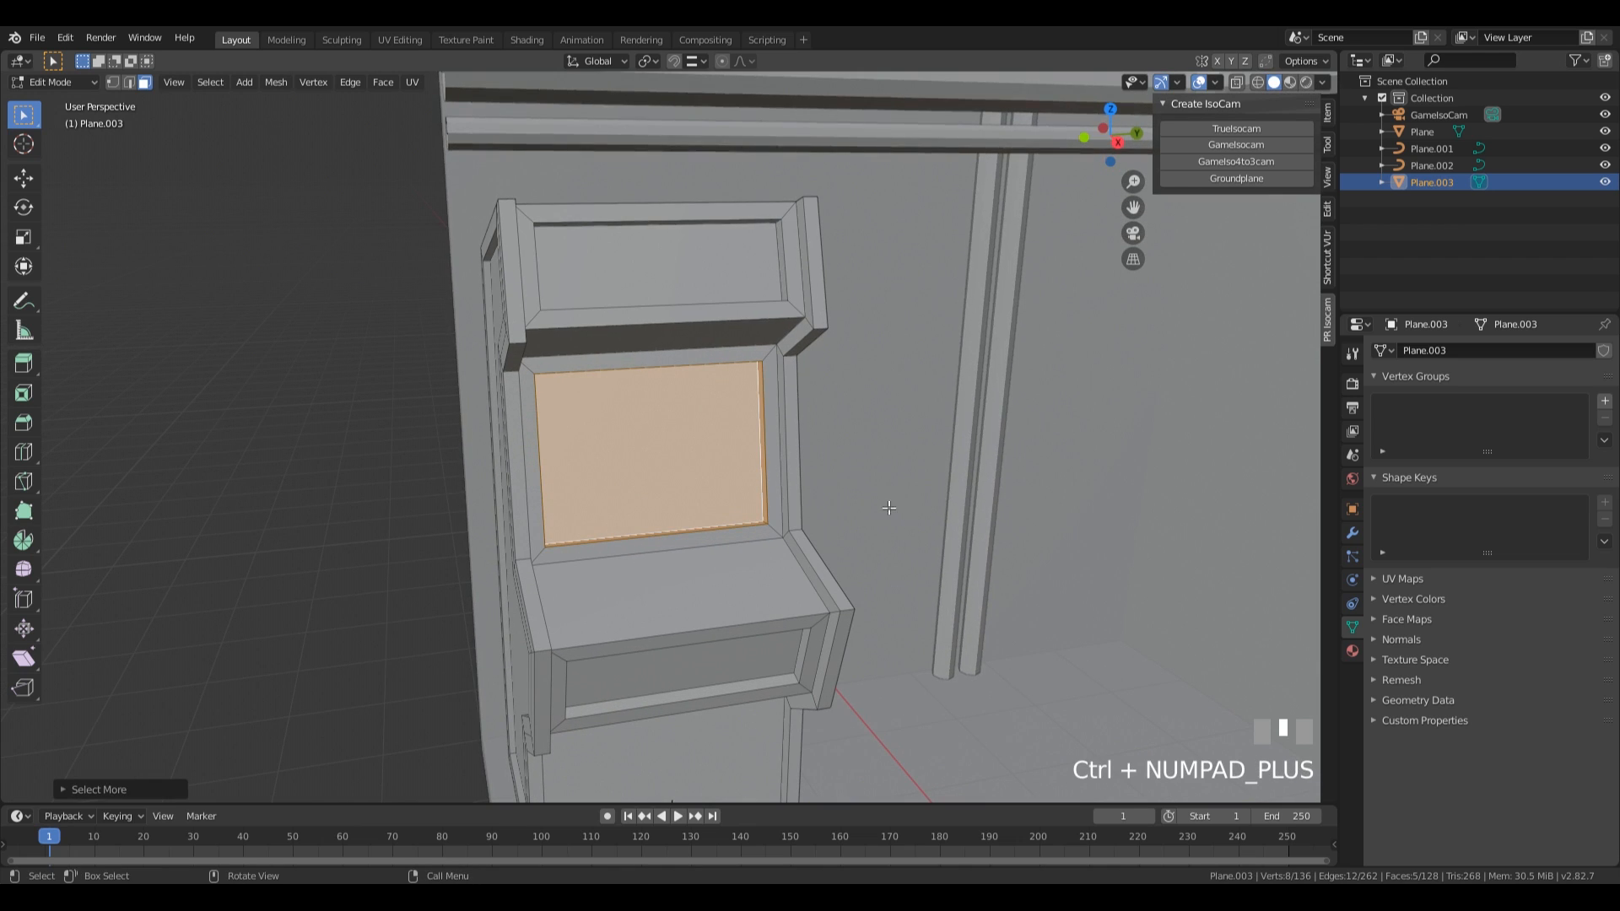
{"action": "middle_click_drag", "start_coordinate": [978, 409], "coordinate": [926, 576]}
{"action": "key", "text": "s"}
{"action": "left_click", "coordinate": [866, 533]}
{"action": "scroll", "coordinate": [925, 576], "scroll_direction": "up", "scroll_amount": 2}
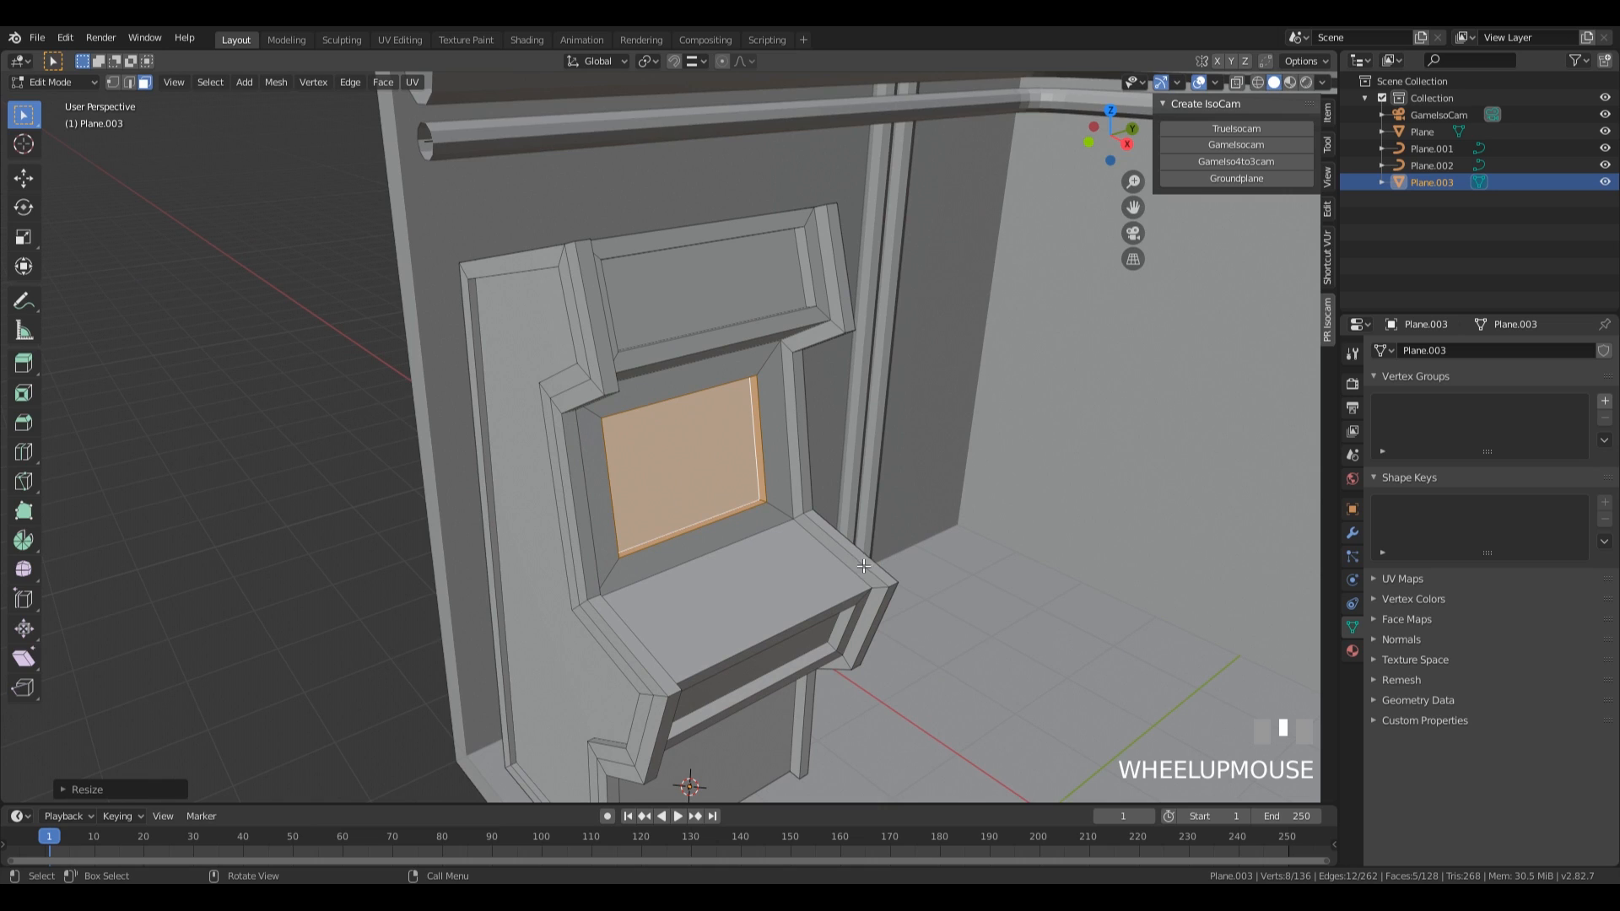
Inset the recessed screen face about 0.22 m and move the inner face about 0.07 m along global X.
{"action": "left_click", "coordinate": [656, 463]}
{"action": "middle_click_drag", "start_coordinate": [656, 463], "coordinate": [631, 439]}
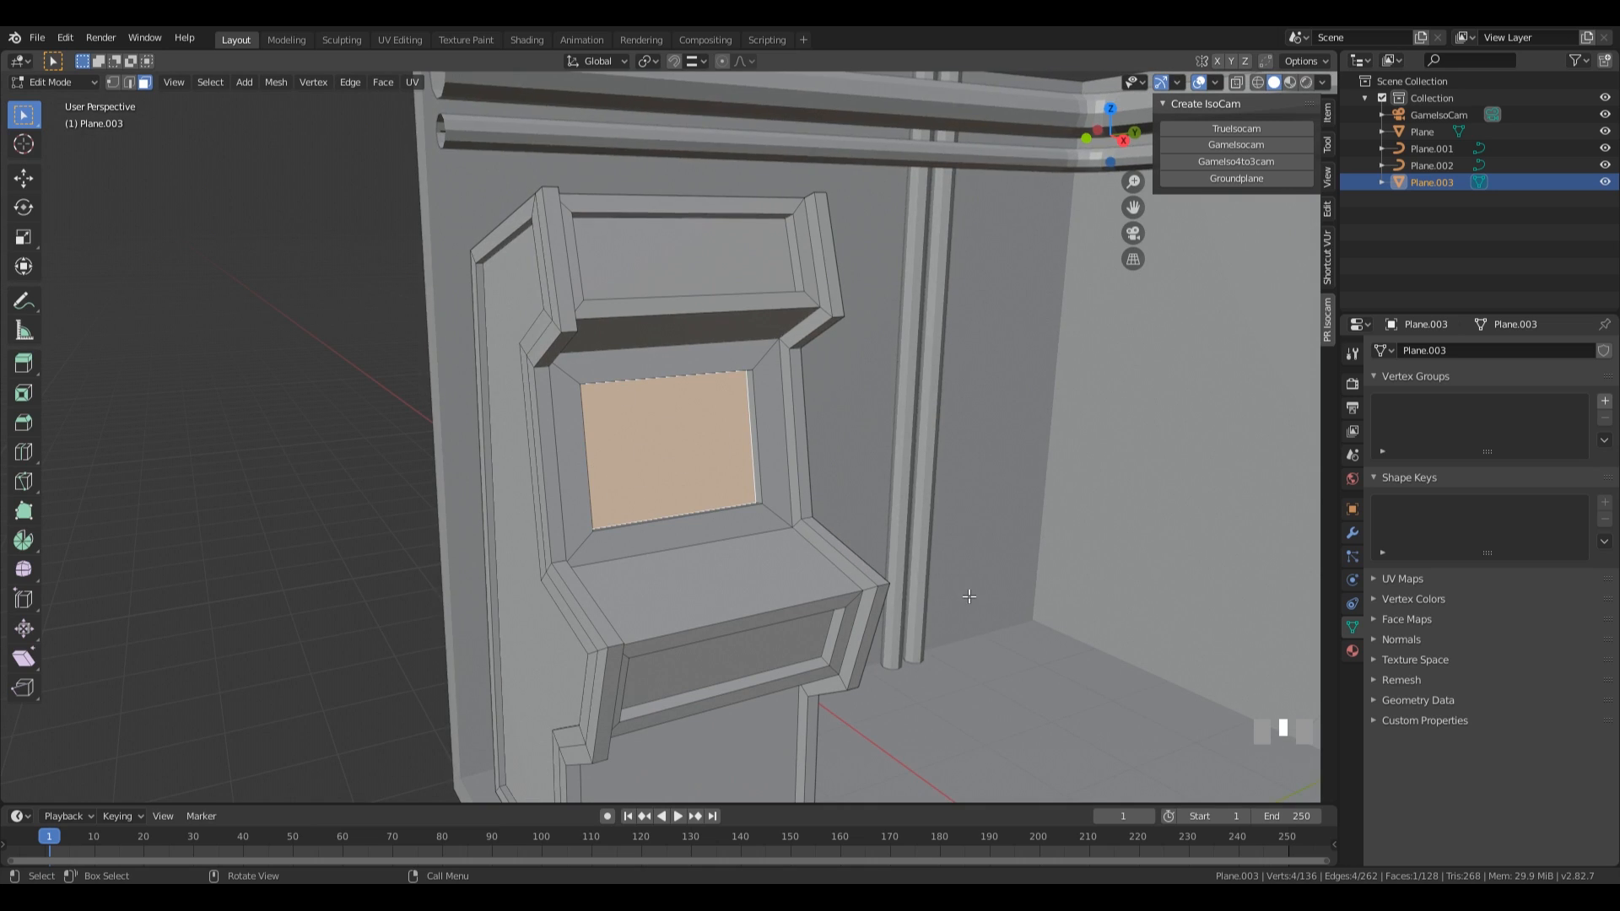
{"action": "key", "text": "i"}
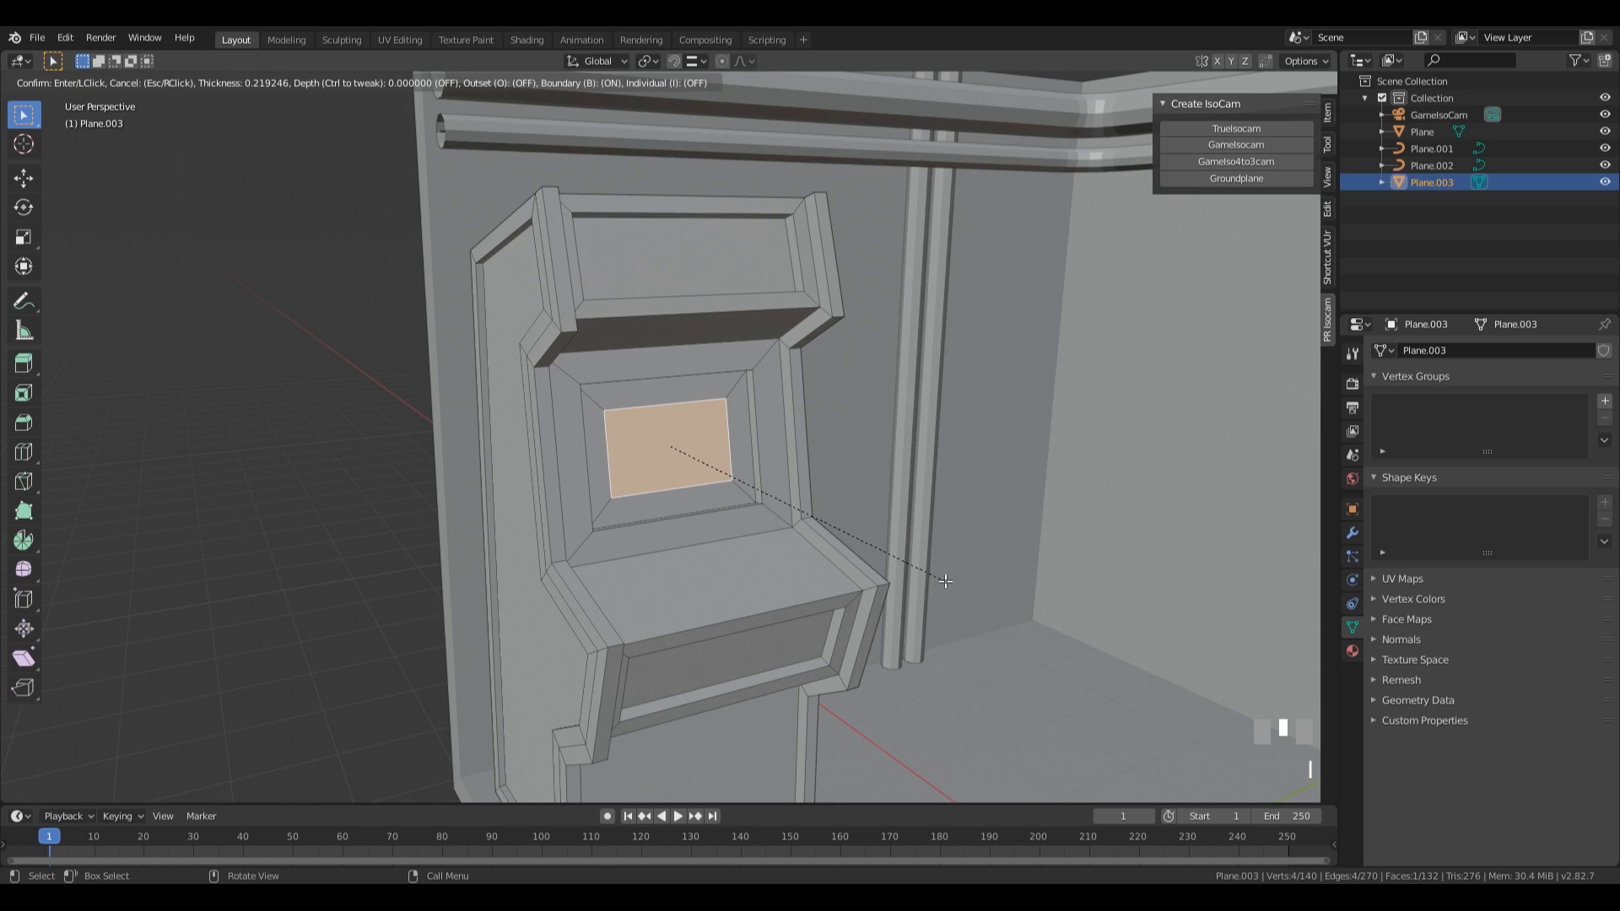
{"action": "left_click", "coordinate": [945, 580]}
{"action": "middle_click_drag", "start_coordinate": [945, 581], "coordinate": [765, 546]}
{"action": "key", "text": "g"}
{"action": "key", "text": "x"}
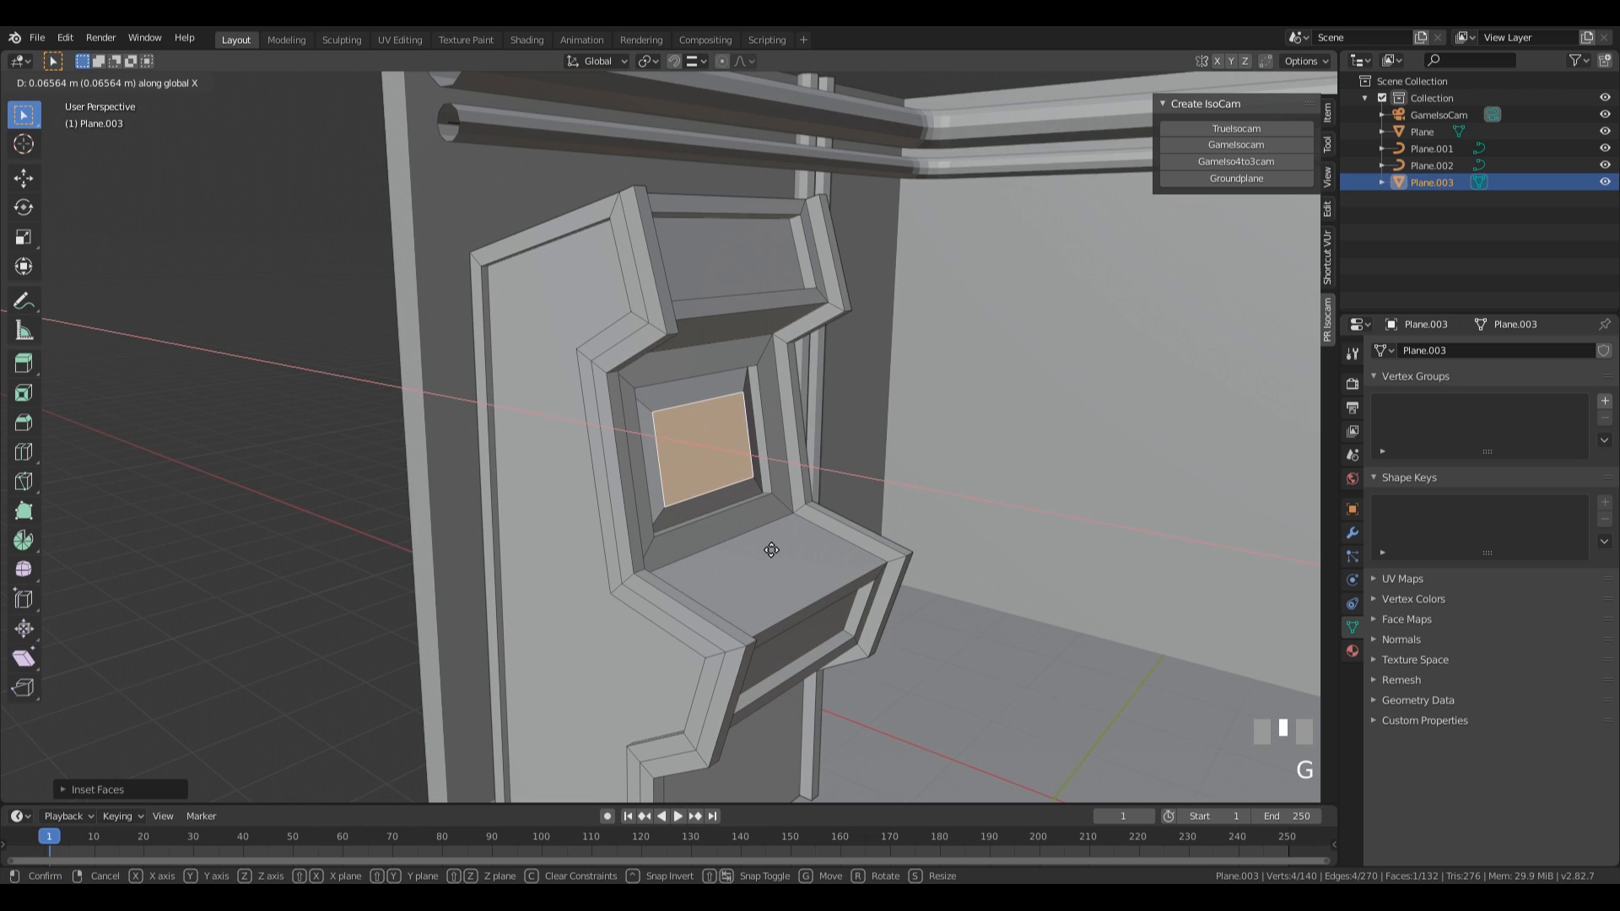
{"action": "left_click", "coordinate": [770, 550]}
{"action": "scroll", "coordinate": [807, 507], "scroll_direction": "down", "scroll_amount": 3}
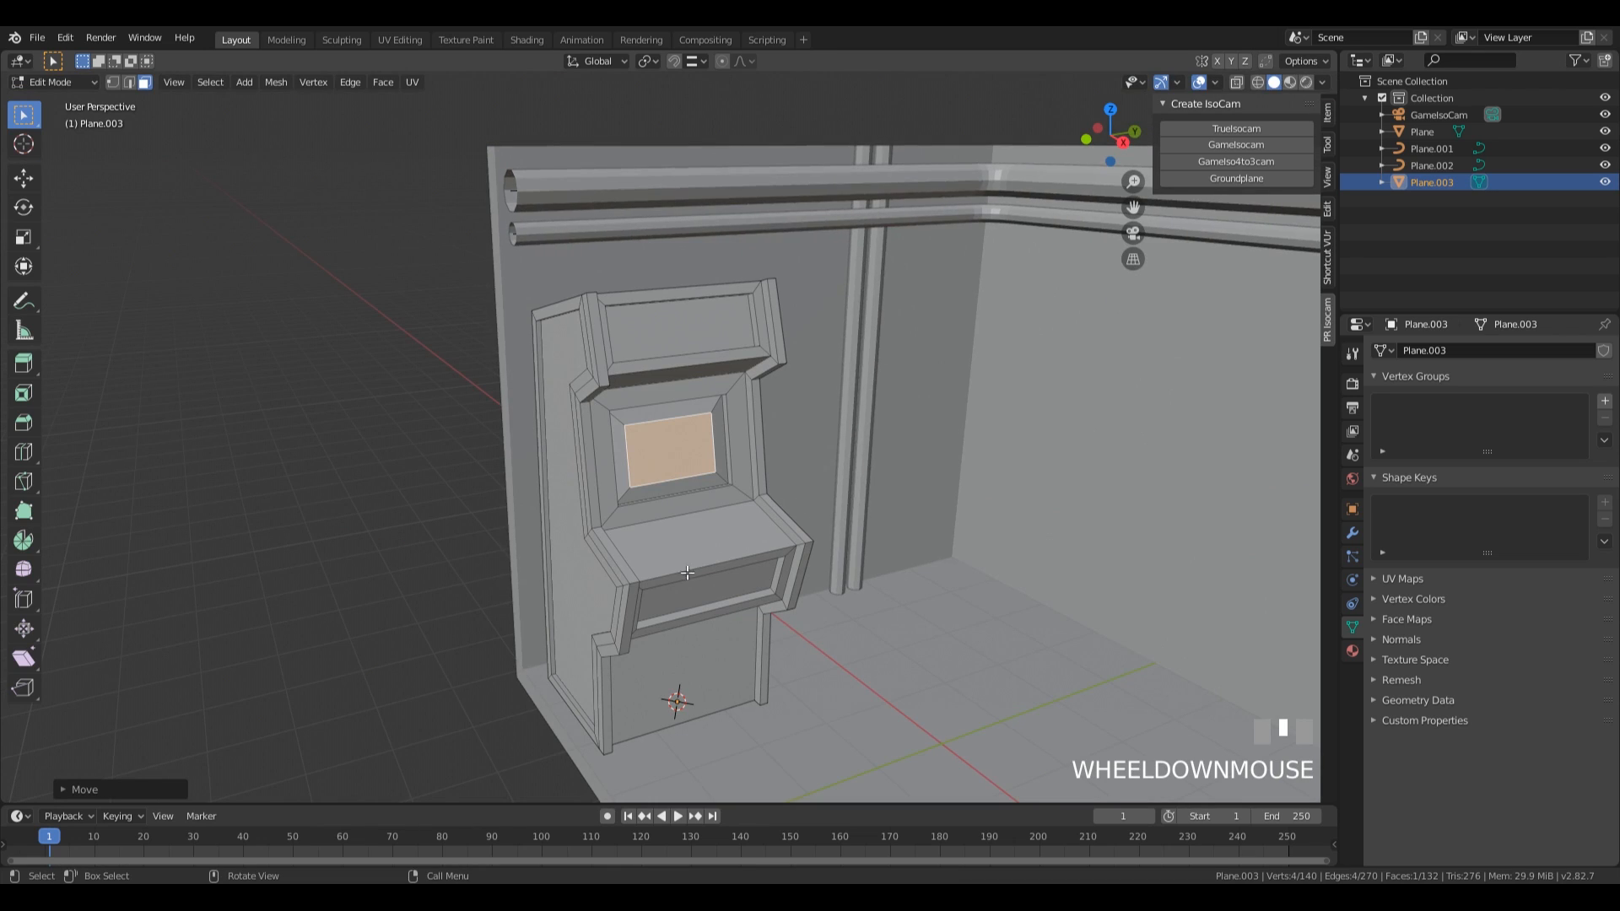
Return to Object Mode, place the 3D cursor on the machine's control shelf, and add a plane mesh there.
{"action": "key", "text": "Tab"}
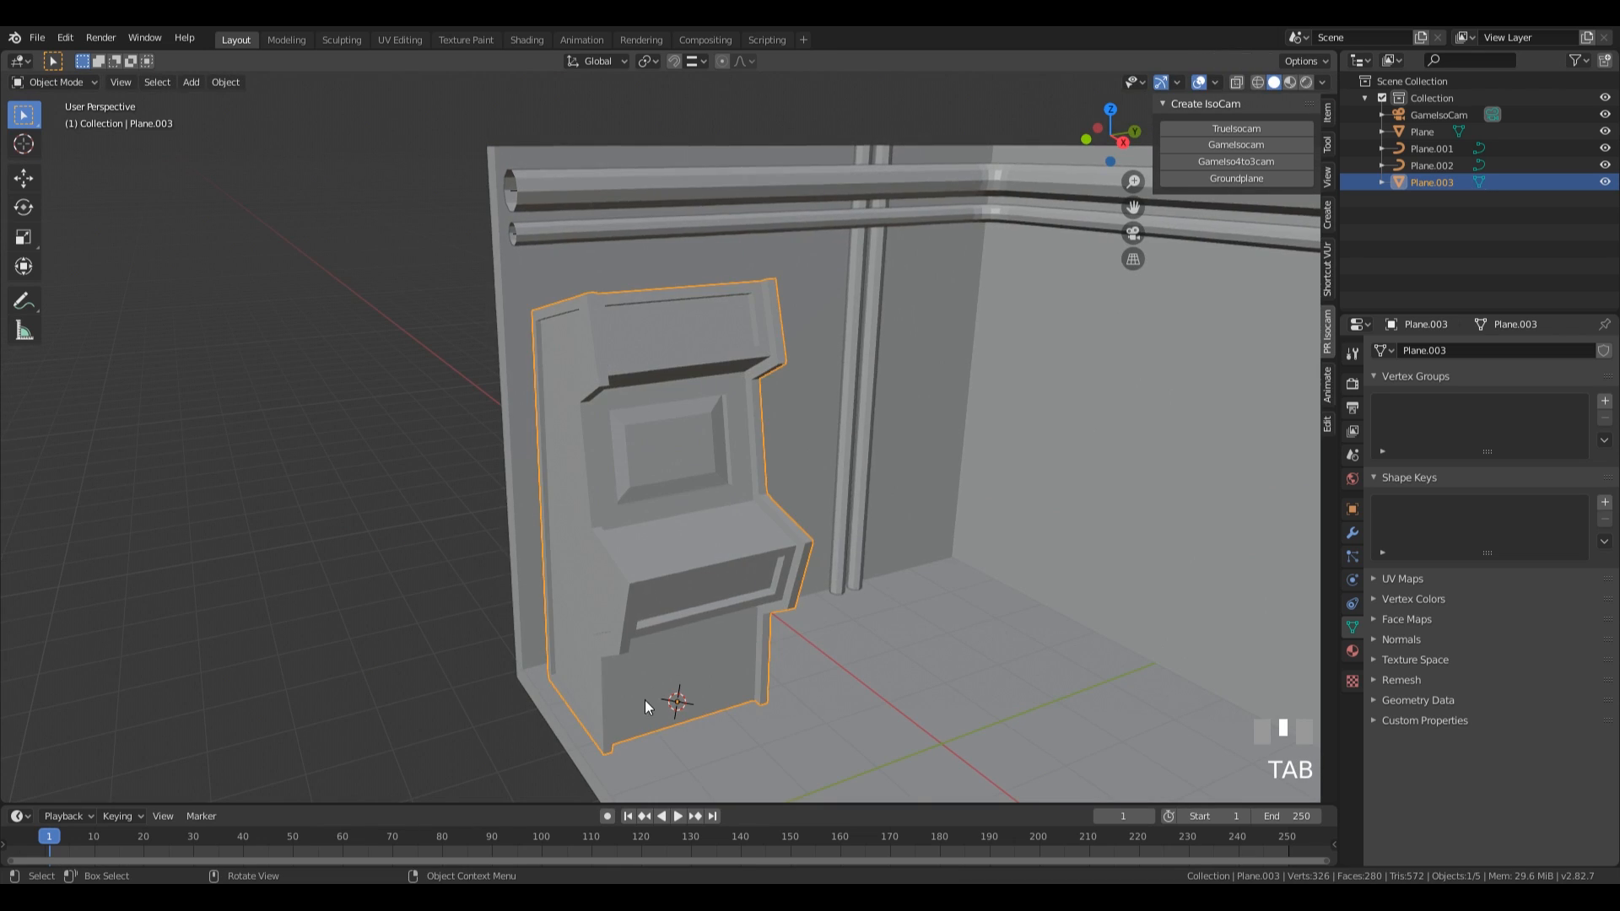
{"action": "middle_click_drag", "start_coordinate": [726, 553], "coordinate": [621, 563]}
{"action": "right_click", "coordinate": [626, 560], "text": "shift"}
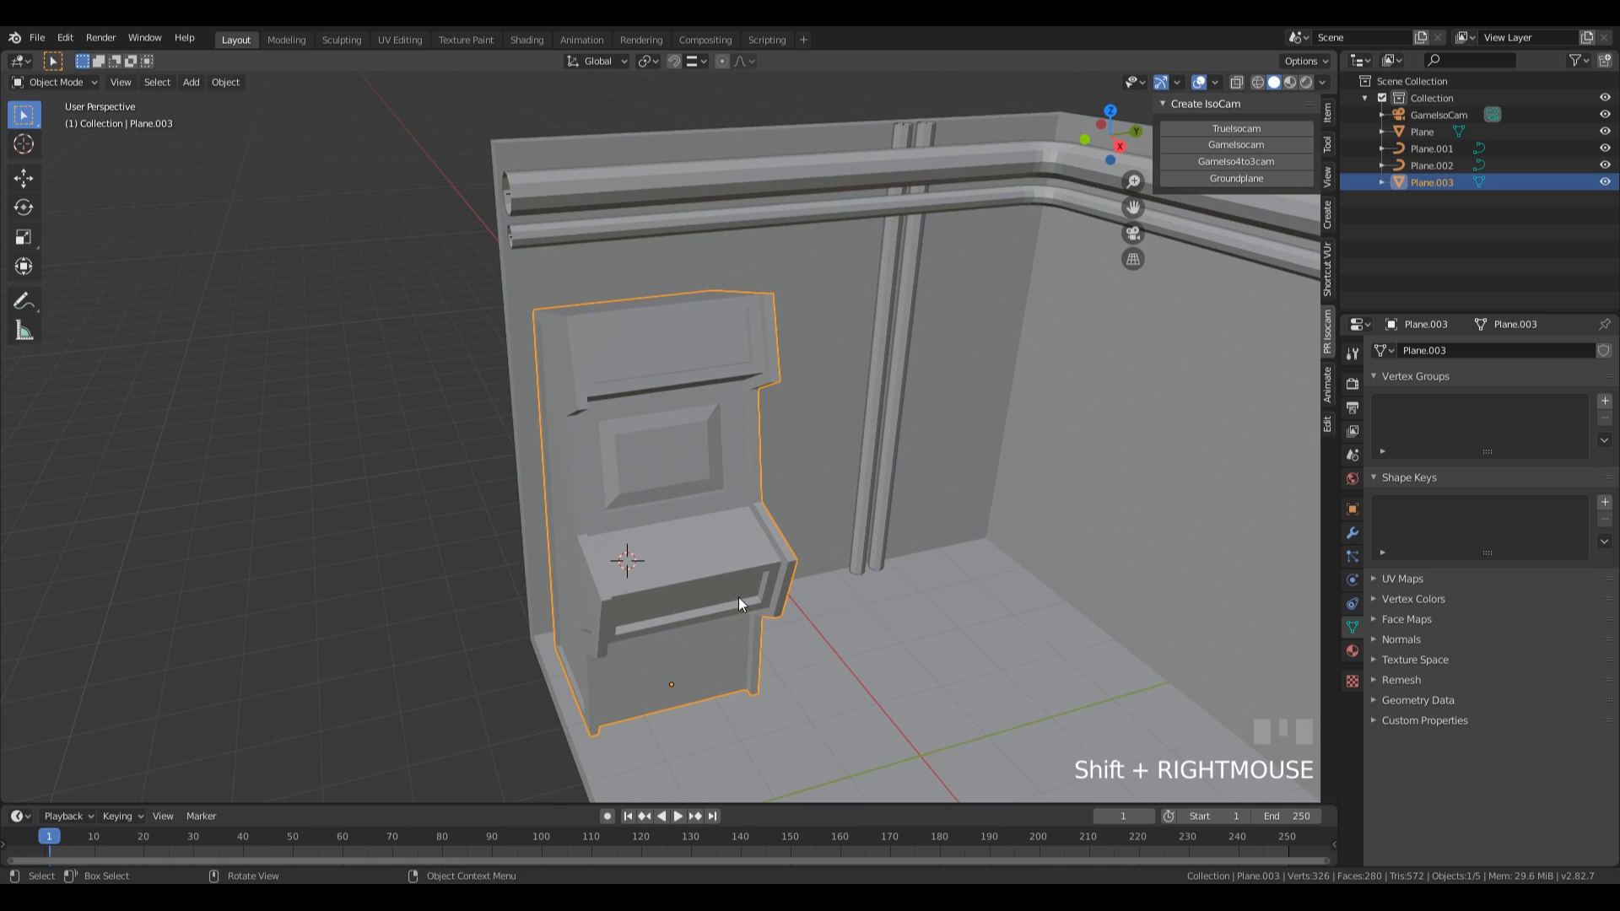
{"action": "key", "text": "shift+a"}
{"action": "mouse_move", "coordinate": [722, 558]}
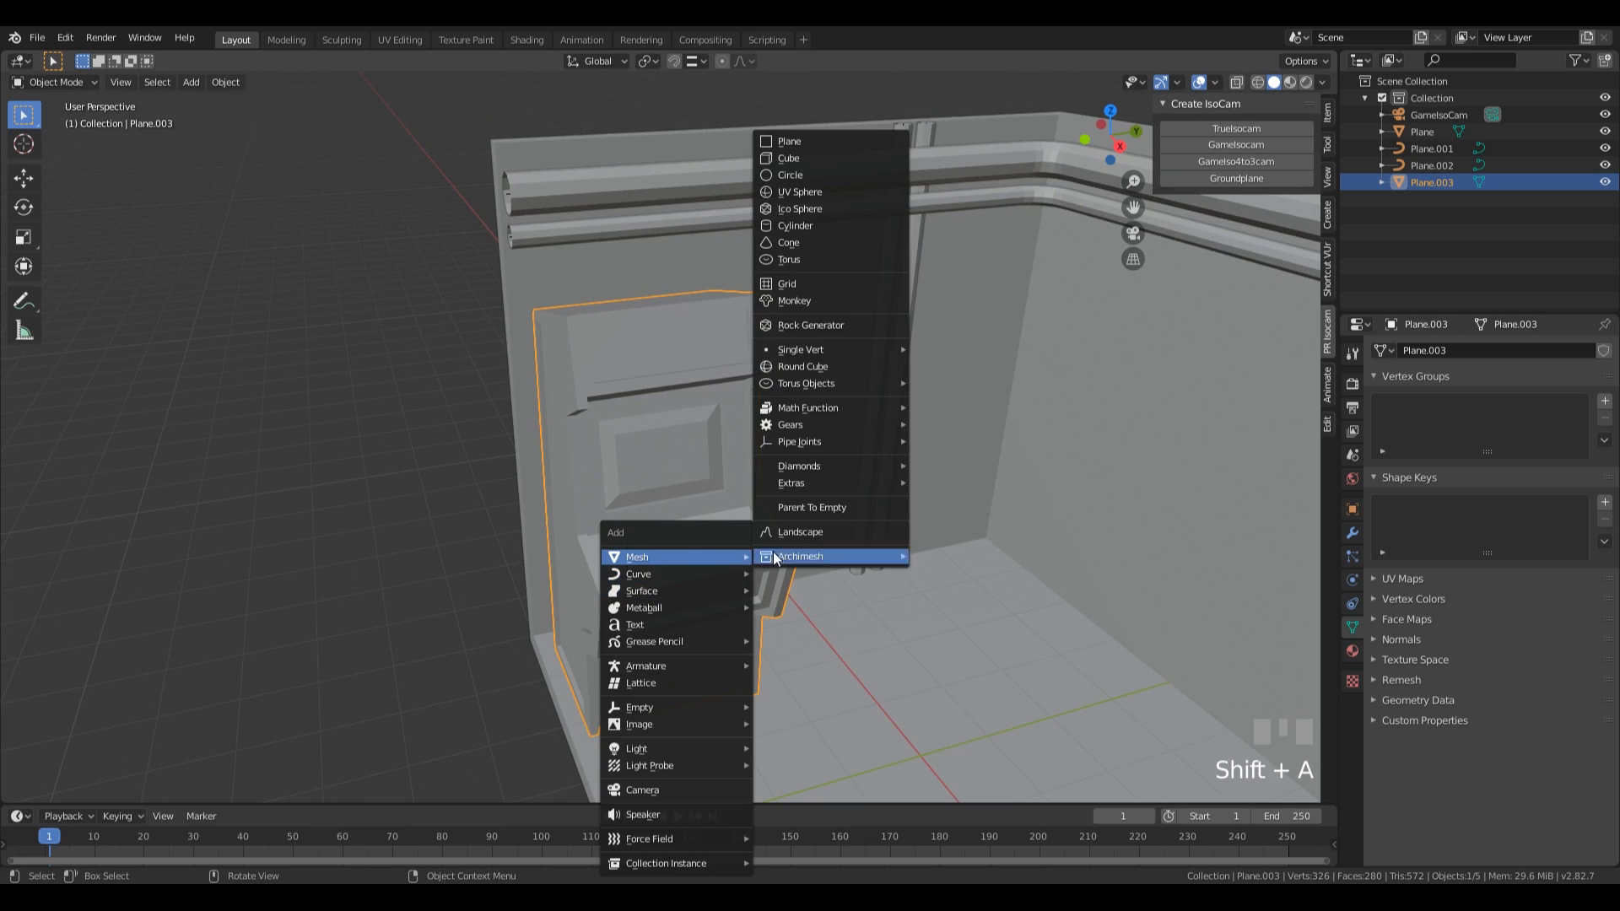
{"action": "left_click", "coordinate": [811, 140]}
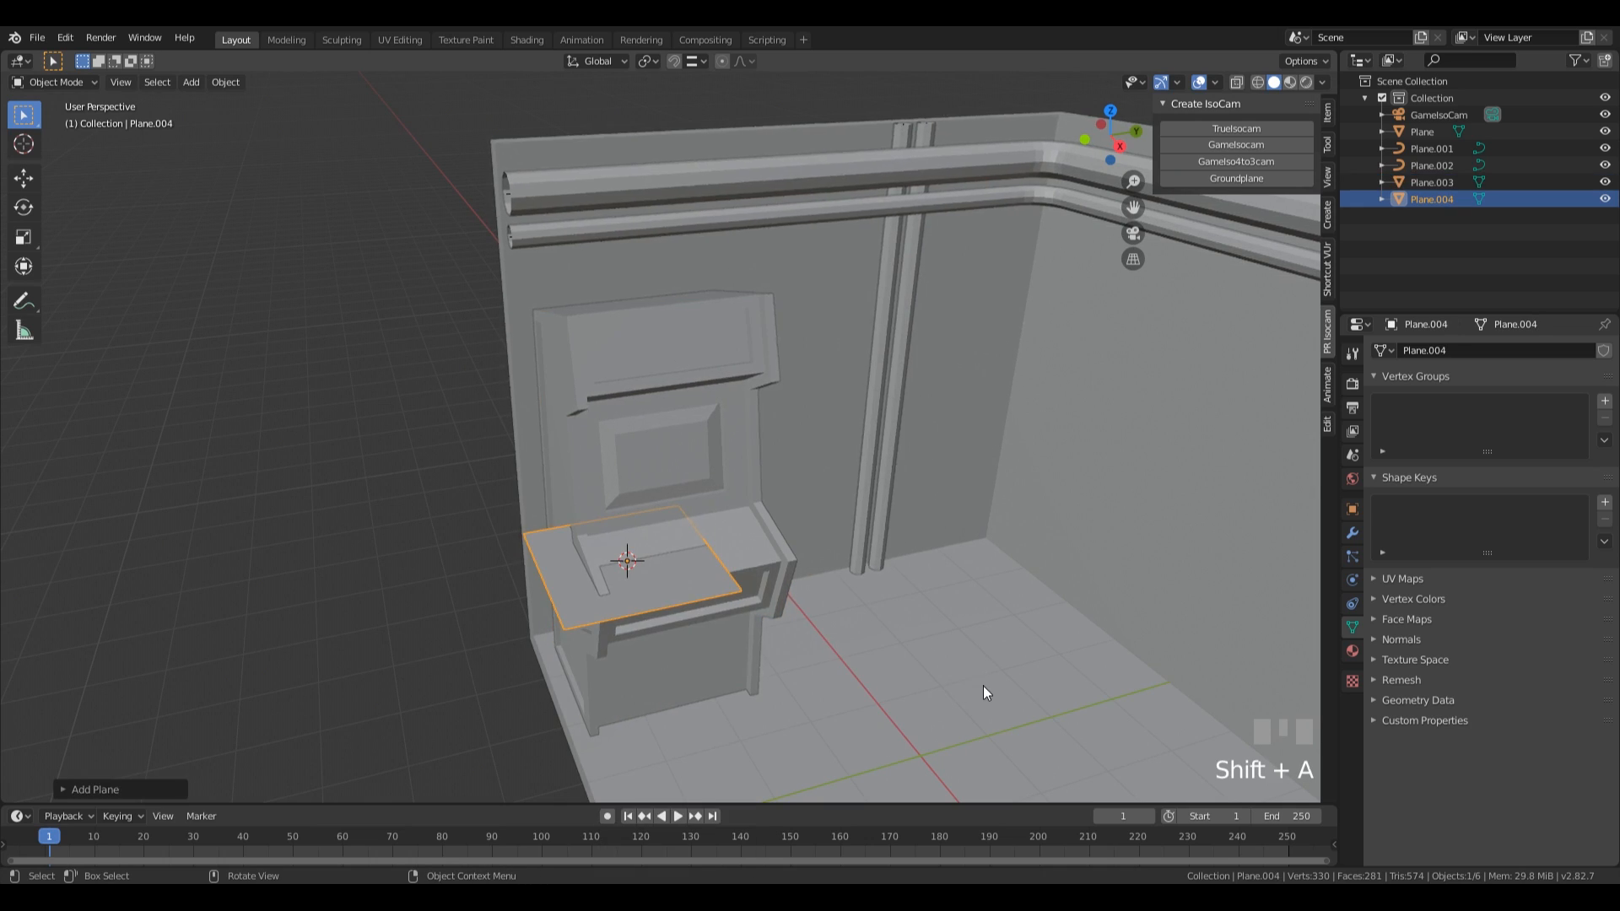
Scale the new plane in Edit Mode to about 0.28 and extrude it upward into a thin square slab.
{"action": "key", "text": "Tab"}
{"action": "key", "text": "s"}
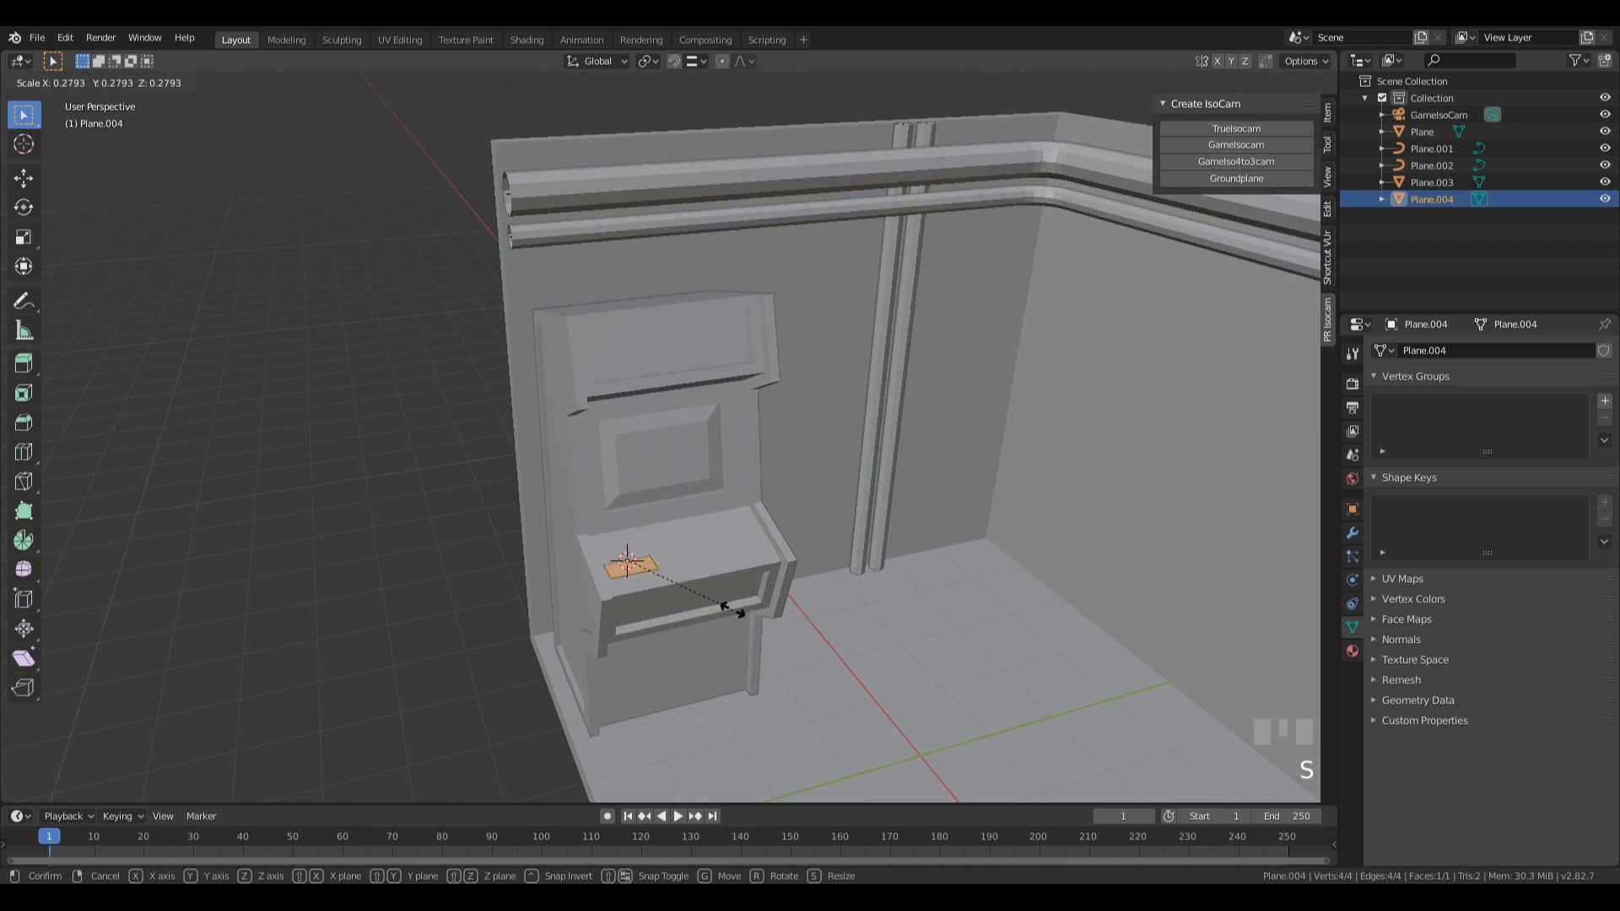
{"action": "left_click", "coordinate": [728, 609]}
{"action": "middle_click_drag", "start_coordinate": [727, 610], "coordinate": [755, 545], "text": "shift"}
{"action": "scroll", "coordinate": [755, 545], "scroll_direction": "up", "scroll_amount": 2}
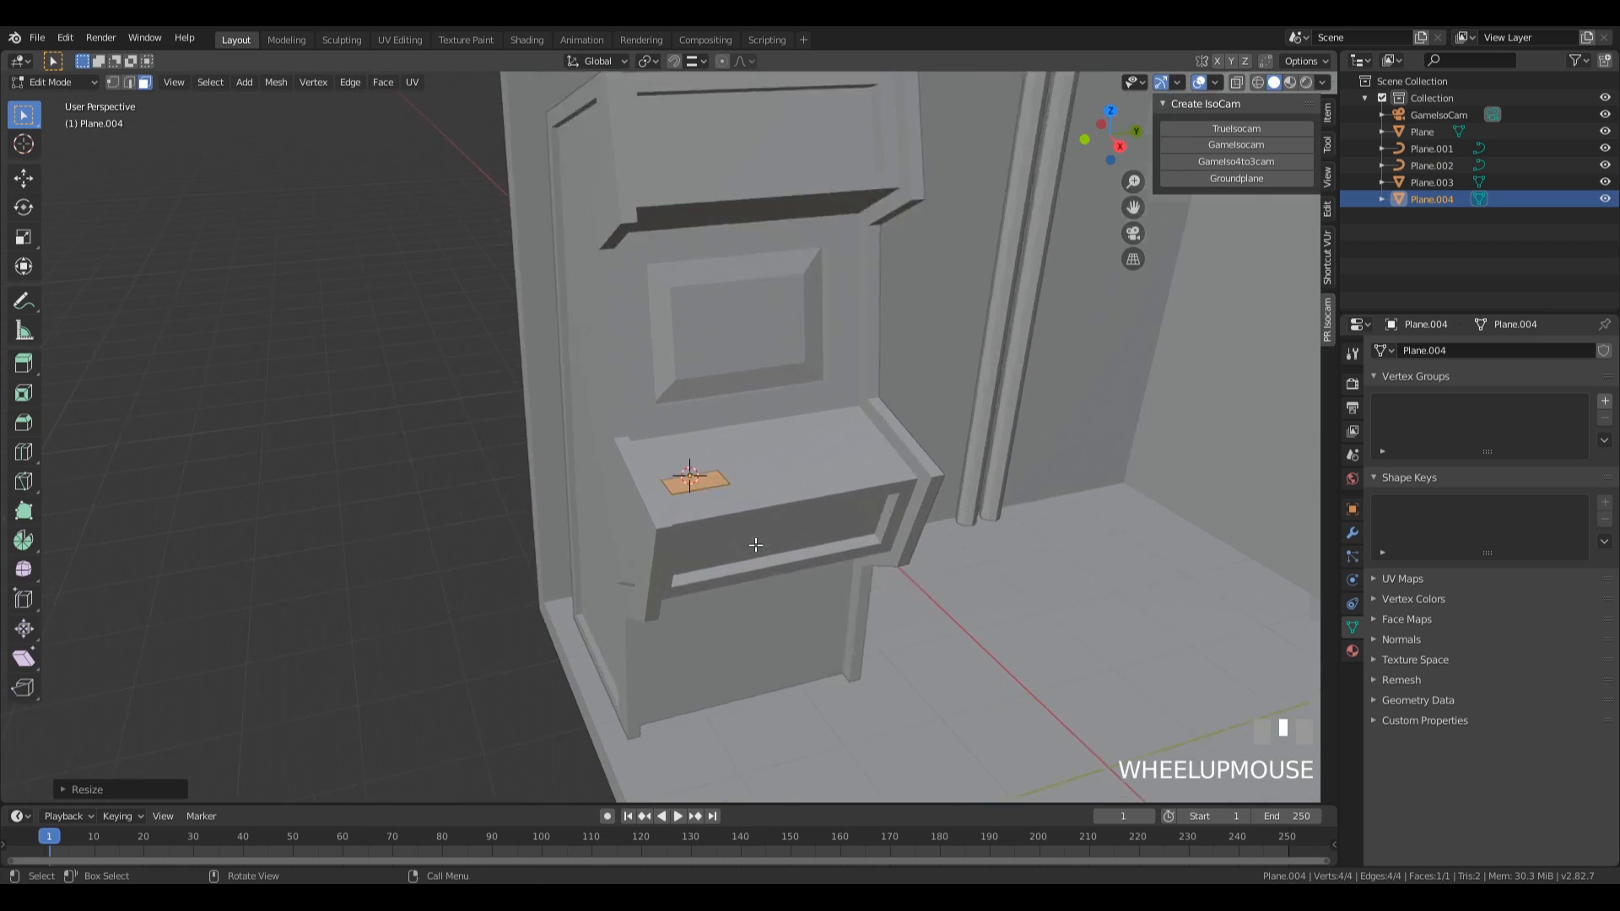
{"action": "scroll", "coordinate": [793, 565], "scroll_direction": "up", "scroll_amount": 2}
{"action": "key", "text": "e"}
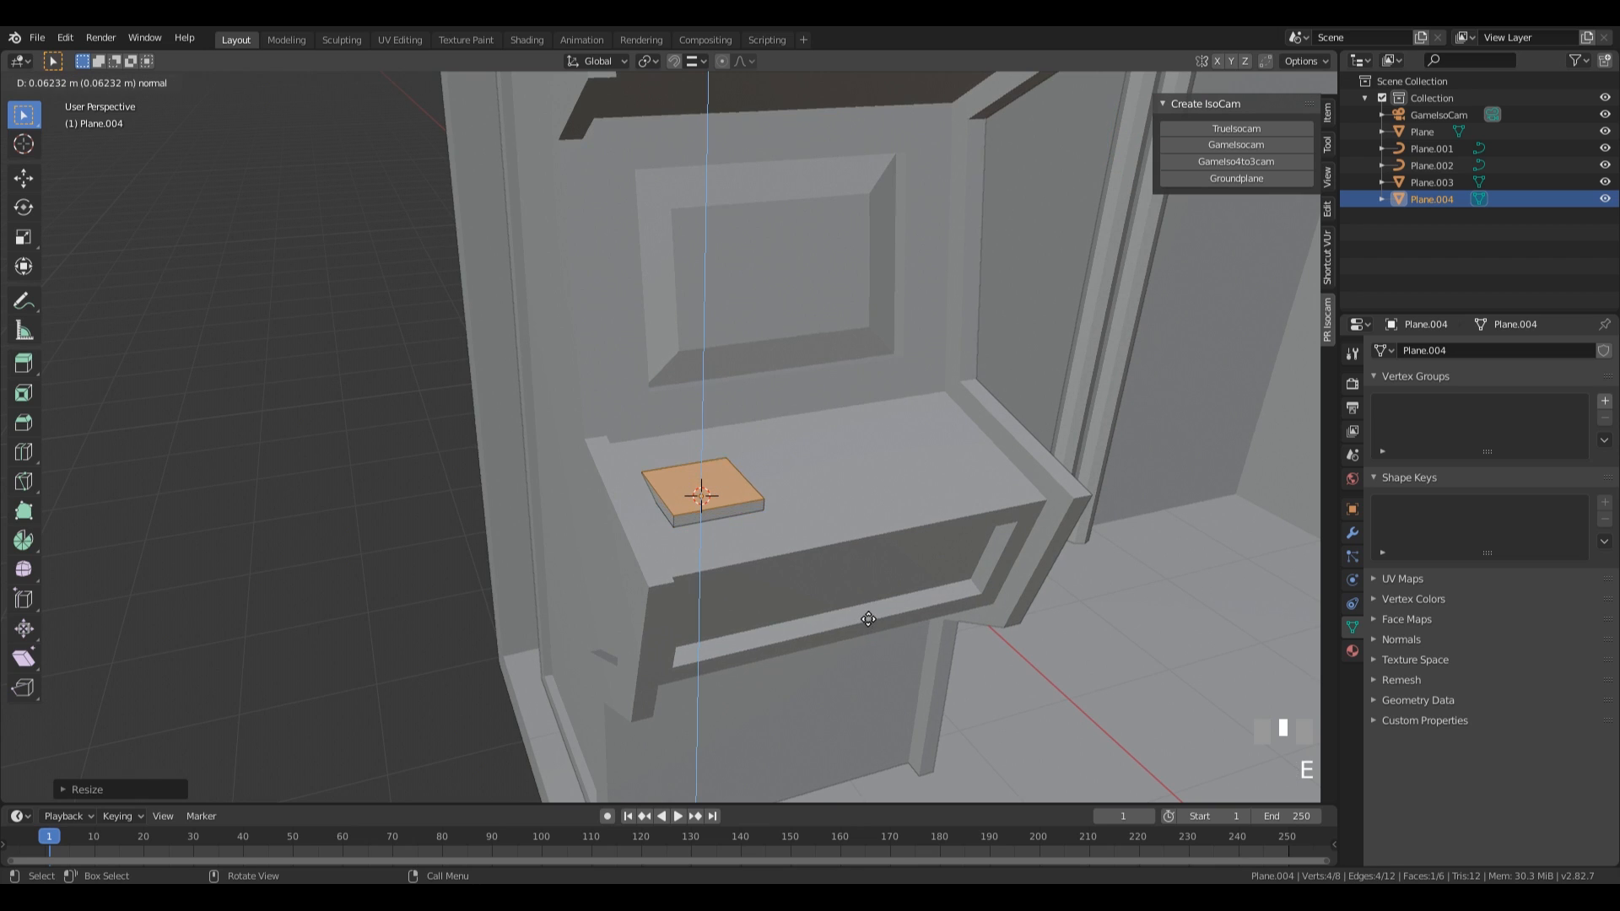
{"action": "left_click", "coordinate": [861, 609]}
Inset the slab's top face about 0.11 m and extrude the inner face down about 0.03 m.
{"action": "middle_click_drag", "start_coordinate": [862, 609], "coordinate": [878, 595]}
{"action": "key", "text": "i"}
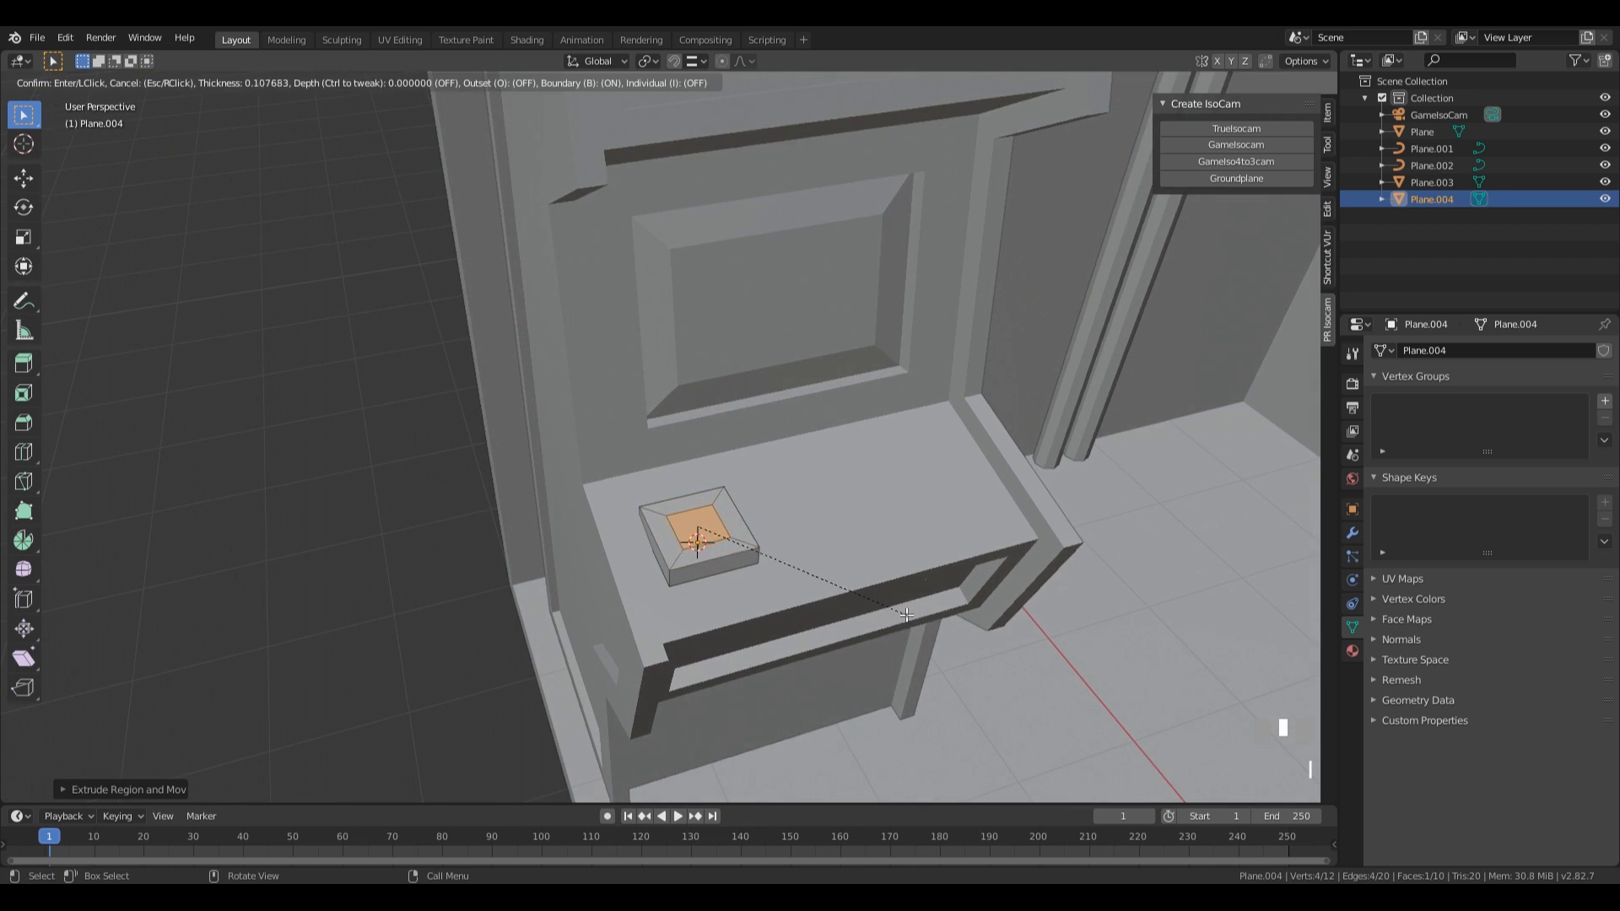
{"action": "left_click", "coordinate": [908, 614]}
{"action": "key", "text": "e"}
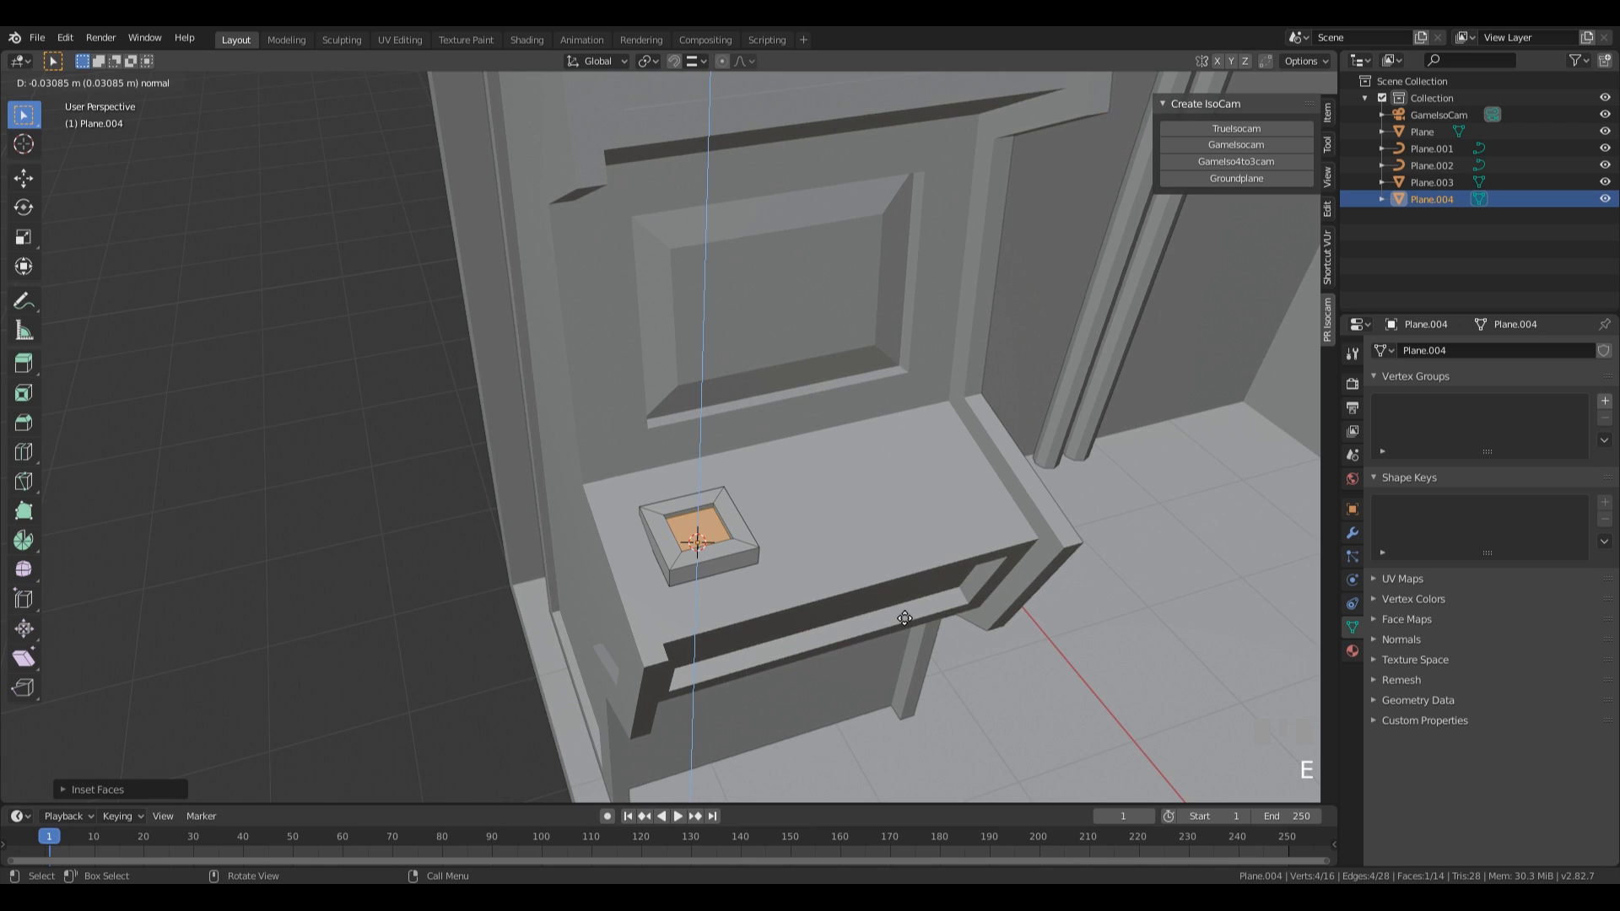
{"action": "left_click", "coordinate": [904, 619]}
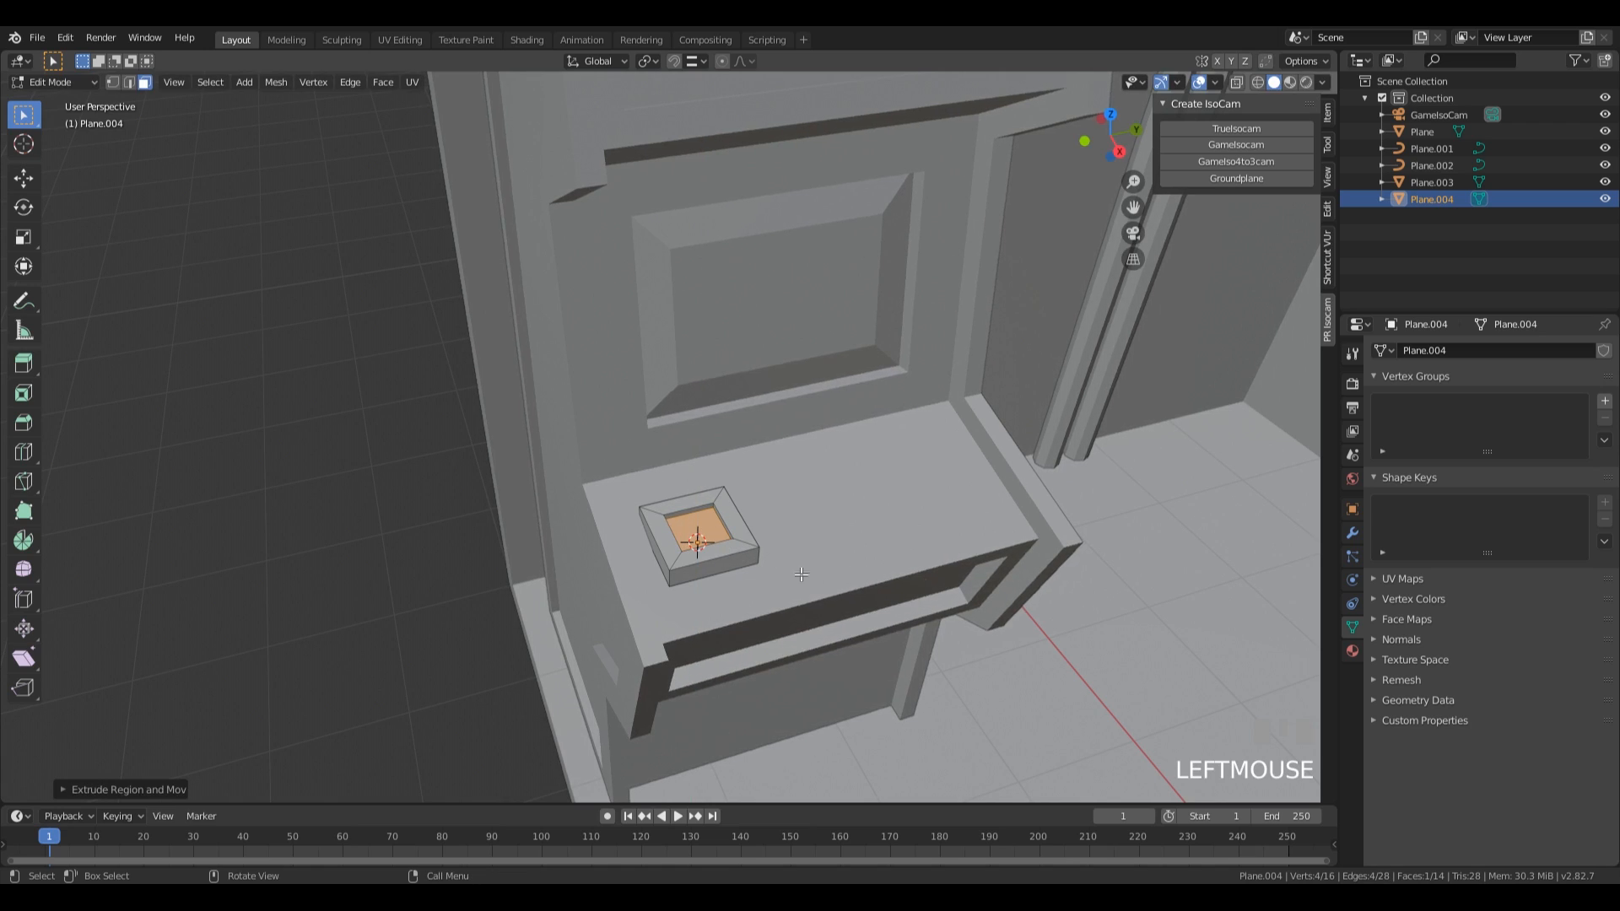
Snap the 3D cursor to the slab's recessed face and add a separate circle mesh with 8 vertices there.
{"action": "key", "text": "shift+s"}
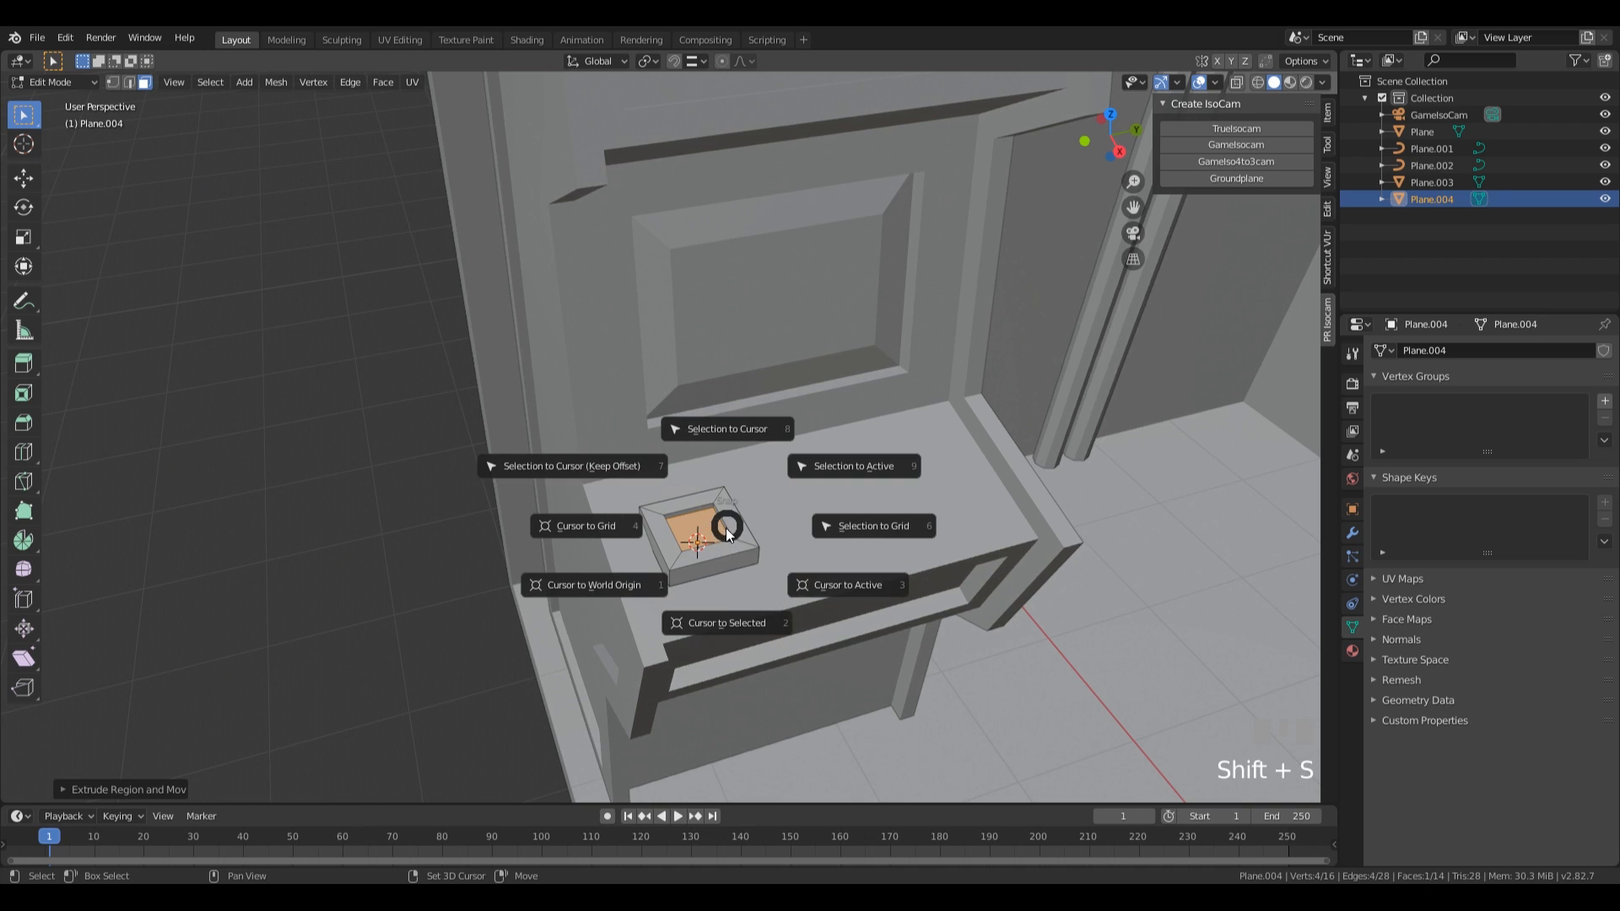
{"action": "left_click", "coordinate": [739, 636]}
{"action": "middle_click_drag", "start_coordinate": [739, 636], "coordinate": [780, 594]}
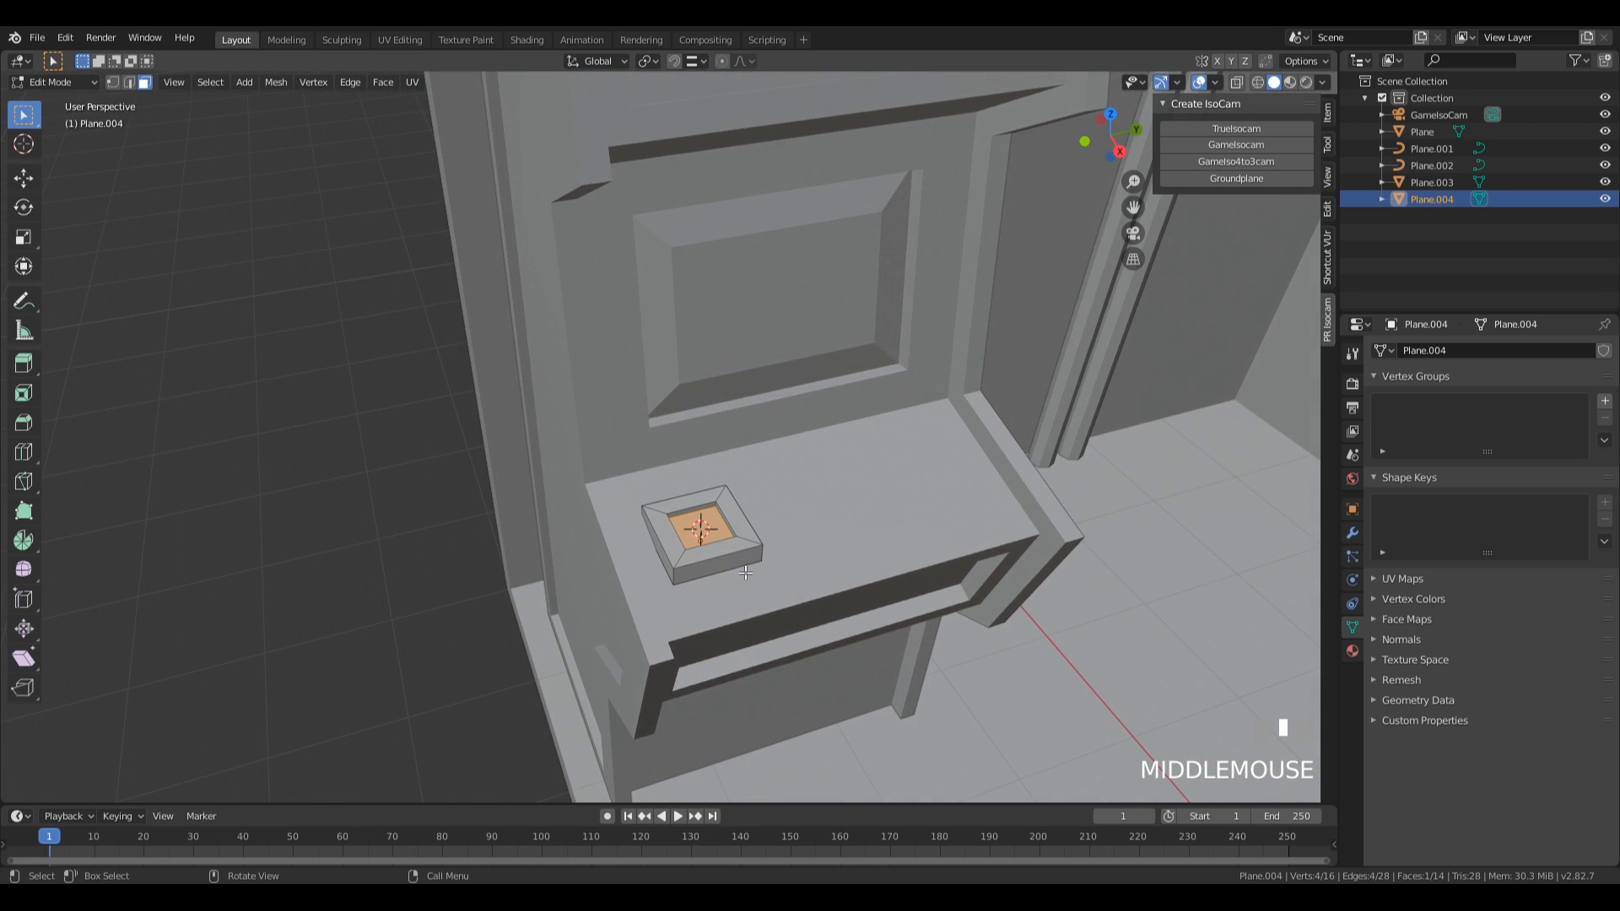
{"action": "key", "text": "Tab"}
{"action": "key", "text": "shift+a"}
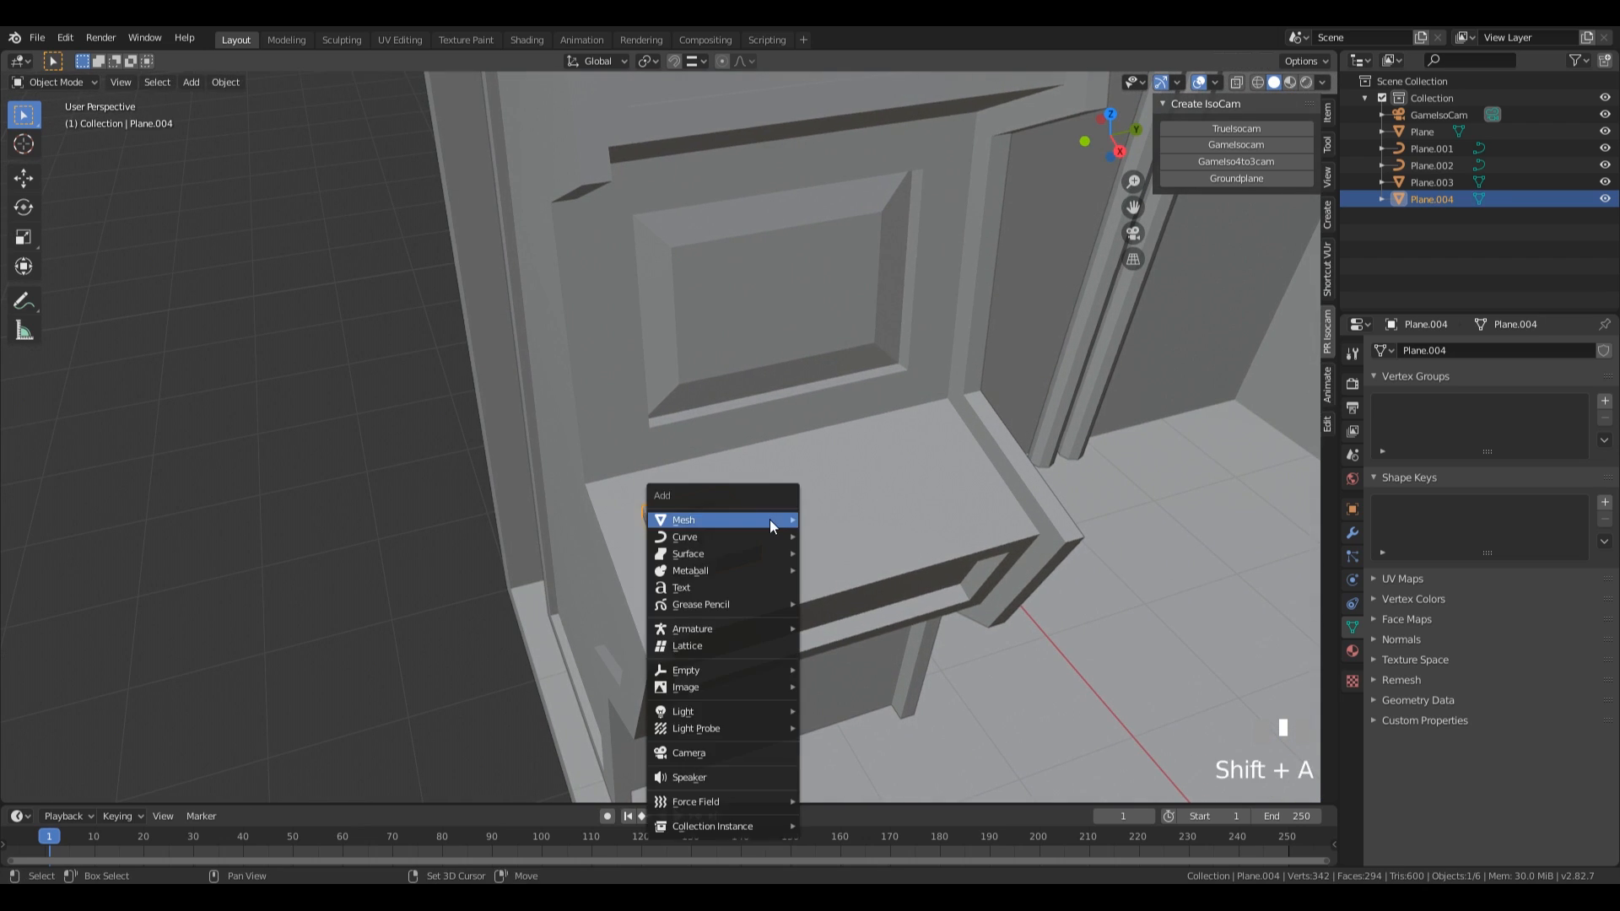
{"action": "mouse_move", "coordinate": [769, 519]}
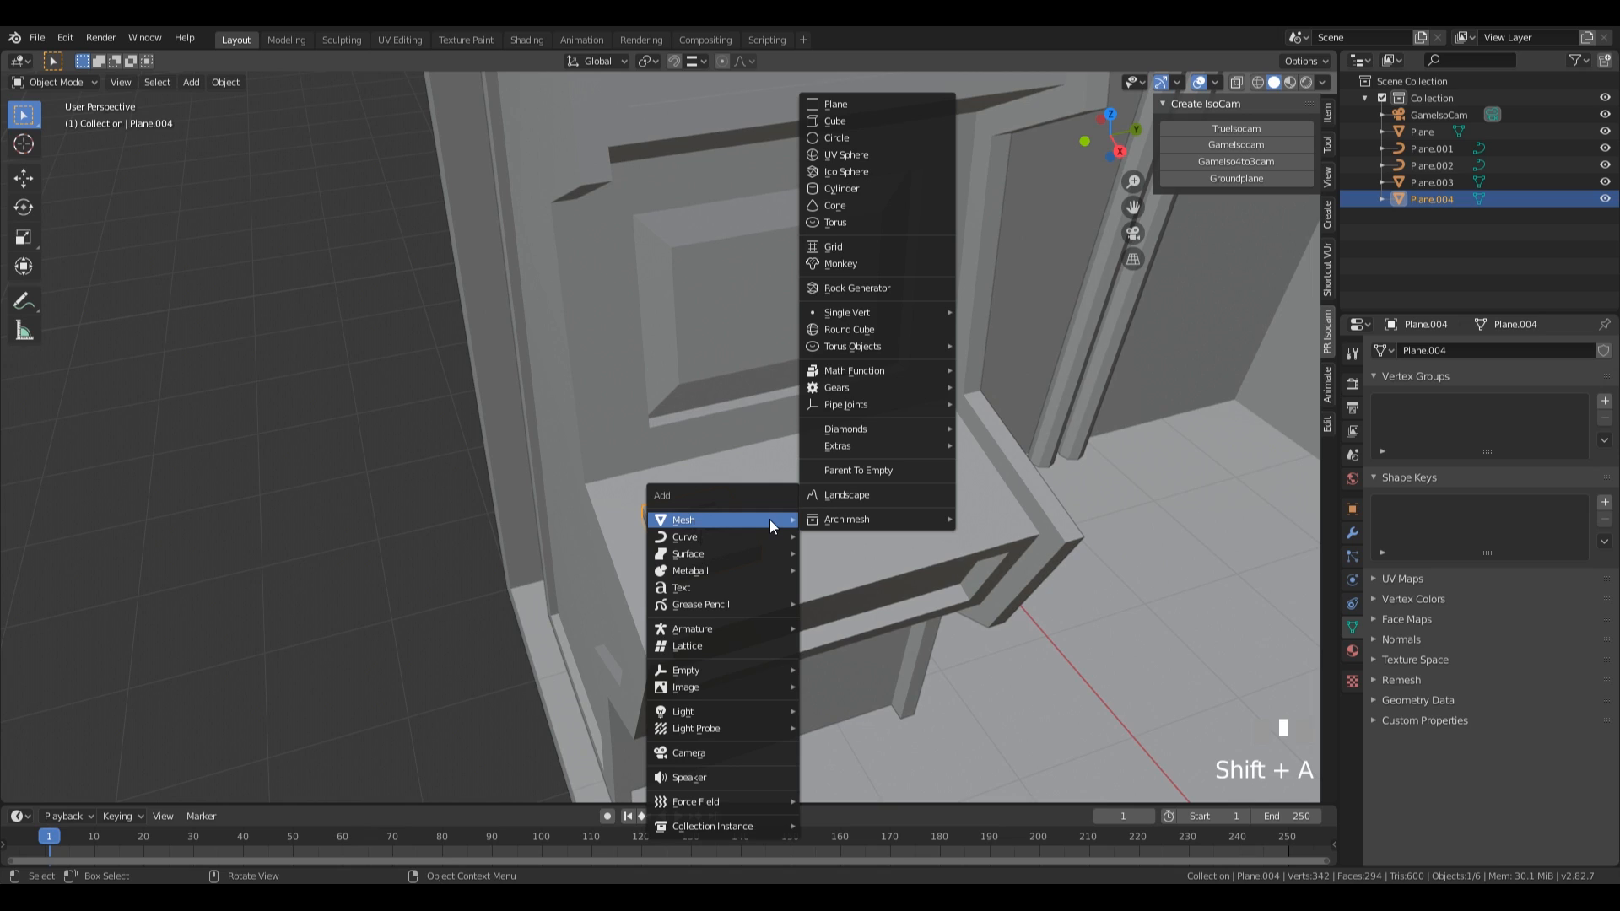
{"action": "left_click", "coordinate": [868, 138]}
{"action": "left_click", "coordinate": [95, 788]}
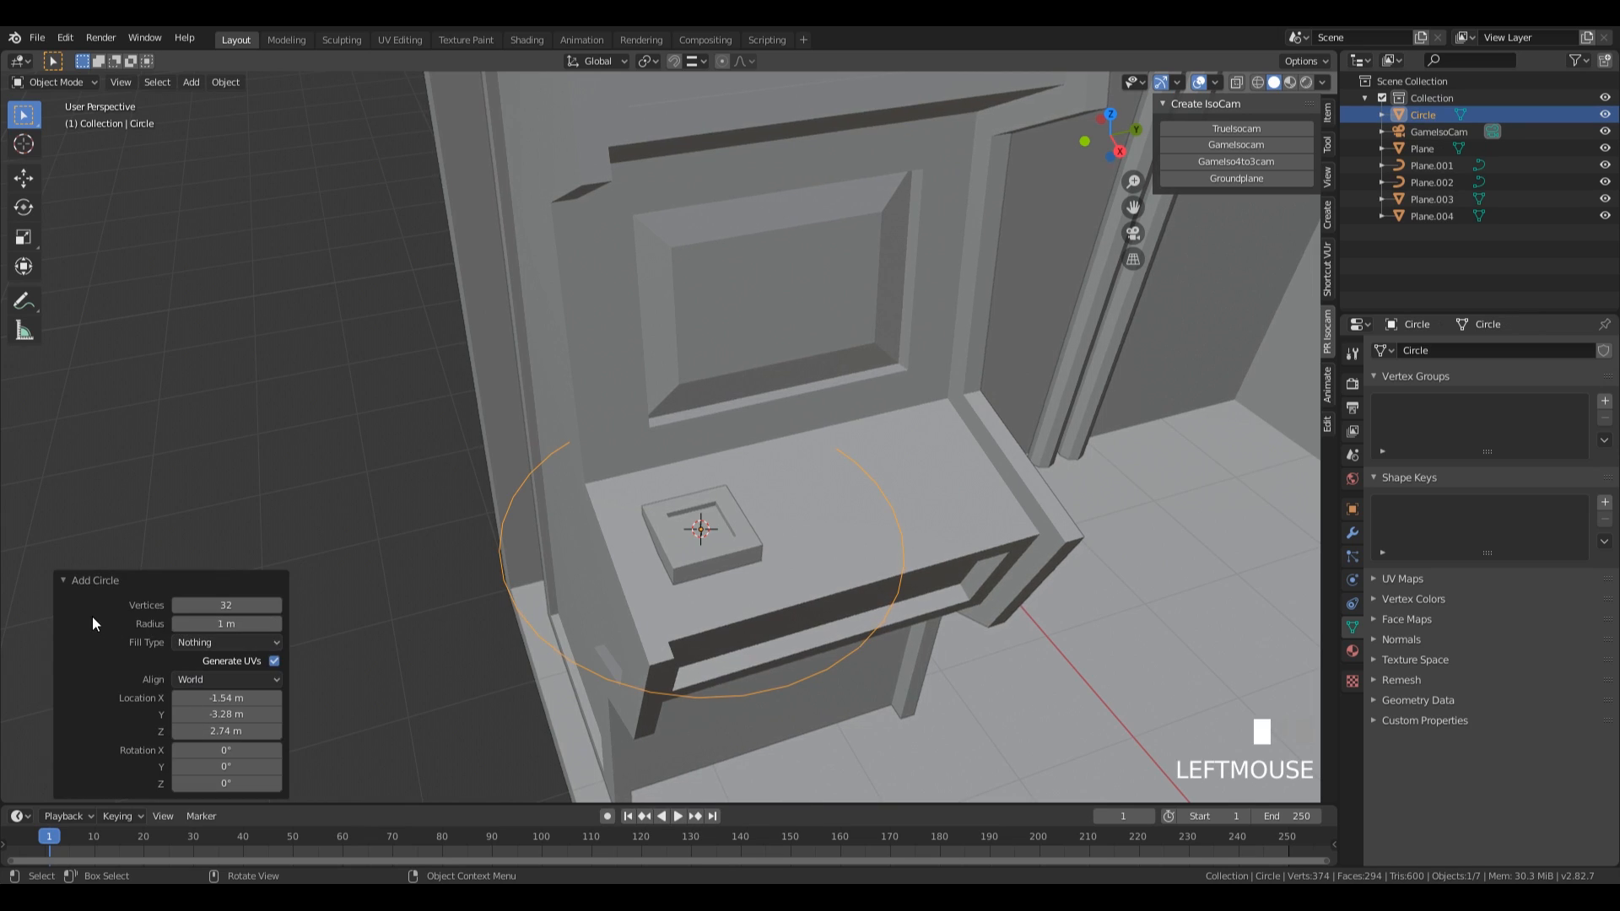
{"action": "left_click", "coordinate": [218, 604]}
{"action": "type", "text": "8"}
{"action": "key", "text": "KP_Enter"}
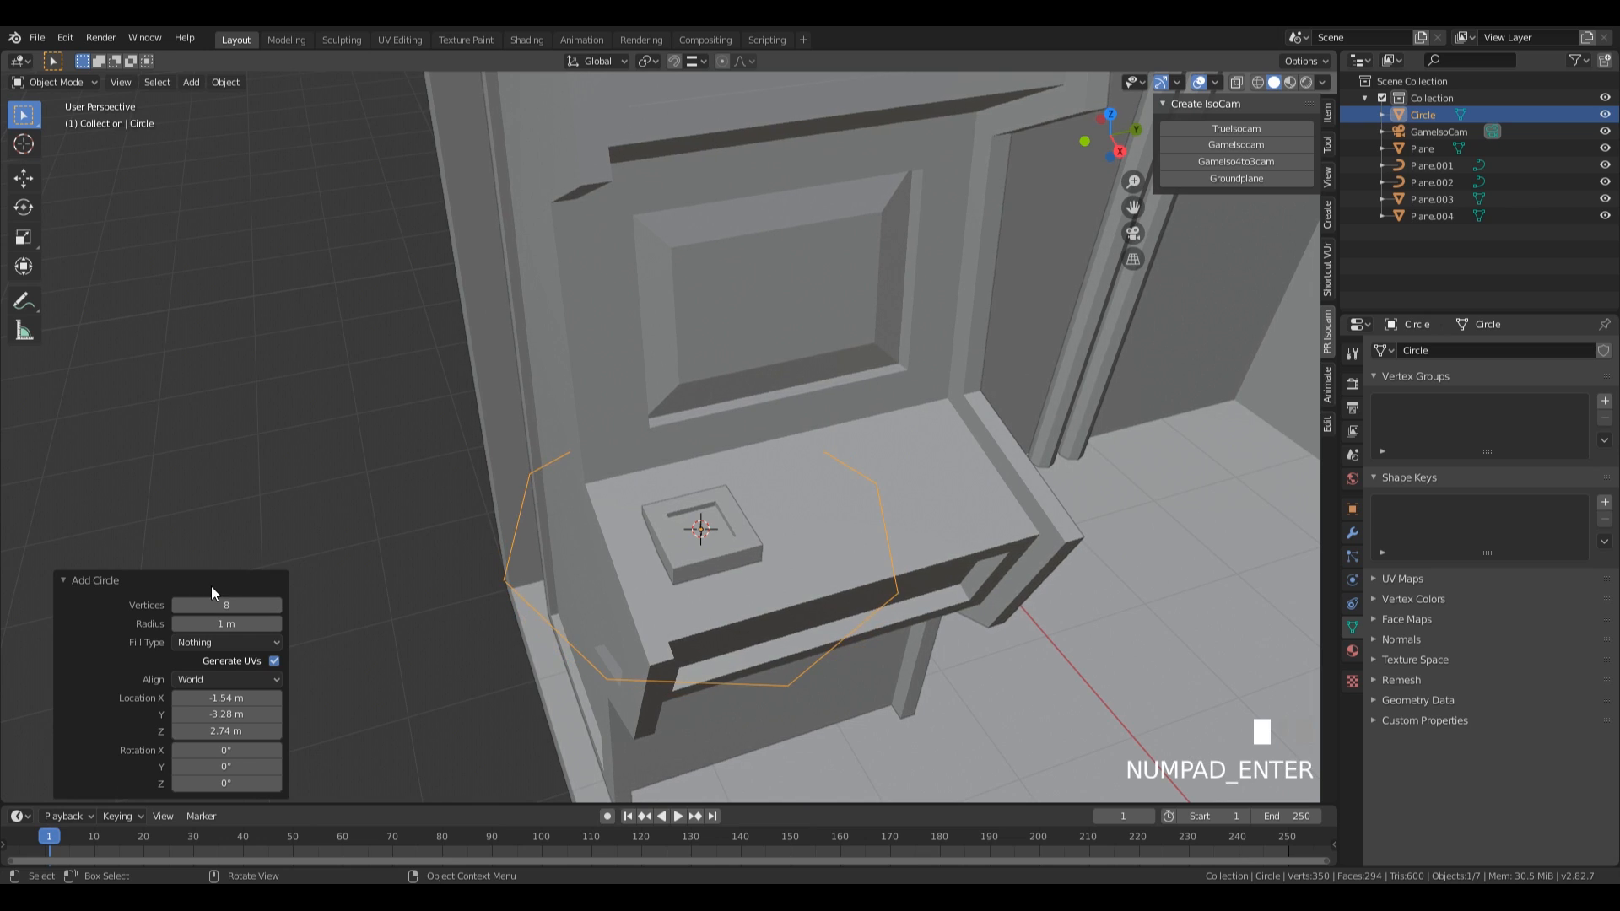
Scale the circle to about 0.057, fill it with a face, and extrude it upward into a joystick shaft.
{"action": "key", "text": "Tab"}
{"action": "key", "text": "s"}
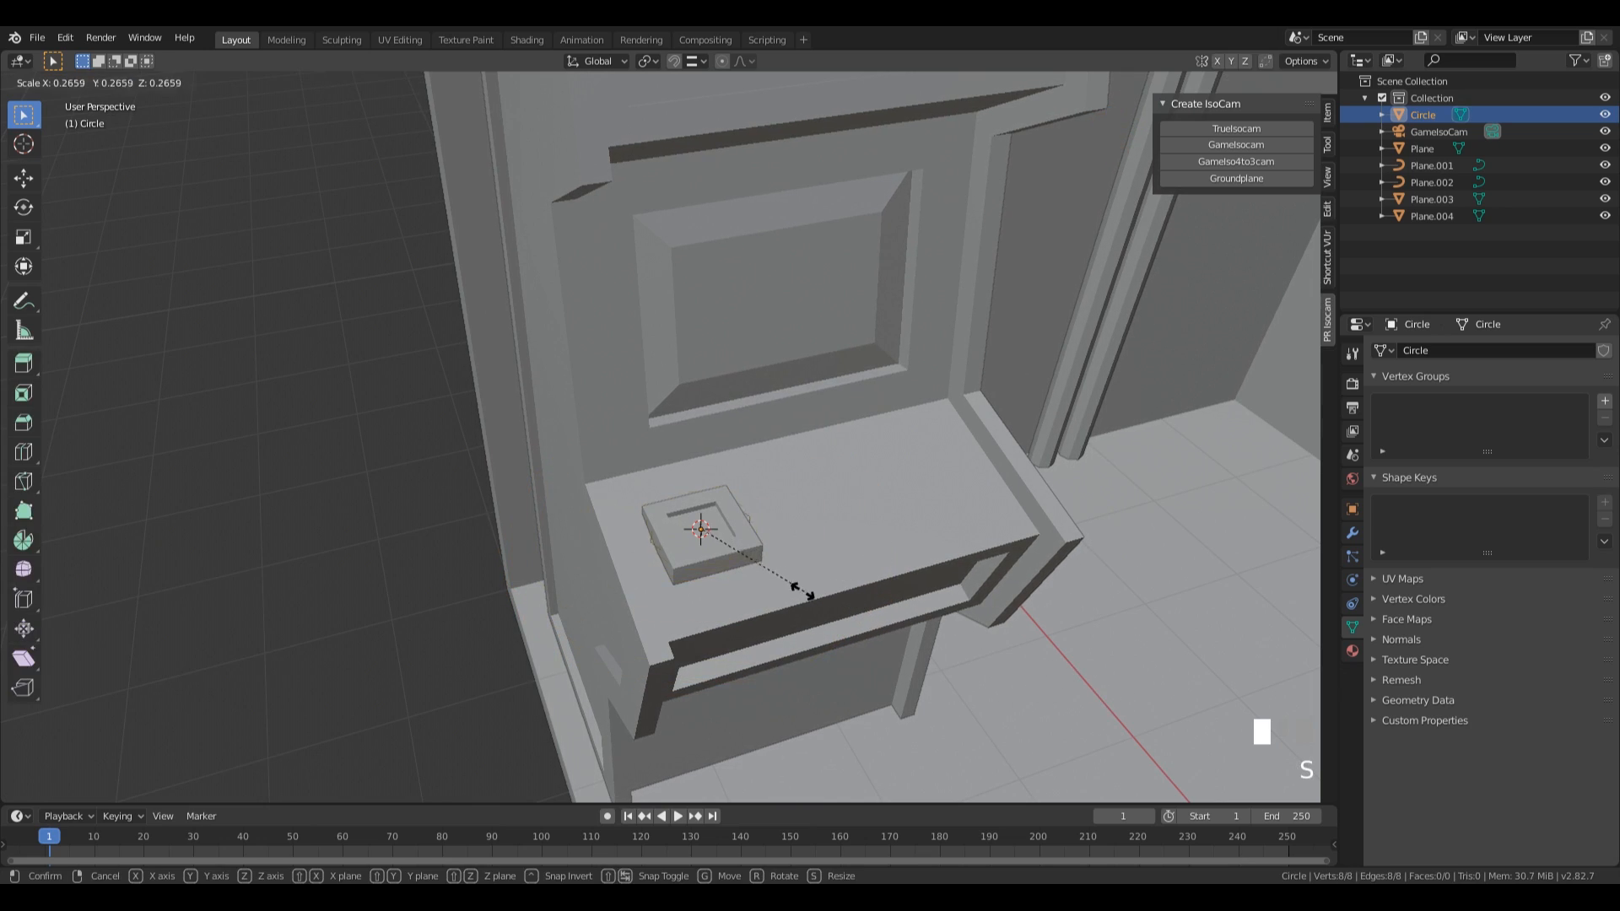
{"action": "left_click", "coordinate": [713, 544]}
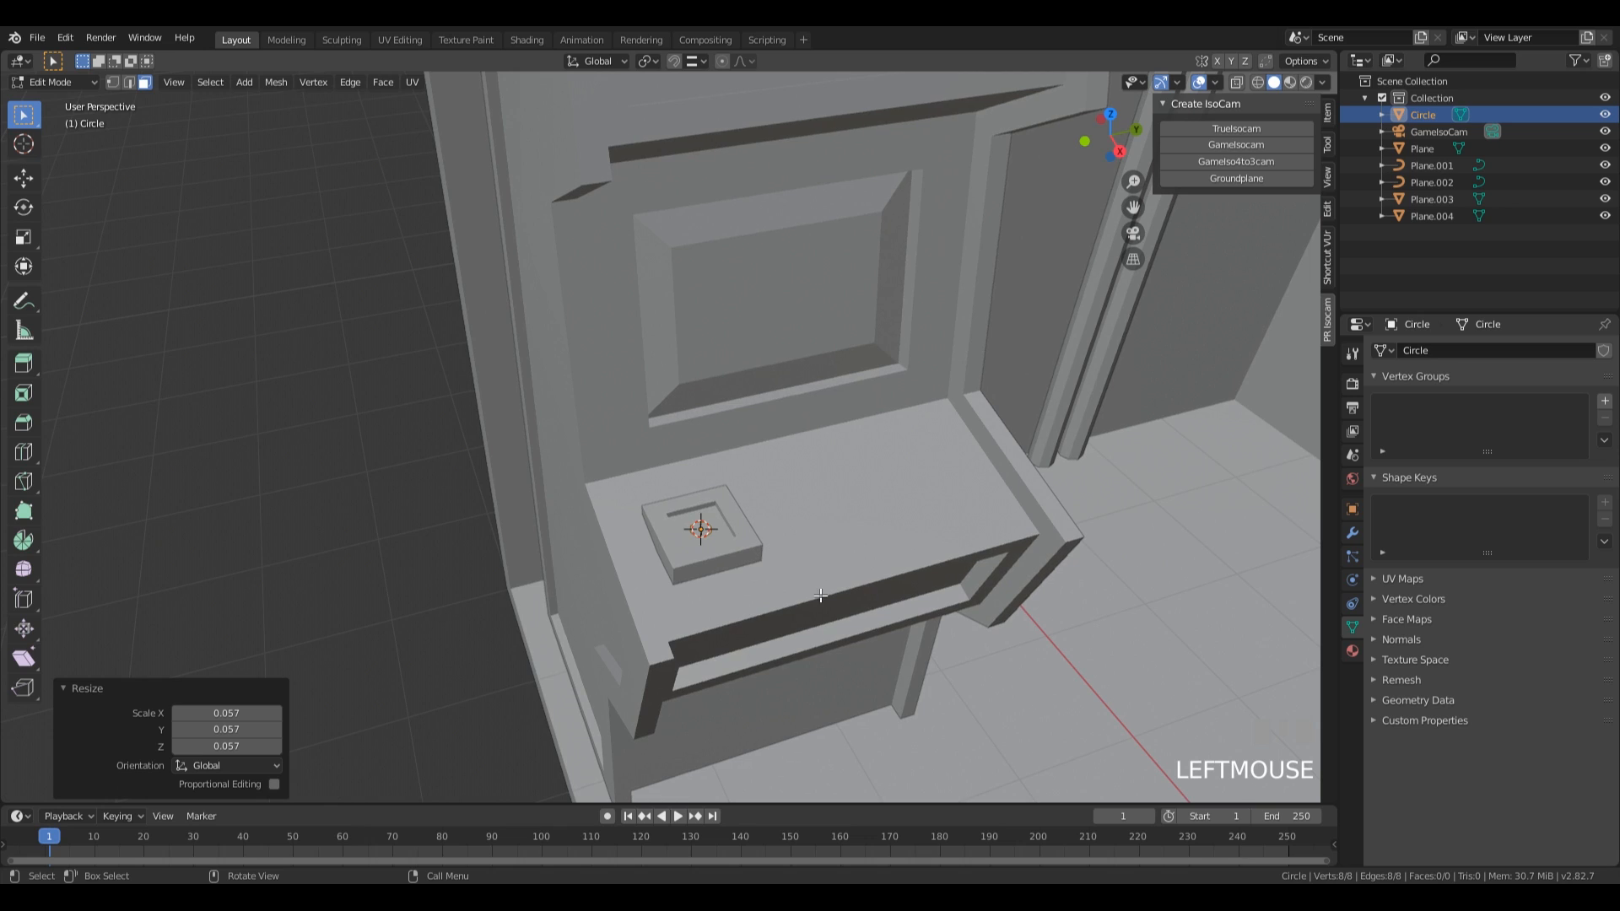
{"action": "key", "text": "f"}
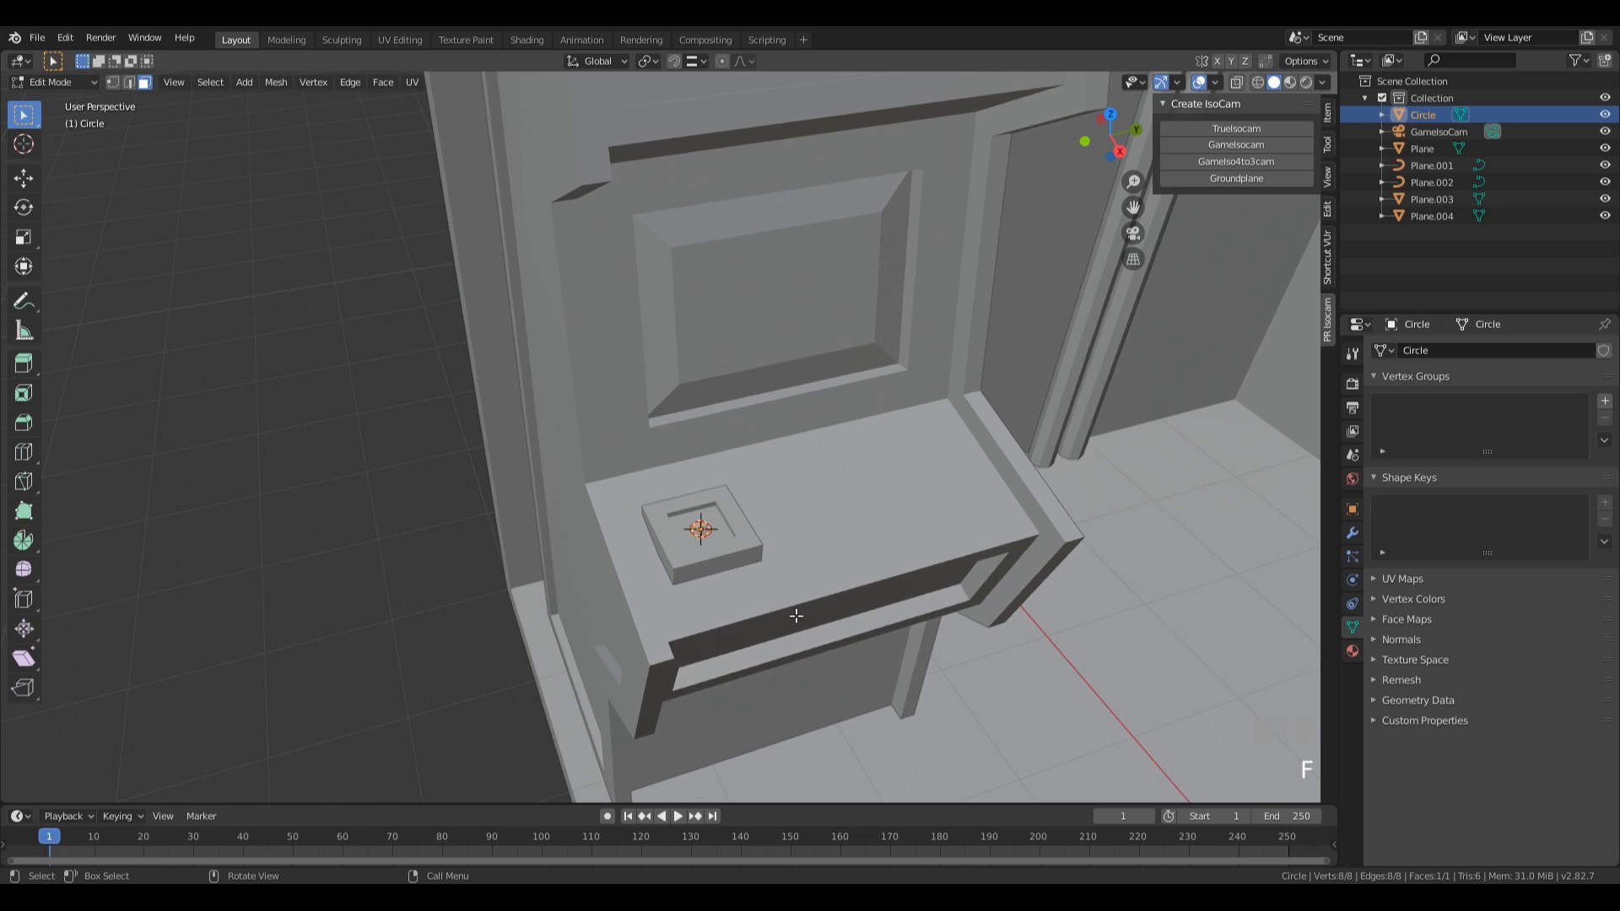
{"action": "key", "text": "e"}
{"action": "left_click", "coordinate": [777, 549]}
{"action": "middle_click_drag", "start_coordinate": [777, 550], "coordinate": [861, 543]}
Select the whole joystick shaft and thin it to about 0.68 in X and Y, keeping its height.
{"action": "key", "text": "a"}
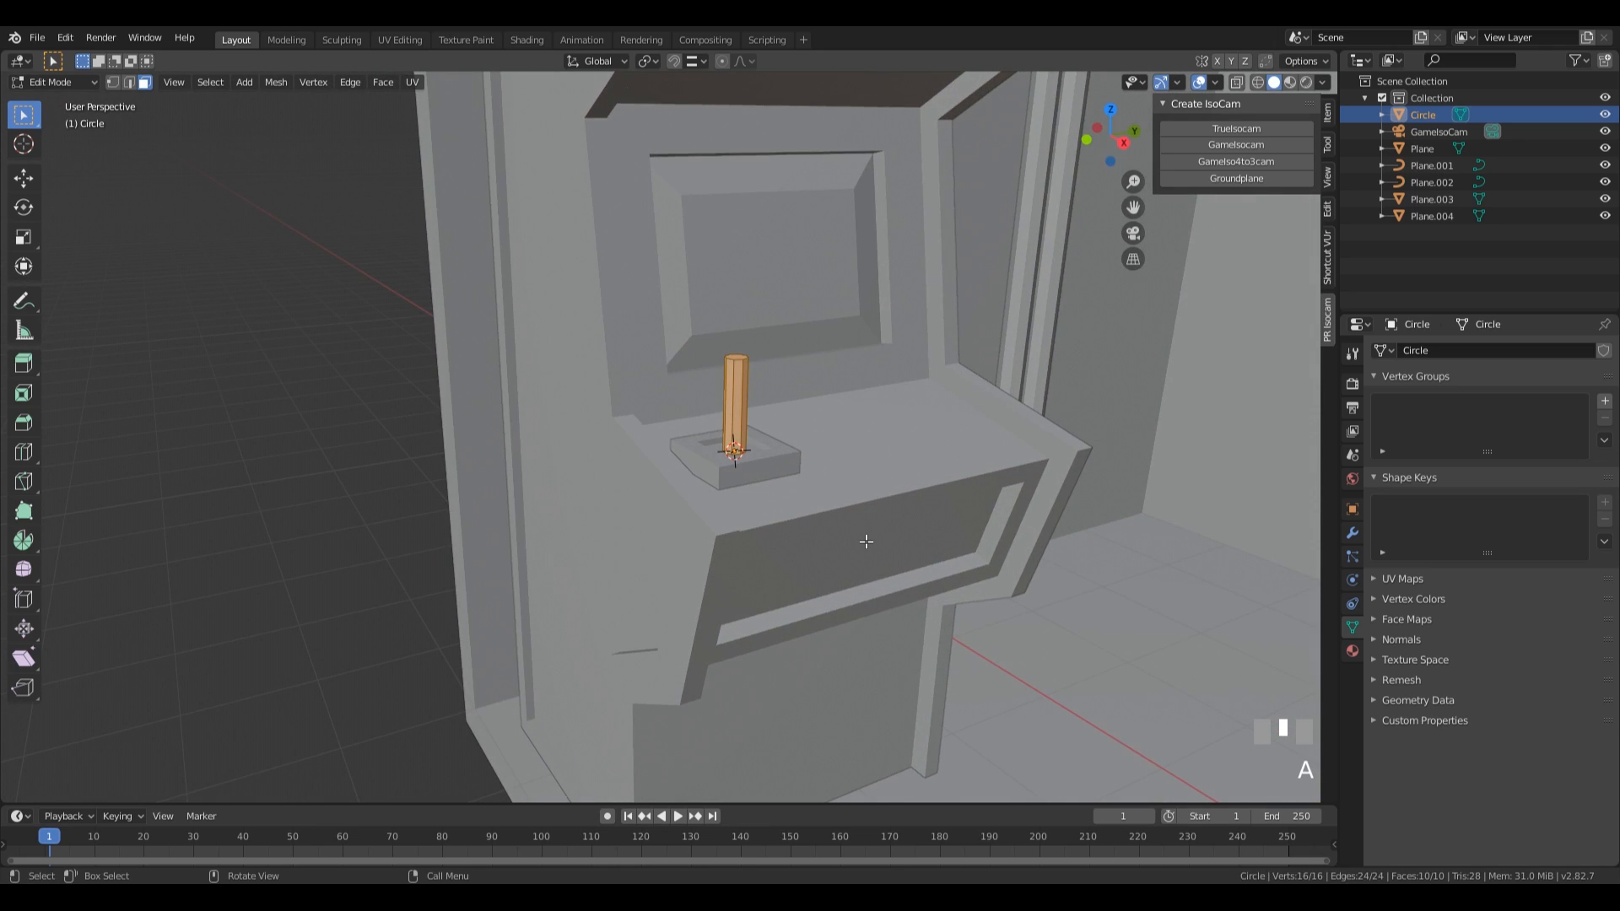
{"action": "key", "text": "s"}
{"action": "key", "text": "shift+z"}
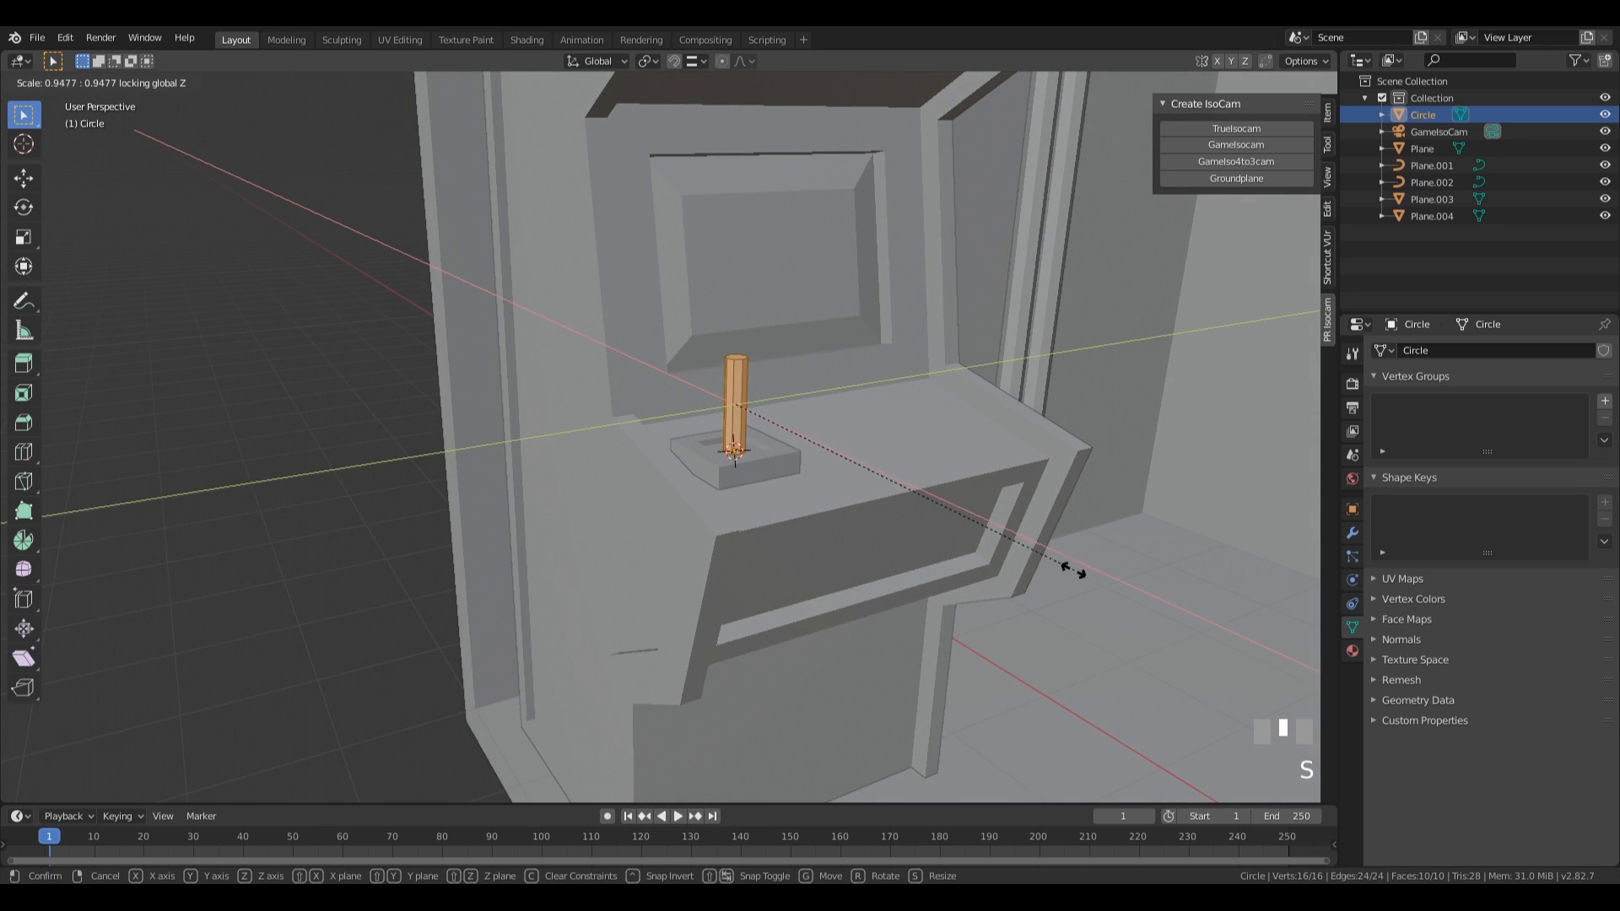
{"action": "left_click", "coordinate": [979, 525]}
{"action": "middle_click_drag", "start_coordinate": [978, 525], "coordinate": [699, 469]}
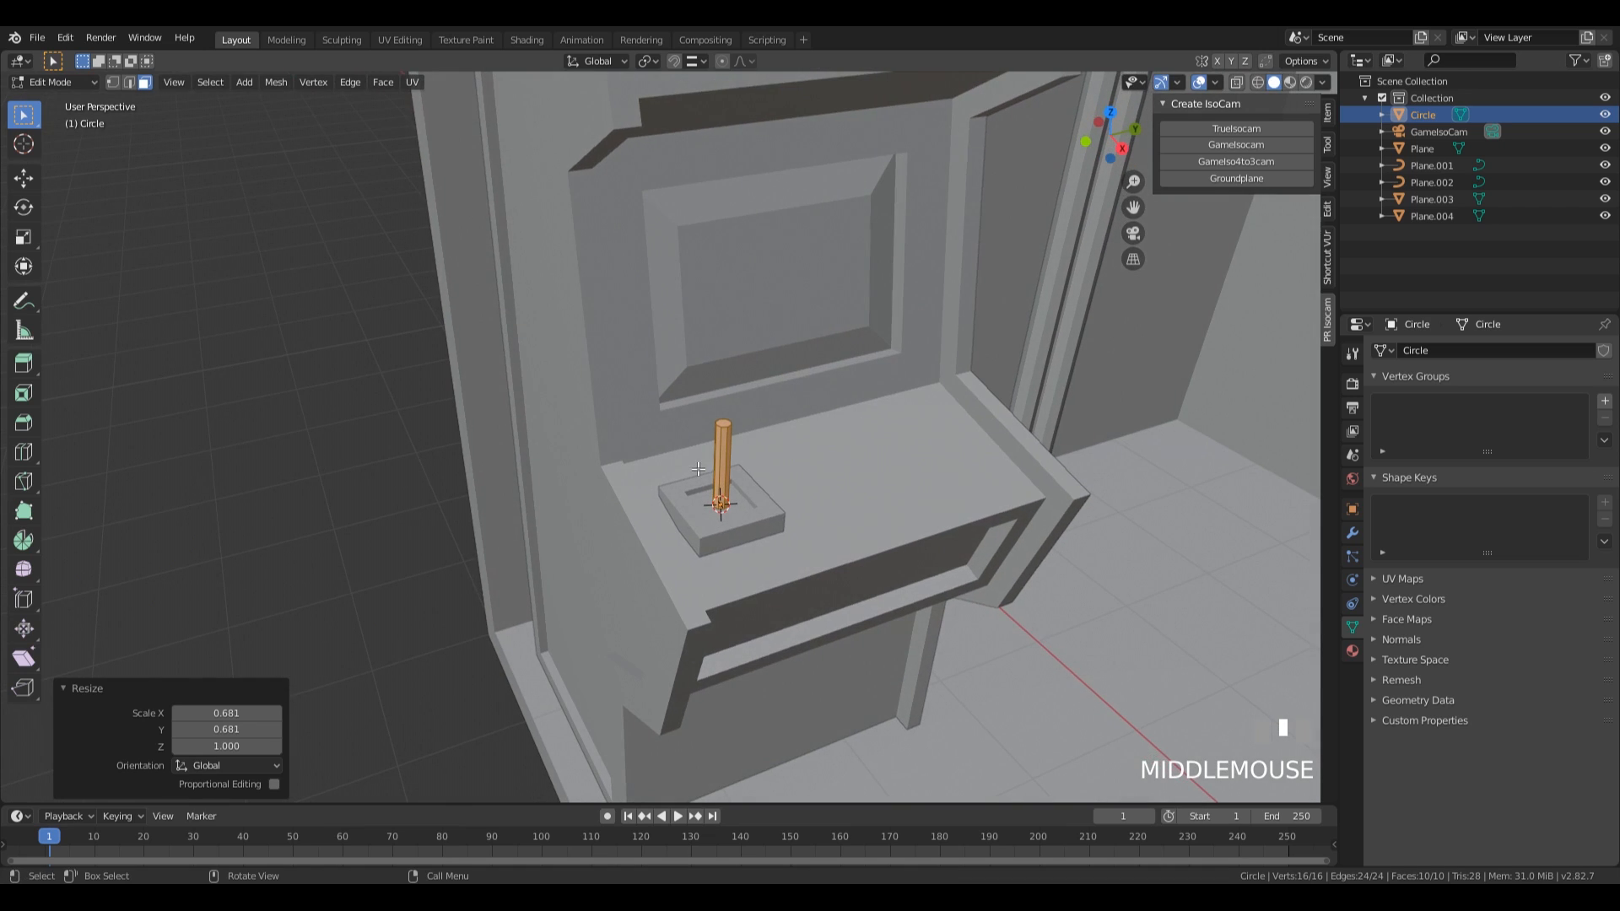
Snap the 3D cursor to the top face of the joystick shaft.
{"action": "left_click", "coordinate": [726, 428]}
{"action": "key", "text": "shift+s"}
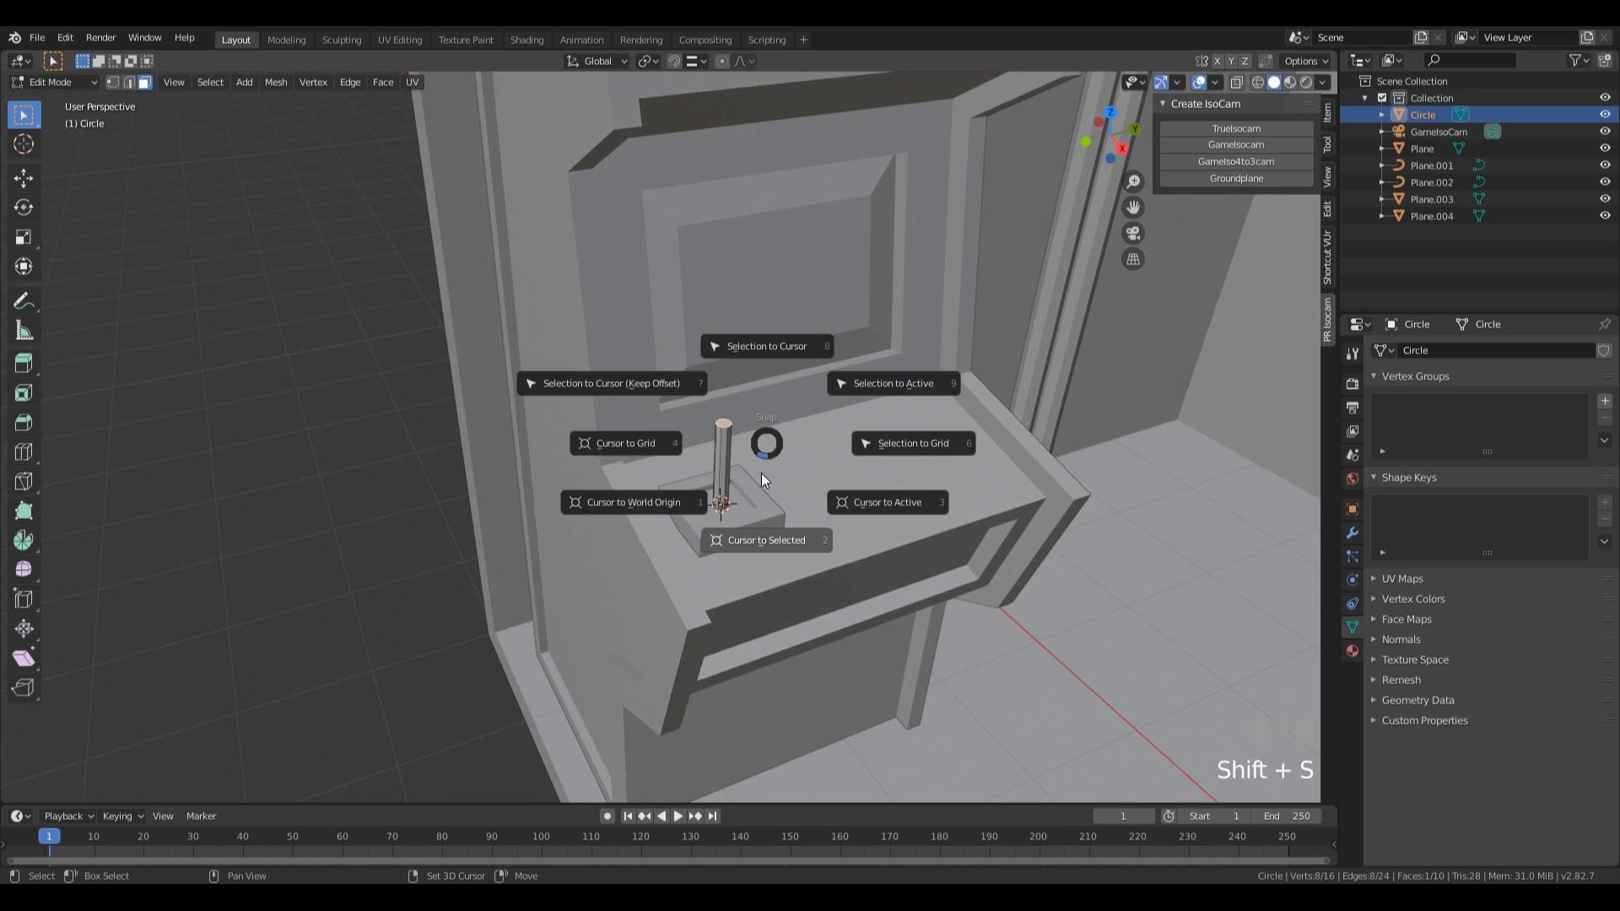
{"action": "middle_click_drag", "start_coordinate": [917, 435], "coordinate": [777, 480]}
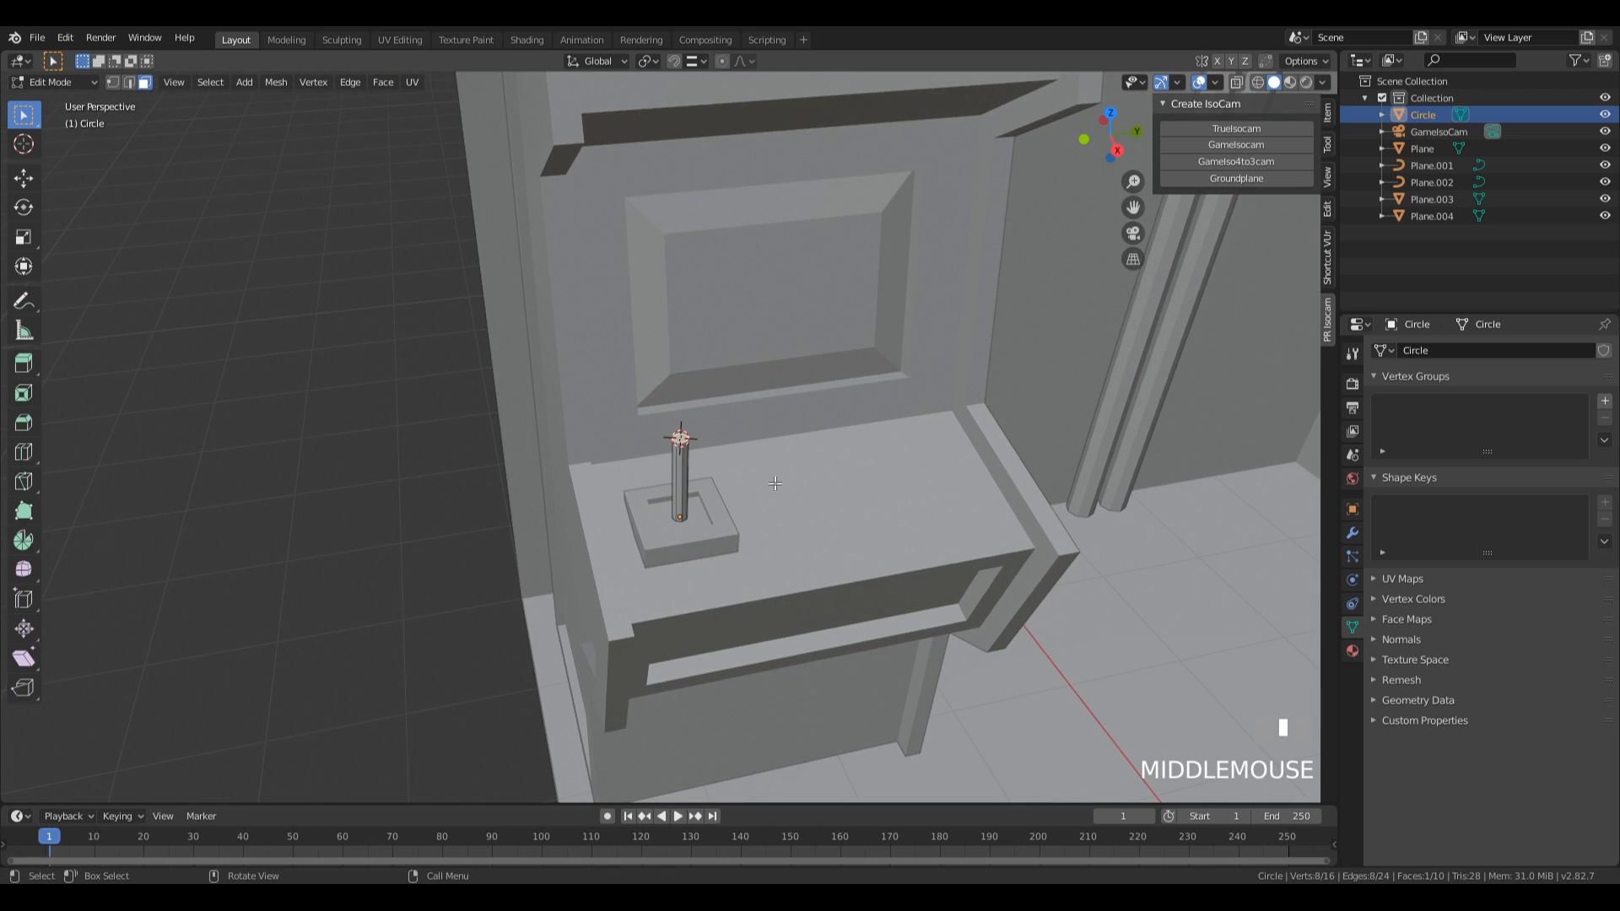
Add a round cube with 3 arc divisions at the 3D cursor and scale it down into the joystick's ball knob.
{"action": "key", "text": "shift+a"}
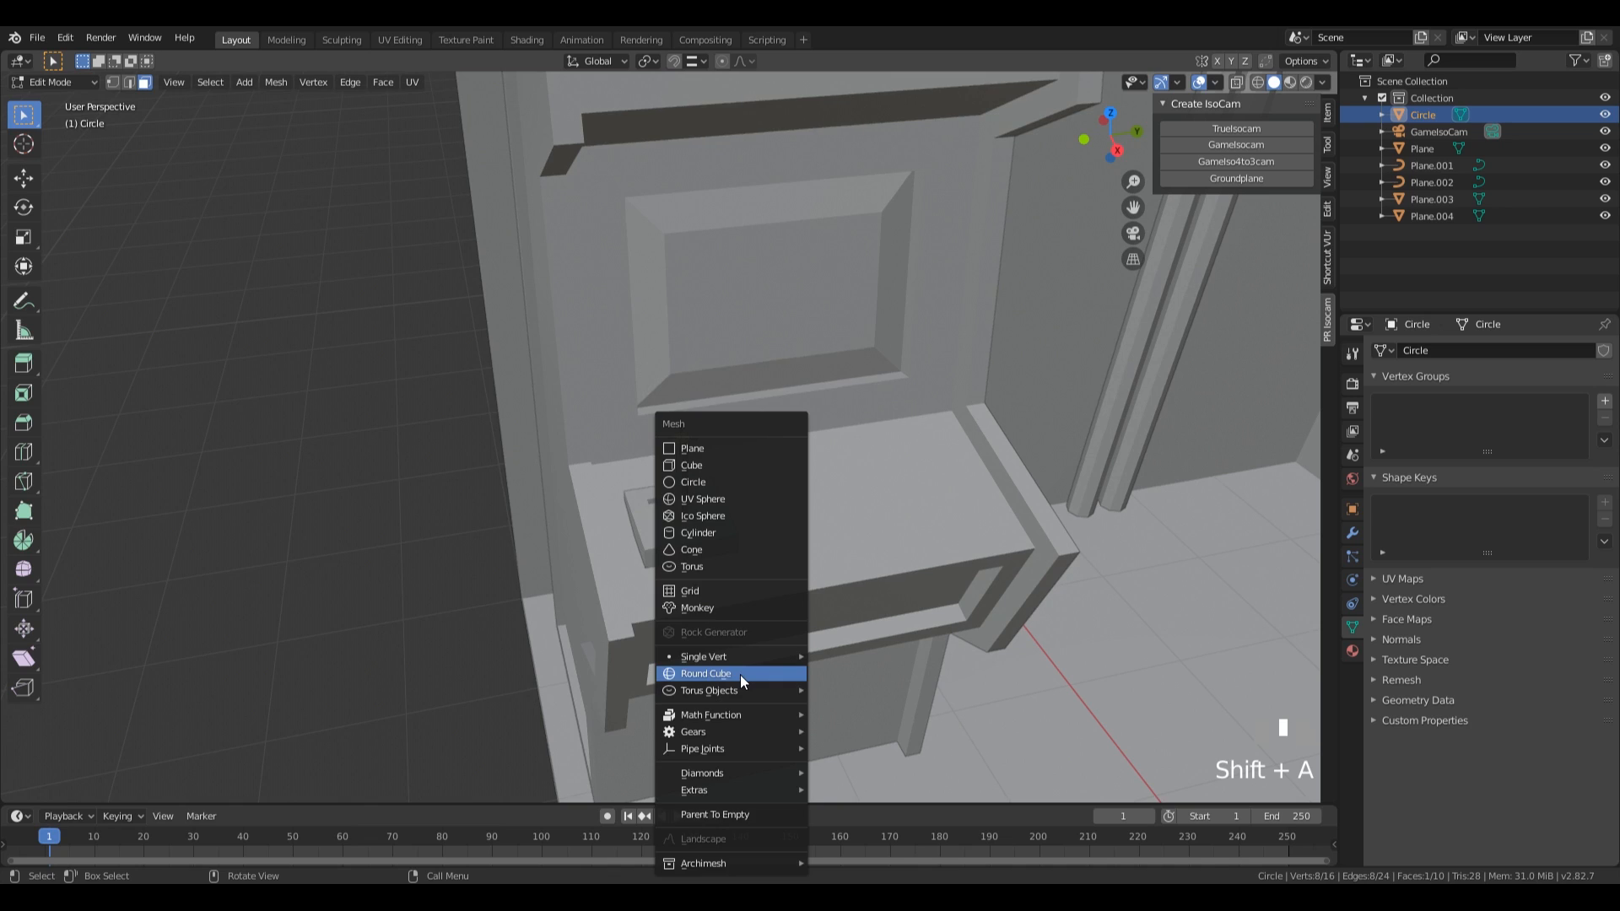
{"action": "left_click", "coordinate": [708, 674]}
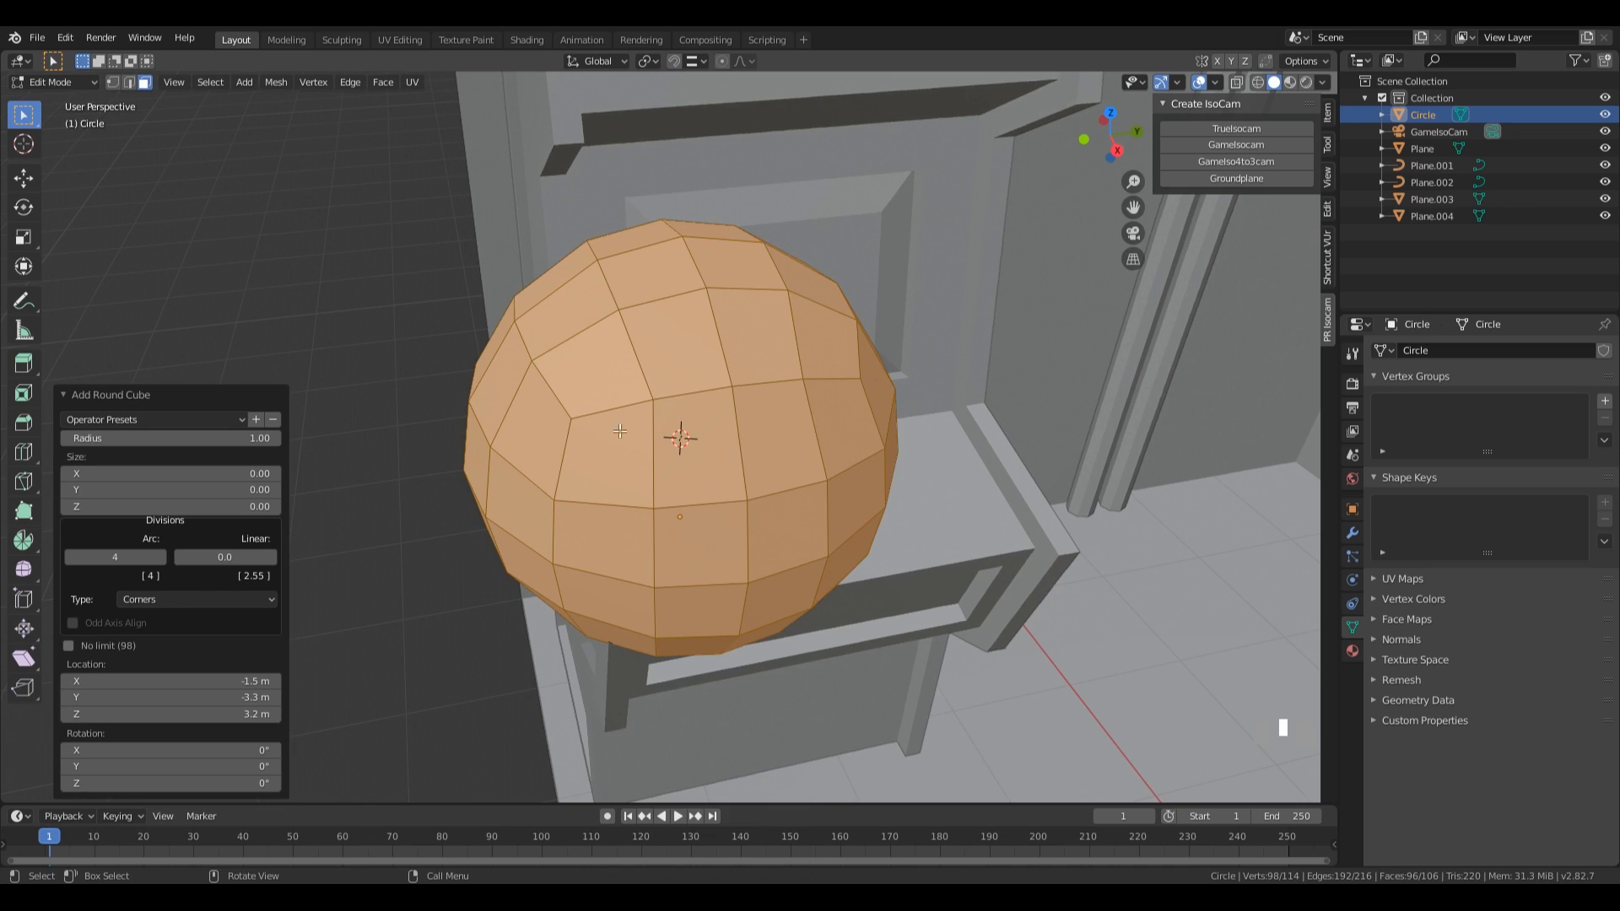
{"action": "left_click", "coordinate": [69, 560]}
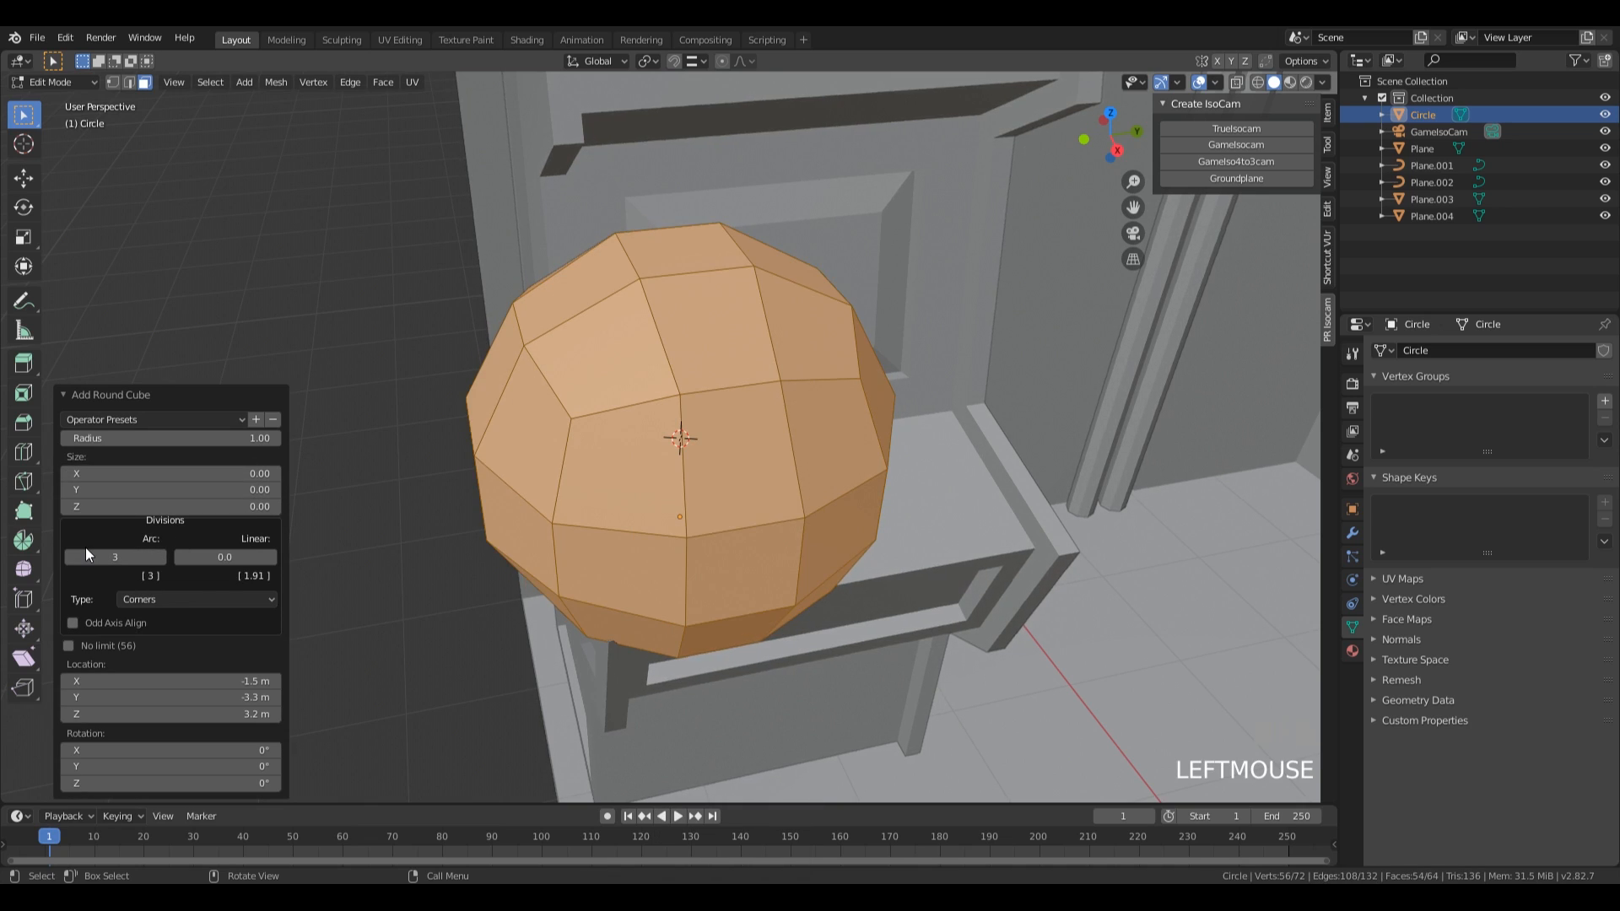
{"action": "key", "text": "s"}
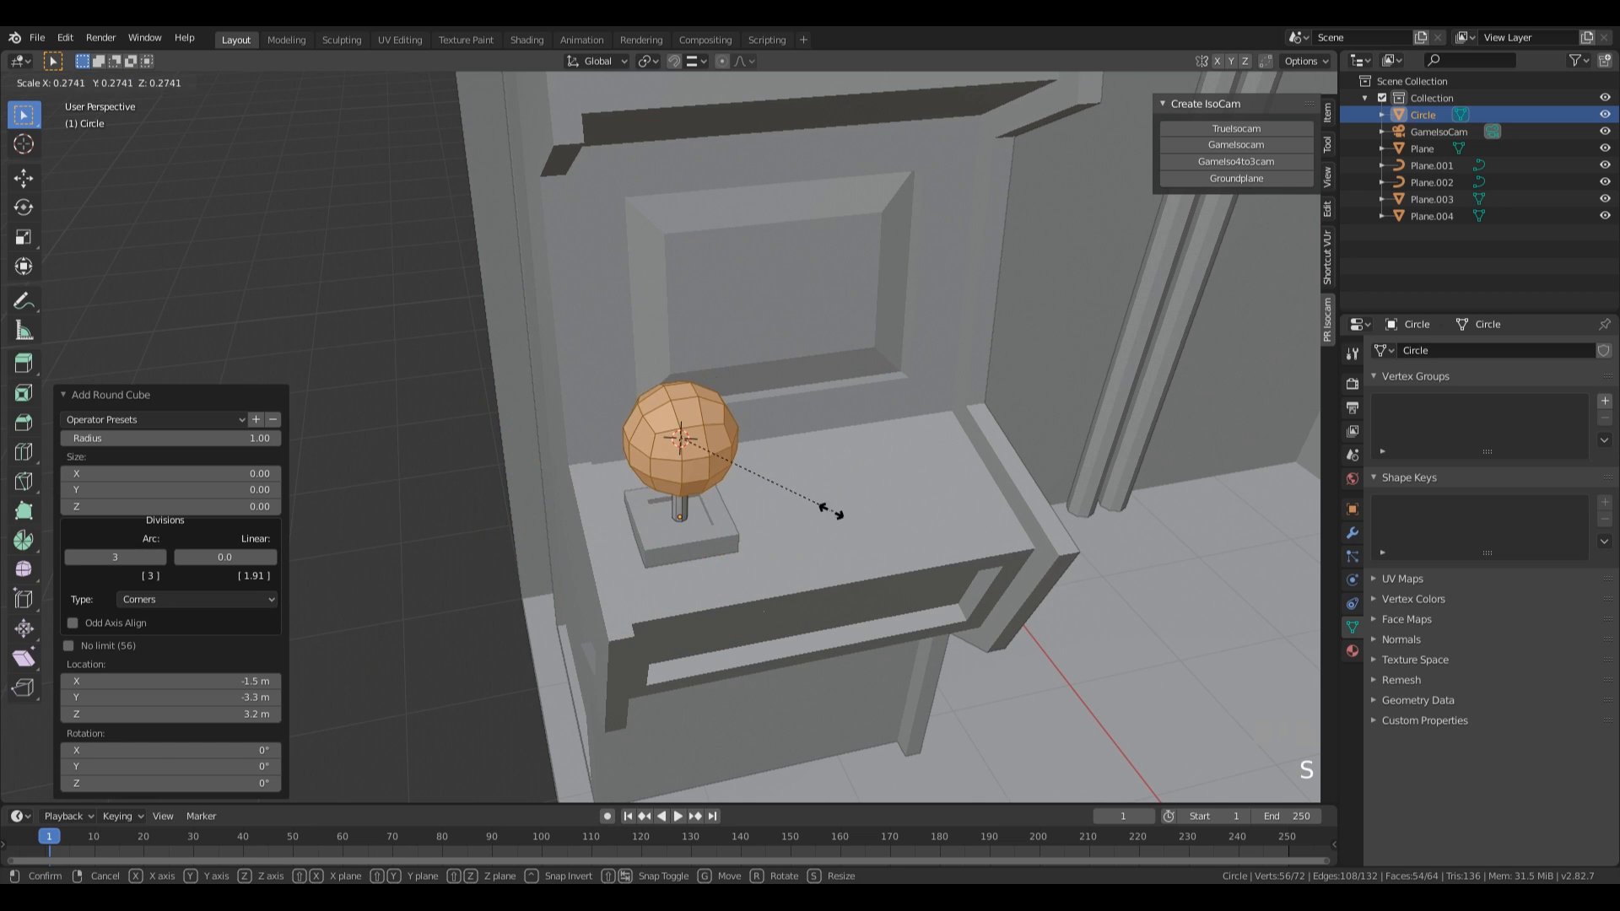
{"action": "left_click", "coordinate": [746, 476]}
{"action": "middle_click_drag", "start_coordinate": [778, 504], "coordinate": [835, 506]}
Join the joystick shaft and knob with the recessed base slab into one object.
{"action": "key", "text": "Tab"}
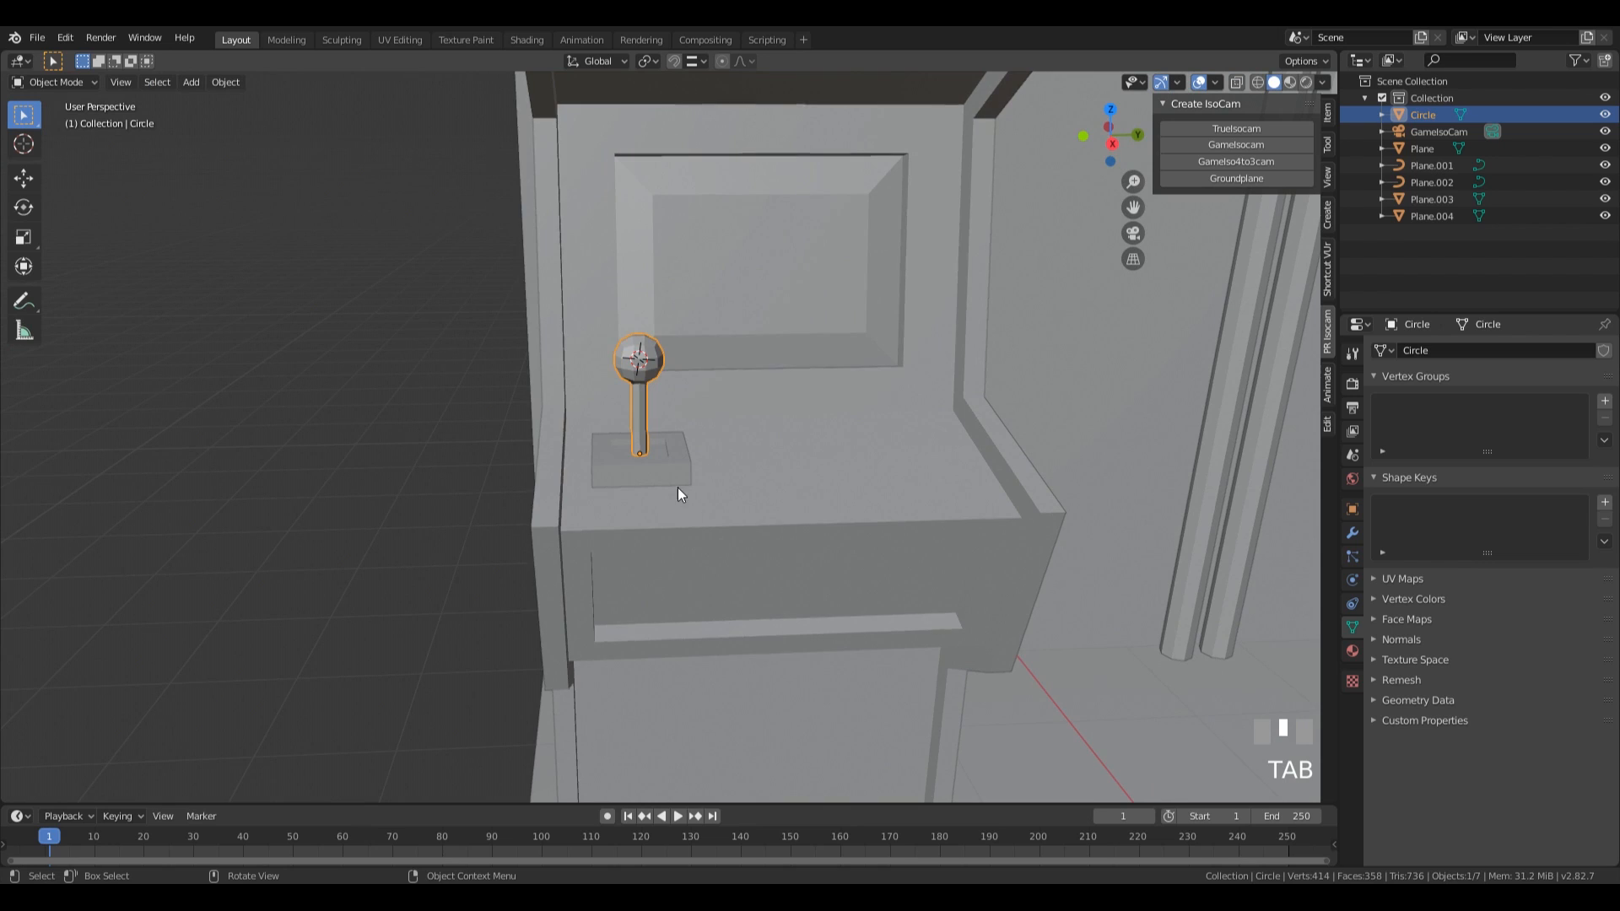
{"action": "left_click", "coordinate": [678, 467], "text": "shift"}
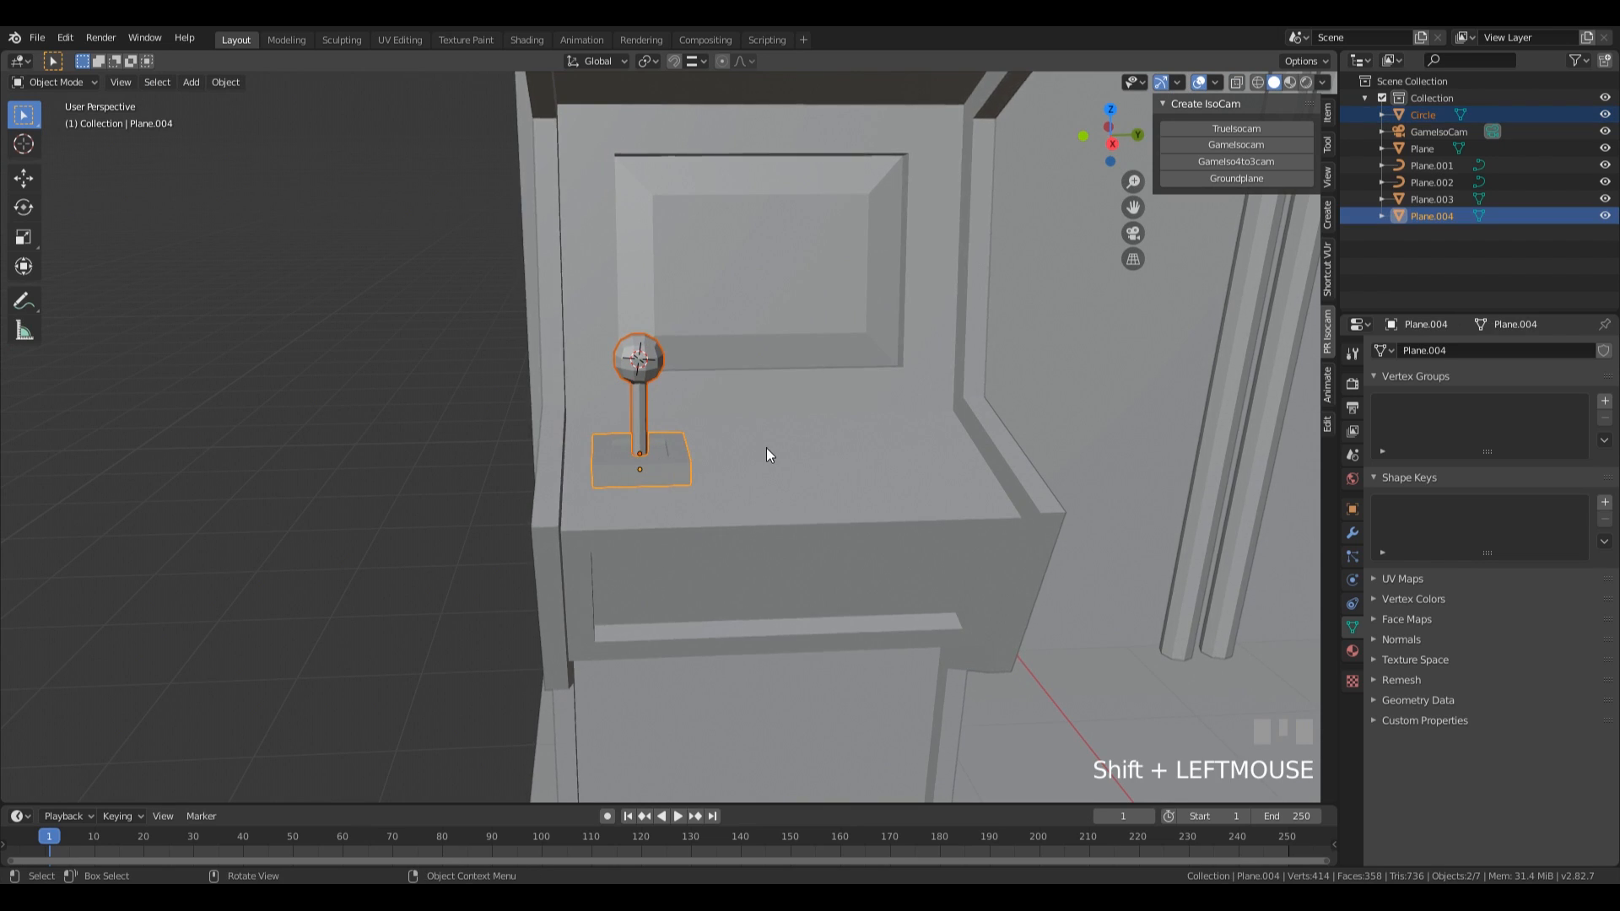
{"action": "key", "text": "ctrl+j"}
{"action": "middle_click_drag", "start_coordinate": [726, 475], "coordinate": [710, 533]}
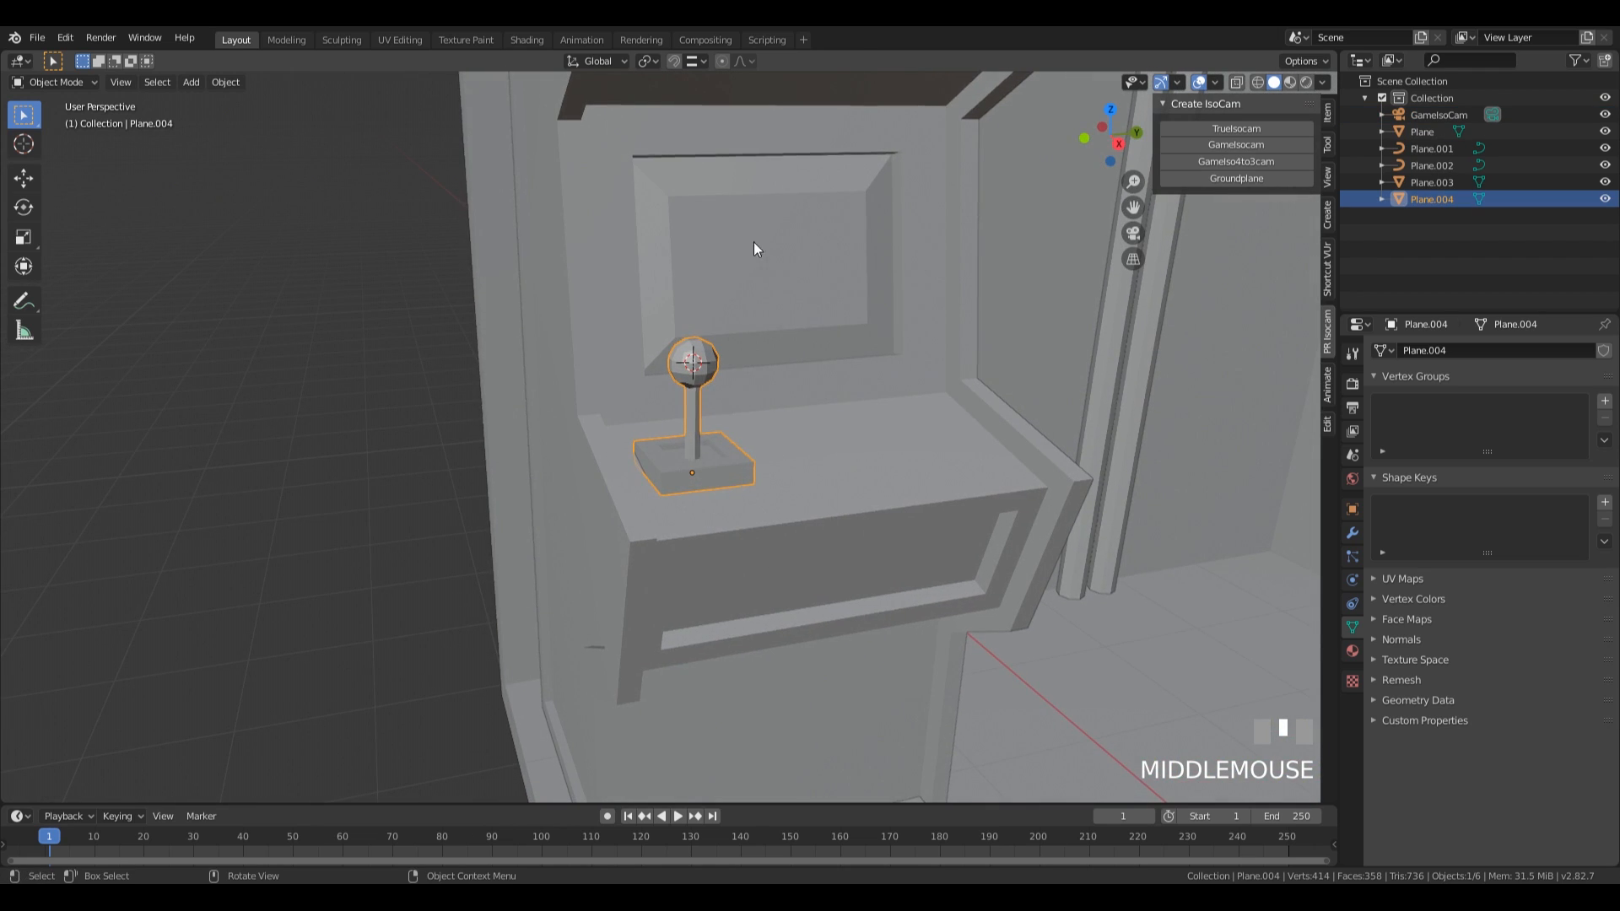
Set snapping to faces with rotation aligned to the target, and snap the joystick onto the sloped control panel.
{"action": "left_click", "coordinate": [690, 62]}
{"action": "left_click", "coordinate": [653, 161]}
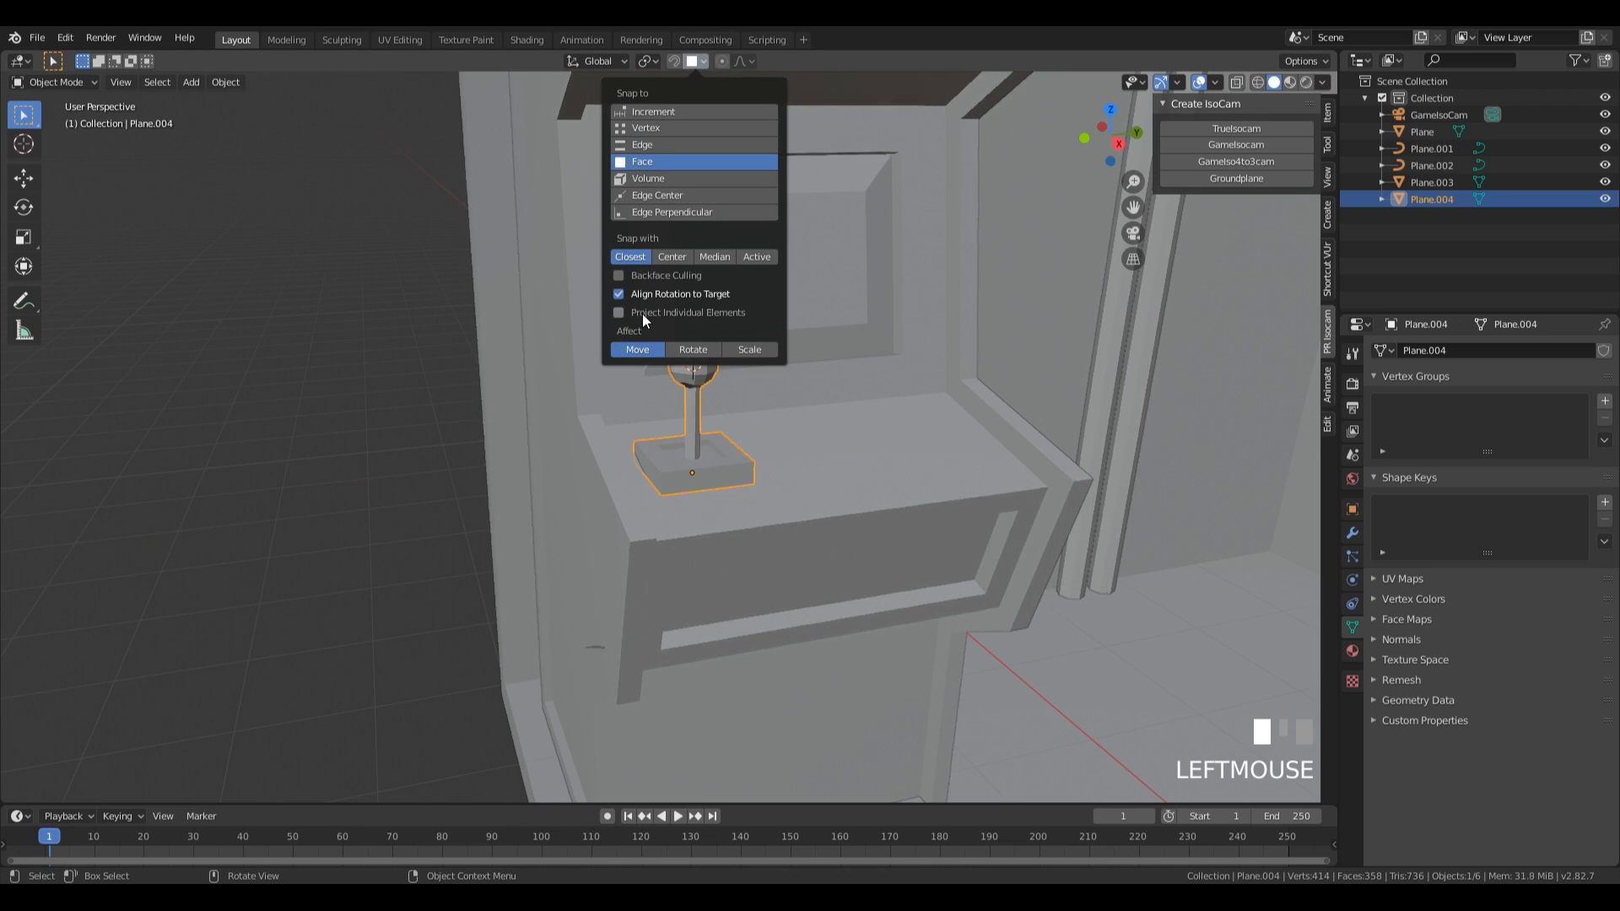
{"action": "middle_click_drag", "start_coordinate": [793, 478], "coordinate": [876, 409]}
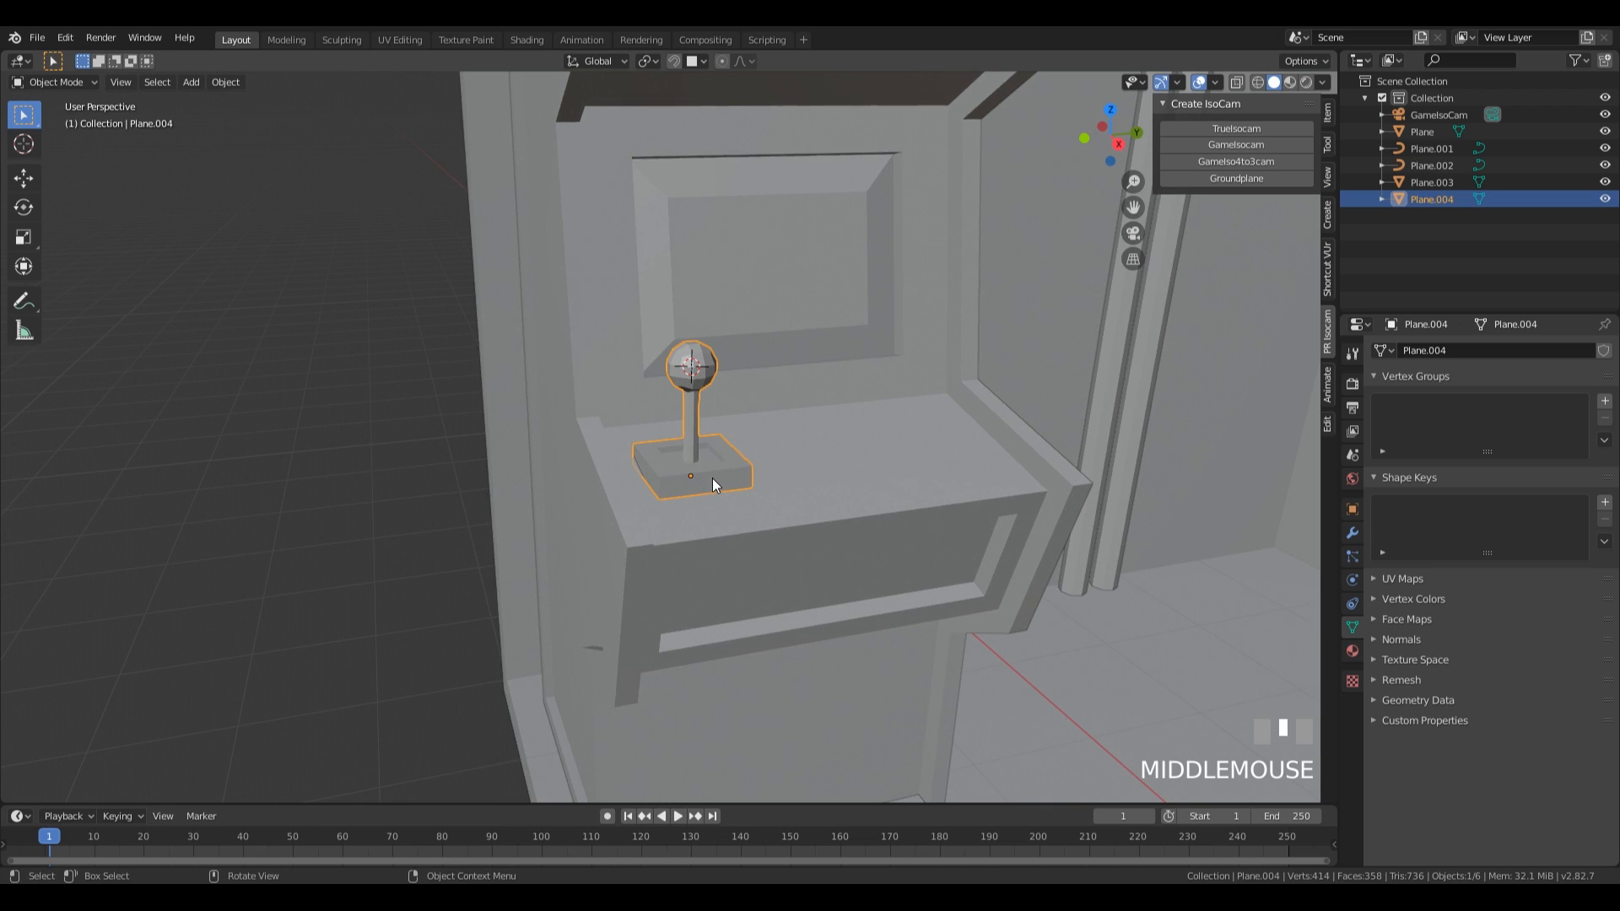
{"action": "key", "text": "g"}
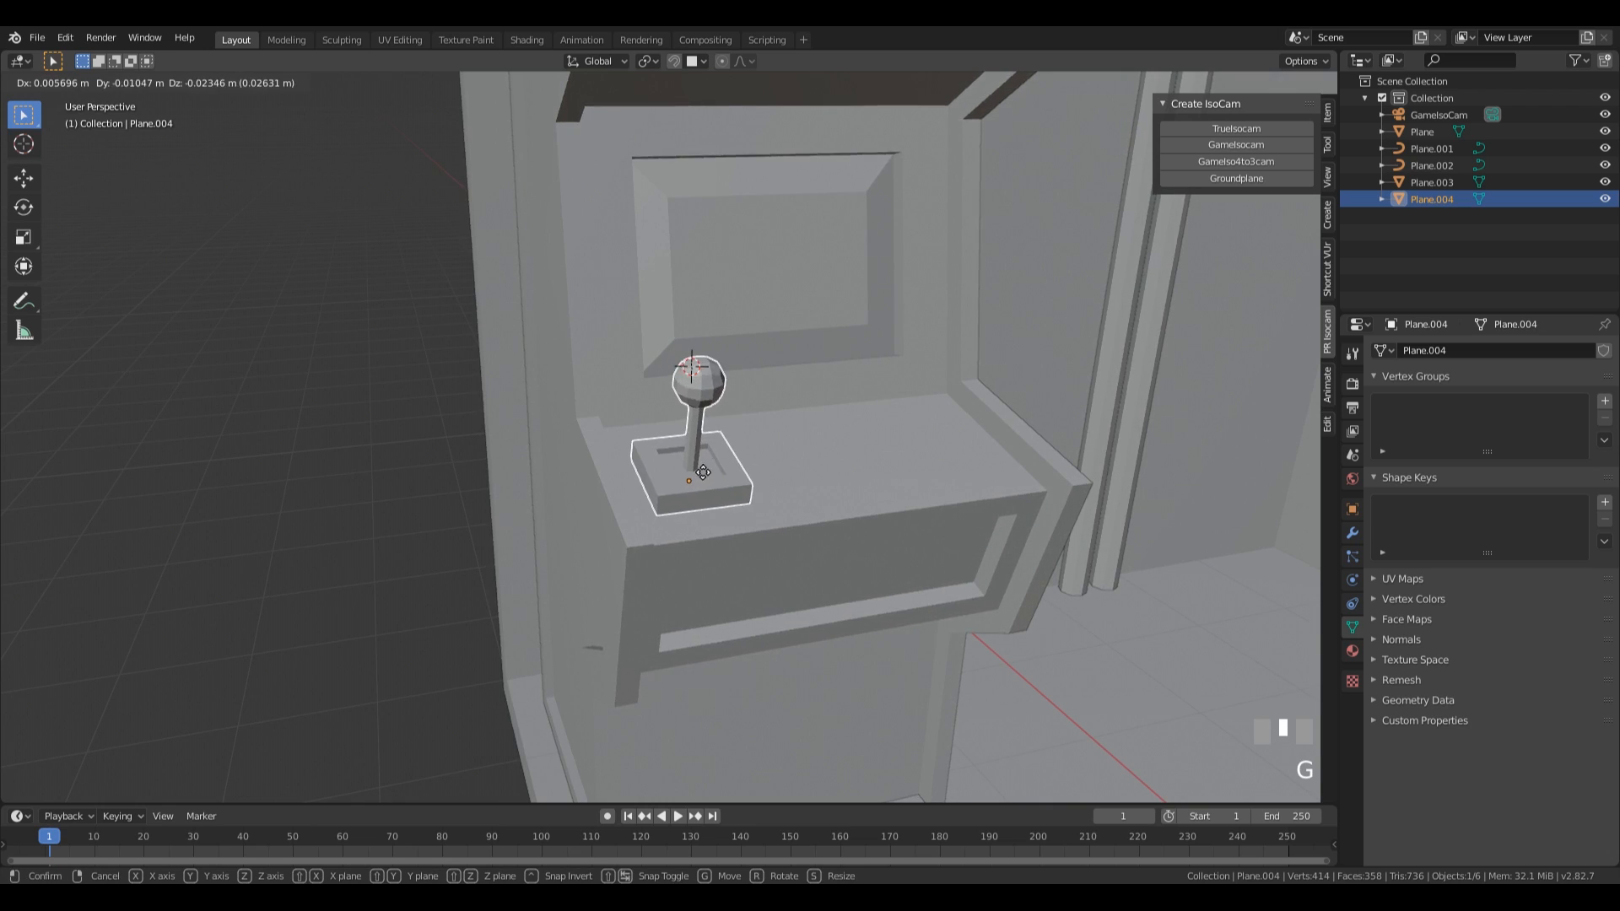
{"action": "left_click", "coordinate": [704, 474]}
{"action": "middle_click_drag", "start_coordinate": [701, 472], "coordinate": [832, 492]}
{"action": "key", "text": "shift+Tab"}
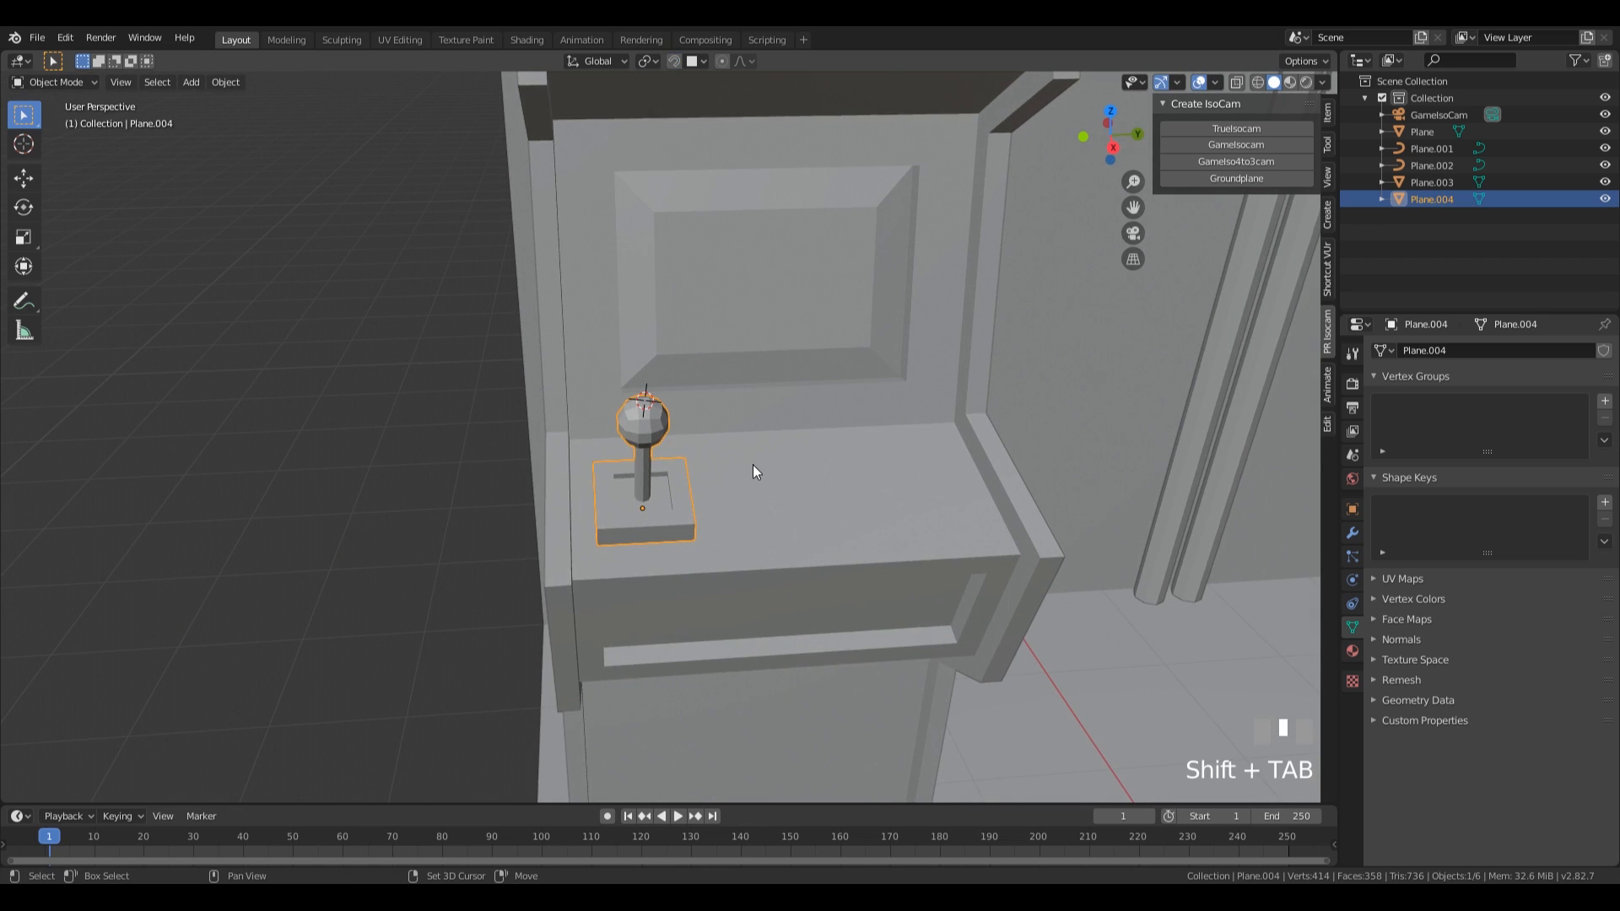
Place the 3D cursor on the control panel beside the joystick base and add a separate plane there, scaled to about 0.07.
{"action": "middle_click_drag", "start_coordinate": [785, 527], "coordinate": [802, 571]}
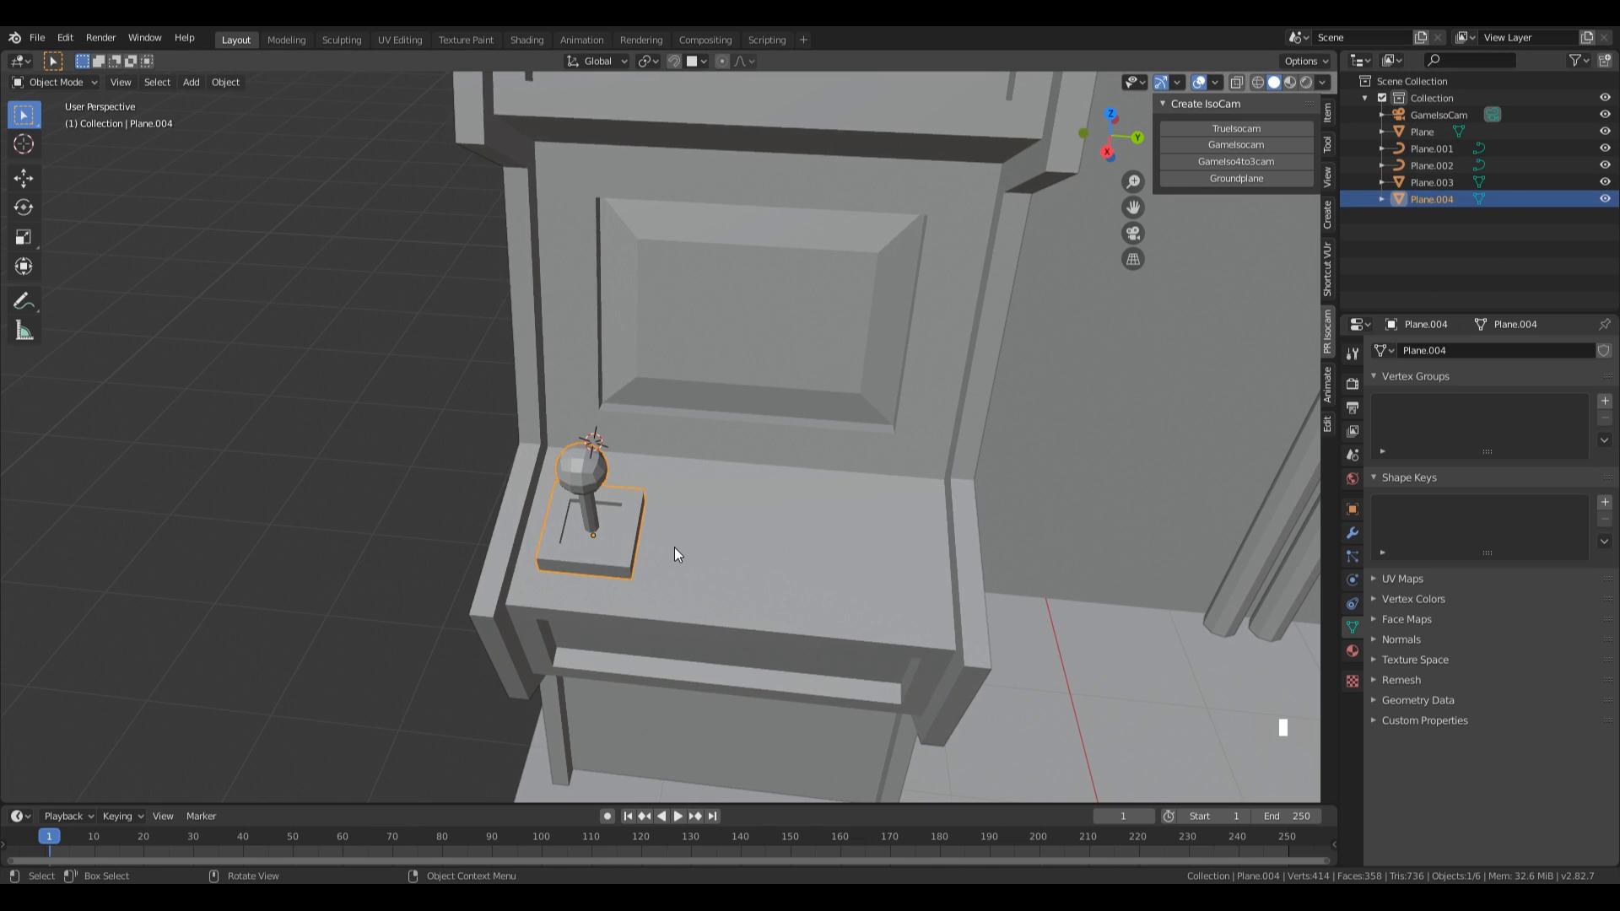
{"action": "key", "text": "shift"}
{"action": "right_click", "coordinate": [672, 499], "text": "shift"}
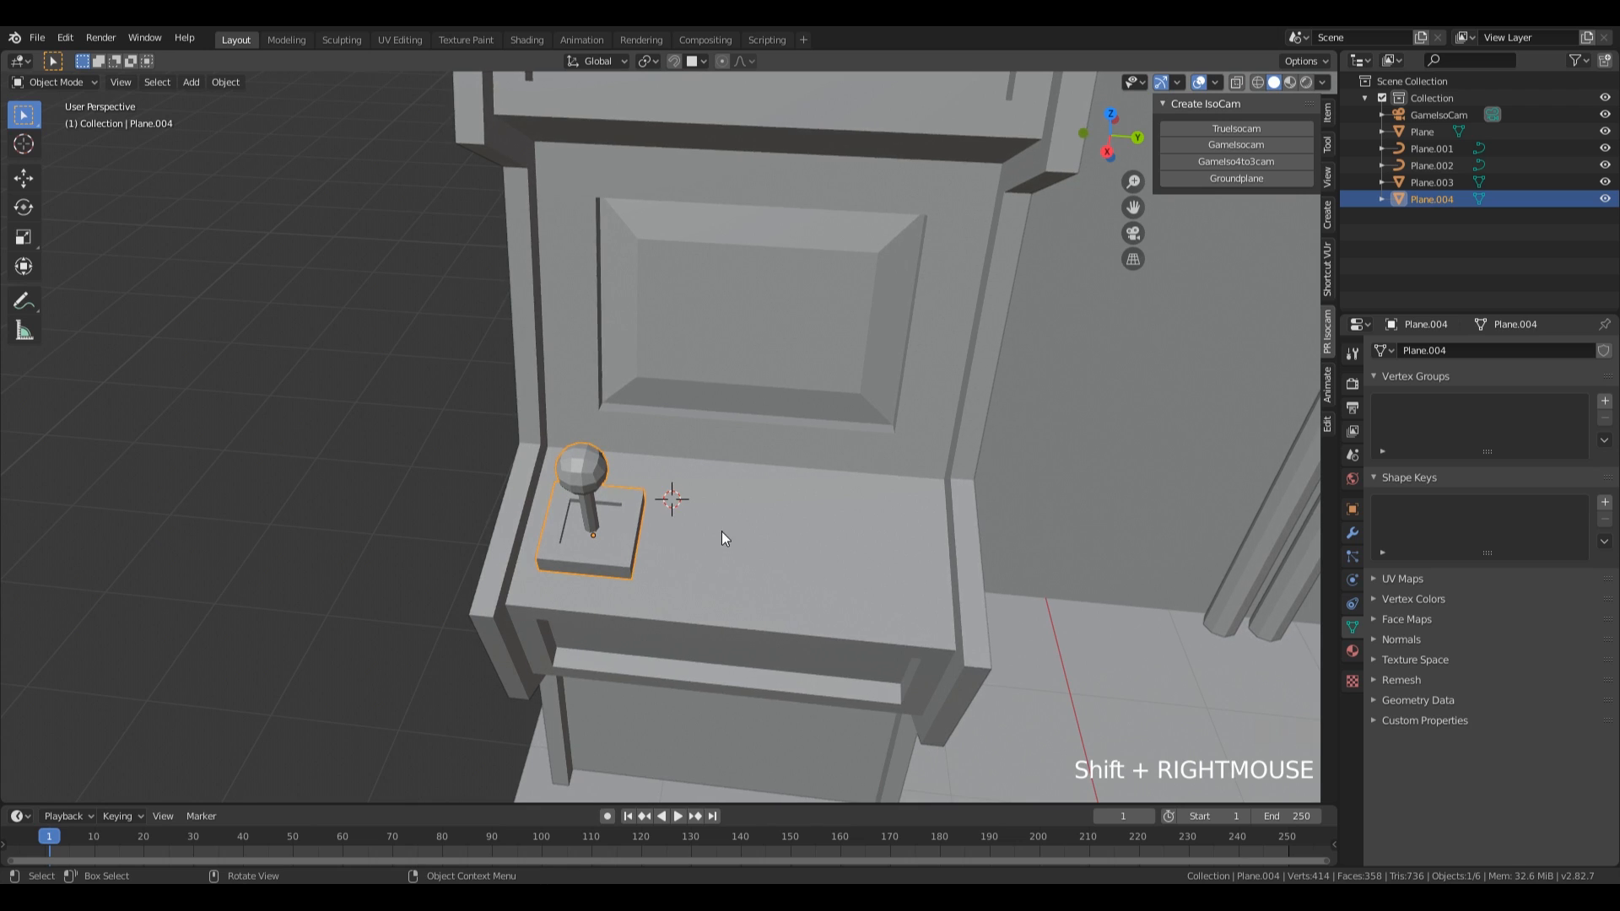
{"action": "key", "text": "shift+a"}
{"action": "mouse_move", "coordinate": [733, 512]}
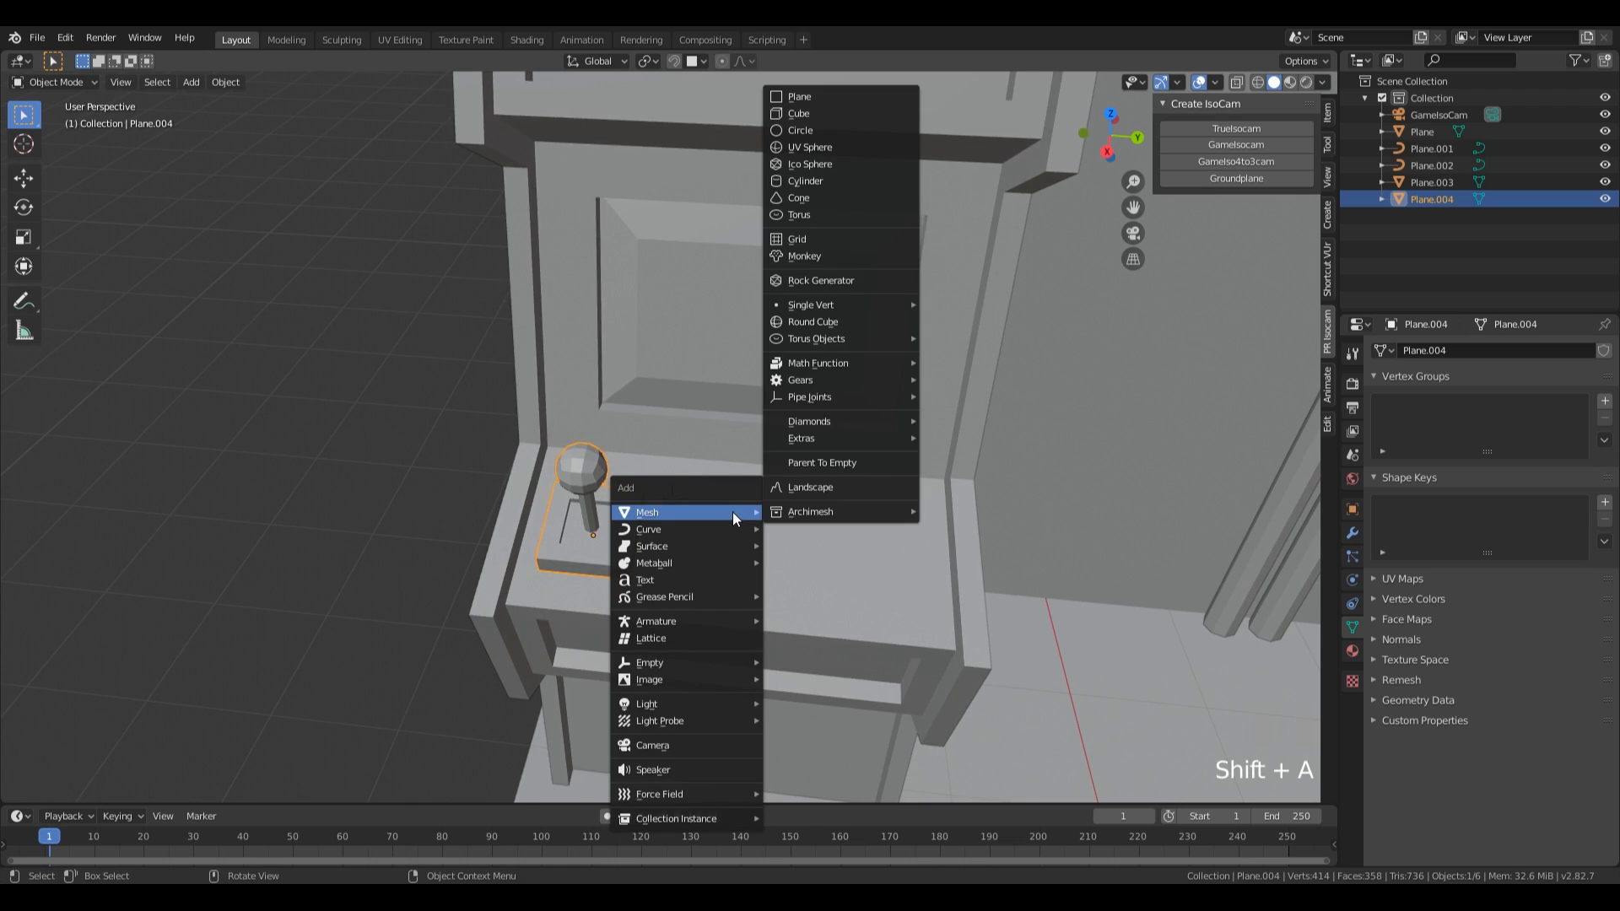
{"action": "left_click", "coordinate": [838, 98]}
{"action": "key", "text": "s"}
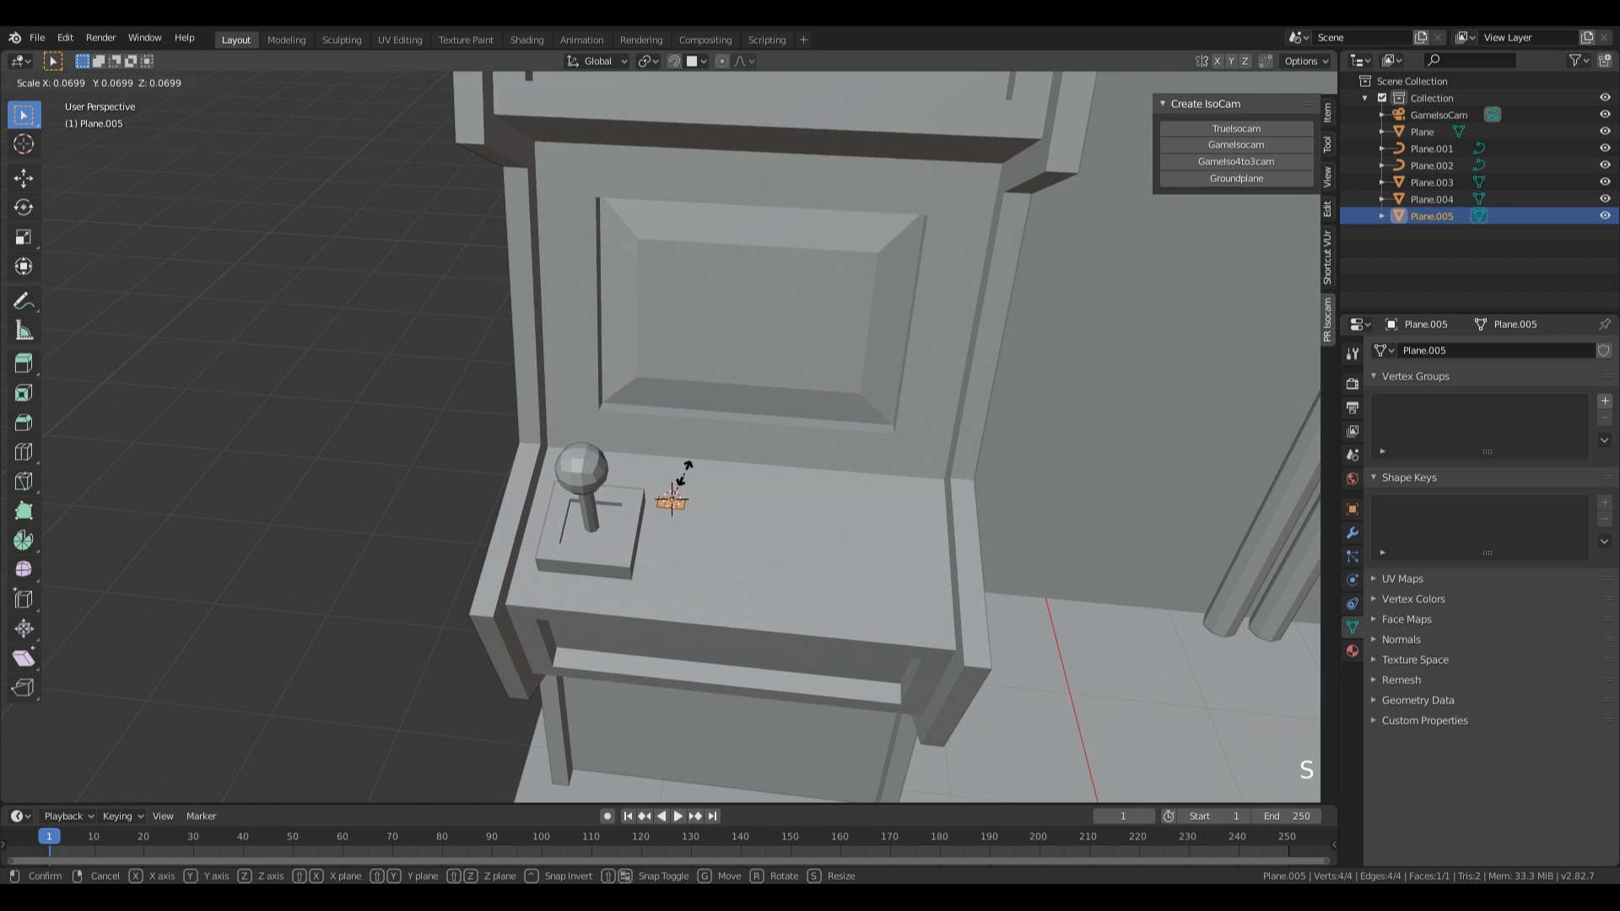
{"action": "left_click", "coordinate": [681, 478]}
{"action": "middle_click_drag", "start_coordinate": [683, 485], "coordinate": [793, 565]}
{"action": "scroll", "coordinate": [793, 565], "scroll_direction": "up", "scroll_amount": 4}
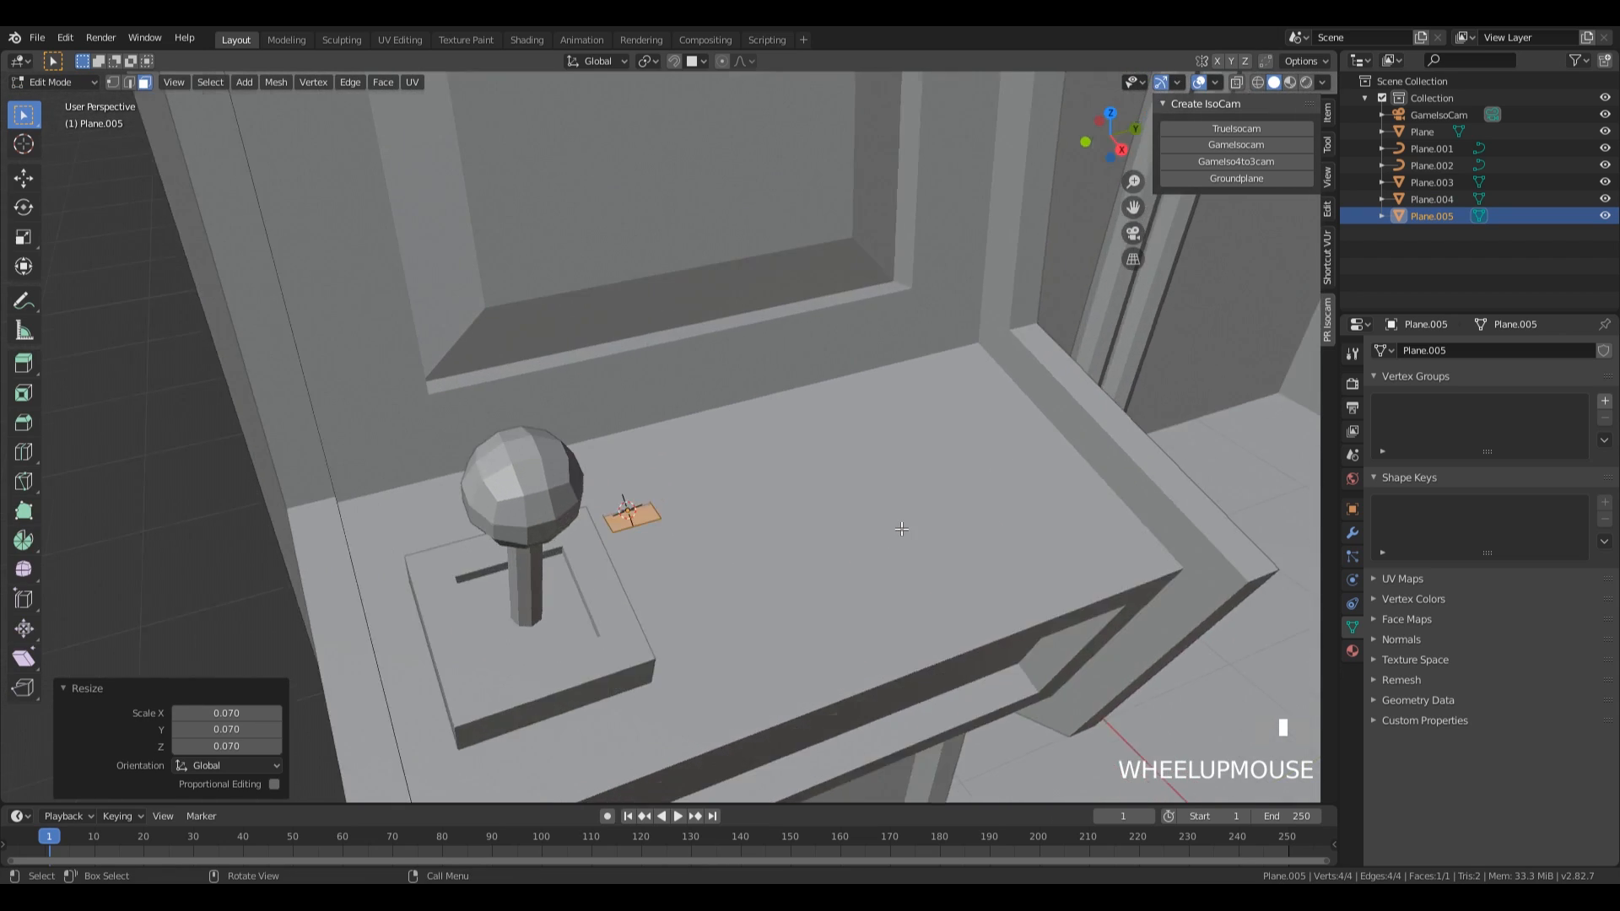
Snap the small plane to the control panel surface so that it follows the panel's slope.
{"action": "key", "text": "Tab"}
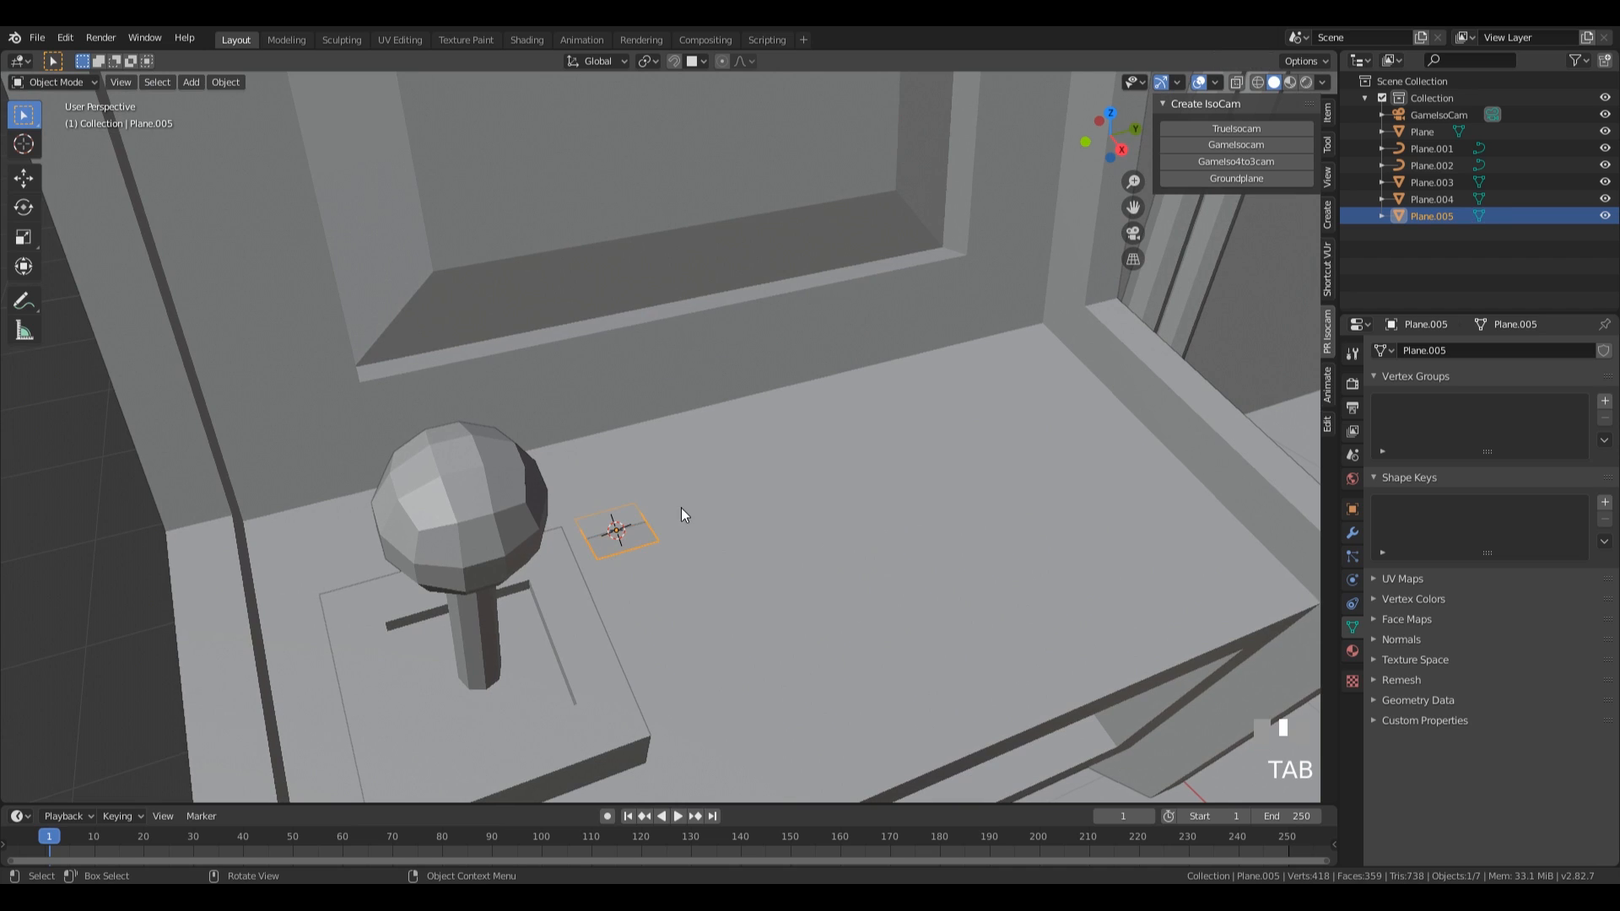
{"action": "key", "text": "g"}
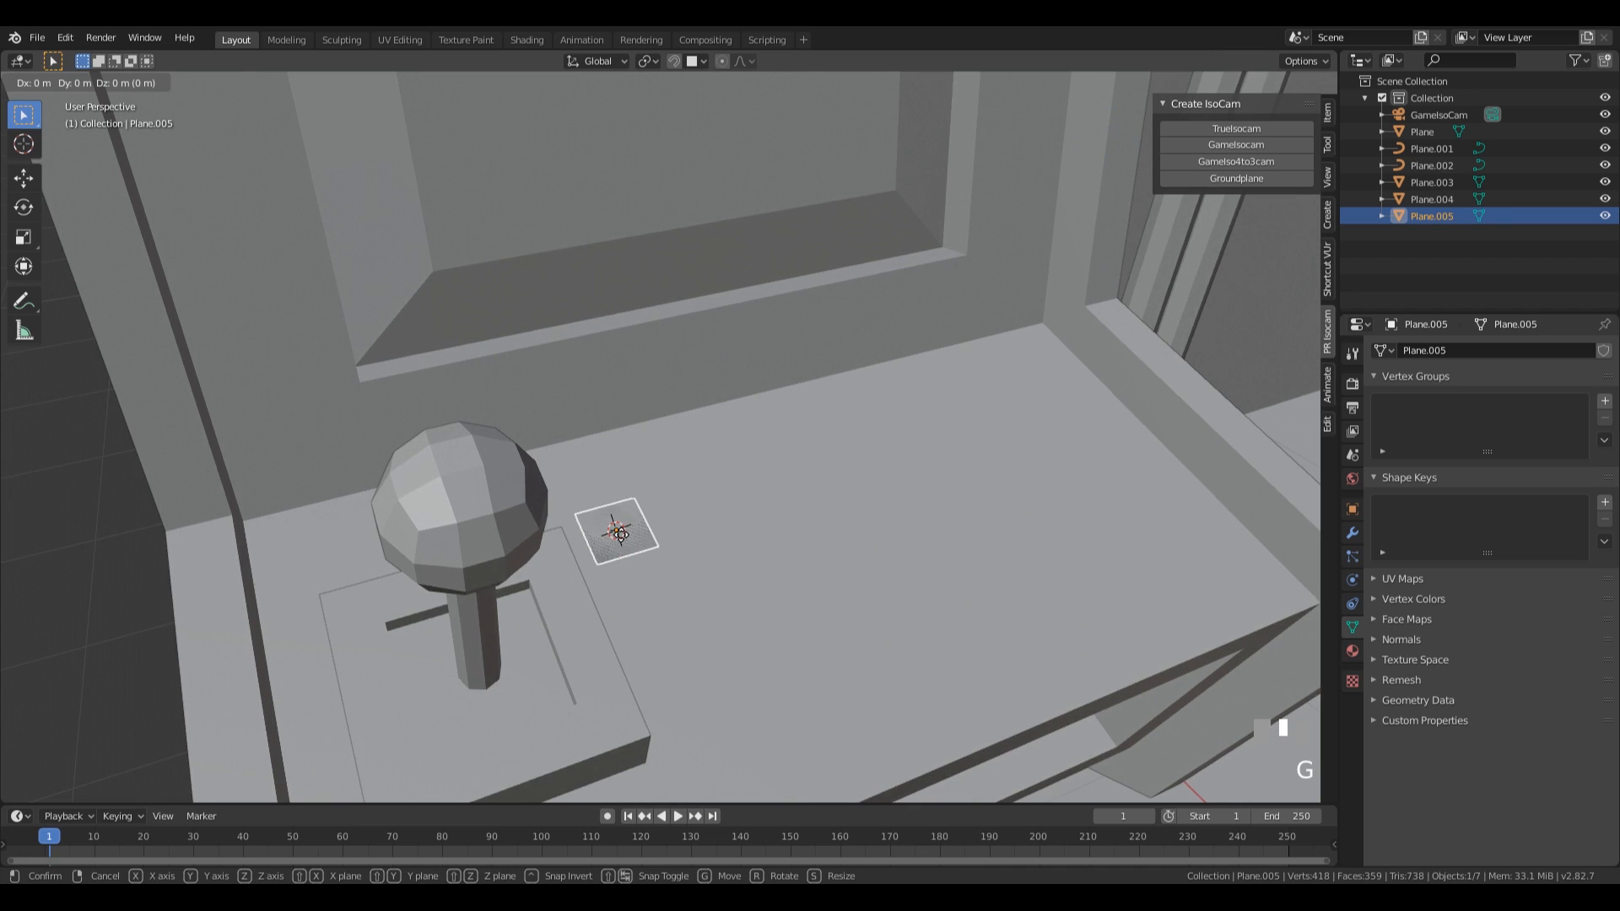
{"action": "left_click", "coordinate": [782, 588], "text": "ctrl"}
{"action": "middle_click_drag", "start_coordinate": [782, 589], "coordinate": [688, 518]}
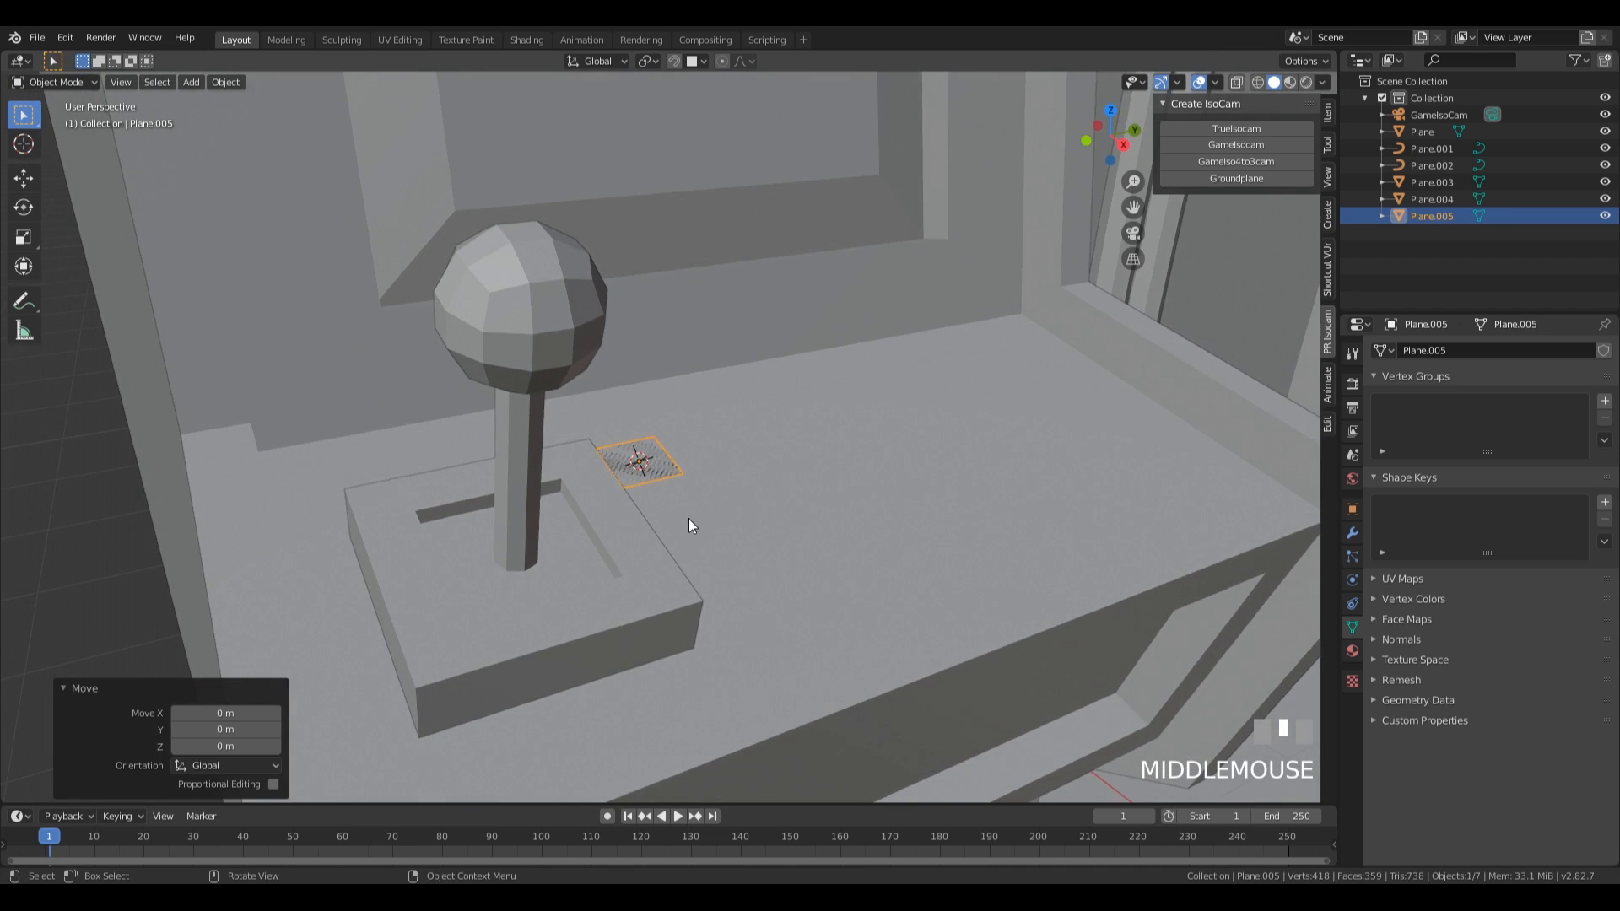
Extrude the small plane up about 0.07 m and scale its top face to about 0.77 to form a tapered button.
{"action": "key", "text": "Tab"}
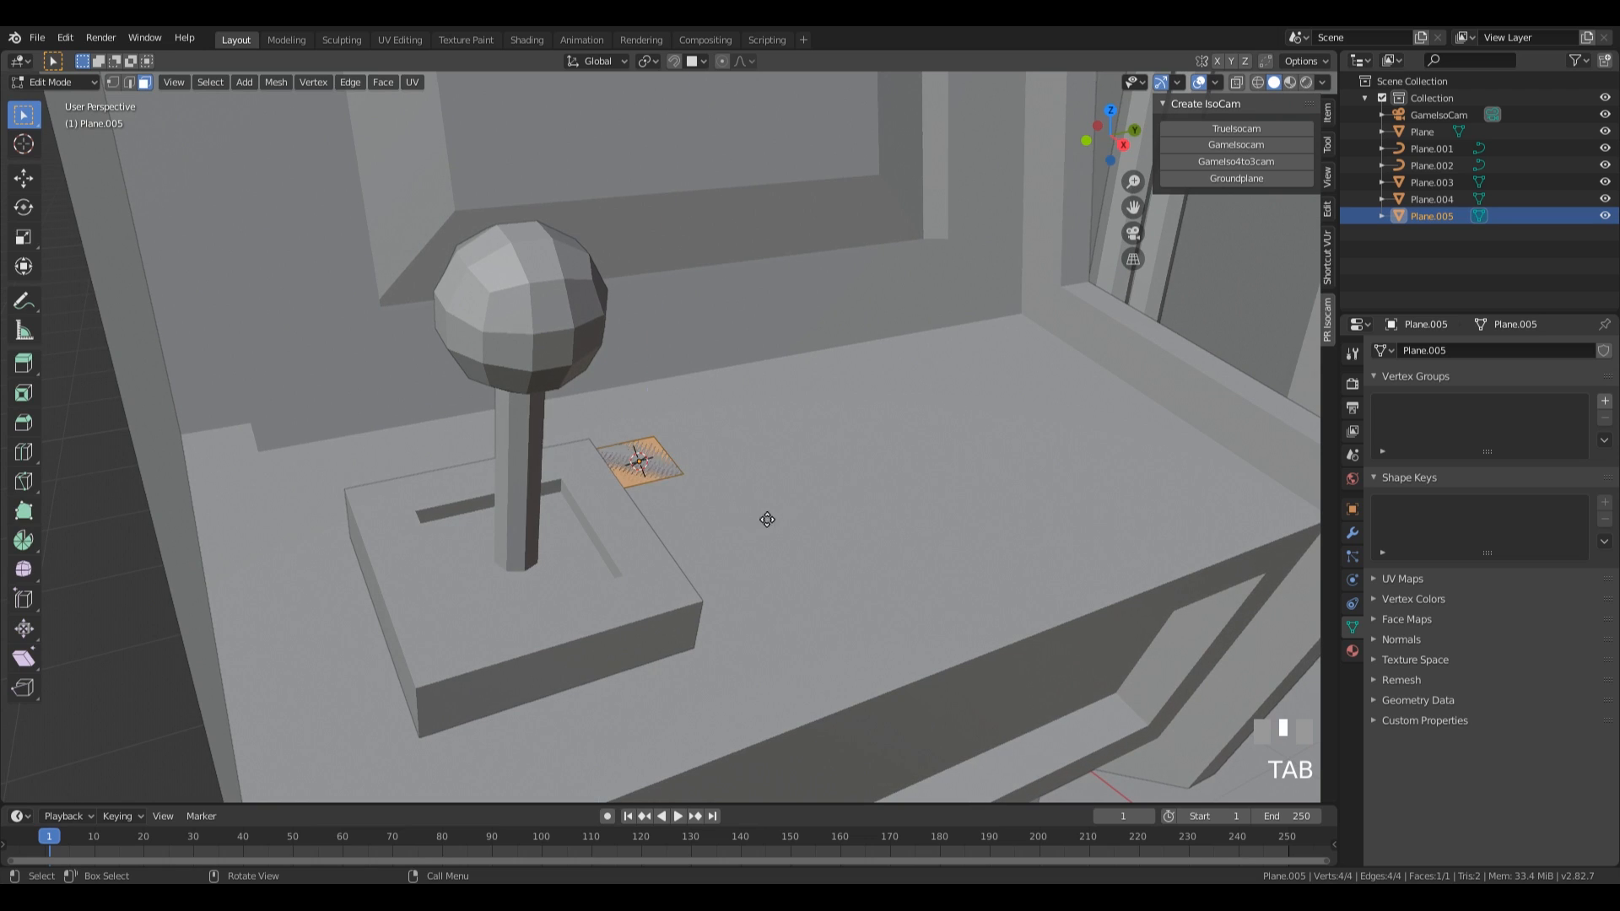
{"action": "key", "text": "e"}
{"action": "left_click", "coordinate": [770, 493]}
{"action": "key", "text": "s"}
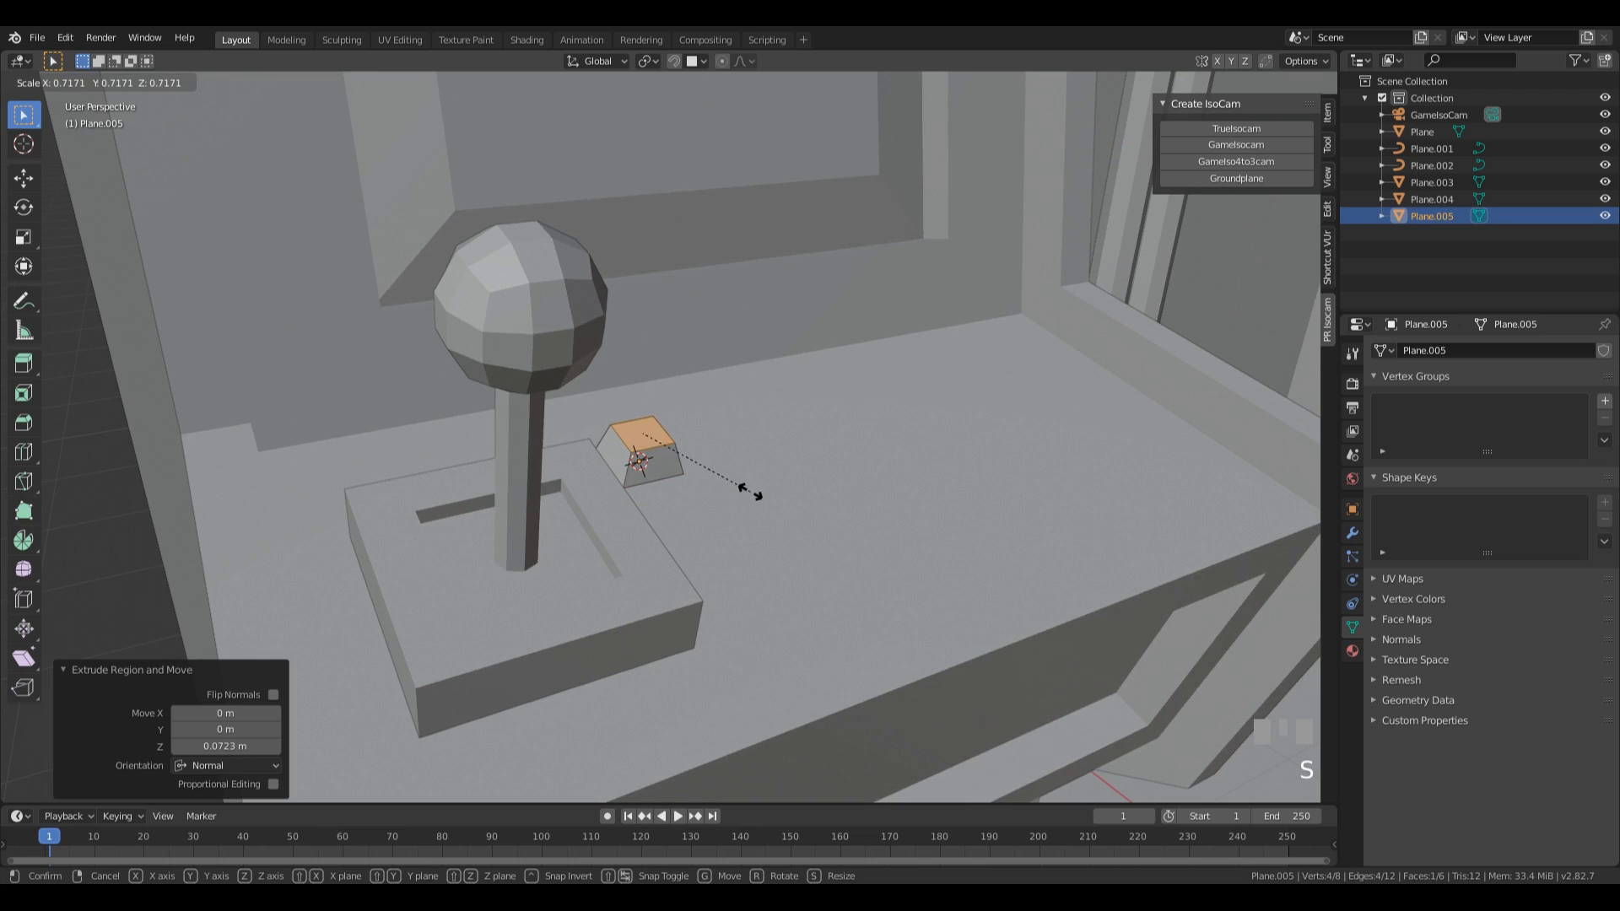
{"action": "left_click", "coordinate": [751, 496]}
Lower the button's top face about 0.02 m along its local Z axis.
{"action": "key", "text": "g"}
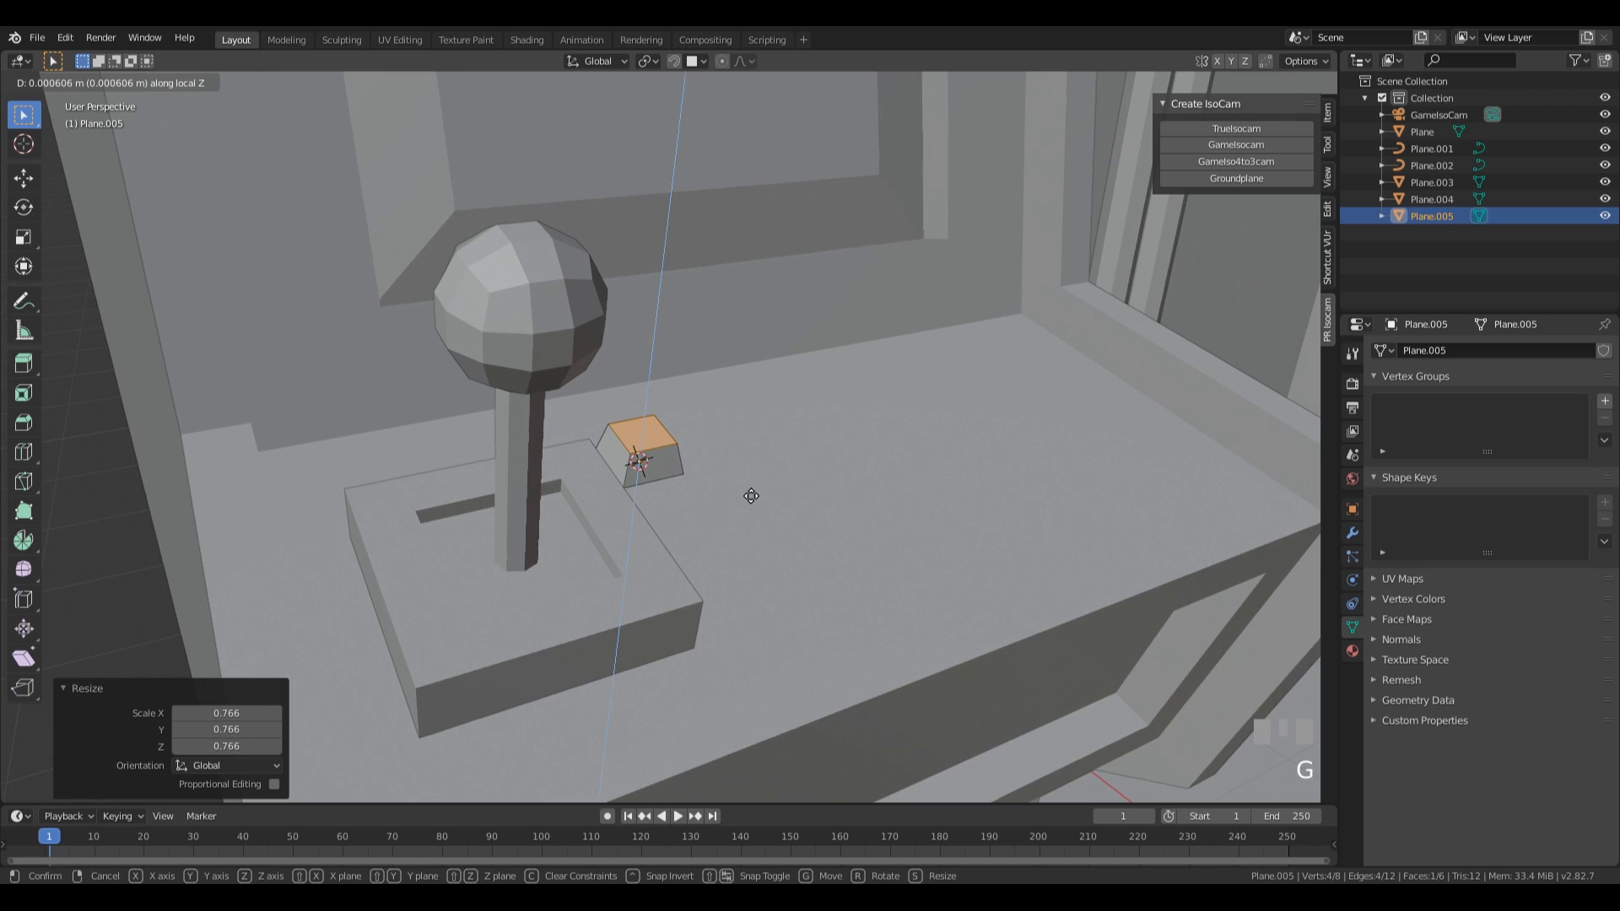
{"action": "key", "text": "Escape"}
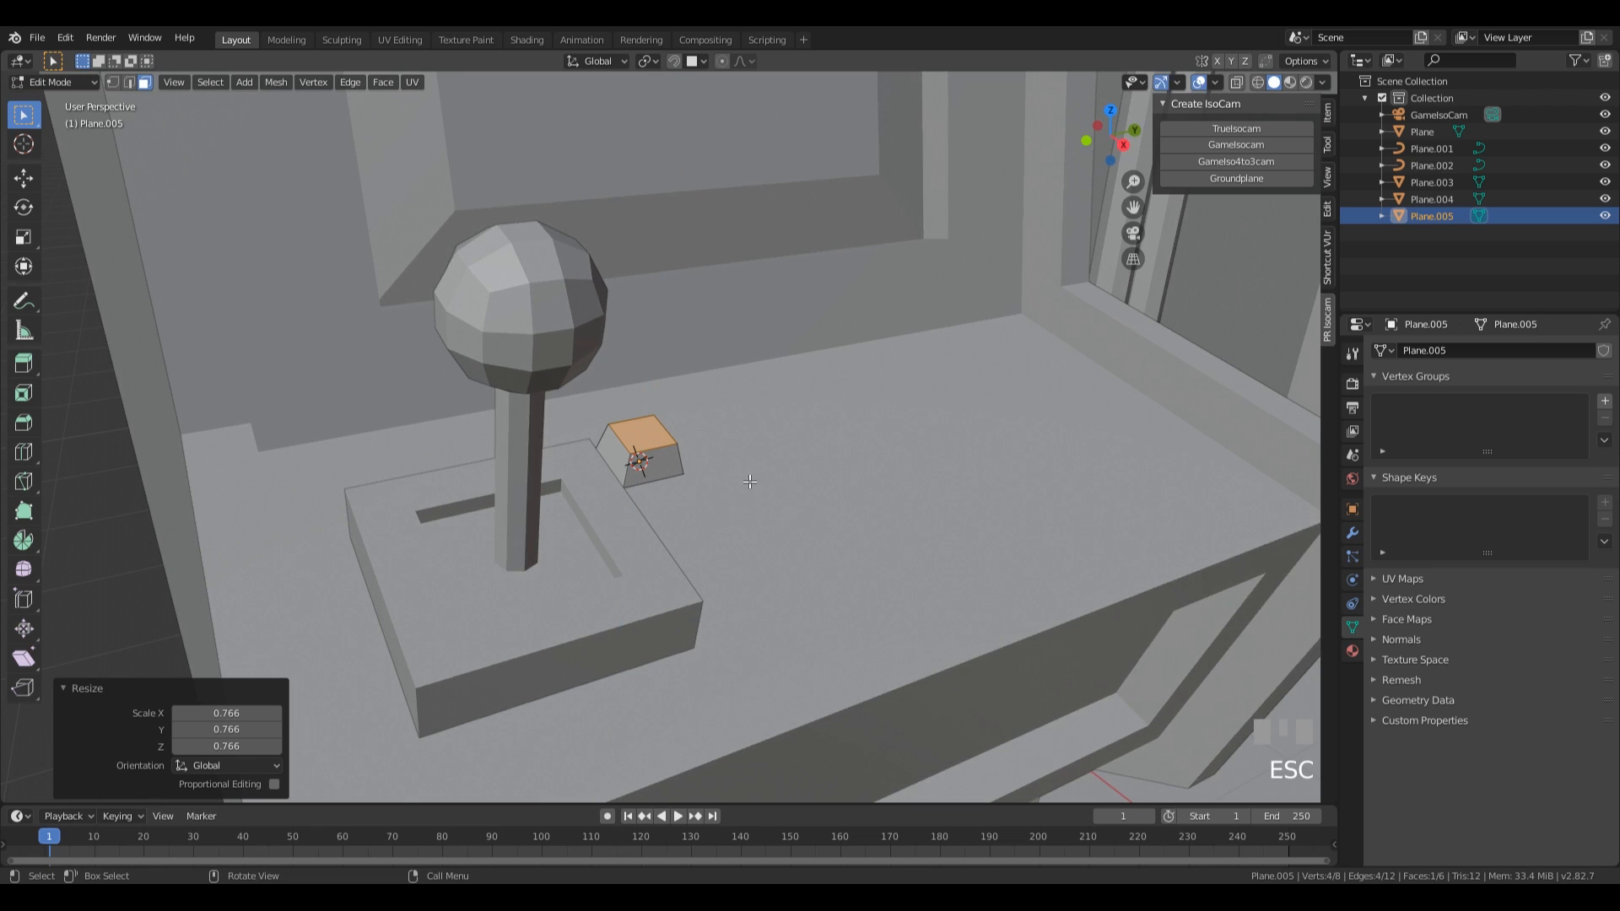
{"action": "key", "text": "g"}
{"action": "key", "text": "z"}
{"action": "key", "text": "z"}
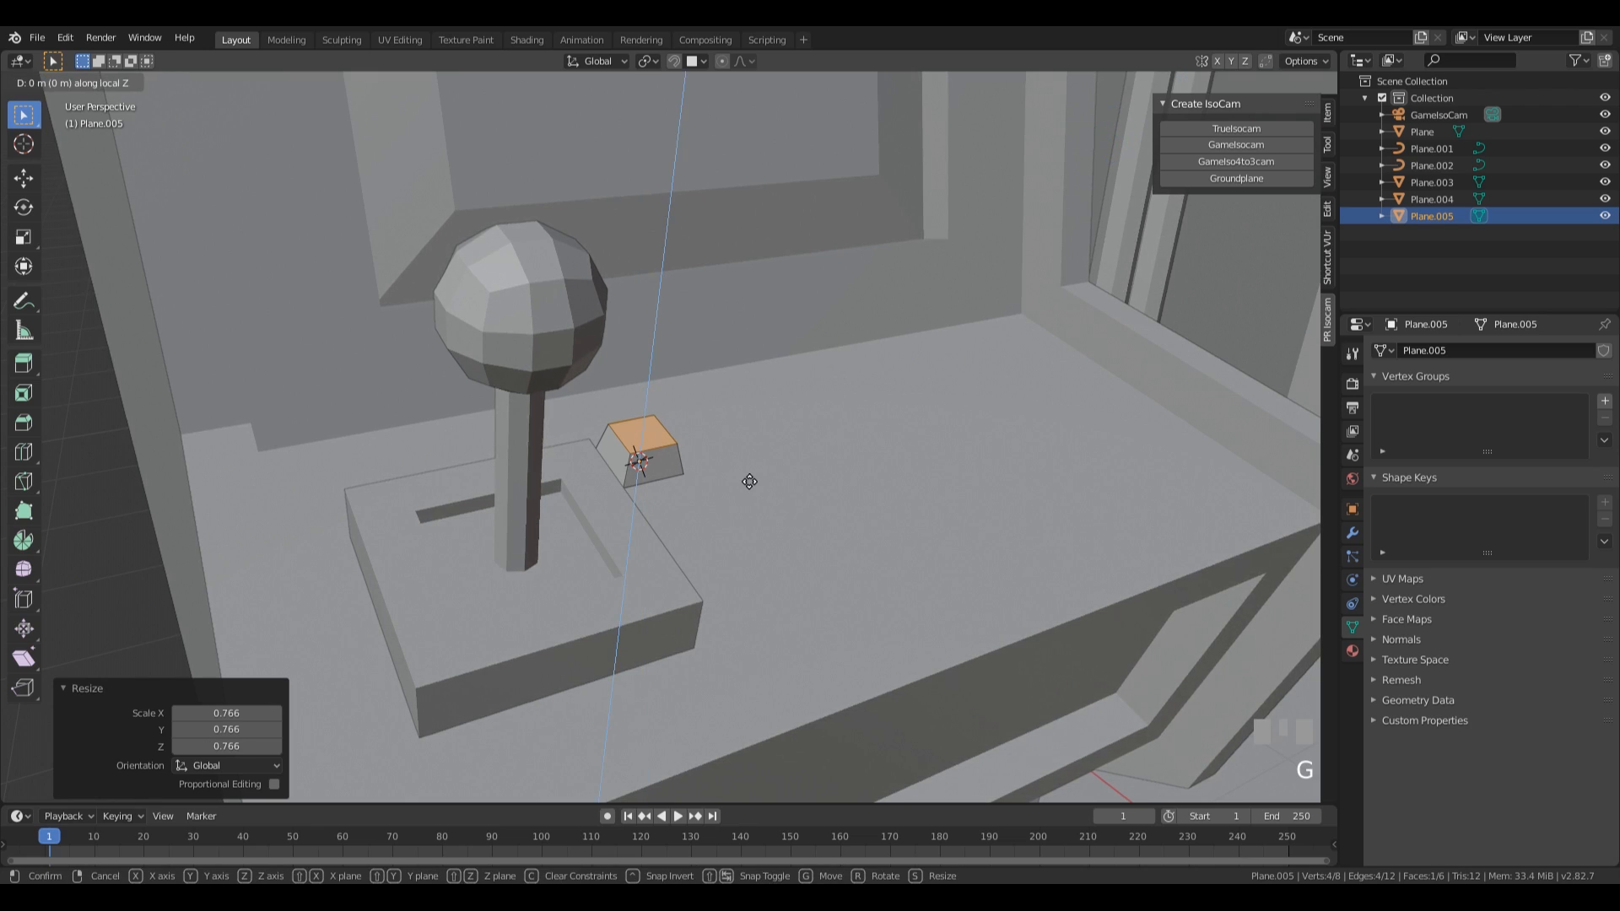
{"action": "left_click", "coordinate": [749, 484]}
{"action": "middle_click_drag", "start_coordinate": [742, 491], "coordinate": [536, 487]}
{"action": "middle_click_drag", "start_coordinate": [425, 346], "coordinate": [618, 385]}
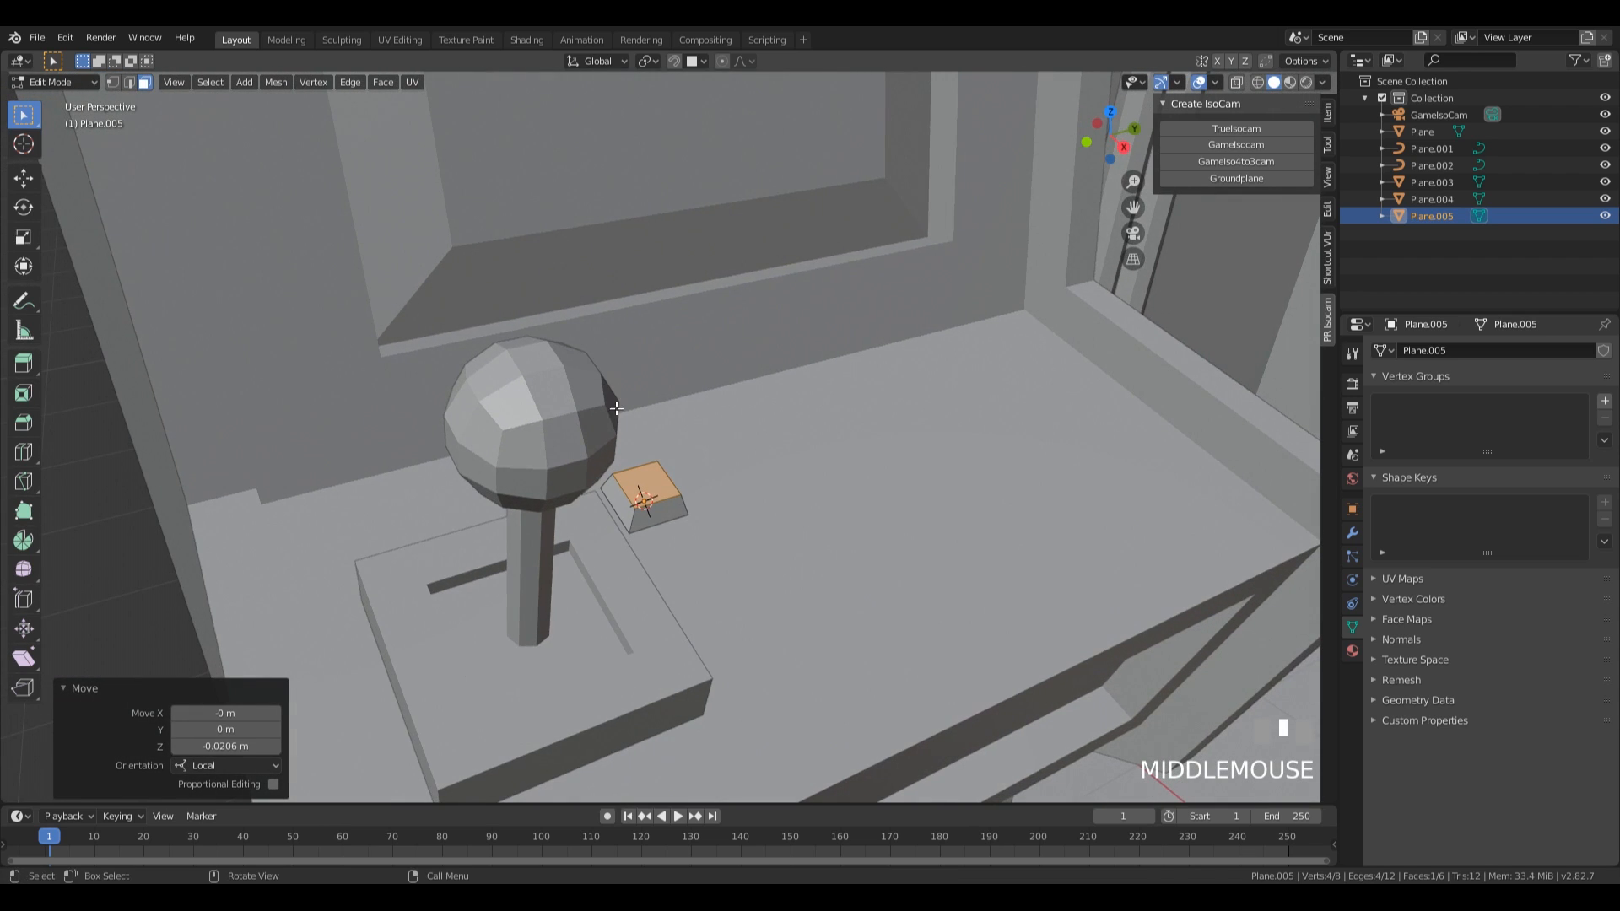
Inset the button's top face about 0.02 m and extrude the inner face down about 0.014 m.
{"action": "key", "text": "i"}
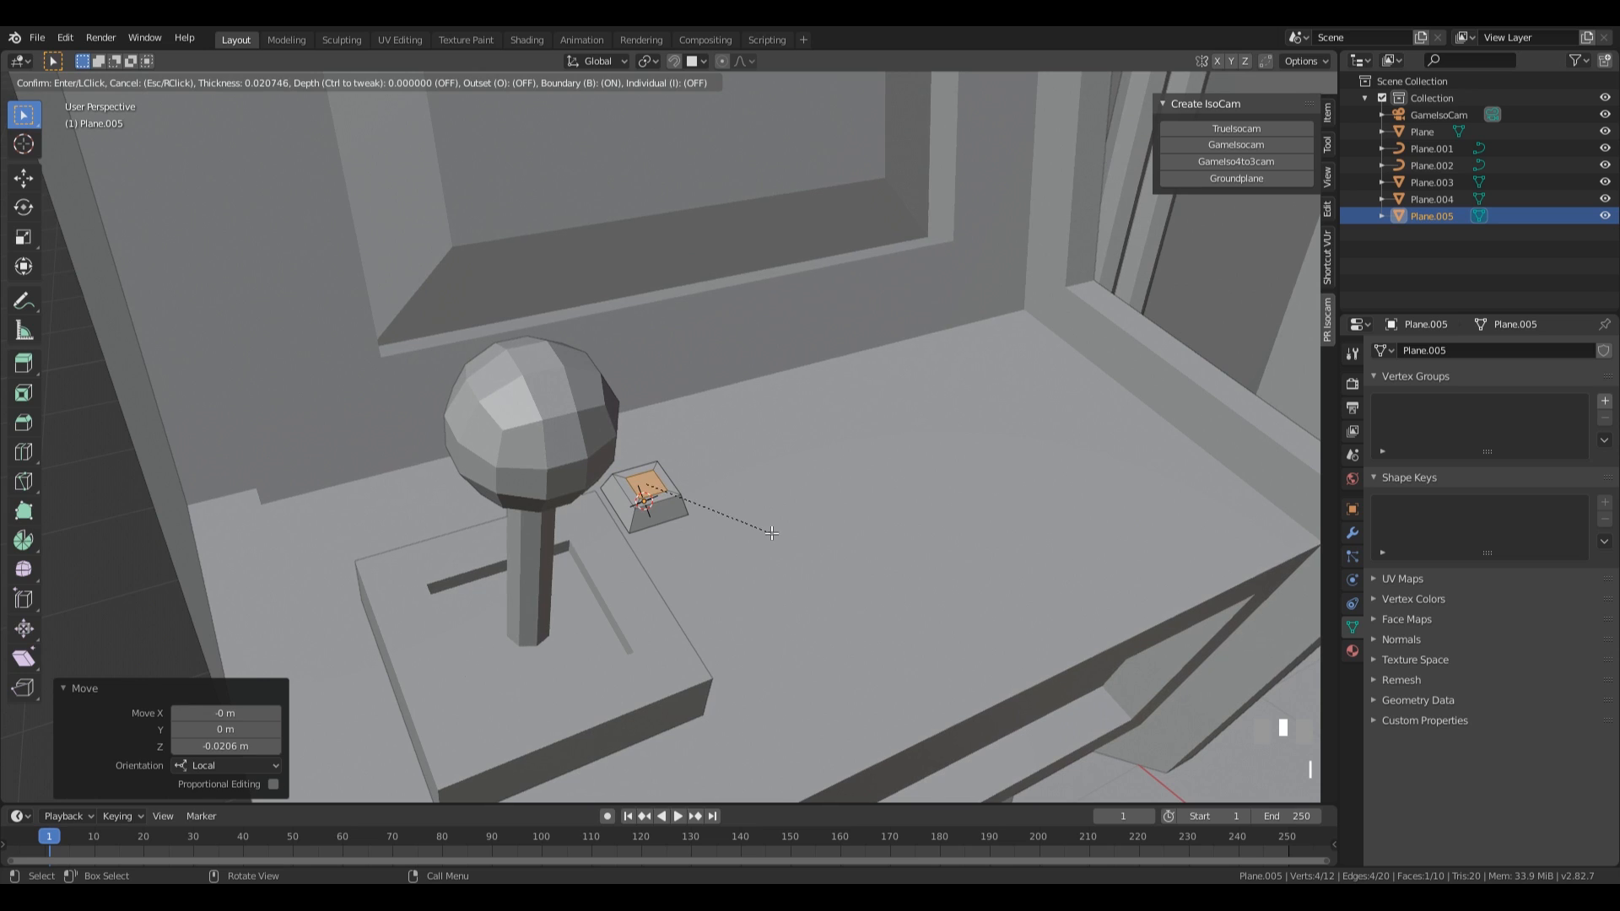
{"action": "left_click", "coordinate": [764, 538]}
{"action": "key", "text": "e"}
{"action": "left_click", "coordinate": [766, 539]}
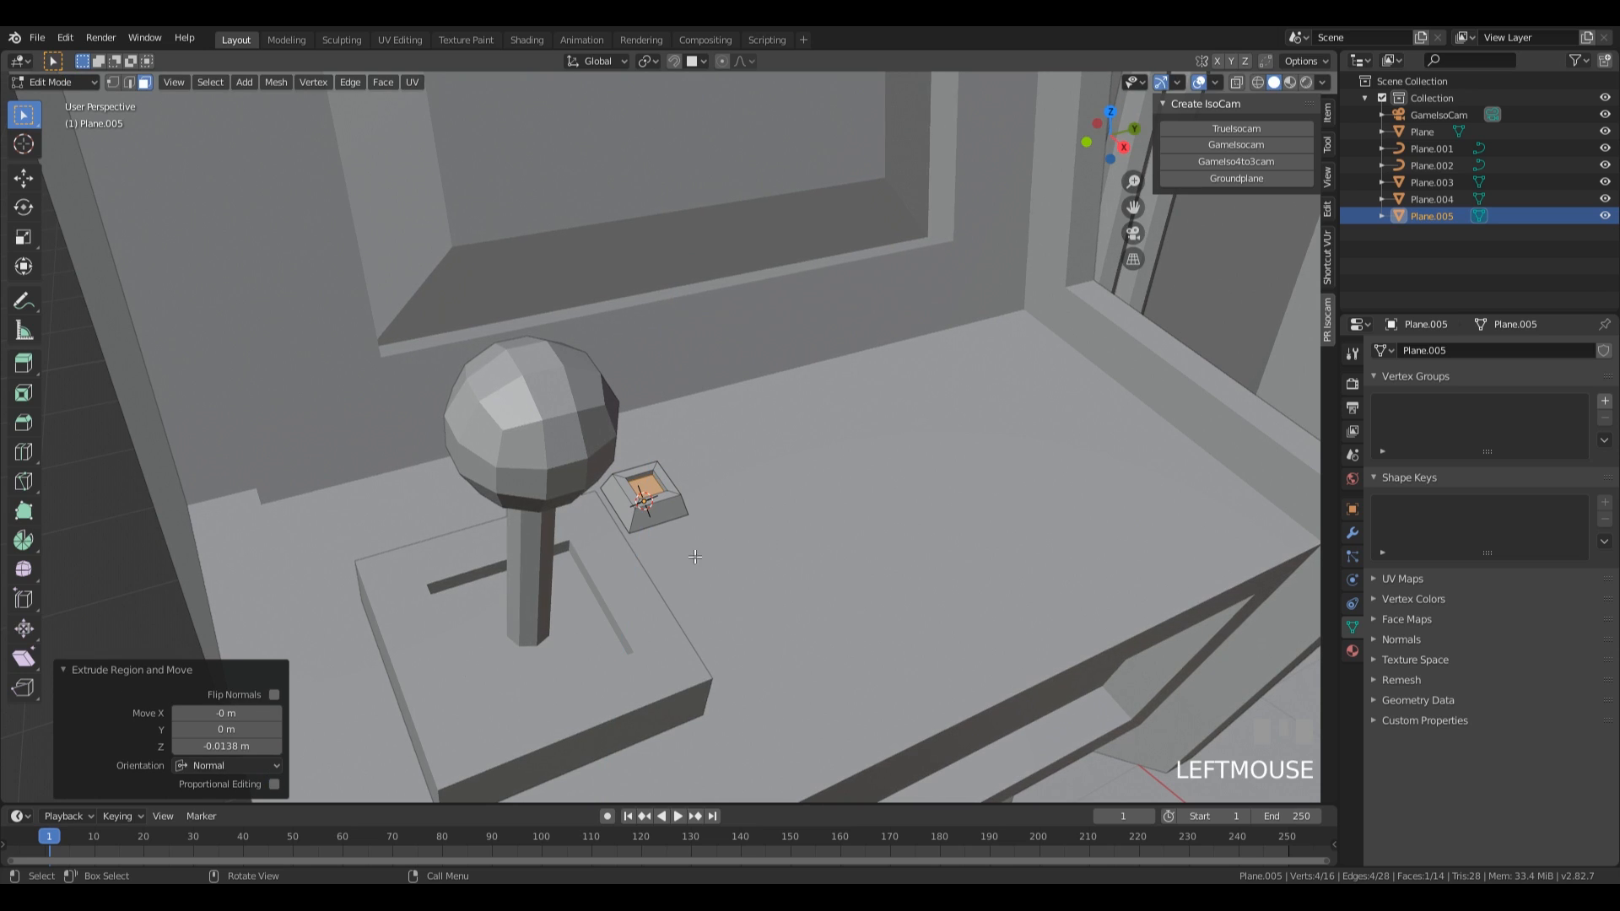
{"action": "middle_click_drag", "start_coordinate": [734, 578], "coordinate": [690, 521], "text": "shift"}
Add an Array modifier to the button with a fixed count of 4.
{"action": "key", "text": "Tab"}
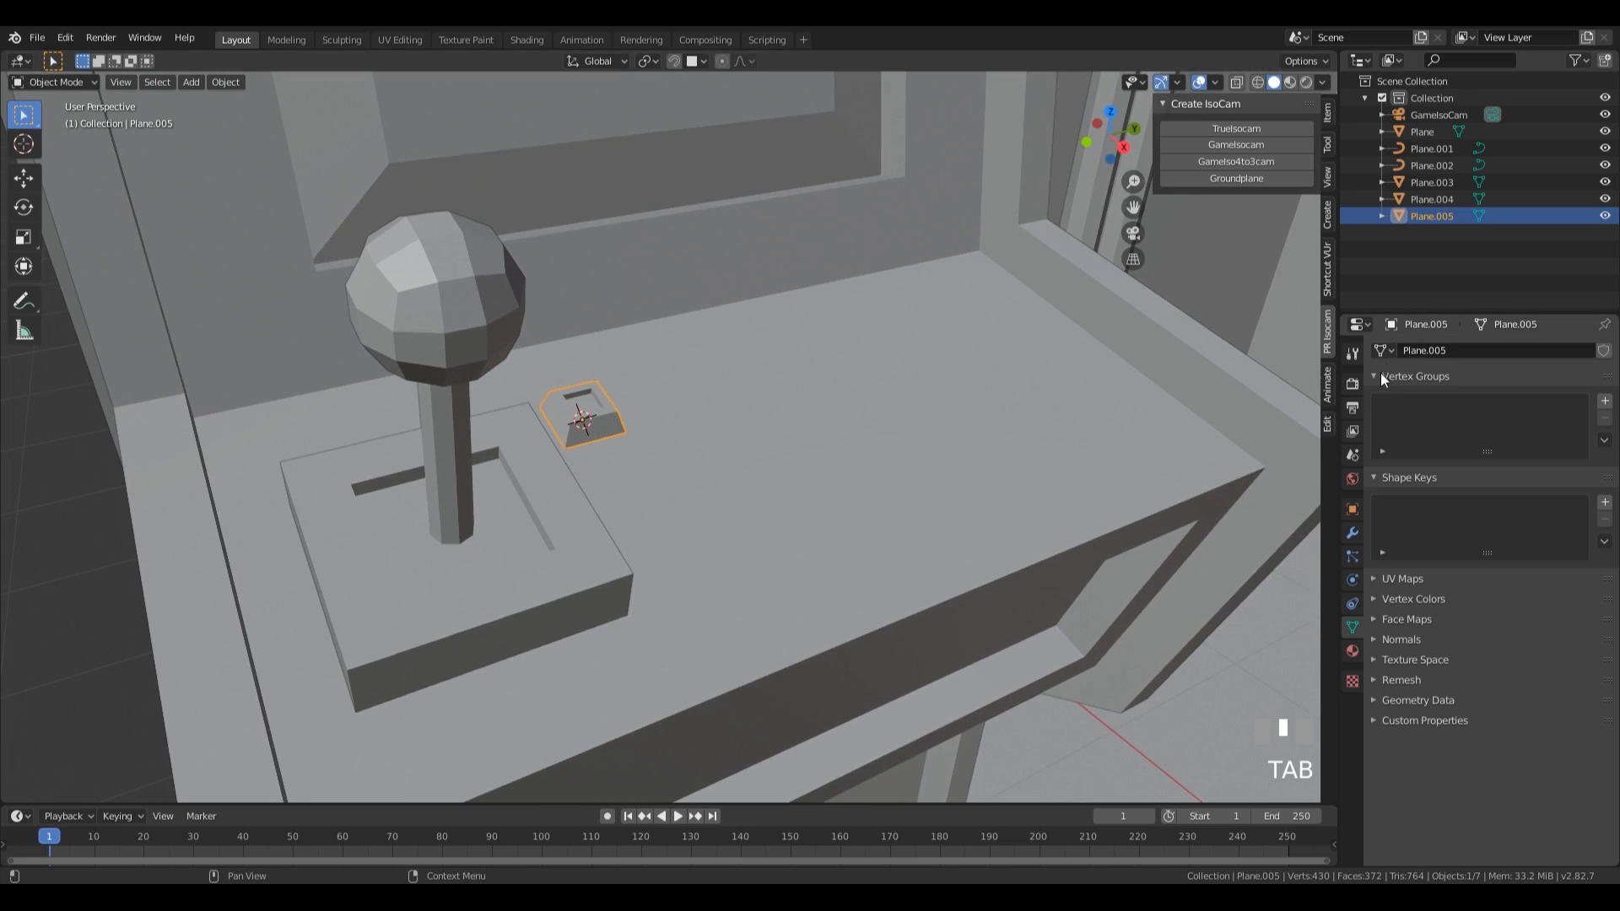
{"action": "left_click", "coordinate": [1353, 533]}
{"action": "left_click", "coordinate": [1445, 350]}
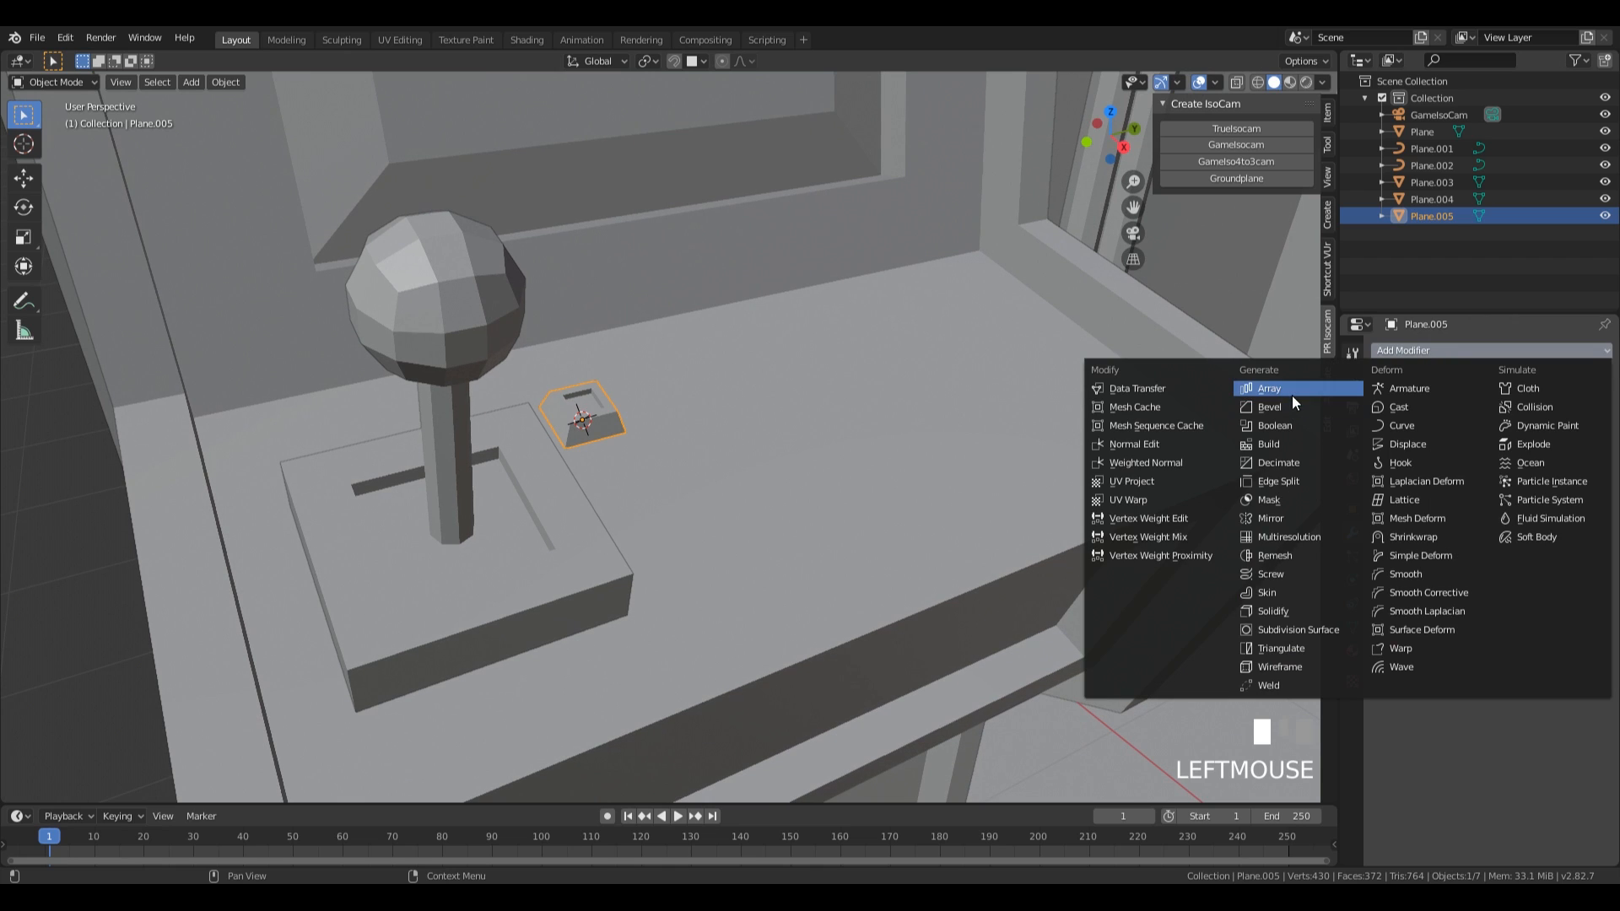
{"action": "left_click", "coordinate": [1291, 390]}
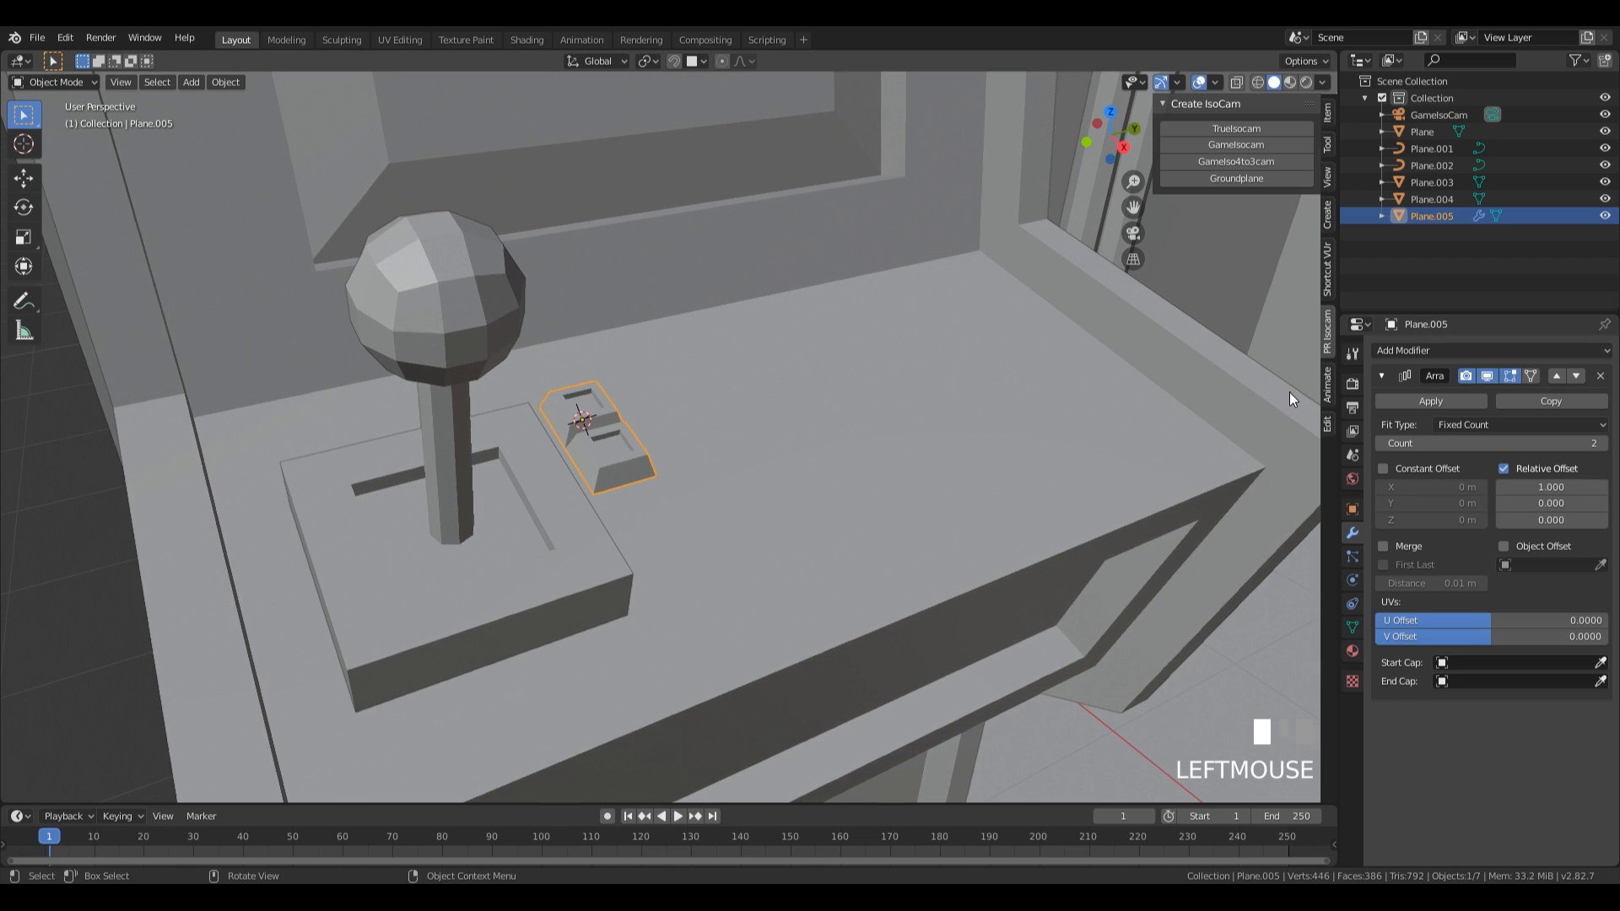
{"action": "left_click", "coordinate": [1603, 443]}
{"action": "left_click", "coordinate": [1603, 444]}
{"action": "middle_click_drag", "start_coordinate": [863, 463], "coordinate": [811, 464]}
{"action": "scroll", "coordinate": [812, 468], "scroll_direction": "down", "scroll_amount": 2}
Set the array's relative X offset to 1.1 to leave small gaps between the buttons.
{"action": "left_click", "coordinate": [1537, 487]}
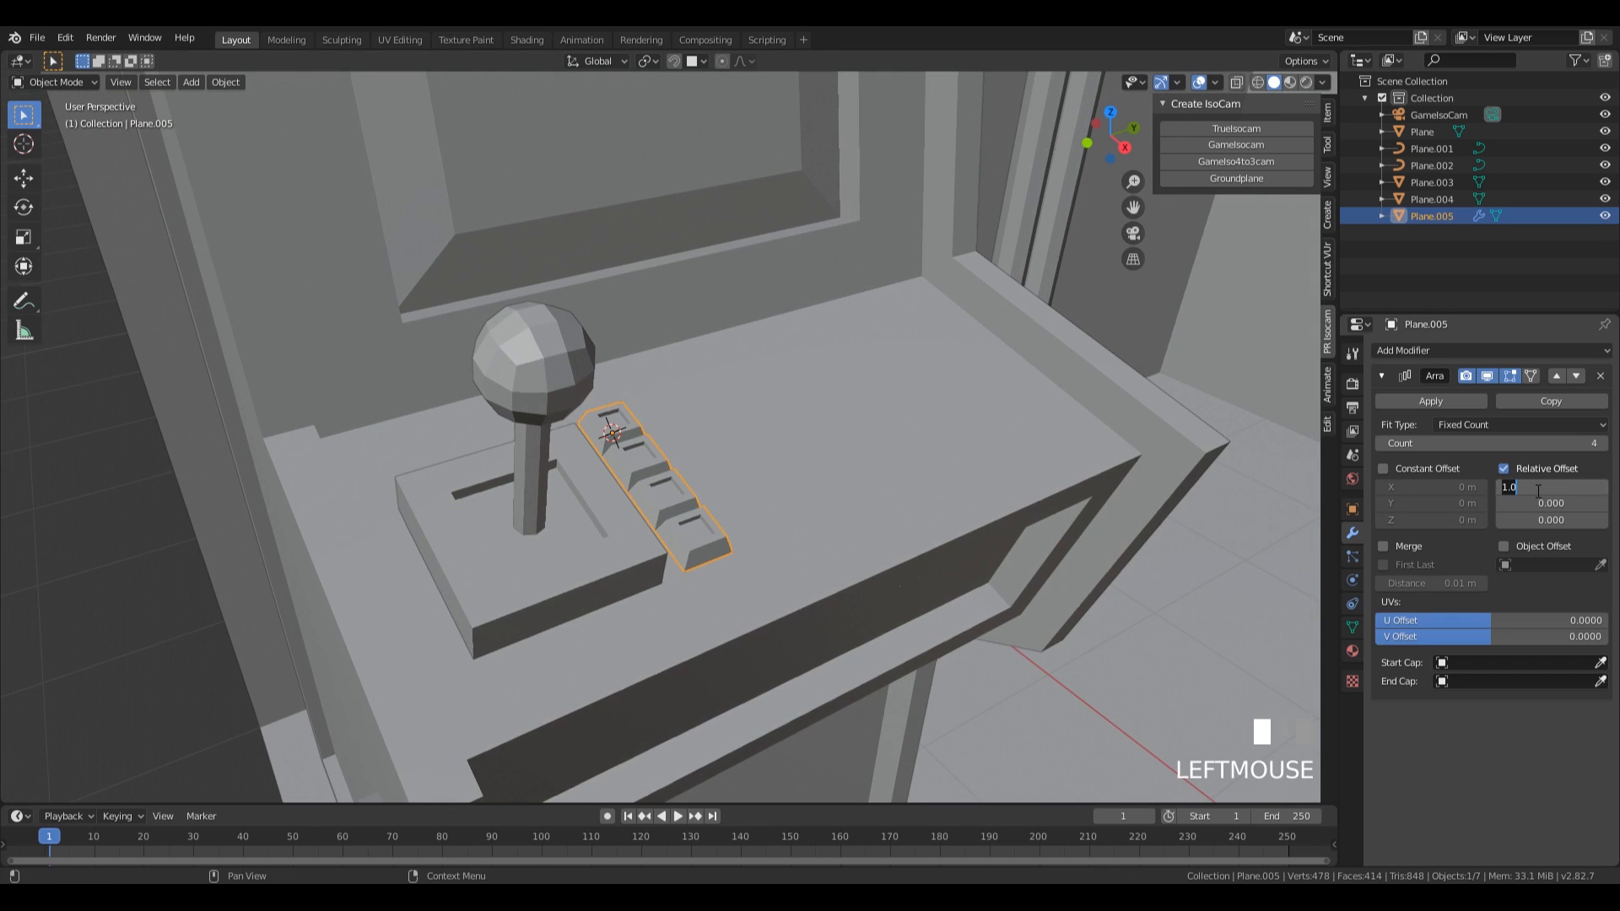
{"action": "type", "text": "1"}
{"action": "key", "text": "KP_Enter"}
{"action": "middle_click_drag", "start_coordinate": [899, 295], "coordinate": [870, 418]}
{"action": "scroll", "coordinate": [869, 419], "scroll_direction": "down", "scroll_amount": 2}
Scale the button row to about 1.005 and move it about 0.05 m along Y, away from the joystick.
{"action": "key", "text": "s"}
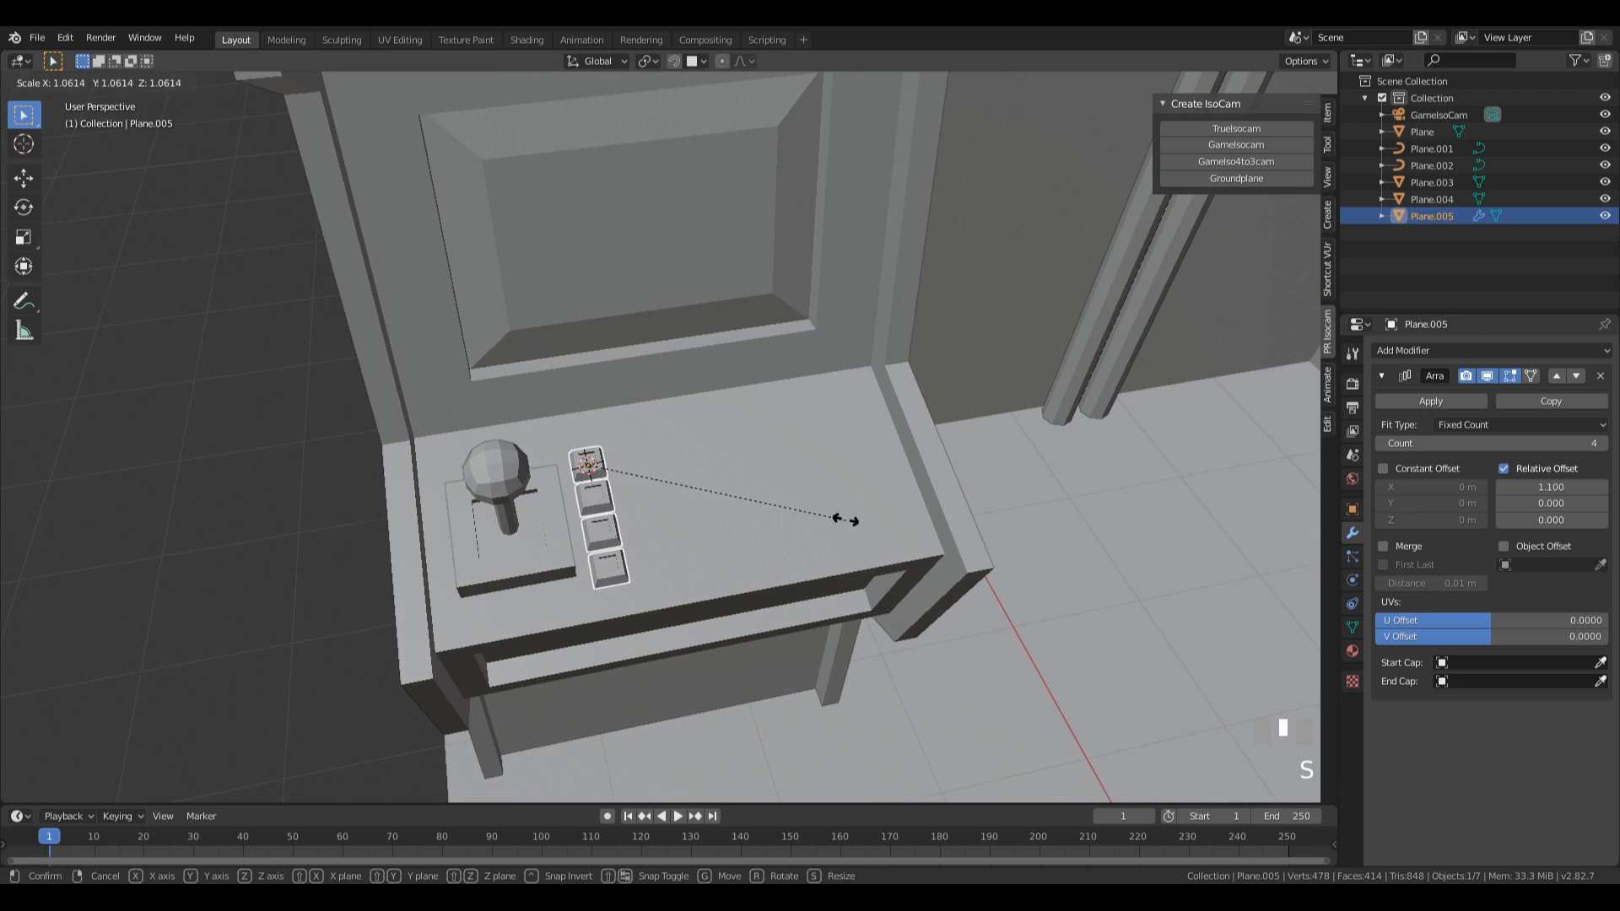
{"action": "left_click", "coordinate": [833, 513]}
{"action": "middle_click_drag", "start_coordinate": [833, 513], "coordinate": [610, 474]}
{"action": "key", "text": "g"}
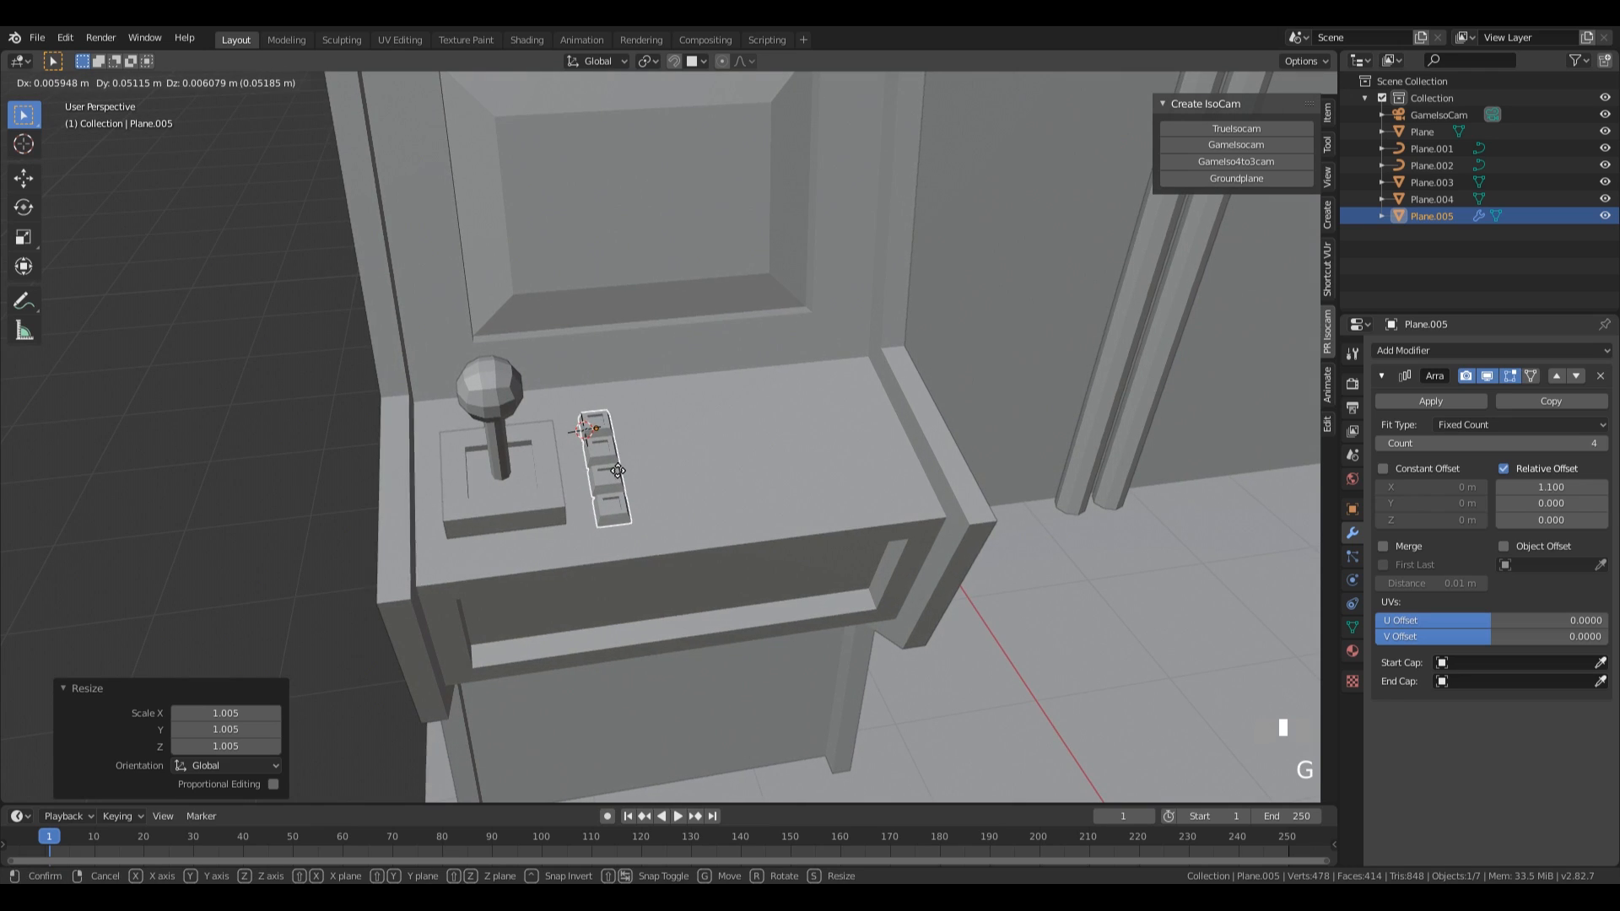
{"action": "left_click", "coordinate": [618, 469], "text": "ctrl"}
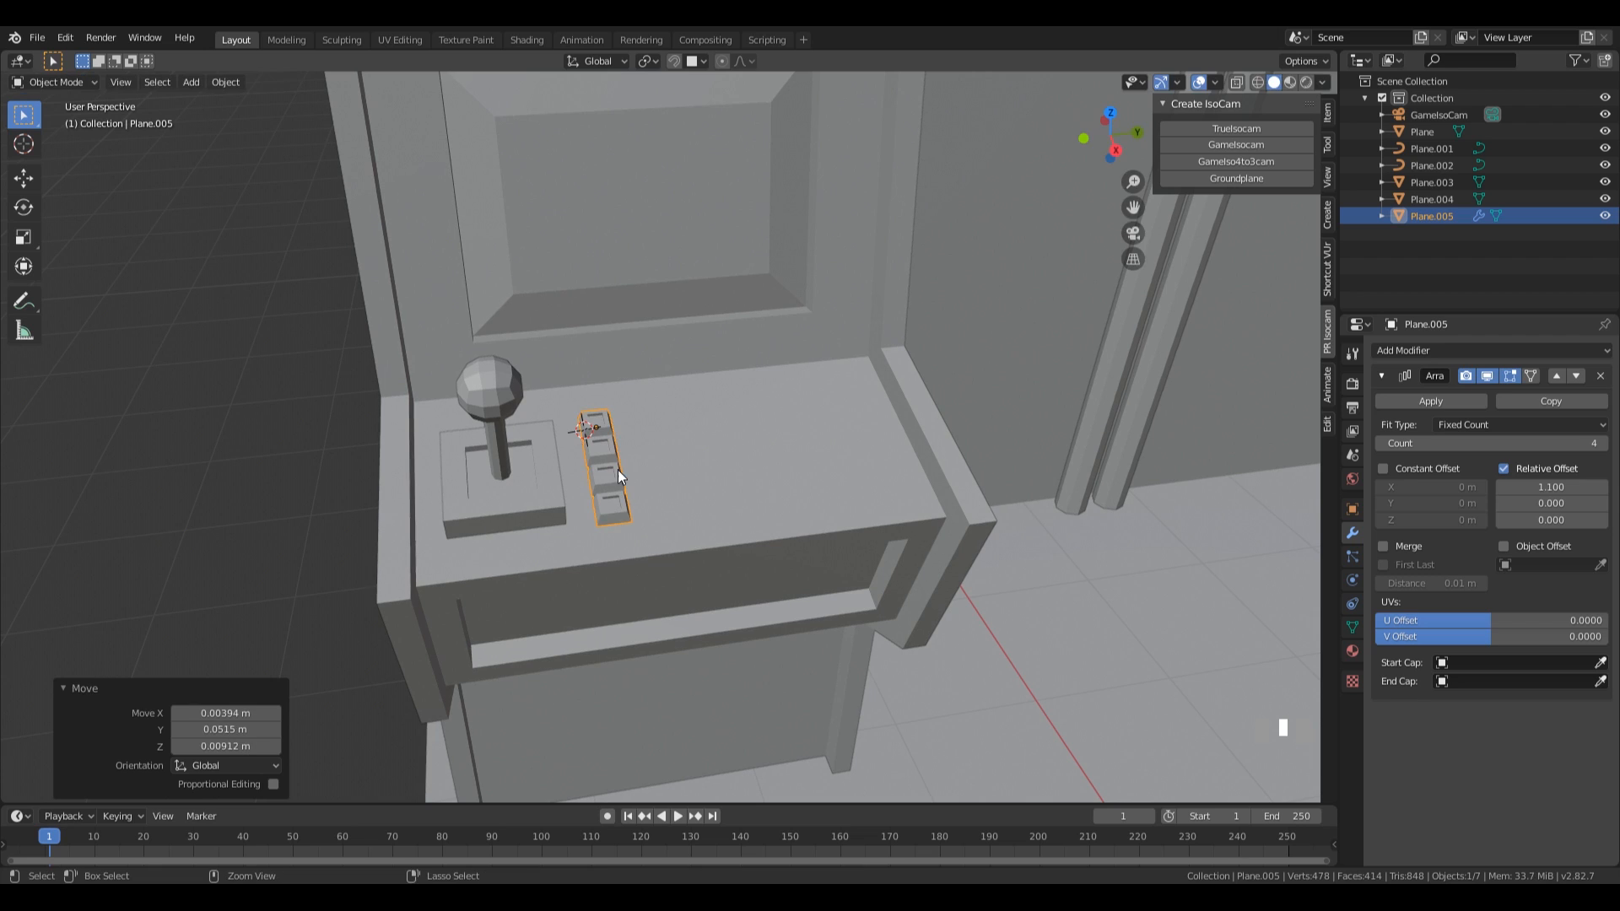
{"action": "middle_click_drag", "start_coordinate": [735, 488], "coordinate": [501, 450]}
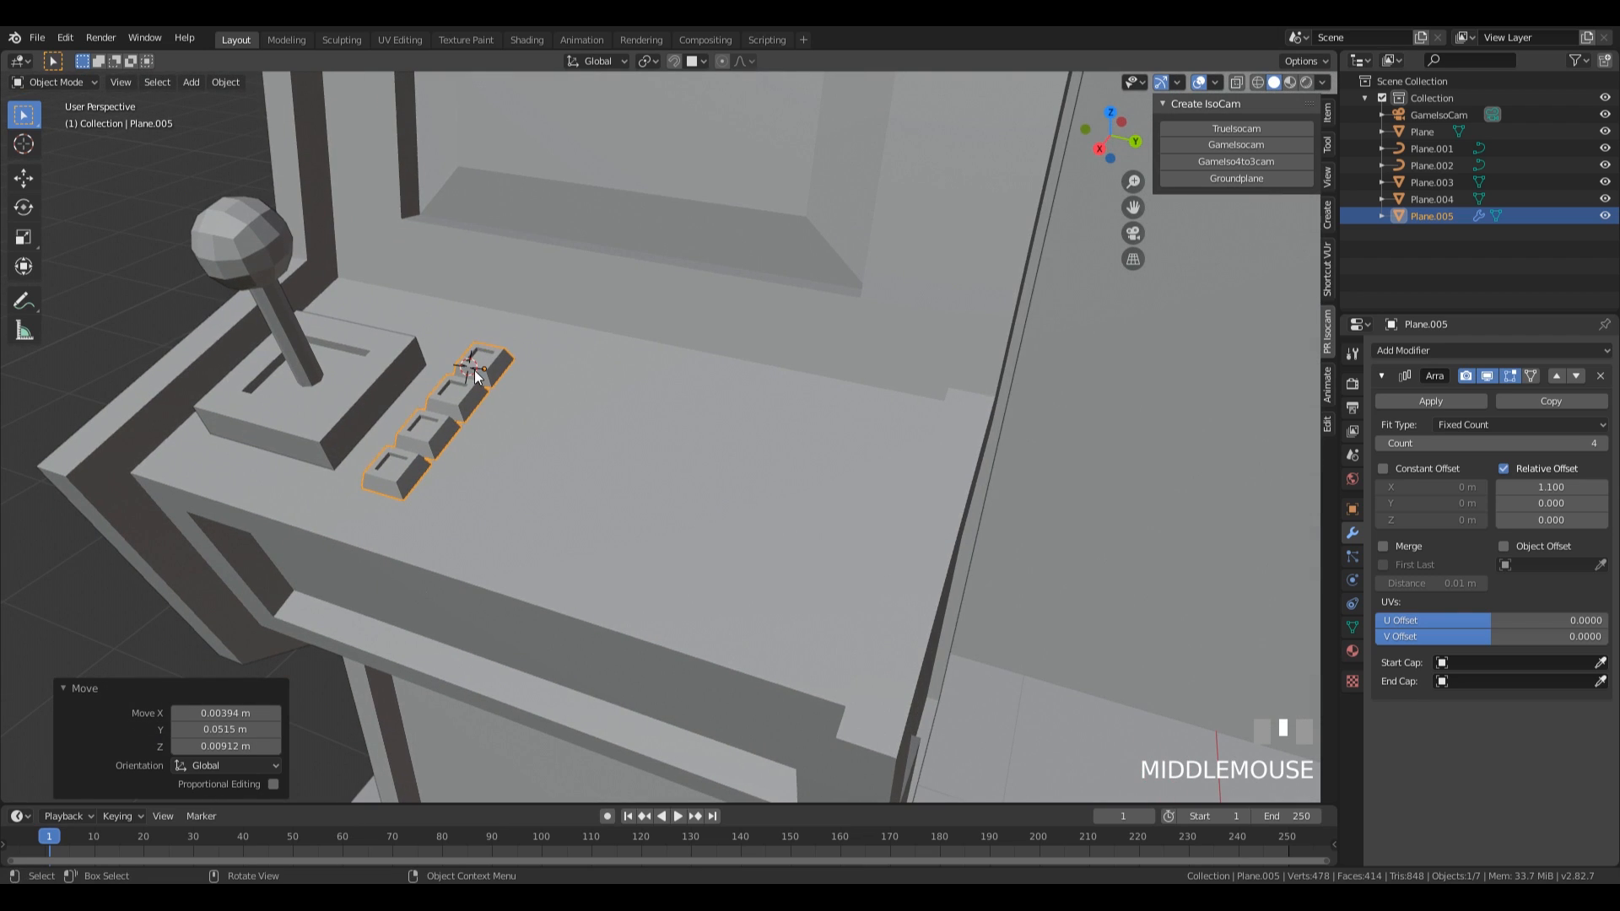
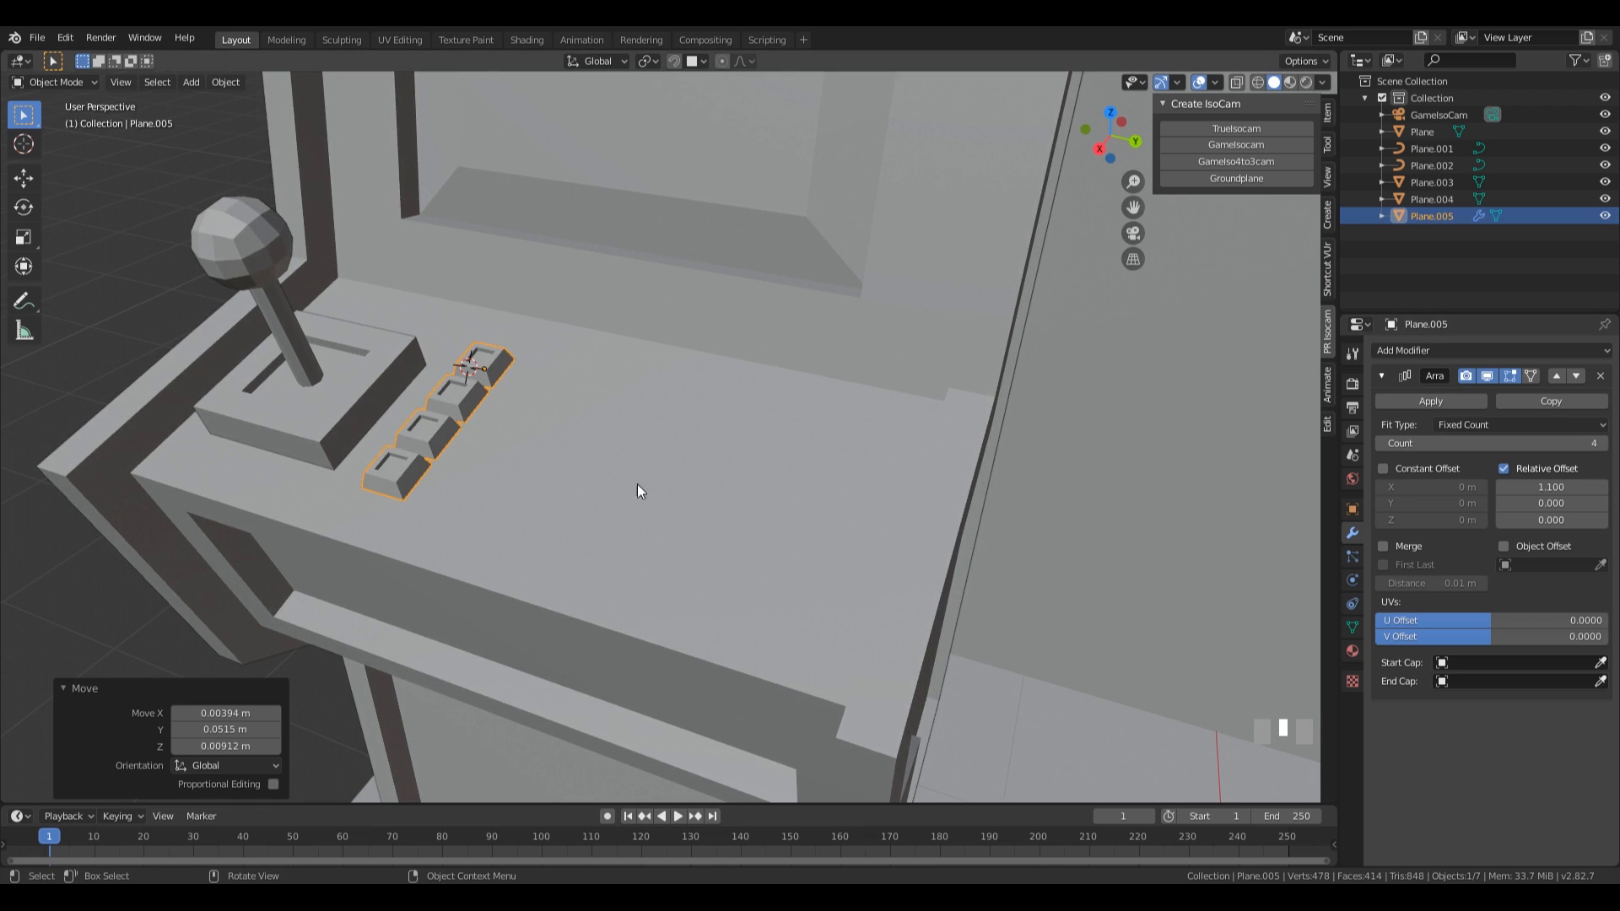
Make a linked duplicate of the joystick and its button row, offset about 1.11 m along Y on the control panel.
{"action": "scroll", "coordinate": [572, 462], "scroll_direction": "down", "scroll_amount": 3}
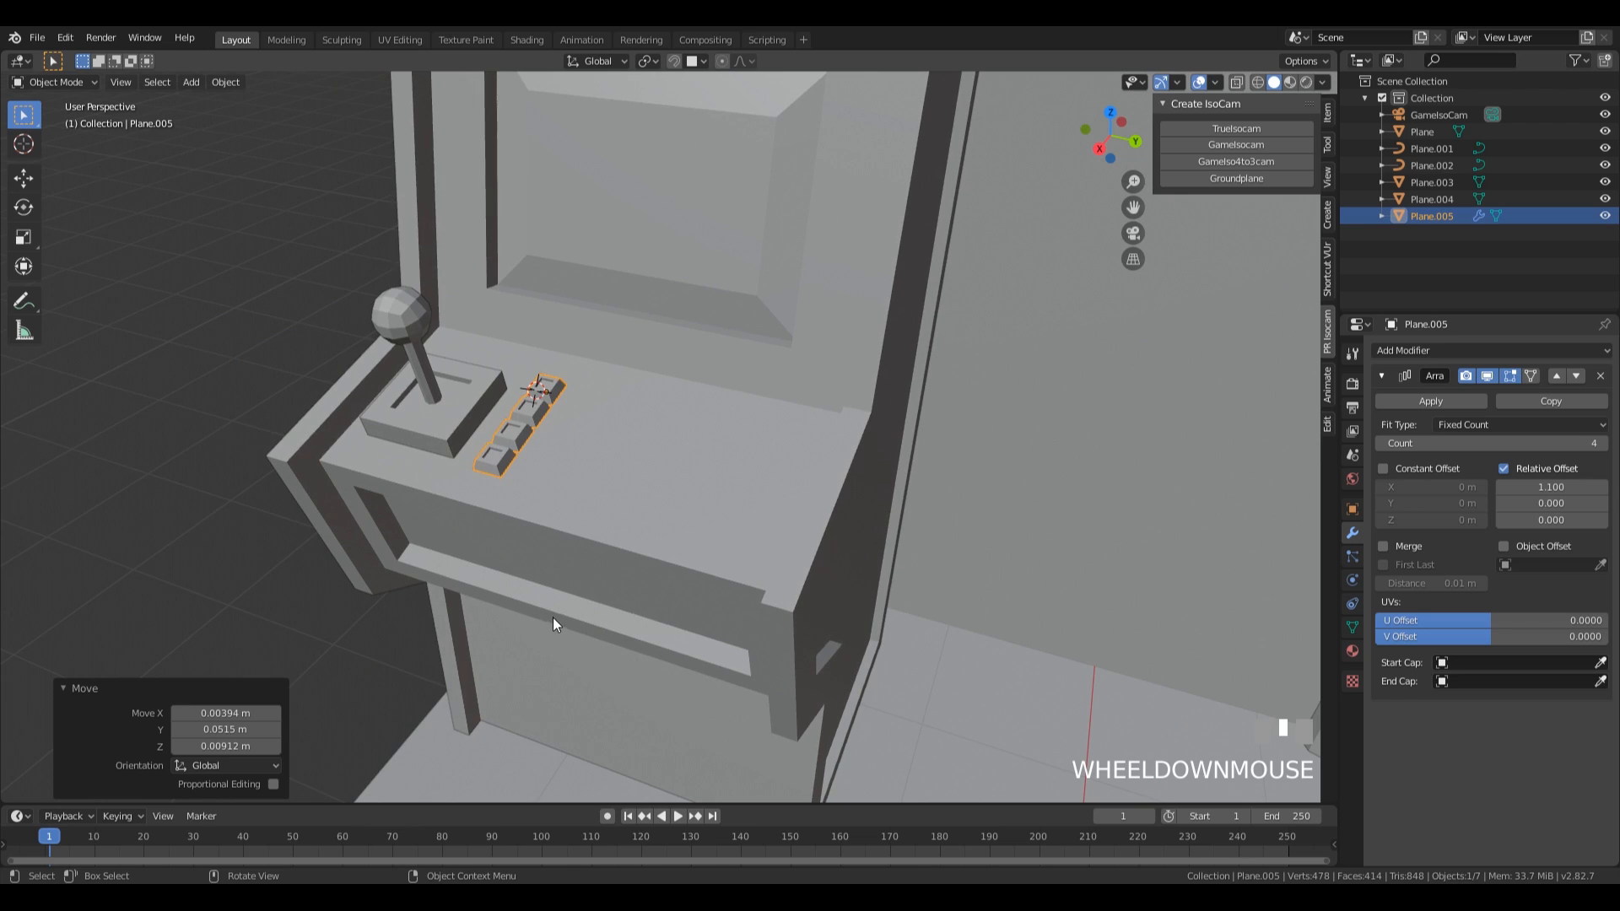
{"action": "middle_click_drag", "start_coordinate": [707, 489], "coordinate": [681, 453]}
{"action": "left_click", "coordinate": [535, 454]}
{"action": "left_click", "coordinate": [451, 413], "text": "shift"}
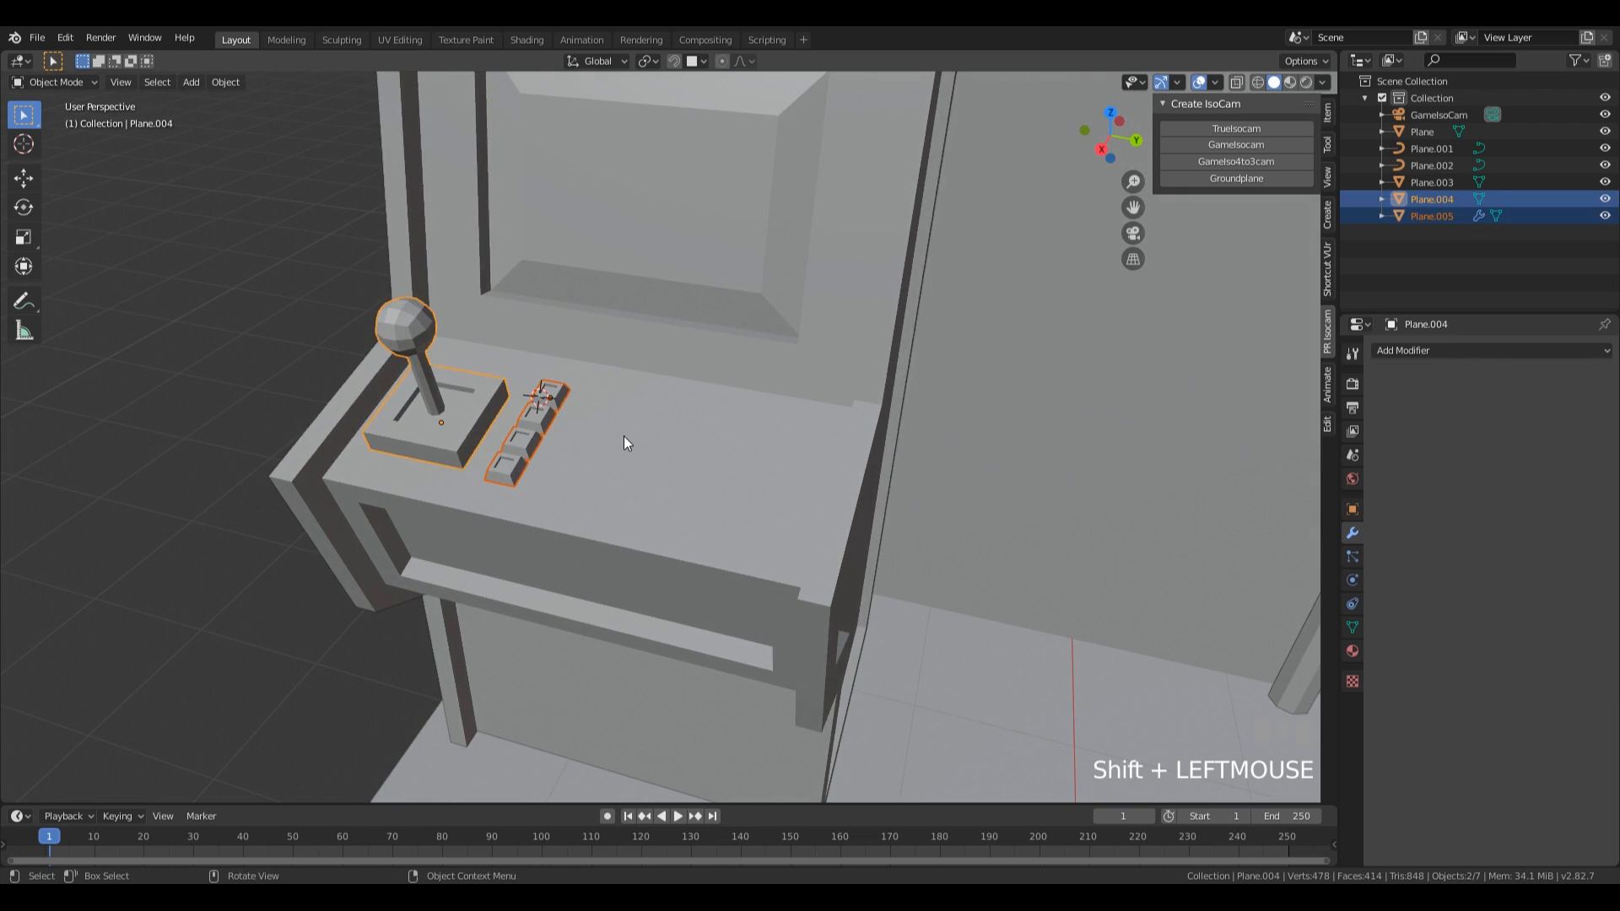
{"action": "key", "text": "alt+d"}
{"action": "key", "text": "x"}
{"action": "key", "text": "y"}
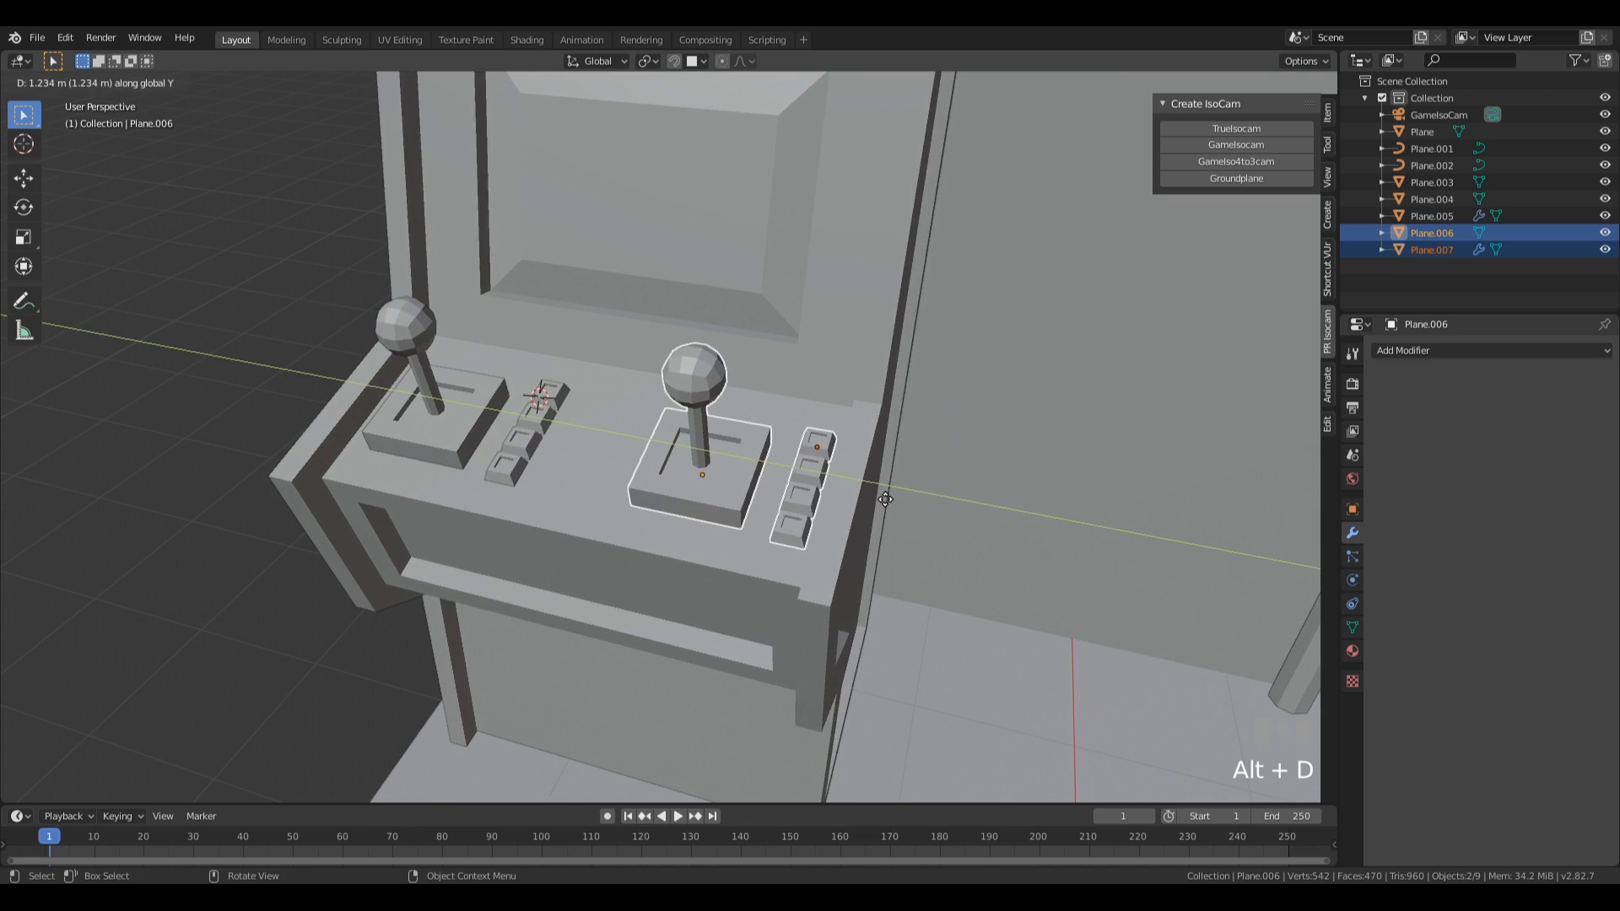
{"action": "left_click", "coordinate": [858, 487]}
{"action": "middle_click_drag", "start_coordinate": [858, 488], "coordinate": [742, 523]}
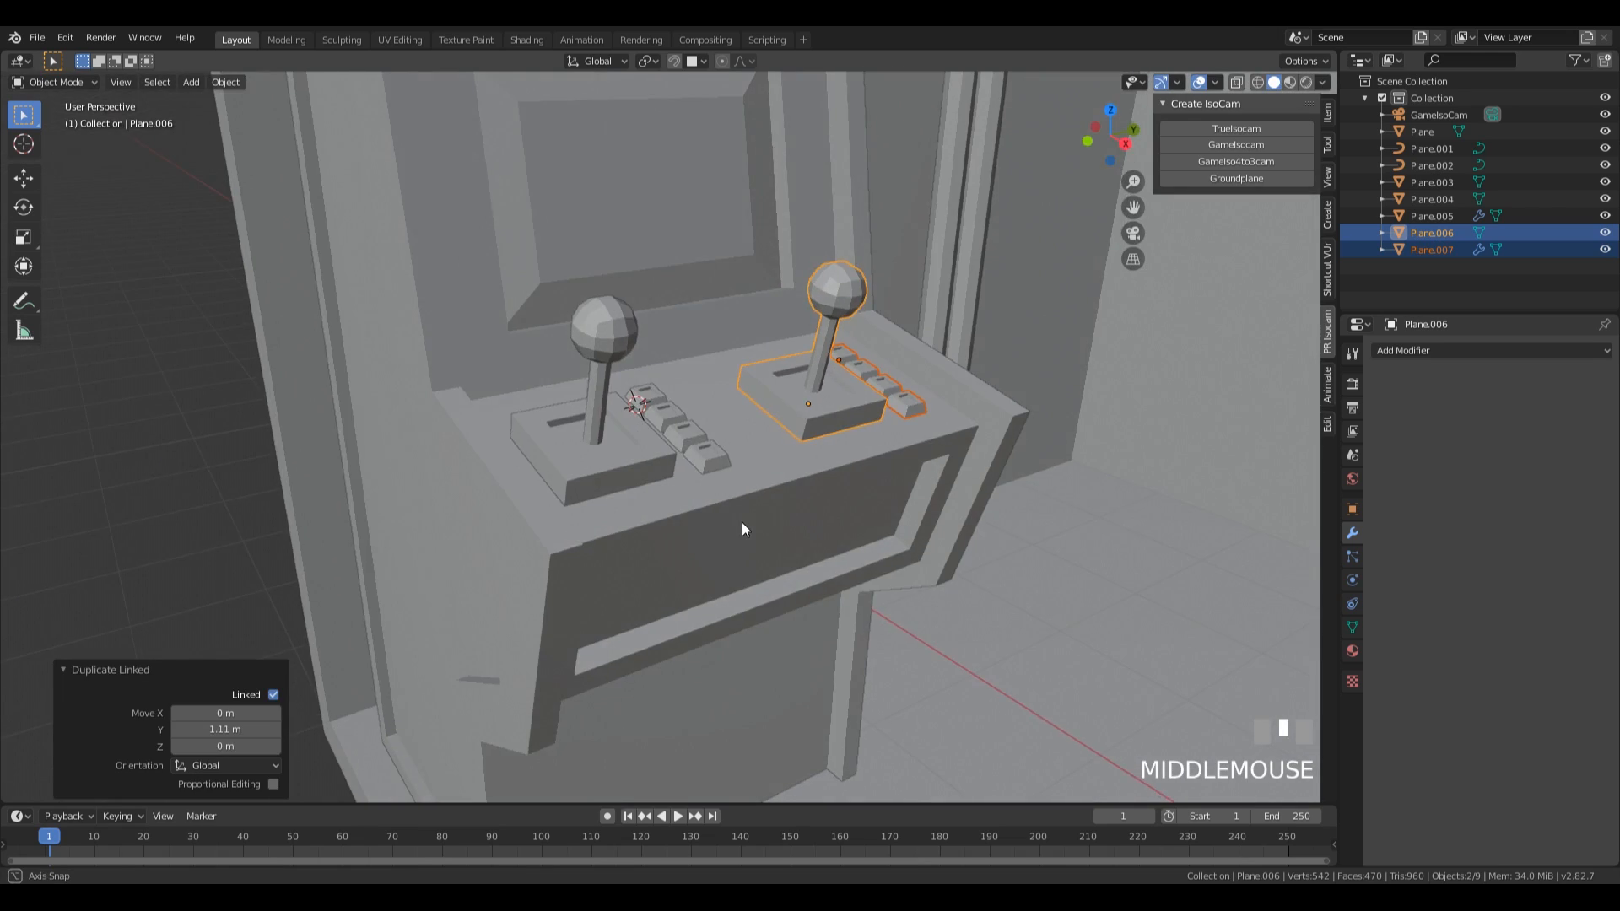
{"action": "scroll", "coordinate": [818, 437], "scroll_direction": "down", "scroll_amount": 4}
{"action": "middle_click_drag", "start_coordinate": [818, 437], "coordinate": [743, 442]}
{"action": "scroll", "coordinate": [736, 447], "scroll_direction": "down", "scroll_amount": 2}
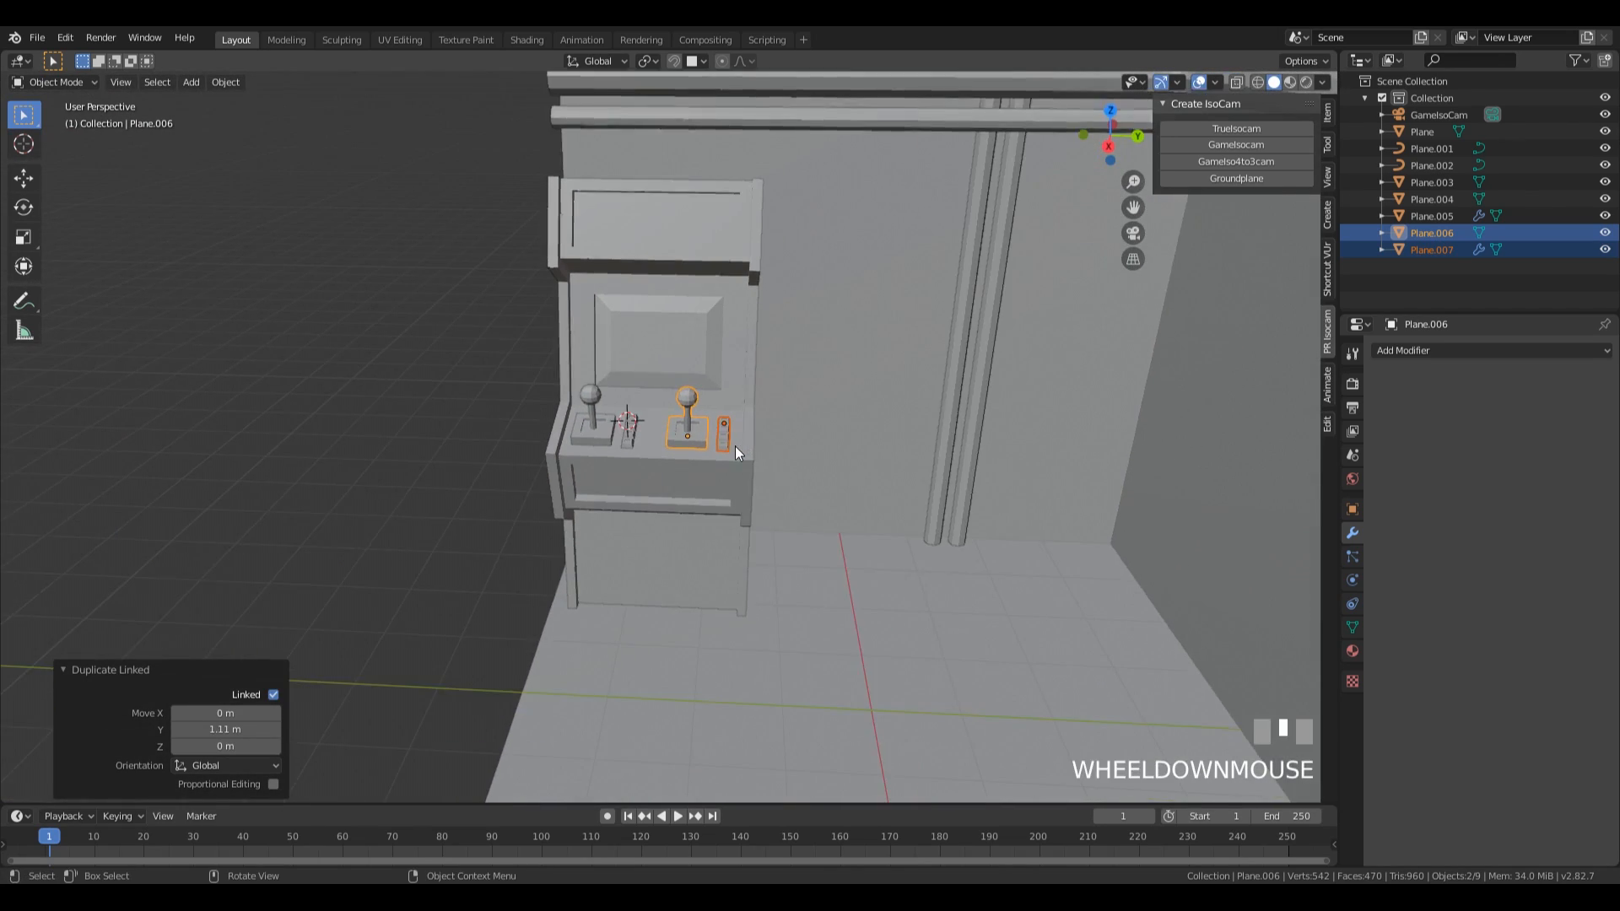
Edit the original joystick's mesh and select only its linked ball and shaft, leaving the base unselected.
{"action": "scroll", "coordinate": [733, 444], "scroll_direction": "up", "scroll_amount": 5}
{"action": "left_click", "coordinate": [450, 329]}
{"action": "key", "text": "Tab"}
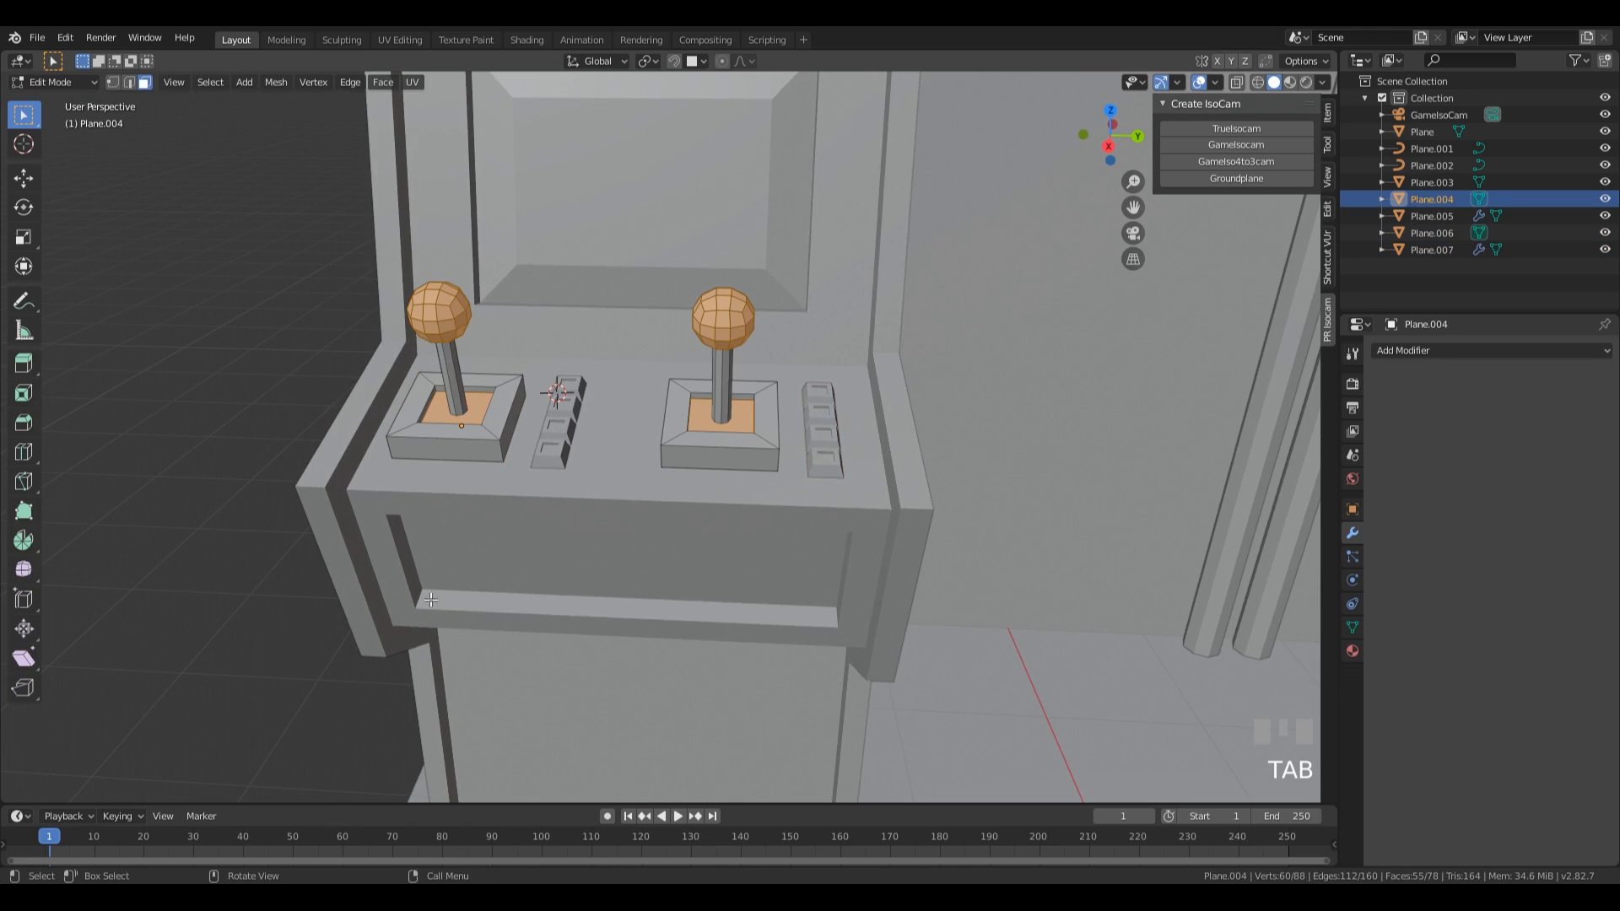
{"action": "left_click", "coordinate": [449, 374]}
{"action": "key", "text": "l"}
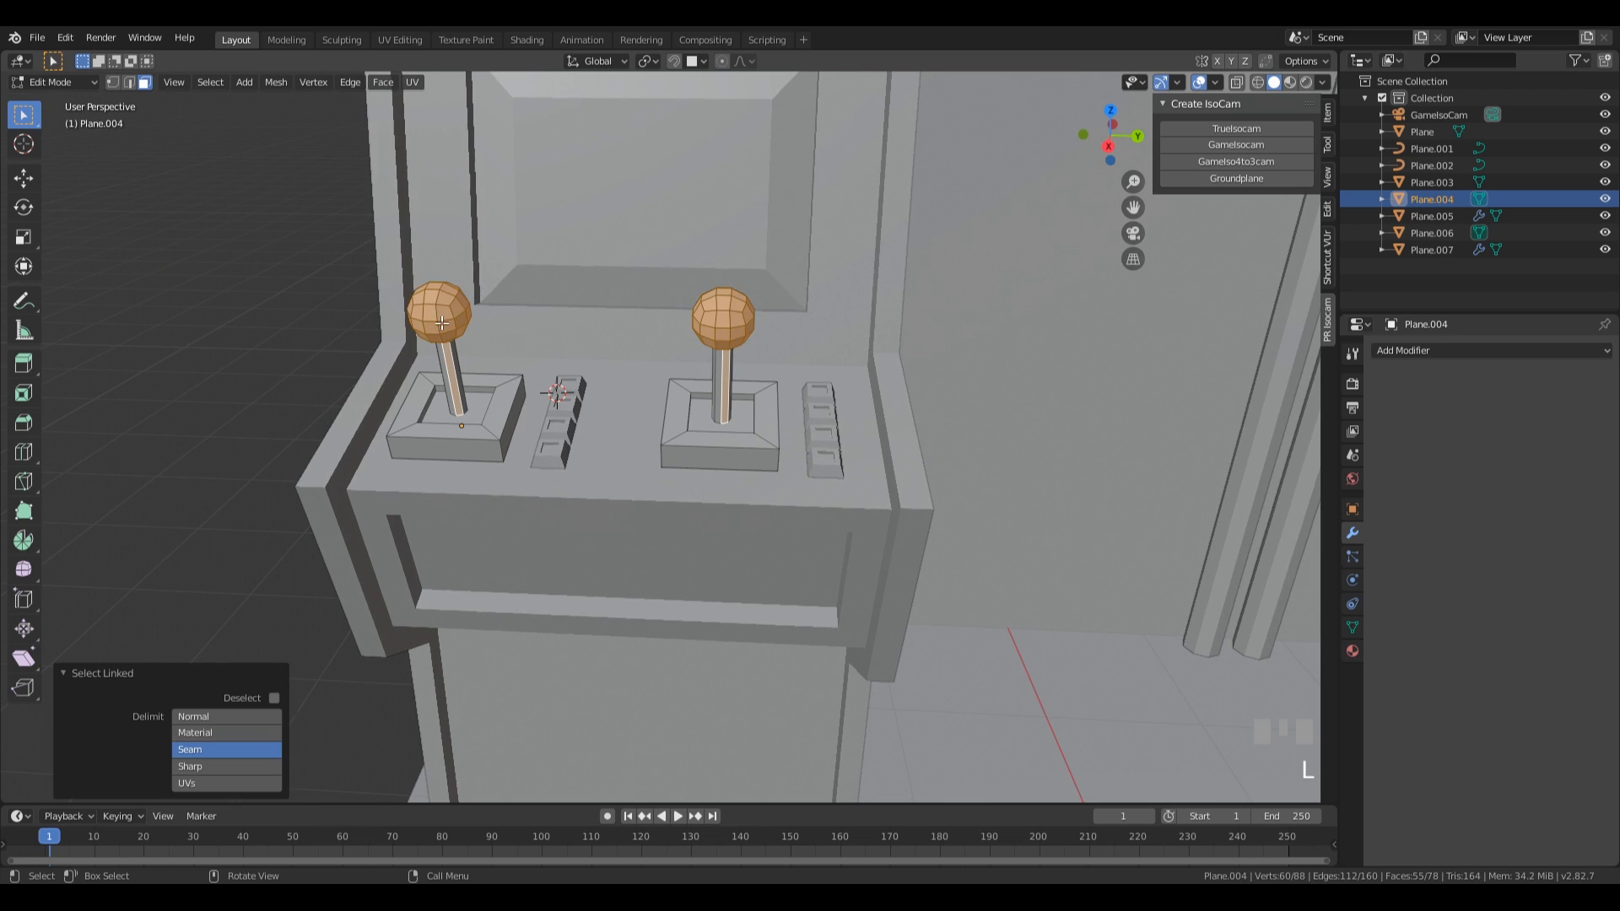
{"action": "key", "text": "l"}
{"action": "middle_click_drag", "start_coordinate": [443, 359], "coordinate": [661, 387]}
Snap the 3D cursor to the original joystick and set the pivot point to 3D Cursor for mesh editing.
{"action": "key", "text": "Tab"}
{"action": "right_click", "coordinate": [641, 389]}
{"action": "key", "text": "shift+s"}
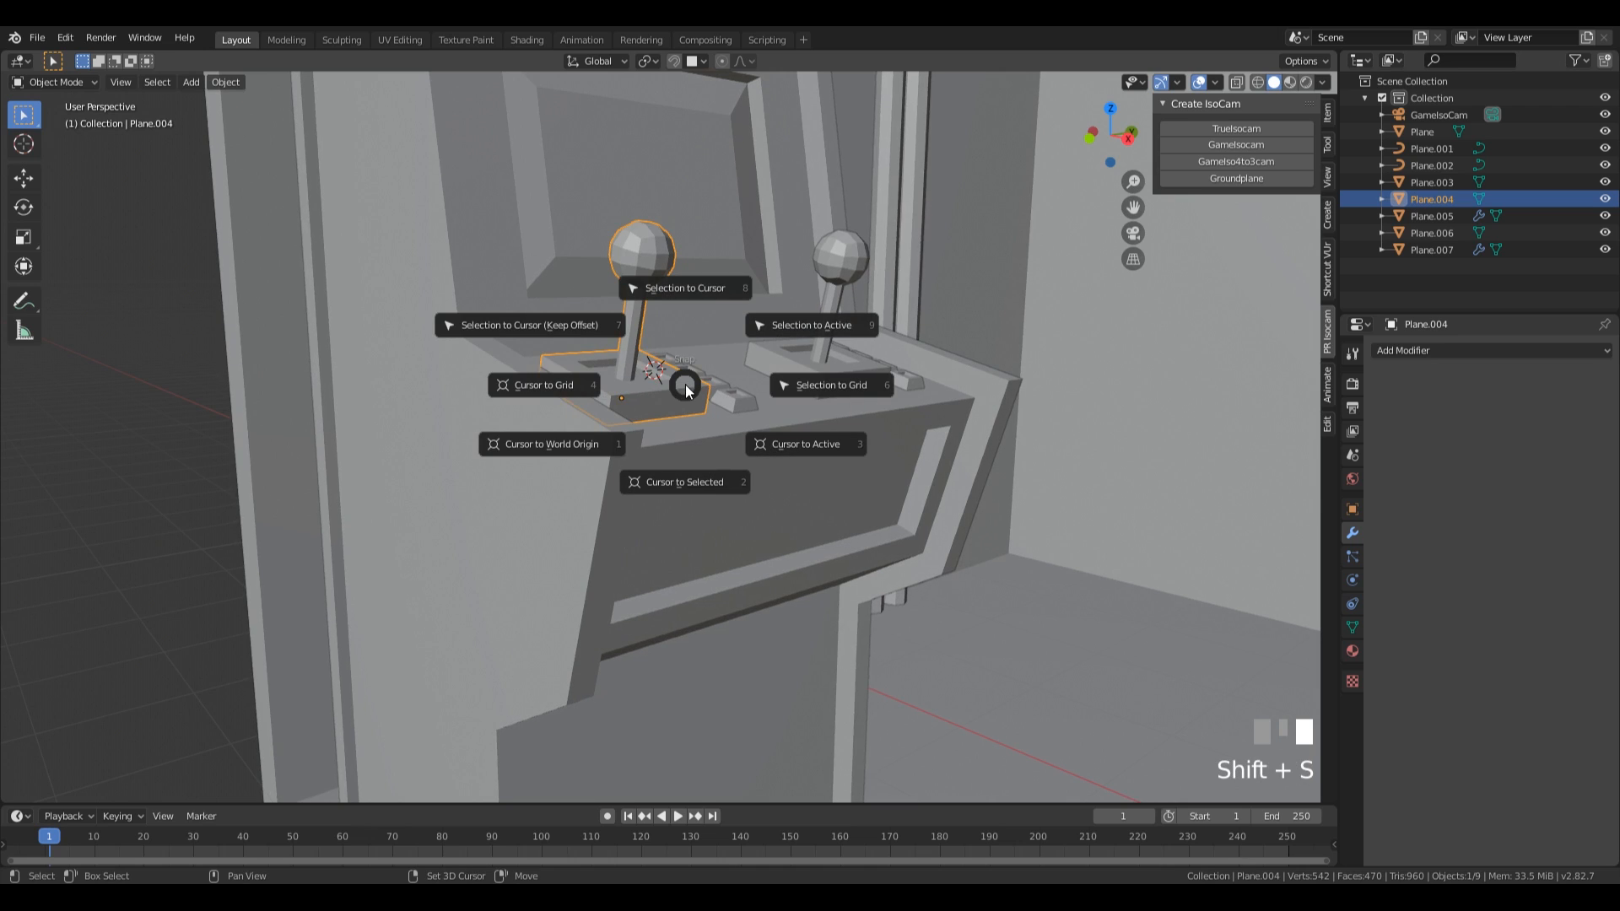
{"action": "left_click", "coordinate": [685, 482]}
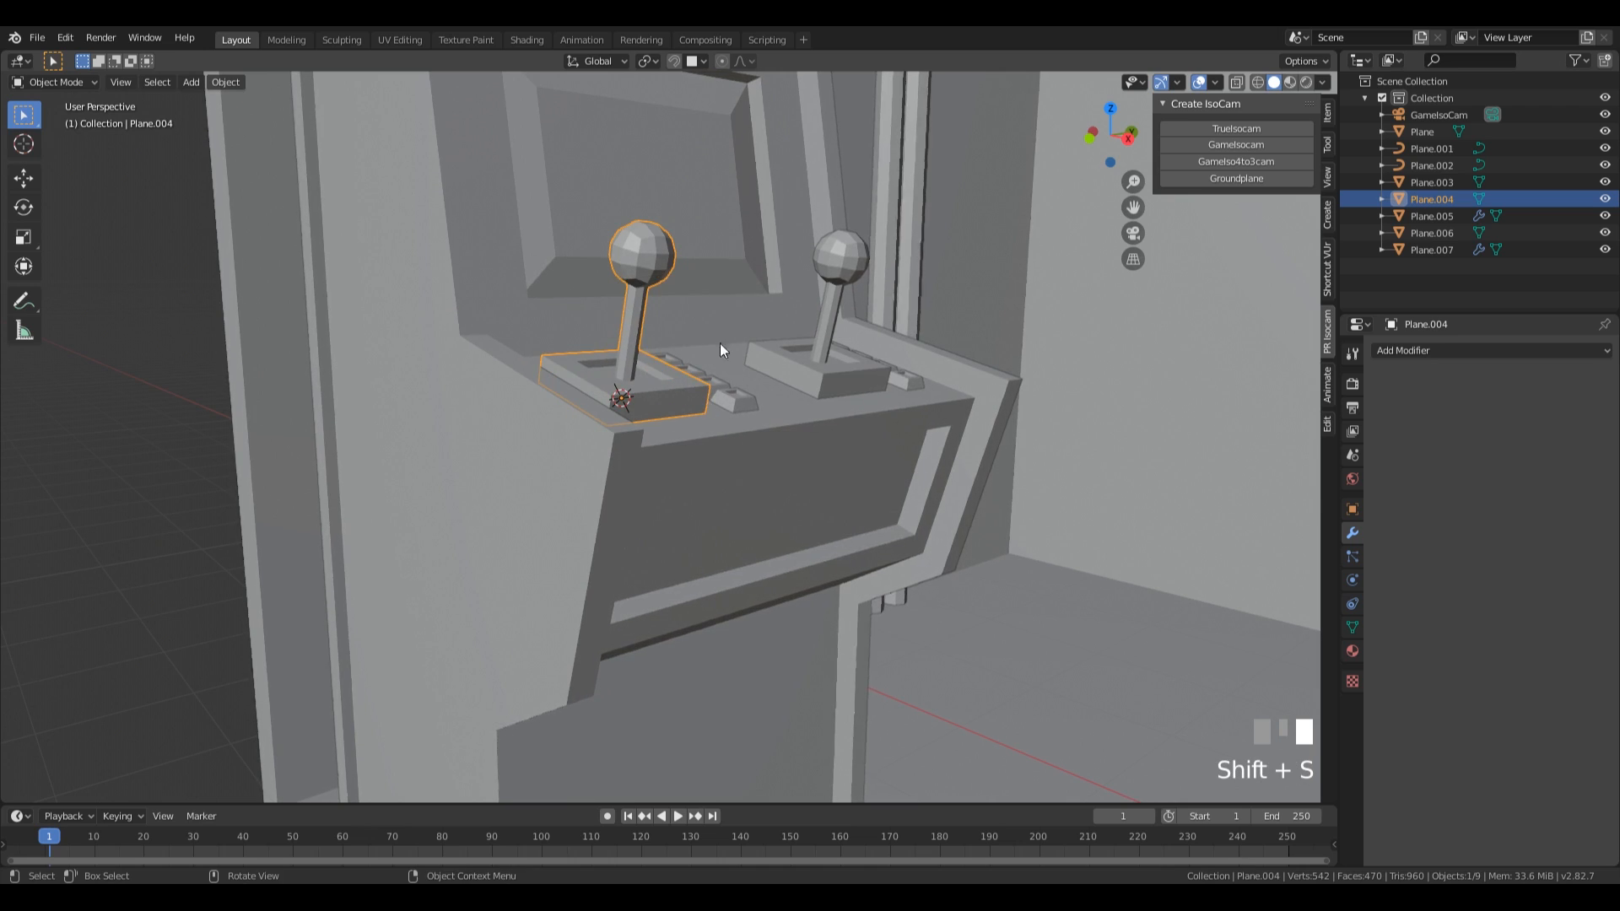
{"action": "key", "text": "Tab"}
{"action": "key", "text": "period"}
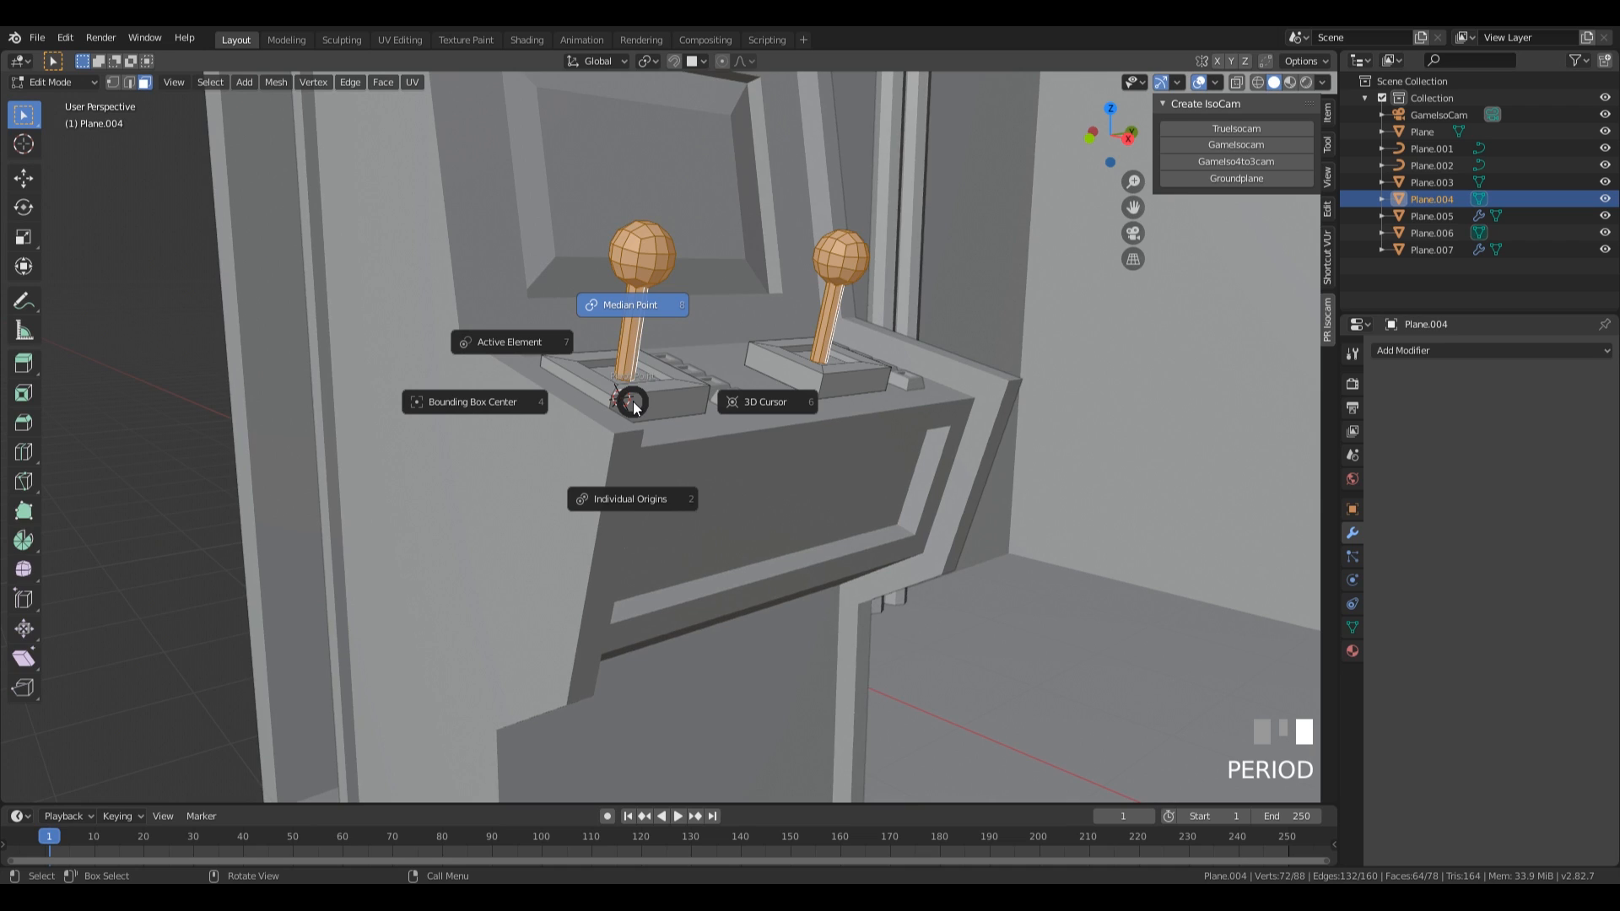
{"action": "left_click", "coordinate": [768, 405]}
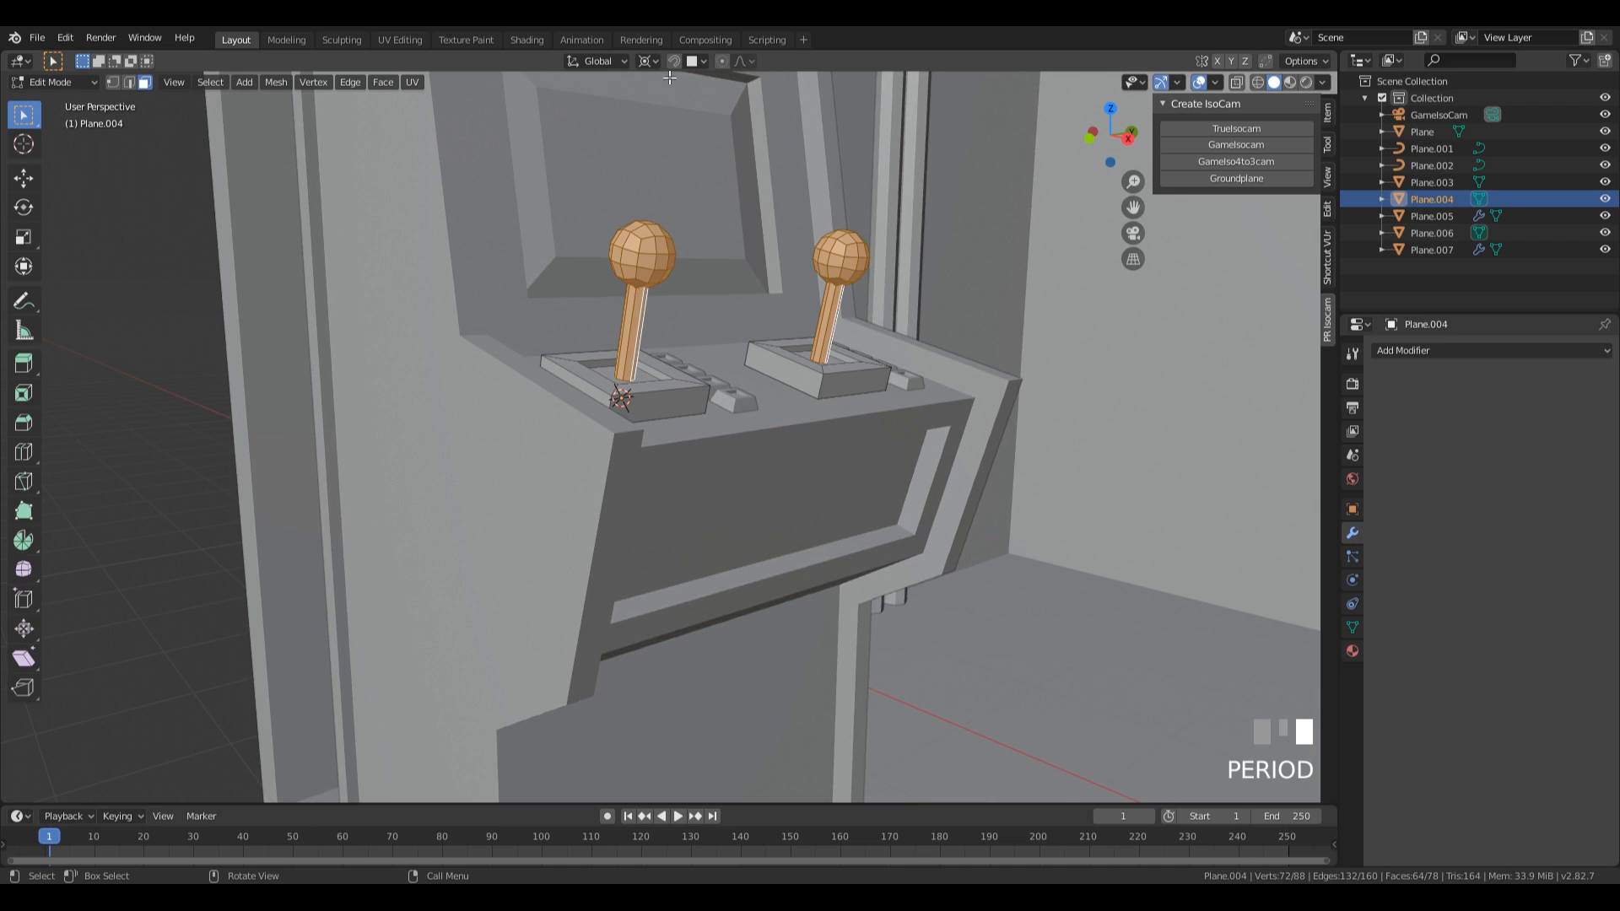
{"action": "left_click", "coordinate": [648, 66]}
{"action": "left_click", "coordinate": [650, 63]}
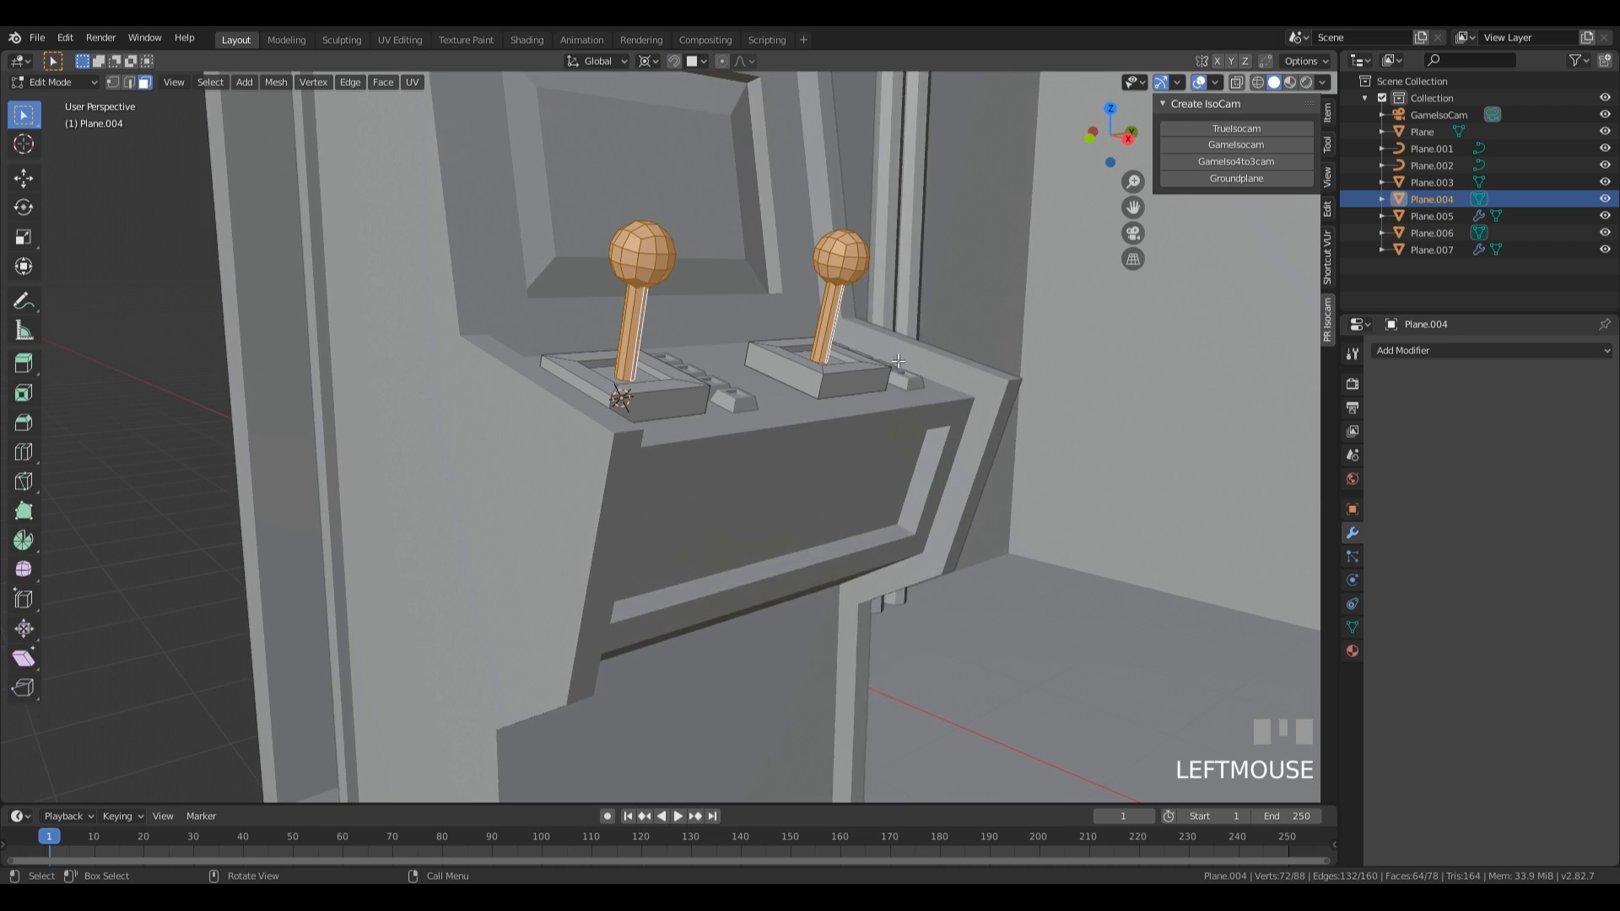
Scale the joystick's ball and shaft to about 0.813, then by about 1.089, around the 3D cursor.
{"action": "key", "text": "s"}
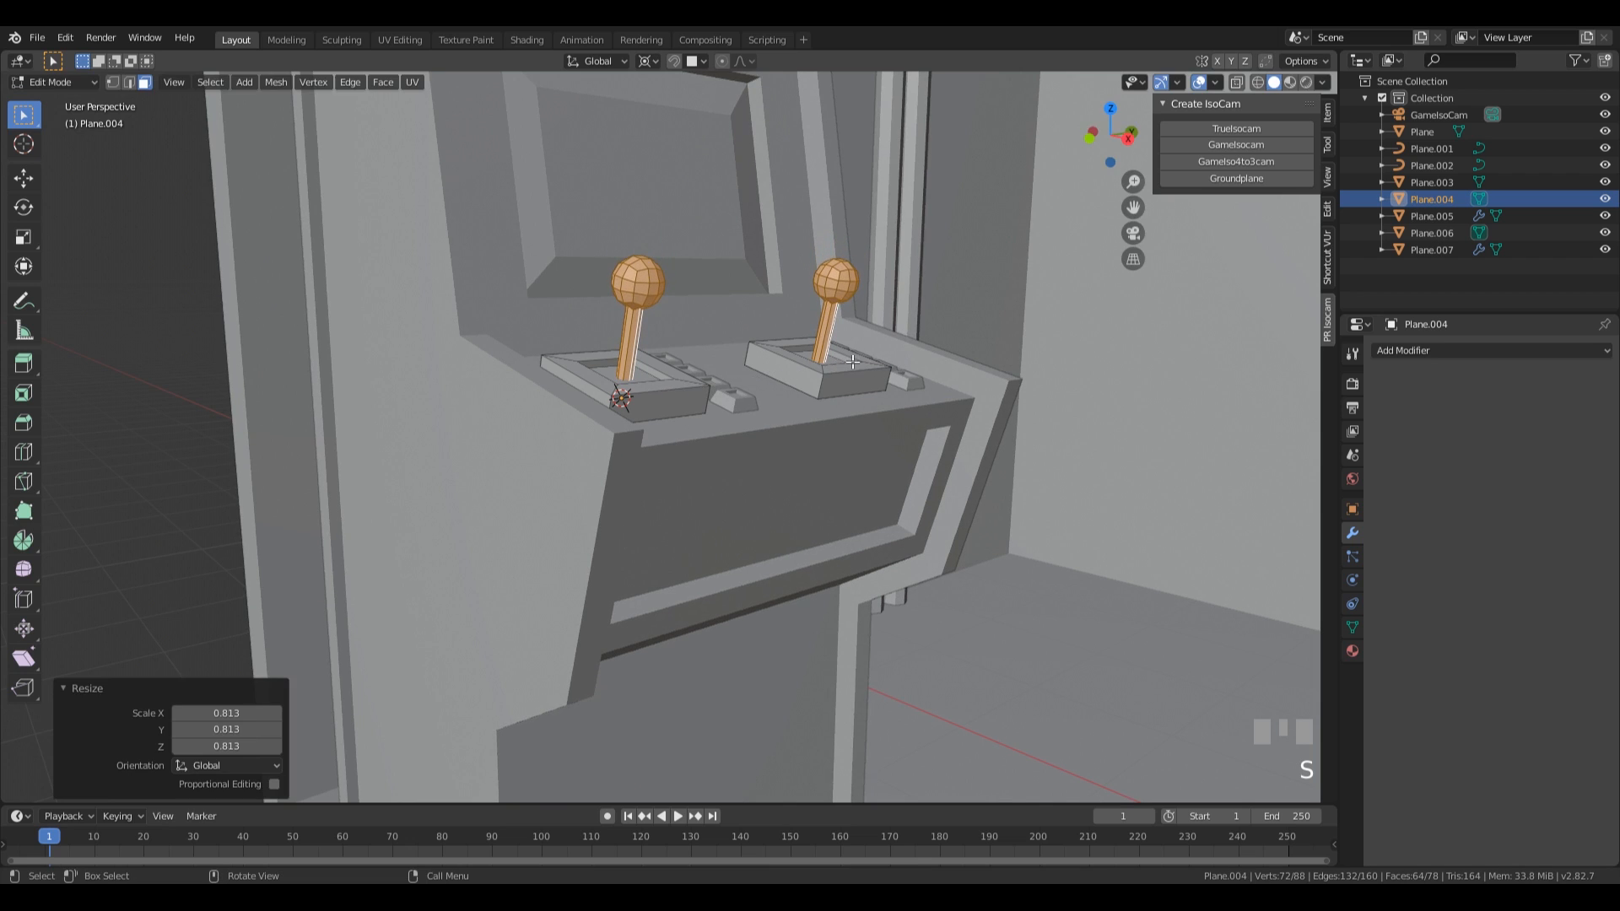
{"action": "left_click", "coordinate": [854, 364]}
{"action": "scroll", "coordinate": [940, 362], "scroll_direction": "down", "scroll_amount": 4}
{"action": "middle_click_drag", "start_coordinate": [941, 363], "coordinate": [843, 436]}
{"action": "key", "text": "s"}
{"action": "left_click", "coordinate": [991, 363]}
{"action": "scroll", "coordinate": [792, 410], "scroll_direction": "up", "scroll_amount": 2}
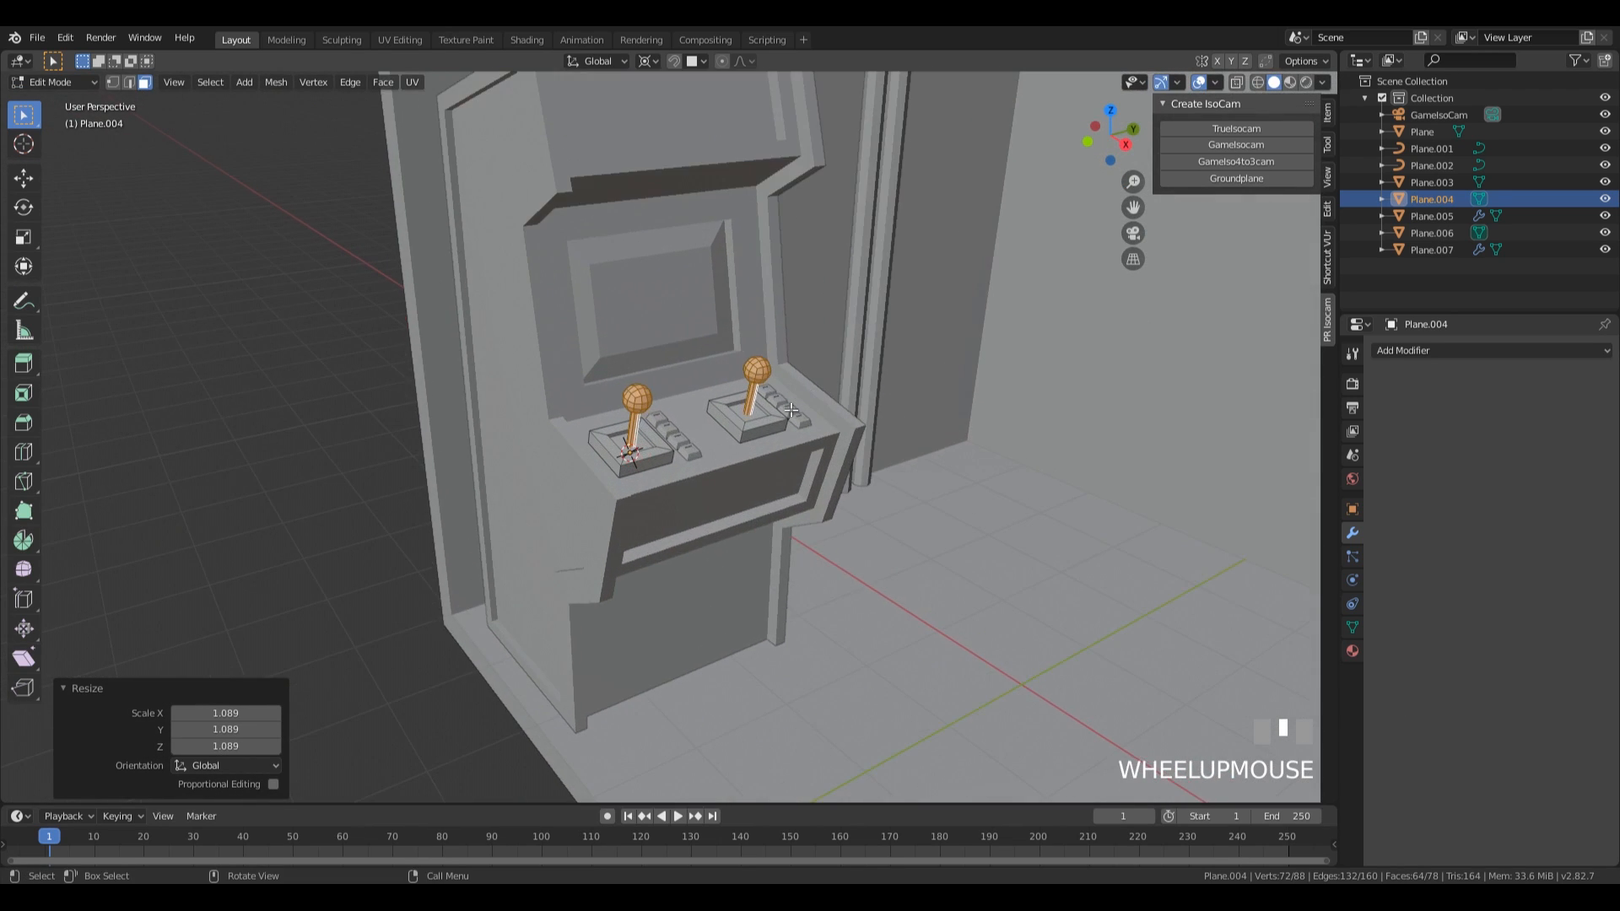
Leave mesh editing, set the pivot point back to Median Point and move the timeline to frame 0.
{"action": "key", "text": "Tab"}
{"action": "key", "text": "space"}
{"action": "key", "text": "period"}
{"action": "left_click", "coordinate": [696, 359]}
{"action": "left_click_drag", "start_coordinate": [186, 840], "coordinate": [43, 842]}
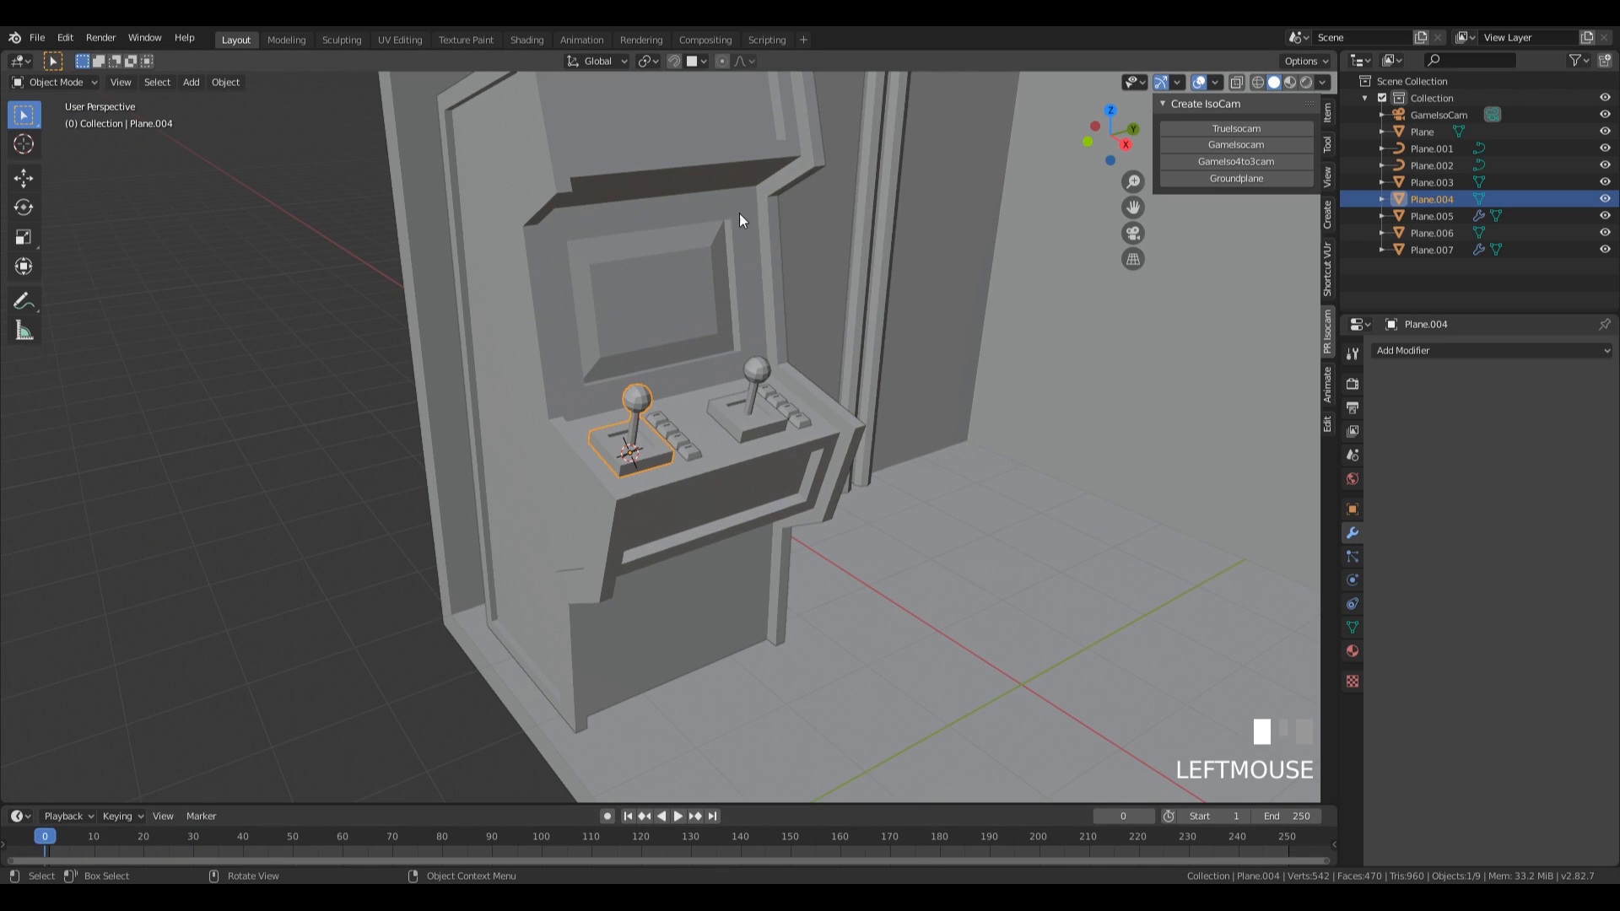
Place the 3D cursor on the floor near the wall without the arcade machine and add a 2 m plane there.
{"action": "scroll", "coordinate": [838, 438], "scroll_direction": "down", "scroll_amount": 1}
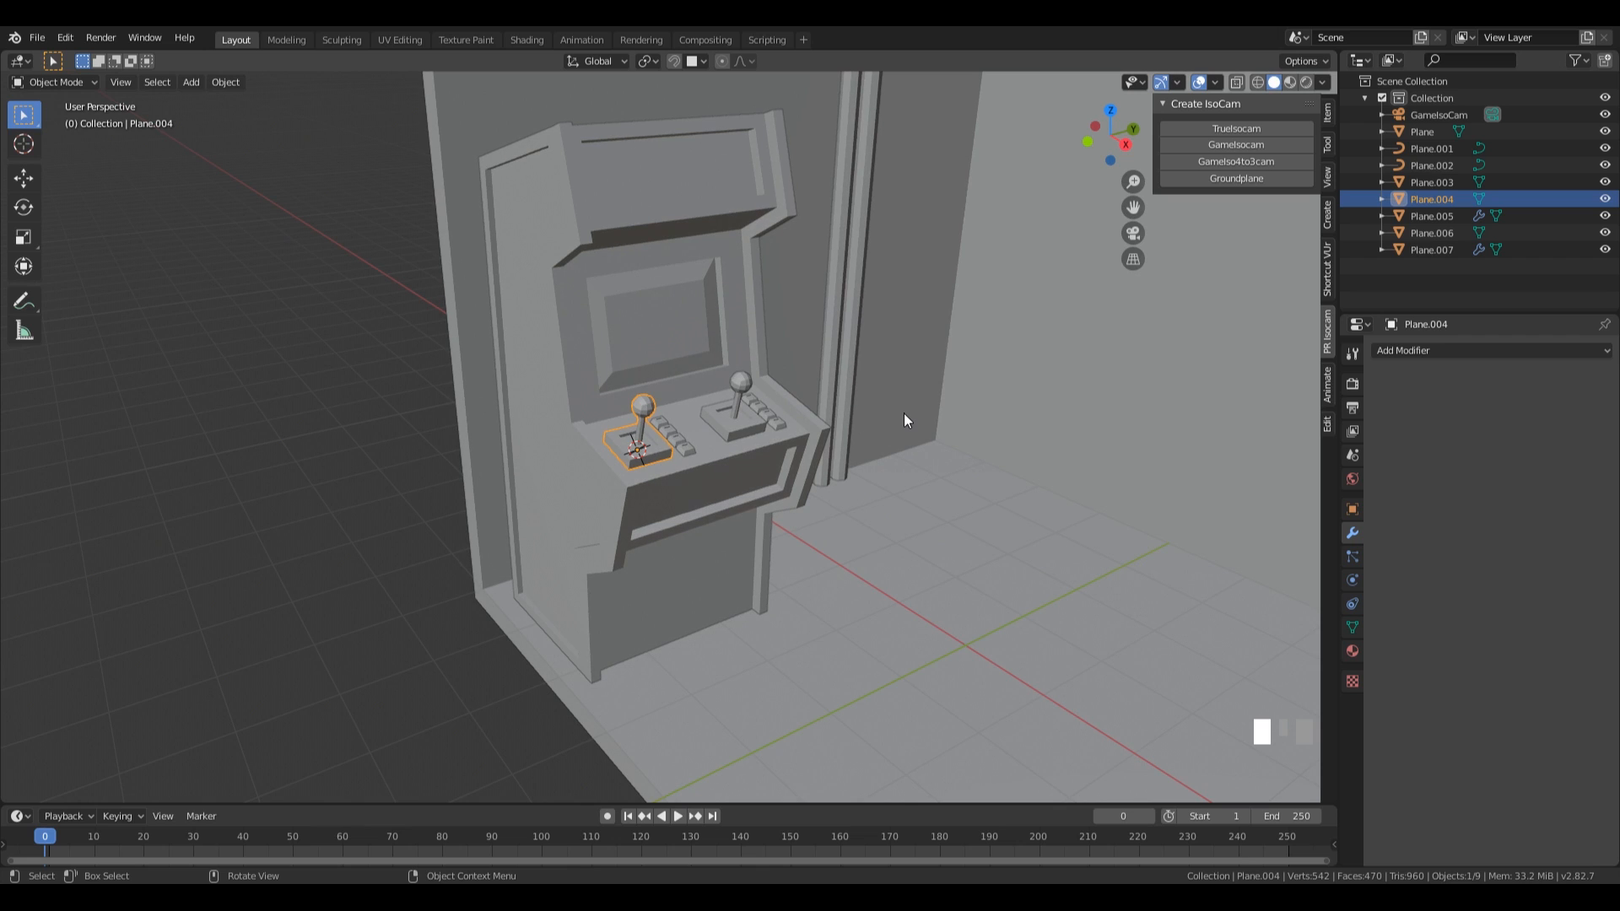
{"action": "scroll", "coordinate": [878, 383], "scroll_direction": "down", "scroll_amount": 3}
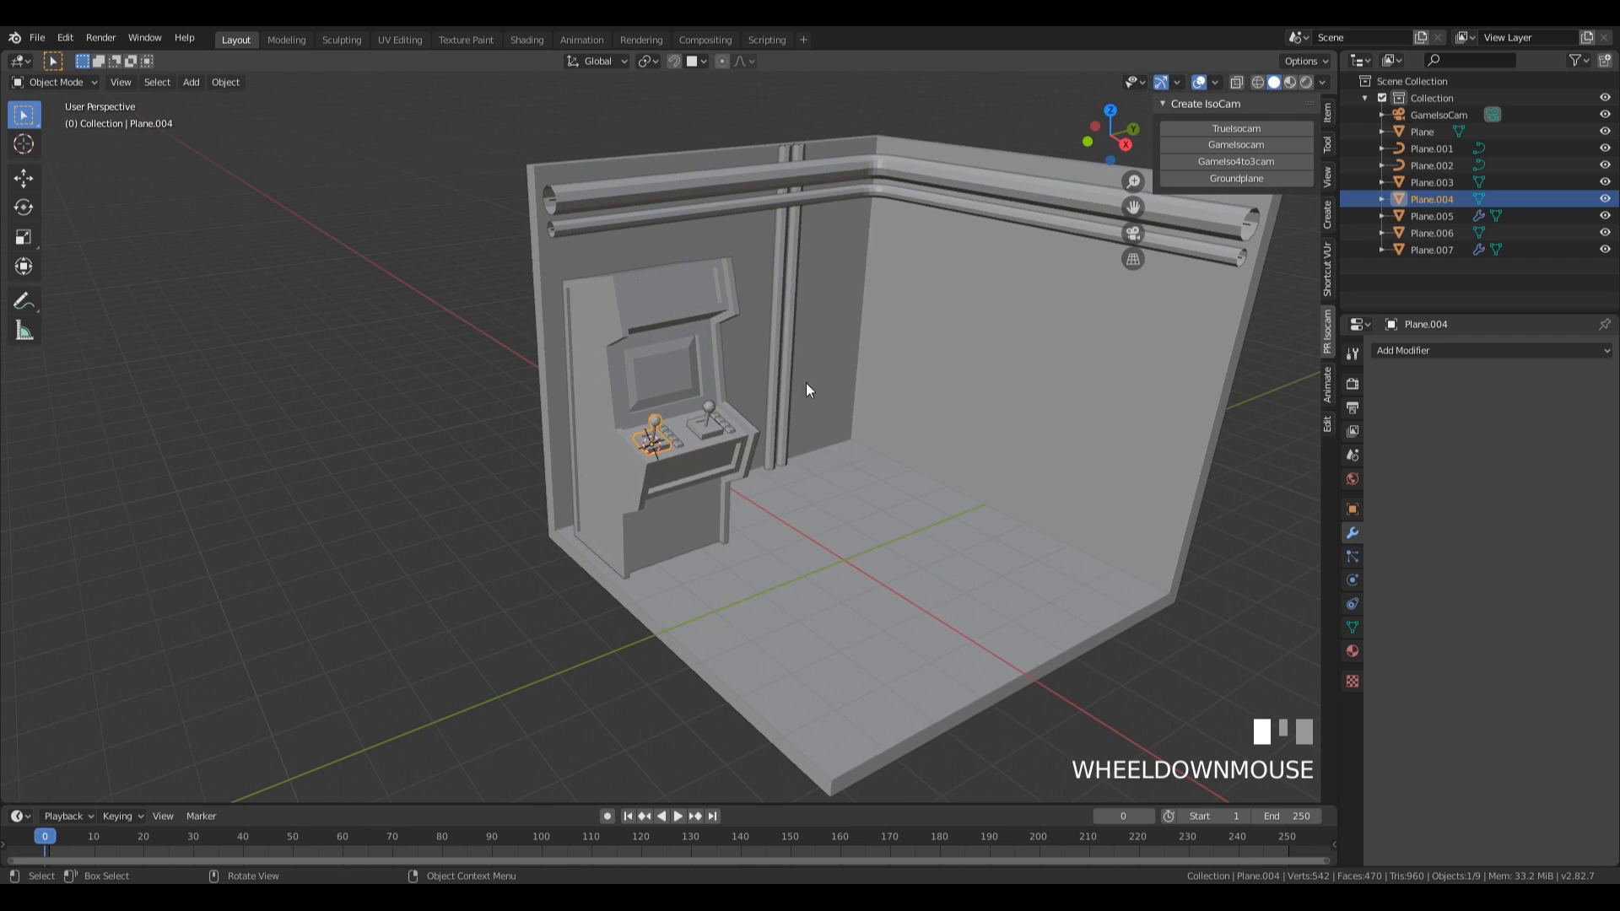
{"action": "middle_click_drag", "start_coordinate": [984, 412], "coordinate": [777, 260], "text": "shift"}
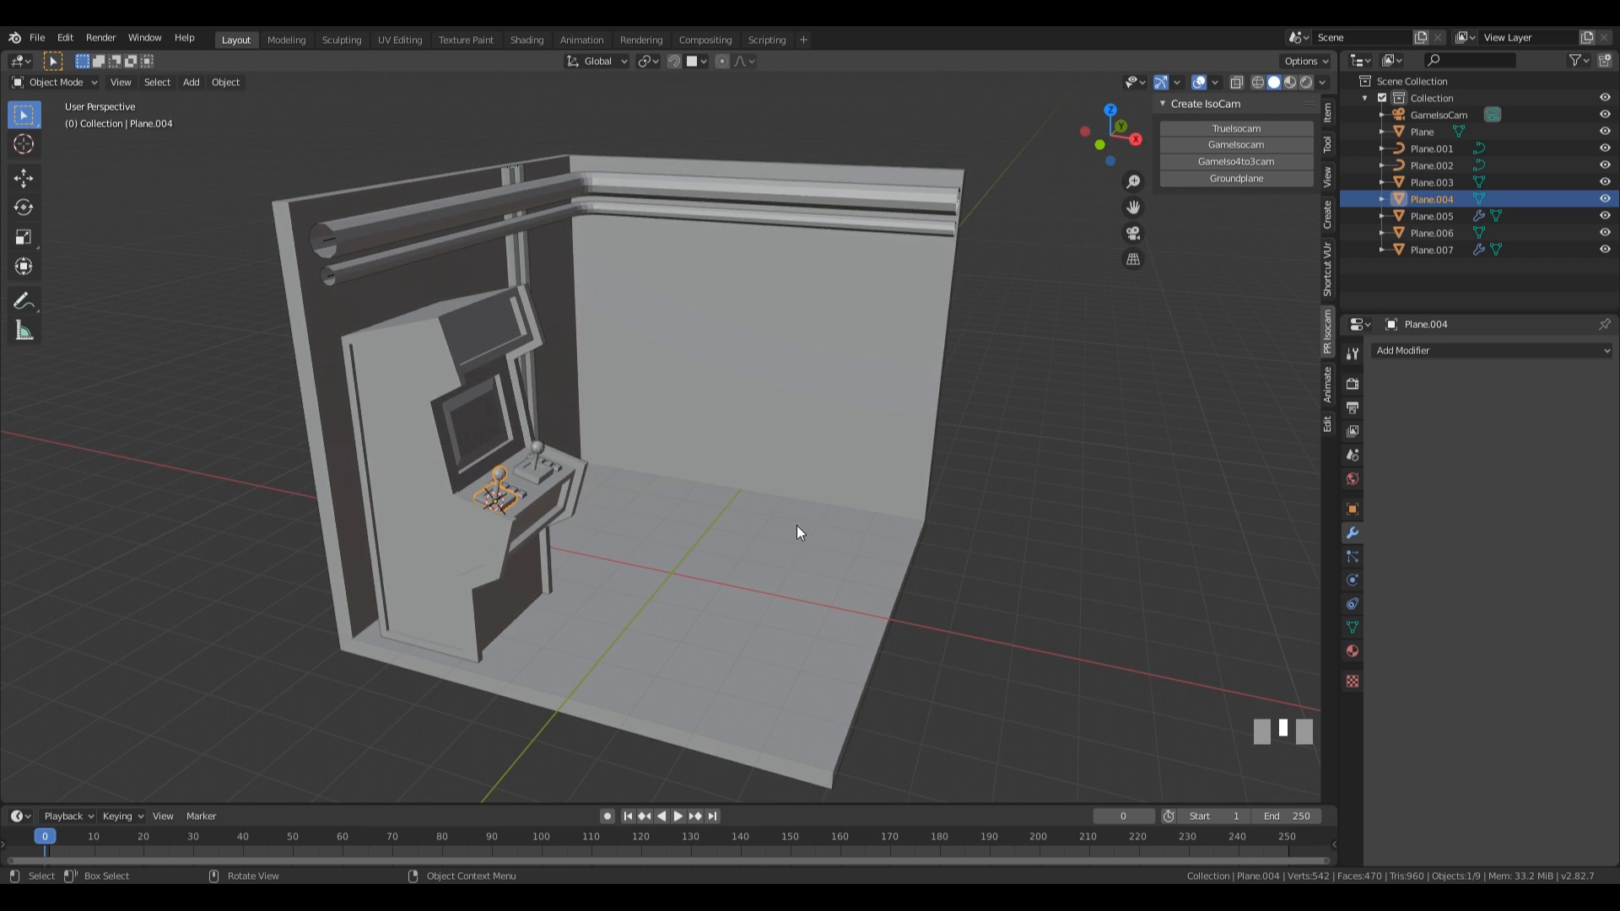
{"action": "middle_click_drag", "start_coordinate": [902, 531], "coordinate": [791, 543]}
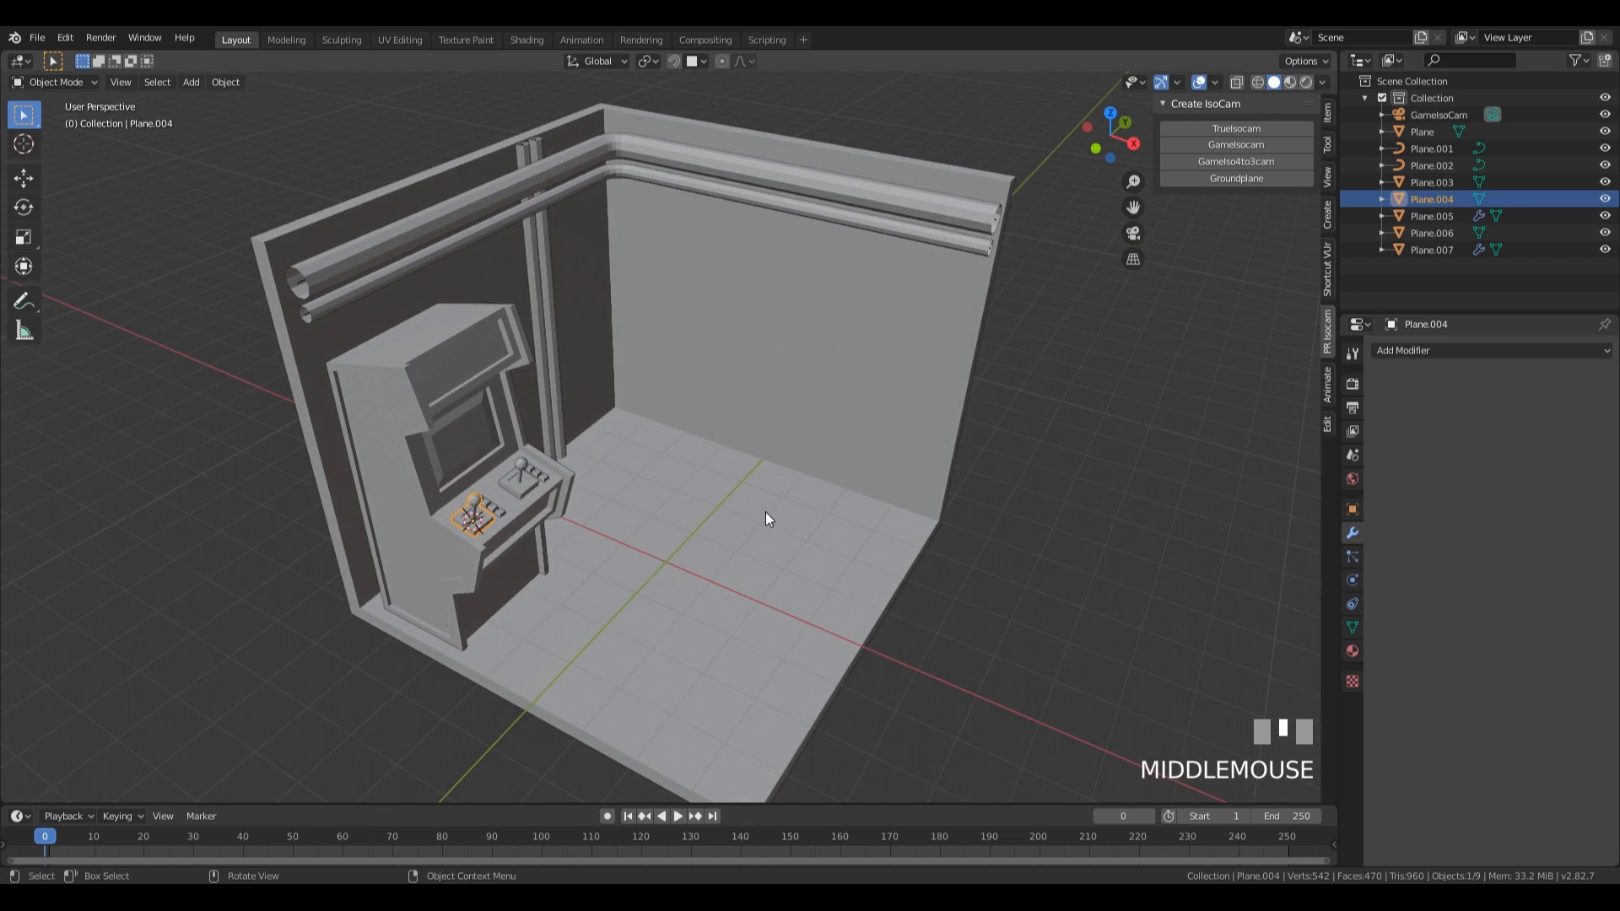
{"action": "right_click", "coordinate": [766, 515], "text": "shift"}
{"action": "middle_click_drag", "start_coordinate": [939, 524], "coordinate": [956, 555]}
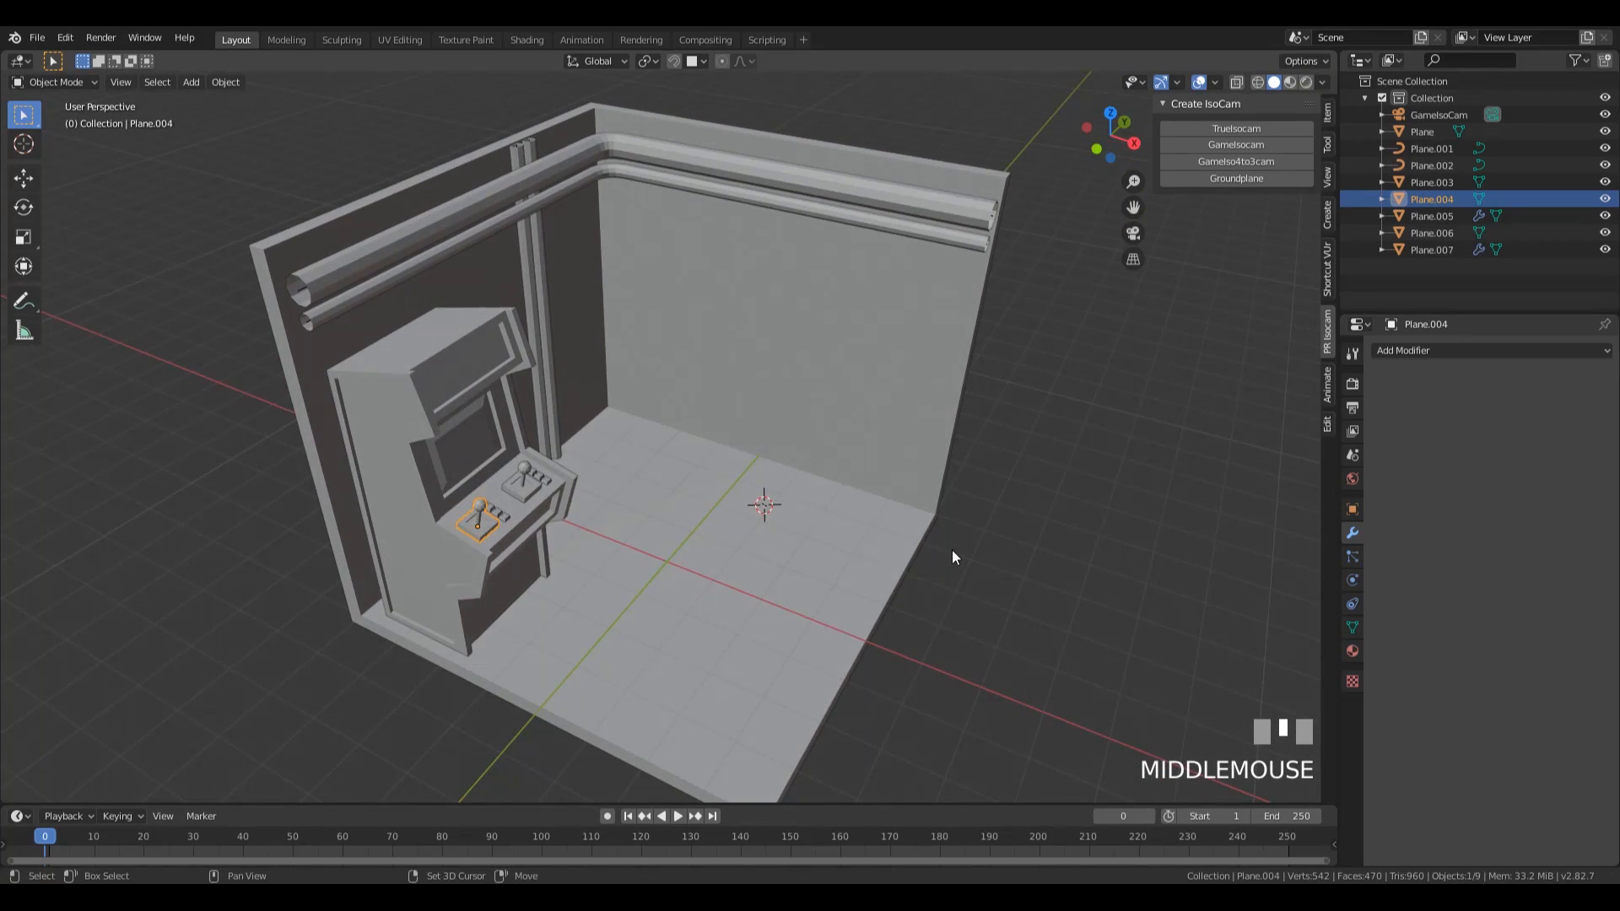
{"action": "key", "text": "shift+a"}
{"action": "mouse_move", "coordinate": [950, 556]}
{"action": "left_click", "coordinate": [1054, 139]}
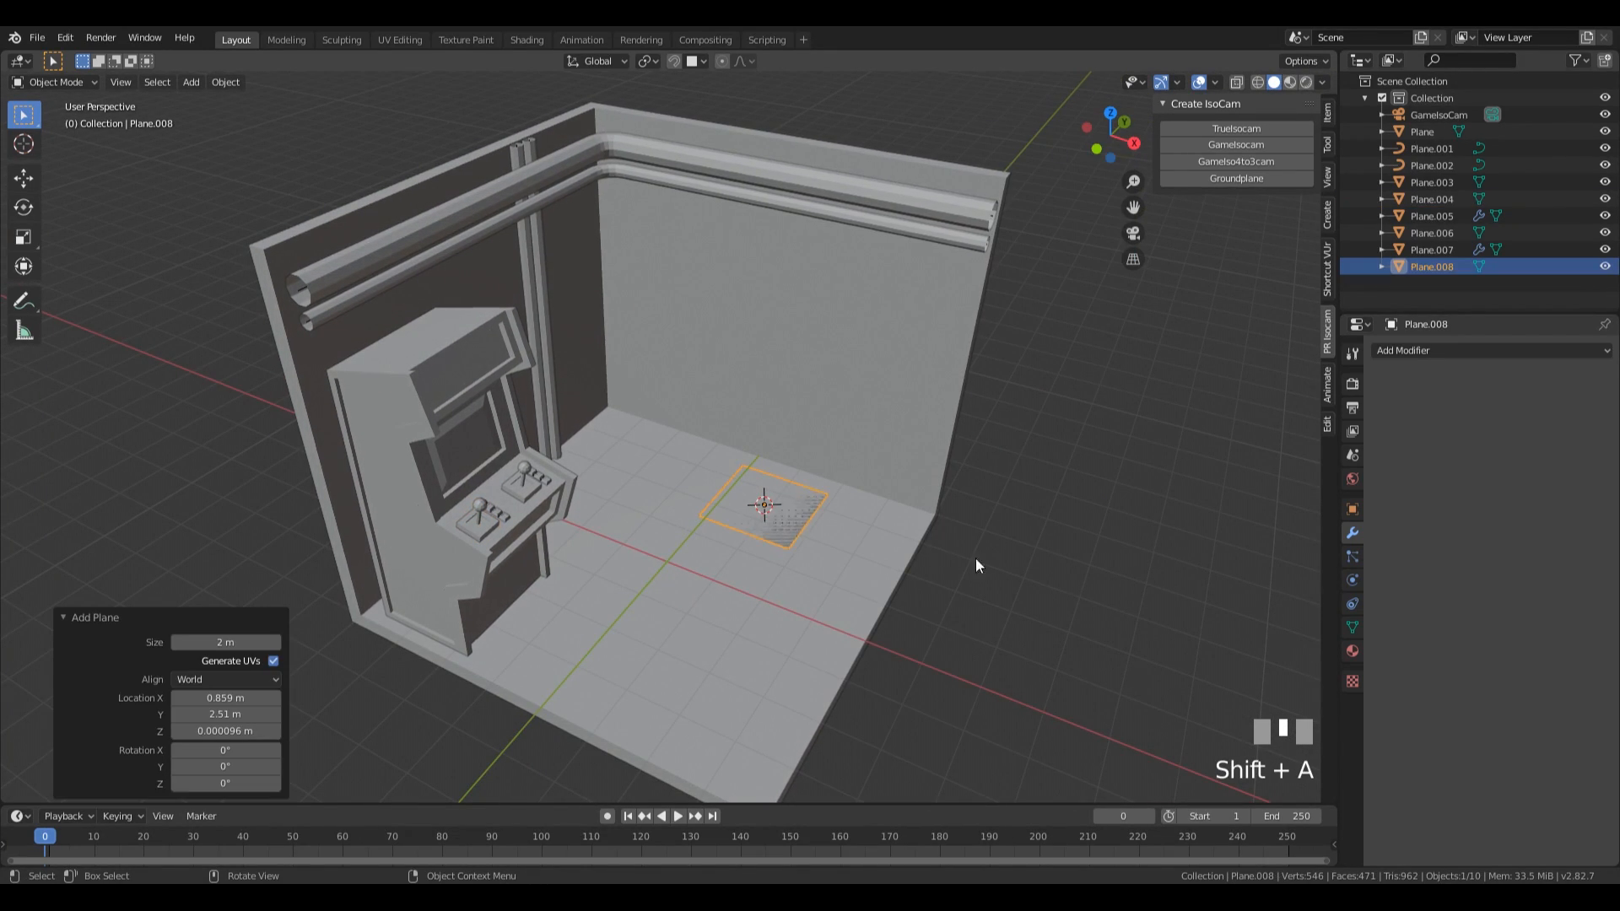
Scale the new plane's mesh to about 2.6 along X and about 1.17 along Y as a tabletop outline.
{"action": "key", "text": "Tab"}
{"action": "key", "text": "s"}
{"action": "key", "text": "x"}
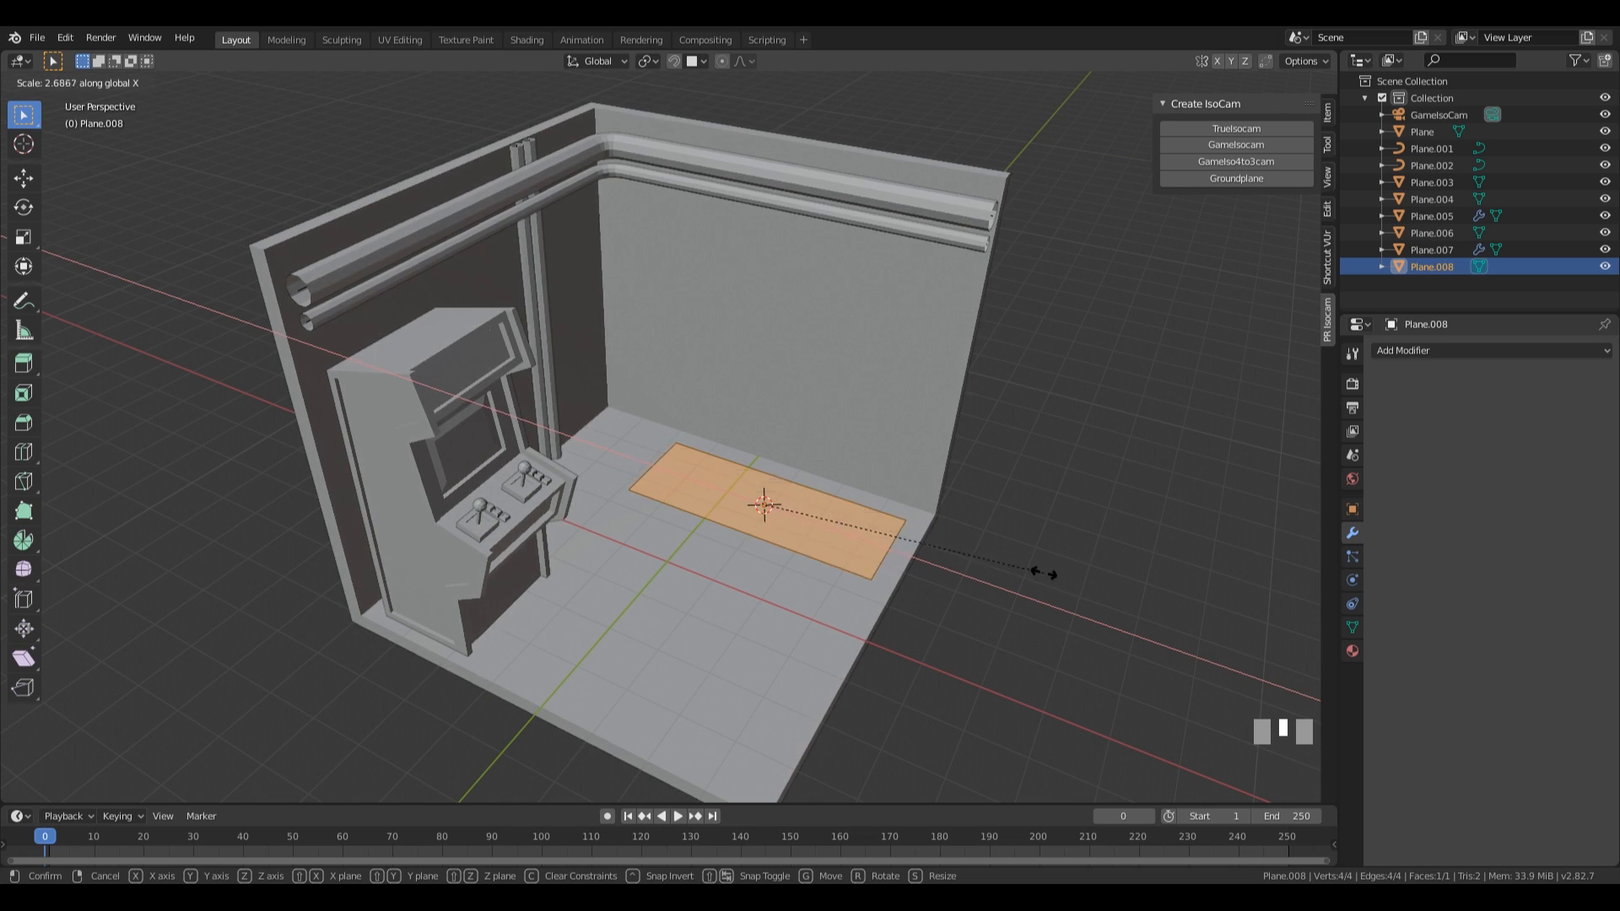
{"action": "left_click", "coordinate": [1036, 567]}
{"action": "middle_click_drag", "start_coordinate": [1036, 568], "coordinate": [949, 581]}
{"action": "key", "text": "s"}
{"action": "key", "text": "y"}
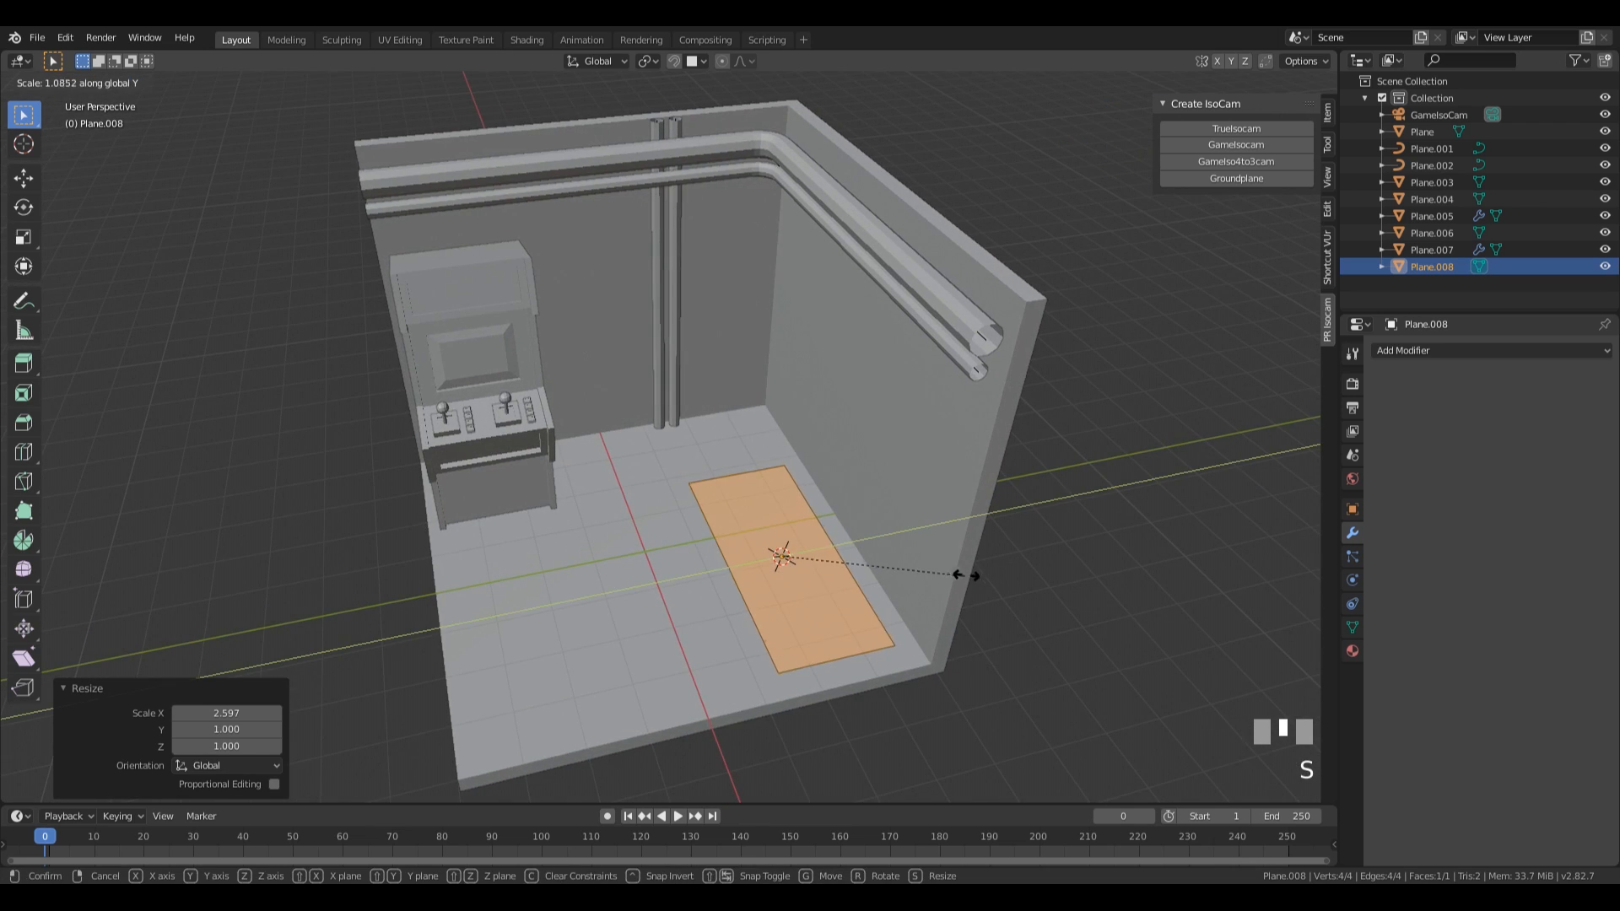
{"action": "left_click", "coordinate": [978, 576]}
Raise the tabletop plane along Z by about 1.64 m and then about 0.31 m more.
{"action": "middle_click_drag", "start_coordinate": [894, 644], "coordinate": [661, 613]}
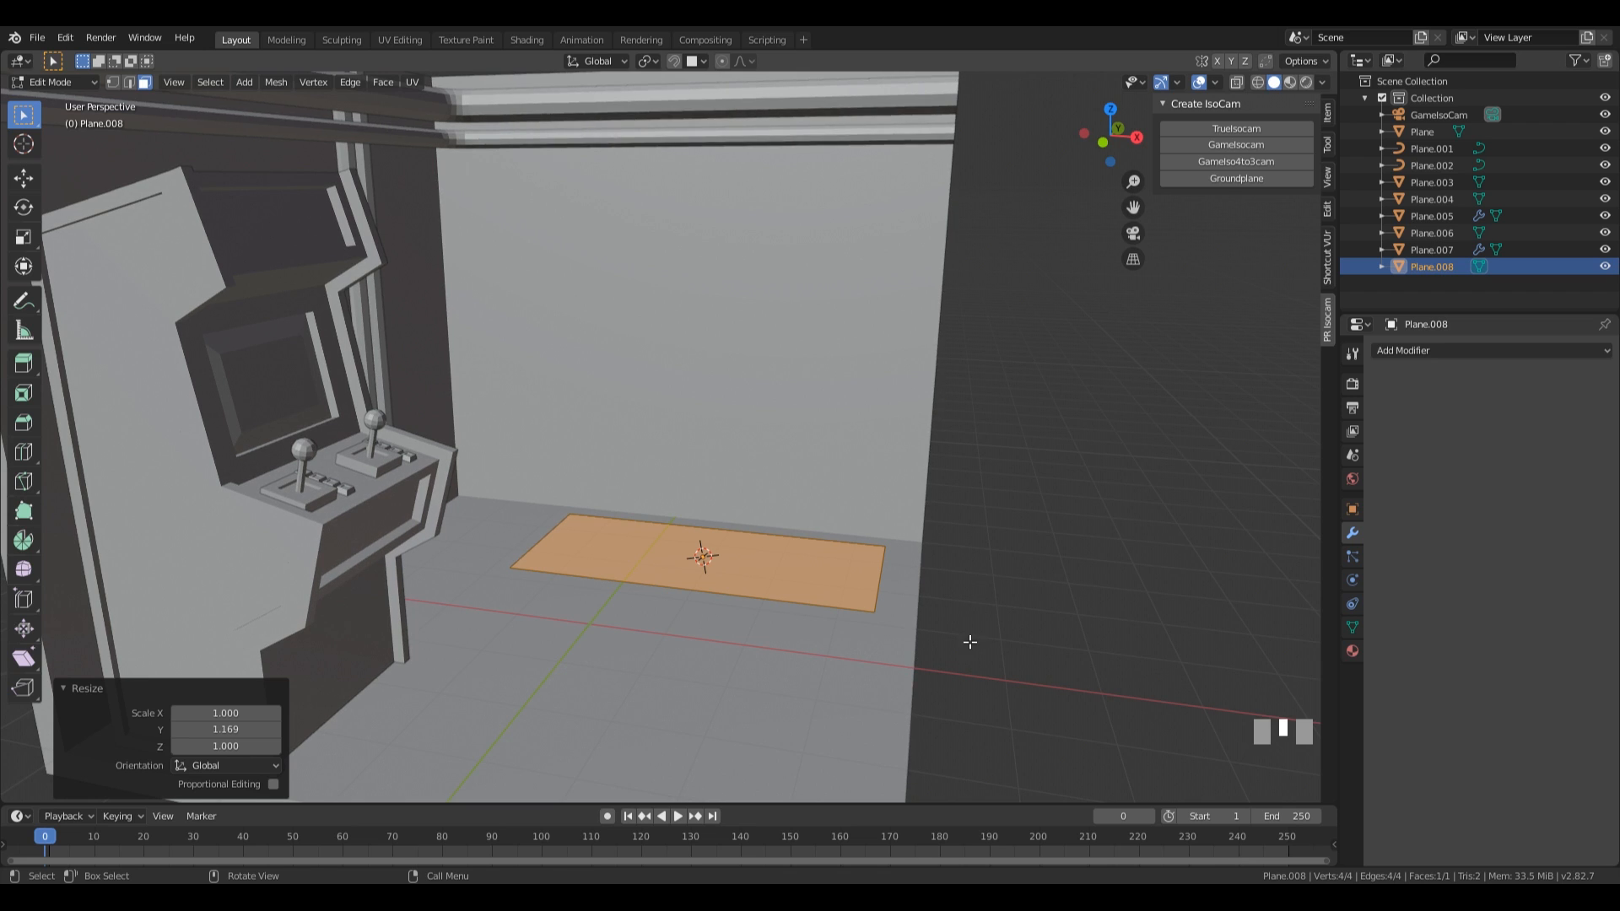
{"action": "key", "text": "g"}
{"action": "key", "text": "z"}
{"action": "left_click", "coordinate": [944, 535]}
{"action": "middle_click_drag", "start_coordinate": [944, 535], "coordinate": [900, 571]}
{"action": "key", "text": "g"}
{"action": "key", "text": "z"}
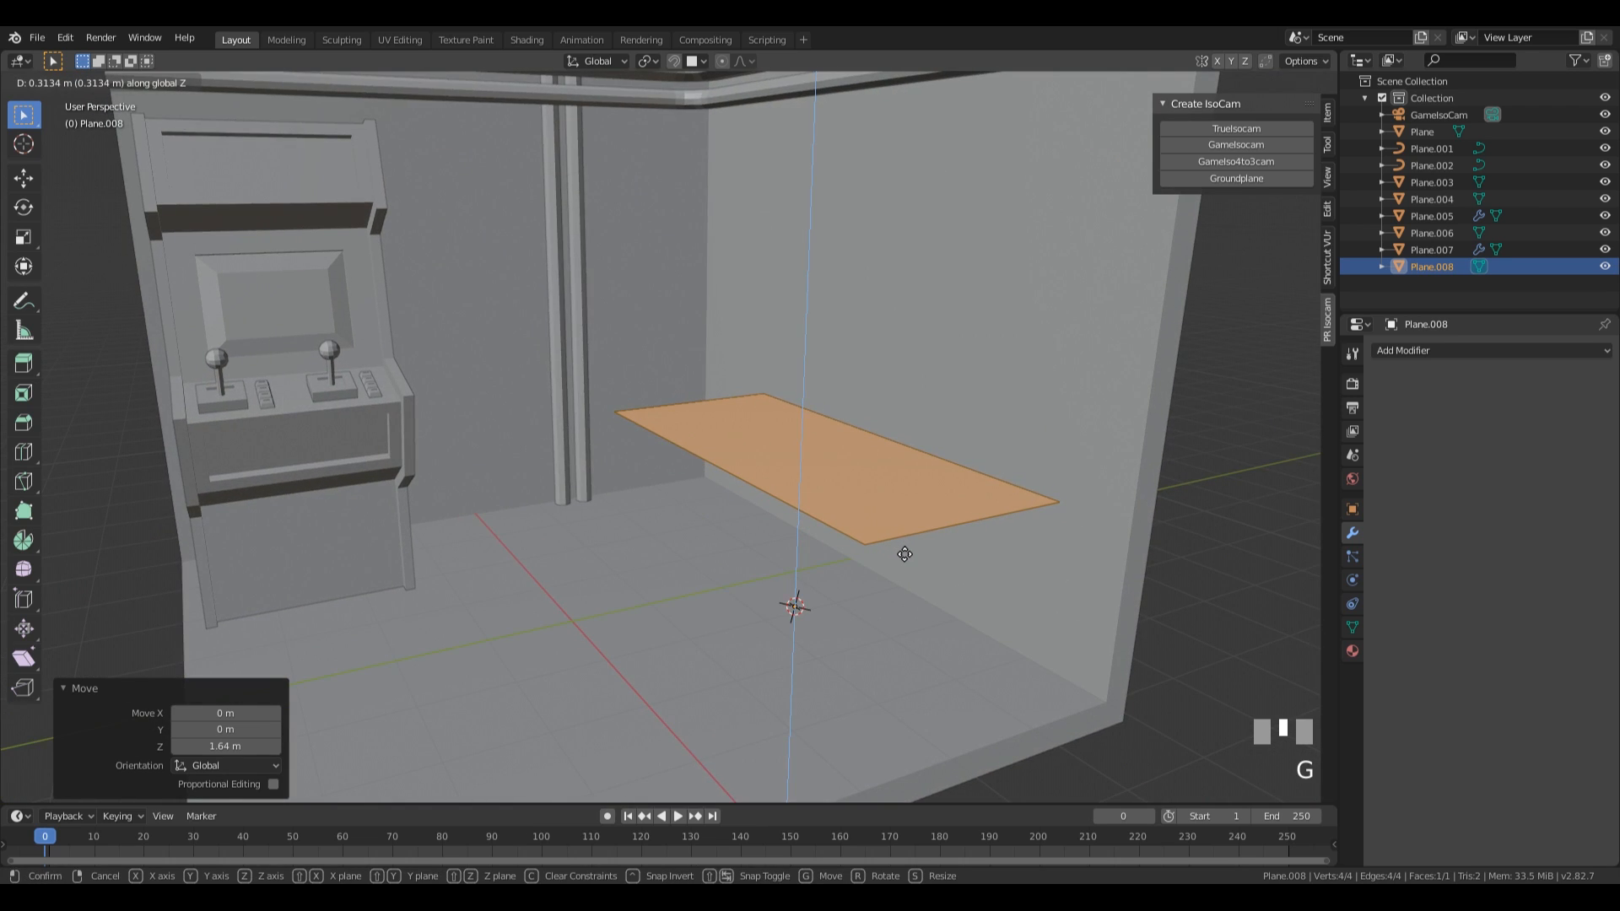
{"action": "left_click", "coordinate": [904, 554]}
Extrude the tabletop face upward about 0.25 m and return to Object Mode.
{"action": "key", "text": "e"}
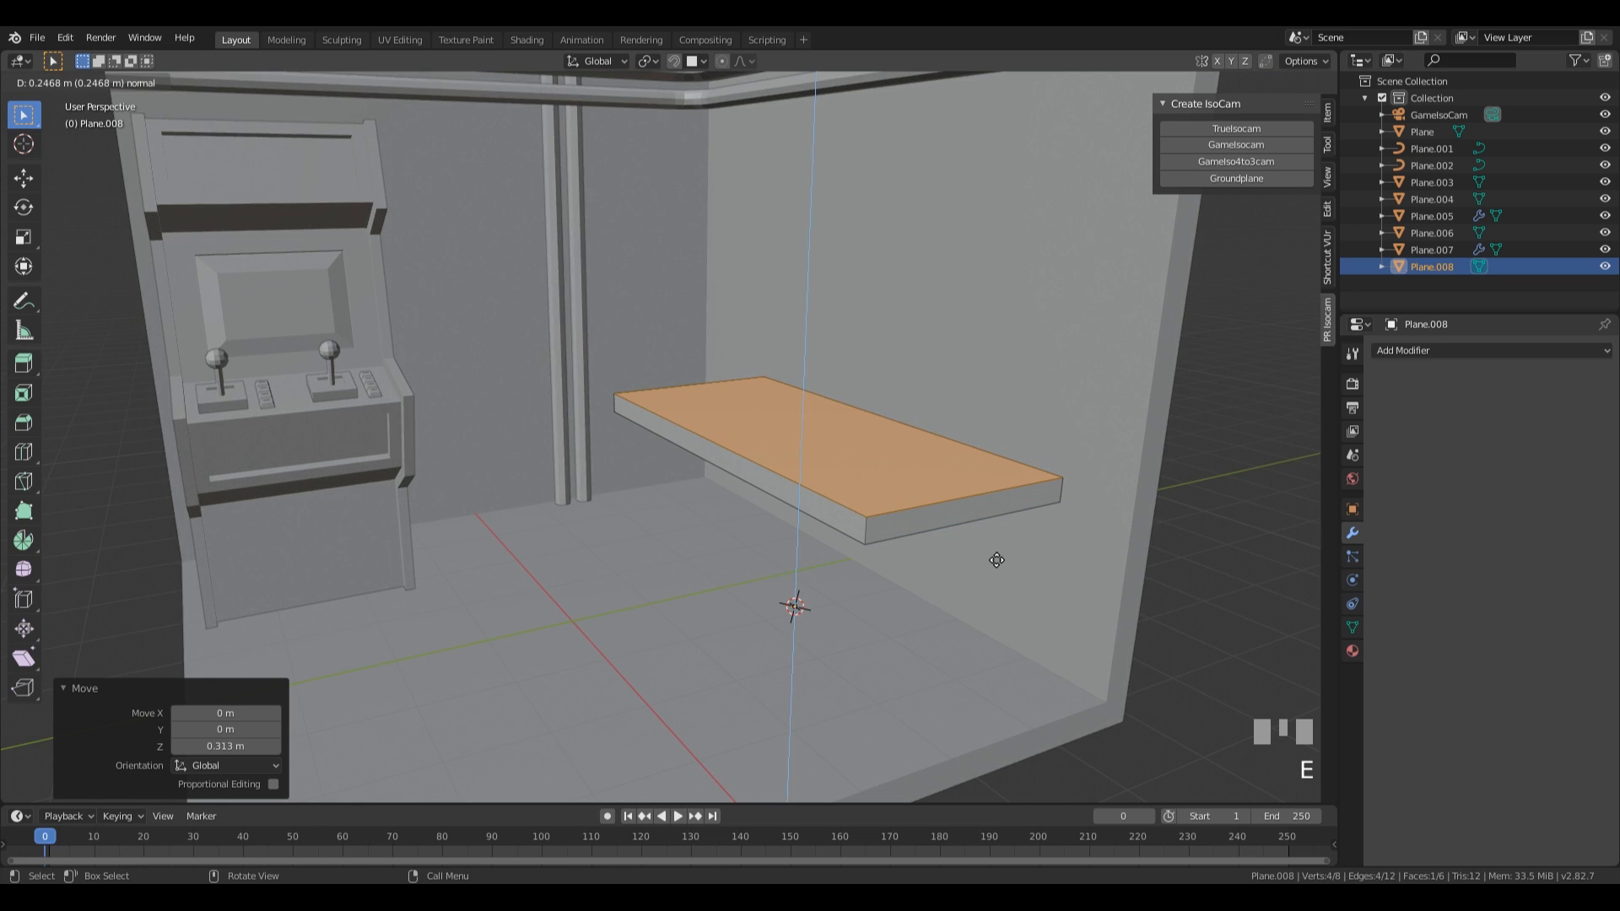
{"action": "left_click", "coordinate": [997, 560]}
{"action": "middle_click_drag", "start_coordinate": [917, 585], "coordinate": [959, 615]}
{"action": "key", "text": "Tab"}
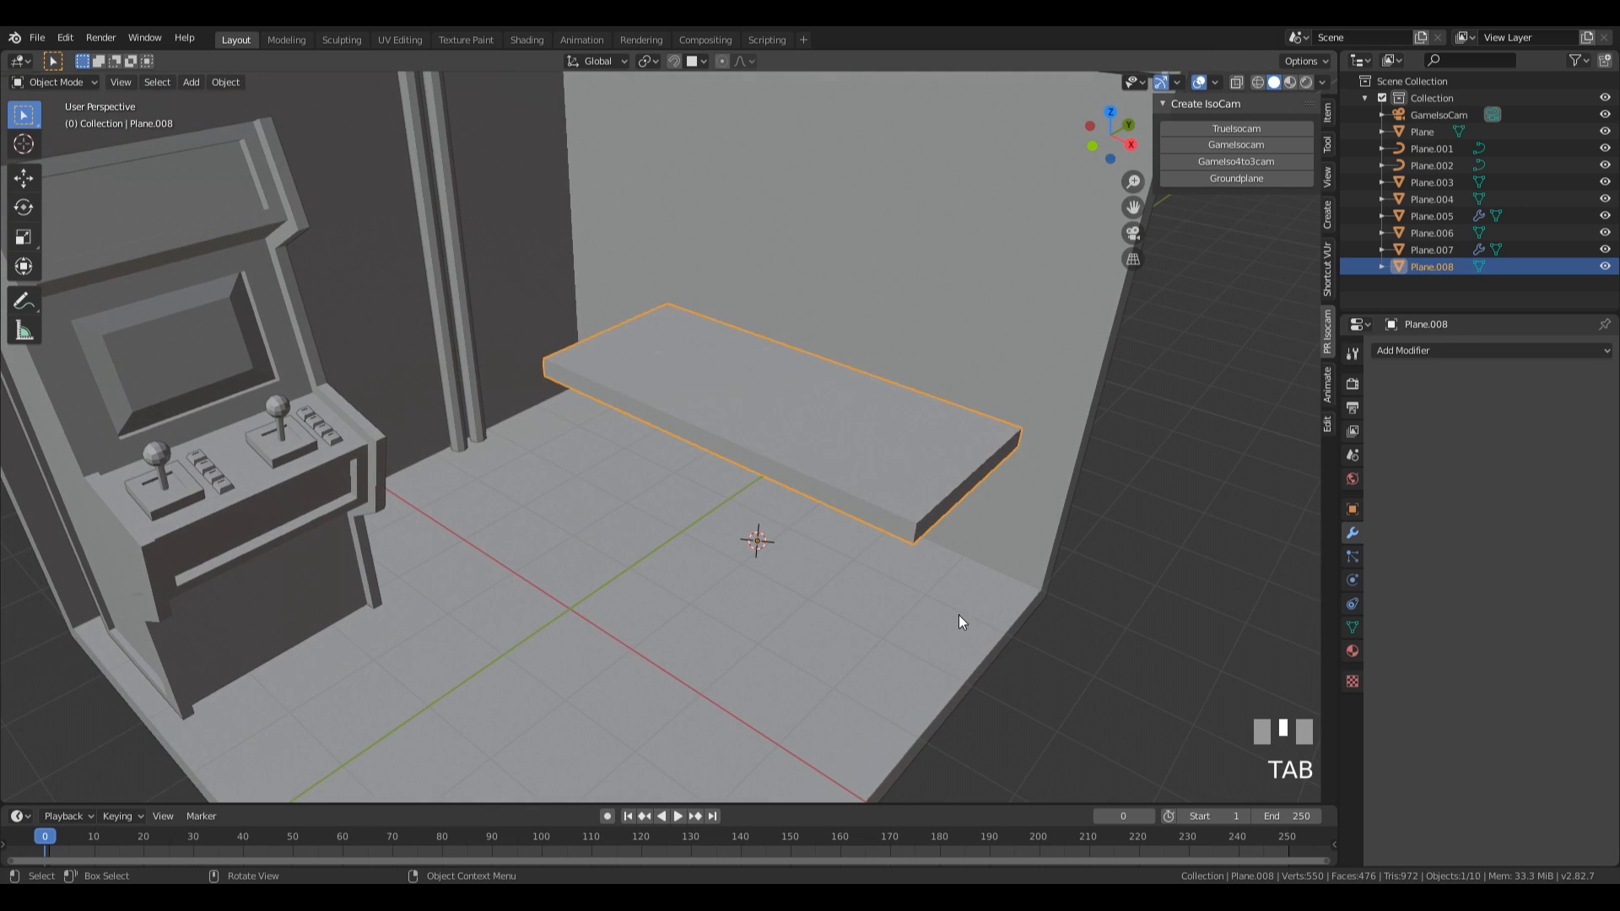
Add another plane at the 3D cursor and scale its mesh to about 0.19 for a table leg.
{"action": "key", "text": "shift+a"}
{"action": "mouse_move", "coordinate": [868, 573]}
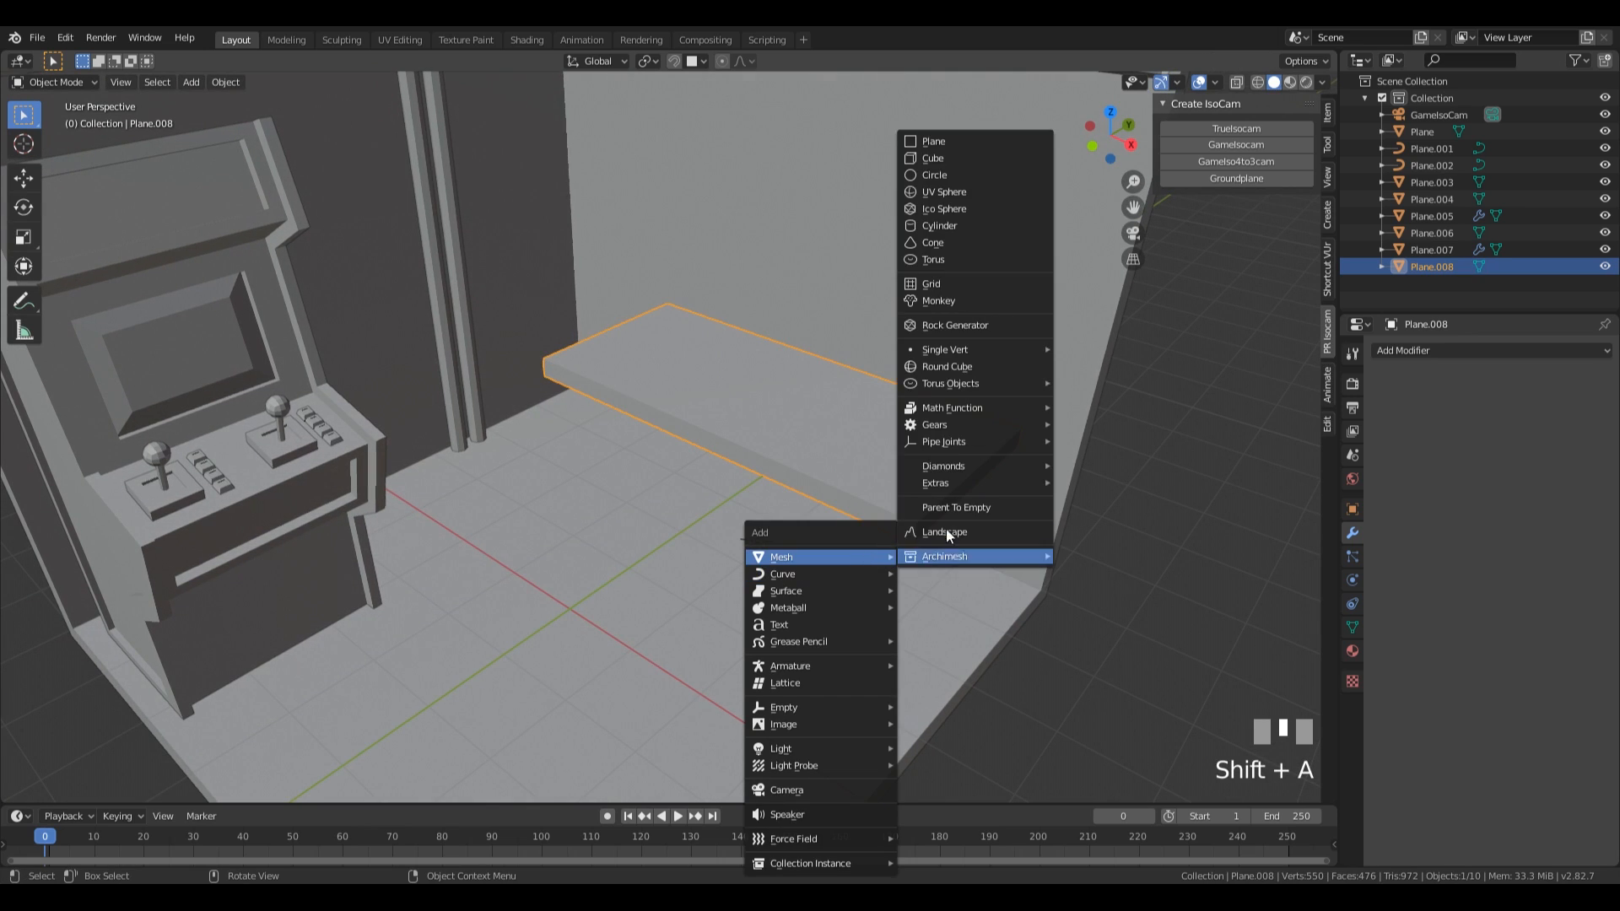
{"action": "left_click", "coordinate": [959, 141]}
{"action": "key", "text": "Tab"}
{"action": "key", "text": "s"}
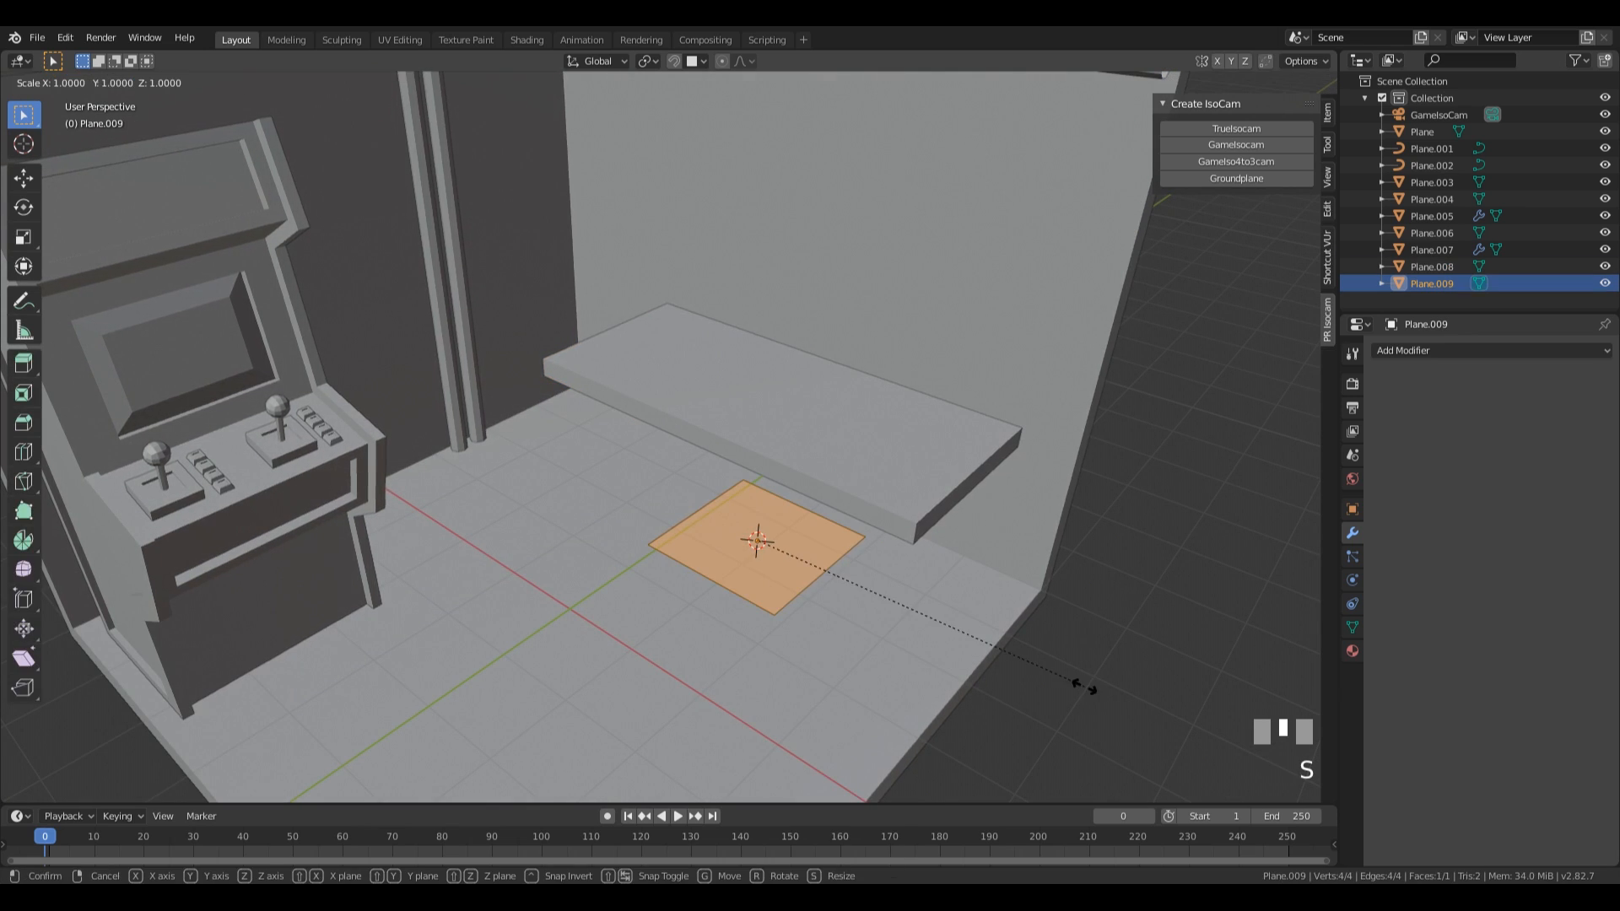
{"action": "left_click", "coordinate": [819, 575]}
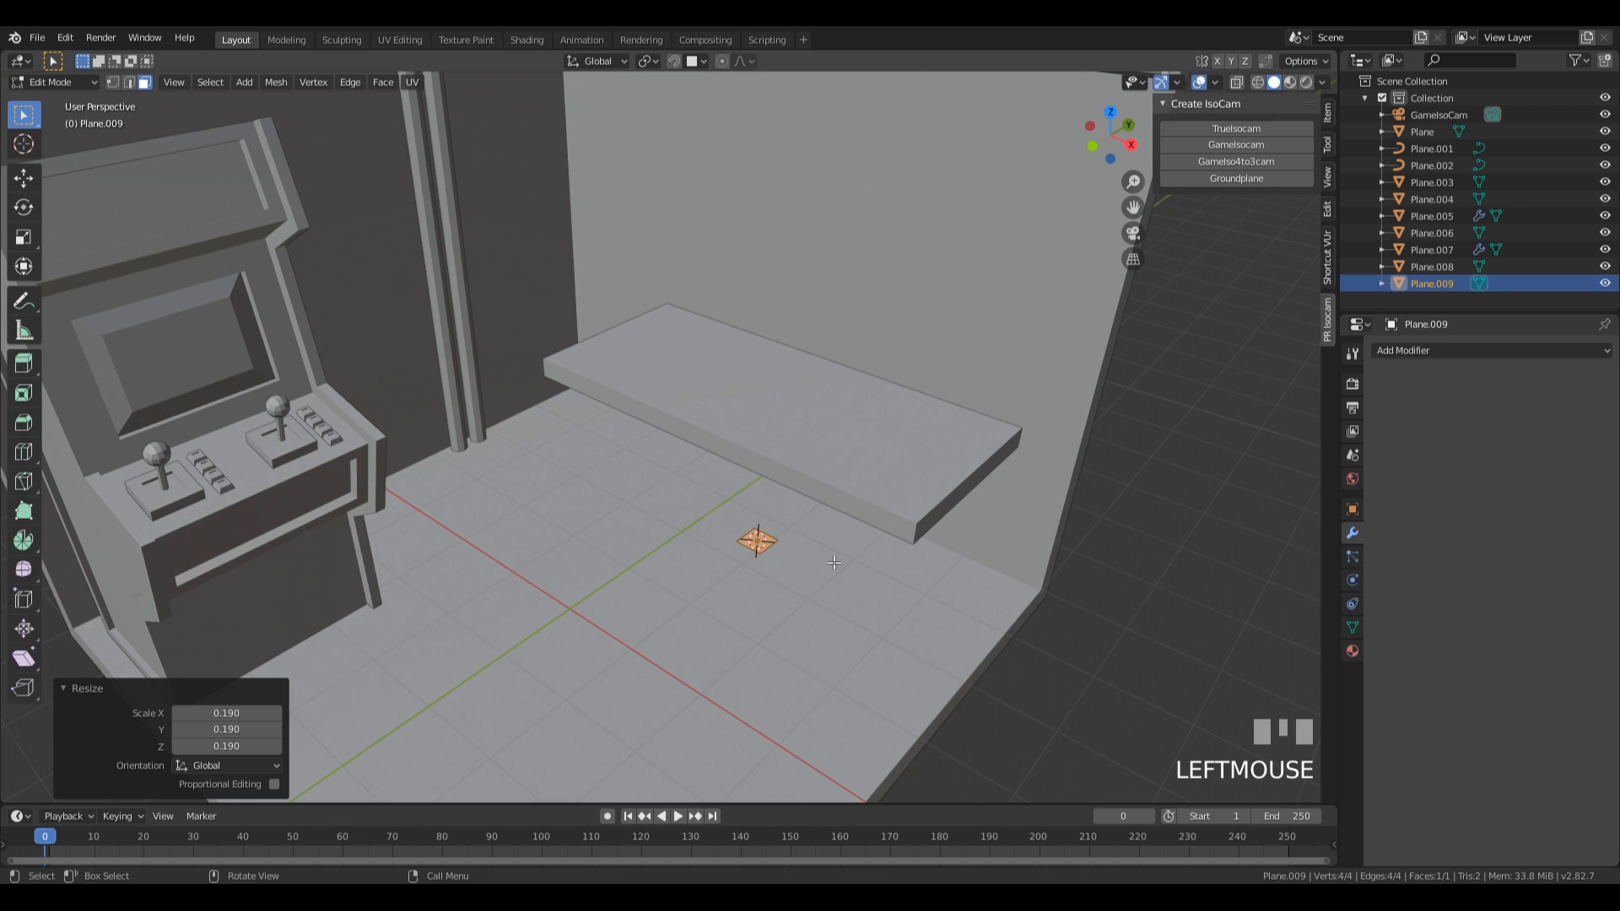
In wireframe top view, move the leg plane about 2.2 m in X and -0.756 m in Y to the tabletop's corner and scale it to about 0.8.
{"action": "key", "text": "KP_7"}
{"action": "middle_click_drag", "start_coordinate": [944, 310], "coordinate": [872, 373], "text": "shift"}
{"action": "key", "text": "z"}
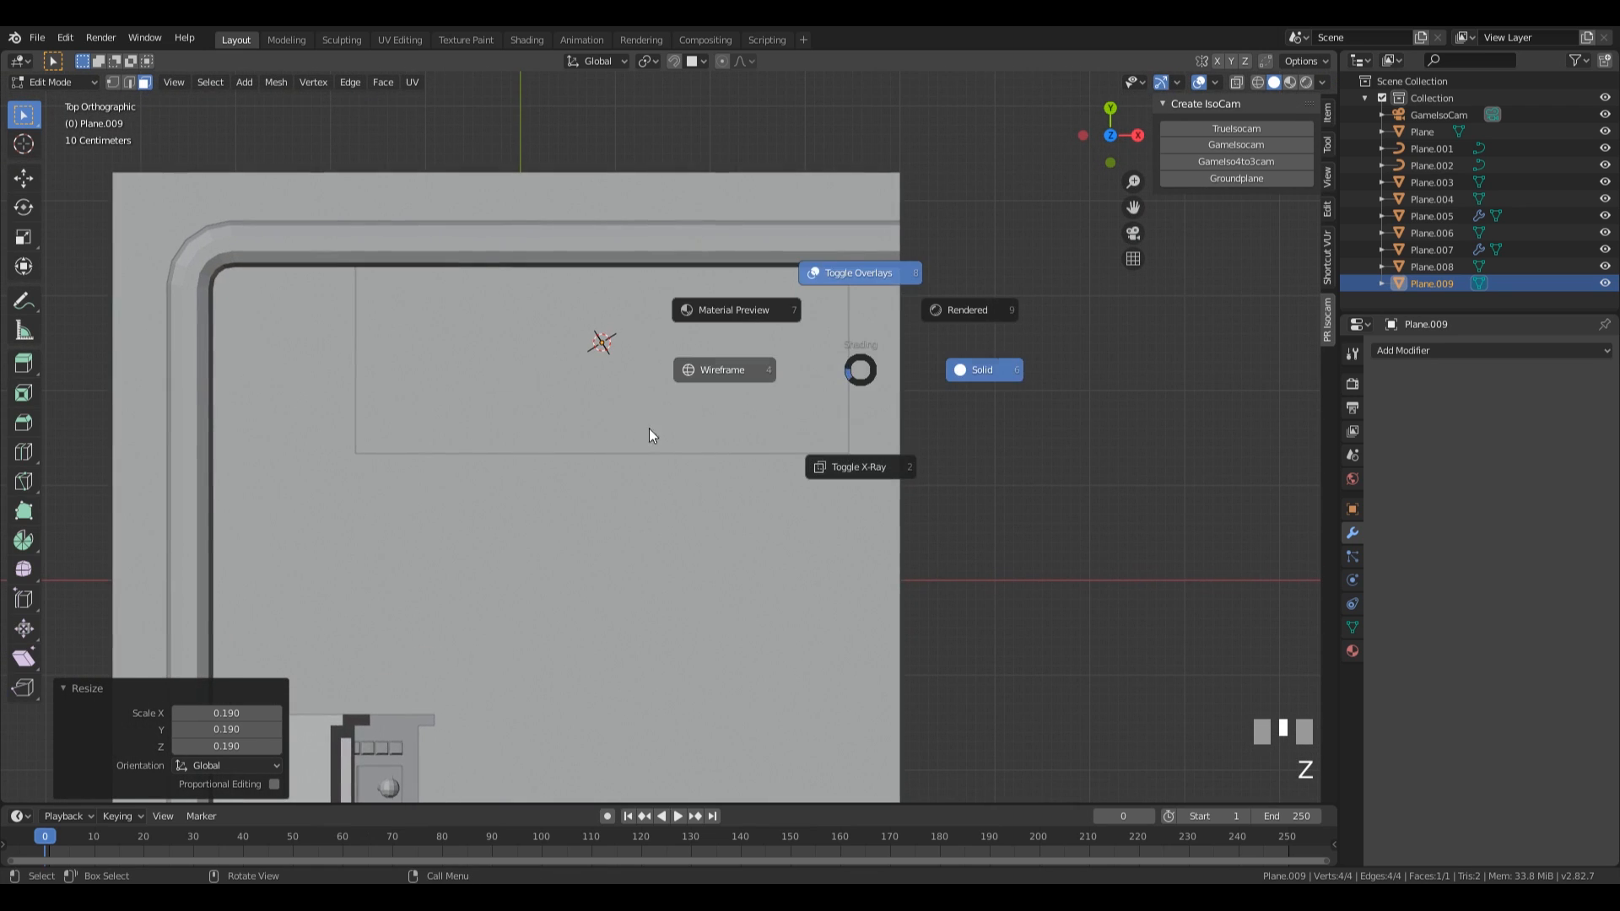
{"action": "left_click", "coordinate": [700, 374]}
{"action": "key", "text": "g"}
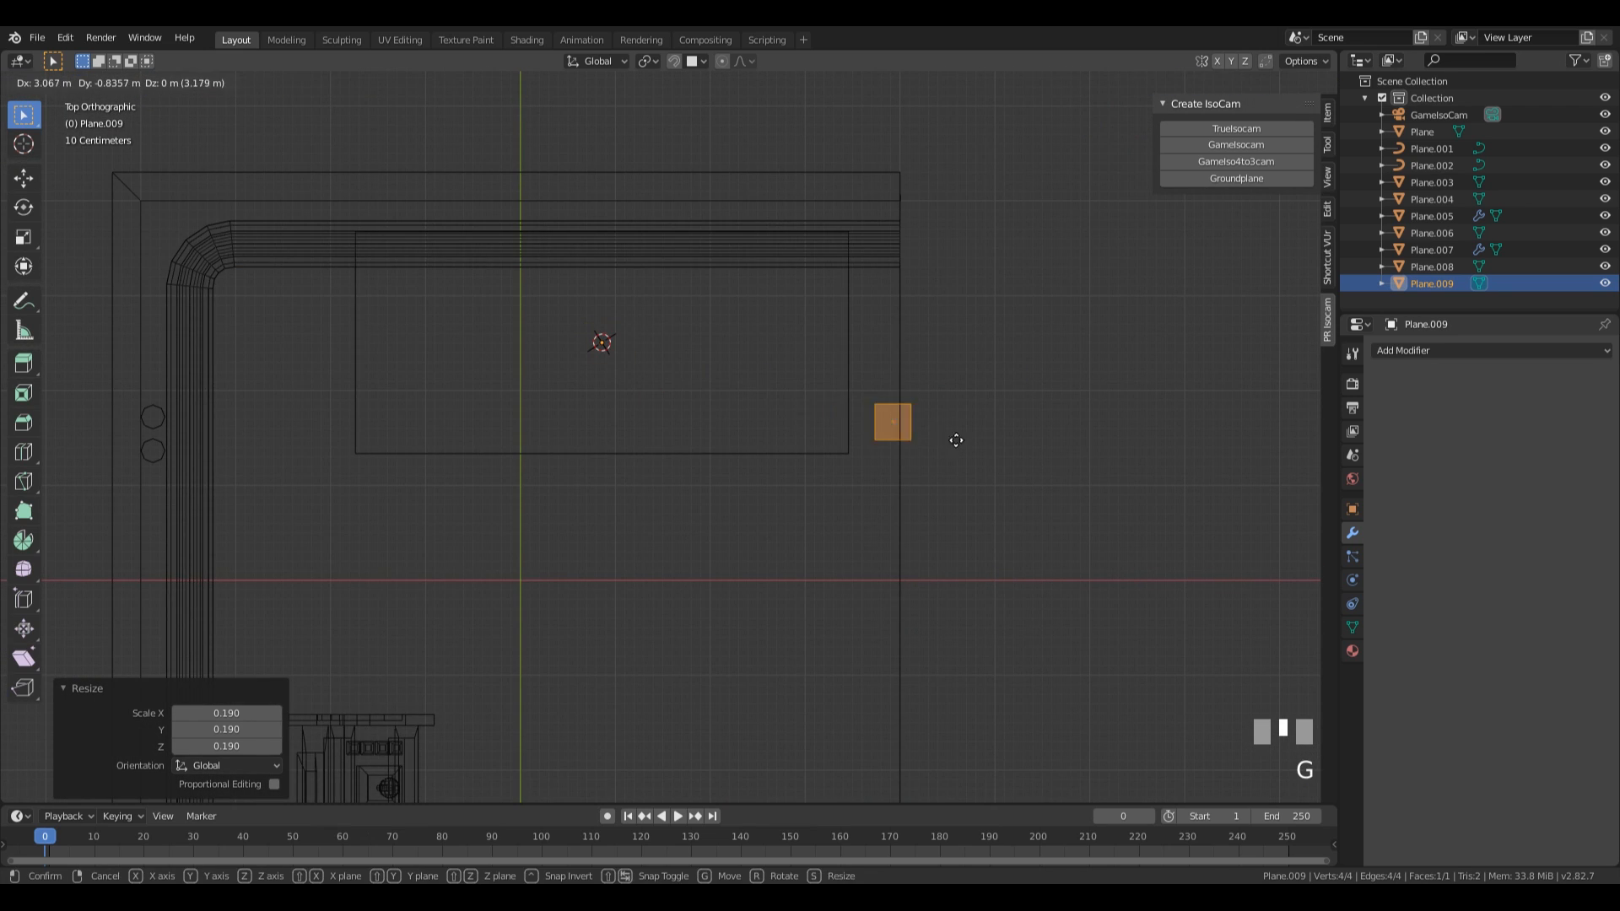
{"action": "left_click", "coordinate": [877, 433]}
{"action": "key", "text": "s"}
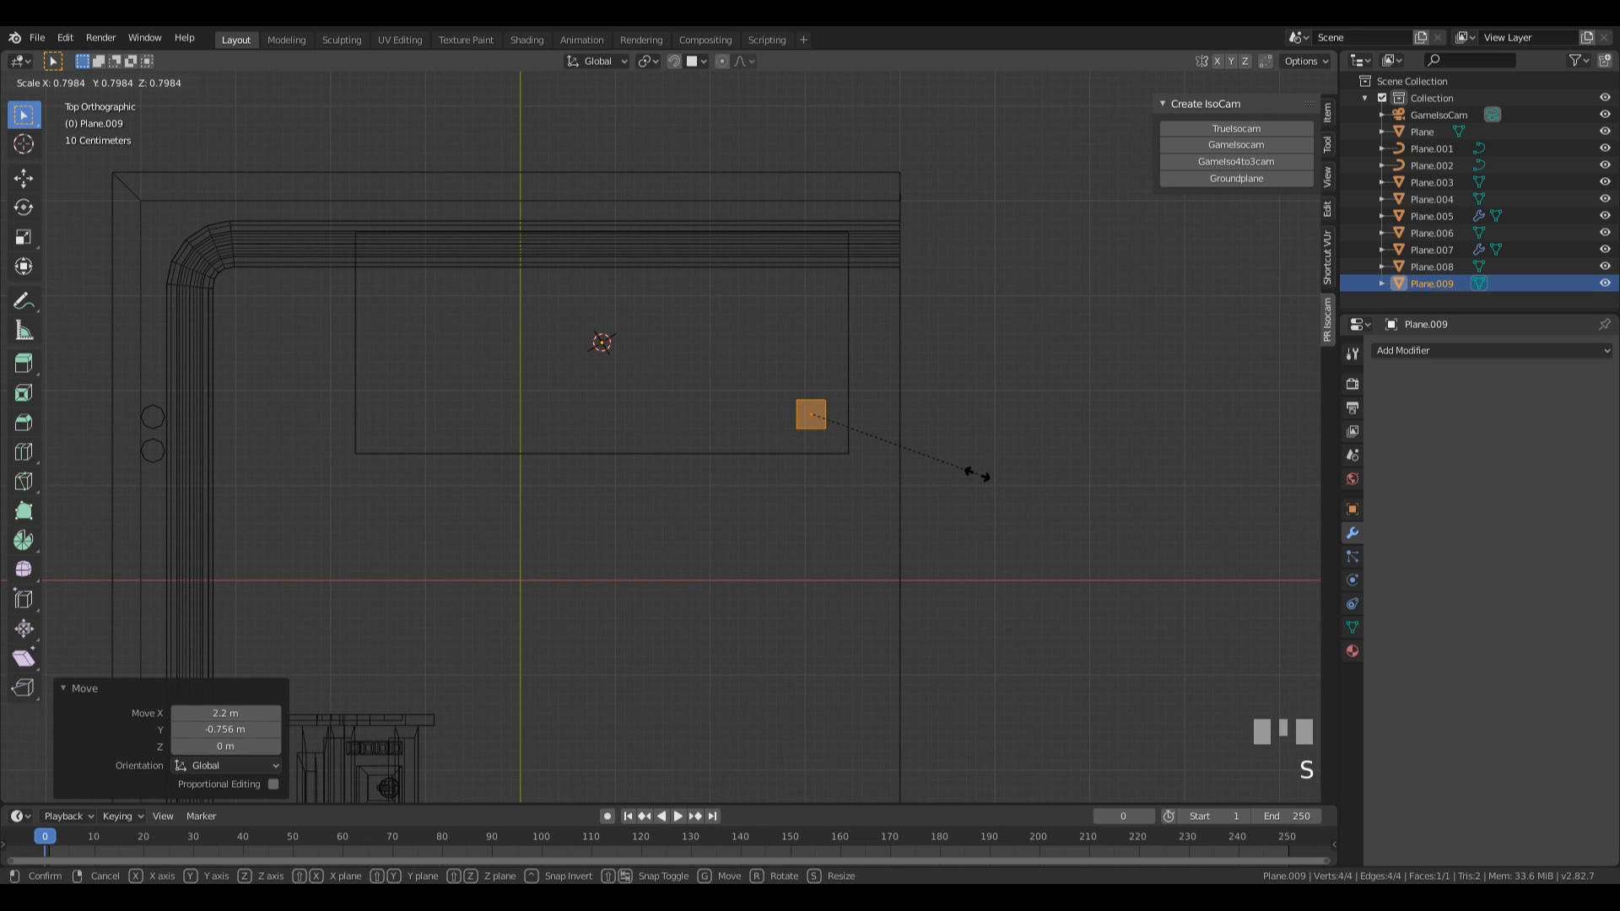
{"action": "left_click", "coordinate": [978, 474]}
In front view, extrude the leg face up about 1.97 m to the underside of the tabletop.
{"action": "key", "text": "KP_1"}
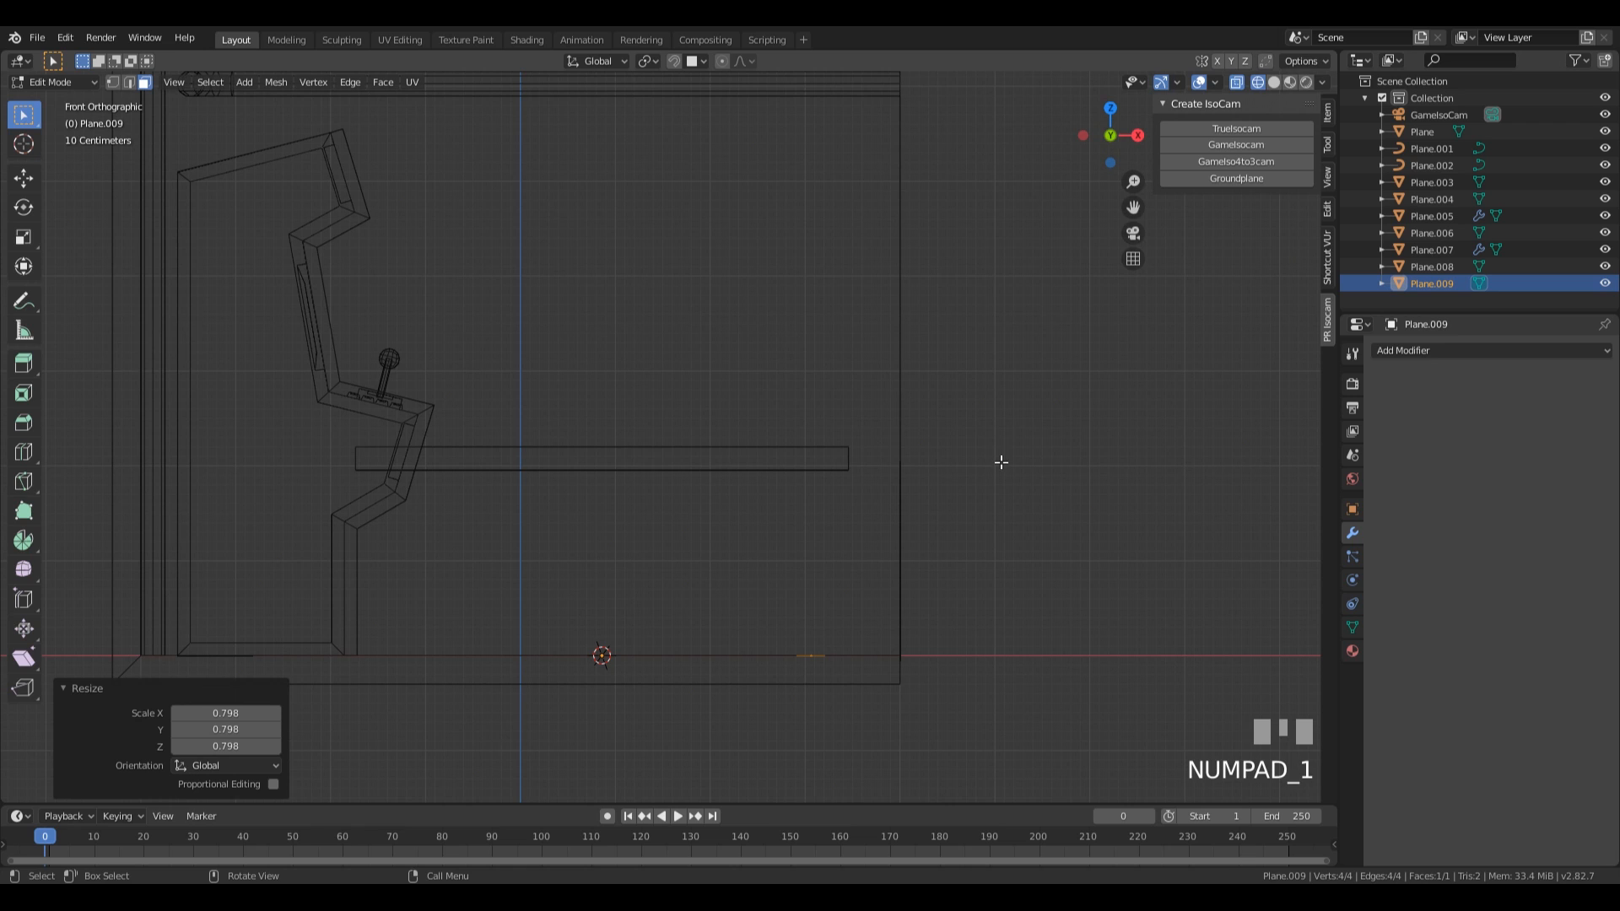
{"action": "key", "text": "e"}
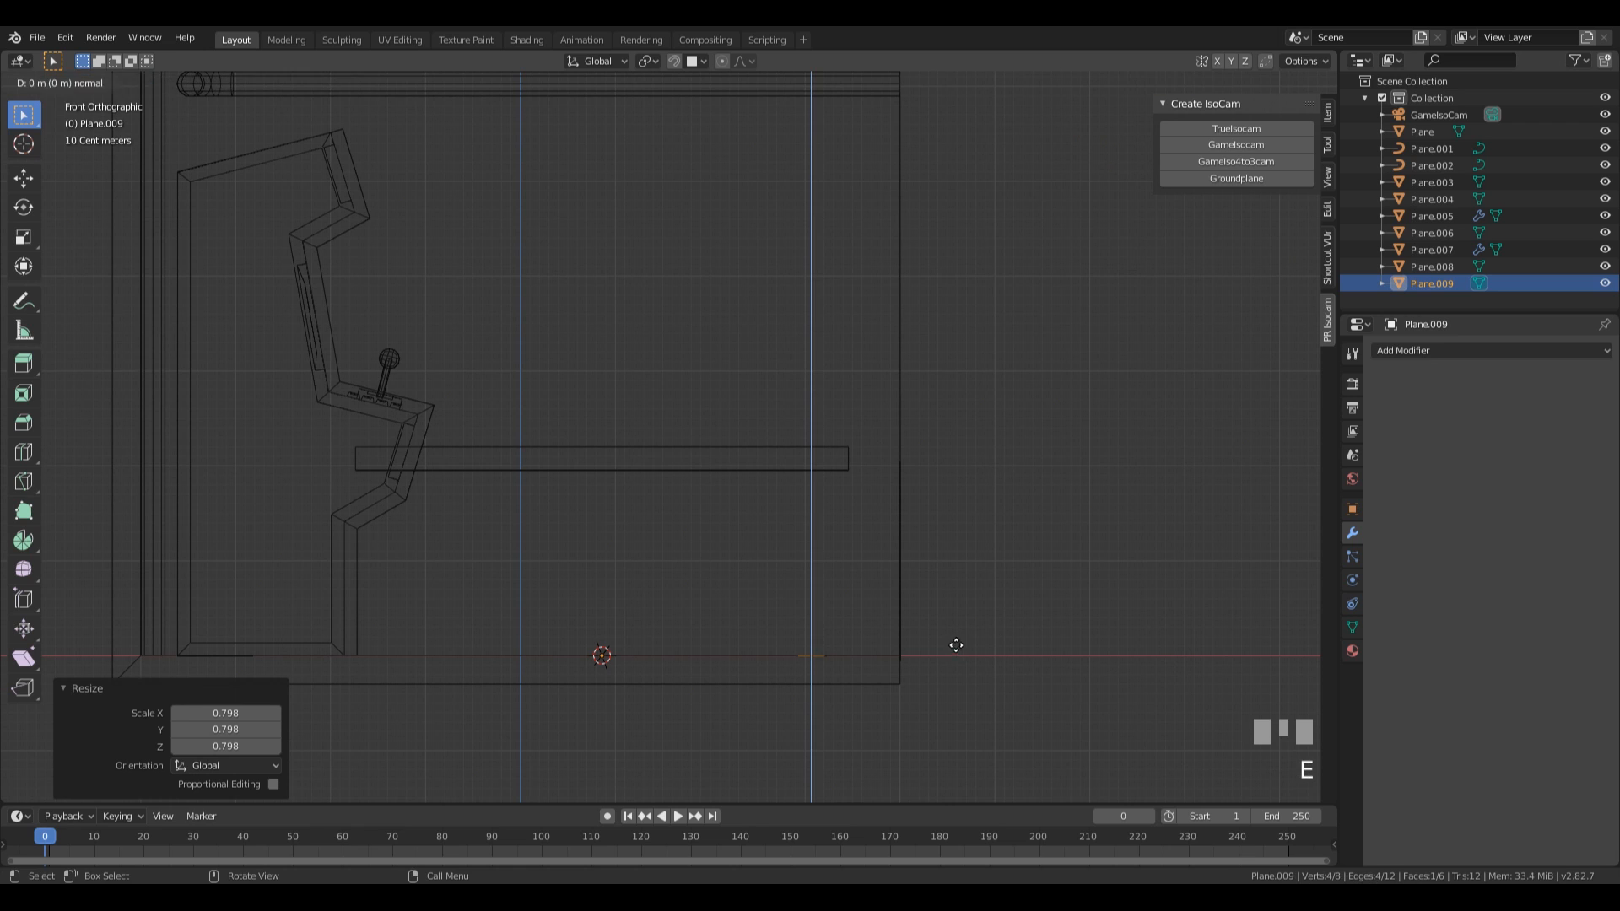
{"action": "left_click", "coordinate": [971, 459]}
{"action": "middle_click_drag", "start_coordinate": [969, 459], "coordinate": [907, 549]}
{"action": "scroll", "coordinate": [908, 549], "scroll_direction": "down", "scroll_amount": 2}
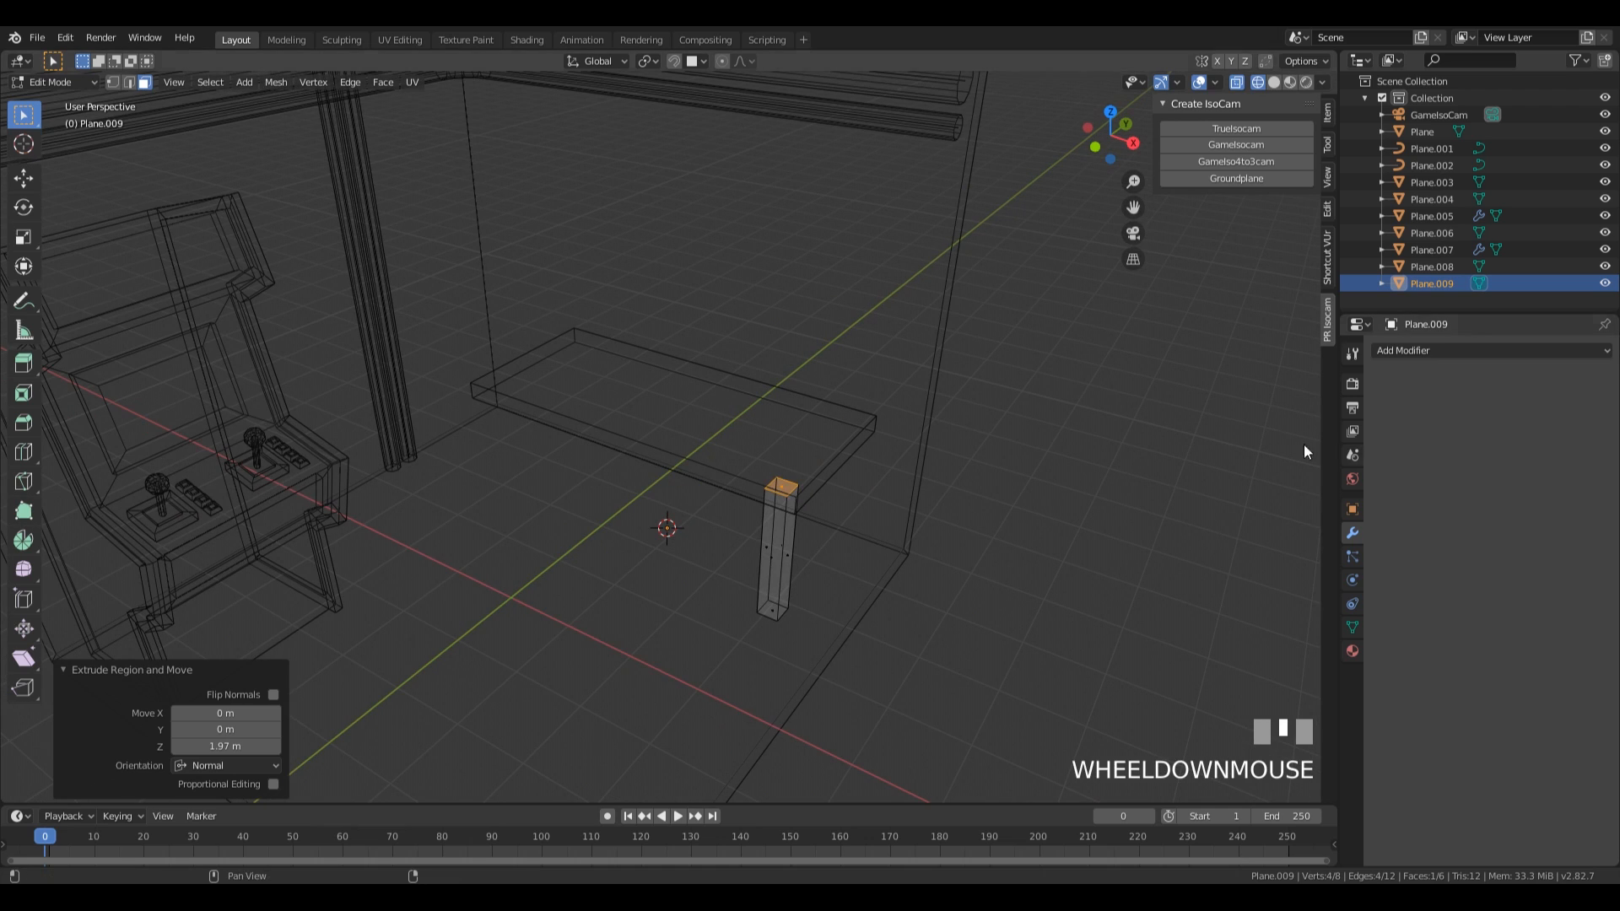
Add a Mirror modifier to the leg on the X and Y axes, then show the scene in solid shading in Object Mode.
{"action": "left_click", "coordinate": [1425, 348]}
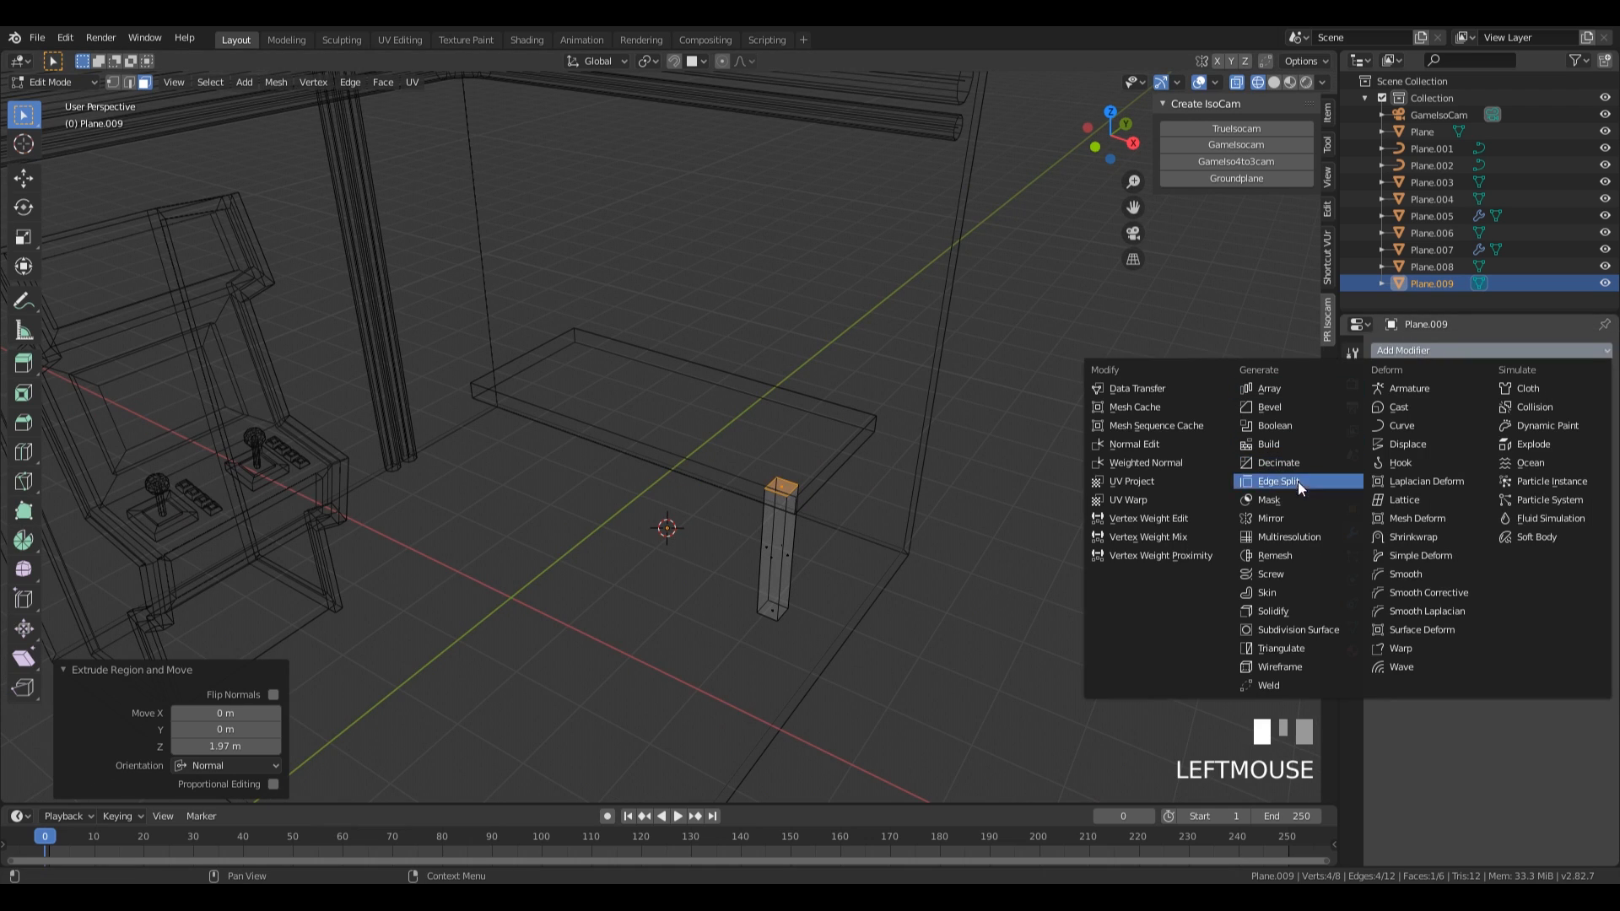
{"action": "left_click", "coordinate": [1236, 517]}
{"action": "left_click", "coordinate": [1382, 461]}
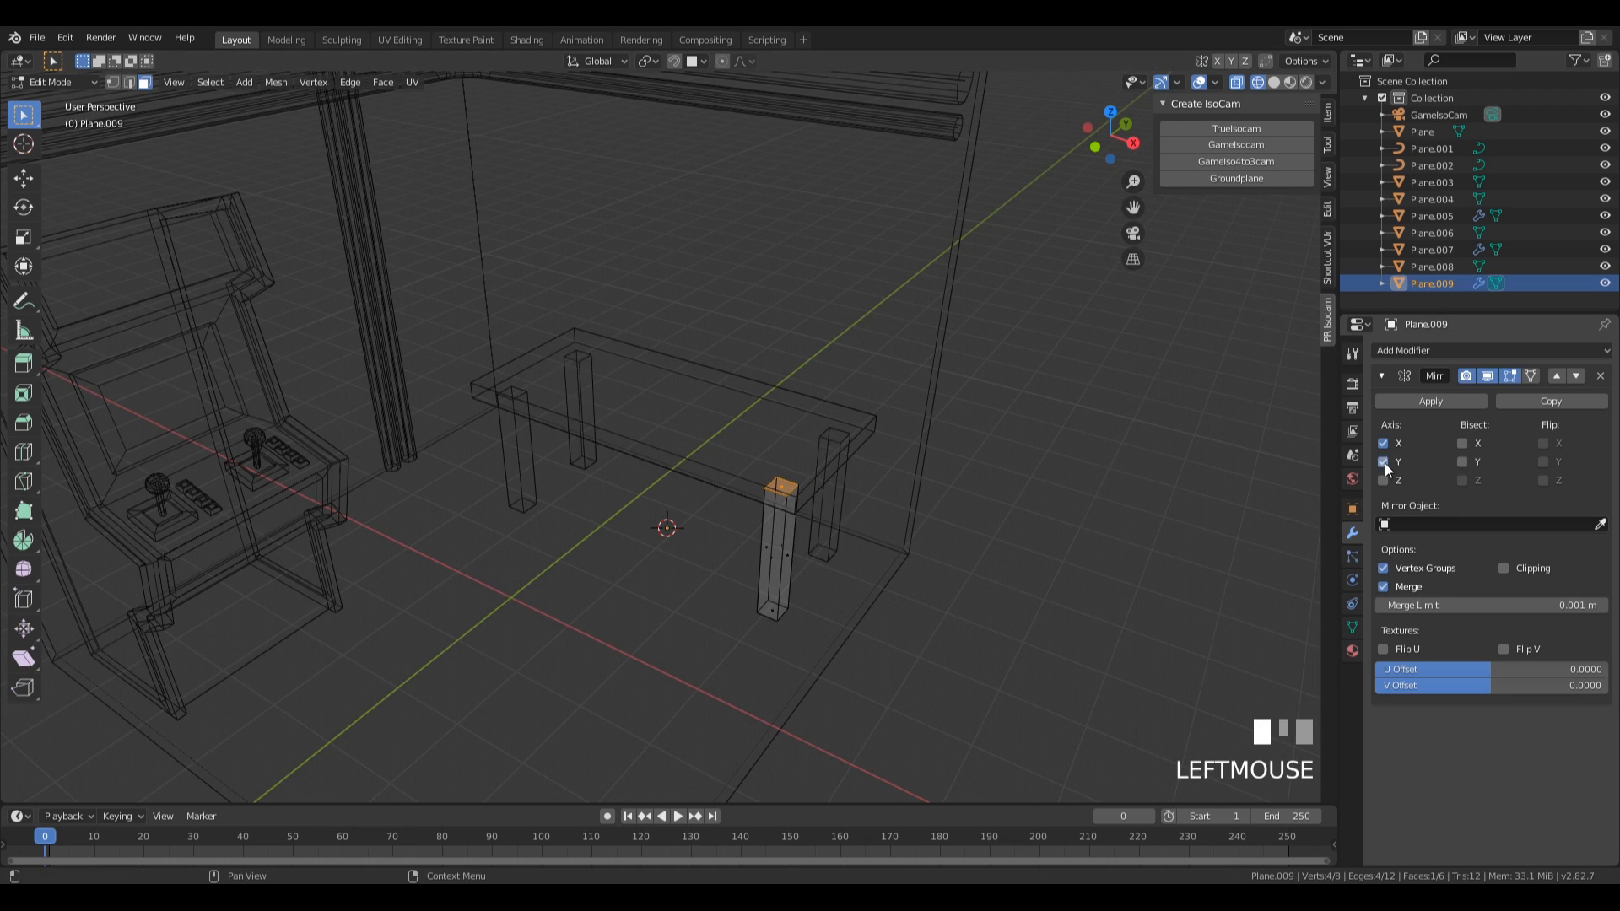
{"action": "key", "text": "Tab"}
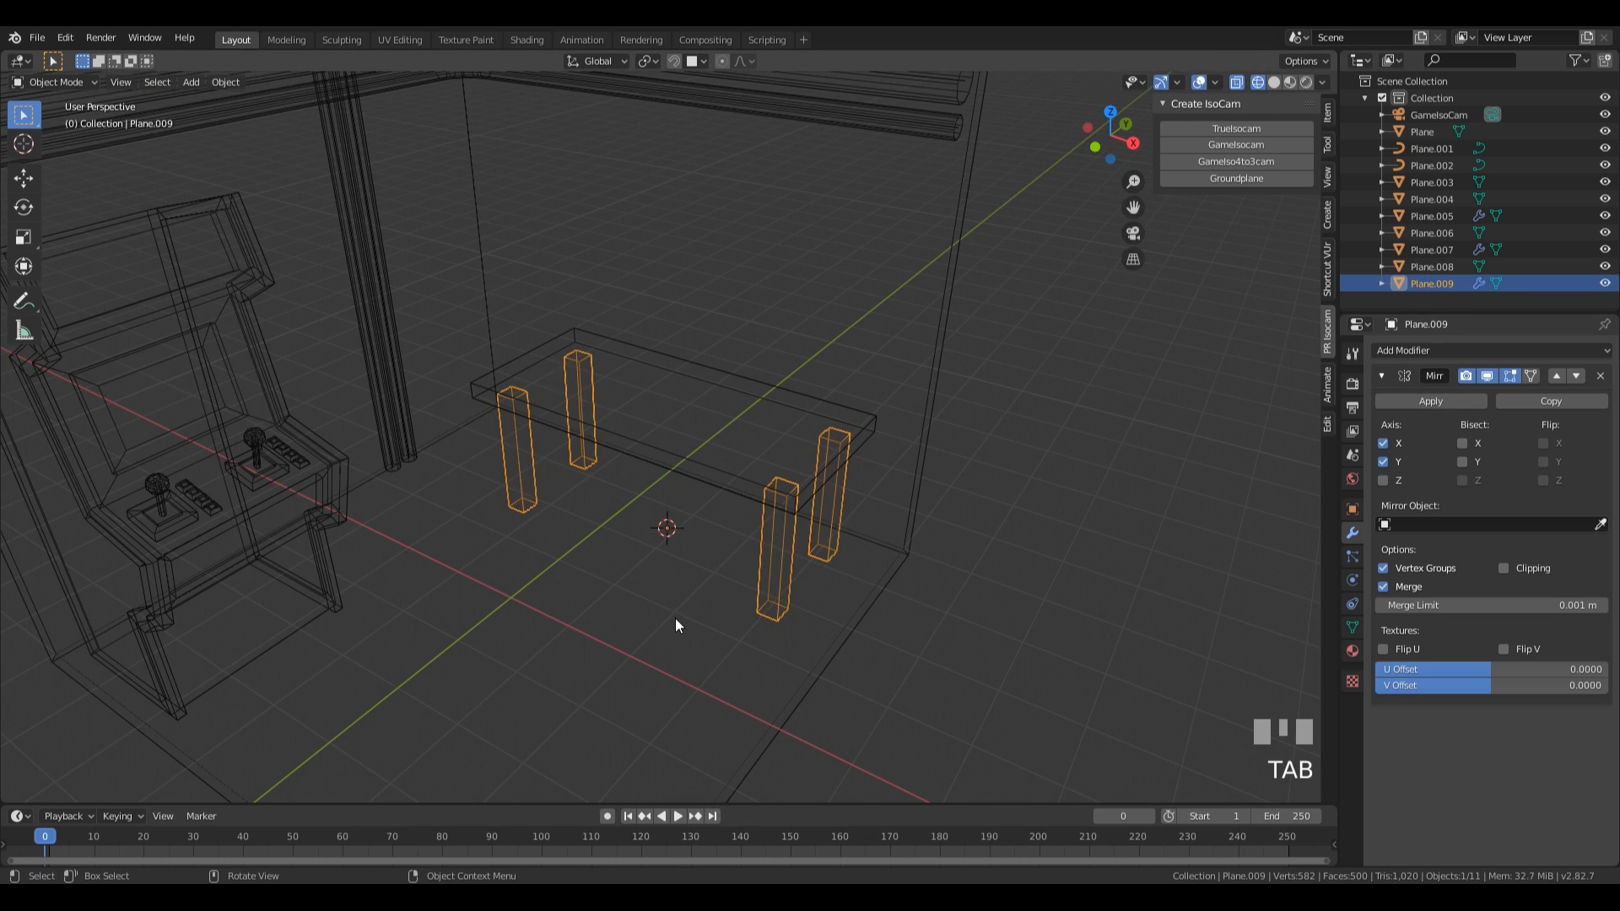
{"action": "scroll", "coordinate": [675, 620], "scroll_direction": "down", "scroll_amount": 4}
{"action": "key", "text": "z"}
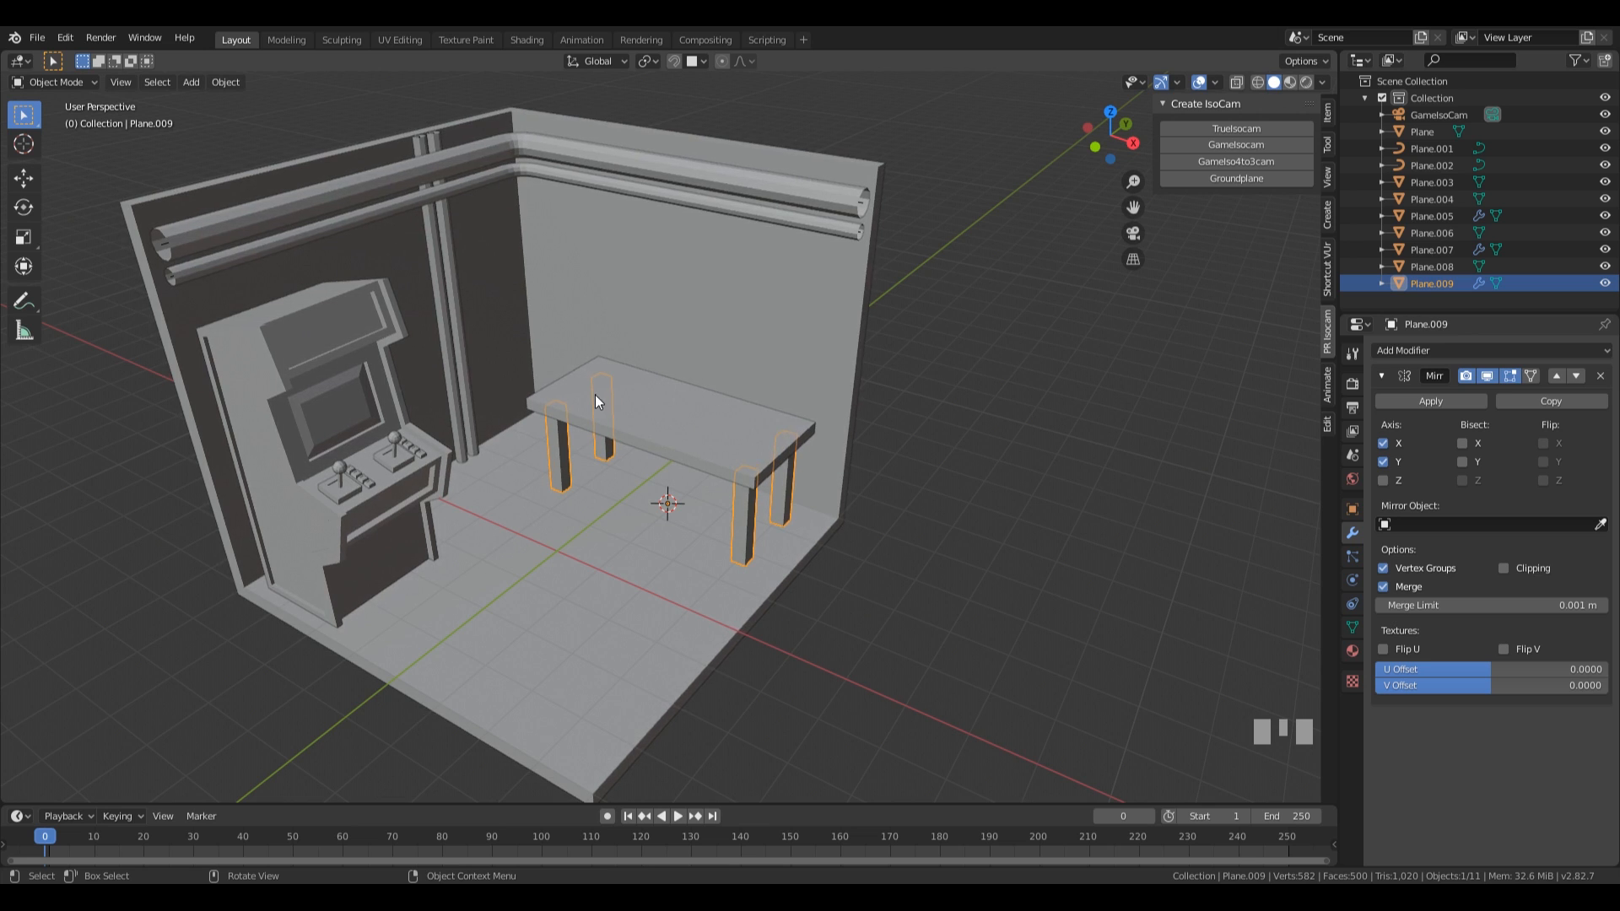
Place the 3D cursor on the middle of the tabletop, add a plane there and scale its mesh to about 0.509.
{"action": "middle_click_drag", "start_coordinate": [715, 447], "coordinate": [650, 456]}
{"action": "right_click", "coordinate": [649, 460], "text": "shift"}
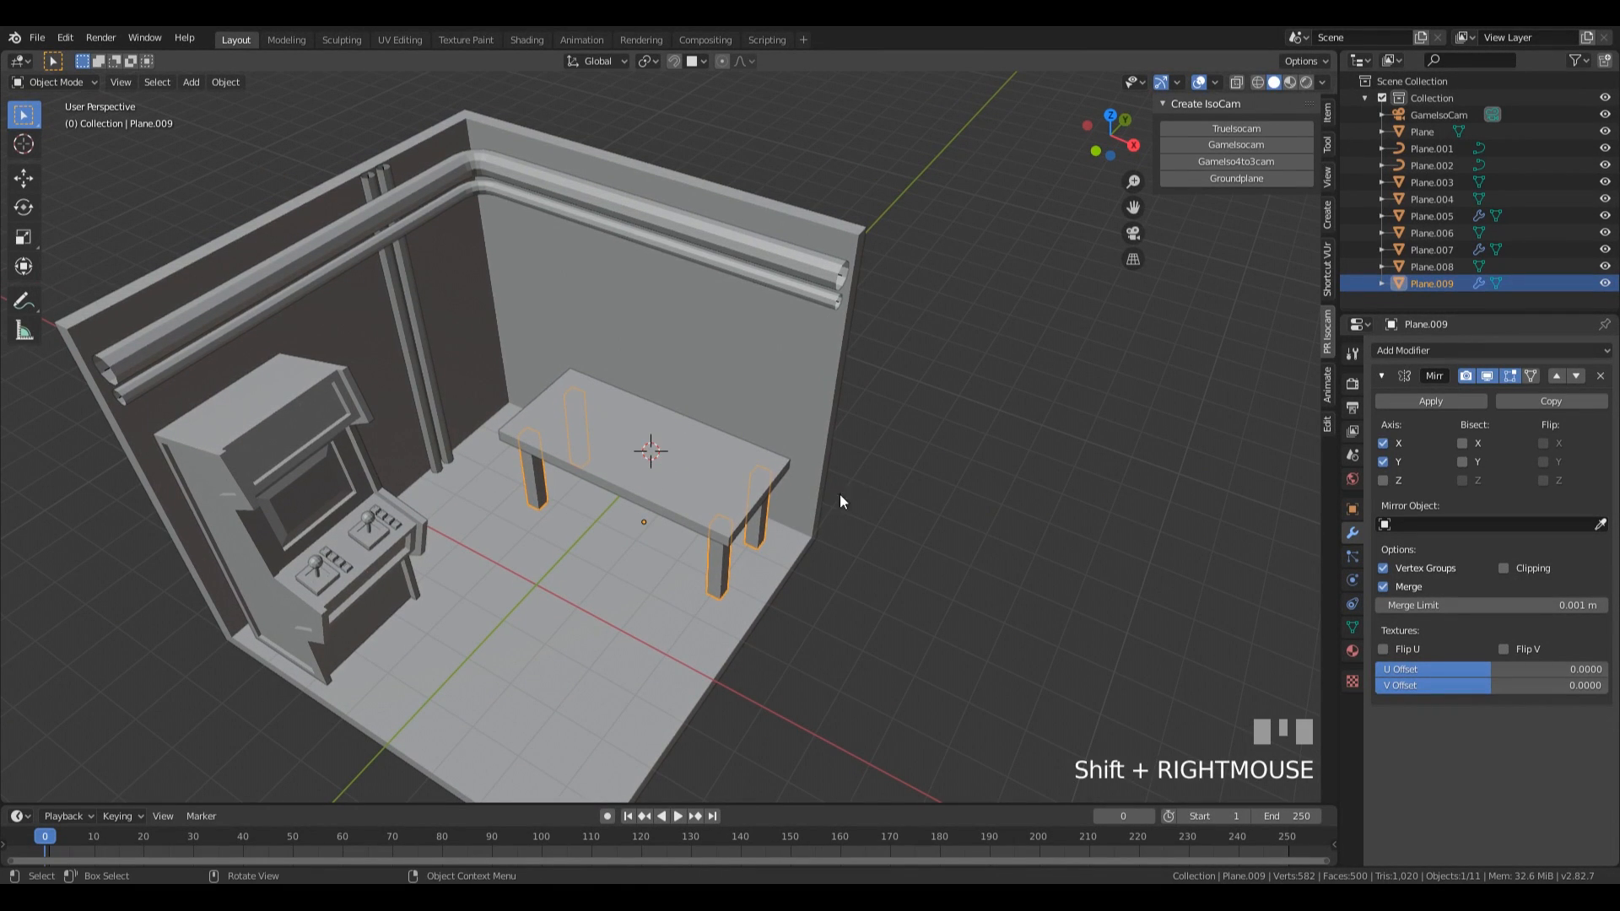
{"action": "scroll", "coordinate": [831, 502], "scroll_direction": "up", "scroll_amount": 3}
{"action": "key", "text": "shift+a"}
{"action": "mouse_move", "coordinate": [731, 516]}
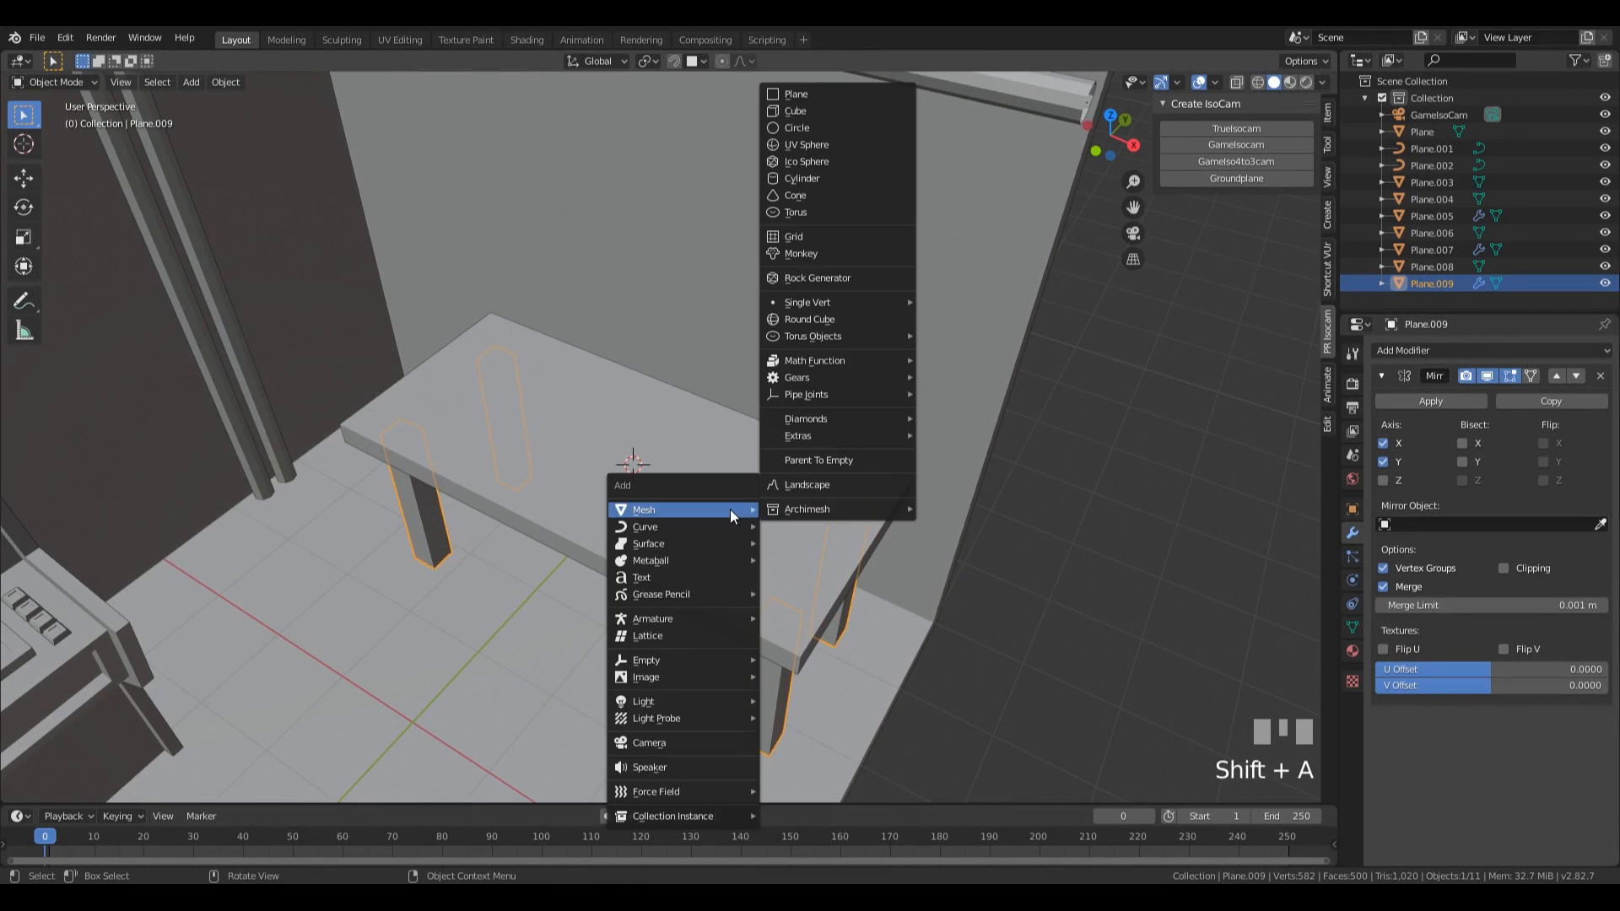
{"action": "left_click", "coordinate": [812, 93]}
{"action": "key", "text": "Tab"}
{"action": "key", "text": "s"}
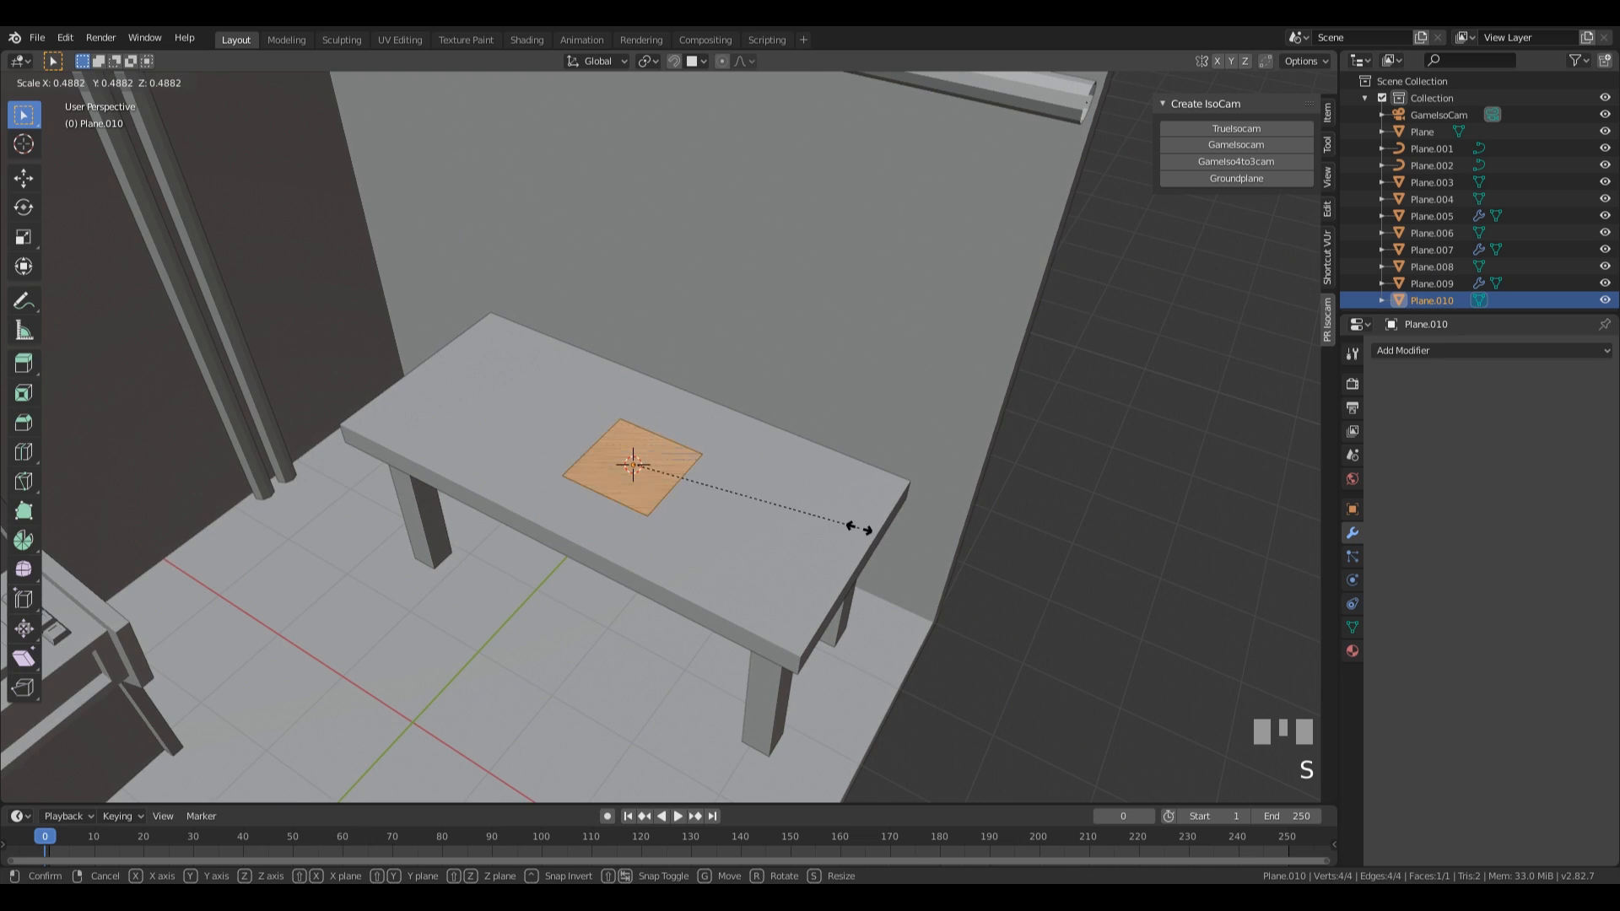
{"action": "left_click", "coordinate": [867, 531]}
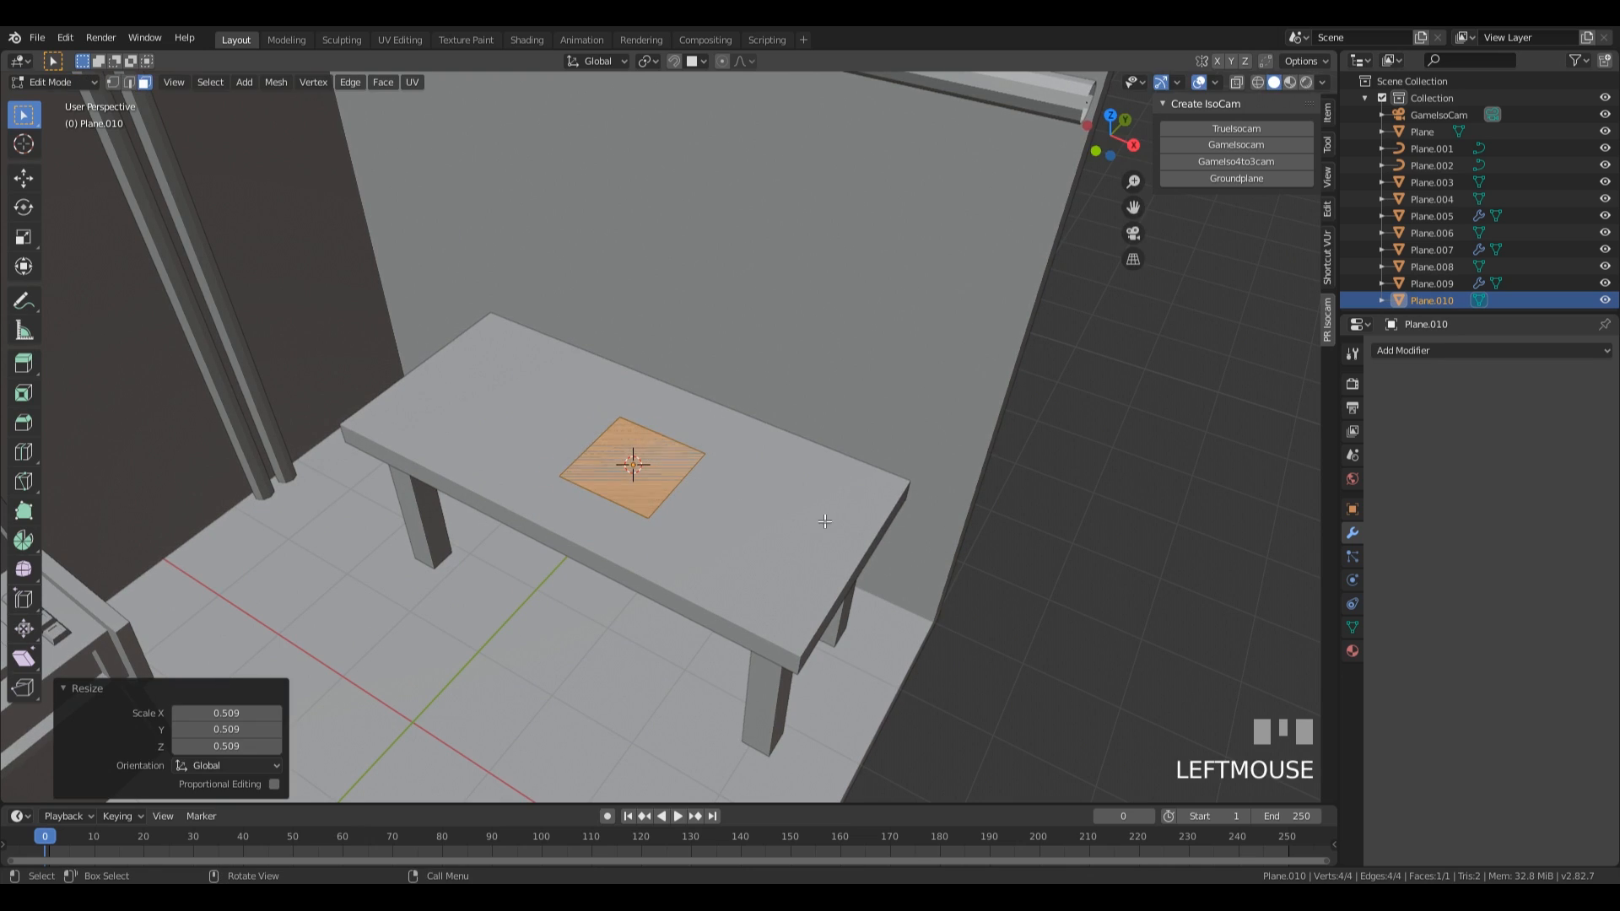
{"action": "scroll", "coordinate": [724, 484], "scroll_direction": "down", "scroll_amount": 1}
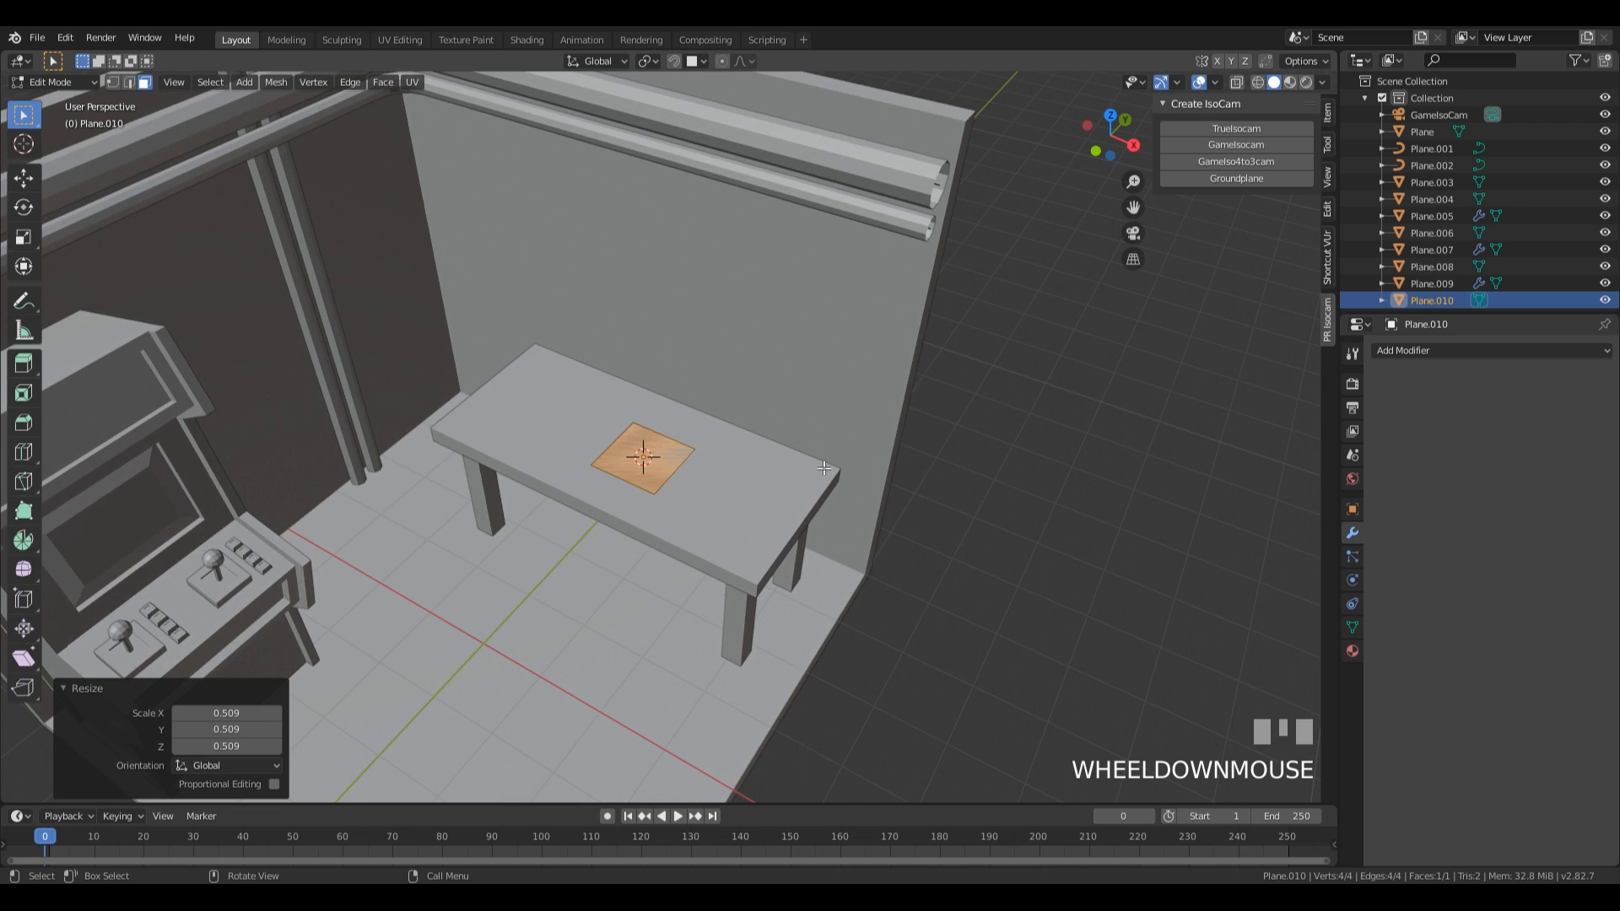
Scale the tabletop plane to about 1.84 along X and about 1.187 along Y.
{"action": "key", "text": "s"}
{"action": "key", "text": "x"}
{"action": "left_click", "coordinate": [1069, 571]}
{"action": "key", "text": "s"}
{"action": "key", "text": "y"}
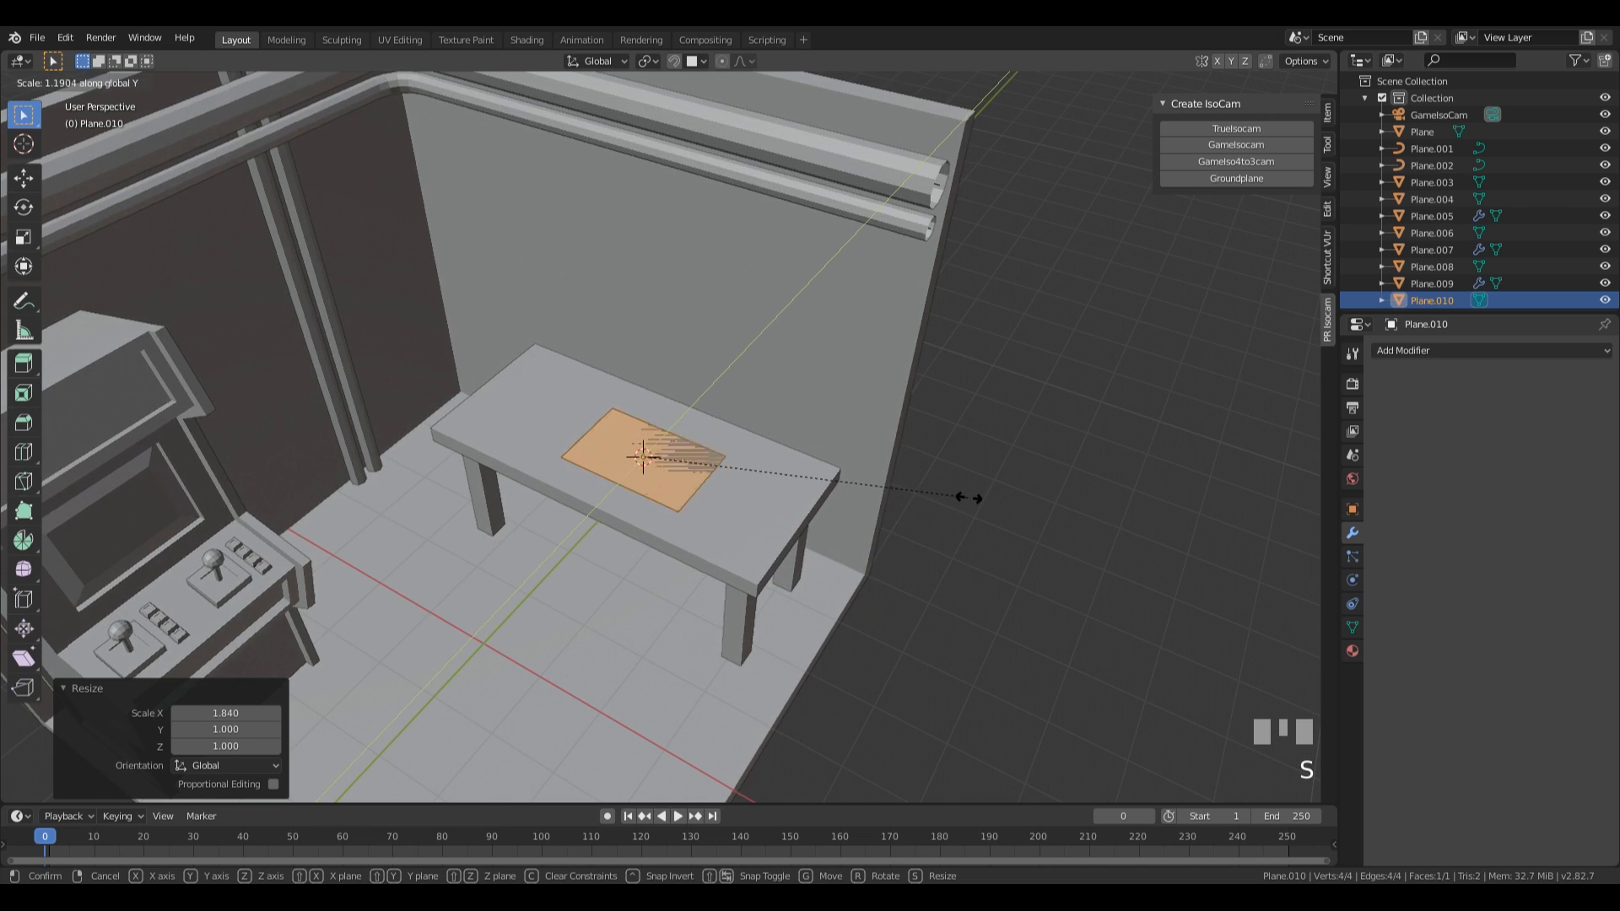
{"action": "left_click", "coordinate": [962, 495]}
Extrude the plane on the tabletop up about 1.43 m to form a box.
{"action": "middle_click_drag", "start_coordinate": [962, 495], "coordinate": [836, 530]}
{"action": "key", "text": "e"}
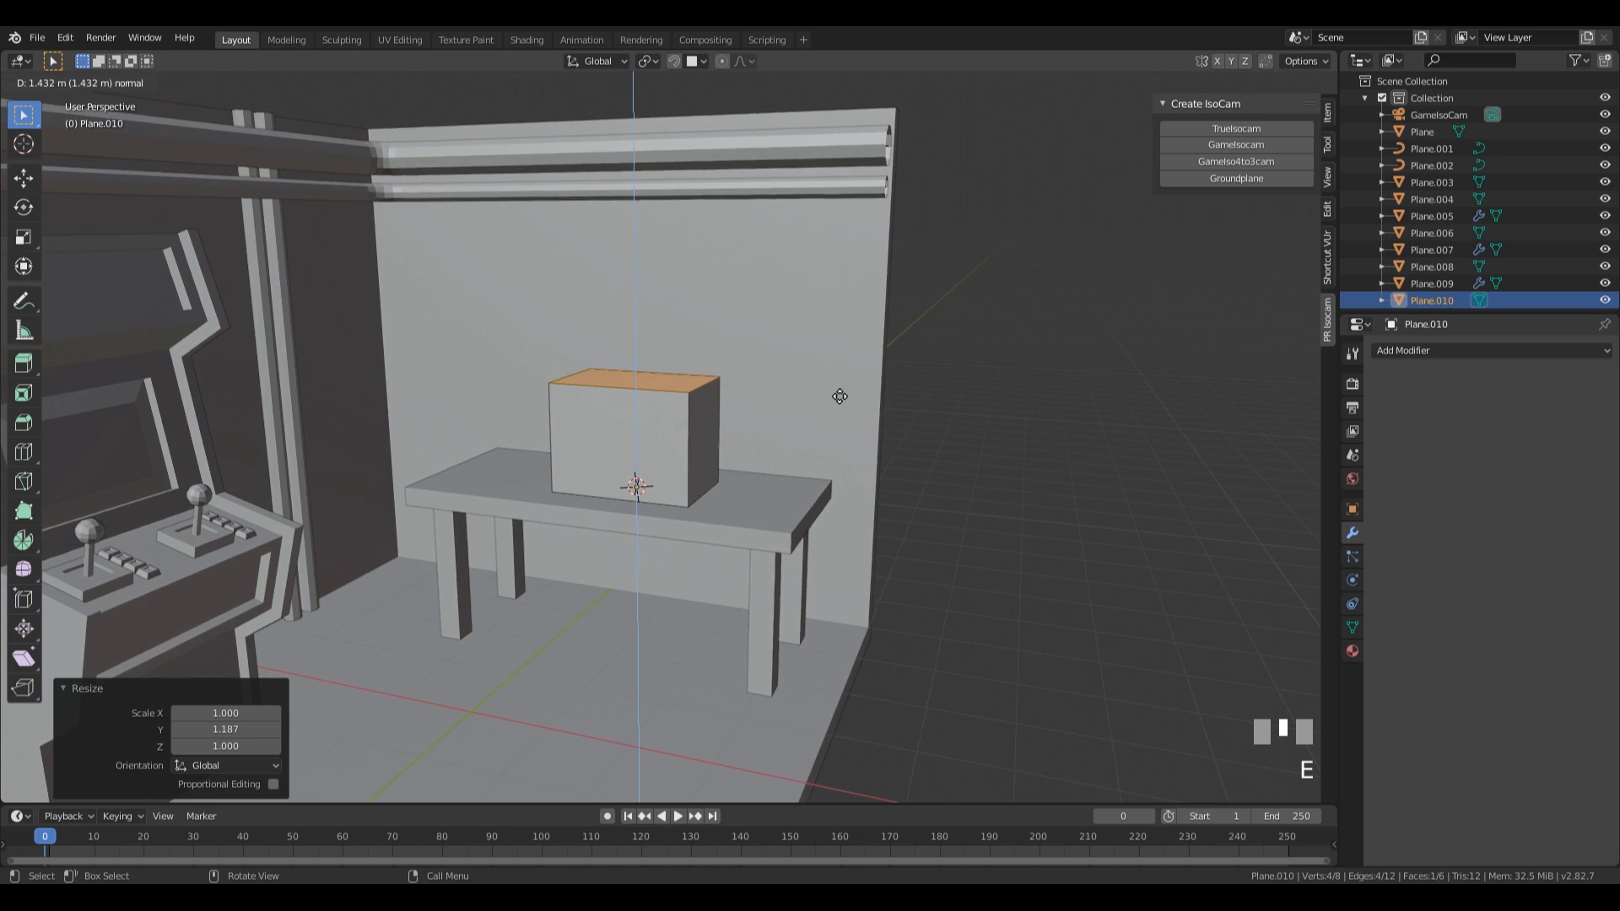
{"action": "left_click", "coordinate": [839, 397]}
{"action": "middle_click_drag", "start_coordinate": [947, 433], "coordinate": [833, 463]}
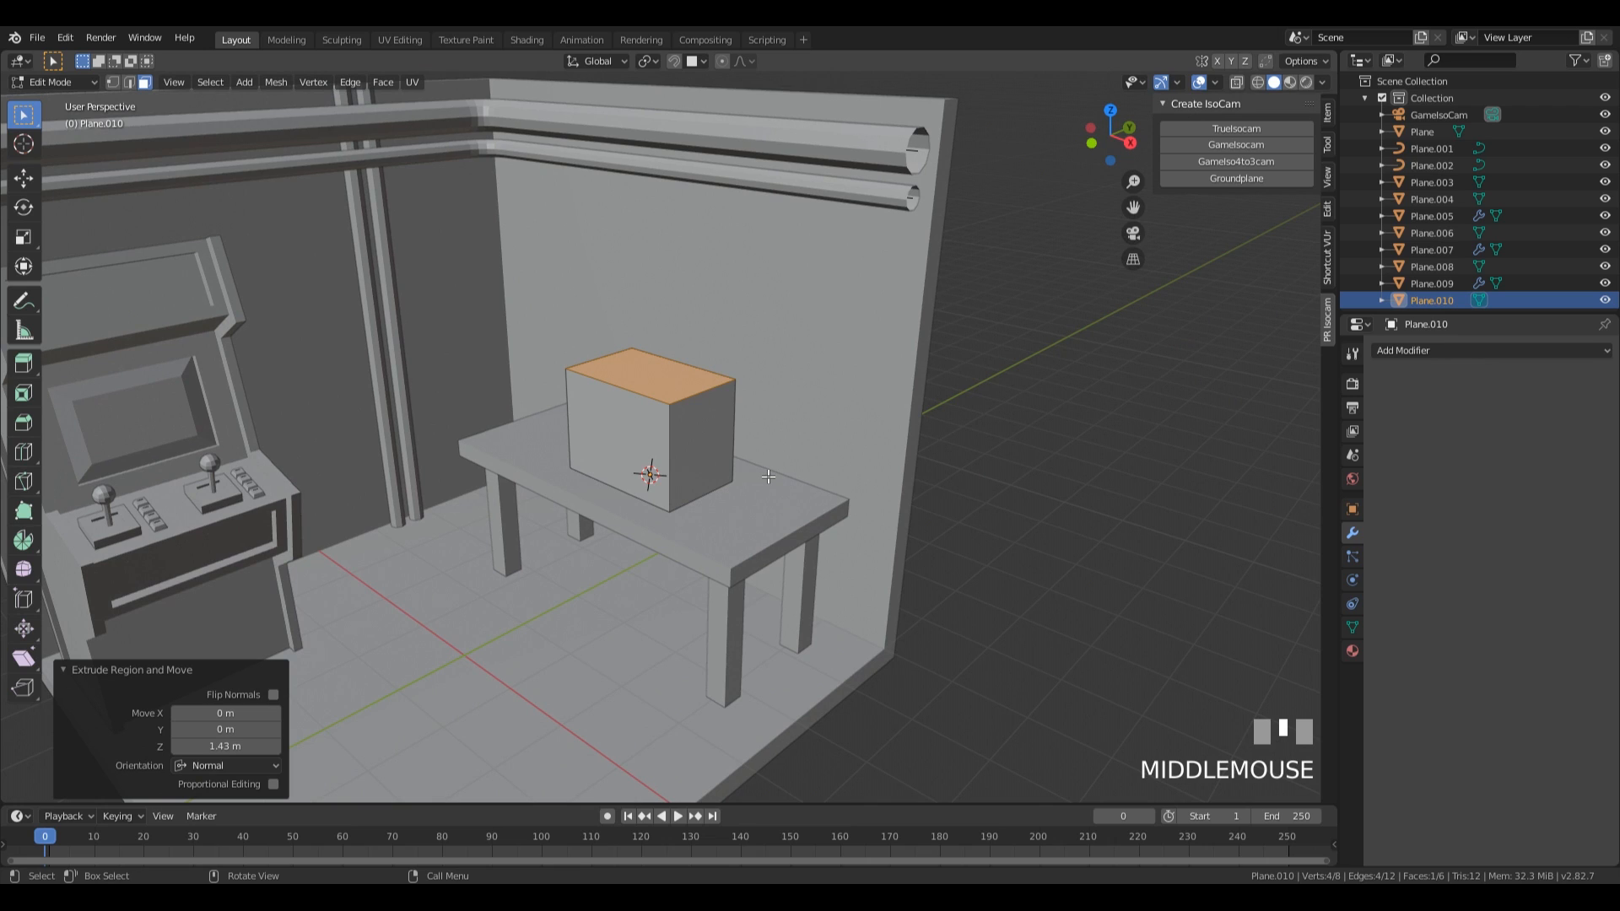
Scale the box object to about 1.027 in Object Mode and apply its scale.
{"action": "key", "text": "Tab"}
{"action": "key", "text": "s"}
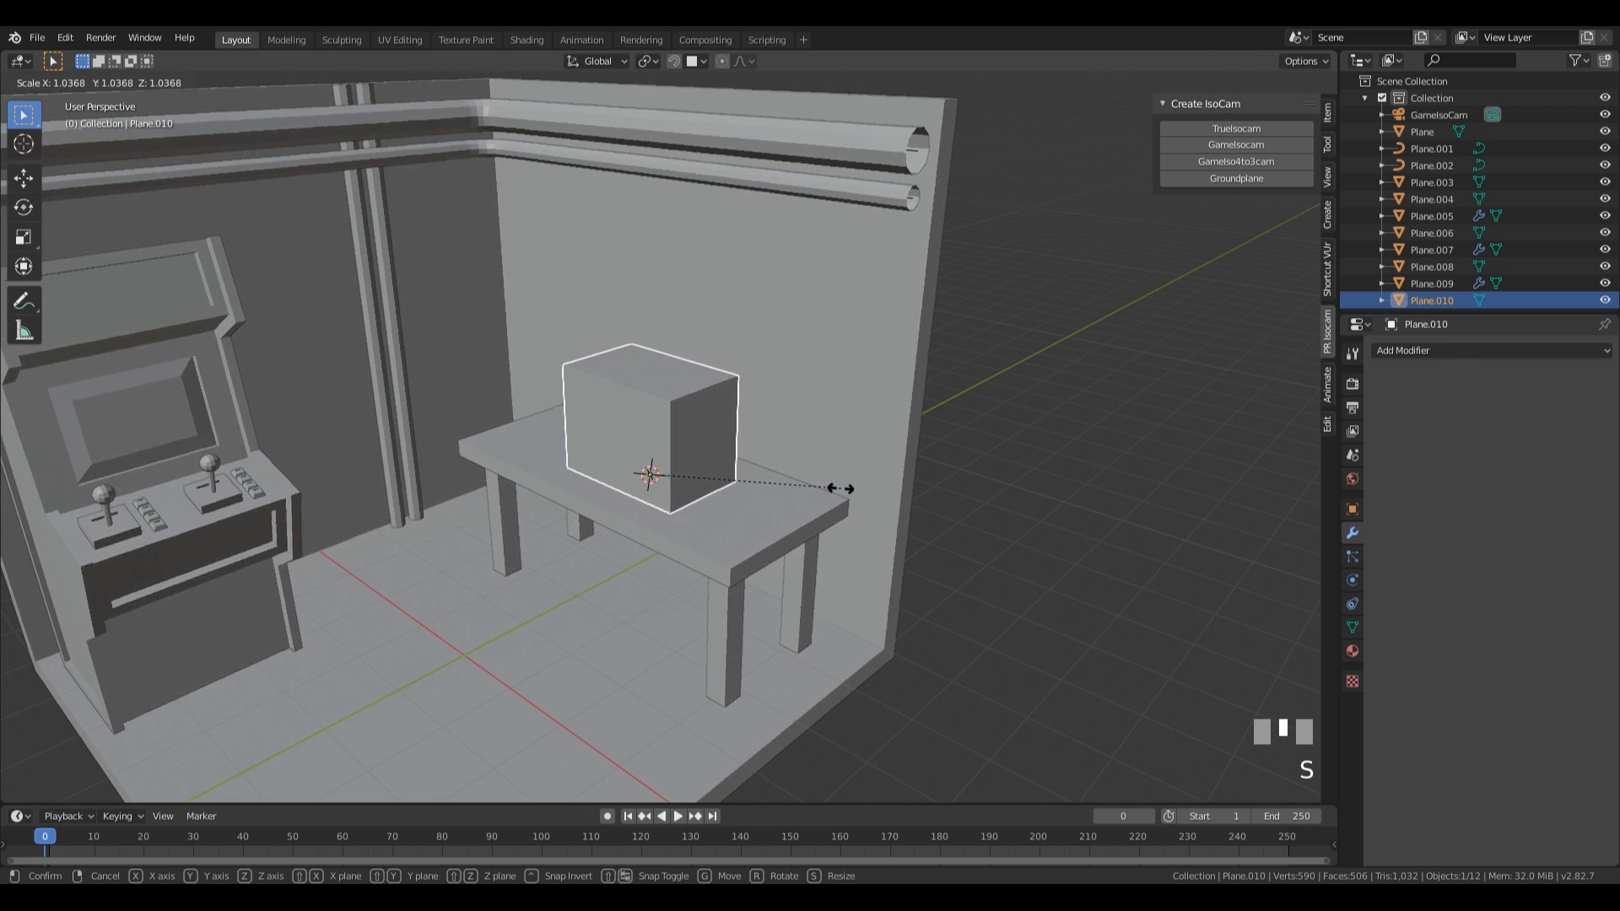
{"action": "left_click", "coordinate": [839, 487]}
{"action": "key", "text": "ctrl+a"}
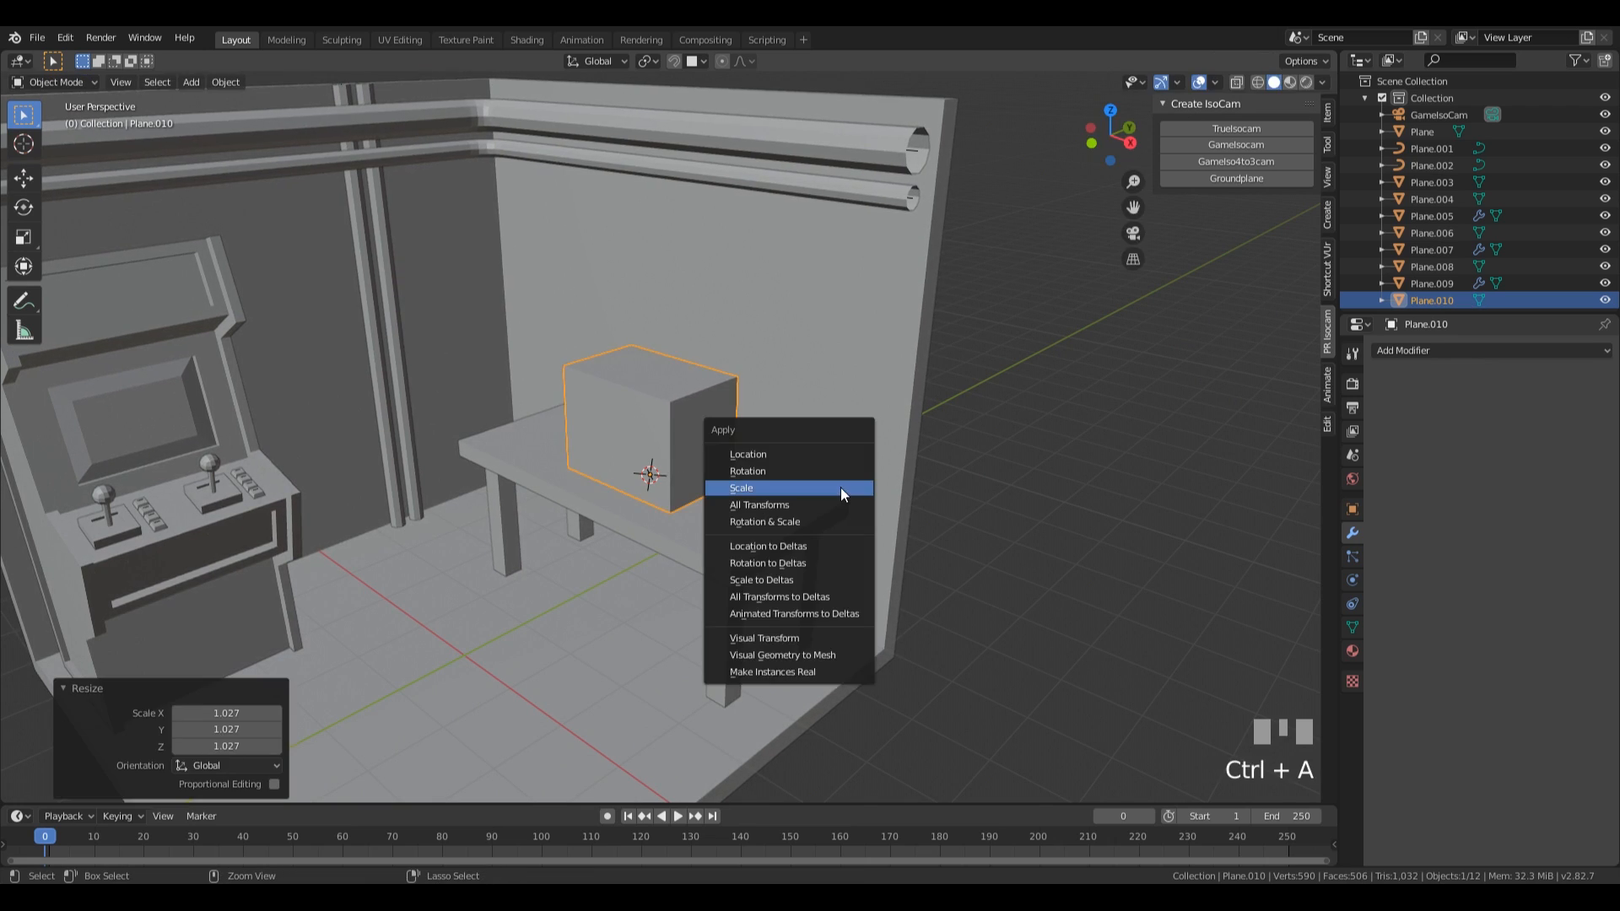
{"action": "left_click", "coordinate": [840, 488]}
Select the whole box mesh and, in front view, raise it slightly along Z off the tabletop.
{"action": "middle_click_drag", "start_coordinate": [839, 519], "coordinate": [871, 511]}
{"action": "key", "text": "Tab"}
{"action": "key", "text": "a"}
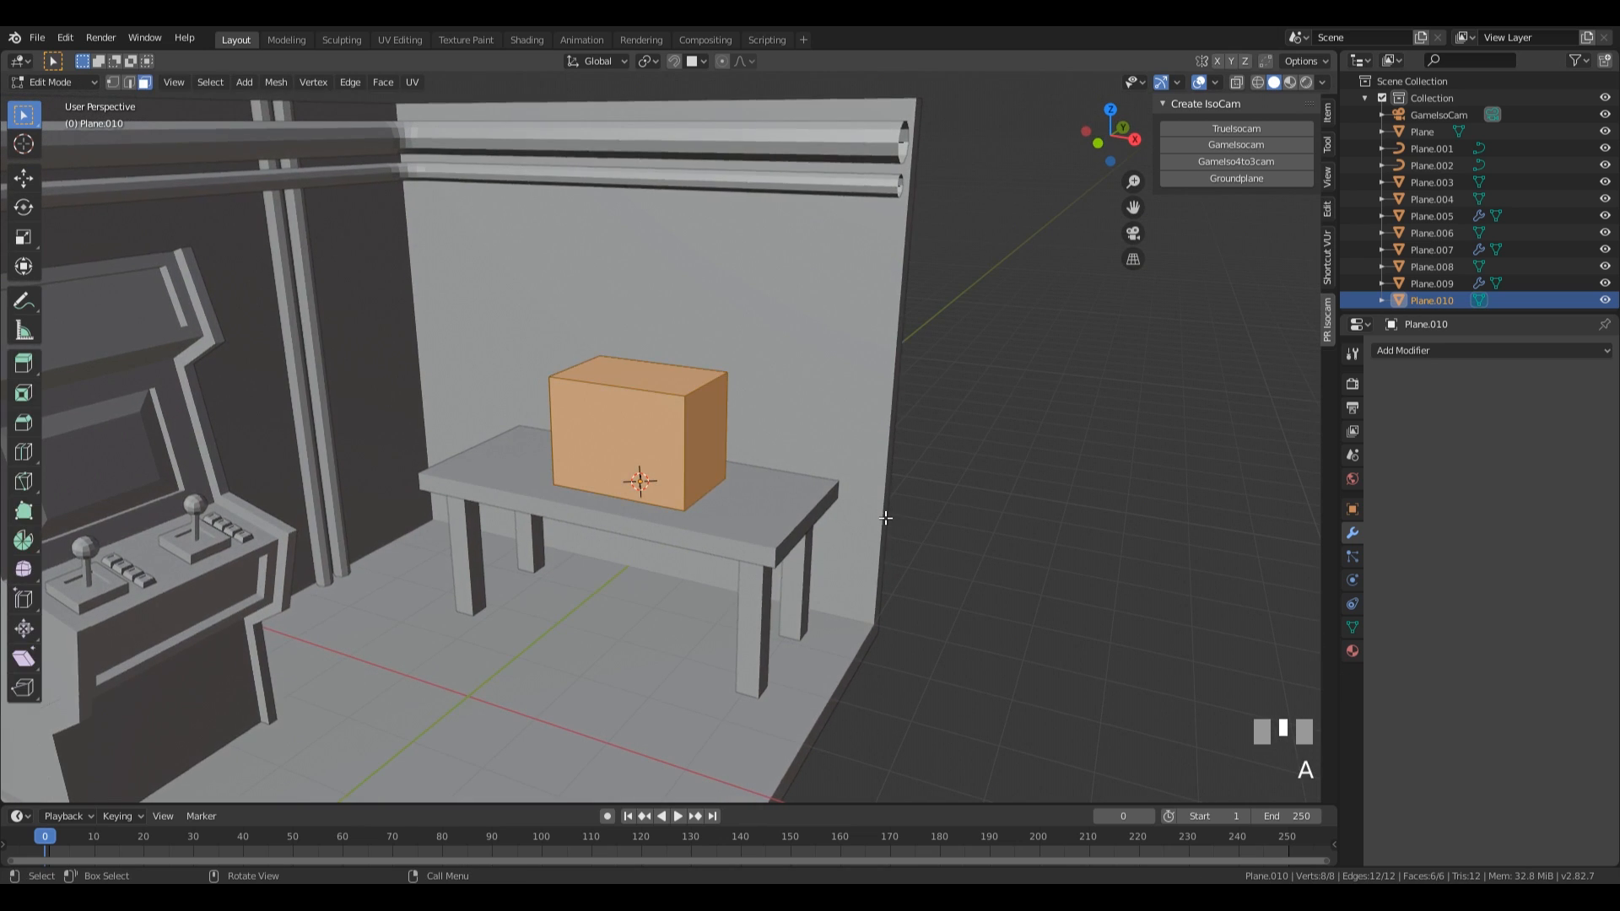
{"action": "key", "text": "KP_1"}
{"action": "scroll", "coordinate": [820, 475], "scroll_direction": "up", "scroll_amount": 3}
{"action": "key", "text": "g"}
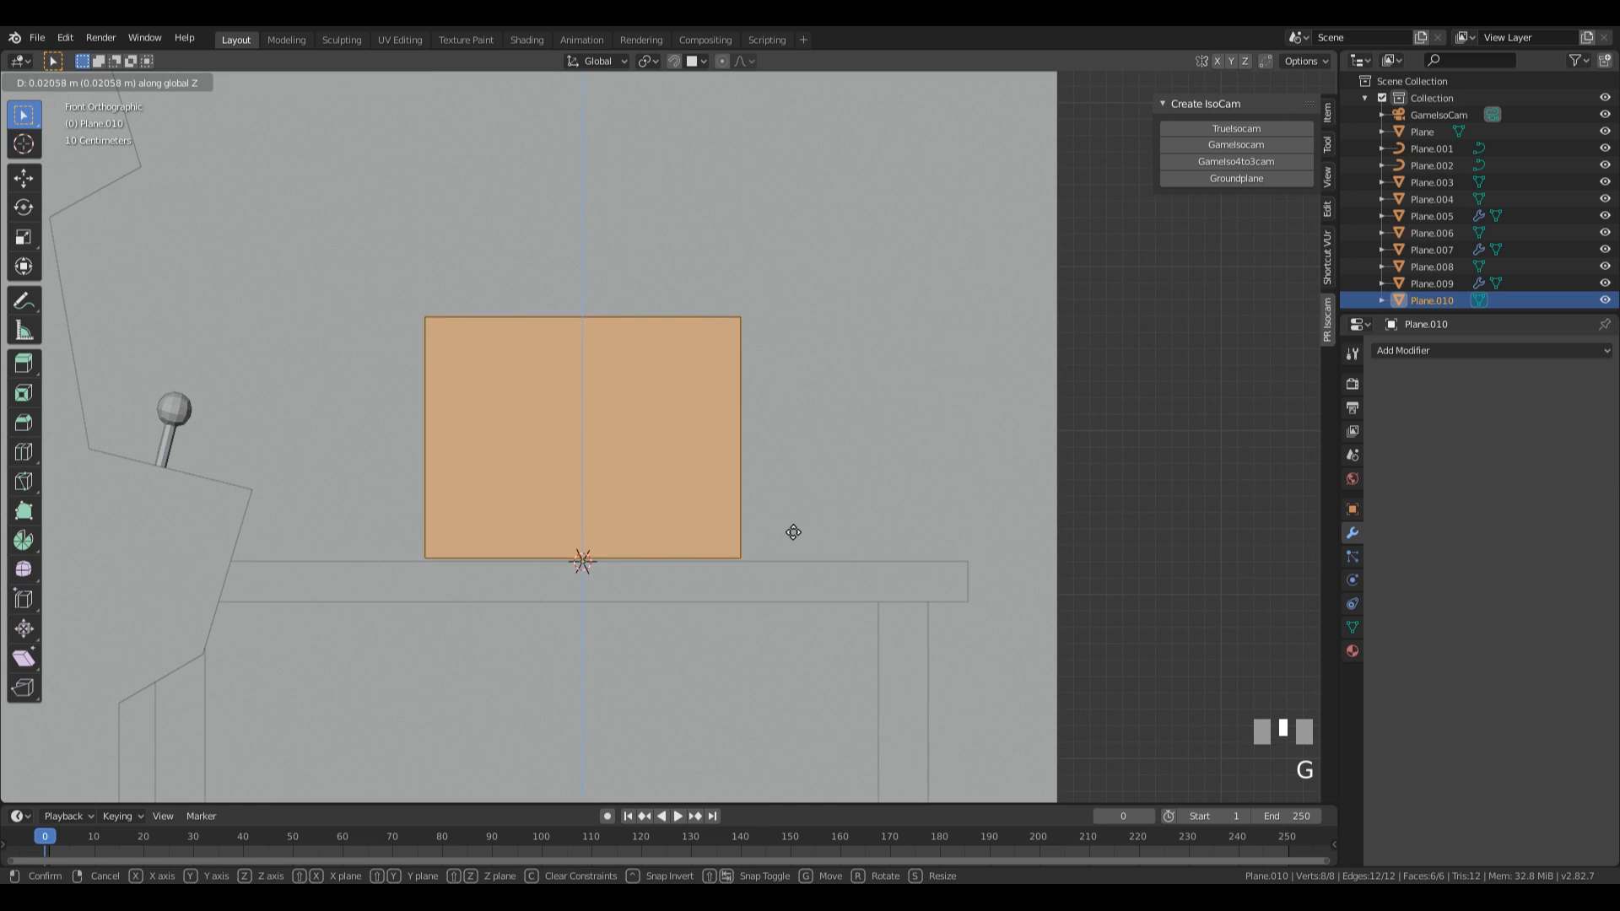
{"action": "left_click", "coordinate": [792, 520]}
Inset the box's bottom face by about 0.07 and extrude it downward about 0.053 m as a base.
{"action": "middle_click_drag", "start_coordinate": [775, 552], "coordinate": [756, 506]}
{"action": "left_click", "coordinate": [742, 544]}
{"action": "key", "text": "i"}
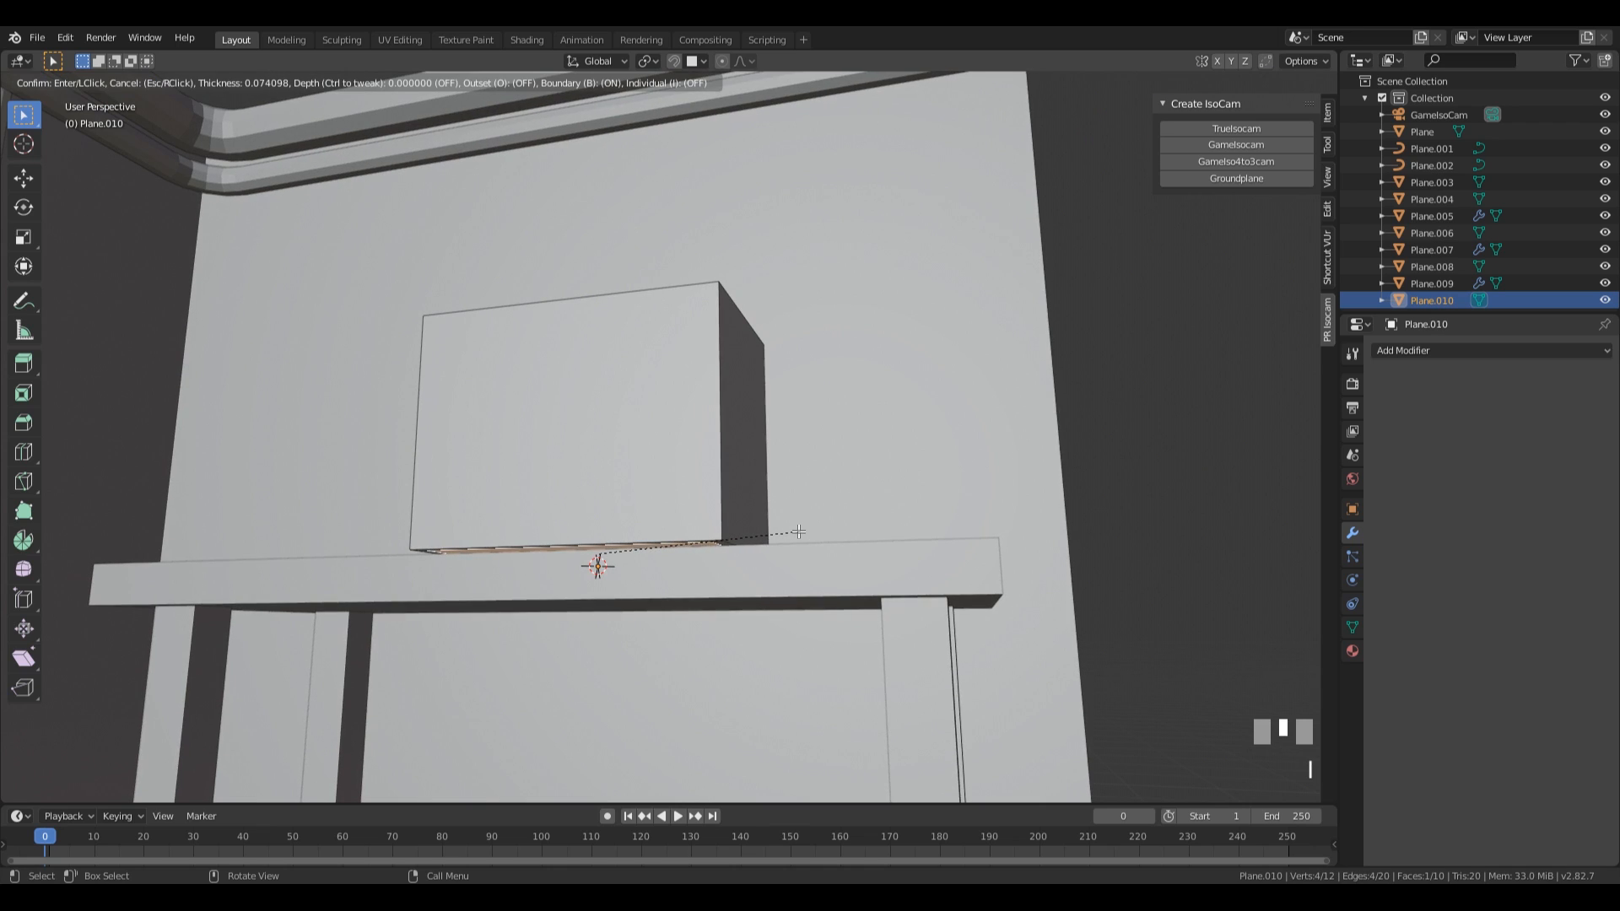
{"action": "left_click", "coordinate": [802, 534]}
{"action": "middle_click_drag", "start_coordinate": [802, 533], "coordinate": [845, 550]}
{"action": "key", "text": "e"}
{"action": "left_click", "coordinate": [830, 547]}
Nudge the base's bottom face down along Z to meet the tabletop, ending with a move of about -0.0062 m, and return to Object Mode.
{"action": "key", "text": "g"}
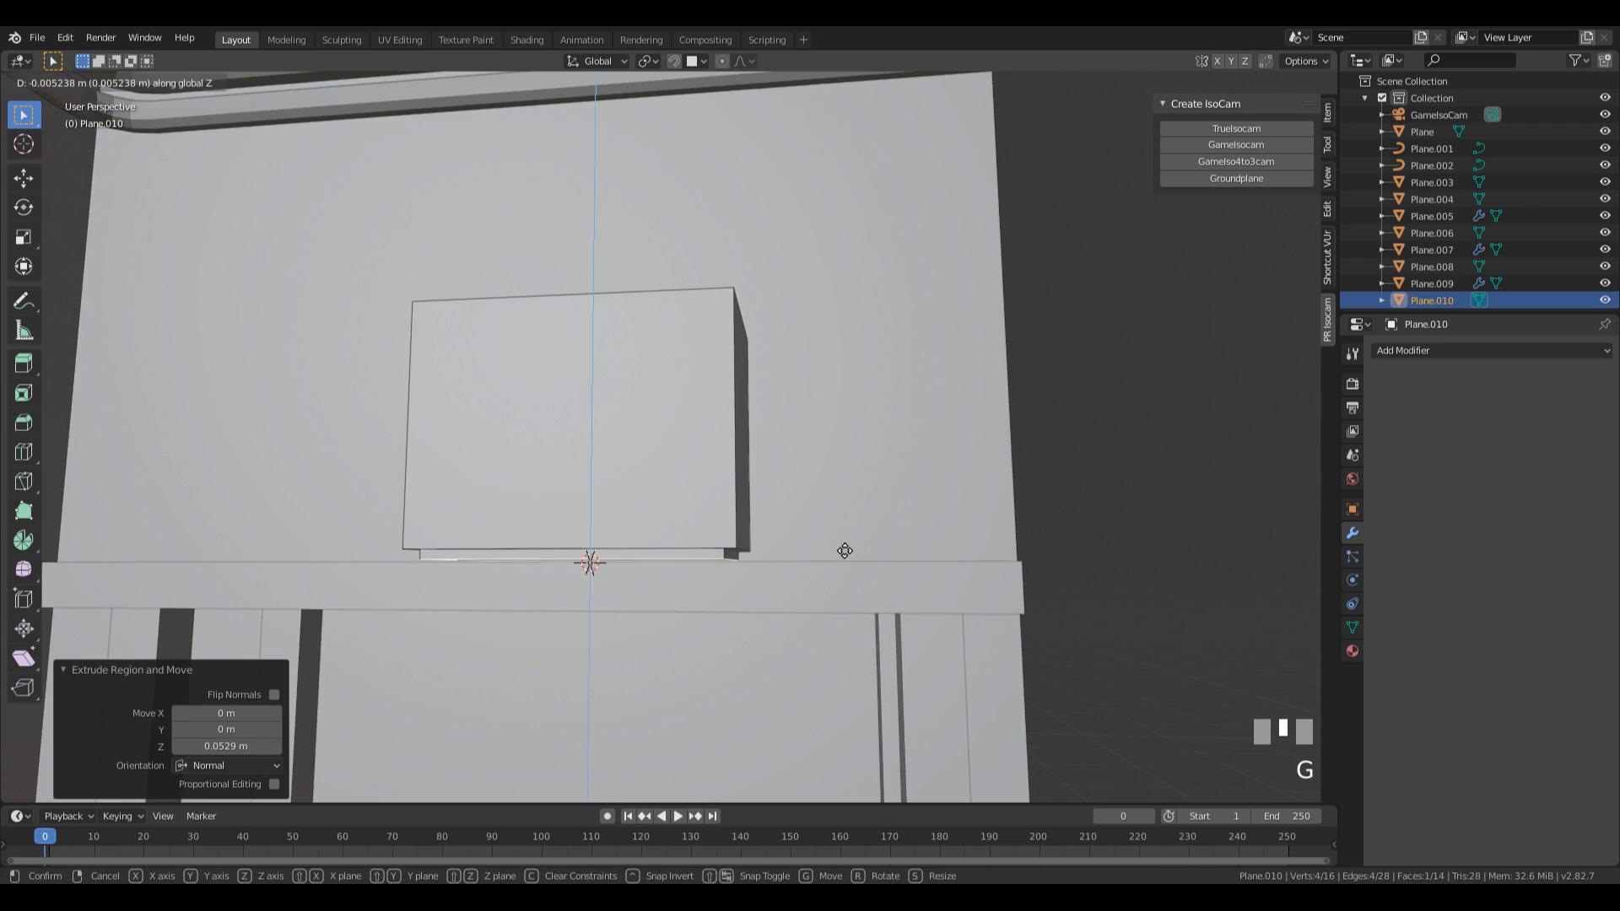
{"action": "left_click", "coordinate": [843, 553]}
{"action": "key", "text": "KP_1"}
{"action": "scroll", "coordinate": [931, 609], "scroll_direction": "up", "scroll_amount": 2}
{"action": "scroll", "coordinate": [930, 609], "scroll_direction": "up", "scroll_amount": 3}
{"action": "key", "text": "g"}
{"action": "key", "text": "z"}
{"action": "left_click", "coordinate": [903, 600]}
{"action": "scroll", "coordinate": [869, 462], "scroll_direction": "down", "scroll_amount": 2}
{"action": "middle_click_drag", "start_coordinate": [886, 443], "coordinate": [974, 470], "text": "shift"}
{"action": "scroll", "coordinate": [973, 470], "scroll_direction": "down", "scroll_amount": 2}
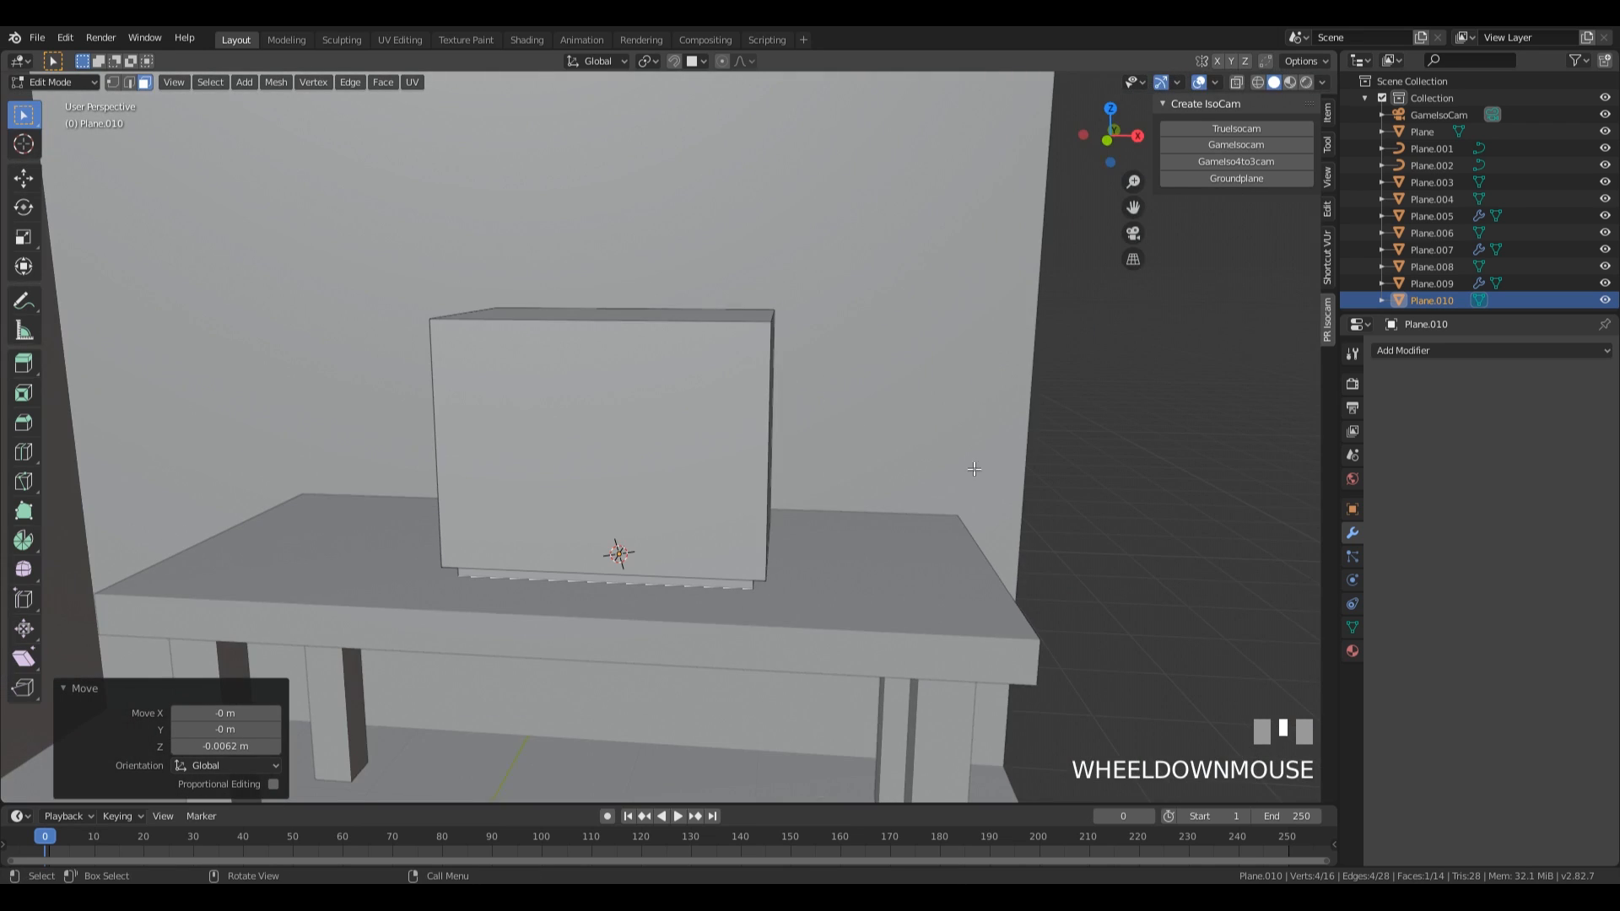
{"action": "key", "text": "Tab"}
Separate the box's front face into its own object.
{"action": "middle_click_drag", "start_coordinate": [788, 554], "coordinate": [820, 399]}
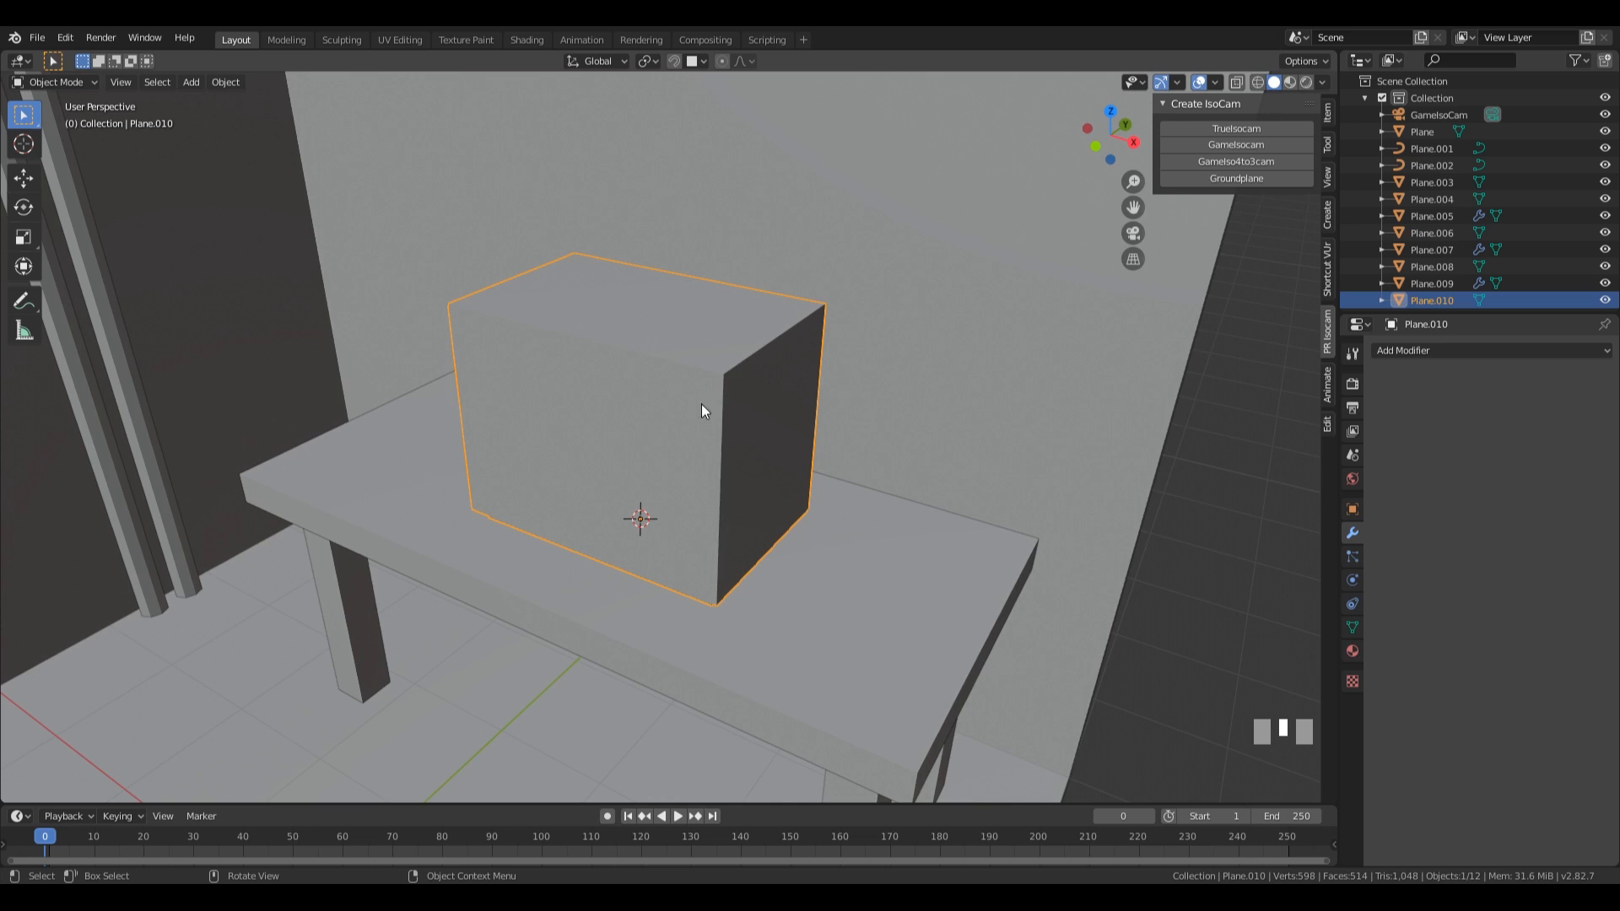
{"action": "middle_click_drag", "start_coordinate": [792, 487], "coordinate": [681, 488]}
{"action": "scroll", "coordinate": [682, 487], "scroll_direction": "down", "scroll_amount": 3}
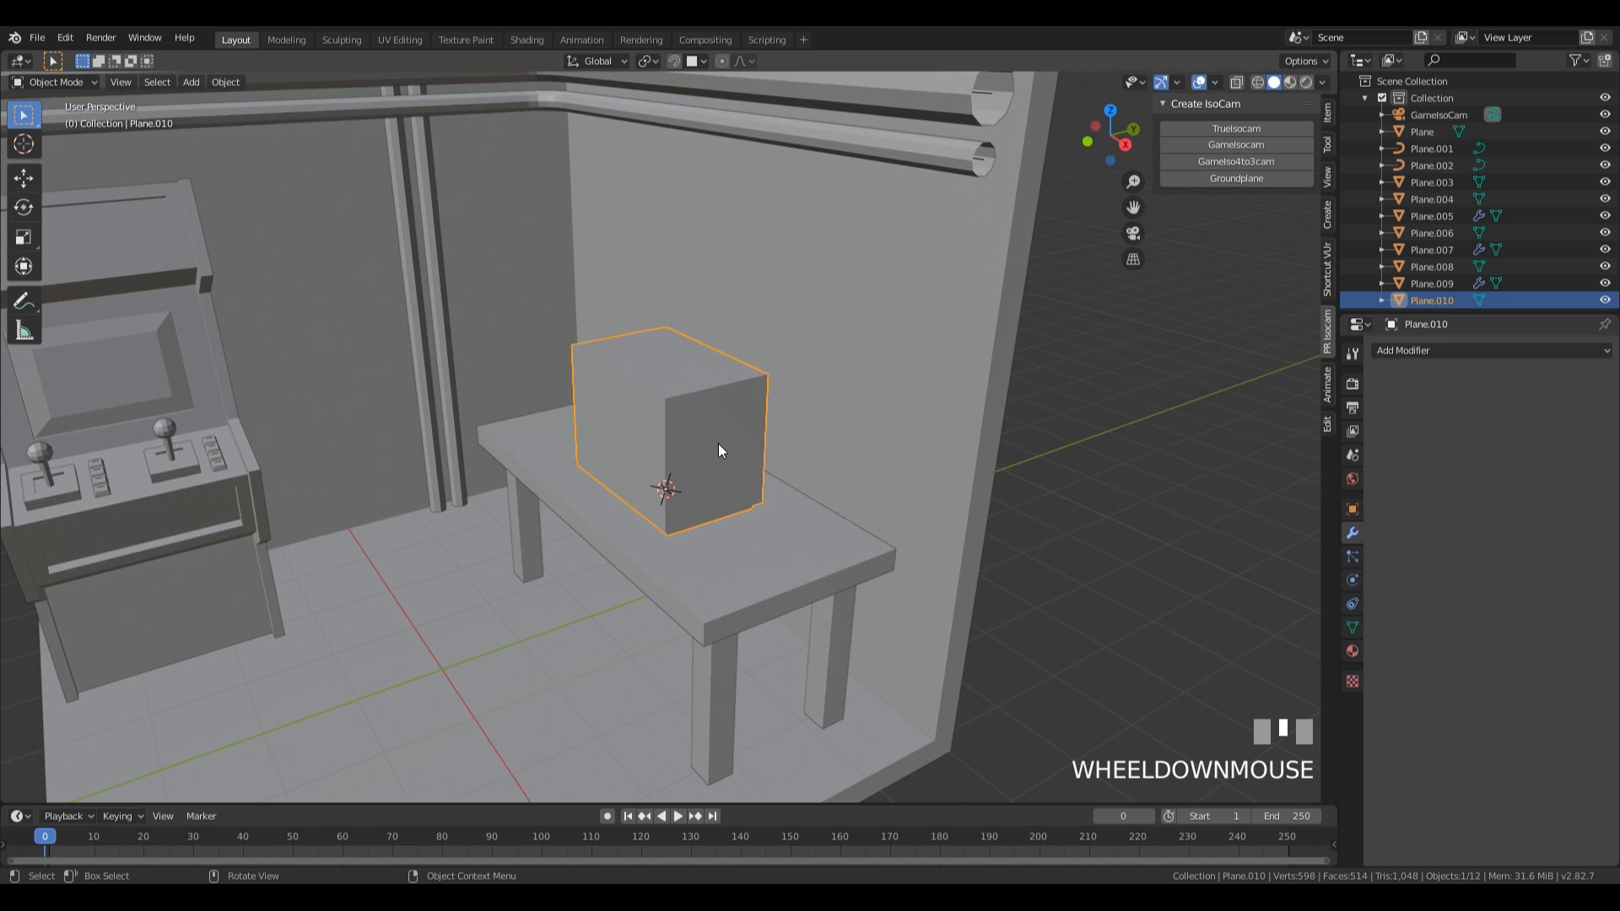
{"action": "middle_click_drag", "start_coordinate": [718, 448], "coordinate": [601, 358]}
{"action": "key", "text": "Tab"}
{"action": "scroll", "coordinate": [808, 559], "scroll_direction": "up", "scroll_amount": 2}
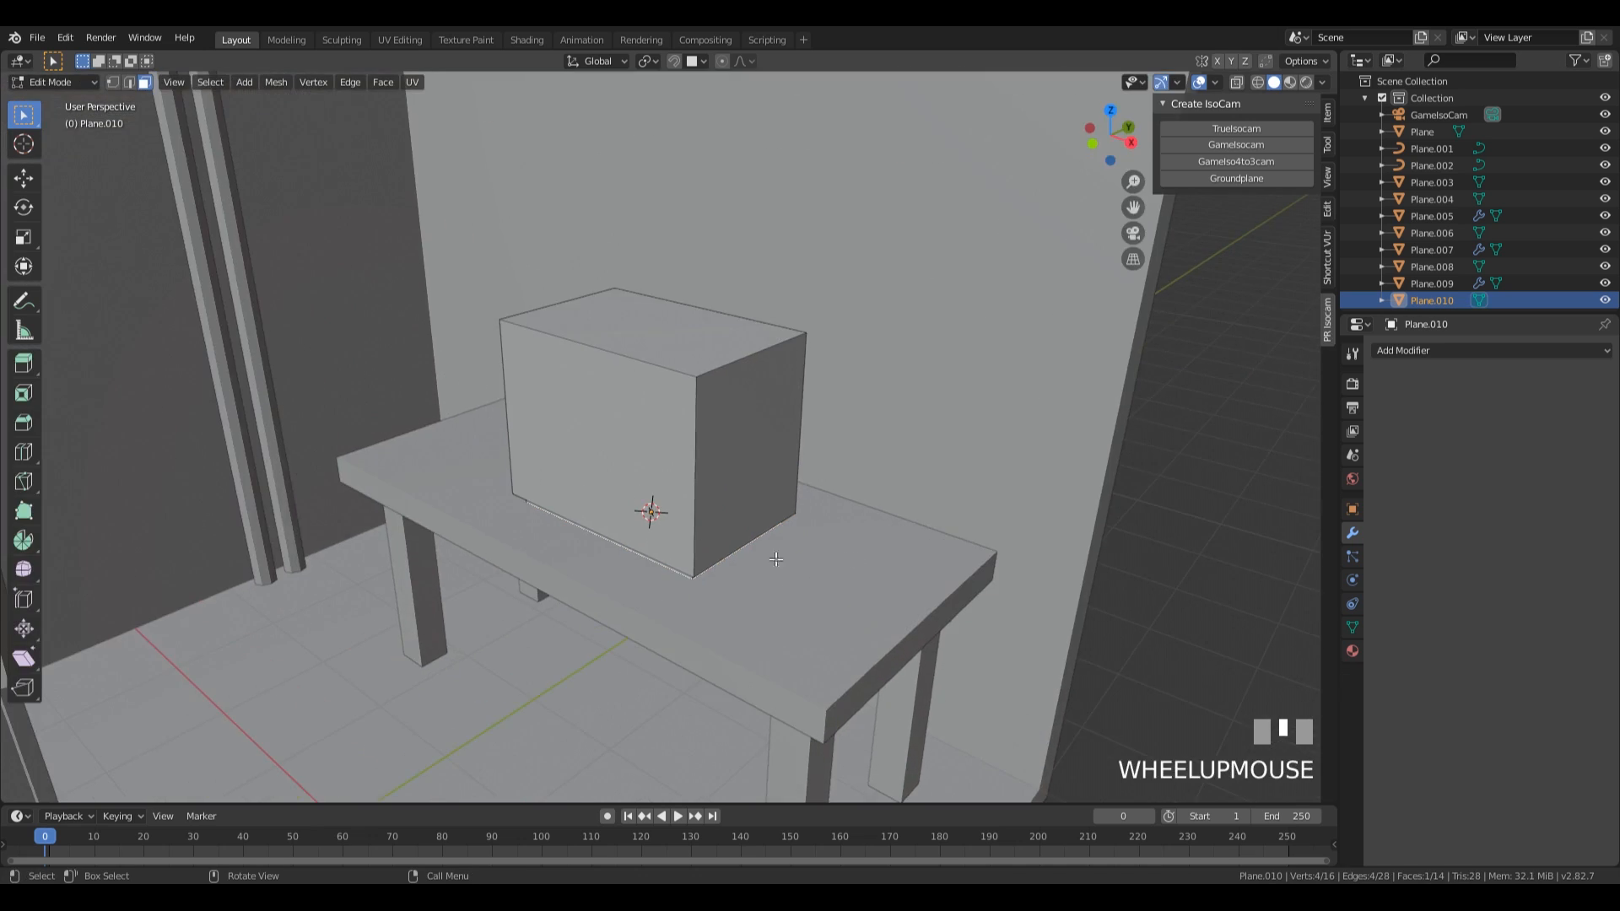
{"action": "key", "text": "3"}
{"action": "left_click", "coordinate": [628, 469]}
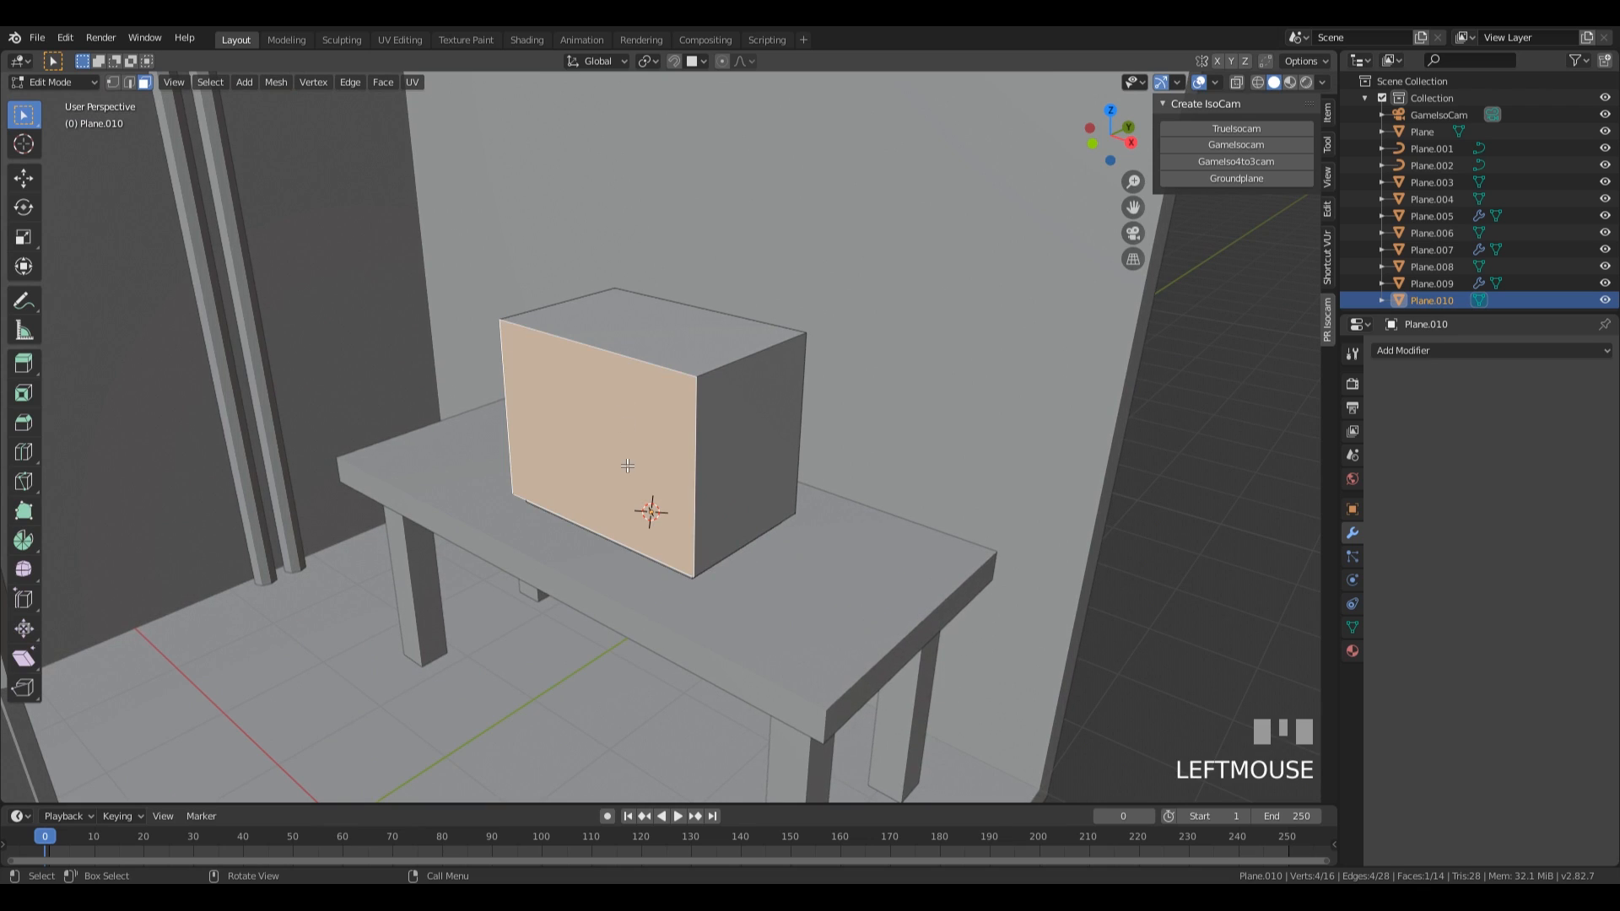
{"action": "key", "text": "x"}
{"action": "key", "text": "Return"}
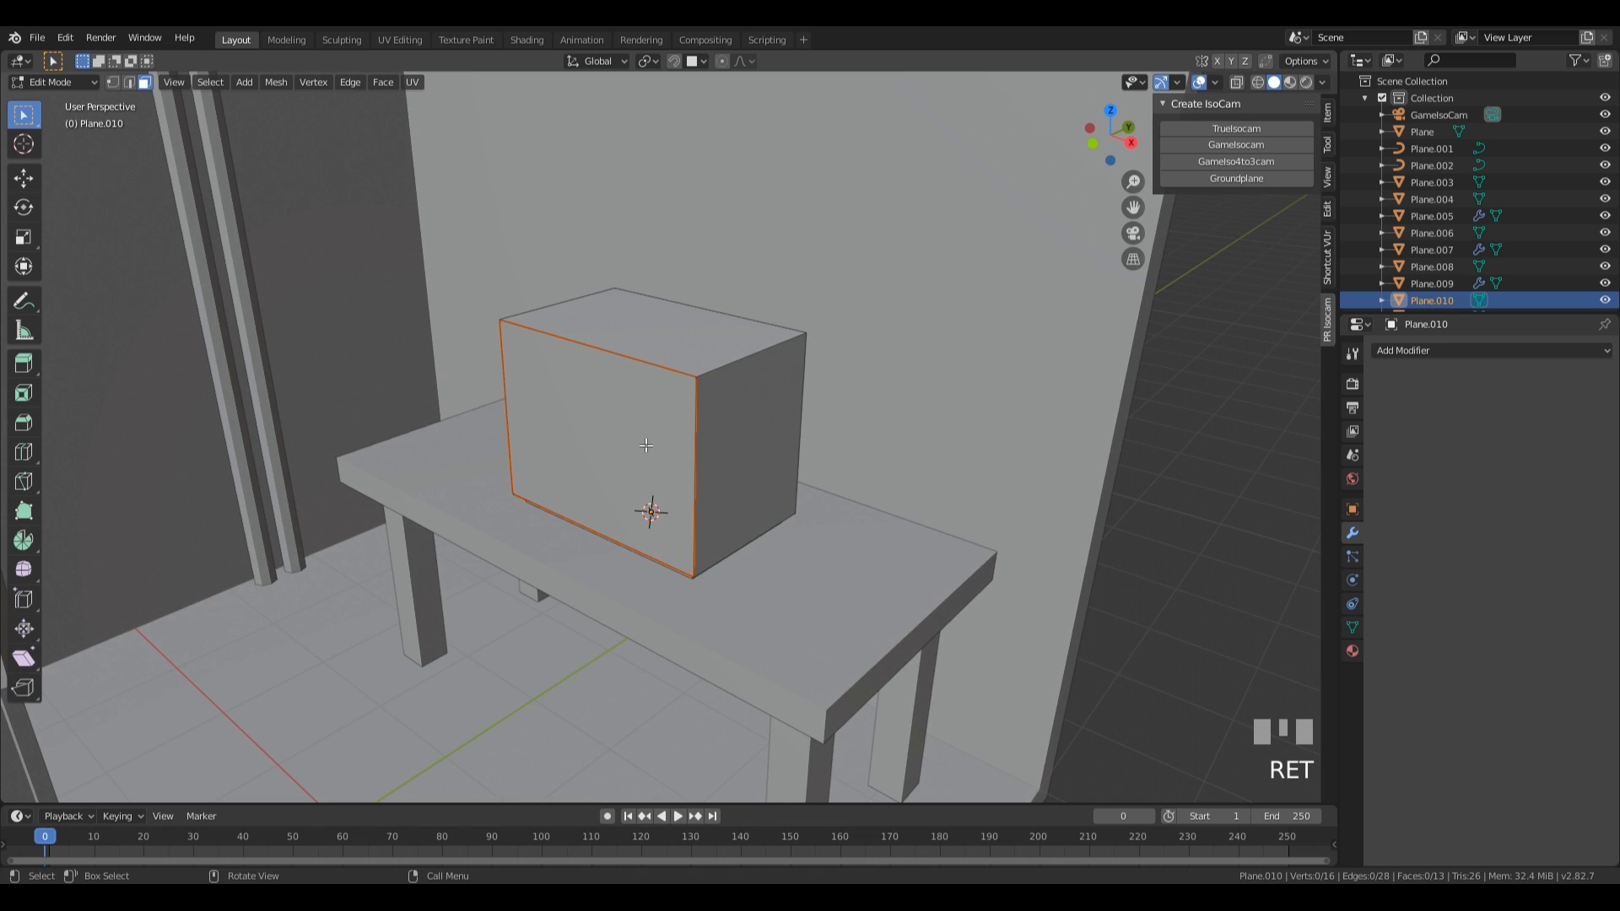
Select the separated front panel and add a vertical loop cut slid about 0.52 toward its right side.
{"action": "key", "text": "Tab"}
{"action": "left_click", "coordinate": [705, 452]}
{"action": "key", "text": "g"}
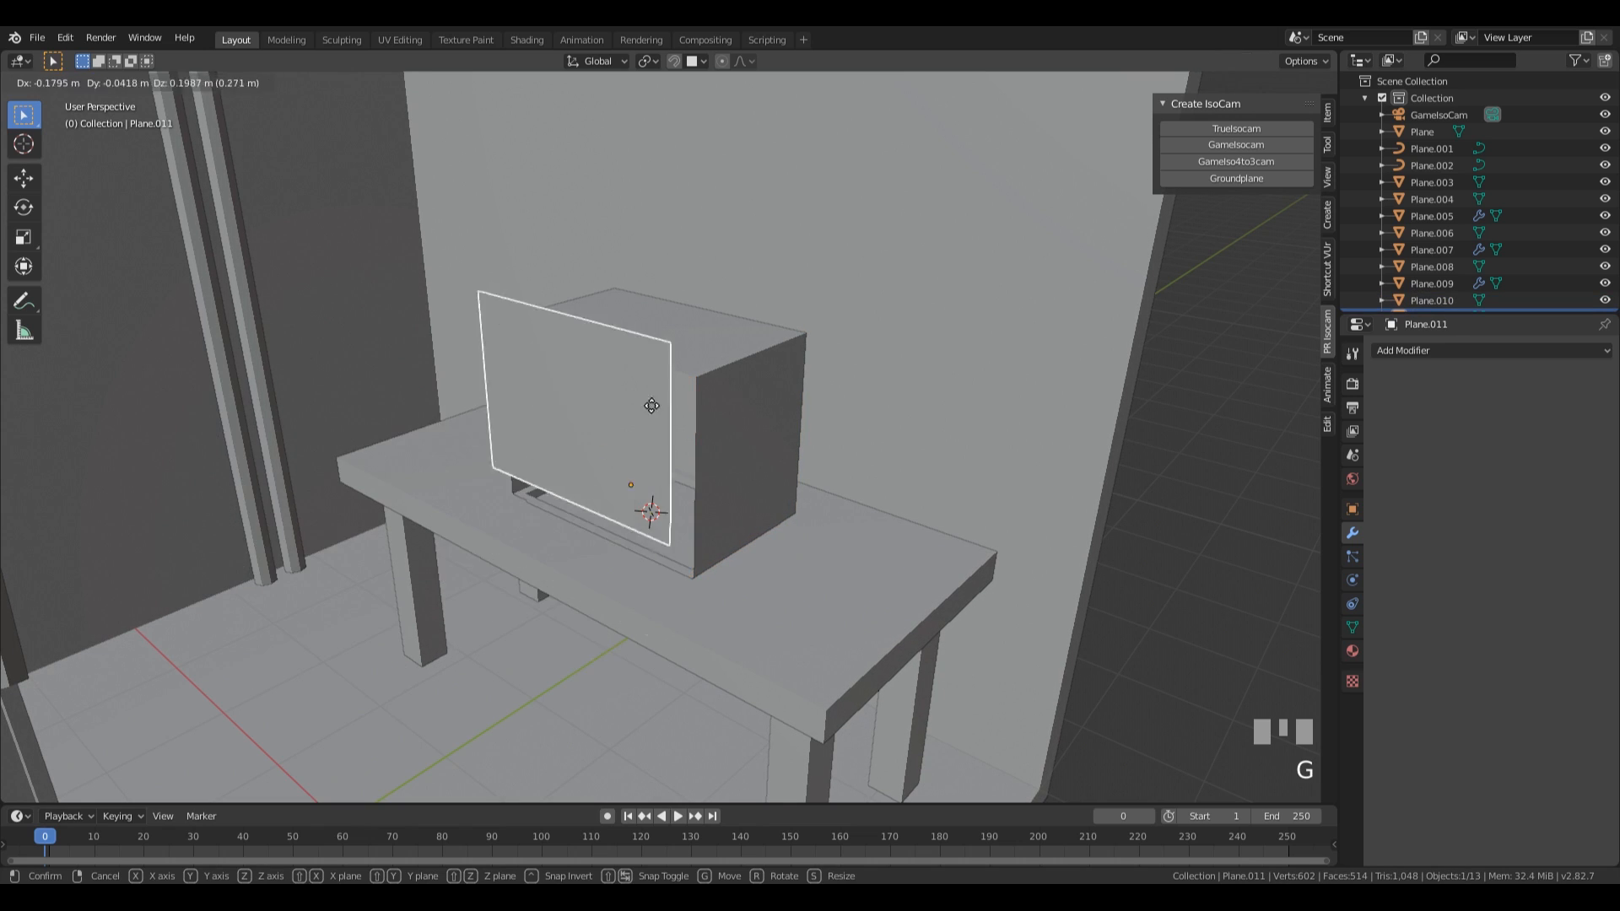
{"action": "key", "text": "Escape"}
{"action": "middle_click_drag", "start_coordinate": [675, 417], "coordinate": [688, 492]}
{"action": "key", "text": "Tab"}
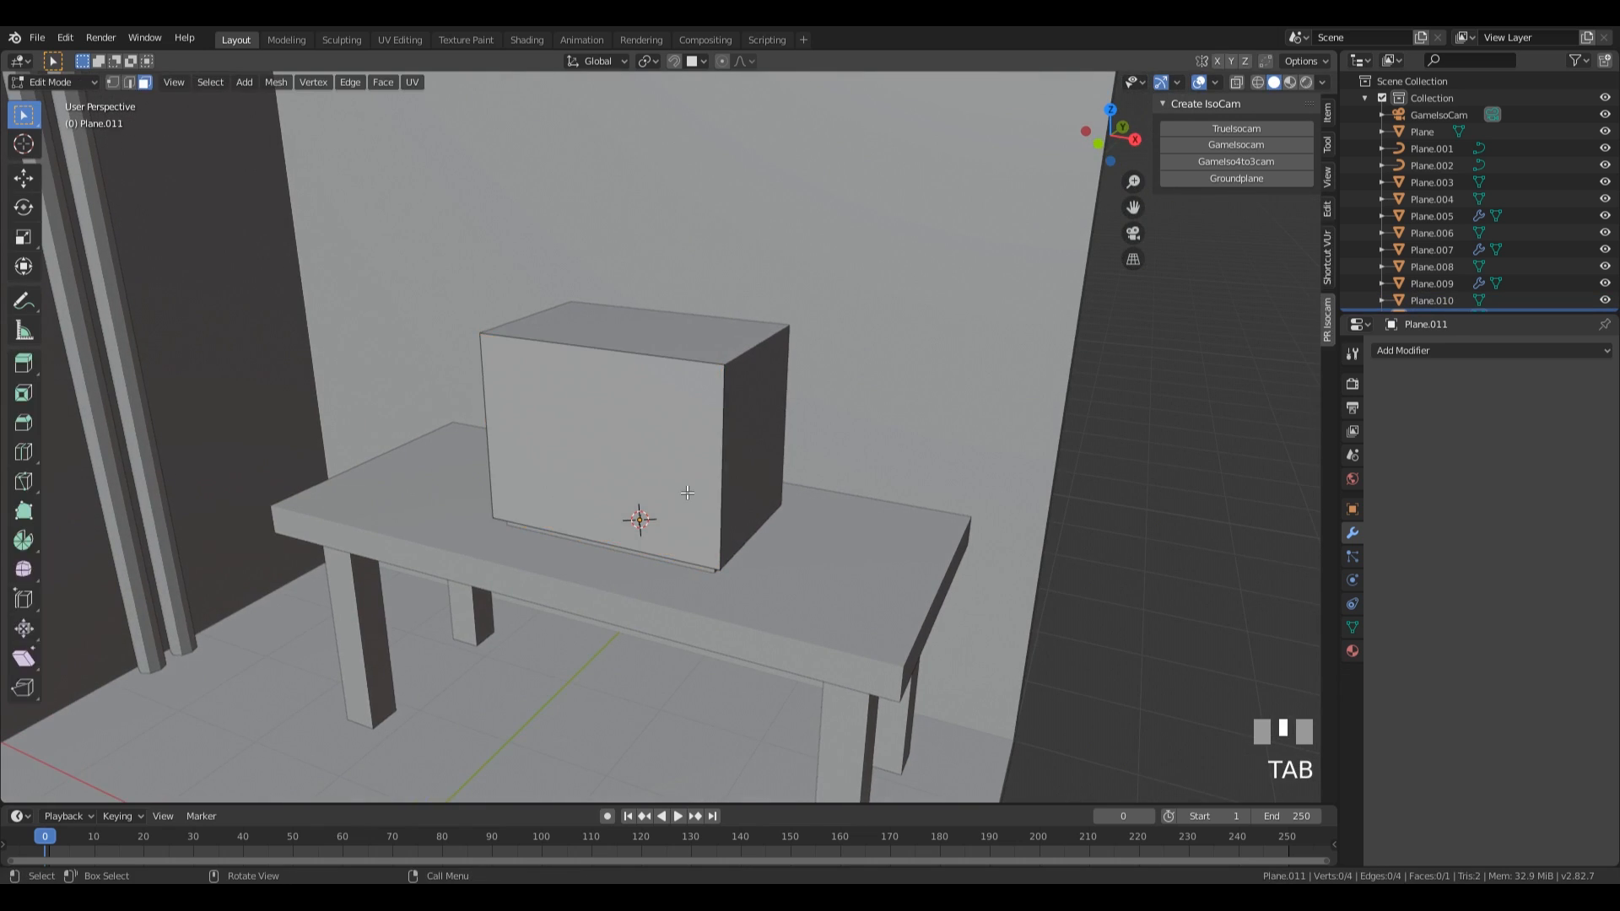
{"action": "key", "text": "ctrl+r"}
{"action": "left_click", "coordinate": [625, 408]}
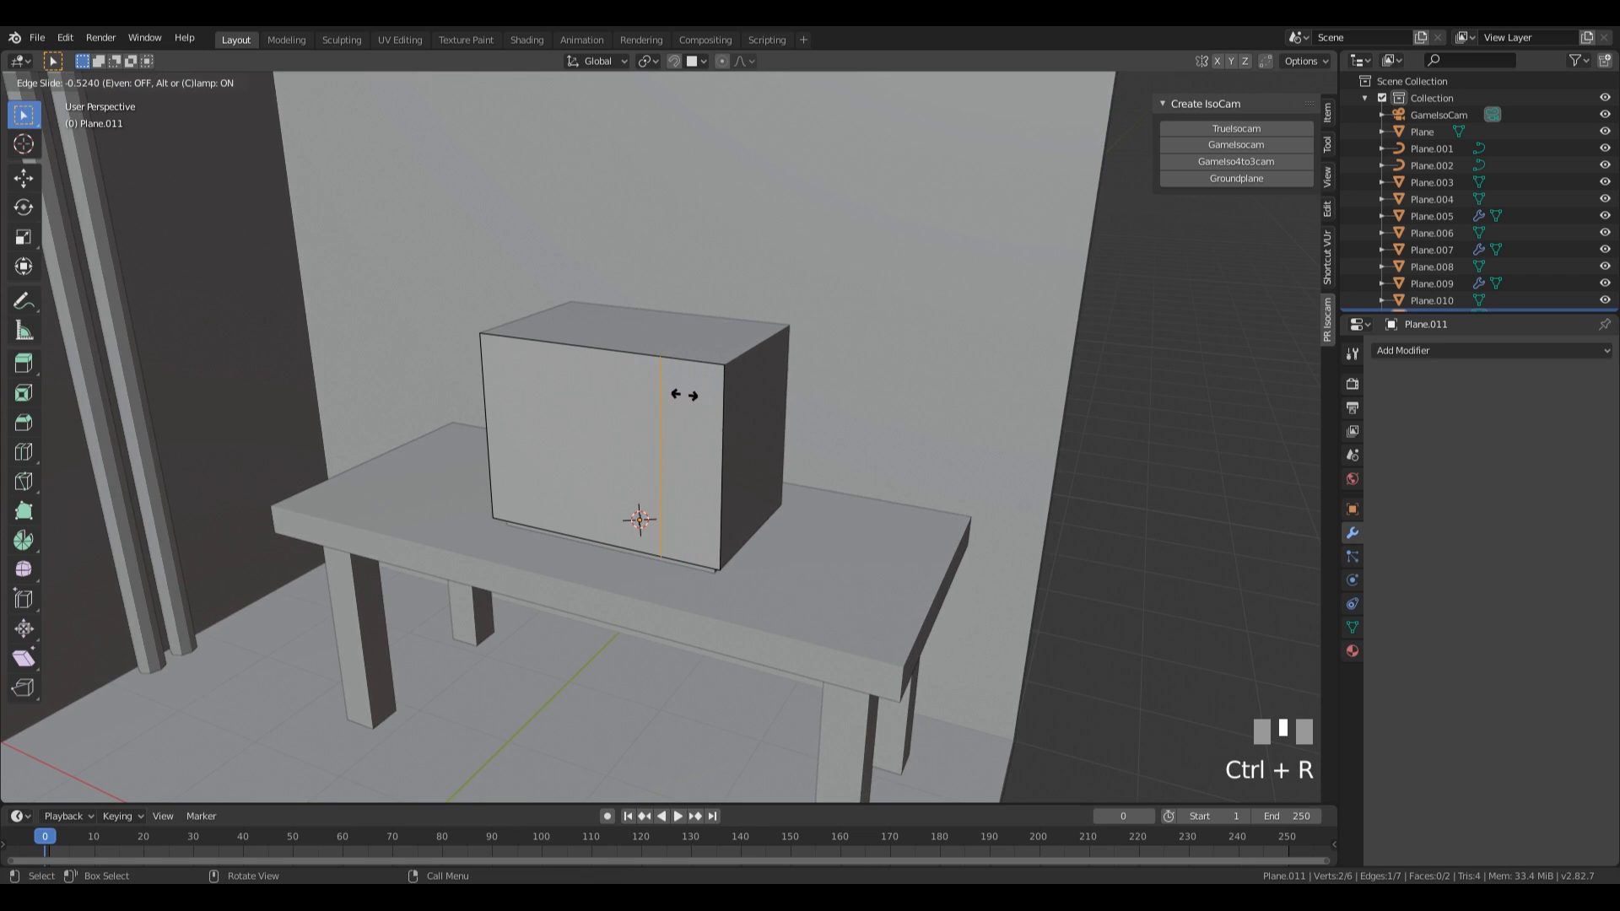
{"action": "left_click", "coordinate": [684, 395]}
Select the front panel and the box together and scale both meshes to about 1.14 along X.
{"action": "middle_click_drag", "start_coordinate": [684, 395], "coordinate": [709, 546]}
{"action": "key", "text": "Tab"}
{"action": "left_click", "coordinate": [759, 391], "text": "shift"}
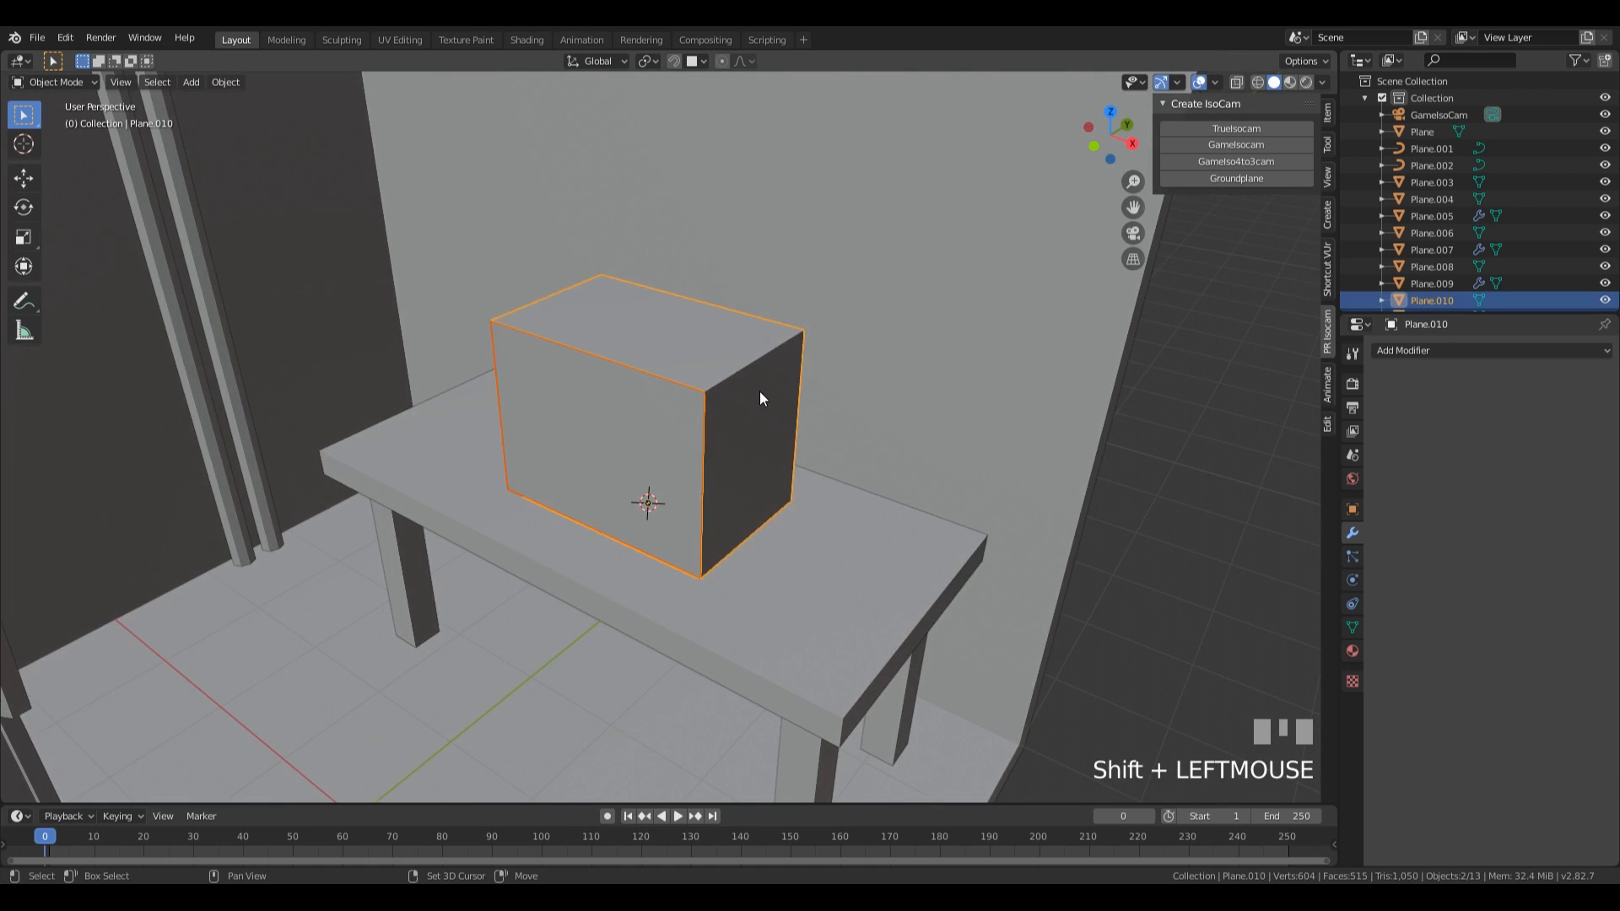
{"action": "key", "text": "Tab"}
{"action": "key", "text": "a"}
{"action": "key", "text": "KP_1"}
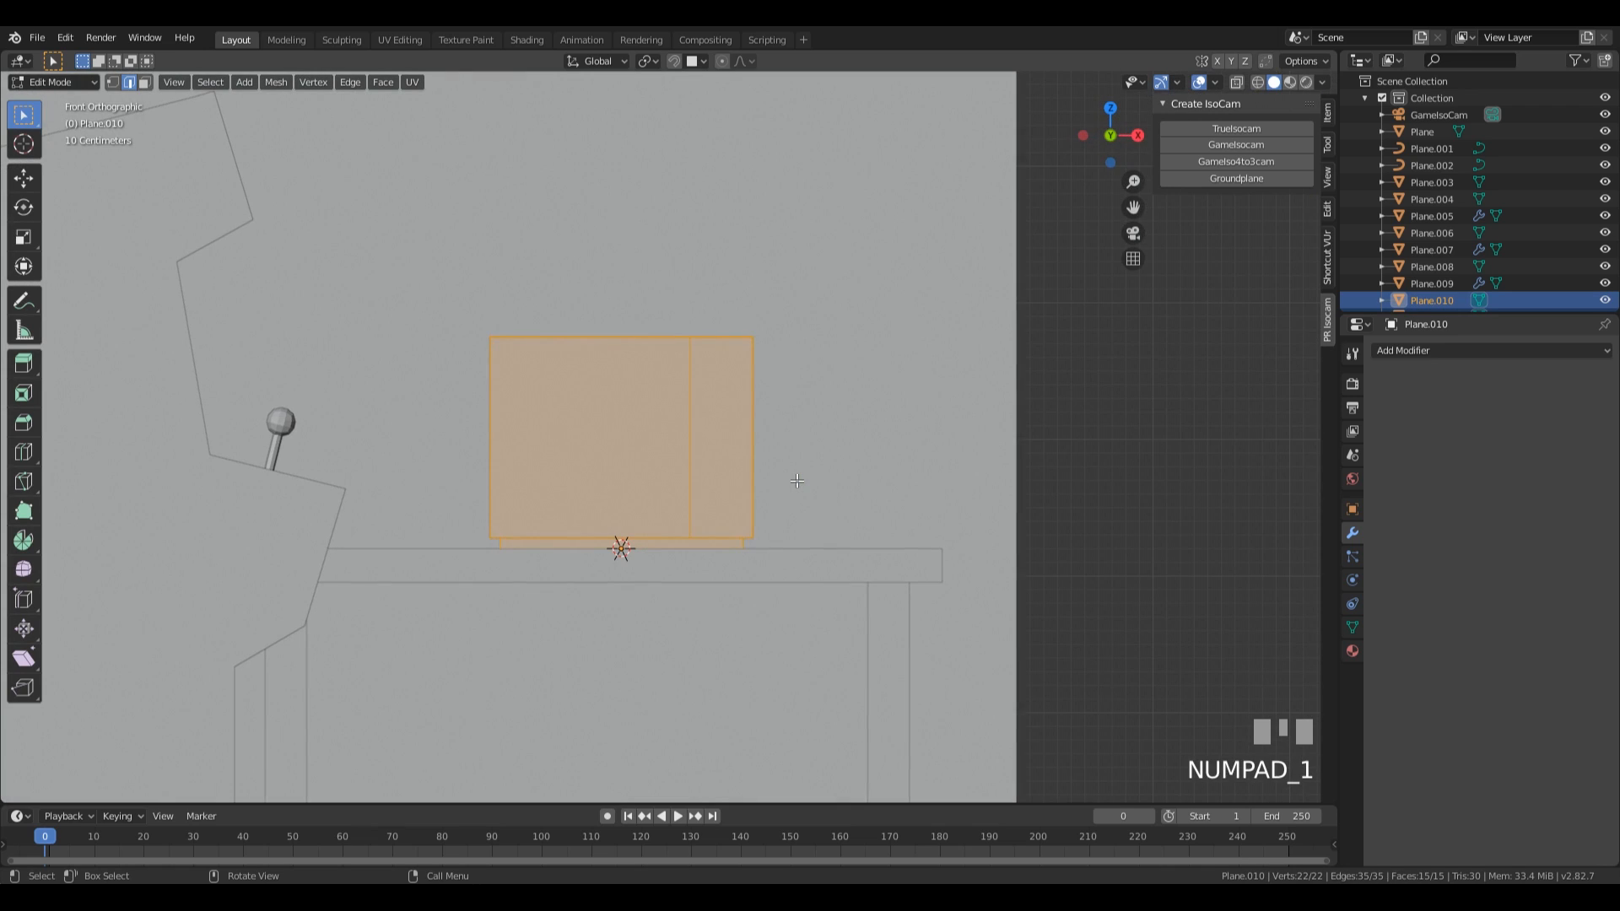
{"action": "key", "text": "s"}
{"action": "key", "text": "x"}
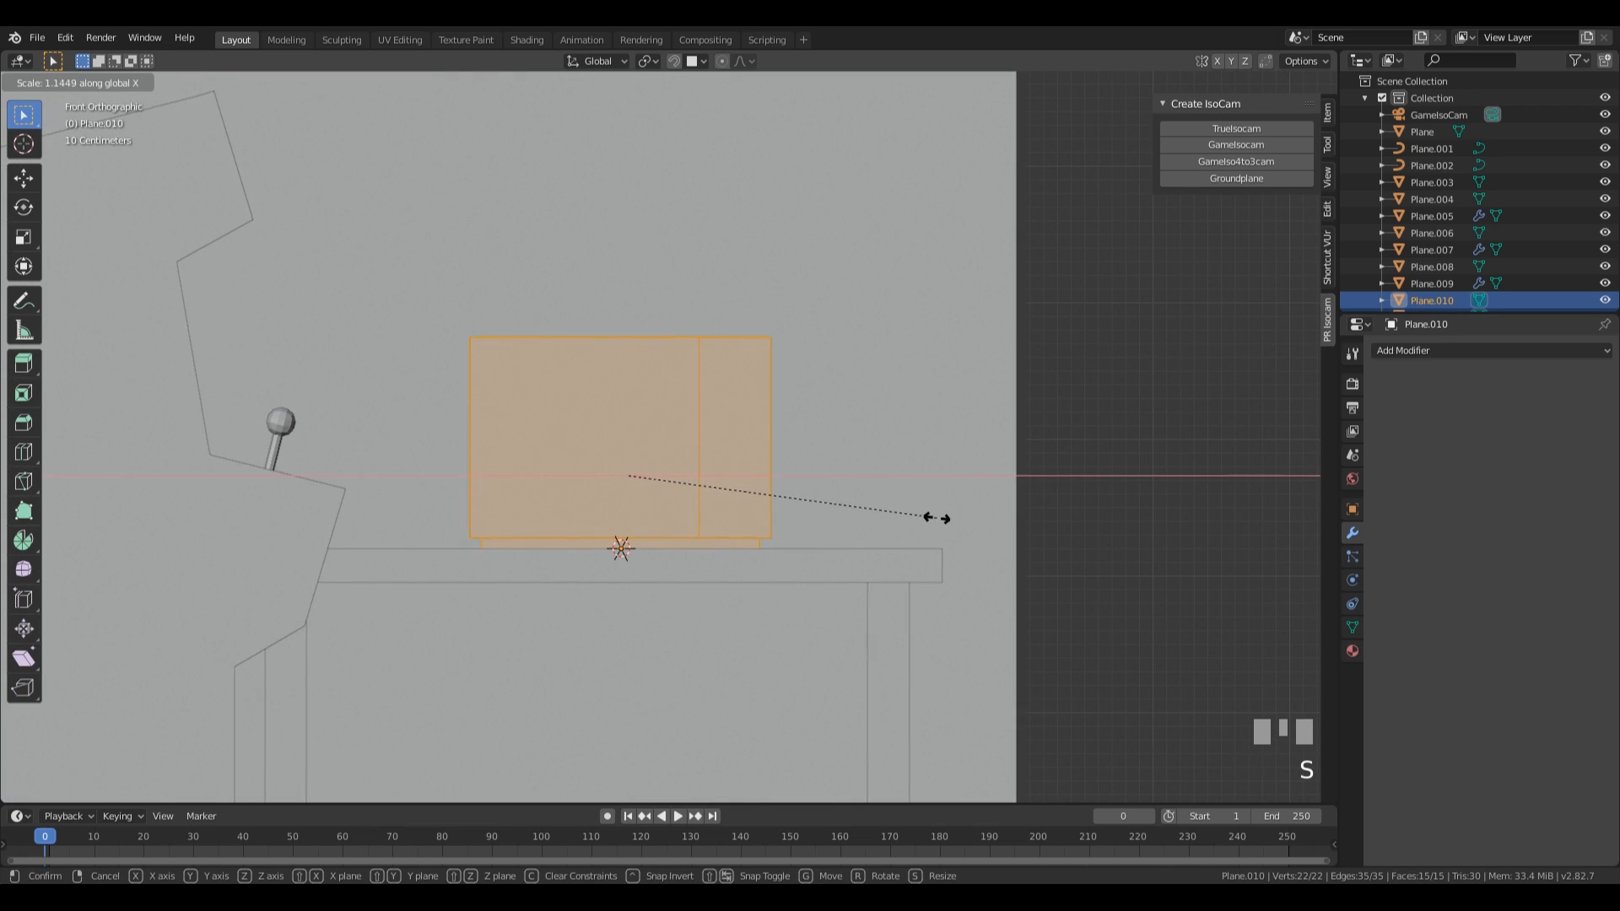
{"action": "left_click", "coordinate": [940, 517]}
{"action": "middle_click_drag", "start_coordinate": [940, 516], "coordinate": [884, 475]}
Separate the wide left section of the appliance's divided front panel into its own object.
{"action": "key", "text": "Tab"}
{"action": "left_click", "coordinate": [716, 462]}
{"action": "key", "text": "Tab"}
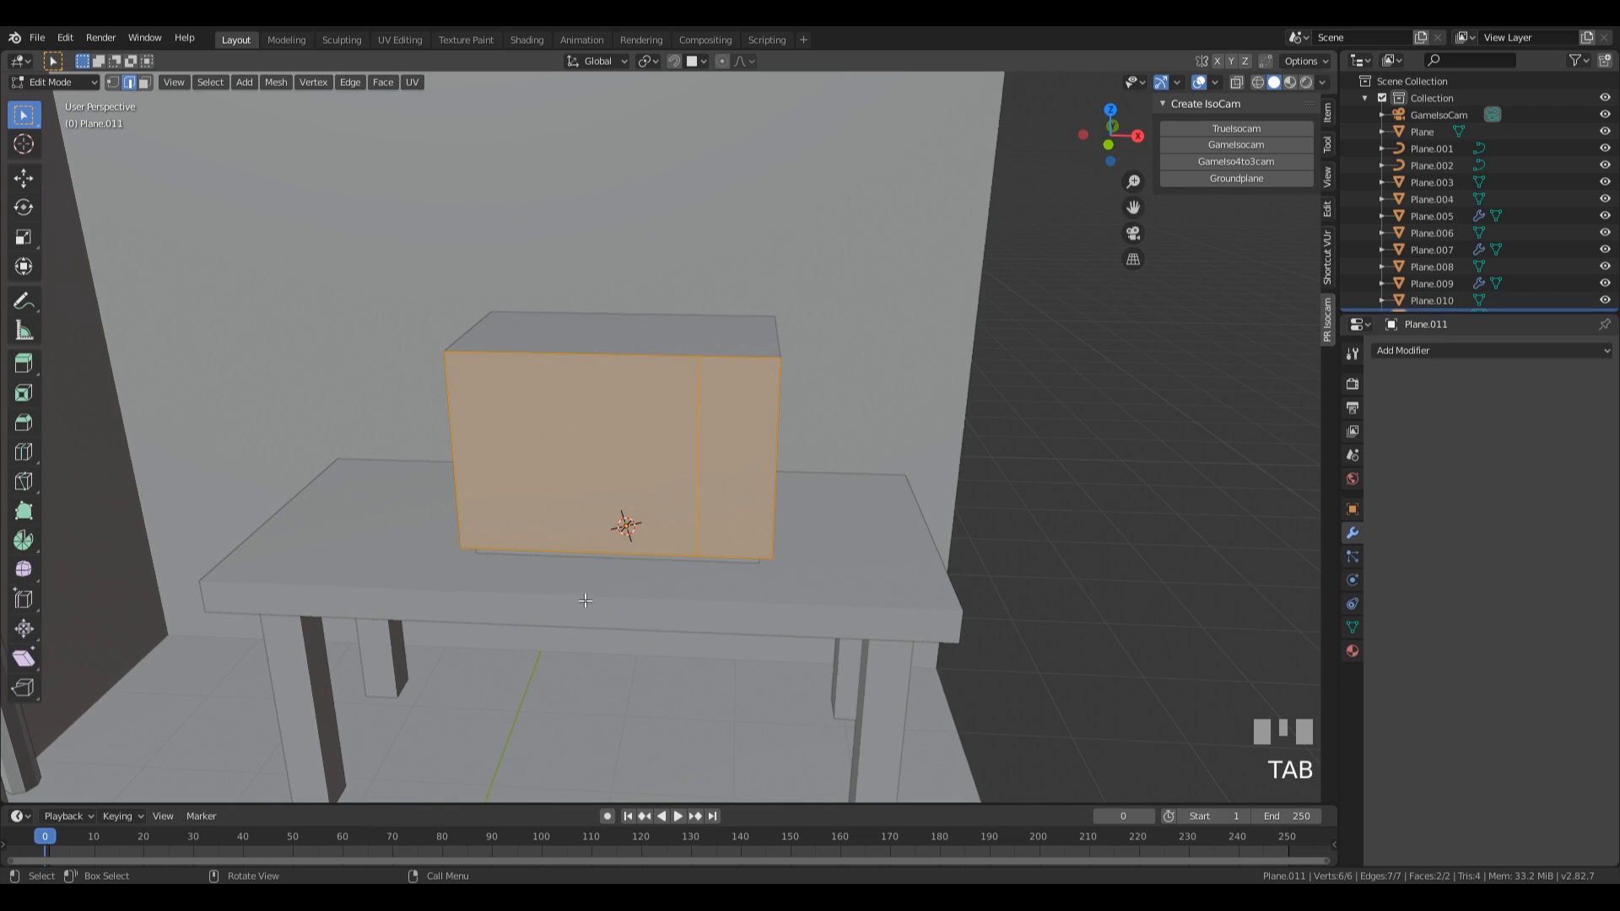
{"action": "left_click", "coordinate": [781, 446]}
{"action": "key", "text": "3"}
{"action": "left_click", "coordinate": [600, 444]}
{"action": "key", "text": "p"}
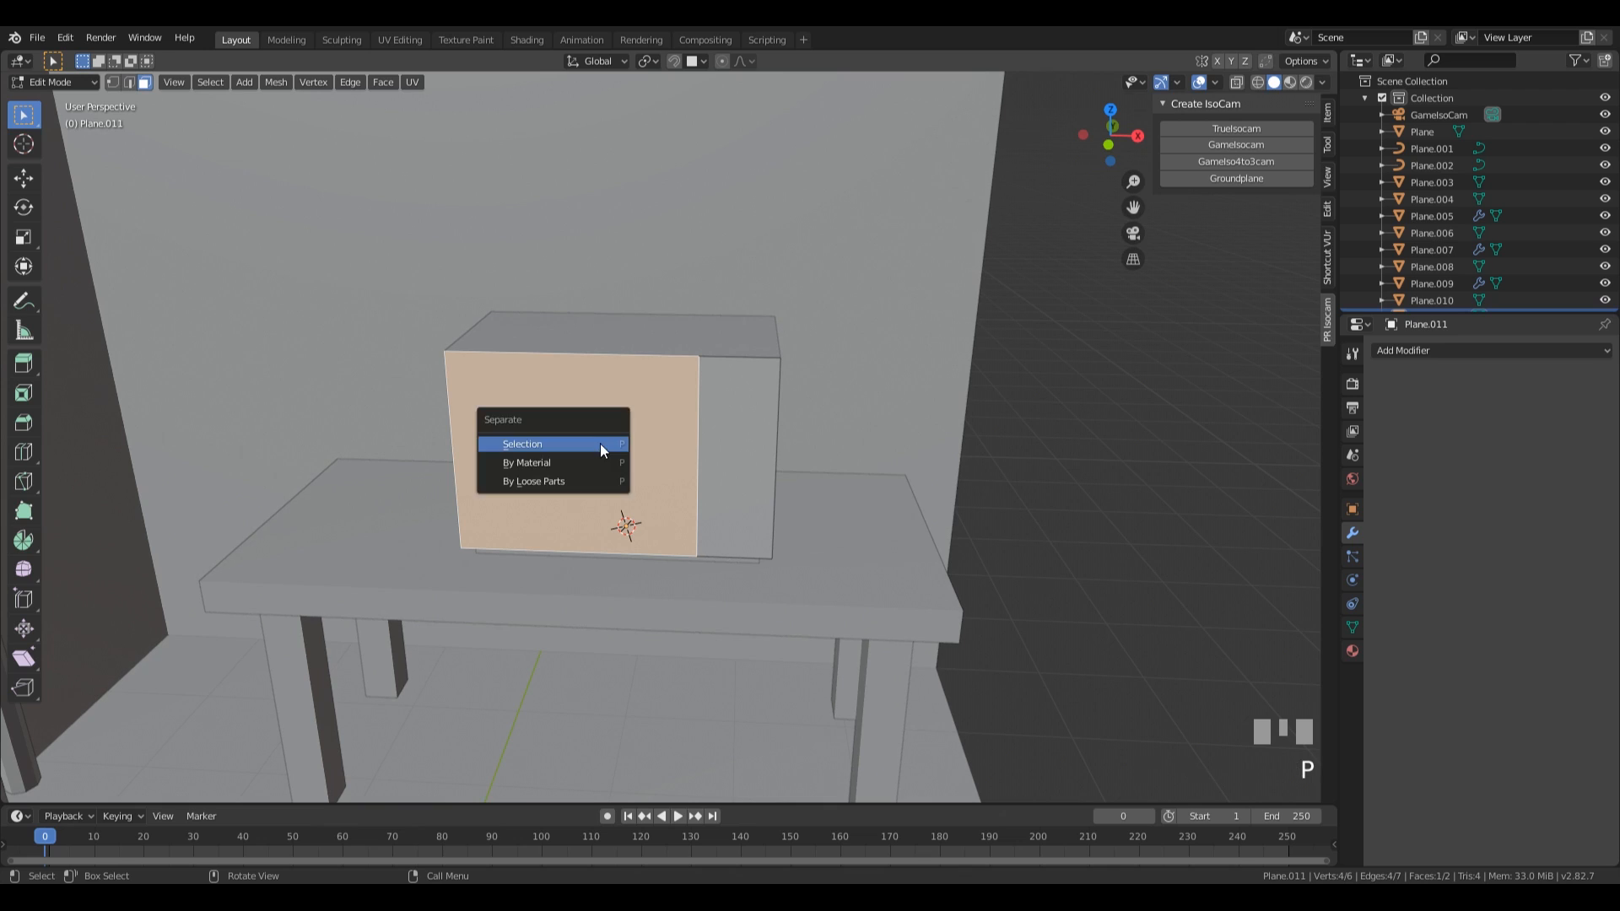
{"action": "key", "text": "Return"}
{"action": "key", "text": "Tab"}
Inset the face of the separated wide front panel by about 0.131 m.
{"action": "left_click", "coordinate": [579, 415]}
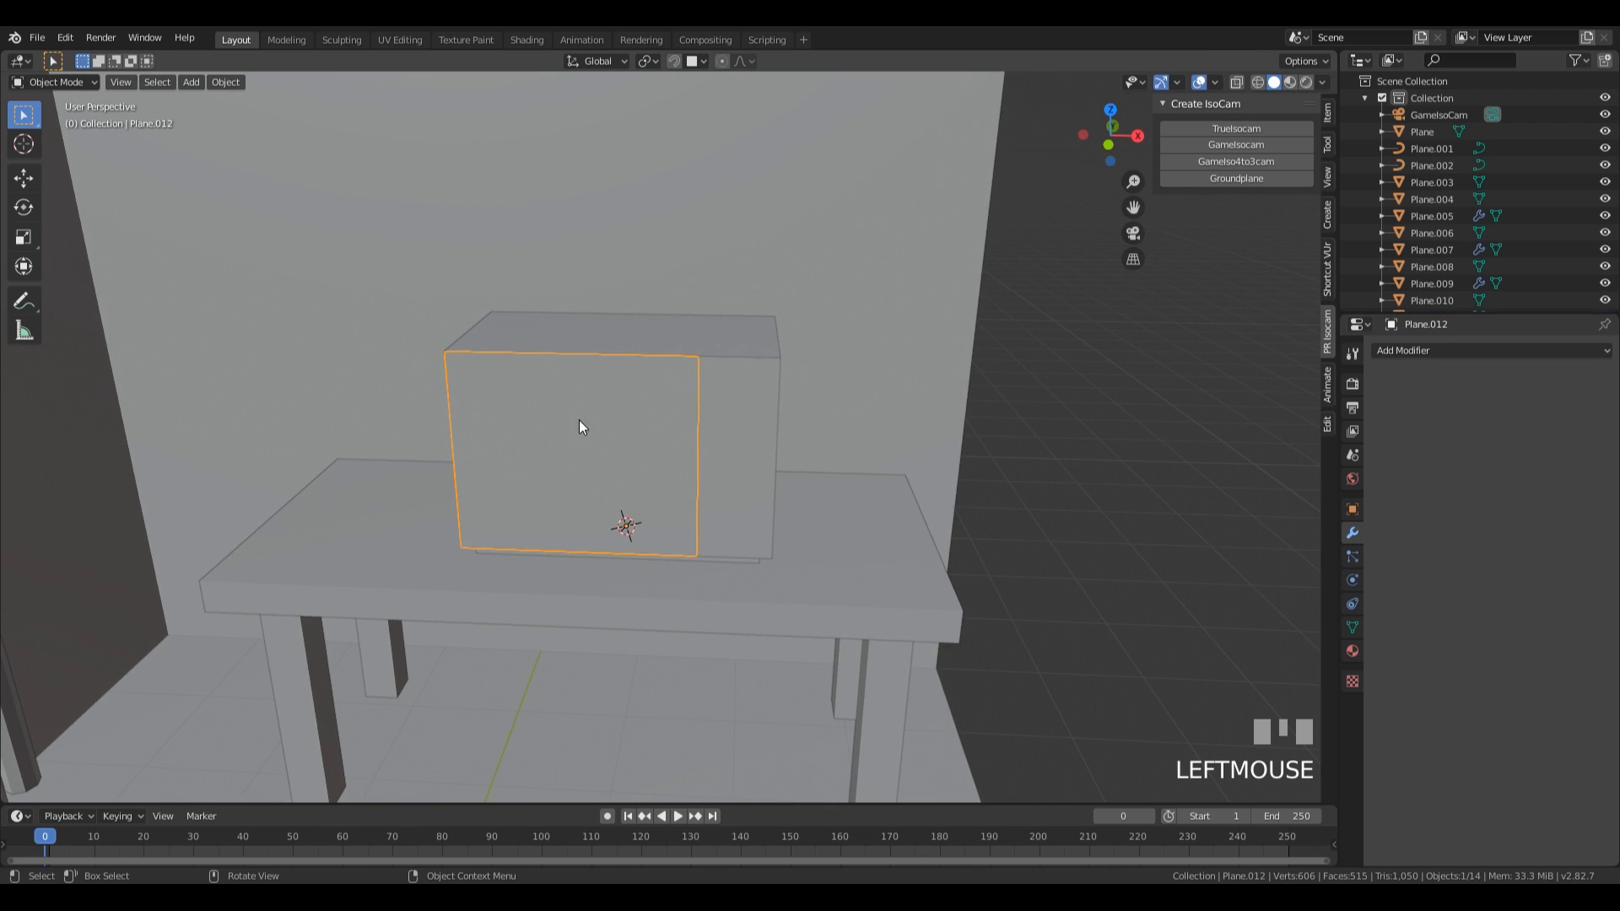
{"action": "key", "text": "Tab"}
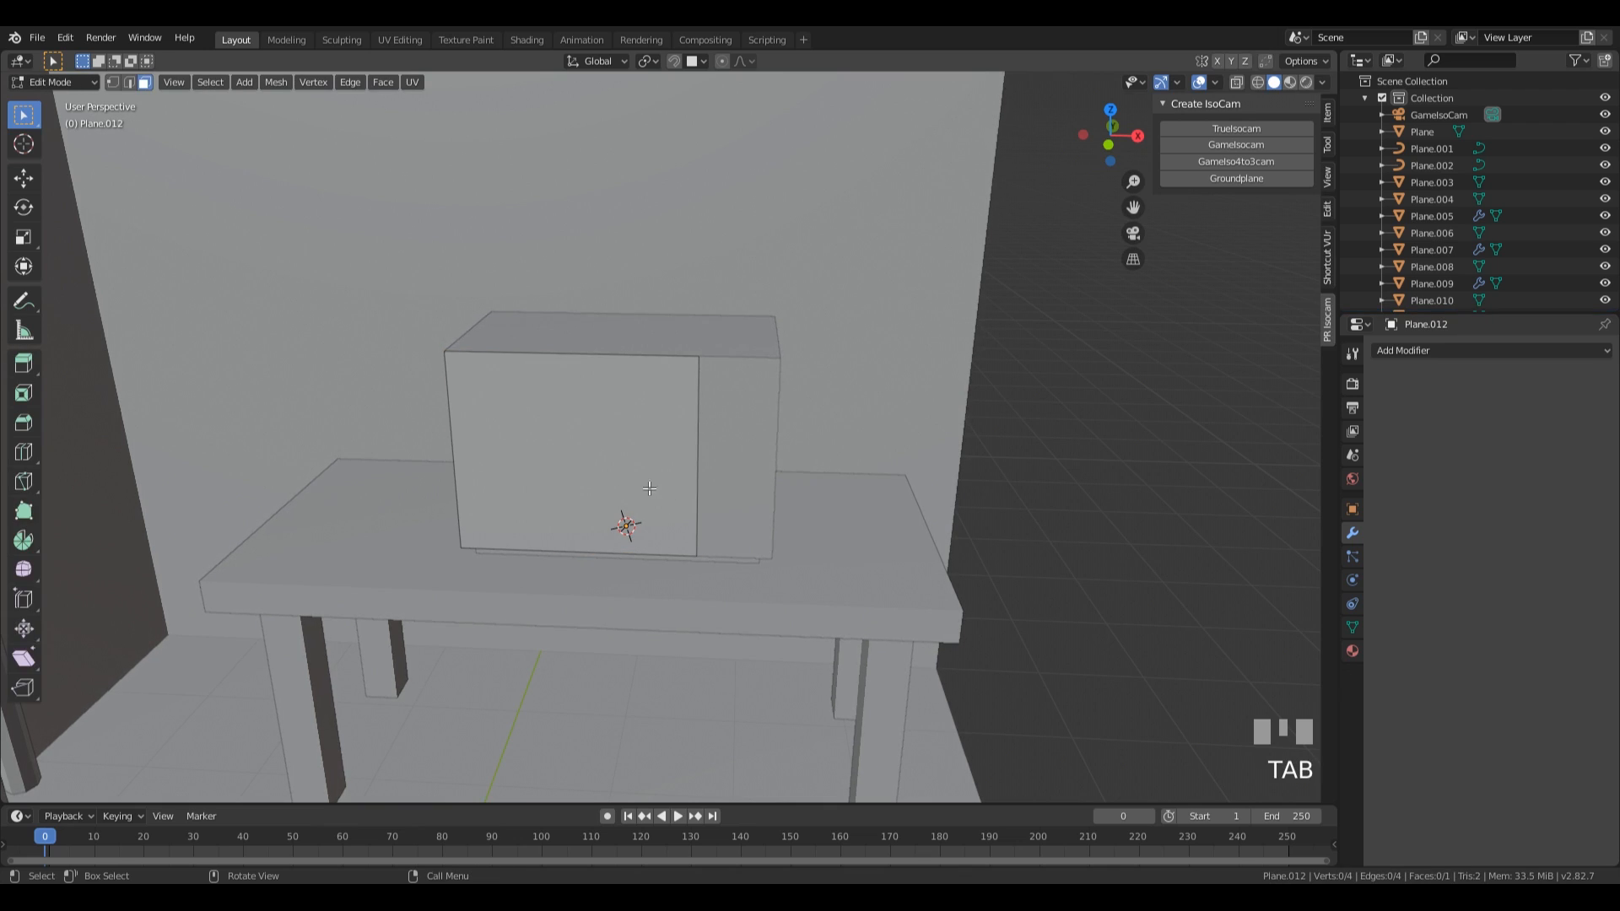
{"action": "left_click", "coordinate": [657, 492]}
{"action": "key", "text": "i"}
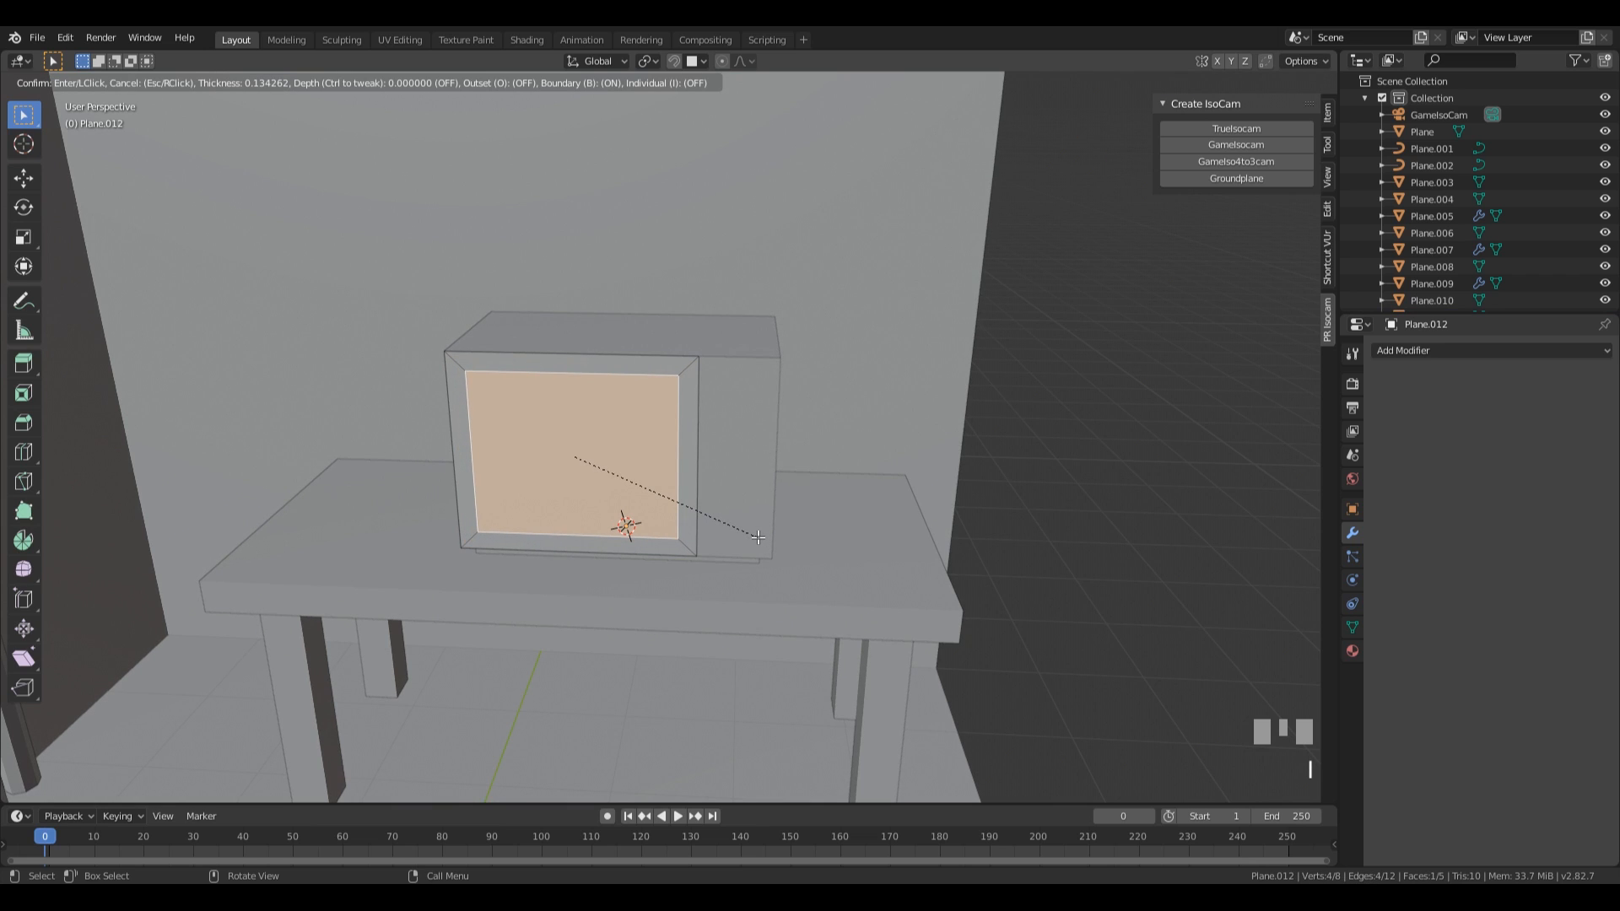
{"action": "left_click", "coordinate": [760, 539]}
Extrude the inset face about 0.101 m inward and scale the recessed face to about 0.9.
{"action": "middle_click_drag", "start_coordinate": [760, 539], "coordinate": [645, 527]}
{"action": "key", "text": "e"}
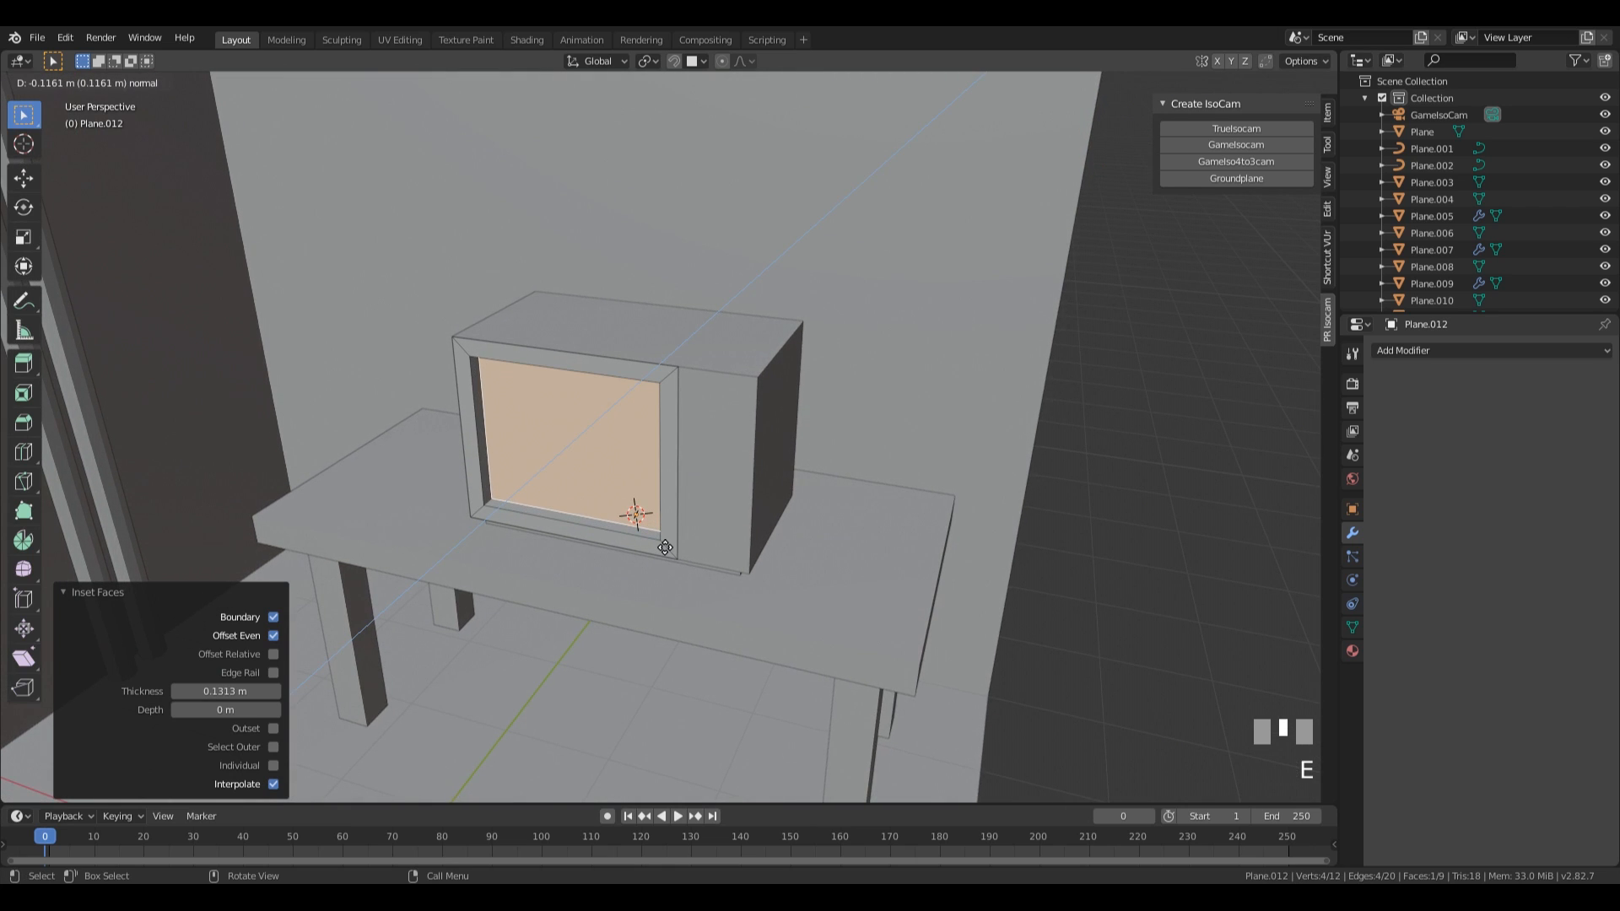
{"action": "left_click", "coordinate": [664, 548]}
{"action": "middle_click_drag", "start_coordinate": [665, 547], "coordinate": [776, 540]}
{"action": "key", "text": "s"}
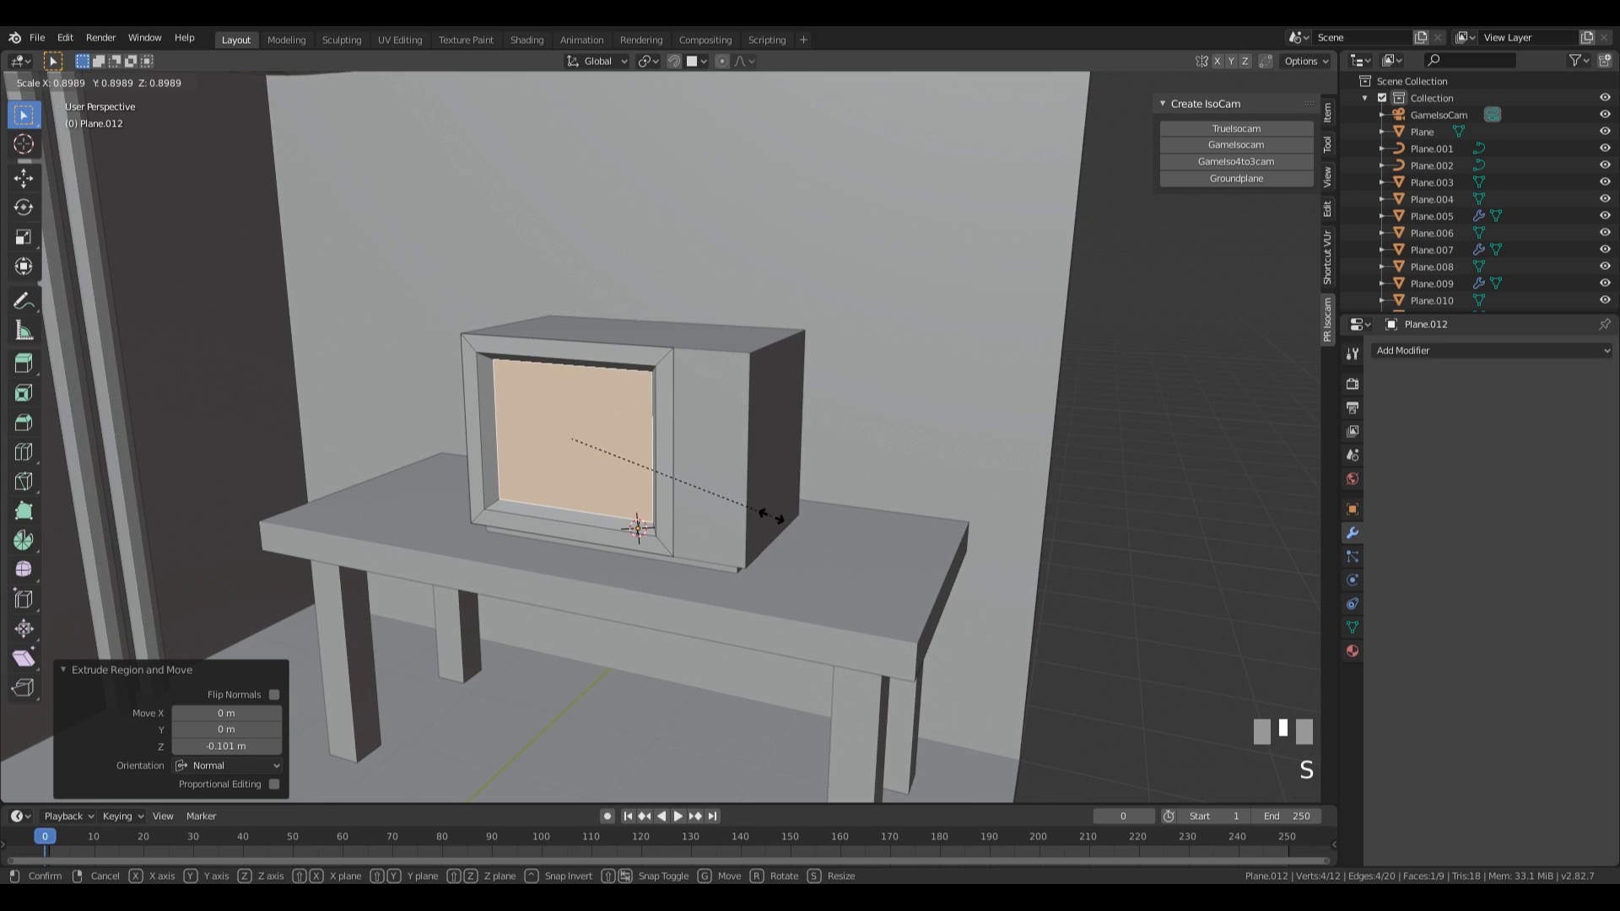
{"action": "left_click", "coordinate": [769, 516]}
{"action": "middle_click_drag", "start_coordinate": [771, 515], "coordinate": [787, 456]}
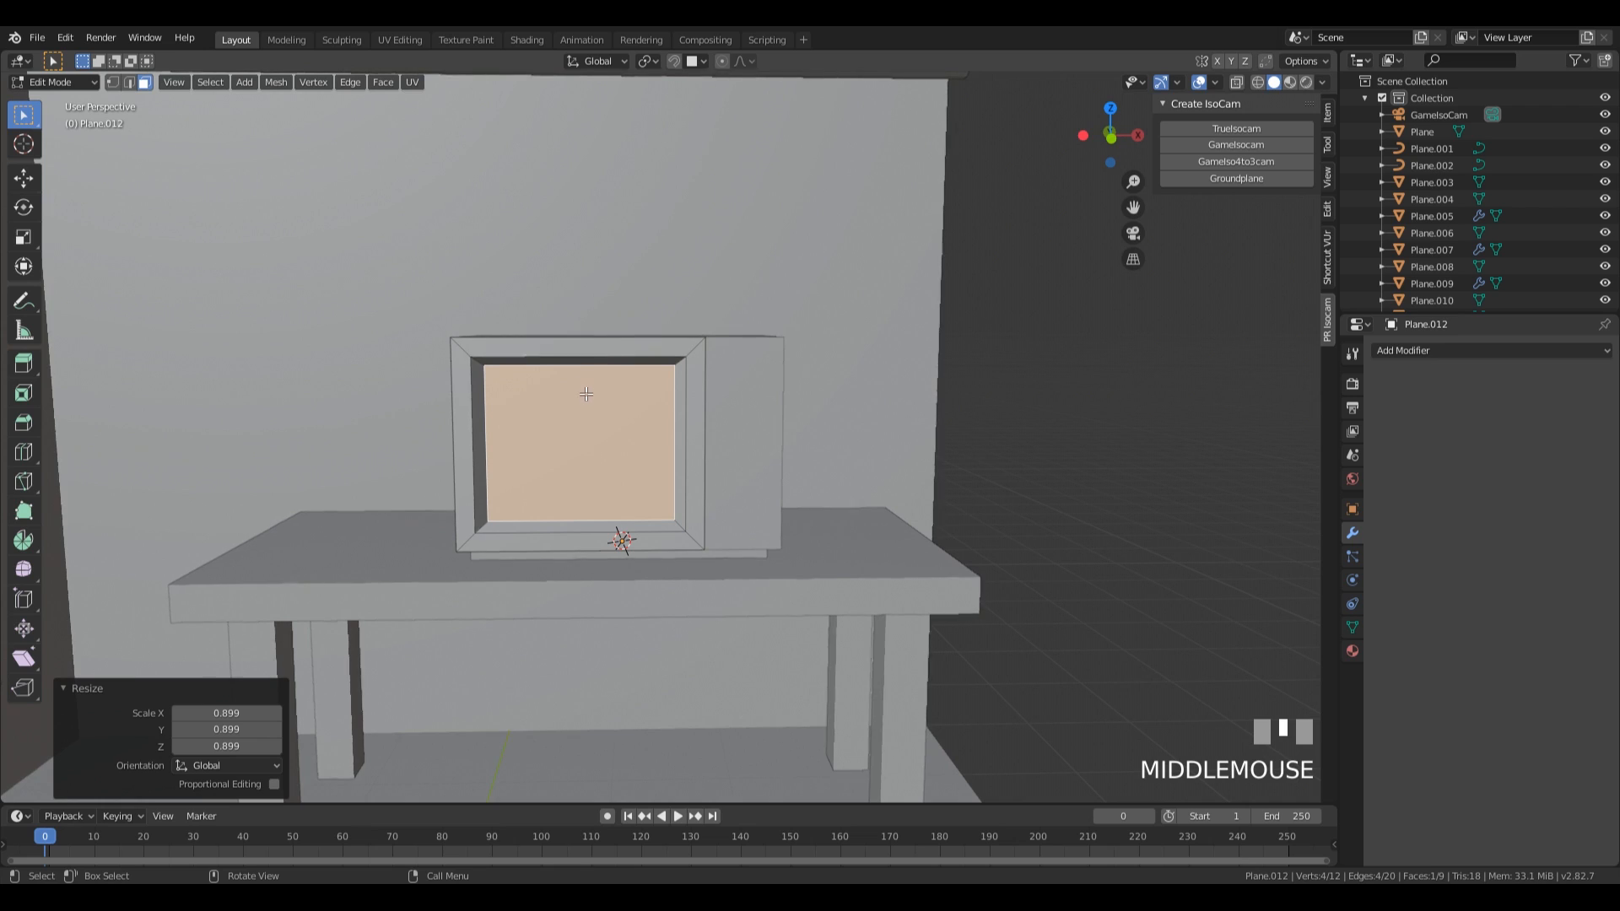
Add one centered vertical and one centered horizontal loop cut across the recessed wide panel.
{"action": "key", "text": "ctrl+r"}
{"action": "left_click", "coordinate": [579, 359]}
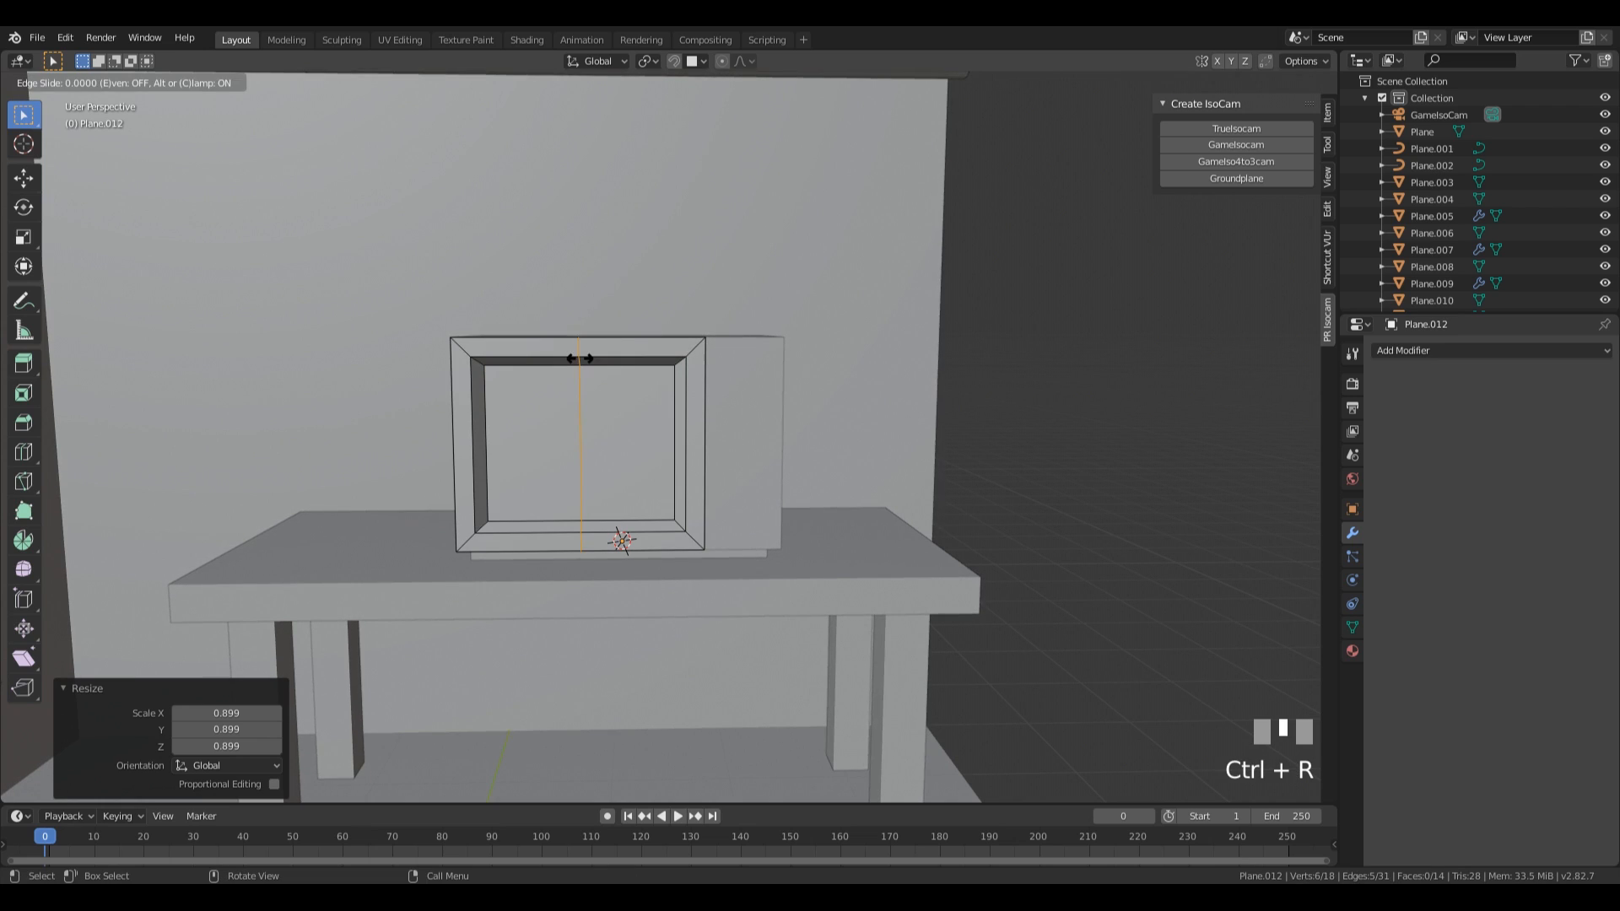
{"action": "key", "text": "Escape"}
{"action": "key", "text": "ctrl+r"}
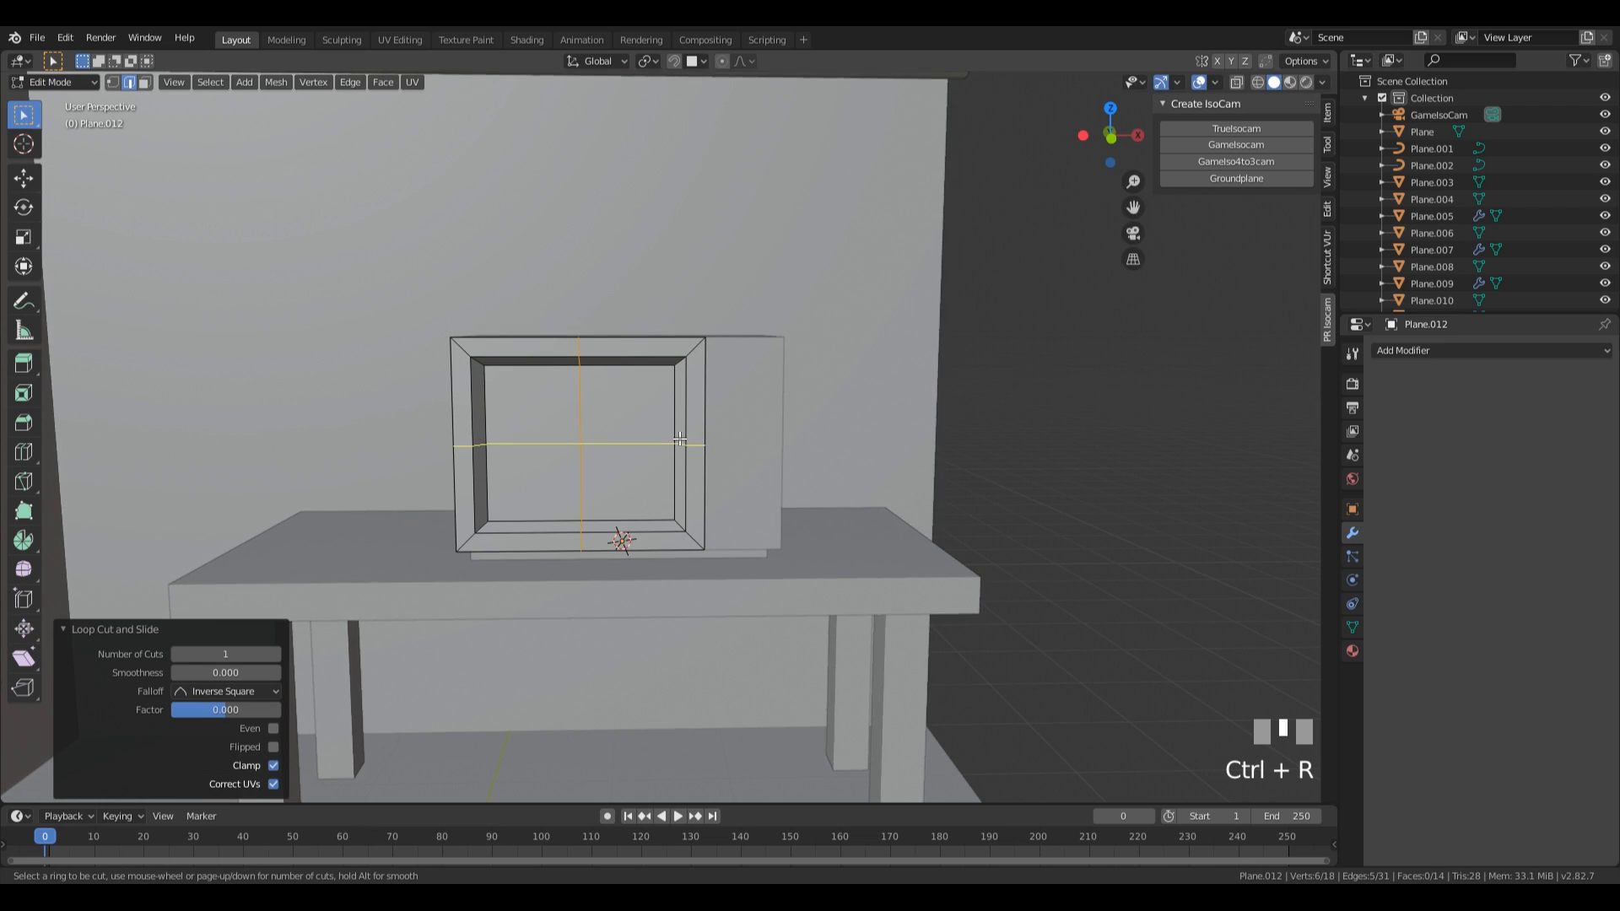
{"action": "middle_click_drag", "start_coordinate": [689, 440], "coordinate": [568, 558]}
Select the middle edge on each of the recess's four inner walls and scale them to about 1.092 in X and Z, excluding Y.
{"action": "middle_click_drag", "start_coordinate": [730, 381], "coordinate": [690, 597]}
{"action": "scroll", "coordinate": [742, 397], "scroll_direction": "up", "scroll_amount": 3}
{"action": "key", "text": "2"}
{"action": "left_click", "coordinate": [634, 417]}
{"action": "left_click", "coordinate": [779, 535], "text": "shift"}
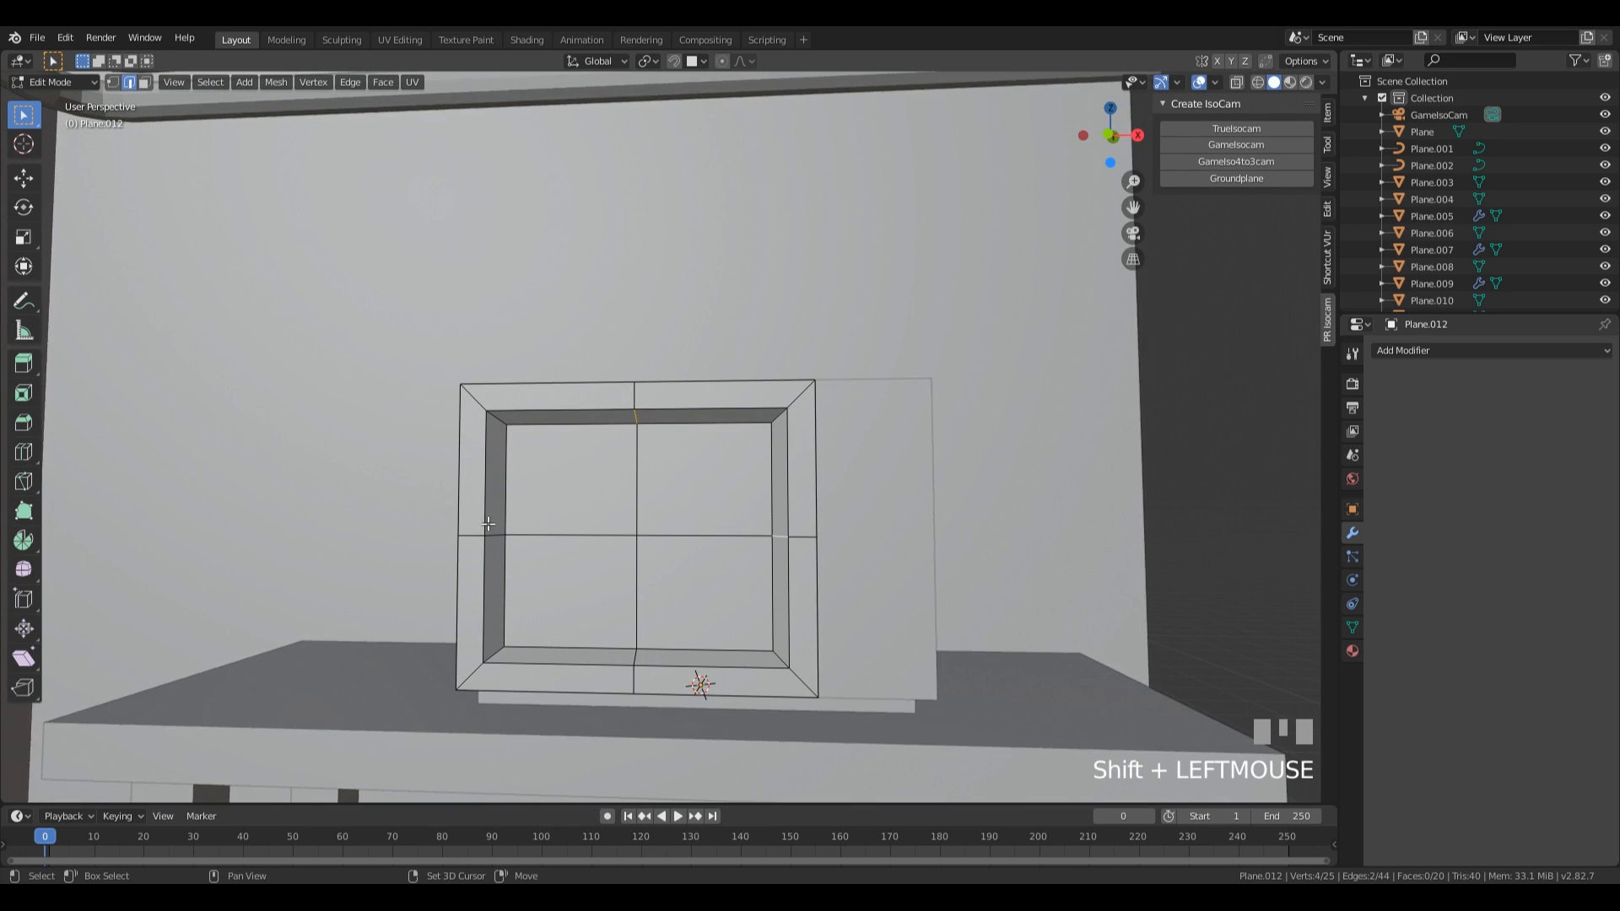
{"action": "left_click", "coordinate": [635, 662], "text": "shift"}
{"action": "middle_click_drag", "start_coordinate": [635, 661], "coordinate": [831, 592]}
{"action": "scroll", "coordinate": [831, 592], "scroll_direction": "down", "scroll_amount": 2}
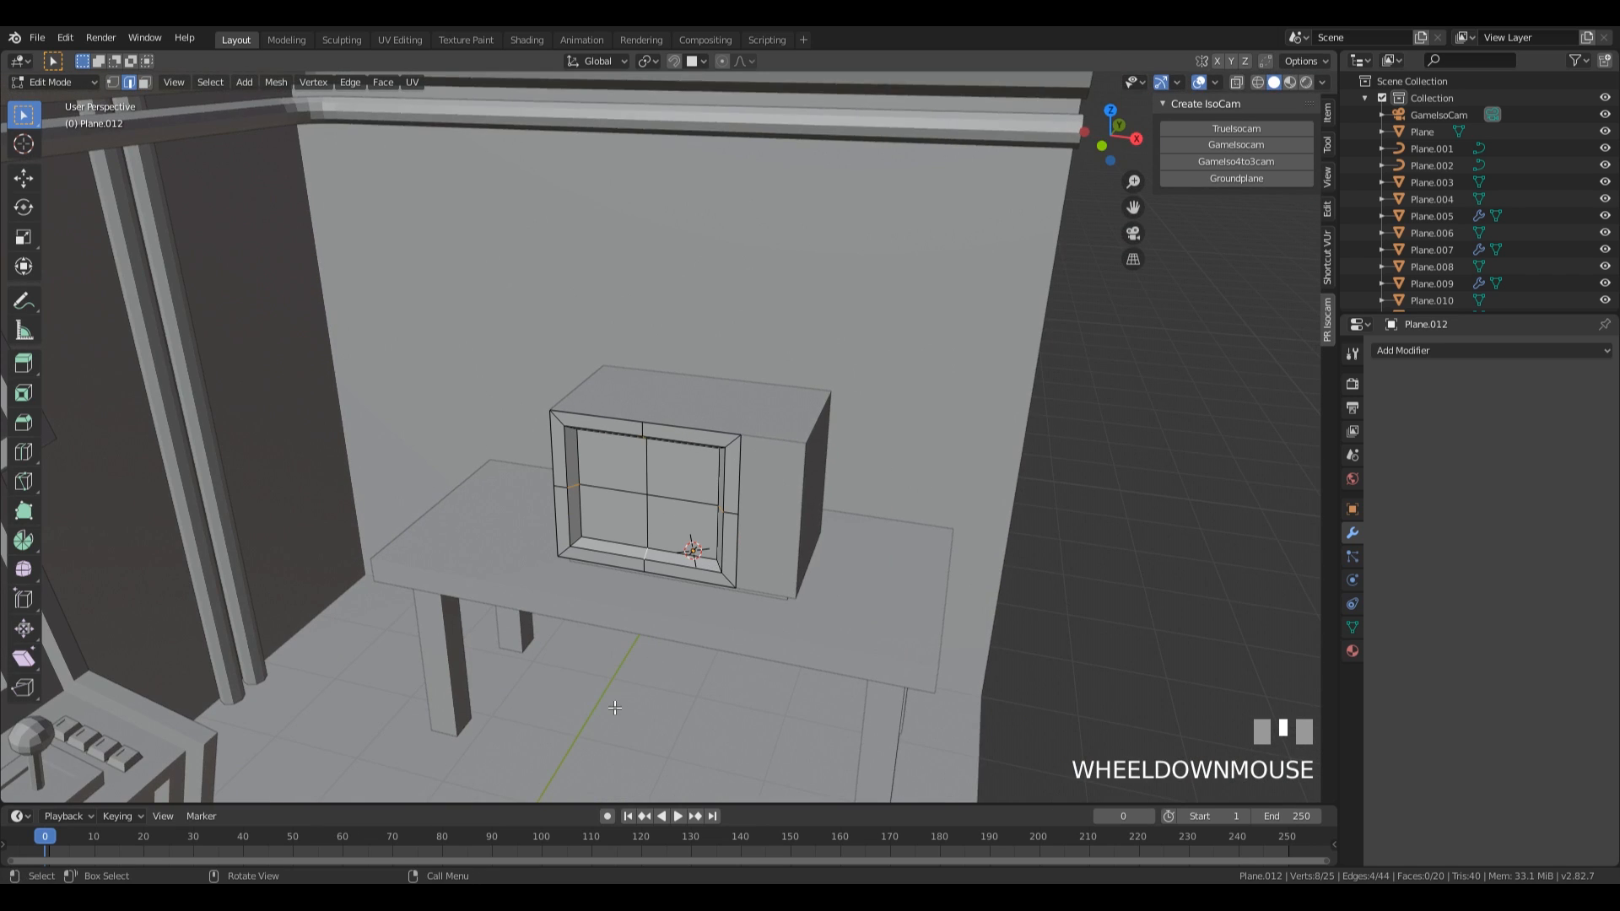
{"action": "scroll", "coordinate": [759, 445], "scroll_direction": "up", "scroll_amount": 3}
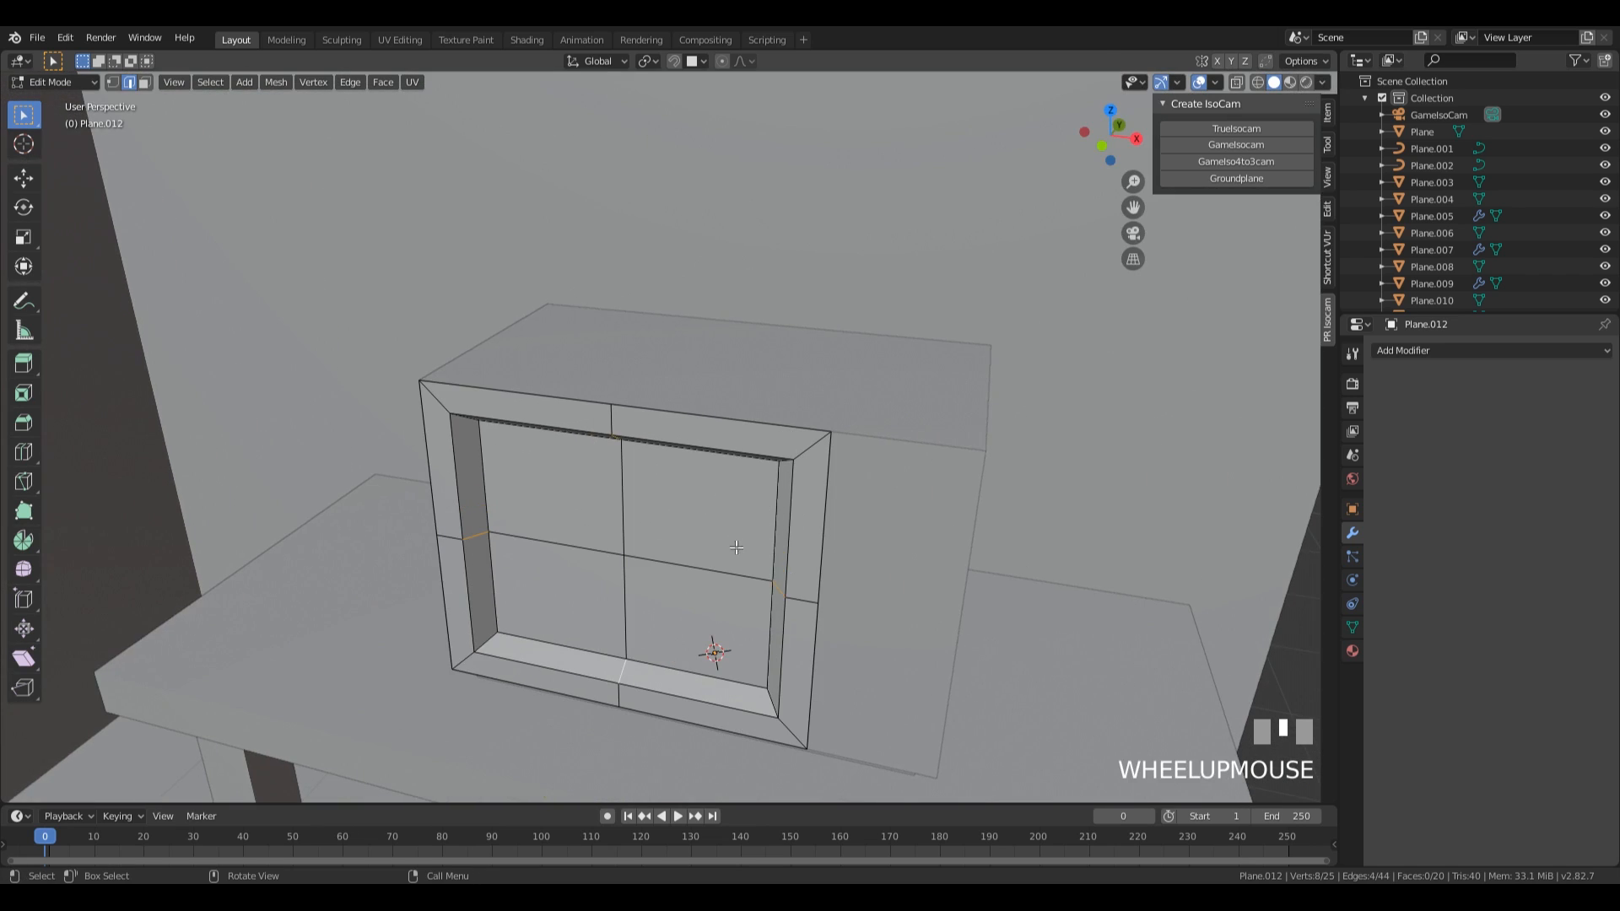
{"action": "key", "text": "s"}
{"action": "key", "text": "shift+y"}
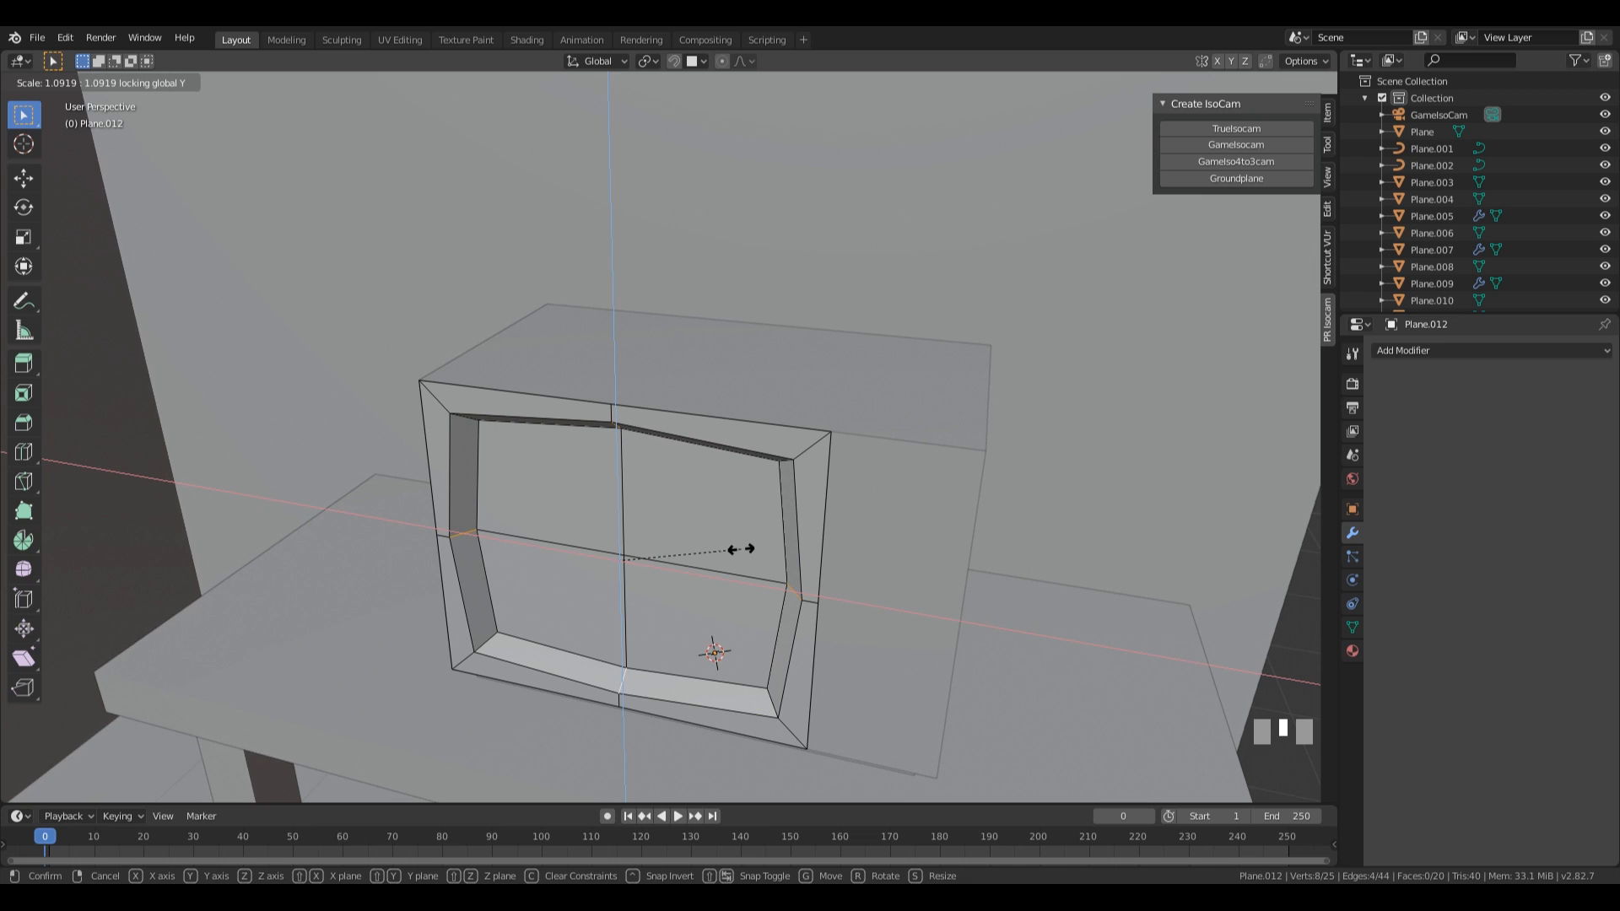
{"action": "left_click", "coordinate": [741, 549]}
Select the four back faces of the recess and inset them together by about 0.219 m.
{"action": "middle_click_drag", "start_coordinate": [712, 662], "coordinate": [687, 705]}
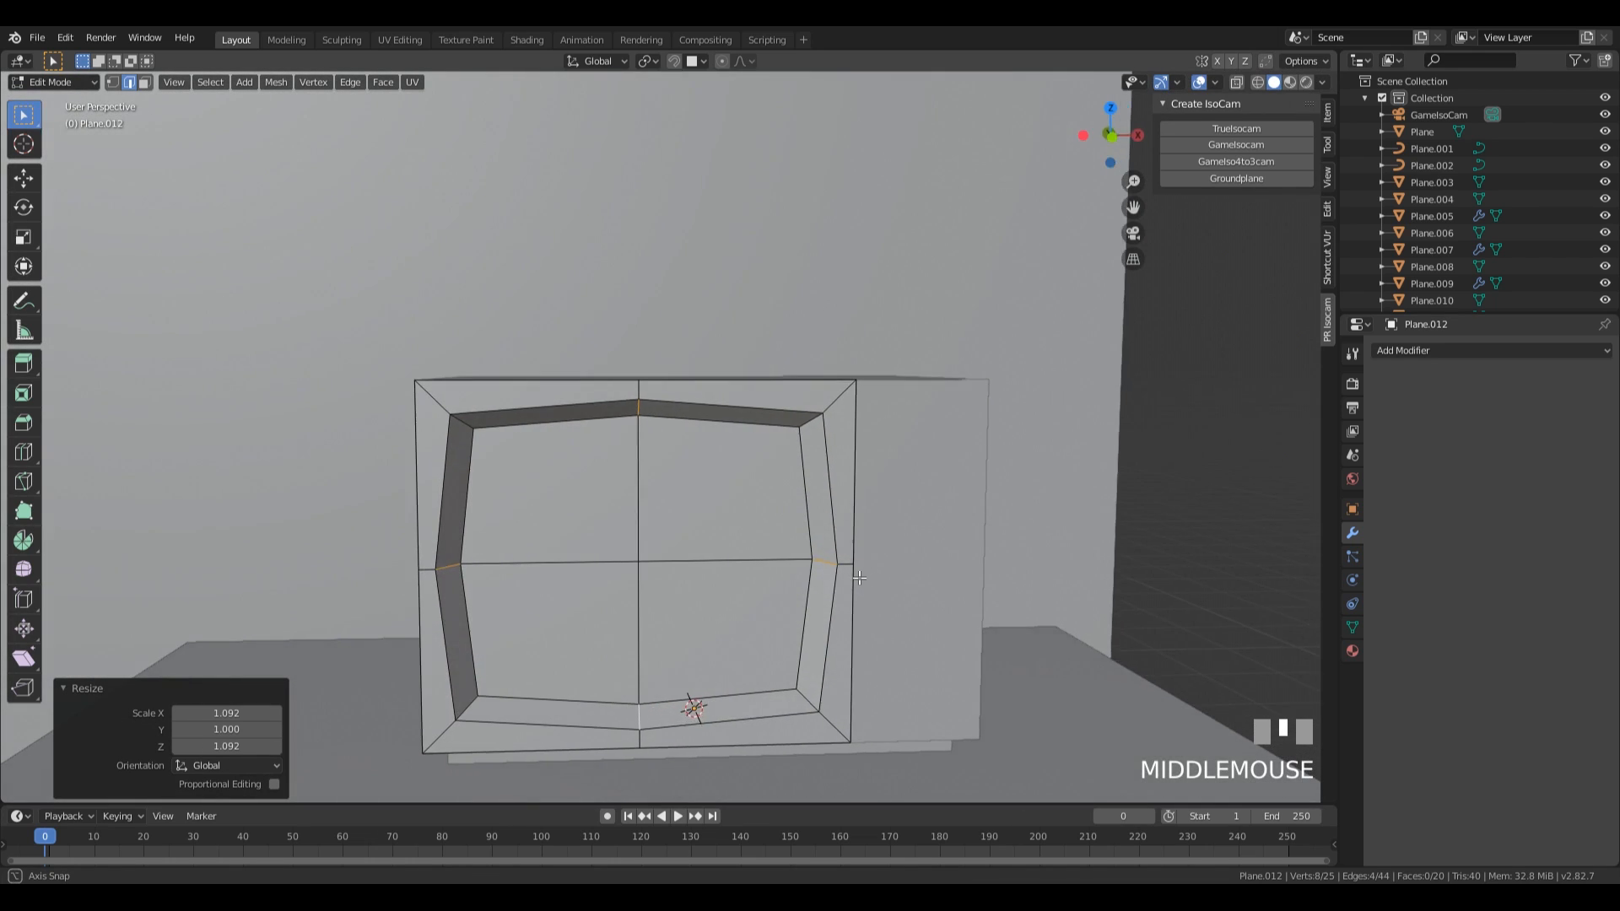
{"action": "scroll", "coordinate": [684, 644], "scroll_direction": "down", "scroll_amount": 2}
{"action": "key", "text": "3"}
{"action": "left_click_drag", "start_coordinate": [571, 493], "coordinate": [719, 623]}
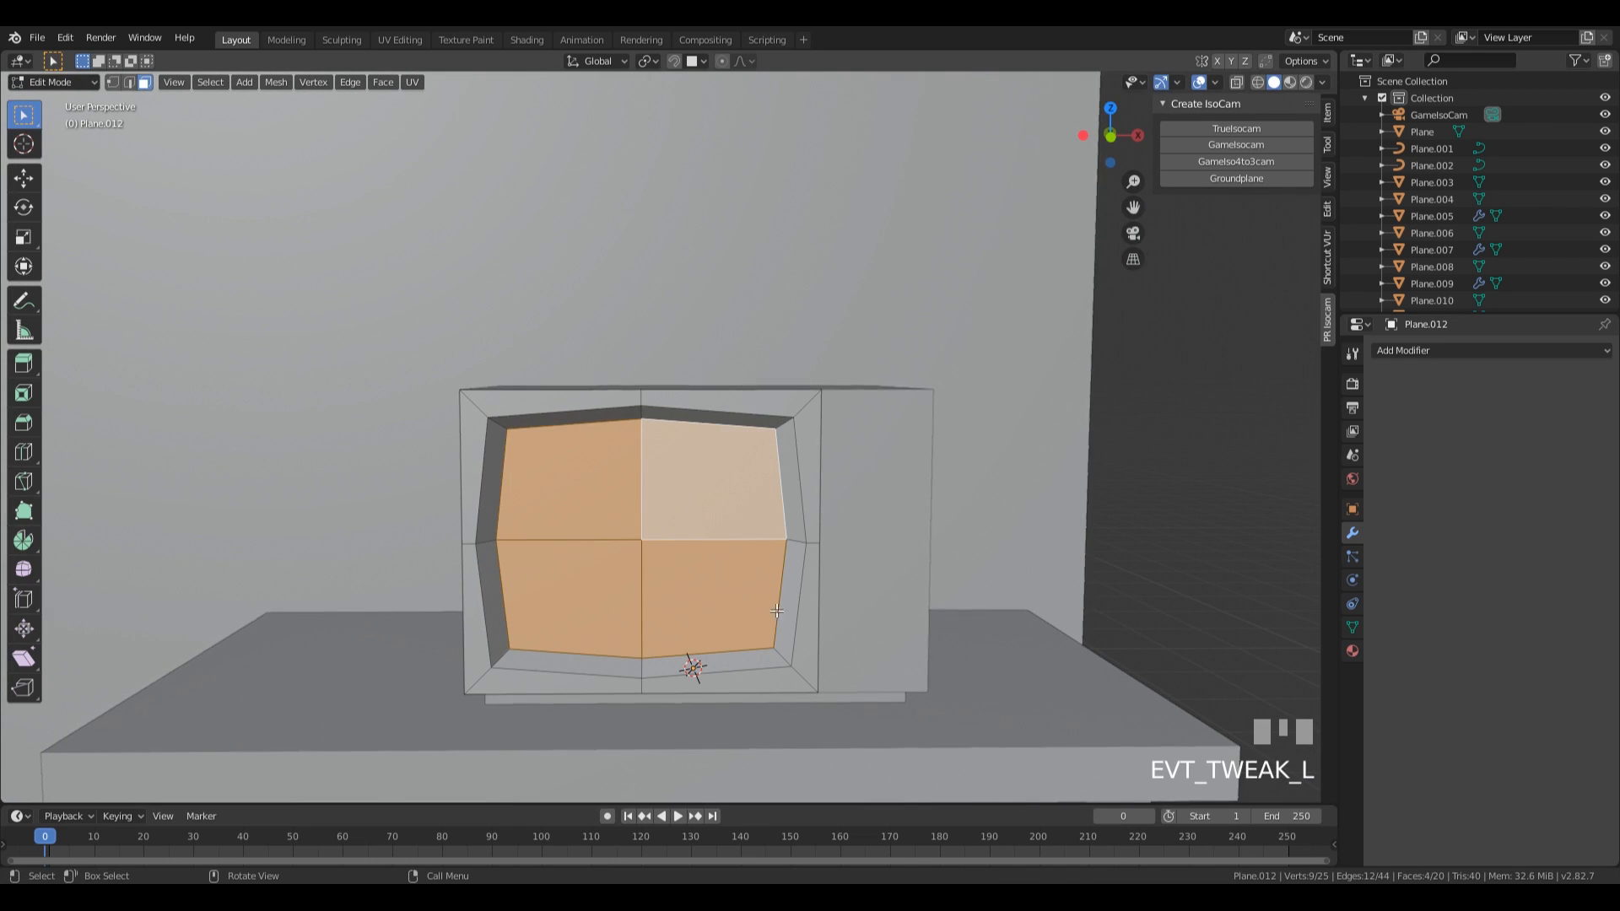
{"action": "key", "text": "i"}
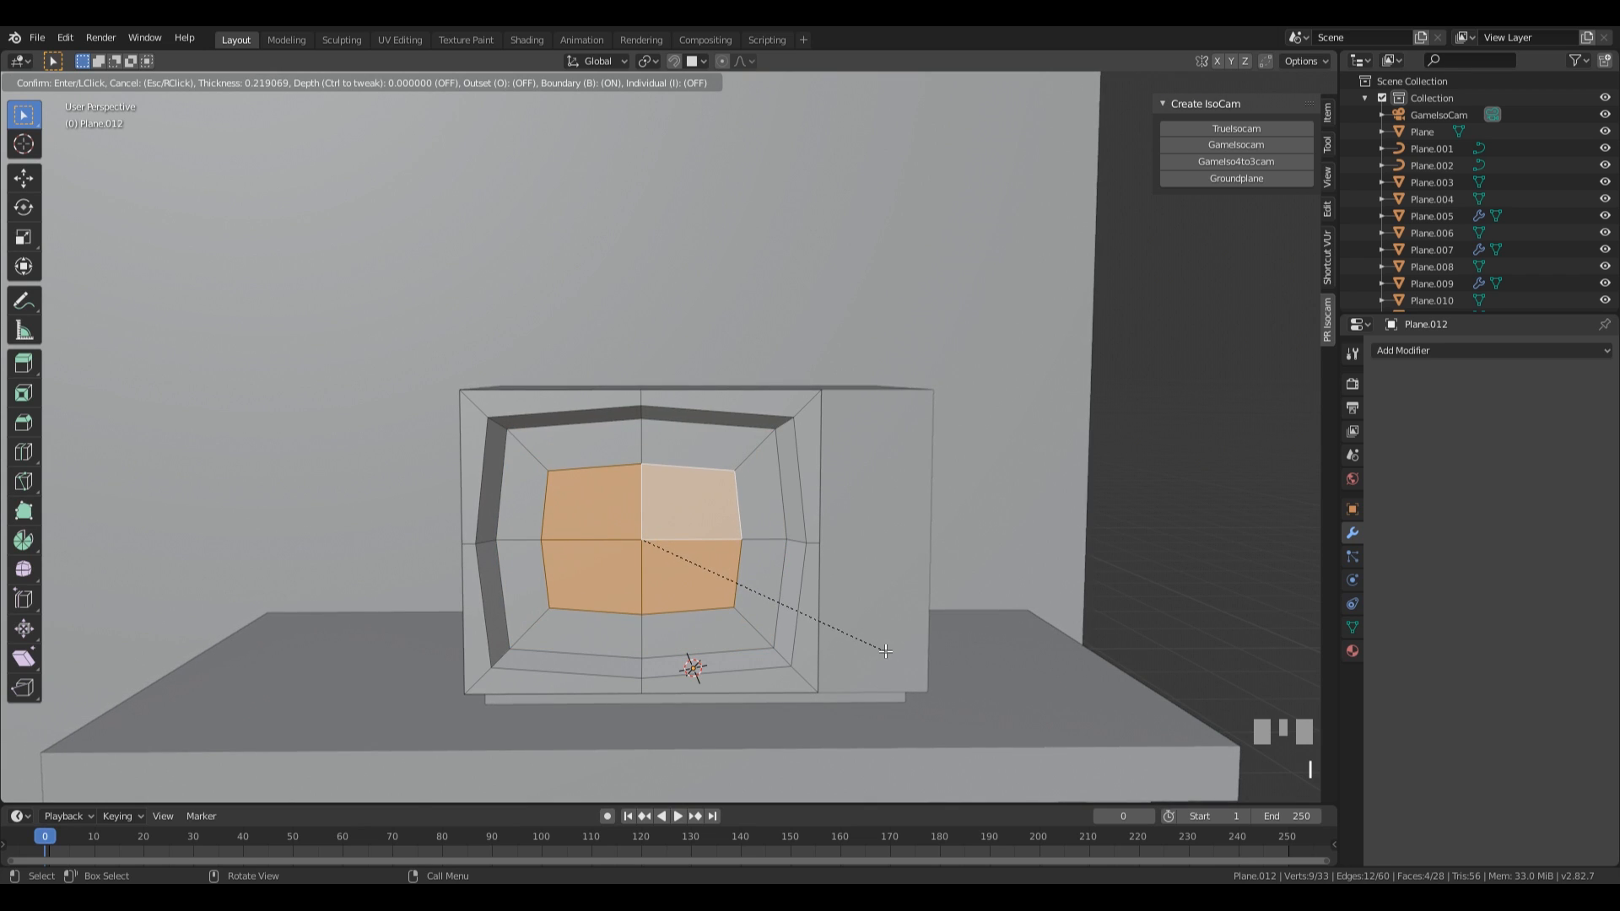
{"action": "left_click", "coordinate": [885, 650]}
Move the inset screen faces about -0.073 m along Y to bulge them outward, and return to Object Mode.
{"action": "middle_click_drag", "start_coordinate": [885, 650], "coordinate": [878, 621]}
{"action": "key", "text": "g"}
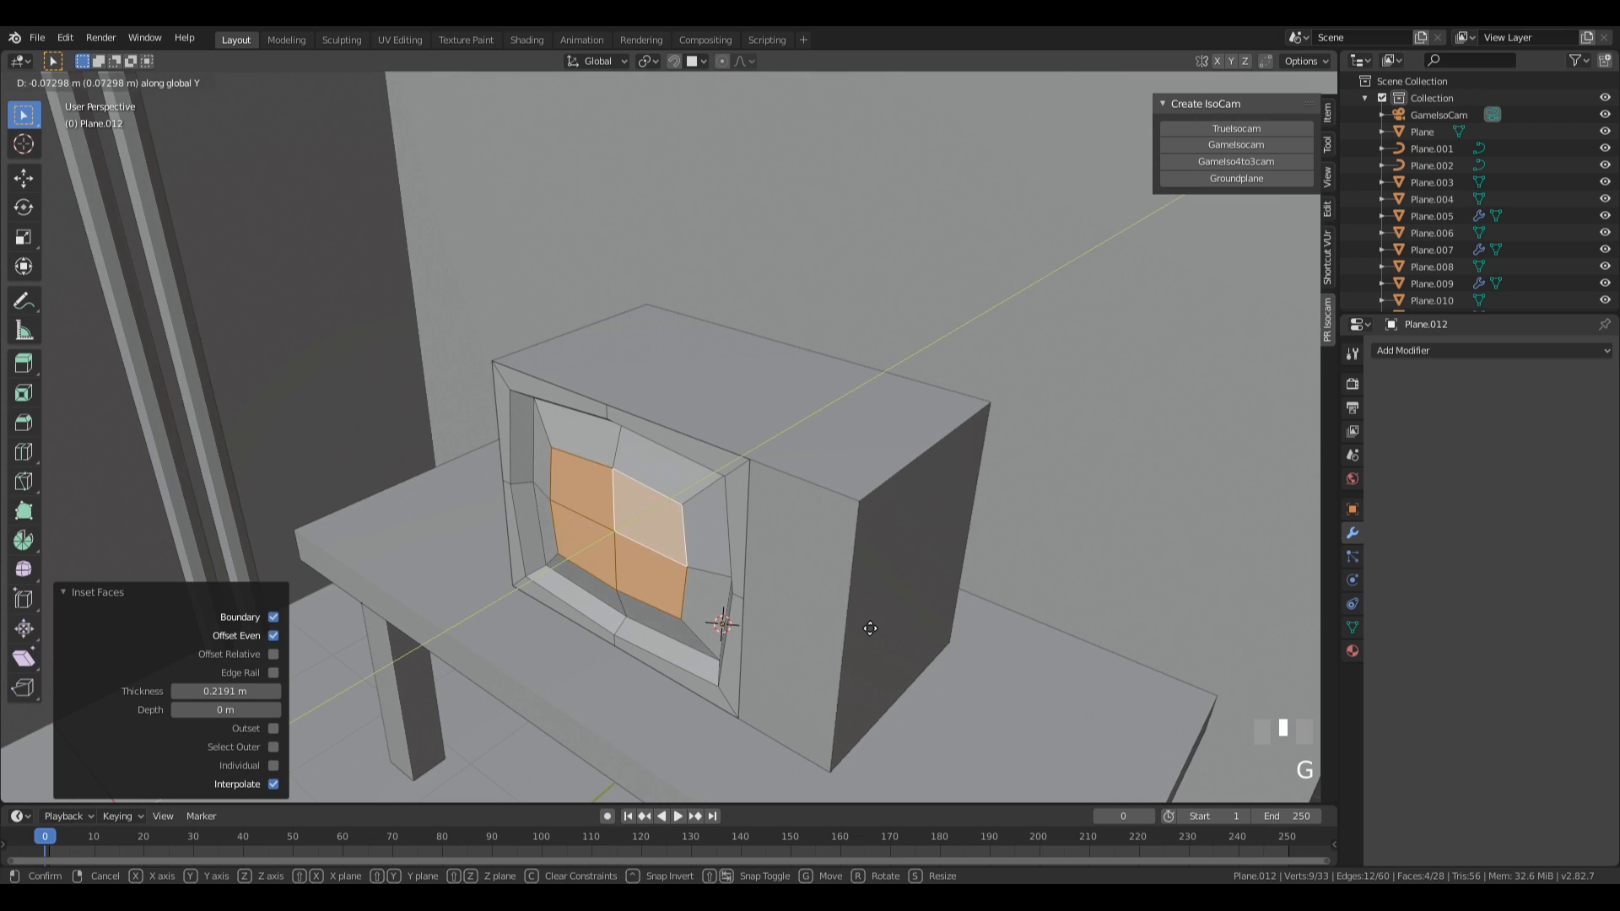
{"action": "left_click", "coordinate": [871, 627]}
{"action": "key", "text": "Tab"}
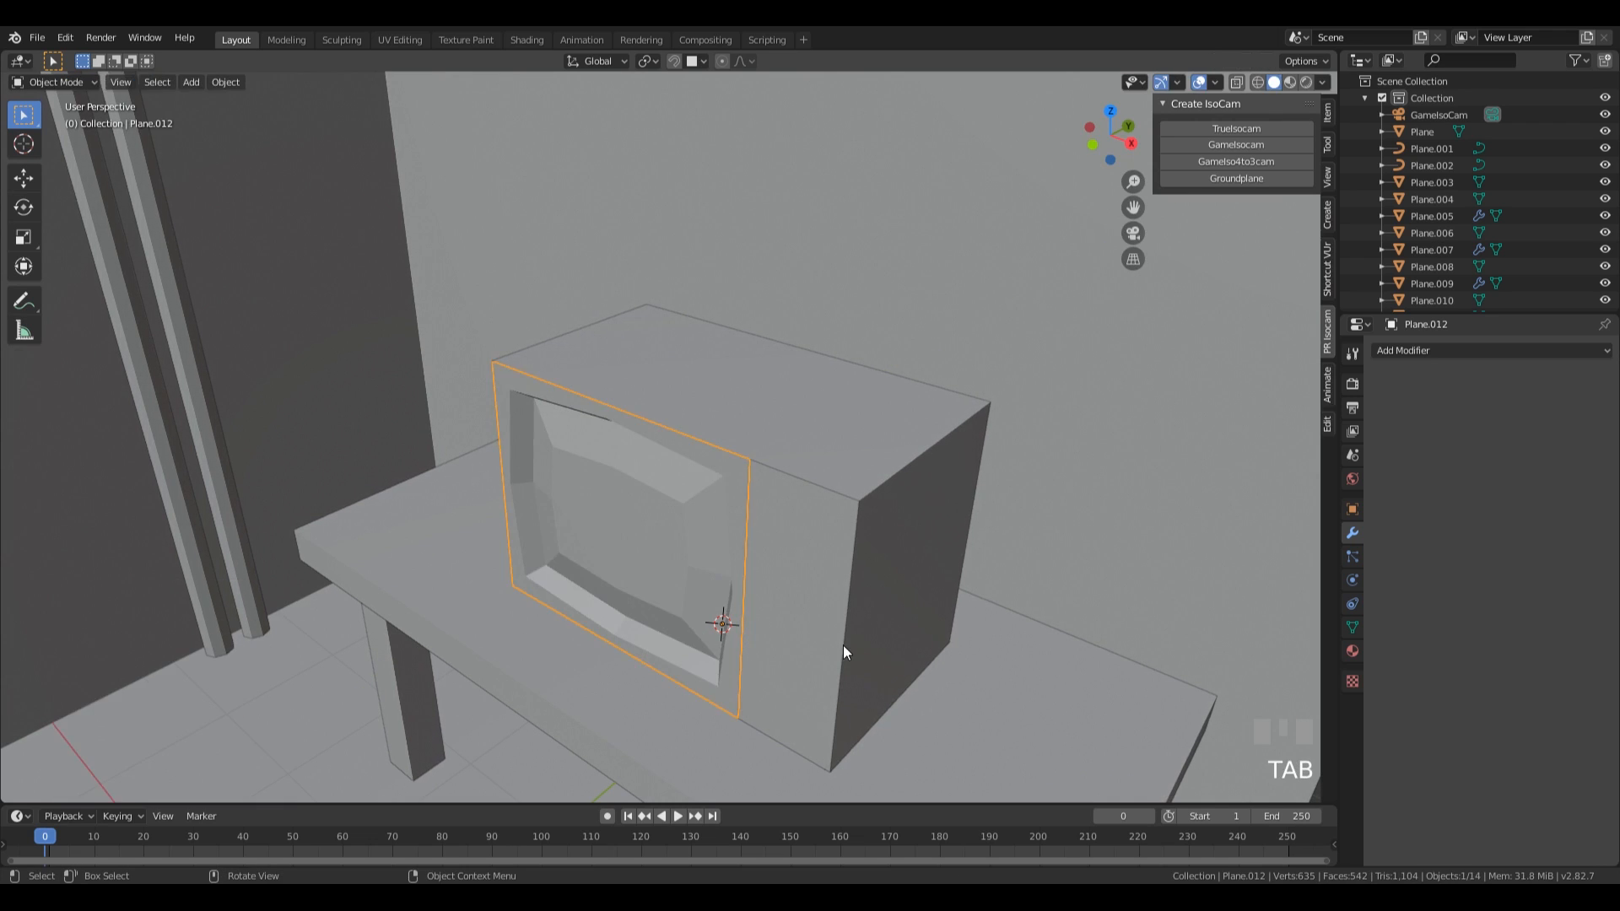
Add a horizontal loop cut to the narrow right front panel, slid down toward its bottom edge.
{"action": "scroll", "coordinate": [778, 611], "scroll_direction": "down", "scroll_amount": 4}
{"action": "middle_click_drag", "start_coordinate": [778, 611], "coordinate": [864, 555]}
{"action": "middle_click_drag", "start_coordinate": [768, 550], "coordinate": [892, 624]}
{"action": "left_click", "coordinate": [682, 498]}
{"action": "scroll", "coordinate": [852, 577], "scroll_direction": "up", "scroll_amount": 5}
{"action": "key", "text": "Tab"}
{"action": "left_click", "coordinate": [664, 518]}
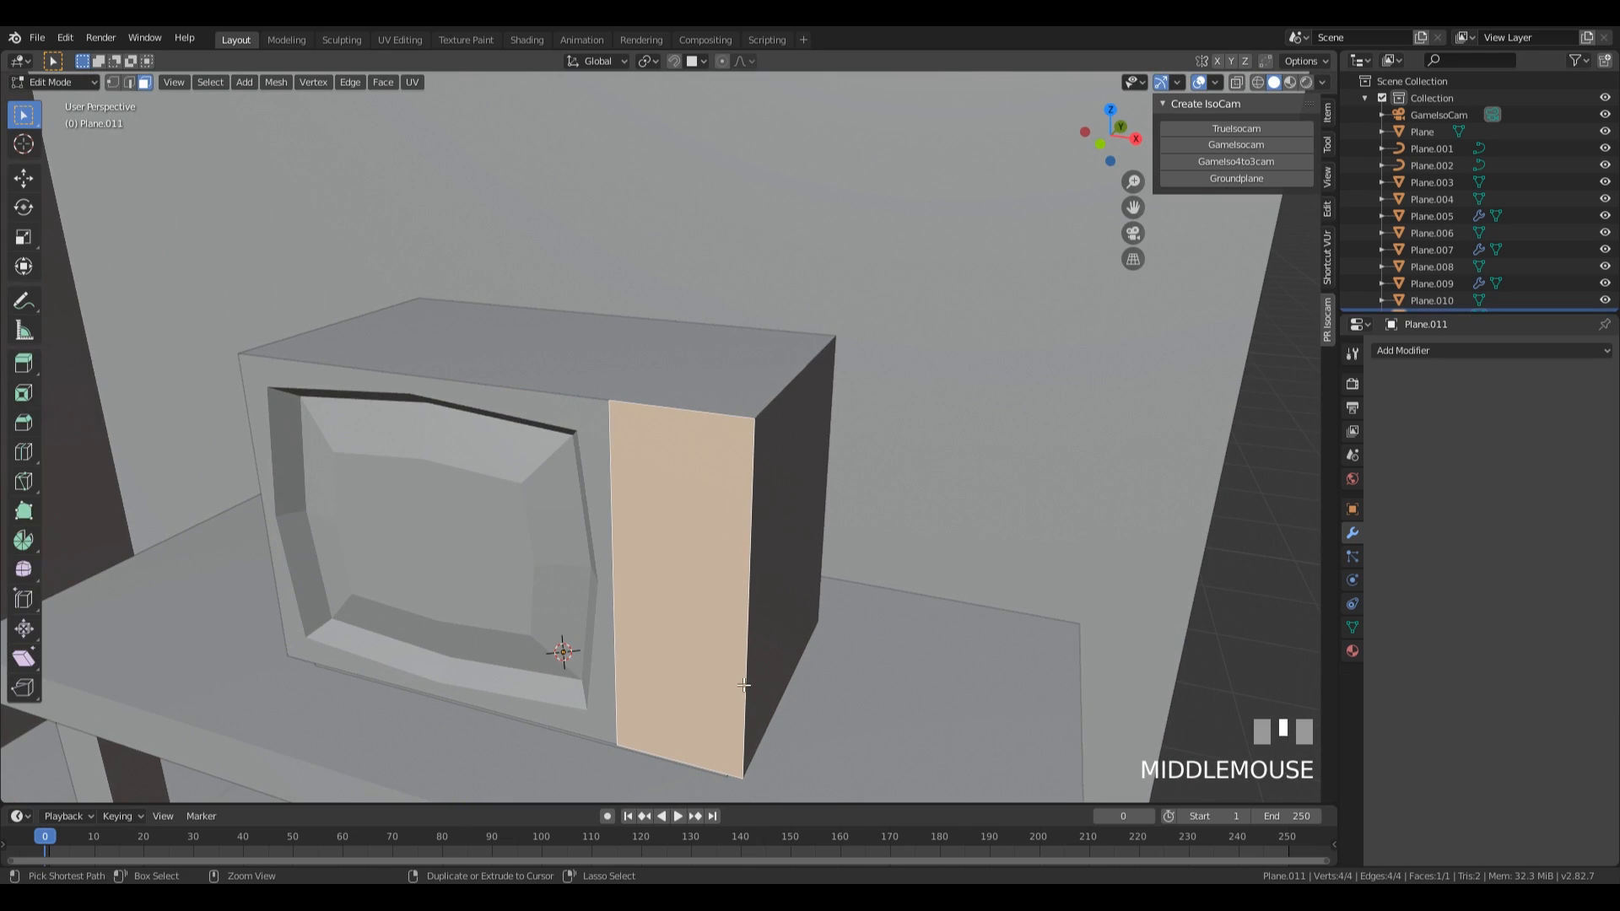
{"action": "key", "text": "ctrl+r"}
{"action": "left_click", "coordinate": [745, 591]}
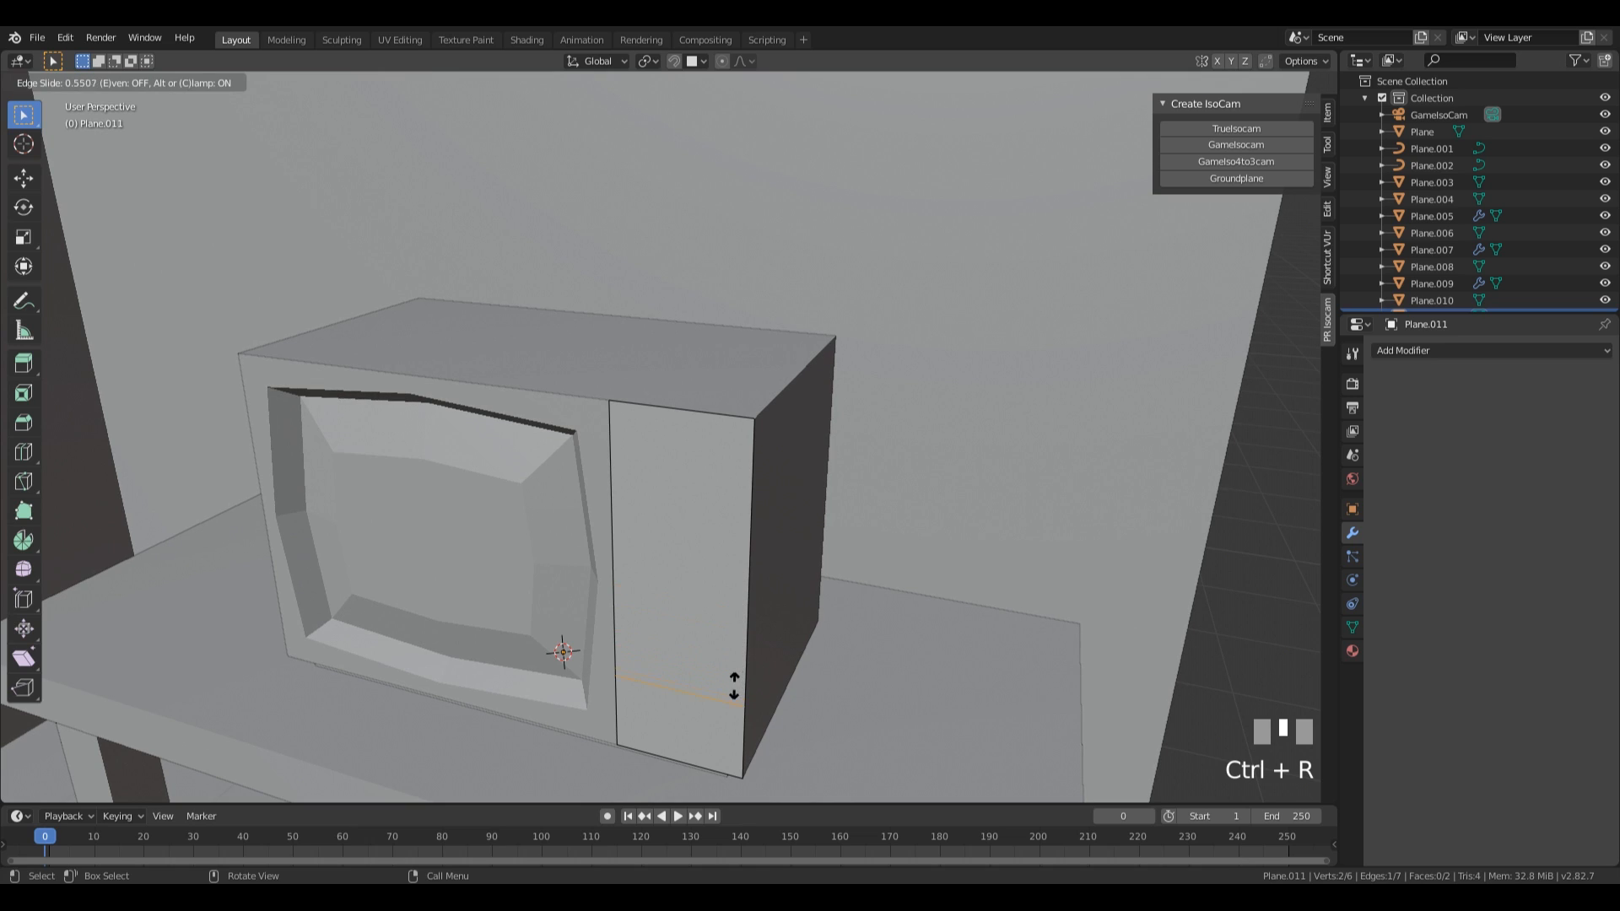
{"action": "left_click", "coordinate": [727, 699]}
Inset the narrow panel's small lower face by about 0.056 m and extrude it about 0.041 m inward.
{"action": "key", "text": "3"}
{"action": "left_click", "coordinate": [708, 732]}
{"action": "key", "text": "i"}
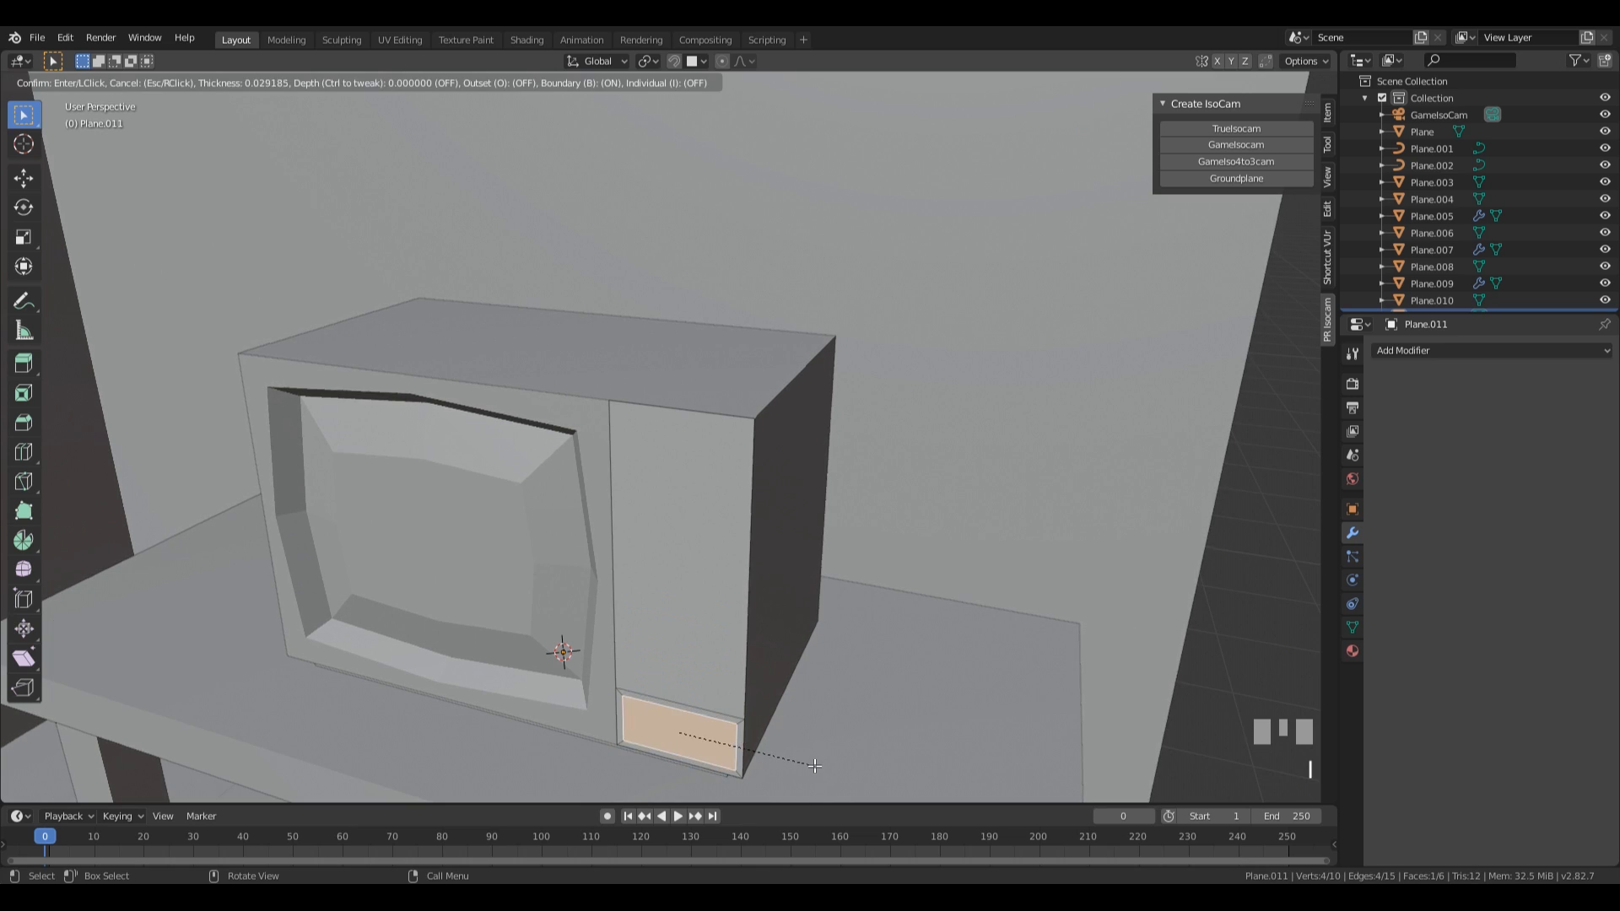
{"action": "left_click", "coordinate": [808, 760]}
{"action": "key", "text": "e"}
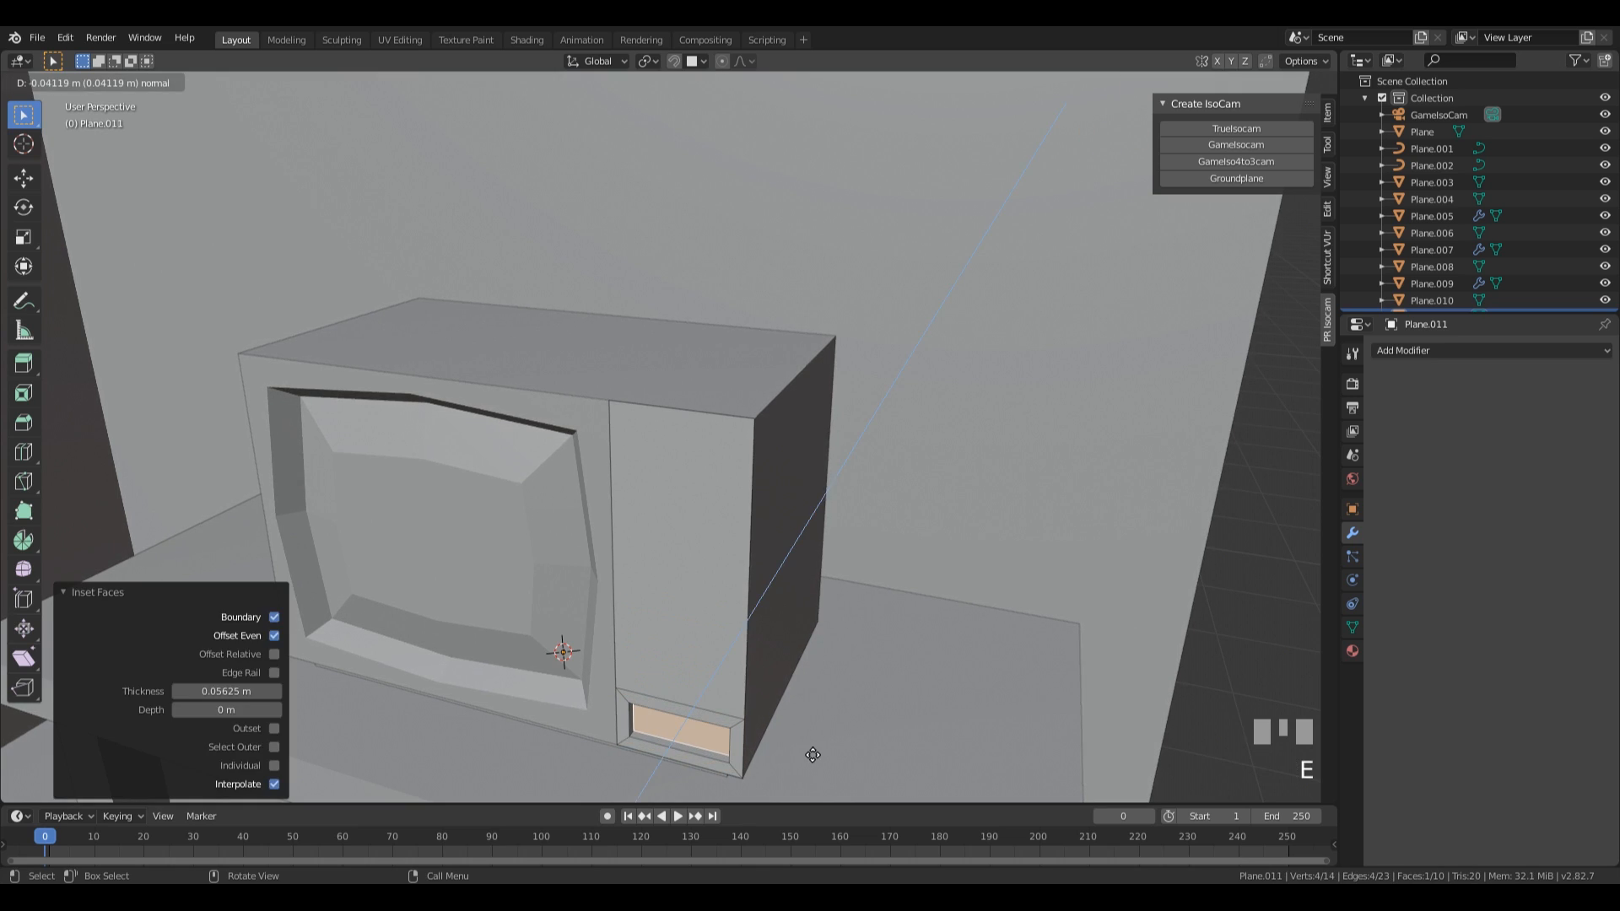
{"action": "left_click", "coordinate": [789, 752]}
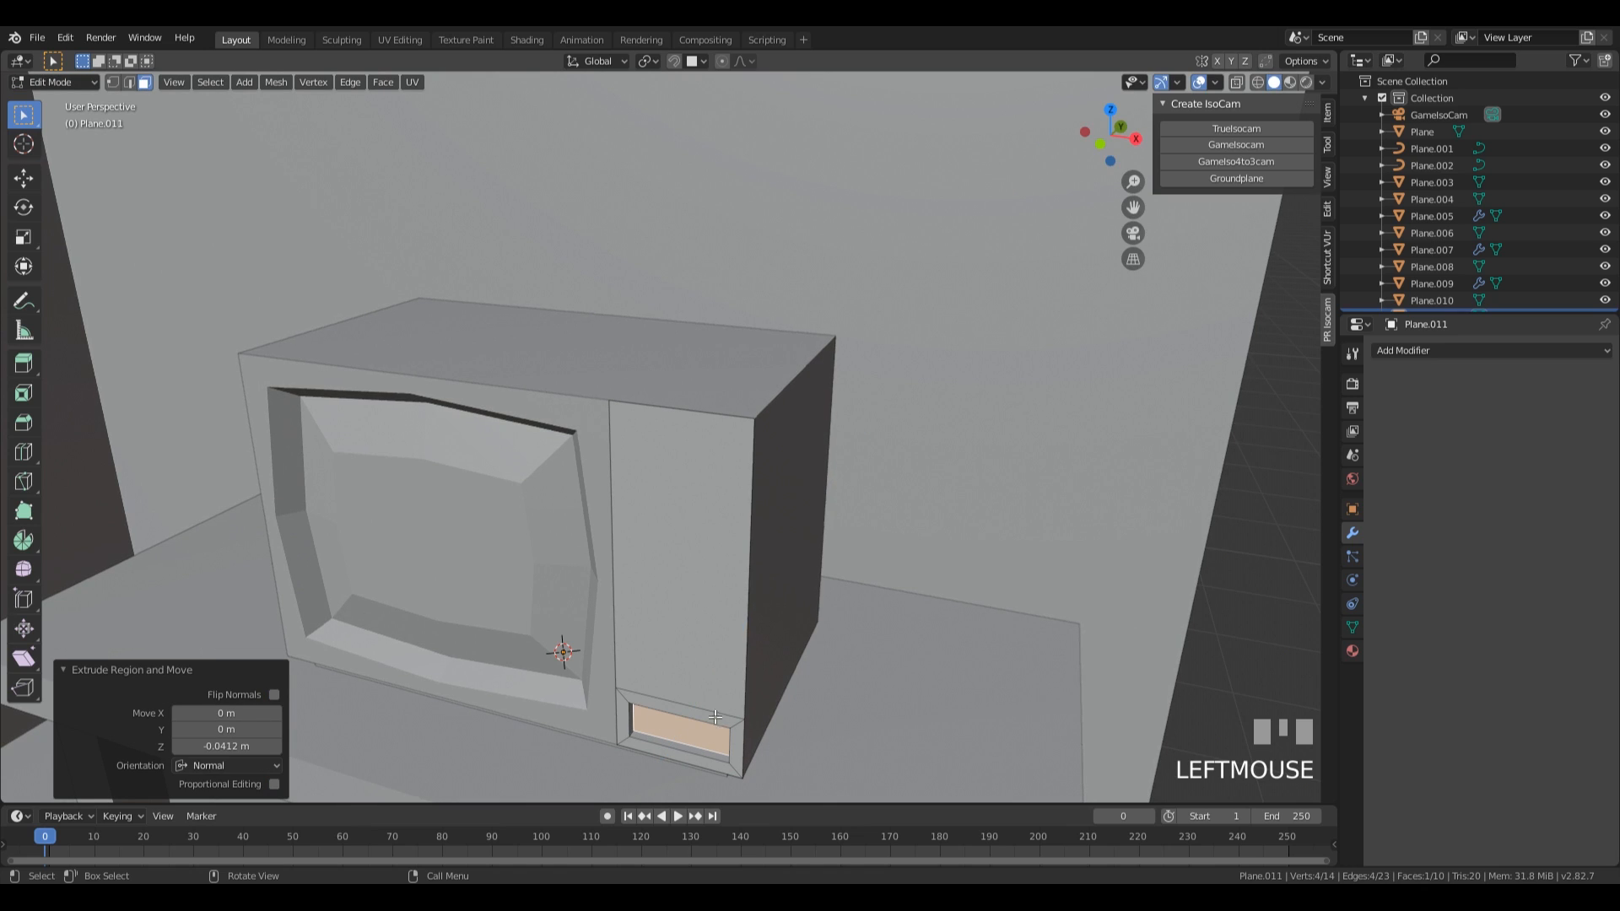
{"action": "middle_click_drag", "start_coordinate": [763, 712], "coordinate": [818, 747]}
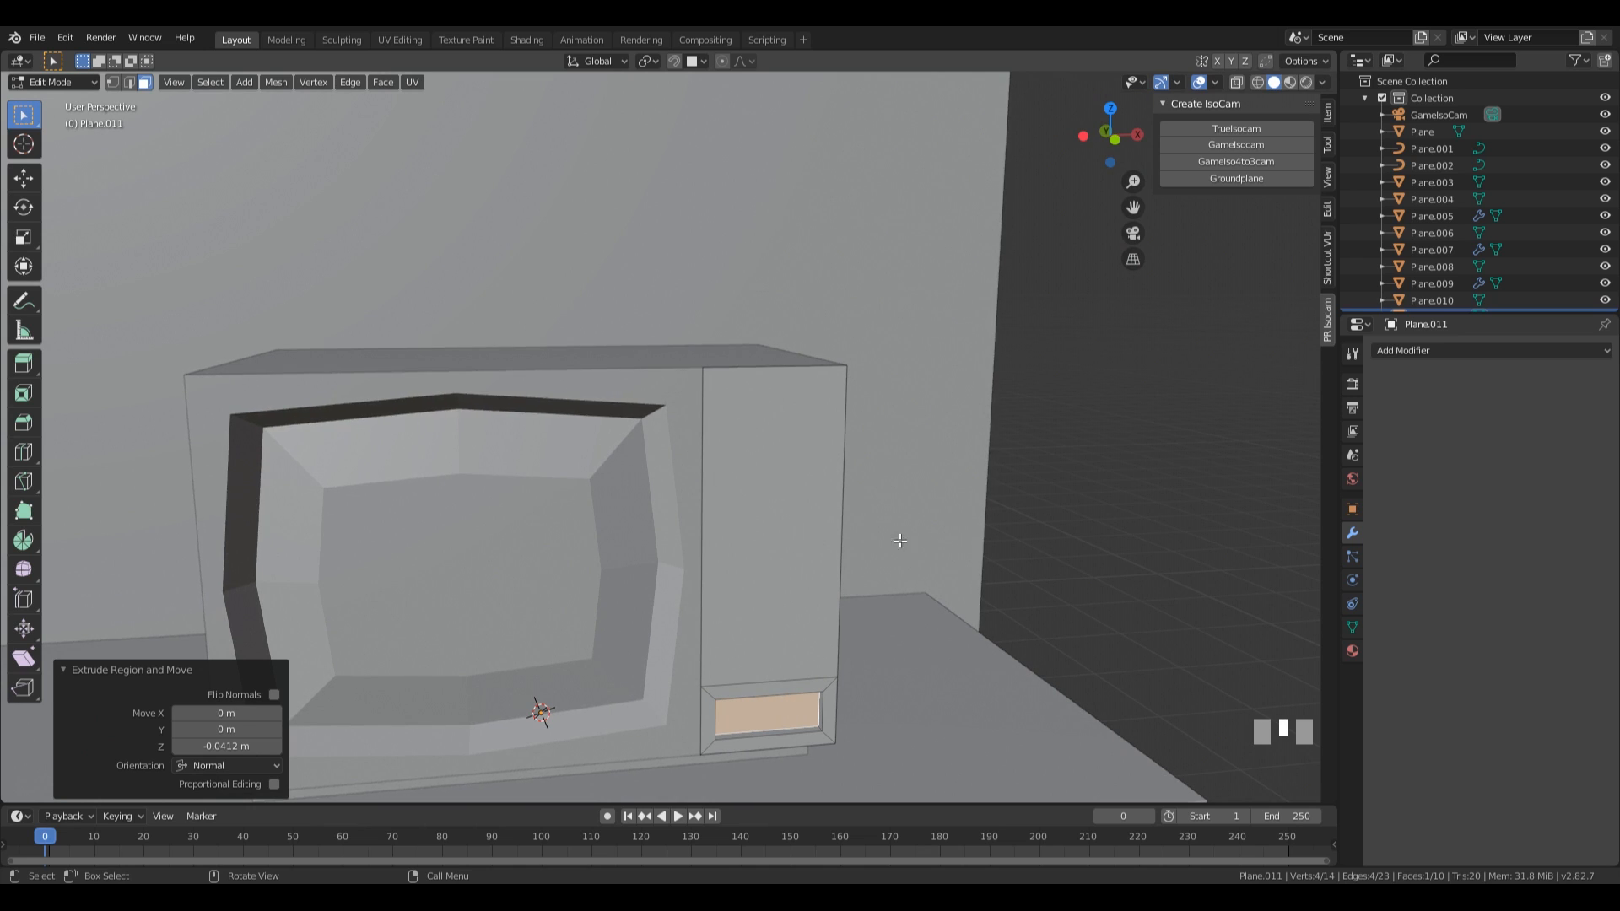
Add a centered horizontal loop cut to the tall face above the small recess in the narrow panel.
{"action": "middle_click_drag", "start_coordinate": [939, 563], "coordinate": [745, 567]}
{"action": "left_click", "coordinate": [739, 581]}
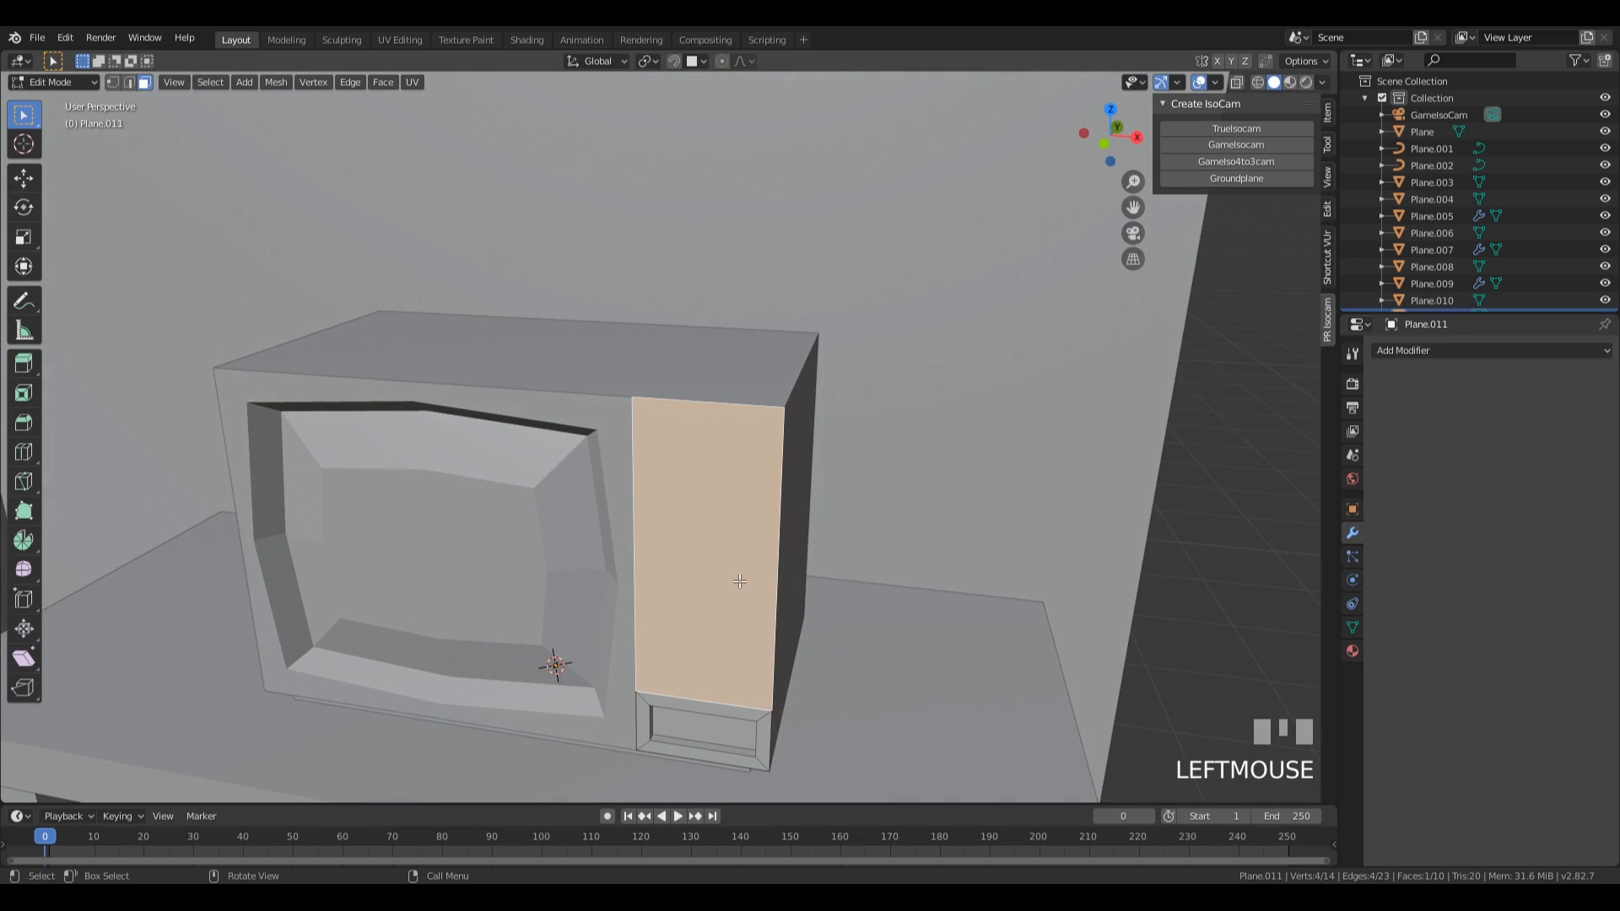
{"action": "key", "text": "ctrl+r"}
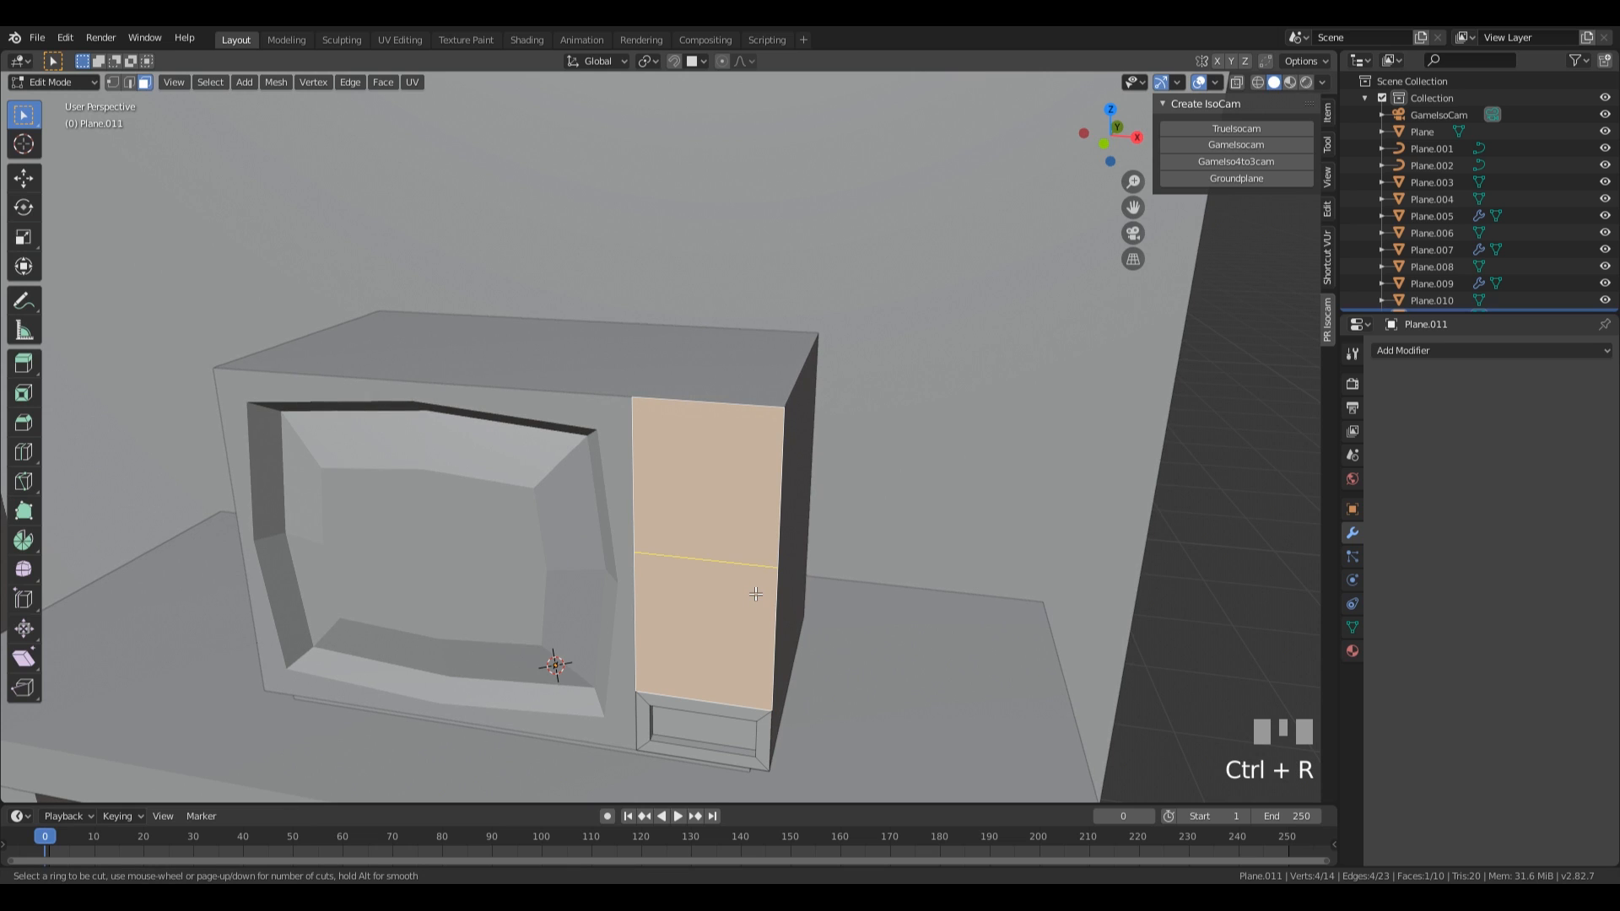
{"action": "left_click", "coordinate": [755, 594]}
{"action": "left_click", "coordinate": [755, 592]}
Duplicate the narrow panel's uppermost face in place and separate the copy into its own object.
{"action": "left_click", "coordinate": [723, 485]}
{"action": "key", "text": "3"}
{"action": "left_click", "coordinate": [717, 481]}
{"action": "middle_click_drag", "start_coordinate": [905, 530], "coordinate": [873, 519]}
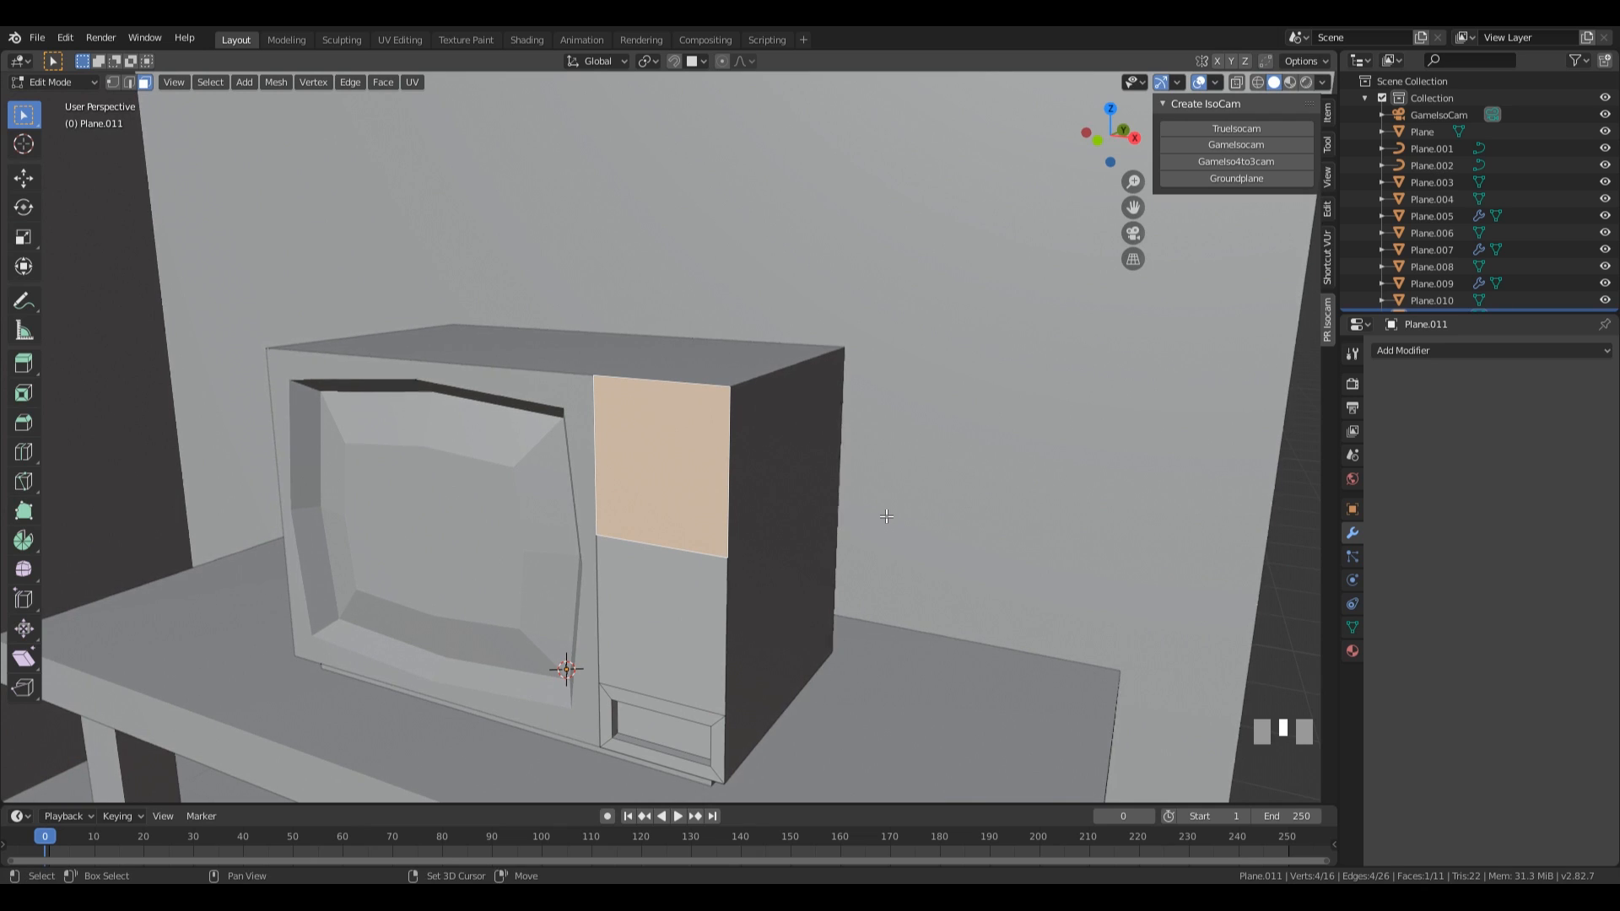
{"action": "key", "text": "shift+d"}
{"action": "key", "text": "Return"}
{"action": "key", "text": "p"}
{"action": "key", "text": "Return"}
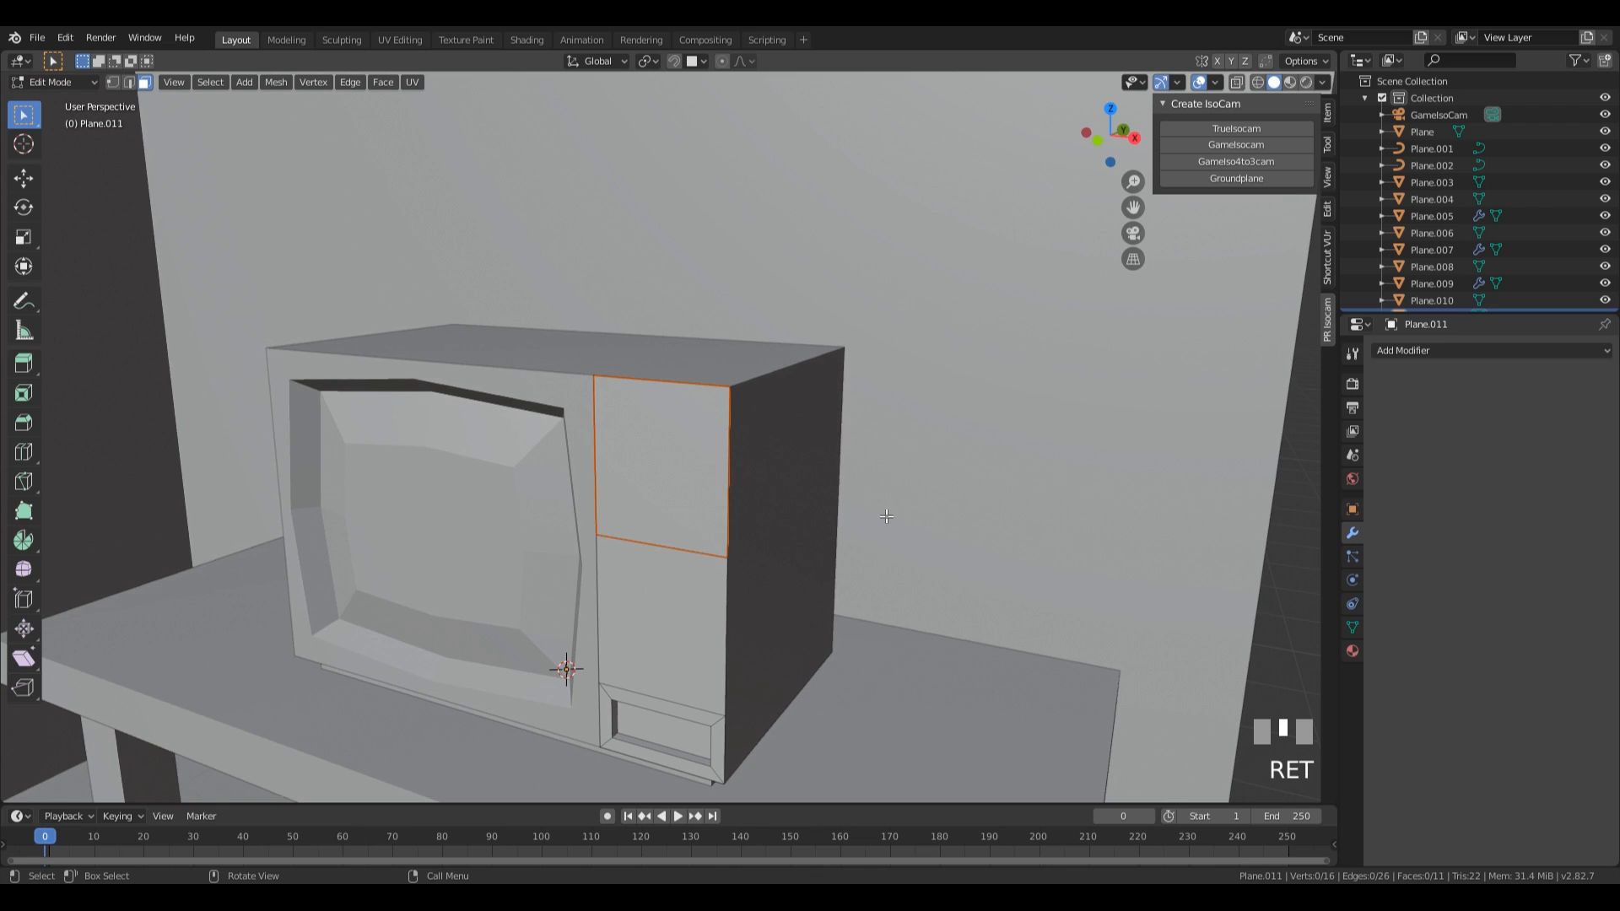
{"action": "key", "text": "Tab"}
Select the separated face copy and scale its mesh to about 0.76.
{"action": "left_click", "coordinate": [688, 481]}
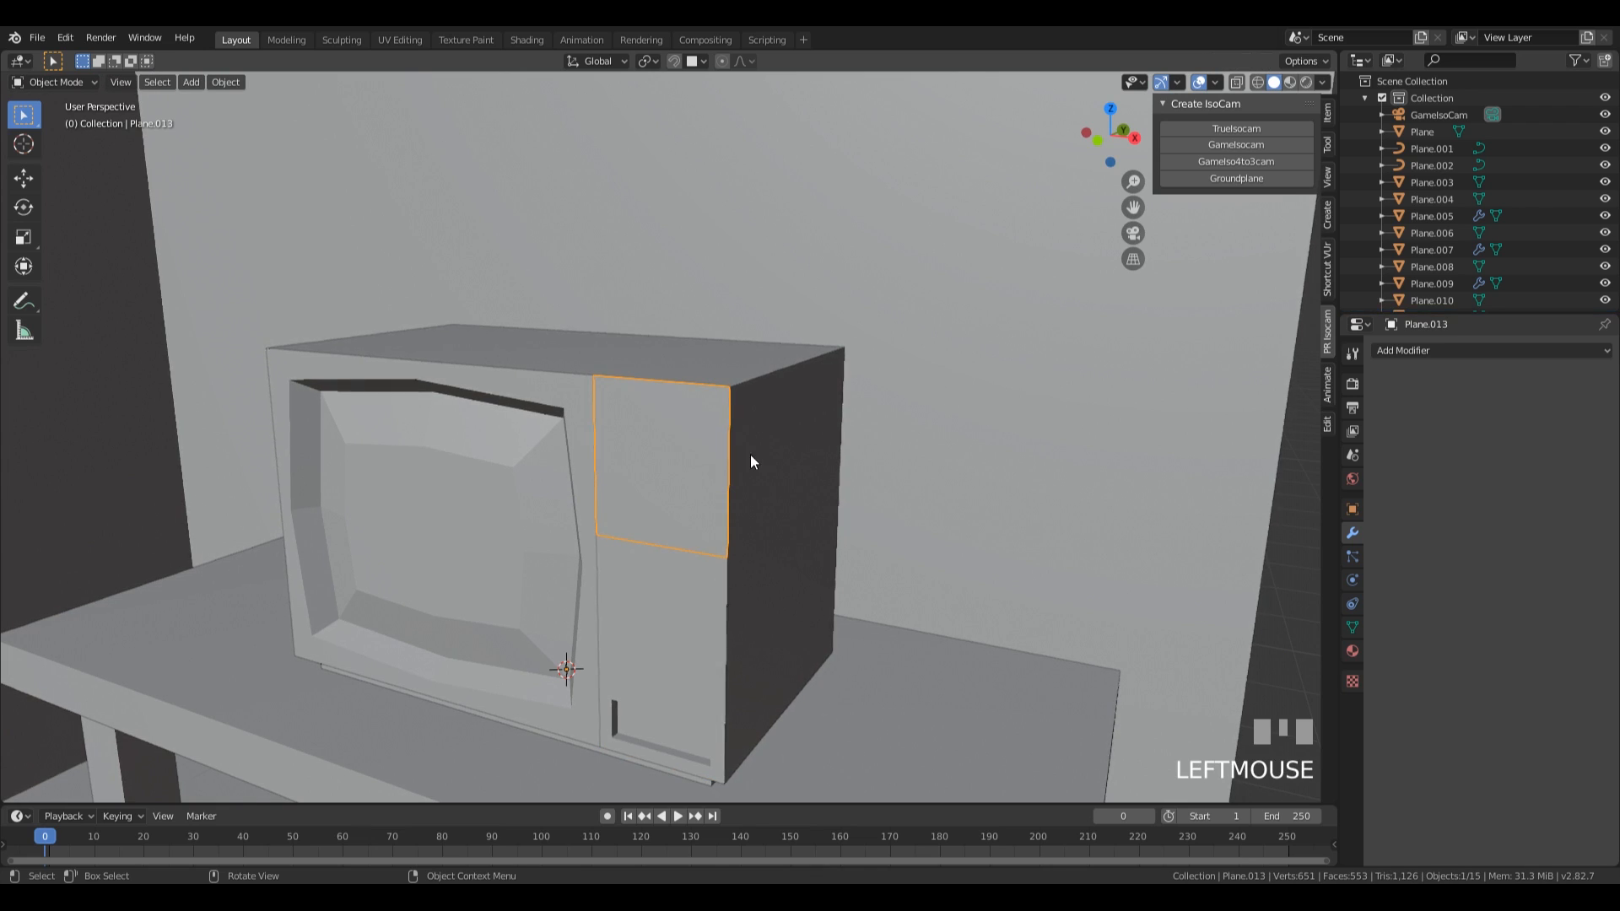
{"action": "key", "text": "Tab"}
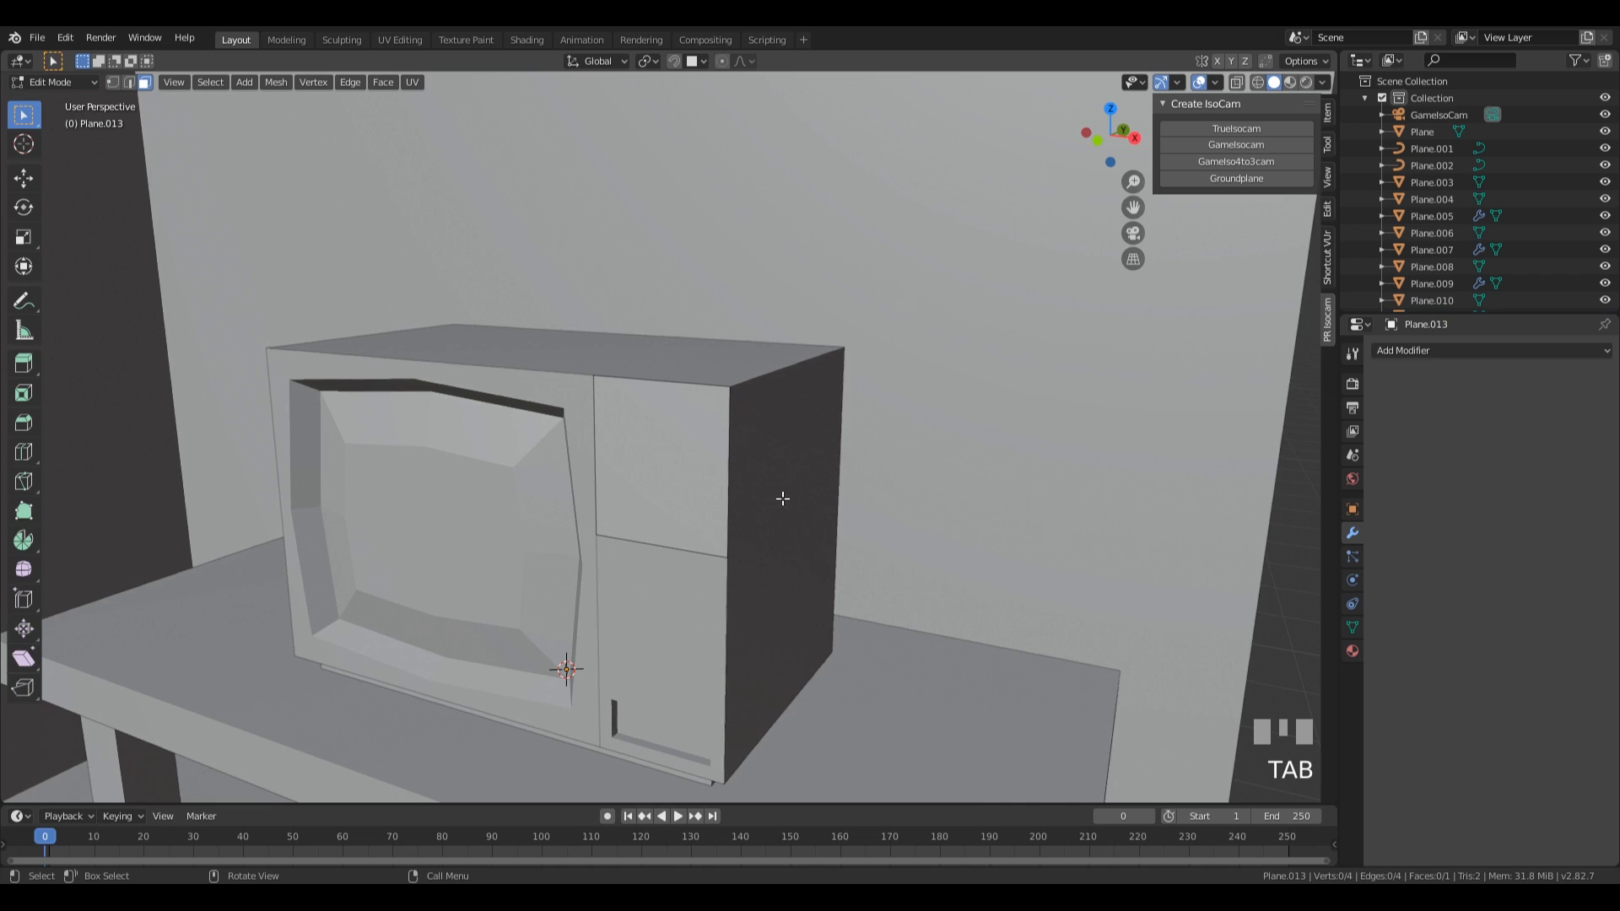
{"action": "key", "text": "s"}
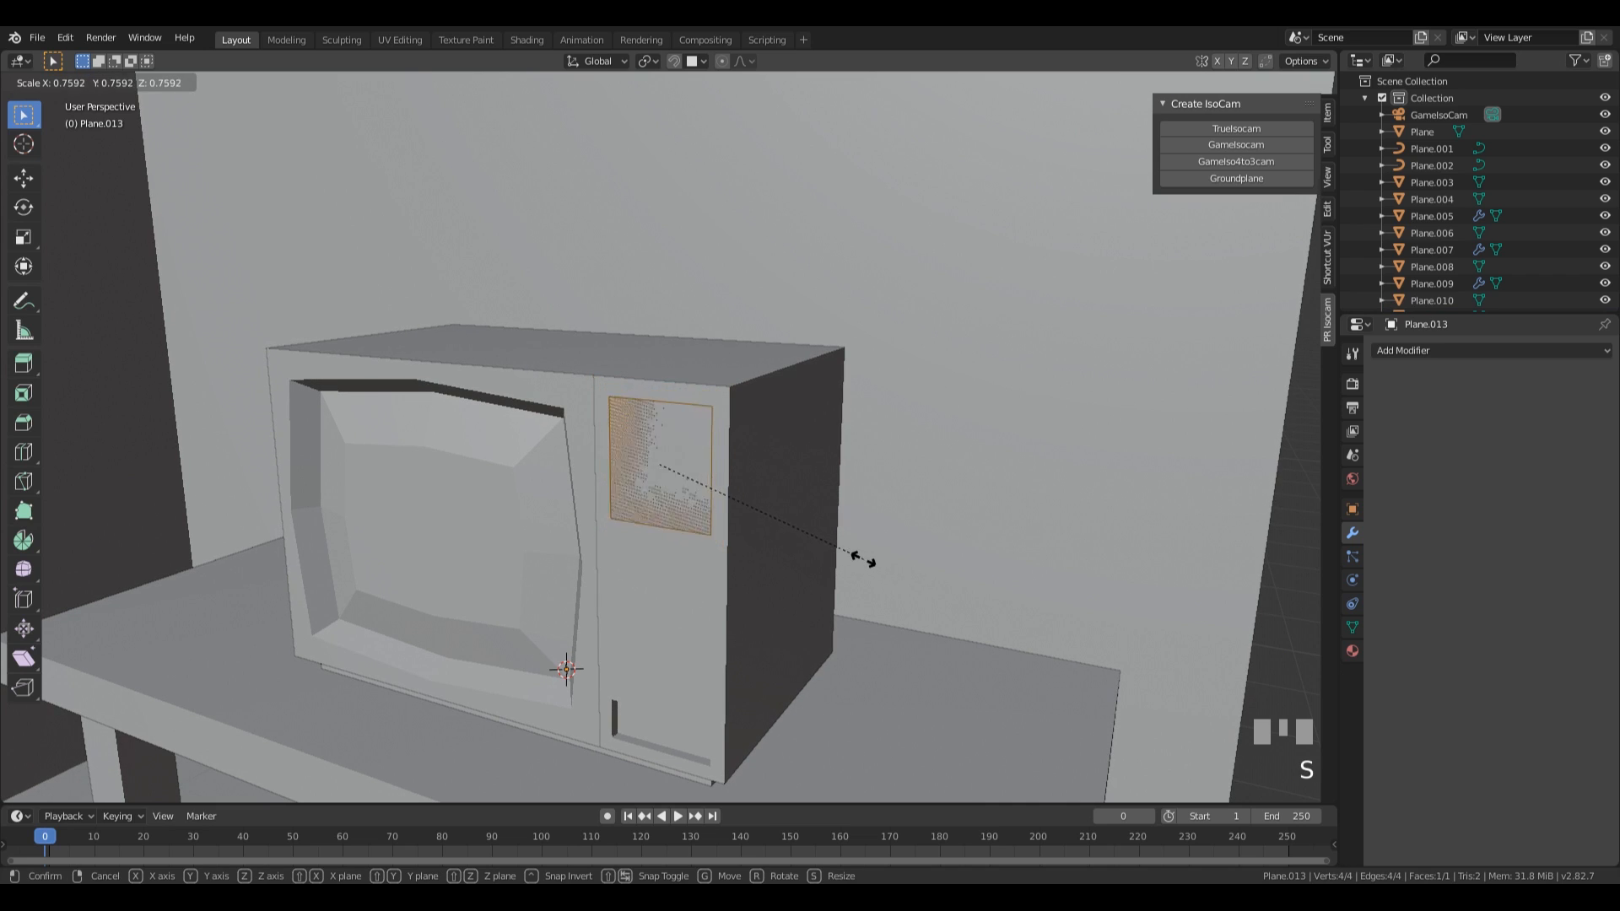
{"action": "left_click", "coordinate": [856, 552]}
{"action": "middle_click_drag", "start_coordinate": [856, 552], "coordinate": [934, 543]}
{"action": "key", "text": "Tab"}
{"action": "key", "text": "g"}
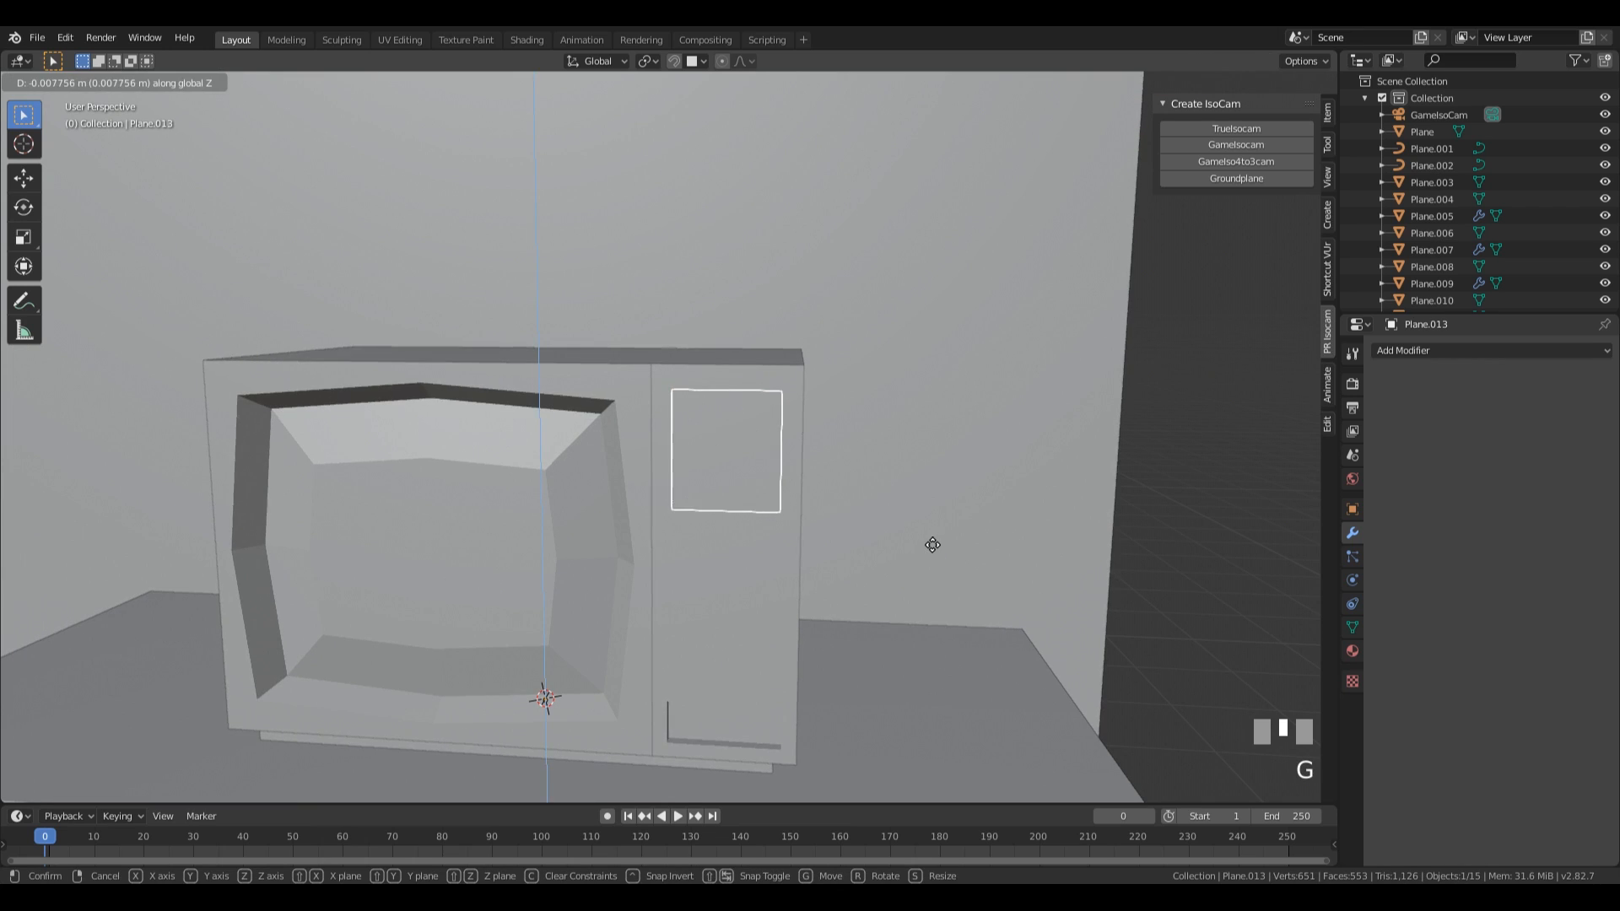
{"action": "key", "text": "Escape"}
{"action": "key", "text": "Tab"}
Move the small square face down along Z by about 0.0395 m in Edit Mode.
{"action": "key", "text": "g"}
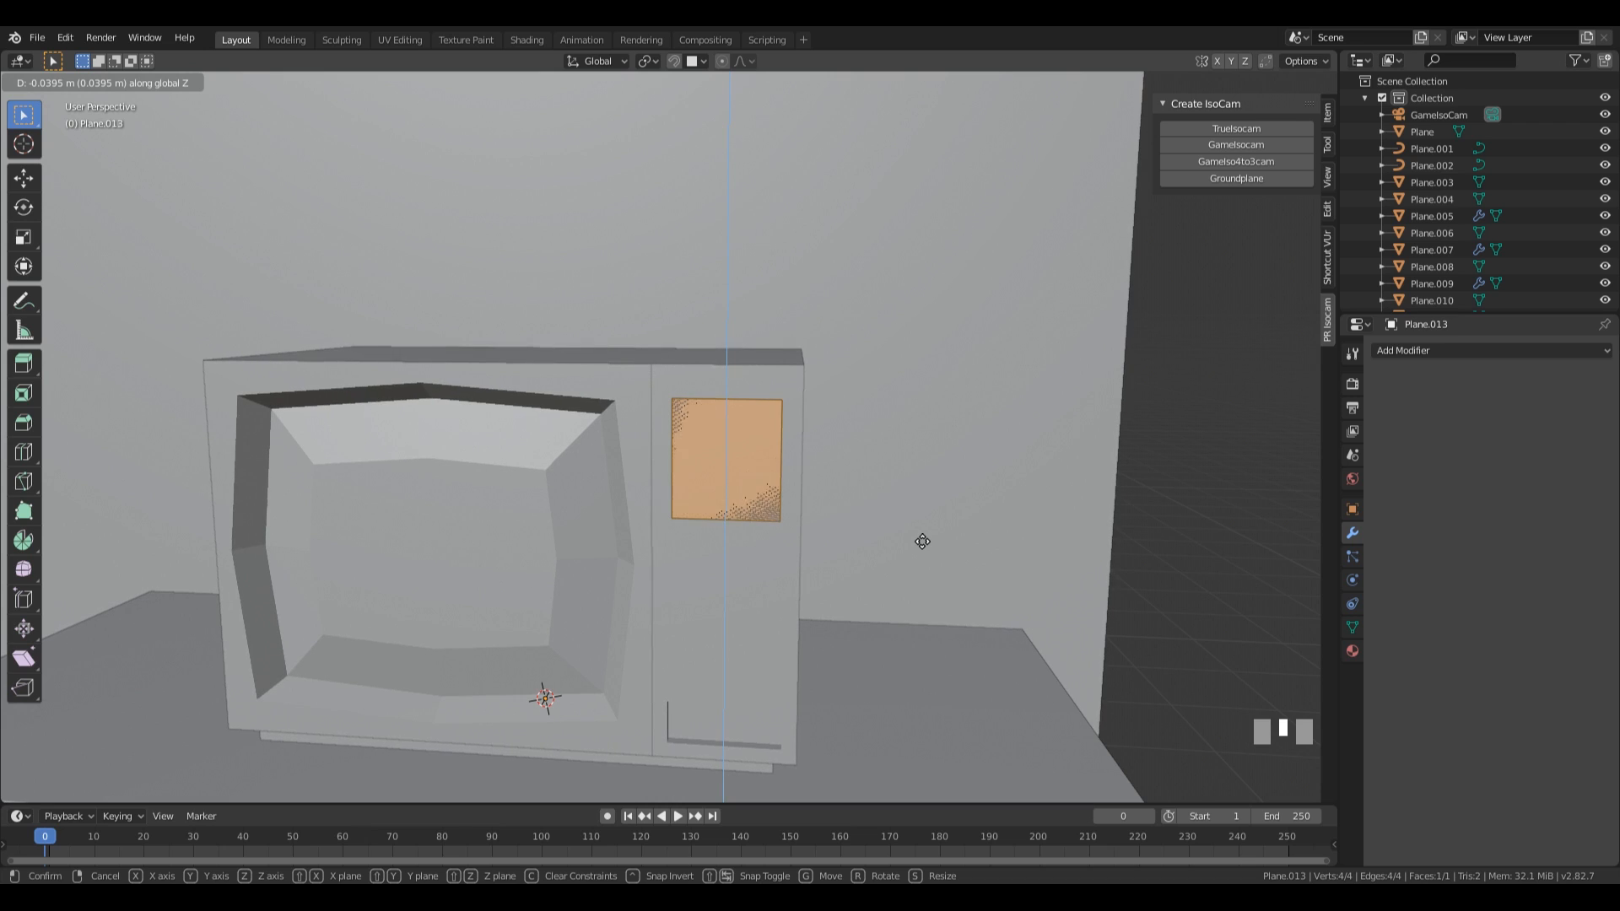
{"action": "left_click", "coordinate": [922, 542]}
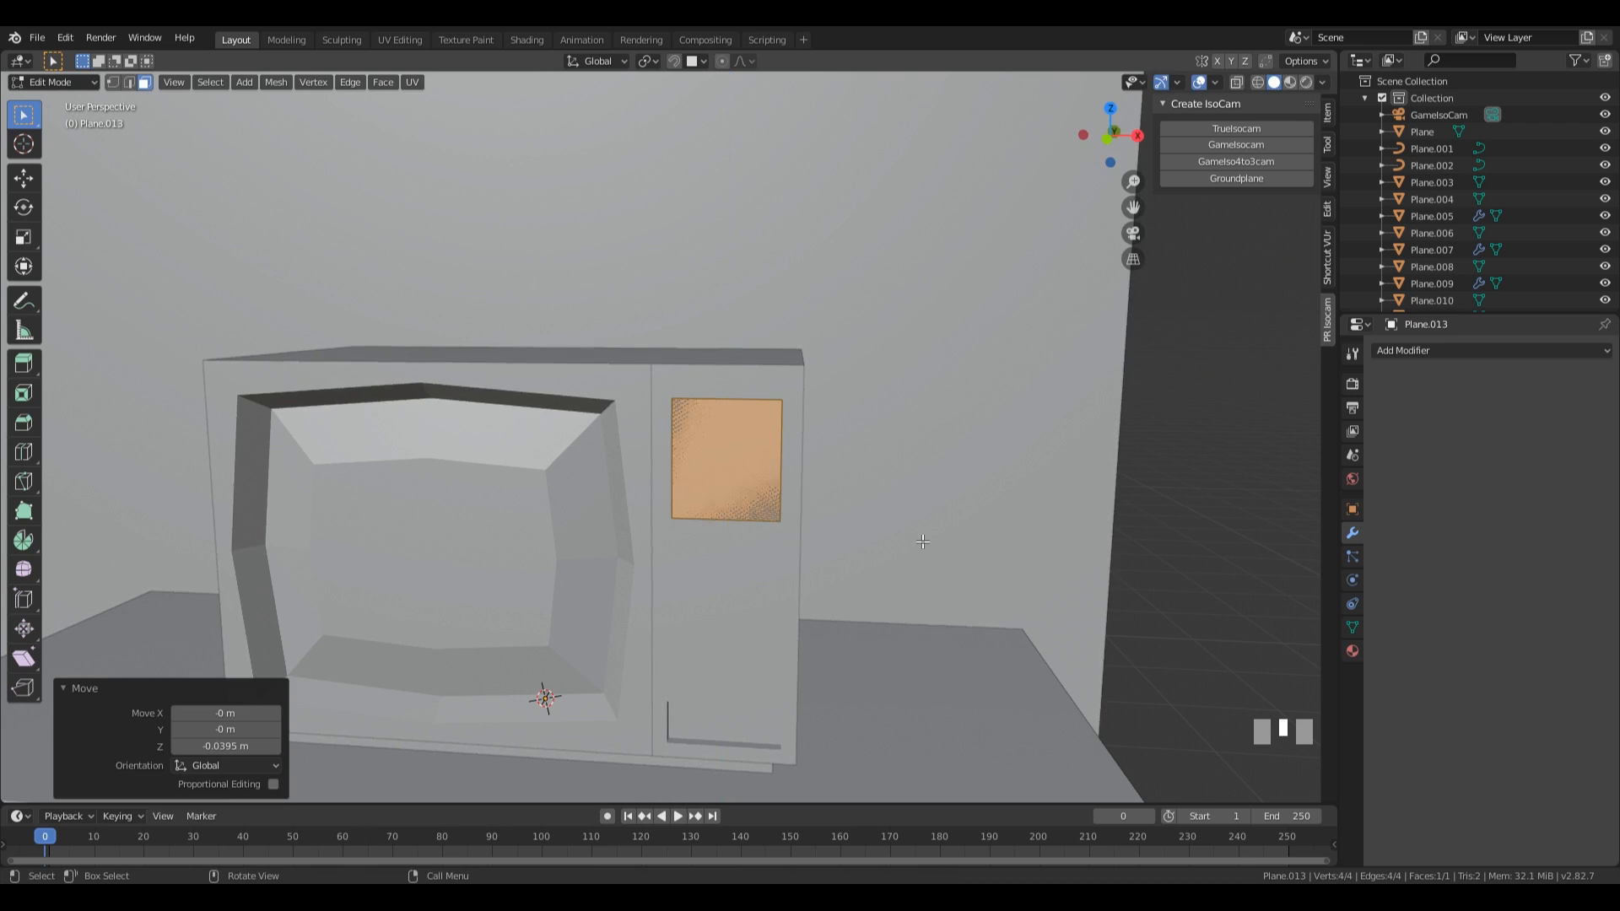
Subdivide the small square face twice with one cut each to form a 4 by 4 grid.
{"action": "right_click", "coordinate": [725, 452]}
{"action": "left_click", "coordinate": [675, 451]}
{"action": "right_click", "coordinate": [725, 452]}
{"action": "left_click", "coordinate": [673, 453]}
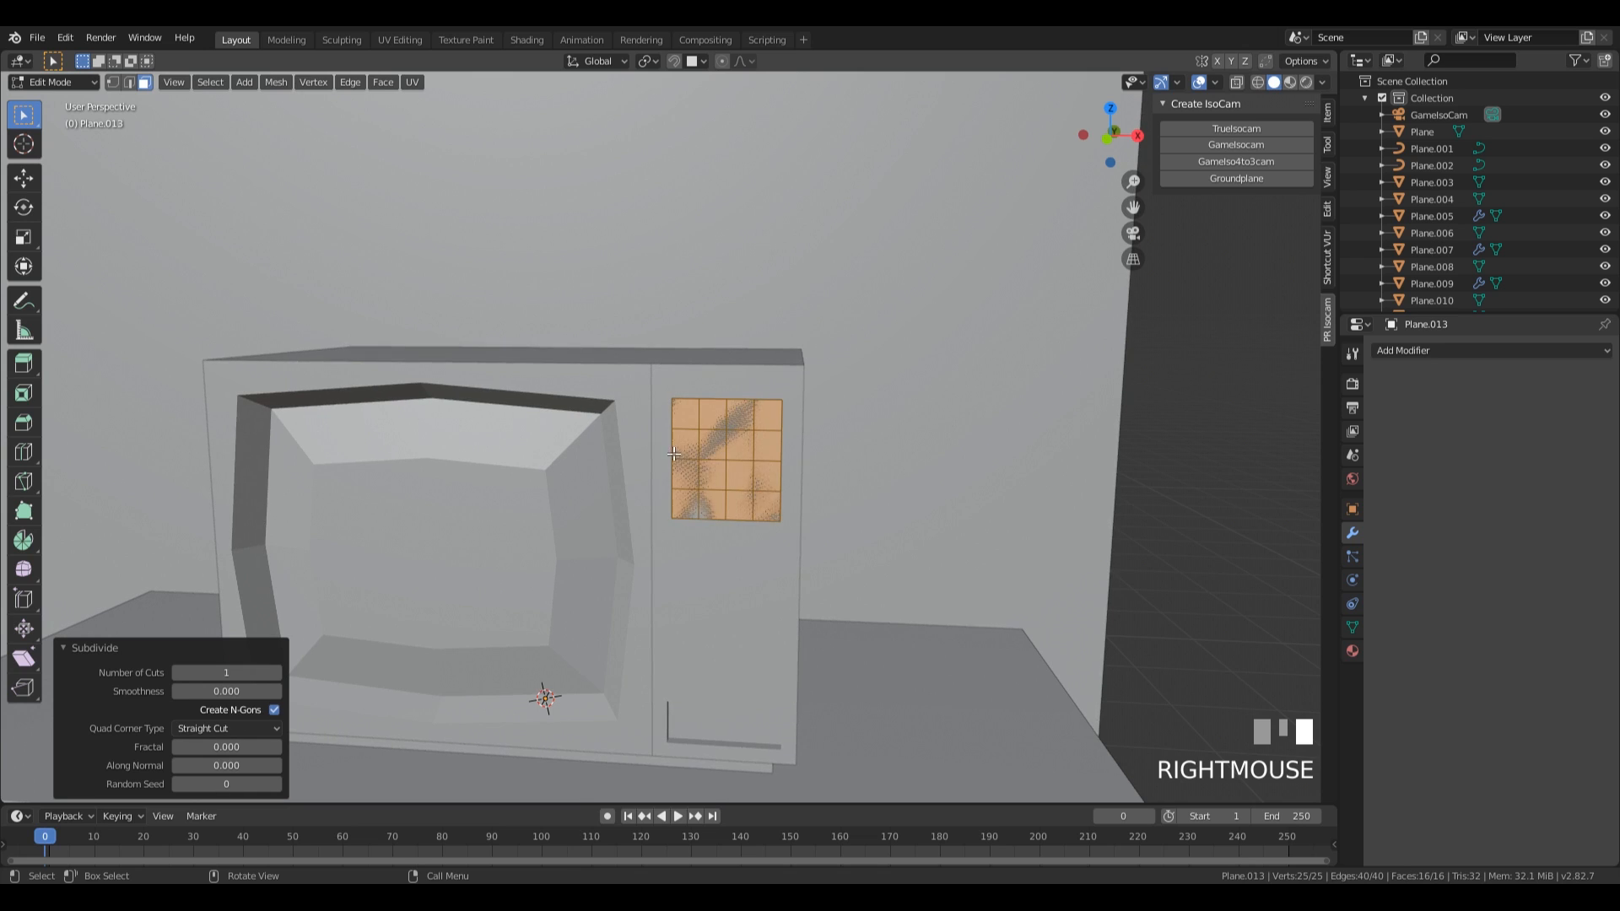
Inset all grid faces individually with a thickness of about 0.014 m.
{"action": "middle_click_drag", "start_coordinate": [717, 453], "coordinate": [836, 544]}
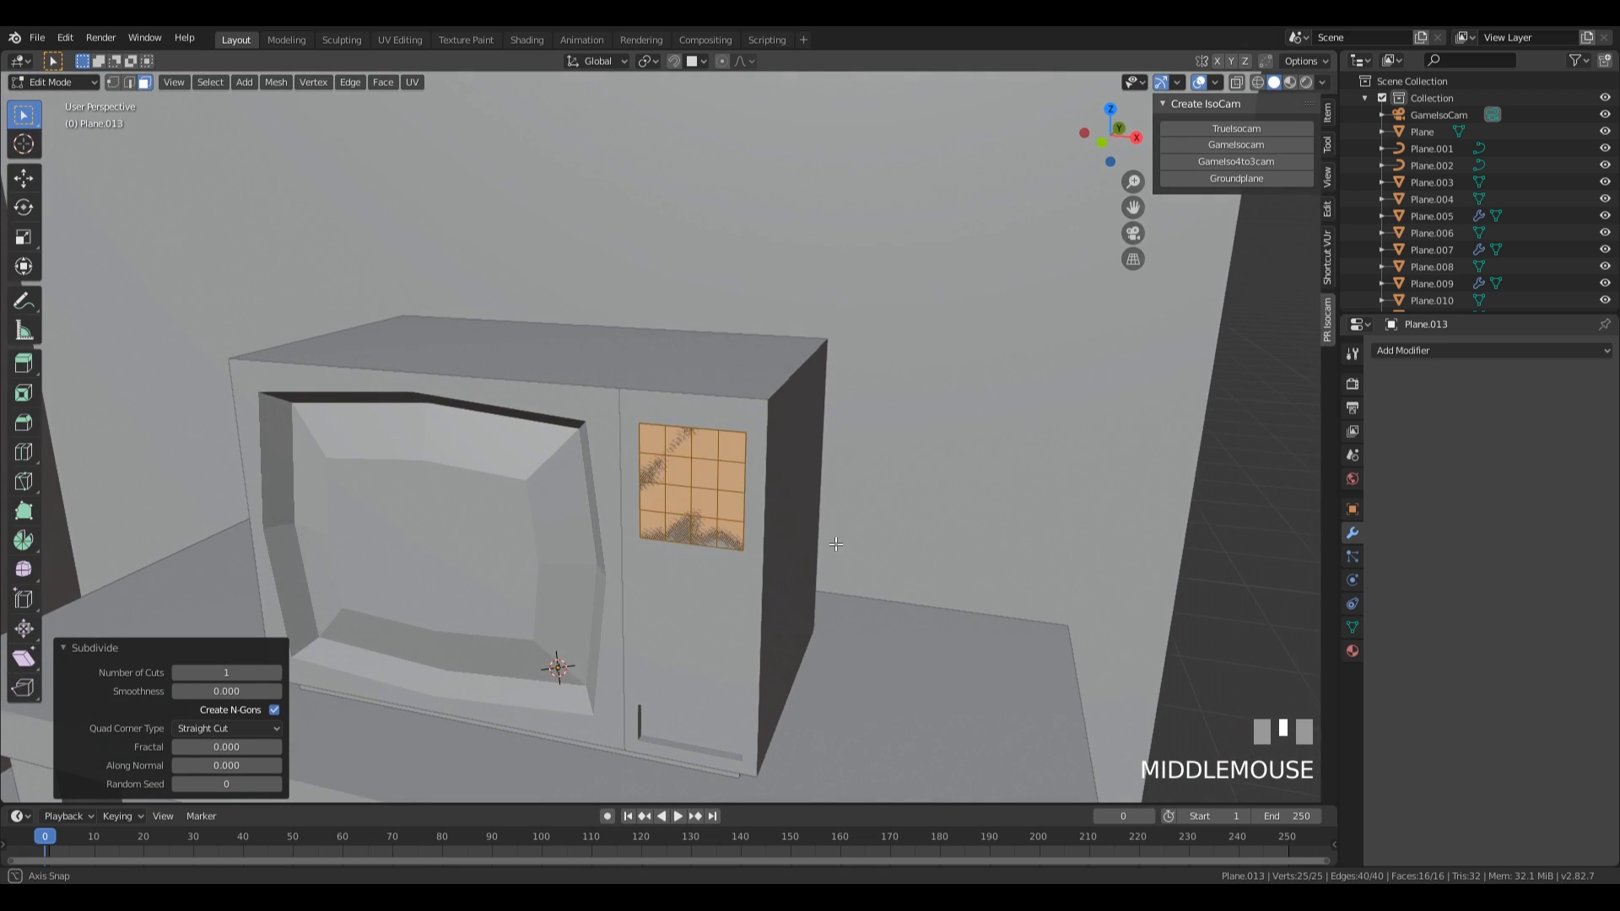
{"action": "scroll", "coordinate": [836, 543], "scroll_direction": "up", "scroll_amount": 3}
{"action": "key", "text": "i"}
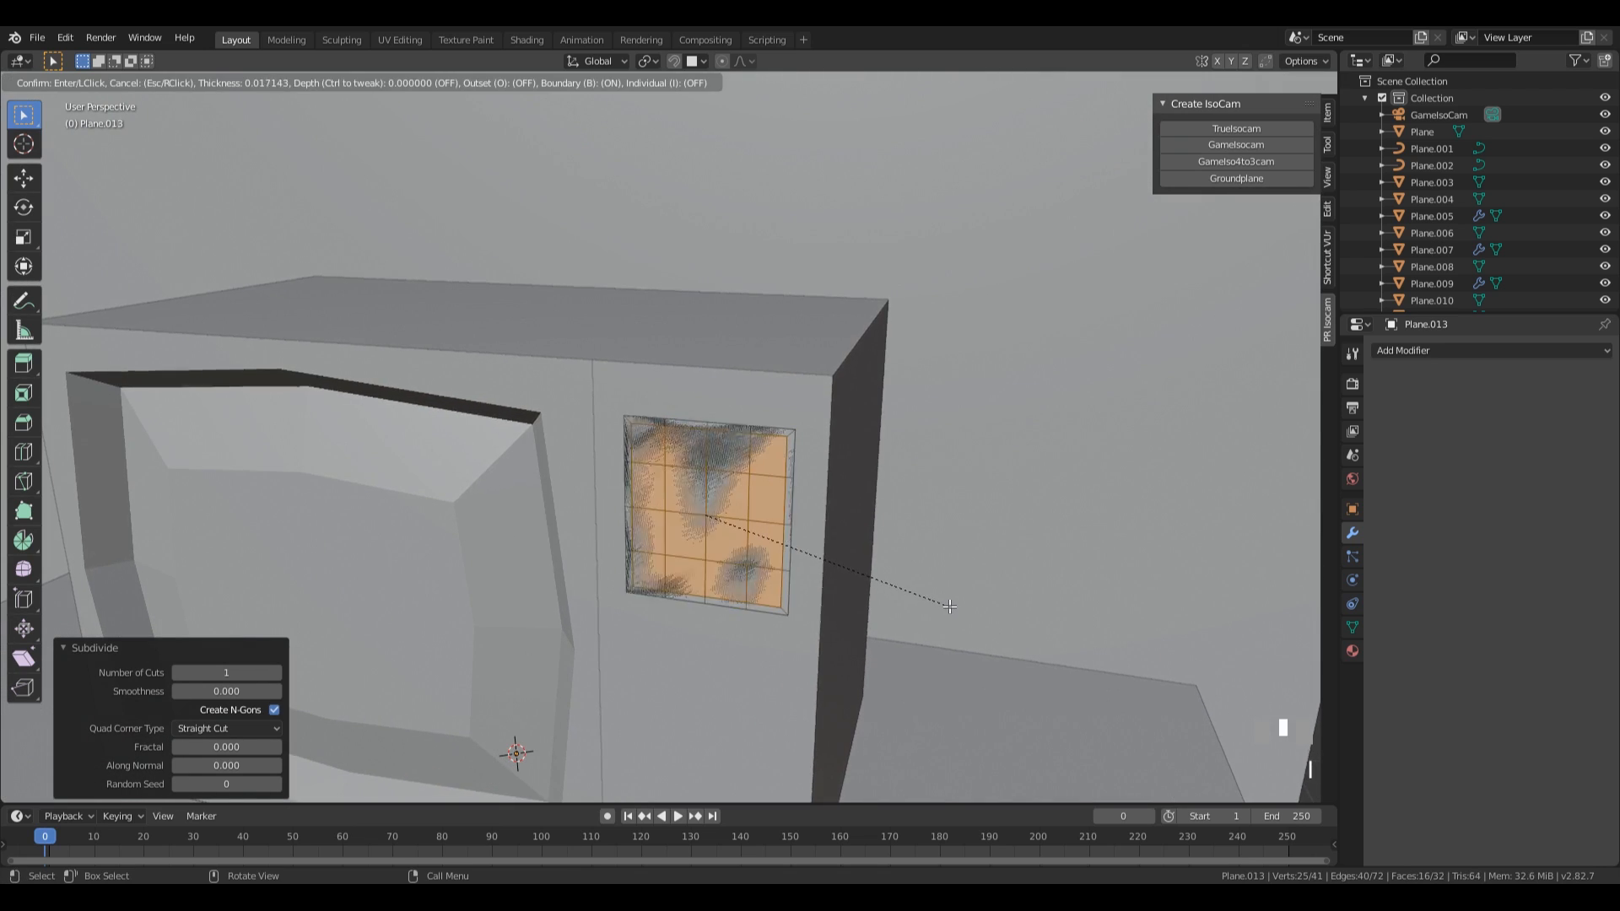
{"action": "key", "text": "i"}
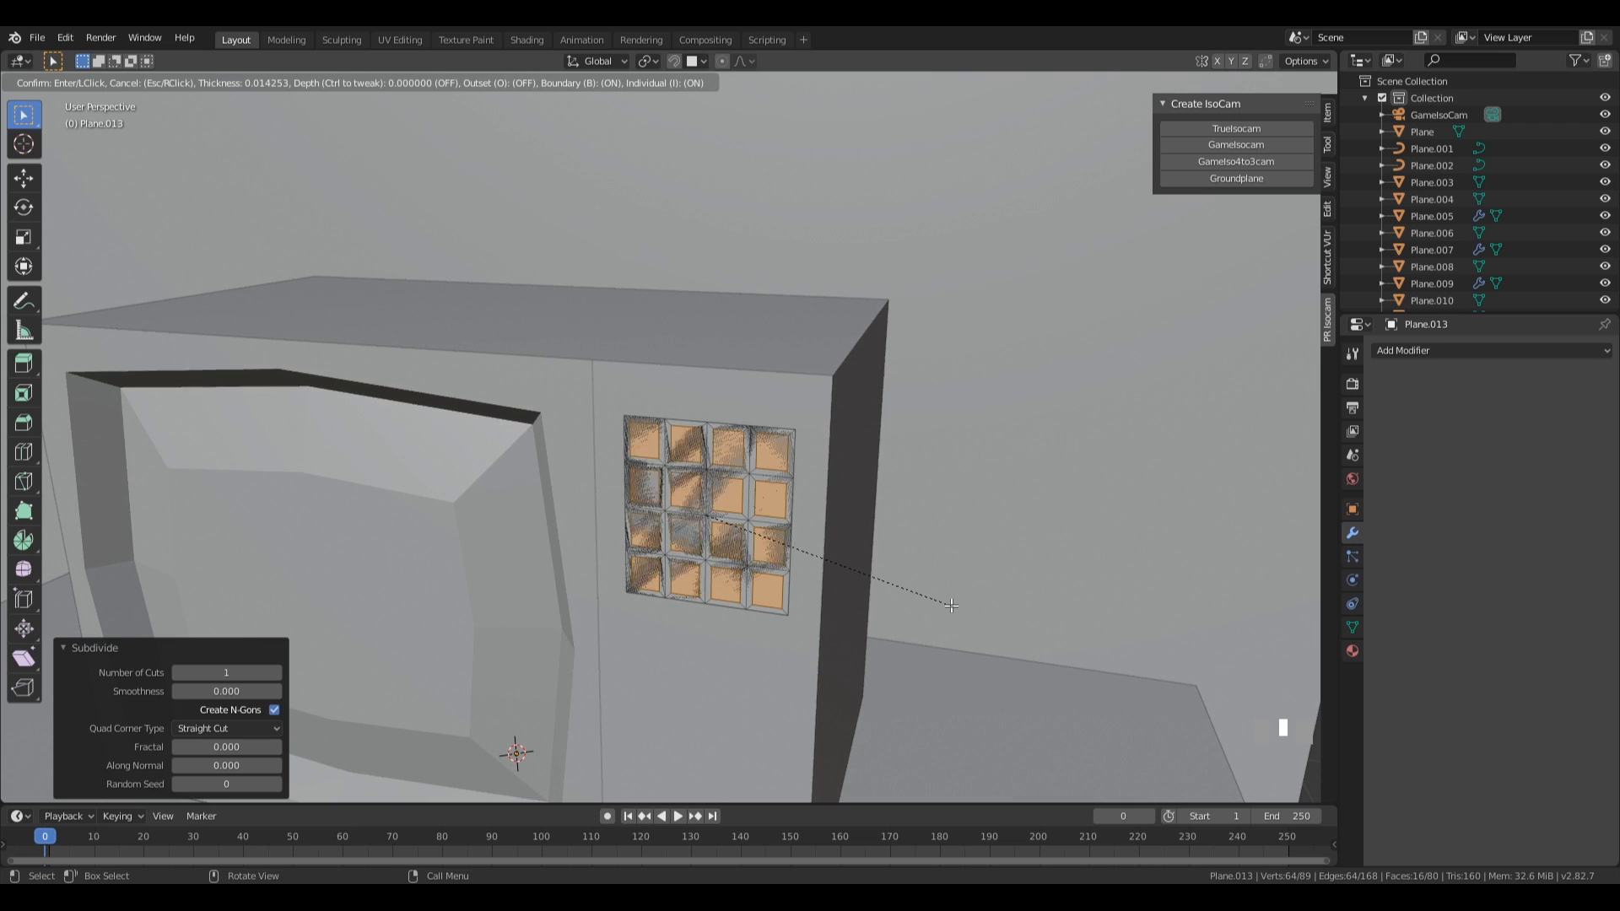
{"action": "left_click", "coordinate": [951, 605]}
Invert the selection and delete the frame faces around the grid squares.
{"action": "key", "text": "ctrl+i"}
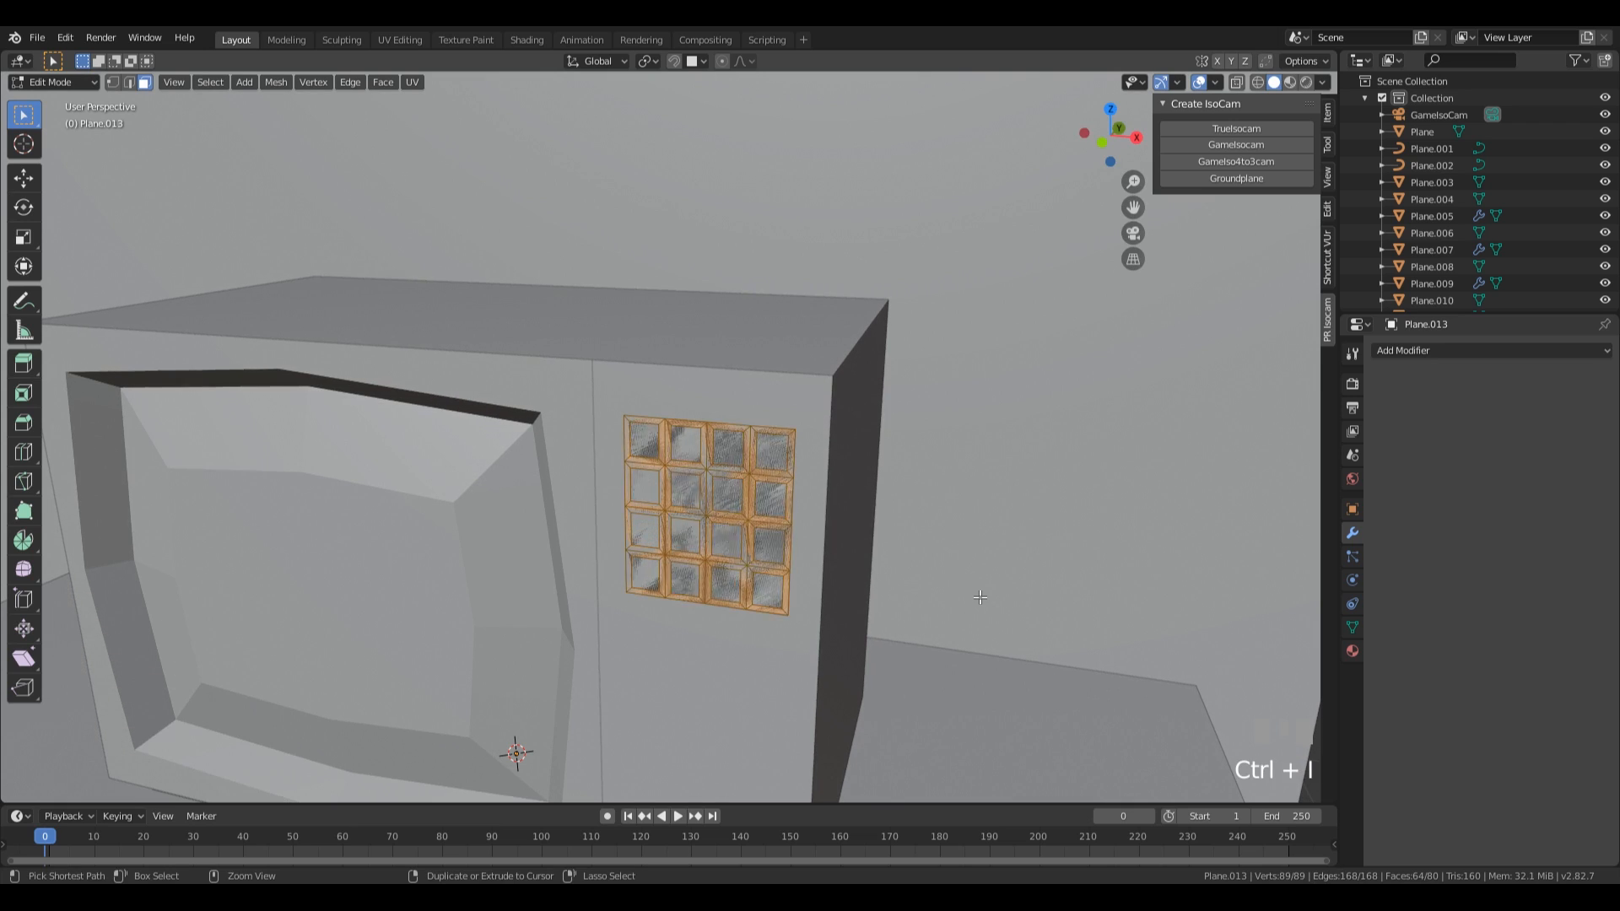
{"action": "key", "text": "x"}
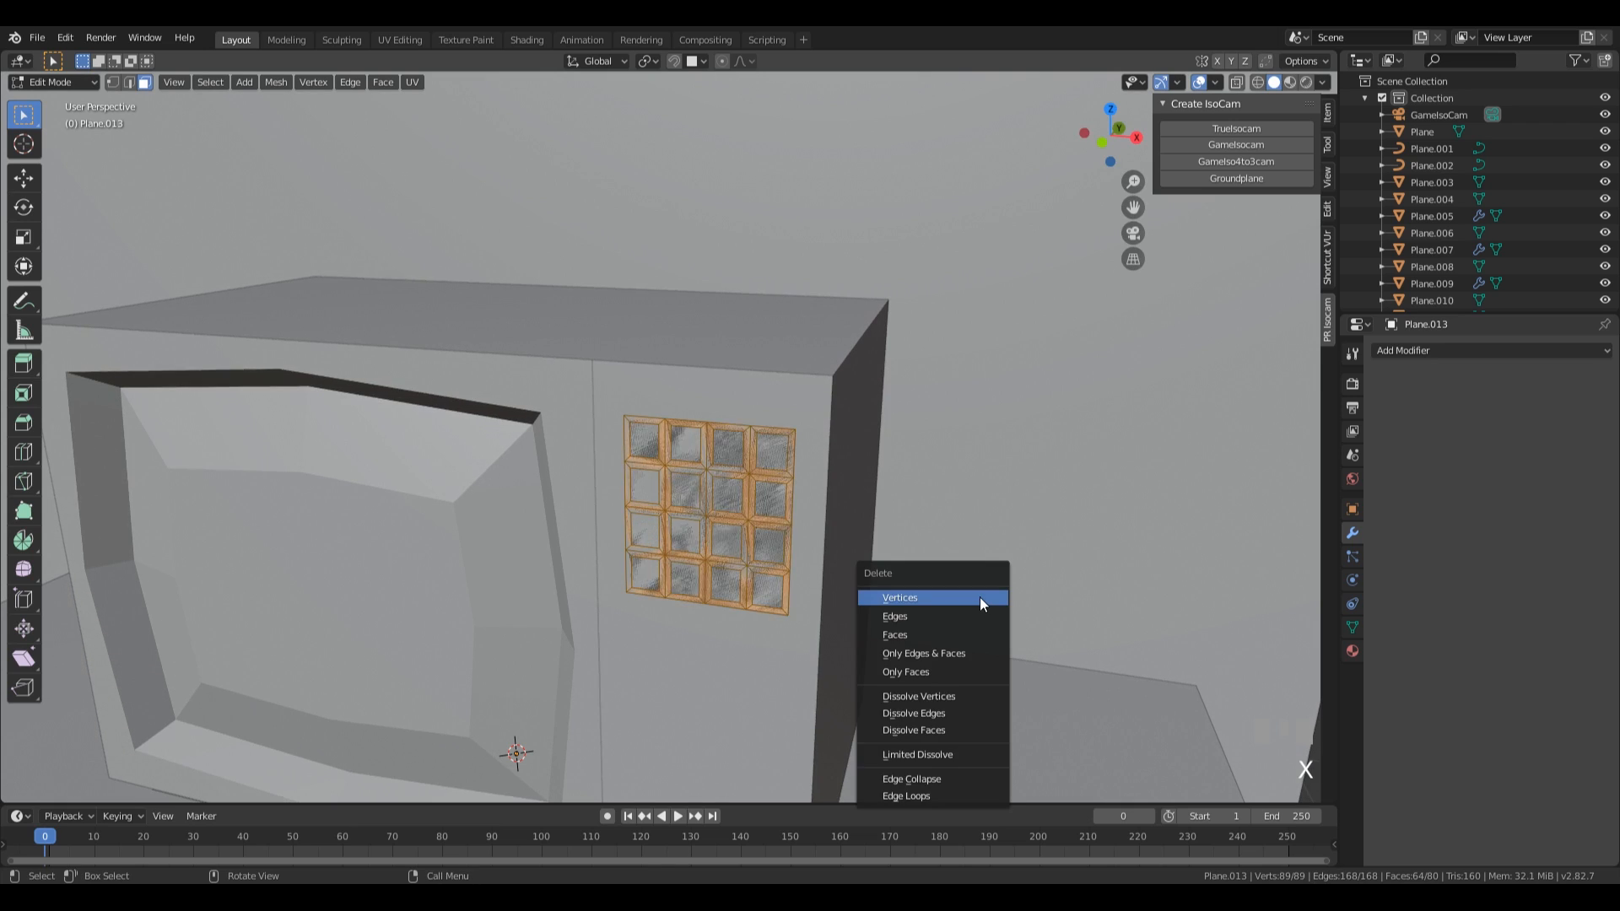
{"action": "left_click", "coordinate": [933, 636]}
Select all the remaining squares and extrude them outward by 0.0667 m as buttons.
{"action": "key", "text": "a"}
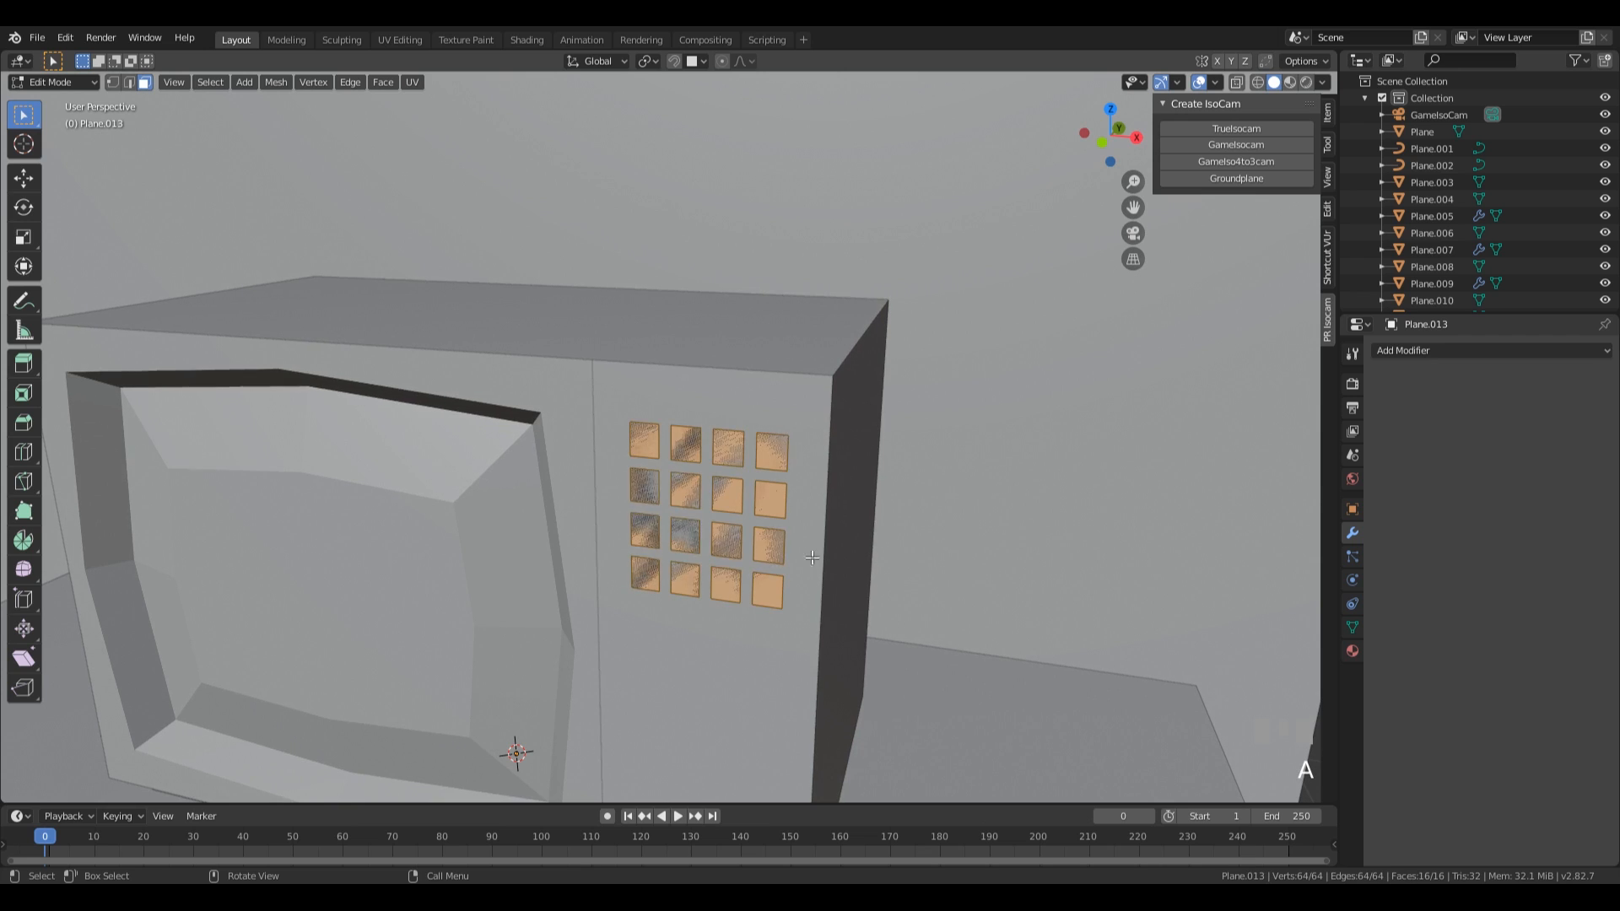
{"action": "middle_click_drag", "start_coordinate": [757, 543], "coordinate": [874, 535]}
{"action": "key", "text": "e"}
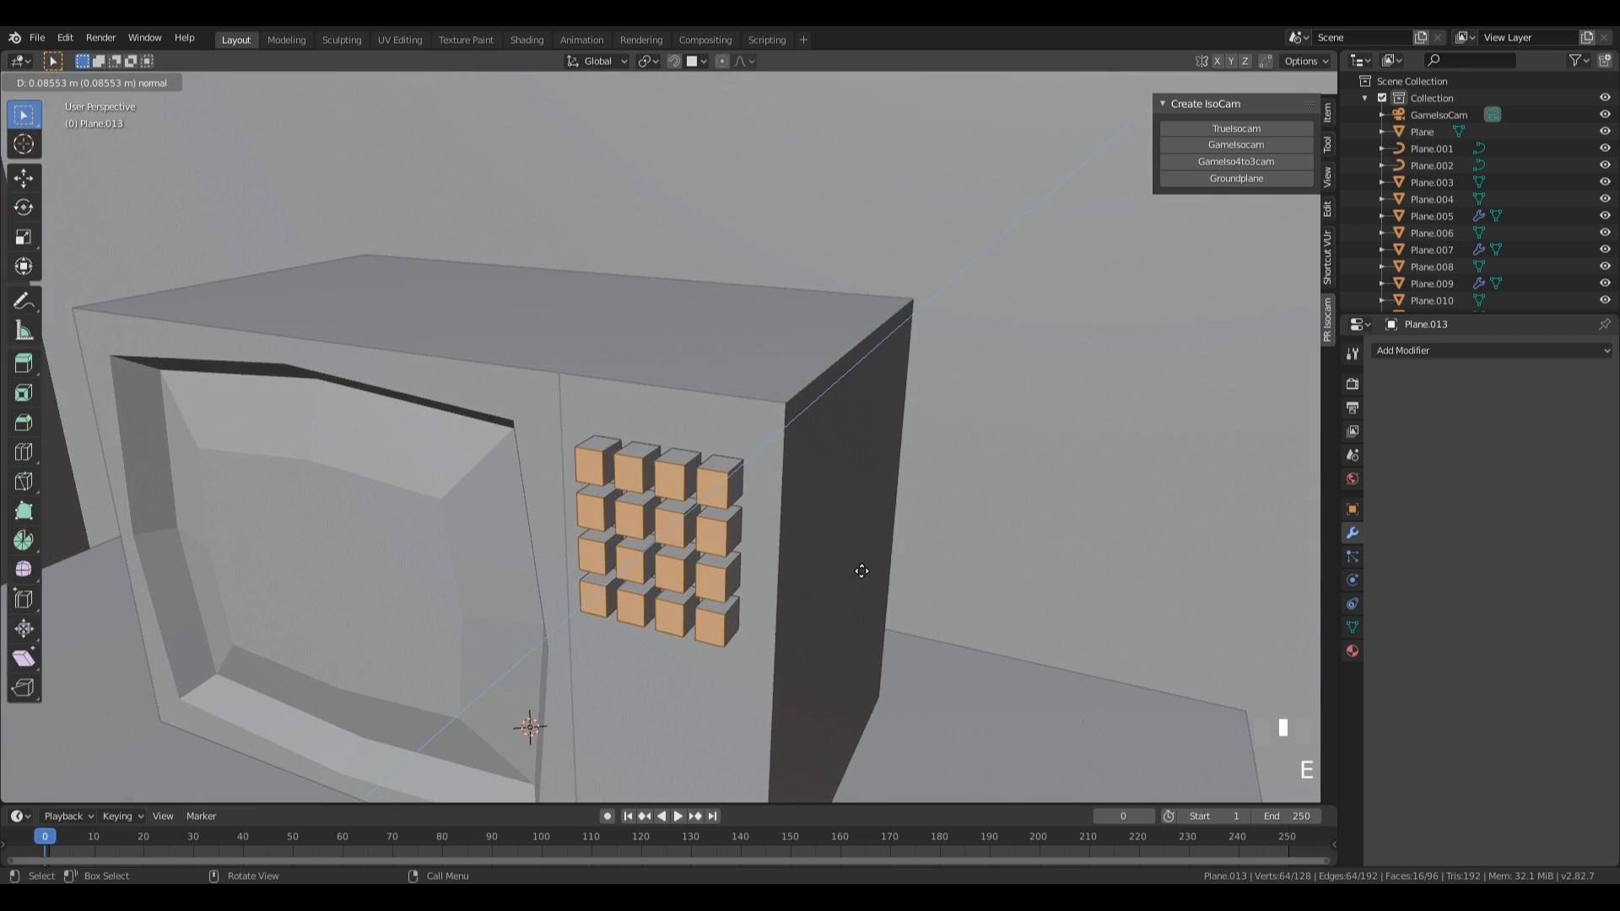
{"action": "left_click", "coordinate": [863, 565]}
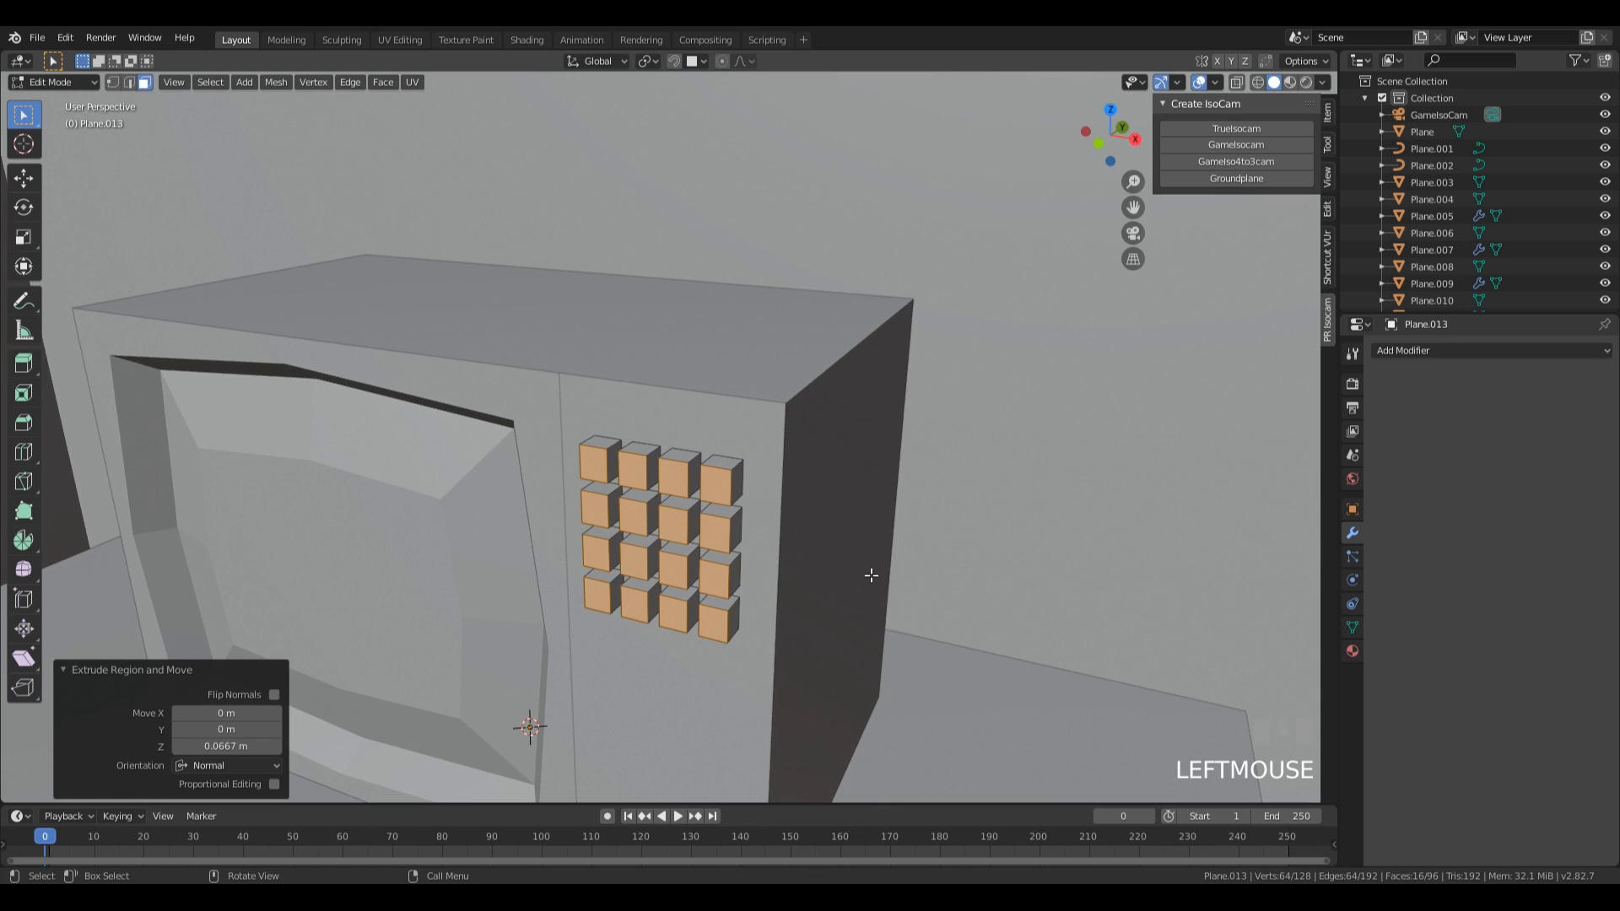
Set the pivot point to Individual Origins and scale the button front faces to 0.686.
{"action": "key", "text": "period"}
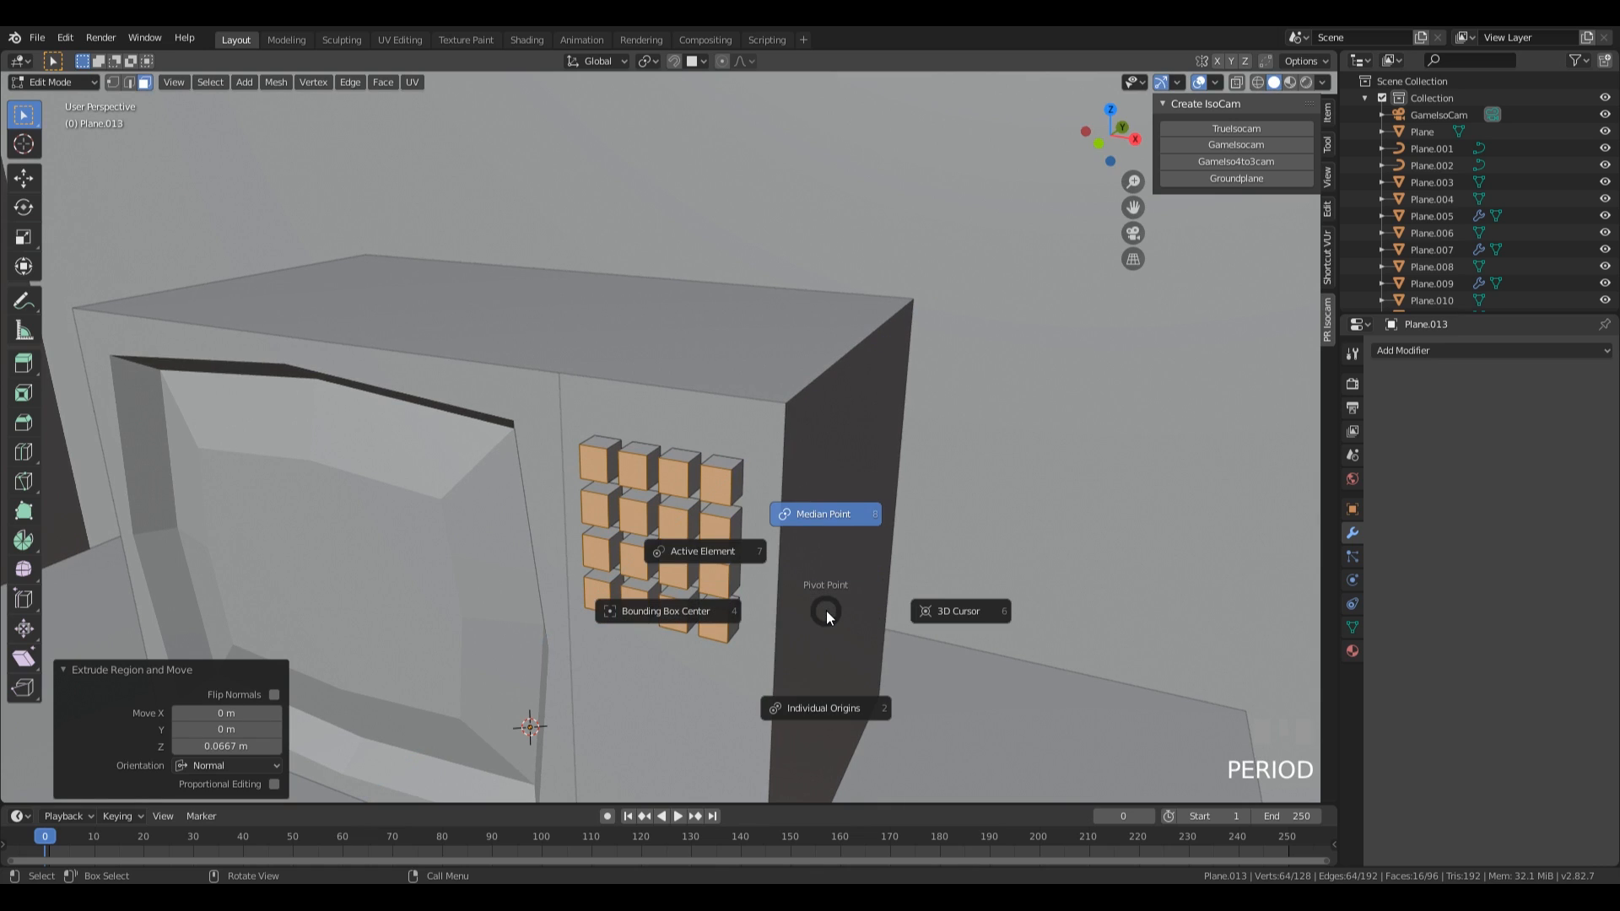
{"action": "left_click", "coordinate": [827, 712]}
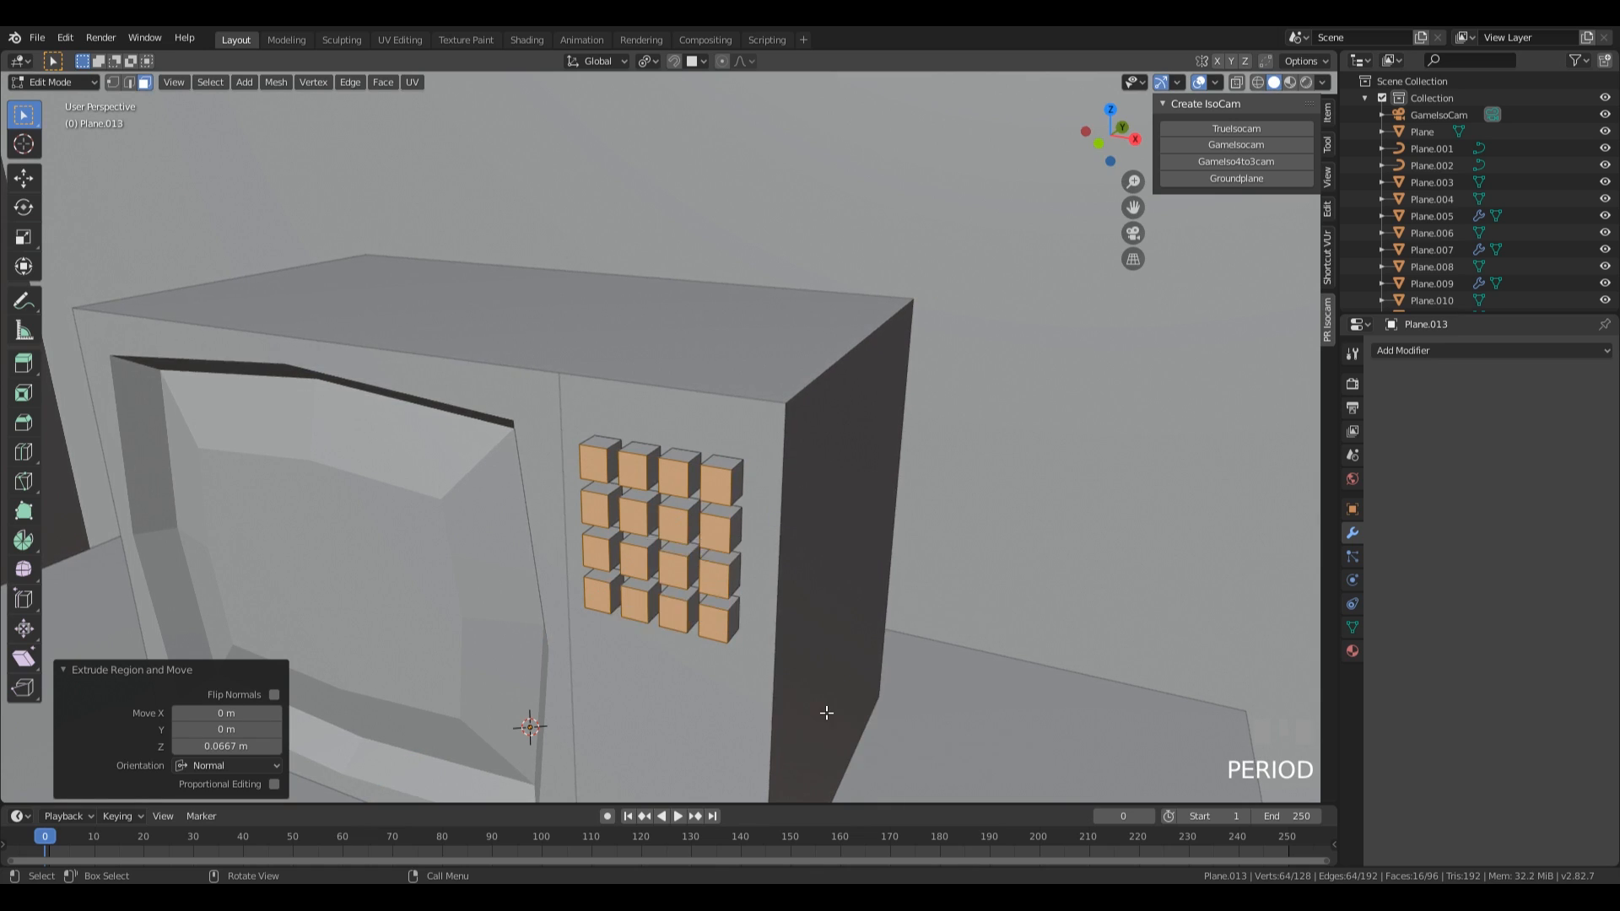
{"action": "key", "text": "s"}
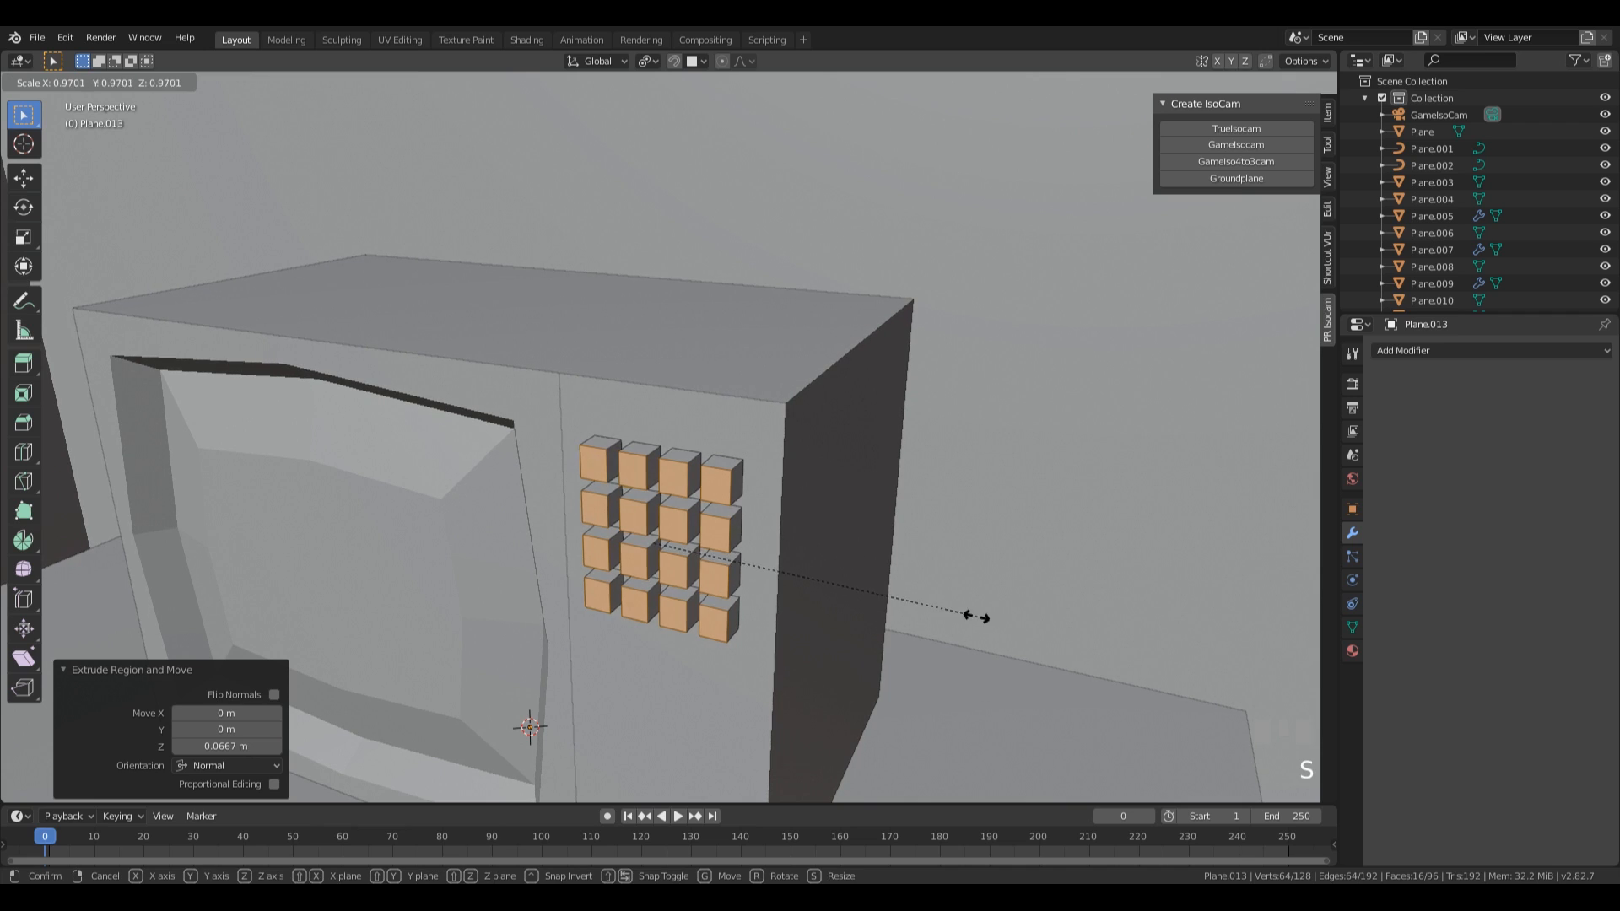
{"action": "left_click", "coordinate": [886, 581]}
Move the button front faces about 0.026 m along Y toward the box and return to Object Mode.
{"action": "key", "text": "g"}
{"action": "key", "text": "y"}
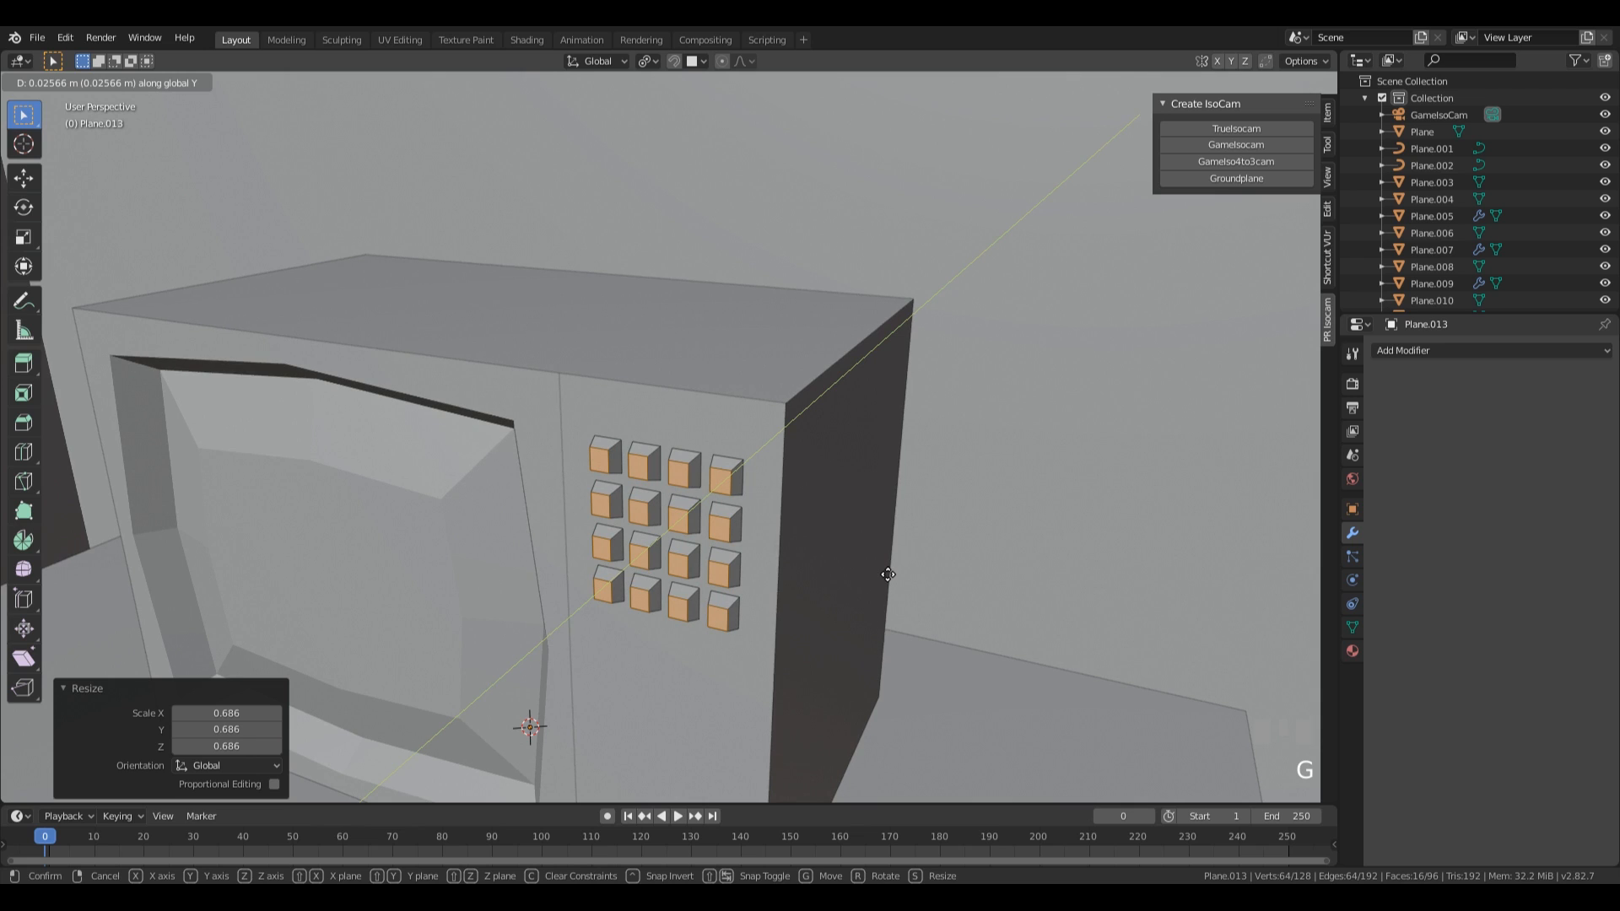
{"action": "left_click", "coordinate": [887, 575]}
{"action": "mouse_move", "coordinate": [828, 615]}
{"action": "middle_mouse_down"}
{"action": "mouse_move", "coordinate": [984, 586]}
{"action": "mouse_move", "coordinate": [730, 572]}
{"action": "mouse_move", "coordinate": [835, 604]}
{"action": "middle_mouse_up"}
{"action": "key", "text": "Tab"}
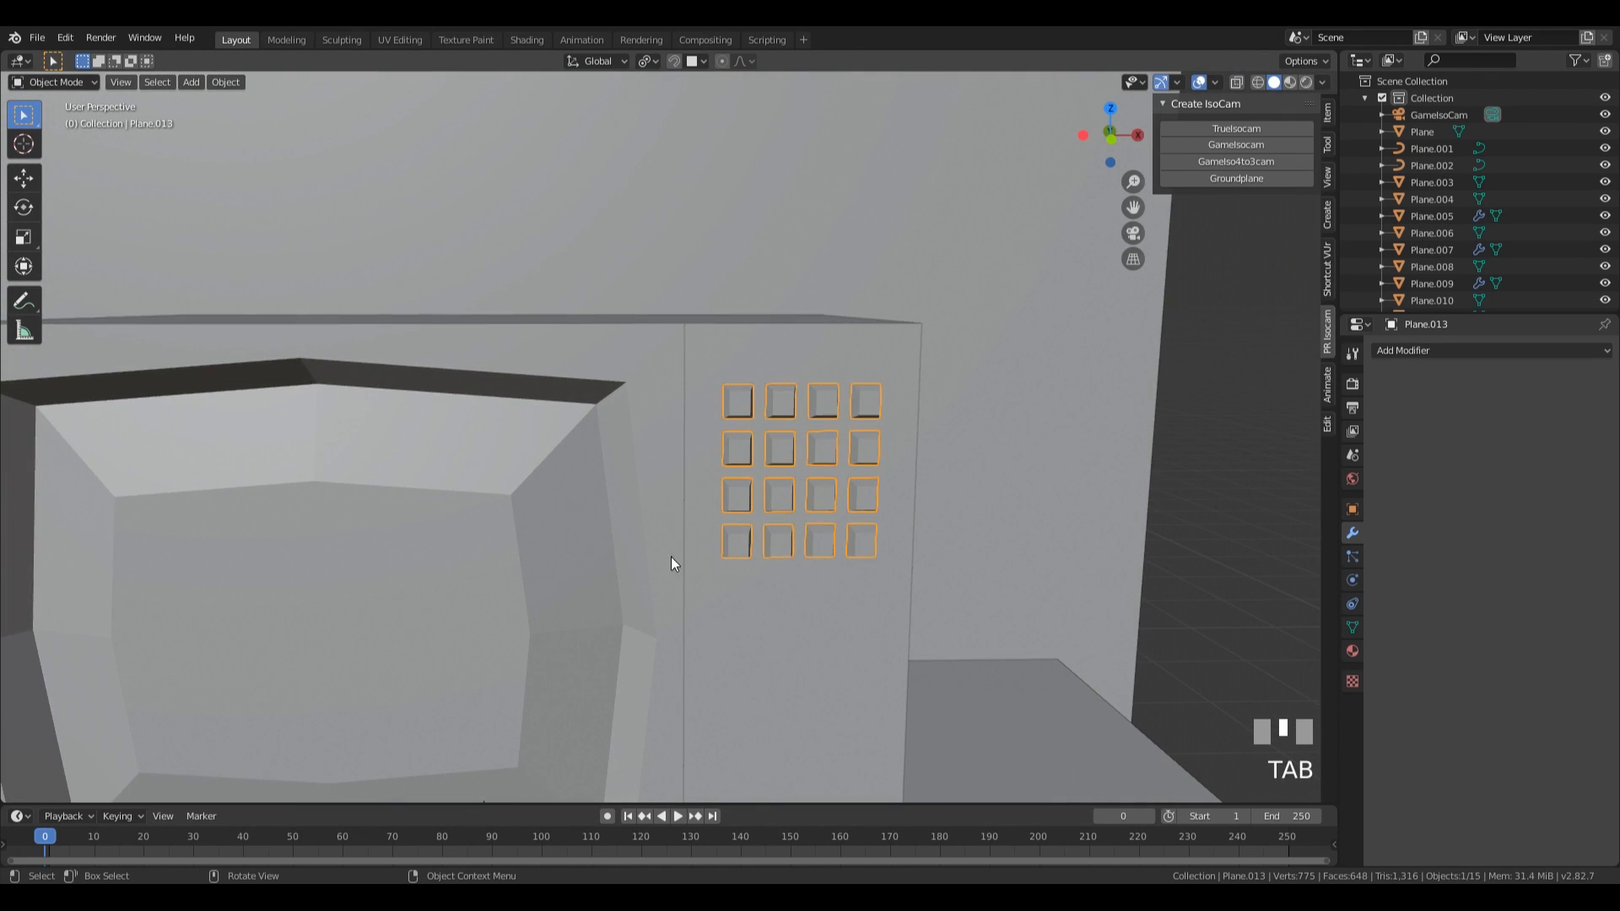
Edit the narrow panel and move the horizontal edge beneath the buttons slightly down along Z.
{"action": "middle_click_drag", "start_coordinate": [832, 409], "coordinate": [836, 388]}
{"action": "left_click", "coordinate": [835, 387]}
{"action": "key", "text": "Tab"}
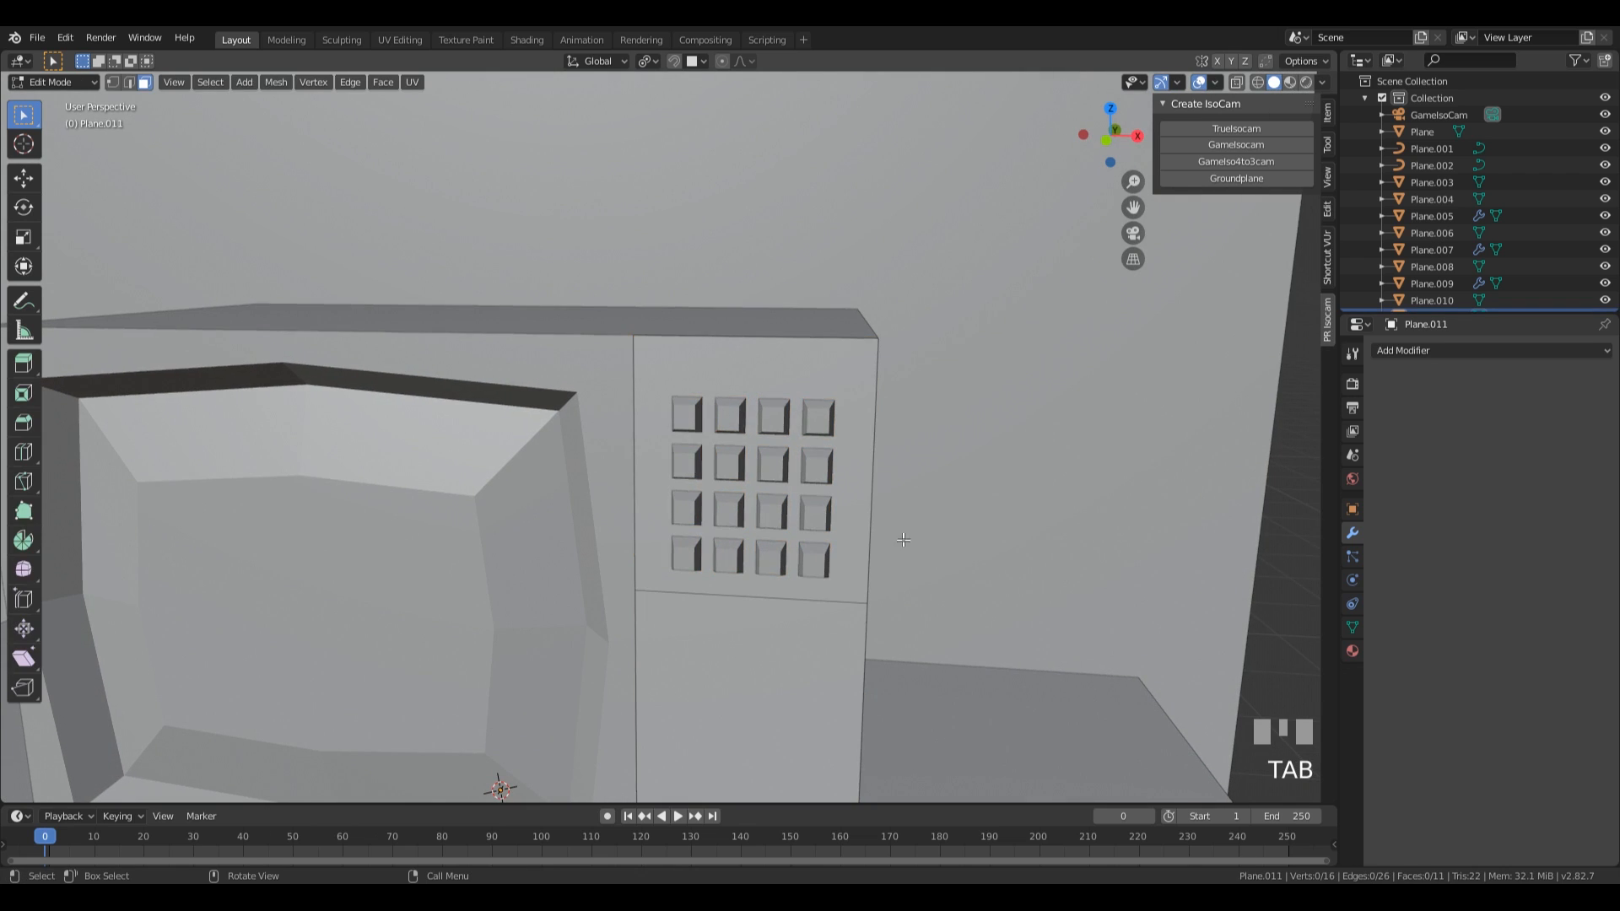
{"action": "left_click", "coordinate": [849, 530]}
{"action": "middle_click_drag", "start_coordinate": [849, 531], "coordinate": [919, 391], "text": "shift"}
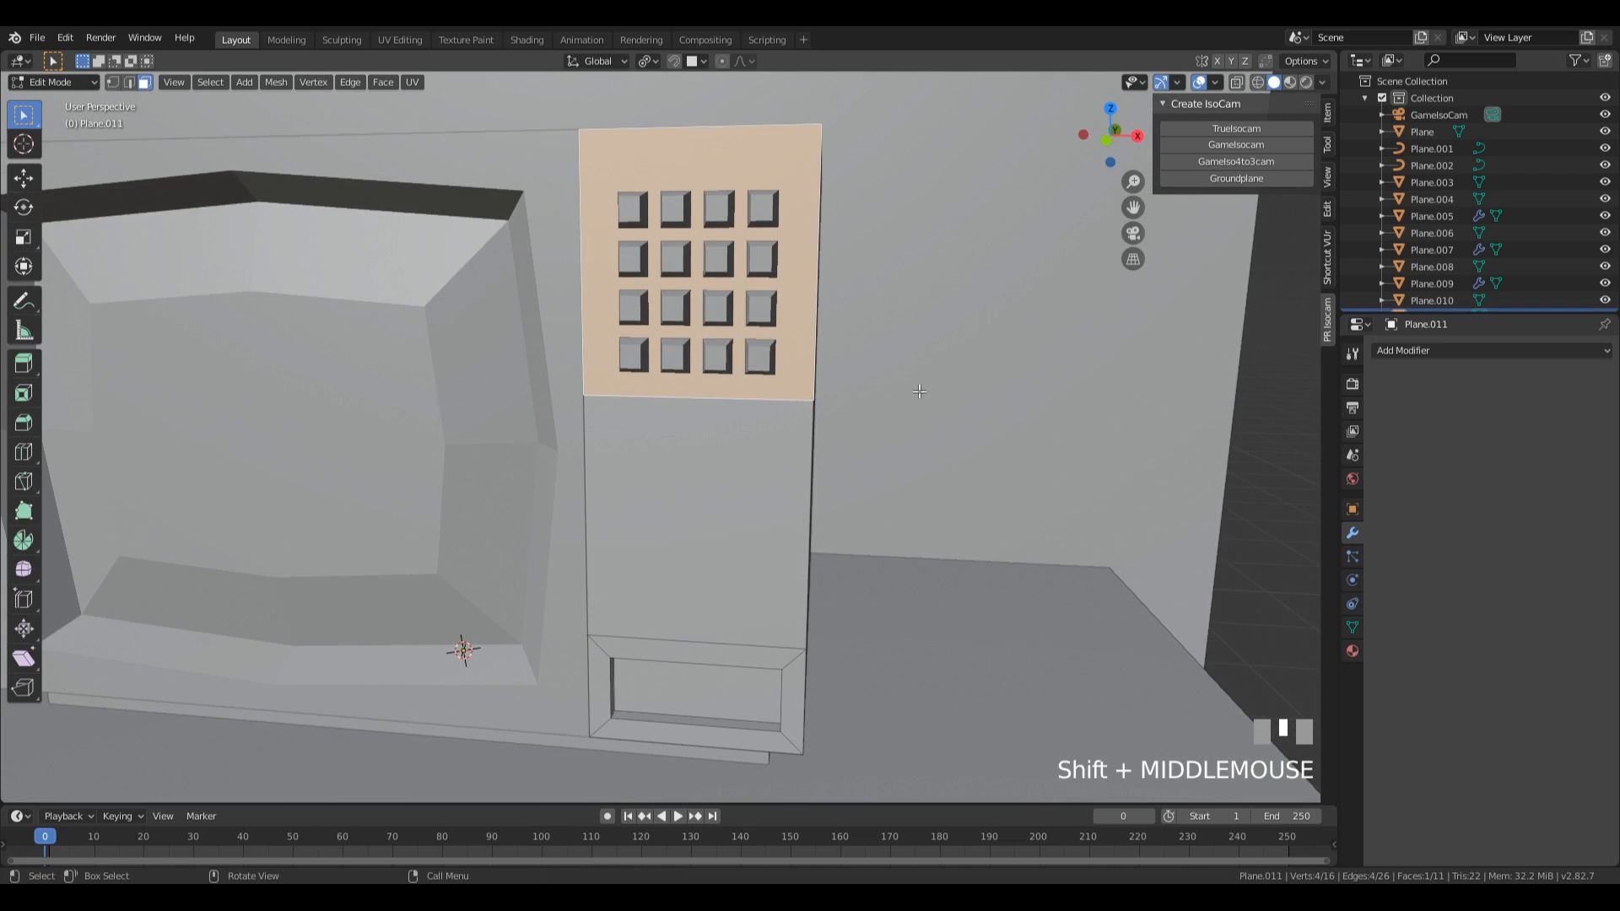
{"action": "left_click", "coordinate": [756, 405]}
{"action": "middle_click_drag", "start_coordinate": [755, 407], "coordinate": [995, 455]}
{"action": "key", "text": "g"}
{"action": "key", "text": "z"}
{"action": "left_click", "coordinate": [900, 405]}
Inset the narrow panel's upper face behind the buttons to form a border around them.
{"action": "key", "text": "3"}
{"action": "left_click", "coordinate": [842, 371]}
{"action": "key", "text": "i"}
{"action": "left_click", "coordinate": [983, 453]}
Select the upper and lower inner edges of the inset around the buttons.
{"action": "key", "text": "2"}
{"action": "left_click", "coordinate": [735, 162]}
{"action": "left_click", "coordinate": [709, 426], "text": "shift"}
{"action": "middle_click_drag", "start_coordinate": [708, 426], "coordinate": [910, 365]}
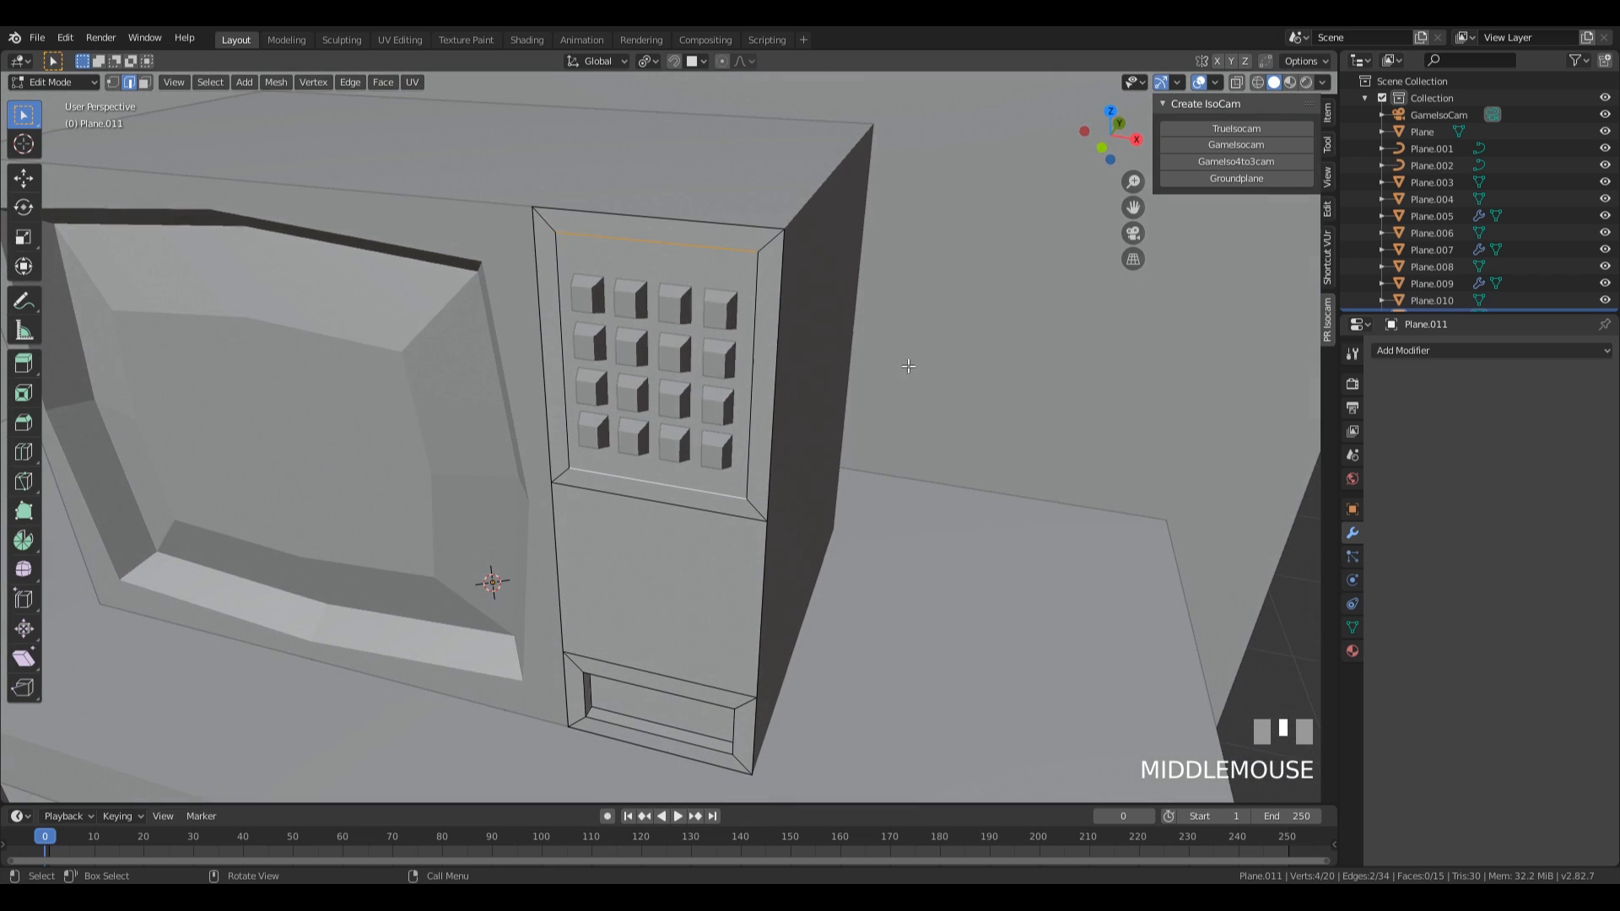
{"action": "key", "text": "s"}
{"action": "key", "text": "z"}
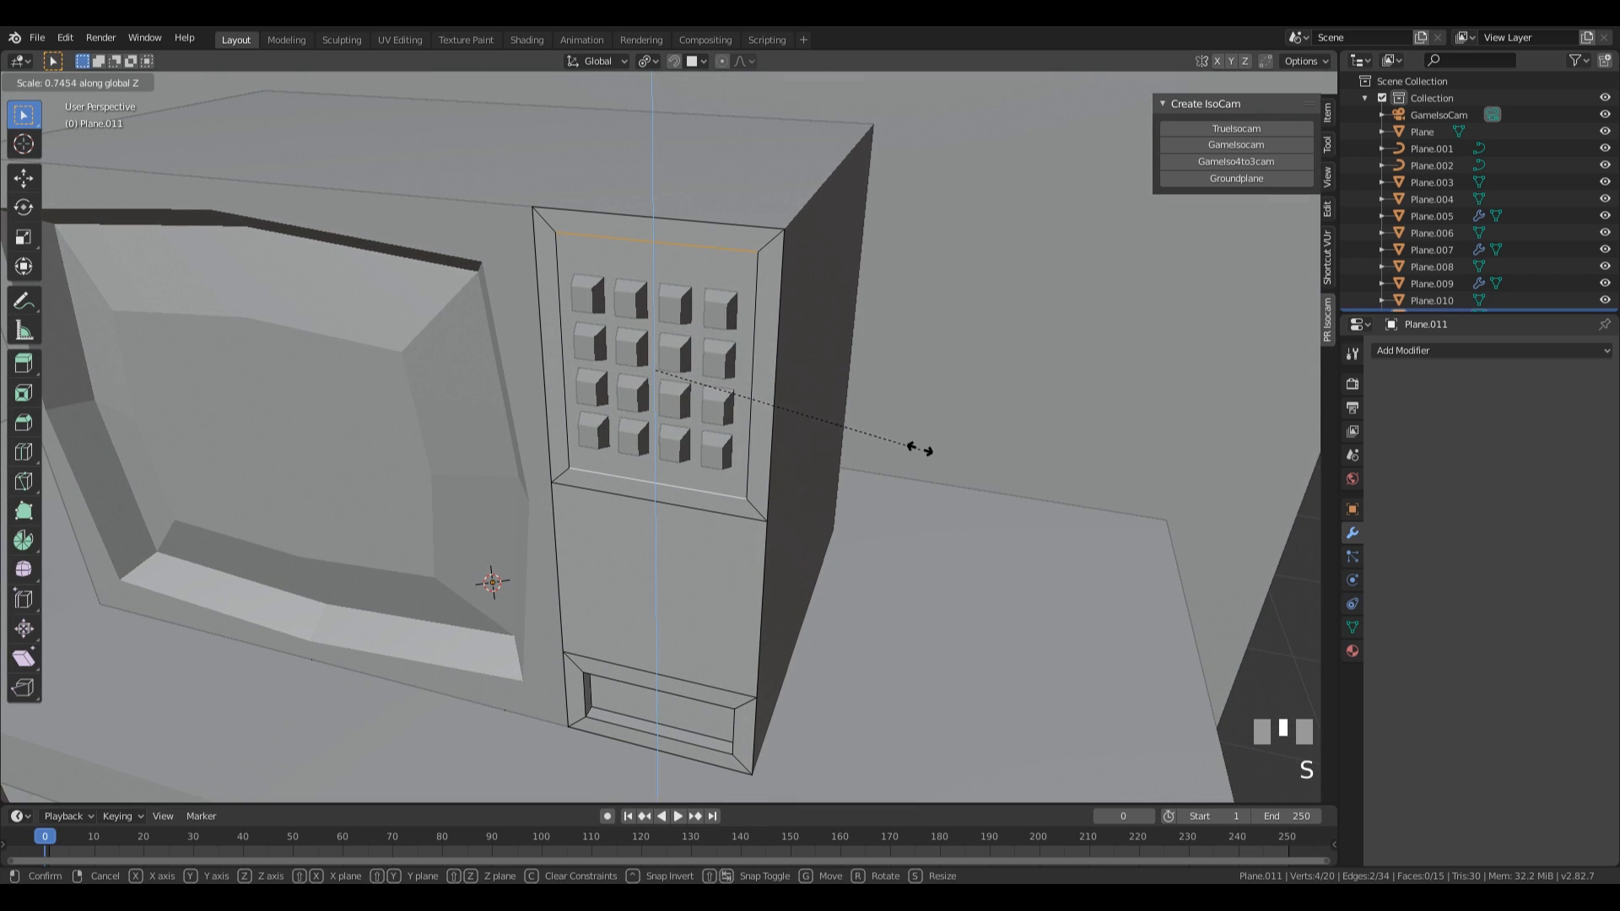
{"action": "key", "text": "Escape"}
Set the pivot point to Median Point and scale the two inset edges along Z to about 0.83.
{"action": "key", "text": "period"}
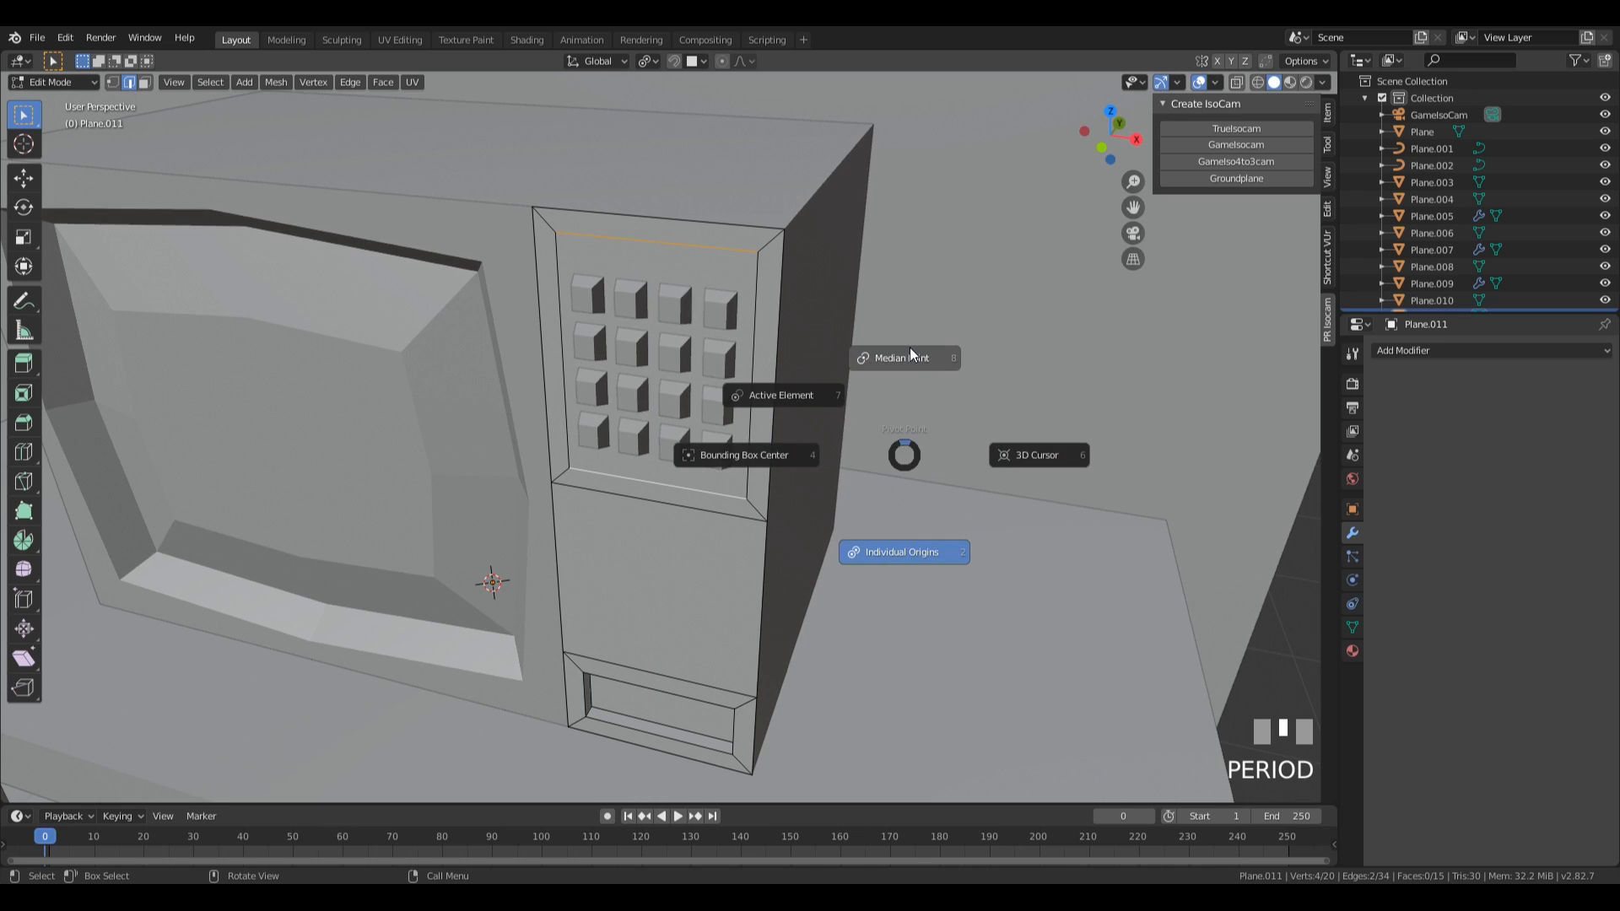
{"action": "middle_click_drag", "start_coordinate": [933, 489], "coordinate": [964, 432]}
{"action": "key", "text": "s"}
{"action": "key", "text": "z"}
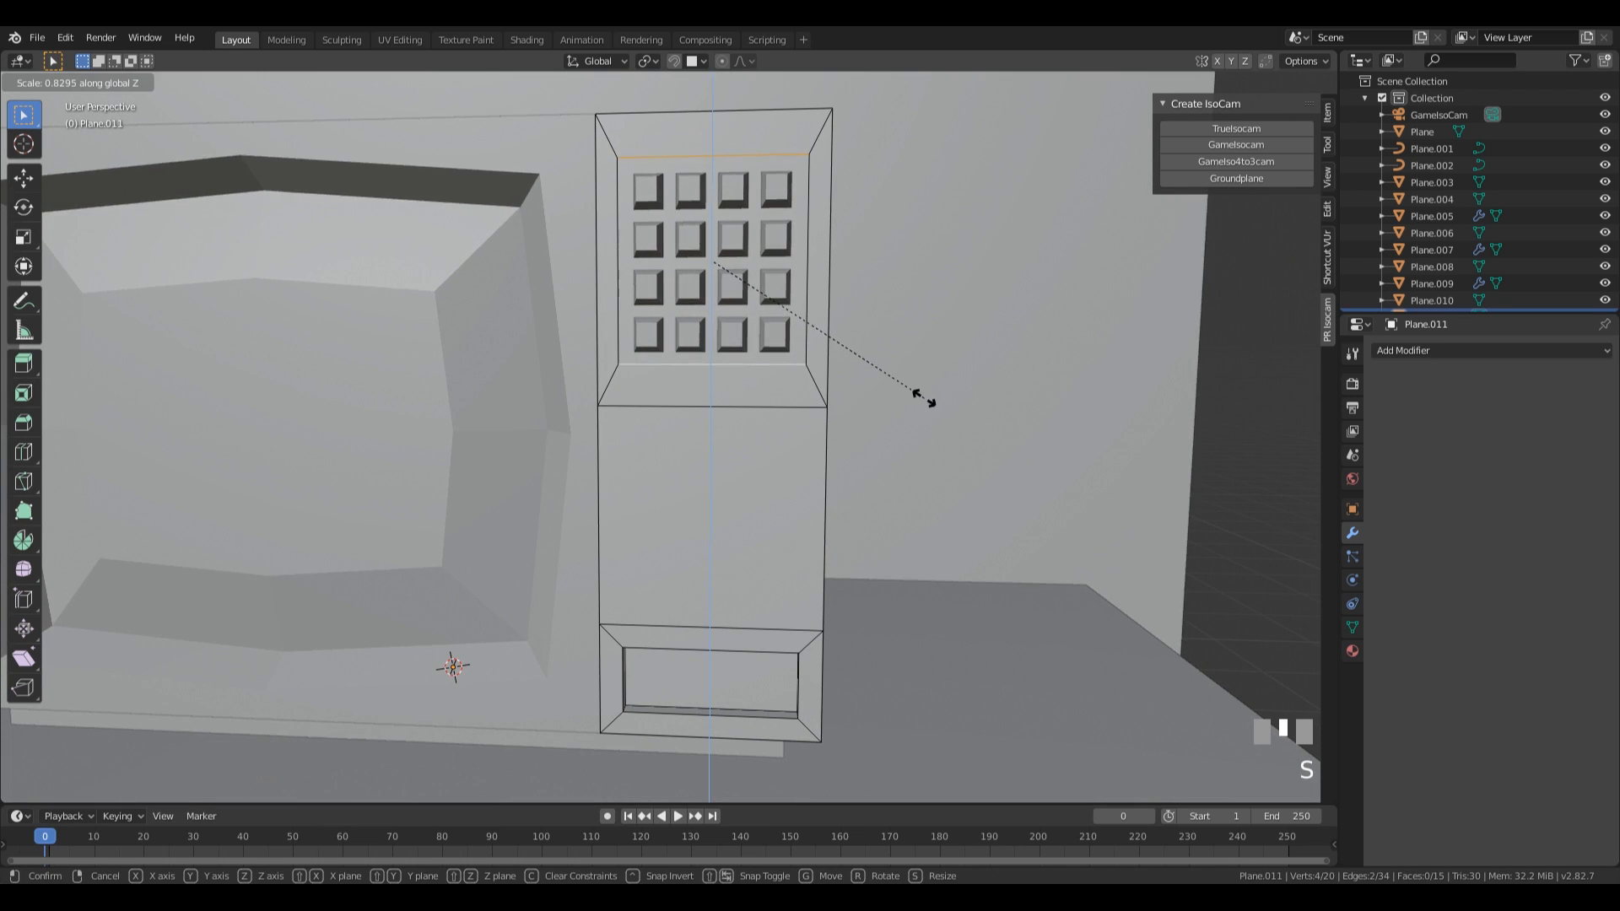
{"action": "left_click", "coordinate": [931, 402]}
Extrude the inset face behind the buttons inward by about 0.029 m.
{"action": "middle_click_drag", "start_coordinate": [931, 402], "coordinate": [939, 391]}
{"action": "key", "text": "3"}
{"action": "key", "text": "e"}
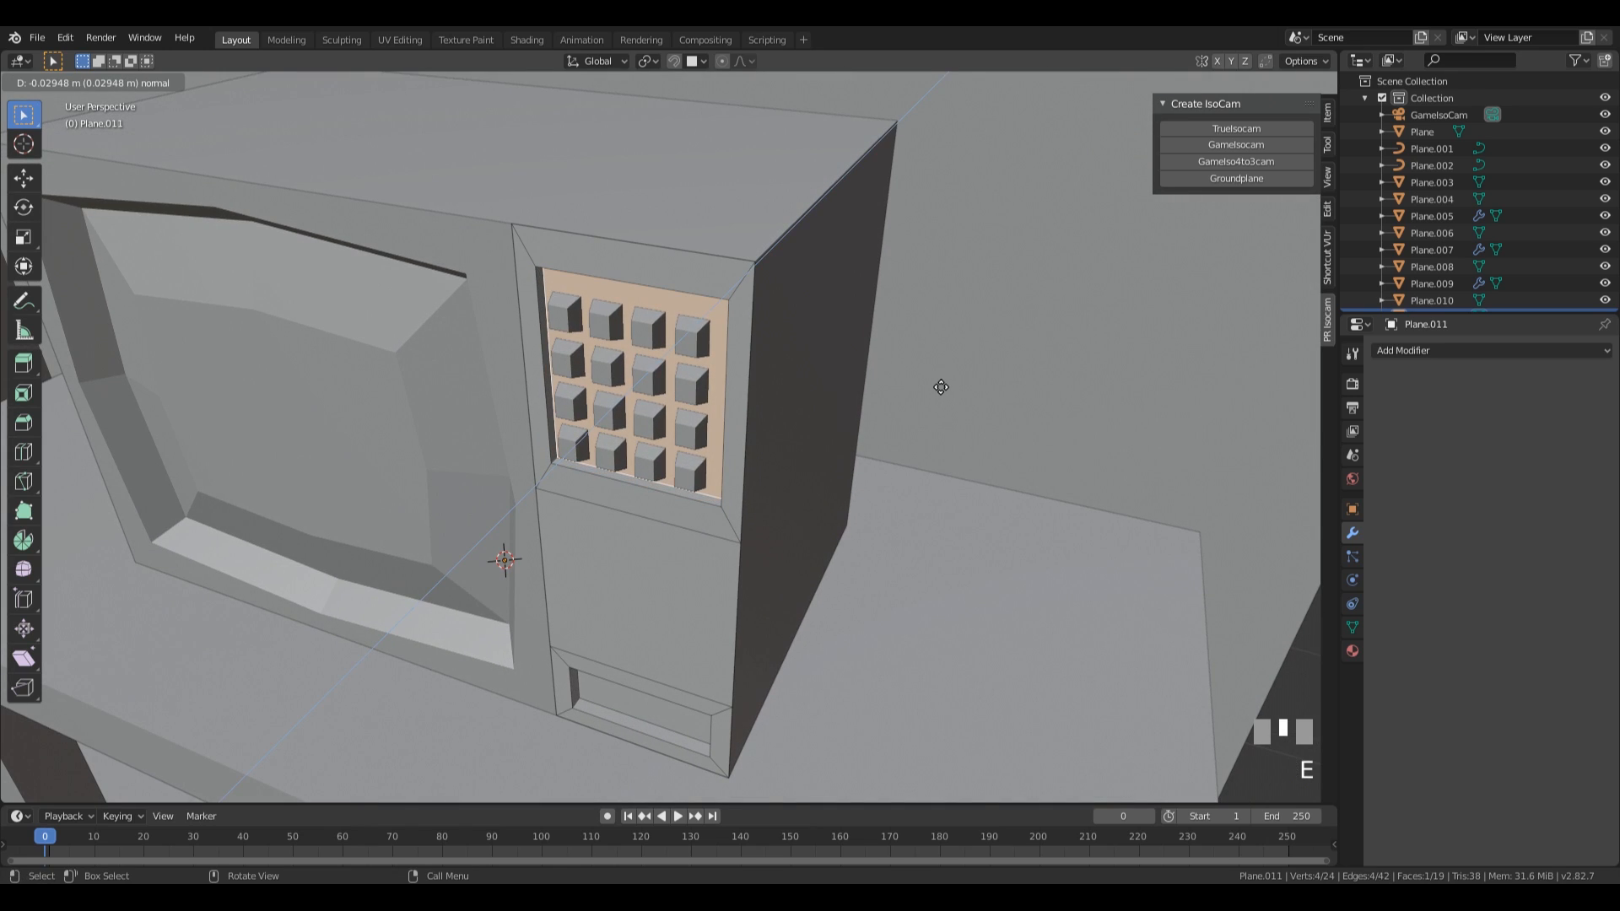
{"action": "left_click", "coordinate": [940, 386]}
Move the whole button mesh about 0.029 m along Y into the new recess and return to Object Mode.
{"action": "key", "text": "Tab"}
{"action": "left_click", "coordinate": [619, 351]}
{"action": "key", "text": "Tab"}
{"action": "key", "text": "g"}
{"action": "key", "text": "y"}
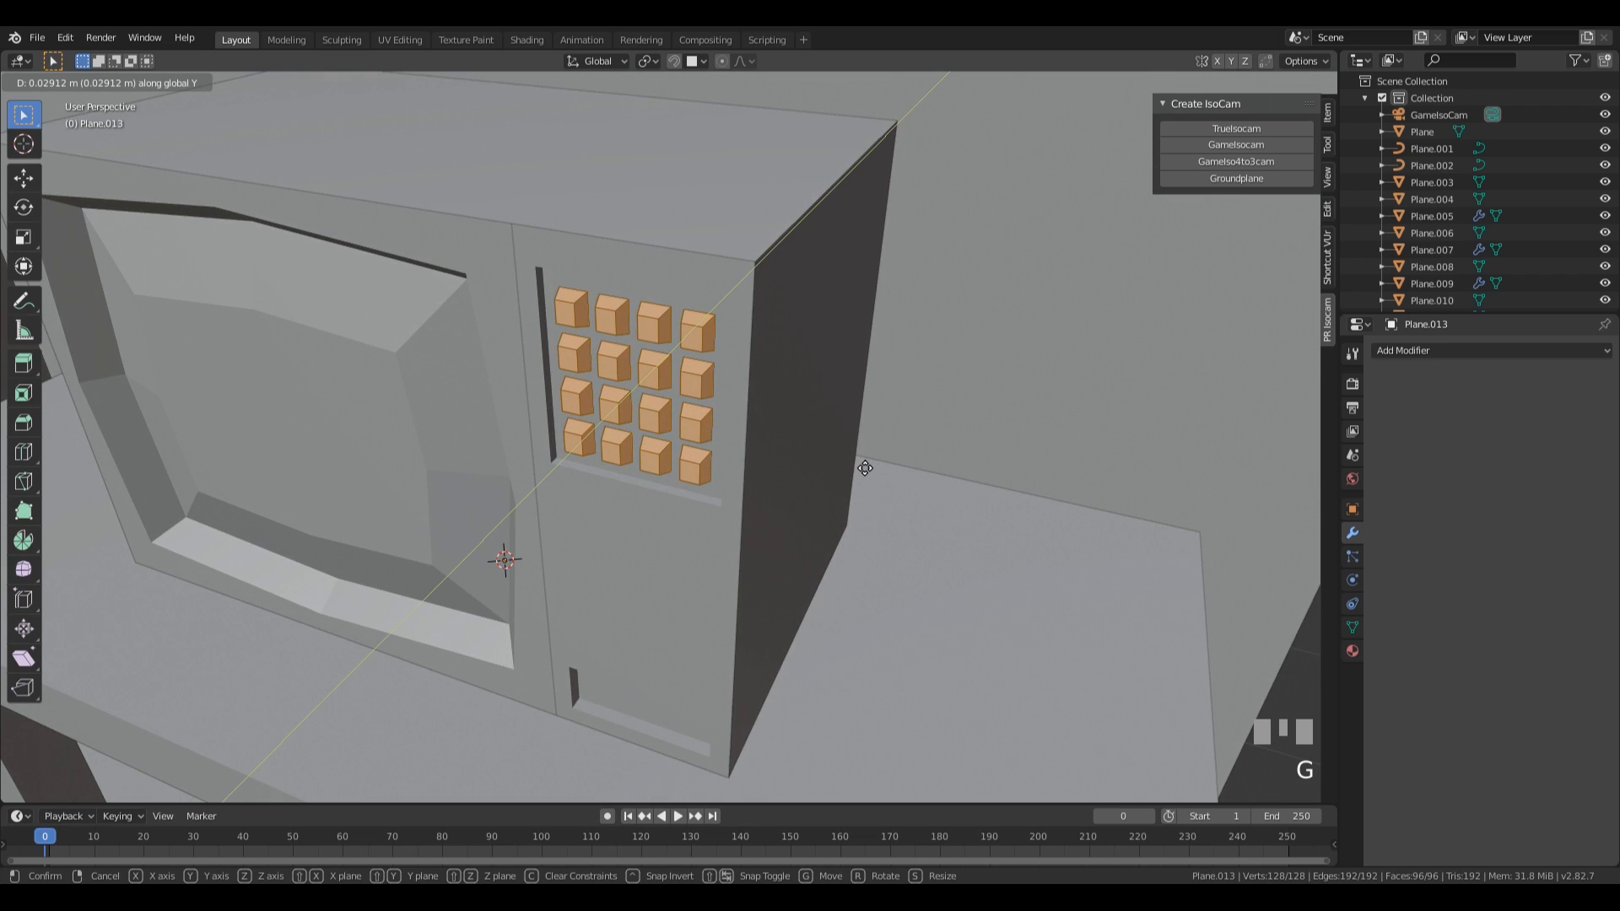
{"action": "left_click", "coordinate": [865, 469]}
{"action": "scroll", "coordinate": [864, 468], "scroll_direction": "down", "scroll_amount": 4}
{"action": "middle_click_drag", "start_coordinate": [865, 468], "coordinate": [879, 544]}
{"action": "key", "text": "Tab"}
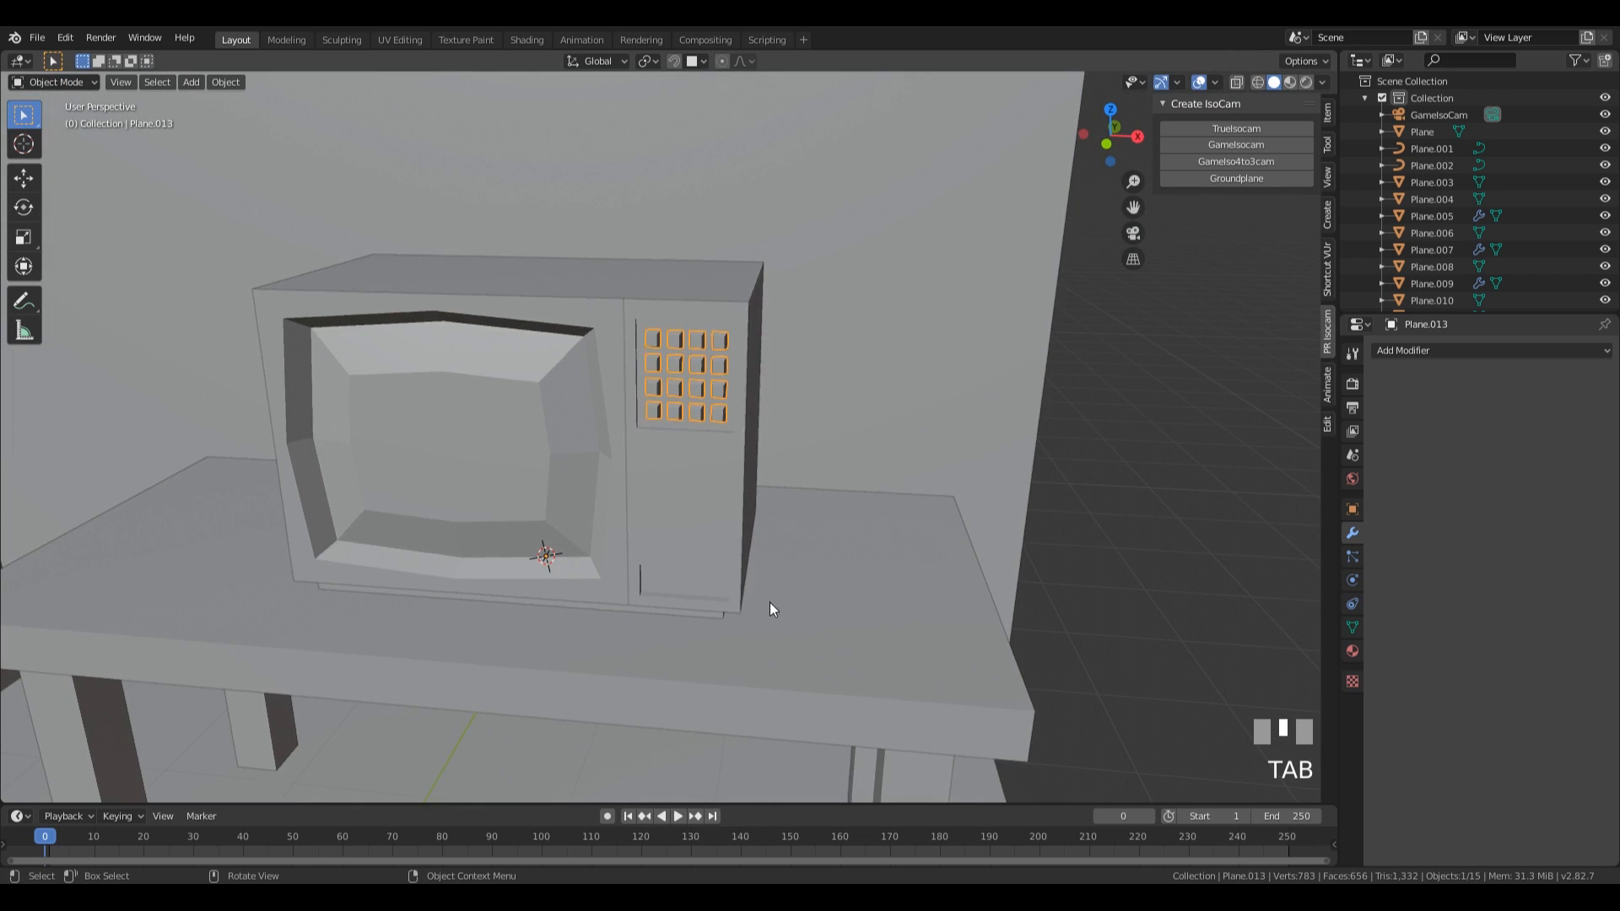
Enter Edit Mode on the narrow panel and place the 3D cursor inside its small lower recess.
{"action": "middle_click_drag", "start_coordinate": [756, 616], "coordinate": [799, 503], "text": "shift"}
{"action": "left_click", "coordinate": [671, 483]}
{"action": "key", "text": "Tab"}
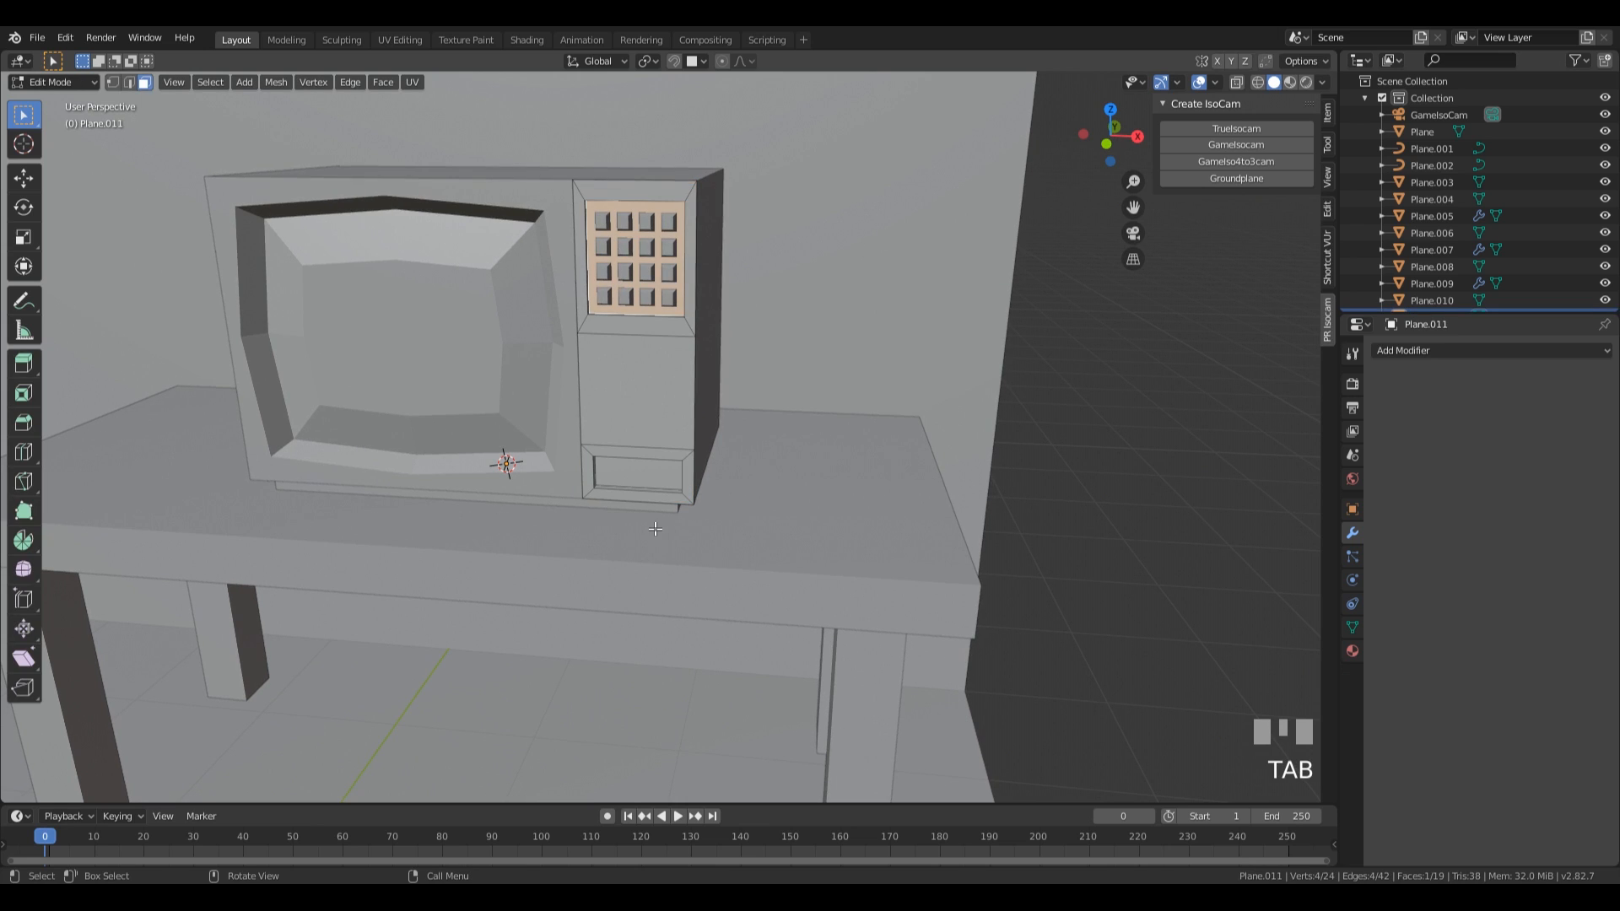
{"action": "right_click", "coordinate": [662, 475], "text": "shift"}
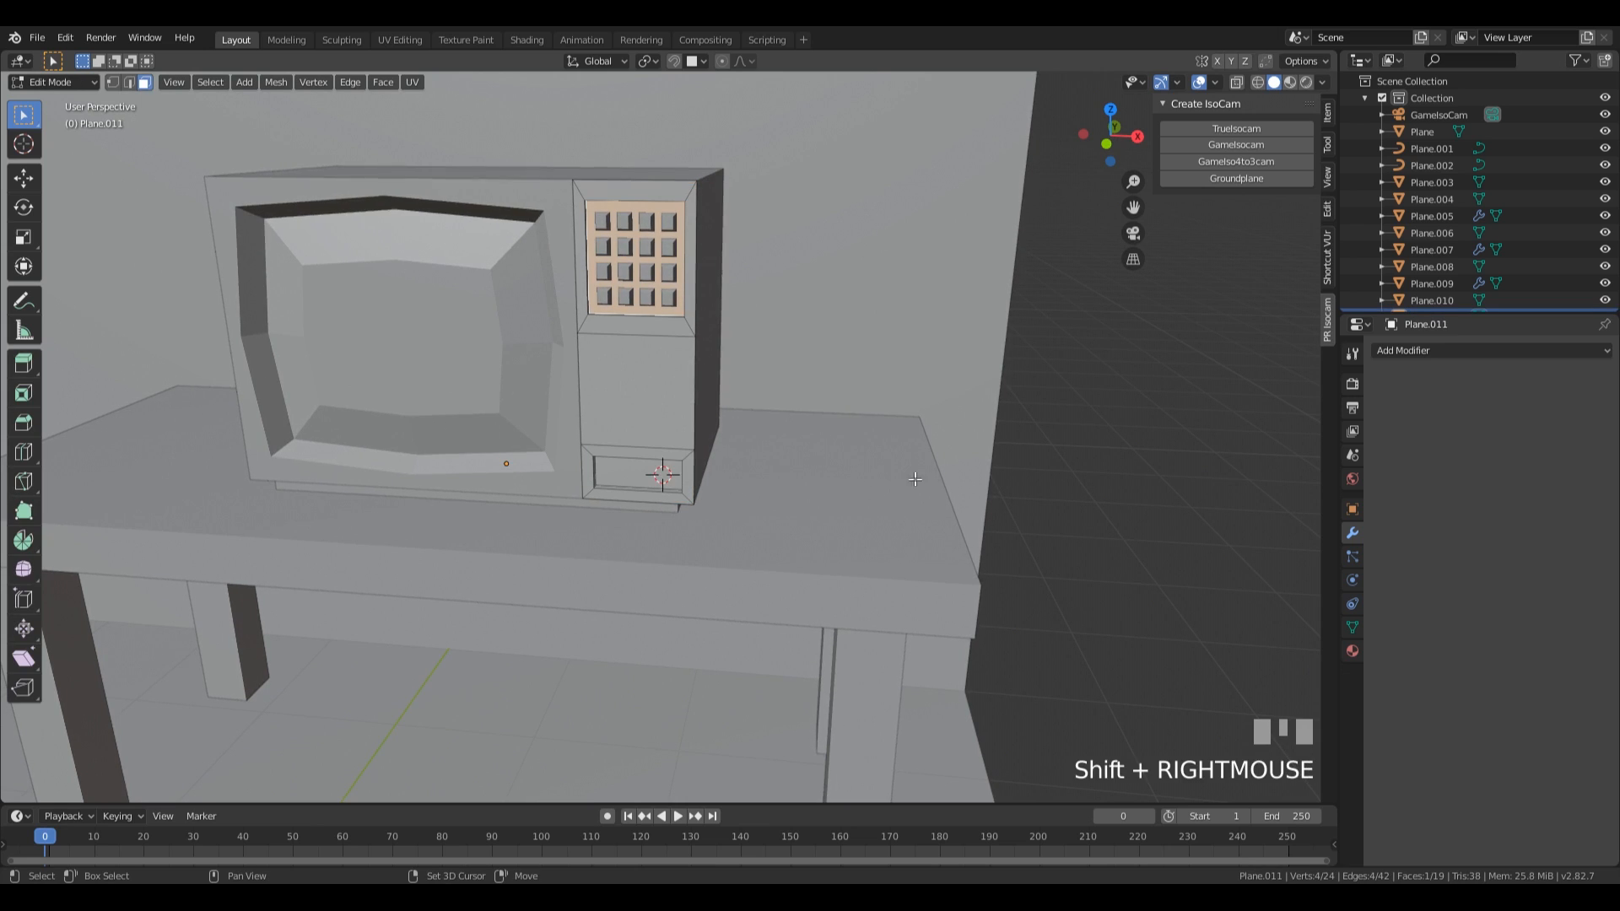
{"action": "scroll", "coordinate": [960, 529], "scroll_direction": "up", "scroll_amount": 2}
{"action": "middle_click_drag", "start_coordinate": [651, 309], "coordinate": [777, 382], "text": "shift"}
Add a plane at the 3D cursor and rotate it 90° about the X axis.
{"action": "key", "text": "shift+a"}
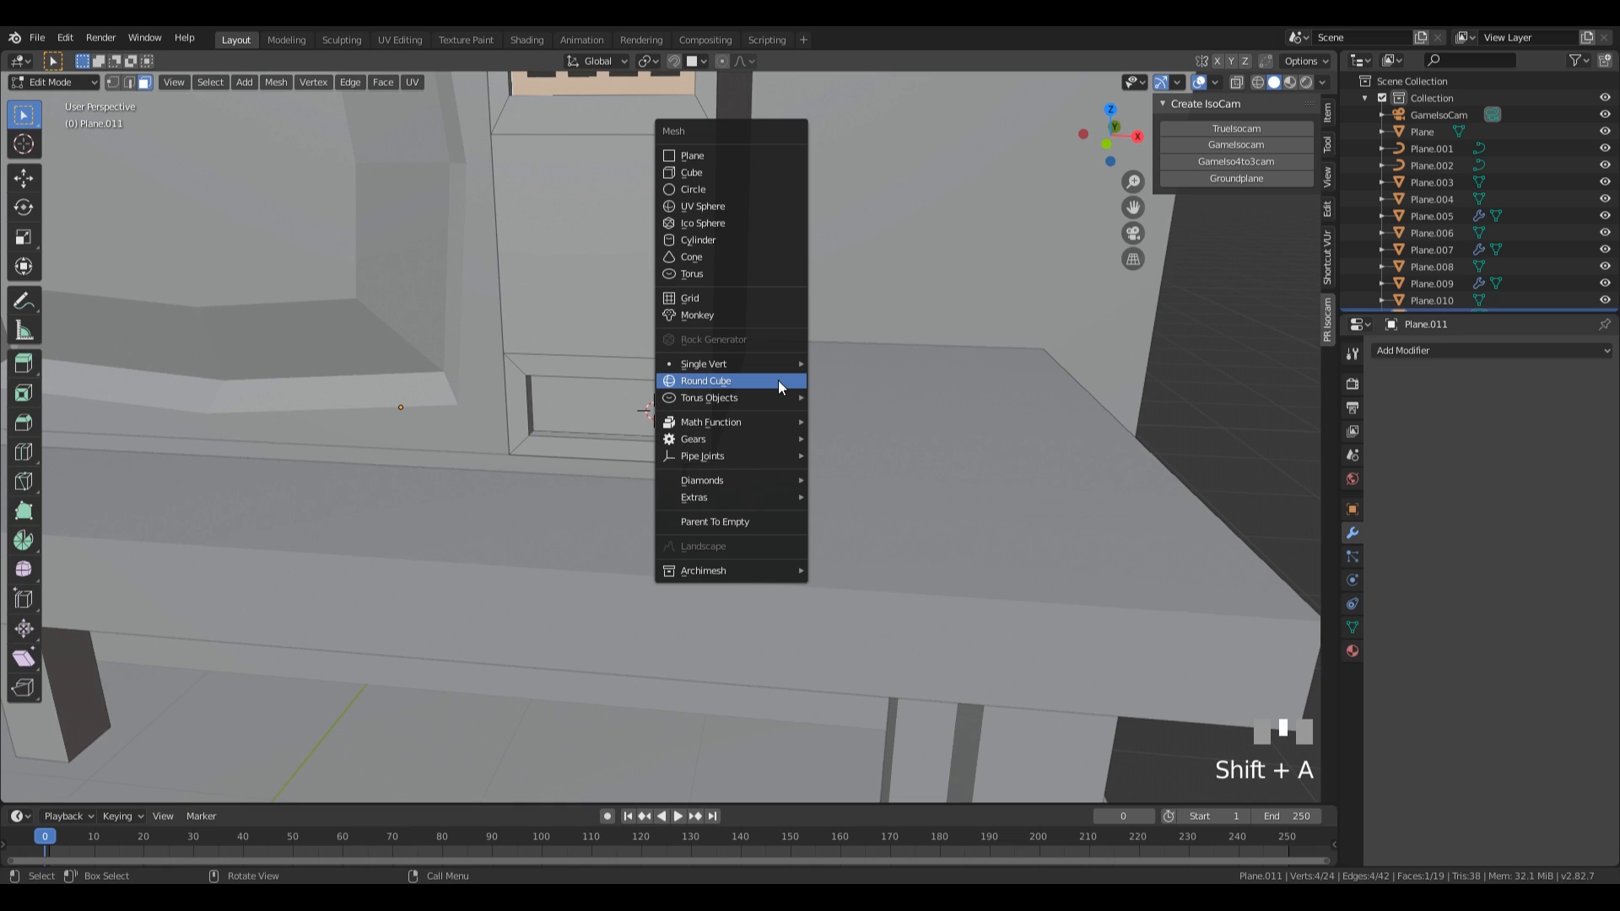
{"action": "left_click", "coordinate": [731, 155]}
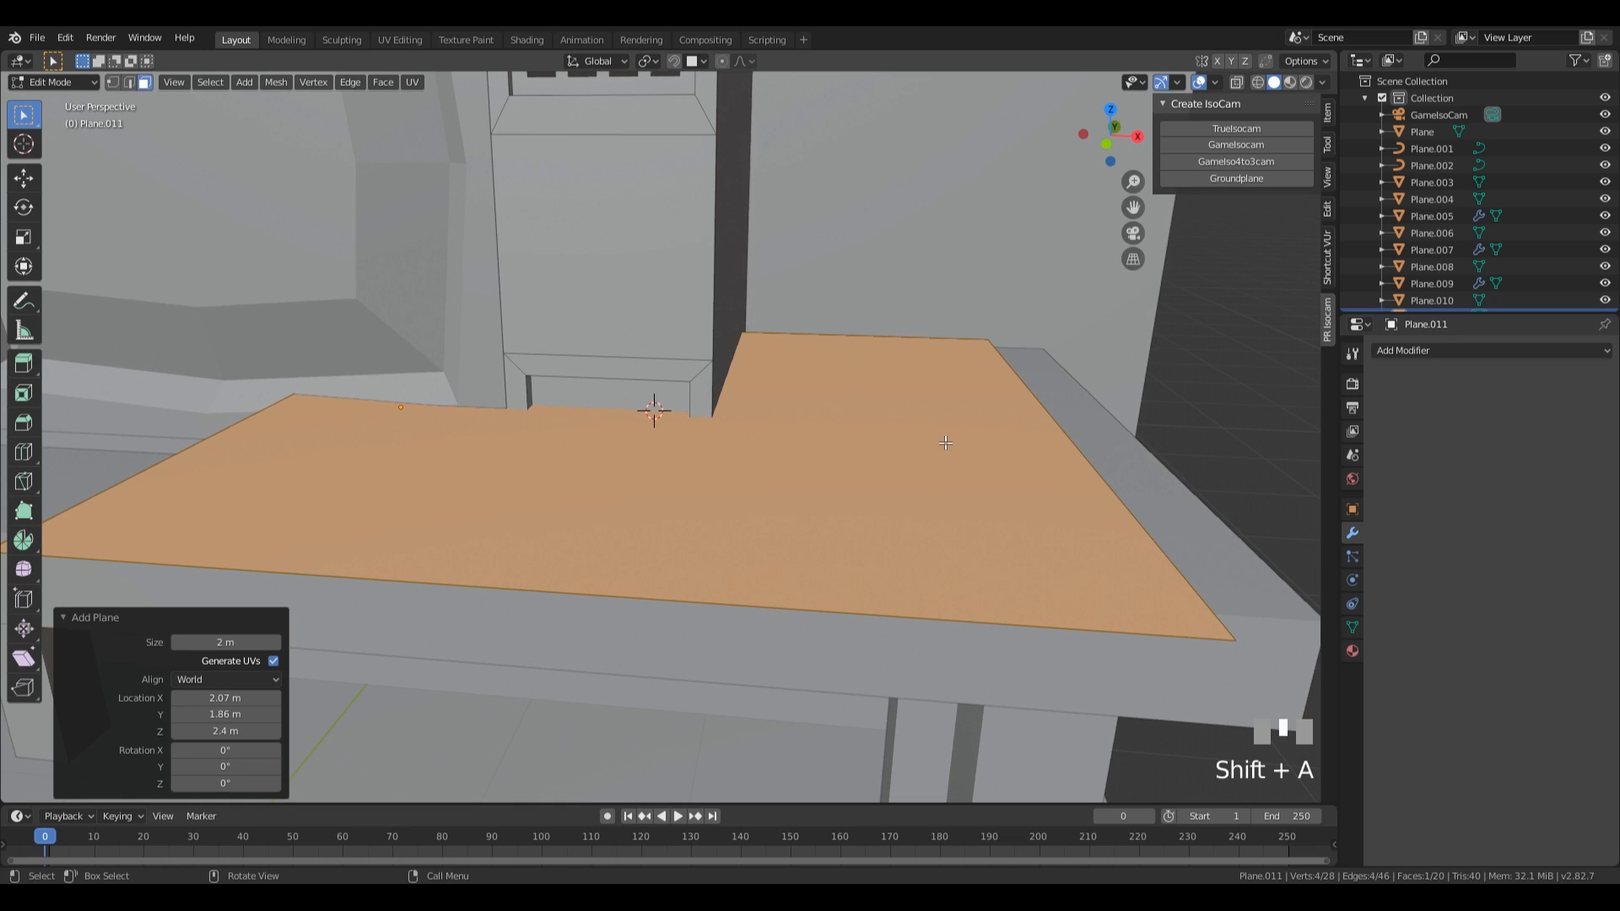
{"action": "key", "text": "r"}
{"action": "key", "text": "x"}
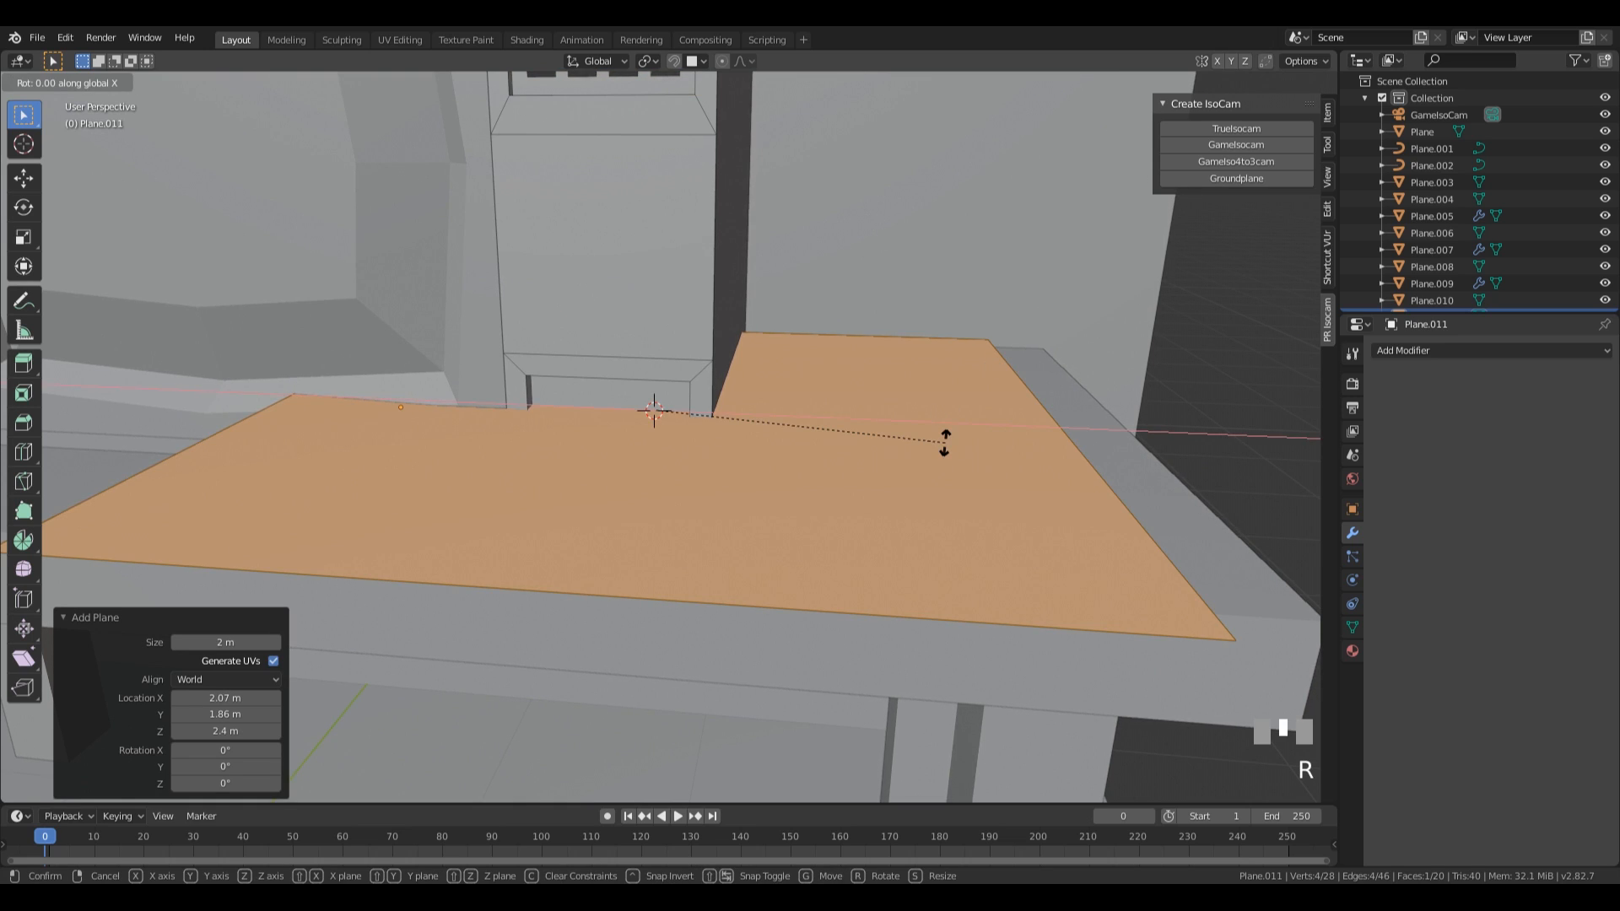
{"action": "type", "text": "90"}
{"action": "key", "text": "KP_Enter"}
Scale the plane down to a small square inside the lower recess and extrude it by 0.0297 m.
{"action": "key", "text": "s"}
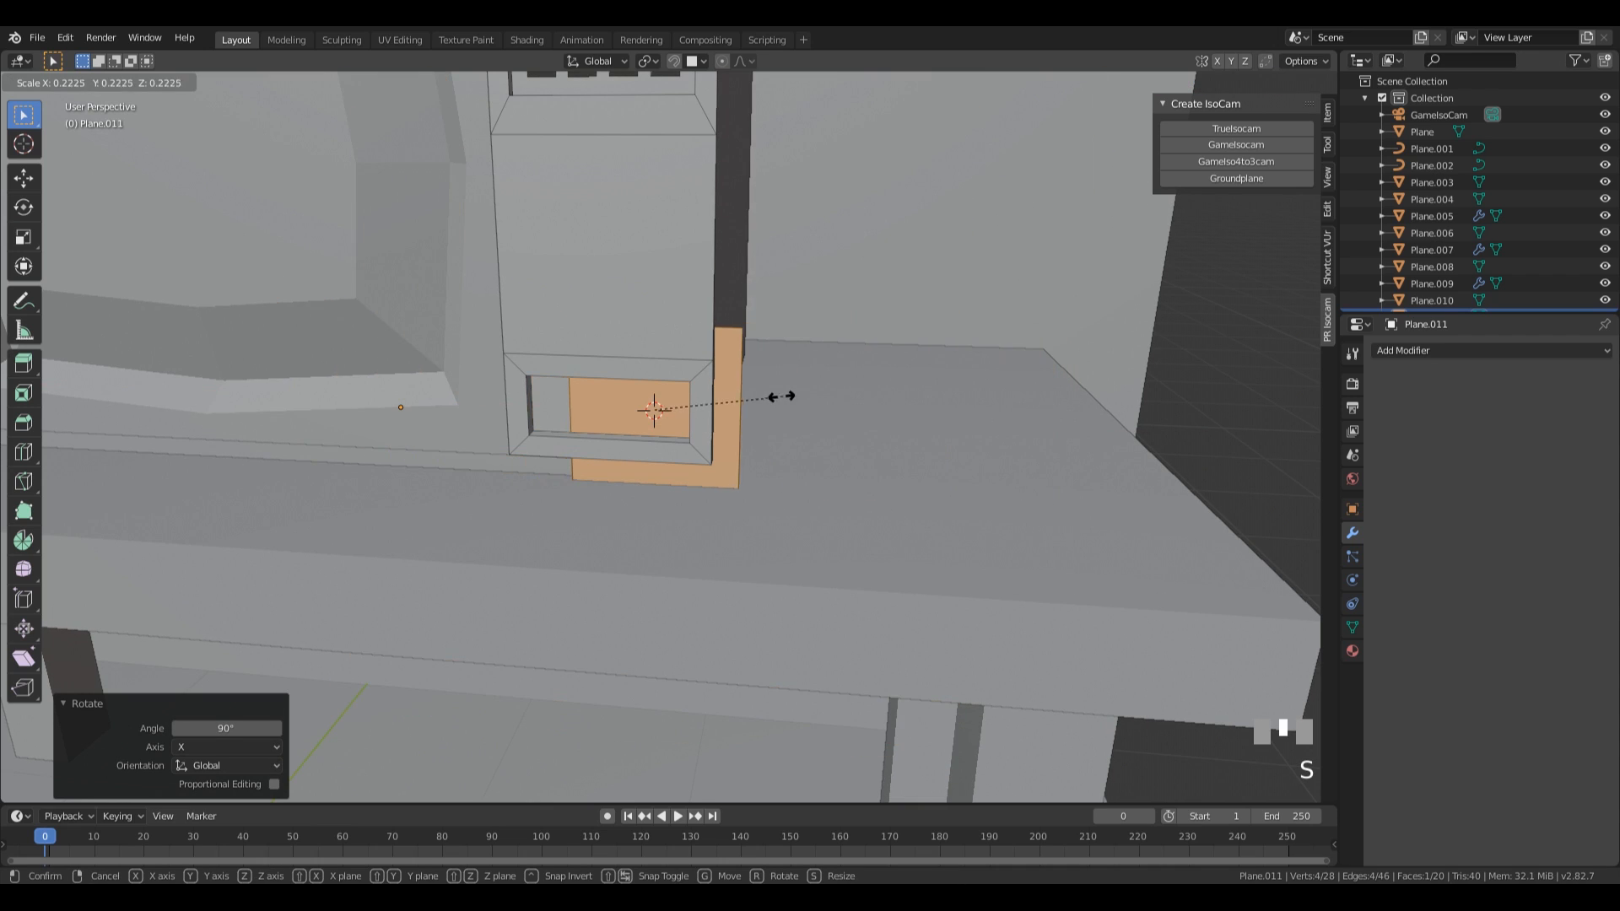
{"action": "left_click", "coordinate": [655, 413]}
{"action": "middle_click_drag", "start_coordinate": [656, 413], "coordinate": [713, 501]}
{"action": "key", "text": "e"}
{"action": "left_click", "coordinate": [787, 454]}
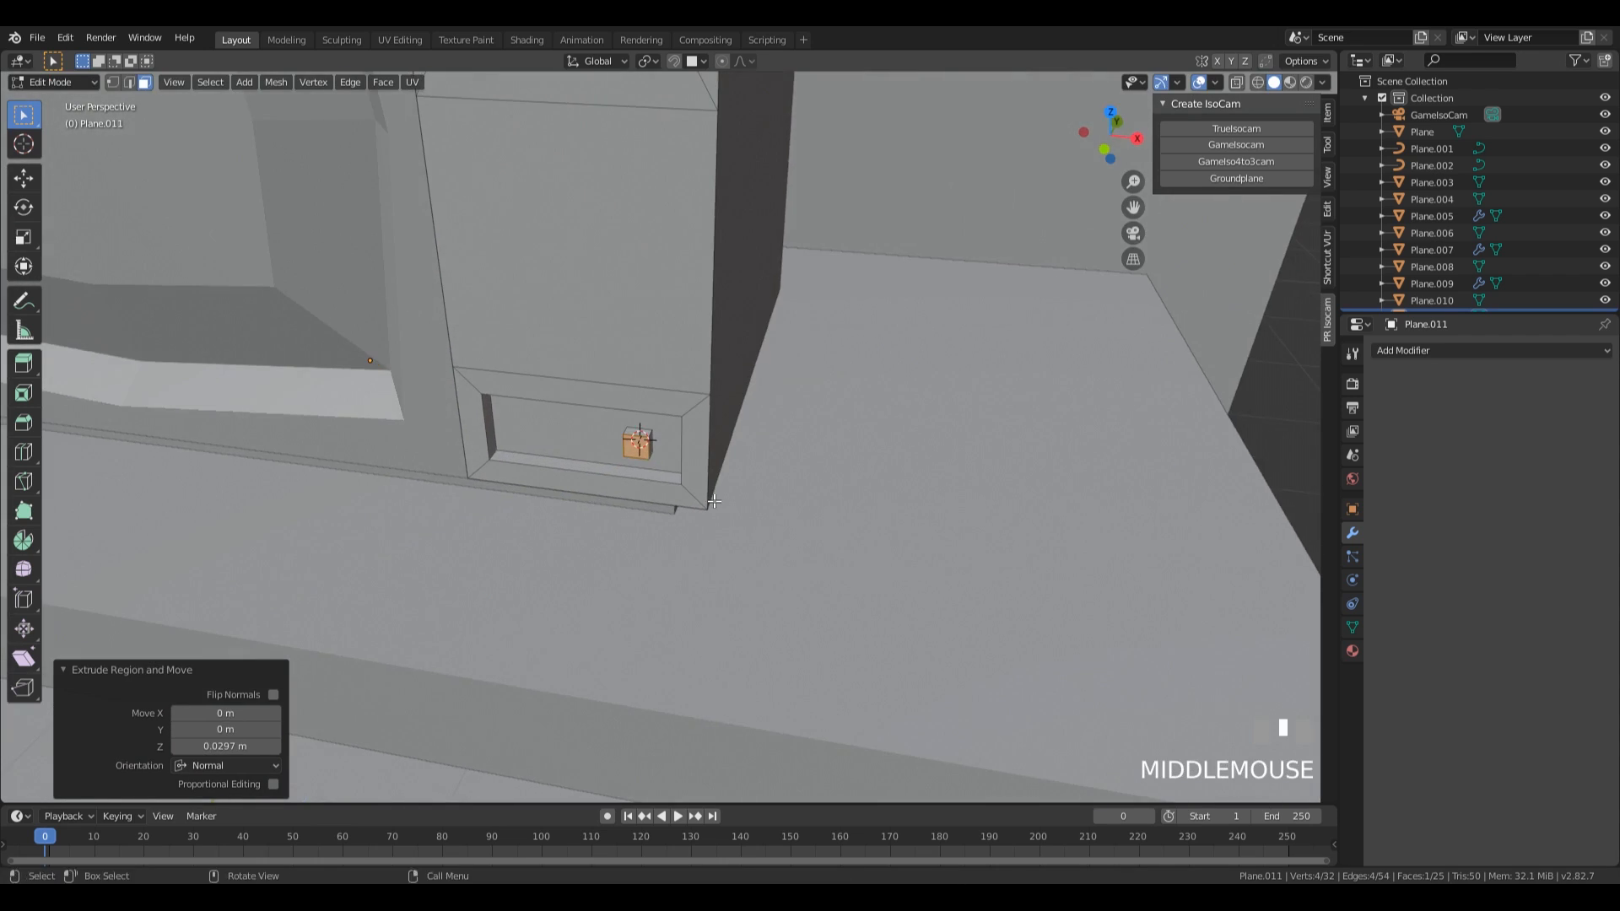
Select the small block's linked geometry and duplicate it -0.086 m along X within the lower recess.
{"action": "key", "text": "a"}
{"action": "left_click", "coordinate": [643, 445]}
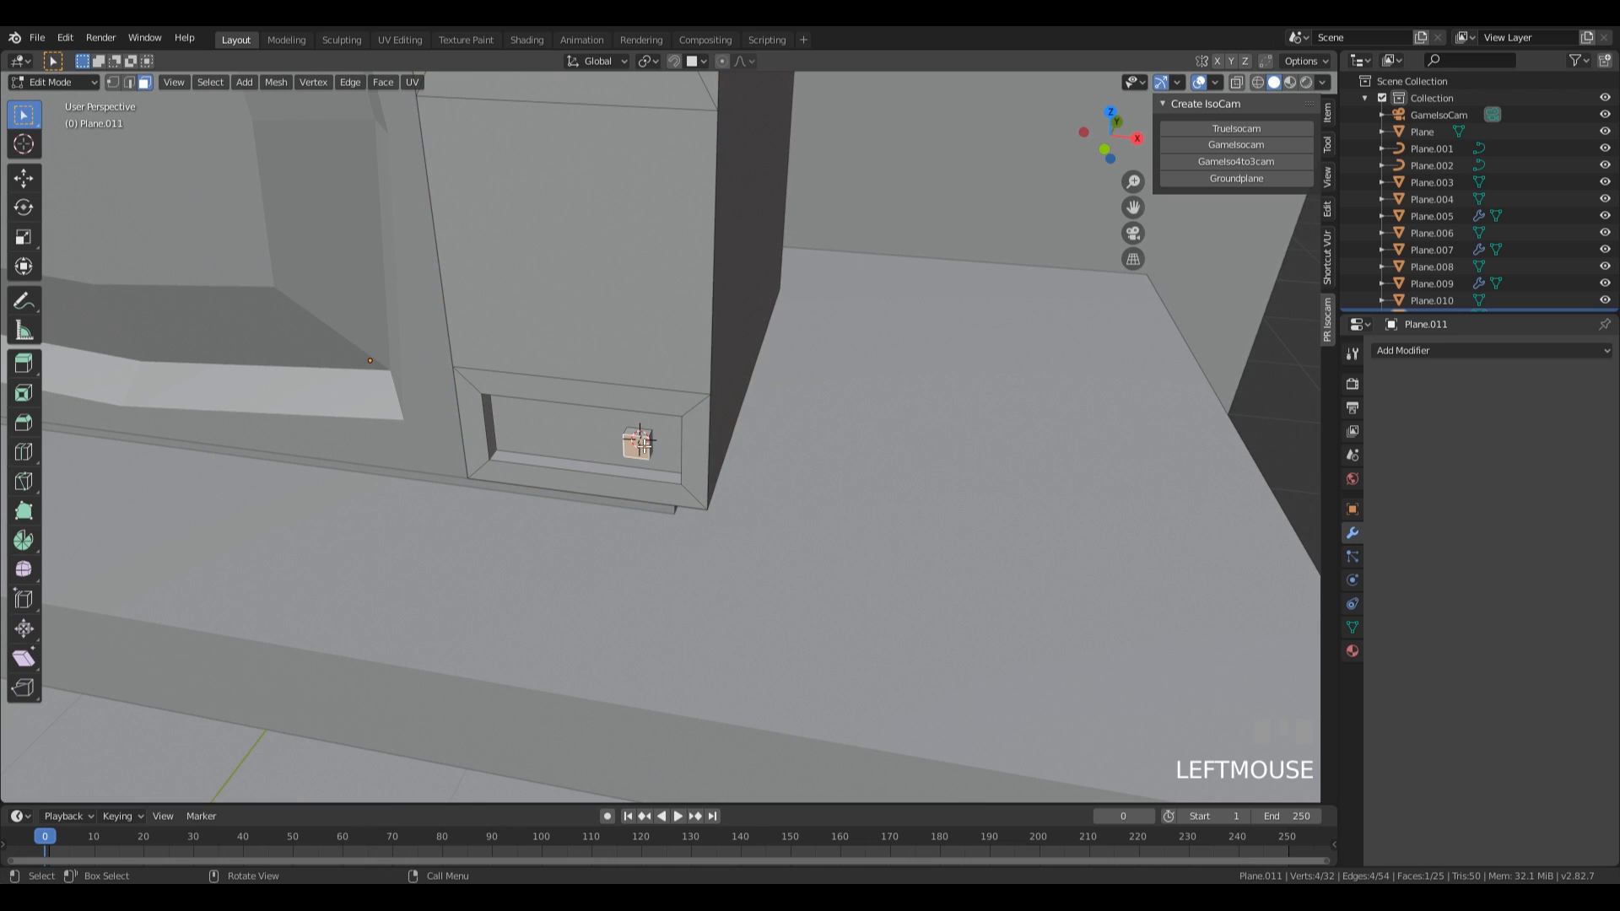
{"action": "key", "text": "a"}
{"action": "key", "text": "a"}
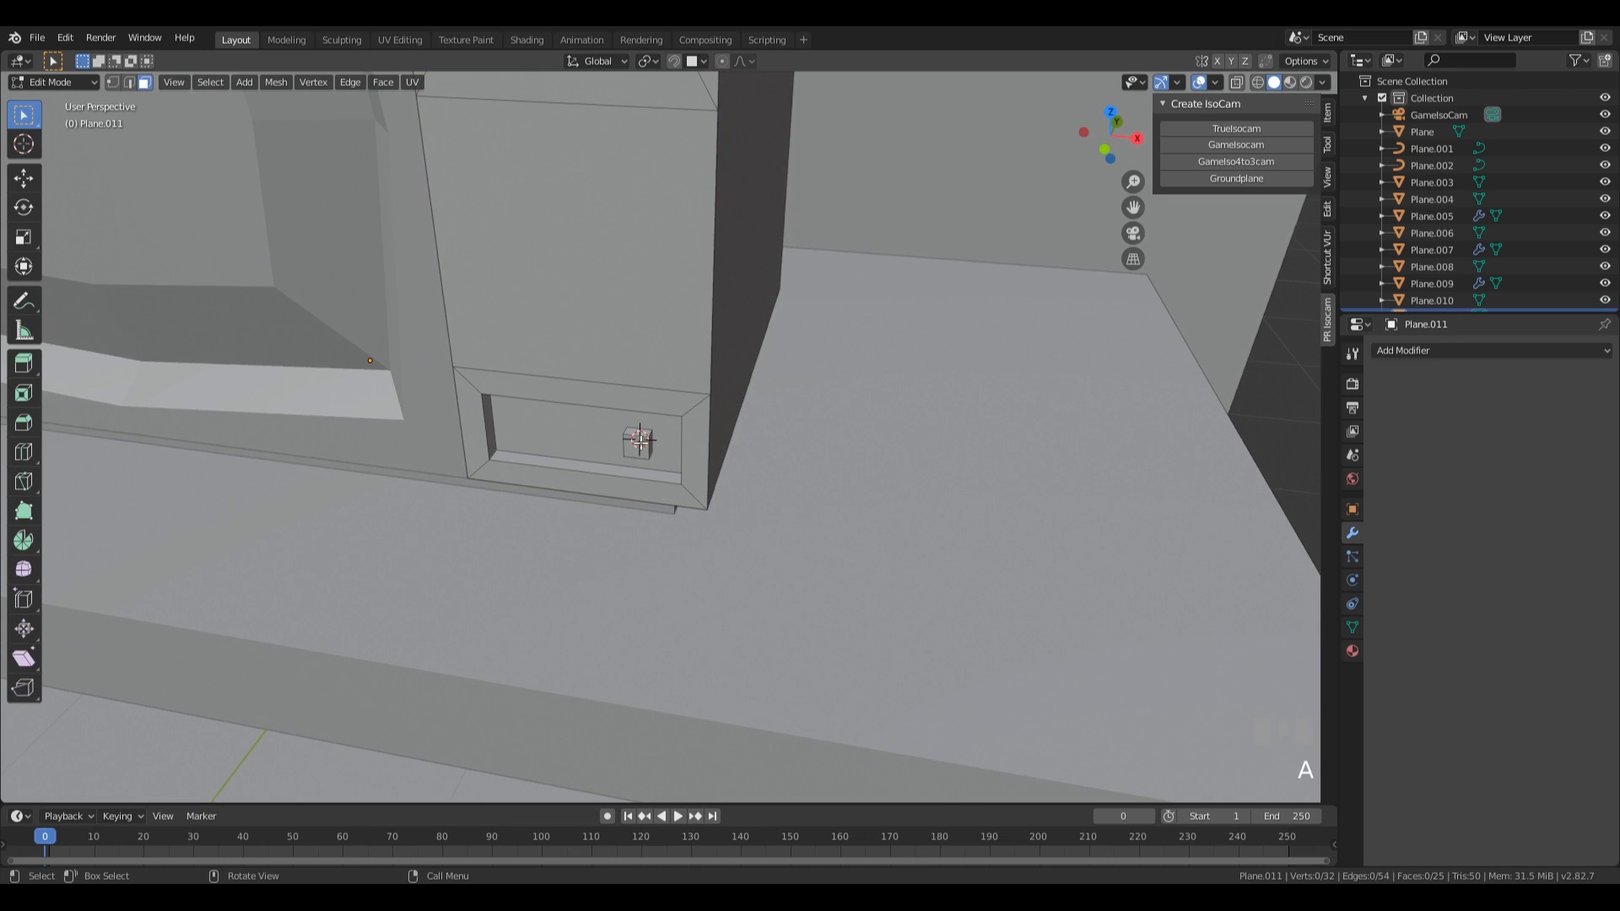
{"action": "key", "text": "l"}
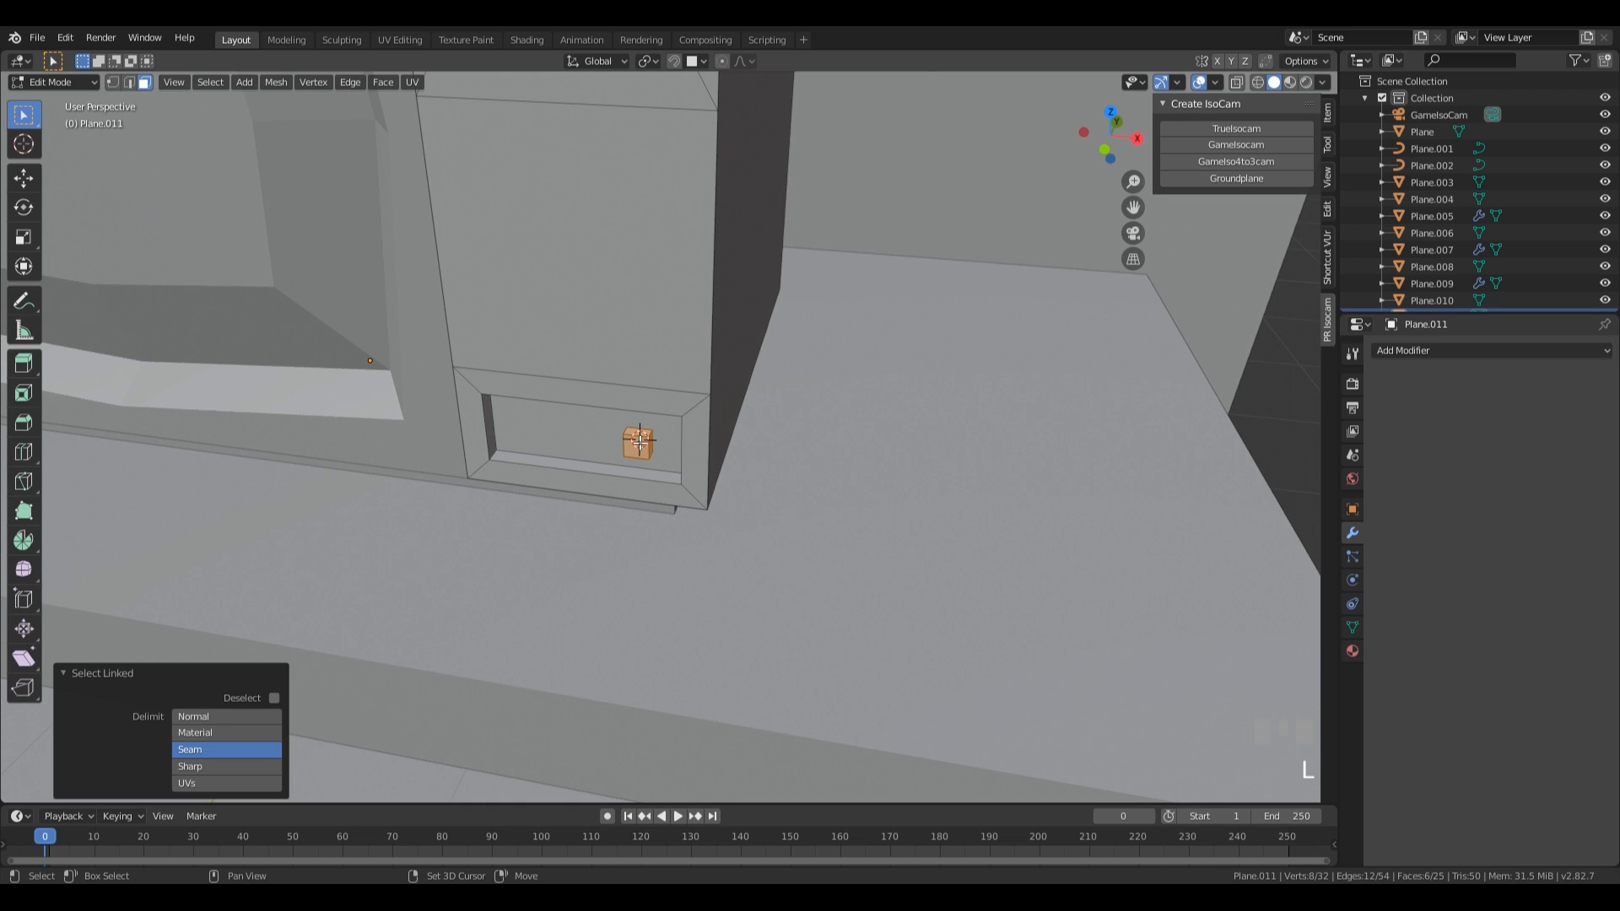
{"action": "key", "text": "shift+d"}
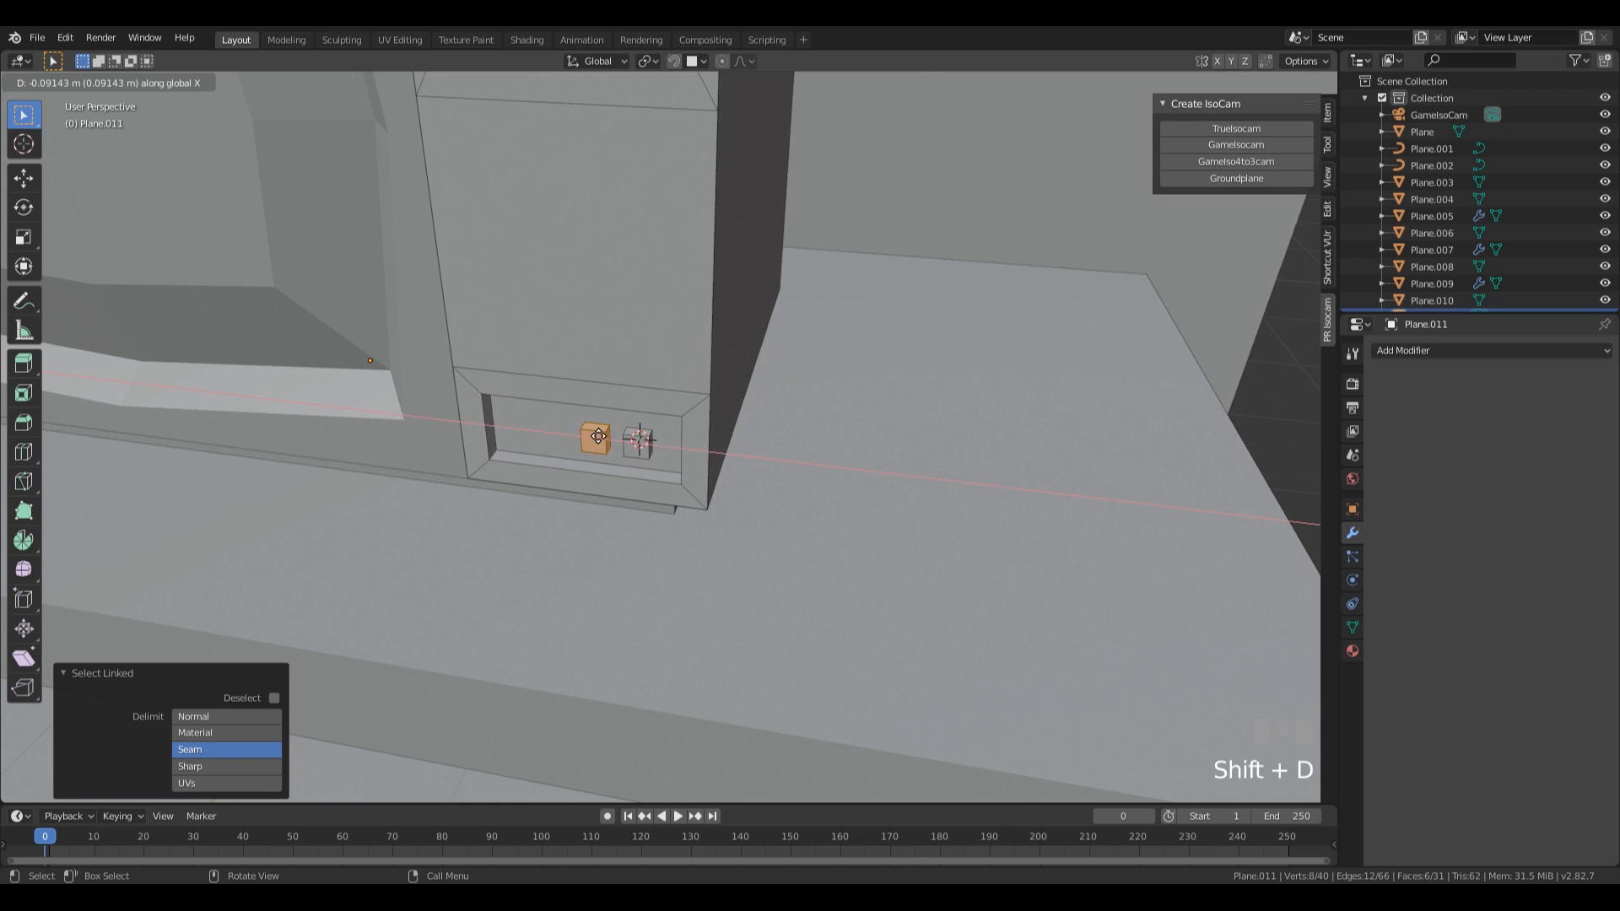
{"action": "left_click", "coordinate": [598, 437]}
{"action": "middle_click_drag", "start_coordinate": [598, 437], "coordinate": [858, 524]}
{"action": "scroll", "coordinate": [858, 524], "scroll_direction": "down", "scroll_amount": 2}
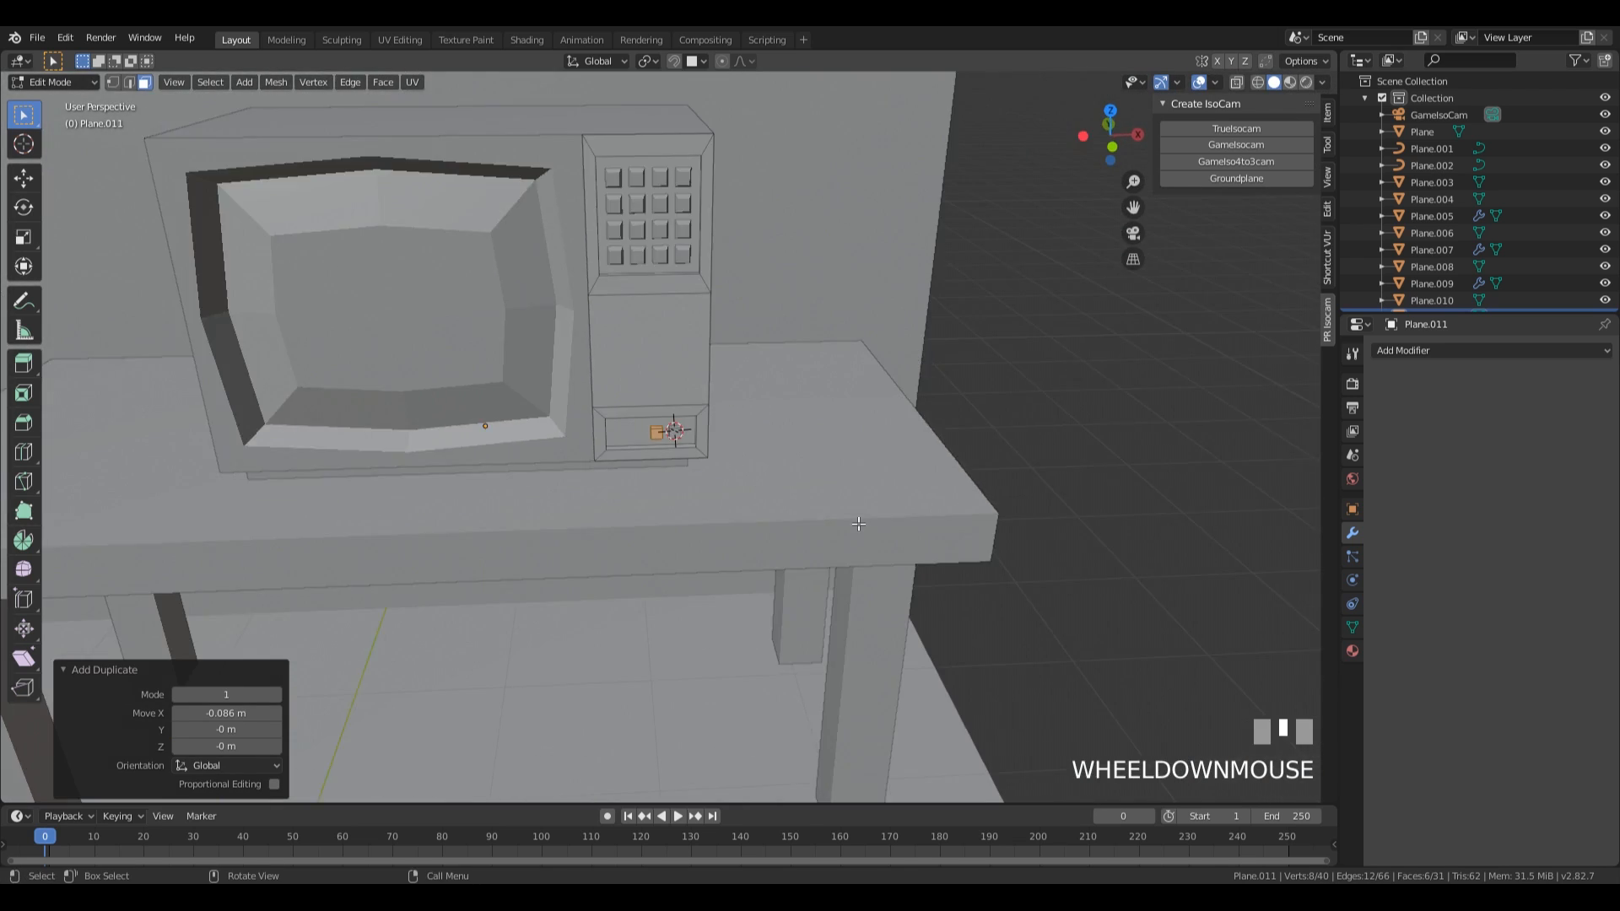
Try insetting the top face of the television-like box by about 0.133 m in Edit Mode.
{"action": "scroll", "coordinate": [858, 524], "scroll_direction": "down", "scroll_amount": 3}
{"action": "key", "text": "Tab"}
{"action": "middle_click_drag", "start_coordinate": [799, 408], "coordinate": [734, 388], "text": "shift"}
{"action": "left_click", "coordinate": [643, 249]}
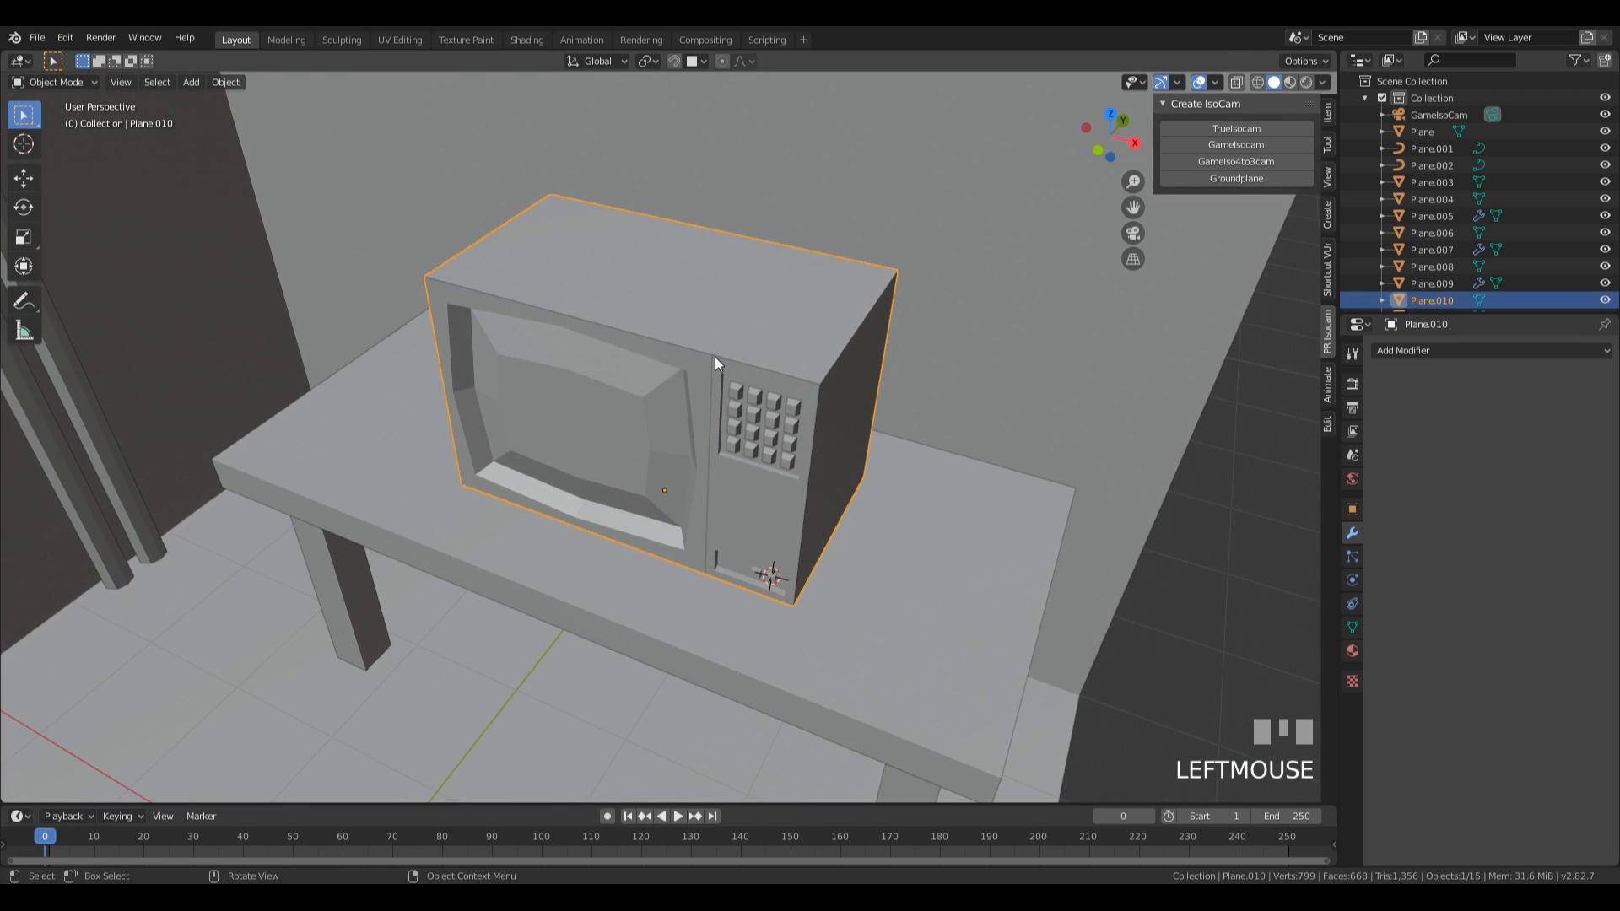
{"action": "key", "text": "Tab"}
{"action": "left_click", "coordinate": [739, 299]}
{"action": "key", "text": "i"}
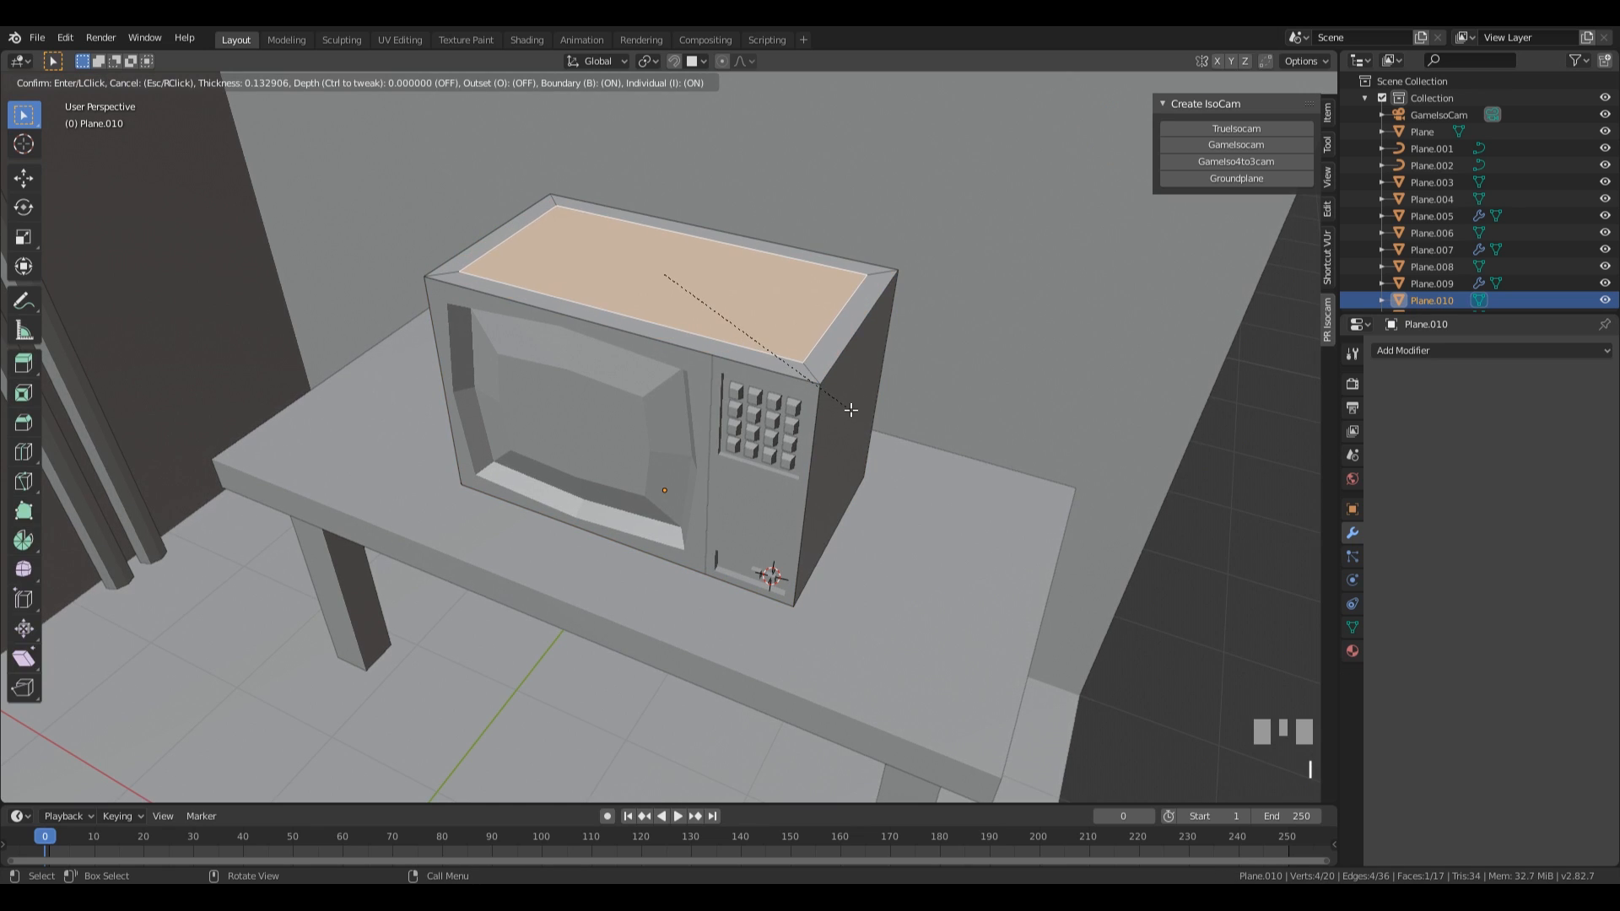
{"action": "left_click", "coordinate": [850, 410]}
Try extruding the inset top face by 0.0504 m and scaling it down into a tapered shape.
{"action": "key", "text": "e"}
{"action": "left_click", "coordinate": [848, 403]}
{"action": "key", "text": "s"}
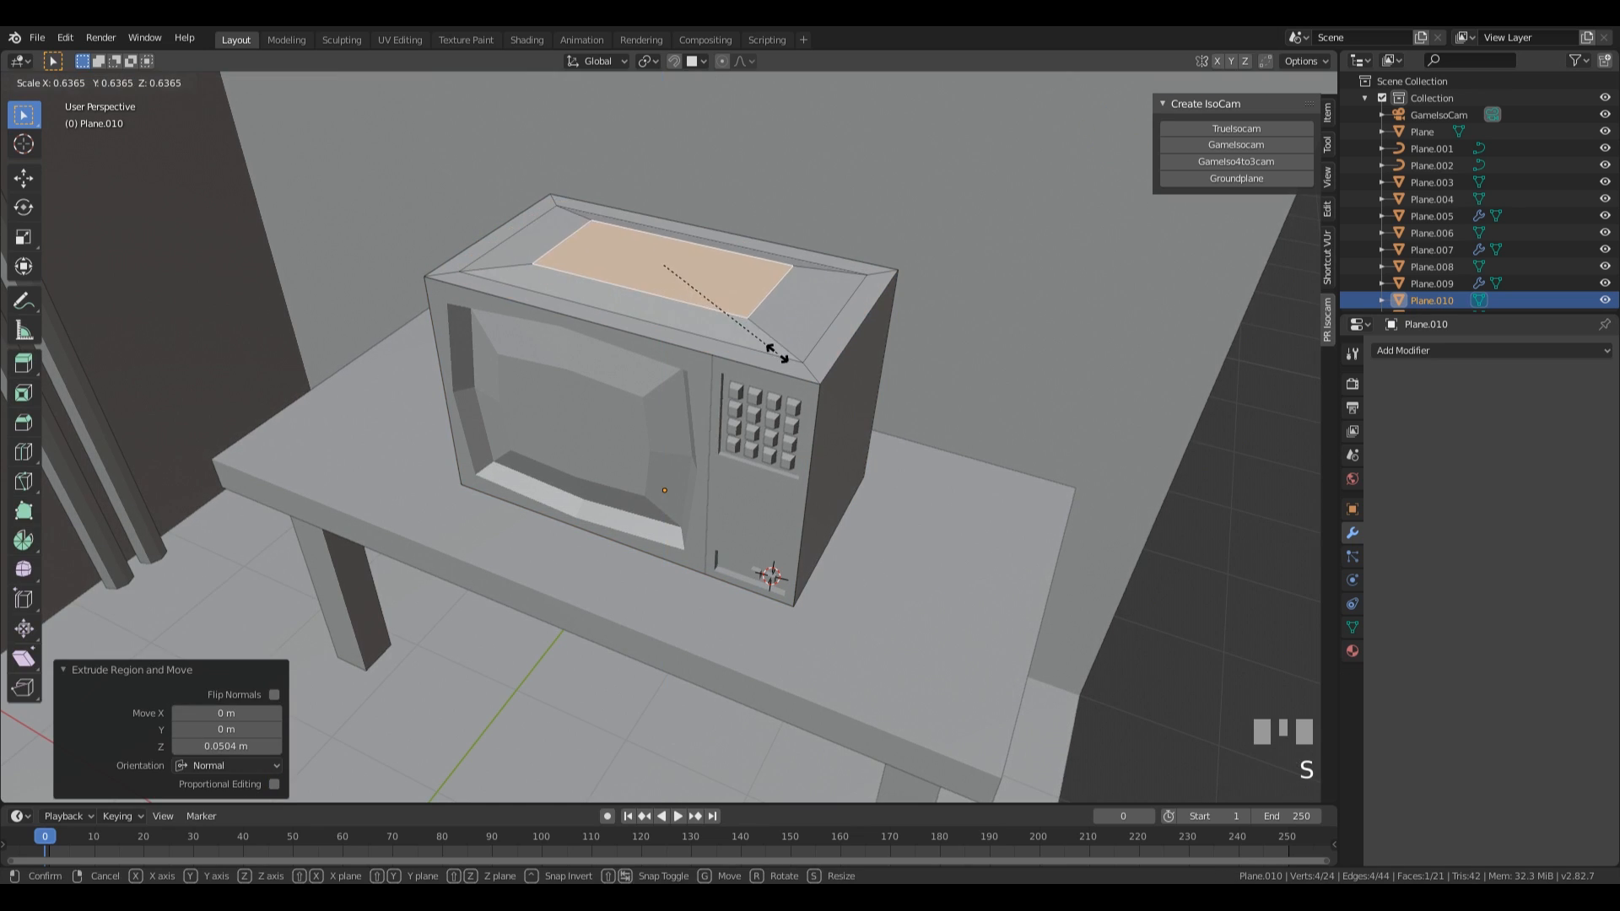
{"action": "left_click", "coordinate": [782, 357]}
{"action": "key", "text": "Tab"}
{"action": "scroll", "coordinate": [843, 422], "scroll_direction": "down", "scroll_amount": 4}
{"action": "middle_click_drag", "start_coordinate": [842, 422], "coordinate": [879, 407]}
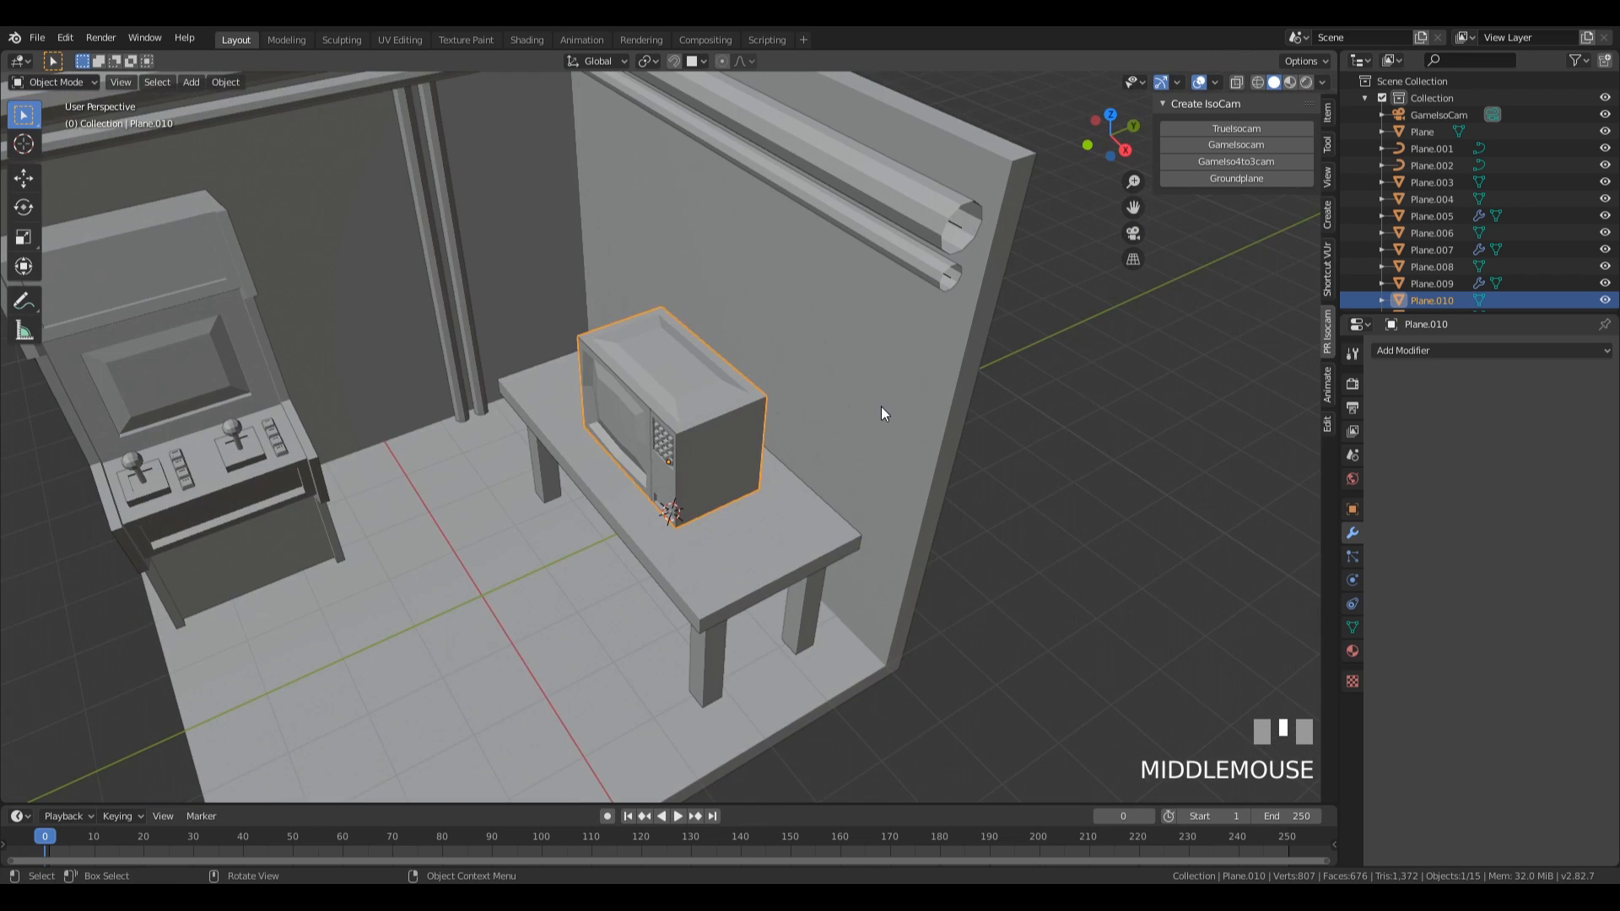
Undo the inset, extrusion and scaling of the box's top face, and return to Object Mode.
{"action": "key", "text": "ctrl+z"}
{"action": "key", "text": "ctrl+z"}
{"action": "key", "text": "ctrl+z"}
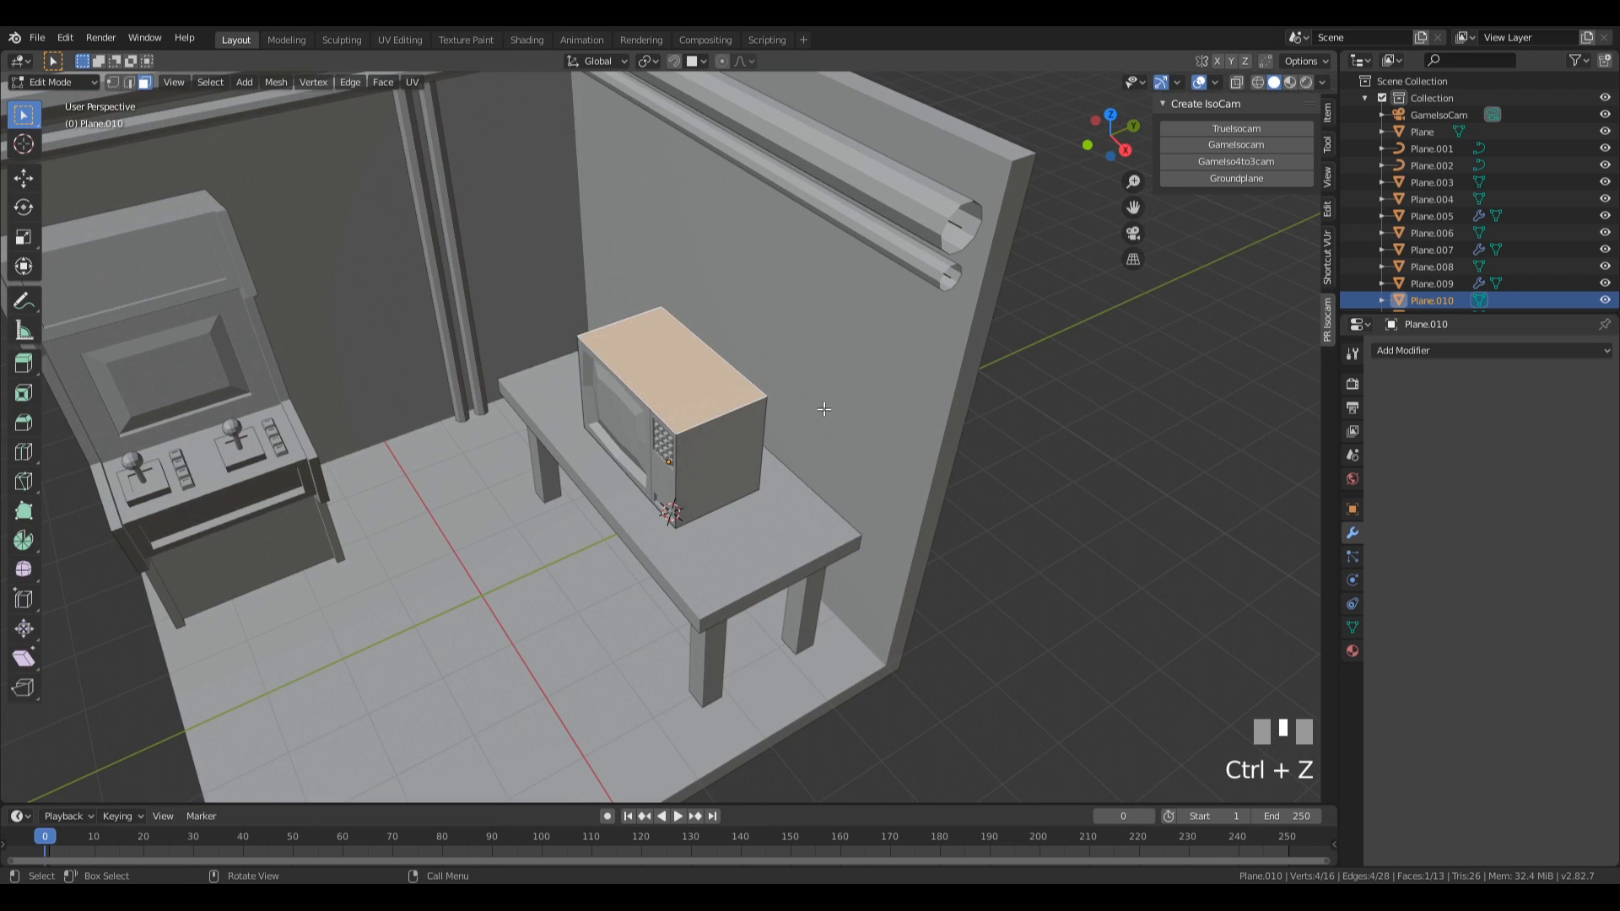
{"action": "key", "text": "Tab"}
{"action": "middle_click_drag", "start_coordinate": [825, 409], "coordinate": [887, 528]}
{"action": "scroll", "coordinate": [888, 534], "scroll_direction": "up", "scroll_amount": 3}
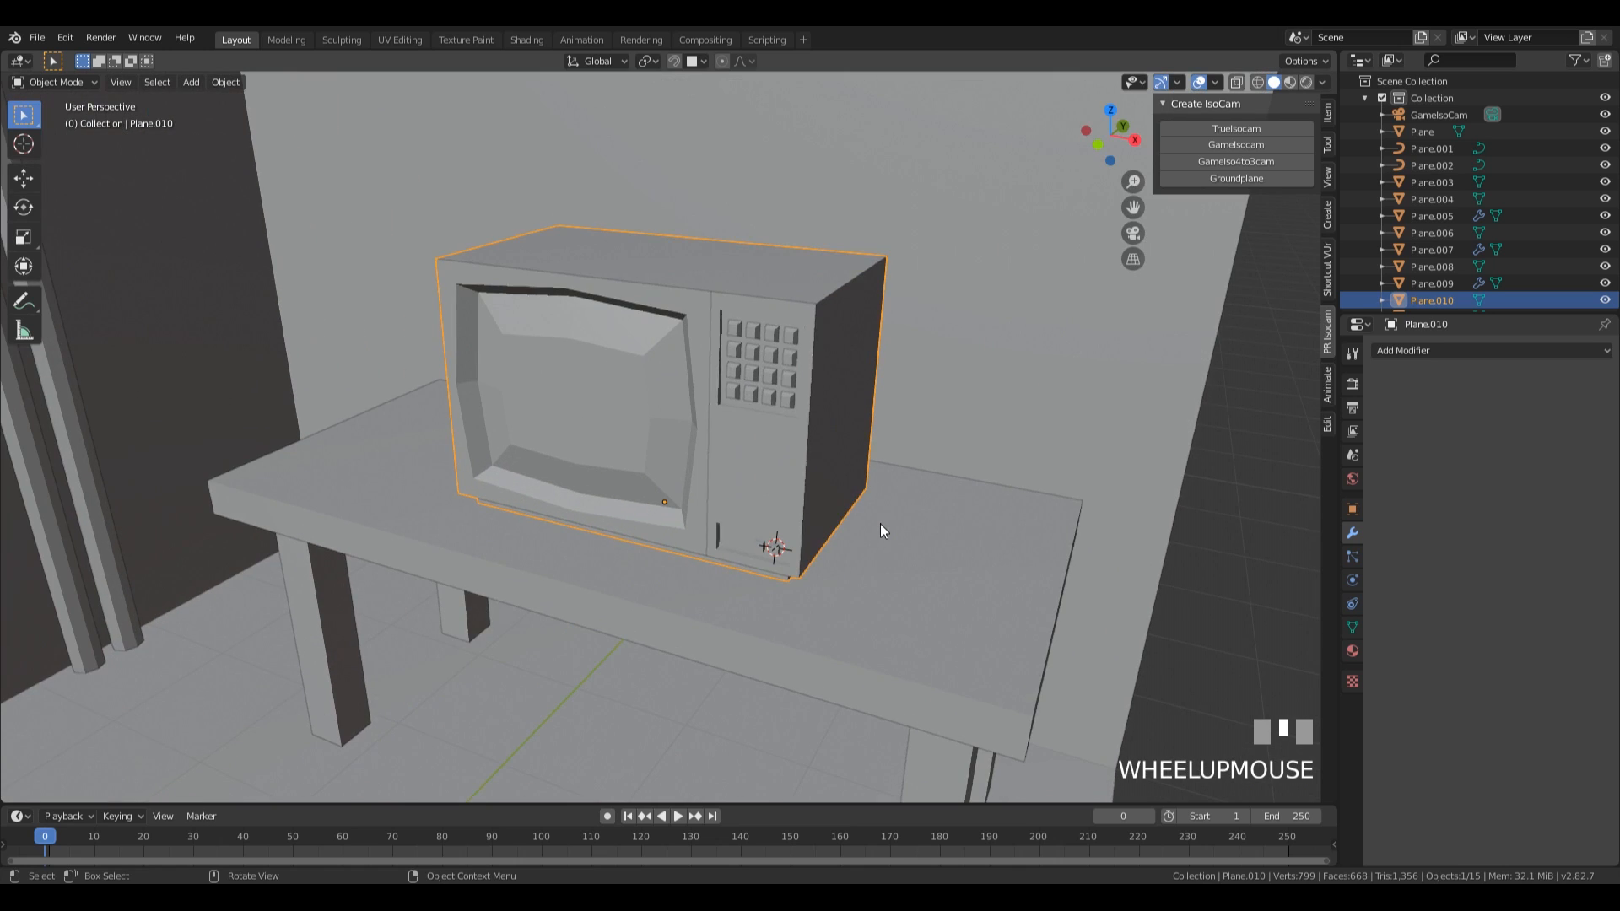
Parent the button grid and front panel pieces to the television-like box with Object (Keep Transform), and select only the box.
{"action": "left_click", "coordinate": [746, 376]}
{"action": "left_click", "coordinate": [723, 443], "text": "shift"}
{"action": "left_click", "coordinate": [659, 469], "text": "shift"}
{"action": "left_click", "coordinate": [847, 405], "text": "shift"}
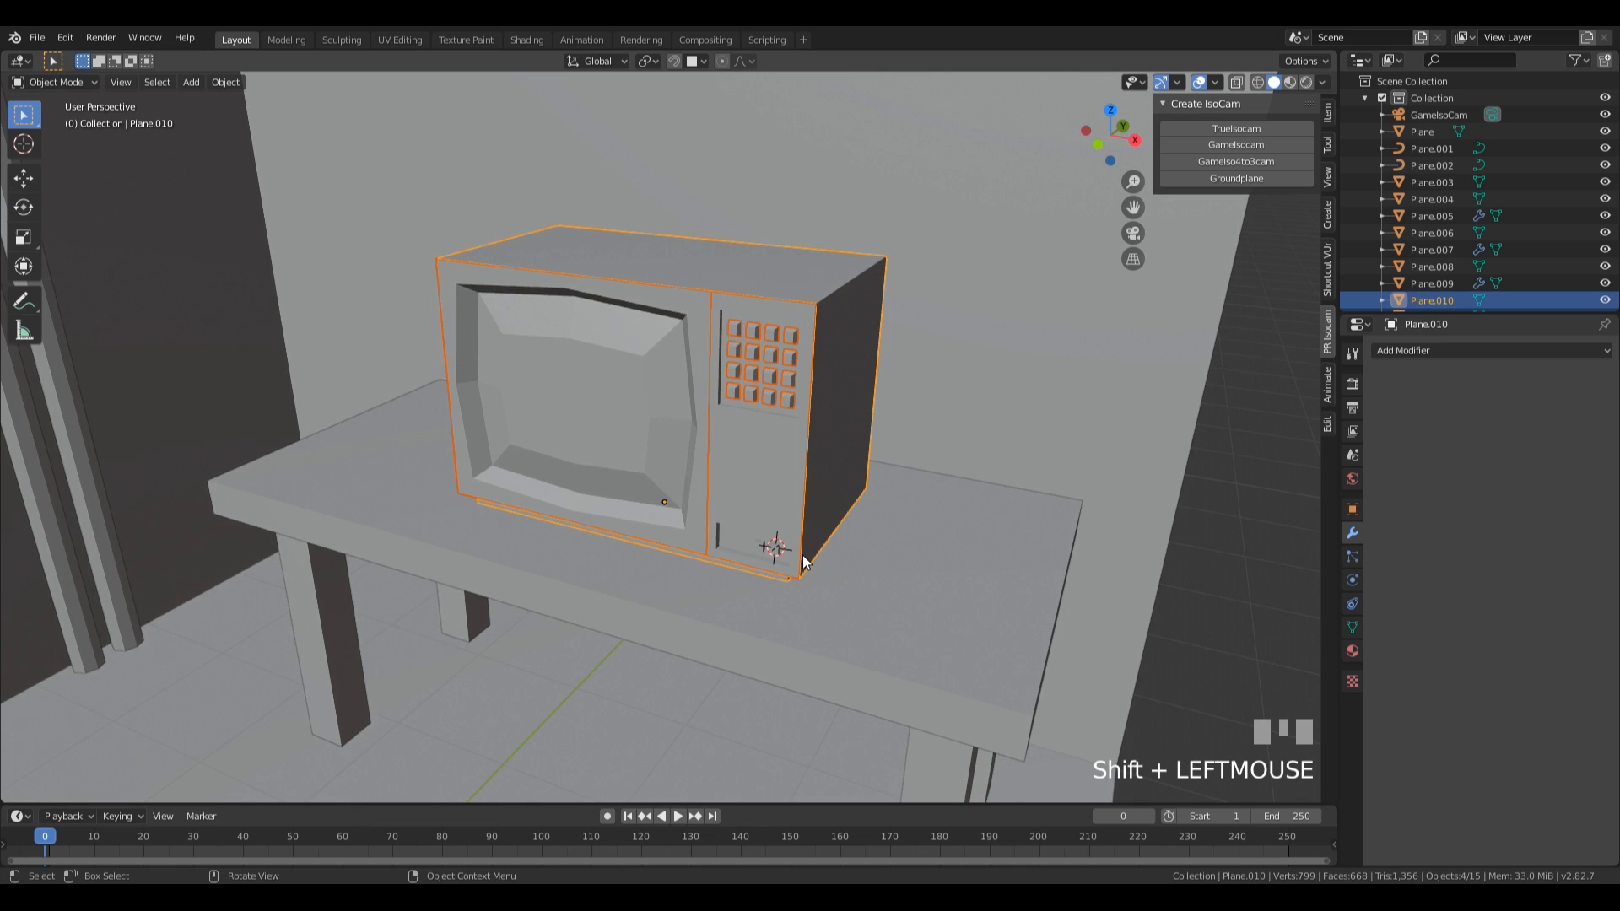
{"action": "middle_click_drag", "start_coordinate": [847, 440], "coordinate": [926, 449]}
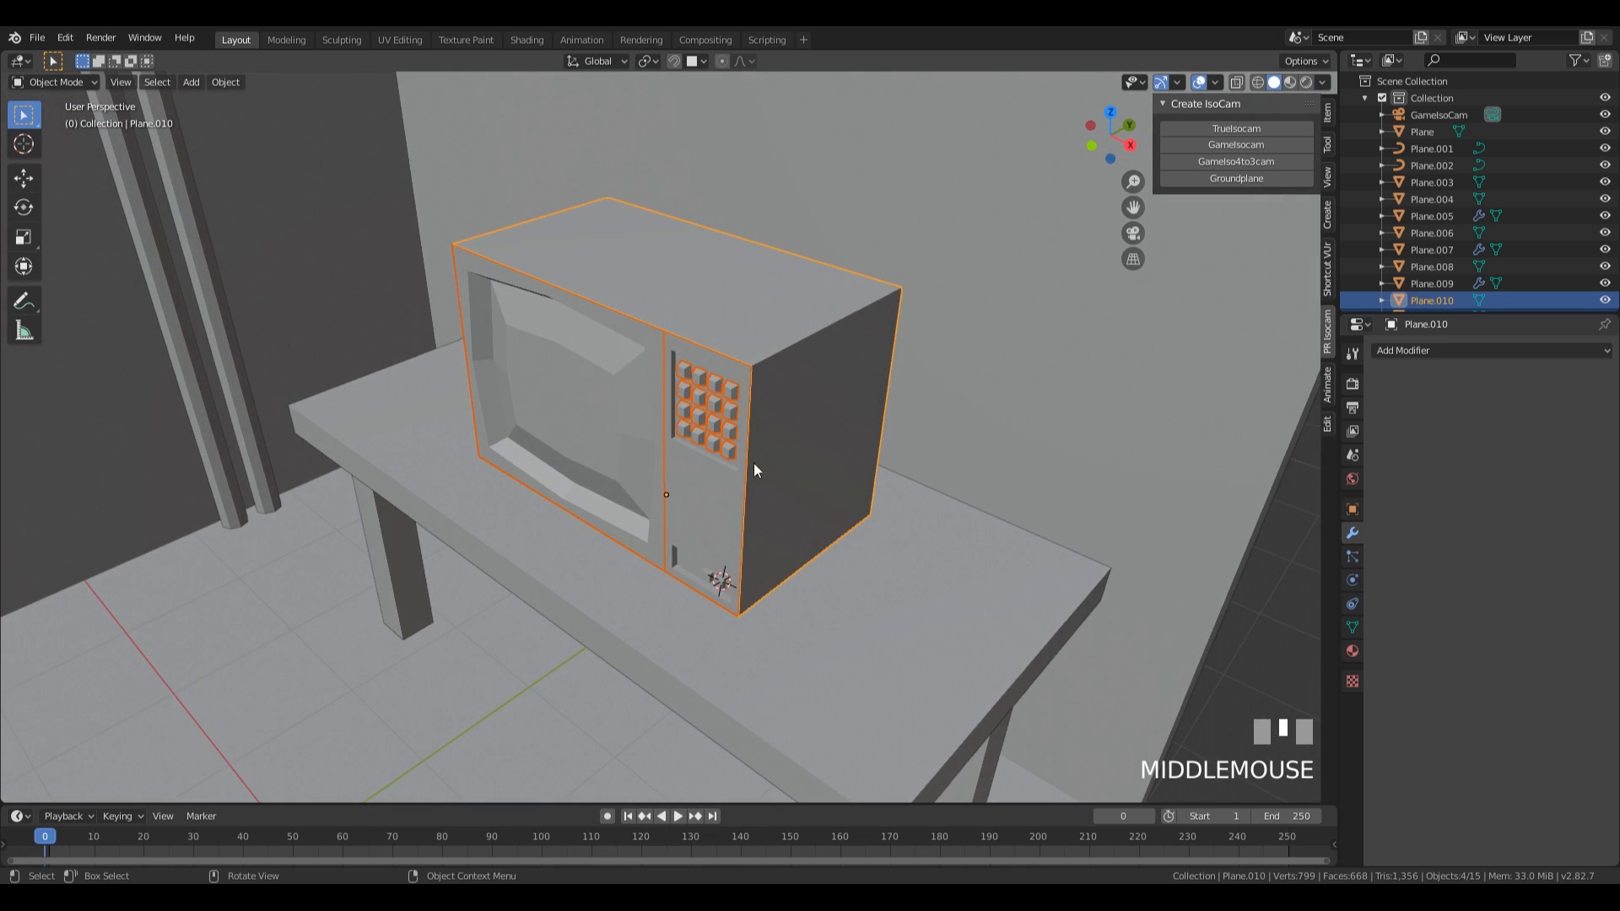
{"action": "key", "text": "ctrl+p"}
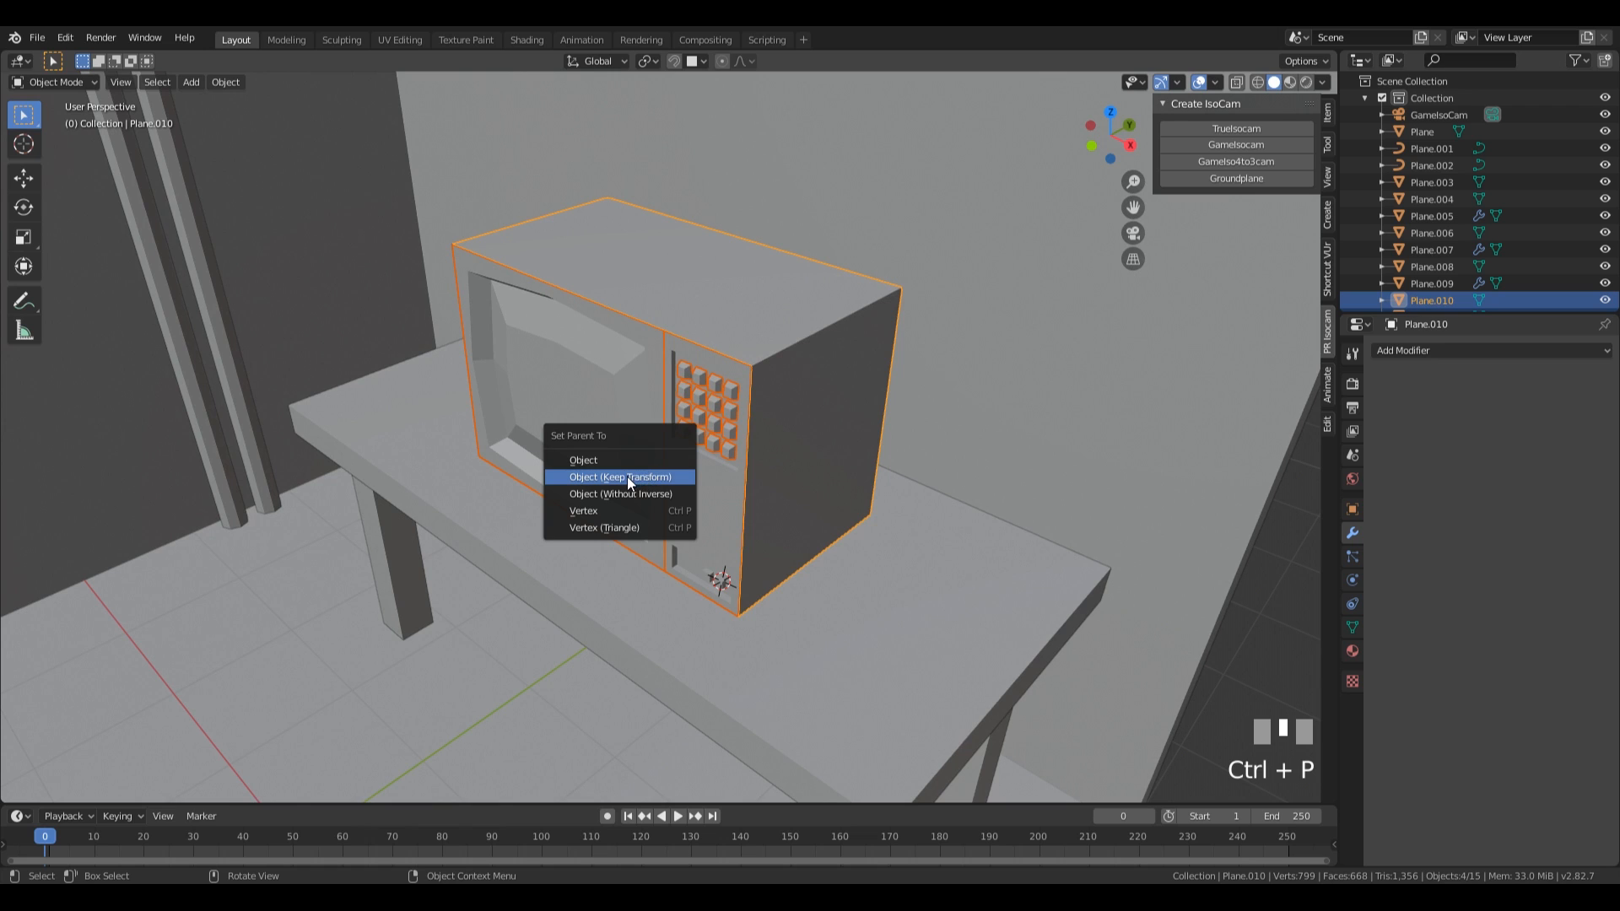
{"action": "left_click", "coordinate": [626, 477]}
{"action": "left_click", "coordinate": [843, 494]}
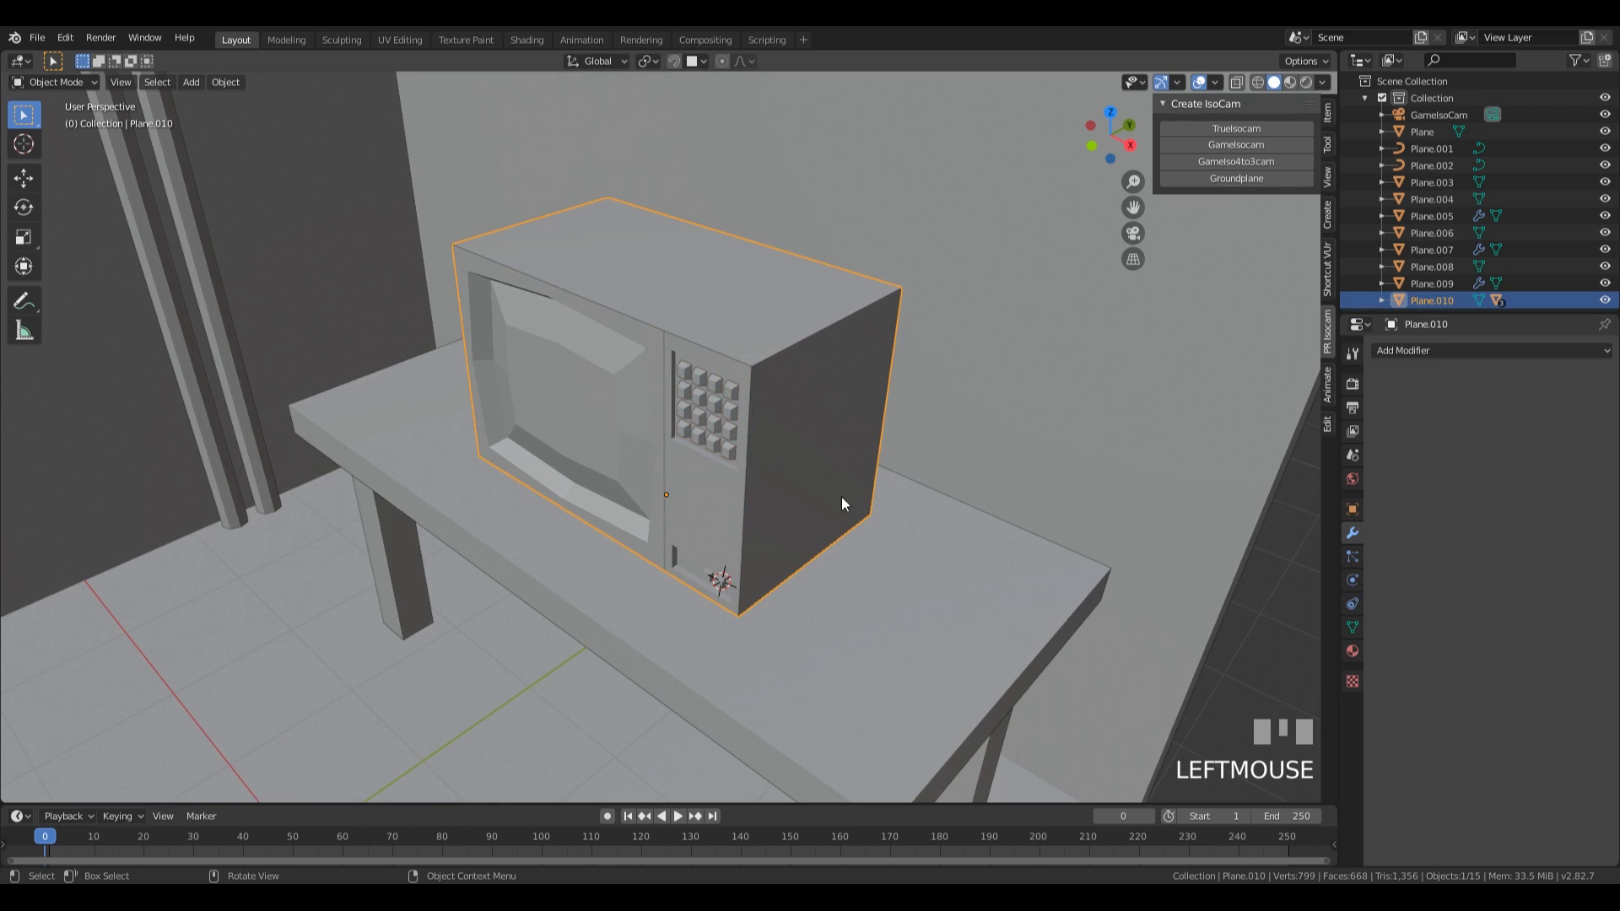
Move the box 0.863 m along X and 0.33 m along Y on the tabletop, and rotate it -10.4° about Z.
{"action": "key", "text": "g"}
{"action": "key", "text": "shift+z"}
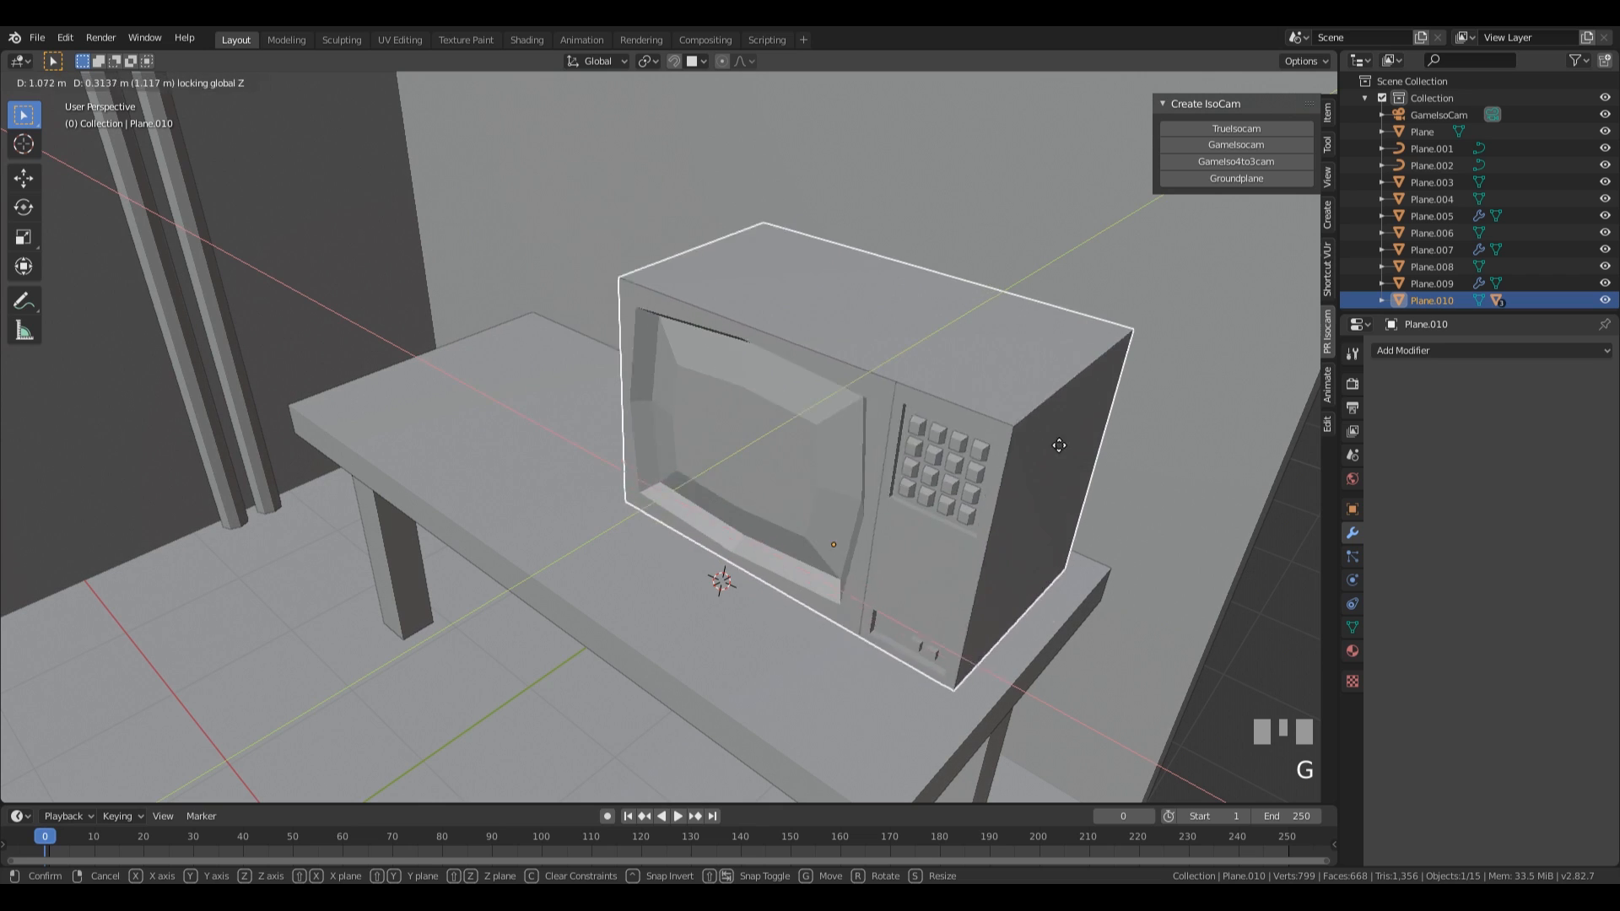
{"action": "left_click", "coordinate": [1223, 499]}
{"action": "key", "text": "r"}
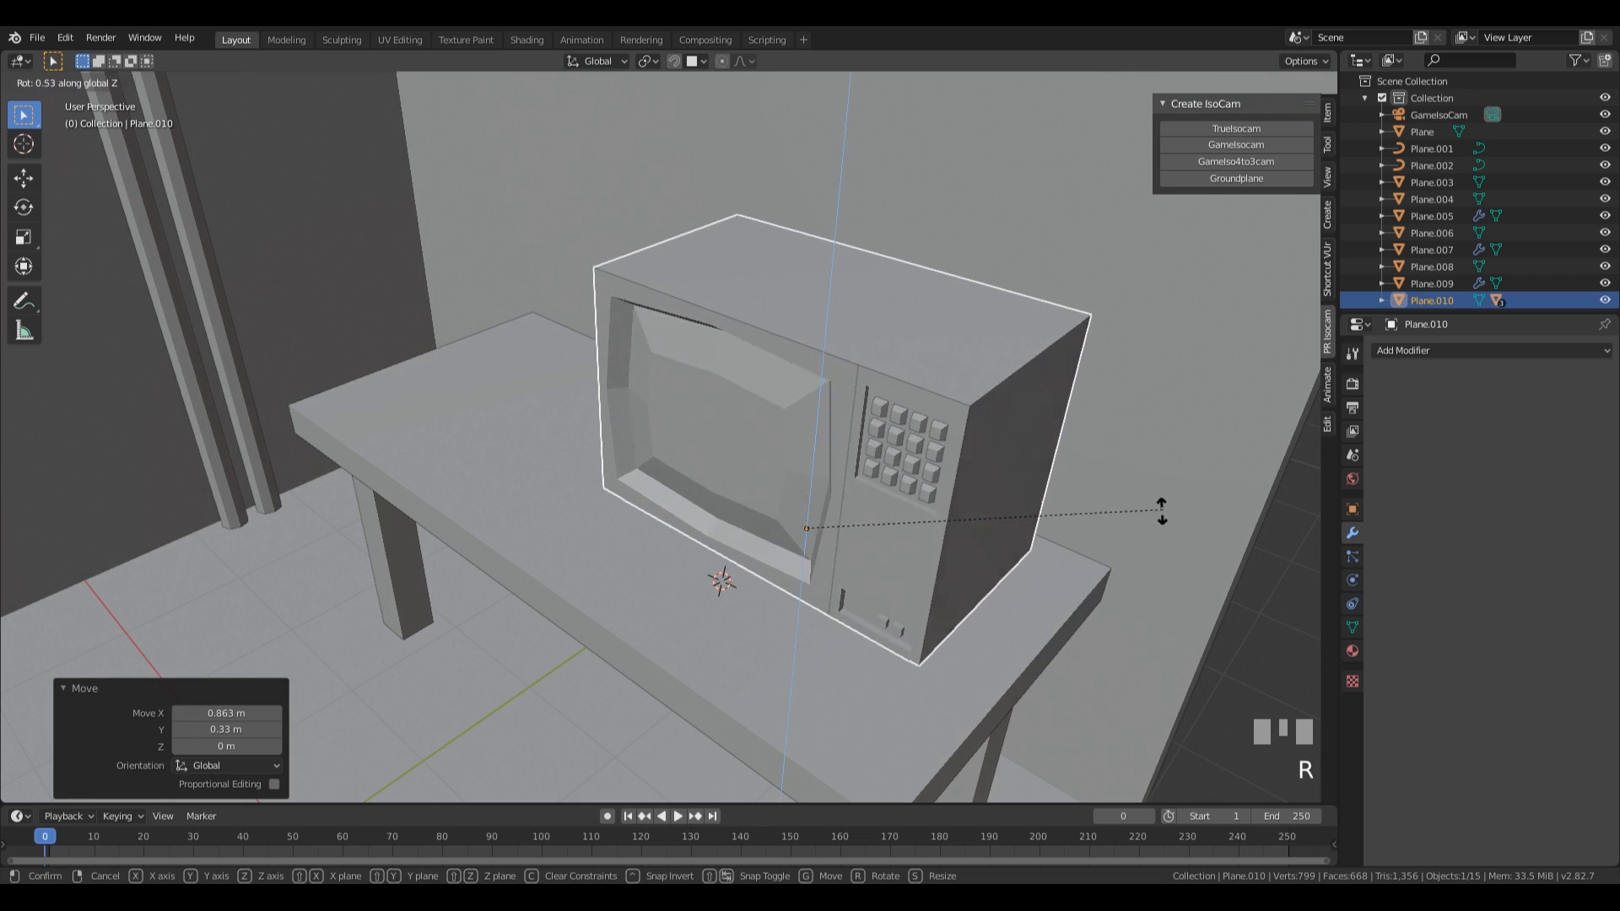
{"action": "left_click", "coordinate": [1074, 560]}
{"action": "scroll", "coordinate": [957, 622], "scroll_direction": "down", "scroll_amount": 1}
{"action": "scroll", "coordinate": [871, 482], "scroll_direction": "down", "scroll_amount": 6}
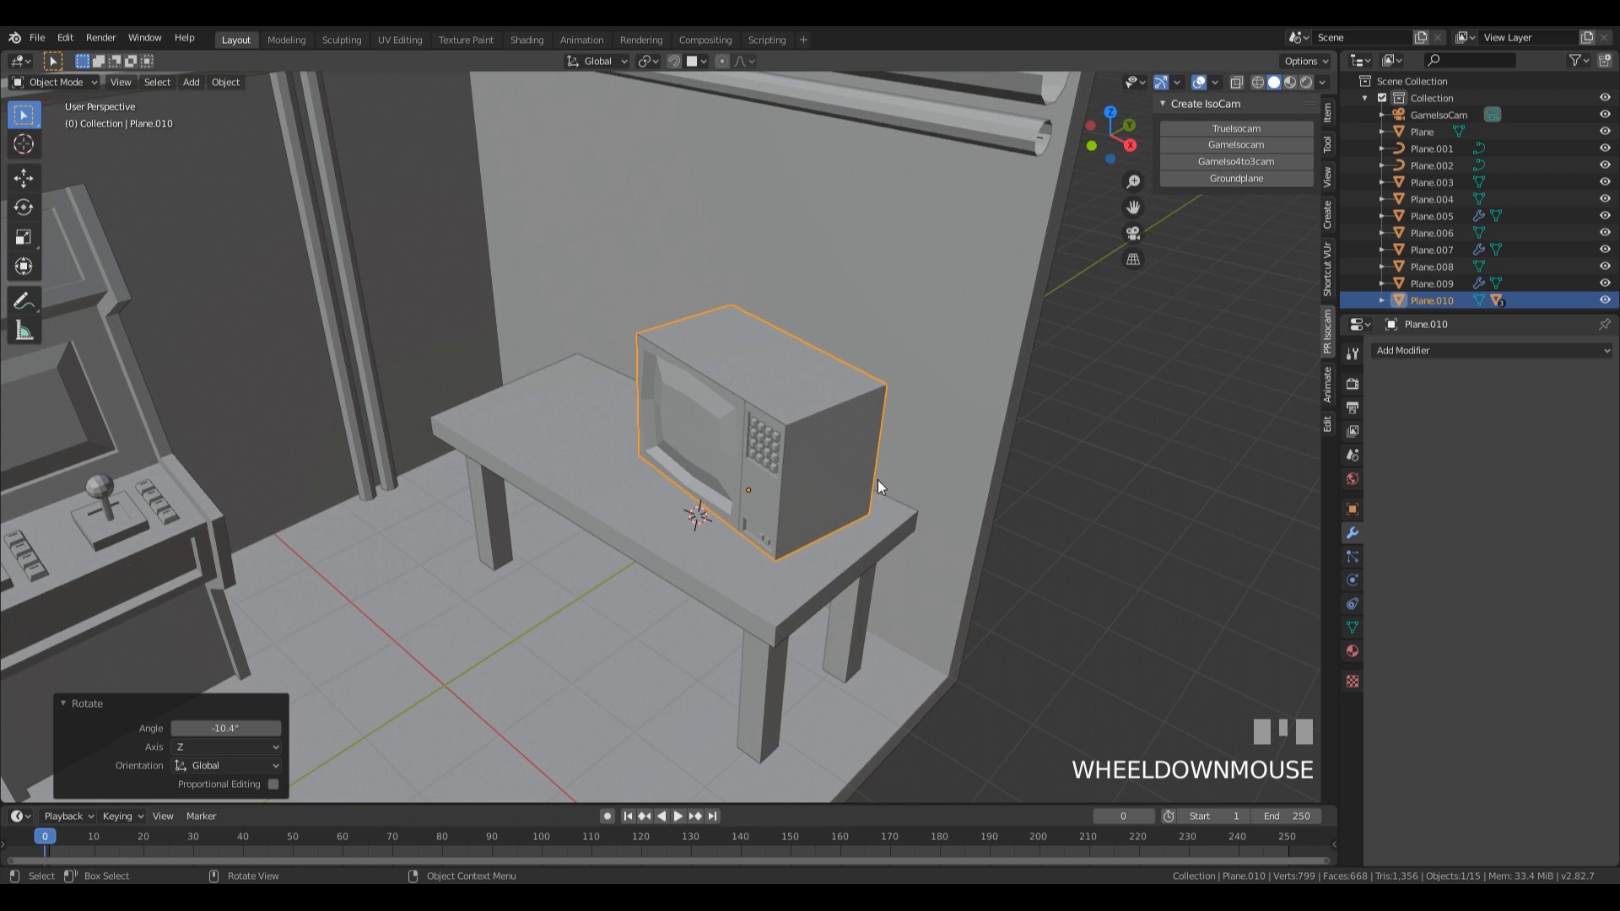
{"action": "scroll", "coordinate": [838, 488], "scroll_direction": "up", "scroll_amount": 4}
{"action": "middle_click_drag", "start_coordinate": [828, 469], "coordinate": [914, 514], "text": "shift"}
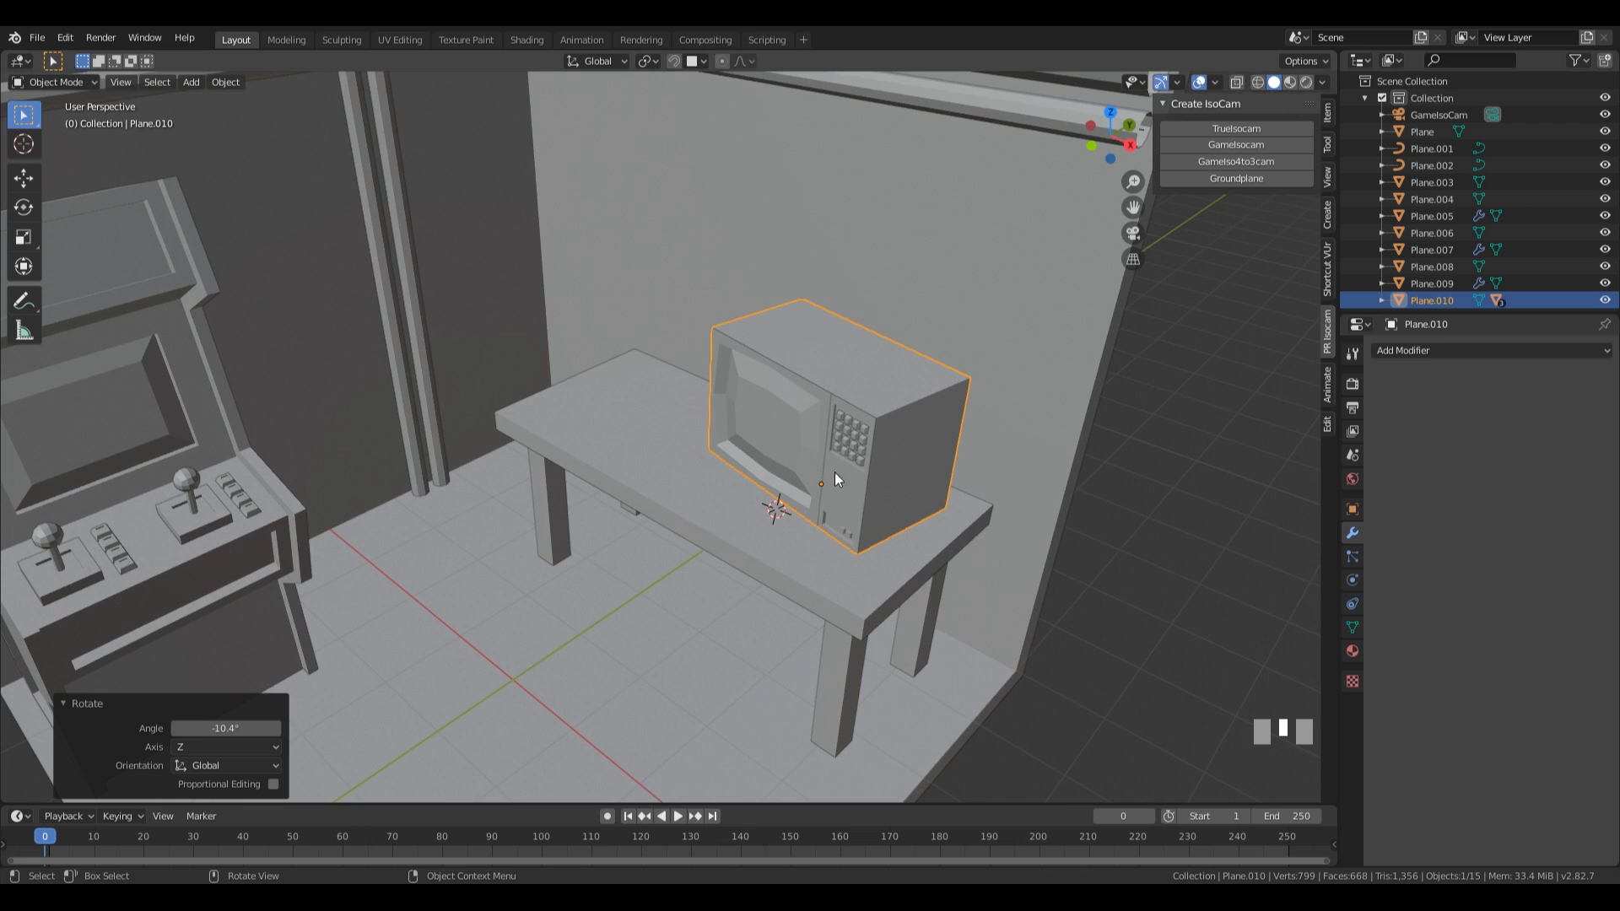
Rotate the box 20.4° about Z and move it -2.19 m along X and -0.22 m along Y on the tabletop.
{"action": "key", "text": "r"}
{"action": "key", "text": "z"}
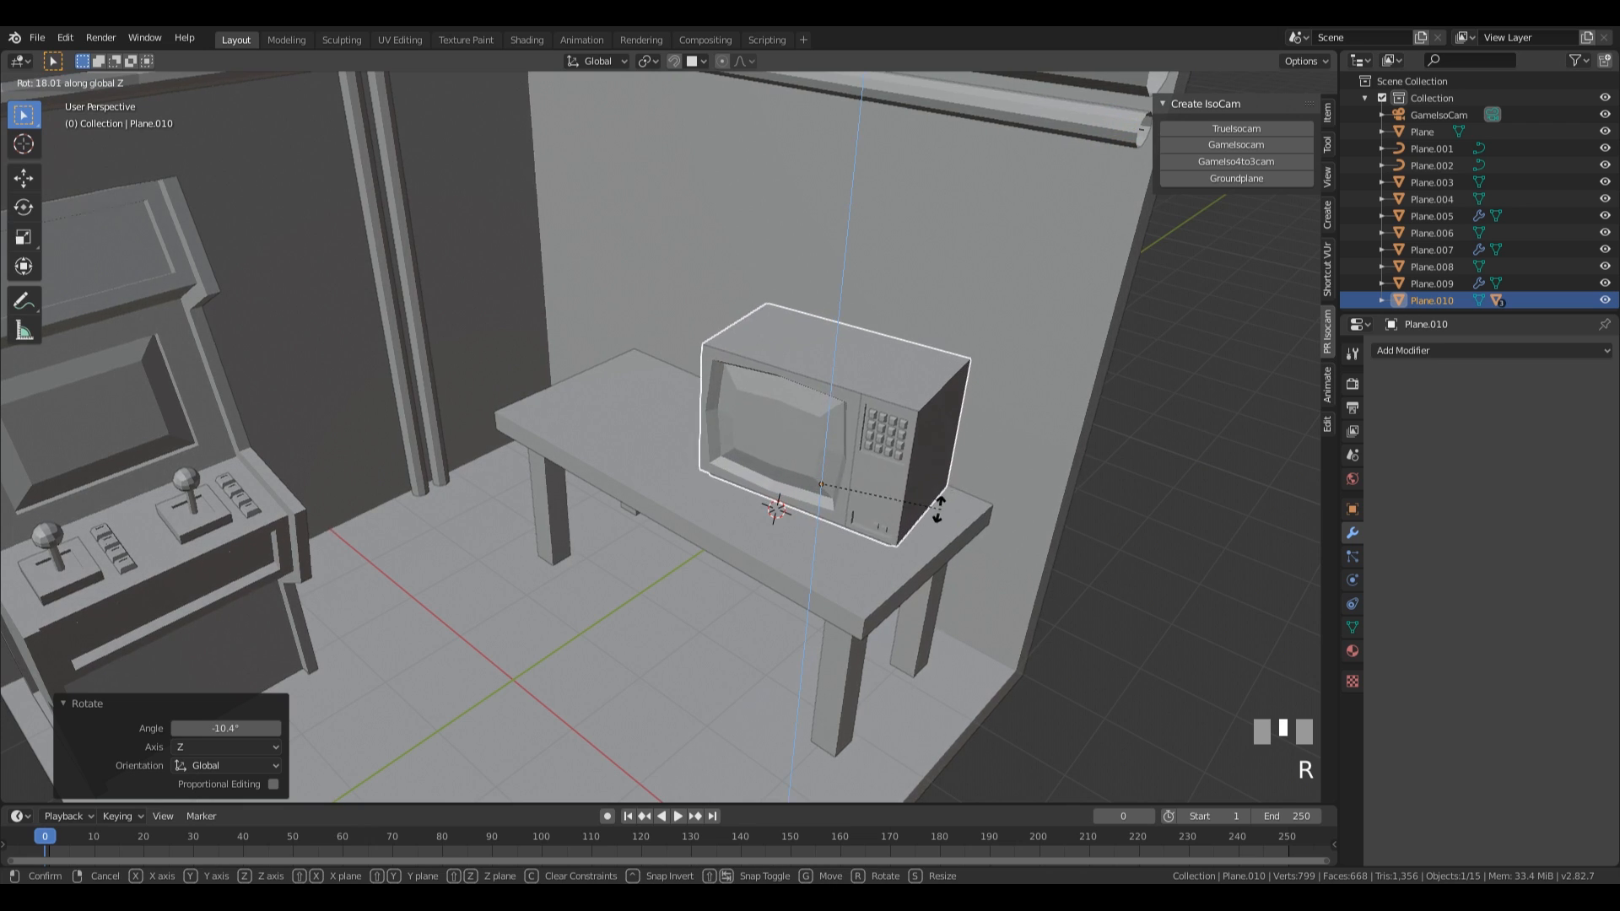
{"action": "left_click", "coordinate": [933, 503]}
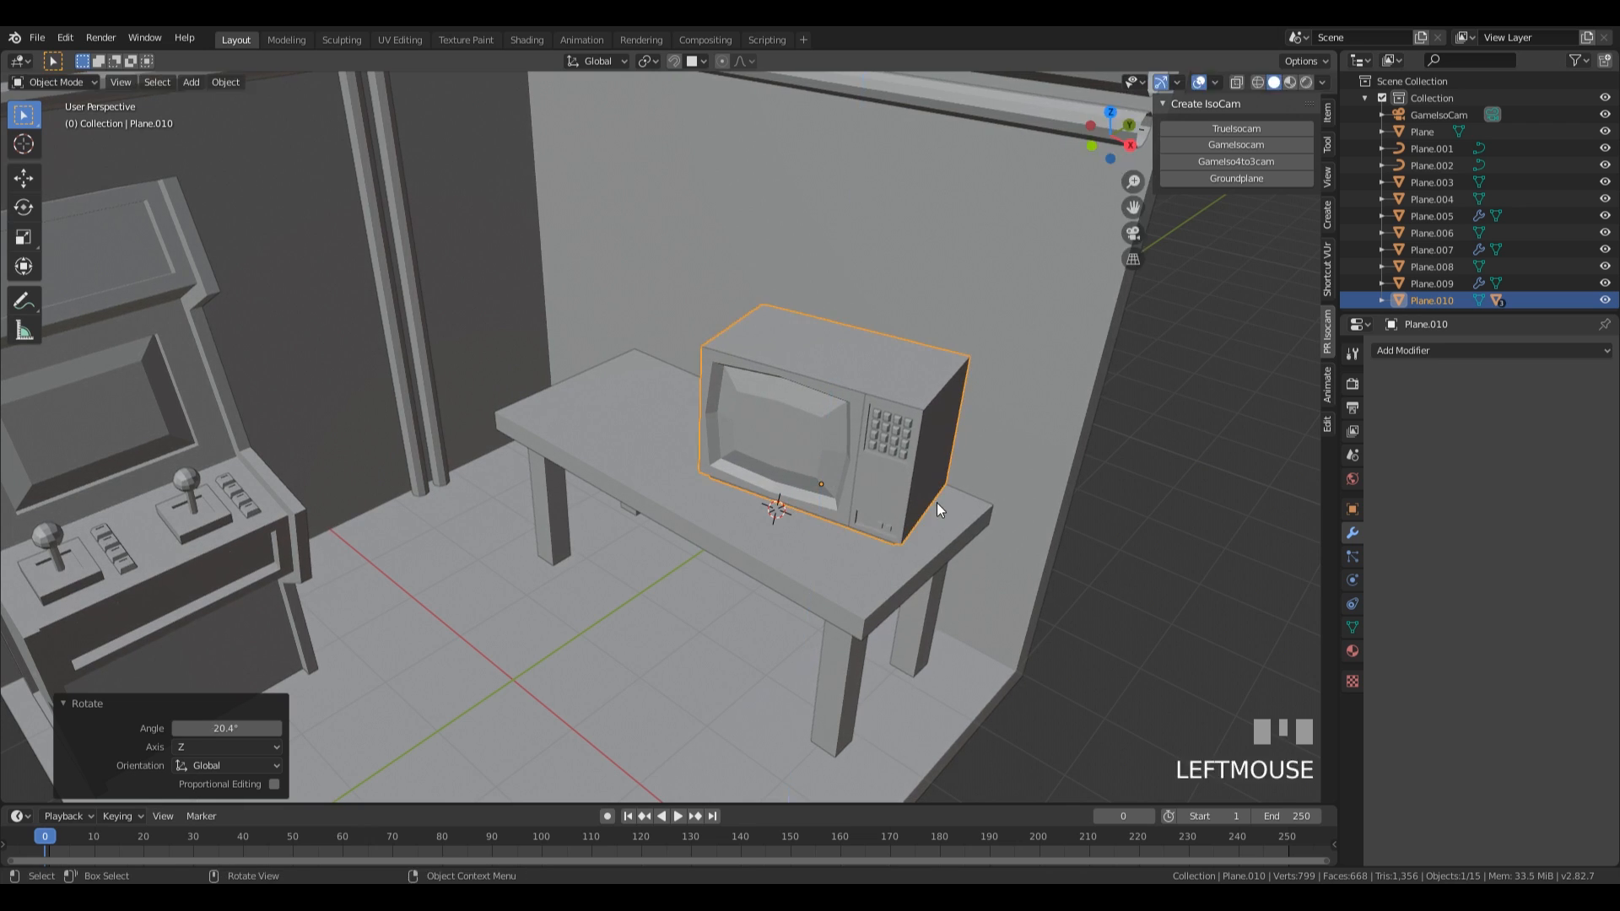
{"action": "key", "text": "g"}
{"action": "key", "text": "shift+z"}
{"action": "left_click", "coordinate": [693, 449]}
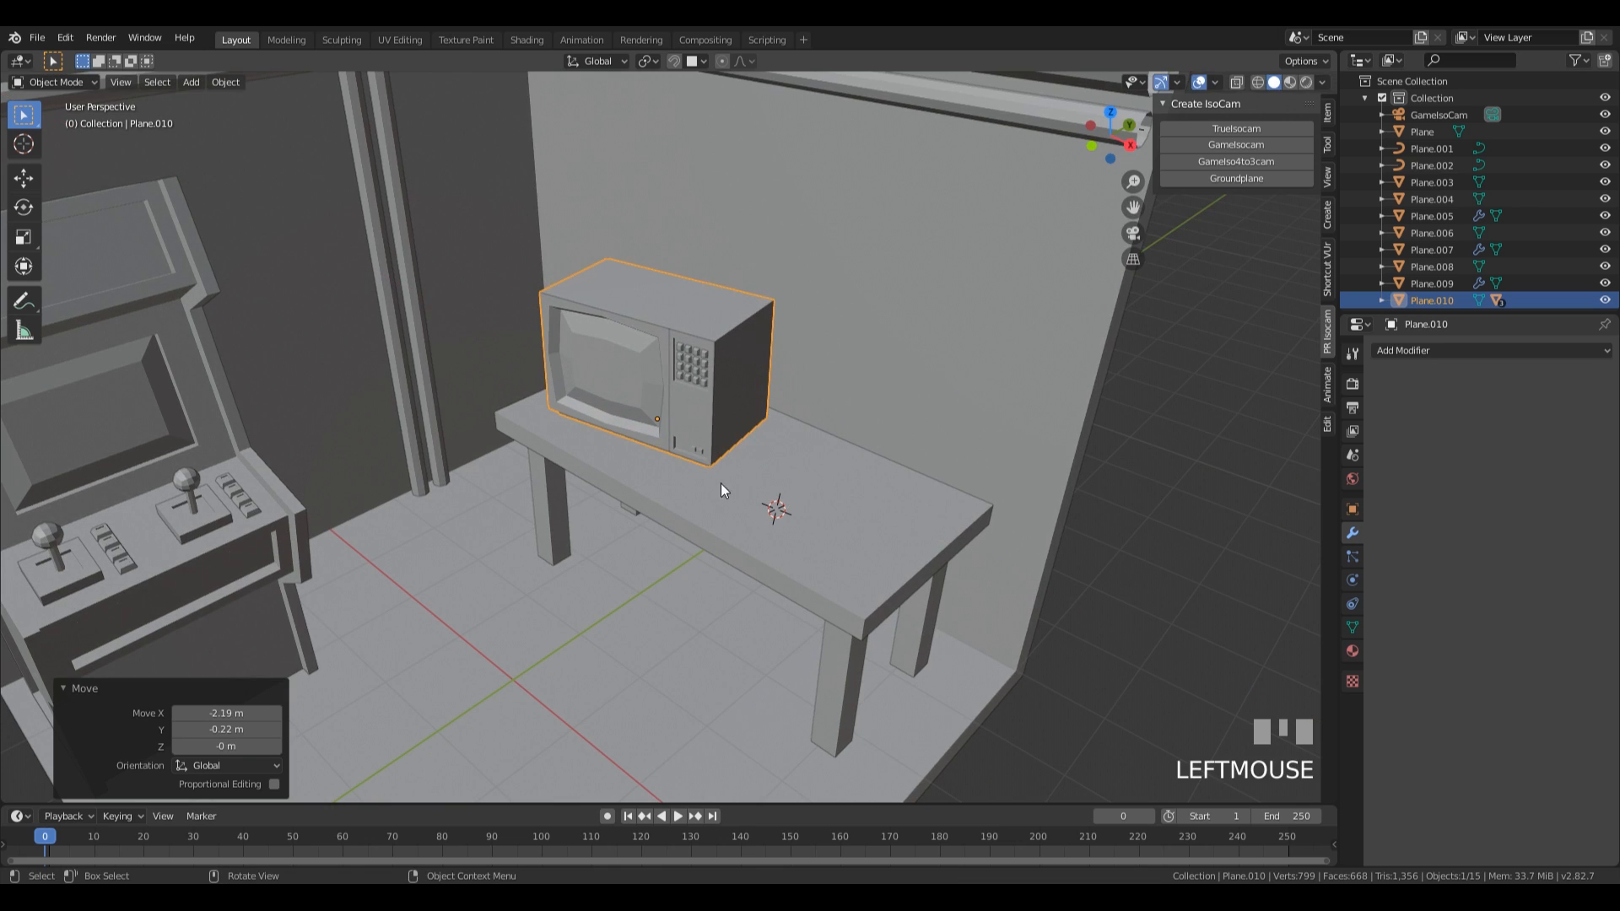
Place the 3D cursor on the free end of the tabletop, add a plane there and enter Edit Mode.
{"action": "right_click", "coordinate": [806, 538], "text": "shift"}
{"action": "middle_click_drag", "start_coordinate": [983, 550], "coordinate": [867, 498], "text": "shift"}
{"action": "key", "text": "shift+a"}
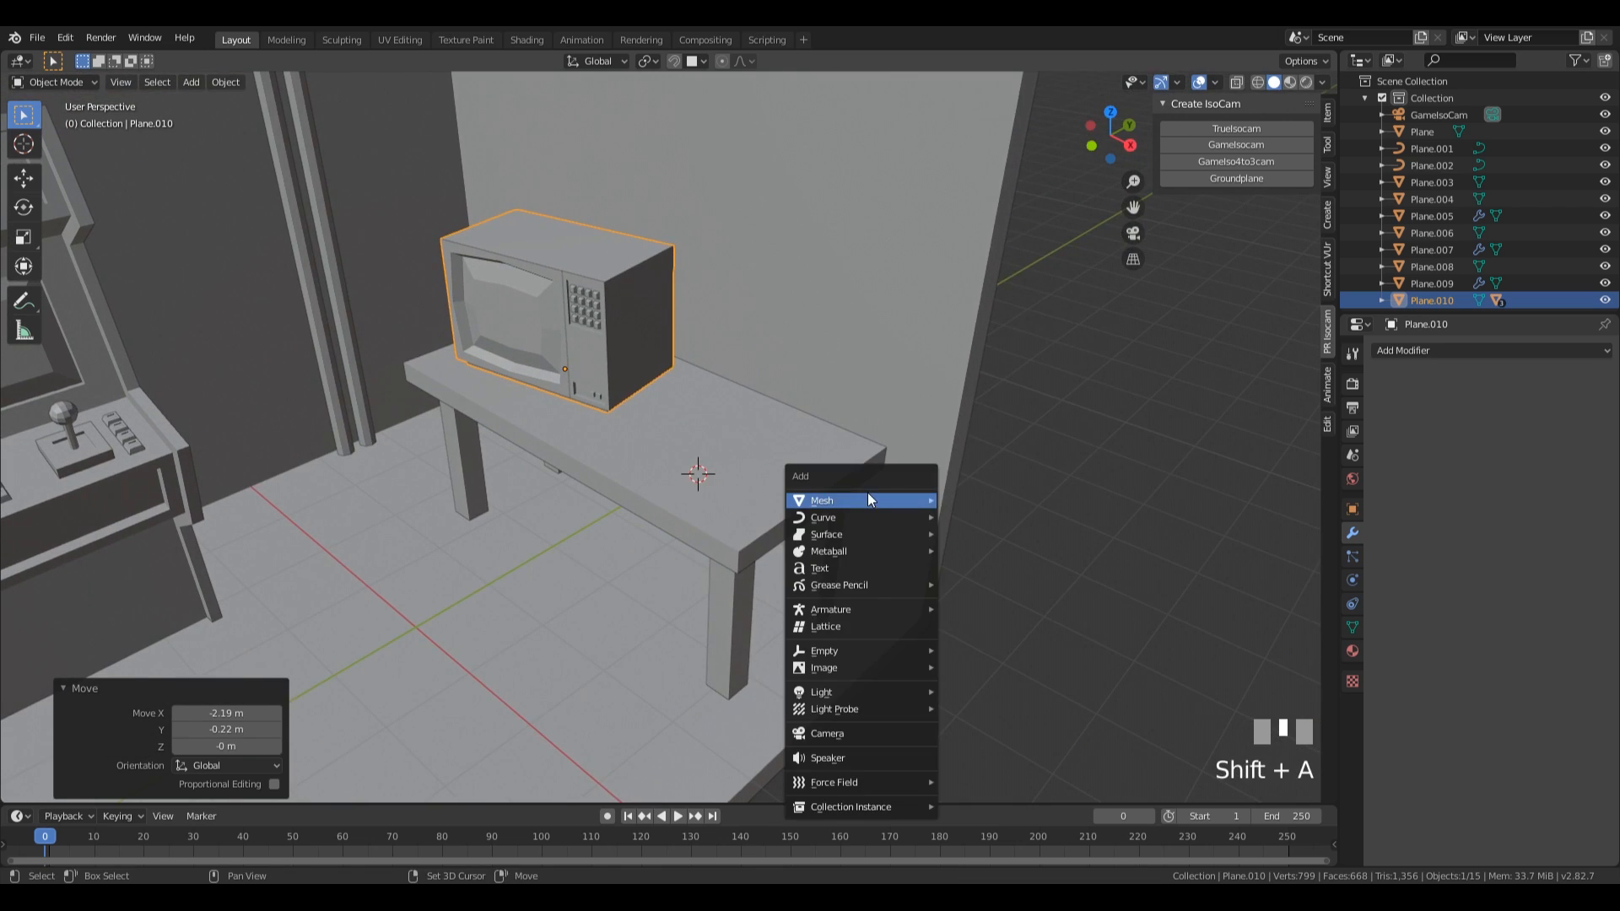
{"action": "mouse_move", "coordinate": [867, 500]}
{"action": "left_click", "coordinate": [990, 84]}
{"action": "key", "text": "Tab"}
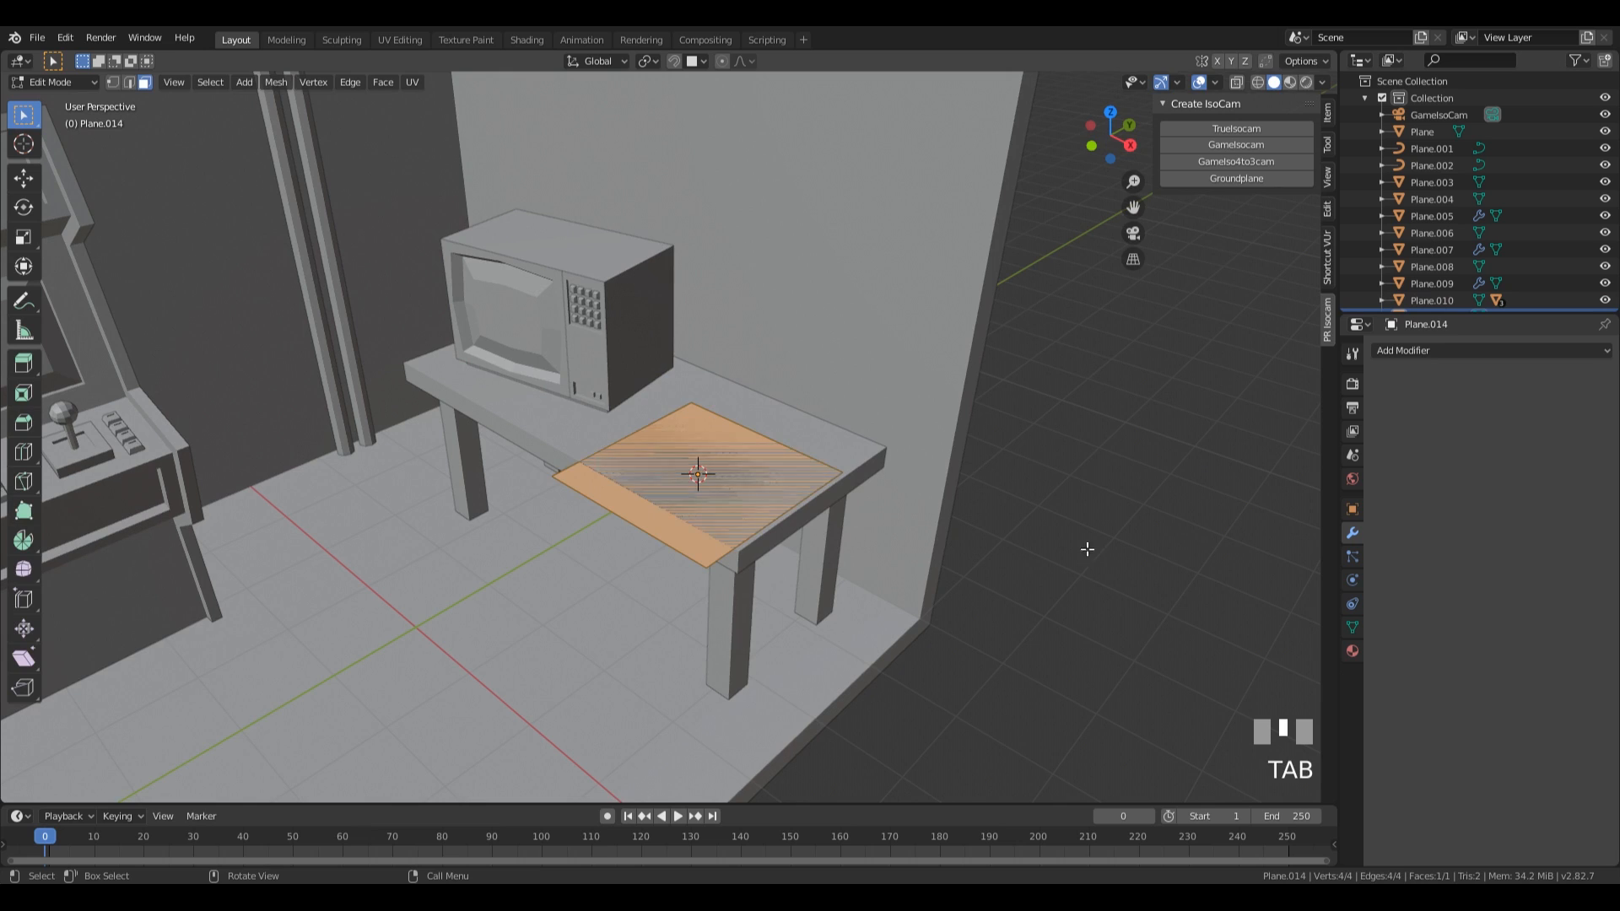
Scale the new plane to 0.479 overall and stretch it along X by 1.676.
{"action": "key", "text": "s"}
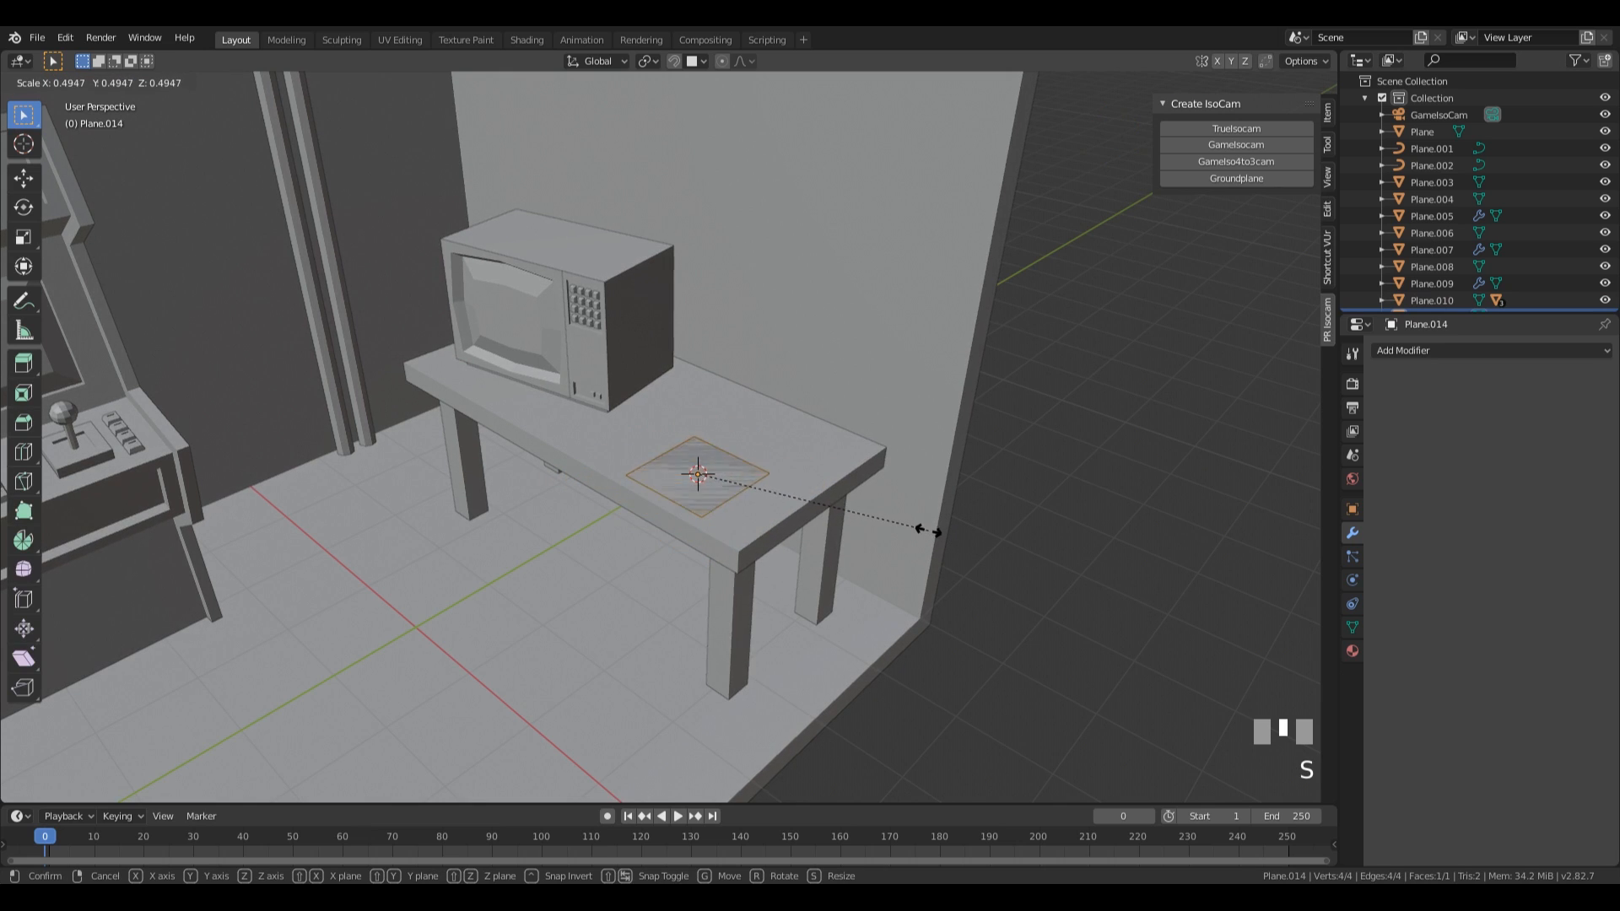
{"action": "left_click", "coordinate": [921, 528]}
{"action": "key", "text": "s"}
{"action": "key", "text": "x"}
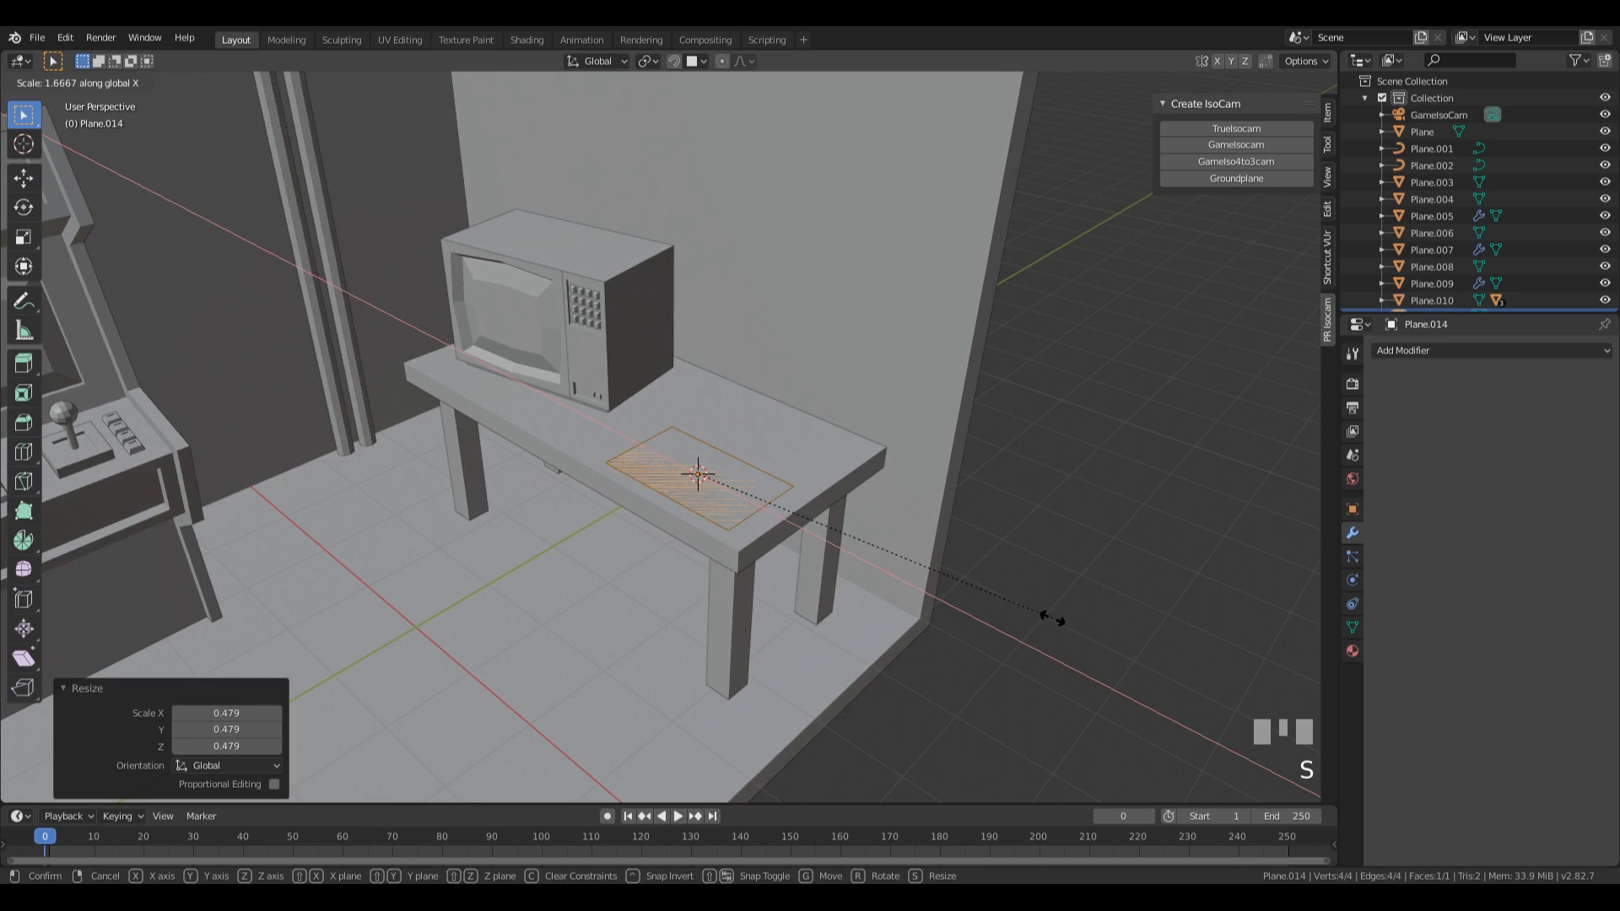
{"action": "left_click", "coordinate": [1051, 620]}
Extrude the plane up by 0.23 m and add a lengthwise loop cut slid towards the wall side.
{"action": "middle_click_drag", "start_coordinate": [1055, 615], "coordinate": [940, 567], "text": "shift"}
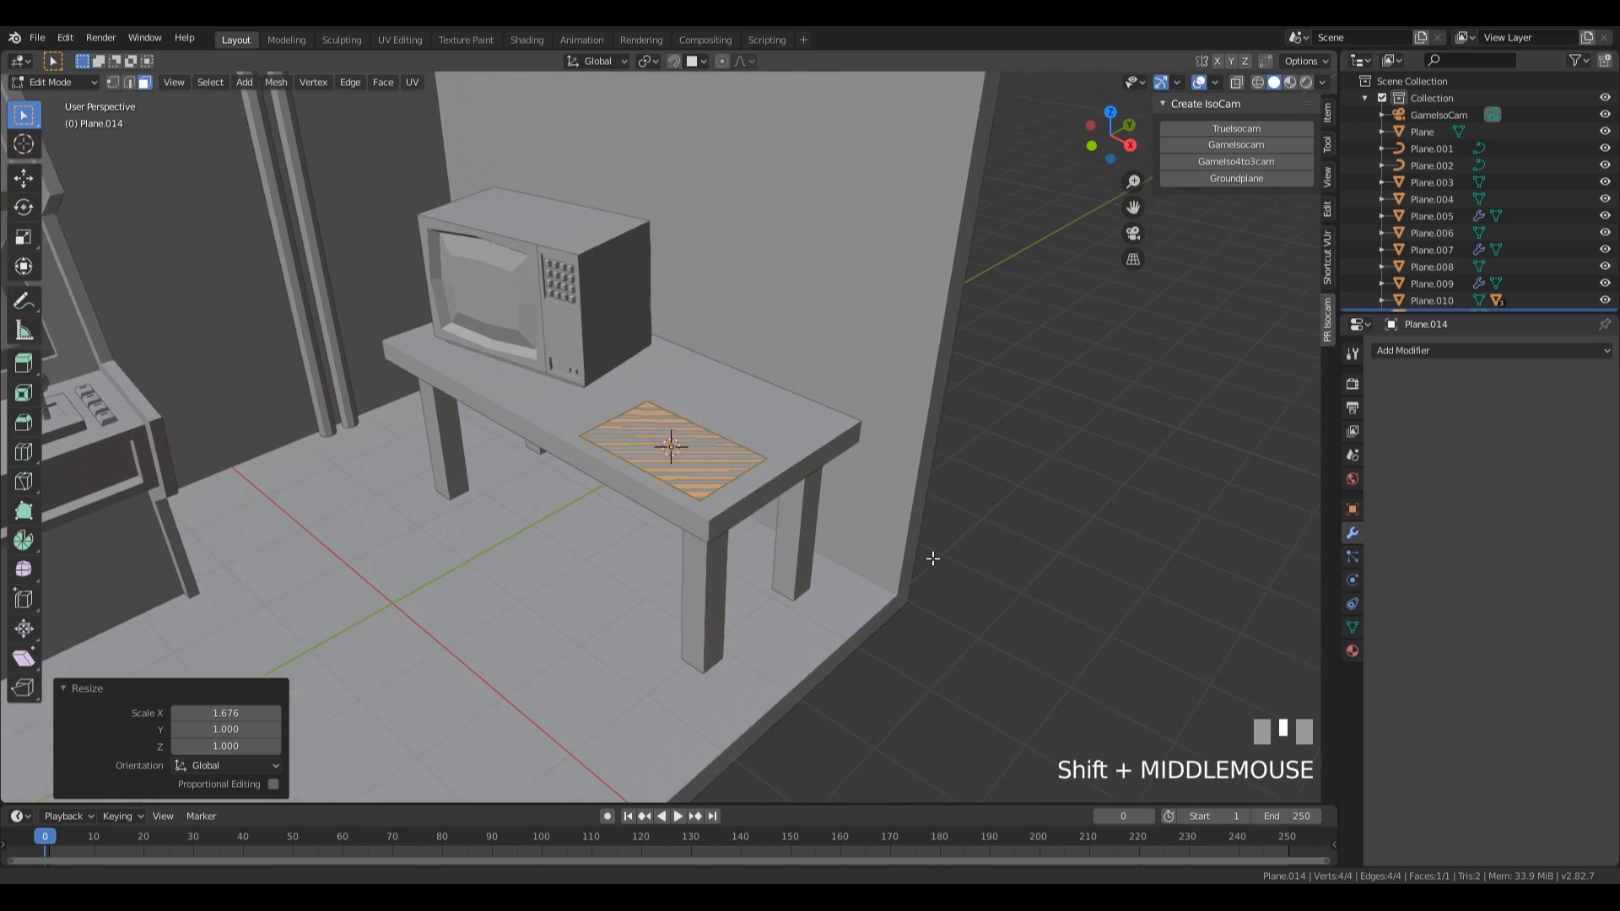
{"action": "scroll", "coordinate": [894, 545], "scroll_direction": "up", "scroll_amount": 4}
{"action": "key", "text": "e"}
{"action": "left_click", "coordinate": [874, 496]}
{"action": "middle_click_drag", "start_coordinate": [873, 496], "coordinate": [616, 430]}
{"action": "key", "text": "ctrl+r"}
{"action": "left_click", "coordinate": [612, 432]}
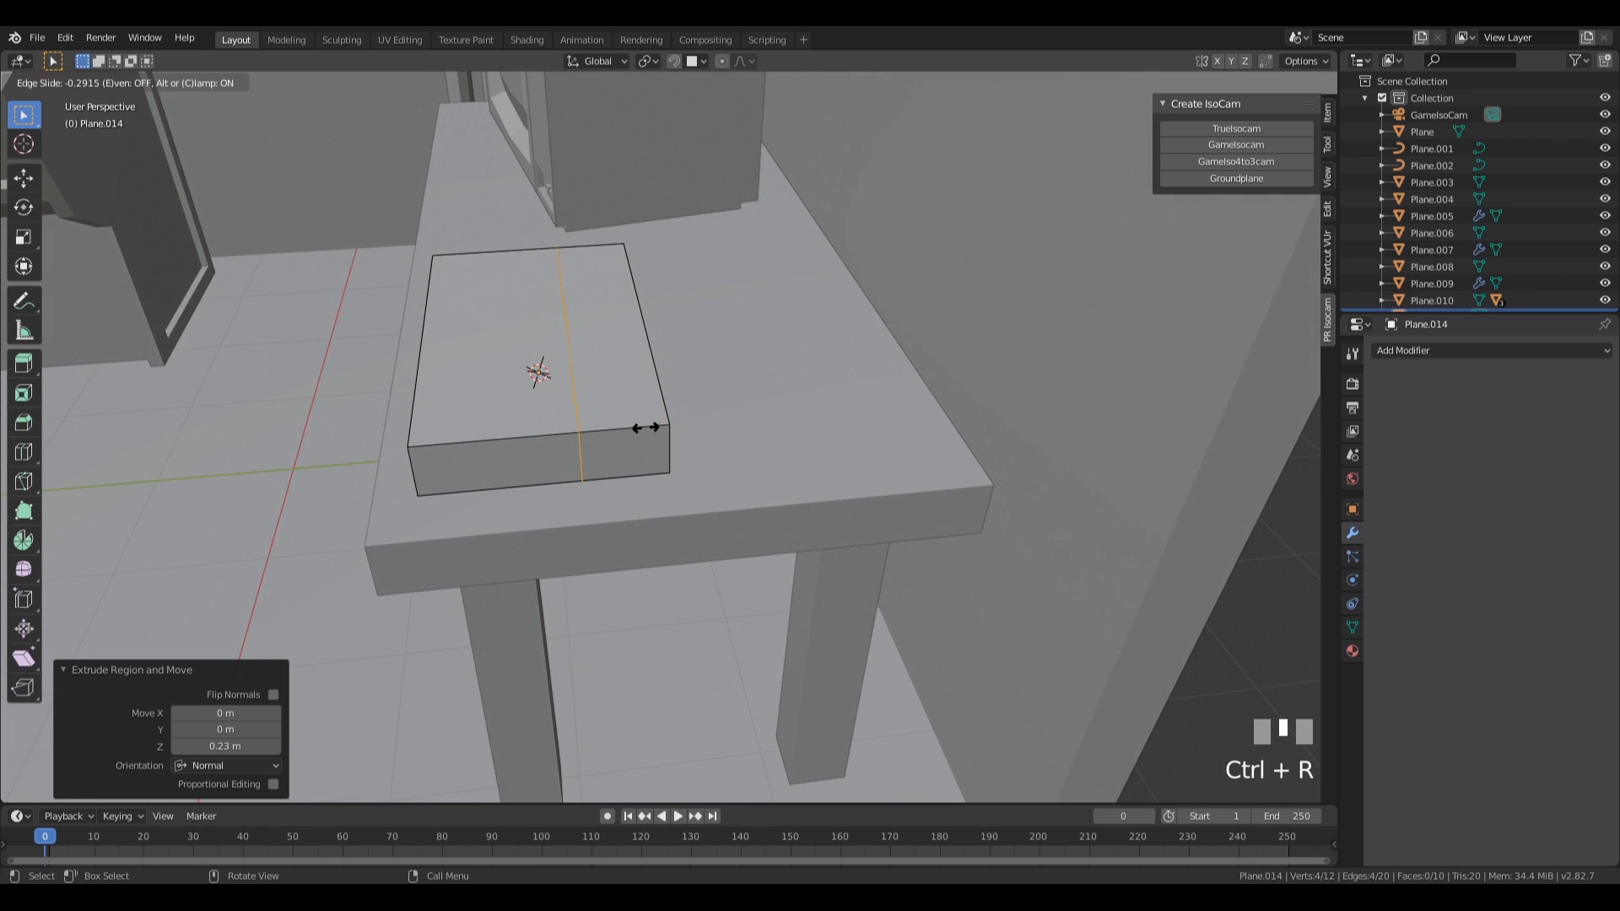
{"action": "left_click", "coordinate": [645, 427]}
Select the narrow top face on the low box's wall side and inset it by 0.05554 m.
{"action": "key", "text": "3"}
{"action": "middle_click_drag", "start_coordinate": [641, 430], "coordinate": [741, 395]}
{"action": "left_click", "coordinate": [741, 395]}
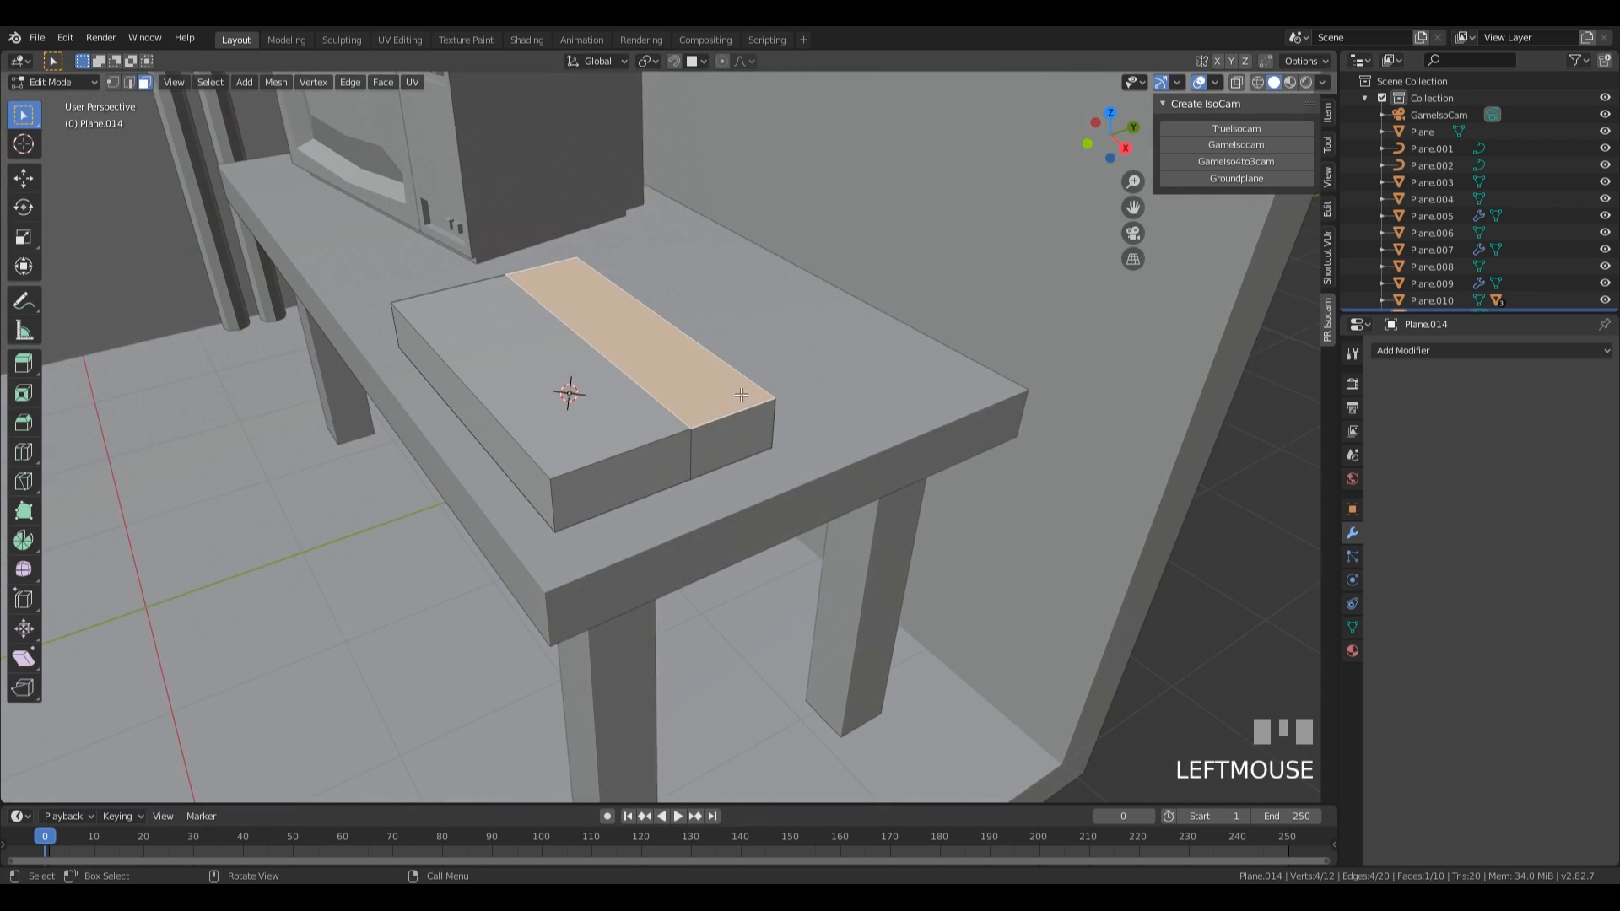
{"action": "key", "text": "i"}
{"action": "left_click", "coordinate": [904, 505]}
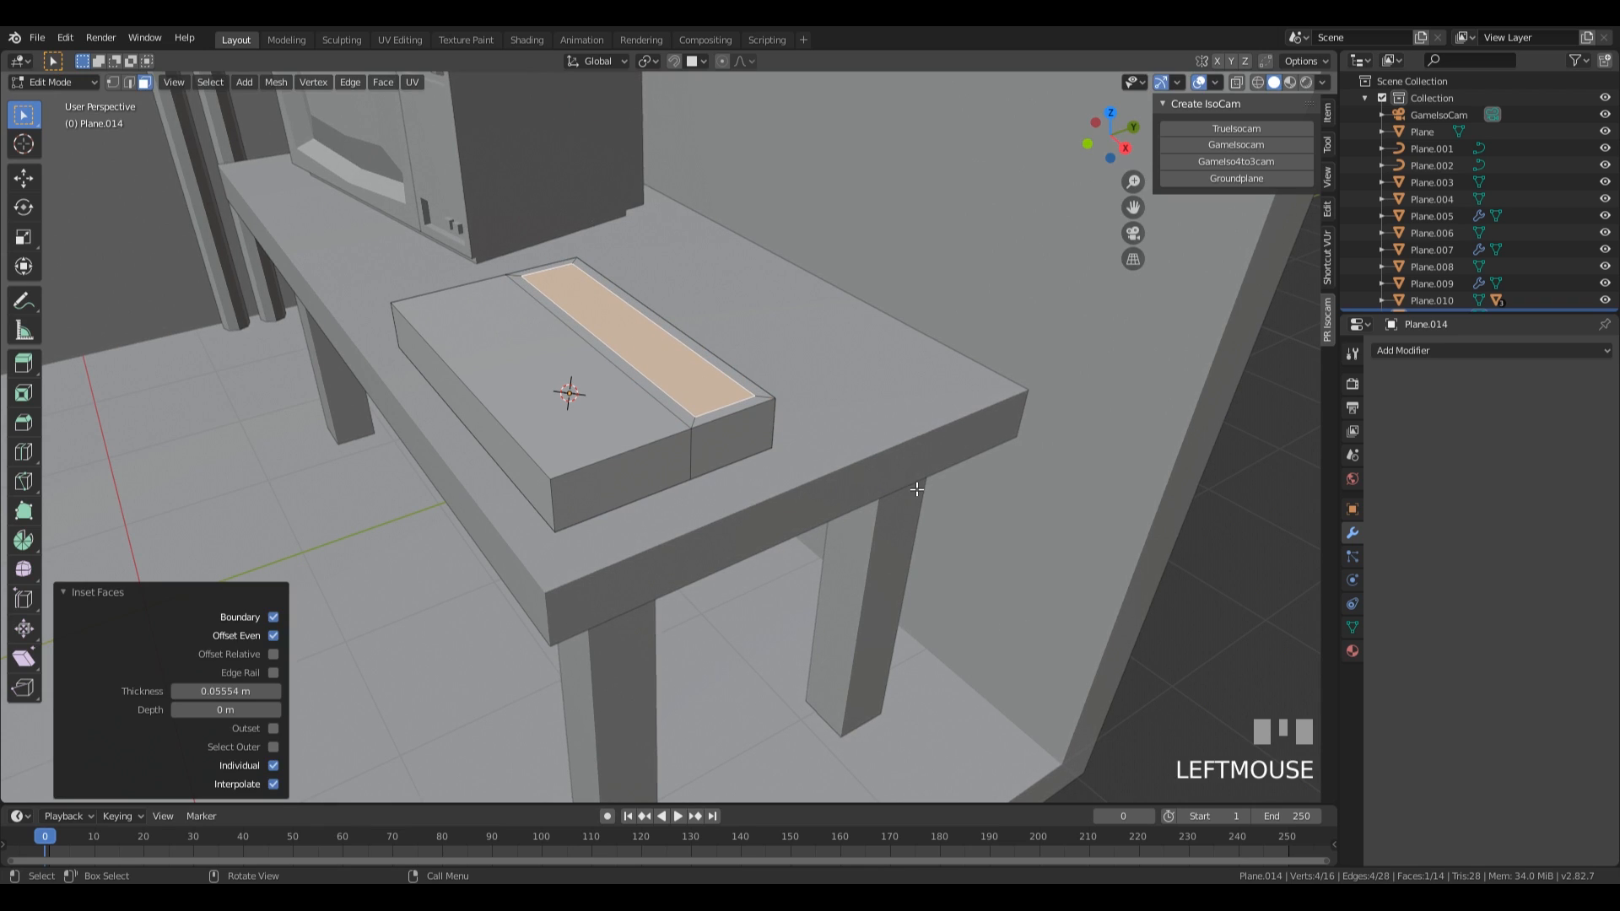
{"action": "middle_click_drag", "start_coordinate": [917, 487], "coordinate": [932, 492]}
Extrude the inset strip up by 0.153 m and narrow it along Y to about a third, forming a tapered ridge.
{"action": "key", "text": "e"}
{"action": "left_click", "coordinate": [913, 464]}
{"action": "key", "text": "s"}
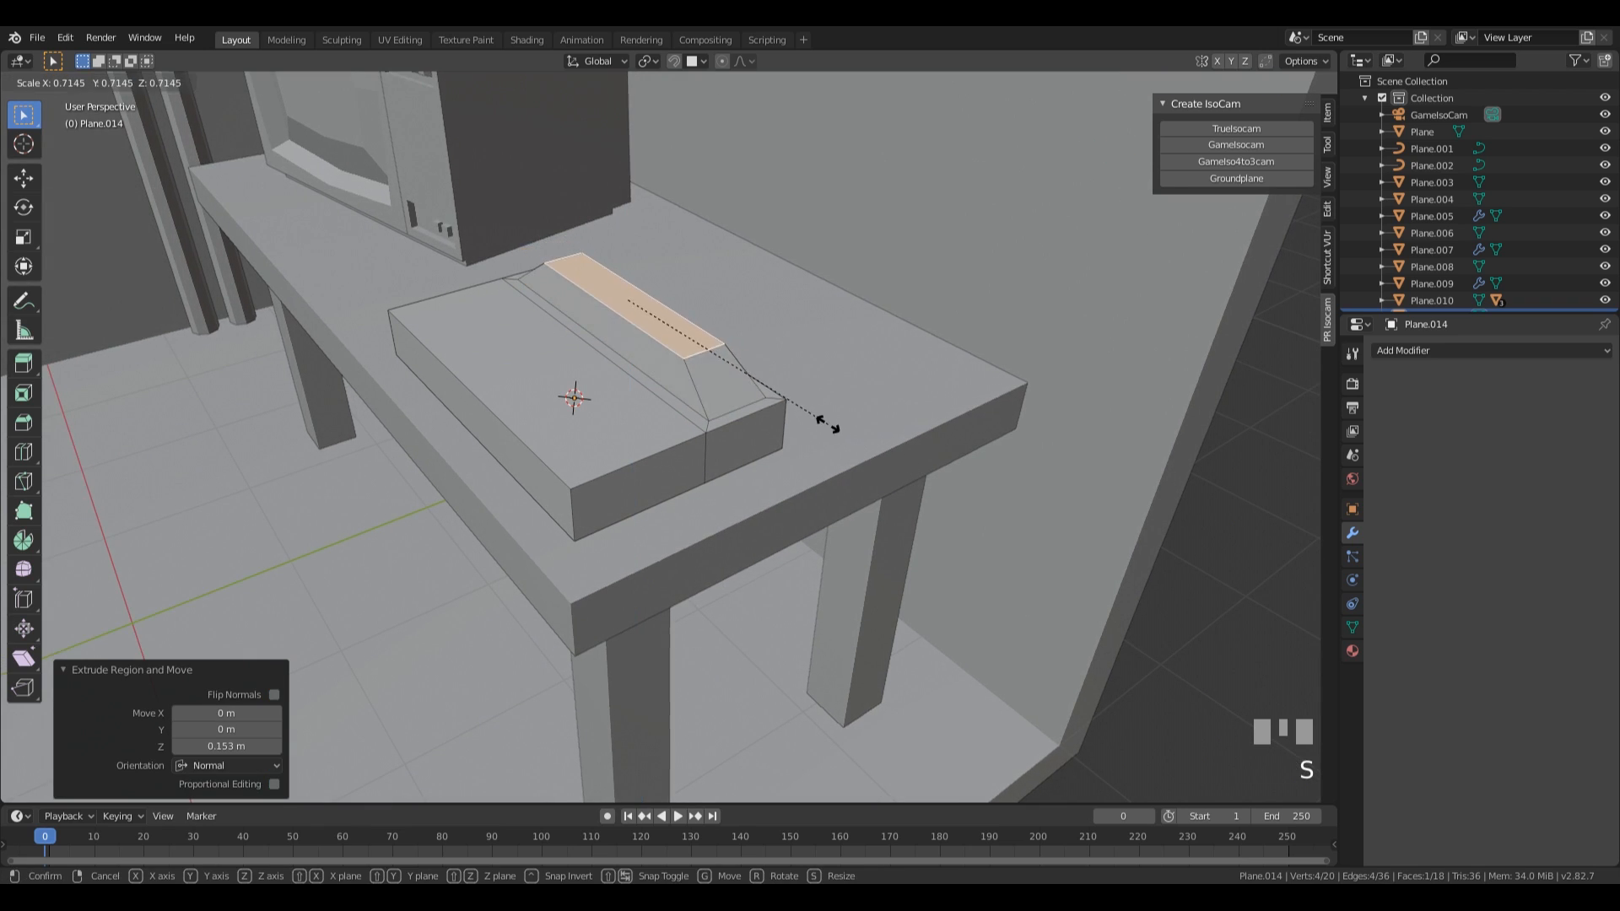
{"action": "key", "text": "x"}
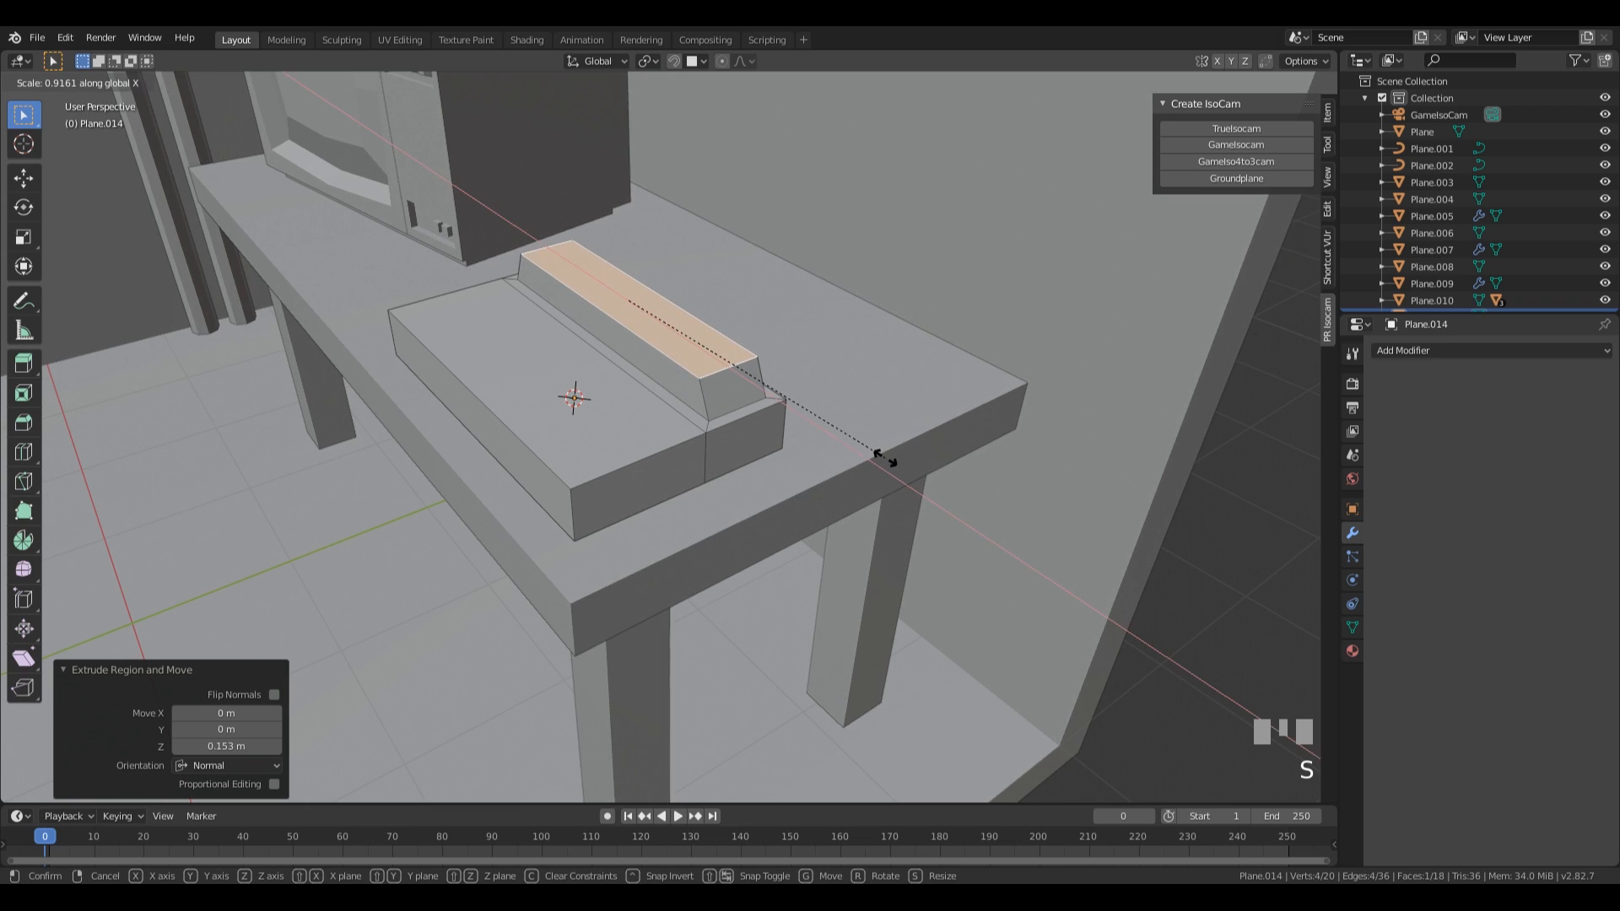
{"action": "key", "text": "y"}
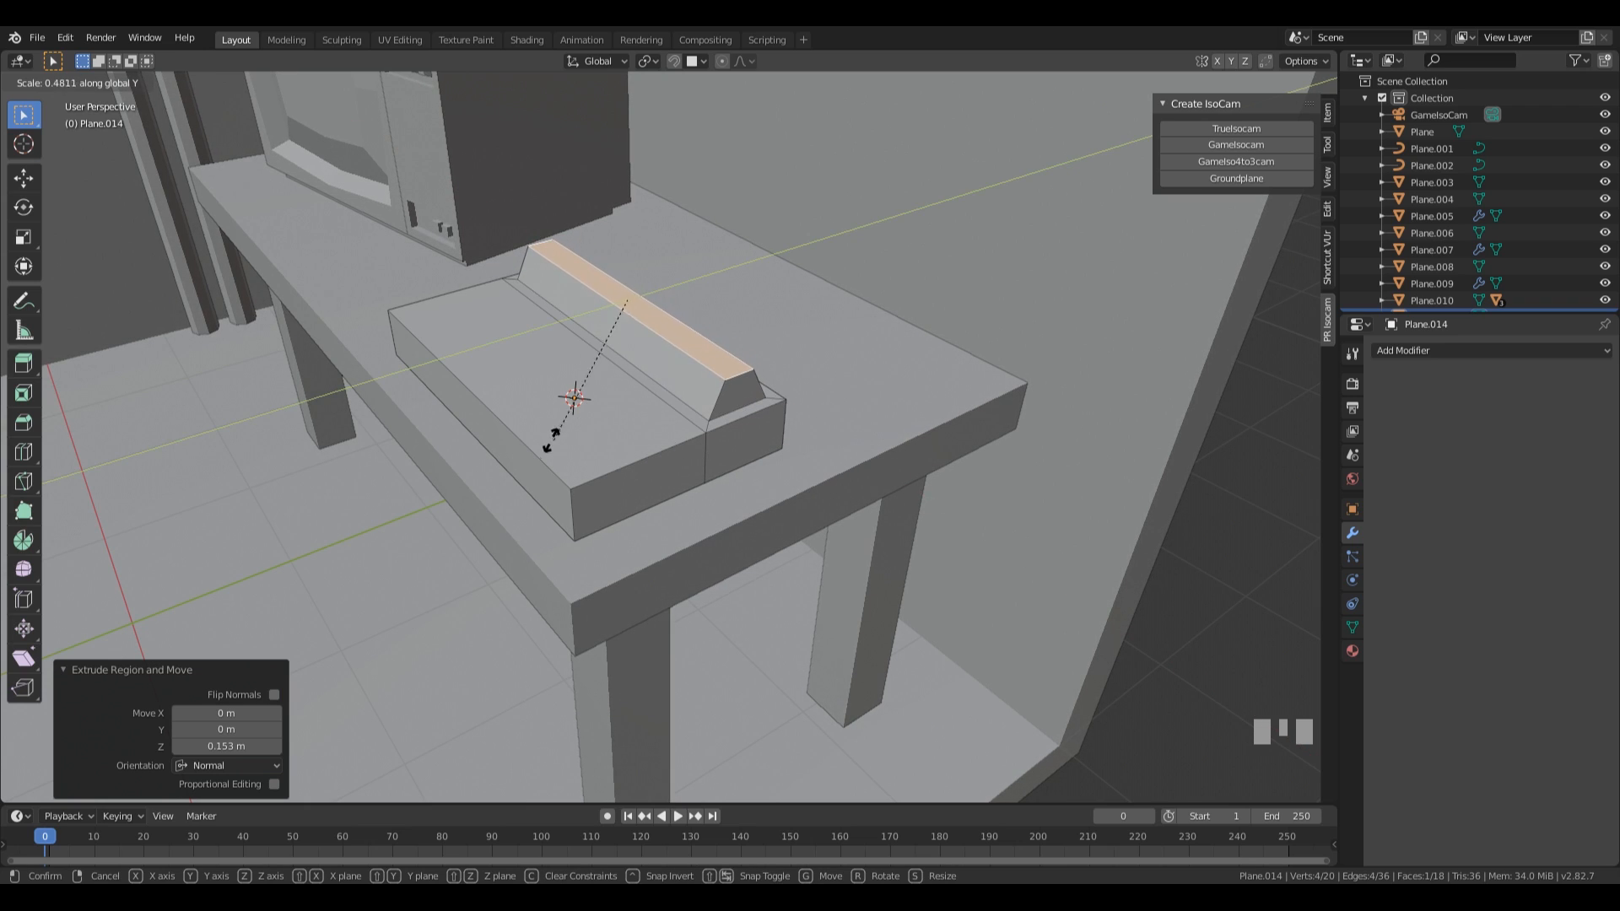
{"action": "left_click", "coordinate": [673, 389]}
Select the bottom edges at both short ends of the low box and scale them to 0.898 along X.
{"action": "middle_click_drag", "start_coordinate": [886, 476], "coordinate": [924, 406]}
{"action": "key", "text": "2"}
{"action": "left_click", "coordinate": [735, 407]}
{"action": "left_click", "coordinate": [781, 388], "text": "shift"}
{"action": "middle_click_drag", "start_coordinate": [781, 388], "coordinate": [644, 459]}
{"action": "left_click", "coordinate": [644, 377], "text": "shift"}
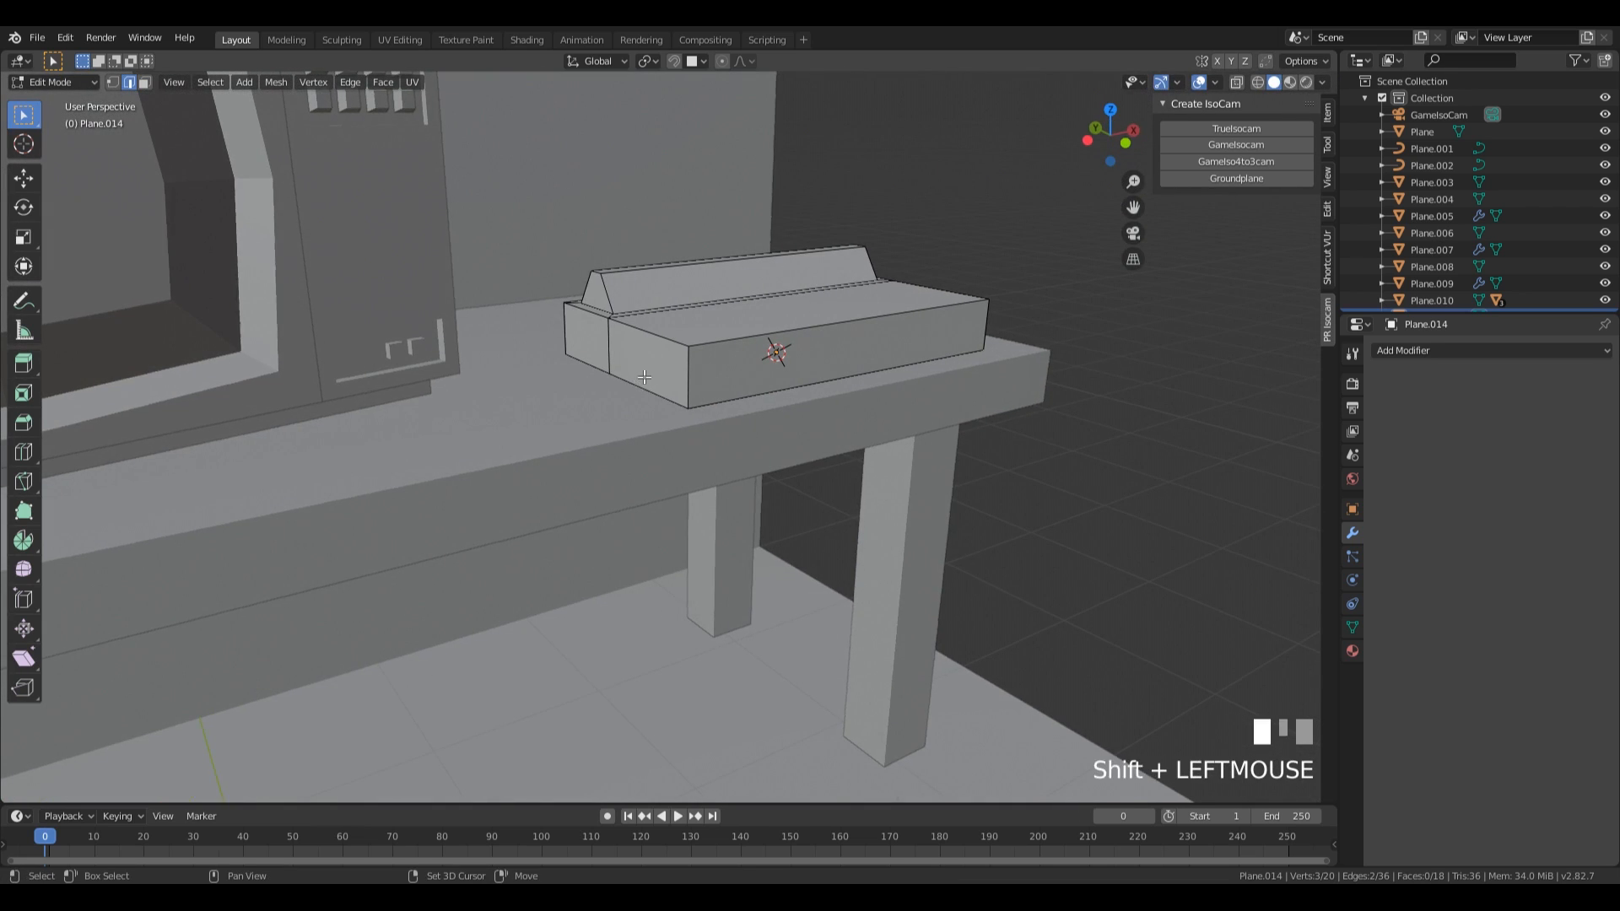
{"action": "left_click", "coordinate": [593, 361], "text": "shift"}
{"action": "middle_click_drag", "start_coordinate": [593, 361], "coordinate": [455, 393]}
{"action": "key", "text": "s"}
{"action": "key", "text": "x"}
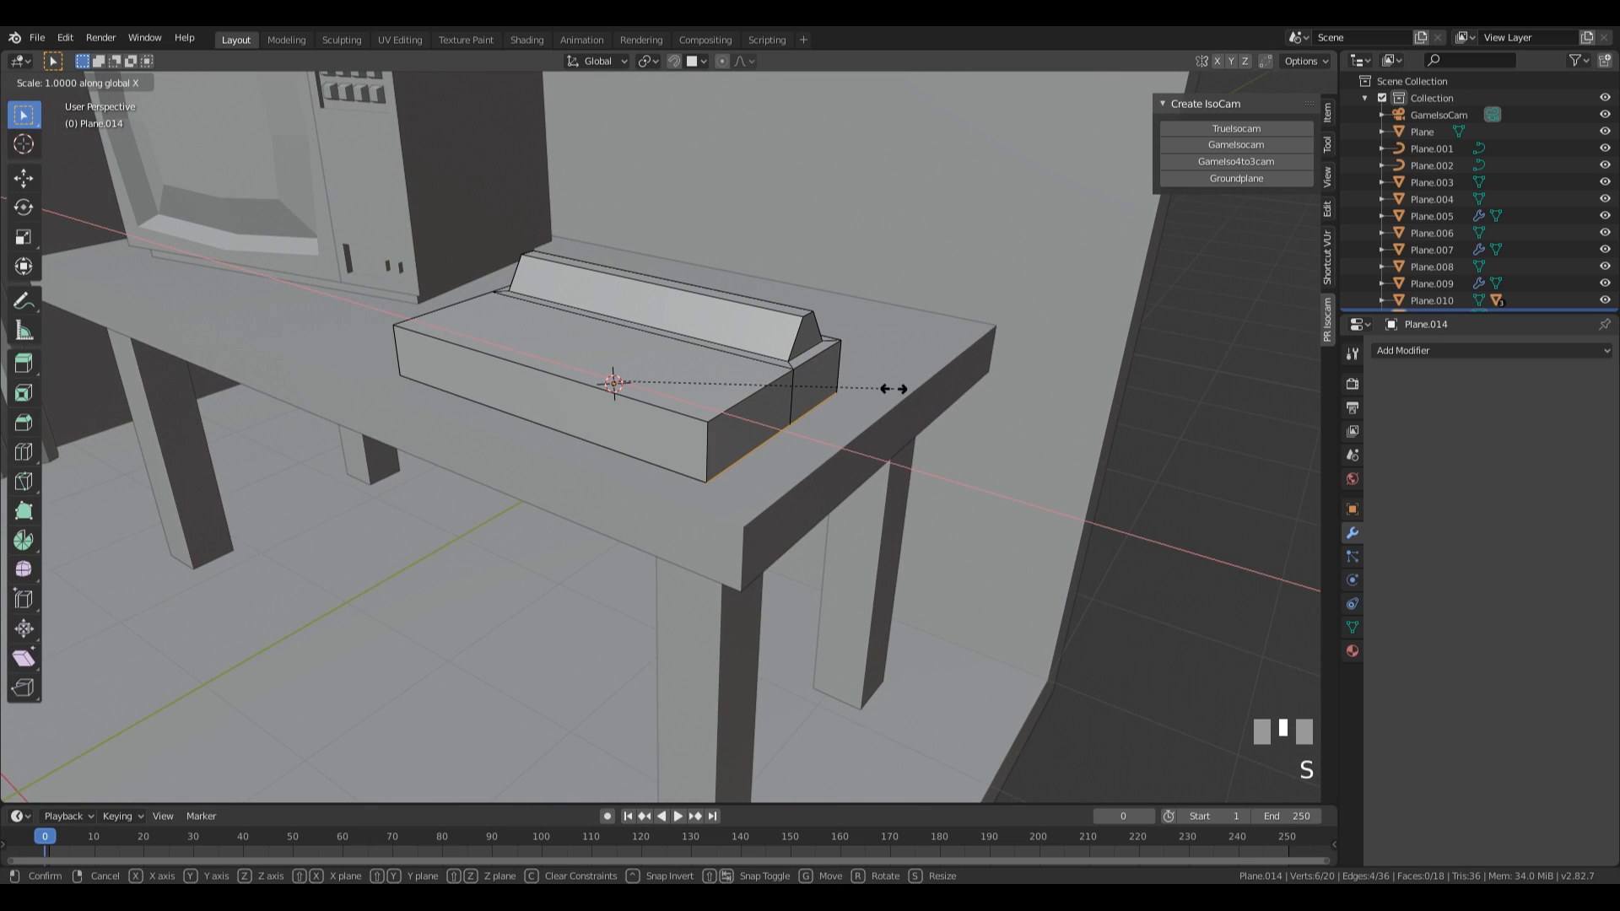
{"action": "left_click", "coordinate": [865, 383]}
Bevel the bottom end edges of the low box by about 0.075 m with 3 segments.
{"action": "mouse_move", "coordinate": [865, 383]}
{"action": "middle_mouse_down"}
{"action": "mouse_move", "coordinate": [832, 387]}
{"action": "mouse_move", "coordinate": [843, 405]}
{"action": "middle_mouse_up"}
{"action": "key", "text": "ctrl+b"}
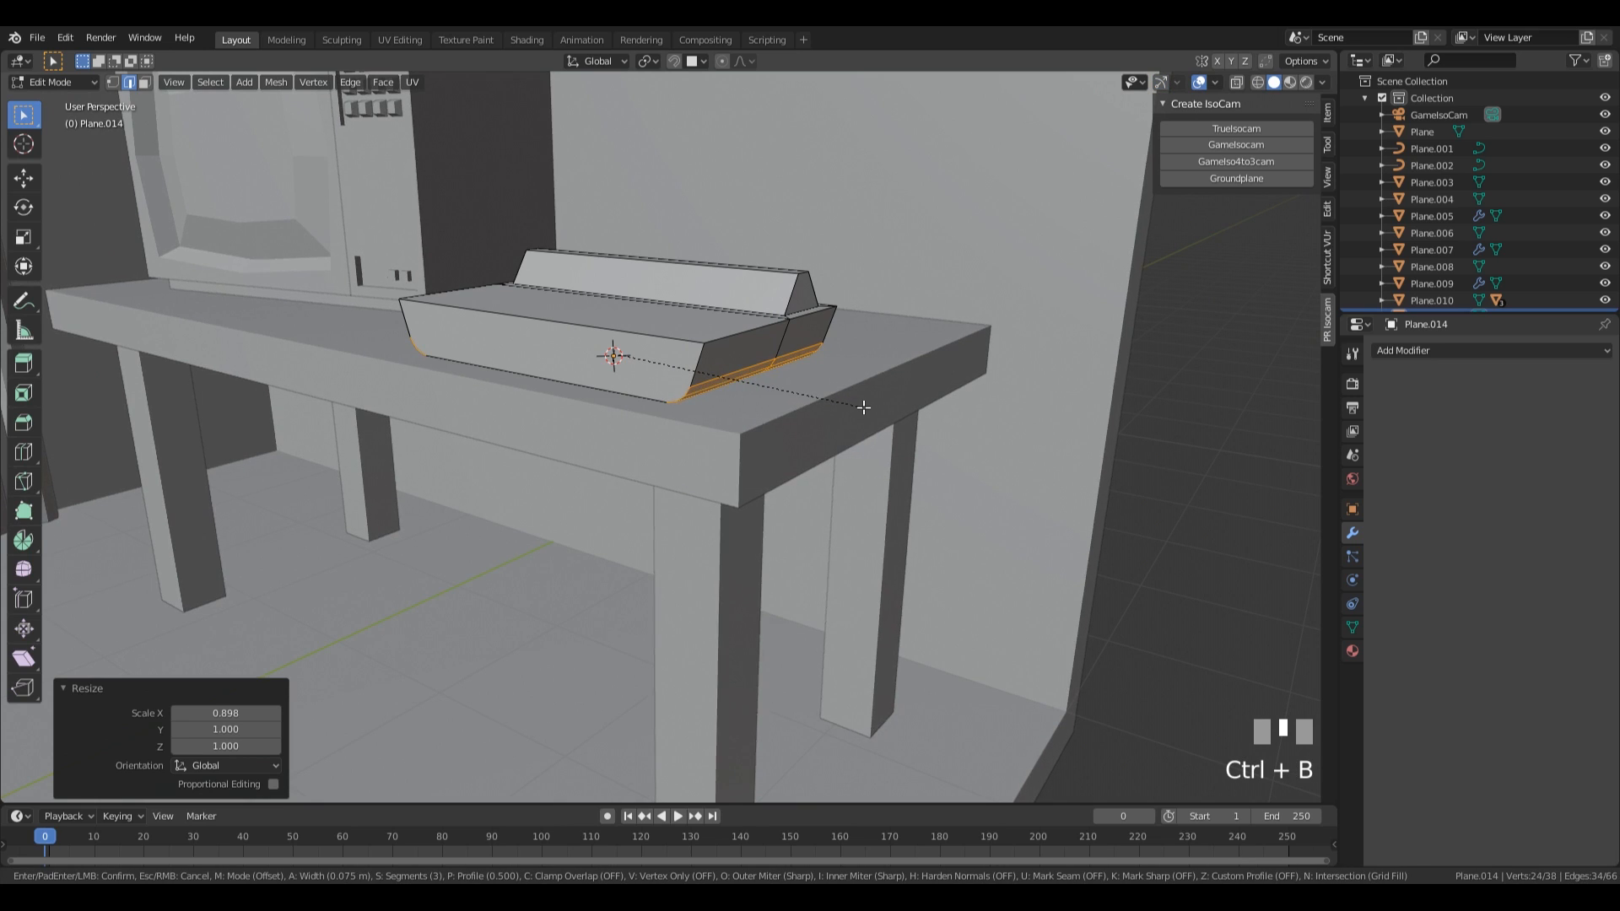
{"action": "left_click", "coordinate": [860, 406]}
Select the low box's wide top face and long front face and inset them together by 0.06809 m, with Individual off.
{"action": "middle_click_drag", "start_coordinate": [860, 406], "coordinate": [908, 464]}
{"action": "key", "text": "3"}
{"action": "left_click", "coordinate": [831, 402]}
{"action": "left_click", "coordinate": [708, 386], "text": "shift"}
{"action": "key", "text": "i"}
{"action": "key", "text": "i"}
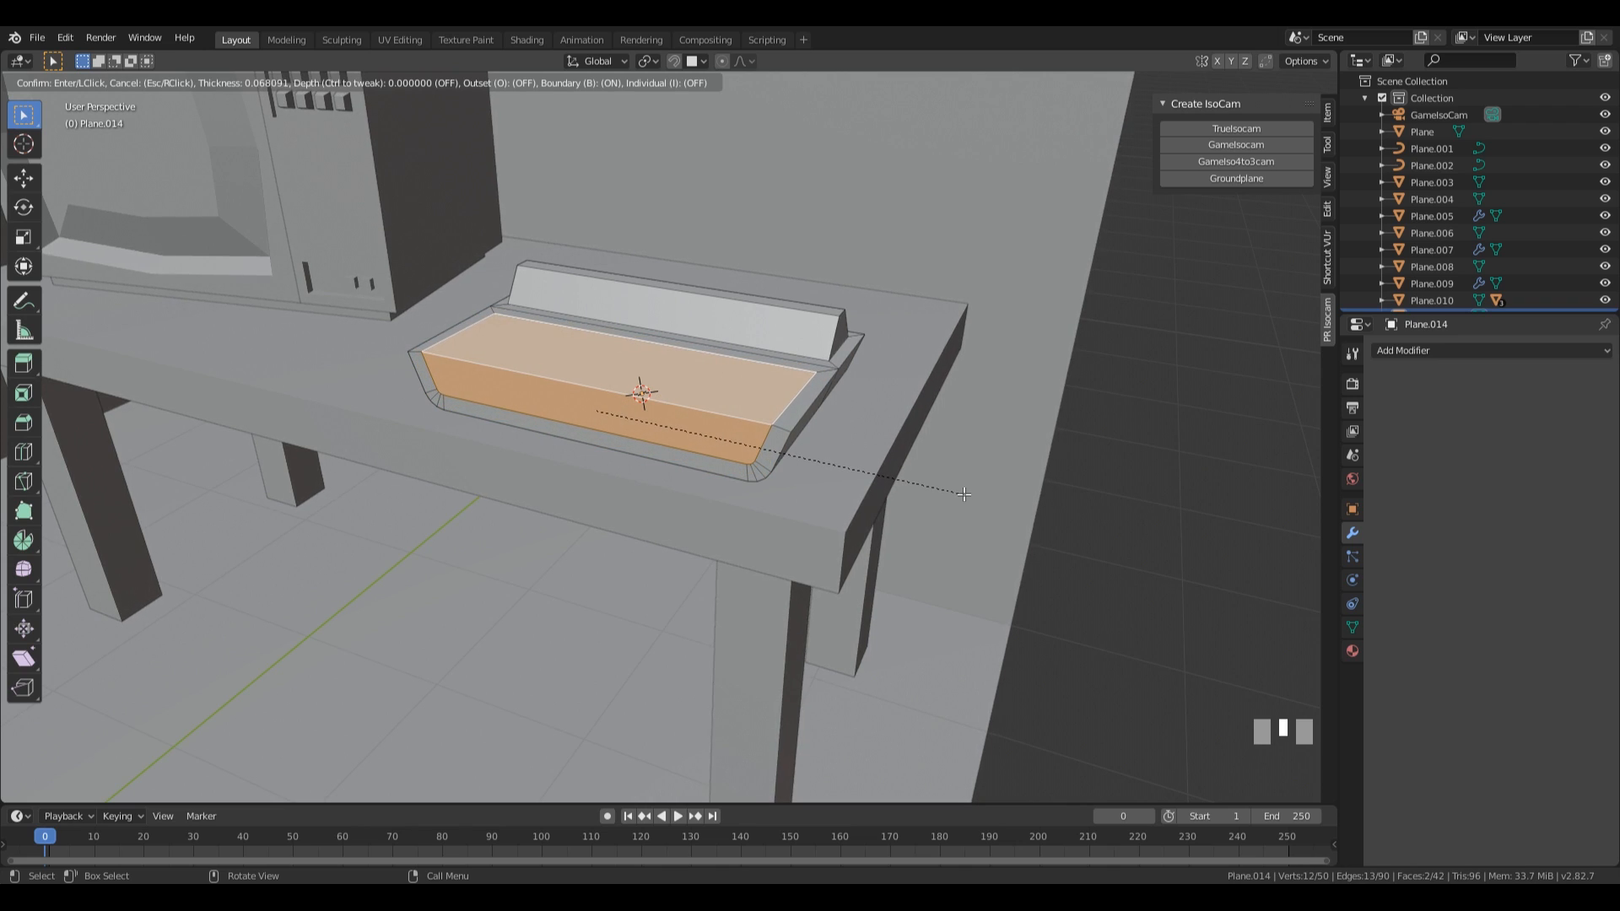
{"action": "left_click", "coordinate": [965, 495]}
Extrude the two inset faces inward along their normals by about 0.0129 m with Even Thickness on.
{"action": "middle_click_drag", "start_coordinate": [964, 494], "coordinate": [872, 473]}
{"action": "key", "text": "alt+e"}
{"action": "left_click", "coordinate": [872, 472]}
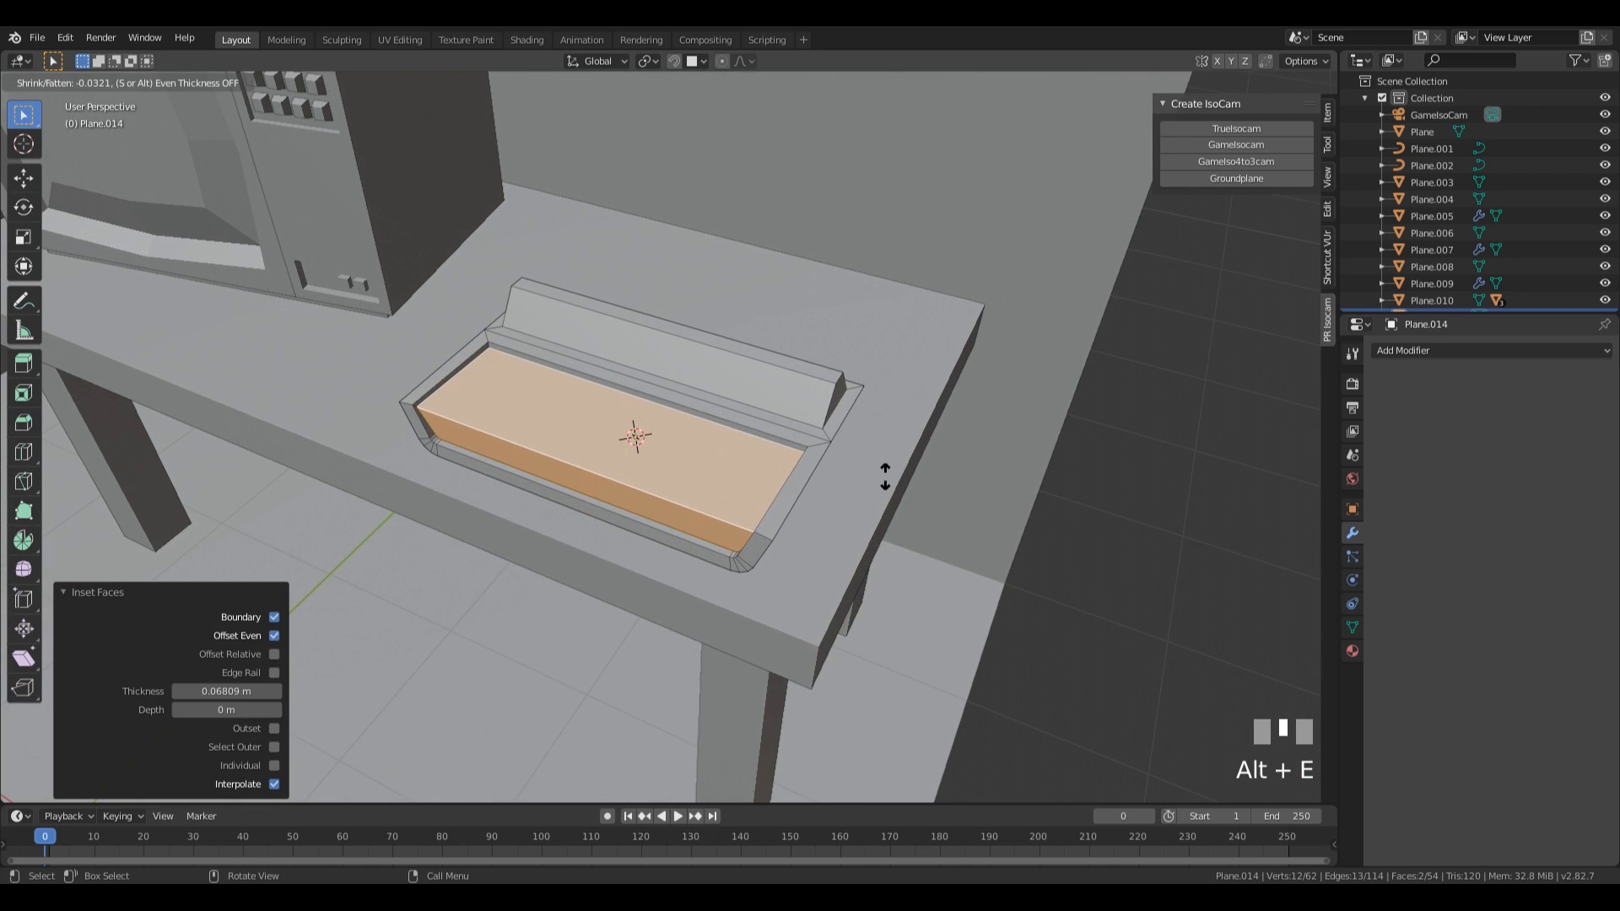
{"action": "key", "text": "s"}
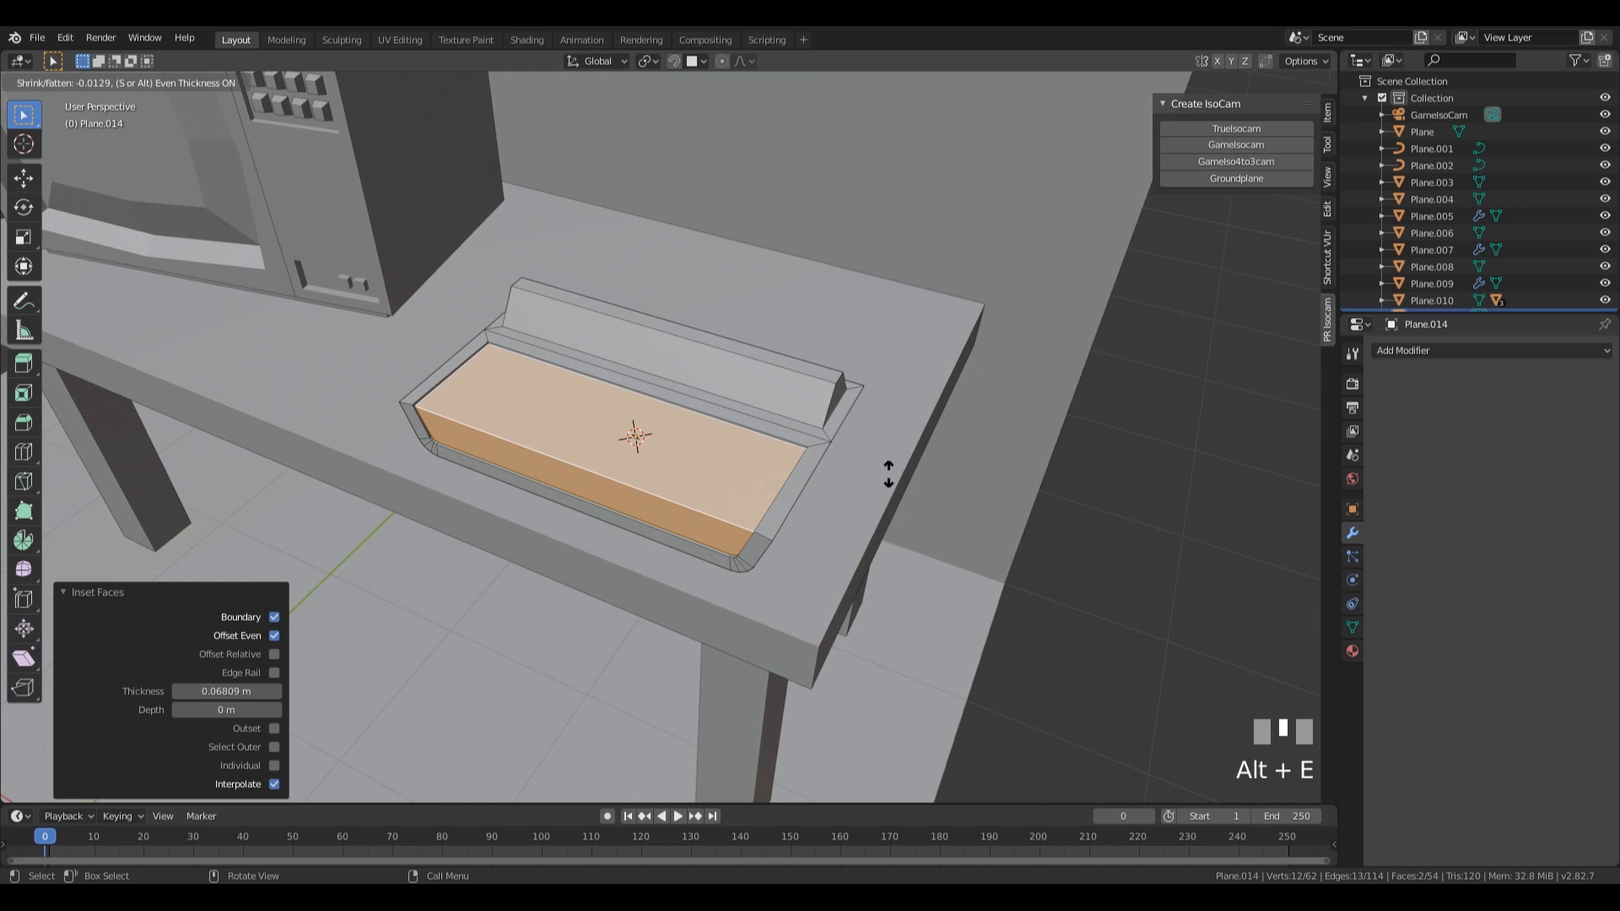
{"action": "left_click", "coordinate": [889, 475]}
{"action": "key", "text": "Tab"}
{"action": "scroll", "coordinate": [874, 474], "scroll_direction": "down", "scroll_amount": 4}
{"action": "middle_click_drag", "start_coordinate": [859, 474], "coordinate": [746, 440]}
{"action": "scroll", "coordinate": [759, 447], "scroll_direction": "up", "scroll_amount": 5}
{"action": "key", "text": "Tab"}
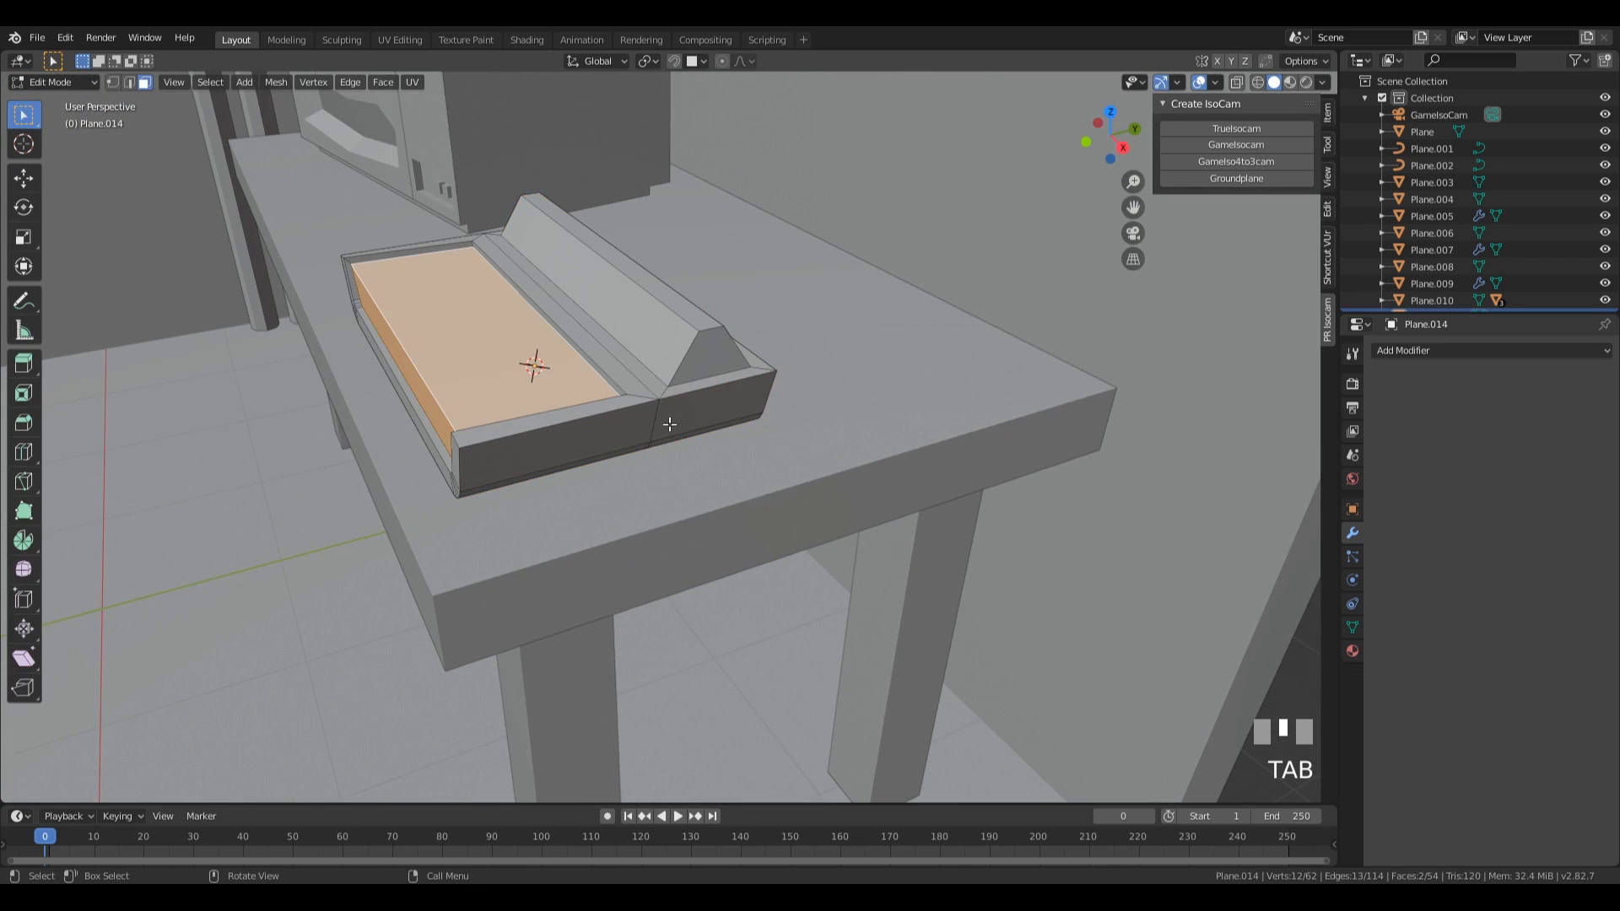
Move the long base edge in front of the low device's ridge by about -0.028 m along Y.
{"action": "key", "text": "2"}
{"action": "left_click", "coordinate": [607, 332]}
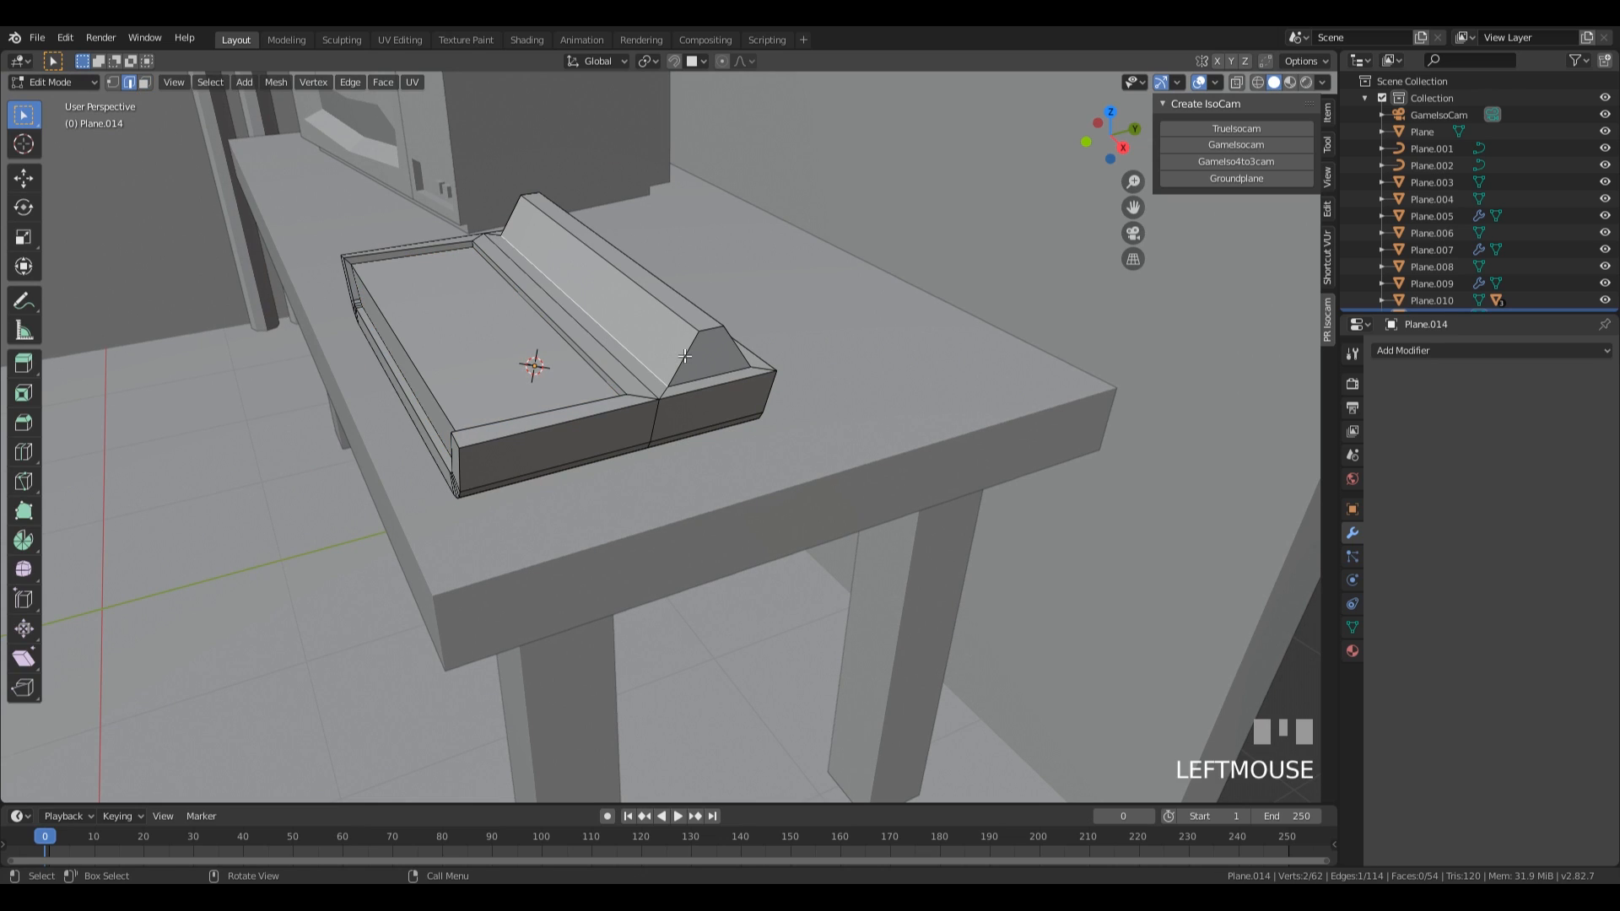
{"action": "key", "text": "g"}
{"action": "key", "text": "y"}
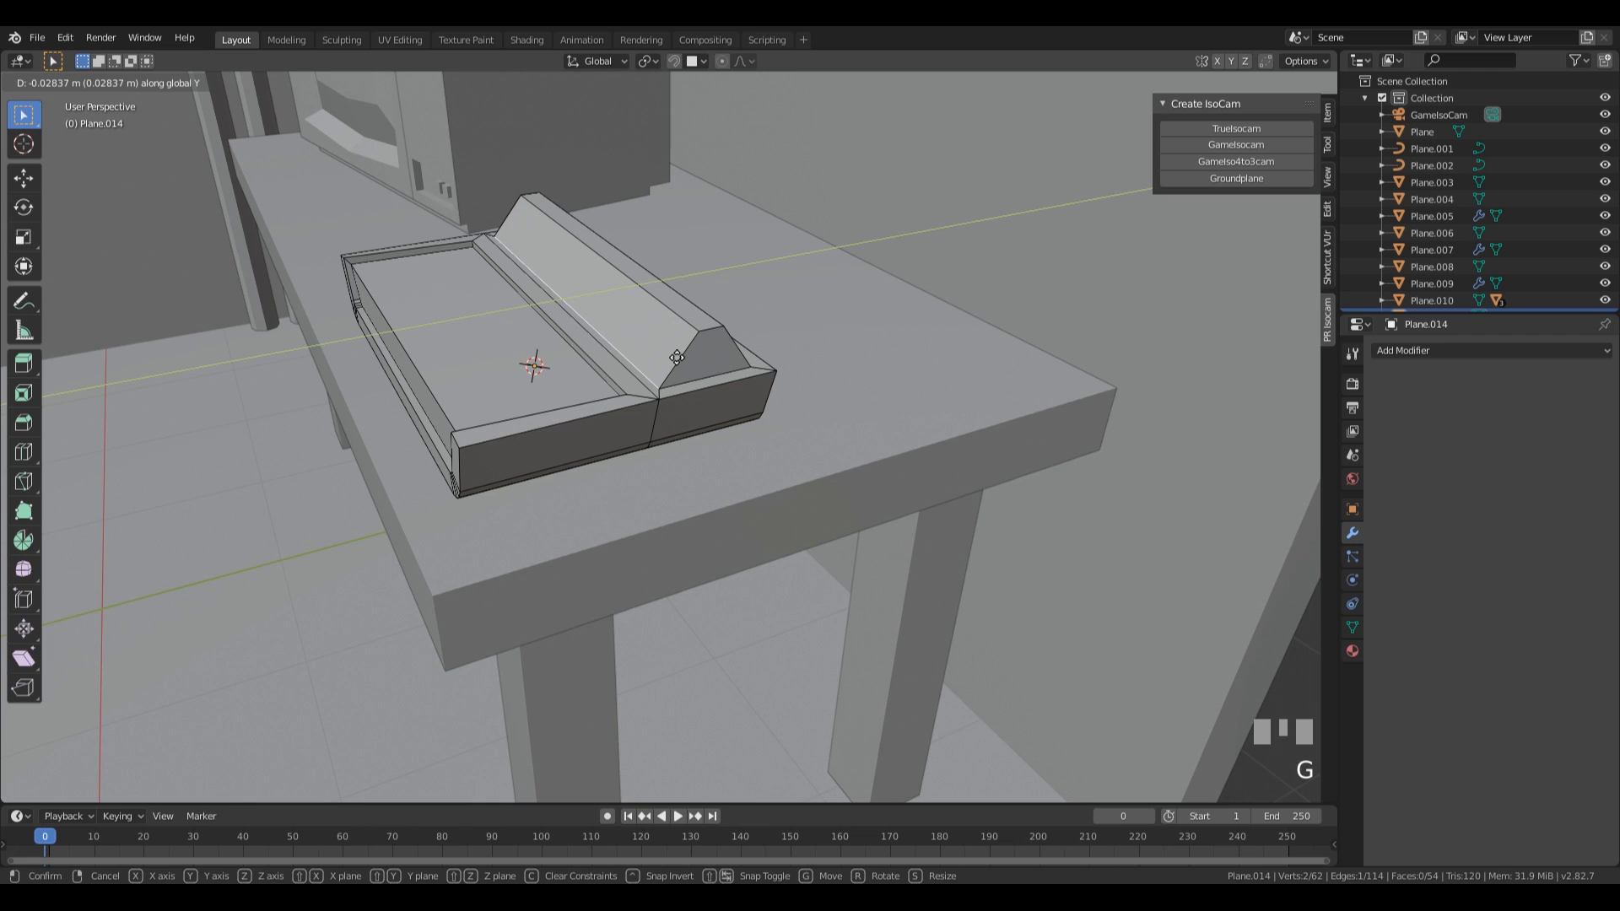
{"action": "left_click", "coordinate": [677, 358]}
Separate the ridge's long sloped front face into its own object.
{"action": "middle_click_drag", "start_coordinate": [671, 356], "coordinate": [764, 375]}
{"action": "key", "text": "3"}
{"action": "left_click", "coordinate": [656, 297]}
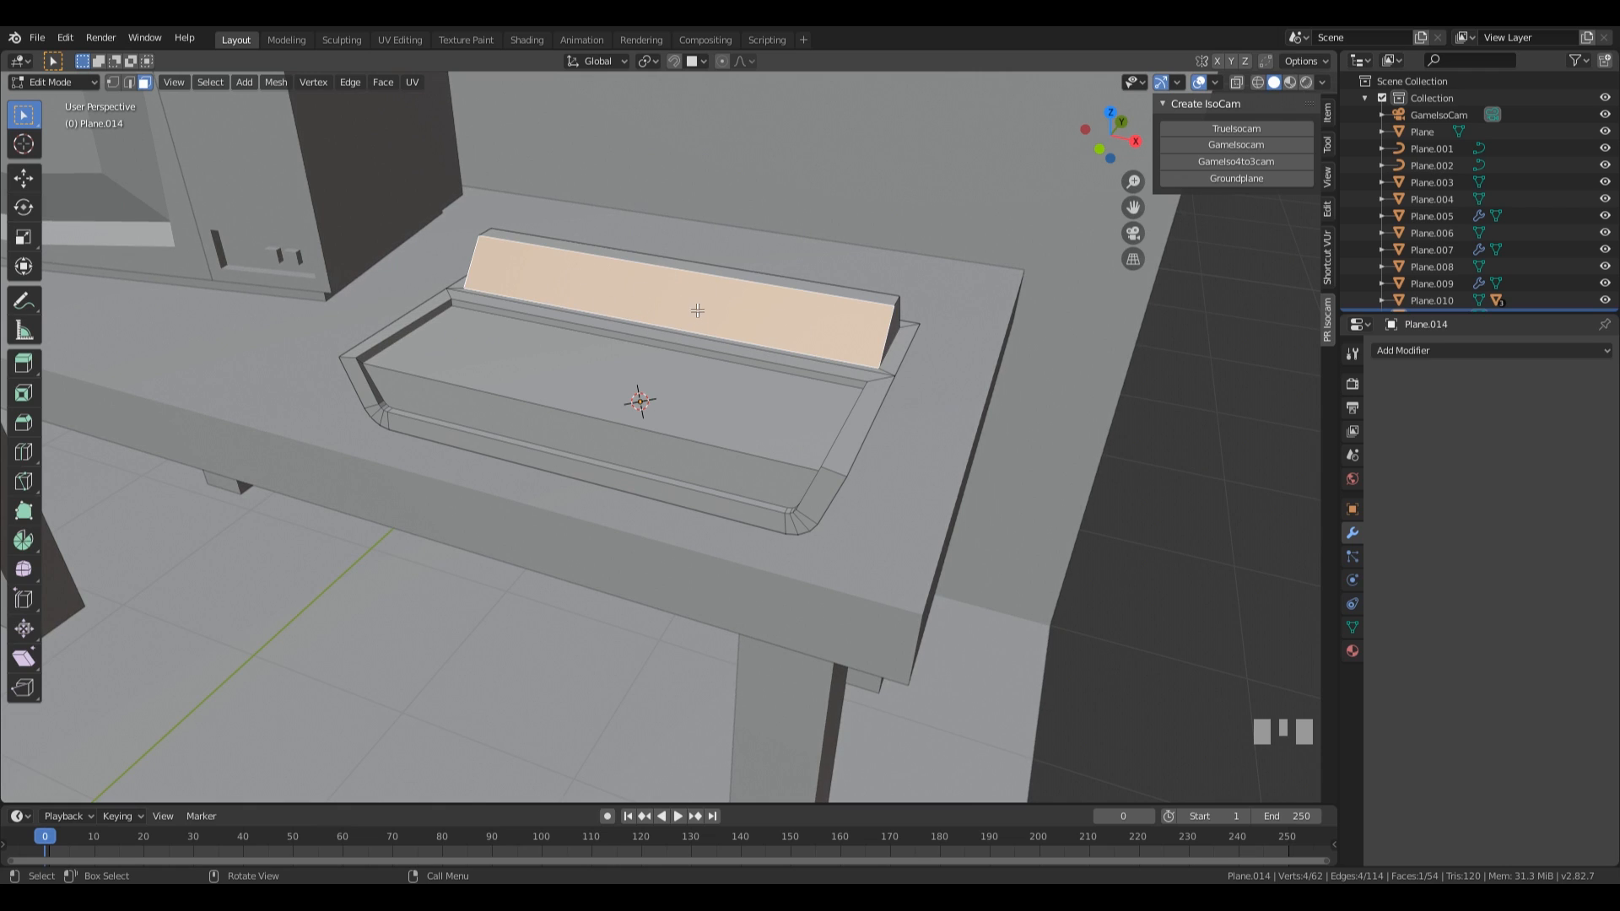
{"action": "key", "text": "x"}
{"action": "key", "text": "Return"}
{"action": "key", "text": "Tab"}
Divide the separated sloped strip with two crosswise loop cuts and scale them closer together along X to about 0.877.
{"action": "left_click", "coordinate": [741, 309]}
{"action": "key", "text": "Tab"}
{"action": "key", "text": "ctrl+r"}
{"action": "scroll", "coordinate": [661, 315], "scroll_direction": "up", "scroll_amount": 1}
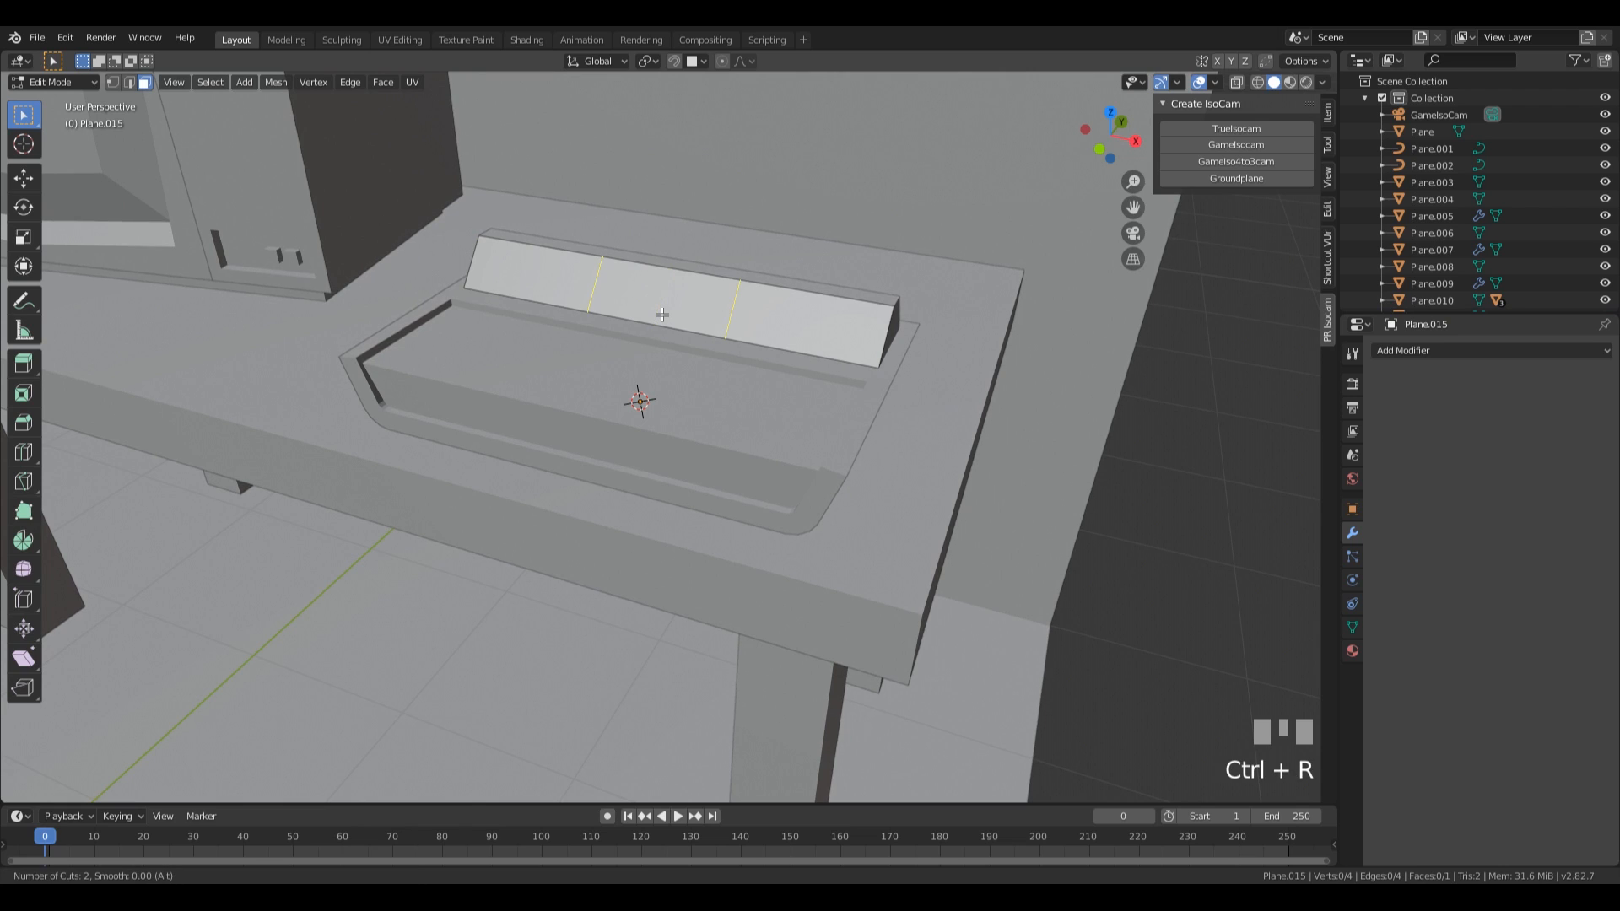
{"action": "left_click", "coordinate": [661, 315]}
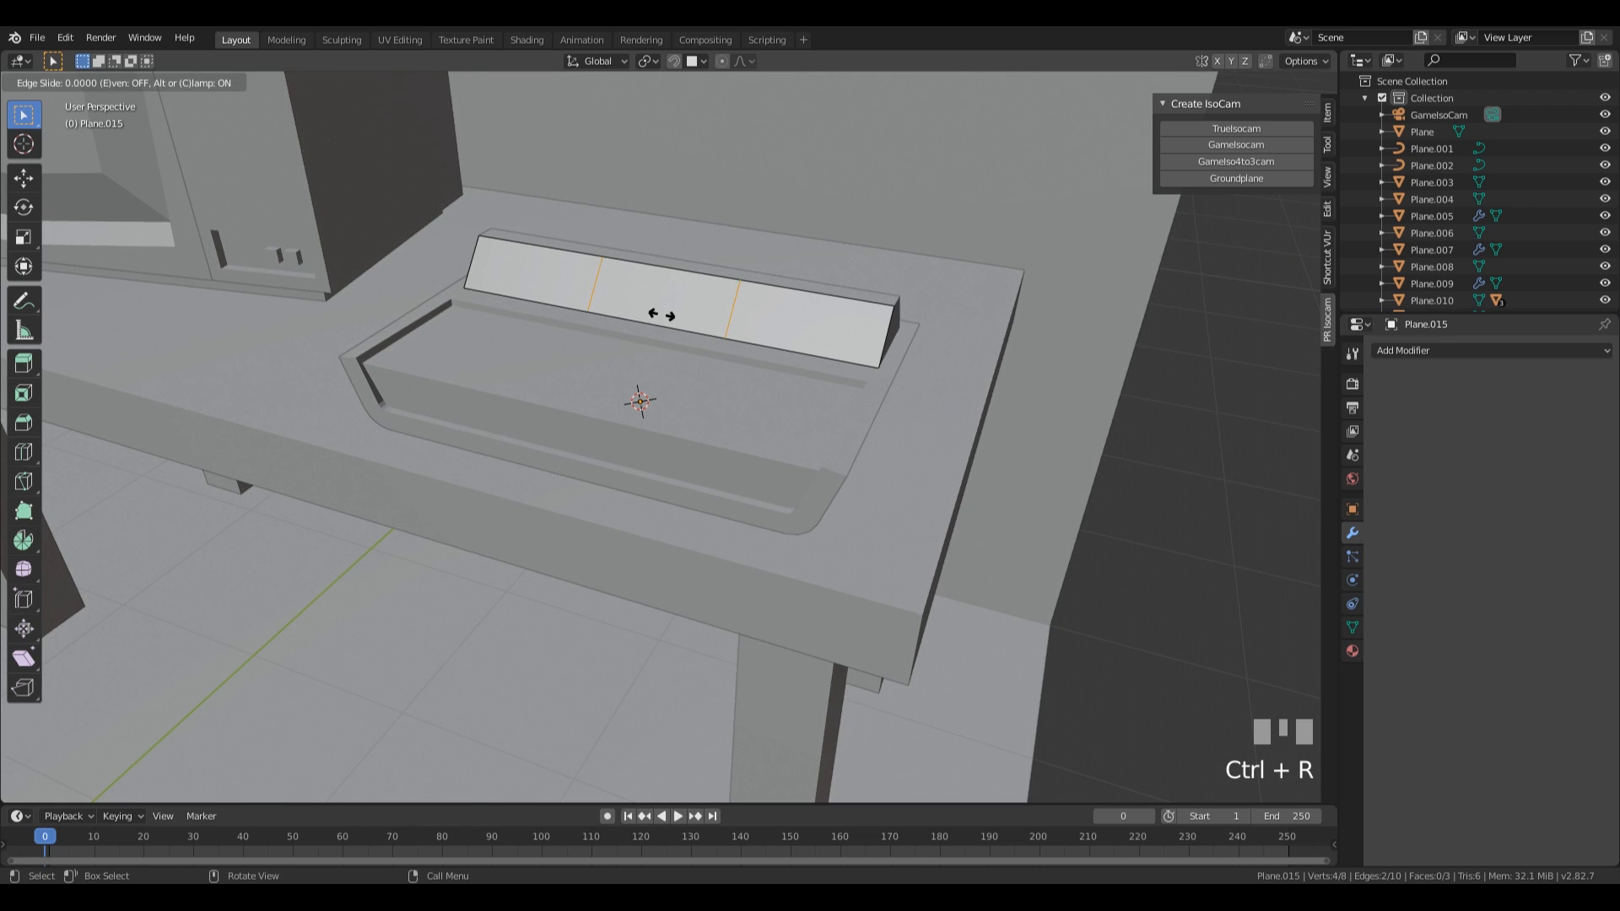
{"action": "right_click", "coordinate": [661, 315]}
{"action": "key", "text": "s"}
{"action": "key", "text": "x"}
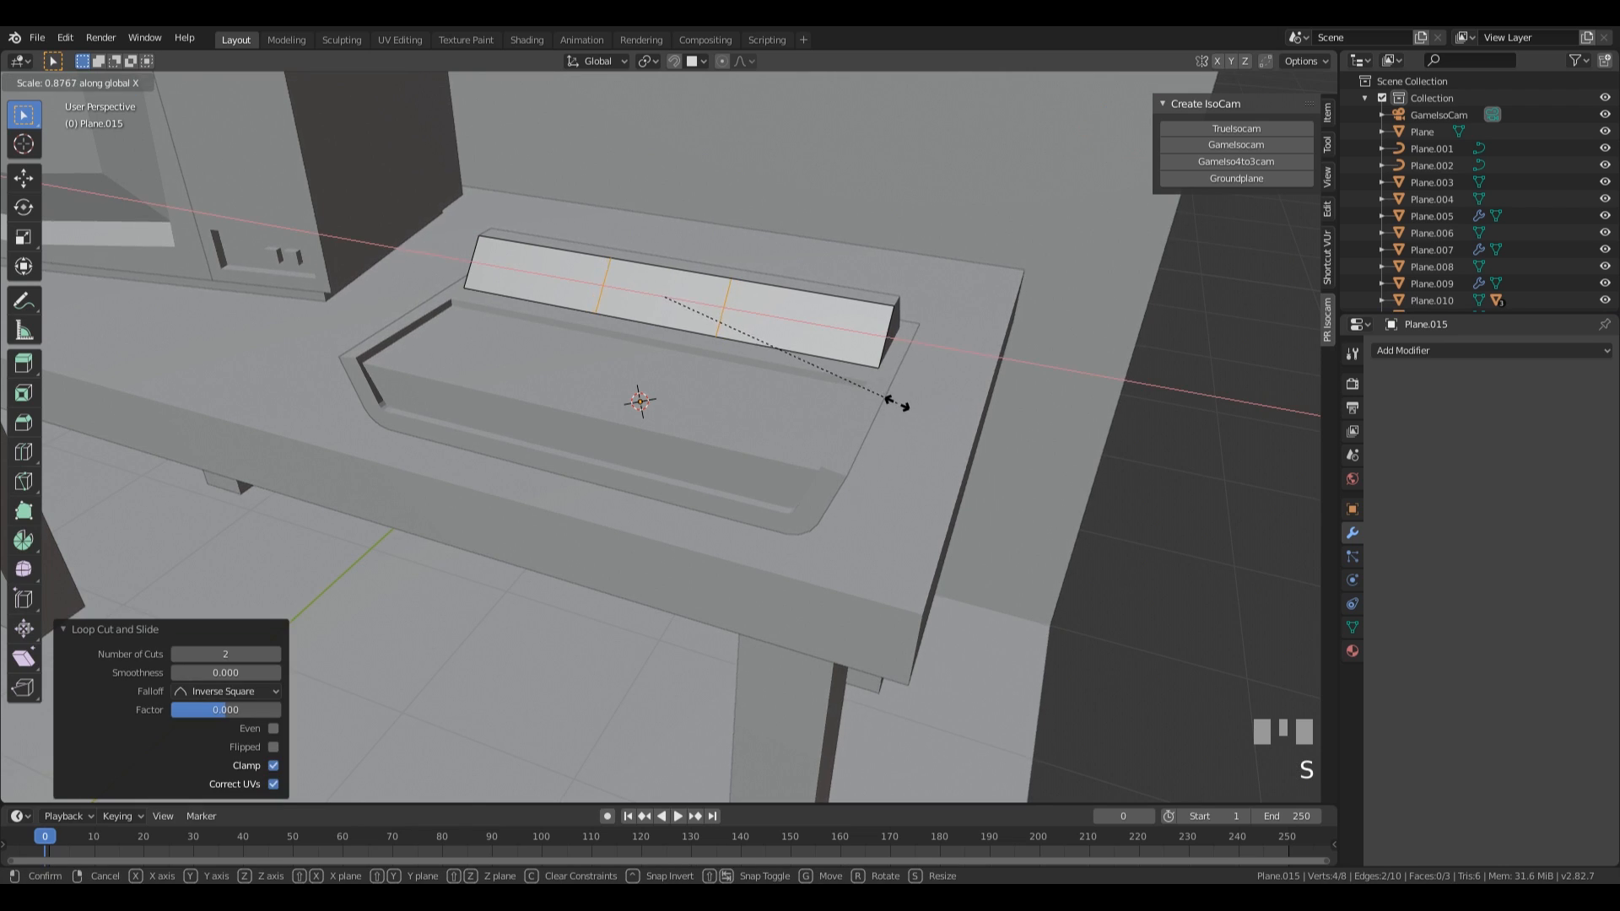
{"action": "left_click", "coordinate": [896, 403]}
Inset the strip's middle face by about 0.046 m and extrude it 0.0583 m inward.
{"action": "middle_click_drag", "start_coordinate": [628, 304], "coordinate": [886, 325]}
{"action": "key", "text": "3"}
{"action": "left_click", "coordinate": [678, 363]}
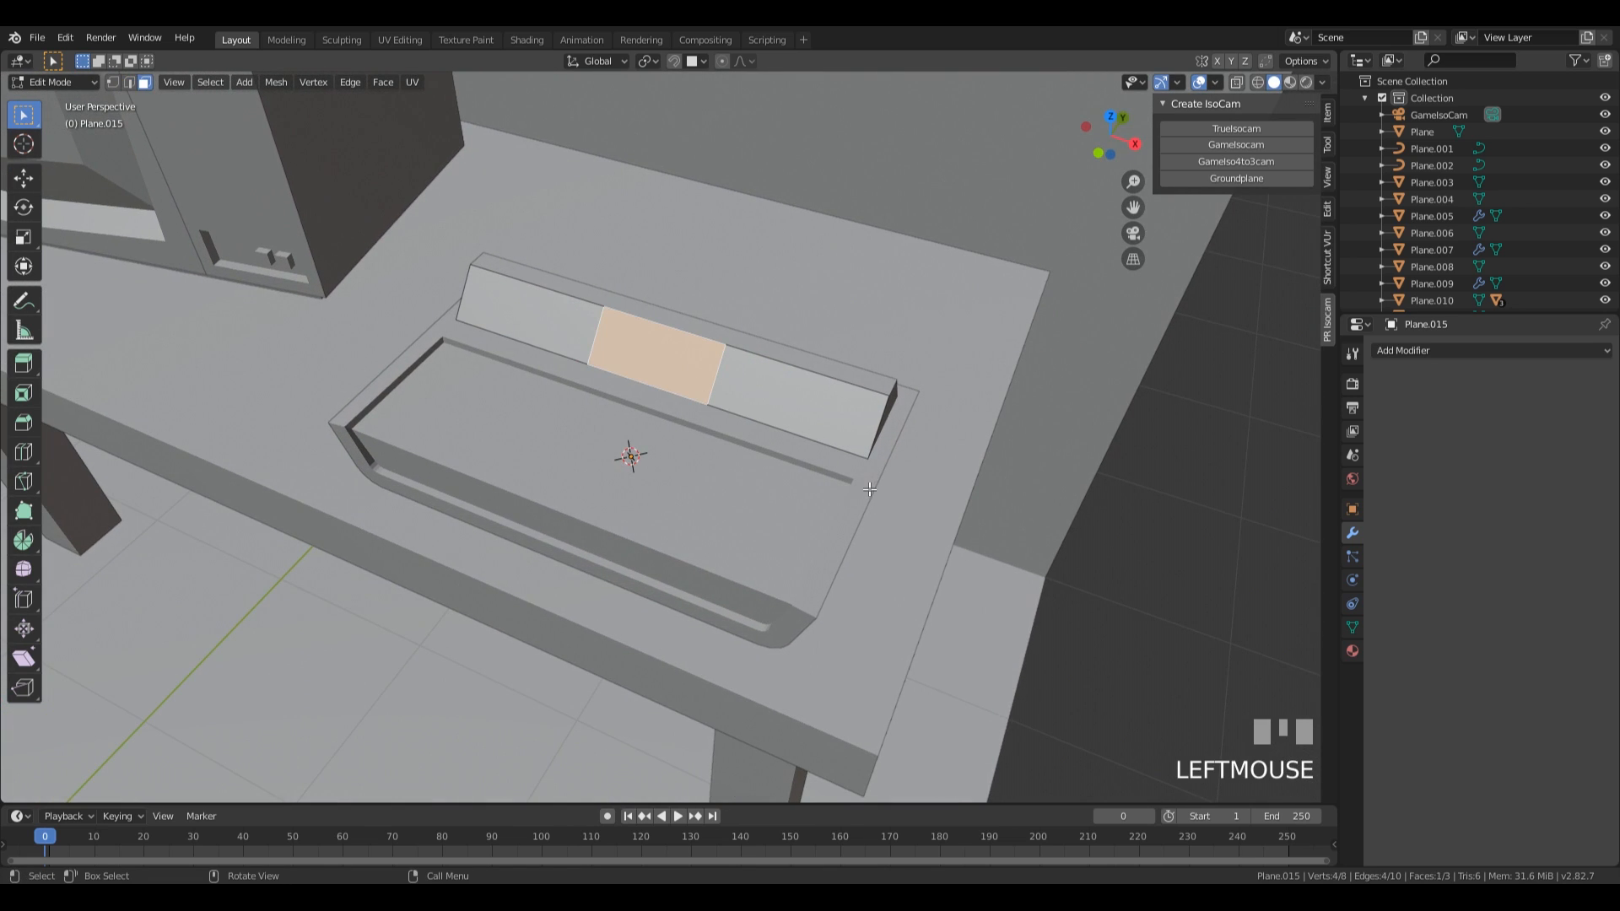
{"action": "key", "text": "i"}
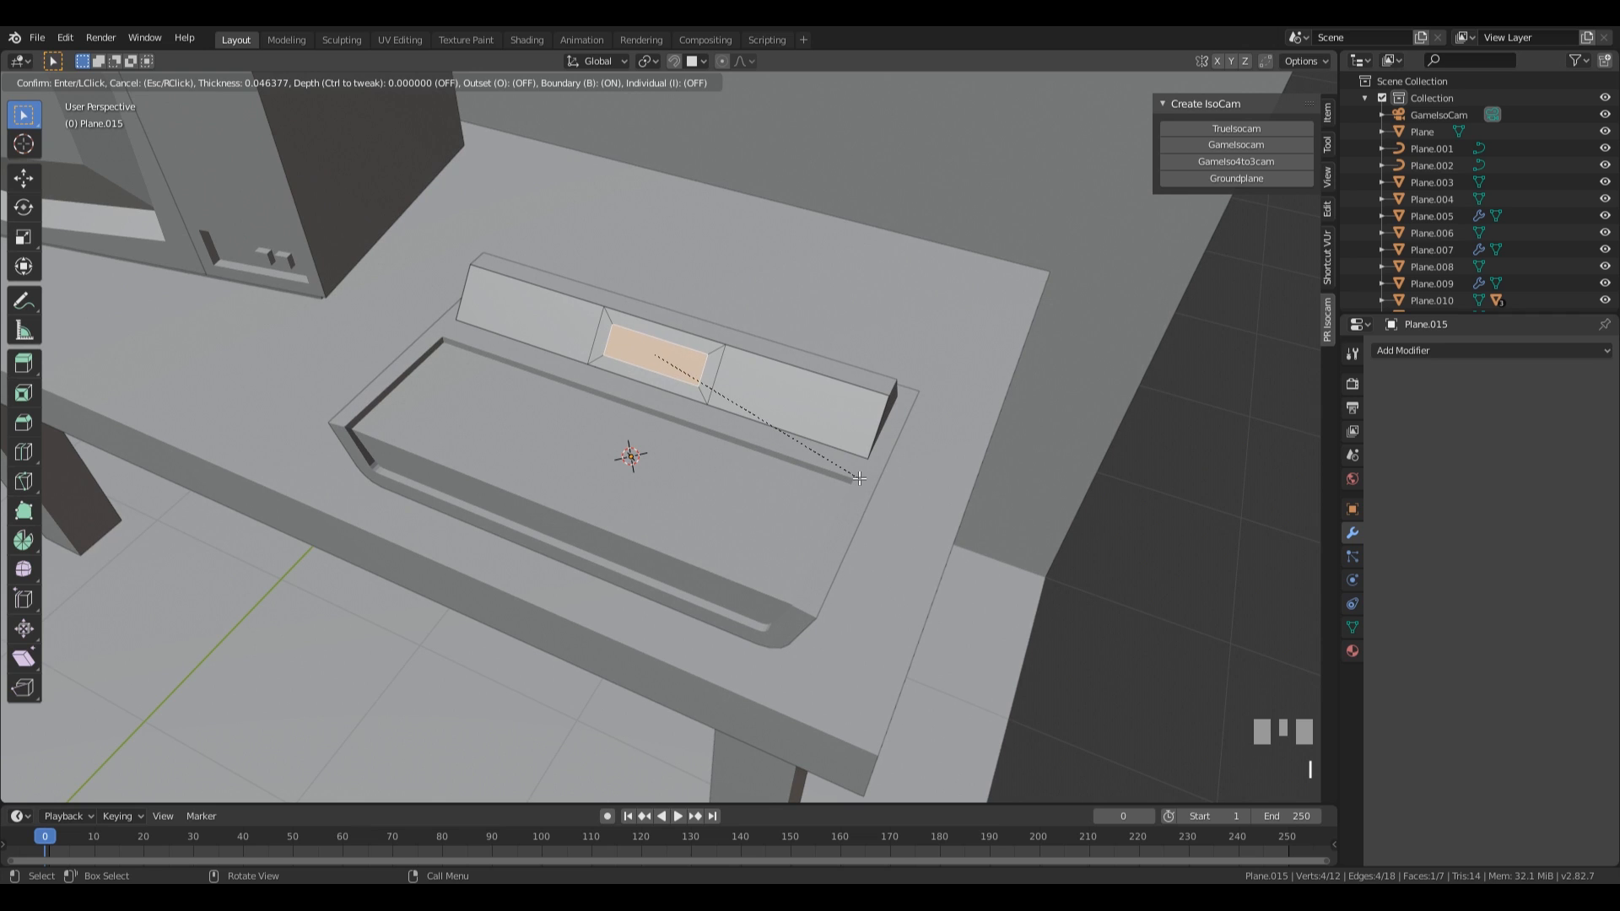
{"action": "left_click", "coordinate": [859, 479]}
{"action": "mouse_move", "coordinate": [859, 479]}
{"action": "middle_mouse_down"}
{"action": "mouse_move", "coordinate": [828, 459]}
{"action": "mouse_move", "coordinate": [873, 462]}
{"action": "middle_mouse_up"}
{"action": "key", "text": "e"}
{"action": "left_click", "coordinate": [823, 455]}
Inset the recessed middle face by 0.007111 m and extrude it 0.148 m outward as a raised block.
{"action": "key", "text": "i"}
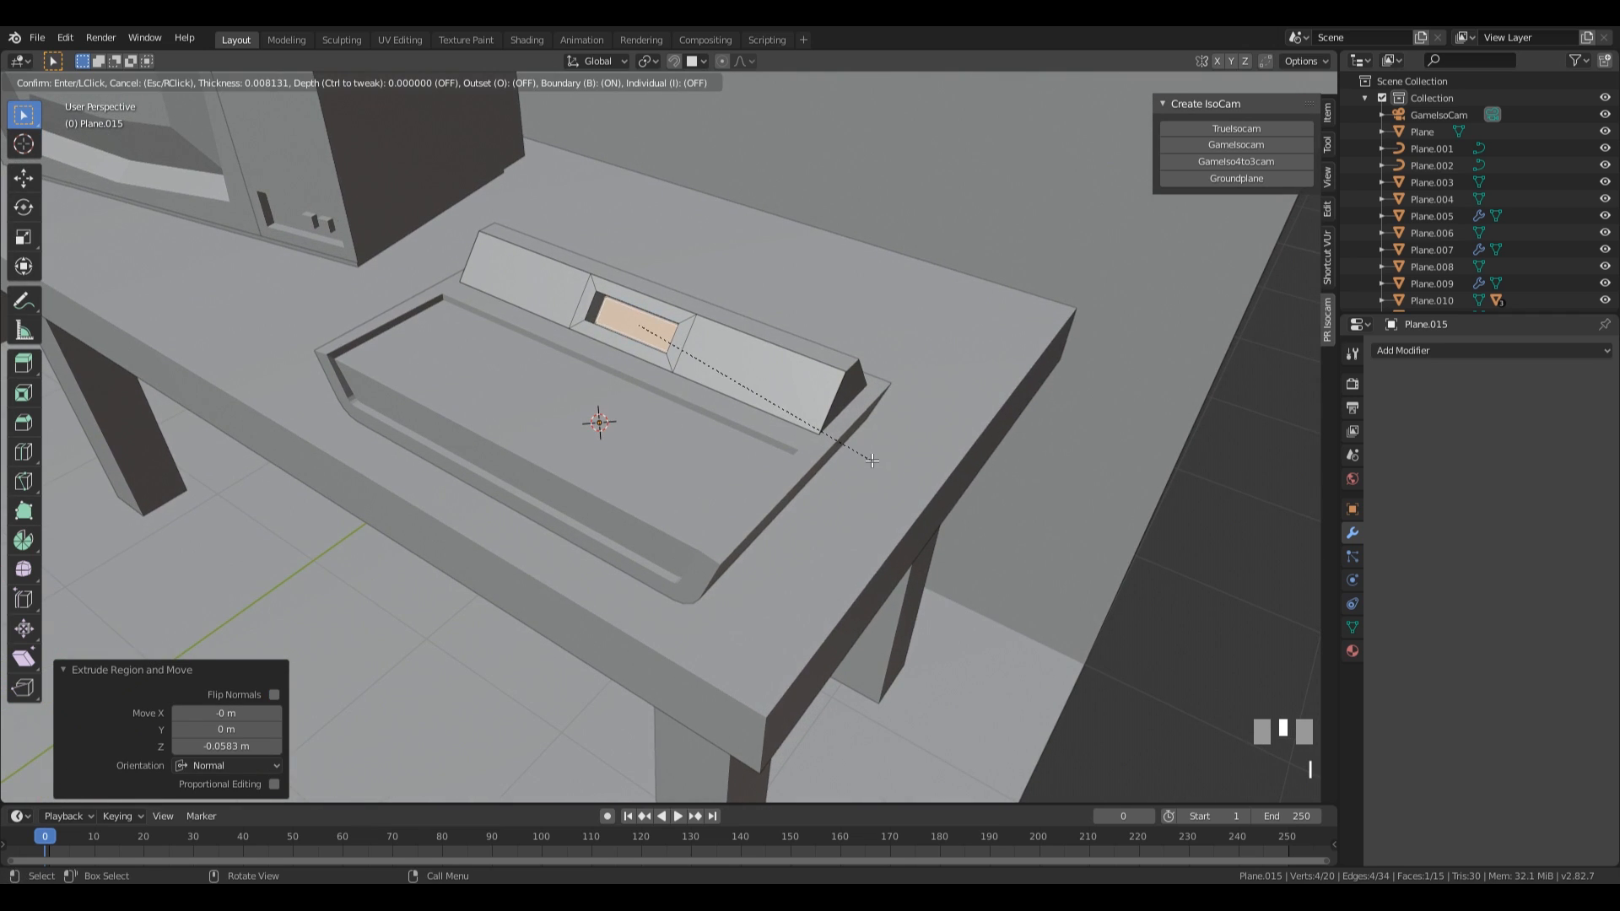
{"action": "left_click", "coordinate": [865, 459]}
{"action": "key", "text": "e"}
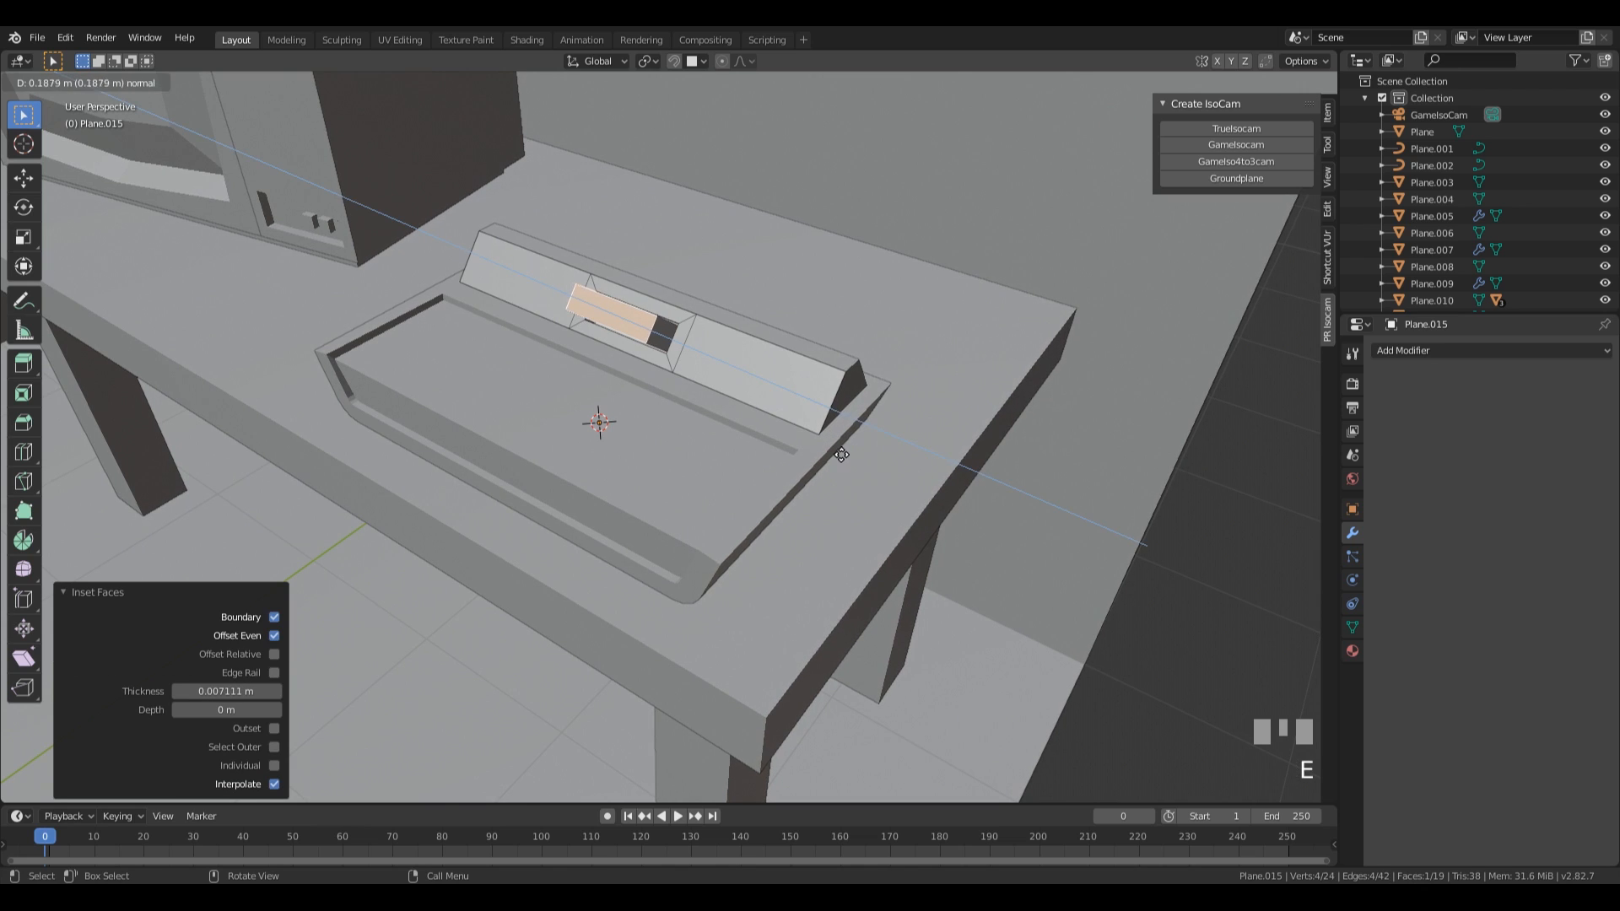
{"action": "left_click", "coordinate": [846, 455]}
Bevel the front edges of the raised middle block with an offset of 0.00954 m and 1 segment.
{"action": "middle_click_drag", "start_coordinate": [846, 455], "coordinate": [726, 424]}
{"action": "scroll", "coordinate": [785, 447], "scroll_direction": "up", "scroll_amount": 3}
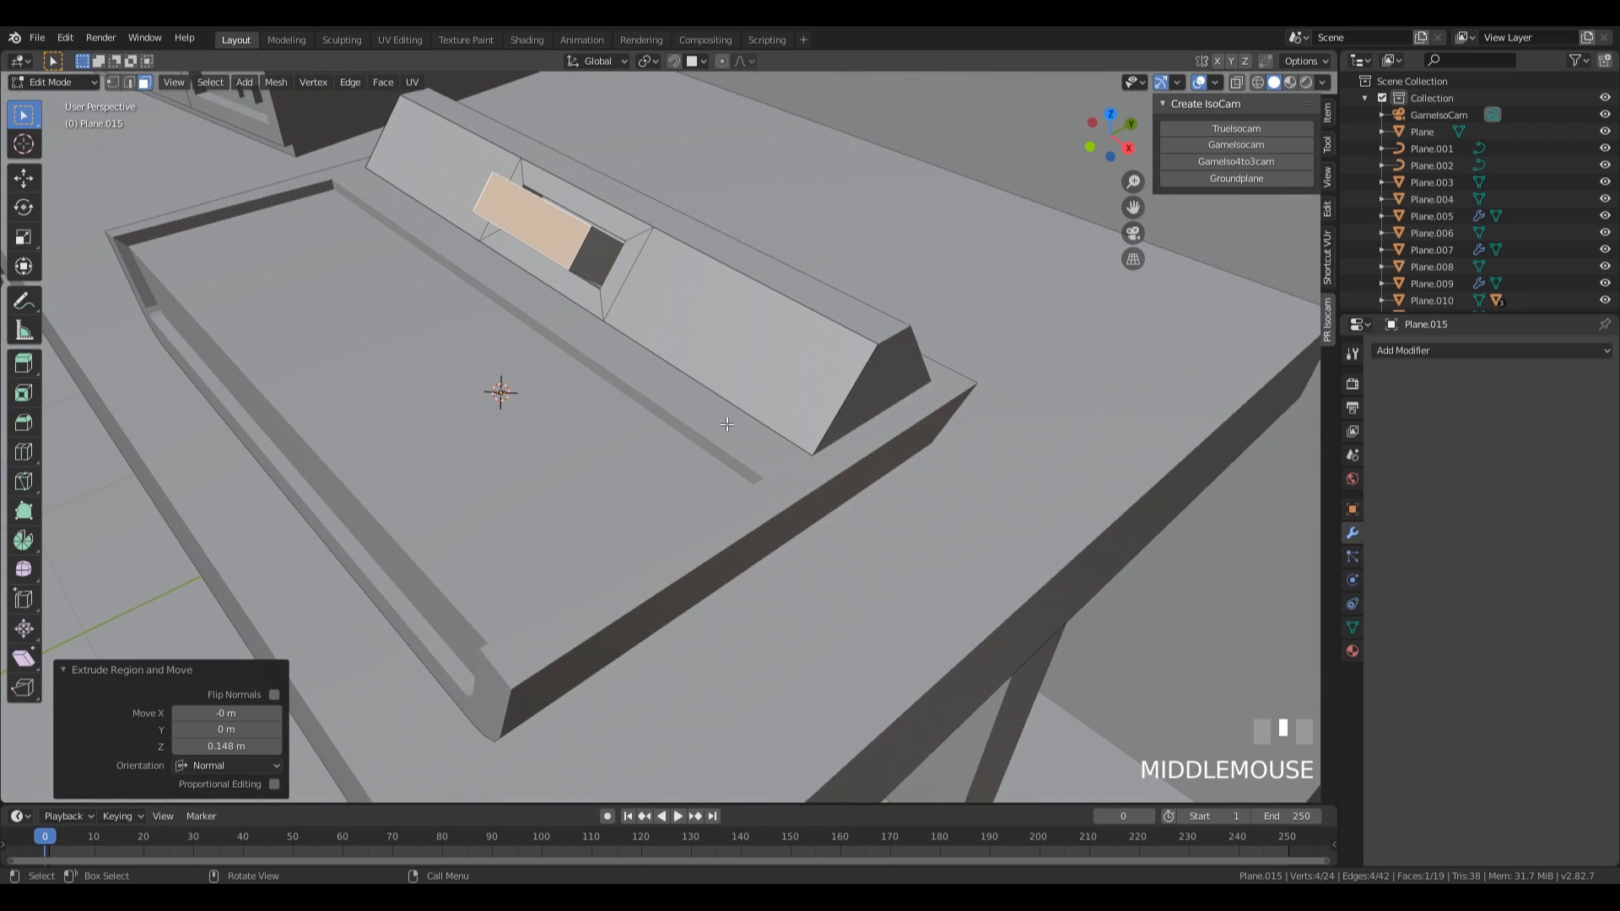
{"action": "key", "text": "ctrl+b"}
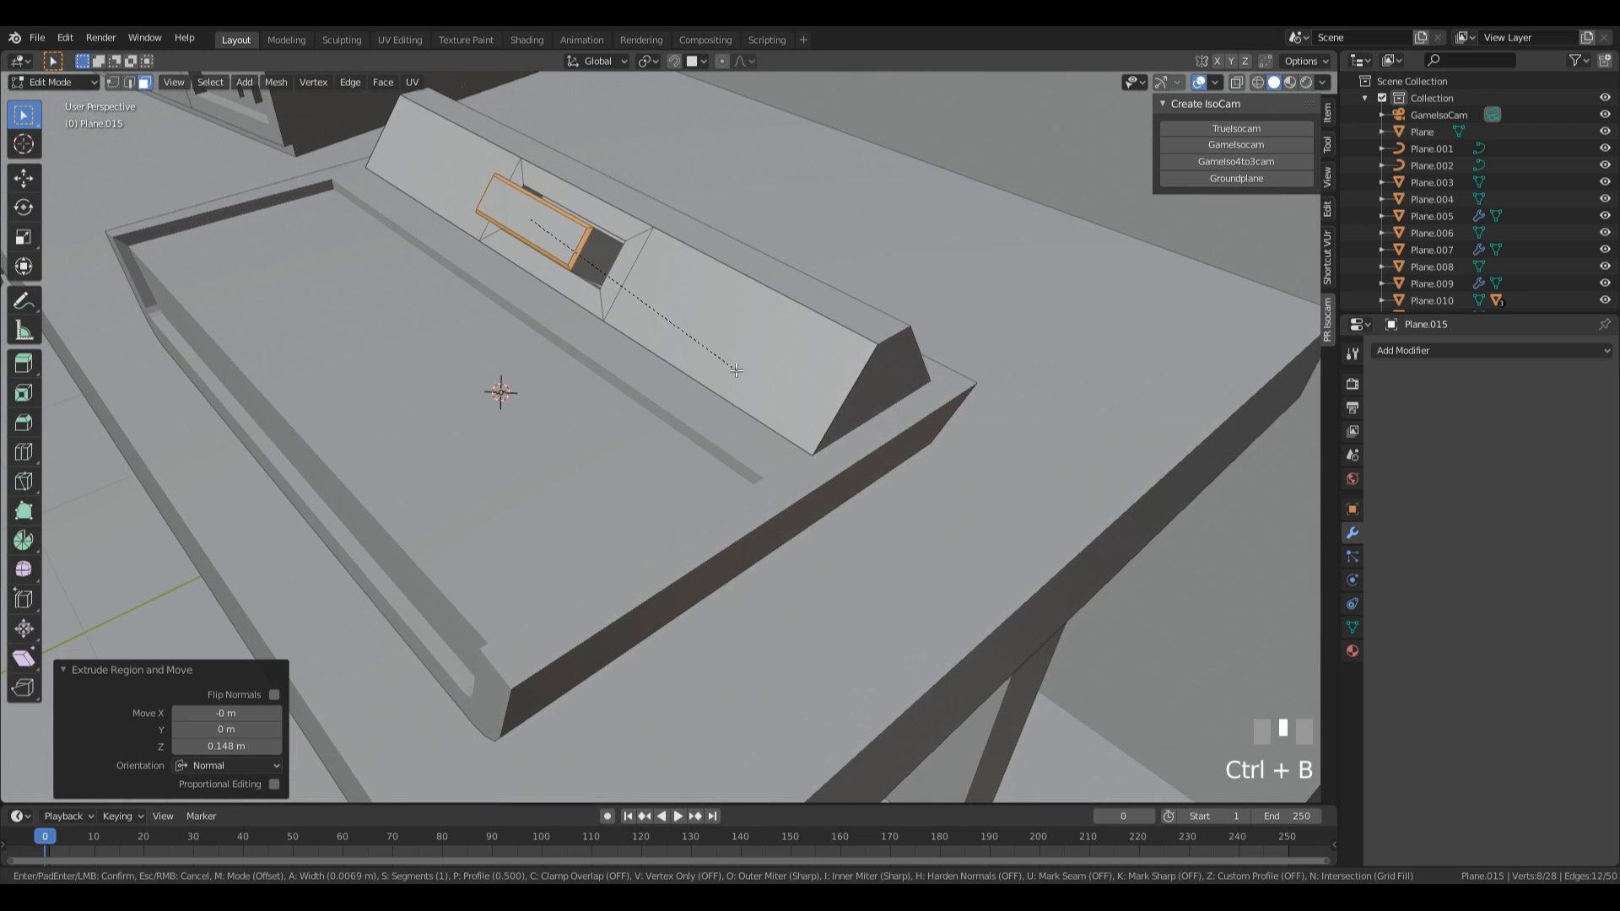
{"action": "left_click", "coordinate": [734, 371]}
{"action": "middle_click_drag", "start_coordinate": [734, 371], "coordinate": [844, 422]}
{"action": "scroll", "coordinate": [887, 418], "scroll_direction": "down", "scroll_amount": 2}
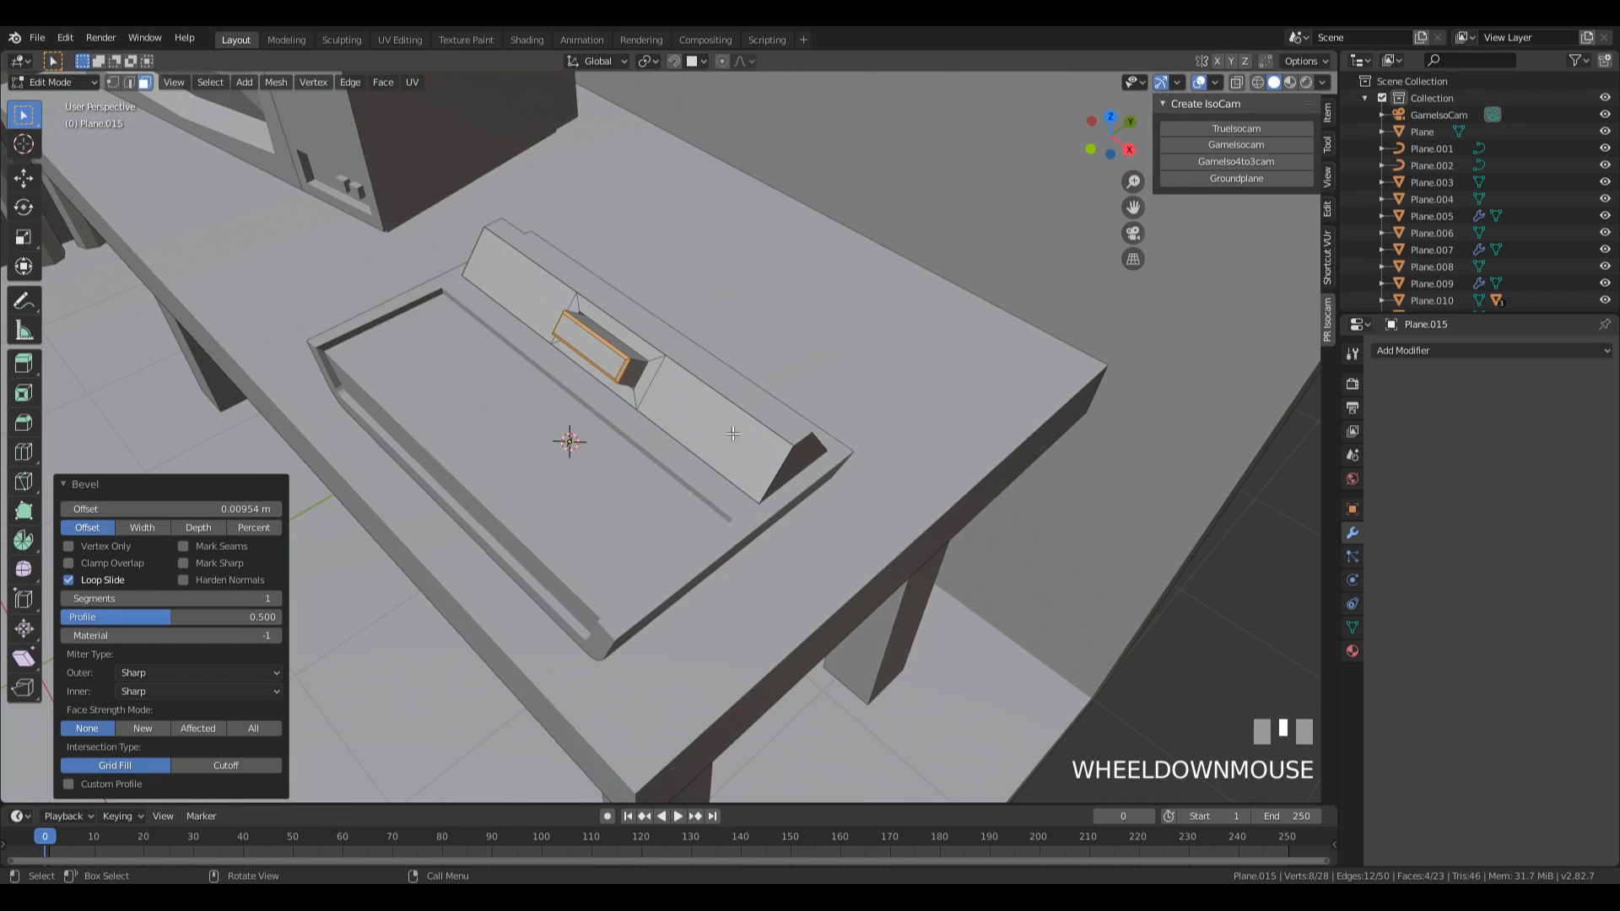
Cut a centered vertical loop through the strip and its raised block, and delete the vertices on the half nearer the television-like box.
{"action": "middle_click_drag", "start_coordinate": [705, 431], "coordinate": [831, 340]}
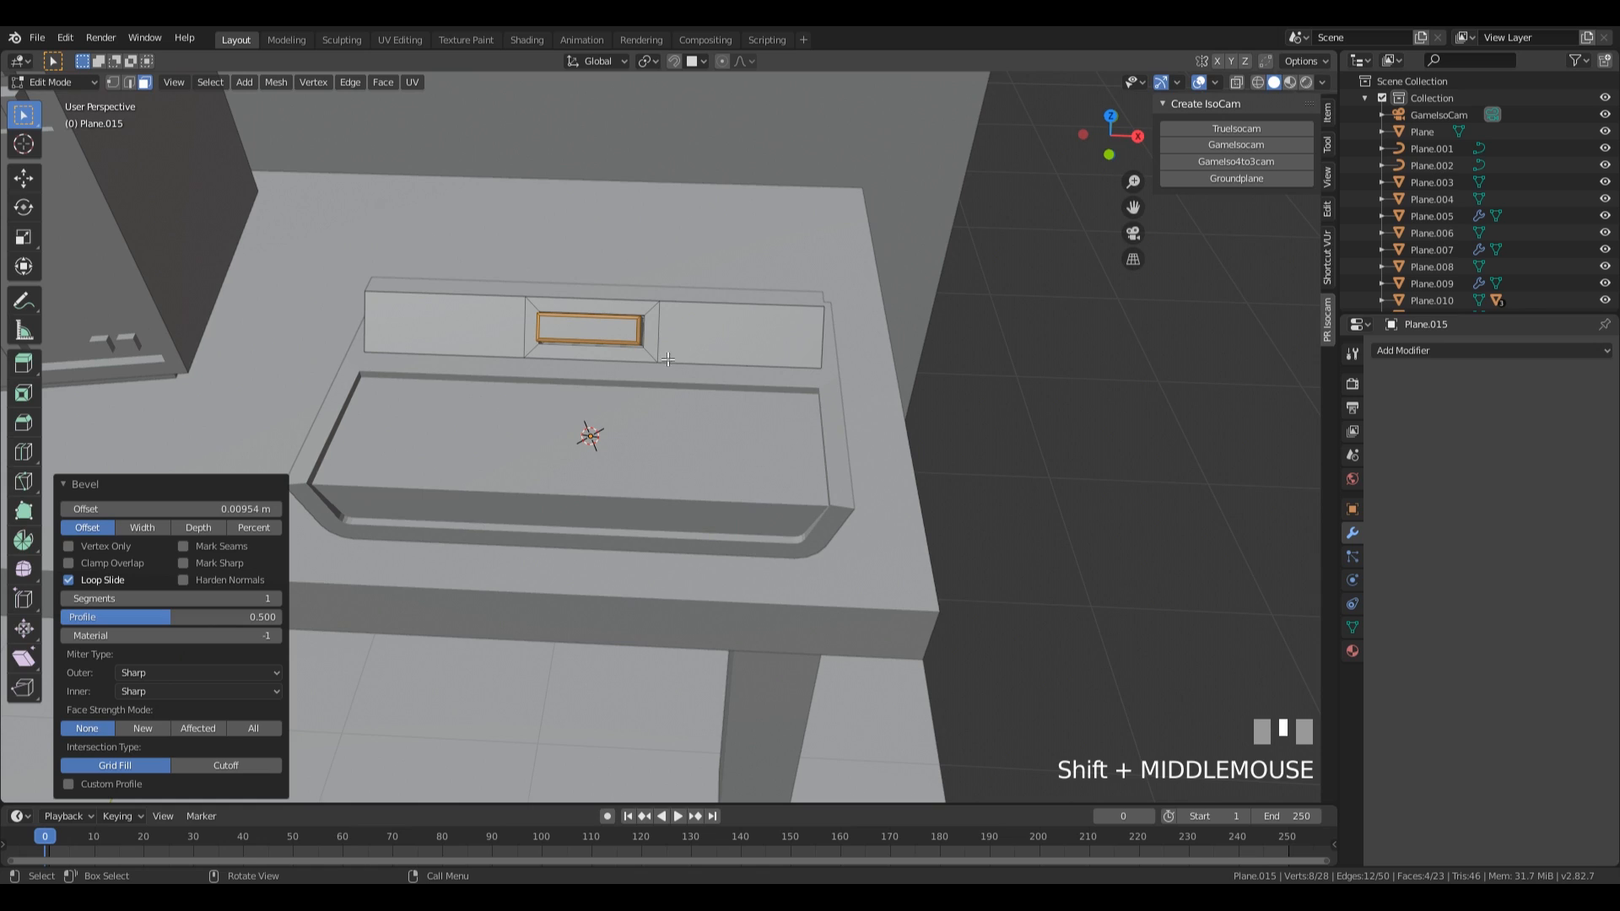
{"action": "key", "text": "ctrl+r"}
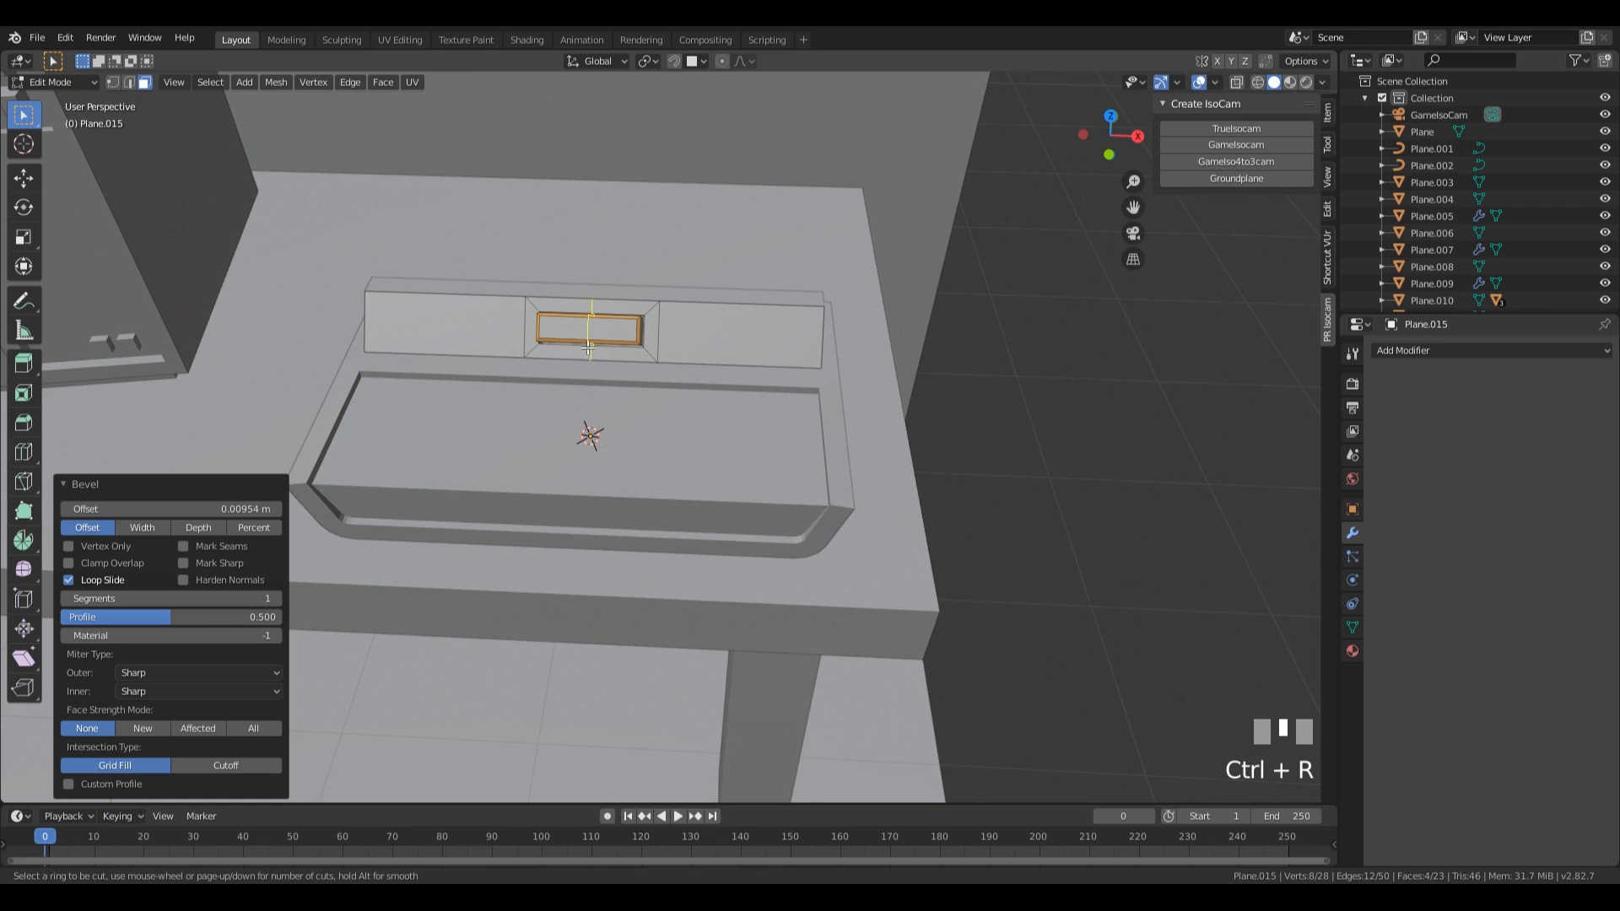
{"action": "left_click", "coordinate": [588, 348]}
{"action": "right_click", "coordinate": [588, 348]}
{"action": "key", "text": "Escape"}
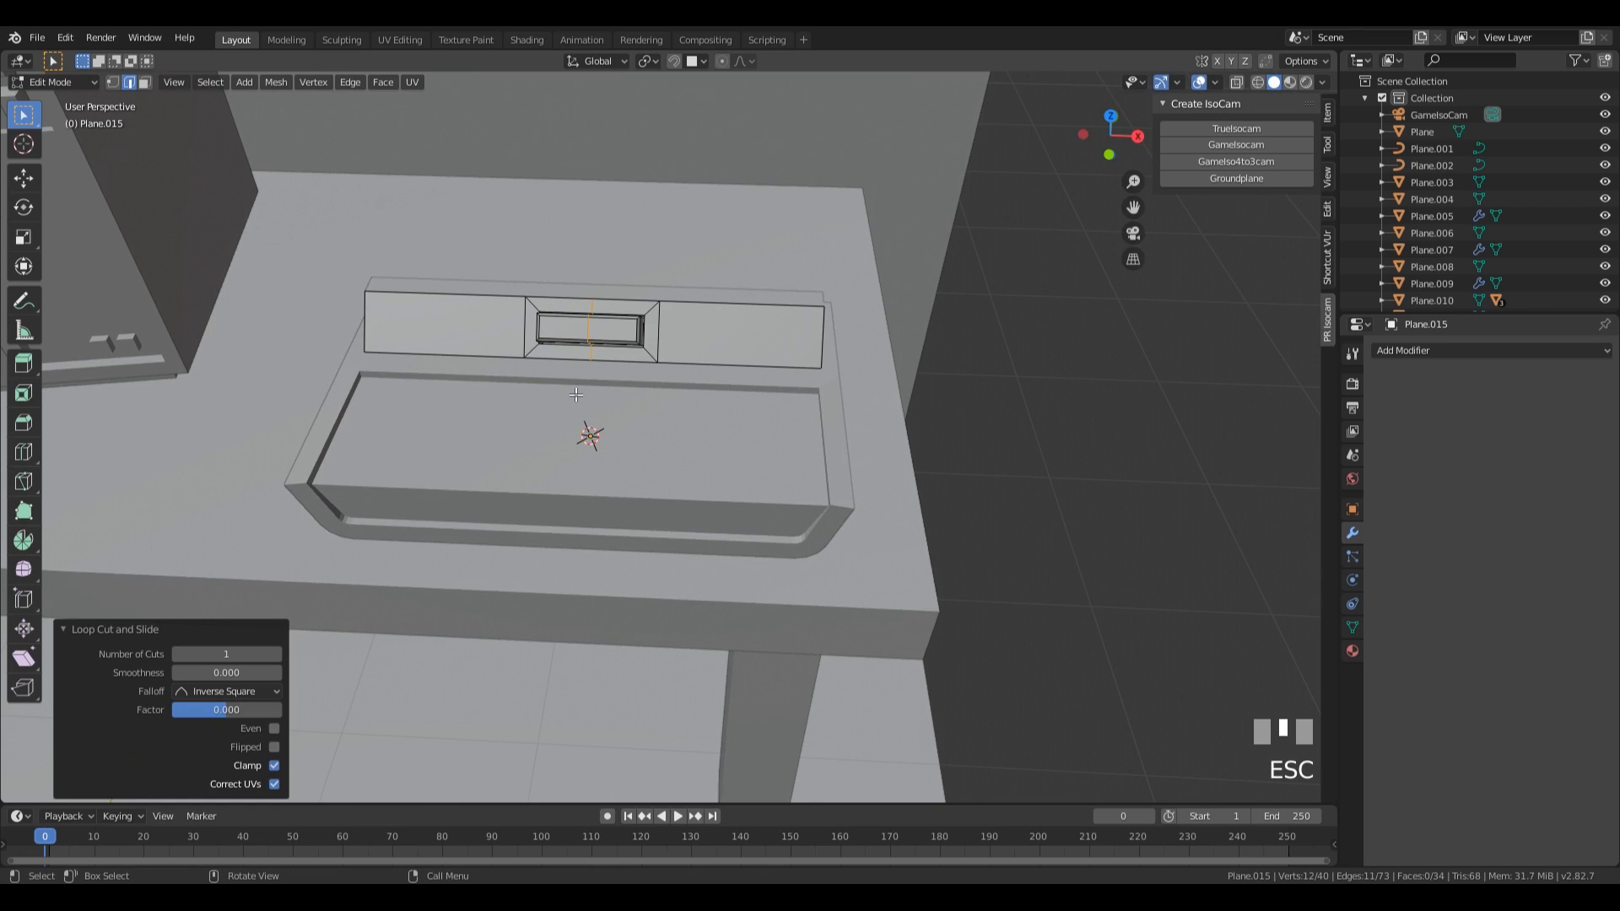
{"action": "key", "text": "1"}
{"action": "key", "text": "z"}
{"action": "left_click", "coordinate": [560, 551]}
{"action": "left_click_drag", "start_coordinate": [329, 200], "coordinate": [561, 459]}
{"action": "key", "text": "x"}
{"action": "left_click", "coordinate": [562, 442]}
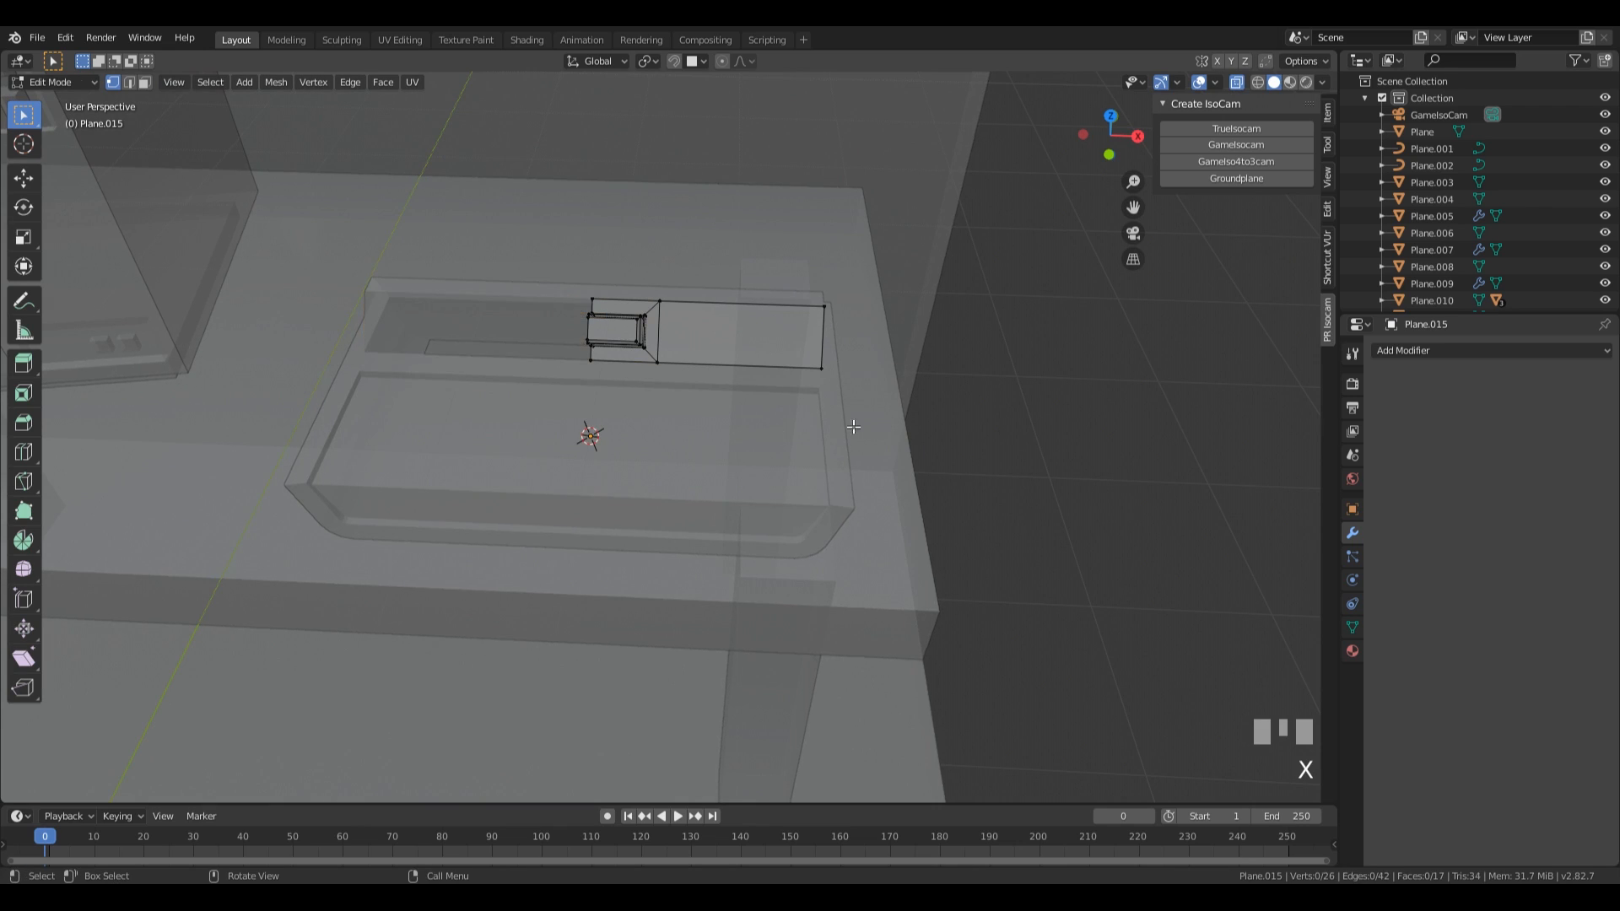
Add a Mirror modifier along X to the remaining half of the strip.
{"action": "key", "text": "Tab"}
{"action": "left_click", "coordinate": [1396, 349]}
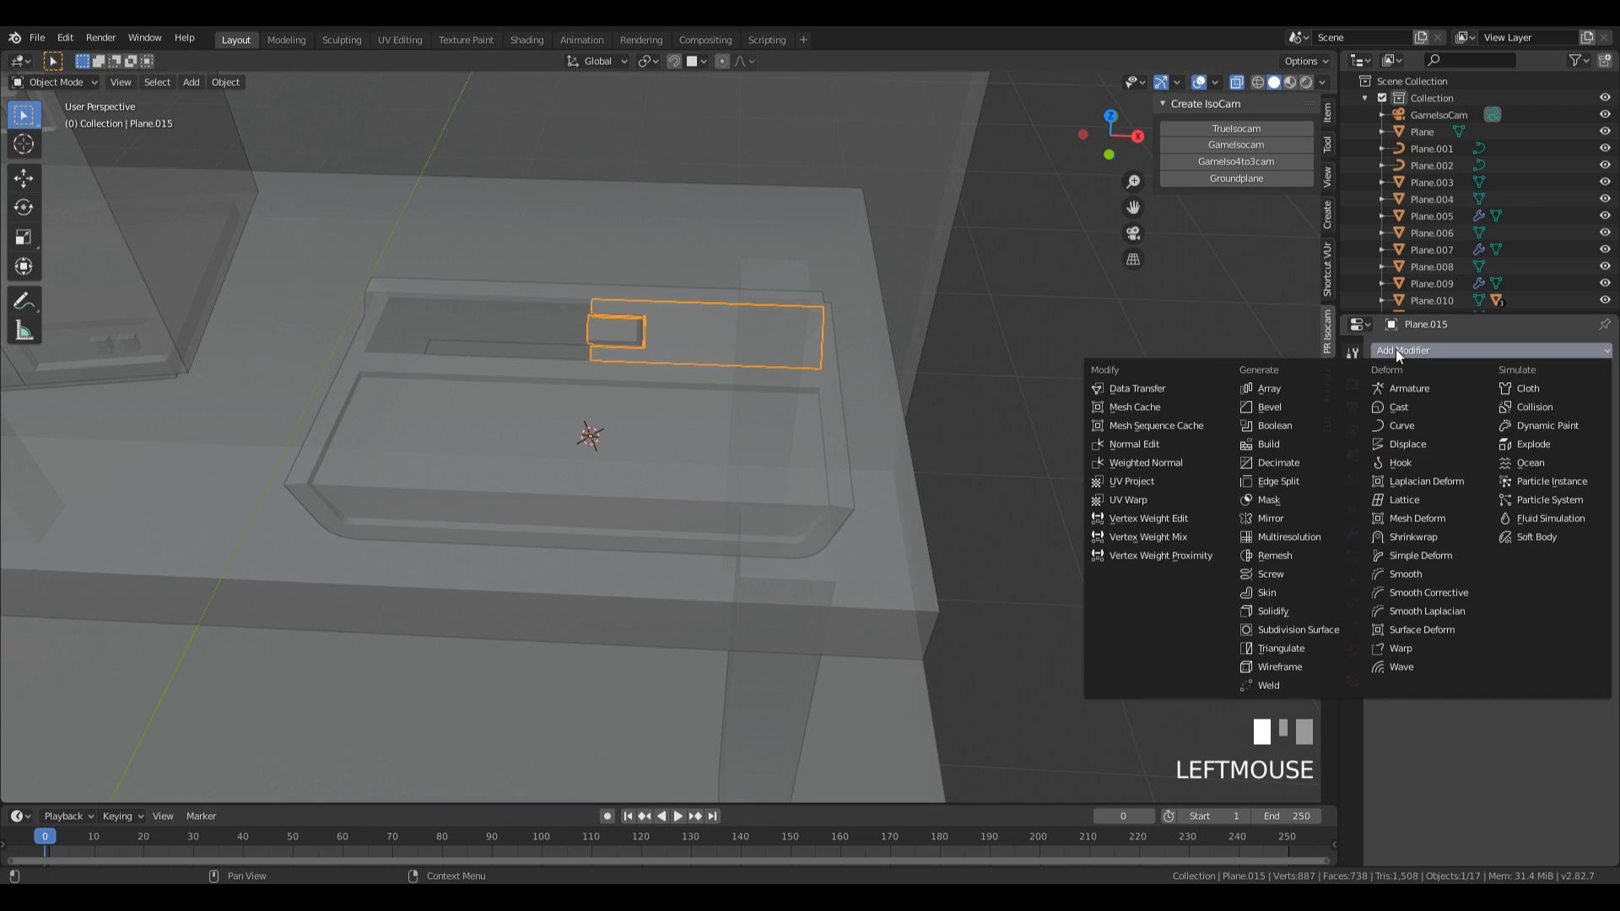
{"action": "left_click", "coordinate": [1299, 520]}
Add two crosswise loop cuts to the strip's outer section, slid toward the middle block with a factor of 0.329.
{"action": "key", "text": "Tab"}
{"action": "key", "text": "ctrl+r"}
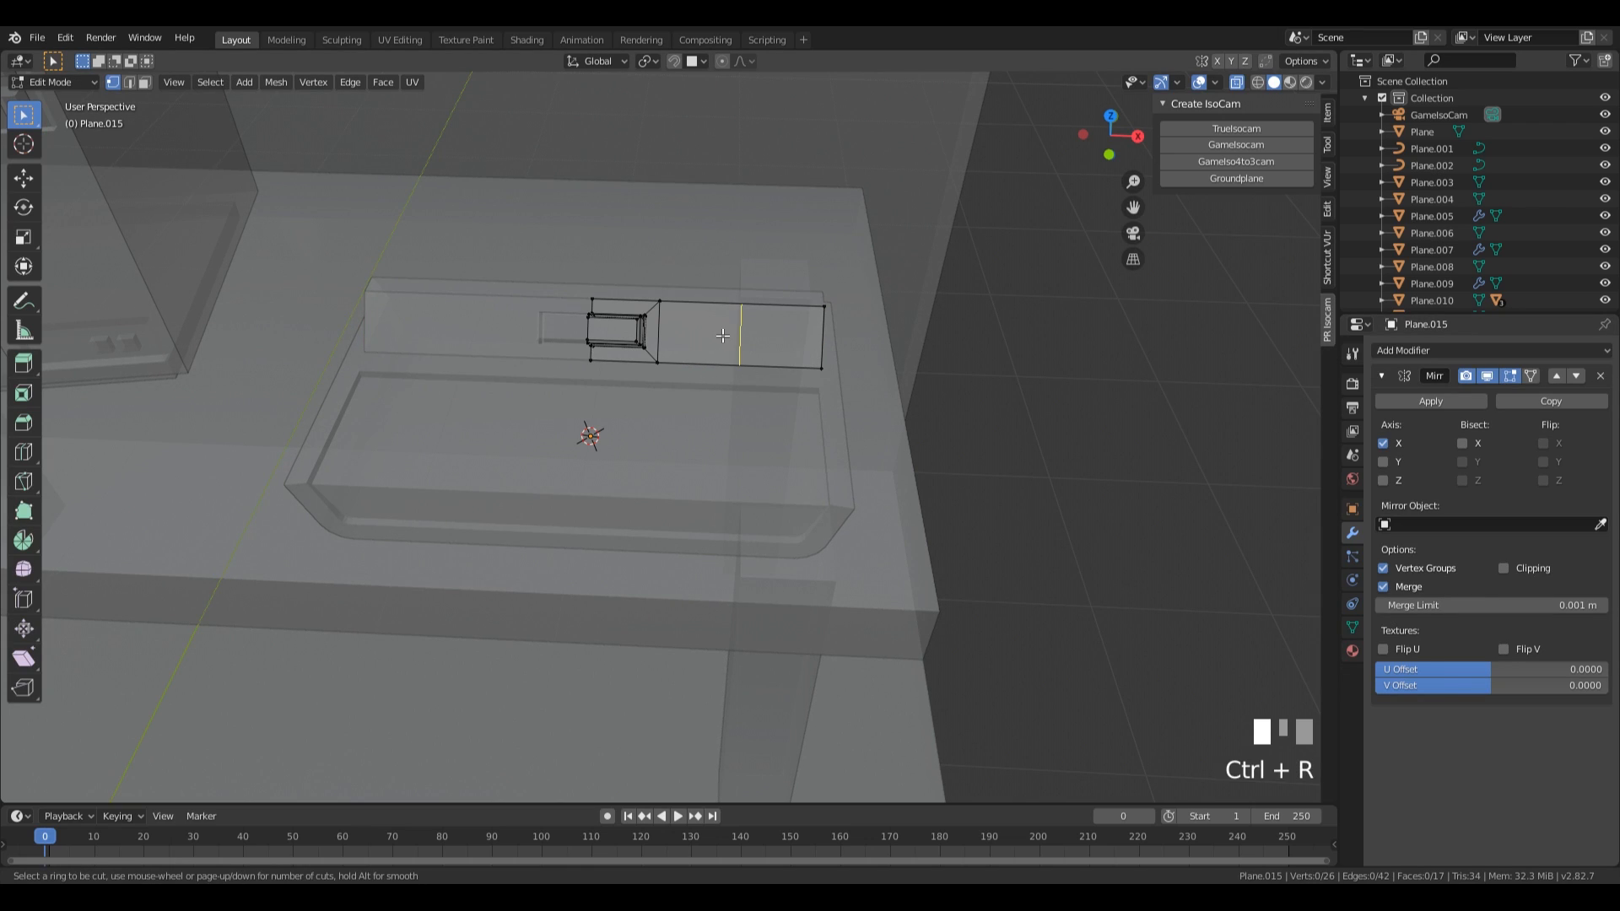
{"action": "scroll", "coordinate": [723, 335], "scroll_direction": "up", "scroll_amount": 1}
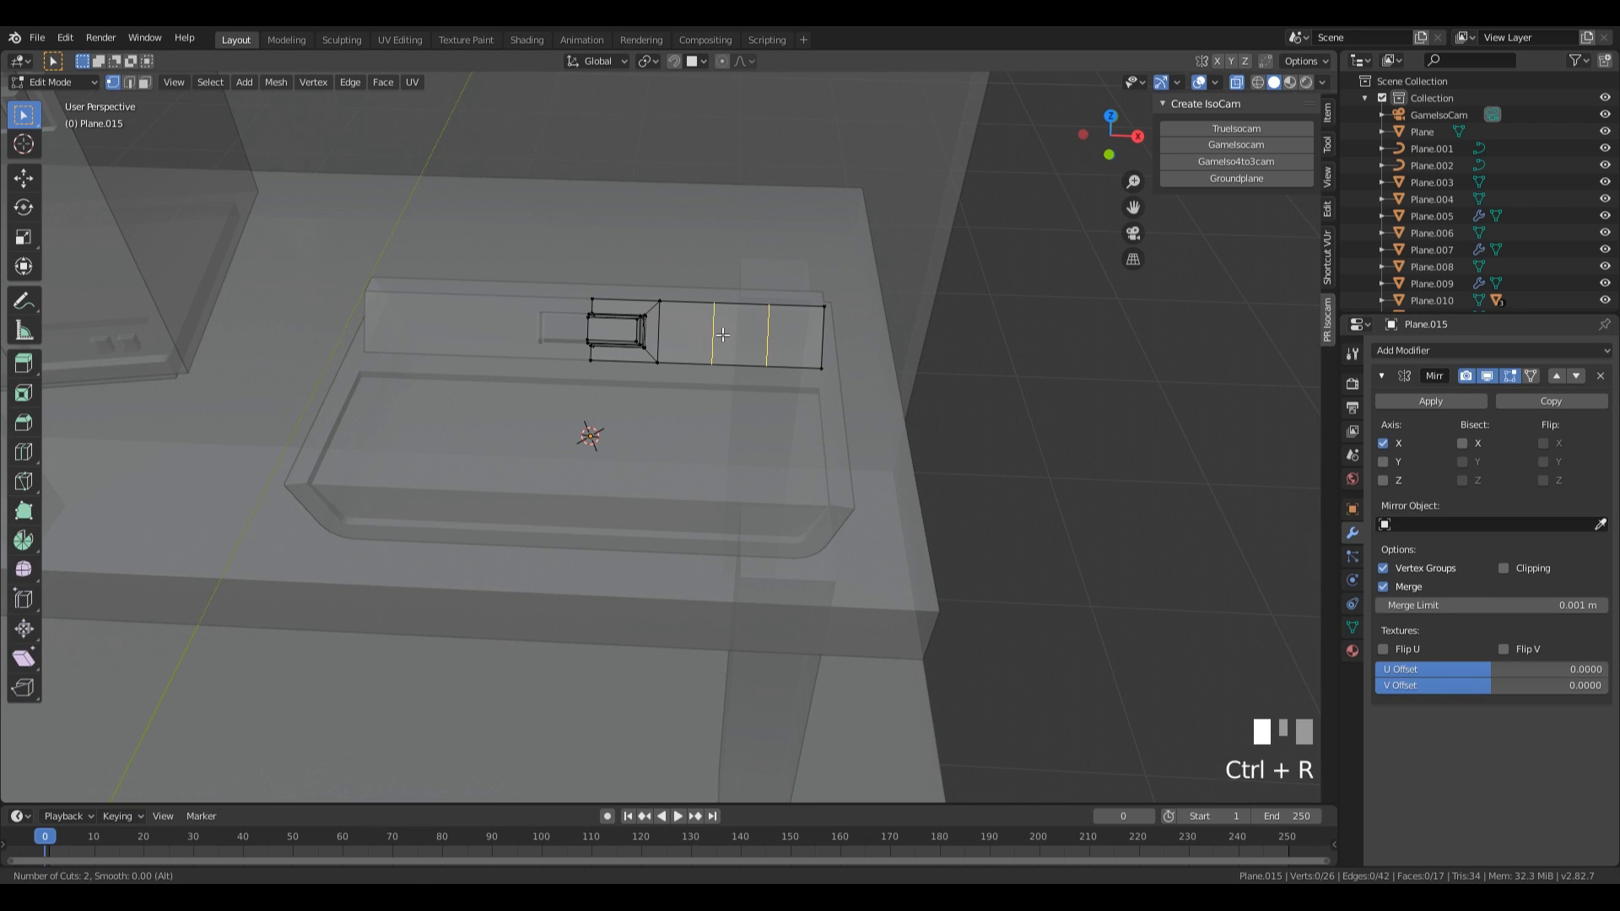
{"action": "left_click", "coordinate": [723, 335]}
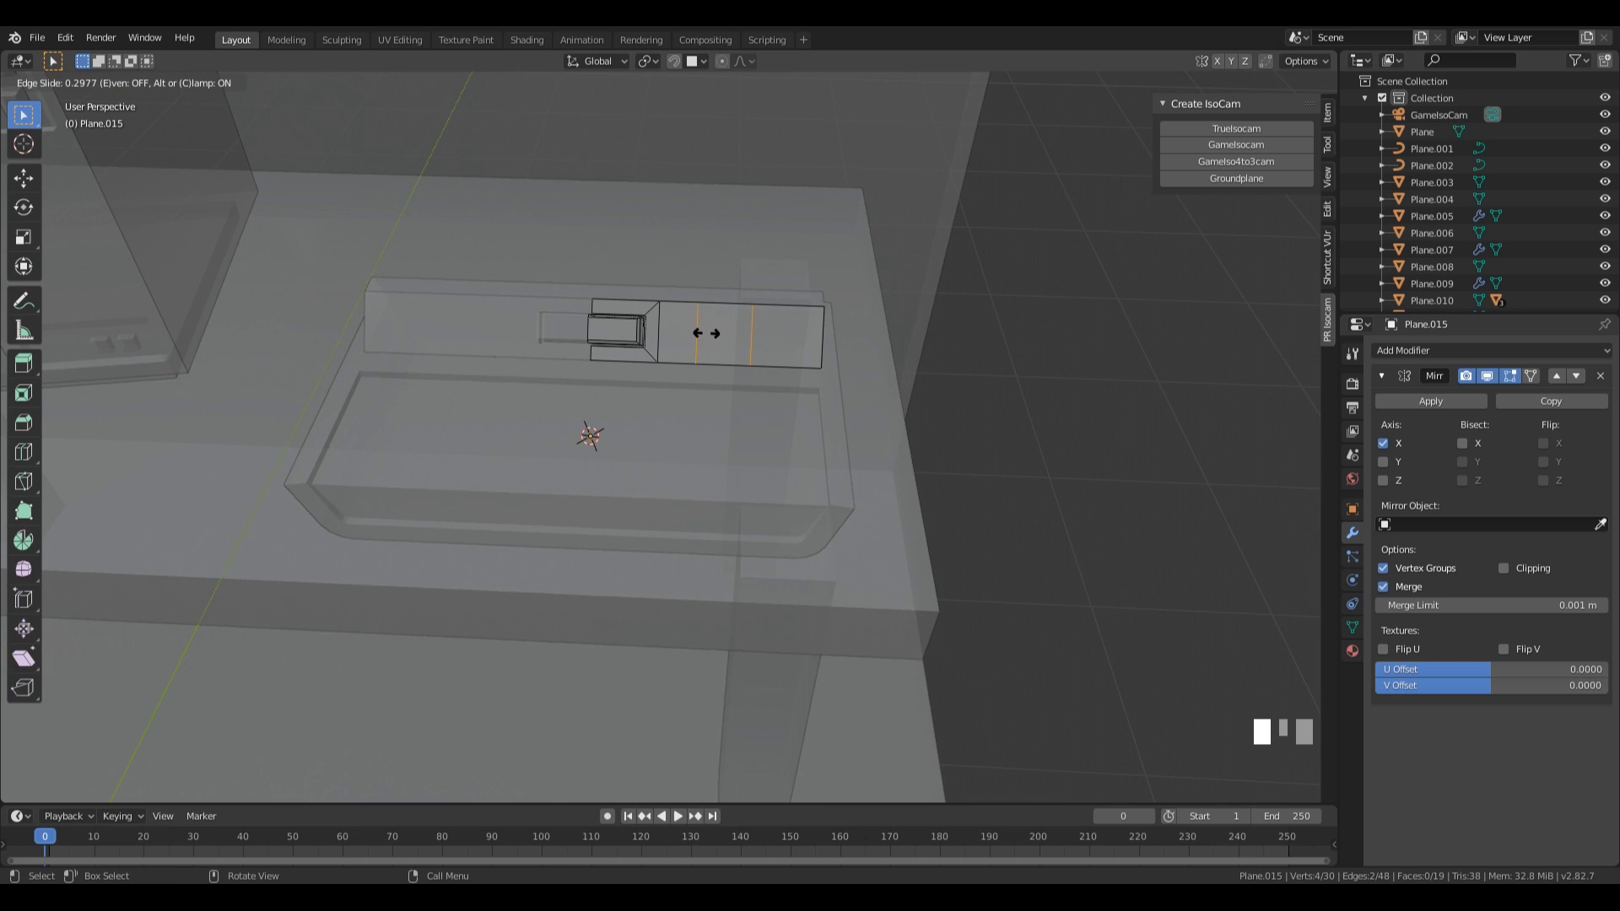
{"action": "left_click", "coordinate": [703, 334]}
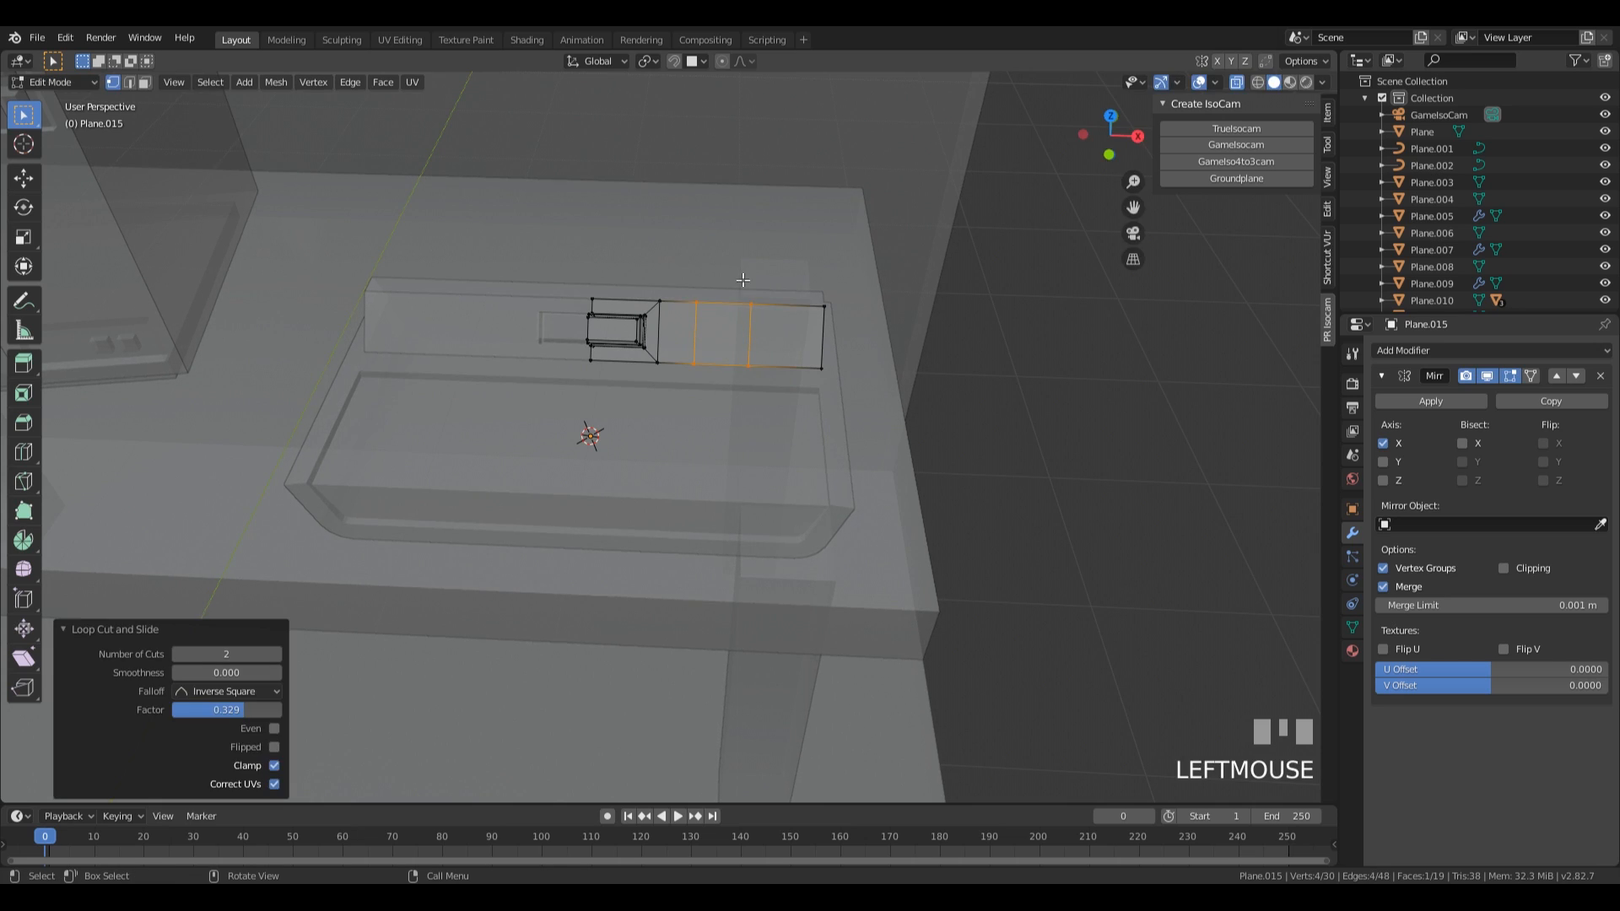
Bevel the two new crosswise edges into narrow bands with an offset of 0.0448 m and 1 segment.
{"action": "key", "text": "2"}
{"action": "left_click", "coordinate": [696, 349]}
{"action": "left_click", "coordinate": [752, 346], "text": "shift"}
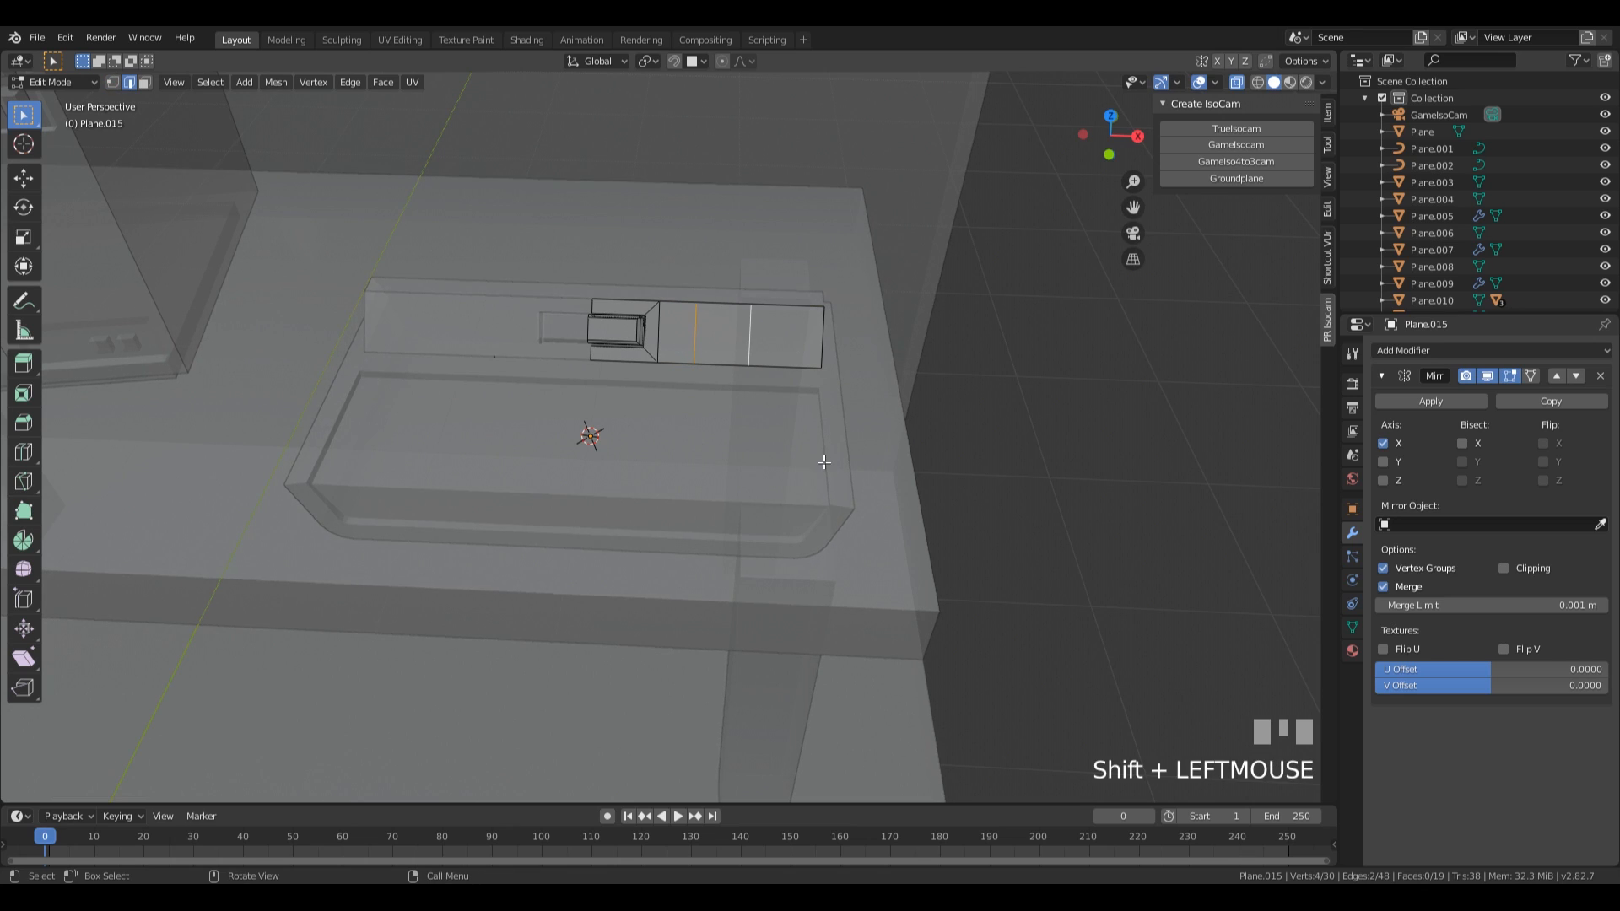
{"action": "key", "text": "ctrl+b"}
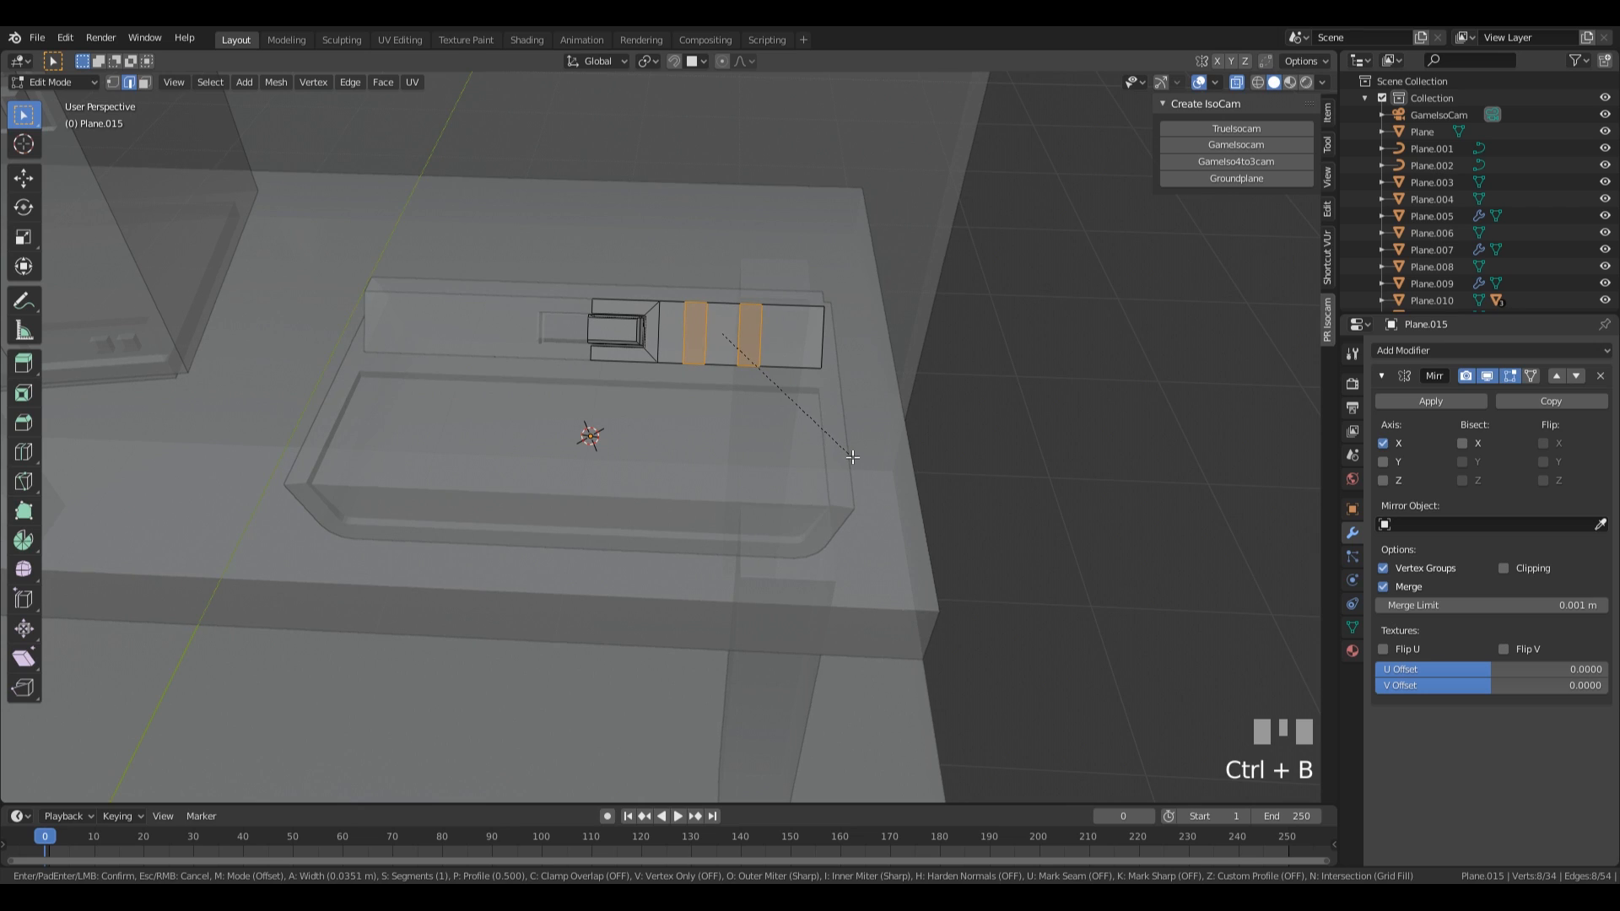
{"action": "left_click", "coordinate": [855, 458]}
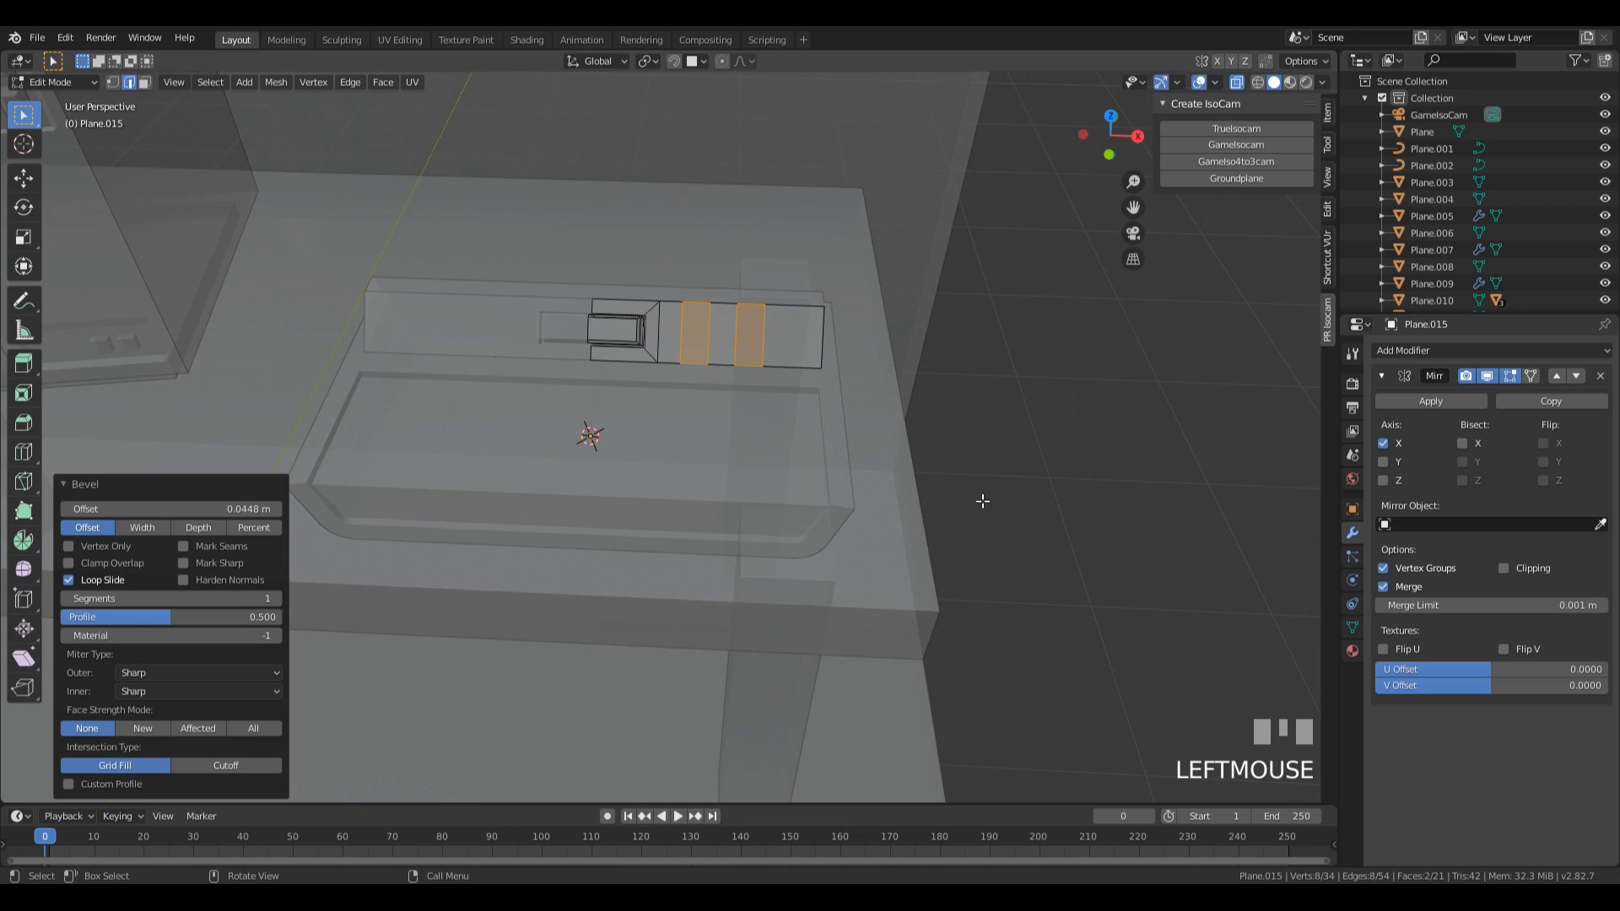
Inset the two narrow bands by 0.02983 m and extrude them 0.039 m inward to form slots.
{"action": "key", "text": "i"}
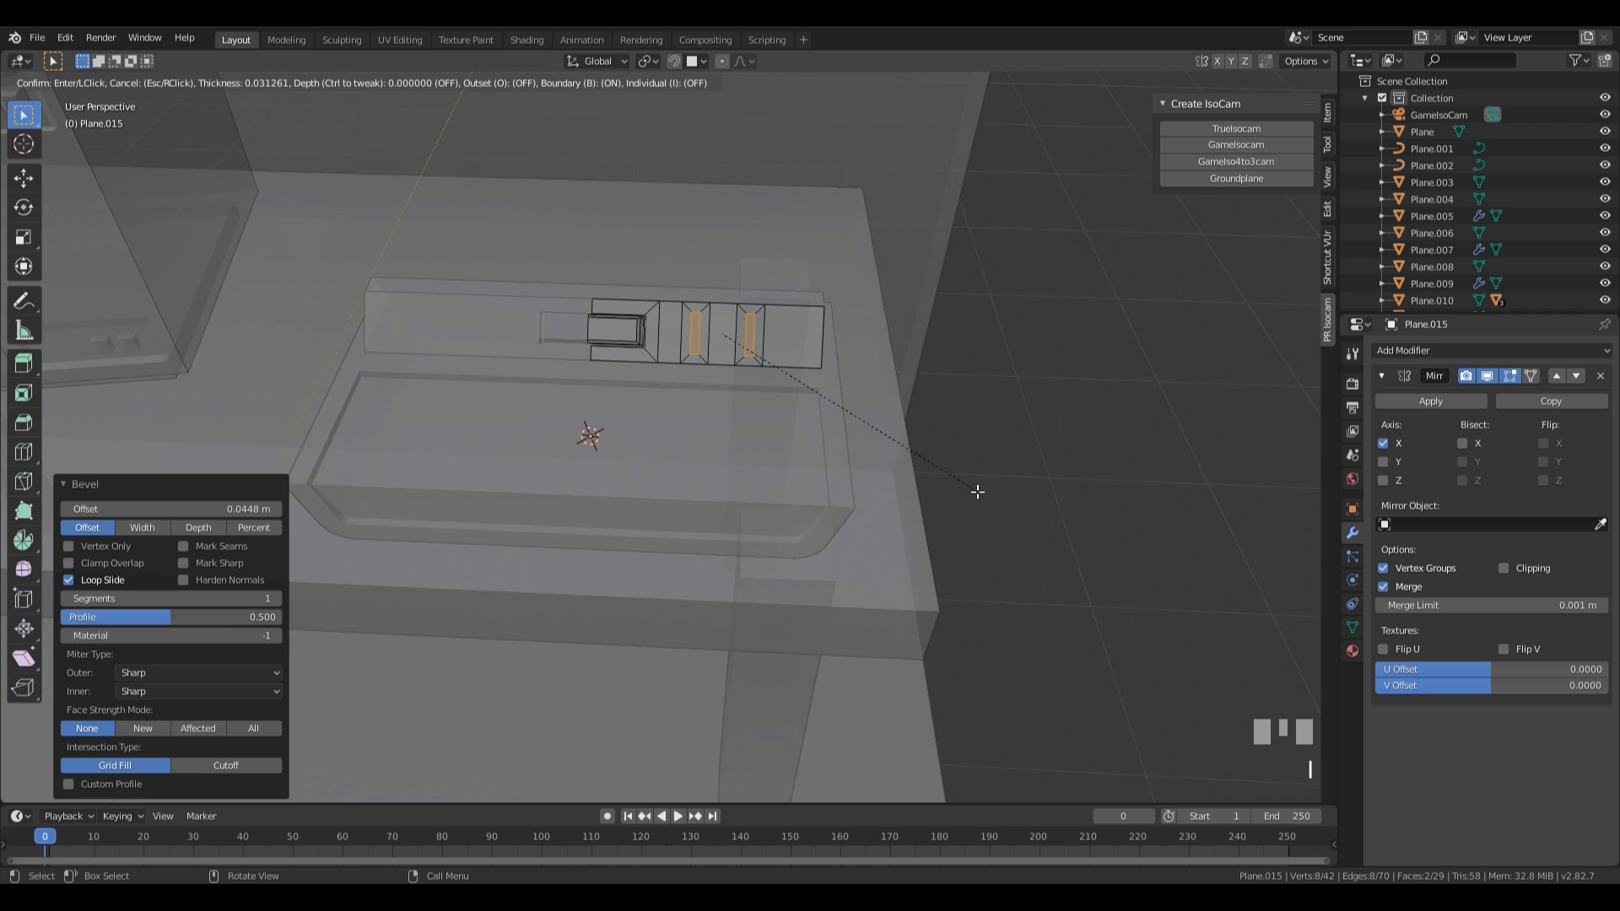
{"action": "left_click", "coordinate": [977, 490]}
{"action": "middle_click_drag", "start_coordinate": [1116, 392], "coordinate": [752, 350]}
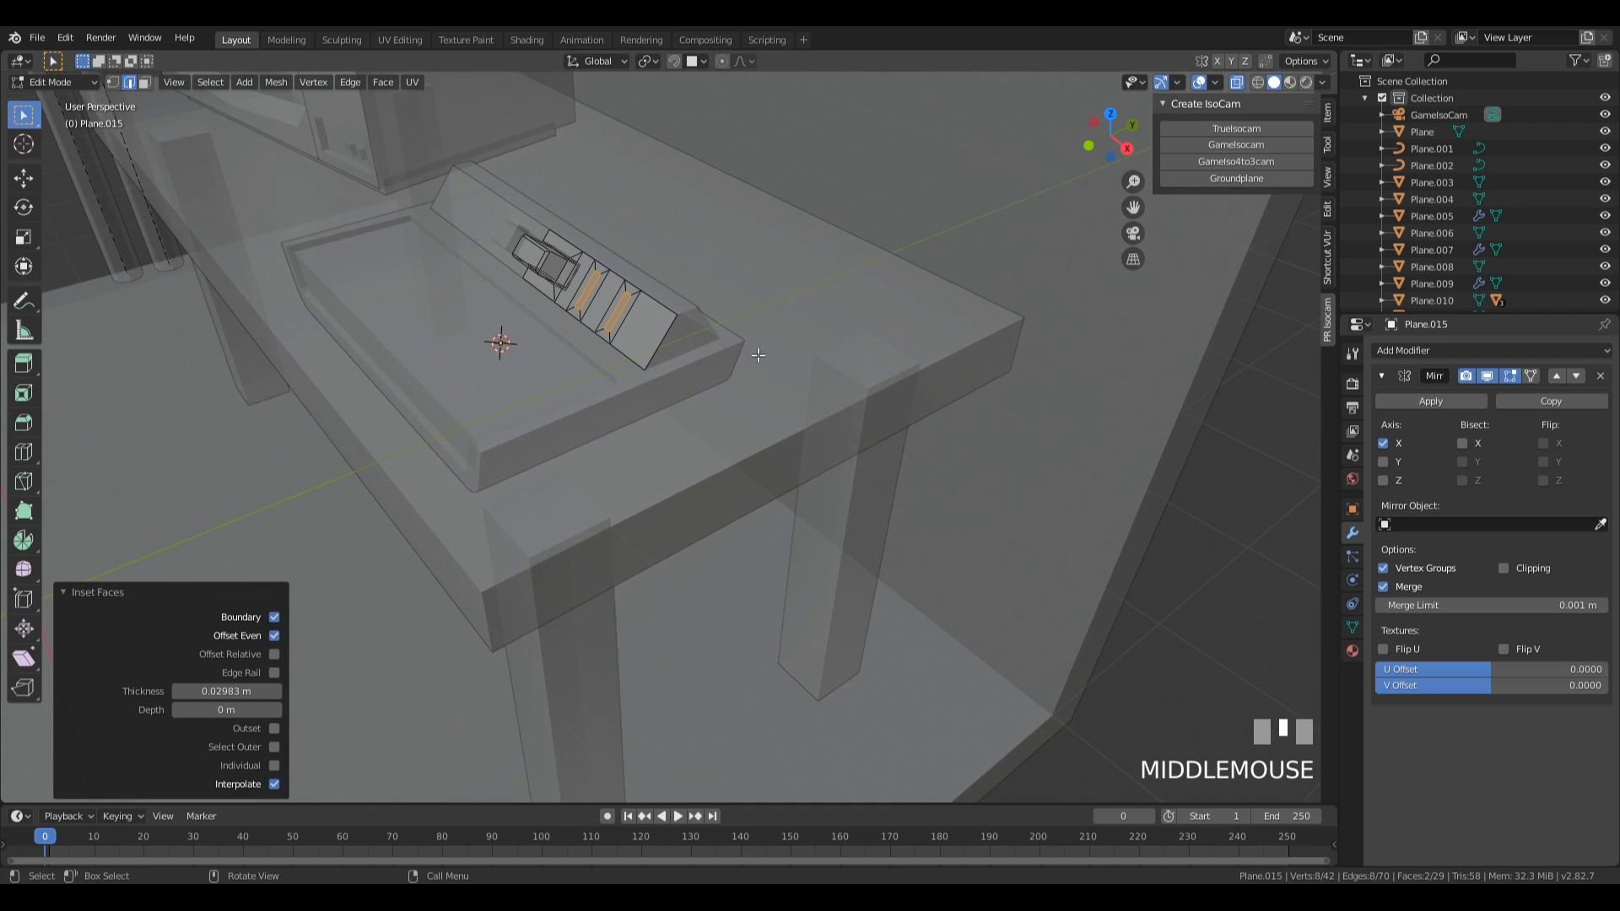
{"action": "key", "text": "e"}
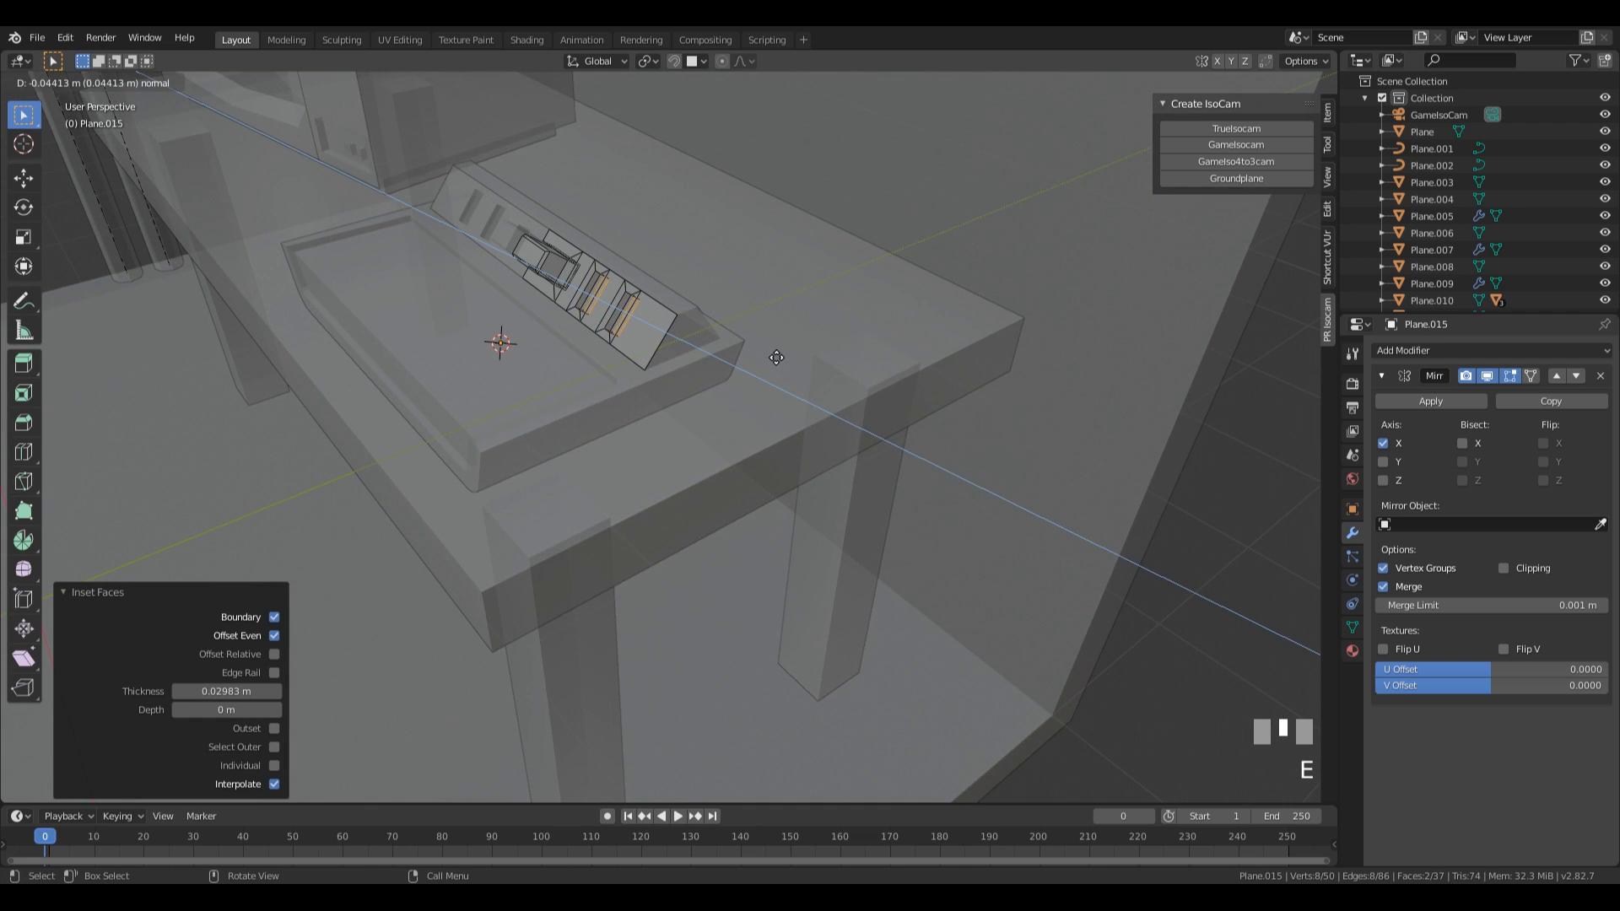
{"action": "left_click", "coordinate": [775, 357]}
{"action": "middle_click_drag", "start_coordinate": [775, 358], "coordinate": [742, 435], "text": "shift"}
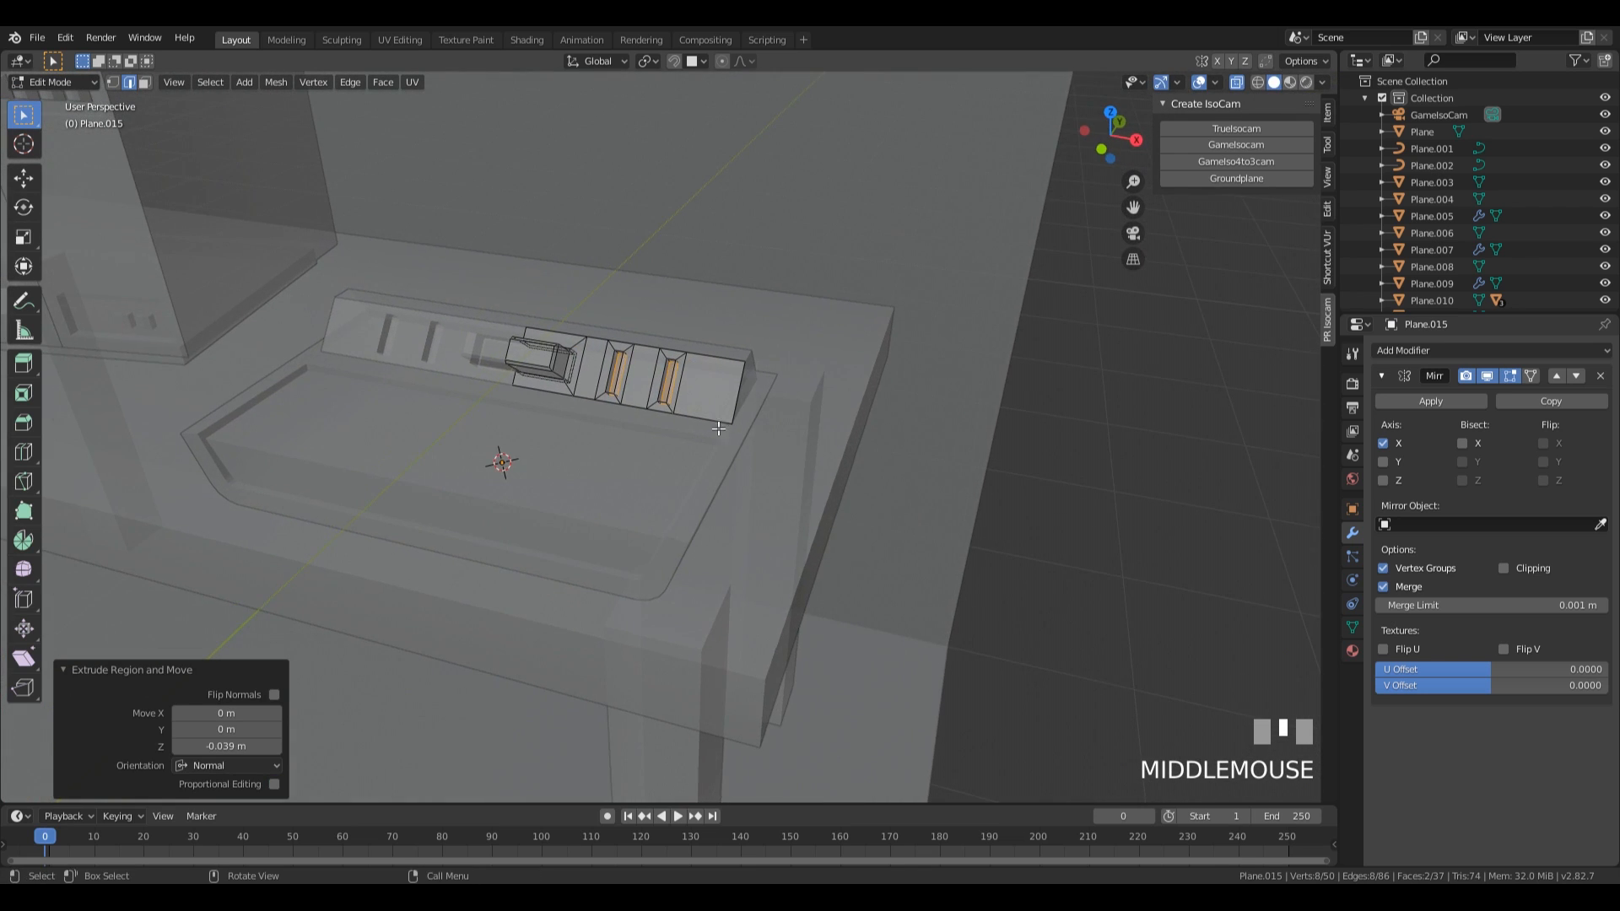
Select the floor face of the outermost slot, return to opaque display, and snap the 3D cursor to that face.
{"action": "left_click", "coordinate": [668, 388]}
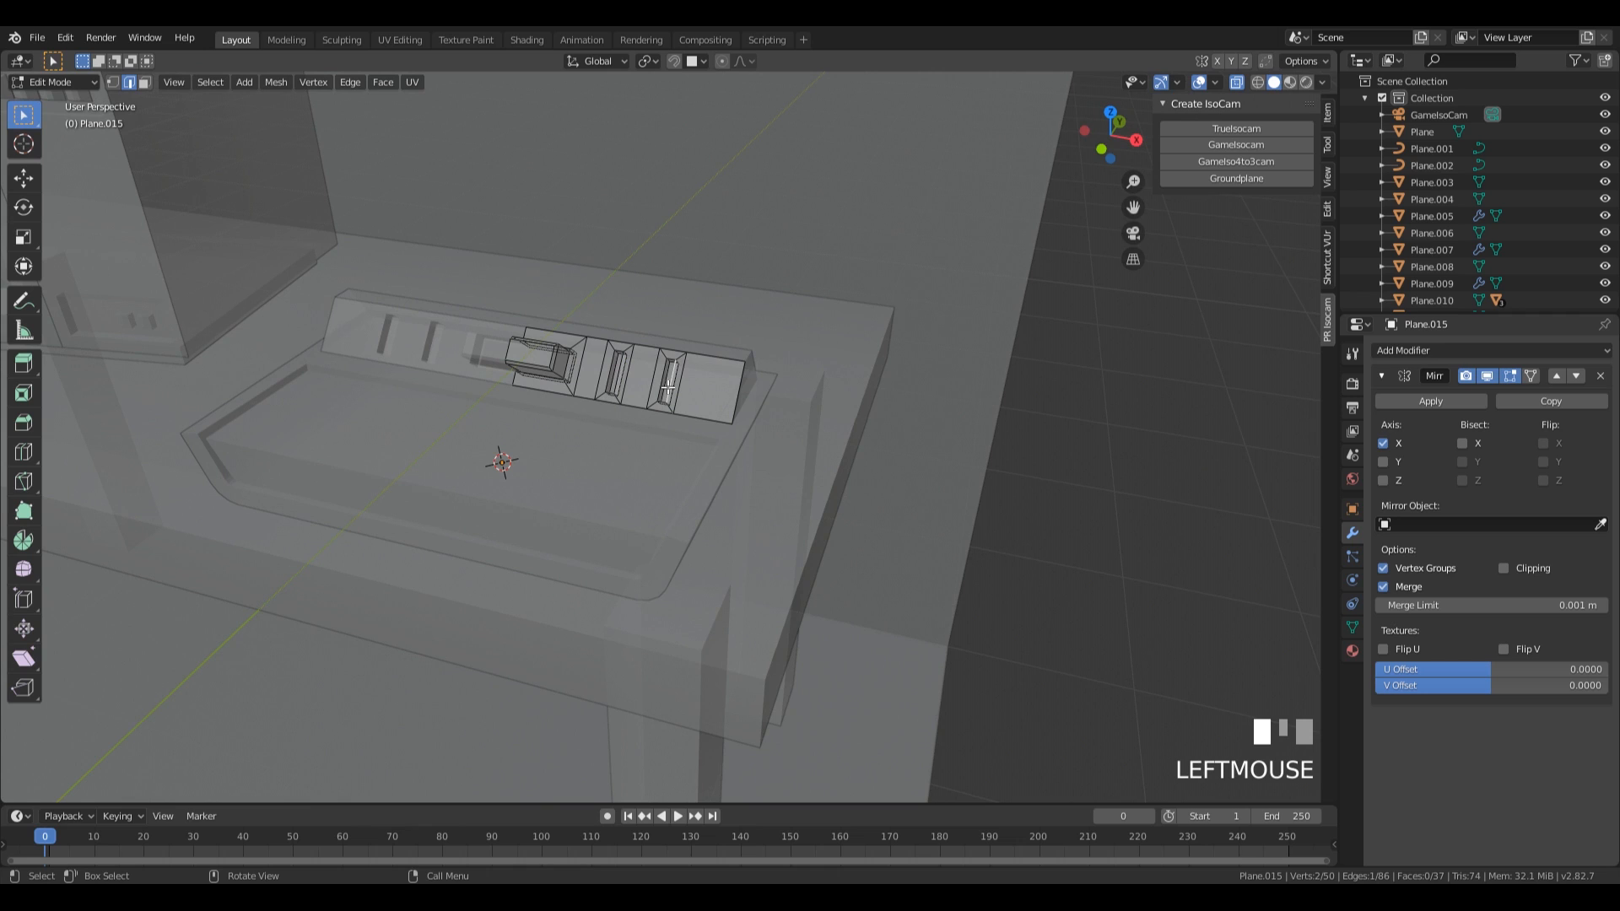
{"action": "scroll", "coordinate": [870, 477], "scroll_direction": "up", "scroll_amount": 5}
{"action": "left_click", "coordinate": [669, 187]}
{"action": "key", "text": "3"}
{"action": "left_click", "coordinate": [673, 182]}
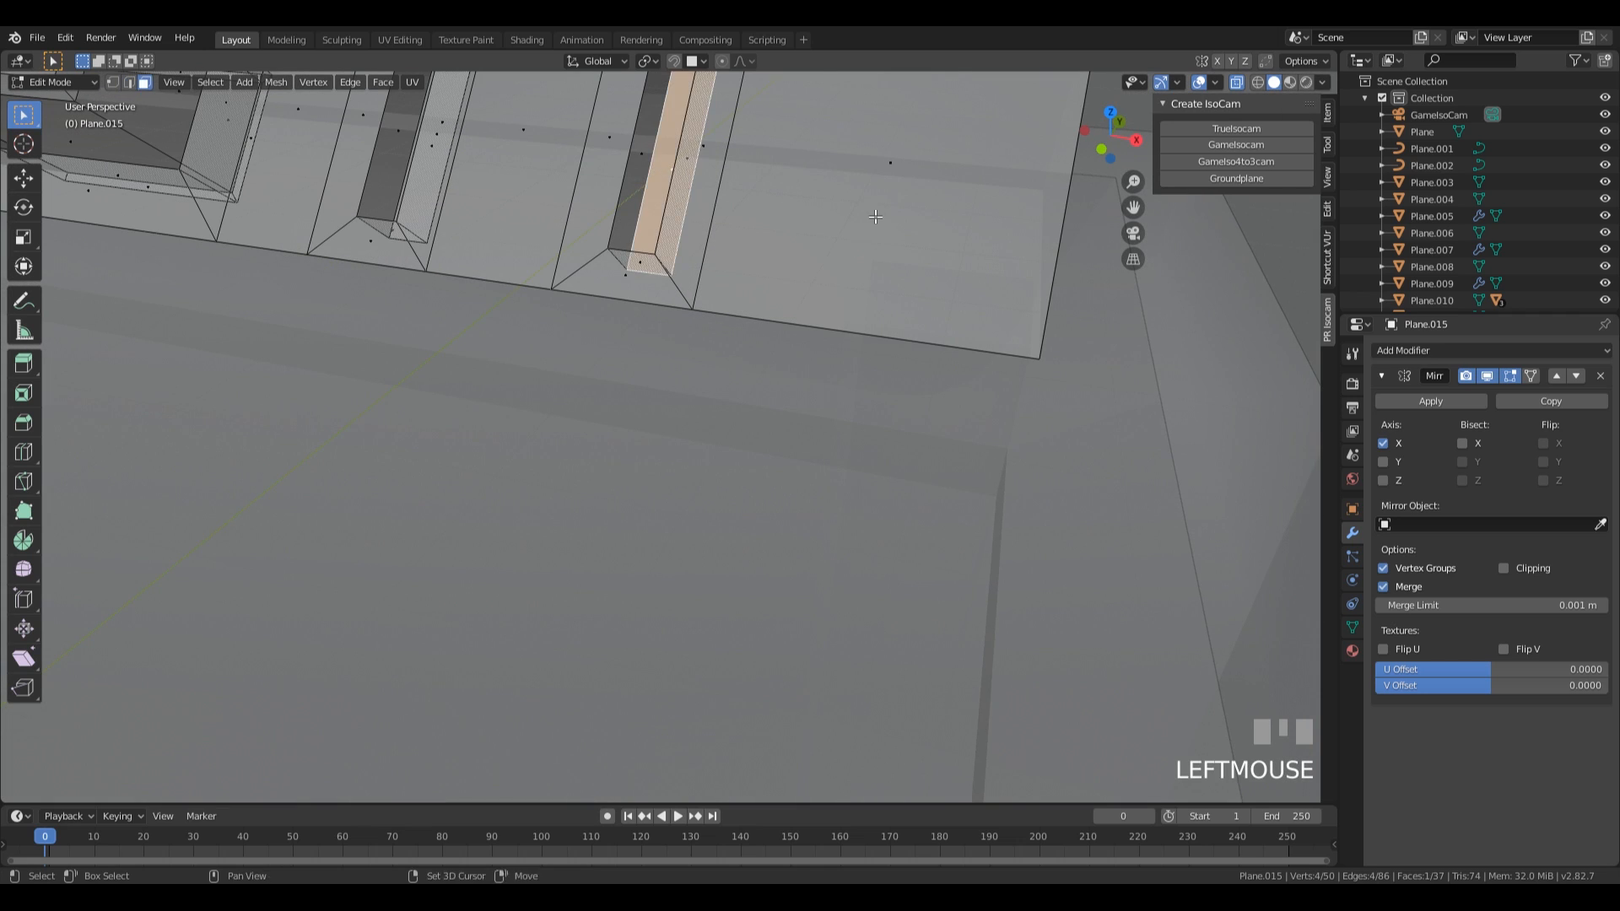
{"action": "middle_click_drag", "start_coordinate": [878, 217], "coordinate": [919, 363], "text": "shift"}
{"action": "scroll", "coordinate": [873, 292], "scroll_direction": "down", "scroll_amount": 4}
{"action": "key", "text": "z"}
{"action": "left_click", "coordinate": [879, 414]}
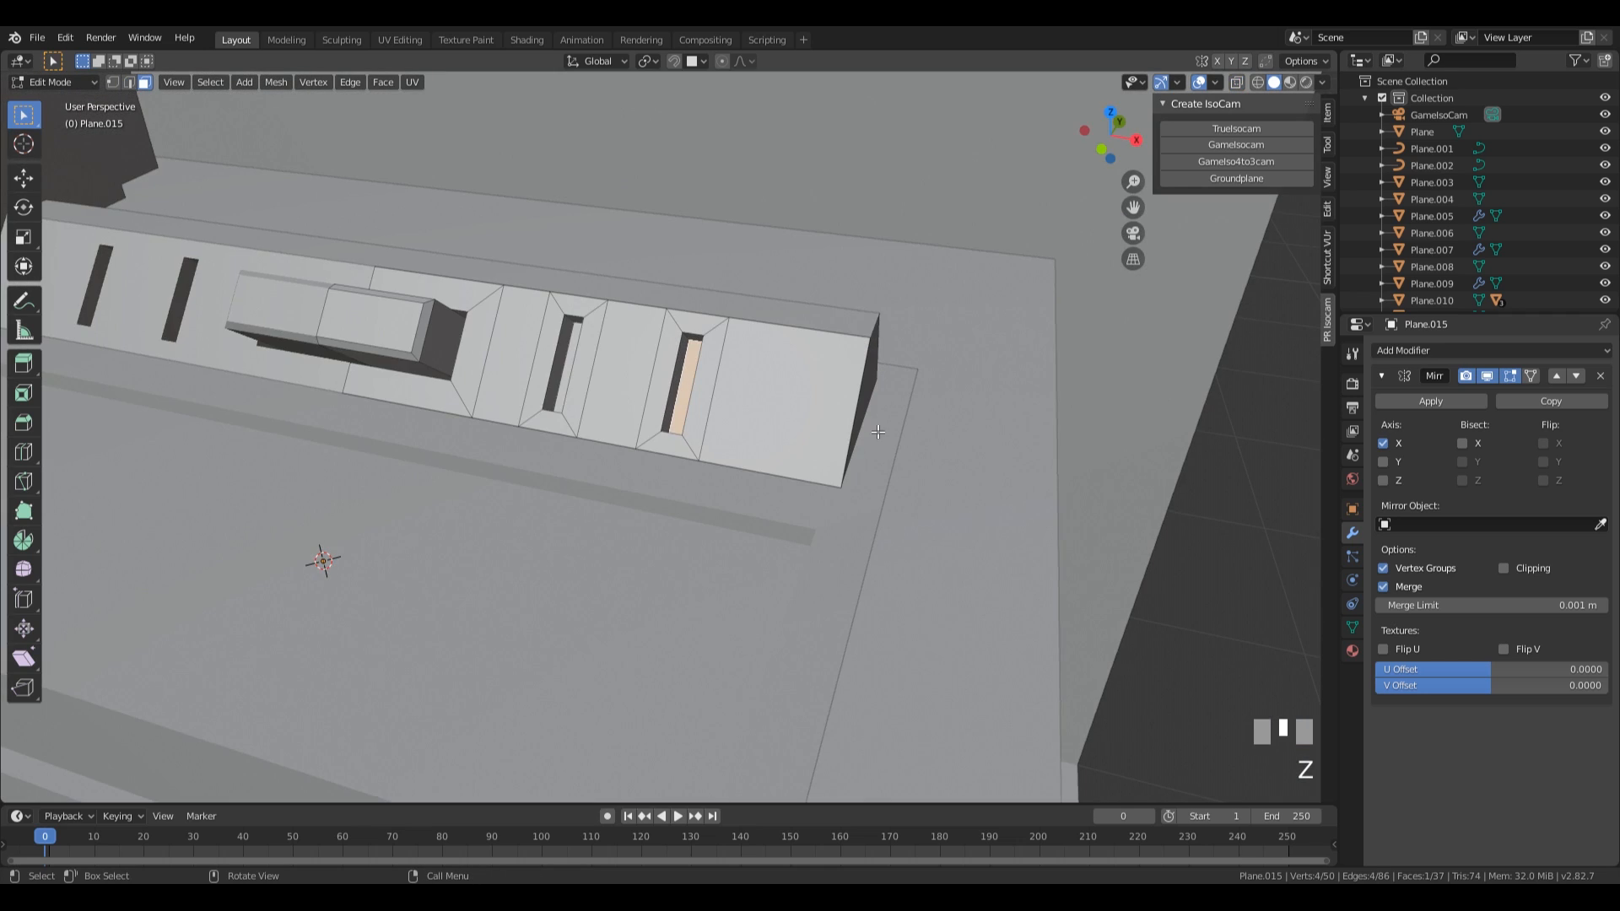
{"action": "key", "text": "shift+s"}
{"action": "left_click", "coordinate": [762, 518]}
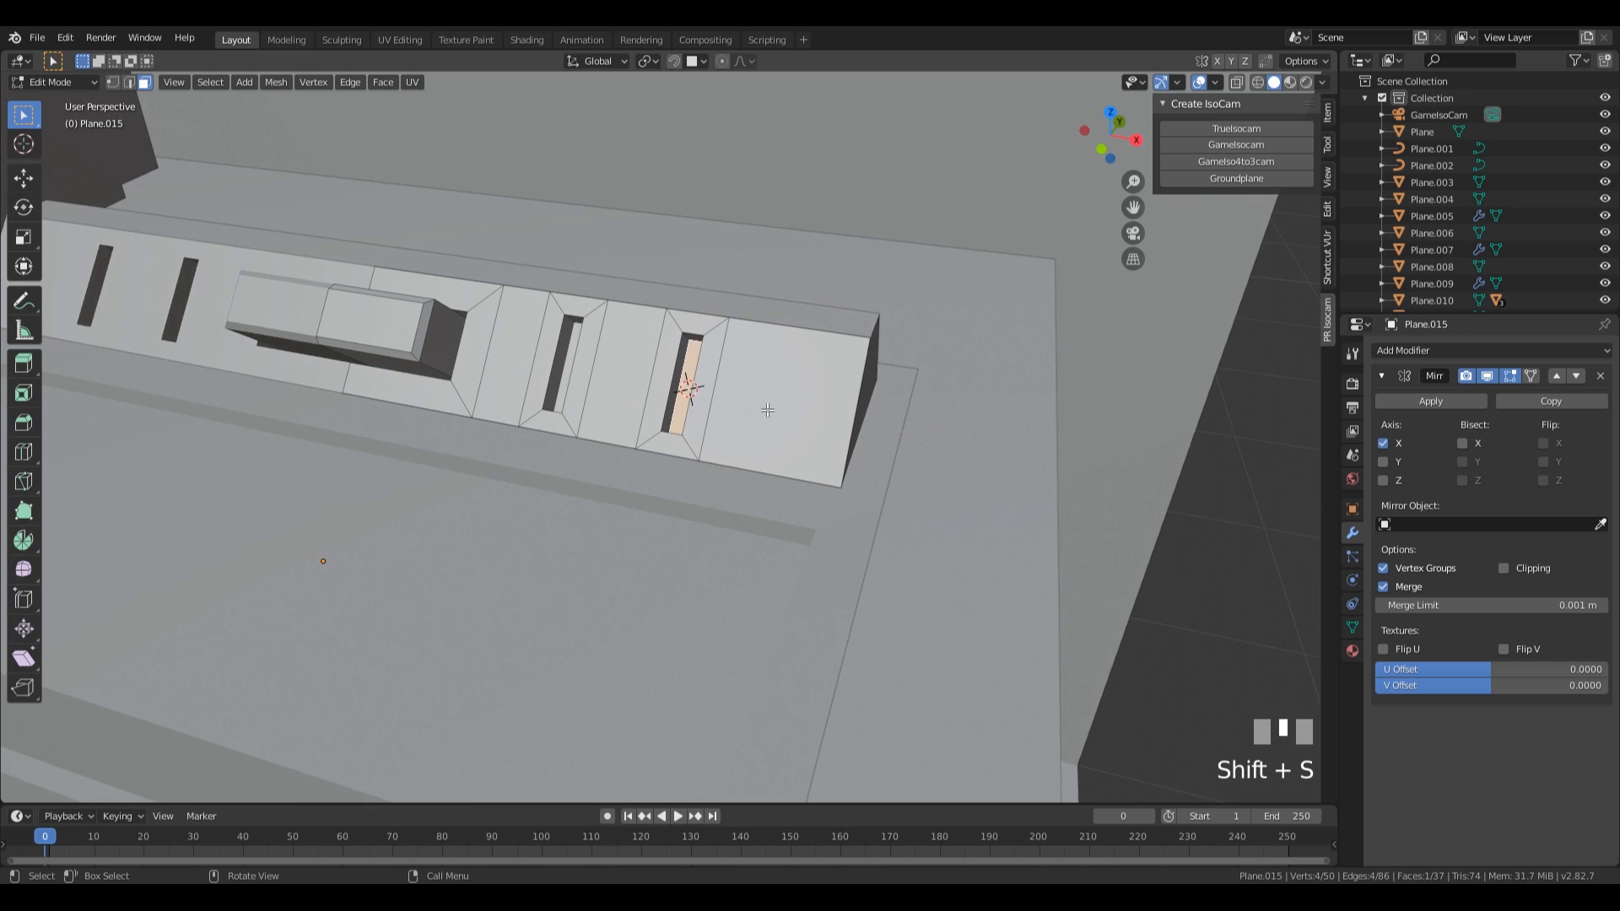
Add a separate 8-vertex mesh circle with a 1 m radius at the 3D cursor.
{"action": "key", "text": "Tab"}
{"action": "key", "text": "shift+a"}
{"action": "mouse_move", "coordinate": [767, 410]}
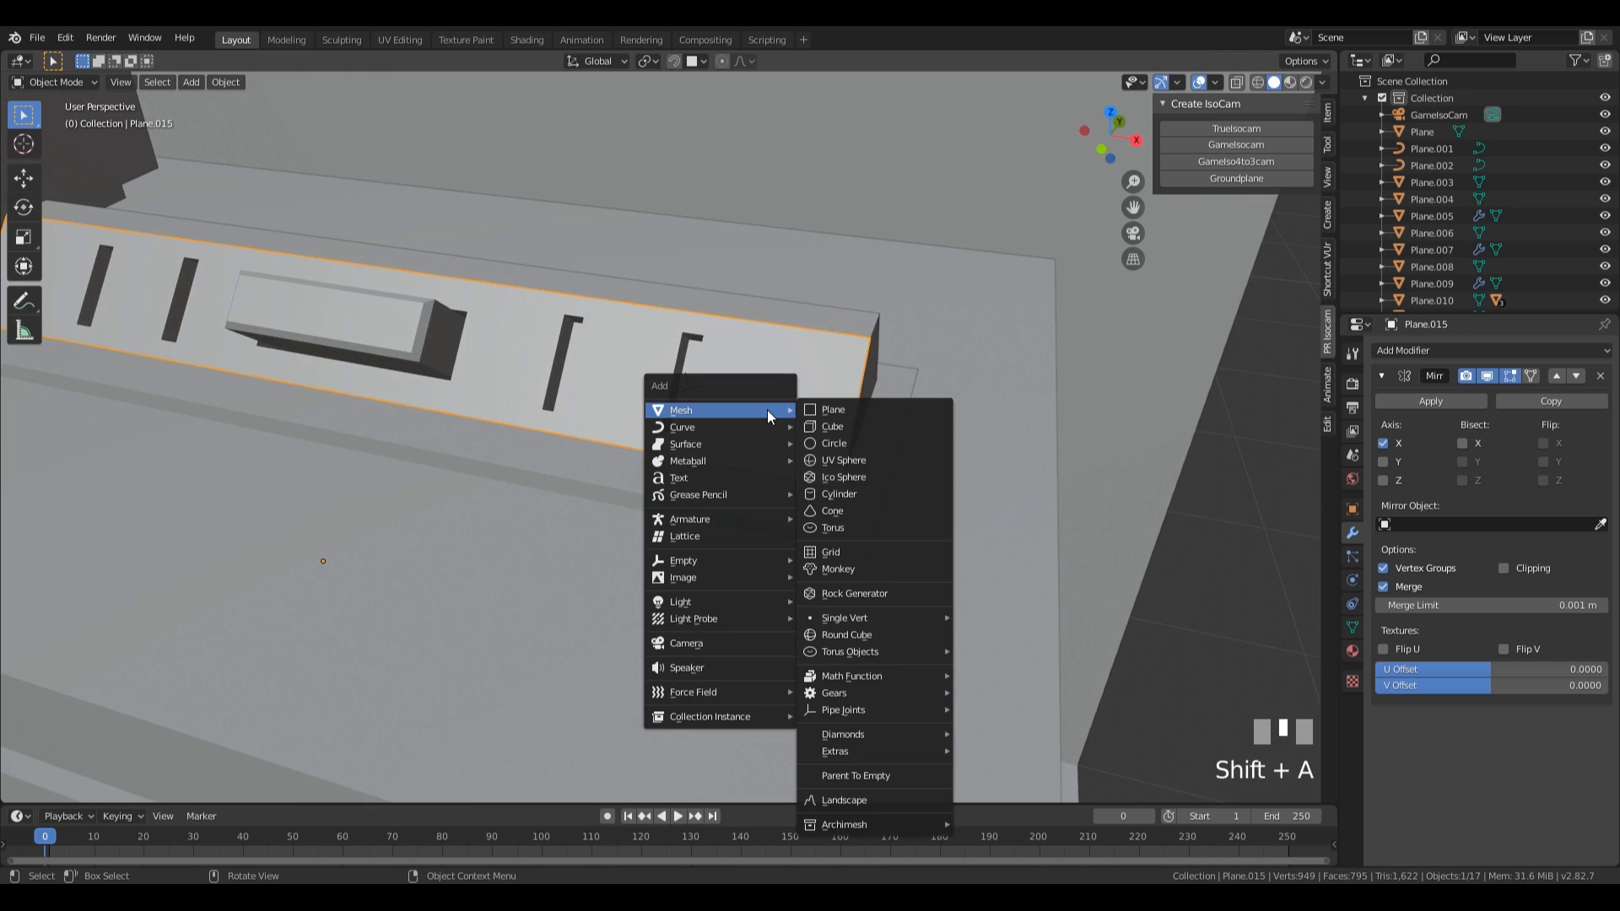
{"action": "left_click", "coordinate": [886, 444]}
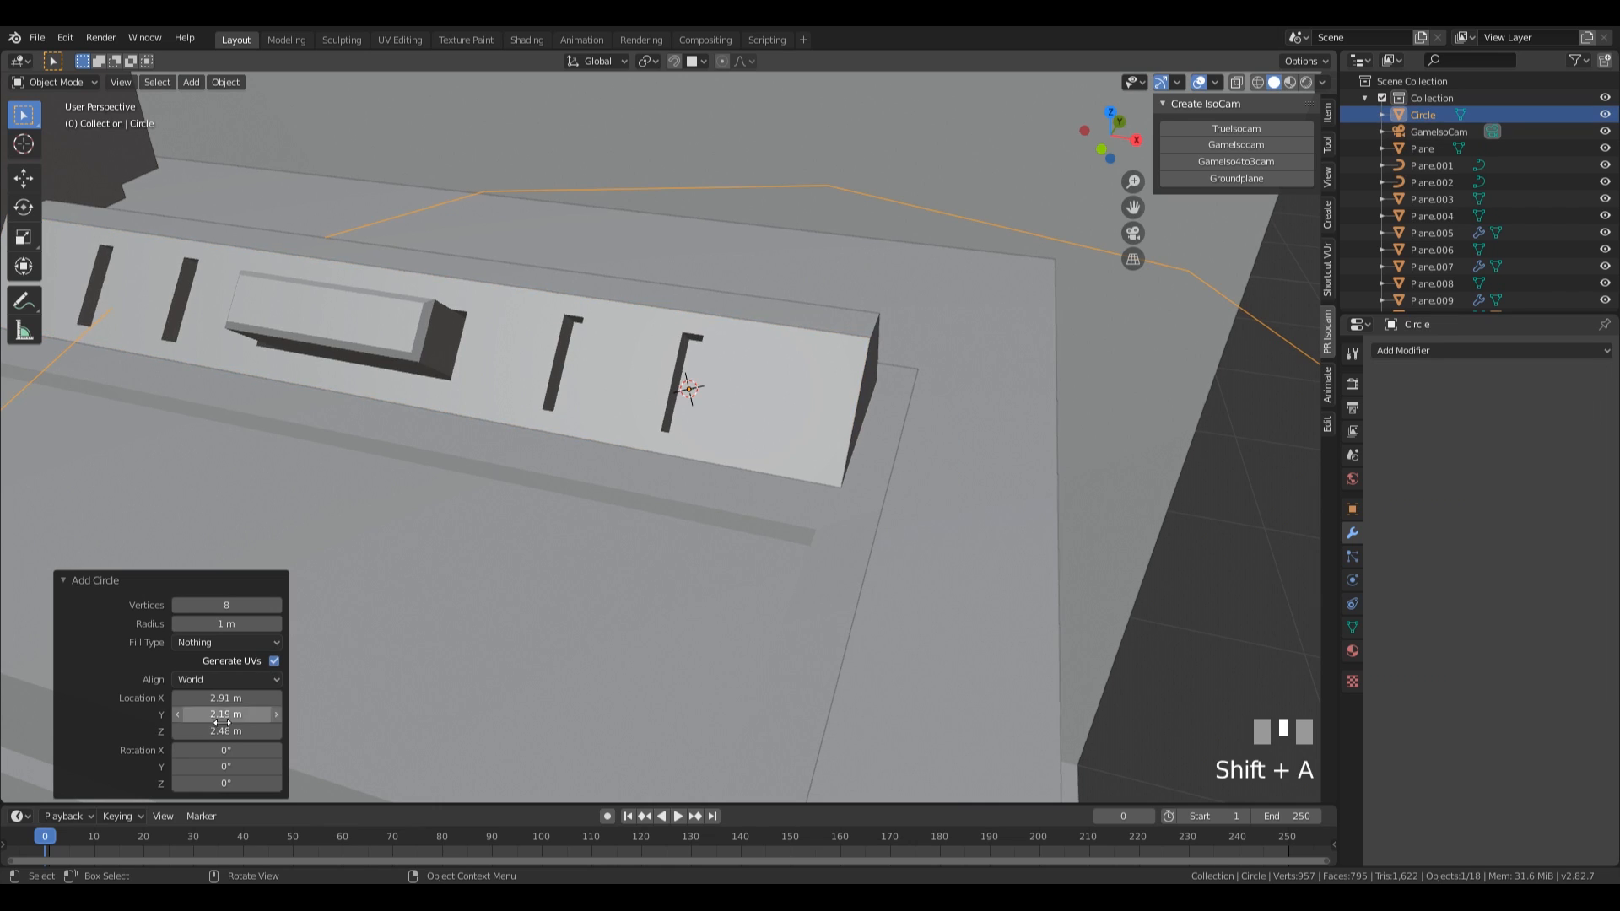
Set the new circle to 6 vertices and scale its outline down to 0.018 in Edit Mode.
{"action": "left_click", "coordinate": [226, 605]}
{"action": "type", "text": "6"}
{"action": "key", "text": "KP_Enter"}
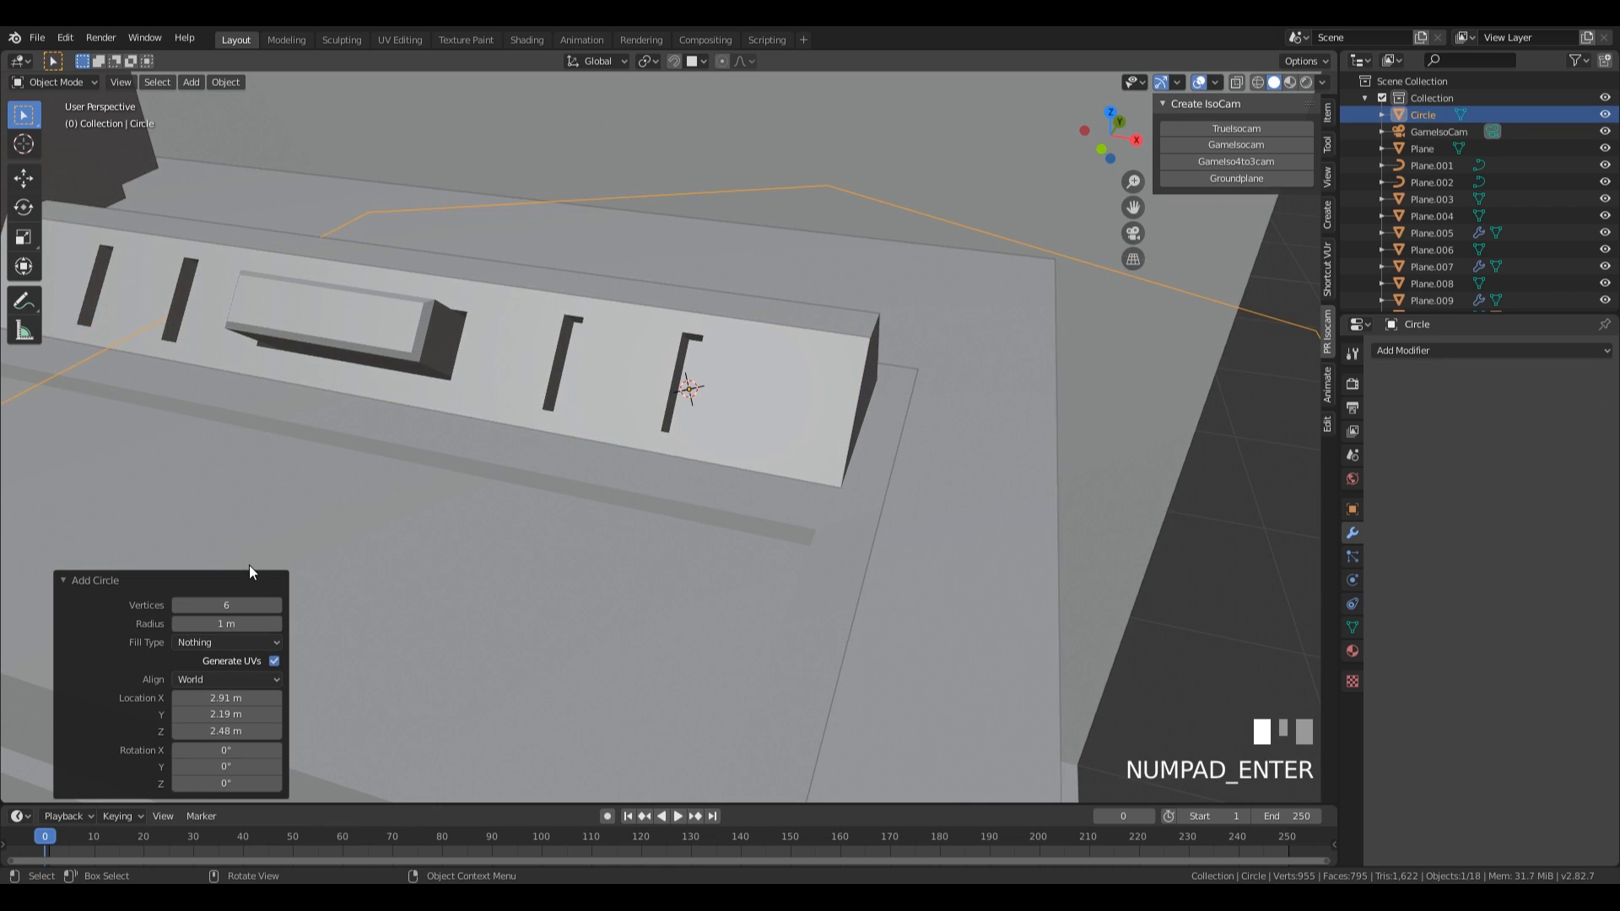
{"action": "key", "text": "Tab"}
{"action": "key", "text": "s"}
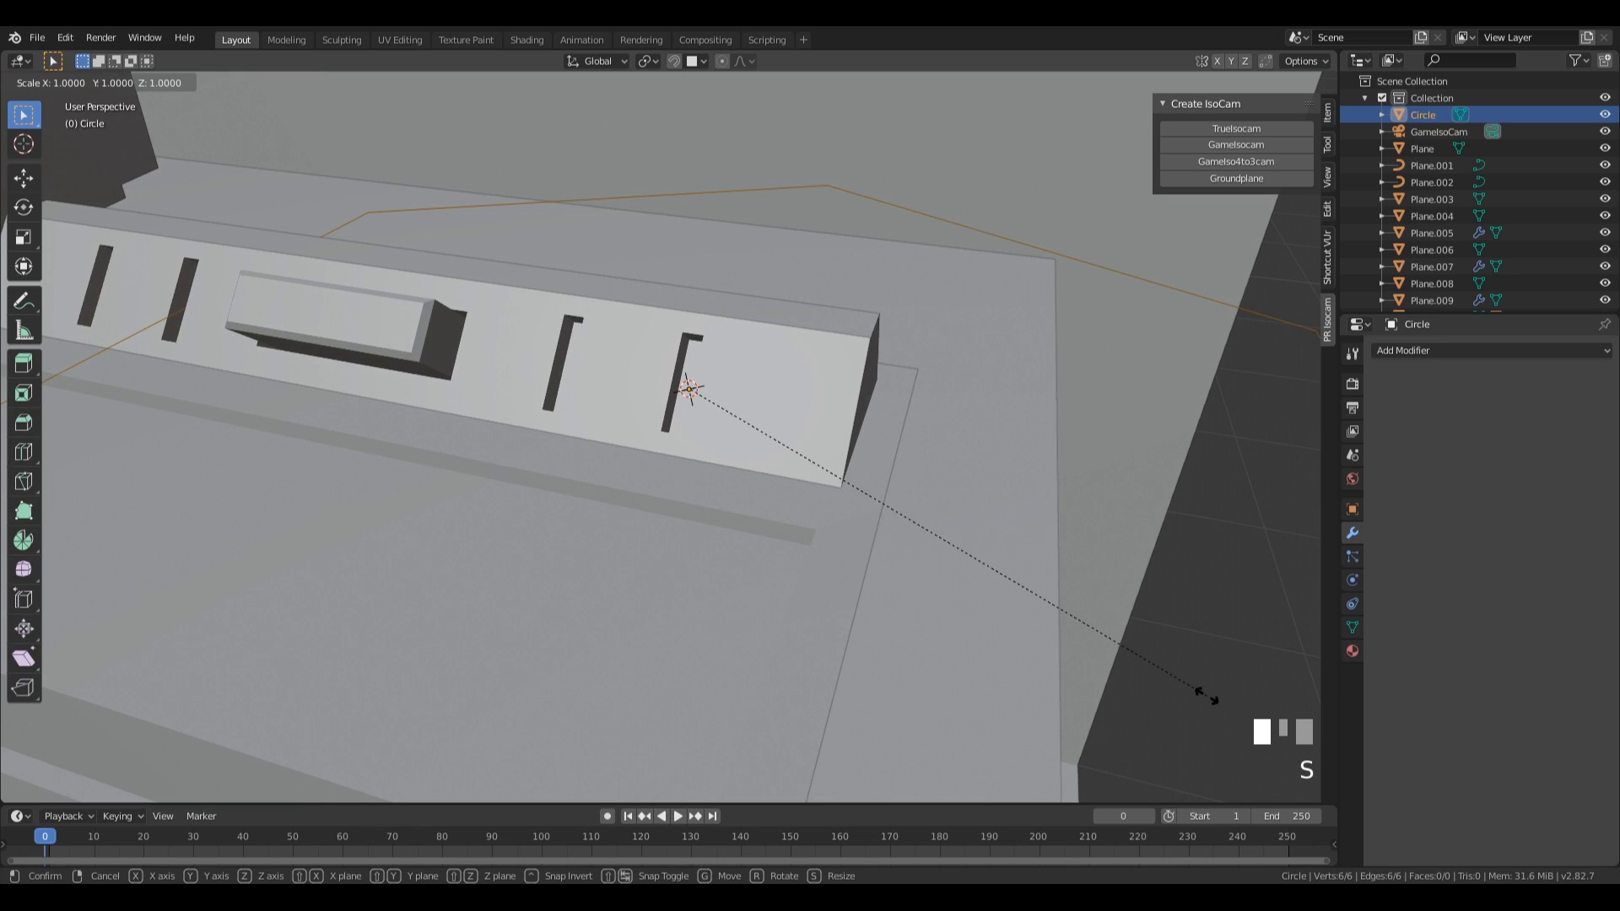
{"action": "left_click", "coordinate": [705, 383]}
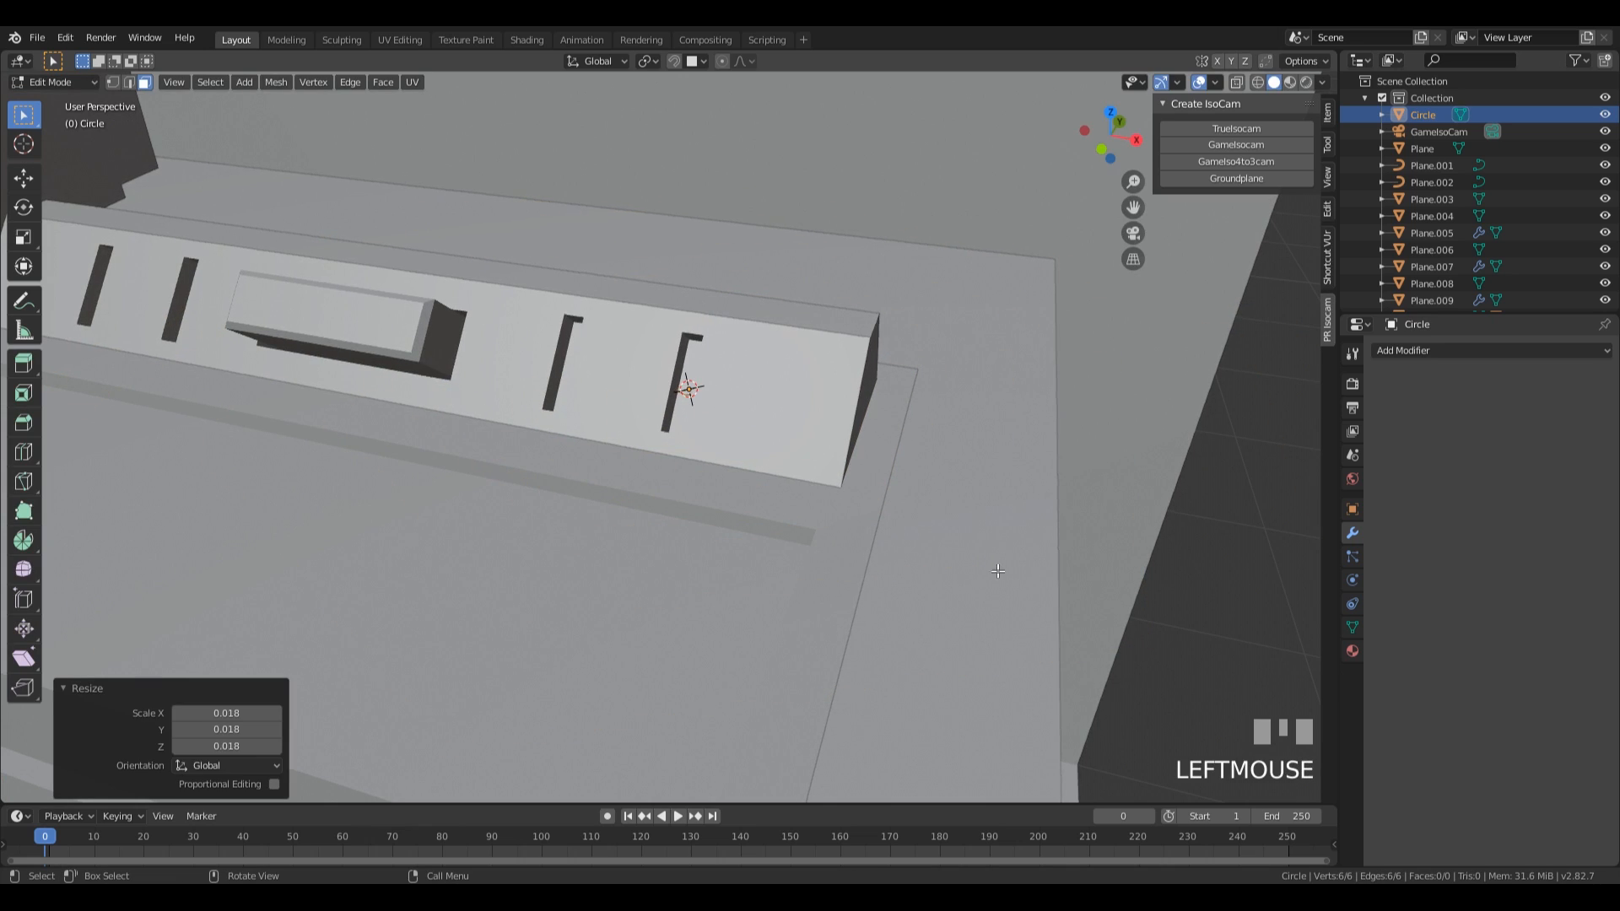
Fill the hexagon, extrude it upward into a peg, and thin the peg by a factor of 0.689 in X and Y.
{"action": "key", "text": "f"}
{"action": "key", "text": "e"}
{"action": "left_click", "coordinate": [979, 423]}
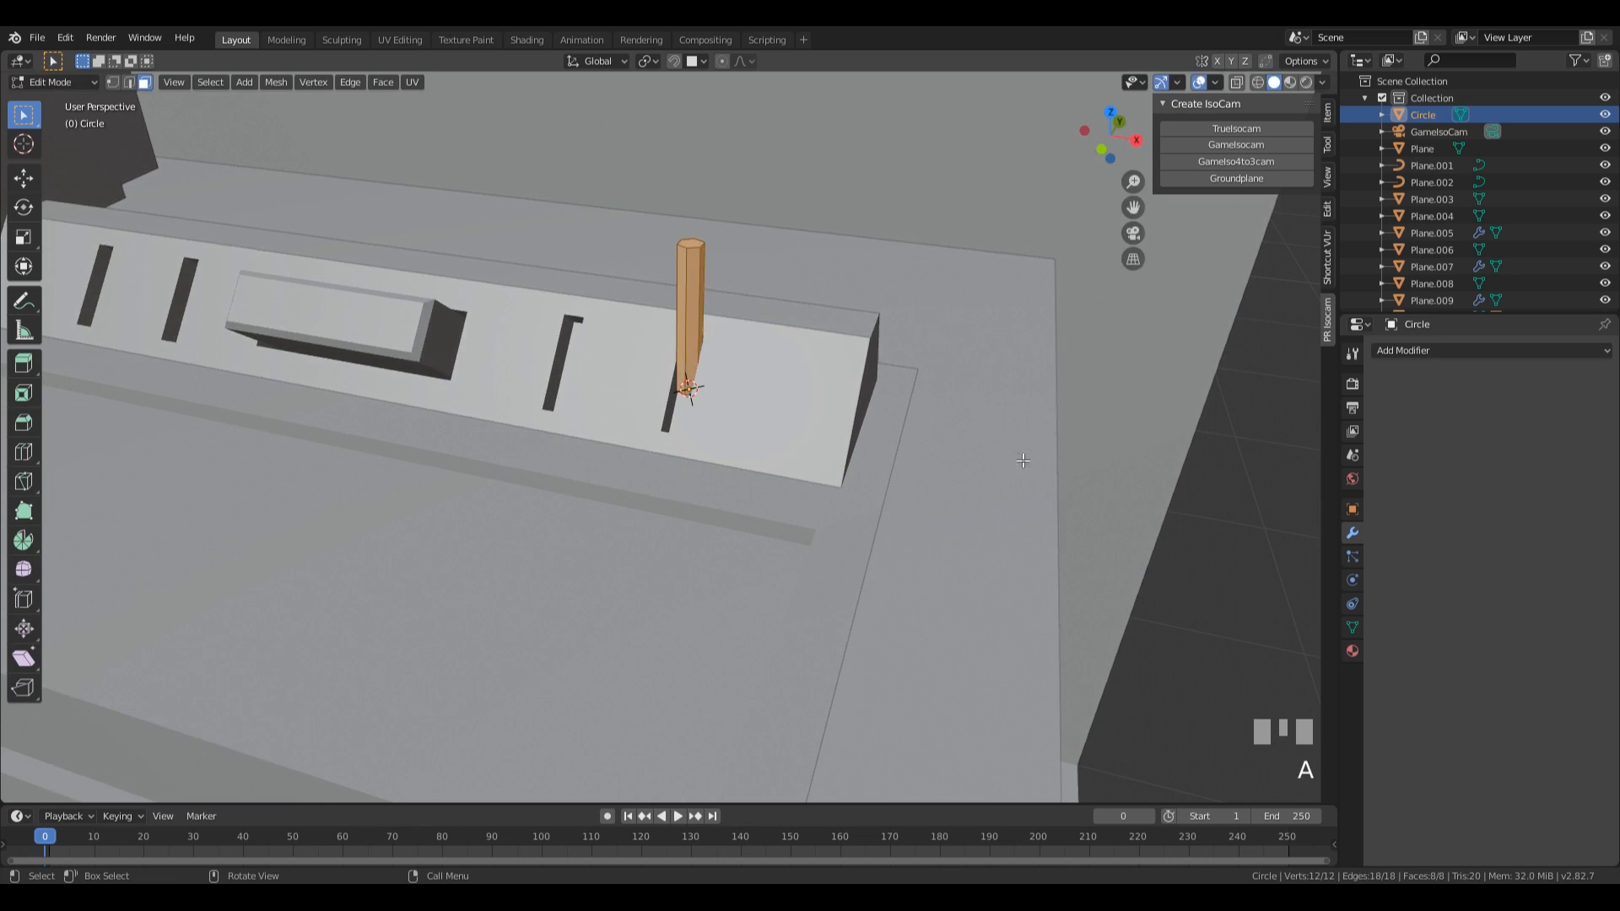
{"action": "key", "text": "s"}
{"action": "key", "text": "shift+z"}
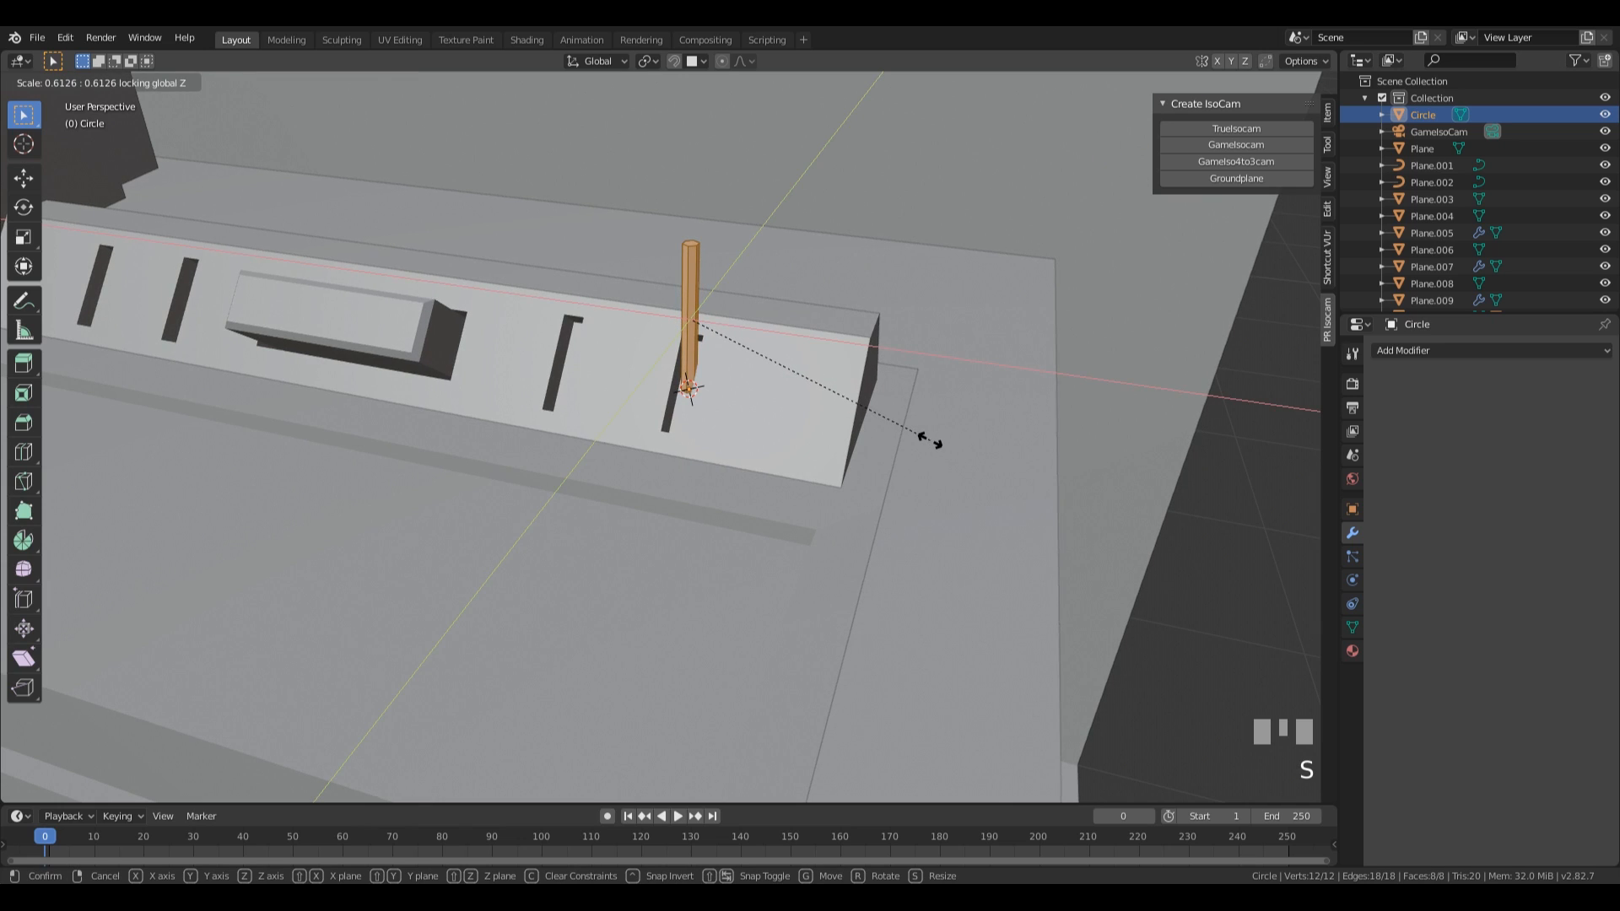
{"action": "left_click", "coordinate": [937, 440]}
Lower the peg's top face along Z to shorten it to just above the slot, and return to Object Mode.
{"action": "key", "text": "3"}
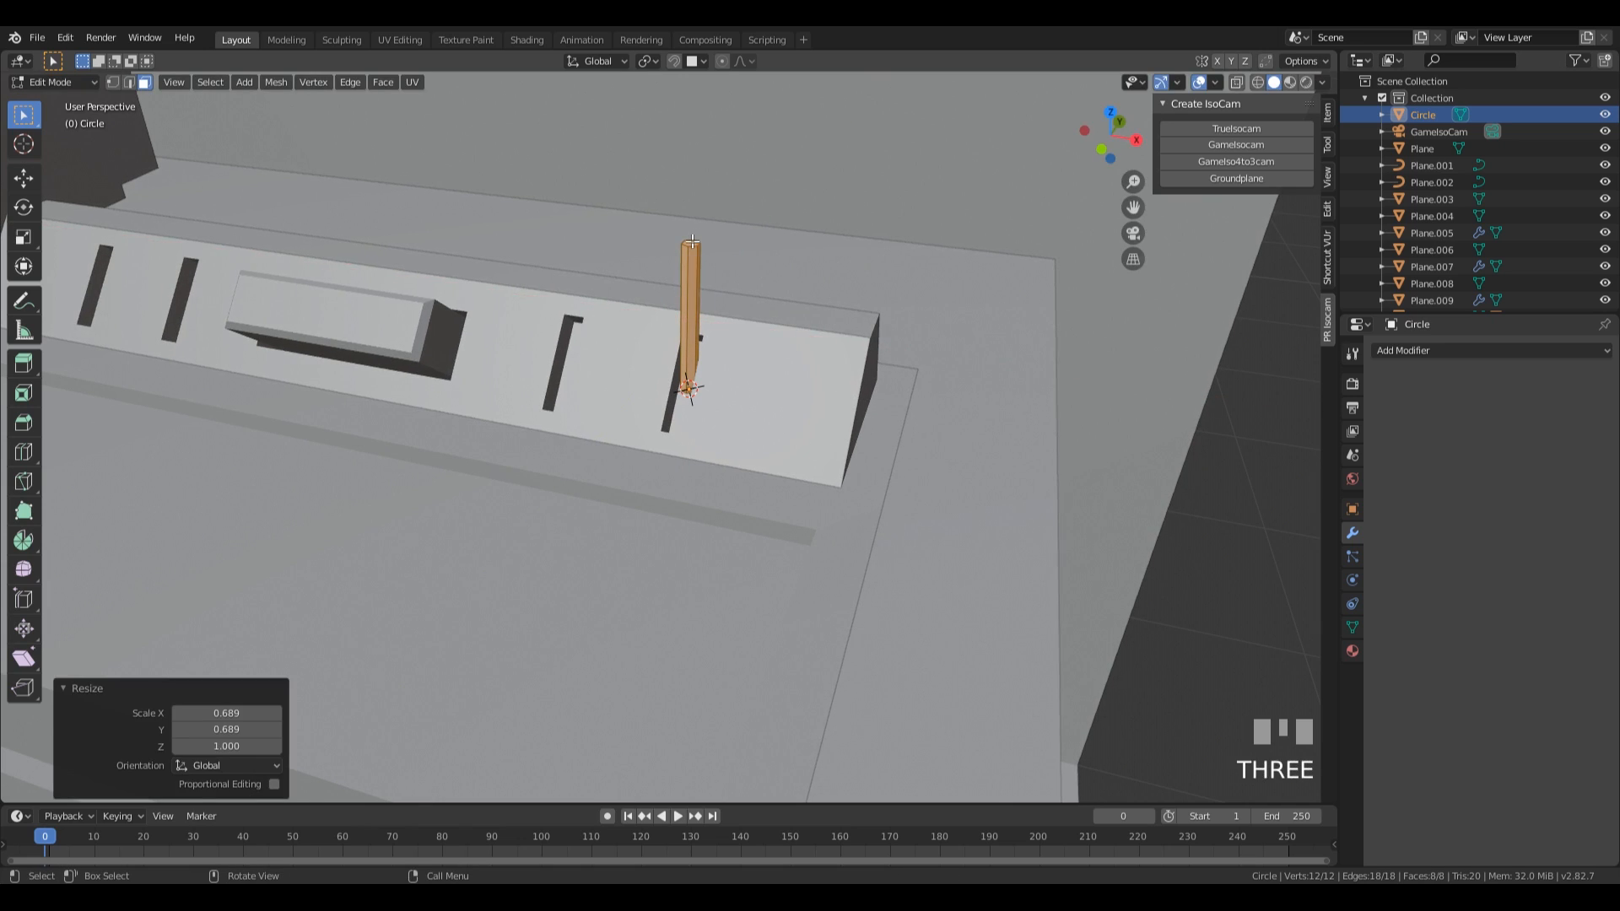
{"action": "left_click", "coordinate": [730, 243]}
{"action": "key", "text": "g"}
{"action": "key", "text": "z"}
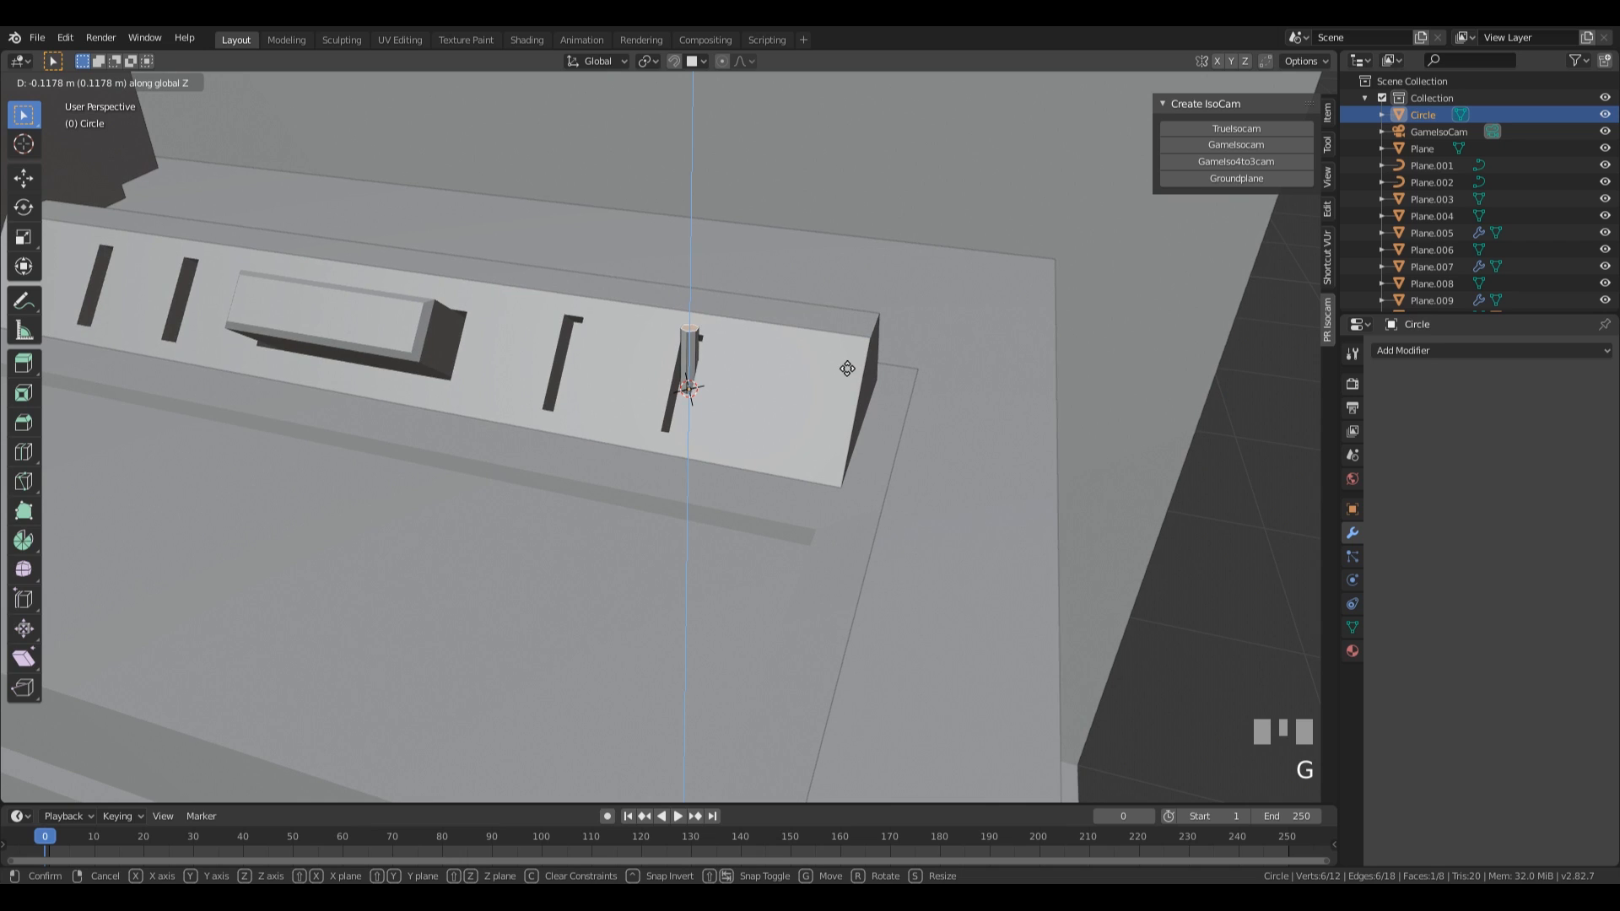
{"action": "left_click", "coordinate": [842, 364]}
{"action": "key", "text": "Tab"}
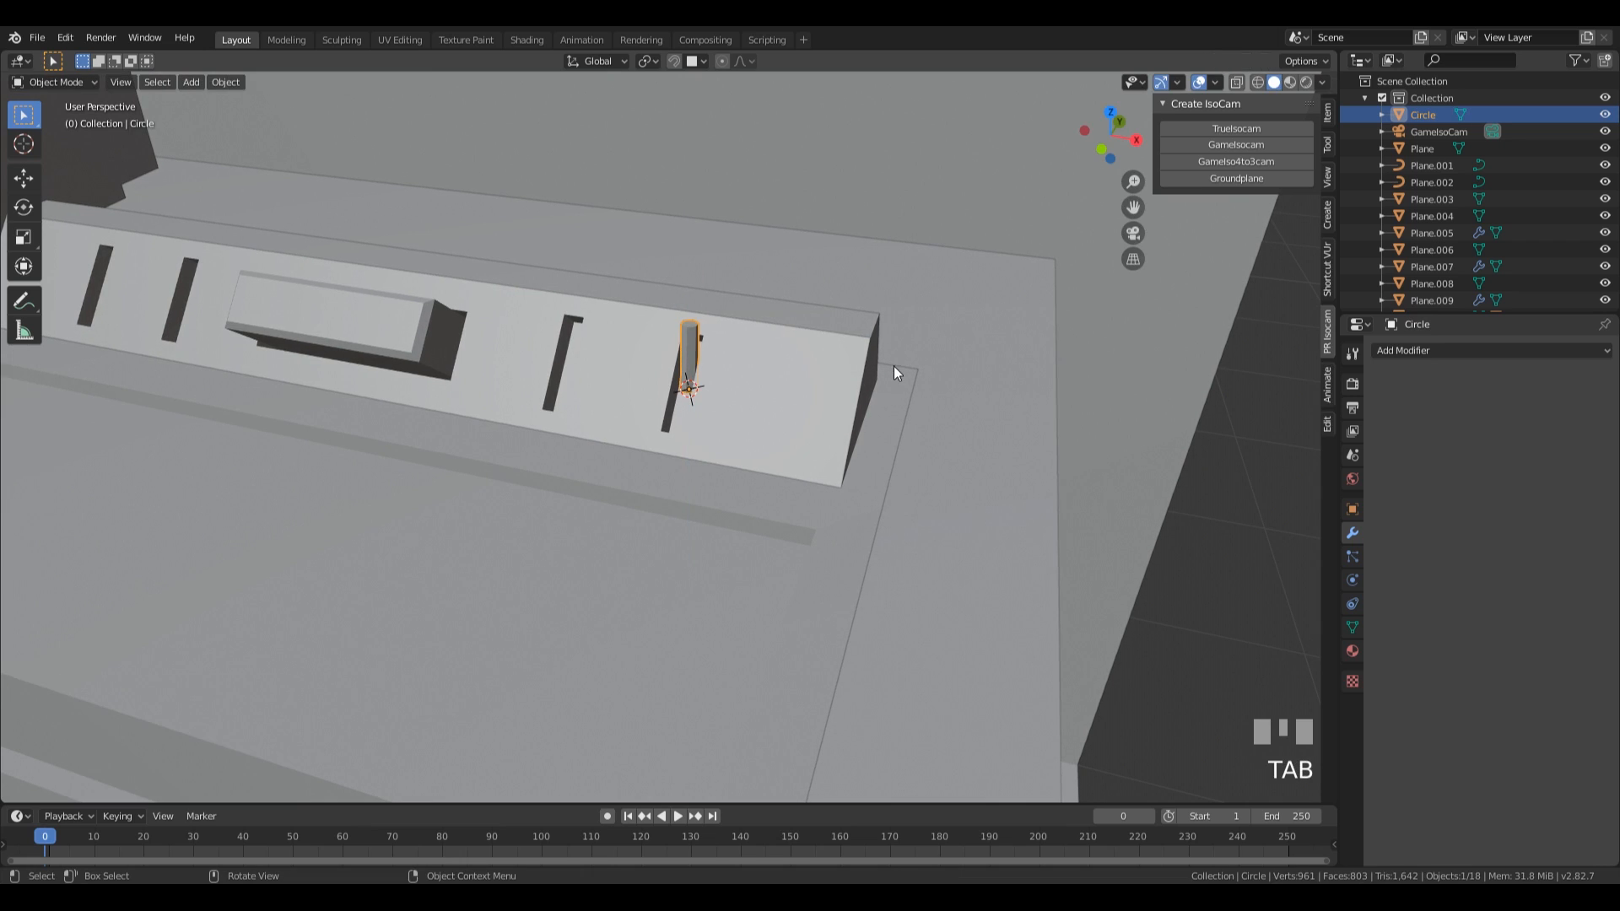
Rotate the peg by -47.6° in the right side view so it points out of the sloped face.
{"action": "key", "text": "KP_3"}
{"action": "middle_click_drag", "start_coordinate": [636, 397], "coordinate": [847, 472], "text": "shift"}
{"action": "scroll", "coordinate": [962, 480], "scroll_direction": "up", "scroll_amount": 3}
{"action": "key", "text": "r"}
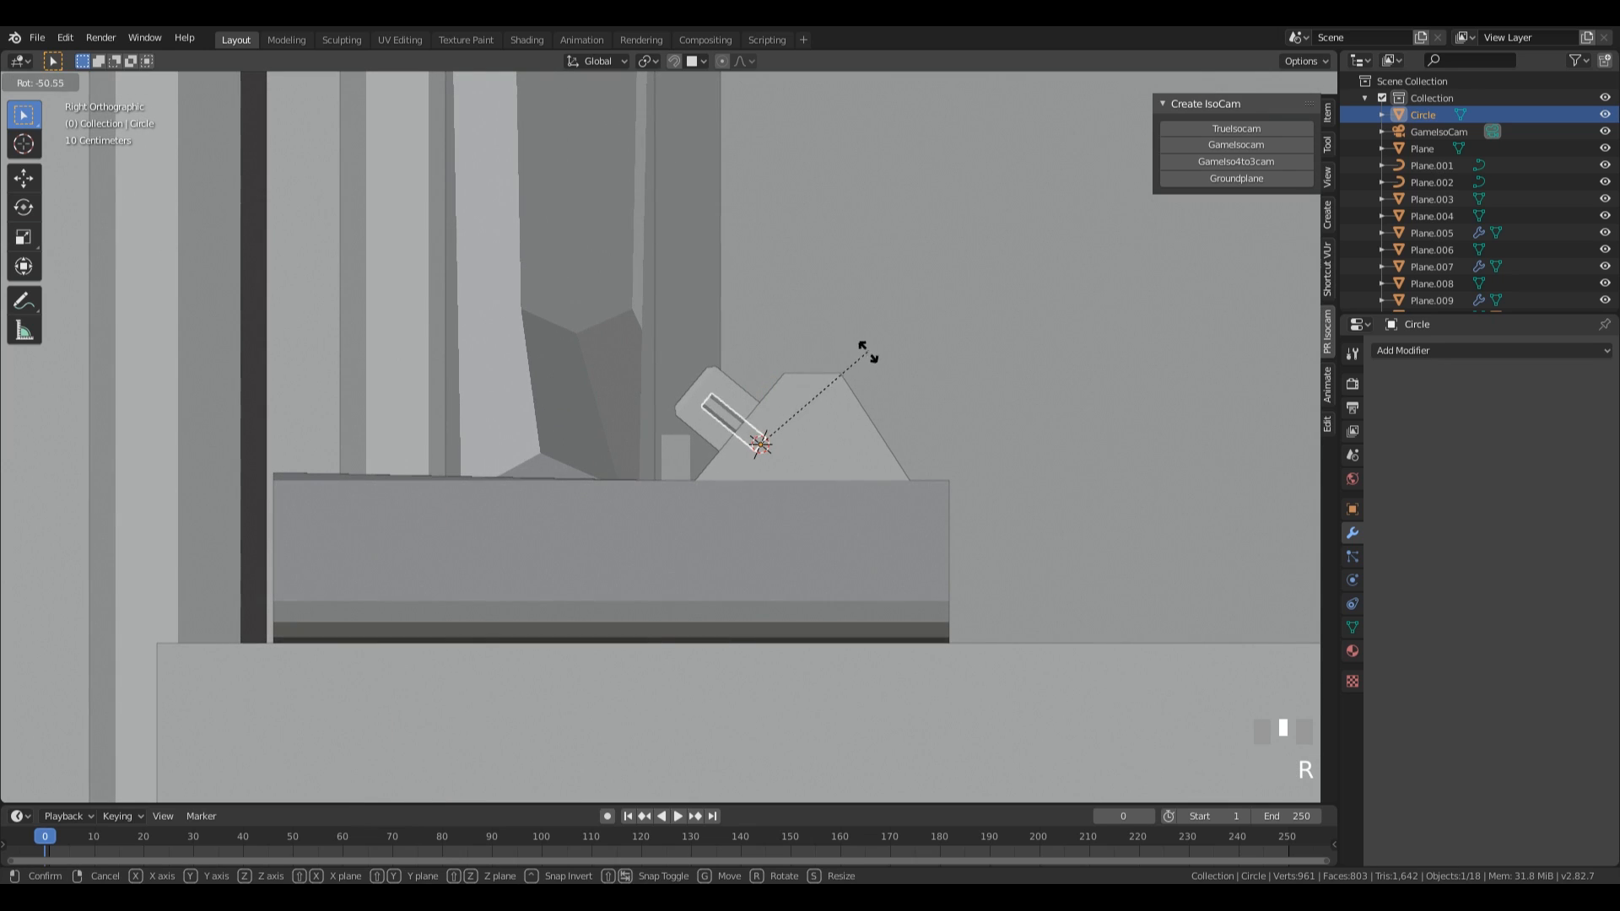
{"action": "left_click", "coordinate": [875, 354]}
Make a linked duplicate of the peg in the front view, offset -0.176 m along X into the neighbouring slot.
{"action": "middle_click_drag", "start_coordinate": [832, 446], "coordinate": [1007, 468]}
{"action": "key", "text": "KP_1"}
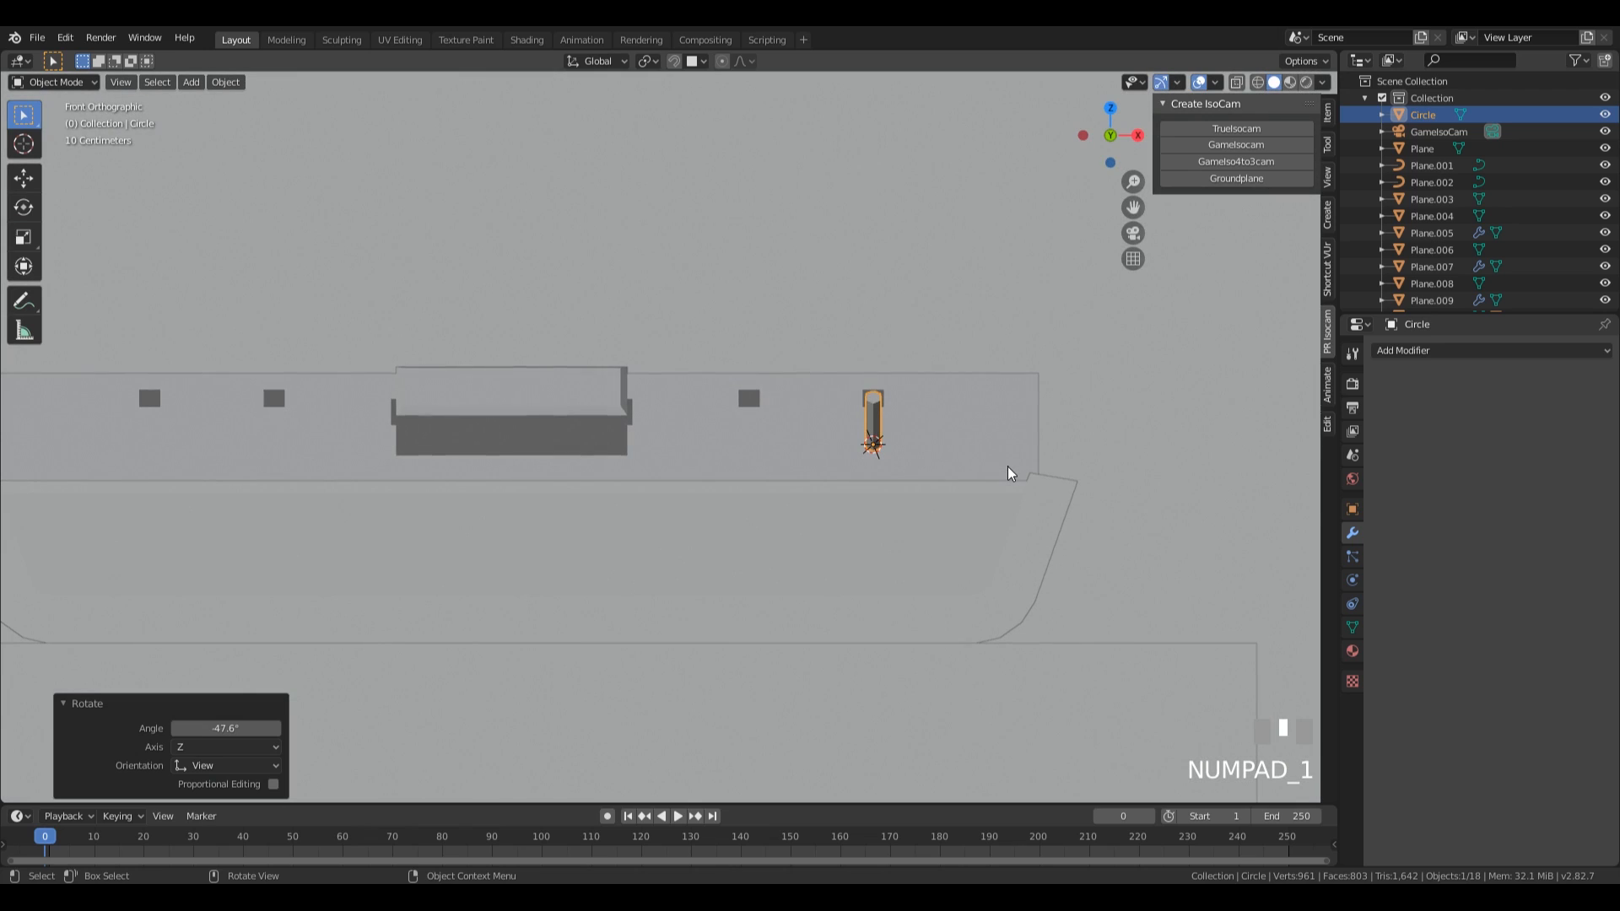
{"action": "key", "text": "alt+d"}
{"action": "key", "text": "x"}
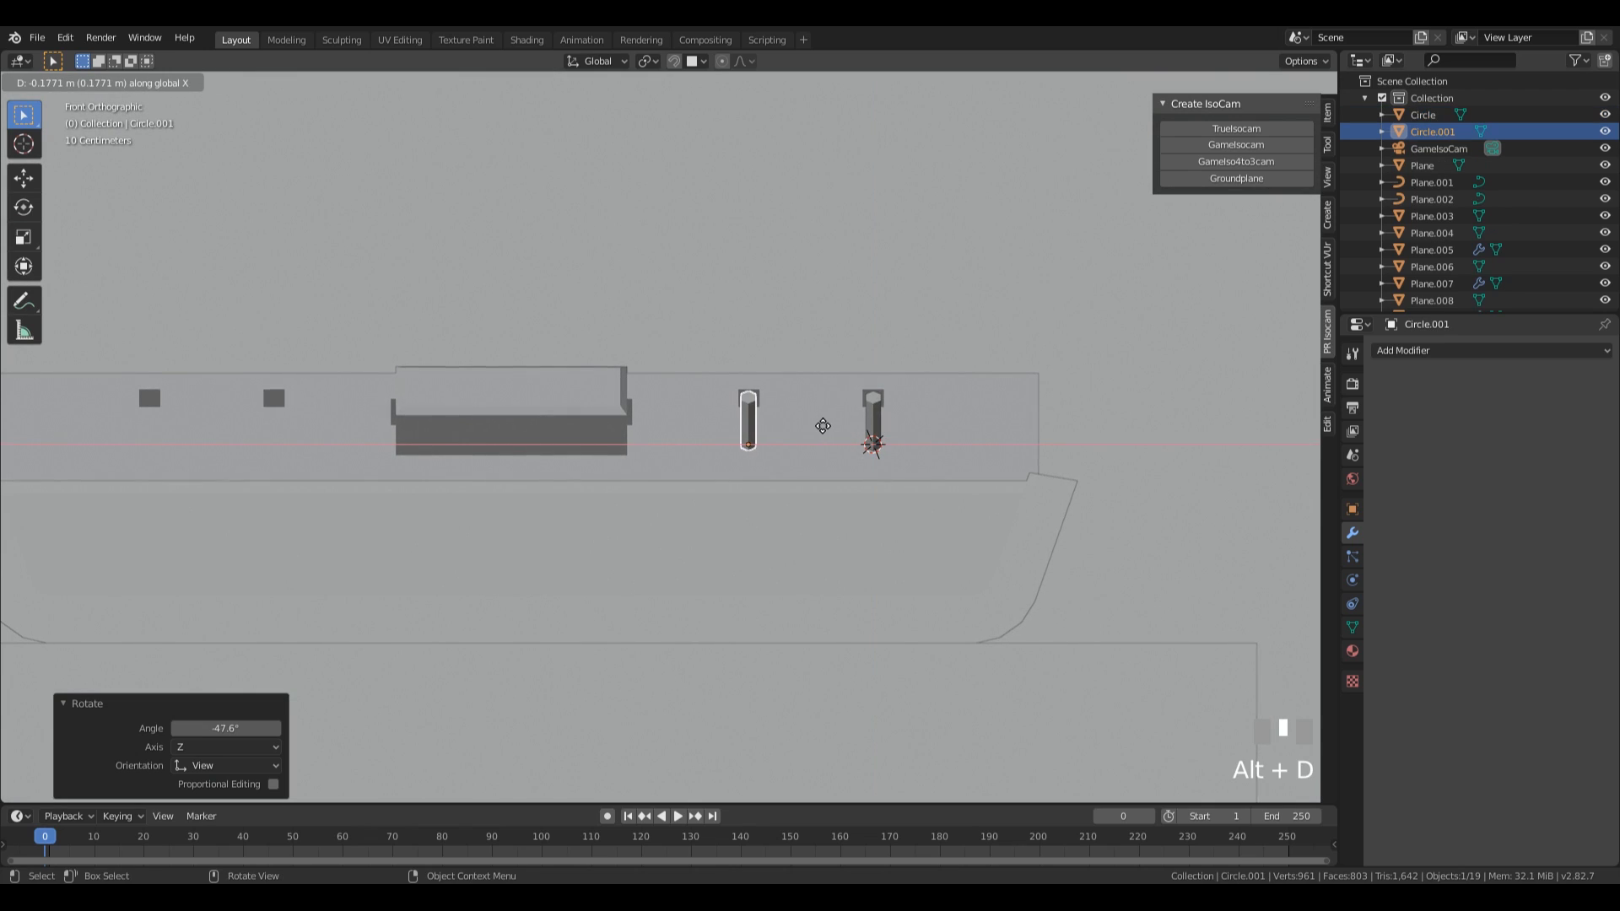
{"action": "left_click", "coordinate": [825, 435]}
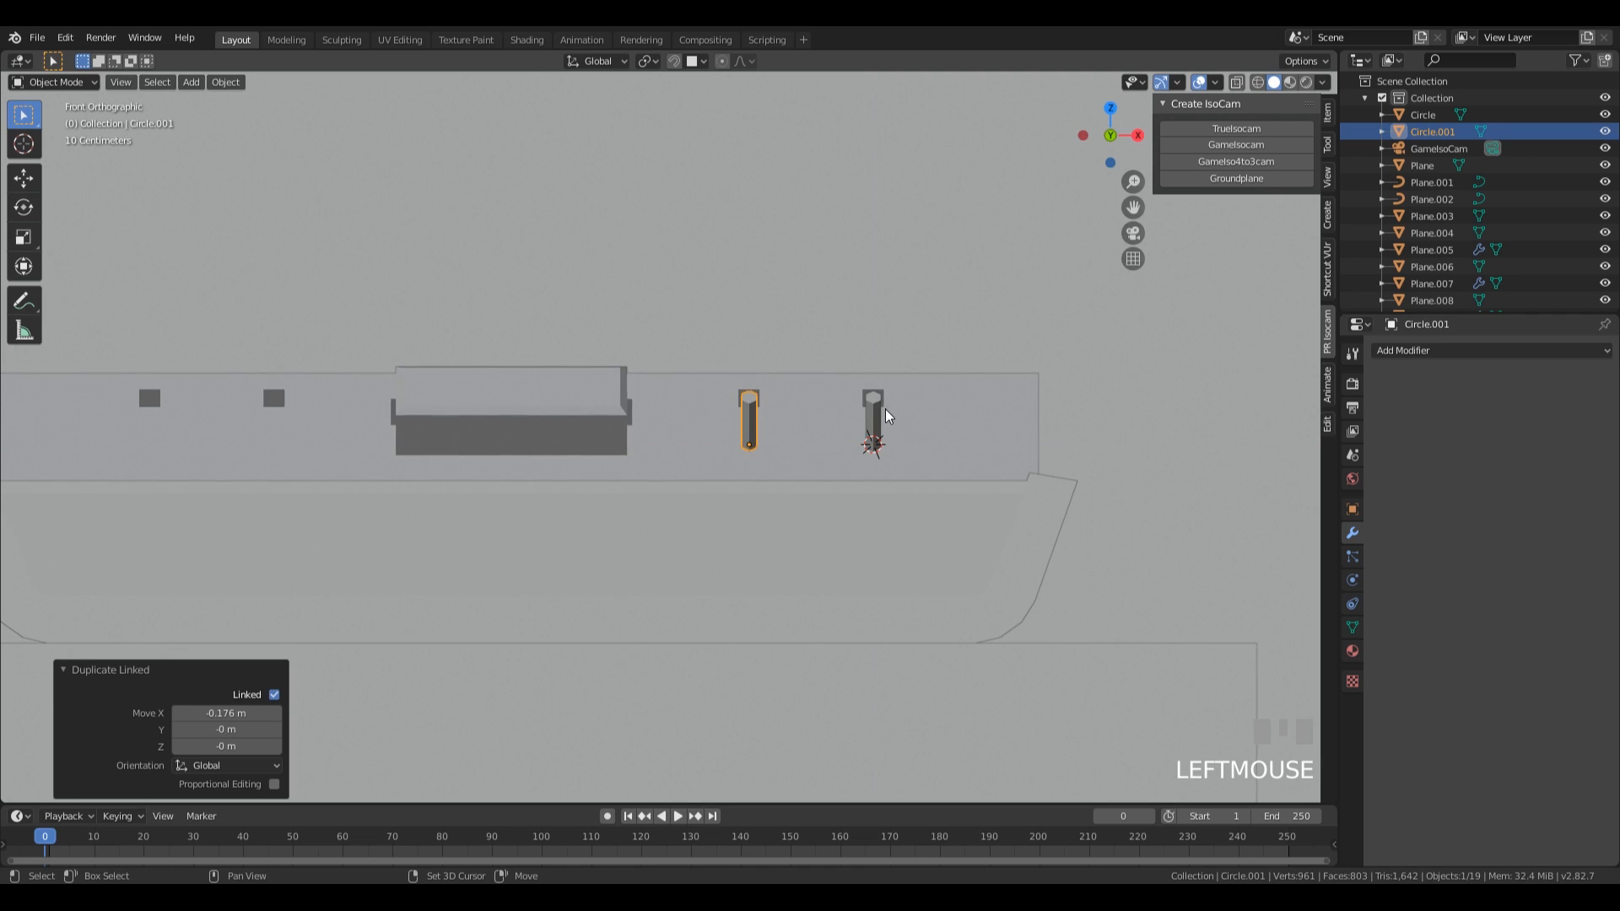
Make linked duplicates of both pegs about -0.85 m along X in the two slots beyond the central block.
{"action": "left_click", "coordinate": [877, 419], "text": "shift"}
{"action": "key", "text": "alt+d"}
{"action": "key", "text": "x"}
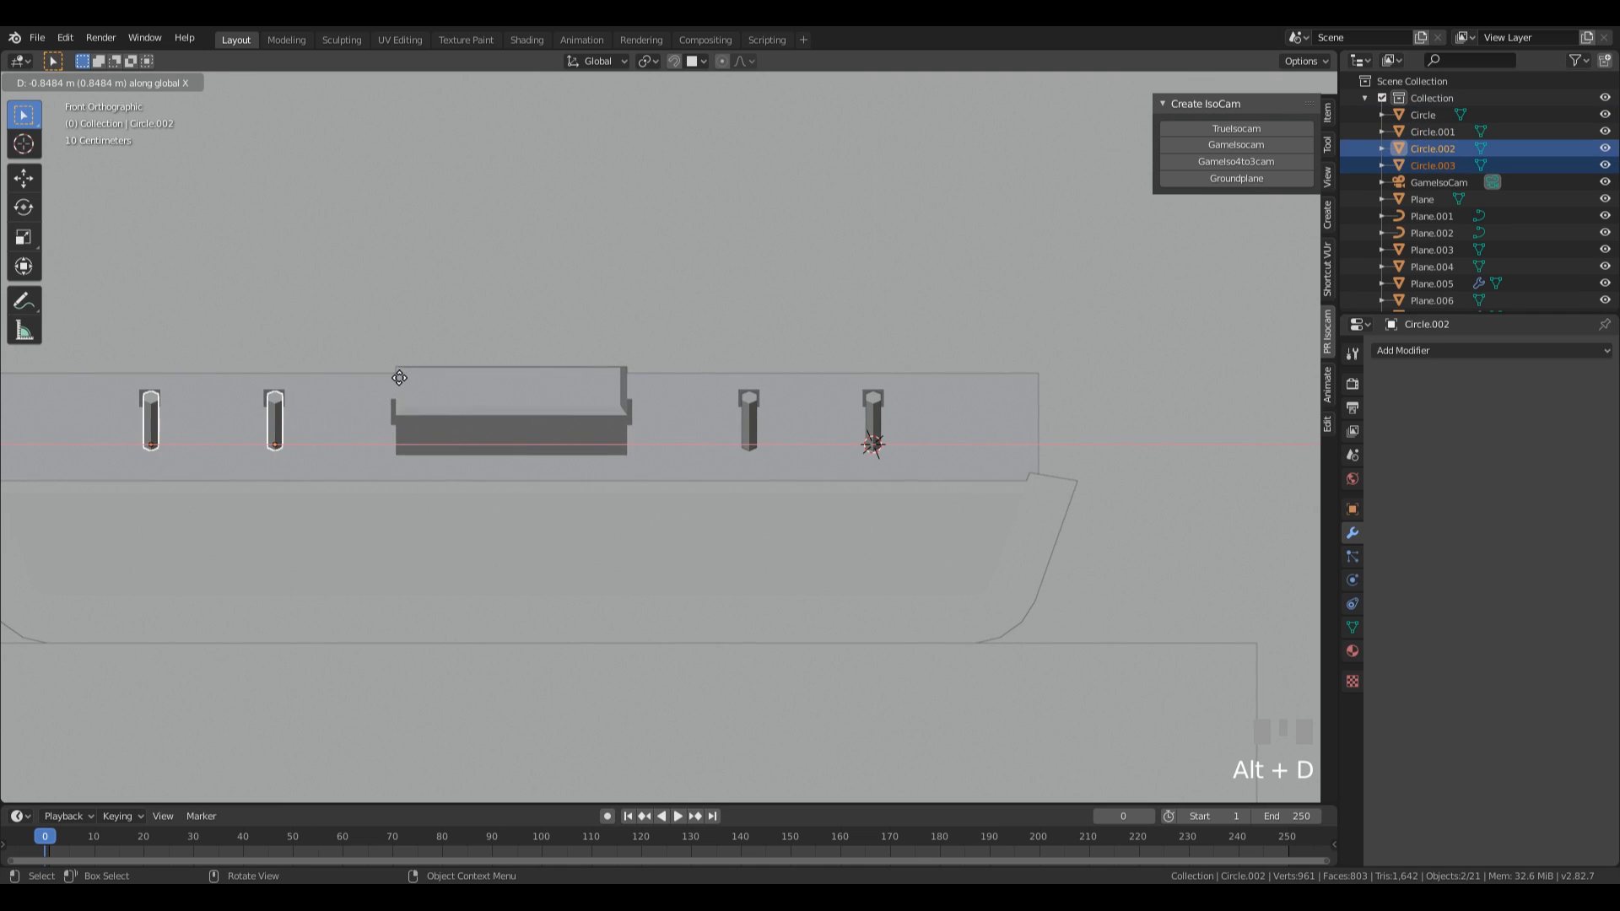
{"action": "left_click", "coordinate": [396, 377]}
Separate the large flat face in front of the sloped panel from the device body into its own object.
{"action": "middle_click_drag", "start_coordinate": [396, 377], "coordinate": [913, 544]}
{"action": "scroll", "coordinate": [849, 549], "scroll_direction": "down", "scroll_amount": 2}
{"action": "left_click", "coordinate": [664, 532]}
{"action": "key", "text": "Tab"}
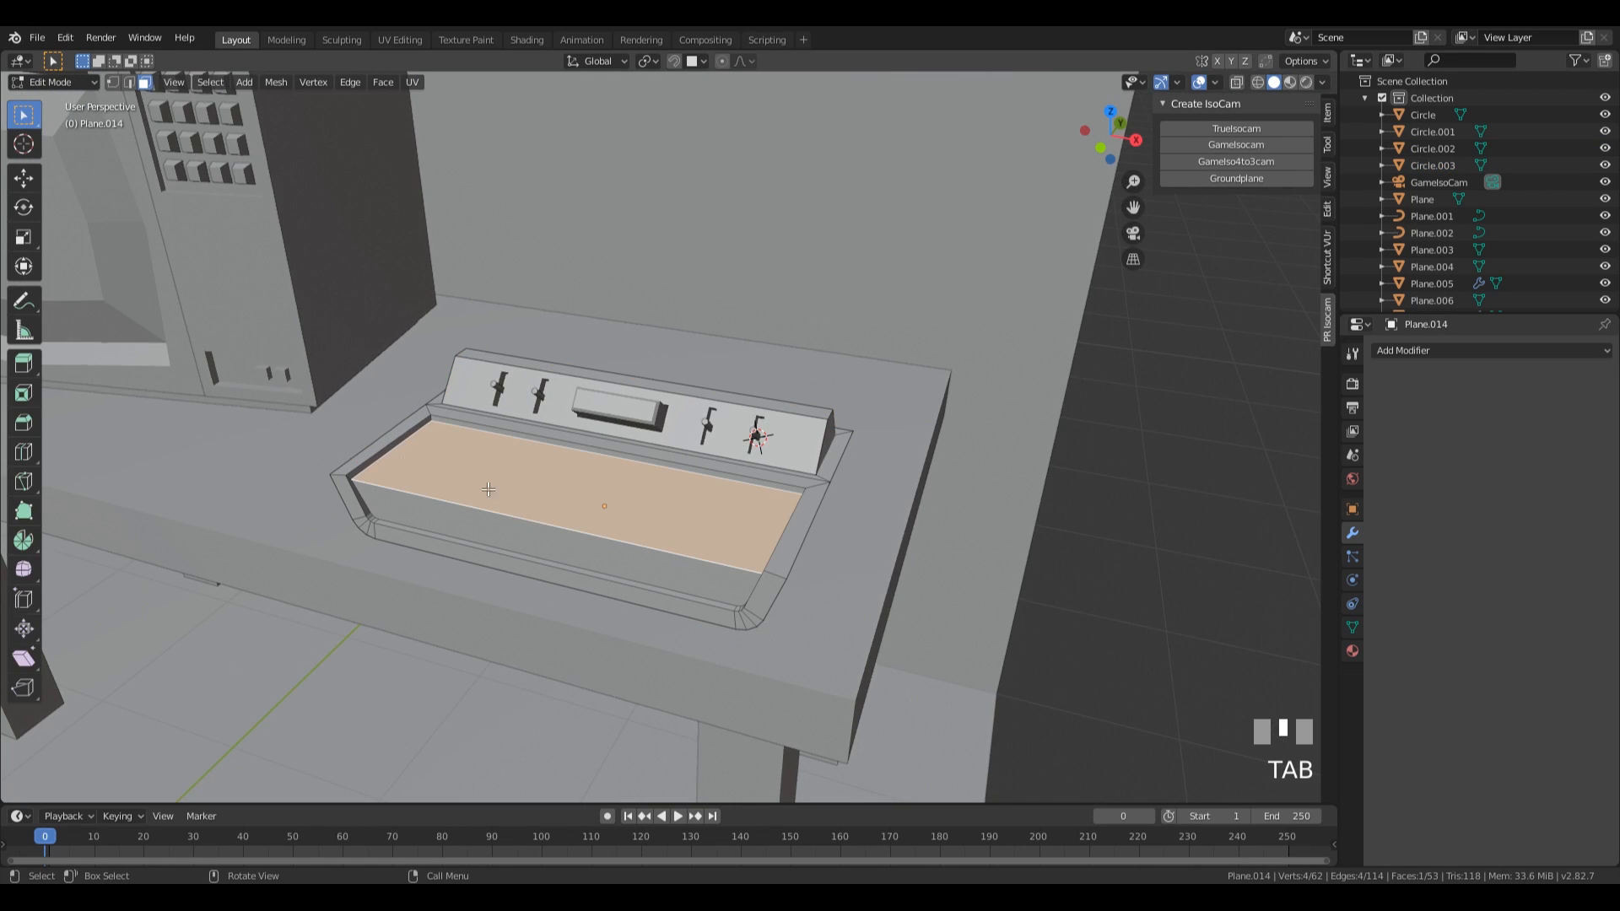
{"action": "left_click", "coordinate": [565, 498]}
{"action": "key", "text": "x"}
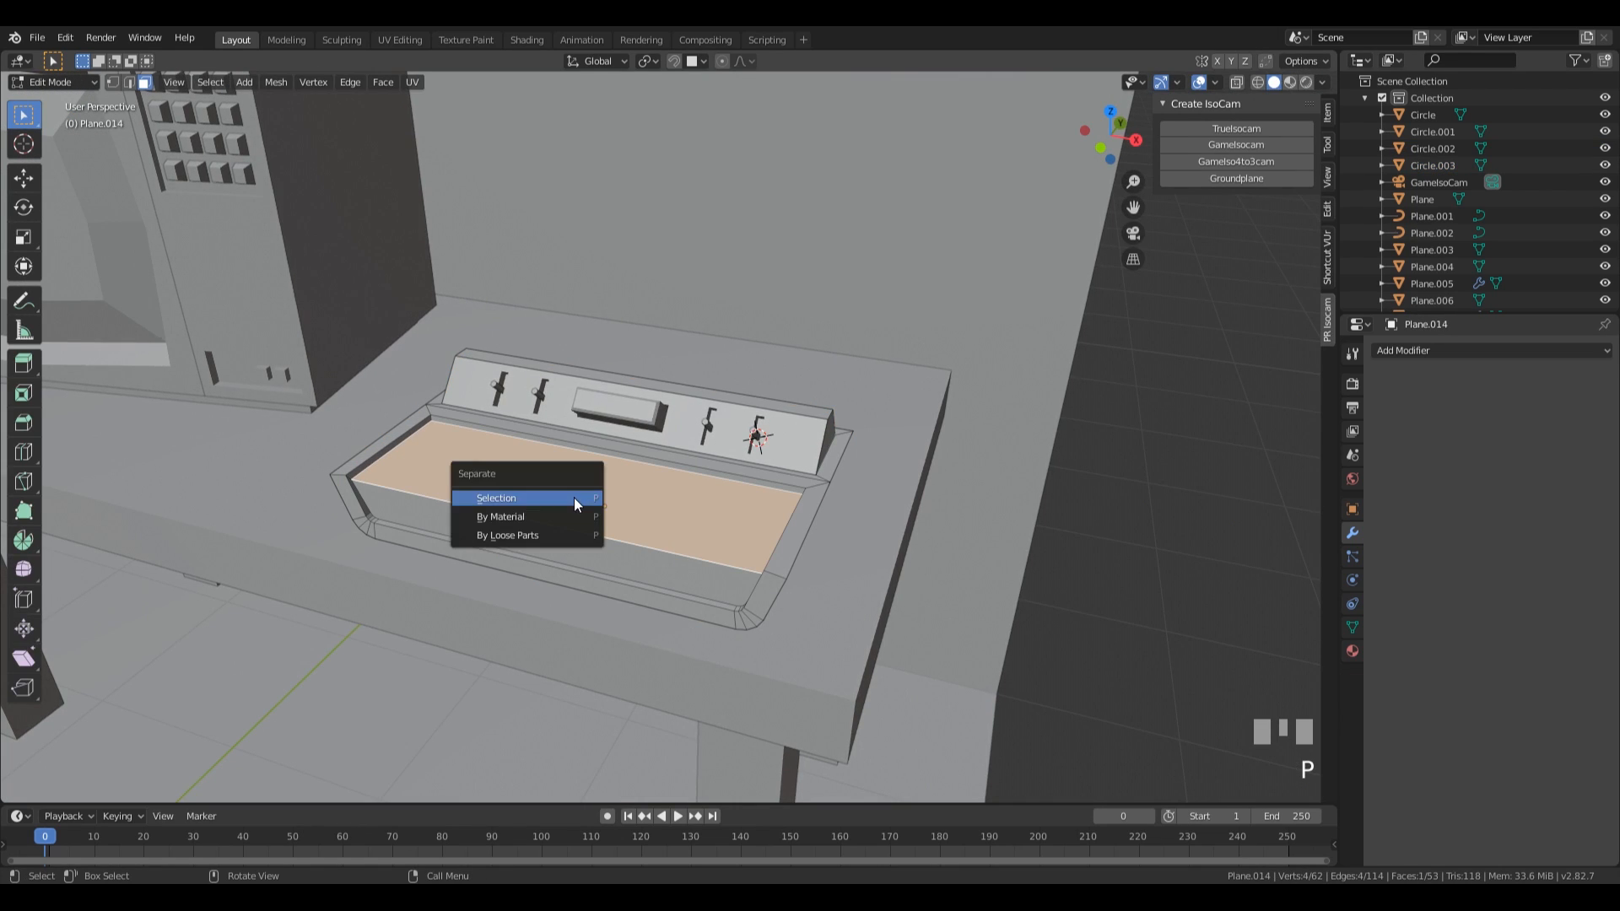
{"action": "key", "text": "Return"}
{"action": "key", "text": "Tab"}
Add 7 centred lengthwise loop cuts across the separated flat plate.
{"action": "left_click", "coordinate": [529, 487]}
{"action": "middle_click_drag", "start_coordinate": [529, 488], "coordinate": [383, 412]}
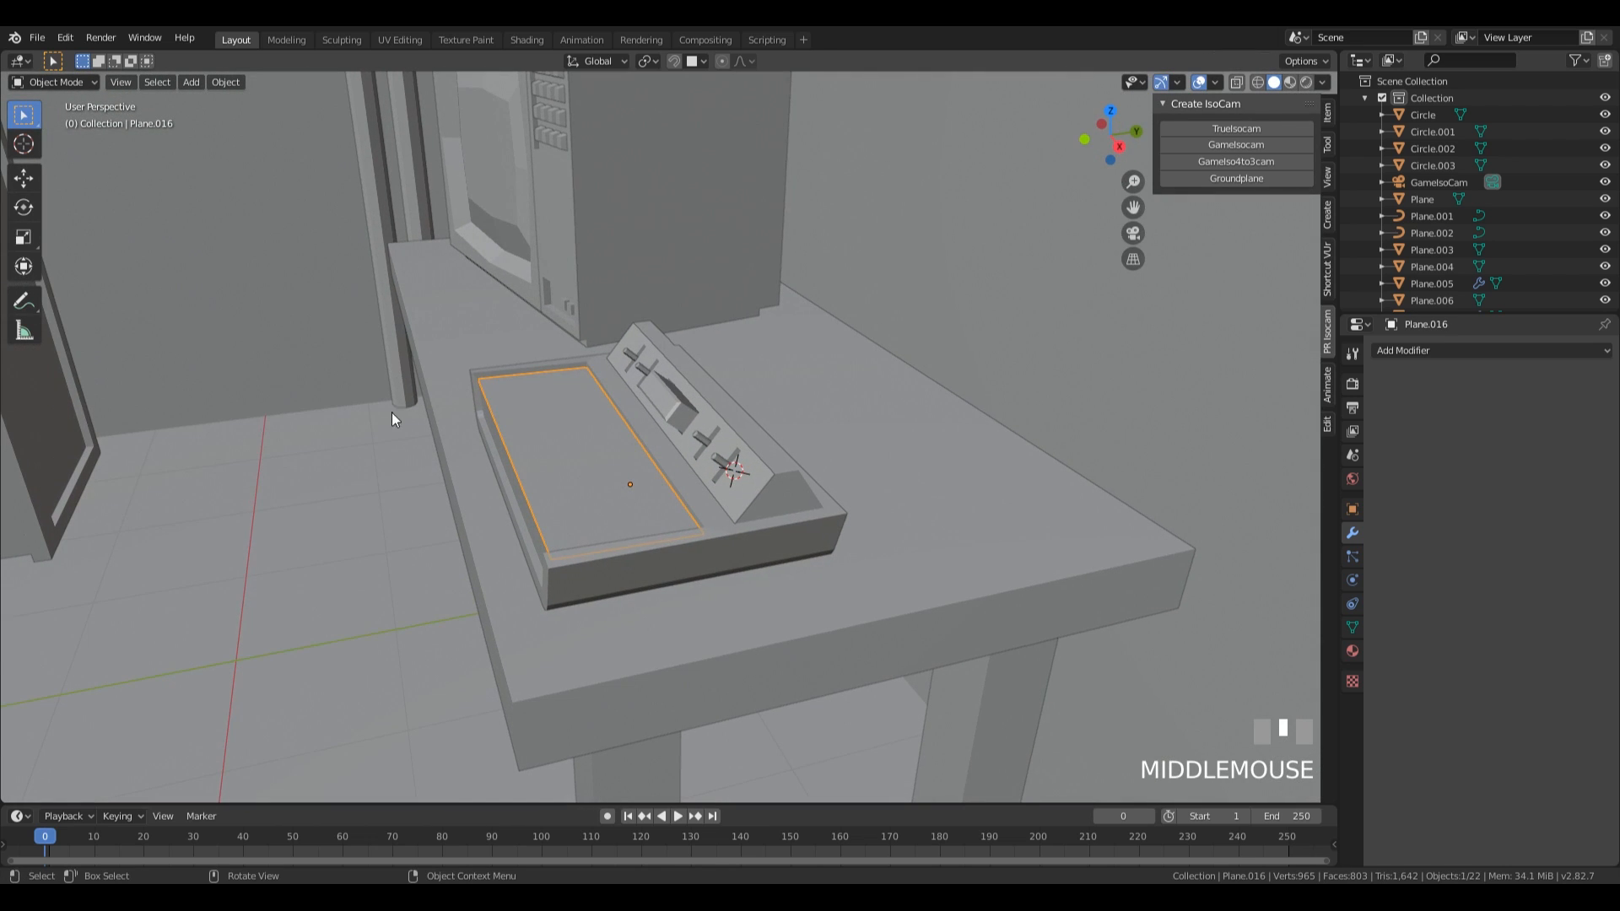
{"action": "middle_click_drag", "start_coordinate": [636, 488], "coordinate": [501, 439]}
{"action": "key", "text": "Tab"}
{"action": "key", "text": "ctrl+r"}
{"action": "scroll", "coordinate": [433, 404], "scroll_direction": "up", "scroll_amount": 9}
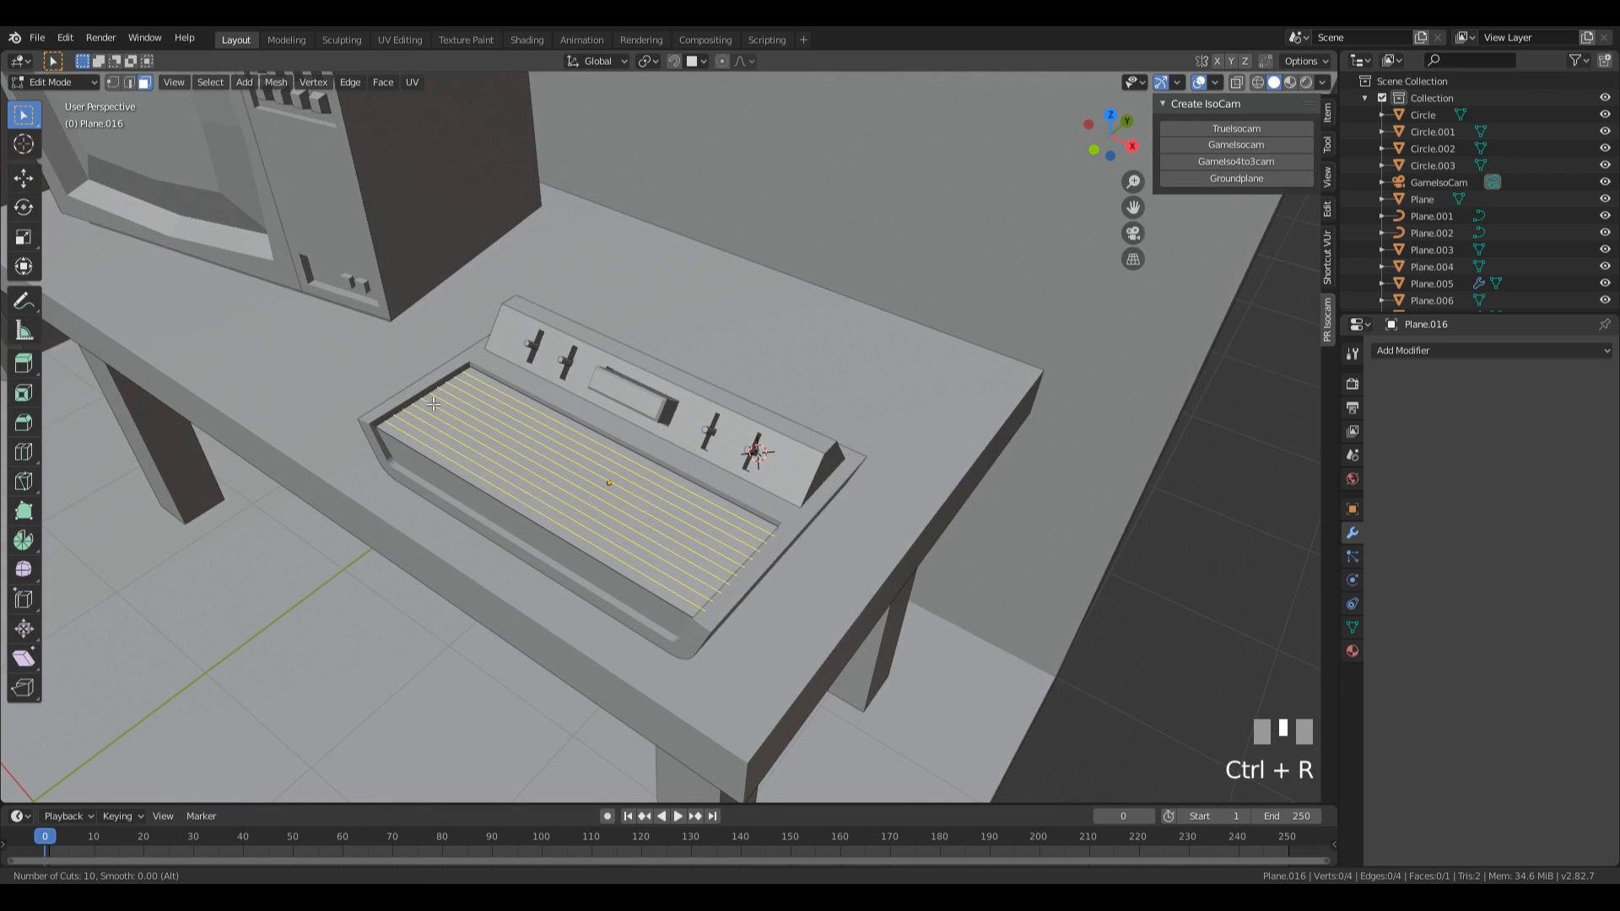
{"action": "scroll", "coordinate": [432, 404], "scroll_direction": "down", "scroll_amount": 3}
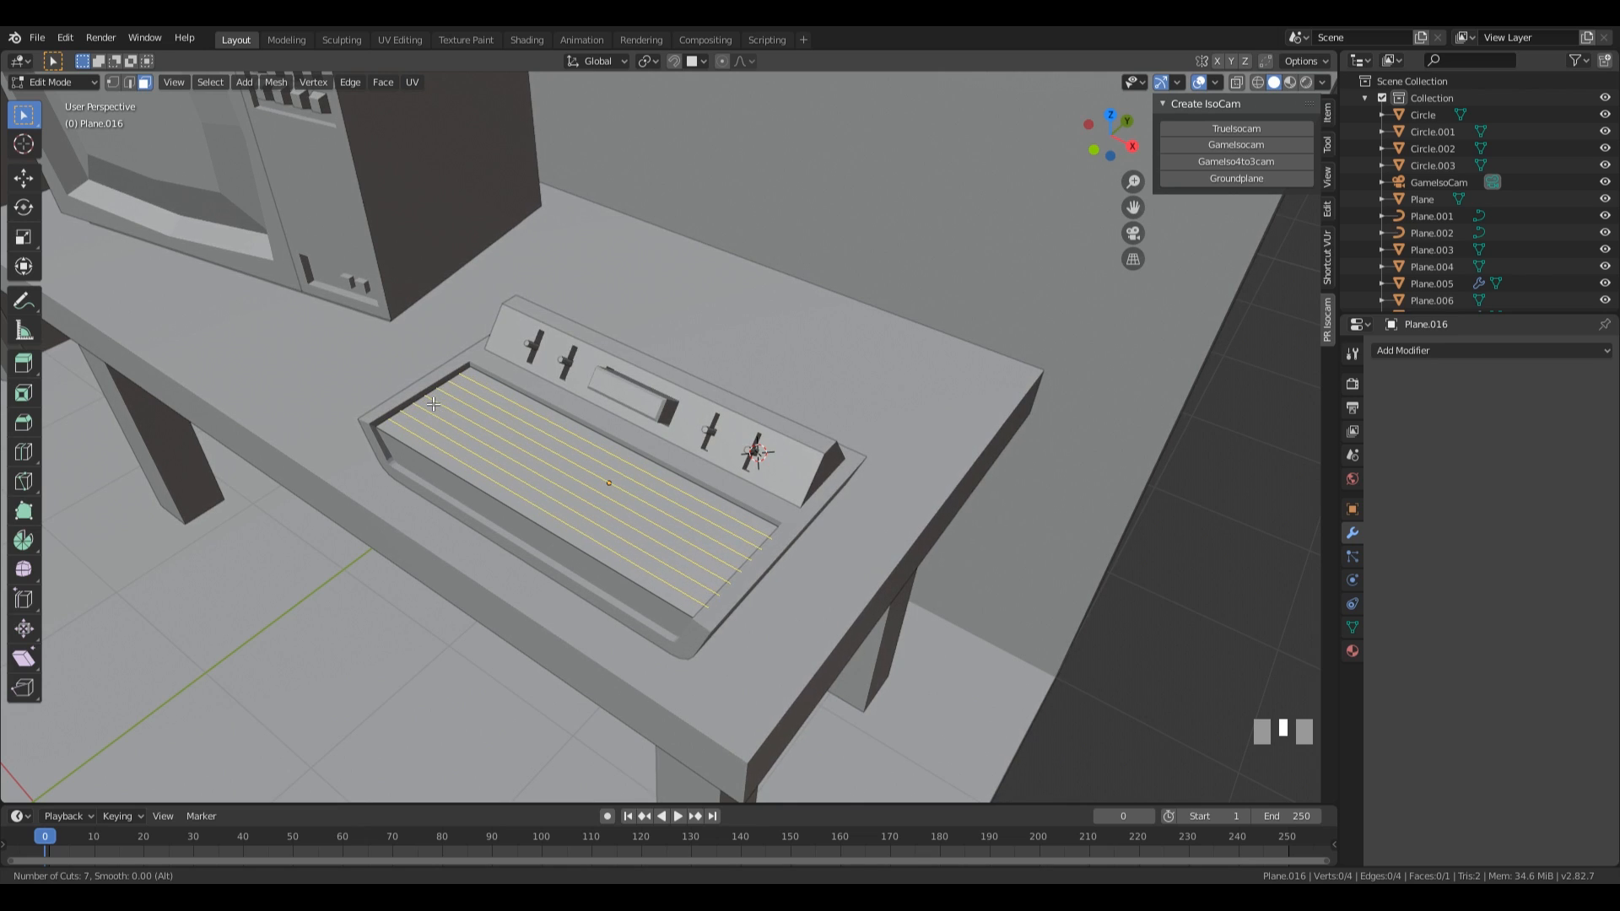
{"action": "left_click", "coordinate": [433, 404]}
{"action": "key", "text": "Escape"}
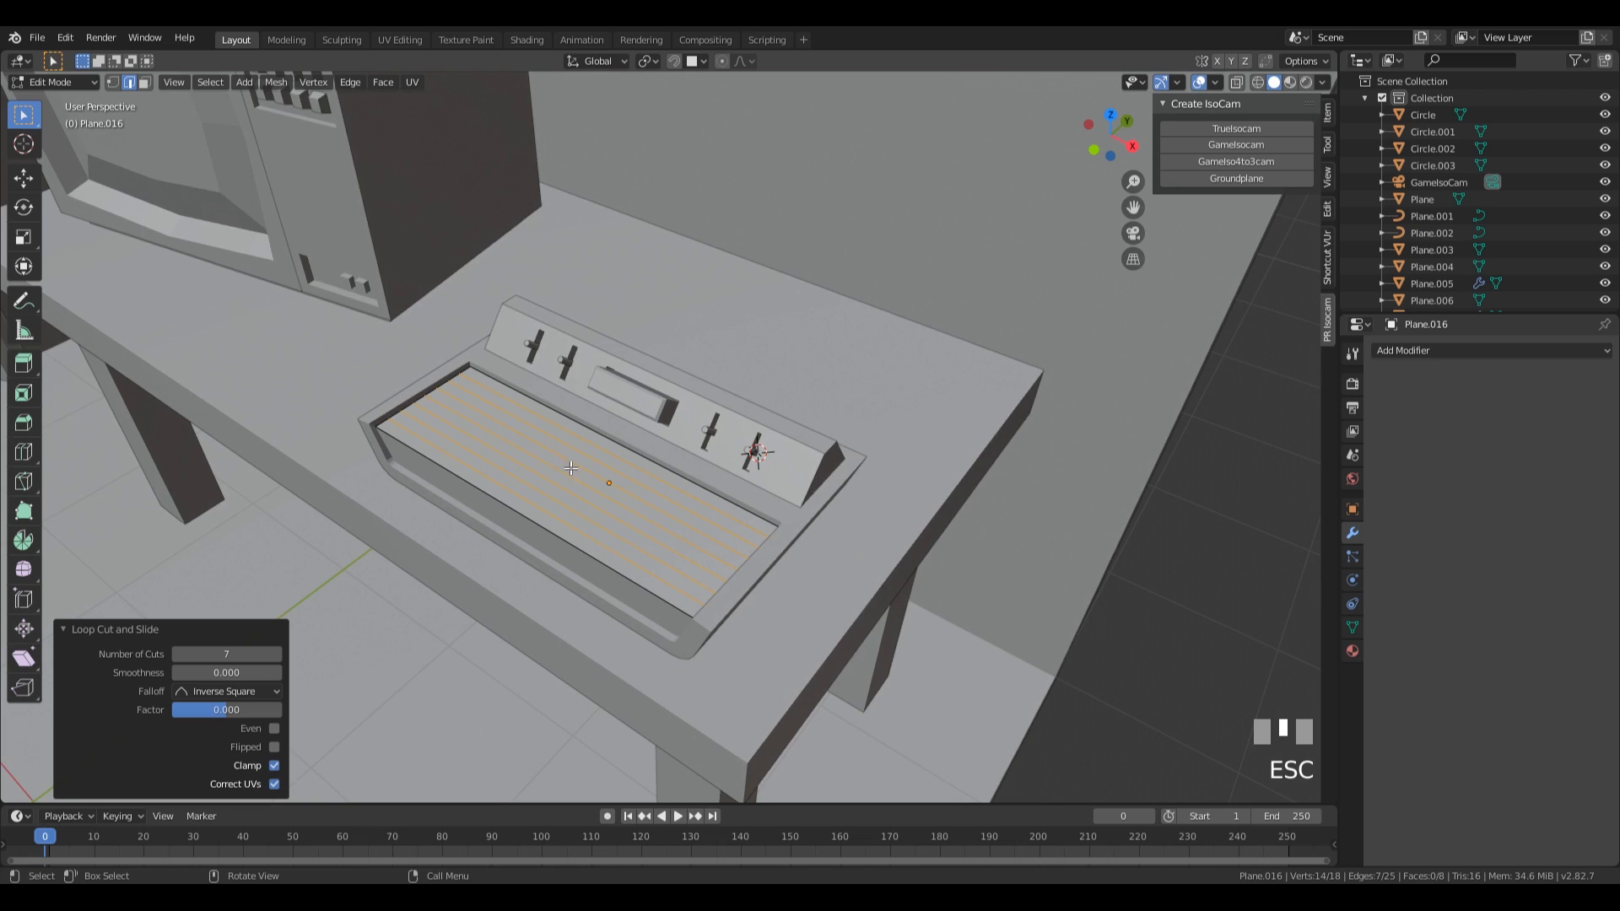
Bevel the loop cuts with an offset of 0.0126 m and 1 segment, and extrude the strips about 0.024 m downward as grooves.
{"action": "middle_click_drag", "start_coordinate": [433, 404], "coordinate": [547, 465]}
{"action": "key", "text": "ctrl+b"}
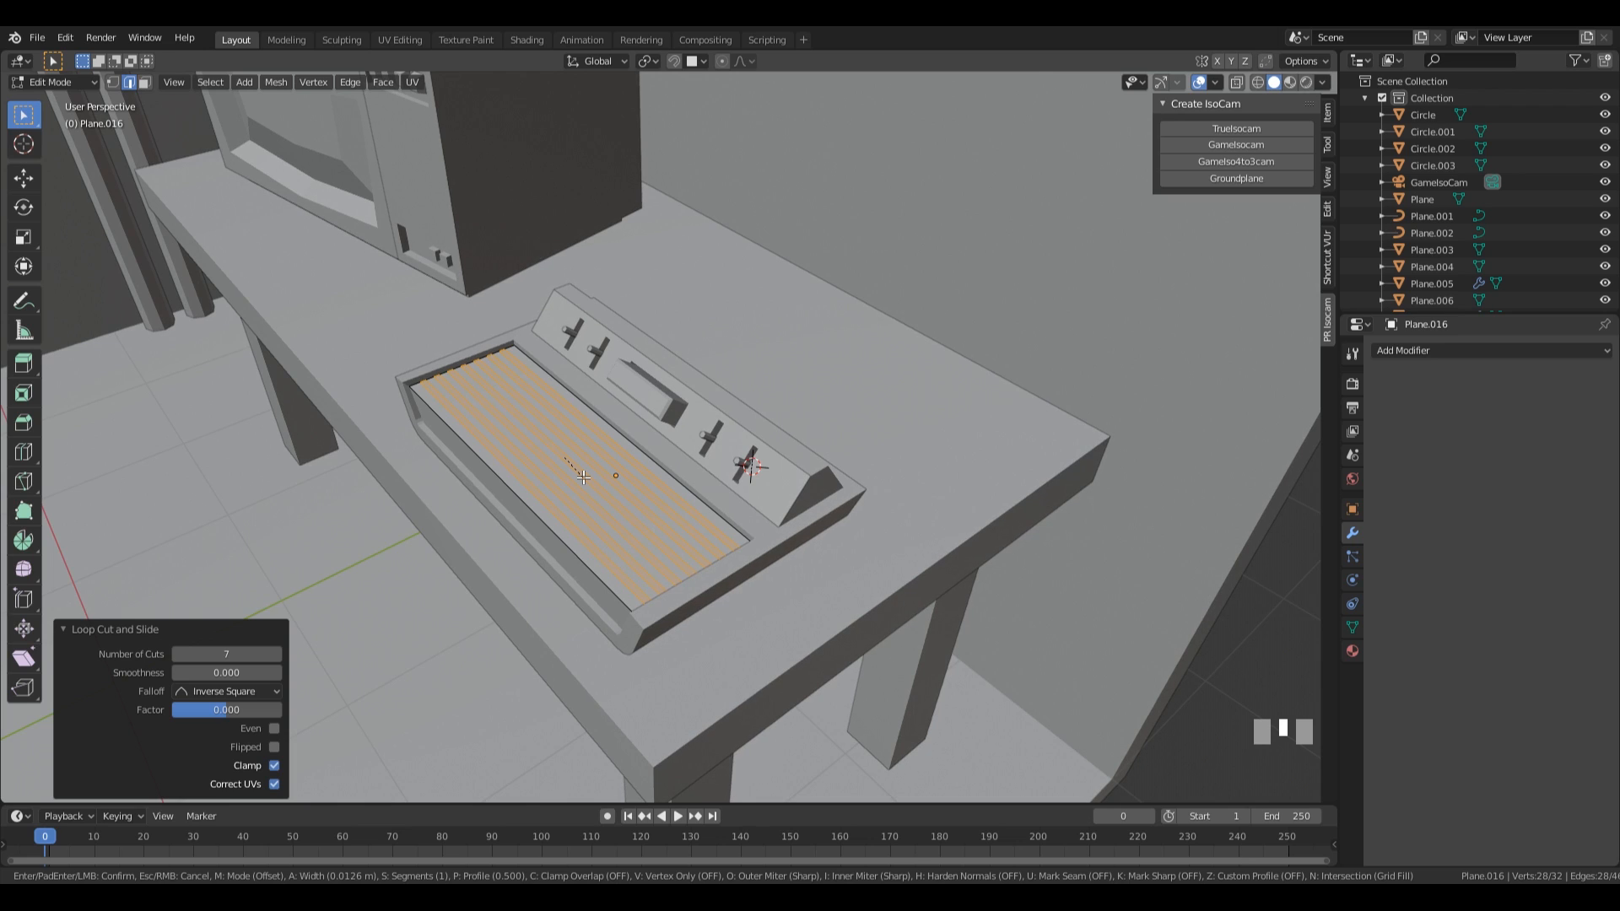
{"action": "left_click", "coordinate": [584, 478]}
{"action": "key", "text": "e"}
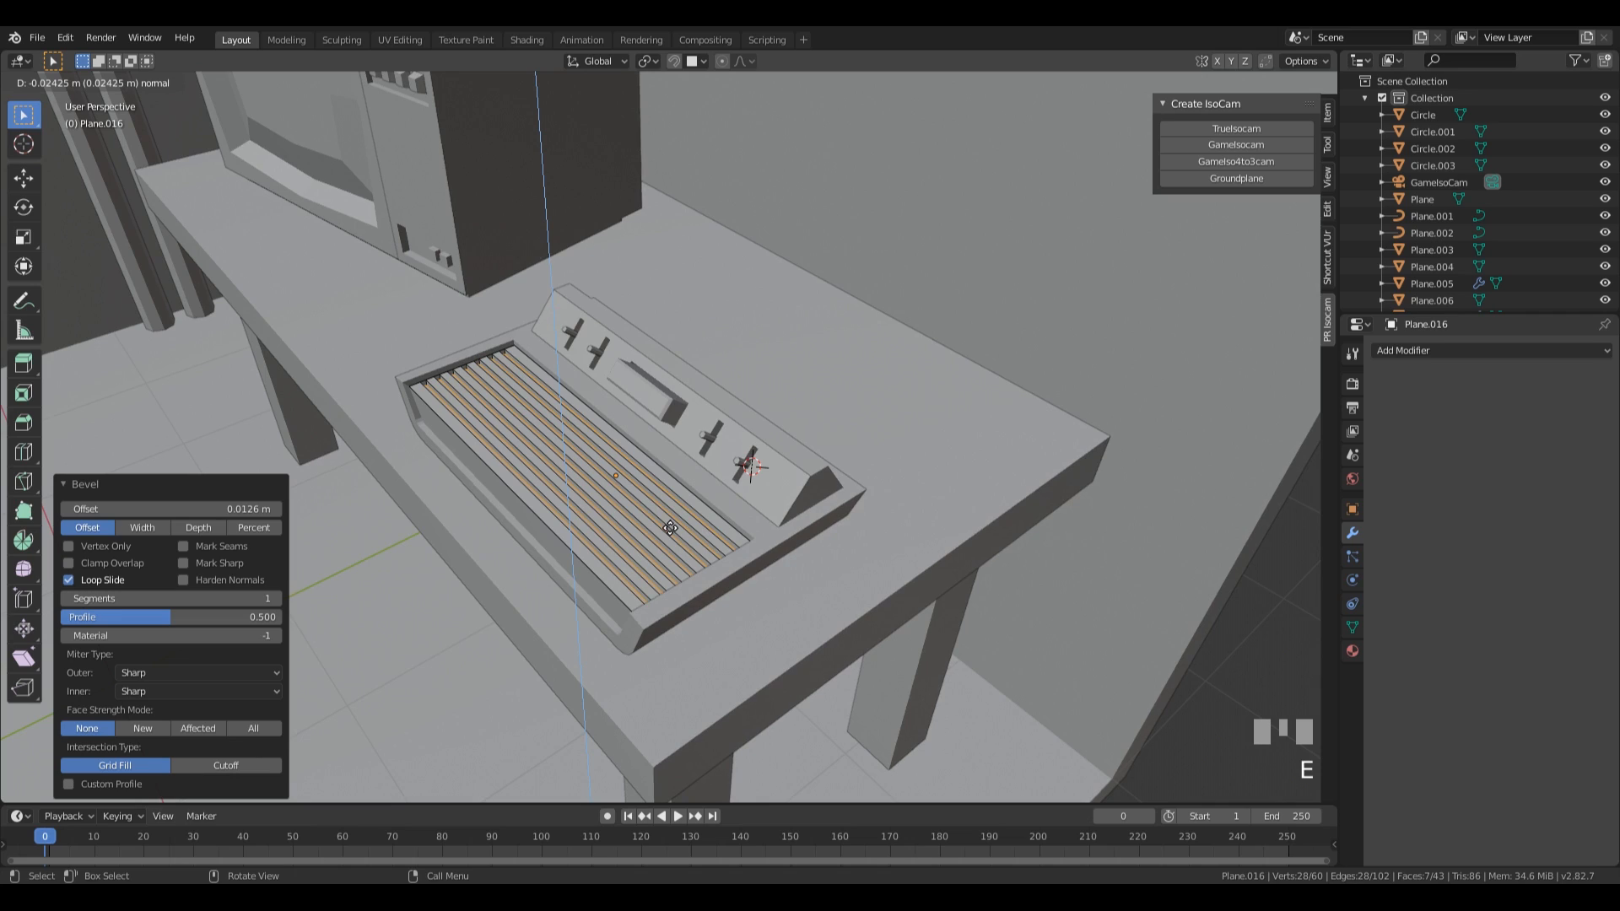
{"action": "left_click", "coordinate": [669, 528]}
{"action": "key", "text": "Tab"}
Select the grooved plate, the four pegs and the central block, and parent them to the device body.
{"action": "scroll", "coordinate": [655, 532], "scroll_direction": "down", "scroll_amount": 2}
{"action": "scroll", "coordinate": [655, 536], "scroll_direction": "down", "scroll_amount": 3}
{"action": "left_click", "coordinate": [685, 523]}
{"action": "mouse_move", "coordinate": [685, 523]}
{"action": "middle_mouse_down"}
{"action": "mouse_move", "coordinate": [570, 513]}
{"action": "mouse_move", "coordinate": [761, 489]}
{"action": "mouse_move", "coordinate": [850, 552]}
{"action": "mouse_move", "coordinate": [760, 498]}
{"action": "mouse_move", "coordinate": [684, 492]}
{"action": "middle_mouse_up"}
{"action": "scroll", "coordinate": [878, 555], "scroll_direction": "down", "scroll_amount": 1}
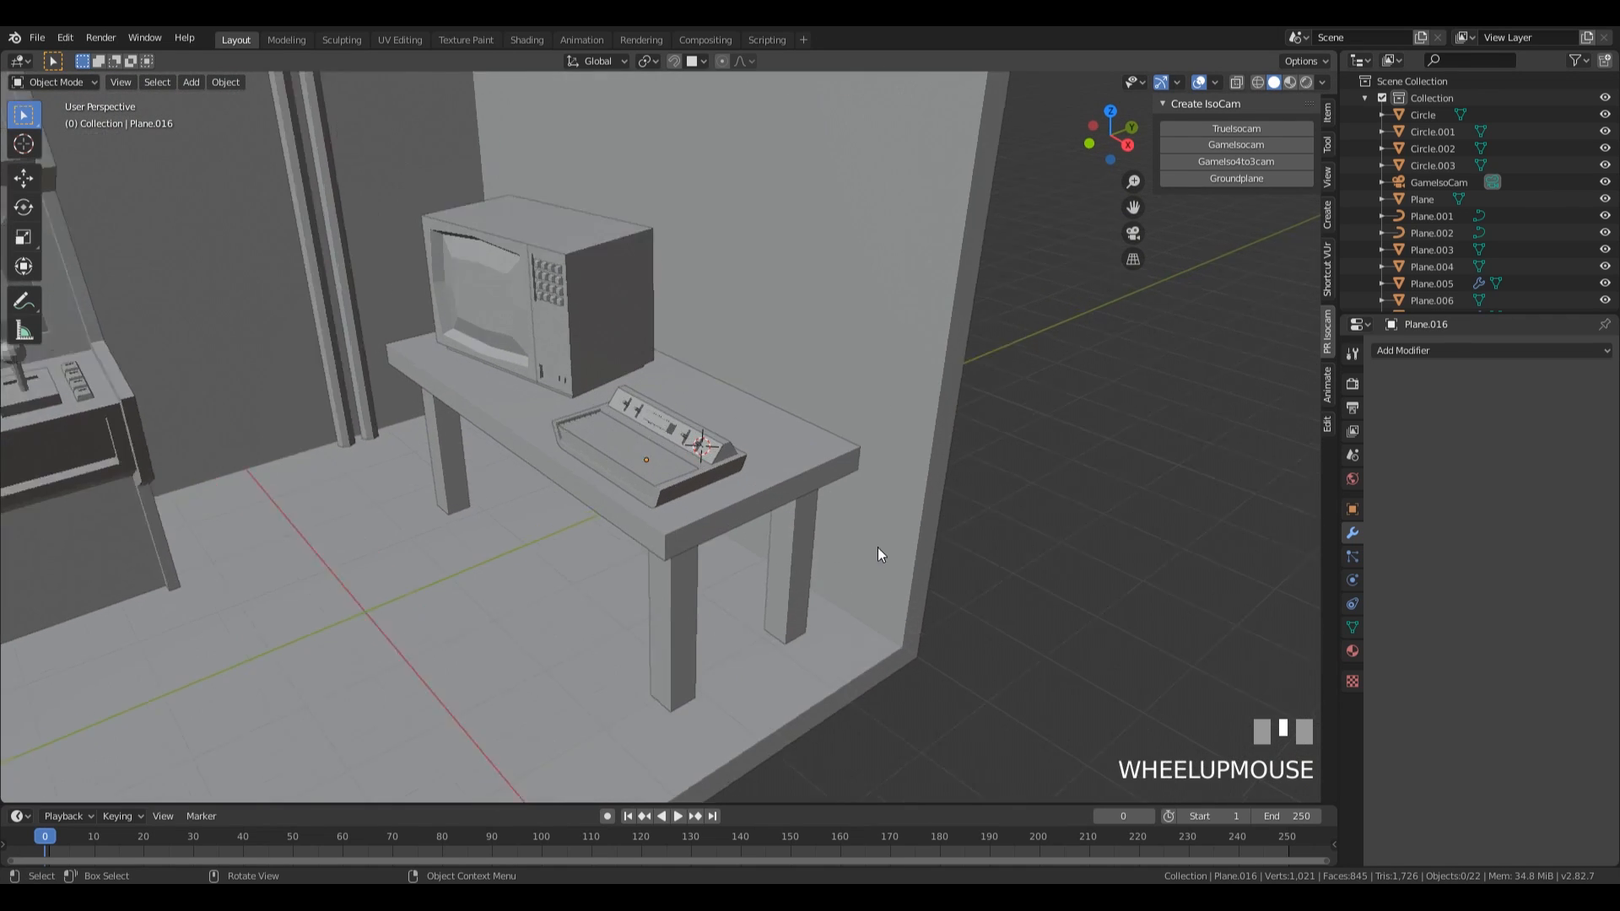
{"action": "scroll", "coordinate": [572, 467], "scroll_direction": "up", "scroll_amount": 3}
{"action": "left_click", "coordinate": [582, 469]}
{"action": "left_click", "coordinate": [711, 444], "text": "shift"}
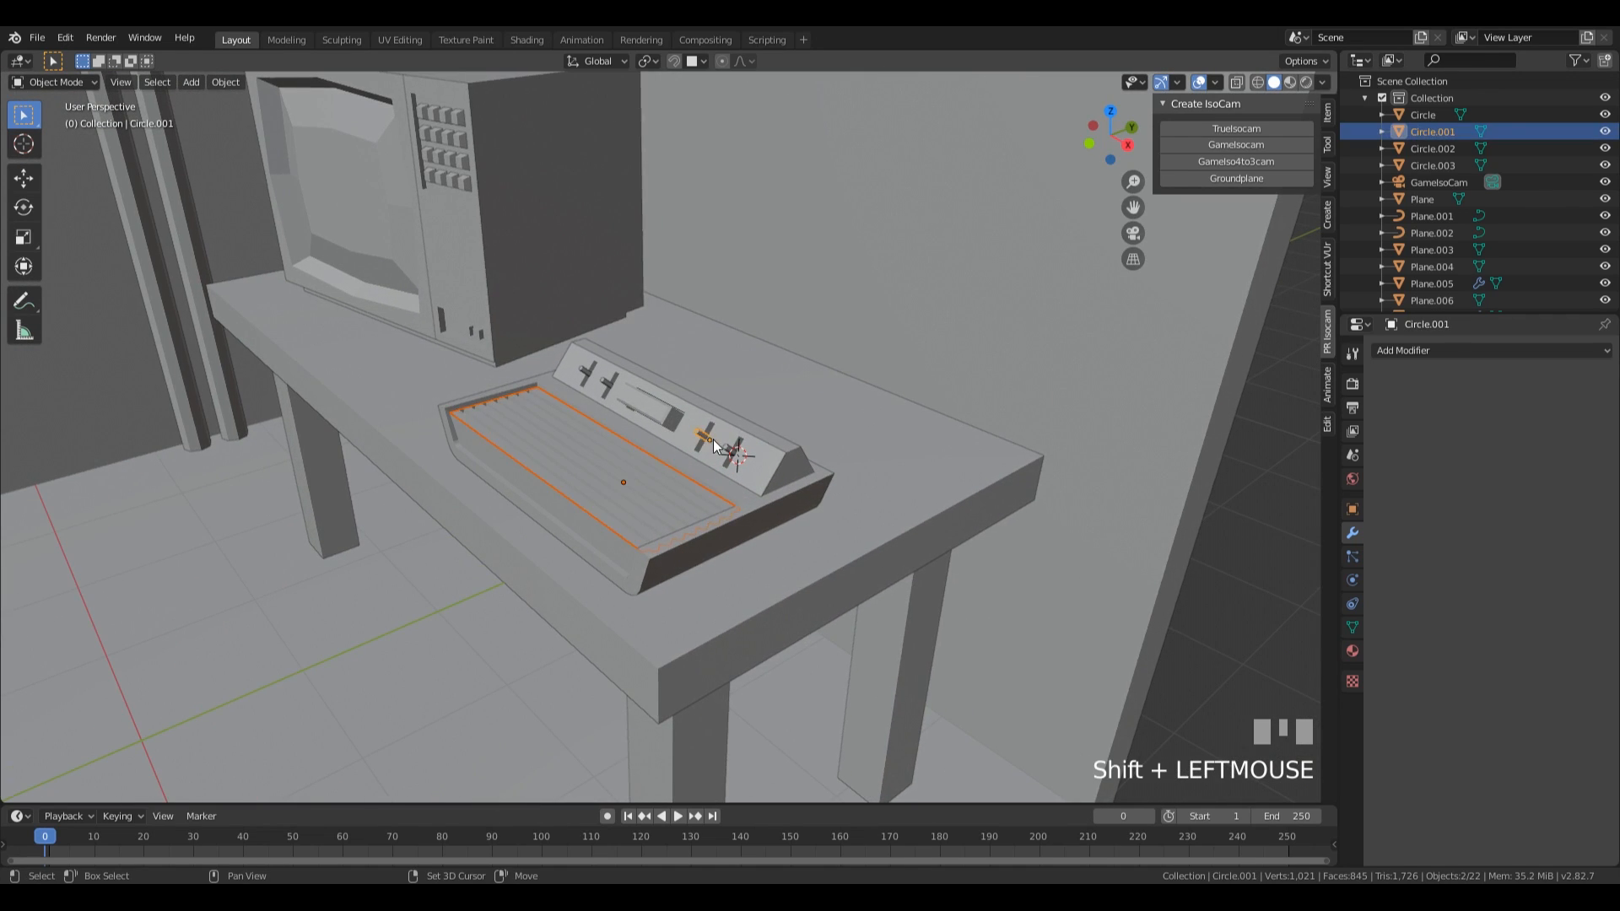
{"action": "left_click", "coordinate": [729, 455], "text": "shift"}
{"action": "left_click", "coordinate": [586, 378], "text": "shift"}
{"action": "left_click", "coordinate": [609, 386], "text": "shift"}
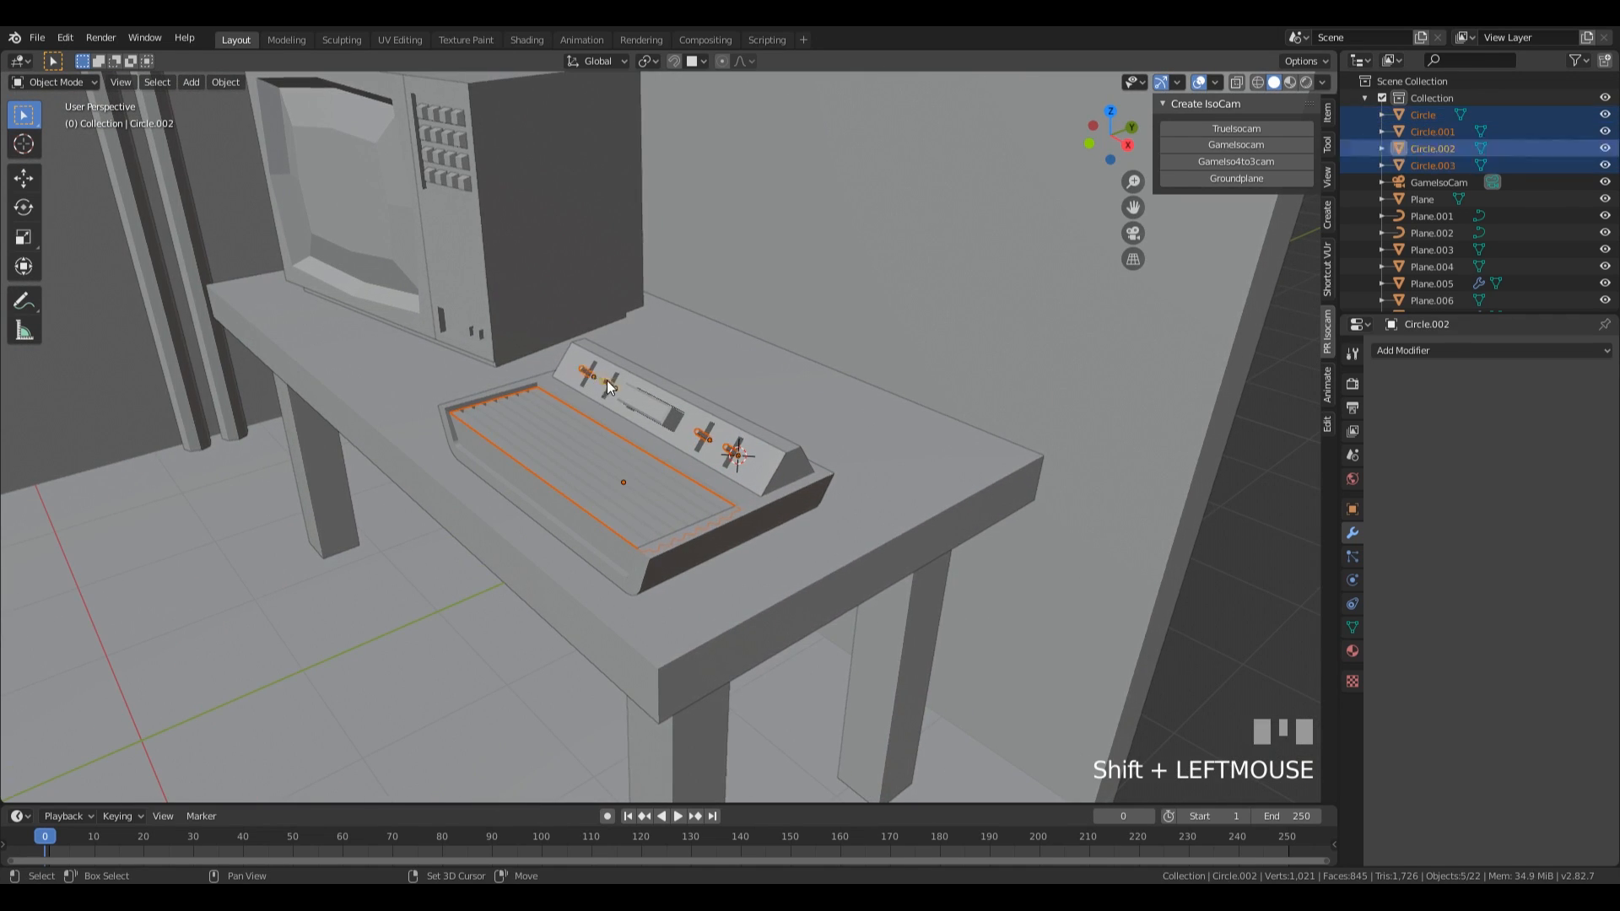
{"action": "left_click", "coordinate": [650, 415], "text": "shift"}
{"action": "left_click", "coordinate": [802, 486], "text": "shift"}
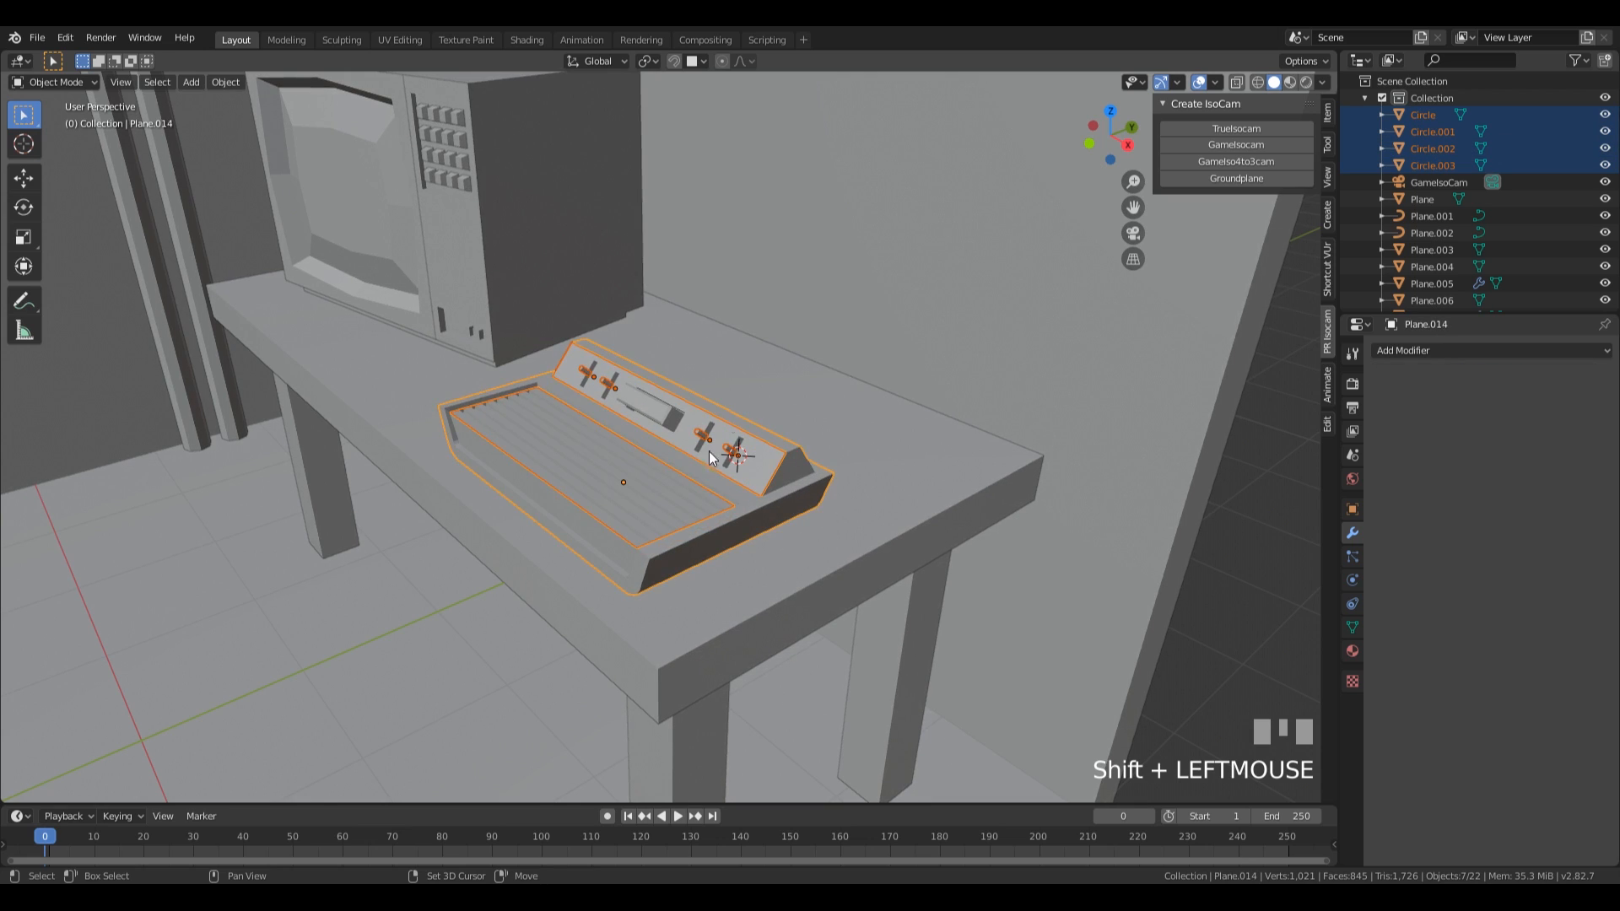
{"action": "key", "text": "ctrl+p"}
{"action": "key", "text": "ctrl+p"}
Move the device across the table by -0.087 m in X and 0.668 m in Y, keeping its height.
{"action": "left_click", "coordinate": [849, 536]}
{"action": "left_click", "coordinate": [766, 531]}
{"action": "left_click", "coordinate": [812, 529]}
{"action": "middle_click_drag", "start_coordinate": [812, 530], "coordinate": [822, 548]}
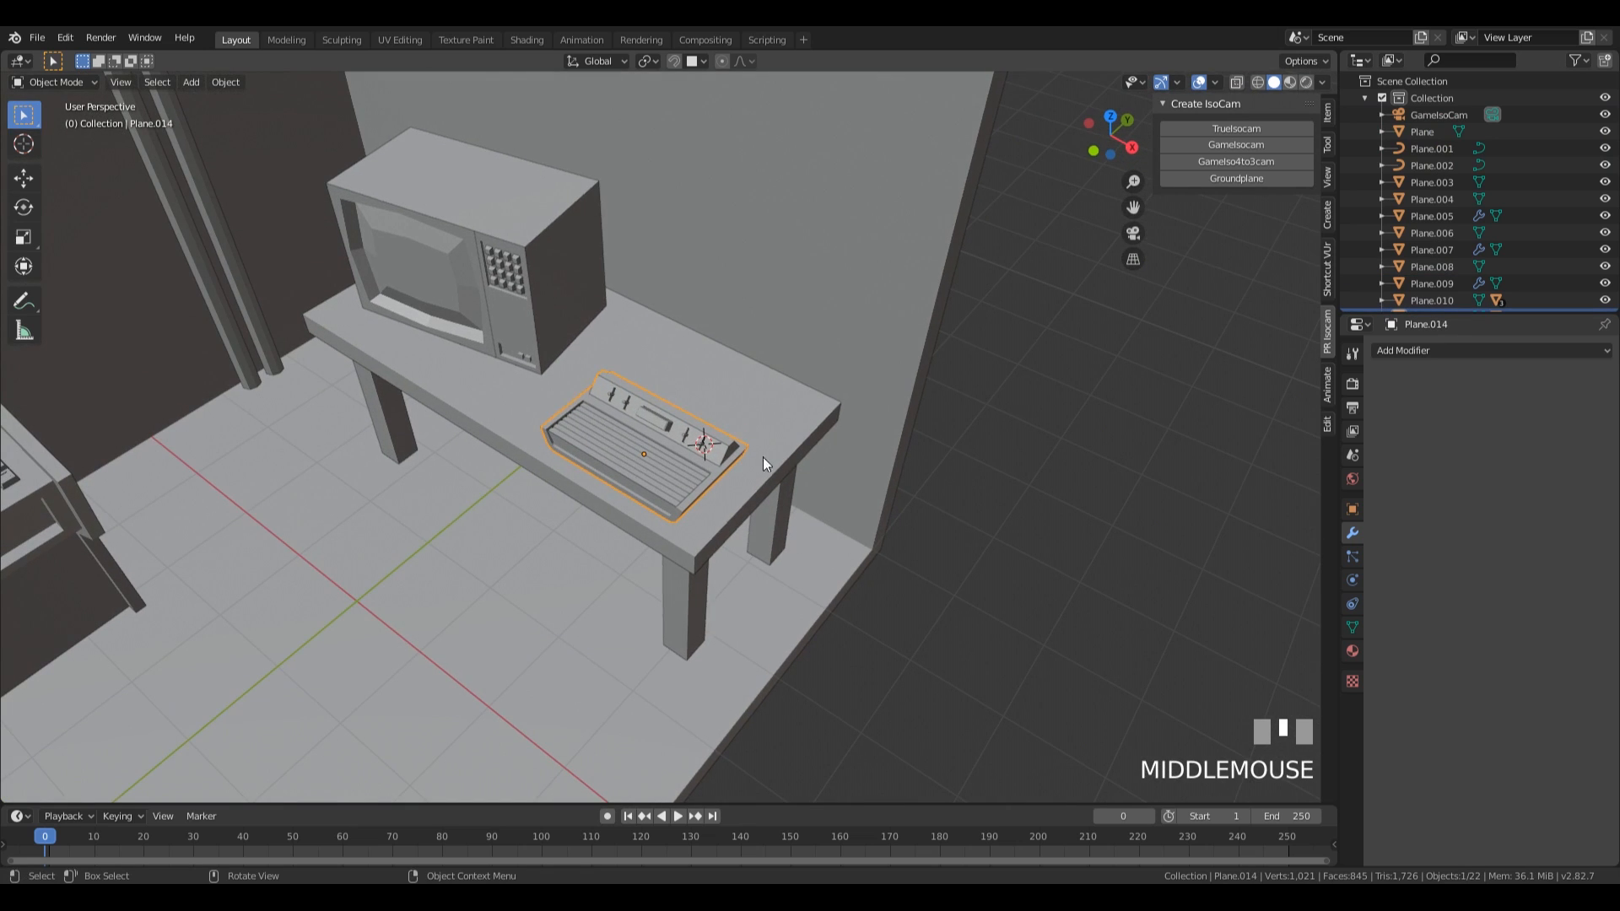
{"action": "key", "text": "r"}
{"action": "key", "text": "Escape"}
{"action": "key", "text": "g"}
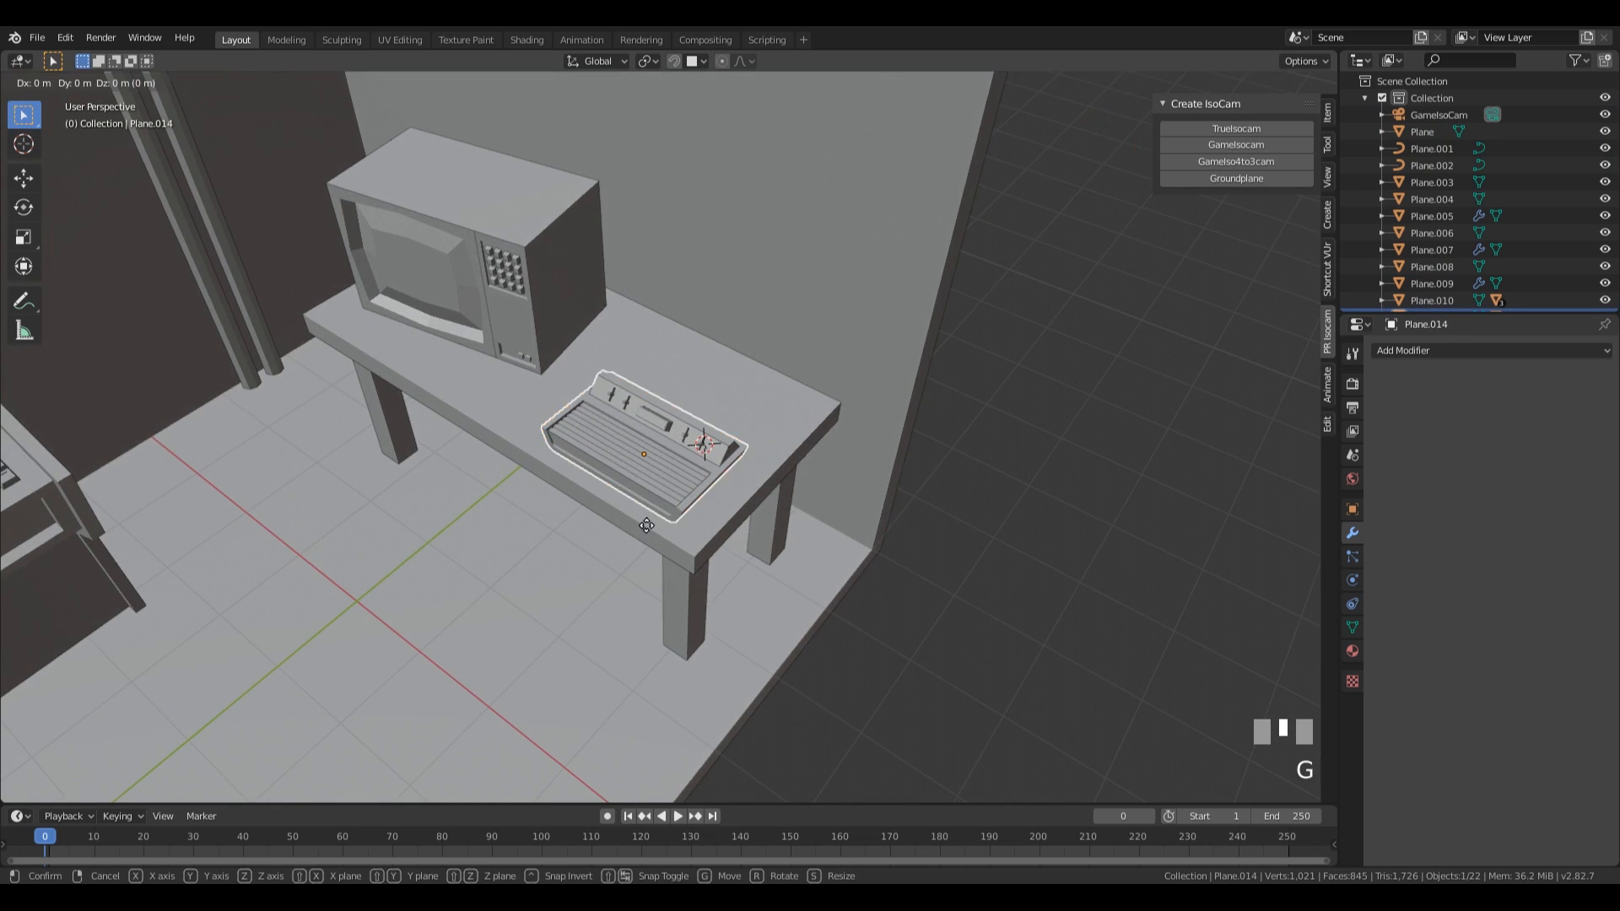
{"action": "key", "text": "shift+z"}
{"action": "left_click", "coordinate": [756, 428]}
Rotate the device by -9.82° about Z and scale it uniformly by 1.177.
{"action": "key", "text": "r"}
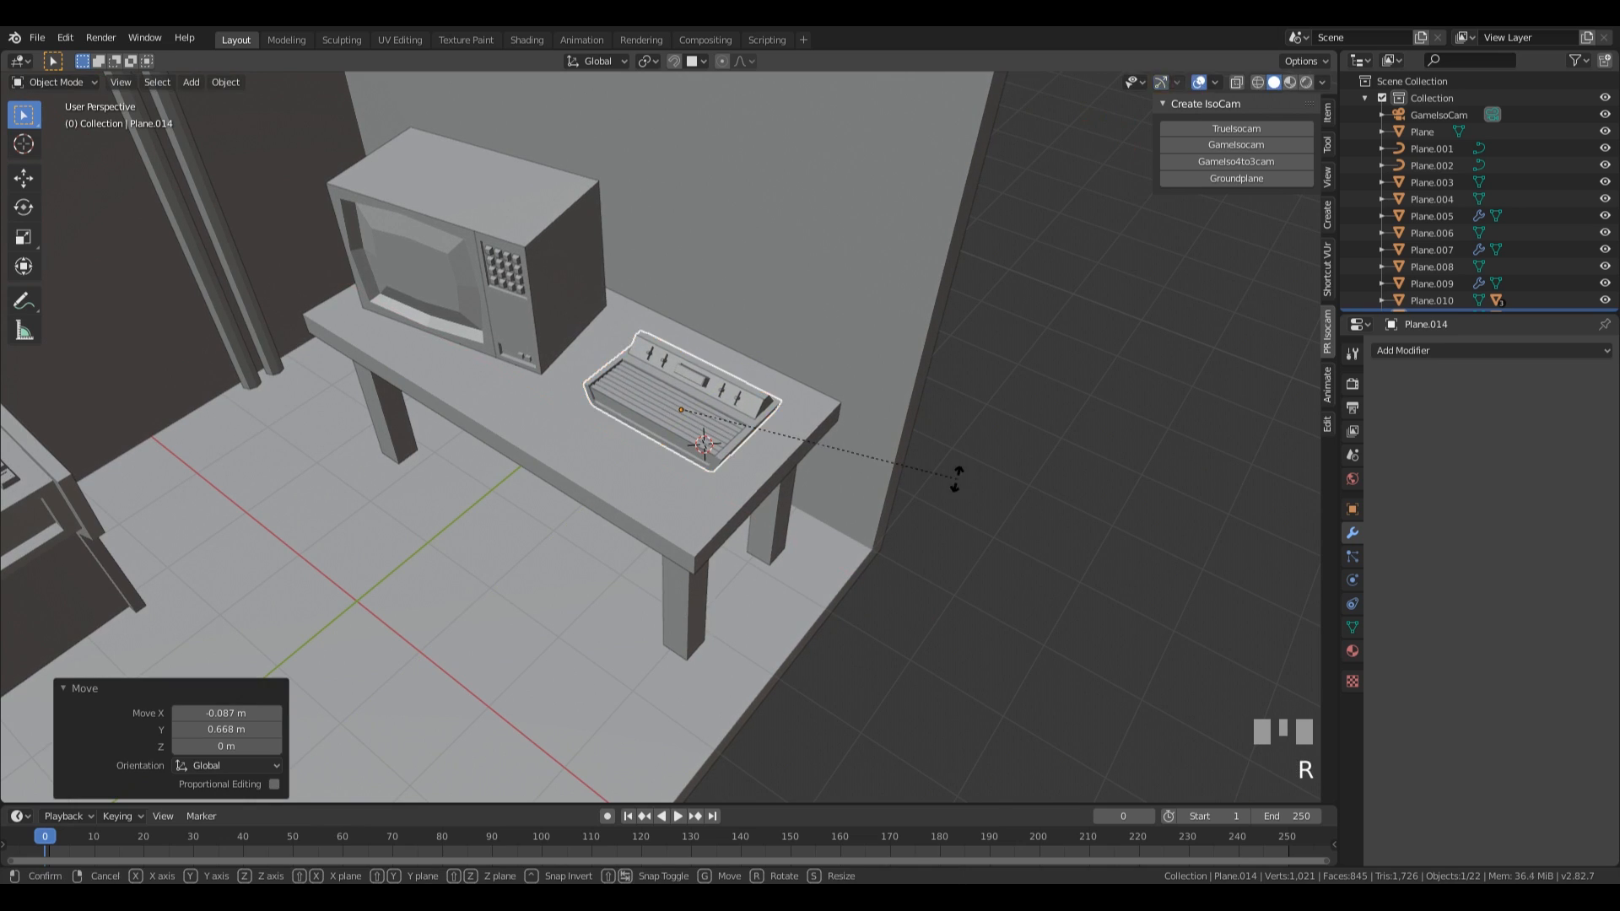
{"action": "key", "text": "z"}
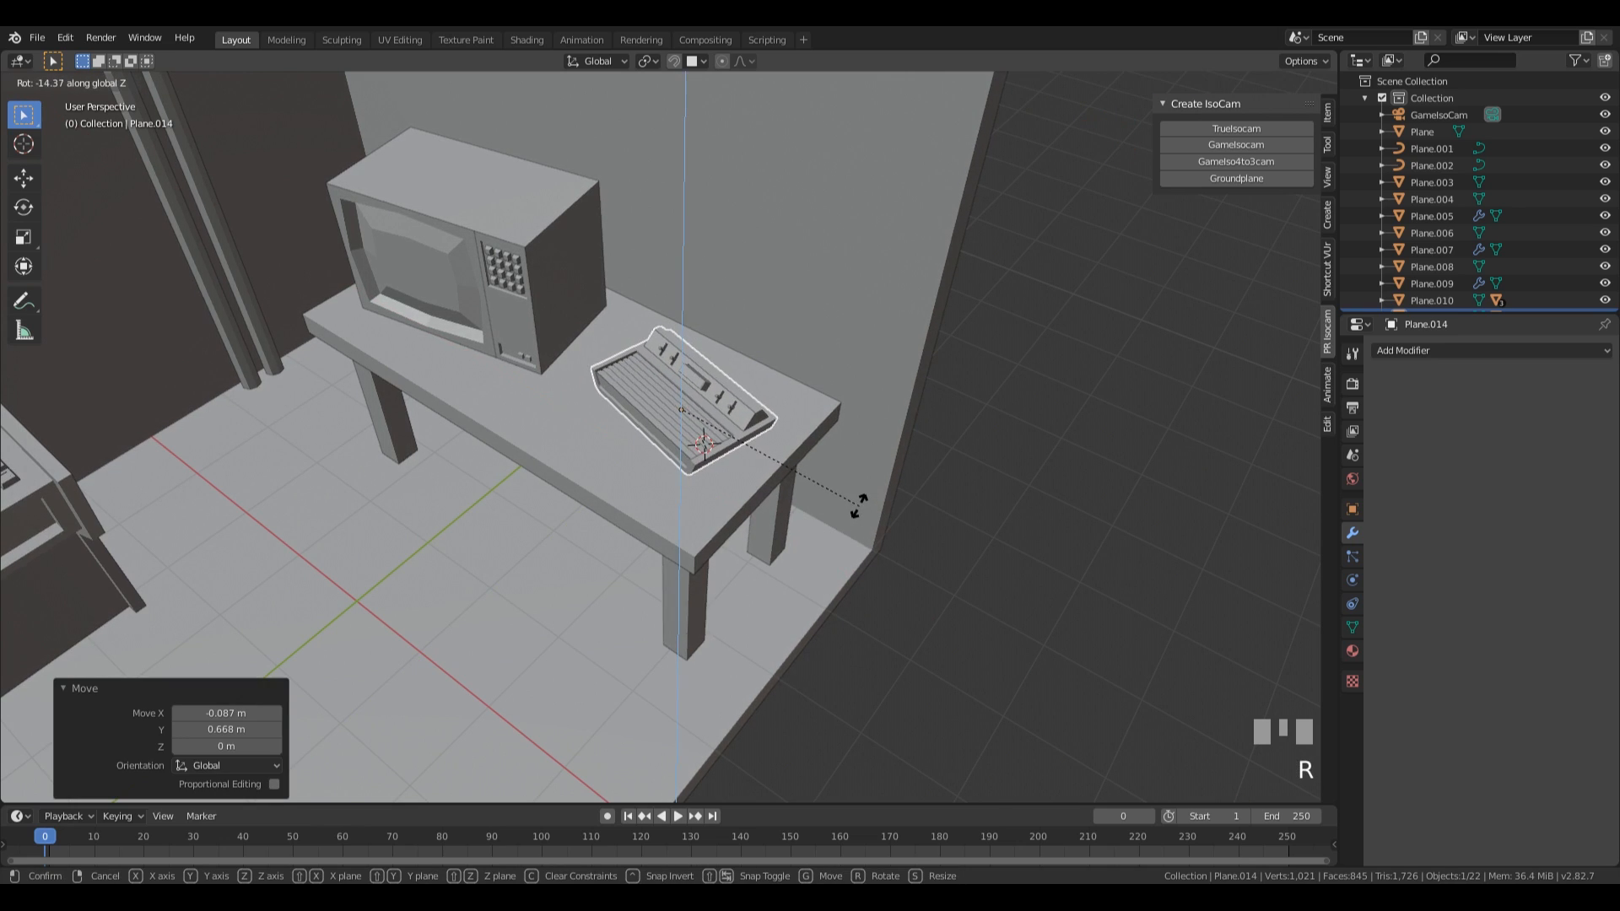
{"action": "left_click", "coordinate": [874, 502]}
{"action": "middle_click_drag", "start_coordinate": [759, 536], "coordinate": [833, 479]}
{"action": "scroll", "coordinate": [844, 484], "scroll_direction": "up", "scroll_amount": 2}
{"action": "key", "text": "s"}
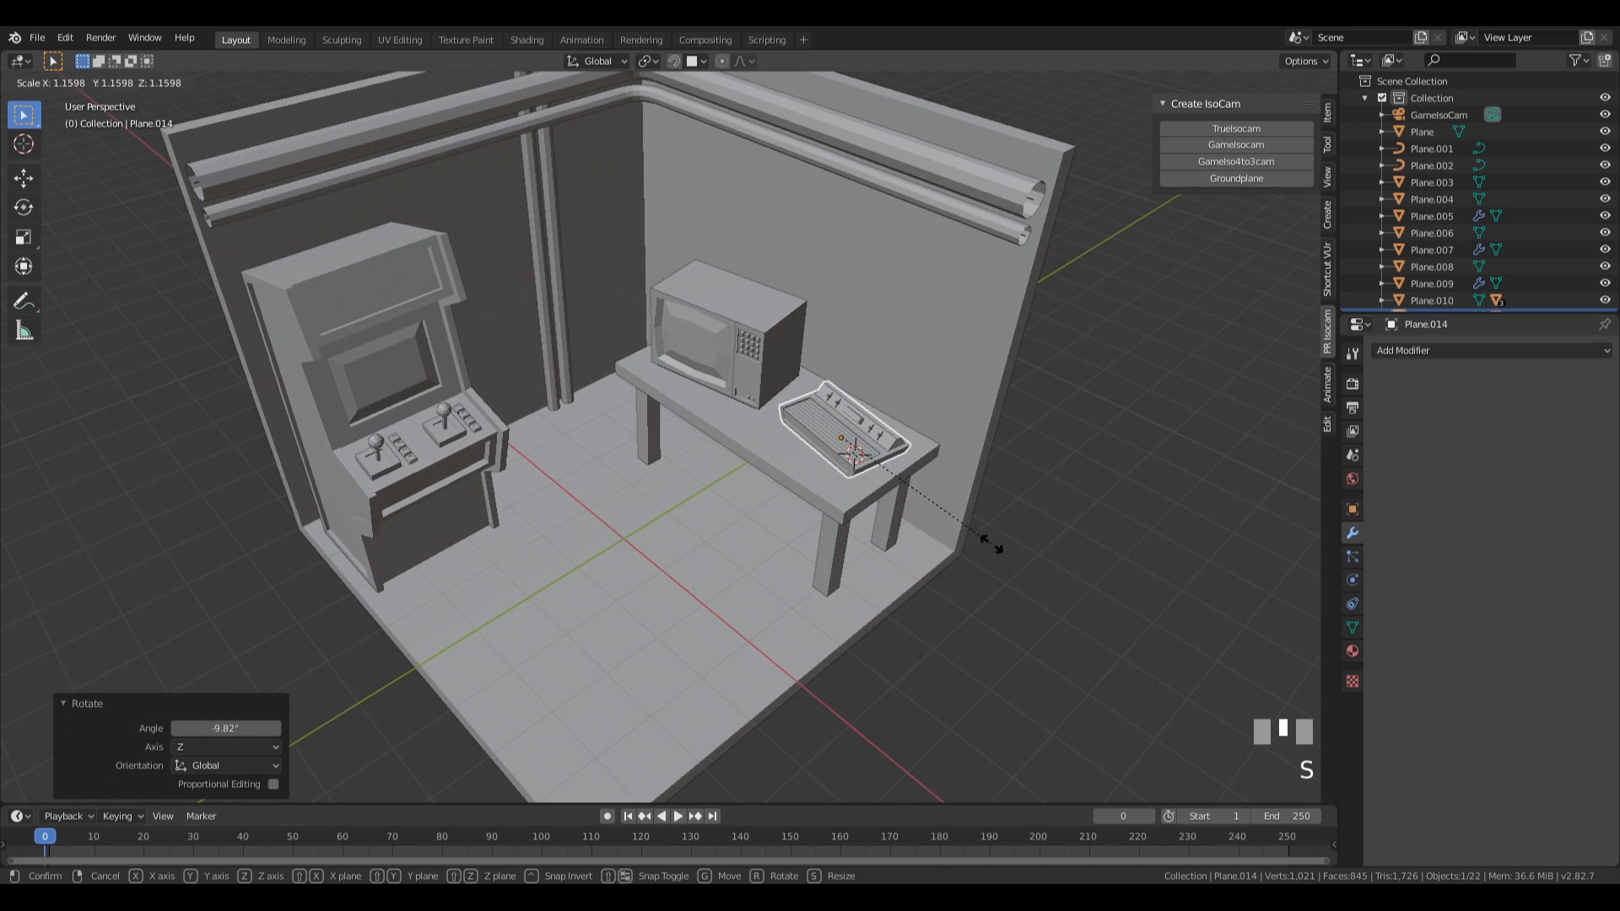
{"action": "left_click", "coordinate": [996, 545]}
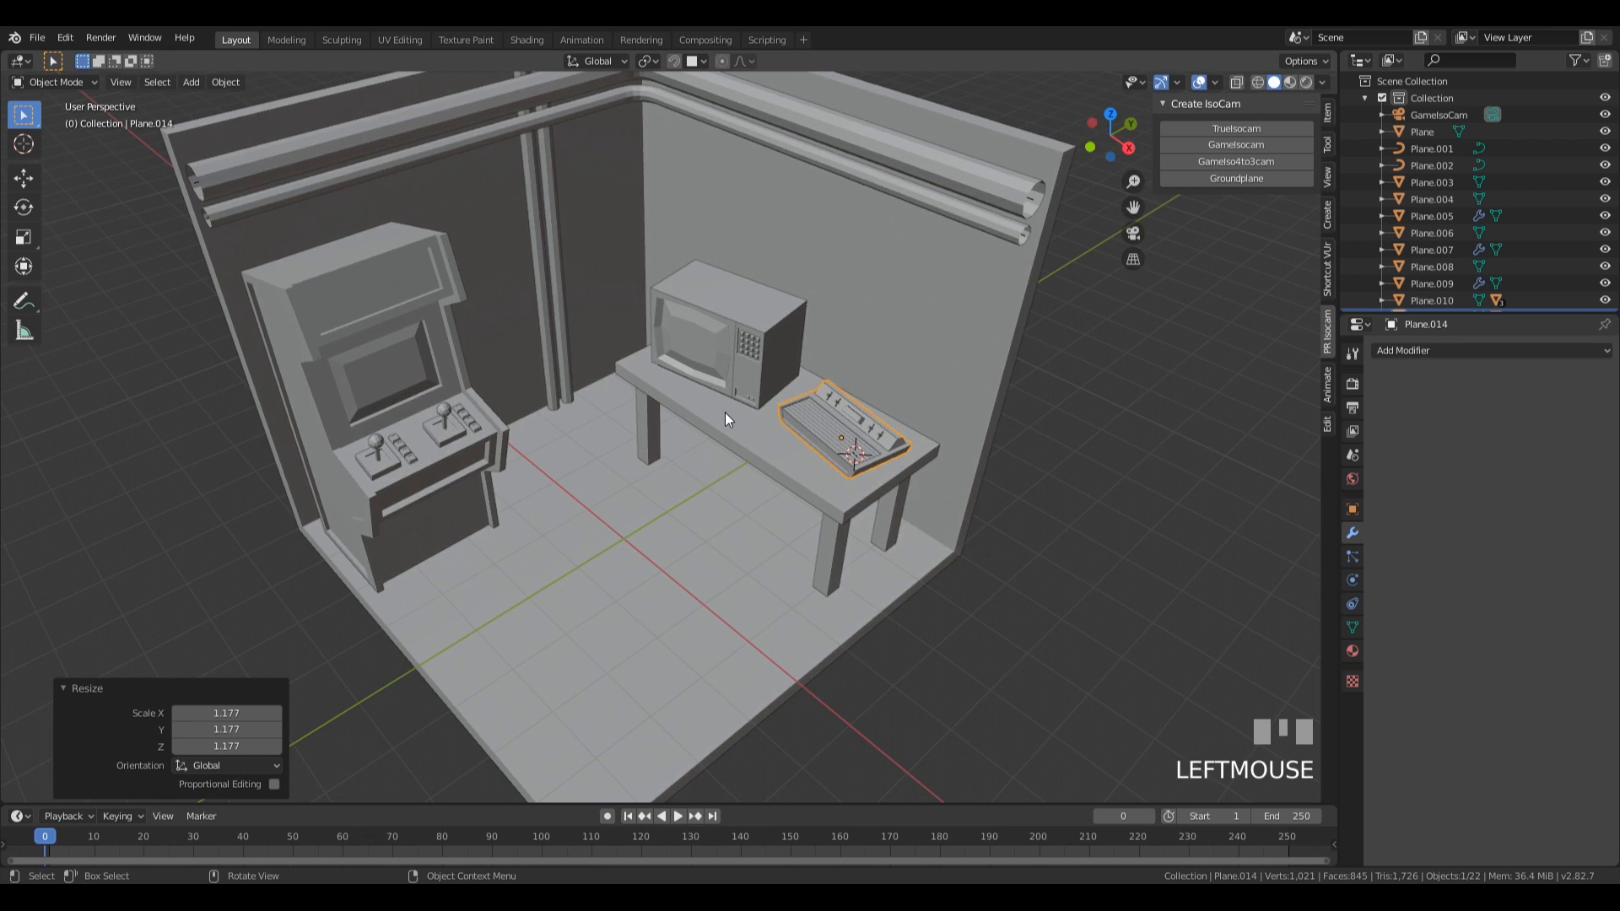
Scale the arcade cabinet uniformly by 1.029 and select the table.
{"action": "scroll", "coordinate": [787, 405], "scroll_direction": "down", "scroll_amount": 2}
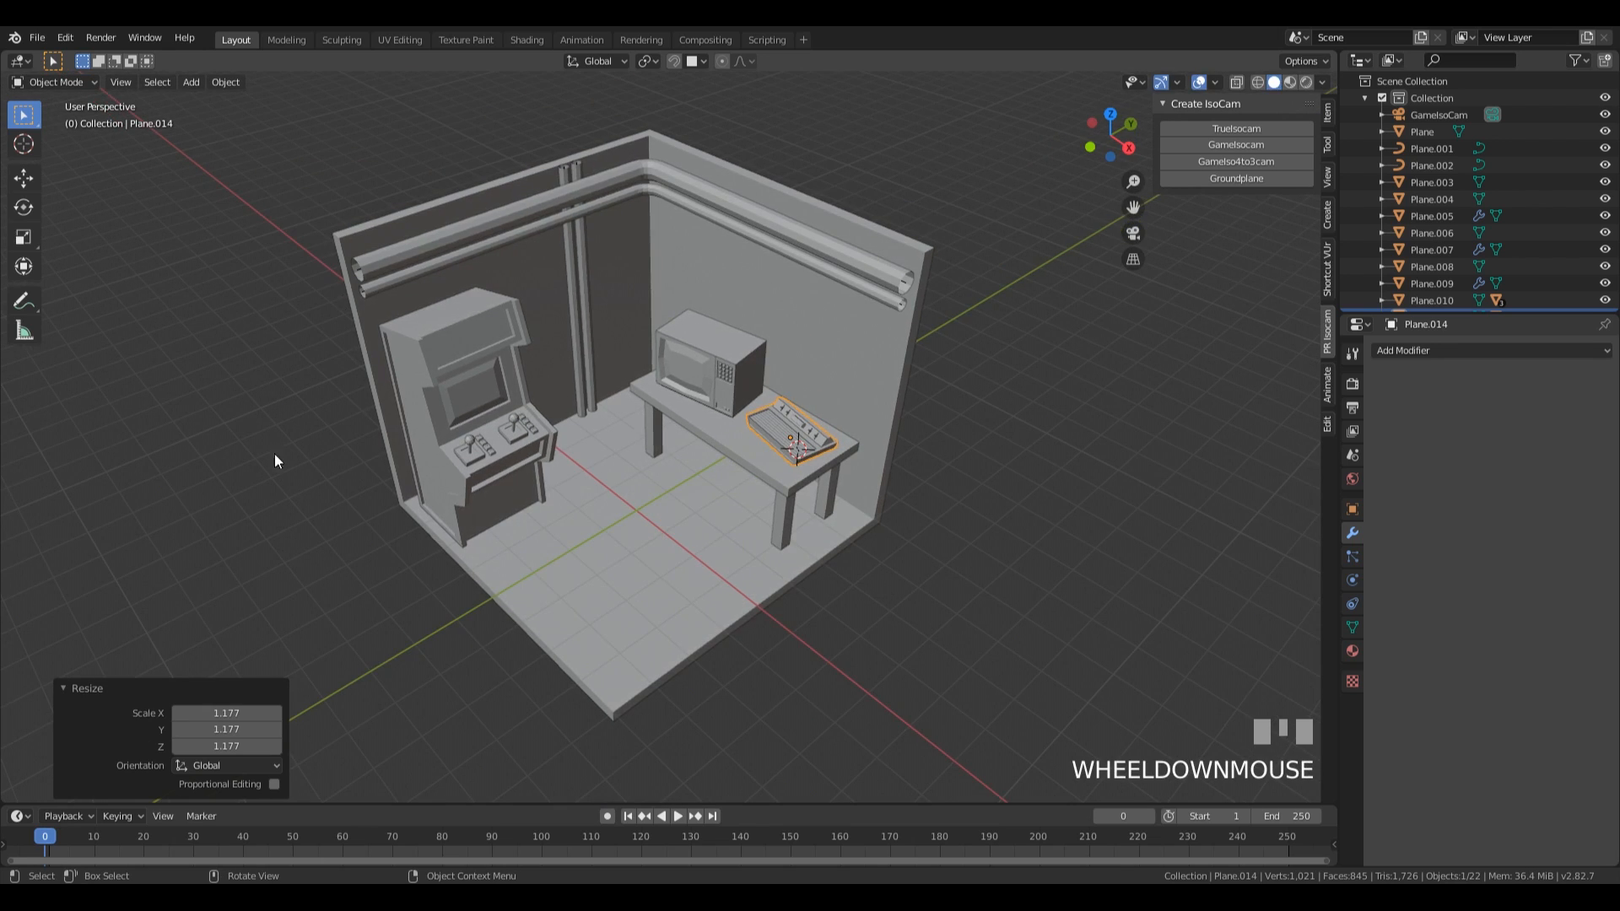
{"action": "left_click", "coordinate": [402, 378]}
{"action": "key", "text": "s"}
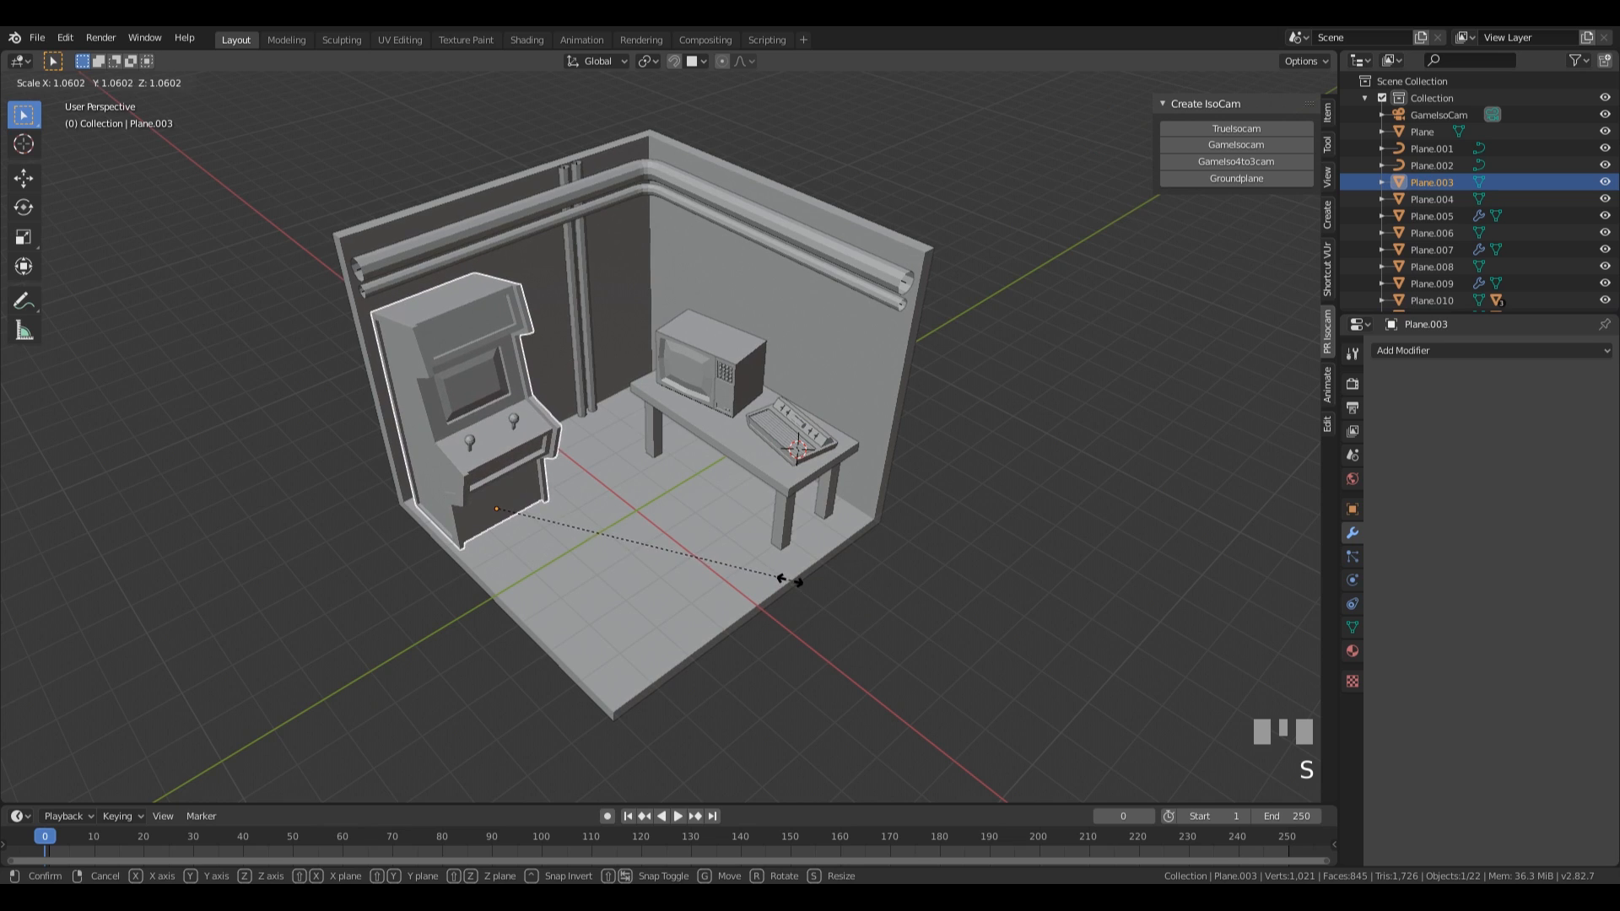
{"action": "left_click", "coordinate": [783, 579]}
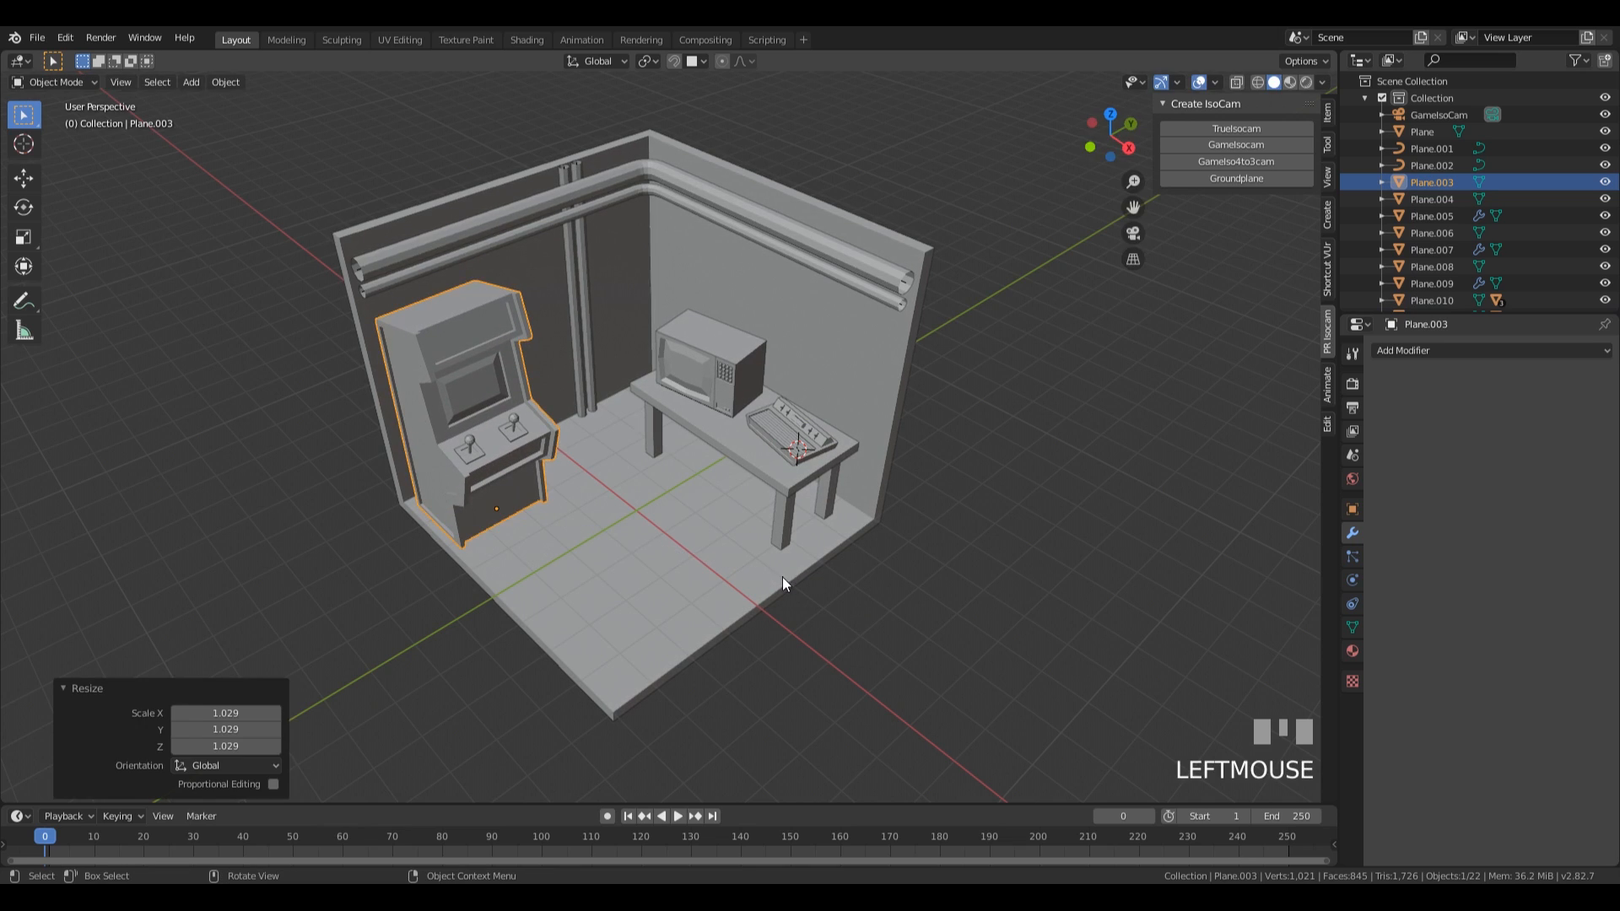
{"action": "left_click", "coordinate": [733, 440]}
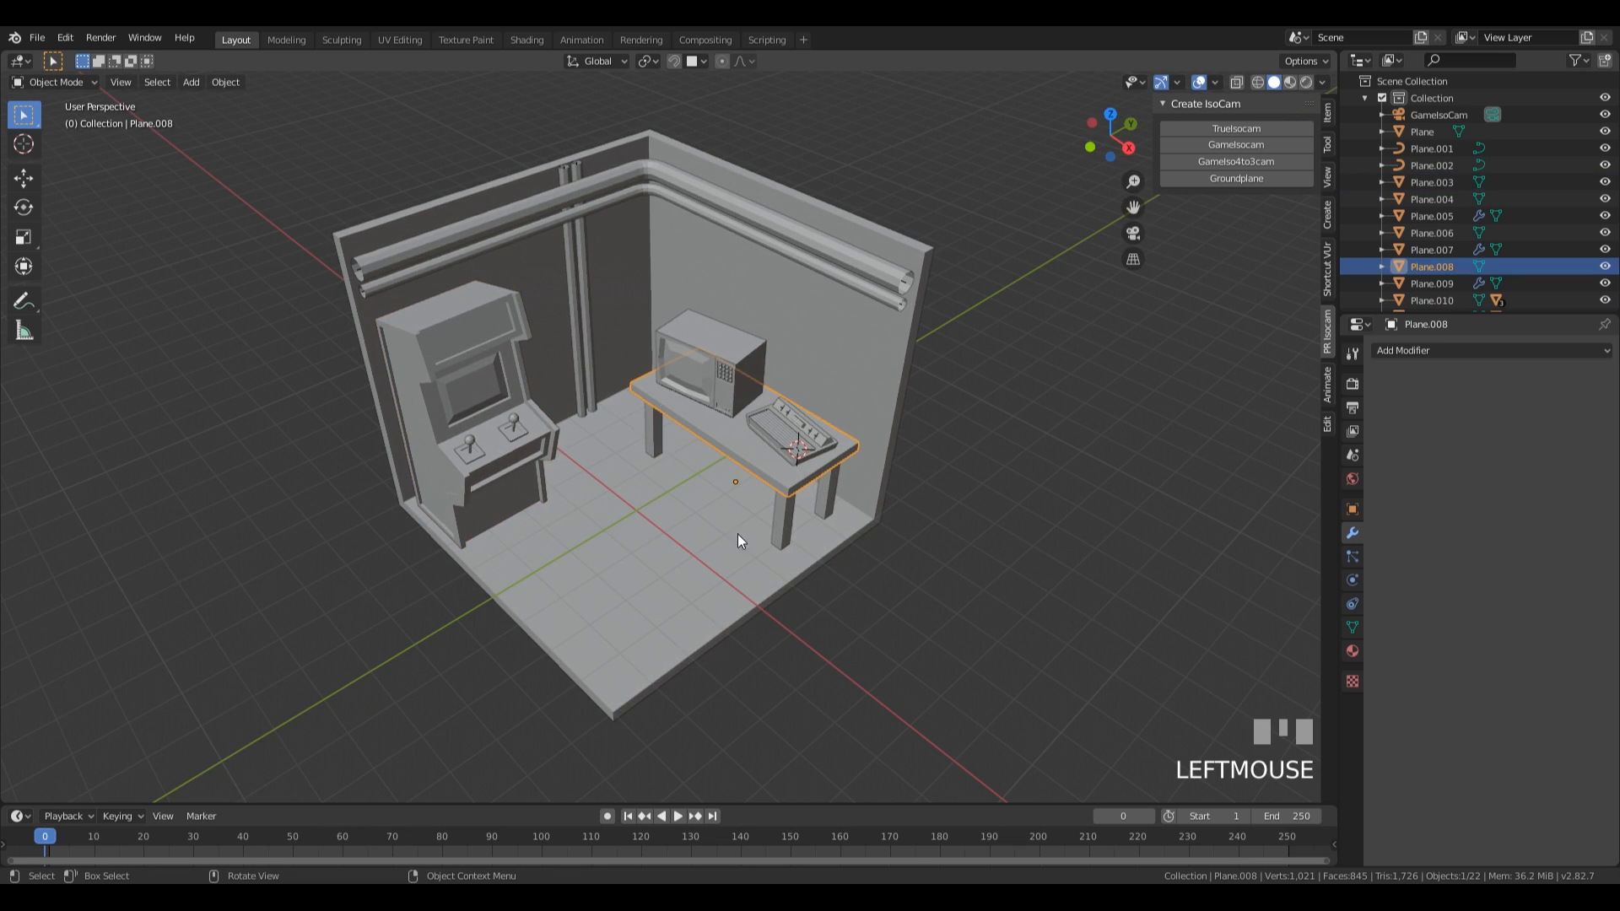
Parent the table legs to the tabletop, keeping their transforms.
{"action": "left_click", "coordinate": [786, 515]}
{"action": "left_click", "coordinate": [760, 461], "text": "shift"}
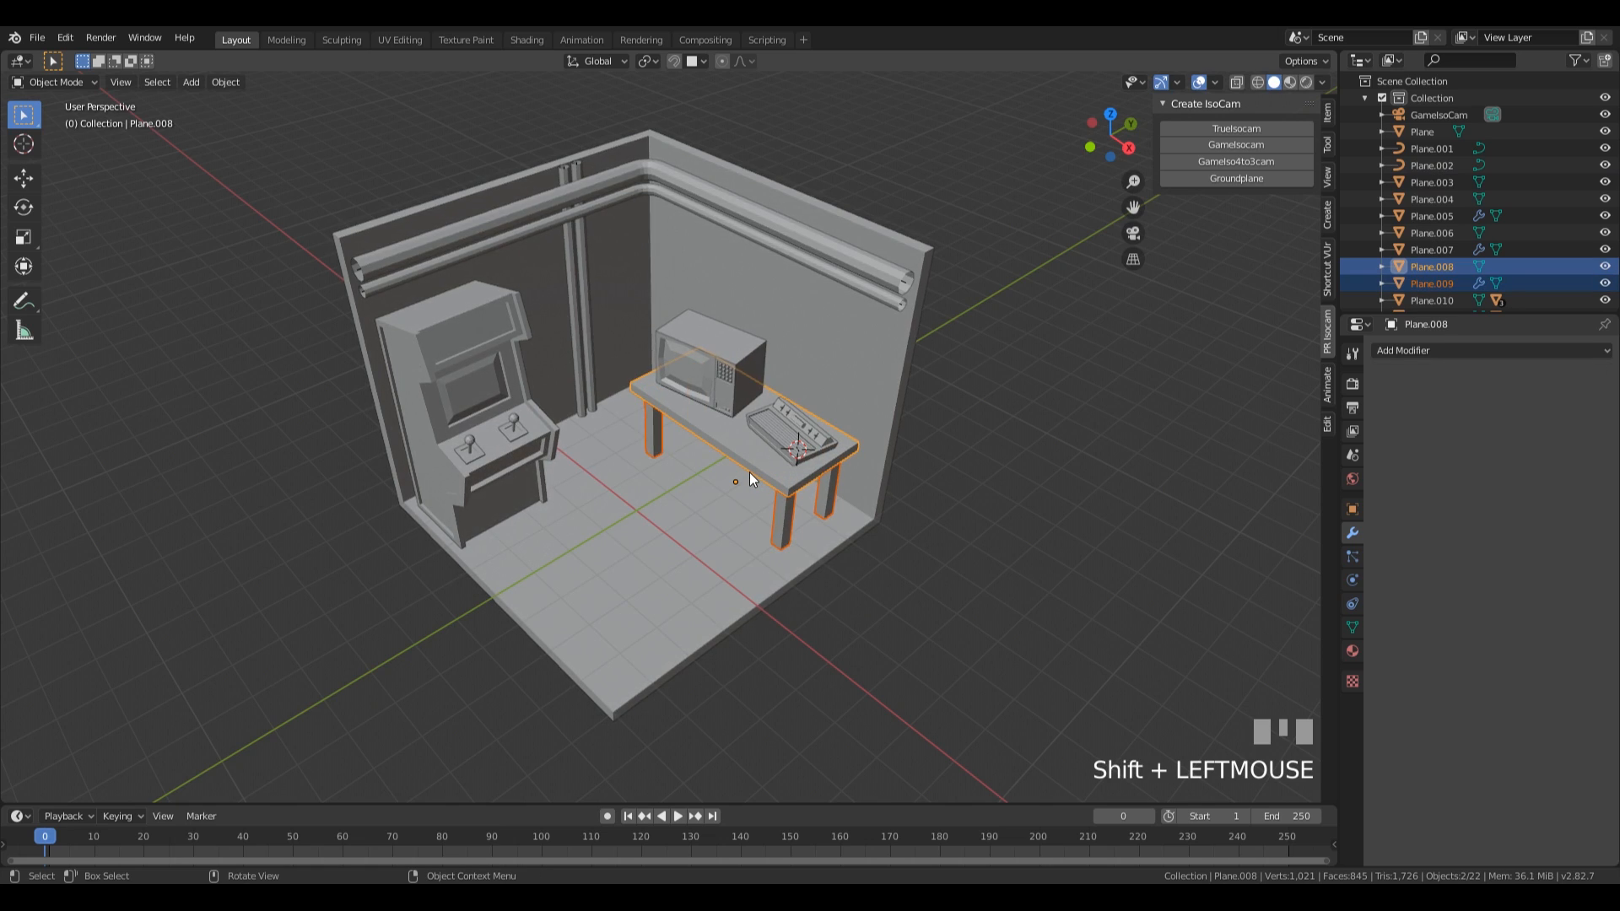
{"action": "key", "text": "ctrl+p"}
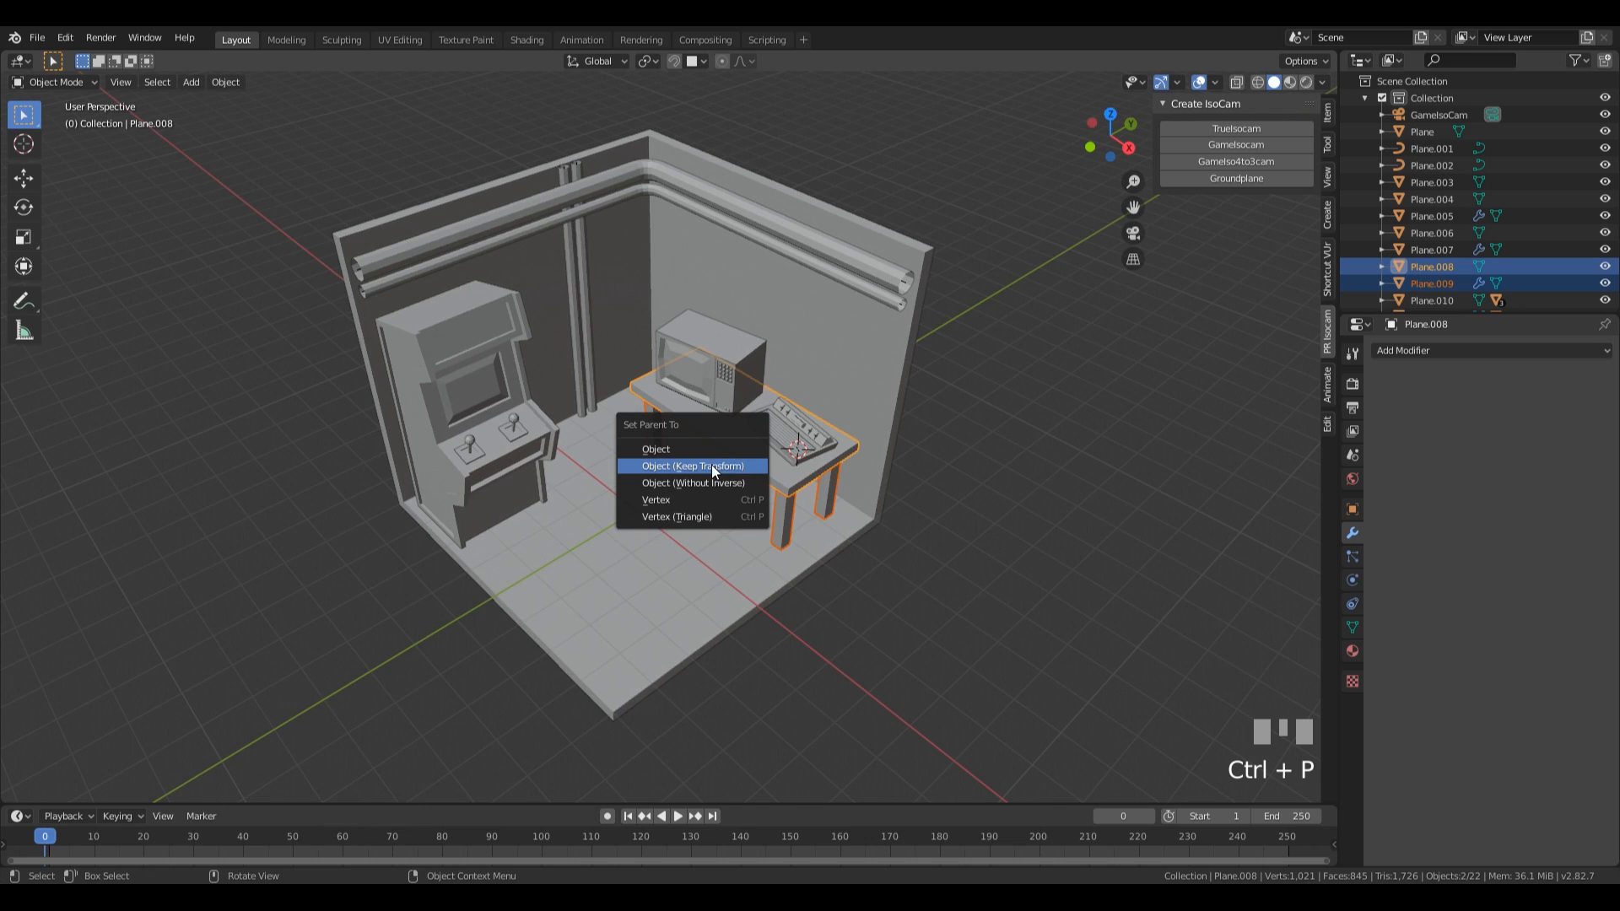
{"action": "left_click", "coordinate": [712, 464]}
{"action": "left_click", "coordinate": [735, 444]}
{"action": "key", "text": "g"}
{"action": "key", "text": "Escape"}
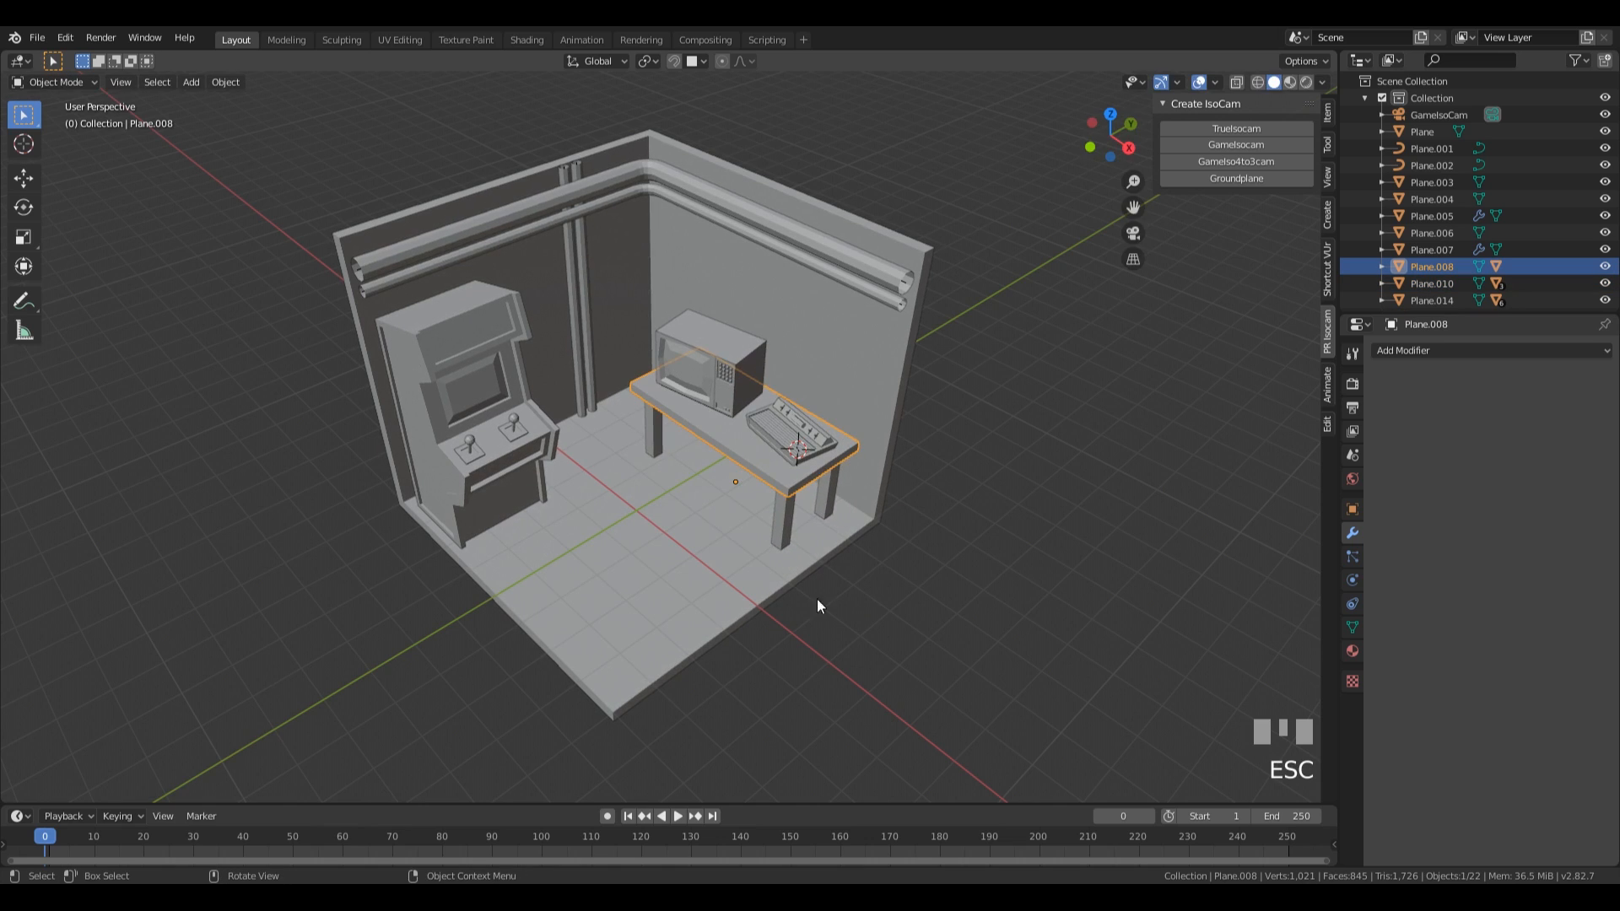
Parent the grooved device and the television-like box to the tabletop, keeping their transforms.
{"action": "left_click", "coordinate": [825, 454]}
{"action": "left_click", "coordinate": [766, 397], "text": "shift"}
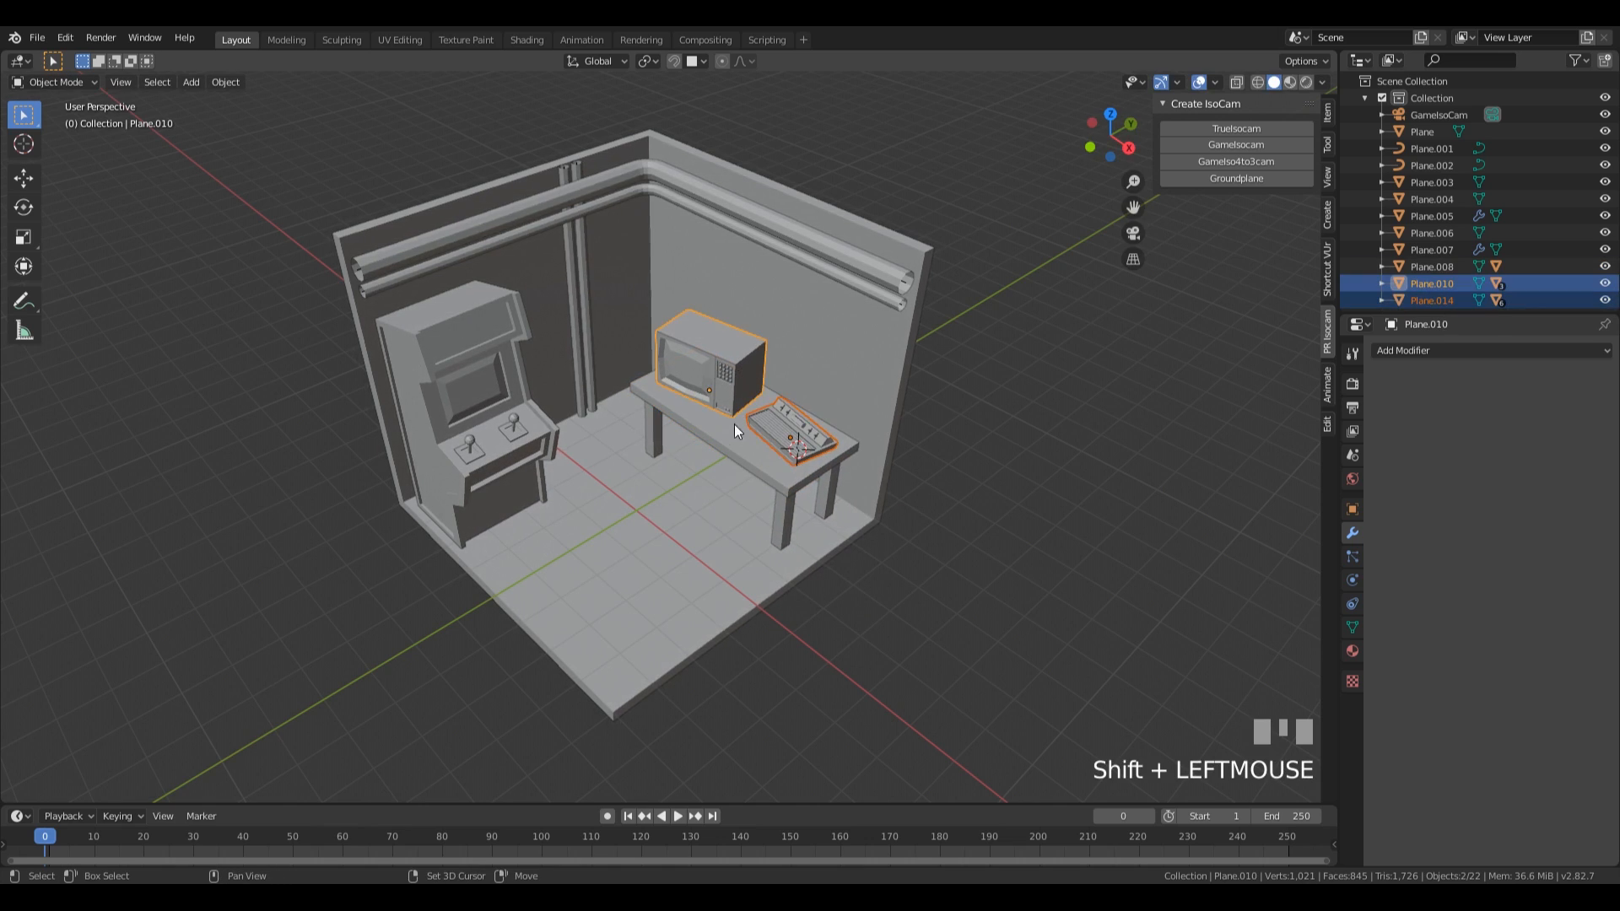
{"action": "left_click", "coordinate": [725, 435], "text": "shift"}
{"action": "key", "text": "ctrl+p"}
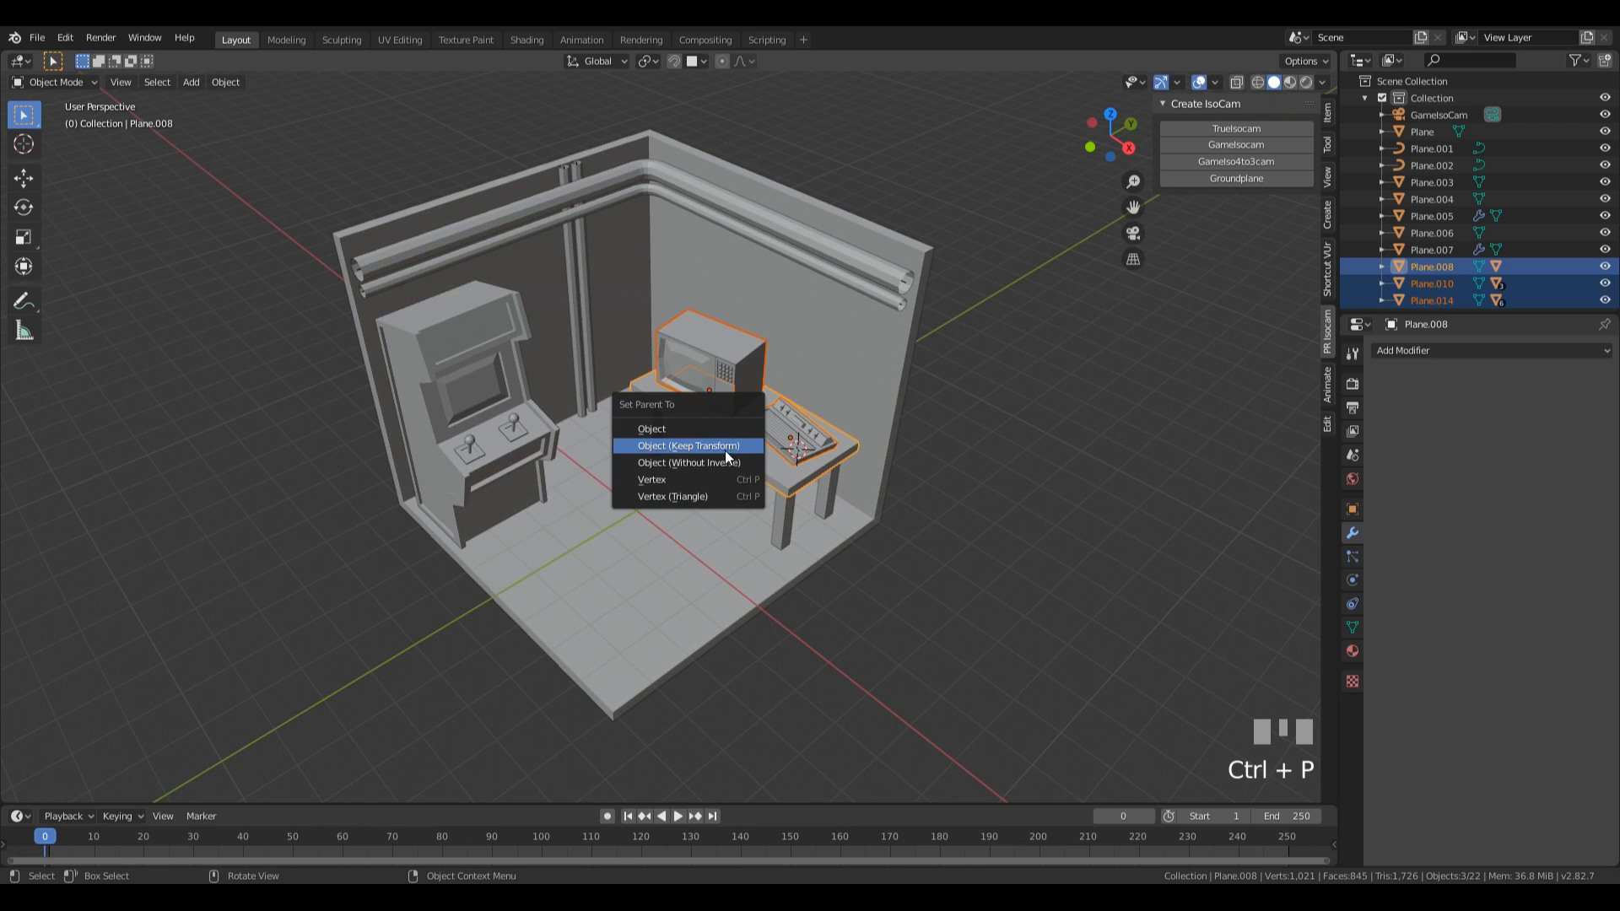
{"action": "left_click", "coordinate": [725, 449]}
Scale the table with its contents uniformly by 1.129 and shift it along the X axis toward the back wall.
{"action": "left_click", "coordinate": [733, 435]}
{"action": "key", "text": "s"}
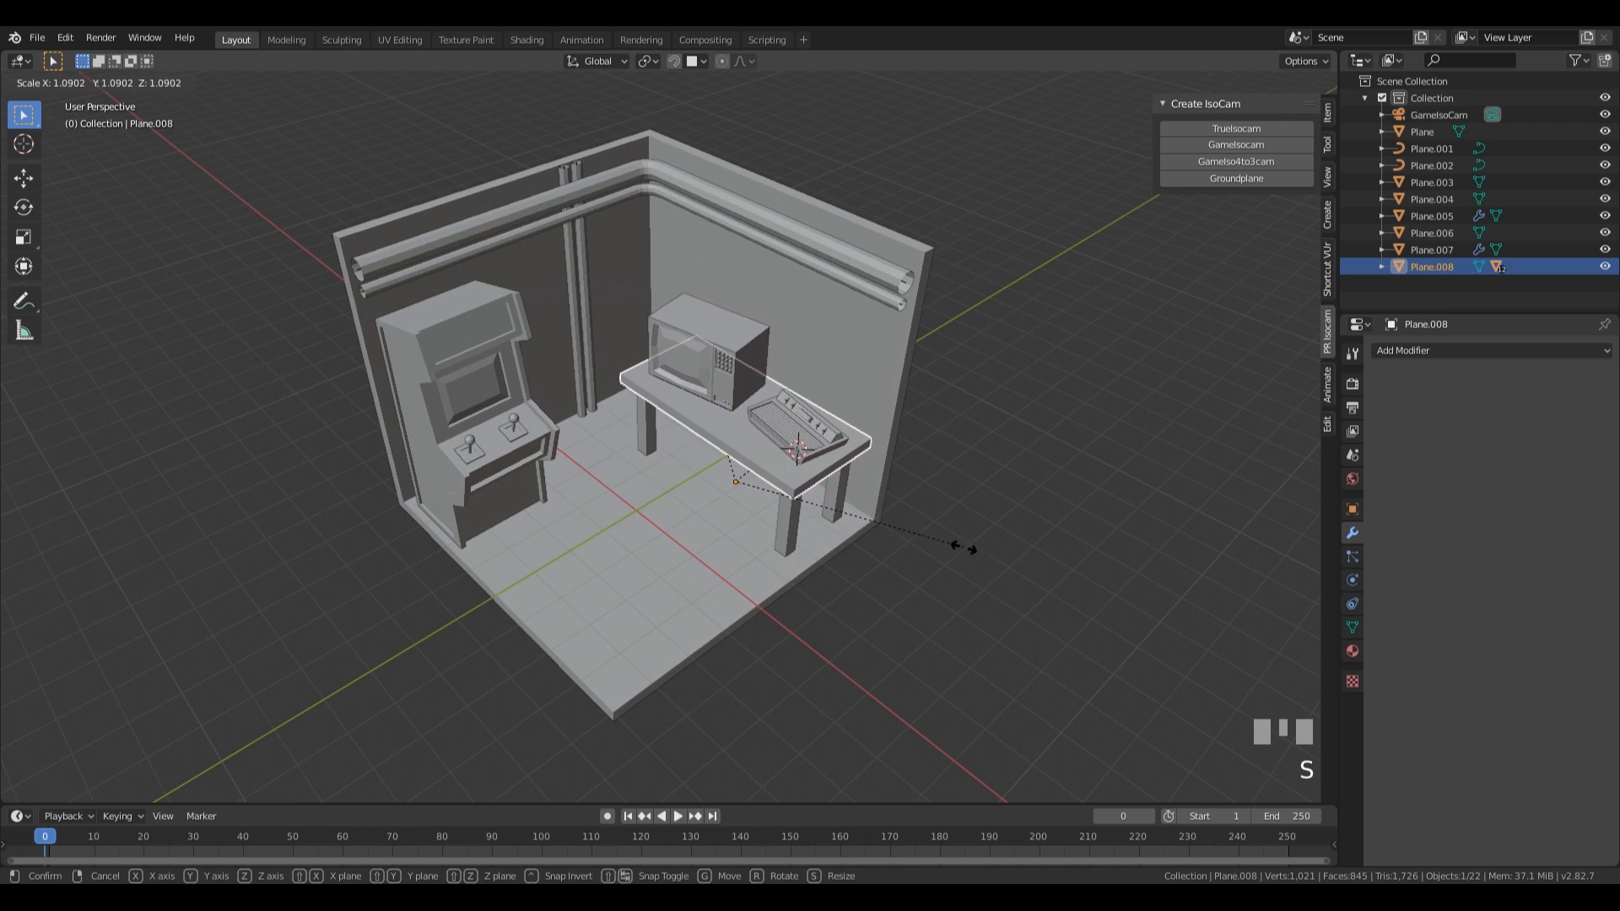
{"action": "left_click", "coordinate": [972, 548]}
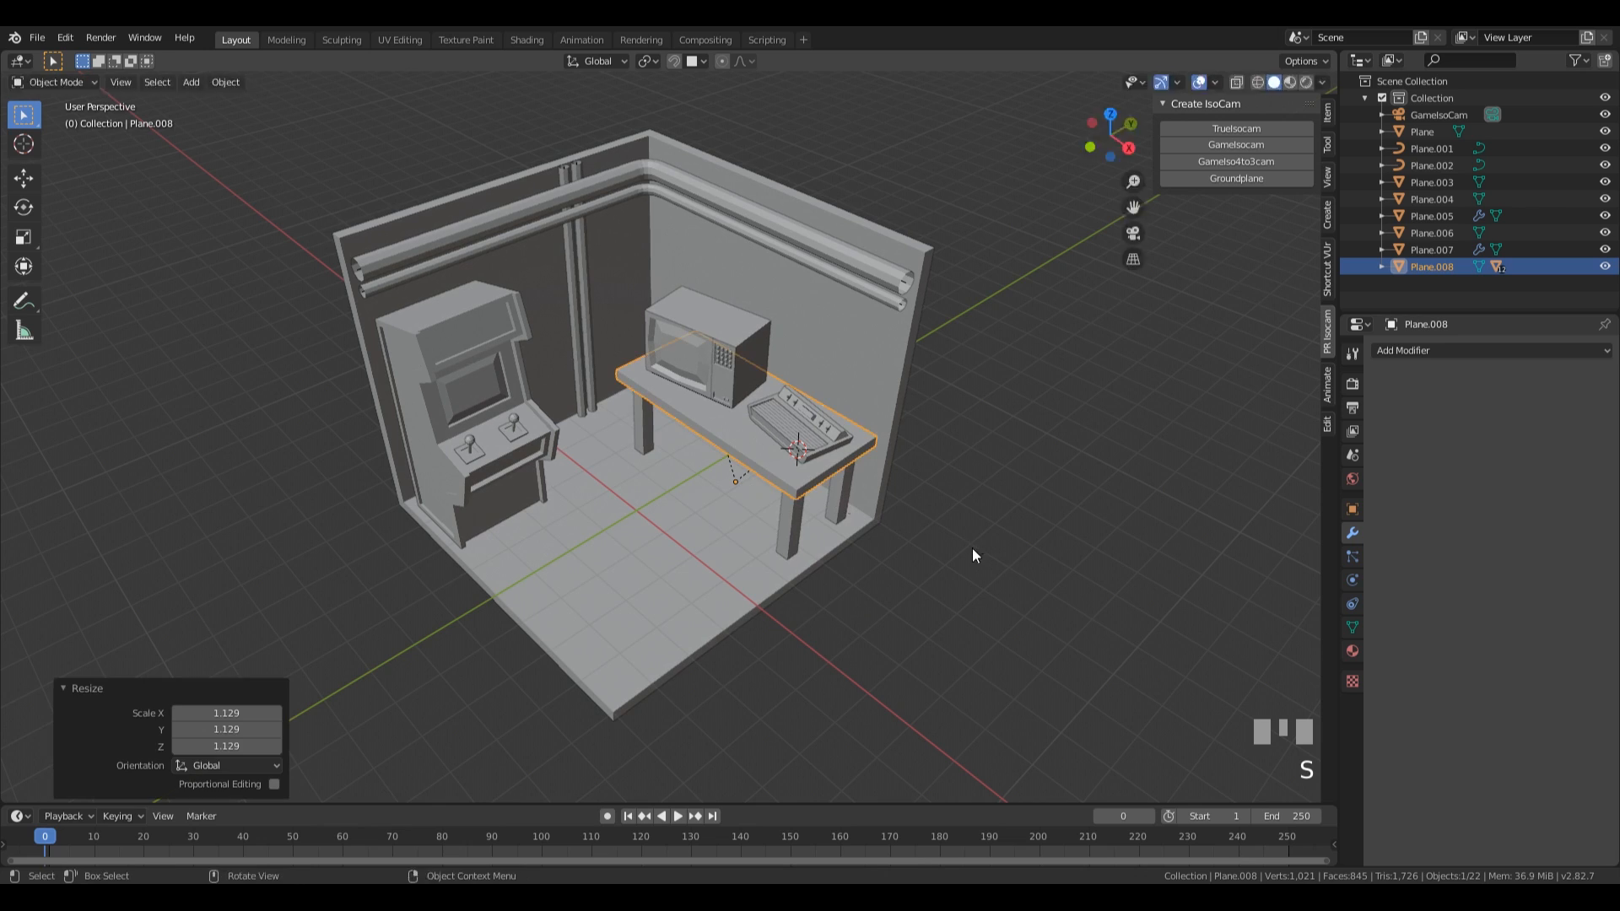
{"action": "key", "text": "g"}
{"action": "key", "text": "x"}
{"action": "left_click", "coordinate": [763, 392]}
Rotate the television-like box 14.3° about Z and move it -0.209 m in X and -0.071 m in Y, keeping its height.
{"action": "left_click", "coordinate": [745, 374]}
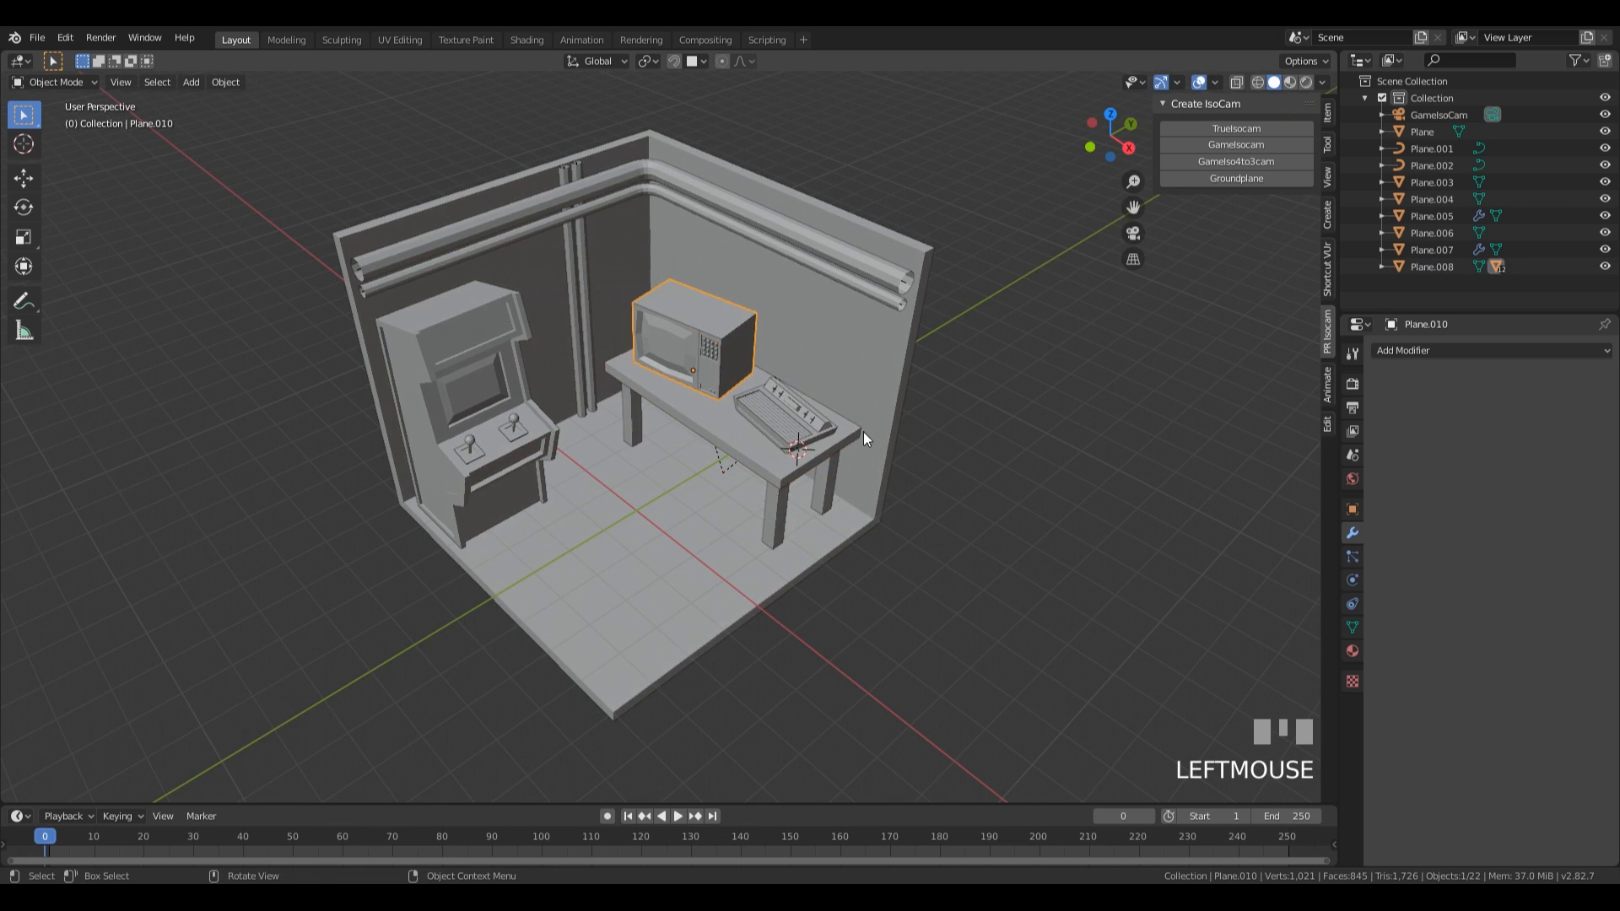
{"action": "key", "text": "r"}
{"action": "key", "text": "z"}
{"action": "left_click", "coordinate": [956, 464]}
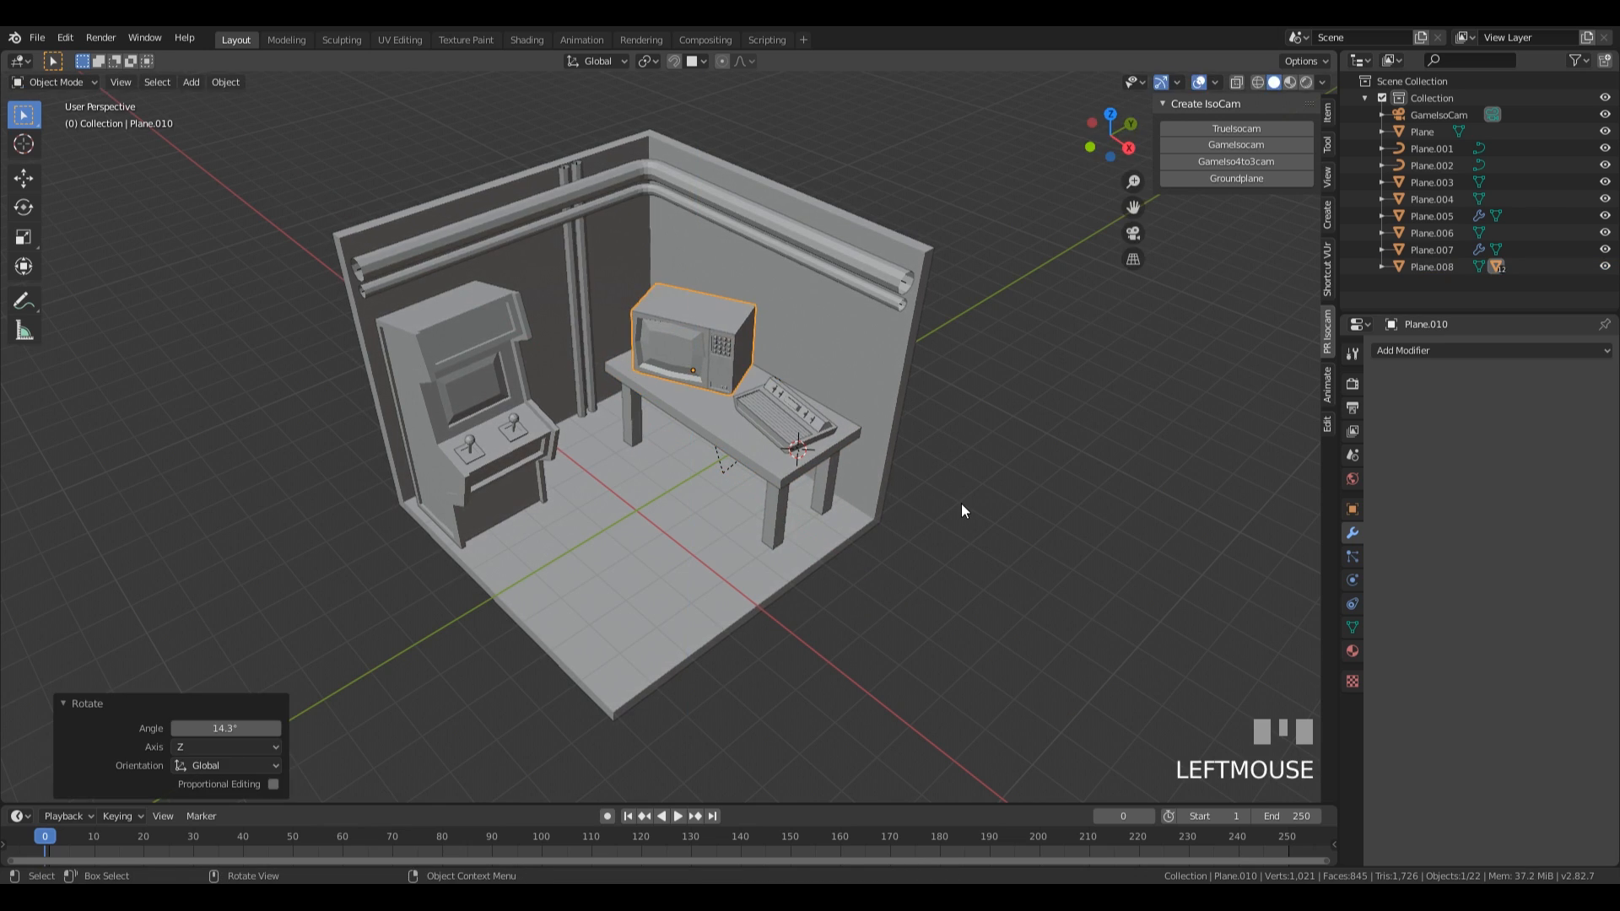
{"action": "key", "text": "g"}
{"action": "key", "text": "shift+z"}
{"action": "left_click", "coordinate": [932, 479]}
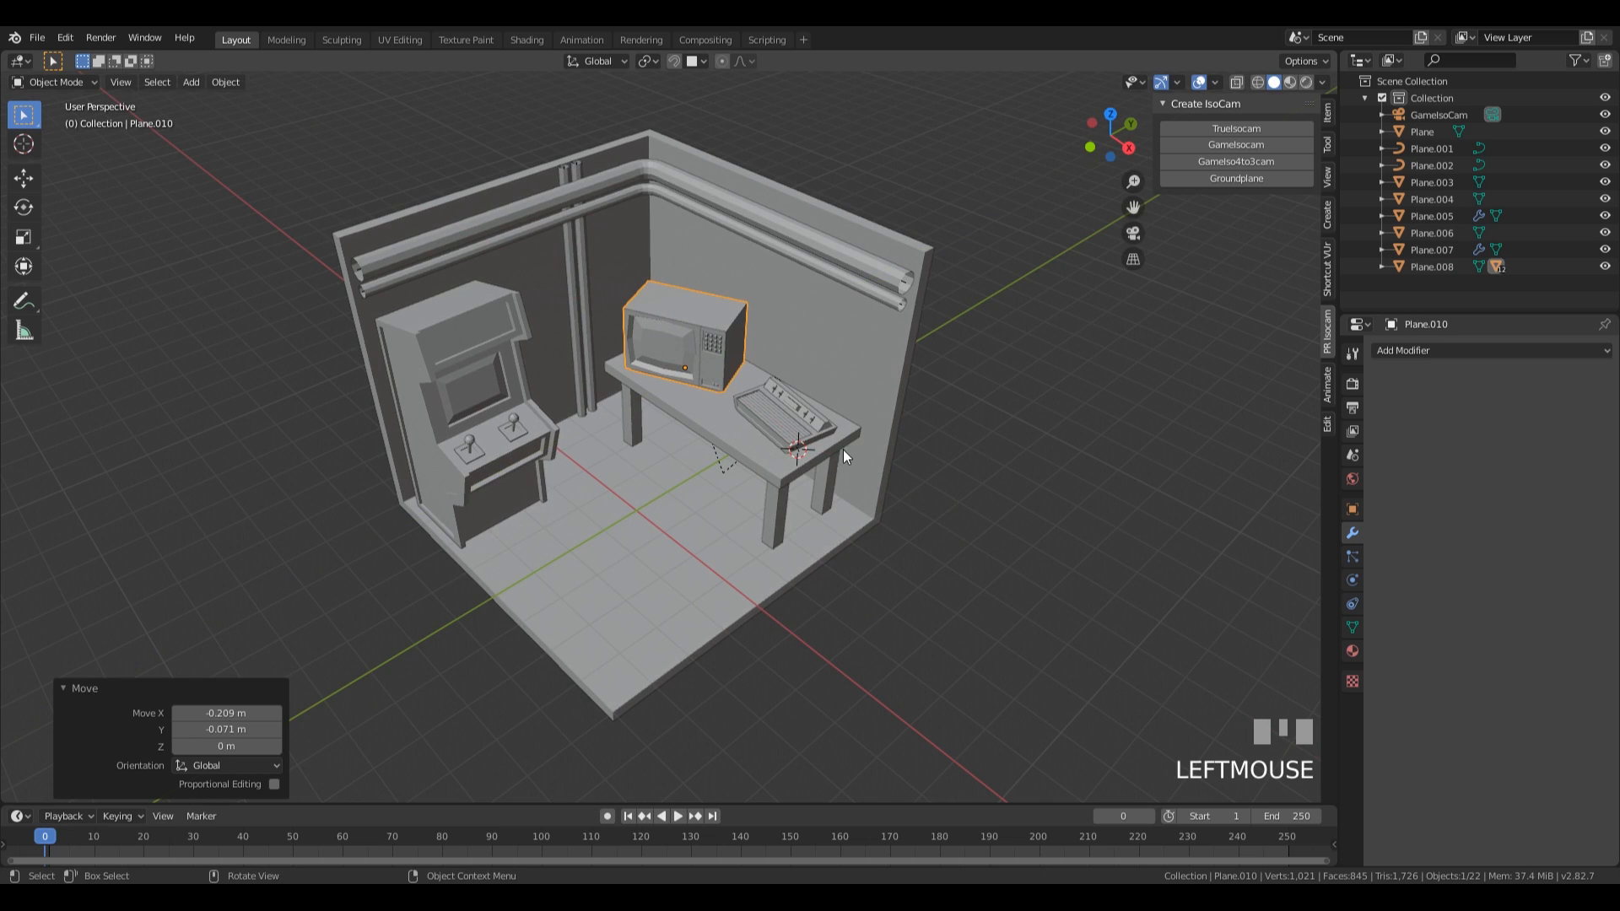
Scale the grooved device uniformly by about 1.06 and fine-tune the scale of the whole table.
{"action": "left_click", "coordinate": [834, 433]}
{"action": "key", "text": "s"}
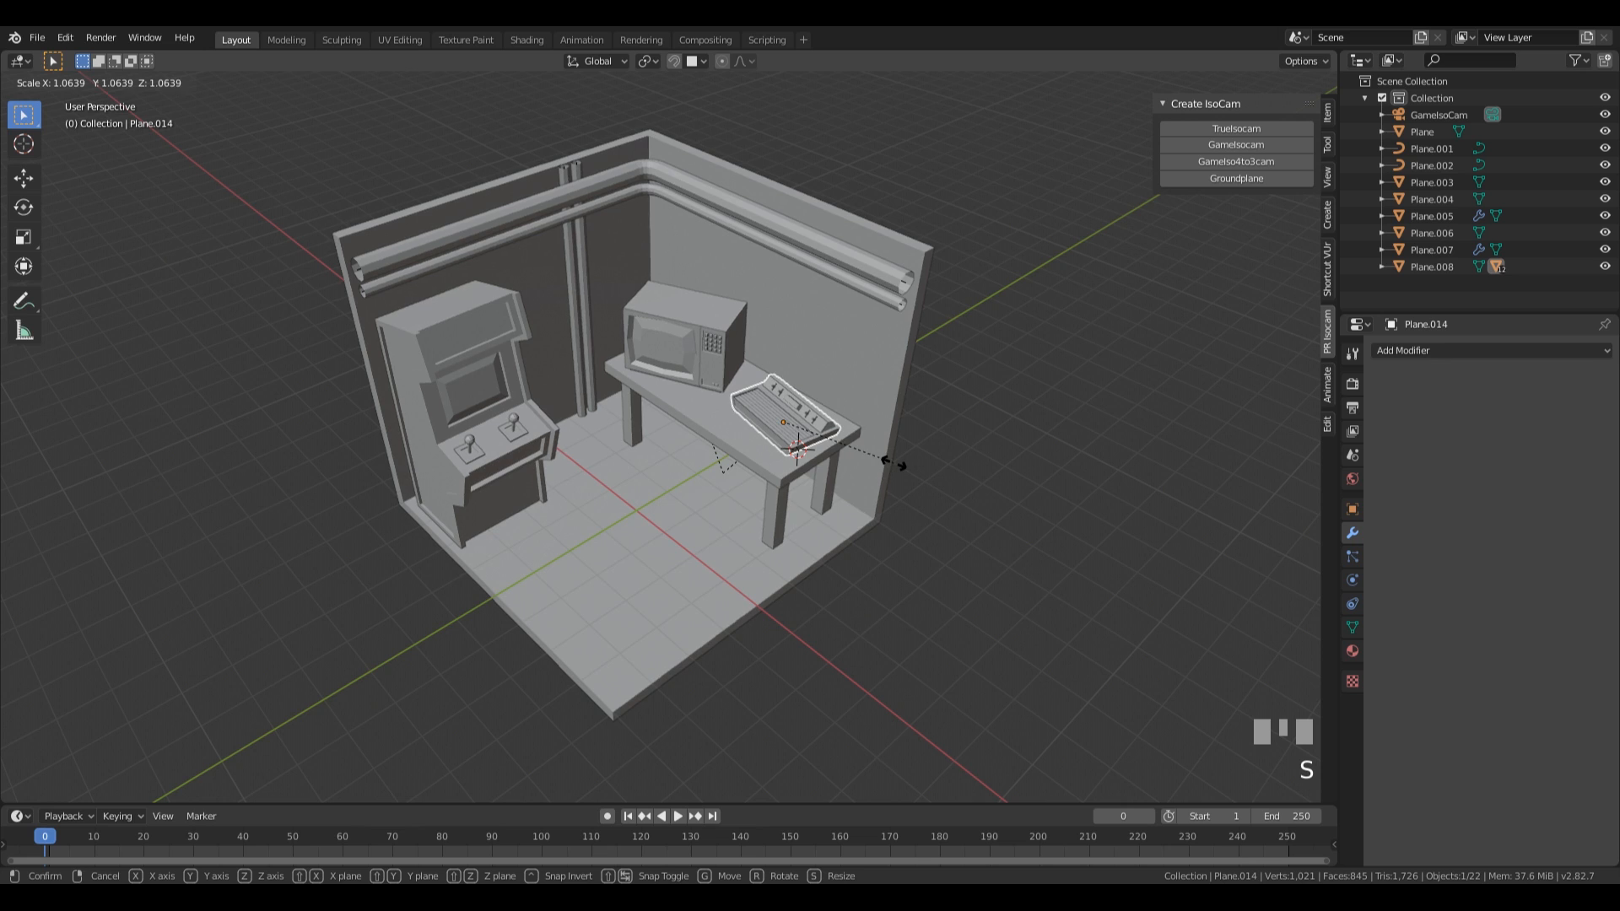
{"action": "left_click", "coordinate": [890, 462]}
{"action": "left_click", "coordinate": [722, 417]}
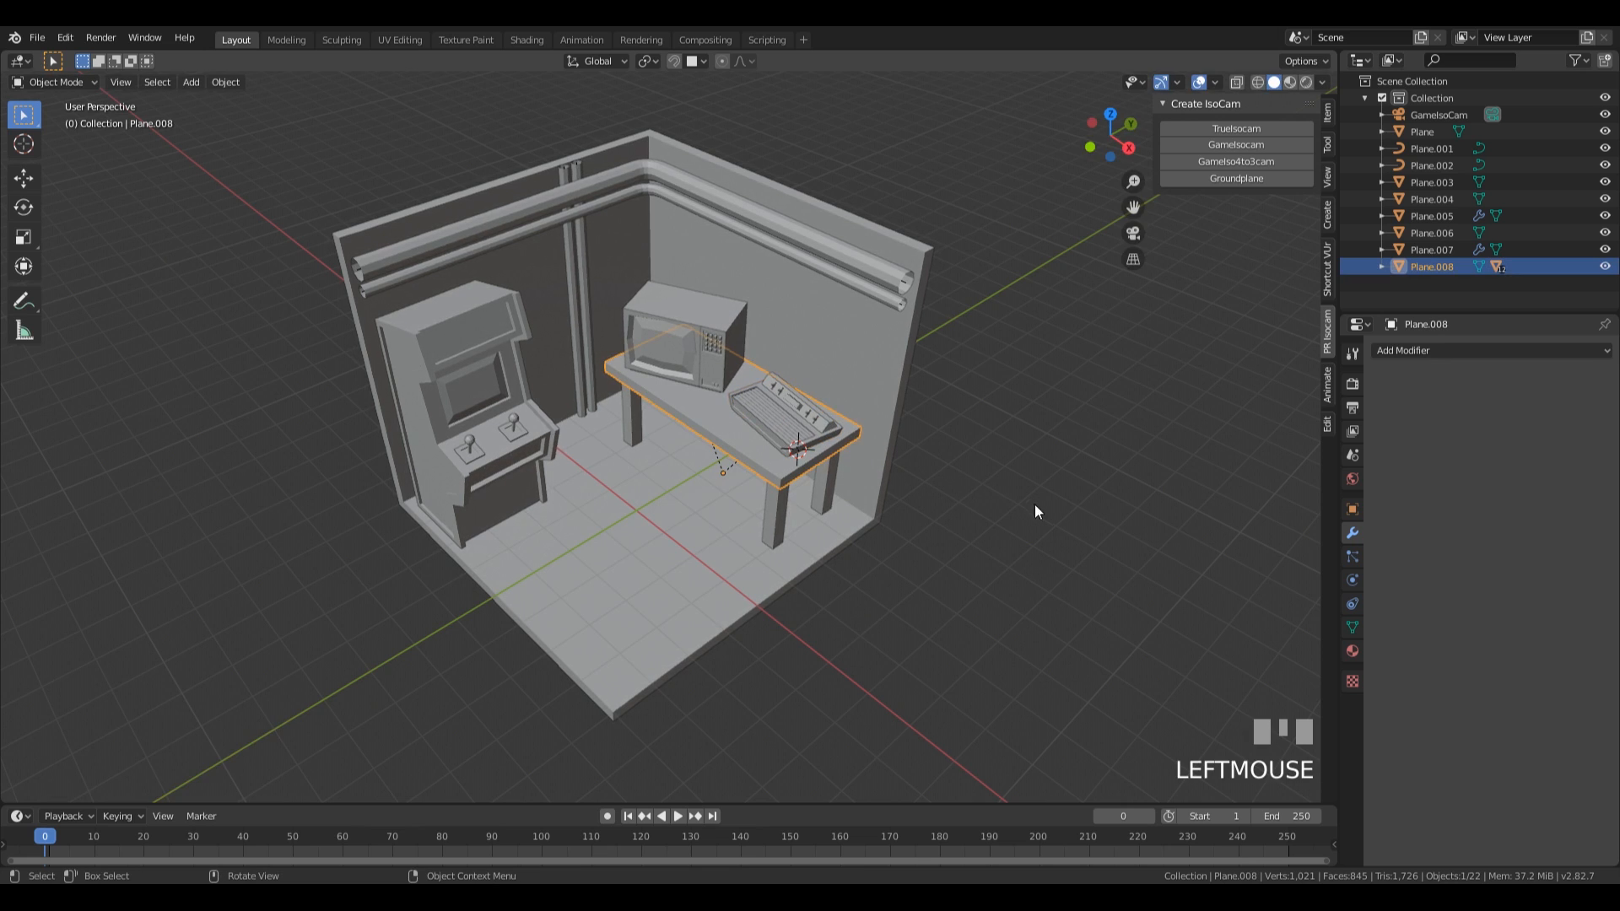
{"action": "key", "text": "s"}
{"action": "left_click", "coordinate": [1031, 512]}
Scale the arcade cabinet uniformly by 0.997.
{"action": "scroll", "coordinate": [776, 463], "scroll_direction": "down", "scroll_amount": 4}
{"action": "middle_click_drag", "start_coordinate": [776, 463], "coordinate": [612, 448]}
{"action": "left_click", "coordinate": [540, 385]}
{"action": "scroll", "coordinate": [877, 492], "scroll_direction": "up", "scroll_amount": 2}
{"action": "key", "text": "s"}
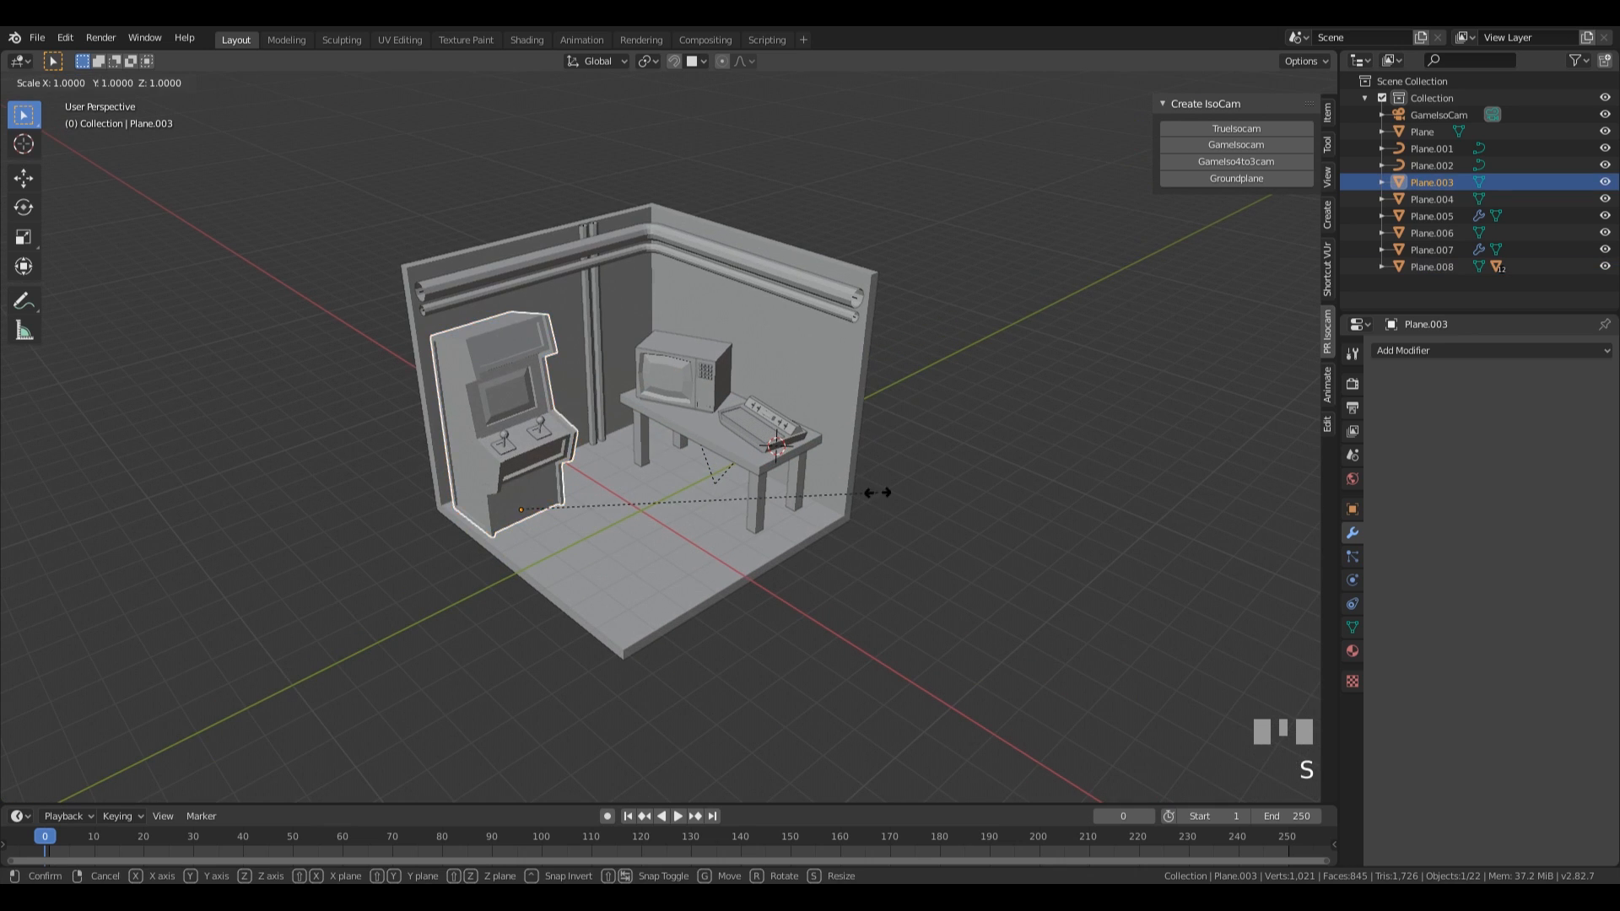
{"action": "left_click", "coordinate": [874, 494]}
{"action": "middle_click_drag", "start_coordinate": [874, 495], "coordinate": [772, 523]}
{"action": "key", "text": "s"}
{"action": "left_click", "coordinate": [757, 461]}
Place the 3D cursor on the tabletop in front of the television-like box and add a mesh plane there.
{"action": "scroll", "coordinate": [874, 575], "scroll_direction": "up", "scroll_amount": 2}
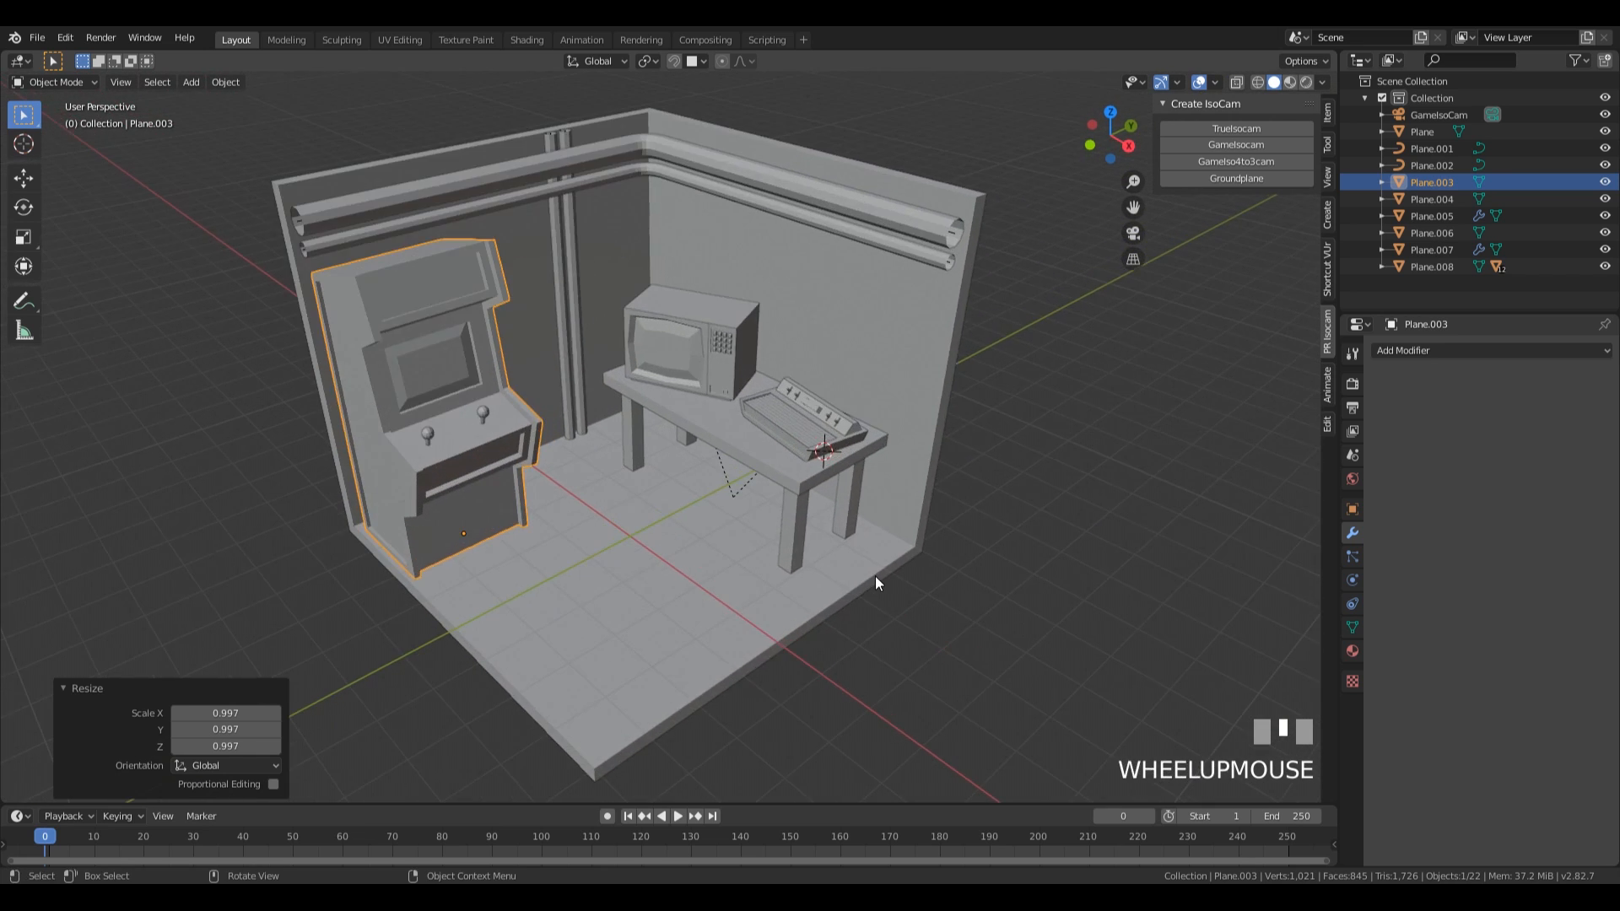
{"action": "right_click", "coordinate": [717, 420], "text": "shift"}
{"action": "middle_click_drag", "start_coordinate": [954, 423], "coordinate": [896, 470]}
{"action": "scroll", "coordinate": [896, 470], "scroll_direction": "down", "scroll_amount": 1, "text": "shift"}
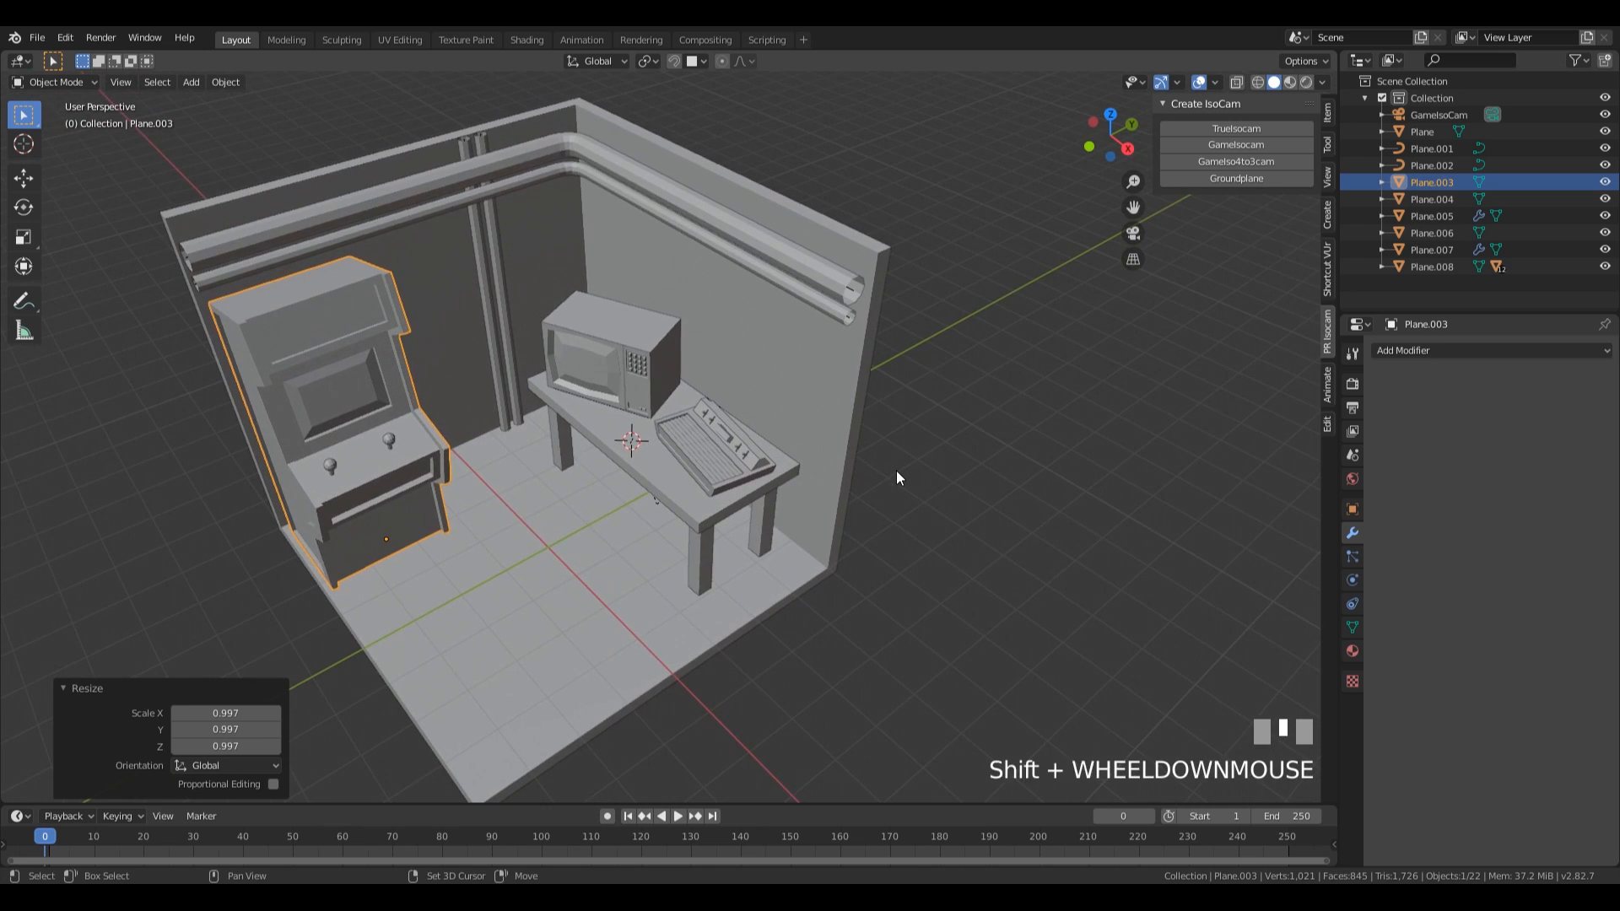
{"action": "scroll", "coordinate": [896, 471], "scroll_direction": "up", "scroll_amount": 5}
{"action": "middle_click_drag", "start_coordinate": [589, 464], "coordinate": [716, 454], "text": "shift"}
{"action": "key", "text": "shift+a"}
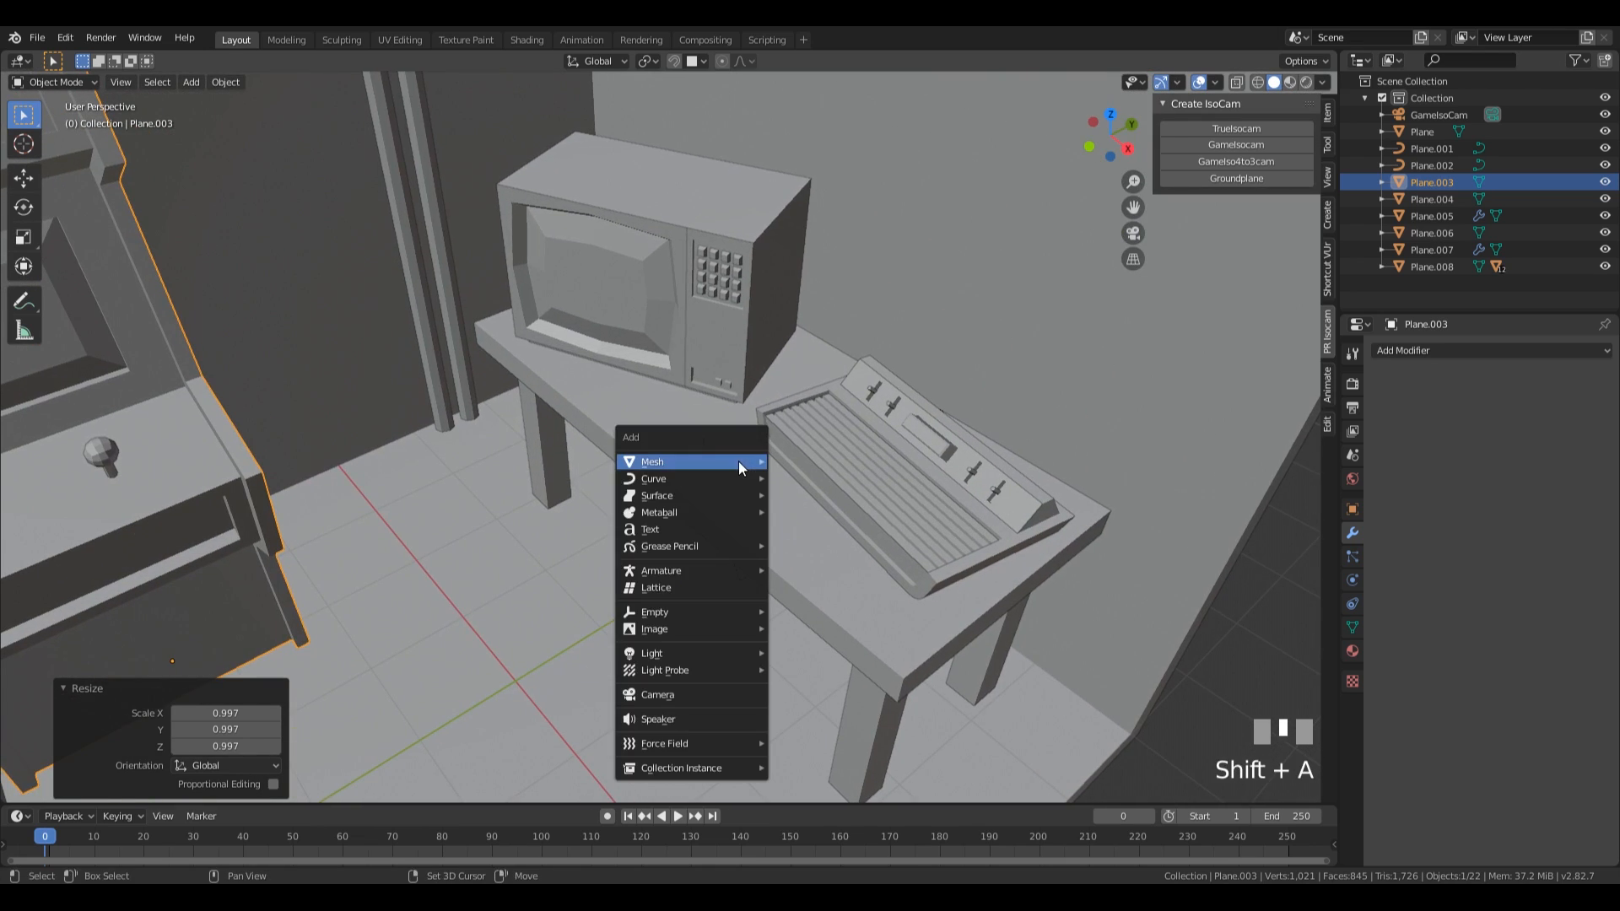
{"action": "mouse_move", "coordinate": [771, 458]}
{"action": "left_click", "coordinate": [817, 46]}
Scale the new plane's geometry by 0.271 and extrude it 0.237 m upward into a small block.
{"action": "key", "text": "Tab"}
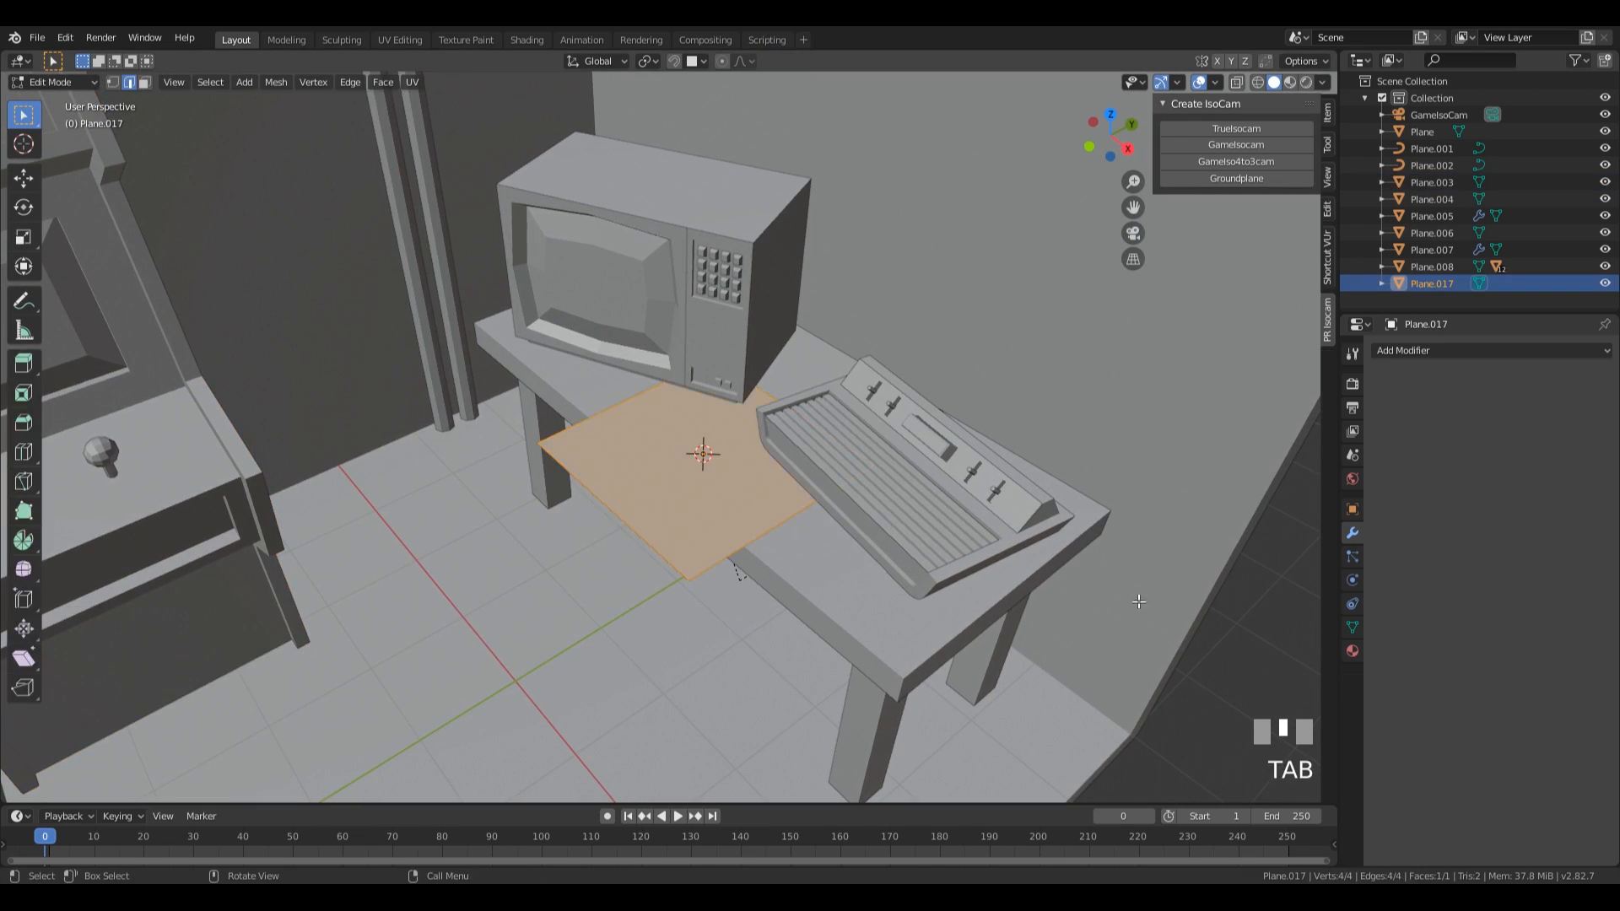
{"action": "key", "text": "s"}
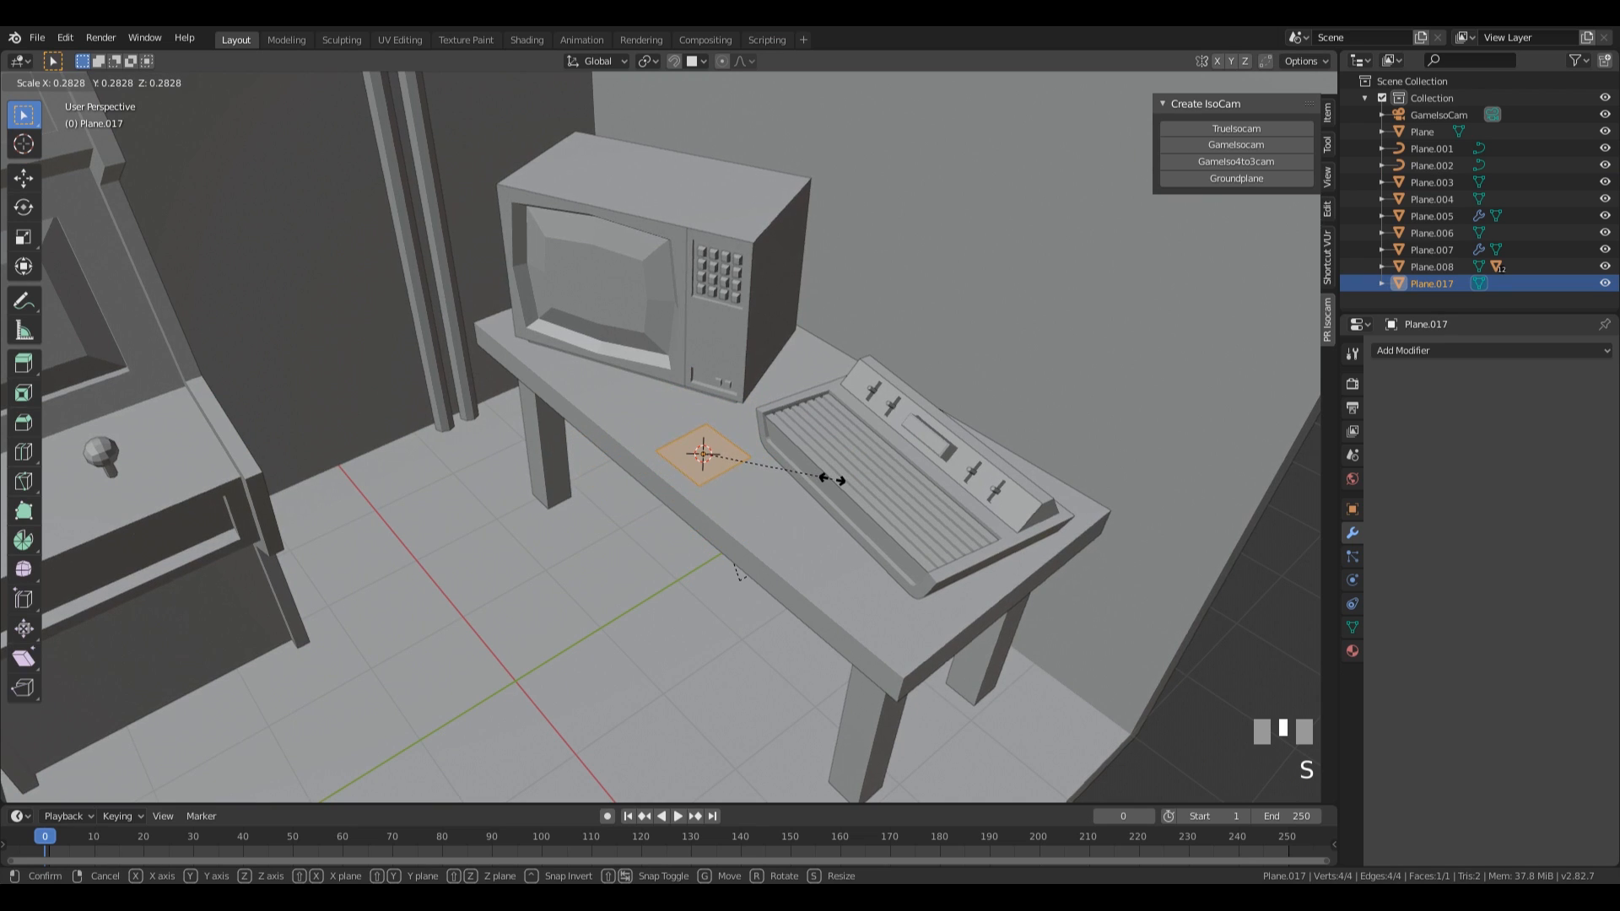
{"action": "left_click", "coordinate": [825, 479]}
{"action": "scroll", "coordinate": [880, 575], "scroll_direction": "up", "scroll_amount": 2}
{"action": "middle_click_drag", "start_coordinate": [881, 575], "coordinate": [867, 544]}
{"action": "key", "text": "e"}
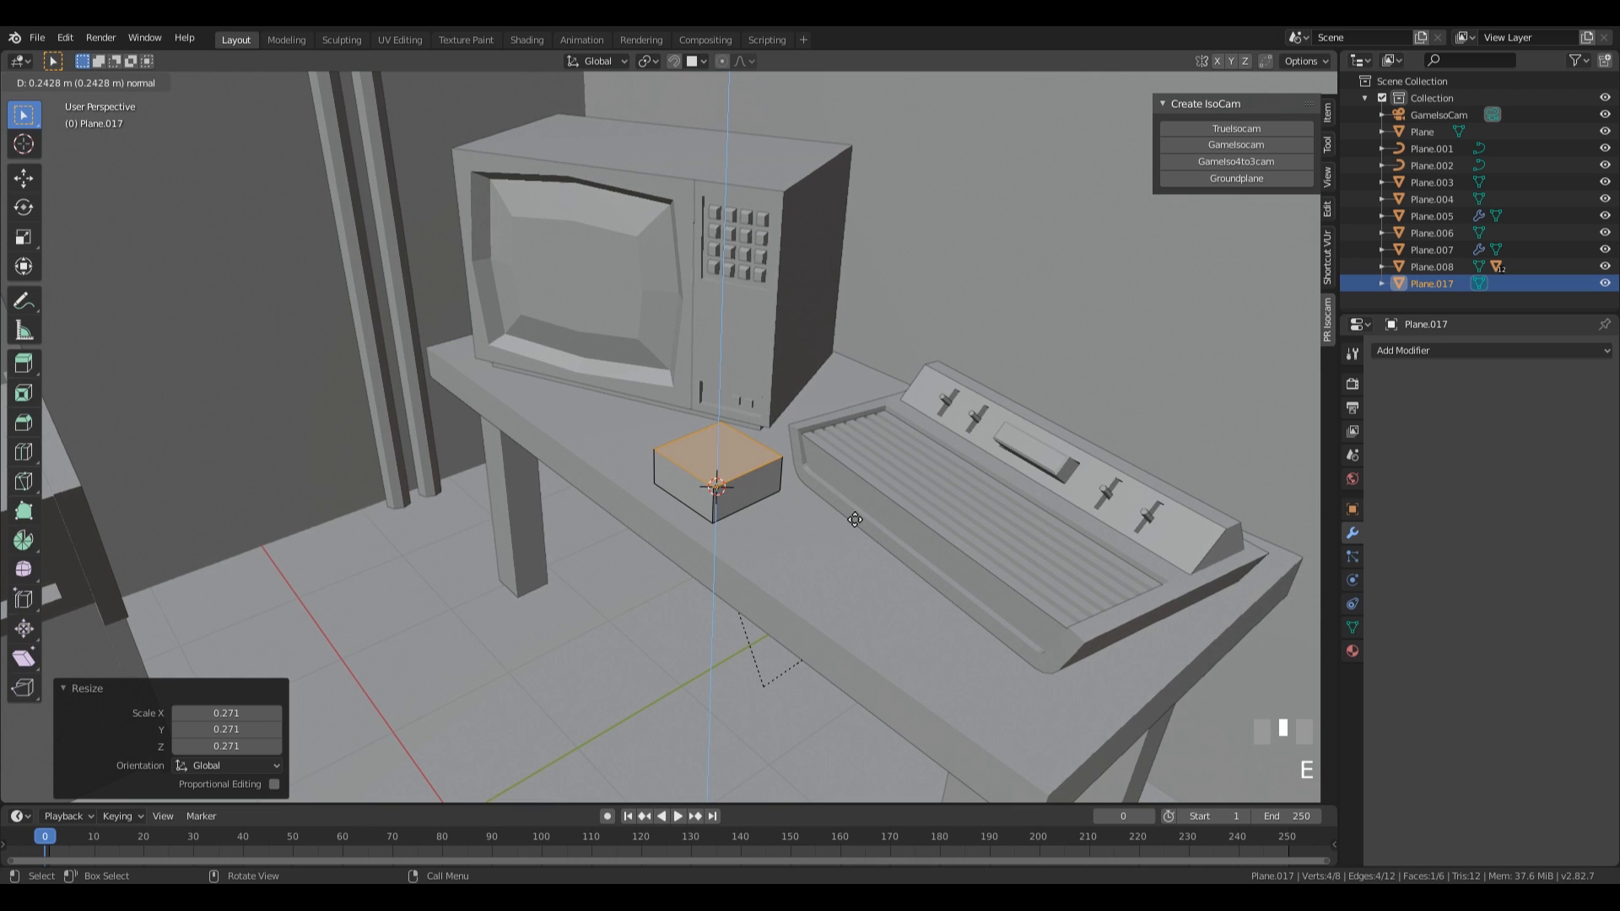
{"action": "left_click", "coordinate": [855, 520]}
Inset the top face of the small block by 0.1436 m.
{"action": "middle_click_drag", "start_coordinate": [854, 520], "coordinate": [913, 540]}
{"action": "scroll", "coordinate": [913, 540], "scroll_direction": "up", "scroll_amount": 1}
{"action": "key", "text": "i"}
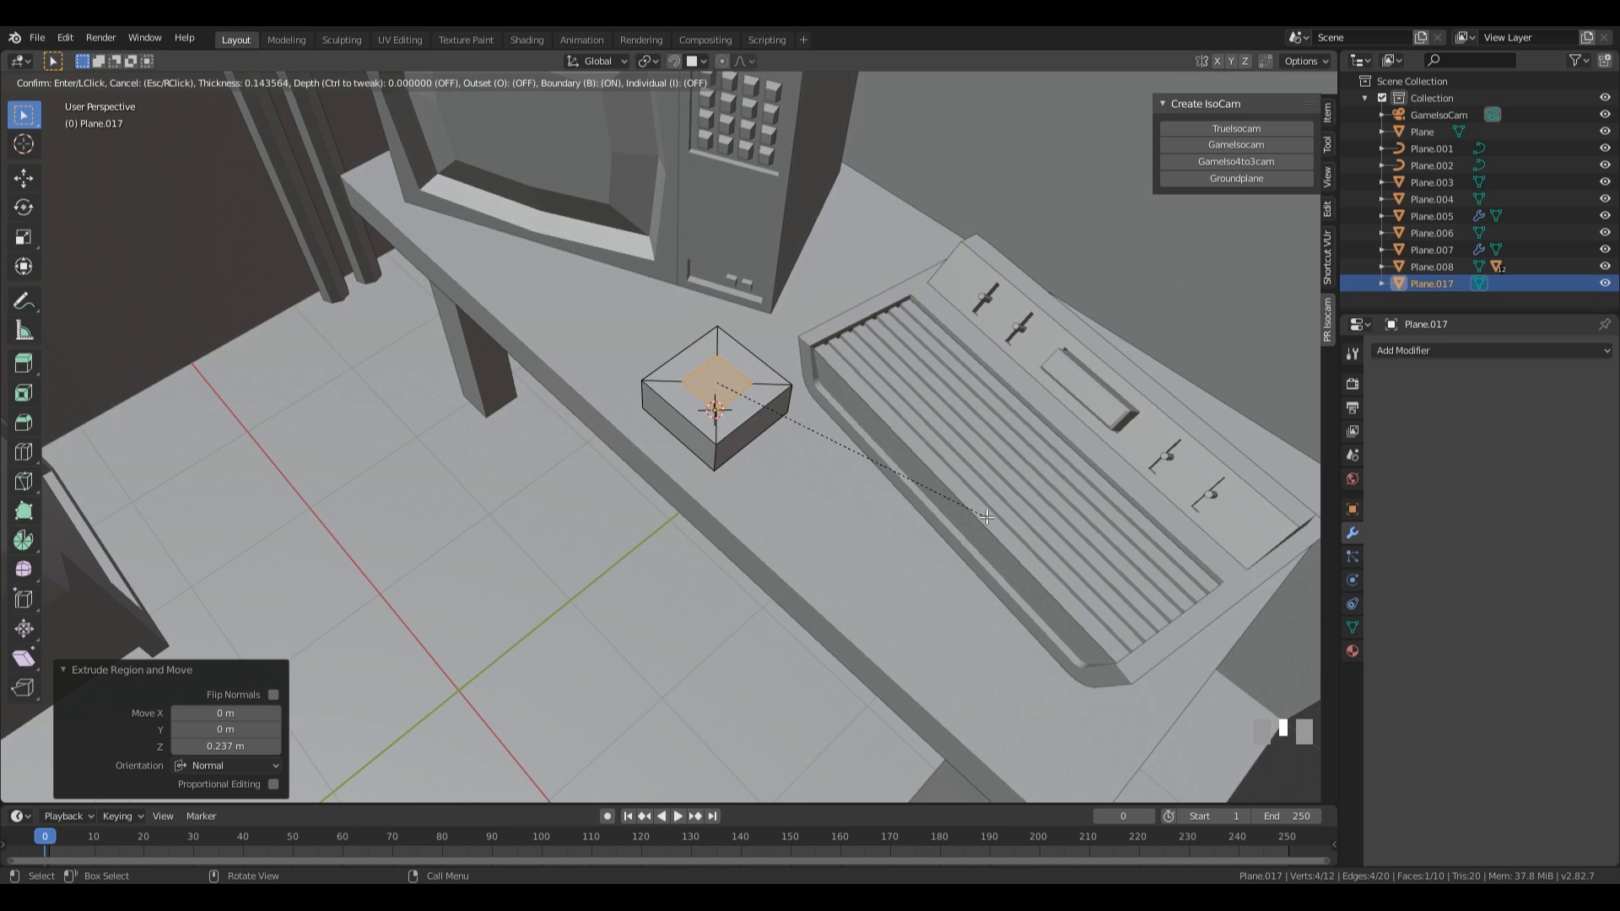
{"action": "left_click", "coordinate": [986, 516]}
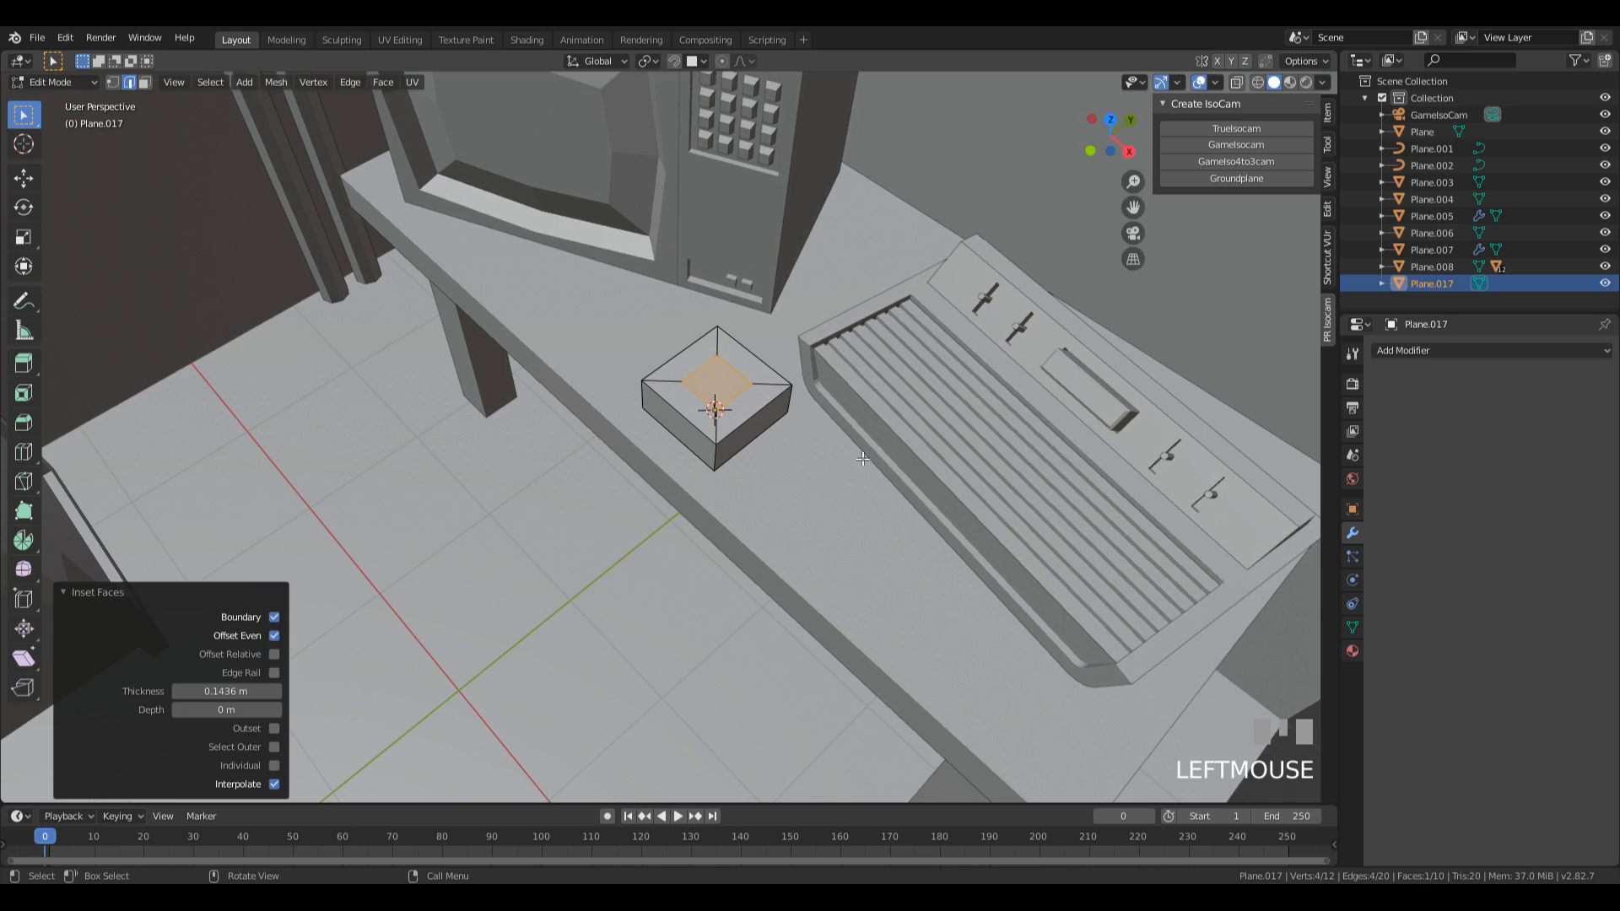
Subdivide the inset face with one cut and shape it into a circle with LoopTools.
{"action": "right_click", "coordinate": [730, 383]}
{"action": "left_click", "coordinate": [689, 362]}
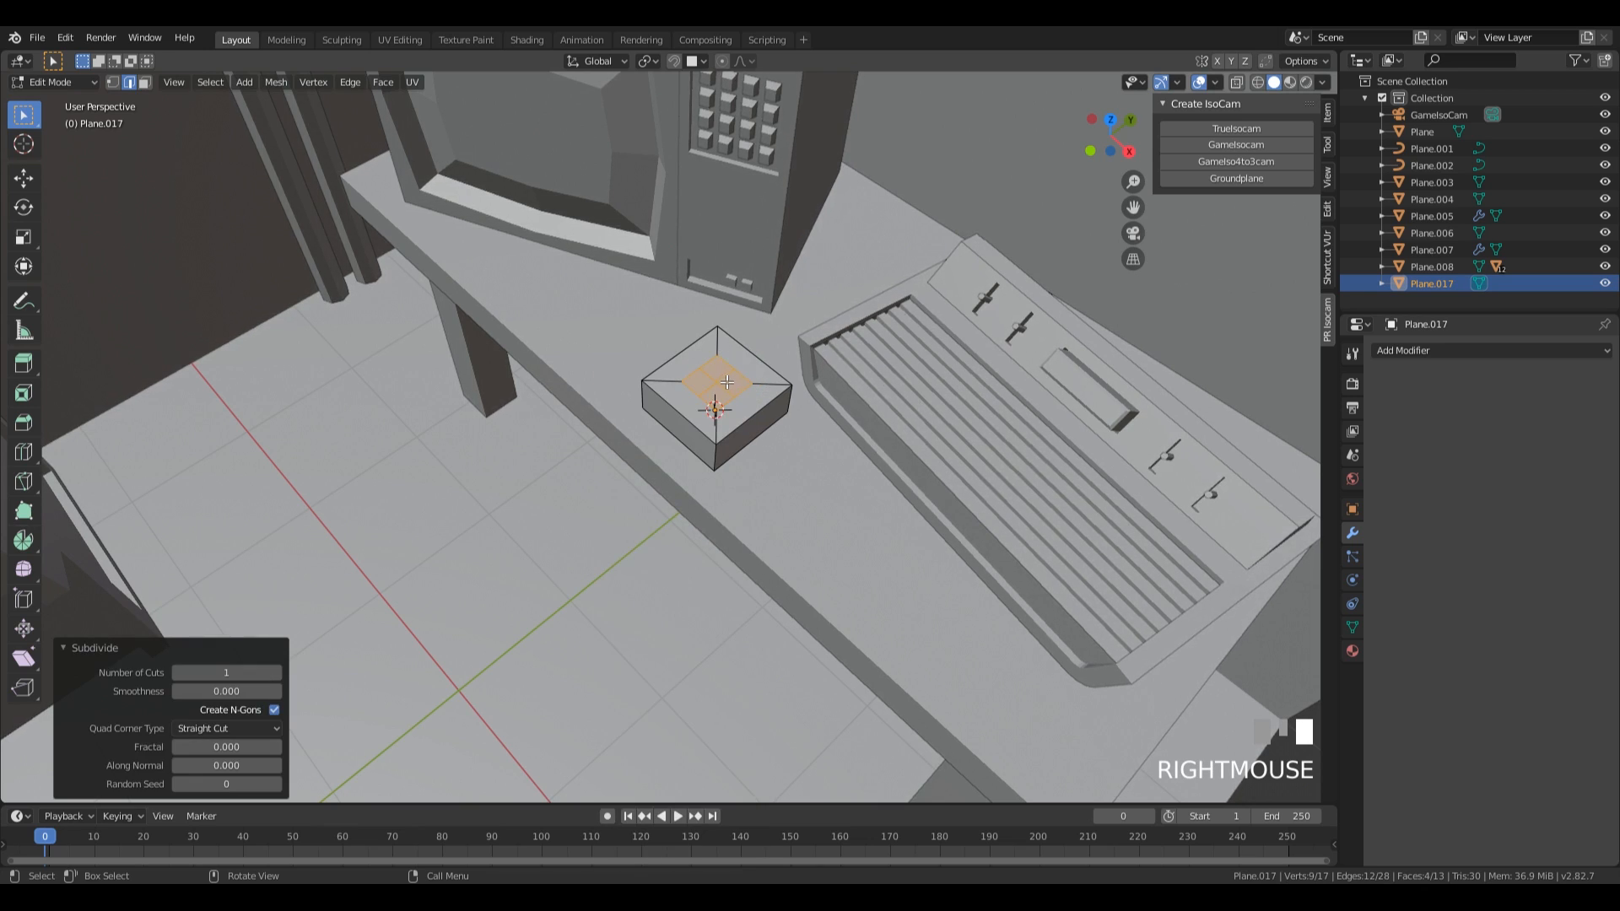
{"action": "right_click", "coordinate": [715, 378]}
{"action": "right_click", "coordinate": [716, 378]}
{"action": "mouse_move", "coordinate": [727, 310]}
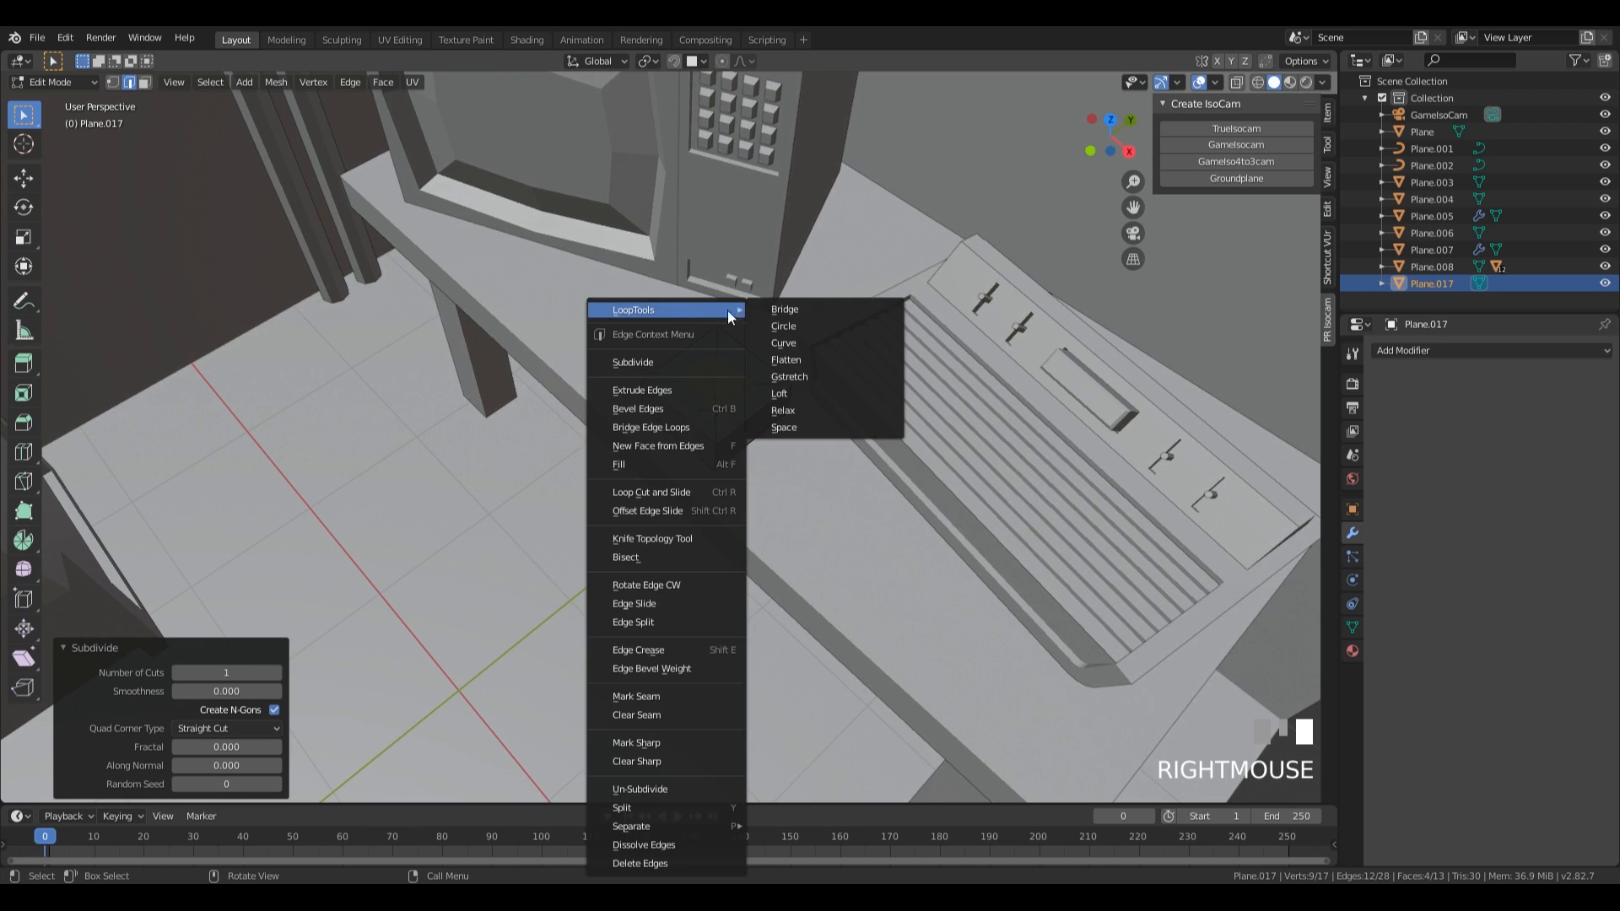
{"action": "left_click", "coordinate": [828, 326]}
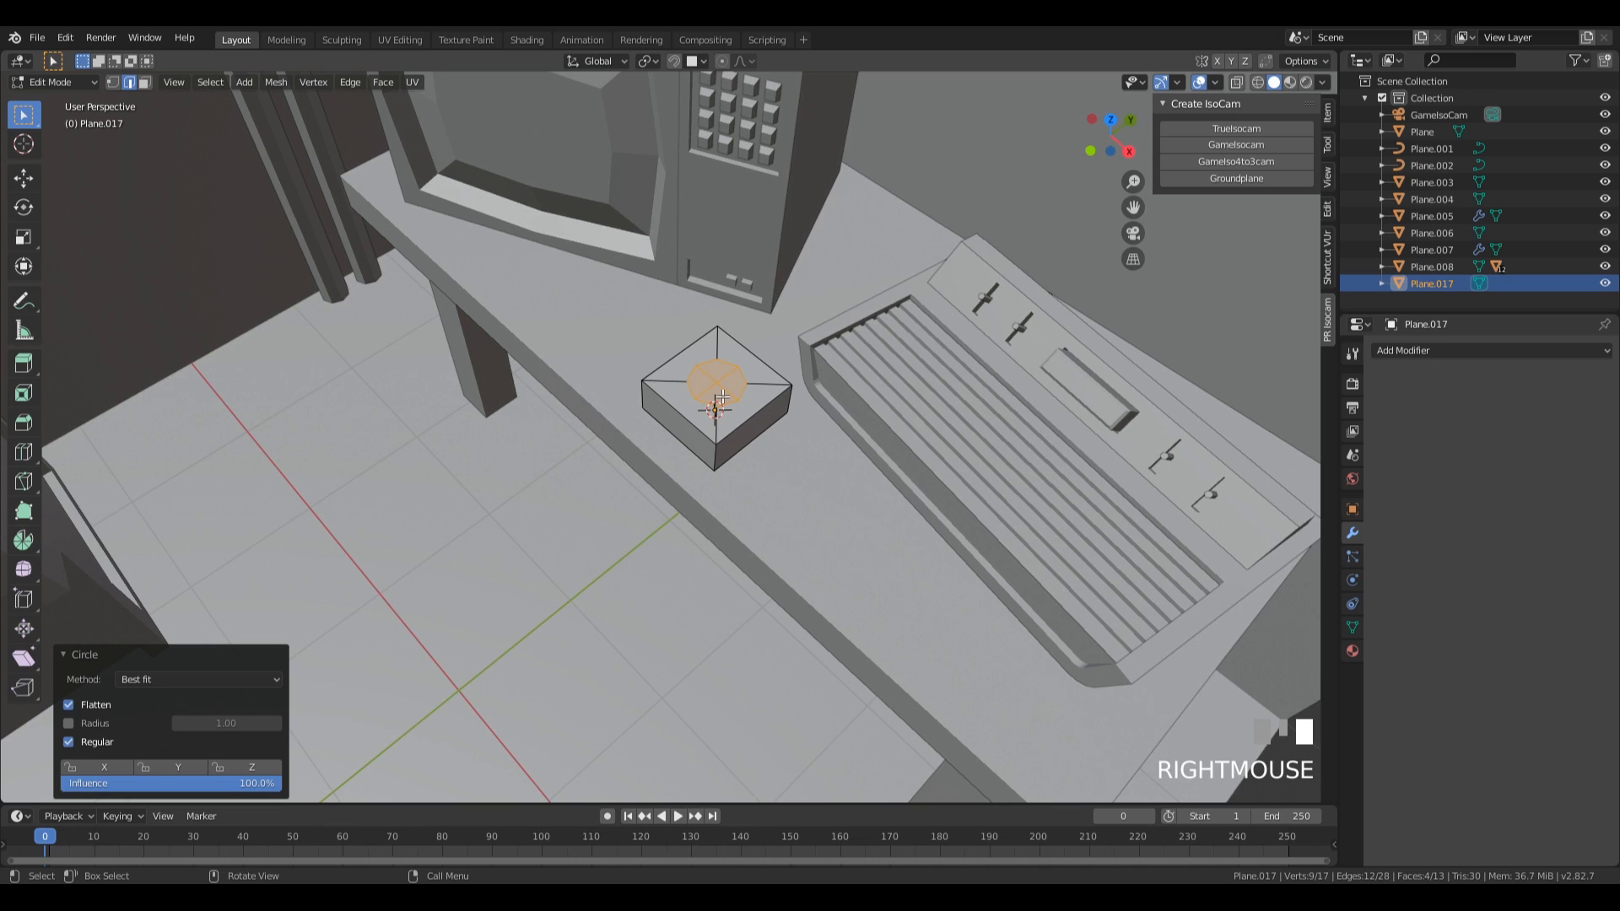
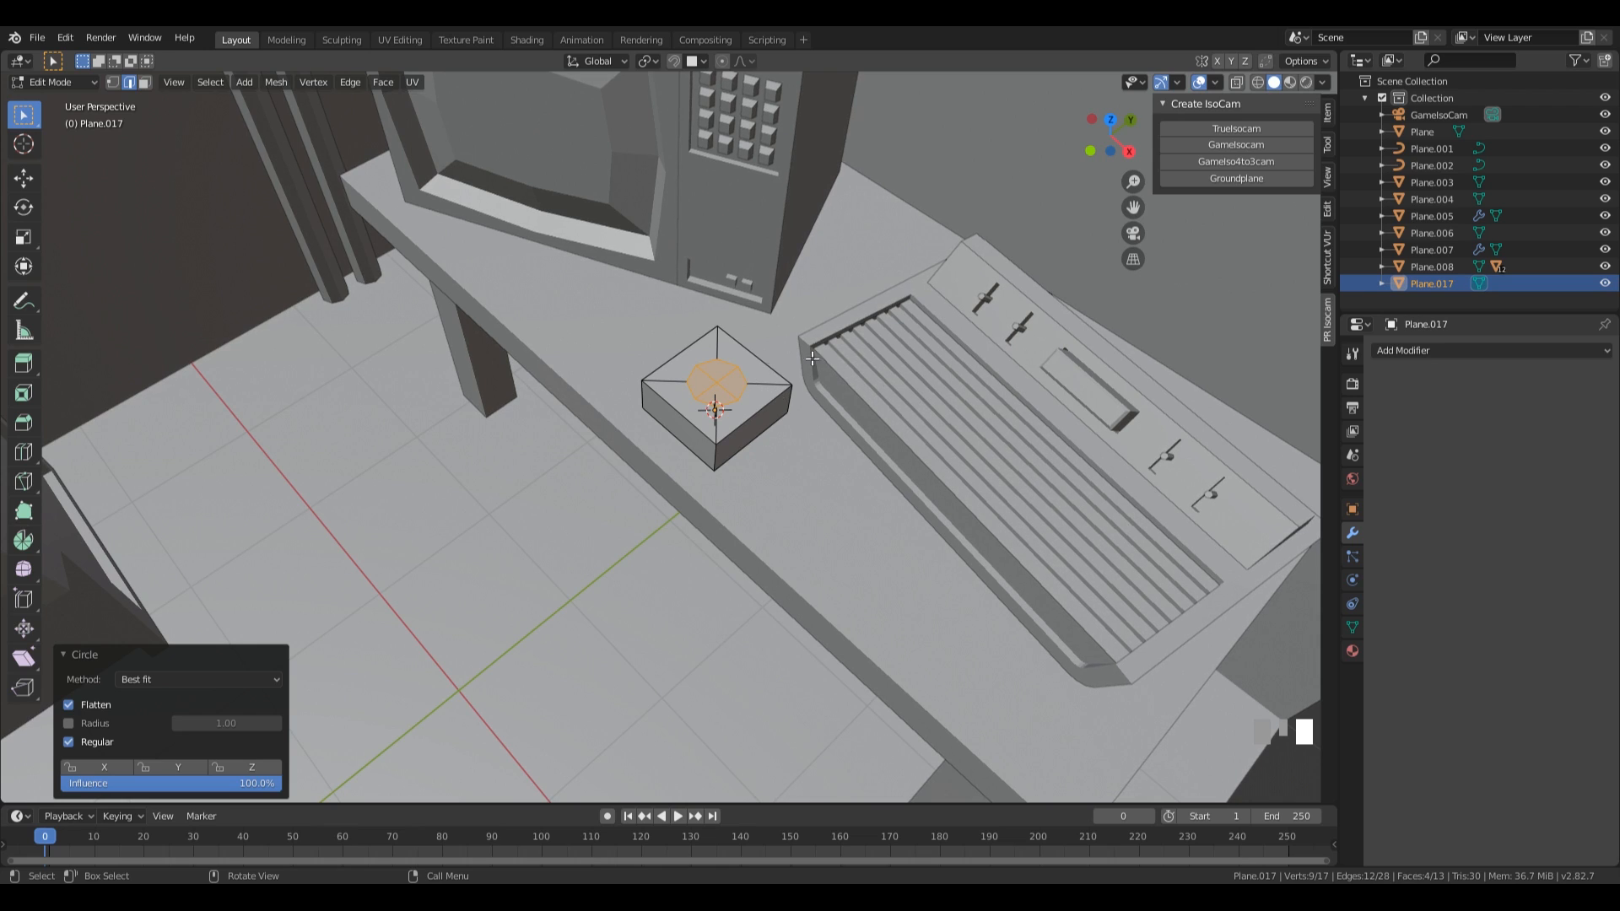
Scale the circular faces on the block's top by 1.390 and extrude them about 0.025 m down into the block.
{"action": "key", "text": "s"}
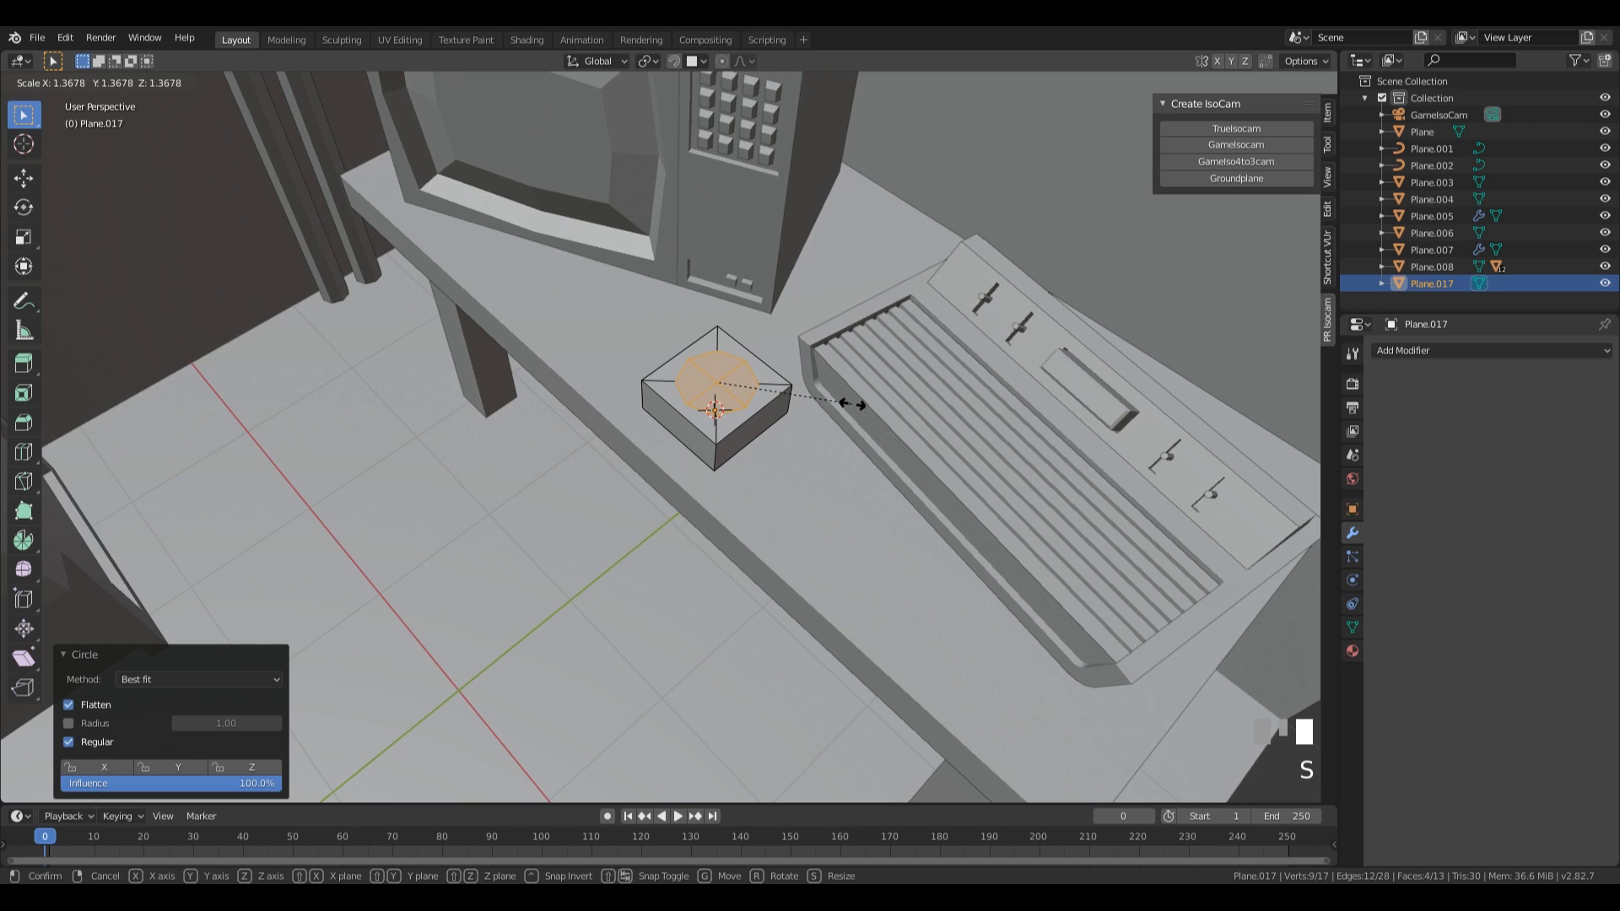
{"action": "left_click", "coordinate": [853, 403]}
{"action": "key", "text": "e"}
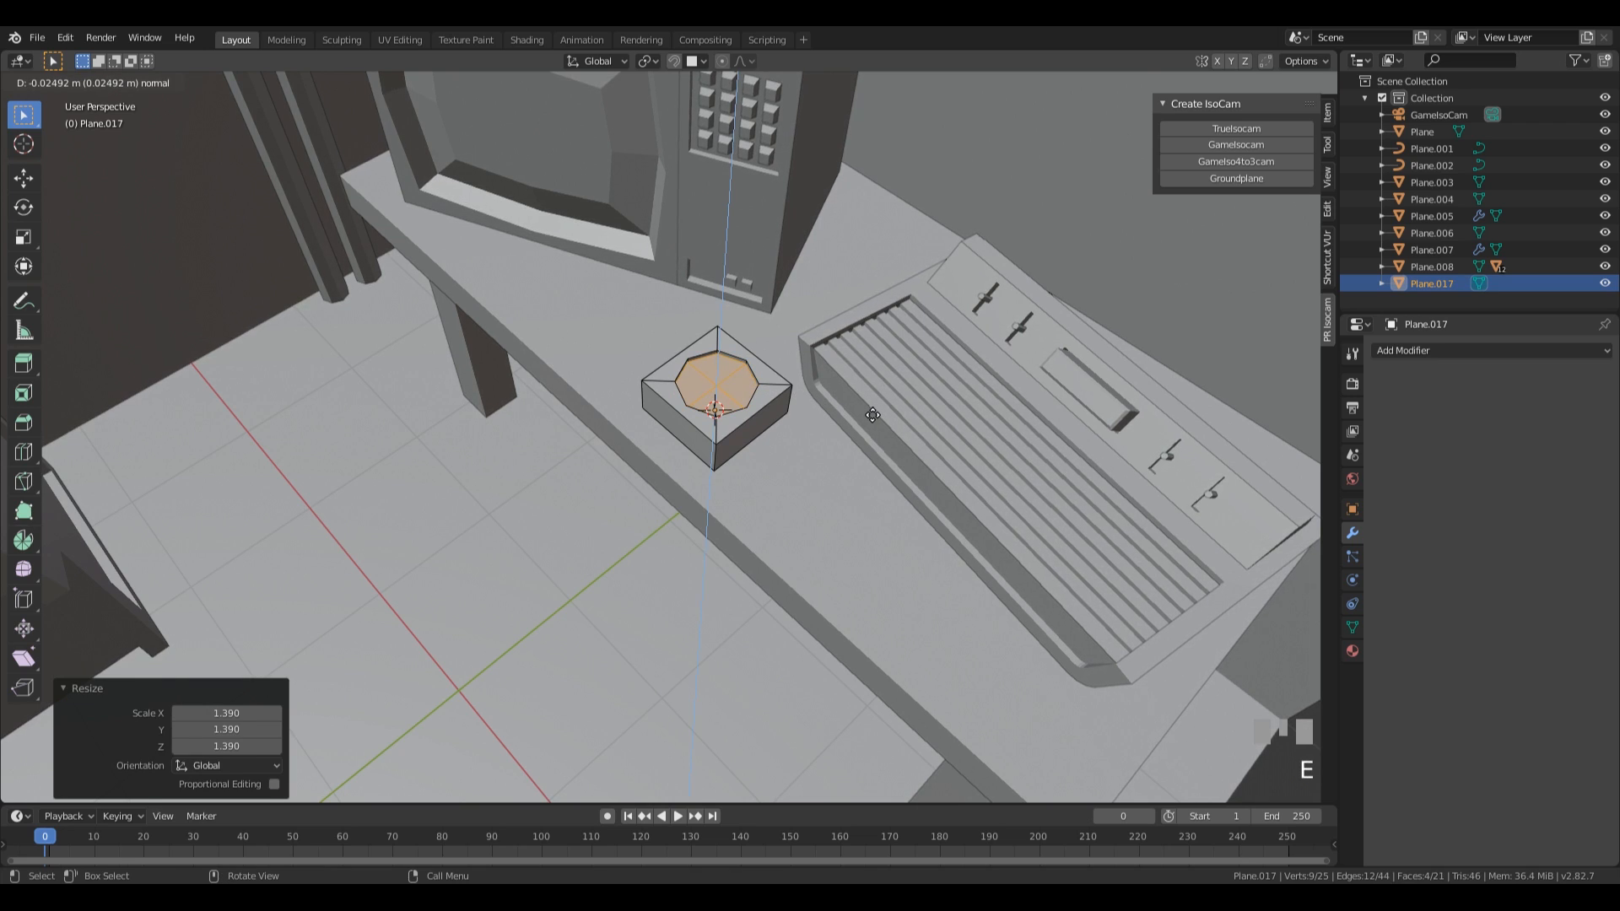
{"action": "left_click", "coordinate": [872, 415]}
Replace the subdivided floor of the circular recess with a single face and inset it by 0.01515 m.
{"action": "scroll", "coordinate": [801, 397], "scroll_direction": "up", "scroll_amount": 2}
{"action": "key", "text": "3"}
{"action": "left_click_drag", "start_coordinate": [717, 344], "coordinate": [753, 383]}
{"action": "key", "text": "x"}
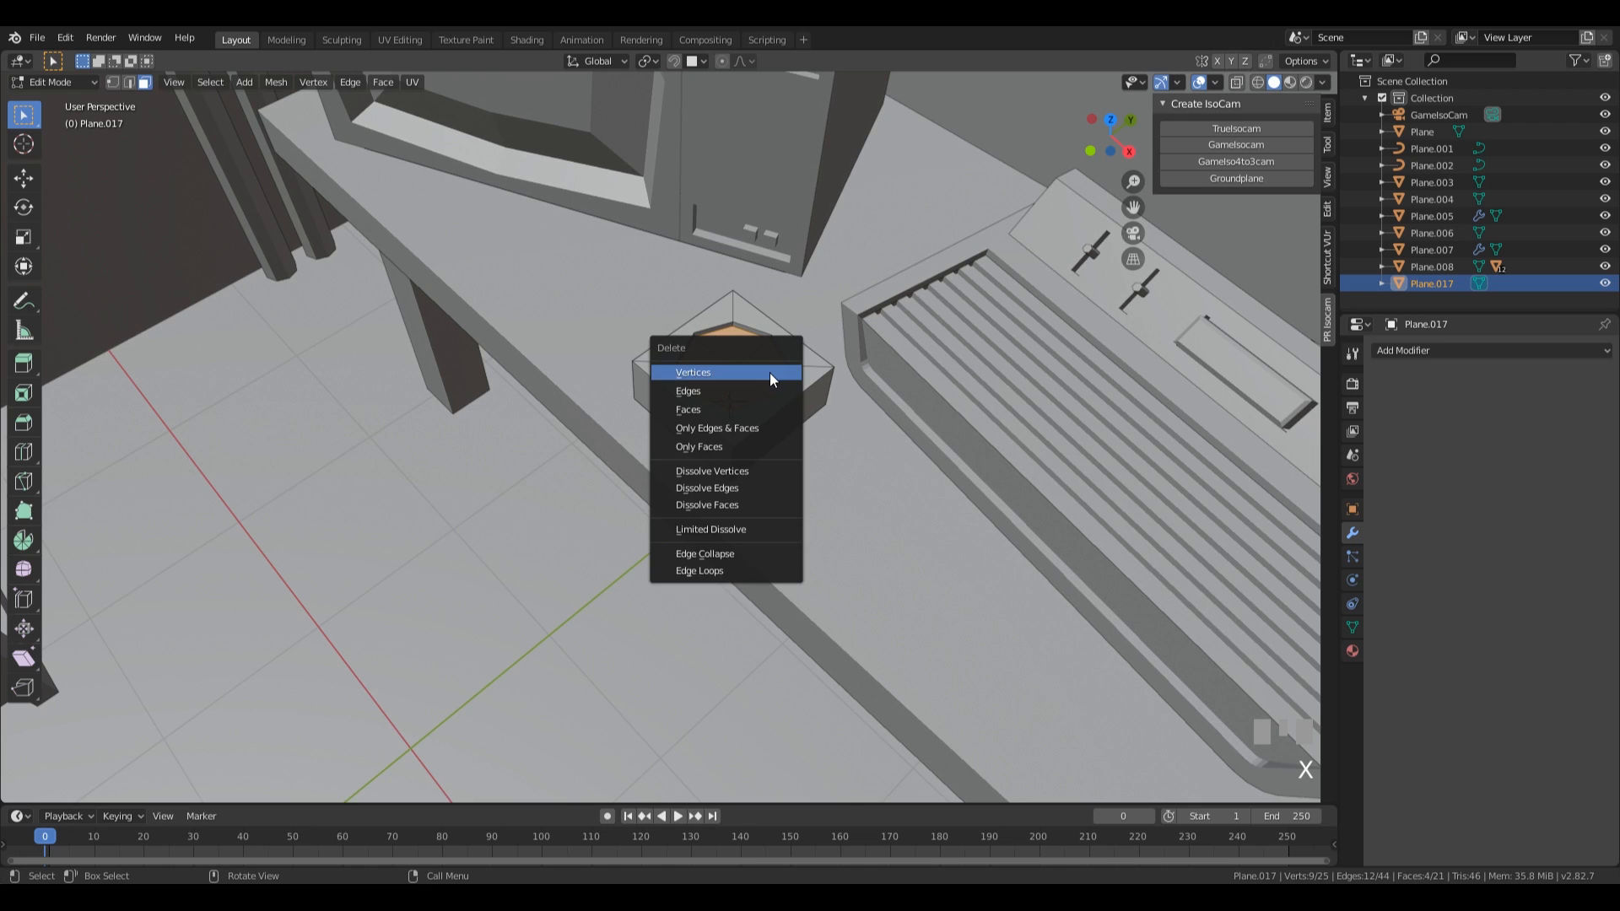
{"action": "left_click", "coordinate": [770, 408]}
{"action": "key", "text": "2"}
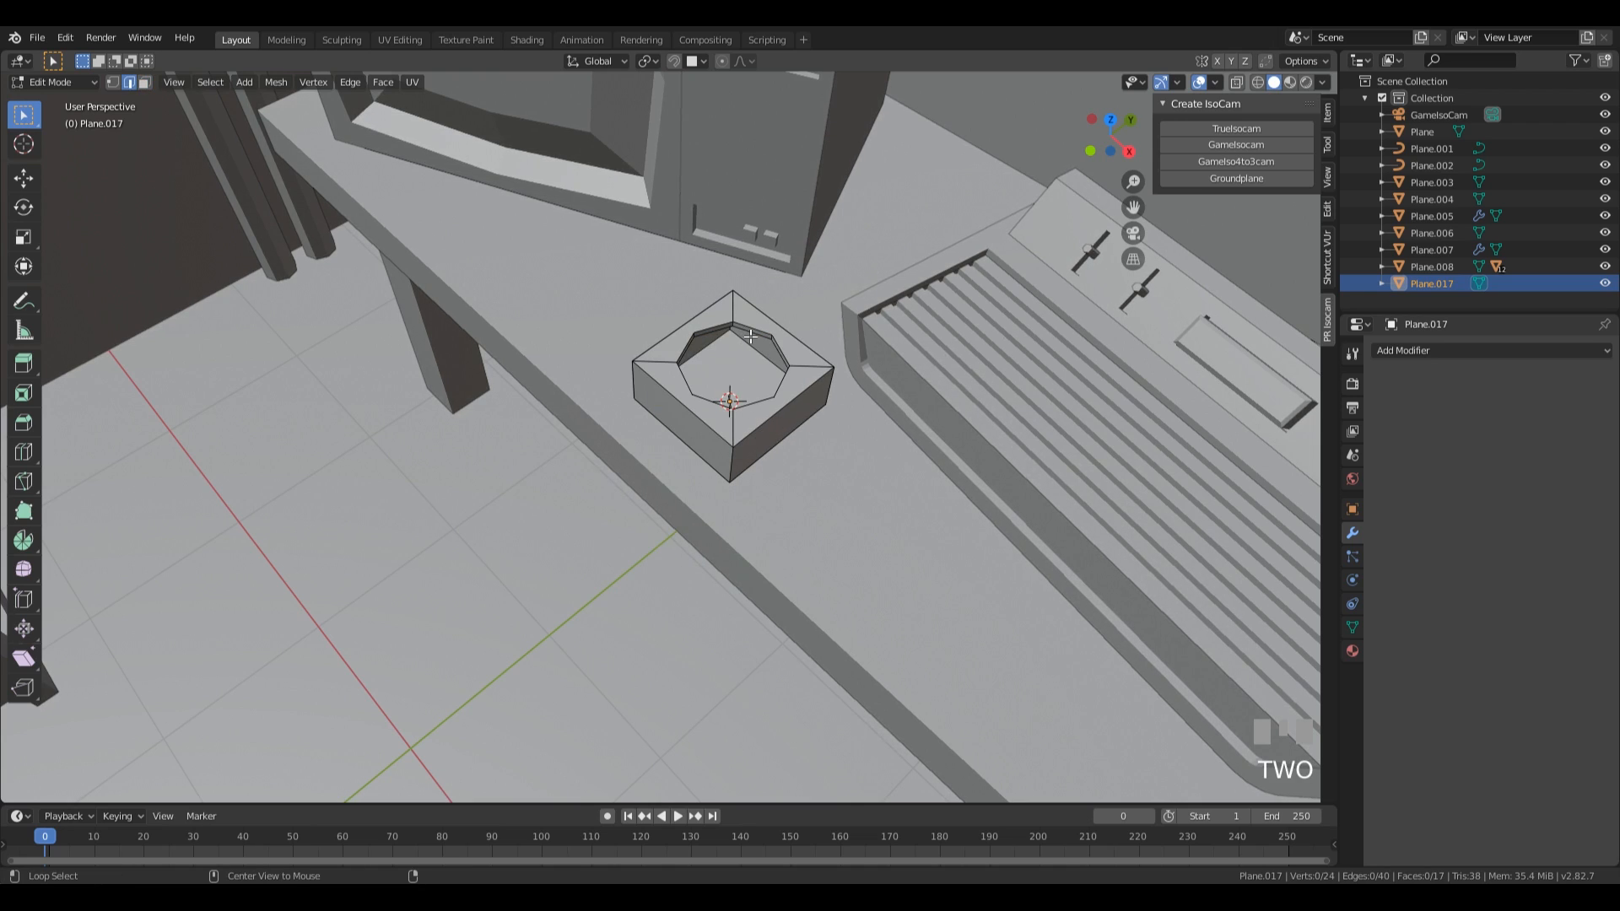
{"action": "left_click", "coordinate": [749, 336], "text": "alt"}
{"action": "key", "text": "f"}
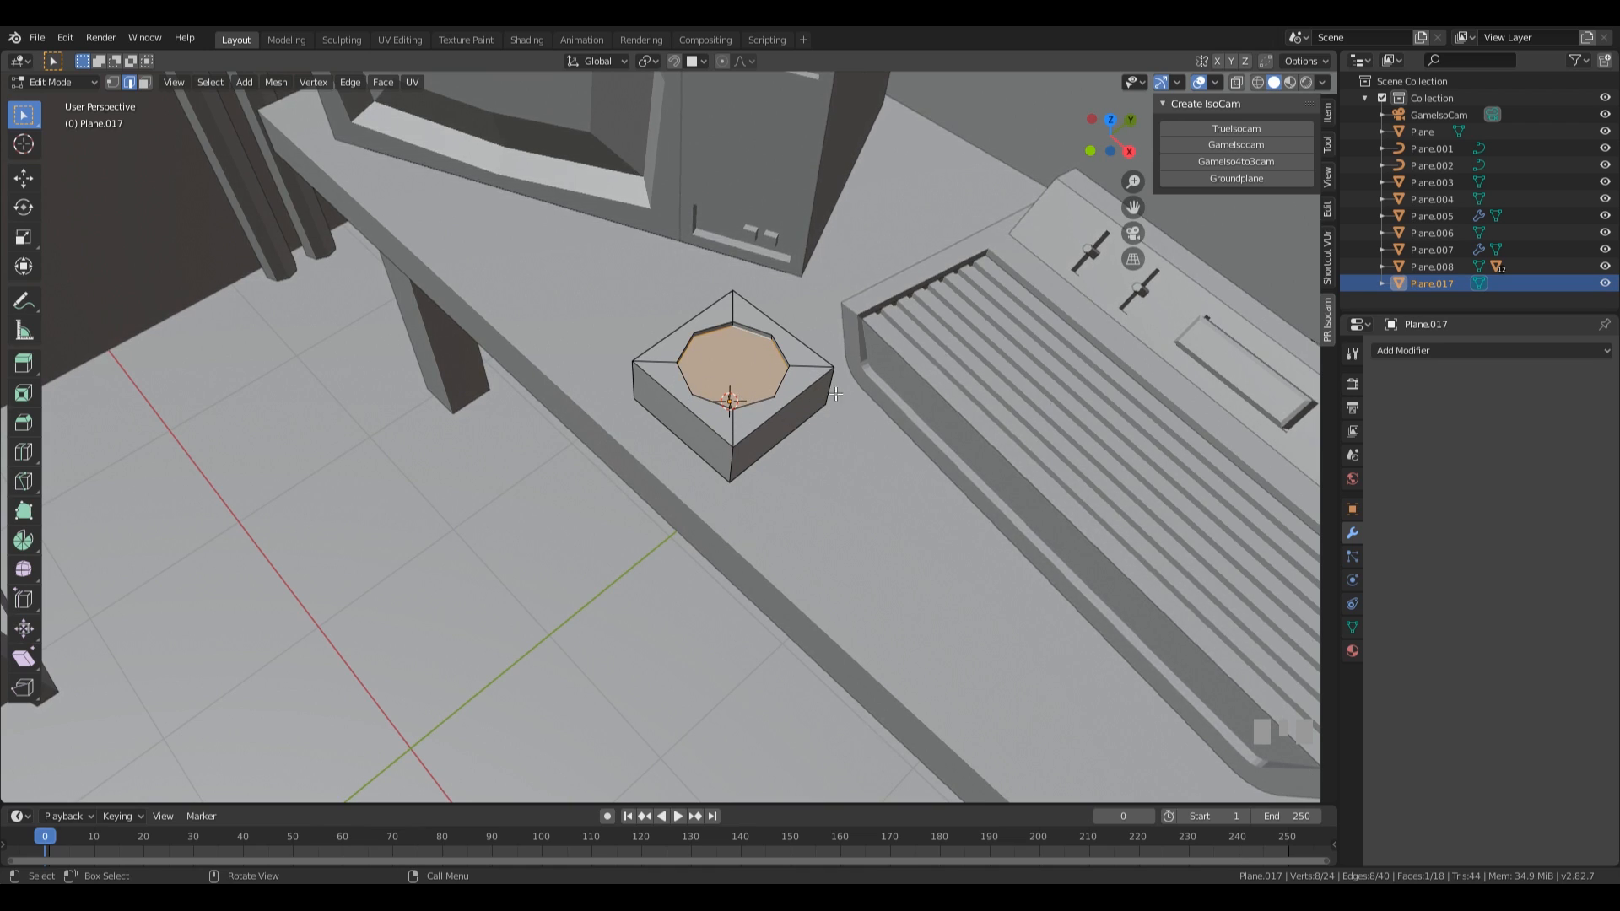
{"action": "key", "text": "i"}
{"action": "left_click", "coordinate": [892, 407]}
{"action": "key", "text": "e"}
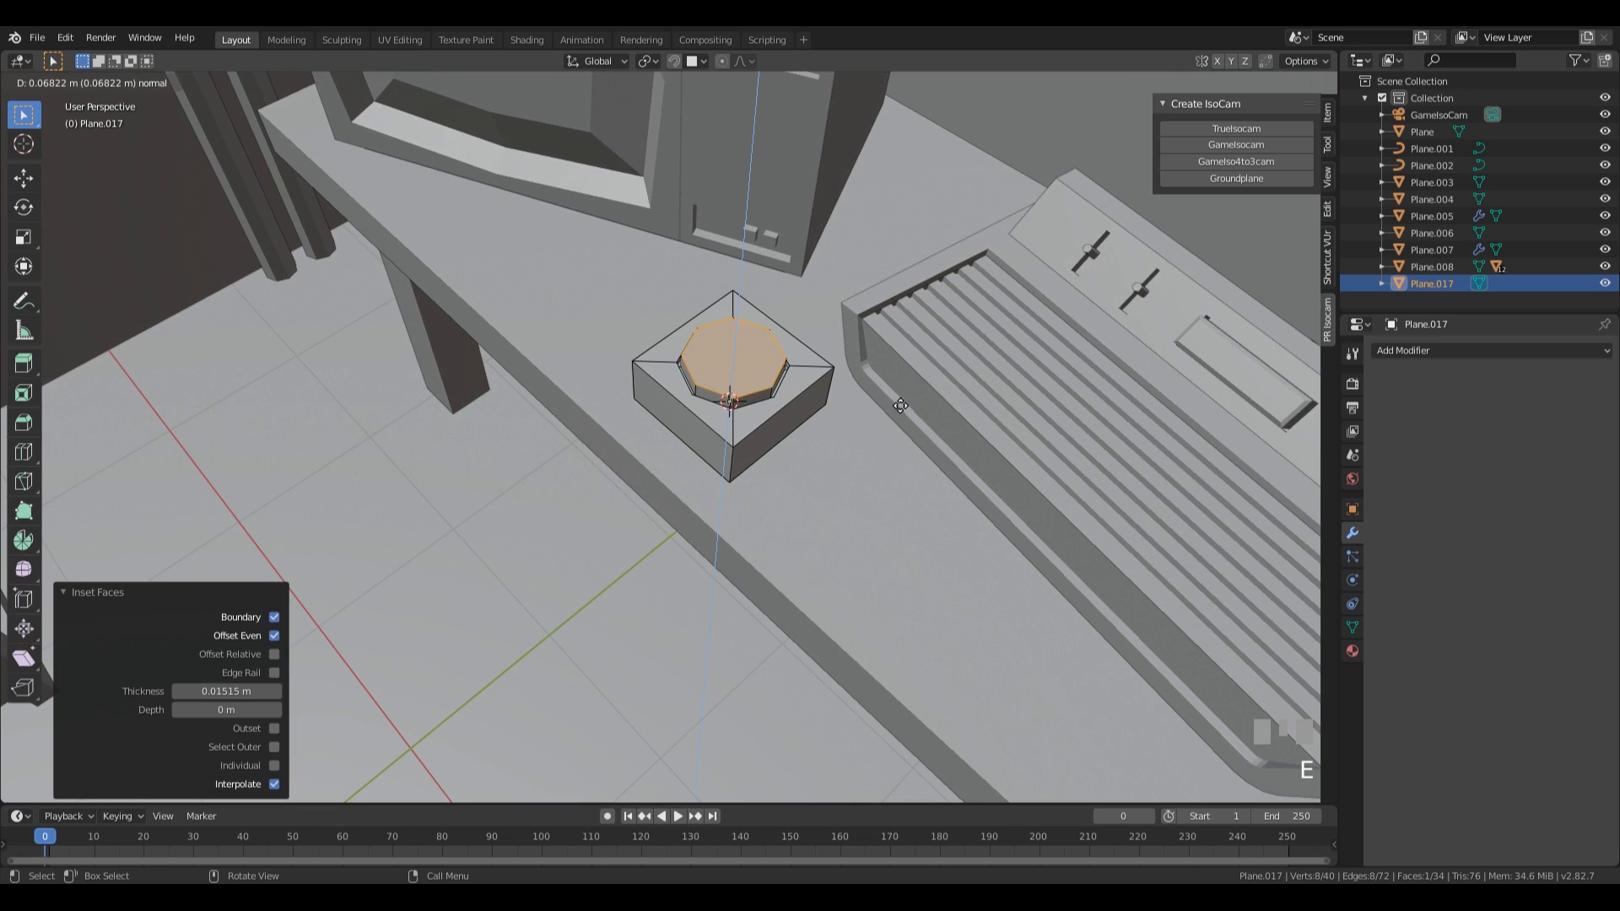
{"action": "left_click", "coordinate": [899, 409]}
{"action": "middle_click_drag", "start_coordinate": [900, 413], "coordinate": [900, 408]}
{"action": "key", "text": "i"}
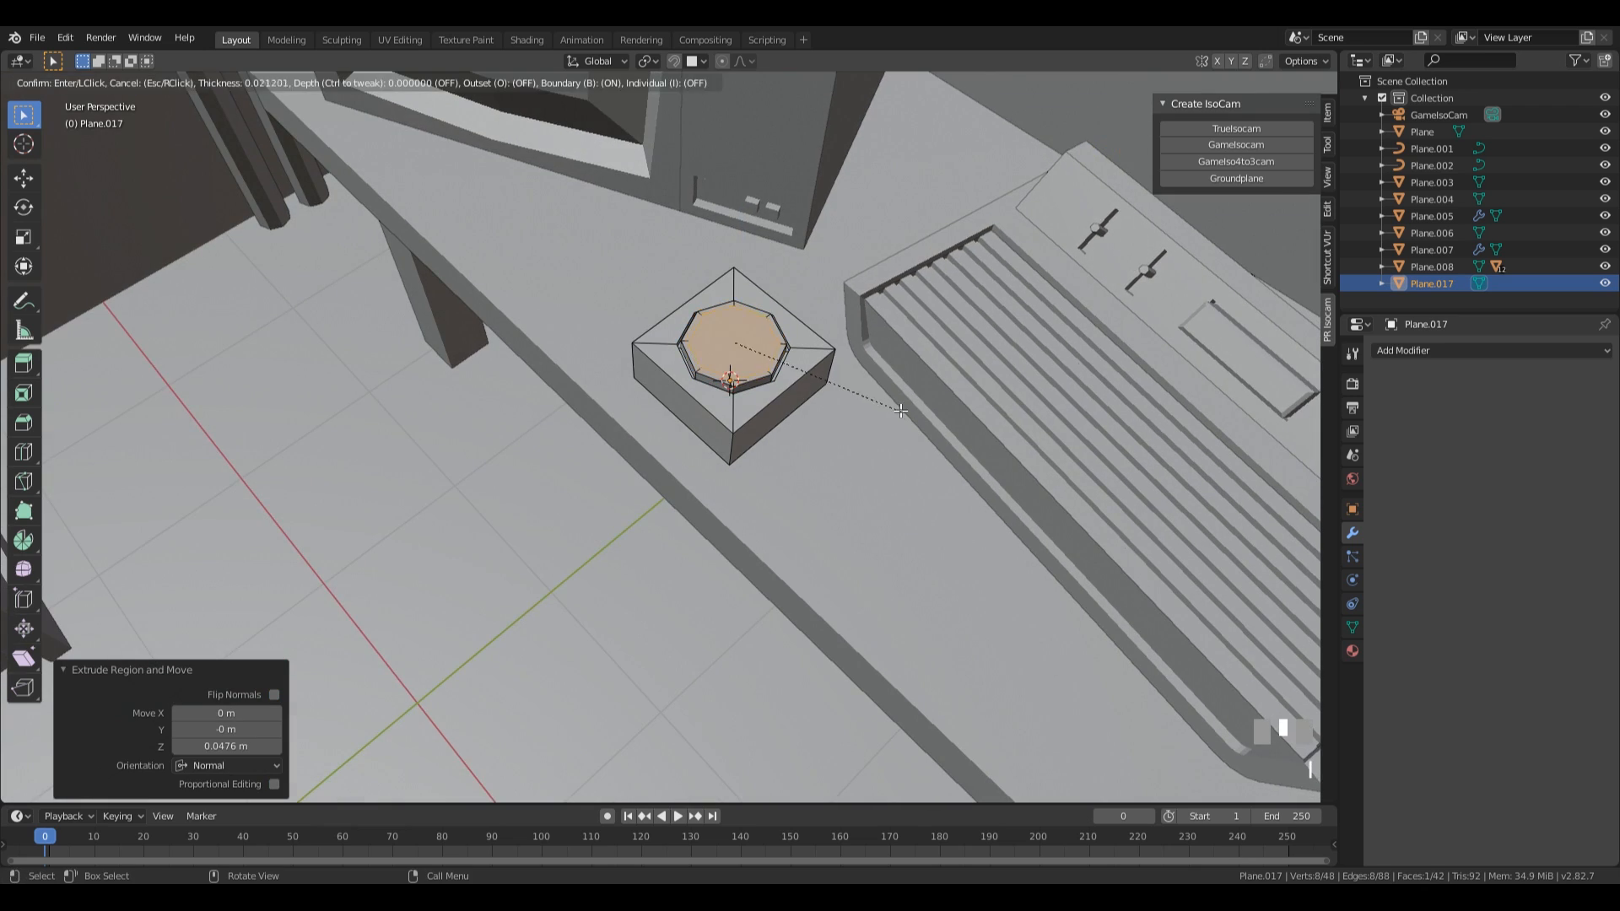
{"action": "right_click", "coordinate": [898, 408]}
{"action": "key", "text": "ctrl+z"}
Extrude the inset face upward into two raised tiers, separated by an inset of 0.03106 m.
{"action": "scroll", "coordinate": [892, 406], "scroll_direction": "up", "scroll_amount": 1}
{"action": "key", "text": "e"}
{"action": "left_click", "coordinate": [888, 405]}
{"action": "key", "text": "i"}
{"action": "left_click", "coordinate": [905, 425]}
{"action": "key", "text": "e"}
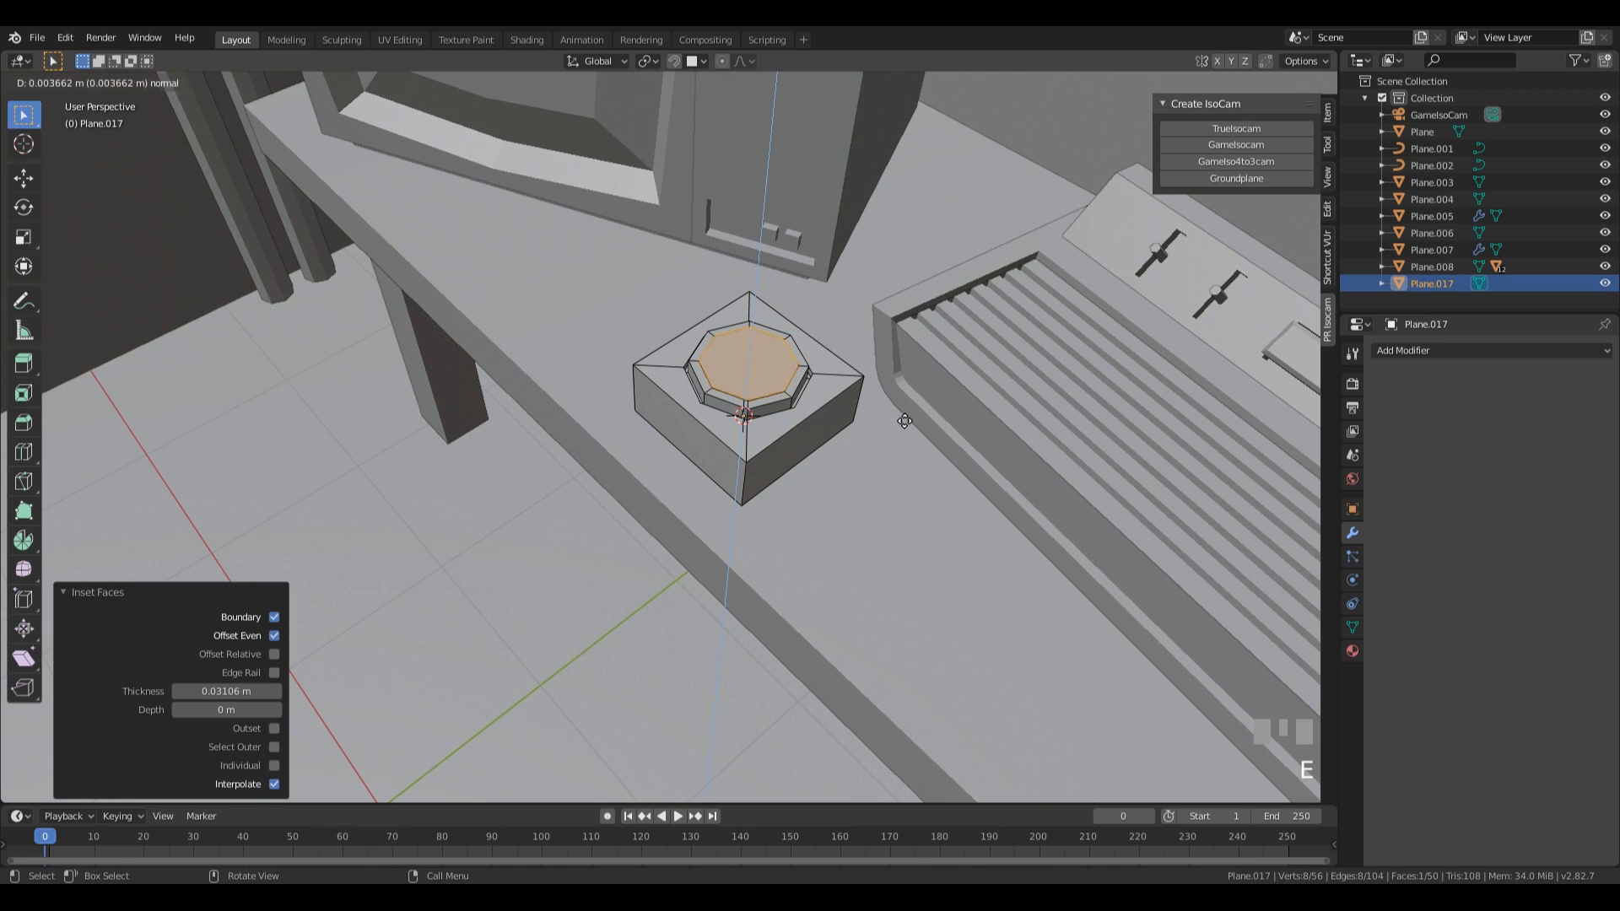
{"action": "left_click", "coordinate": [902, 413]}
Inset the top face by 0.03228 m and extrude it 0.0363 m upward as another tier.
{"action": "key", "text": "i"}
{"action": "left_click", "coordinate": [928, 439]}
{"action": "key", "text": "e"}
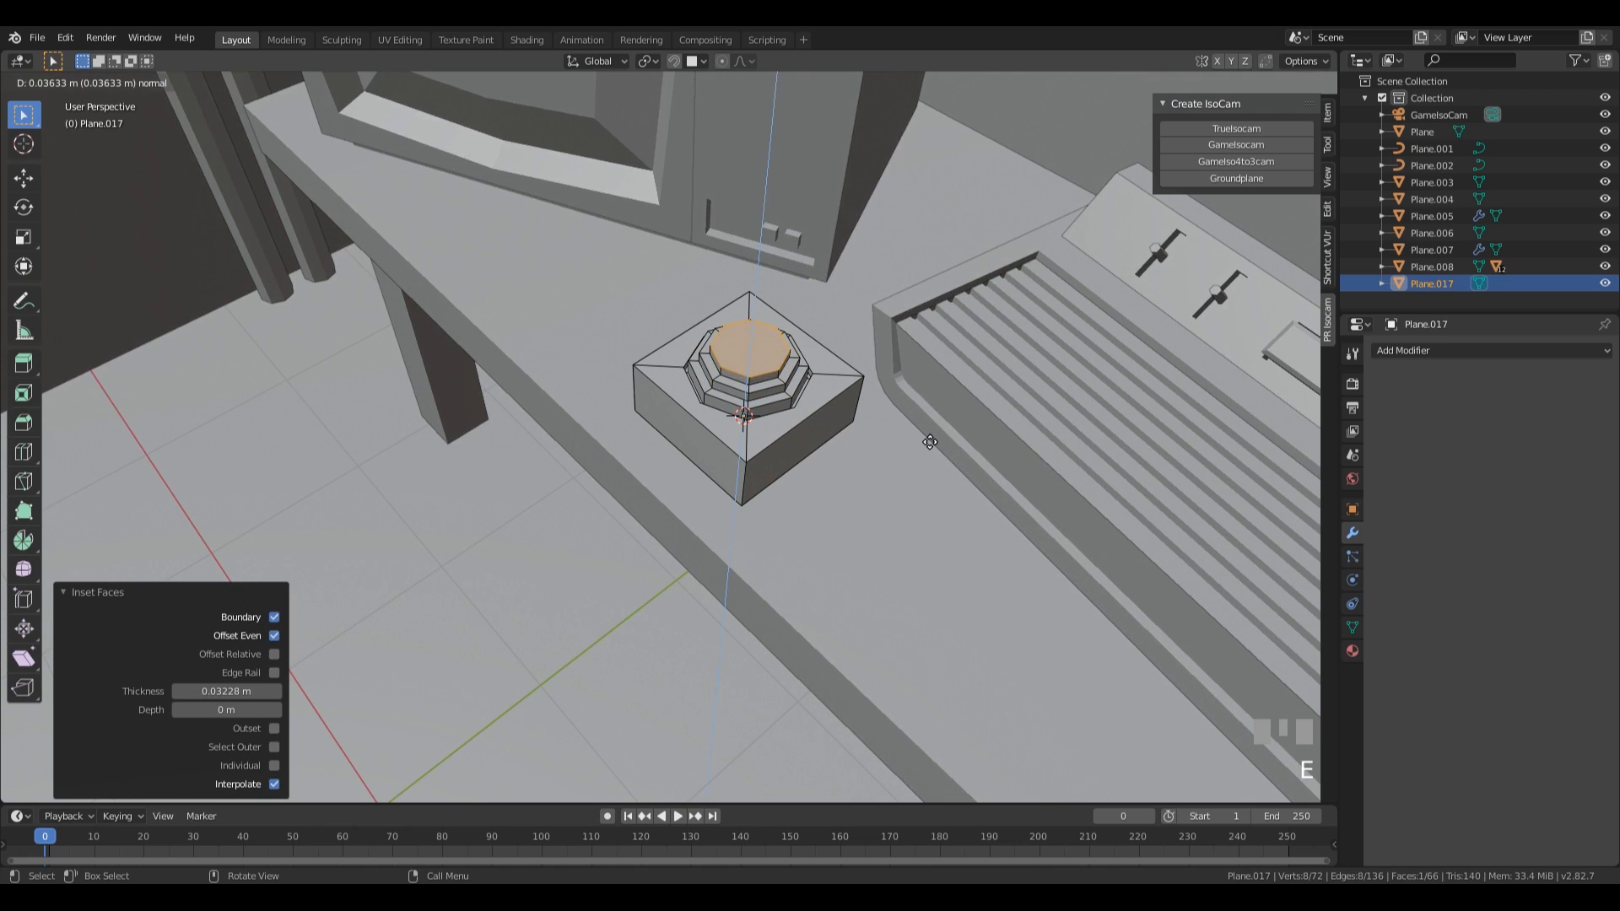
{"action": "left_click", "coordinate": [930, 442]}
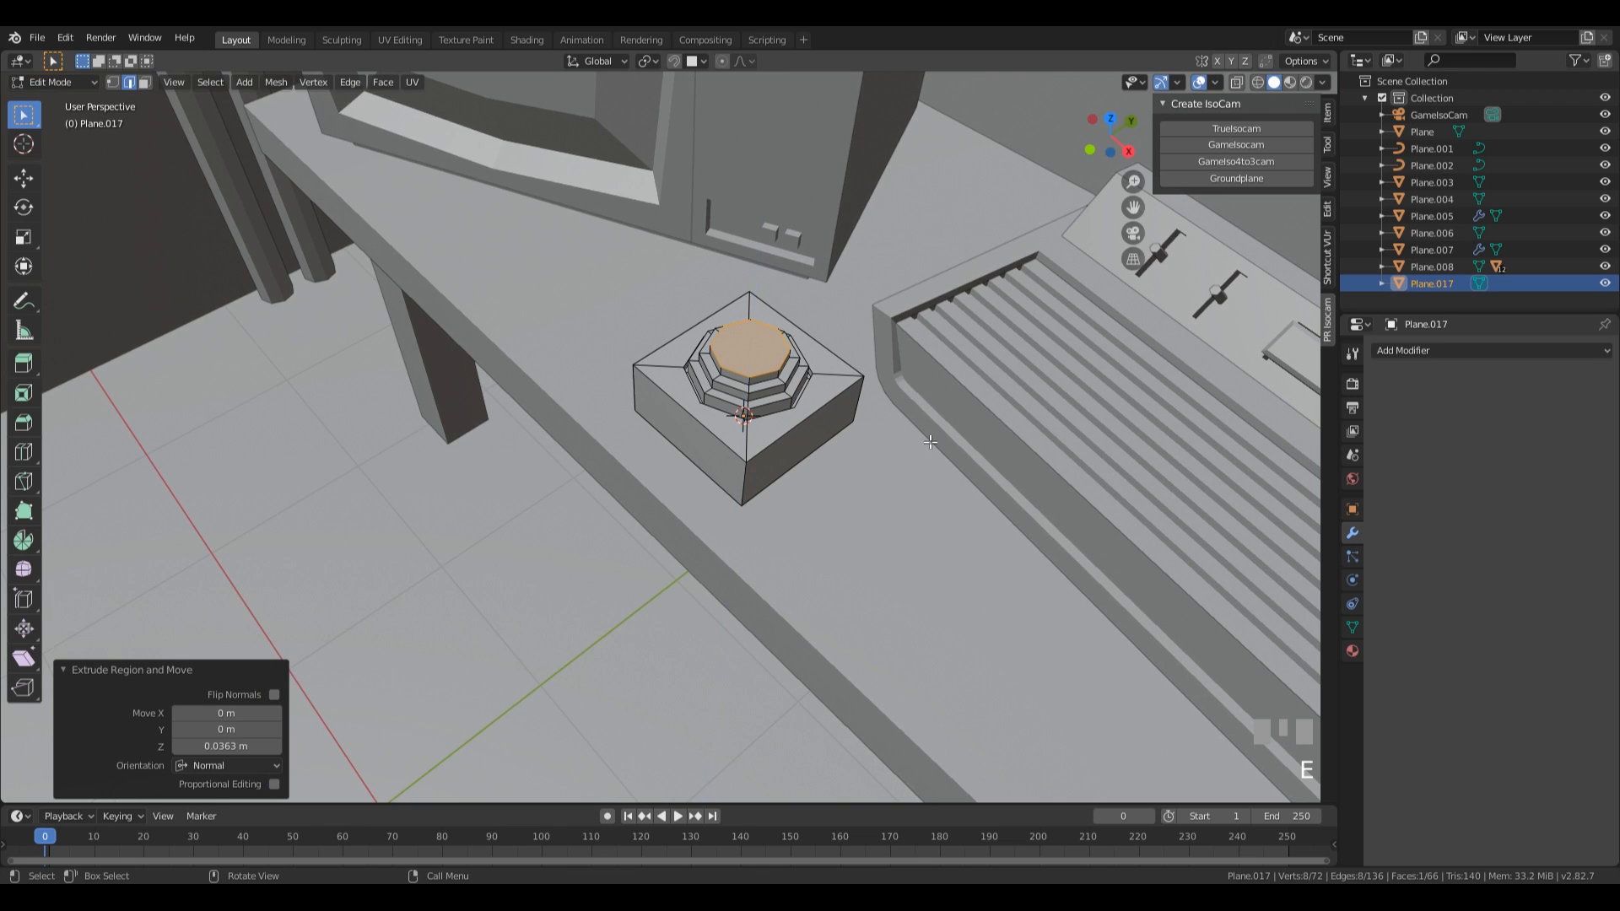
Sink a 0.0248 m deep recess into the top tier, inset 0.02898 m from its rim, and inset its floor by 0.0334 m.
{"action": "key", "text": "i"}
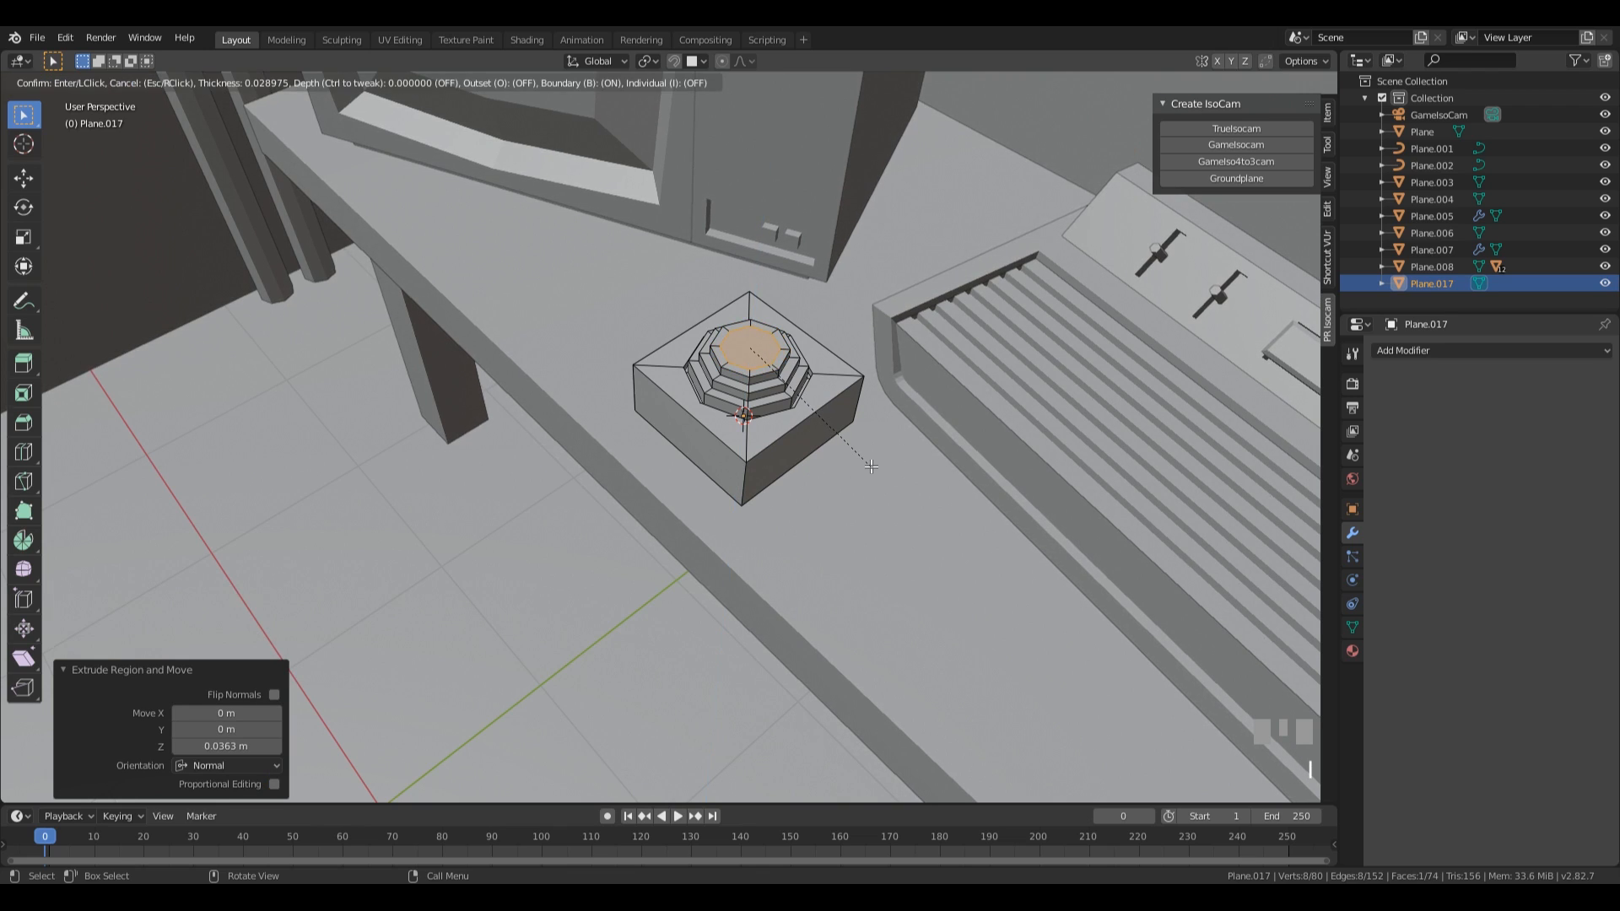
{"action": "left_click", "coordinate": [870, 466]}
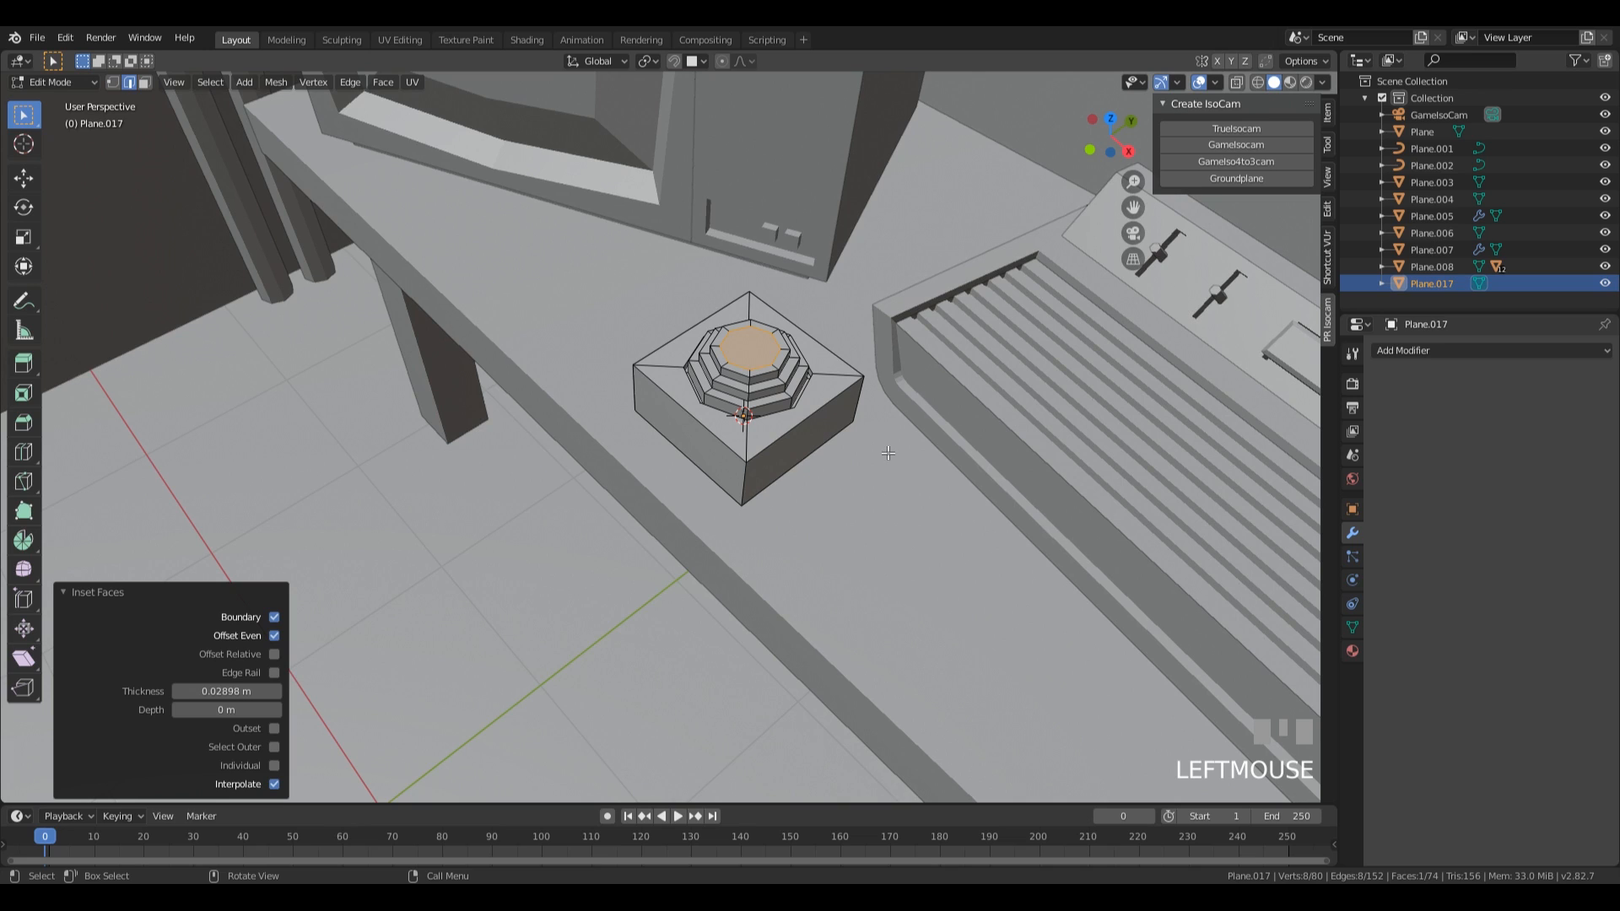
{"action": "mouse_move", "coordinate": [893, 454]}
{"action": "middle_mouse_down"}
{"action": "mouse_move", "coordinate": [951, 354]}
{"action": "mouse_move", "coordinate": [884, 458]}
{"action": "middle_mouse_up"}
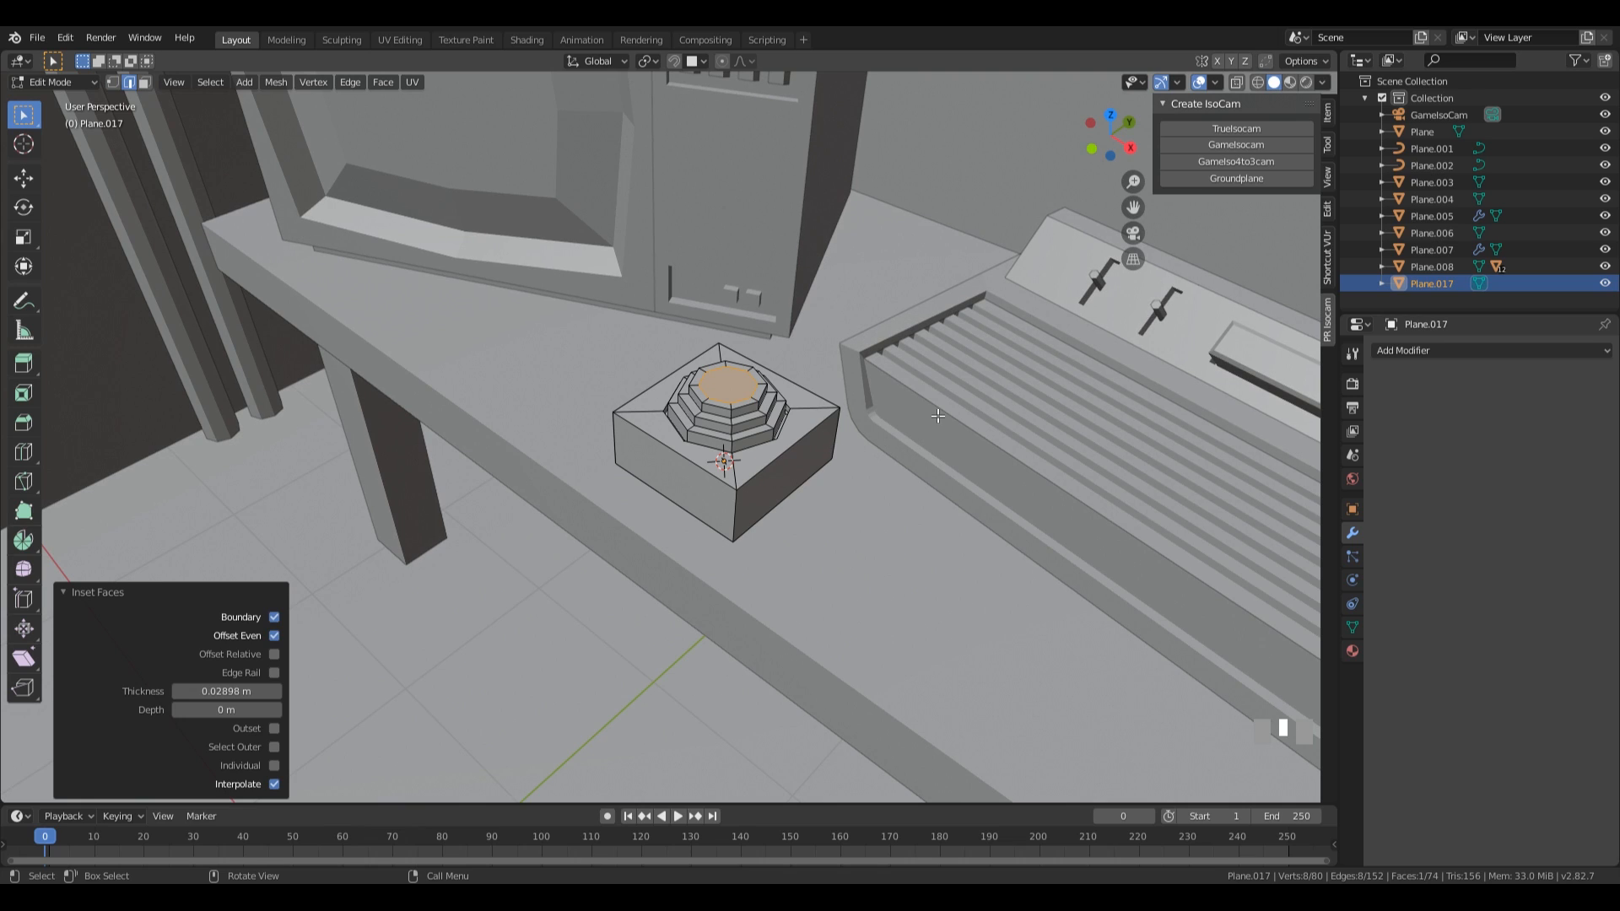
{"action": "key", "text": "e"}
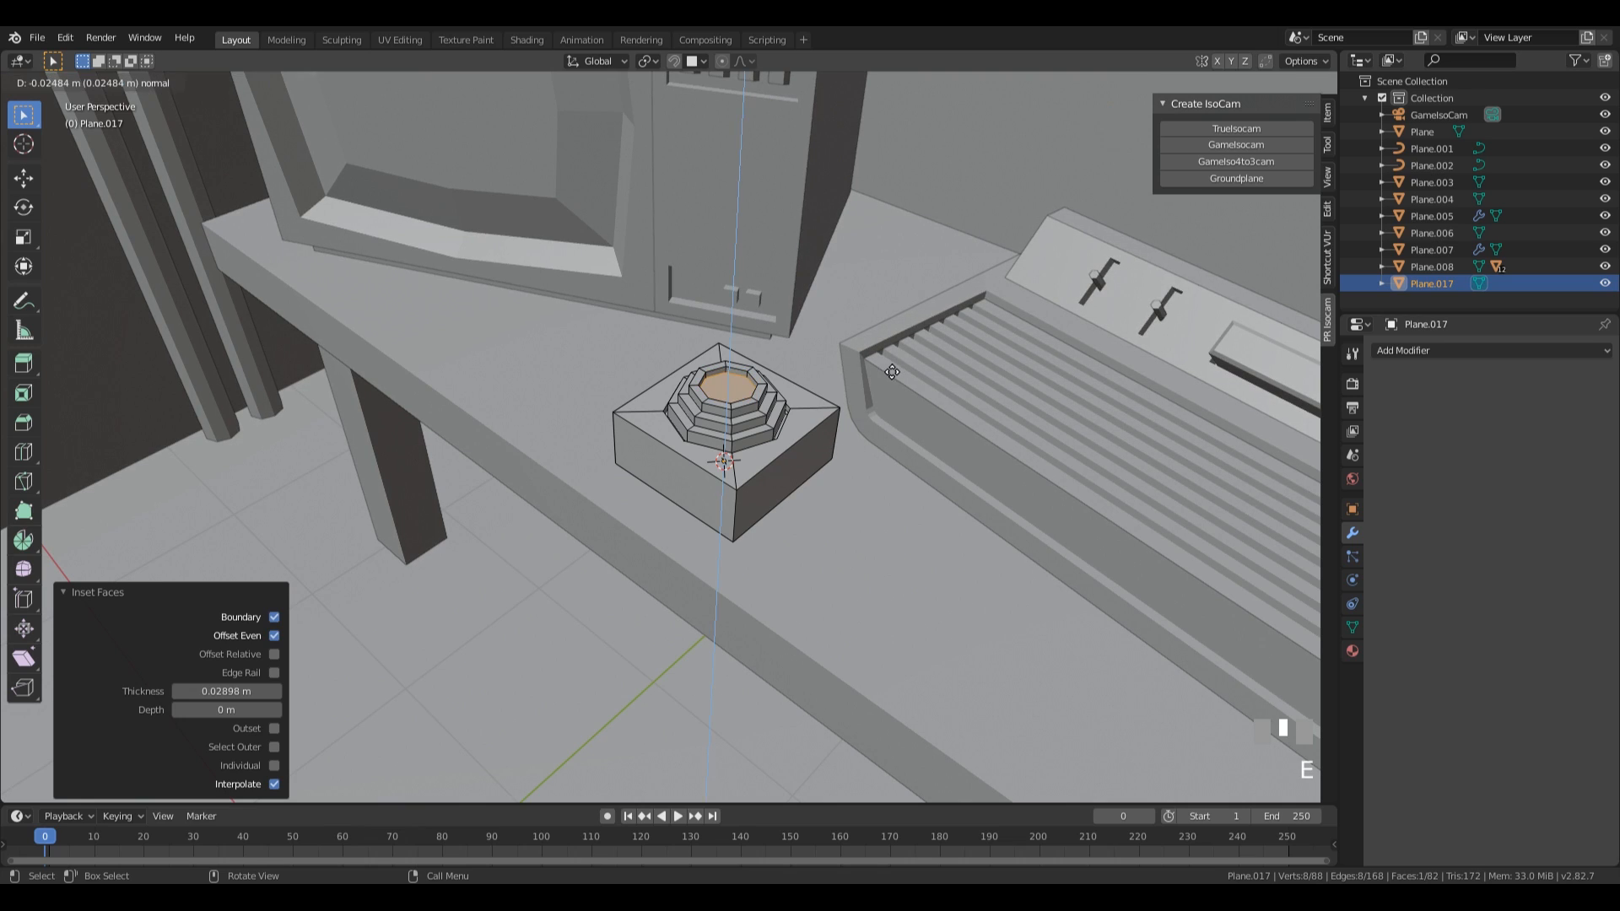
{"action": "left_click", "coordinate": [967, 465]}
{"action": "key", "text": "i"}
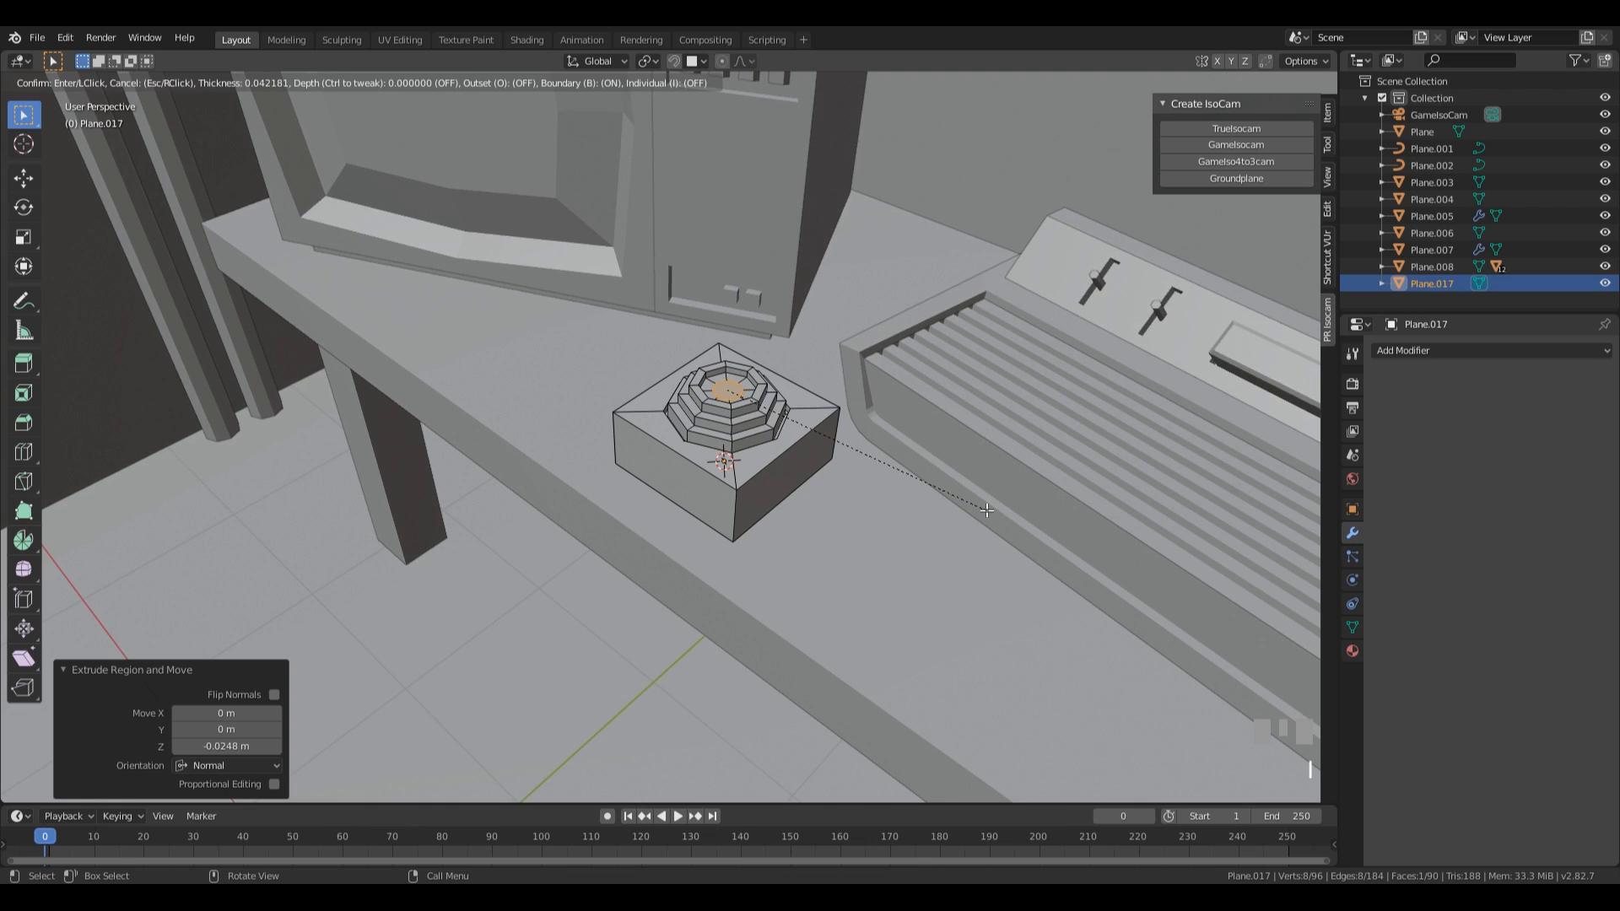
{"action": "left_click", "coordinate": [953, 496]}
{"action": "key", "text": "e"}
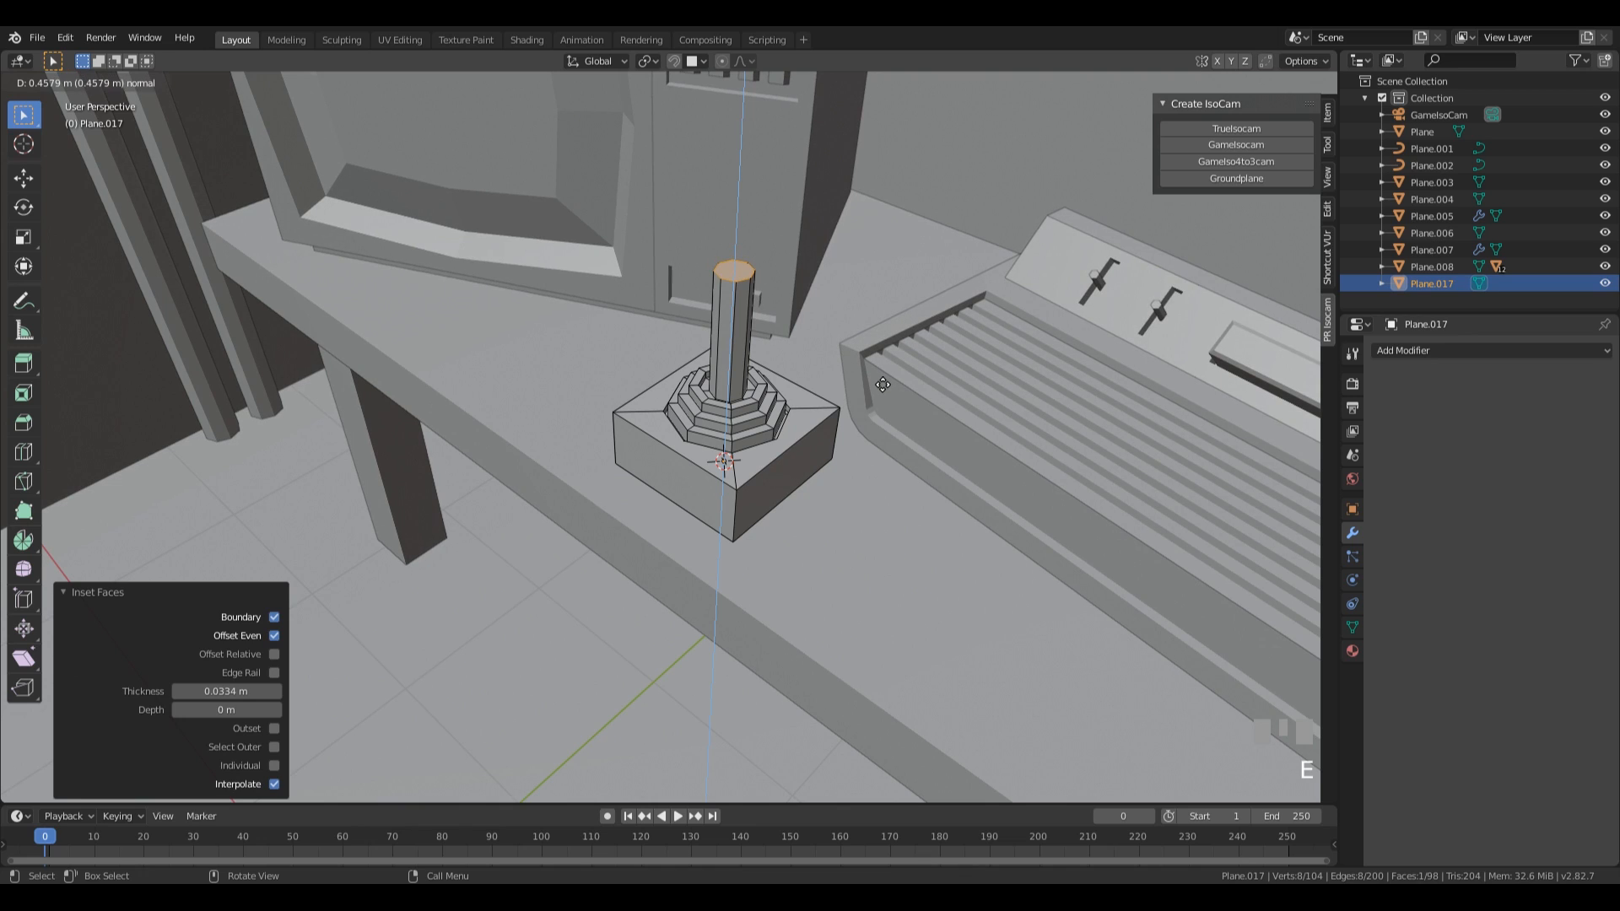
{"action": "left_click", "coordinate": [883, 383]}
{"action": "key", "text": "ctrl+z"}
Scale the recess's central face to about 0.66 and extrude it upward into a short, thin stem.
{"action": "key", "text": "s"}
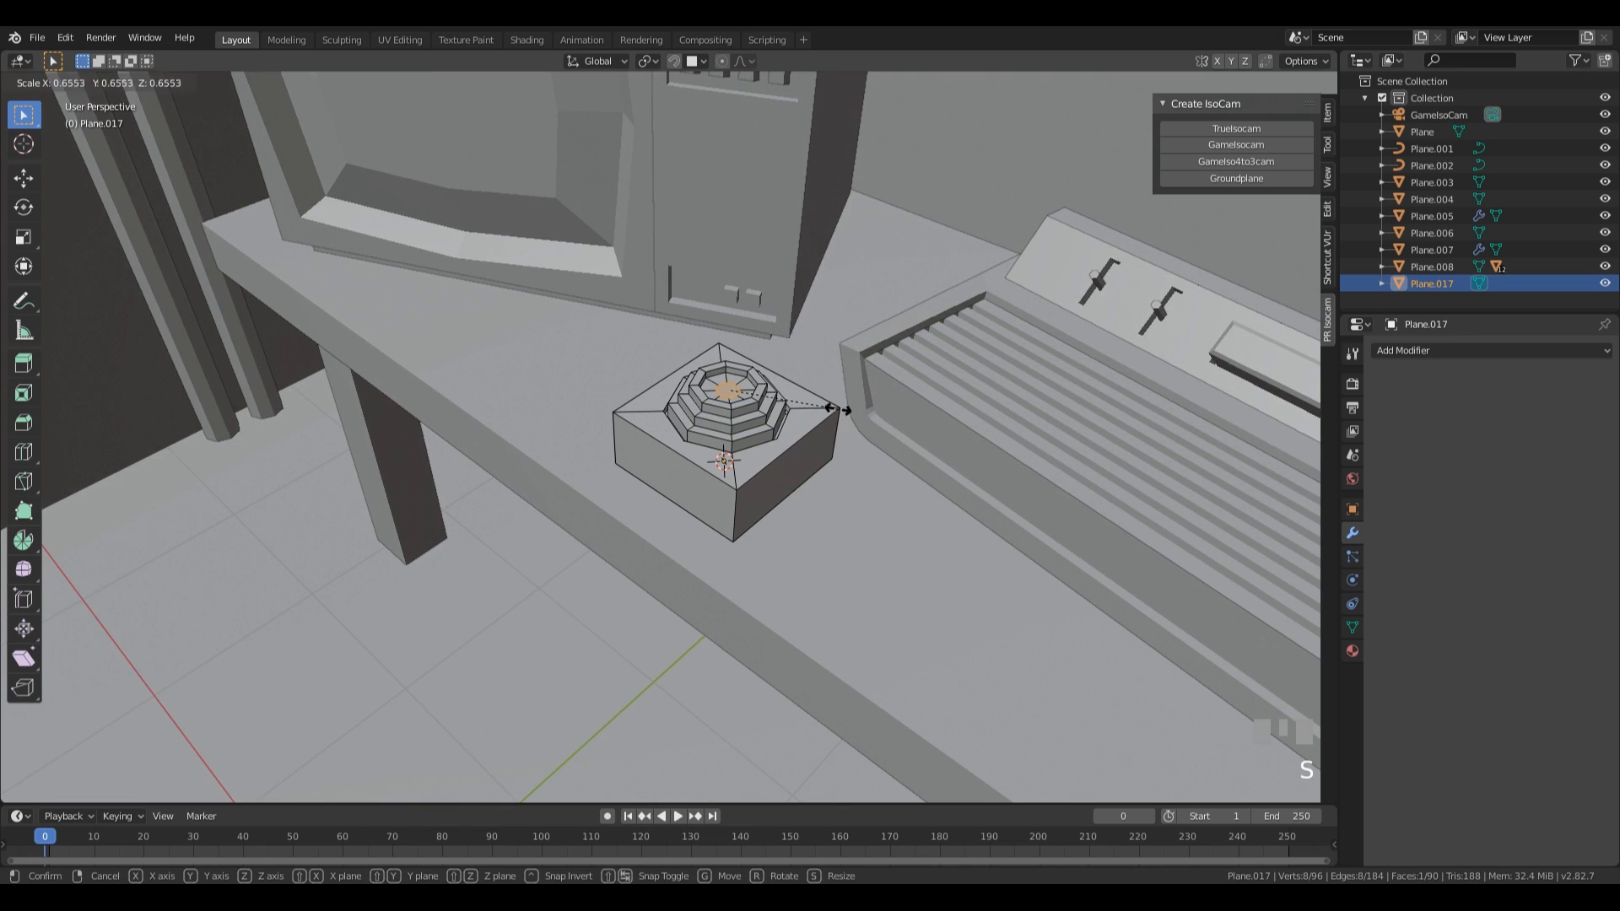
{"action": "left_click", "coordinate": [831, 407]}
{"action": "key", "text": "e"}
{"action": "left_click", "coordinate": [823, 374]}
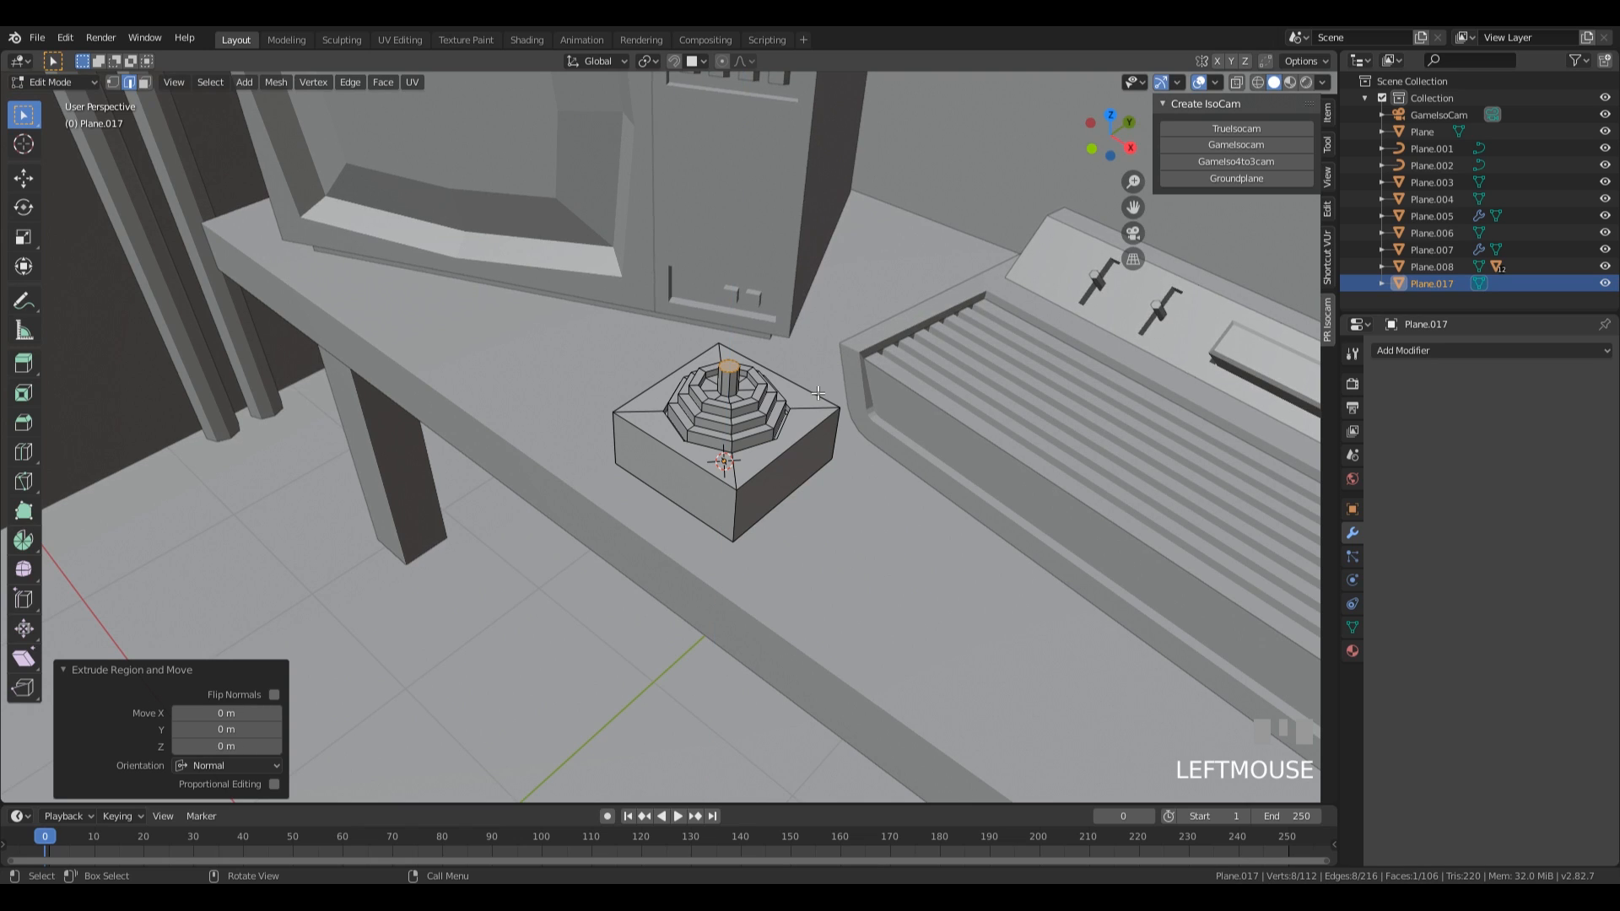
Widen the newly extruded stem top by a scale of 1.715 and extrude it about 0.39 m upward as the joystick handle.
{"action": "key", "text": "s"}
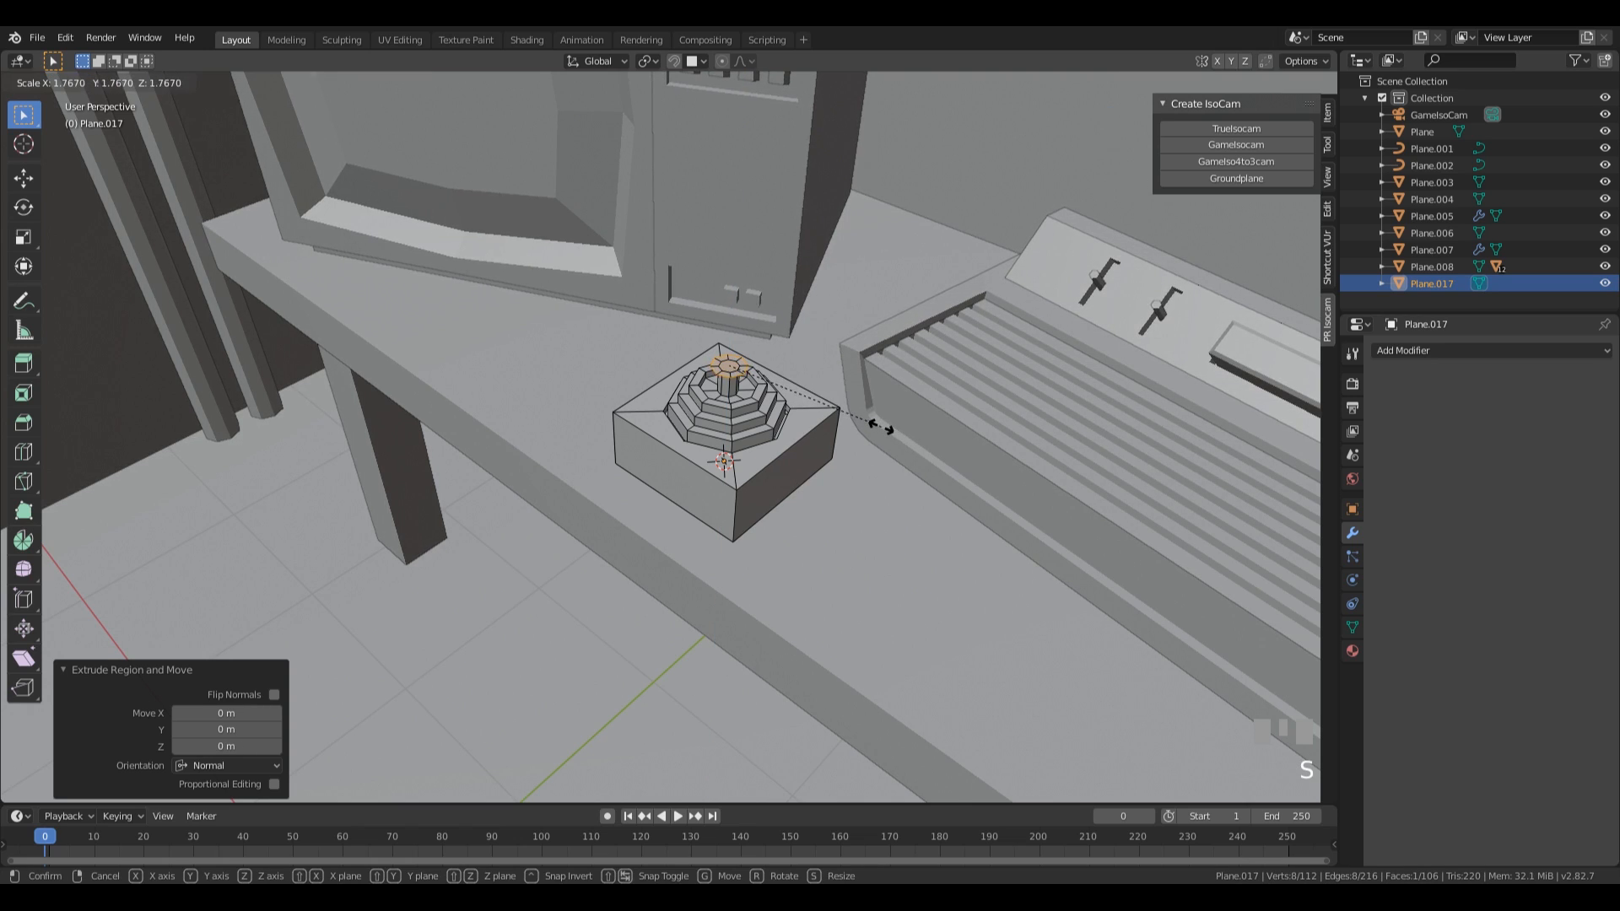
{"action": "left_click", "coordinate": [878, 425]}
{"action": "key", "text": "e"}
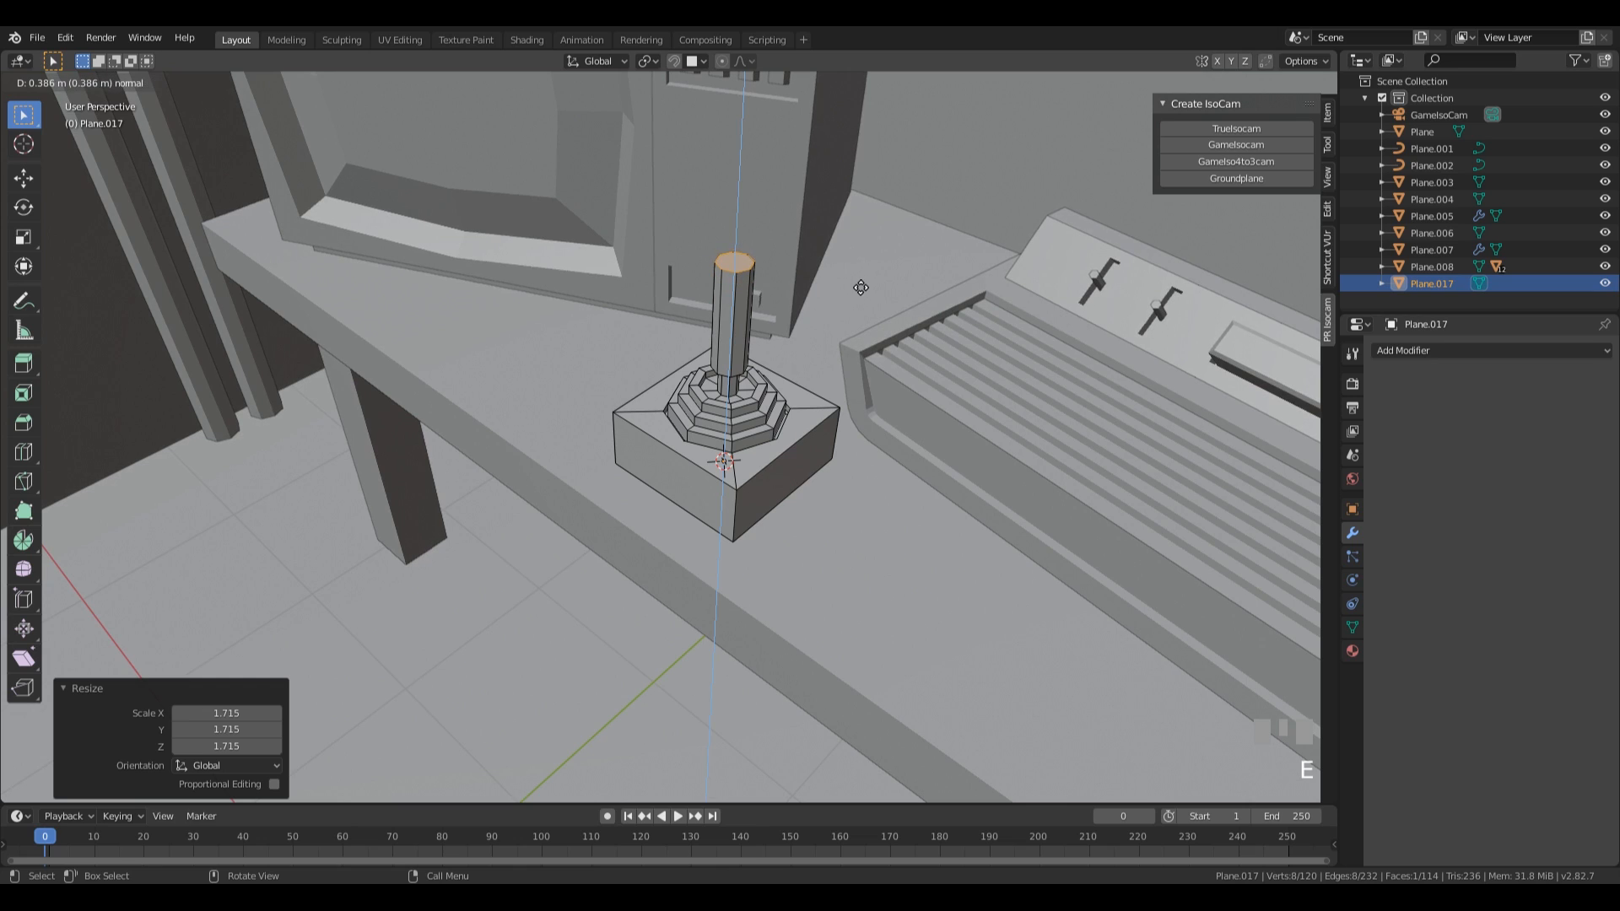
{"action": "left_click", "coordinate": [859, 288]}
Grow the selection to cover the handle and all the stepped rings, and scale them by 0.968 in X and Y only.
{"action": "key", "text": "ctrl+KP_Add"}
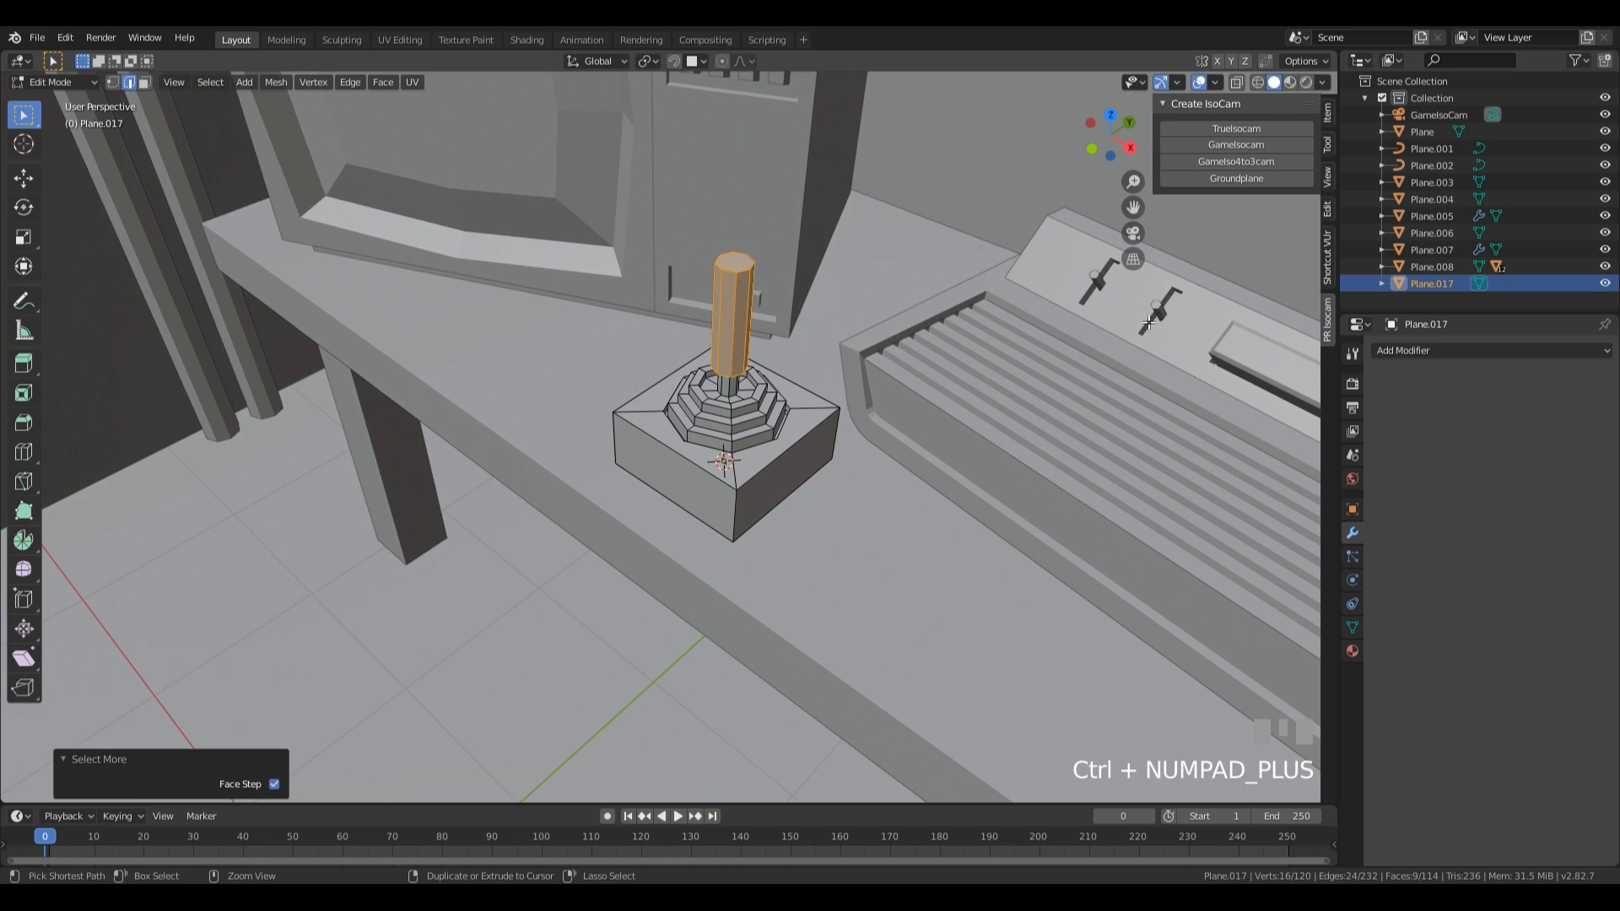
{"action": "key", "text": "ctrl+KP_Add"}
{"action": "key", "text": "ctrl+KP_Add"}
{"action": "key", "text": "ctrl+KP_Add"}
{"action": "key", "text": "ctrl+KP_Add"}
{"action": "key", "text": "ctrl+KP_Add"}
{"action": "key", "text": "ctrl+KP_Add"}
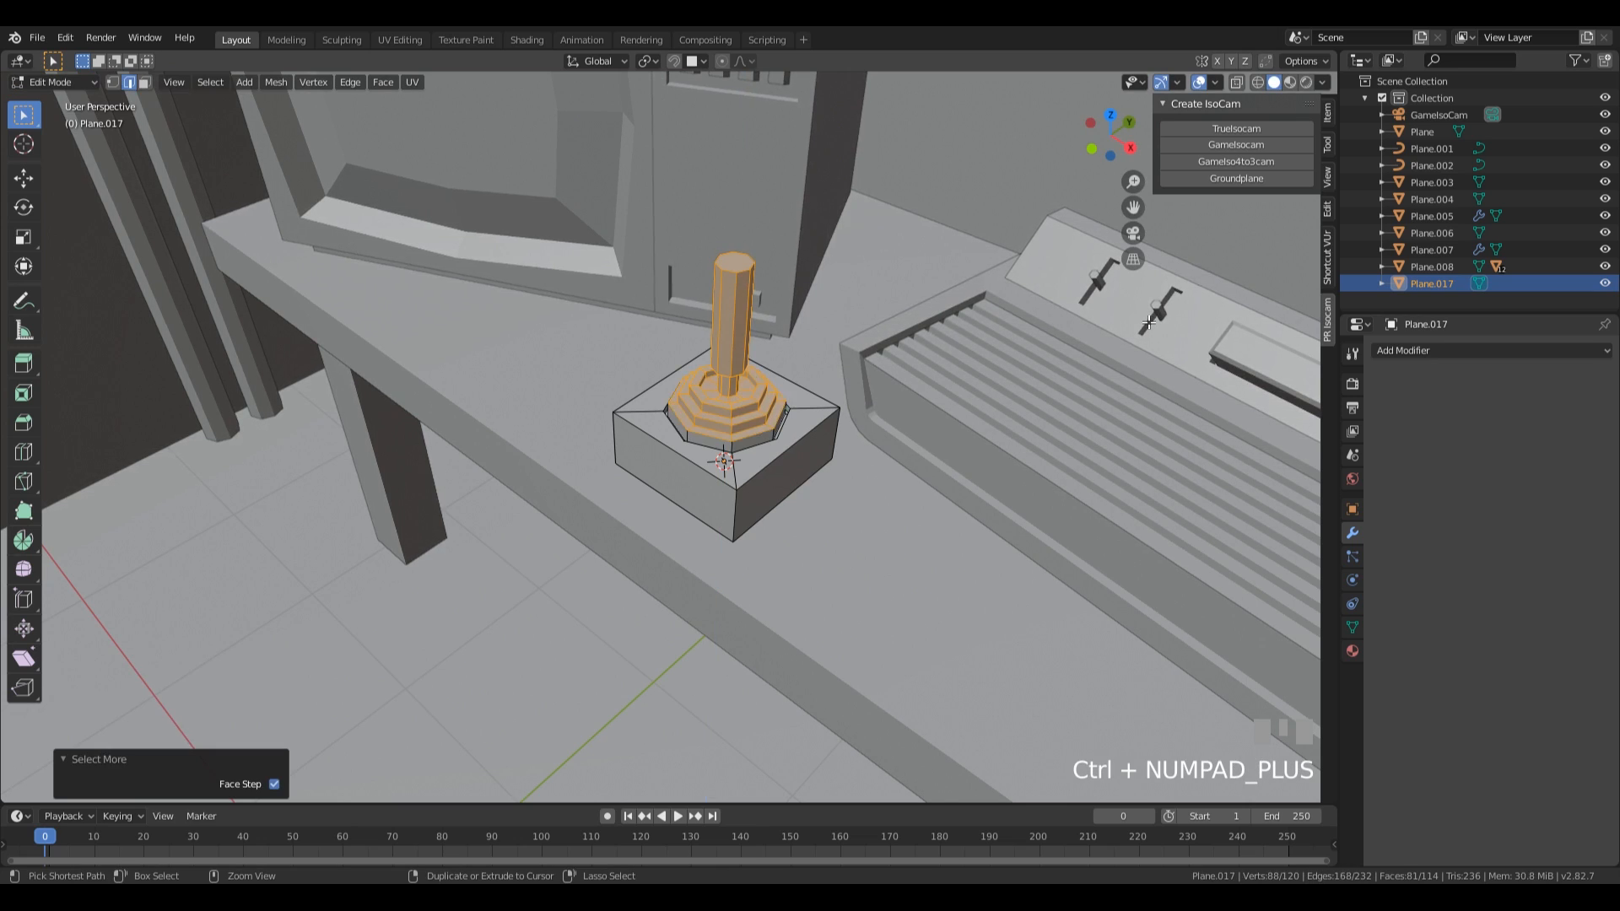
{"action": "key", "text": "ctrl+KP_Add"}
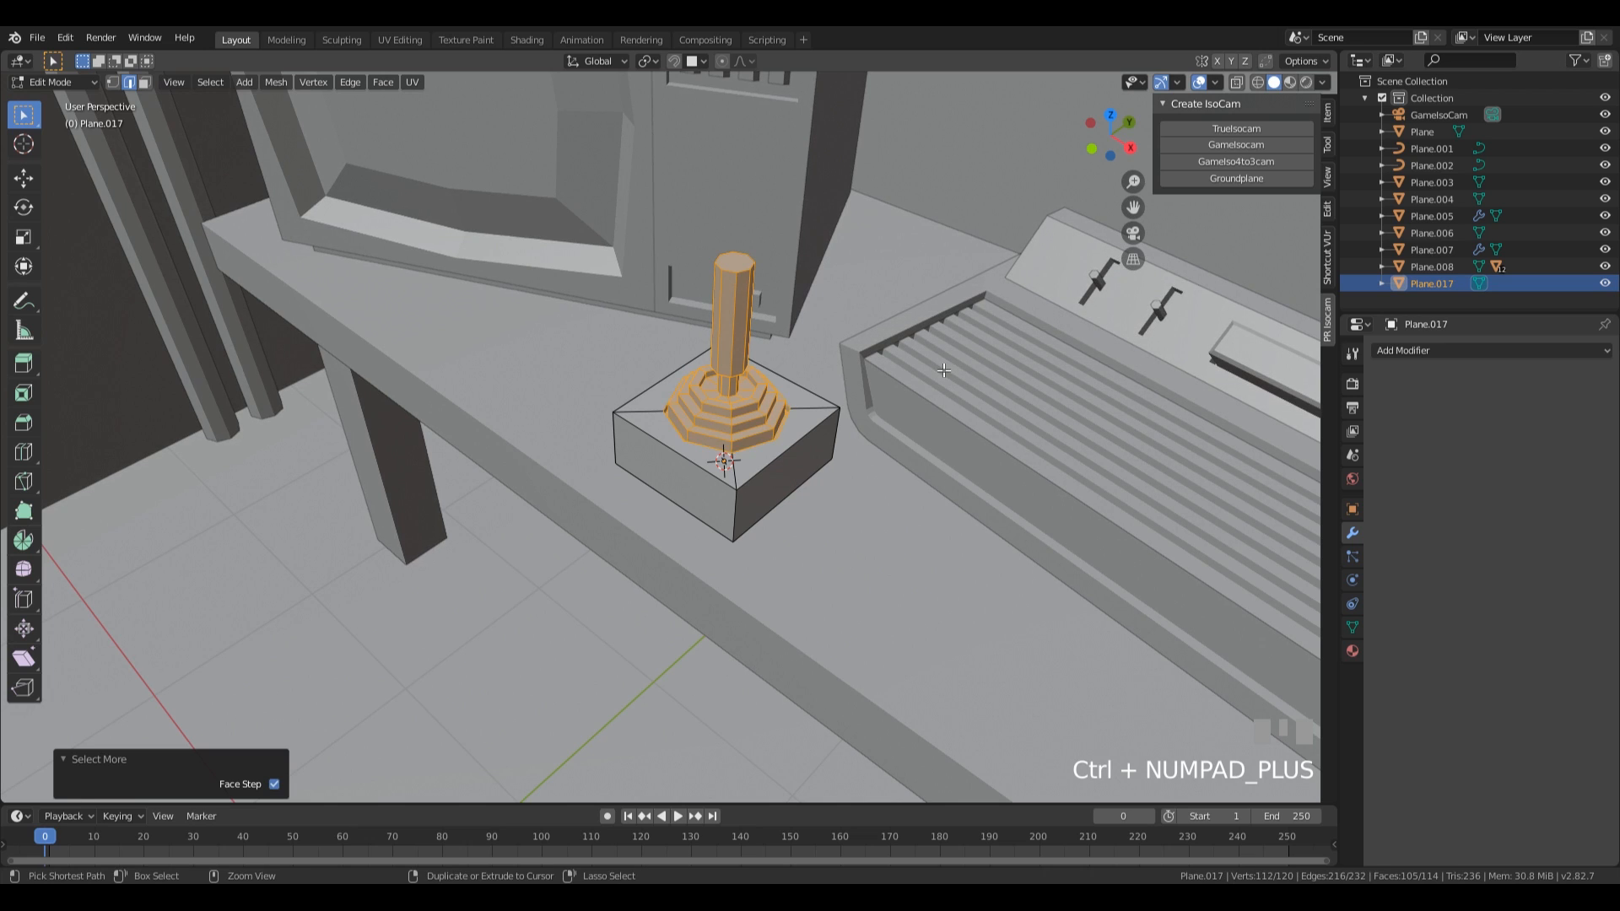
{"action": "middle_click_drag", "start_coordinate": [922, 378], "coordinate": [931, 379]}
{"action": "key", "text": "s"}
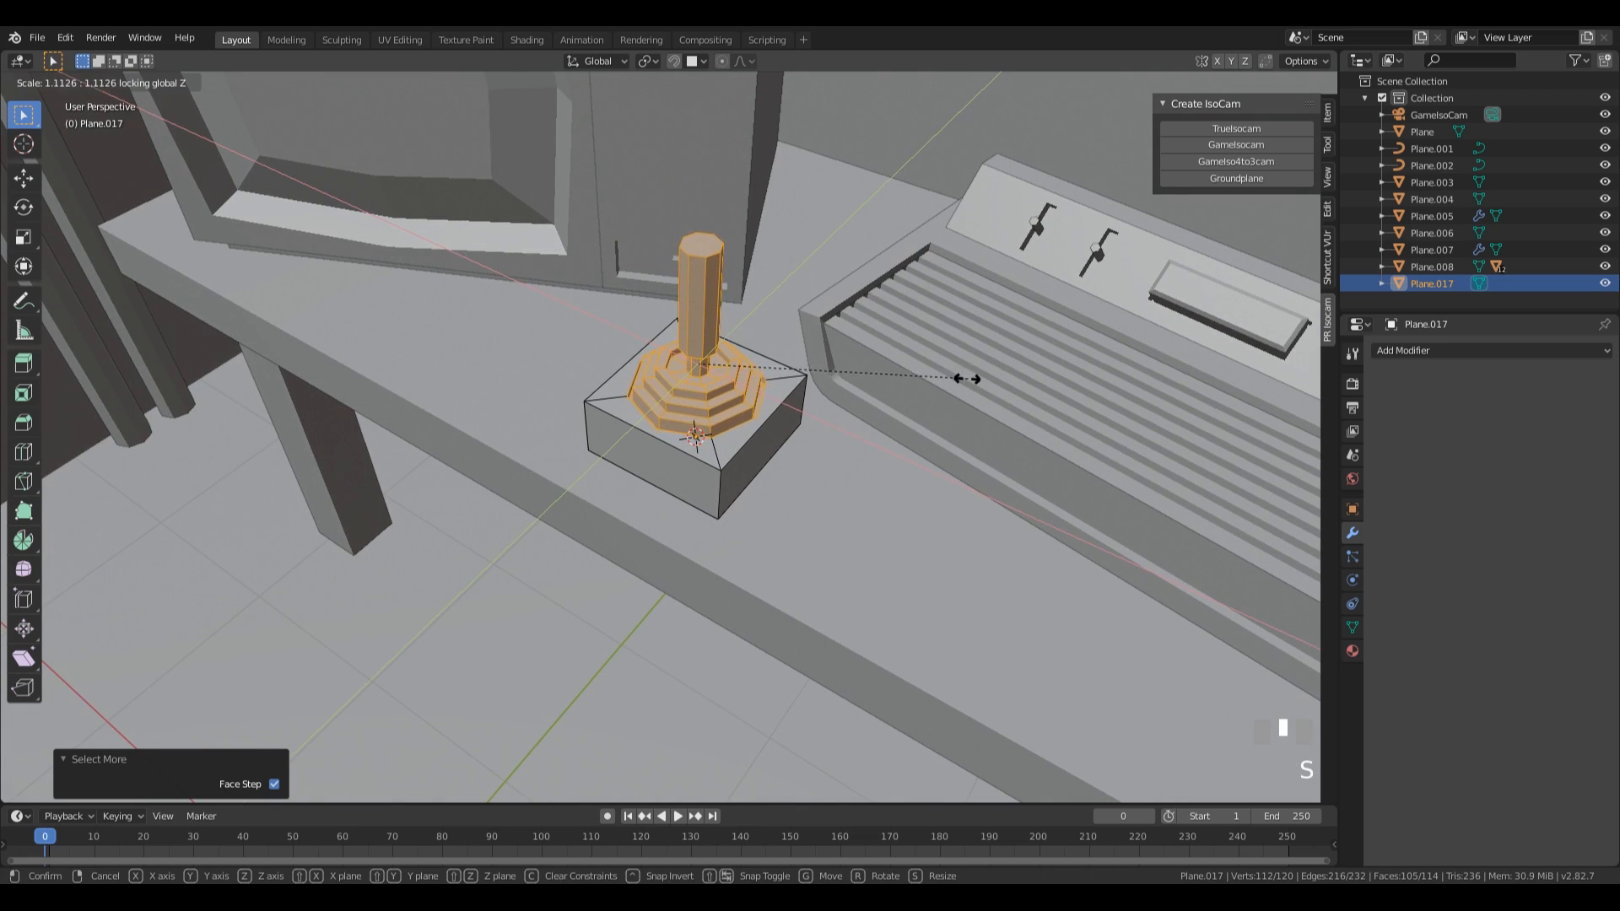
{"action": "left_click", "coordinate": [929, 338]}
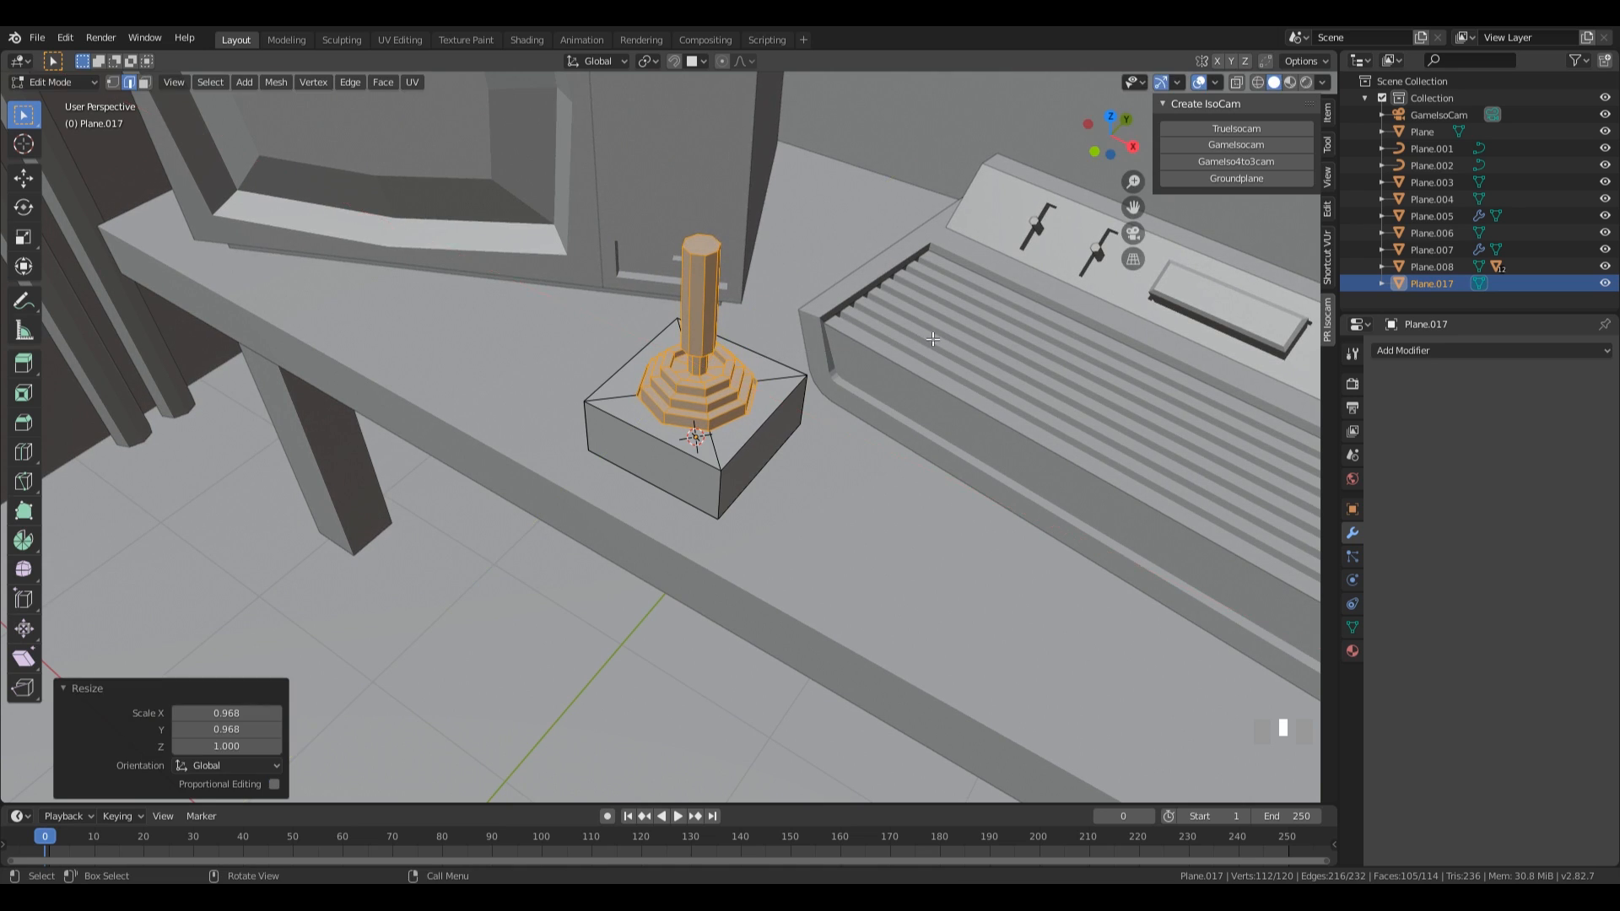
Bevel the four vertical corner edges of the joystick base by 0.0582 m with two segments.
{"action": "middle_click_drag", "start_coordinate": [948, 448], "coordinate": [814, 531]}
{"action": "key", "text": "2"}
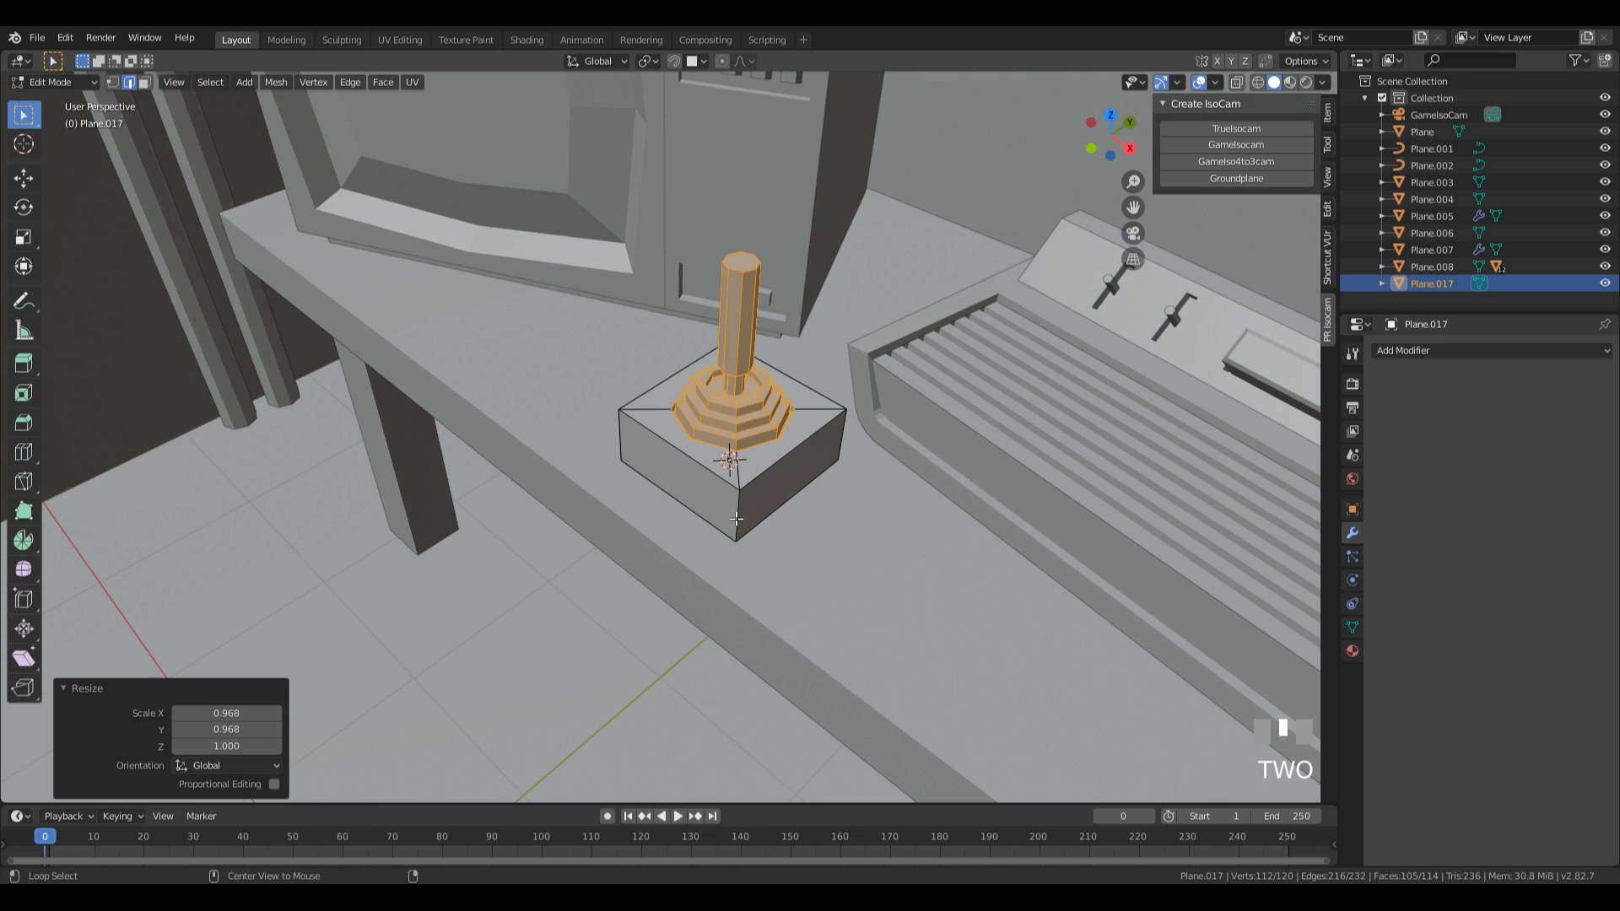
{"action": "left_click", "coordinate": [737, 519], "text": "ctrl+alt"}
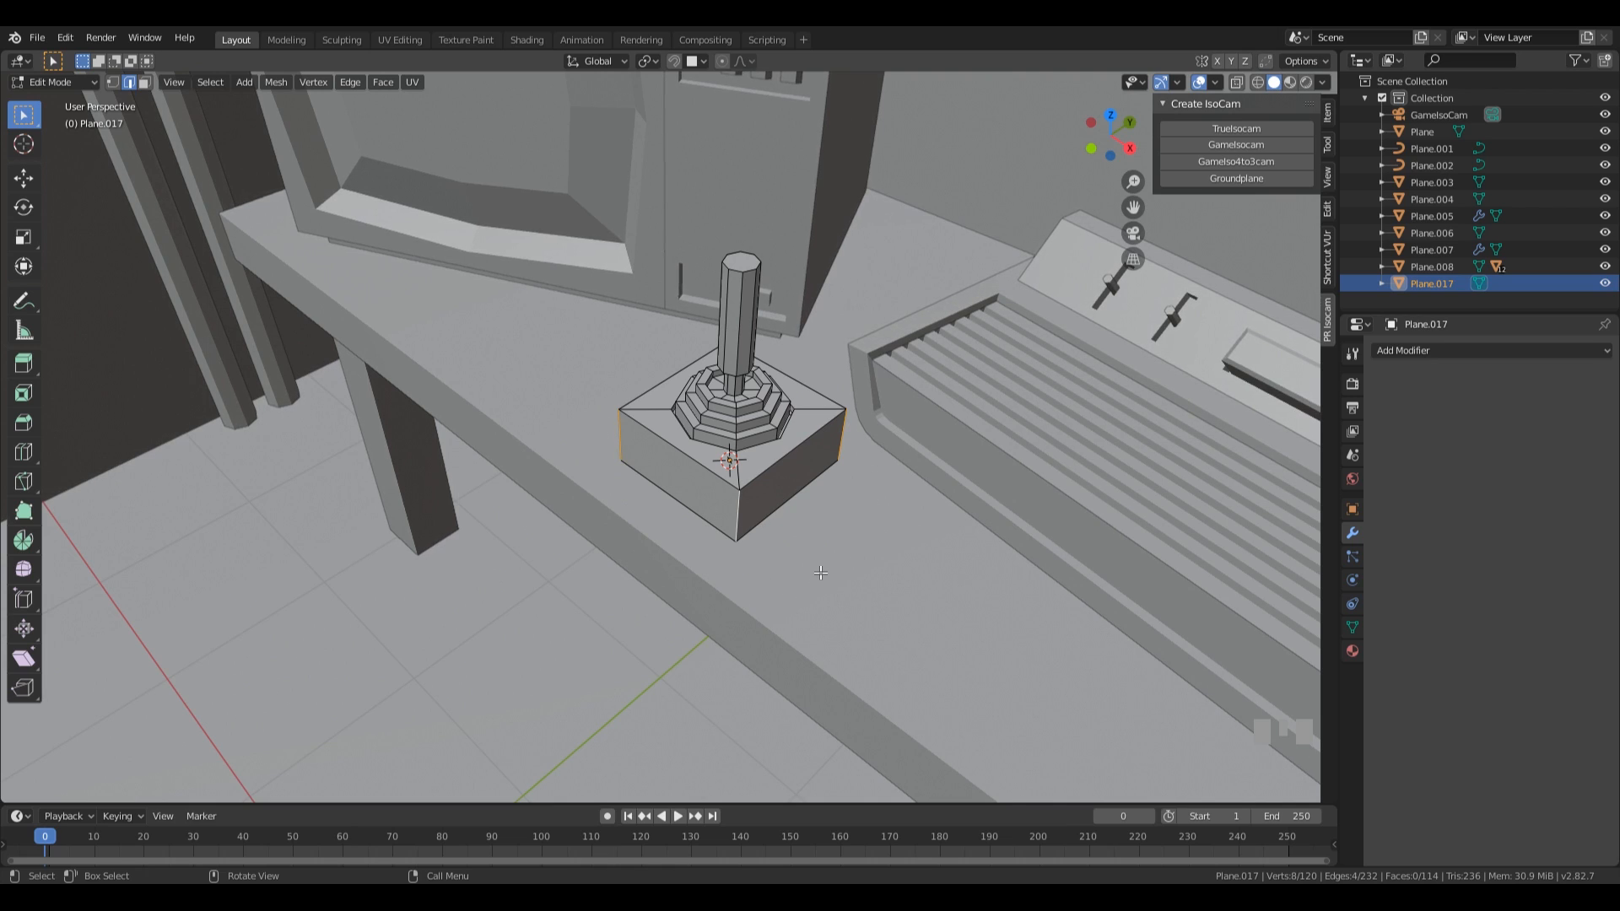
{"action": "key", "text": "ctrl+b"}
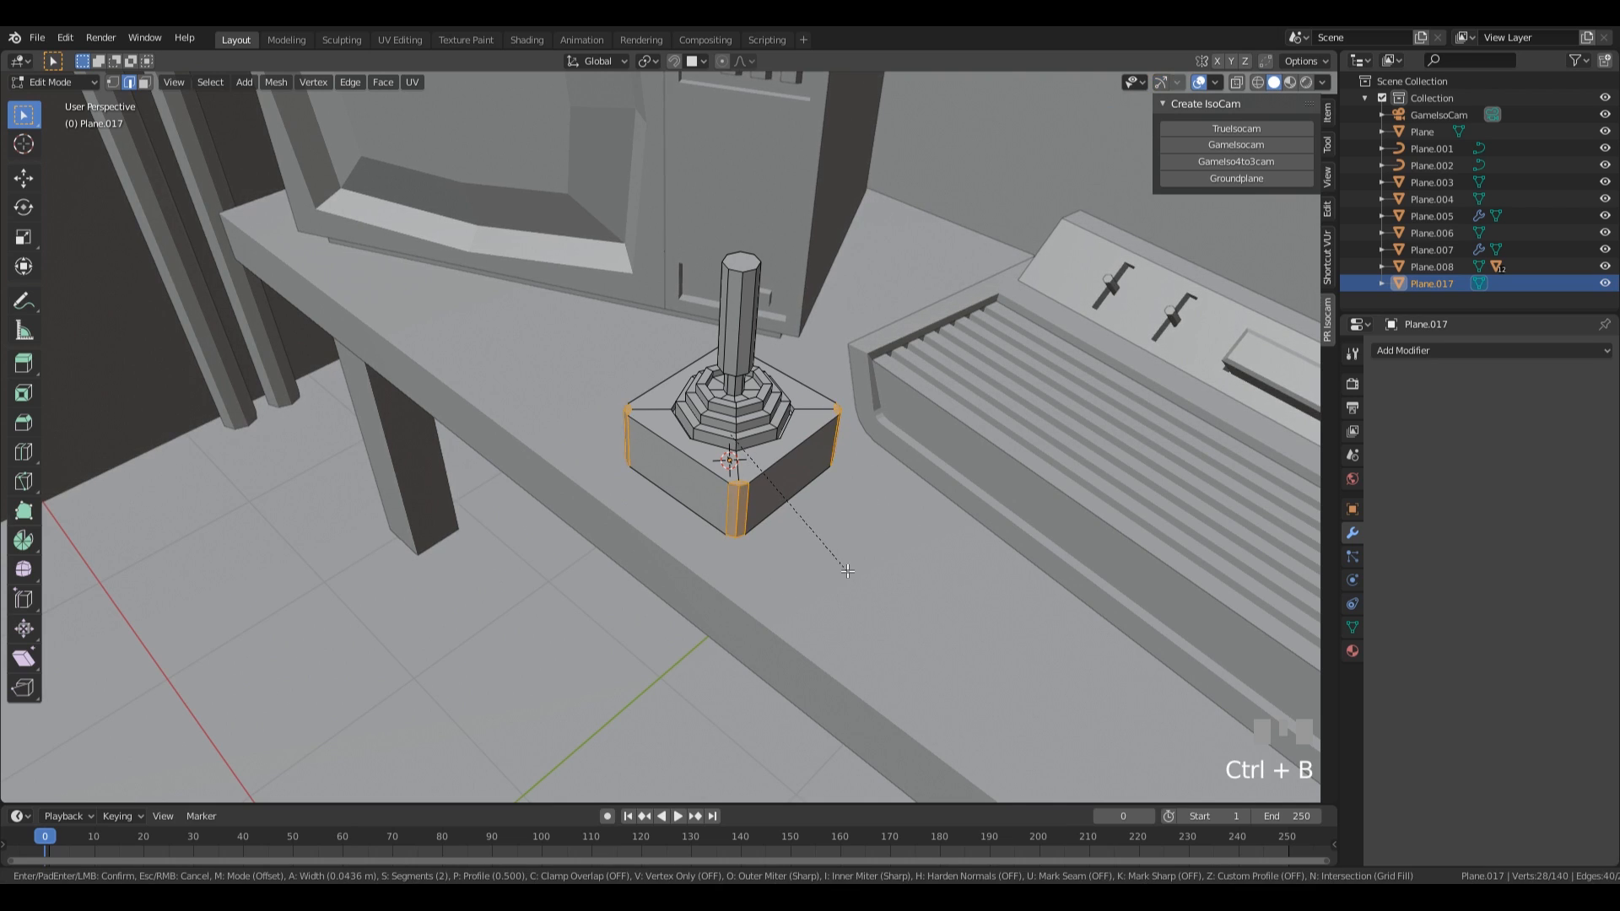
{"action": "scroll", "coordinate": [852, 571], "scroll_direction": "down", "scroll_amount": 1}
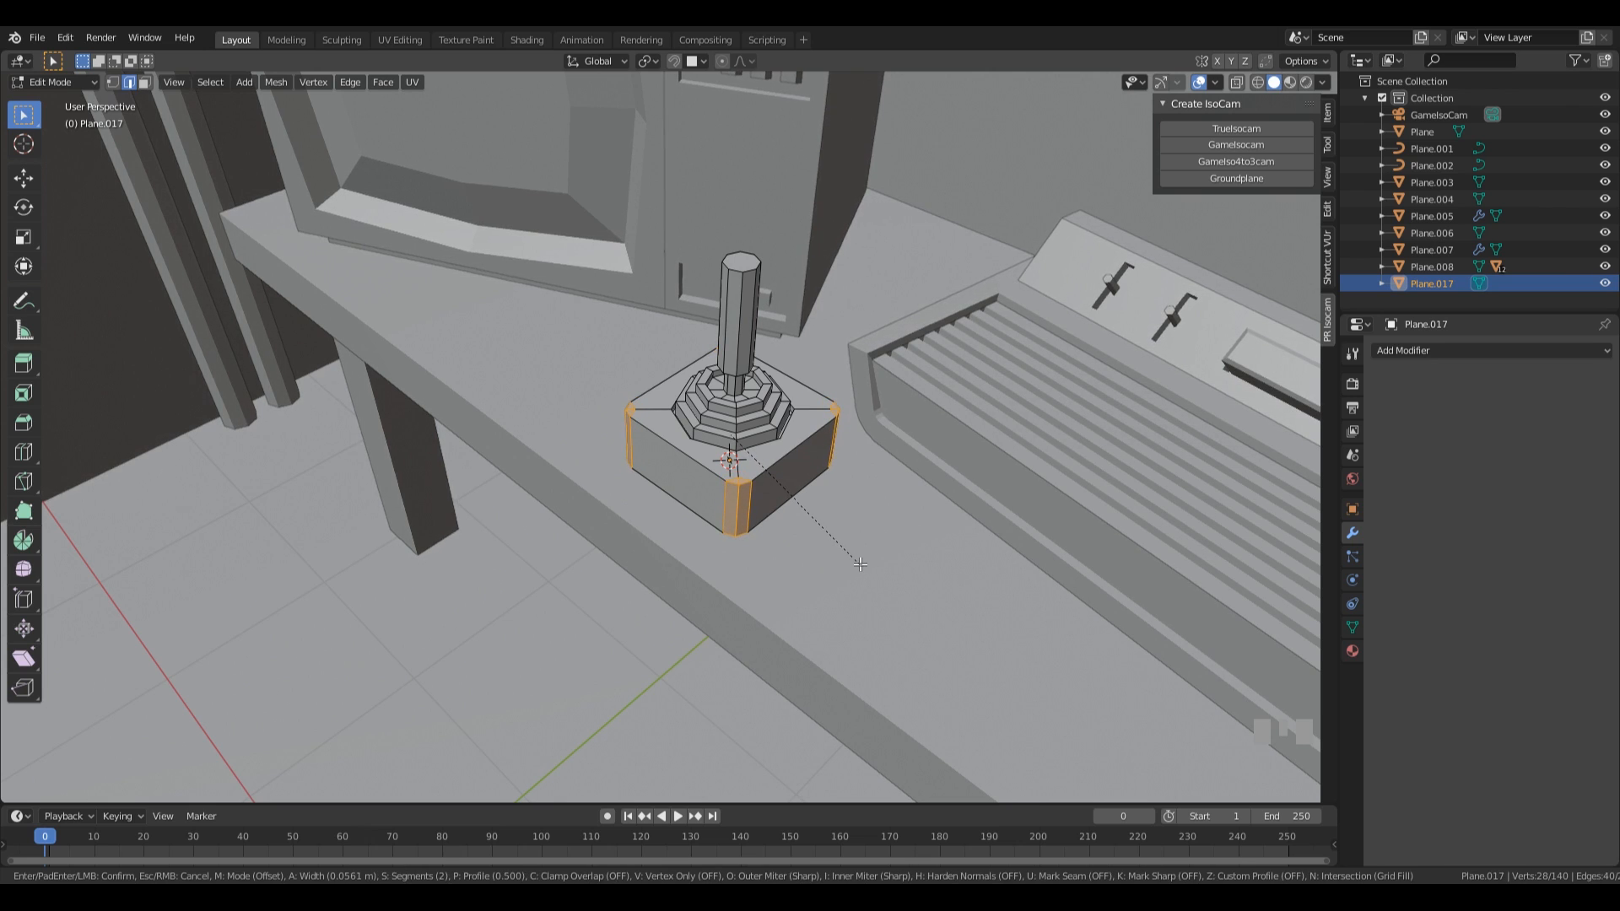
{"action": "left_click", "coordinate": [861, 564]}
In front view with X-ray on, select everything above the base's bottom vertices and lower it along Z to make the base thinner.
{"action": "middle_click_drag", "start_coordinate": [861, 563], "coordinate": [848, 476]}
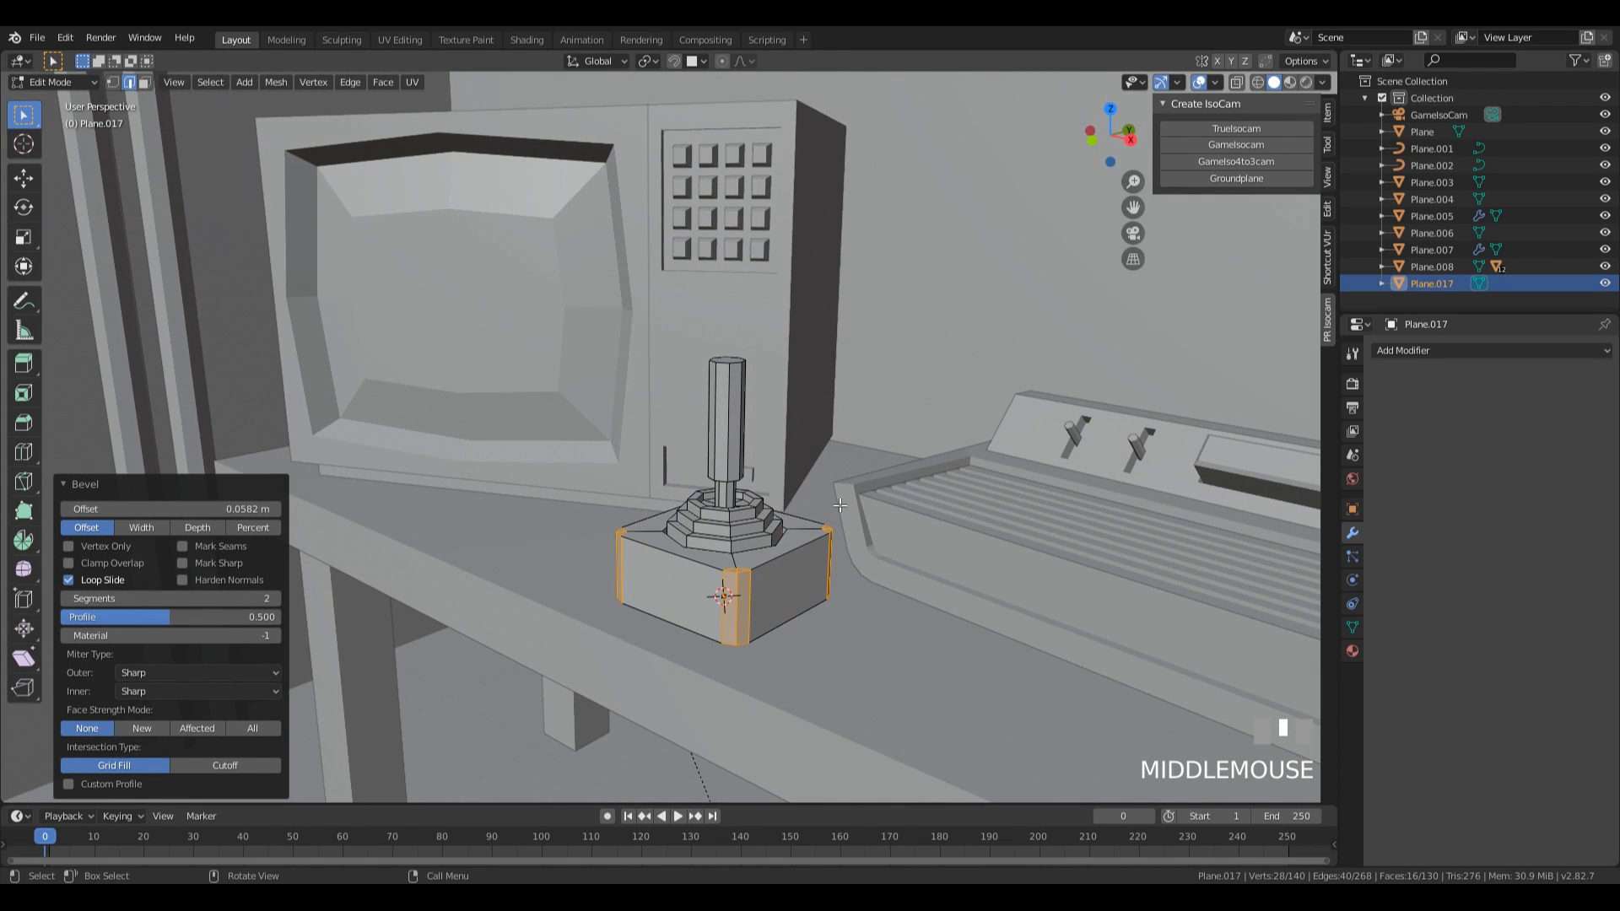
{"action": "key", "text": "KP_1"}
{"action": "key", "text": "z"}
{"action": "left_click", "coordinate": [1020, 658]}
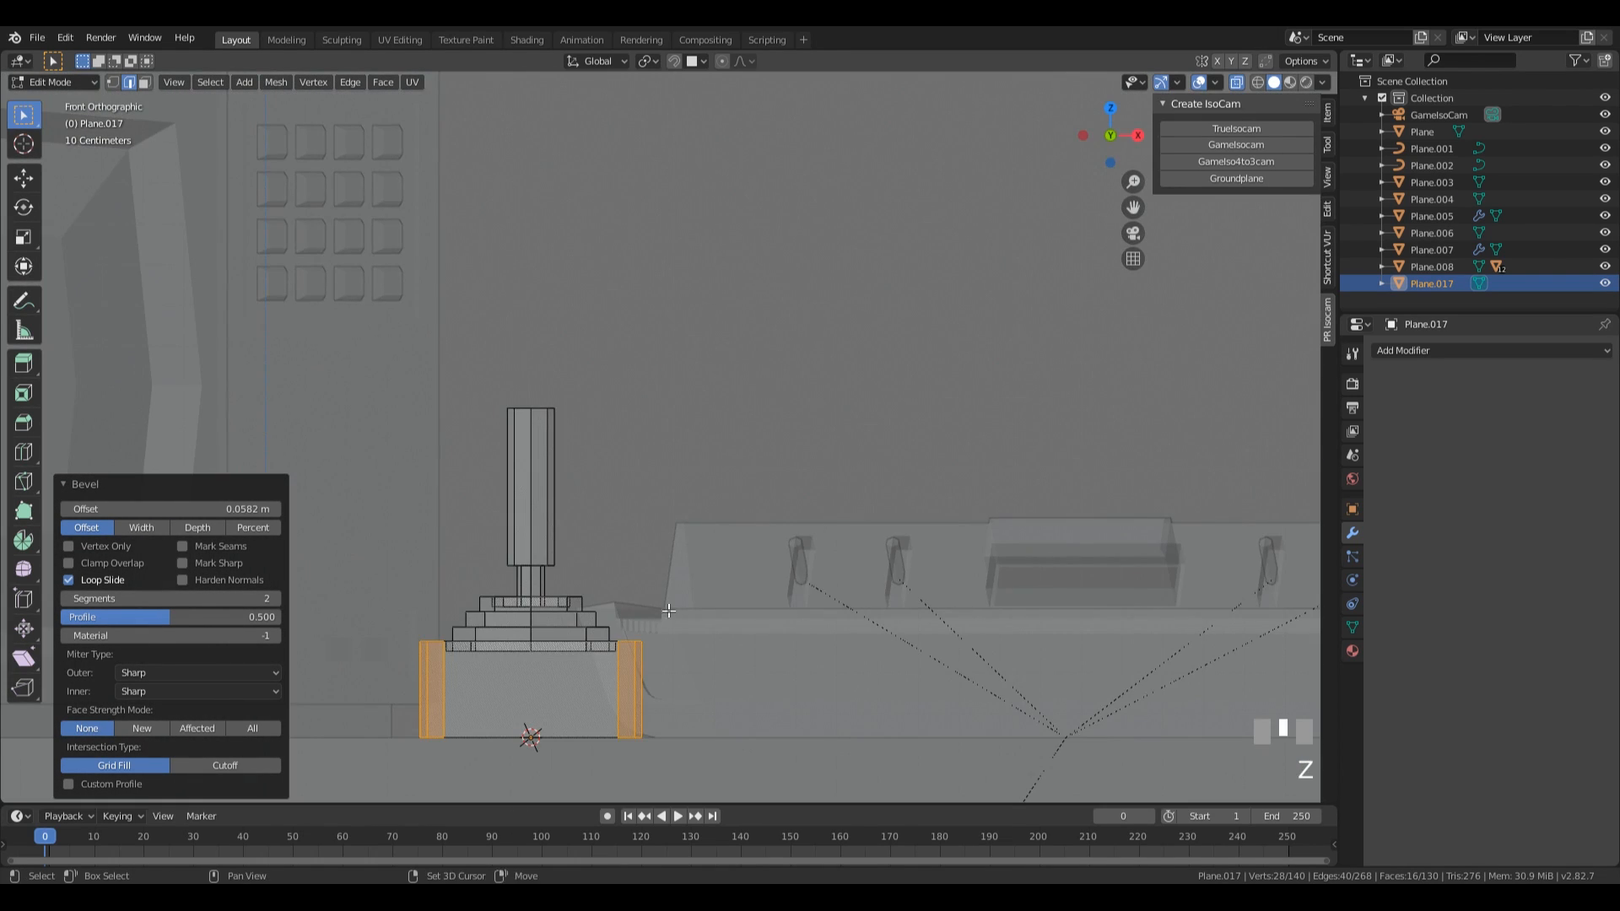
{"action": "middle_click_drag", "start_coordinate": [692, 535], "coordinate": [868, 438], "text": "shift"}
{"action": "key", "text": "1"}
{"action": "left_click_drag", "start_coordinate": [489, 259], "coordinate": [957, 518]}
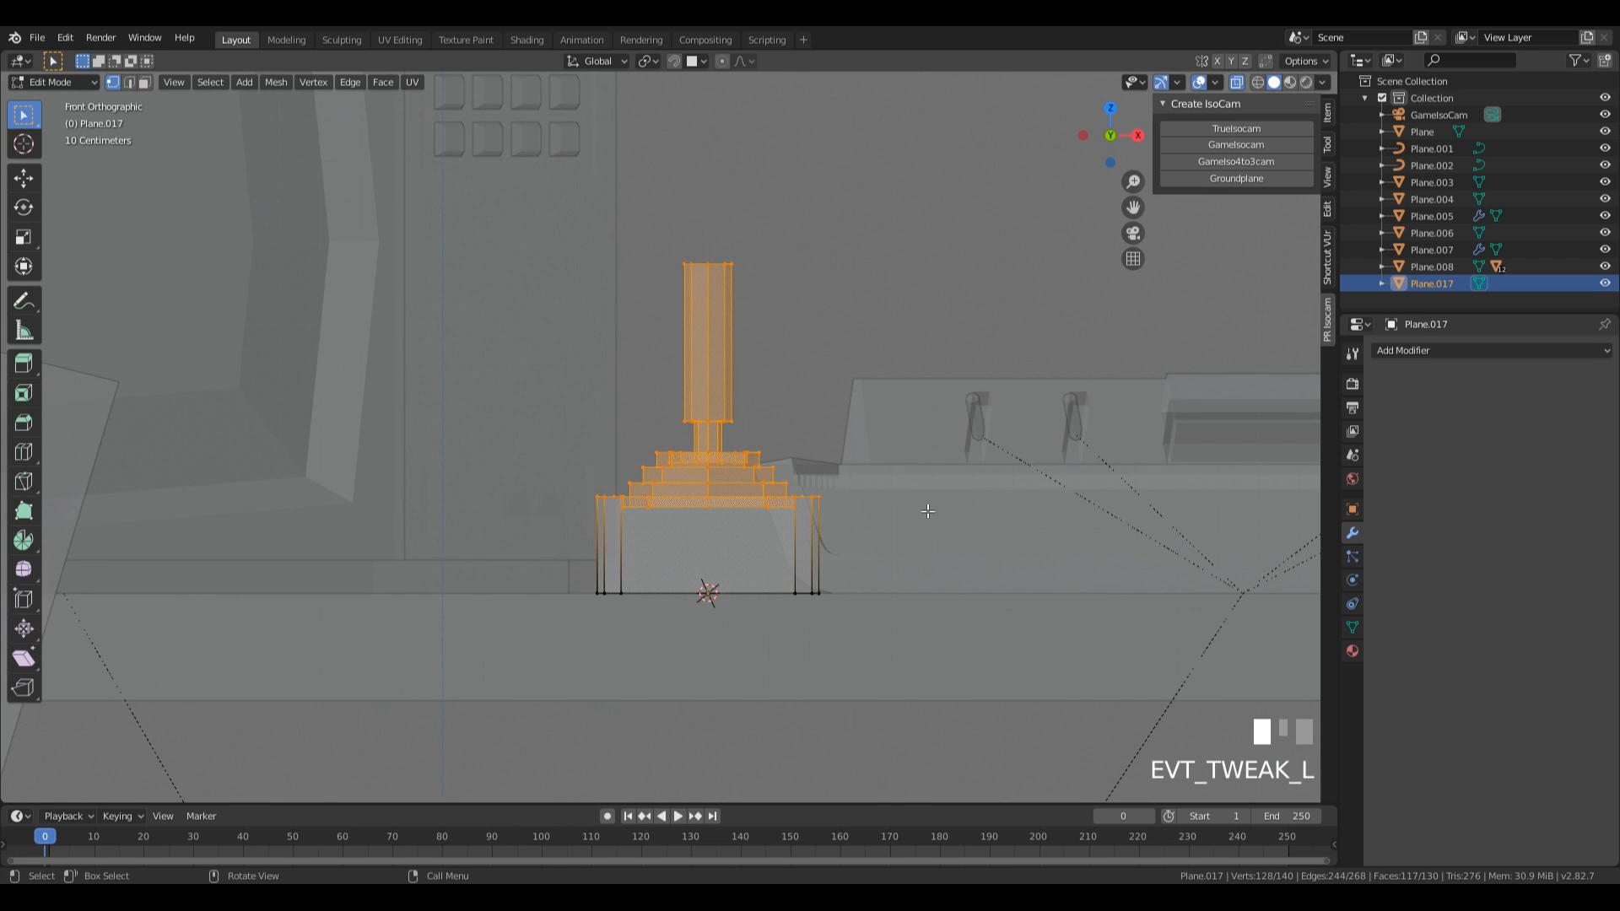
{"action": "key", "text": "g"}
{"action": "key", "text": "z"}
{"action": "left_click", "coordinate": [932, 526]}
Restore the solid display without X-ray and return to Object Mode.
{"action": "mouse_move", "coordinate": [931, 526]}
{"action": "middle_mouse_down"}
{"action": "mouse_move", "coordinate": [904, 433]}
{"action": "mouse_move", "coordinate": [919, 477]}
{"action": "mouse_move", "coordinate": [829, 531]}
{"action": "mouse_move", "coordinate": [830, 463]}
{"action": "middle_mouse_up"}
{"action": "scroll", "coordinate": [919, 476], "scroll_direction": "down", "scroll_amount": 3}
{"action": "key", "text": "z"}
{"action": "left_click", "coordinate": [949, 465]}
{"action": "key", "text": "z"}
{"action": "left_click", "coordinate": [769, 573]}
{"action": "scroll", "coordinate": [787, 449], "scroll_direction": "down", "scroll_amount": 2}
{"action": "key", "text": "Tab"}
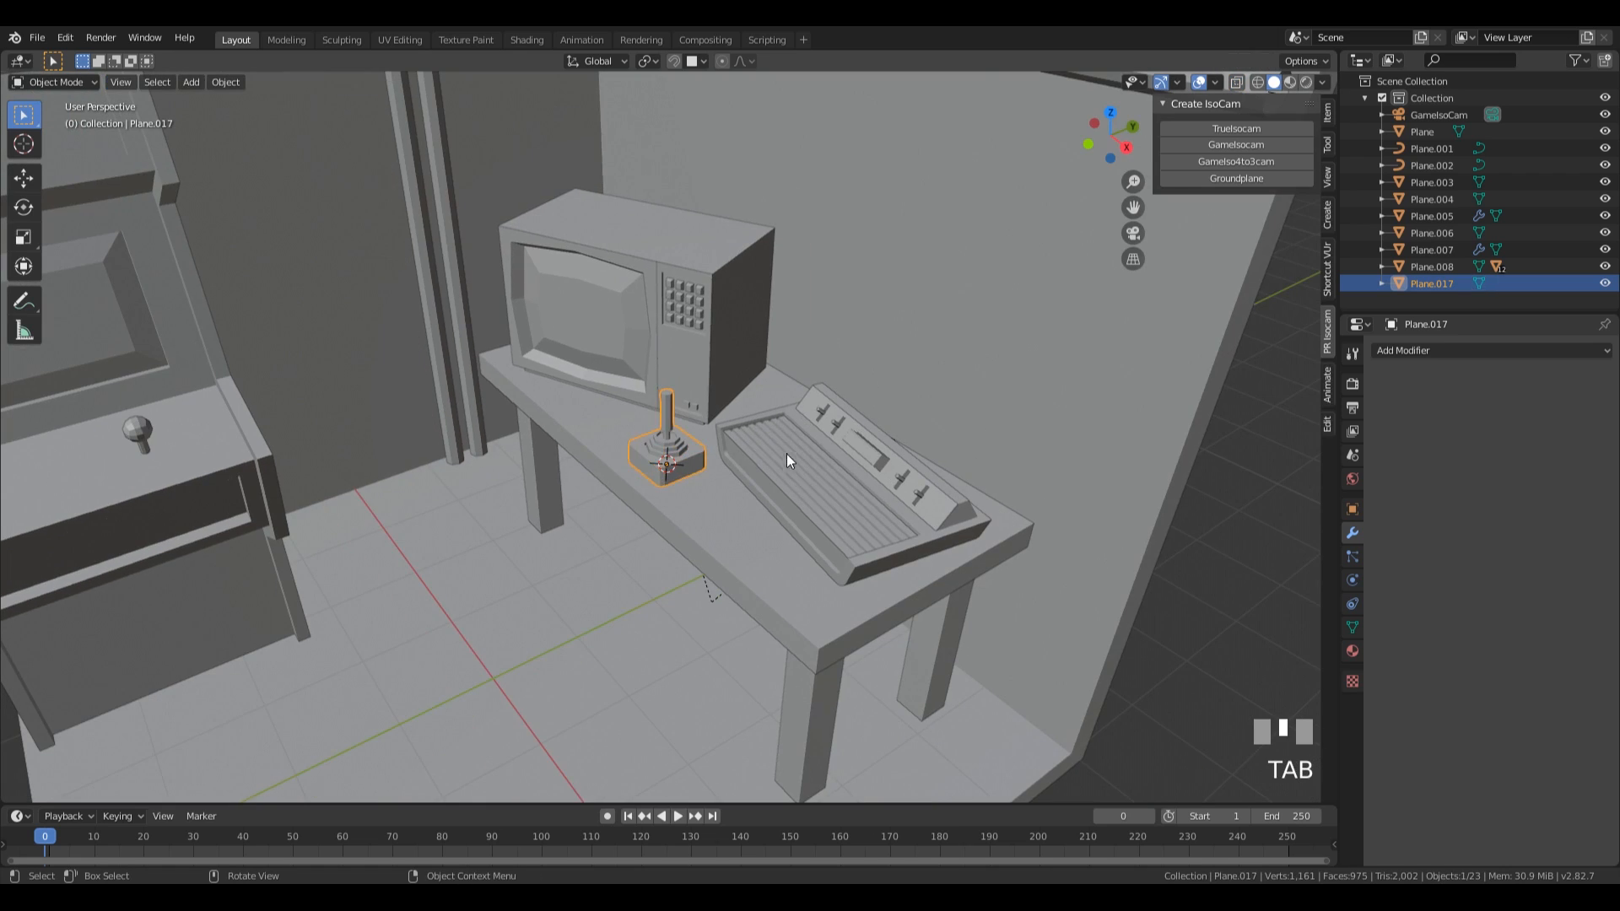
Place the 3D cursor on a corner of the joystick base's top and add a circle mesh with 12 vertices there.
{"action": "scroll", "coordinate": [749, 540], "scroll_direction": "down", "scroll_amount": 3}
{"action": "scroll", "coordinate": [741, 523], "scroll_direction": "up", "scroll_amount": 6}
{"action": "middle_click_drag", "start_coordinate": [722, 538], "coordinate": [543, 546]}
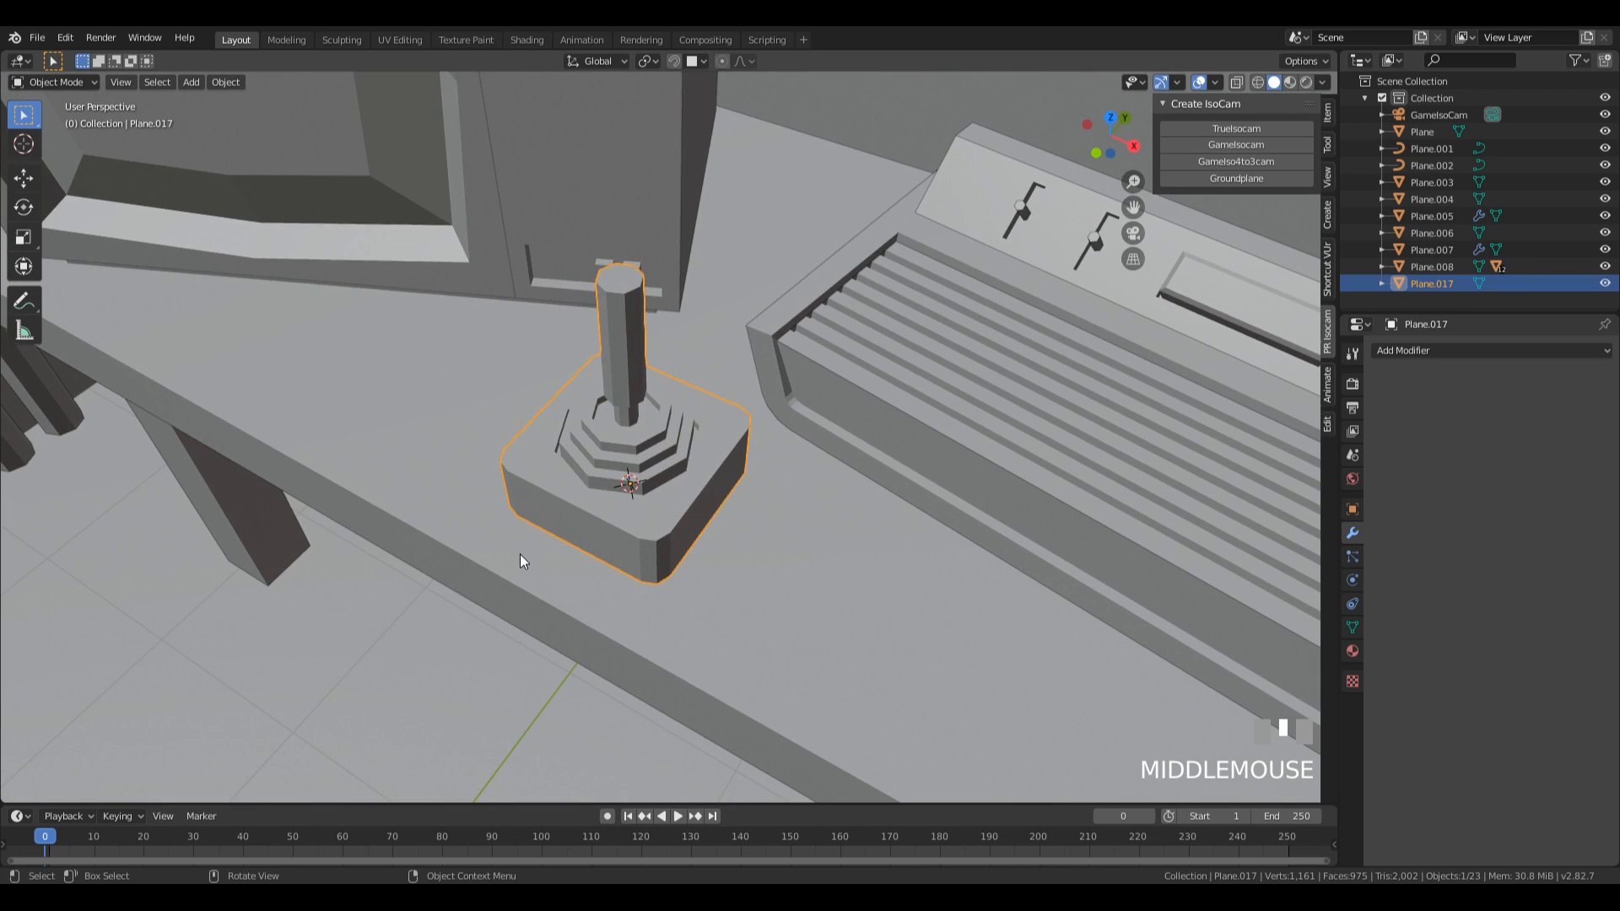
{"action": "left_click", "coordinate": [530, 461]}
{"action": "right_click", "coordinate": [529, 455], "text": "shift"}
{"action": "key", "text": "shift+a"}
{"action": "mouse_move", "coordinate": [786, 474]}
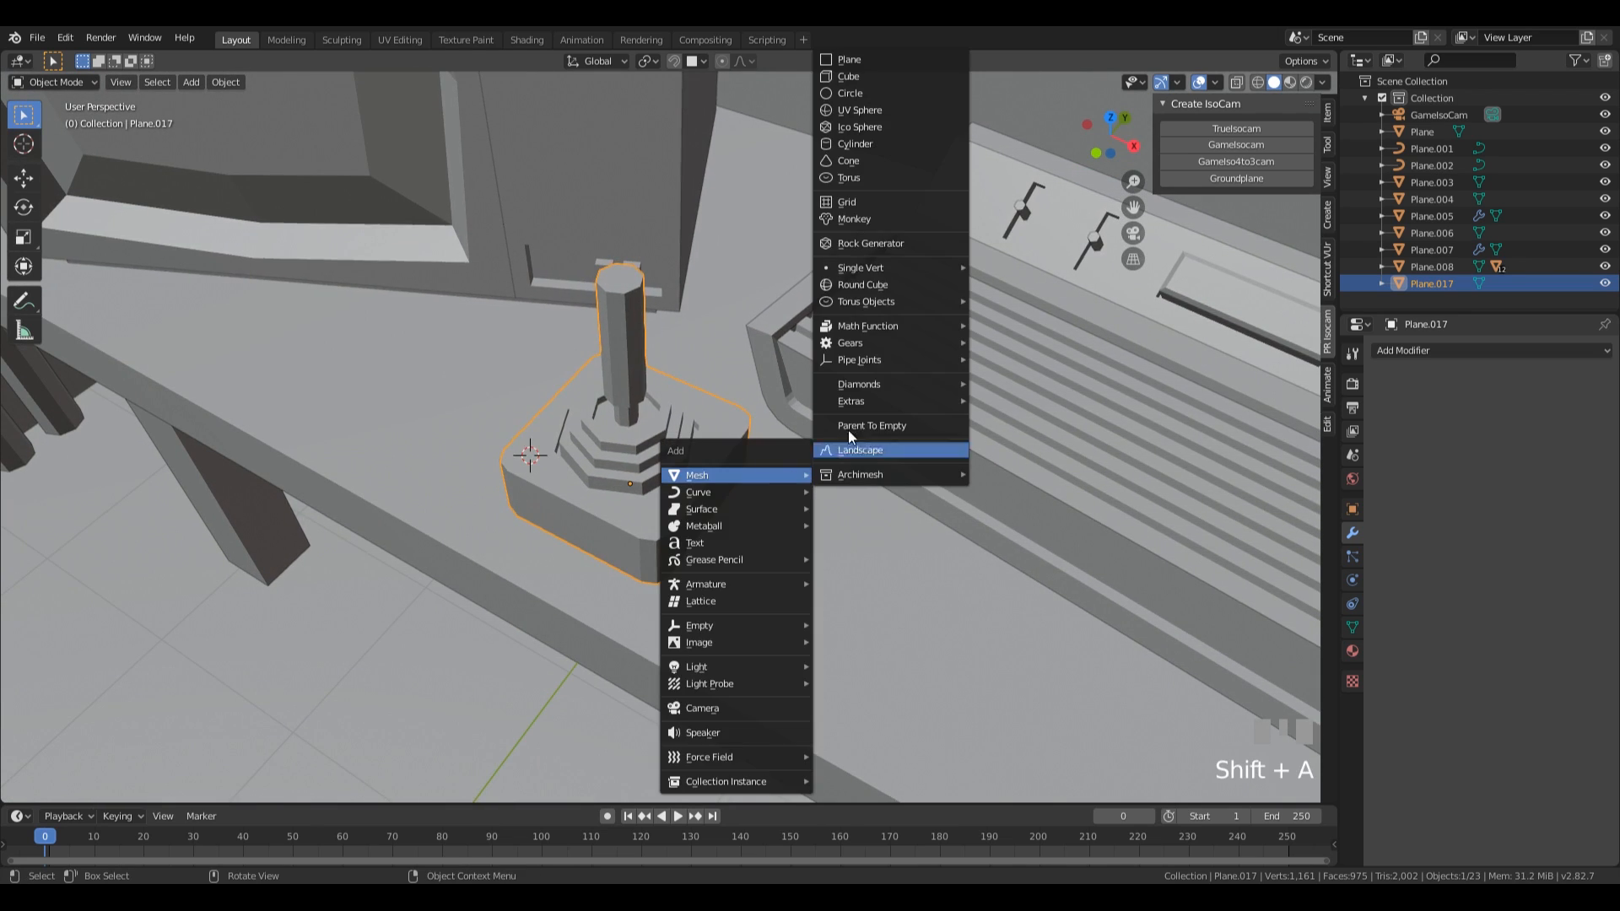
{"action": "left_click", "coordinate": [881, 93]}
{"action": "left_click", "coordinate": [232, 600]}
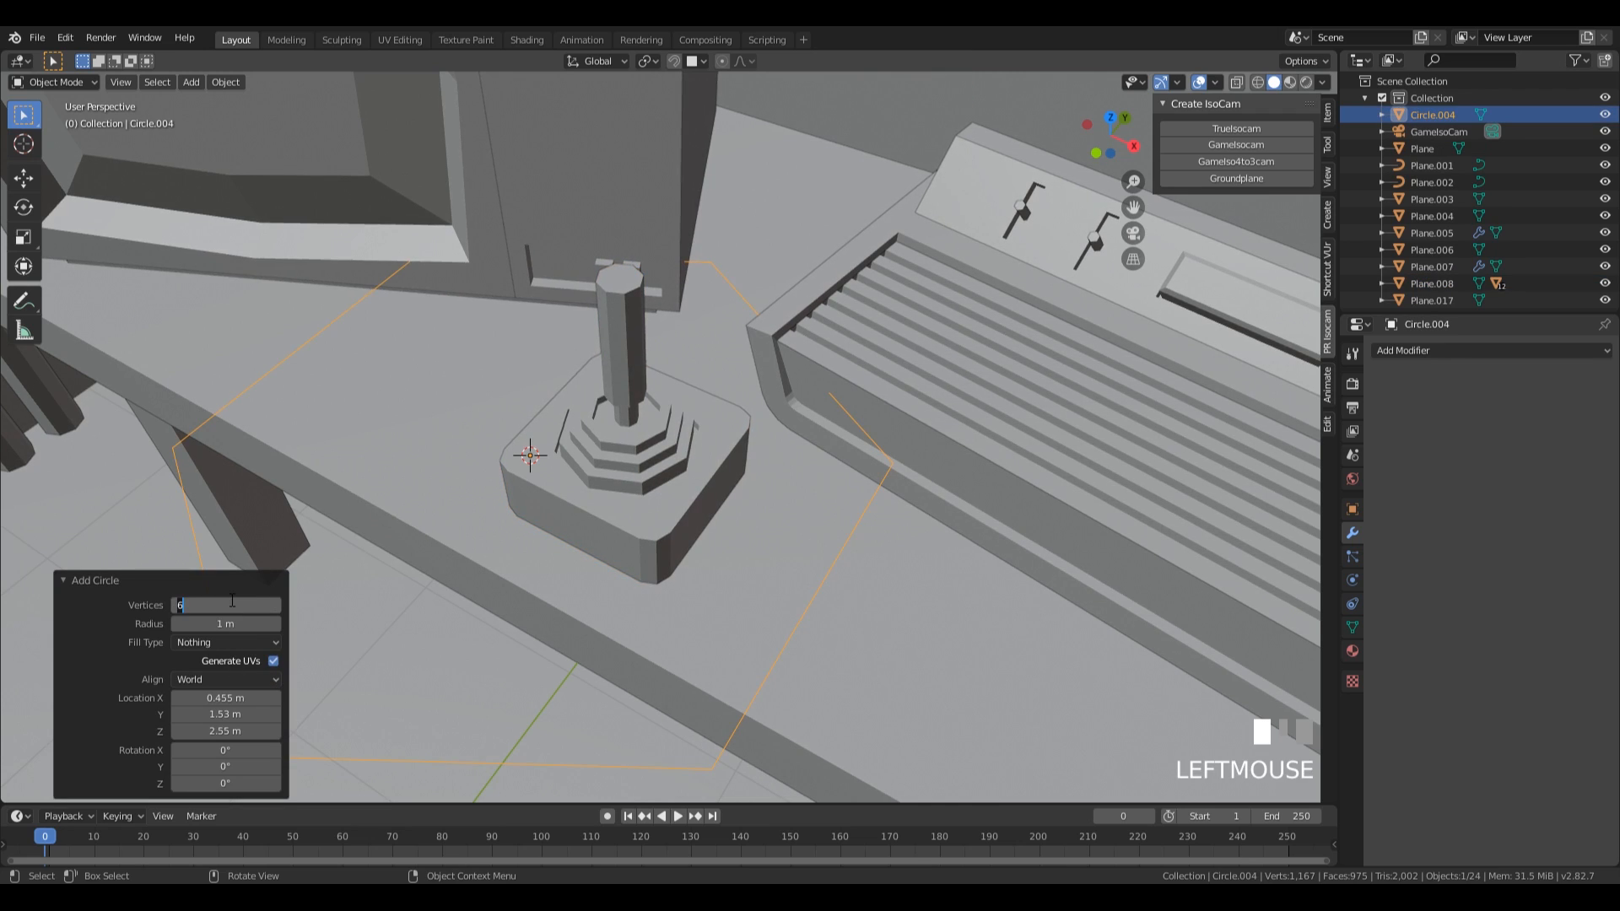
{"action": "type", "text": "12"}
{"action": "key", "text": "KP_Enter"}
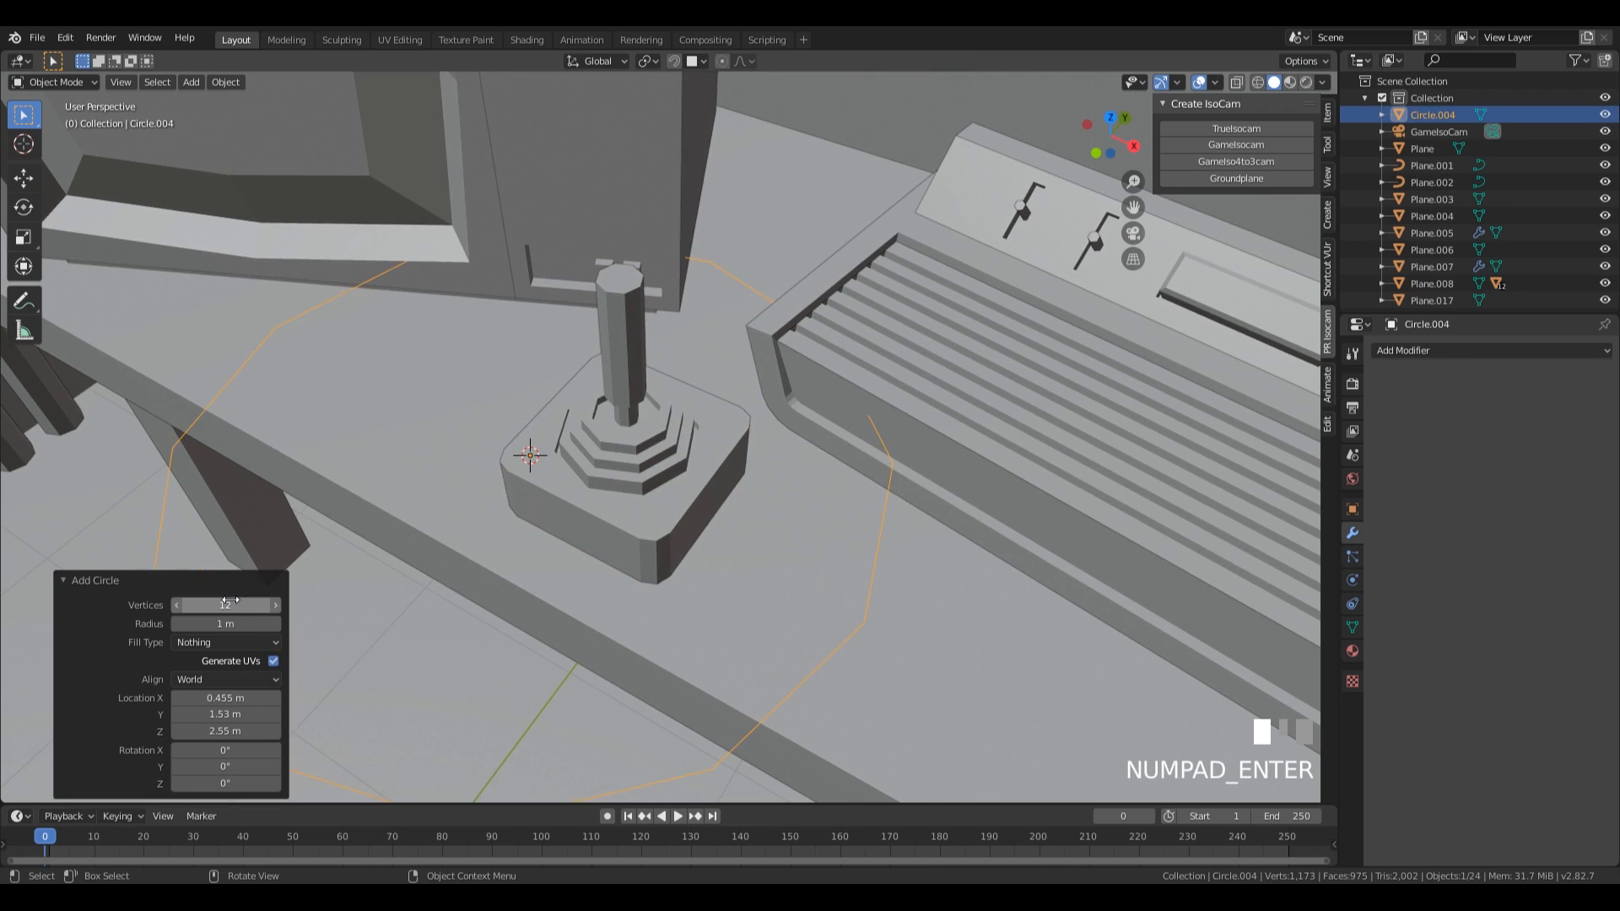
Scale the circle to about 0.06, fill it and extrude it up about 0.034 m to form a small button.
{"action": "key", "text": "Tab"}
{"action": "key", "text": "s"}
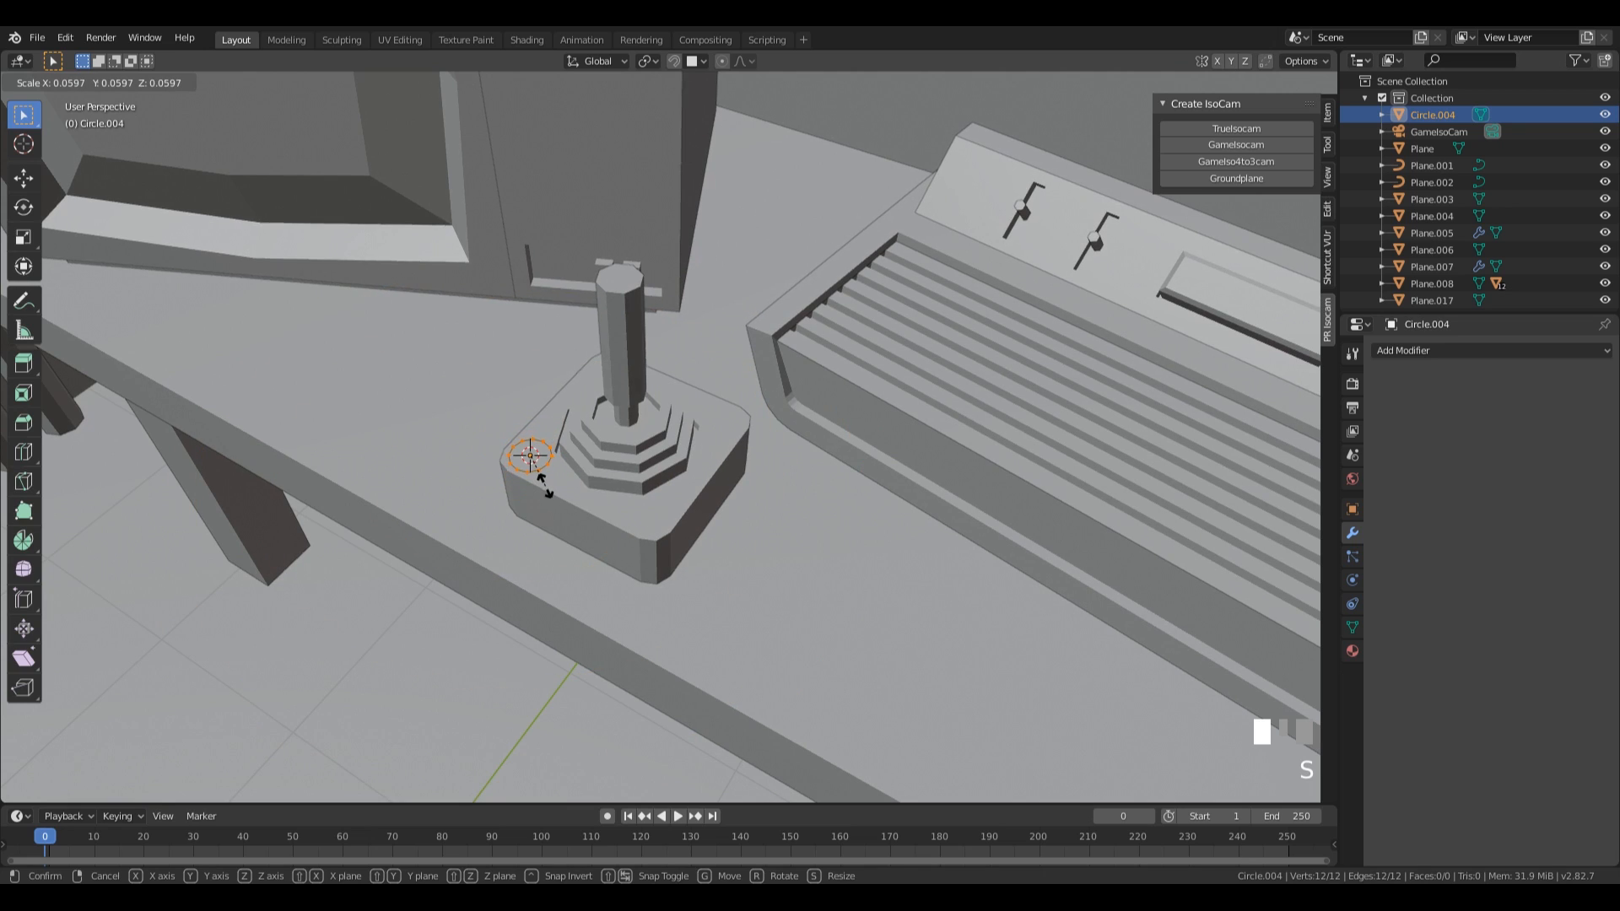
{"action": "left_click", "coordinate": [546, 487]}
{"action": "key", "text": "f"}
{"action": "key", "text": "e"}
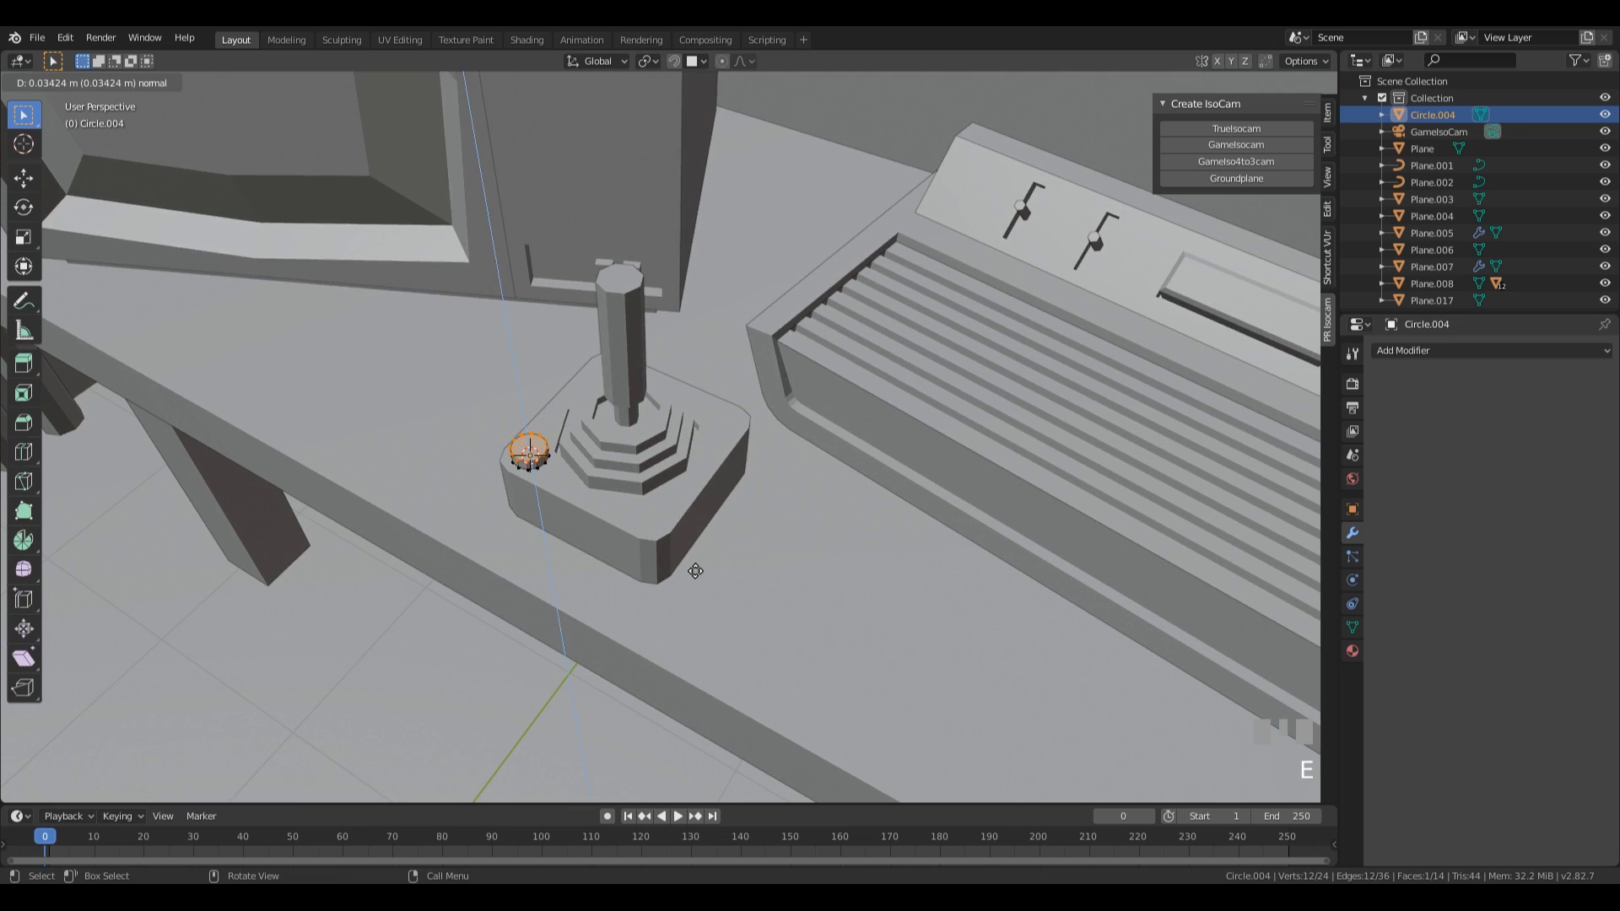
{"action": "left_click", "coordinate": [693, 571]}
{"action": "key", "text": "Tab"}
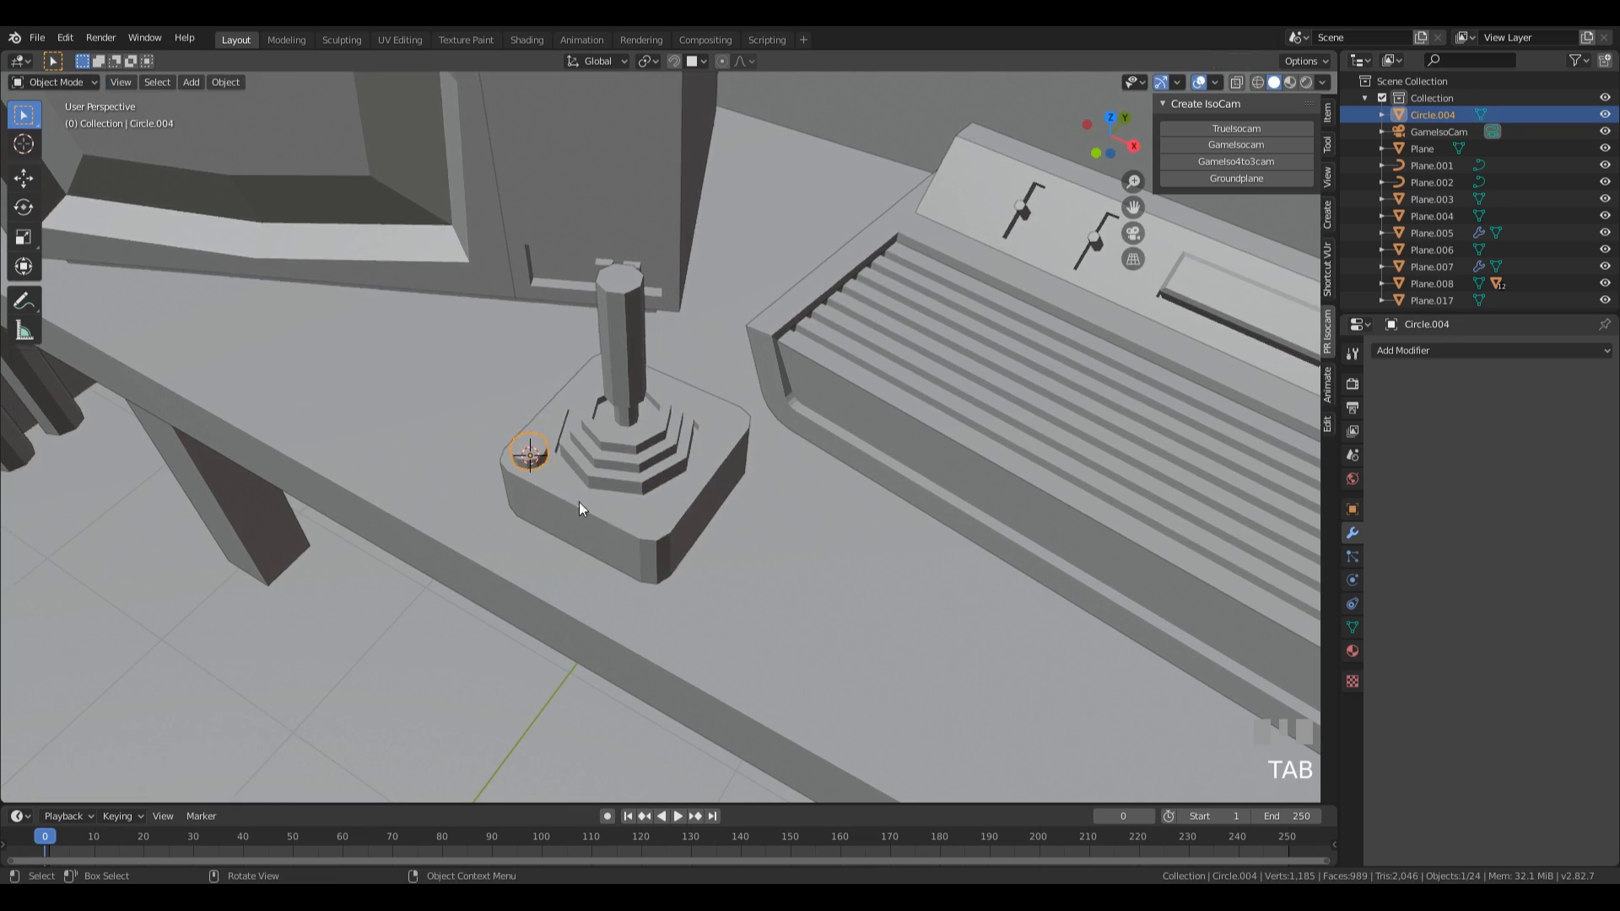
Fine-tune the height of the button's top face along Z and return to Object Mode.
{"action": "middle_click_drag", "start_coordinate": [681, 518], "coordinate": [779, 435]}
{"action": "key", "text": "Tab"}
{"action": "key", "text": "g"}
{"action": "key", "text": "z"}
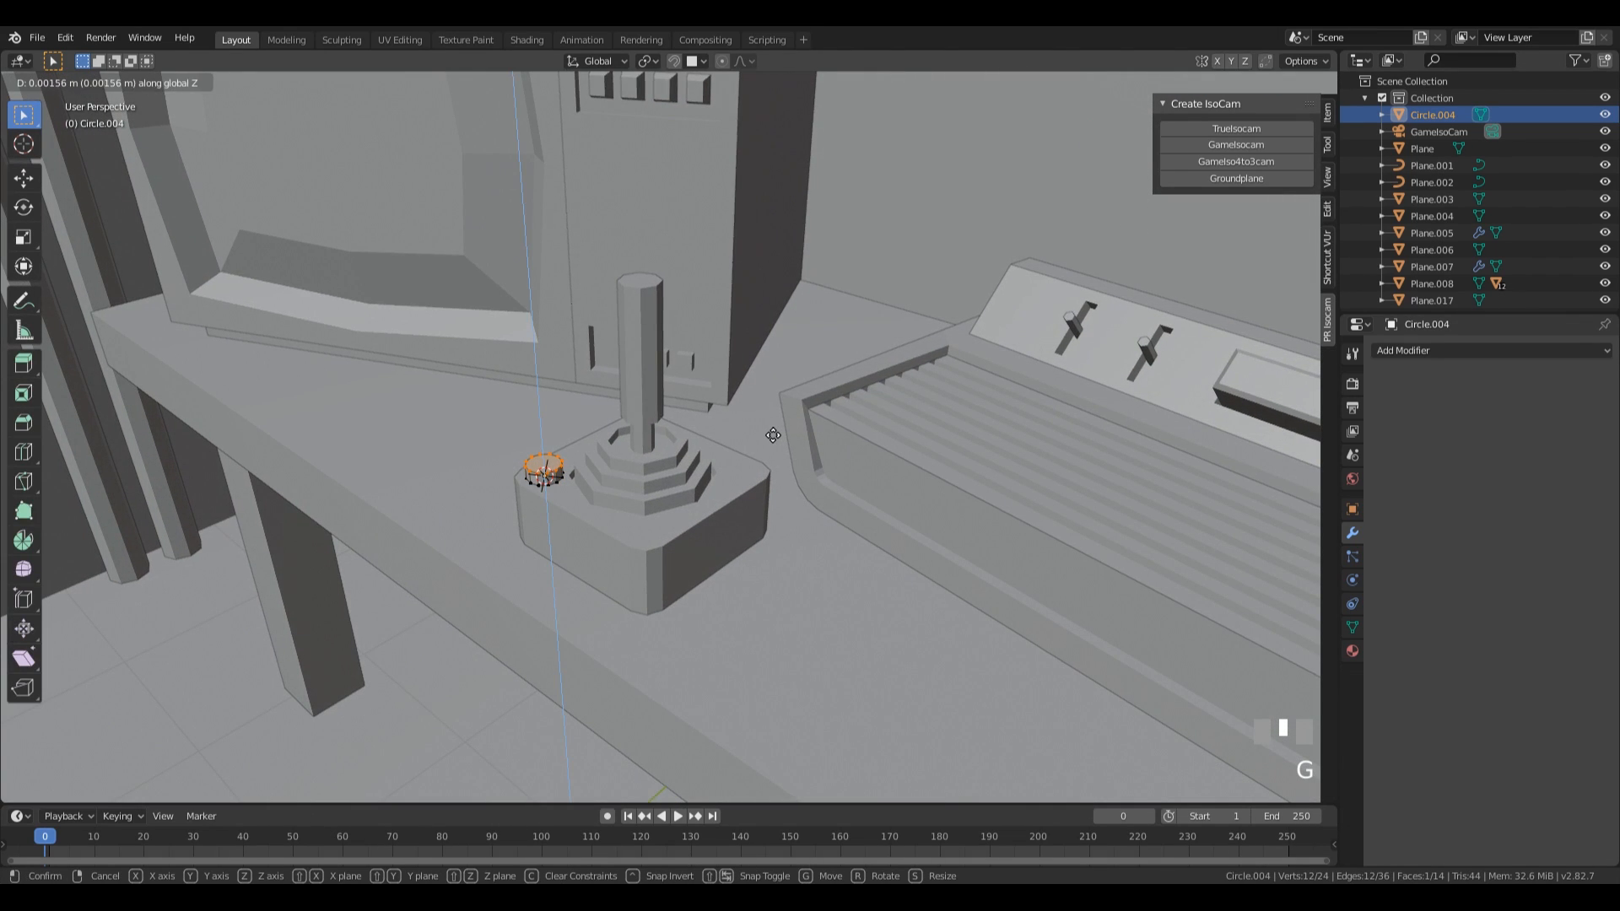
{"action": "left_click", "coordinate": [766, 440]}
{"action": "key", "text": "Tab"}
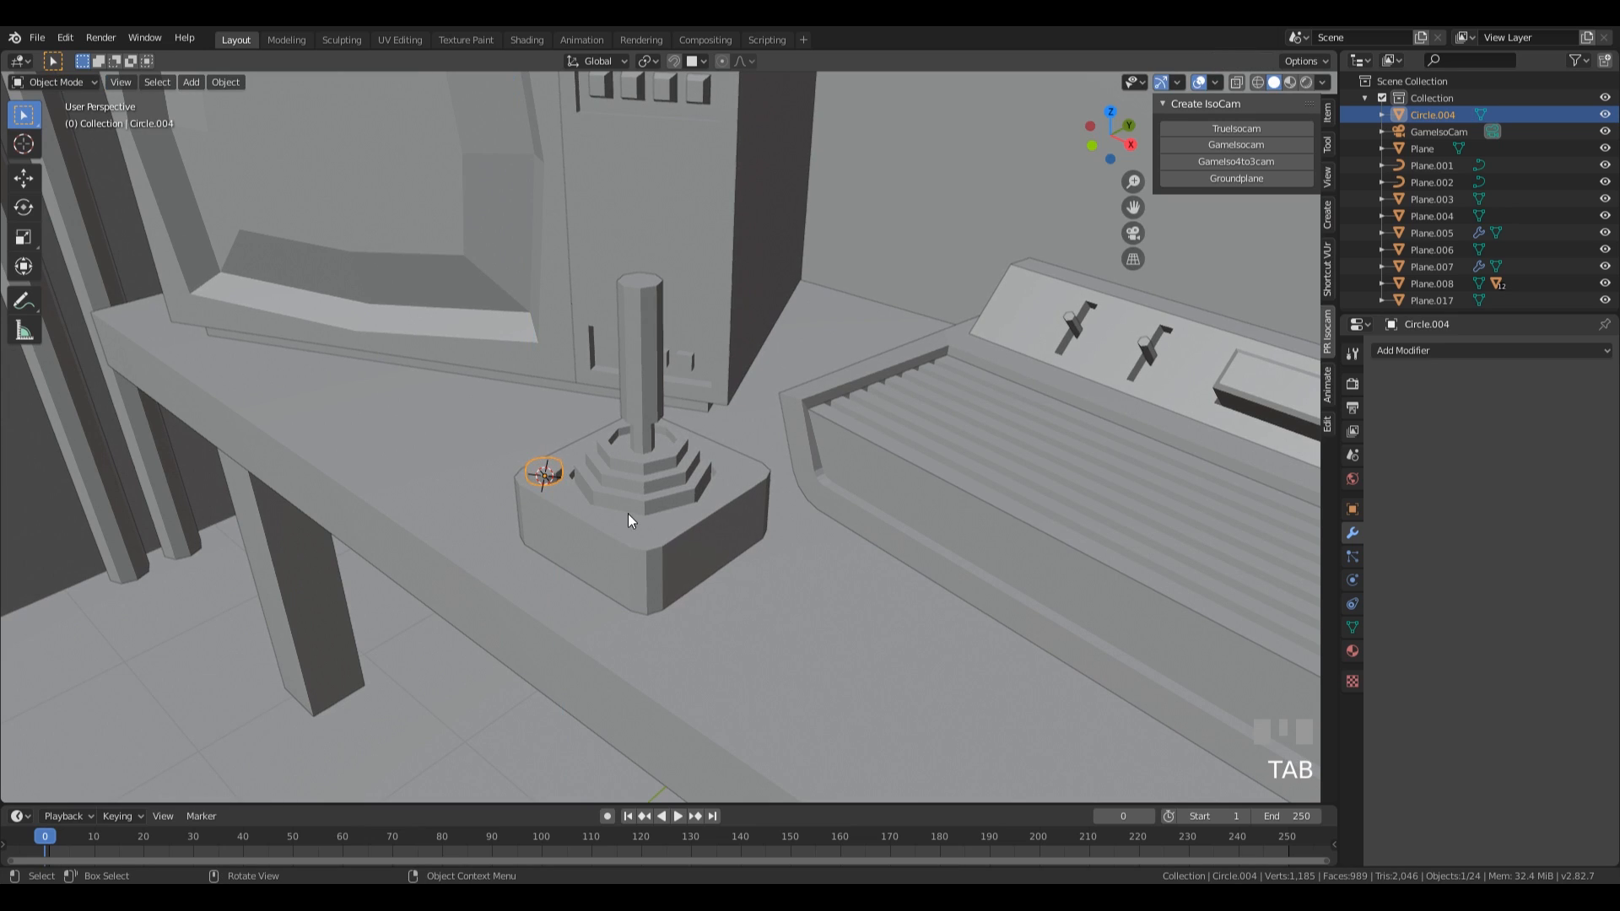
Parent the small round button to the joystick as Object with Keep Transform.
{"action": "left_click_drag", "start_coordinate": [627, 514], "coordinate": [667, 514], "text": "shift"}
{"action": "left_click", "coordinate": [583, 538]}
{"action": "left_click", "coordinate": [543, 474]}
{"action": "left_click", "coordinate": [633, 533], "text": "shift"}
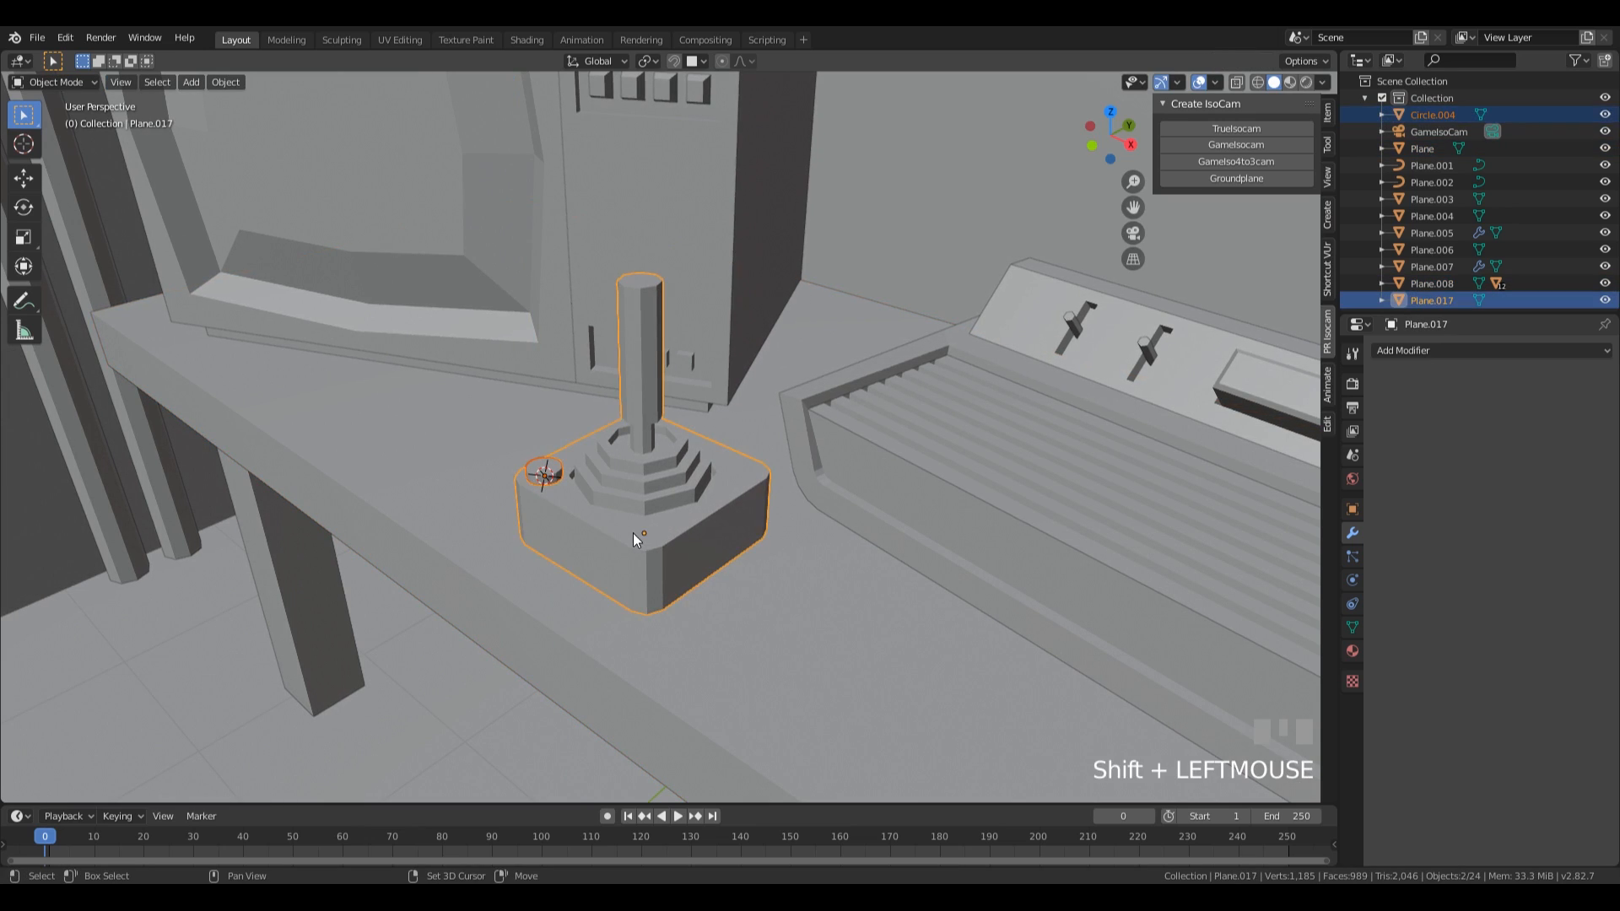
{"action": "key", "text": "ctrl+p"}
{"action": "left_click", "coordinate": [631, 531]}
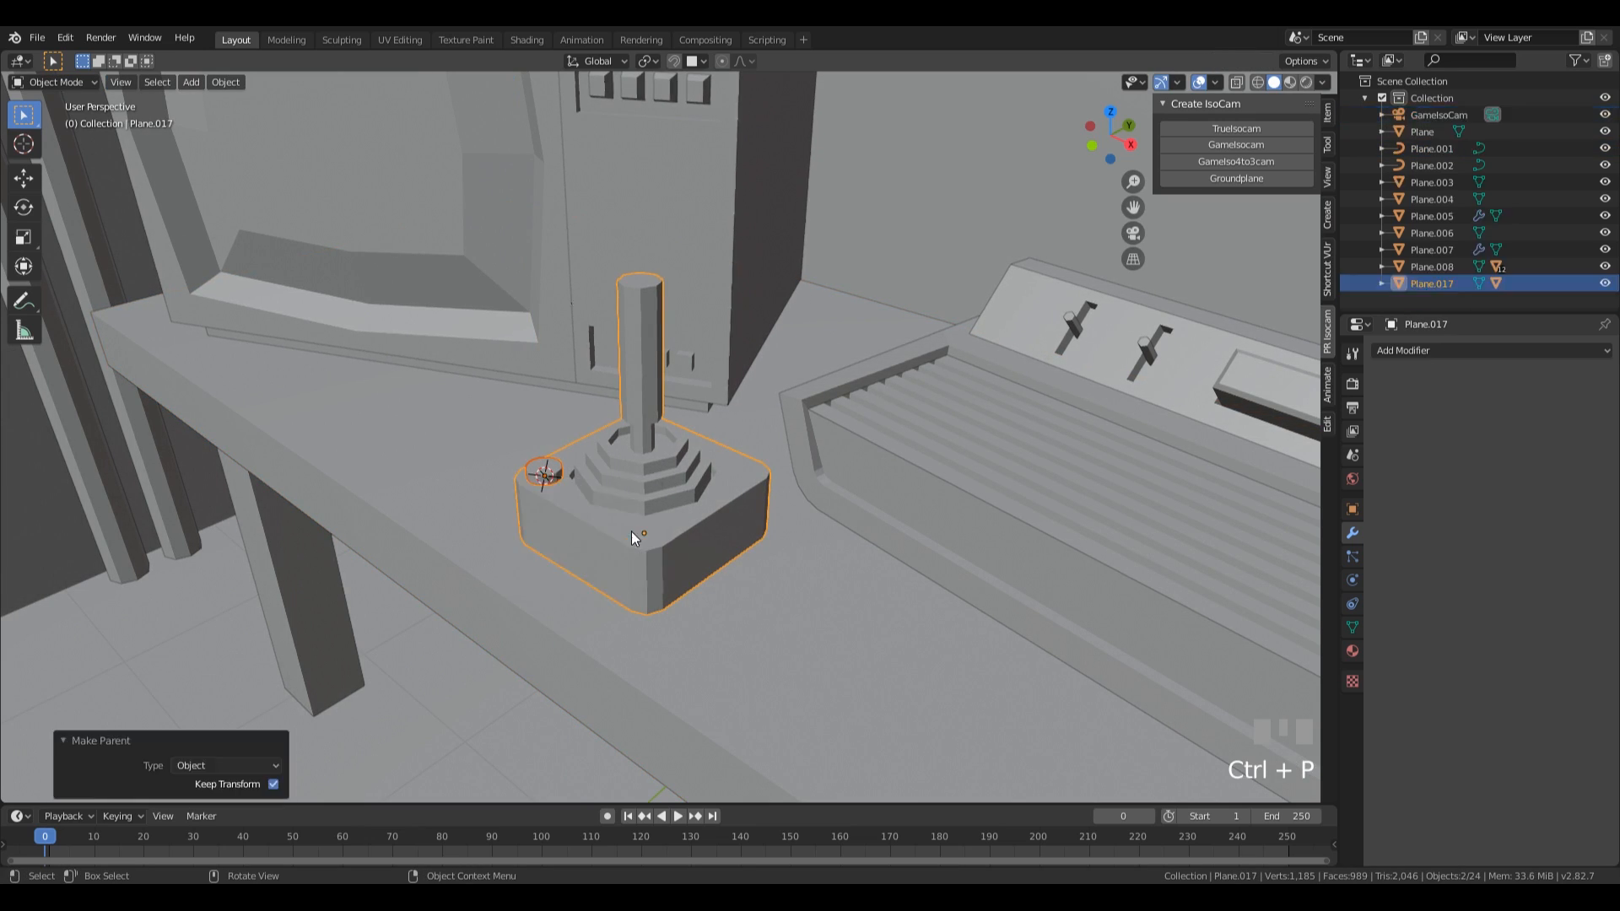
Parent the joystick to the table.
{"action": "left_click", "coordinate": [767, 636], "text": "shift"}
{"action": "key", "text": "ctrl+p"}
{"action": "left_click", "coordinate": [761, 636]}
Try scaling the table group to test its parenting, cancel the scaling and clear the selection.
{"action": "scroll", "coordinate": [748, 545], "scroll_direction": "down", "scroll_amount": 5}
{"action": "left_click", "coordinate": [719, 540]}
{"action": "key", "text": "s"}
{"action": "key", "text": "Escape"}
{"action": "left_click", "coordinate": [823, 565]}
{"action": "key", "text": "s"}
{"action": "key", "text": "Escape"}
{"action": "middle_click_drag", "start_coordinate": [845, 508], "coordinate": [887, 420]}
{"action": "key", "text": "alt+a"}
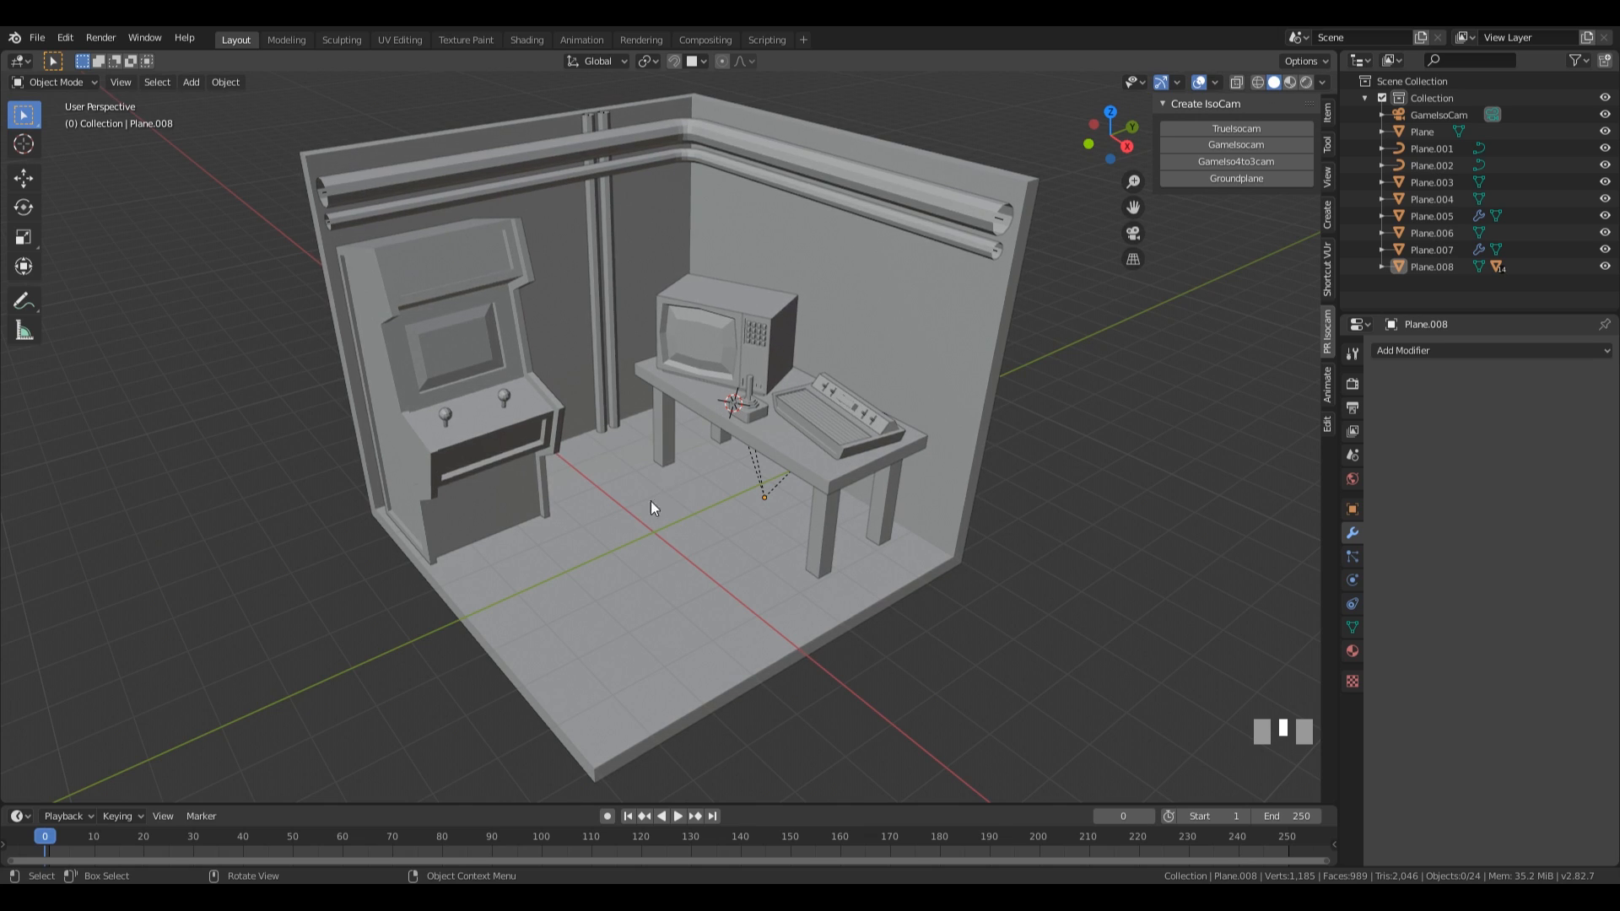
Select the arcade cabinet, cancel a trial scaling and clear the cabinet's scale.
{"action": "left_click", "coordinate": [447, 417]}
{"action": "left_click", "coordinate": [505, 398]}
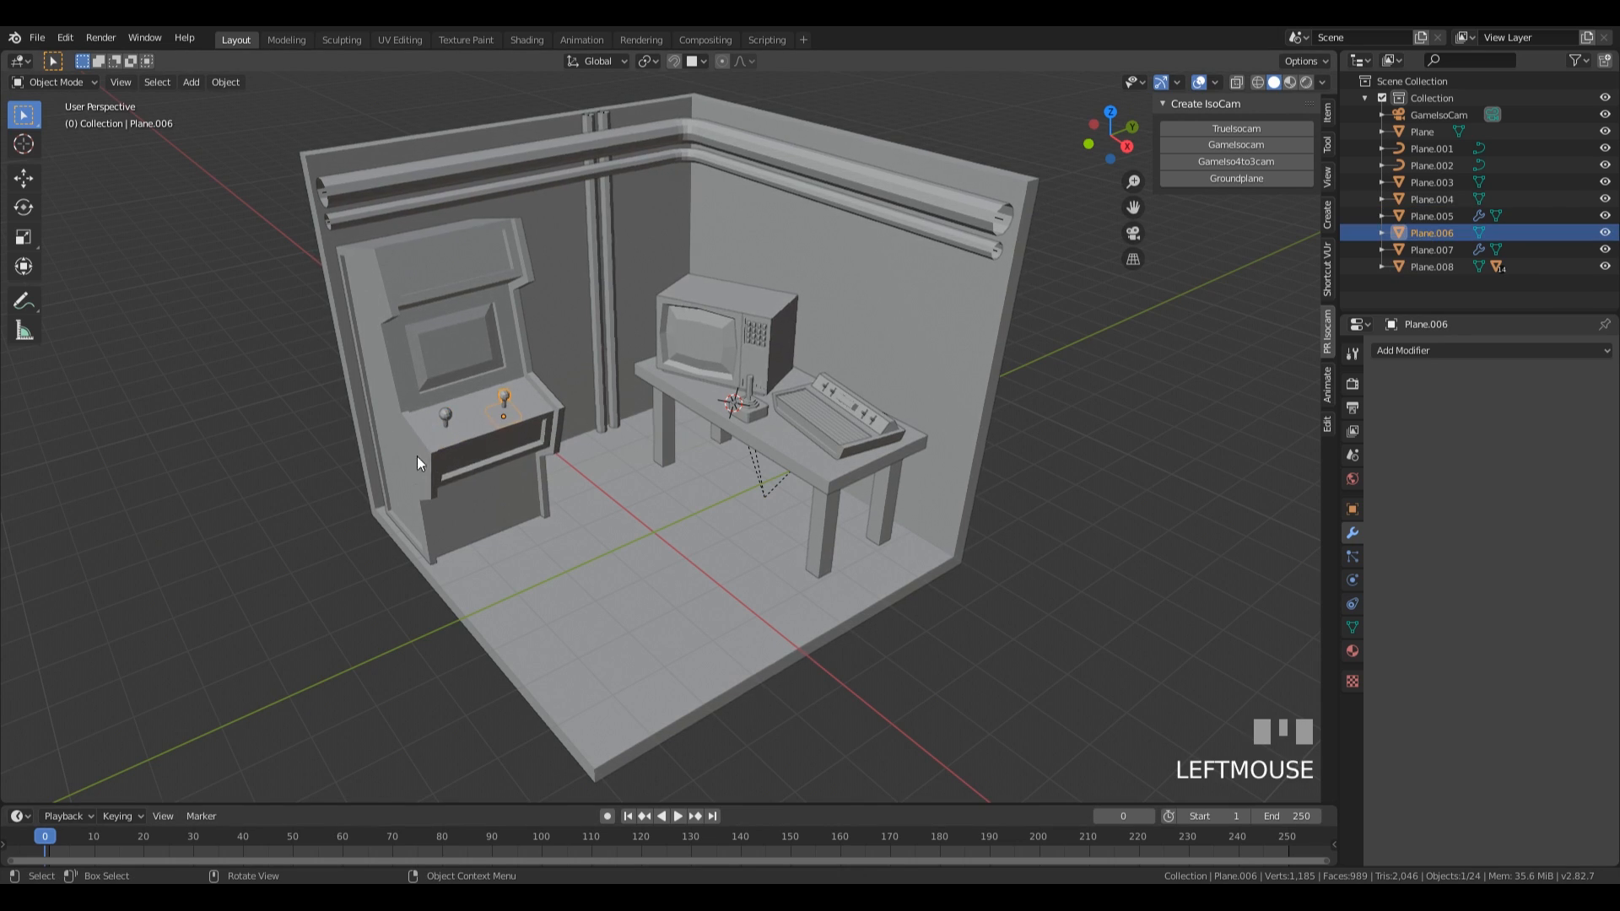
{"action": "left_click", "coordinate": [469, 449]}
{"action": "key", "text": "s"}
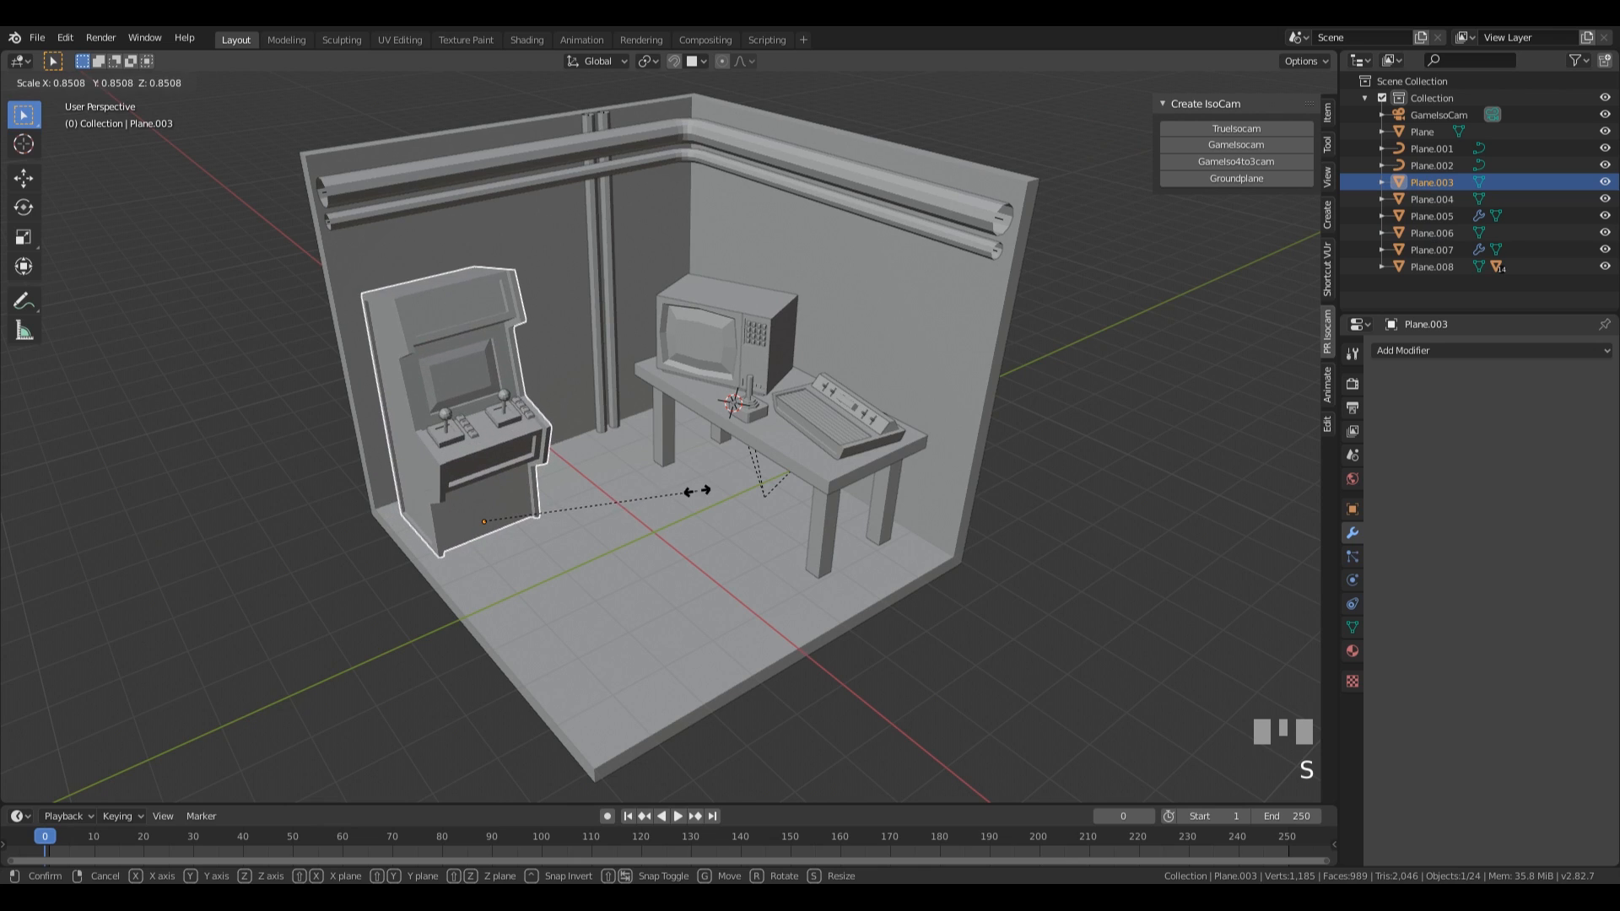
{"action": "key", "text": "Escape"}
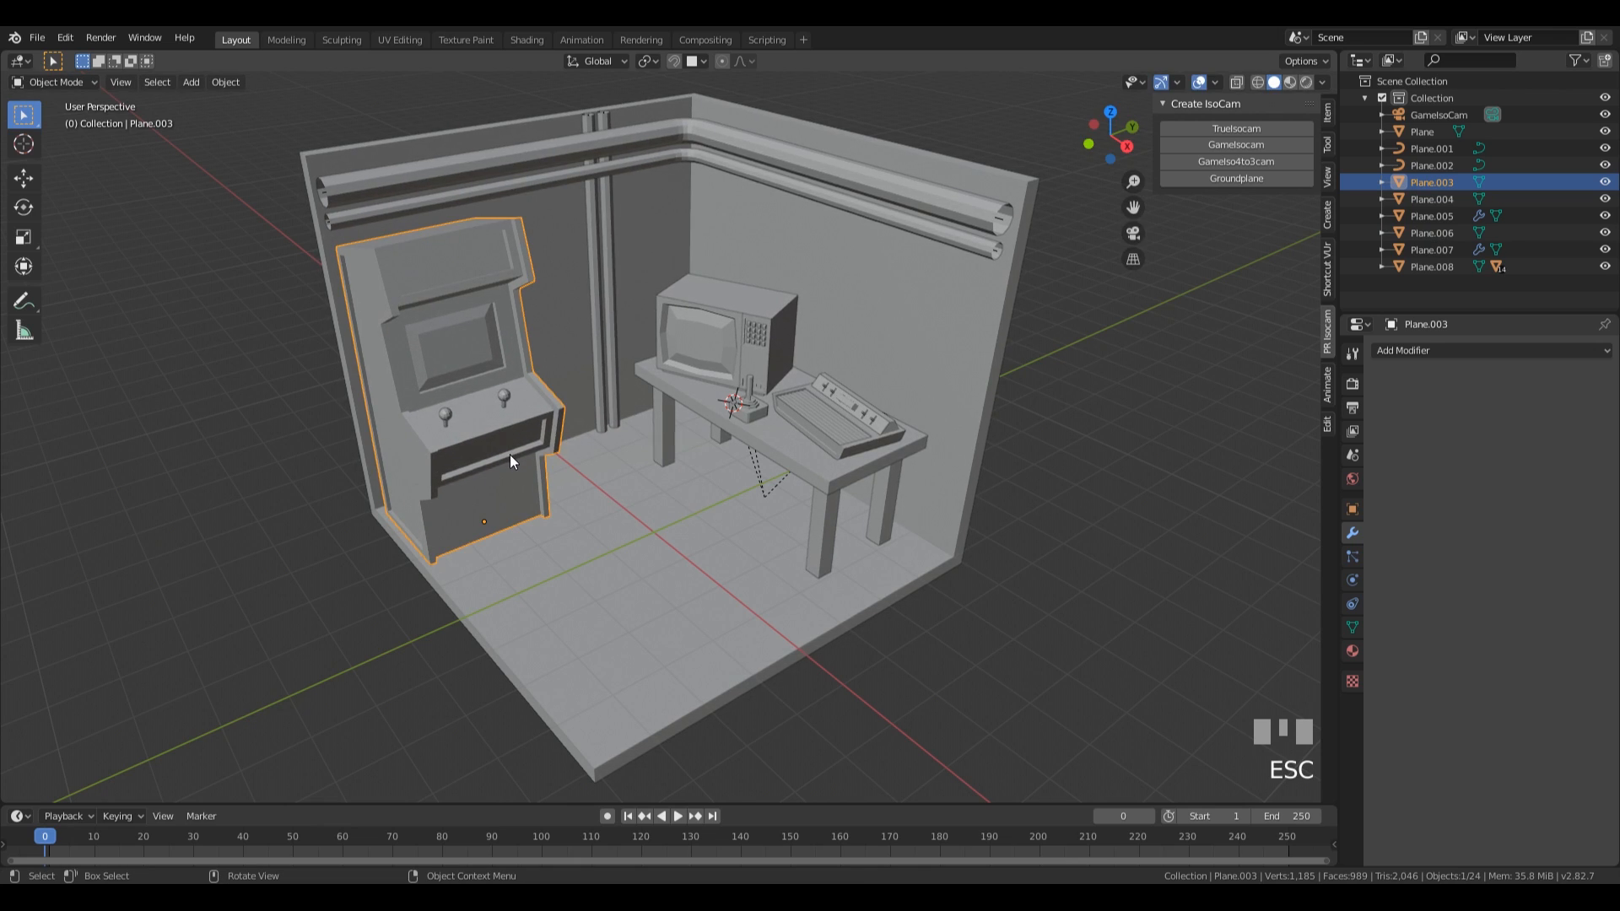
{"action": "key", "text": "alt+s"}
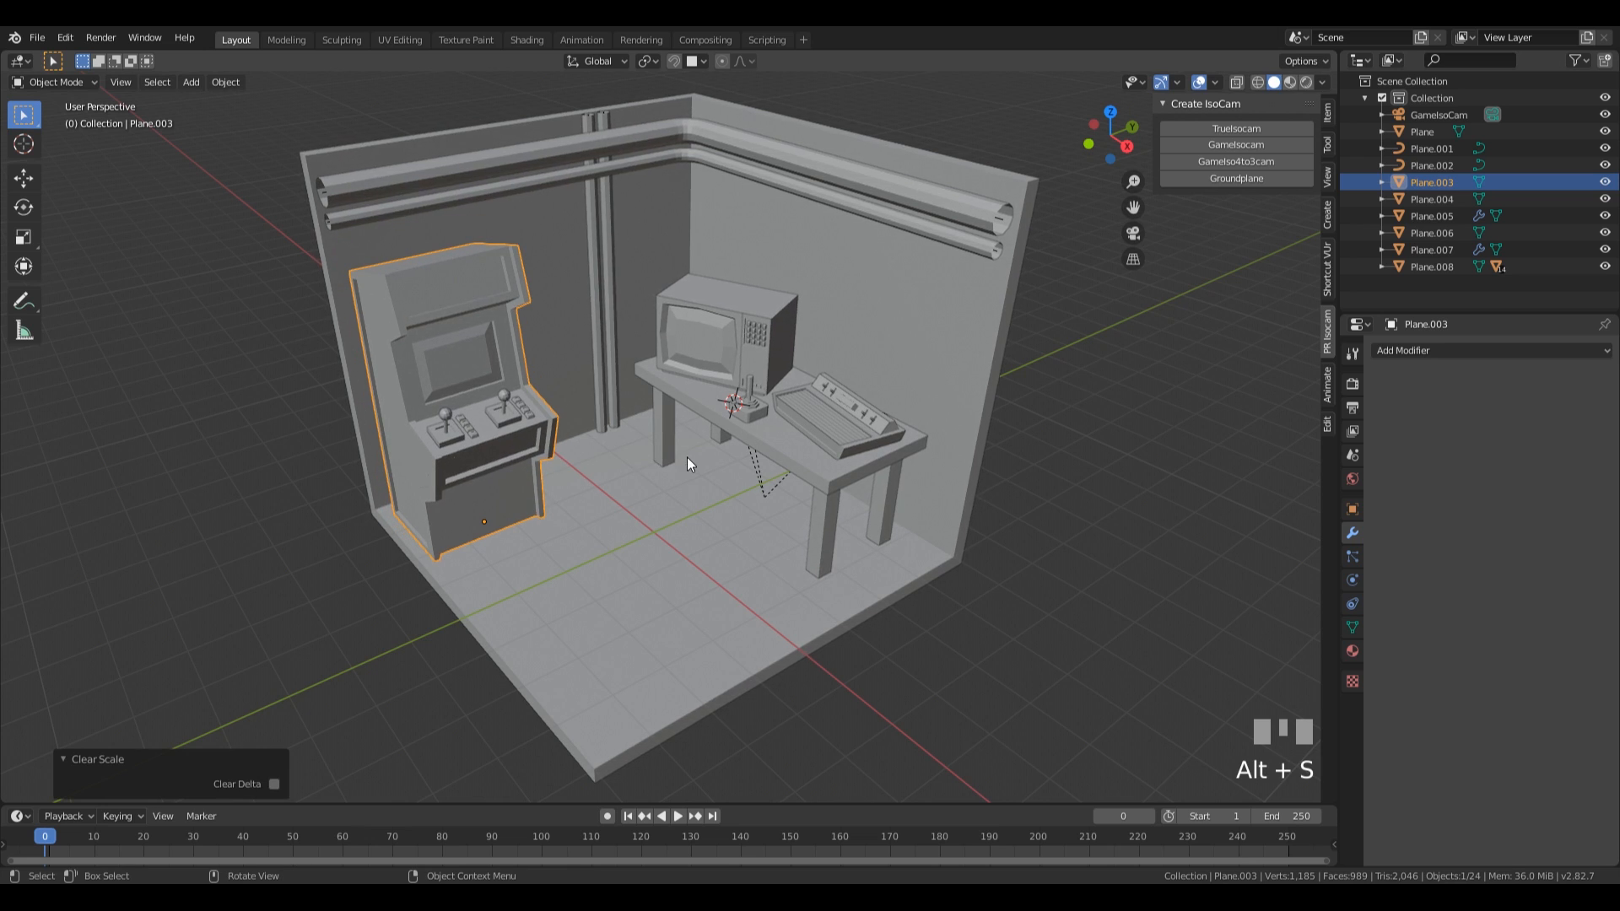
Parent the arcade machine's joysticks, their plates and the button rows to the cabinet.
{"action": "middle_click_drag", "start_coordinate": [600, 442], "coordinate": [545, 452]}
{"action": "left_click", "coordinate": [478, 448]}
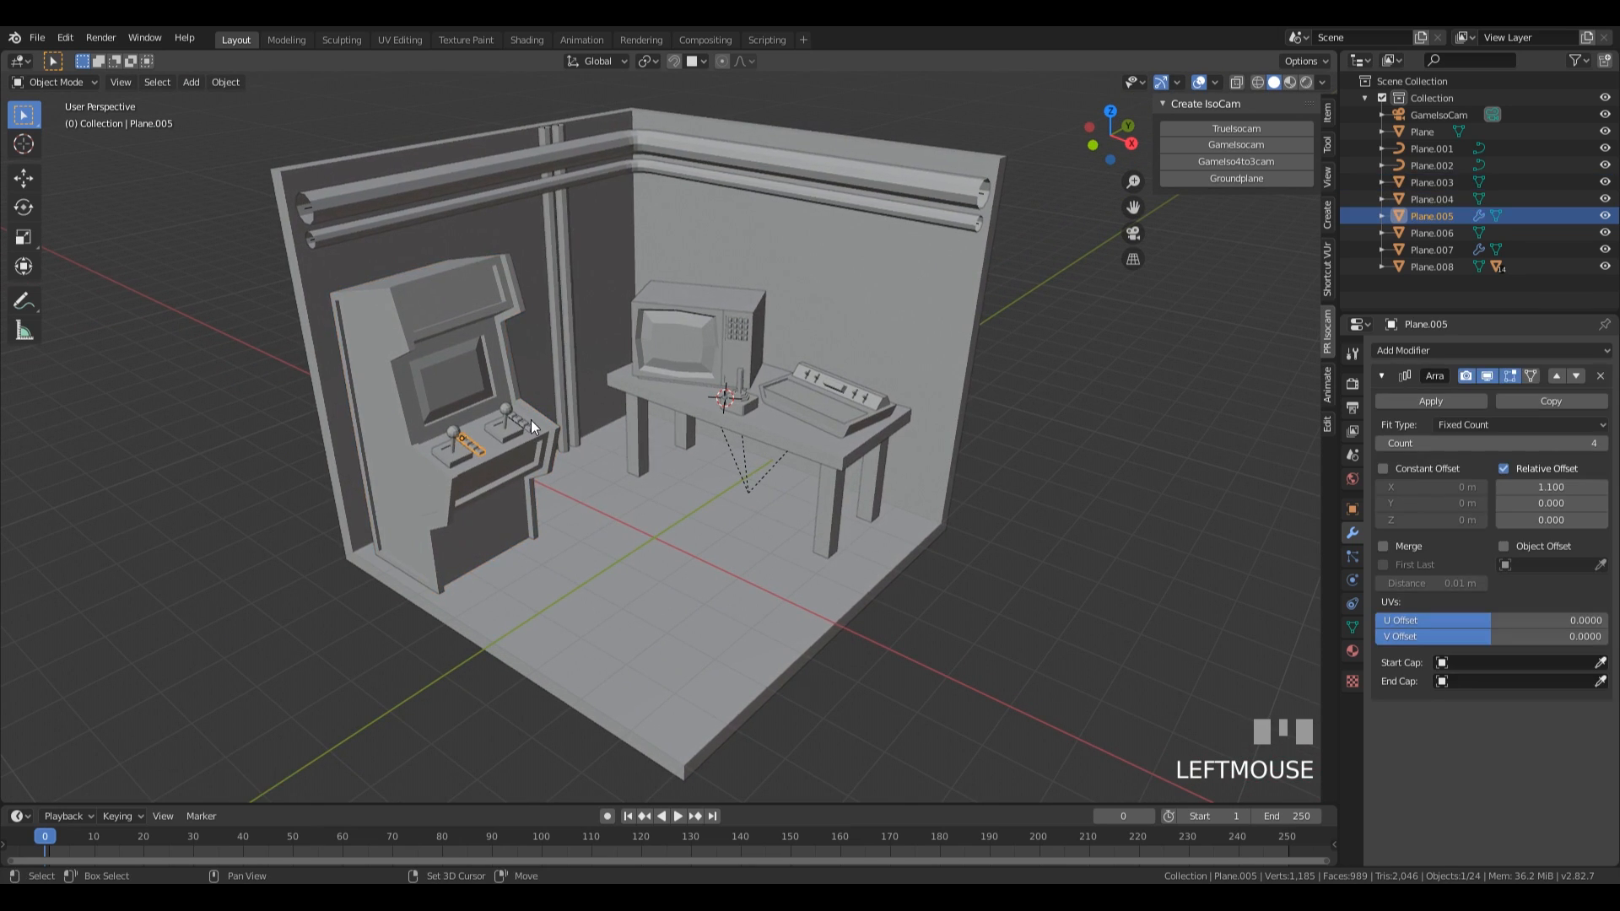
{"action": "left_click", "coordinate": [528, 422], "text": "shift"}
{"action": "left_click", "coordinate": [459, 454], "text": "shift"}
{"action": "left_click", "coordinate": [459, 454], "text": "shift"}
{"action": "left_click", "coordinate": [393, 456], "text": "shift"}
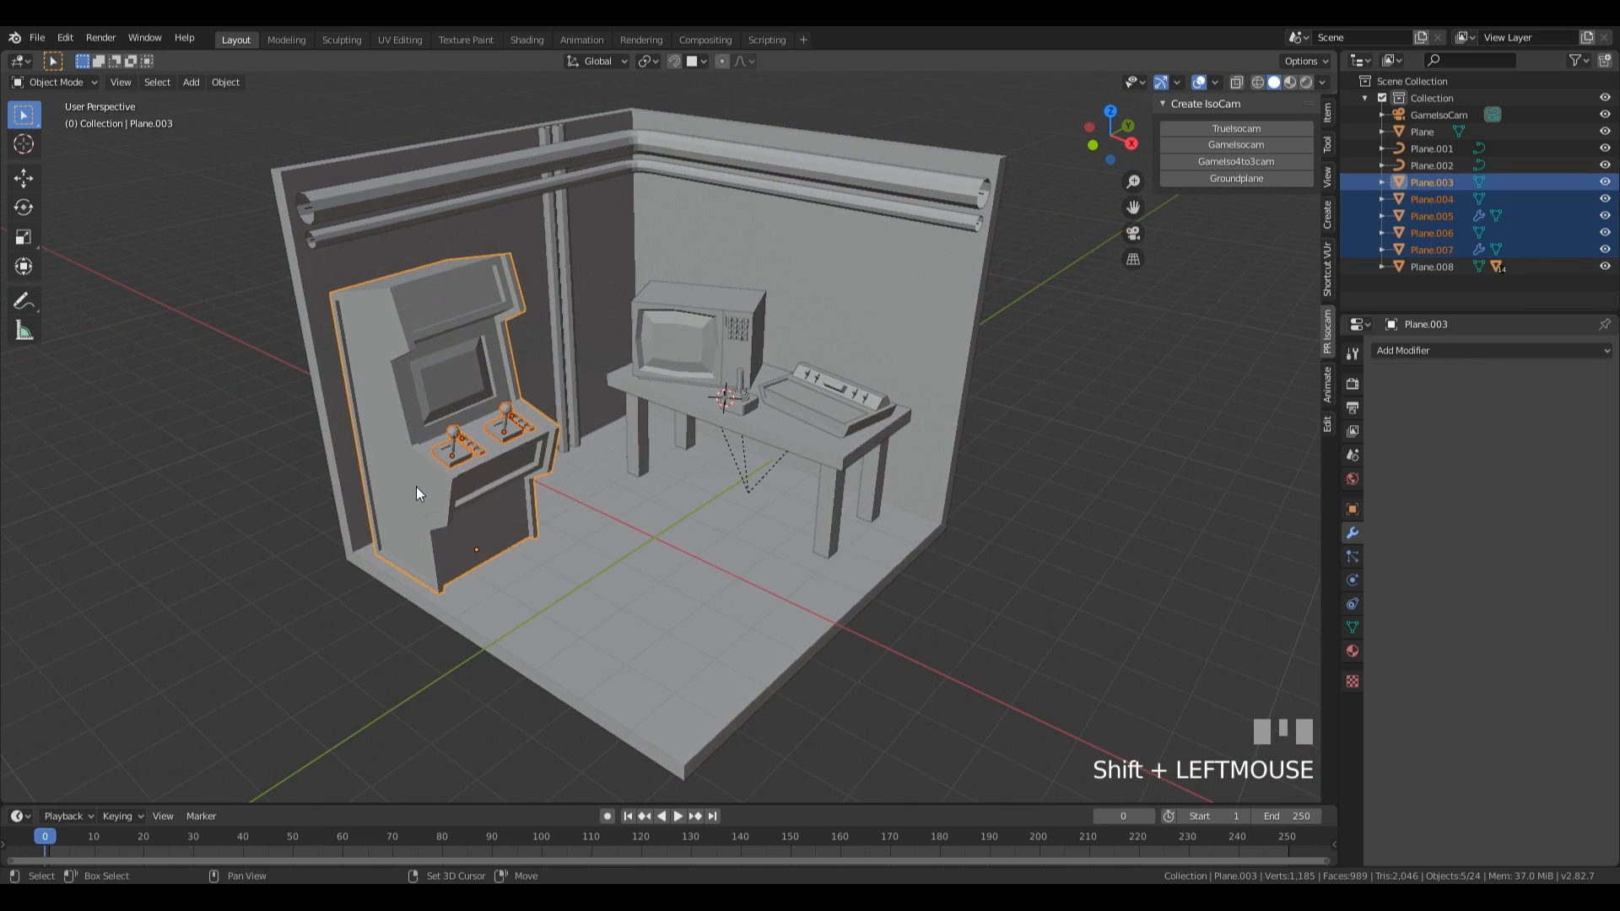
{"action": "key", "text": "ctrl+p"}
{"action": "left_click", "coordinate": [414, 489]}
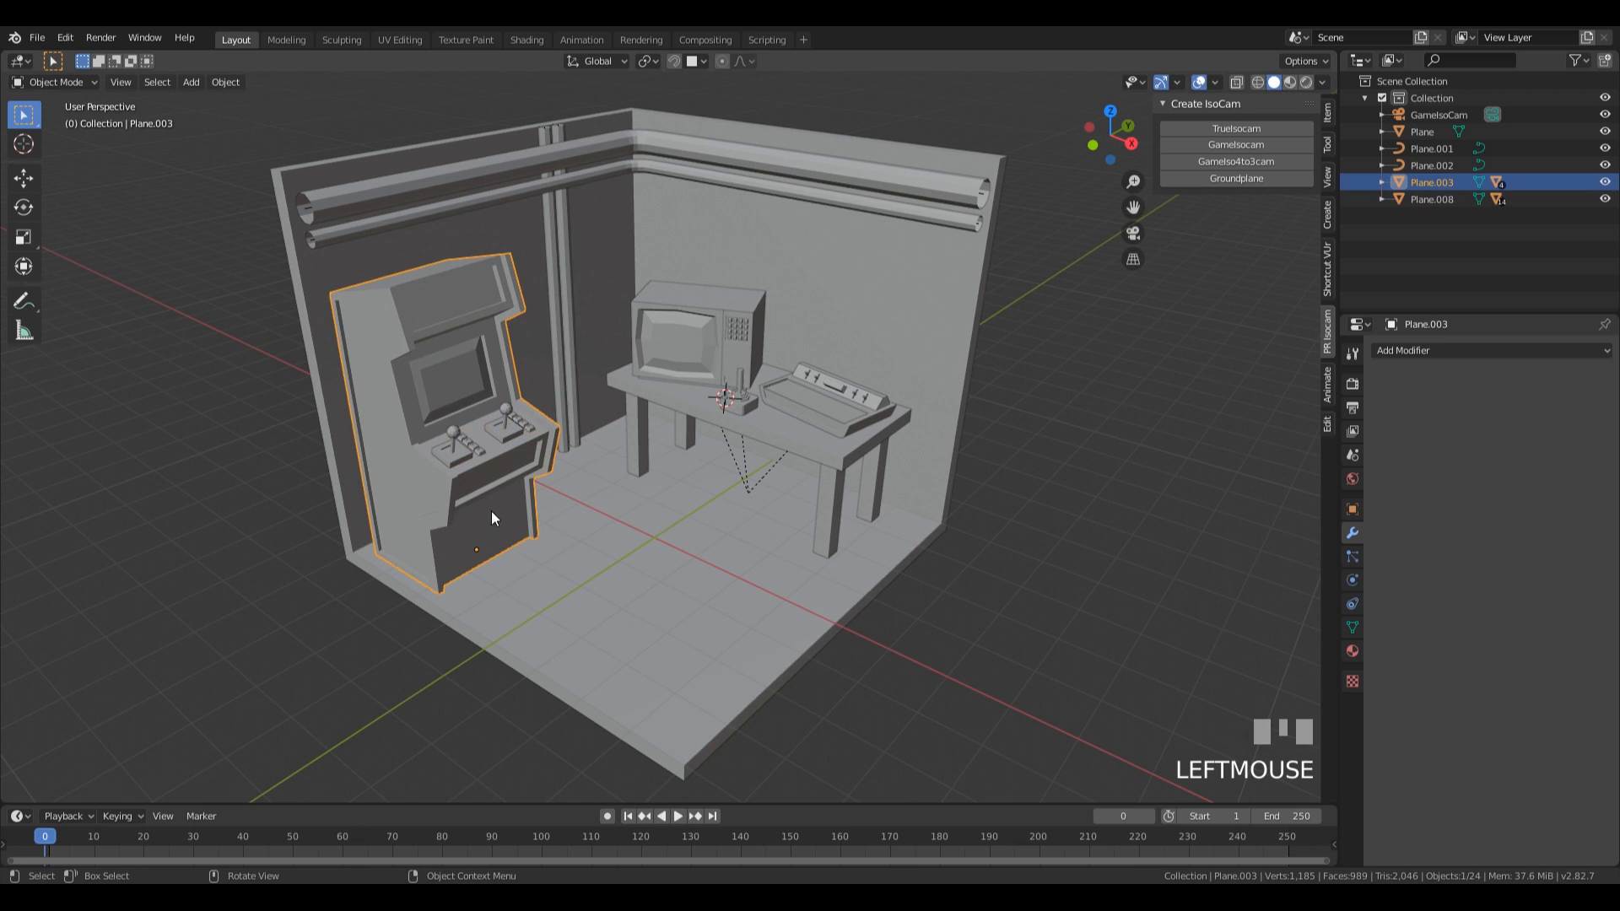
Scale the arcade cabinet with its controls by 1.080 and look through the camera.
{"action": "key", "text": "s"}
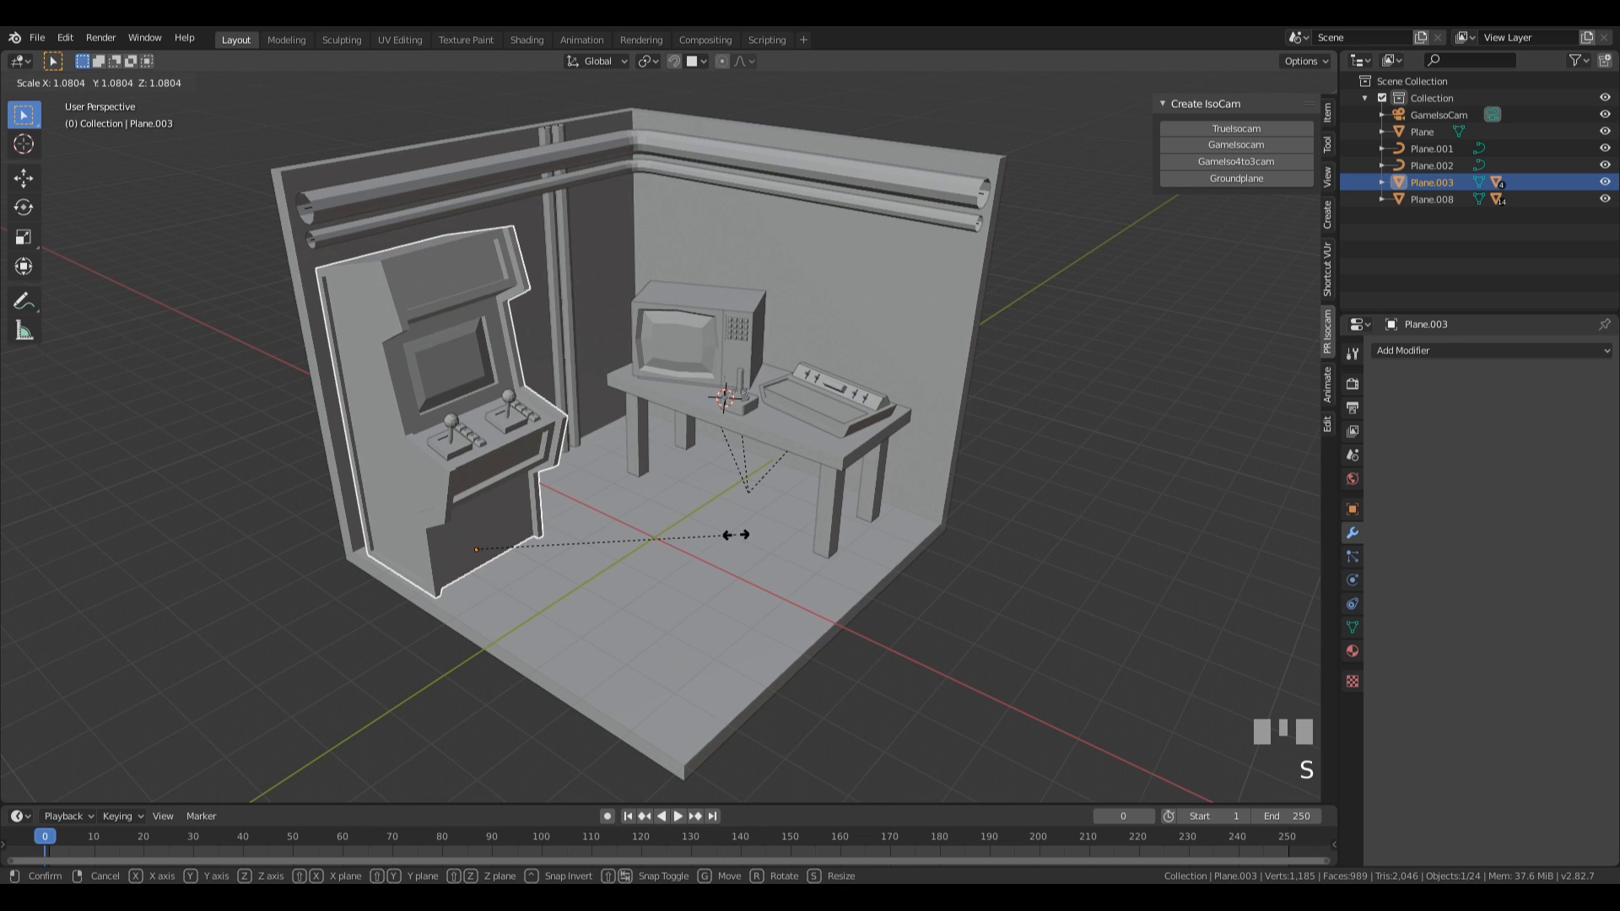
{"action": "left_click", "coordinate": [735, 535]}
{"action": "key", "text": "KP_0"}
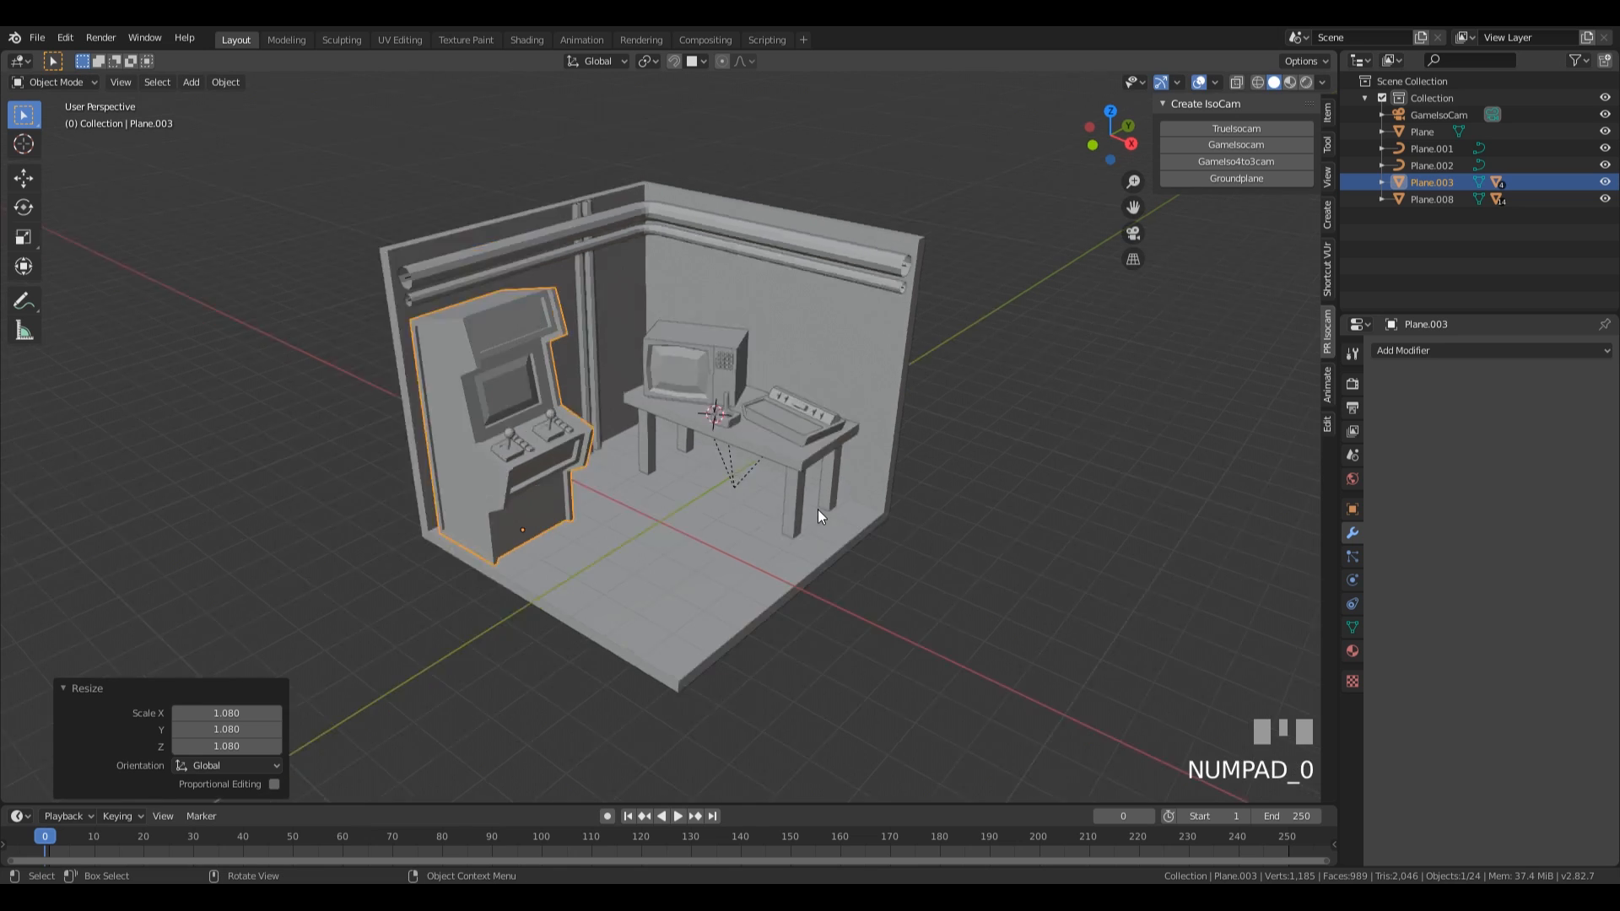
{"action": "scroll", "coordinate": [830, 403], "scroll_direction": "down", "scroll_amount": 1}
Reset the 3D cursor to the world origin, add a plane there and scale it by 22.998 as a ground surface.
{"action": "key", "text": "shift+s"}
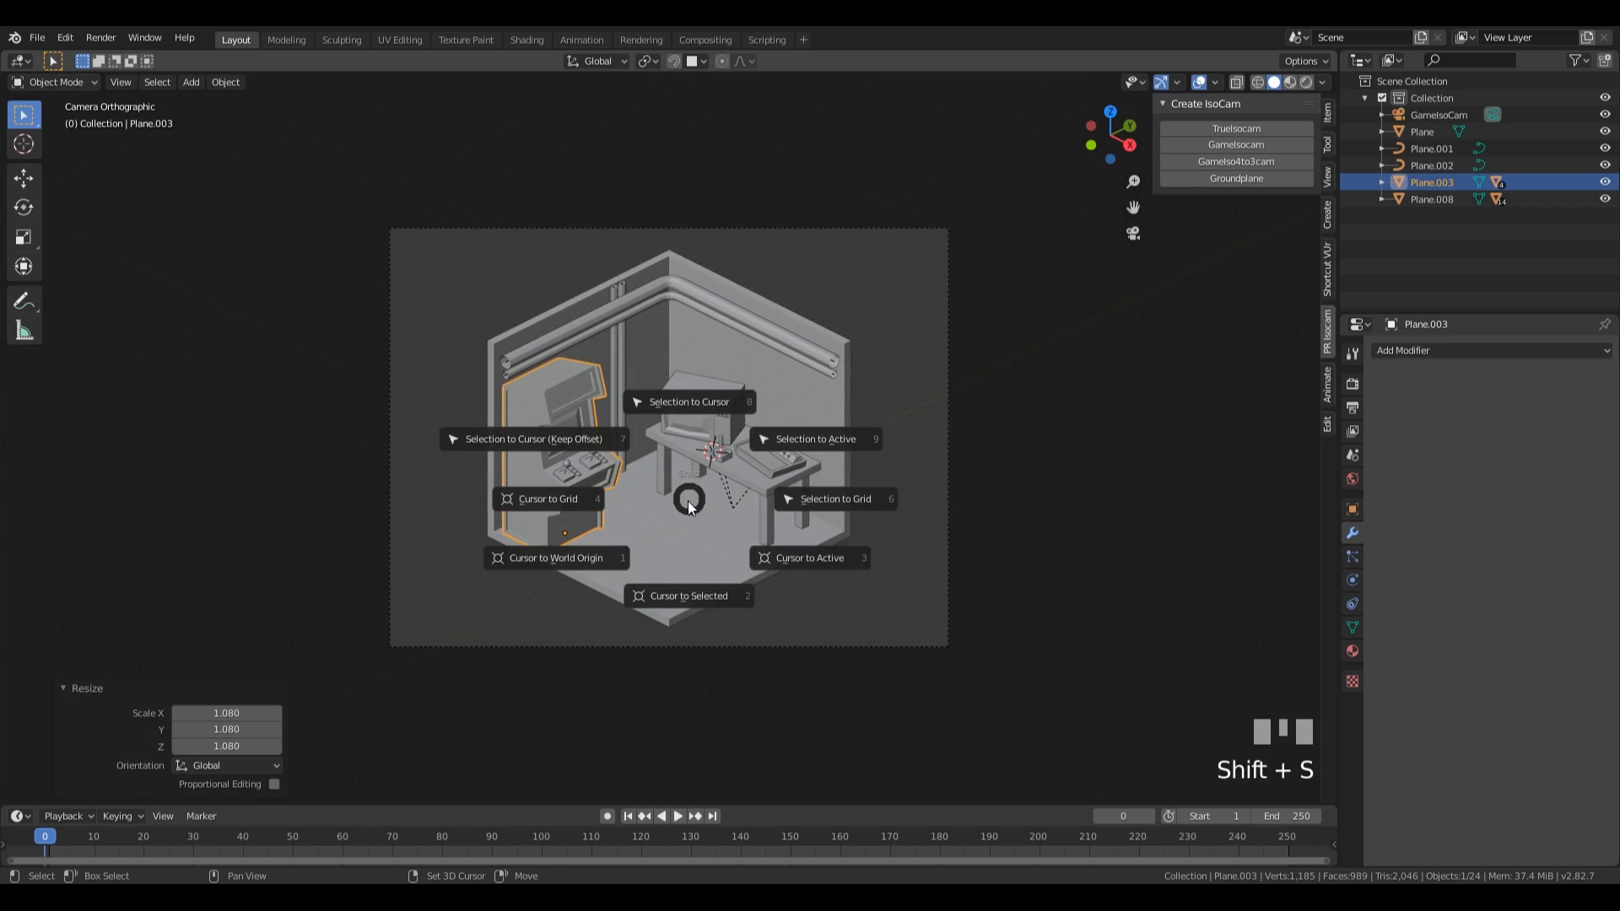
{"action": "left_click", "coordinate": [557, 572]}
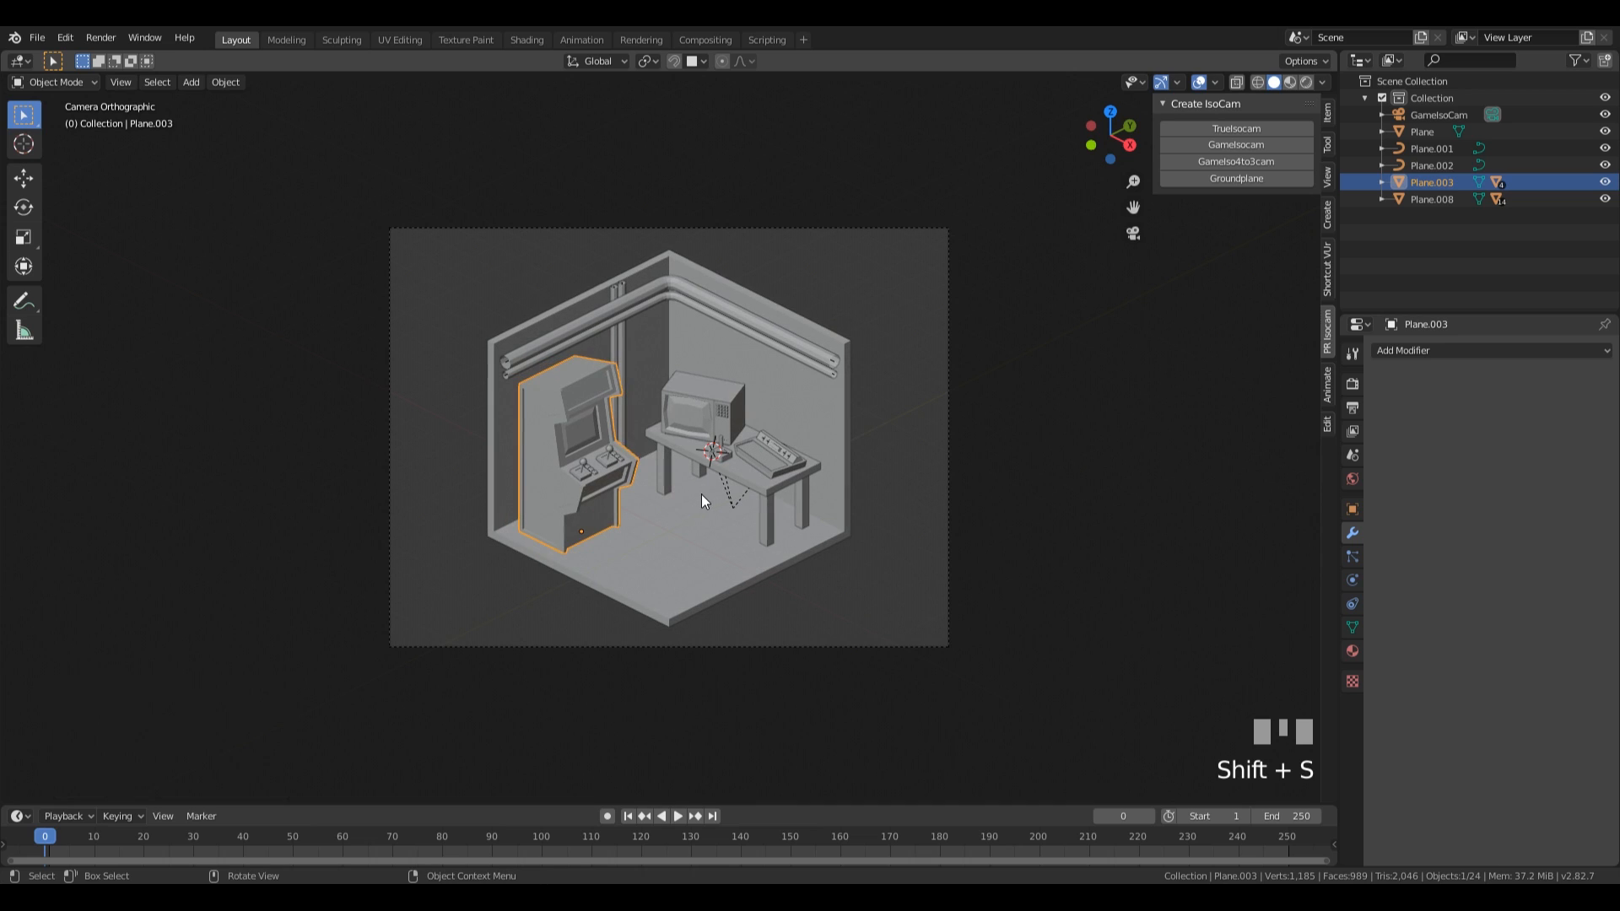
{"action": "key", "text": "shift+s"}
{"action": "left_click", "coordinate": [578, 563]}
{"action": "key", "text": "shift+a"}
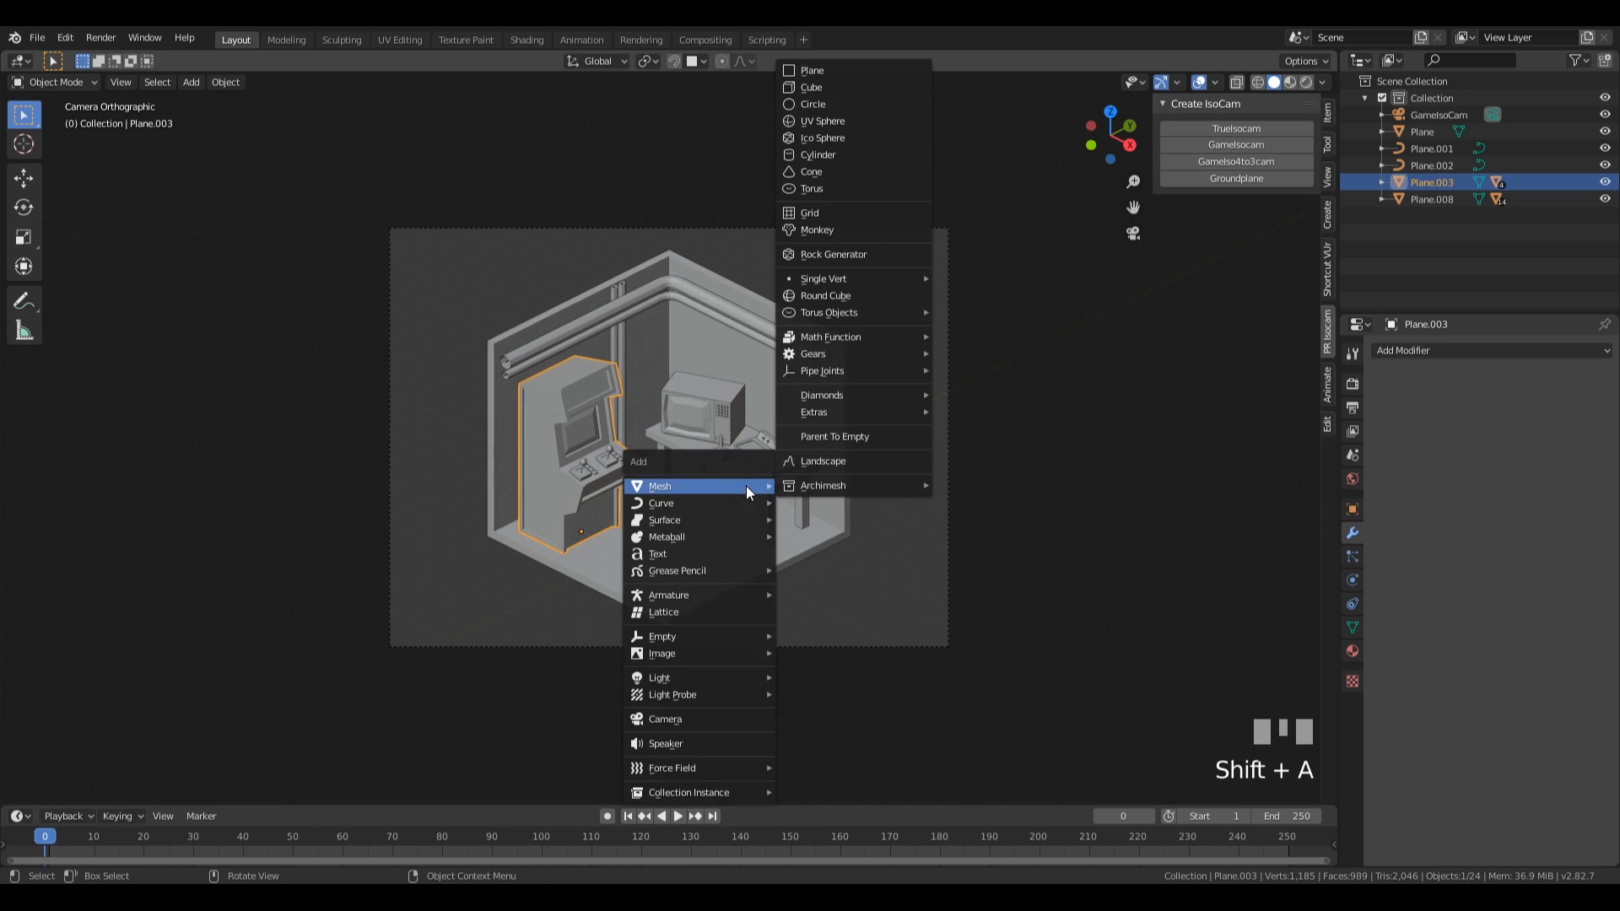
{"action": "left_click", "coordinate": [806, 67]}
{"action": "key", "text": "s"}
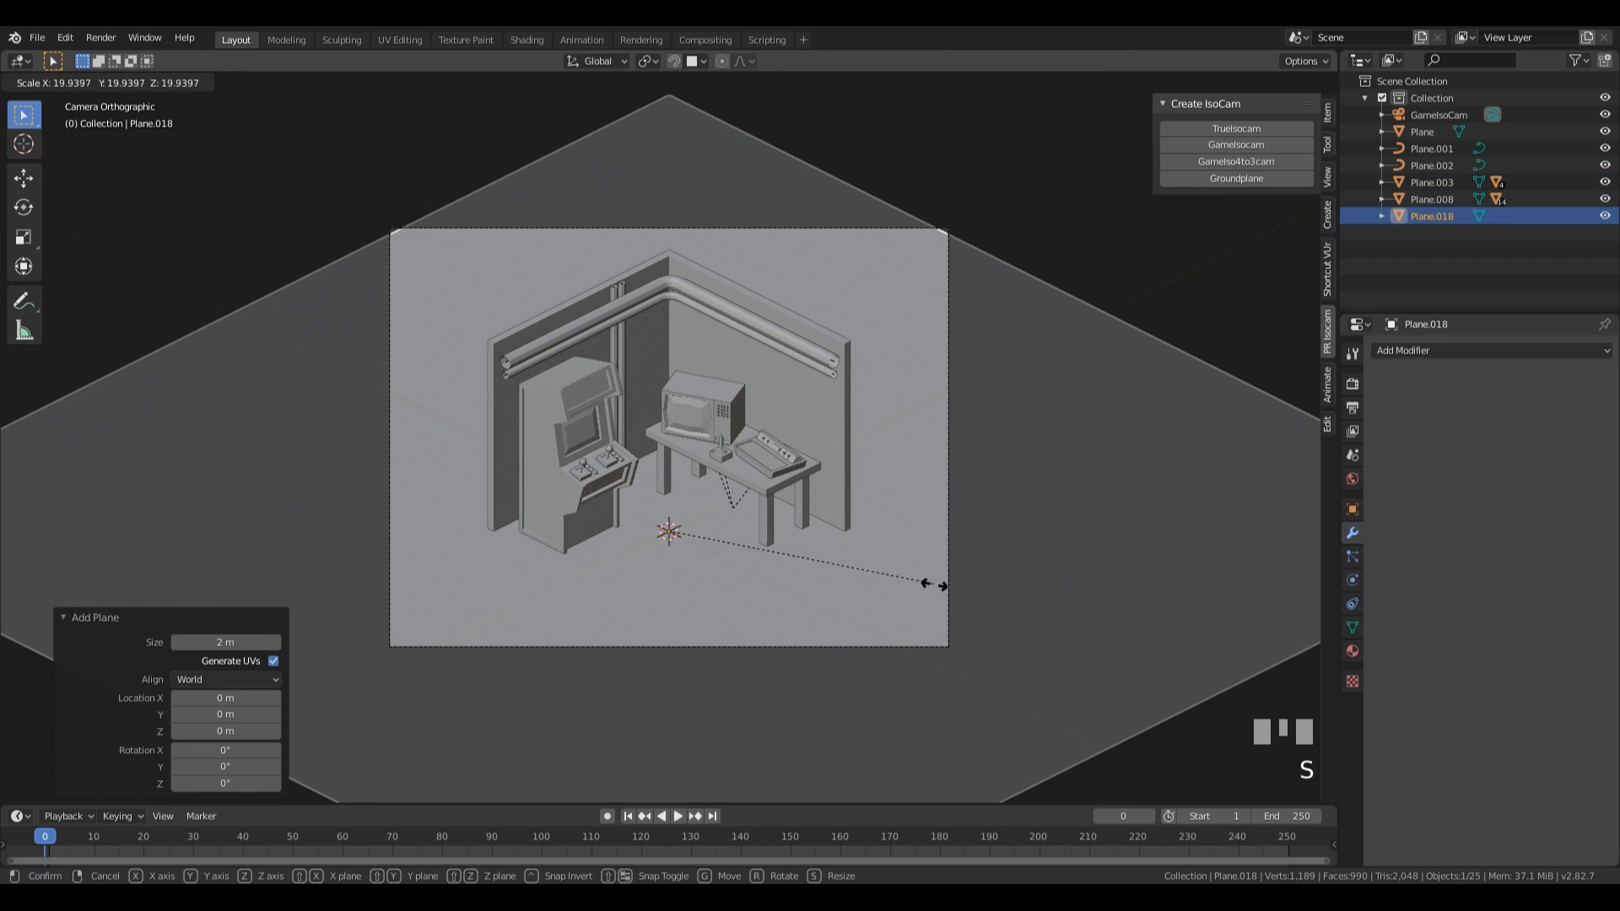
{"action": "left_click", "coordinate": [972, 601]}
In front view, move the ground plane down 0.296 m along Z towards the room's underside, and return to the camera view.
{"action": "key", "text": "KP_1"}
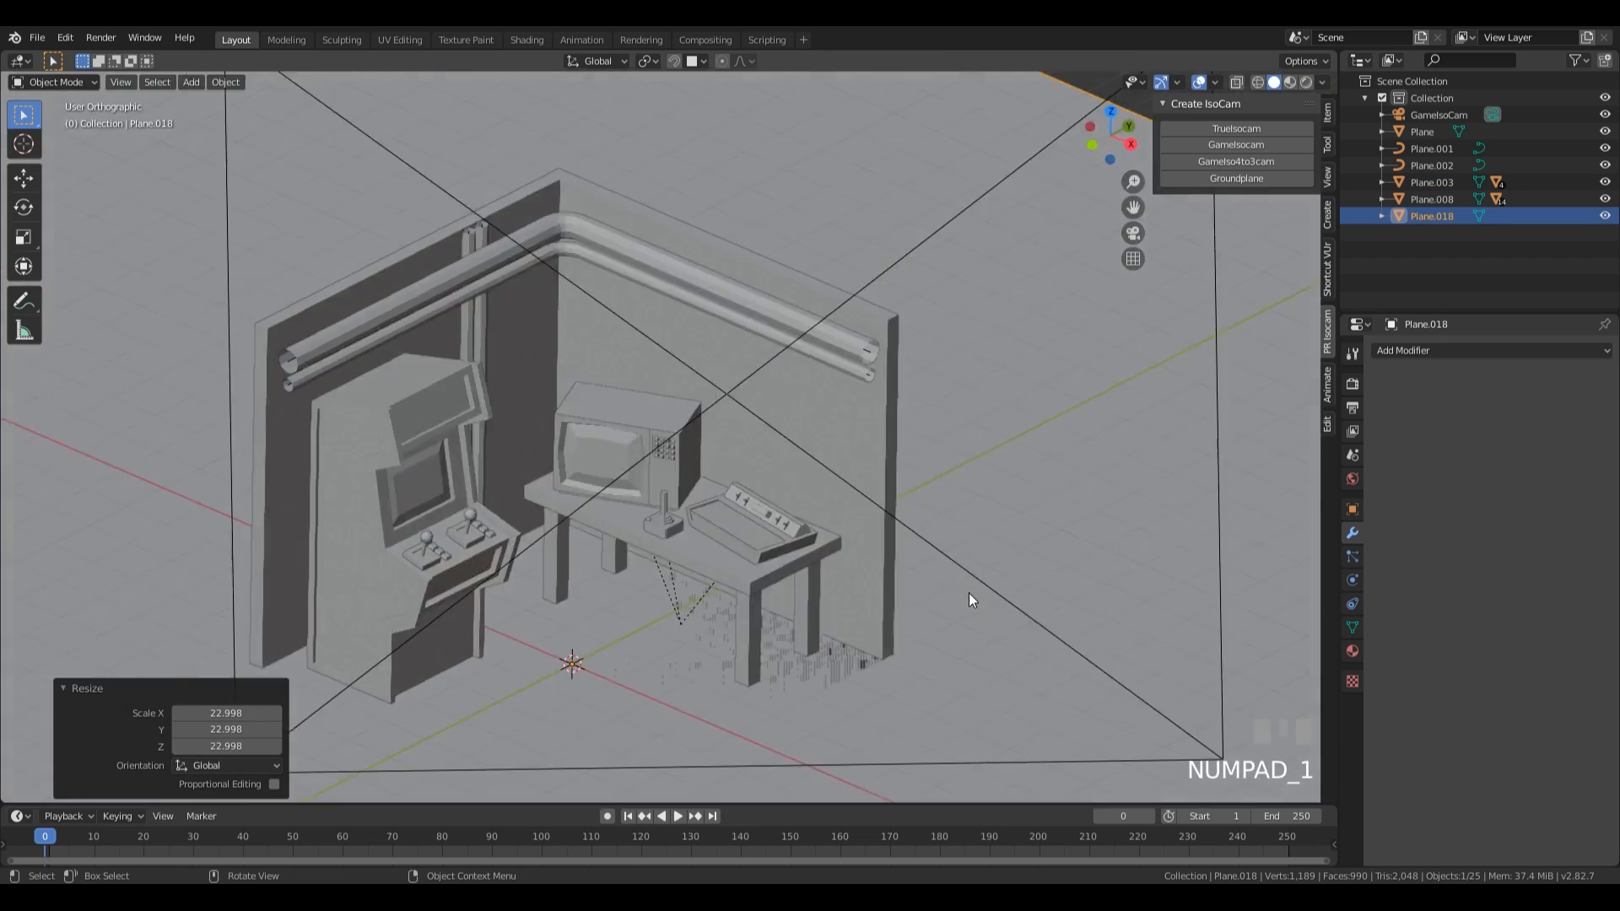
{"action": "scroll", "coordinate": [928, 629], "scroll_direction": "up", "scroll_amount": 4}
{"action": "key", "text": "g"}
{"action": "key", "text": "z"}
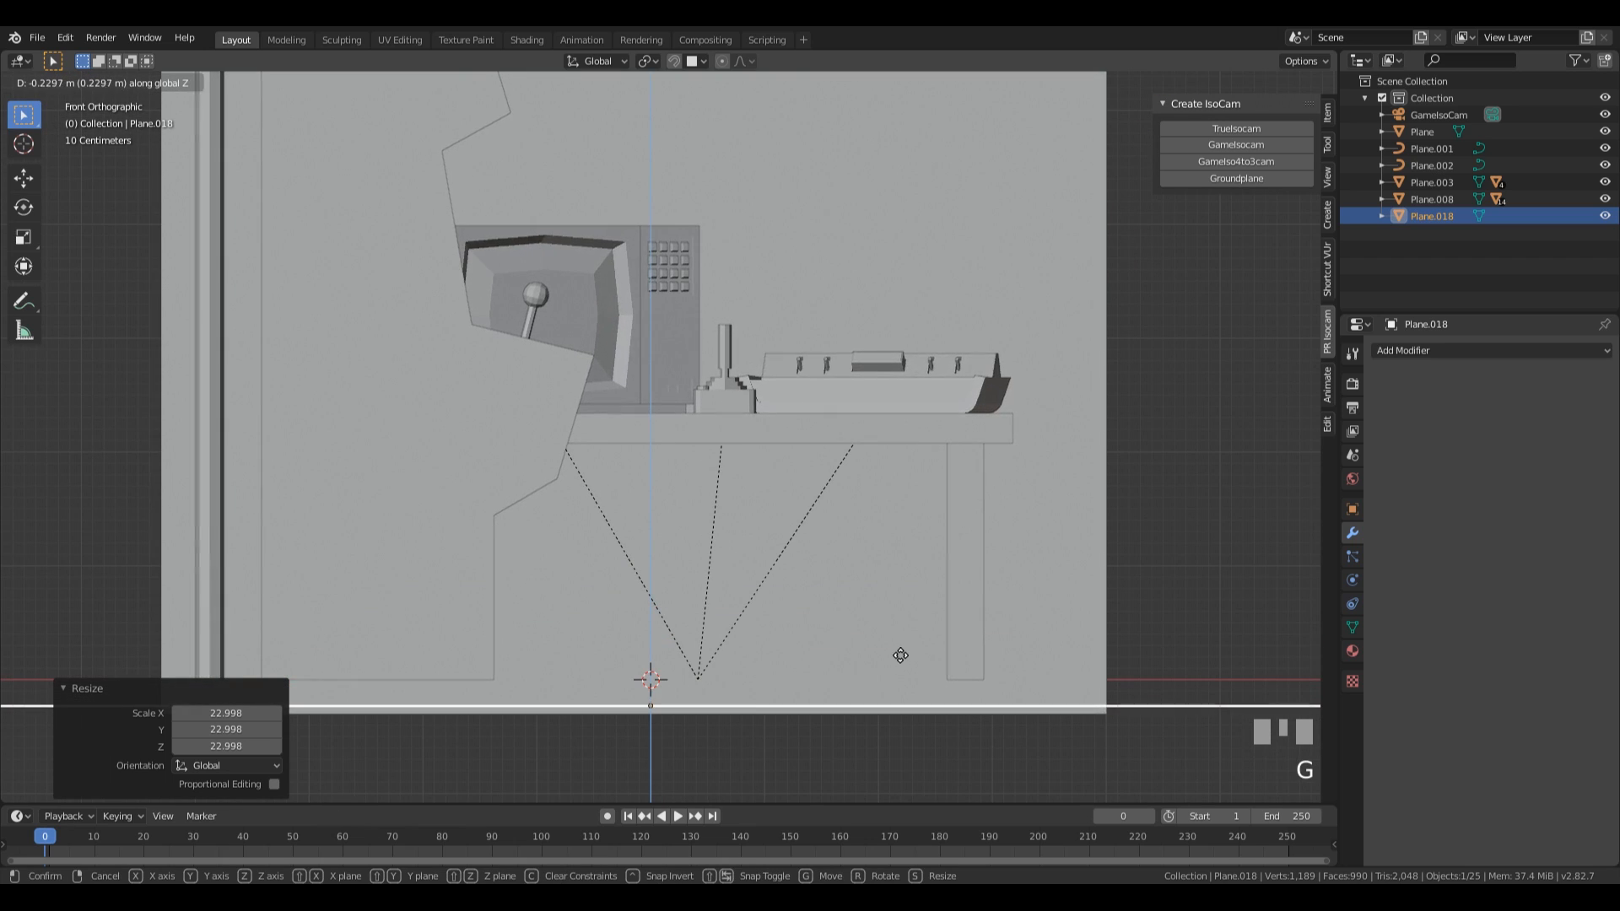
{"action": "left_click", "coordinate": [891, 661]}
{"action": "scroll", "coordinate": [890, 661], "scroll_direction": "down", "scroll_amount": 1}
{"action": "scroll", "coordinate": [920, 530], "scroll_direction": "down", "scroll_amount": 2}
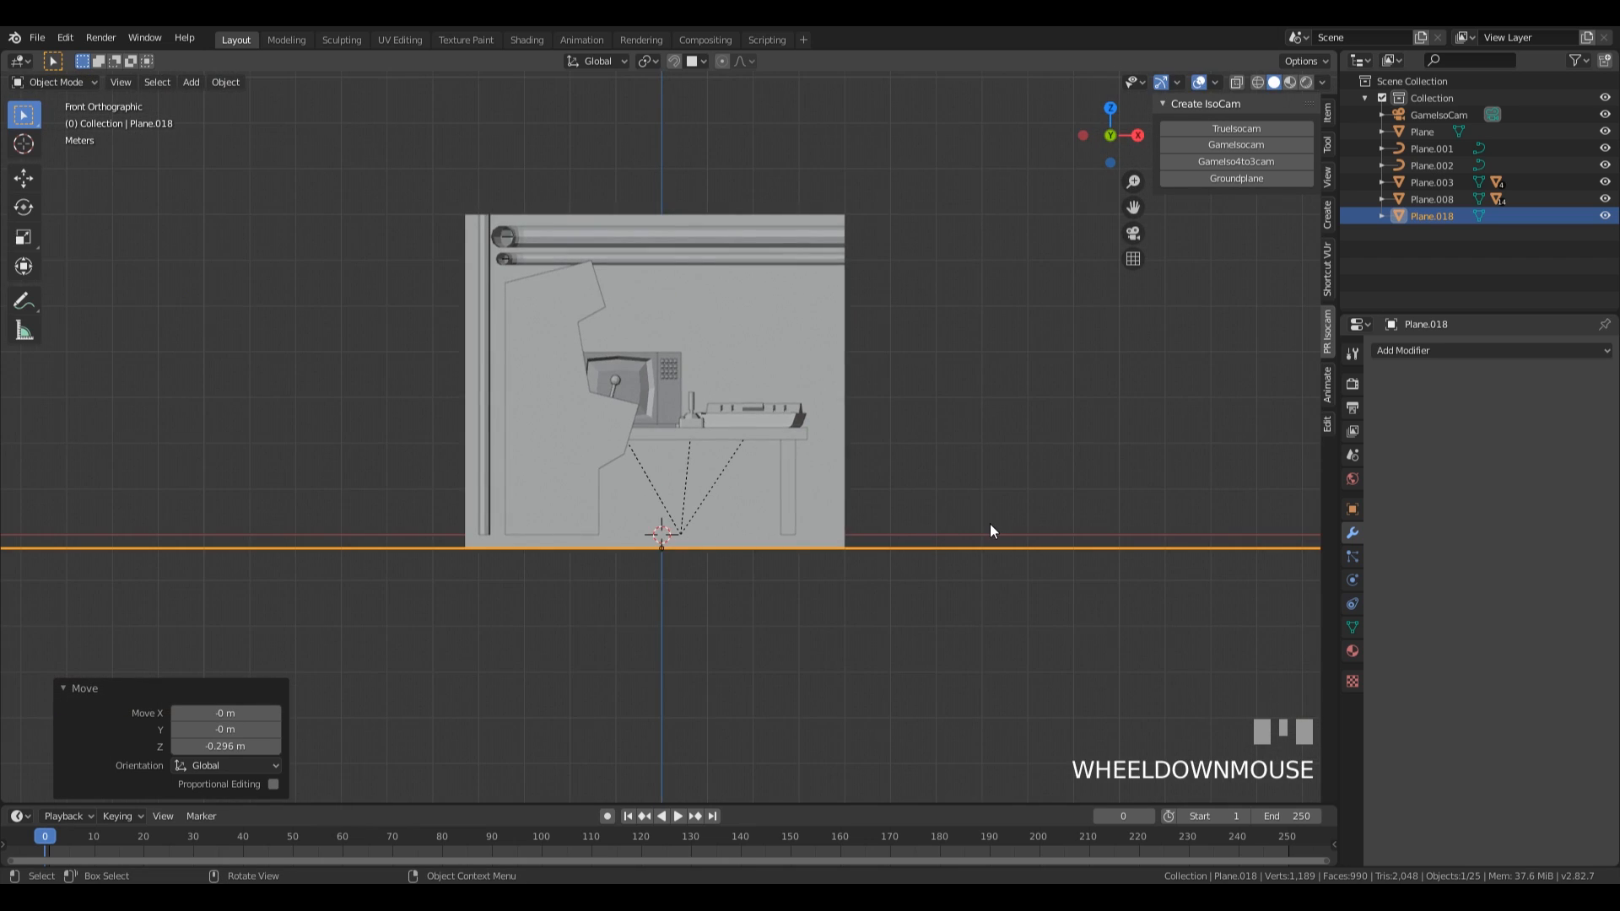
{"action": "key", "text": "KP_0"}
{"action": "scroll", "coordinate": [882, 569], "scroll_direction": "up", "scroll_amount": 1}
{"action": "scroll", "coordinate": [880, 569], "scroll_direction": "up", "scroll_amount": 1}
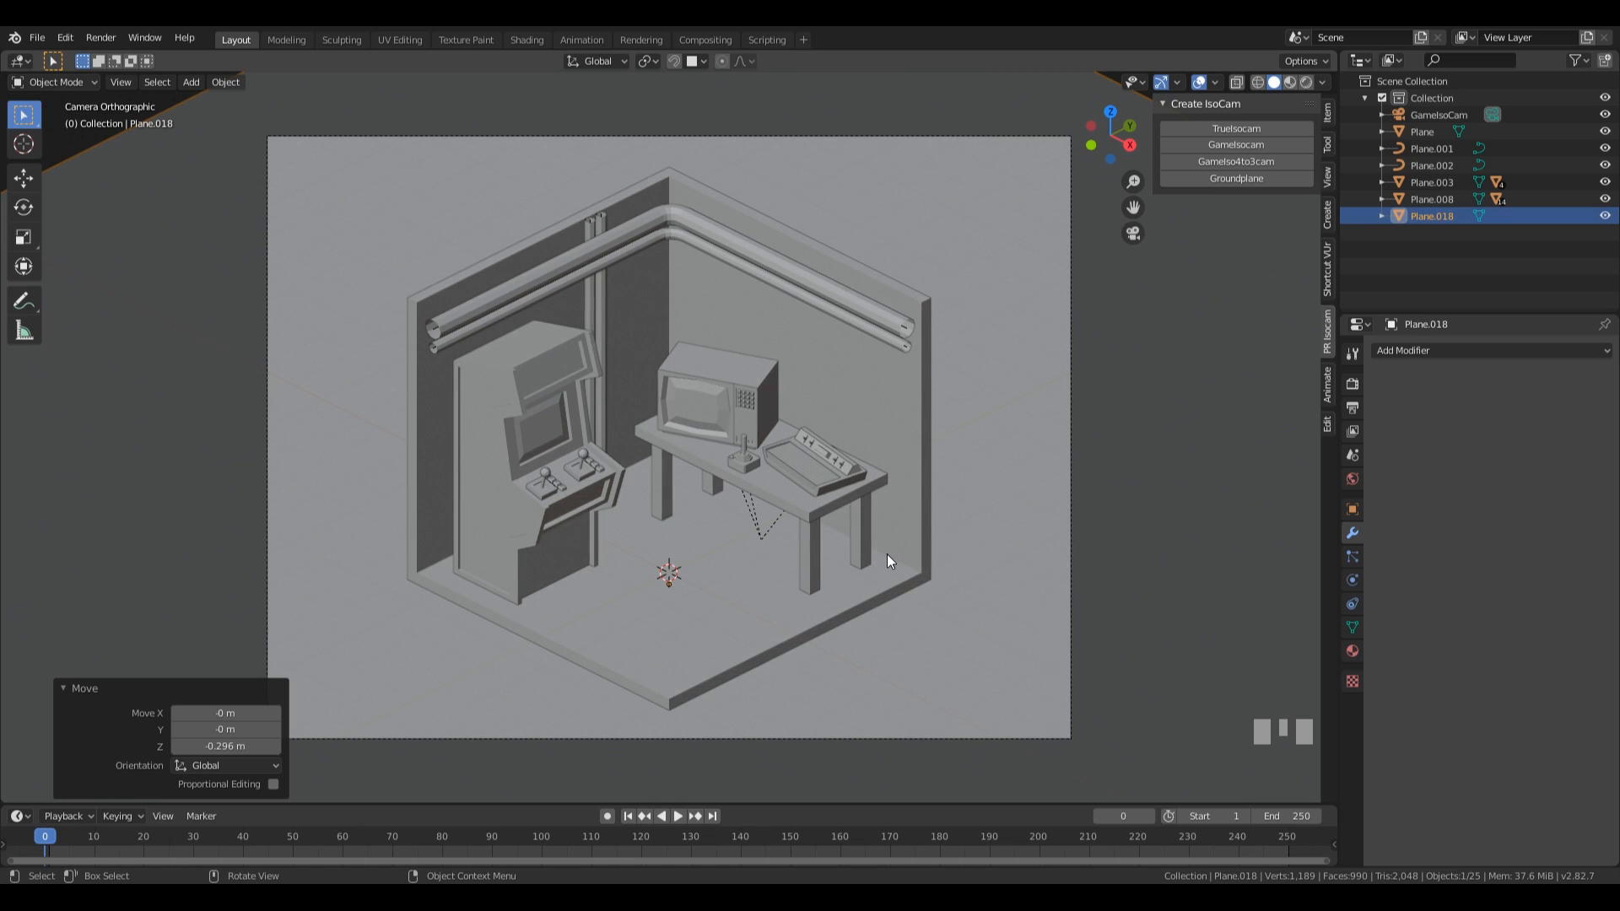
Add a Solidify modifier to the horizontal wall pipes and set its thickness to 0.064 m.
{"action": "left_click", "coordinate": [469, 314]}
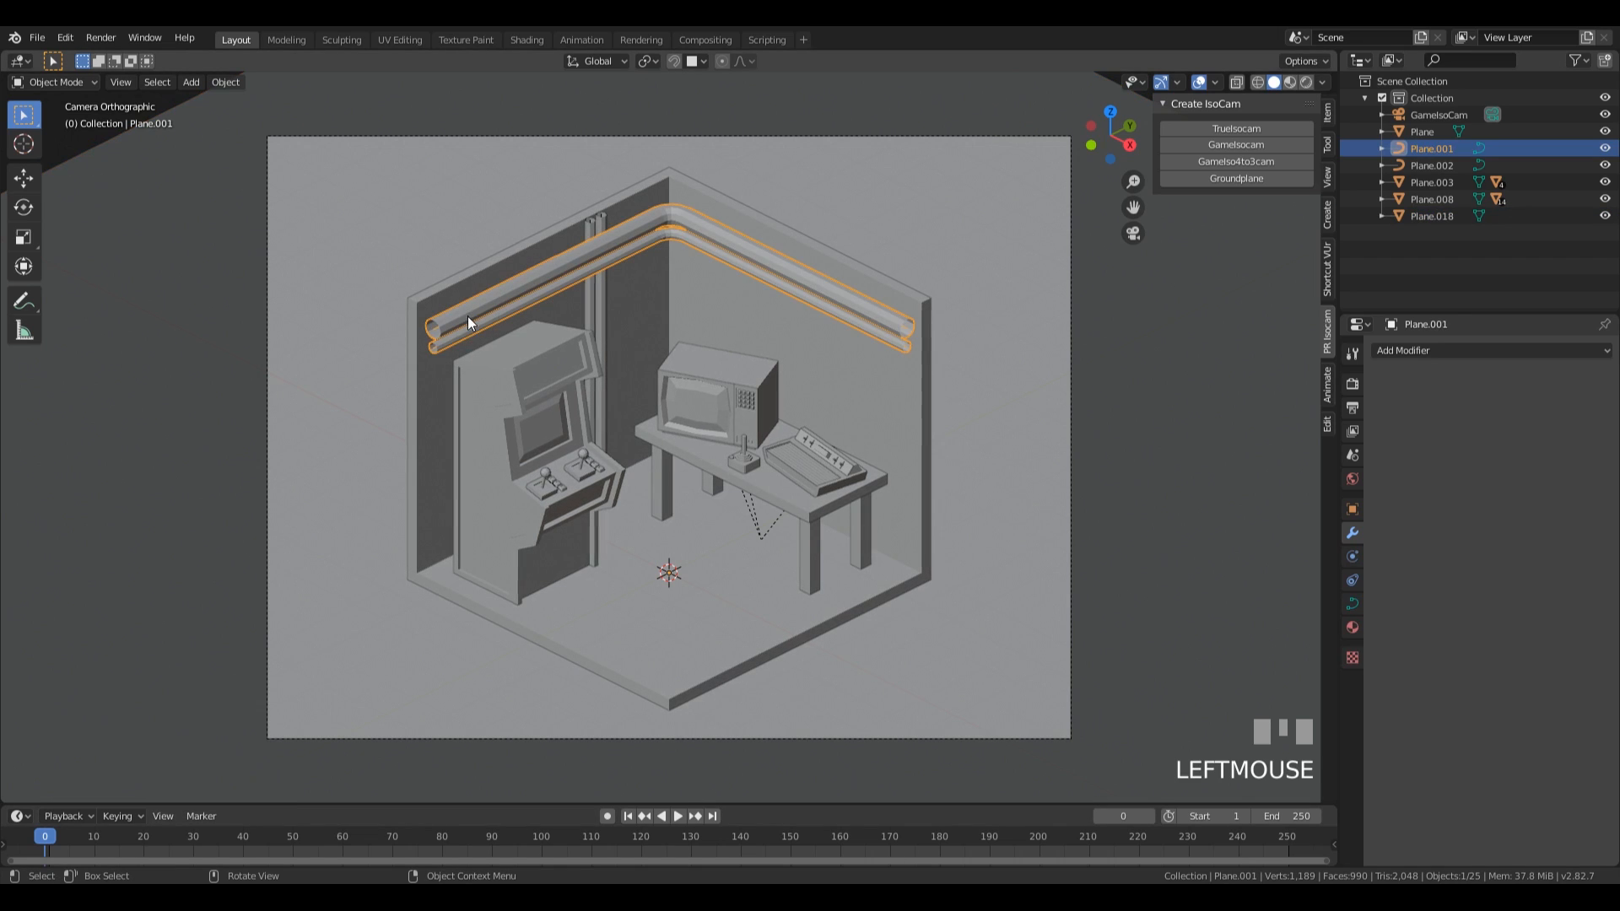
{"action": "scroll", "coordinate": [569, 312], "scroll_direction": "up", "scroll_amount": 2}
{"action": "middle_click_drag", "start_coordinate": [561, 315], "coordinate": [662, 397]}
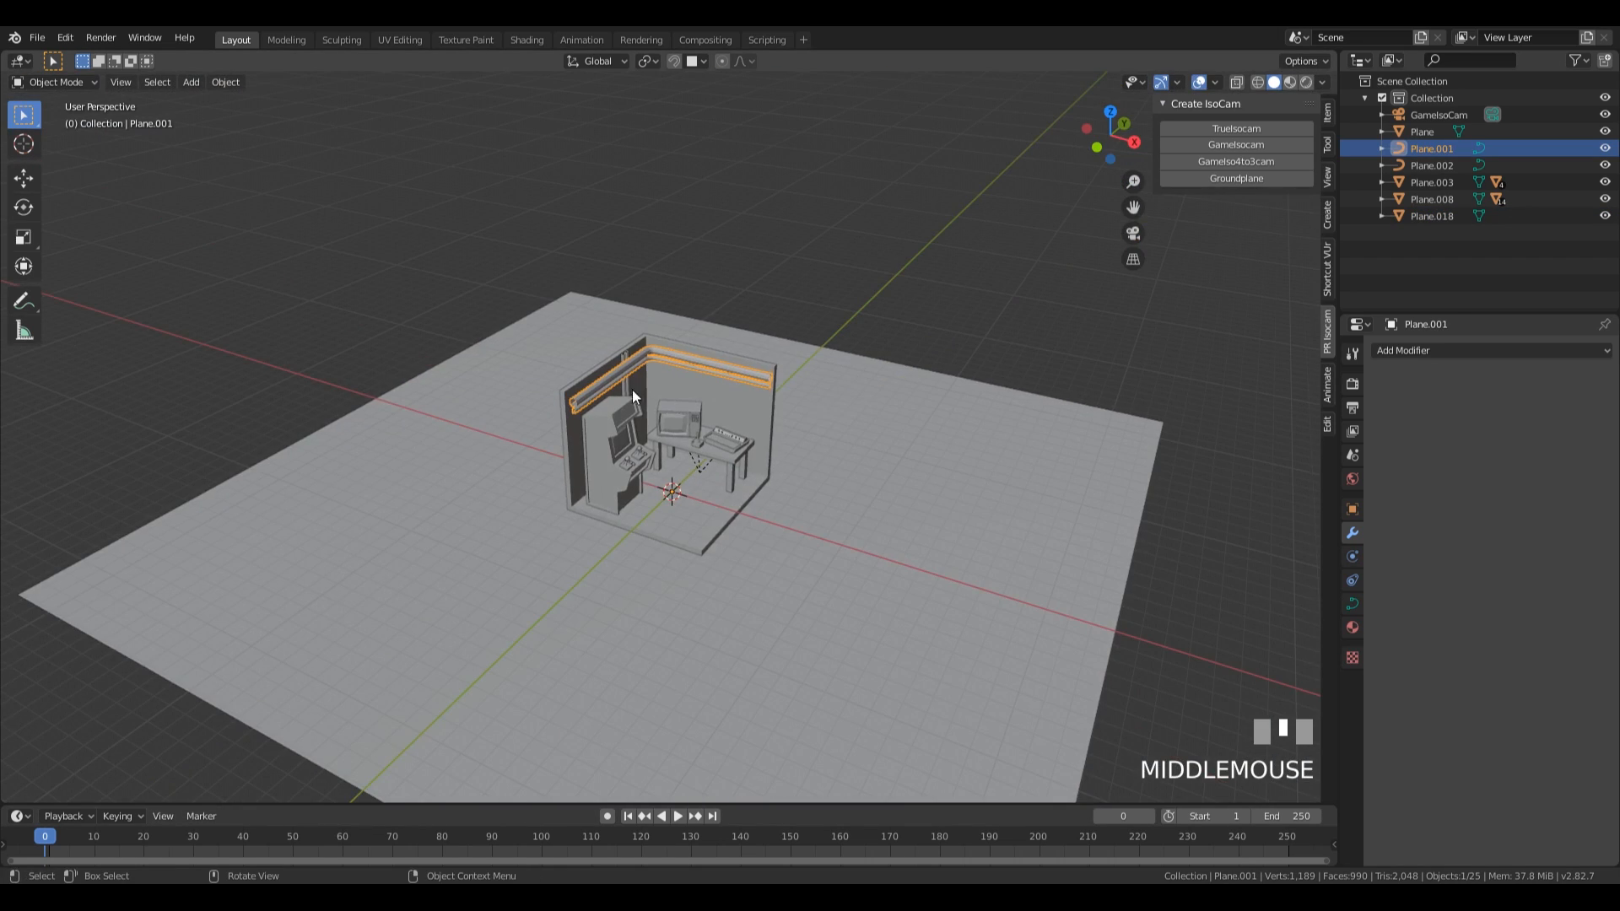
{"action": "scroll", "coordinate": [479, 400], "scroll_direction": "up", "scroll_amount": 5}
{"action": "middle_click_drag", "start_coordinate": [479, 397], "coordinate": [523, 405]}
{"action": "left_click", "coordinate": [1394, 350]}
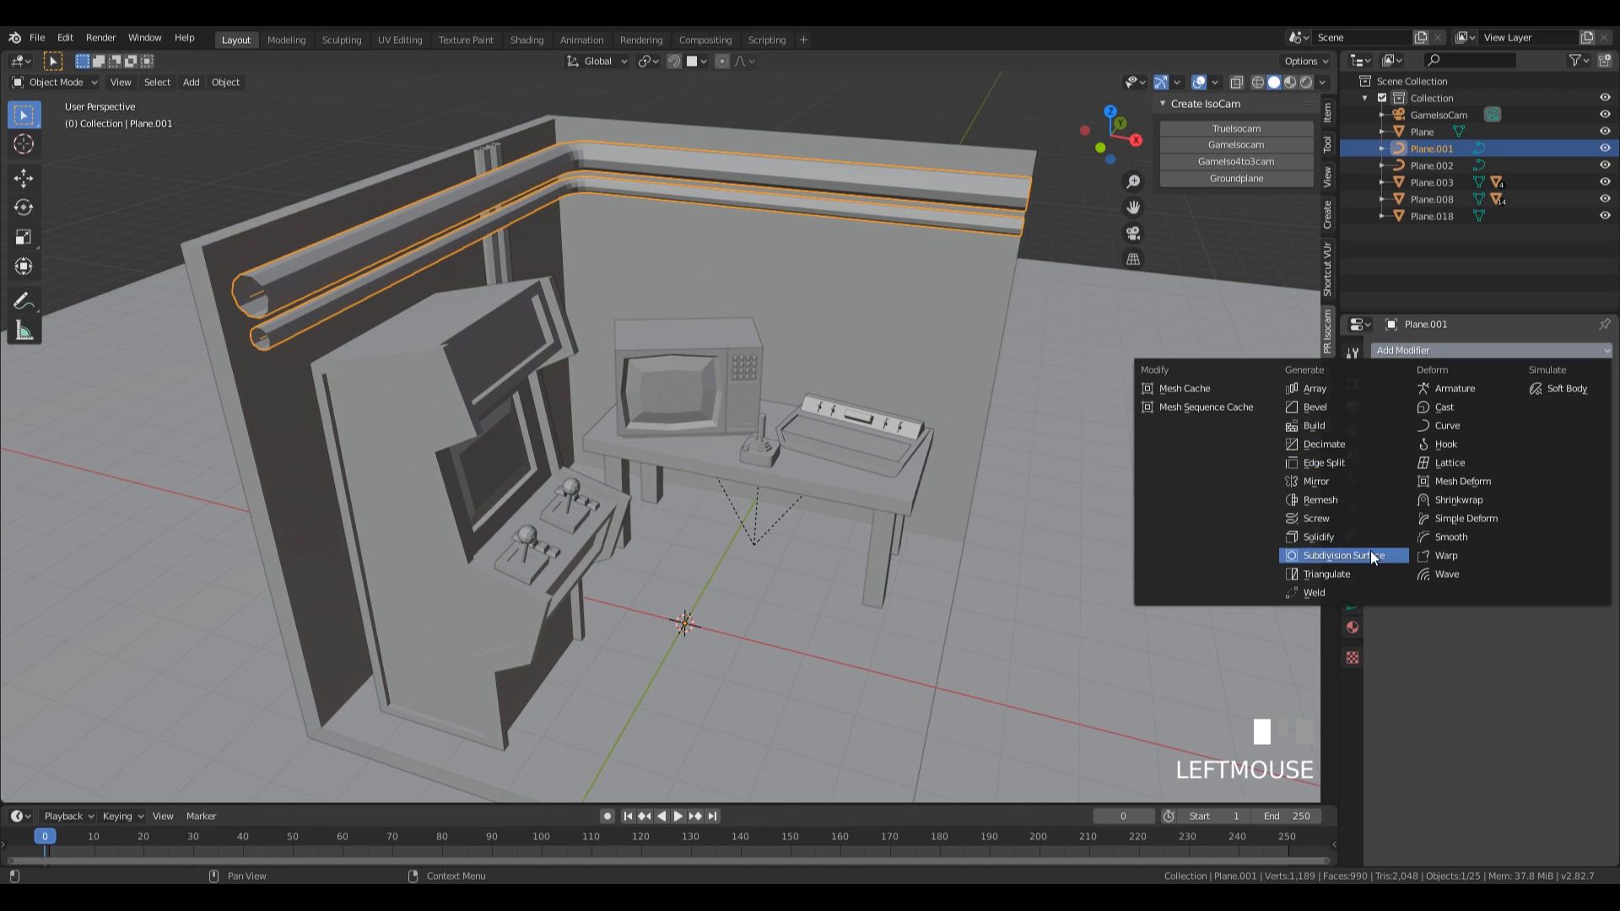
{"action": "left_click", "coordinate": [1345, 537]}
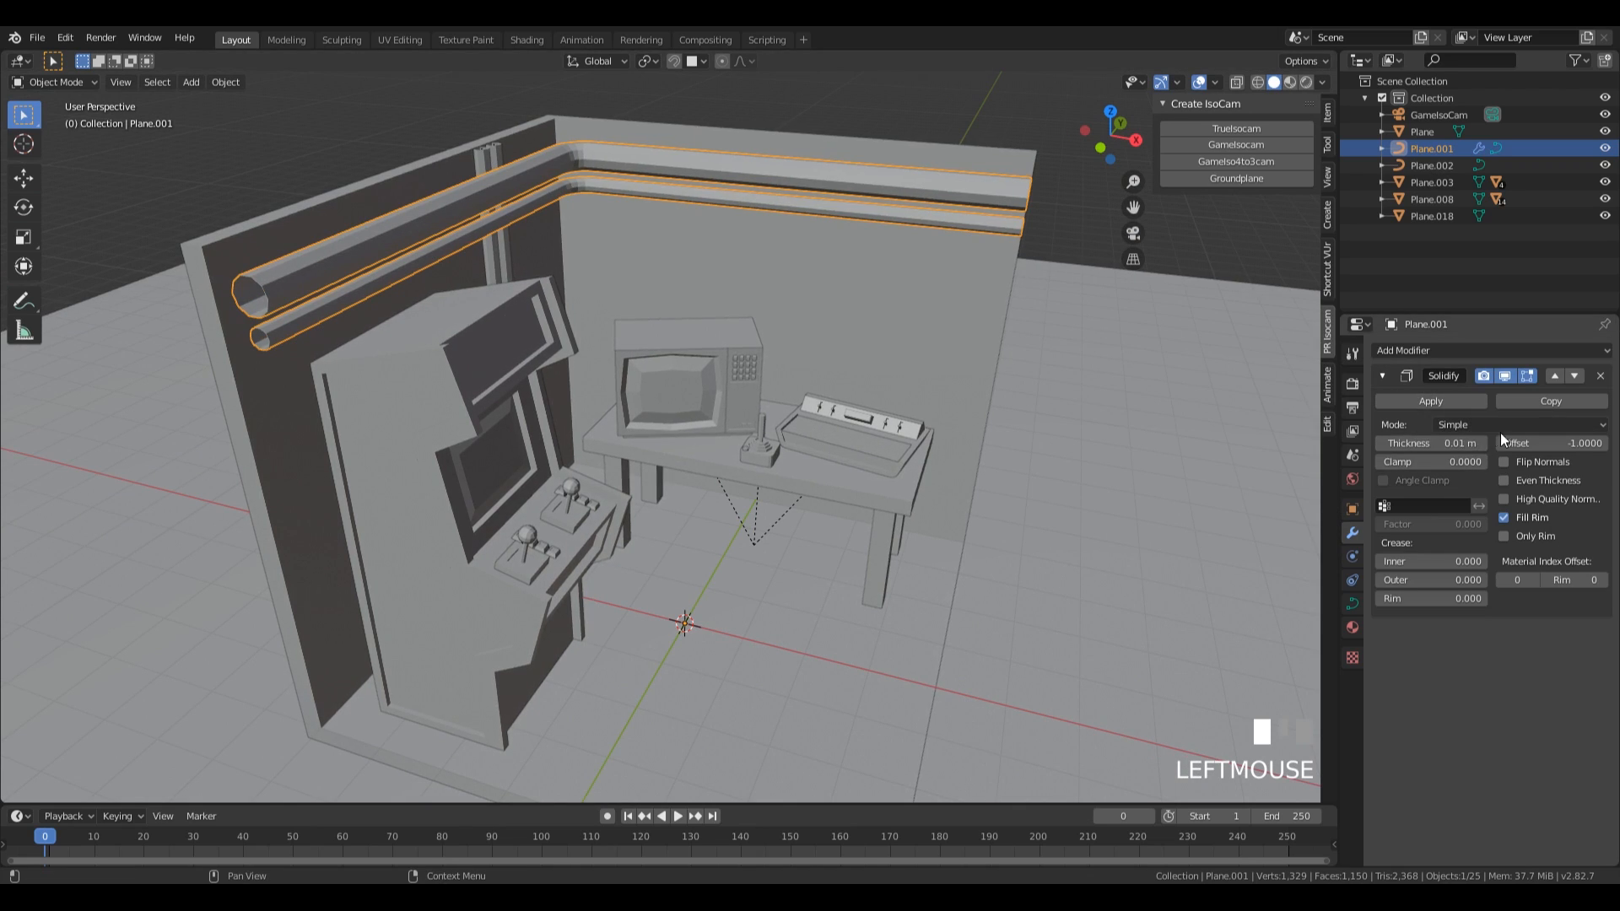
{"action": "left_click_drag", "start_coordinate": [1424, 443], "coordinate": [1468, 443]}
{"action": "middle_click_drag", "start_coordinate": [832, 332], "coordinate": [828, 323]}
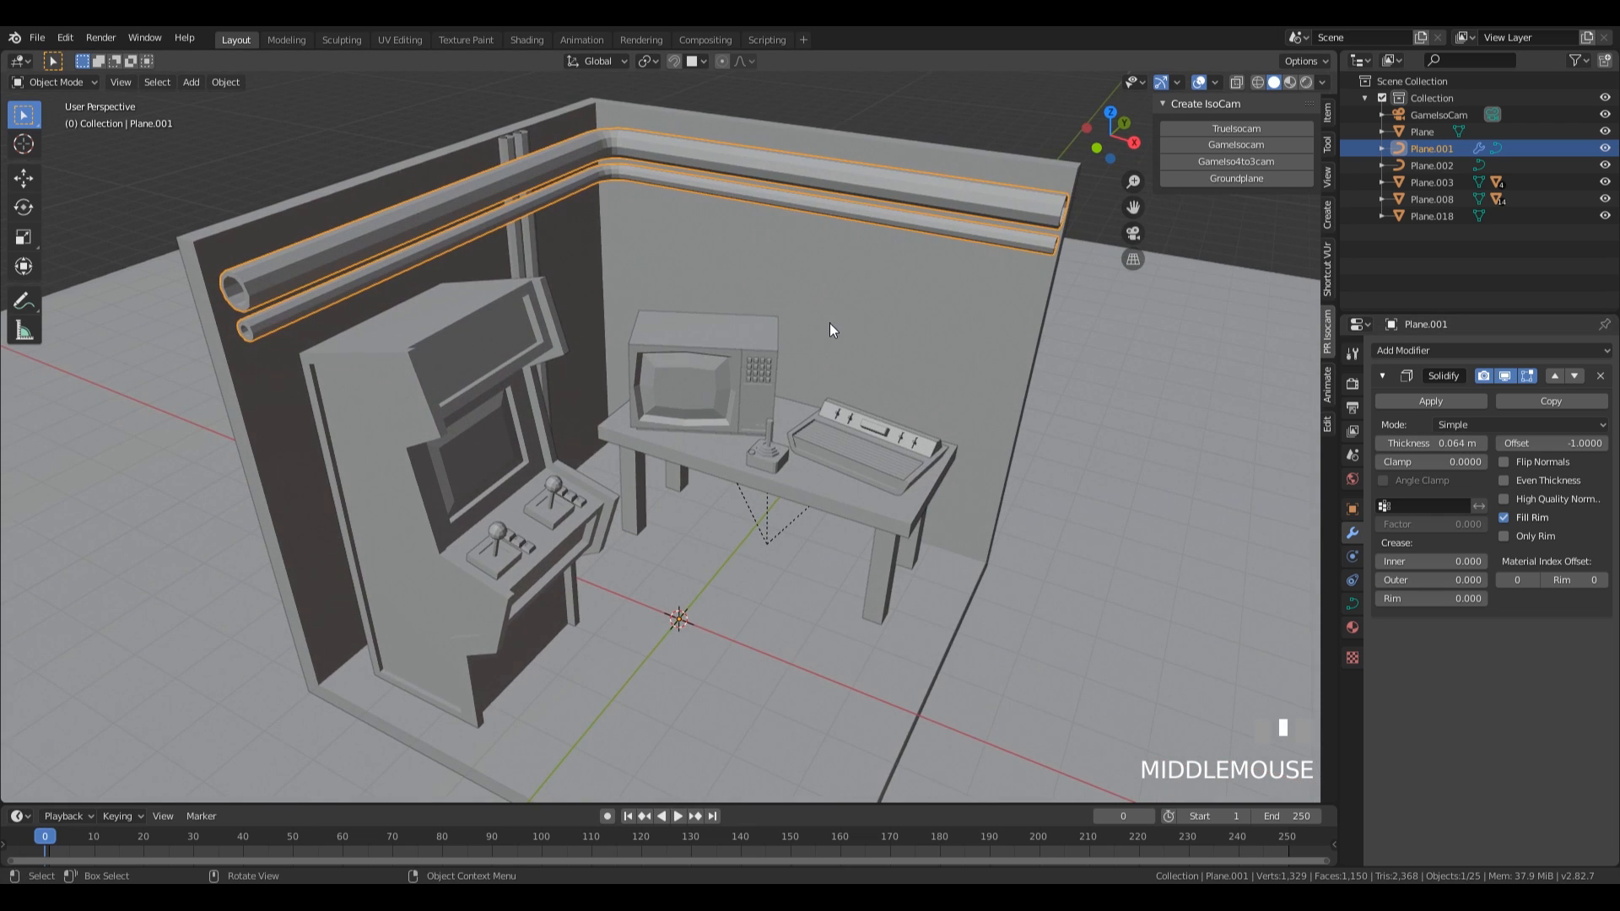
{"action": "middle_click_drag", "start_coordinate": [1096, 304], "coordinate": [1041, 292]}
{"action": "middle_click_drag", "start_coordinate": [596, 320], "coordinate": [549, 310]}
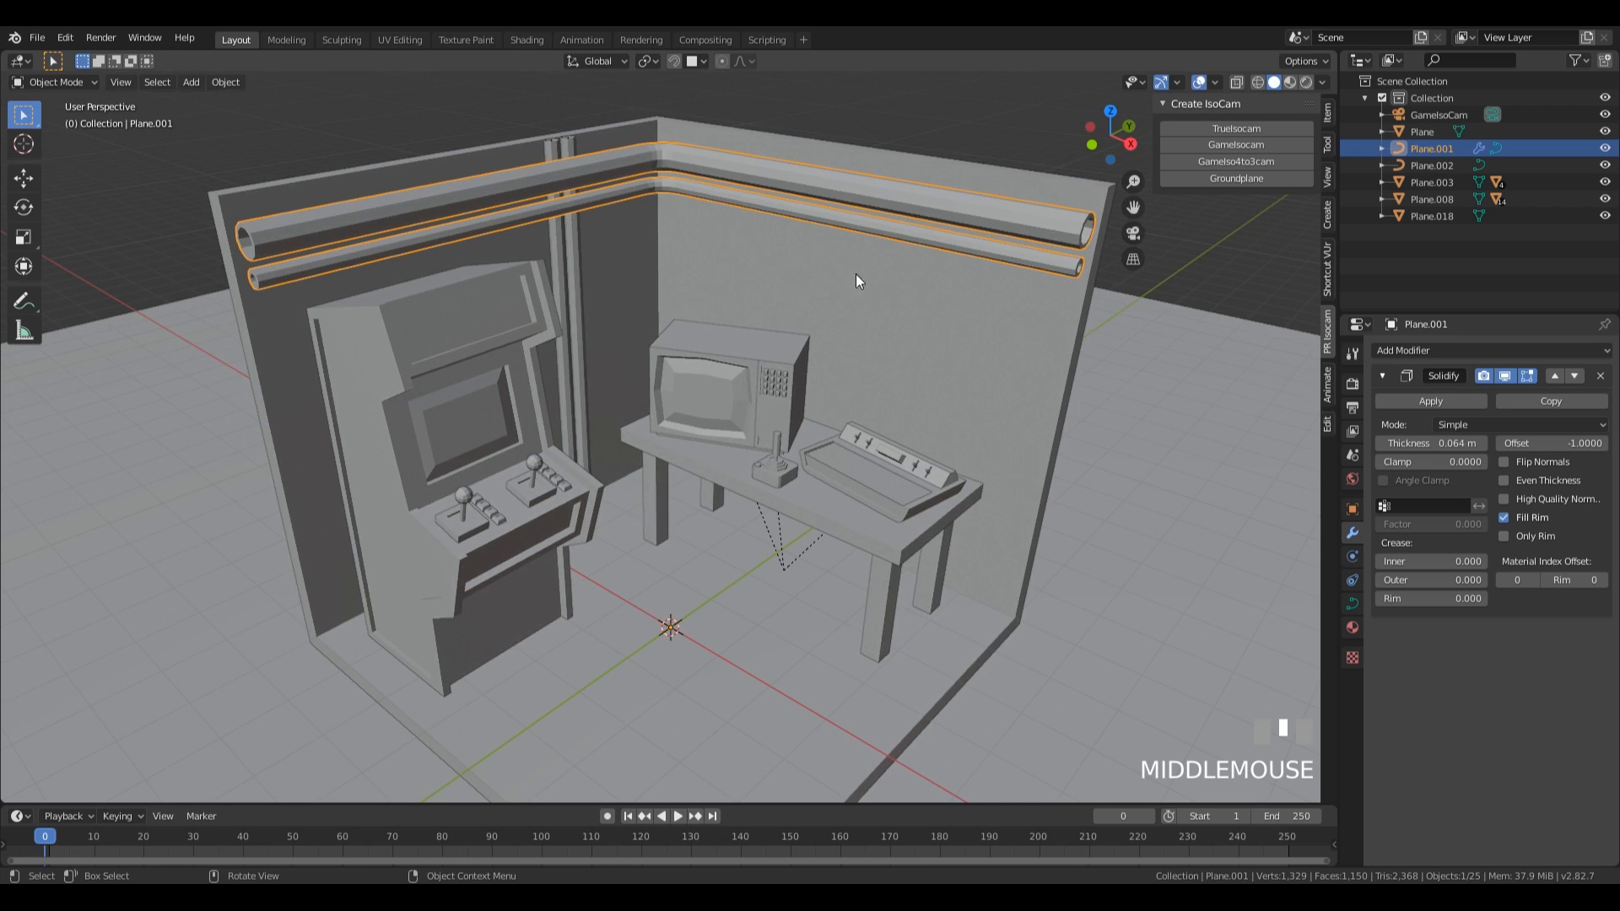
Switch to the Shading workspace, select the room's walls and floor object and rename it Room.
{"action": "middle_click_drag", "start_coordinate": [672, 209], "coordinate": [556, 281]}
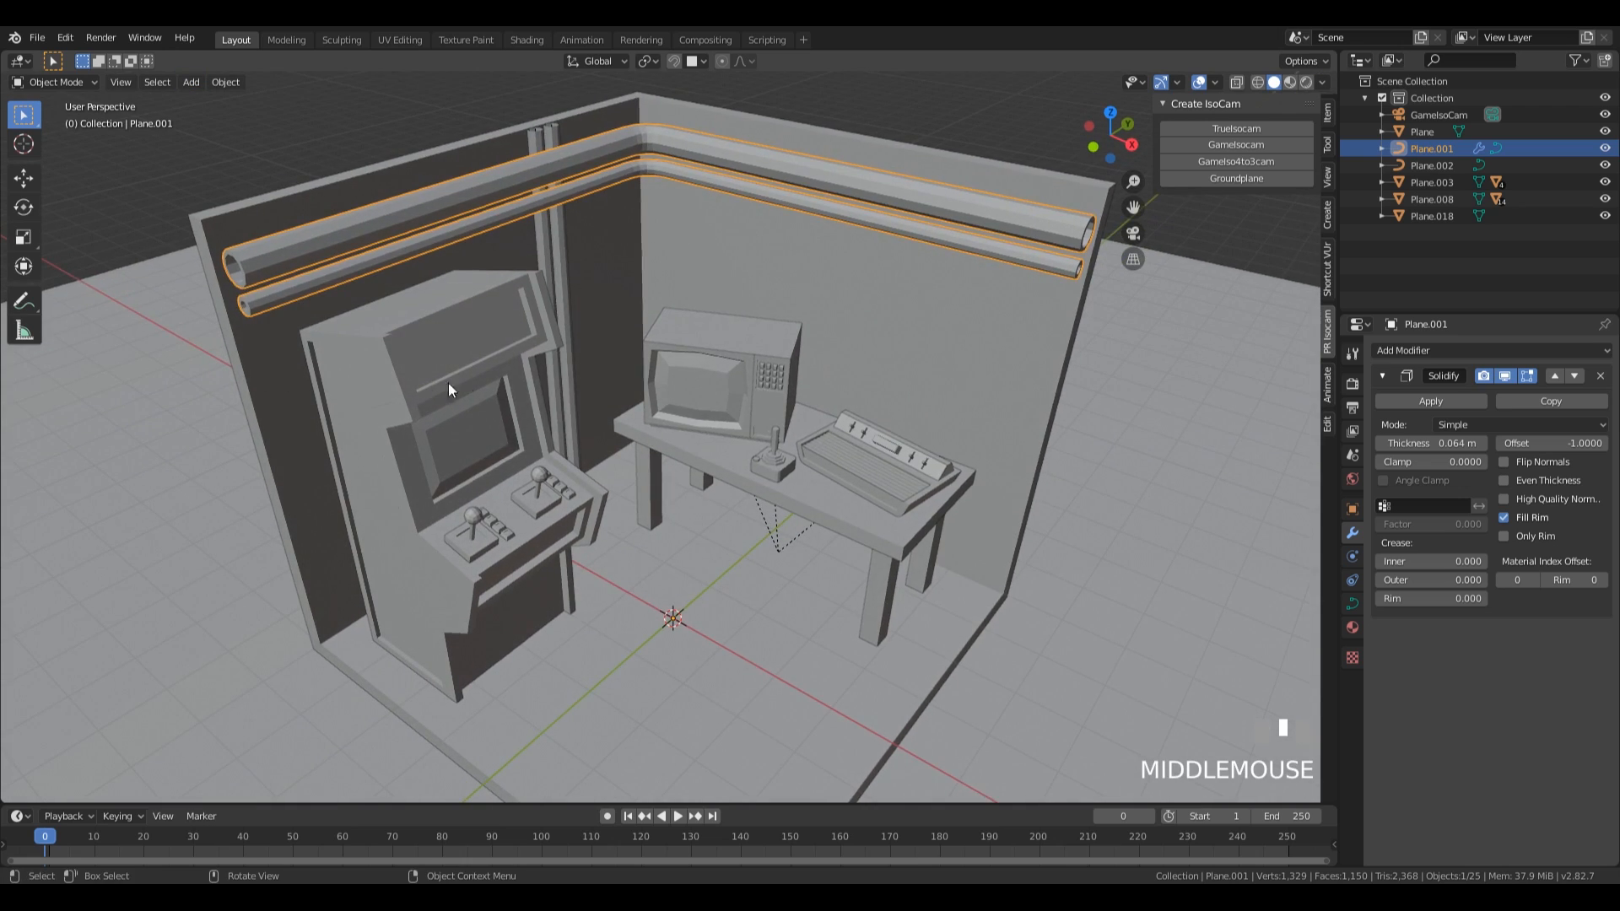
{"action": "scroll", "coordinate": [753, 320], "scroll_direction": "down", "scroll_amount": 2}
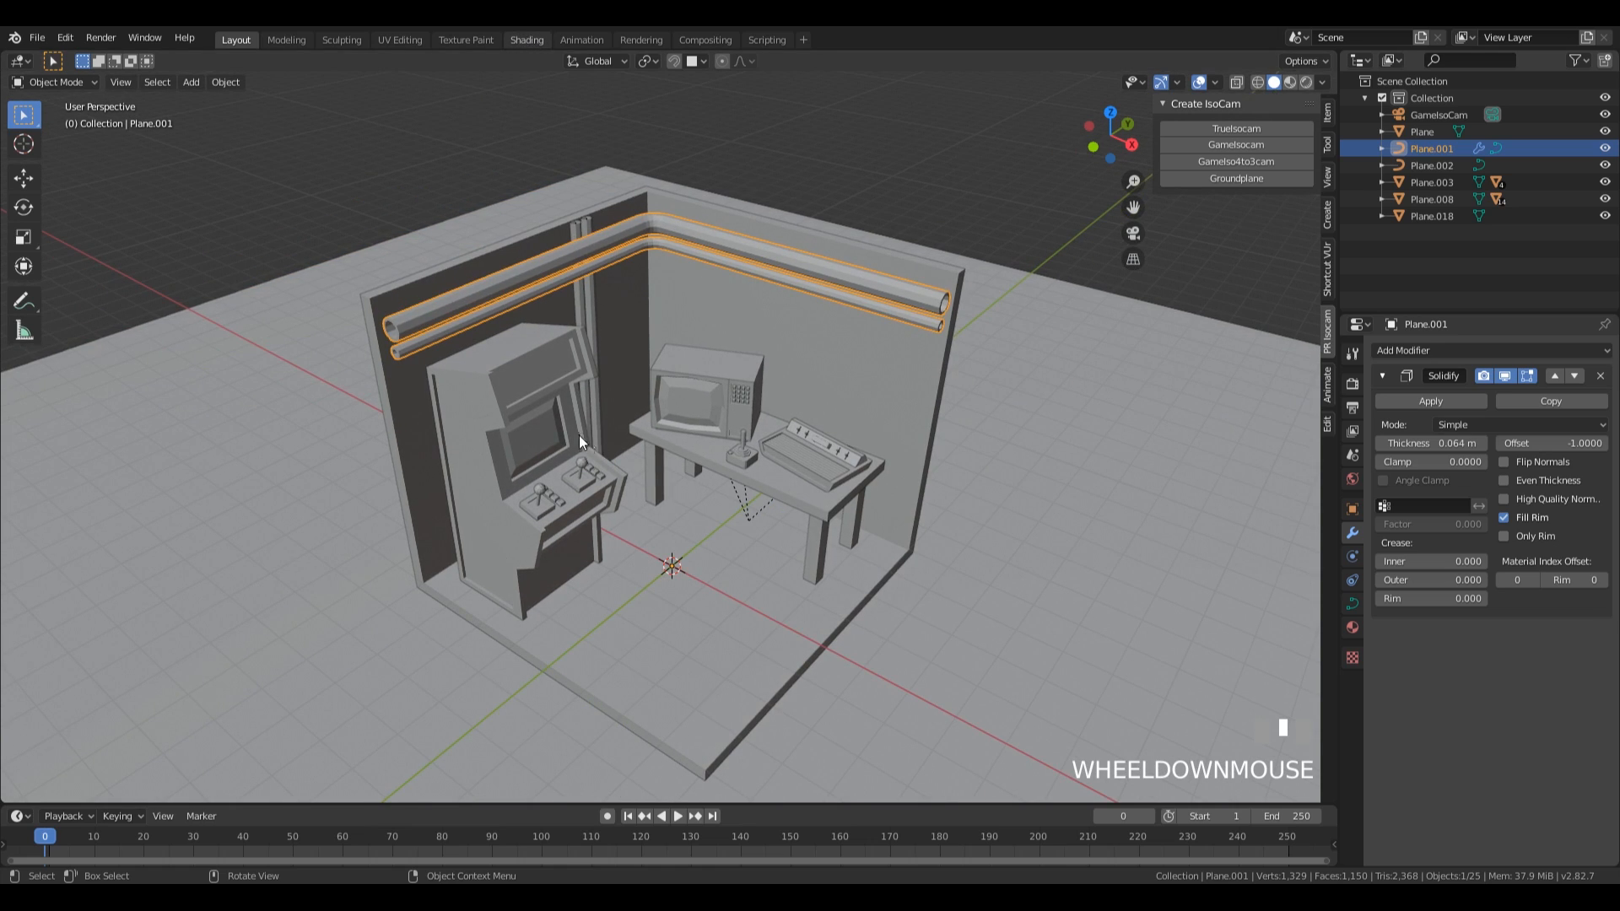
{"action": "left_click", "coordinate": [526, 39]}
{"action": "middle_click_drag", "start_coordinate": [782, 352], "coordinate": [734, 456], "text": "shift"}
{"action": "left_click", "coordinate": [945, 293]}
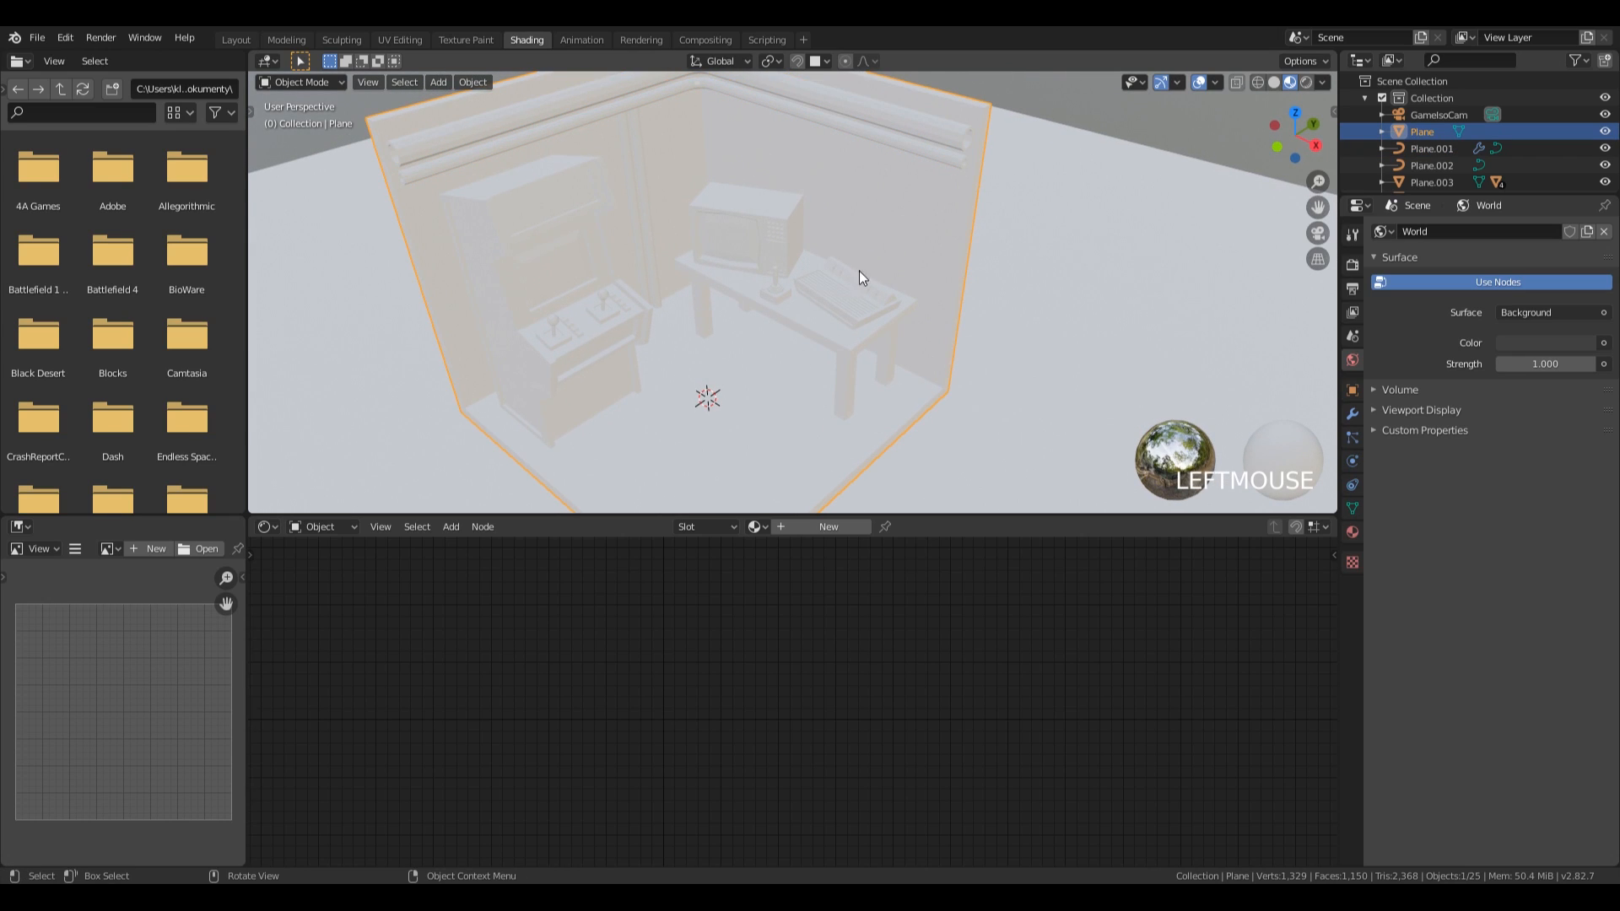
{"action": "scroll", "coordinate": [869, 261], "scroll_direction": "down", "scroll_amount": 5}
{"action": "double_click", "coordinate": [1463, 131]}
{"action": "type", "text": "Room"}
{"action": "key", "text": "Return"}
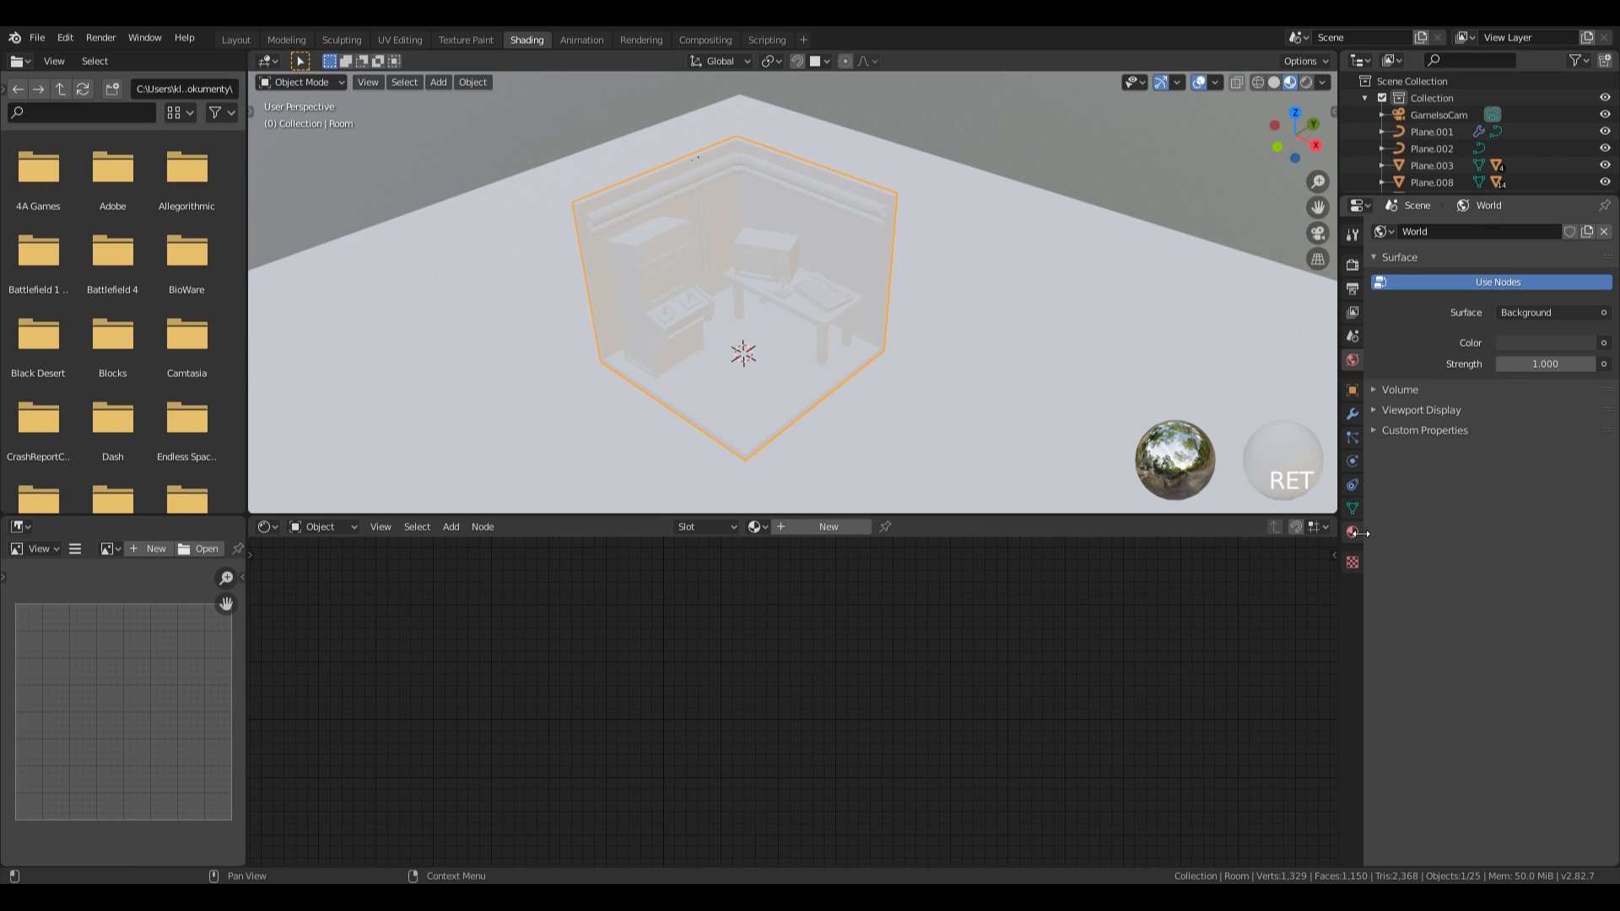
Create a material named Wall for the room and set its base colour to dark brown, HSV 0.090, 0.174, 0.293.
{"action": "left_click", "coordinate": [1478, 304]}
{"action": "type", "text": "WAl"}
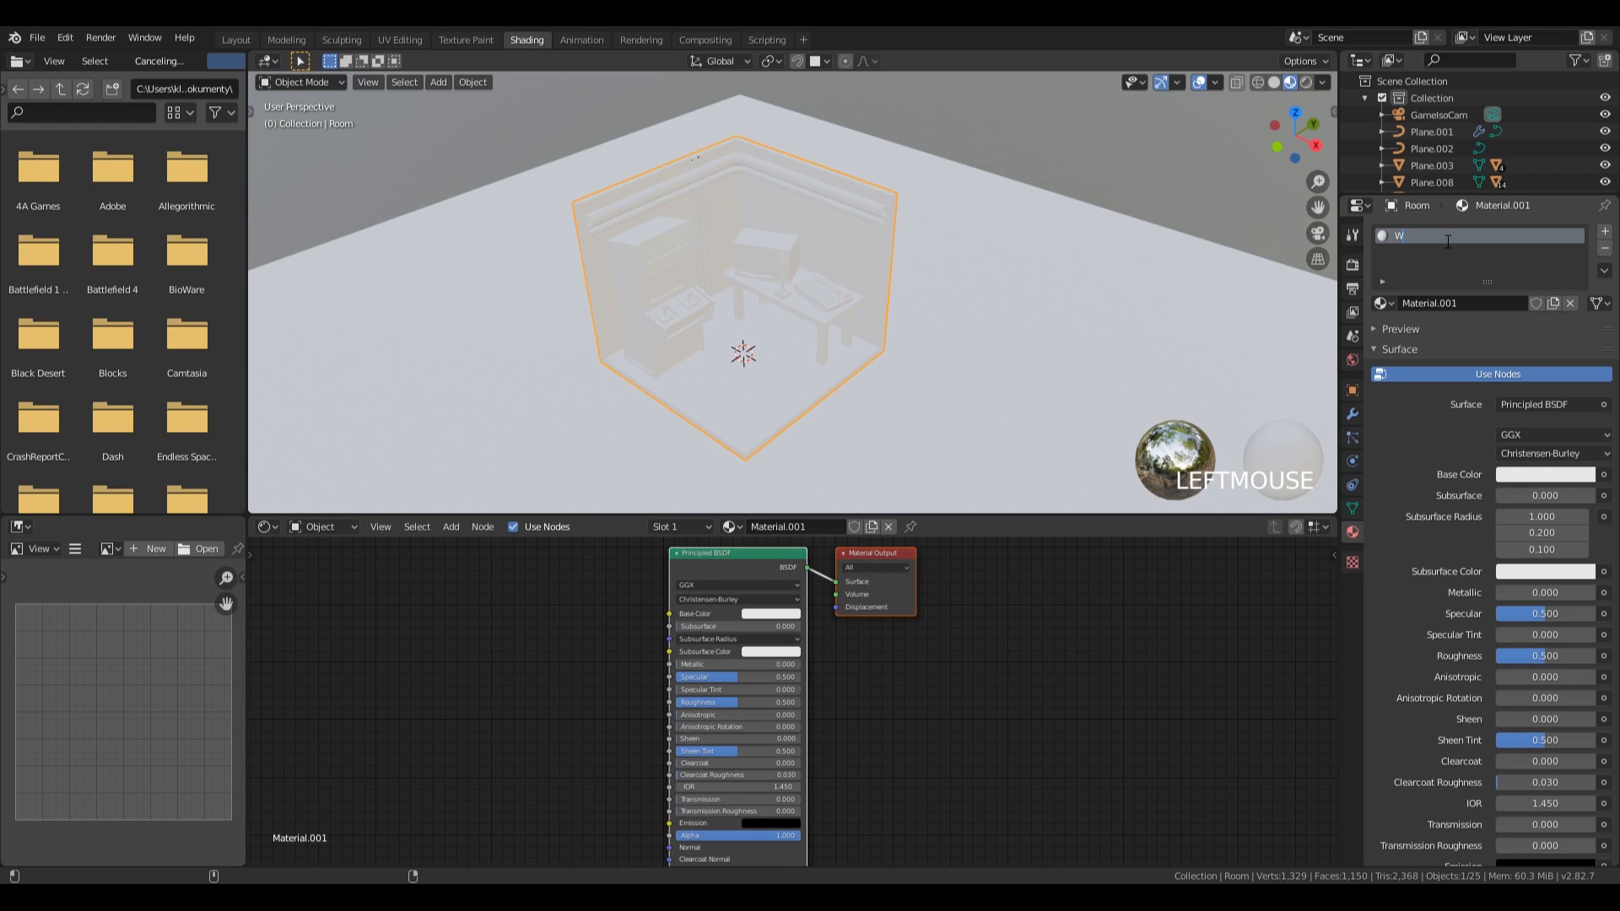
{"action": "key", "text": "BackSpace"}
{"action": "type", "text": "all"}
{"action": "key", "text": "Return"}
{"action": "left_click", "coordinate": [1510, 476]}
{"action": "left_click", "coordinate": [1581, 309]}
{"action": "left_click_drag", "start_coordinate": [1581, 309], "coordinate": [1501, 303]}
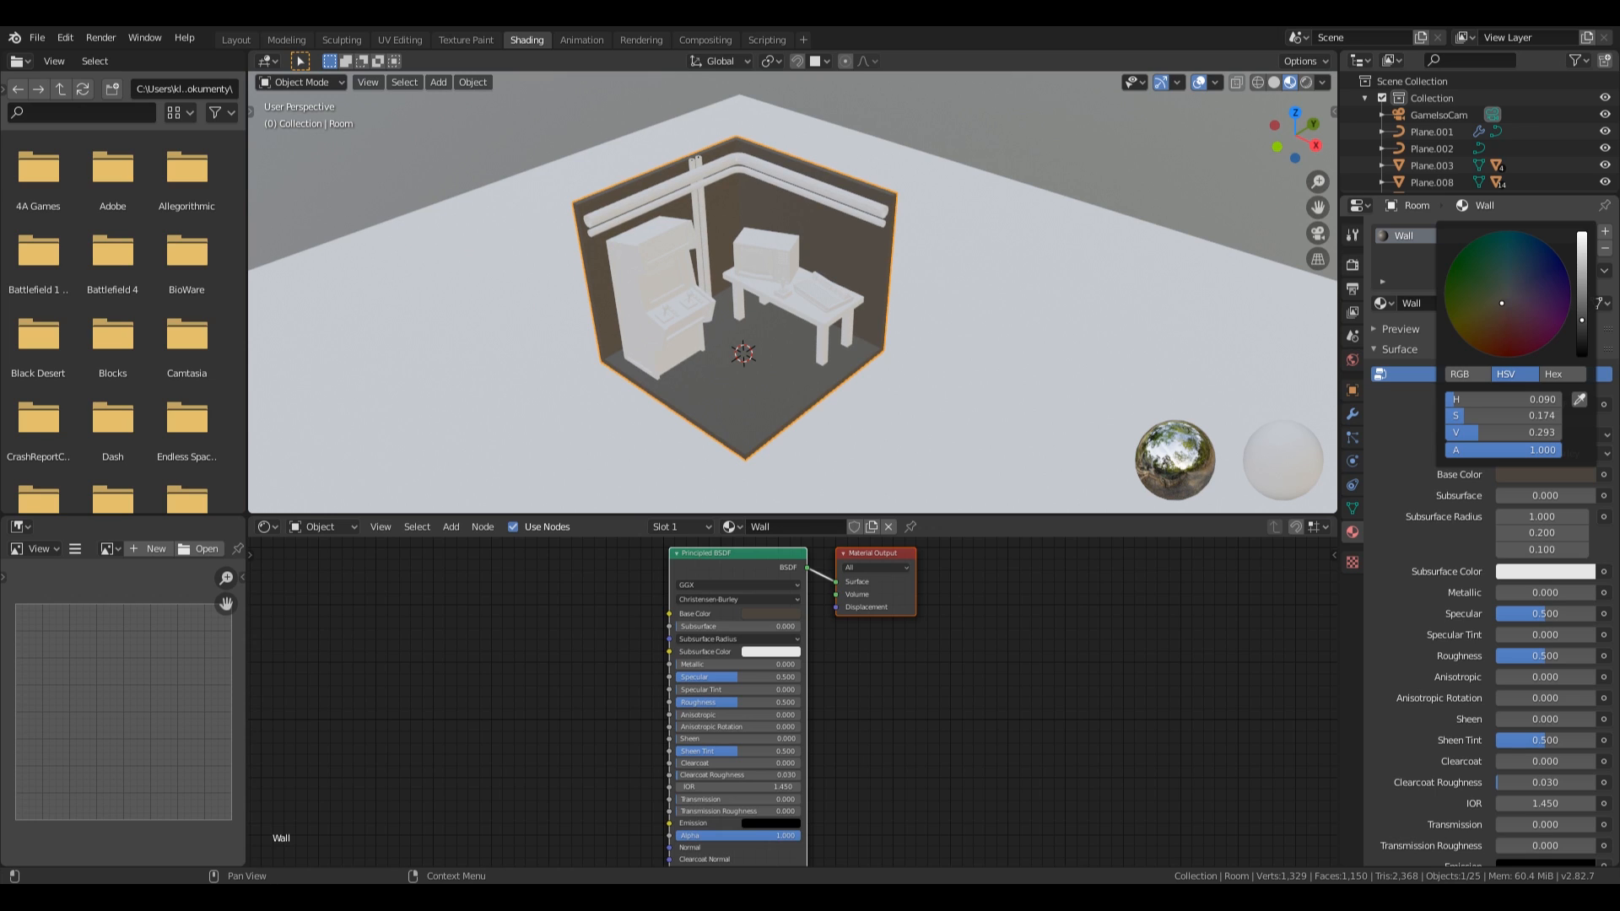
Add a second material slot to the room with a new material named Floor.
{"action": "middle_click_drag", "start_coordinate": [928, 286], "coordinate": [999, 229]}
{"action": "scroll", "coordinate": [828, 310], "scroll_direction": "up", "scroll_amount": 3}
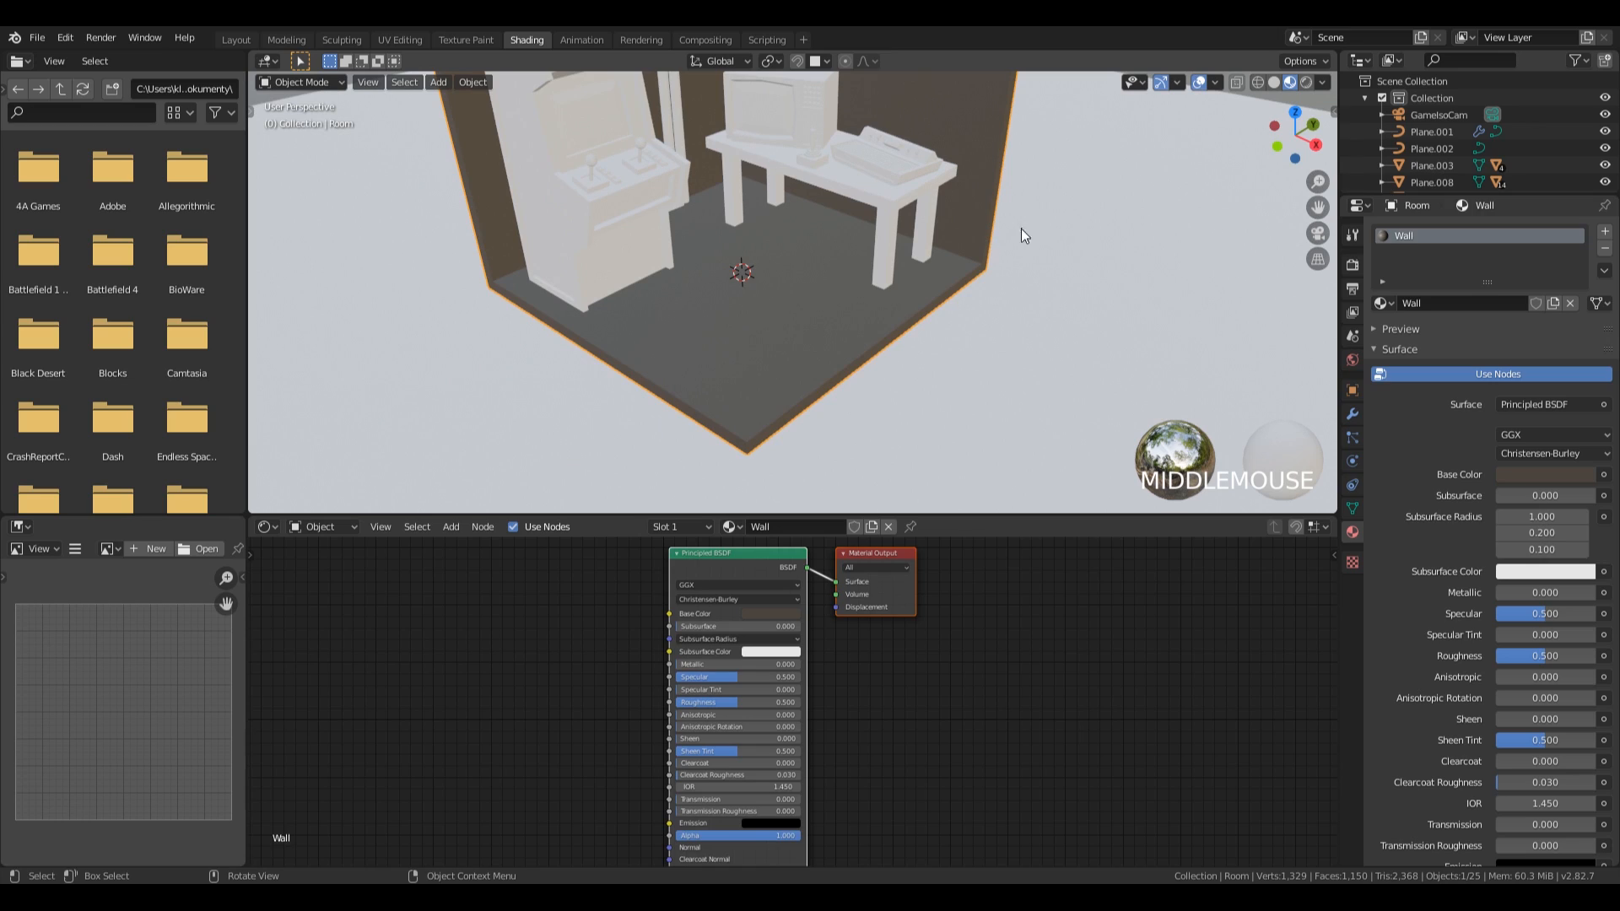
{"action": "left_click", "coordinate": [1605, 231]}
{"action": "left_click", "coordinate": [1449, 335]}
{"action": "double_click", "coordinate": [1485, 253]}
{"action": "type", "text": "Fl"}
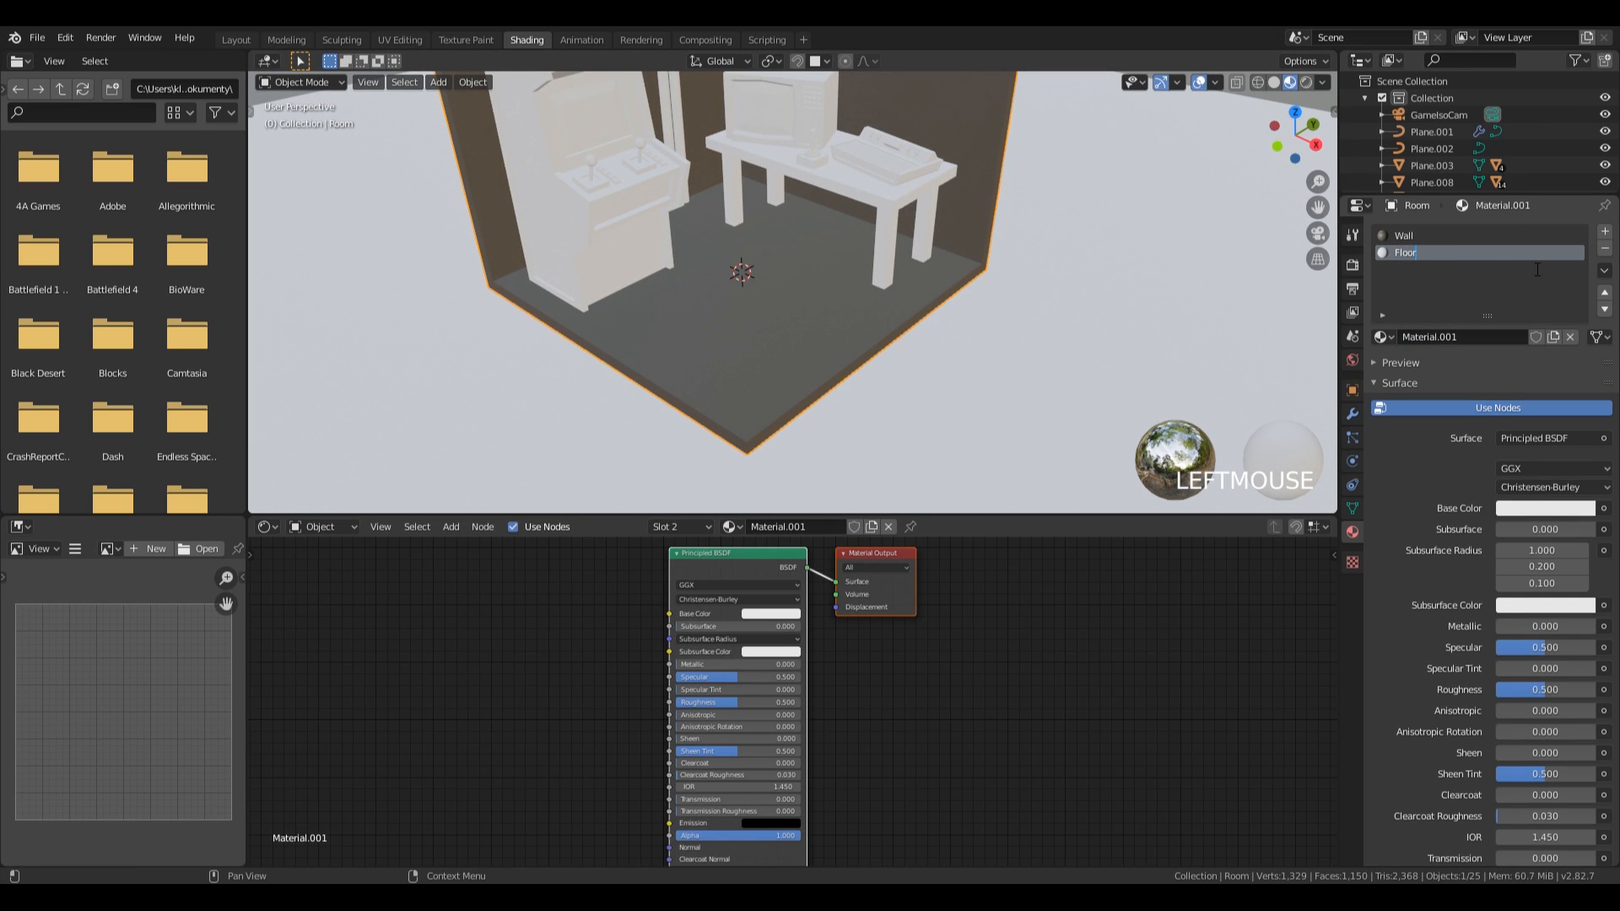
{"action": "type", "text": "oor"}
{"action": "key", "text": "Return"}
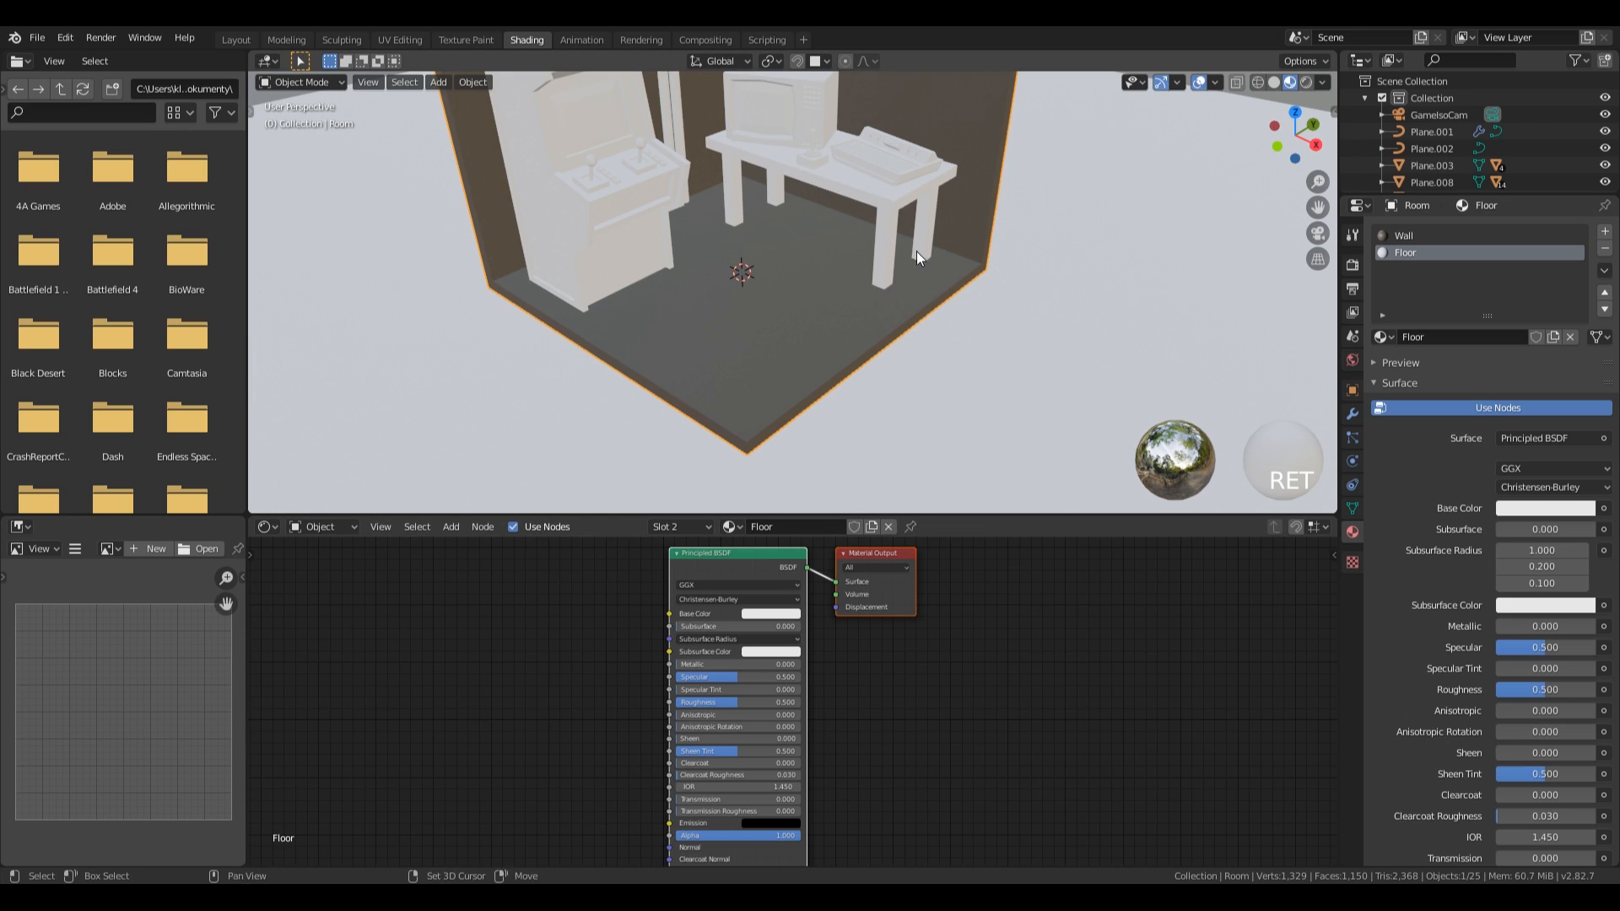
Add a Checker Texture node to the Floor material and connect its Color output to the Principled BSDF Base Color.
{"action": "middle_click_drag", "start_coordinate": [918, 261], "coordinate": [932, 292], "text": "shift"}
{"action": "scroll", "coordinate": [933, 291], "scroll_direction": "down", "scroll_amount": 1}
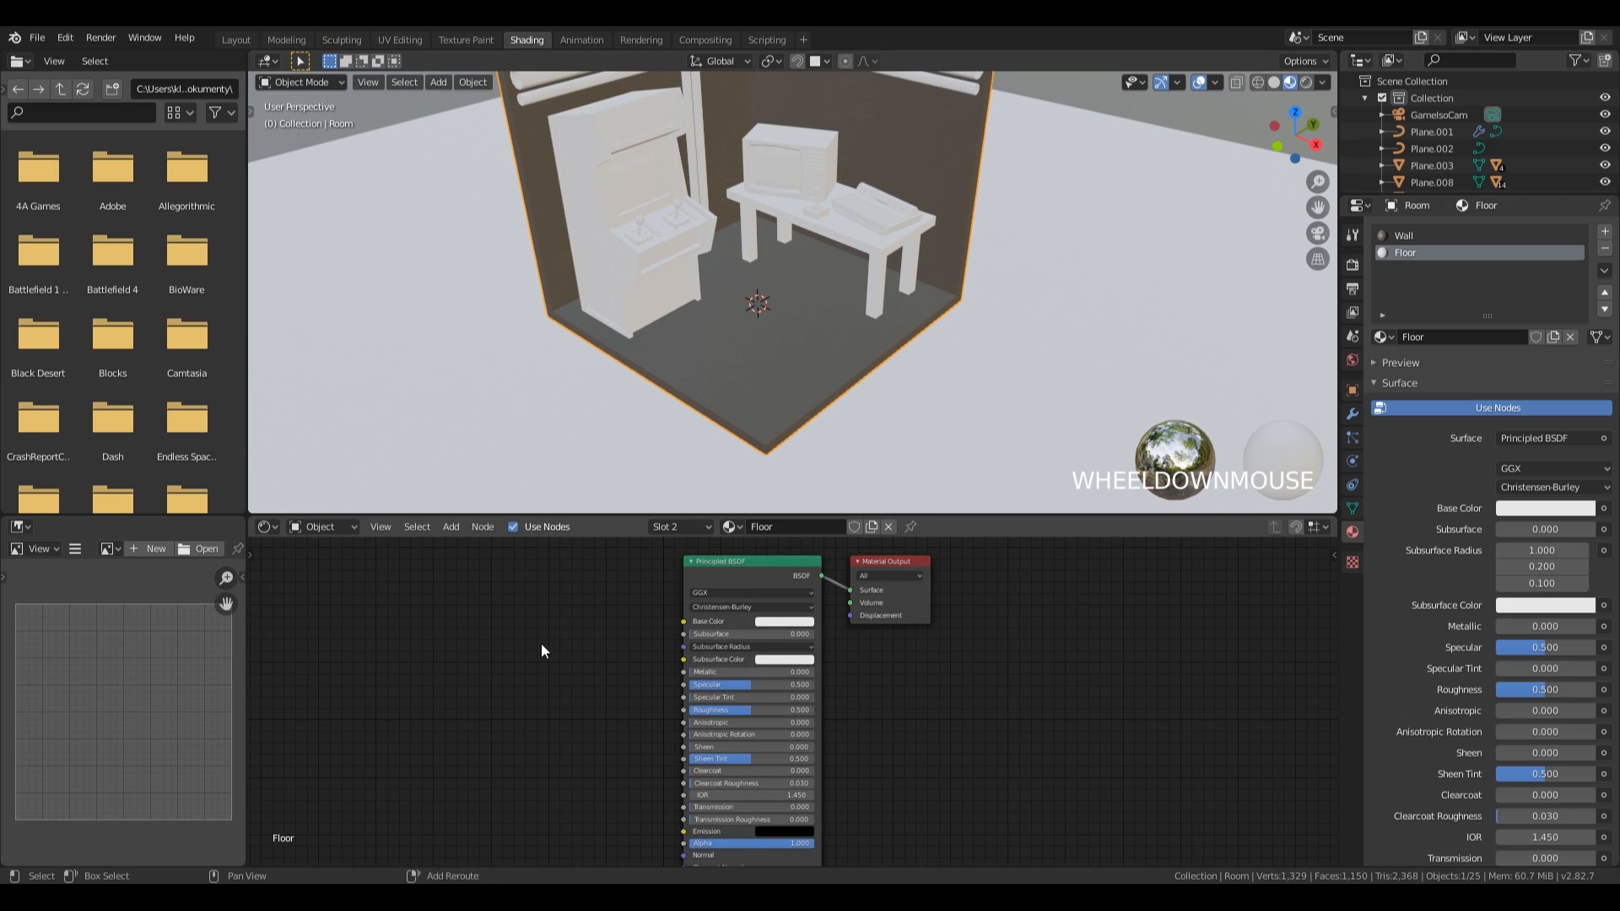
{"action": "key", "text": "shift+a"}
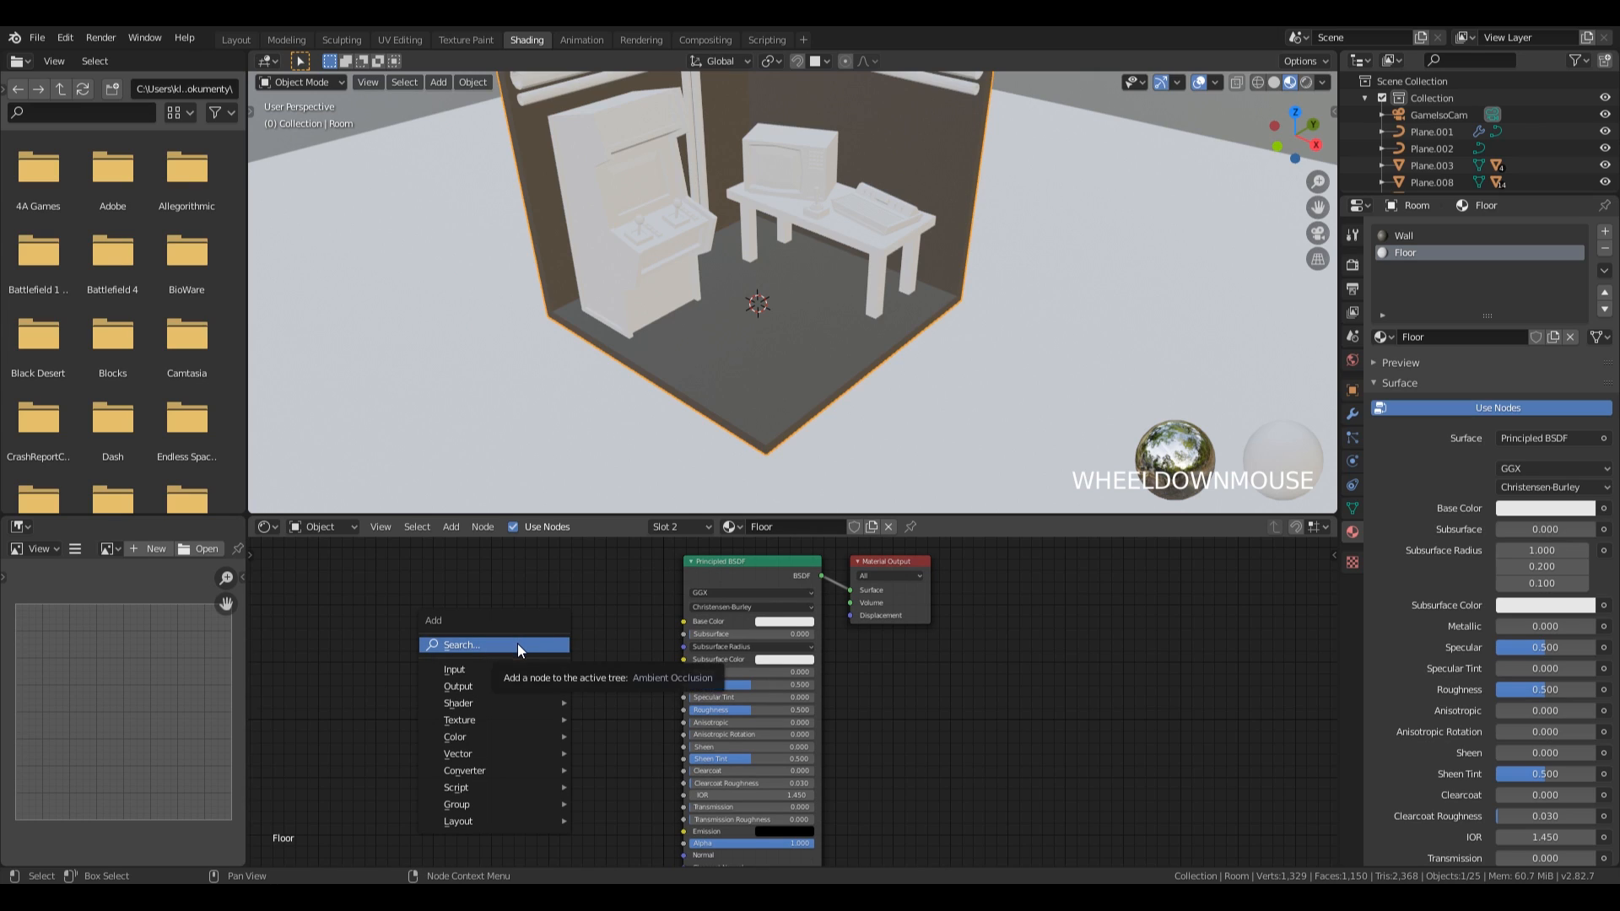
{"action": "mouse_move", "coordinate": [497, 728]}
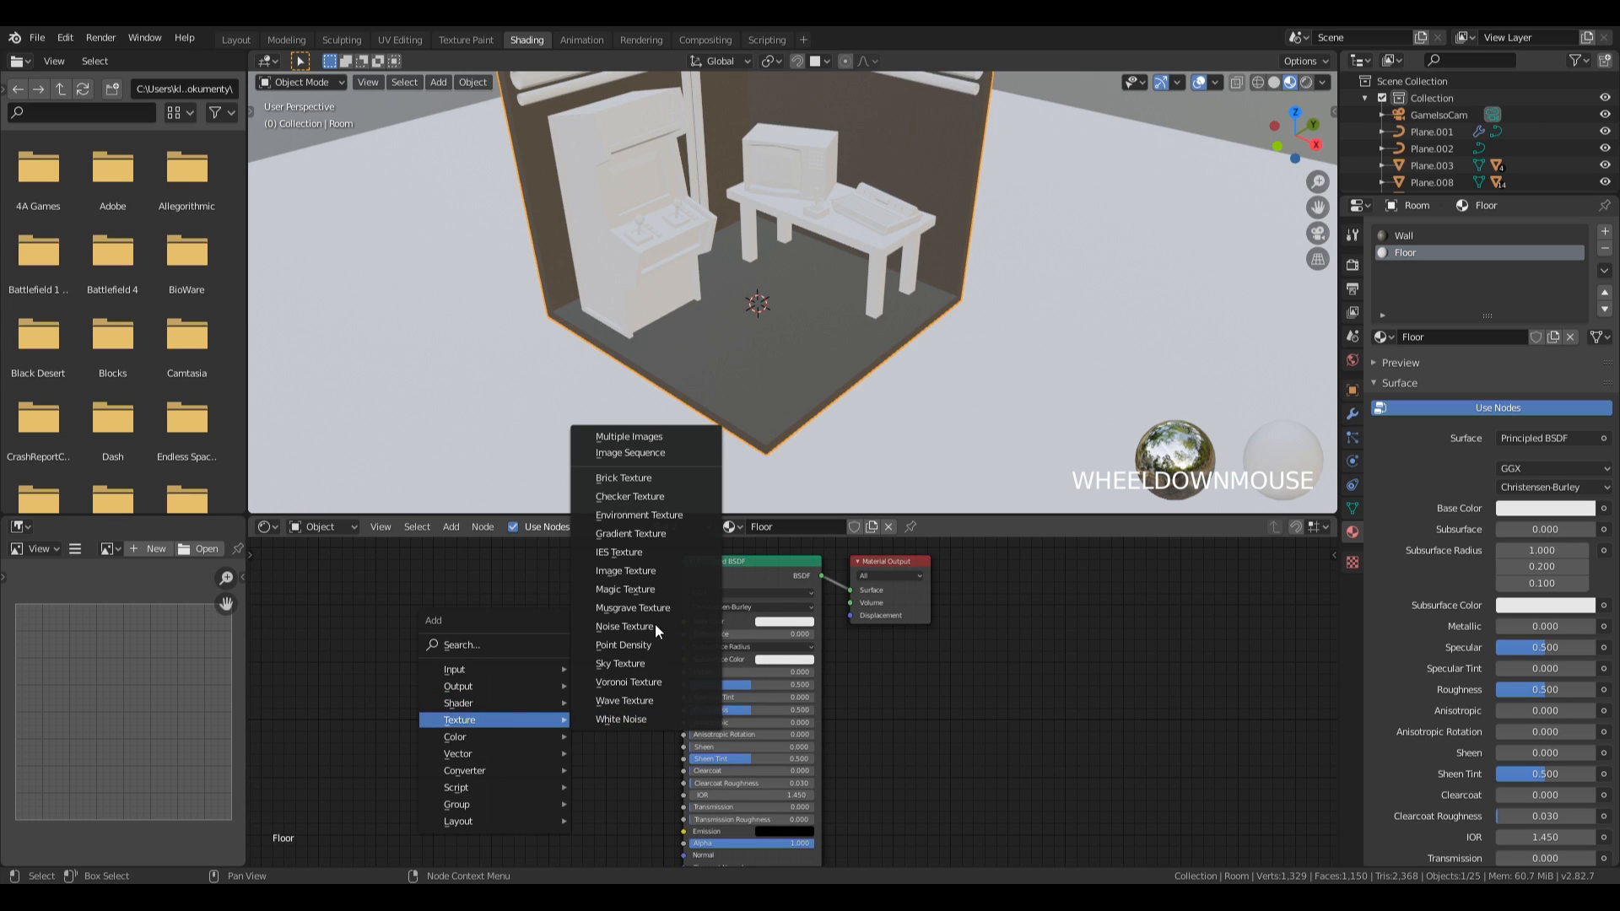
{"action": "left_click", "coordinate": [650, 497]}
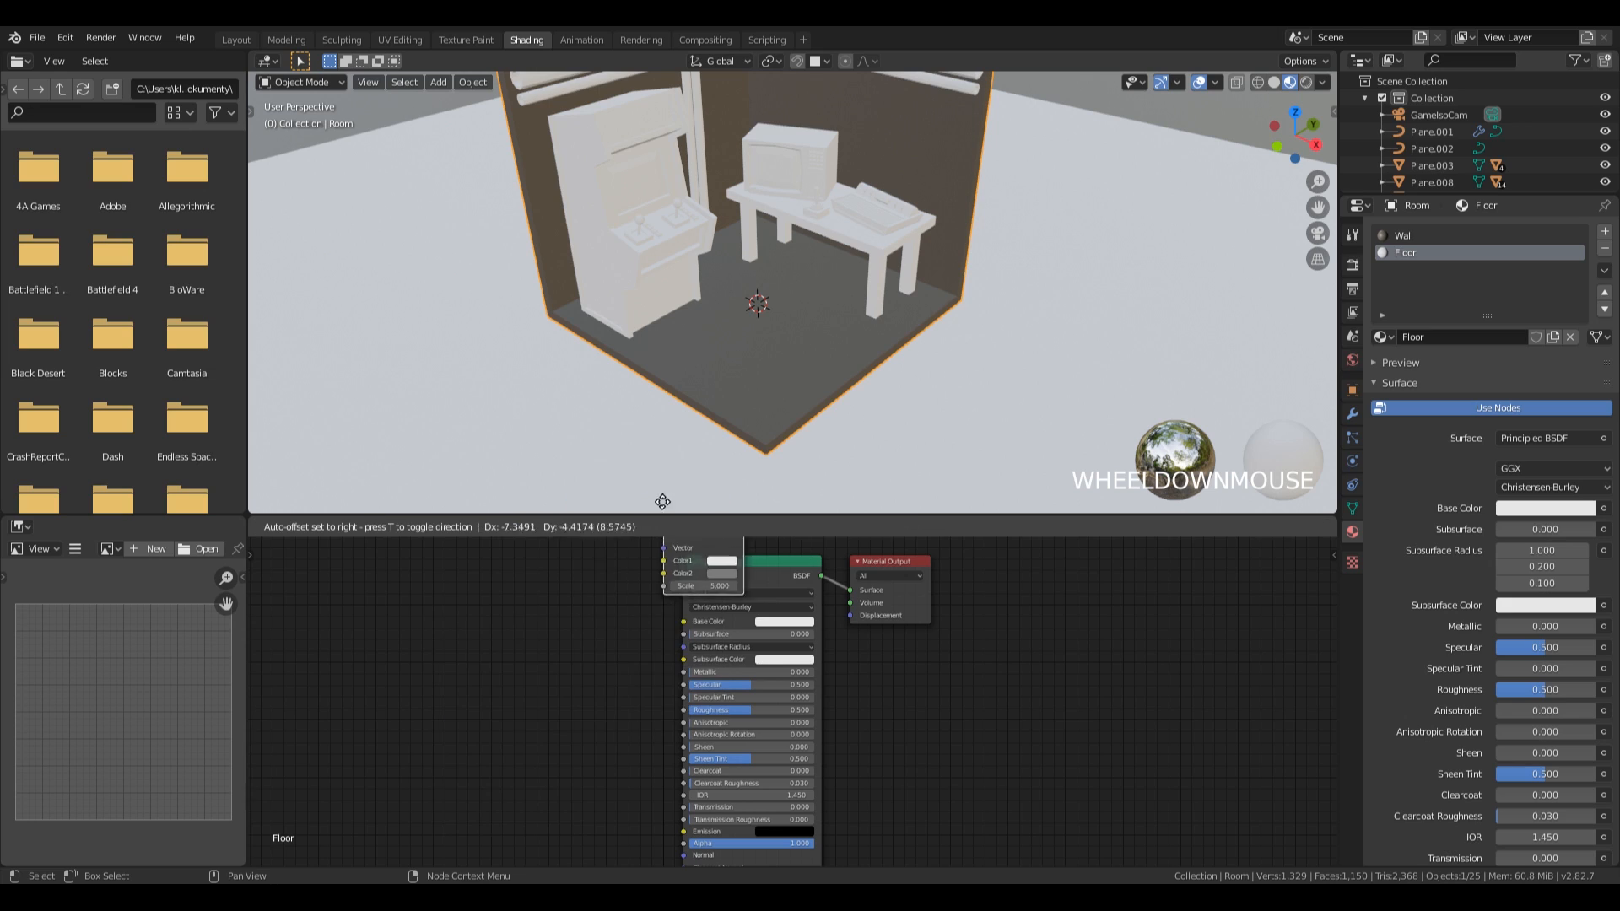
{"action": "left_click", "coordinate": [436, 591]}
{"action": "left_click_drag", "start_coordinate": [517, 609], "coordinate": [683, 621]}
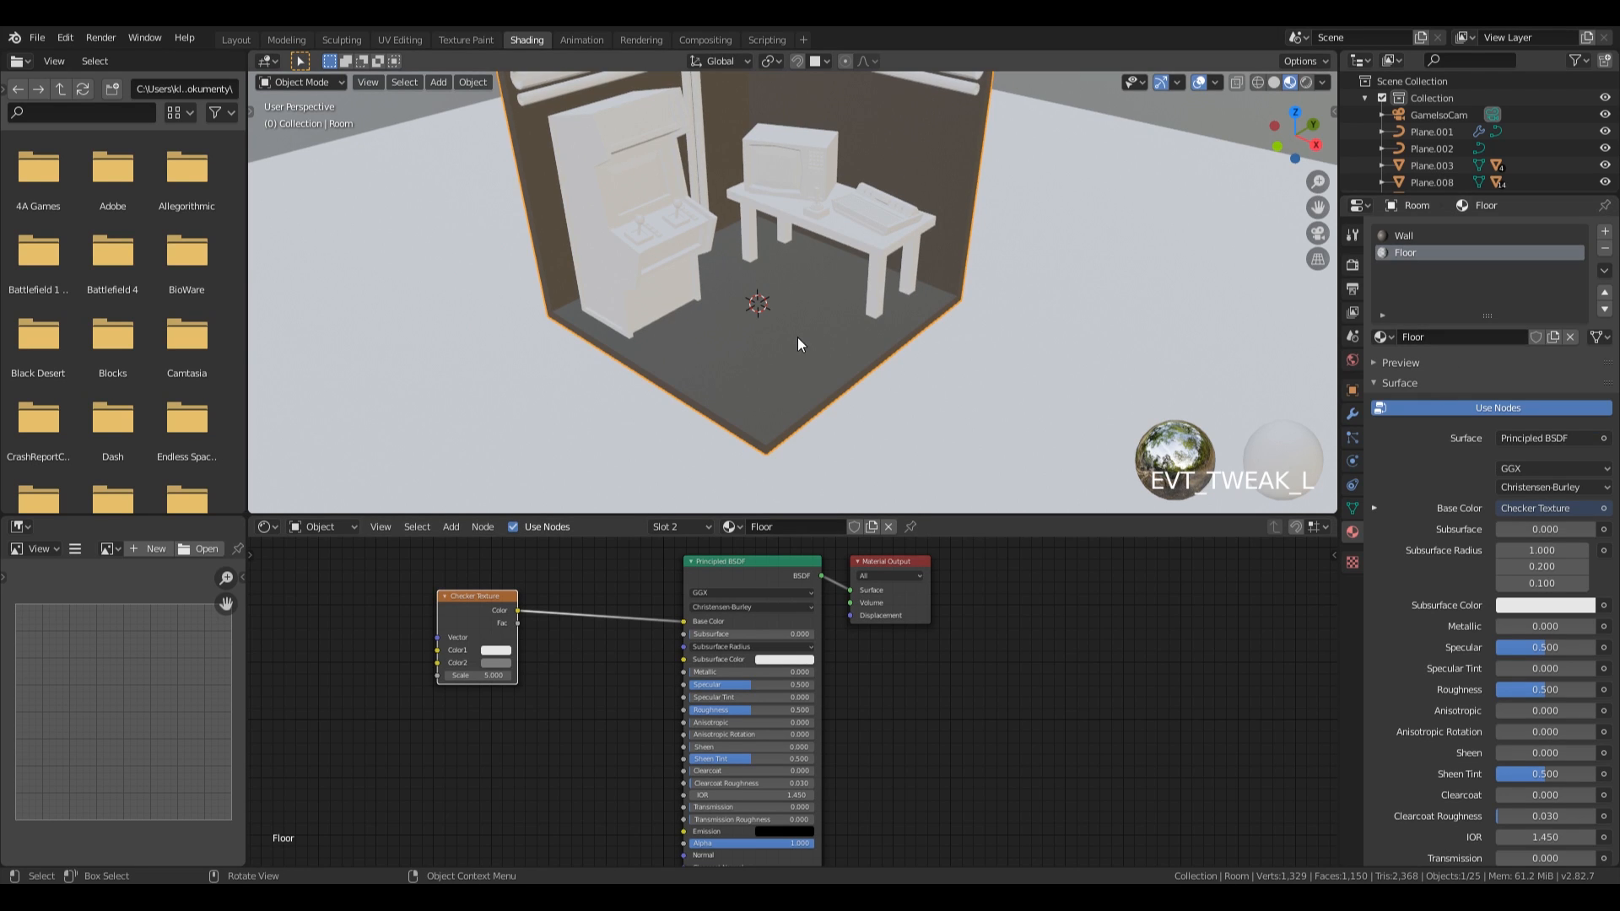
In Edit Mode, assign the Floor material to the room's inner floor face and return to Object Mode.
{"action": "key", "text": "Tab"}
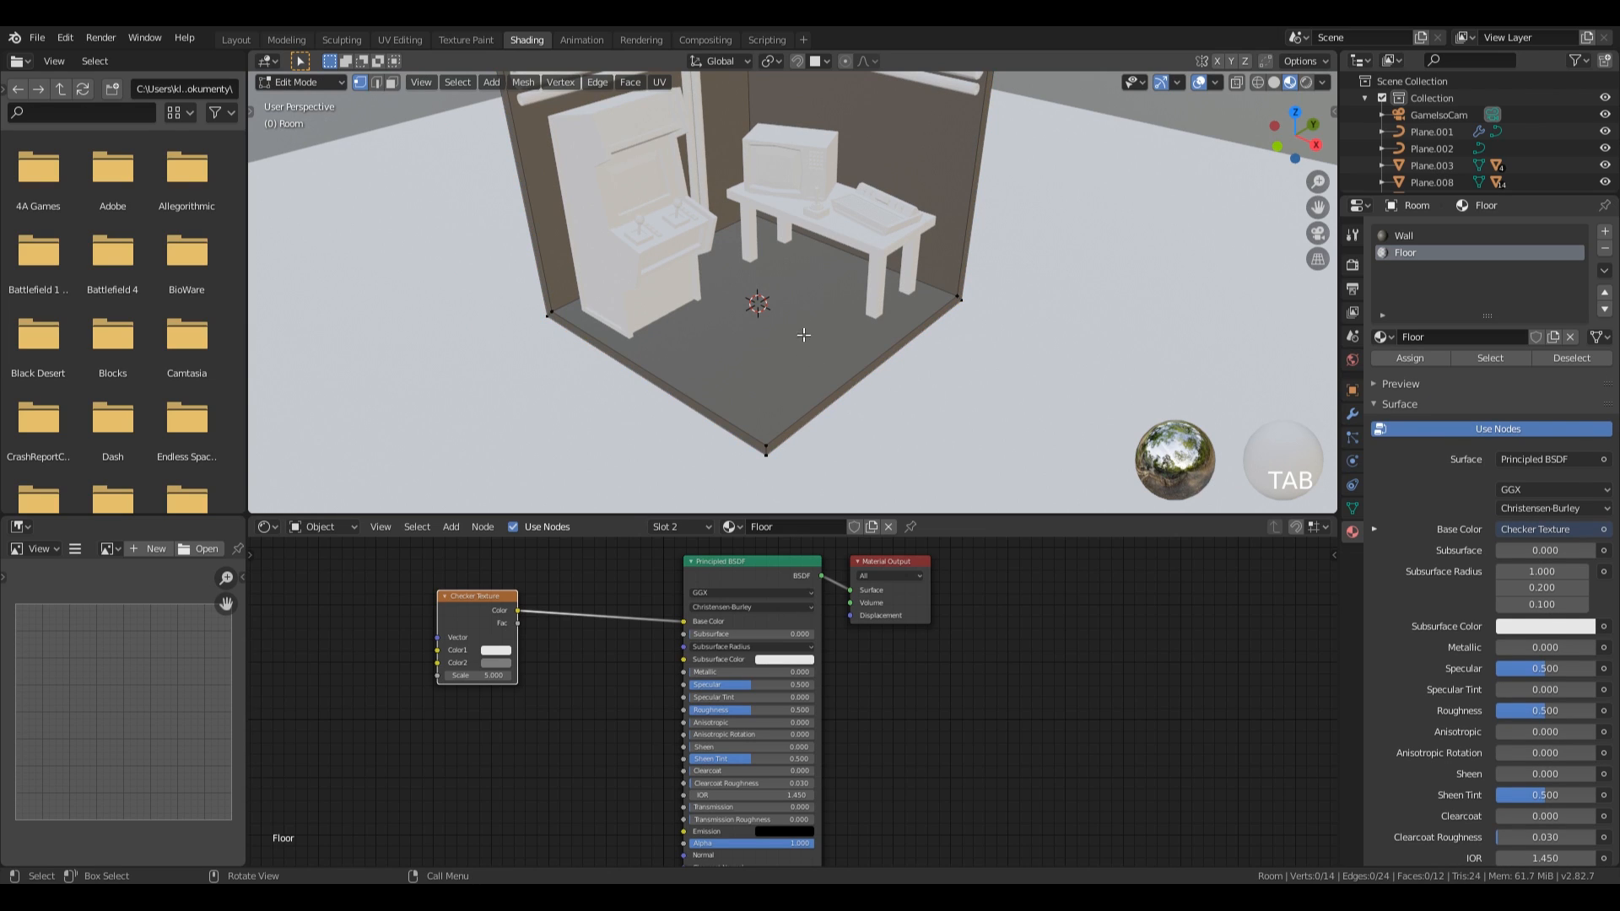
{"action": "key", "text": "3"}
{"action": "left_click", "coordinate": [841, 408]}
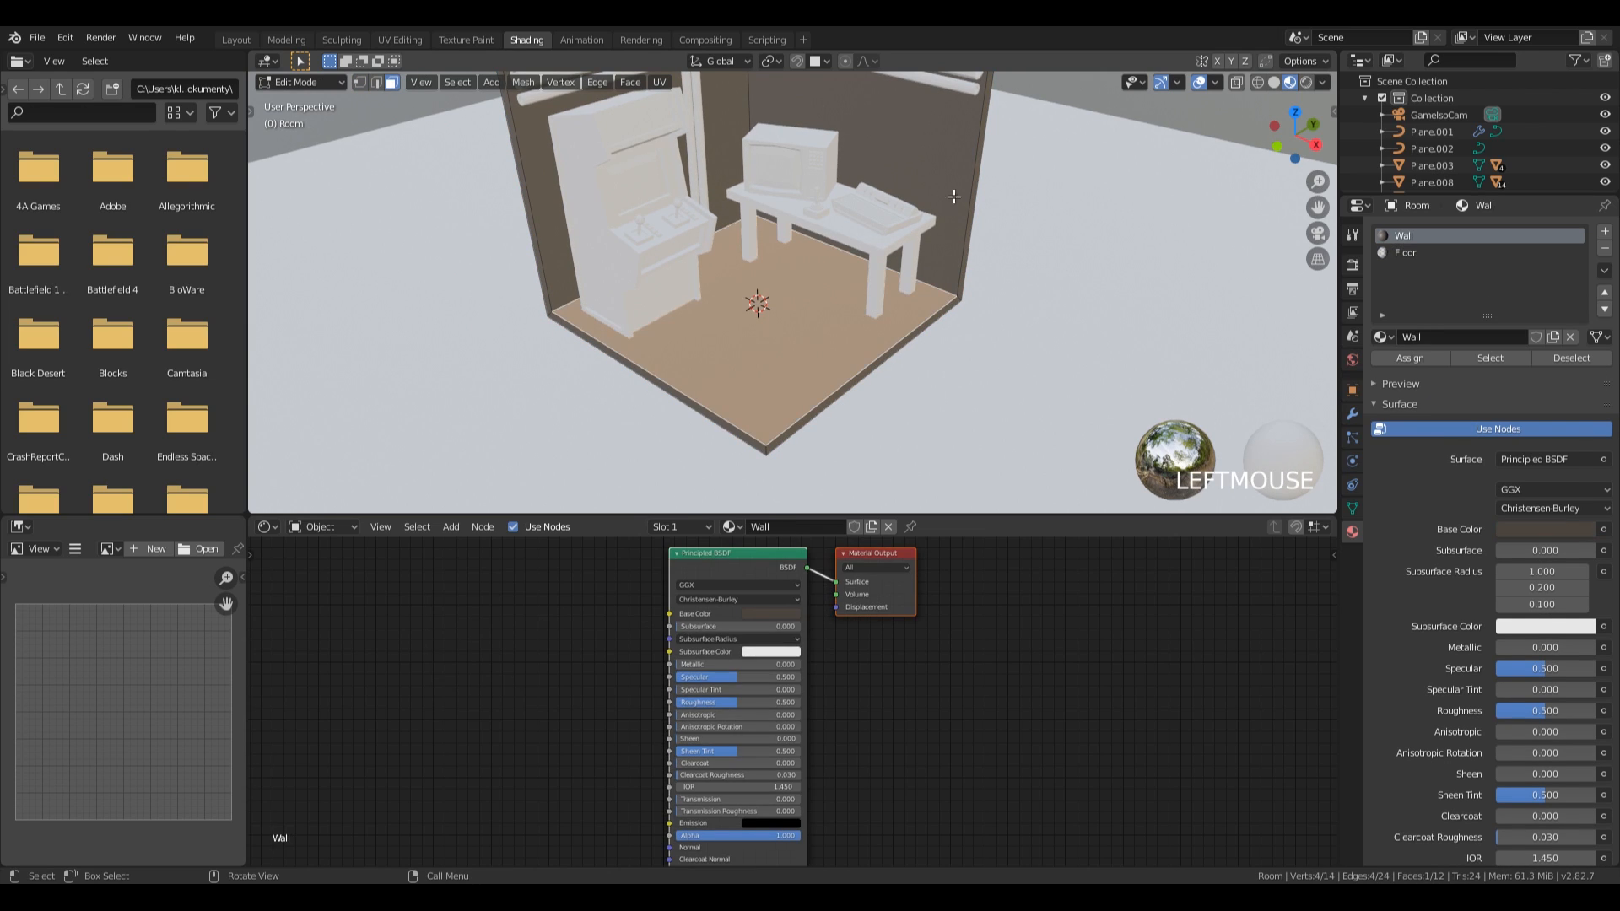
{"action": "left_click", "coordinate": [1411, 254]}
{"action": "left_click", "coordinate": [1402, 358]}
{"action": "key", "text": "Tab"}
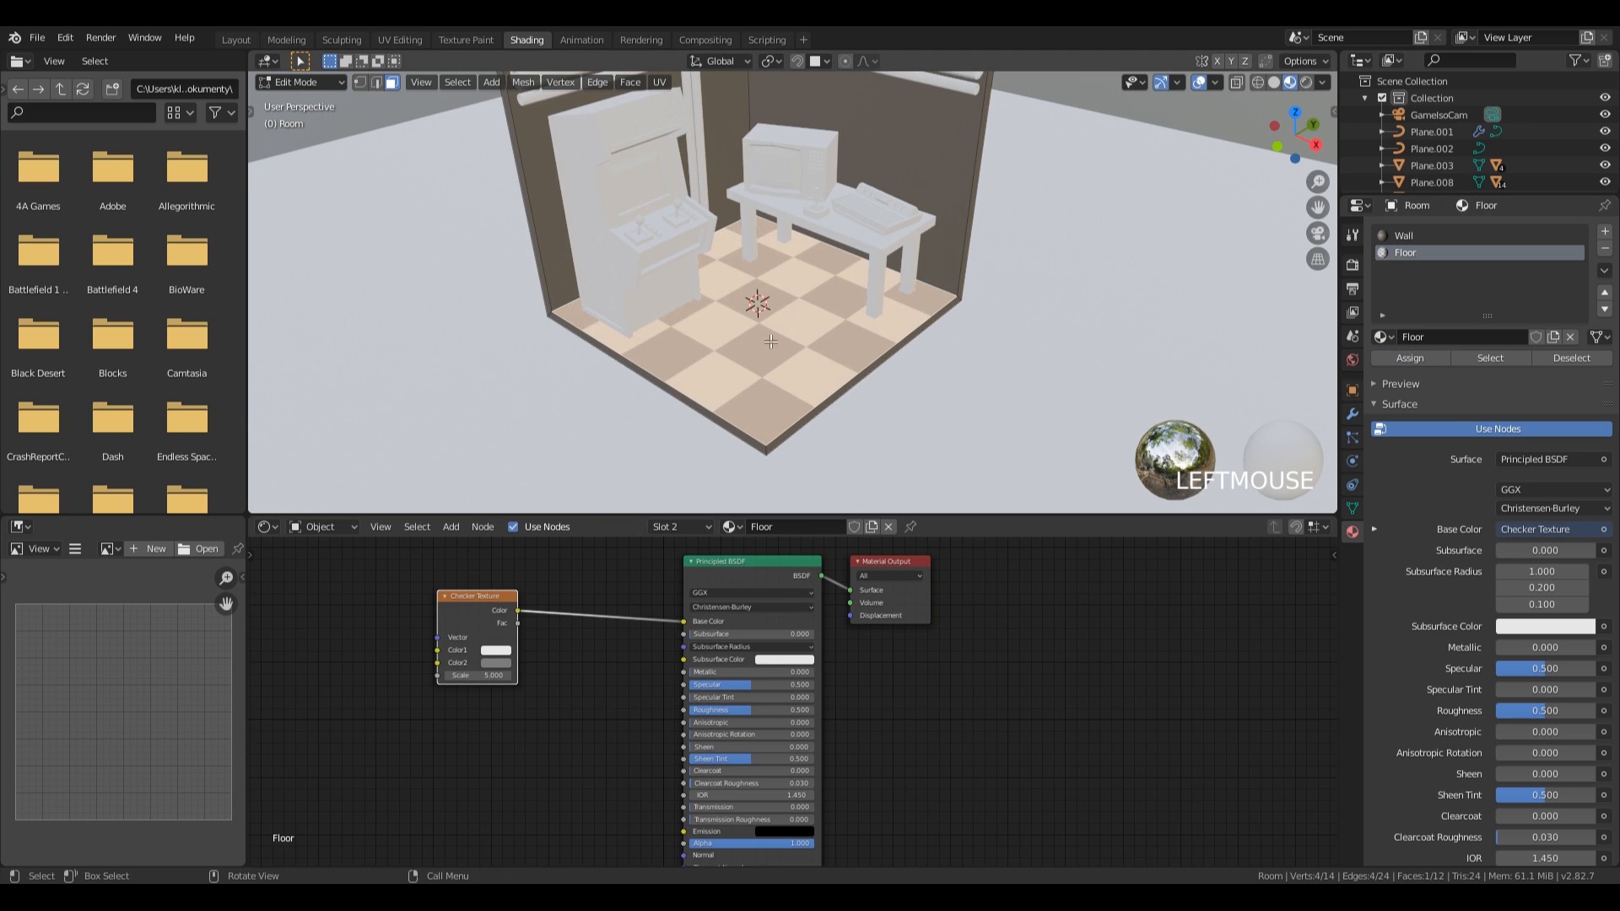
Rename the horizontal wall pipes as Tubes and the vertical corner pipes as Pipes.
{"action": "middle_click_drag", "start_coordinate": [791, 336], "coordinate": [808, 277]}
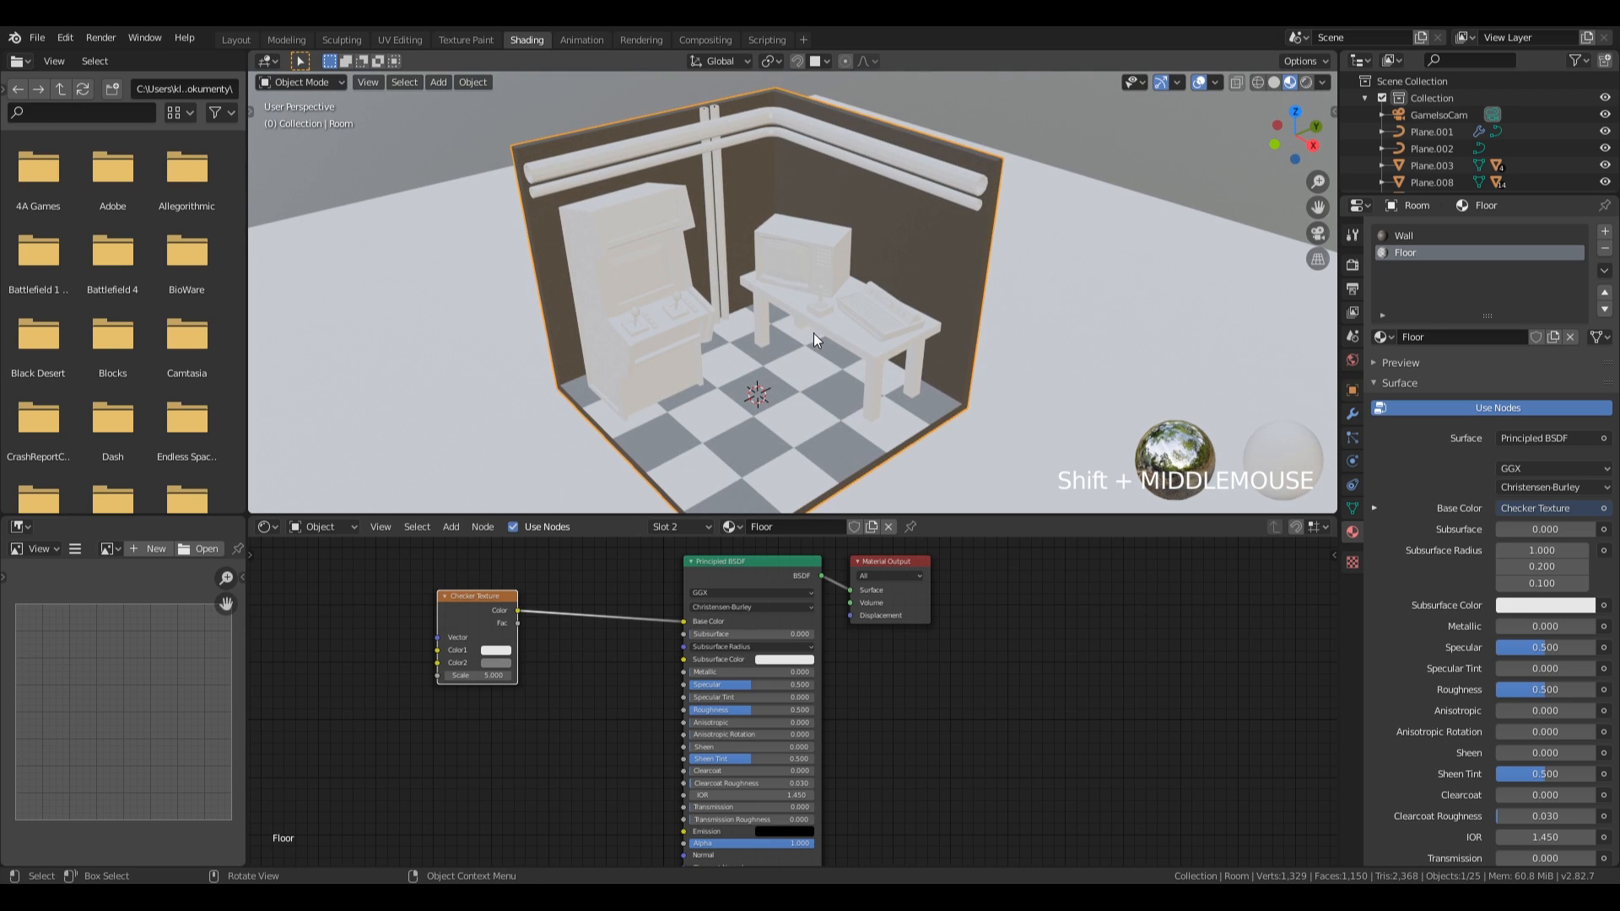
{"action": "left_click", "coordinate": [714, 134]}
{"action": "double_click", "coordinate": [1429, 129]}
{"action": "type", "text": "Tubes"}
{"action": "key", "text": "Return"}
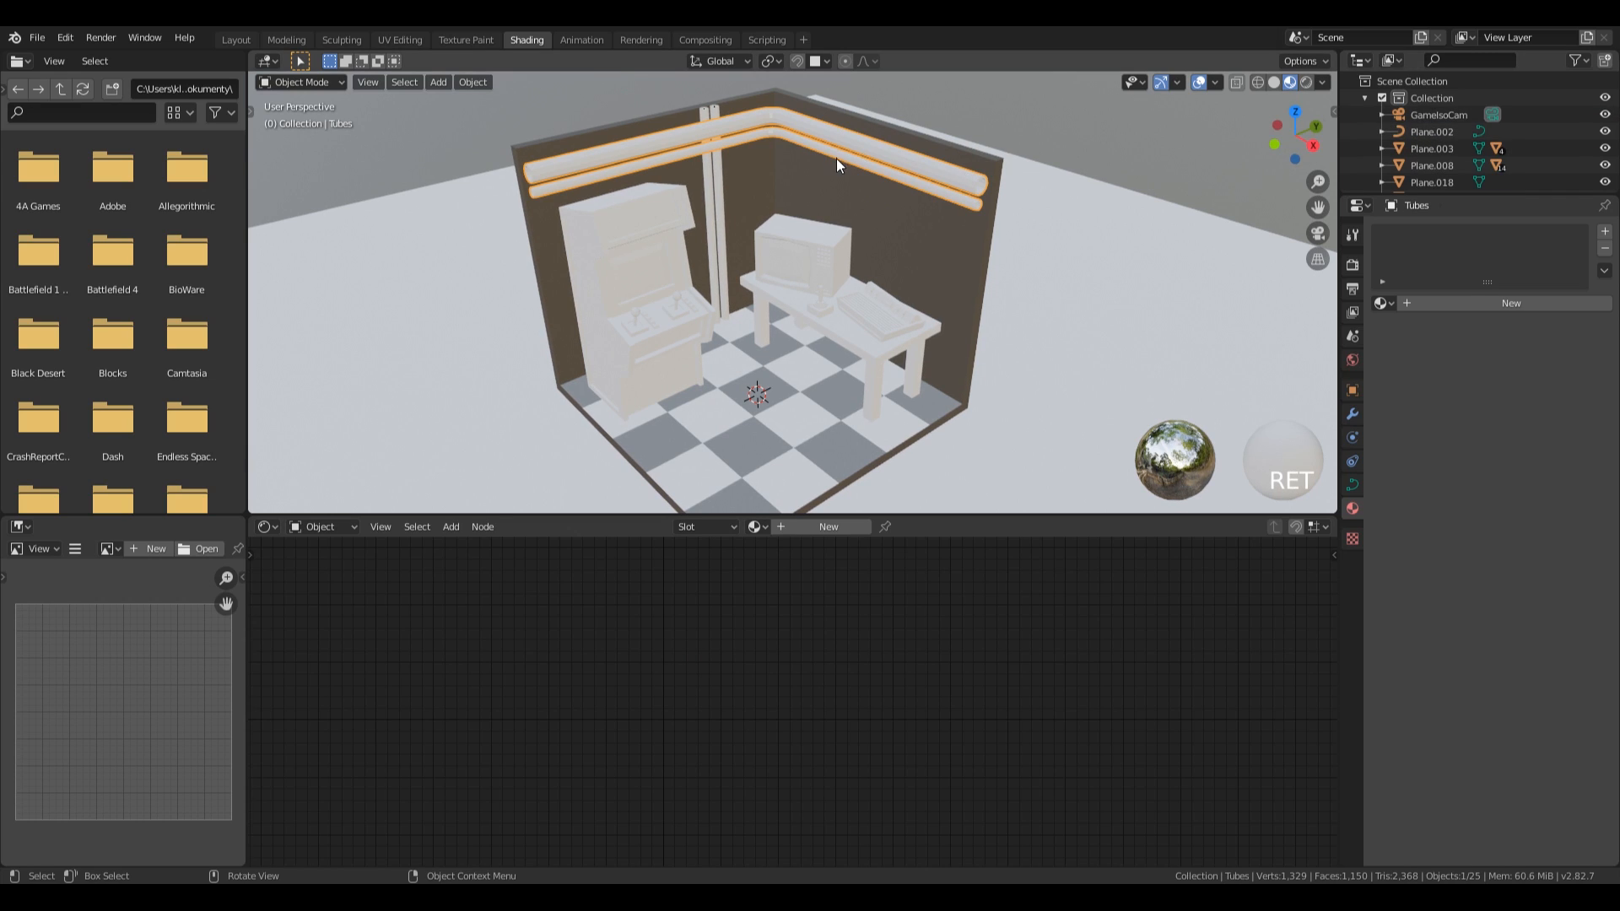
{"action": "left_click", "coordinate": [713, 187]}
{"action": "double_click", "coordinate": [1441, 131]}
{"action": "type", "text": "Pipes"}
{"action": "key", "text": "Return"}
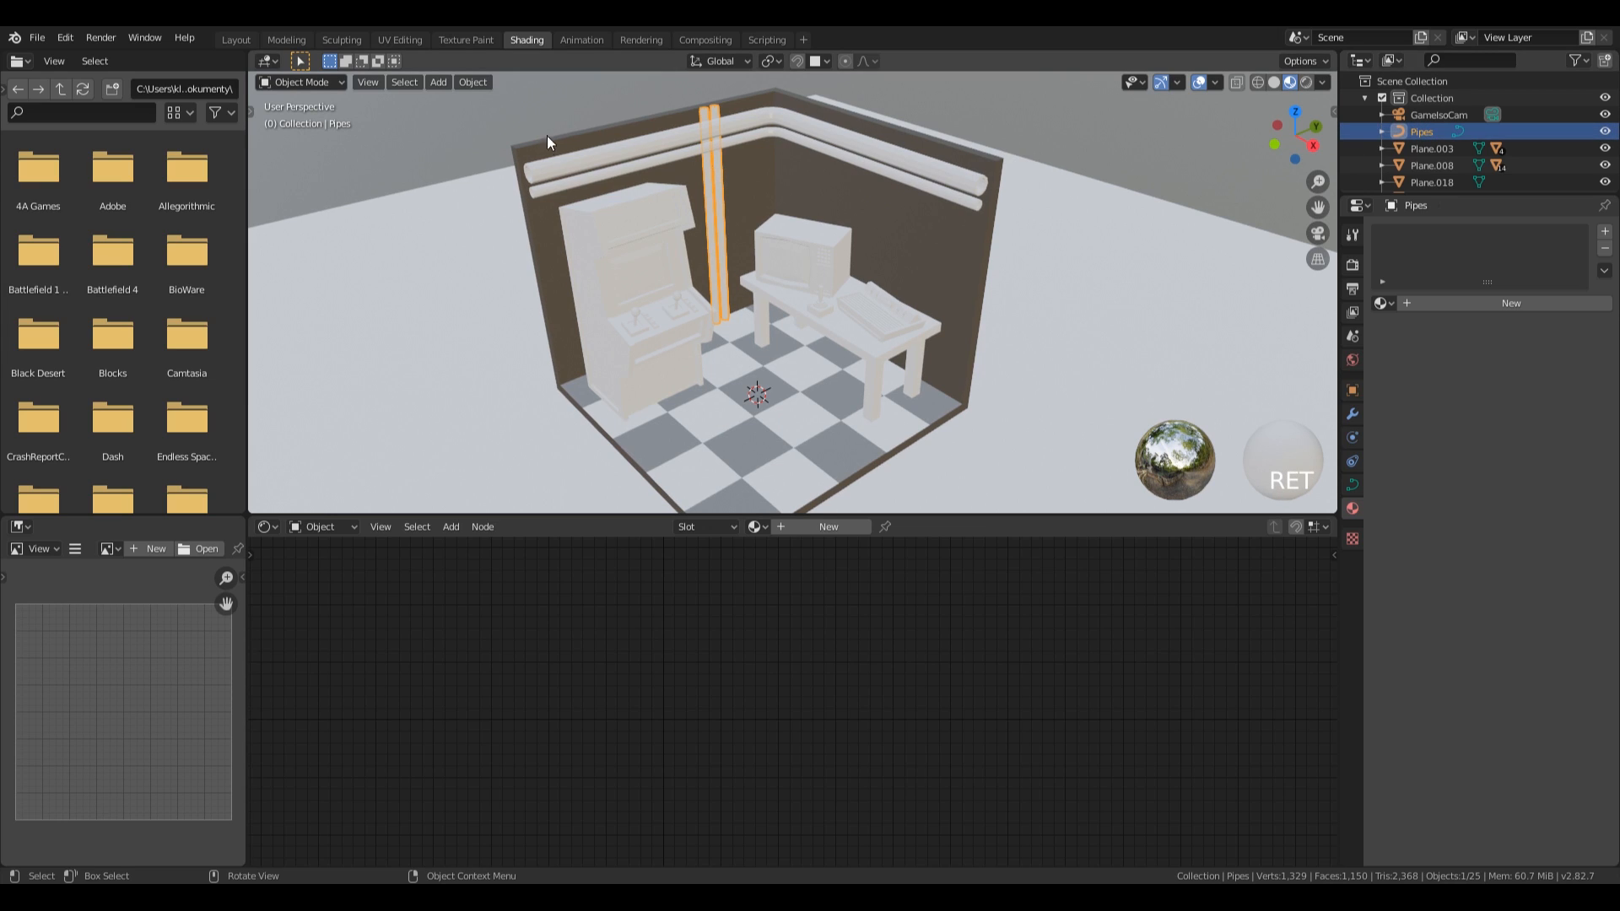
Create a material named Metal for the horizontal pipes with Metallic 1.000 and a grey base colour of value 0.740.
{"action": "left_click", "coordinate": [540, 173]}
{"action": "left_click", "coordinate": [1496, 302]}
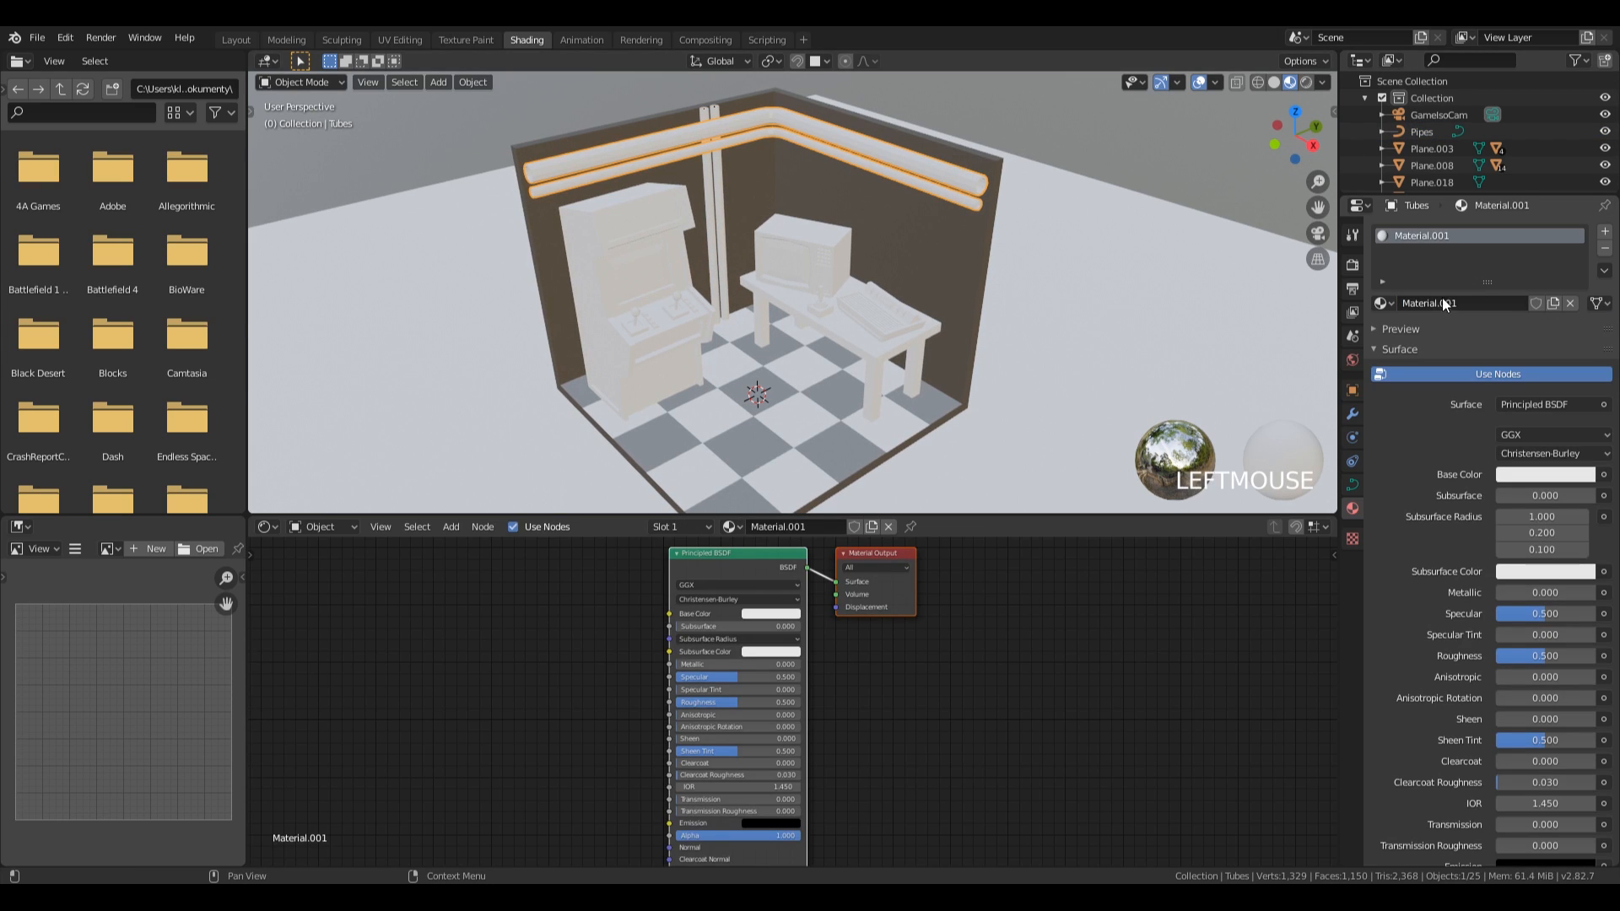
{"action": "double_click", "coordinate": [1414, 234]}
{"action": "type", "text": "Metal"}
{"action": "key", "text": "Return"}
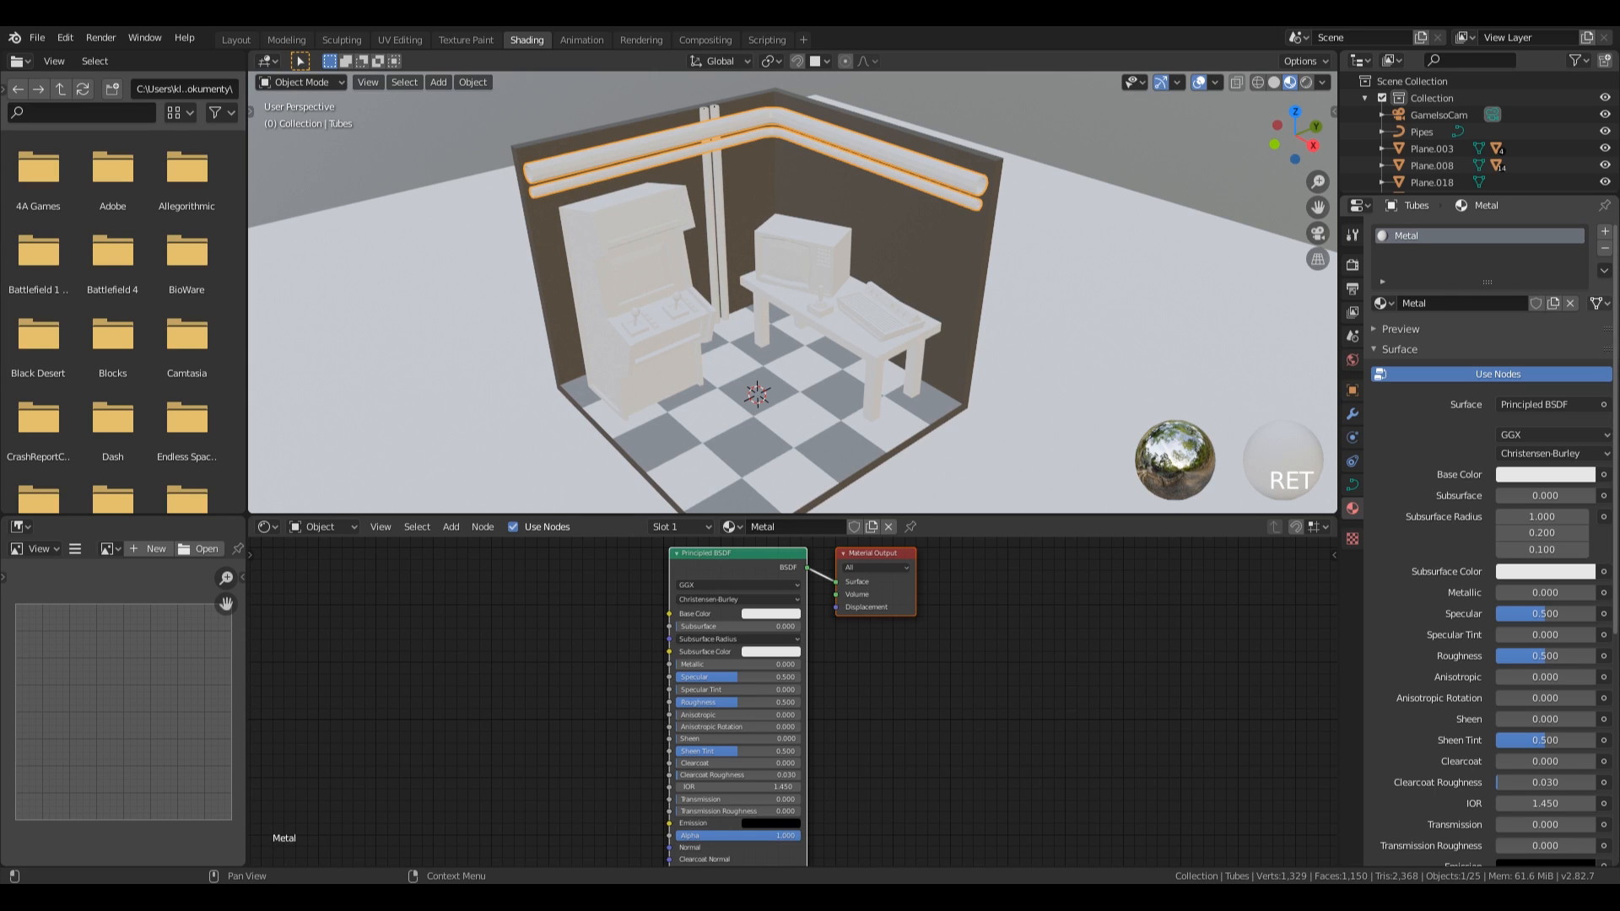
{"action": "left_click_drag", "start_coordinate": [1511, 596], "coordinate": [1613, 596]}
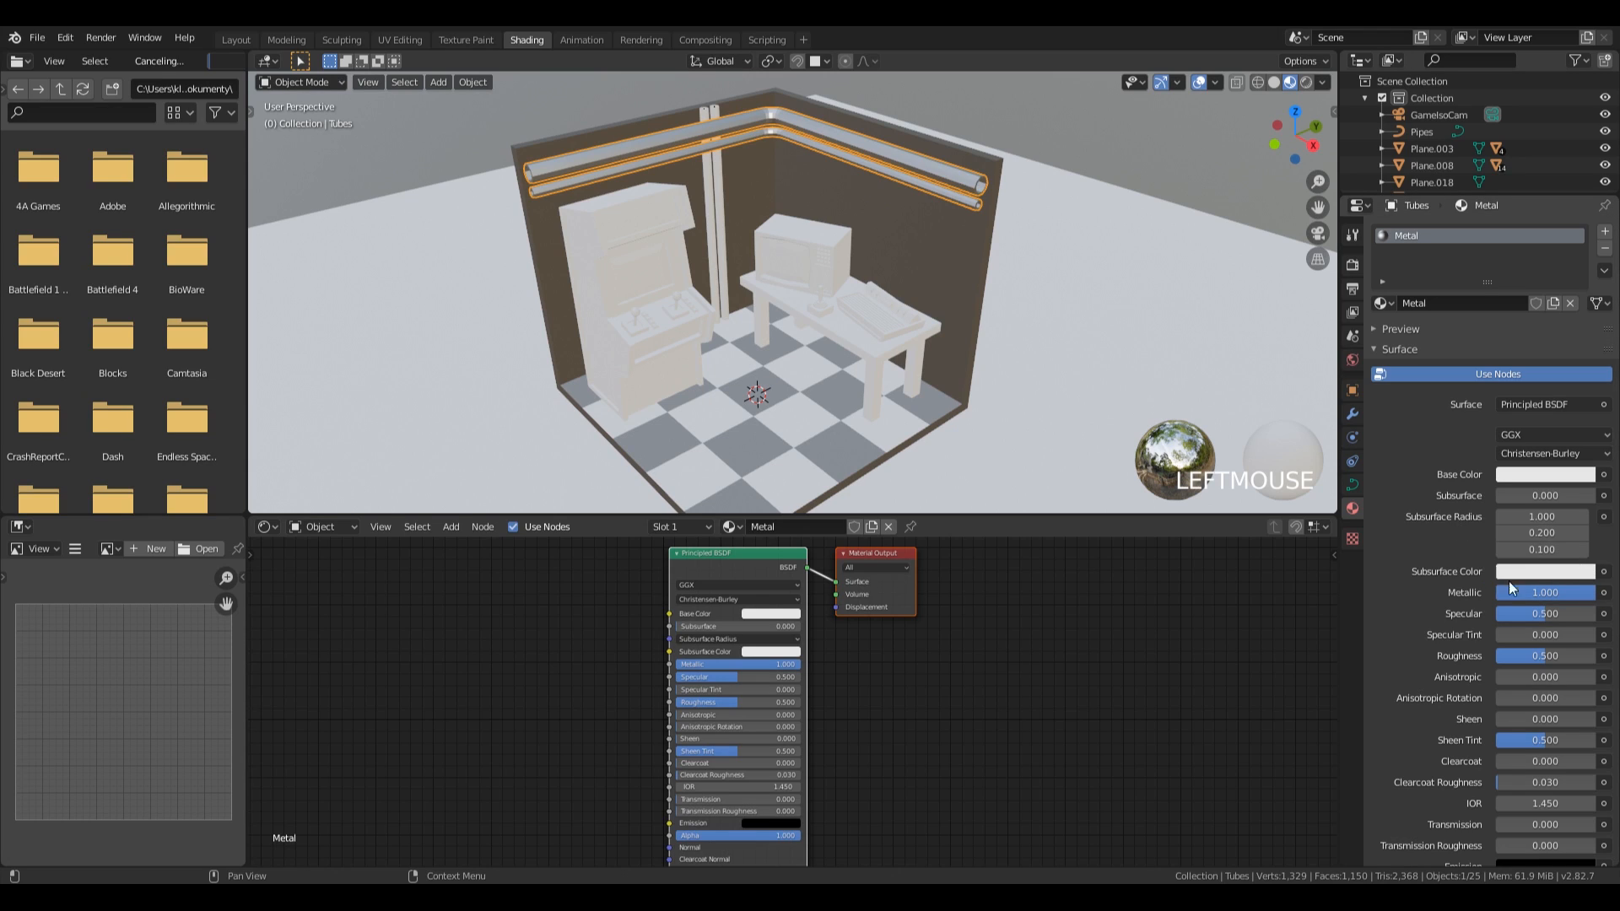
{"action": "left_click", "coordinate": [1568, 479]}
{"action": "mouse_move", "coordinate": [1582, 238]}
{"action": "left_mouse_down"}
{"action": "mouse_move", "coordinate": [1582, 279]}
{"action": "mouse_move", "coordinate": [1582, 264]}
{"action": "left_mouse_up"}
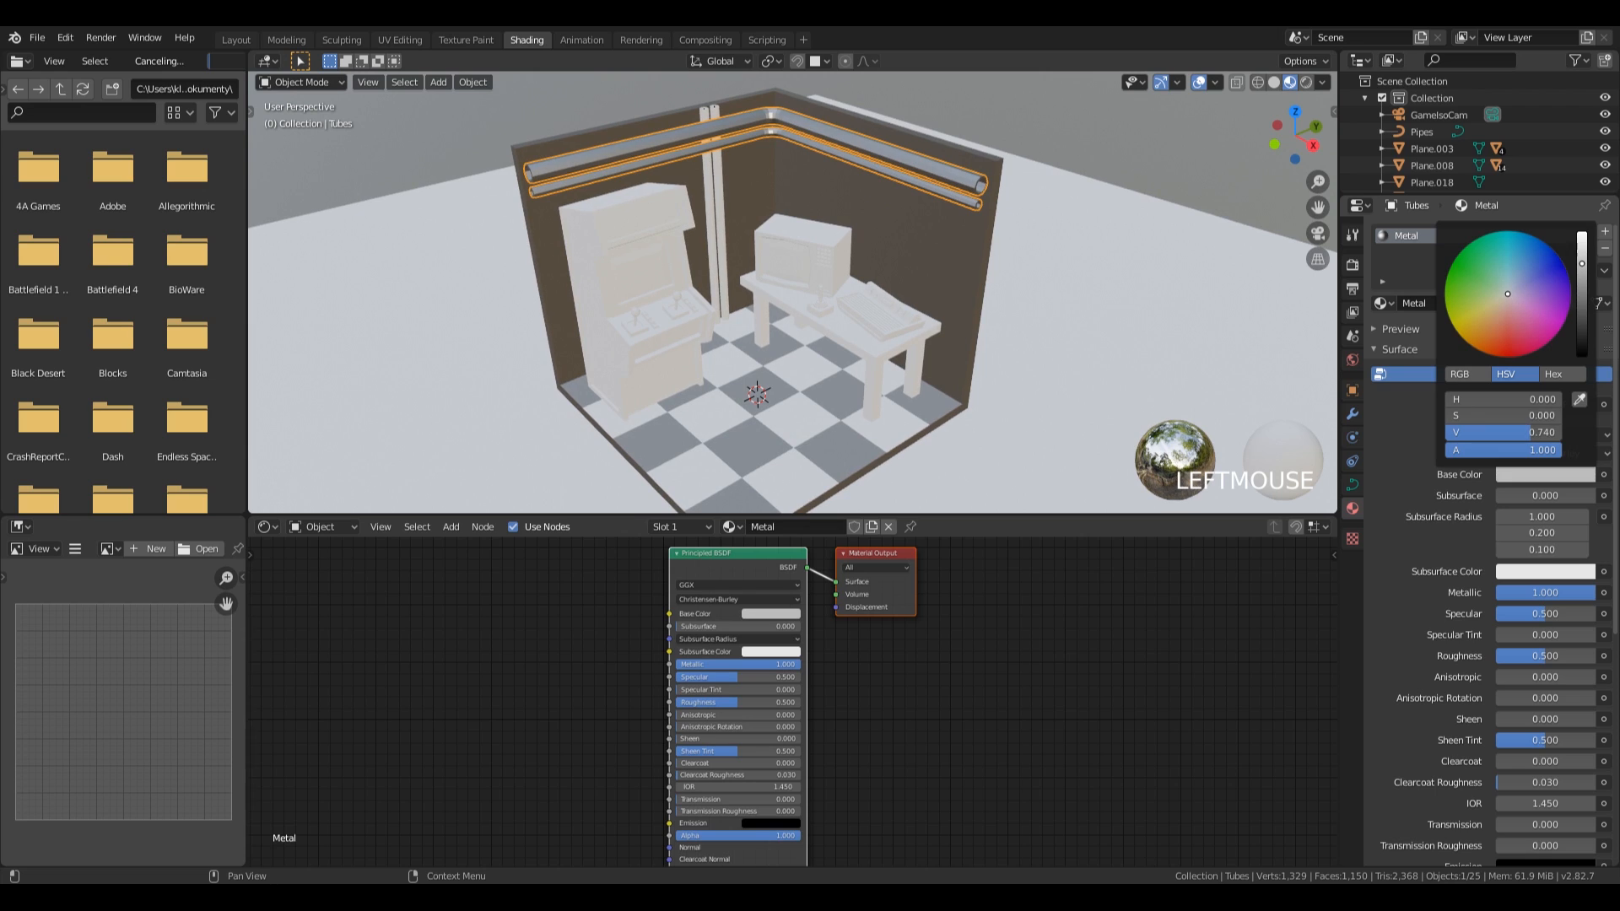
Assign the existing Metal material to the vertical corner pipes.
{"action": "left_click", "coordinate": [710, 174]}
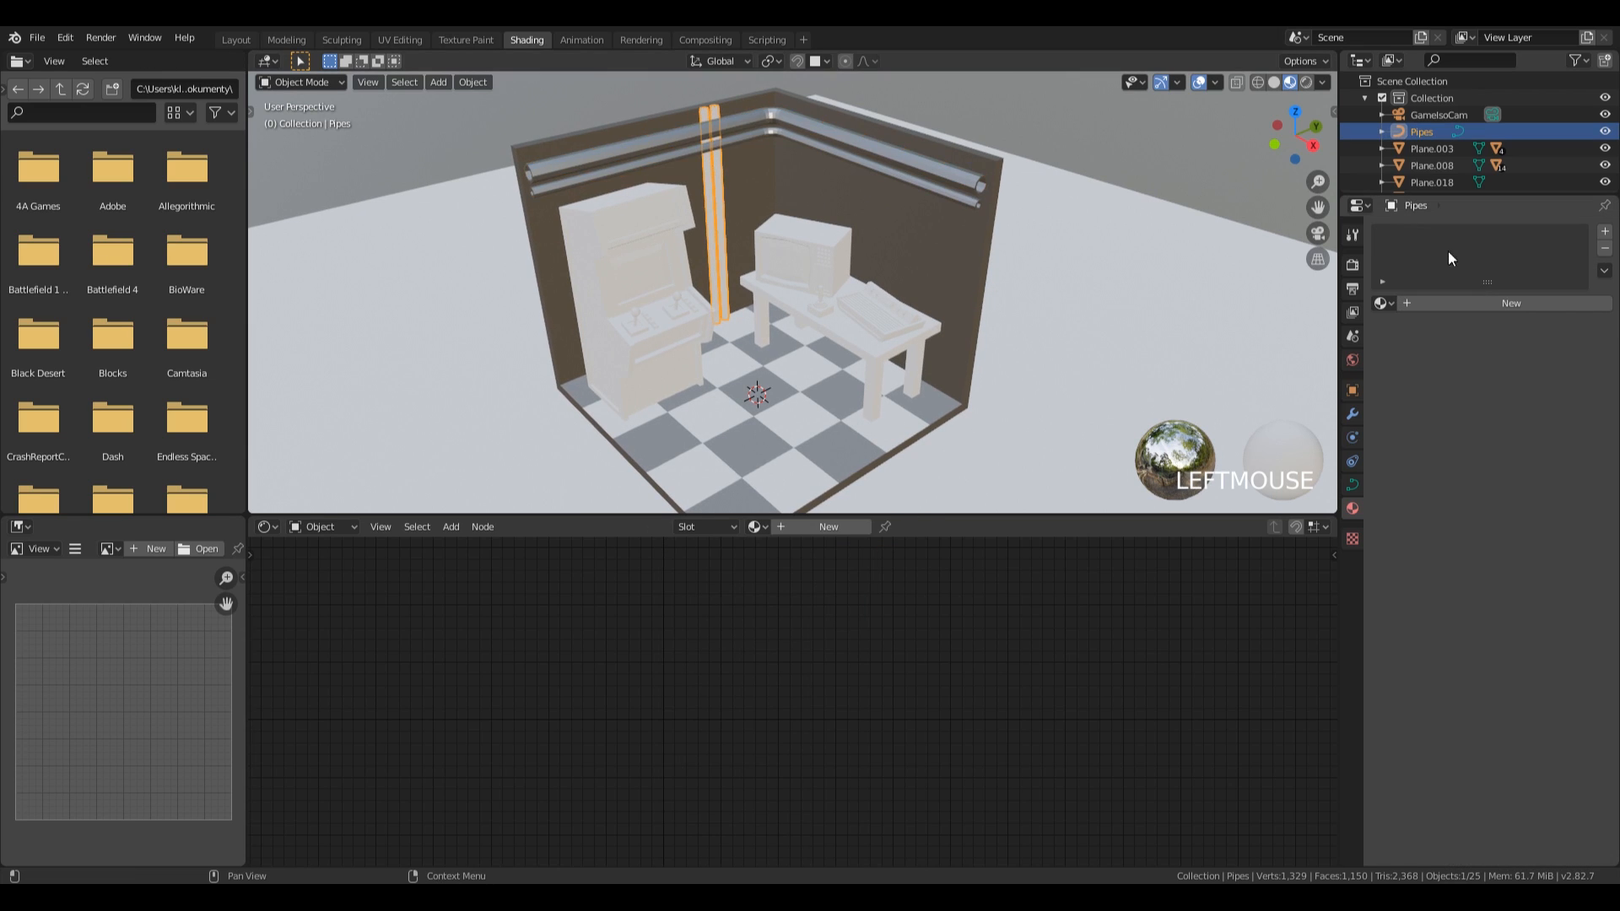
{"action": "left_click", "coordinate": [1382, 303]}
{"action": "left_click", "coordinate": [1419, 359]}
{"action": "mouse_move", "coordinate": [737, 317]}
{"action": "middle_mouse_down"}
{"action": "mouse_move", "coordinate": [778, 309]}
{"action": "mouse_move", "coordinate": [727, 321]}
{"action": "middle_mouse_up"}
Create a material named Bg for the ground plane and darken its base colour to near black.
{"action": "left_click", "coordinate": [1107, 307]}
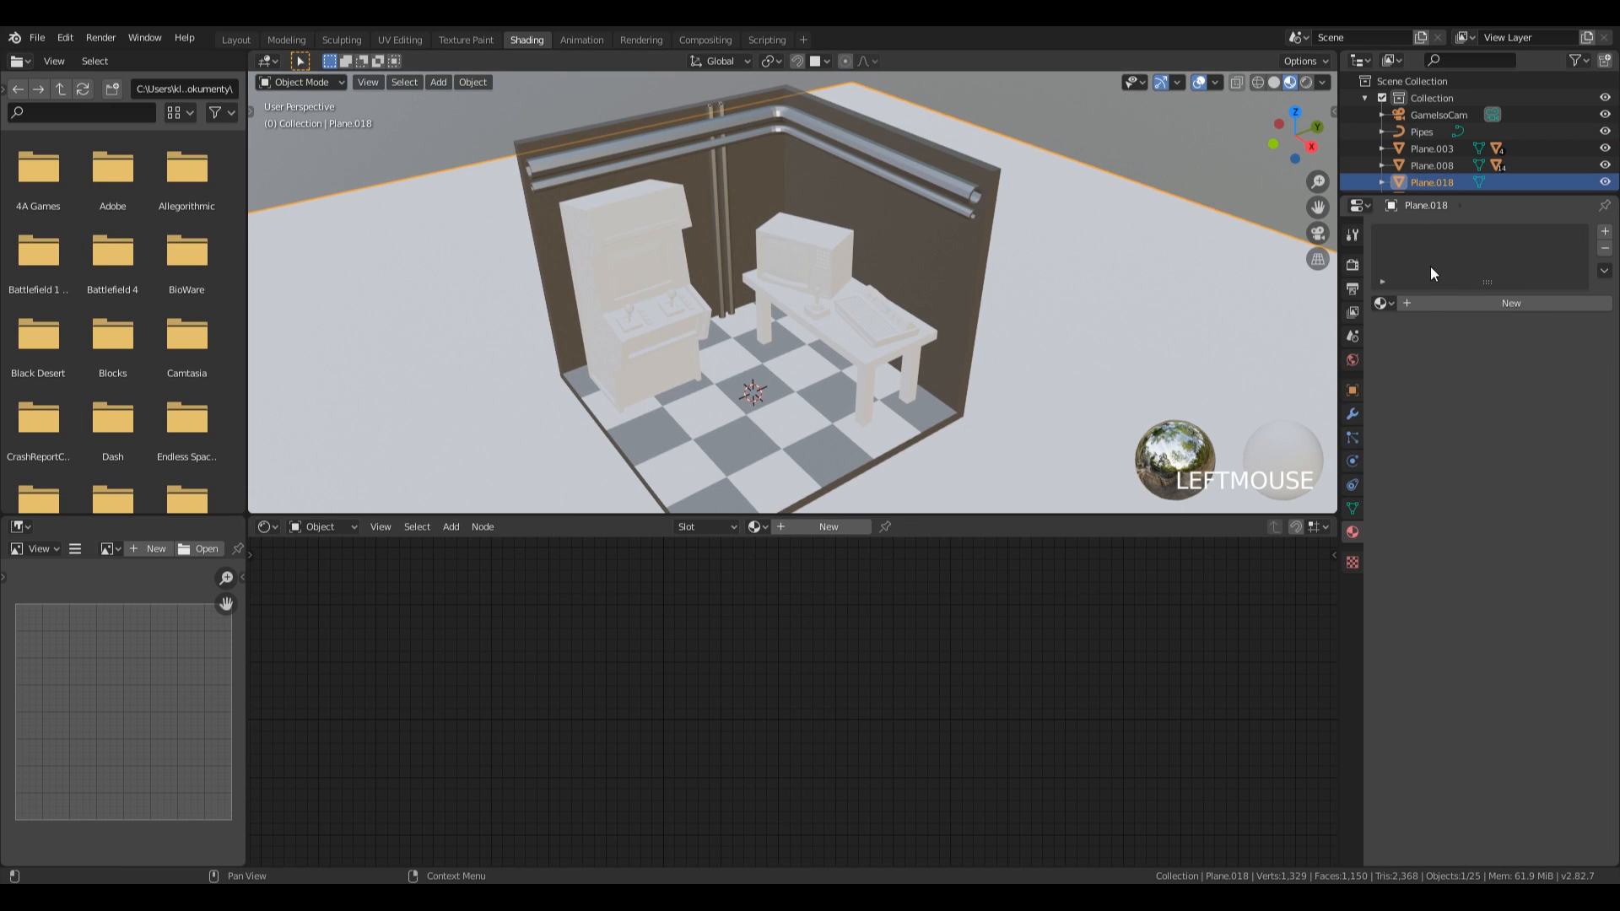
{"action": "left_click", "coordinate": [1429, 304]}
{"action": "double_click", "coordinate": [1434, 238]}
{"action": "type", "text": "Bg"}
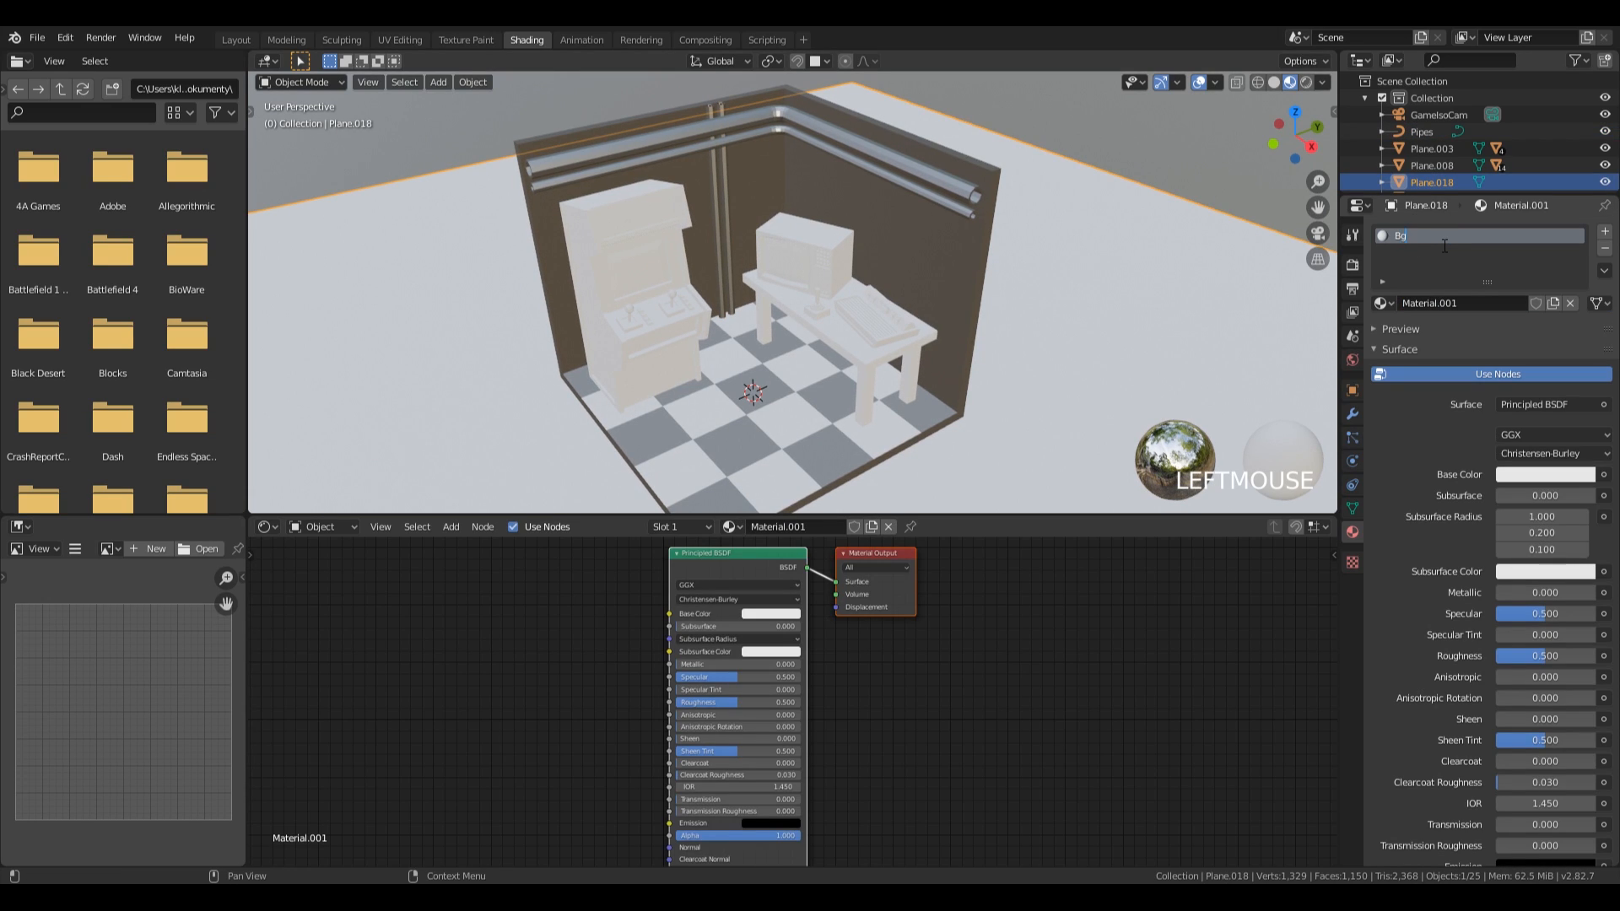
{"action": "key", "text": "KP_Enter"}
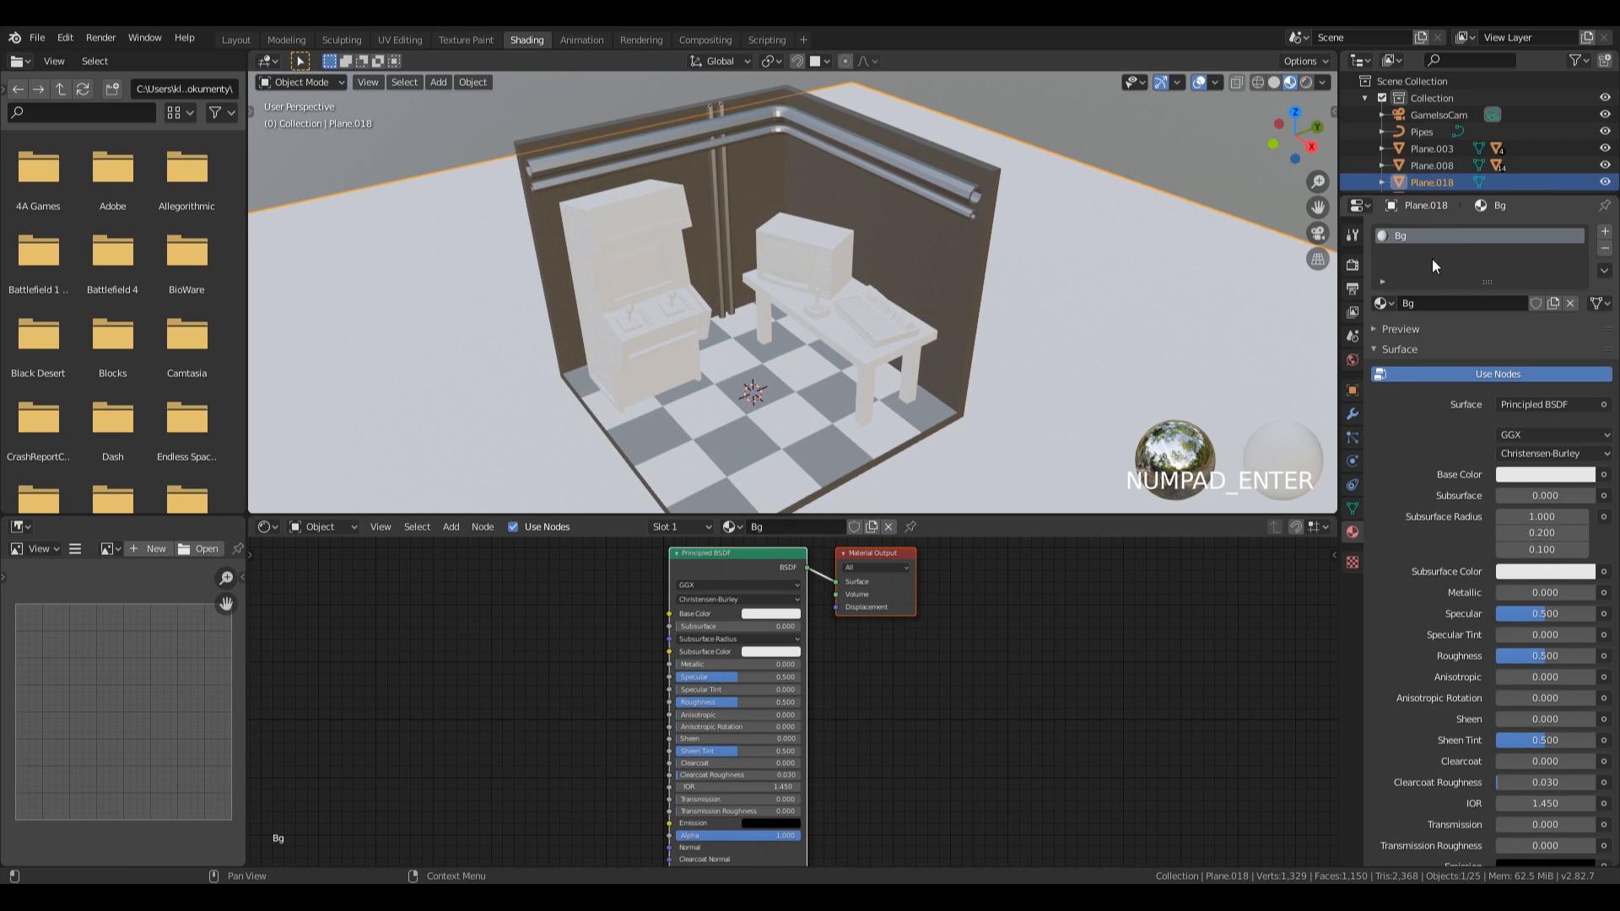
{"action": "left_click", "coordinate": [1522, 477]}
{"action": "left_click", "coordinate": [1581, 345]}
{"action": "left_click_drag", "start_coordinate": [1581, 347], "coordinate": [1580, 351]}
Rename the ground plane object as Bg.
{"action": "double_click", "coordinate": [1432, 181]}
{"action": "type", "text": "Bg"}
{"action": "key", "text": "Return"}
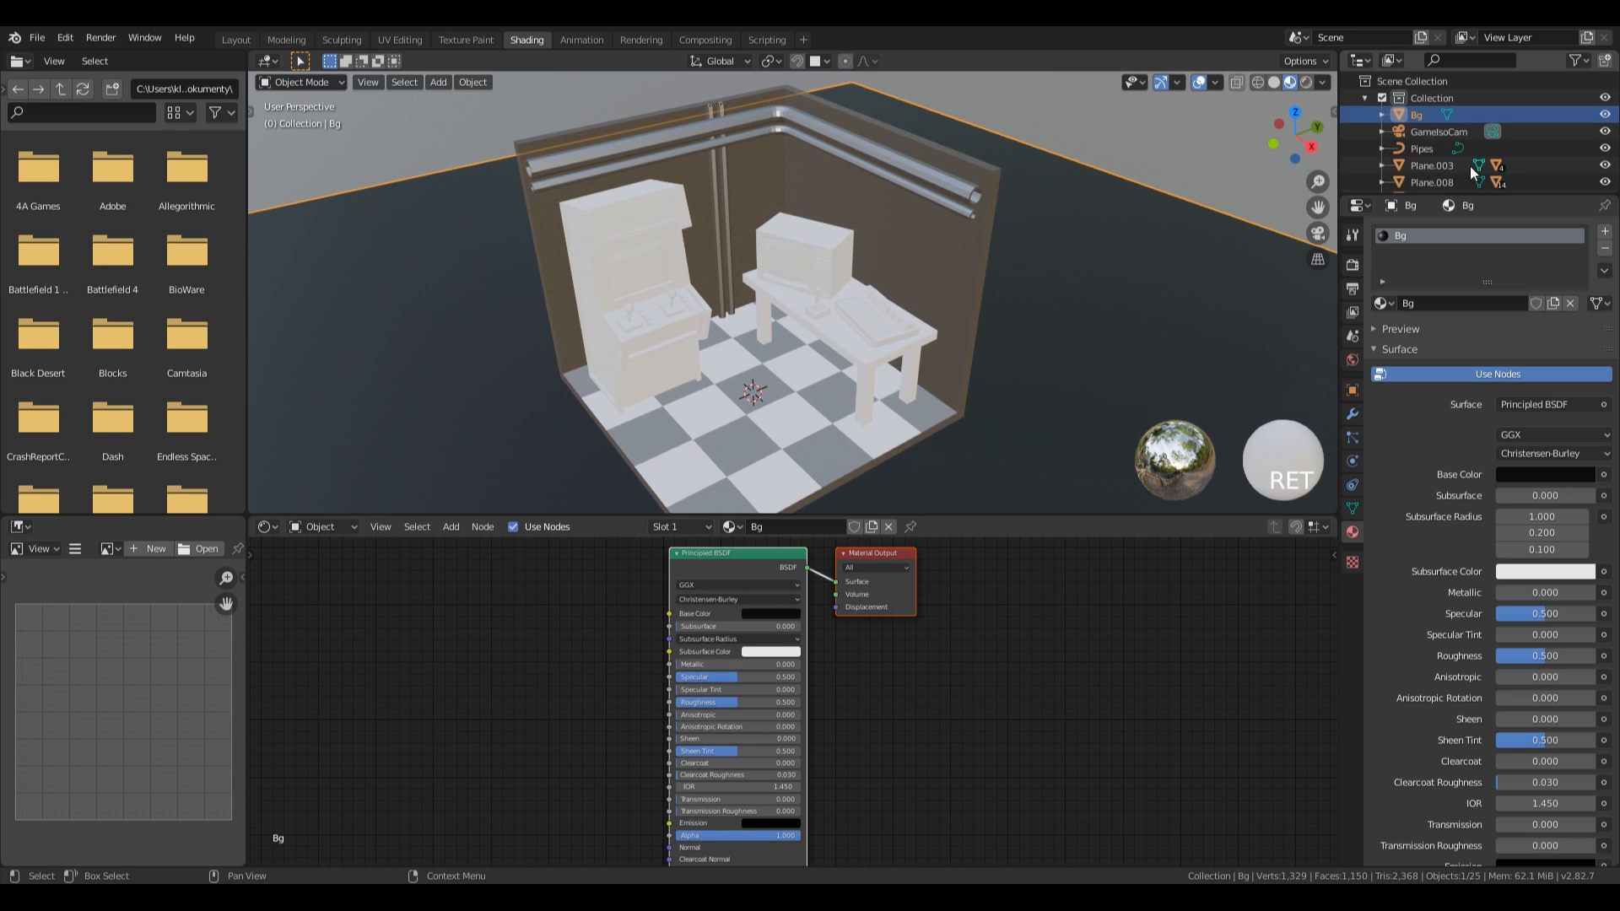
Select the table under the television and rename it Table.
{"action": "left_click", "coordinate": [599, 352]}
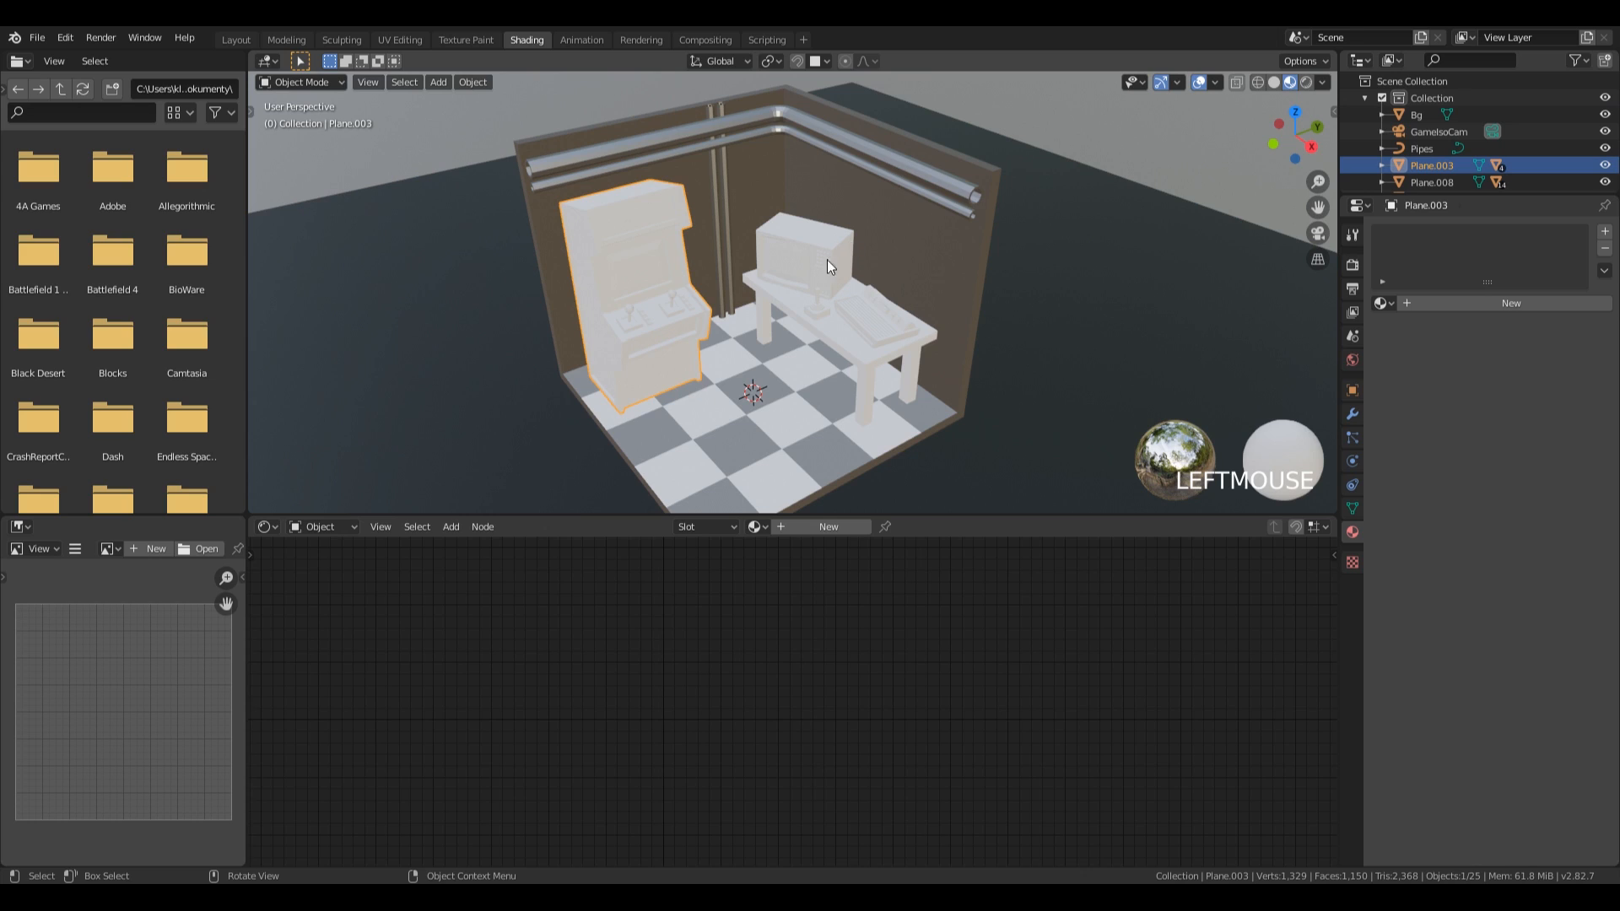
{"action": "left_click", "coordinate": [824, 337]}
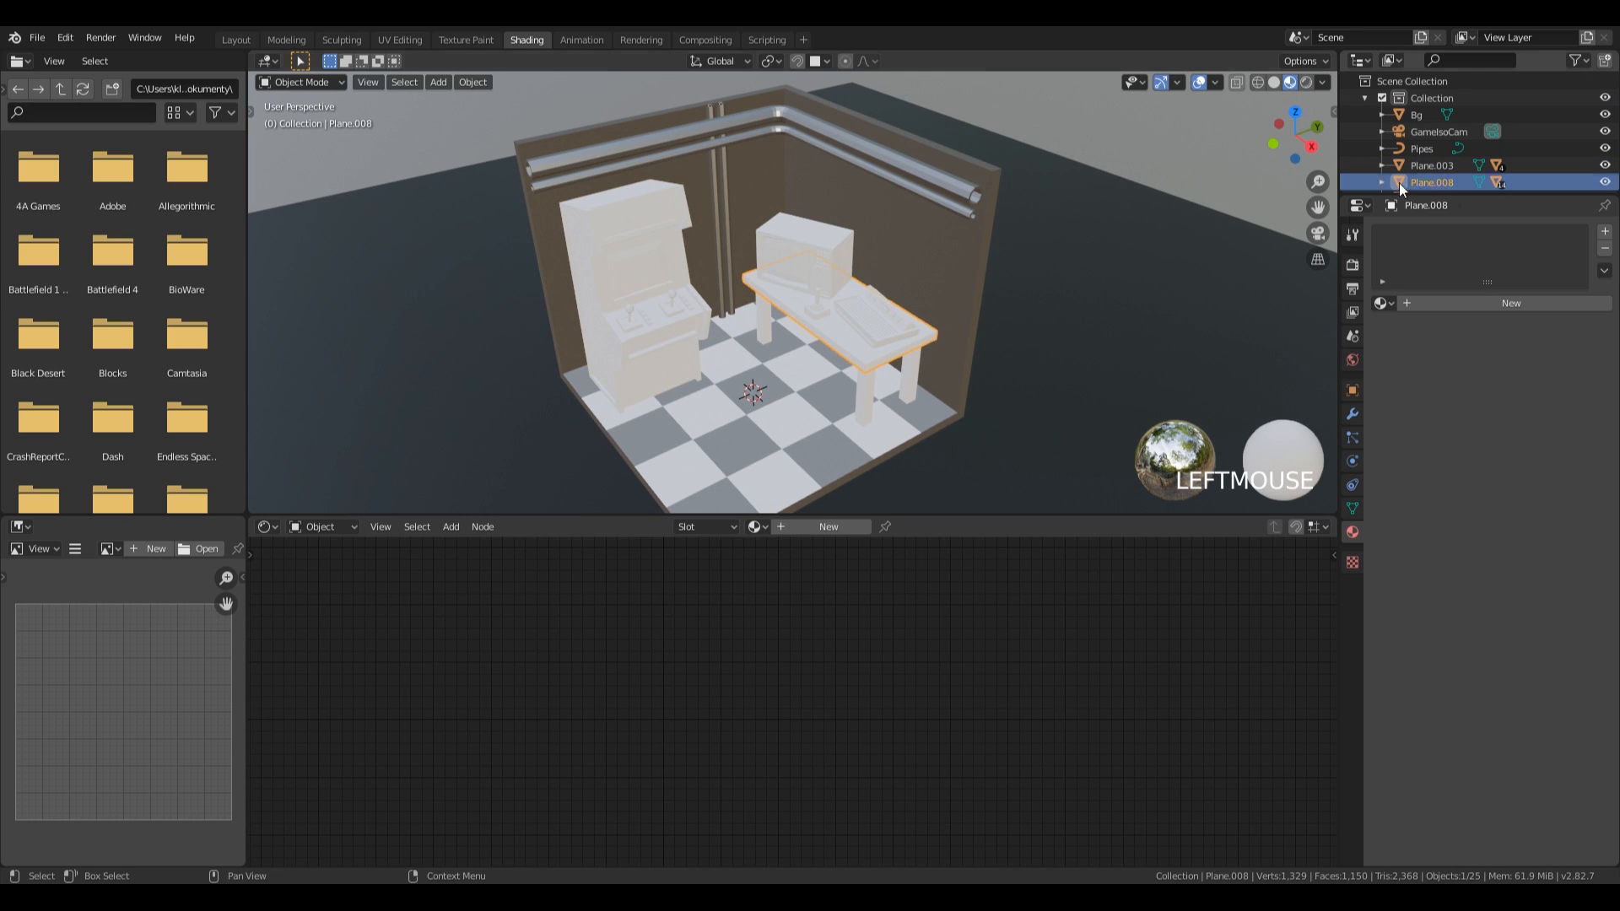
{"action": "double_click", "coordinate": [1450, 184]}
{"action": "type", "text": "Table"}
{"action": "key", "text": "Return"}
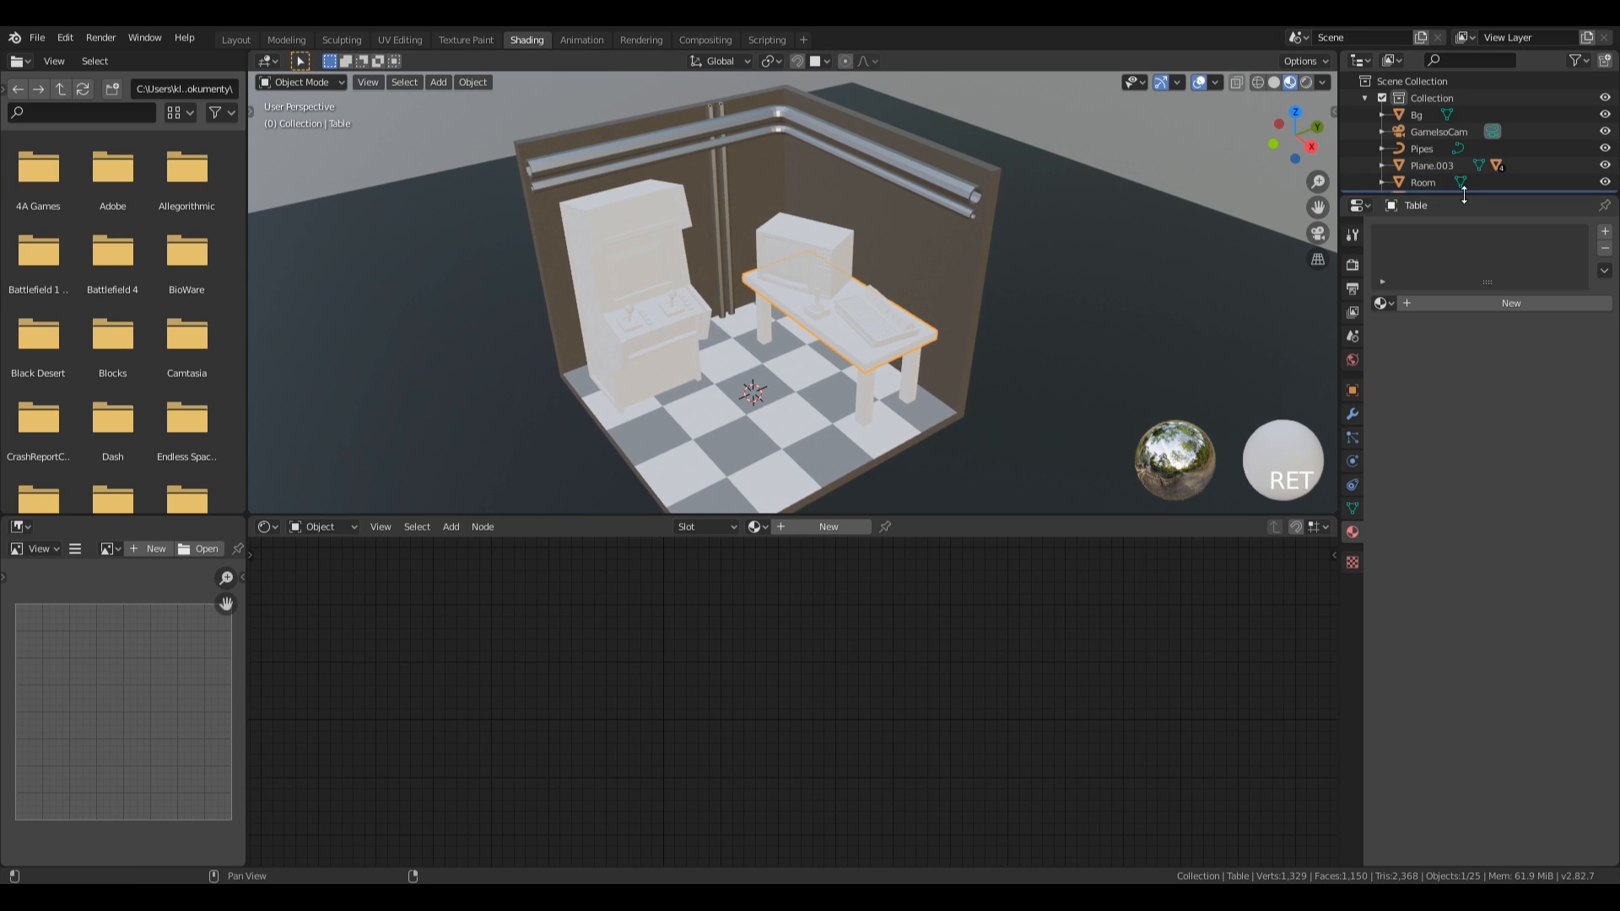
Rename the arcade cabinet object as Arcade.
{"action": "left_click", "coordinate": [821, 268]}
{"action": "scroll", "coordinate": [1413, 110], "scroll_direction": "down", "scroll_amount": 2}
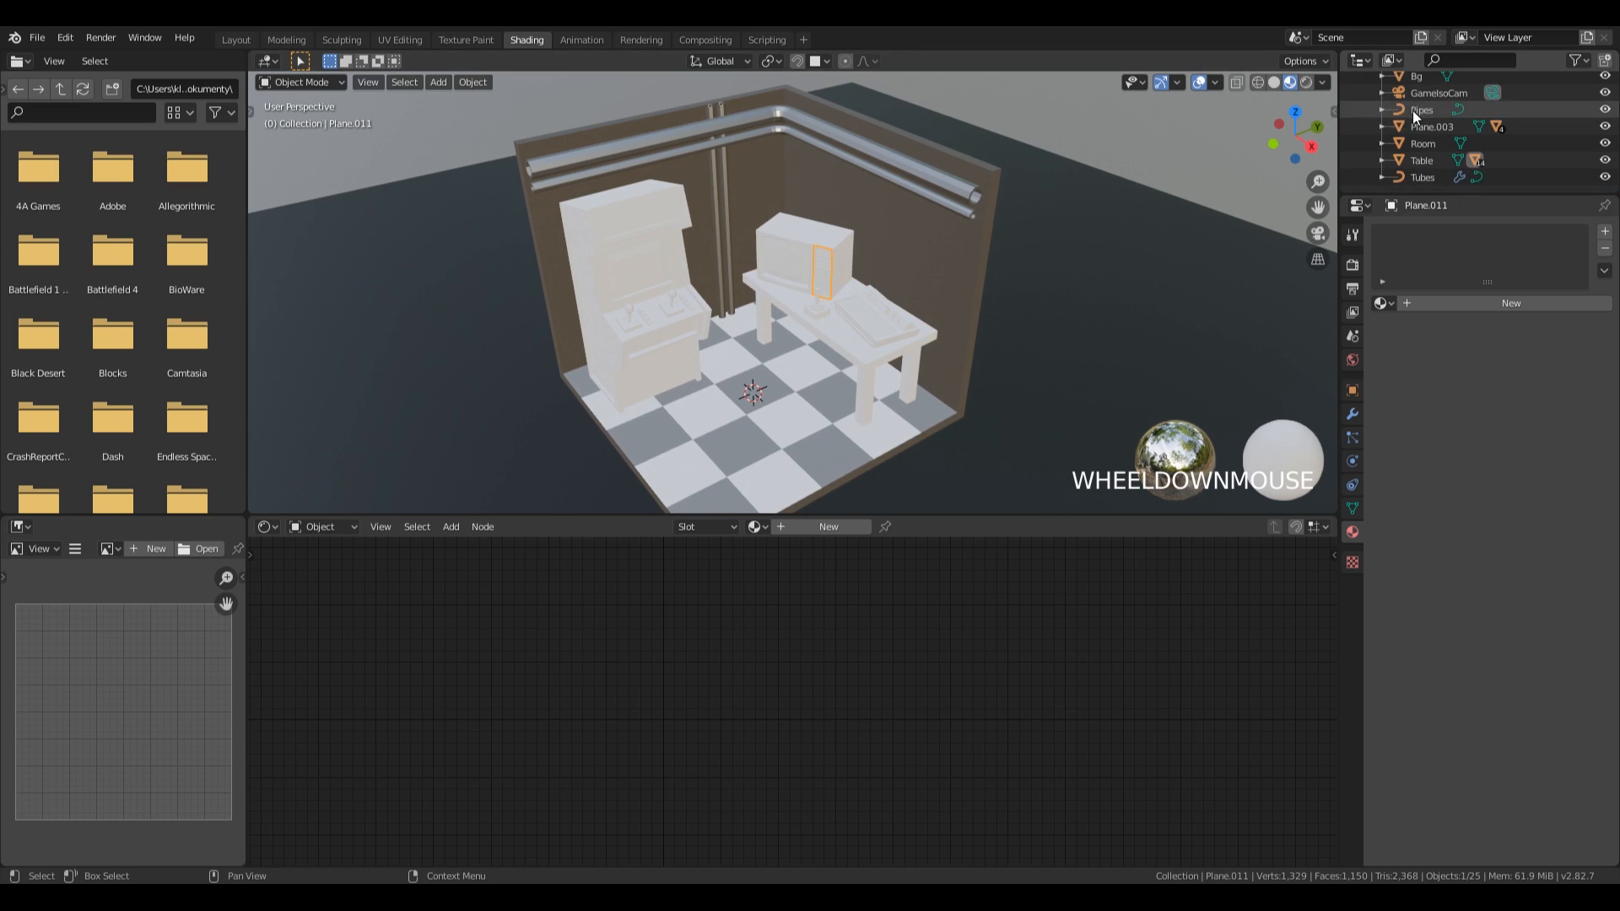
{"action": "left_click_drag", "start_coordinate": [1451, 192], "coordinate": [1451, 271]}
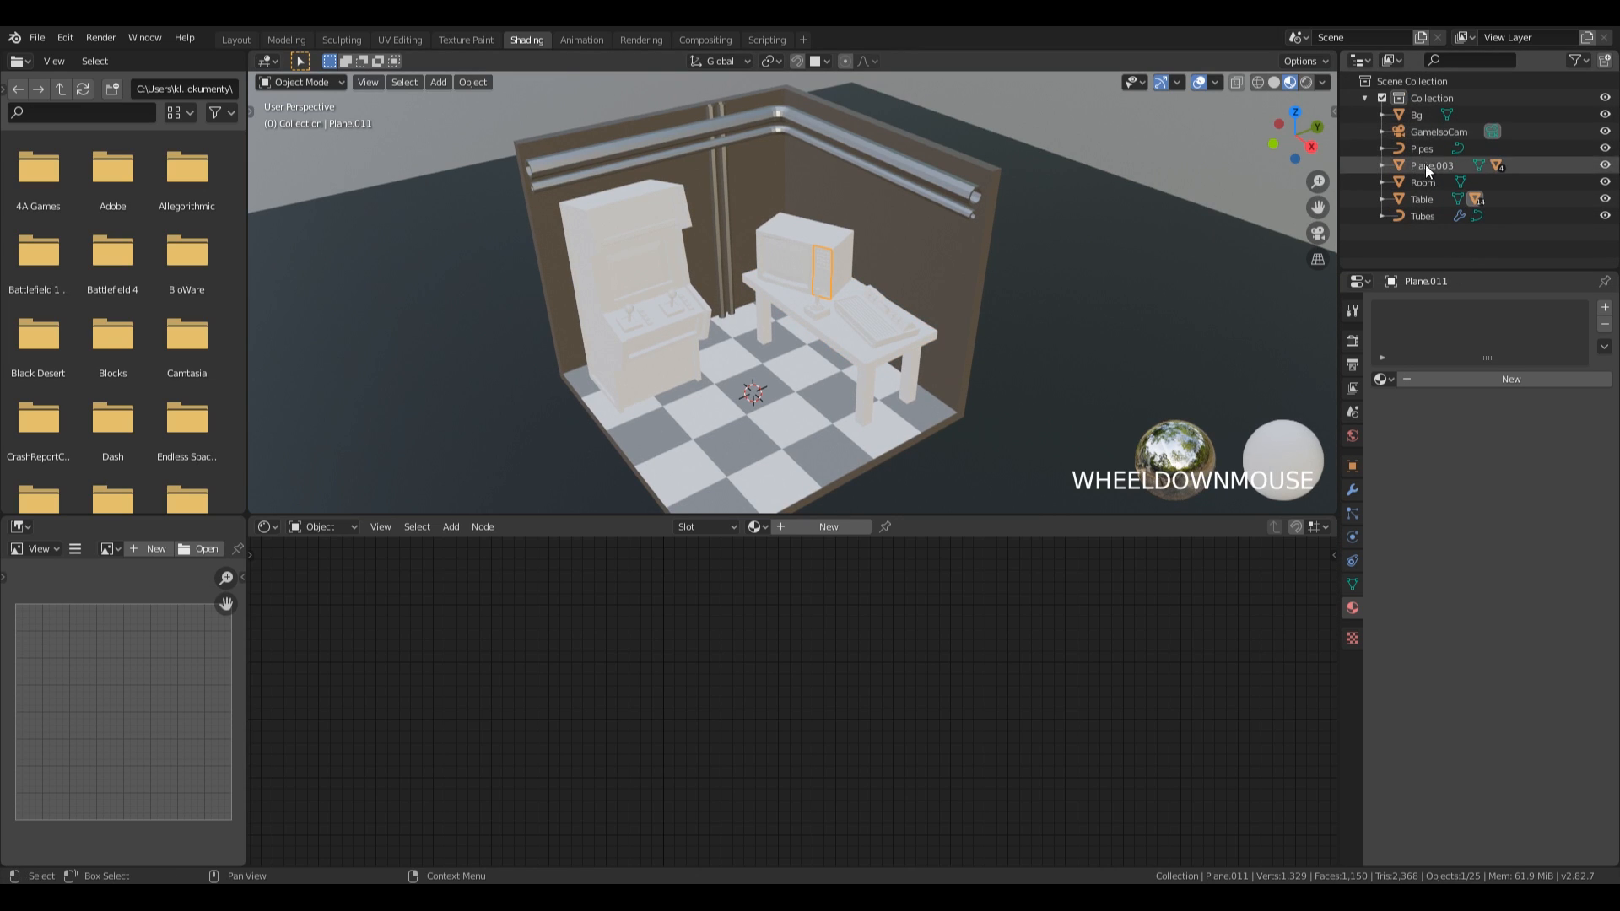
{"action": "left_click", "coordinate": [634, 341]}
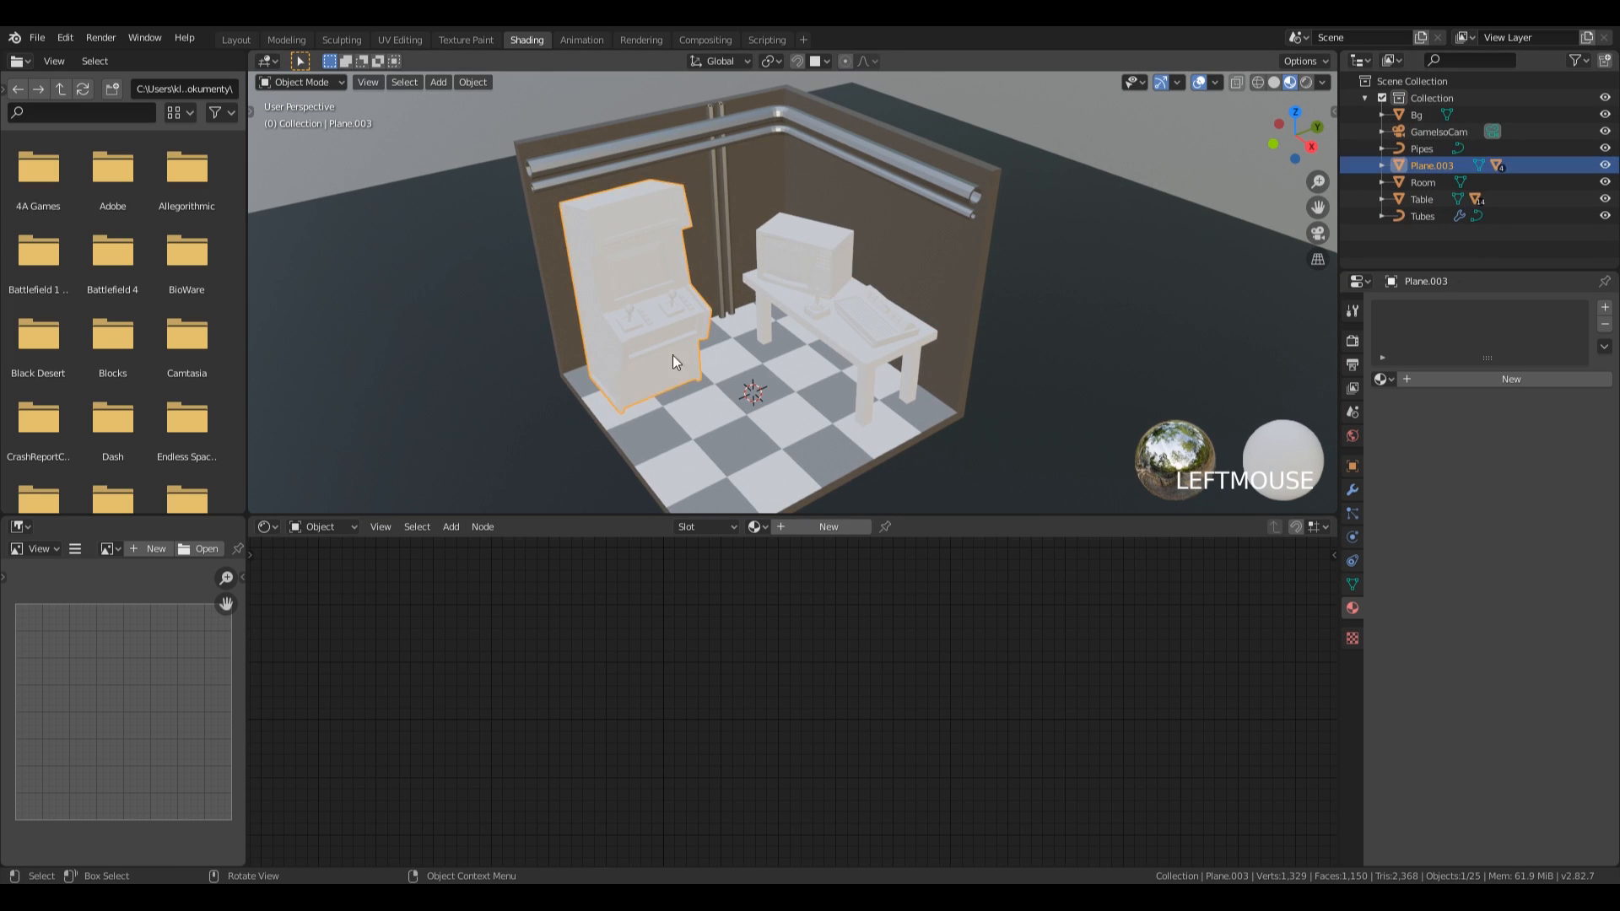
{"action": "double_click", "coordinate": [1435, 164]}
{"action": "type", "text": "Arcade"}
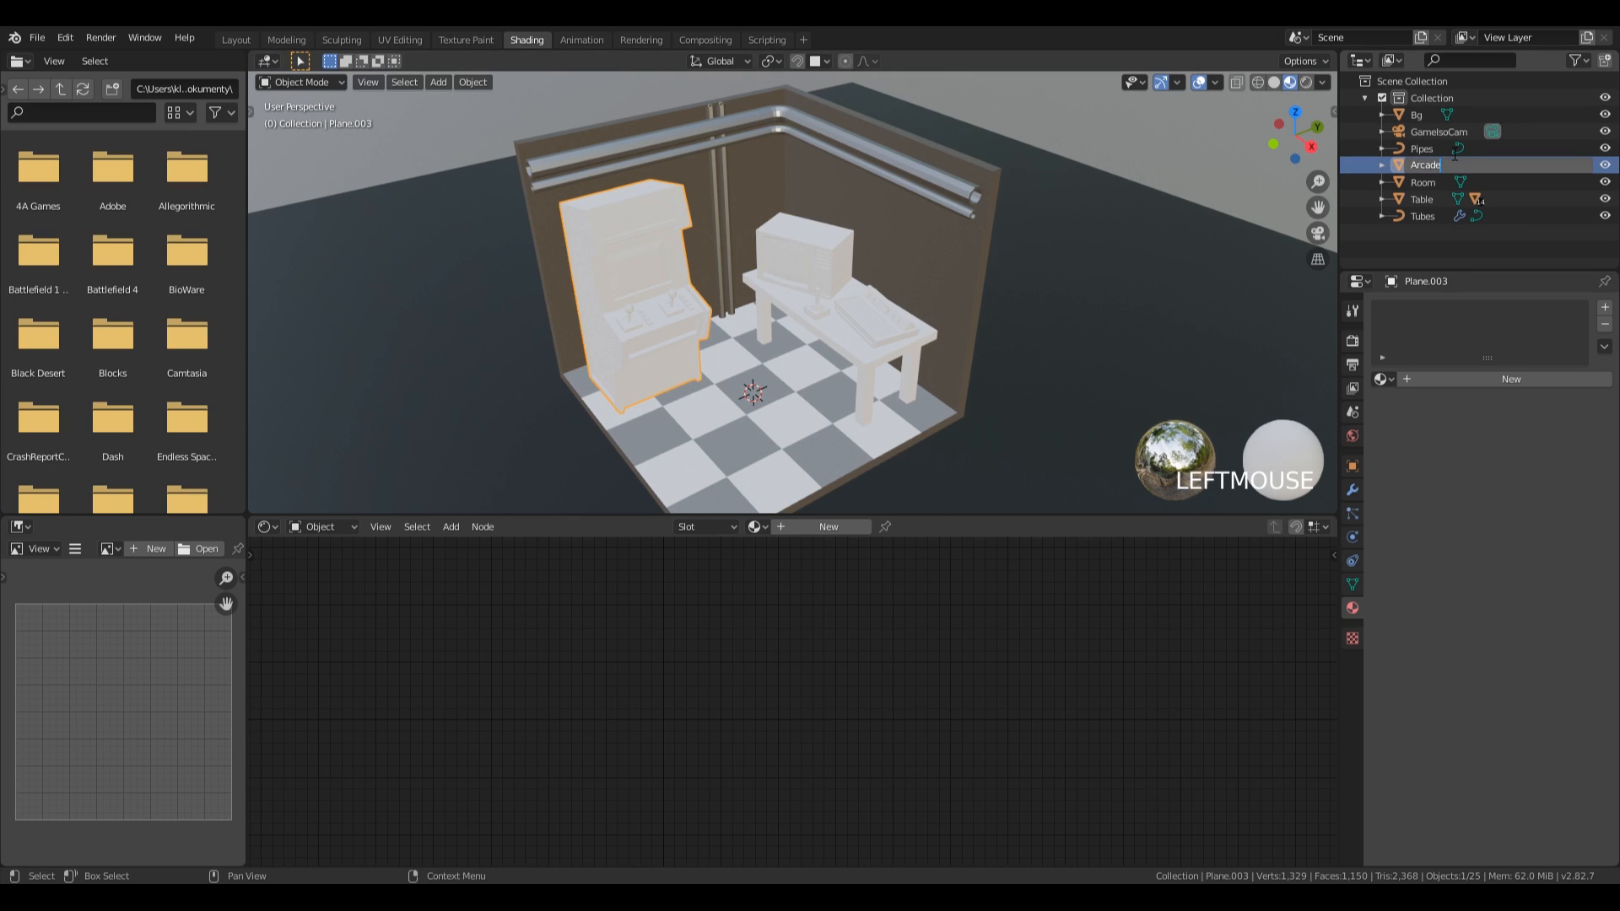
{"action": "key", "text": "Return"}
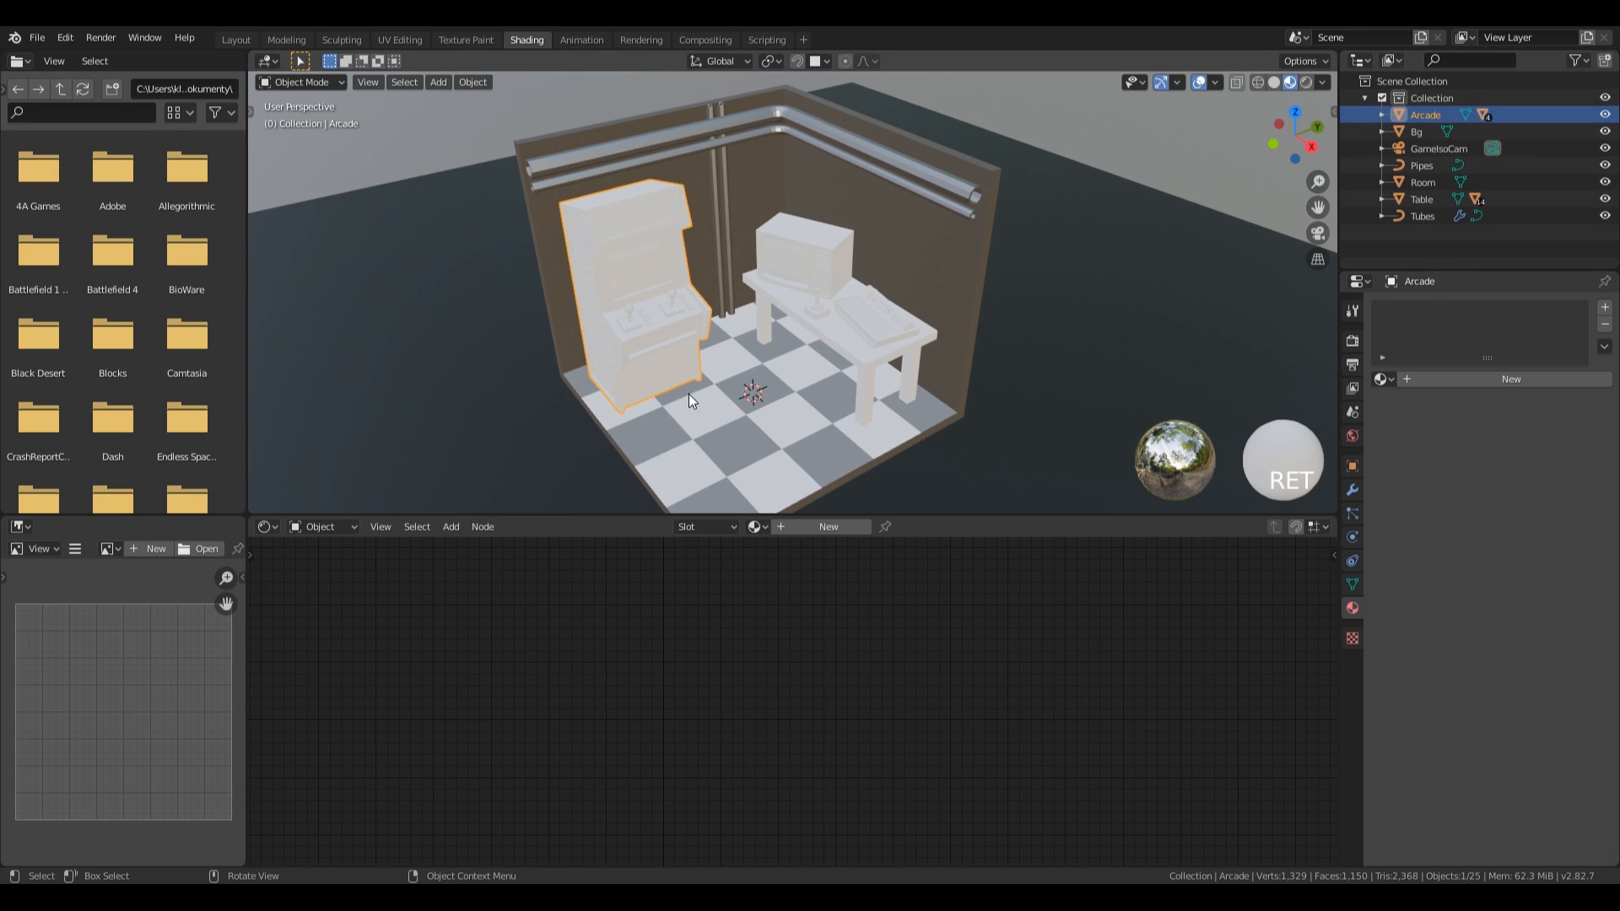
Create a material named Black for the arcade cabinet and darken its base colour to a value of about 0.12.
{"action": "left_click", "coordinate": [1421, 381]}
{"action": "double_click", "coordinate": [1410, 313]}
{"action": "type", "text": "A"}
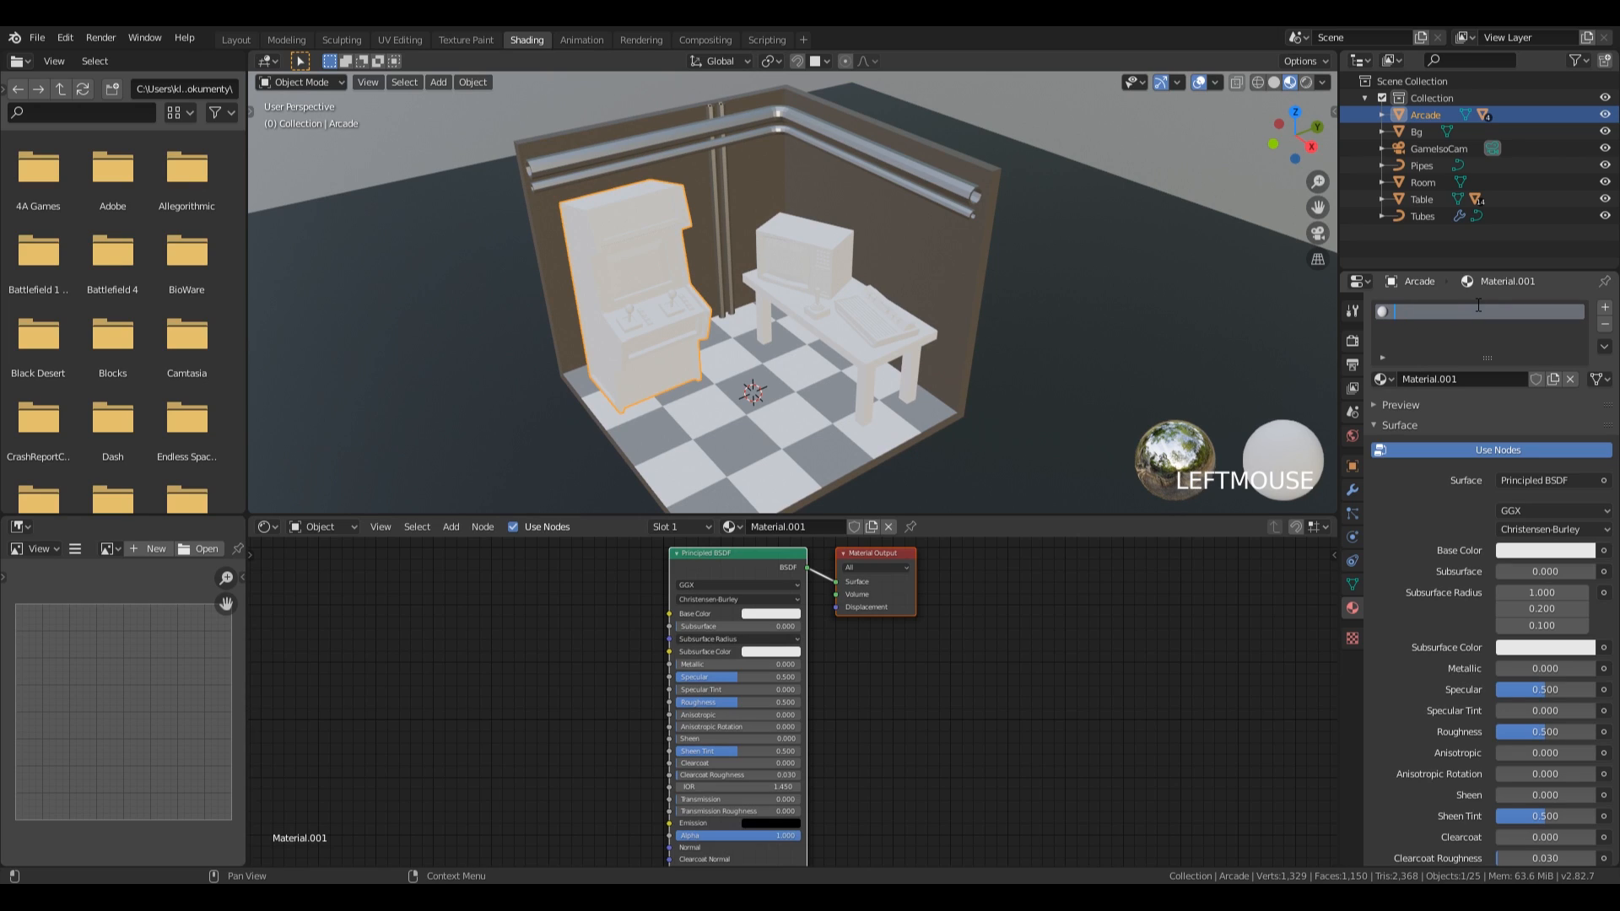
{"action": "type", "text": "Black"}
{"action": "key", "text": "Return"}
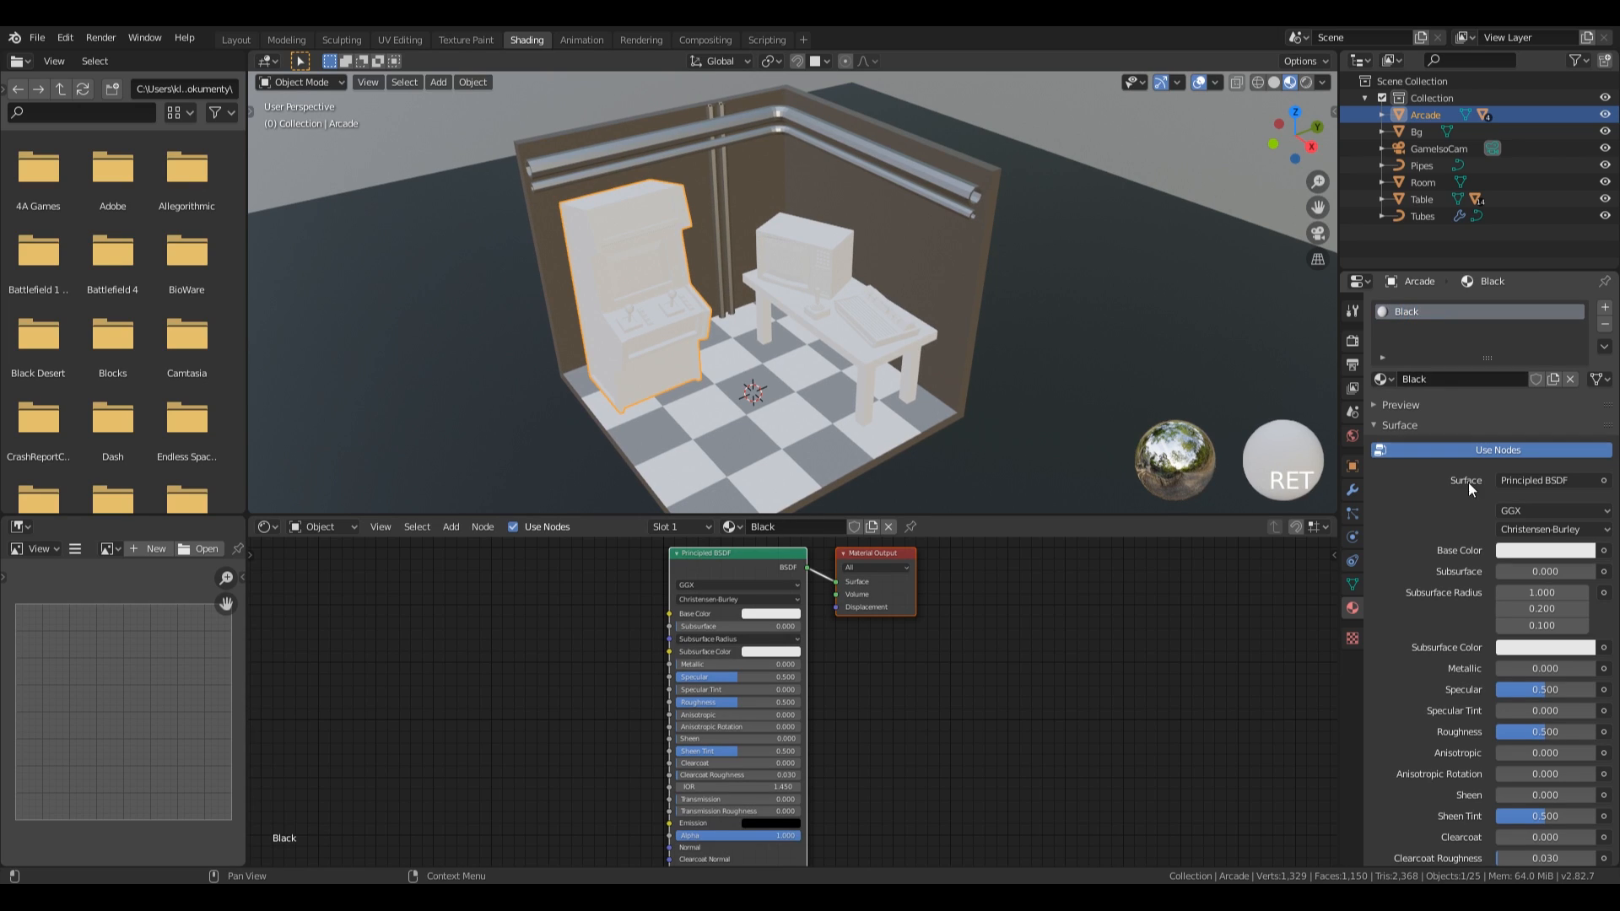
{"action": "left_click", "coordinate": [1517, 550]}
{"action": "left_click_drag", "start_coordinate": [1582, 337], "coordinate": [1582, 418]}
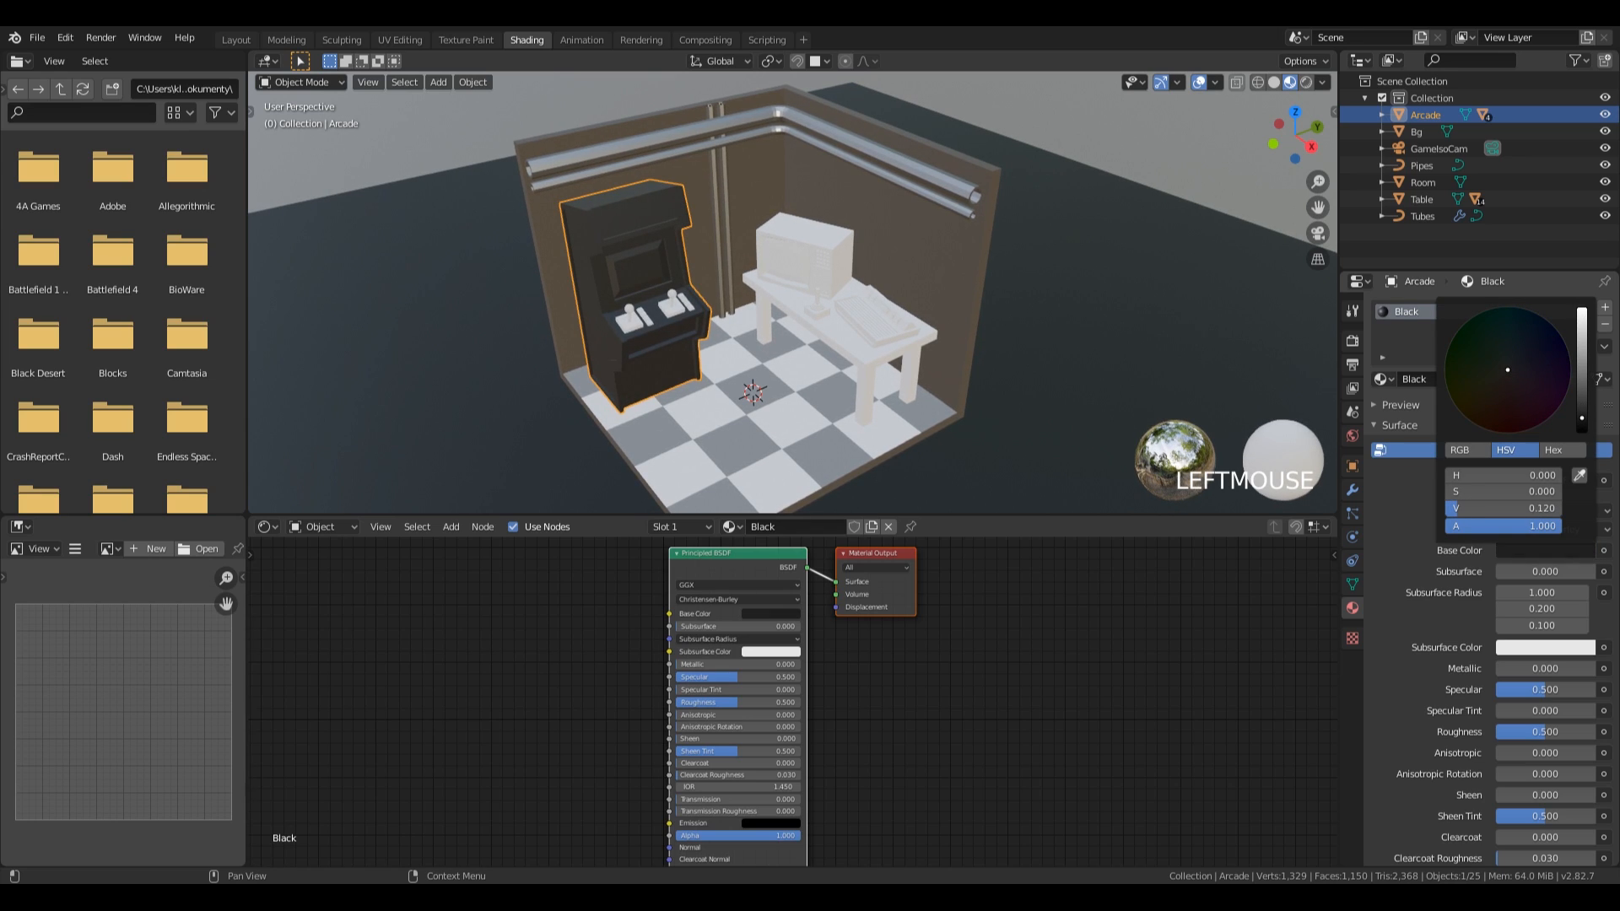
Create a material named Wood for the tabletop and give it a light brown base colour.
{"action": "left_click", "coordinate": [843, 339]}
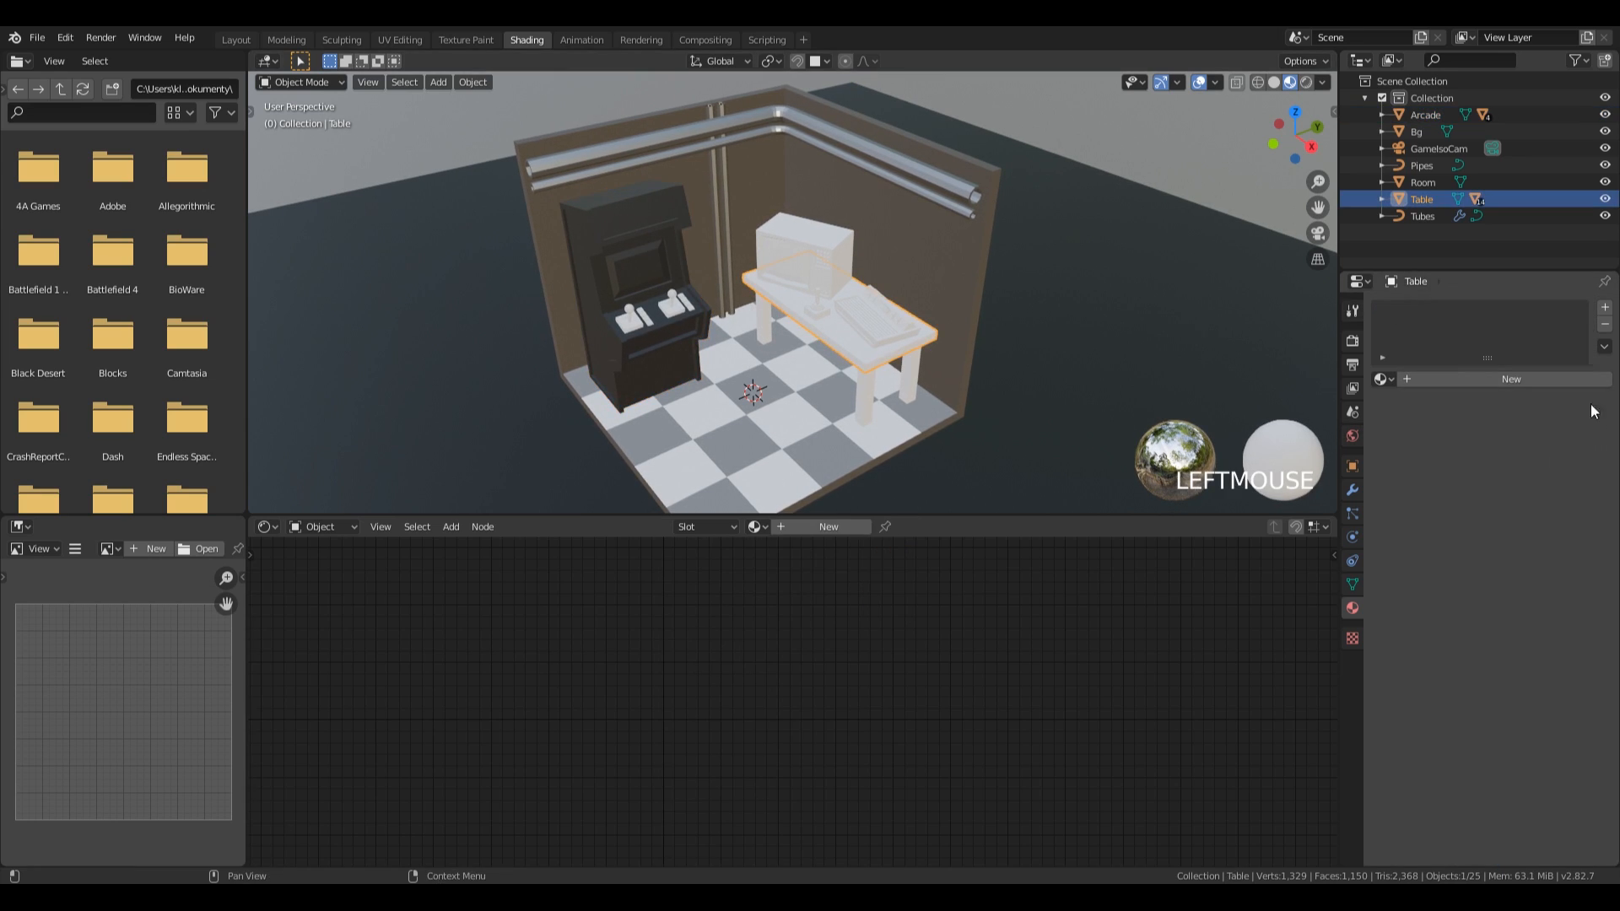
{"action": "left_click", "coordinate": [1418, 381]}
{"action": "double_click", "coordinate": [1425, 311]}
{"action": "type", "text": "Wood"}
{"action": "key", "text": "Return"}
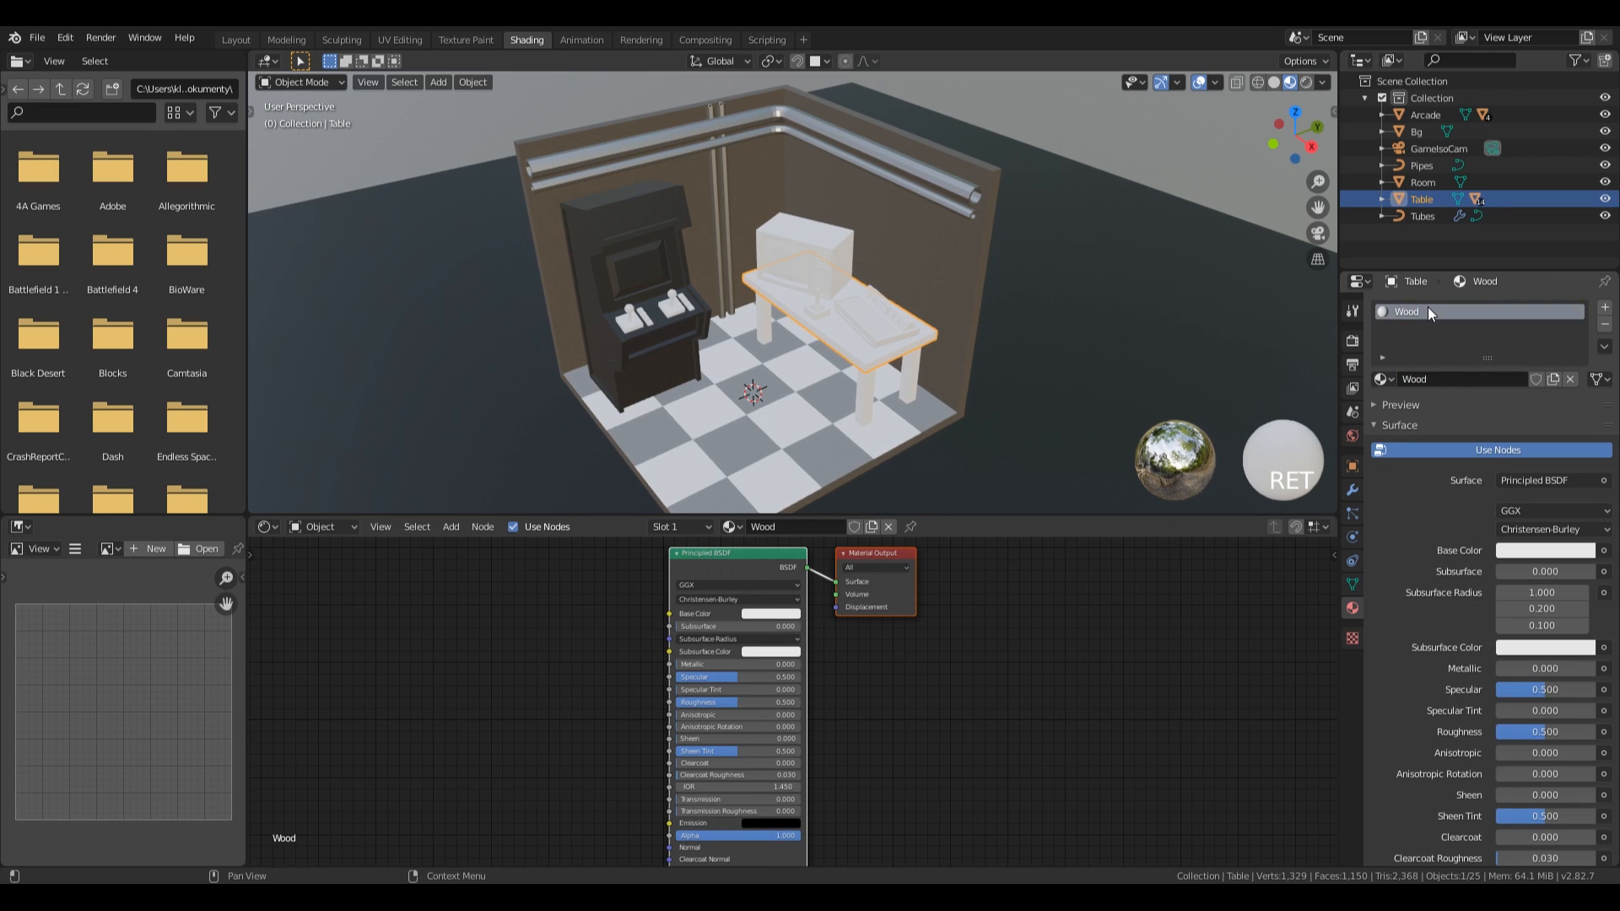
{"action": "left_click", "coordinate": [1524, 549]}
{"action": "left_click_drag", "start_coordinate": [1495, 393], "coordinate": [1582, 350]}
{"action": "left_click_drag", "start_coordinate": [1496, 387], "coordinate": [1494, 388]}
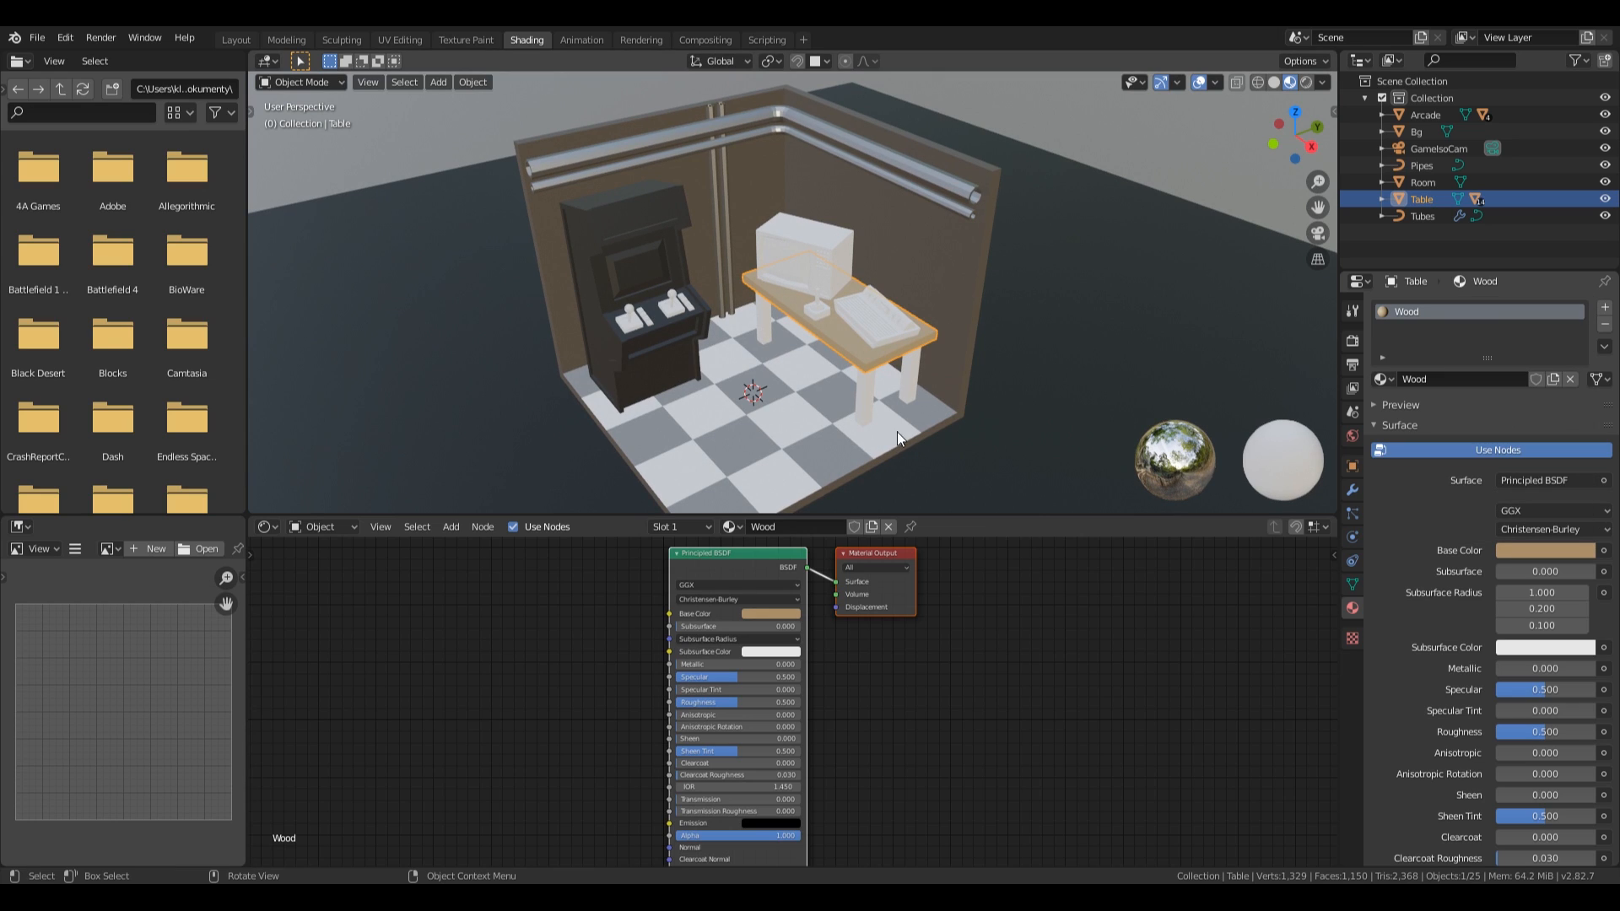
Assign the existing Wood material to the table legs.
{"action": "left_click", "coordinate": [858, 400]}
{"action": "left_click", "coordinate": [1382, 378]}
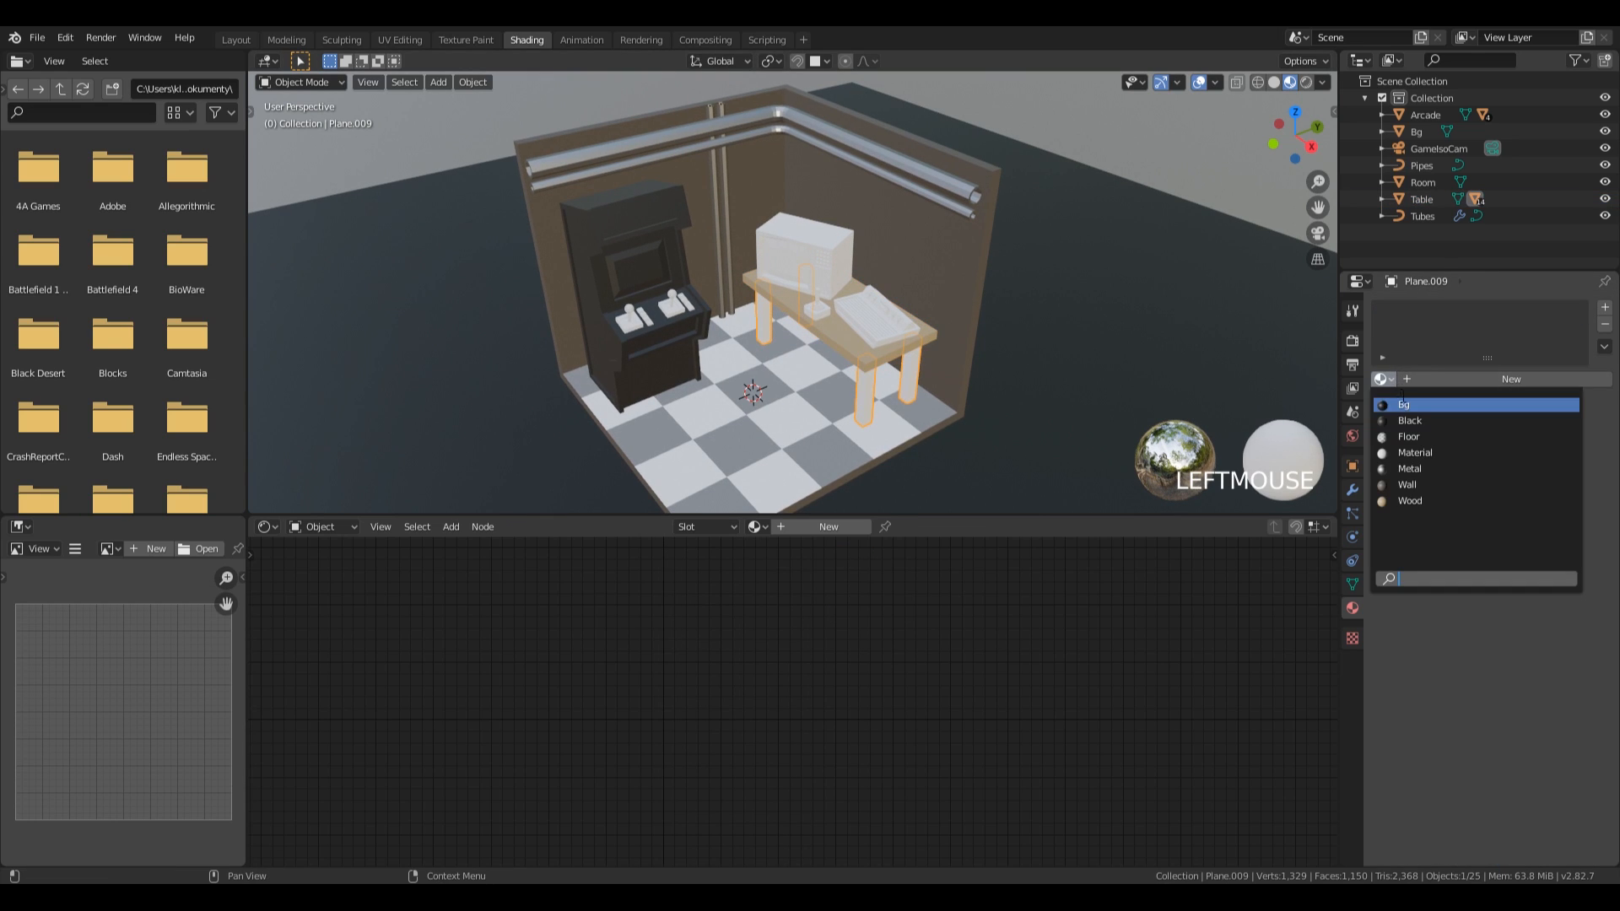
{"action": "left_click", "coordinate": [1420, 501]}
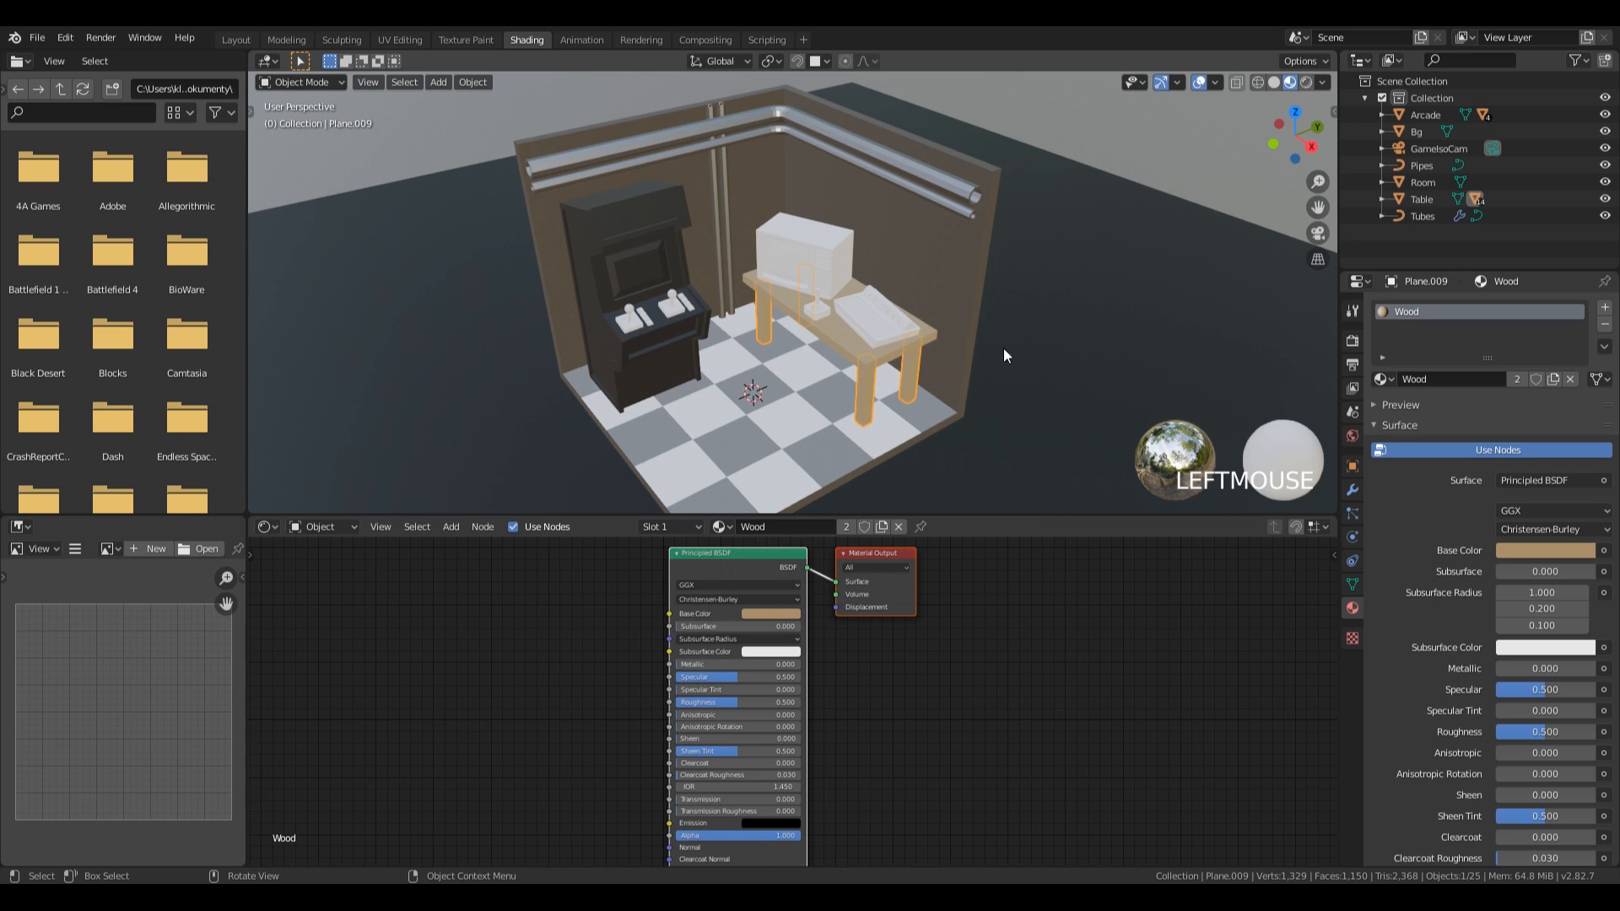
Assign the existing Black material to the body of the game console on the table.
{"action": "scroll", "coordinate": [1144, 371], "scroll_direction": "up", "scroll_amount": 4}
{"action": "middle_click_drag", "start_coordinate": [1143, 367], "coordinate": [953, 356], "text": "shift"}
{"action": "left_click", "coordinate": [919, 342]}
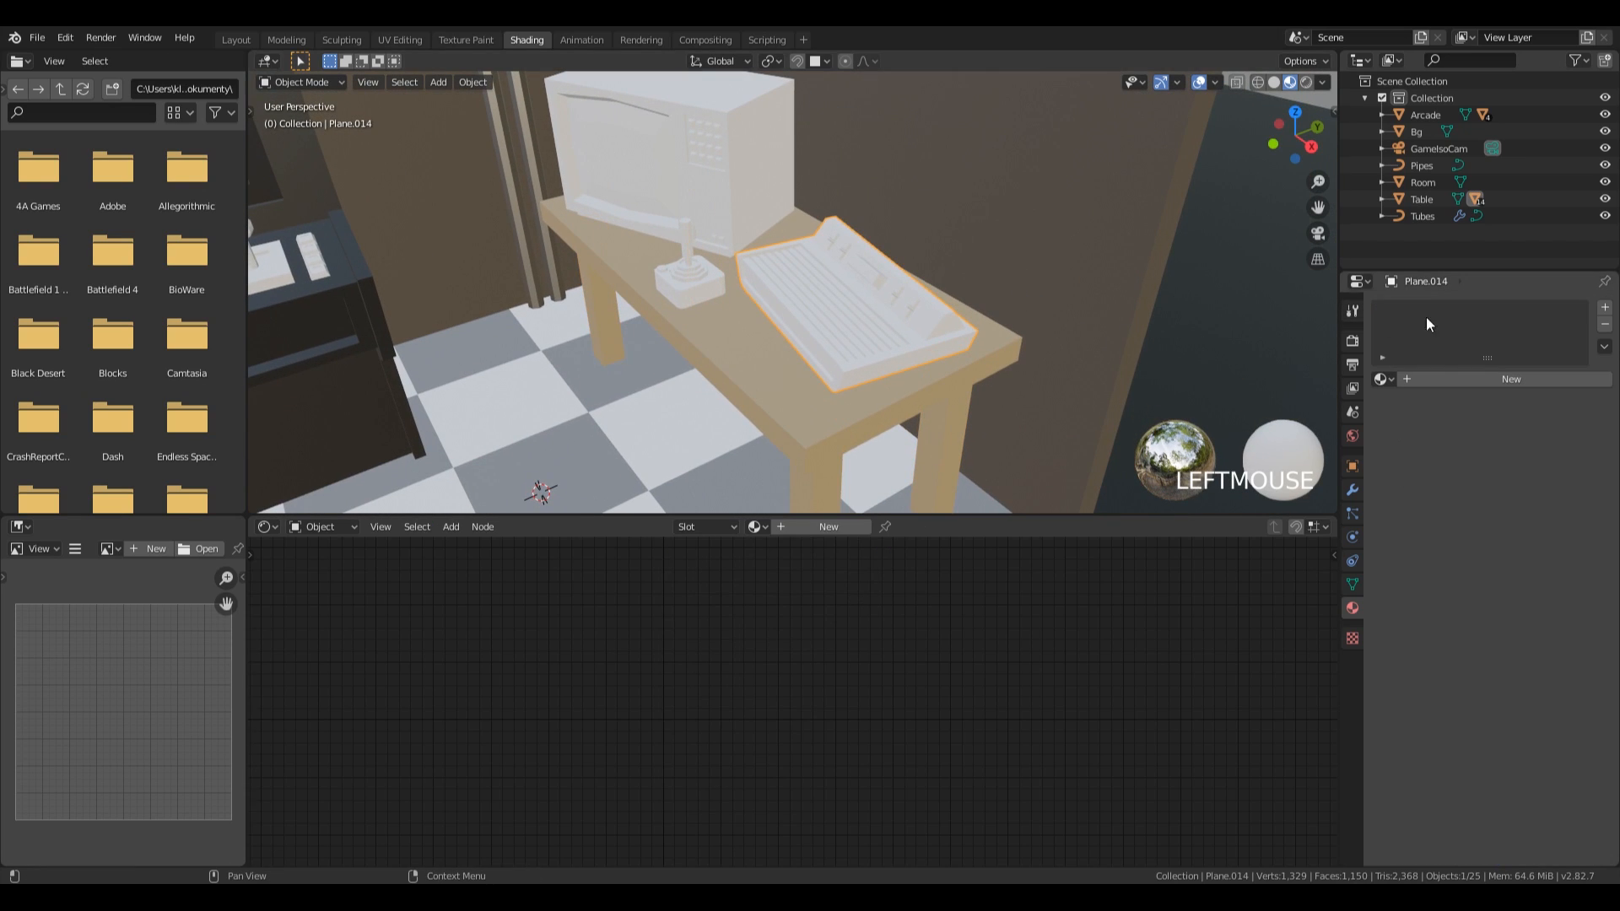
{"action": "left_click", "coordinate": [1383, 380]}
{"action": "left_click", "coordinate": [1422, 421]}
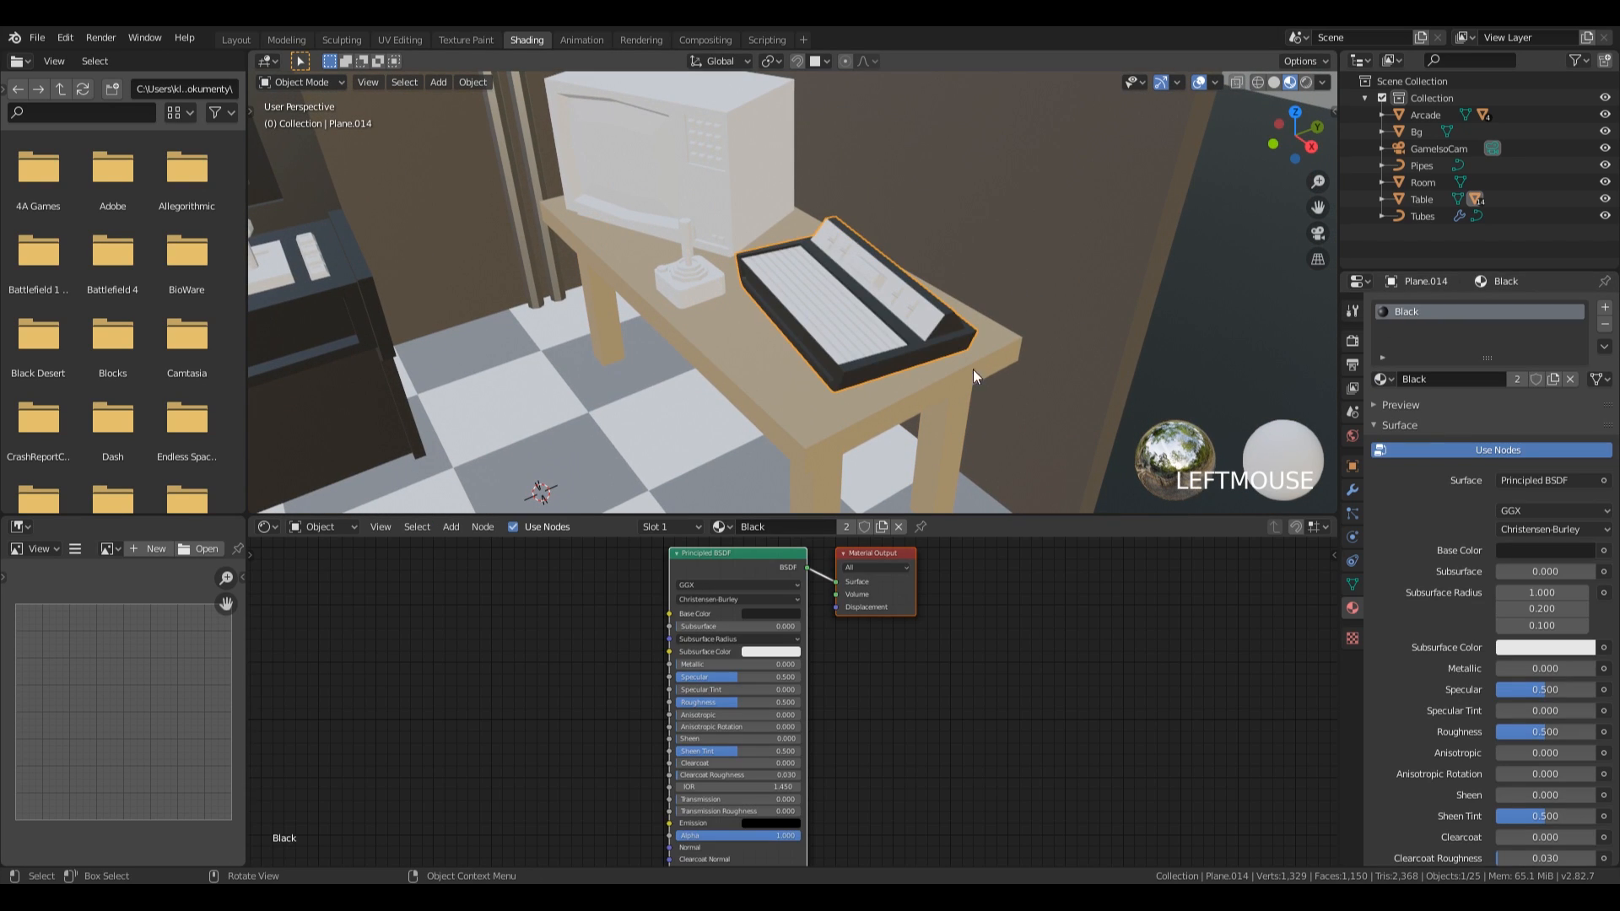
Assign the Bg material to the console's raised switch panel and the Black material to its ribbed top.
{"action": "left_click", "coordinate": [933, 323]}
{"action": "left_click", "coordinate": [1384, 381]}
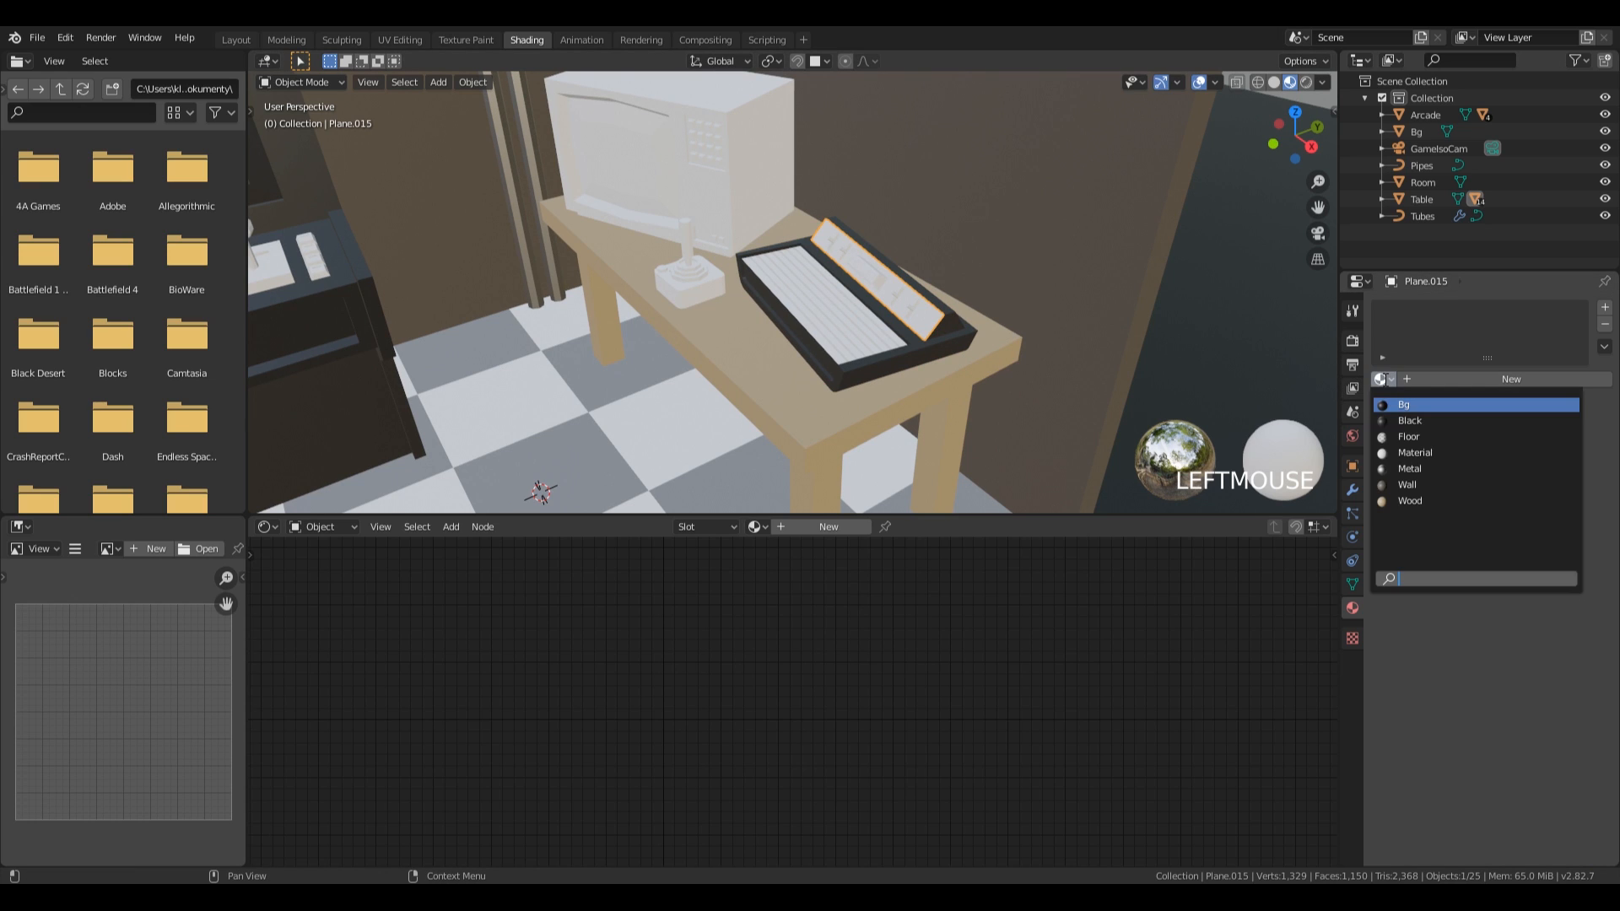
{"action": "left_click", "coordinate": [1402, 406]}
{"action": "middle_click_drag", "start_coordinate": [874, 272], "coordinate": [898, 282]}
{"action": "scroll", "coordinate": [897, 283], "scroll_direction": "down", "scroll_amount": 2}
{"action": "left_click", "coordinate": [772, 308]}
{"action": "left_click", "coordinate": [1390, 379]}
{"action": "left_click", "coordinate": [1408, 420]}
Add a second material slot with Wood to the console body and assign it to the long front face.
{"action": "middle_click_drag", "start_coordinate": [778, 333], "coordinate": [788, 324]}
{"action": "scroll", "coordinate": [788, 324], "scroll_direction": "up", "scroll_amount": 5}
{"action": "left_click", "coordinate": [698, 369]}
{"action": "key", "text": "Tab"}
{"action": "left_click", "coordinate": [703, 333]}
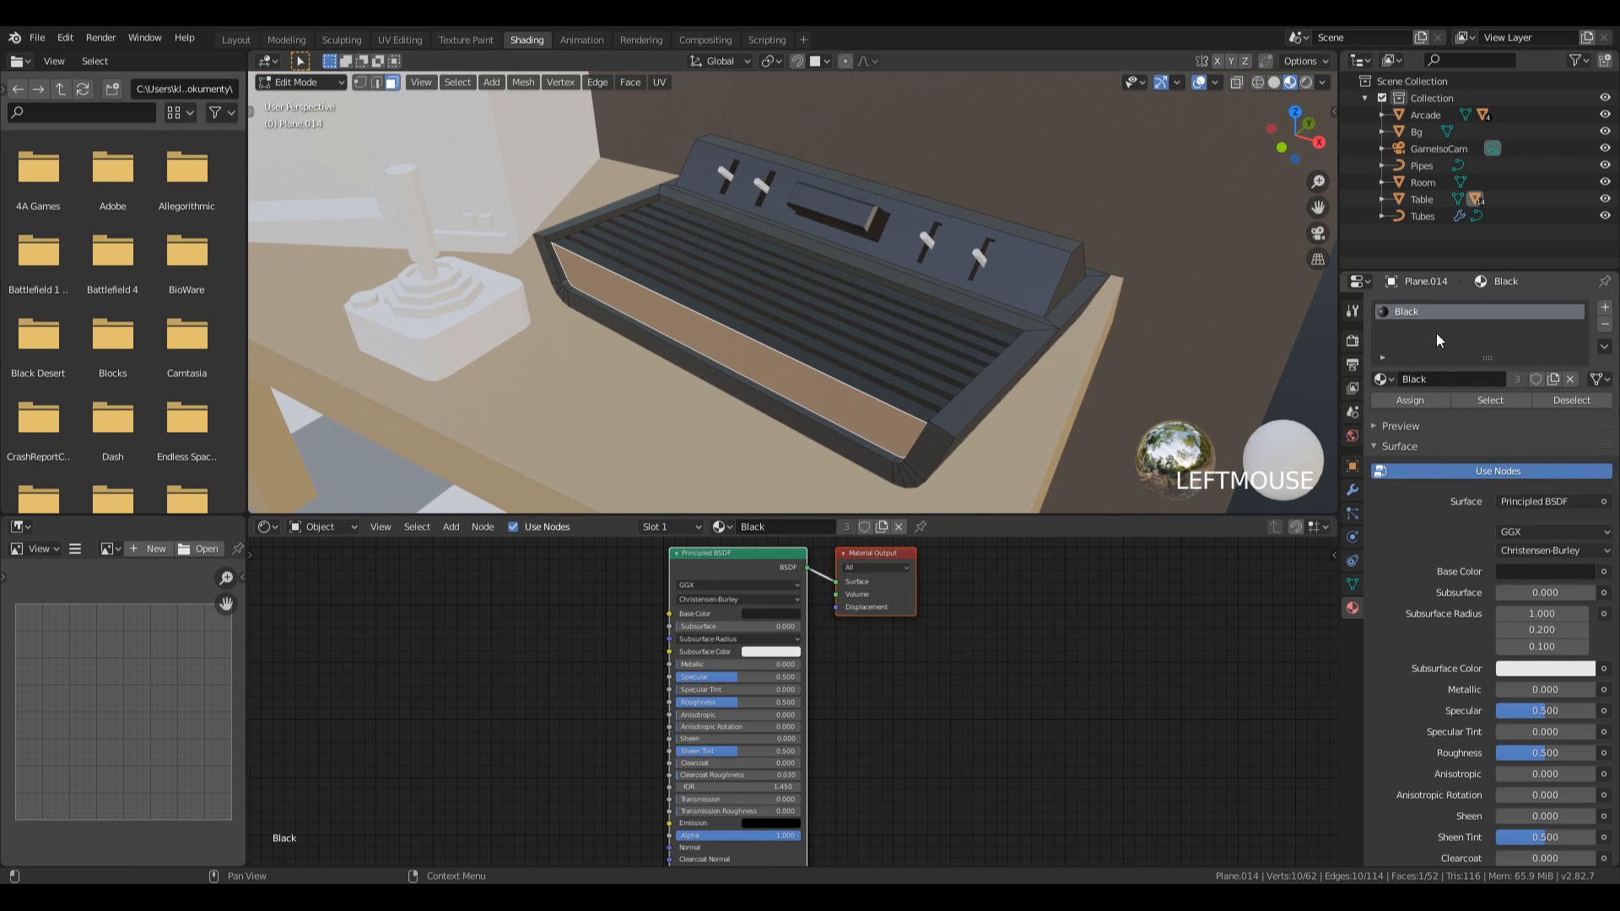
{"action": "left_click", "coordinate": [1604, 308]}
{"action": "left_click", "coordinate": [1380, 412]}
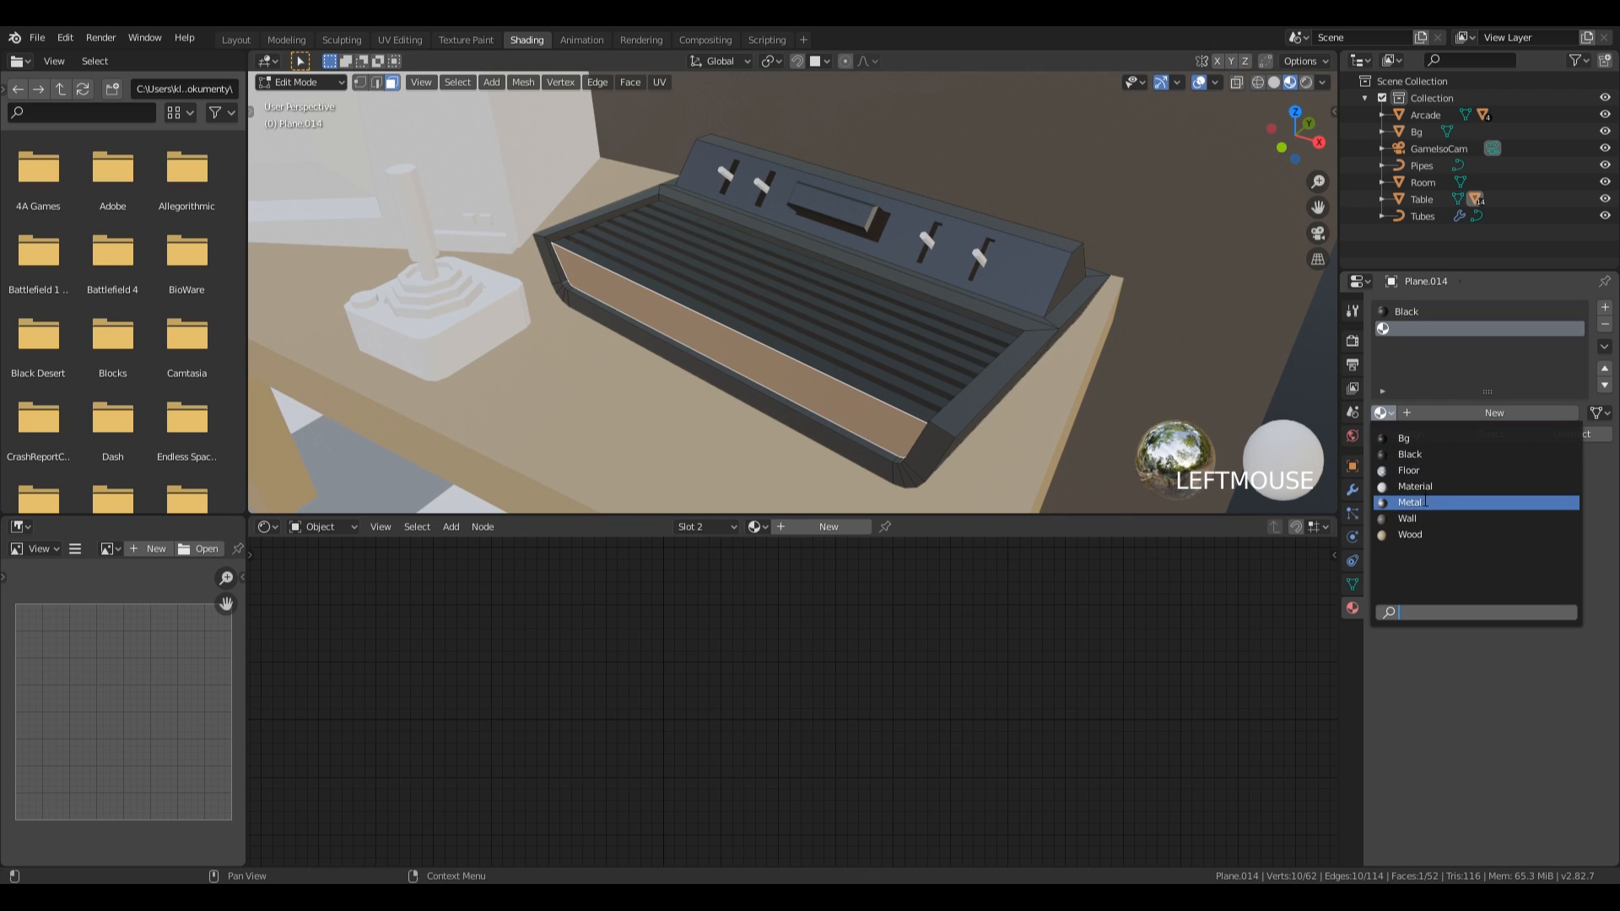
{"action": "left_click", "coordinate": [1434, 534]}
{"action": "left_click", "coordinate": [1399, 435]}
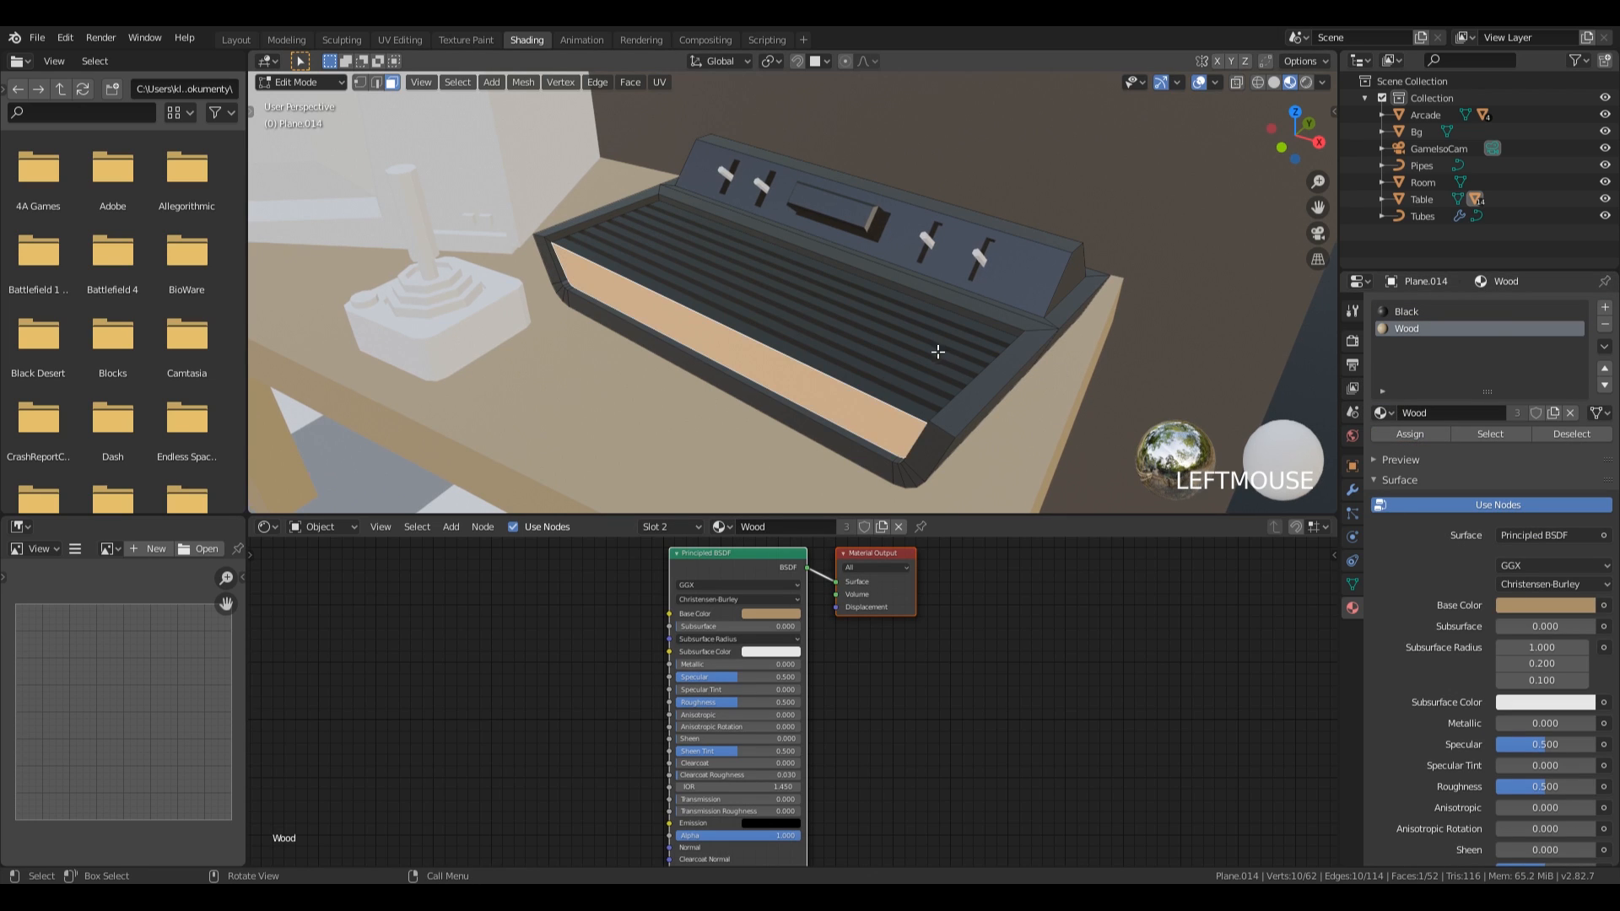
{"action": "middle_click_drag", "start_coordinate": [717, 363], "coordinate": [764, 362]}
{"action": "key", "text": "Tab"}
Add a Wood material slot to the console's ribbed top and assign it to the front edge face.
{"action": "left_click", "coordinate": [661, 361]}
{"action": "key", "text": "Tab"}
{"action": "left_click", "coordinate": [622, 339]}
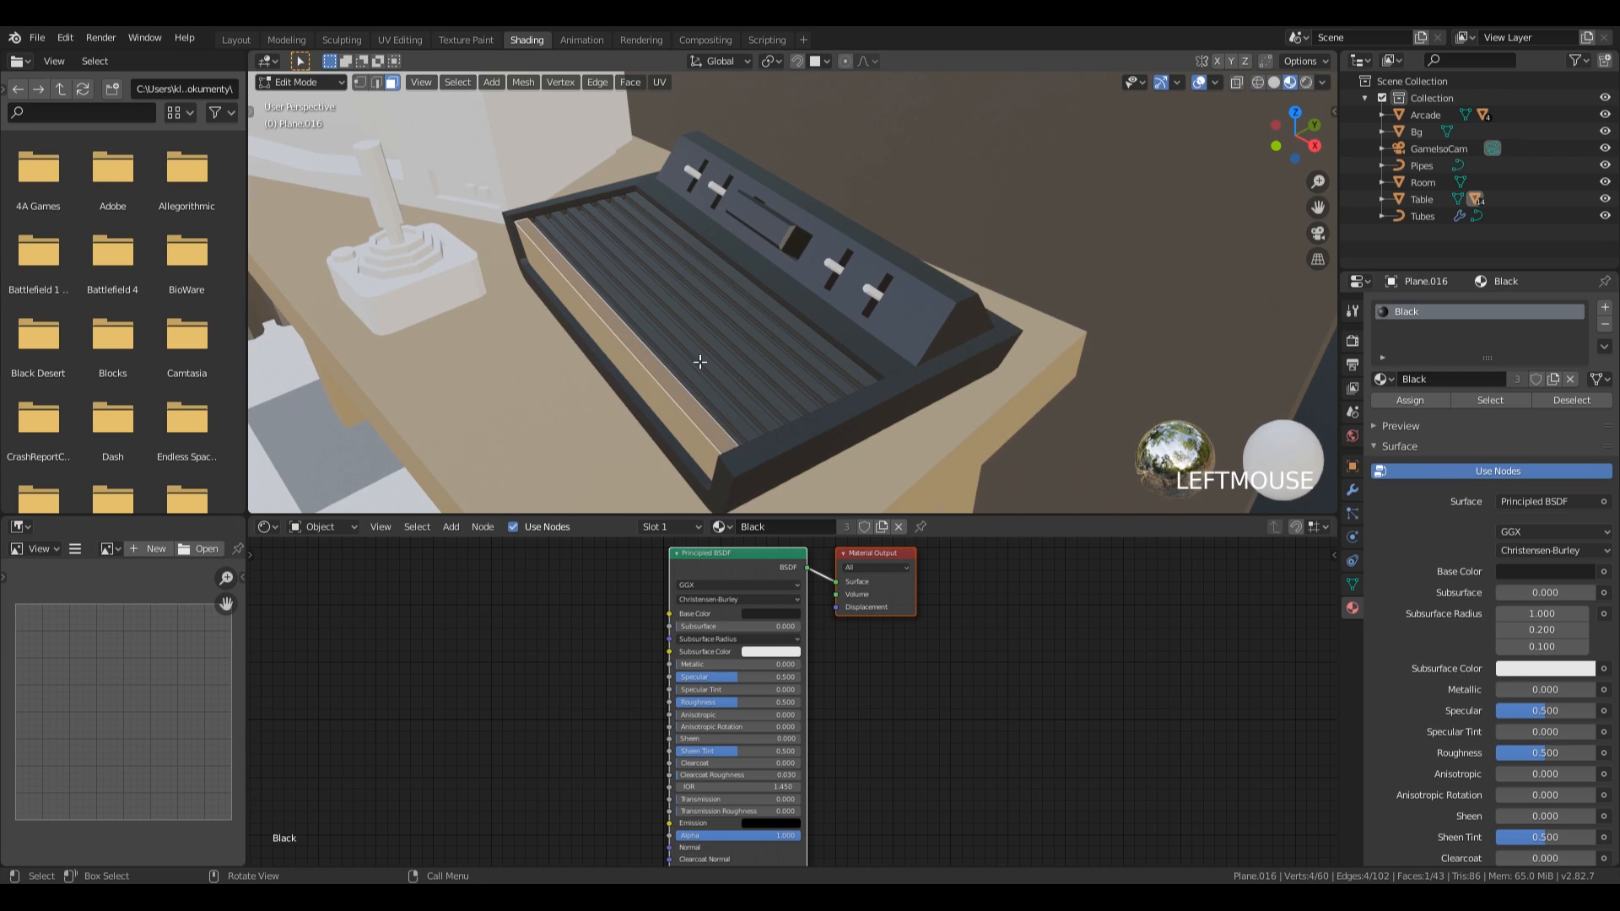
{"action": "left_click", "coordinate": [1605, 308]}
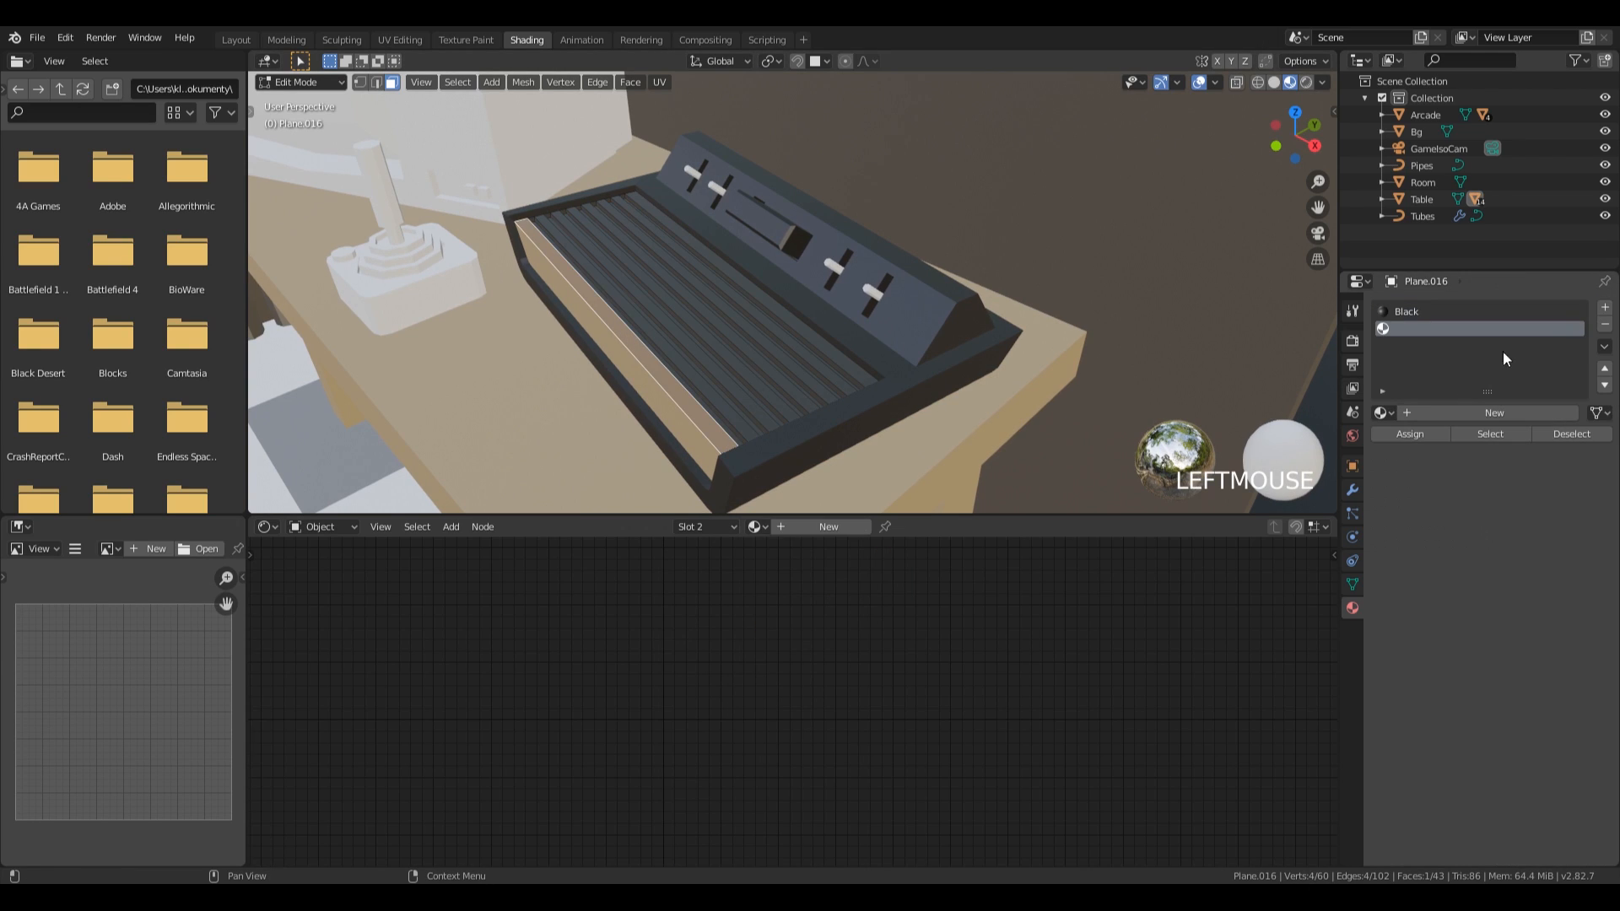
{"action": "left_click", "coordinate": [1380, 412]}
{"action": "left_click", "coordinate": [1434, 534]}
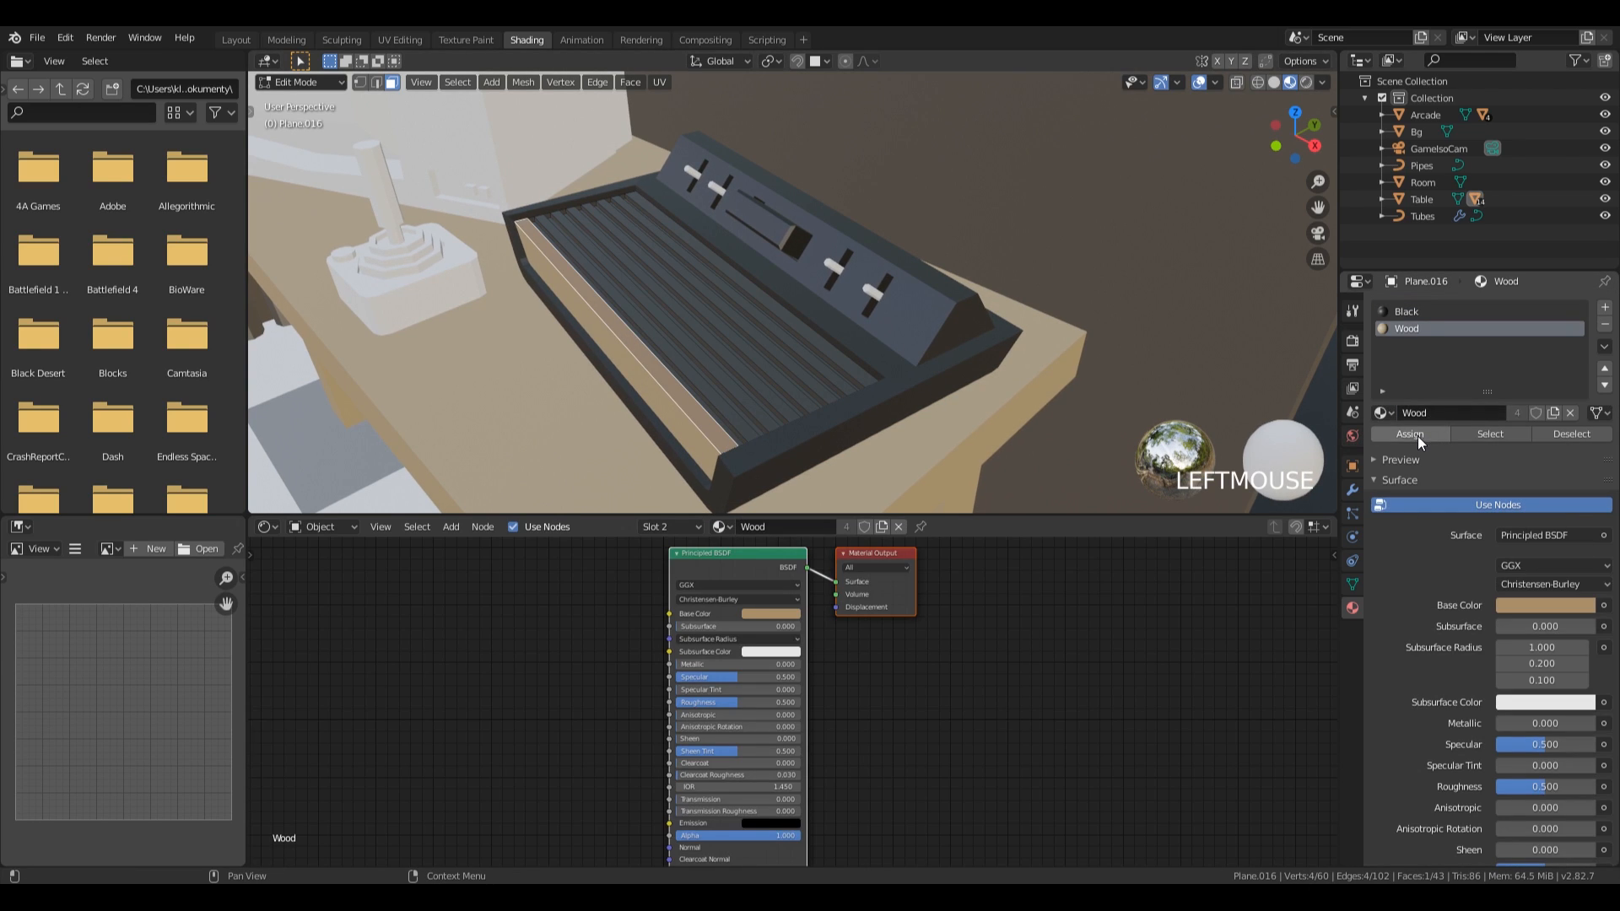
{"action": "left_click", "coordinate": [1417, 434]}
{"action": "key", "text": "Tab"}
Assign the existing Metal material to the switches on the console's panel.
{"action": "scroll", "coordinate": [773, 390], "scroll_direction": "down", "scroll_amount": 4}
{"action": "left_click", "coordinate": [926, 337]}
{"action": "middle_click_drag", "start_coordinate": [927, 337], "coordinate": [730, 380]}
{"action": "scroll", "coordinate": [1013, 362], "scroll_direction": "up", "scroll_amount": 5}
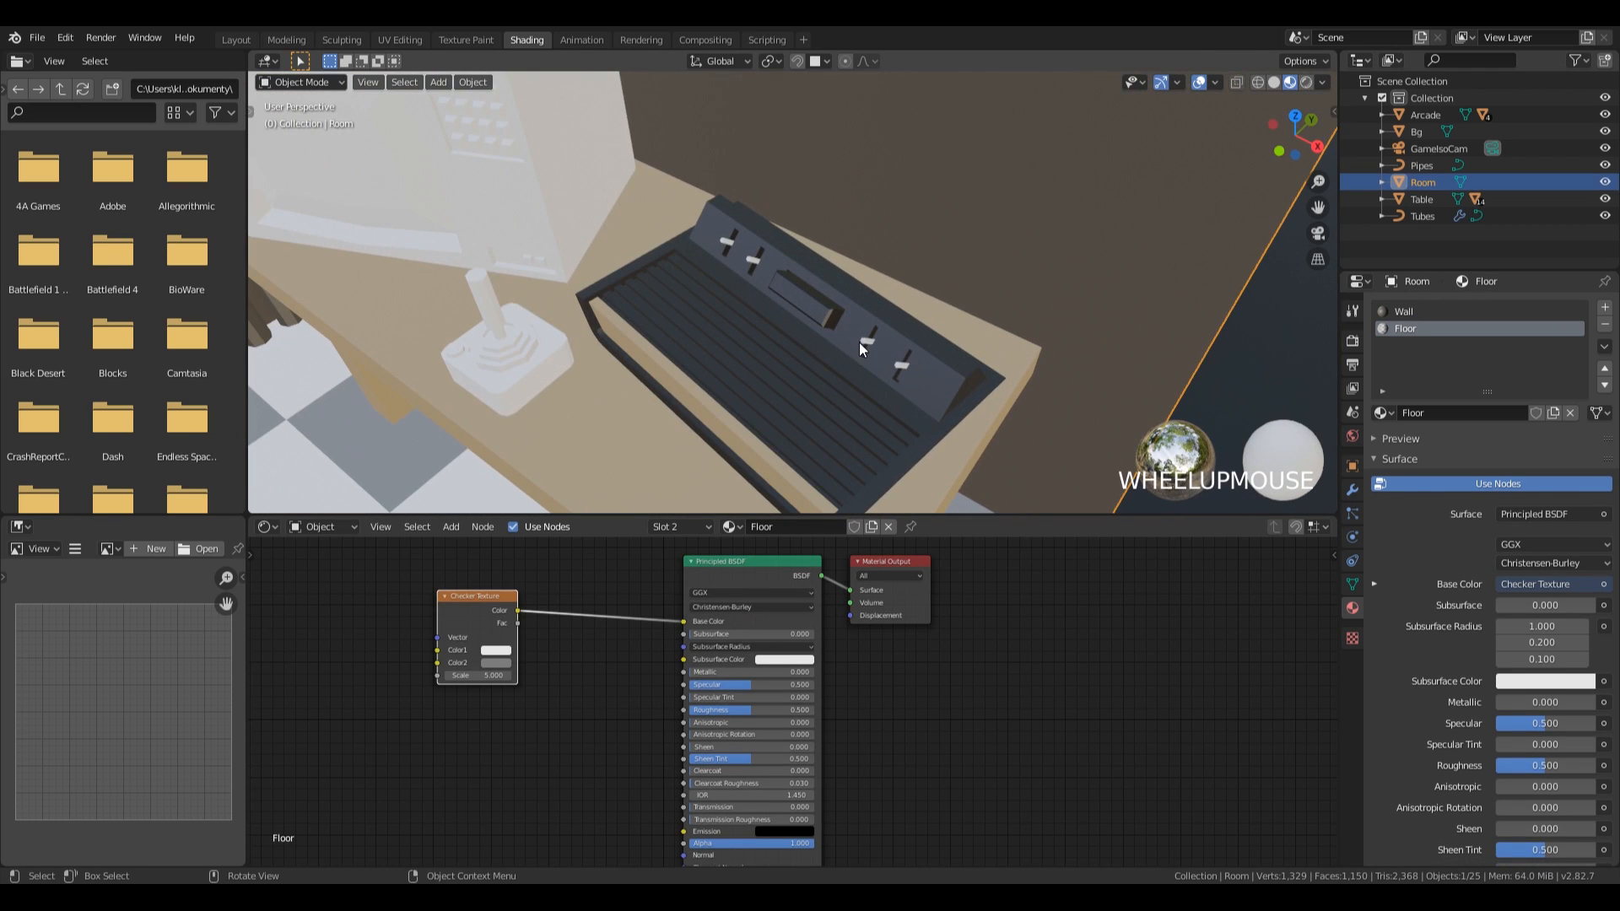
{"action": "left_click", "coordinate": [863, 342]}
{"action": "left_click", "coordinate": [1382, 379]}
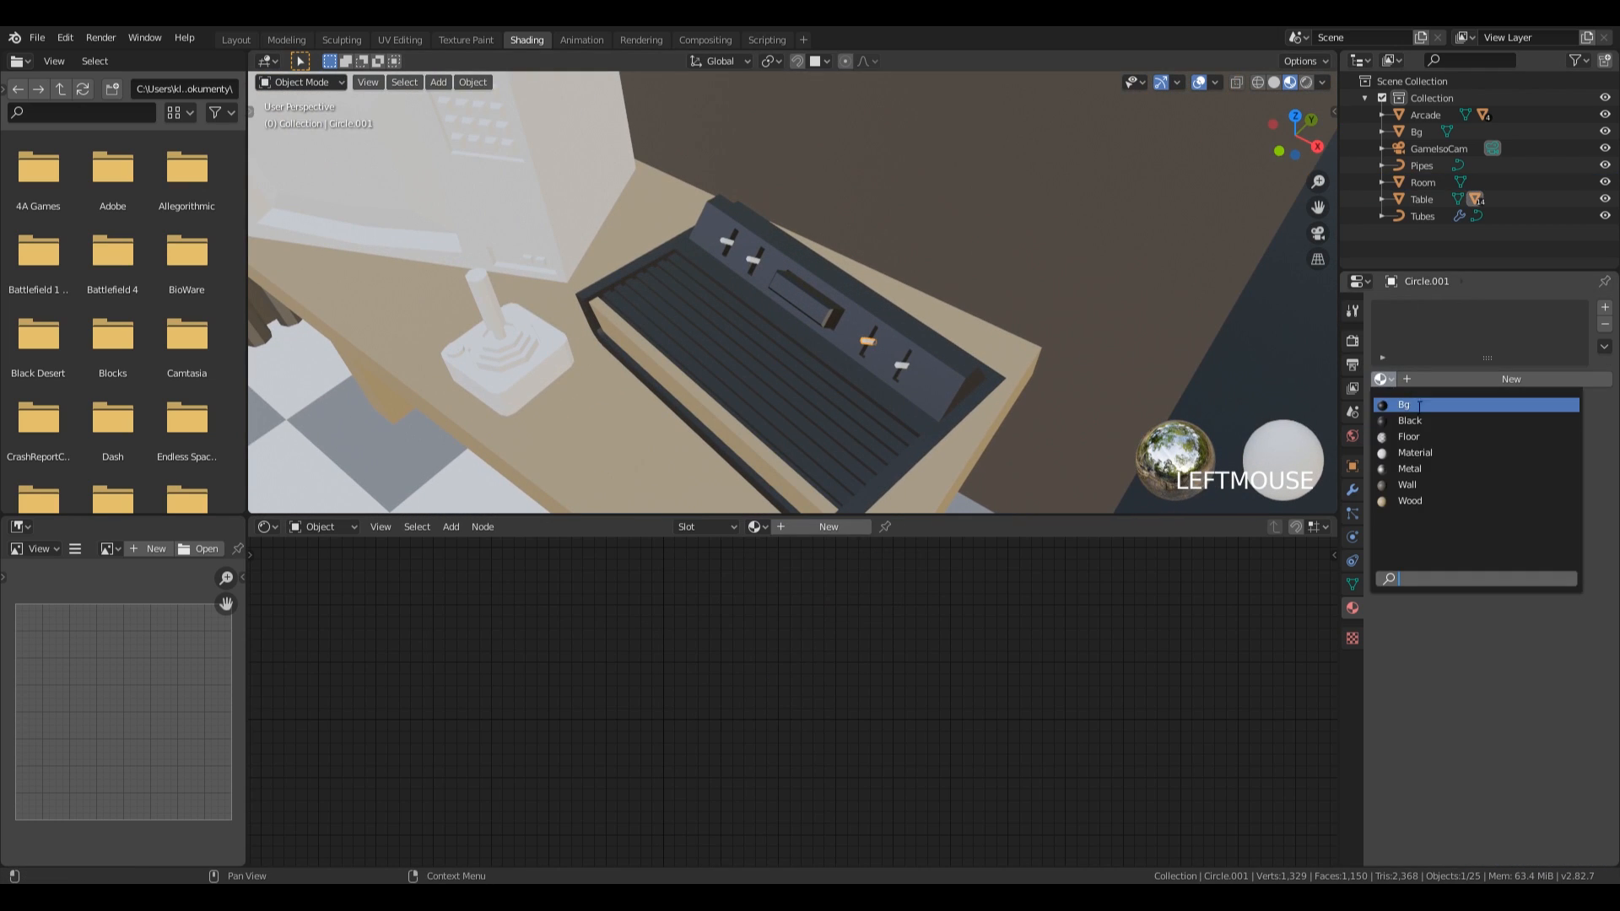
{"action": "left_click", "coordinate": [1410, 468]}
Assign the existing Black material to the joystick on the table.
{"action": "middle_click_drag", "start_coordinate": [865, 346], "coordinate": [774, 309]}
{"action": "left_click", "coordinate": [775, 309]}
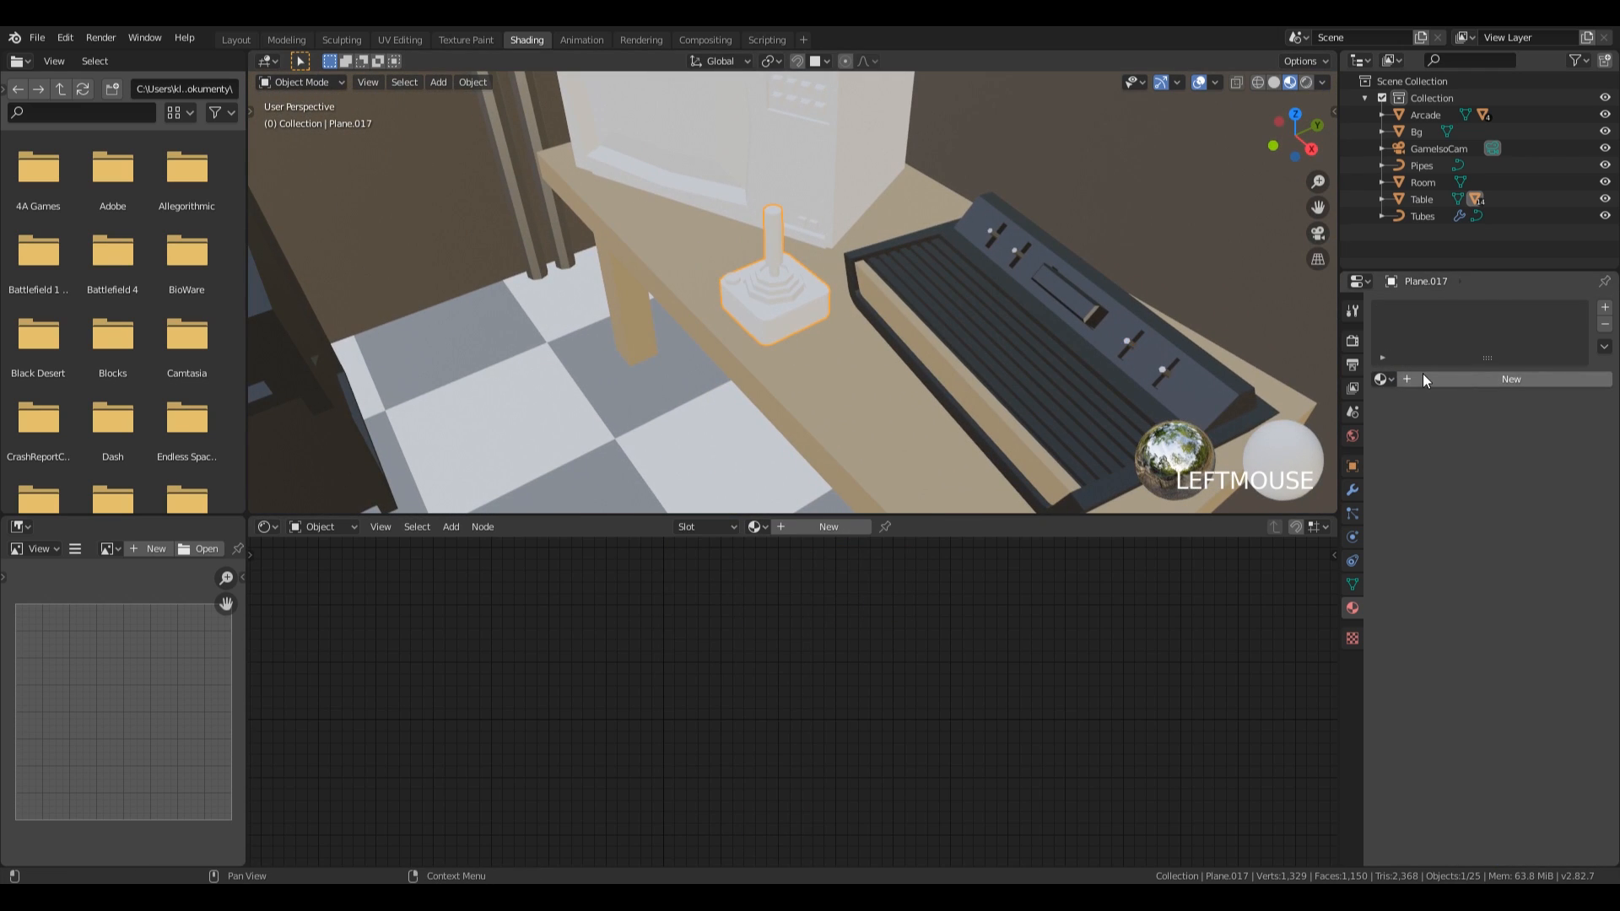
{"action": "left_click", "coordinate": [1380, 379]}
{"action": "left_click", "coordinate": [1410, 421]}
Create a material named Red for the joystick's round button and set its base colour to bright red.
{"action": "scroll", "coordinate": [743, 338], "scroll_direction": "up", "scroll_amount": 2}
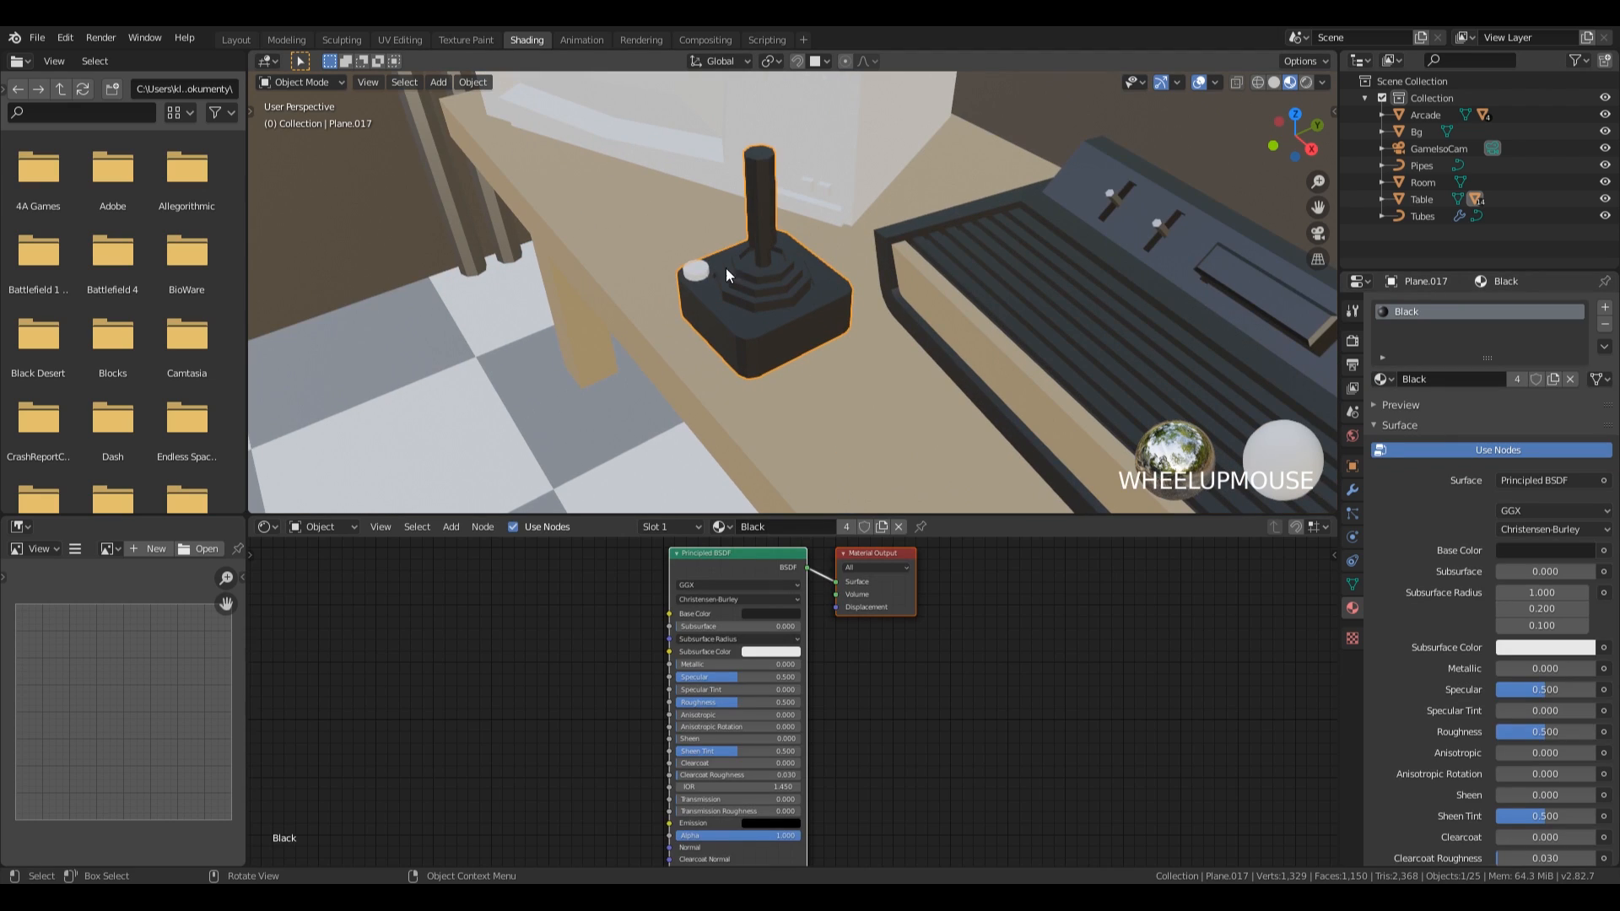
{"action": "left_click", "coordinate": [695, 270]}
{"action": "left_click", "coordinate": [1440, 382]}
{"action": "double_click", "coordinate": [1419, 312]}
{"action": "type", "text": "Red"}
{"action": "key", "text": "KP_Enter"}
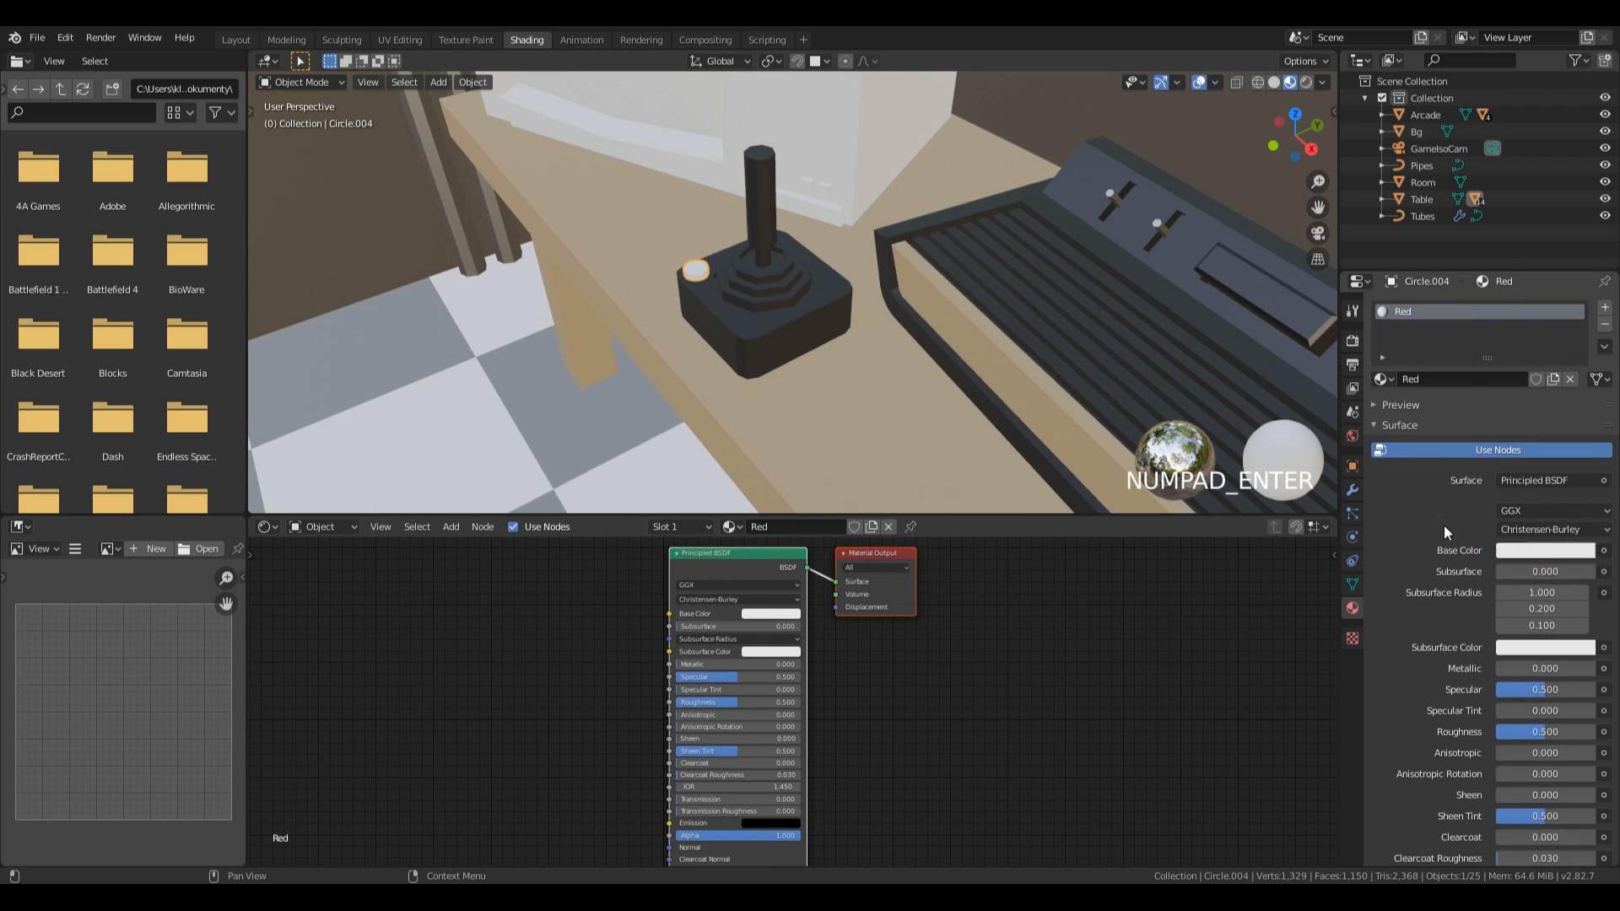
{"action": "left_click", "coordinate": [1510, 550]}
{"action": "left_click", "coordinate": [1504, 424]}
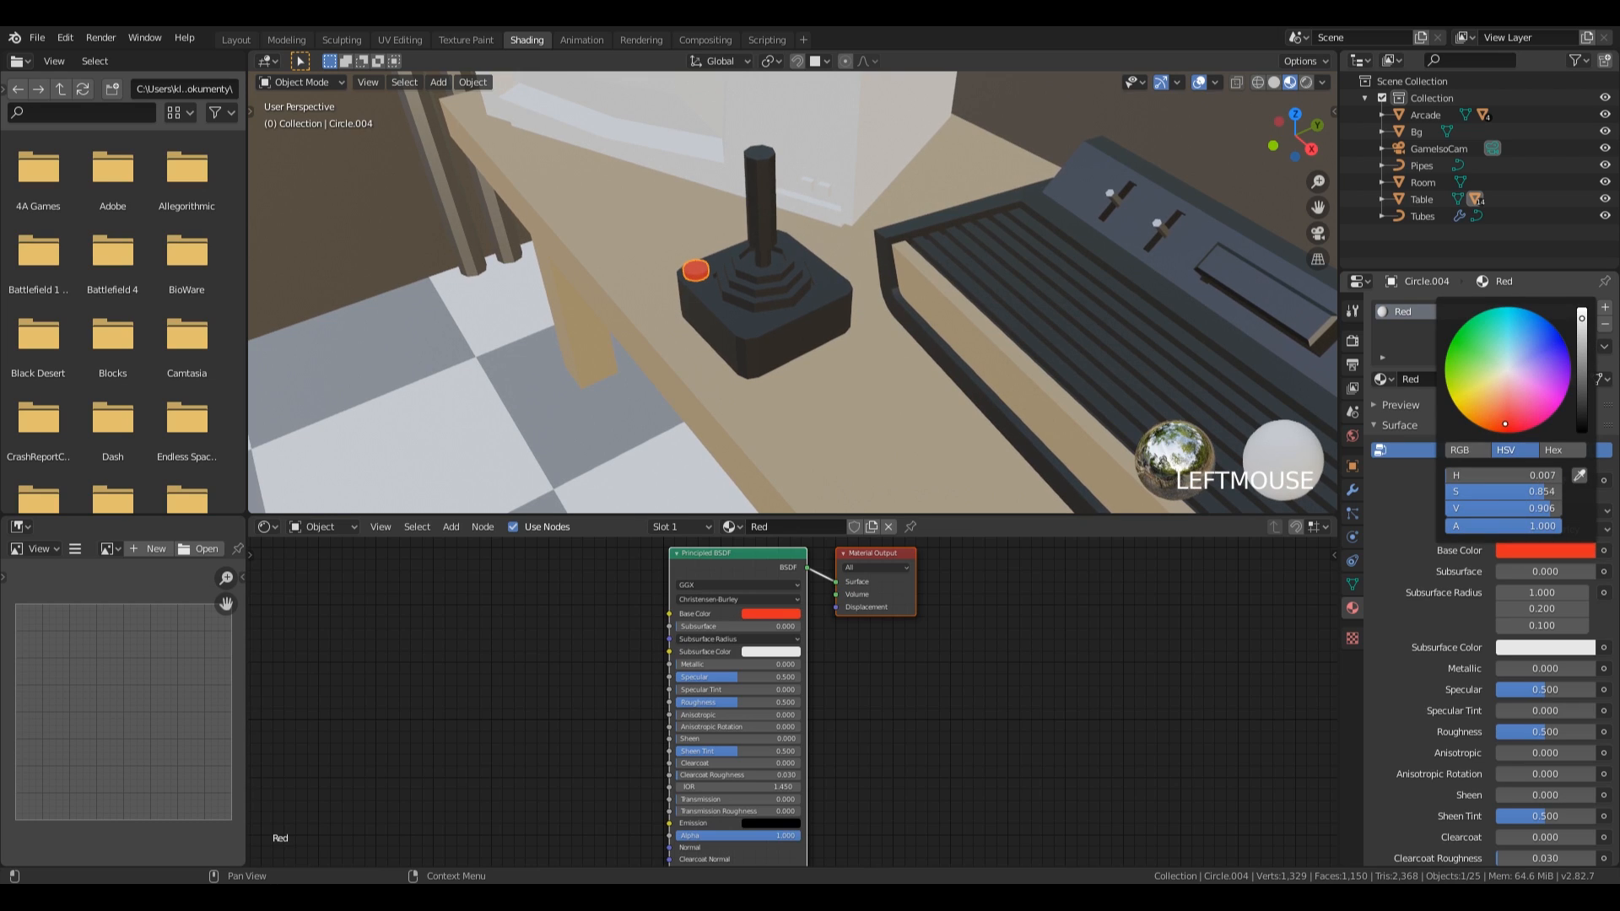
{"action": "left_click_drag", "start_coordinate": [1503, 424], "coordinate": [1502, 423]}
Assign the existing Black material to the television's casing.
{"action": "left_click", "coordinate": [545, 211]}
{"action": "scroll", "coordinate": [802, 315], "scroll_direction": "down", "scroll_amount": 4}
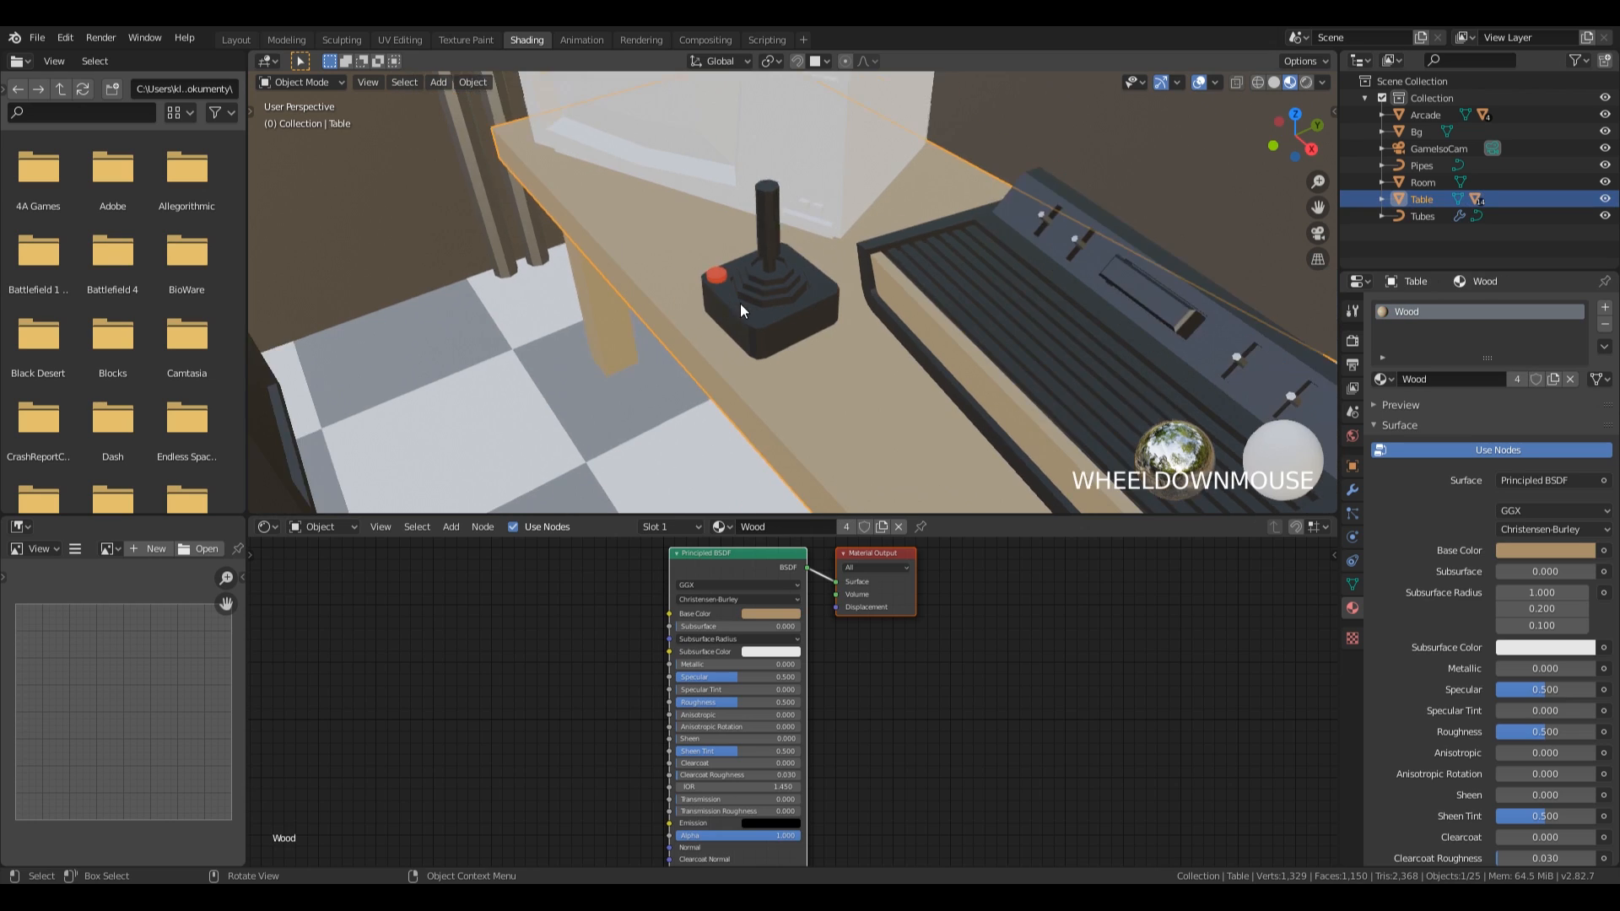
{"action": "middle_click_drag", "start_coordinate": [797, 317], "coordinate": [928, 265], "text": "shift"}
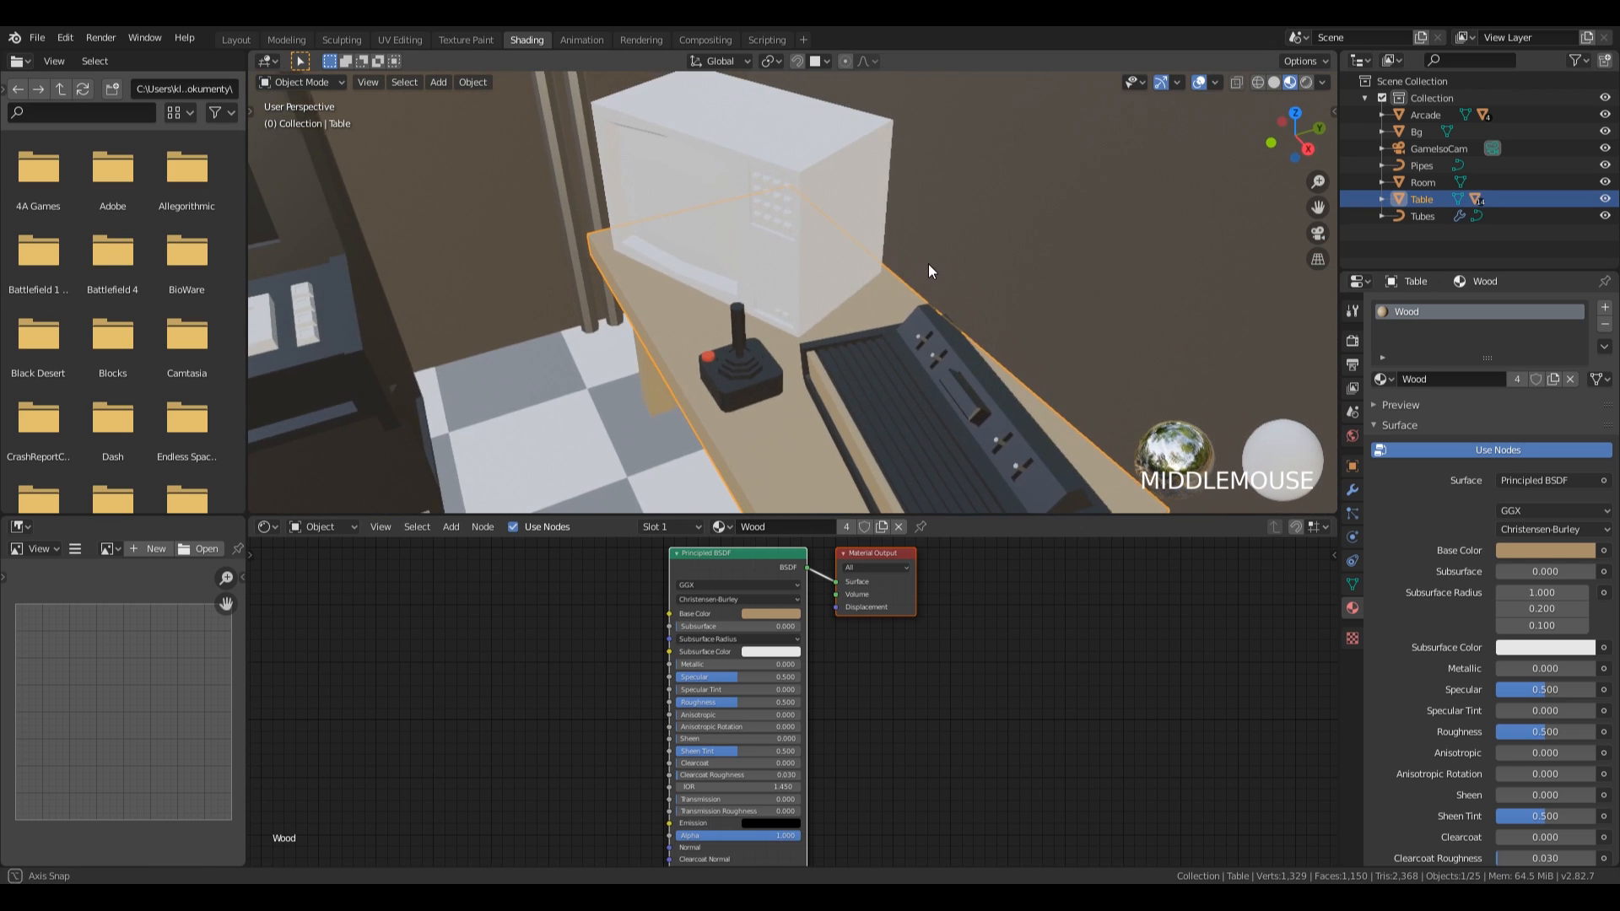
{"action": "left_click", "coordinate": [840, 173]}
{"action": "left_click", "coordinate": [1383, 379]}
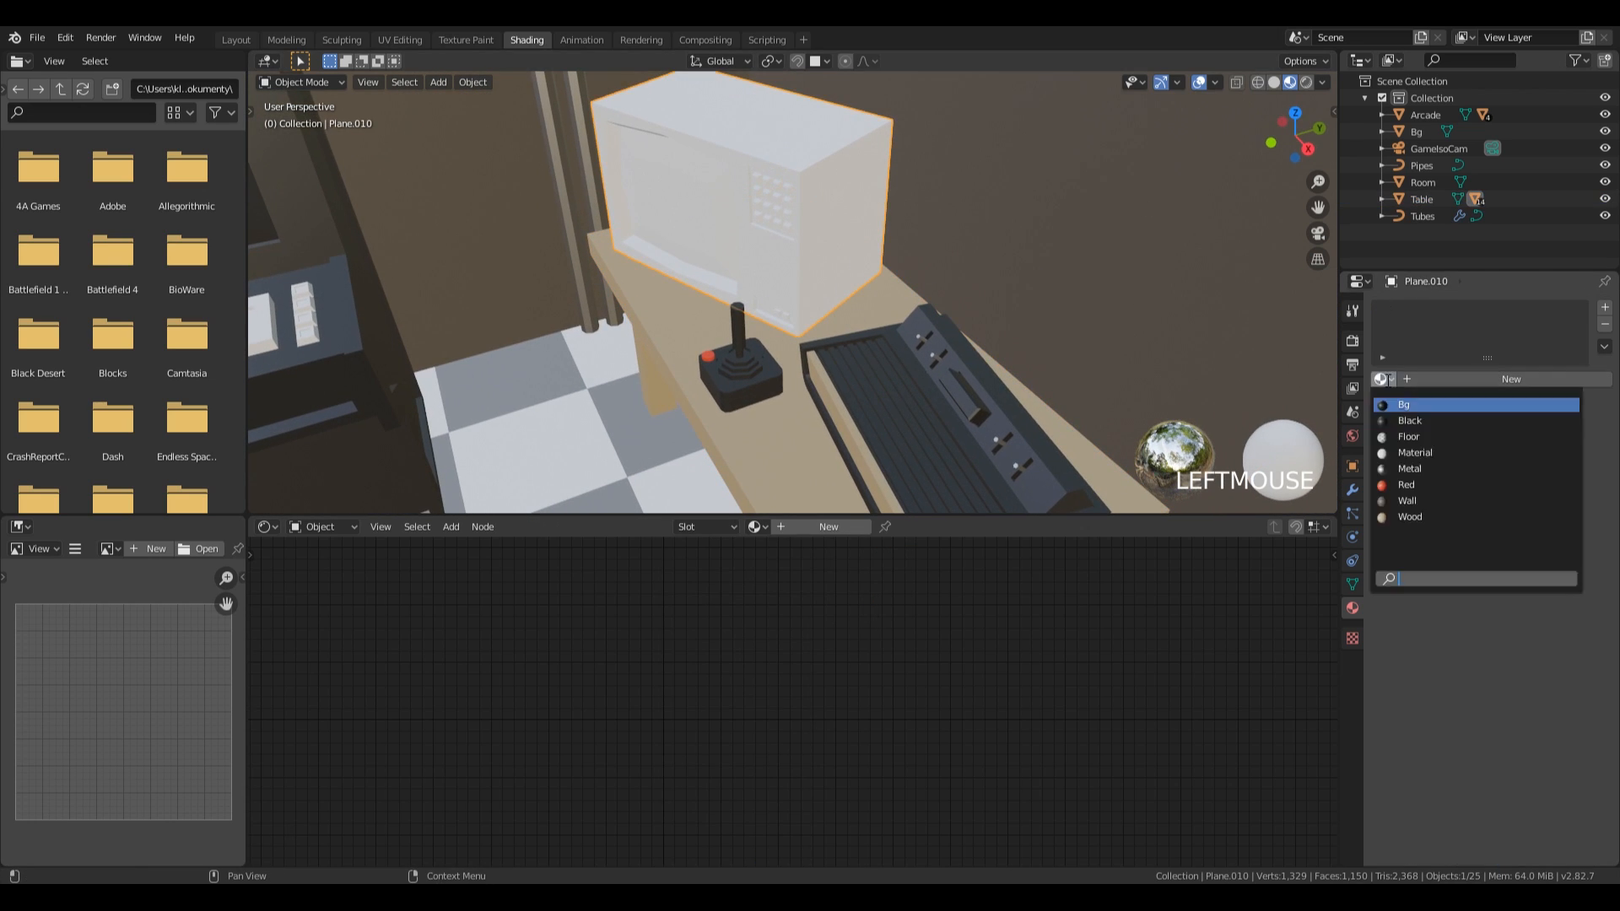
Create a material named Grey for the television's keypad buttons and lower its base colour value to about 0.69.
{"action": "double_click", "coordinate": [1496, 313]}
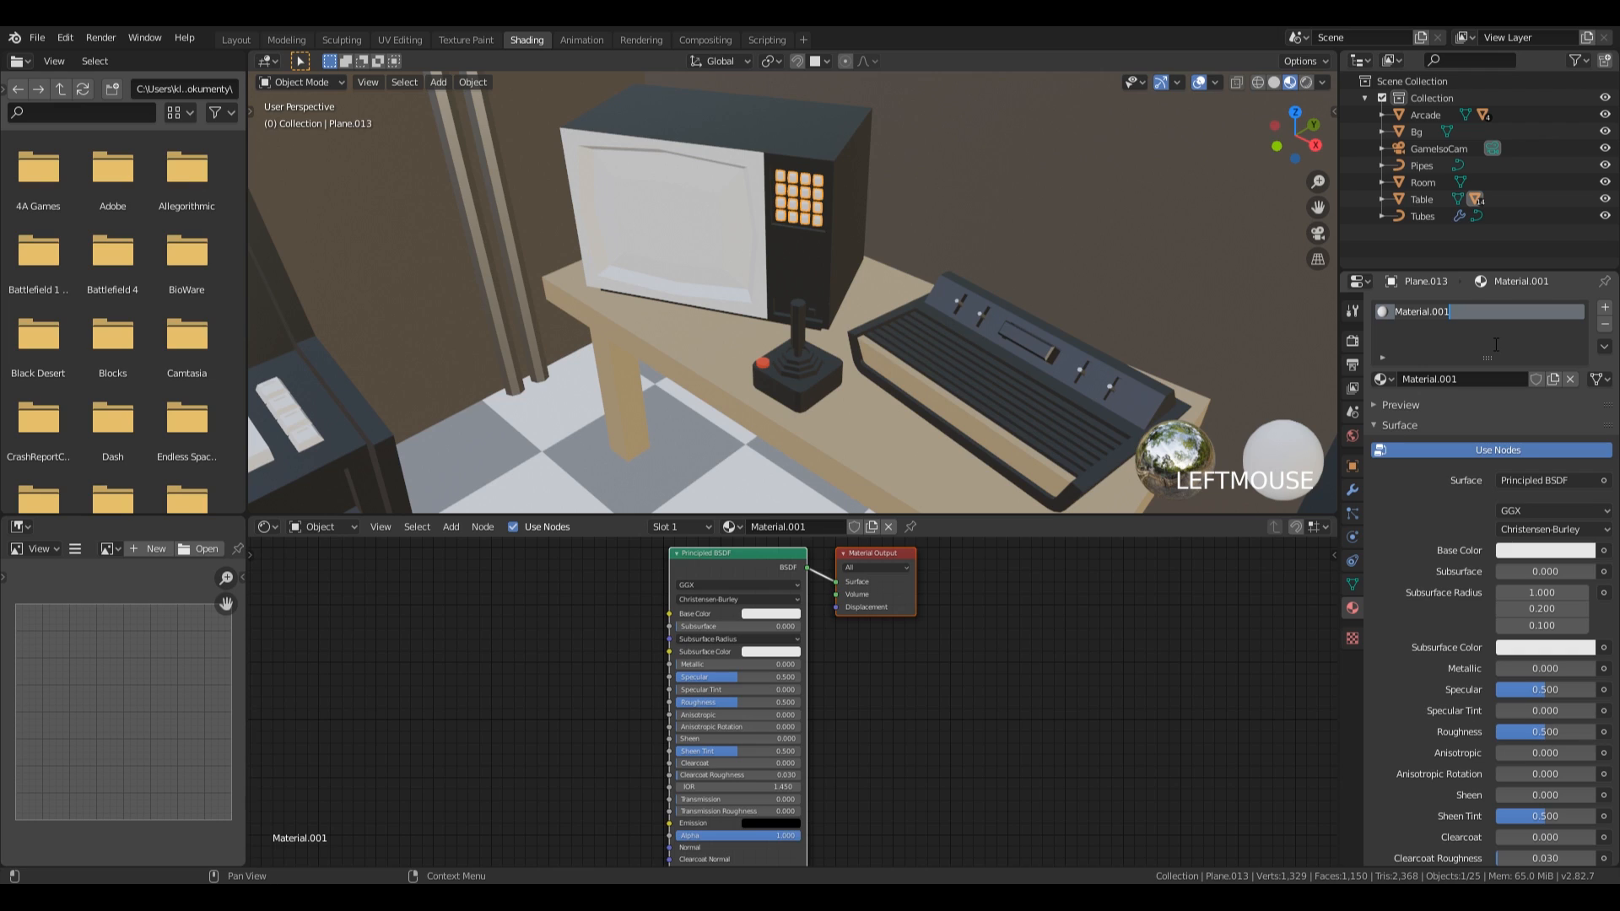
{"action": "type", "text": "Grey"}
{"action": "key", "text": "Return"}
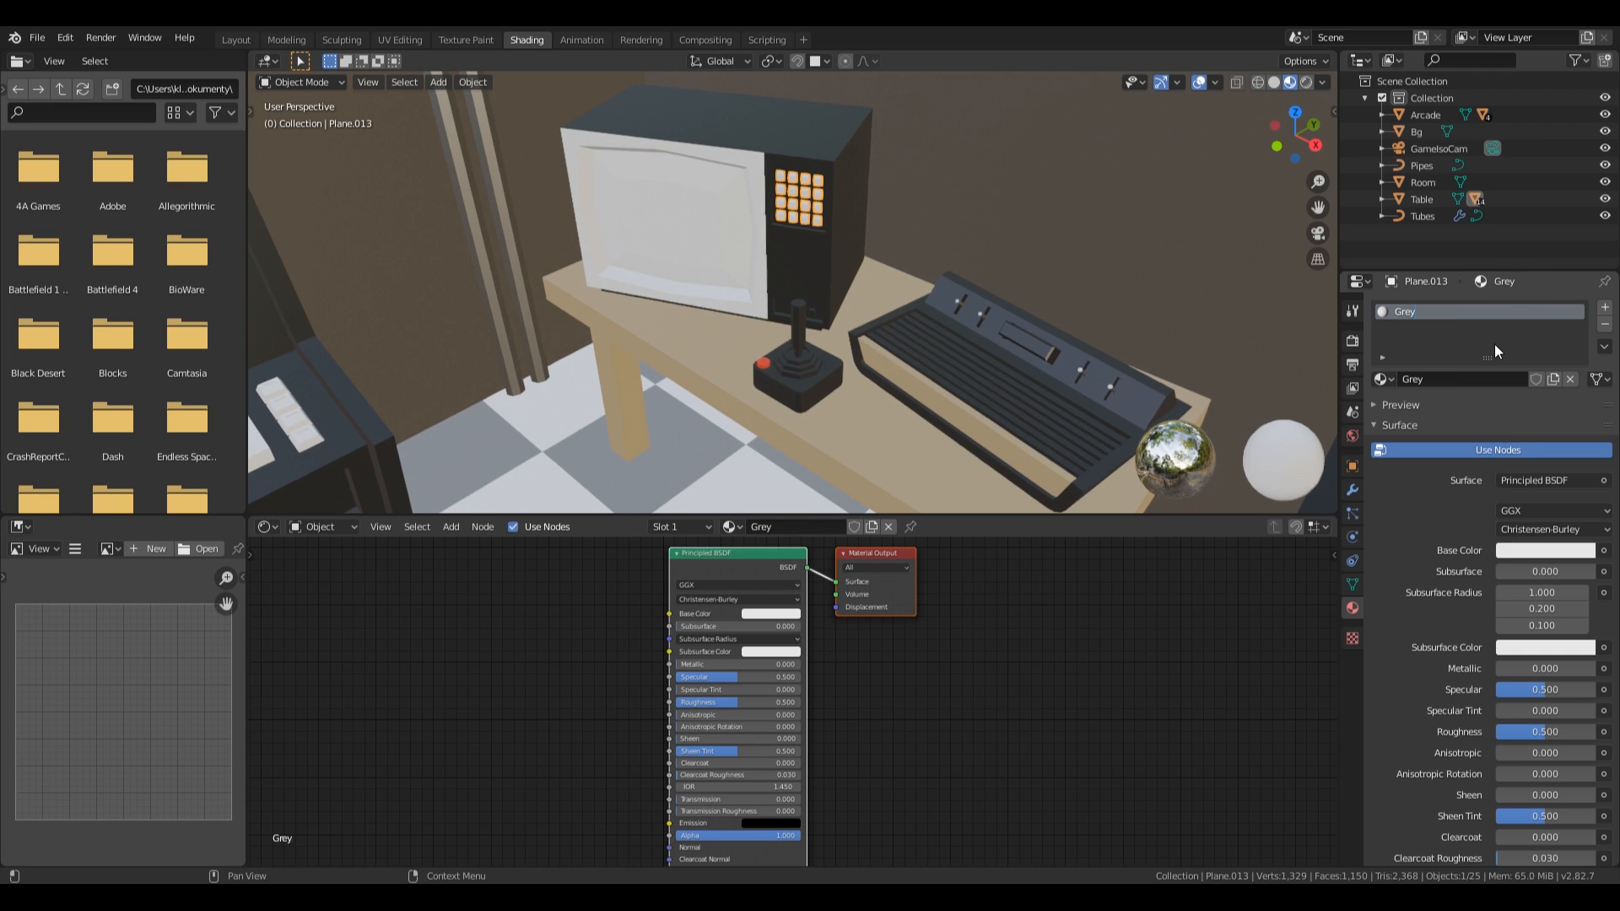
{"action": "left_click", "coordinate": [1524, 548]}
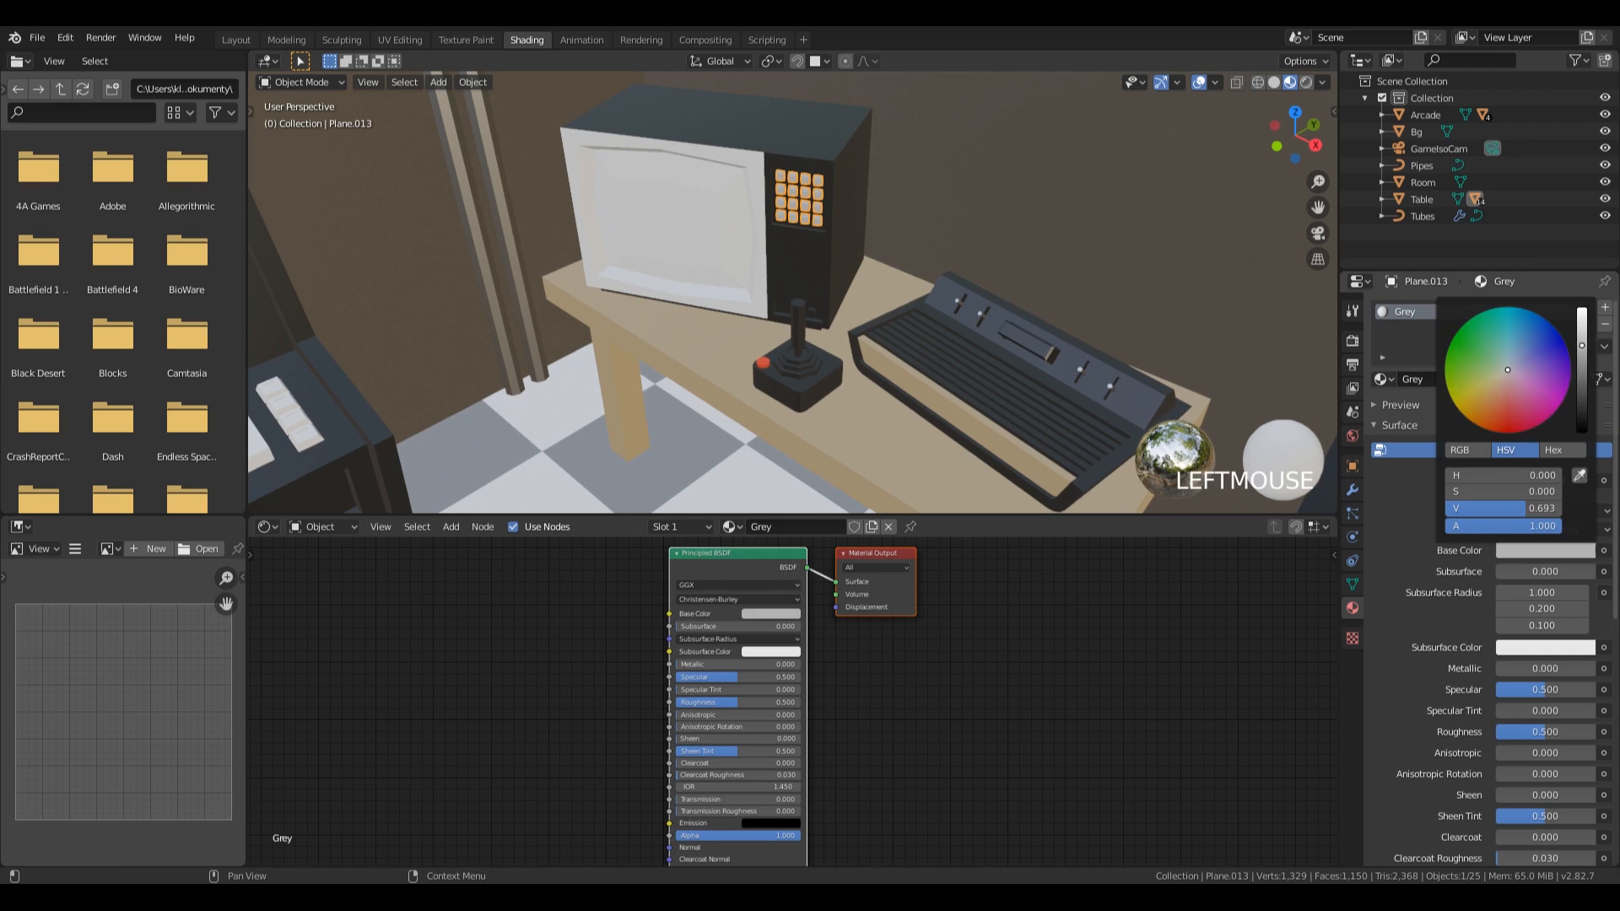
Assign the existing Black material to the television's screen and its frame.
{"action": "left_click", "coordinate": [707, 229]}
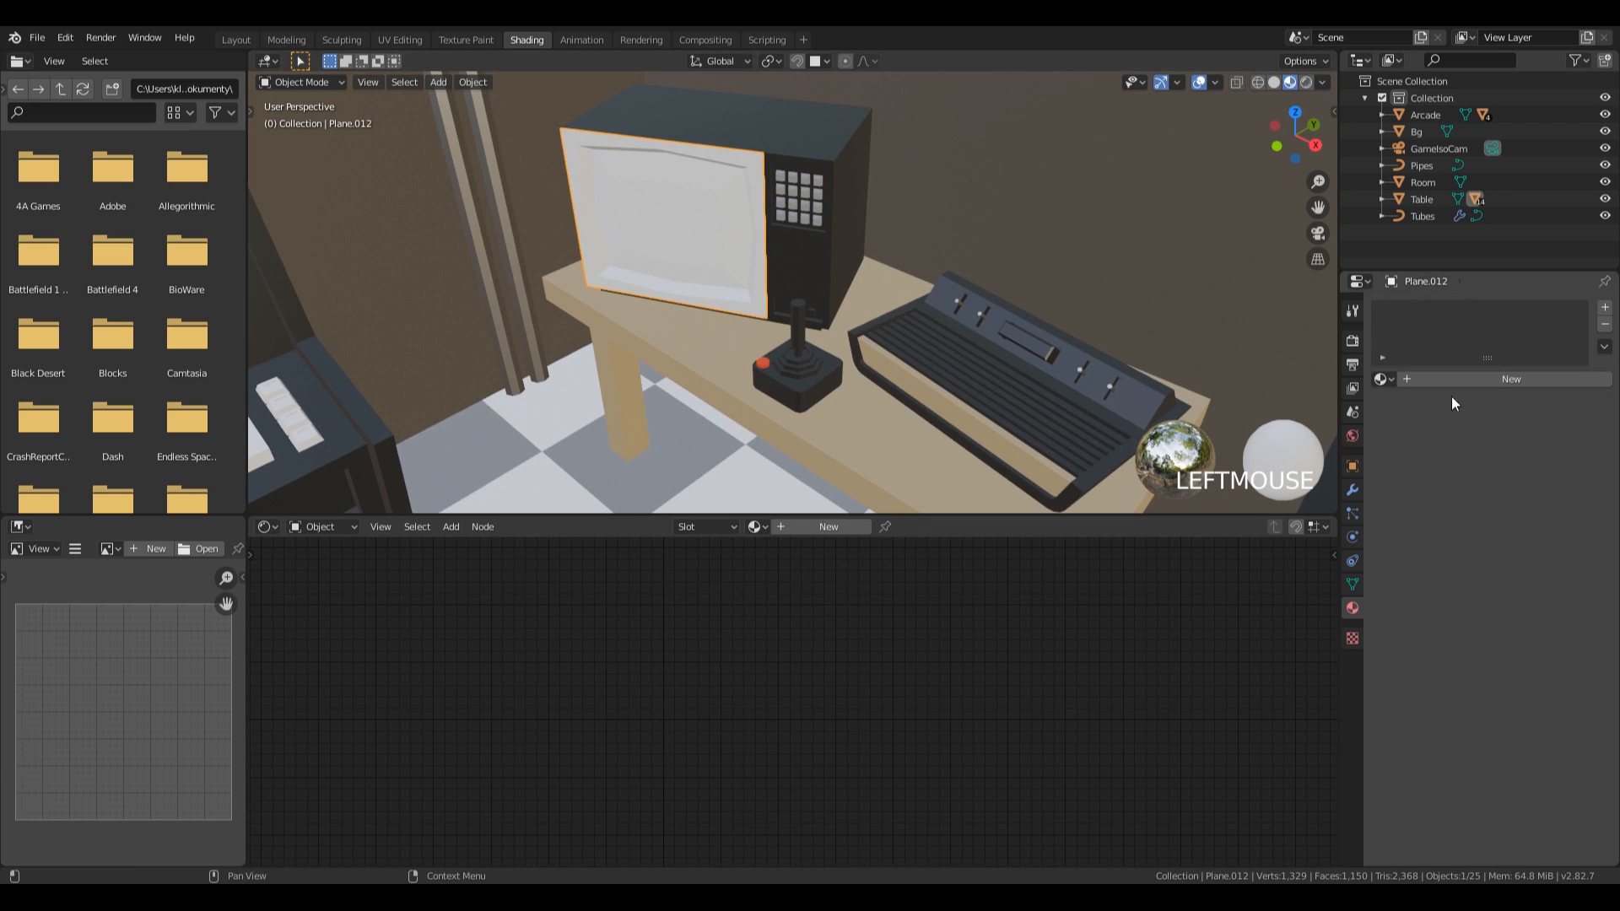
{"action": "left_click", "coordinate": [1381, 378]}
{"action": "left_click", "coordinate": [1439, 419]}
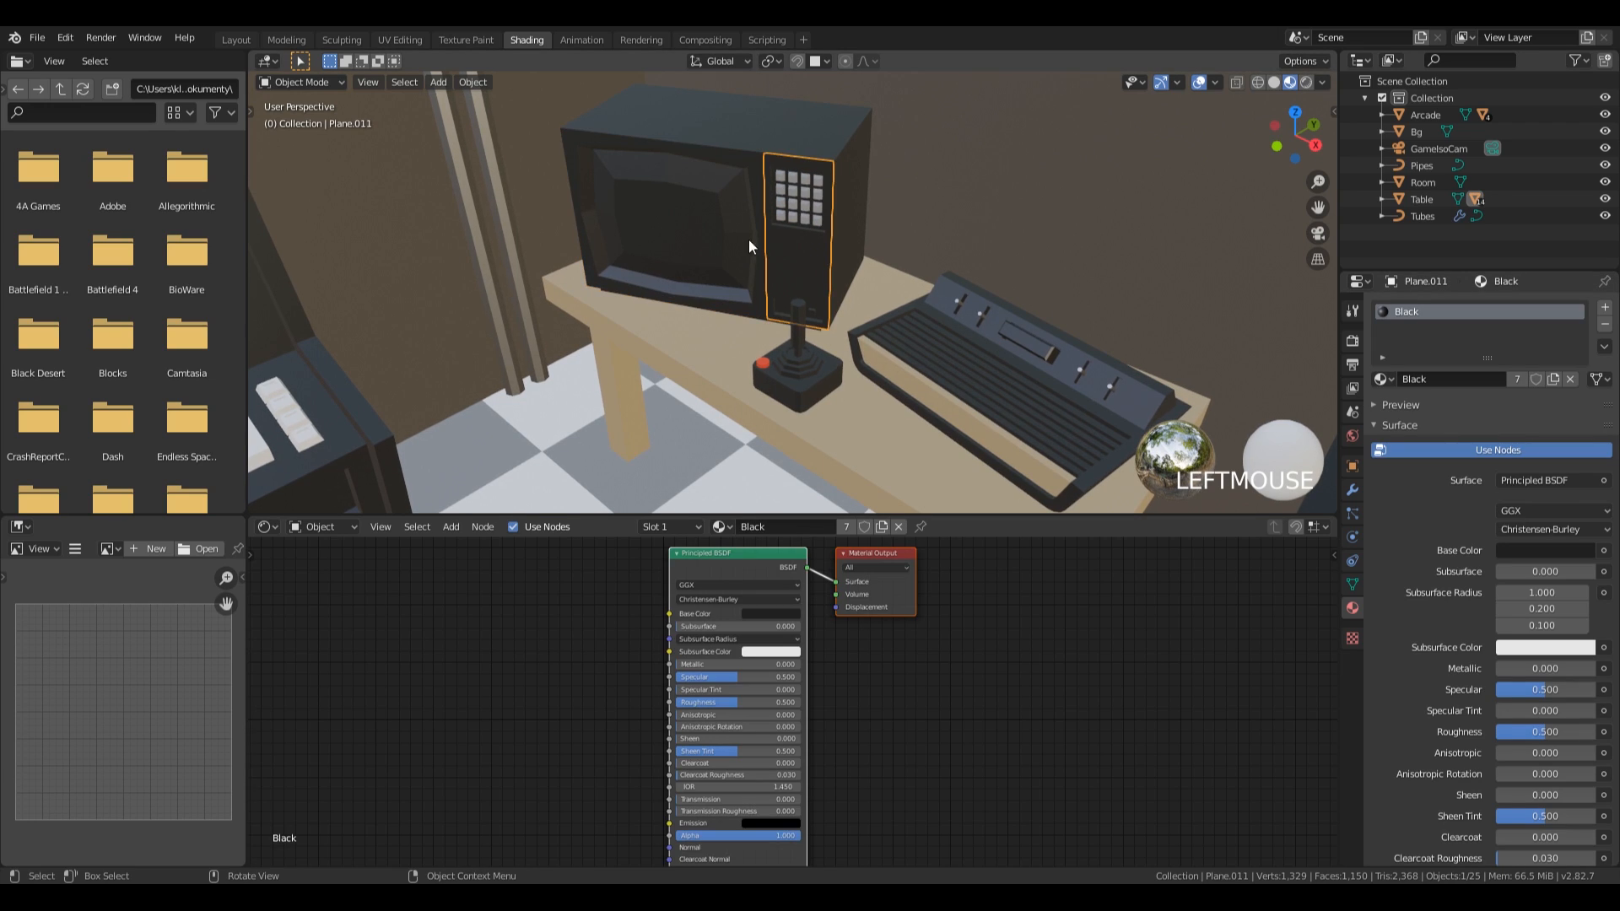
Create a material named TV screen in a second slot and assign it to the television's inner screen faces.
{"action": "key", "text": "Tab"}
{"action": "key", "text": "Tab"}
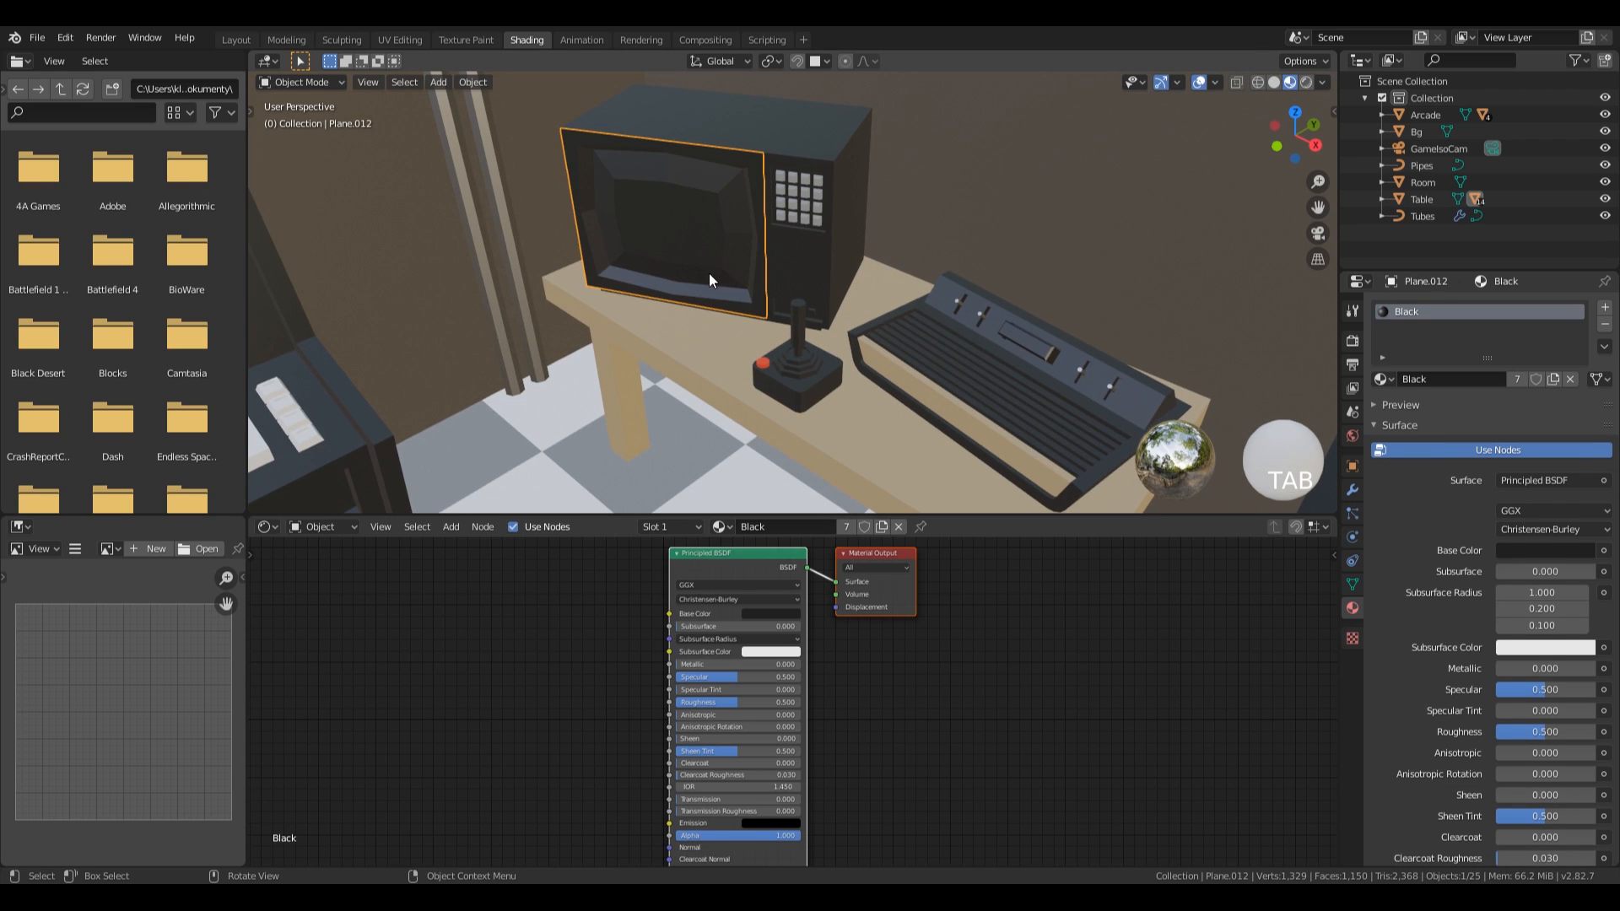
{"action": "key", "text": "Tab"}
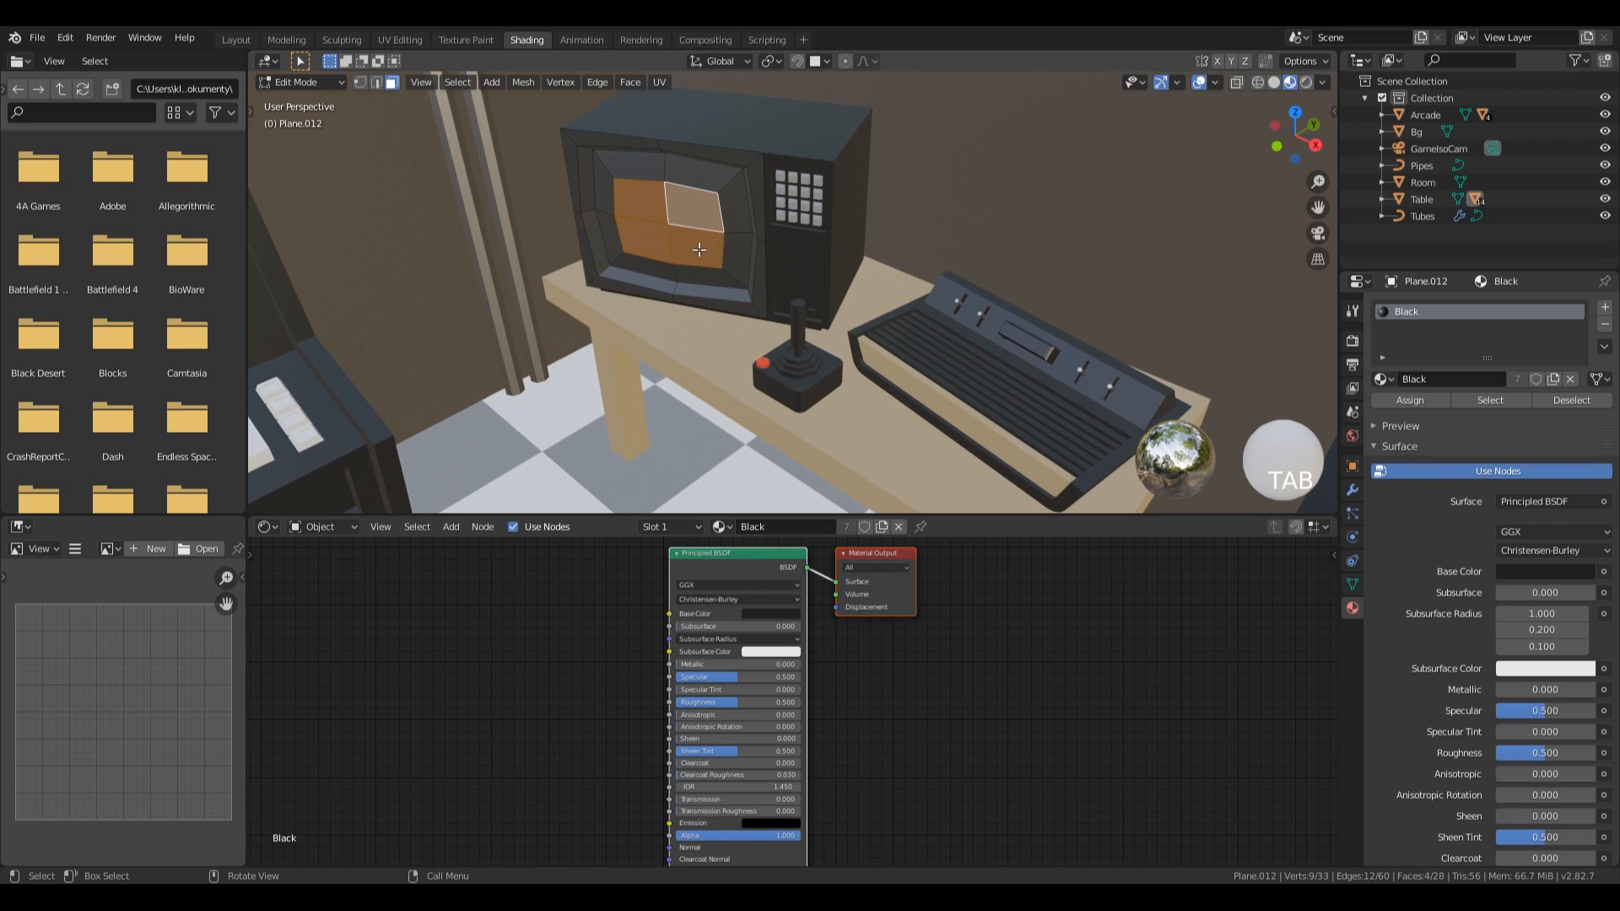
{"action": "key", "text": "ctrl"}
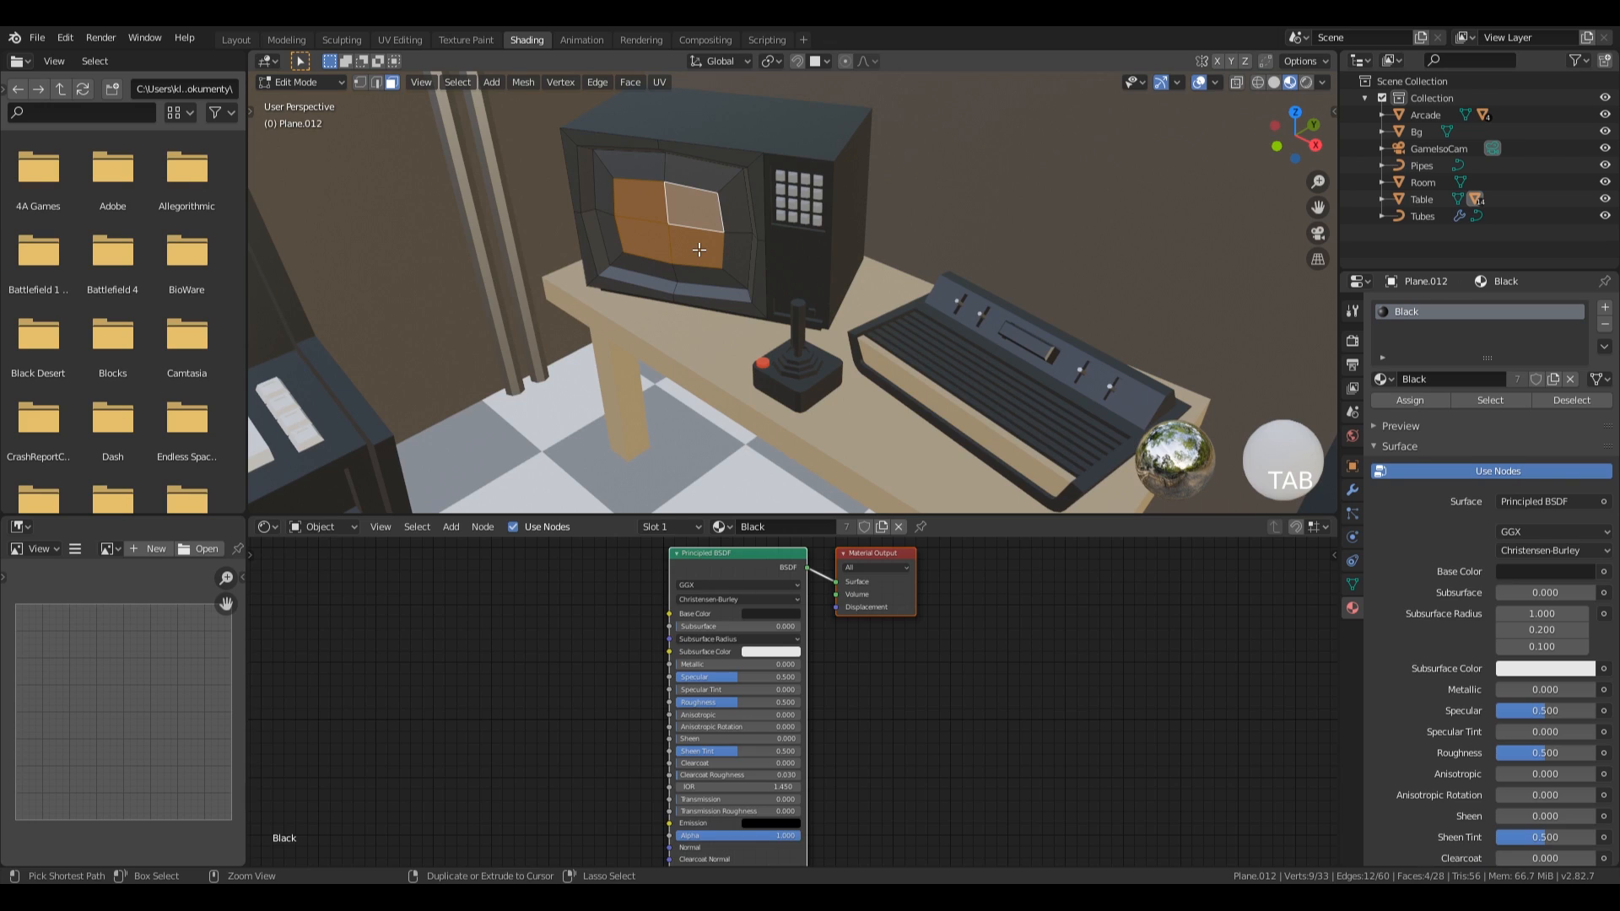
{"action": "key", "text": "ctrl+KP_Add"}
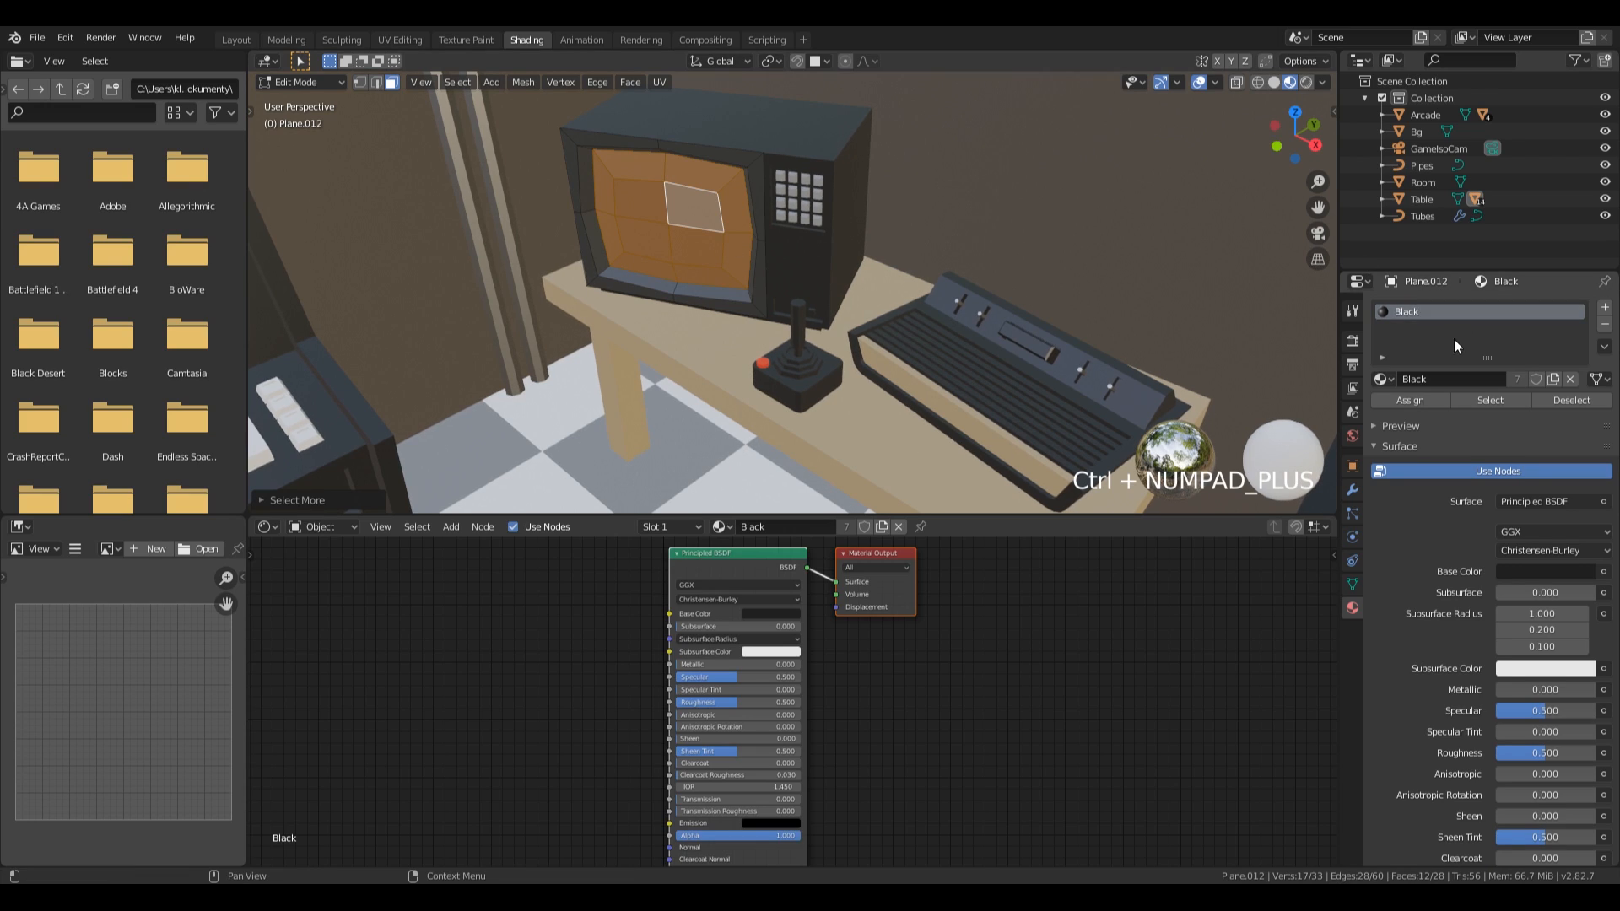
{"action": "left_click", "coordinate": [1603, 308]}
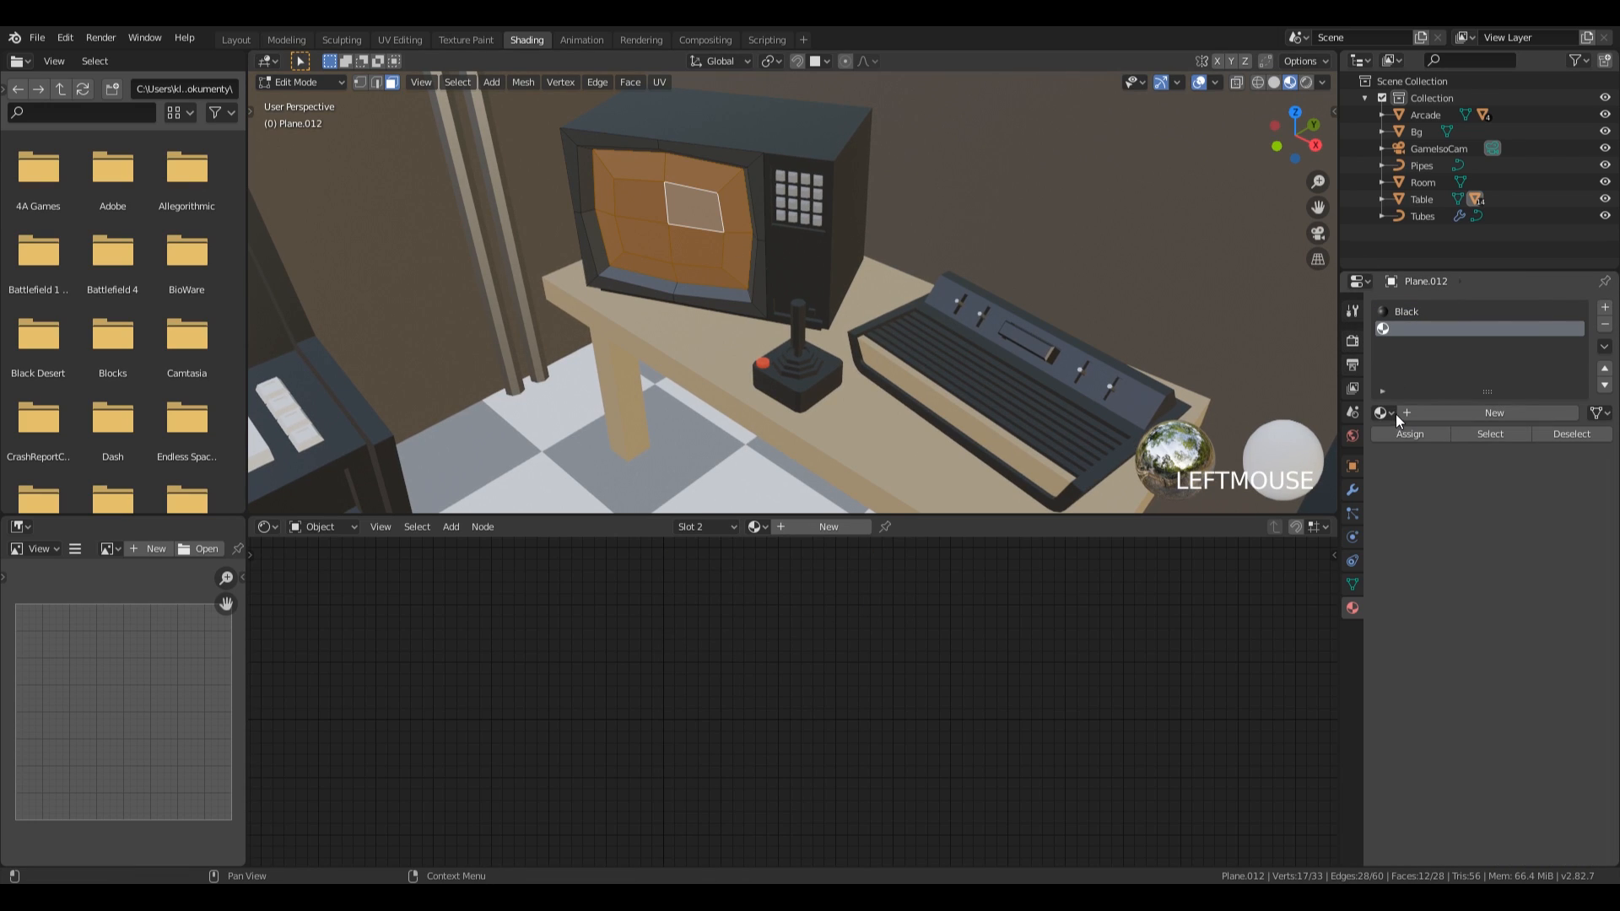
{"action": "left_click", "coordinate": [1431, 414]}
{"action": "double_click", "coordinate": [1421, 328]}
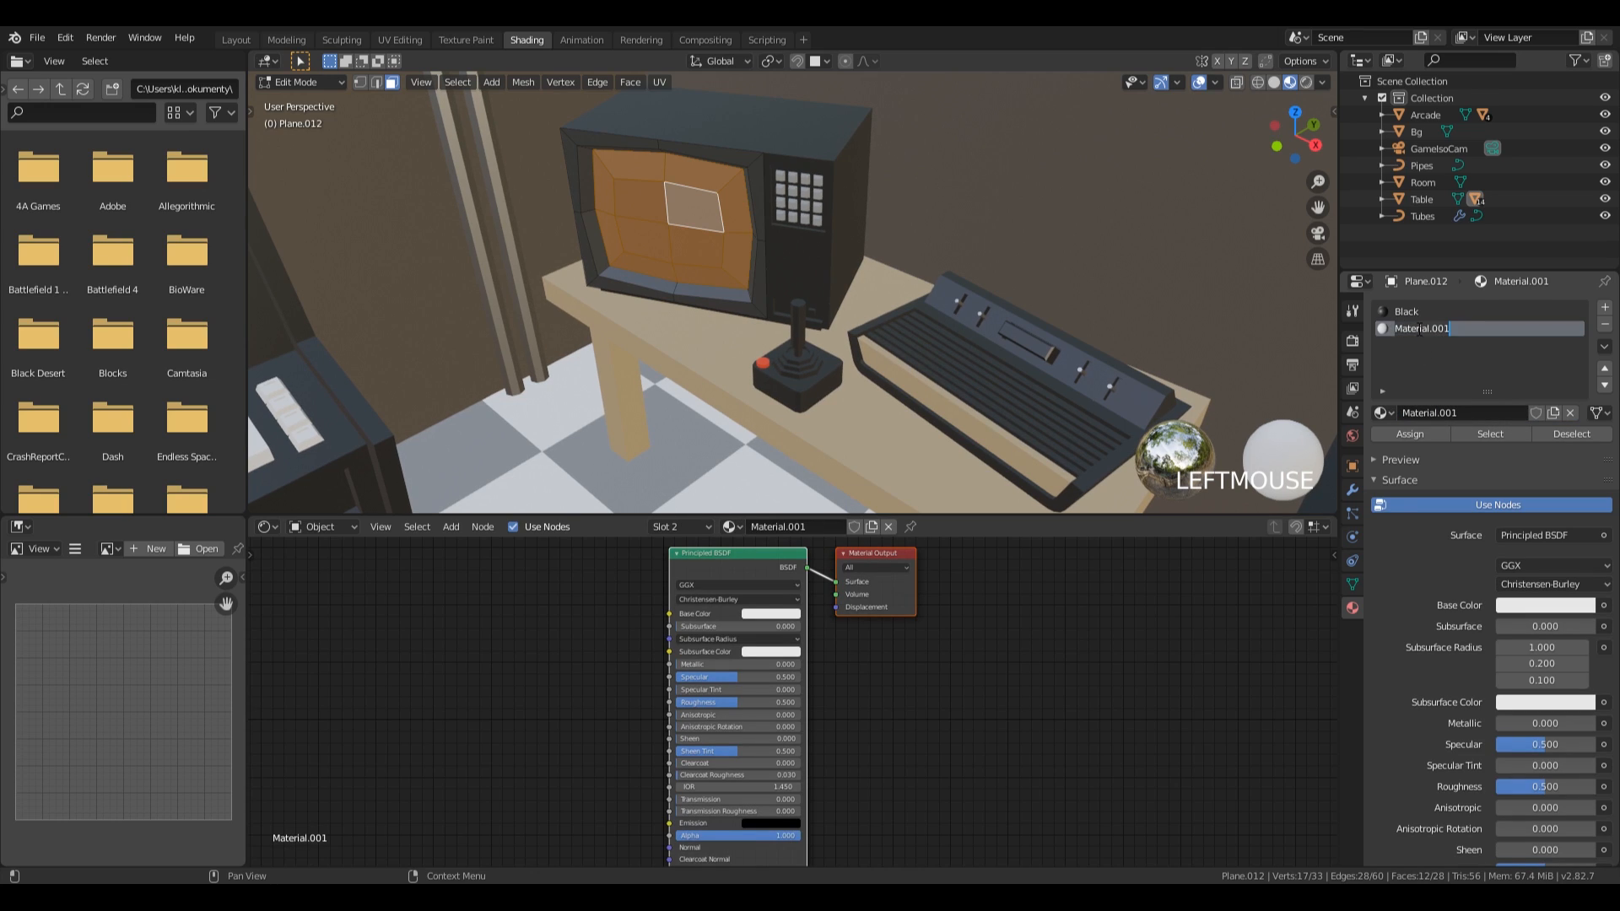
{"action": "type", "text": "TV screen"}
{"action": "key", "text": "Return"}
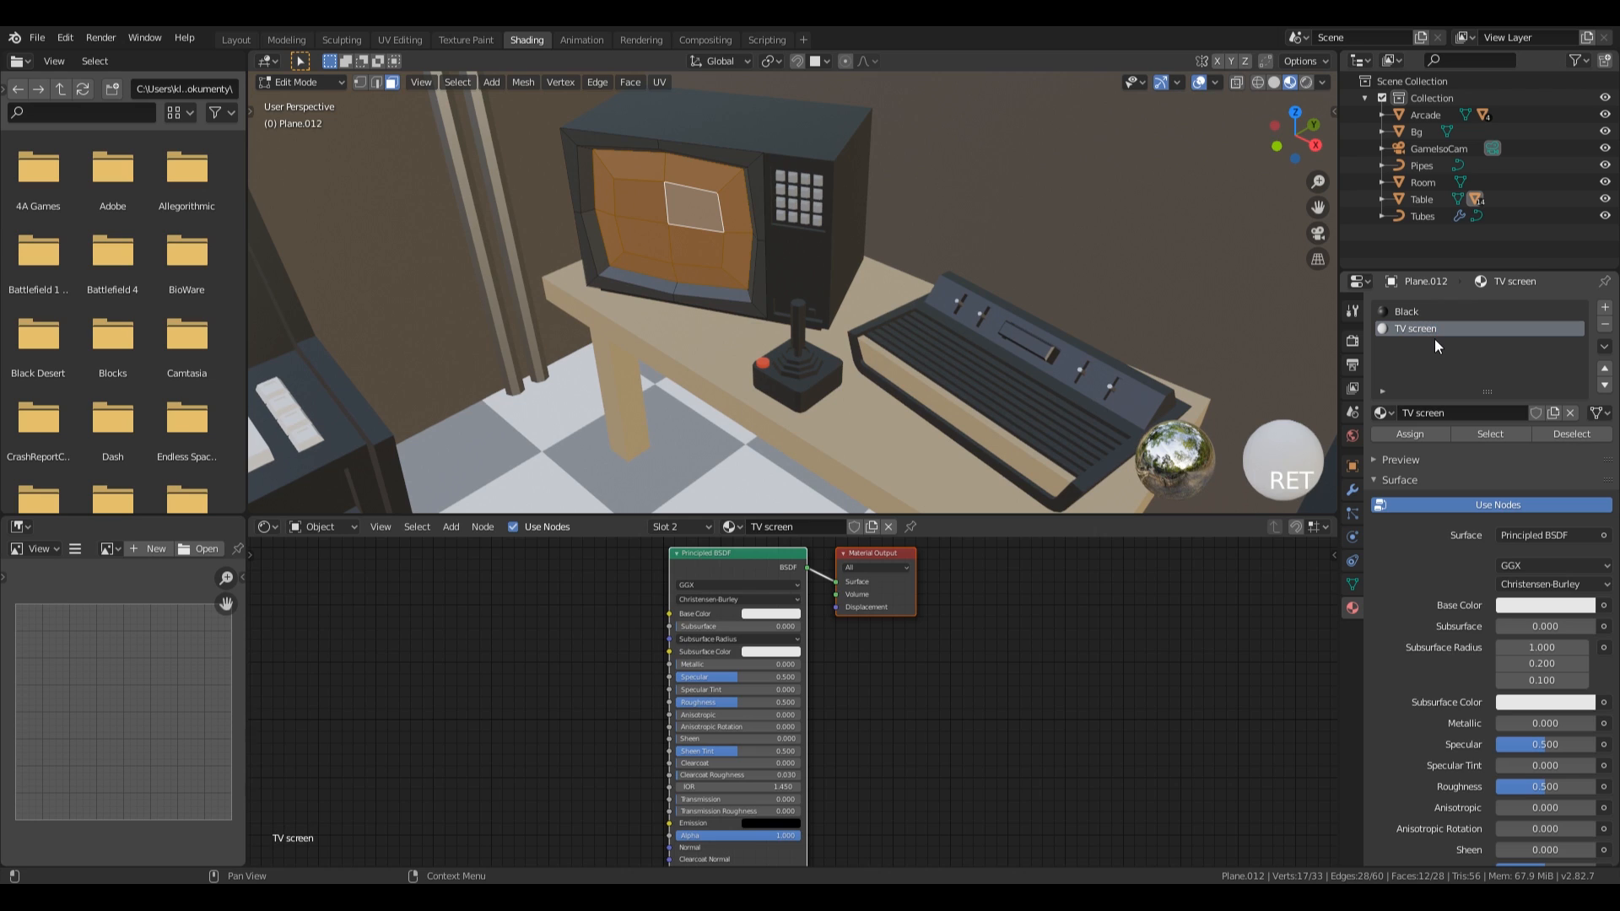
{"action": "left_click", "coordinate": [1404, 432]}
{"action": "key", "text": "Tab"}
Create a material named Arcade screen in a second slot and assign it to the arcade cabinet's display face and its surrounding bevel faces.
{"action": "middle_click_drag", "start_coordinate": [777, 183], "coordinate": [831, 188]}
{"action": "scroll", "coordinate": [772, 255], "scroll_direction": "down", "scroll_amount": 3}
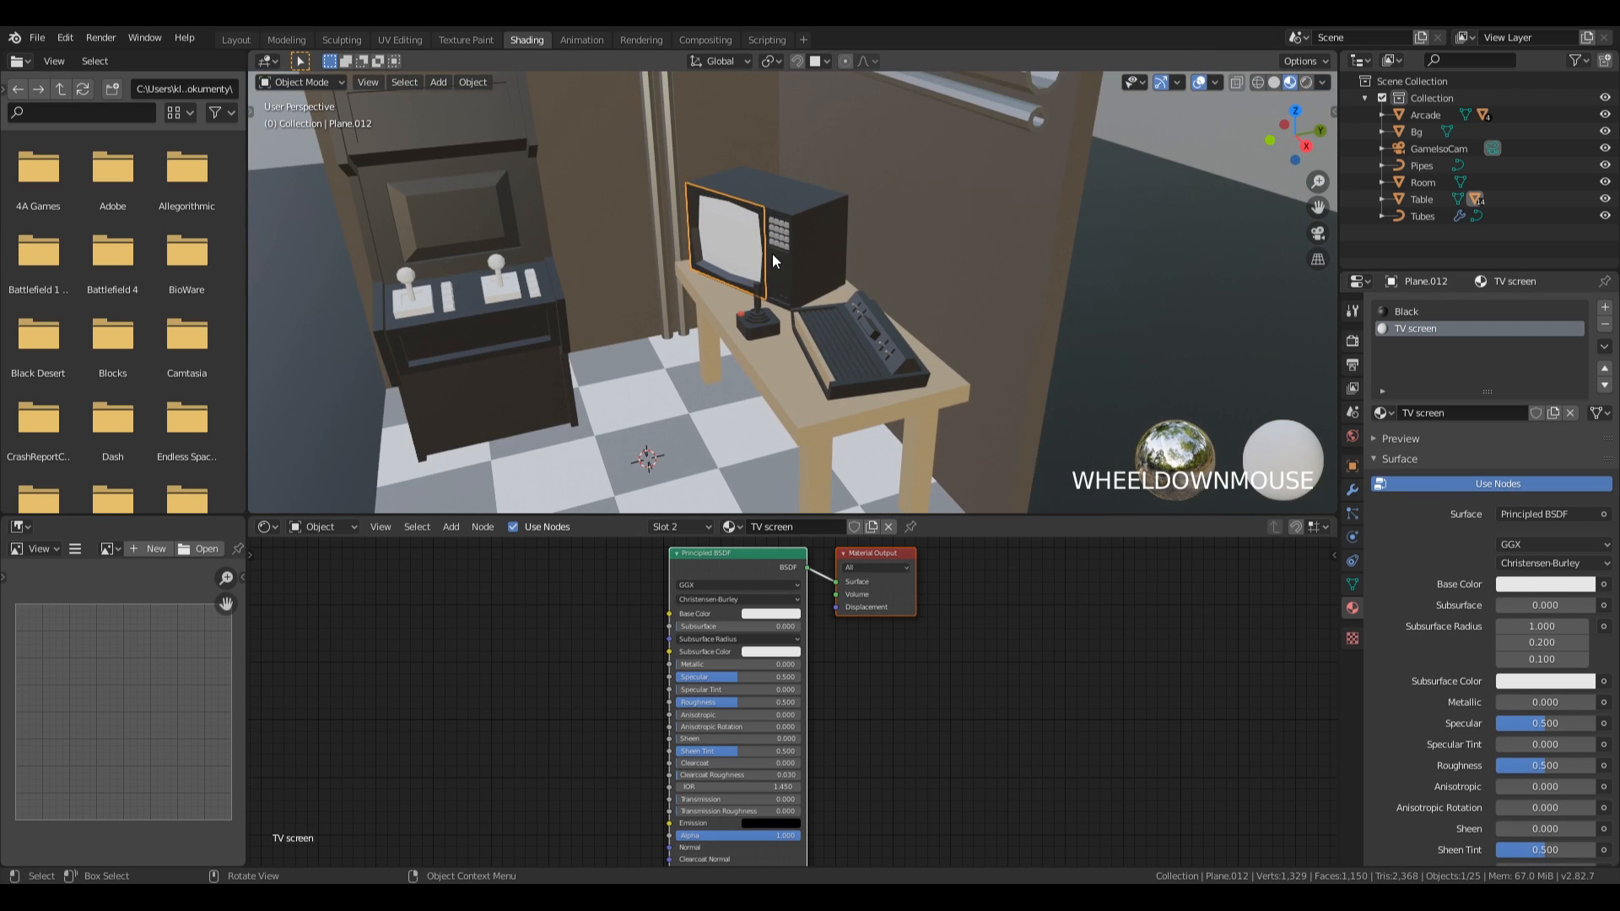
{"action": "left_click", "coordinate": [404, 200]}
{"action": "middle_click_drag", "start_coordinate": [403, 199], "coordinate": [837, 277], "text": "shift"}
{"action": "key", "text": "Tab"}
{"action": "scroll", "coordinate": [685, 302], "scroll_direction": "up", "scroll_amount": 4}
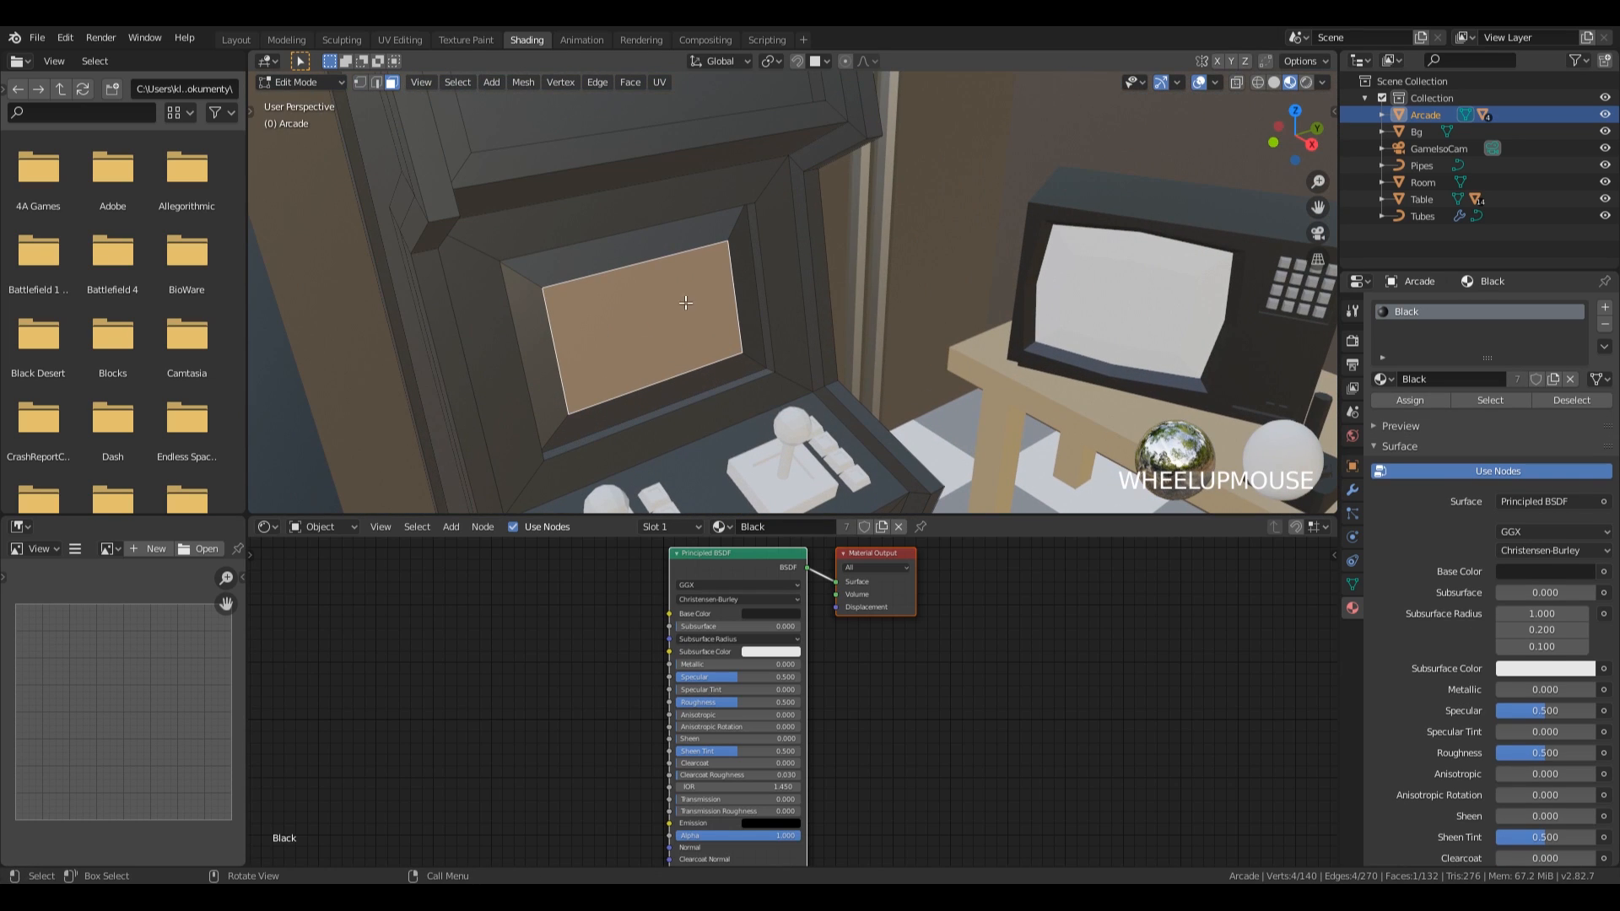
{"action": "key", "text": "ctrl+KP_Add"}
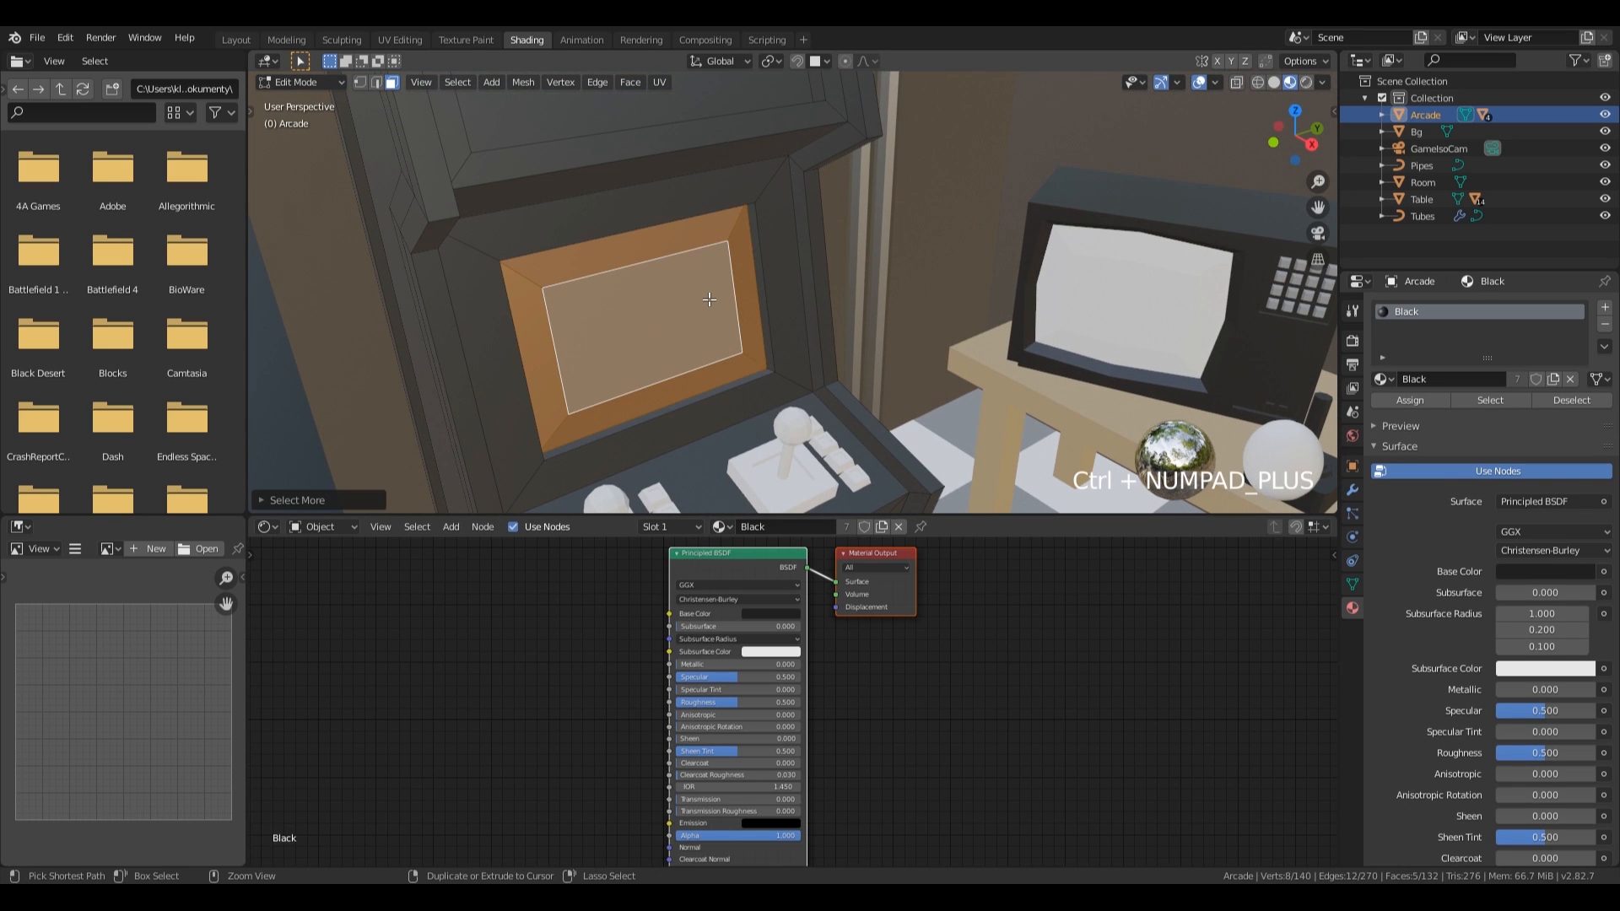
{"action": "left_click", "coordinate": [1605, 307]}
{"action": "left_click", "coordinate": [1429, 414]}
{"action": "double_click", "coordinate": [1417, 322]}
{"action": "type", "text": "Arcade"}
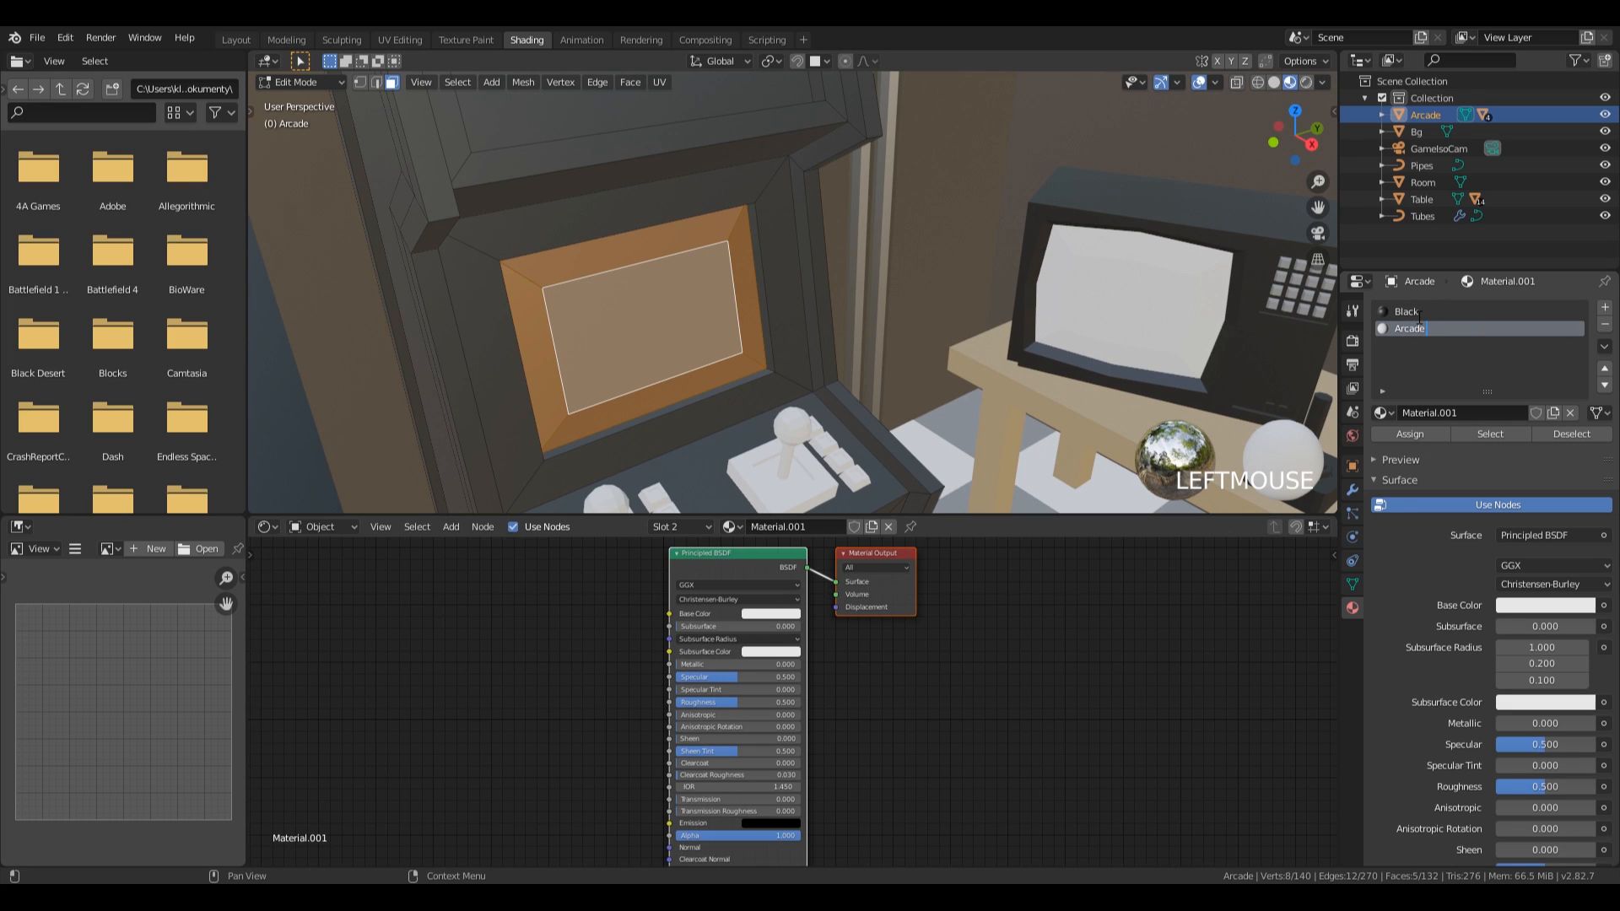
{"action": "key", "text": "Return"}
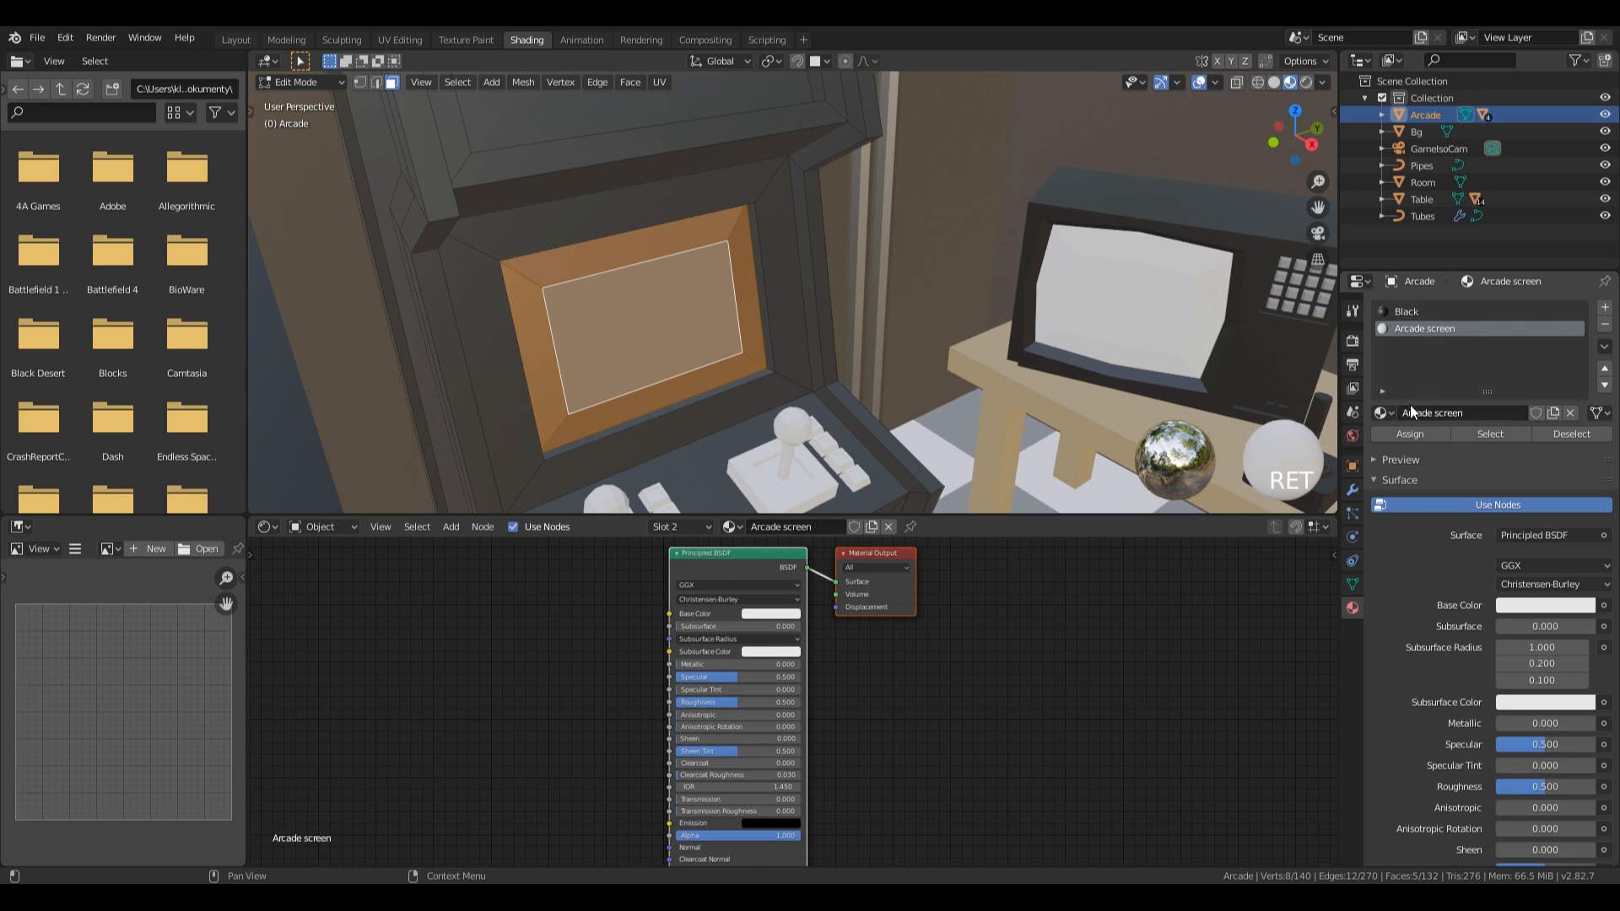
{"action": "left_click", "coordinate": [1392, 437]}
{"action": "key", "text": "Tab"}
Assign the existing Black material to the arcade cabinet's joysticks.
{"action": "scroll", "coordinate": [895, 295], "scroll_direction": "down", "scroll_amount": 5}
{"action": "middle_click_drag", "start_coordinate": [878, 291], "coordinate": [913, 304], "text": "shift"}
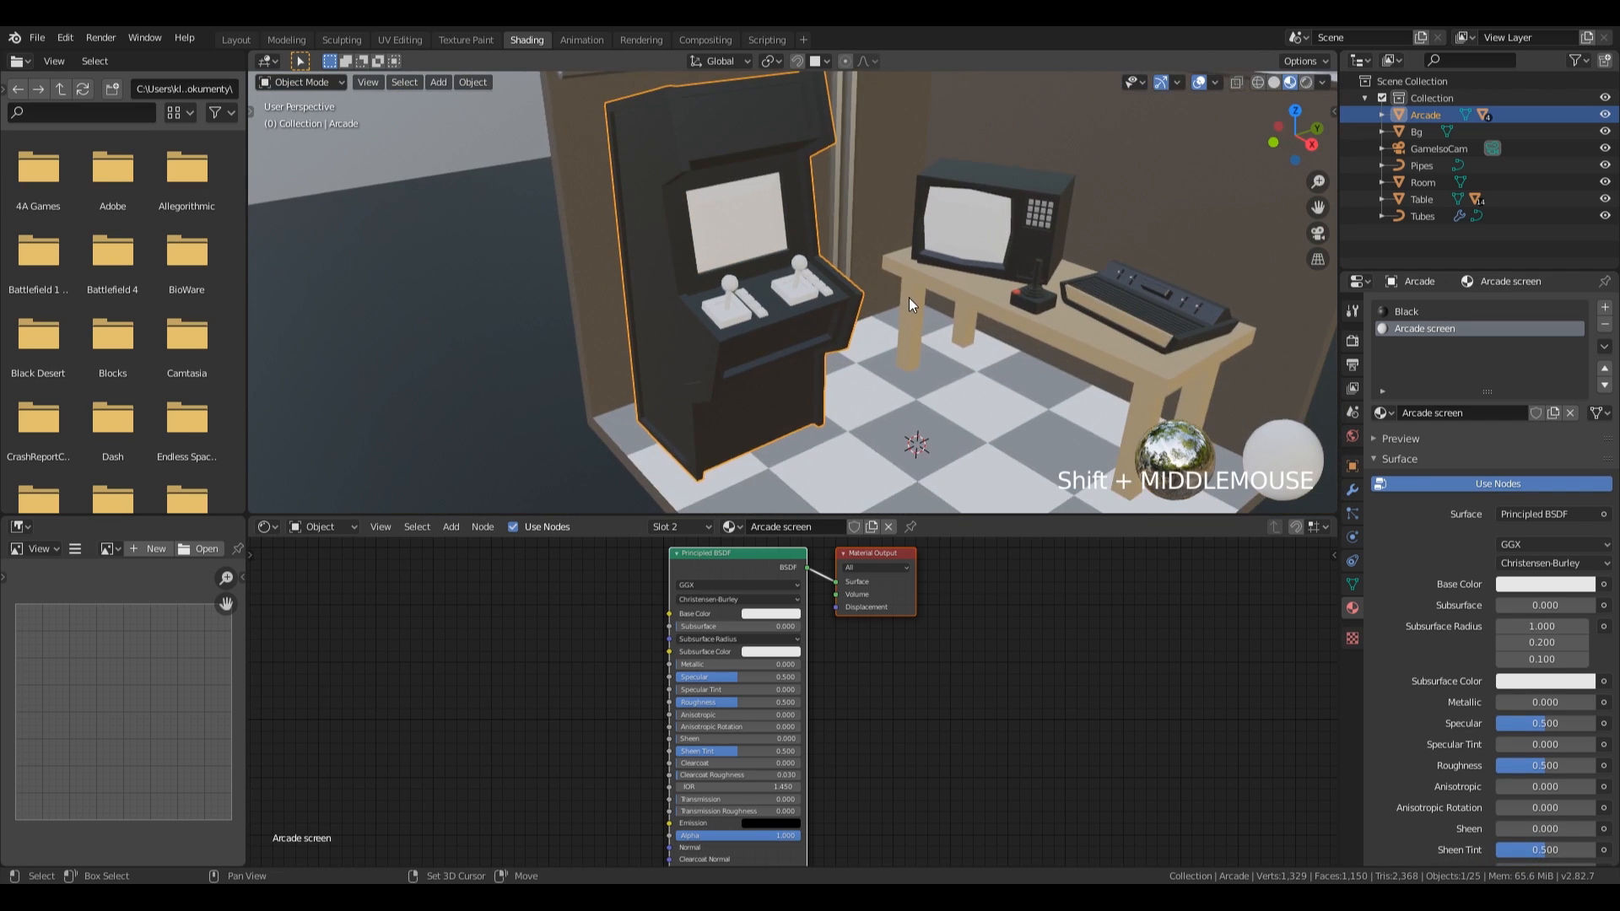
{"action": "scroll", "coordinate": [913, 304], "scroll_direction": "up", "scroll_amount": 4}
{"action": "left_click", "coordinate": [622, 329]}
{"action": "left_click", "coordinate": [1383, 379]}
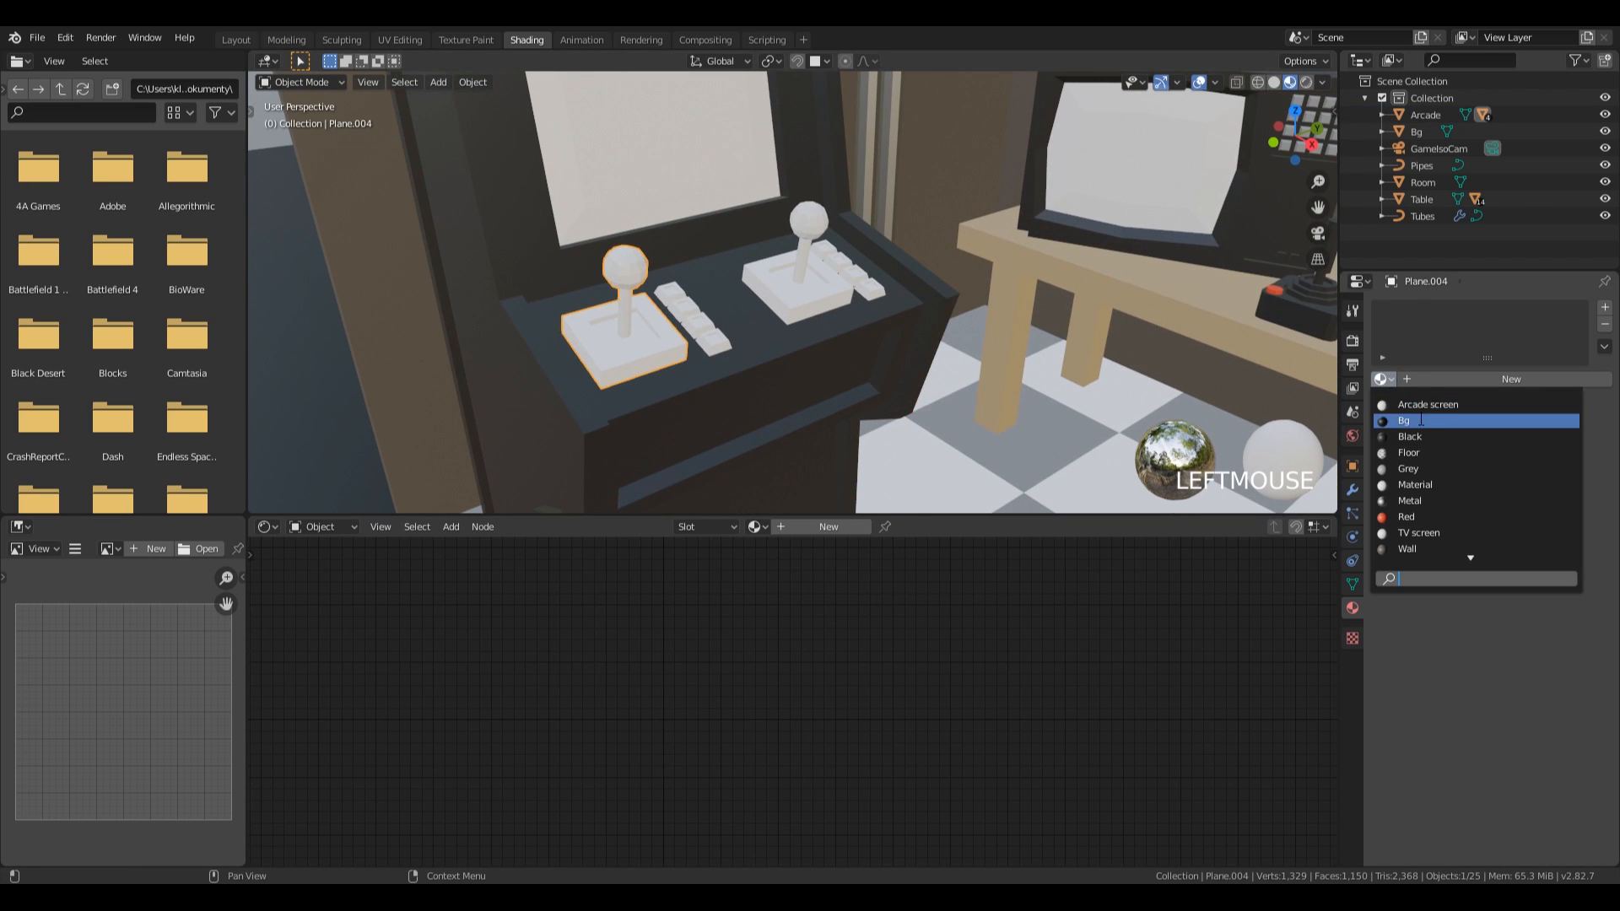
{"action": "left_click", "coordinate": [1409, 436]}
Add the existing Red material to the arcade joysticks and assign it to their ball tops.
{"action": "key", "text": "Tab"}
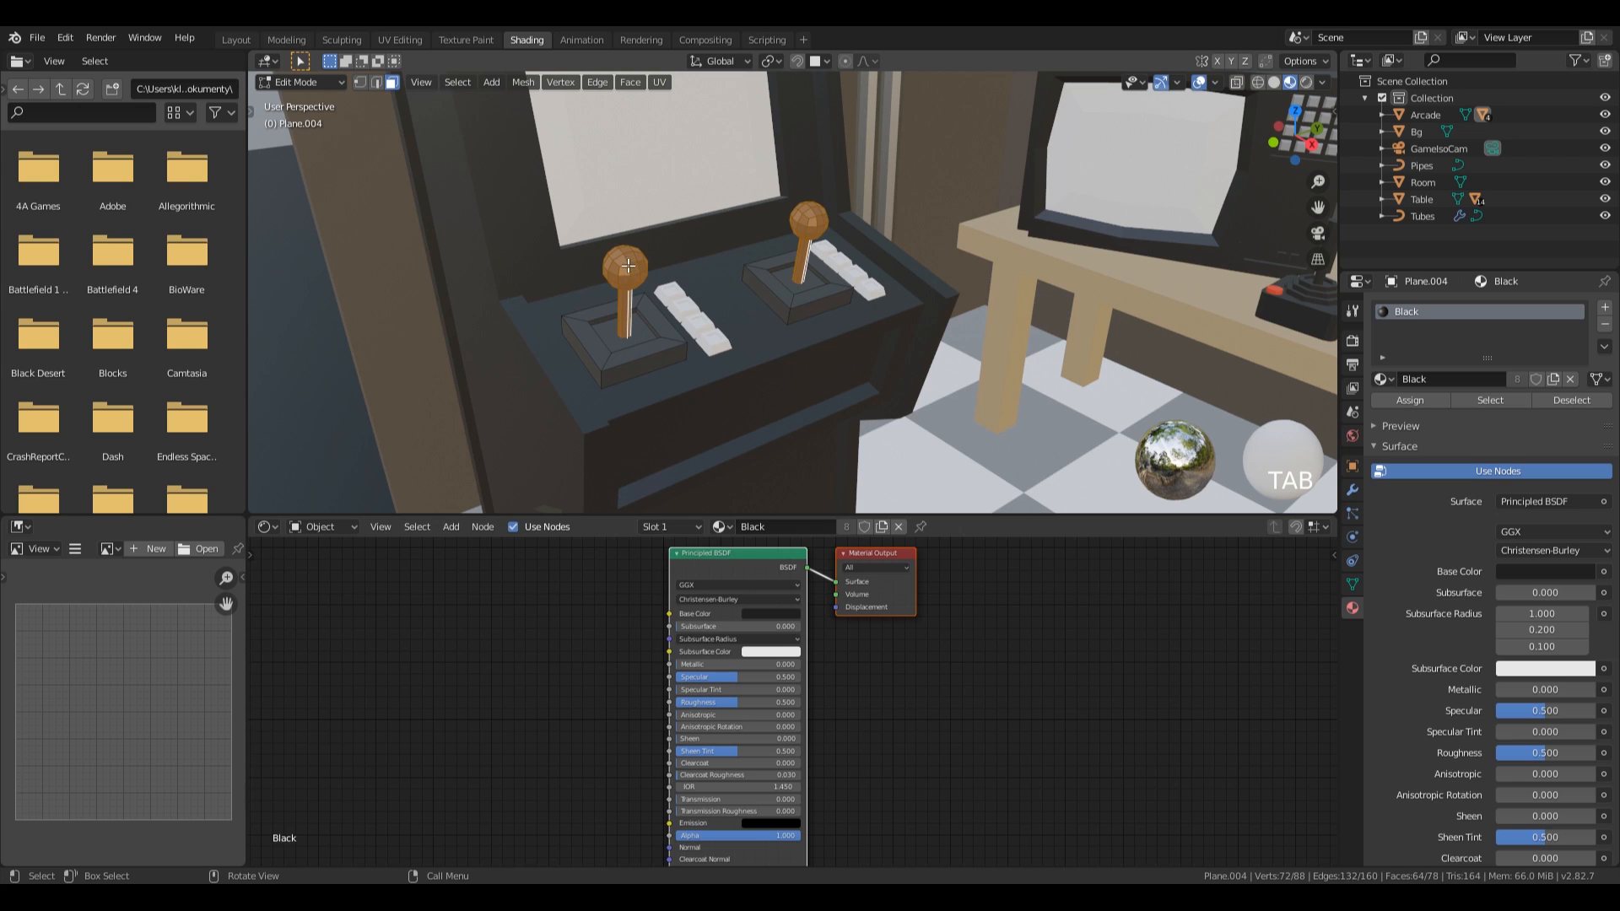
{"action": "left_click", "coordinate": [627, 267]}
{"action": "key", "text": "l"}
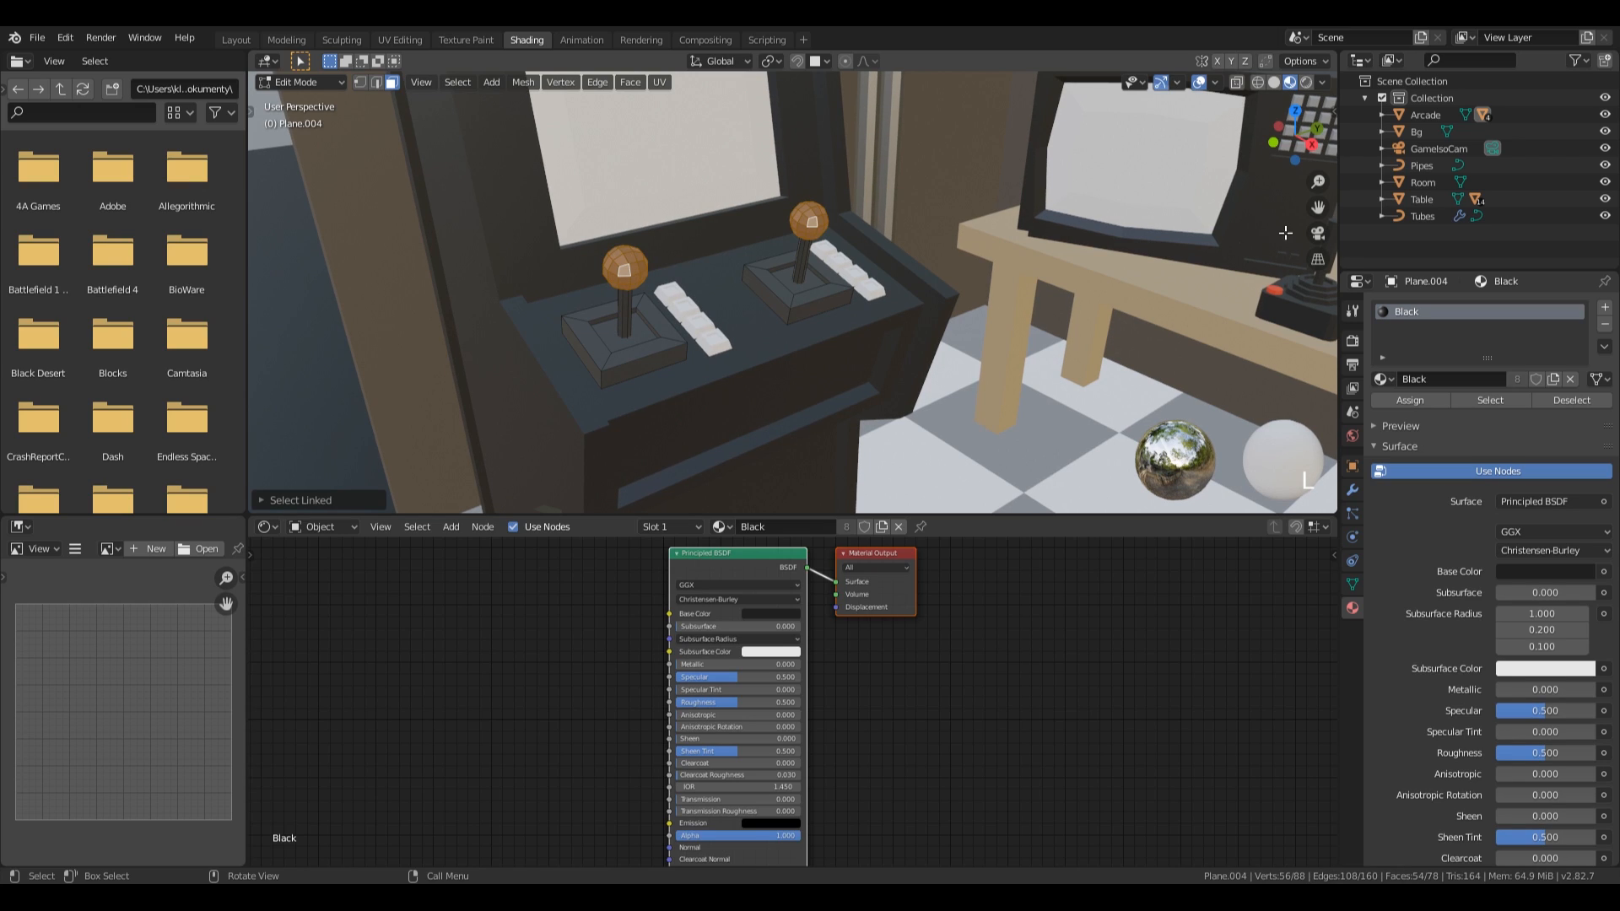
{"action": "left_click", "coordinate": [1606, 310]}
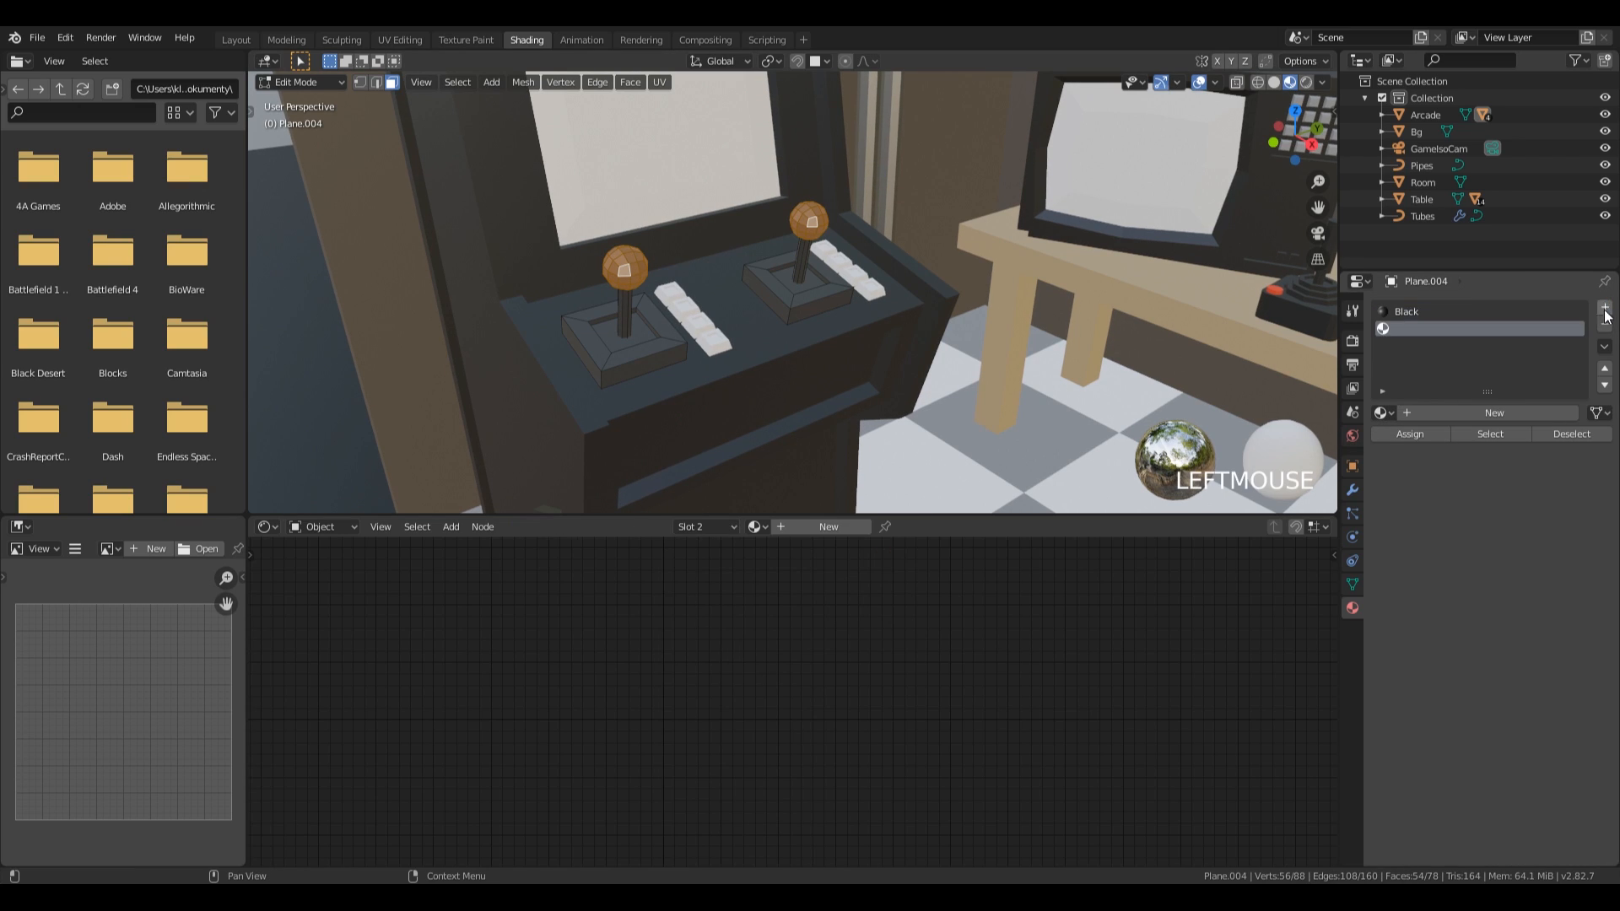
{"action": "left_click", "coordinate": [1383, 413]}
{"action": "left_click", "coordinate": [1402, 552]}
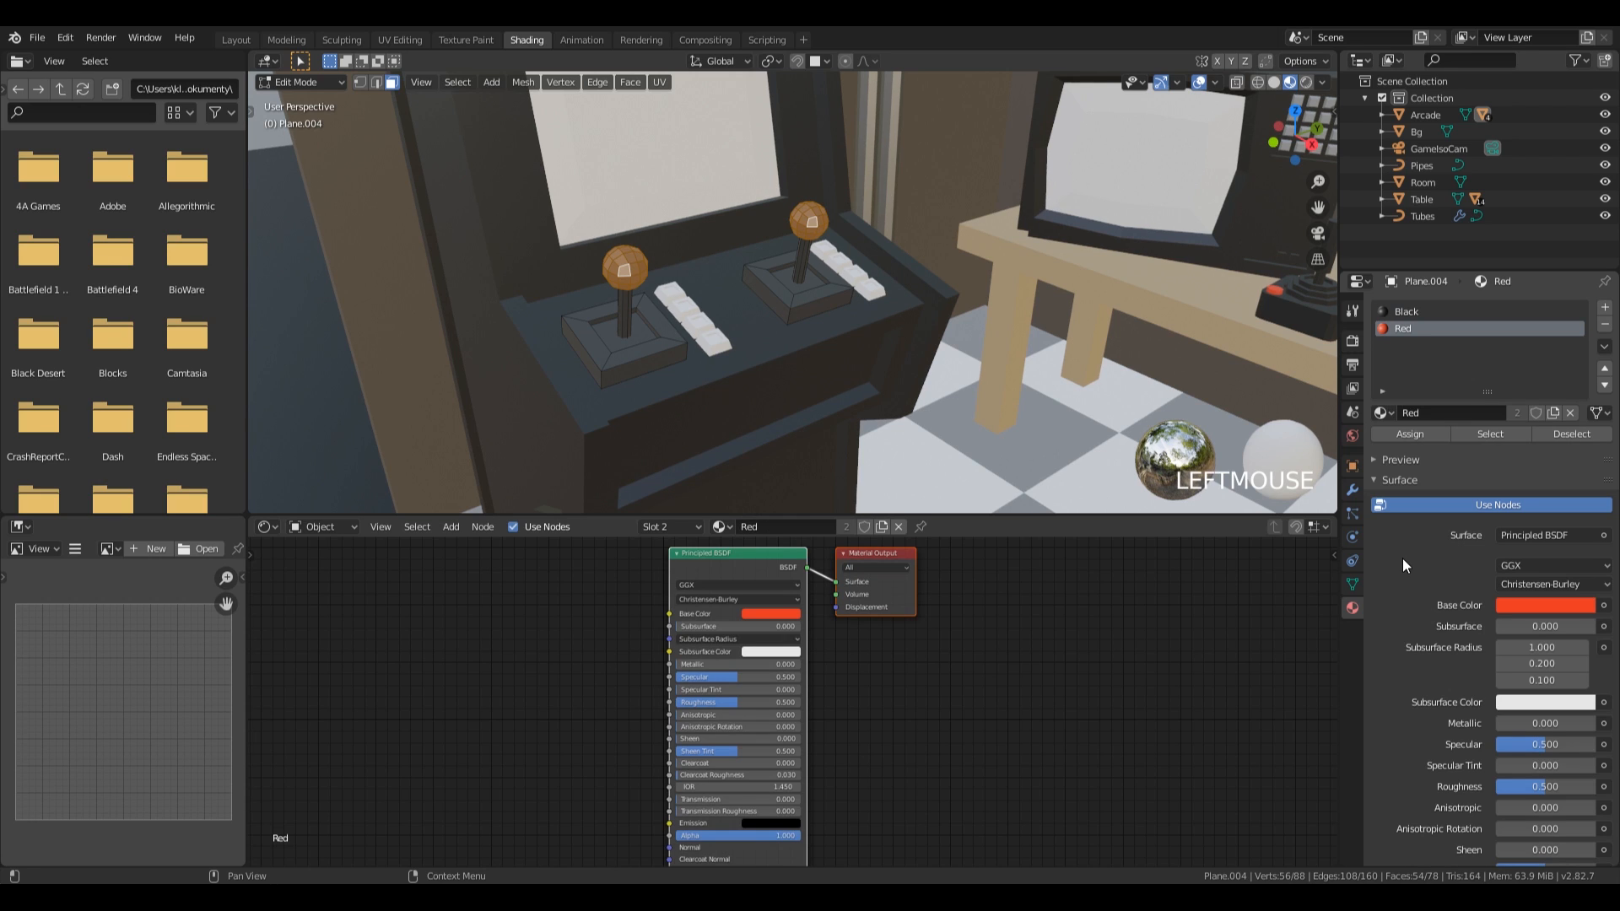
{"action": "left_click", "coordinate": [1411, 438]}
{"action": "middle_click_drag", "start_coordinate": [928, 337], "coordinate": [651, 422]}
{"action": "key", "text": "Tab"}
Create a material named Yellow Glow for the button strips beside the arcade joysticks.
{"action": "left_click", "coordinate": [648, 346]}
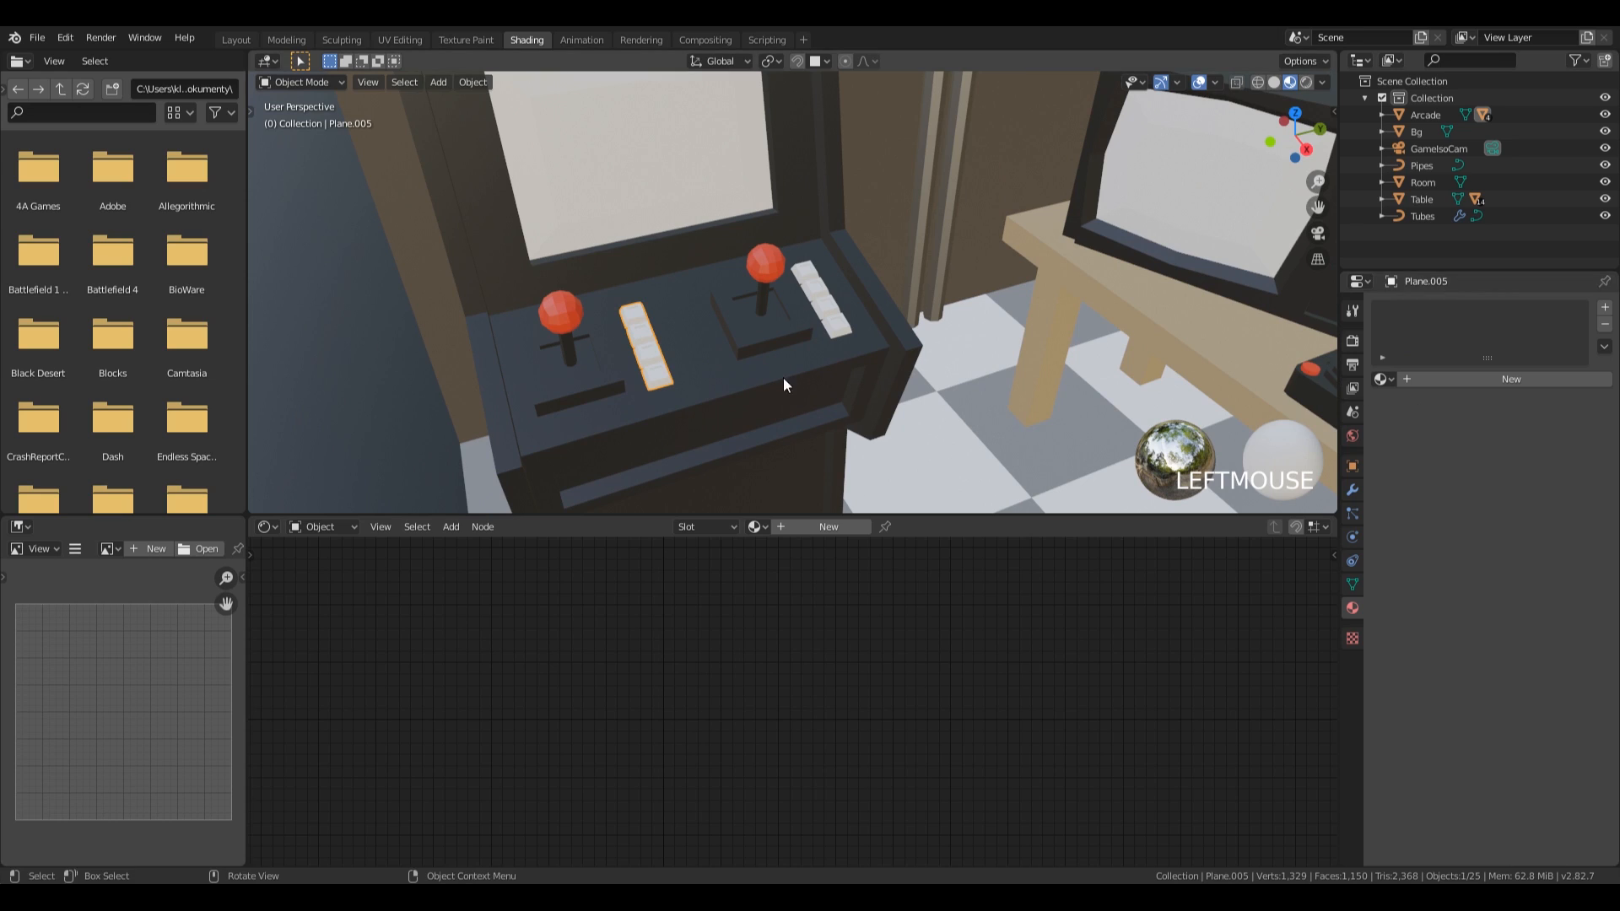
{"action": "left_click", "coordinate": [1429, 379]}
{"action": "double_click", "coordinate": [1432, 311]}
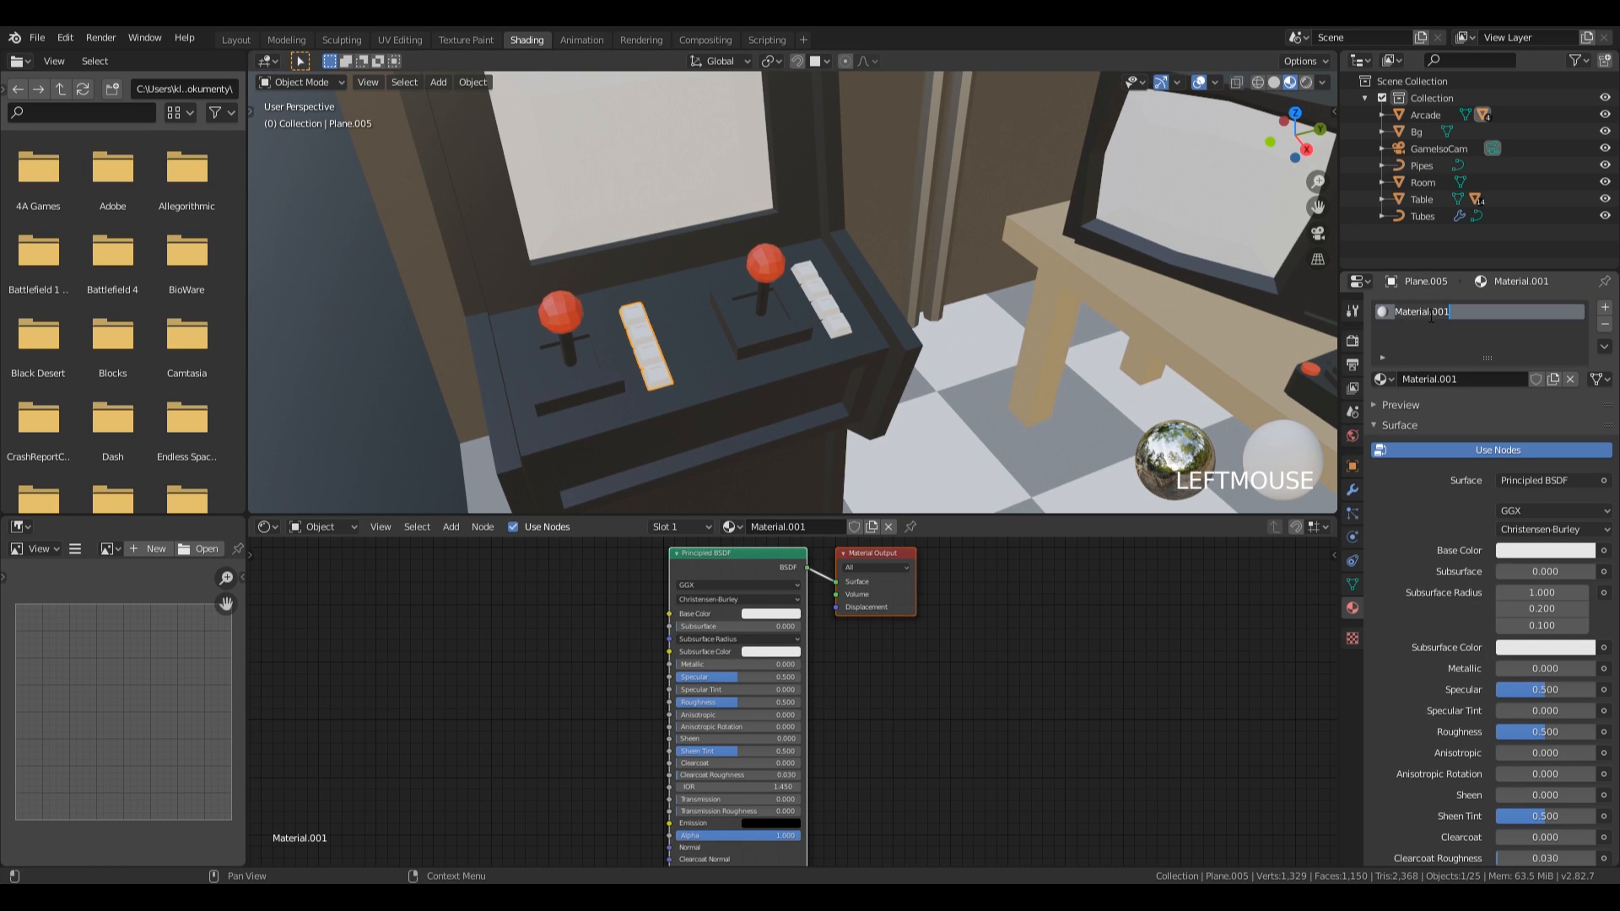
{"action": "type", "text": "Glow"}
{"action": "key", "text": "Return"}
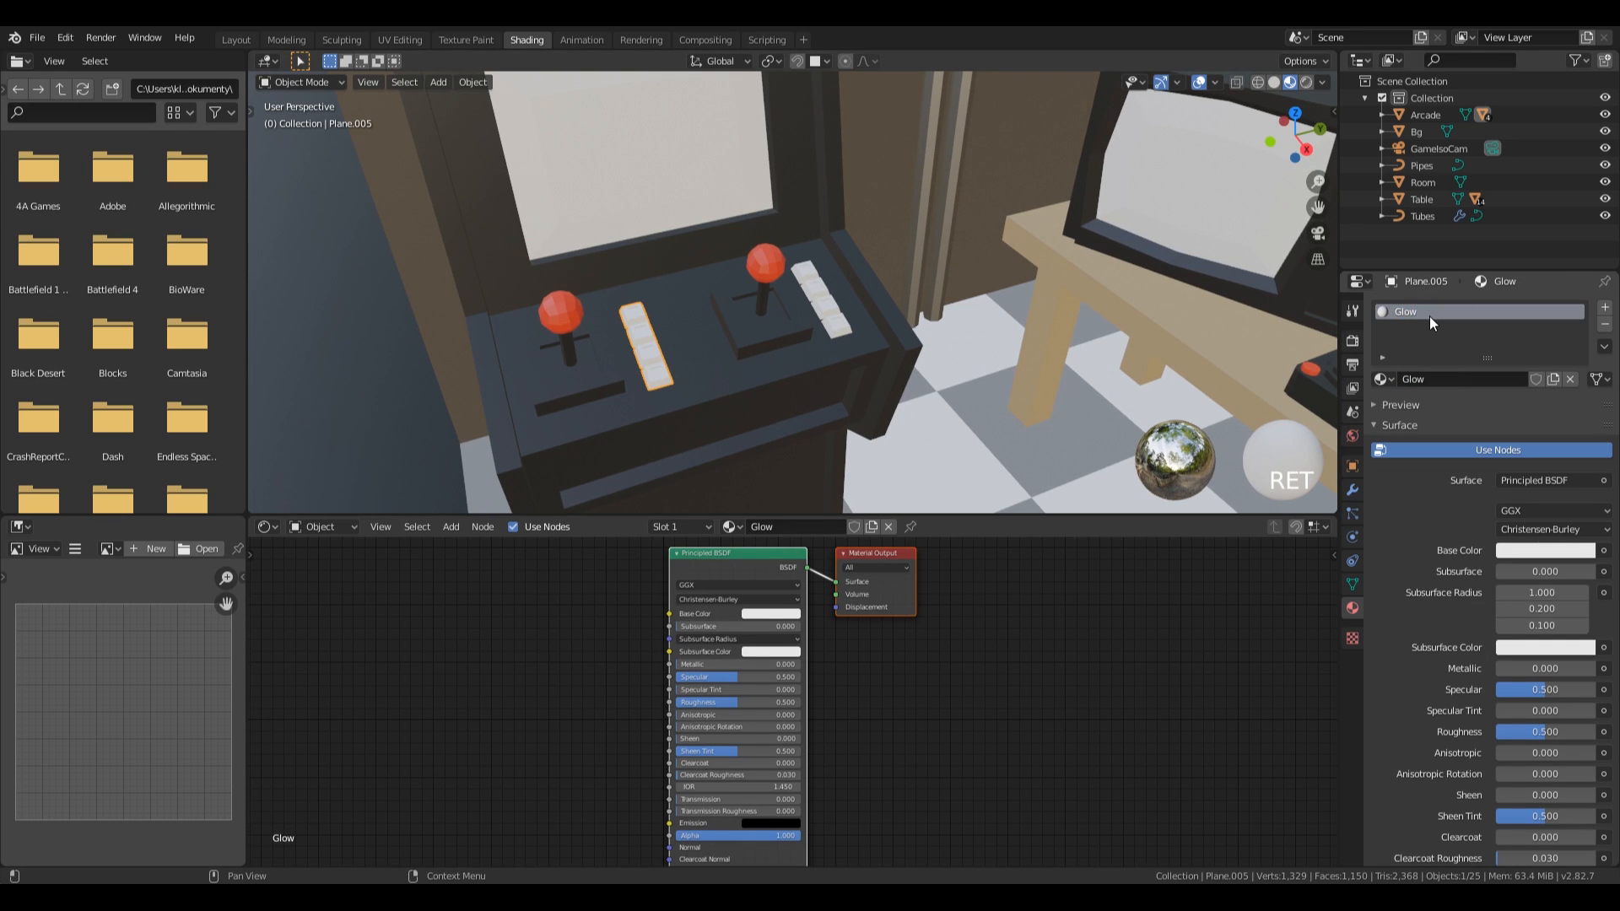
Switch the Yellow Glow material's surface to Emission with a bright yellow color and a strength of 5.
{"action": "left_click", "coordinate": [1525, 478]}
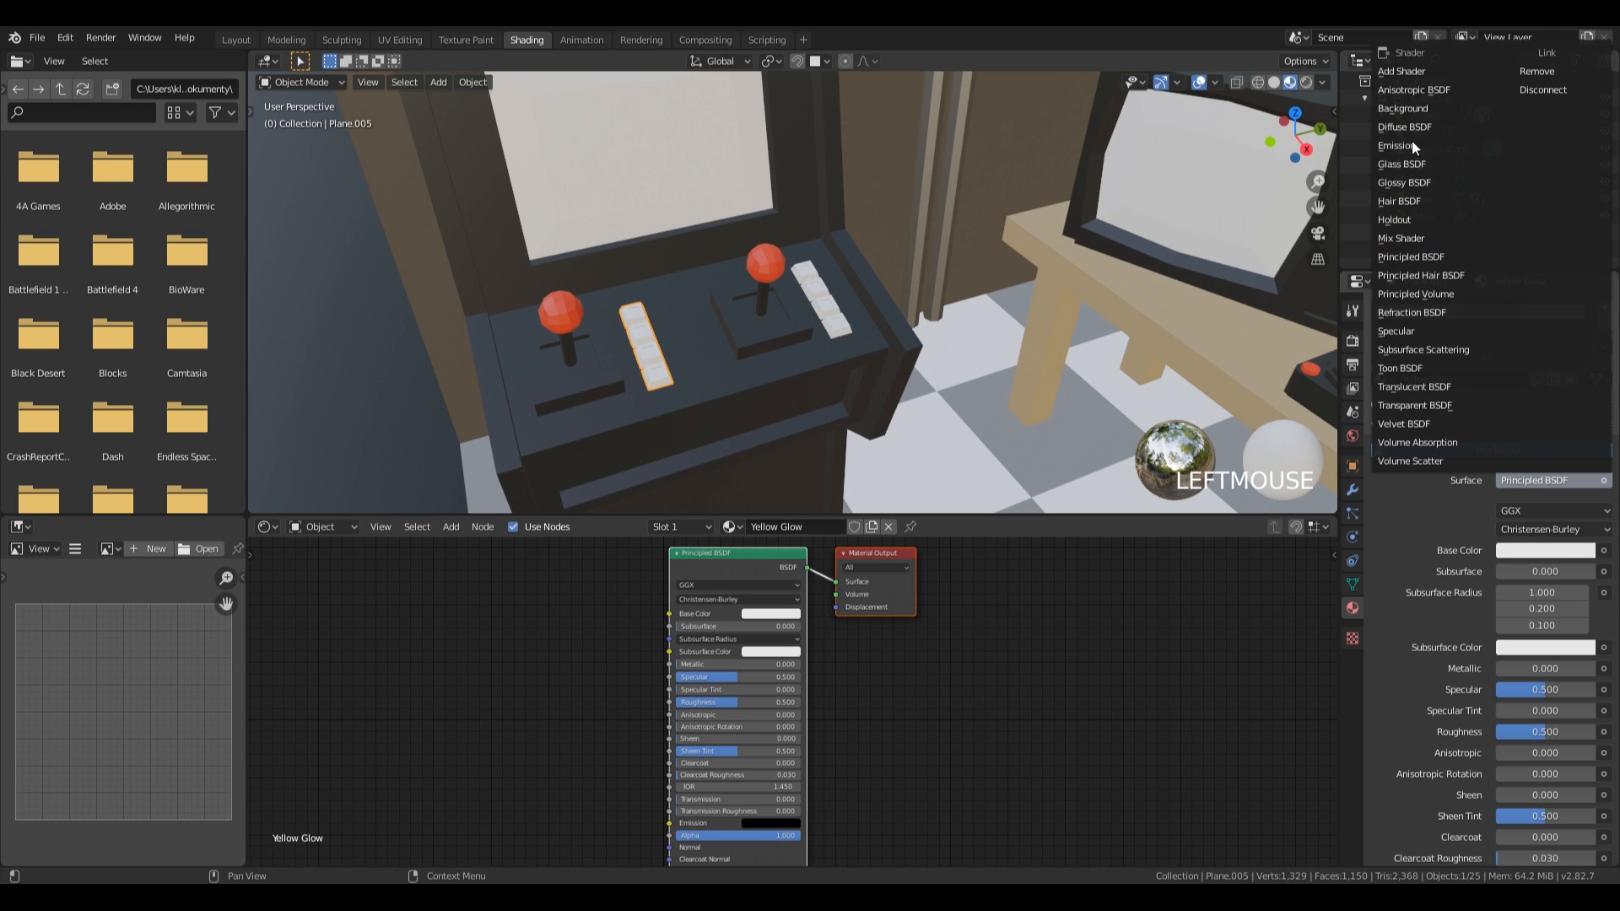
{"action": "left_click", "coordinate": [1417, 146]}
{"action": "left_click", "coordinate": [1534, 512]}
{"action": "left_click_drag", "start_coordinate": [1497, 356], "coordinate": [1463, 356]}
{"action": "left_click_drag", "start_coordinate": [1510, 532], "coordinate": [1516, 532]}
{"action": "key", "text": "KP_Enter"}
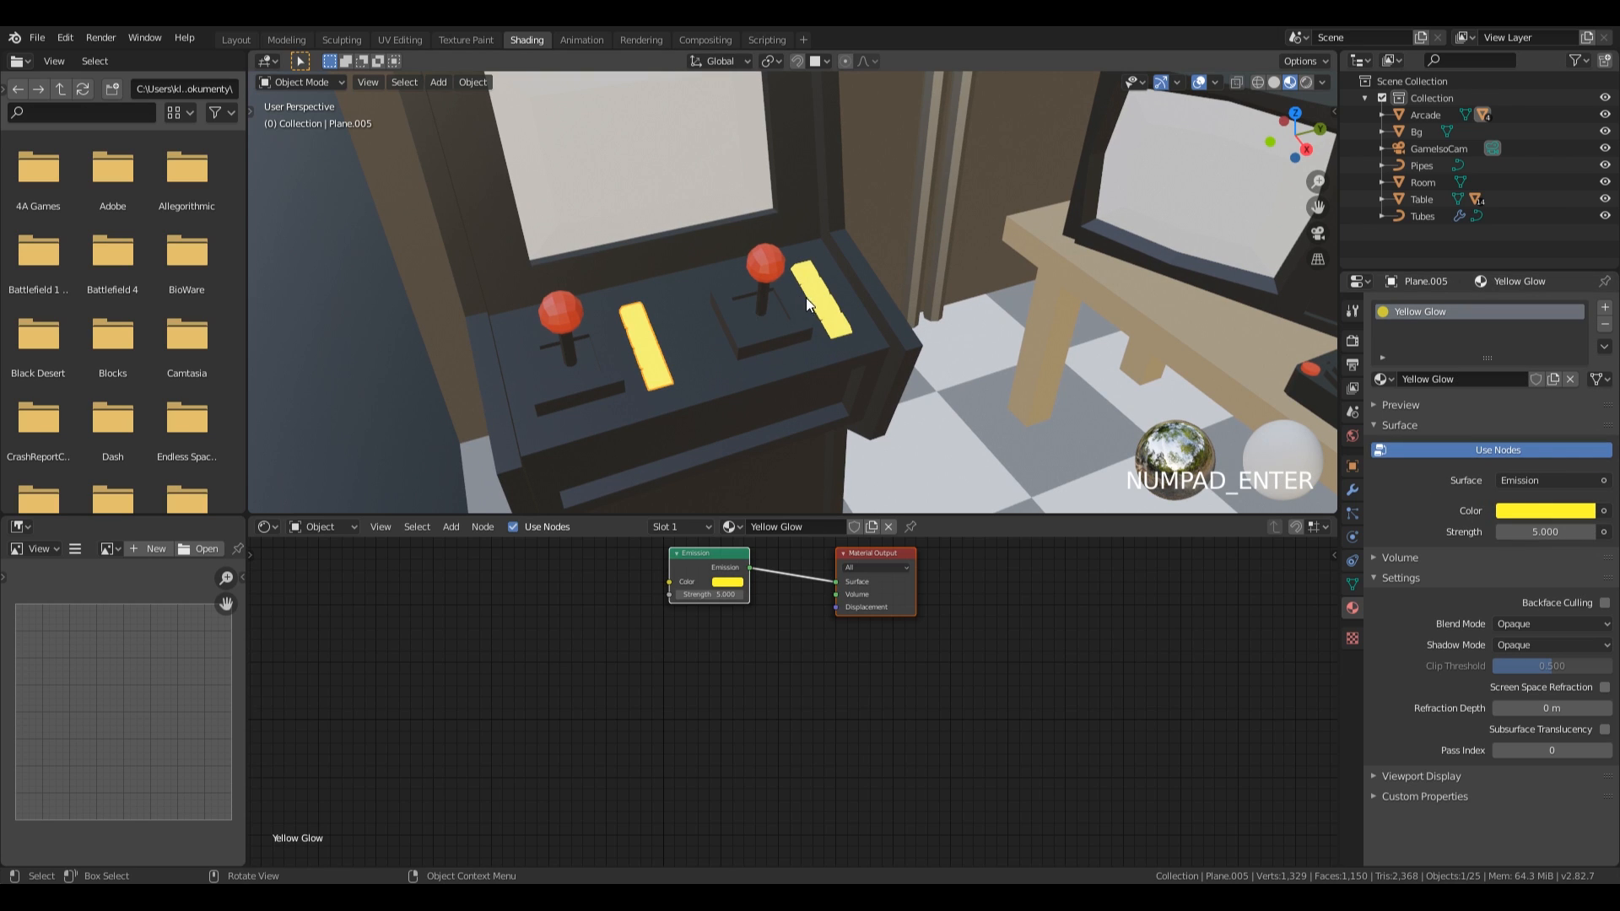
Add the Yellow Glow material to the television's control panel and assign it to the small buttons below the keypad.
{"action": "scroll", "coordinate": [797, 312], "scroll_direction": "down", "scroll_amount": 5}
{"action": "middle_click_drag", "start_coordinate": [791, 327], "coordinate": [938, 199]}
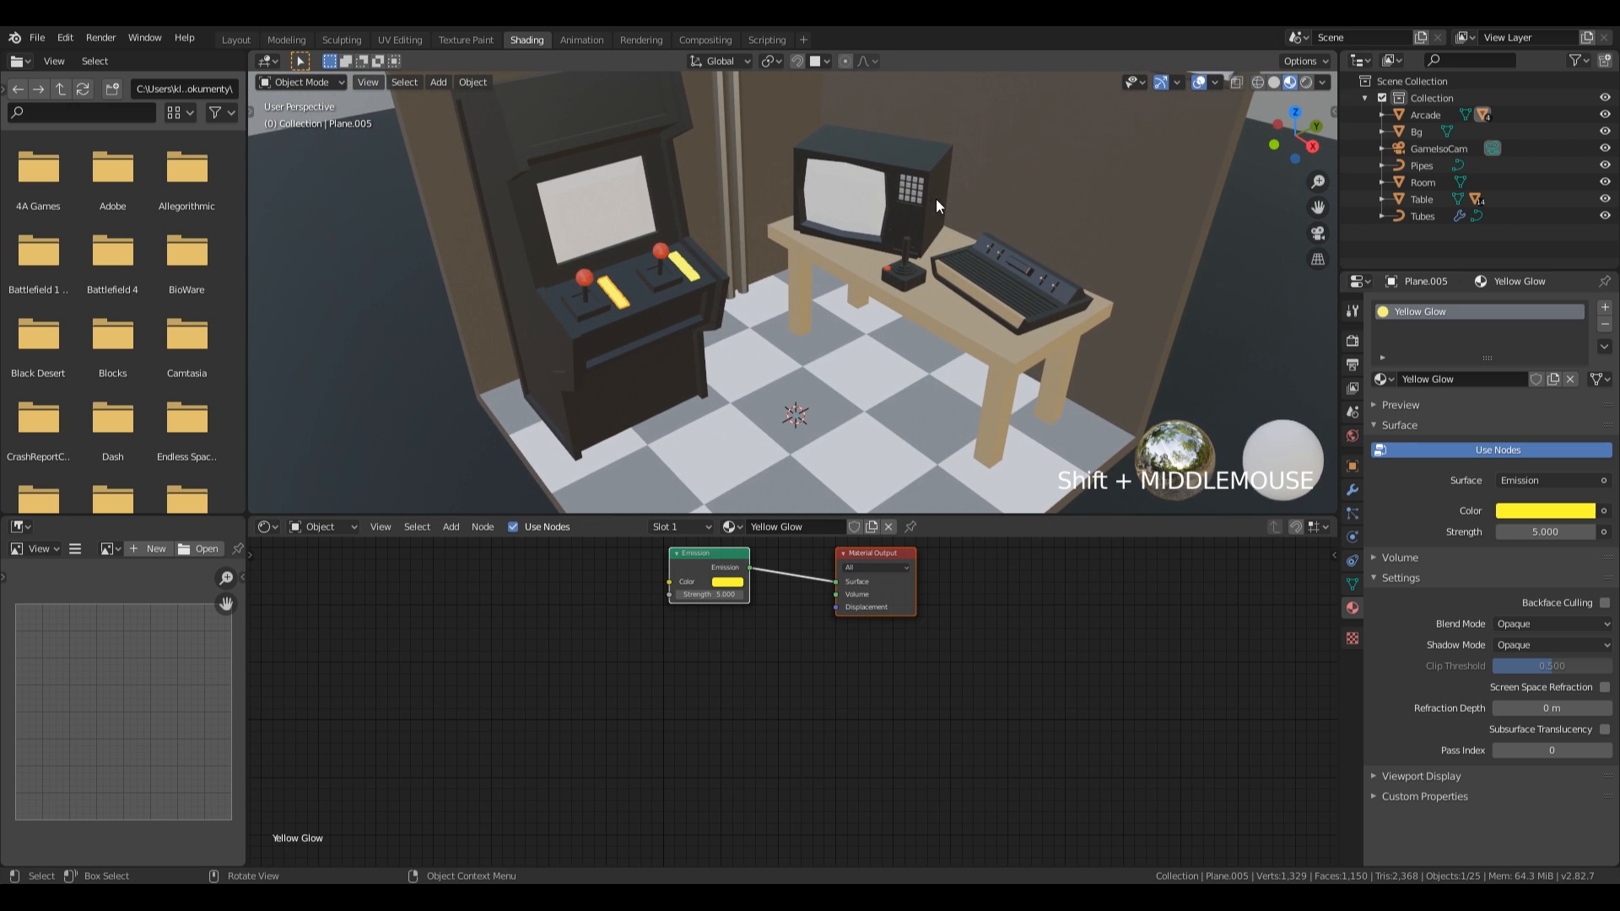
{"action": "scroll", "coordinate": [1057, 210], "scroll_direction": "up", "scroll_amount": 3}
{"action": "middle_click_drag", "start_coordinate": [1058, 210], "coordinate": [798, 412], "text": "shift"}
{"action": "left_click", "coordinate": [909, 372]}
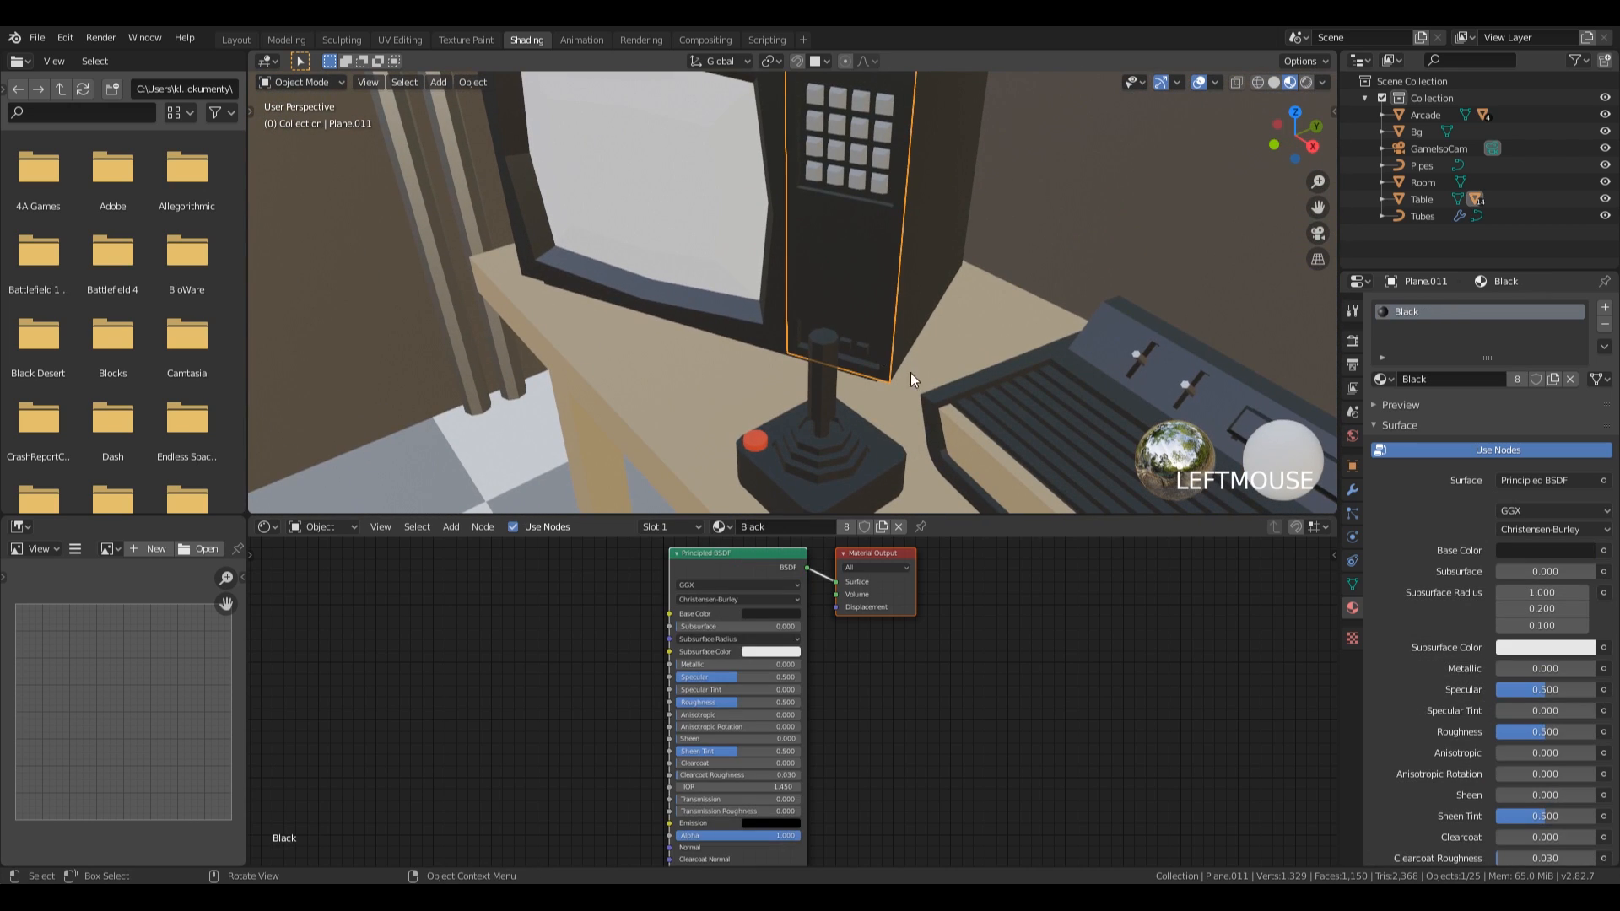
{"action": "key", "text": "Tab"}
{"action": "left_click", "coordinate": [853, 347]}
{"action": "key", "text": "l"}
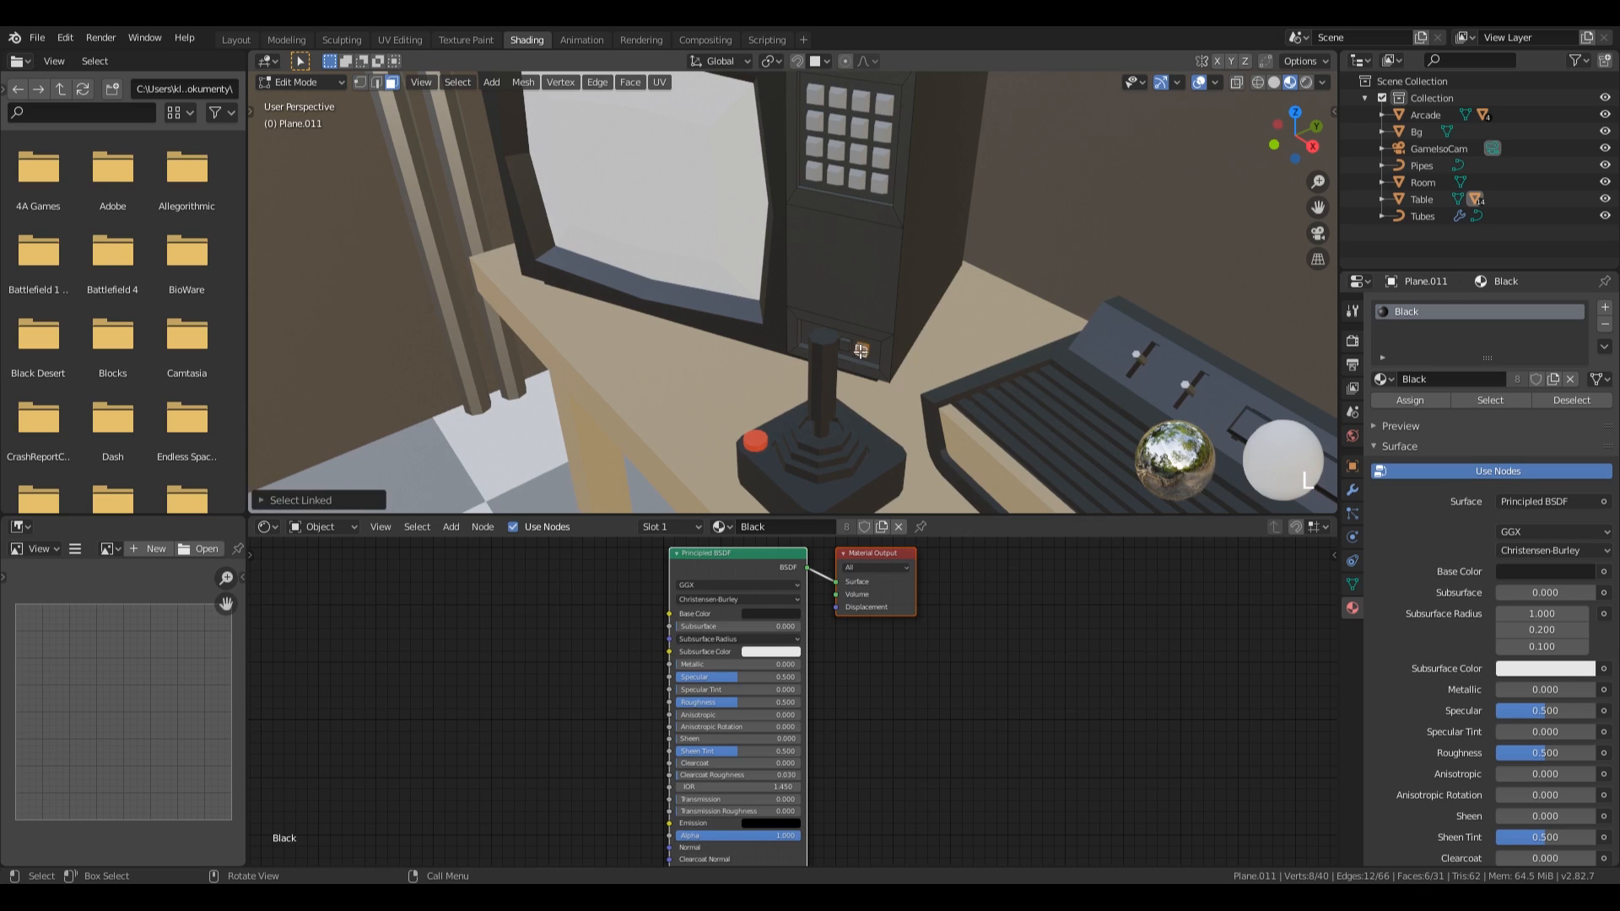
{"action": "left_click", "coordinate": [1605, 307]}
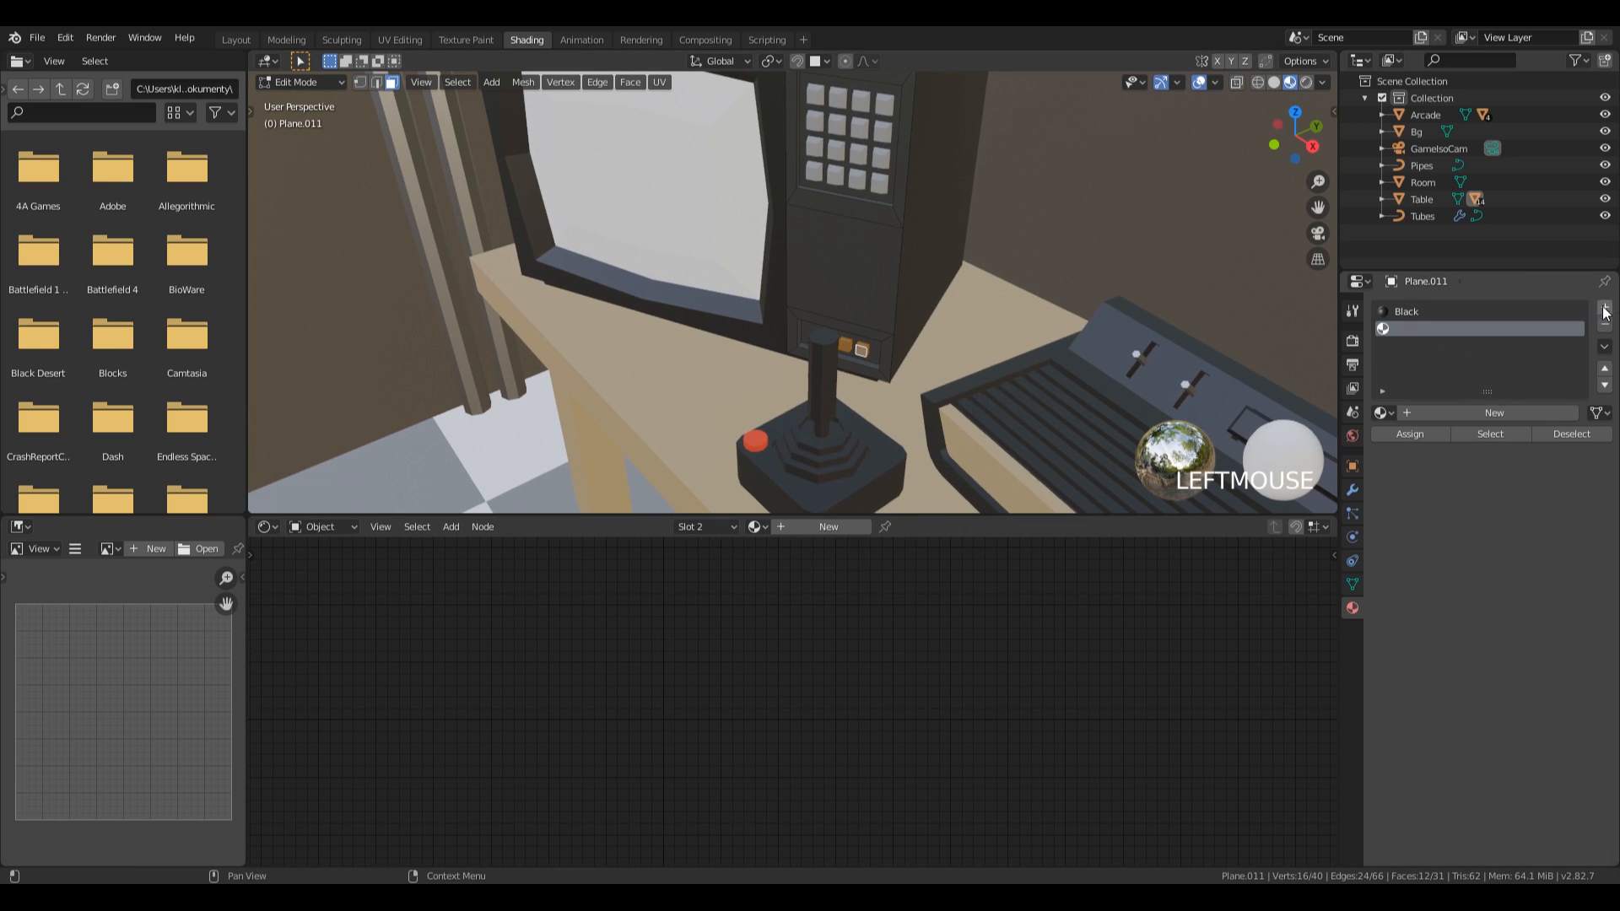
{"action": "left_click", "coordinate": [1383, 412]}
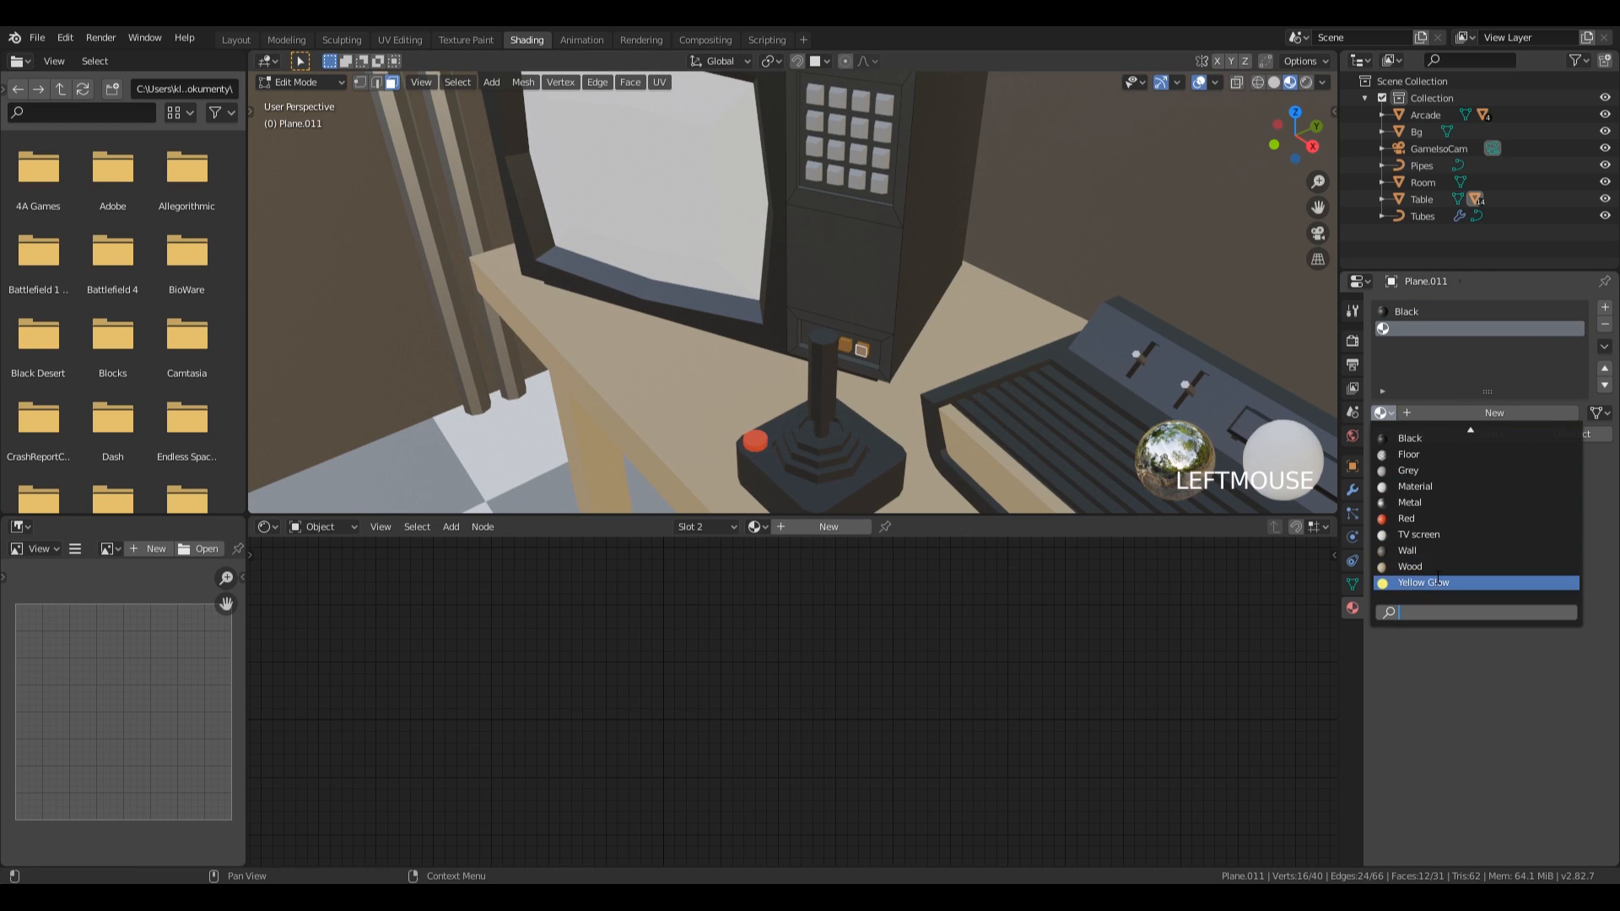
{"action": "left_click", "coordinate": [1423, 582]}
{"action": "left_click", "coordinate": [1412, 436]}
{"action": "scroll", "coordinate": [825, 355], "scroll_direction": "down", "scroll_amount": 8}
{"action": "key", "text": "Tab"}
{"action": "middle_click_drag", "start_coordinate": [713, 375], "coordinate": [811, 320], "text": "shift"}
{"action": "scroll", "coordinate": [807, 325], "scroll_direction": "down", "scroll_amount": 3}
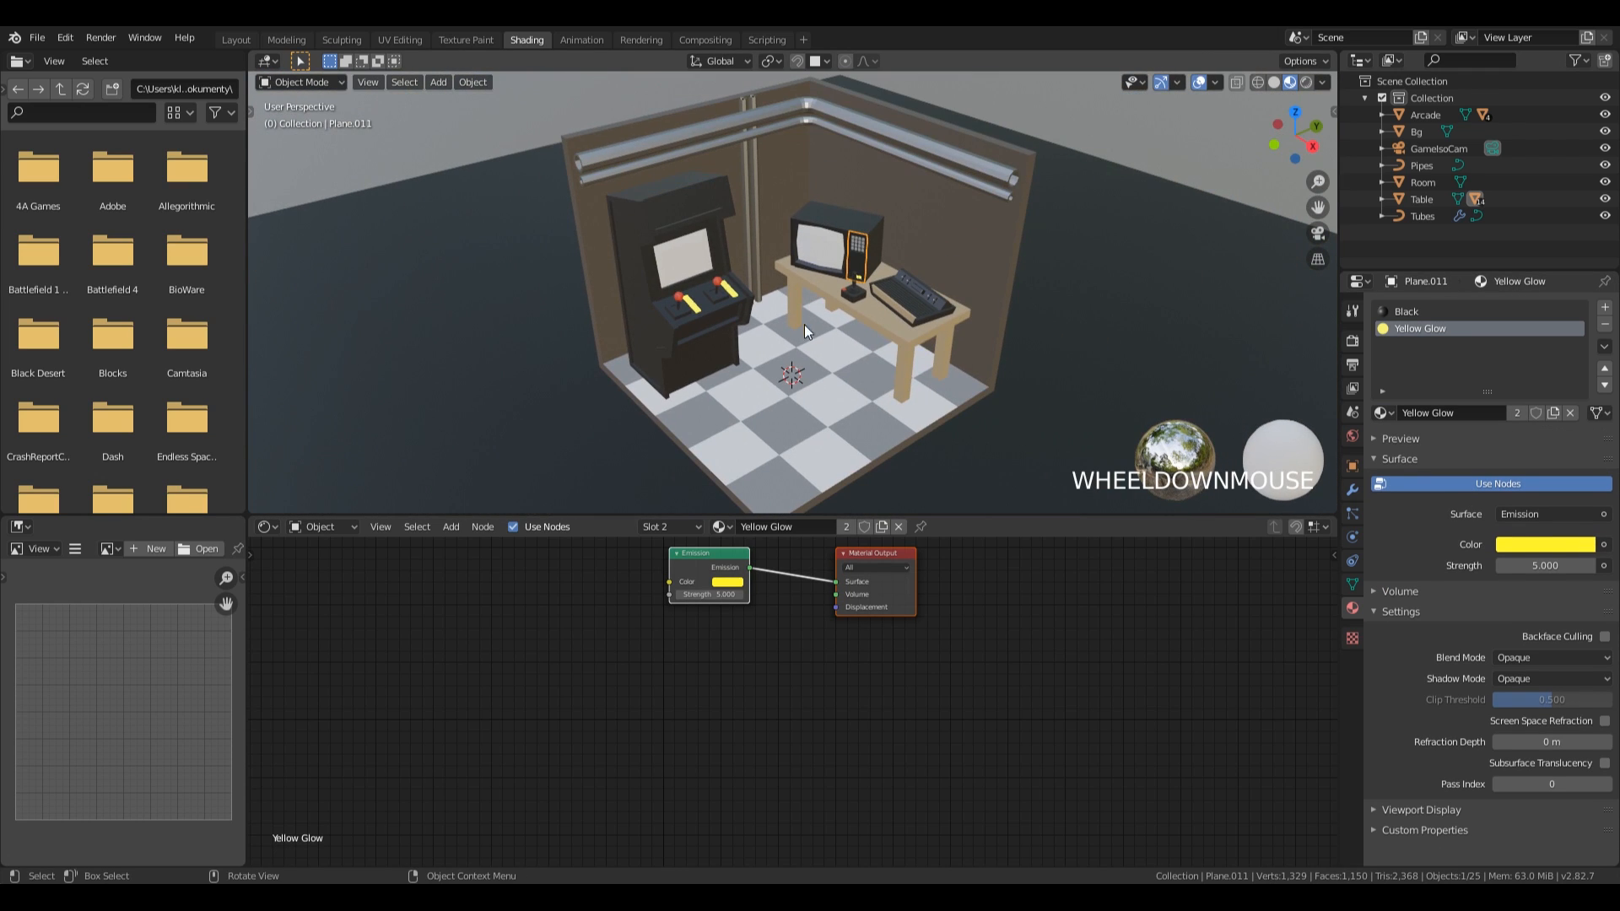
{"action": "mouse_move", "coordinate": [987, 309]}
{"action": "middle_mouse_down"}
{"action": "mouse_move", "coordinate": [874, 265]}
{"action": "mouse_move", "coordinate": [943, 301]}
{"action": "mouse_move", "coordinate": [1041, 305]}
{"action": "mouse_move", "coordinate": [913, 297]}
{"action": "mouse_move", "coordinate": [997, 297]}
{"action": "middle_mouse_up"}
{"action": "scroll", "coordinate": [691, 356], "scroll_direction": "up", "scroll_amount": 4}
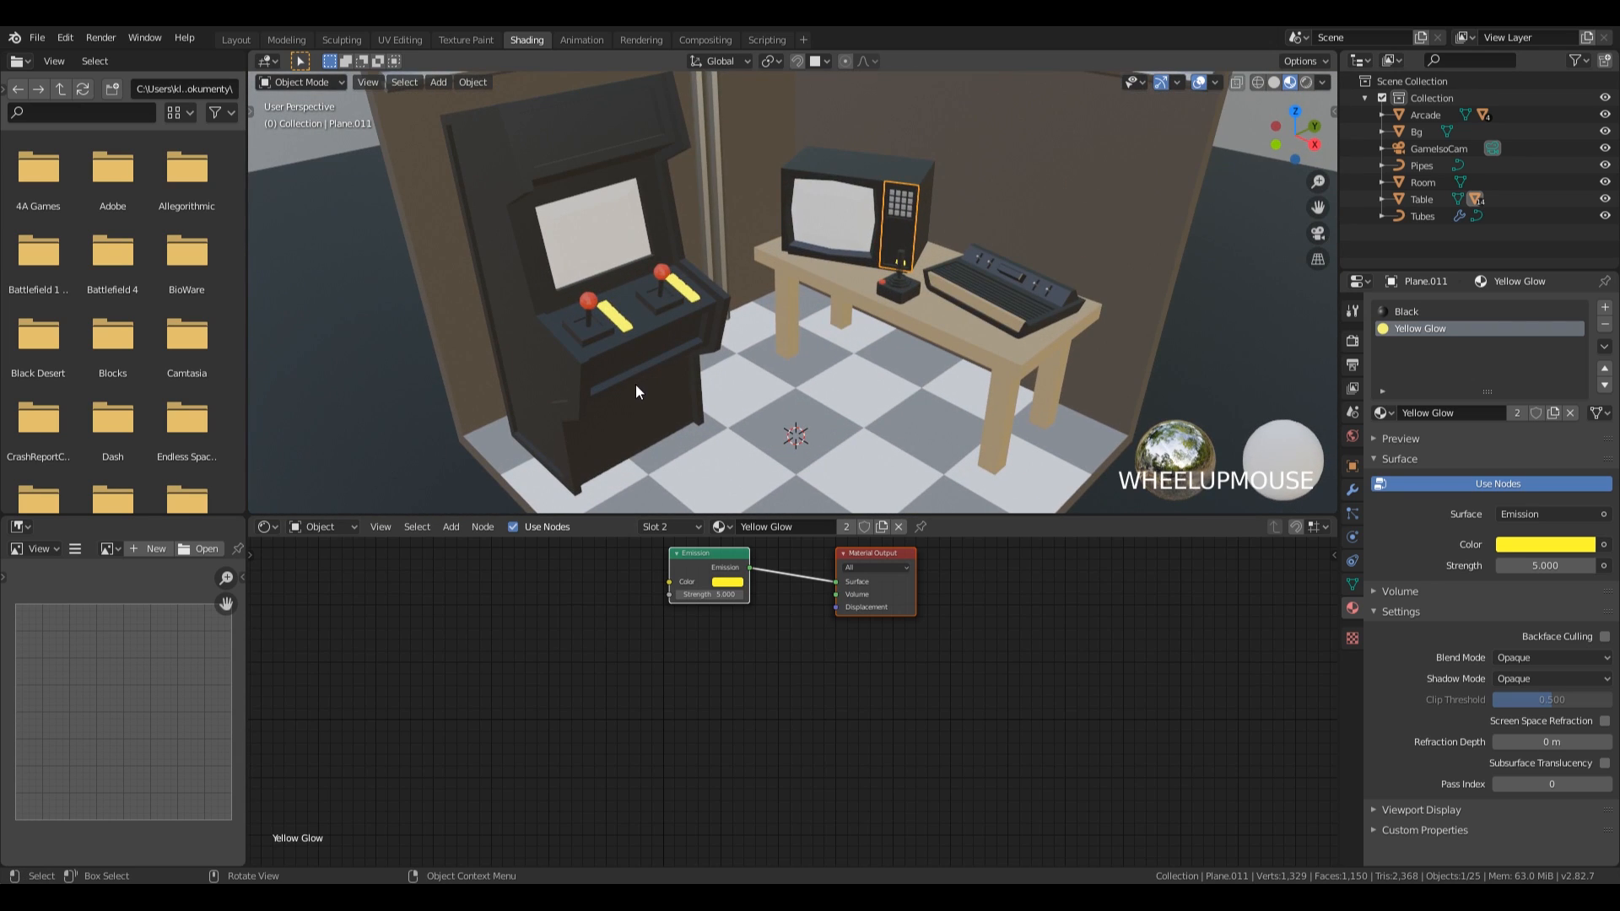
{"action": "key", "text": "Tab"}
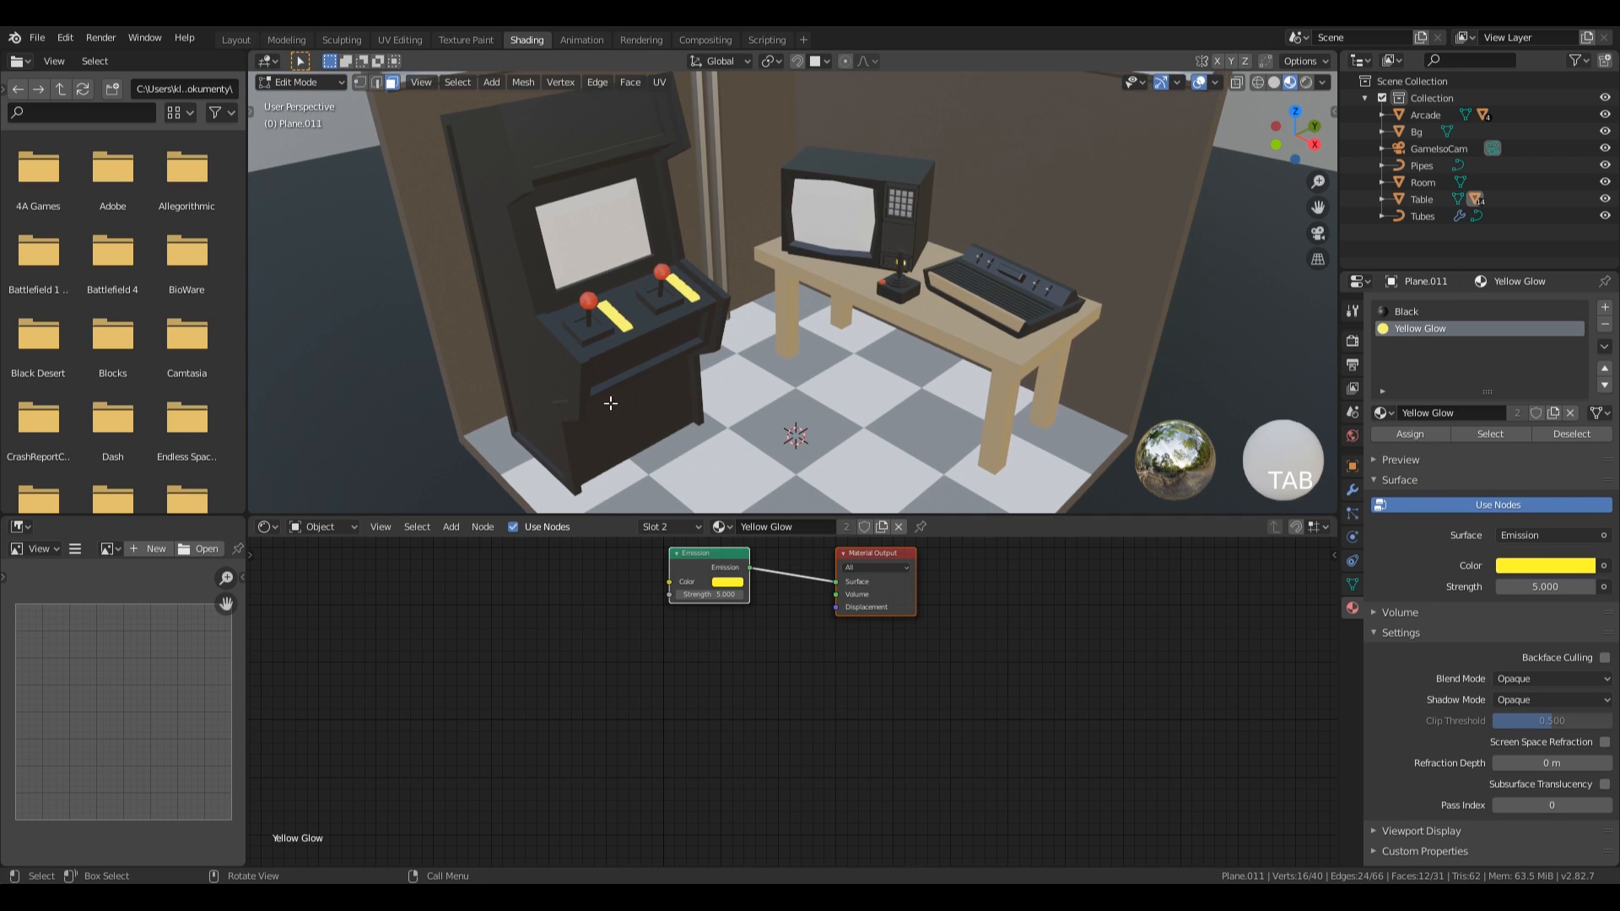
{"action": "key", "text": "Tab"}
Edit the arcade cabinet and select the front edge faces along its left side panel plus the lower front edge of its right panel.
{"action": "left_click", "coordinate": [603, 250]}
{"action": "middle_click_drag", "start_coordinate": [603, 250], "coordinate": [564, 388]}
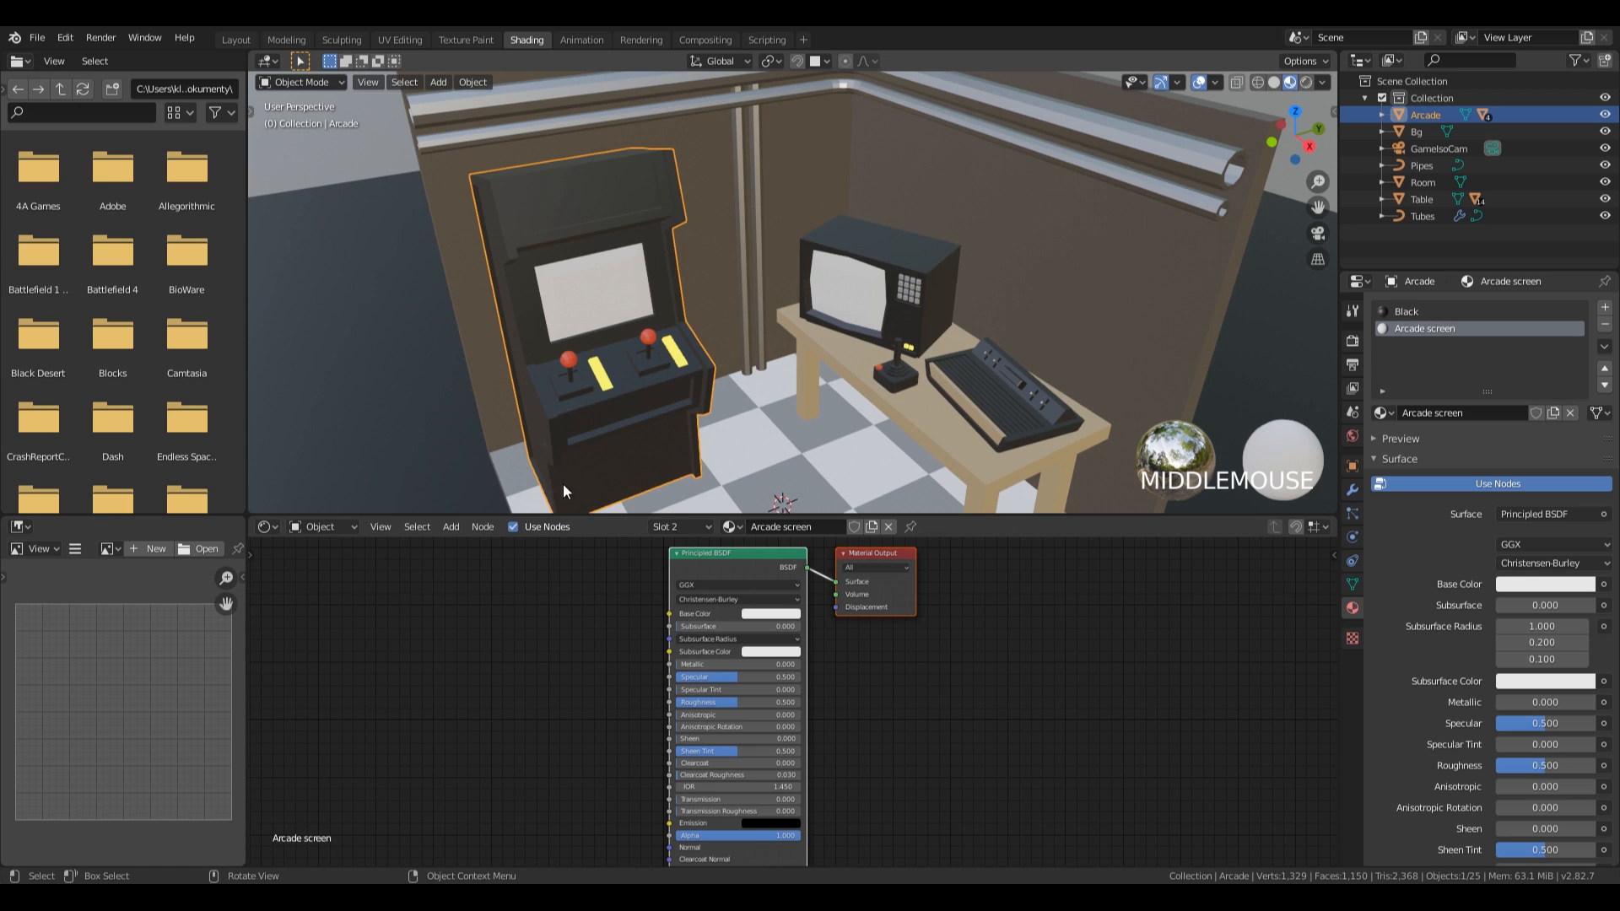
{"action": "mouse_move", "coordinate": [794, 336]}
{"action": "middle_mouse_down", "text": "shift"}
{"action": "mouse_move", "coordinate": [762, 307]}
{"action": "mouse_move", "coordinate": [790, 320]}
{"action": "middle_mouse_up", "text": "shift"}
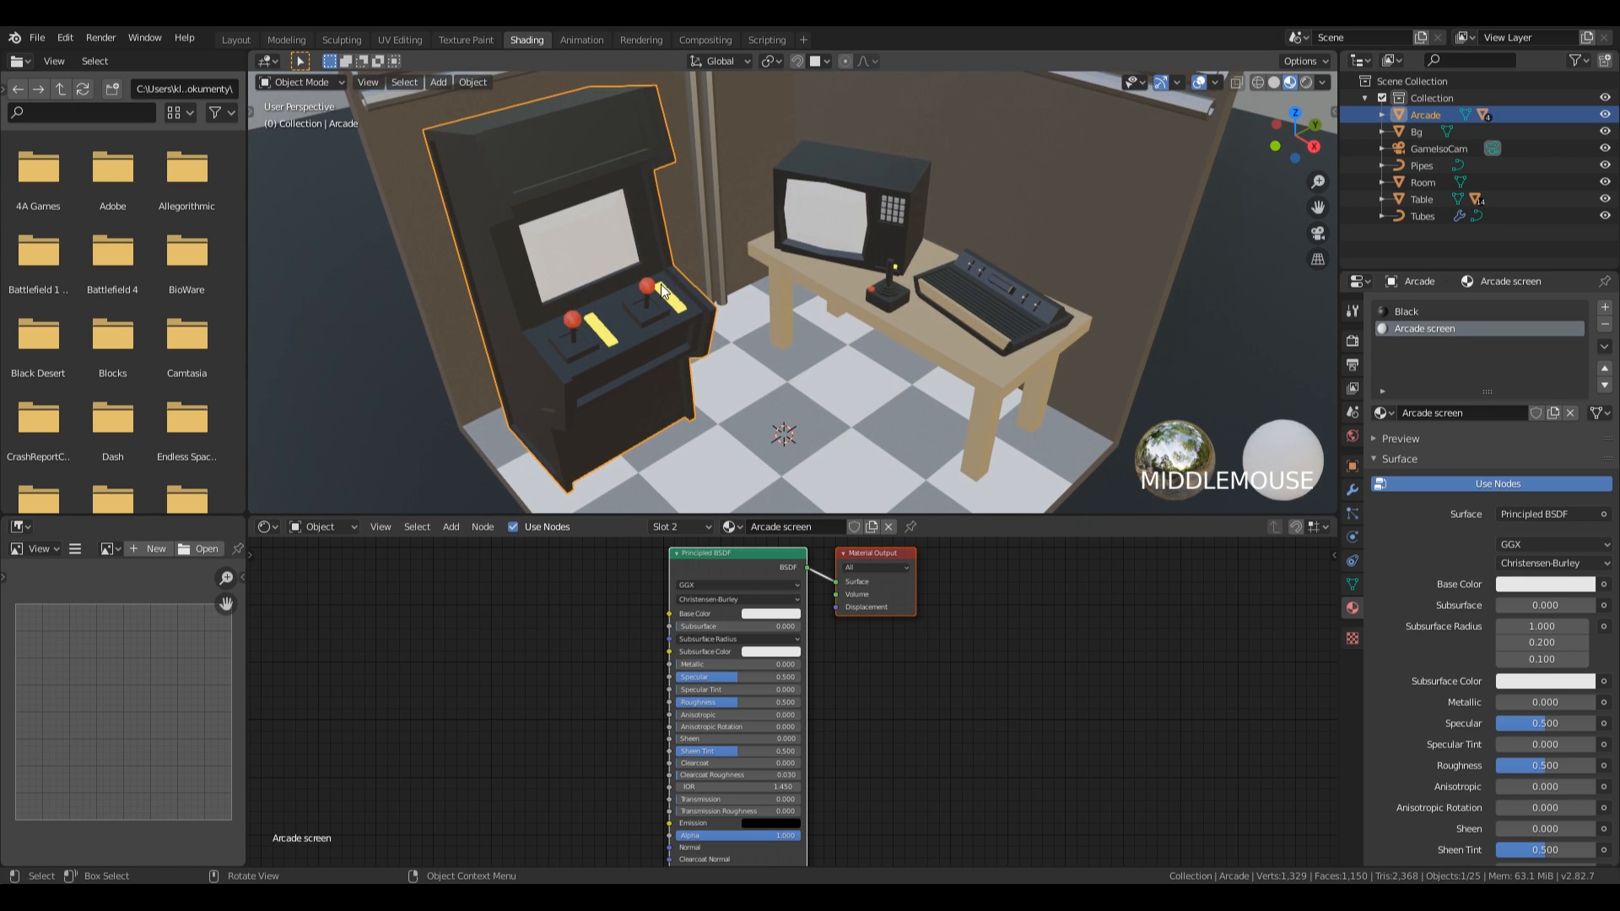
{"action": "key", "text": "Tab"}
{"action": "left_click", "coordinate": [483, 151]}
{"action": "middle_click_drag", "start_coordinate": [483, 151], "coordinate": [530, 287]}
{"action": "left_click", "coordinate": [537, 252], "text": "ctrl"}
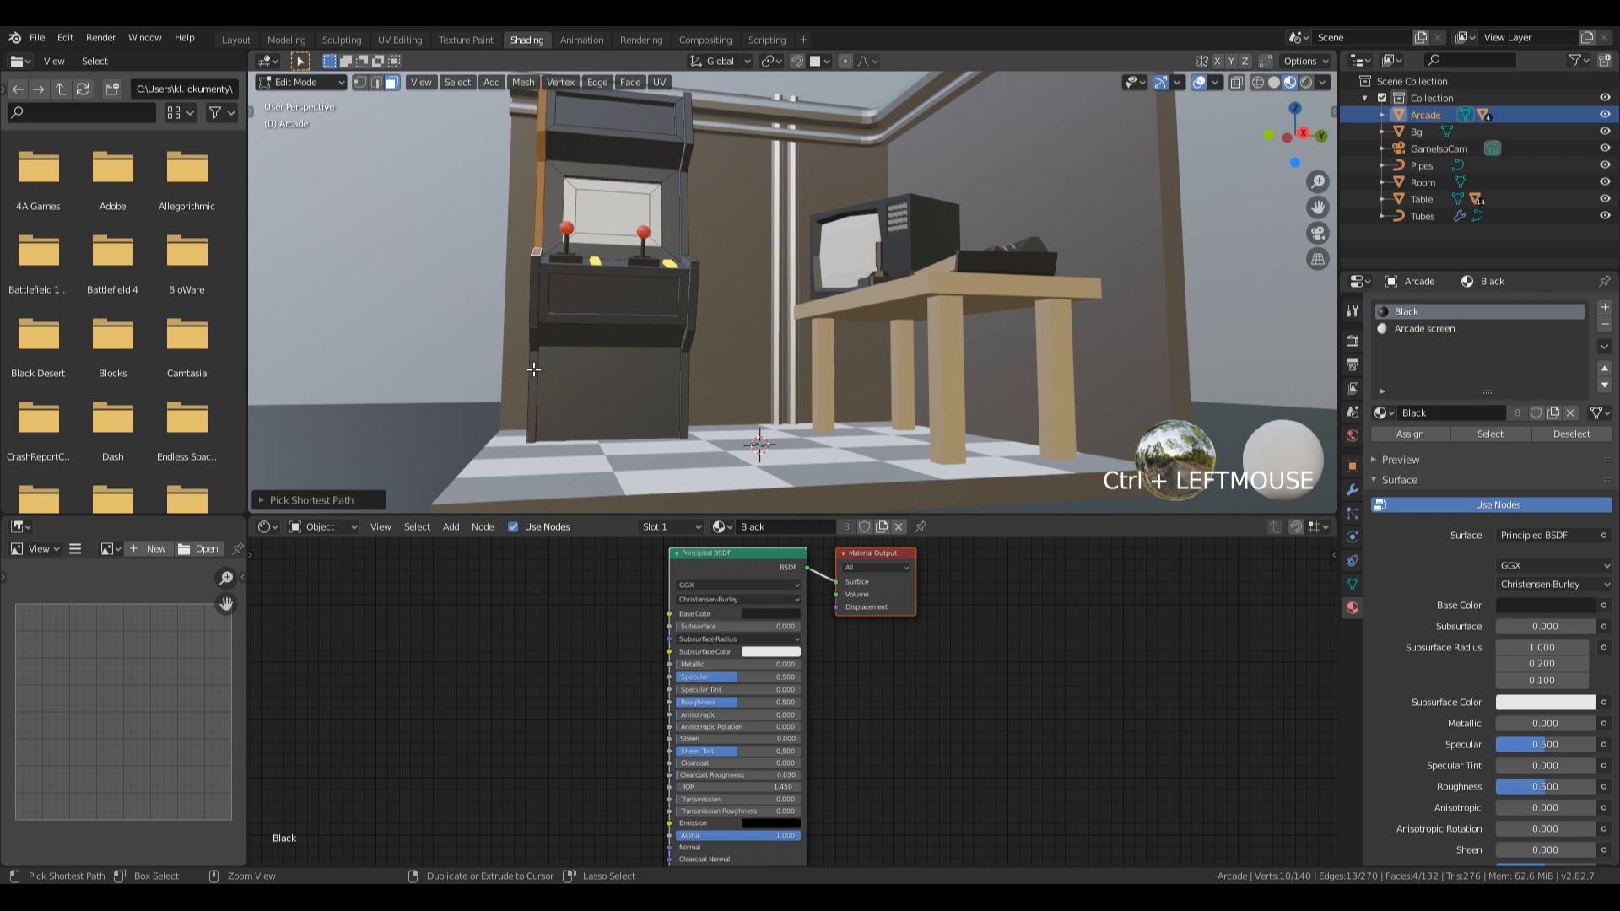
{"action": "left_click", "coordinate": [533, 370], "text": "ctrl"}
{"action": "left_click", "coordinate": [685, 373], "text": "shift"}
{"action": "middle_click_drag", "start_coordinate": [793, 223], "coordinate": [709, 267]}
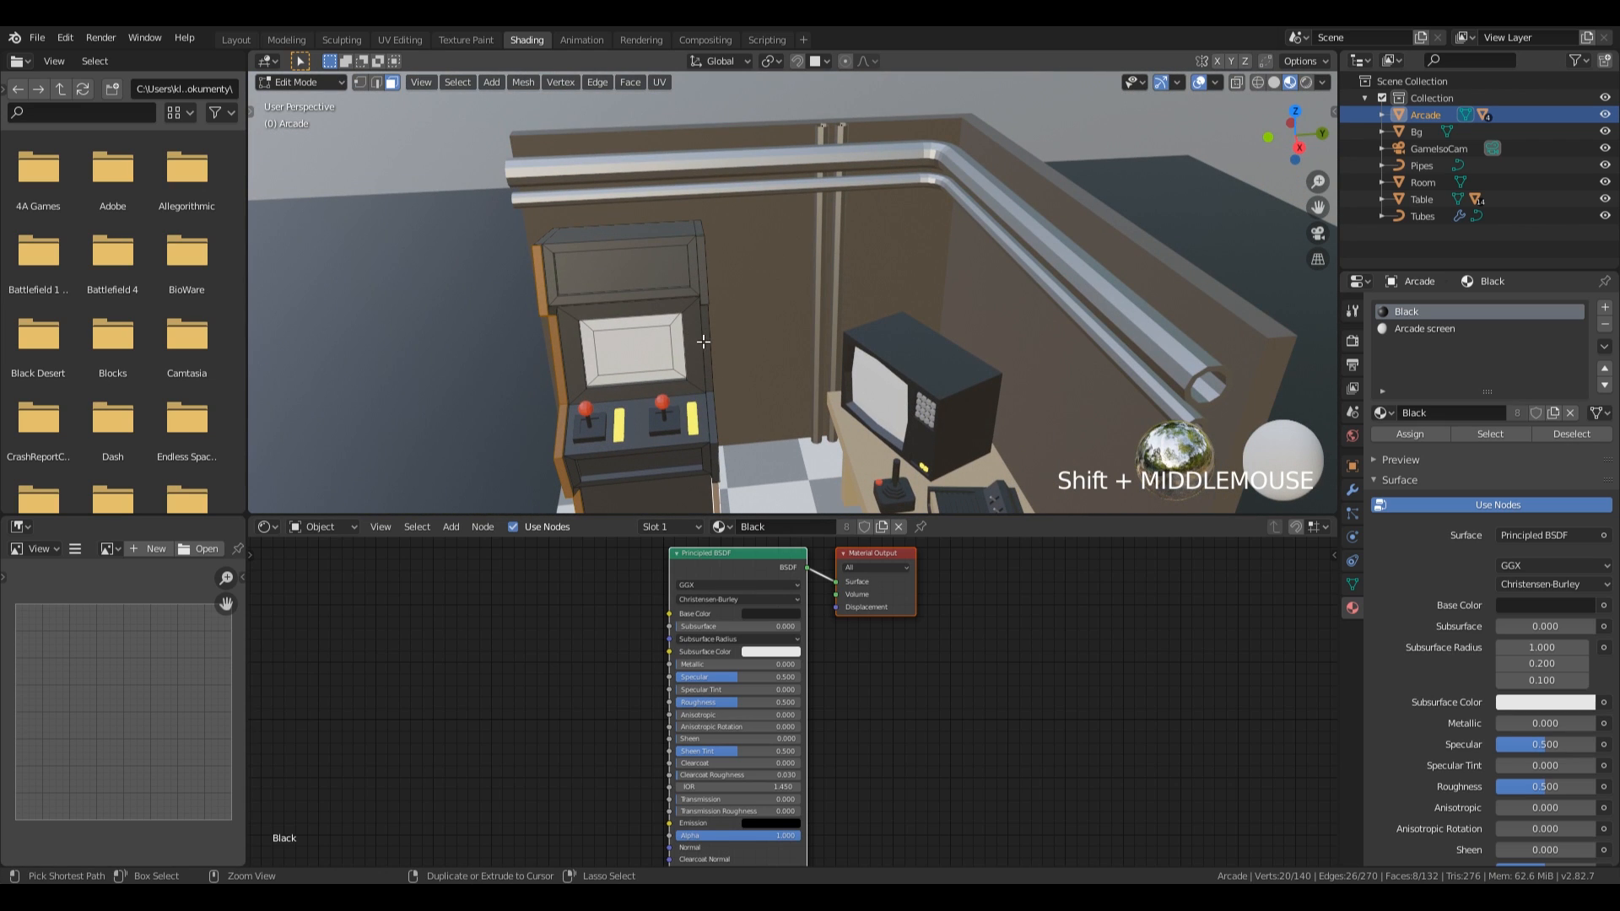
{"action": "left_click", "coordinate": [702, 309], "text": "ctrl"}
{"action": "left_click", "coordinate": [701, 283], "text": "ctrl"}
{"action": "middle_click_drag", "start_coordinate": [701, 283], "coordinate": [761, 431]}
{"action": "key", "text": "ctrl+z"}
{"action": "key", "text": "ctrl+z"}
Extend the selection along the remaining front edge faces of the cabinet's right side panel up to the marquee.
{"action": "left_click", "coordinate": [685, 456], "text": "ctrl"}
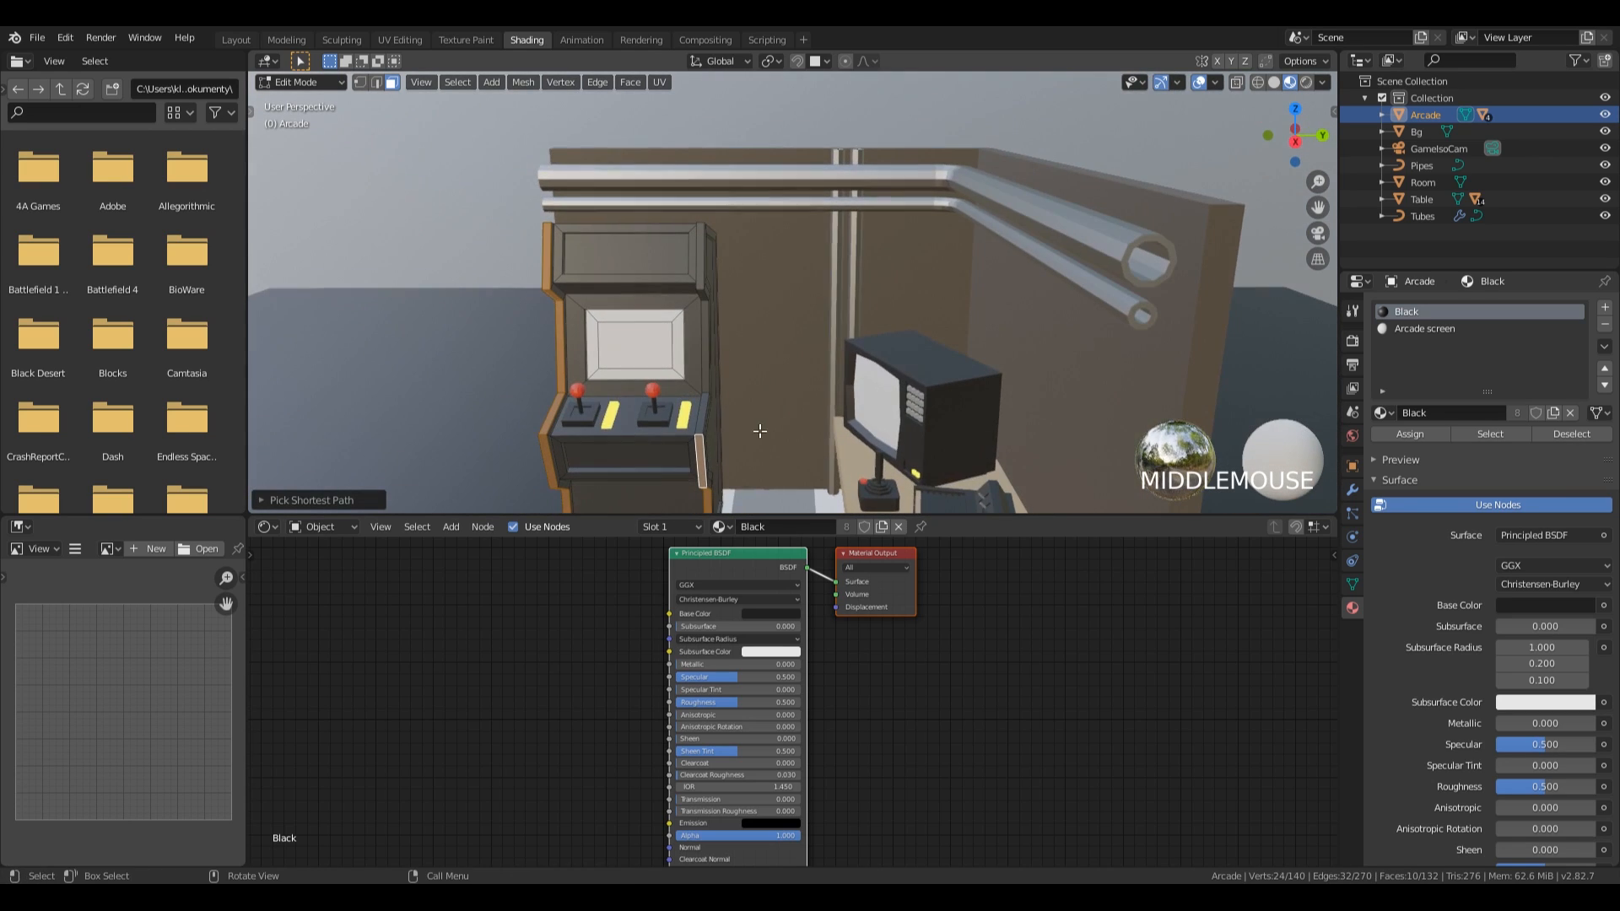
{"action": "left_click", "coordinate": [703, 300], "text": "ctrl"}
{"action": "left_click", "coordinate": [698, 246], "text": "ctrl"}
{"action": "middle_click_drag", "start_coordinate": [698, 246], "coordinate": [923, 362]}
{"action": "scroll", "coordinate": [784, 321], "scroll_direction": "down", "scroll_amount": 3}
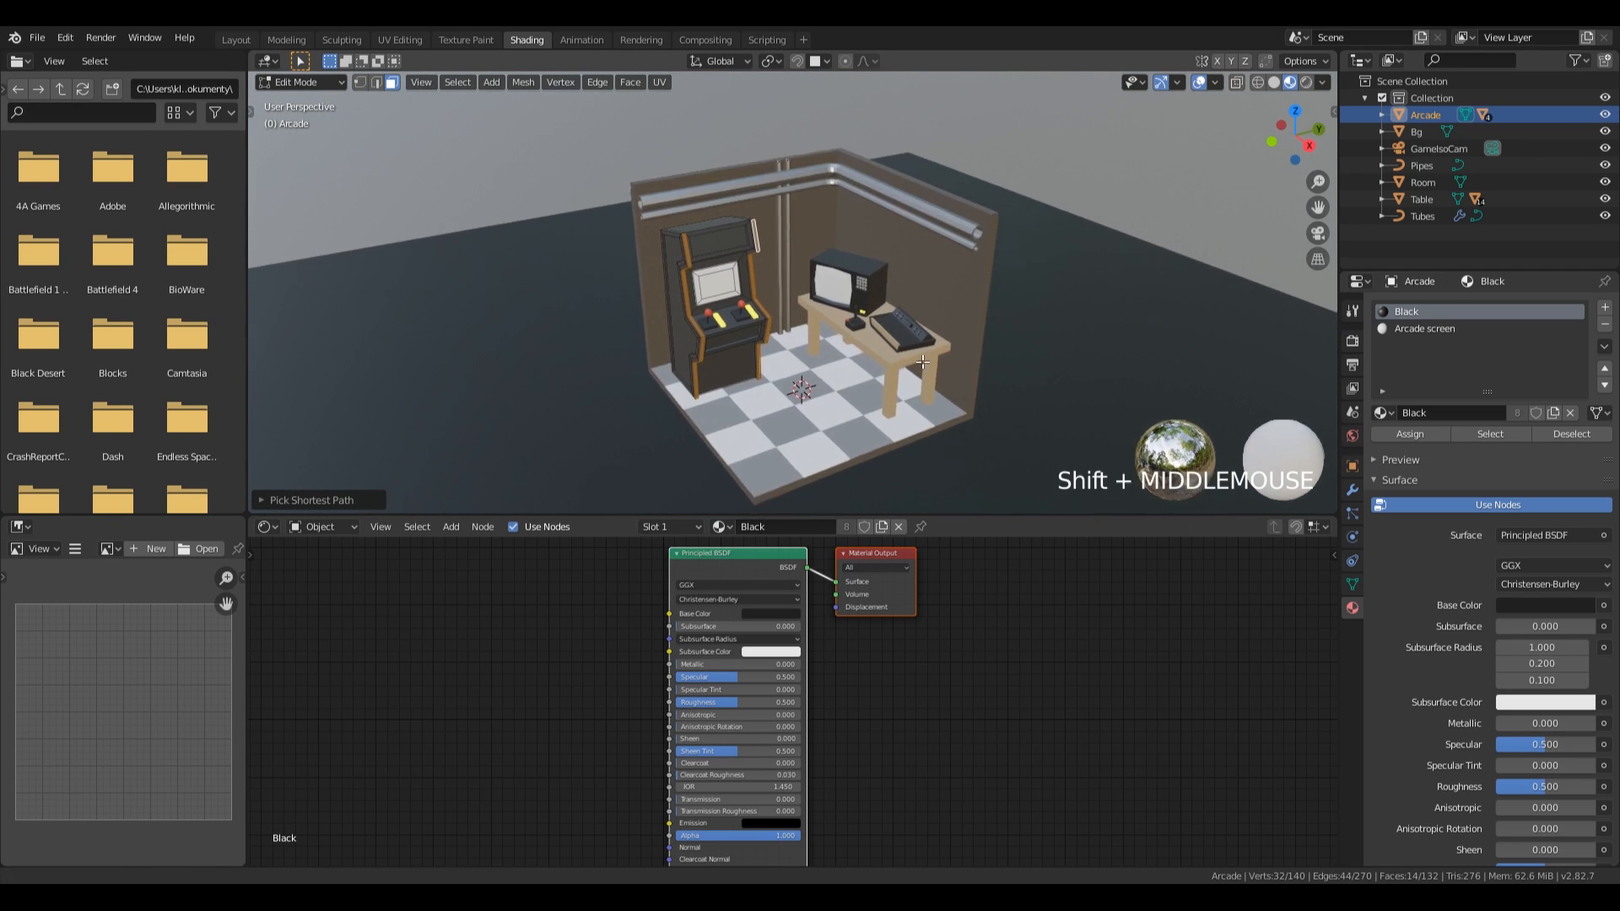
{"action": "scroll", "coordinate": [923, 362], "scroll_direction": "up", "scroll_amount": 5}
Add a new material slot to the arcade cabinet and create a material named Glow in it.
{"action": "left_click", "coordinate": [1605, 307]}
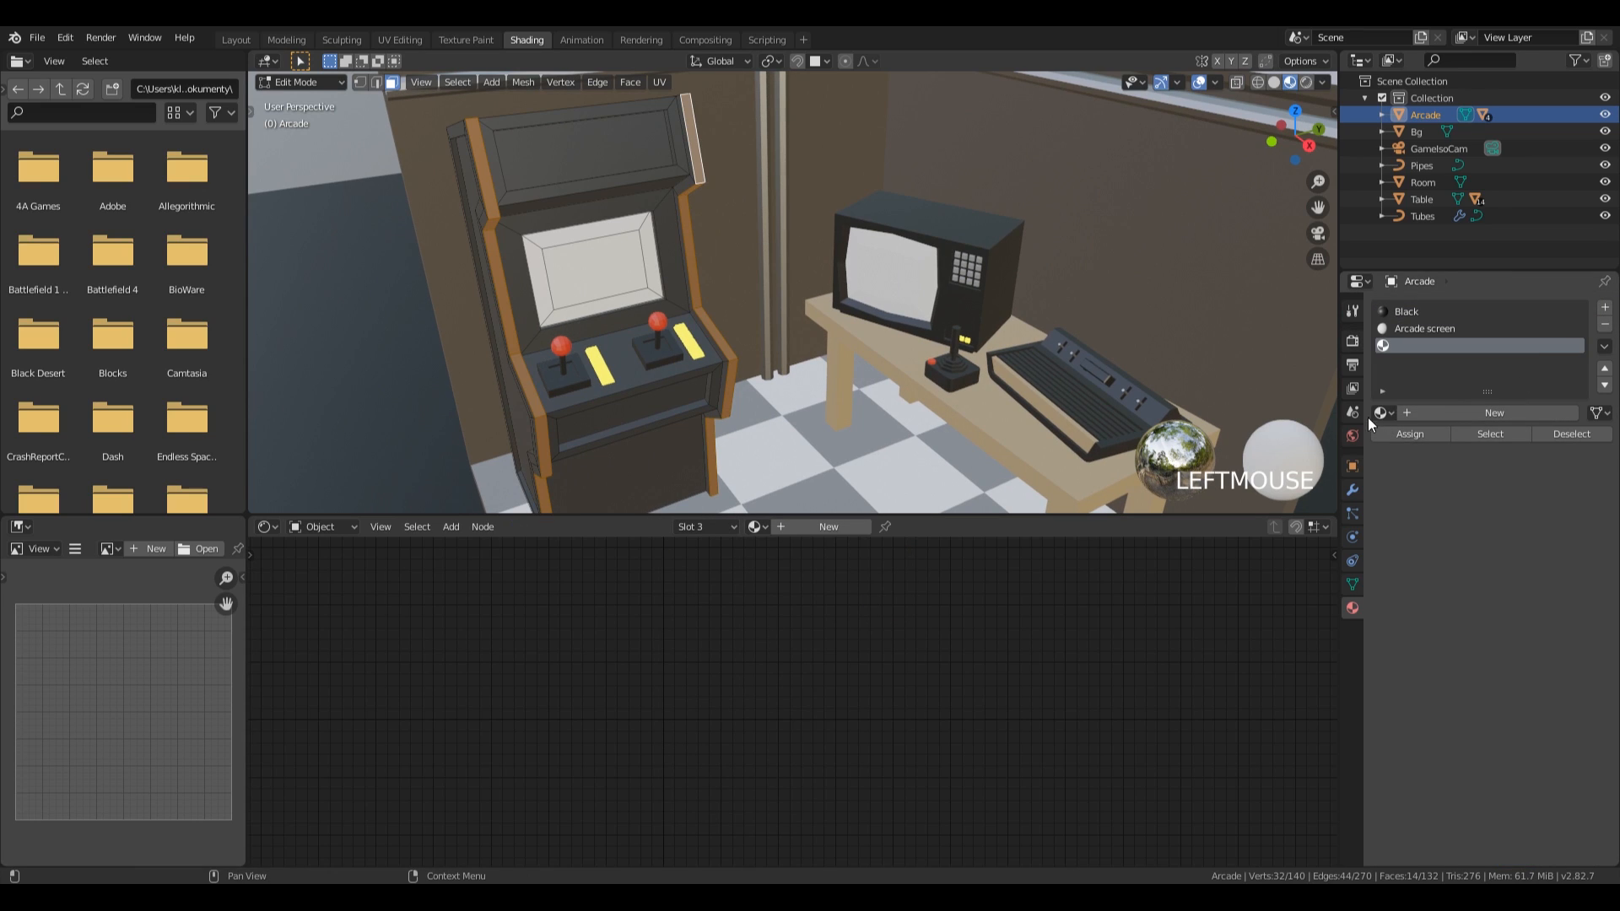
{"action": "left_click", "coordinate": [1424, 414]}
{"action": "double_click", "coordinate": [1424, 344]}
{"action": "type", "text": "Glow"}
{"action": "key", "text": "Return"}
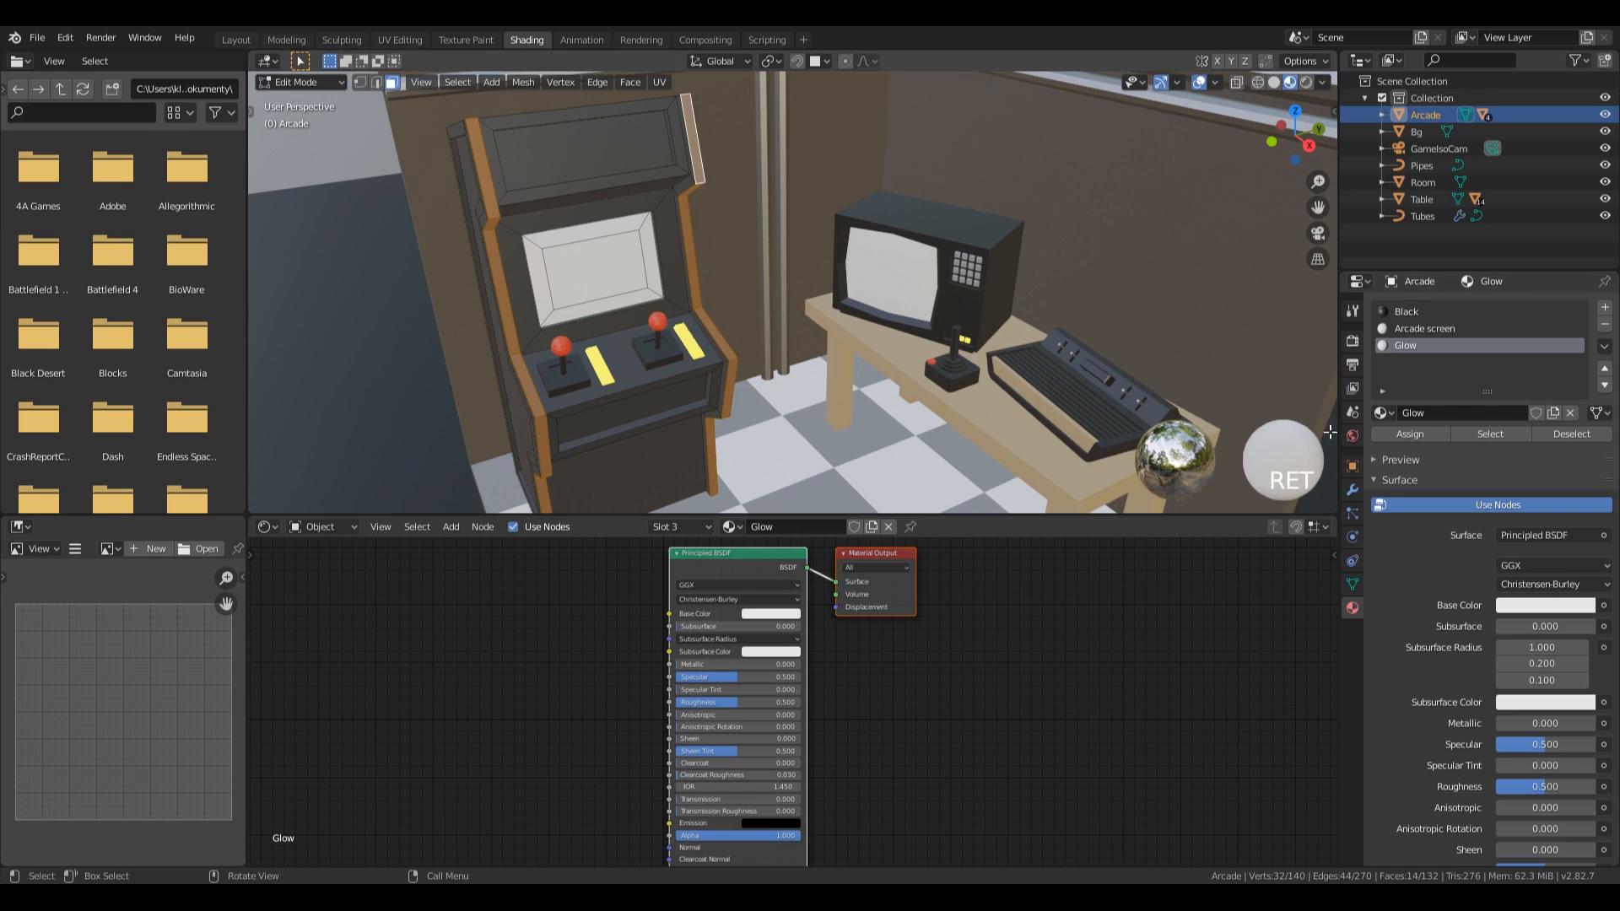
Switch the Glow material to a colored Emission surface with a strength of 5 and assign it to the selected edge strips.
{"action": "left_click", "coordinate": [1547, 535]}
{"action": "left_click", "coordinate": [1451, 182]}
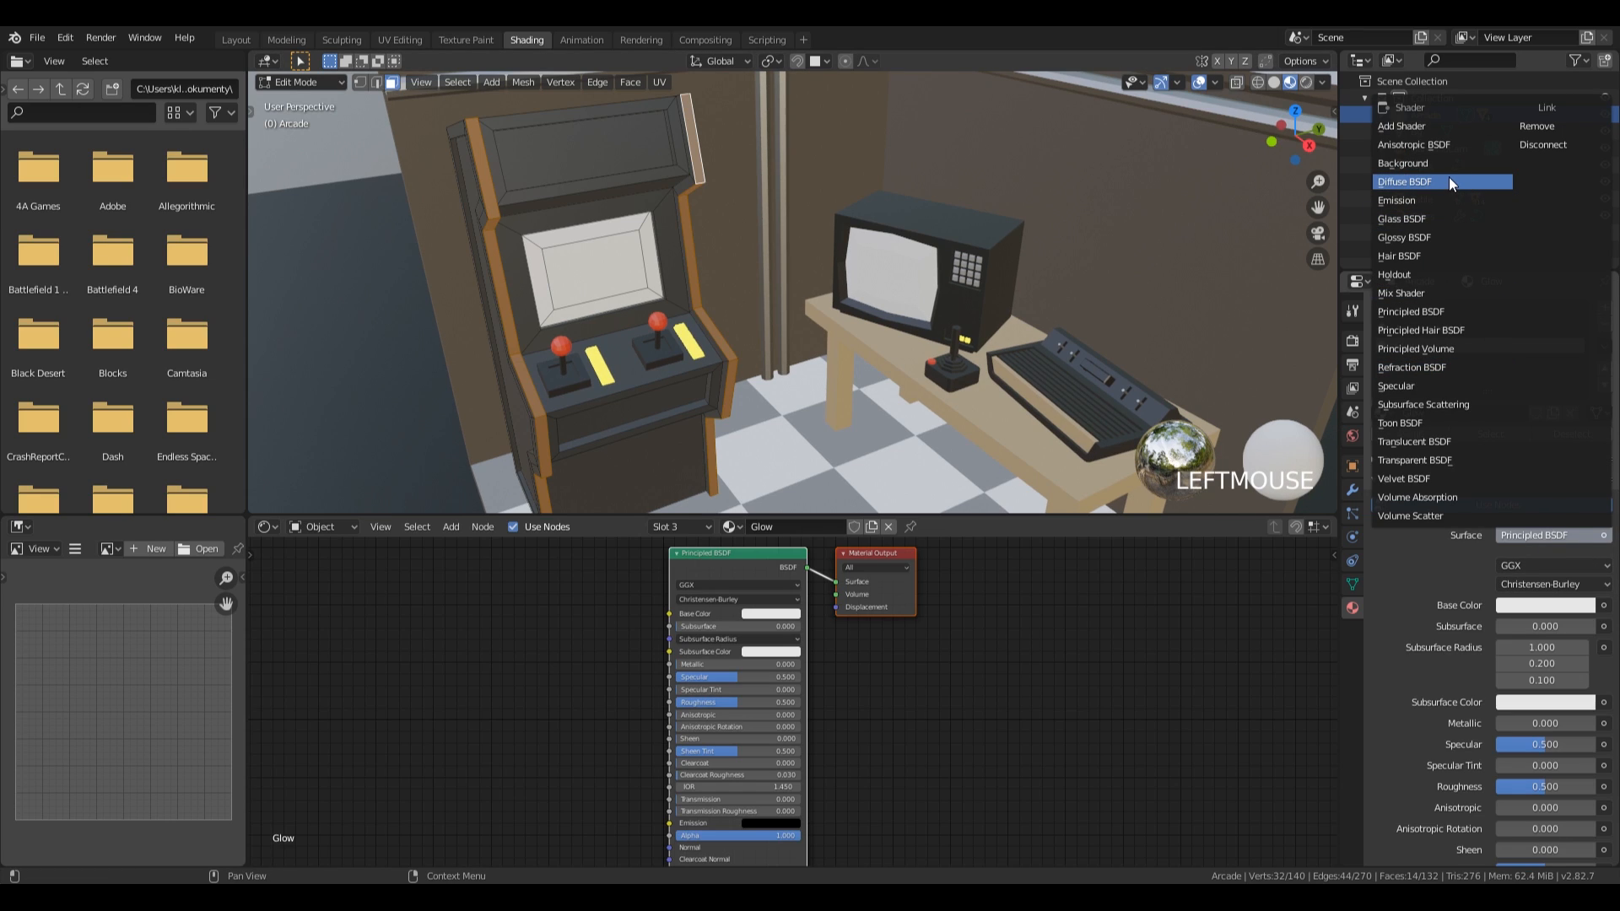
{"action": "left_click", "coordinate": [1435, 195]}
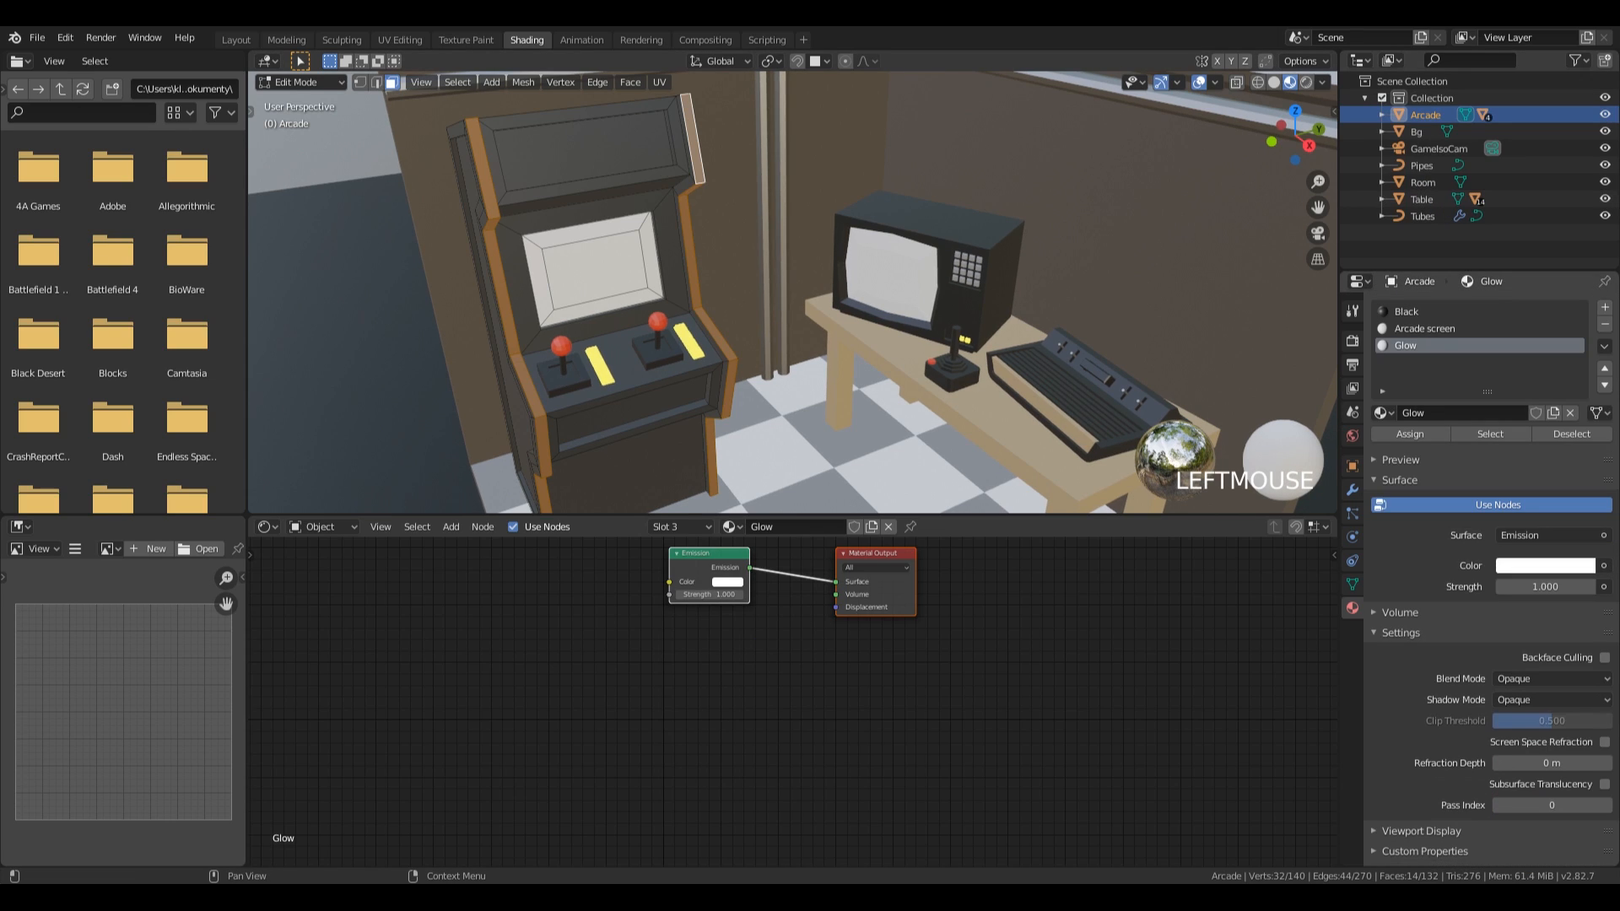
{"action": "left_click", "coordinate": [1551, 565]}
{"action": "mouse_move", "coordinate": [1522, 442]}
{"action": "left_mouse_down"}
{"action": "mouse_move", "coordinate": [1460, 379]}
{"action": "mouse_move", "coordinate": [1444, 391]}
{"action": "left_mouse_up"}
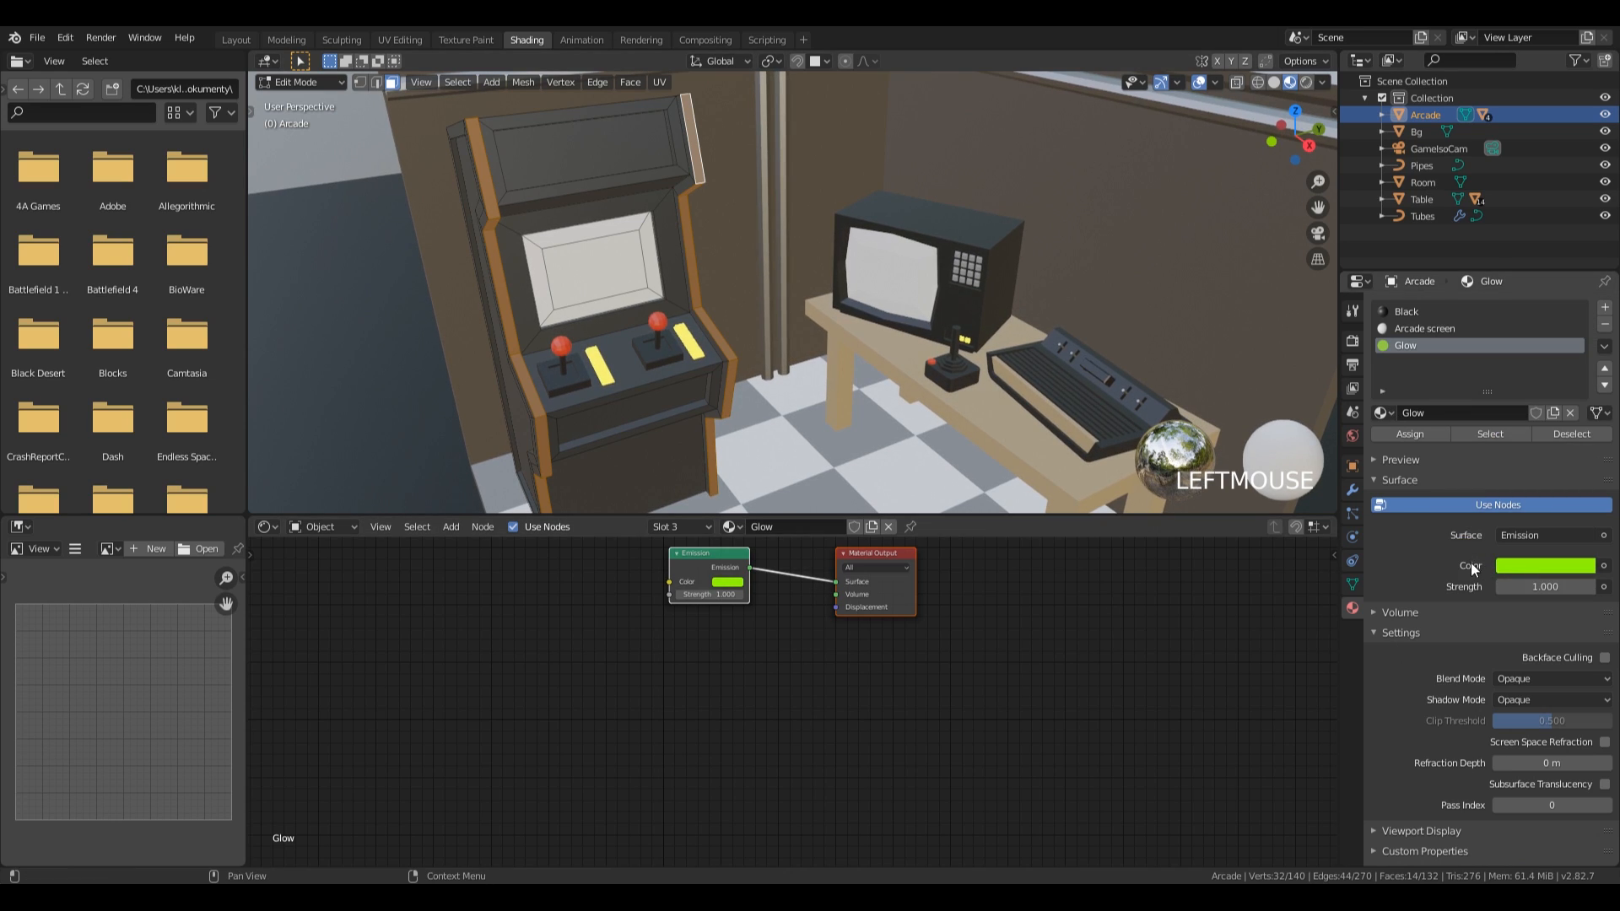
{"action": "left_click", "coordinate": [1516, 586]}
{"action": "type", "text": "5"}
{"action": "key", "text": "KP_Enter"}
{"action": "left_click", "coordinate": [1409, 434]}
Set the Glow emission color to a fully saturated green with hue about 0.384 and leave mesh editing.
{"action": "scroll", "coordinate": [1248, 405], "scroll_direction": "down", "scroll_amount": 4}
{"action": "left_click", "coordinate": [1526, 568]}
{"action": "left_click_drag", "start_coordinate": [1470, 381], "coordinate": [1453, 351]}
{"action": "mouse_move", "coordinate": [1449, 359]}
{"action": "left_mouse_down"}
{"action": "mouse_move", "coordinate": [1461, 386]}
{"action": "mouse_move", "coordinate": [1478, 350]}
{"action": "mouse_move", "coordinate": [1465, 338]}
{"action": "left_mouse_up"}
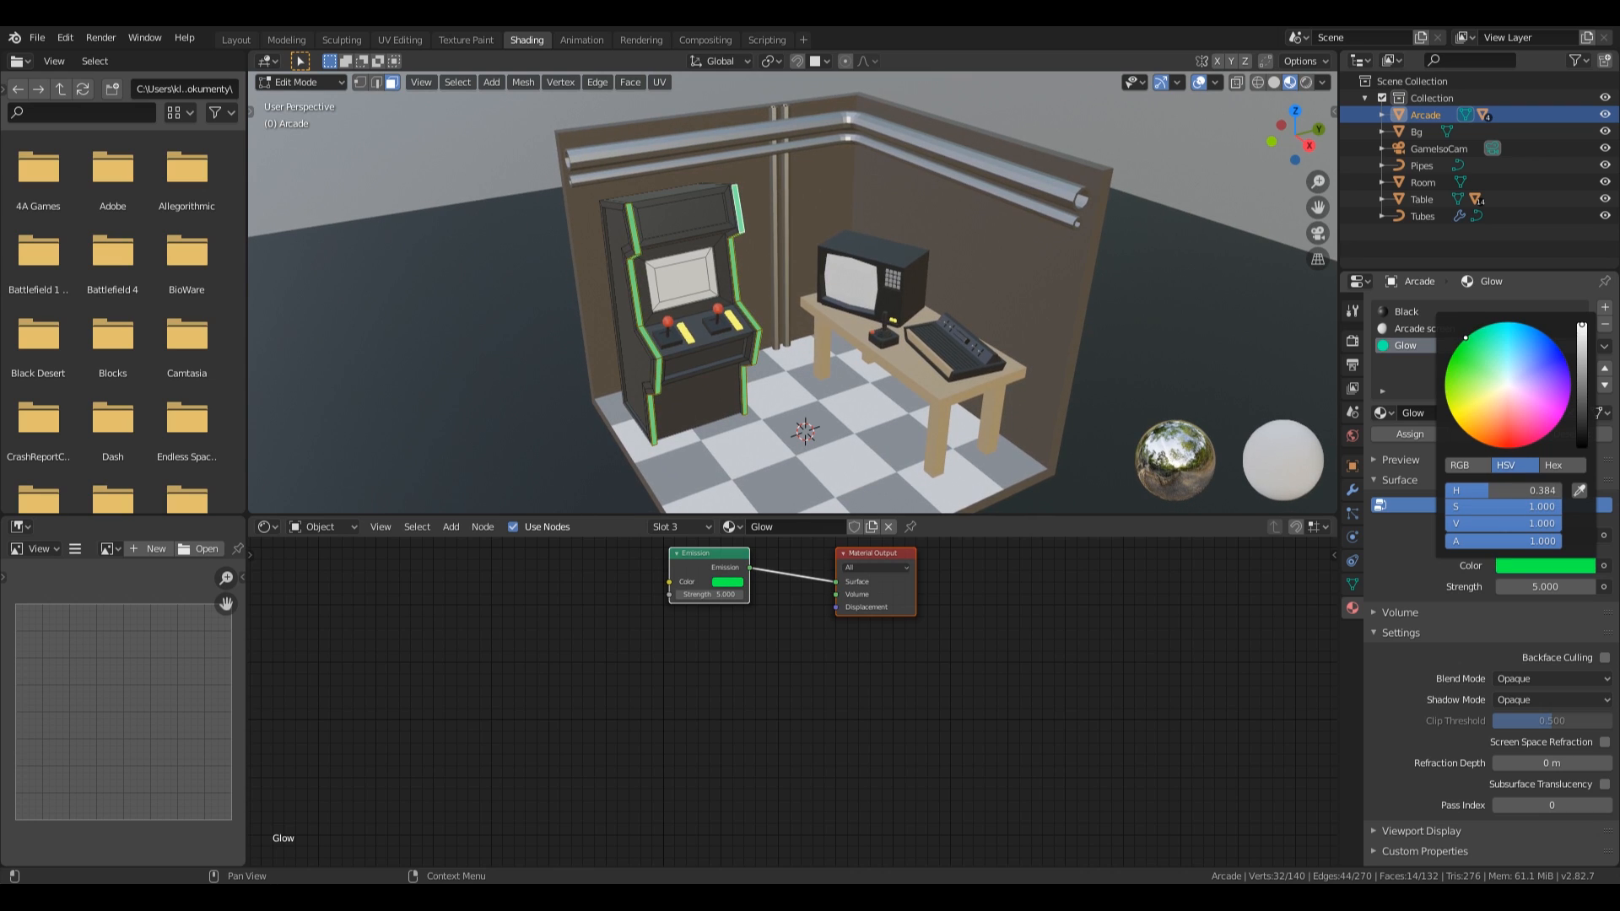
{"action": "key", "text": "Tab"}
{"action": "middle_click_drag", "start_coordinate": [731, 270], "coordinate": [867, 358]}
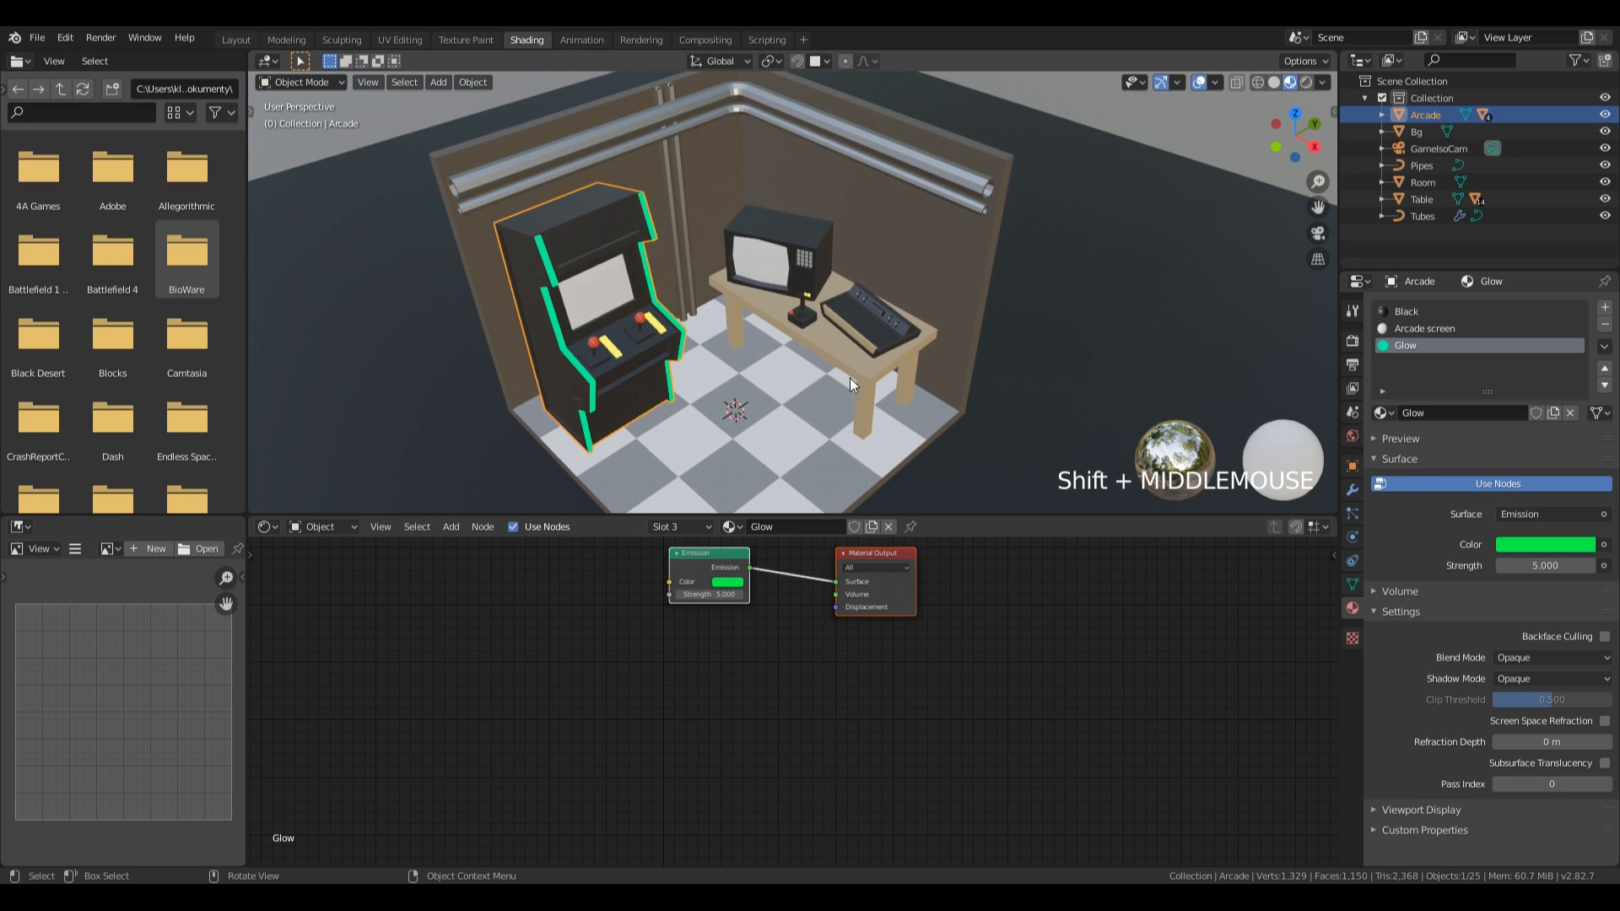
{"action": "middle_click_drag", "start_coordinate": [855, 357], "coordinate": [813, 326]}
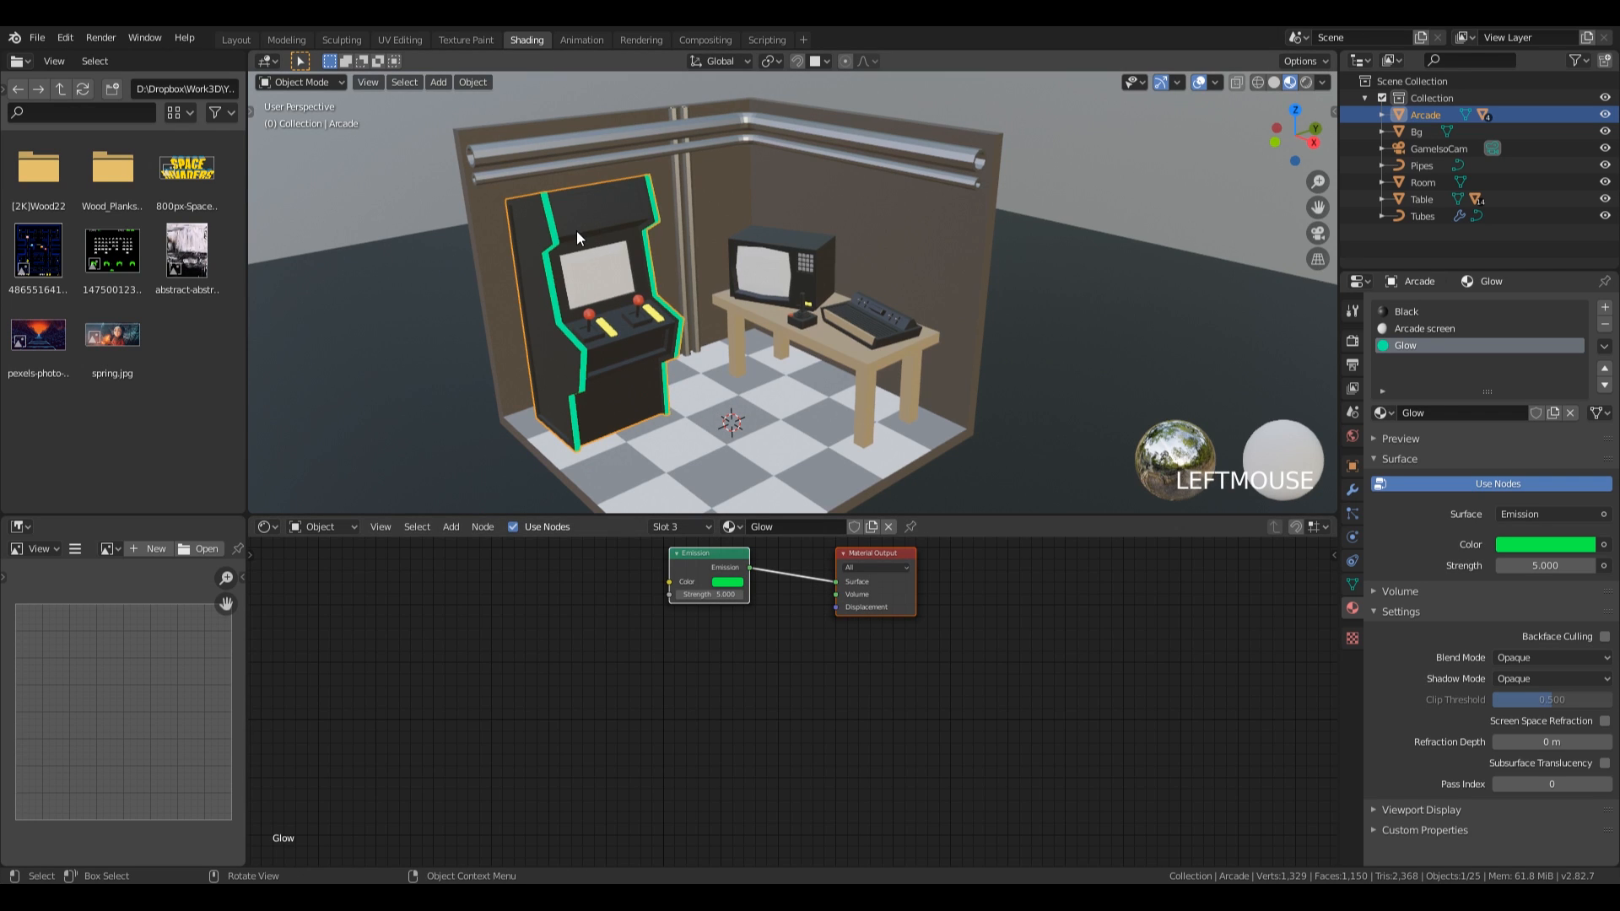
Add the Space Invaders gameplay image to the Arcade screen material and connect its color to the shader's Base Color.
{"action": "left_click", "coordinate": [1414, 329]}
{"action": "middle_click_drag", "start_coordinate": [1002, 604], "coordinate": [1113, 607]}
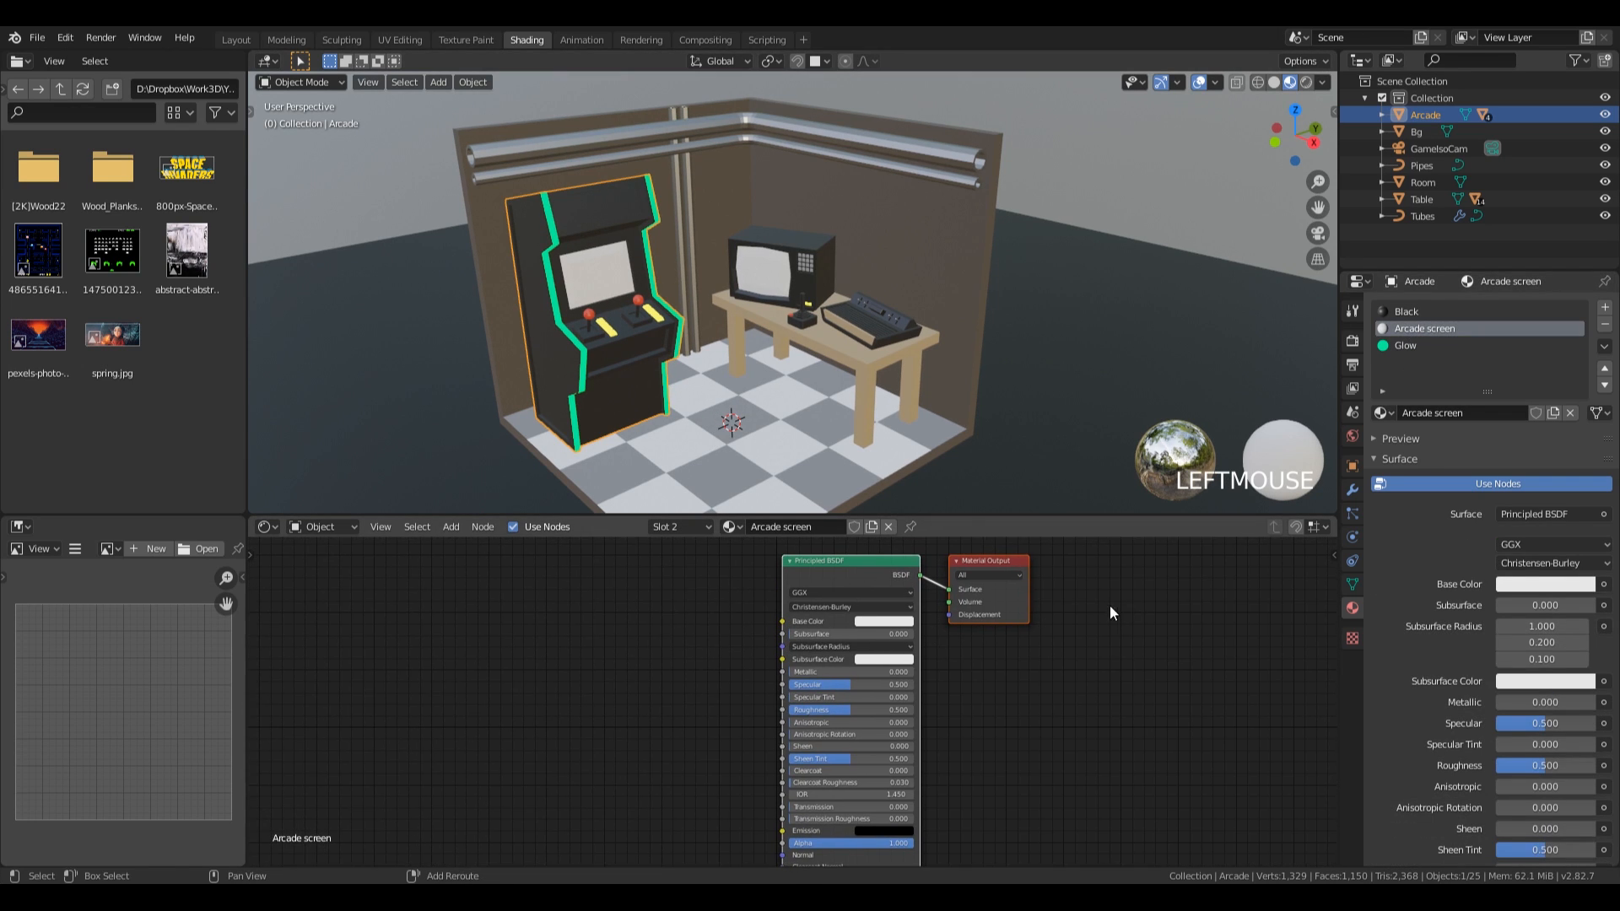
{"action": "left_click_drag", "start_coordinate": [114, 252], "coordinate": [514, 640]}
{"action": "left_click_drag", "start_coordinate": [635, 655], "coordinate": [783, 621]}
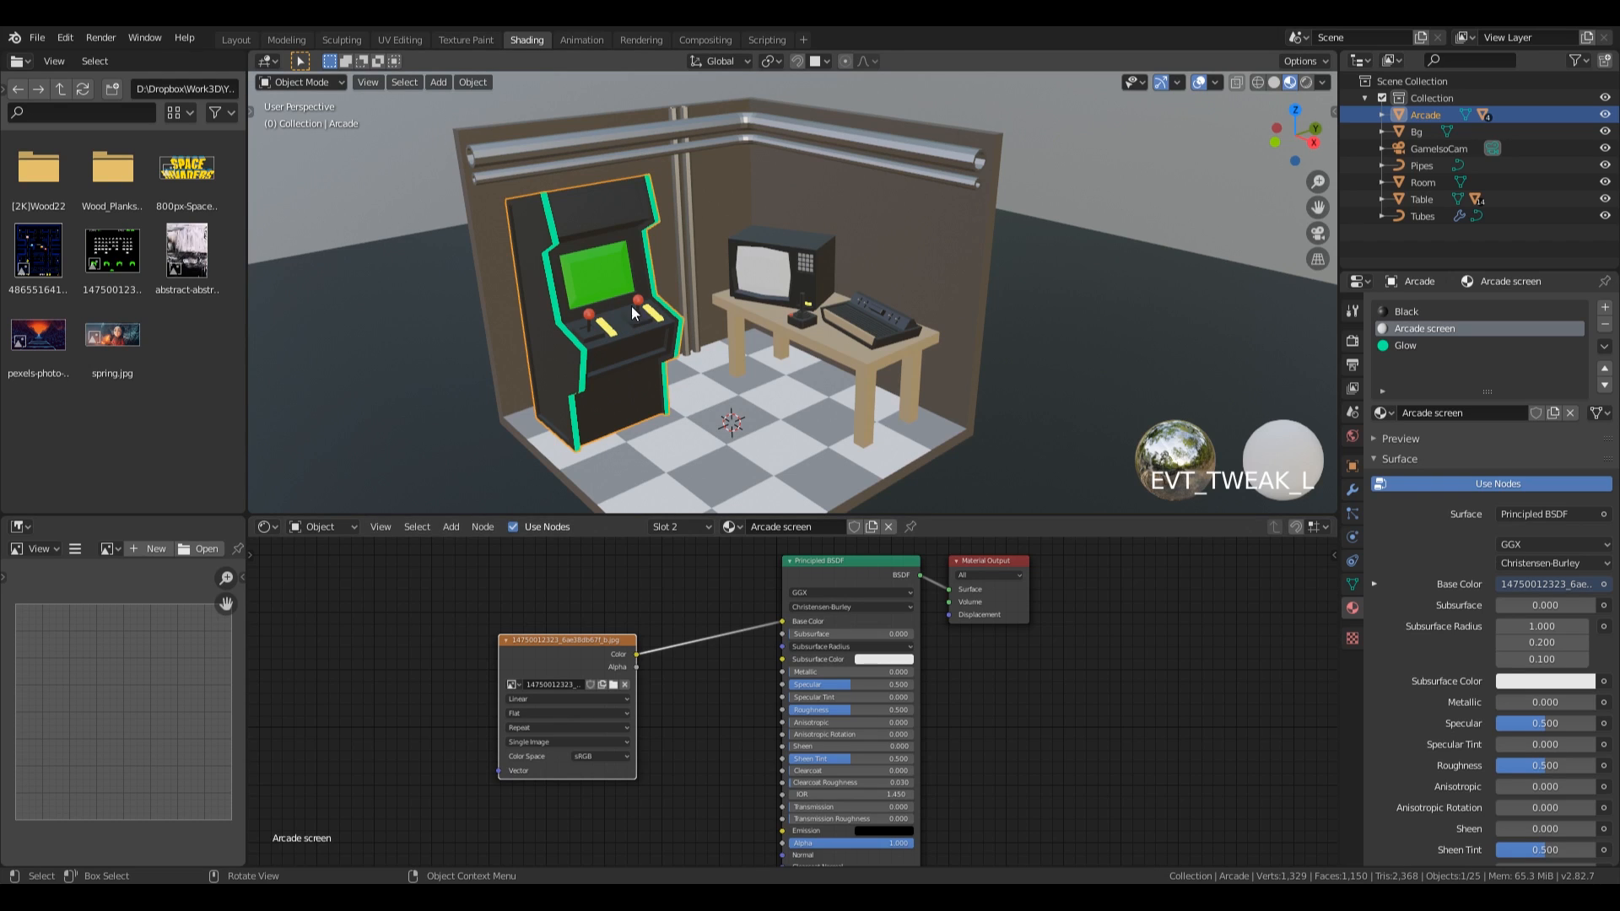
{"action": "mouse_move", "coordinate": [594, 654]}
{"action": "left_mouse_down"}
{"action": "mouse_move", "coordinate": [543, 604]}
{"action": "mouse_move", "coordinate": [597, 634]}
{"action": "left_mouse_up"}
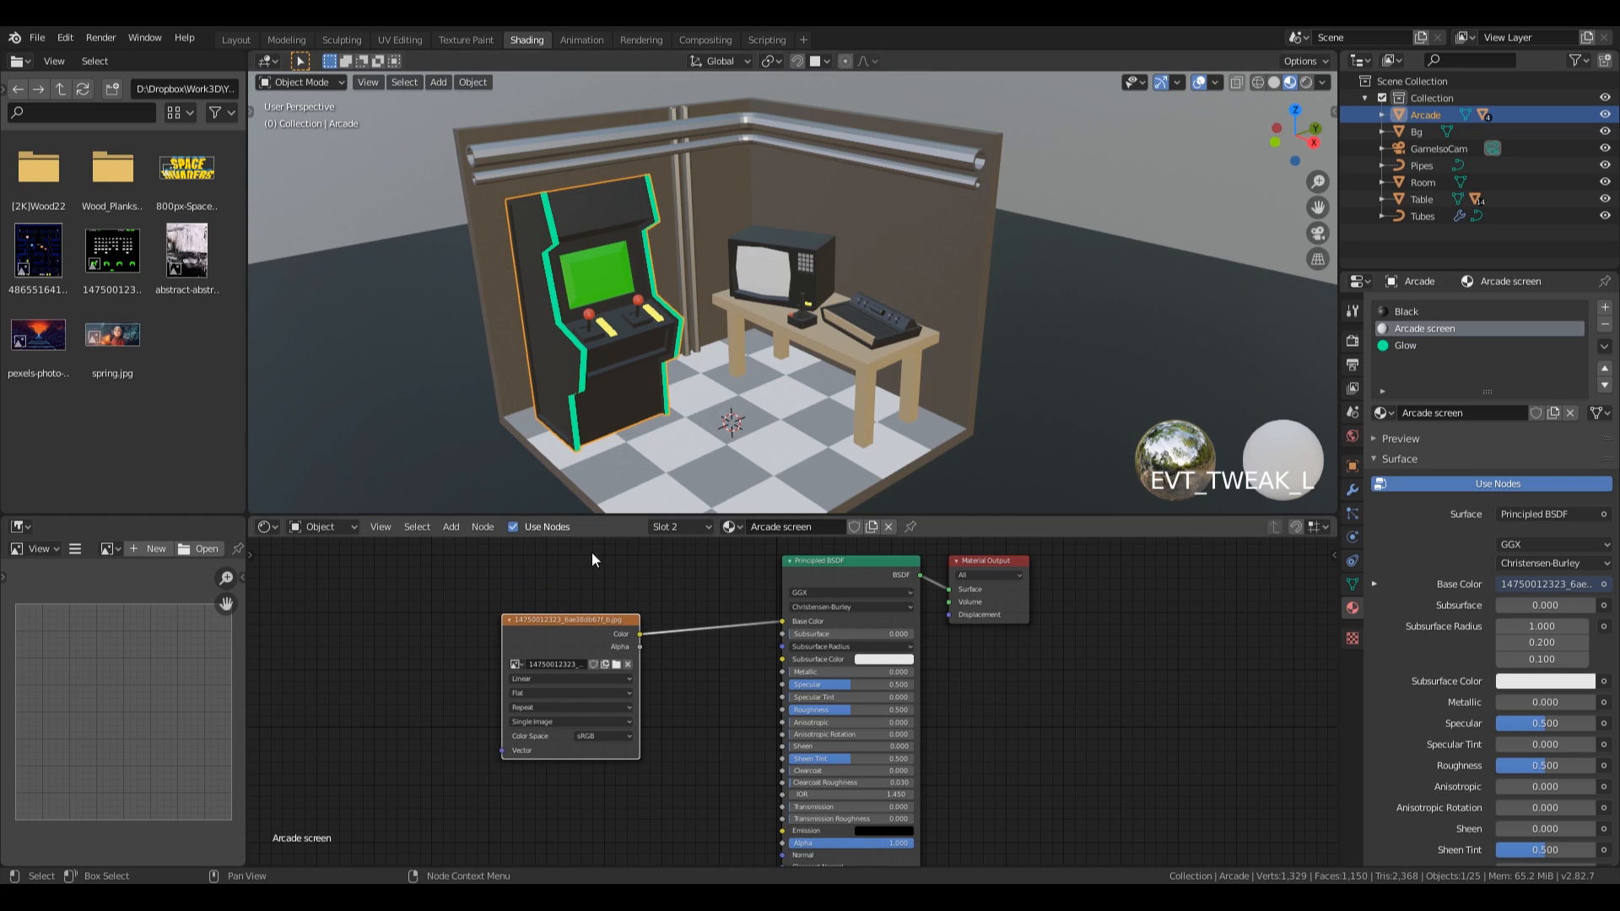
{"action": "middle_click_drag", "start_coordinate": [634, 287], "coordinate": [636, 282]}
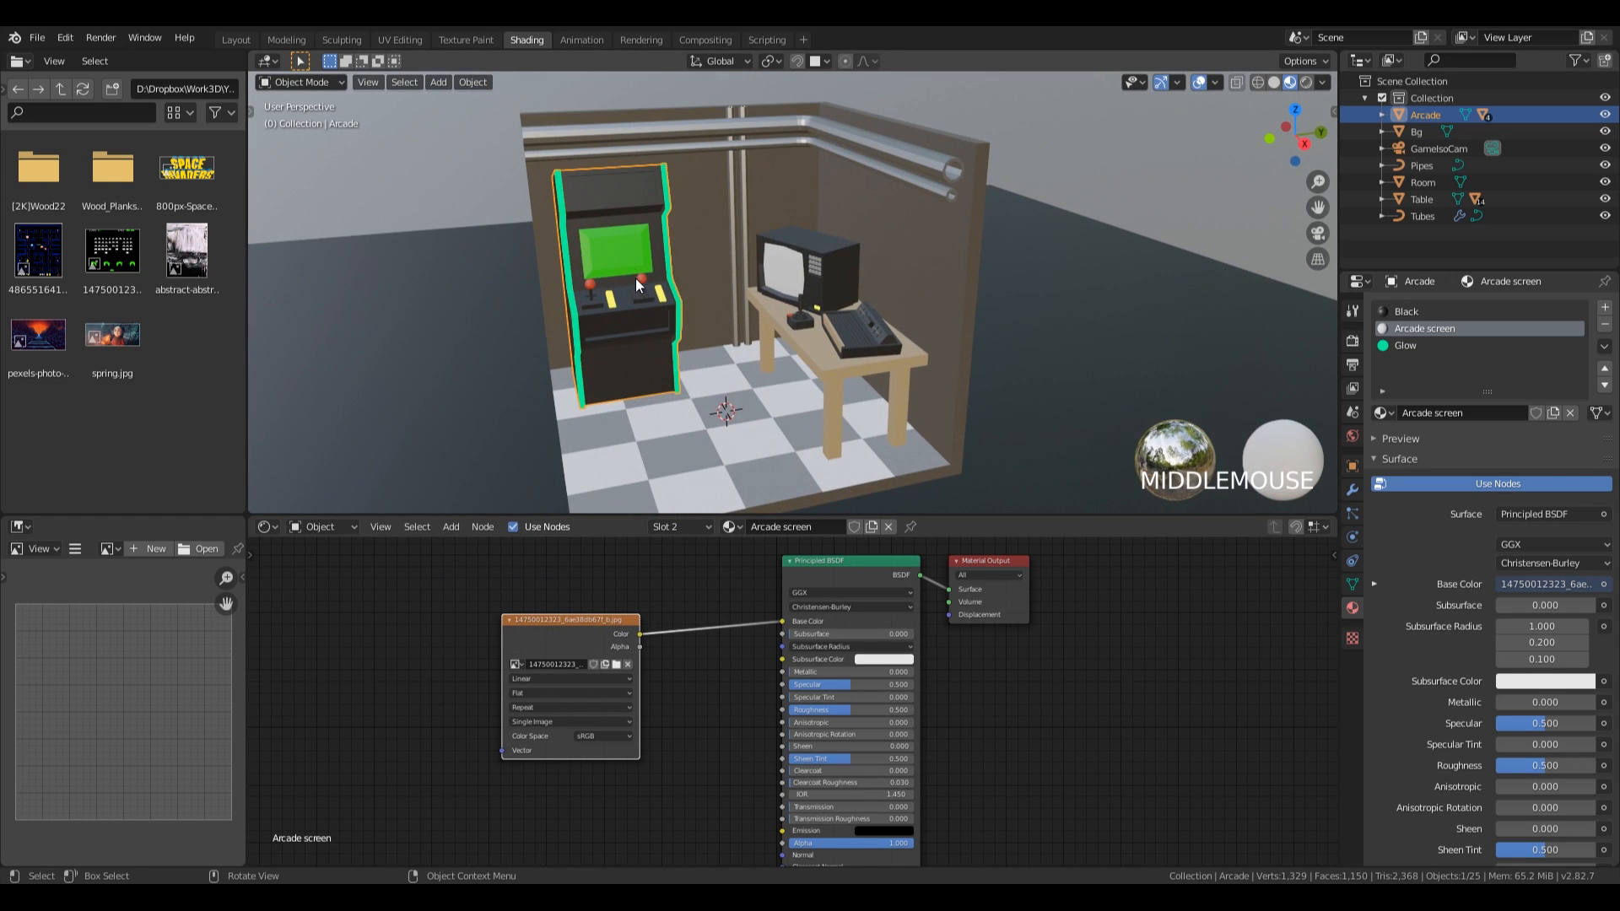
Switch to the UV Editing workspace and load the Space Invaders gameplay image as the UV background.
{"action": "left_click", "coordinate": [403, 39]}
{"action": "key", "text": "z"}
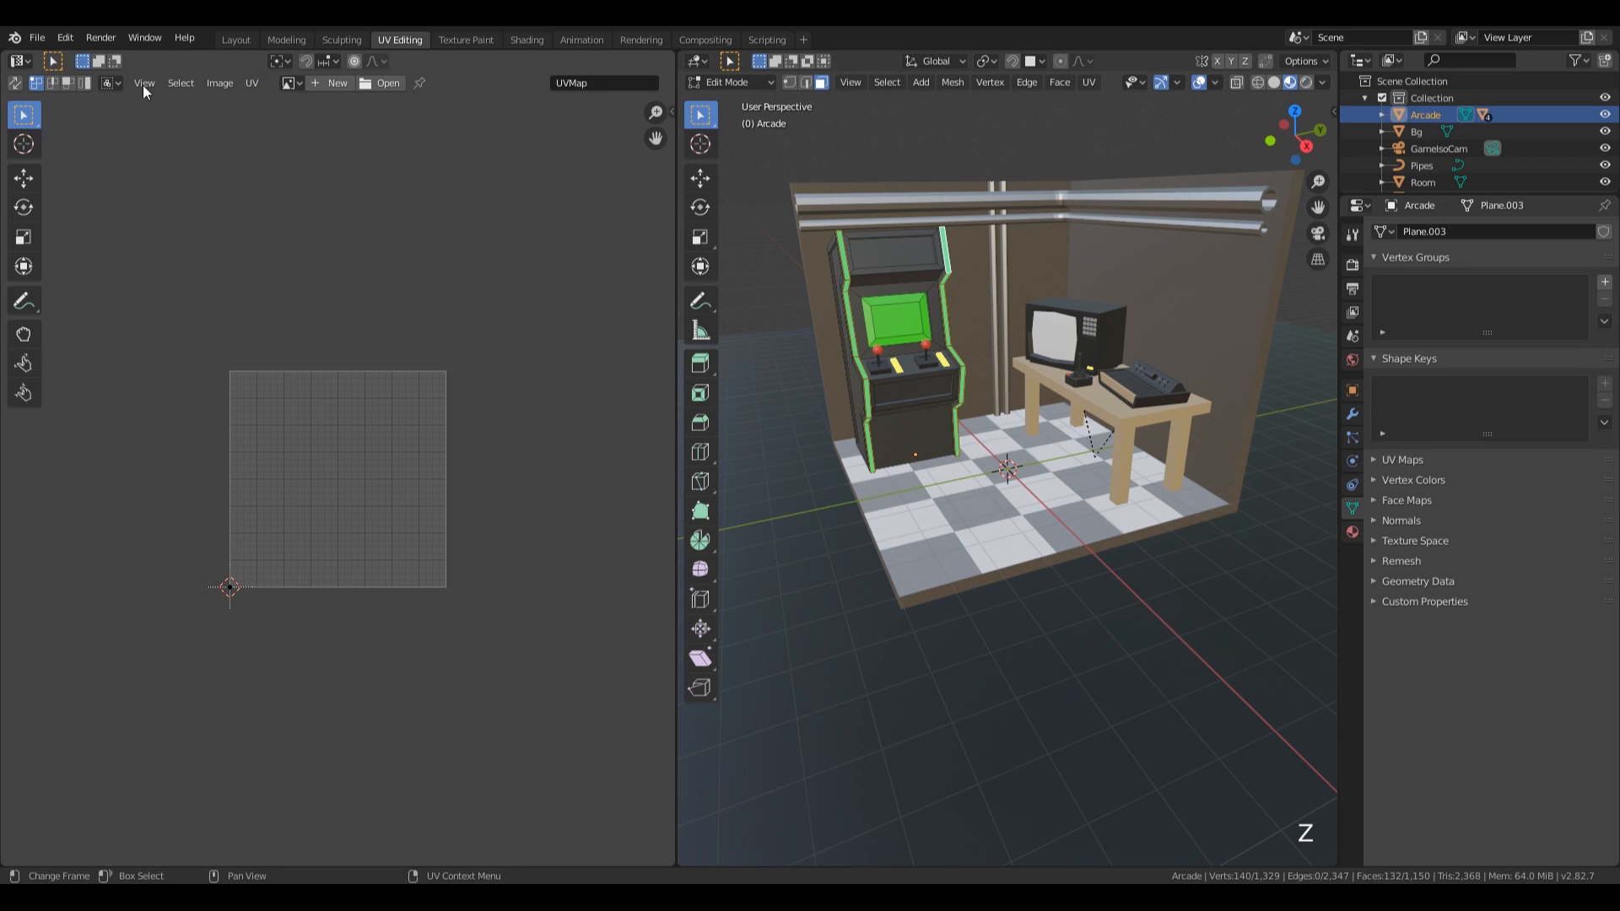
{"action": "left_click", "coordinate": [291, 82]}
{"action": "left_click", "coordinate": [326, 119]}
{"action": "scroll", "coordinate": [304, 483], "scroll_direction": "down", "scroll_amount": 4}
{"action": "scroll", "coordinate": [408, 492], "scroll_direction": "up", "scroll_amount": 2}
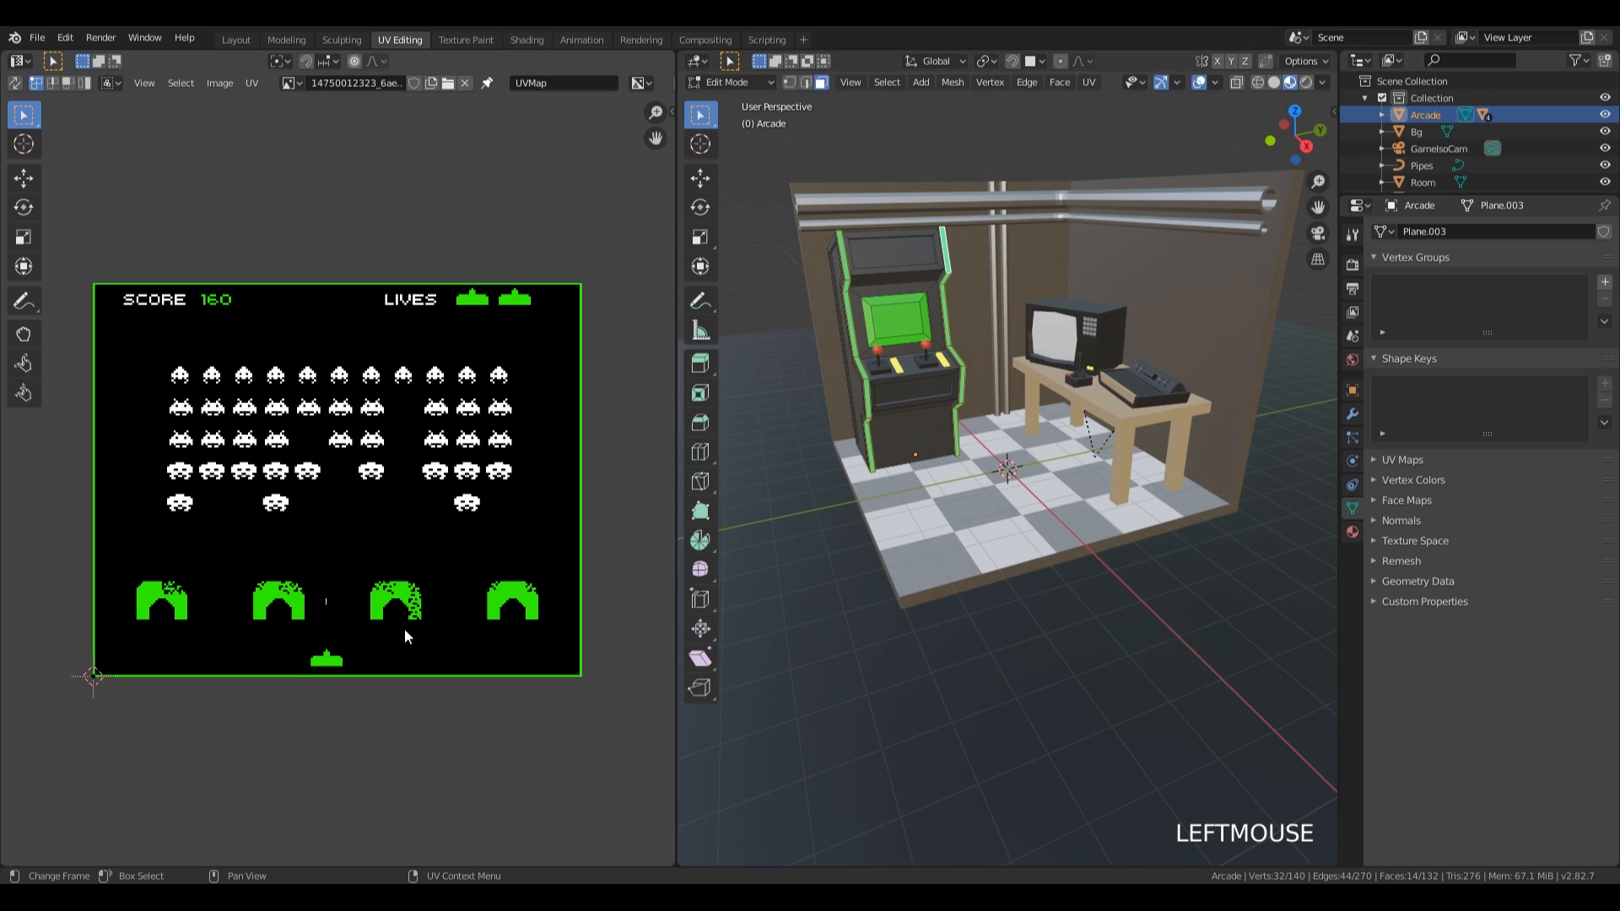
Select the cabinet's screen face together with its surrounding bevel faces and unwrap them.
{"action": "left_click", "coordinate": [907, 317]}
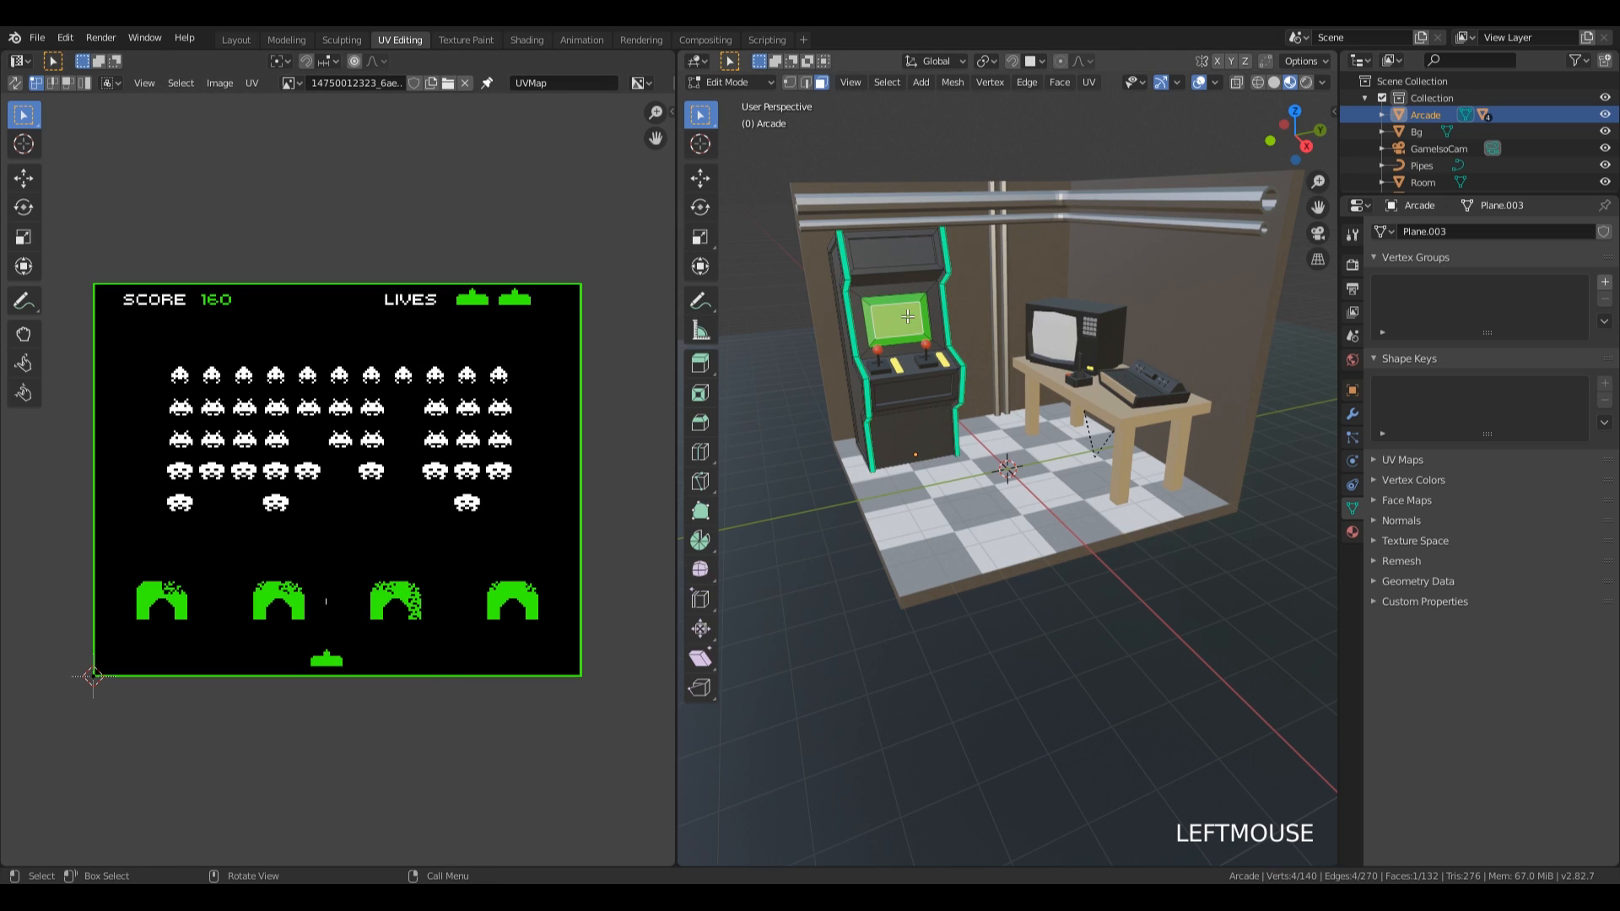
{"action": "key", "text": "ctrl+KP_Add"}
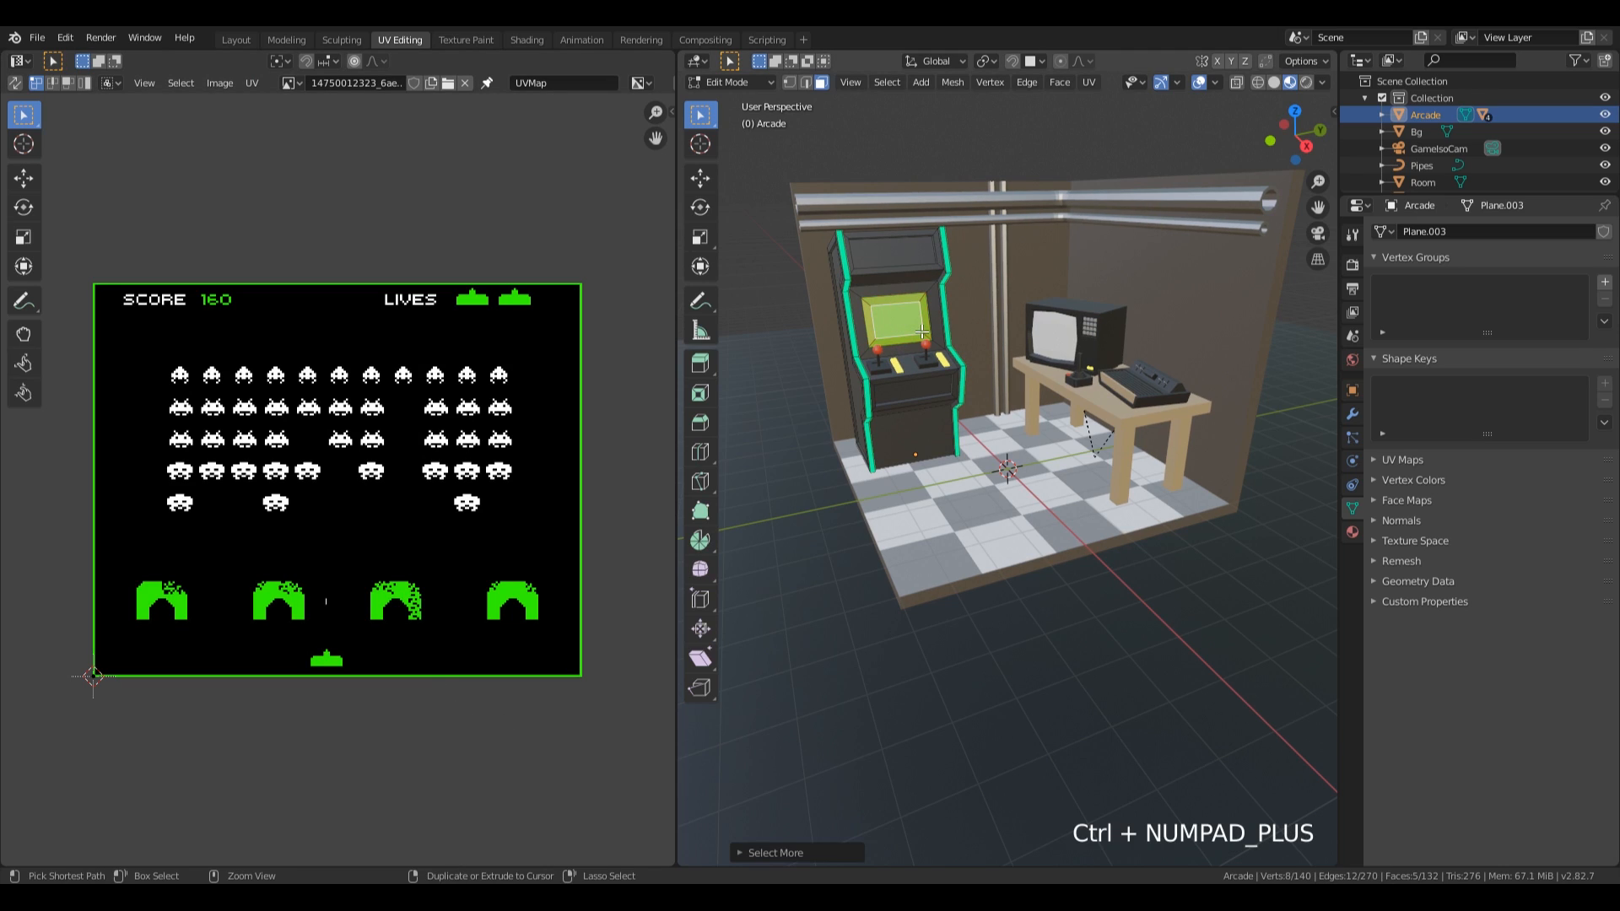
{"action": "scroll", "coordinate": [912, 326], "scroll_direction": "up", "scroll_amount": 4}
{"action": "middle_click_drag", "start_coordinate": [912, 326], "coordinate": [1039, 407], "text": "shift"}
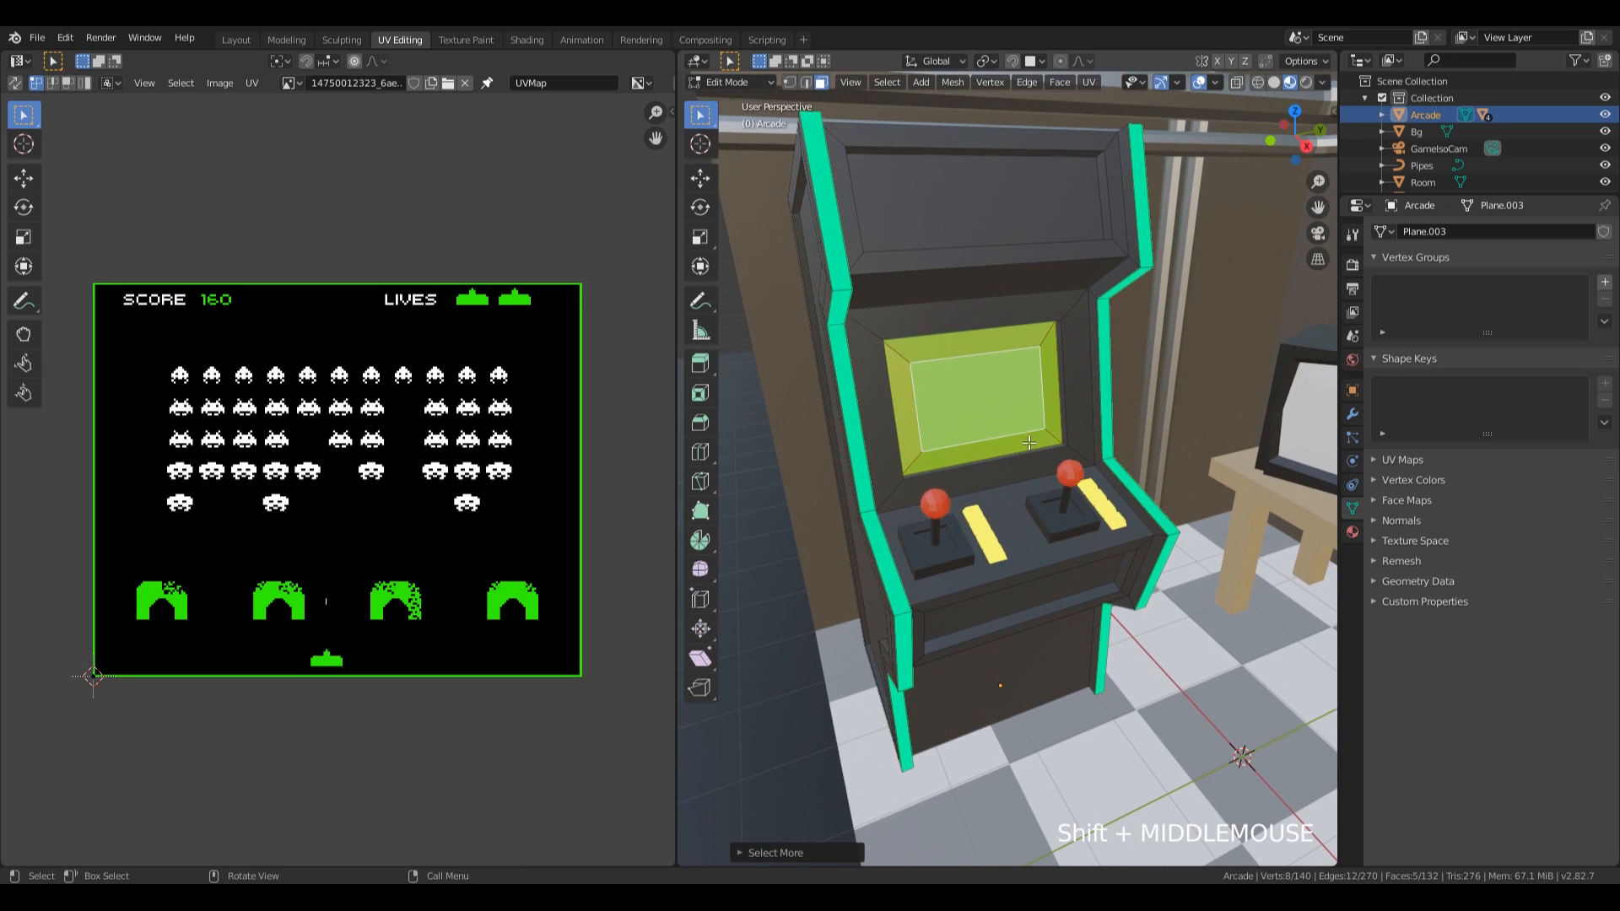
{"action": "left_click", "coordinate": [1039, 407]}
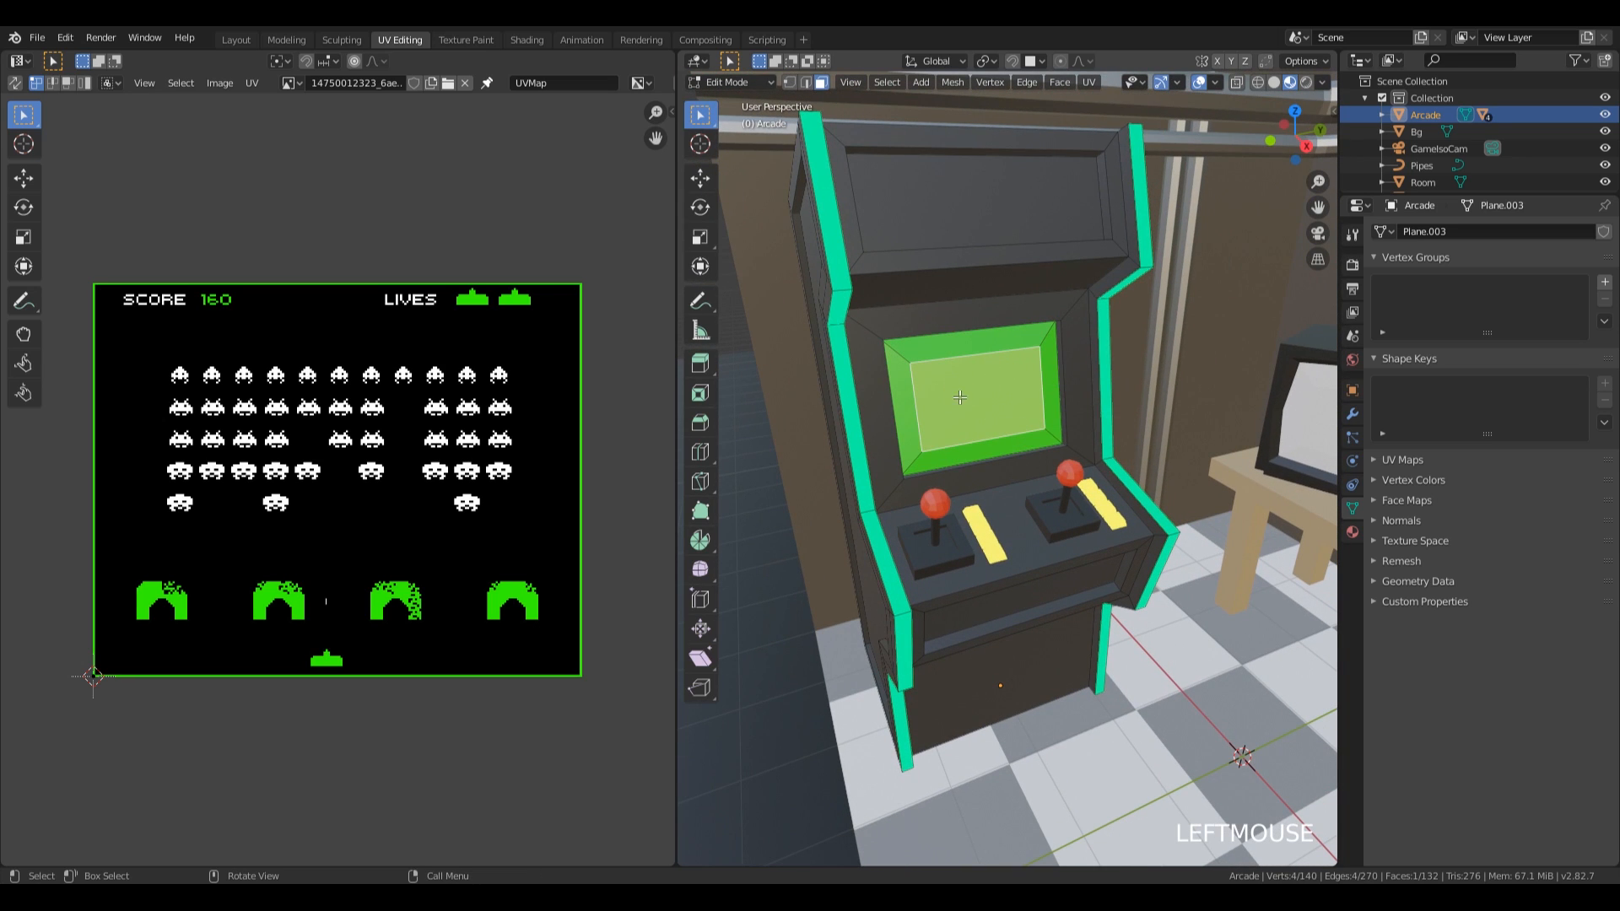
{"action": "key", "text": "ctrl+KP_Add"}
{"action": "key", "text": "u"}
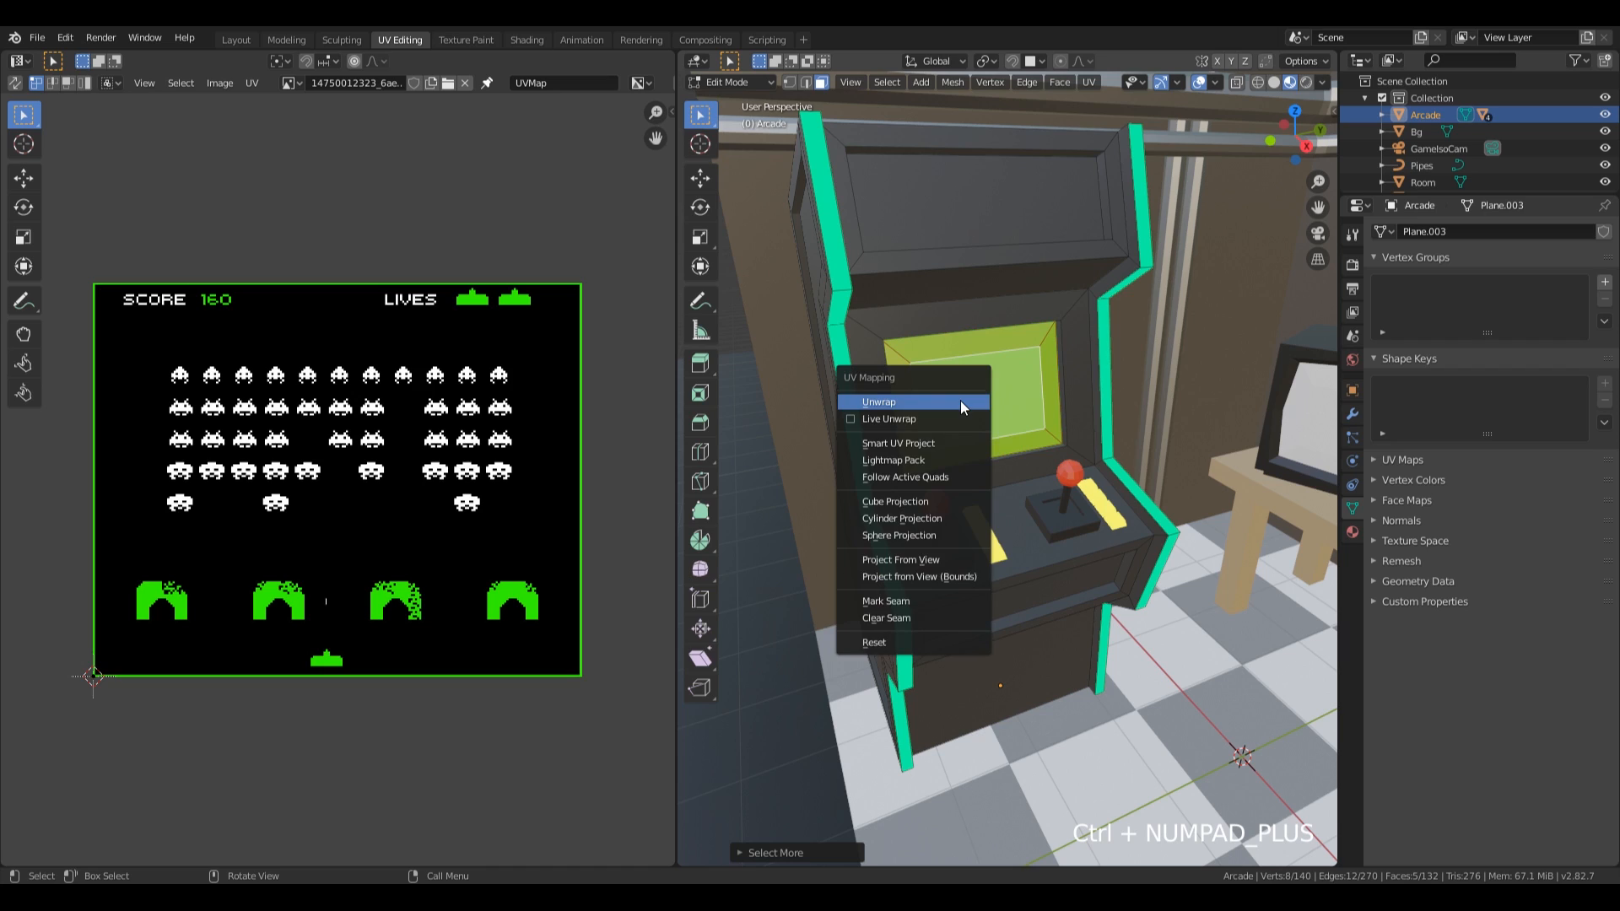
{"action": "left_click", "coordinate": [960, 402]}
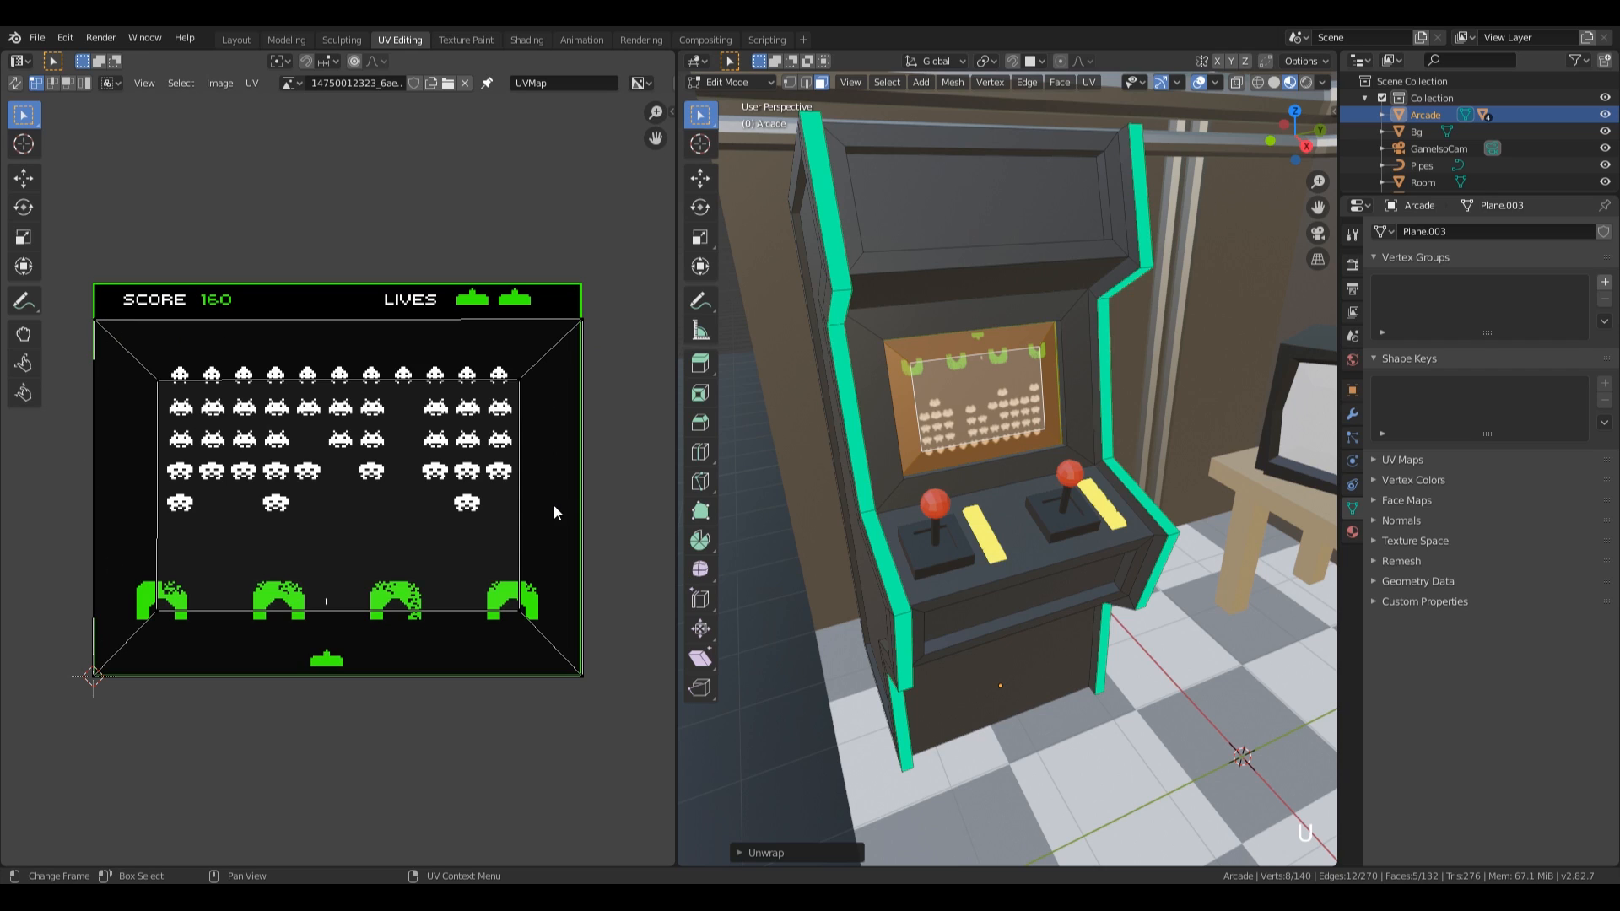
Shift the whole screen UV island upward along Y over the game image and rotate it 180 degrees.
{"action": "left_click_drag", "start_coordinate": [69, 266], "coordinate": [598, 752]}
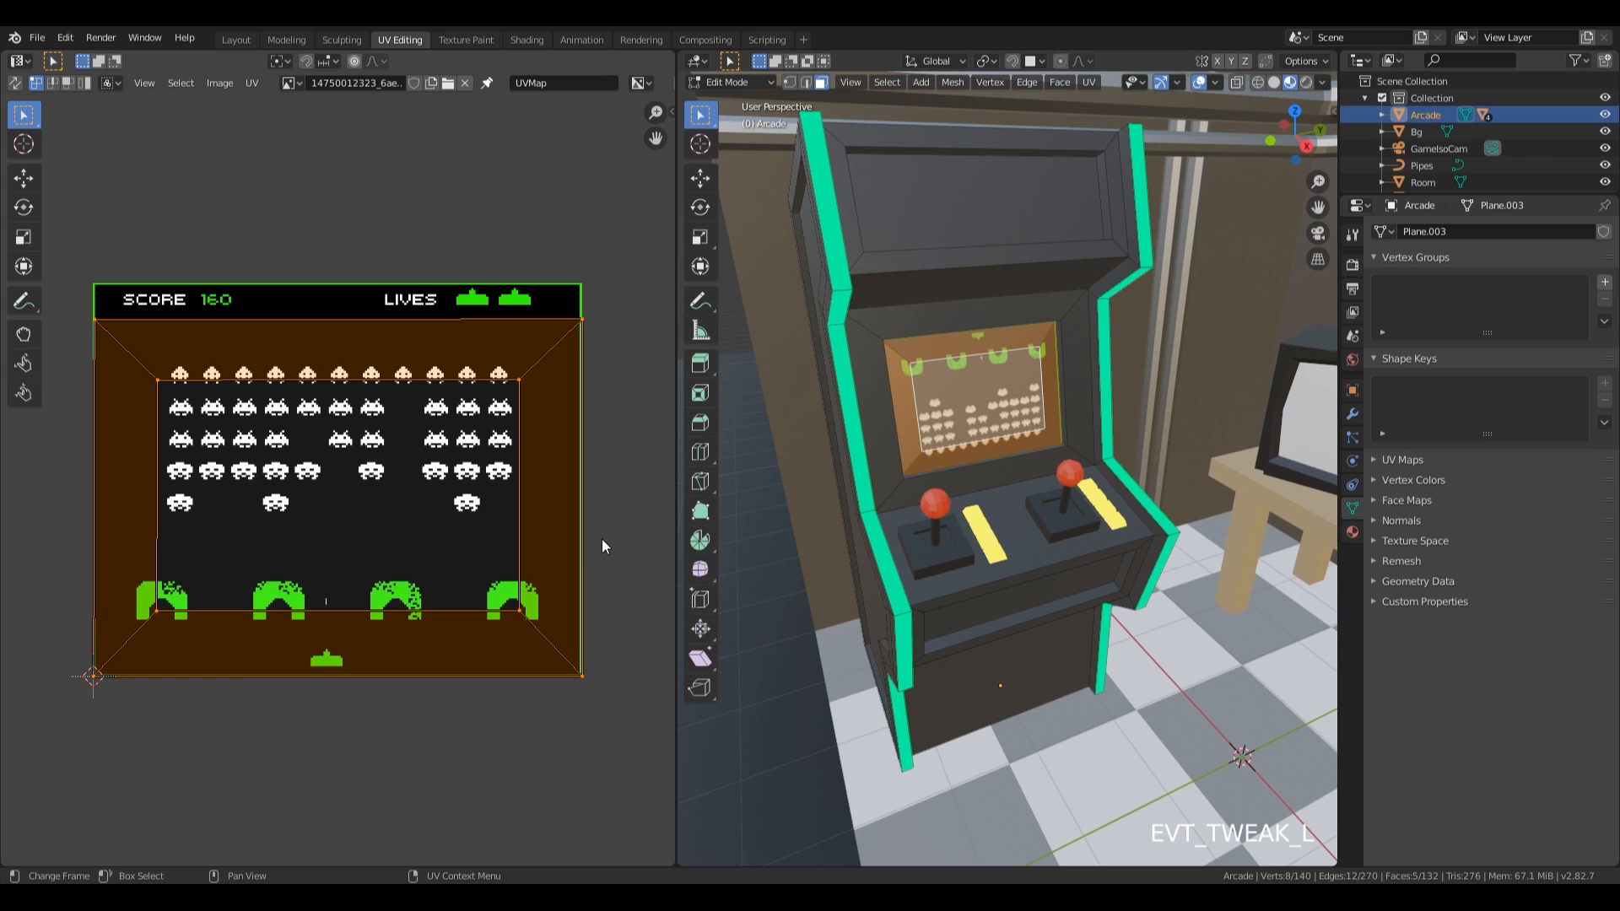
{"action": "key", "text": "g"}
{"action": "key", "text": "y"}
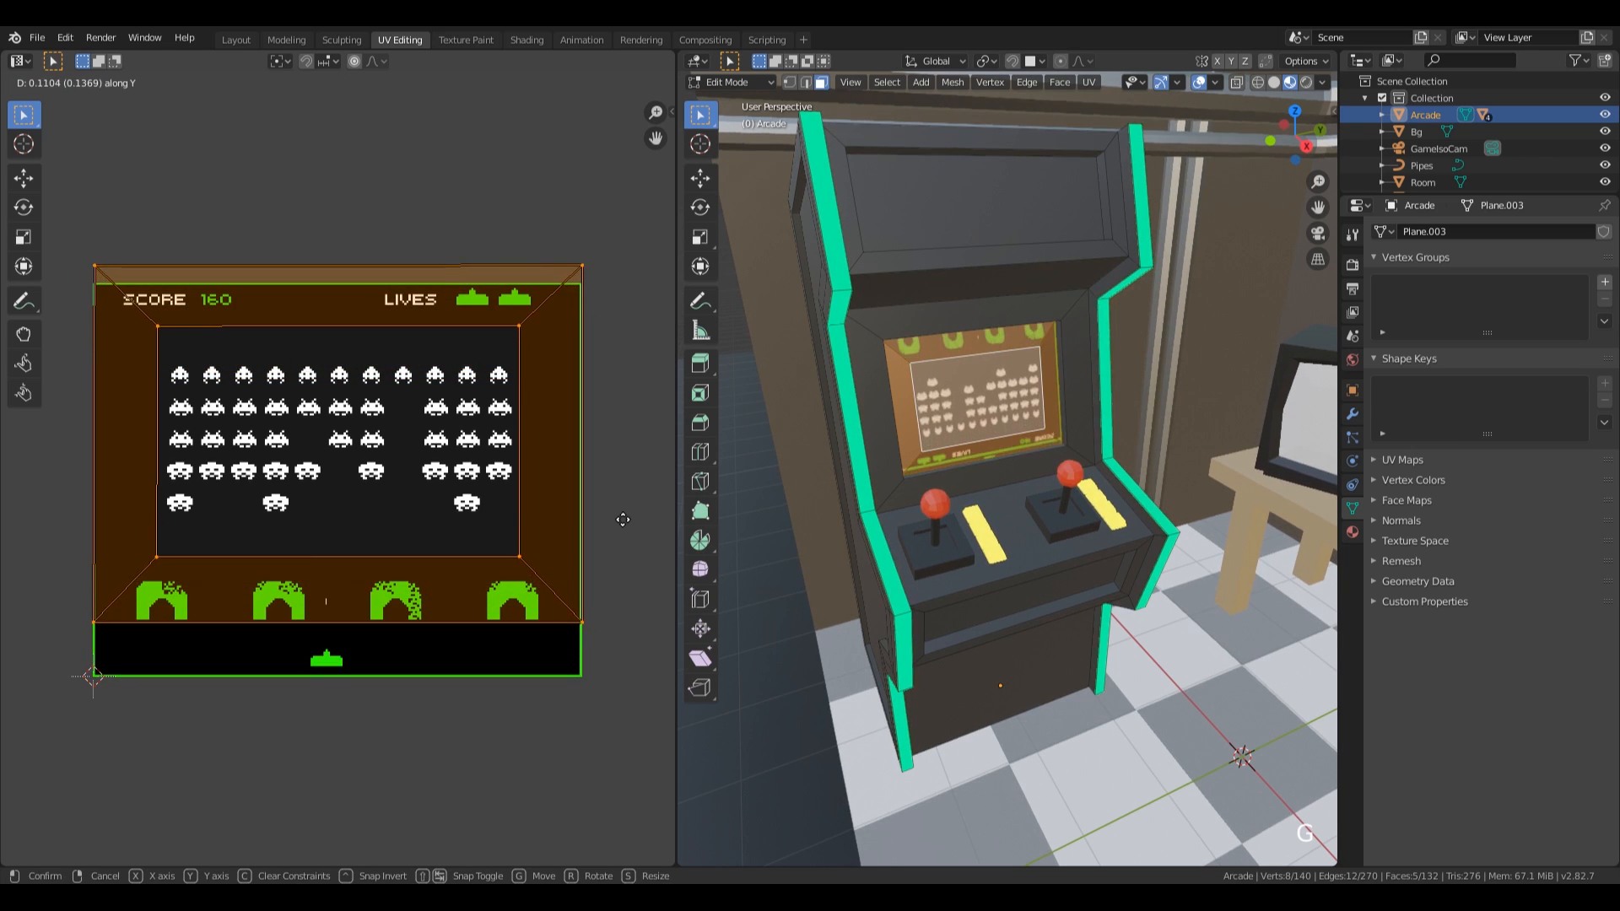
{"action": "left_click", "coordinate": [620, 553]}
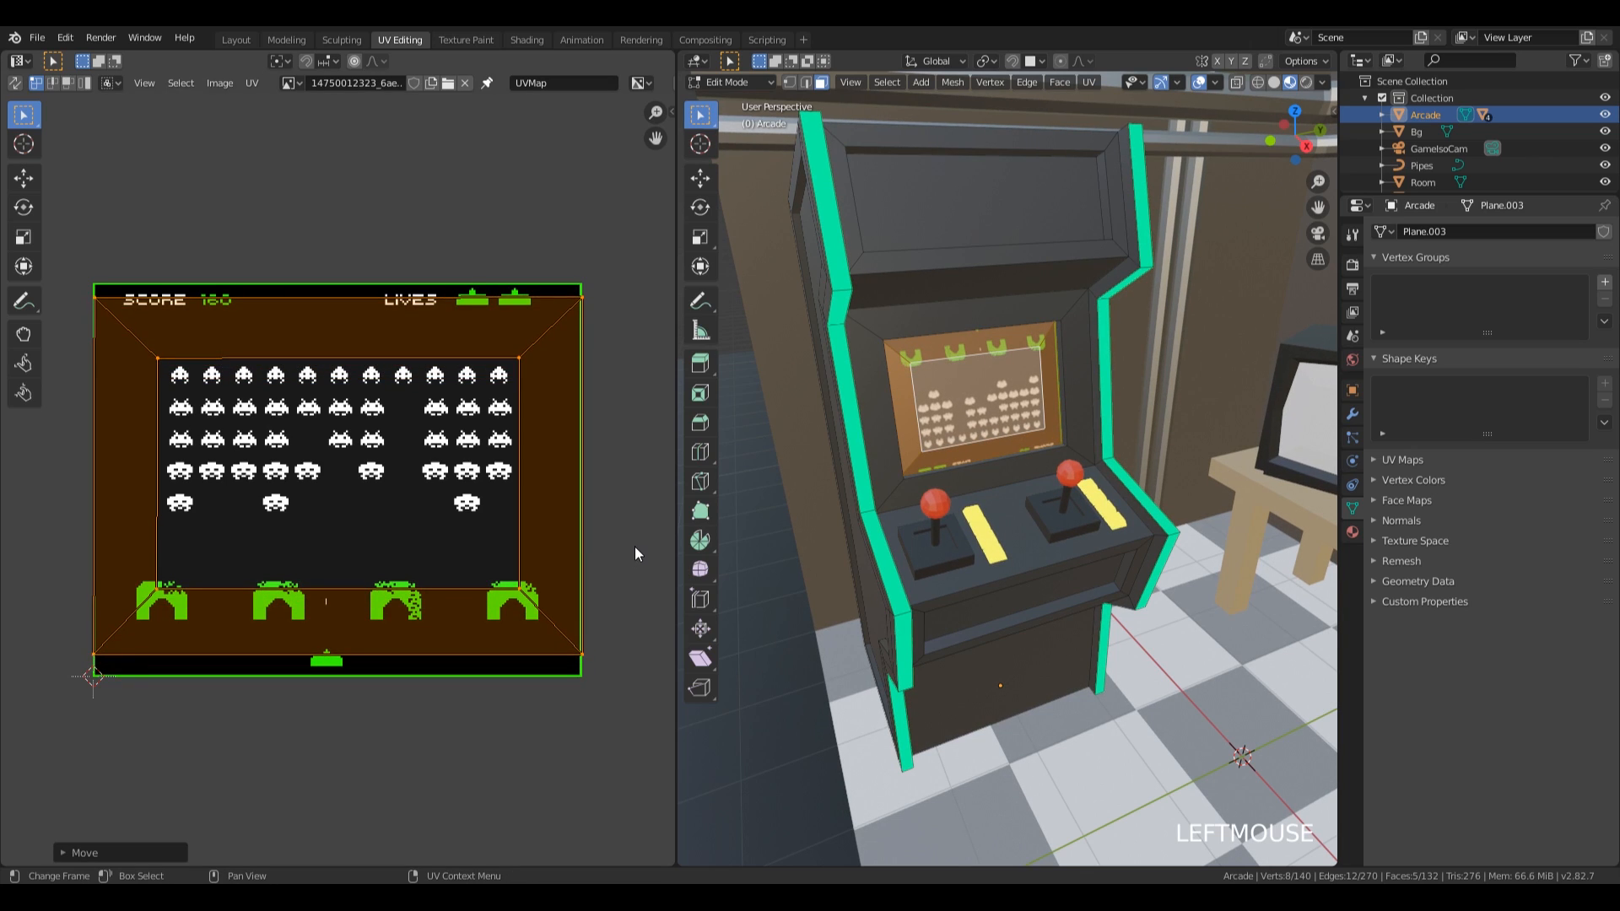
{"action": "type", "text": "r"}
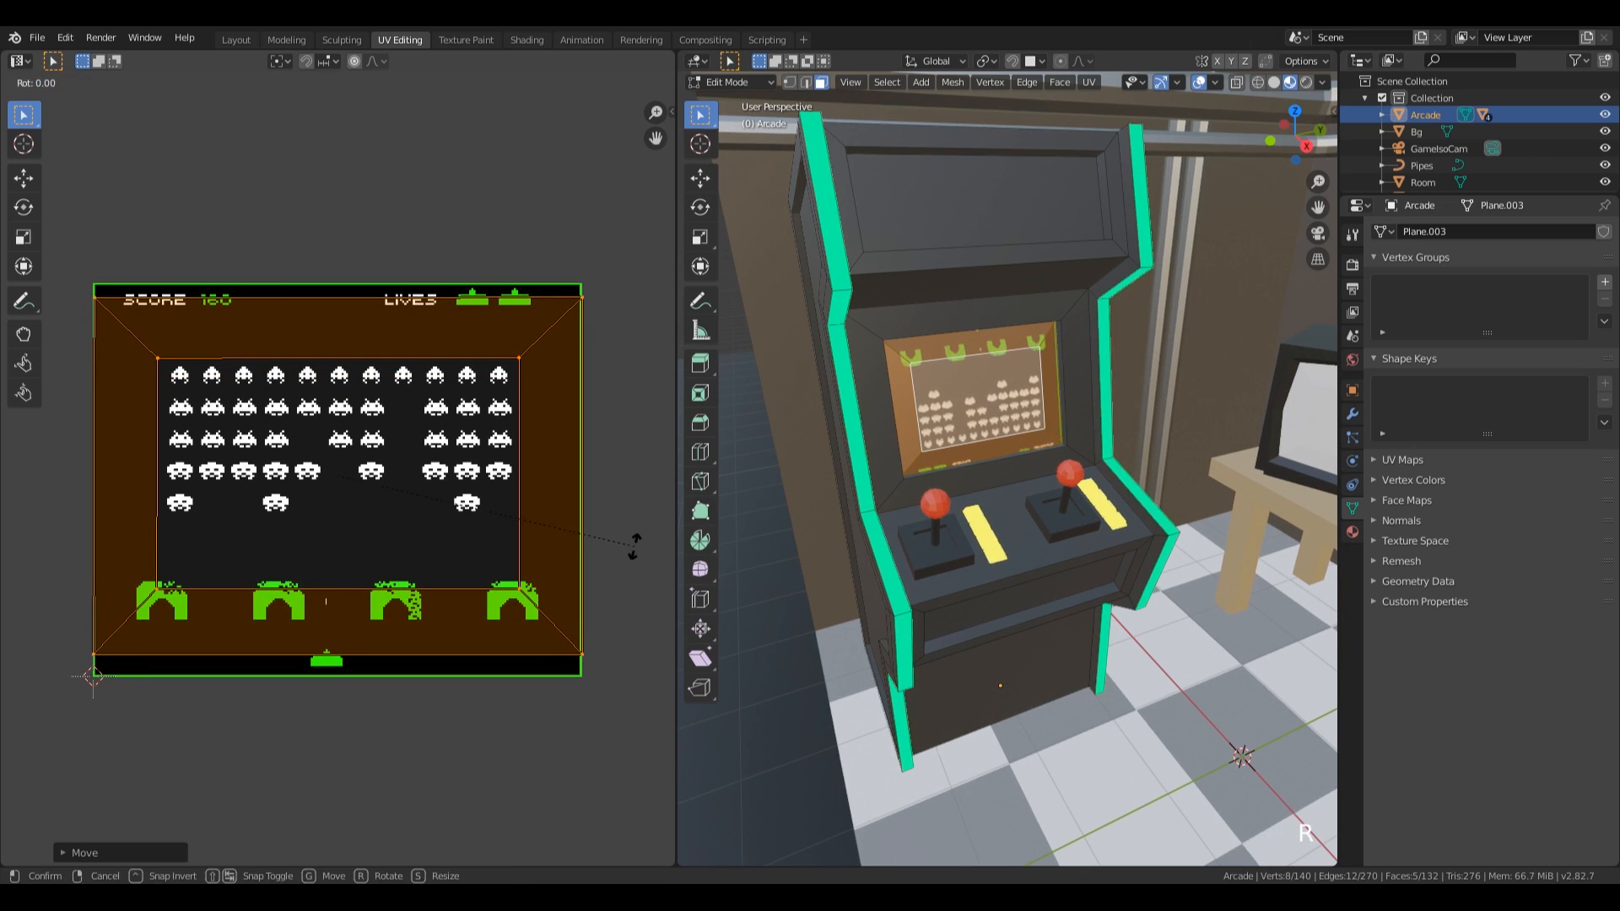
{"action": "type", "text": "180"}
{"action": "key", "text": "KP_Enter"}
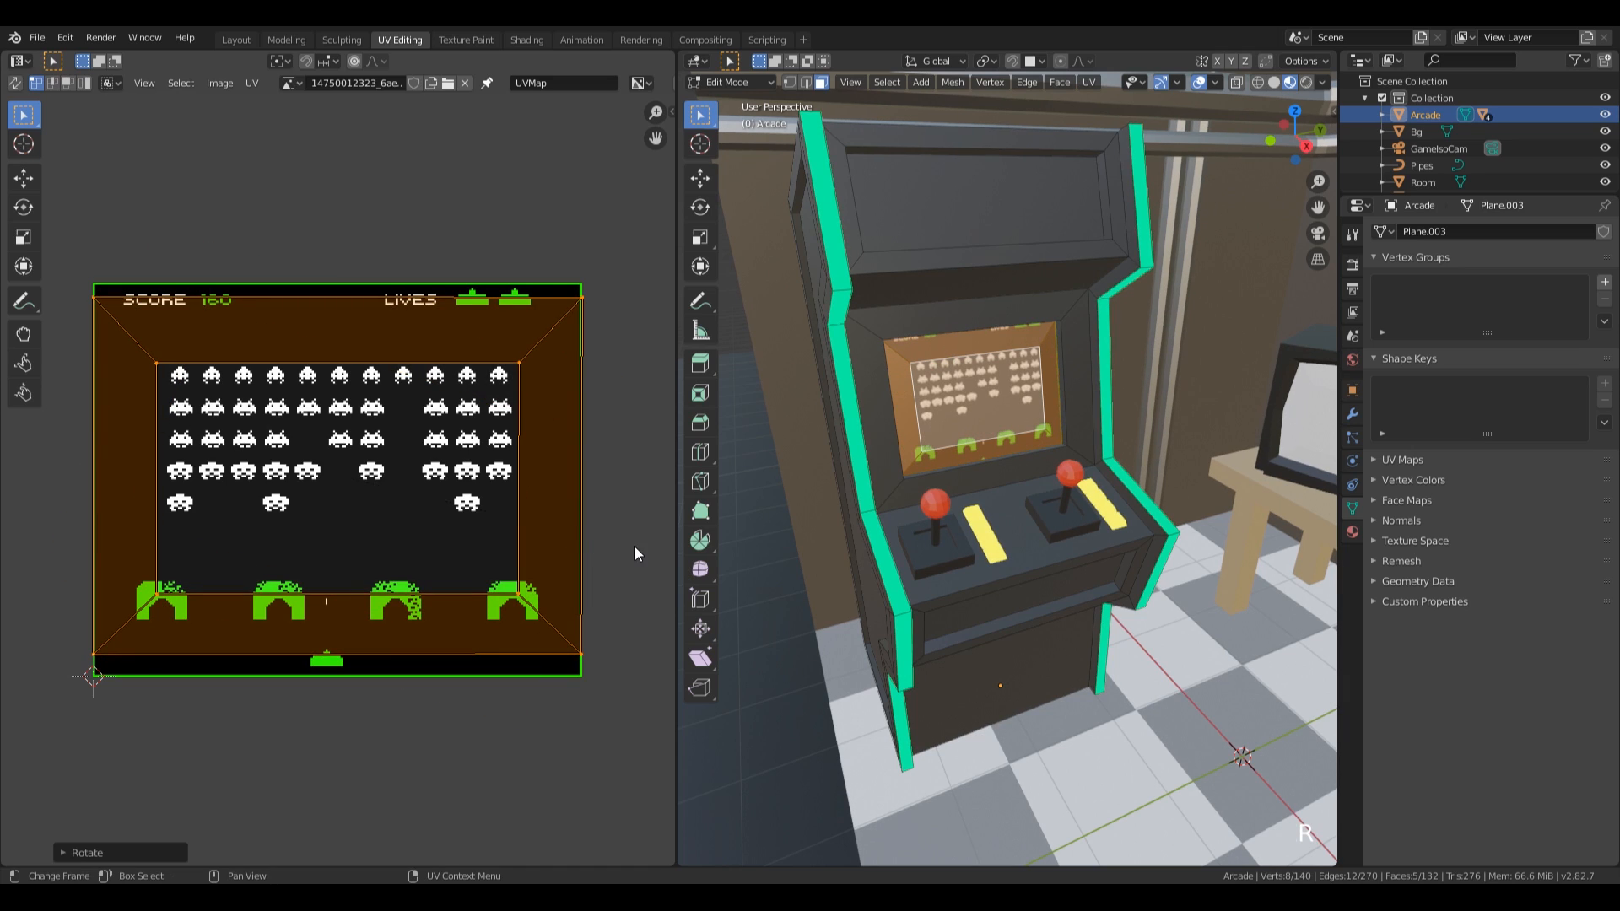
Scale the screen UV island by about 1.08 along Y and nudge it down about 0.01 to match the image height.
{"action": "key", "text": "s"}
{"action": "key", "text": "y"}
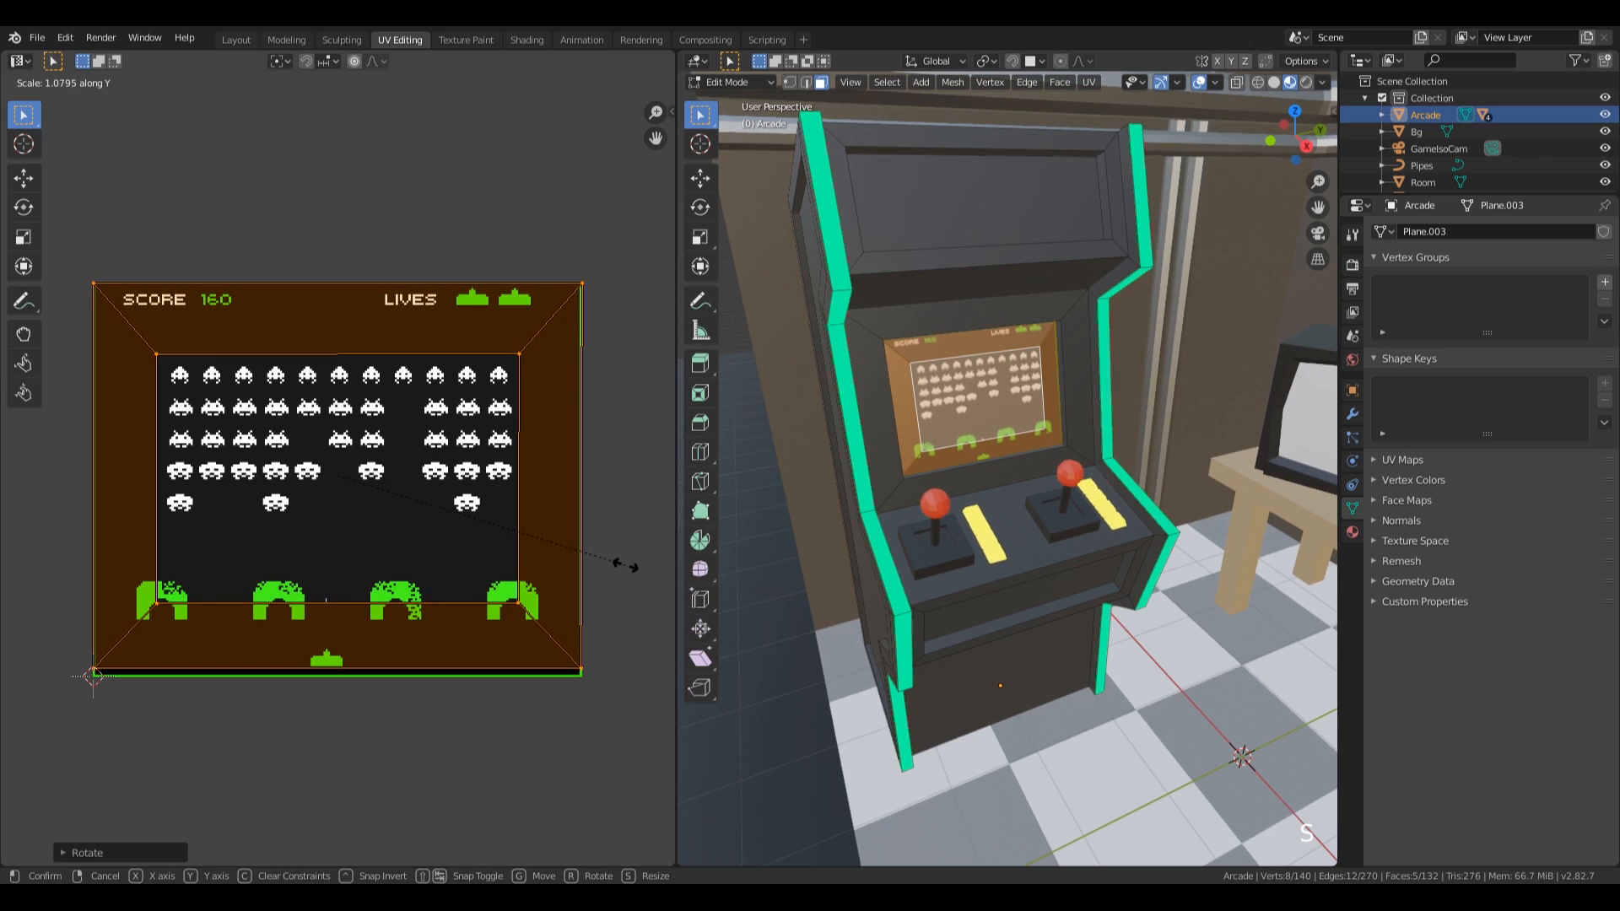
{"action": "left_click", "coordinate": [624, 566]}
{"action": "key", "text": "g"}
{"action": "key", "text": "y"}
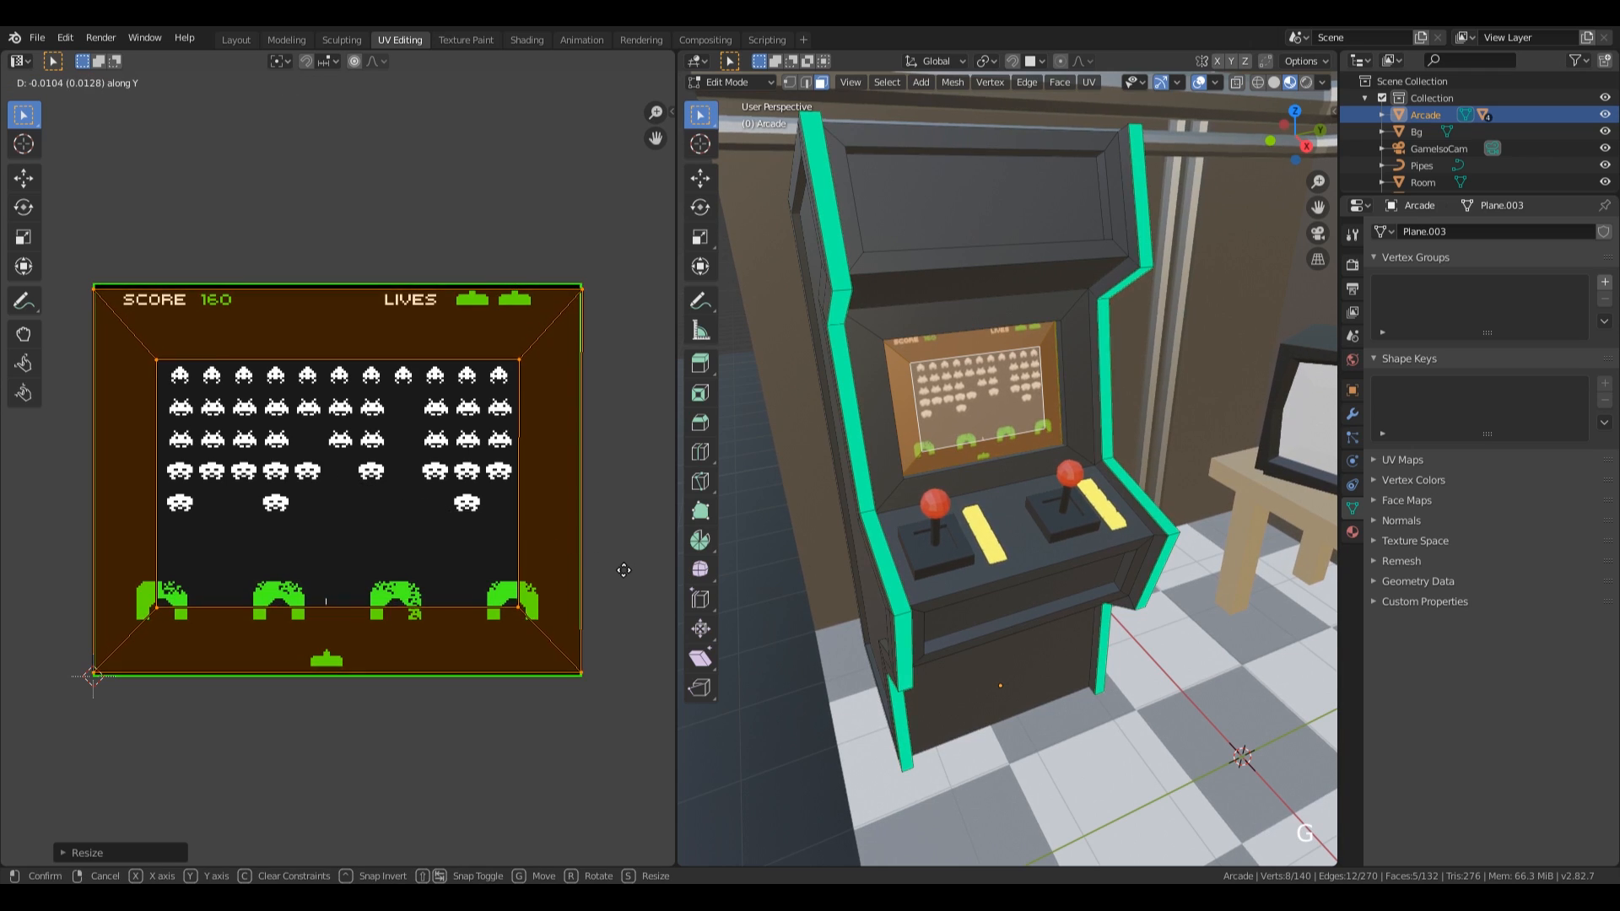
{"action": "left_click", "coordinate": [624, 568]}
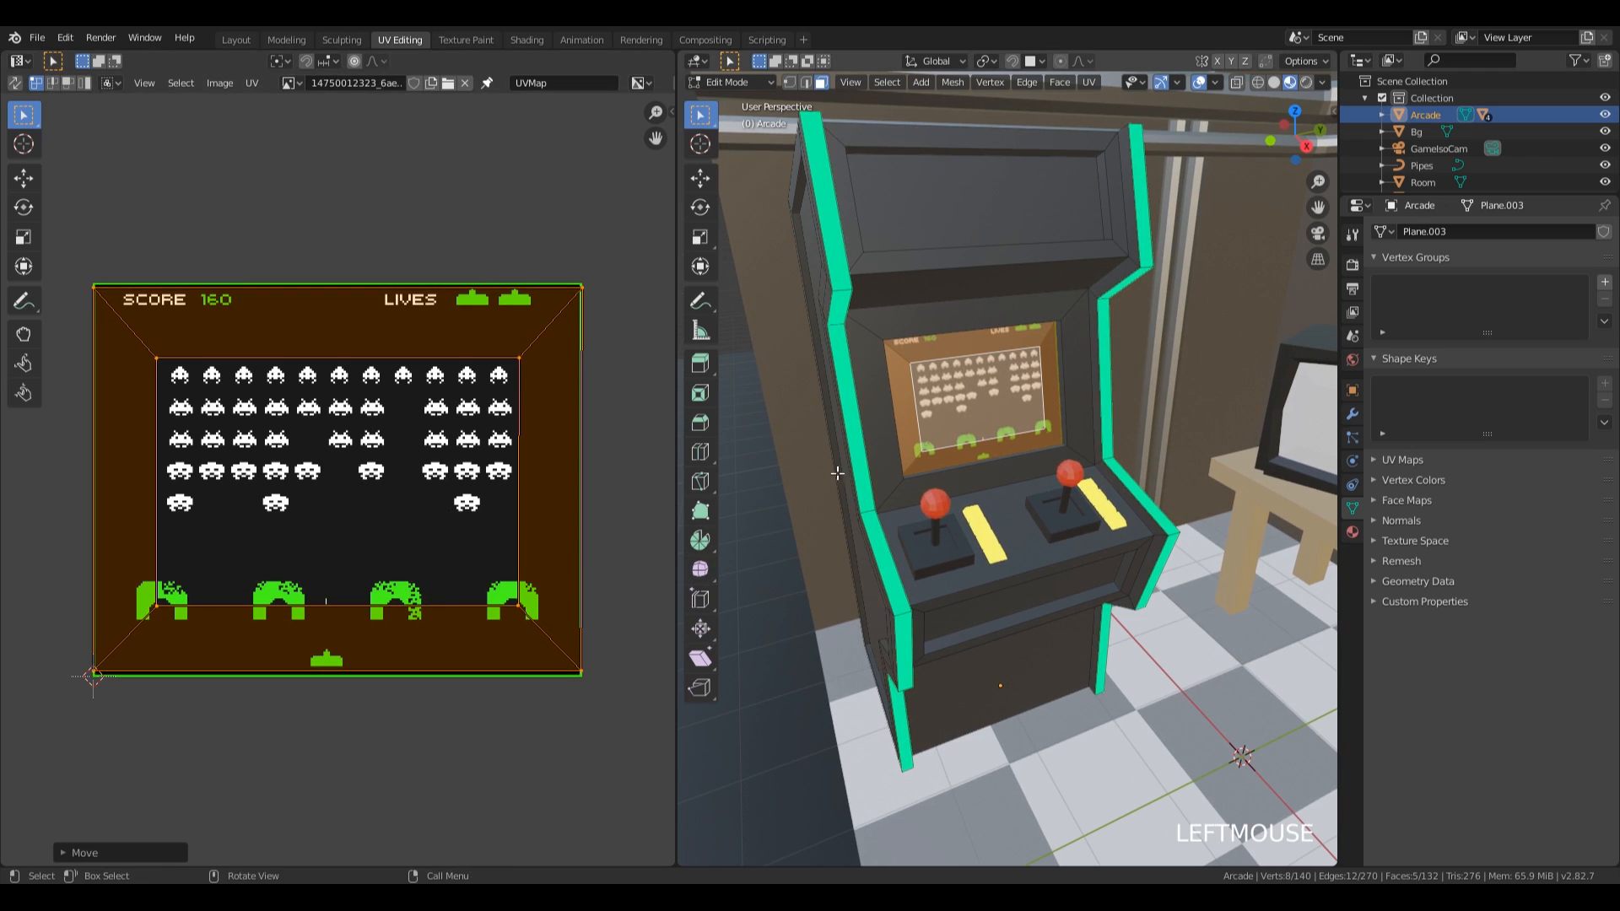
Scale the arcade screen's UV island by about 1.04 along Y and about 1.02 along X to cover the game image.
{"action": "key", "text": "s"}
{"action": "key", "text": "y"}
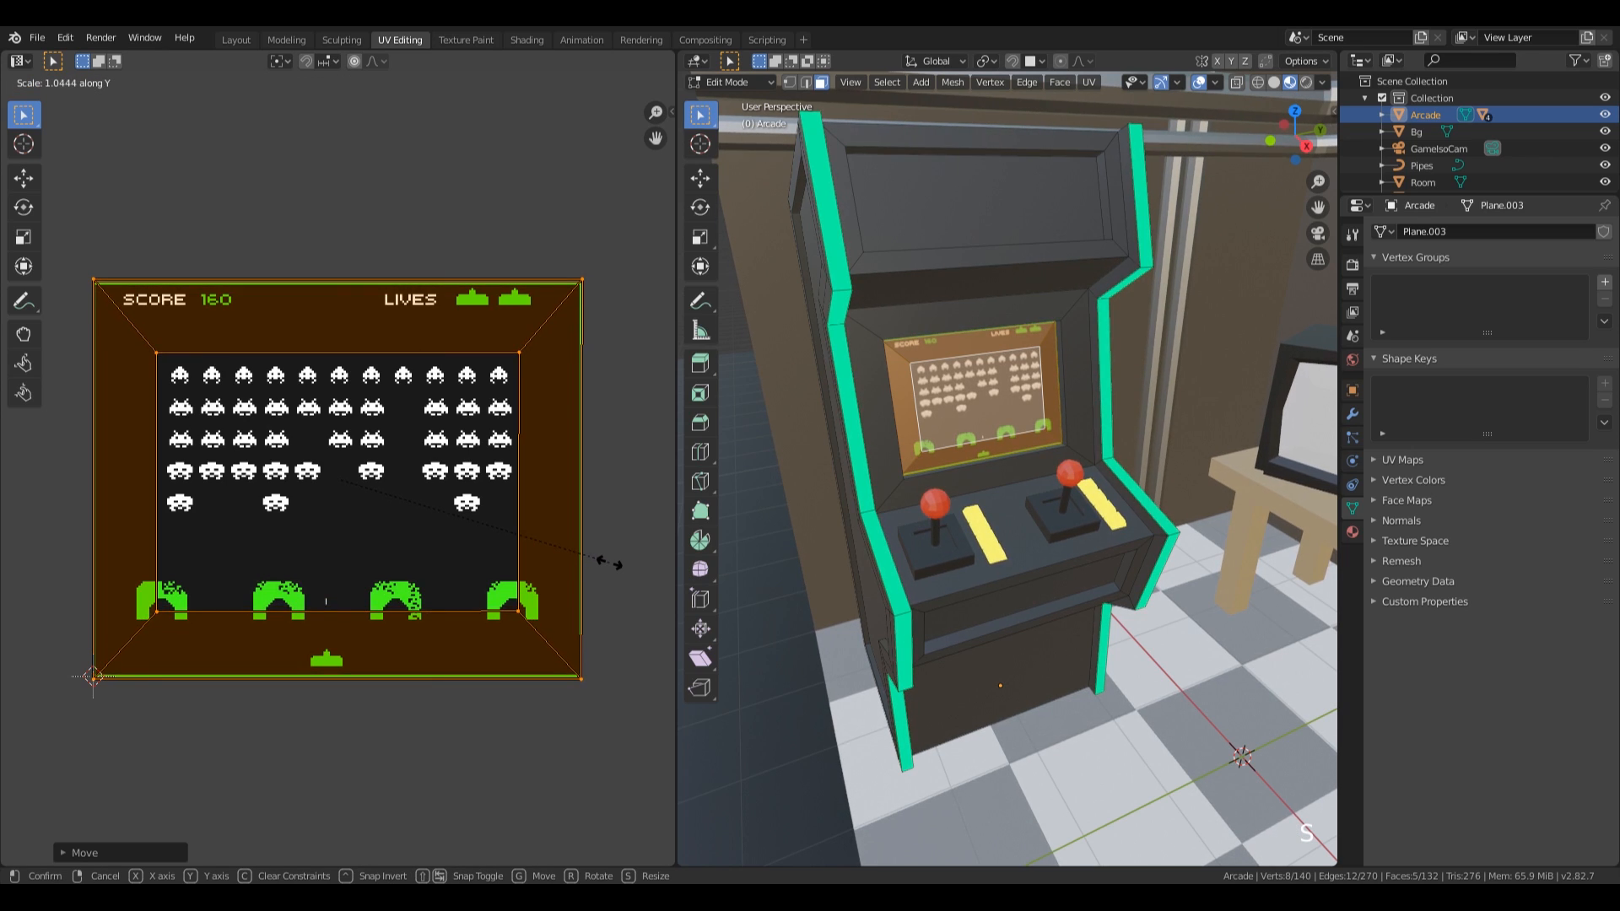
{"action": "left_click", "coordinate": [610, 562]}
{"action": "key", "text": "s"}
{"action": "key", "text": "x"}
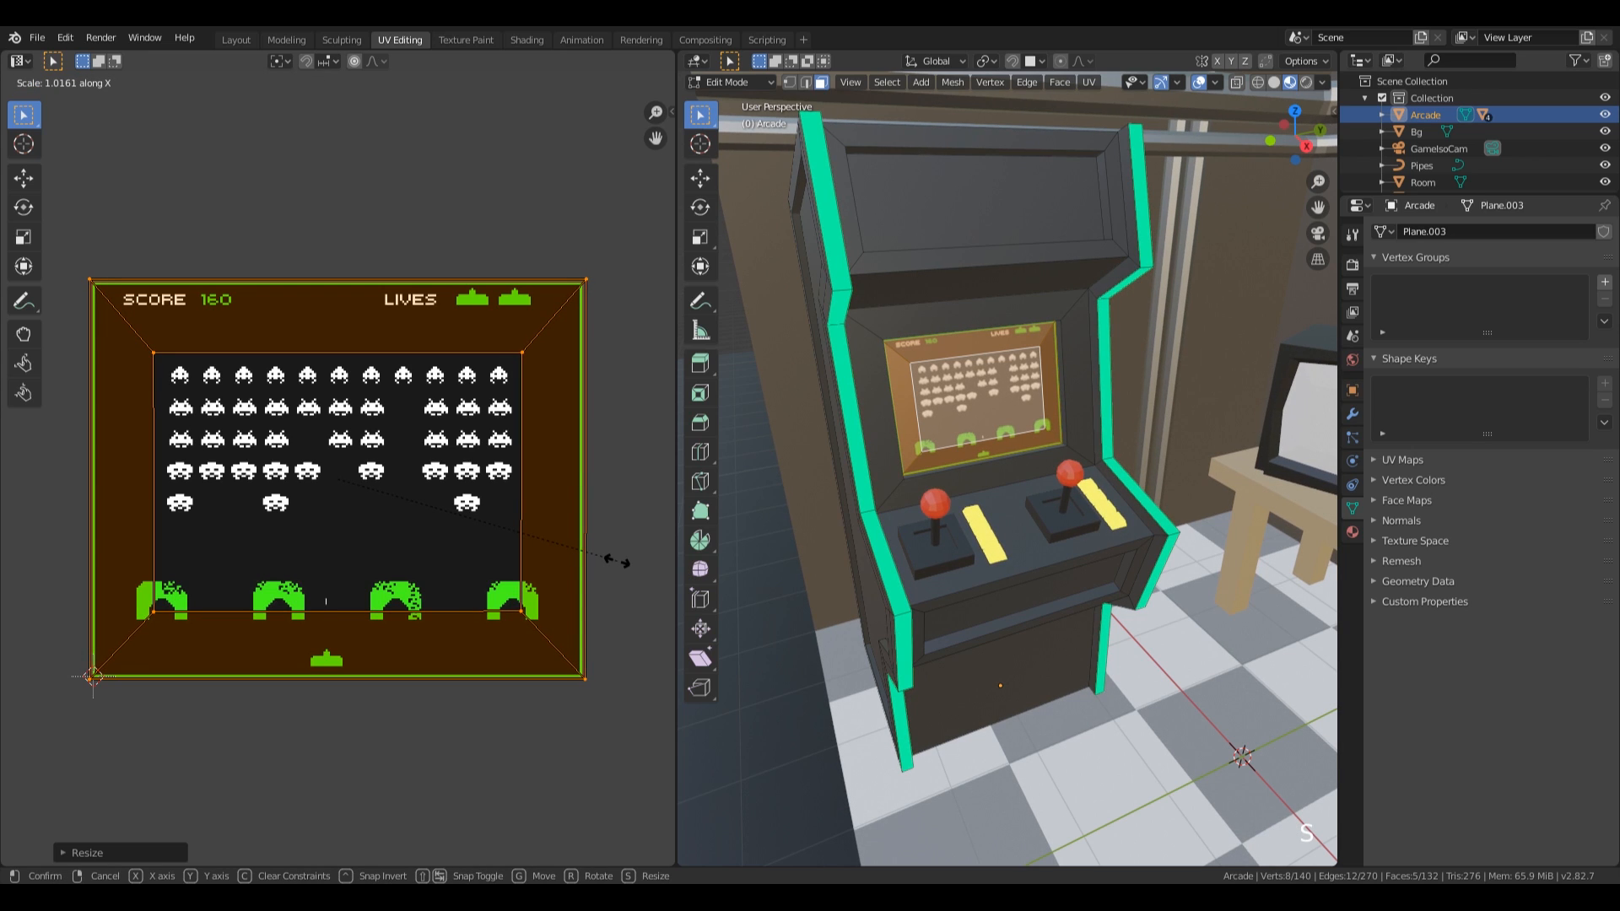
{"action": "left_click", "coordinate": [611, 561]}
{"action": "mouse_move", "coordinate": [1033, 395]}
{"action": "middle_mouse_down"}
{"action": "mouse_move", "coordinate": [965, 361]}
{"action": "mouse_move", "coordinate": [1031, 397]}
{"action": "middle_mouse_up"}
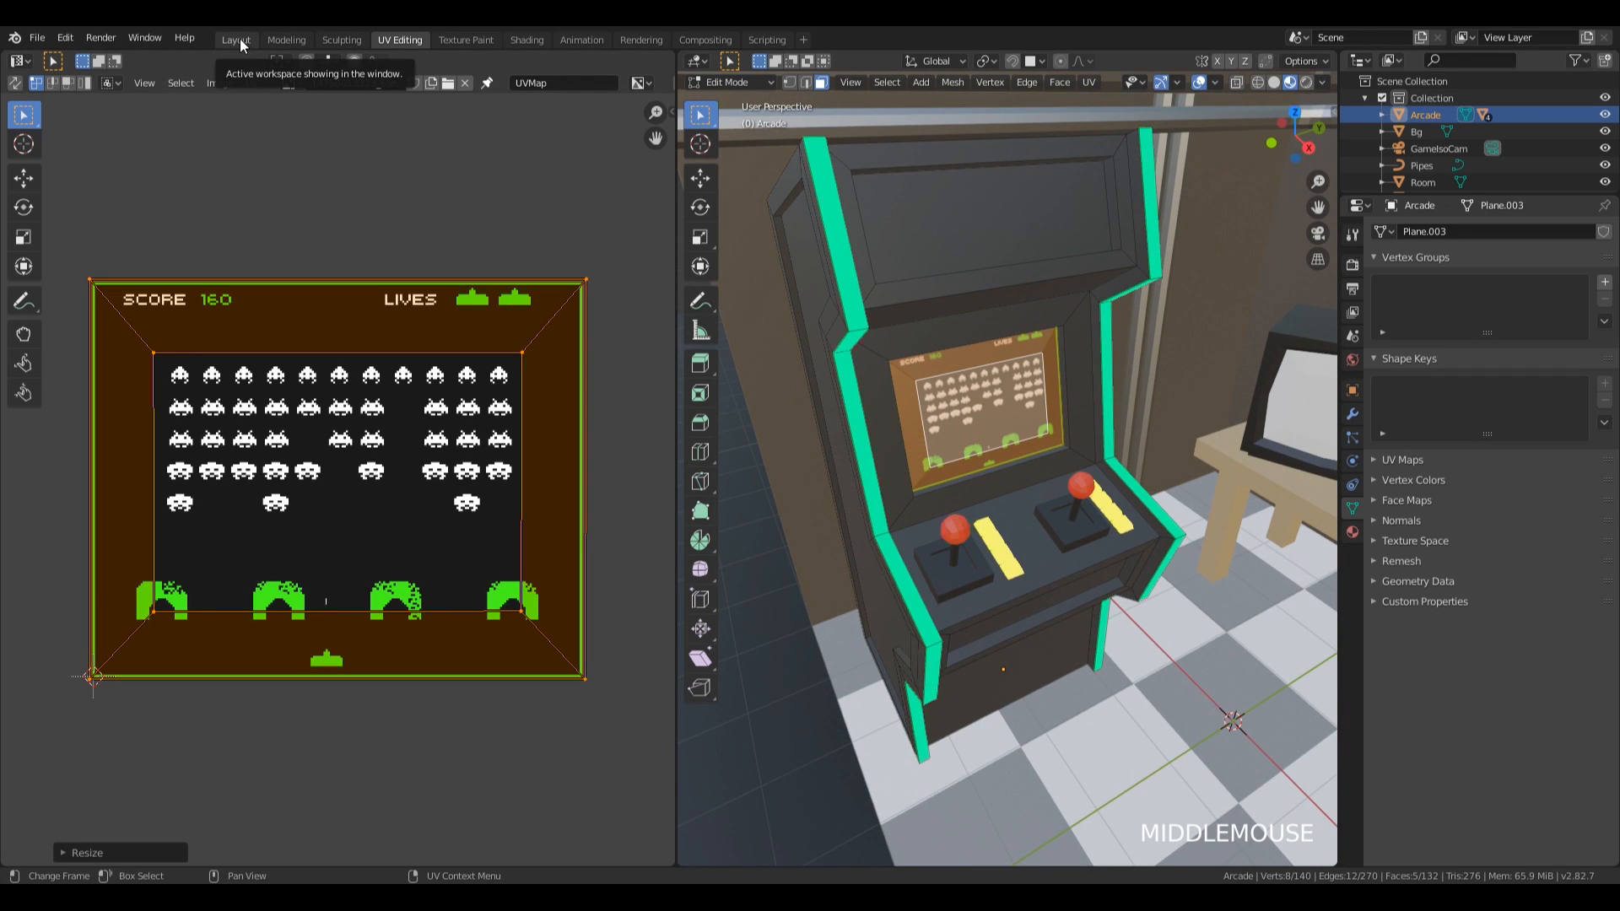
Switch to the Shading workspace and replace the Arcade screen material's Principled BSDF with an Emission shader node.
{"action": "left_click", "coordinate": [525, 40]}
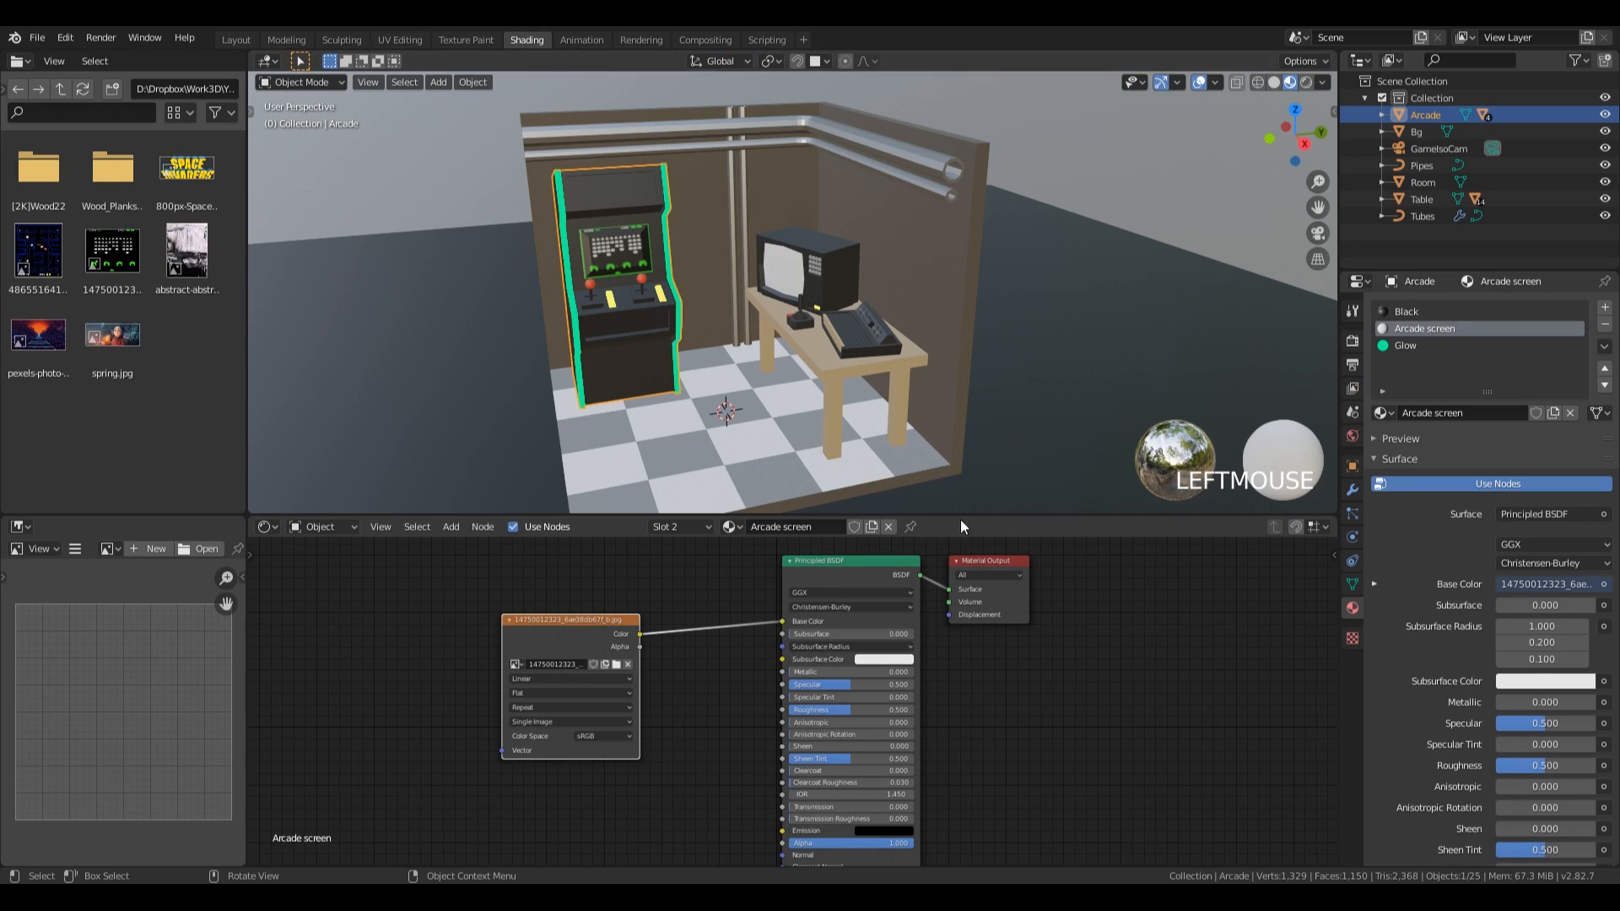
{"action": "left_click", "coordinate": [853, 560]}
{"action": "key", "text": "x"}
{"action": "key", "text": "shift+a"}
{"action": "mouse_move", "coordinate": [837, 594]}
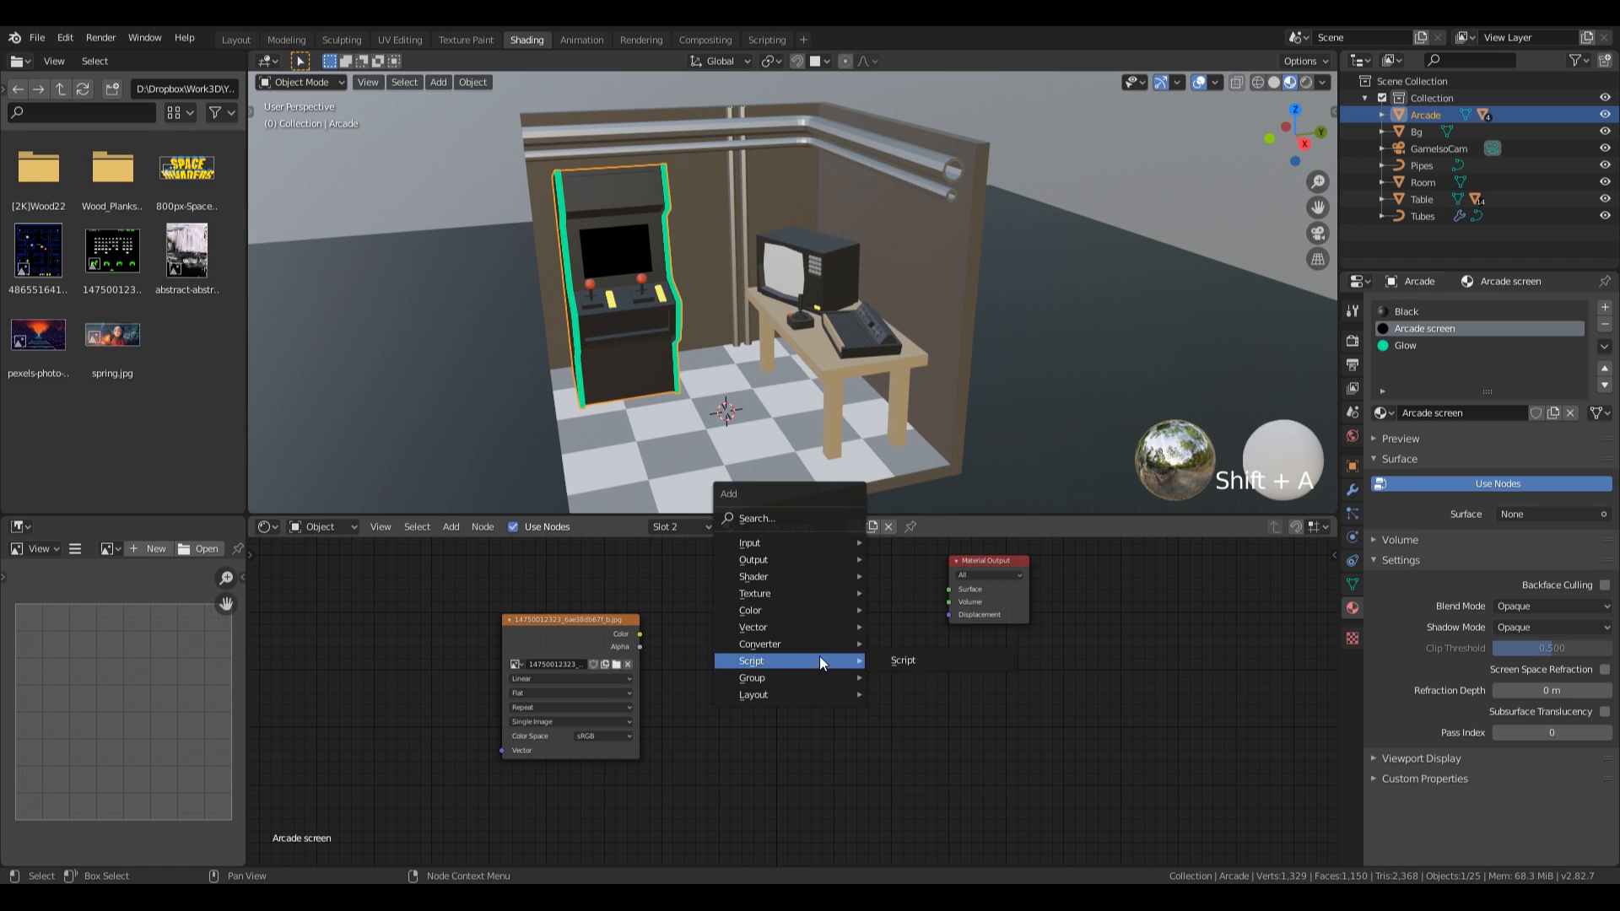
{"action": "mouse_move", "coordinate": [817, 550]}
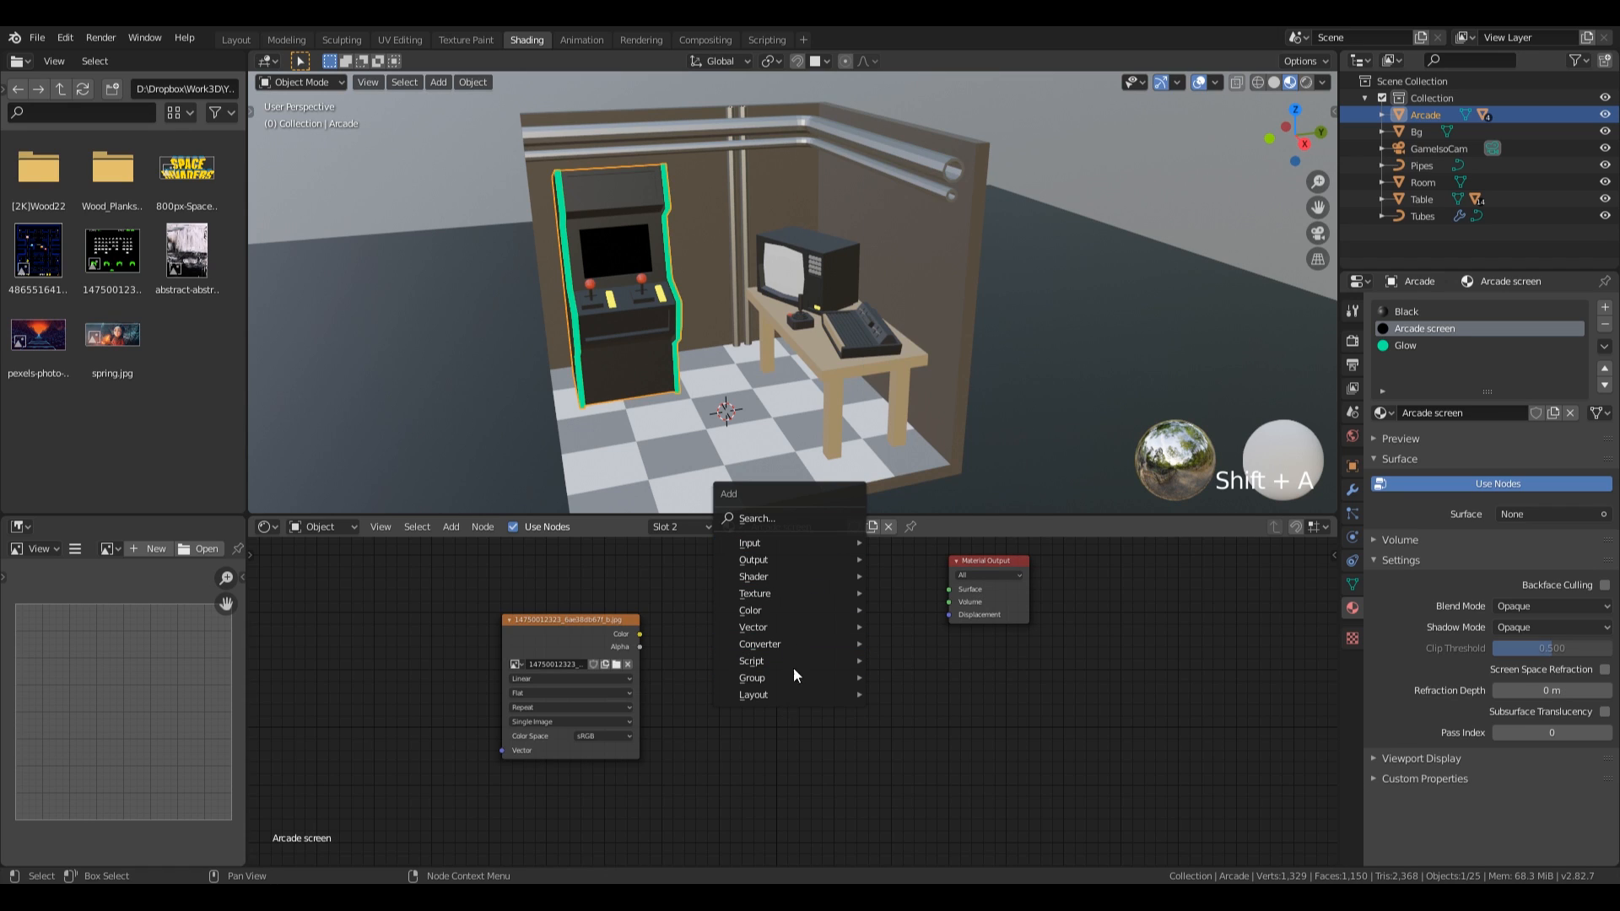
{"action": "key", "text": "Escape"}
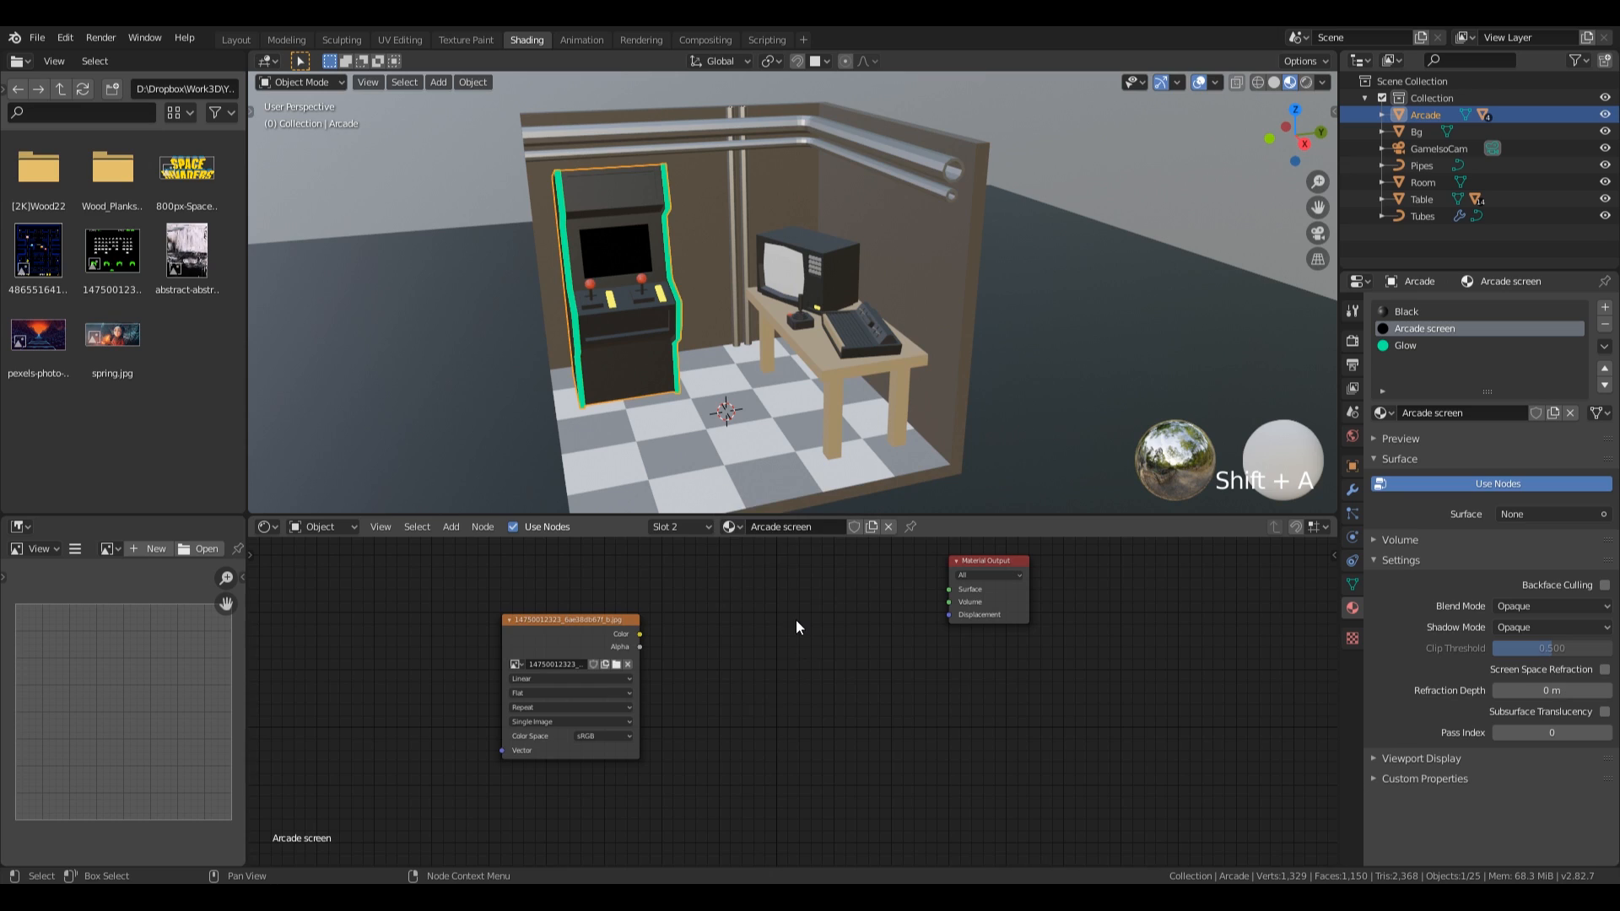
{"action": "key", "text": "shift+a"}
{"action": "mouse_move", "coordinate": [783, 666]}
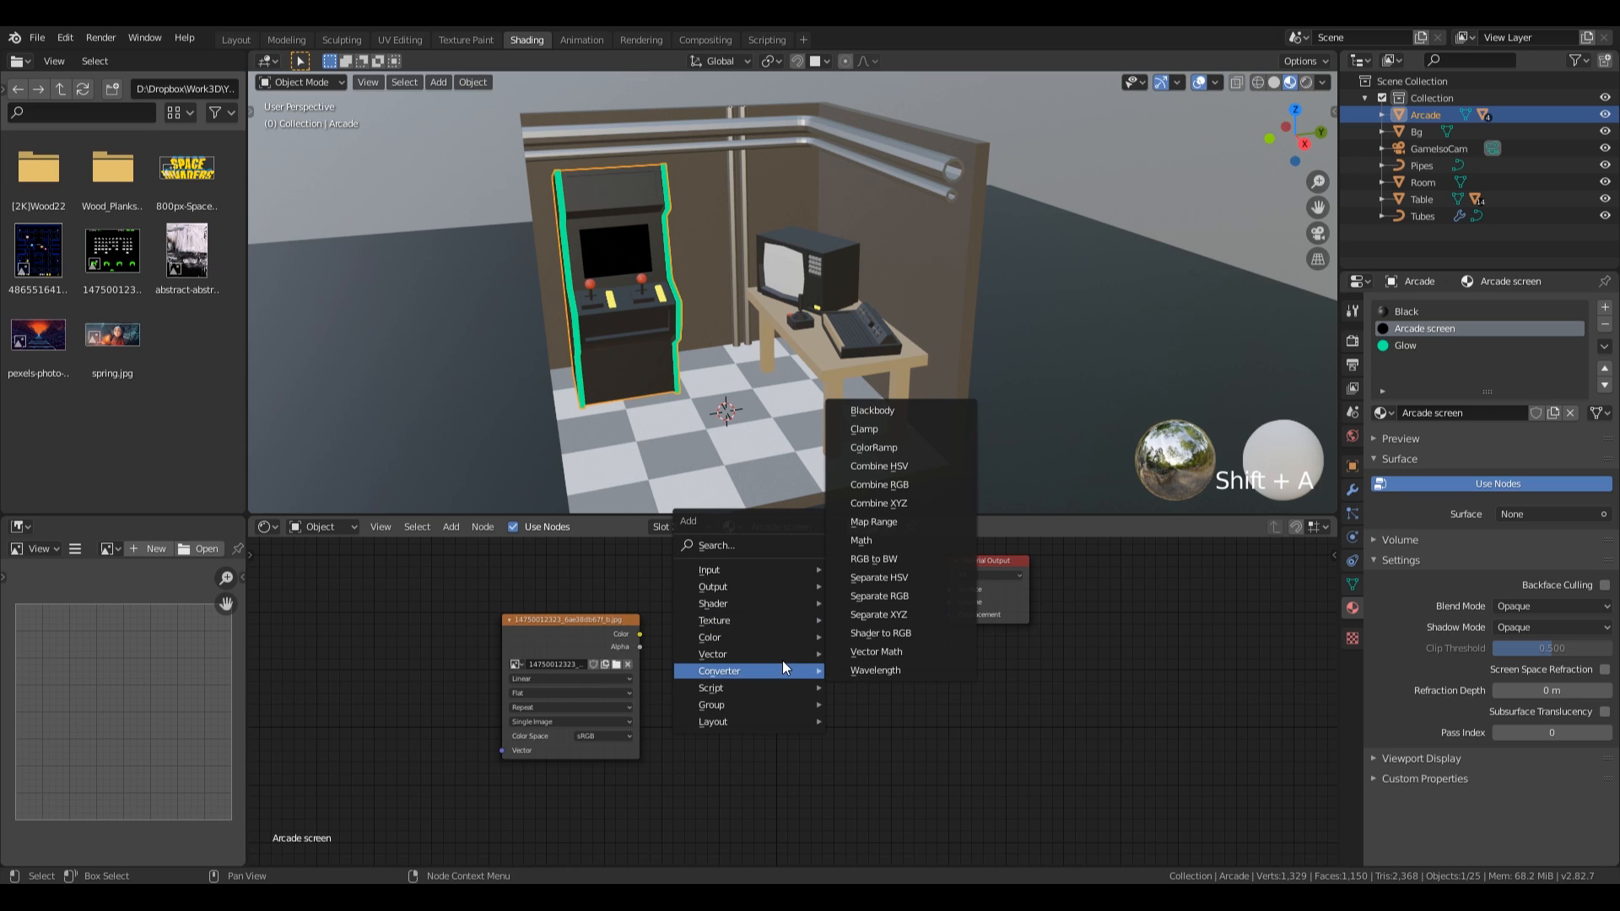
{"action": "mouse_move", "coordinate": [781, 604]}
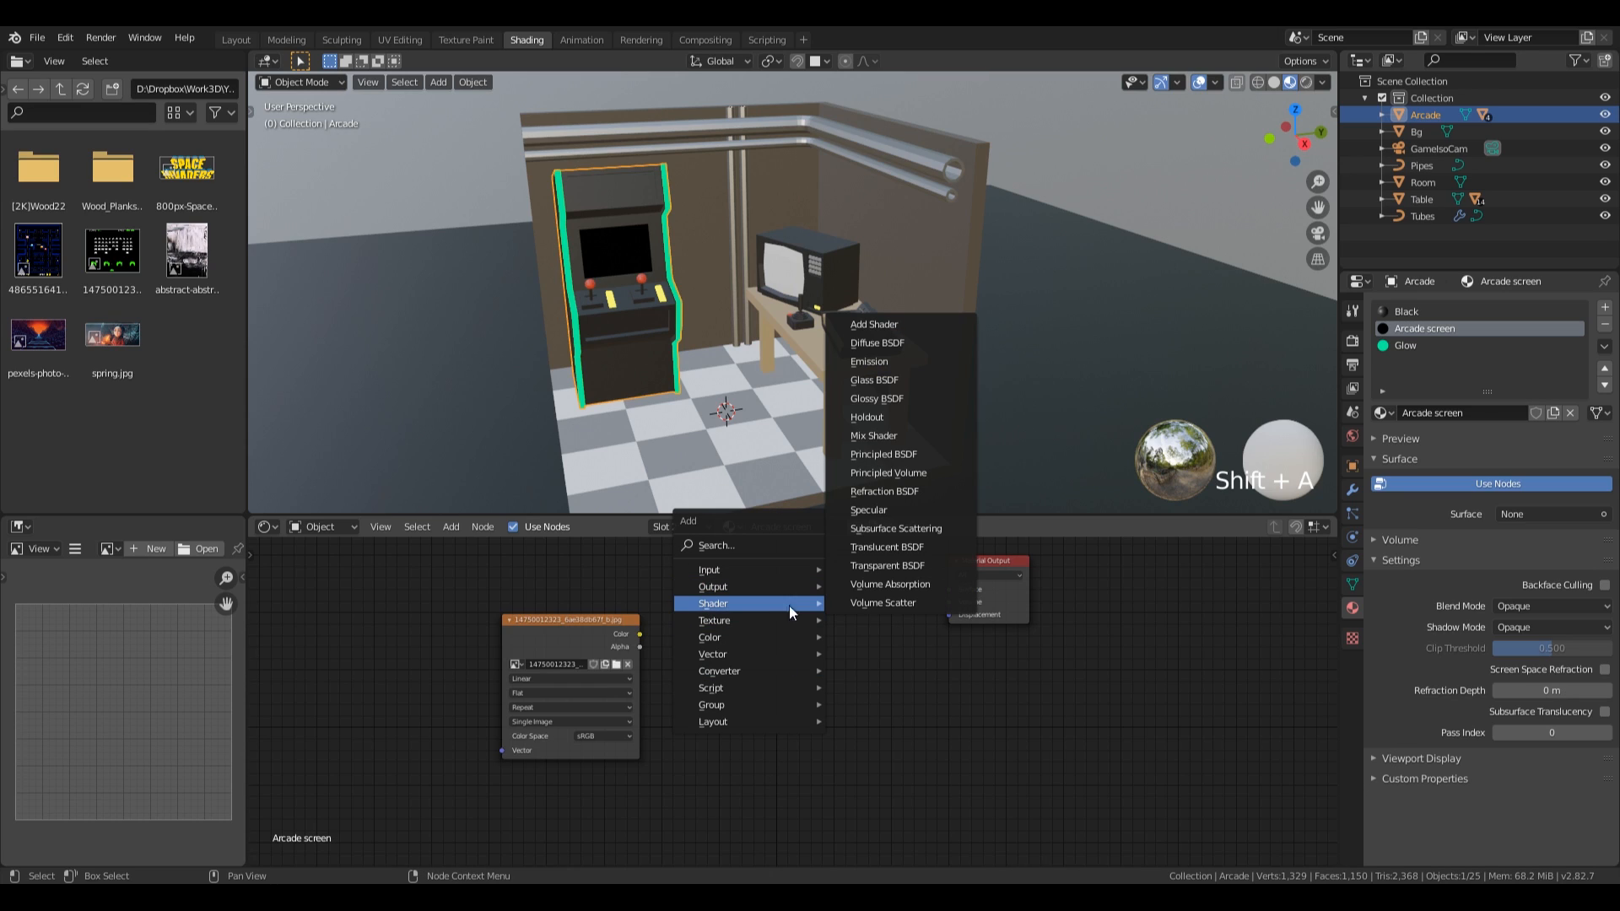
{"action": "left_click", "coordinate": [873, 361]}
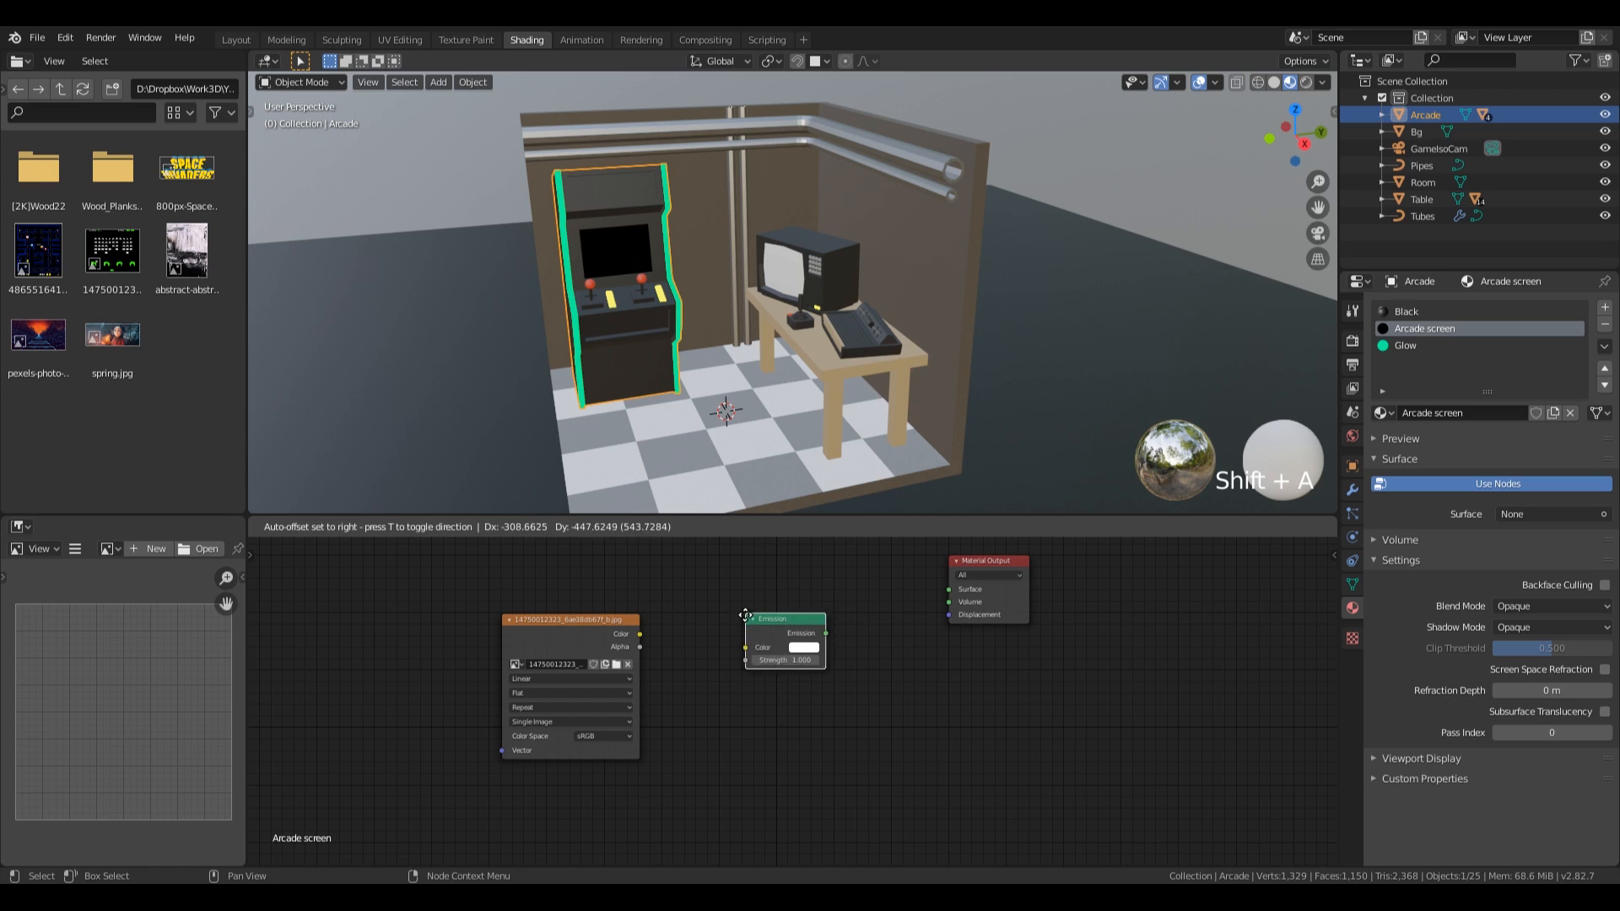
{"action": "left_click", "coordinate": [611, 624]}
Link the game image's color through the Emission node to the material's Surface output and set the emission strength to 2.
{"action": "left_click_drag", "start_coordinate": [645, 631], "coordinate": [777, 627]}
{"action": "left_click_drag", "start_coordinate": [639, 634], "coordinate": [950, 589]}
{"action": "left_click", "coordinate": [806, 601]}
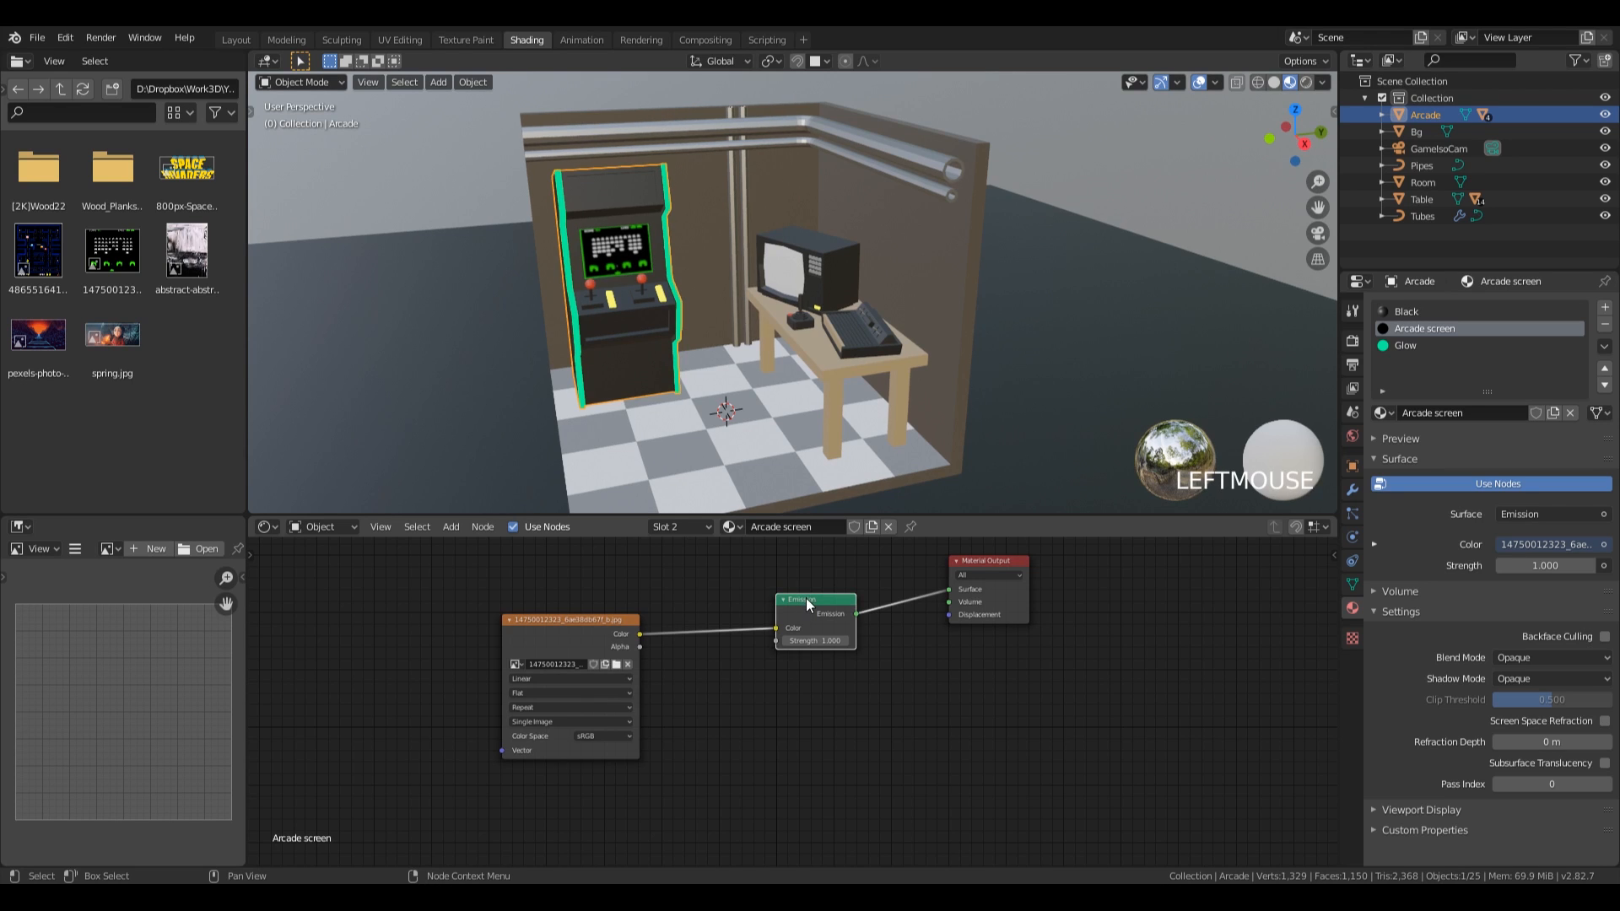
{"action": "left_click", "coordinate": [820, 641]}
{"action": "type", "text": "2"}
{"action": "key", "text": "KP_Enter"}
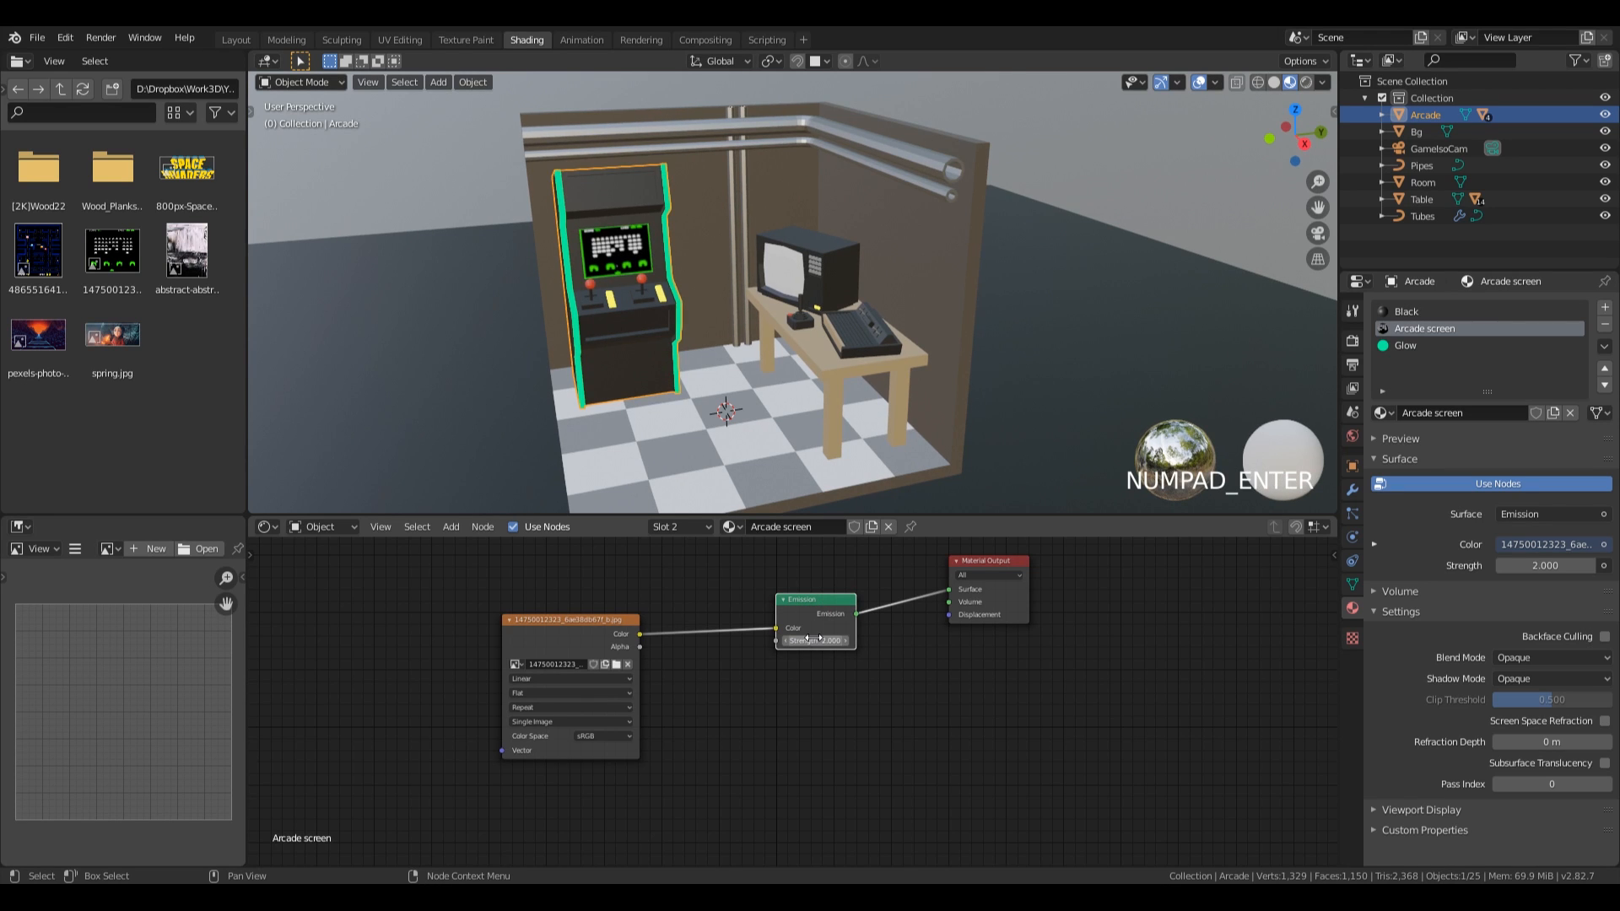
Select the TV screen object and replace its material's Principled BSDF with an Emission shader node.
{"action": "middle_click_drag", "start_coordinate": [836, 230], "coordinate": [796, 230]}
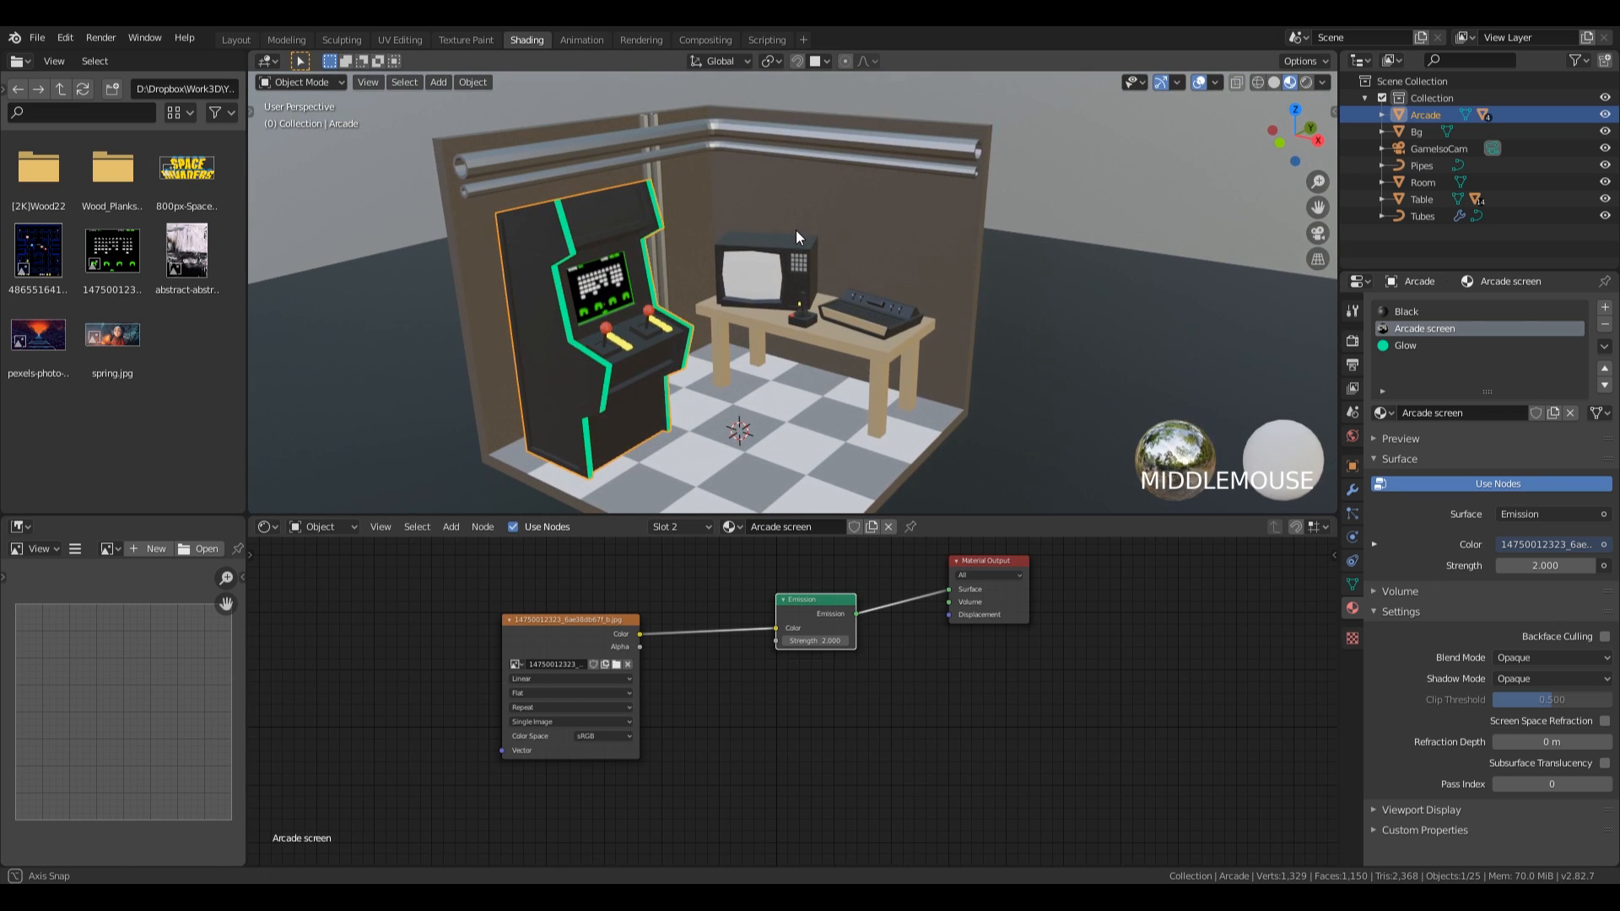
{"action": "left_click", "coordinate": [743, 309]}
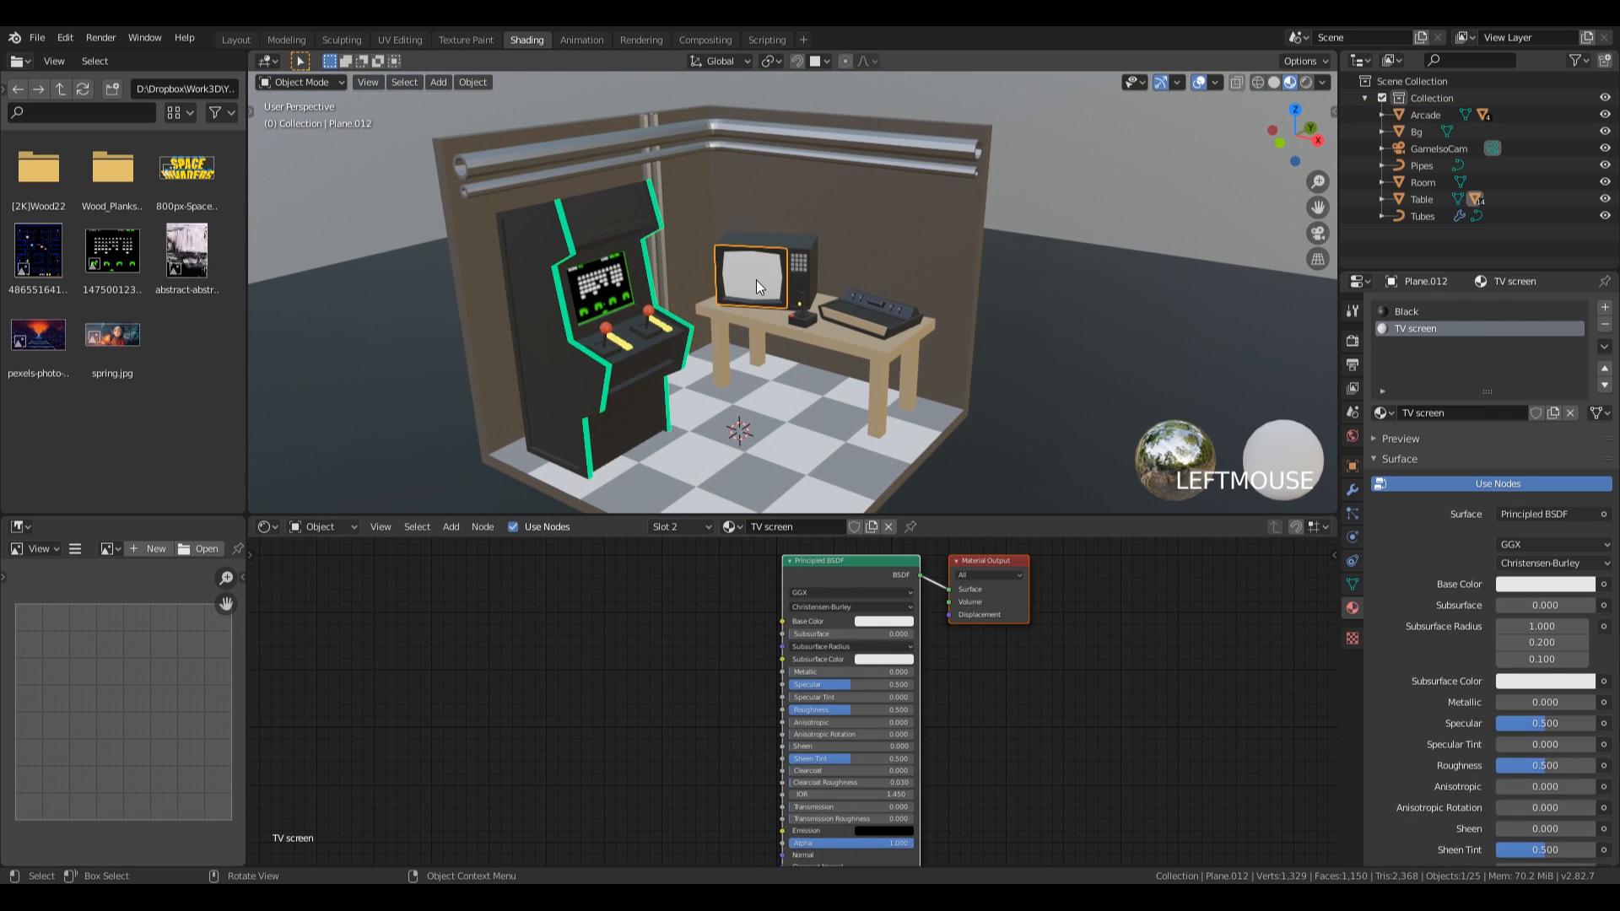
{"action": "left_click", "coordinate": [853, 563]}
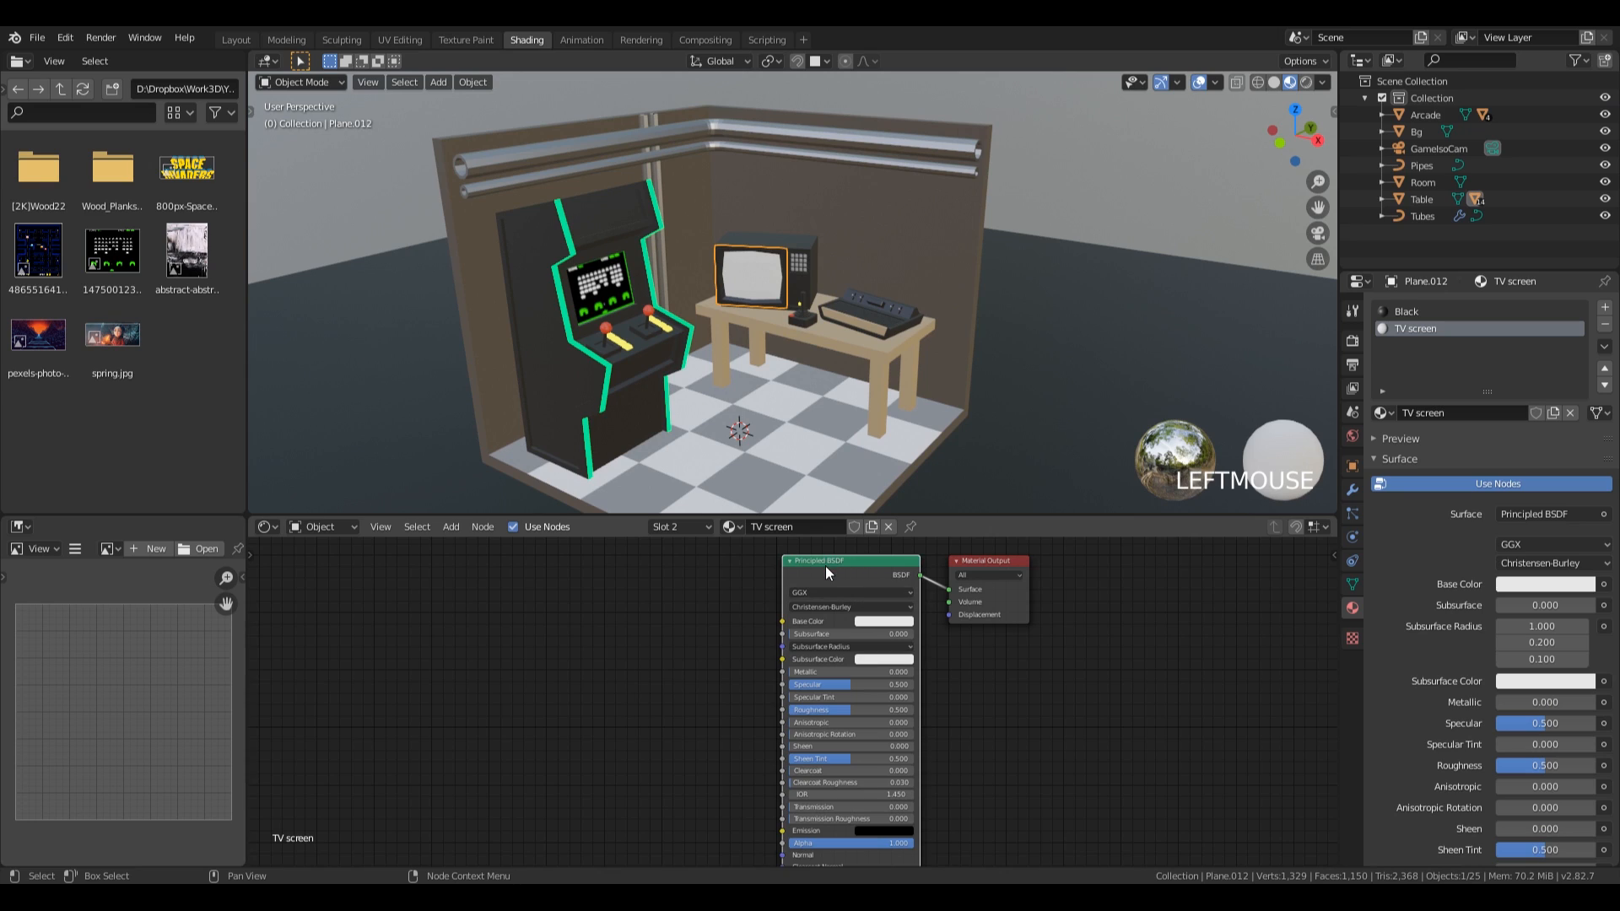
{"action": "key", "text": "x"}
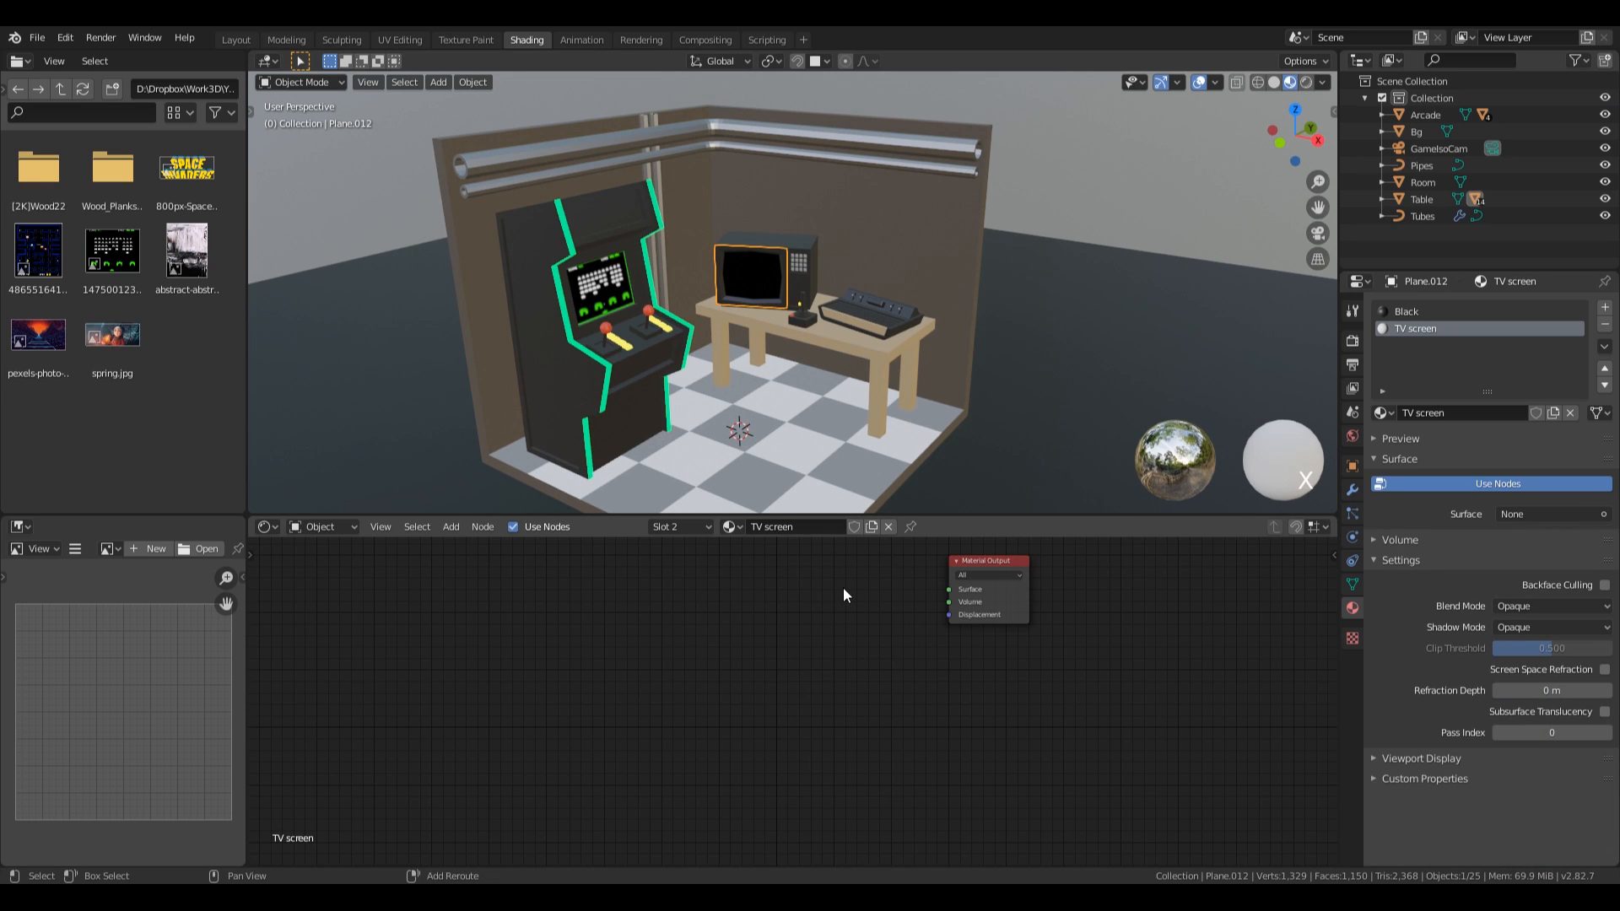
{"action": "key", "text": "shift+a"}
{"action": "mouse_move", "coordinate": [843, 589]}
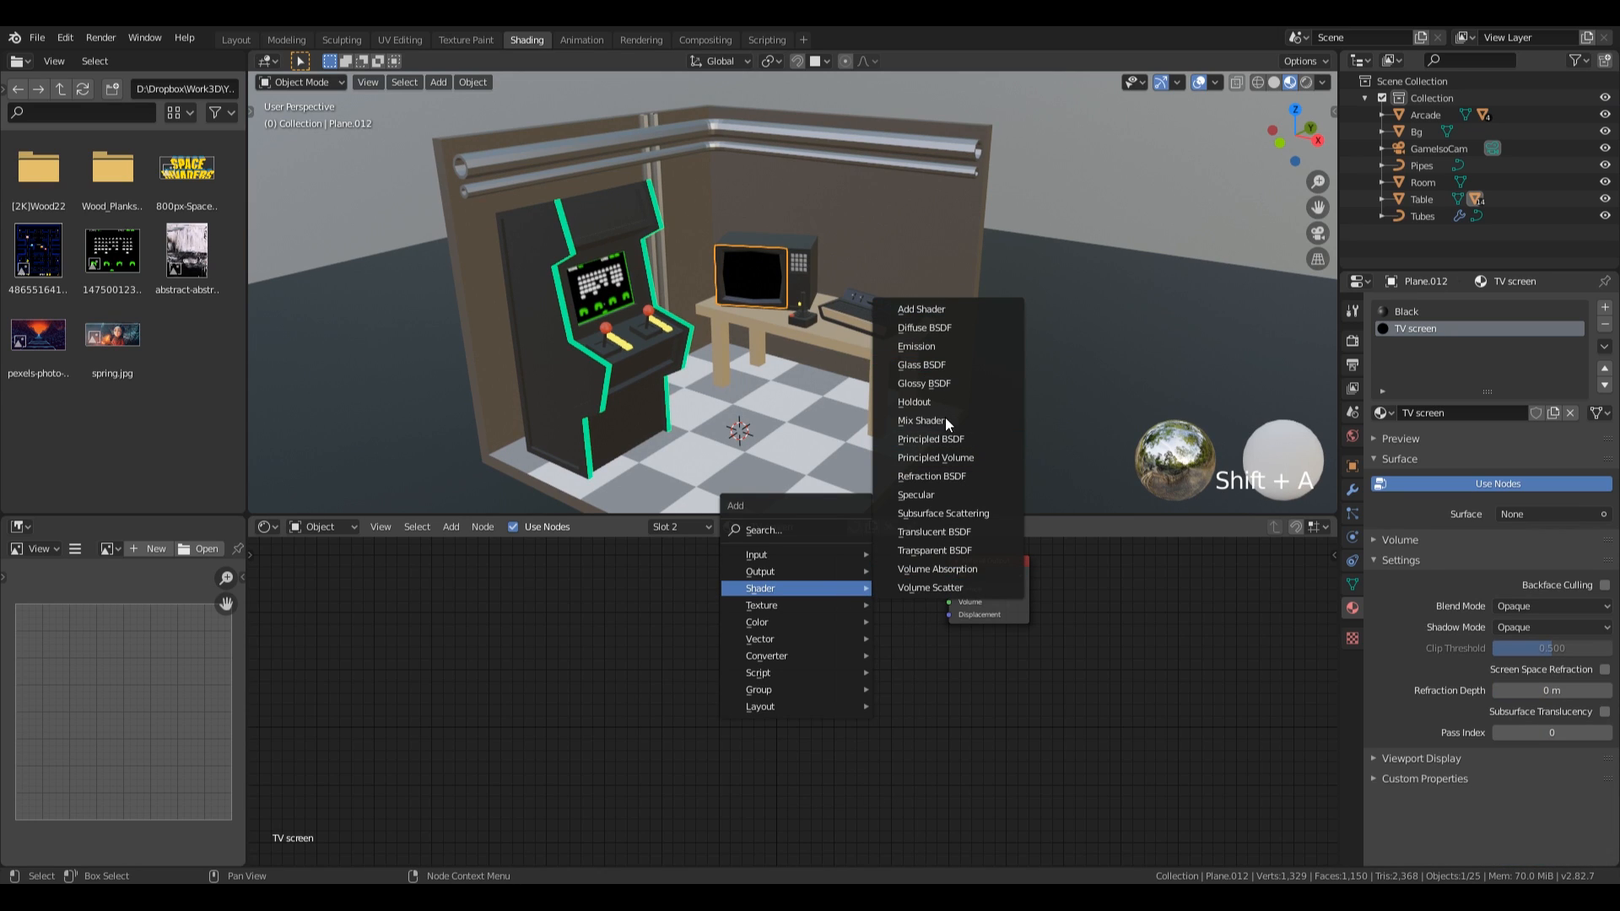
{"action": "left_click", "coordinate": [916, 346]}
{"action": "left_click", "coordinate": [886, 602]}
Connect the TV screen's Emission node to the Surface output and feed the Pac-Man image into its color.
{"action": "left_click_drag", "start_coordinate": [888, 600], "coordinate": [950, 589]}
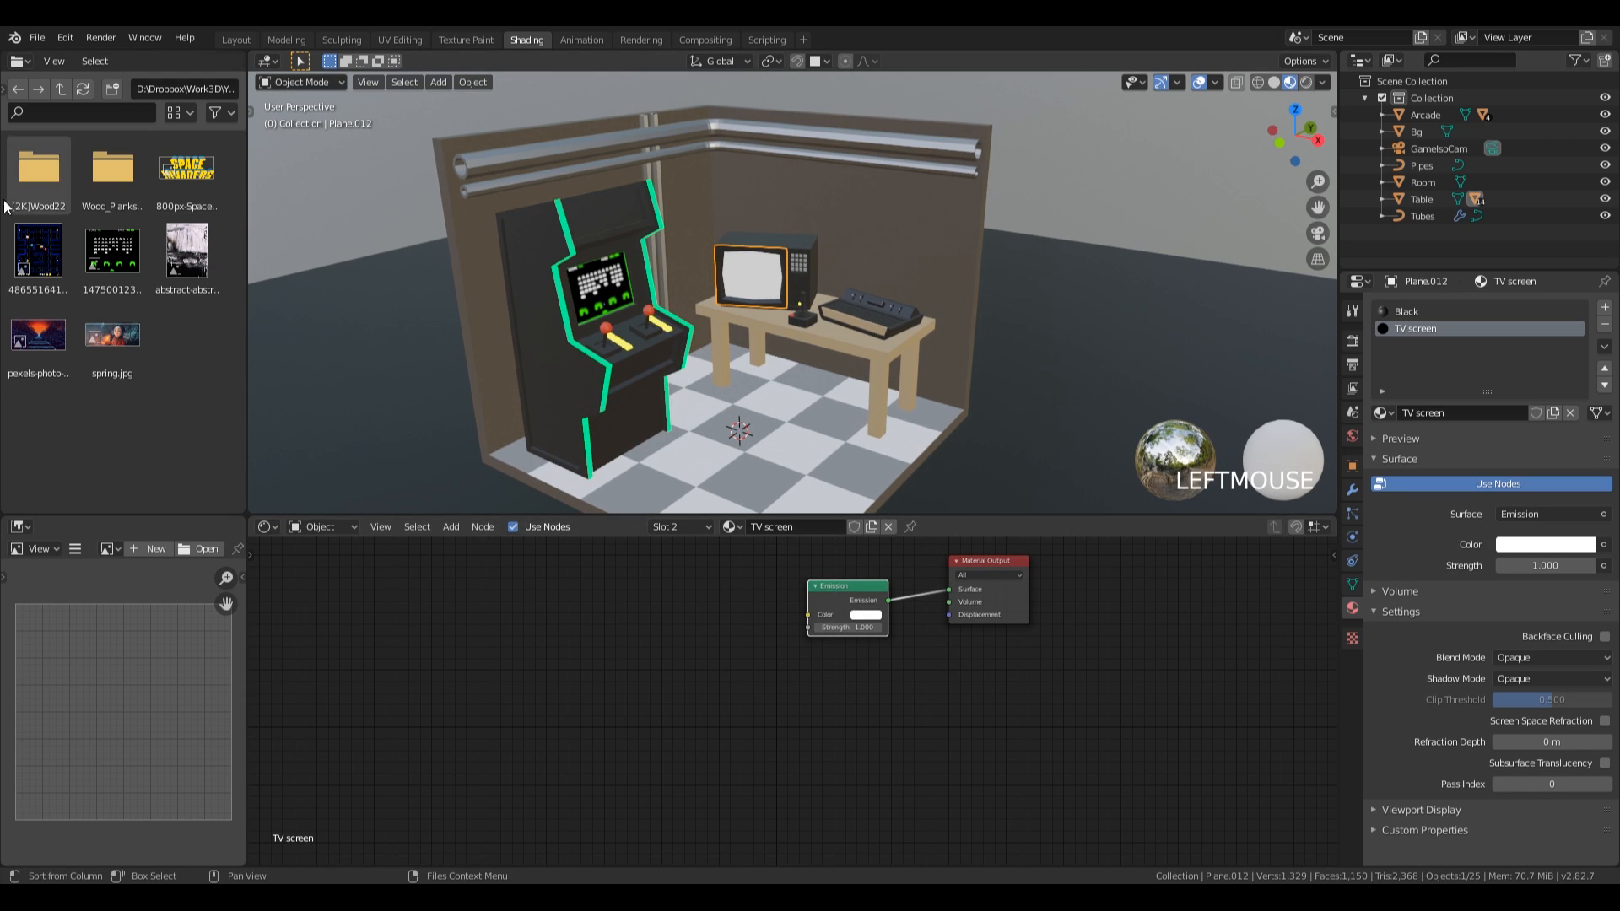
{"action": "left_click_drag", "start_coordinate": [38, 251], "coordinate": [619, 634]}
{"action": "left_click_drag", "start_coordinate": [754, 646], "coordinate": [808, 614]}
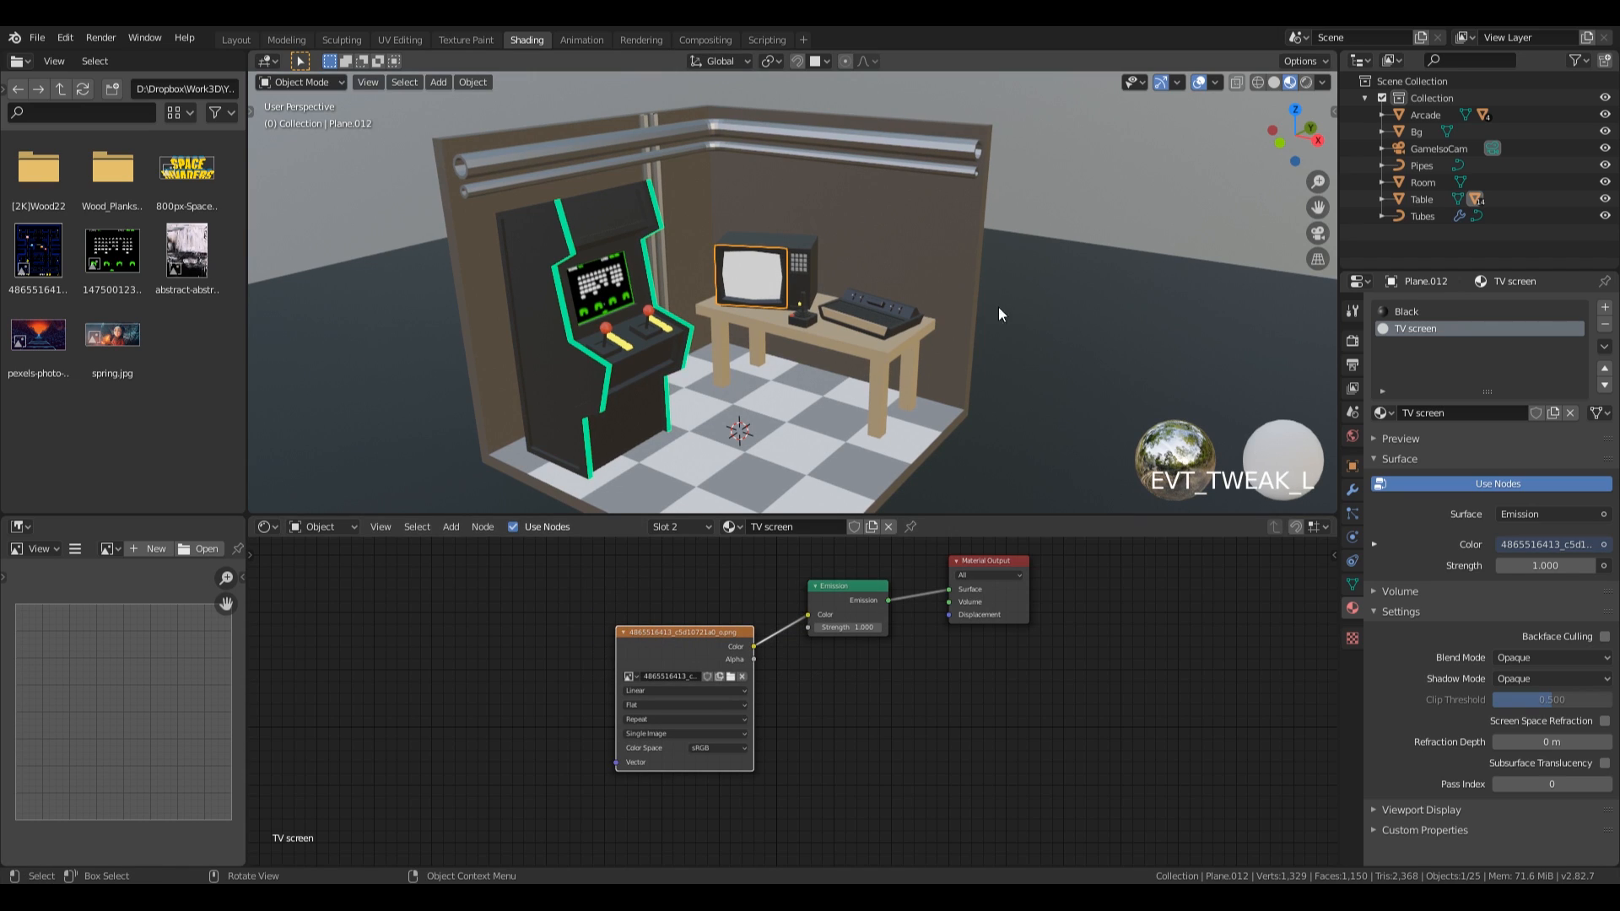
Put the TV screen mesh in Edit Mode, switch to the UV Editing workspace and unwrap its selected faces.
{"action": "key", "text": "Tab"}
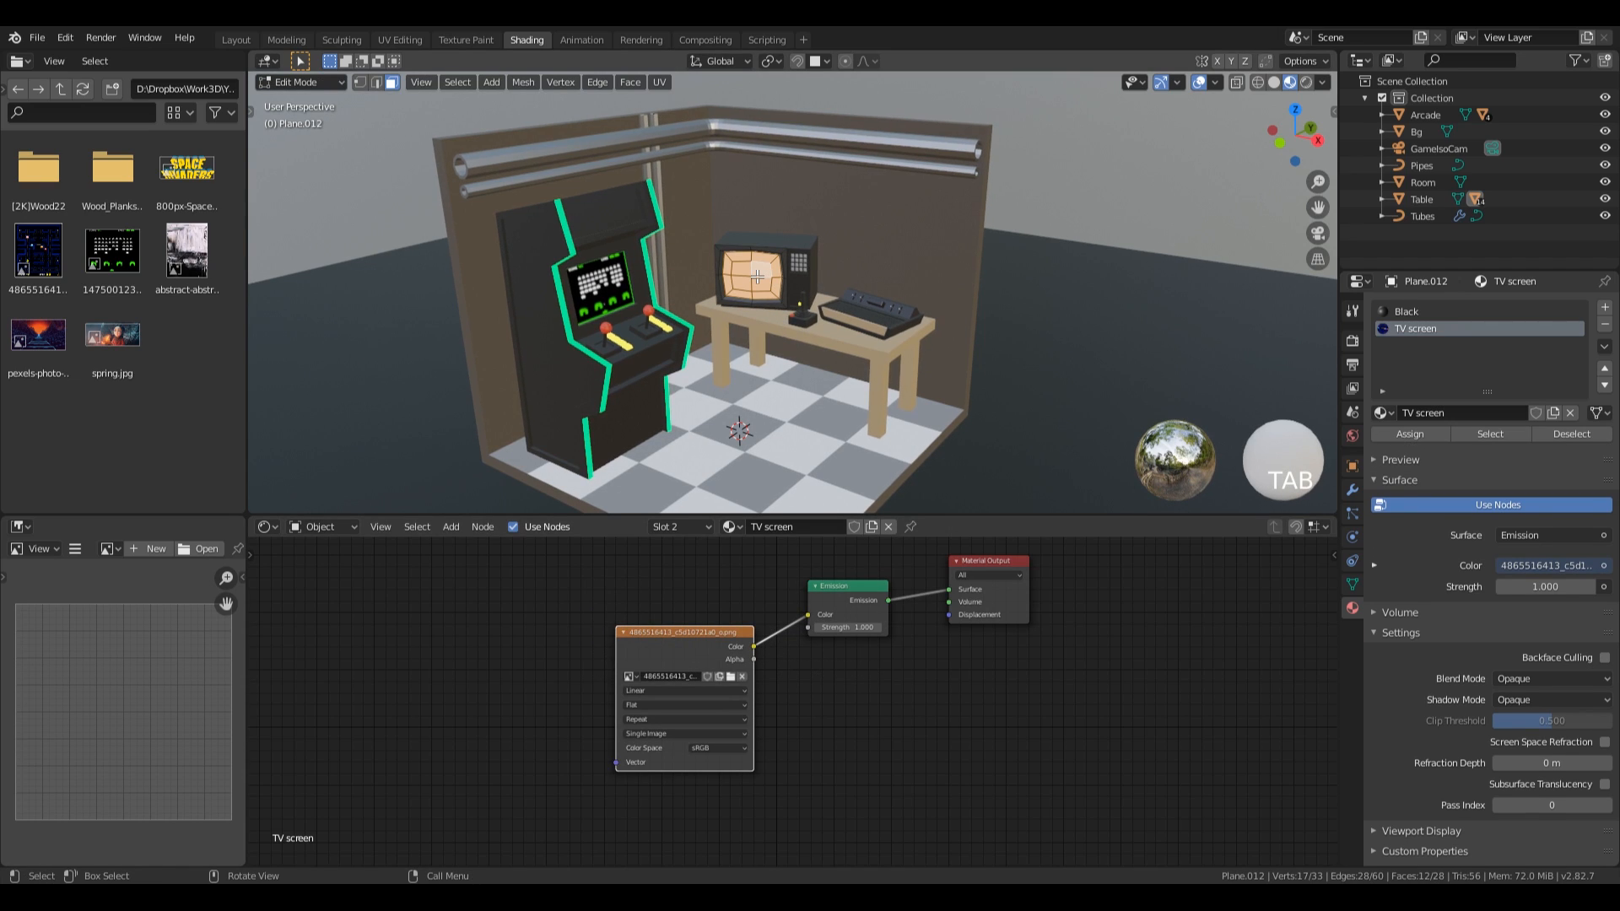
{"action": "left_click", "coordinate": [399, 39]}
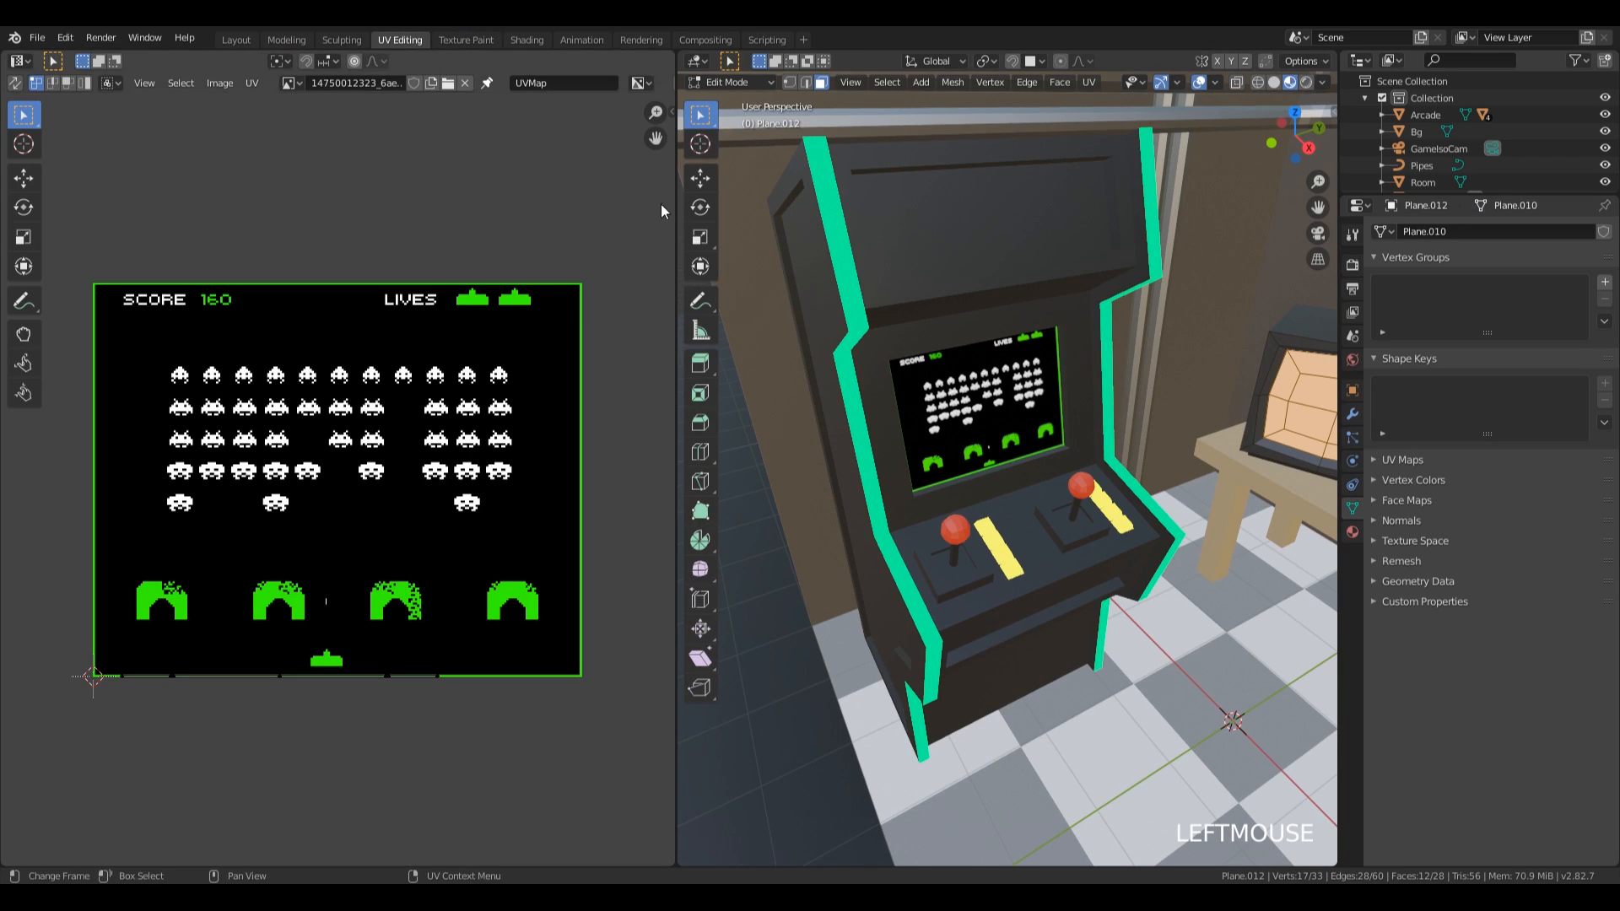
{"action": "scroll", "coordinate": [1011, 441], "scroll_direction": "down", "scroll_amount": 2}
{"action": "middle_click_drag", "start_coordinate": [1011, 440], "coordinate": [904, 442], "text": "shift"}
{"action": "key", "text": "u"}
{"action": "left_click", "coordinate": [878, 364]}
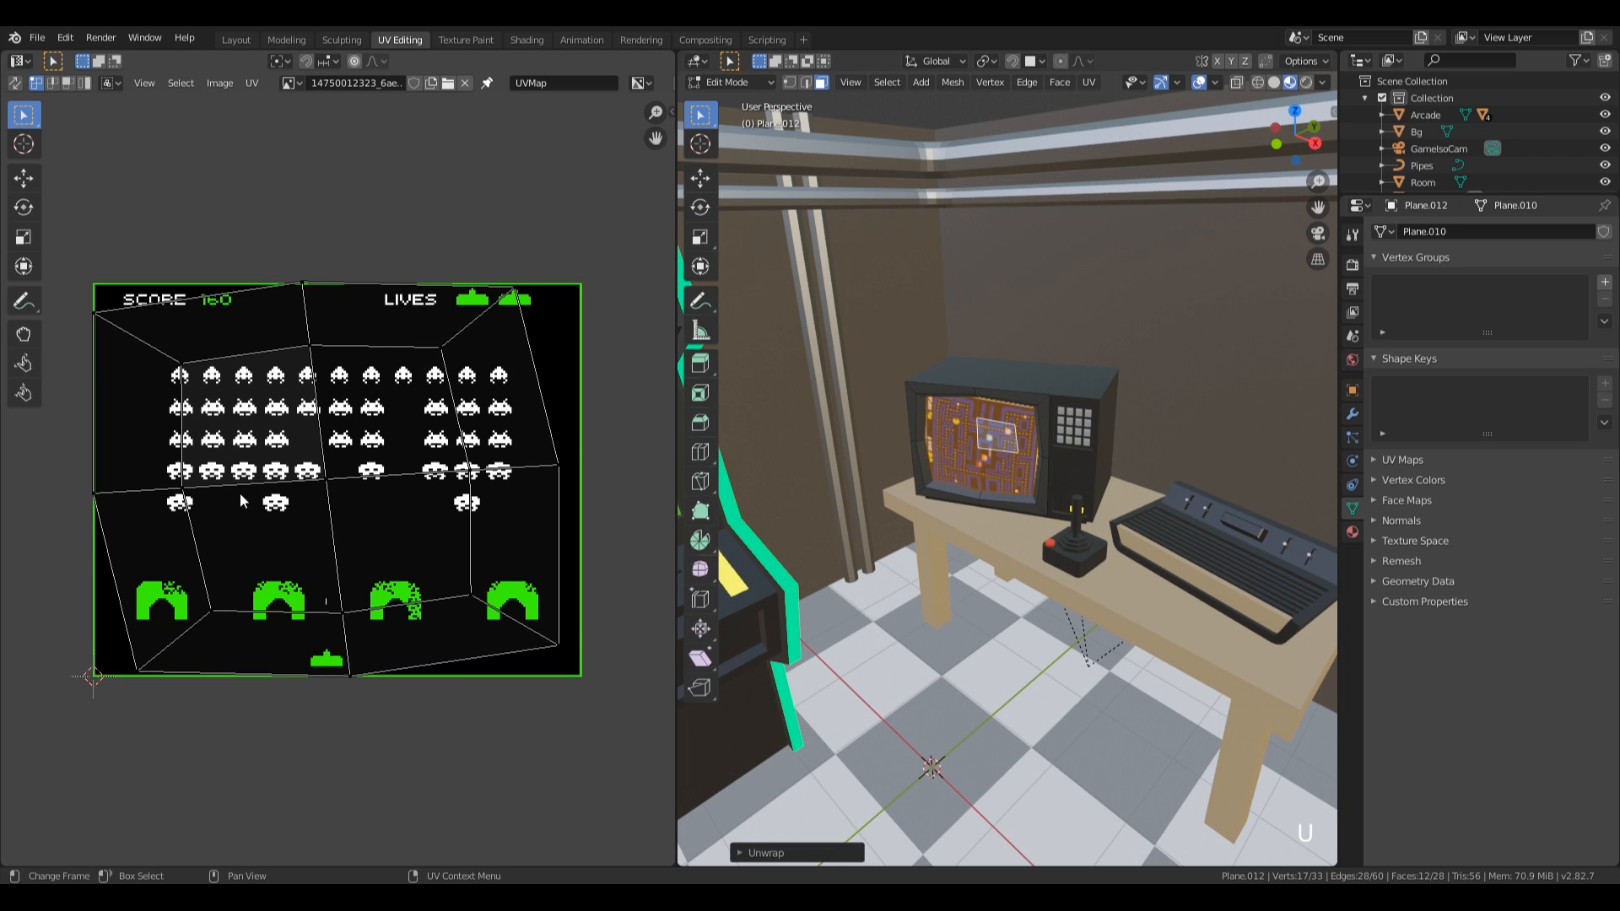
Leave Edit Mode and clear the rotation of the TV body on the table.
{"action": "key", "text": "Tab"}
{"action": "left_click", "coordinate": [1065, 387]}
{"action": "key", "text": "alt+r"}
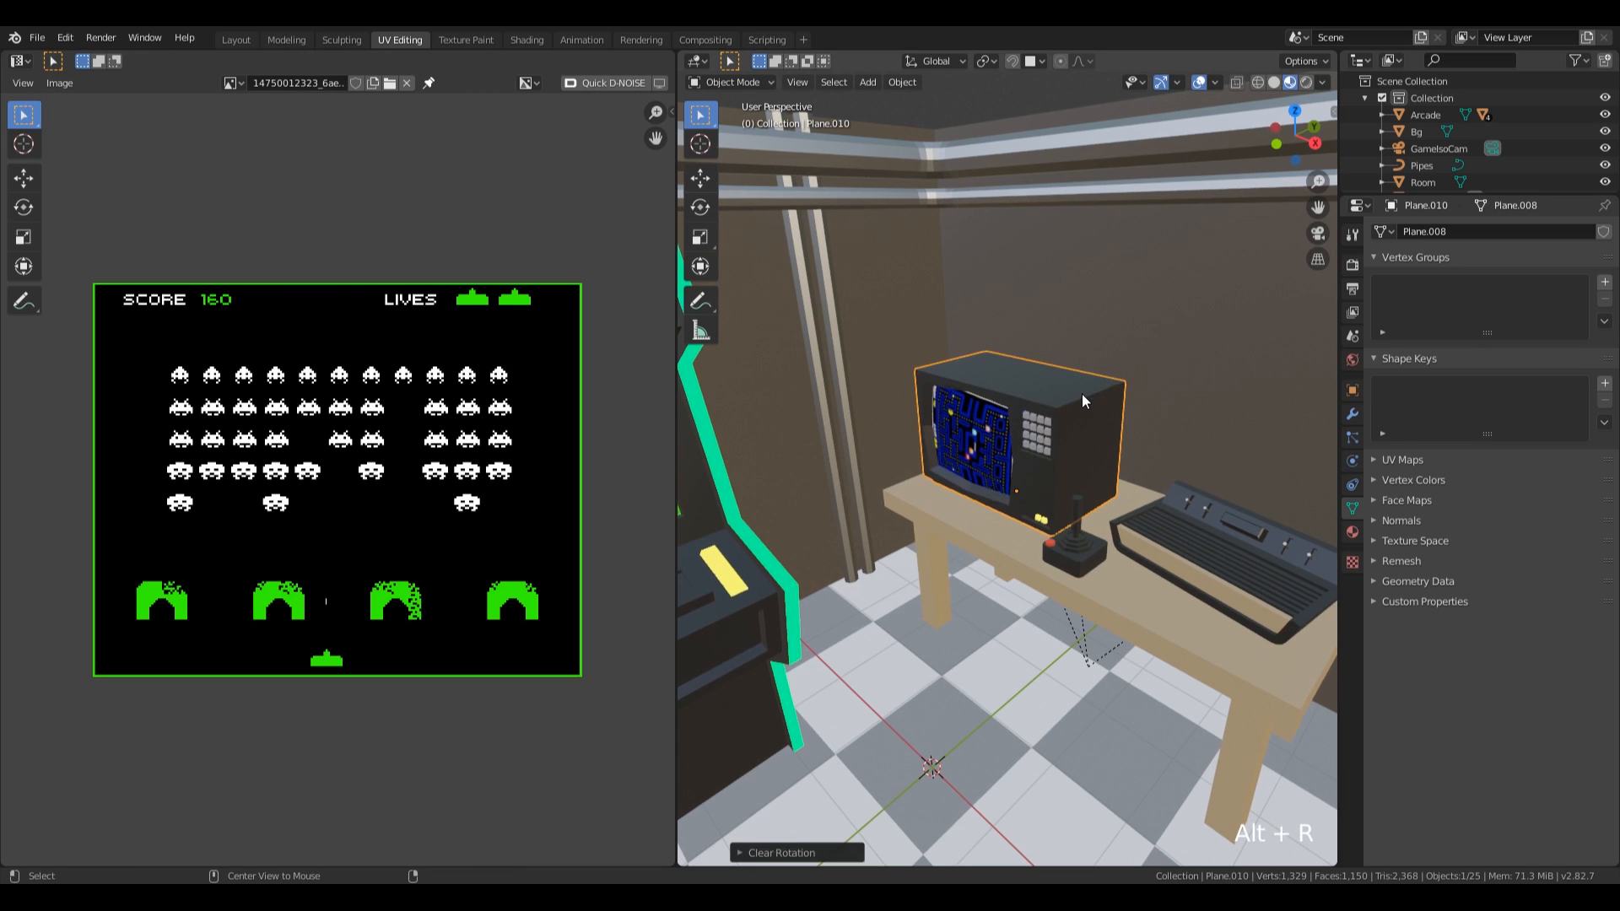
Project the TV screen's selected faces to UVs from the front orthographic view.
{"action": "key", "text": "KP_1"}
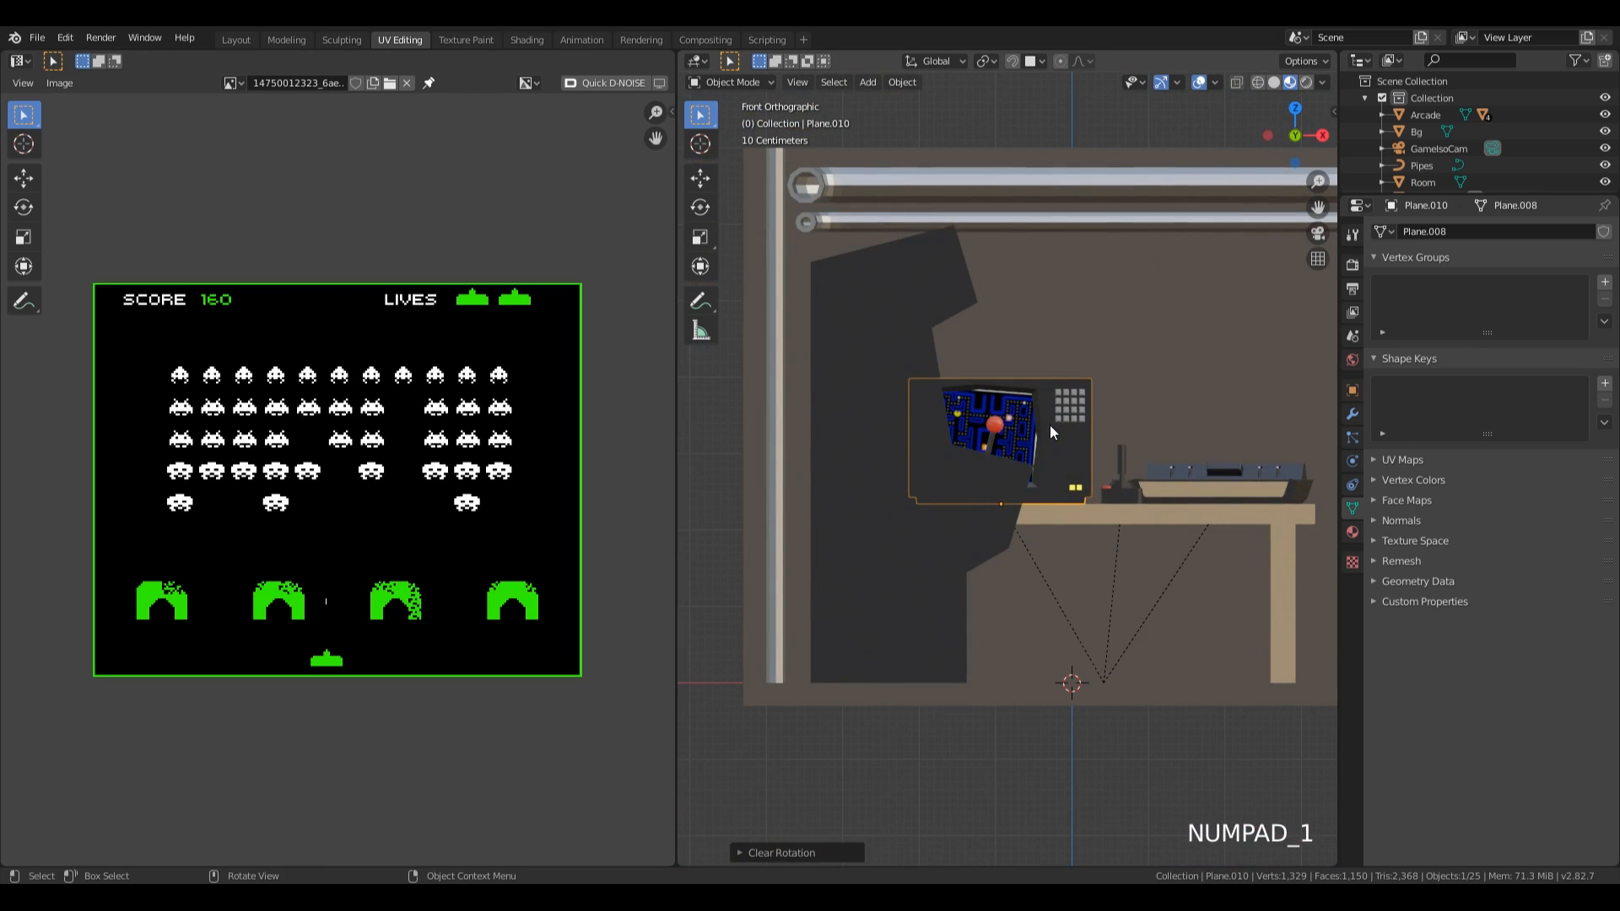
{"action": "scroll", "coordinate": [1049, 424], "scroll_direction": "up", "scroll_amount": 4}
{"action": "scroll", "coordinate": [1050, 424], "scroll_direction": "up", "scroll_amount": 1}
{"action": "middle_click_drag", "start_coordinate": [1050, 423], "coordinate": [1060, 433], "text": "shift"}
{"action": "left_click", "coordinate": [1060, 433]}
{"action": "key", "text": "Tab"}
{"action": "scroll", "coordinate": [1113, 434], "scroll_direction": "down", "scroll_amount": 2}
{"action": "scroll", "coordinate": [1122, 435], "scroll_direction": "up", "scroll_amount": 1}
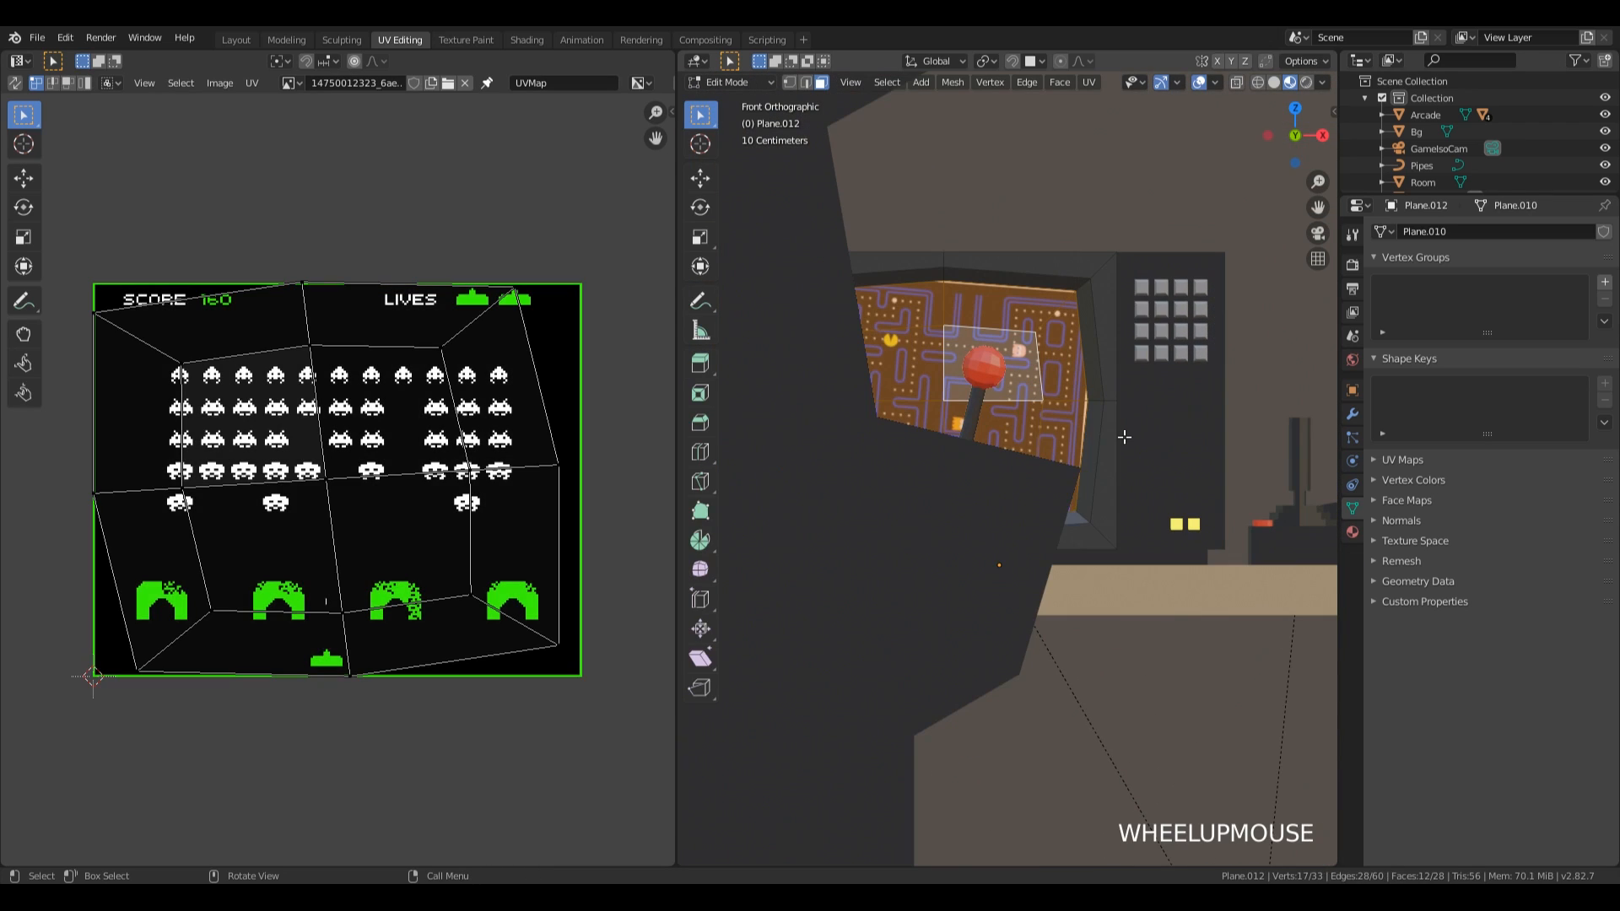
{"action": "key", "text": "u"}
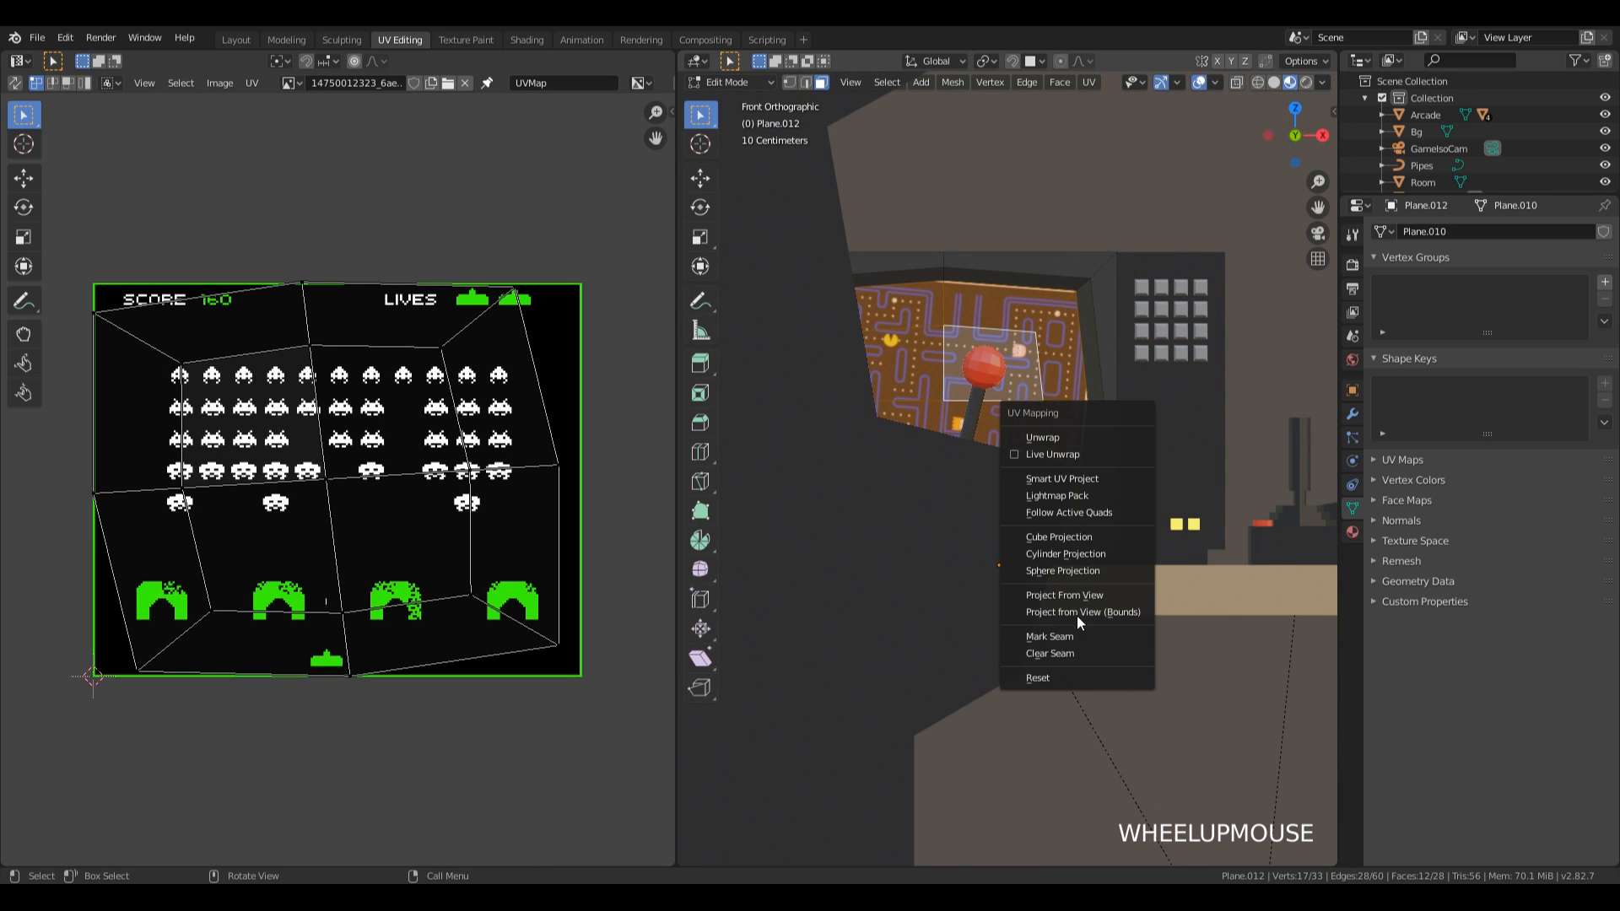
{"action": "left_click", "coordinate": [1095, 595]}
Enlarge the TV screen's whole UV island to about the displayed image's width and show the Pac-Man image as the UV background.
{"action": "left_click_drag", "start_coordinate": [258, 382], "coordinate": [459, 568]}
{"action": "left_click_drag", "start_coordinate": [126, 316], "coordinate": [426, 557]}
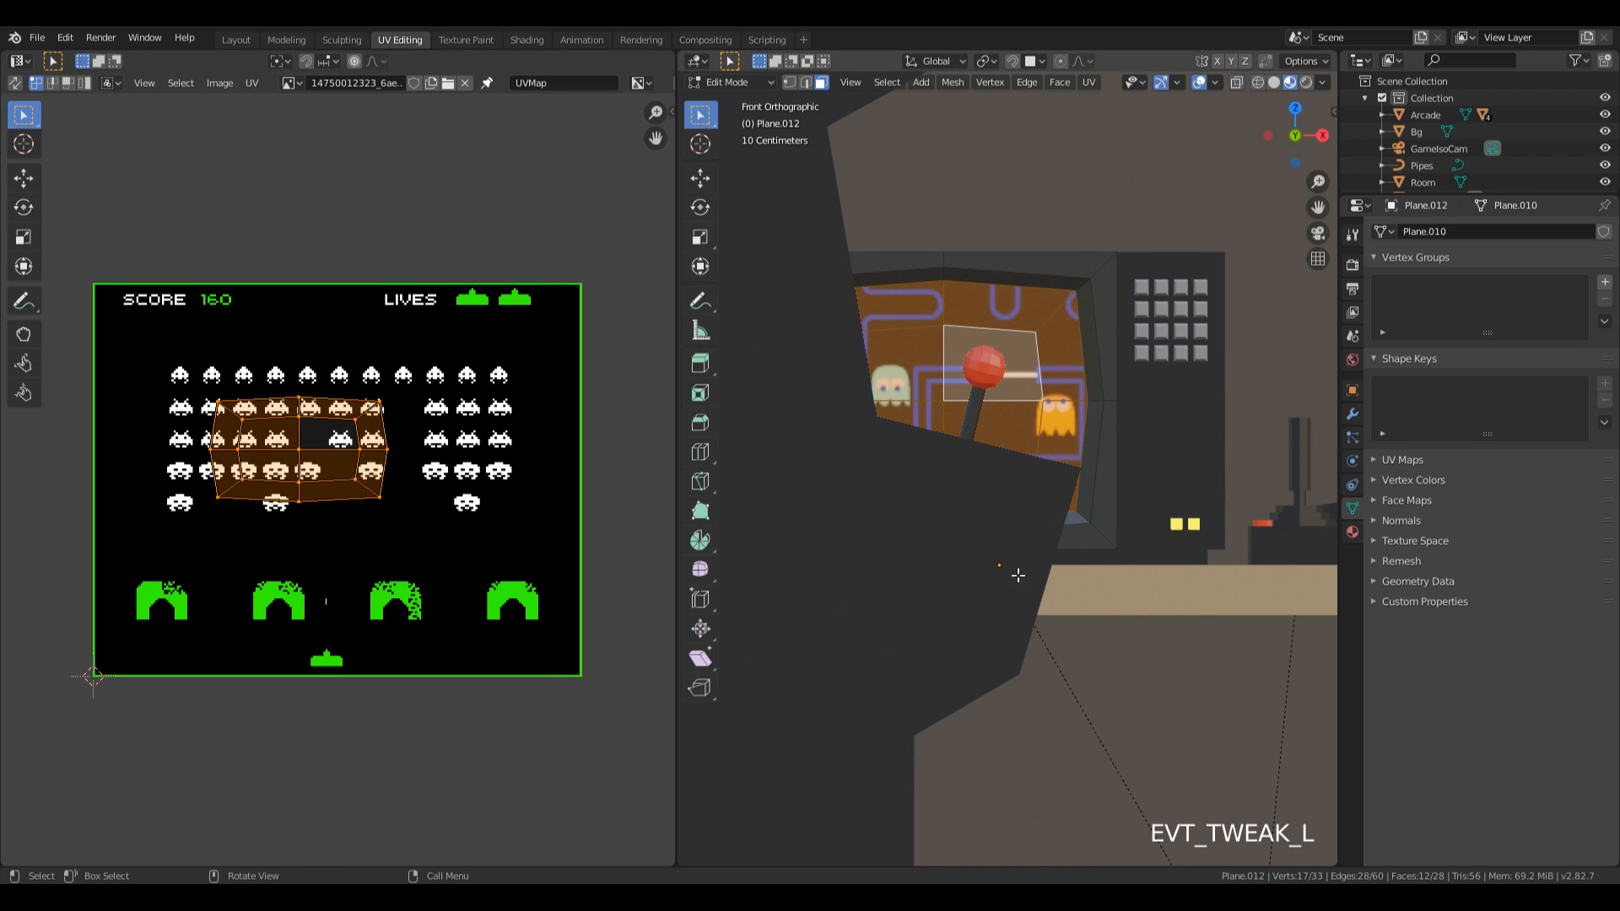
{"action": "key", "text": "s"}
{"action": "left_click", "coordinate": [167, 187]}
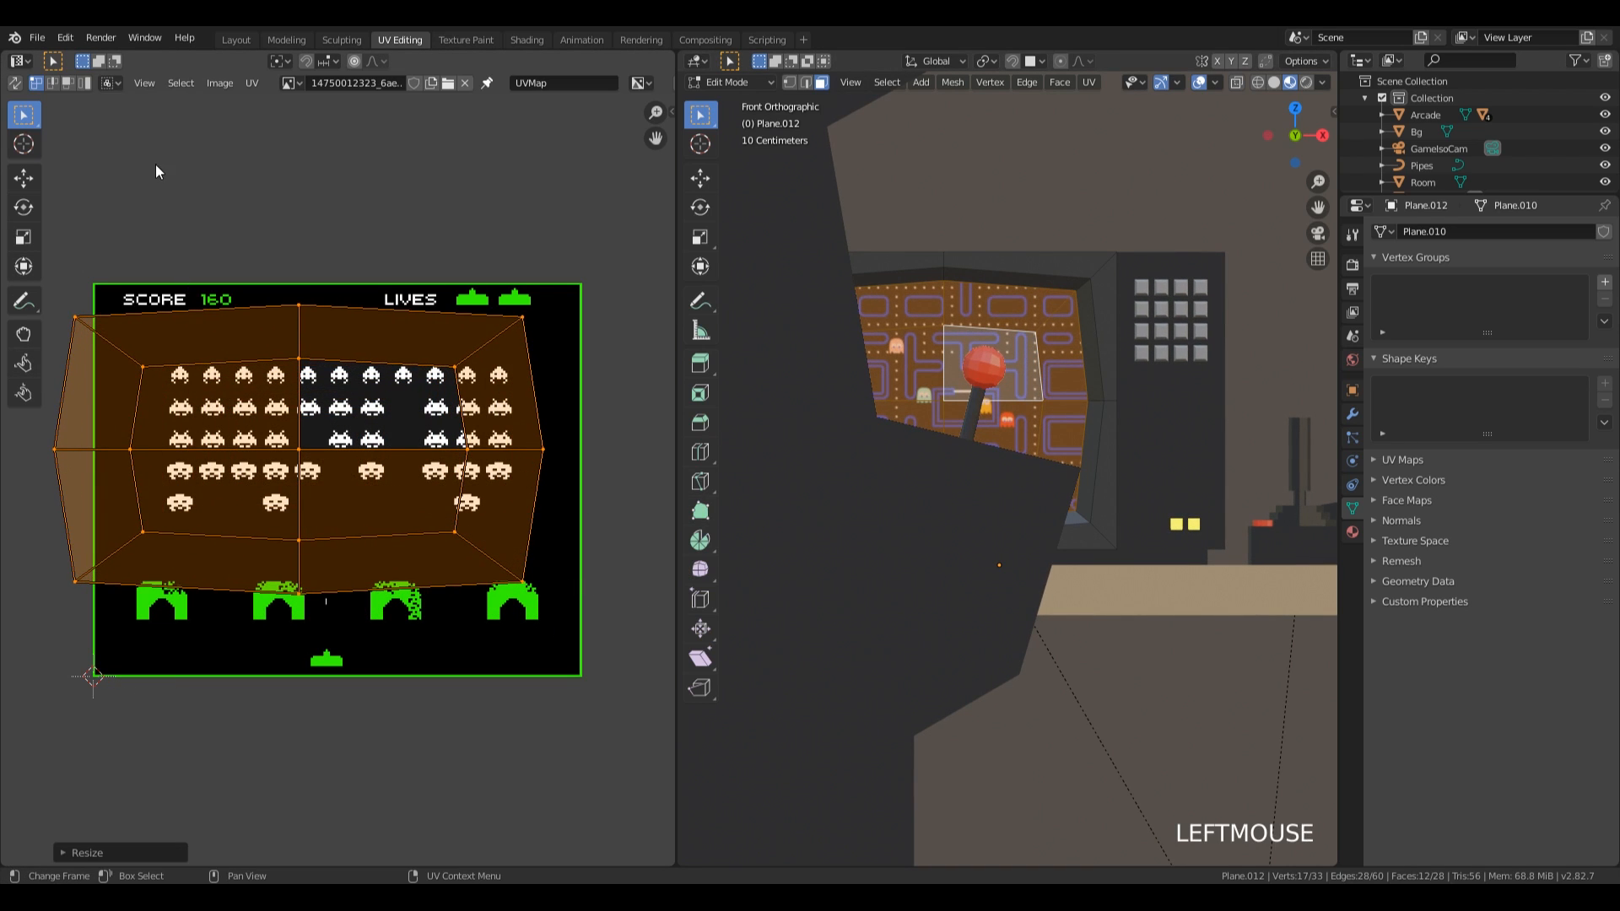
{"action": "left_click", "coordinate": [291, 82]}
{"action": "left_click", "coordinate": [362, 119]}
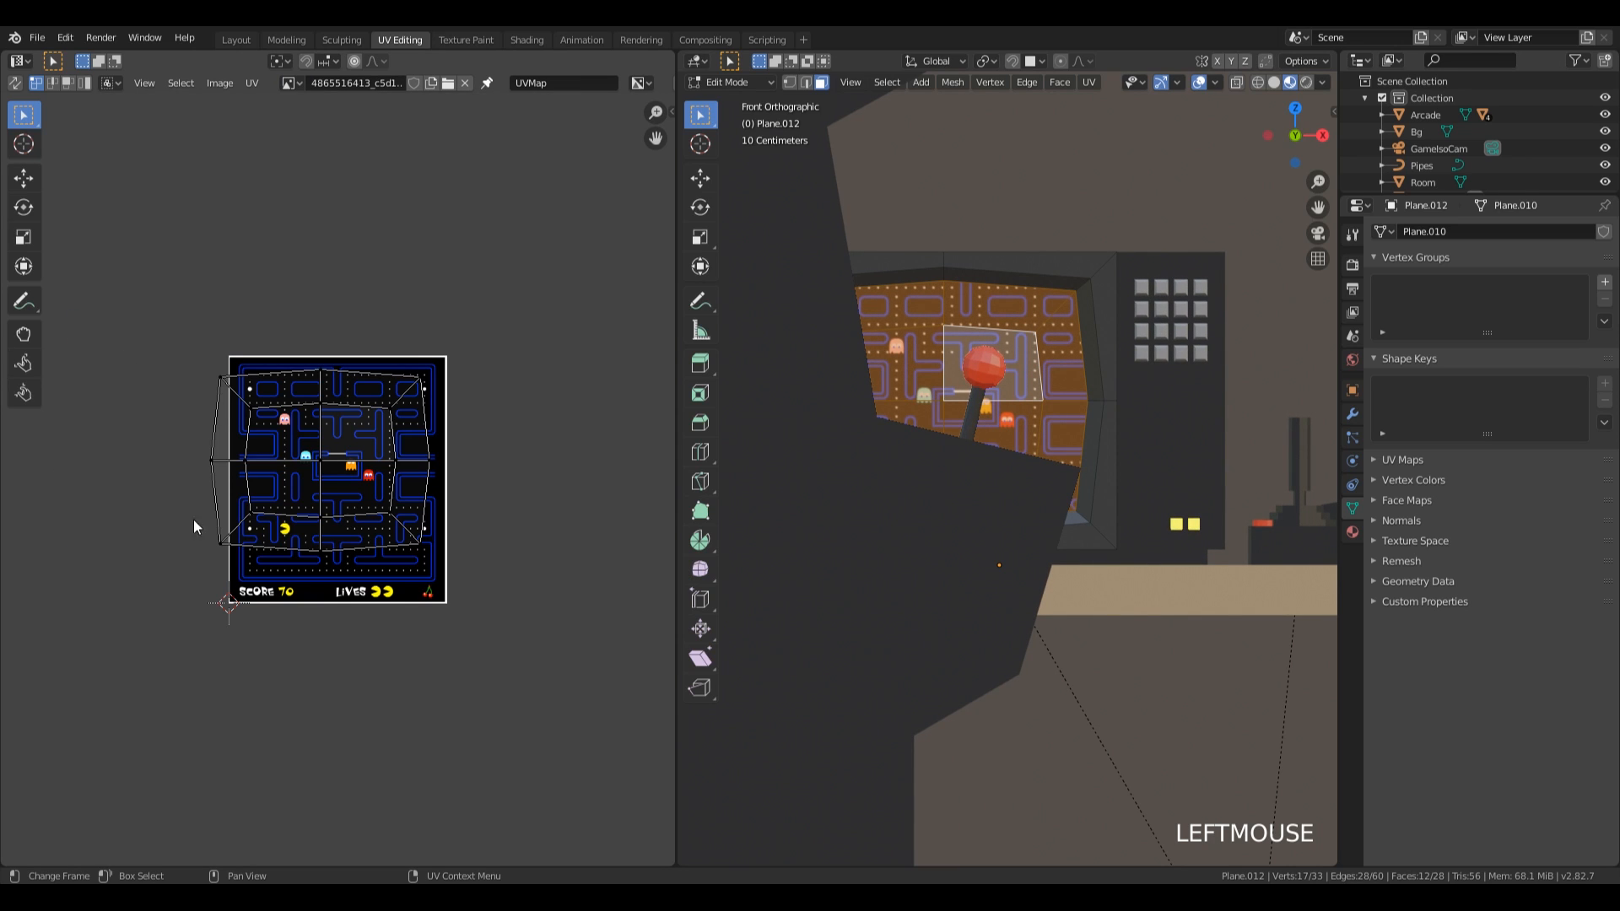
Scale the whole TV screen UV island to the Pac-Man image's height and move it about 0.085 in X and -0.078 in Y.
{"action": "left_click_drag", "start_coordinate": [138, 322], "coordinate": [484, 540]}
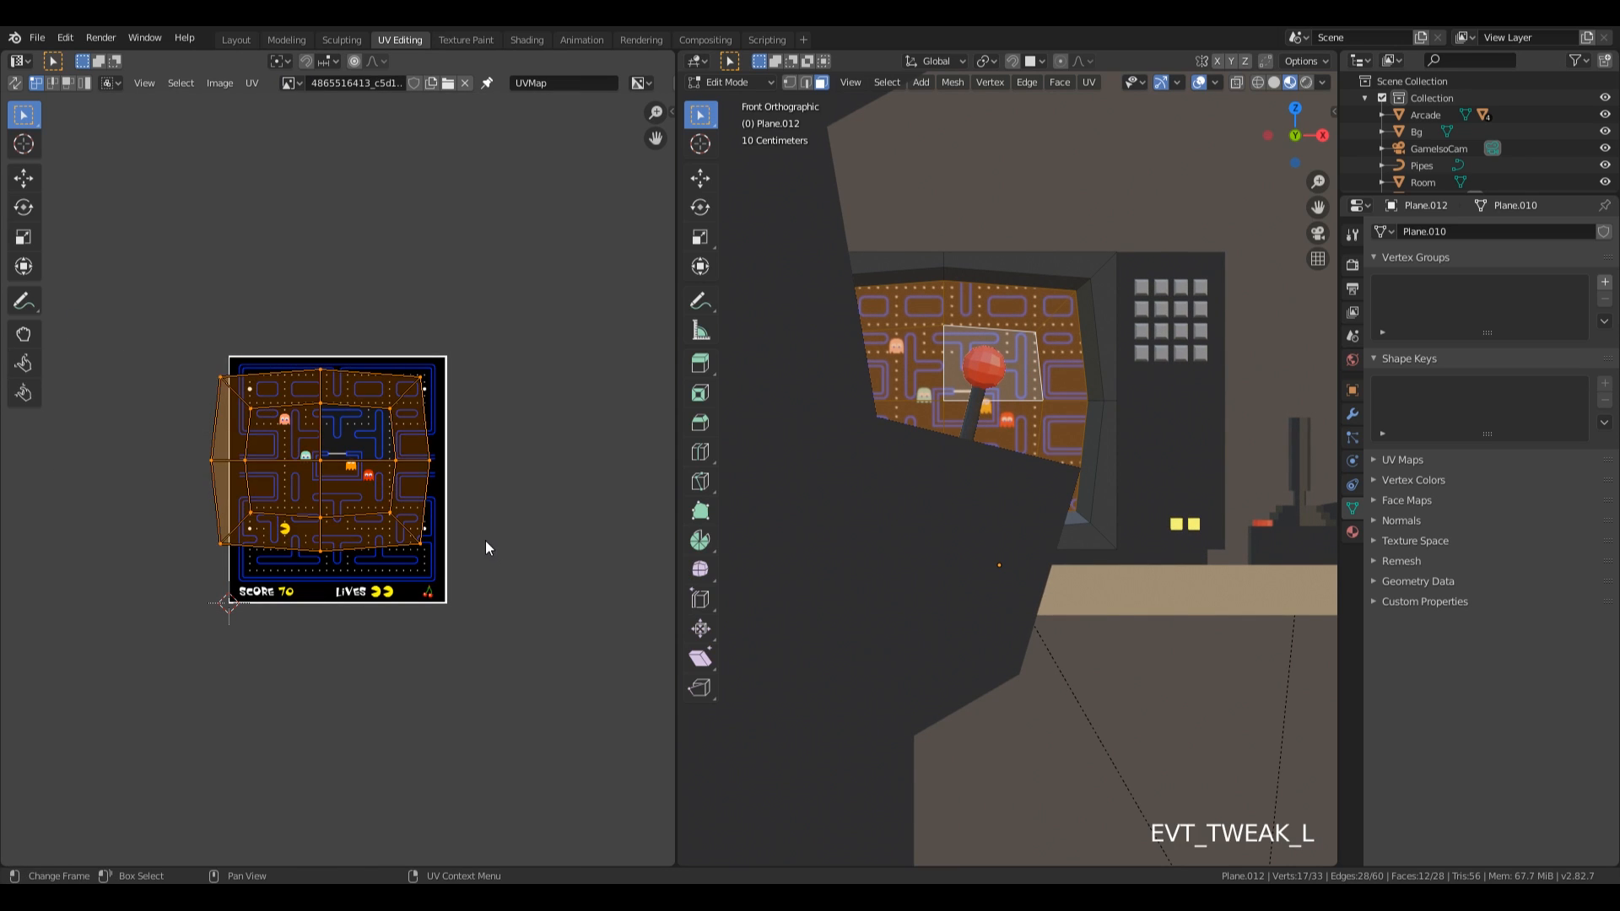
{"action": "key", "text": "s"}
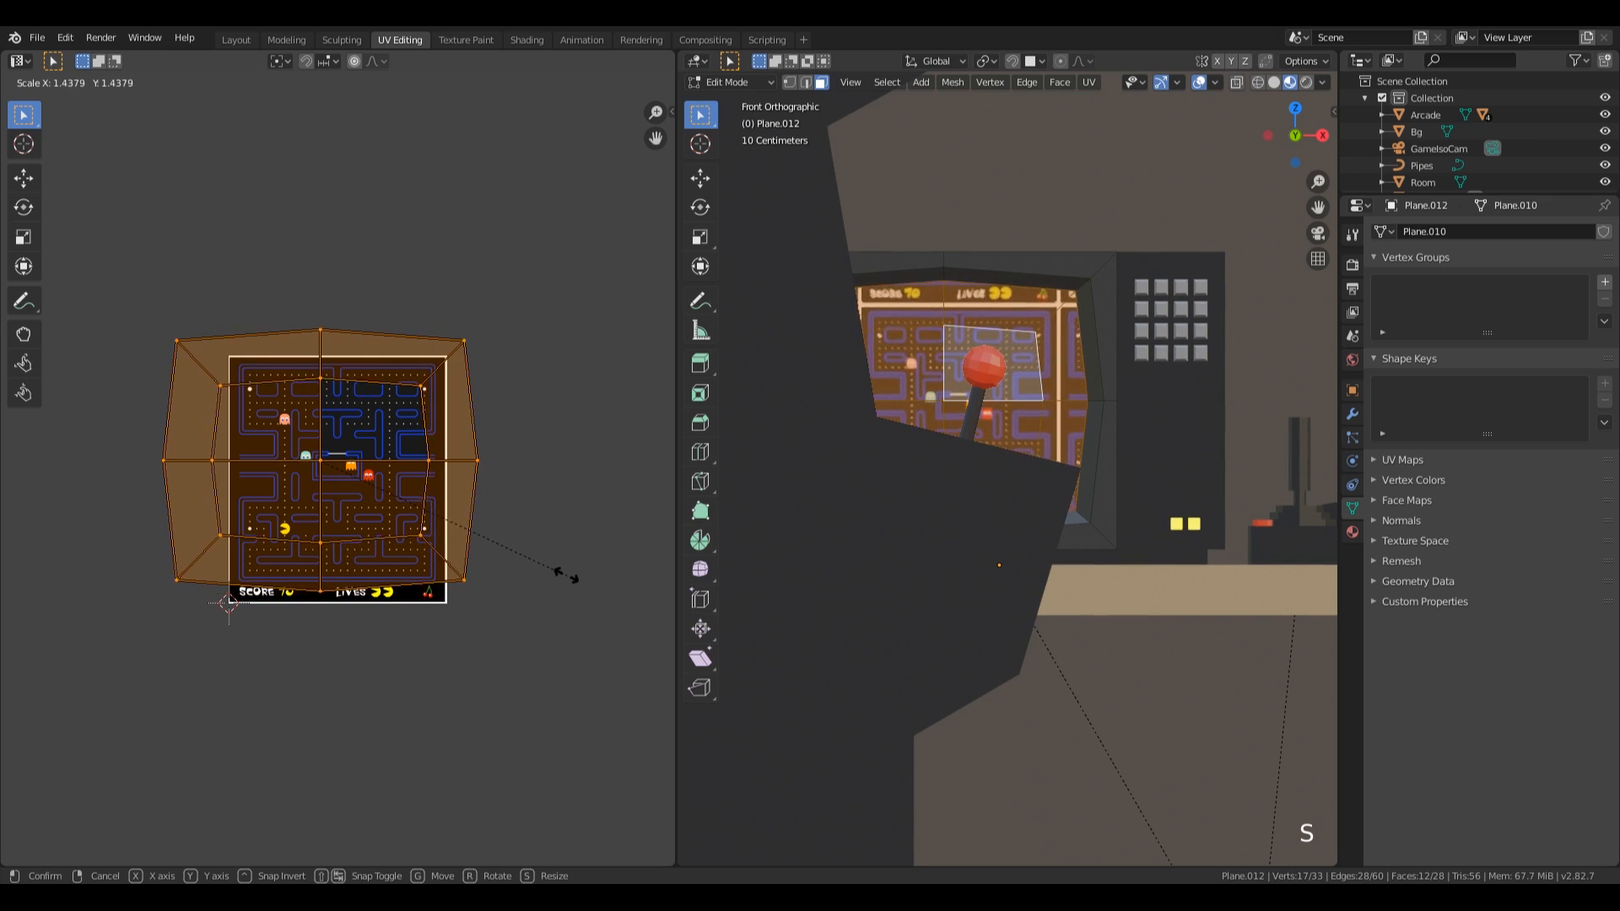
{"action": "left_click", "coordinate": [553, 564]}
{"action": "key", "text": "g"}
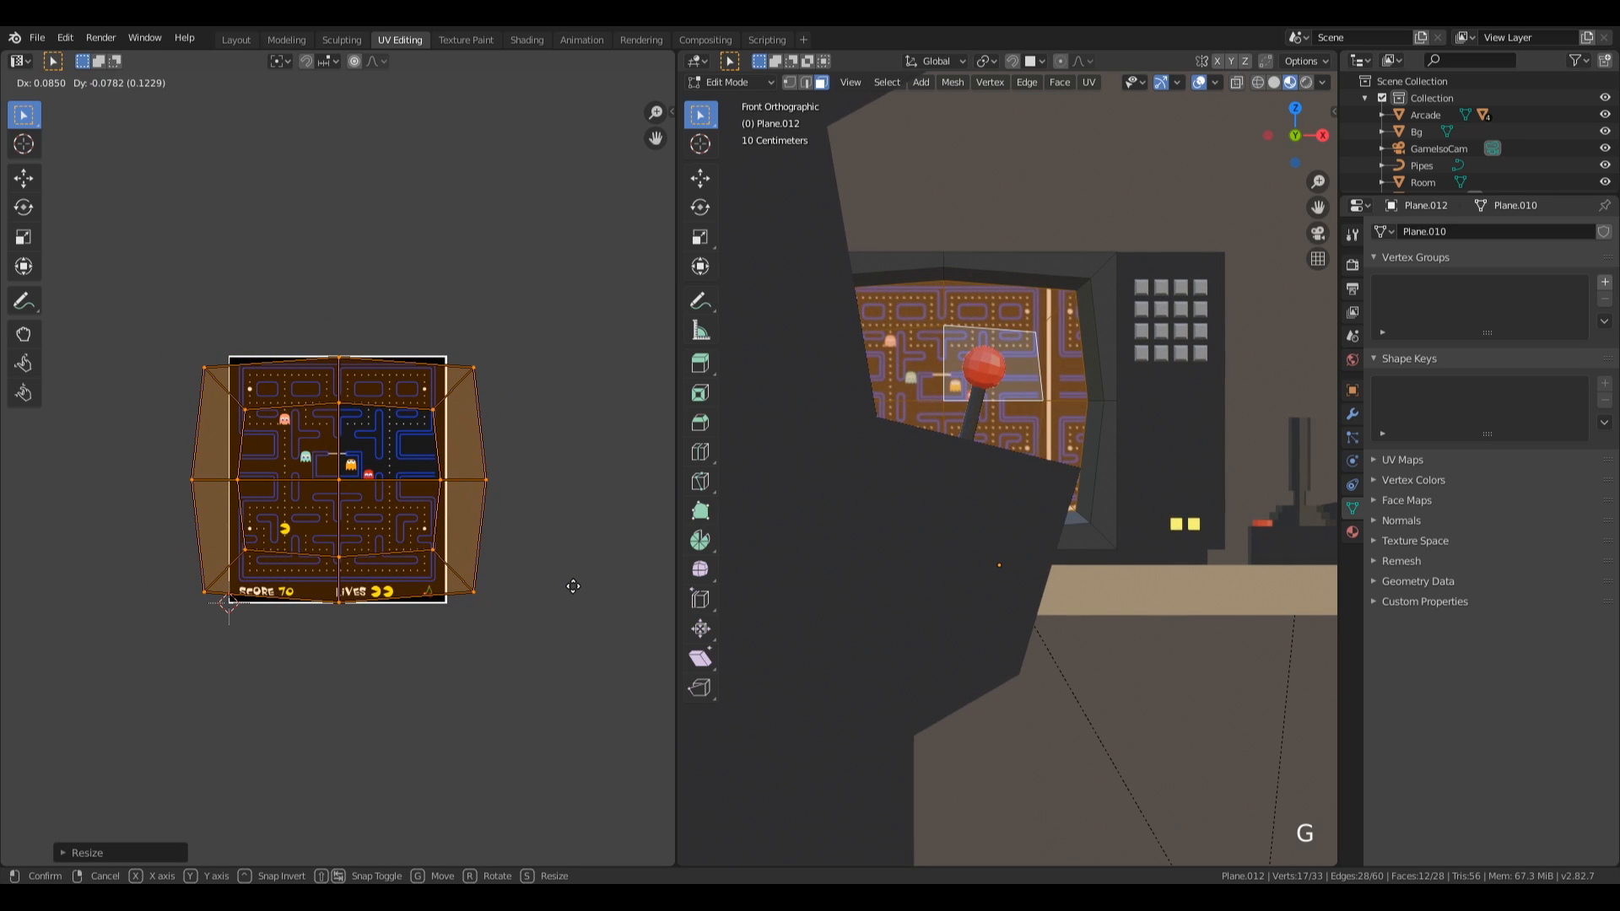
{"action": "left_click", "coordinate": [574, 586]}
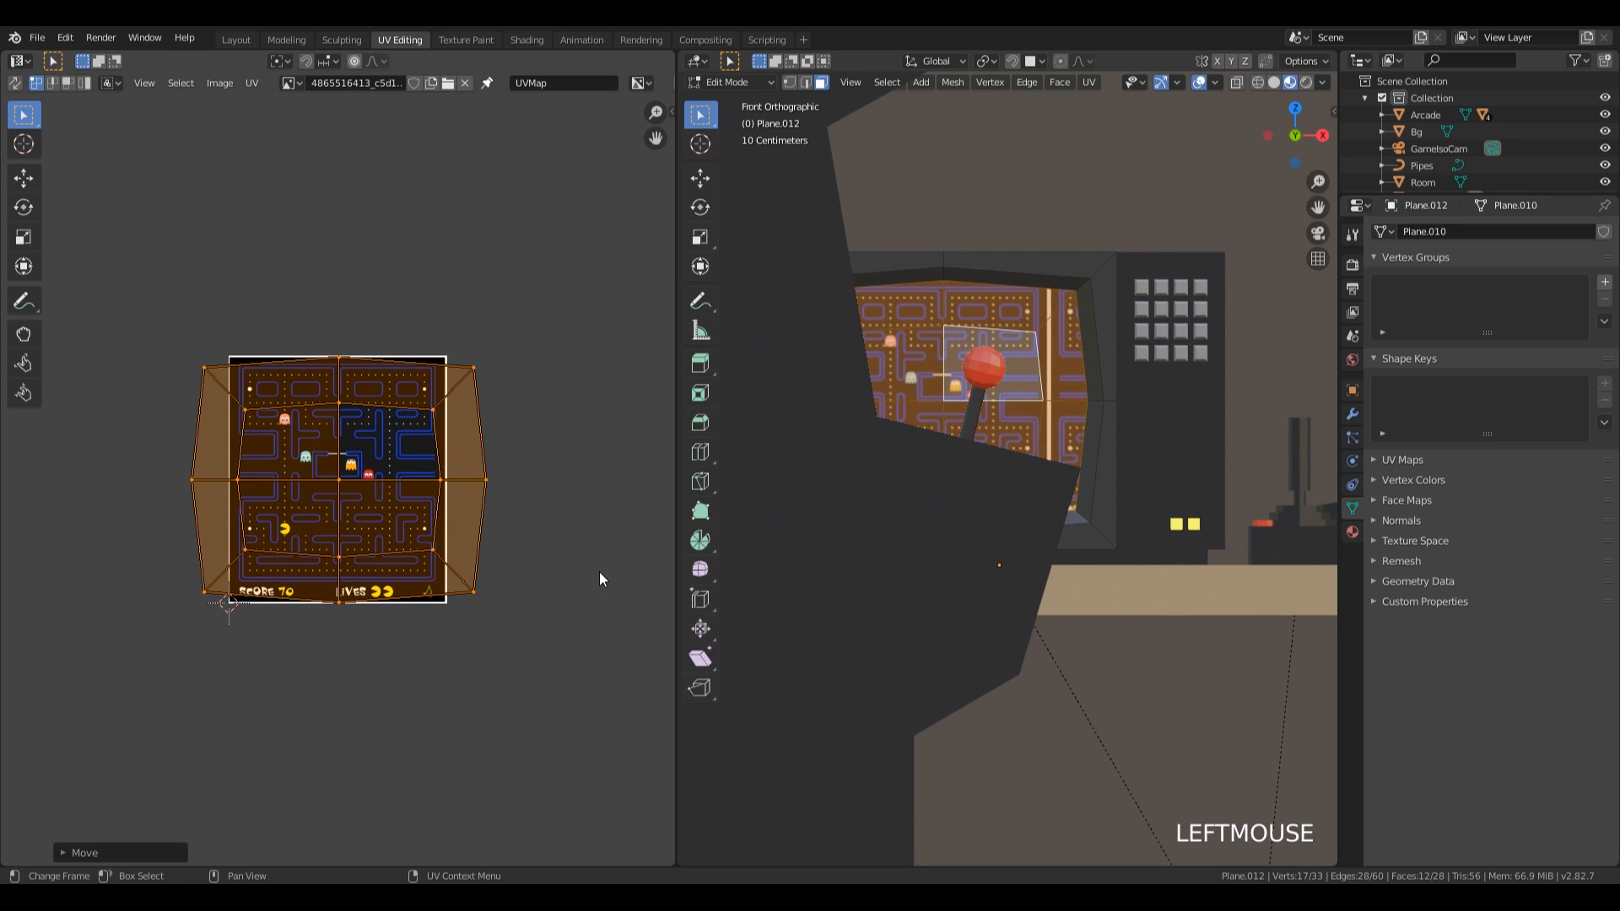
Scale the TV screen UV island by about 0.73 along X to fit the Pac-Man image's width.
{"action": "key", "text": "s"}
{"action": "key", "text": "x"}
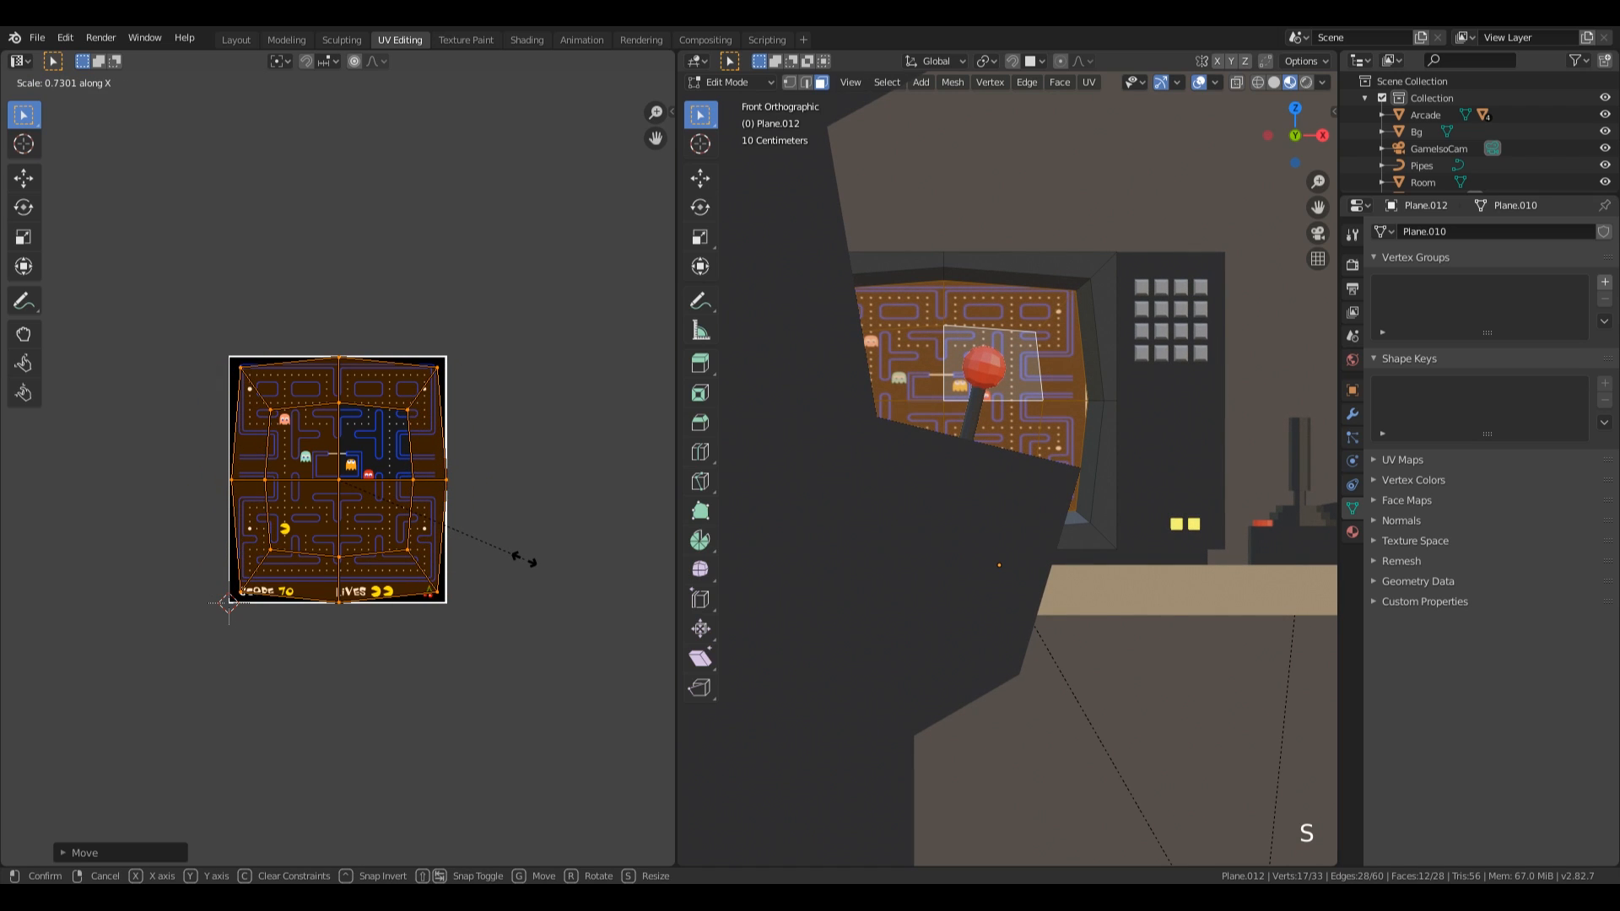
{"action": "left_click", "coordinate": [523, 559]}
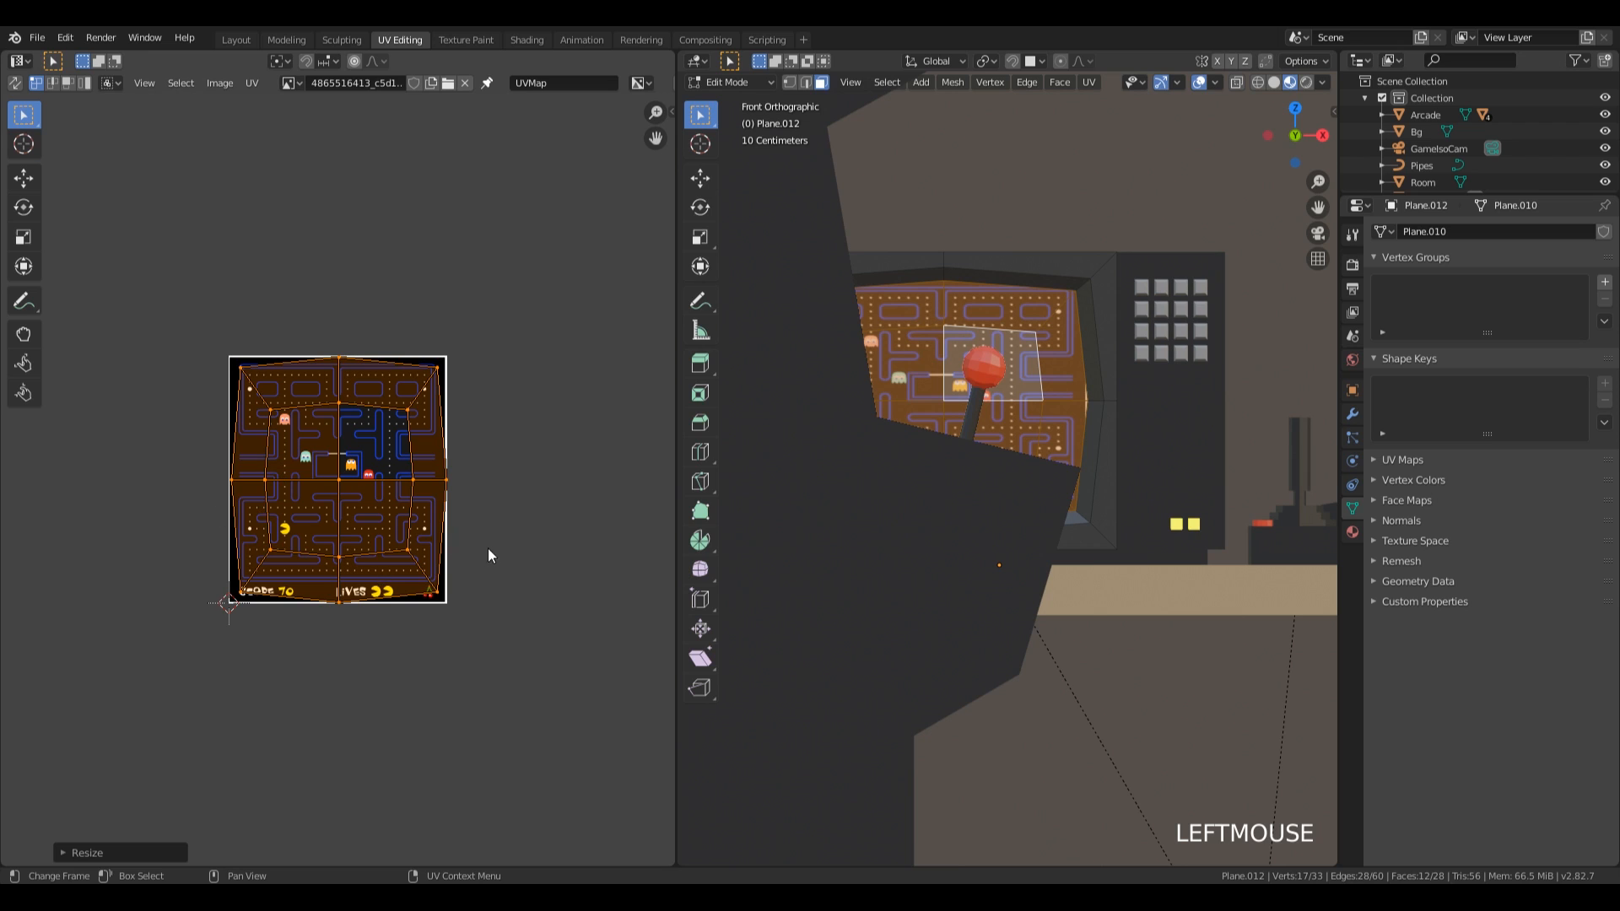
Enlarge the TV screen's whole UV island until it slightly overlaps the Pac-Man image's edges, keeping it centred horizontally.
{"action": "scroll", "coordinate": [1179, 484], "scroll_direction": "up", "scroll_amount": 3}
{"action": "middle_click_drag", "start_coordinate": [1178, 484], "coordinate": [879, 444]}
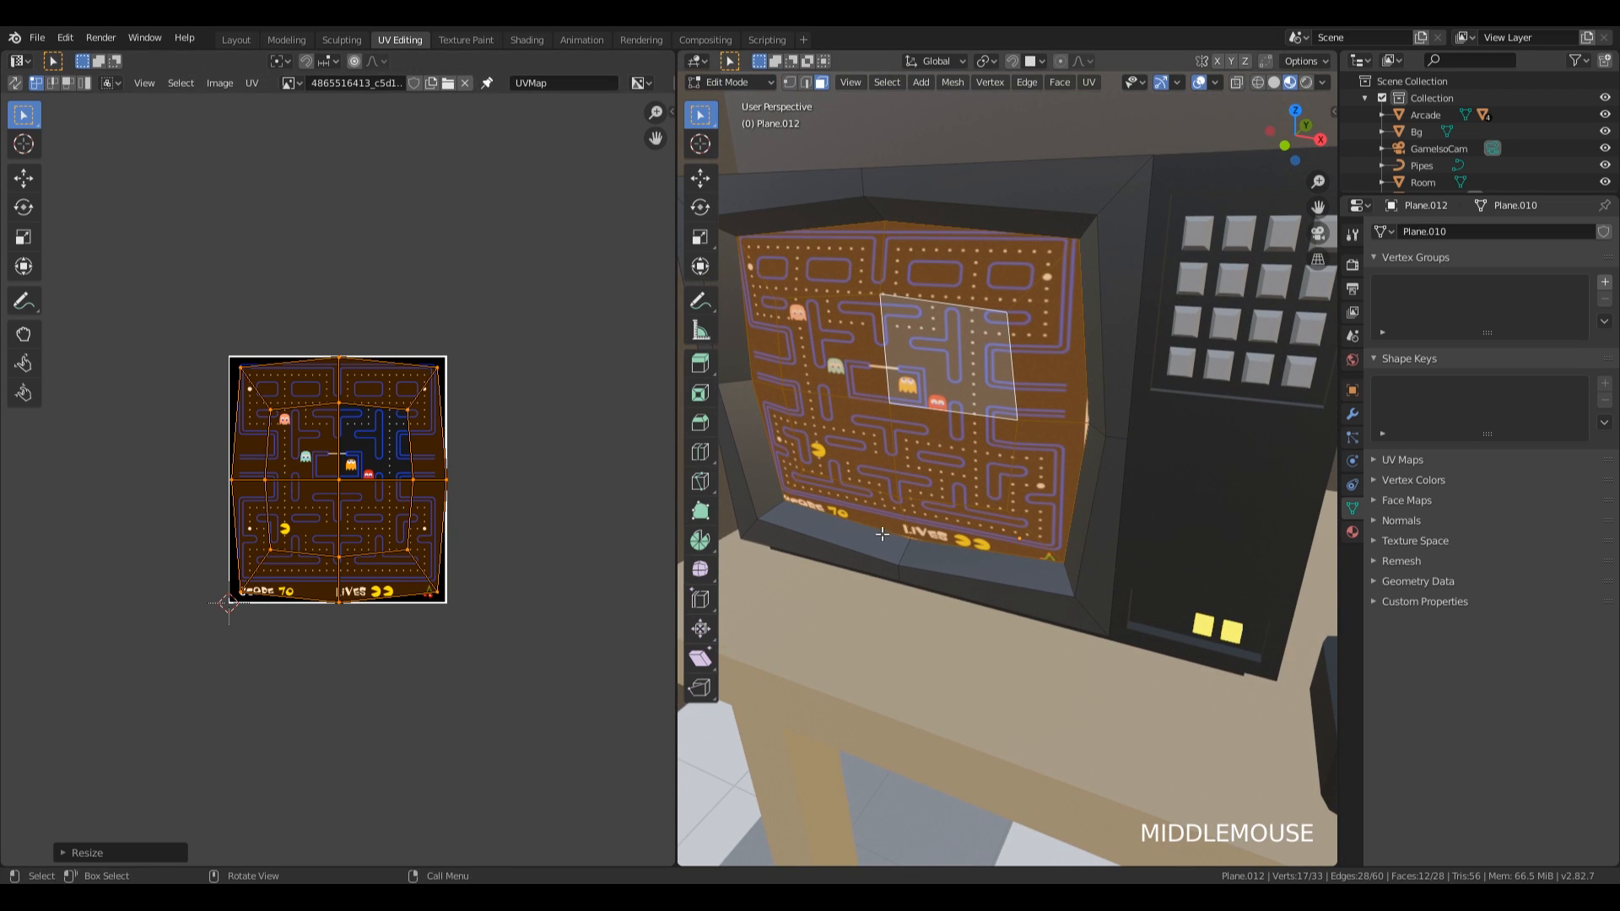
{"action": "key", "text": "s"}
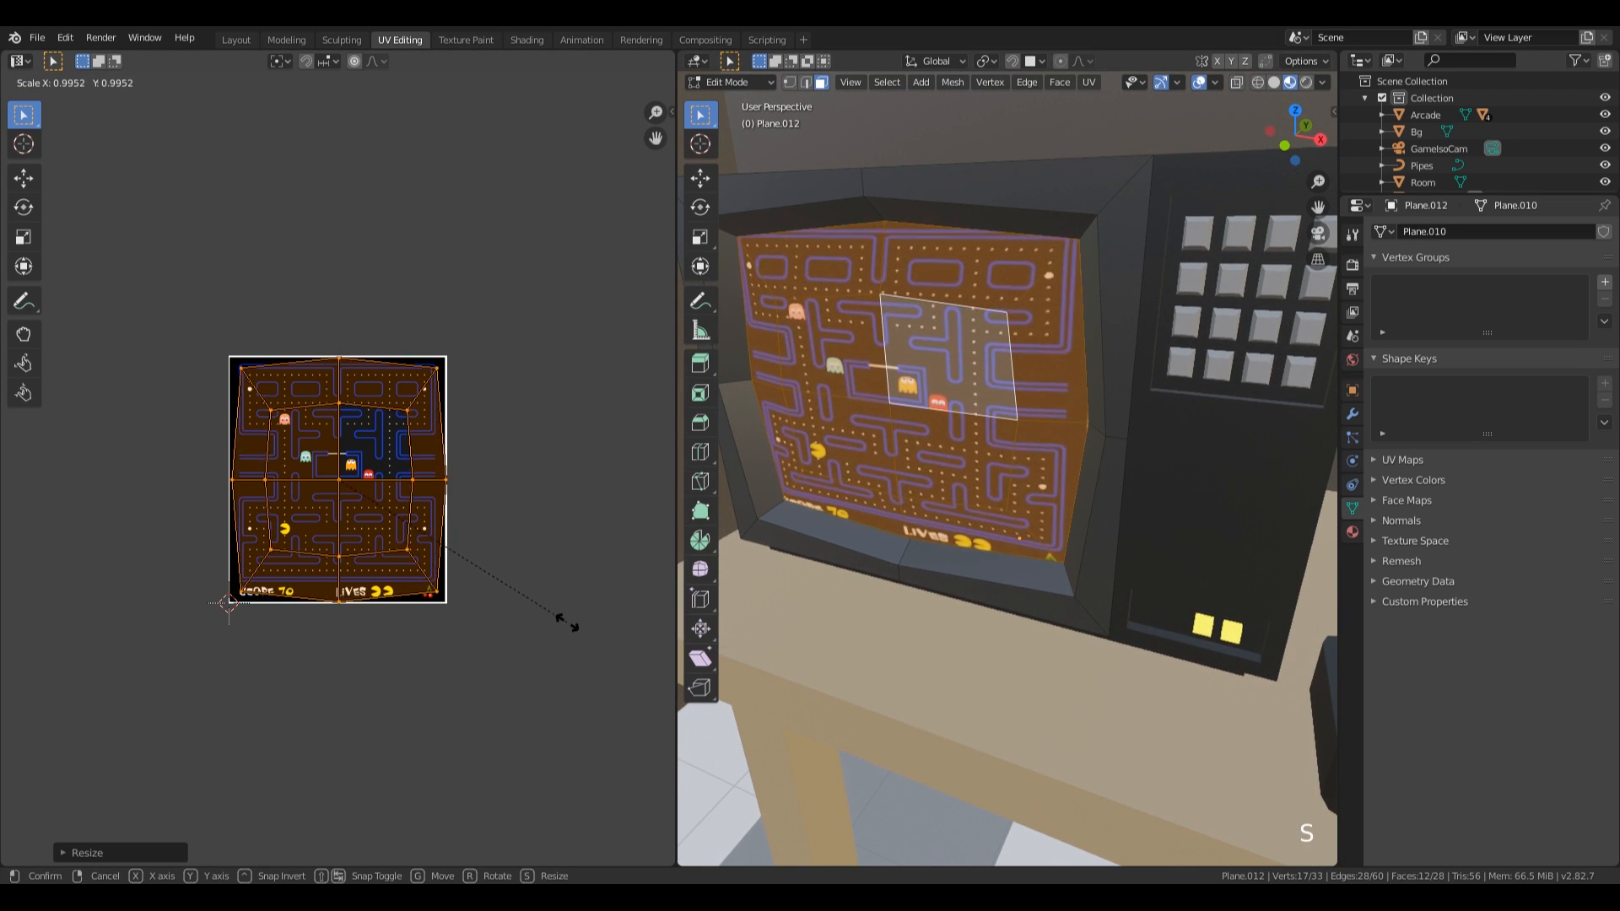
{"action": "left_click", "coordinate": [565, 599]}
{"action": "key", "text": "g"}
{"action": "key", "text": "x"}
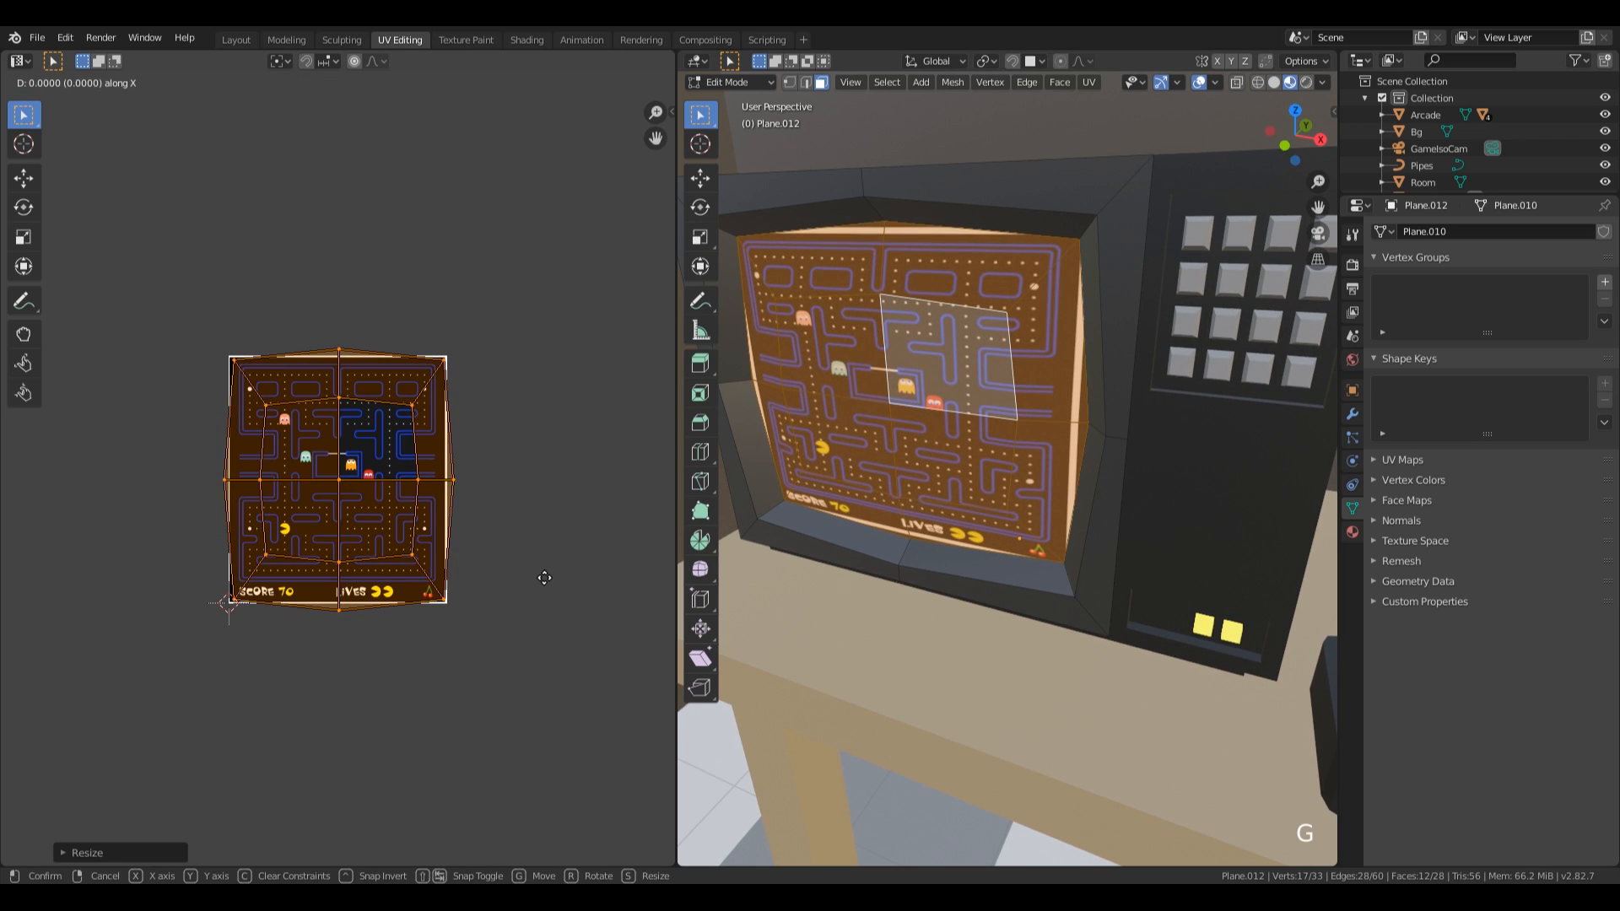
{"action": "left_click", "coordinate": [544, 577]}
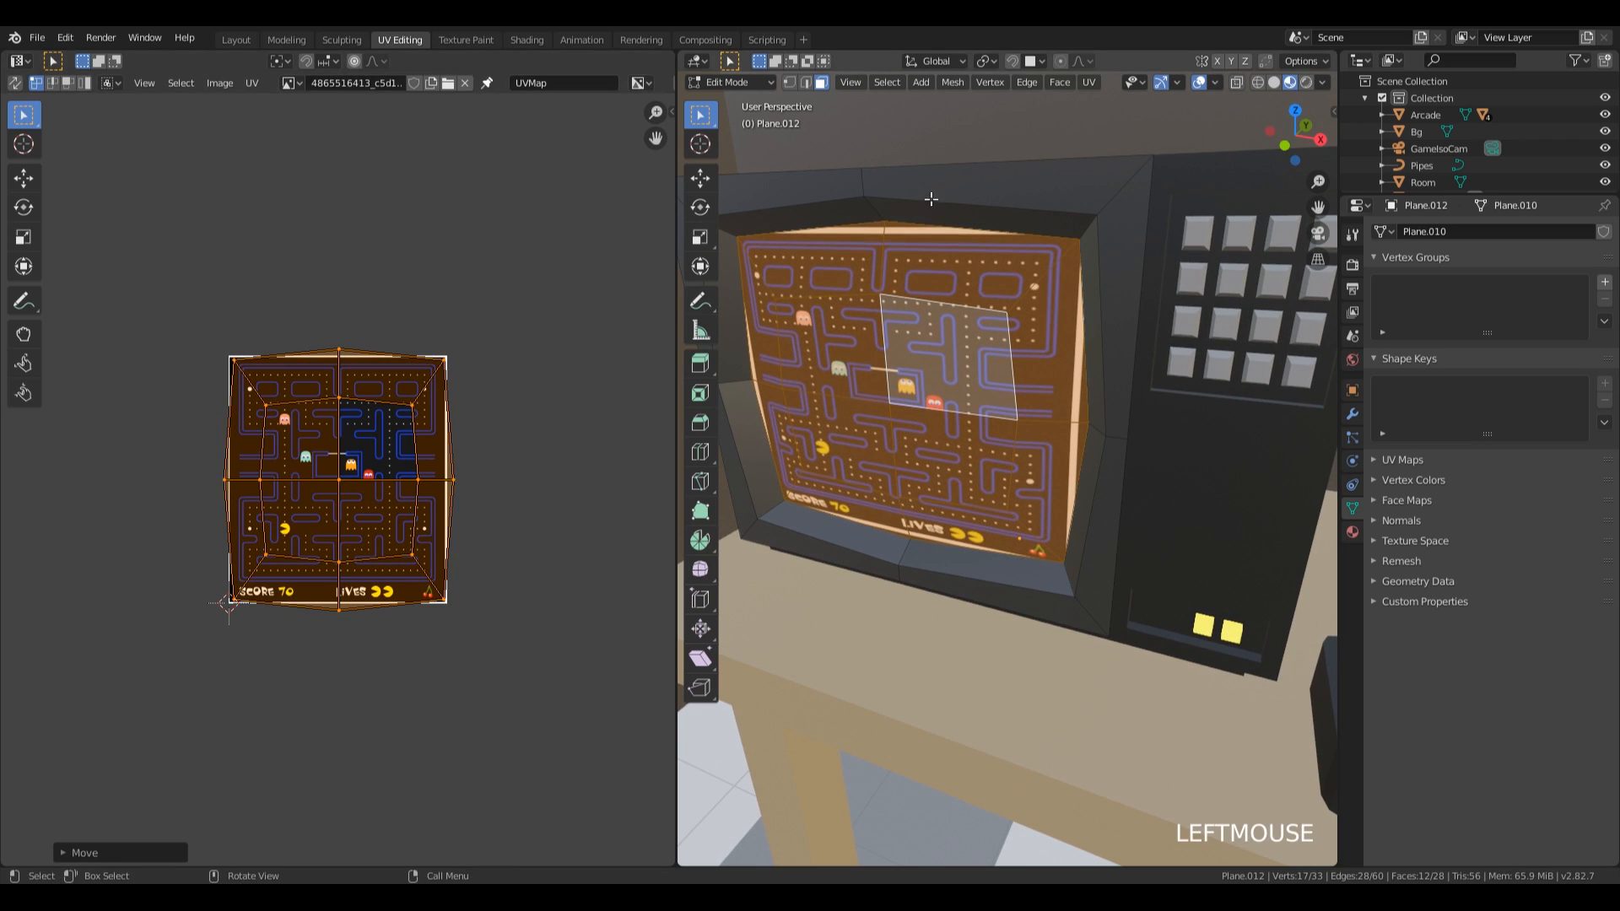
Set the emission strength of the TV screen material to 3 in the Shading workspace.
{"action": "left_click", "coordinate": [477, 43]}
{"action": "left_click", "coordinate": [527, 41]}
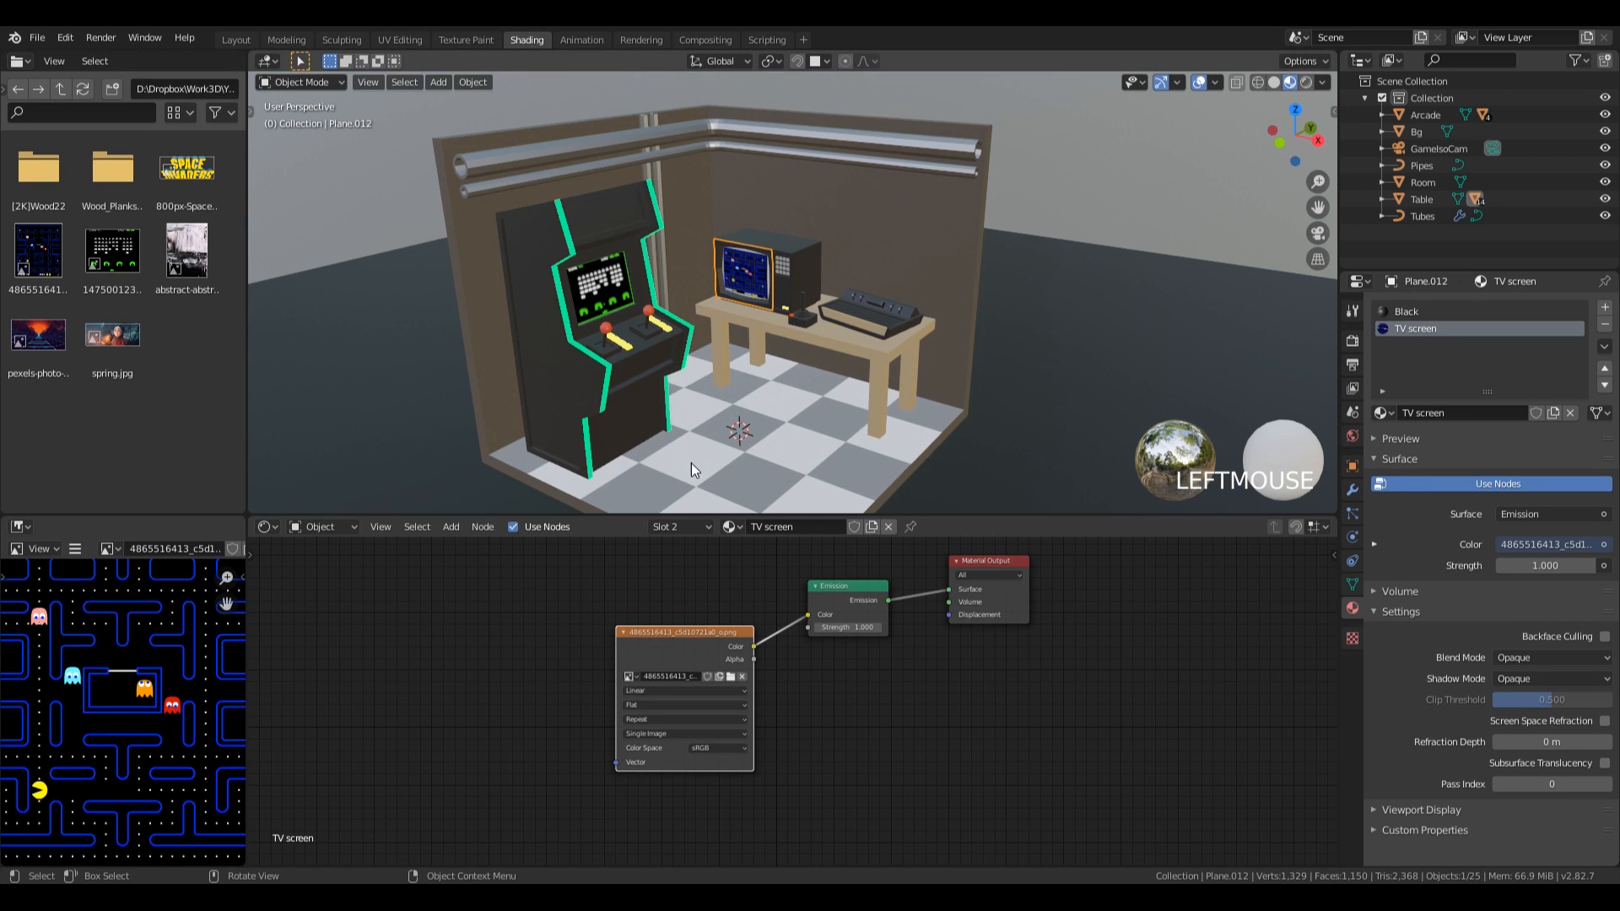
{"action": "left_click", "coordinate": [860, 629]}
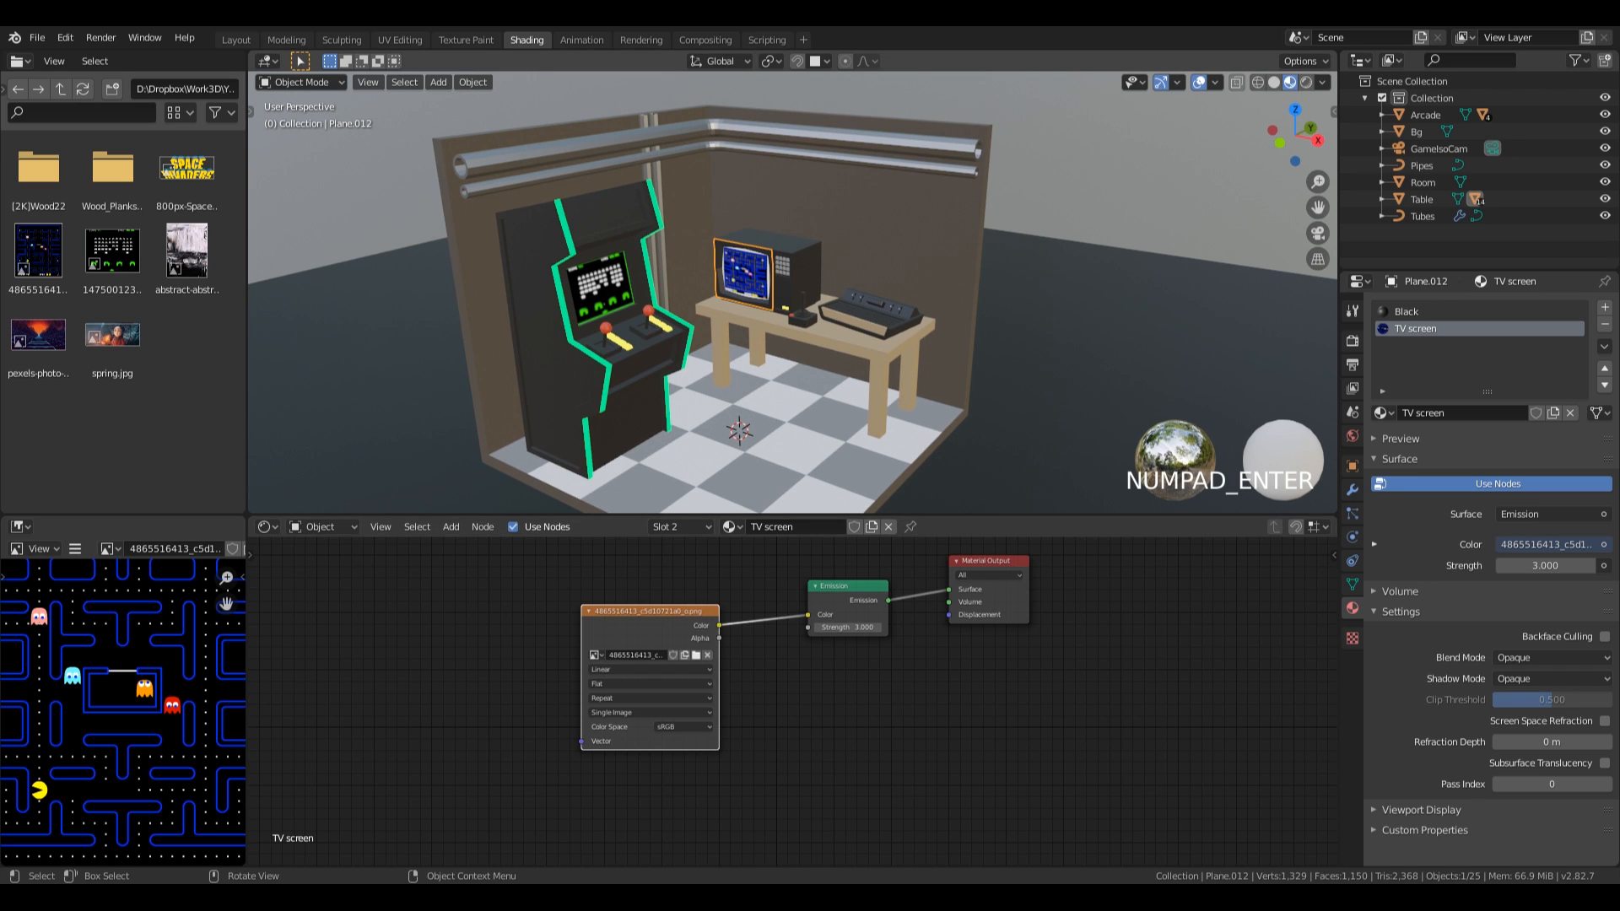
{"action": "middle_click_drag", "start_coordinate": [920, 293], "coordinate": [1002, 261]}
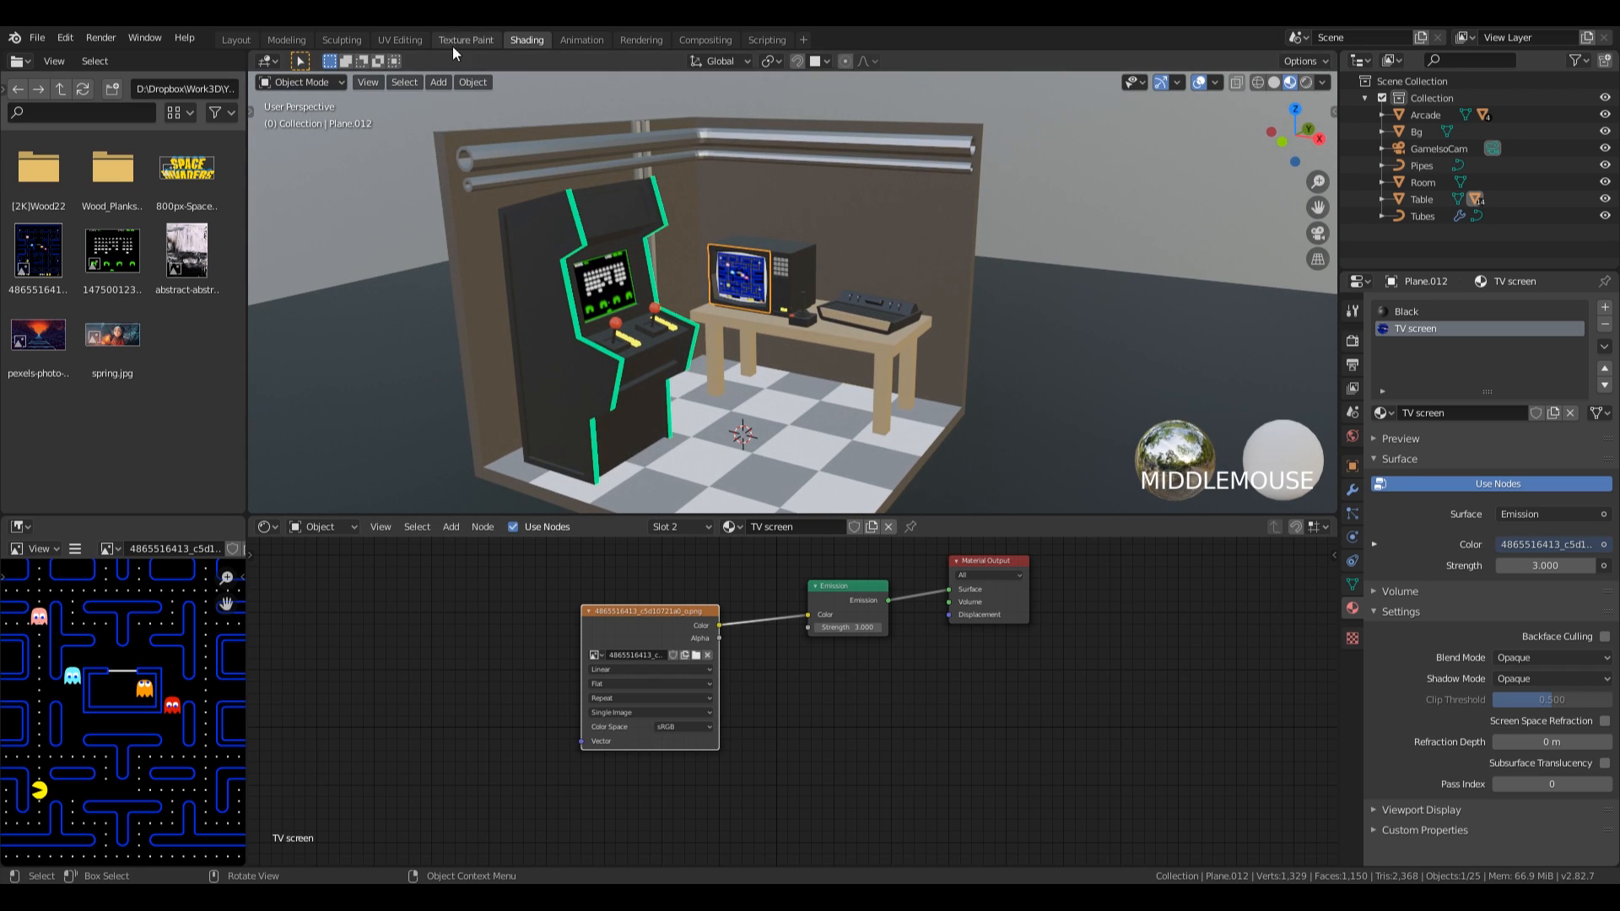
Scale the TV screen's UV island down by about 0.93 in the UV Editing workspace and return to the Shading workspace.
{"action": "left_click", "coordinate": [403, 38]}
{"action": "key", "text": "s"}
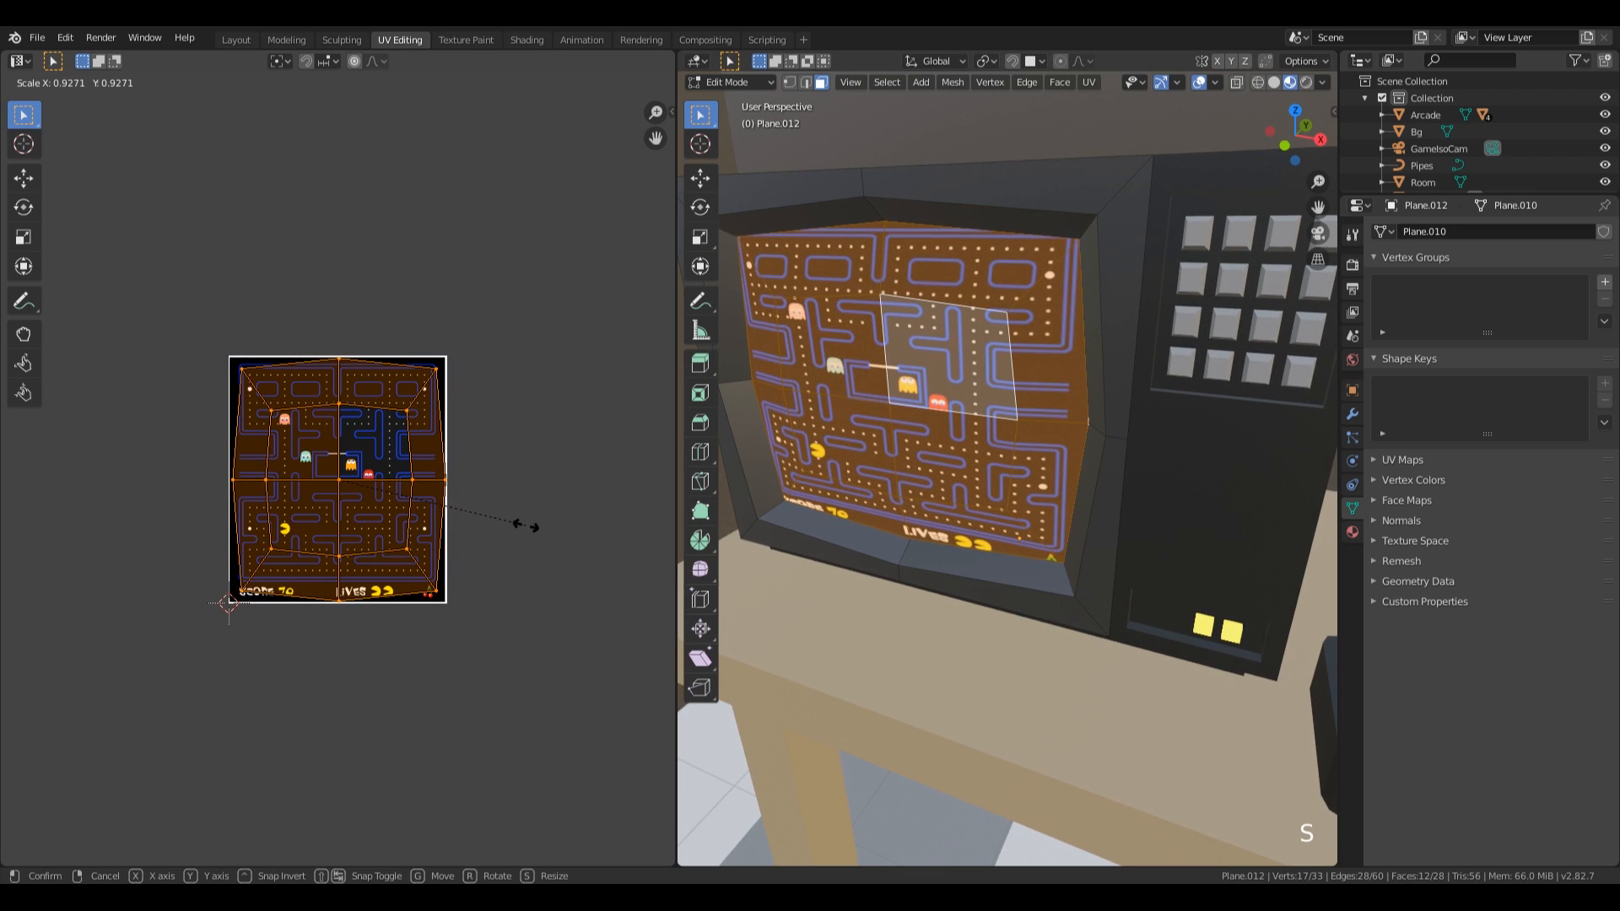
{"action": "left_click", "coordinate": [526, 533]}
{"action": "left_click", "coordinate": [569, 43]}
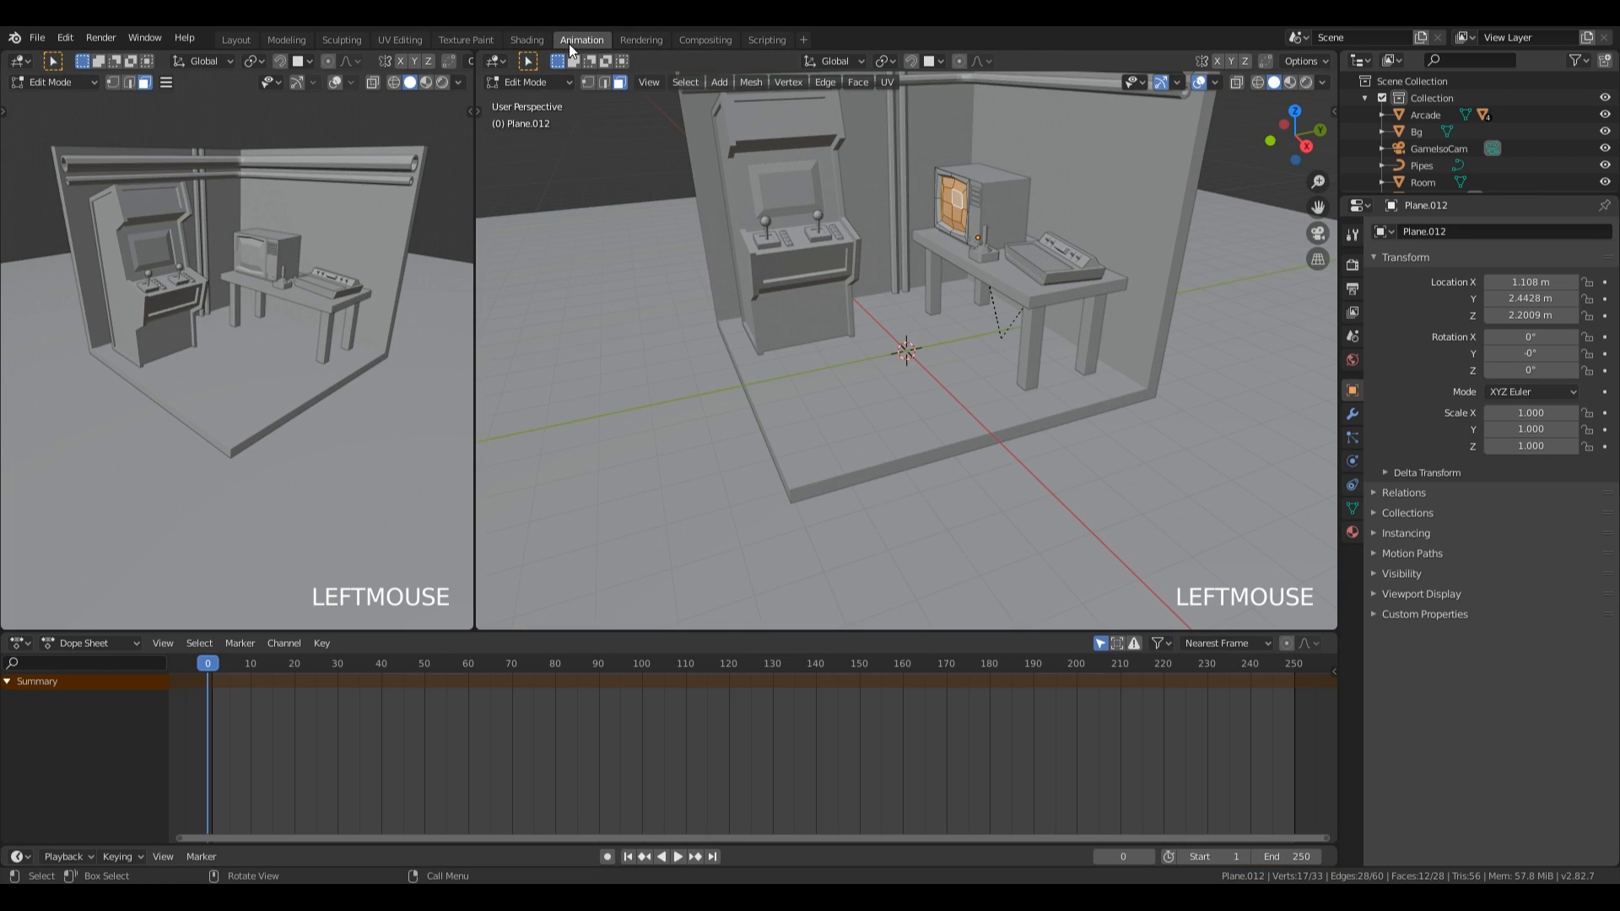
{"action": "left_click", "coordinate": [528, 39]}
Rotate the TV on the table by about 20° around the global Z axis.
{"action": "middle_click", "coordinate": [1009, 346]}
{"action": "left_click", "coordinate": [801, 241]}
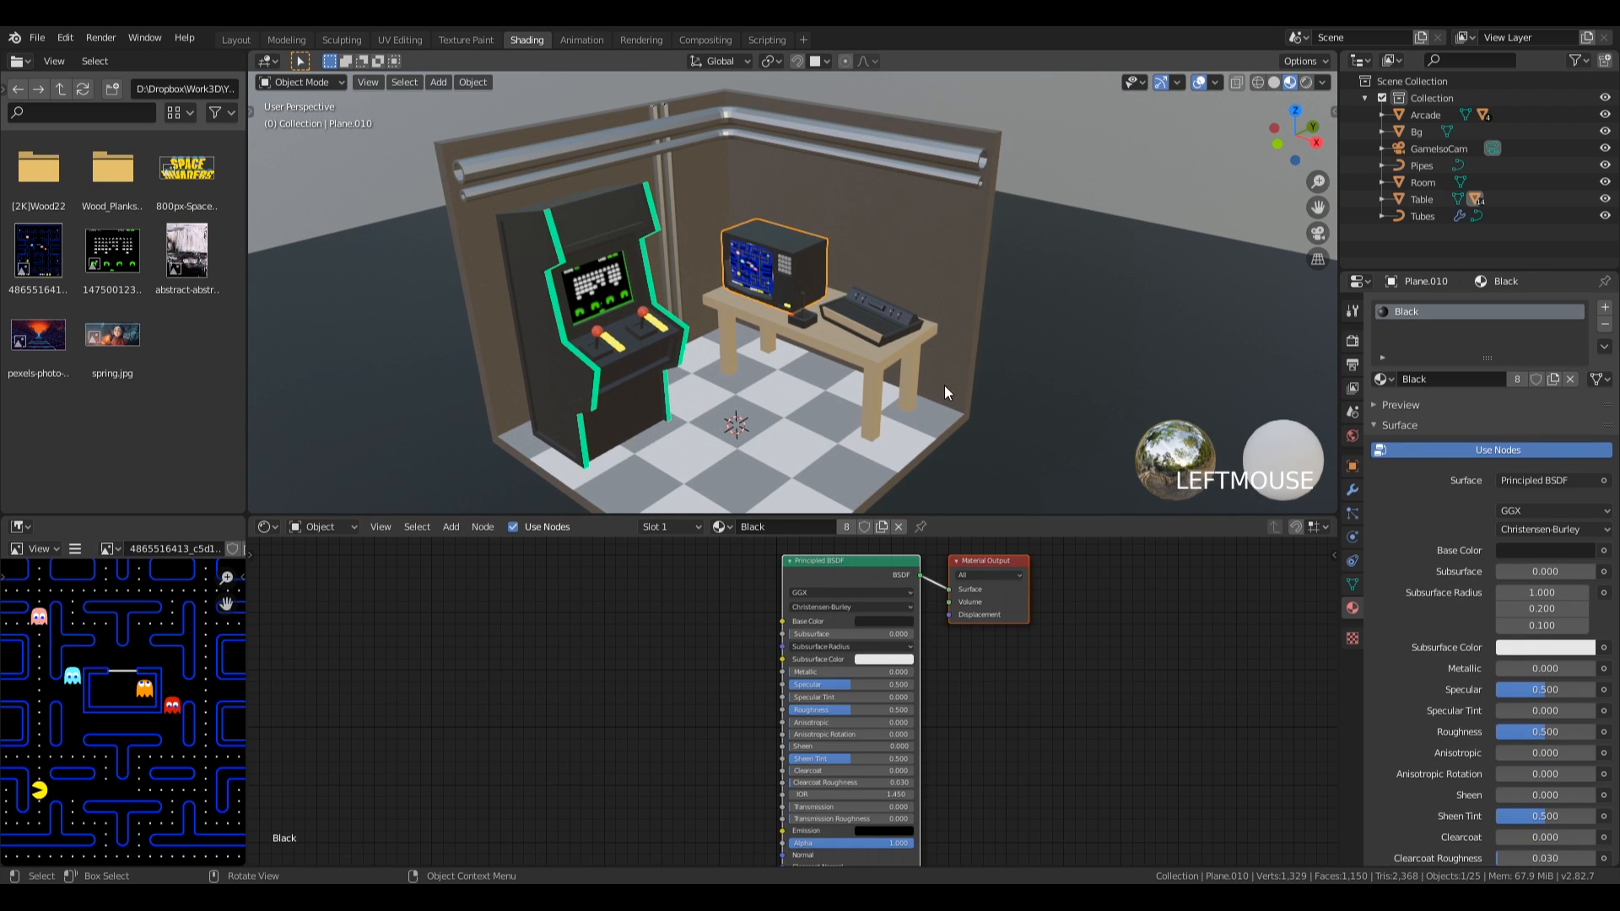
{"action": "key", "text": "r"}
{"action": "key", "text": "z"}
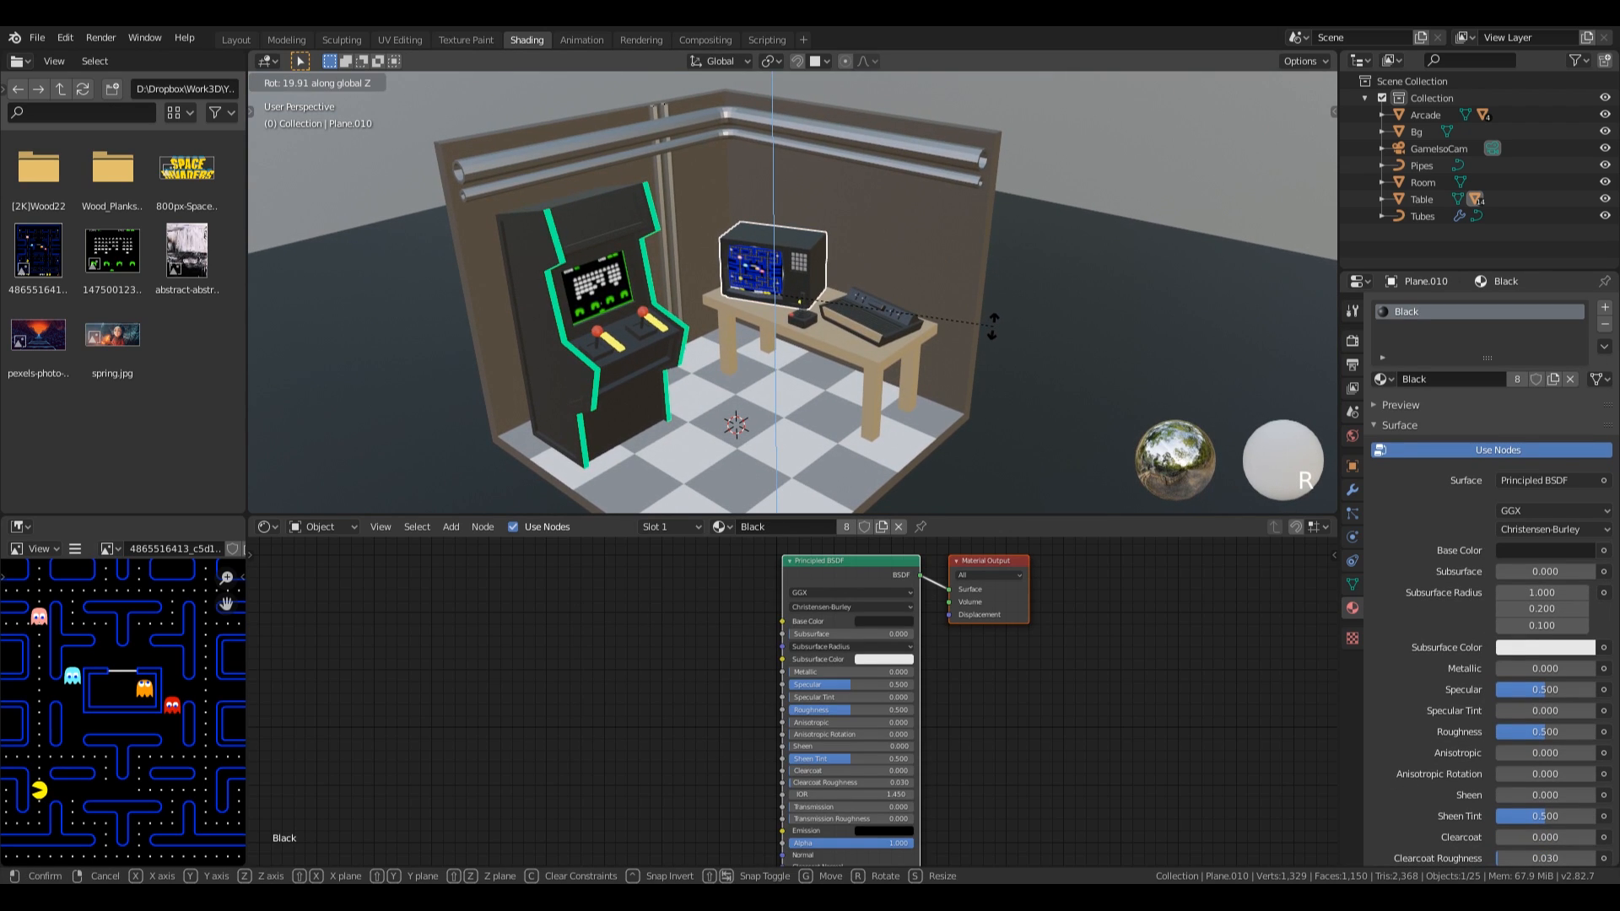
{"action": "left_click", "coordinate": [993, 324]}
Select the arcade cabinet and bring its upper front panel into close view.
{"action": "middle_click_drag", "start_coordinate": [774, 280], "coordinate": [701, 295]}
{"action": "left_click", "coordinate": [687, 351]}
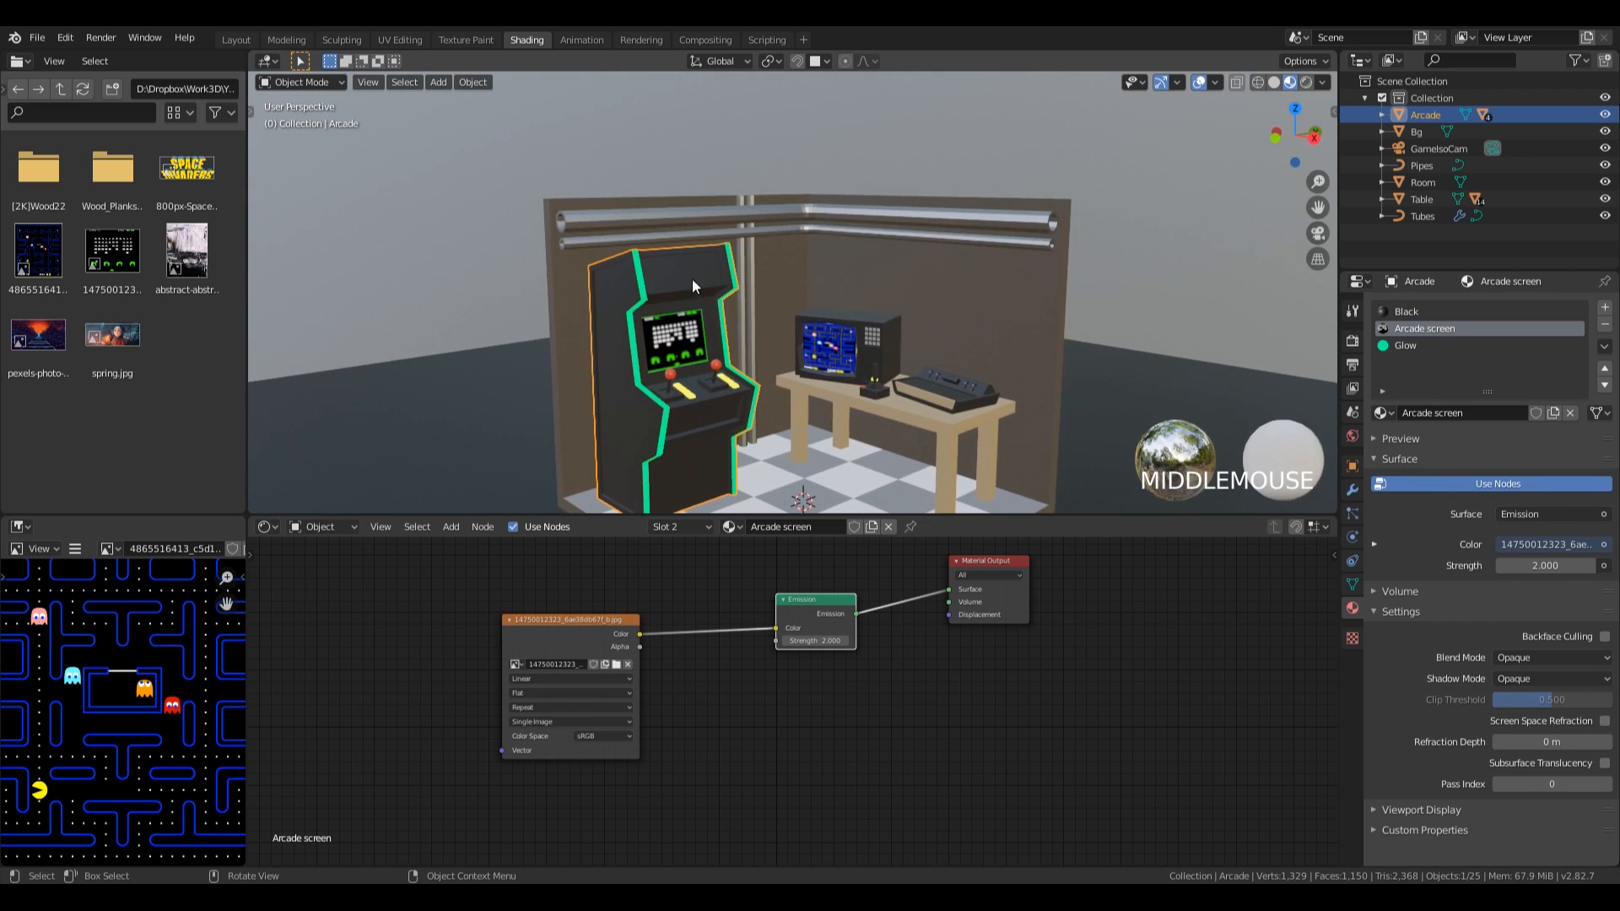
{"action": "scroll", "coordinate": [605, 264], "scroll_direction": "up", "scroll_amount": 4}
{"action": "middle_click_drag", "start_coordinate": [611, 255], "coordinate": [675, 237], "text": "shift"}
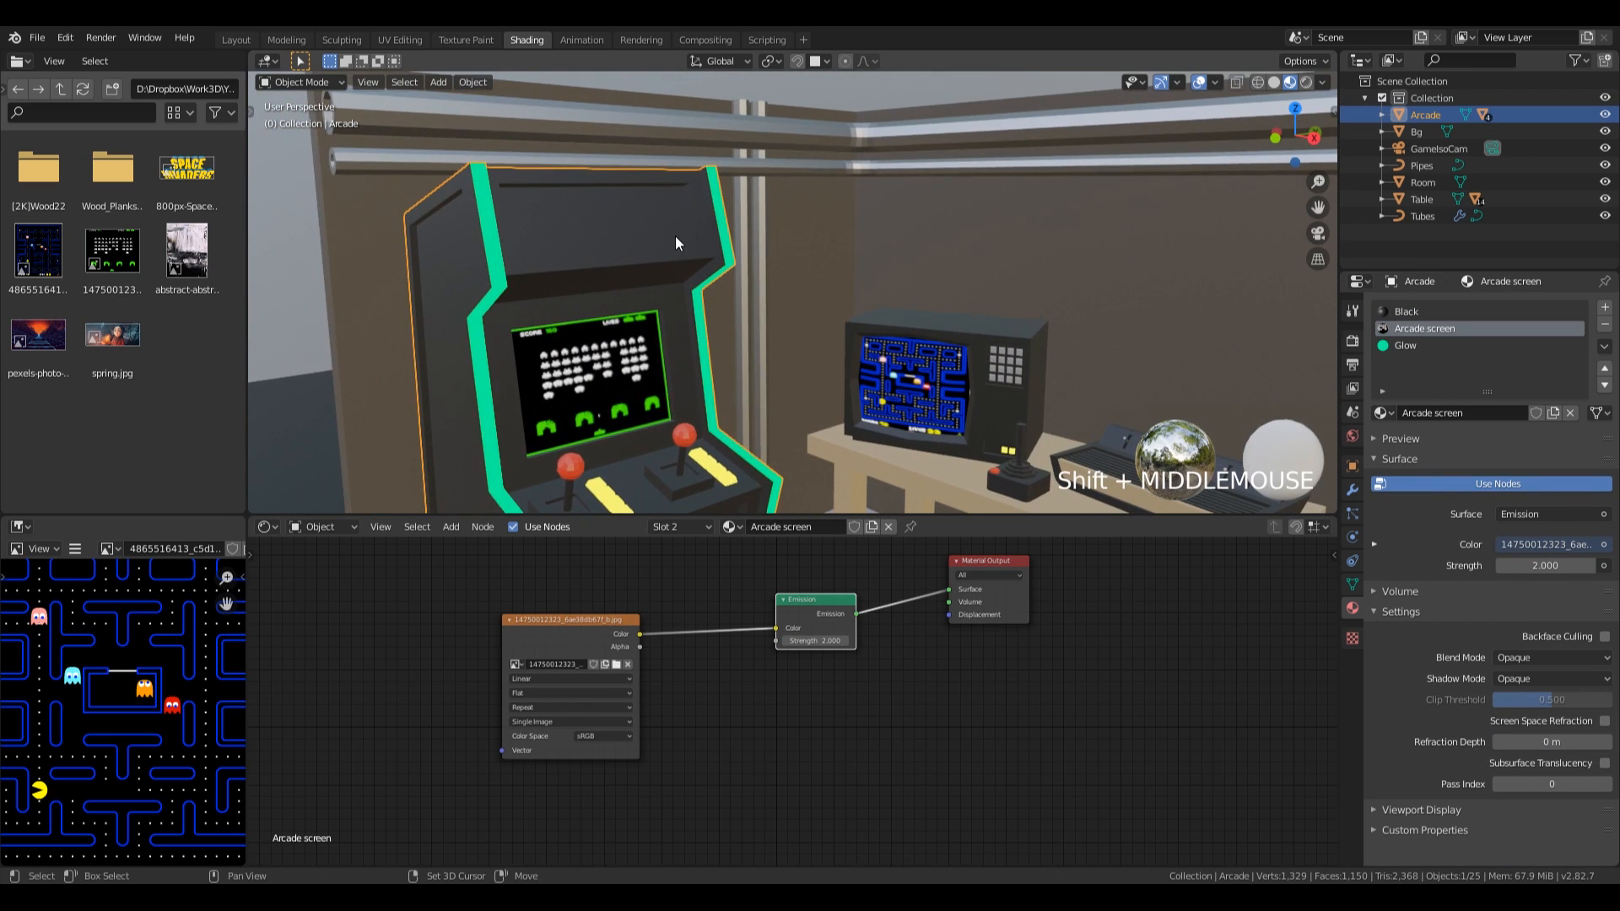
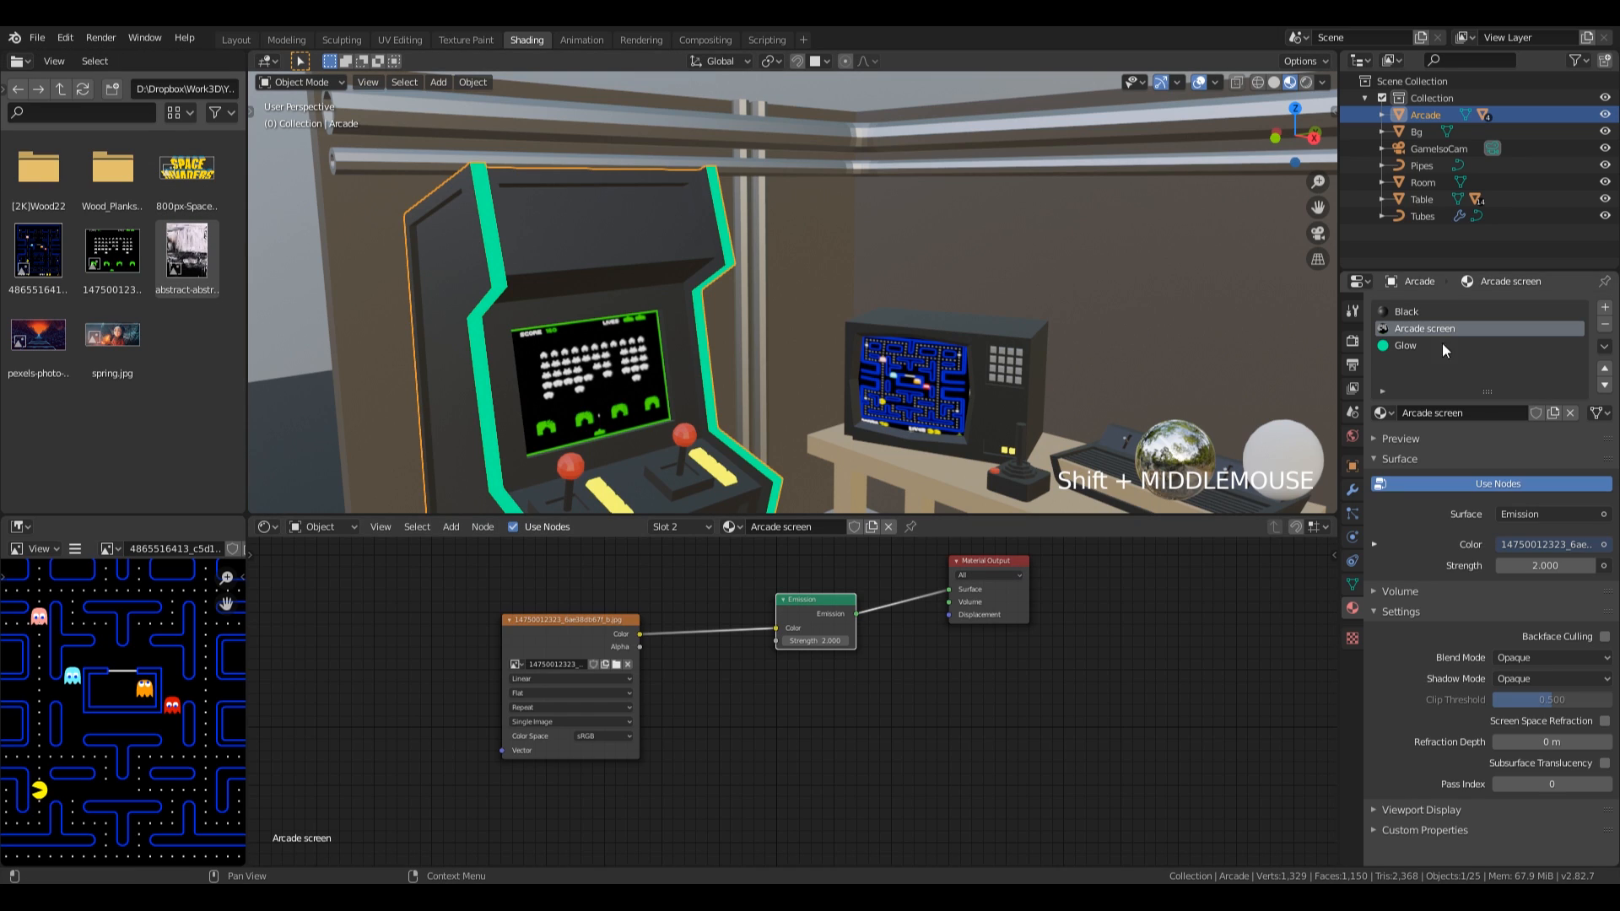
Add a new material named Logo to the arcade cabinet.
{"action": "left_click", "coordinate": [1605, 307]}
{"action": "left_click", "coordinate": [1466, 412]}
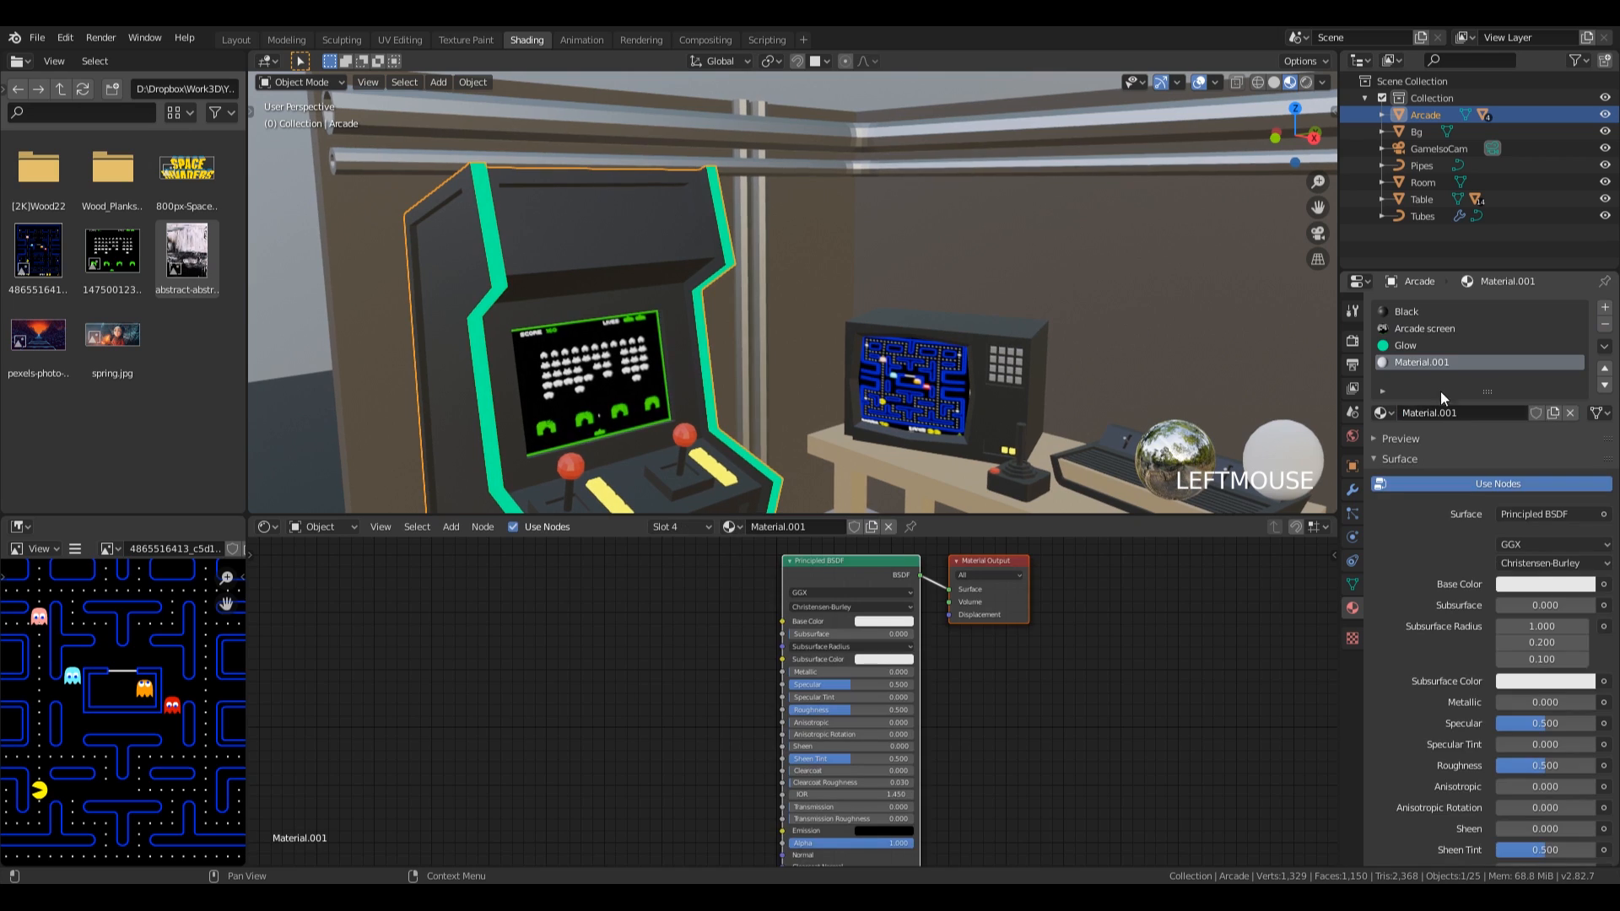
{"action": "double_click", "coordinate": [1428, 361]}
{"action": "type", "text": "Logo"}
{"action": "key", "text": "Return"}
Assign the Logo material to the cabinet's recessed upper front panel face.
{"action": "key", "text": "Tab"}
{"action": "left_click", "coordinate": [588, 229]}
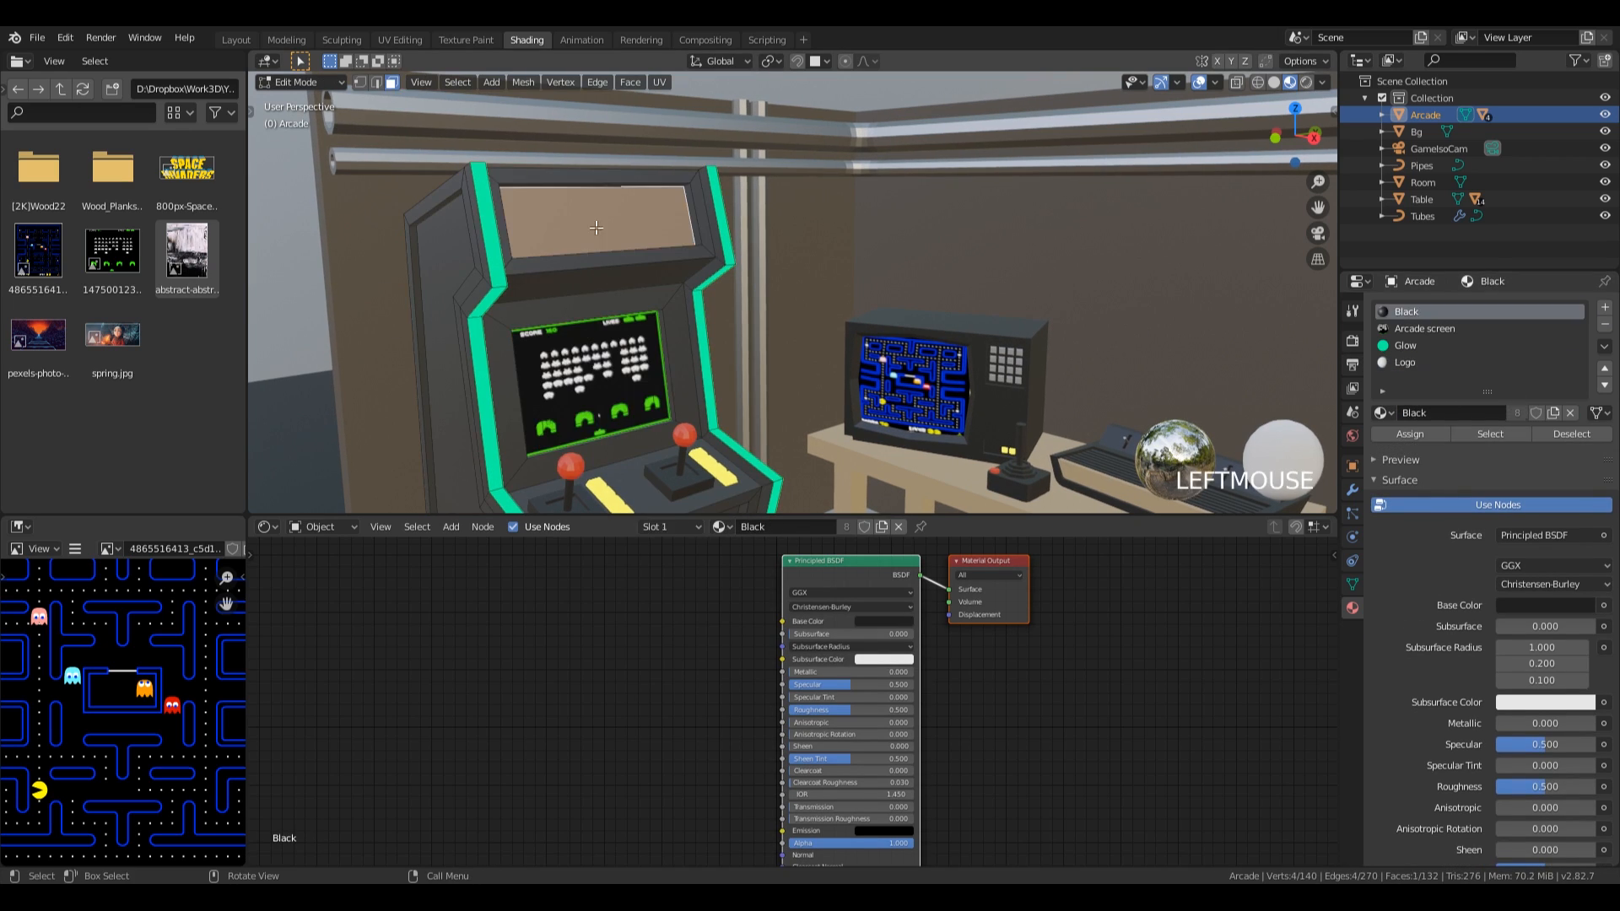
{"action": "left_click", "coordinate": [1409, 360]}
{"action": "left_click", "coordinate": [1411, 433]}
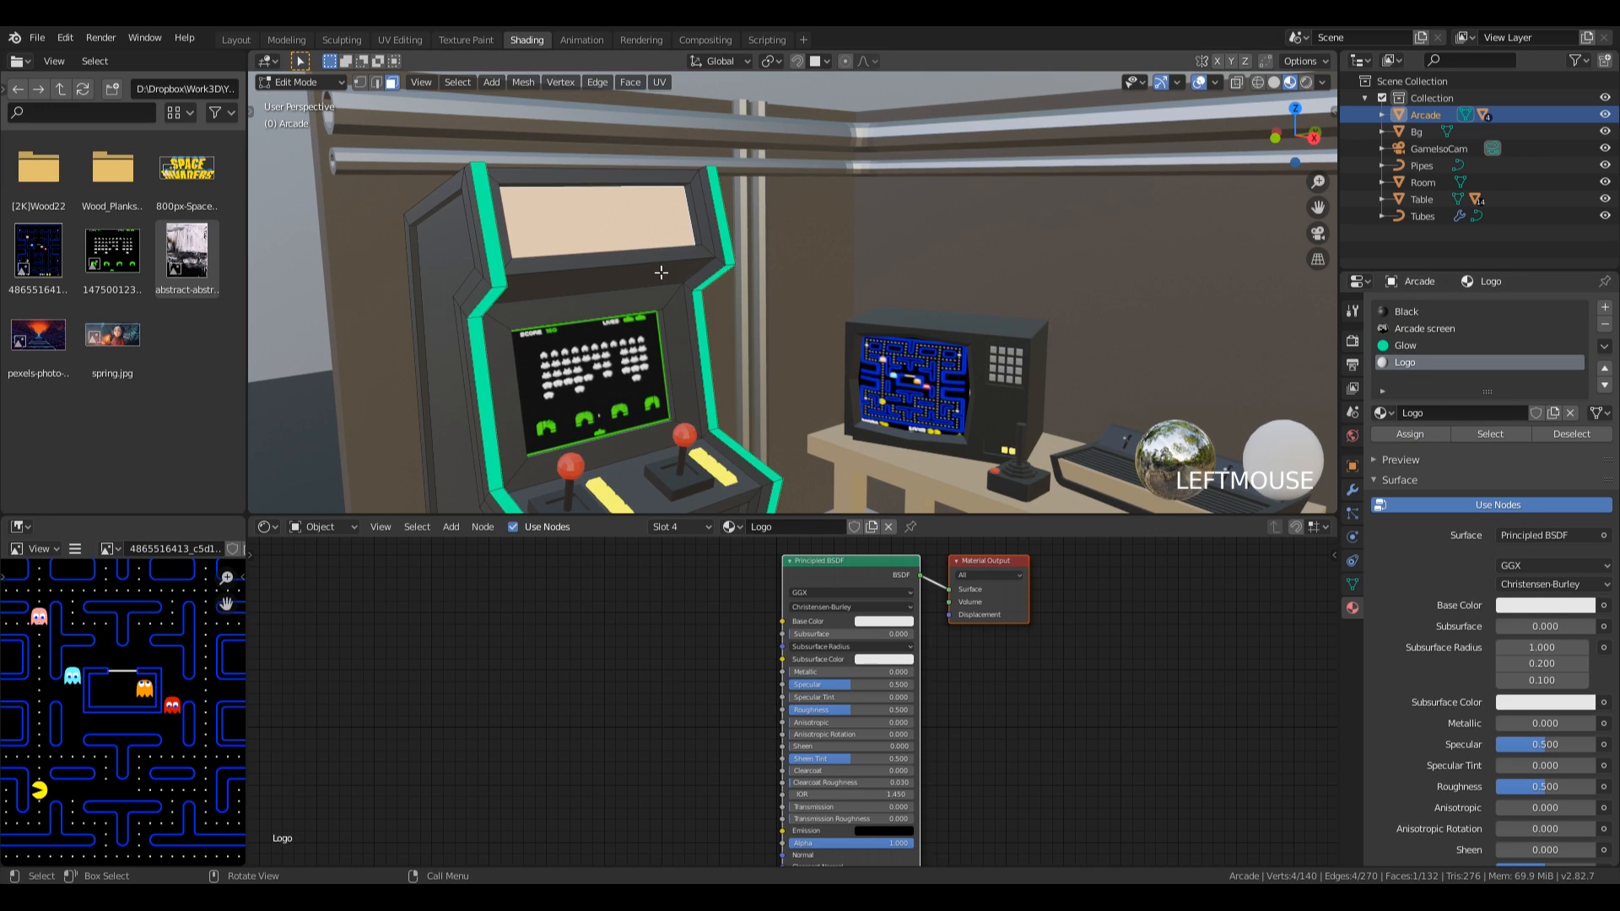
Replace the Logo material's Principled BSDF with an Emission shader connected to the output's Surface.
{"action": "left_click", "coordinate": [855, 565]}
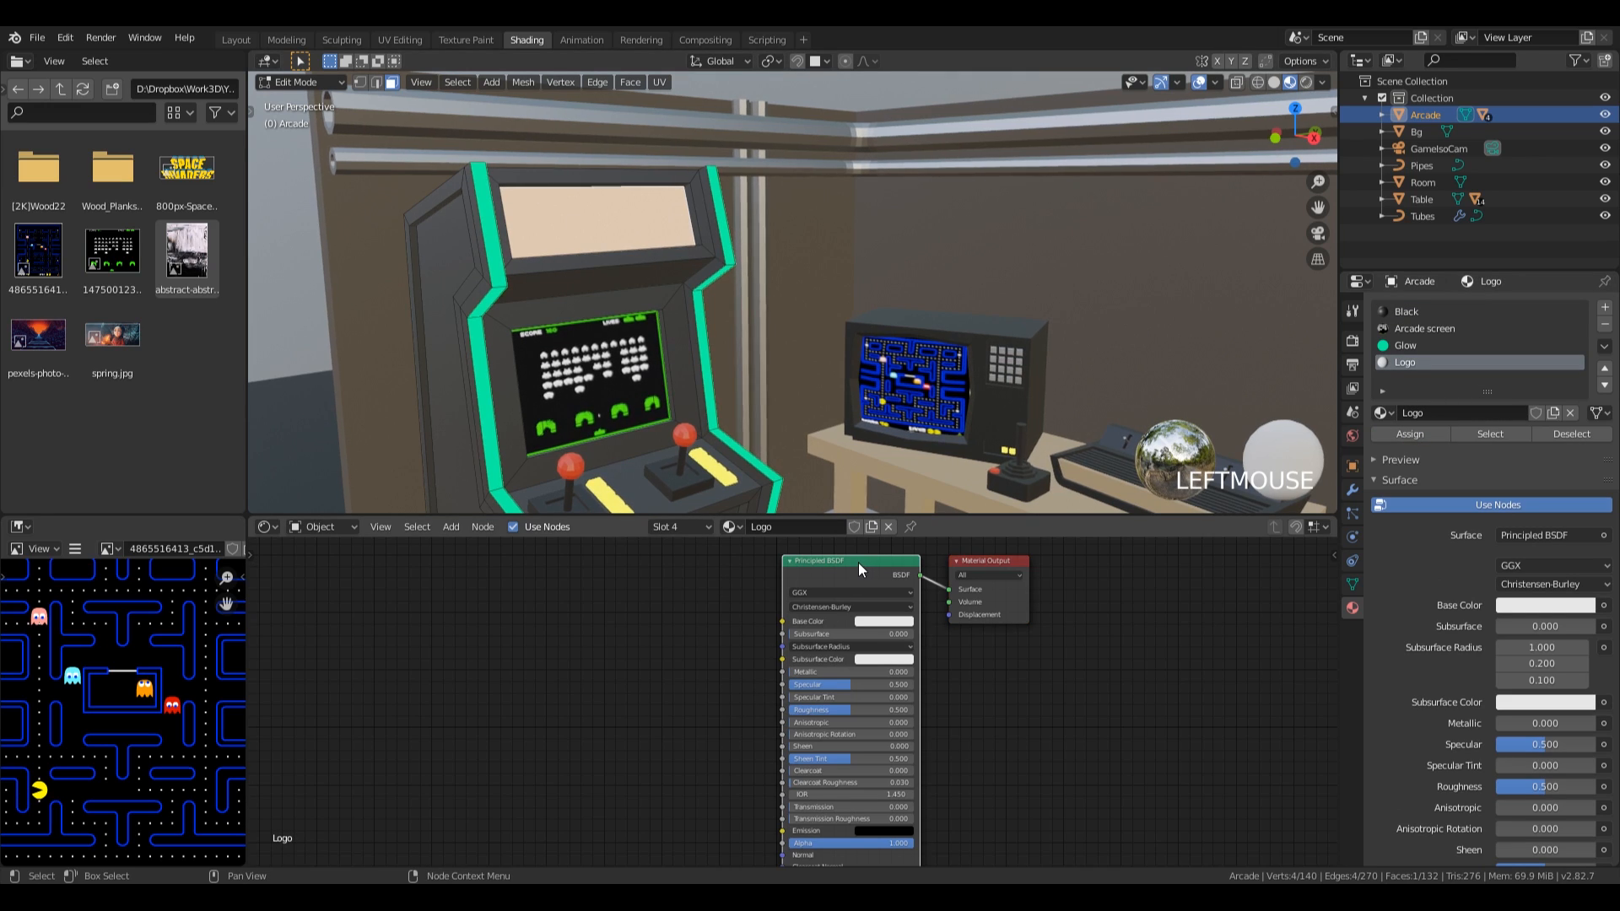
{"action": "key", "text": "x"}
{"action": "key", "text": "shift+a"}
{"action": "mouse_move", "coordinate": [709, 601]}
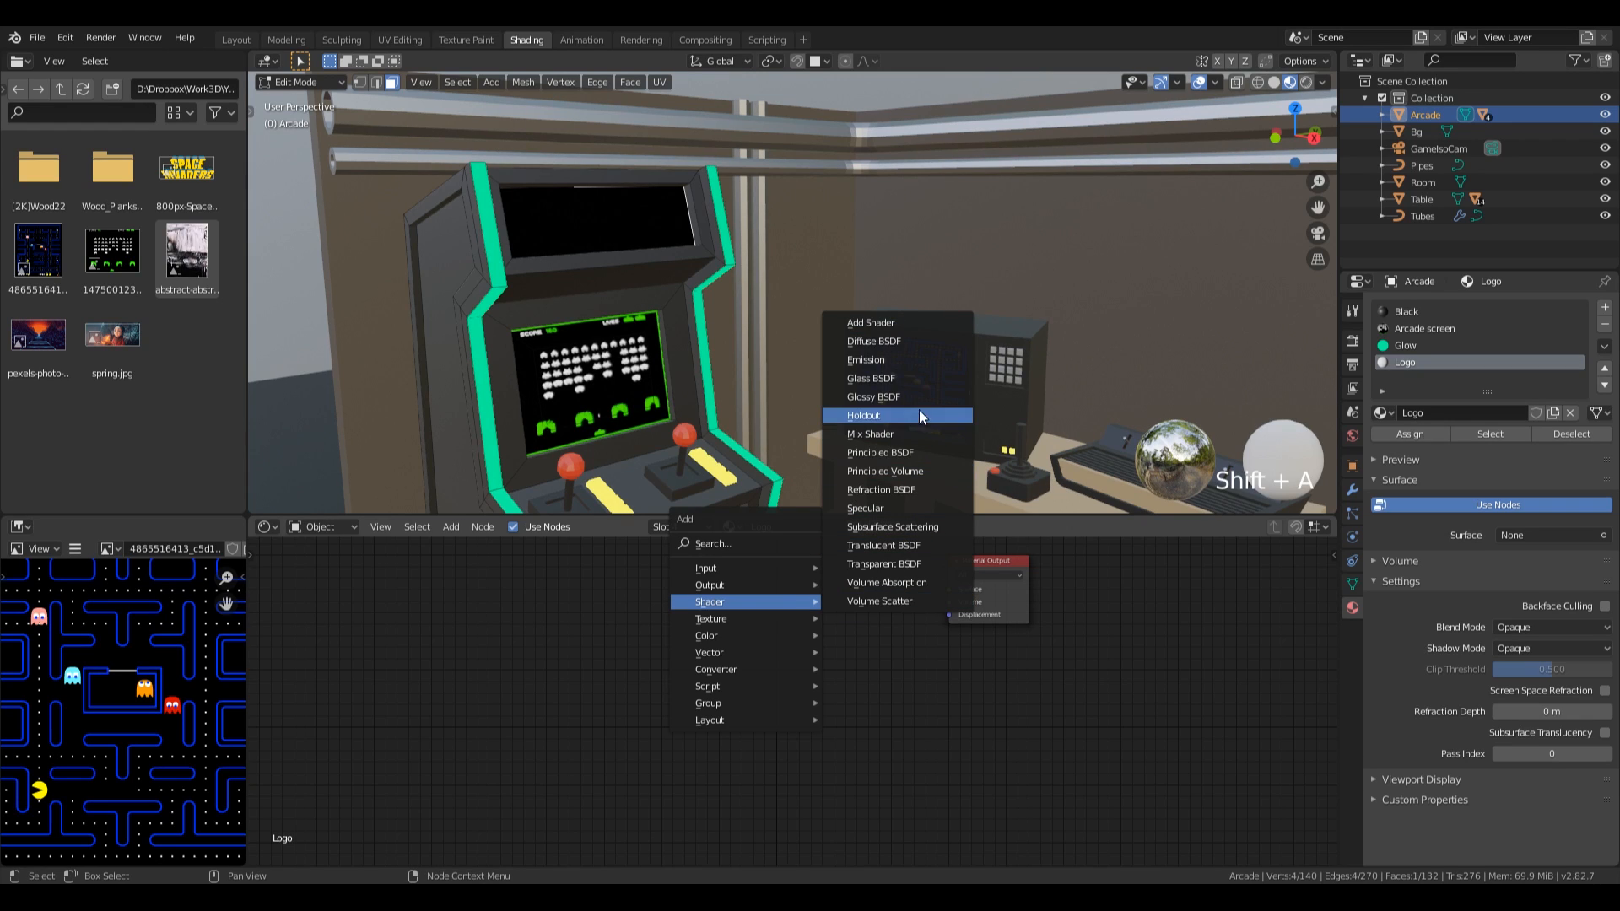
{"action": "left_click", "coordinate": [911, 361]}
{"action": "left_click", "coordinate": [848, 592]}
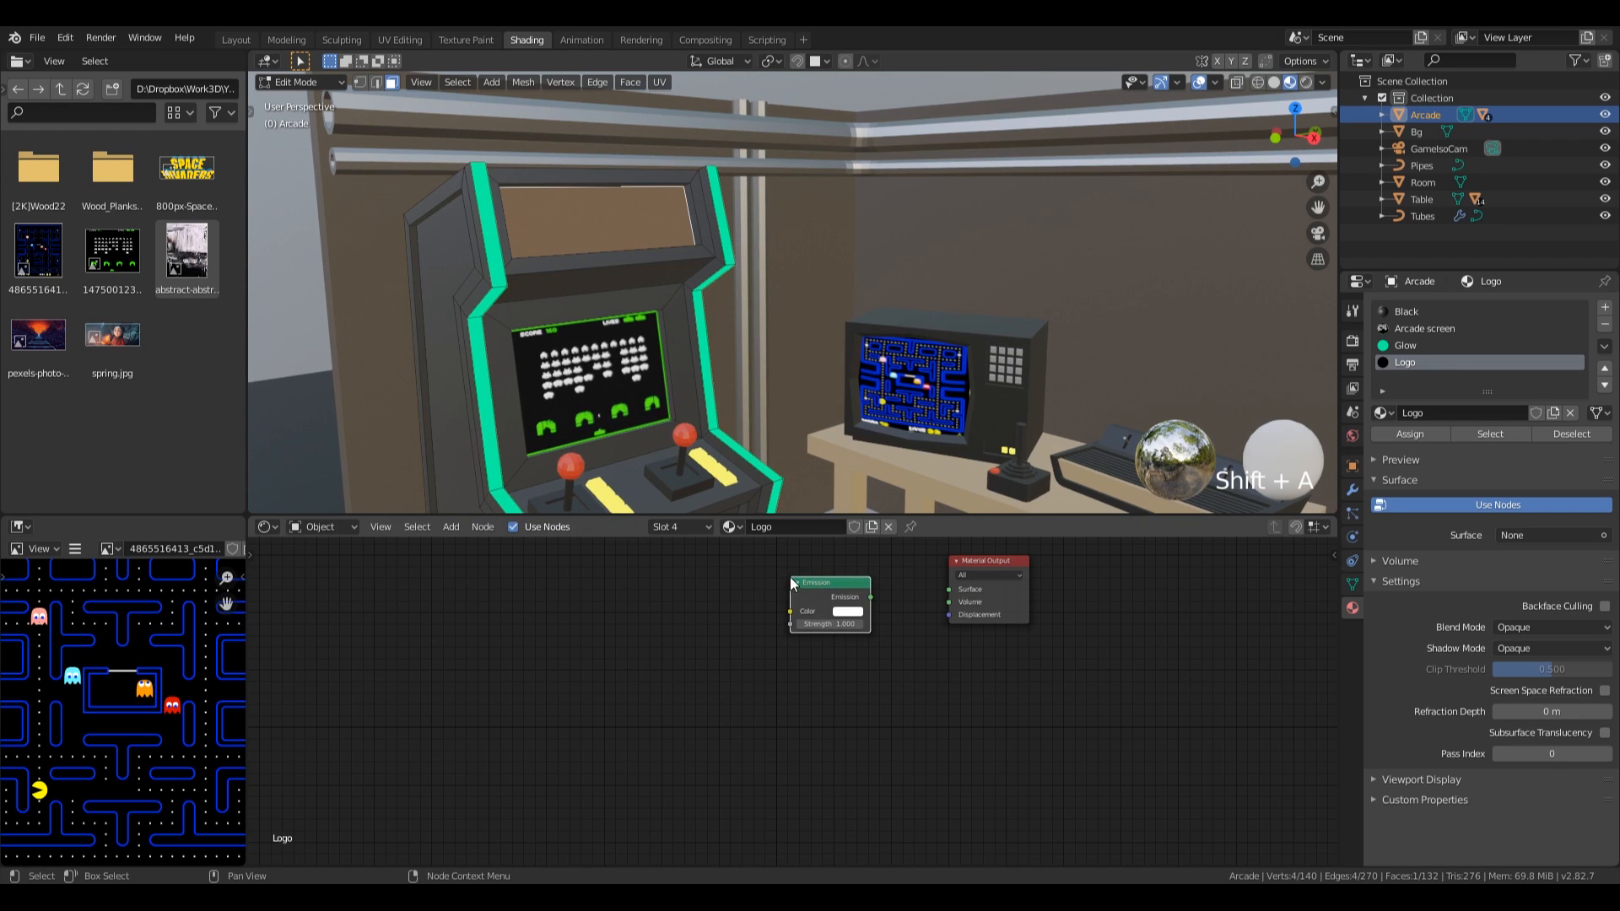
{"action": "left_click_drag", "start_coordinate": [870, 596], "coordinate": [958, 591]}
{"action": "left_click_drag", "start_coordinate": [809, 582], "coordinate": [819, 609]}
Feed the 800px-Space_invaders_logo.svg.png image into the Emission colour and display that image in the UV Editing workspace.
{"action": "left_click_drag", "start_coordinate": [148, 154], "coordinate": [514, 655]}
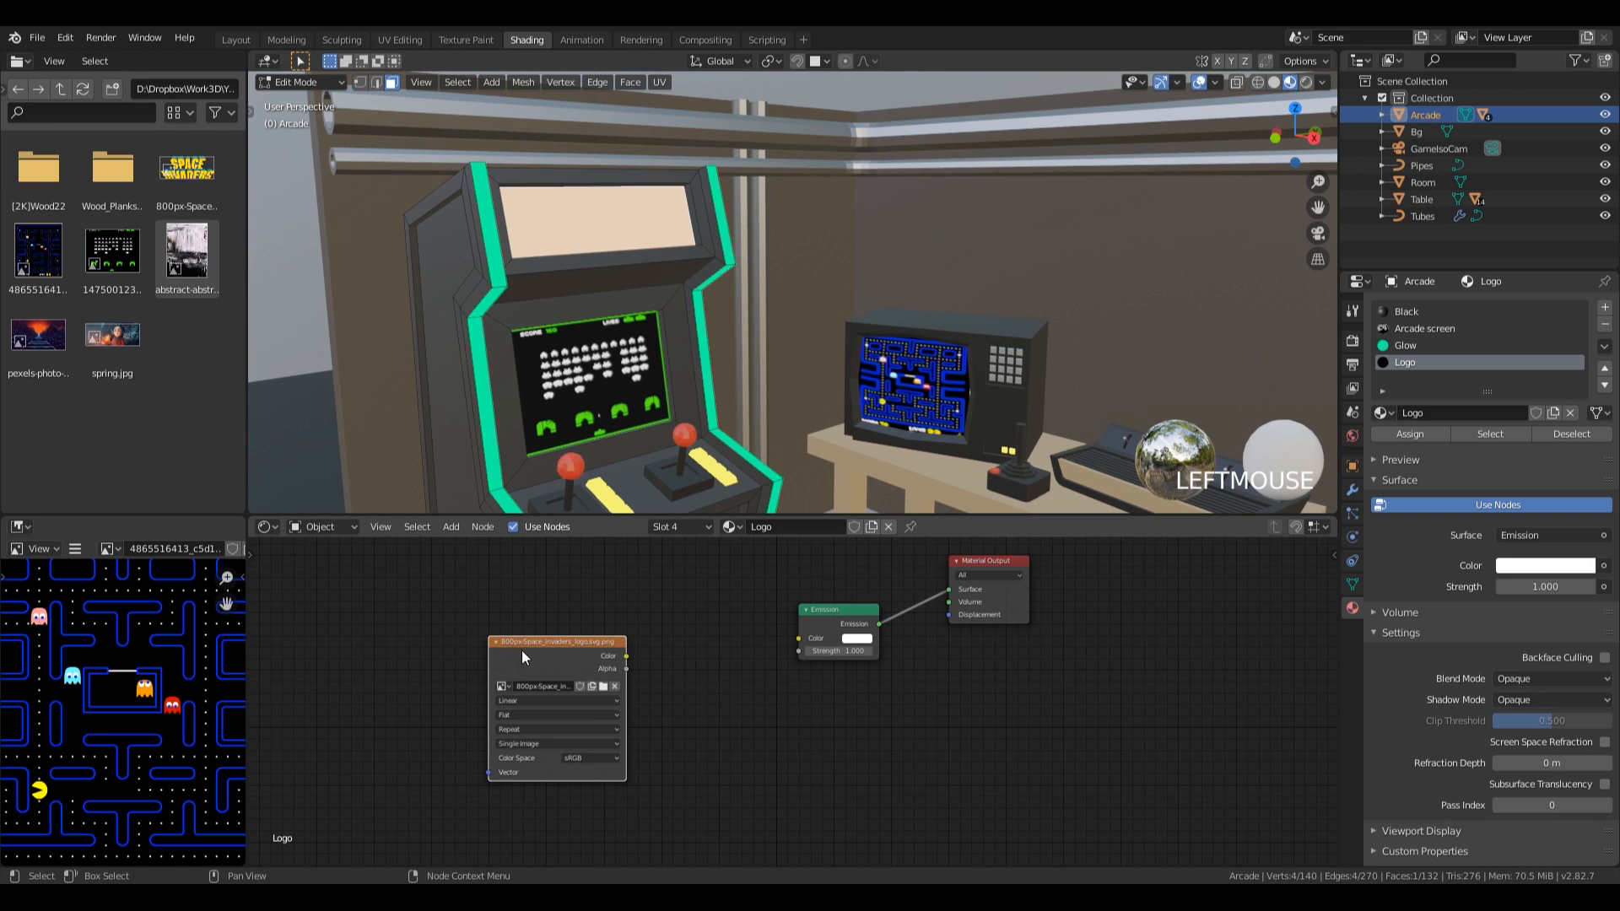
{"action": "left_click_drag", "start_coordinate": [628, 661], "coordinate": [799, 639]}
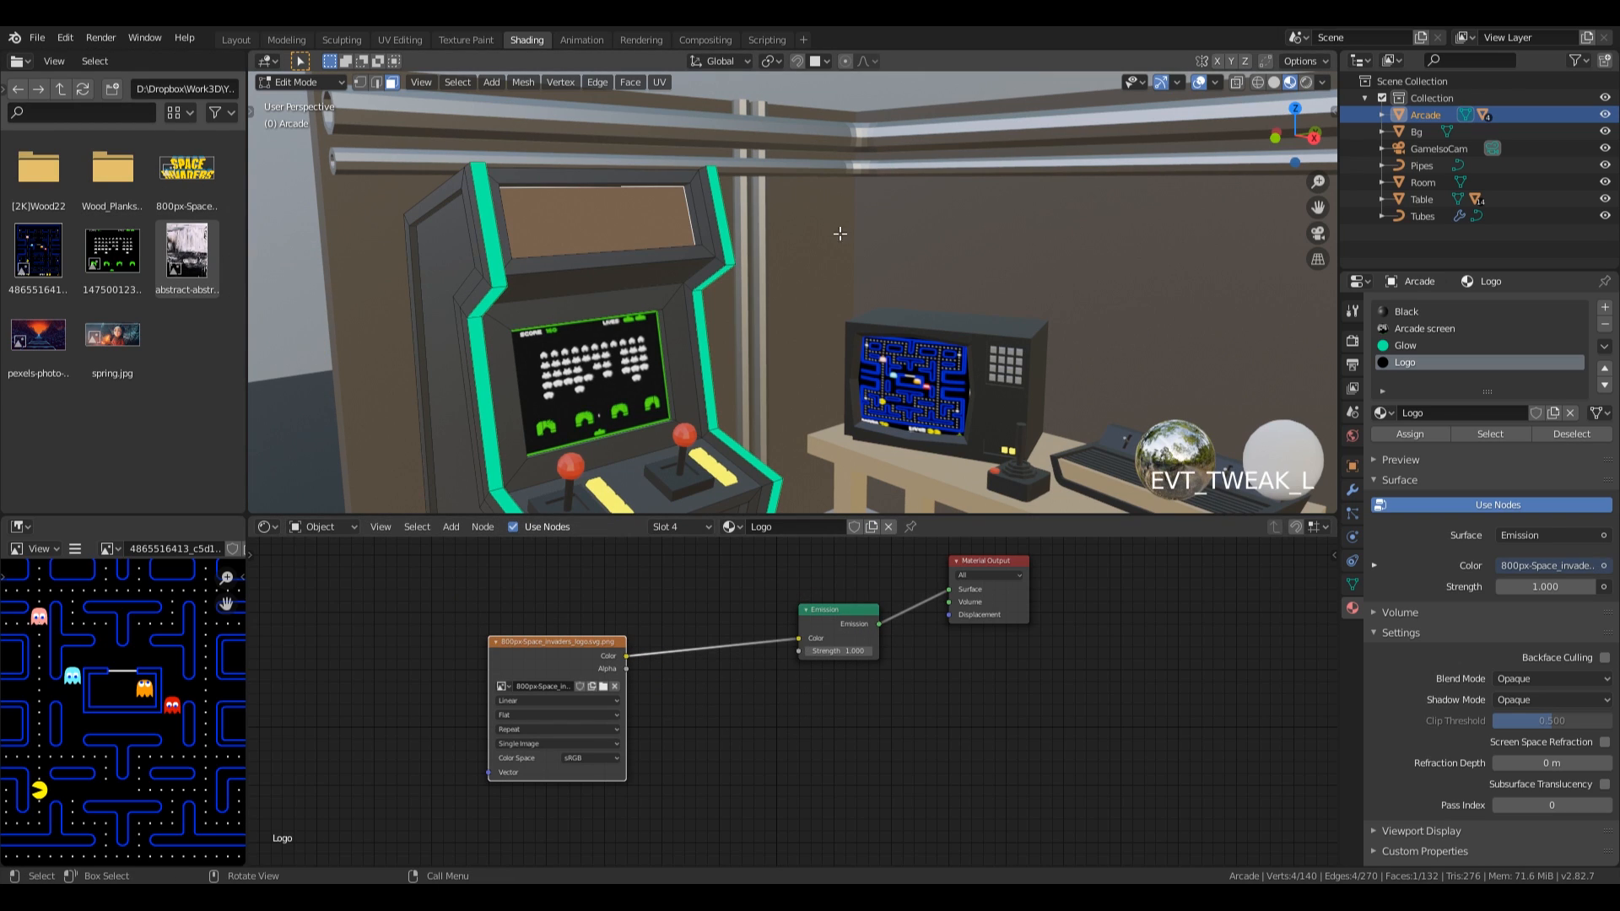
{"action": "left_click", "coordinate": [451, 40]}
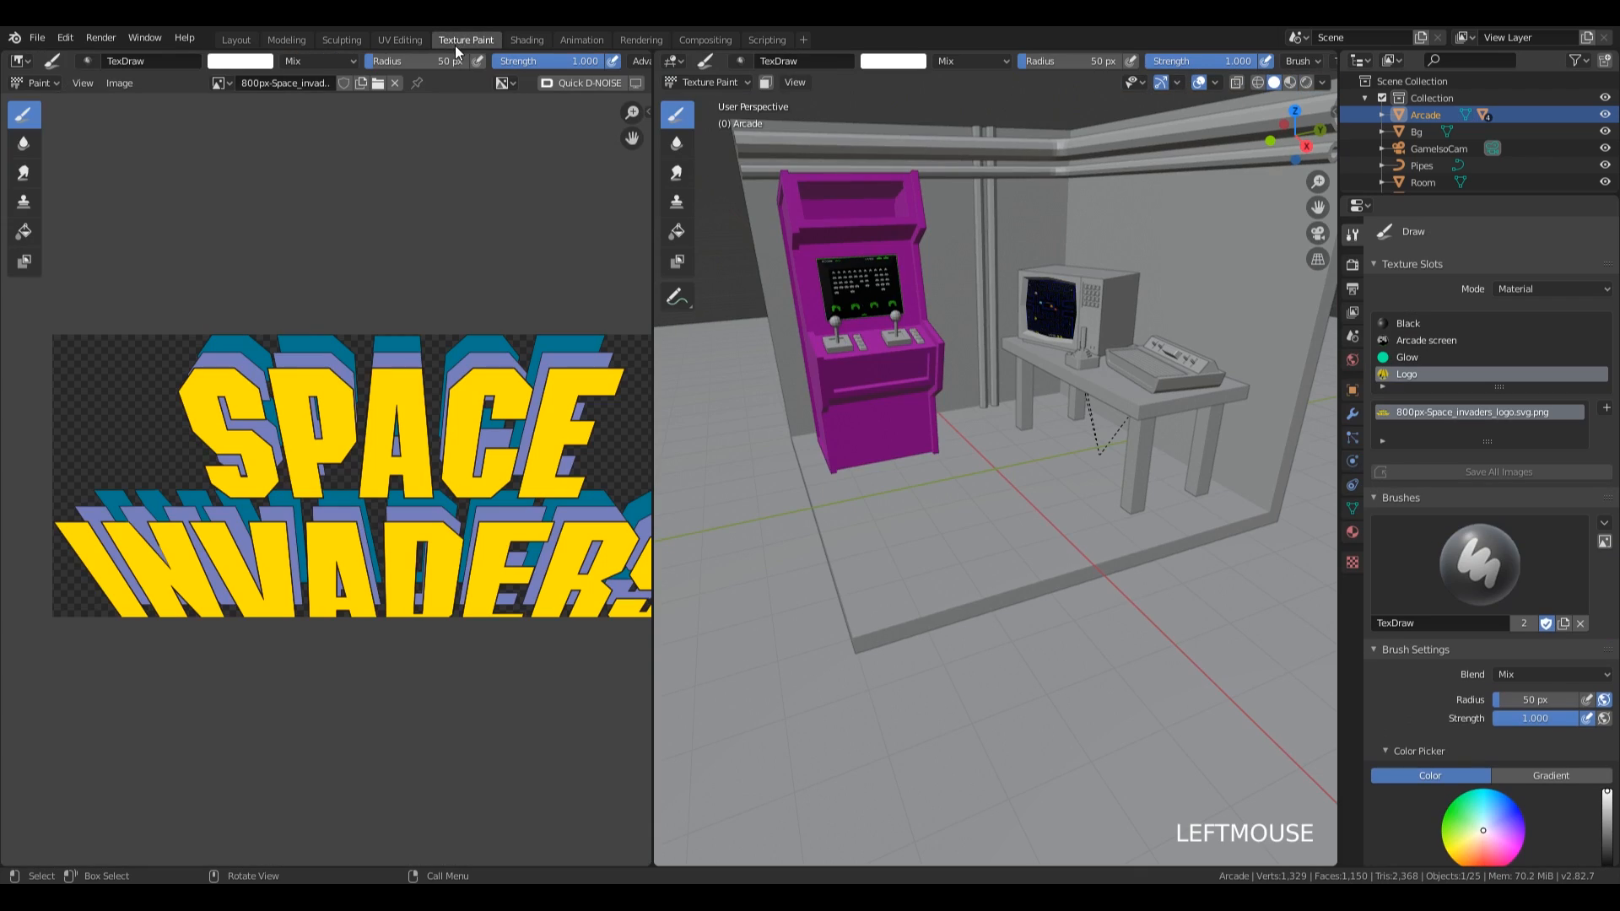
{"action": "left_click", "coordinate": [397, 39]}
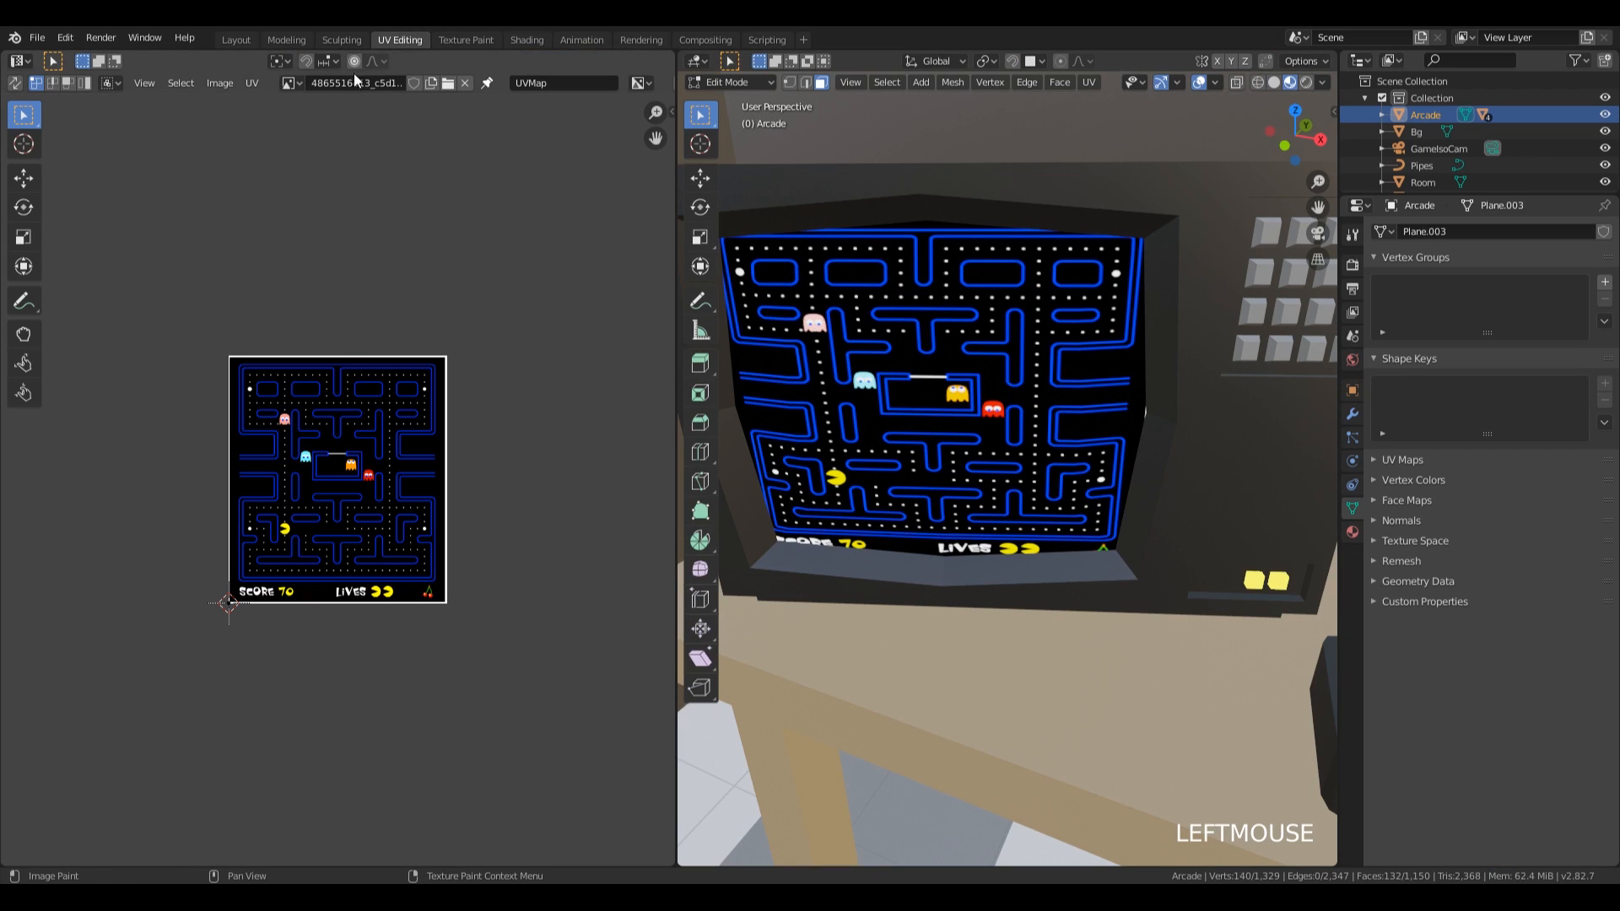
{"action": "left_click", "coordinate": [290, 83]}
{"action": "left_click", "coordinate": [349, 141]}
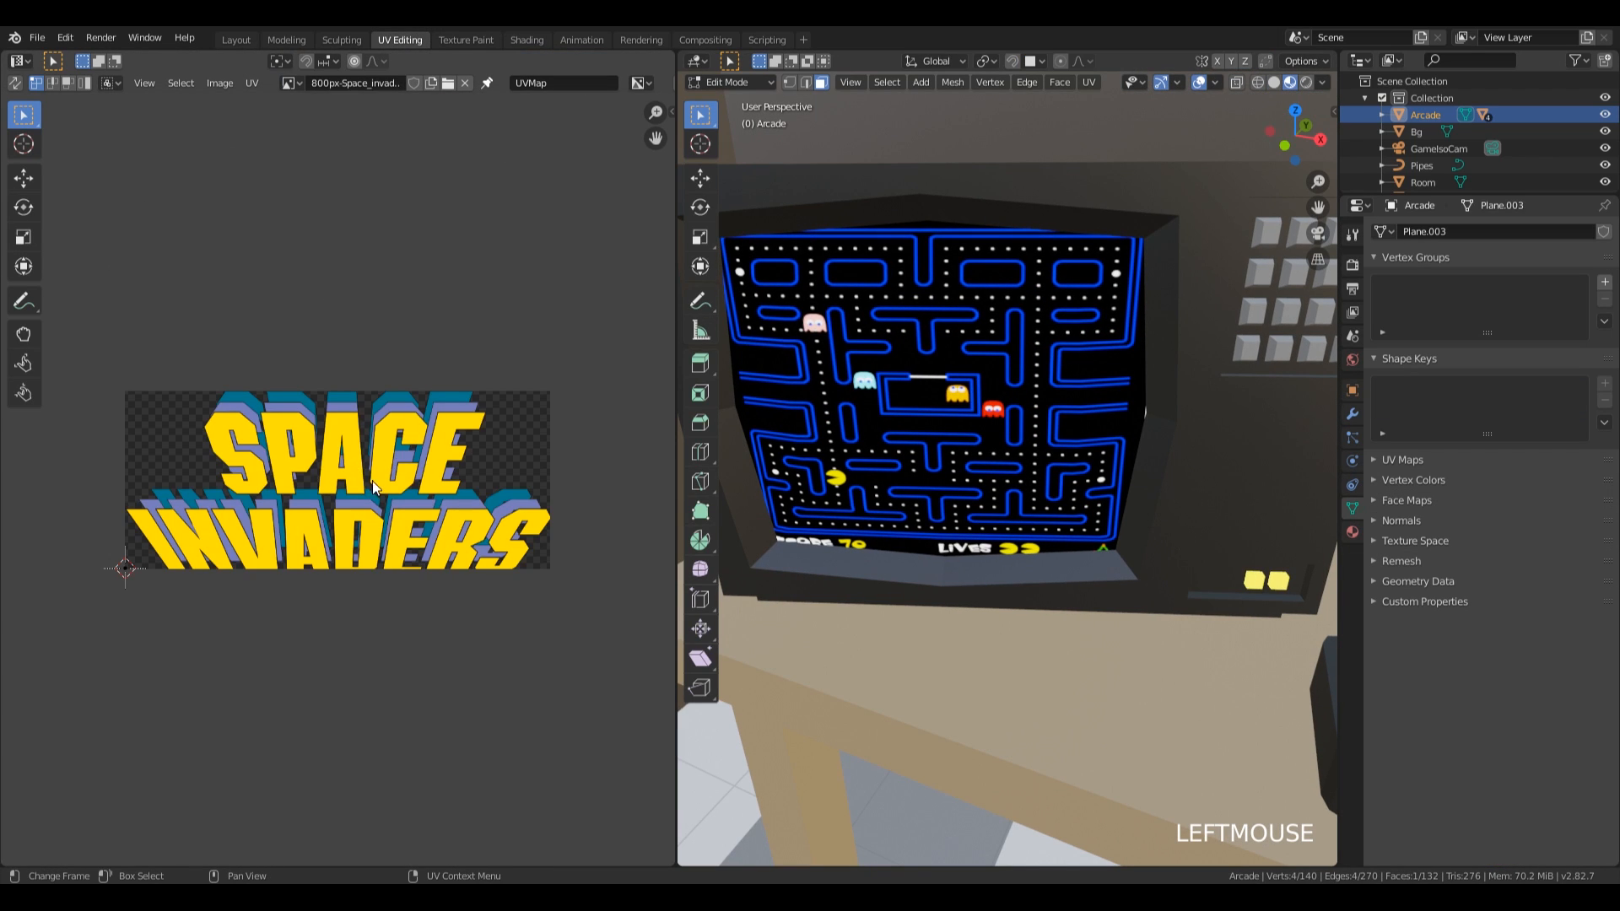
Unwrap the cabinet's upper front panel face.
{"action": "scroll", "coordinate": [1030, 477], "scroll_direction": "down", "scroll_amount": 5}
{"action": "middle_click_drag", "start_coordinate": [1030, 477], "coordinate": [1193, 445]}
{"action": "scroll", "coordinate": [914, 416], "scroll_direction": "up", "scroll_amount": 2}
{"action": "mouse_move", "coordinate": [1035, 395]}
{"action": "middle_mouse_down"}
{"action": "mouse_move", "coordinate": [1018, 410]}
{"action": "mouse_move", "coordinate": [1046, 397]}
{"action": "middle_mouse_up"}
{"action": "middle_click_drag", "start_coordinate": [1046, 397], "coordinate": [1150, 372], "text": "shift"}
{"action": "key", "text": "u"}
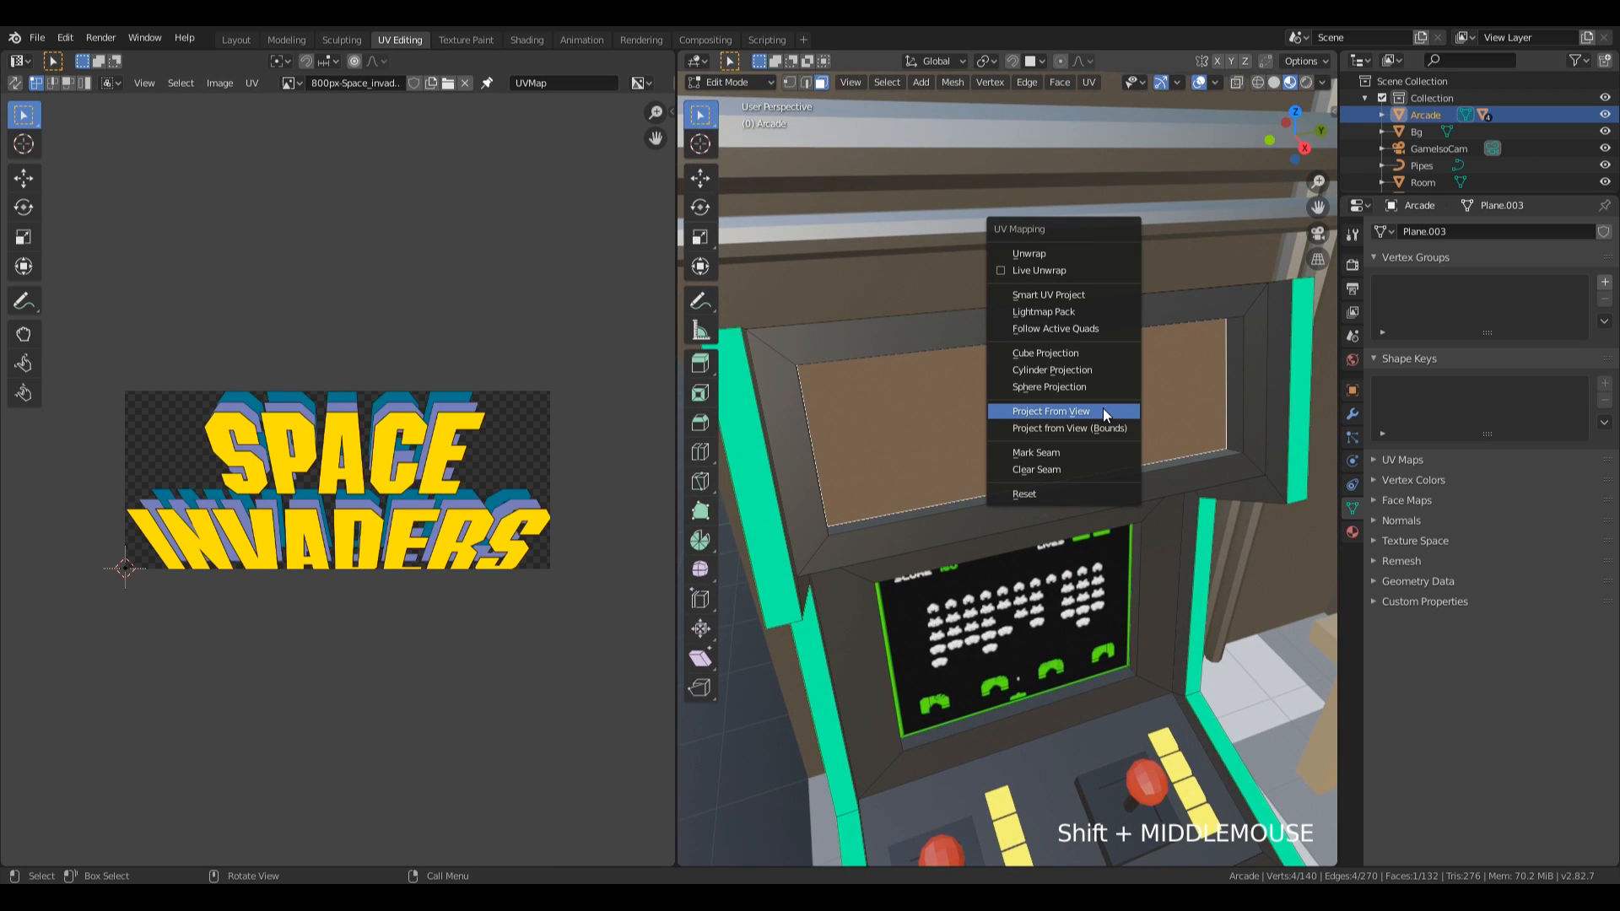
{"action": "left_click", "coordinate": [1088, 255]}
{"action": "scroll", "coordinate": [982, 440], "scroll_direction": "down", "scroll_amount": 4}
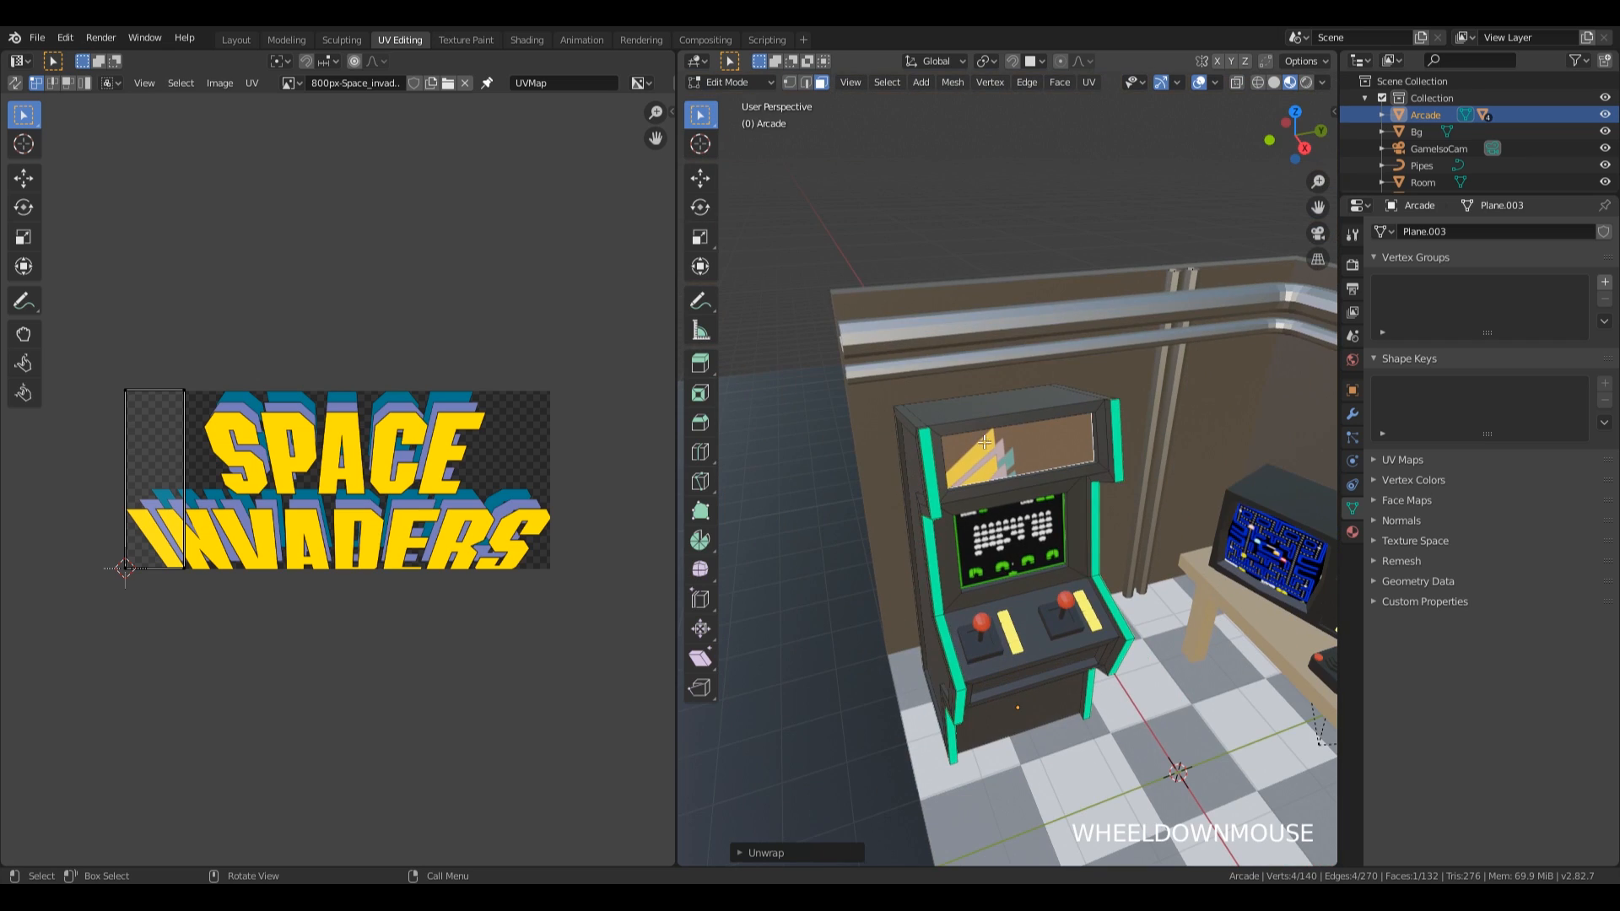
{"action": "scroll", "coordinate": [983, 440], "scroll_direction": "up", "scroll_amount": 1}
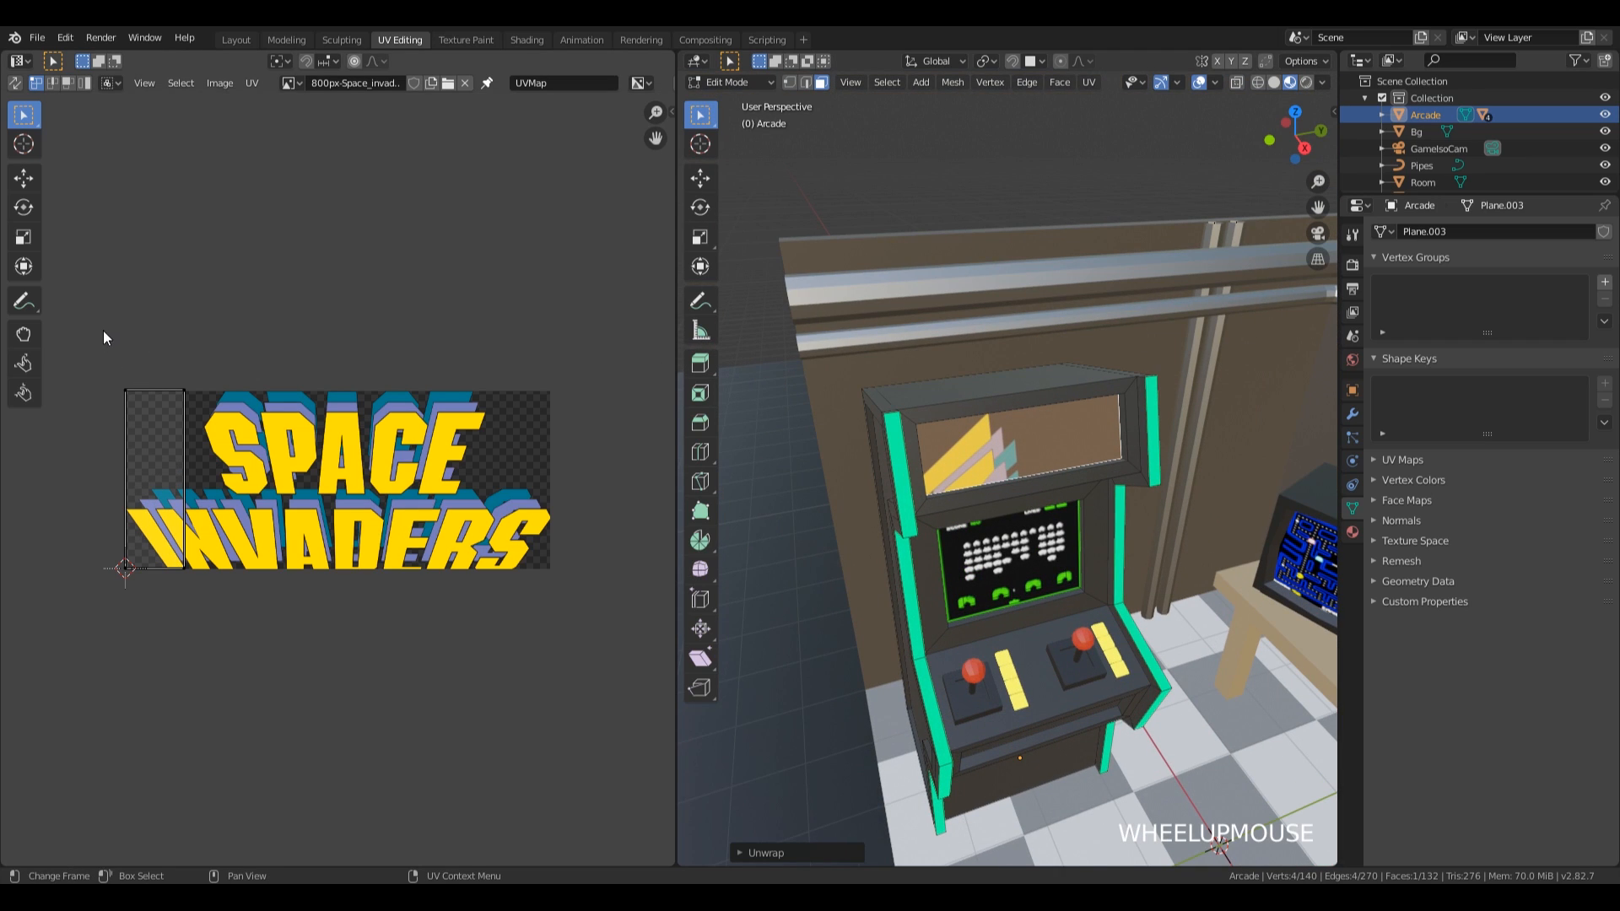
Rotate the logo panel's whole UV island by 90°.
{"action": "left_click_drag", "start_coordinate": [91, 336], "coordinate": [258, 612]}
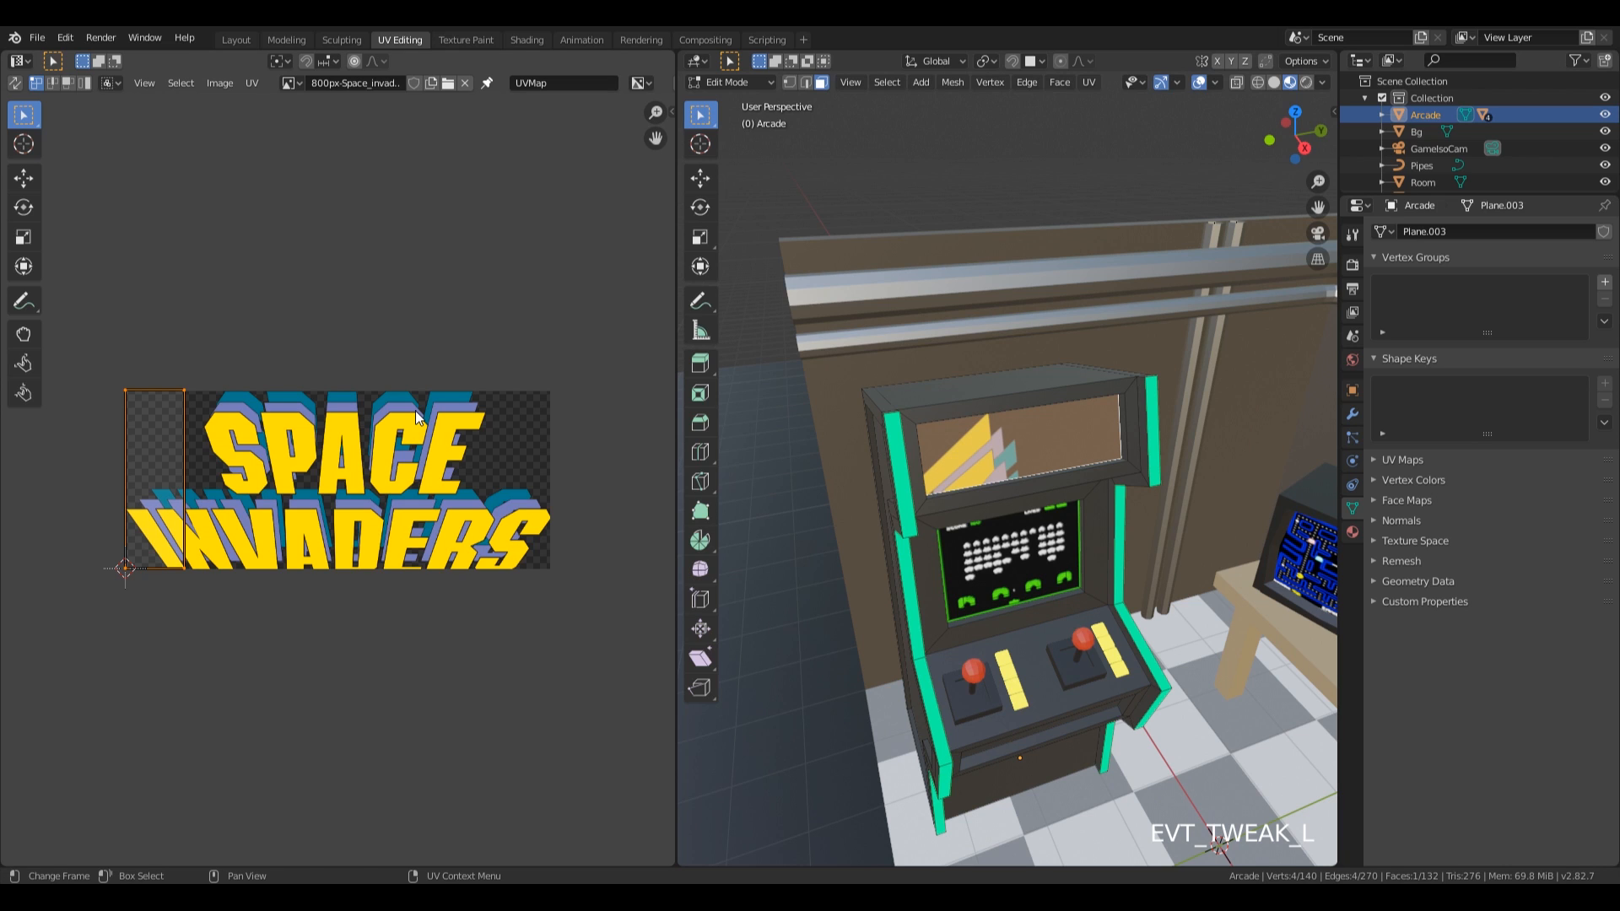
{"action": "key", "text": "r"}
{"action": "key", "text": "9"}
{"action": "key", "text": "0"}
{"action": "key", "text": "KP_Enter"}
Centre the logo panel's UV island on the Space Invaders image and enlarge it slightly beyond the image's edges.
{"action": "key", "text": "g"}
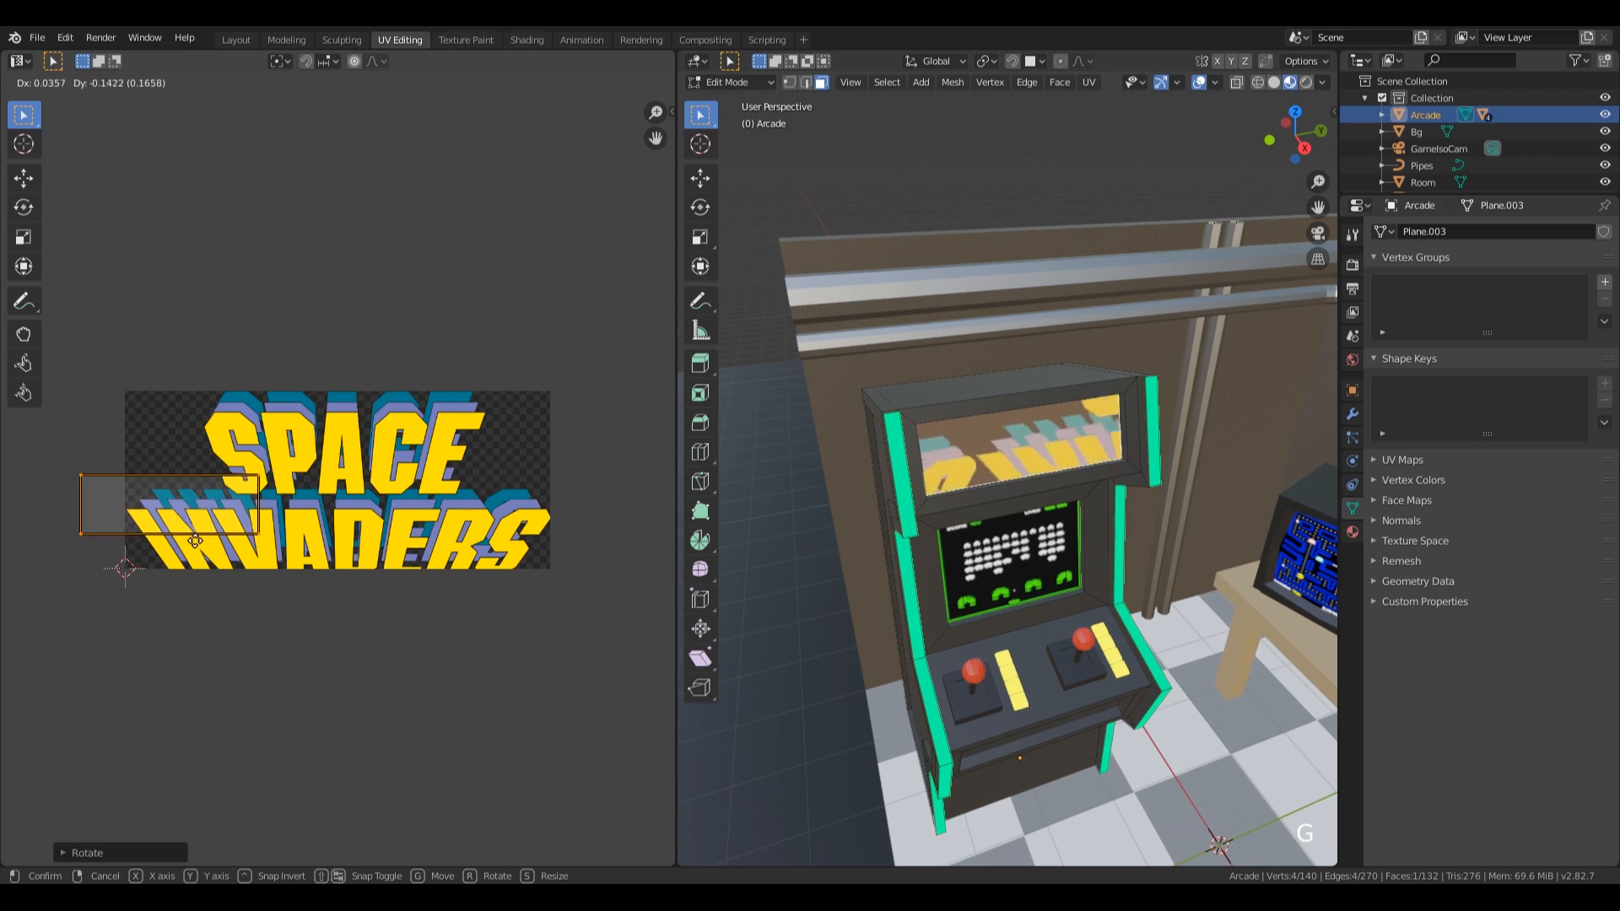
{"action": "left_click", "coordinate": [443, 540]}
{"action": "key", "text": "s"}
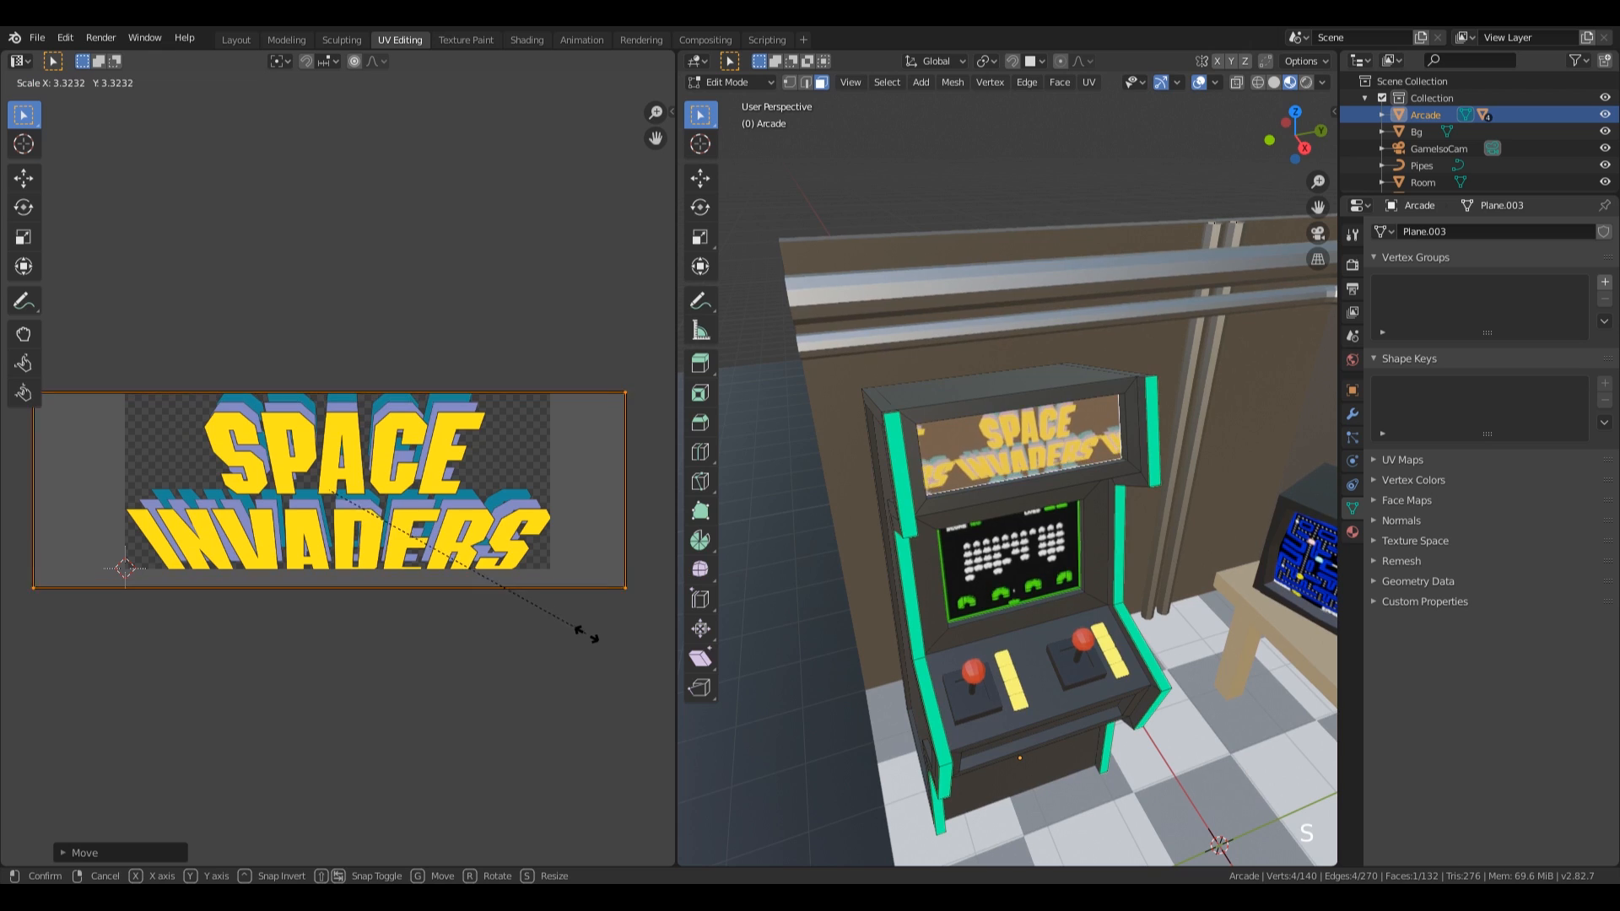
{"action": "left_click", "coordinate": [555, 611]}
{"action": "key", "text": "g"}
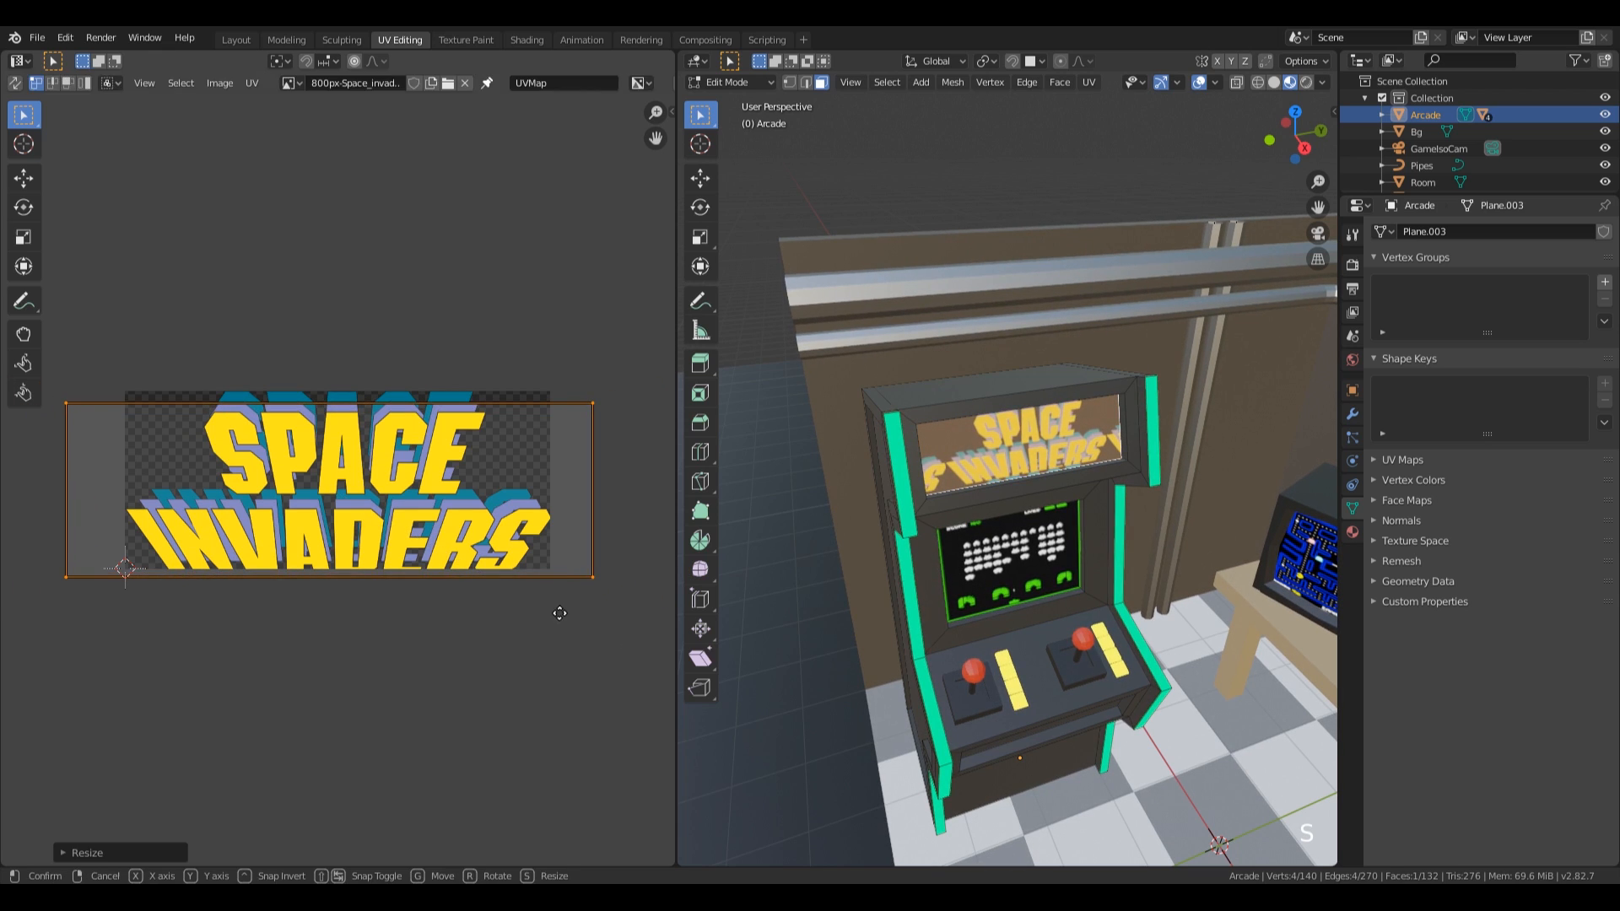
{"action": "key", "text": "s"}
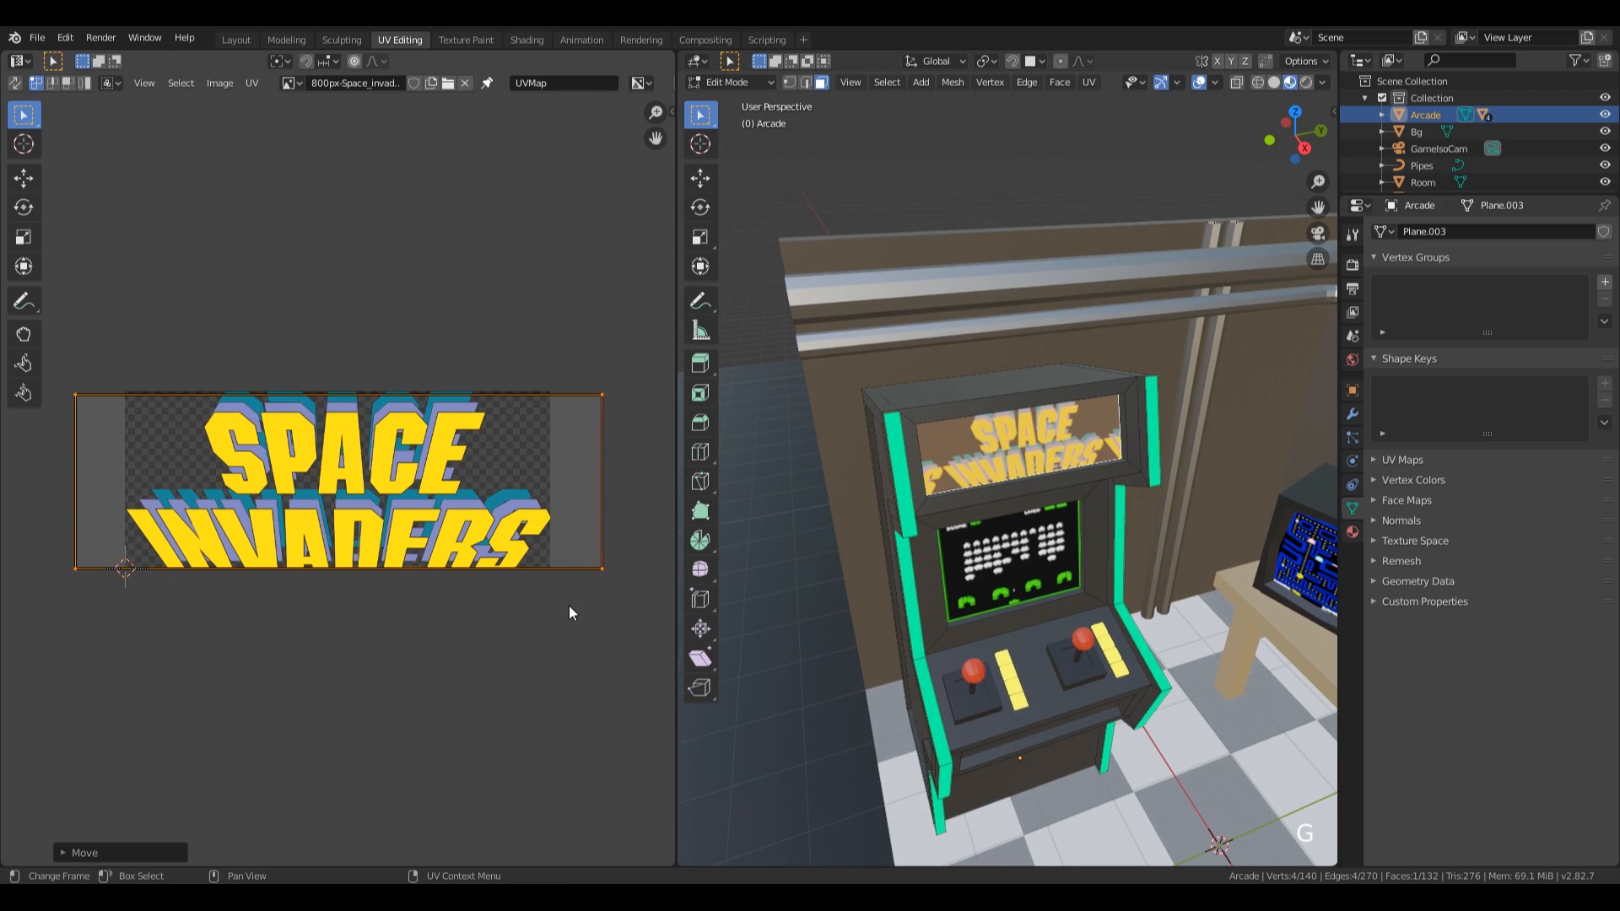
{"action": "left_click", "coordinate": [609, 643]}
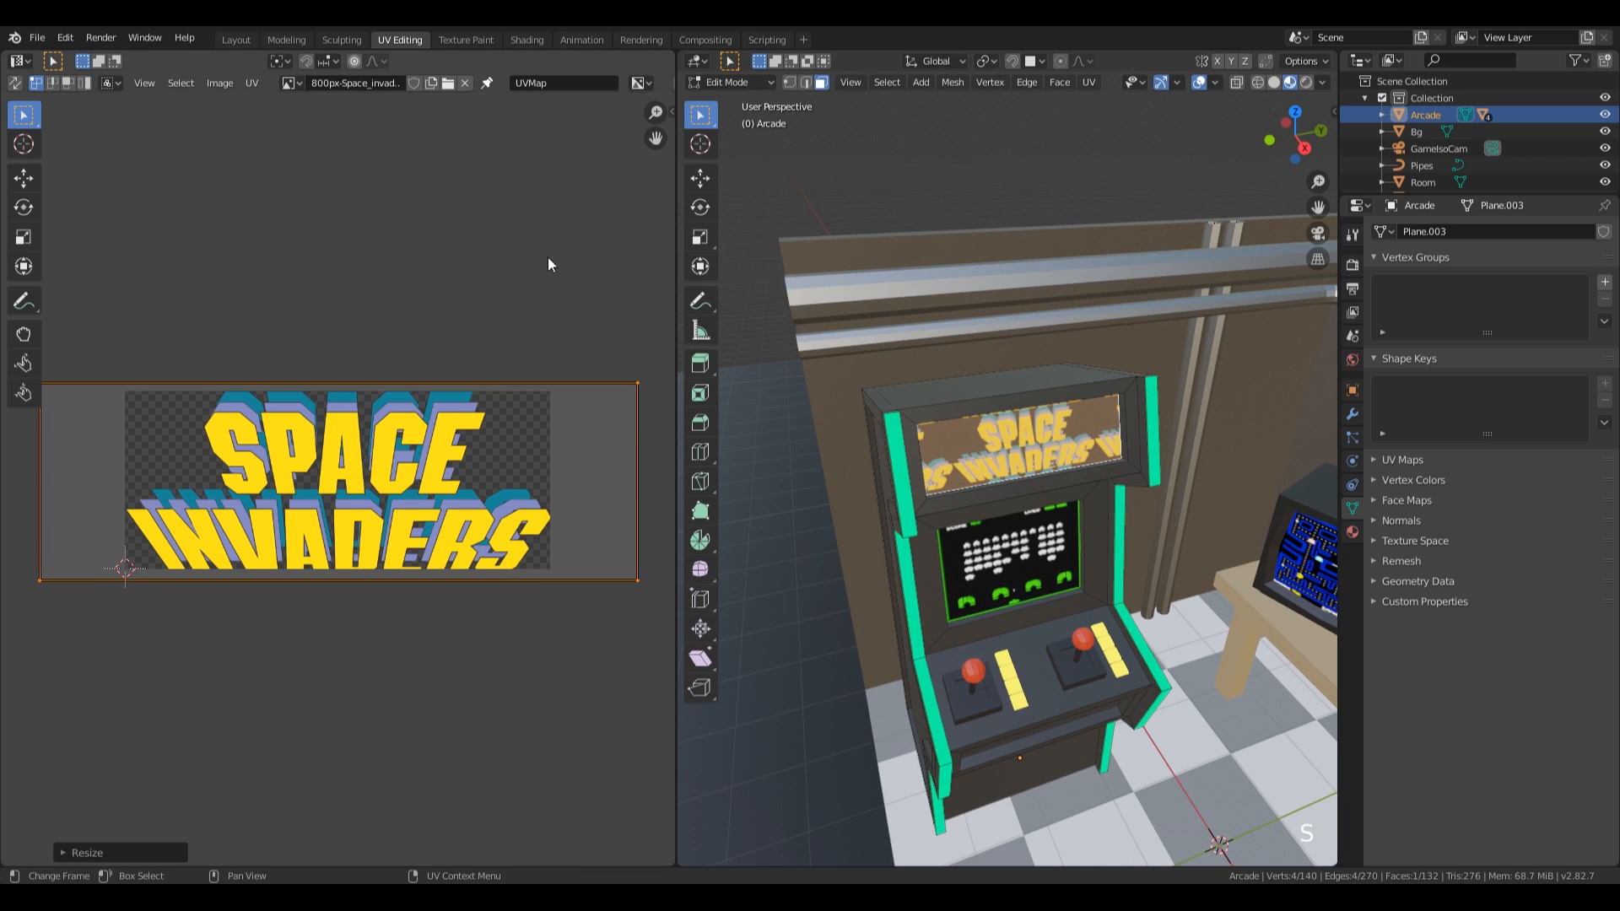
Set the logo image texture's extension mode to Clip in the Shading workspace.
{"action": "left_click", "coordinate": [526, 40]}
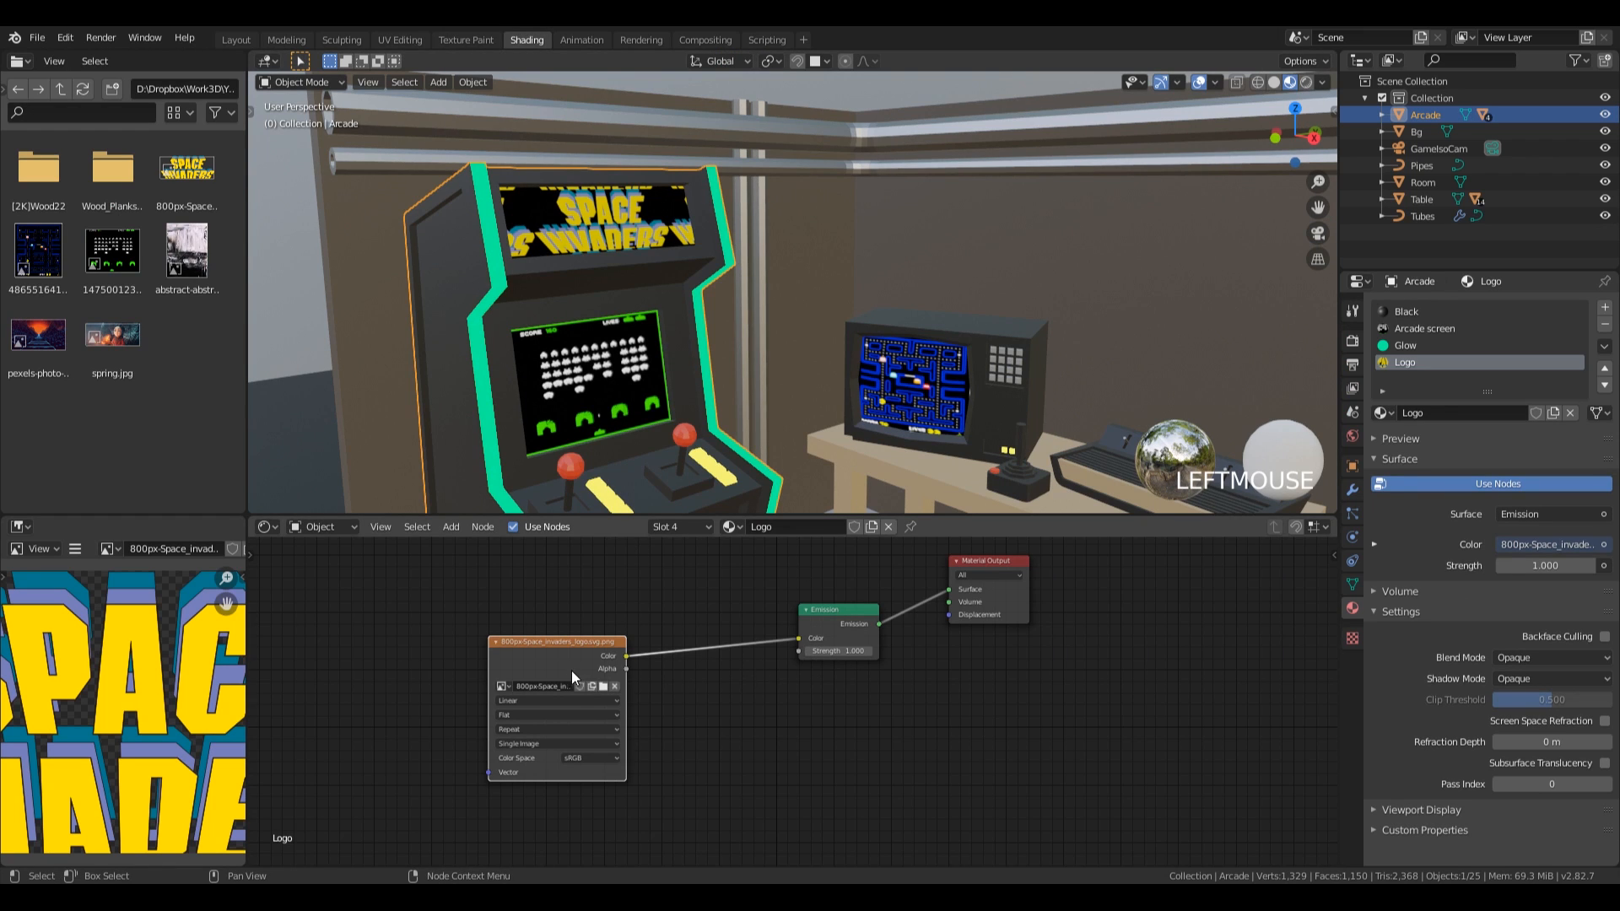
{"action": "scroll", "coordinate": [650, 594], "scroll_direction": "up", "scroll_amount": 2}
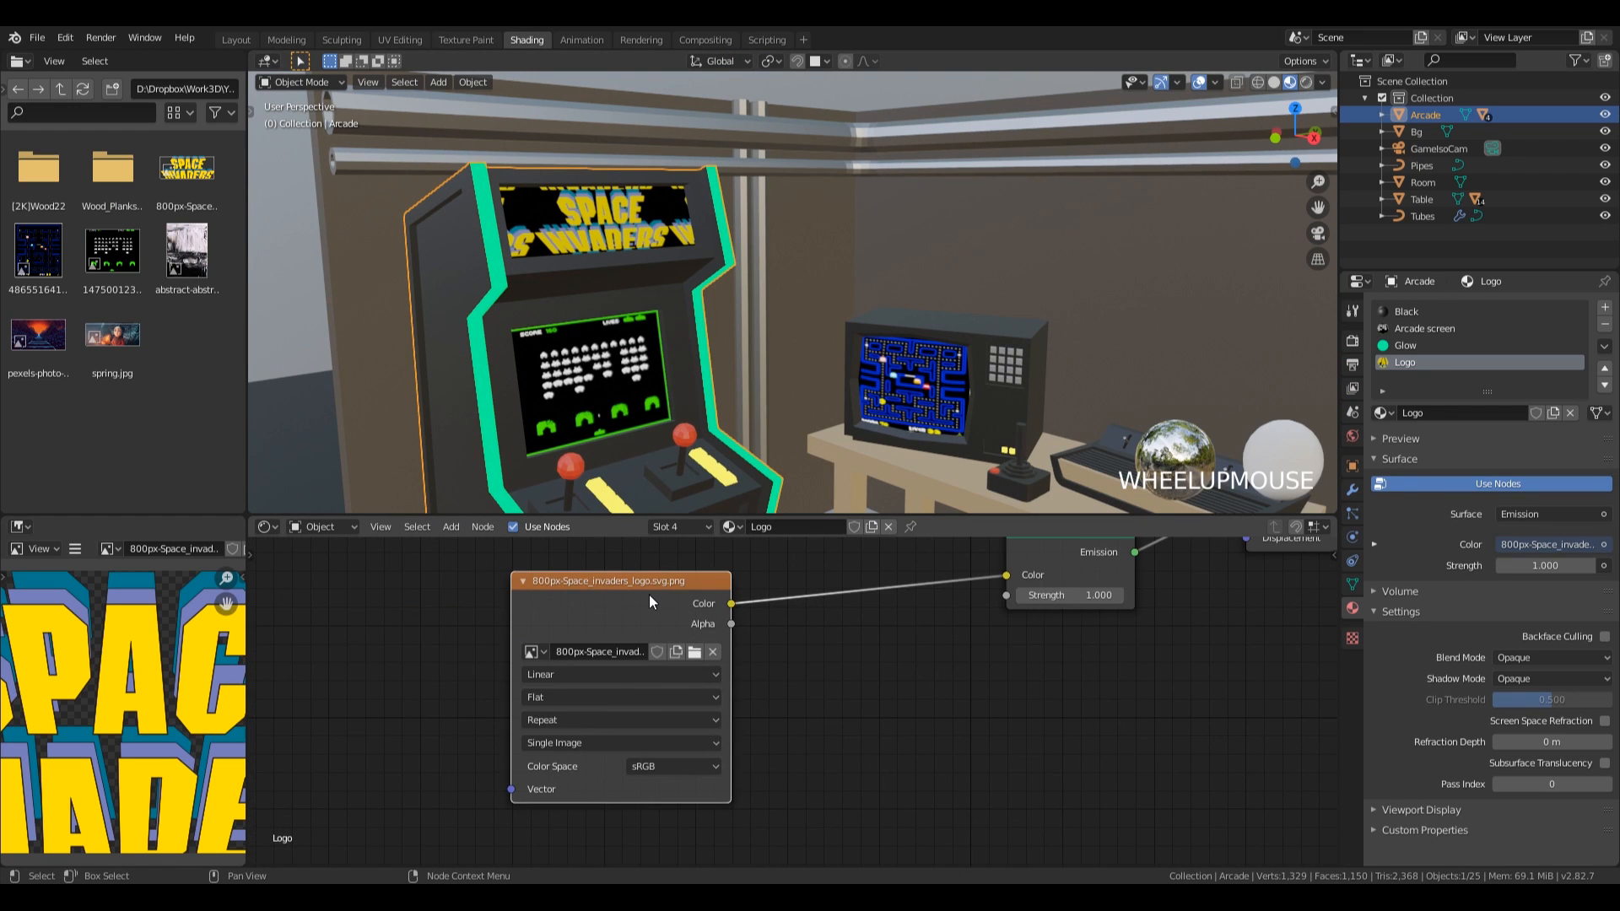
{"action": "left_click", "coordinate": [591, 744]}
{"action": "left_click", "coordinate": [590, 749]}
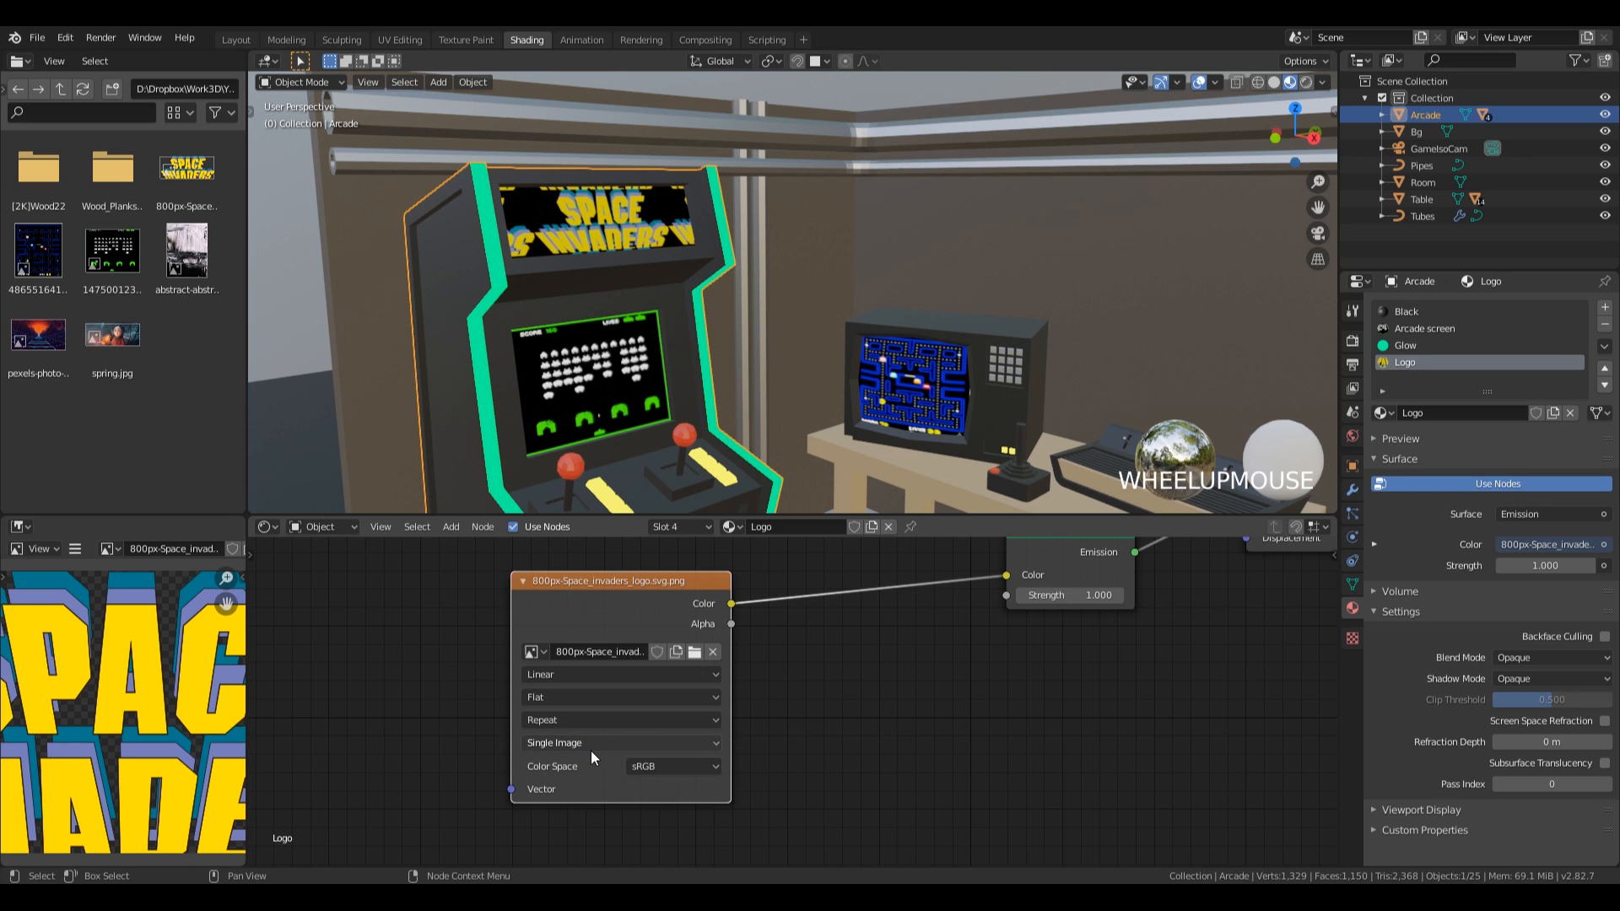
{"action": "left_click", "coordinate": [578, 721]}
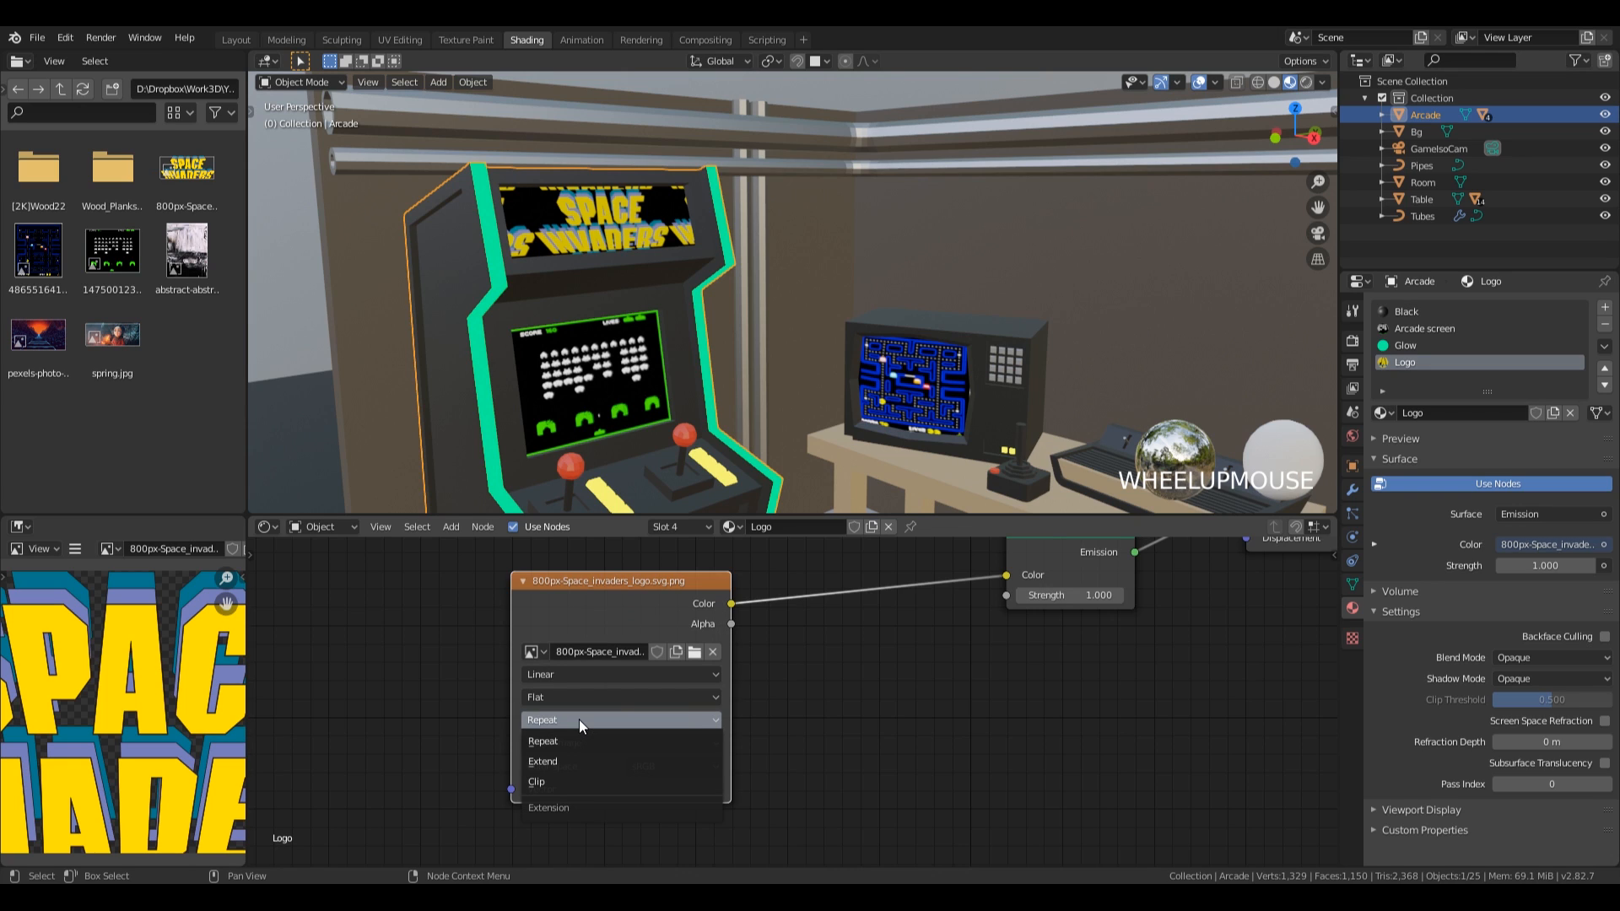
{"action": "left_click", "coordinate": [576, 783]}
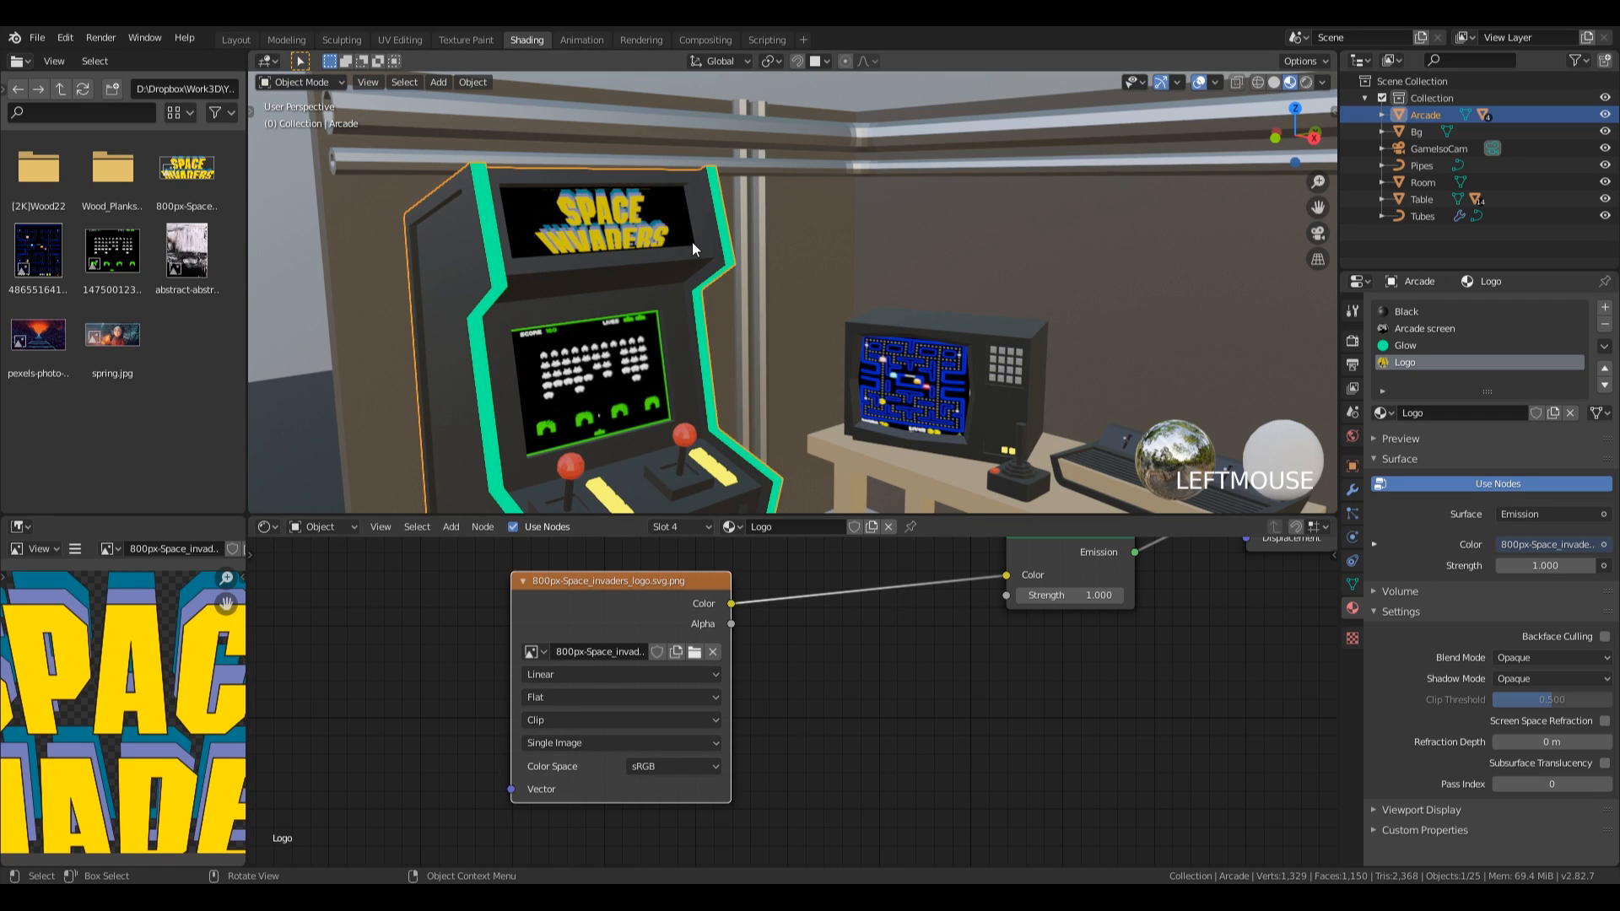
Scale the logo panel's UV island up by about 1.2, shift it about 0.03 along X, and return to the Shading workspace.
{"action": "left_click", "coordinate": [463, 40]}
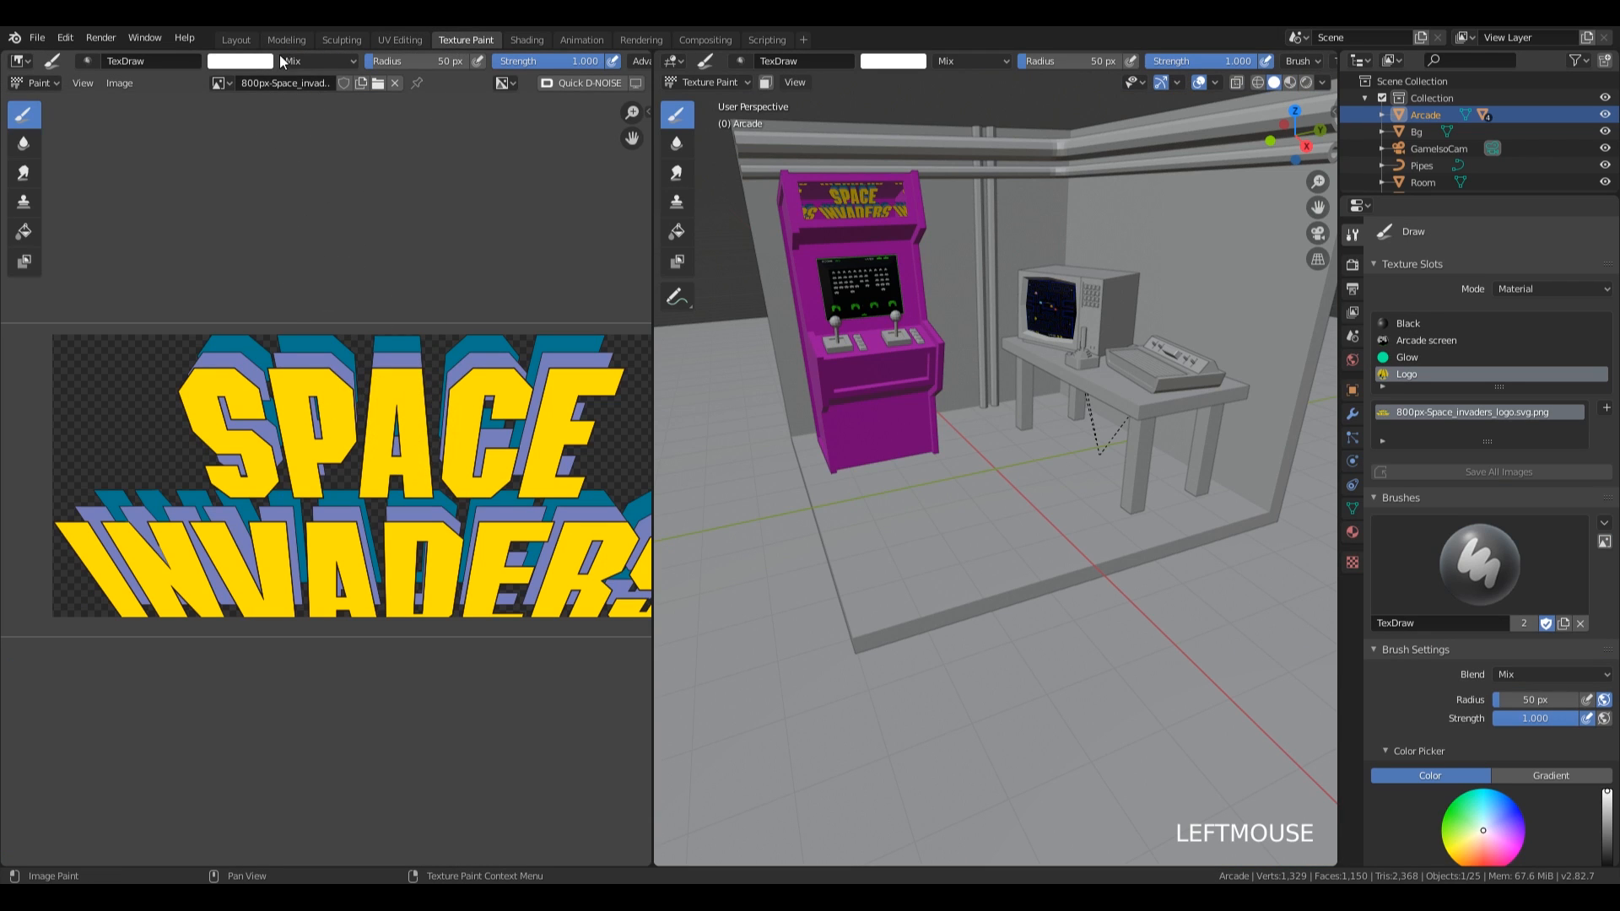
{"action": "left_click", "coordinate": [397, 41]}
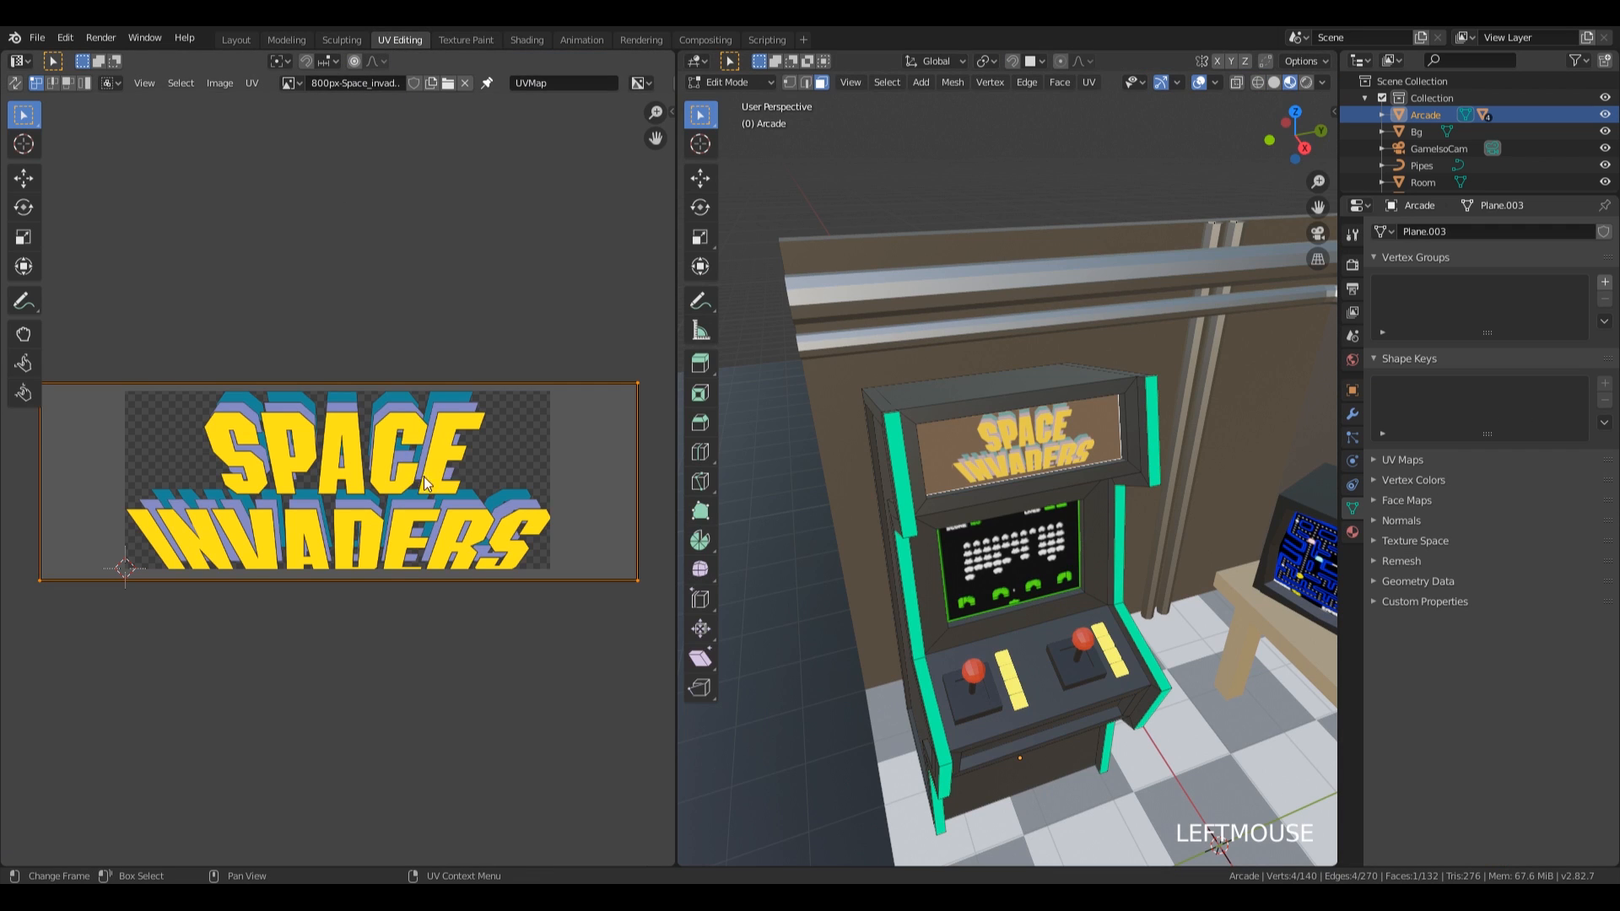
{"action": "key", "text": "s"}
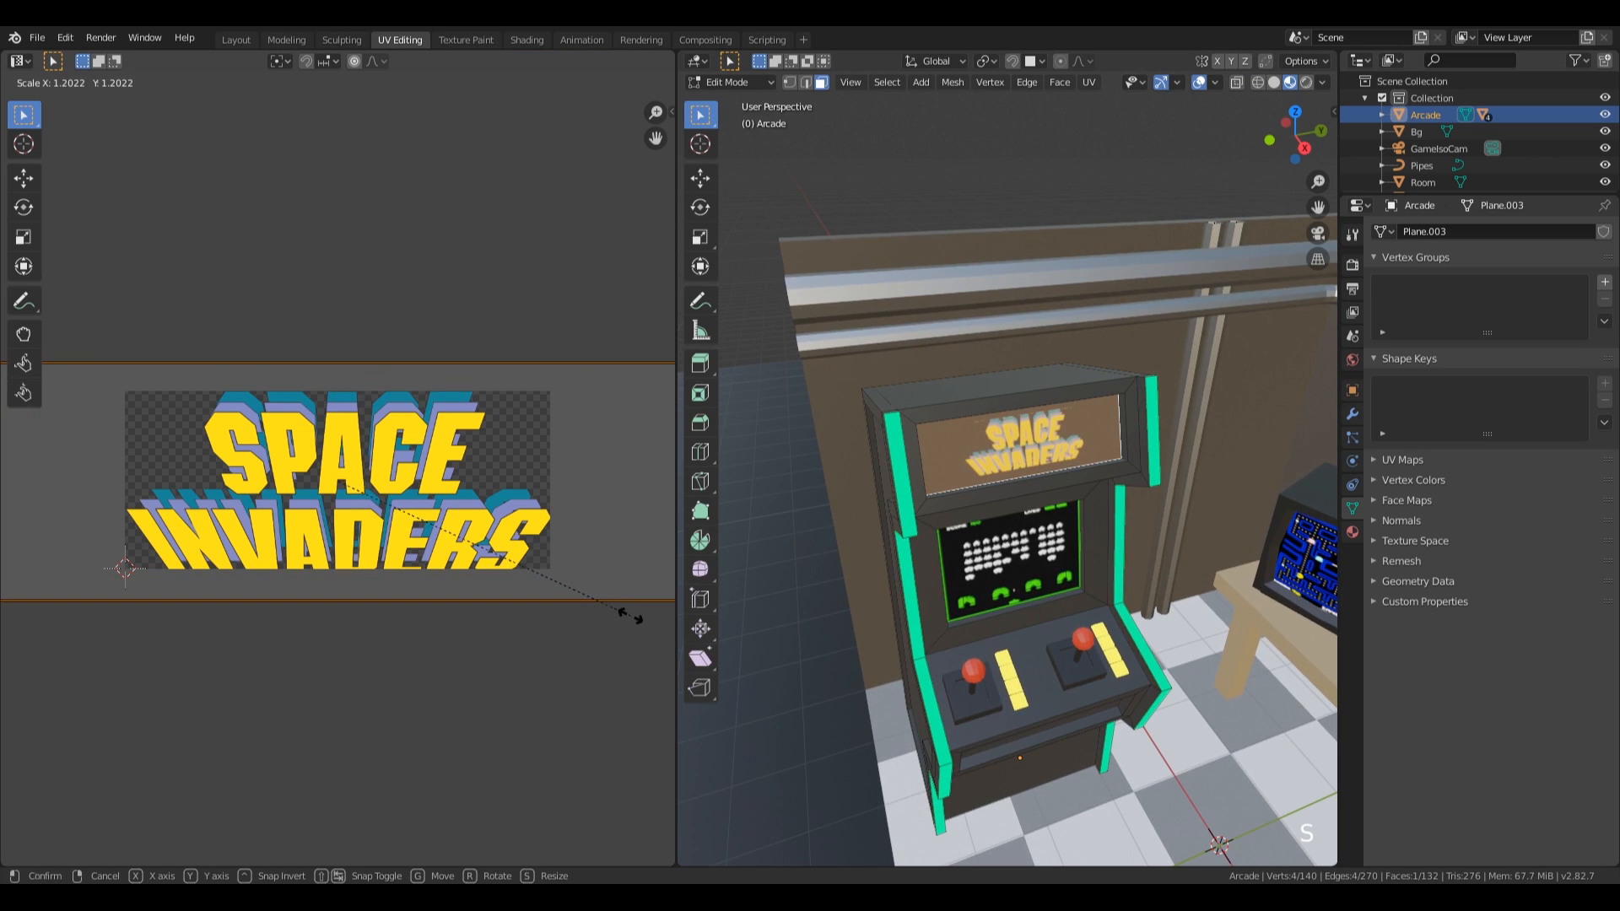
{"action": "left_click", "coordinate": [633, 621]}
{"action": "scroll", "coordinate": [488, 535], "scroll_direction": "down", "scroll_amount": 3}
{"action": "key", "text": "g"}
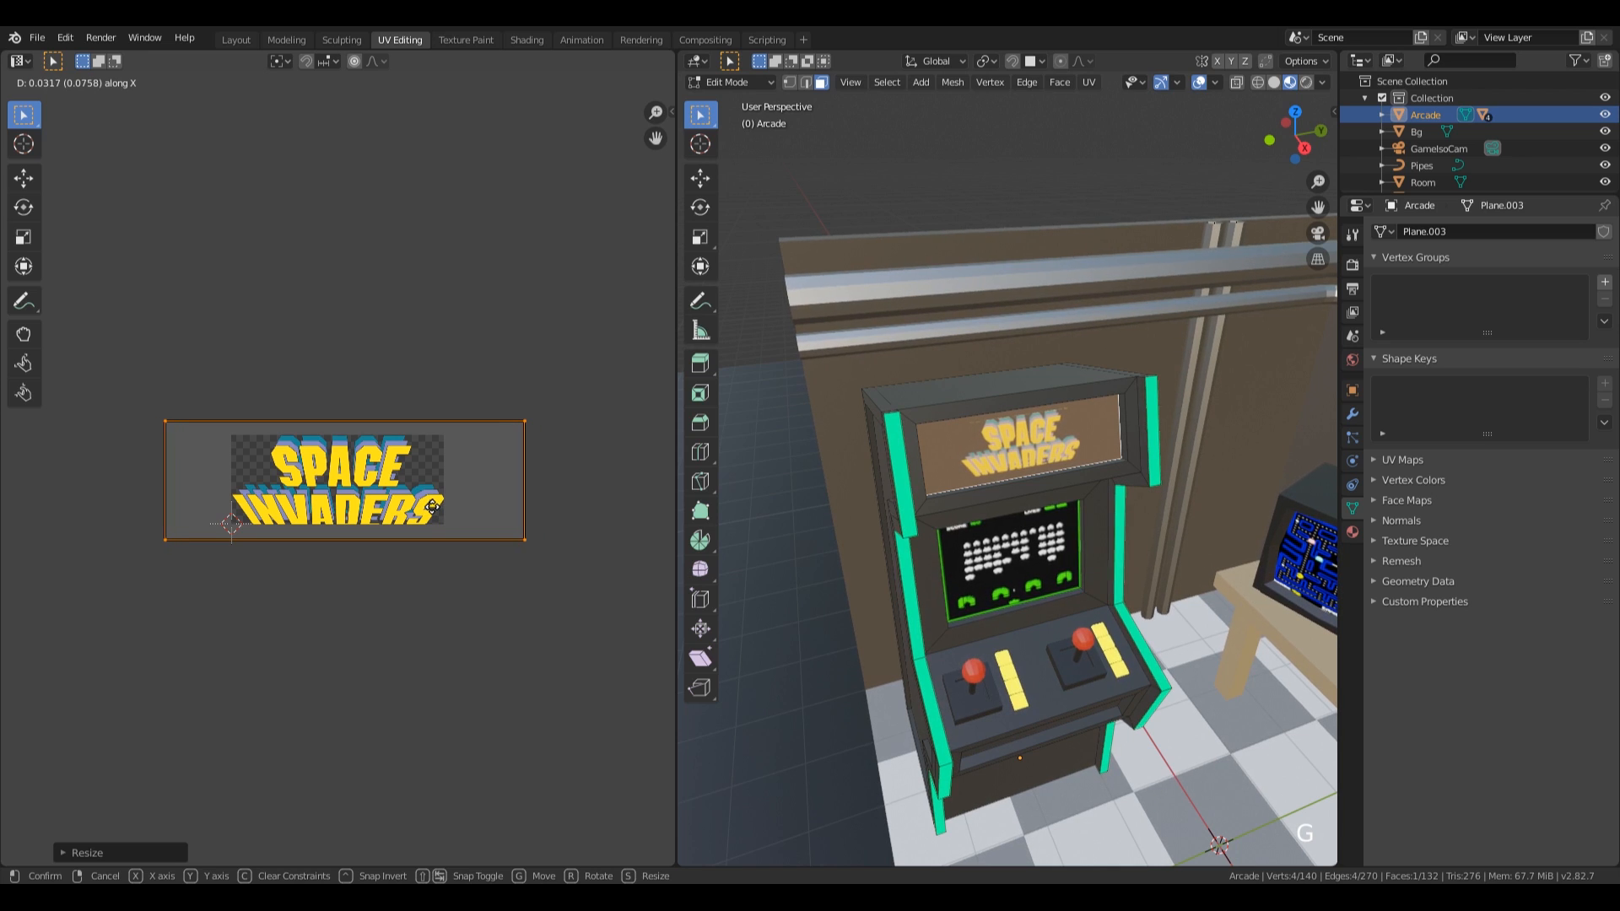
{"action": "left_click", "coordinate": [435, 516]}
{"action": "left_click", "coordinate": [525, 40]}
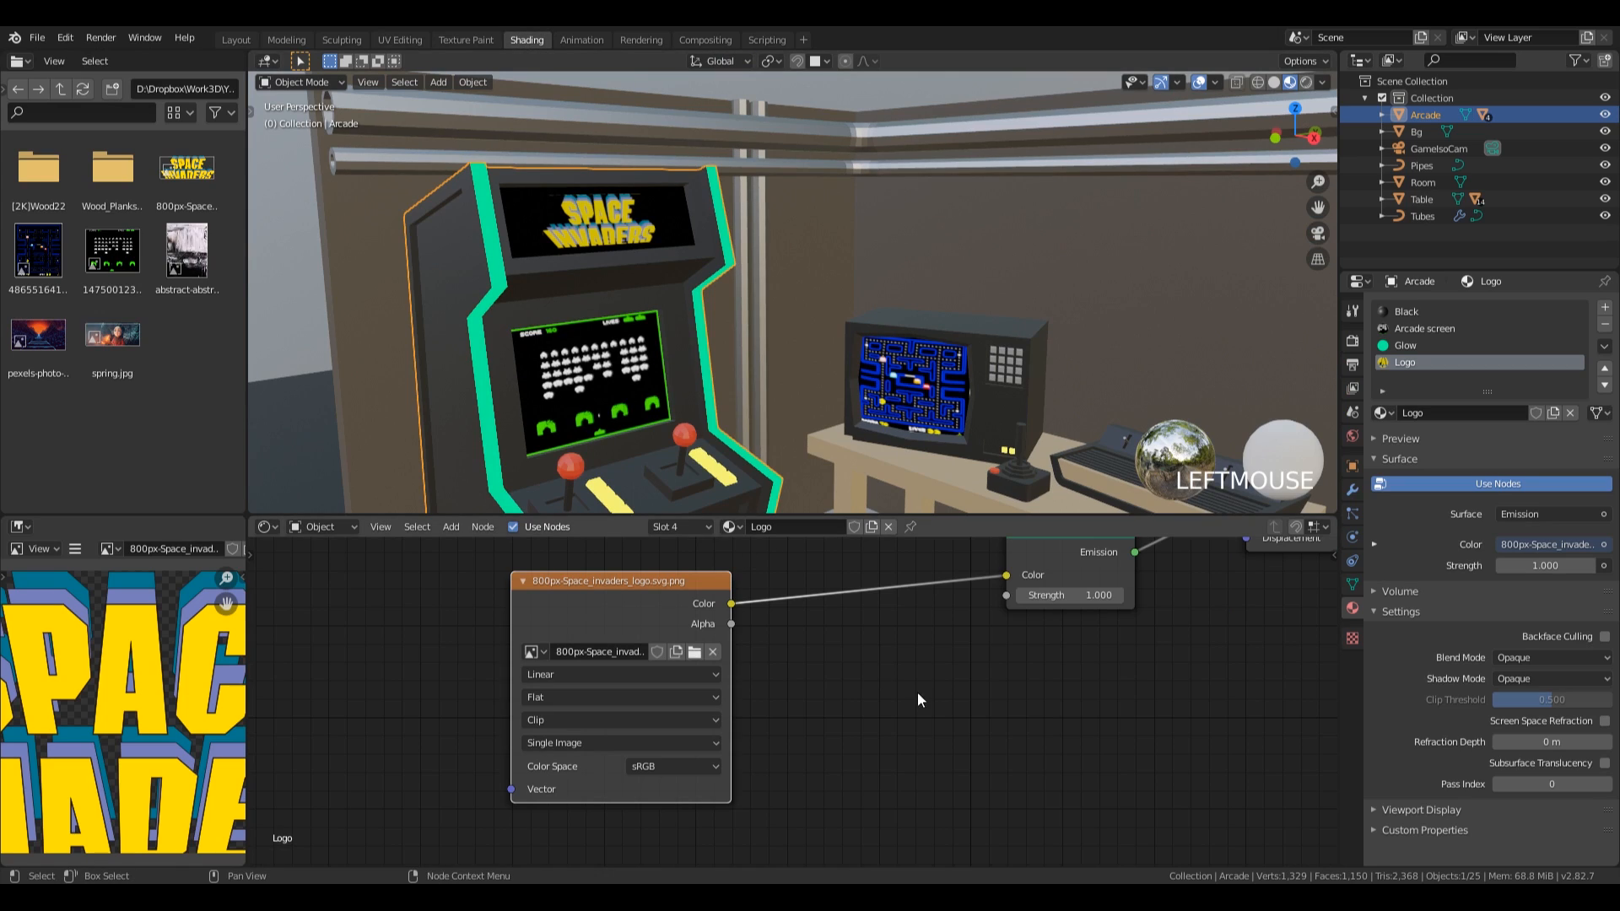
Set the Logo material's emission strength to 4.
{"action": "middle_click_drag", "start_coordinate": [975, 580], "coordinate": [696, 717]}
{"action": "left_click", "coordinate": [827, 750]}
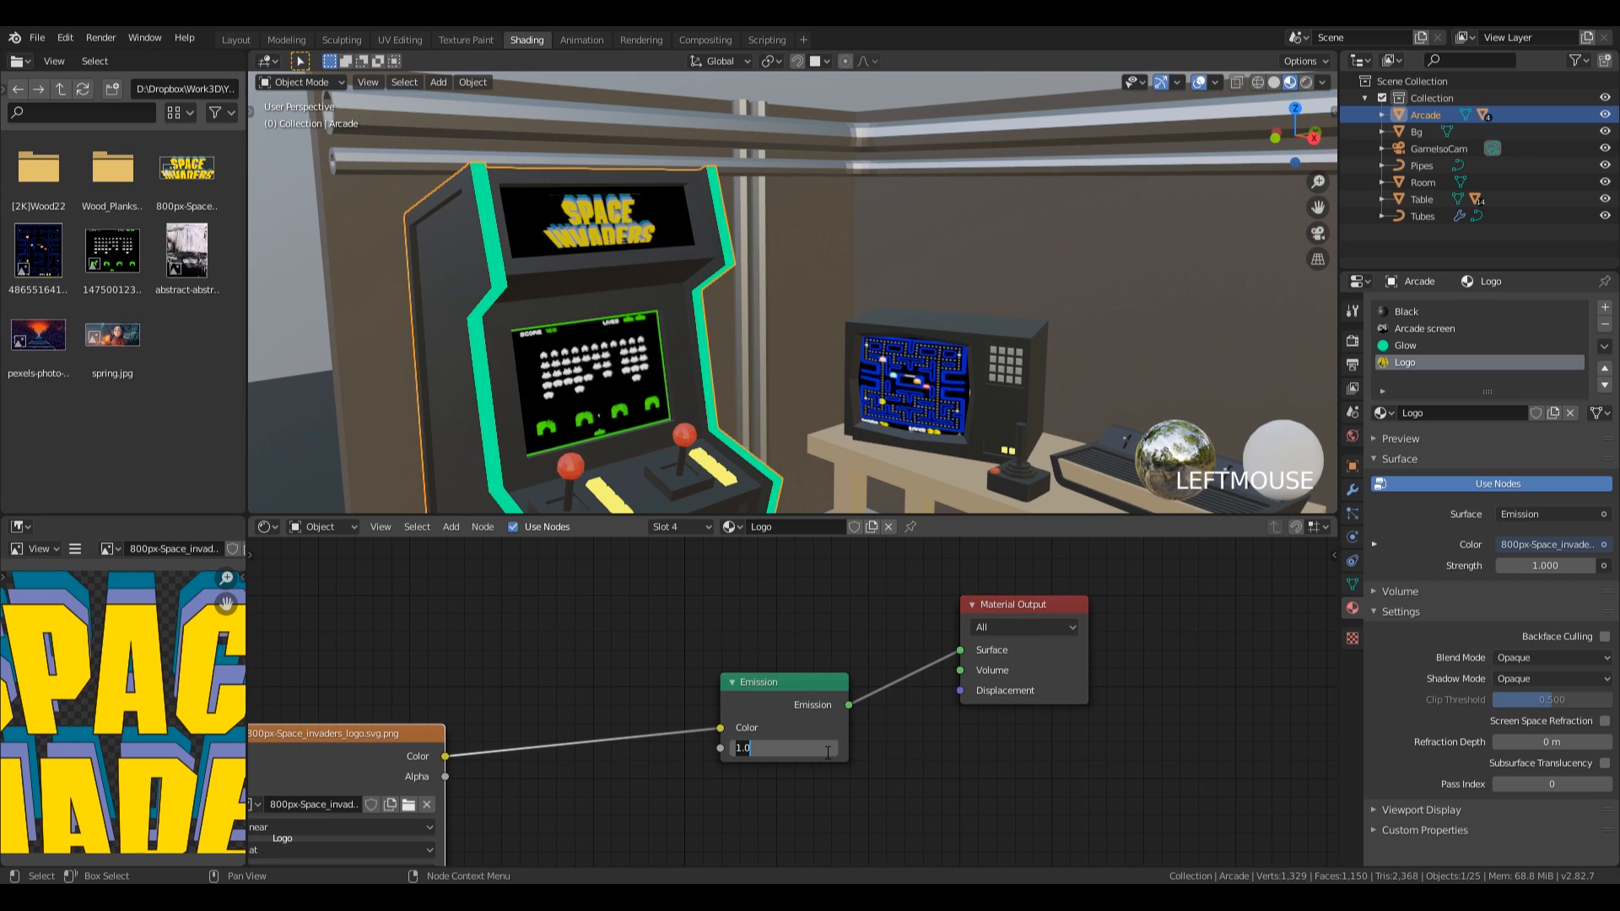
{"action": "type", "text": "5"}
{"action": "key", "text": "KP_Enter"}
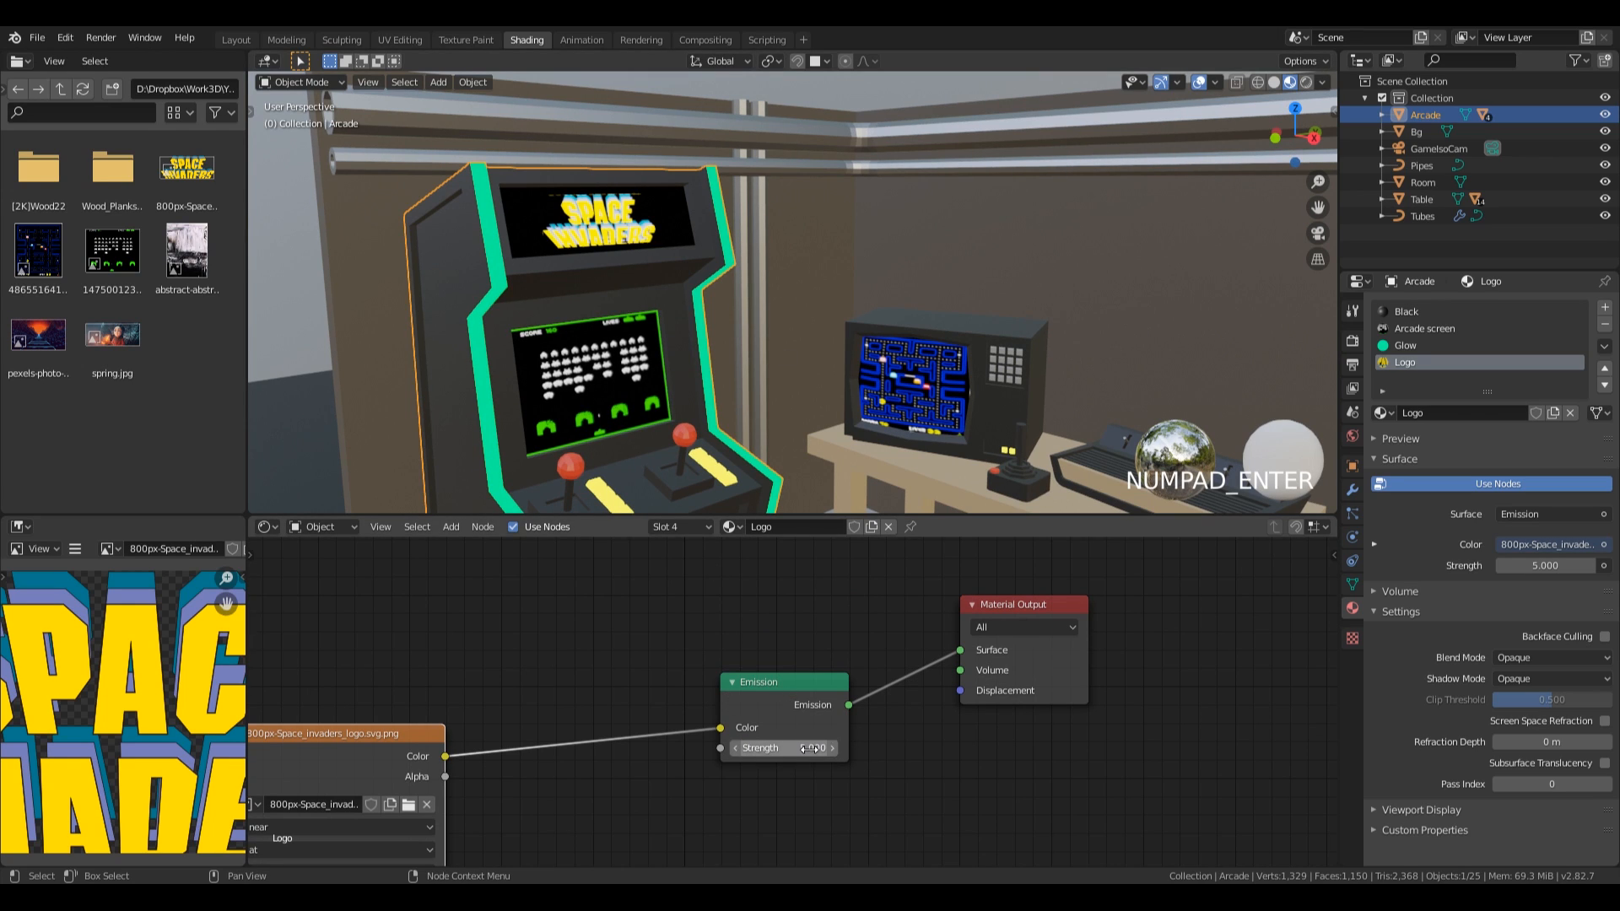
{"action": "type", "text": "4"}
{"action": "key", "text": "KP_Enter"}
{"action": "scroll", "coordinate": [842, 388], "scroll_direction": "down", "scroll_amount": 4}
{"action": "middle_click_drag", "start_coordinate": [842, 388], "coordinate": [523, 126], "text": "shift"}
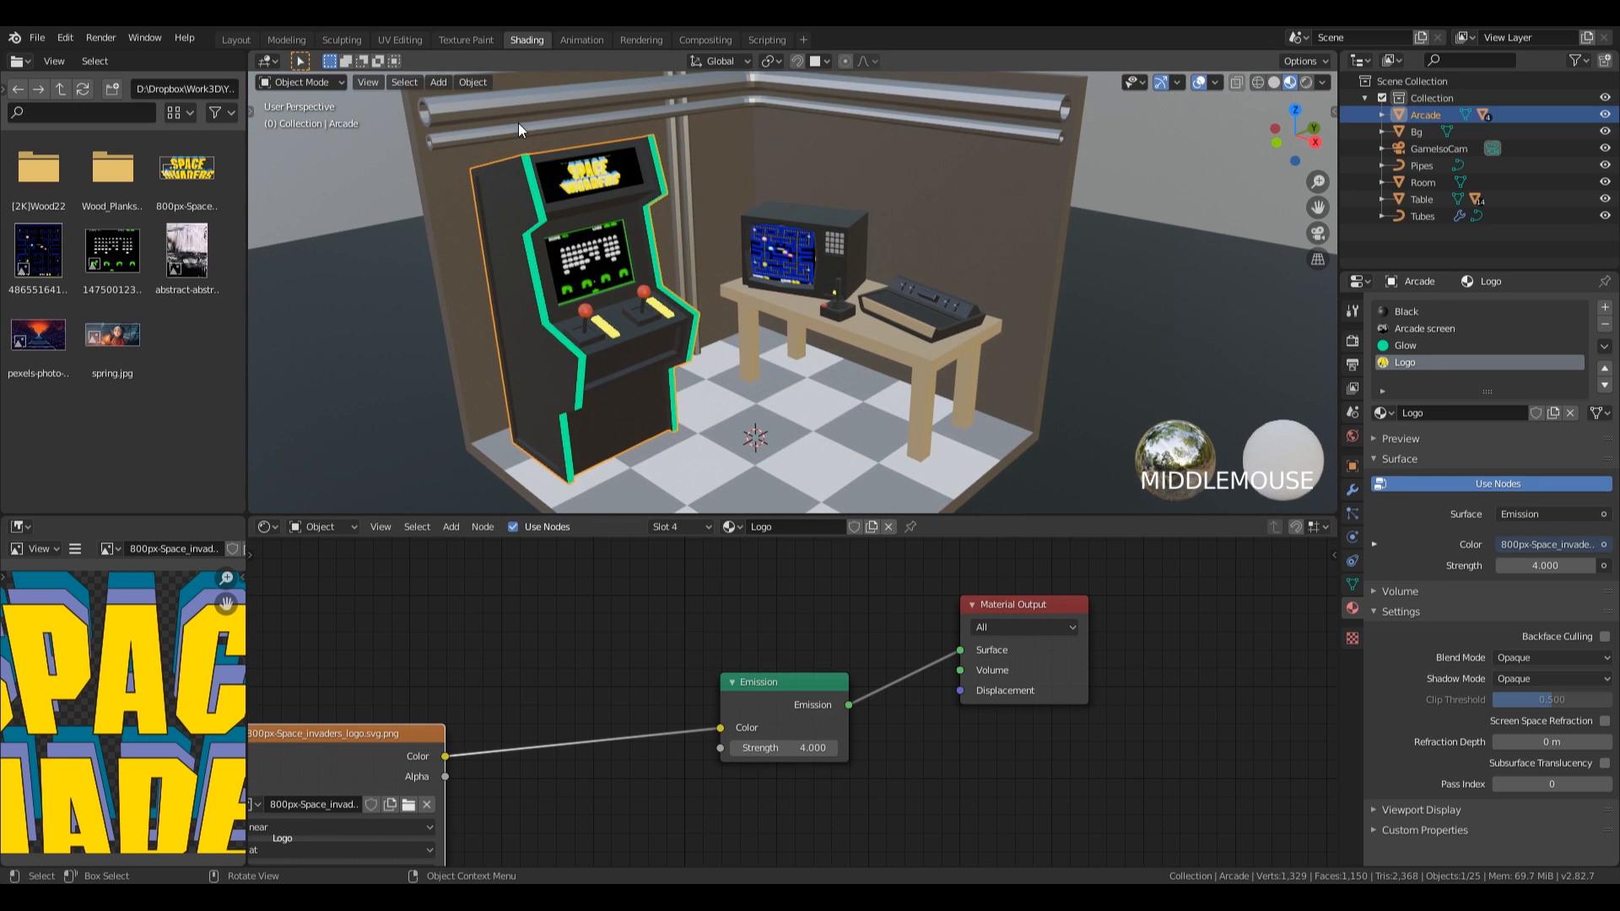
Save the file in the Layout workspace and display its viewport with Material Preview shading.
{"action": "left_click", "coordinate": [236, 40]}
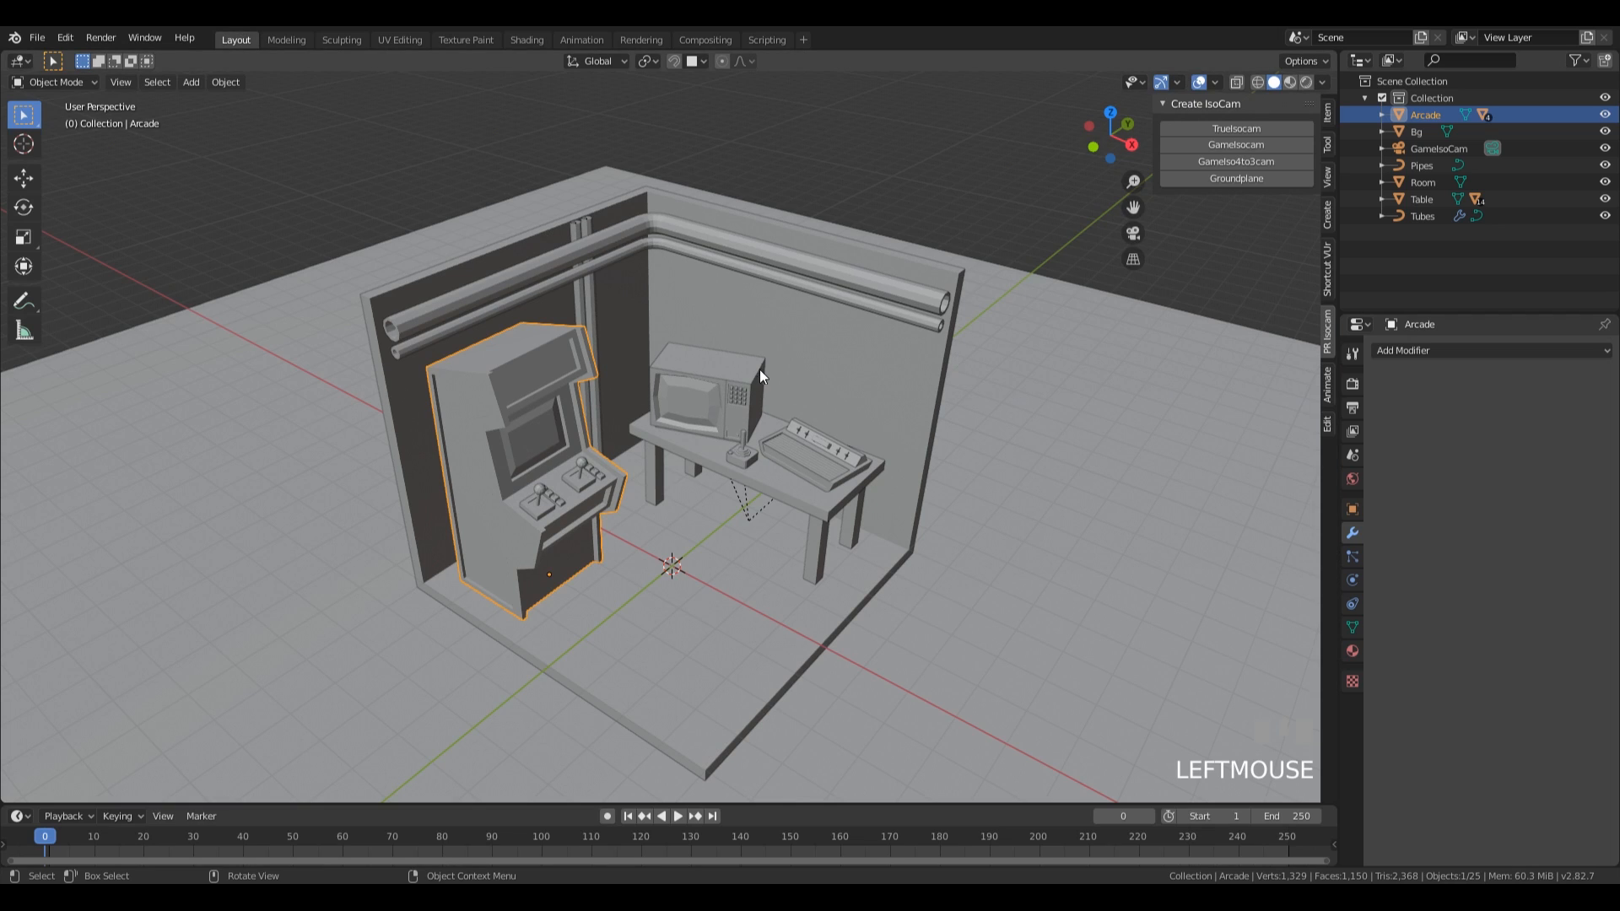
{"action": "key", "text": "ctrl+s"}
{"action": "key", "text": "z"}
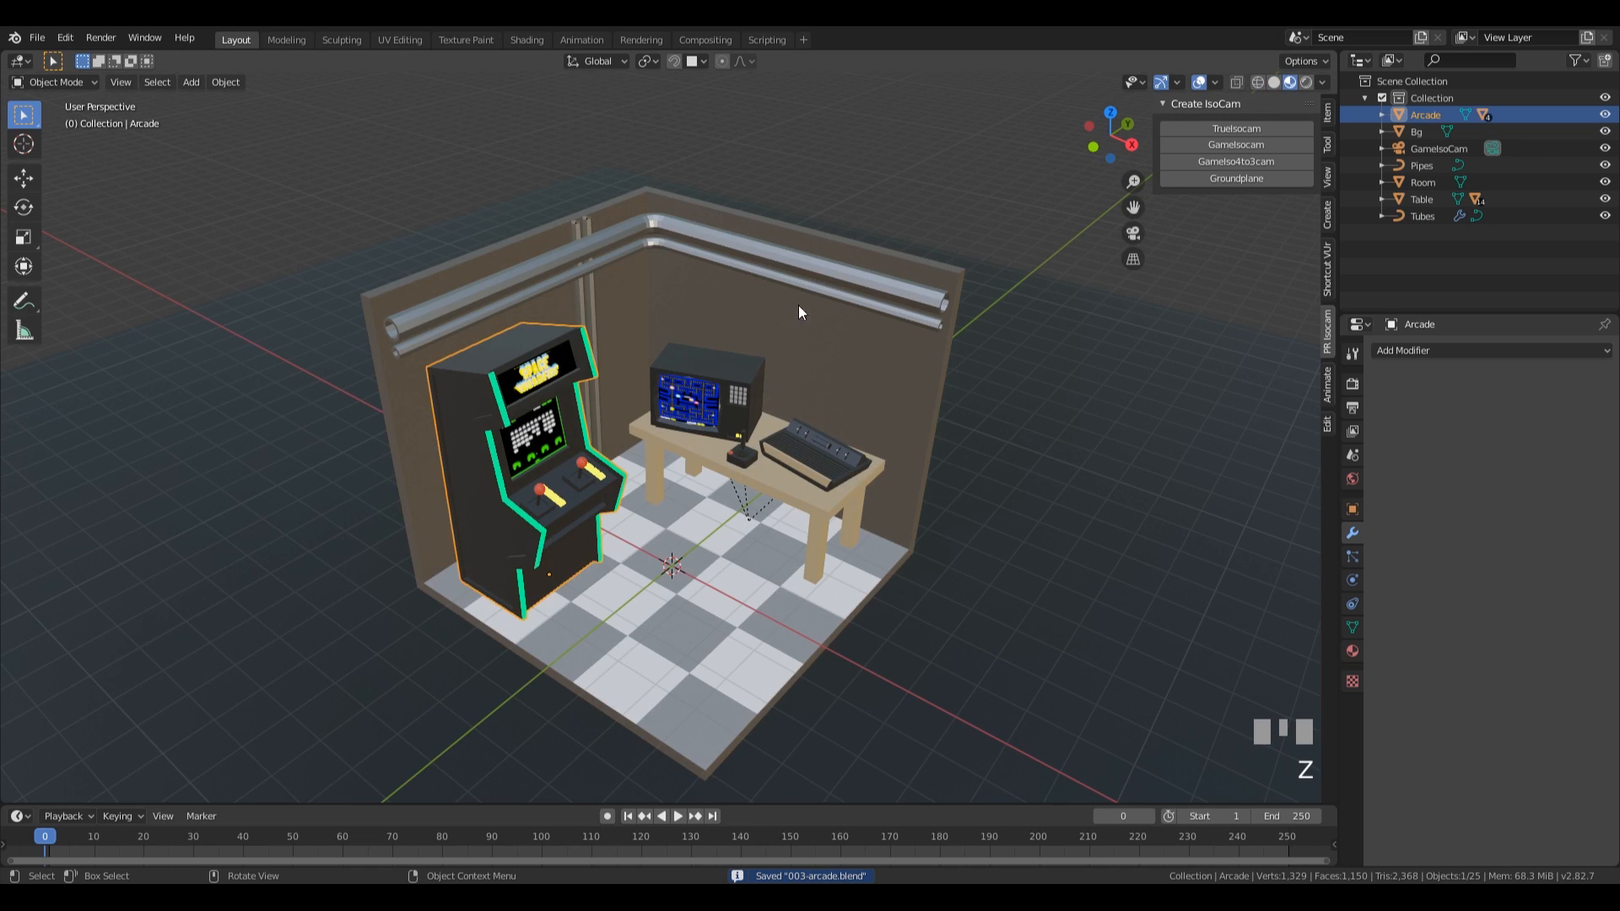
Enable scene lights and scene world for the viewport's Material Preview shading.
{"action": "left_click", "coordinate": [1215, 81]}
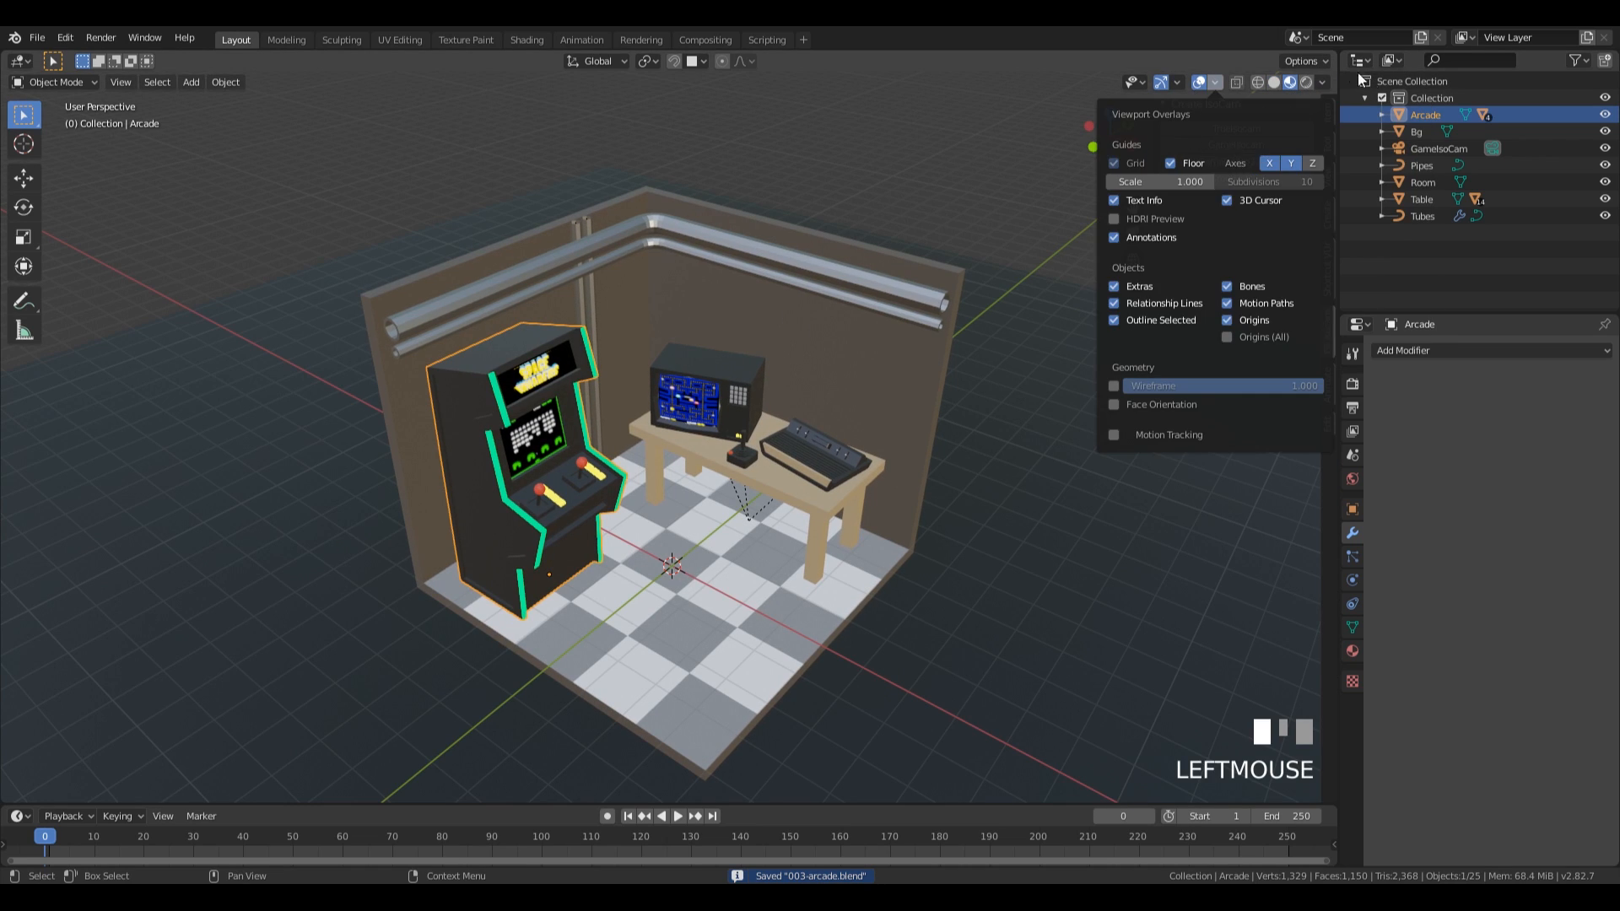
{"action": "left_click", "coordinate": [1322, 81]}
{"action": "left_click", "coordinate": [1245, 166]}
{"action": "left_click", "coordinate": [1243, 182]}
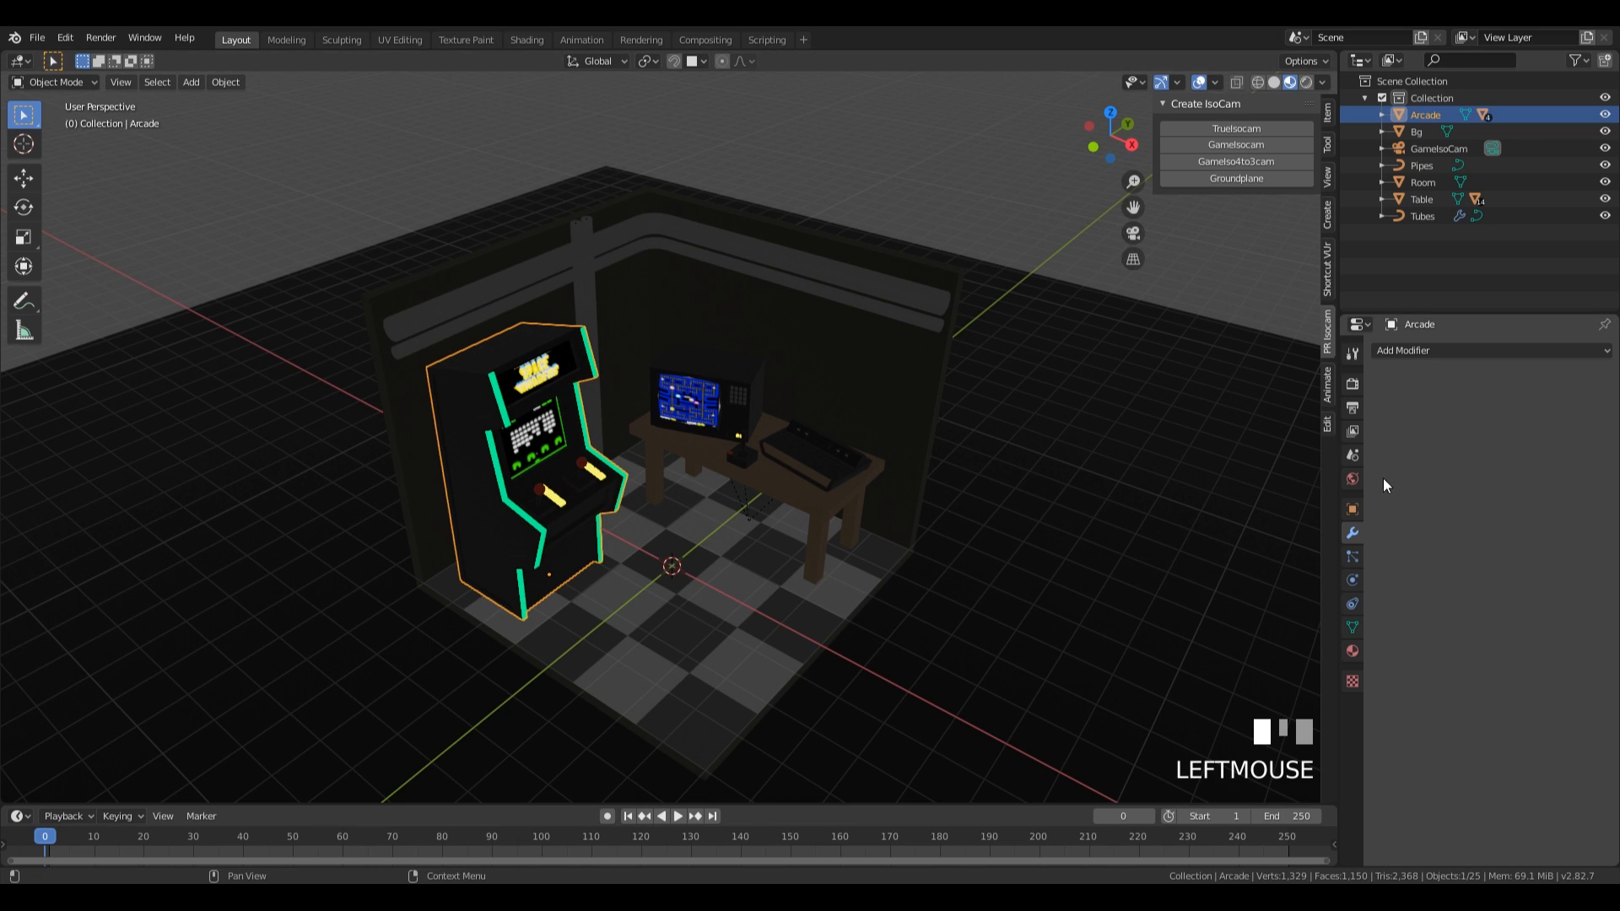
Enable Ambient Occlusion, Bloom and Screen Space Reflections for the Eevee render engine.
{"action": "left_click", "coordinate": [1352, 386]}
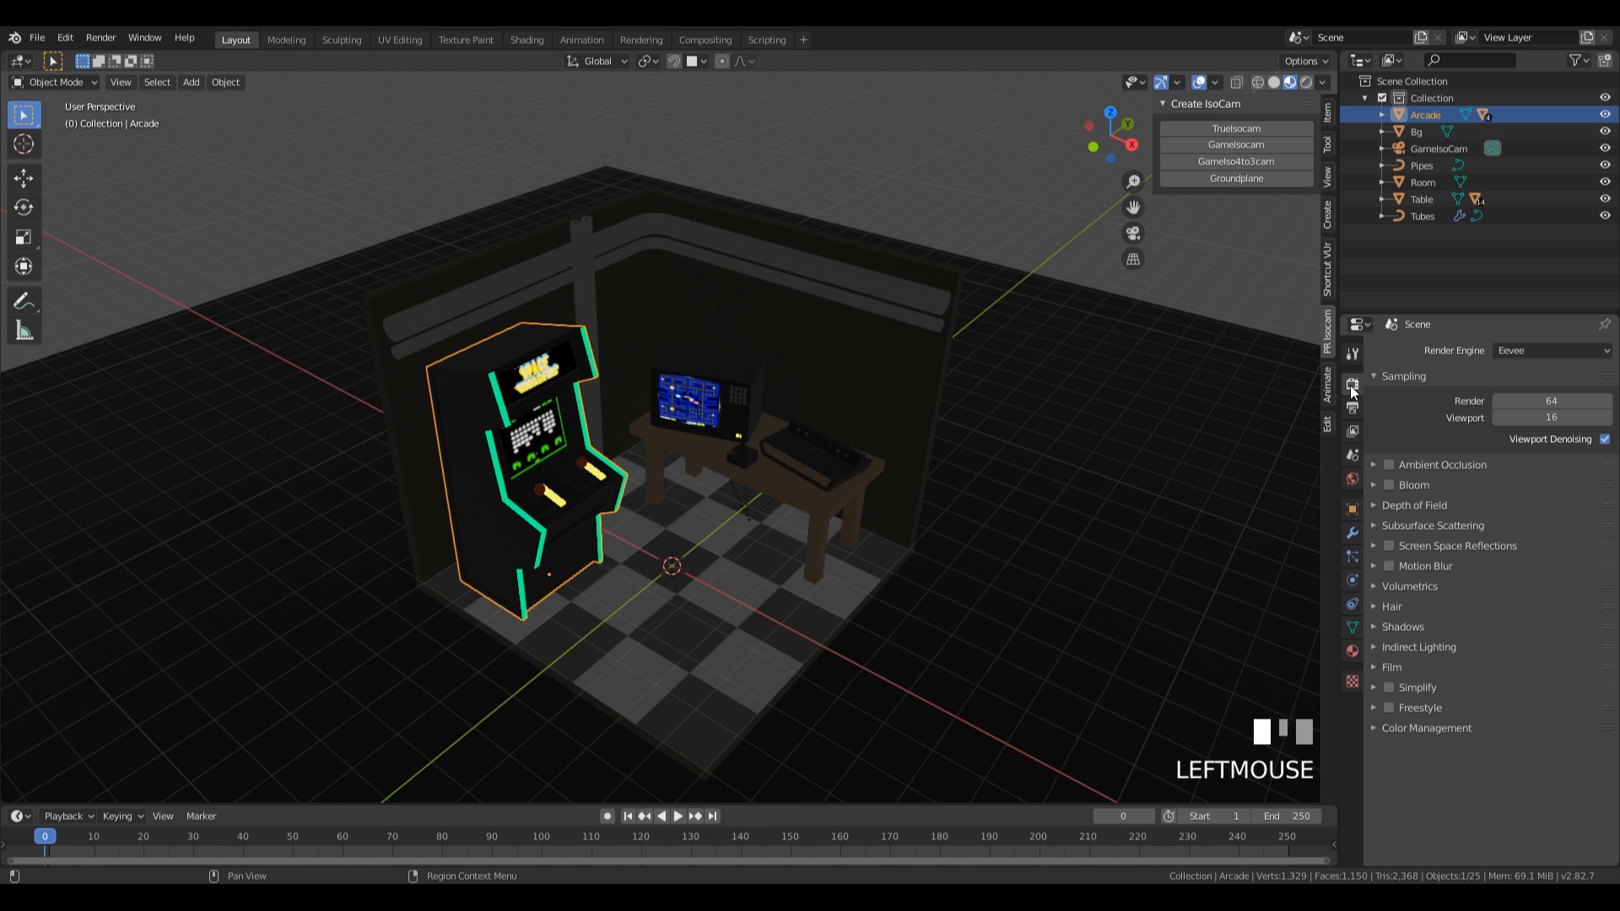
{"action": "left_click", "coordinate": [1389, 465]}
{"action": "left_click", "coordinate": [1389, 486]}
{"action": "left_click", "coordinate": [1389, 547]}
{"action": "middle_click_drag", "start_coordinate": [580, 296], "coordinate": [802, 353]}
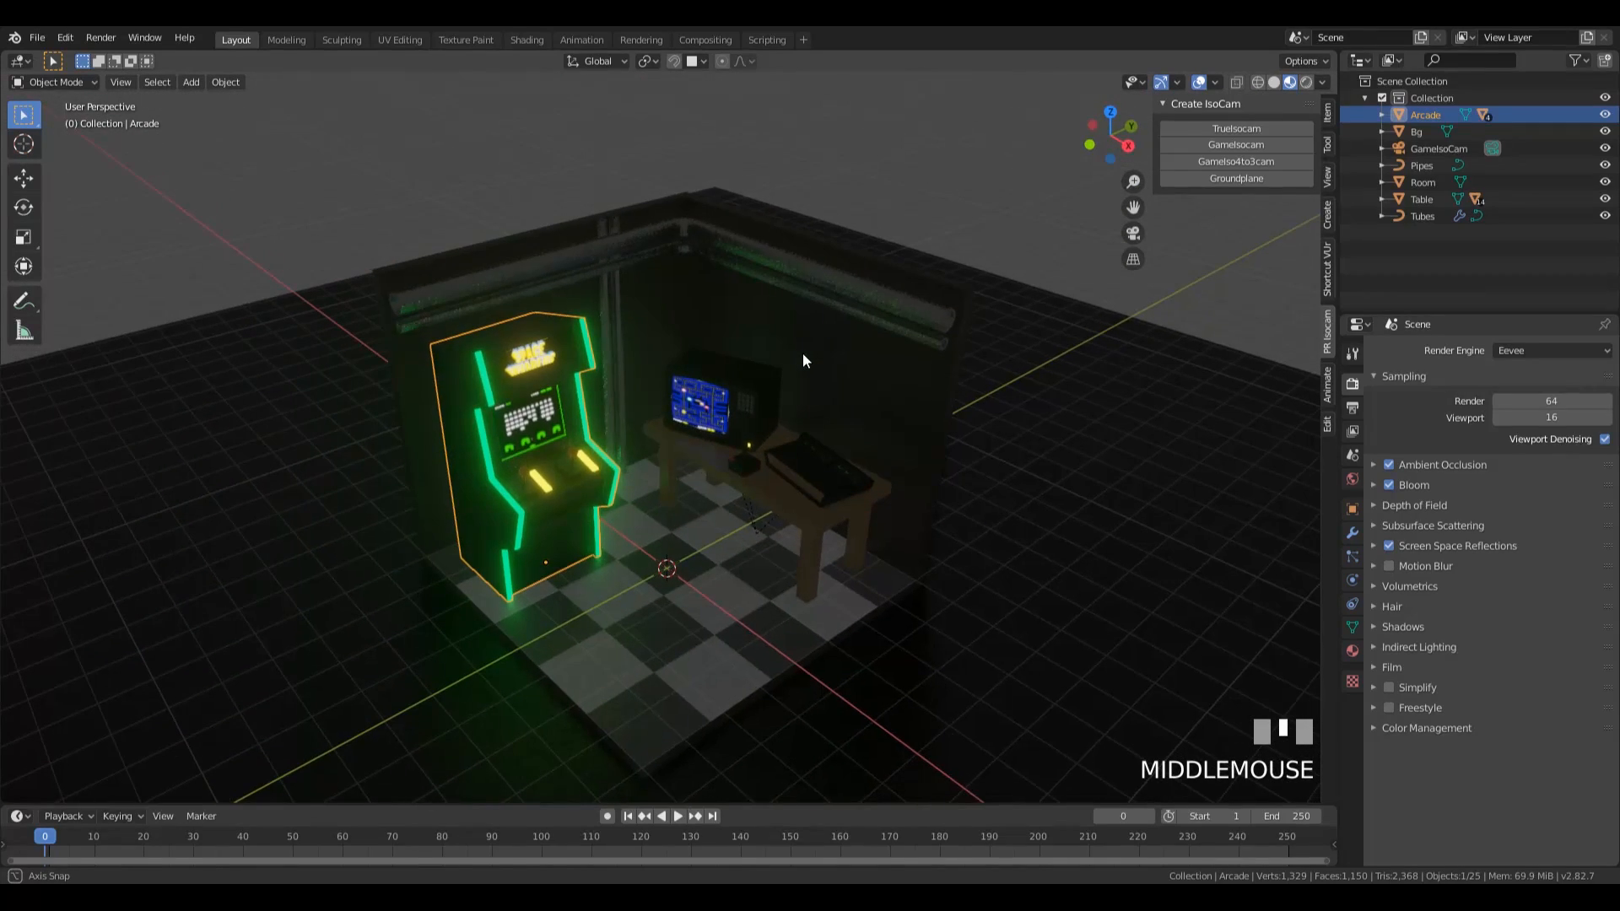
{"action": "middle_click_drag", "start_coordinate": [746, 429], "coordinate": [761, 422]}
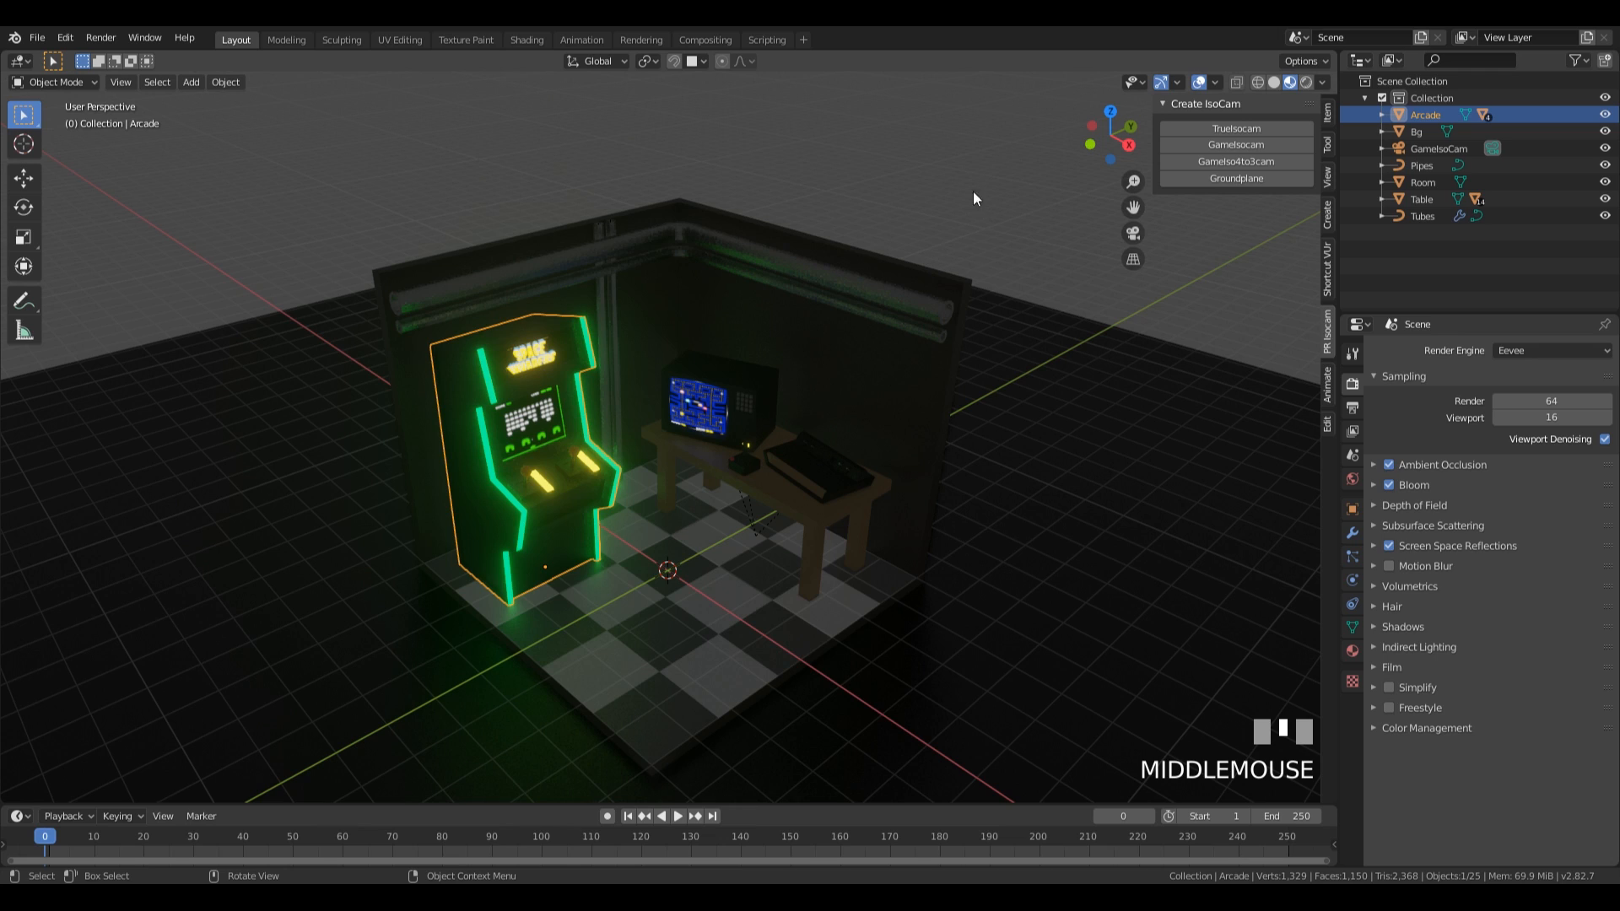
Add an area light at the centre of the room and raise it along Z to just below the top of the walls.
{"action": "middle_click_drag", "start_coordinate": [970, 180], "coordinate": [1014, 603]}
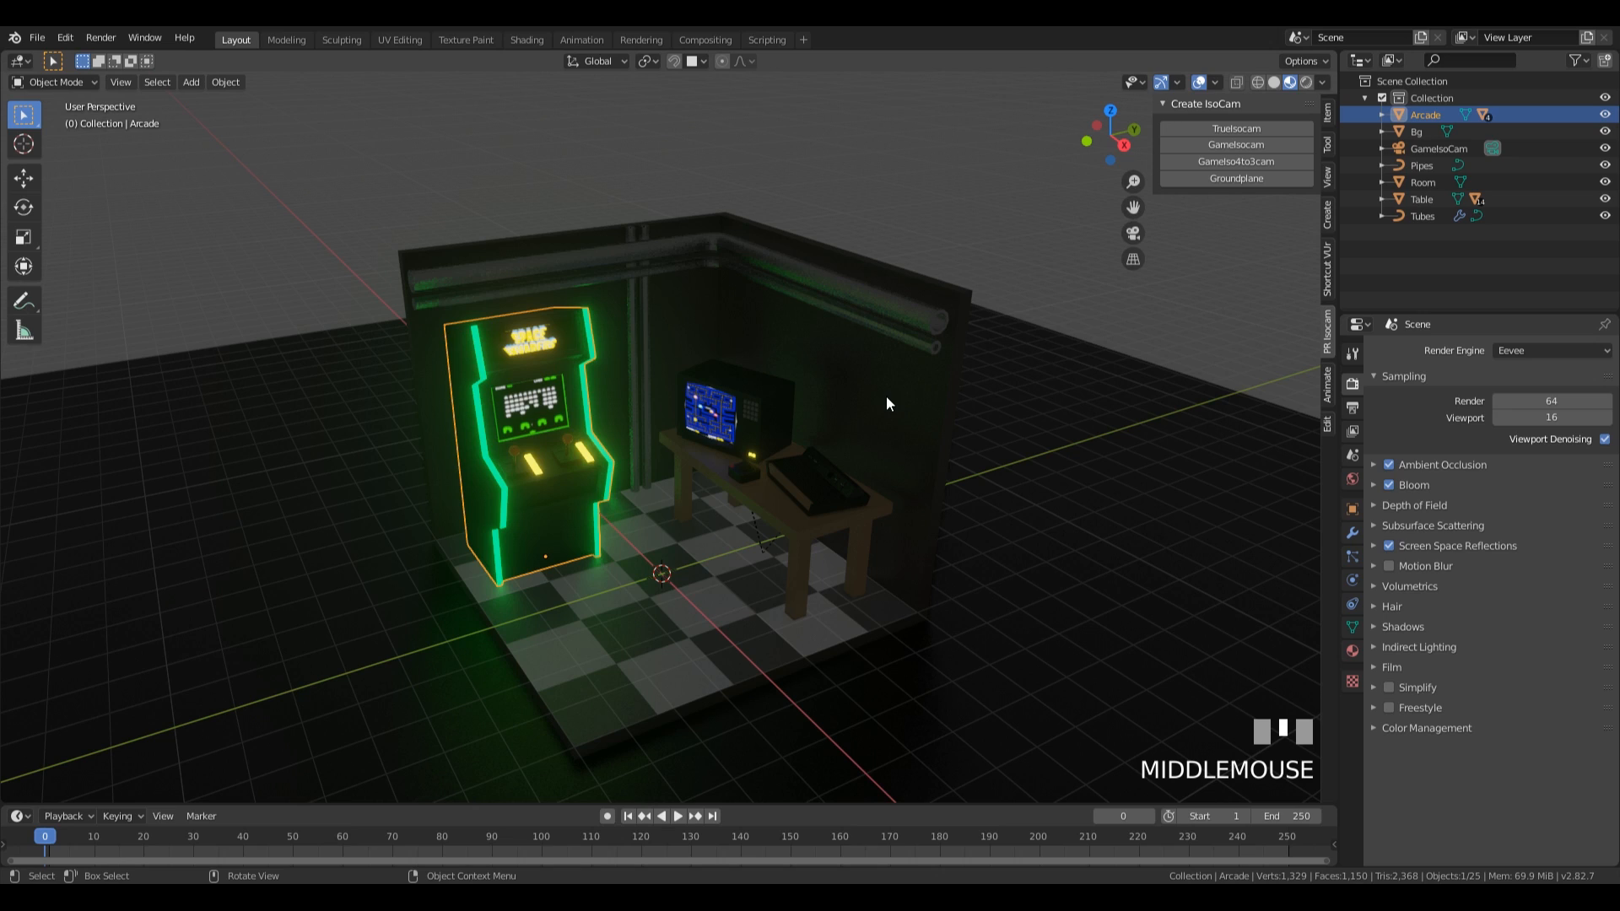
{"action": "key", "text": "shift+a"}
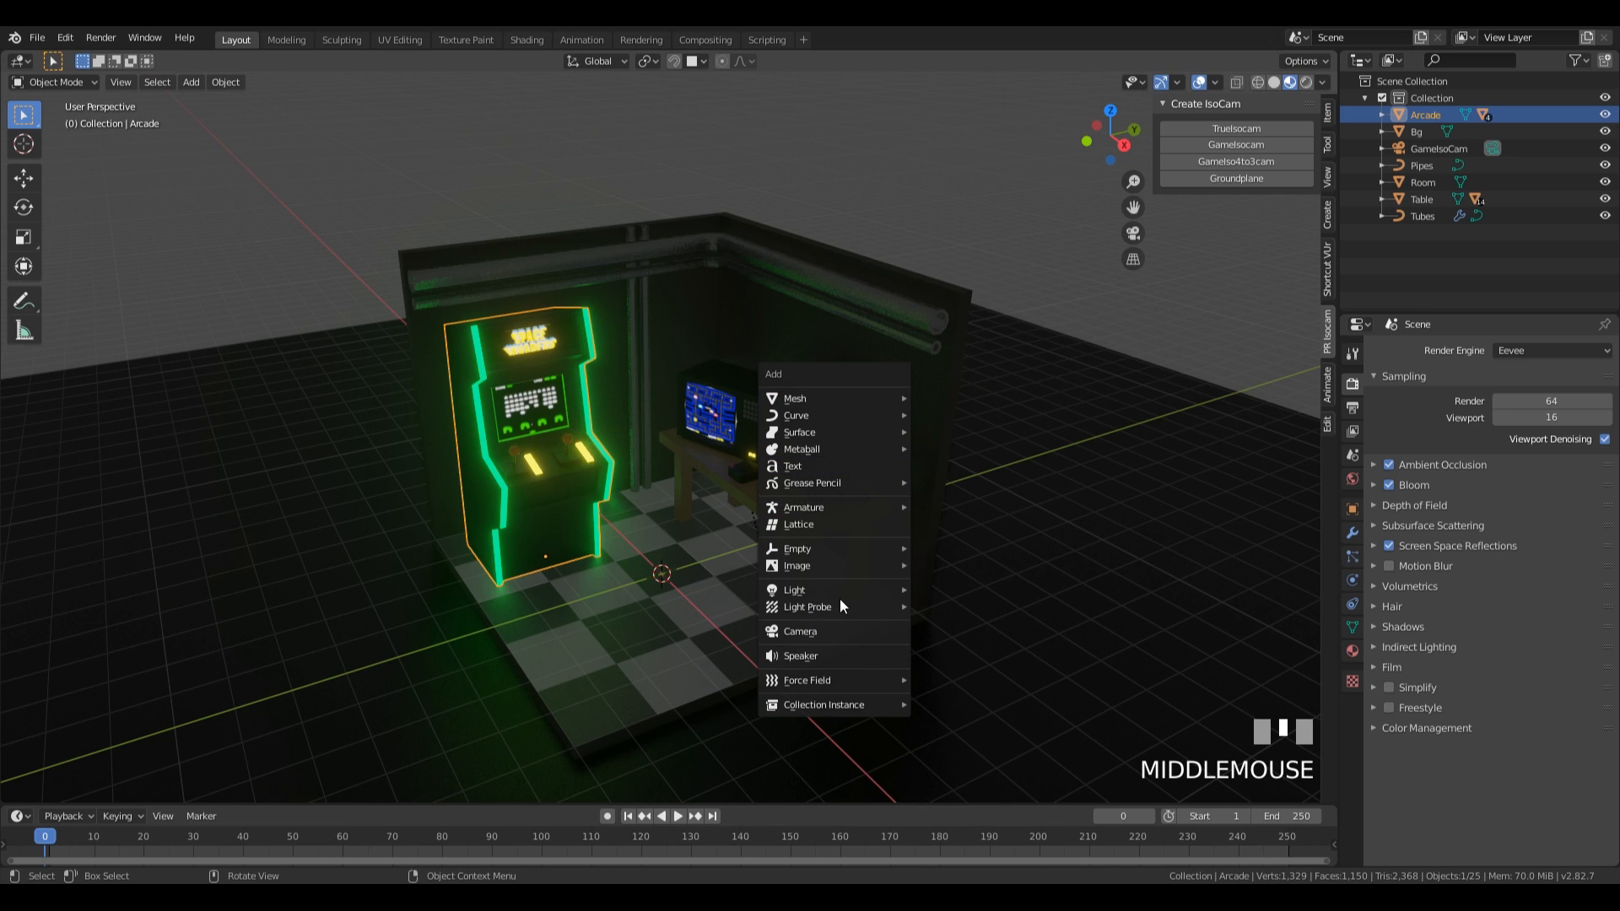
{"action": "mouse_move", "coordinate": [840, 594]}
{"action": "left_click", "coordinate": [941, 645]}
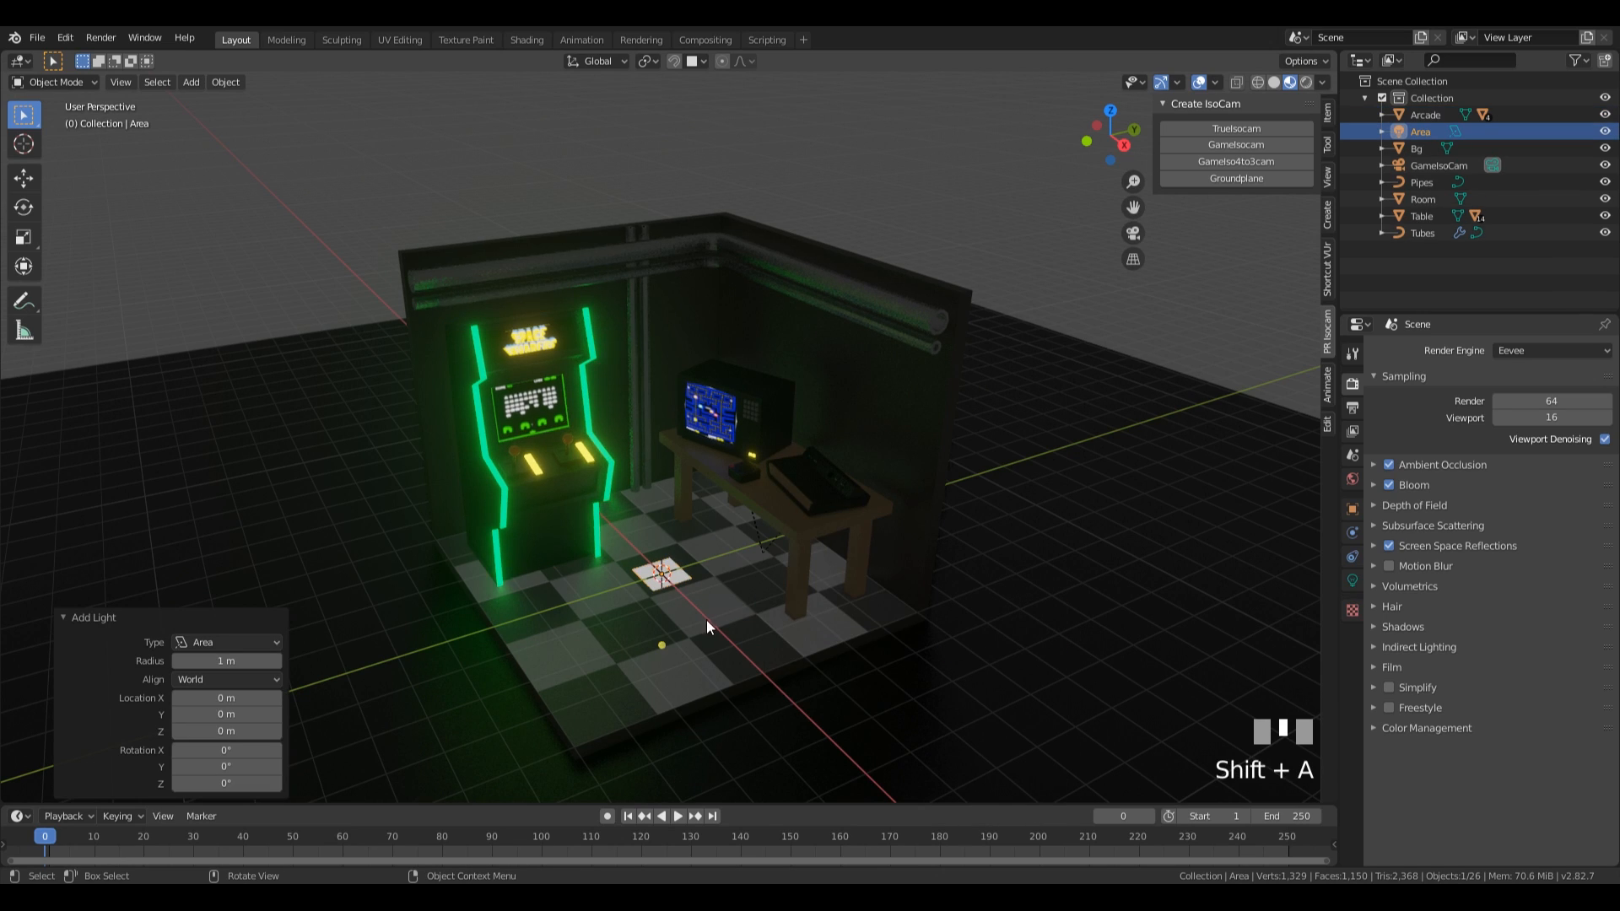
{"action": "key", "text": "g"}
{"action": "key", "text": "z"}
{"action": "left_click", "coordinate": [813, 358]}
{"action": "middle_click_drag", "start_coordinate": [813, 357], "coordinate": [812, 417]}
{"action": "key", "text": "g"}
{"action": "key", "text": "z"}
{"action": "left_click", "coordinate": [806, 402]}
{"action": "middle_click_drag", "start_coordinate": [886, 380], "coordinate": [748, 348]}
{"action": "middle_click_drag", "start_coordinate": [859, 294], "coordinate": [708, 336]}
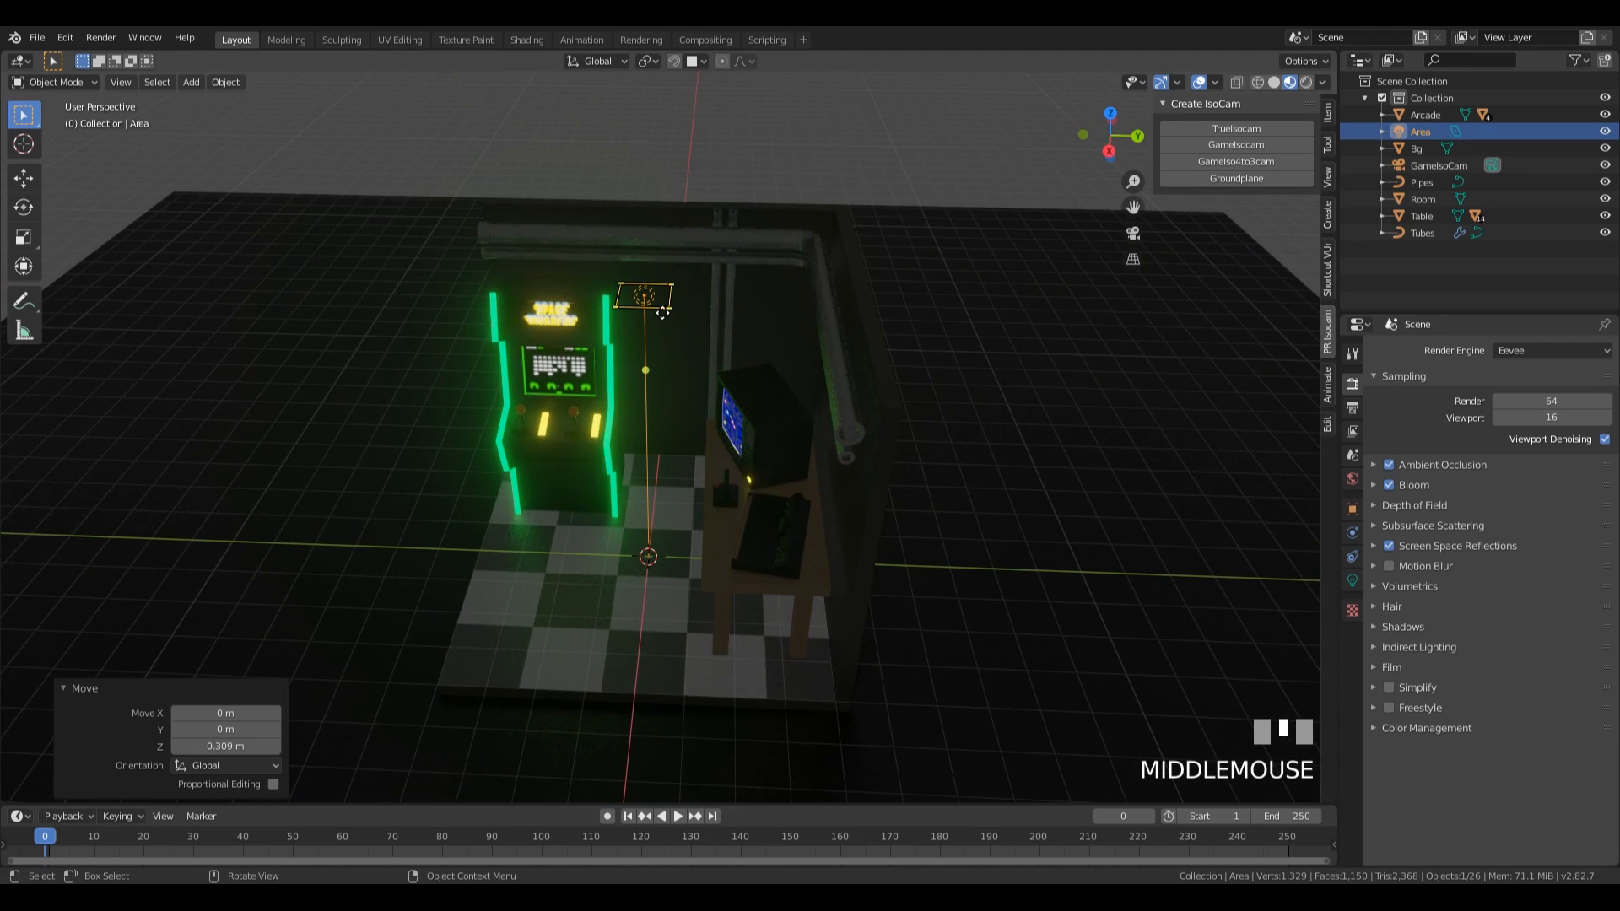
Enlarge the area light to about 1.7 m and set its power to 150 W.
{"action": "key", "text": "g"}
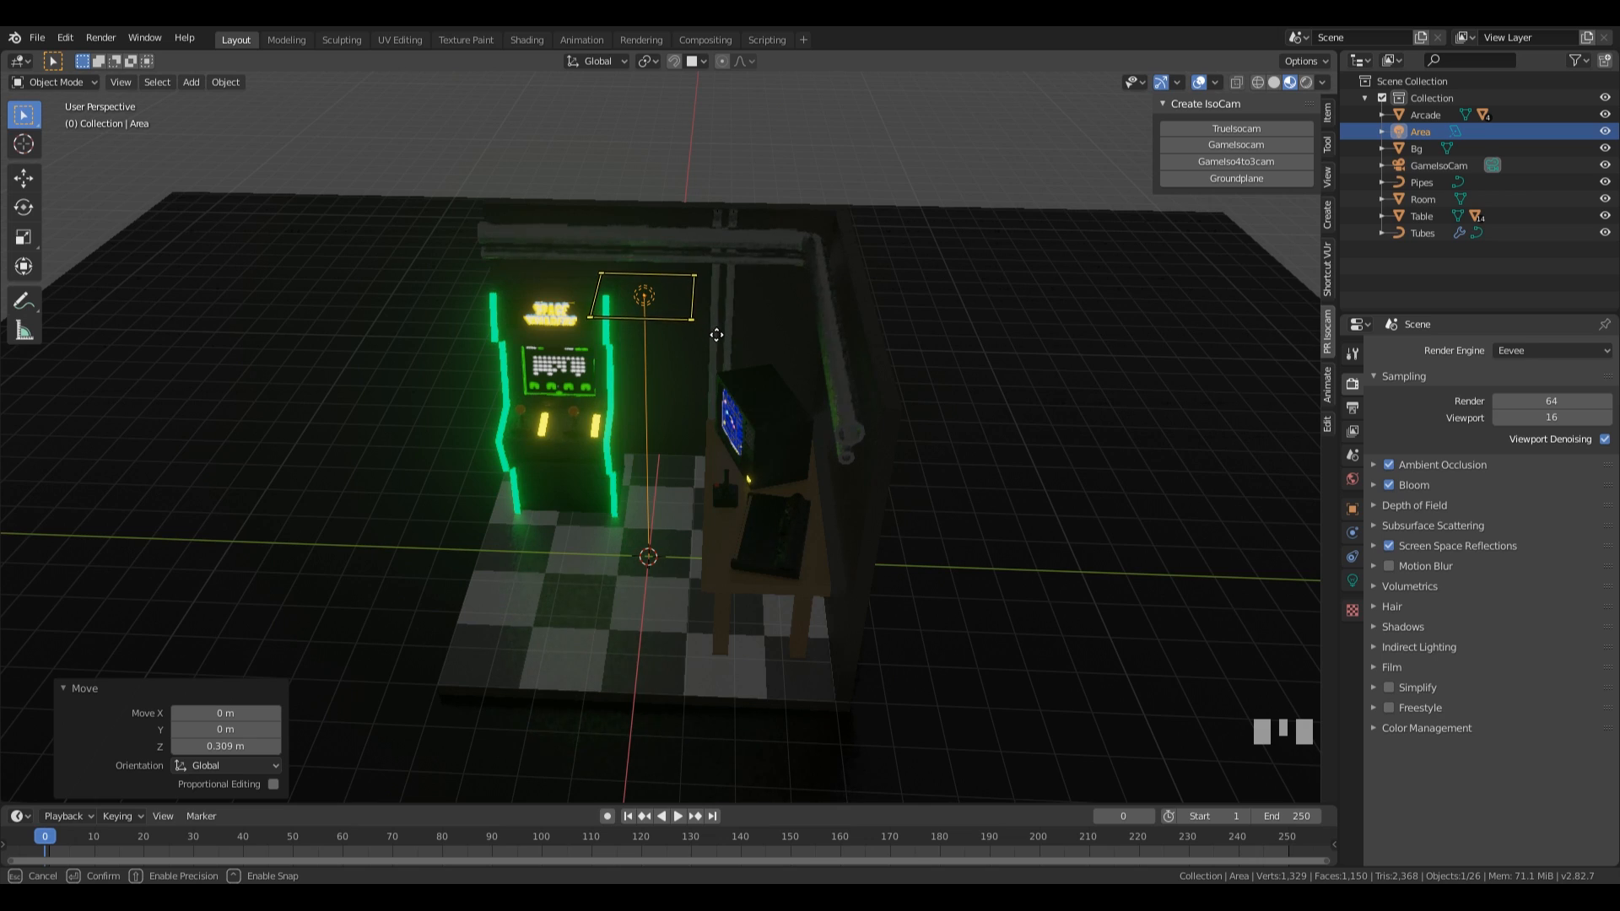
{"action": "key", "text": "Escape"}
{"action": "left_click", "coordinate": [1353, 580]}
{"action": "left_click", "coordinate": [1543, 455]}
{"action": "type", "text": "150"}
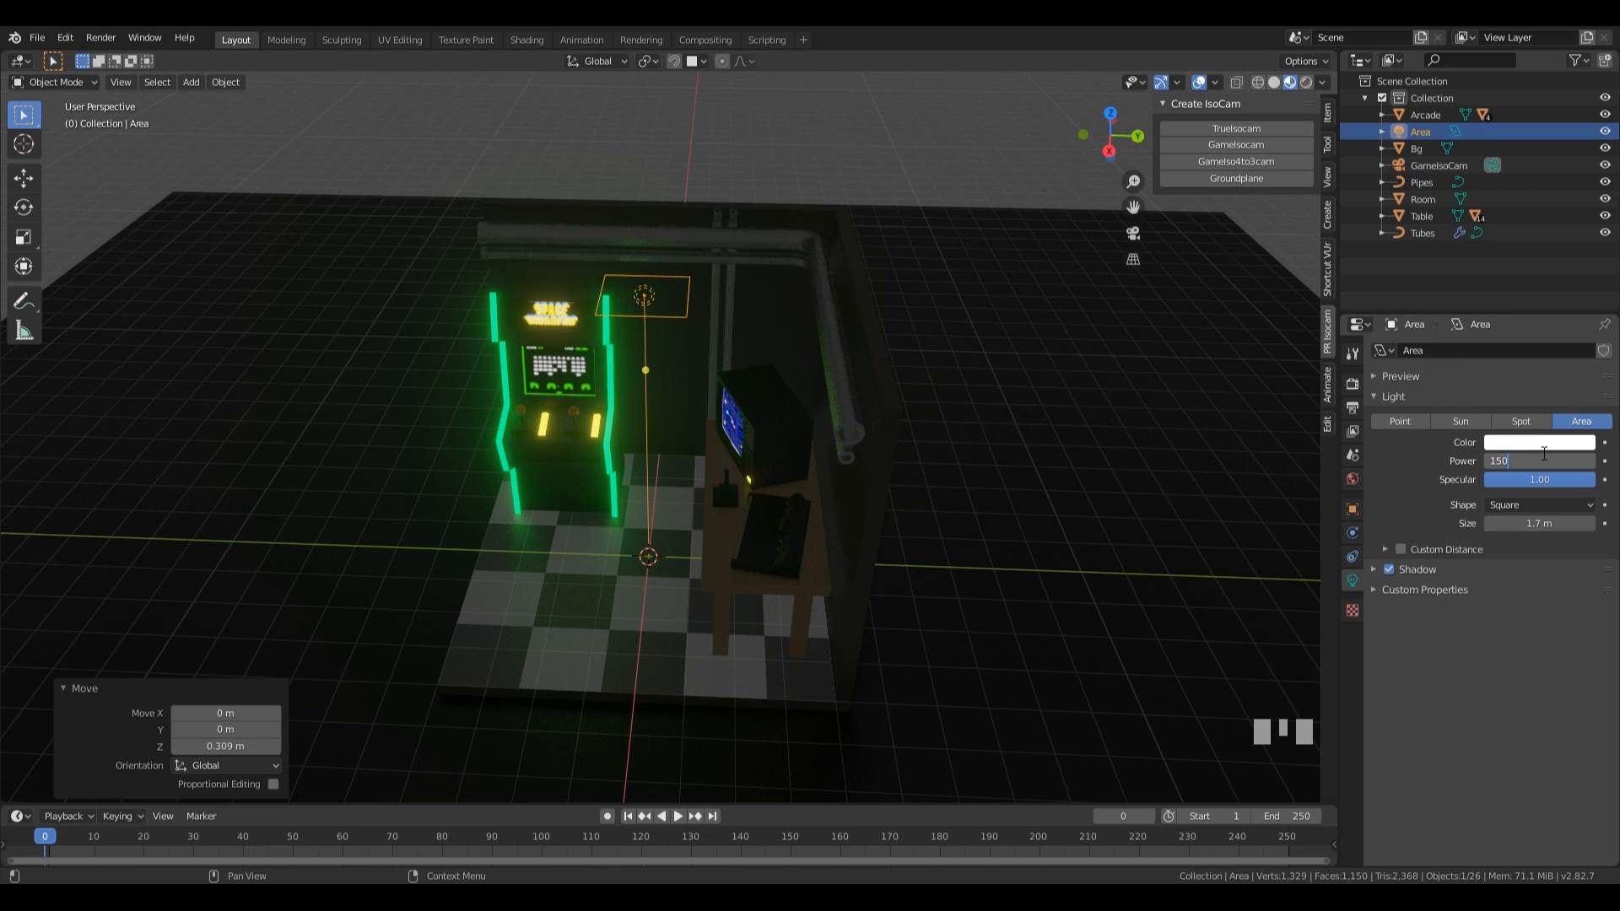
{"action": "key", "text": "KP_Enter"}
{"action": "mouse_move", "coordinate": [868, 457]}
{"action": "middle_mouse_down"}
{"action": "mouse_move", "coordinate": [938, 470]}
{"action": "mouse_move", "coordinate": [869, 472]}
{"action": "middle_mouse_up"}
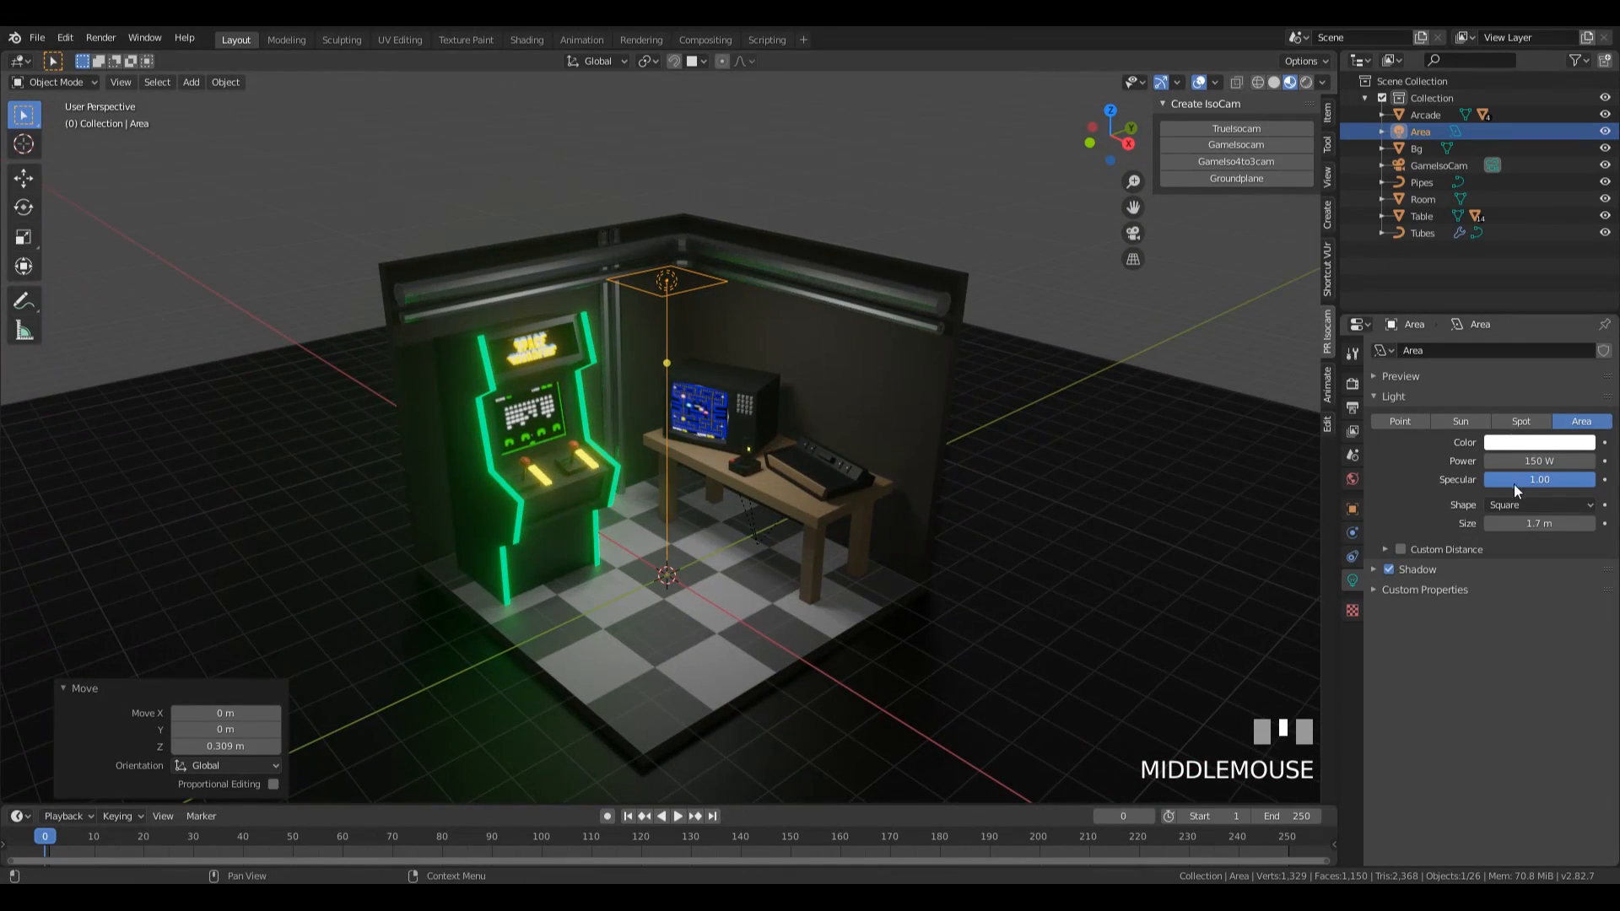
Tint the area light pale purple, with about hue 0.775, saturation 0.256 and value 1.
{"action": "left_click", "coordinate": [1541, 443]}
{"action": "left_click_drag", "start_coordinate": [1511, 280], "coordinate": [1523, 281]}
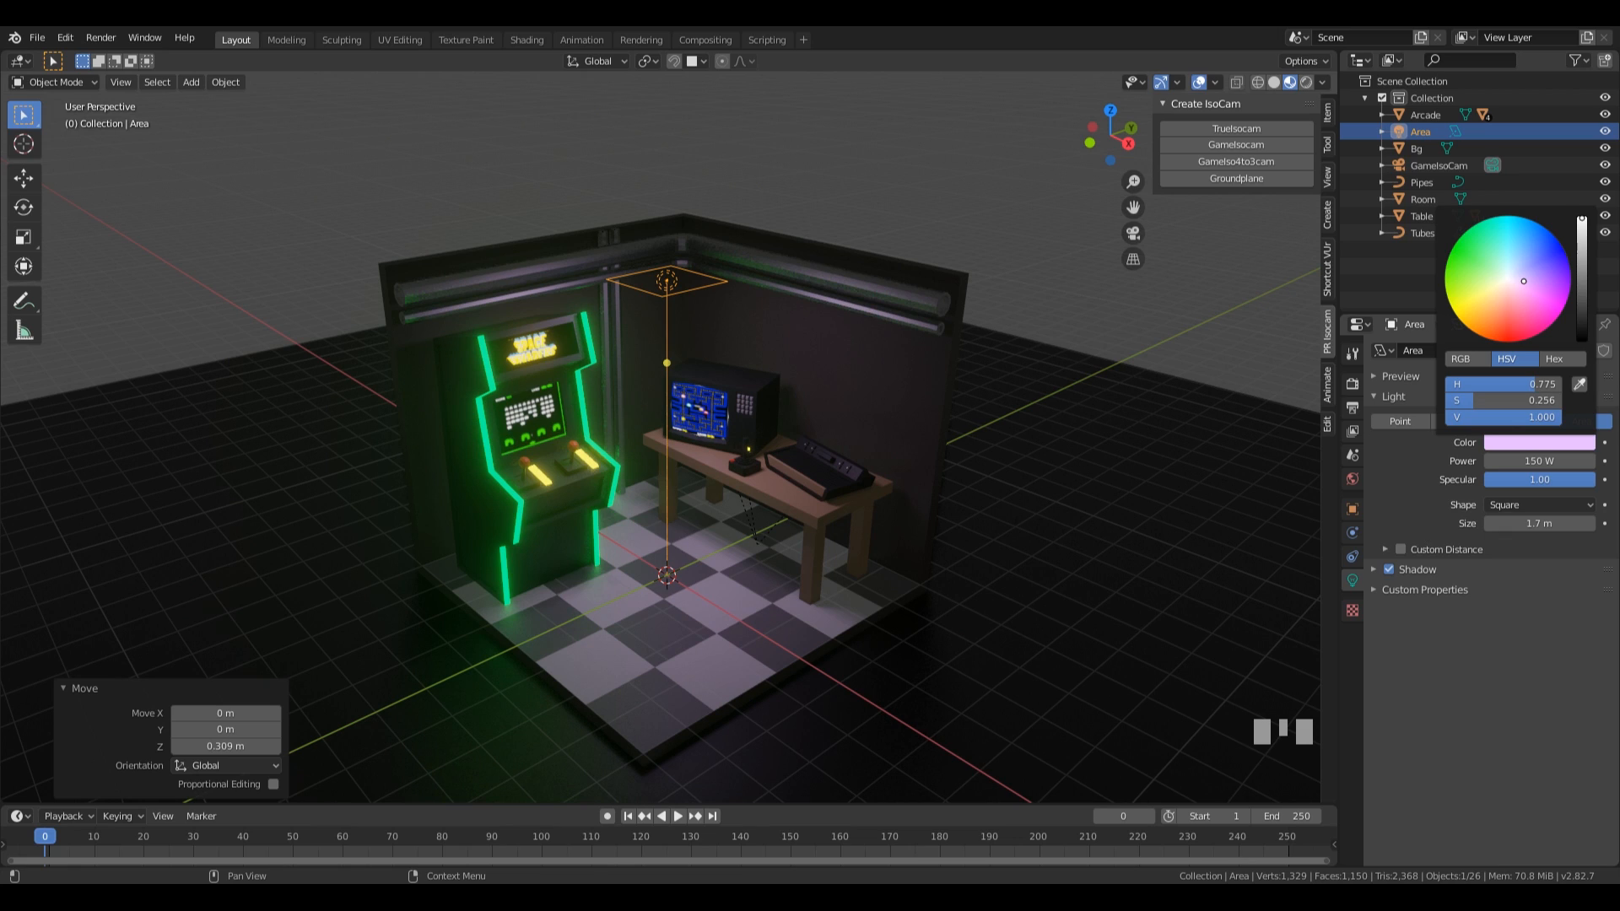
{"action": "left_click_drag", "start_coordinate": [1523, 281], "coordinate": [1525, 281]}
{"action": "mouse_move", "coordinate": [904, 337]}
{"action": "middle_mouse_down"}
{"action": "mouse_move", "coordinate": [748, 398]}
{"action": "mouse_move", "coordinate": [979, 333]}
{"action": "mouse_move", "coordinate": [926, 329]}
{"action": "middle_mouse_up"}
{"action": "scroll", "coordinate": [878, 444], "scroll_direction": "up", "scroll_amount": 5}
{"action": "mouse_move", "coordinate": [878, 444]}
{"action": "middle_mouse_down"}
{"action": "mouse_move", "coordinate": [800, 427]}
{"action": "mouse_move", "coordinate": [888, 437]}
{"action": "middle_mouse_up"}
{"action": "scroll", "coordinate": [889, 427], "scroll_direction": "down", "scroll_amount": 6}
Raise the area light by about 0.19 m along Z and check the room's lighting from several angles.
{"action": "key", "text": "g"}
{"action": "key", "text": "z"}
{"action": "left_click", "coordinate": [1082, 349]}
{"action": "middle_click_drag", "start_coordinate": [1084, 352], "coordinate": [1108, 412]}
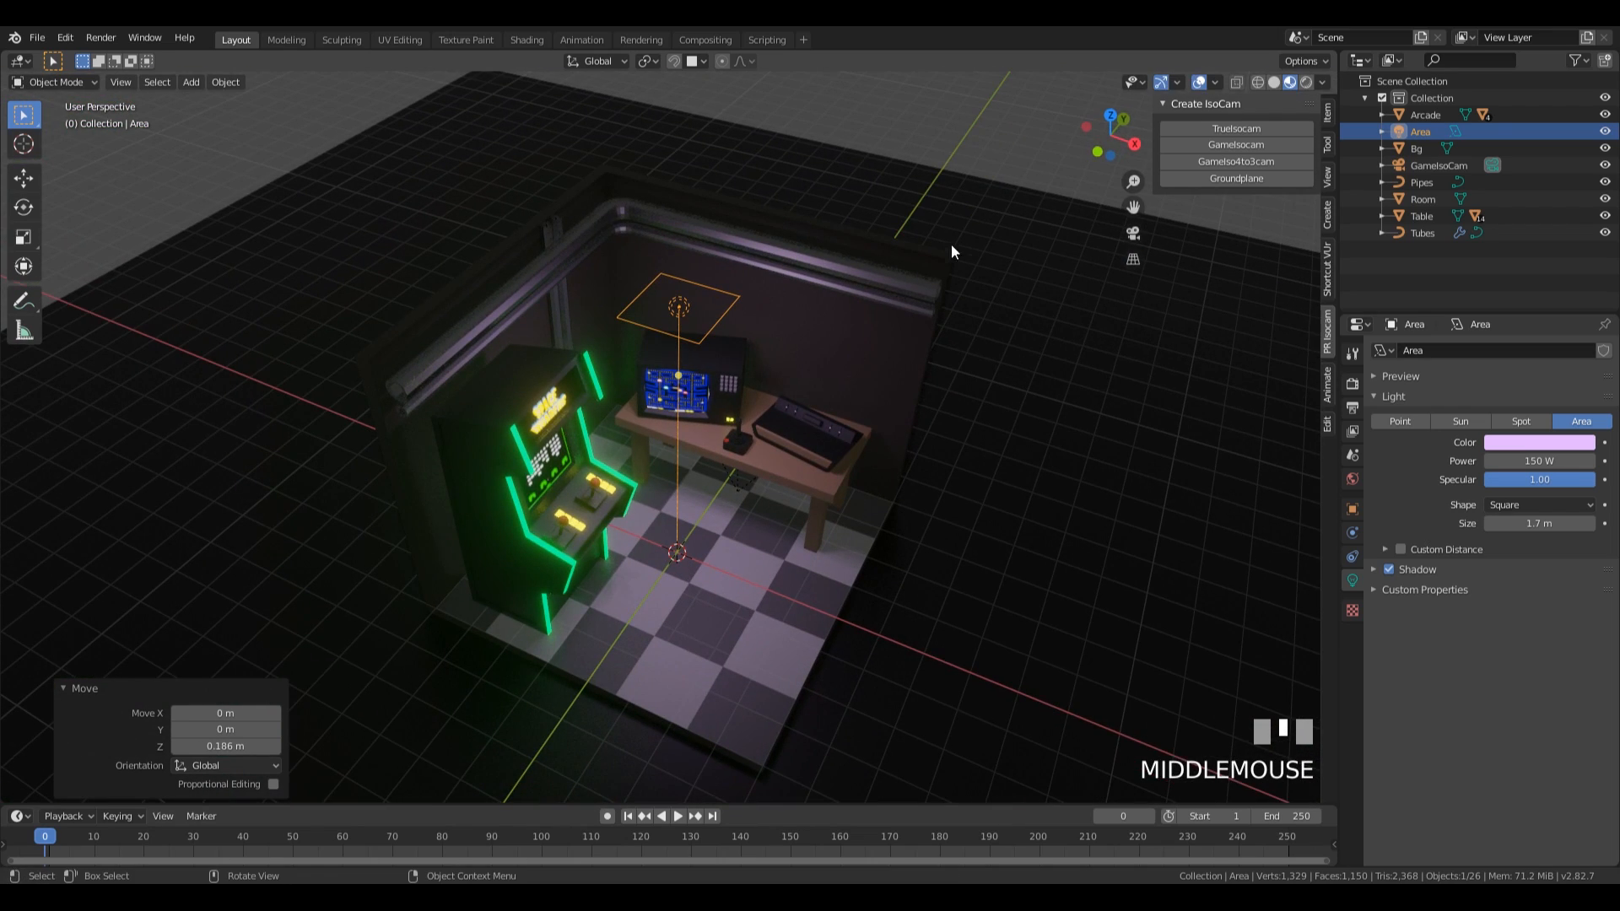
{"action": "middle_click_drag", "start_coordinate": [853, 478], "coordinate": [870, 280]}
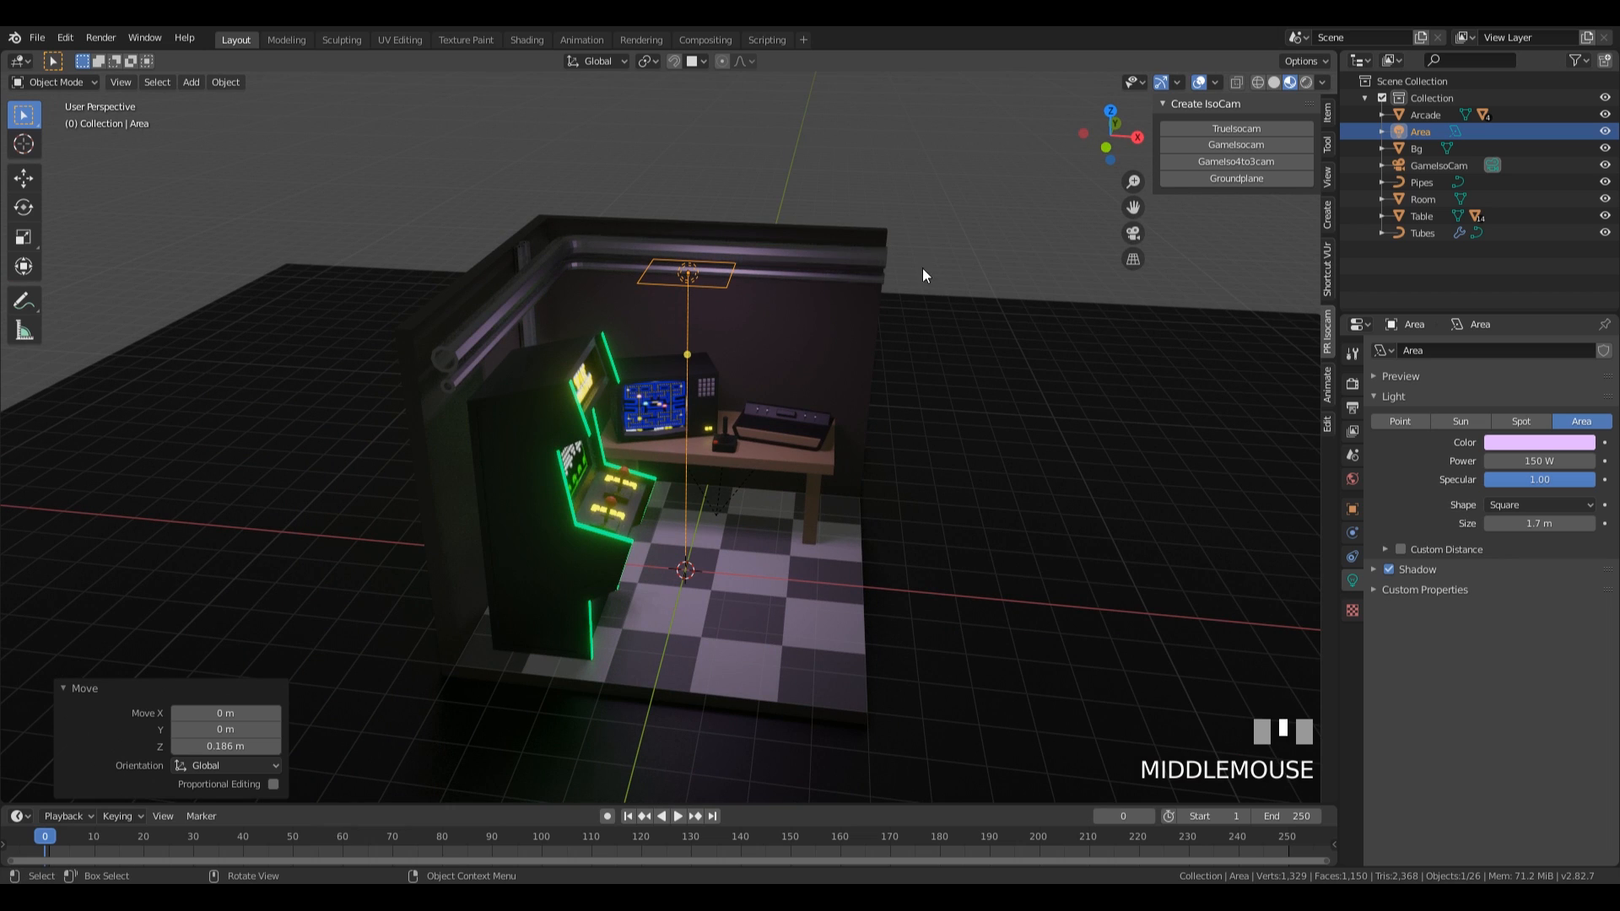
{"action": "middle_click_drag", "start_coordinate": [862, 308], "coordinate": [866, 393]}
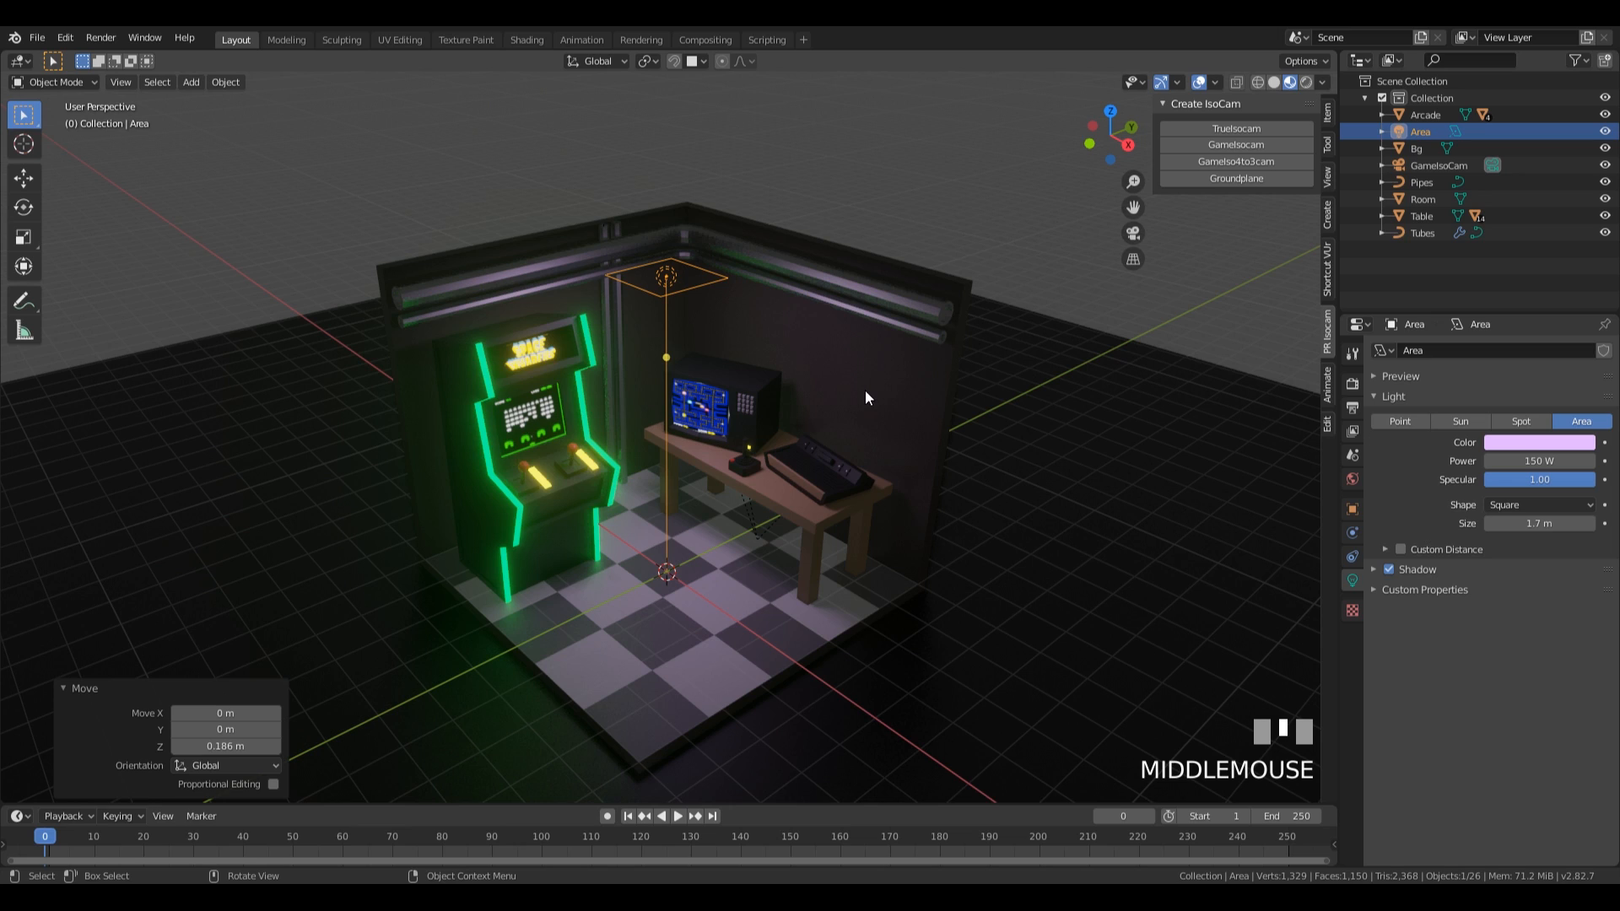
Place the 3D cursor on the wall beyond the table's outer end, add a point light there and set its power to 500 W.
{"action": "right_click", "coordinate": [928, 398], "text": "shift"}
{"action": "key", "text": "shift+a"}
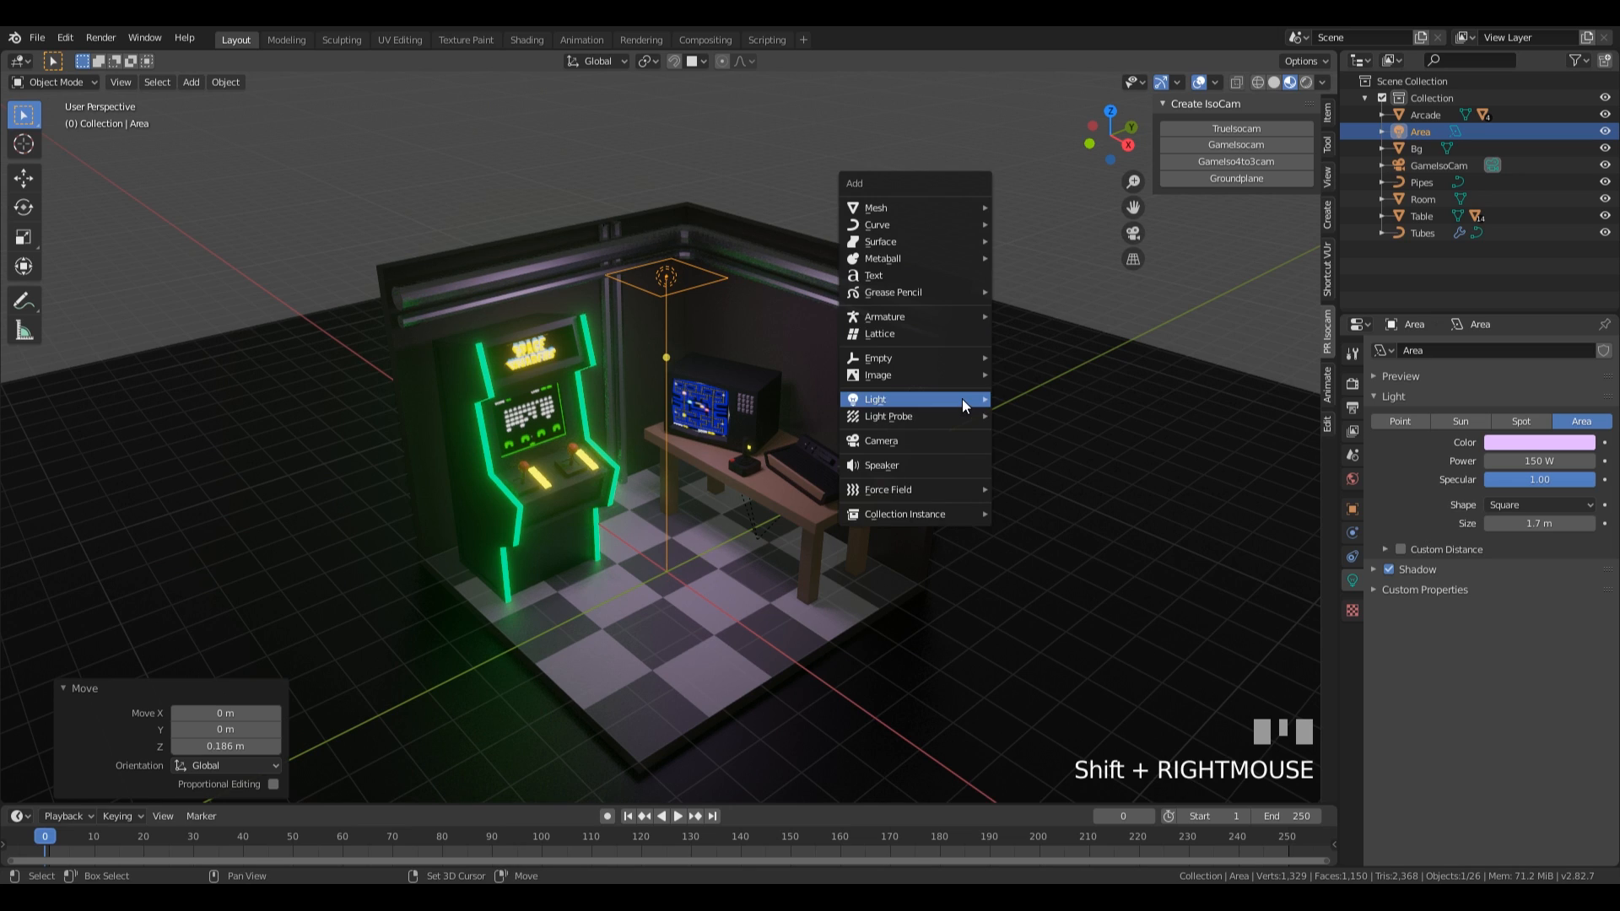
{"action": "mouse_move", "coordinate": [962, 399]}
{"action": "left_click", "coordinate": [1050, 401]}
{"action": "left_click", "coordinate": [1551, 462]}
{"action": "type", "text": "150"}
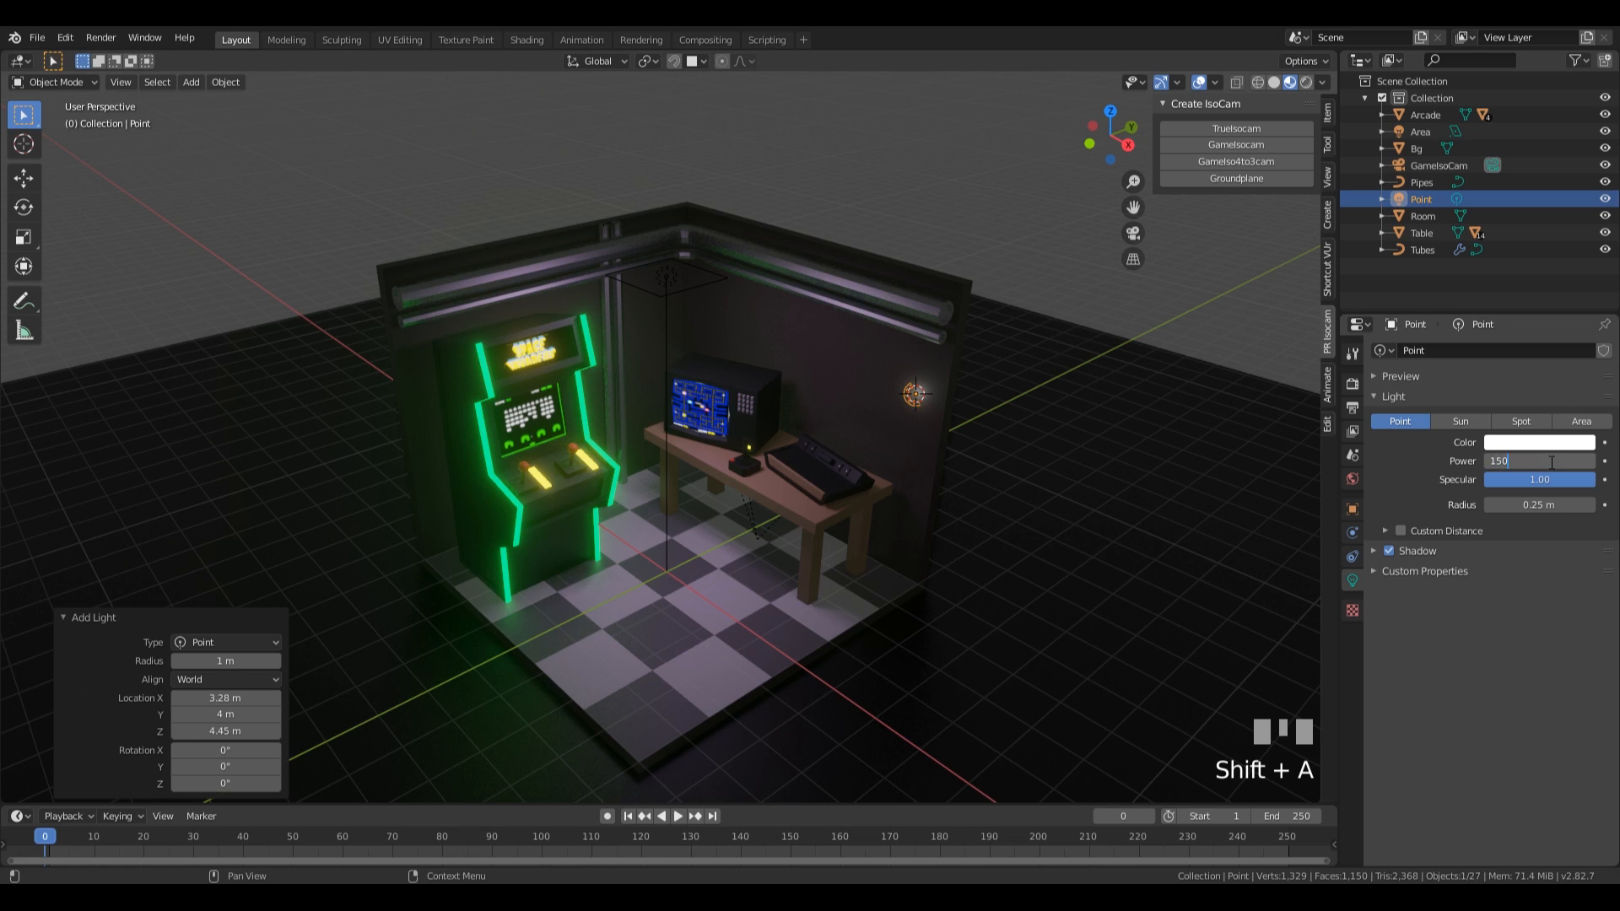
{"action": "key", "text": "KP_Enter"}
{"action": "left_click", "coordinate": [1553, 461]}
{"action": "type", "text": "500"}
{"action": "key", "text": "KP_Enter"}
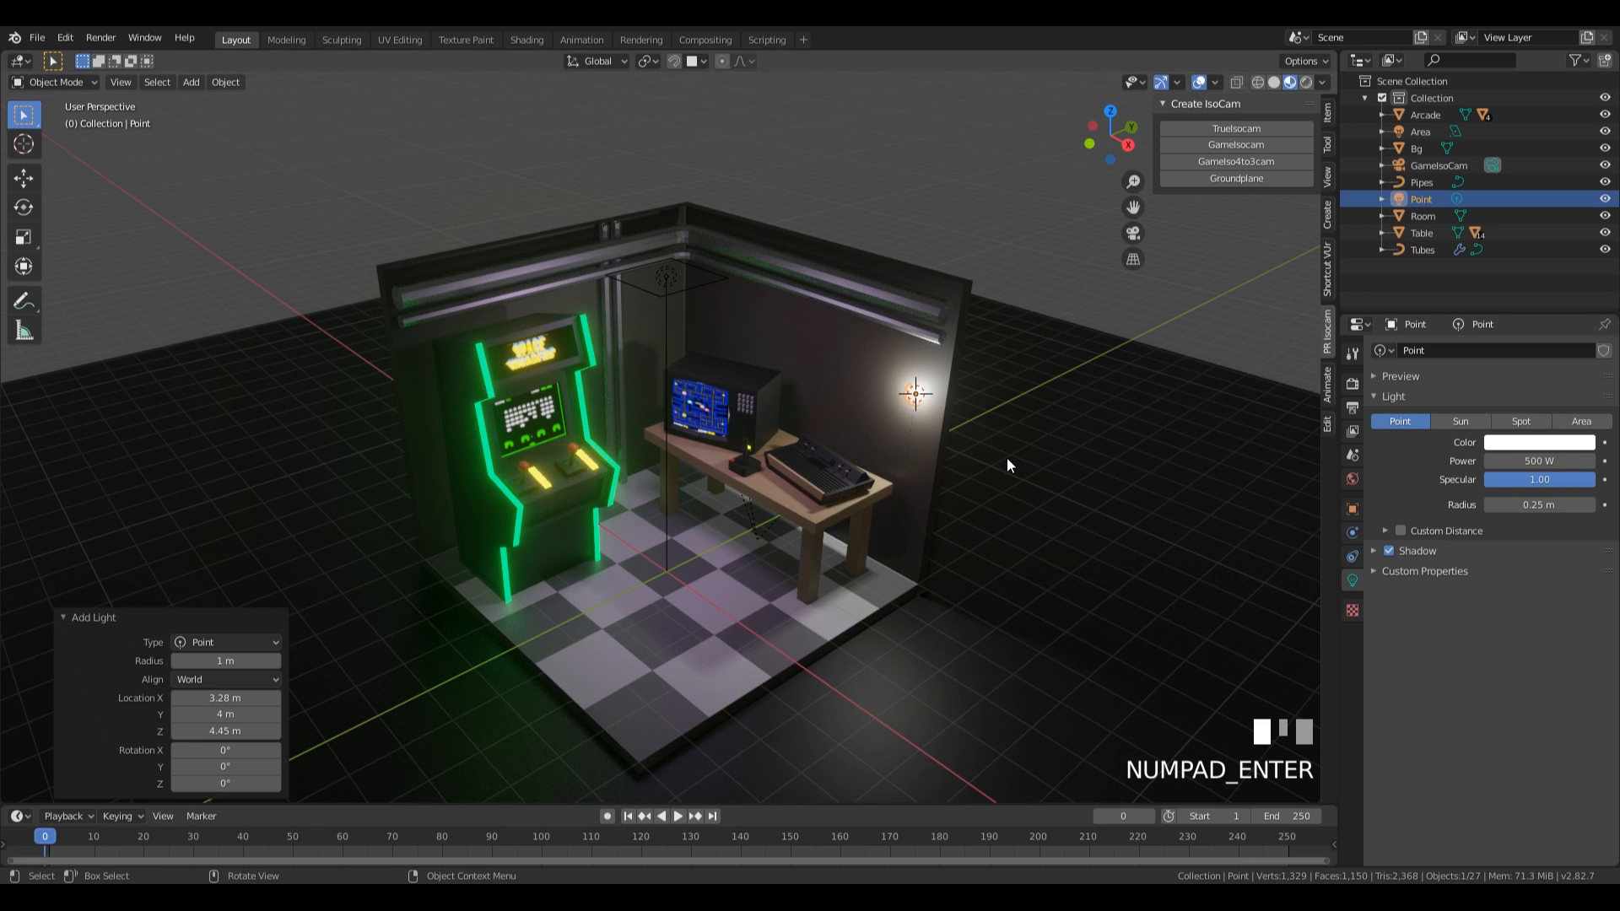
Move the point light about -0.77 m along Y, 0.4 m along Z and 0.55 m along X.
{"action": "key", "text": "g"}
{"action": "left_click", "coordinate": [977, 467]}
{"action": "key", "text": "g"}
{"action": "key", "text": "z"}
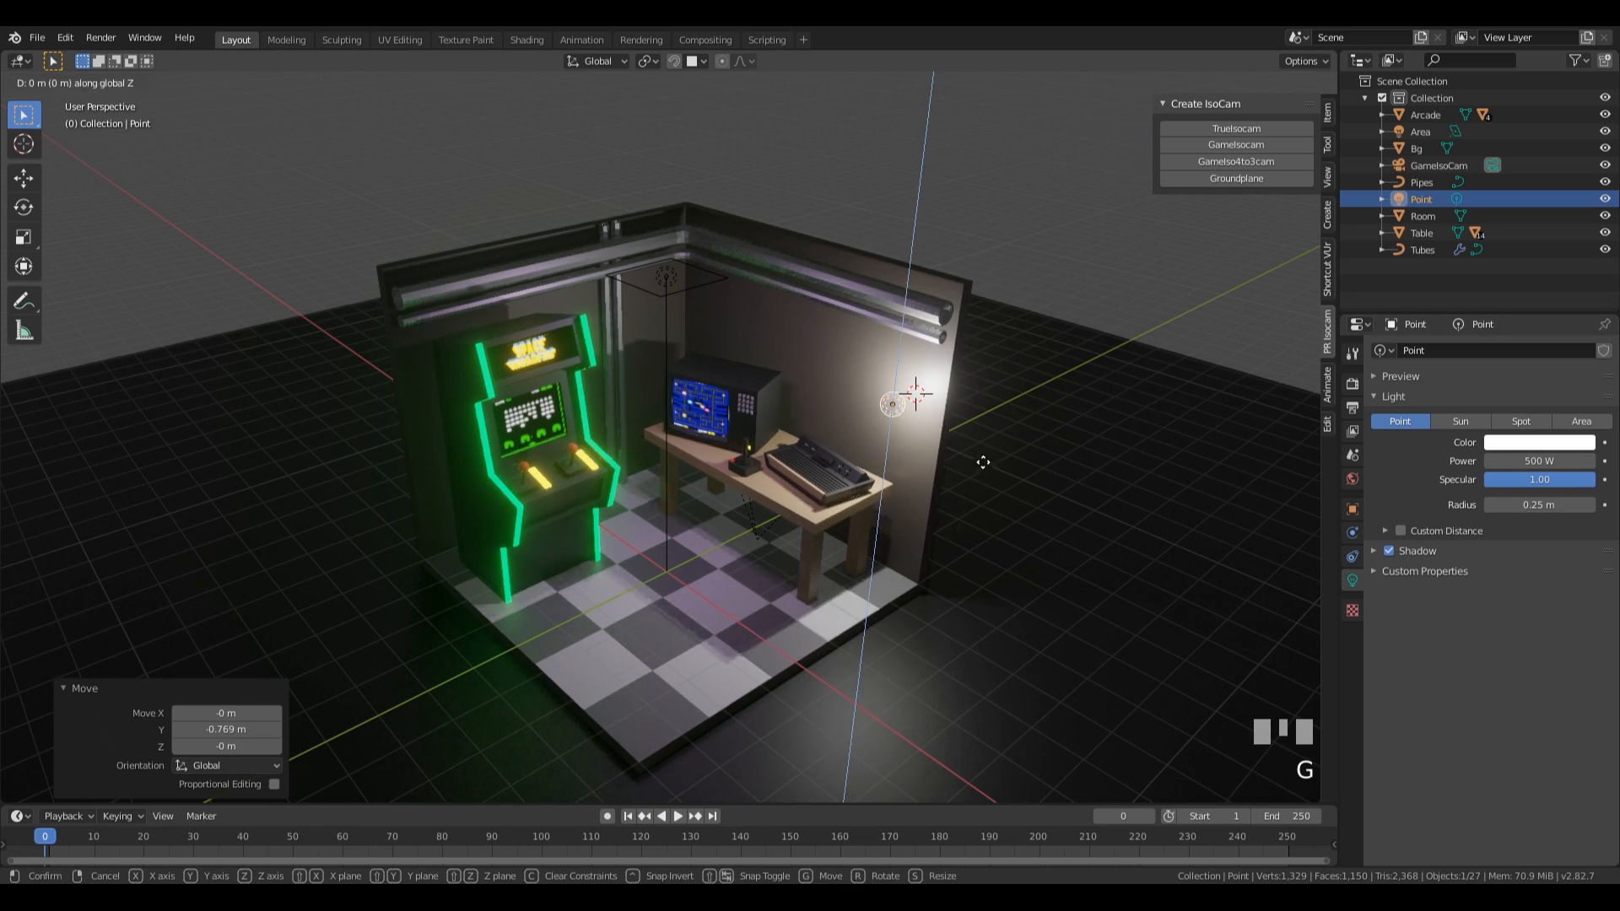
{"action": "left_click", "coordinate": [995, 449]}
{"action": "key", "text": "g"}
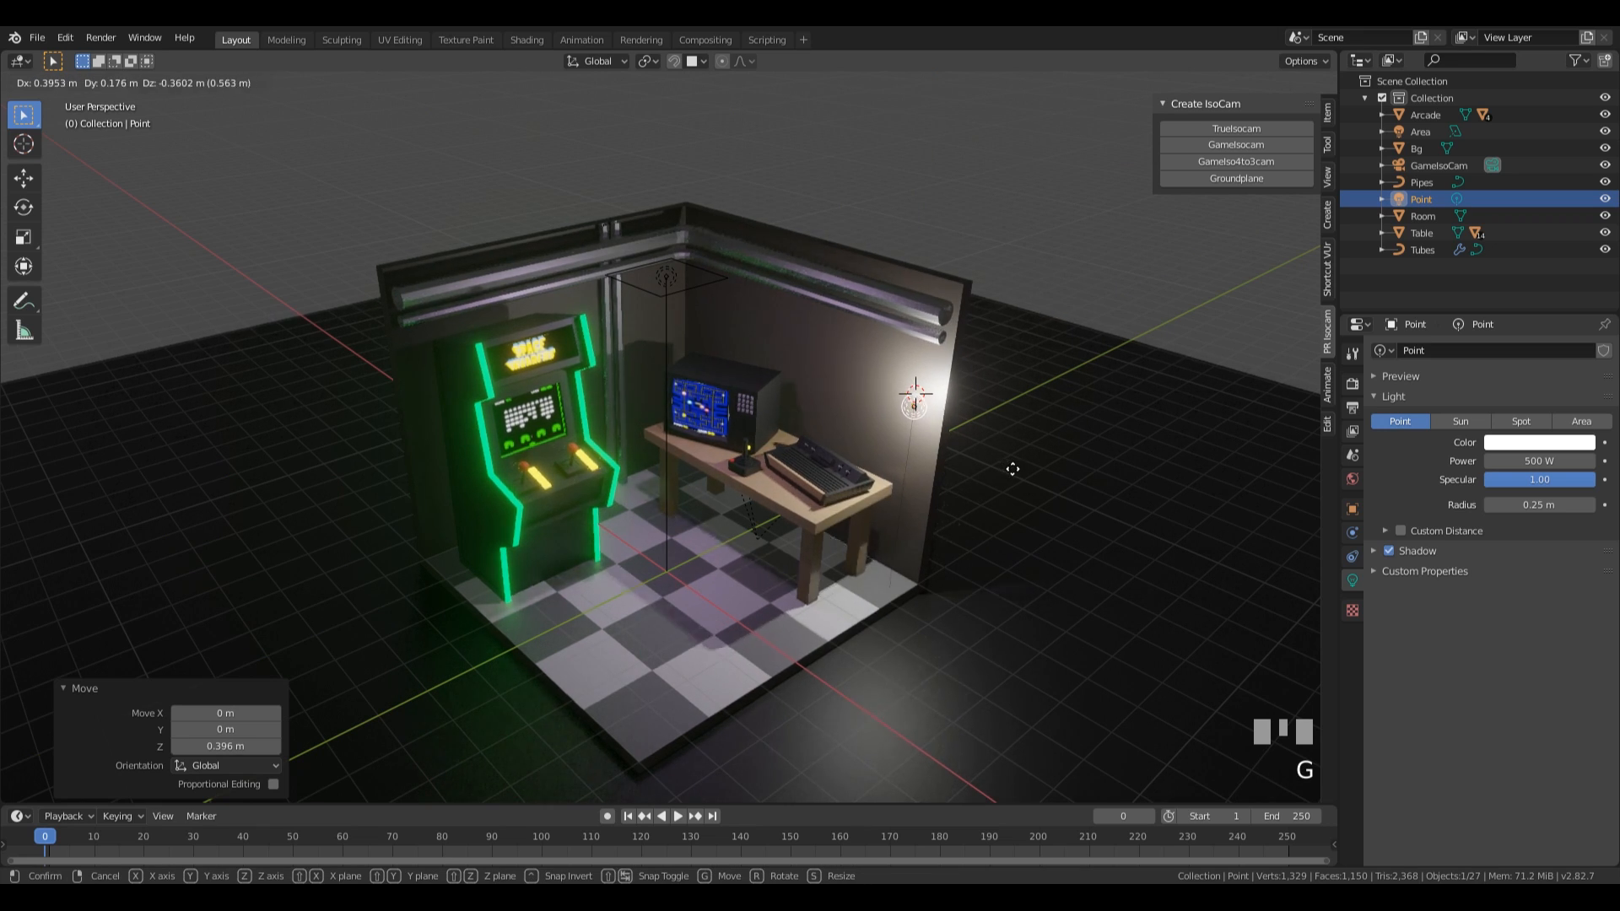
{"action": "key", "text": "x"}
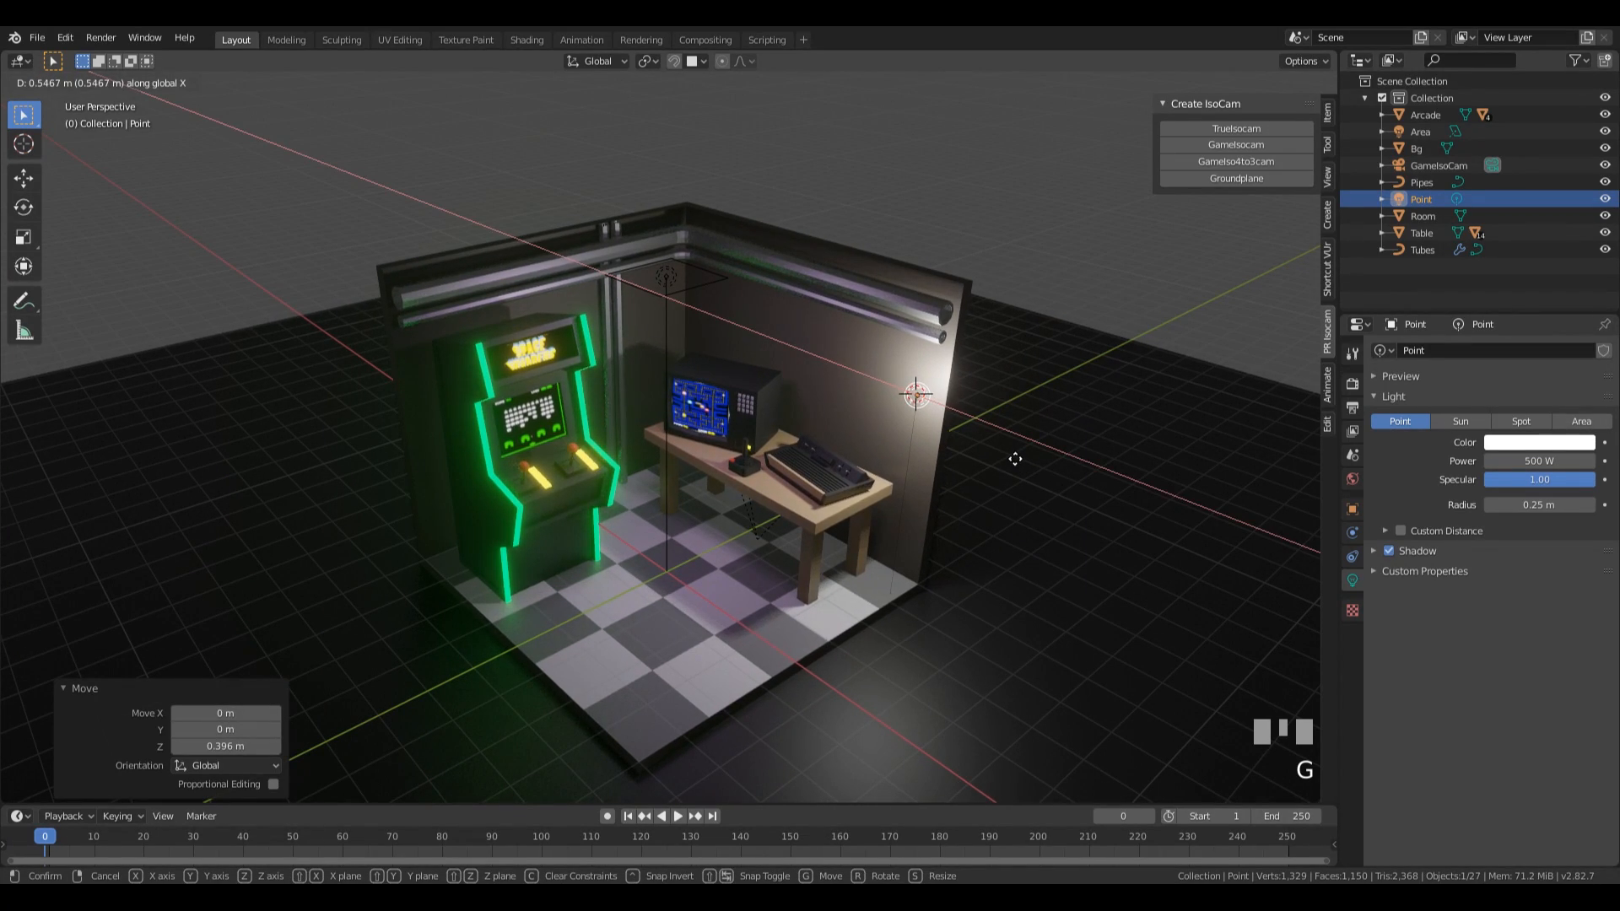
{"action": "left_click", "coordinate": [1015, 459]}
Set the point light's colour to a saturated orange and its power to 250 W.
{"action": "left_click", "coordinate": [1541, 442]}
{"action": "left_click", "coordinate": [1504, 305]}
{"action": "left_click_drag", "start_coordinate": [1503, 304], "coordinate": [1505, 300]}
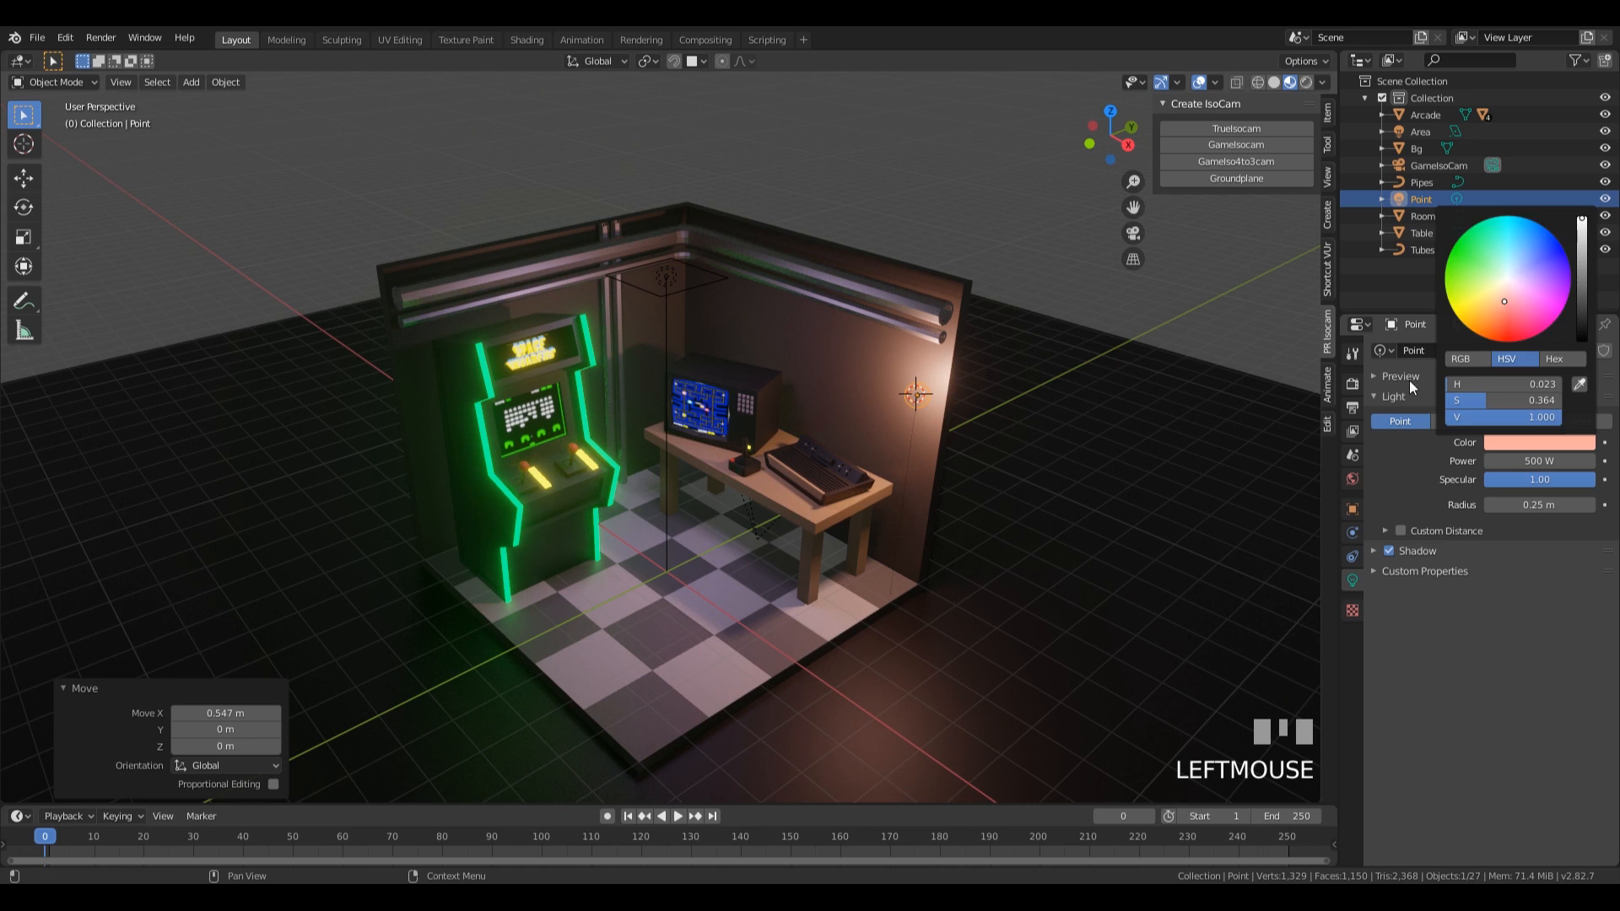
{"action": "left_click", "coordinate": [1512, 442]}
{"action": "left_click", "coordinate": [1501, 320]}
{"action": "left_click", "coordinate": [1529, 462]}
{"action": "type", "text": "250"}
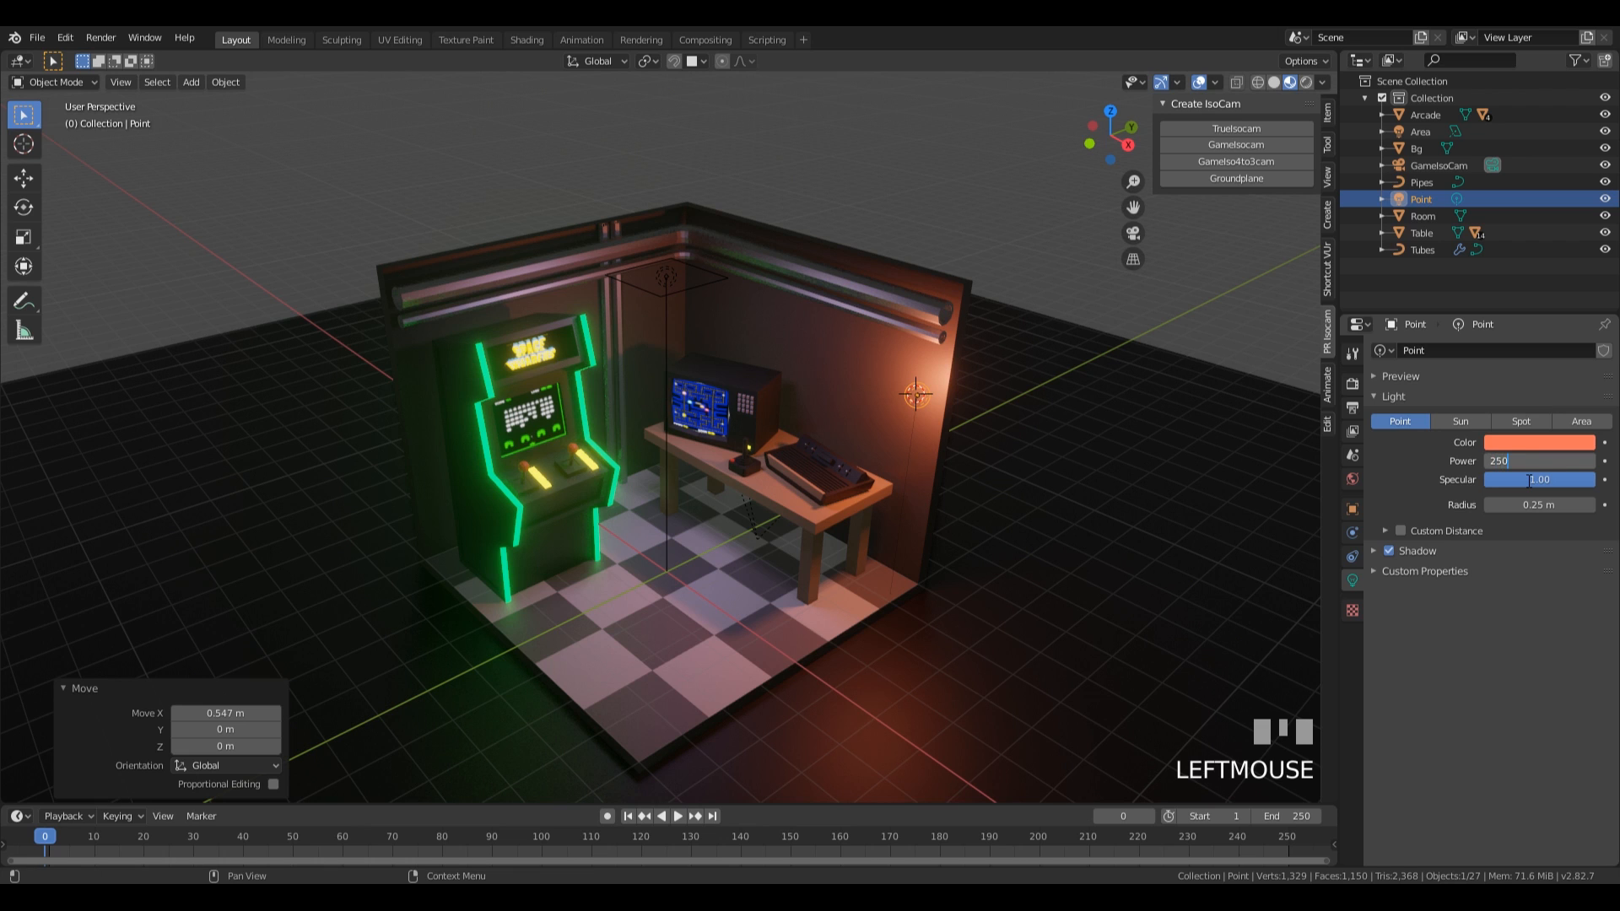
{"action": "key", "text": "KP_Enter"}
Raise the point light about 0.25 m, shift it horizontally to just above the table's outer end, and raise it another 0.38 m.
{"action": "key", "text": "g"}
{"action": "key", "text": "z"}
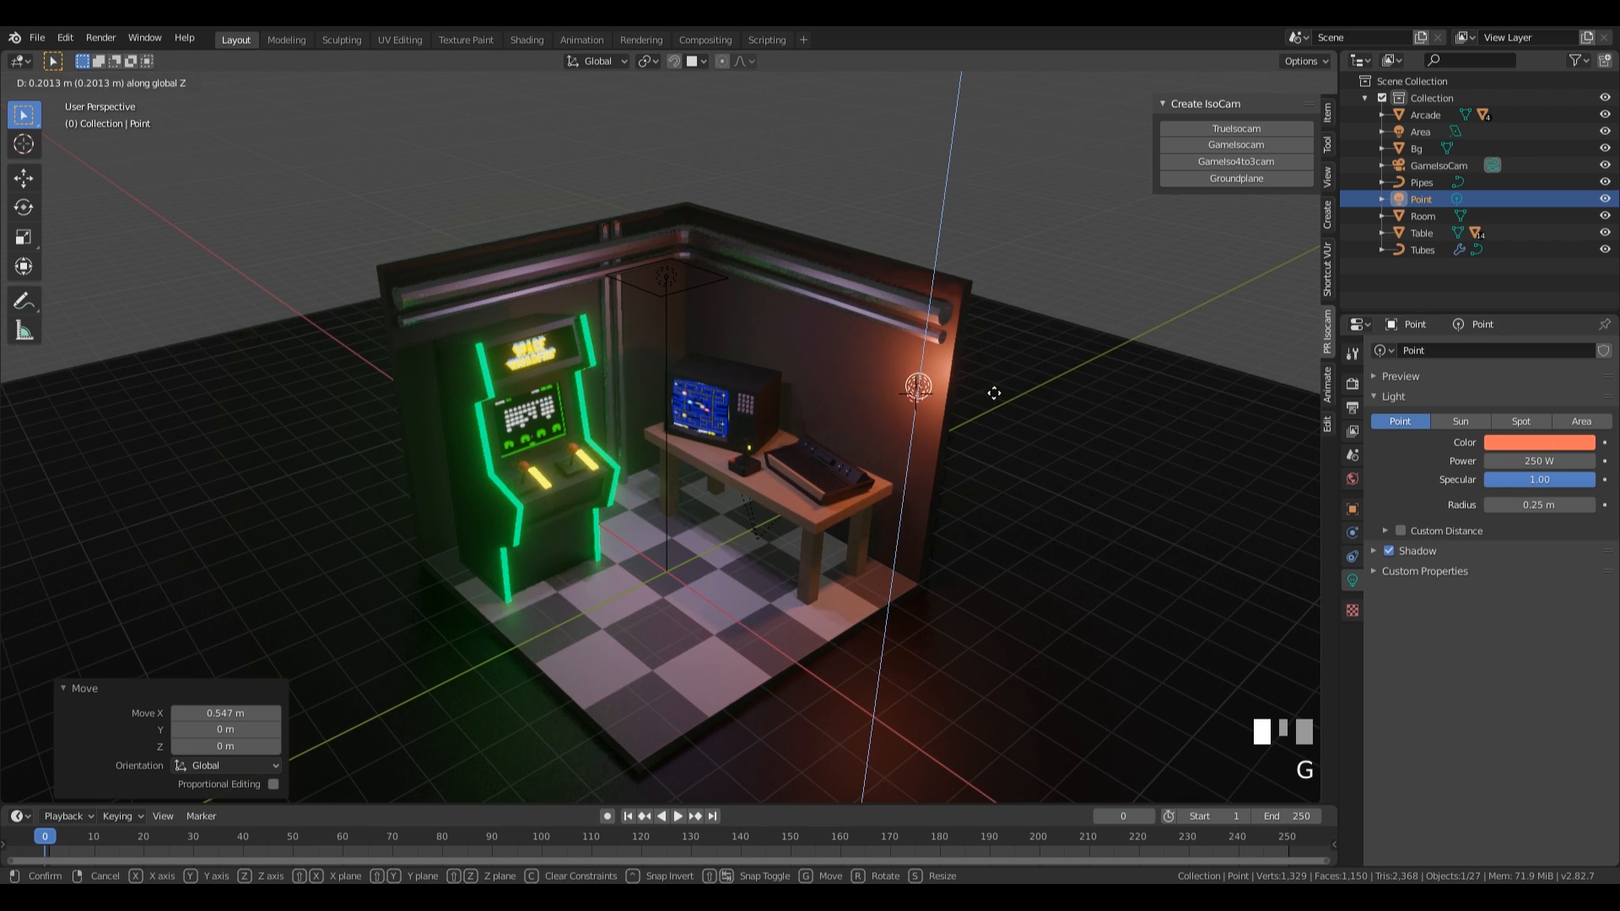
{"action": "left_click", "coordinate": [1014, 402]}
{"action": "middle_click_drag", "start_coordinate": [1014, 401], "coordinate": [992, 464]}
{"action": "key", "text": "g"}
{"action": "key", "text": "shift+z"}
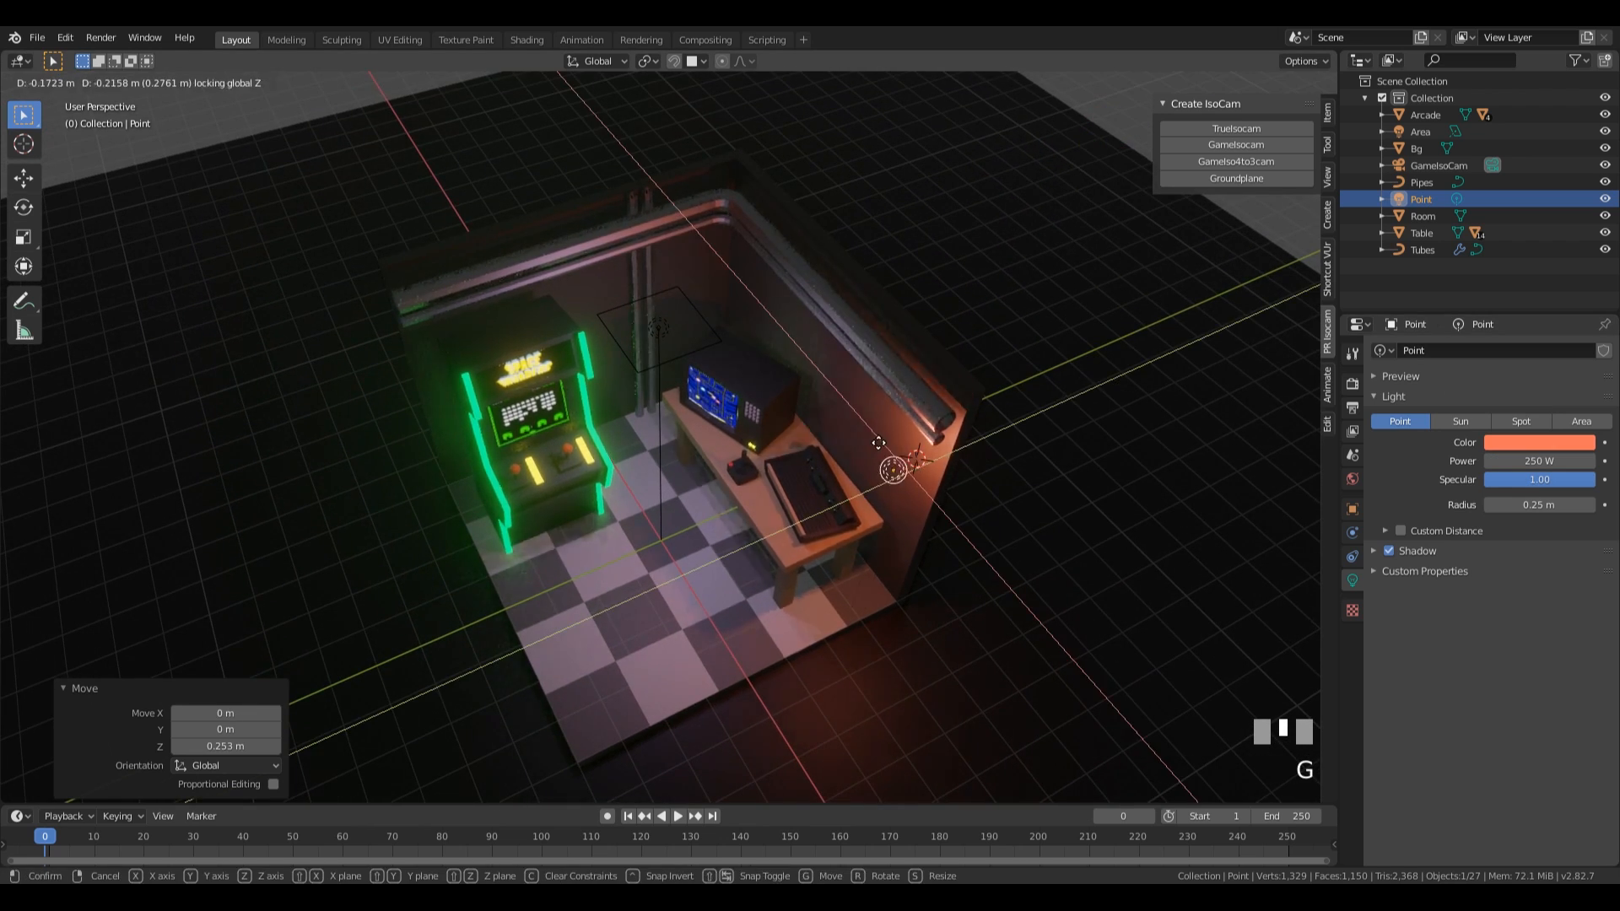
{"action": "left_click", "coordinate": [996, 540]}
{"action": "middle_click_drag", "start_coordinate": [998, 542], "coordinate": [1030, 458]}
{"action": "key", "text": "g"}
{"action": "key", "text": "z"}
{"action": "left_click", "coordinate": [997, 460]}
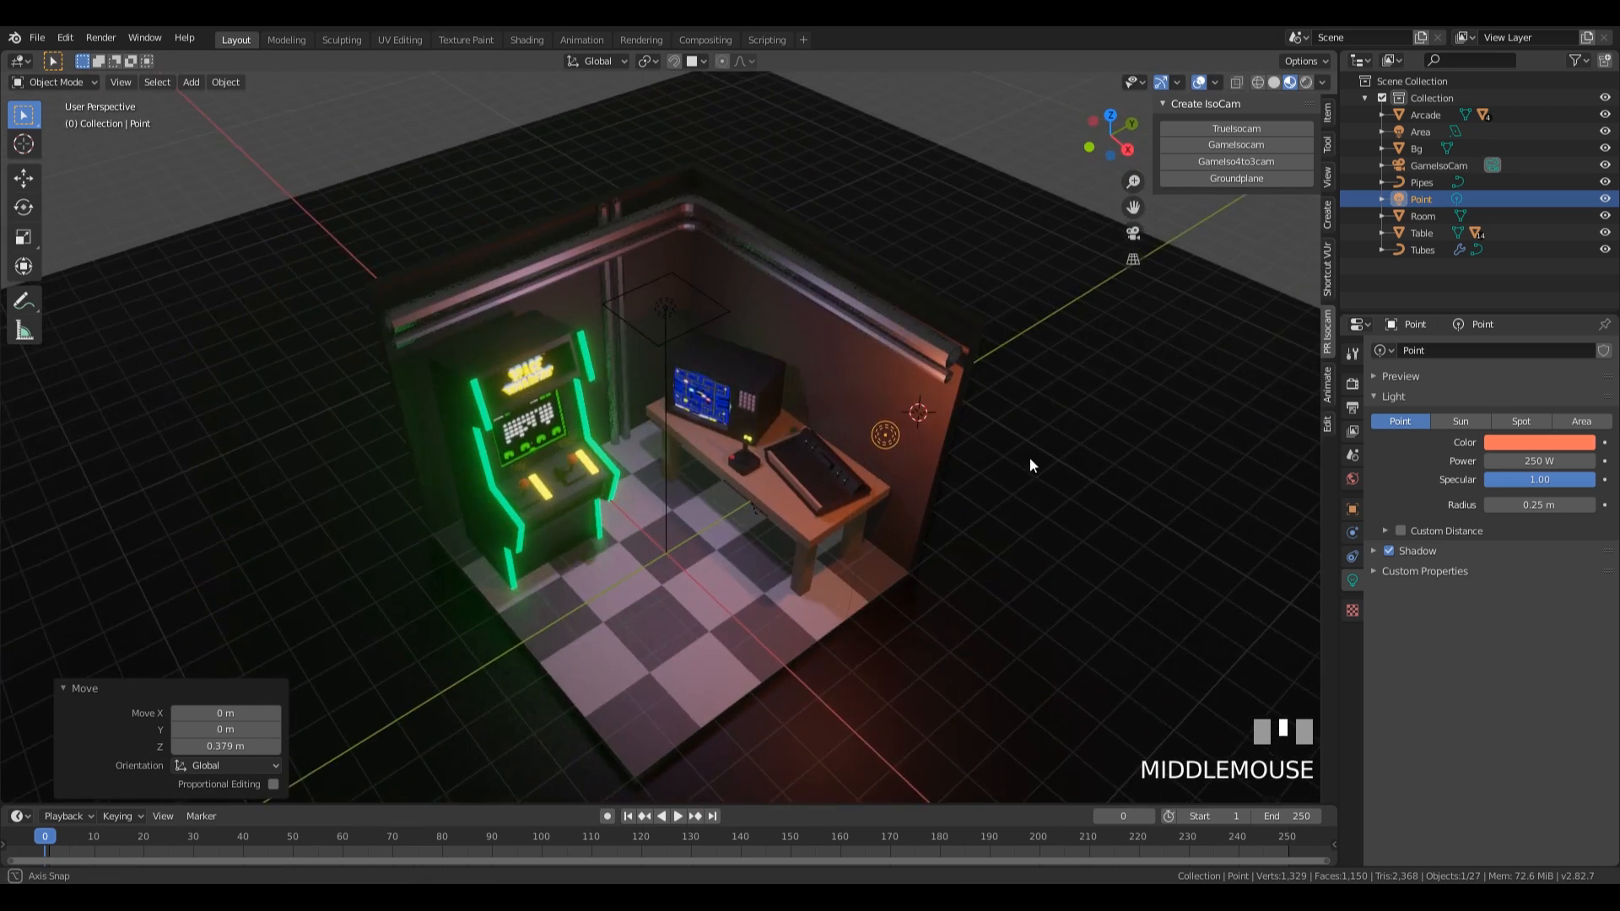
Set the world background colour to purple, with about hue 0.712, saturation 0.563 and value 0.453.
{"action": "scroll", "coordinate": [954, 492], "scroll_direction": "down", "scroll_amount": 4}
{"action": "middle_click_drag", "start_coordinate": [584, 503], "coordinate": [783, 495]}
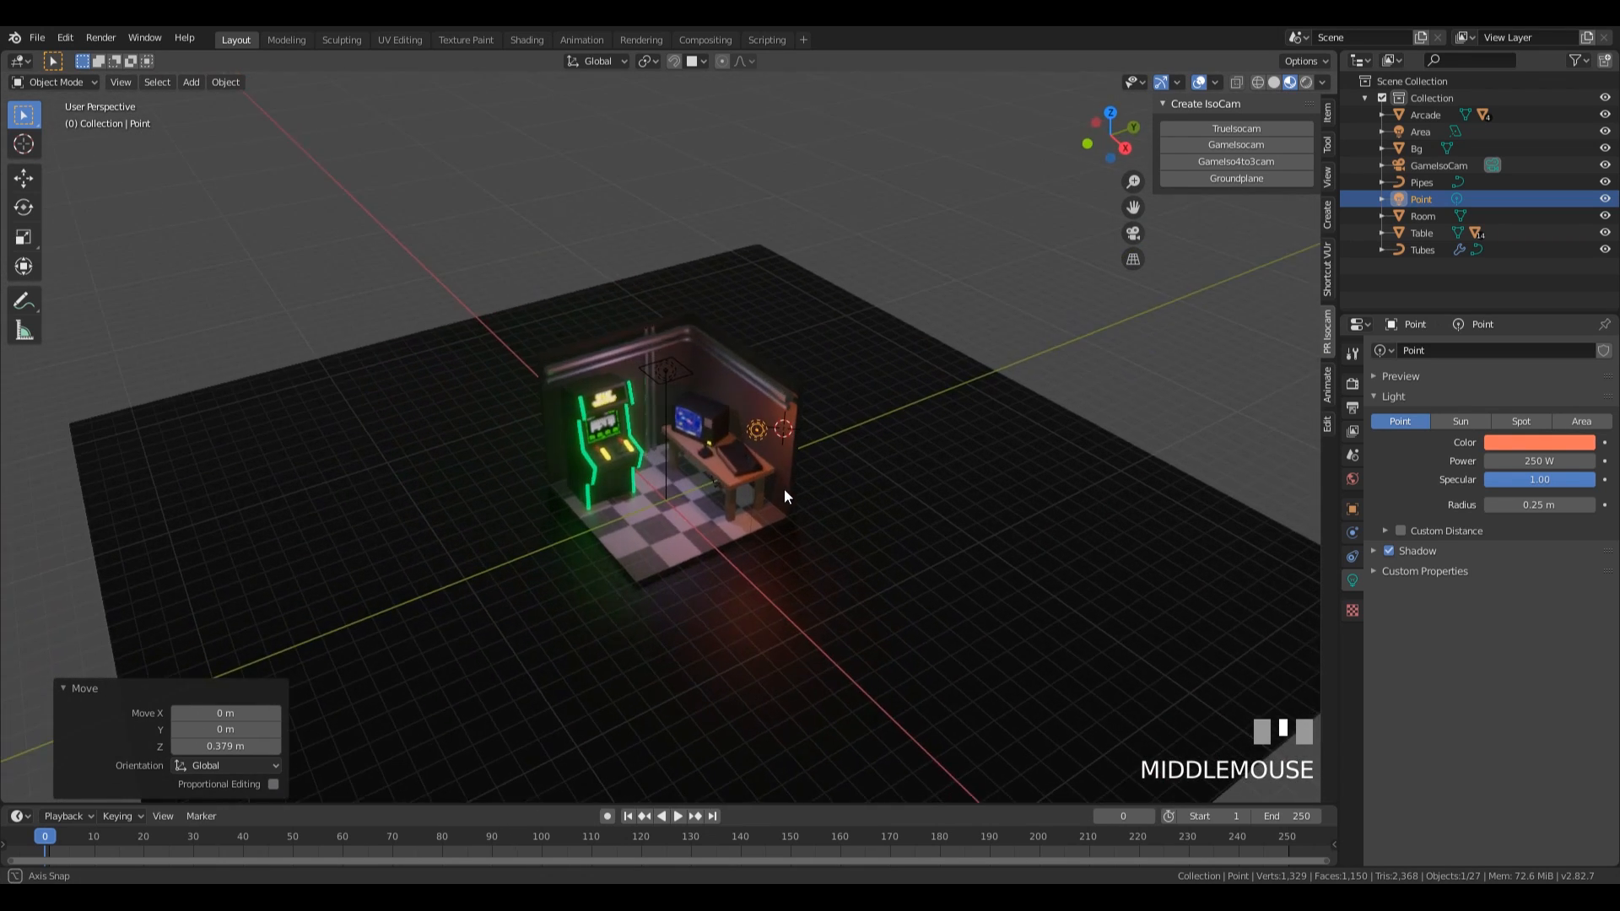
{"action": "scroll", "coordinate": [779, 483], "scroll_direction": "up", "scroll_amount": 5}
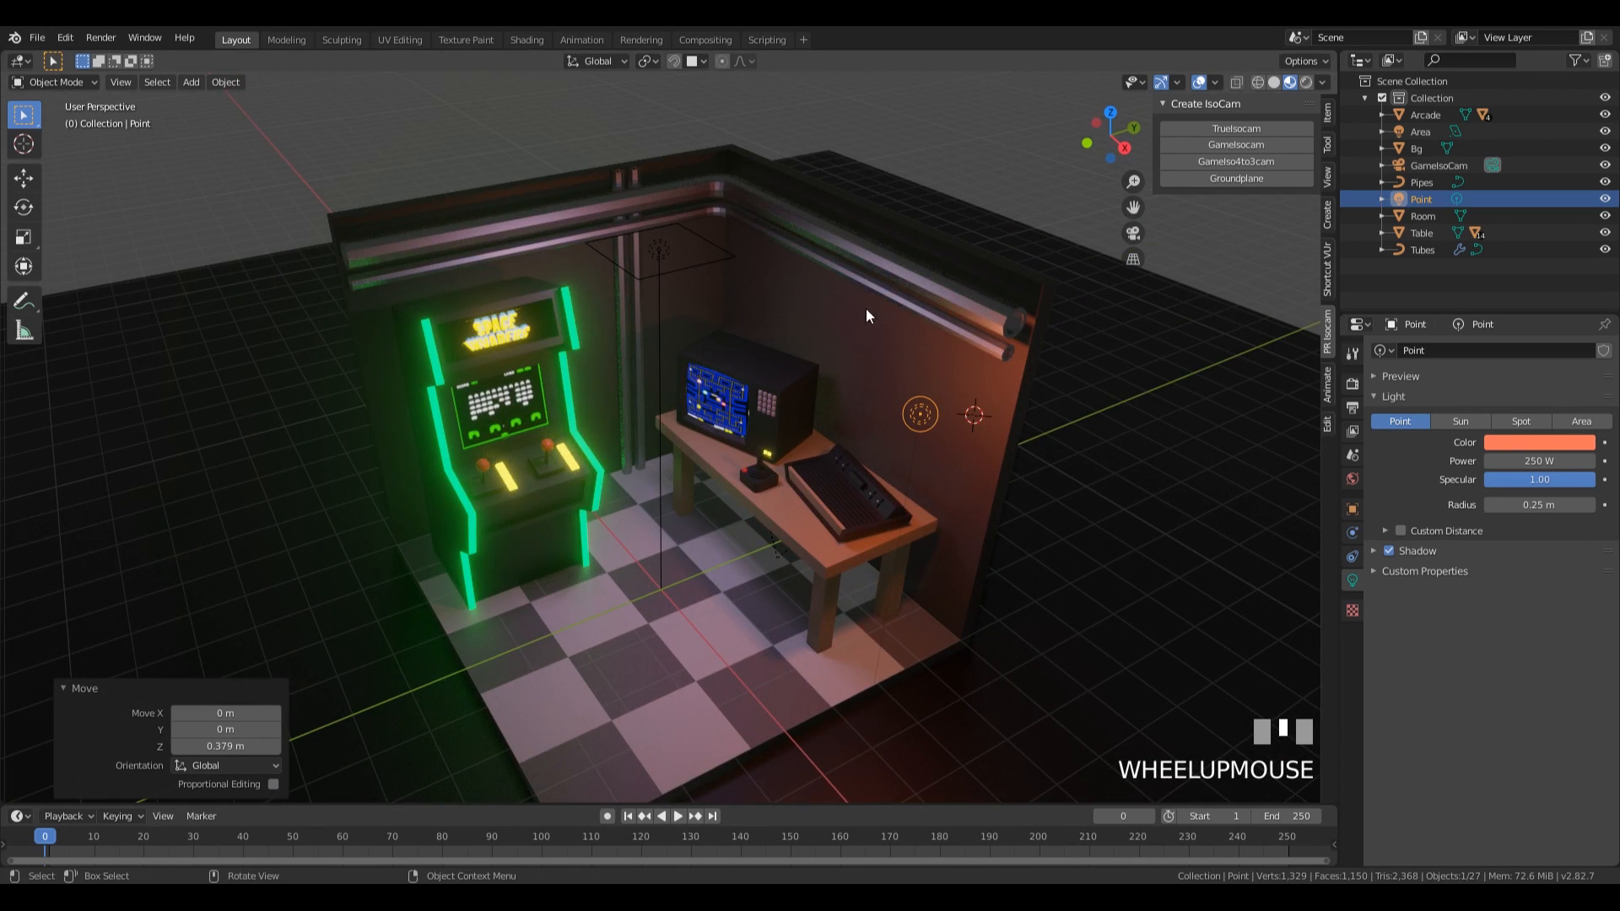
{"action": "scroll", "coordinate": [878, 316], "scroll_direction": "down", "scroll_amount": 2}
{"action": "left_click", "coordinate": [1352, 479]}
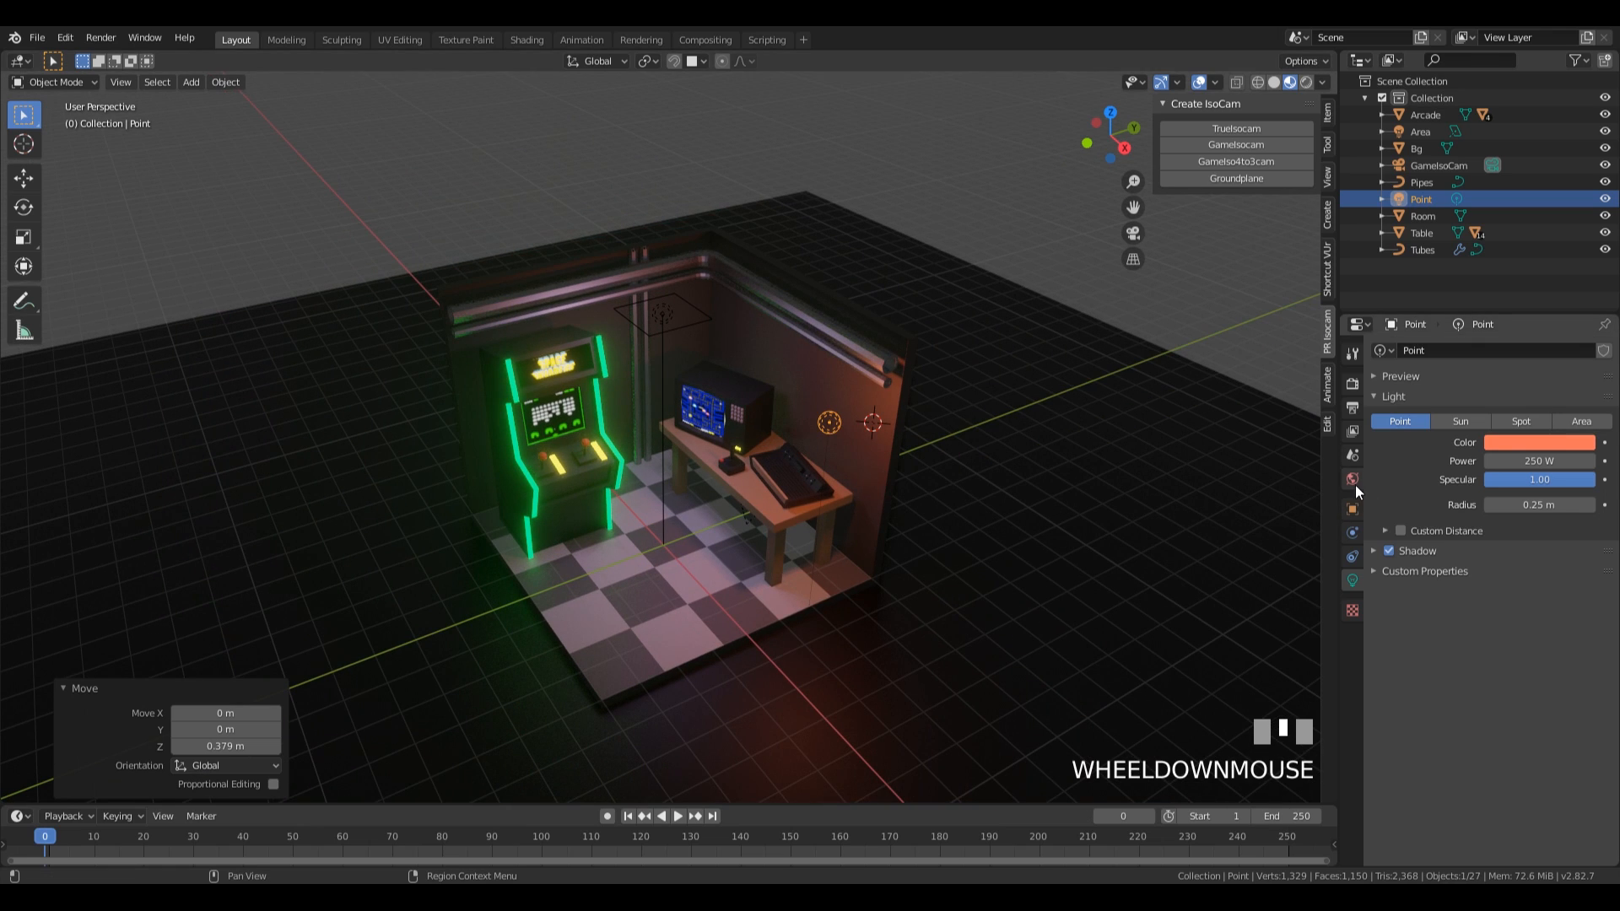
{"action": "left_click", "coordinate": [1529, 463]}
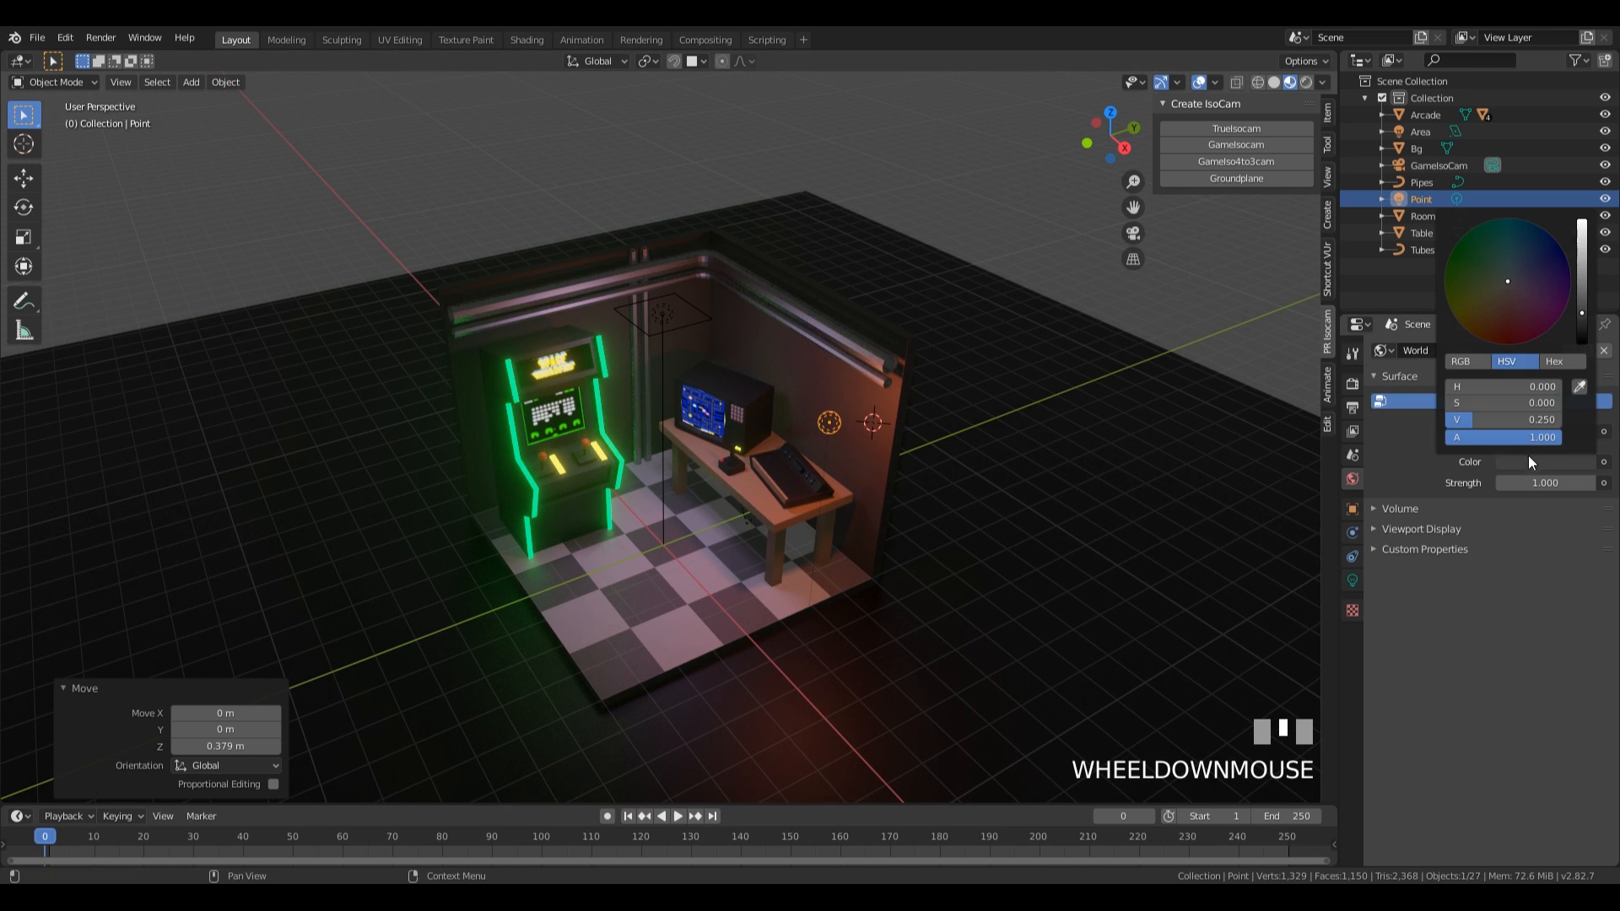
{"action": "left_click", "coordinate": [1543, 272]}
{"action": "left_click_drag", "start_coordinate": [1582, 310], "coordinate": [1582, 289]}
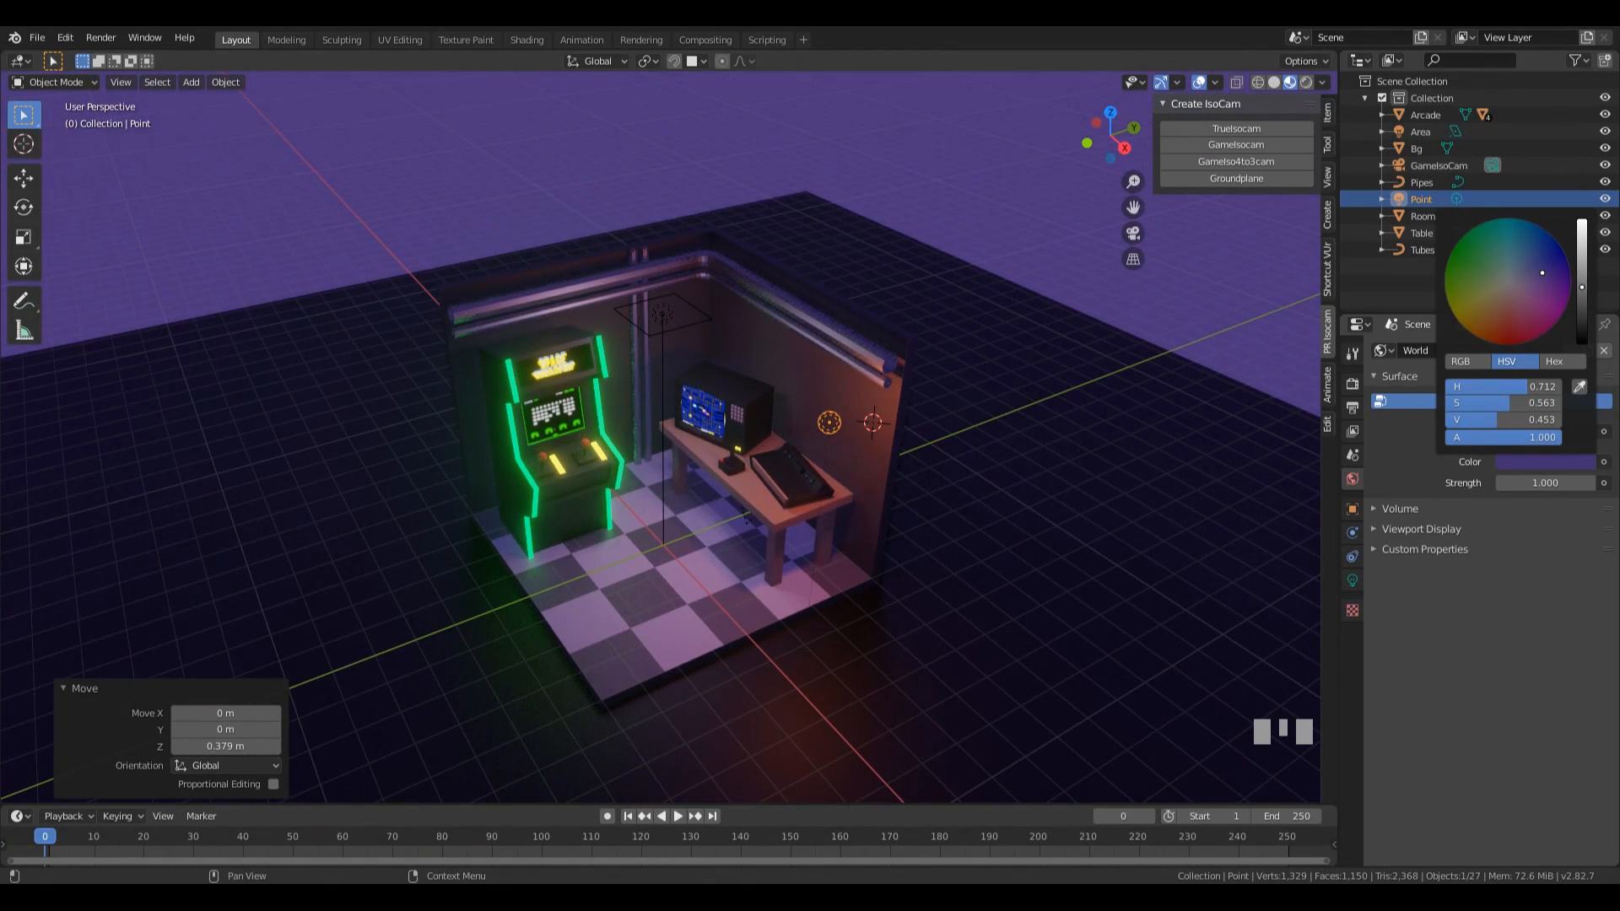
Add a second point light on the ground behind the wall next to the table and raise it about 2.6 m.
{"action": "mouse_move", "coordinate": [817, 401]}
{"action": "middle_mouse_down"}
{"action": "mouse_move", "coordinate": [947, 382]}
{"action": "mouse_move", "coordinate": [694, 367]}
{"action": "mouse_move", "coordinate": [835, 384]}
{"action": "middle_mouse_up"}
{"action": "middle_click_drag", "start_coordinate": [975, 380], "coordinate": [903, 689]}
{"action": "right_click", "coordinate": [790, 664], "text": "shift"}
{"action": "key", "text": "shift+a"}
{"action": "mouse_move", "coordinate": [893, 675]}
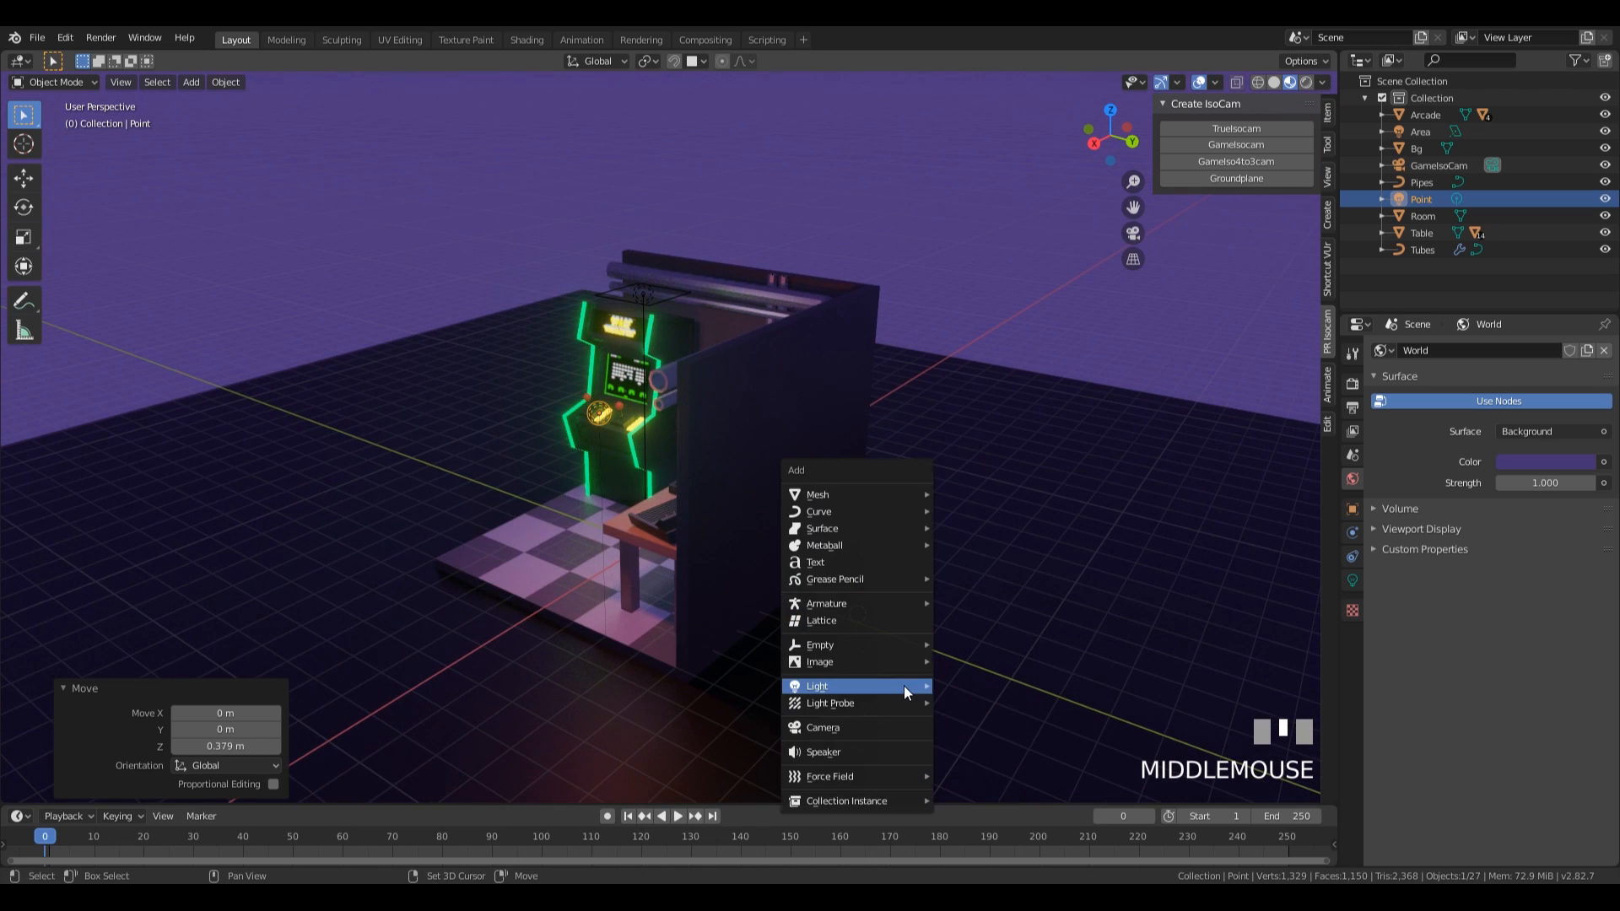
{"action": "left_click", "coordinate": [1025, 686]}
{"action": "key", "text": "g"}
{"action": "key", "text": "z"}
{"action": "left_click", "coordinate": [1463, 458]}
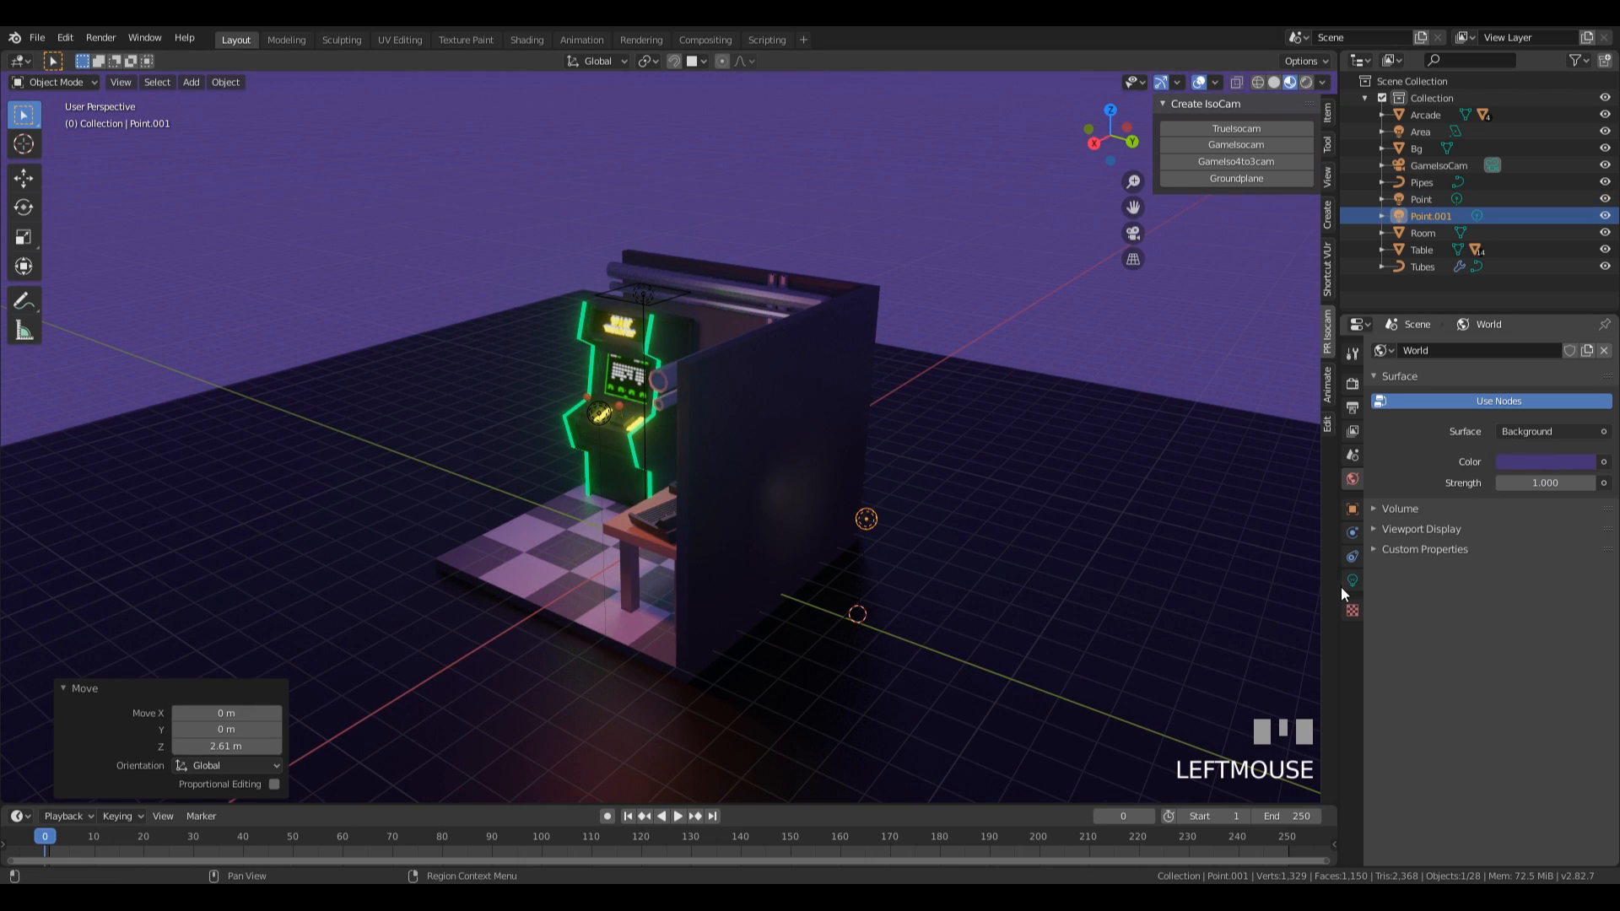
Set the new point light's power to 1500 W and its colour to purple, with about hue 0.722, saturation 0.758 and value 0.753.
{"action": "left_click", "coordinate": [1357, 581]}
{"action": "left_click", "coordinate": [1539, 461]}
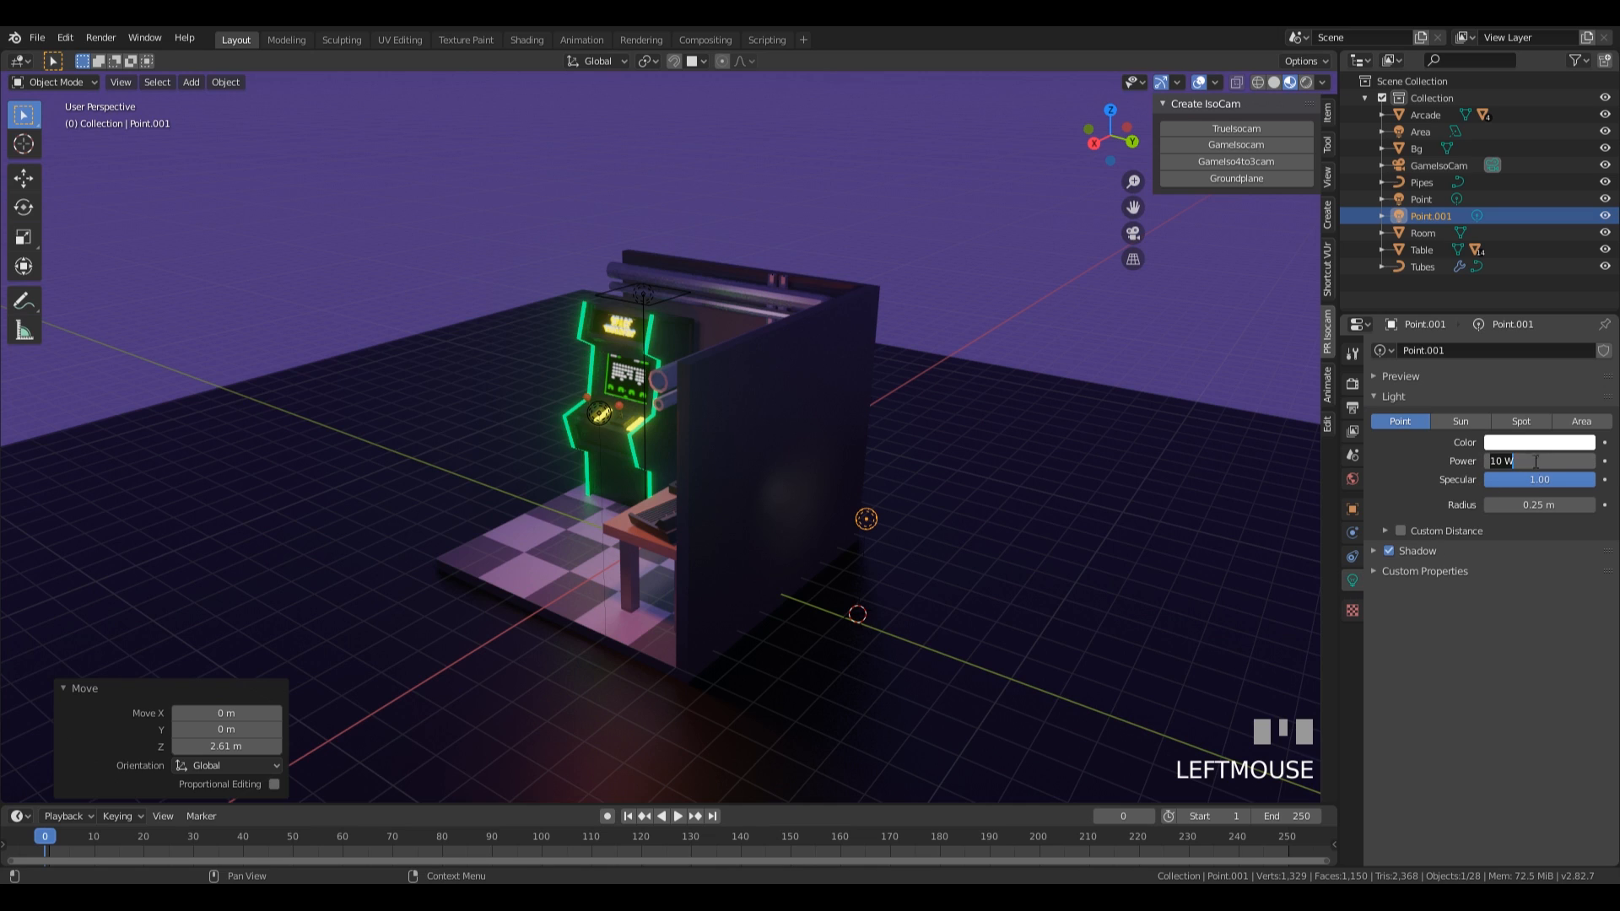
{"action": "type", "text": "1500"}
{"action": "key", "text": "KP_Enter"}
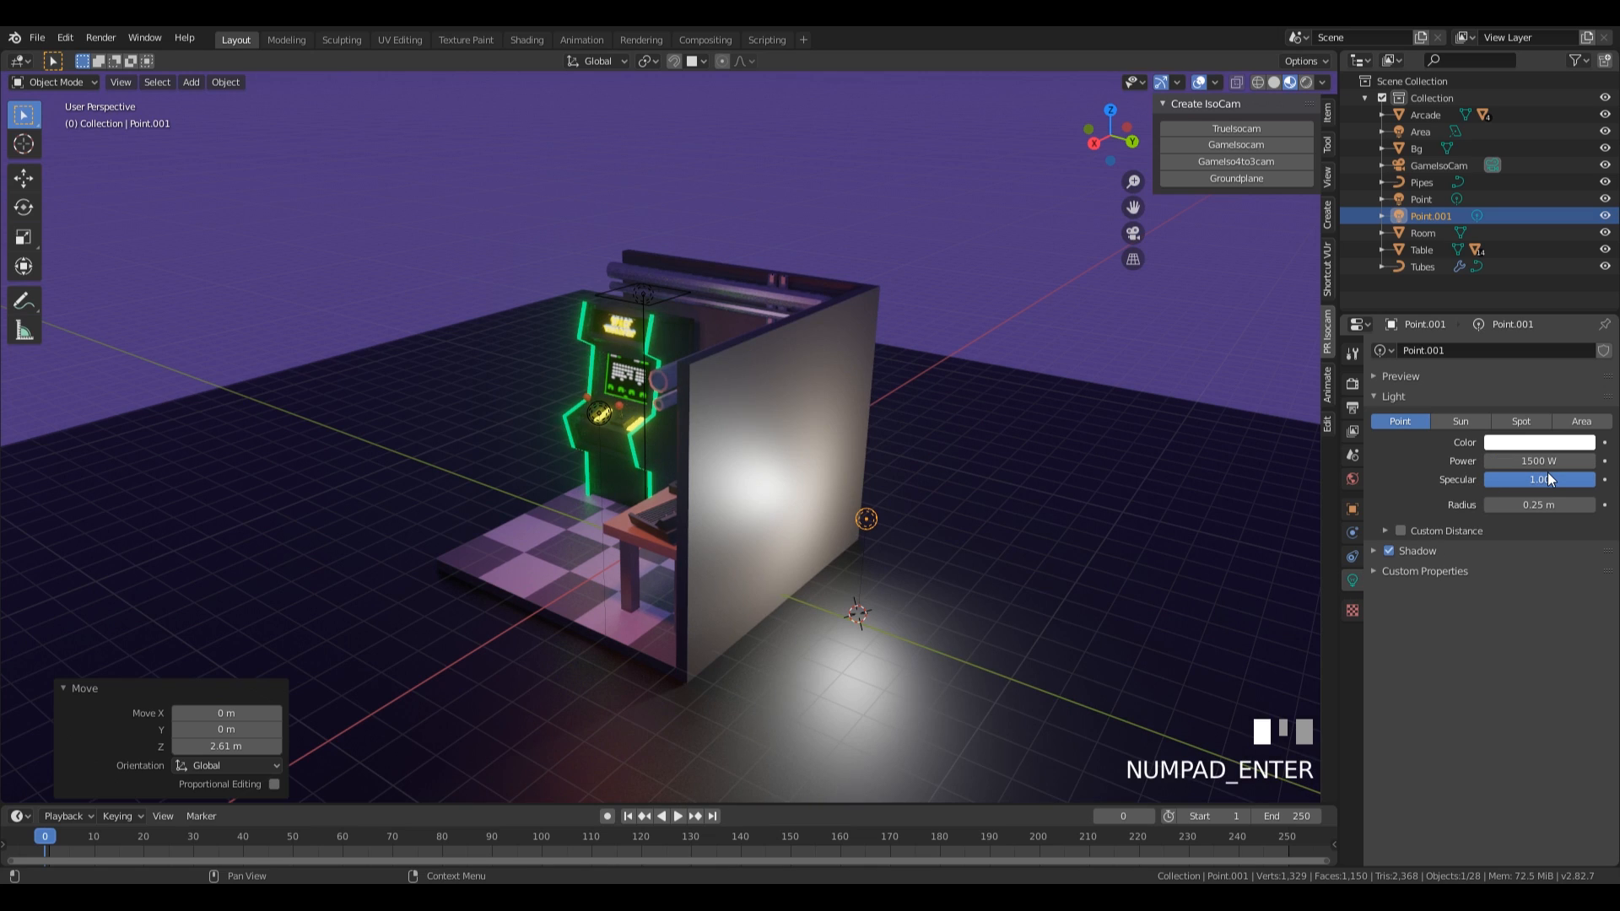
{"action": "left_click", "coordinate": [1543, 442]}
{"action": "mouse_move", "coordinate": [1535, 287]}
{"action": "left_mouse_down"}
{"action": "mouse_move", "coordinate": [1581, 263]}
{"action": "mouse_move", "coordinate": [1581, 217]}
{"action": "mouse_move", "coordinate": [1581, 247]}
{"action": "mouse_move", "coordinate": [1548, 271]}
{"action": "left_mouse_up"}
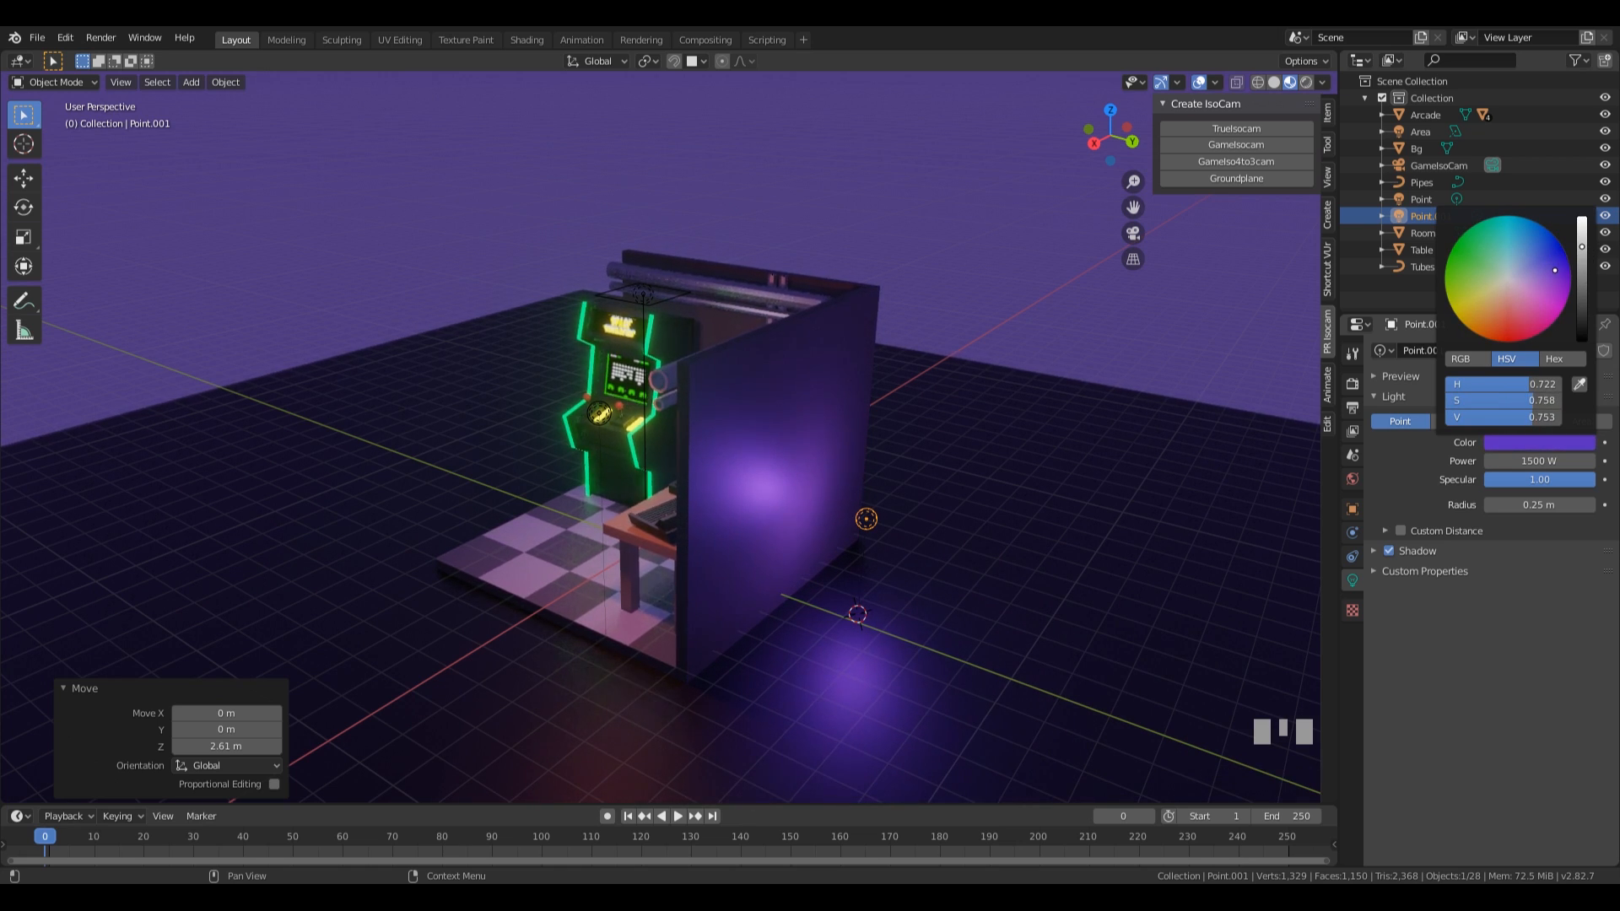
From the camera view, shift the purple light horizontally behind the table wall by about -2.48 m in X and 3.09 m in Y.
{"action": "middle_click_drag", "start_coordinate": [835, 503], "coordinate": [961, 553]}
{"action": "scroll", "coordinate": [1076, 429], "scroll_direction": "down", "scroll_amount": 4}
{"action": "key", "text": "KP_0"}
{"action": "scroll", "coordinate": [959, 384], "scroll_direction": "down", "scroll_amount": 4}
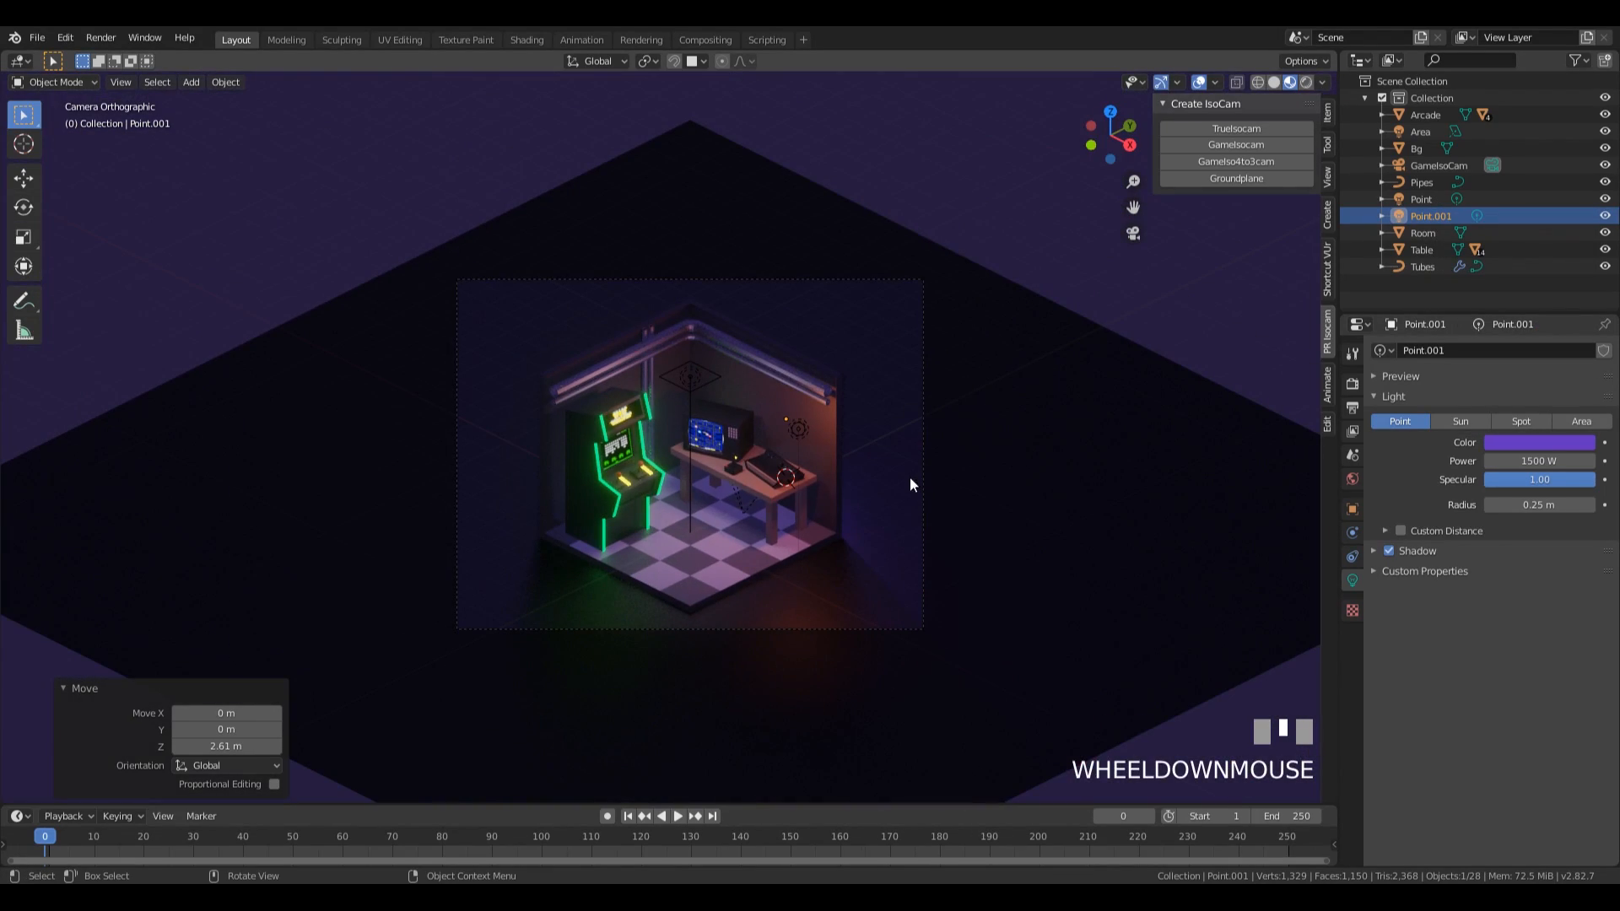
{"action": "key", "text": "g"}
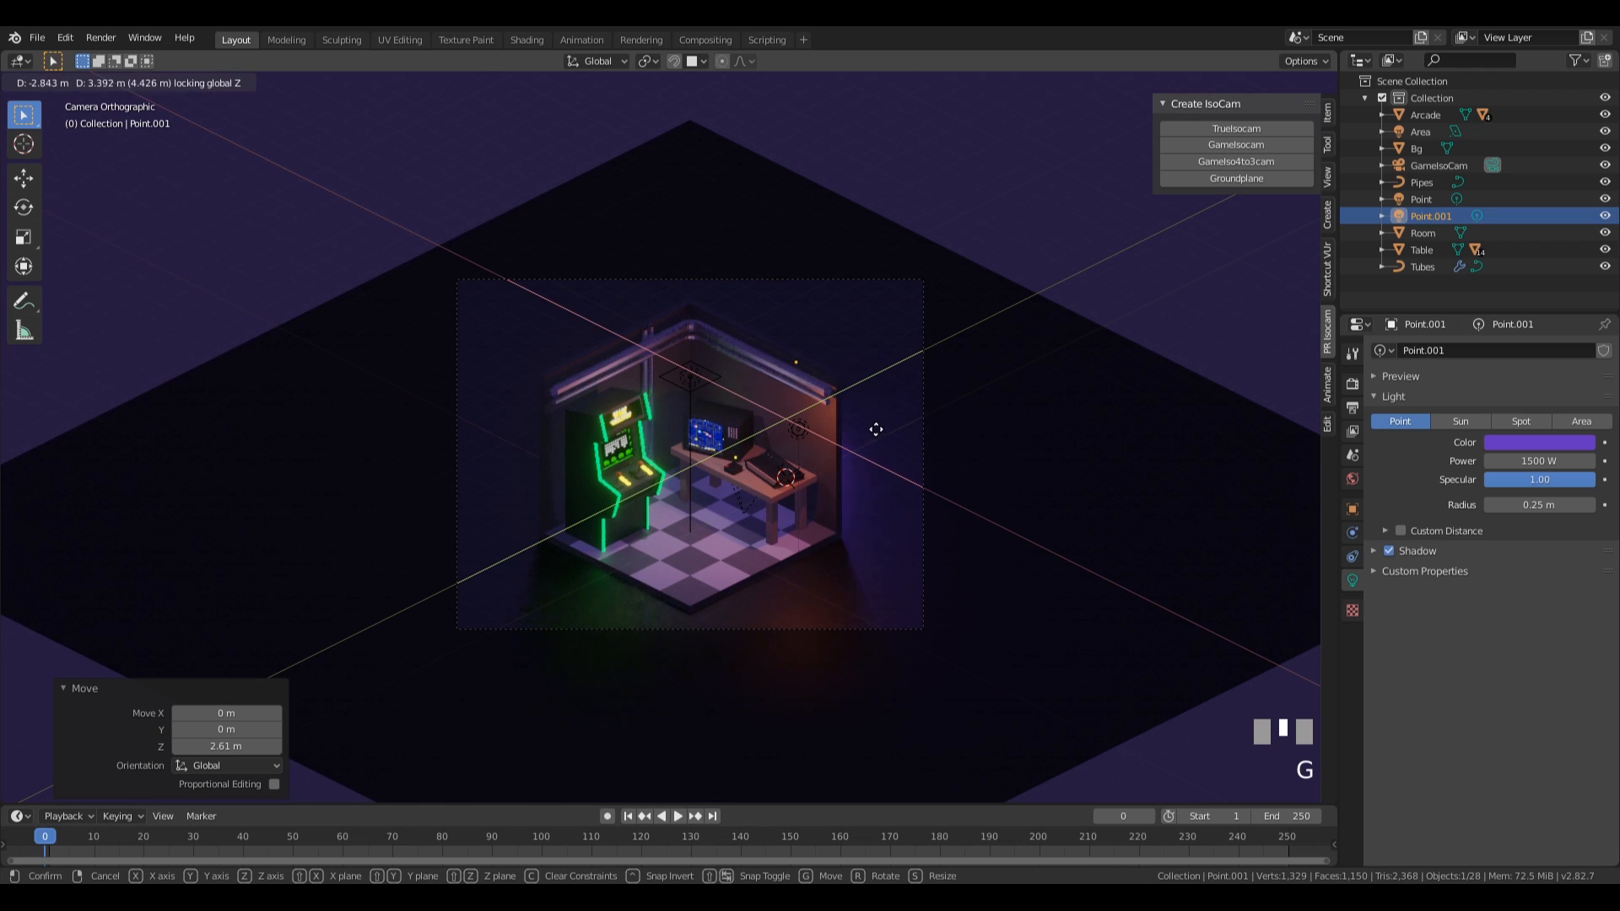
{"action": "left_click", "coordinate": [878, 434]}
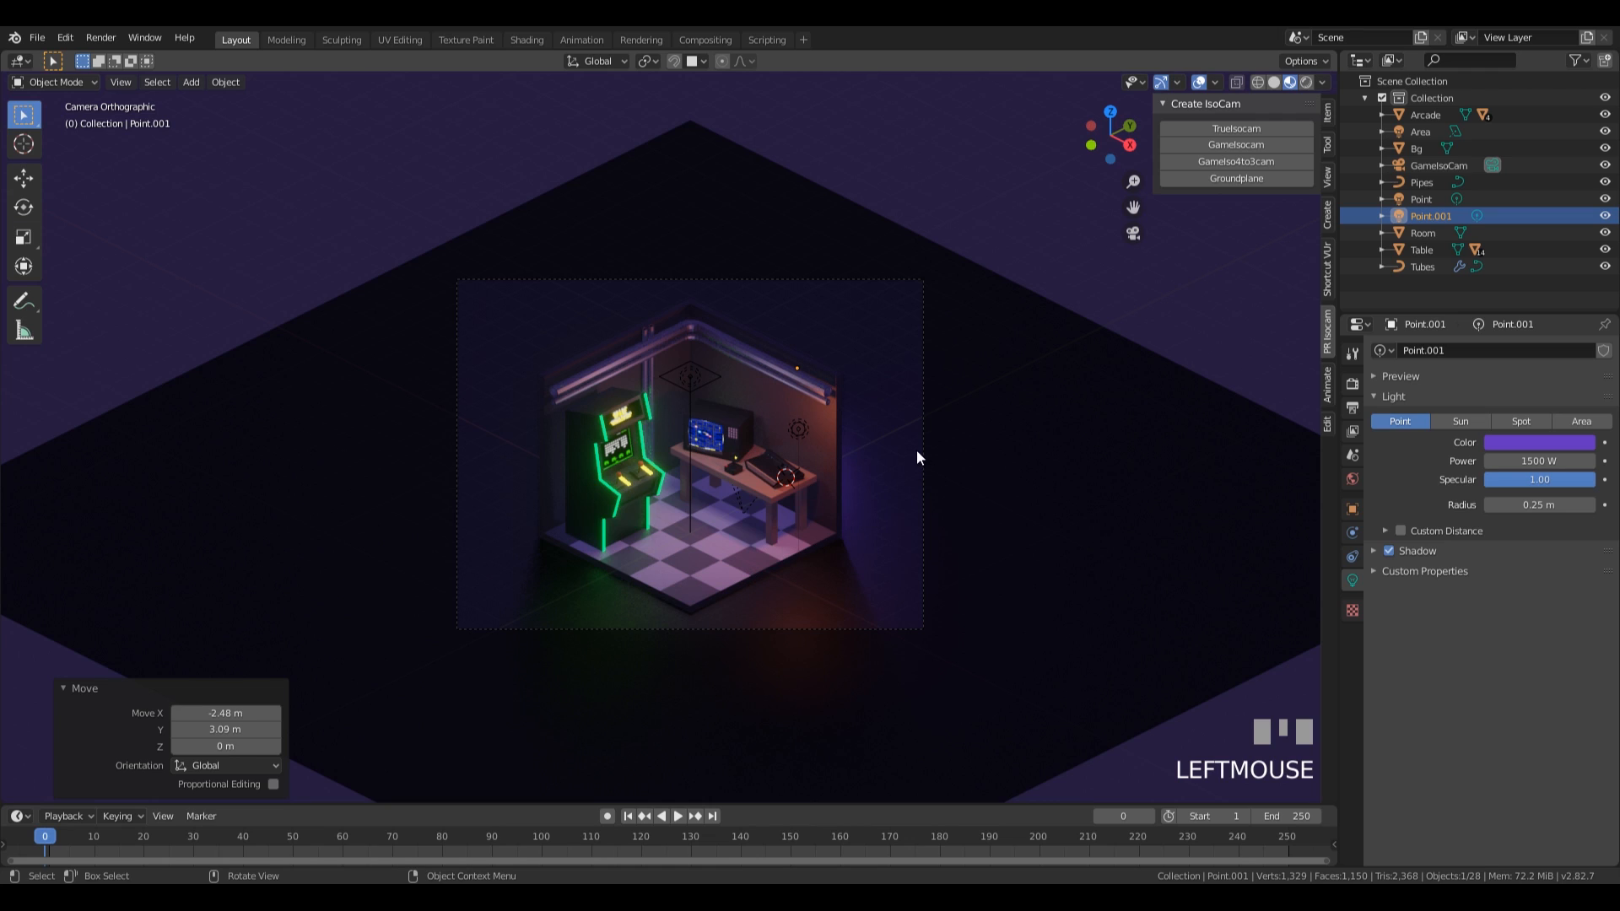
Duplicate the purple light horizontally to behind the arcade machine's wall and colour the copy pink, with about hue 0.896, saturation 0.571 and value 0.753.
{"action": "middle_click_drag", "start_coordinate": [896, 380], "coordinate": [954, 383]}
{"action": "key", "text": "shift+d"}
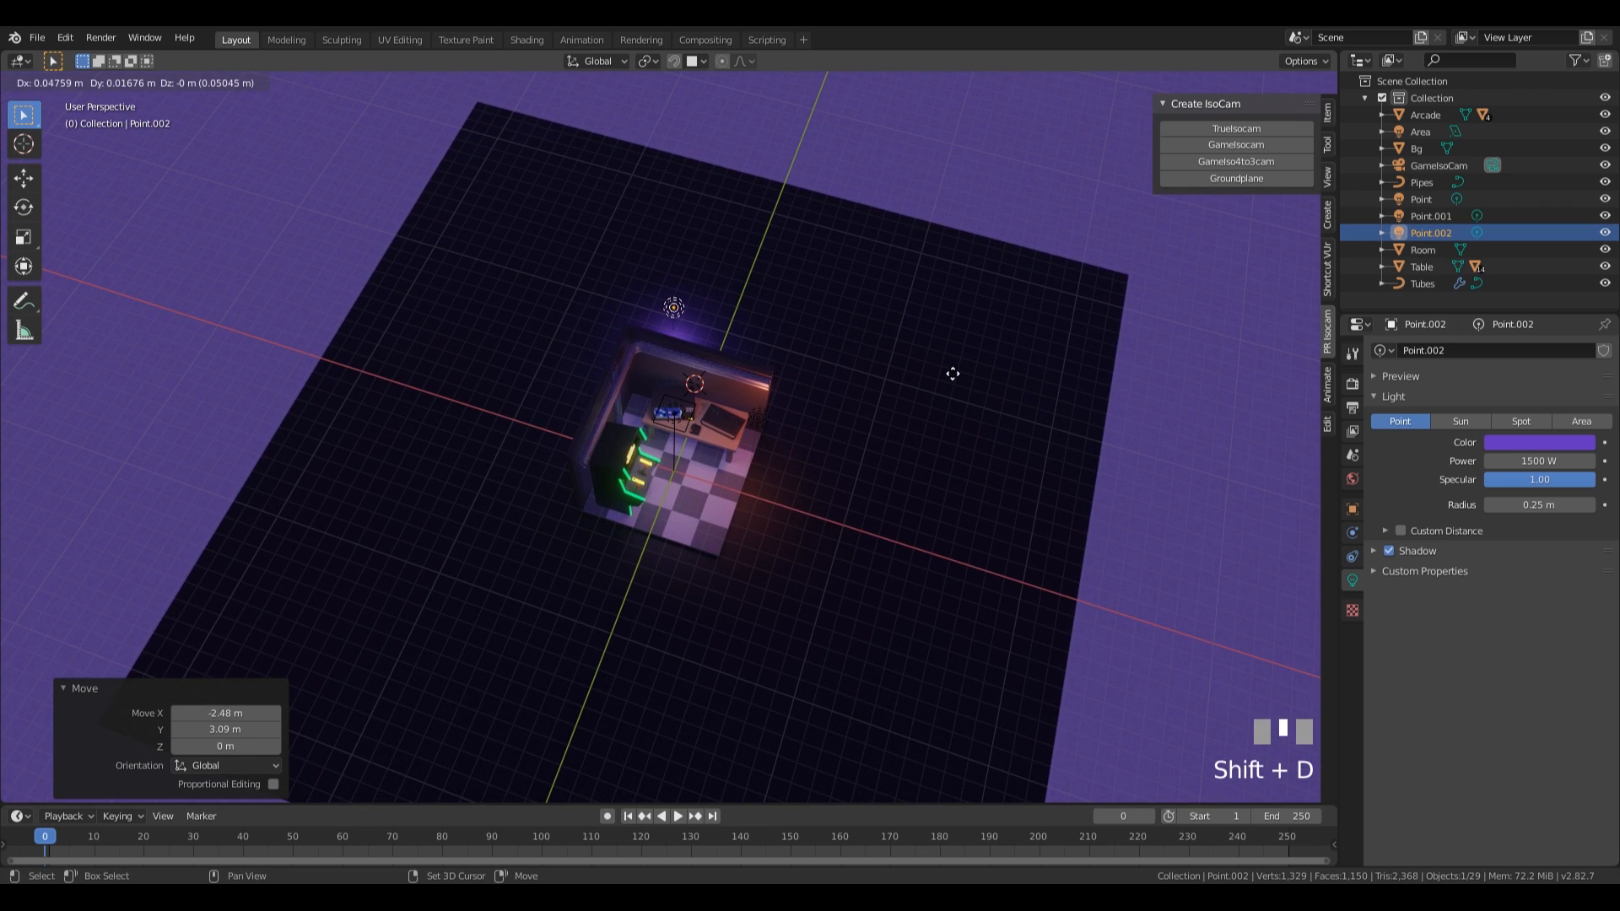
{"action": "key", "text": "shift+z"}
{"action": "left_click", "coordinate": [753, 542]}
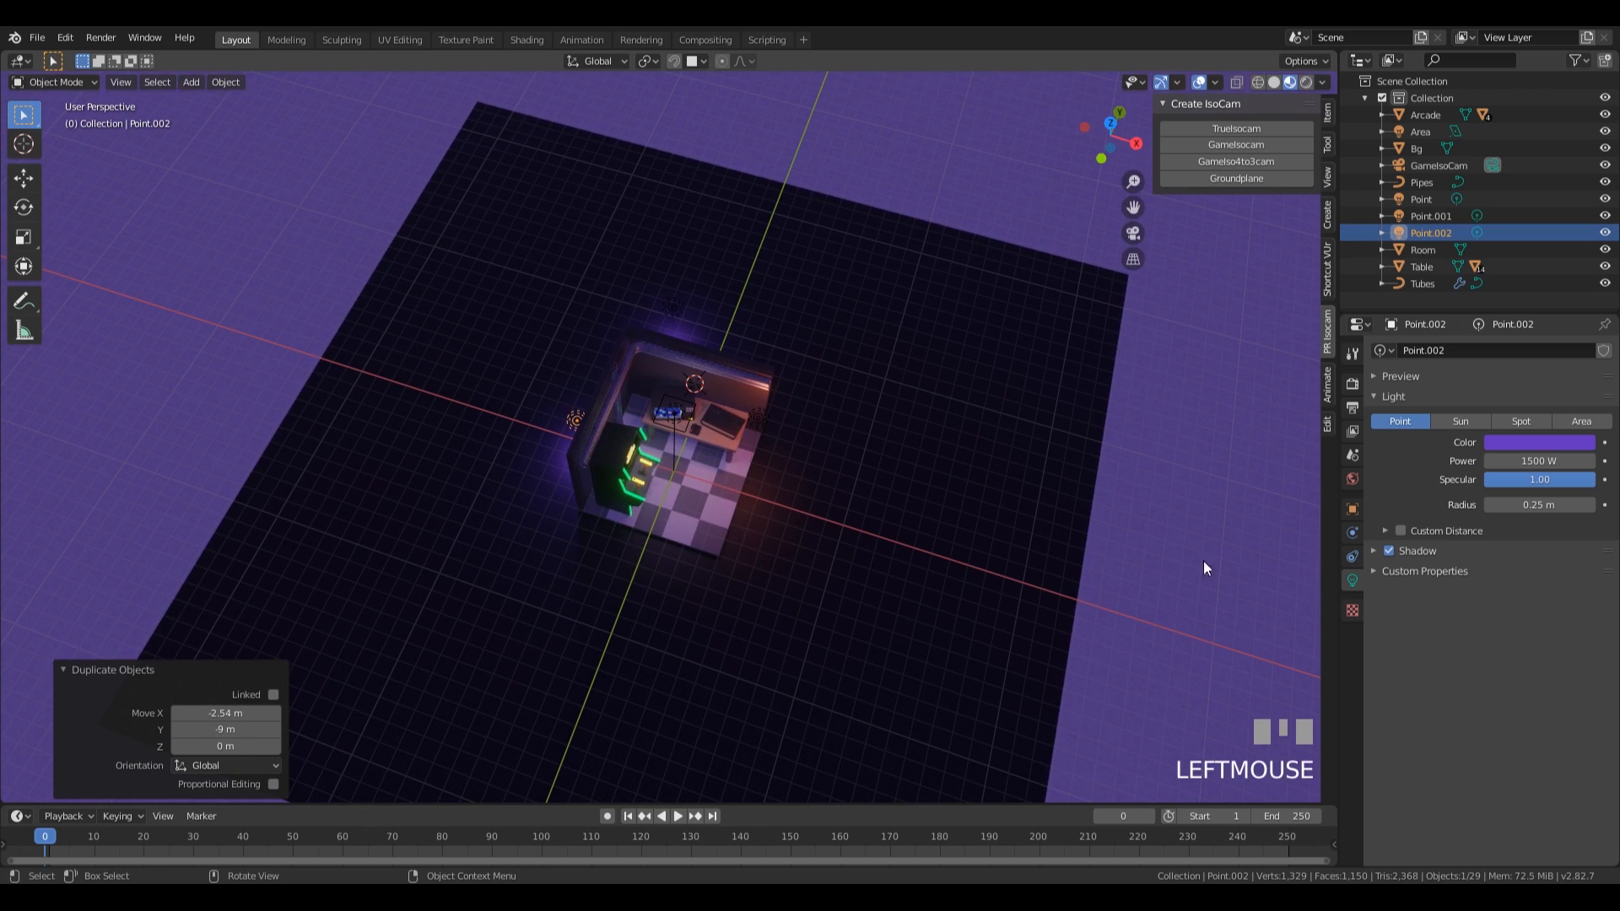
{"action": "left_click", "coordinate": [1529, 442]}
{"action": "left_click_drag", "start_coordinate": [1523, 290], "coordinate": [1528, 306]}
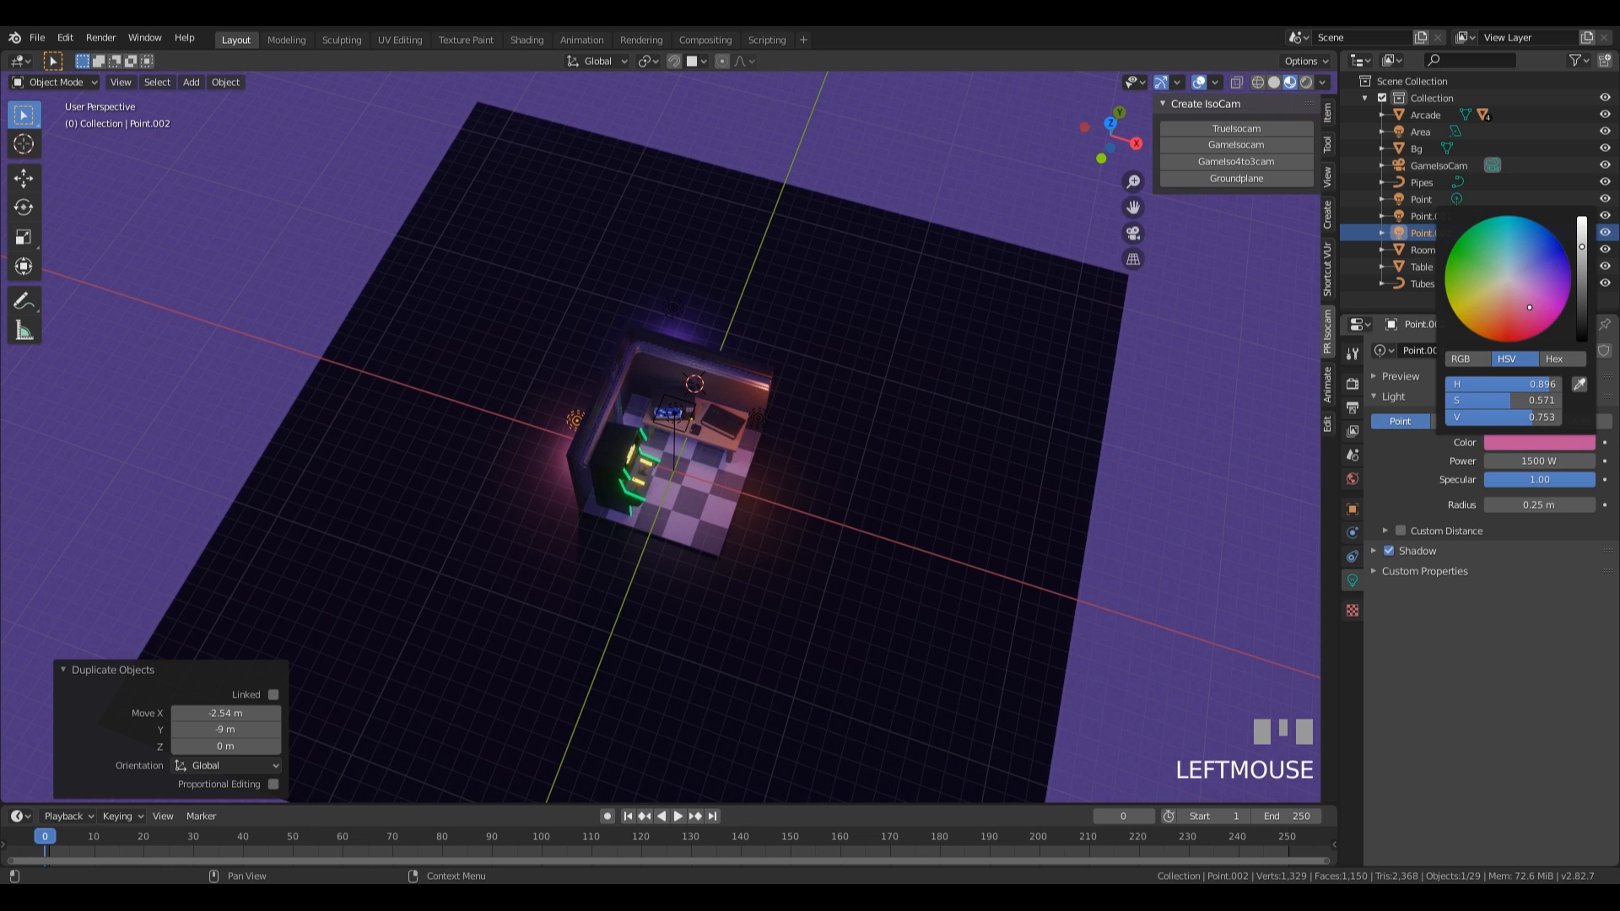
Move the pink light about -1.07 m in X, -1.21 m in Y and -0.4 m in Z, and raise it about 1.53 m.
{"action": "middle_click_drag", "start_coordinate": [838, 413], "coordinate": [802, 513]}
{"action": "key", "text": "g"}
{"action": "key", "text": "z"}
{"action": "left_click", "coordinate": [842, 529]}
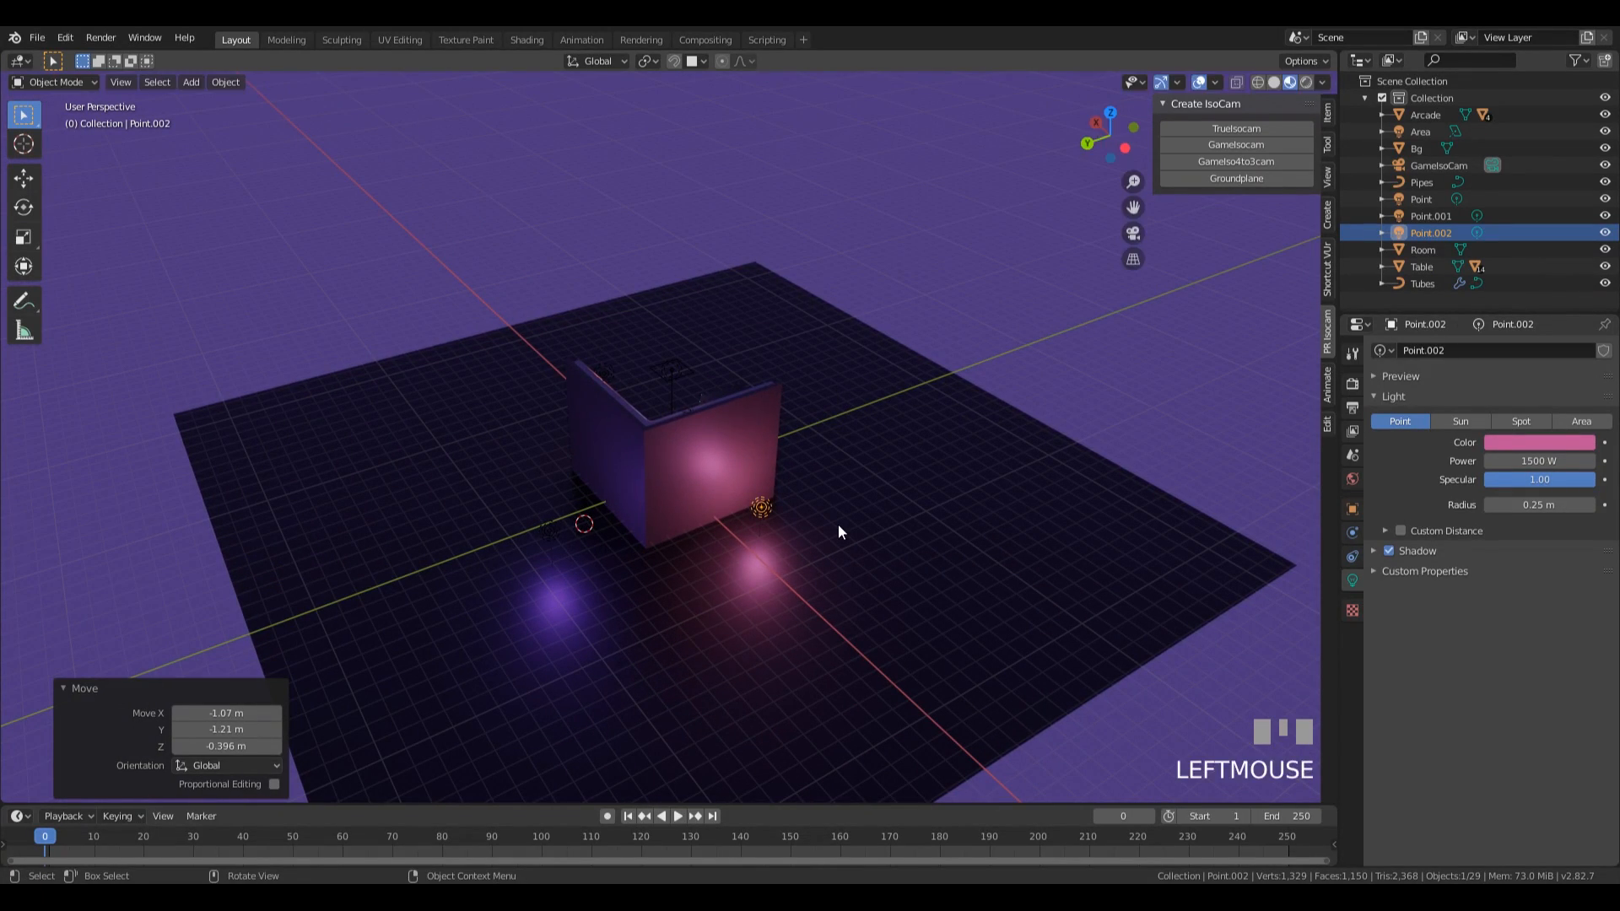
{"action": "key", "text": "g"}
{"action": "left_click", "coordinate": [837, 507]}
In the camera view, move the pink light about 0.83 m in X and 0.92 m in Y, nudge it horizontally, and lower it about 1.32 m.
{"action": "key", "text": "KP_0"}
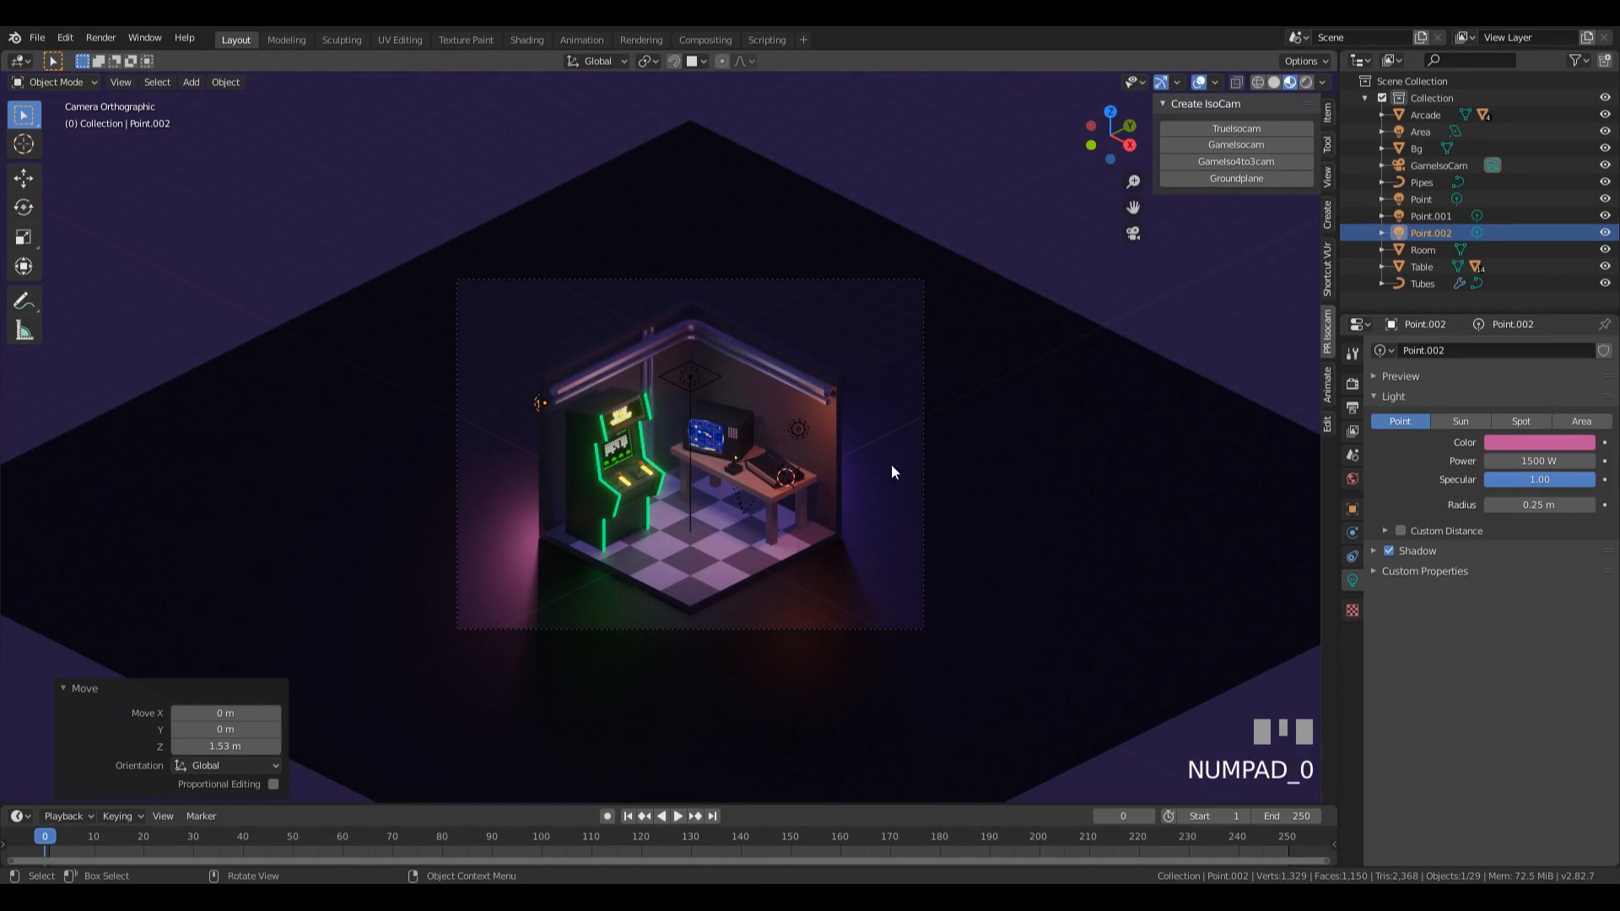
{"action": "key", "text": "g"}
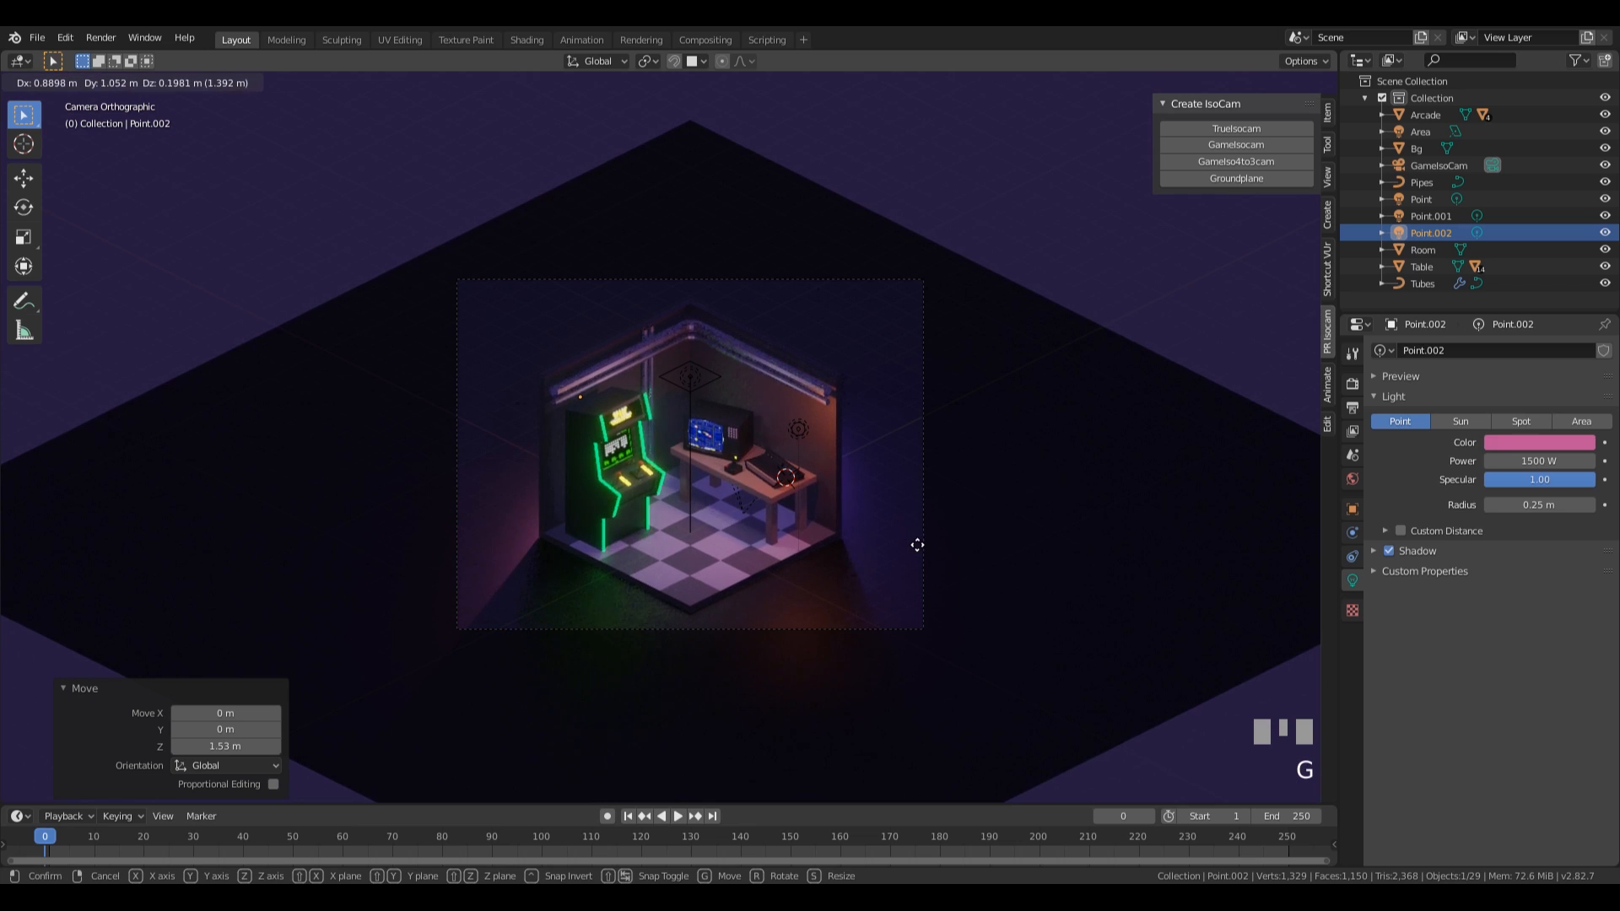
{"action": "left_click", "coordinate": [855, 565]}
{"action": "key", "text": "g"}
{"action": "key", "text": "shift+z"}
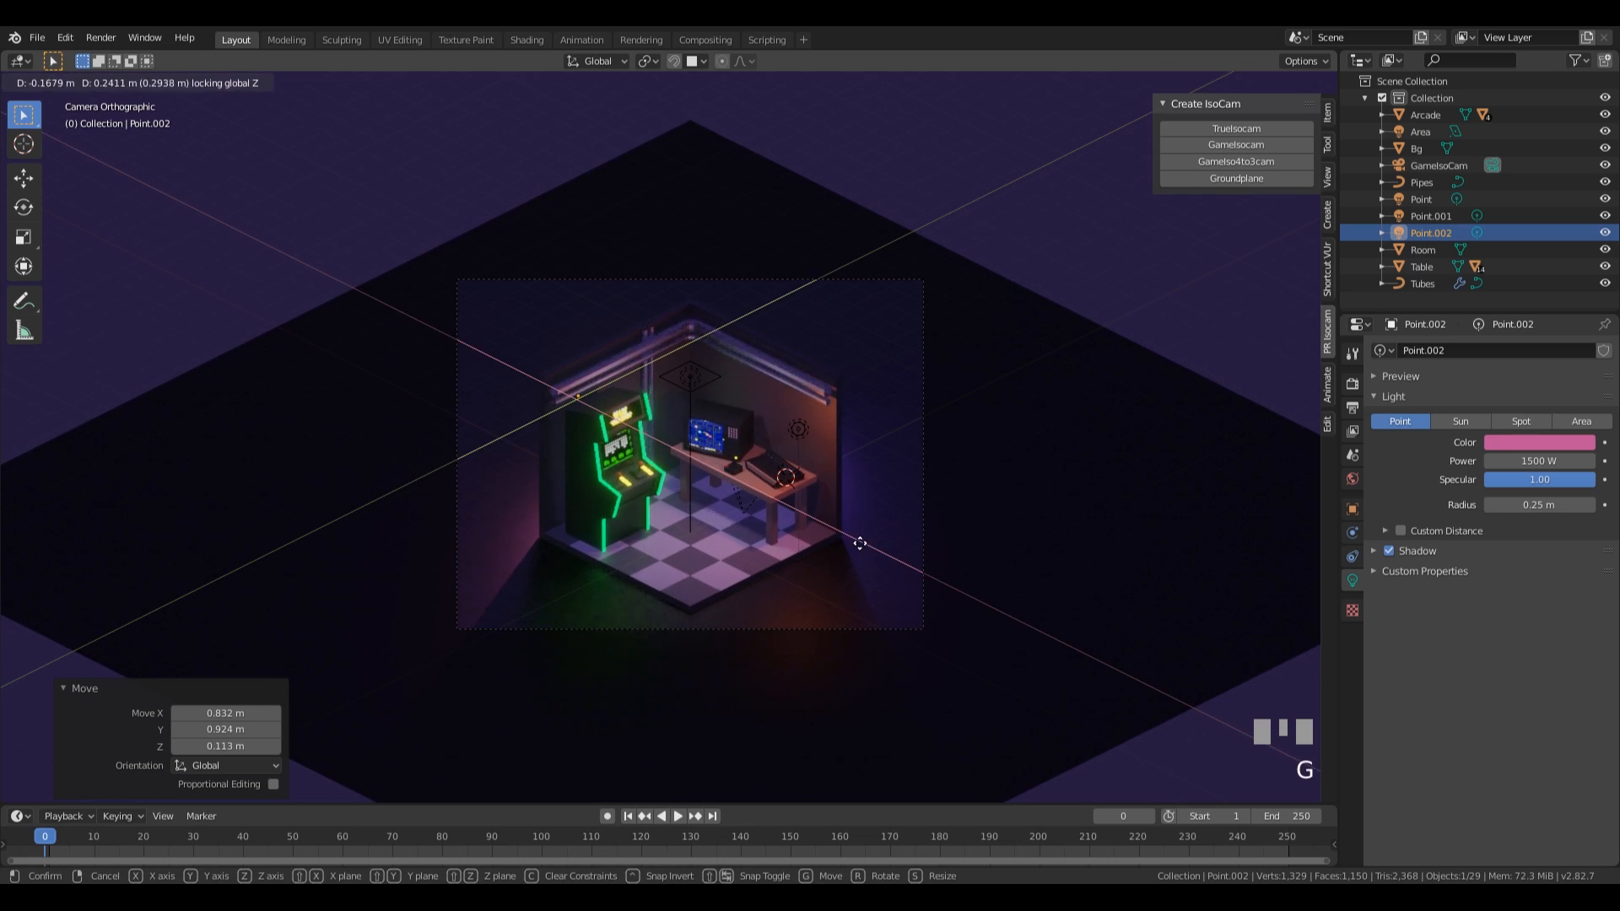
{"action": "left_click", "coordinate": [851, 538]}
{"action": "key", "text": "g"}
{"action": "key", "text": "z"}
{"action": "left_click", "coordinate": [845, 562]}
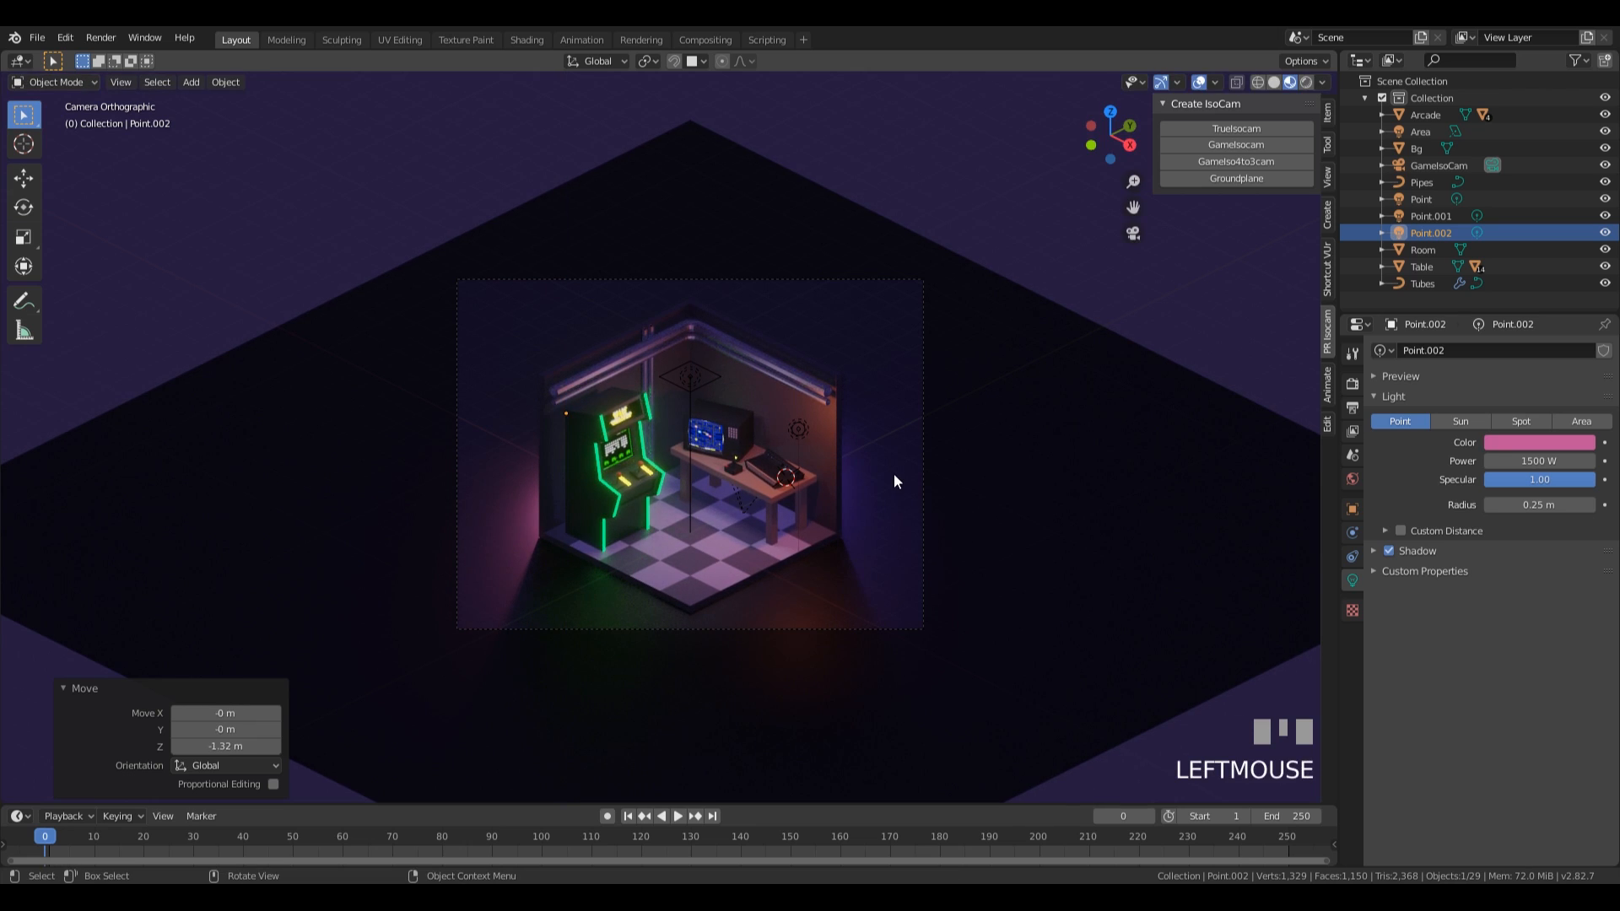
Set the scene's colour management exposure to 1.5 and its look to Medium High Contrast.
{"action": "scroll", "coordinate": [894, 477], "scroll_direction": "up", "scroll_amount": 5}
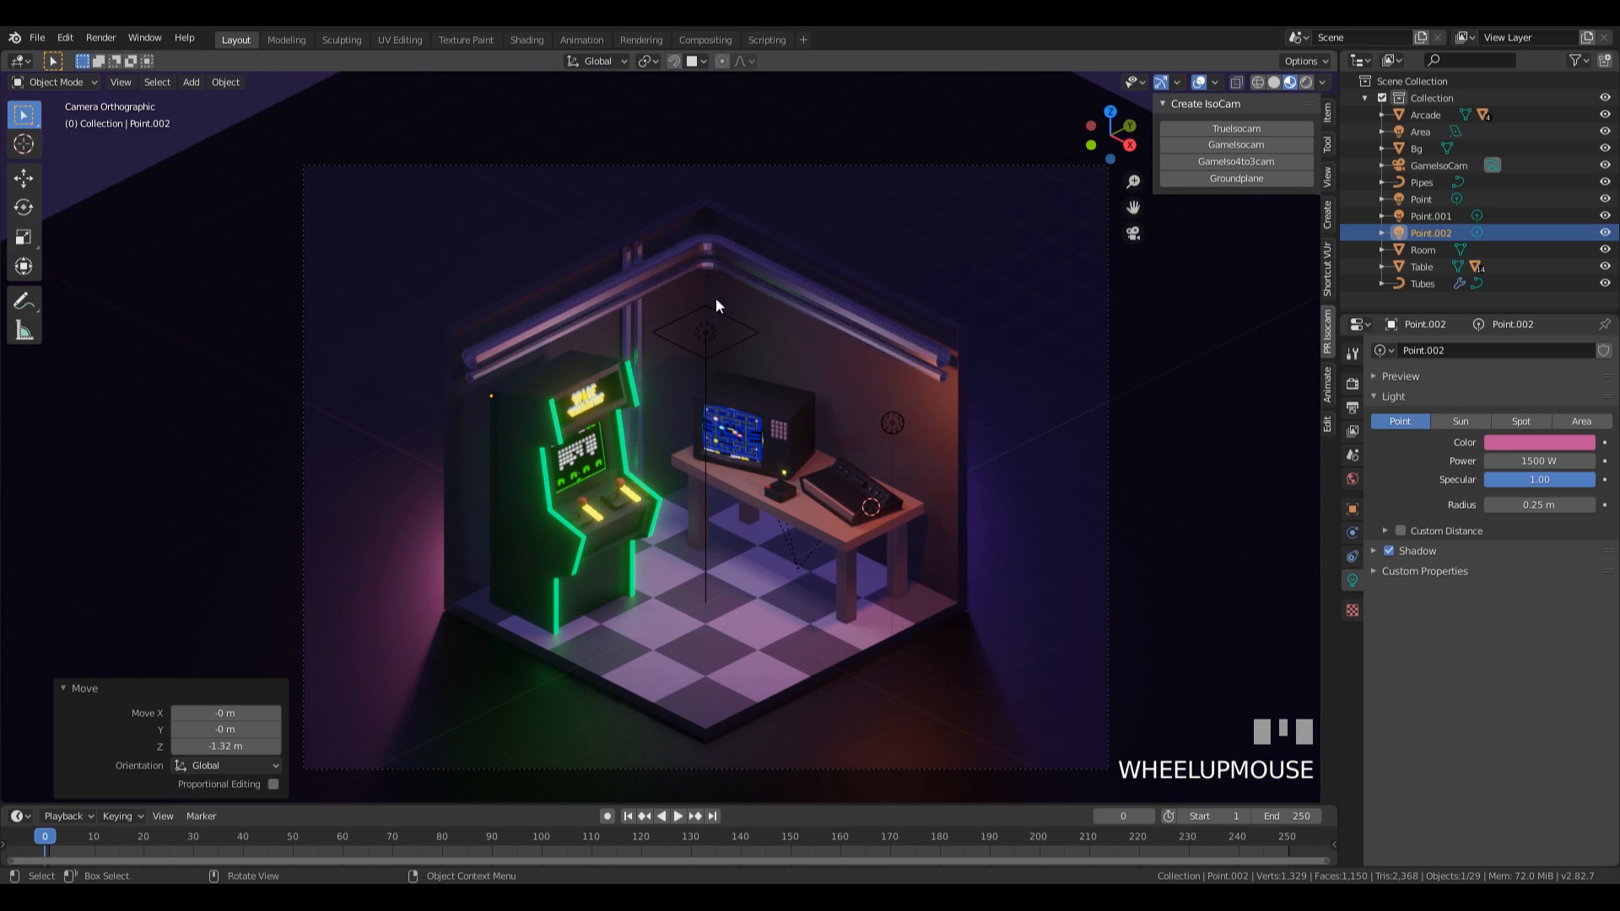
{"action": "scroll", "coordinate": [907, 389], "scroll_direction": "down", "scroll_amount": 1}
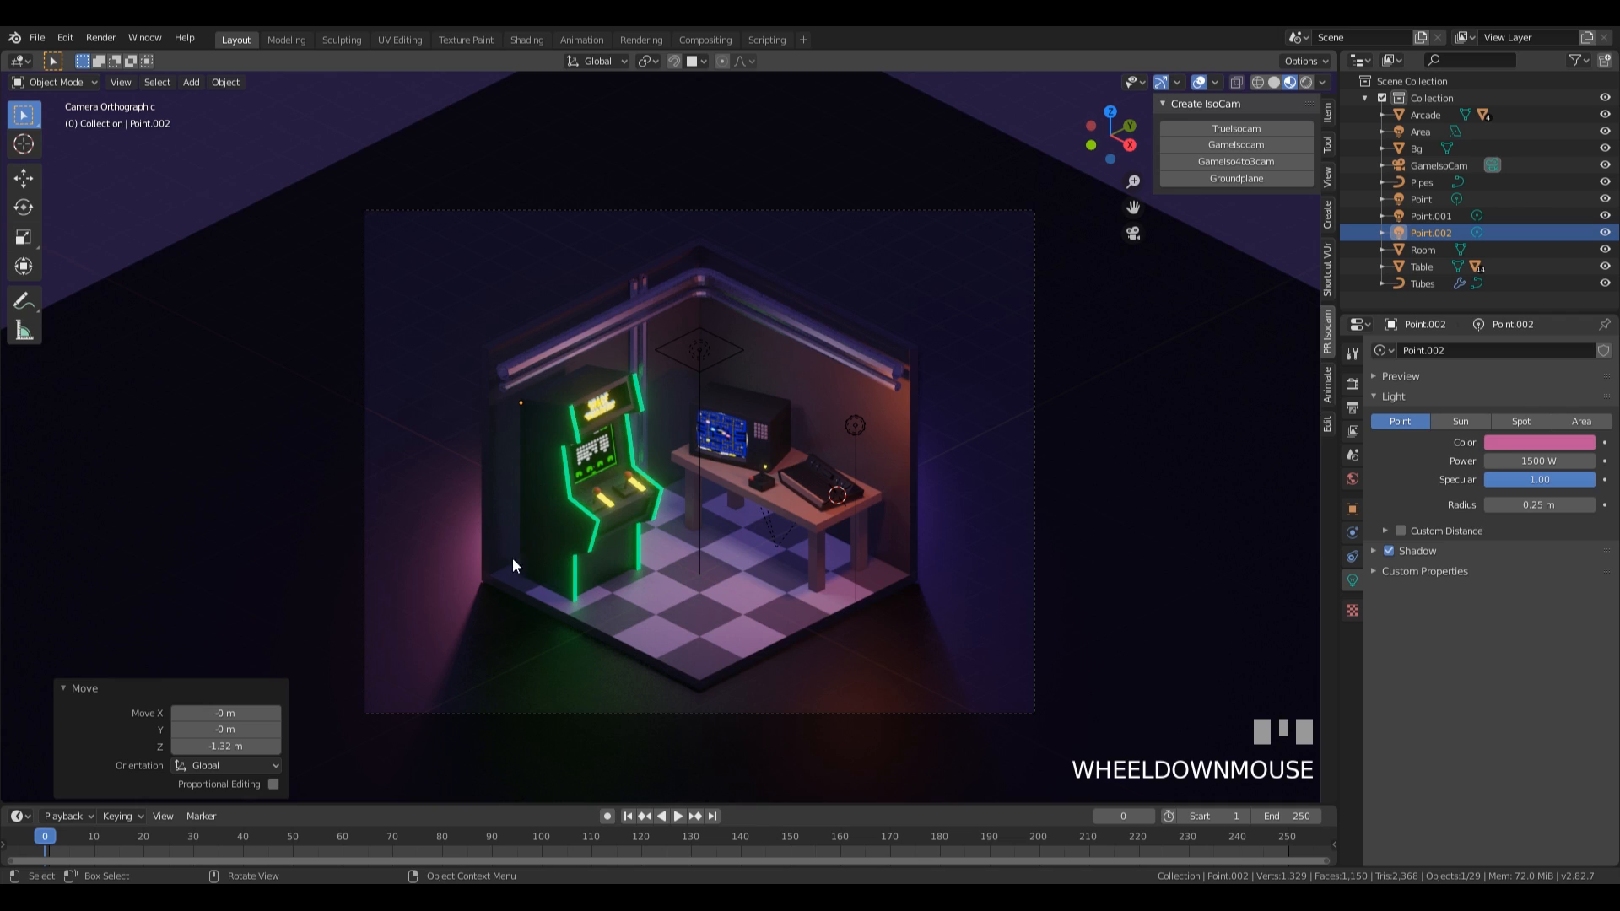
{"action": "left_click", "coordinate": [1353, 385]}
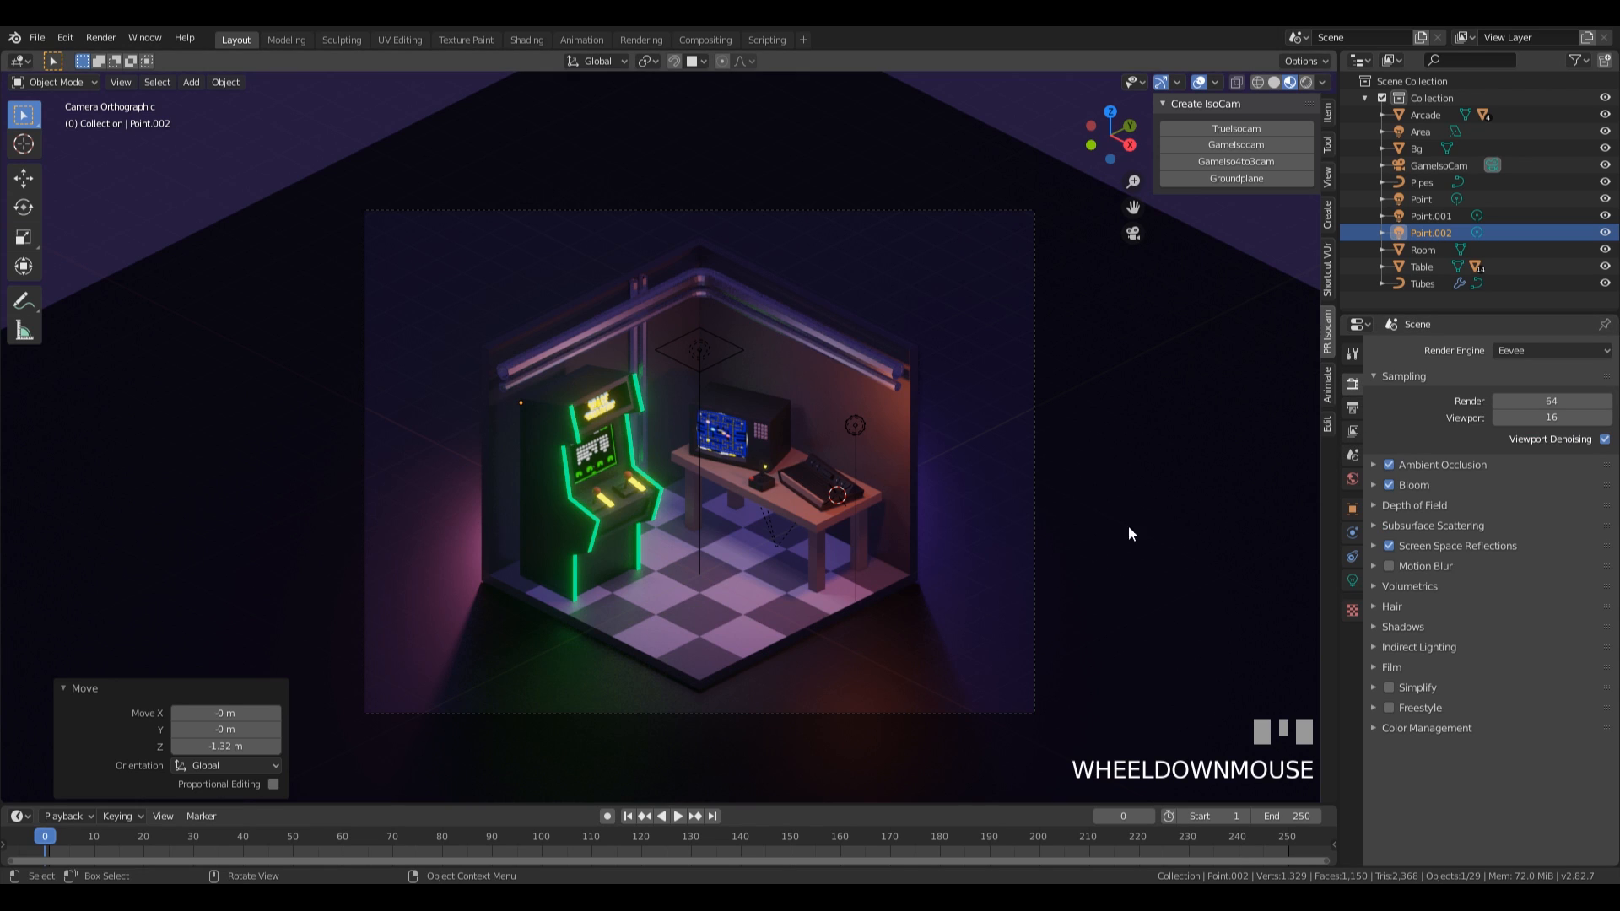
{"action": "left_click", "coordinate": [1424, 729]}
{"action": "scroll", "coordinate": [1521, 585], "scroll_direction": "down", "scroll_amount": 1}
{"action": "left_click_drag", "start_coordinate": [1547, 791], "coordinate": [1566, 792]}
{"action": "left_click", "coordinate": [1565, 786]}
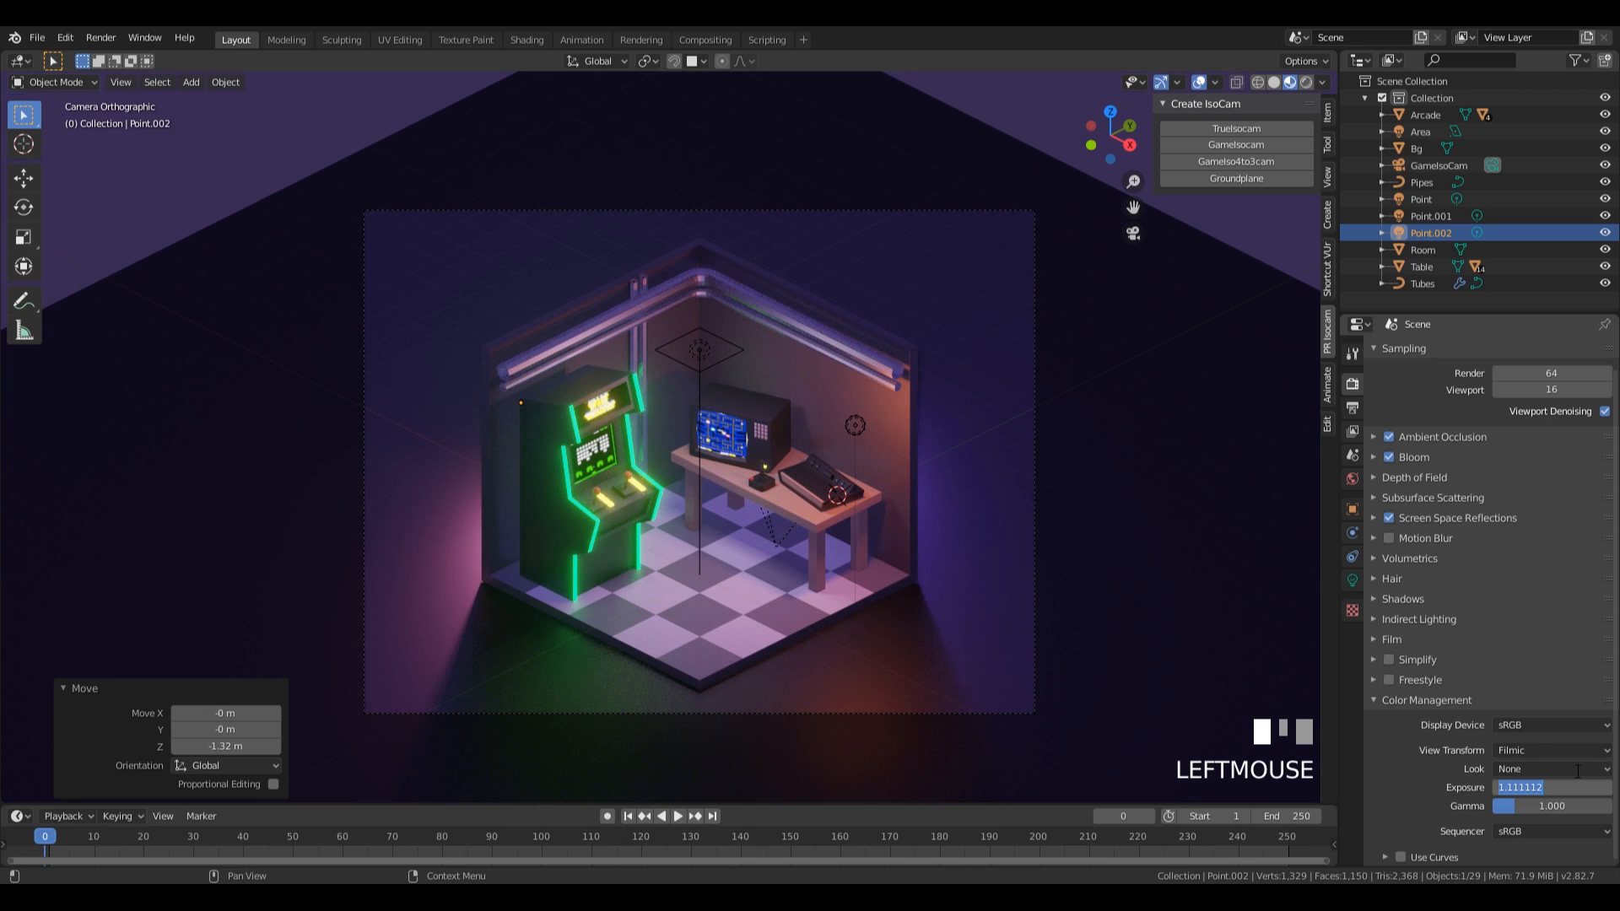
{"action": "type", "text": "1.58"}
{"action": "key", "text": "KP_Enter"}
{"action": "left_click", "coordinate": [1575, 770]}
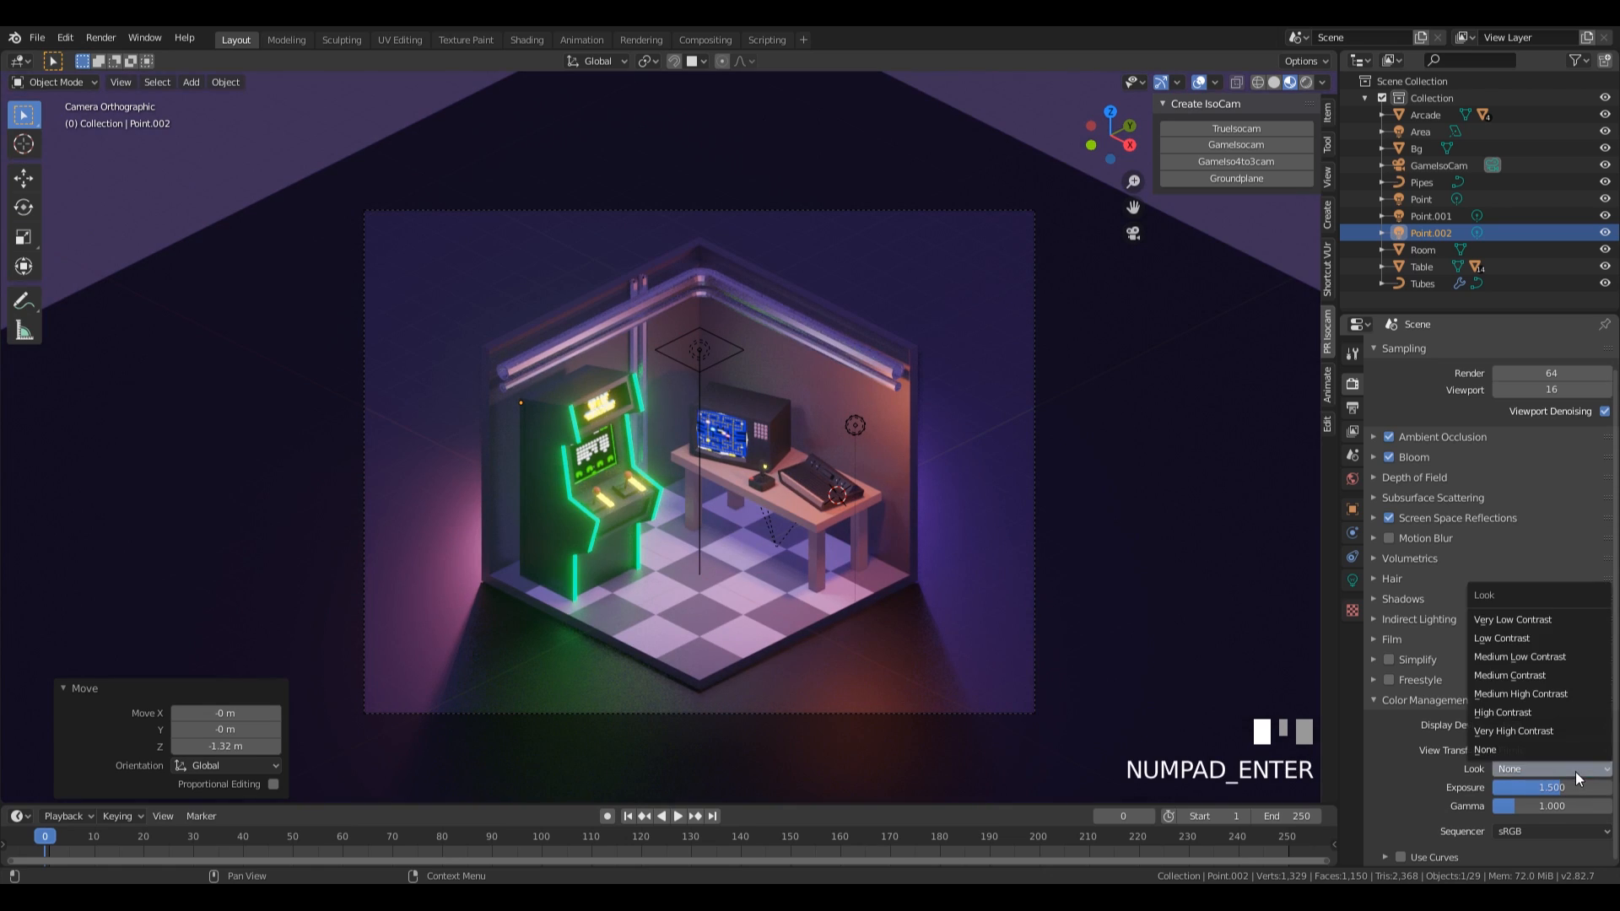
{"action": "left_click", "coordinate": [1527, 695]}
{"action": "scroll", "coordinate": [808, 479], "scroll_direction": "down", "scroll_amount": 2}
{"action": "scroll", "coordinate": [808, 480], "scroll_direction": "down", "scroll_amount": 3}
{"action": "scroll", "coordinate": [793, 493], "scroll_direction": "up", "scroll_amount": 5}
{"action": "middle_click_drag", "start_coordinate": [918, 478], "coordinate": [900, 466], "text": "shift"}
{"action": "key", "text": "x"}
{"action": "left_click", "coordinate": [920, 491]}
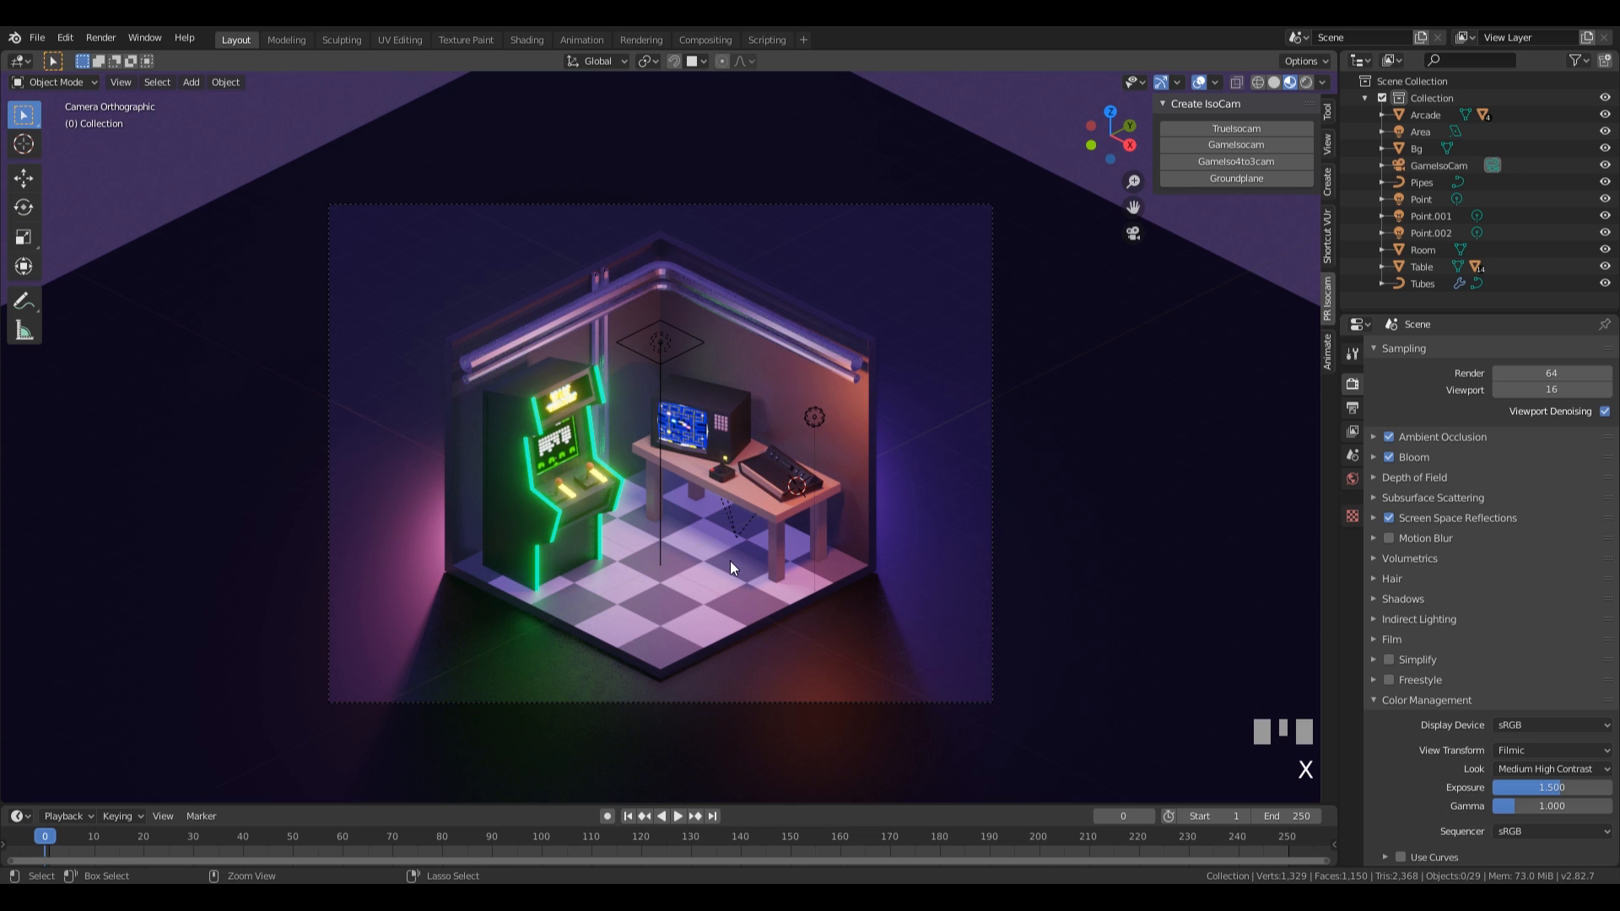
Paste the red office chair into the room and move it along the floor about 1.45 m in X and -1.32 m in Y.
{"action": "key", "text": "ctrl+v"}
{"action": "scroll", "coordinate": [803, 498], "scroll_direction": "up", "scroll_amount": 2}
{"action": "scroll", "coordinate": [803, 498], "scroll_direction": "up", "scroll_amount": 1}
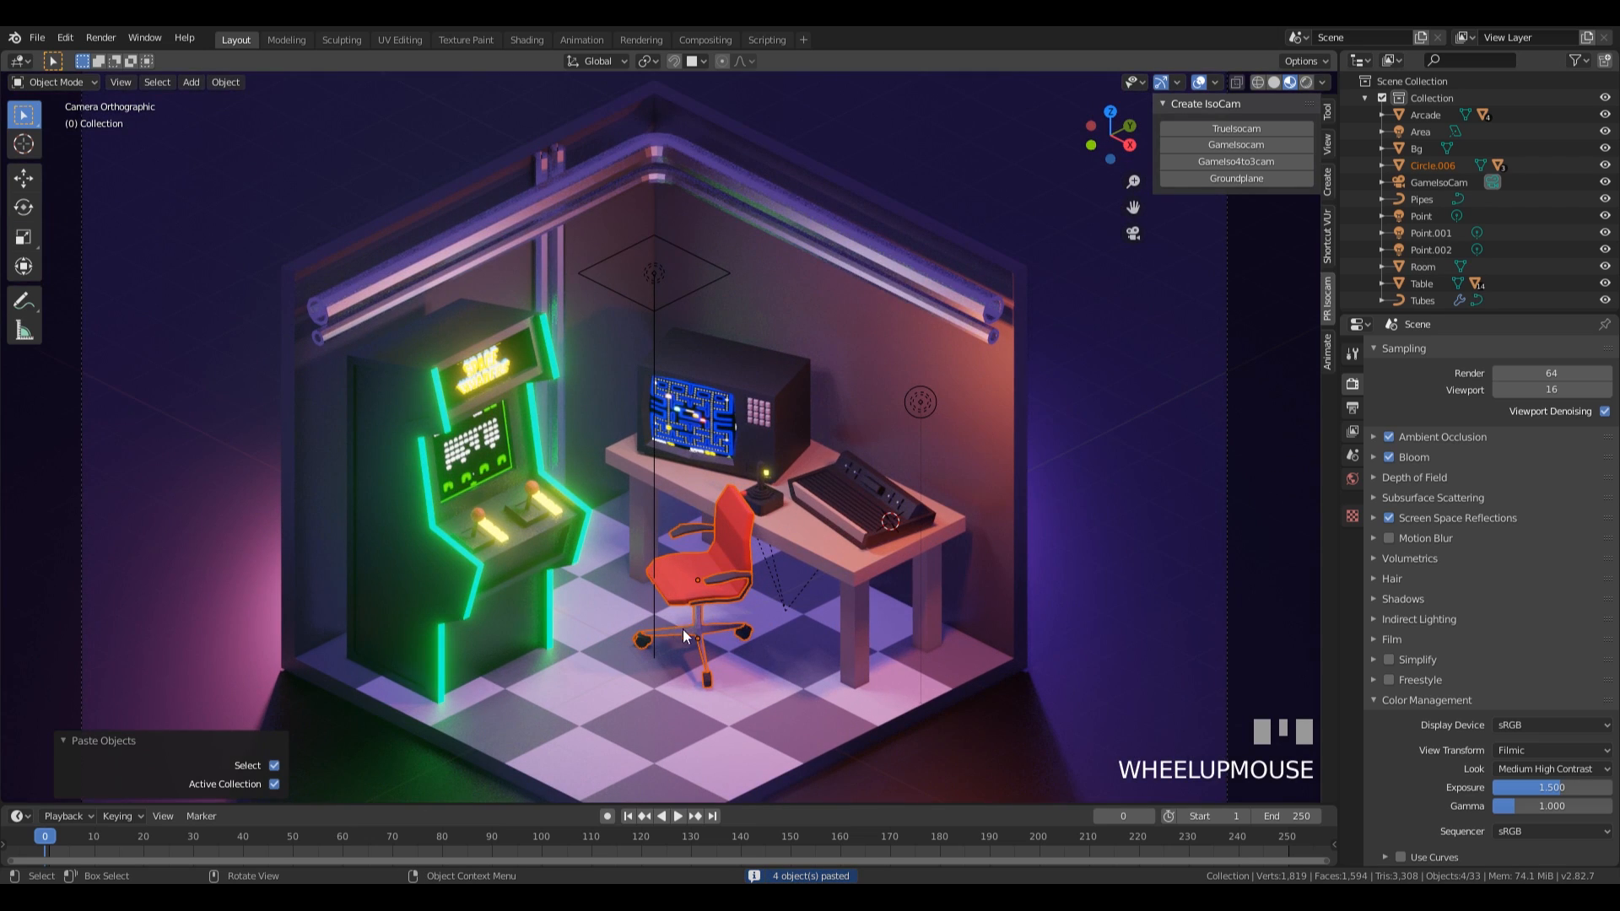
{"action": "left_click", "coordinate": [700, 641]}
{"action": "scroll", "coordinate": [802, 640], "scroll_direction": "down", "scroll_amount": 2}
{"action": "key", "text": "g"}
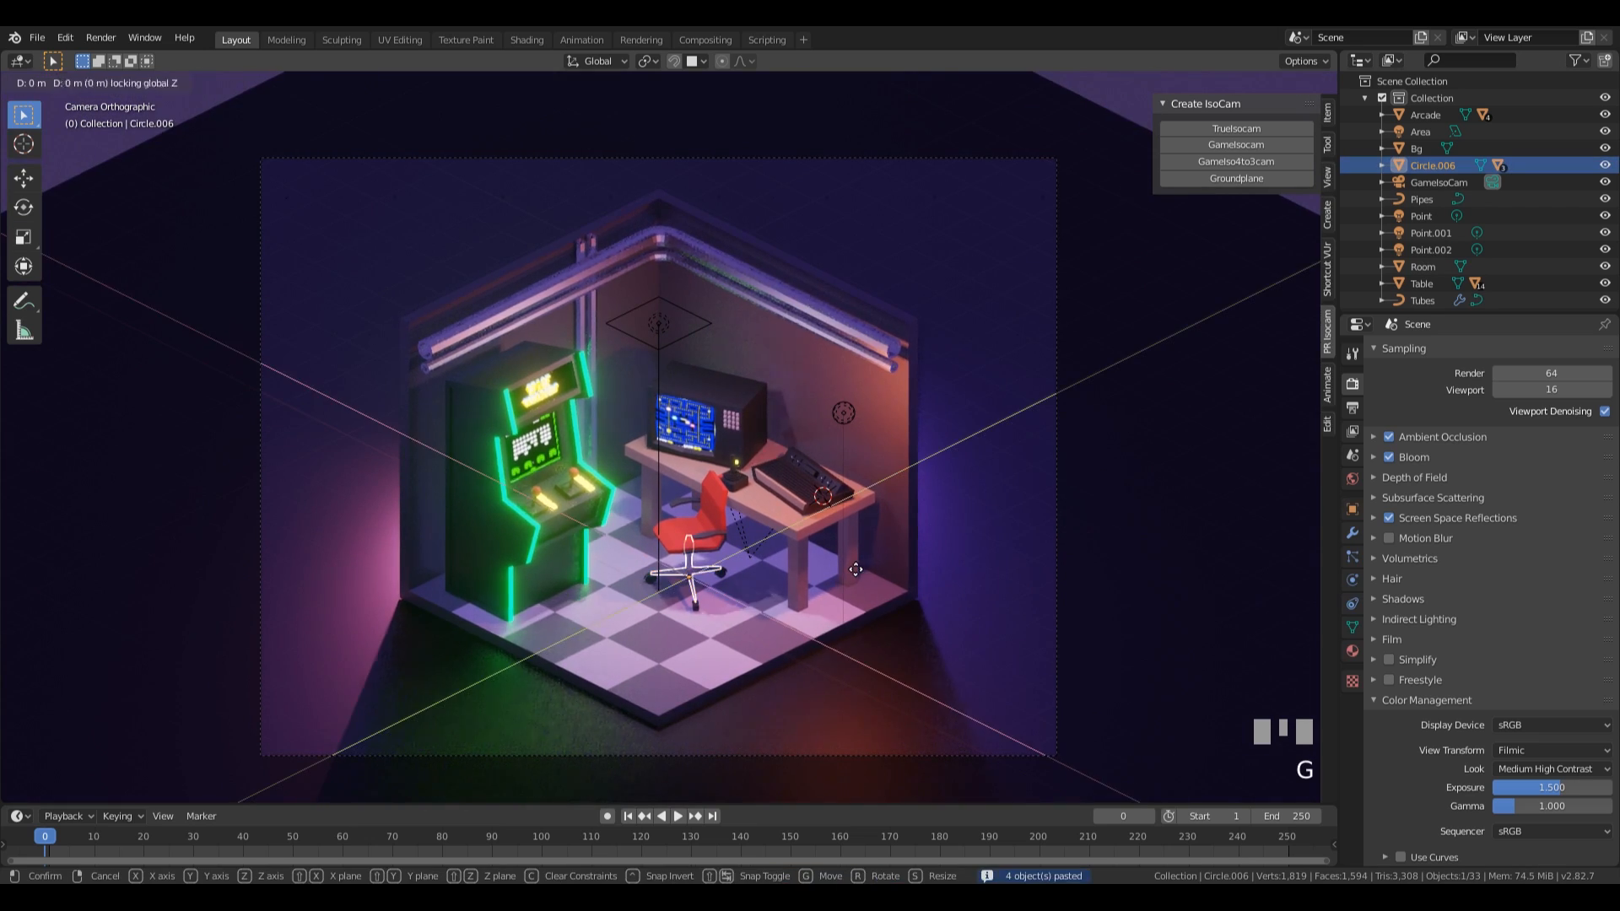
{"action": "left_click", "coordinate": [836, 722]}
Scale the office chair up by about 1.365 and shift it along the floor about 0.26 m in X and -0.15 m in Y.
{"action": "key", "text": "s"}
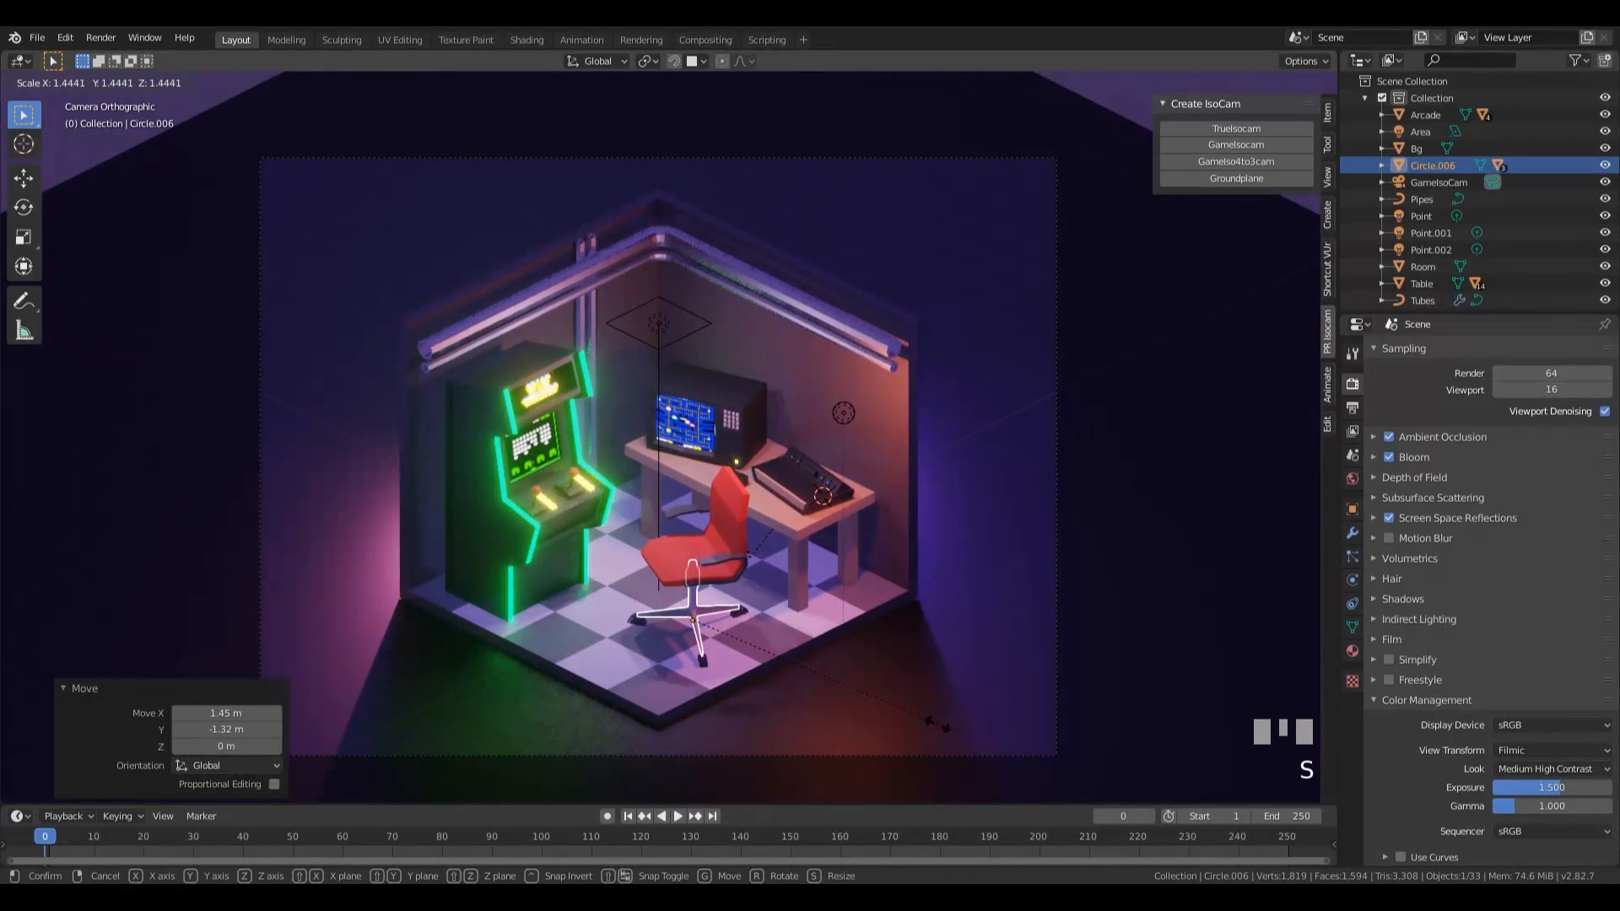
{"action": "left_click", "coordinate": [869, 584]}
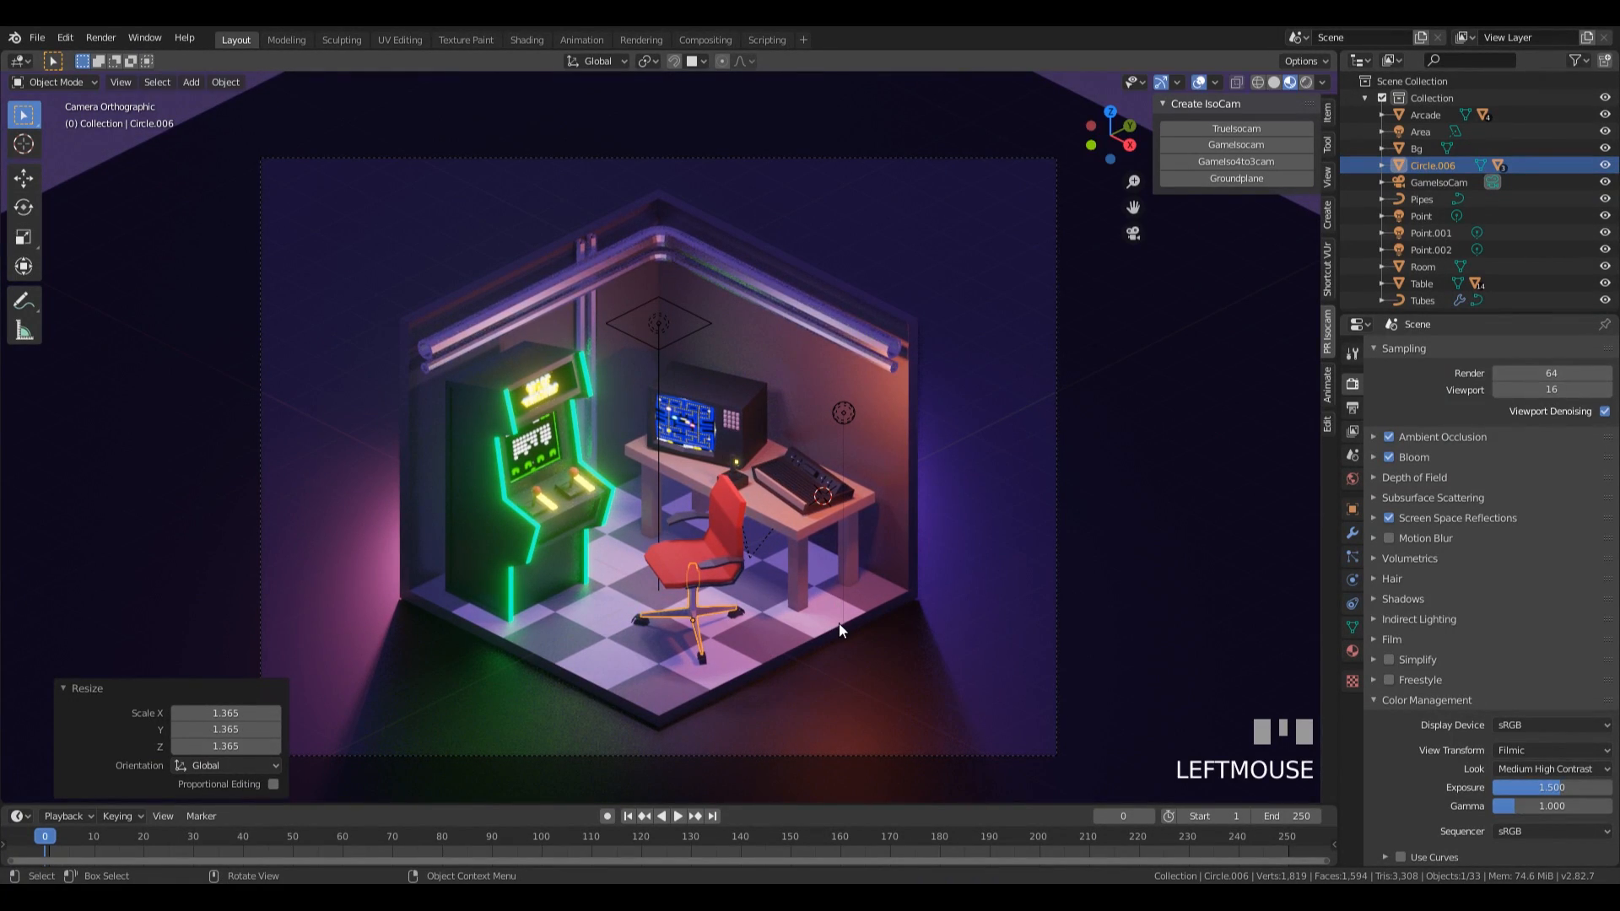
{"action": "key", "text": "g"}
{"action": "key", "text": "shift+z"}
{"action": "left_click", "coordinate": [872, 641]}
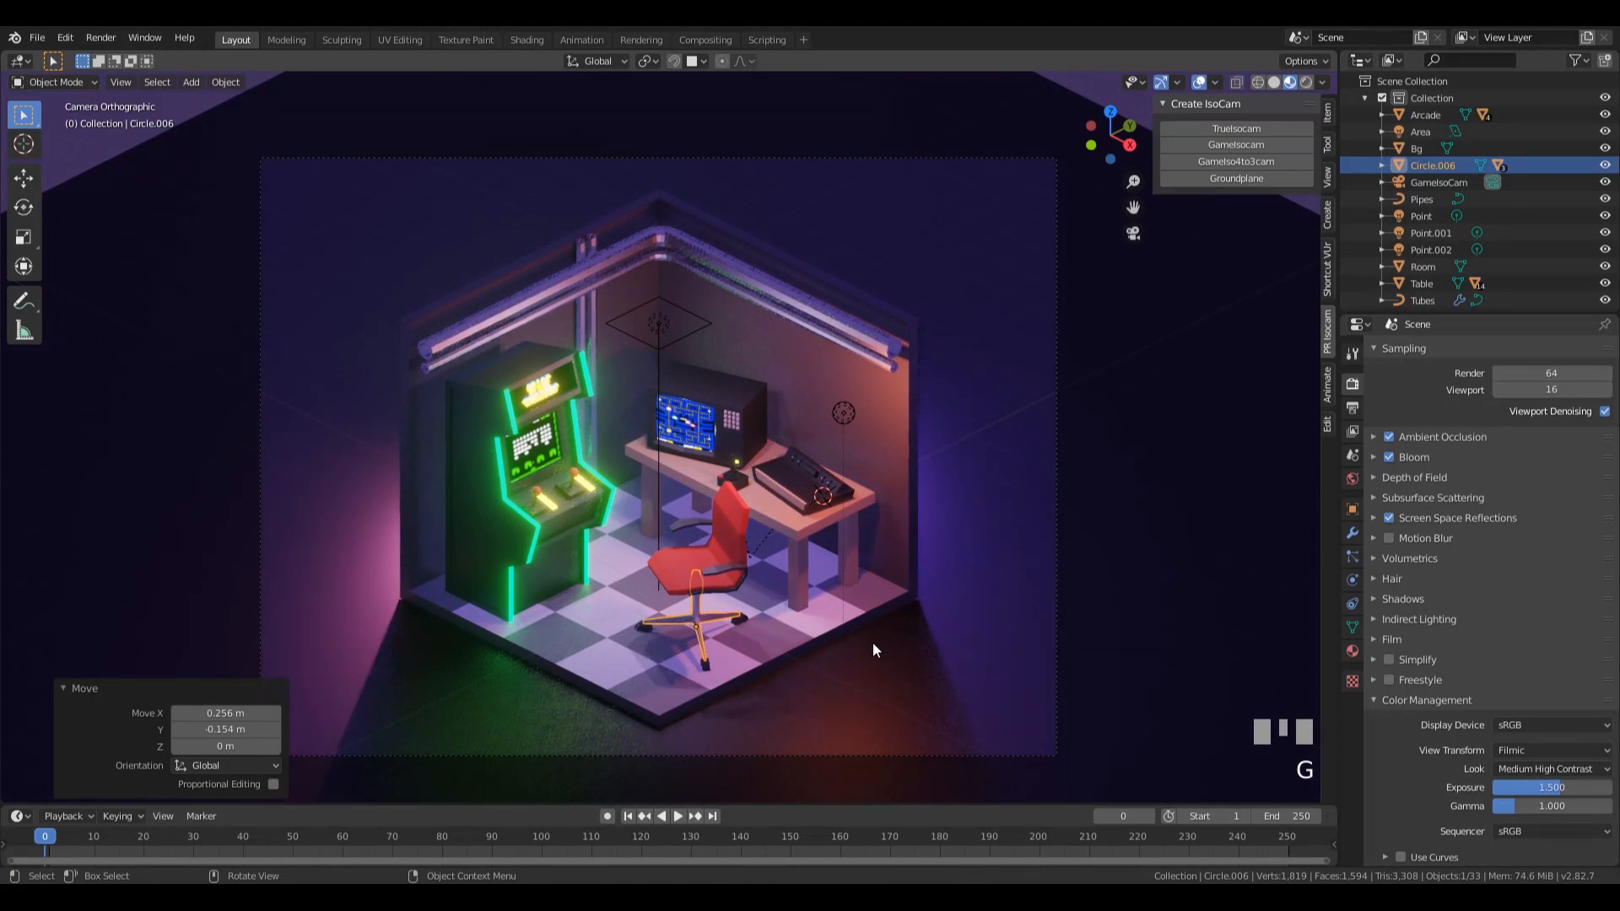
Raise the office chair about 0.144 m so its wheels rest on the checkered floor.
{"action": "scroll", "coordinate": [852, 656], "scroll_direction": "up", "scroll_amount": 2}
{"action": "key", "text": "g"}
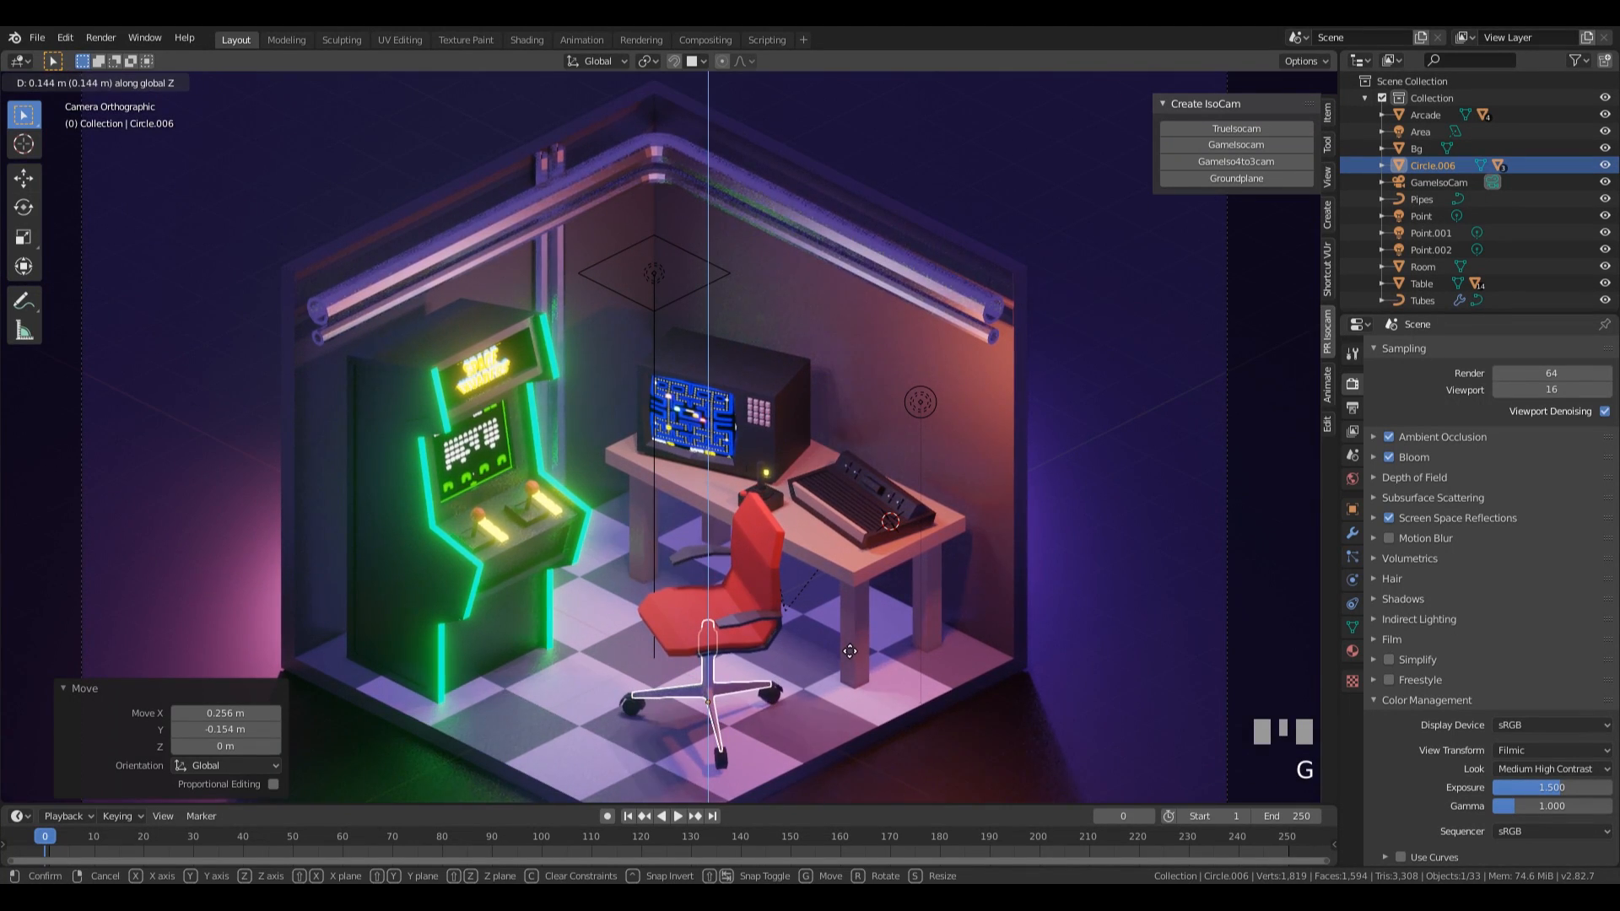
{"action": "key", "text": "z"}
{"action": "left_click", "coordinate": [850, 644]}
{"action": "scroll", "coordinate": [847, 494], "scroll_direction": "down", "scroll_amount": 3}
{"action": "scroll", "coordinate": [835, 523], "scroll_direction": "up", "scroll_amount": 1}
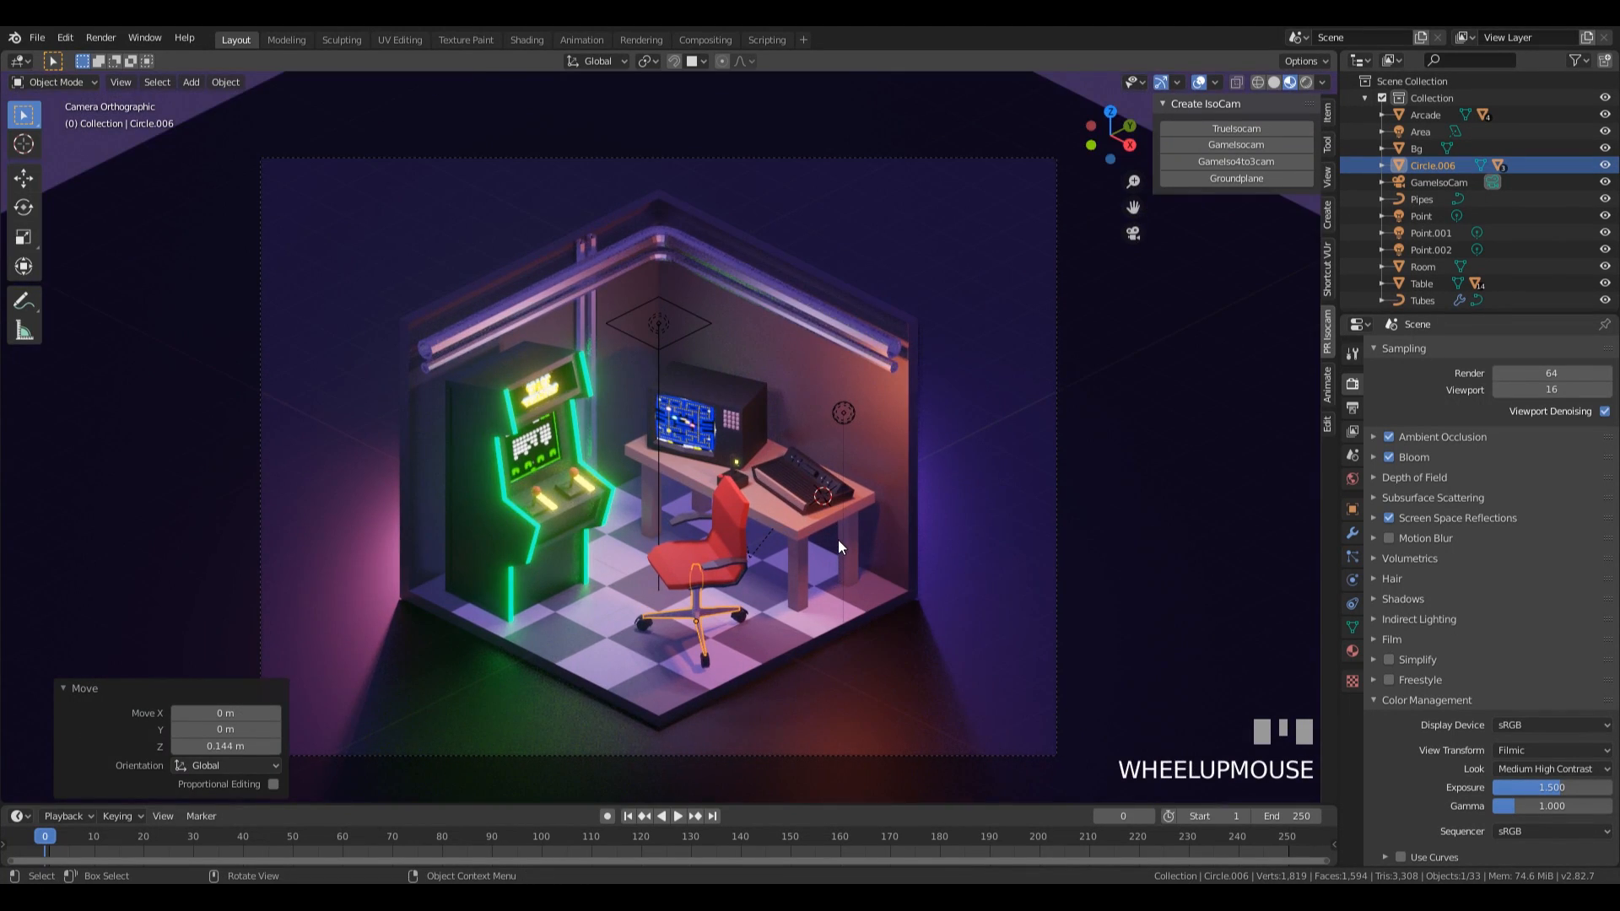
{"action": "scroll", "coordinate": [842, 492], "scroll_direction": "down", "scroll_amount": 2}
Shift the office chair along the floor about -0.44 m in X and 0.28 m in Y, and scale it up by about 1.11.
{"action": "key", "text": "g"}
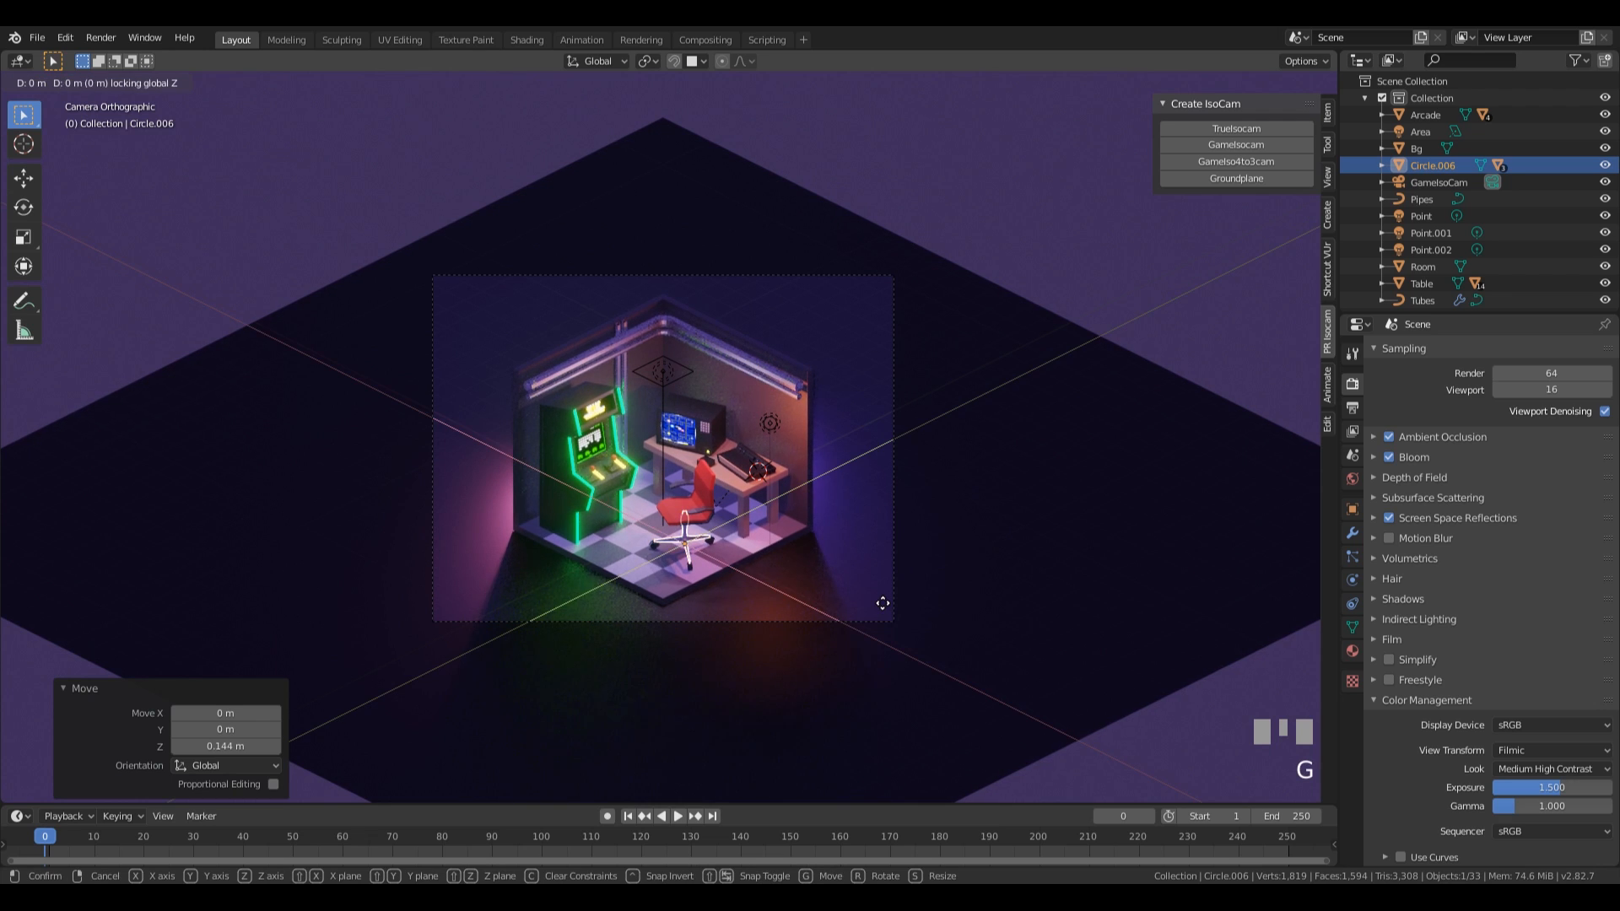
{"action": "left_click", "coordinate": [876, 598]}
{"action": "key", "text": "s"}
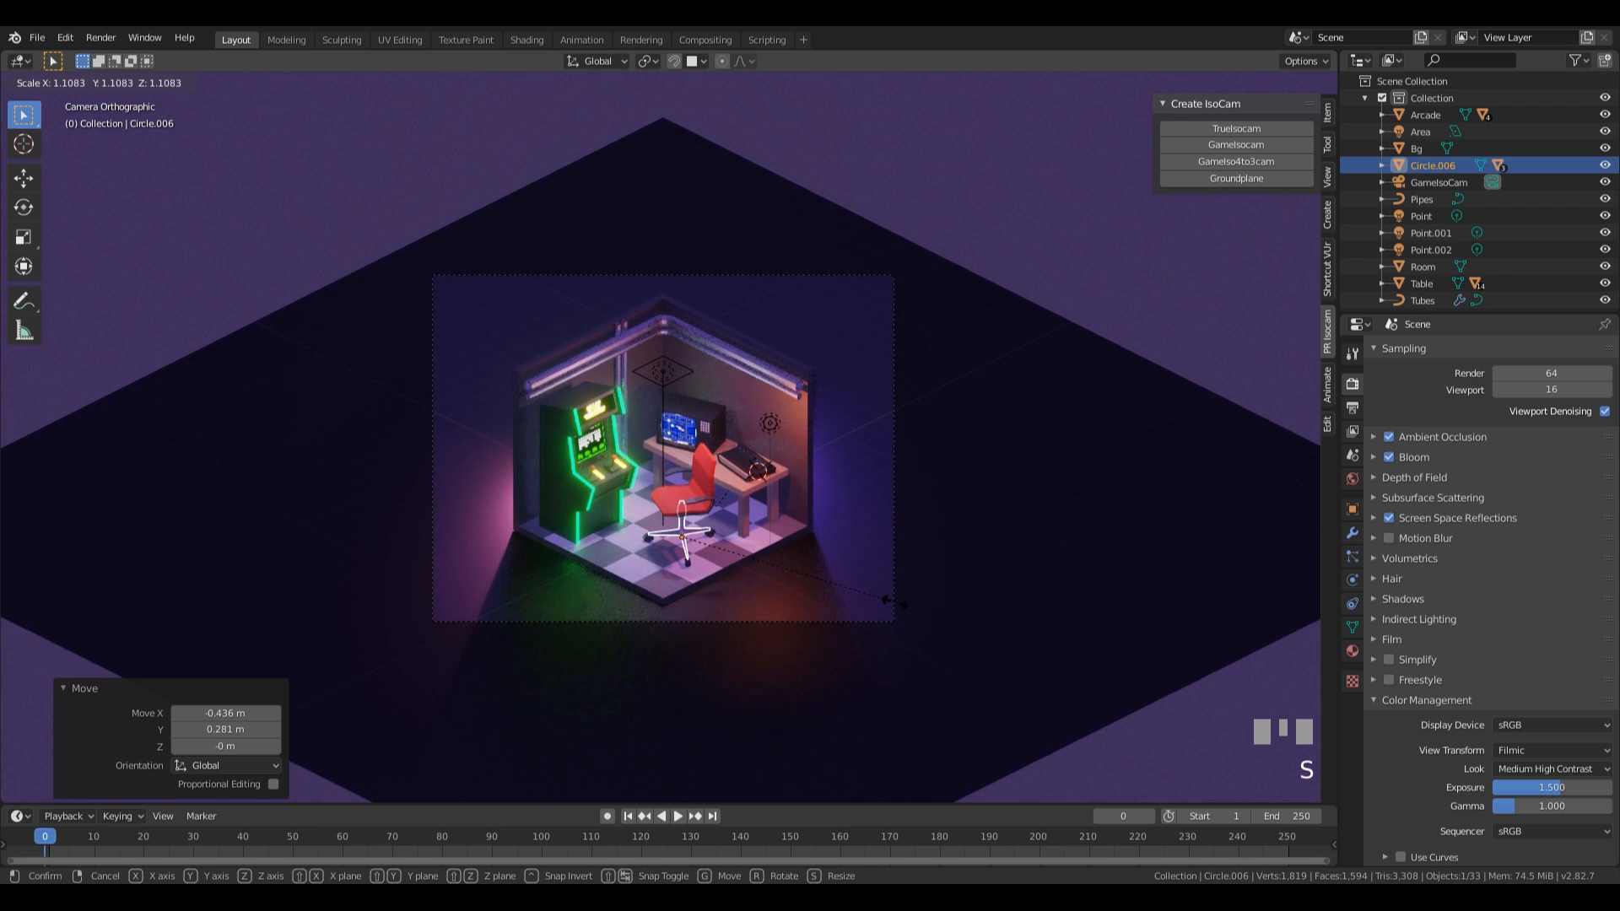
{"action": "left_click", "coordinate": [894, 602]}
Inspect the office chair up close, scale it down by about 0.875, and return to the camera view.
{"action": "middle_click_drag", "start_coordinate": [894, 602], "coordinate": [731, 481]}
{"action": "scroll", "coordinate": [811, 535], "scroll_direction": "up", "scroll_amount": 5}
{"action": "middle_click_drag", "start_coordinate": [811, 534], "coordinate": [900, 600]}
{"action": "key", "text": "s"}
{"action": "left_click", "coordinate": [810, 525]}
{"action": "scroll", "coordinate": [906, 492], "scroll_direction": "down", "scroll_amount": 5}
{"action": "key", "text": "KP_0"}
{"action": "scroll", "coordinate": [940, 449], "scroll_direction": "up", "scroll_amount": 1}
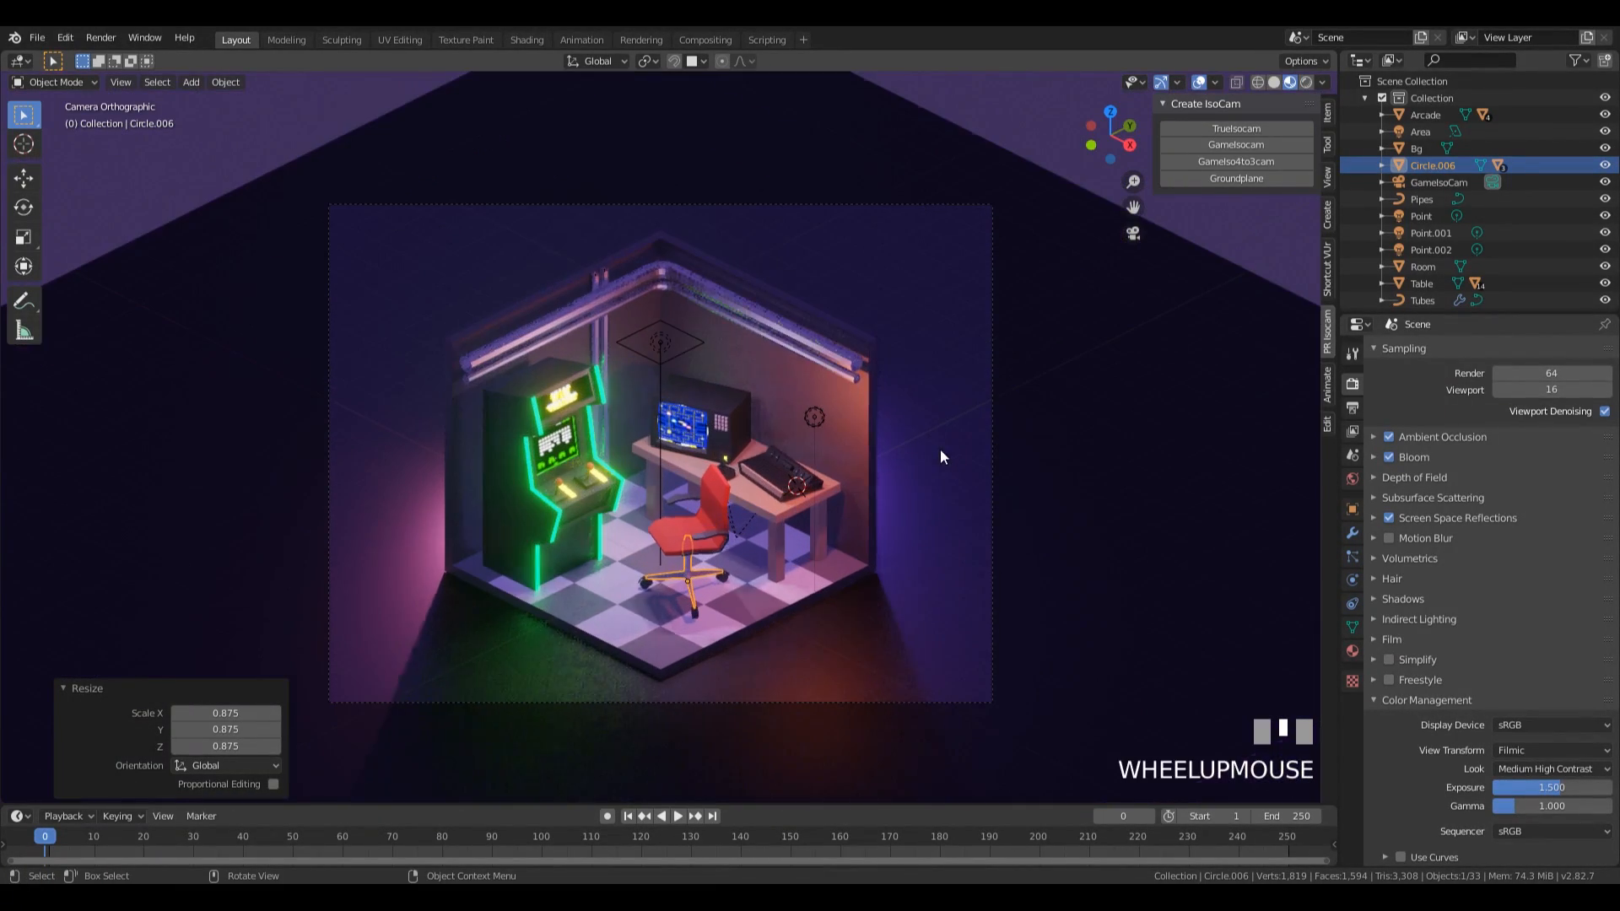
{"action": "middle_click_drag", "start_coordinate": [940, 449], "coordinate": [947, 439], "text": "shift"}
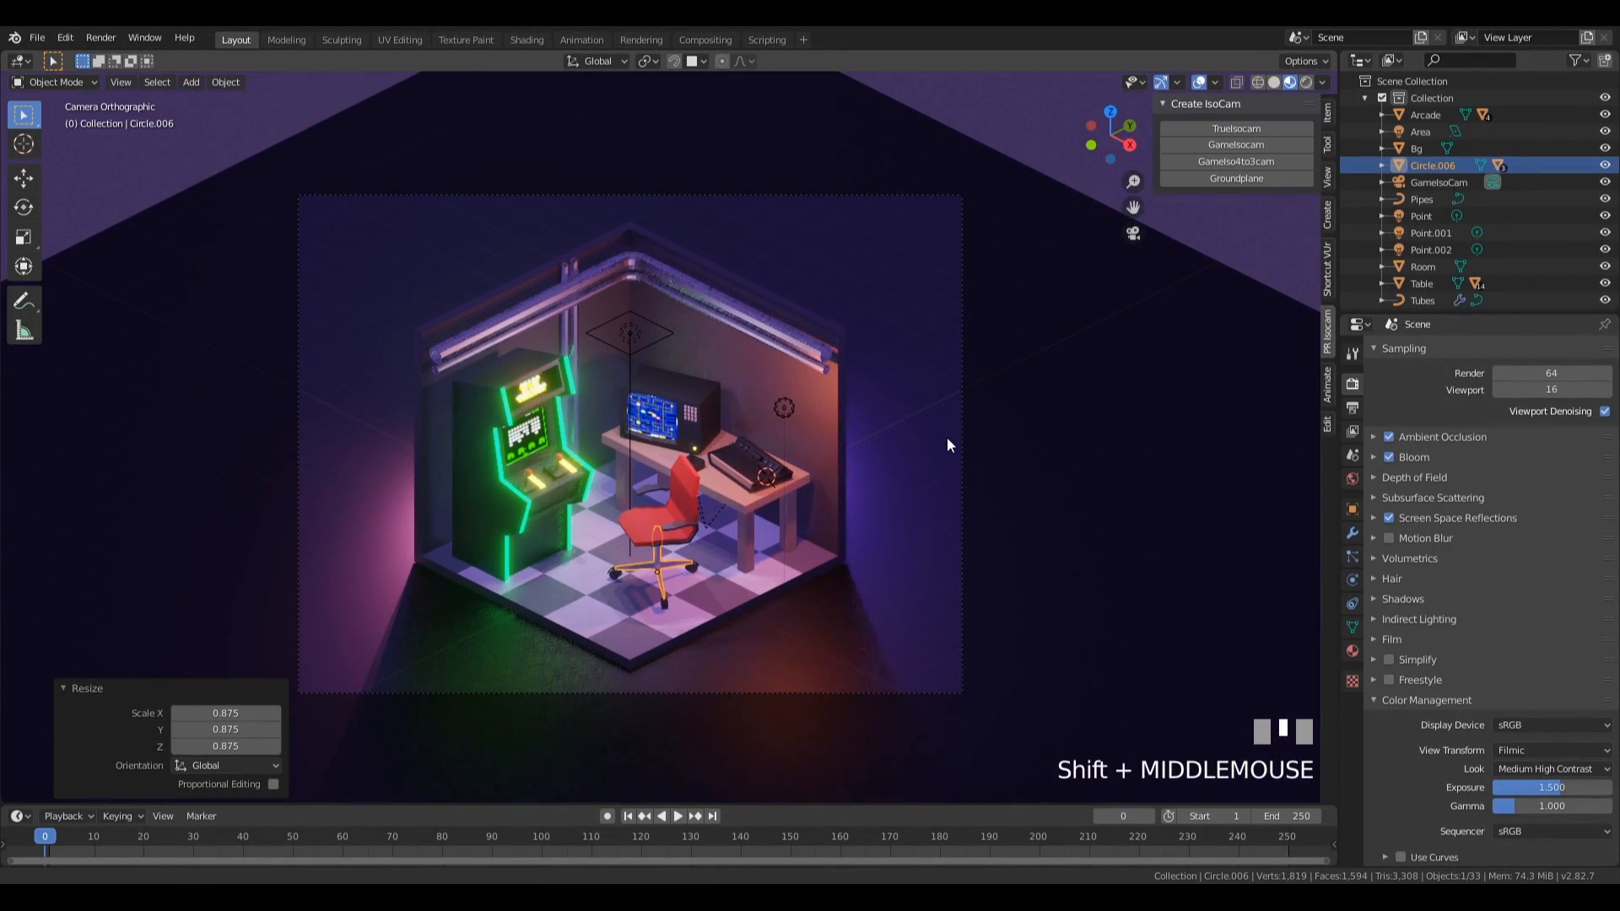
Place the 3D cursor on the wall above the table and import the image pexels-photo-2386282 there as a plane.
{"action": "left_click", "coordinate": [944, 204]}
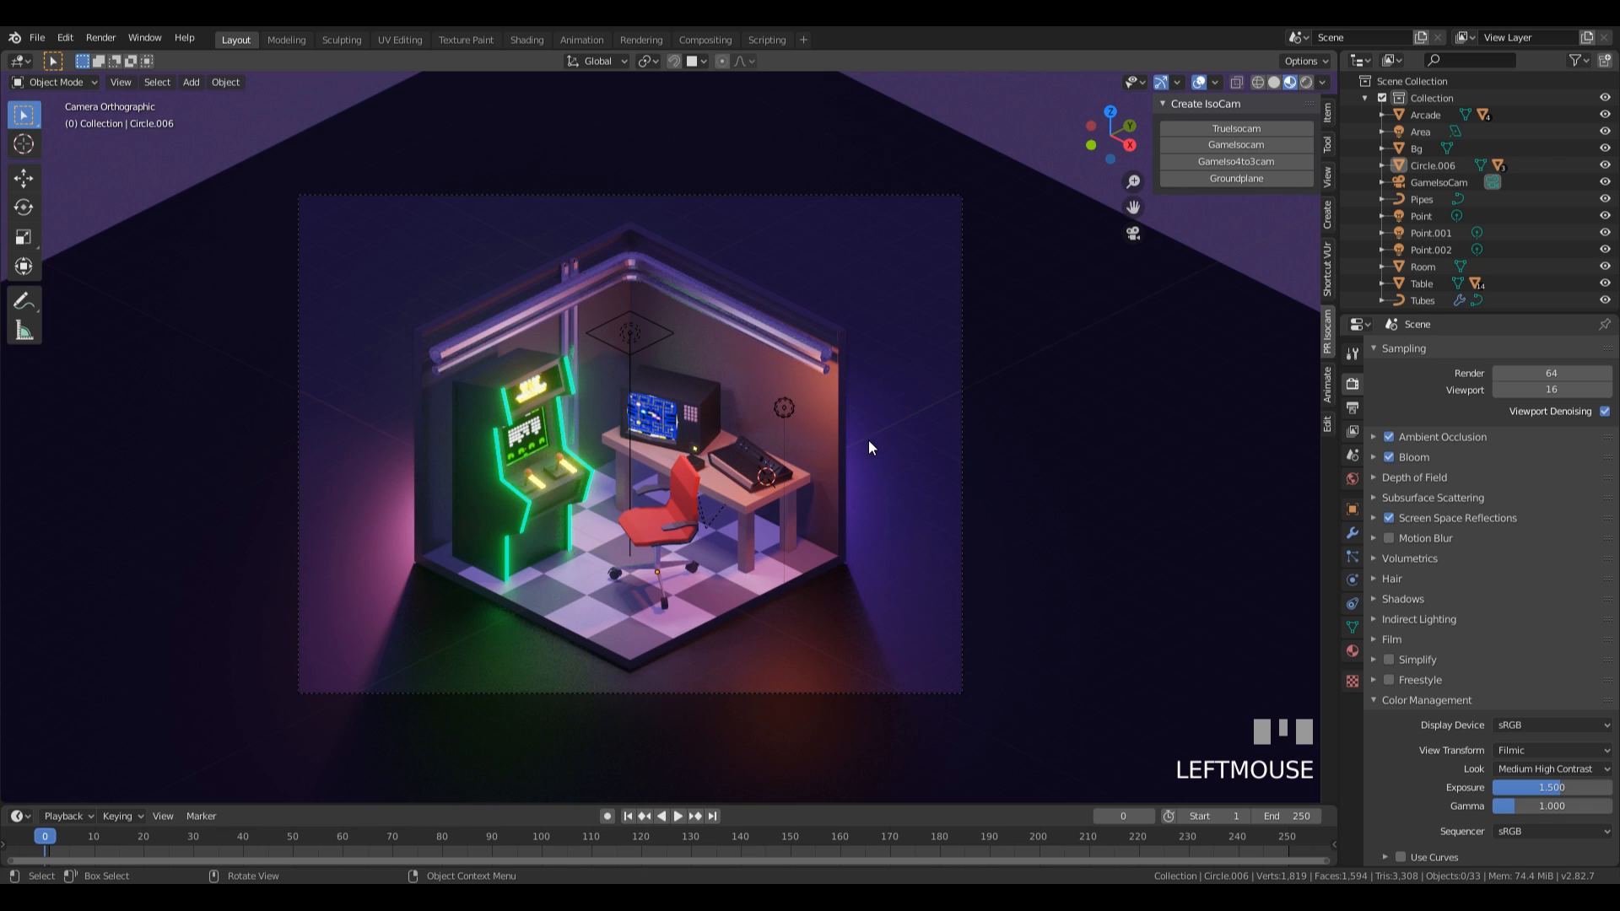
{"action": "key", "text": "shift"}
{"action": "right_click", "coordinate": [848, 411], "text": "shift"}
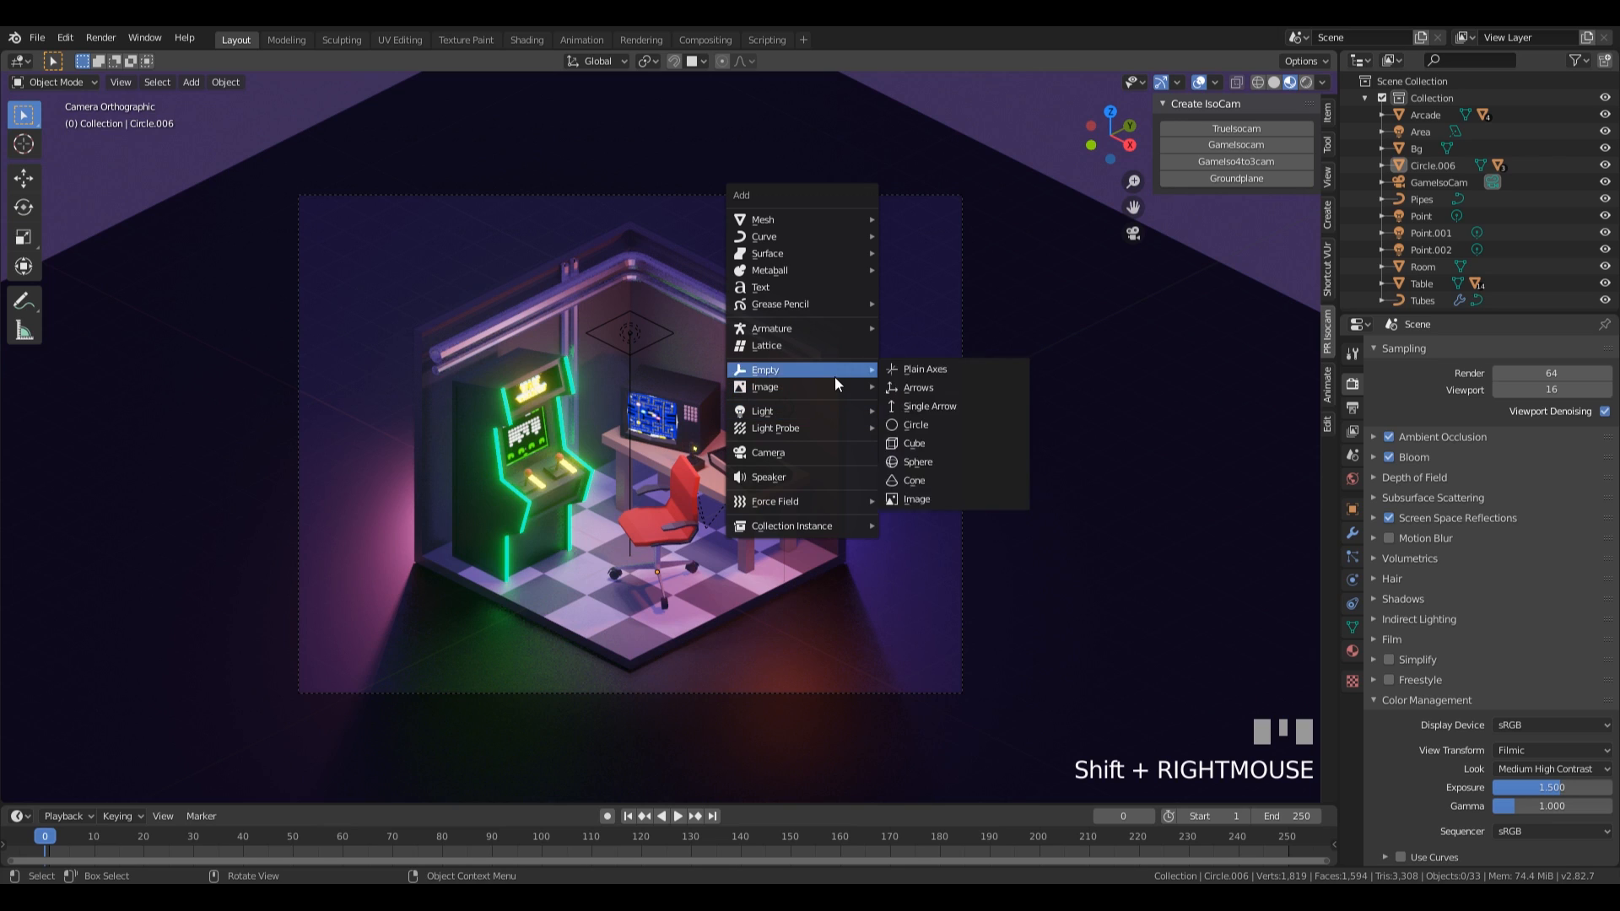
{"action": "mouse_move", "coordinate": [837, 387]}
{"action": "left_click", "coordinate": [959, 422]}
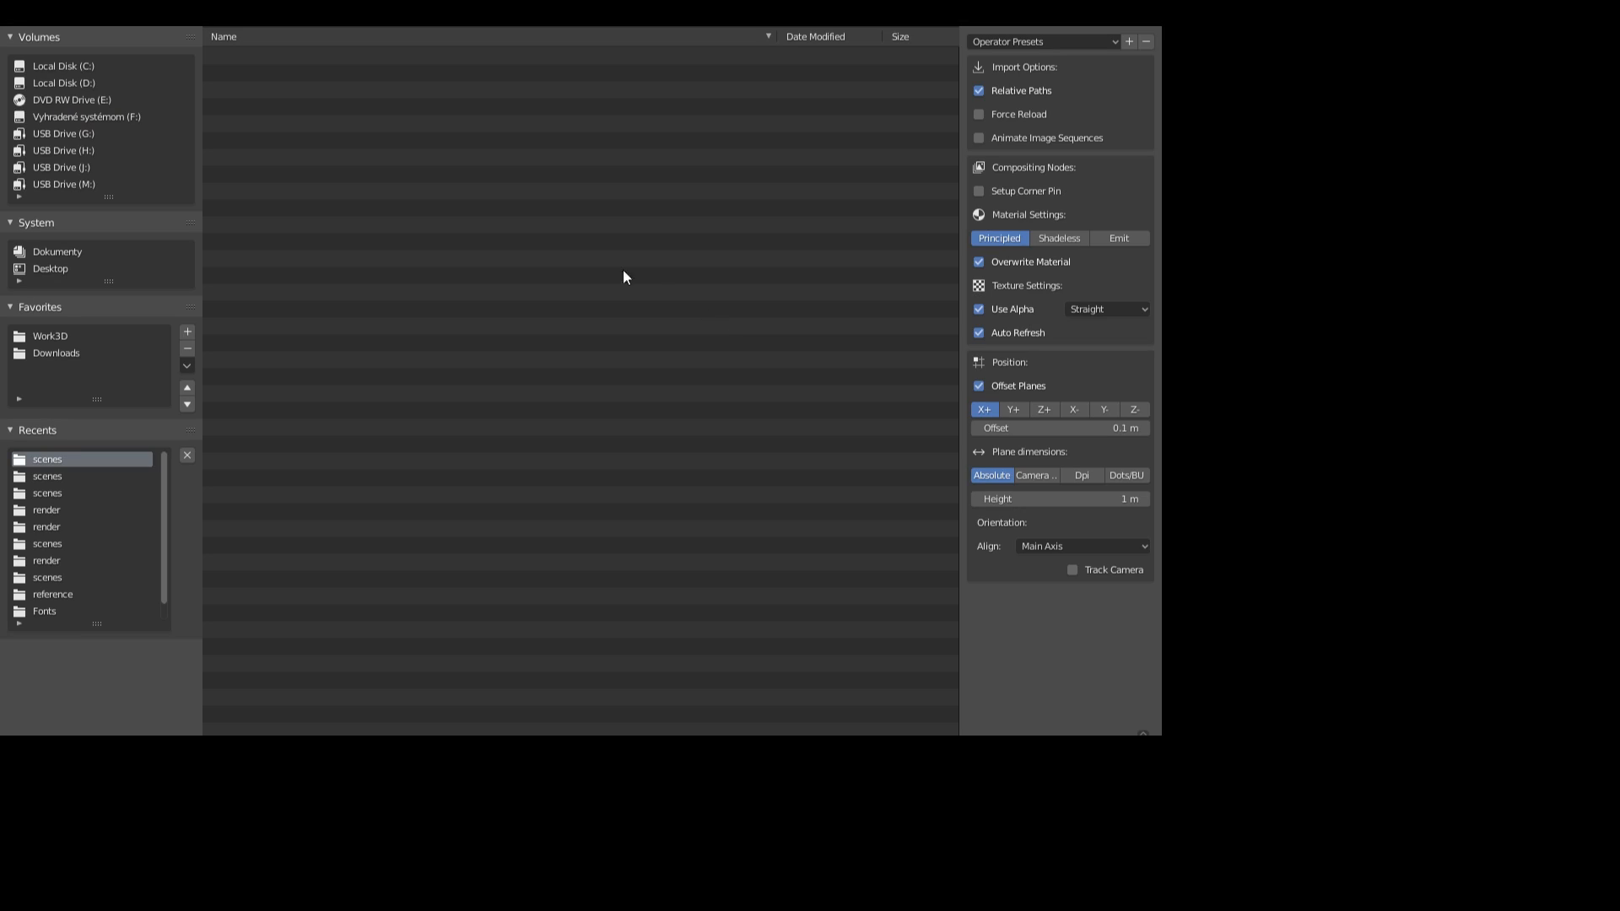
{"action": "left_click", "coordinate": [344, 194]}
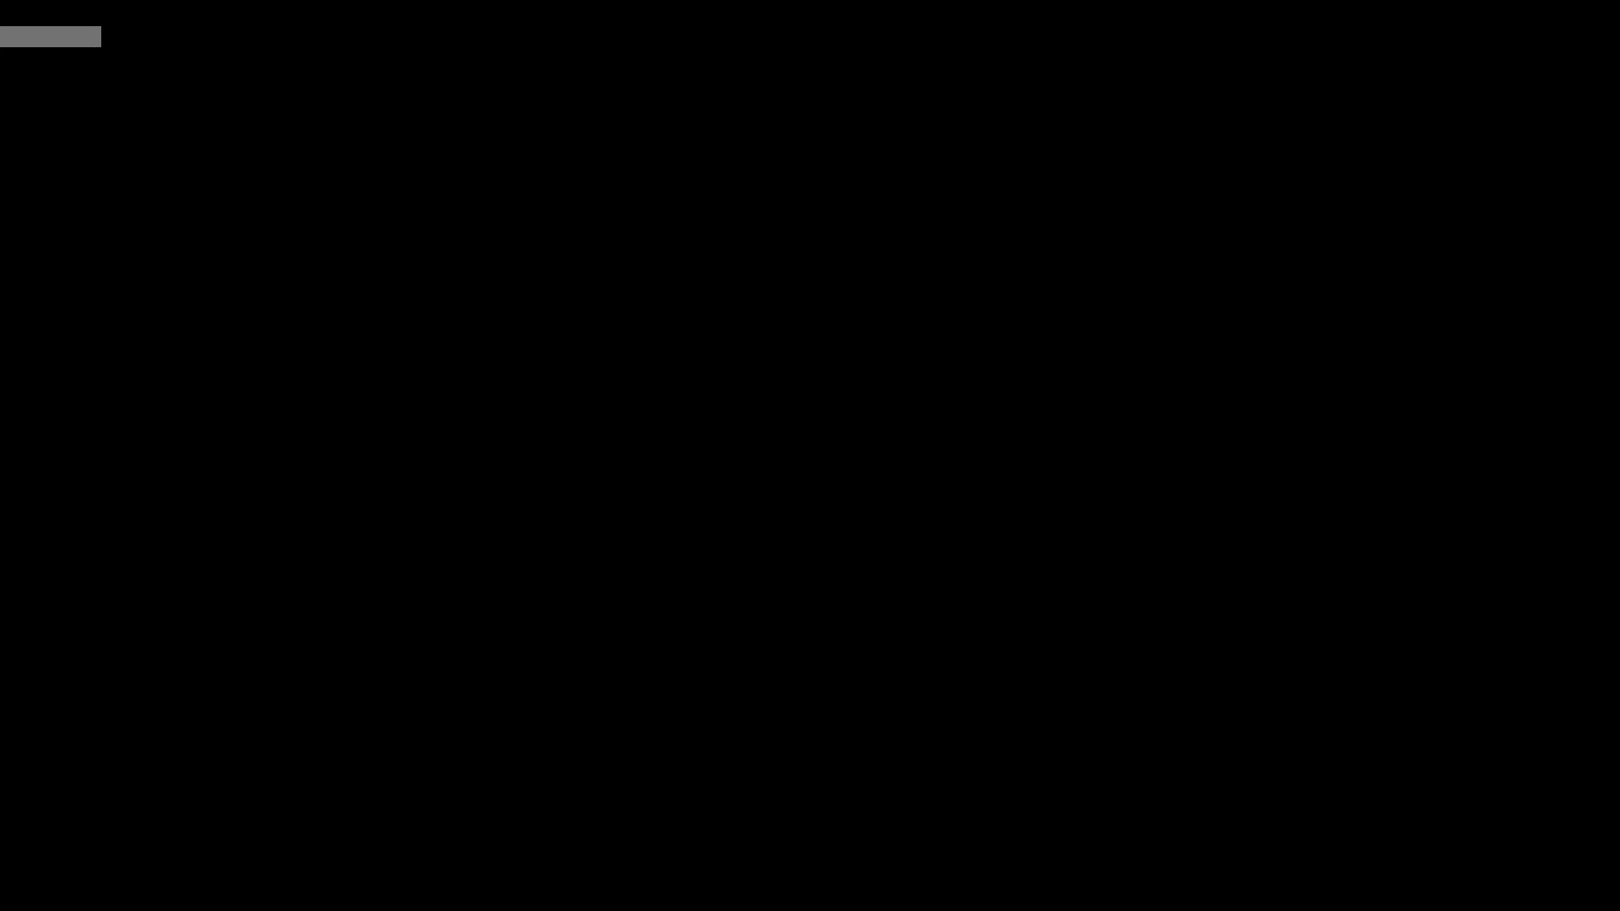
{"action": "scroll", "coordinate": [848, 418], "scroll_direction": "up", "scroll_amount": 3}
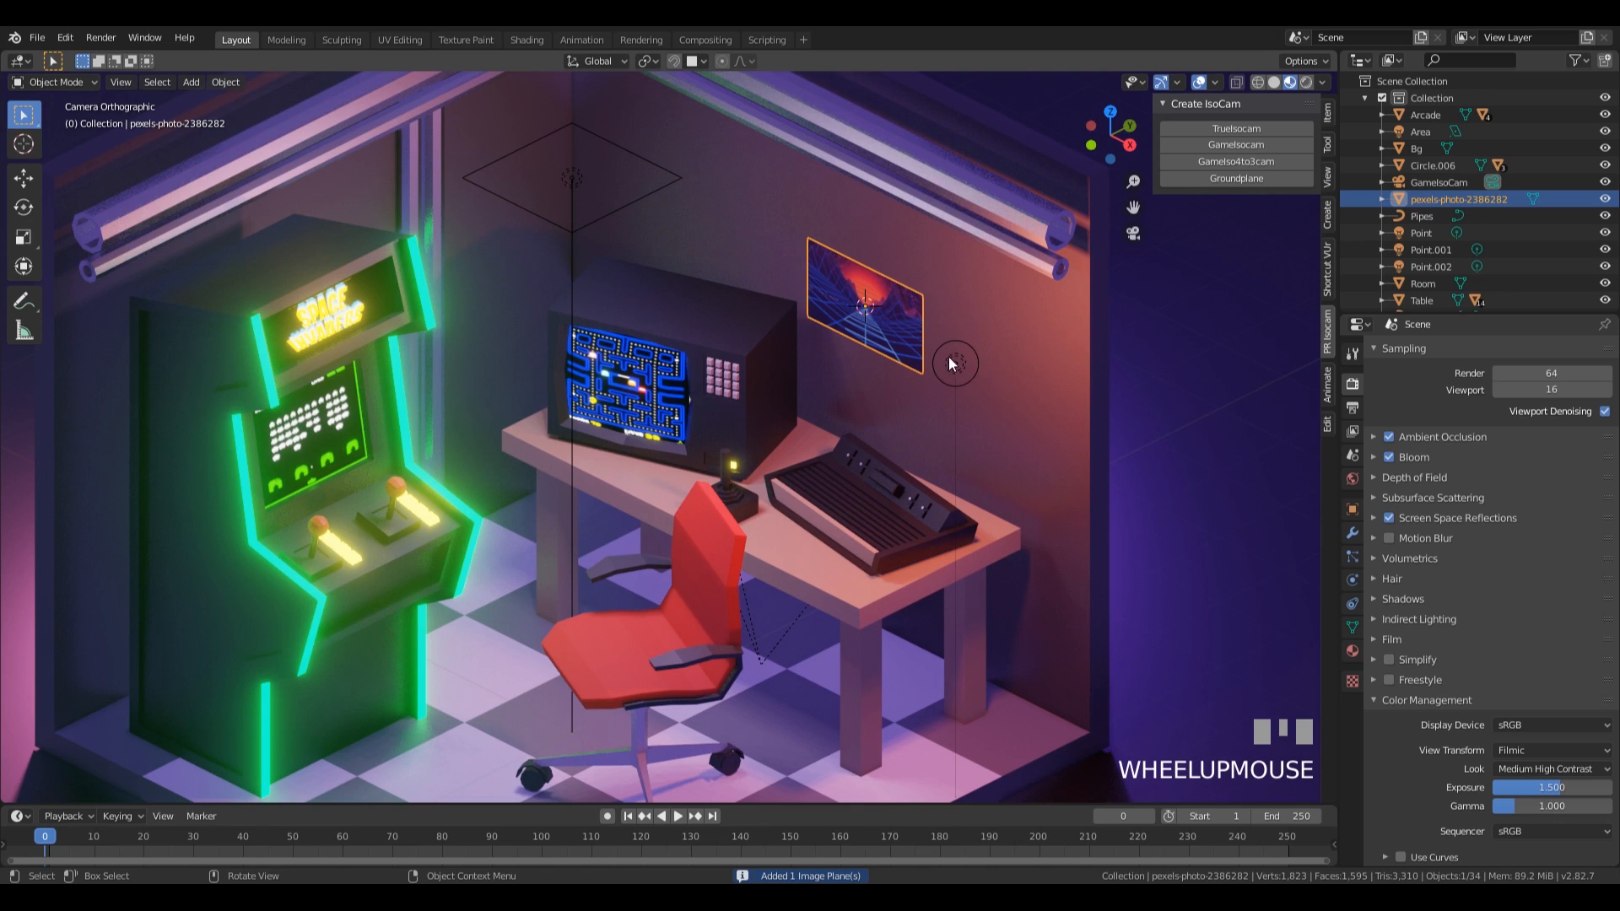
Scale the wall poster up by 2.517 and nudge it -0.00629 m in Y against the wall surface.
{"action": "key", "text": "s"}
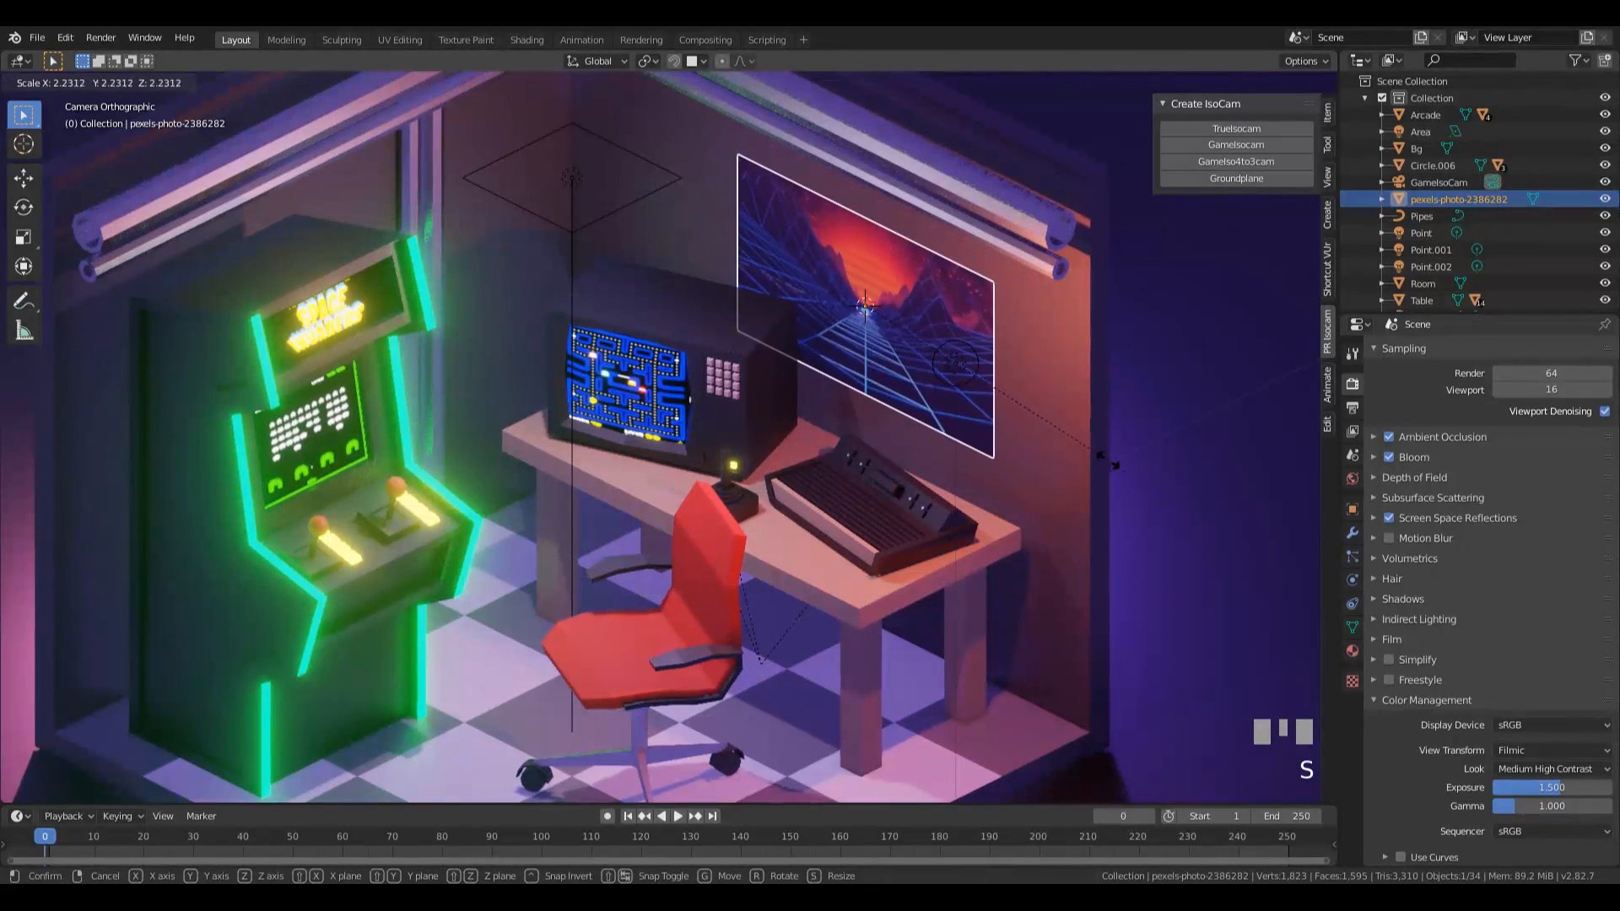
{"action": "left_click", "coordinate": [1105, 453]}
{"action": "middle_click_drag", "start_coordinate": [1105, 453], "coordinate": [878, 459], "text": "shift"}
{"action": "scroll", "coordinate": [1107, 489], "scroll_direction": "up", "scroll_amount": 5}
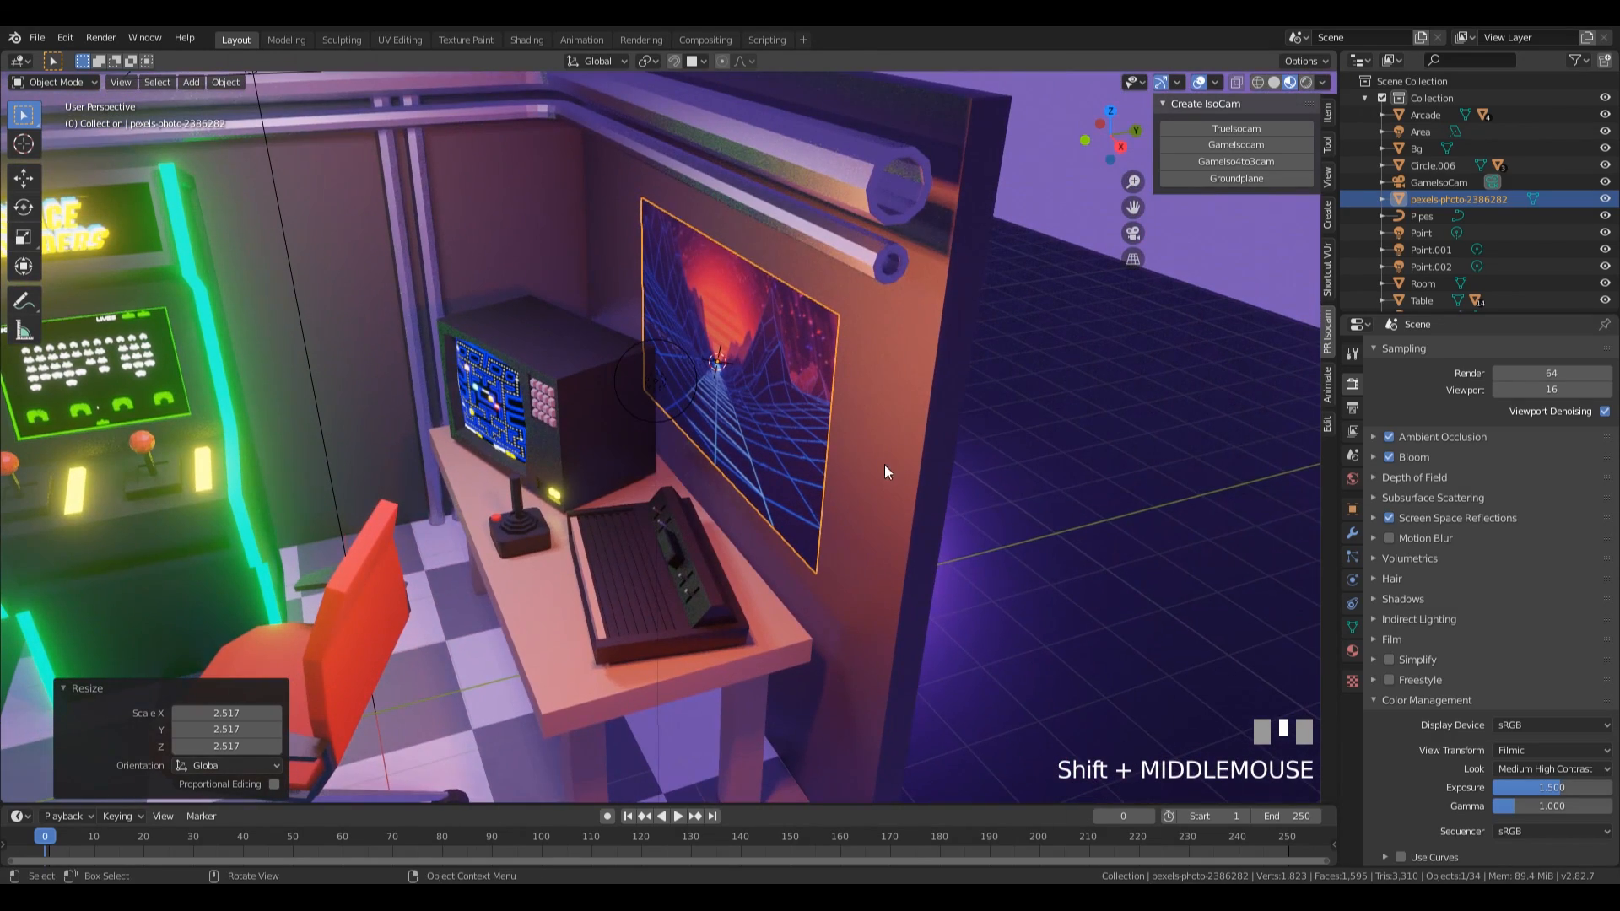
{"action": "mouse_move", "coordinate": [889, 391]}
{"action": "middle_mouse_down"}
{"action": "mouse_move", "coordinate": [857, 387]}
{"action": "mouse_move", "coordinate": [899, 405]}
{"action": "middle_mouse_up"}
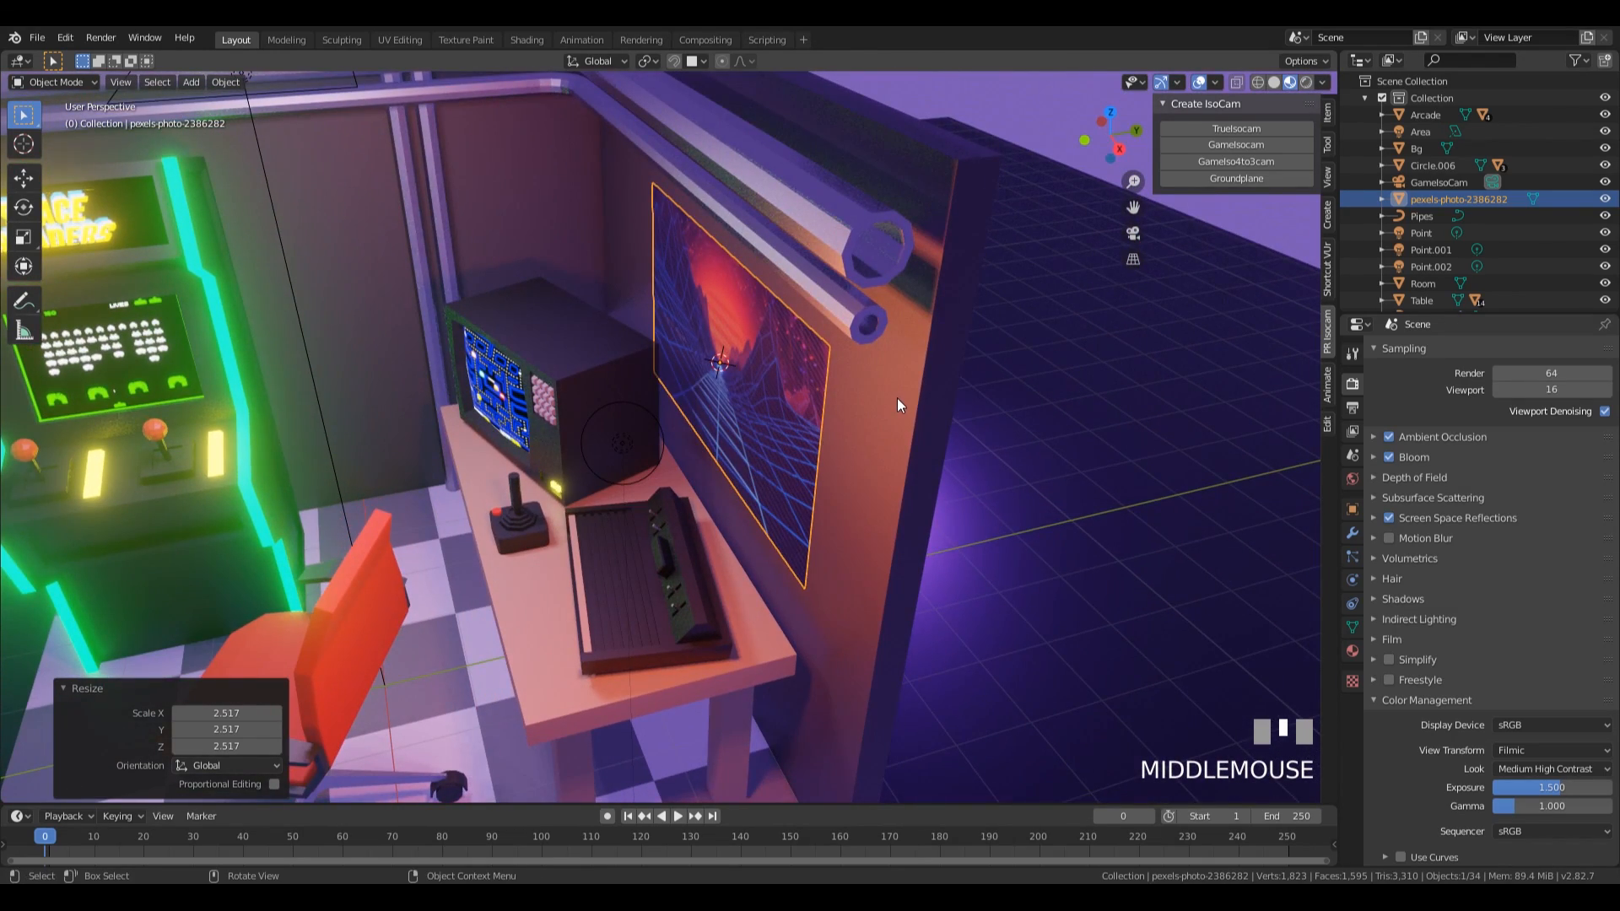
{"action": "key", "text": "g"}
{"action": "key", "text": "y"}
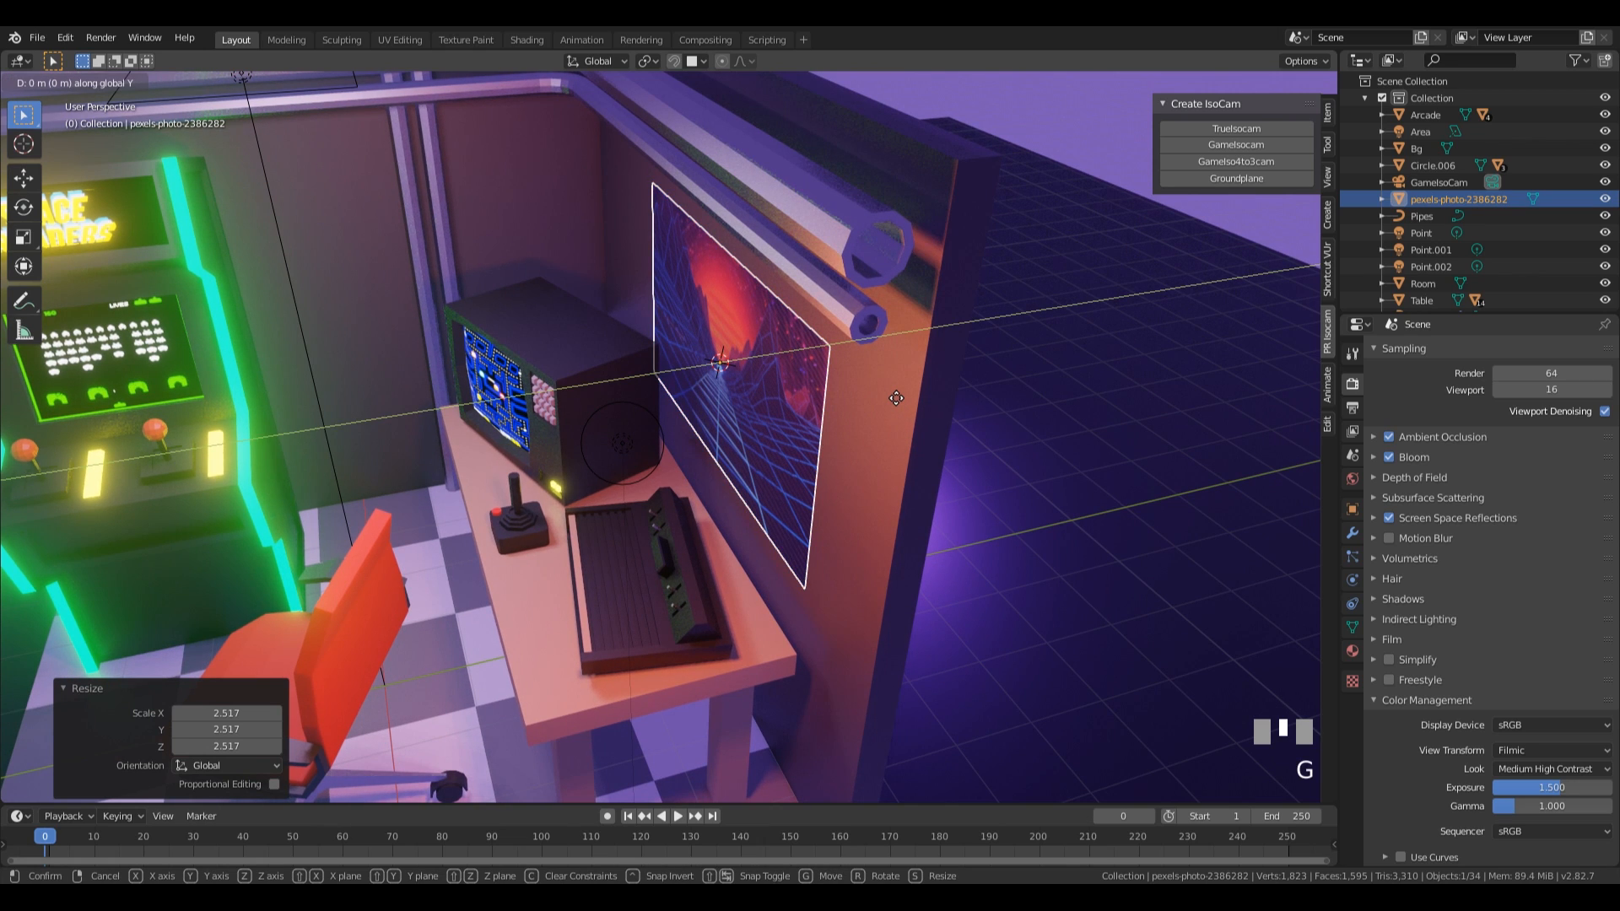
{"action": "left_click", "coordinate": [891, 403]}
Scale the poster by 0.790, slide it along the wall about 0.9 m in X and 0.3 m in Z, and return to camera view.
{"action": "middle_click_drag", "start_coordinate": [891, 402], "coordinate": [1007, 349]}
{"action": "scroll", "coordinate": [849, 388], "scroll_direction": "down", "scroll_amount": 5}
{"action": "middle_click_drag", "start_coordinate": [849, 388], "coordinate": [879, 528]}
{"action": "key", "text": "s"}
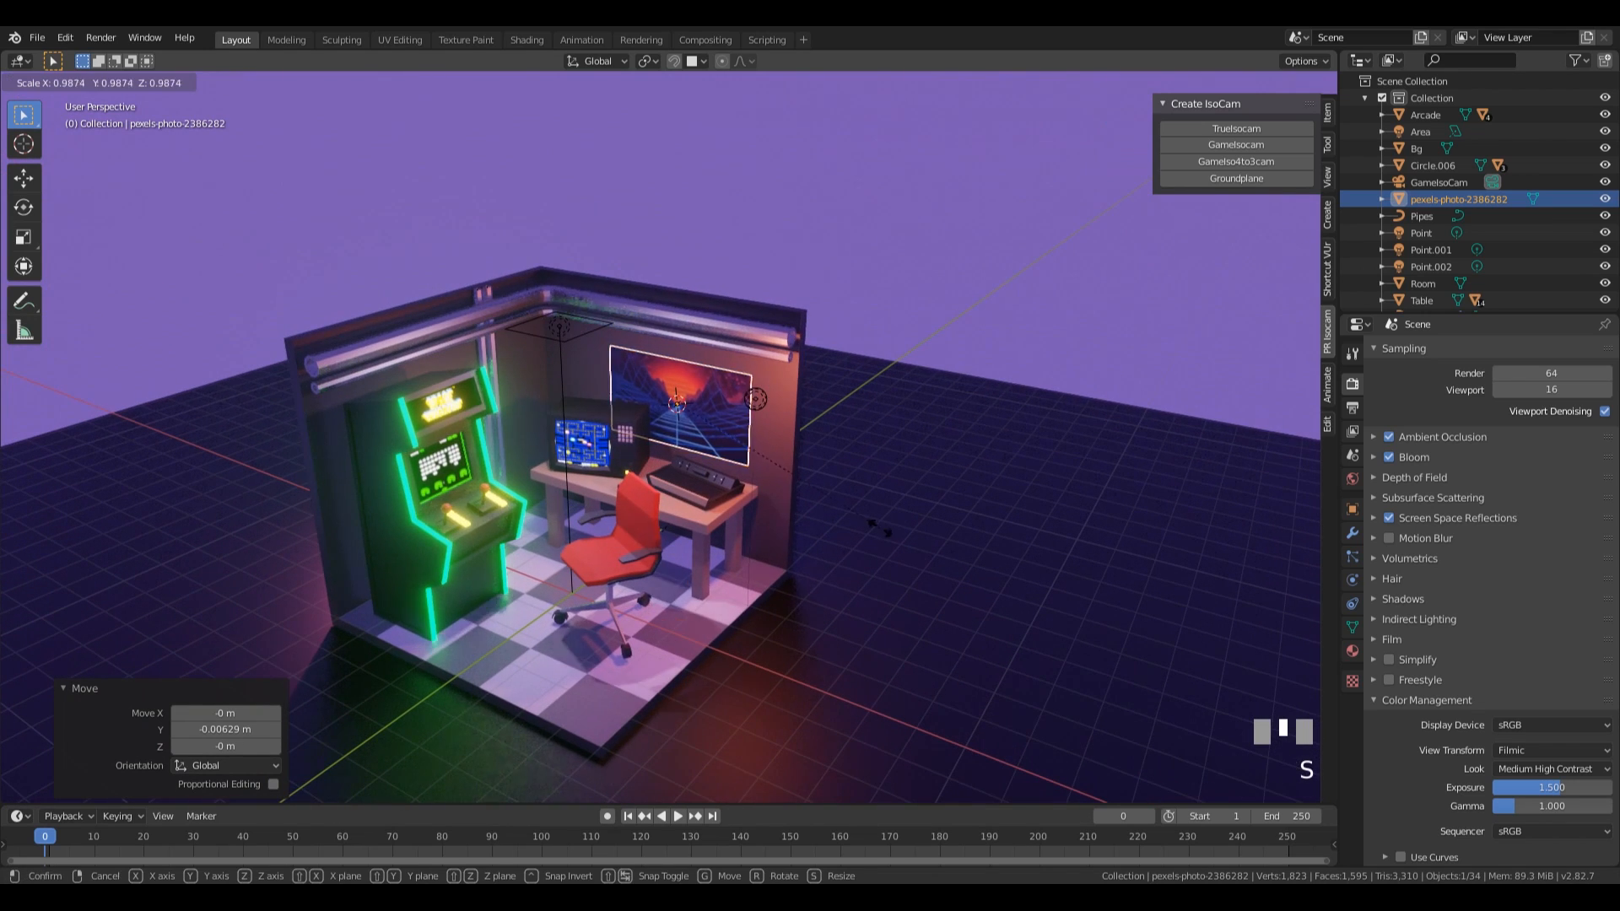
{"action": "left_click", "coordinate": [835, 508]}
{"action": "key", "text": "g"}
{"action": "key", "text": "shift+z"}
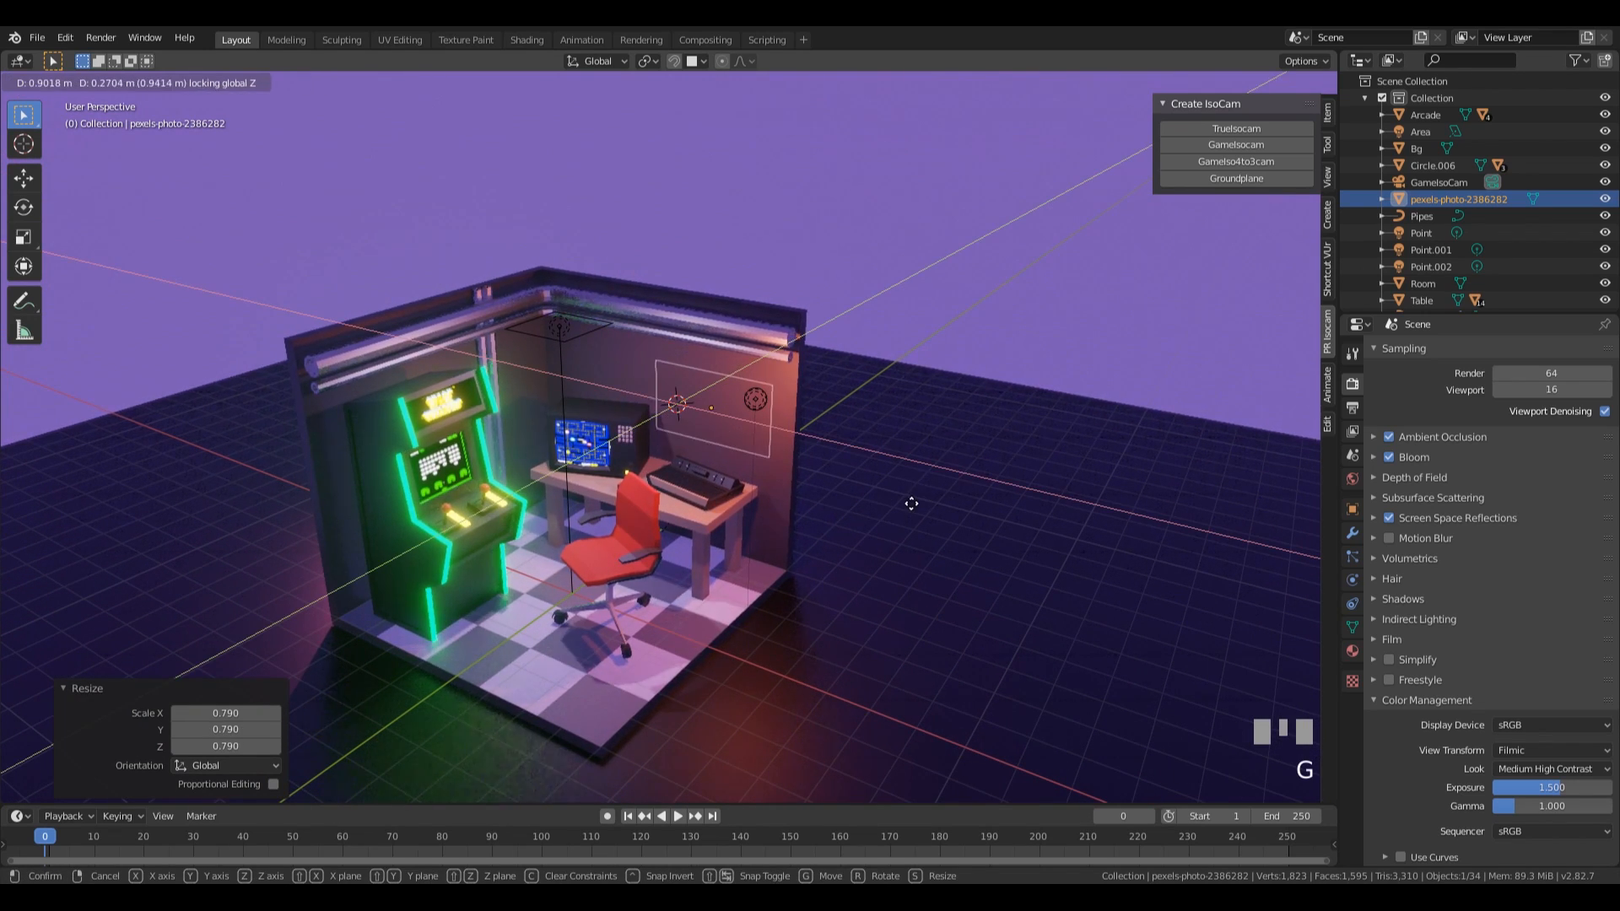
{"action": "key", "text": "shift+y"}
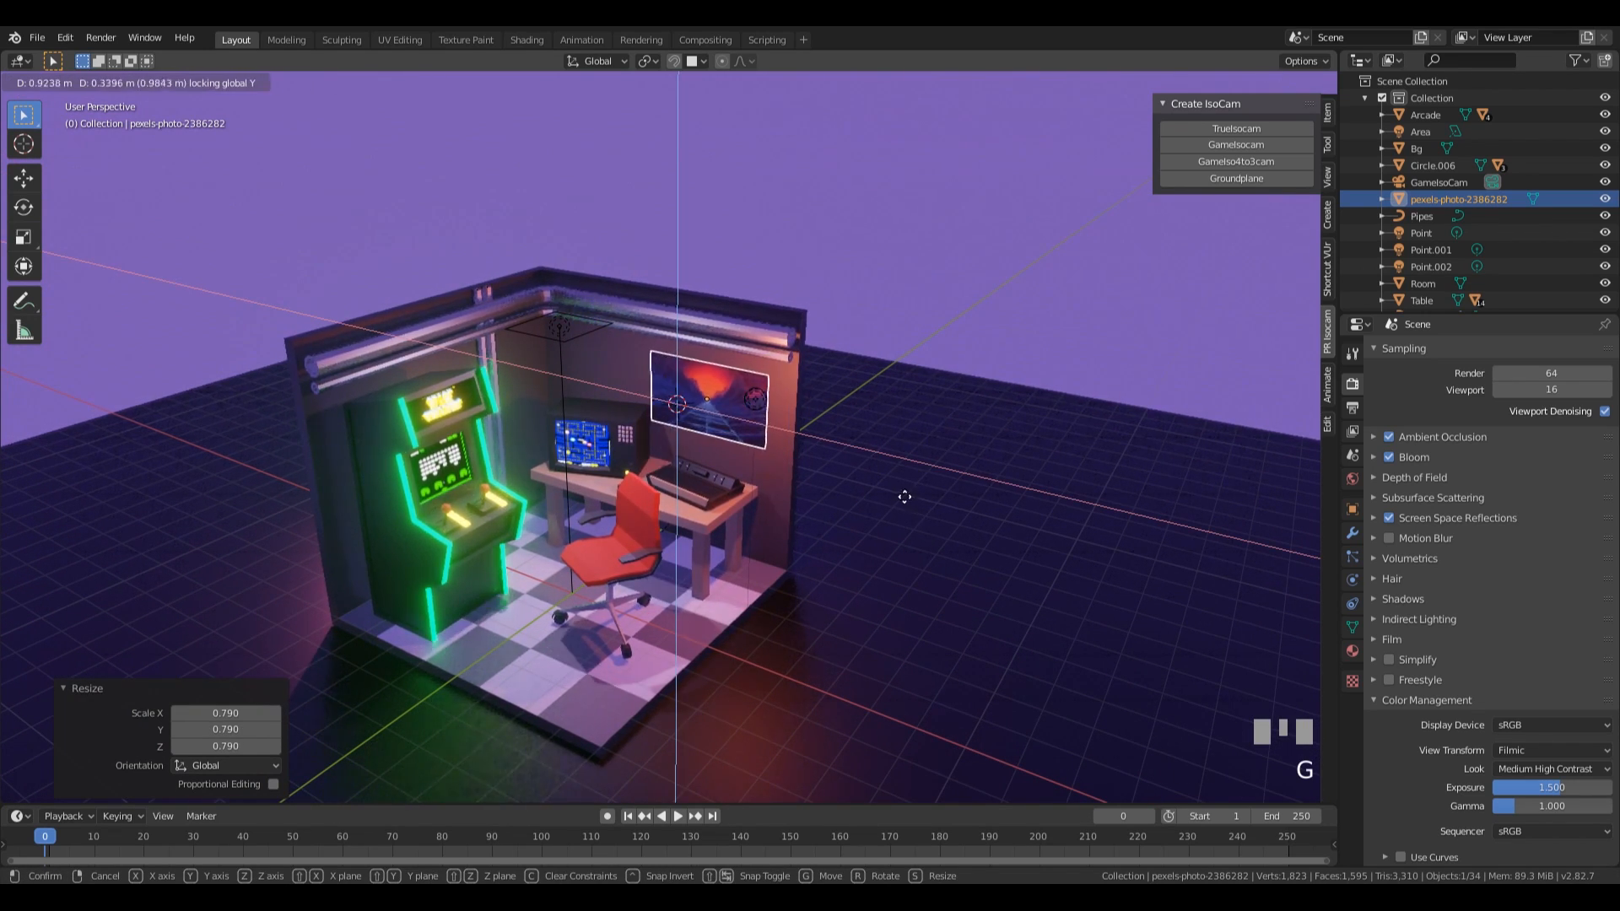
{"action": "left_click", "coordinate": [902, 500]}
{"action": "left_click", "coordinate": [942, 215]}
{"action": "middle_click_drag", "start_coordinate": [942, 214], "coordinate": [1116, 267]}
{"action": "key", "text": "KP_0"}
{"action": "scroll", "coordinate": [1023, 270], "scroll_direction": "down", "scroll_amount": 4}
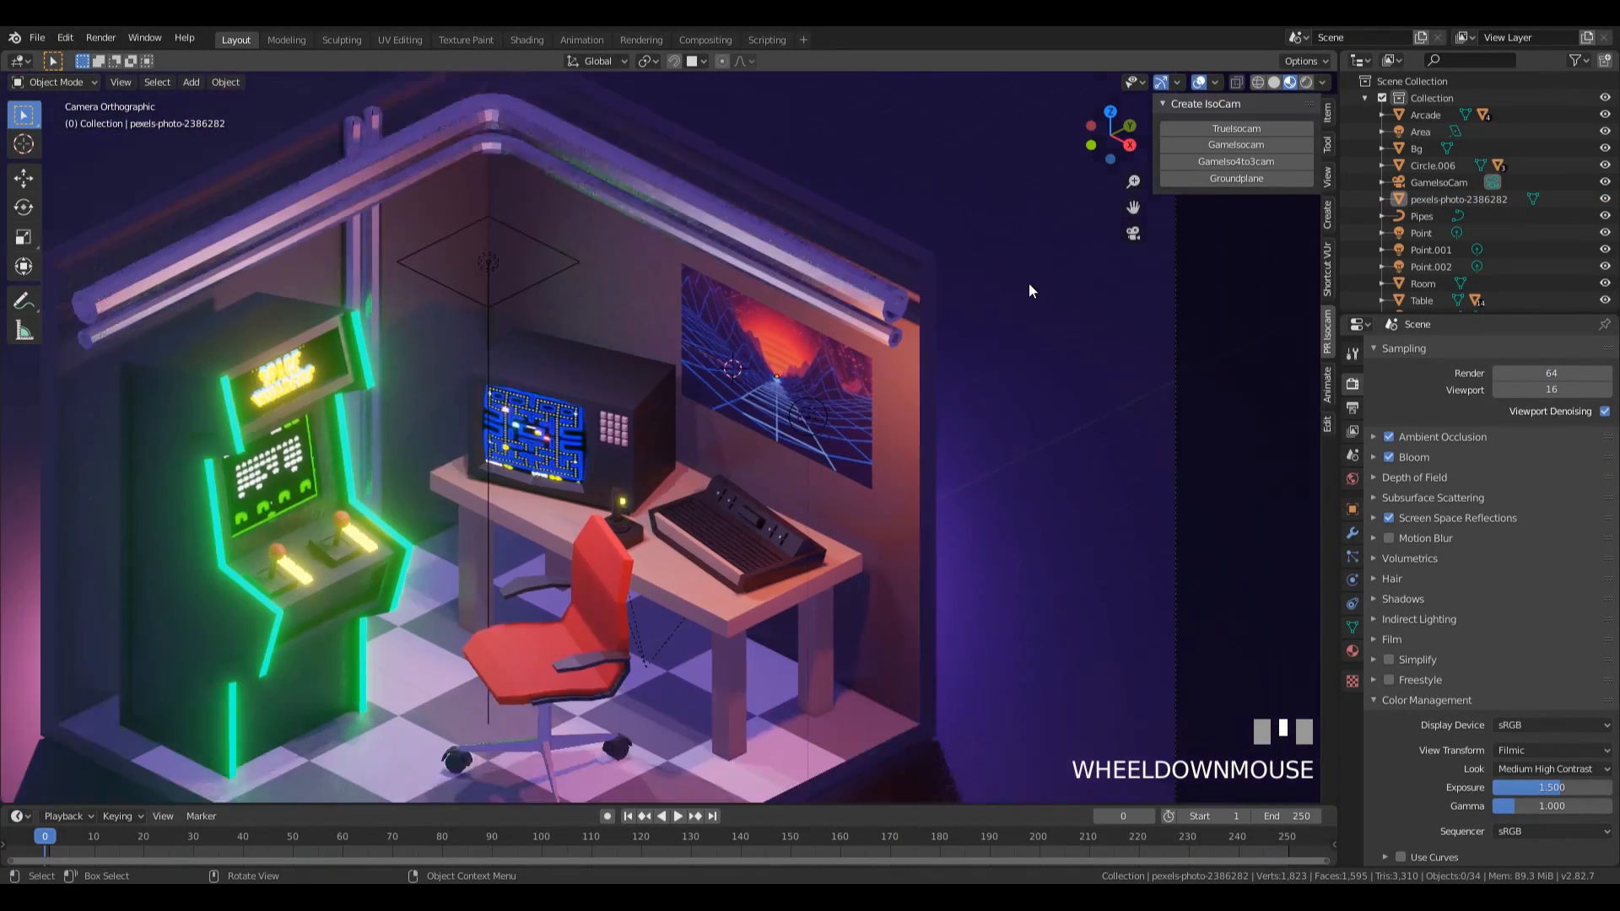
Scale the computer monitor on the table down slightly.
{"action": "left_click", "coordinate": [645, 401]}
{"action": "key", "text": "s"}
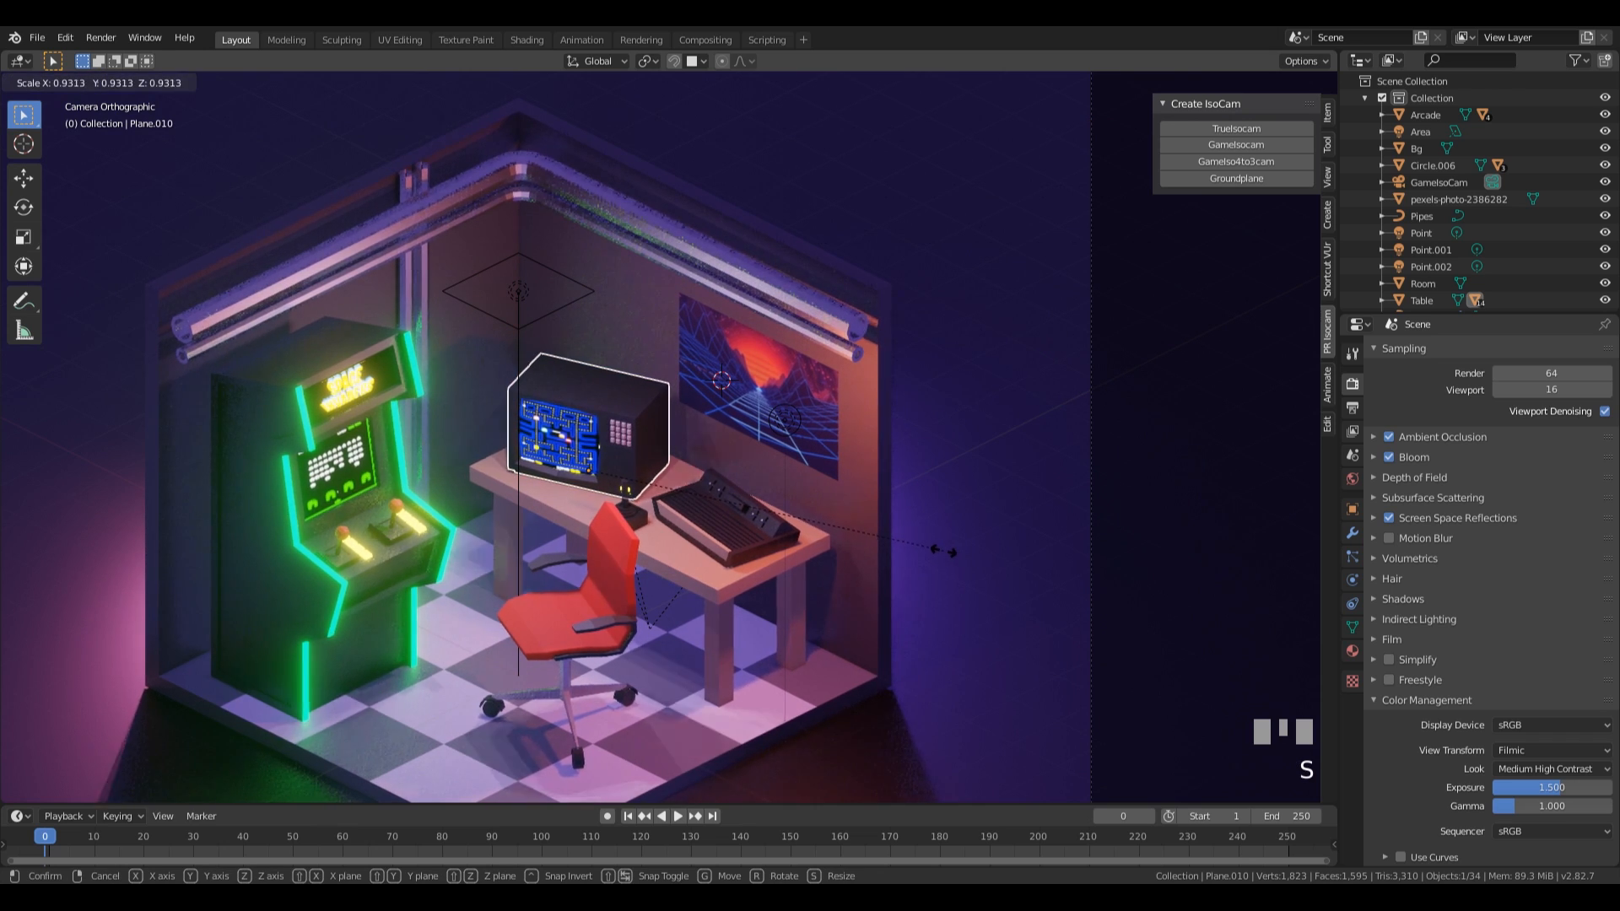
{"action": "left_click", "coordinate": [635, 513]}
Slide the joystick across the tabletop in front of the monitor and rotate it 16.3° about Z.
{"action": "left_click", "coordinate": [647, 513]}
{"action": "key", "text": "g"}
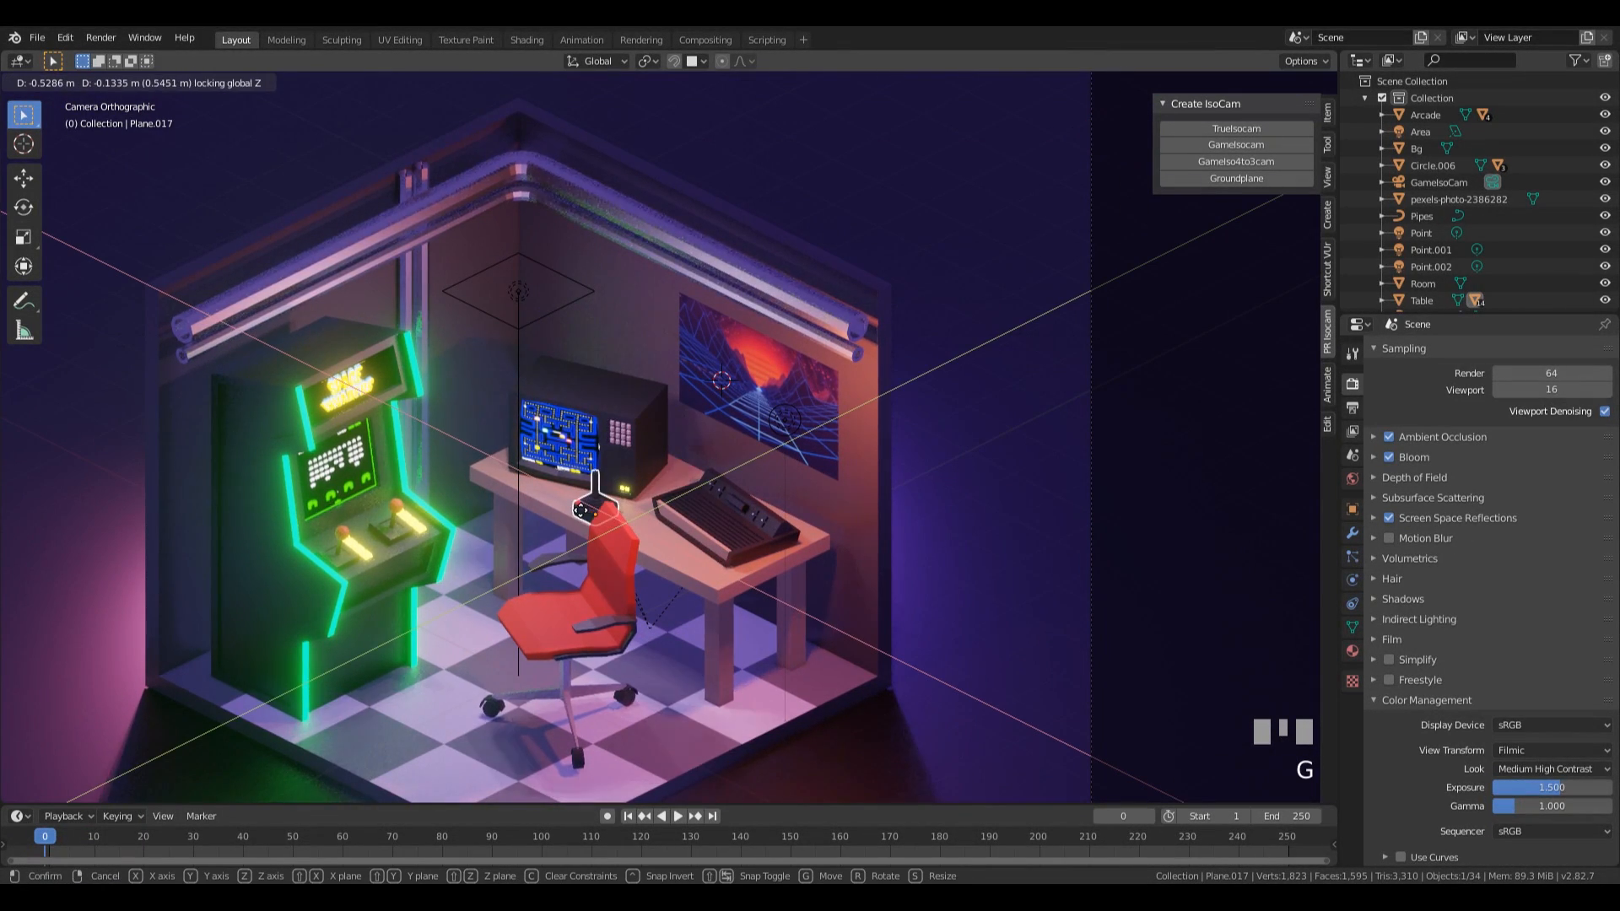
{"action": "left_click", "coordinate": [595, 507]}
{"action": "key", "text": "r"}
{"action": "left_click", "coordinate": [940, 525]}
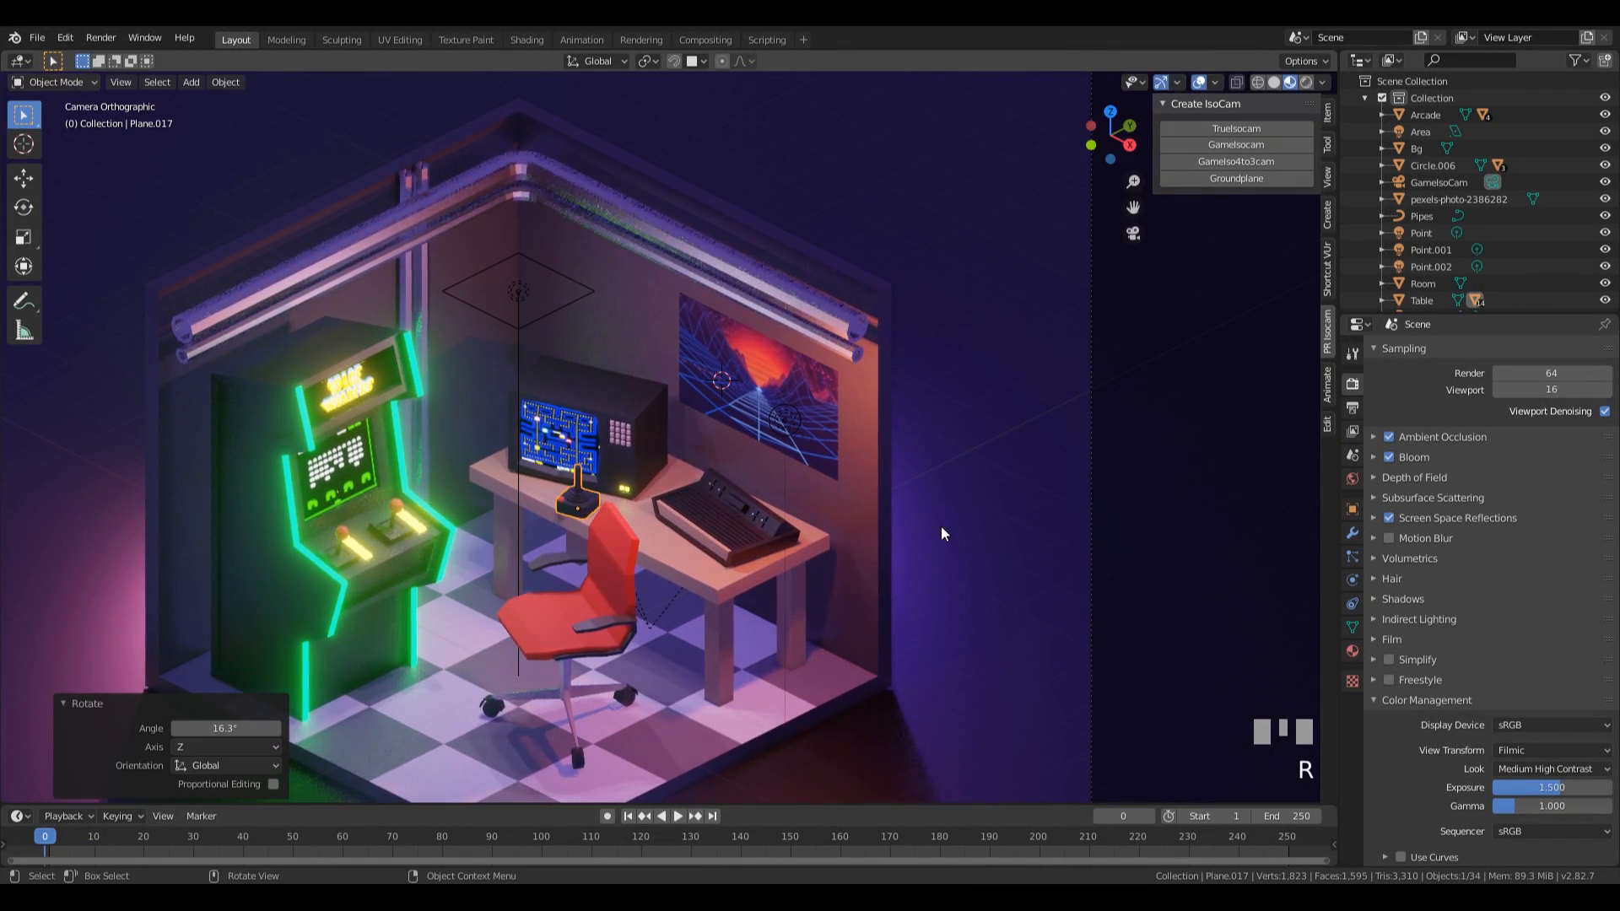
{"action": "scroll", "coordinate": [779, 469], "scroll_direction": "down", "scroll_amount": 3}
{"action": "middle_click_drag", "start_coordinate": [779, 469], "coordinate": [798, 462]}
{"action": "scroll", "coordinate": [793, 462], "scroll_direction": "up", "scroll_amount": 6}
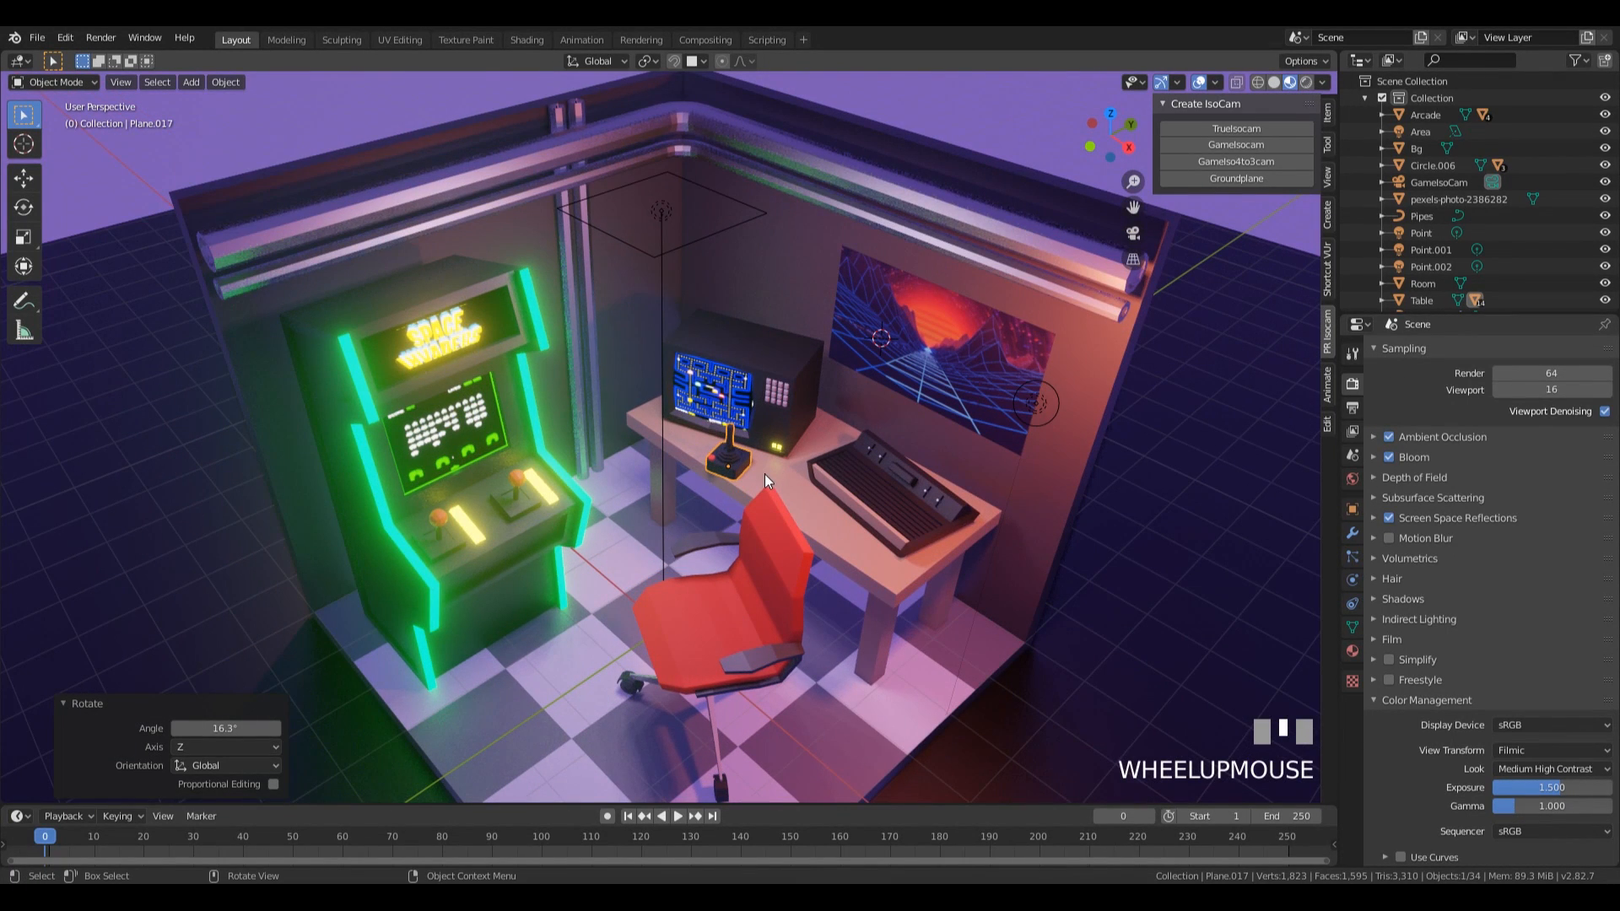
{"action": "key", "text": "r"}
{"action": "right_click", "coordinate": [973, 525]}
Rotate the computer monitor 14° about Z on the table.
{"action": "left_click", "coordinate": [788, 389]}
{"action": "key", "text": "r"}
{"action": "key", "text": "z"}
{"action": "left_click", "coordinate": [1006, 533]}
Shift the monitor -0.311 m in X and -0.118 m in Y, and turn it slightly further about Z.
{"action": "key", "text": "g"}
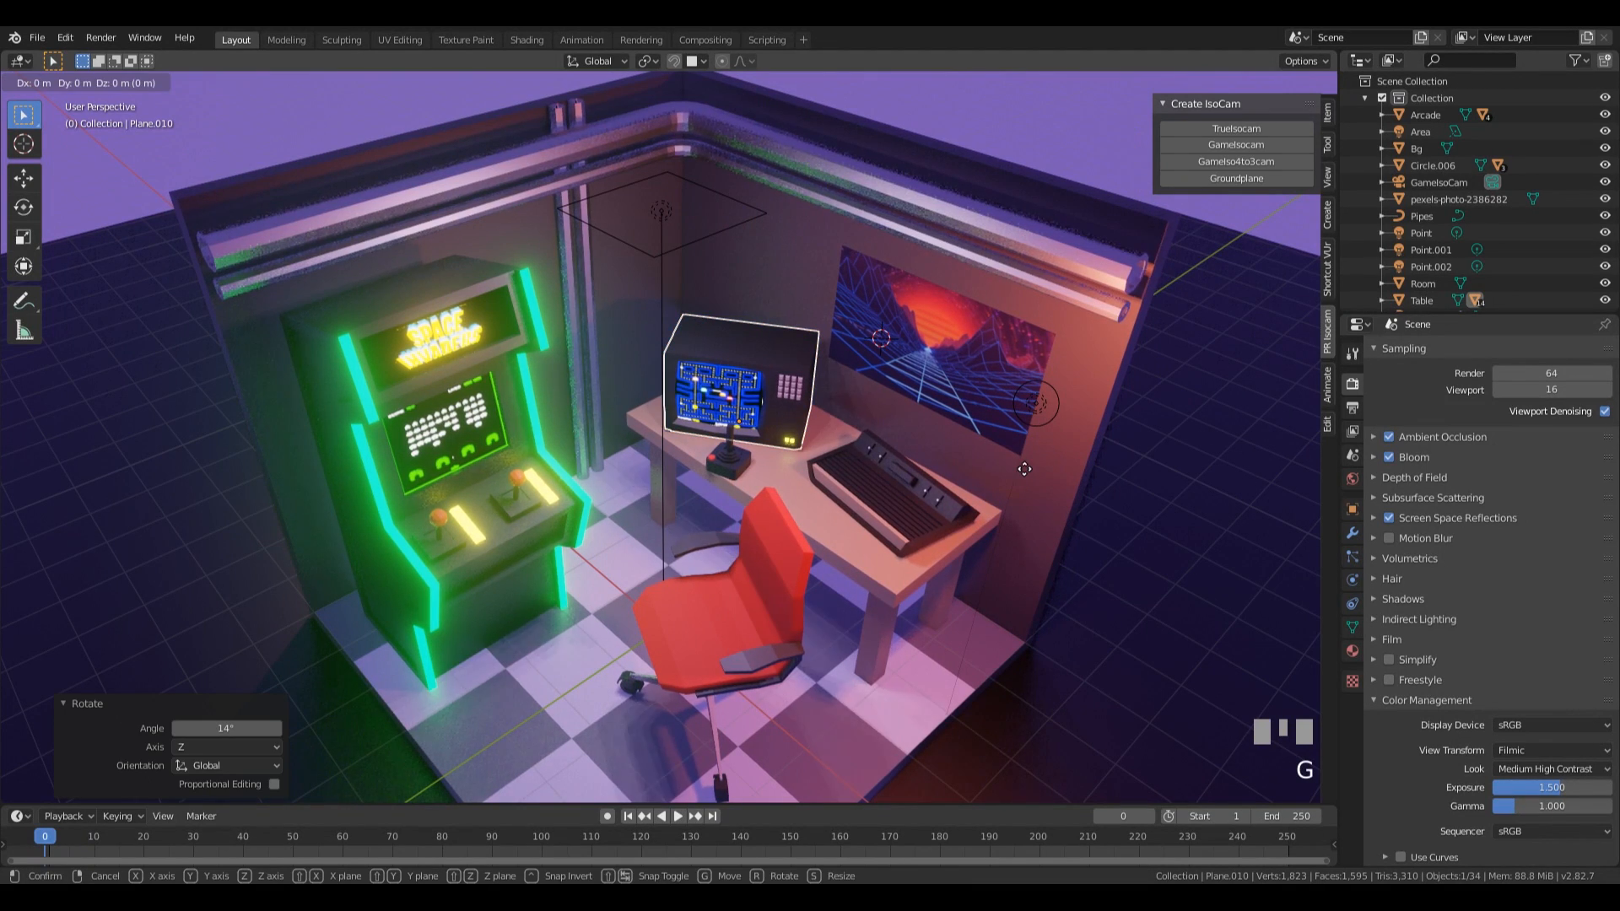
{"action": "key", "text": "z"}
{"action": "left_click", "coordinate": [932, 434]}
{"action": "key", "text": "r"}
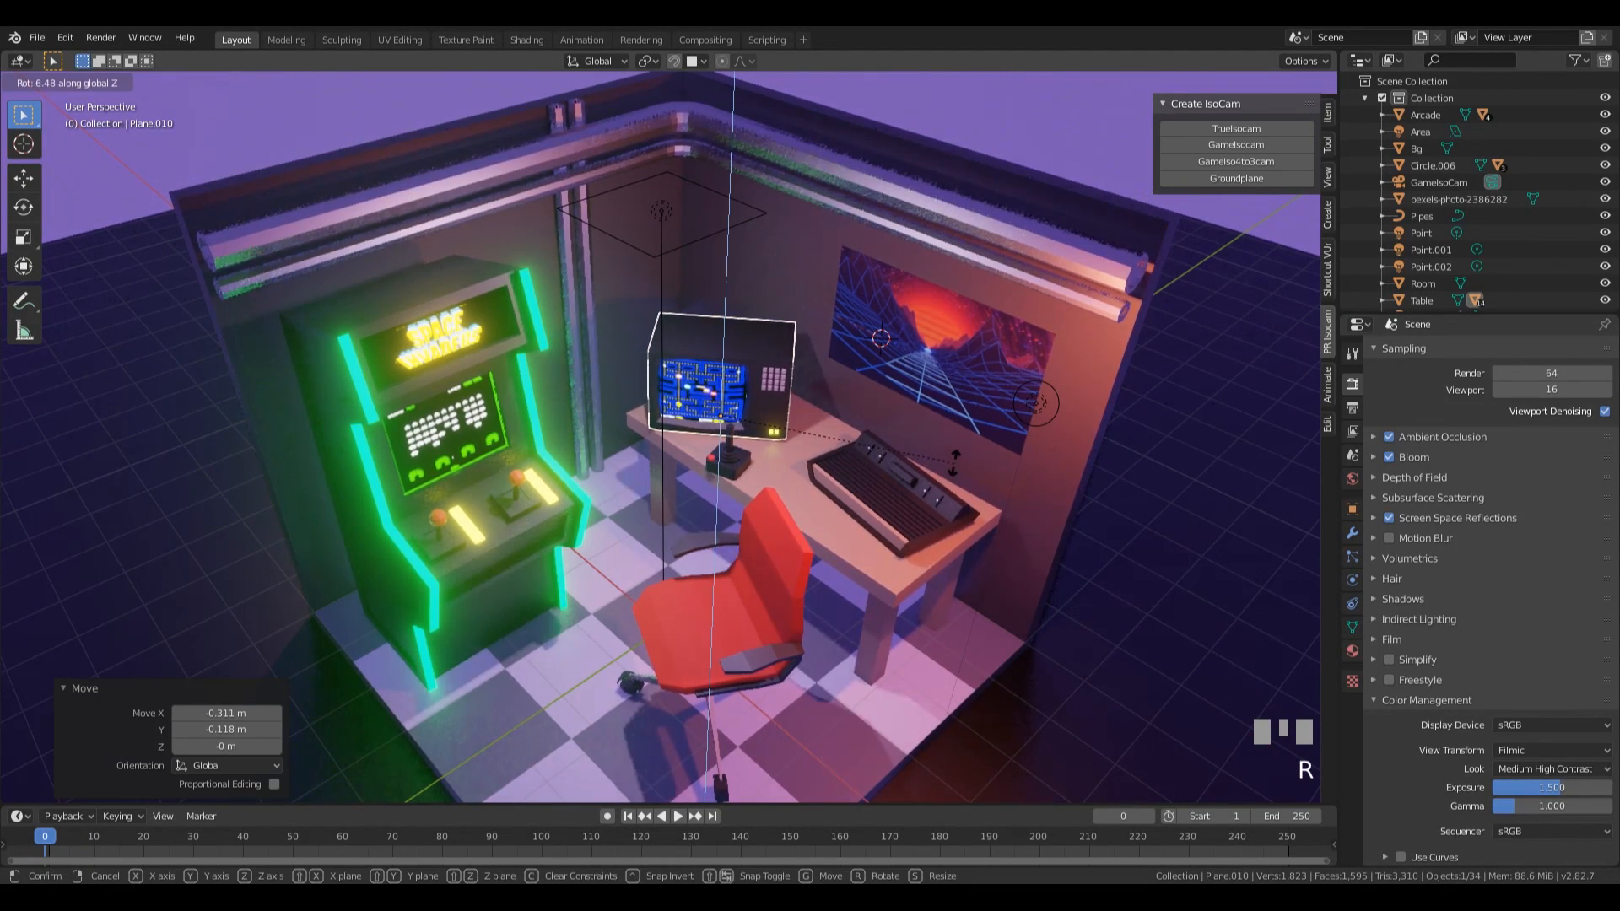
{"action": "key", "text": "z"}
{"action": "left_click", "coordinate": [738, 456]}
Move the joystick across the tabletop 0.599 m in X and 0.661 m in Y, keeping its height.
{"action": "left_click", "coordinate": [737, 454]}
{"action": "key", "text": "g"}
{"action": "key", "text": "shift+z"}
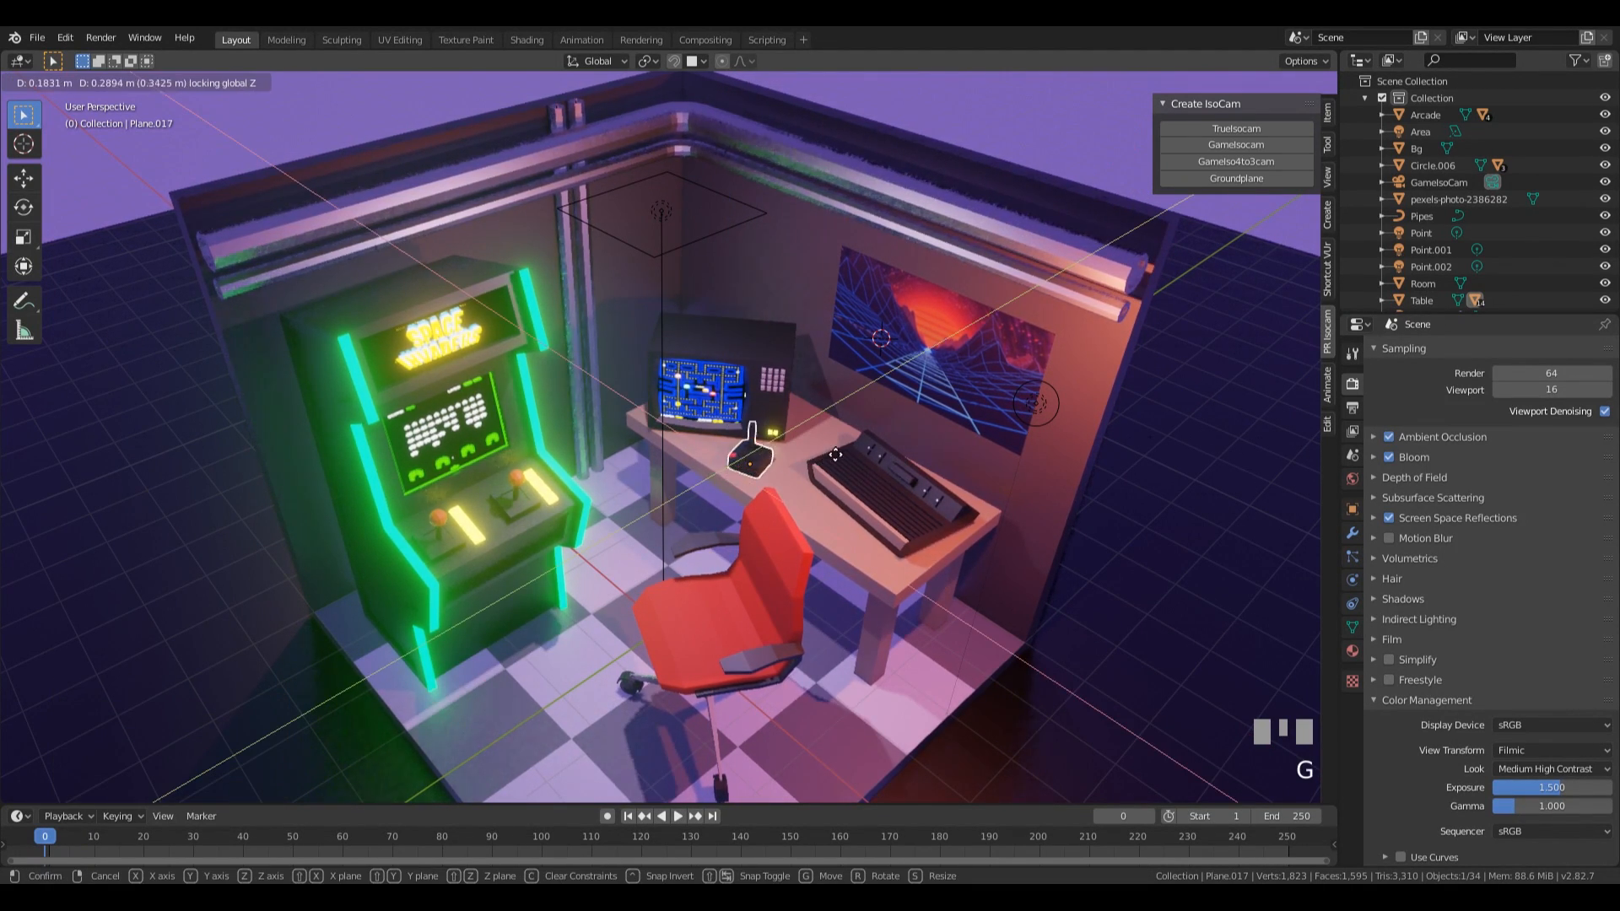
{"action": "left_click", "coordinate": [869, 457]}
Return to the camera view with the whole frame visible and save the arcade scene file.
{"action": "scroll", "coordinate": [822, 498], "scroll_direction": "down", "scroll_amount": 3}
{"action": "middle_click_drag", "start_coordinate": [822, 497], "coordinate": [816, 478]}
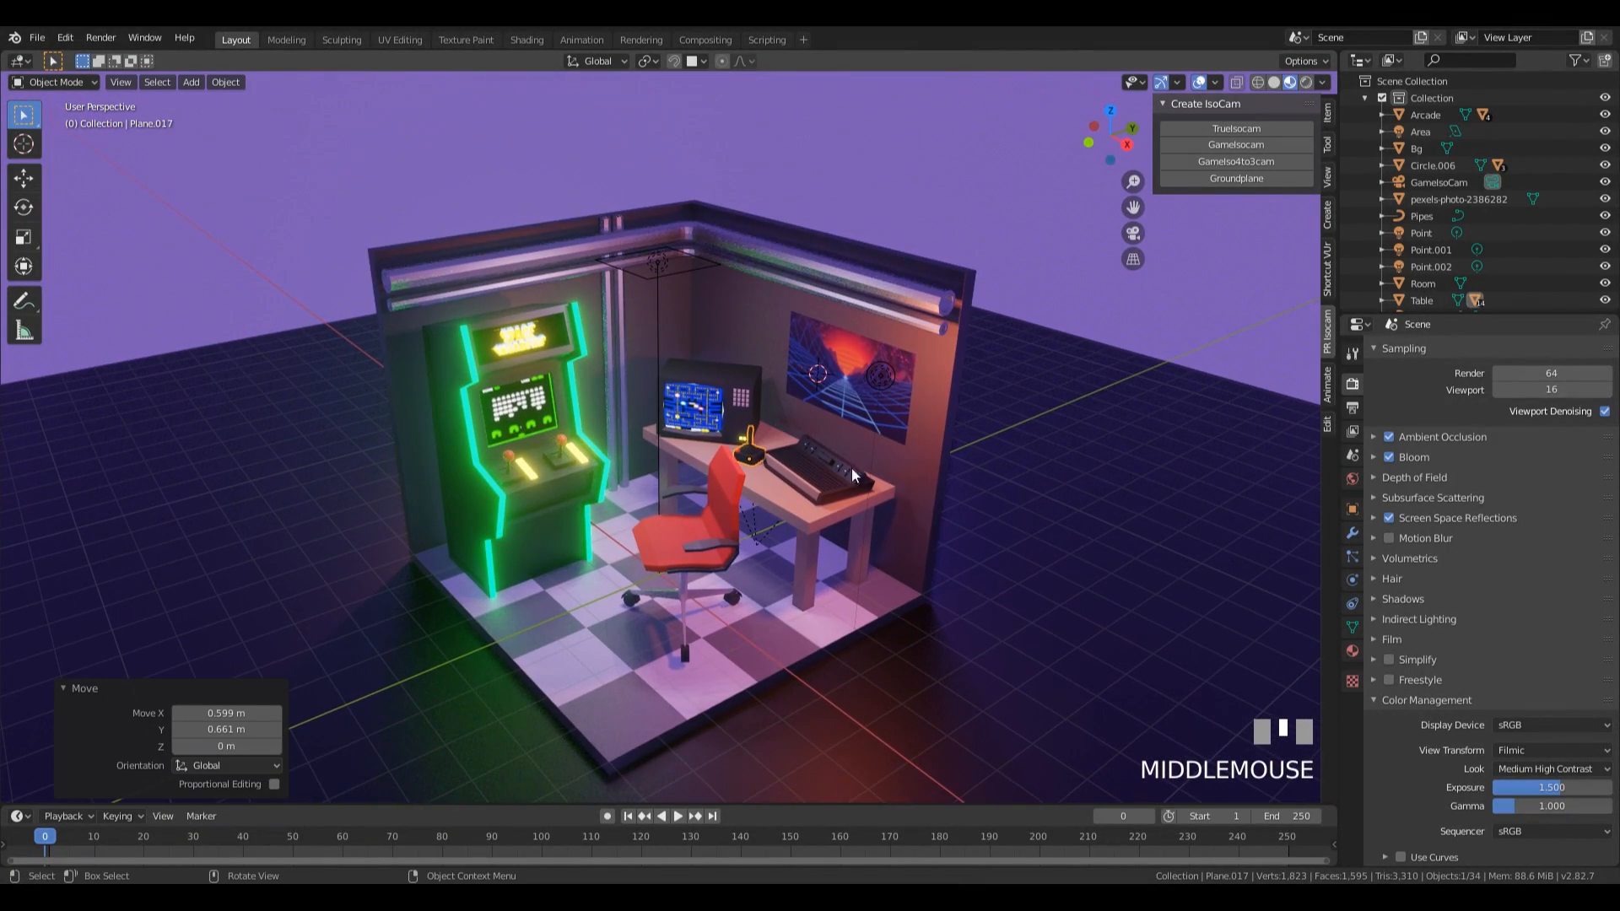
{"action": "key", "text": "KP_0"}
{"action": "scroll", "coordinate": [893, 472], "scroll_direction": "down", "scroll_amount": 2}
{"action": "middle_click_drag", "start_coordinate": [633, 499], "coordinate": [788, 477], "text": "shift"}
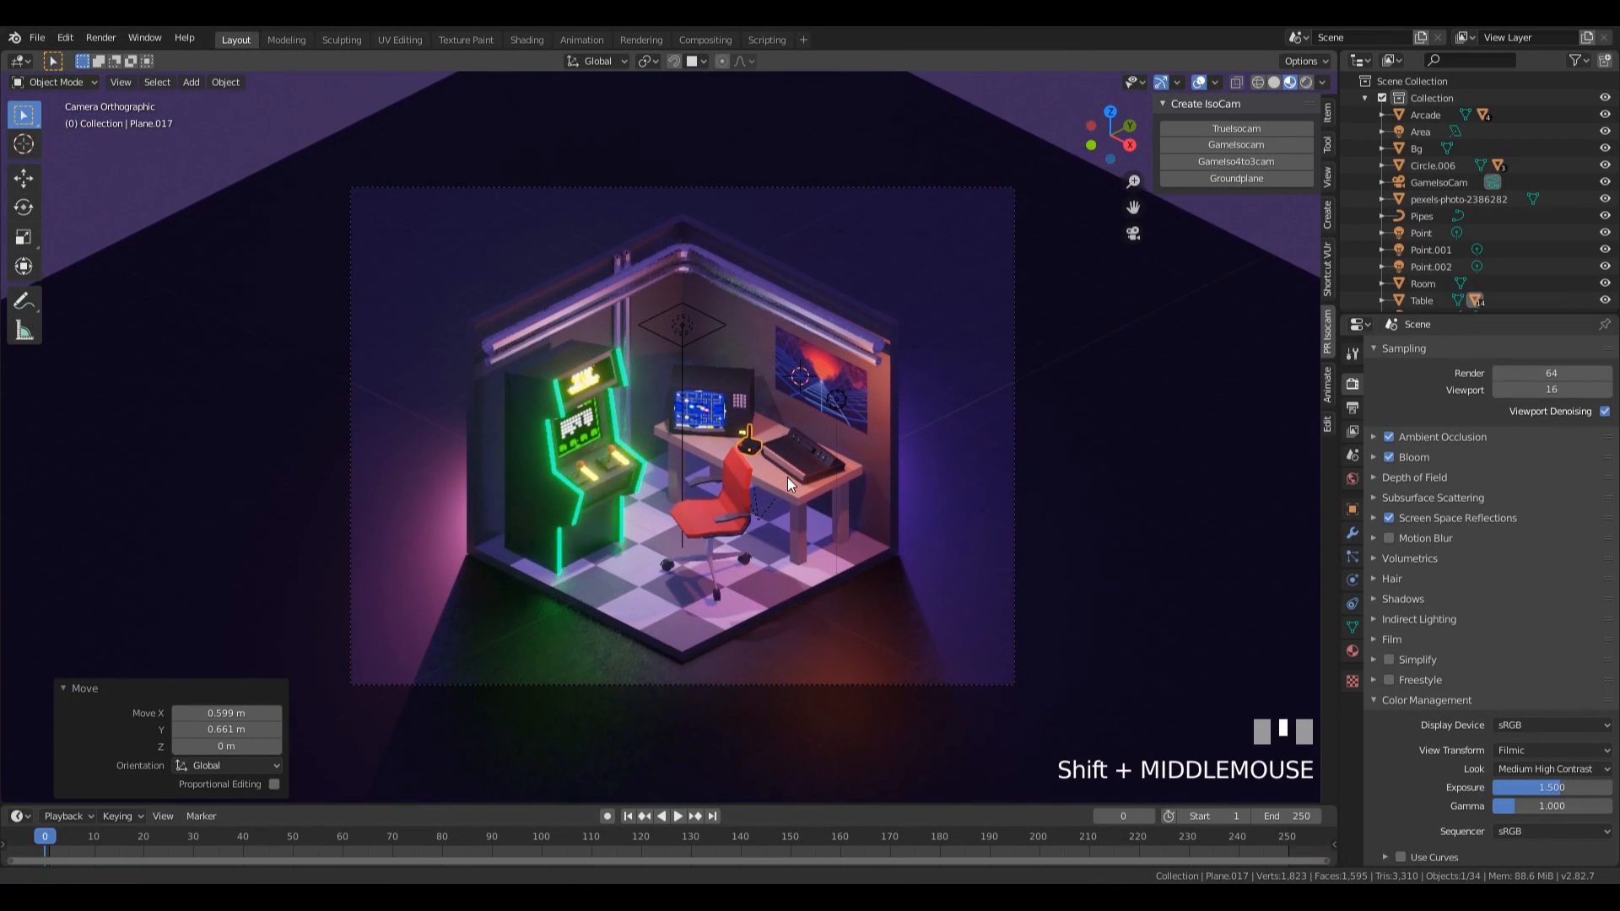
{"action": "scroll", "coordinate": [783, 482], "scroll_direction": "up", "scroll_amount": 2}
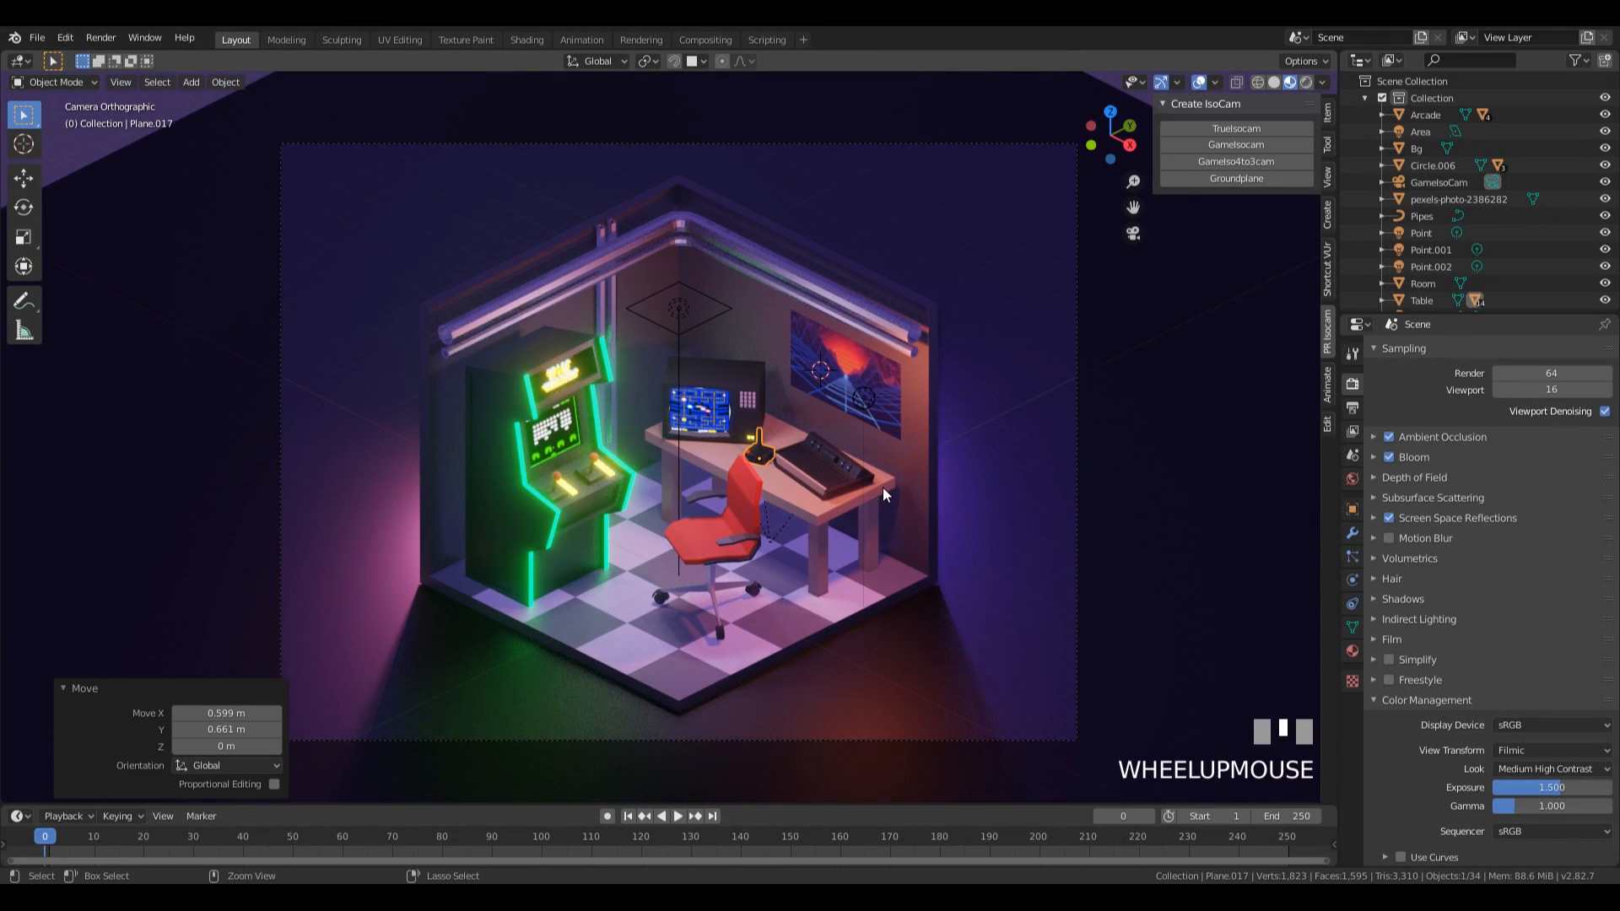
{"action": "key", "text": "ctrl+s"}
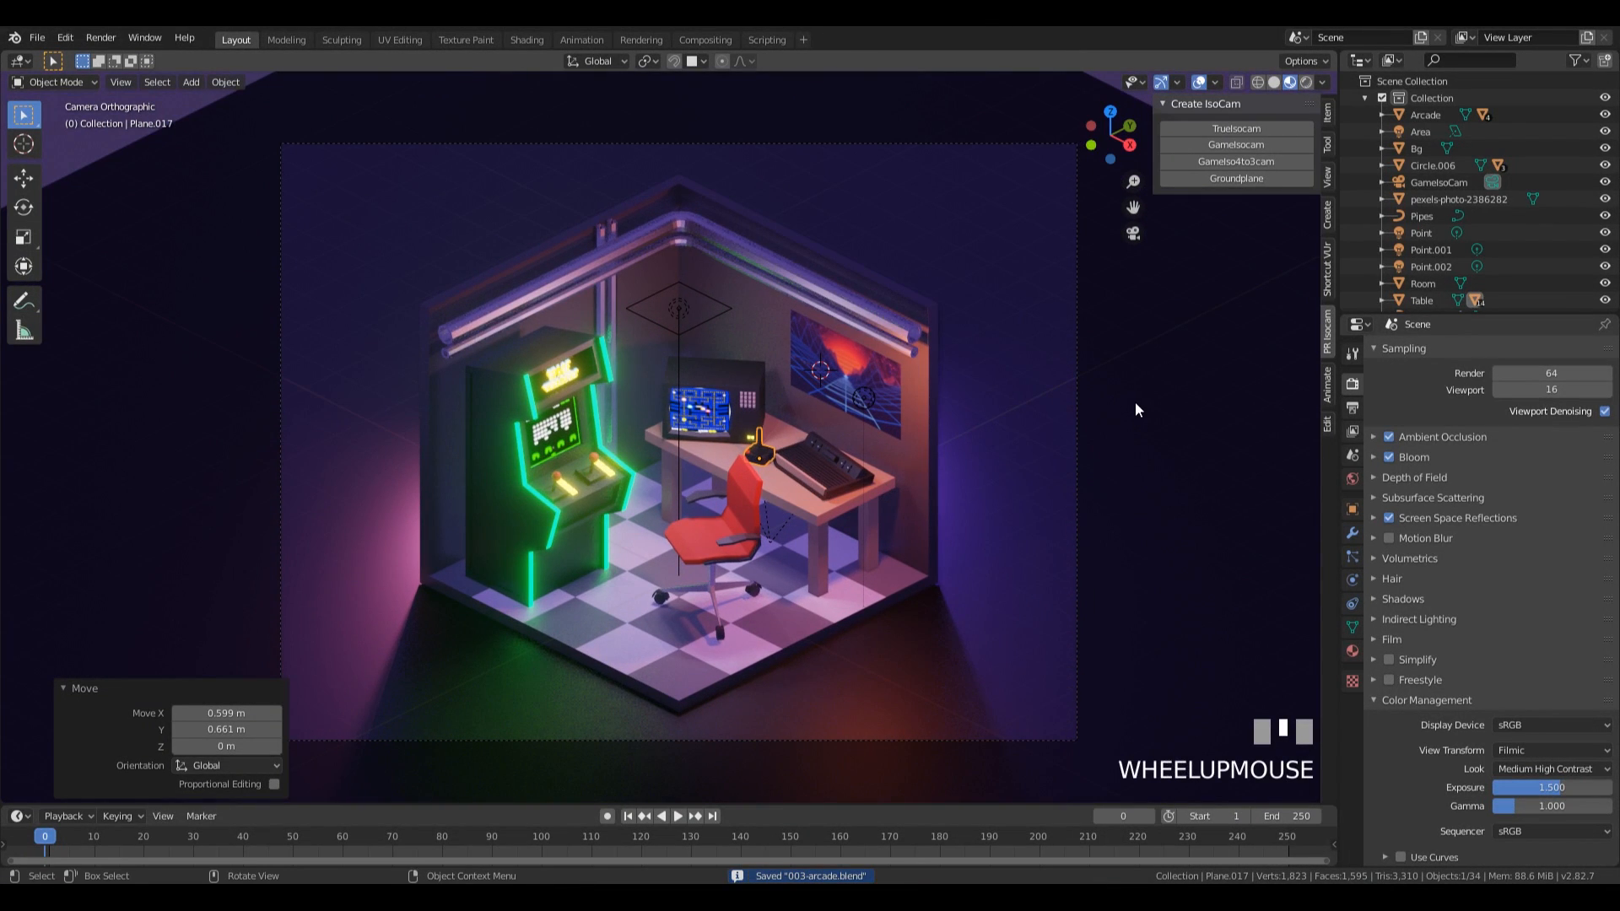